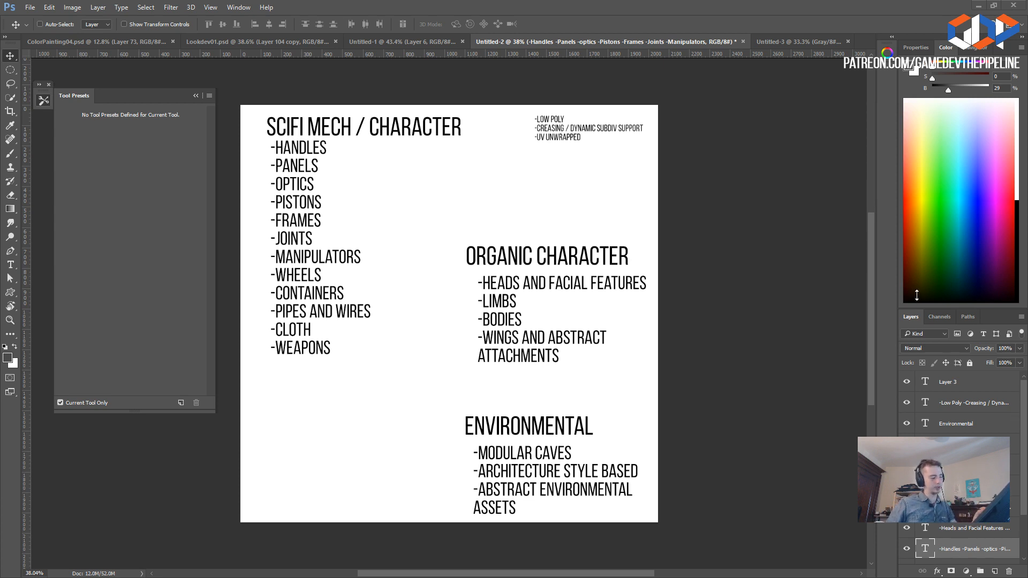
- Extend the layer list upwards so more layers show, and select the Layer 3 text layer
drag(911, 312, 910, 223)
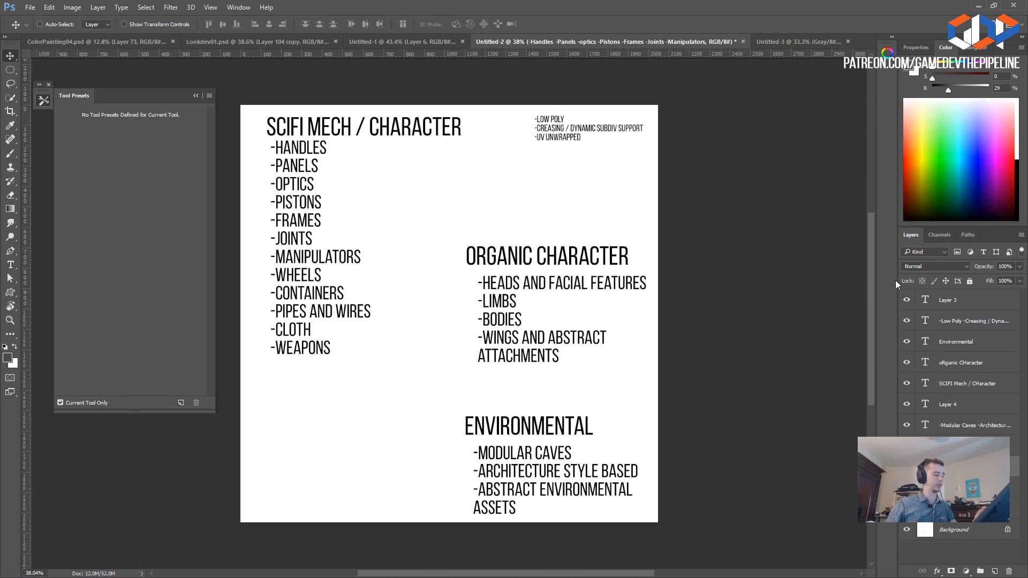
click(932, 303)
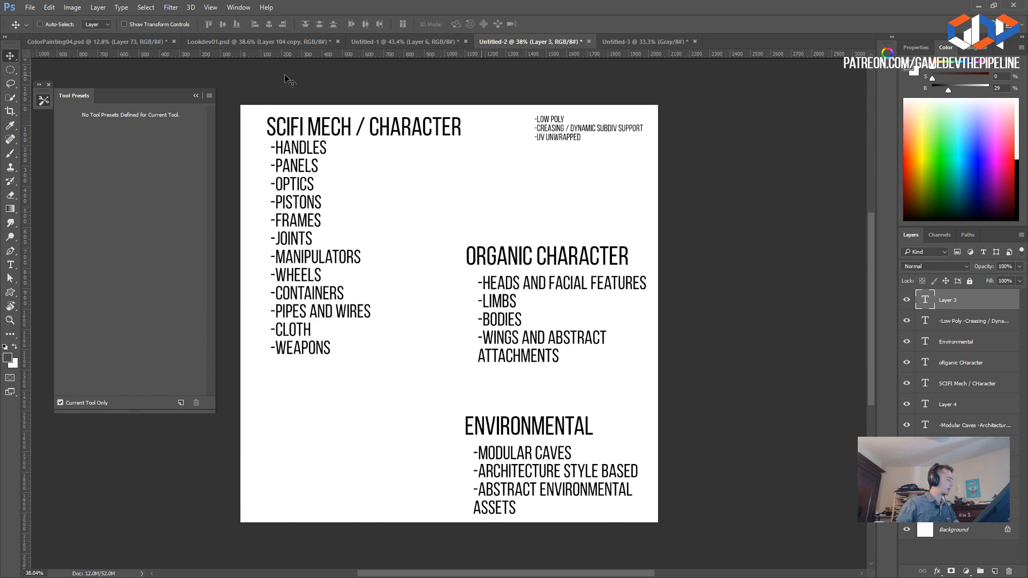
- Examine the outline's low poly, creasing and UV requirements, along with its mech, organic and environmental asset lists
click(39, 24)
ctrl+drag(478, 126, 529, 196)
drag(522, 207, 504, 288)
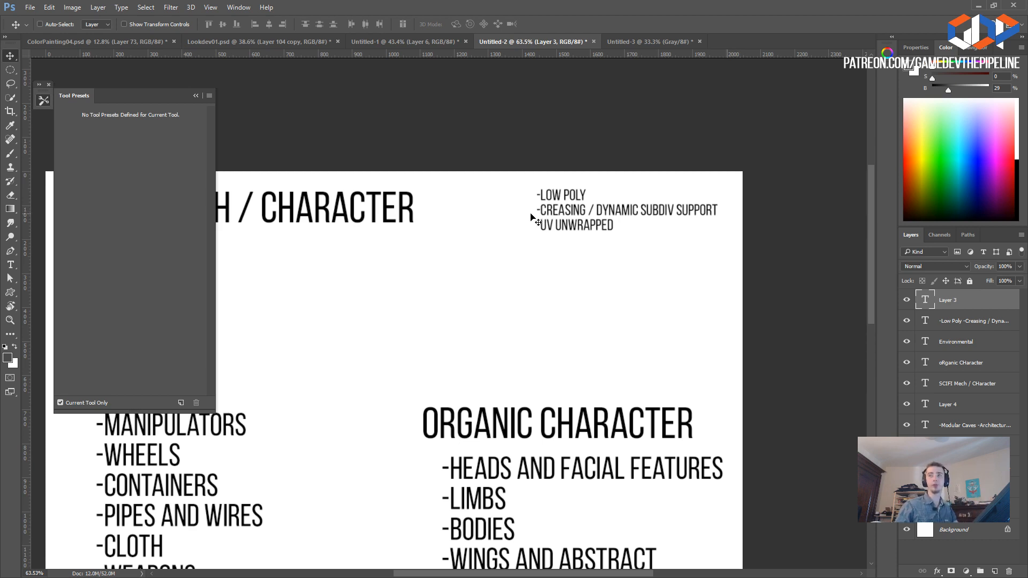
drag(535, 214, 517, 214)
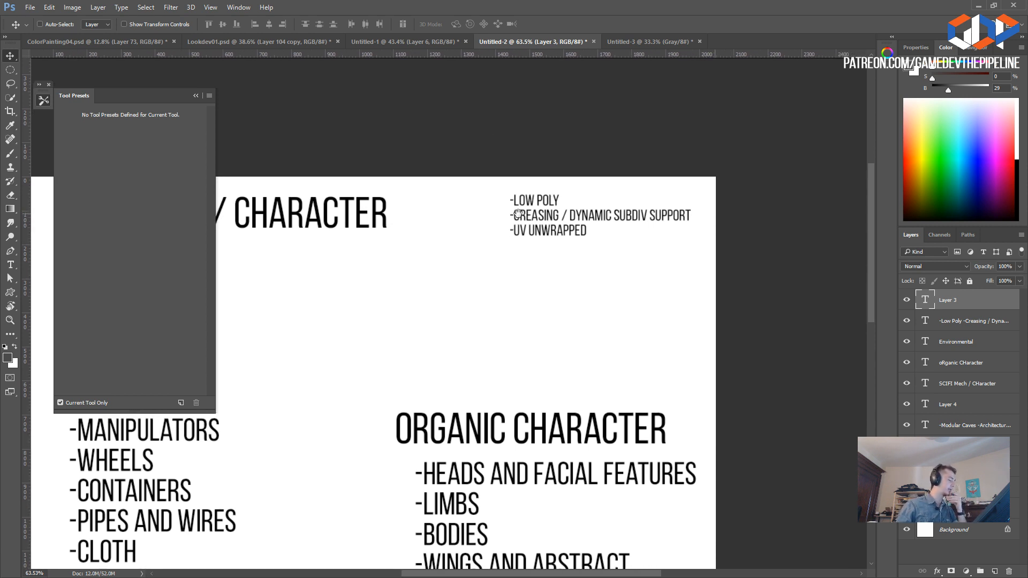
ctrl+drag(519, 247, 496, 214)
drag(323, 271, 434, 156)
ctrl+drag(413, 199, 392, 181)
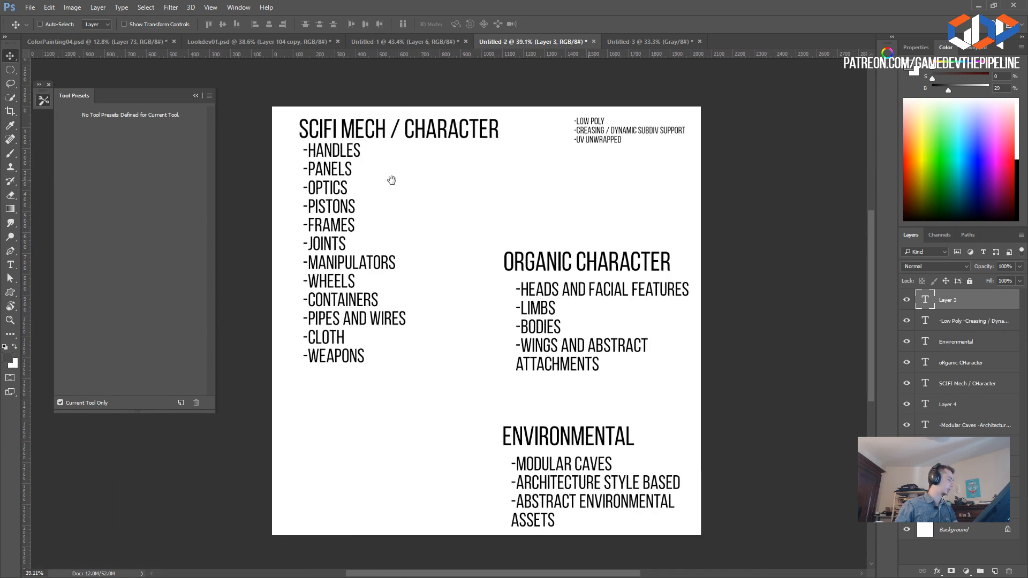
drag(495, 204, 523, 249)
drag(300, 209, 279, 174)
- Switch to the blank Untitled-3 document
click(614, 41)
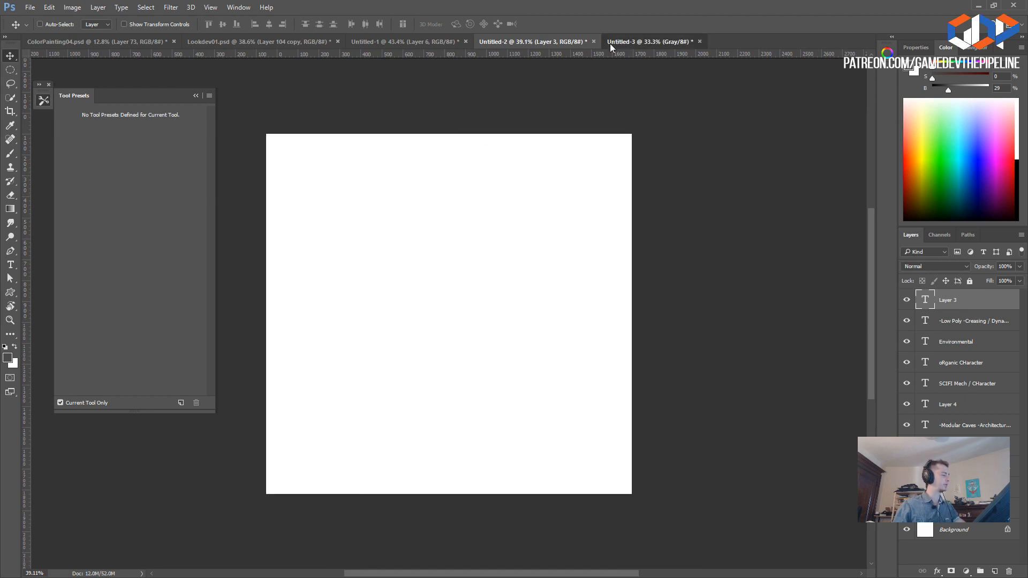
ctrl+drag(311, 228, 347, 266)
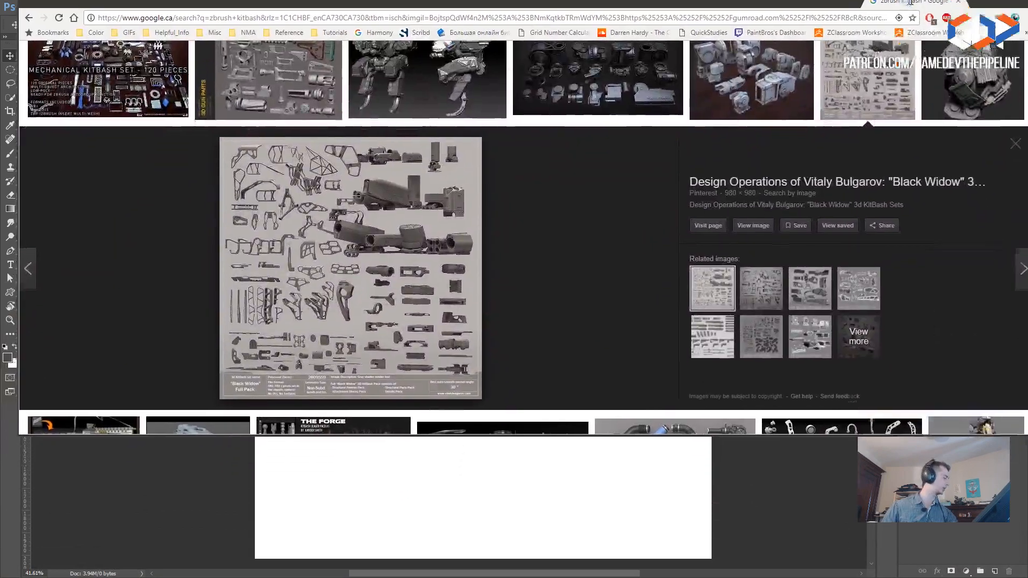
- In Chrome's zbrush kitbash image results, preview several sets, including the Ultraborg SUBD library and the ArtStation kit-bash
scroll(908, 142, up, 4)
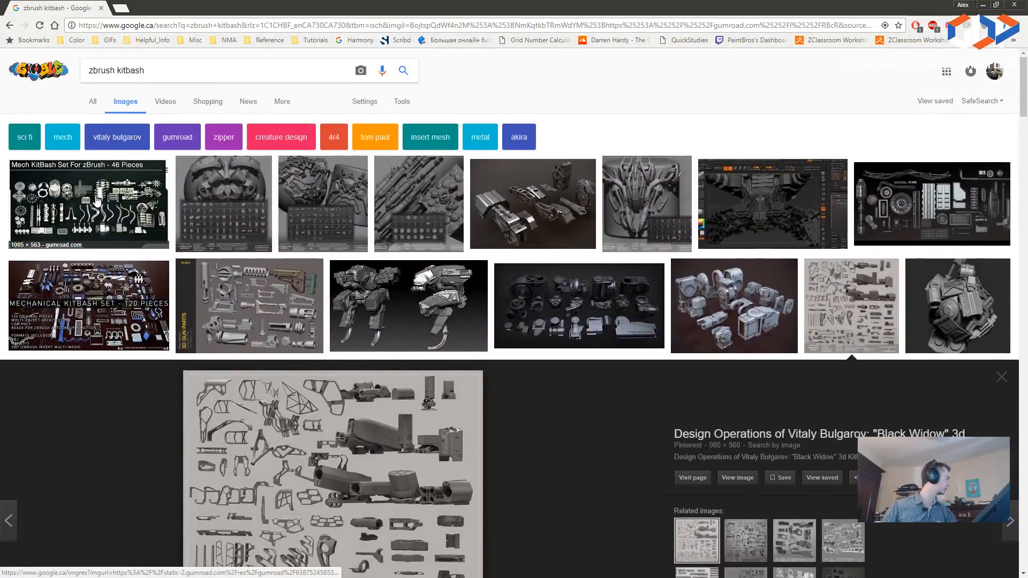
click(88, 209)
click(228, 166)
click(328, 131)
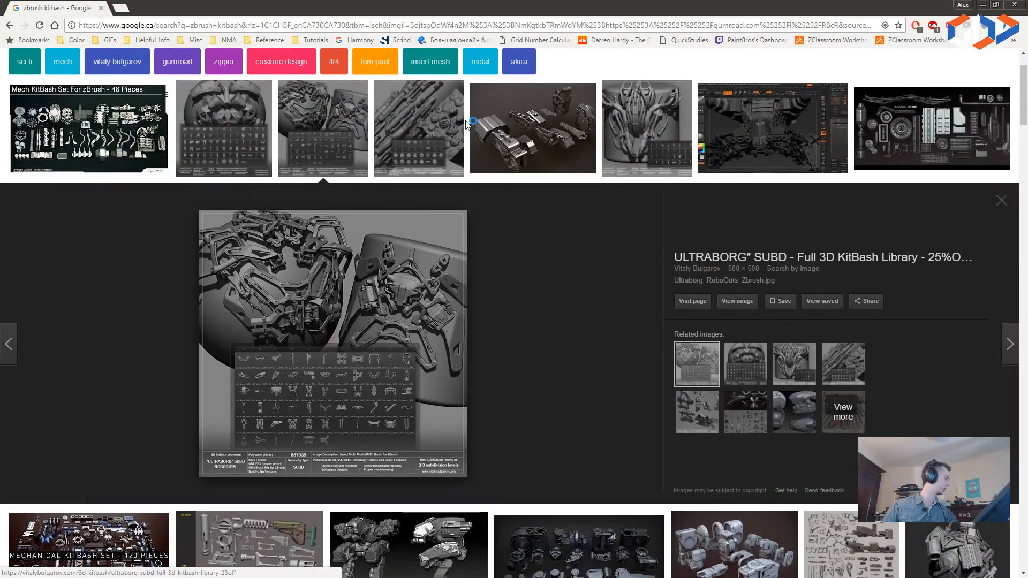
click(491, 127)
scroll(589, 161, up, 2)
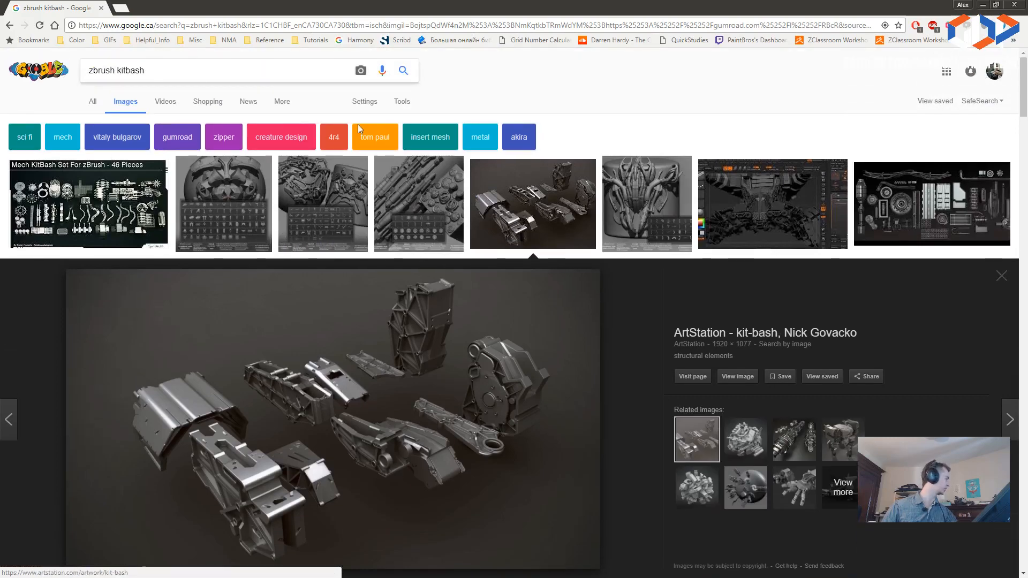
- Preview the Kit Bash Set B image and the 120-piece Mechanical Kitbash Set among the image results
click(931, 203)
scroll(255, 269, down, 5)
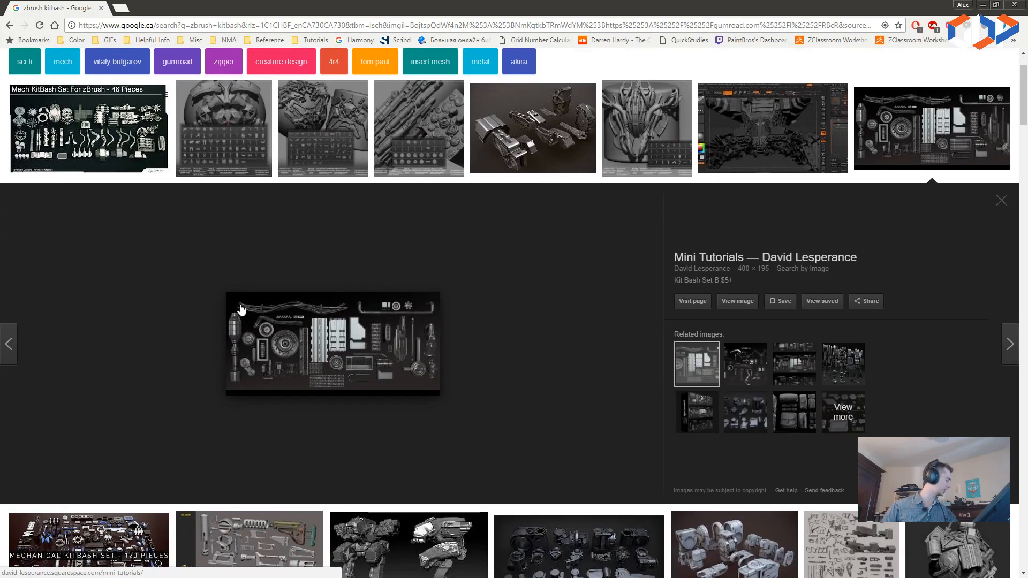
click(851, 343)
scroll(214, 275, up, 3)
click(49, 275)
scroll(360, 300, down, 3)
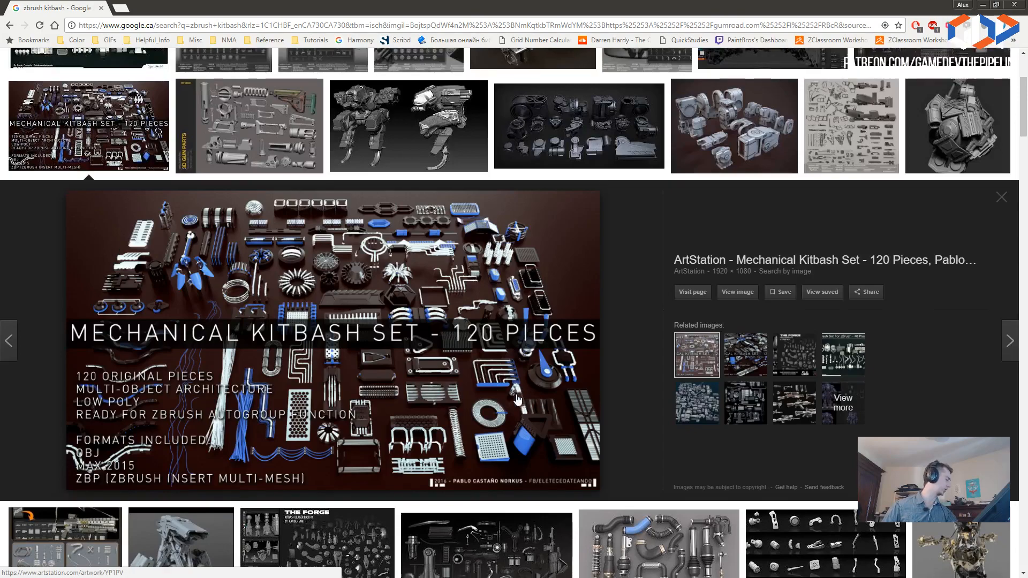
- Preview the Hard Surface Kitbash Library image showing pipes and shock absorbers, and look through neighbouring results
scroll(507, 396, down, 3)
click(602, 397)
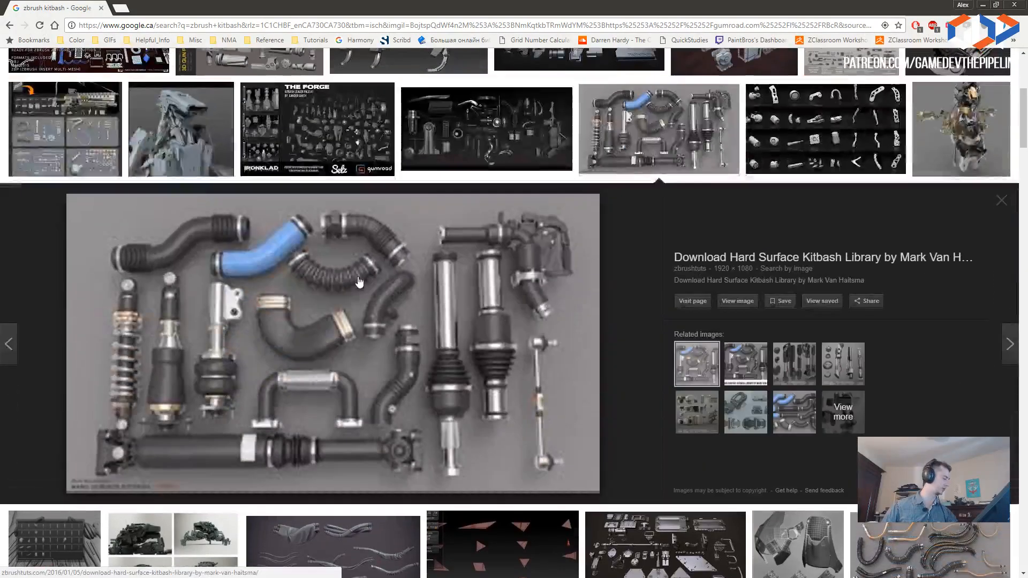
scroll(731, 217, up, 3)
click(808, 261)
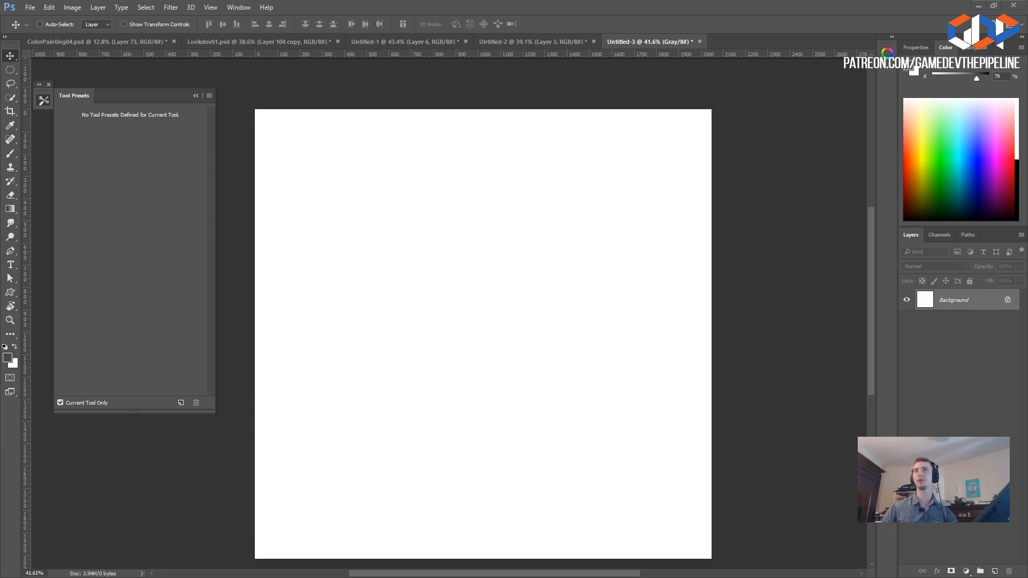
- Switch to the handle reference board and examine the lower rows of pull handles, latches and grips
key(alt+Tab)
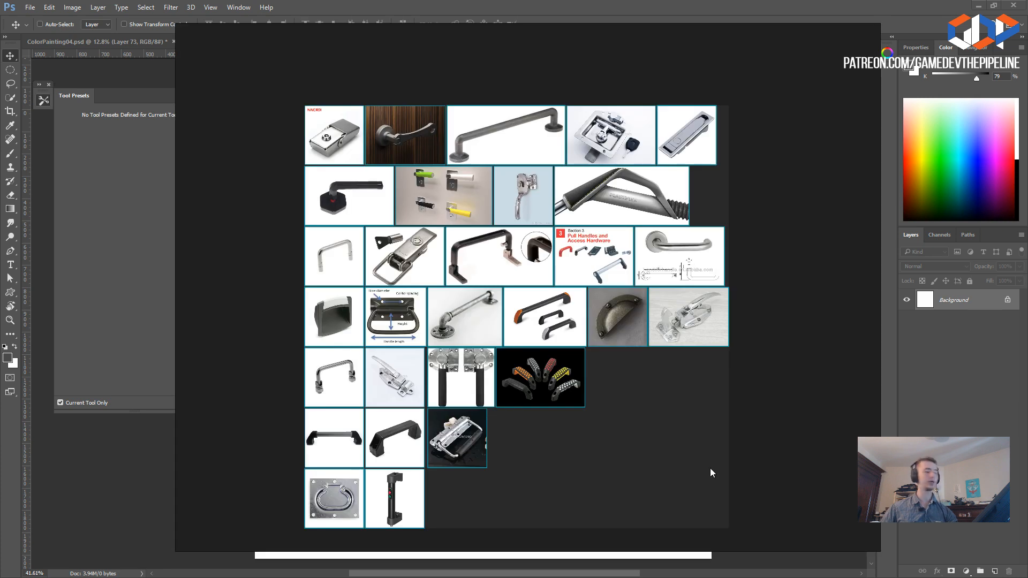
scroll(405, 324, up, 2)
scroll(405, 325, down, 3)
scroll(465, 332, up, 5)
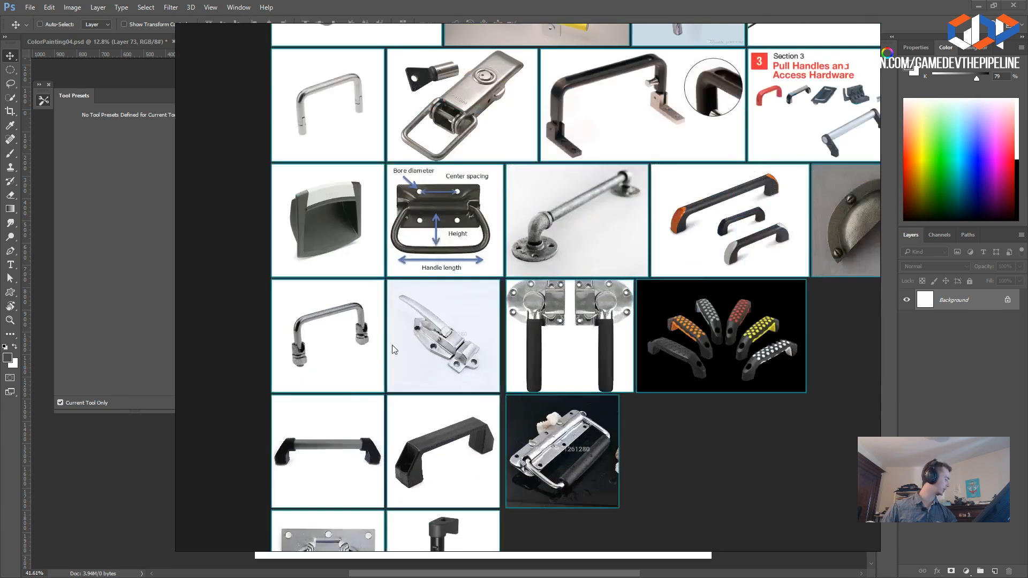
scroll(465, 329, down, 3)
middle_drag(473, 361, 446, 227)
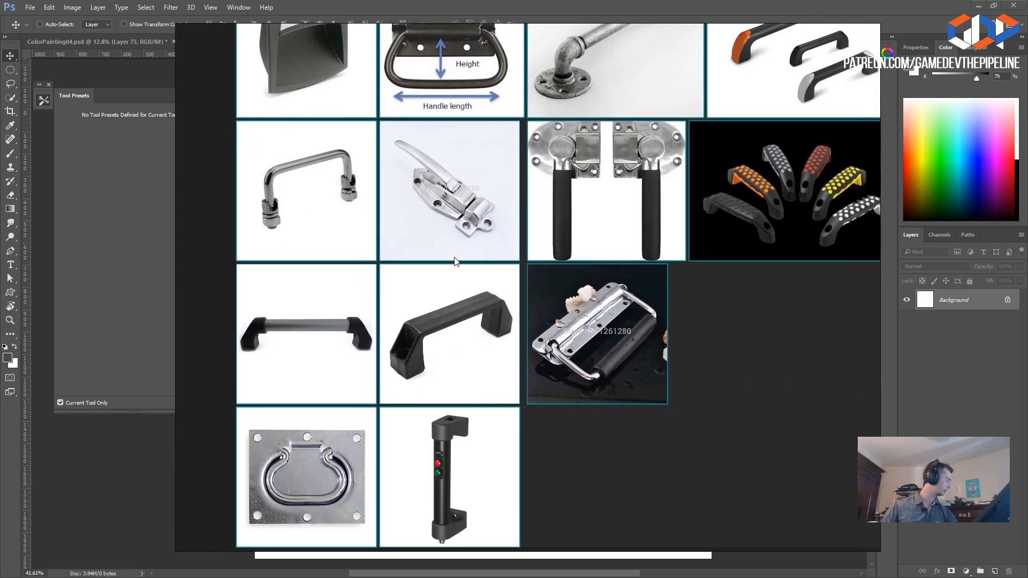
middle_drag(508, 301, 397, 396)
mouse_move(675, 183)
middle_down()
mouse_move(440, 427)
mouse_move(358, 453)
middle_up()
middle_drag(528, 281, 677, 384)
middle_drag(493, 244, 636, 329)
middle_drag(708, 335, 708, 250)
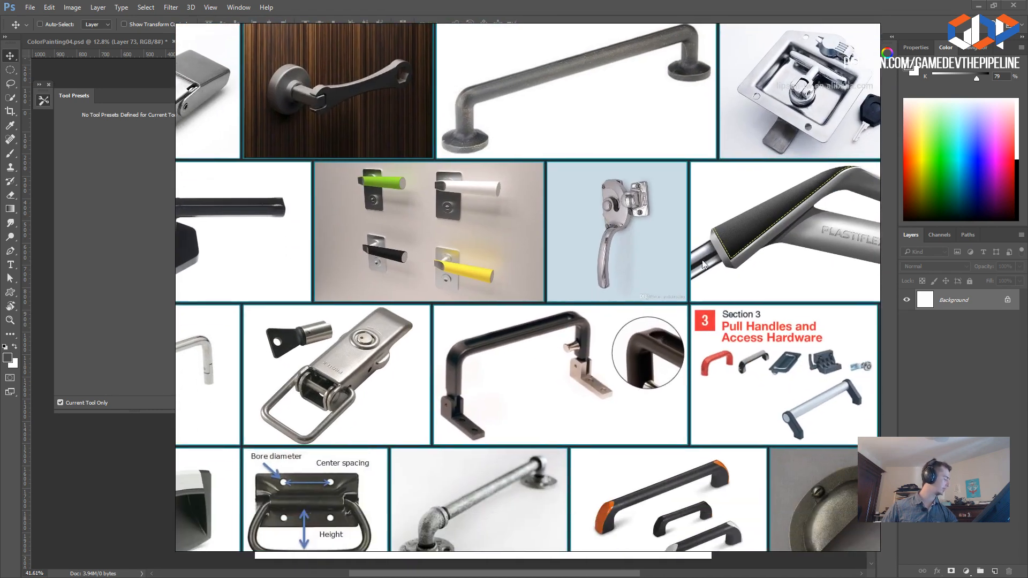
- Survey the whole handle board and inspect the NAIERDI latch and the wrench-shaped door handle up close
middle_drag(586, 325, 692, 295)
scroll(553, 347, down, 3)
middle_drag(555, 355, 525, 322)
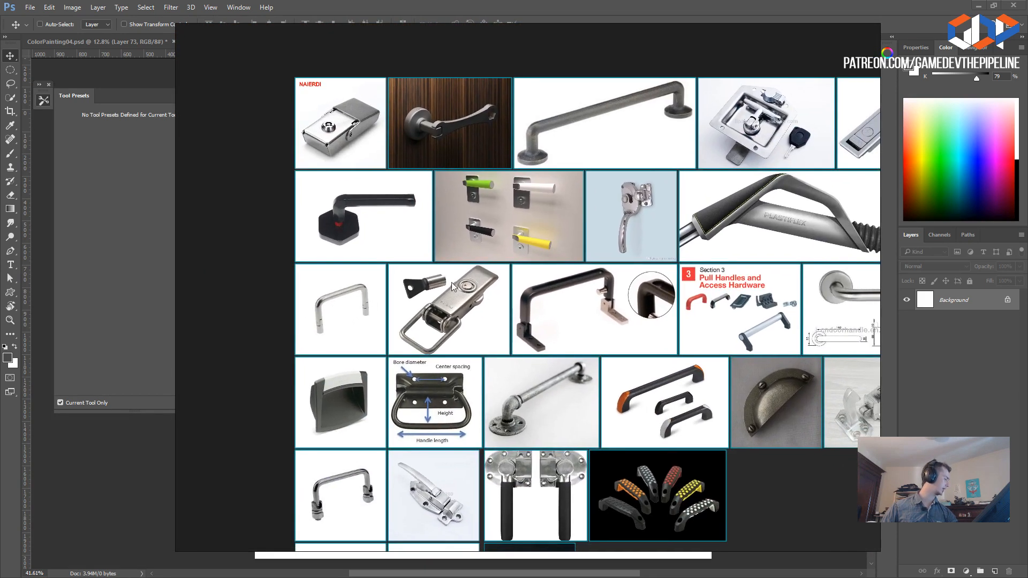
scroll(448, 338, down, 1)
middle_drag(452, 401, 425, 327)
scroll(424, 330, up, 2)
right_drag(430, 321, 439, 309)
middle_drag(332, 40, 406, 321)
scroll(380, 110, down, 1)
scroll(375, 289, up, 4)
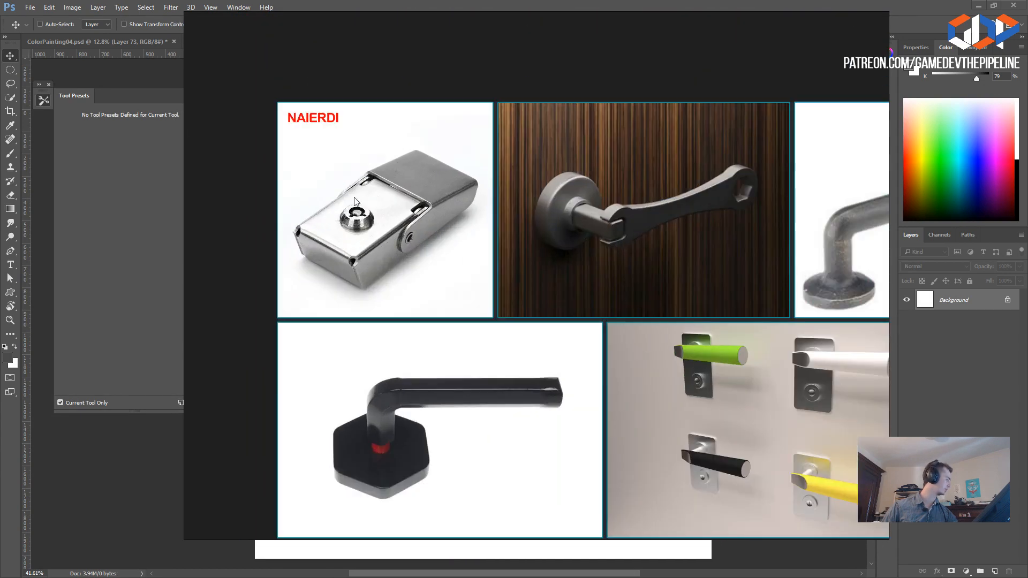
scroll(436, 204, down, 4)
scroll(449, 204, up, 4)
scroll(453, 214, down, 4)
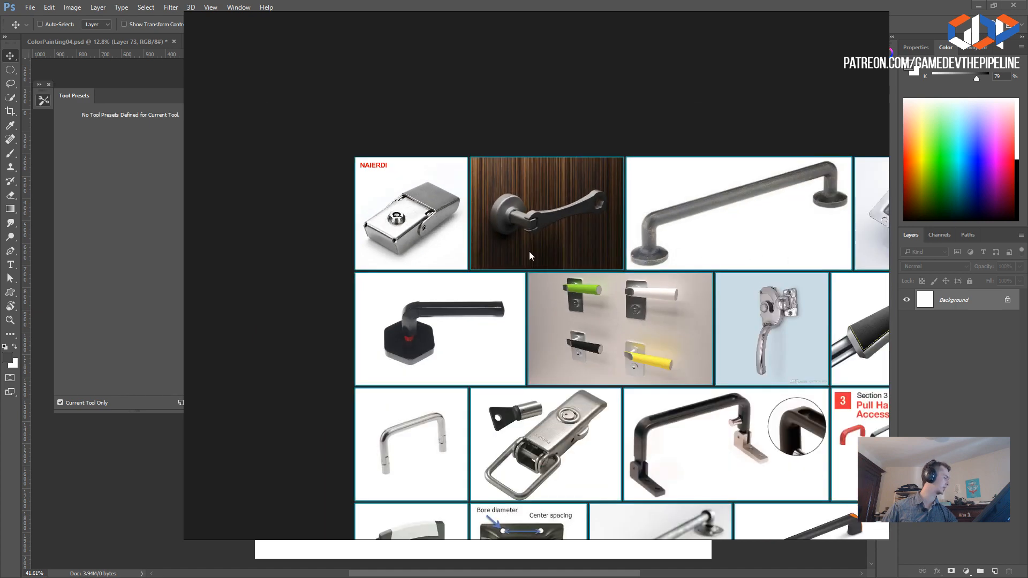
- Examine the keyed lock plate, flush latch and Plastiflex hose grip references in the board's upper rows
middle_drag(643, 249, 489, 271)
scroll(494, 275, down, 2)
middle_drag(530, 237, 415, 229)
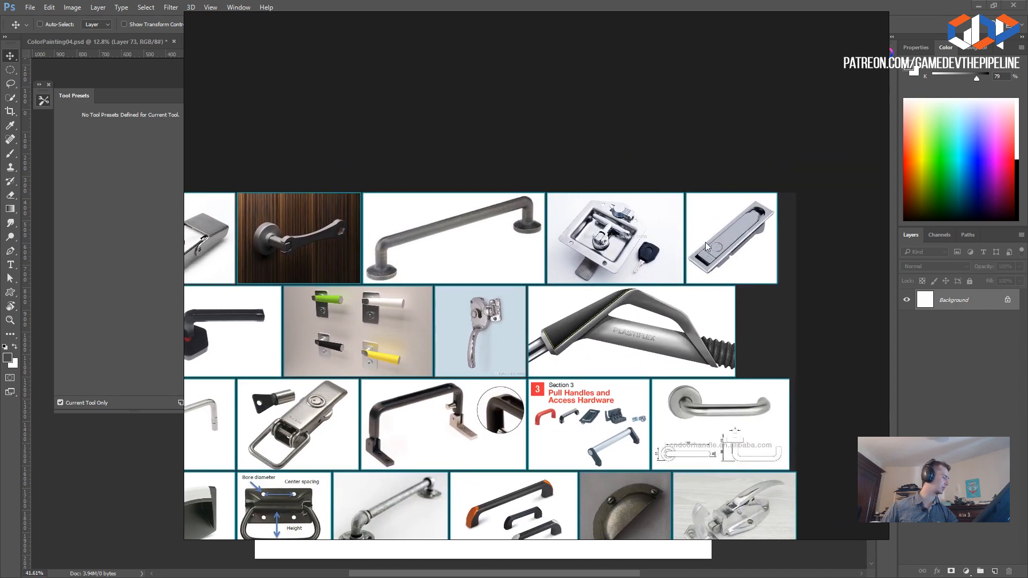
middle_drag(552, 307, 565, 302)
scroll(589, 268, up, 3)
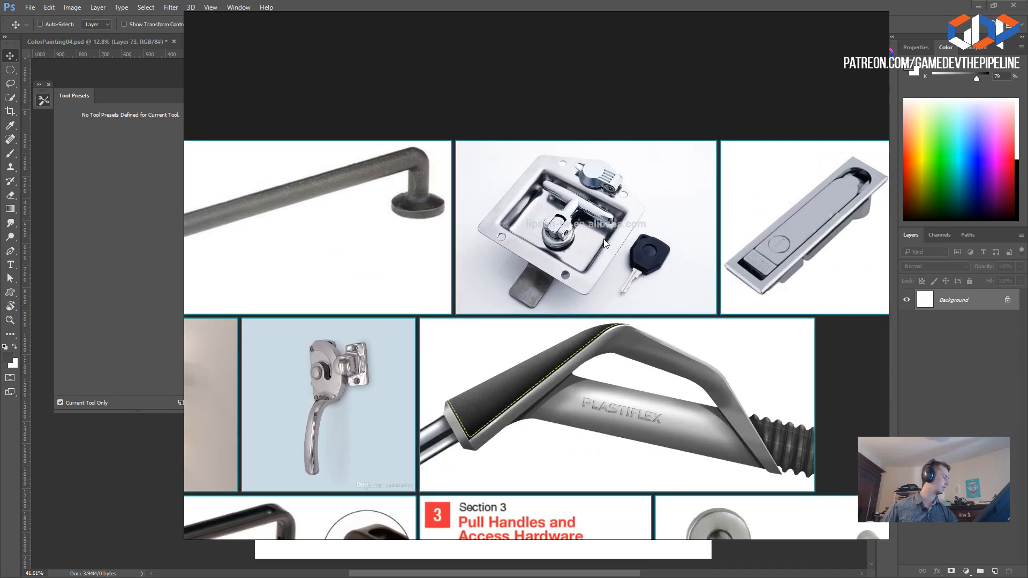
scroll(536, 227, down, 2)
scroll(460, 217, down, 2)
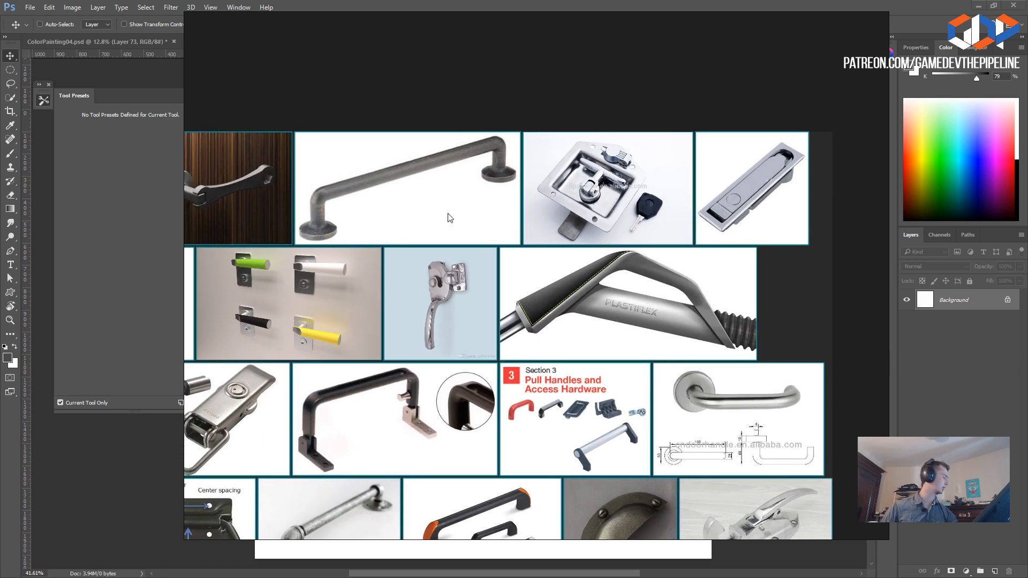
middle_drag(452, 213, 546, 227)
- Inspect the shapes of the grey bar handle and the chrome lever latch up close
scroll(514, 220, up, 4)
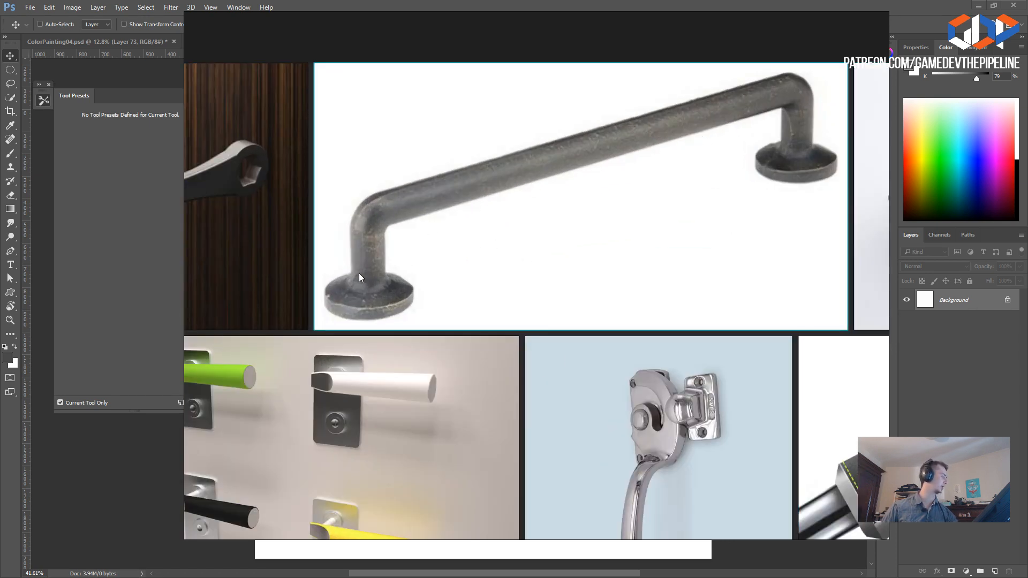
scroll(464, 214, down, 1)
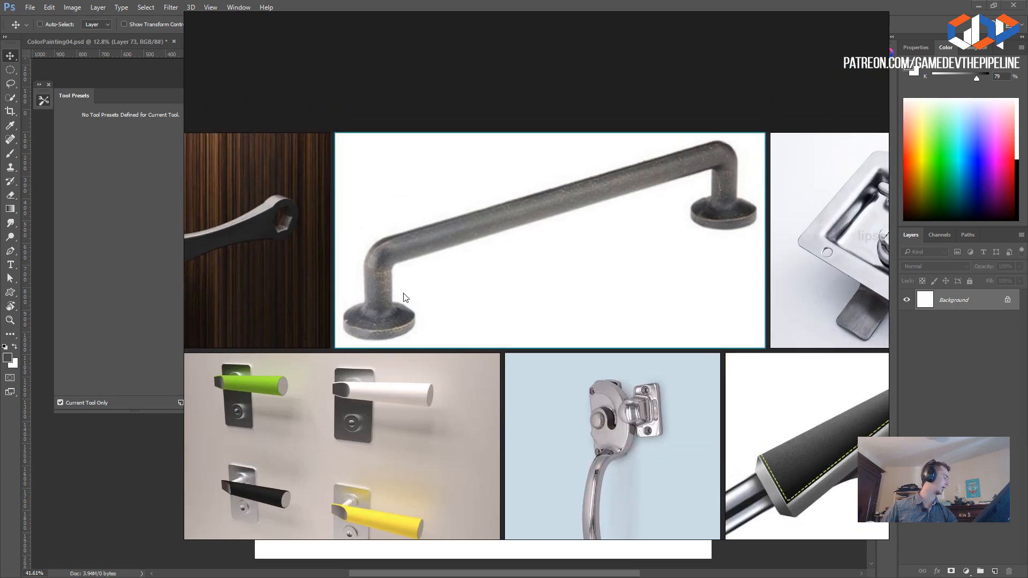
scroll(406, 297, up, 1)
scroll(425, 245, down, 1)
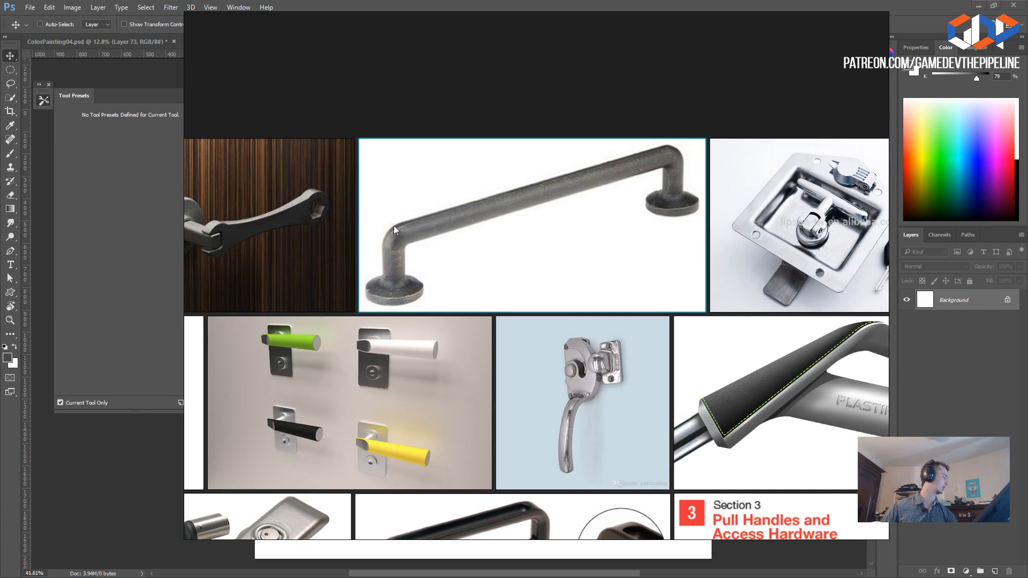
scroll(741, 133, down, 2)
scroll(609, 181, up, 5)
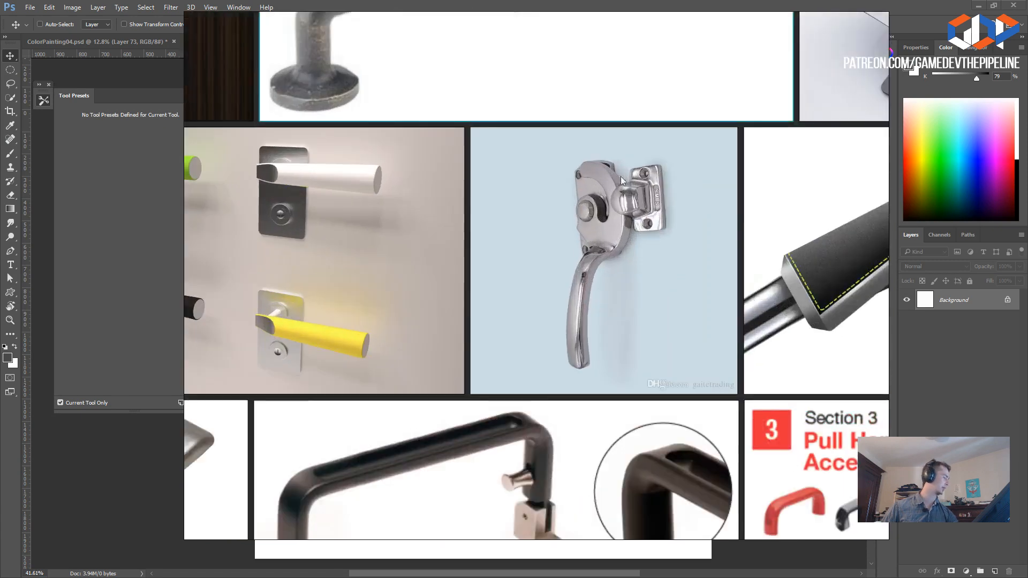
scroll(567, 269, down, 1)
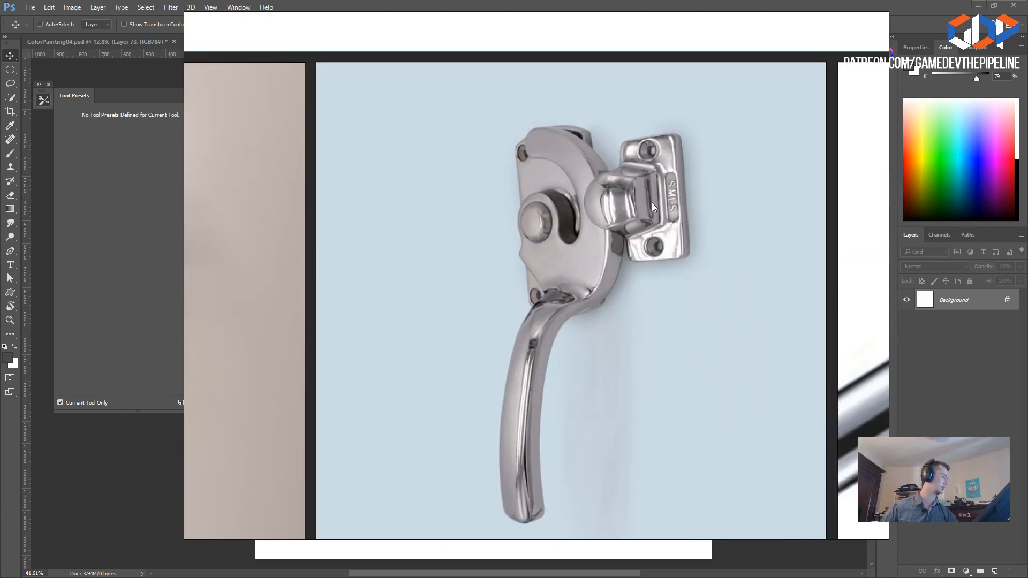
- Study the construction of the NAIERDI box latch up close and compare it with the full handle board
scroll(624, 214, down, 6)
scroll(455, 262, up, 2)
middle_drag(437, 242, 612, 420)
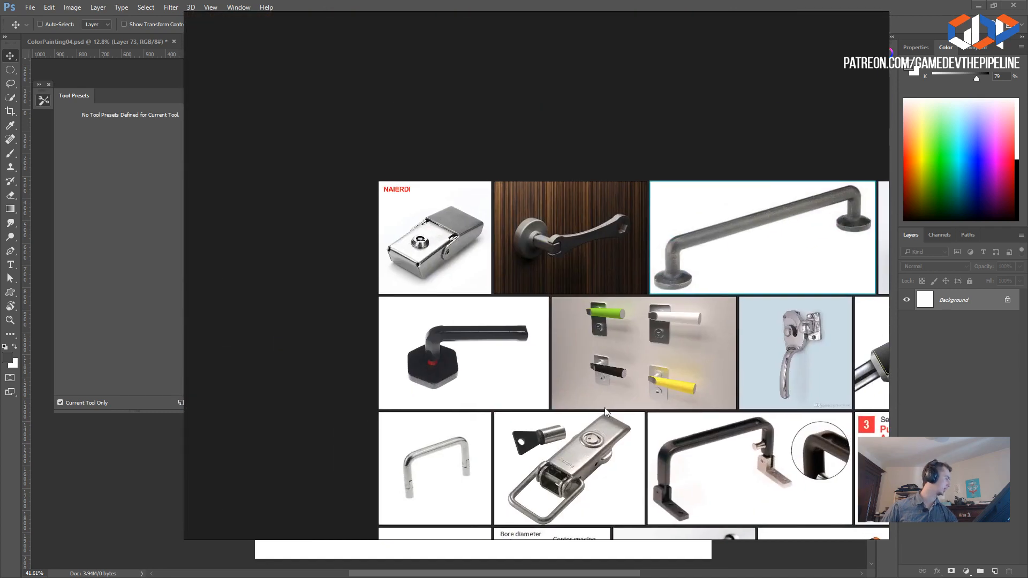
scroll(407, 230, up, 4)
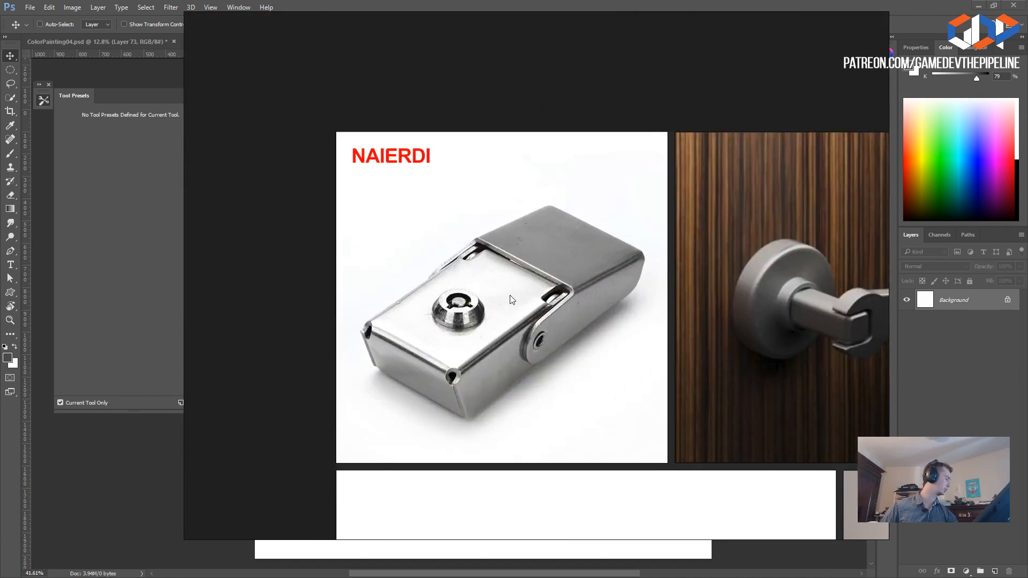
scroll(510, 303, down, 5)
scroll(580, 301, up, 3)
scroll(561, 327, down, 4)
middle_drag(562, 327, 419, 188)
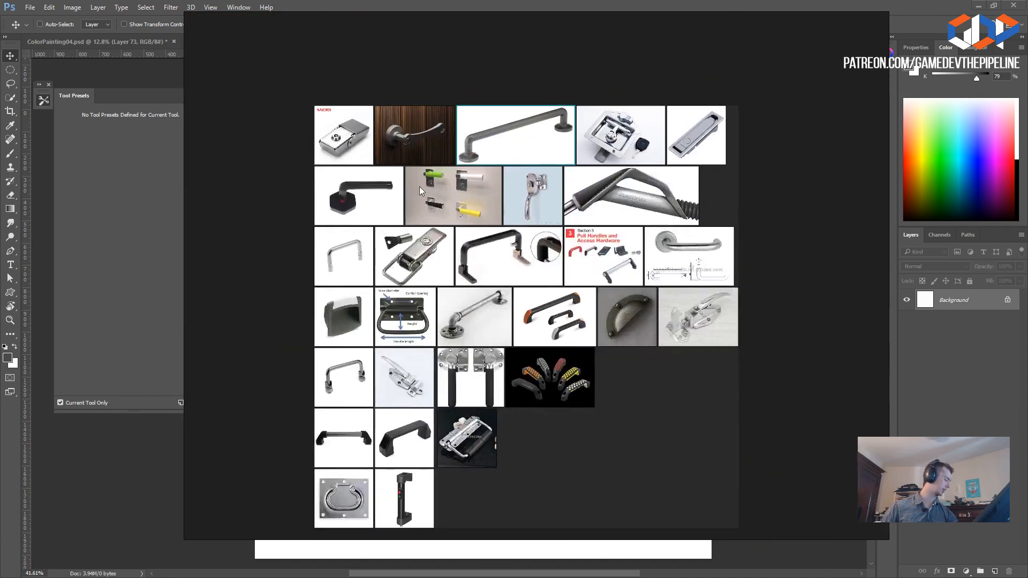
- Examine the cup pull, pipe handle, orange-tipped handles and lever clamp in the board's middle rows
scroll(523, 308, up, 4)
middle_drag(654, 323, 524, 281)
scroll(519, 283, down, 1)
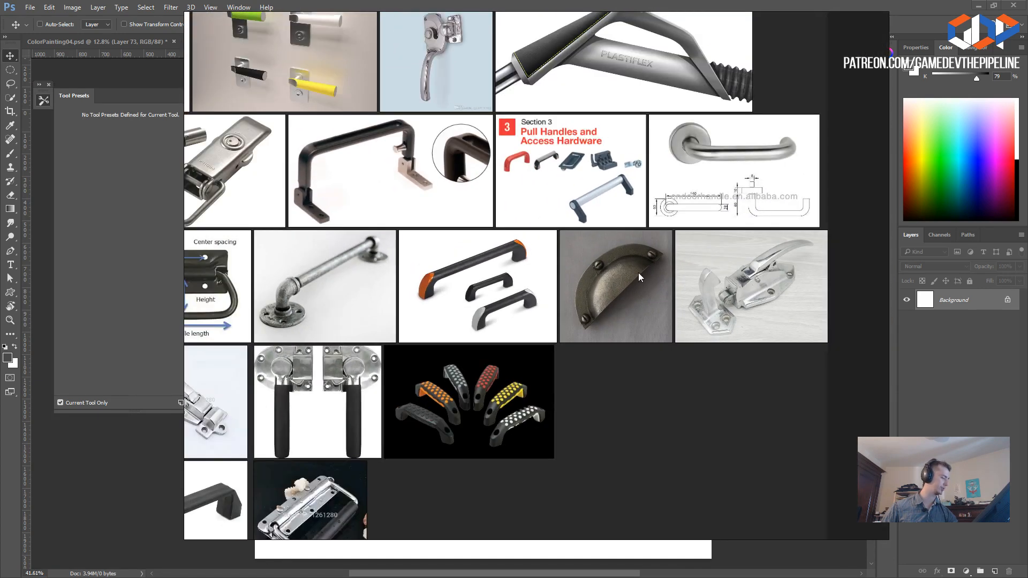
middle_drag(639, 272, 631, 281)
middle_drag(507, 116, 498, 195)
scroll(493, 212, down, 1)
middle_drag(466, 107, 627, 255)
scroll(423, 159, up, 2)
scroll(465, 181, down, 1)
- Move the handle reference board off the canvas and add a new layer to Untitled-3
right_drag(578, 202, 1027, 215)
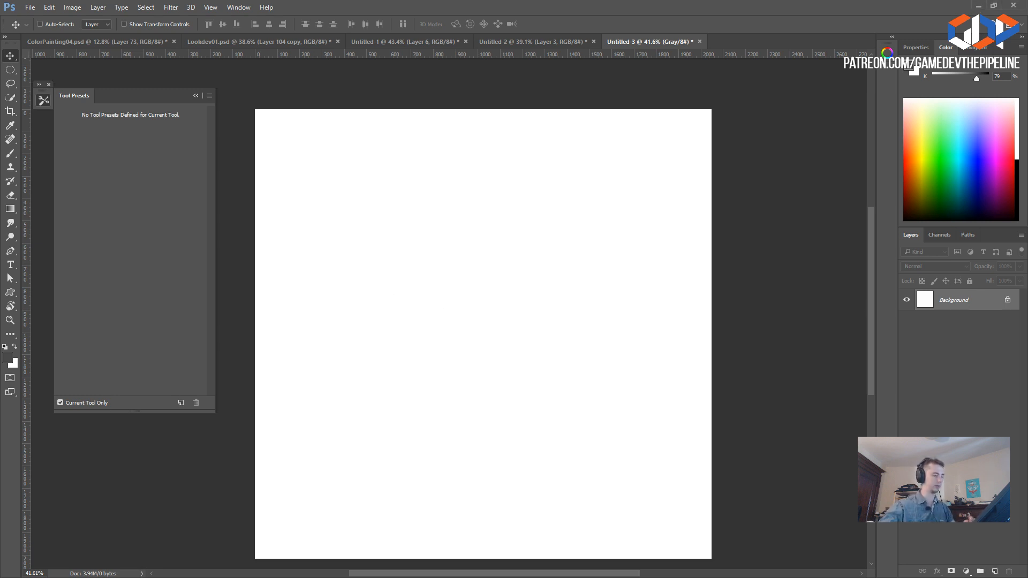
click(994, 570)
- Set up a hard round brush of about 20 px with black as the painting colour, viewing the canvas's upper-left area
key(b)
ctrl+drag(395, 212, 426, 237)
mouse_move(414, 237)
mouse_down()
mouse_move(501, 339)
mouse_move(554, 369)
mouse_up()
right_click(455, 256)
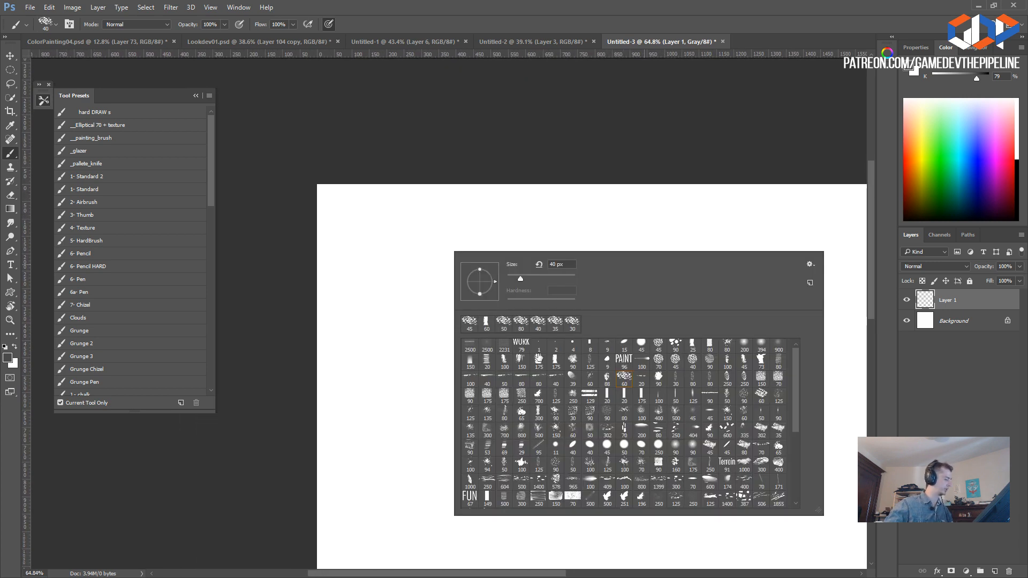
click(639, 347)
click(374, 256)
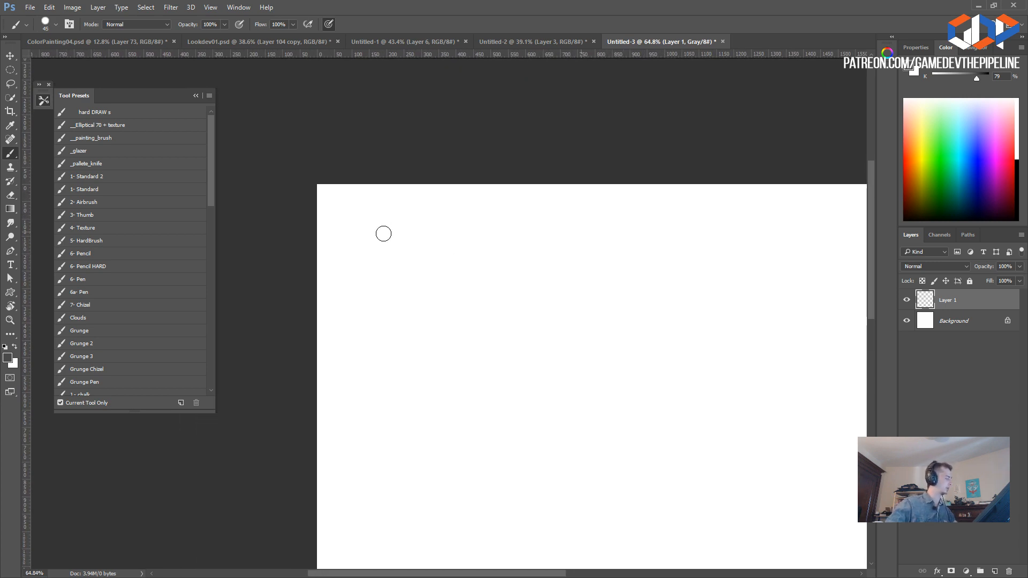
key([)
click(904, 216)
drag(899, 225, 898, 225)
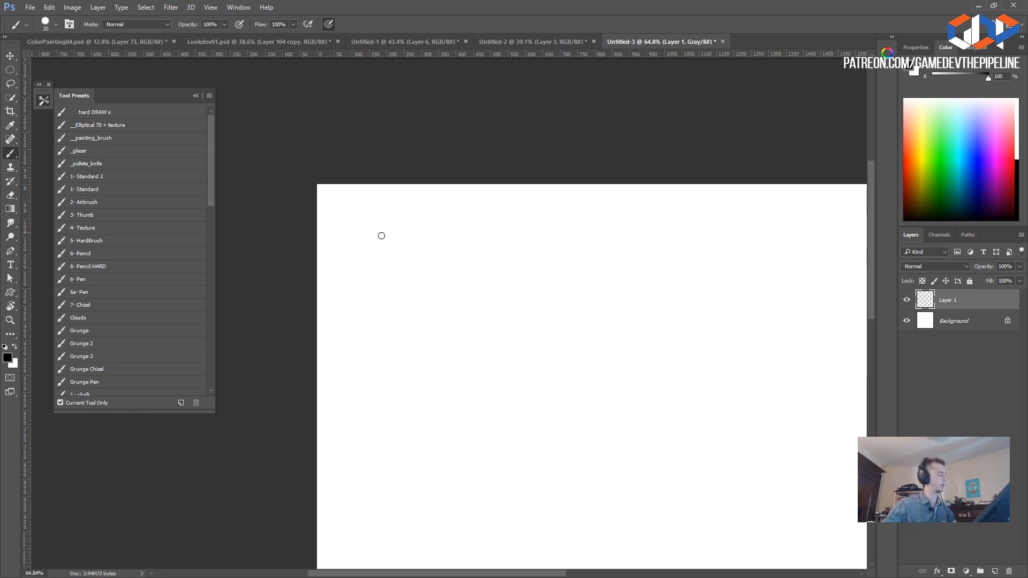
- Paint a black bar handle with two footed legs near the canvas's upper-left corner and cut its feet flat with a rectangular selection
drag(376, 246, 434, 254)
key(ctrl+z)
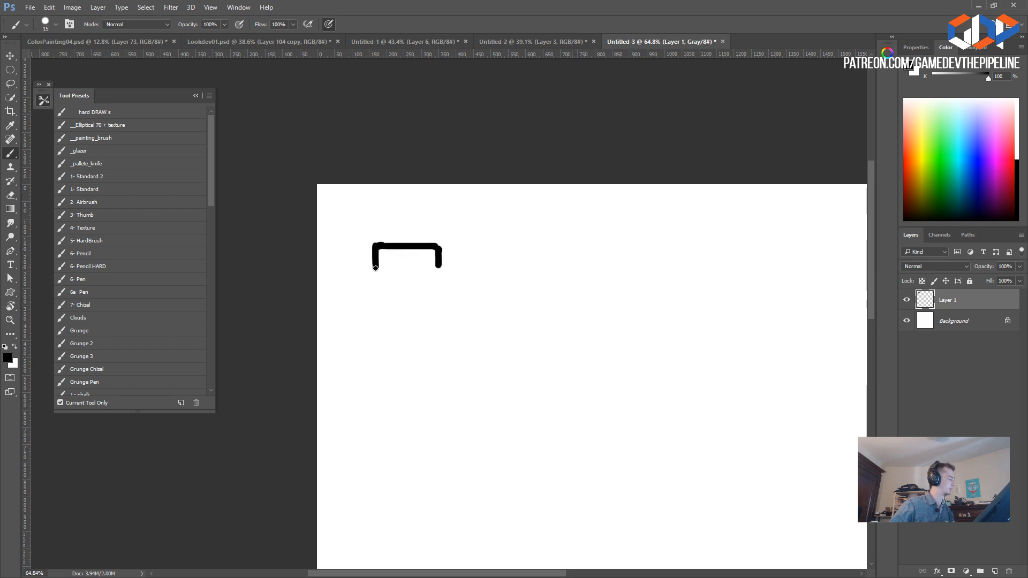
key(l)
key(m)
mouse_move(398, 278)
mouse_down()
mouse_move(344, 271)
mouse_move(461, 294)
mouse_up()
key(shift+m)
drag(341, 269, 481, 304)
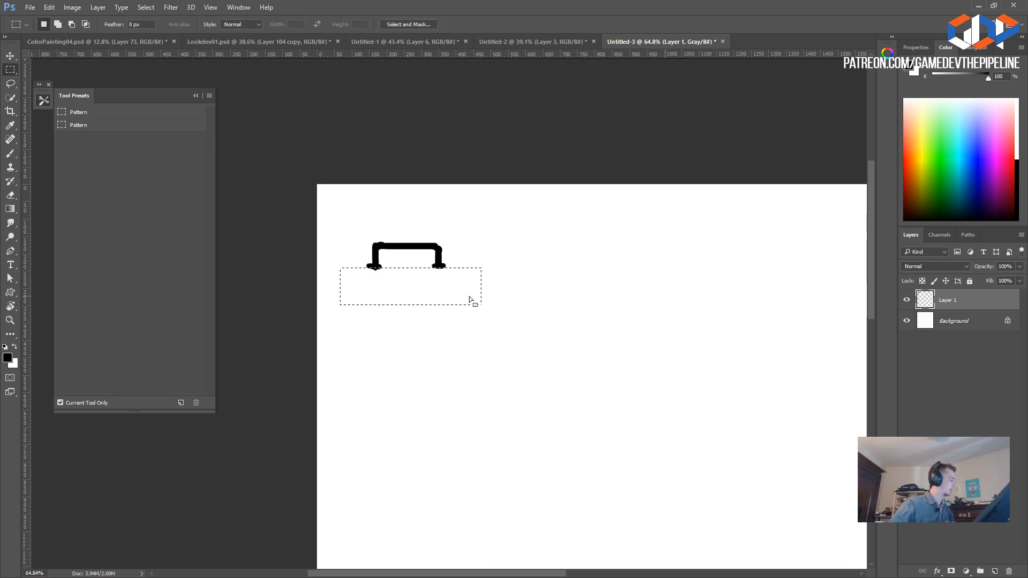
- Trim the bar handle's left side and top edge straight using rectangular selections, and clear the selection
drag(340, 224, 366, 294)
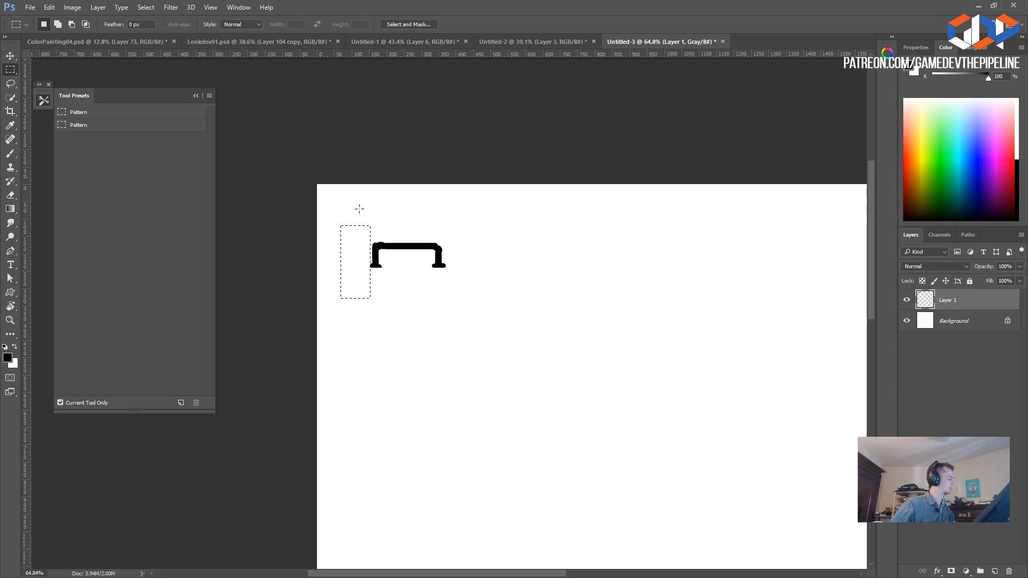
drag(460, 229, 348, 239)
ctrl+drag(446, 287, 474, 320)
click(409, 203)
key(b)
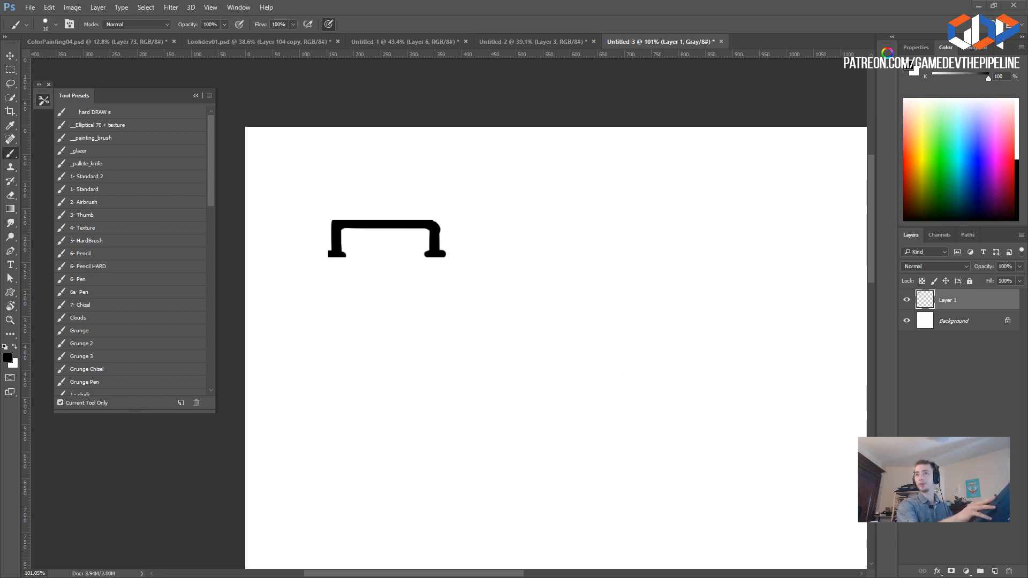
- Round off the bar handle's upper-left corner using a 45 px hard round eraser tip
key(e)
right_click(337, 197)
click(530, 300)
click(329, 208)
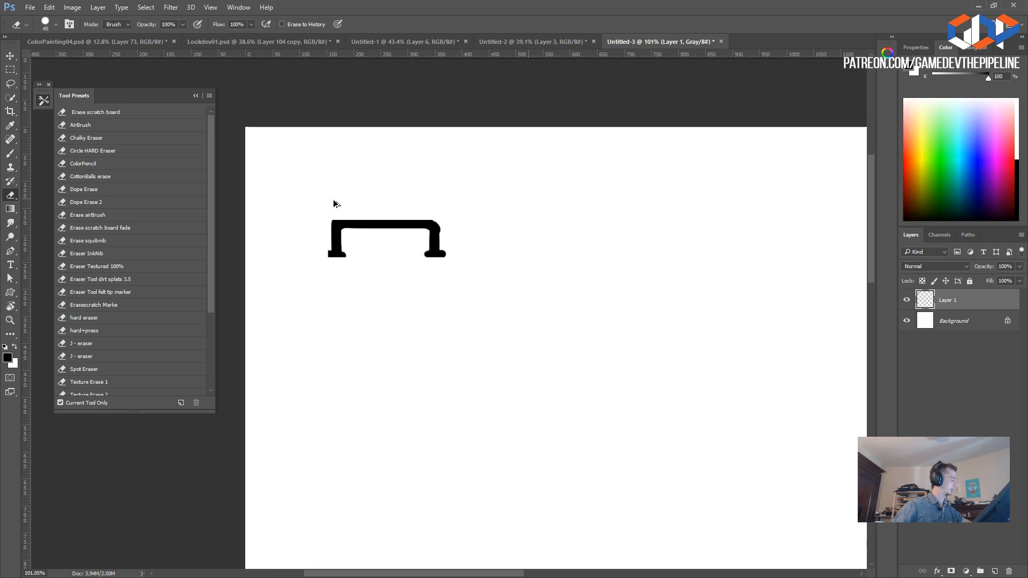
alt+scroll(384, 300, down, 2)
key(b)
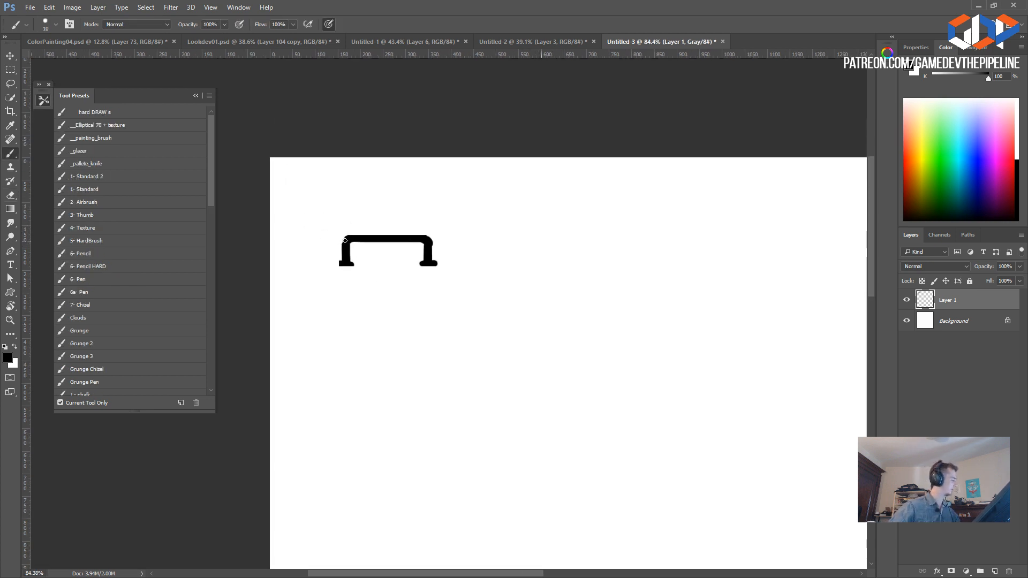
- Duplicate the bar handle to its right, remove the copy's right half and lower its bar onto a shorter leg
key(l)
mouse_move(312, 222)
mouse_down()
mouse_move(403, 245)
mouse_move(469, 292)
mouse_move(483, 271)
mouse_move(329, 266)
mouse_move(517, 264)
mouse_move(571, 313)
mouse_up()
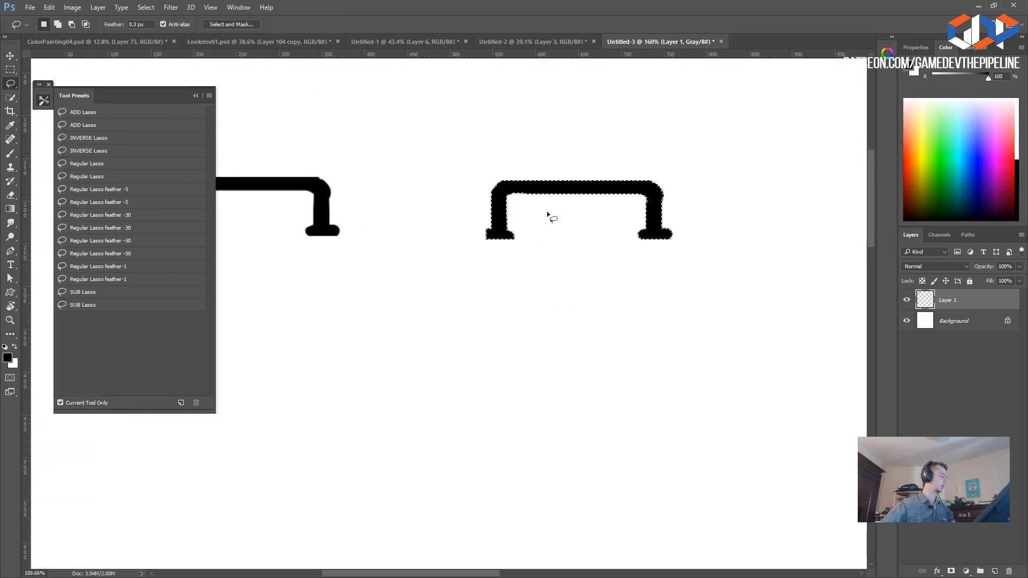
mouse_move(580, 143)
mouse_down()
mouse_move(686, 264)
mouse_move(583, 144)
mouse_up()
key(Delete)
mouse_move(452, 166)
mouse_down()
mouse_move(508, 155)
mouse_move(461, 202)
mouse_move(476, 173)
mouse_move(480, 203)
mouse_up()
key(ctrl+z)
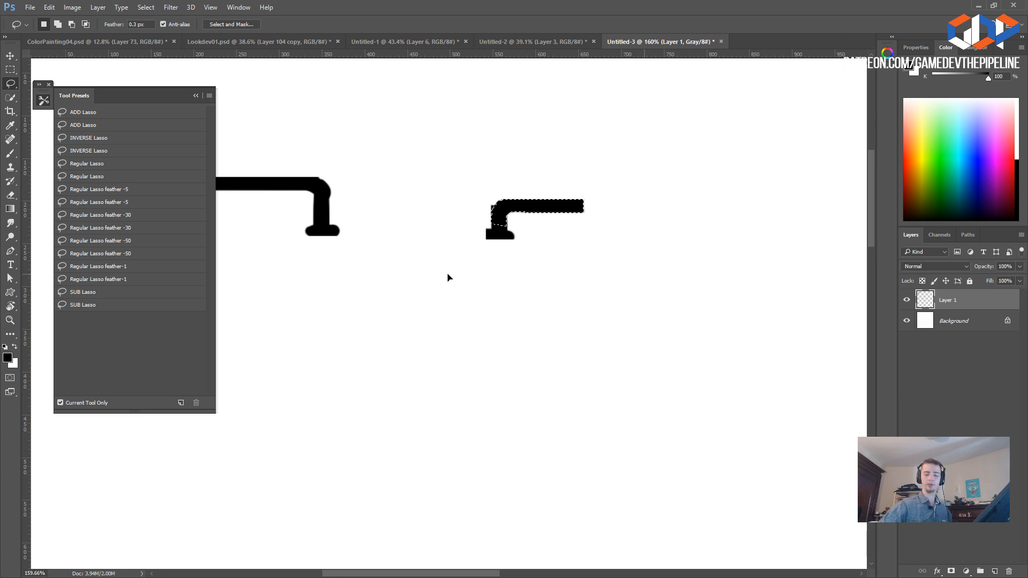
- Paint the lever handle's base wider on both sides of its leg and reduce the eraser to 10 px
key(b)
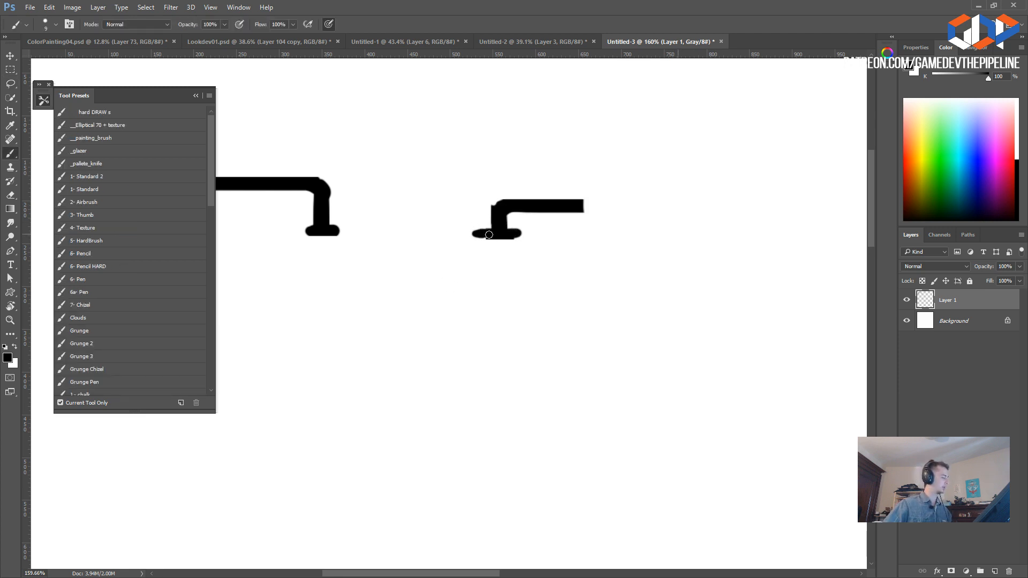
drag(494, 235, 516, 234)
key(e)
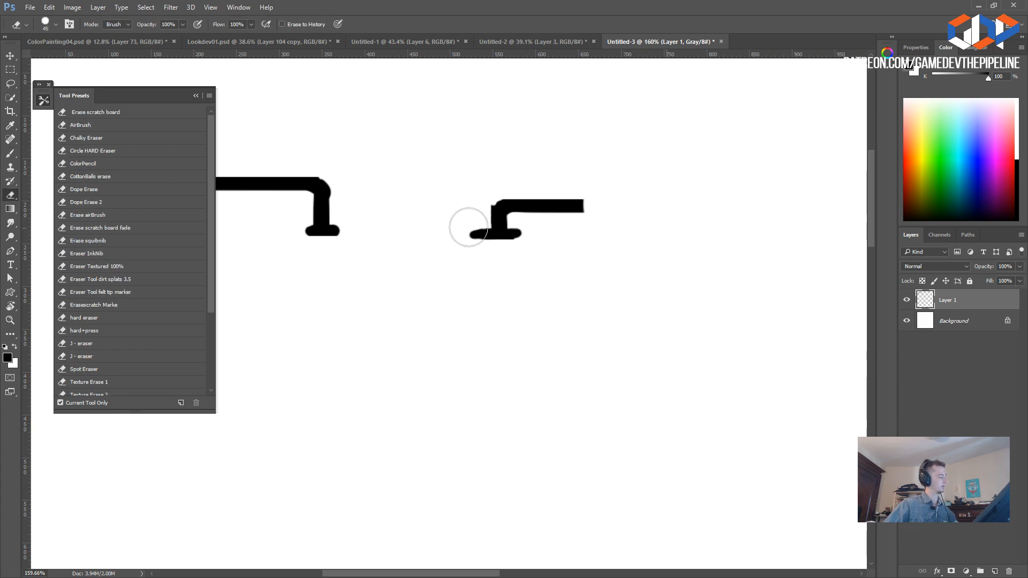
key(bracketleft)
key(bracketleft)
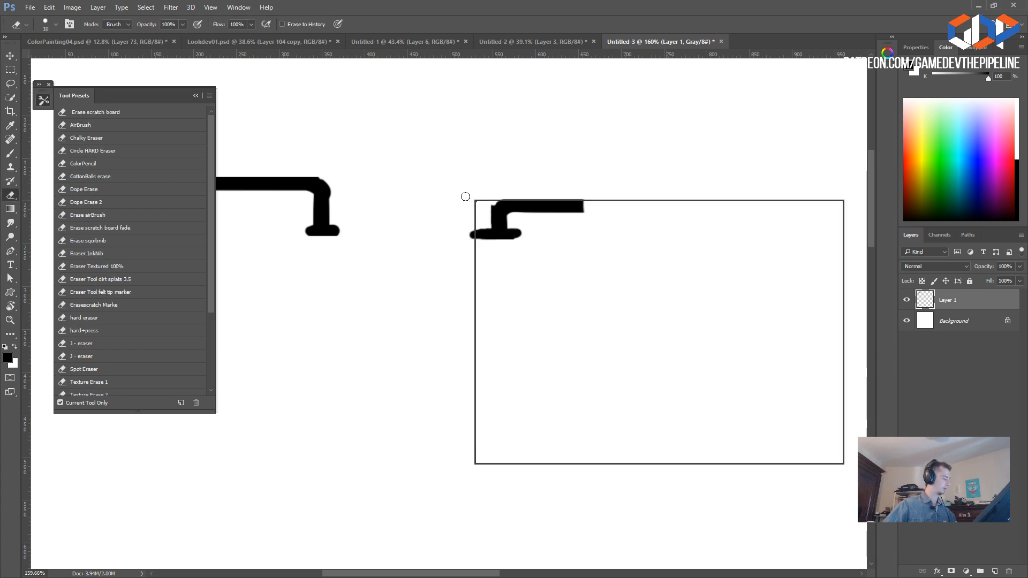
right_click(465, 200)
click(575, 312)
key(Return)
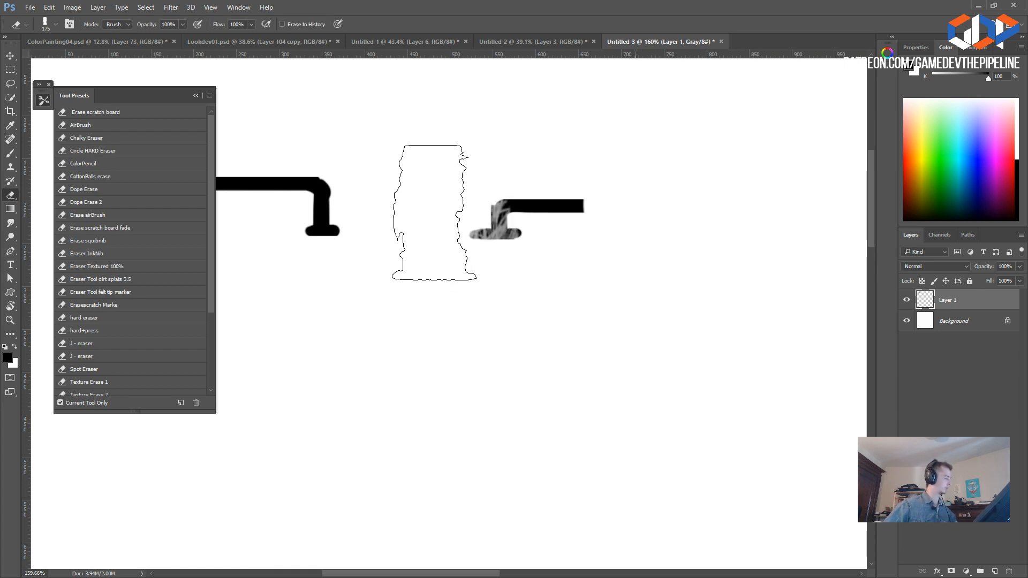
- Square off the lever's base with a flat 15 px eraser, taper the underside of its arm and touch up the base
right_click(448, 200)
click(694, 295)
key(Return)
key(bracketleft)
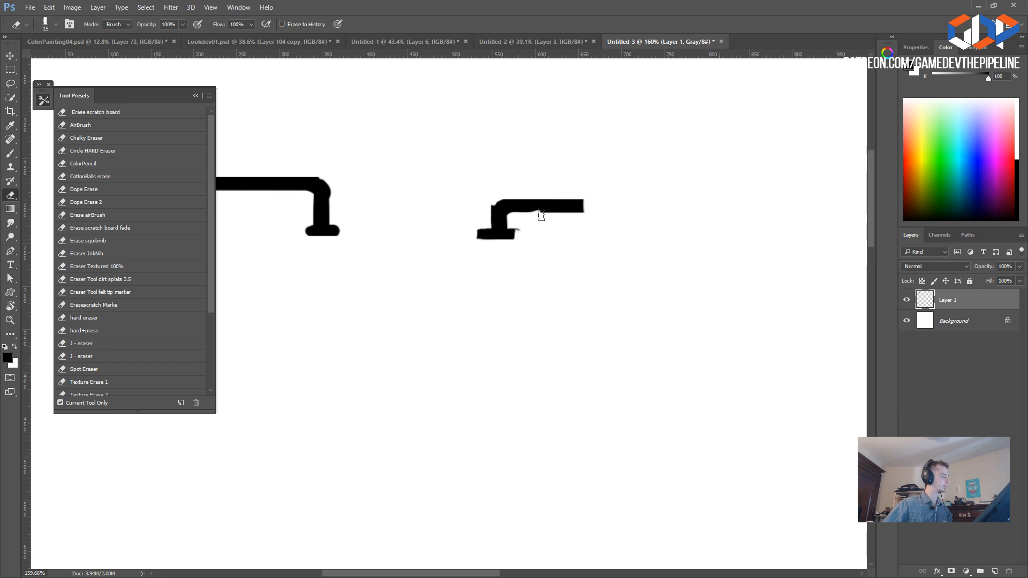
drag(552, 214, 585, 214)
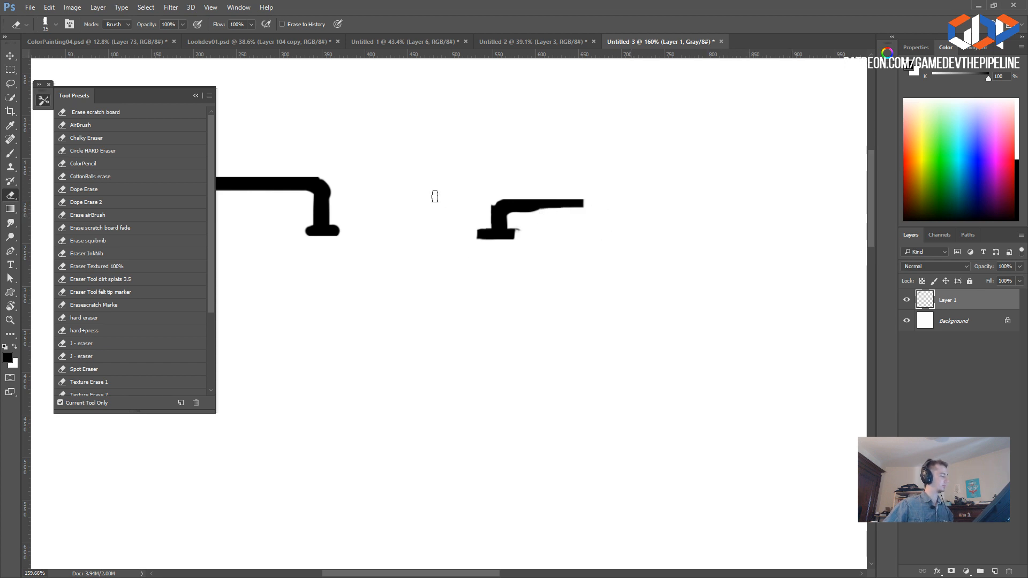
key(b)
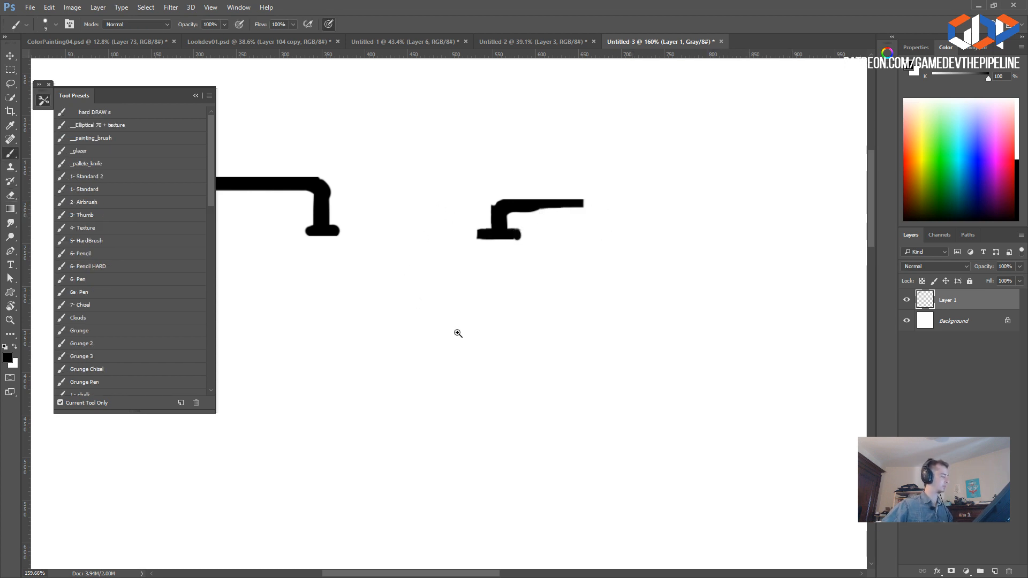
- Keep a copy of the lever handle above the bar handle's right end and delete the duplicate to its right
ctrl+drag(462, 335, 438, 331)
key(l)
mouse_move(482, 183)
mouse_down()
mouse_move(481, 290)
mouse_move(476, 230)
mouse_up()
mouse_move(503, 258)
ctrl+mouse_down()
mouse_move(449, 248)
mouse_move(332, 191)
mouse_move(452, 256)
ctrl+mouse_up()
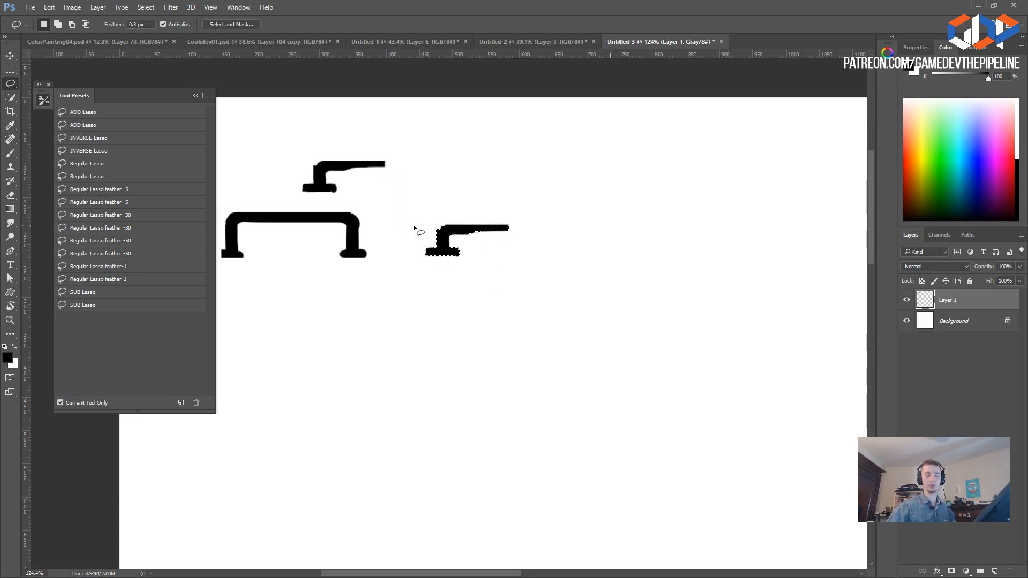
drag(434, 190, 364, 177)
key(Delete)
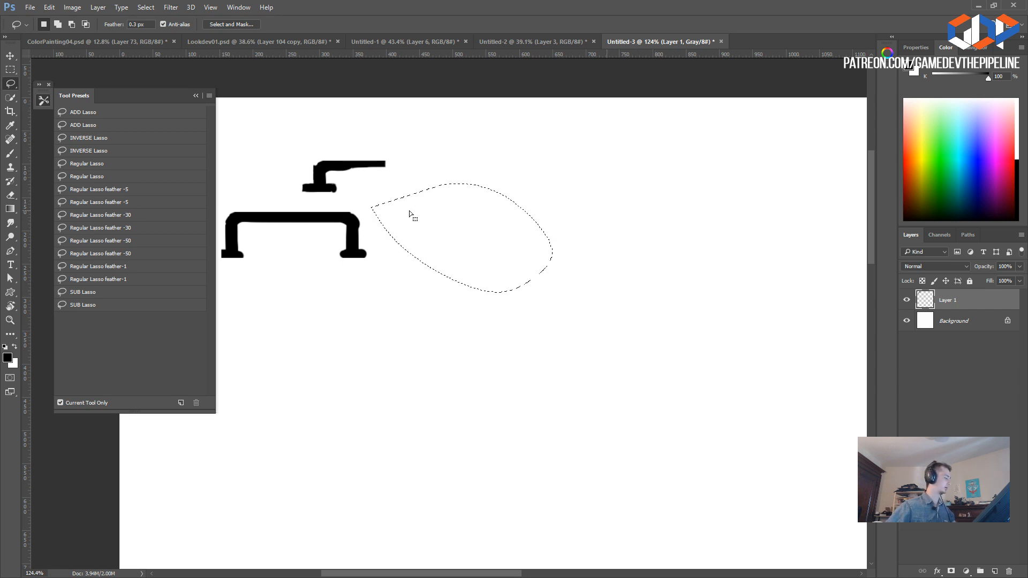
key(ctrl+d)
- Paint a solid black rounded latch pad to the right of the bar handle, extending its right end with a smaller brush
key(b)
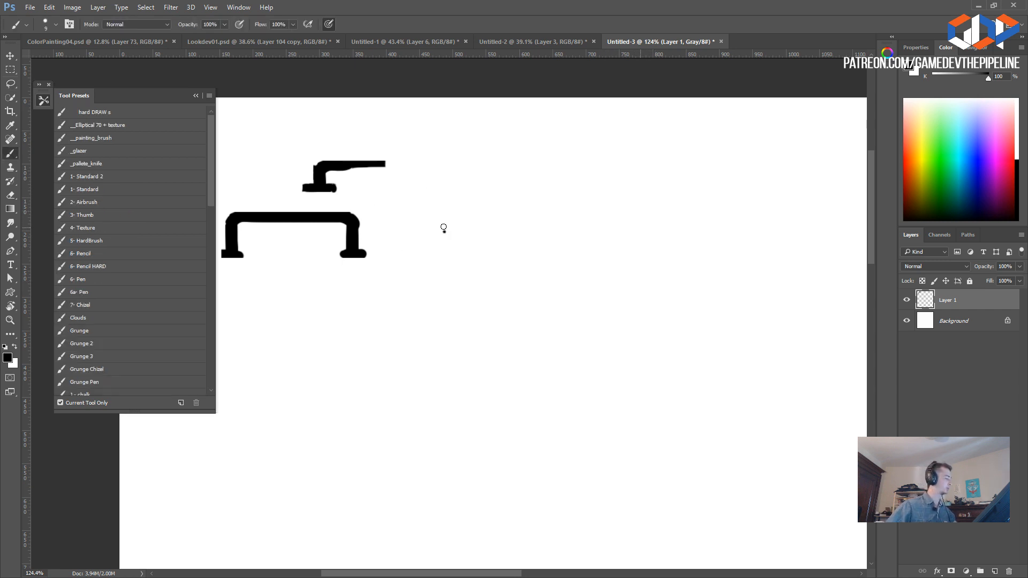
key(])
drag(452, 223, 438, 227)
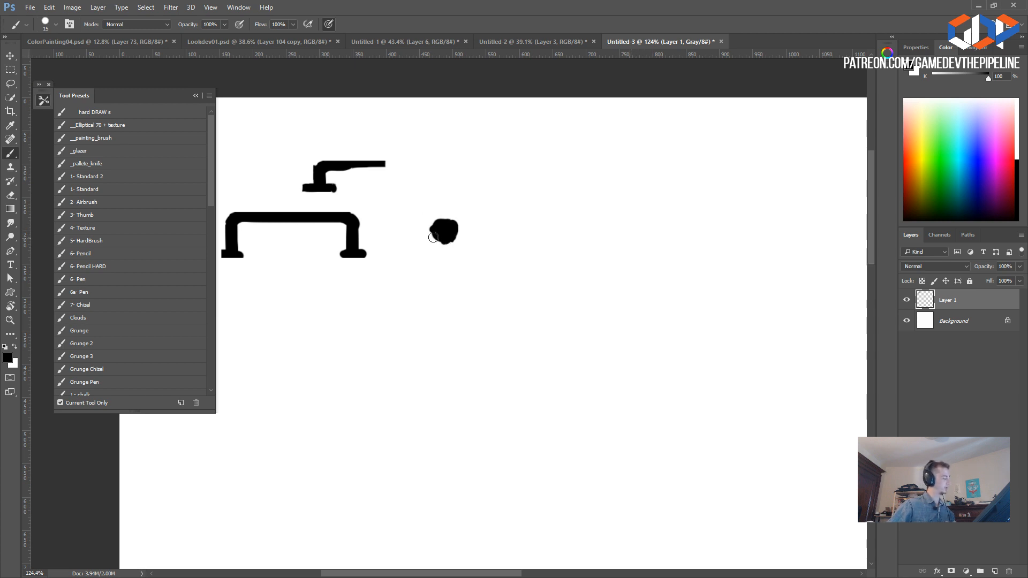
key([)
alt+scroll(442, 267, down, 1)
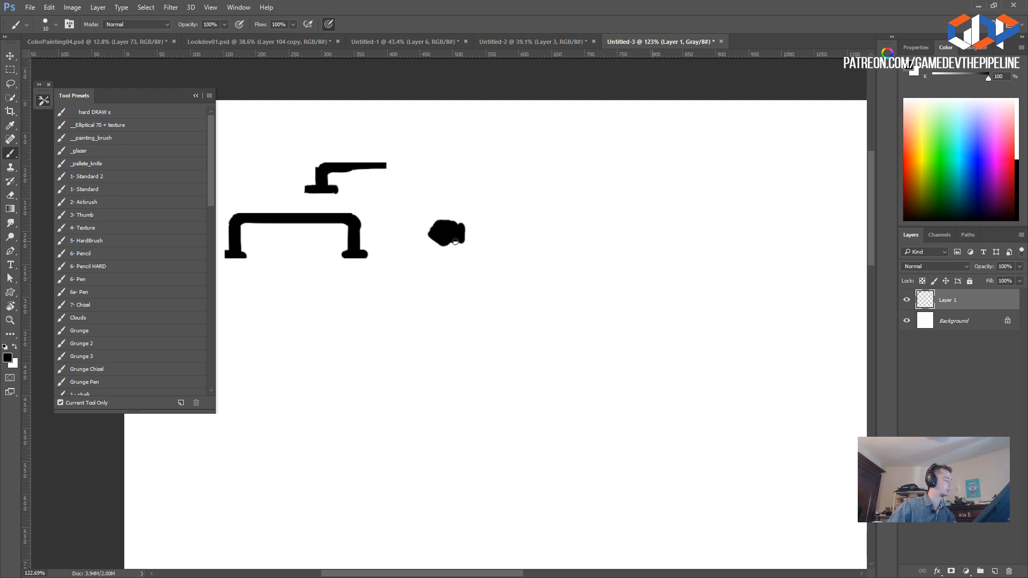
- Cut a notch out of the pad's lower-right corner with a freehand selection and deselect
key(l)
drag(452, 255, 468, 241)
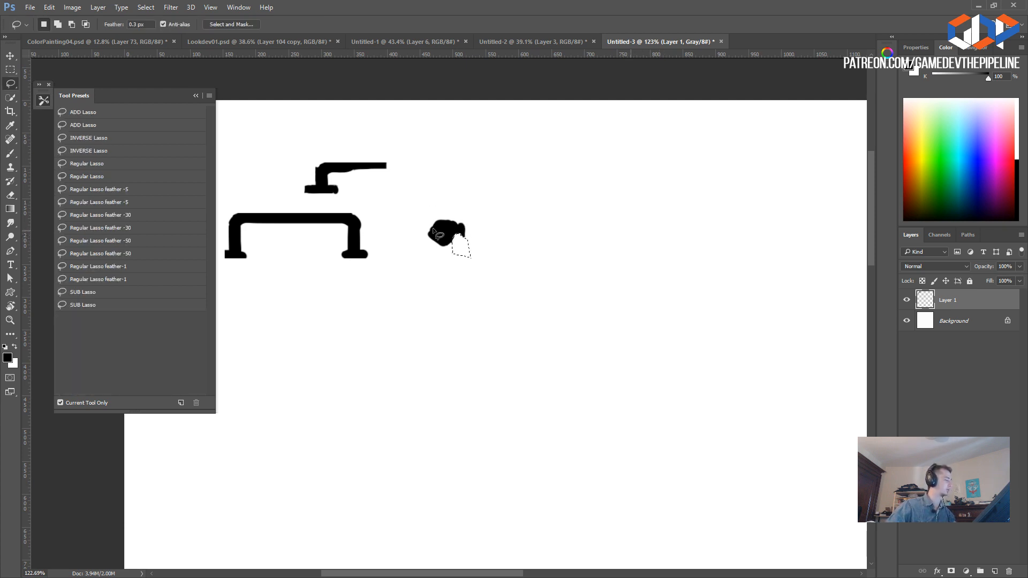
key(Delete)
key(ctrl+d)
key(b)
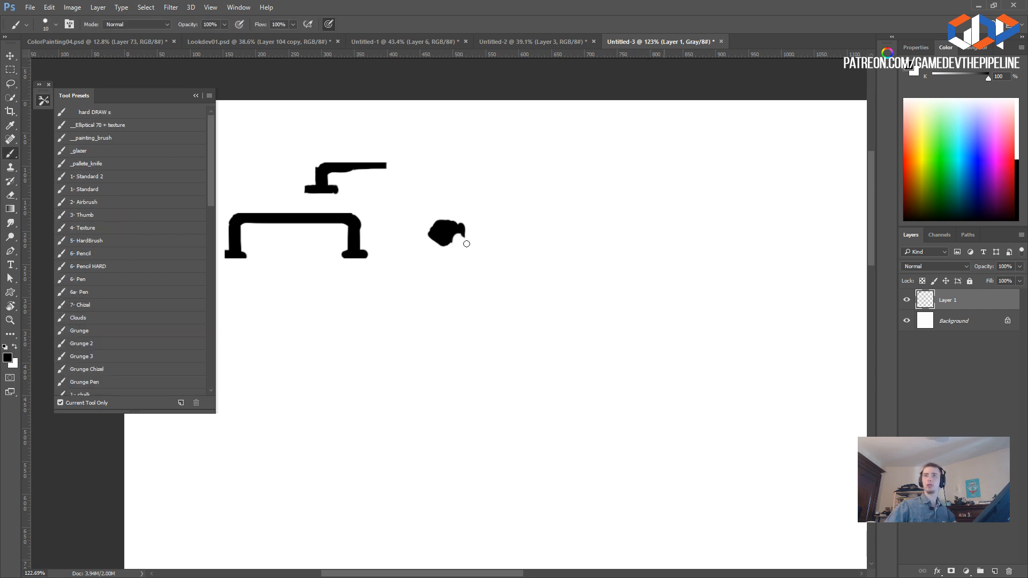
- Paint a thick square frame around and below the pad and clear its interior with a lasso selection
key(bracketright)
mouse_move(466, 230)
mouse_down()
mouse_move(459, 268)
mouse_move(449, 257)
mouse_move(453, 272)
mouse_move(435, 267)
mouse_move(465, 270)
mouse_move(432, 264)
mouse_move(433, 245)
mouse_move(435, 261)
mouse_move(463, 263)
mouse_move(462, 244)
mouse_move(452, 252)
mouse_move(435, 242)
mouse_up()
key(bracketright)
key(l)
key(Delete)
key(ctrl+d)
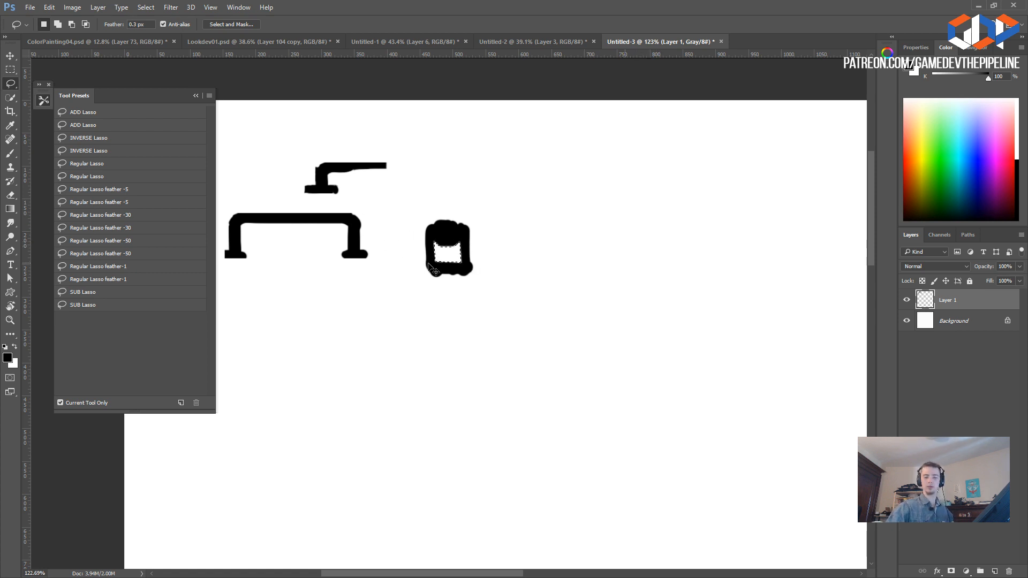
- Erase the latch frame's outer edges straight and thicken its left side with a thin black stroke
key(e)
mouse_move(467, 276)
mouse_down()
mouse_move(405, 278)
mouse_move(427, 223)
mouse_up()
drag(469, 256, 468, 226)
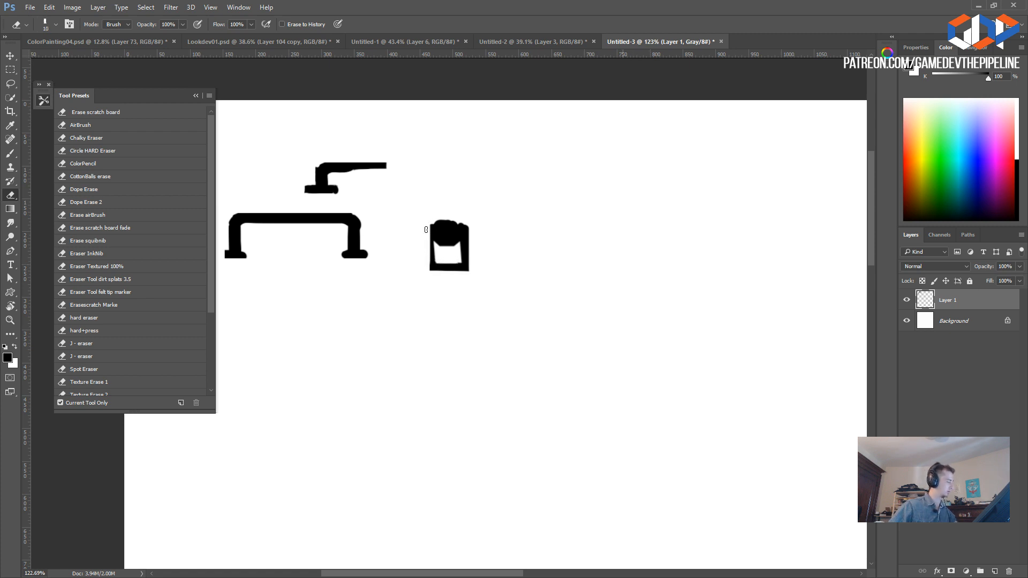
key(b)
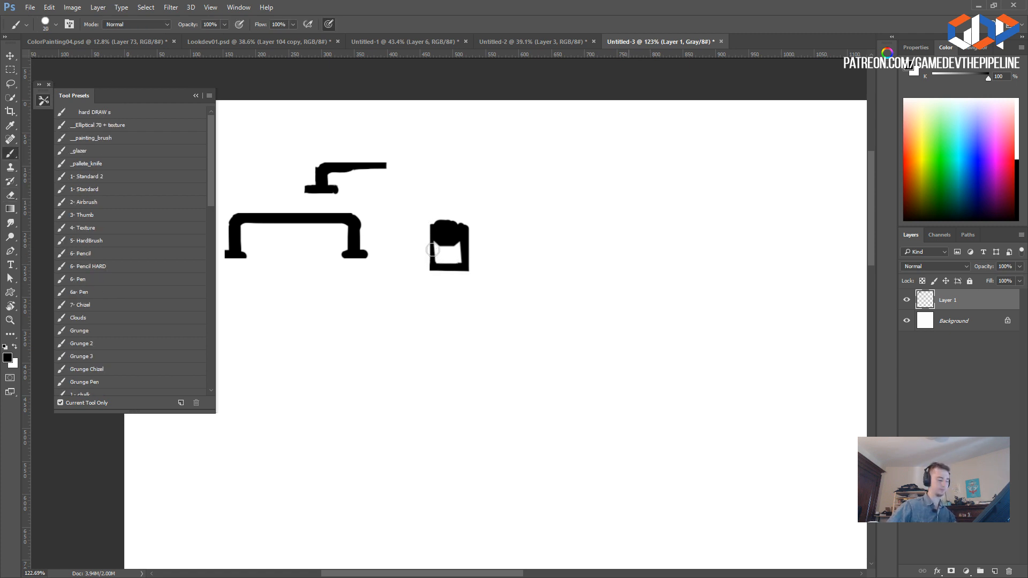
drag(429, 266, 427, 229)
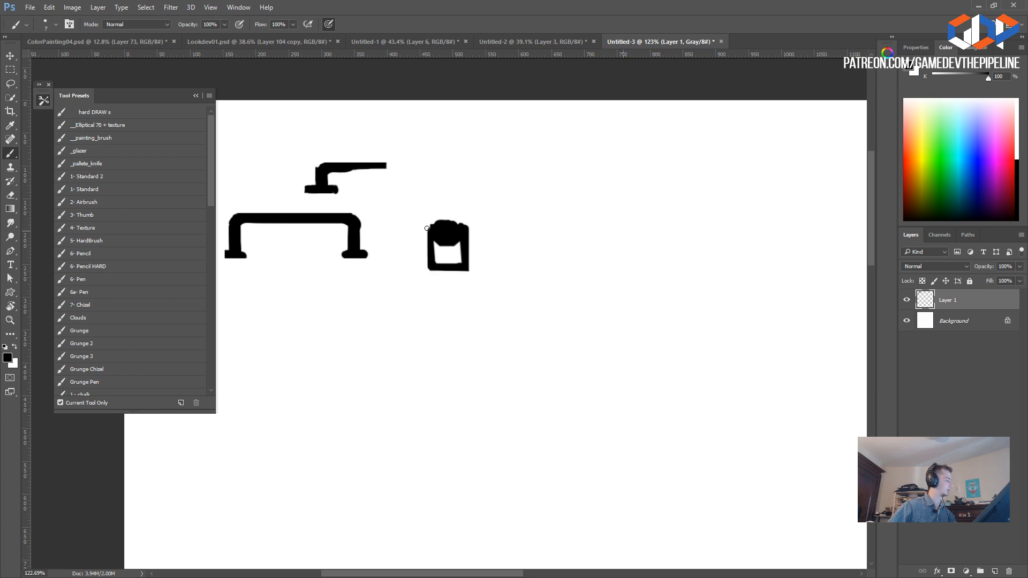
- Clean up the latch's top and inner outline with sampled black and white, and narrow its right side with a straight white stroke
alt+click(469, 260)
alt+click(432, 237)
alt+click(462, 246)
mouse_move(461, 243)
mouse_down()
mouse_move(461, 260)
mouse_move(433, 260)
mouse_move(431, 246)
mouse_up()
alt+click(429, 220)
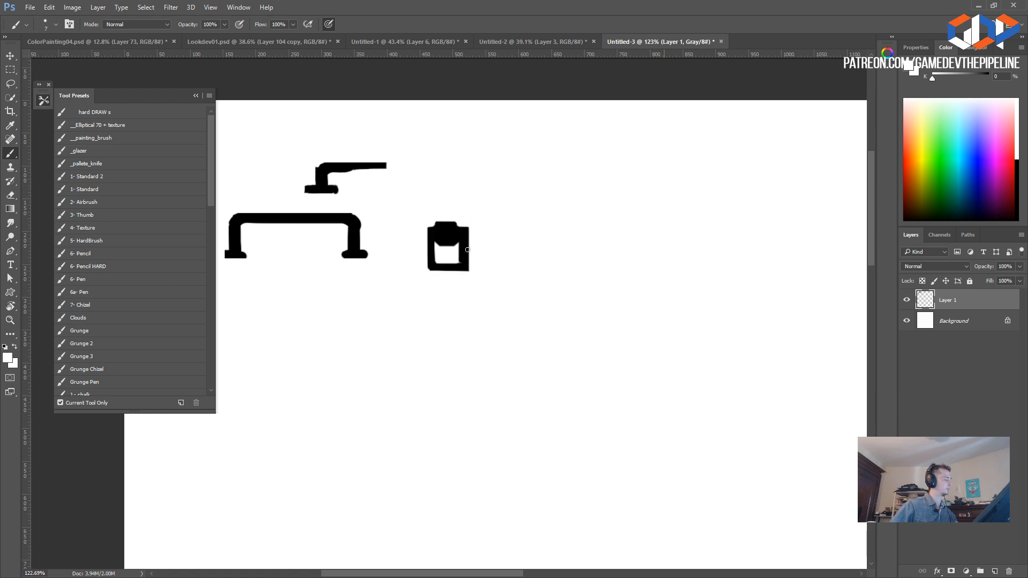
alt+click(475, 223)
shift+drag(466, 220, 470, 306)
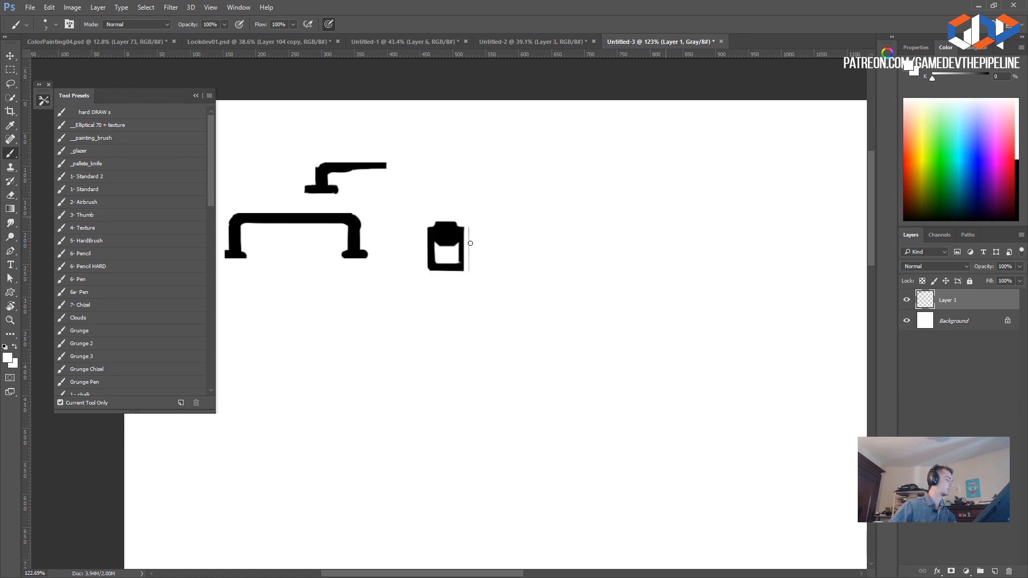
- Undo the full layer duplicate and copy only the lassoed latch onto its own new layer
key(ctrl+j)
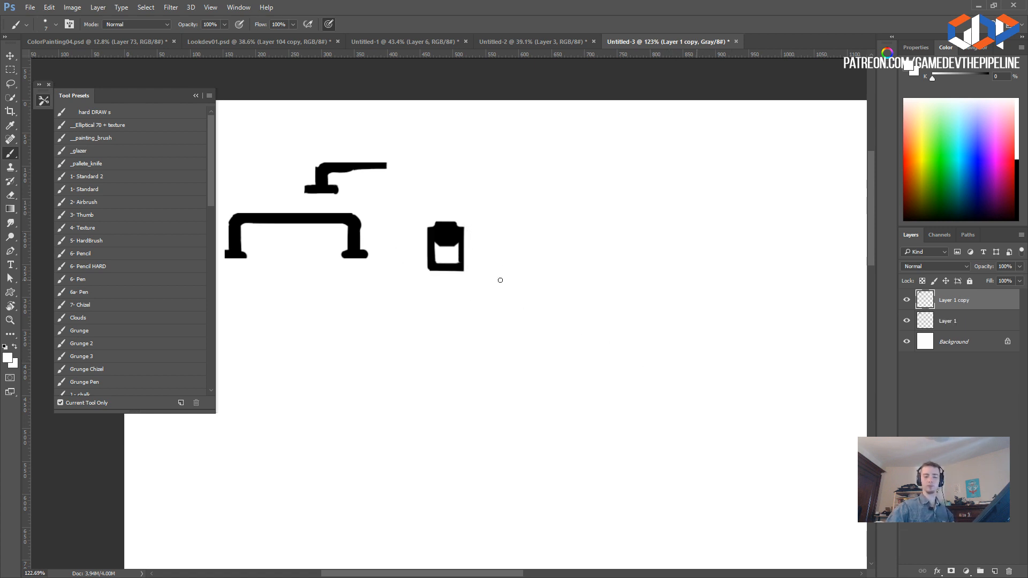
key(ctrl+z)
key(l)
mouse_move(407, 224)
mouse_down()
mouse_move(399, 234)
mouse_move(513, 253)
mouse_move(471, 247)
mouse_up()
key(ctrl+j)
- Try stretching the copied latch into a wider version above the original, and undo the transform and move
key(ctrl+t)
mouse_move(536, 276)
mouse_down()
mouse_move(526, 206)
mouse_move(502, 203)
mouse_up()
key(Return)
key(e)
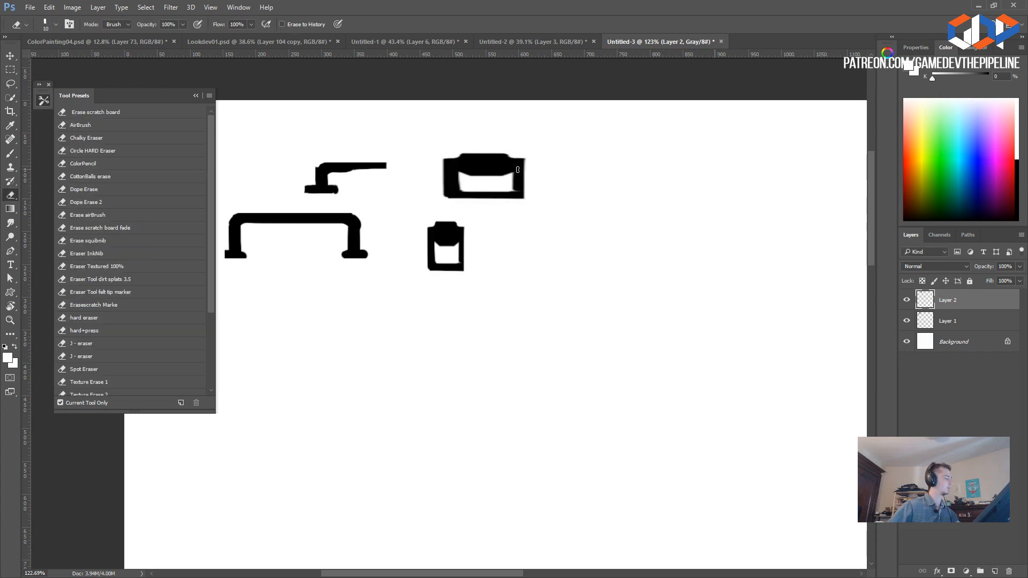
key(alt+bracketleft)
key(ctrl+z)
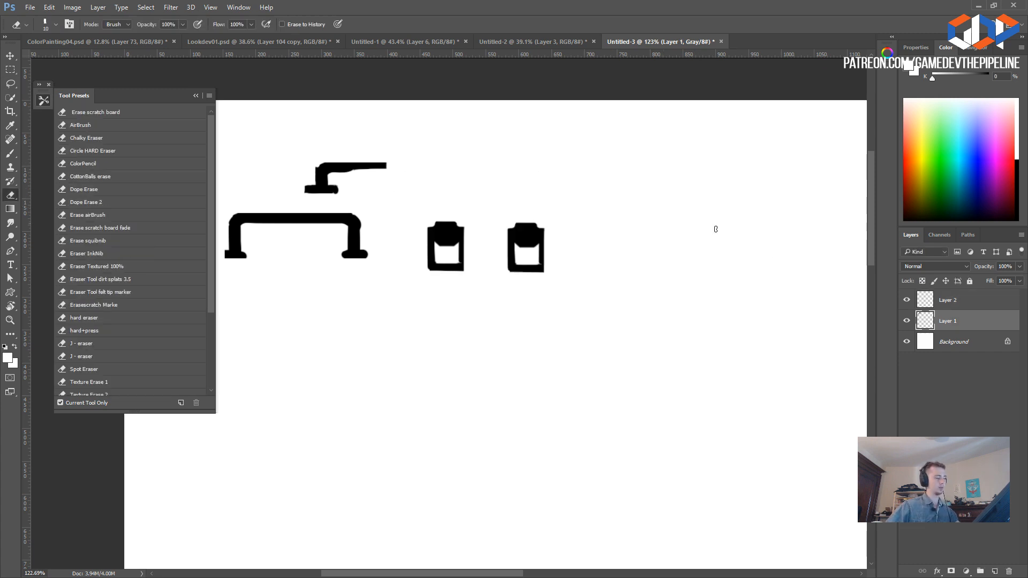
key(alt+bracketright)
key(b)
key(ctrl+z)
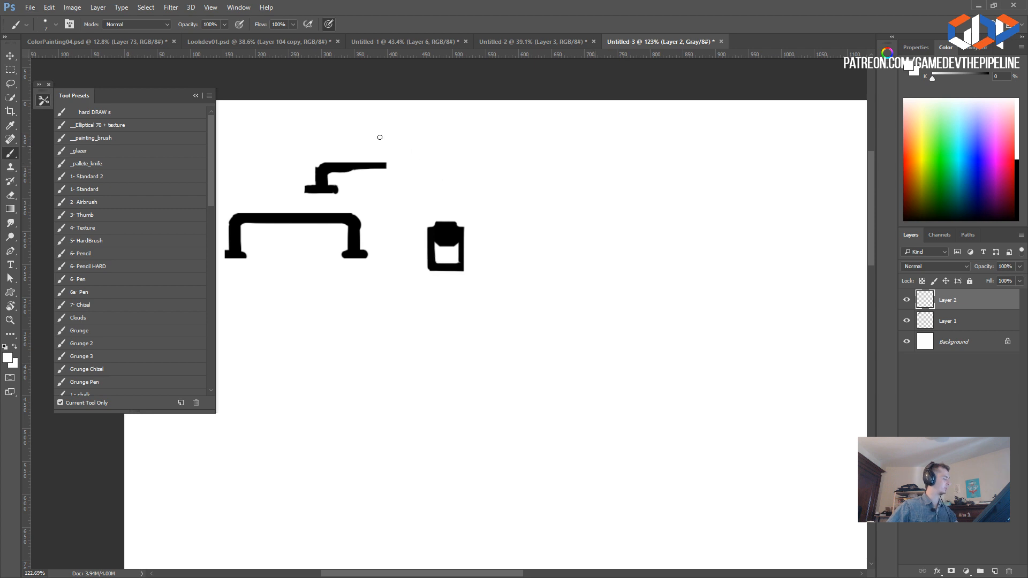
- Restore the undone stretch and move so the widened latch copy sits above the original latch
click(49, 7)
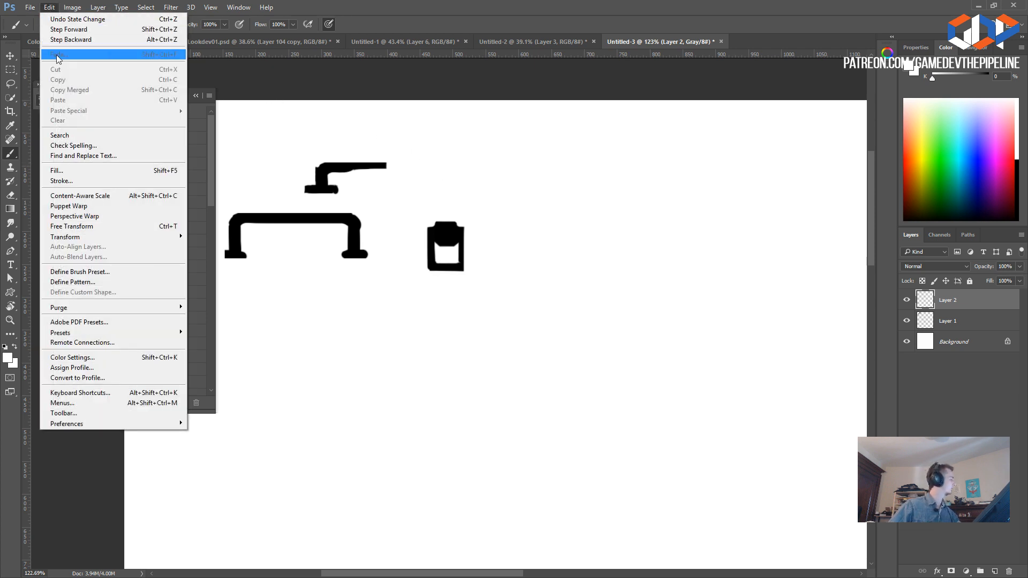
click(69, 29)
click(50, 7)
click(68, 29)
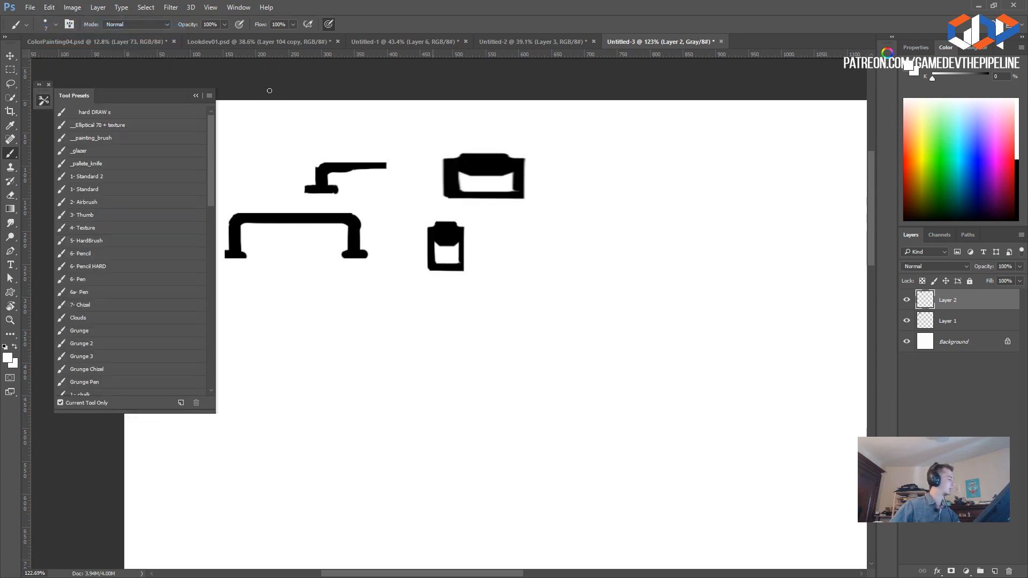
- Sharpen the wide latch's outer right side and inner opening with sampled black strokes
alt+click(517, 172)
mouse_move(525, 161)
mouse_down()
mouse_move(525, 196)
mouse_move(515, 189)
mouse_up()
alt+click(516, 172)
alt+click(454, 182)
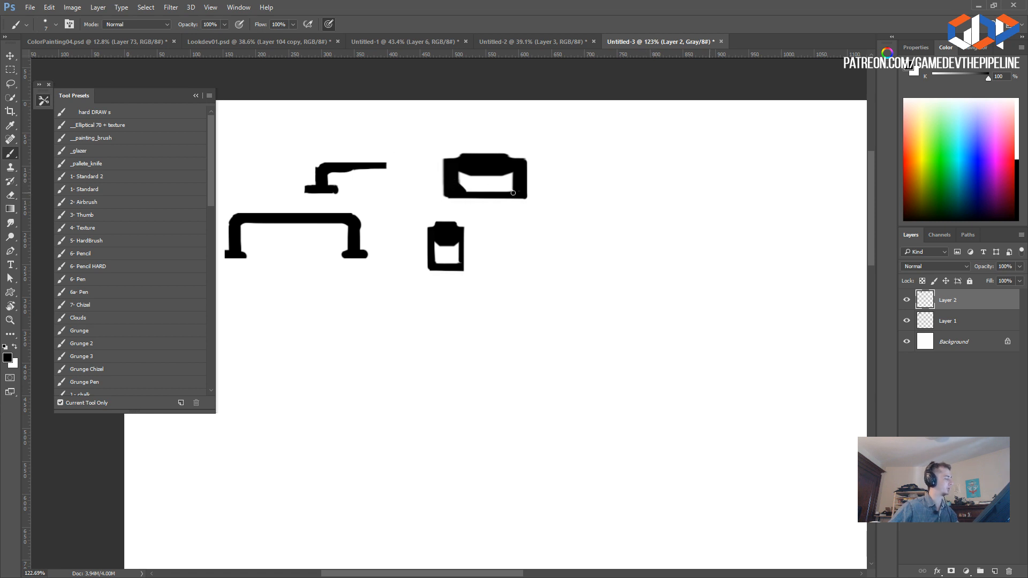
- Lasso the small latch and merge Layer 1 and Layer 2 into one layer
mouse_move(346, 170)
ctrl+mouse_down()
mouse_move(314, 140)
mouse_move(280, 177)
ctrl+mouse_up()
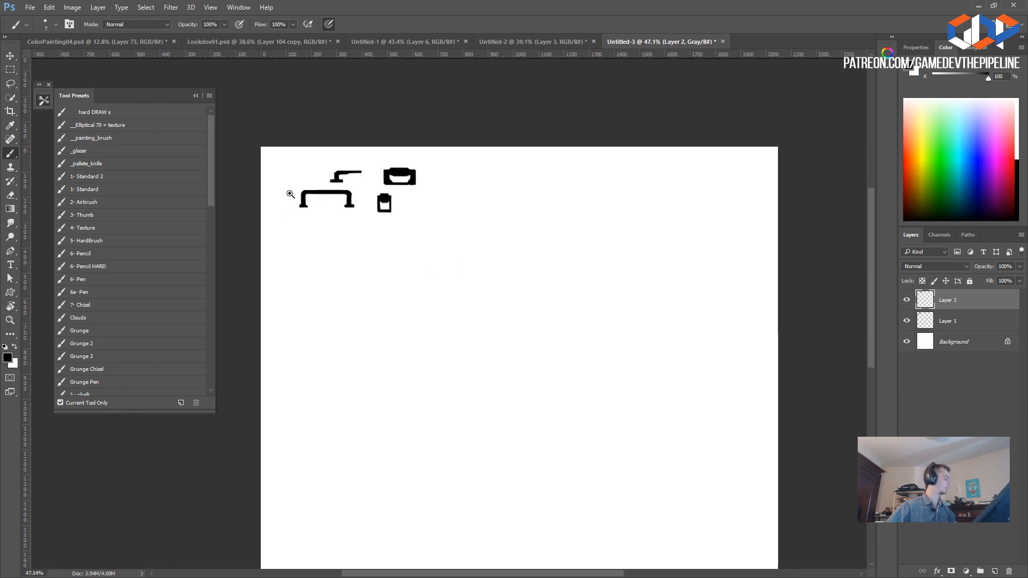
ctrl+drag(306, 209, 347, 209)
key(l)
mouse_move(423, 176)
mouse_down()
mouse_move(476, 191)
mouse_move(418, 179)
mouse_move(443, 289)
mouse_up()
key(Return)
shift+click(922, 321)
key(ctrl+e)
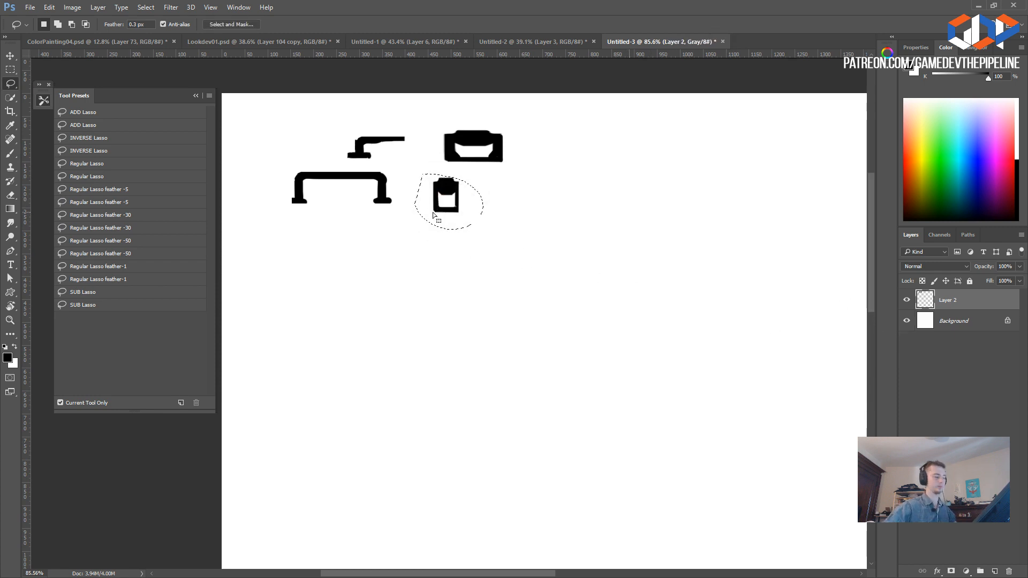
- Try duplicating the small latch below the original, undo the copy, and clear the lasso selection around the long handle
ctrl+alt+drag(440, 201, 455, 272)
key(ctrl+z)
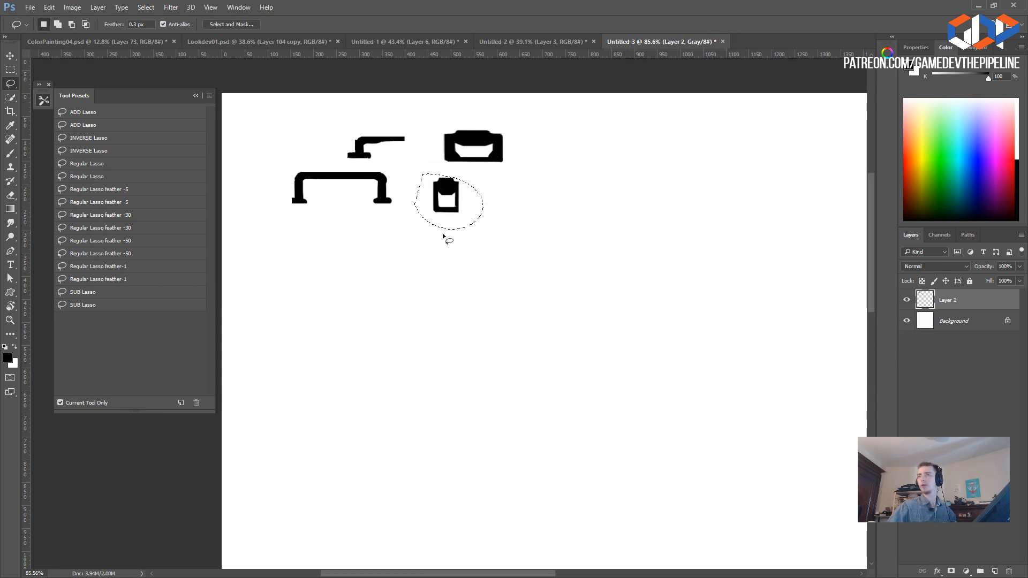
mouse_move(281, 166)
mouse_down()
mouse_move(404, 179)
mouse_move(278, 165)
mouse_up()
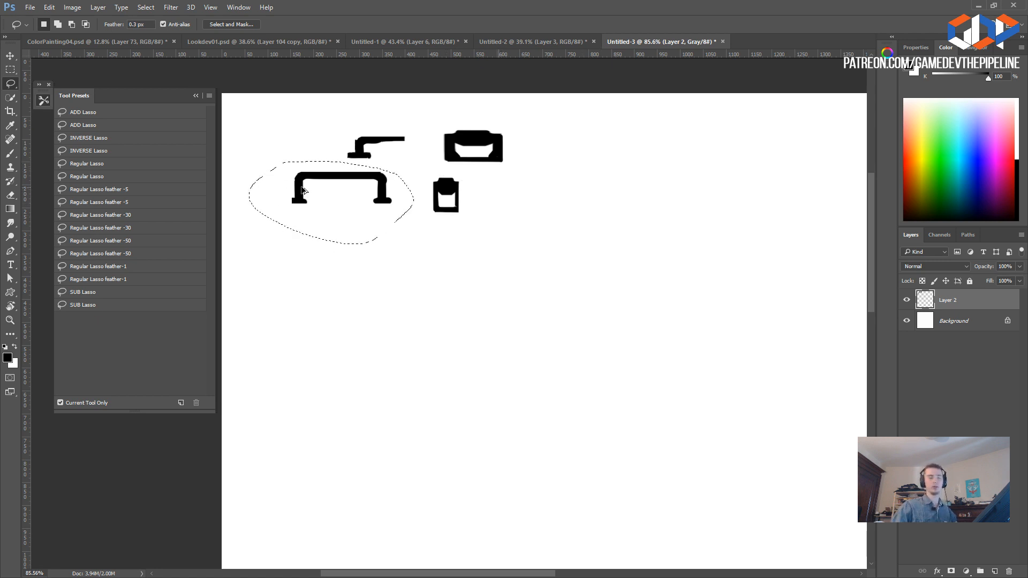
key(ctrl+d)
- Paint a thick black diagonal bar in the empty area to the lower right of the small latch
key(b)
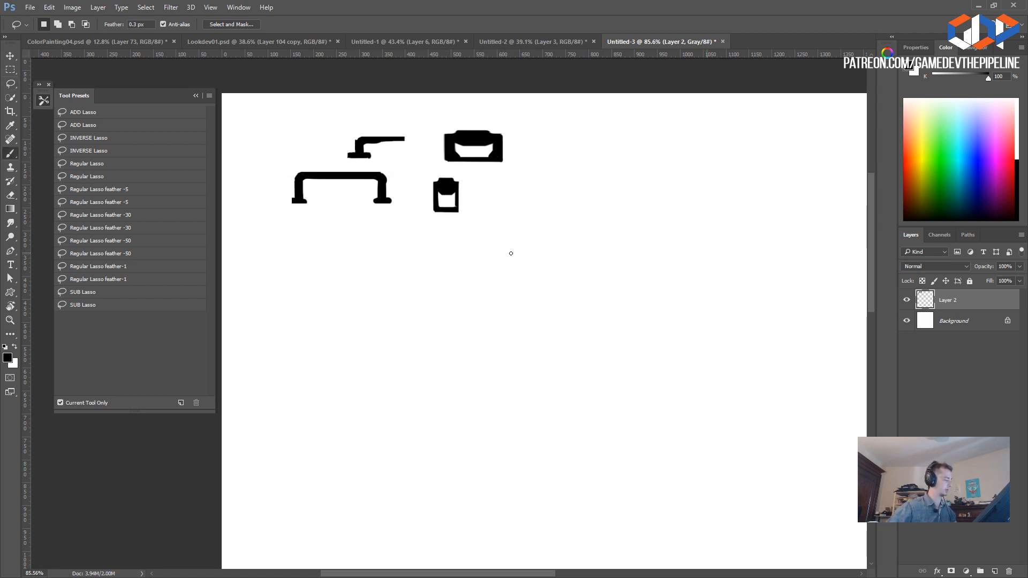
drag(526, 236, 518, 238)
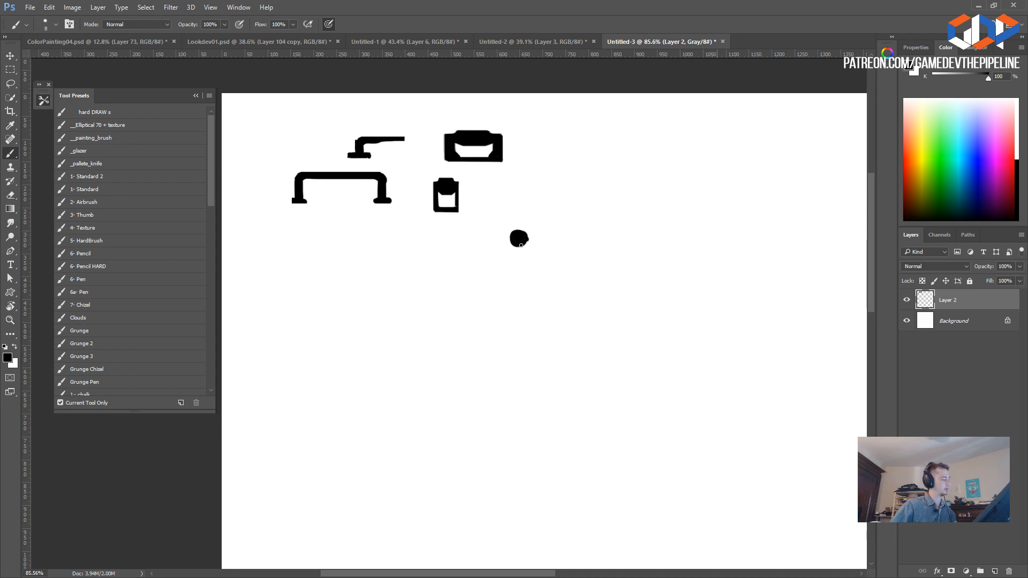
mouse_move(556, 200)
mouse_down()
mouse_move(514, 242)
mouse_move(559, 207)
mouse_move(532, 239)
mouse_move(556, 203)
mouse_move(517, 236)
mouse_move(561, 201)
mouse_move(474, 264)
mouse_move(482, 262)
mouse_up()
key(bracketright)
key(bracketright)
key(bracketleft)
- Trim the diagonal bar's upper edge straight with a lasso deletion and round its upper tip with the Eraser
key(l)
key(Delete)
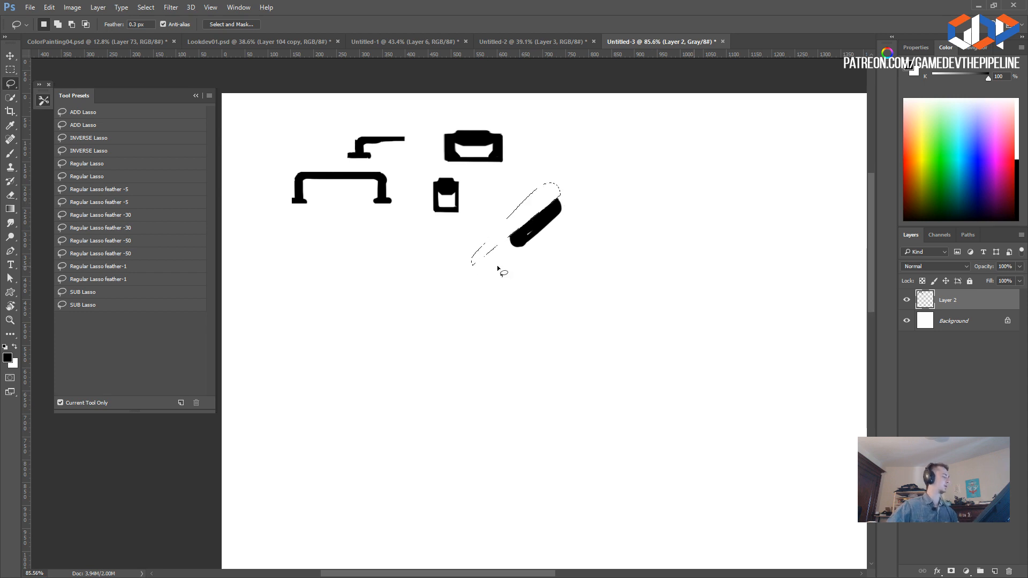
key(ctrl+d)
key(e)
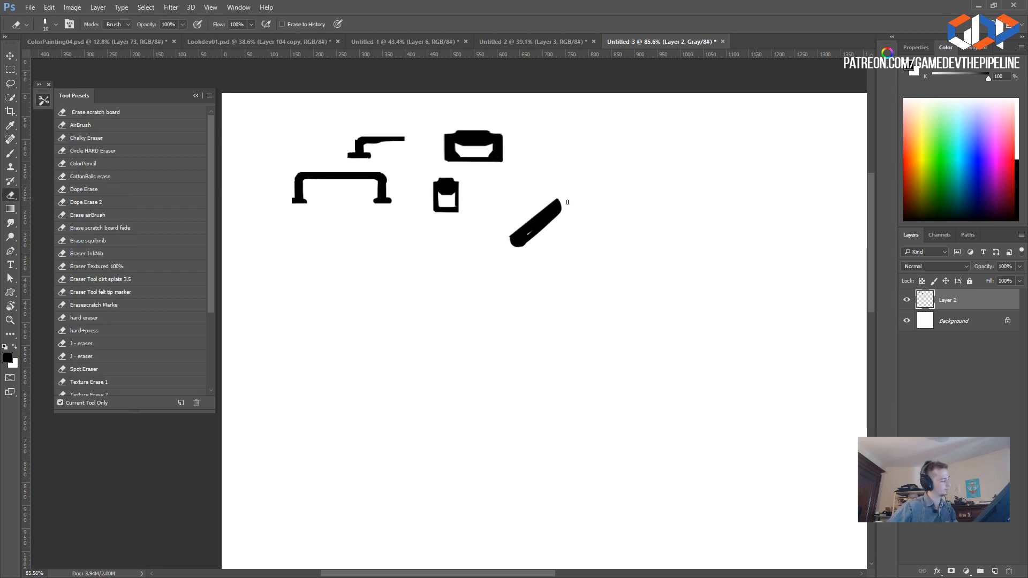
drag(562, 200, 560, 205)
- Paint a short bent black leg at each end of the diagonal bar
key(b)
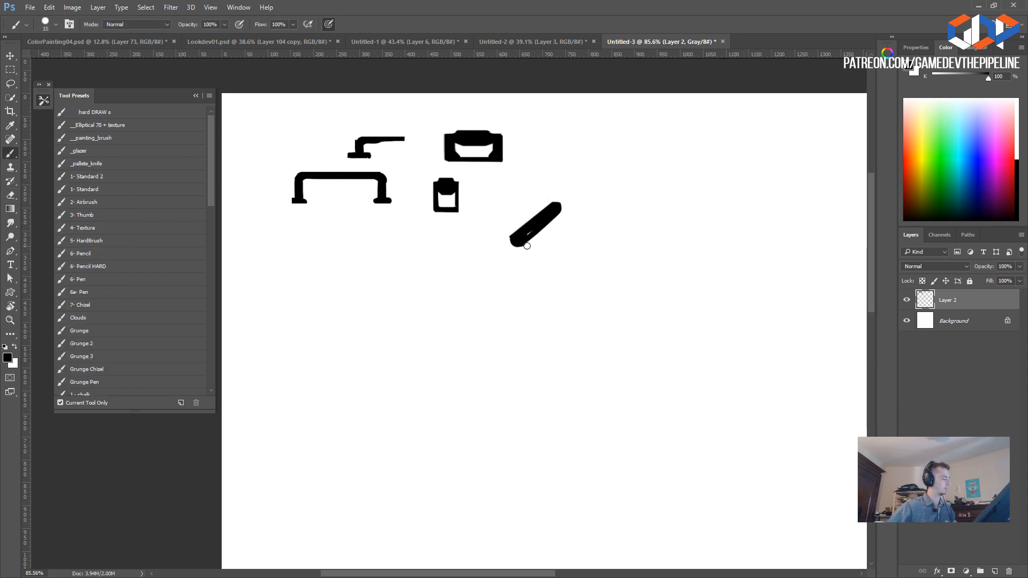
drag(520, 239, 540, 259)
mouse_move(559, 211)
mouse_down()
mouse_move(569, 227)
mouse_move(530, 282)
mouse_move(599, 209)
mouse_up()
- Lasso the diagonal handle and move it up beside the wide latch
key(l)
click(423, 225)
mouse_move(554, 175)
mouse_down()
mouse_move(489, 235)
mouse_move(518, 161)
mouse_up()
click(523, 298)
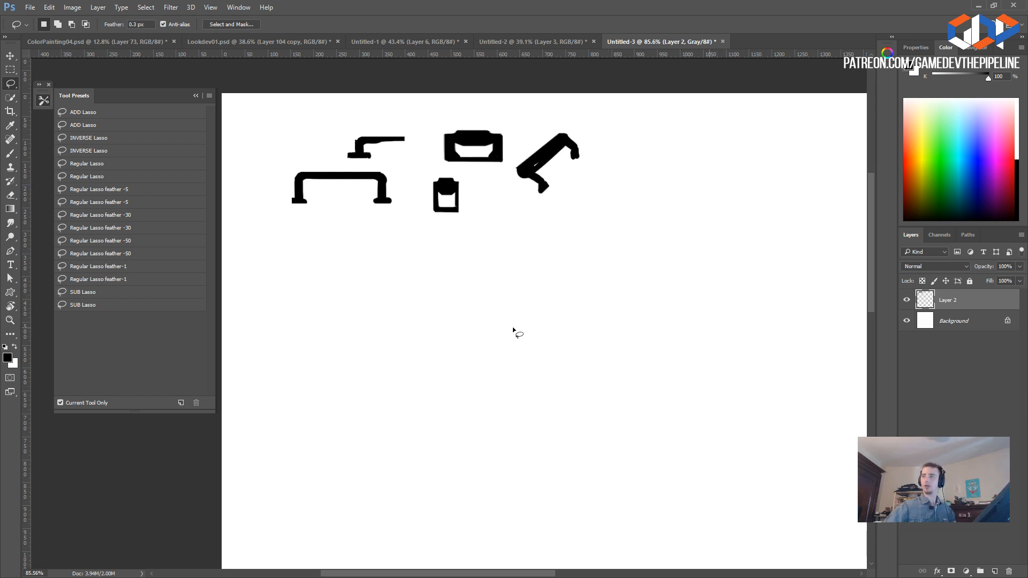
- Paint a black triangular frame handle below the diagonal handle, with a thick flat base and a thinner sloping side
key(b)
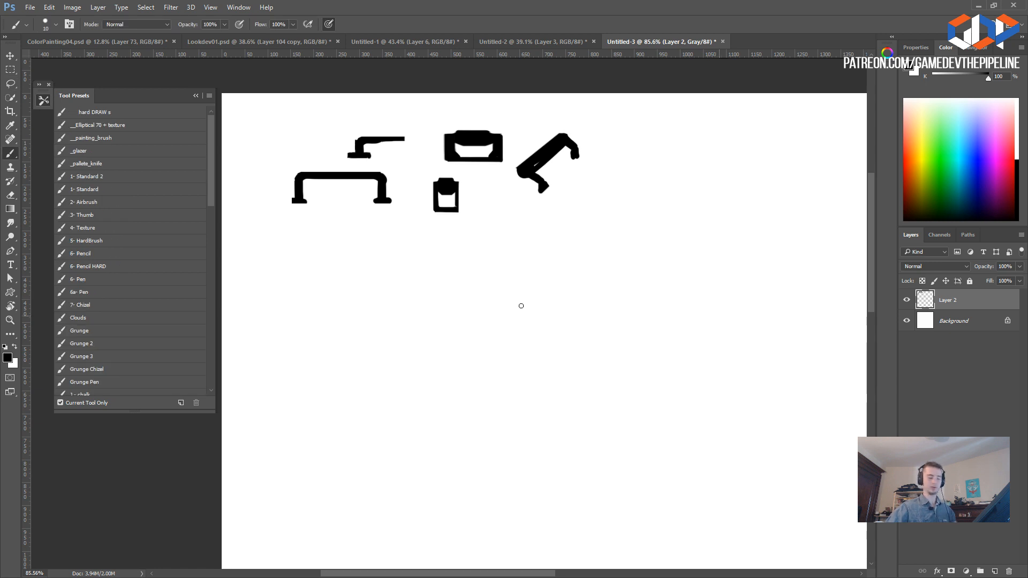
key(bracketright)
mouse_move(563, 272)
mouse_down()
mouse_move(530, 304)
mouse_move(561, 273)
mouse_move(545, 296)
mouse_move(614, 296)
mouse_up()
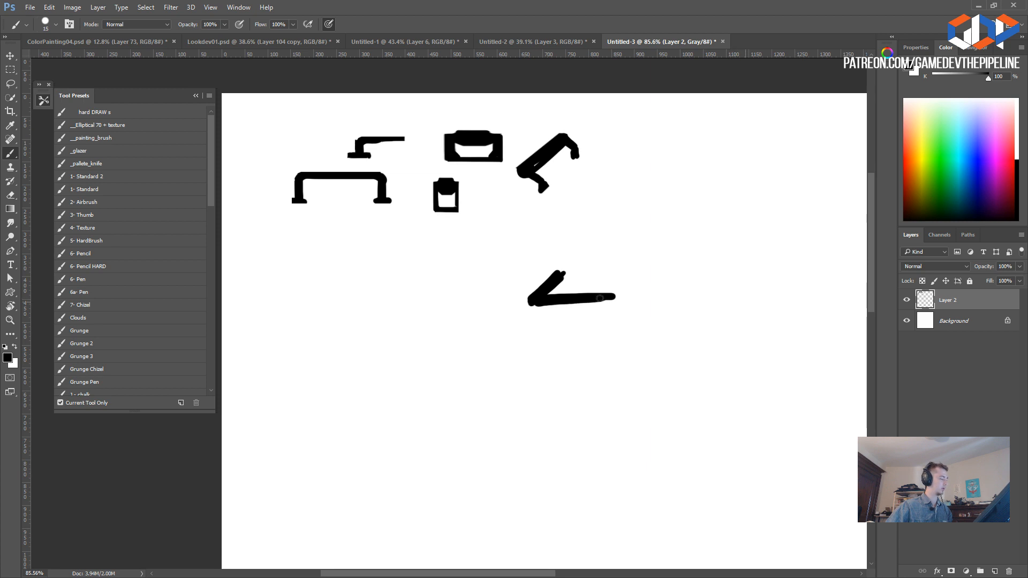
key(bracketleft)
drag(560, 272, 621, 294)
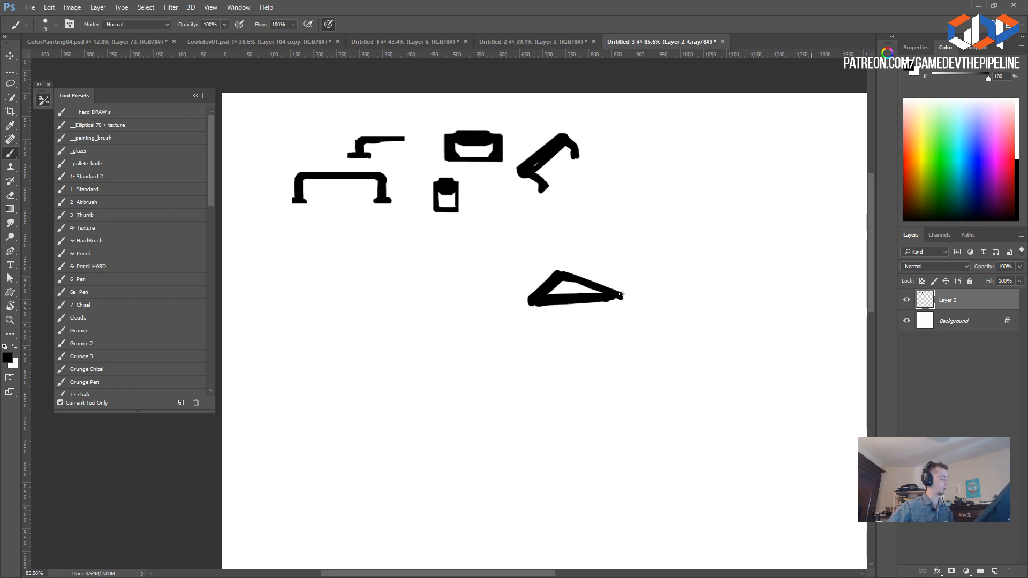
mouse_move(529, 306)
mouse_down()
mouse_move(630, 306)
mouse_move(596, 304)
mouse_up()
- Lasso the triangular handle, move it to the right of the diagonal handle, and deselect it
mouse_move(530, 258)
ctrl+mouse_down()
mouse_move(671, 310)
mouse_move(575, 288)
mouse_move(632, 267)
mouse_move(536, 289)
ctrl+mouse_up()
key(l)
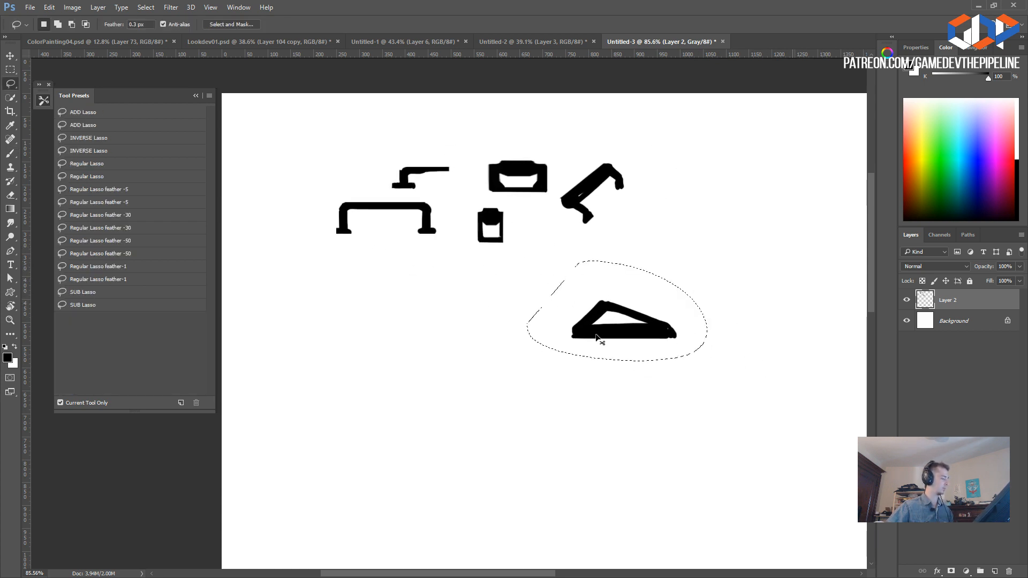
ctrl+drag(622, 321, 701, 215)
key(ctrl+d)
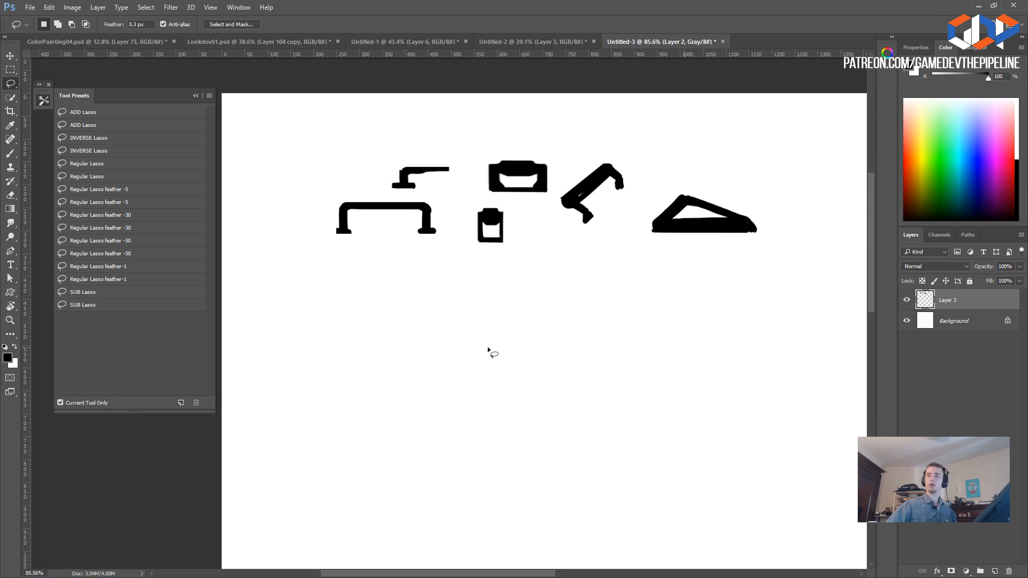
- Paint a vertical black bar with a rounded, knobby head in the empty area below the other silhouettes
key(b)
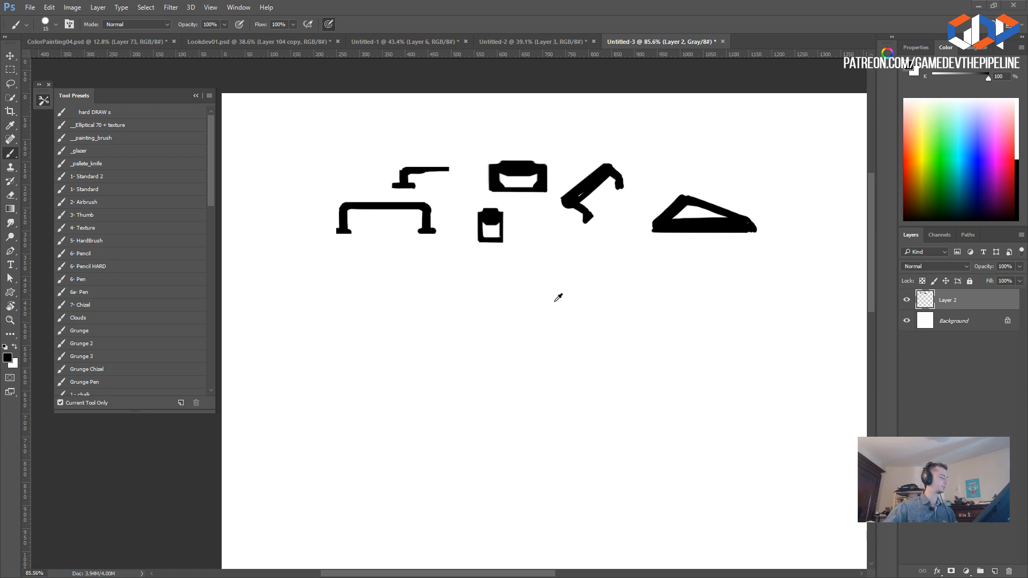
key(bracketright)
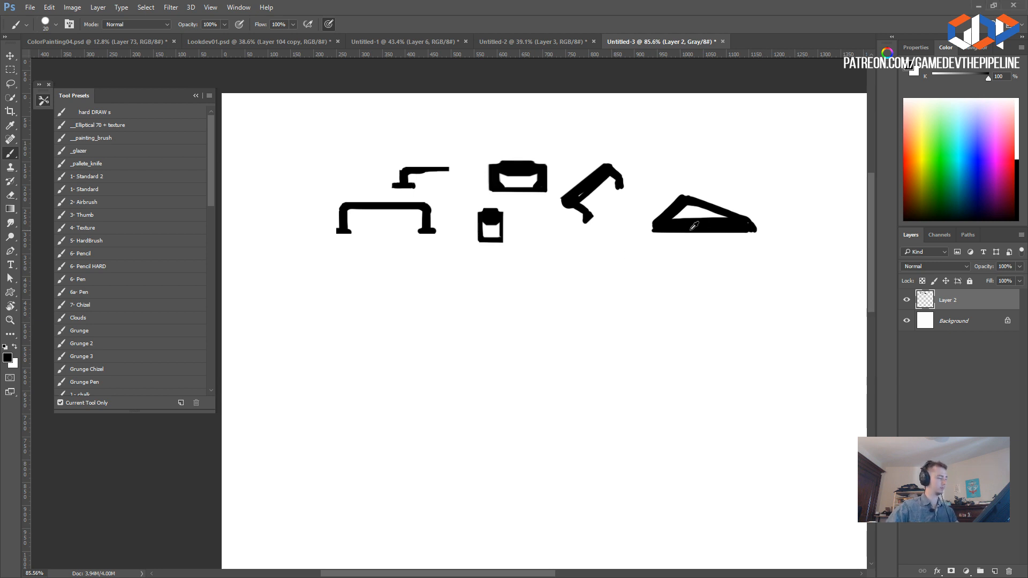
drag(585, 311, 585, 371)
key(bracketright)
mouse_move(576, 316)
mouse_down()
mouse_move(596, 314)
mouse_move(587, 308)
mouse_up()
- Cut two white holes into the vertical lever's head and paint a small black hook at its lower end
key(bracketleft)
key(bracketleft)
key(bracketleft)
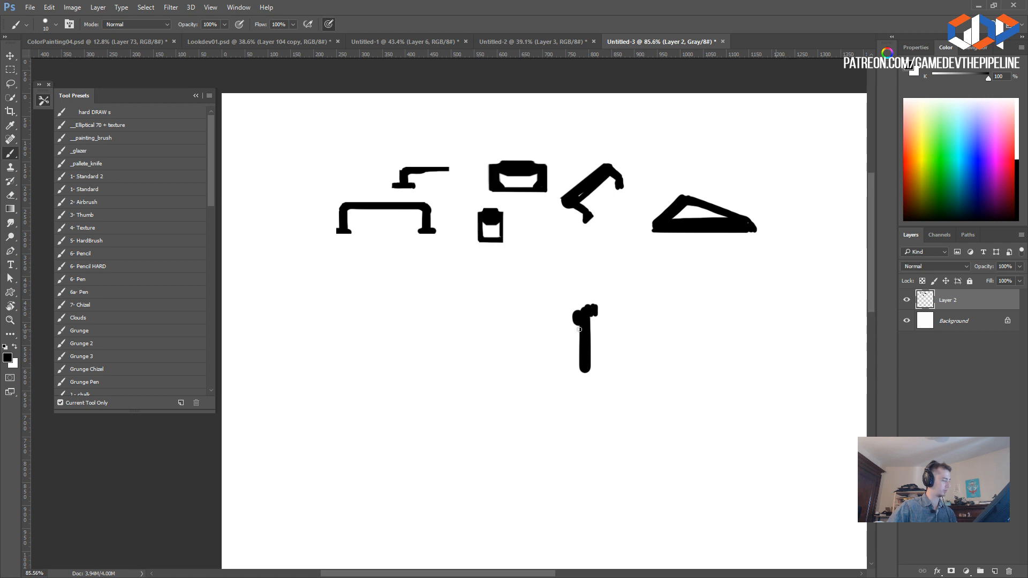
alt+click(598, 341)
alt+click(585, 358)
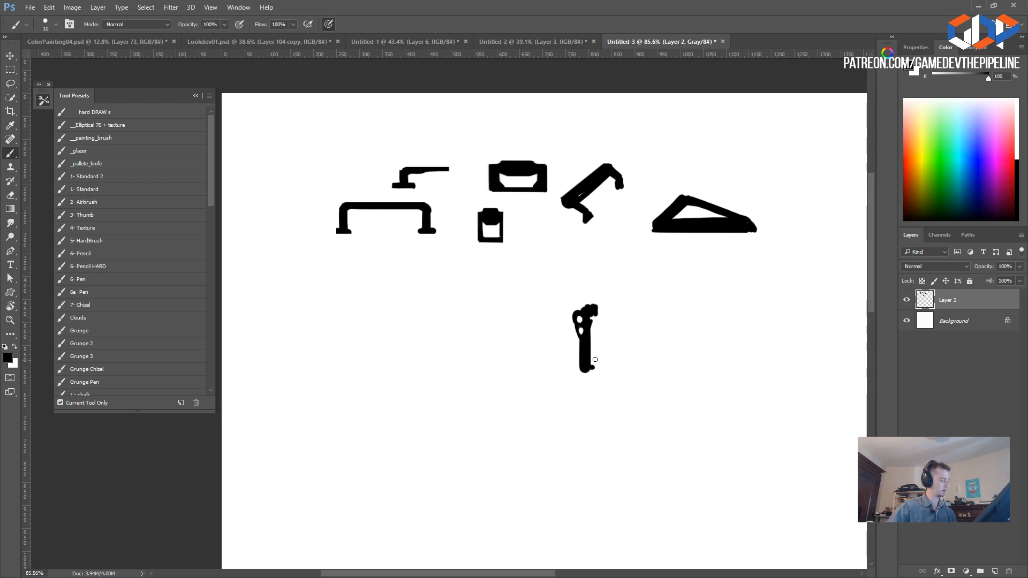
drag(594, 365, 592, 366)
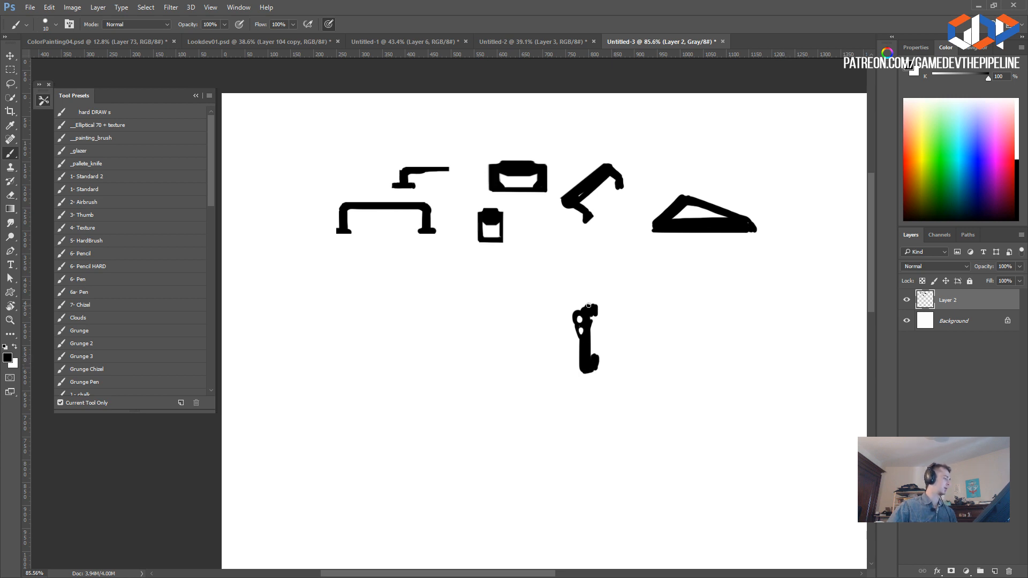
- Trim the lower end of the vertical lever with a lasso deletion
key(l)
mouse_move(605, 364)
mouse_down()
mouse_move(586, 382)
mouse_move(622, 362)
mouse_up()
key(Delete)
key(ctrl+d)
- Lasso the vertical lever, move it to the far left of the silhouette row, and deselect it
mouse_move(557, 284)
mouse_down()
mouse_move(577, 280)
mouse_move(558, 283)
mouse_up()
mouse_move(596, 358)
ctrl+mouse_down()
mouse_move(335, 228)
mouse_move(294, 189)
ctrl+mouse_up()
key(ctrl+d)
- Undo a stray brush stroke and paint a small solid black rectangle below the small latch
key(b)
drag(504, 320, 495, 290)
key(ctrl+z)
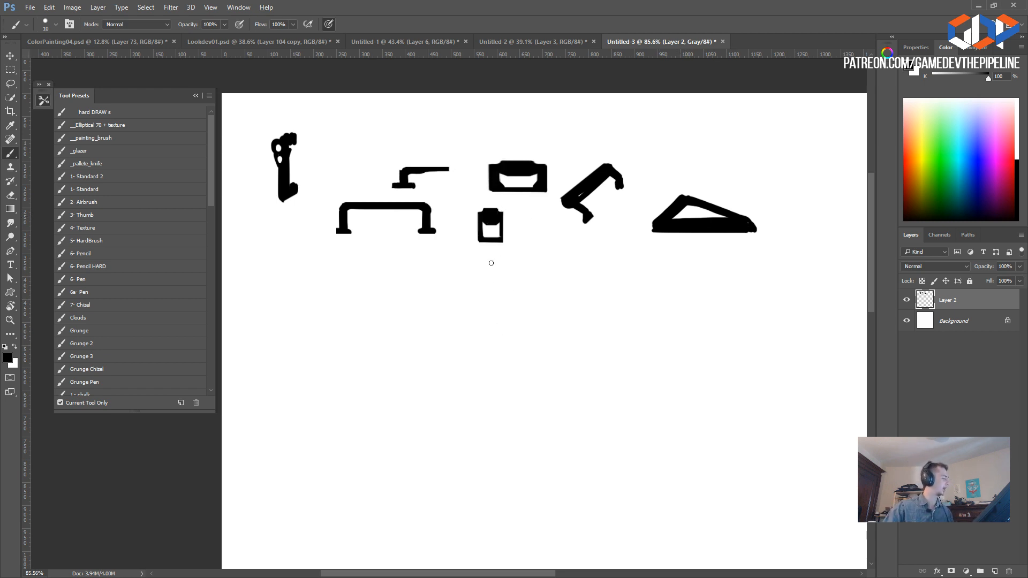
mouse_move(499, 358)
mouse_down()
mouse_move(517, 343)
mouse_move(509, 330)
mouse_move(496, 337)
mouse_move(492, 351)
mouse_move(538, 329)
mouse_move(485, 381)
mouse_up()
key(bracketright)
alt+click(493, 325)
alt+click(548, 360)
- Paint a thin white U-shaped outline with flared lower corners inside the black rectangle
key(bracketleft)
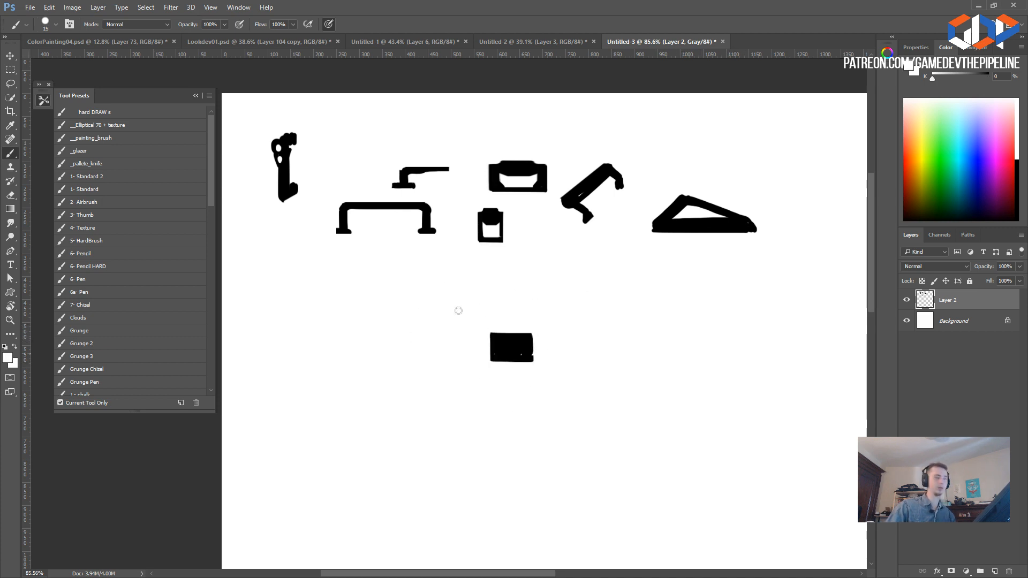
key(bracketleft)
key(bracketleft)
key(bracketleft)
drag(499, 344, 499, 352)
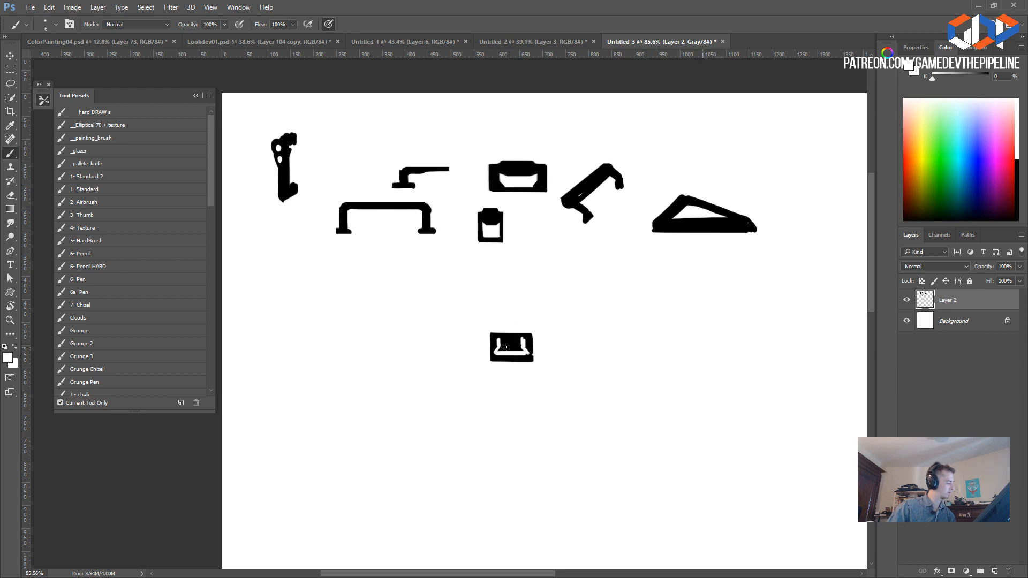
- Lasso the rectangular latch, move it above the long handle beside the vertical lever, and deselect it
key(l)
mouse_move(471, 300)
mouse_down()
mouse_move(532, 321)
mouse_move(471, 303)
mouse_up()
mouse_move(508, 359)
ctrl+mouse_down()
mouse_move(484, 334)
mouse_move(403, 146)
mouse_move(362, 137)
ctrl+mouse_up()
key(ctrl+d)
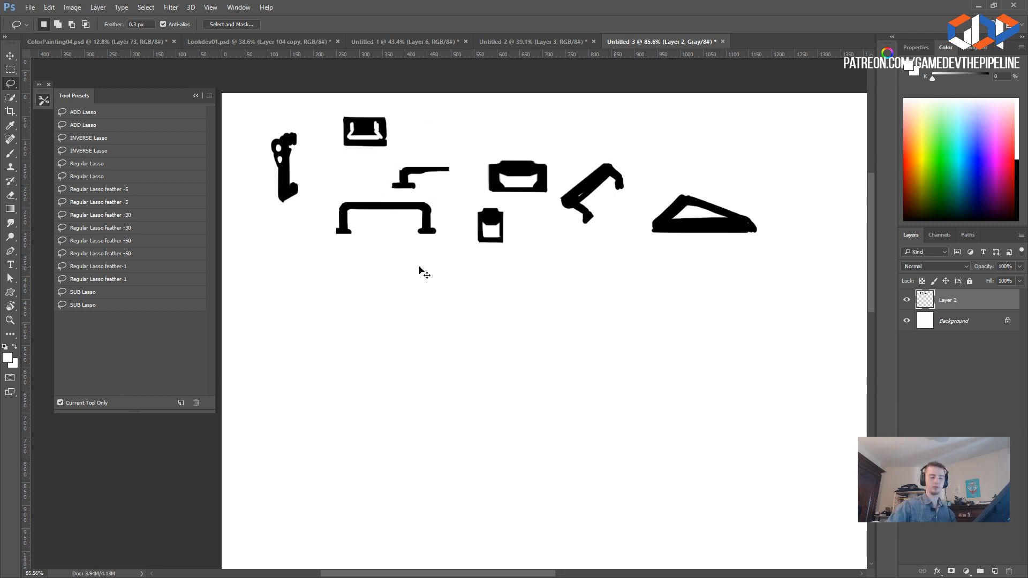
- Paste the half-round cup handle photo onto the canvas and move it below the silhouettes
drag(558, 316, 530, 314)
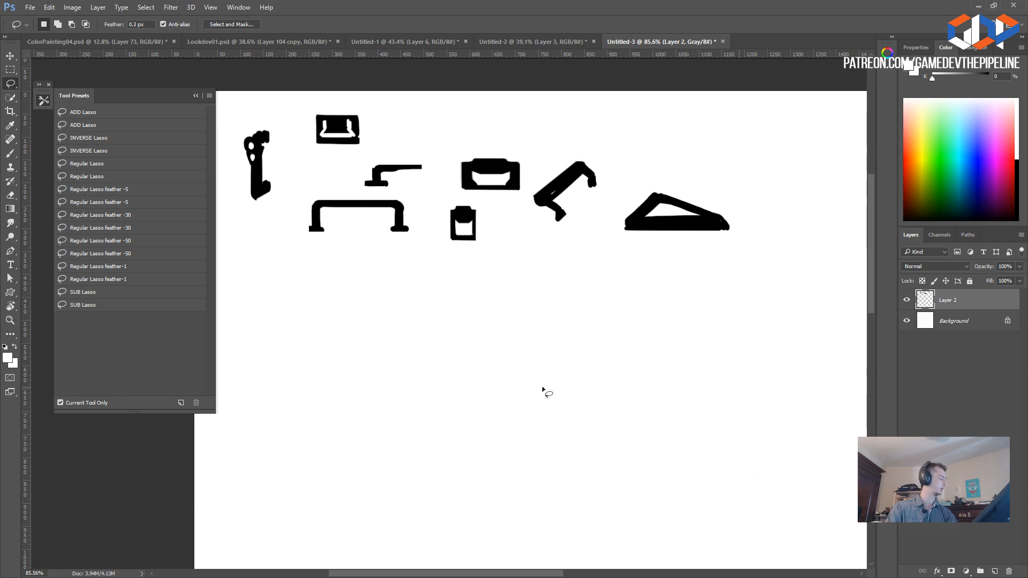
key(ctrl+v)
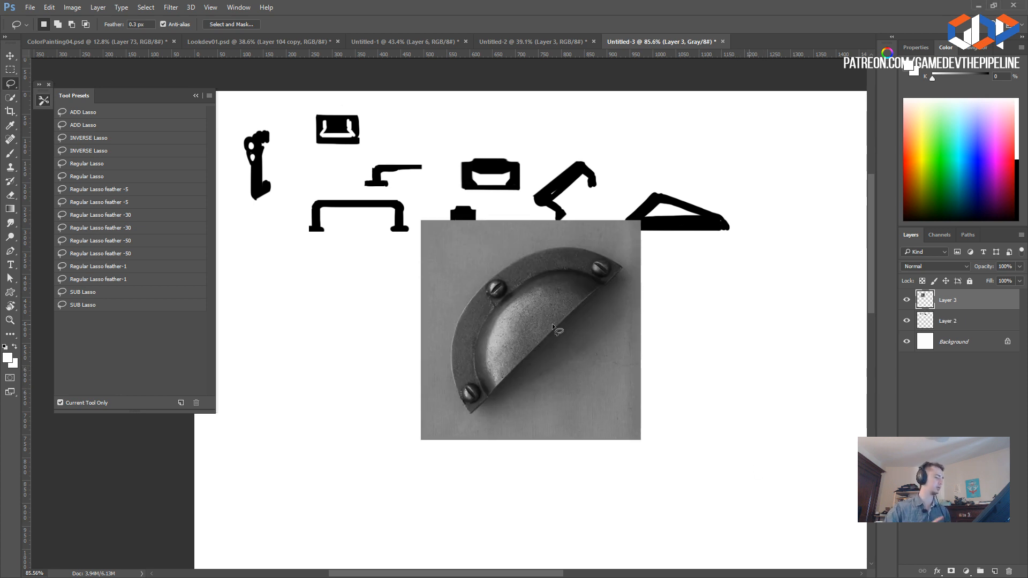
click(10, 54)
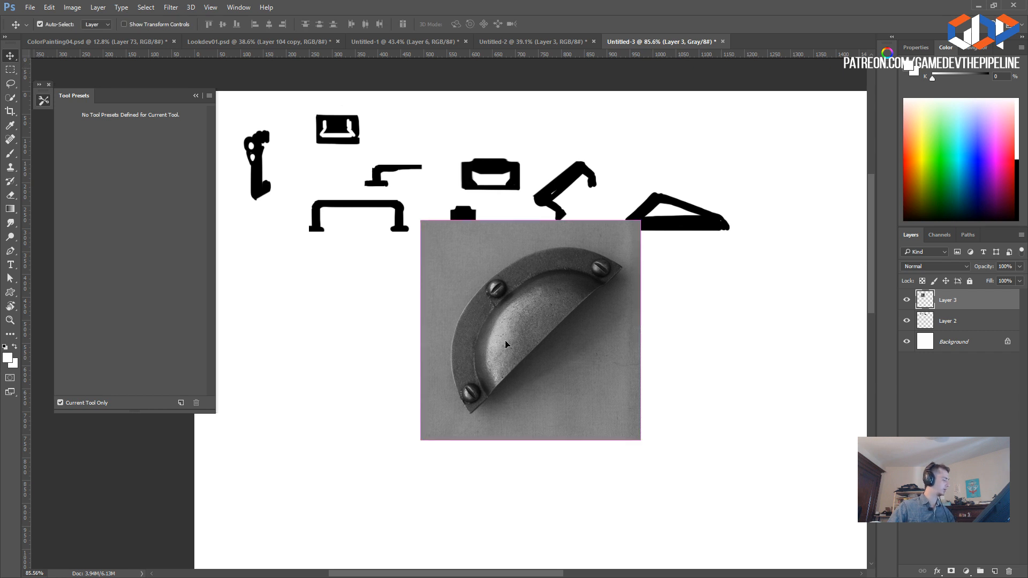
drag(463, 325, 480, 407)
- Rotate the cup handle photo until the handle's straight edge is horizontal
key(ctrl+t)
drag(352, 407, 404, 263)
key(Return)
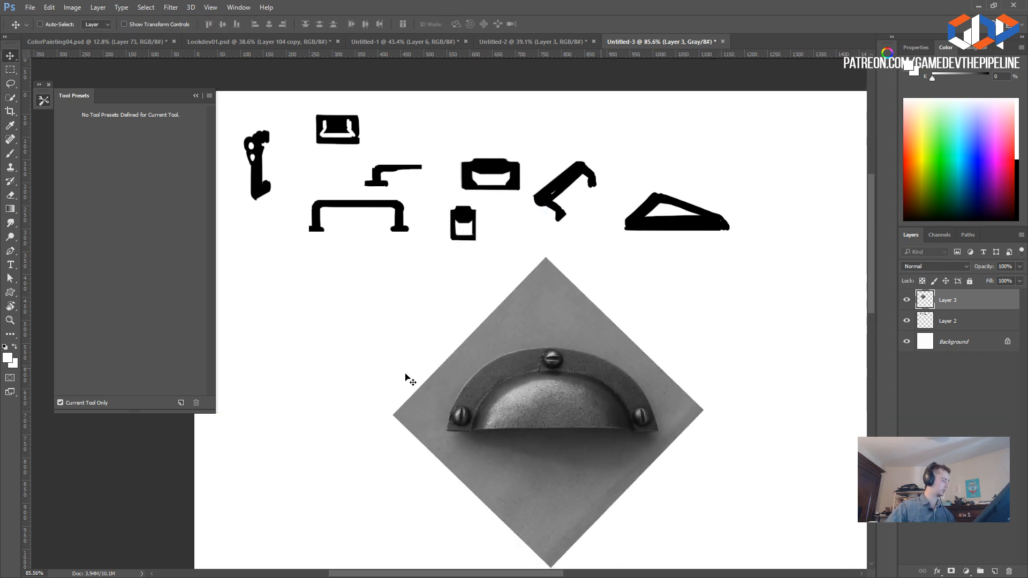
- Lasso and delete the photo area below the cup handle's straight edge, and clear the selection
key(l)
mouse_move(690, 432)
mouse_down()
mouse_move(376, 429)
mouse_move(393, 482)
mouse_move(686, 411)
mouse_move(689, 423)
mouse_up()
key(Delete)
mouse_move(400, 446)
mouse_down()
mouse_move(482, 517)
mouse_move(580, 491)
mouse_up()
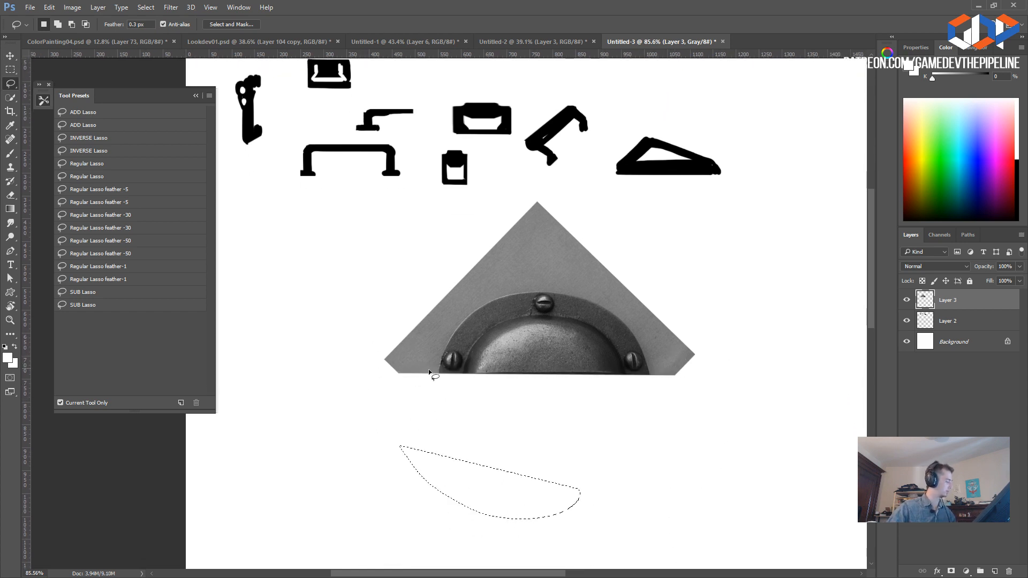
key(ctrl+d)
- Lasso around the cup handle's curved rim, delete the remaining grey background, and deselect
drag(579, 297, 620, 317)
mouse_move(649, 362)
mouse_down()
mouse_move(682, 252)
mouse_move(352, 348)
mouse_move(430, 384)
mouse_move(487, 302)
mouse_move(557, 295)
mouse_move(621, 315)
mouse_up()
key(Delete)
key(ctrl+d)
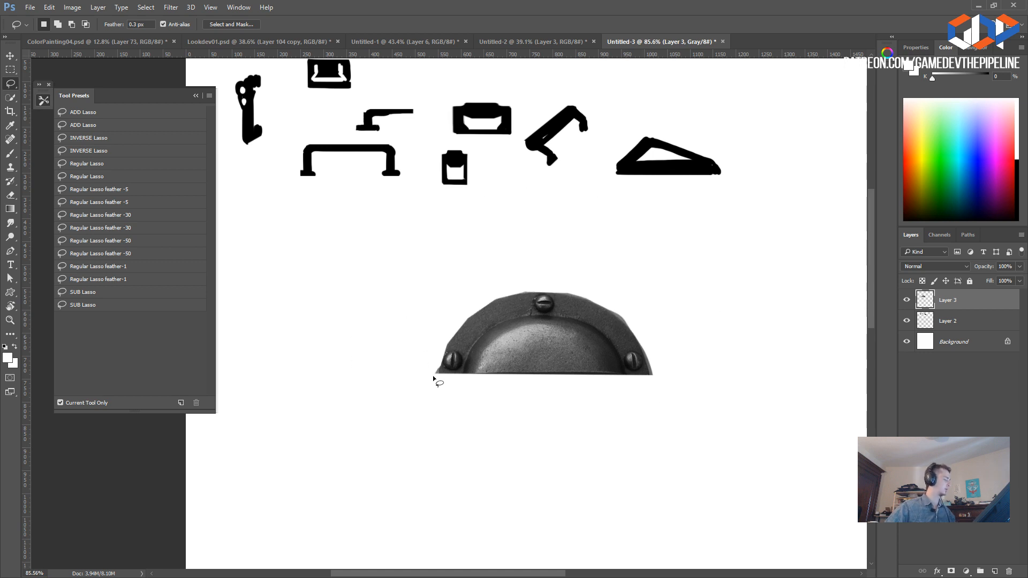
- Erase the leftover background fringe along the cup handle's left and right outer edges
key(e)
ctrl+drag(429, 415, 402, 355)
mouse_move(415, 378)
mouse_down()
mouse_move(444, 430)
mouse_move(517, 507)
mouse_move(540, 507)
mouse_up()
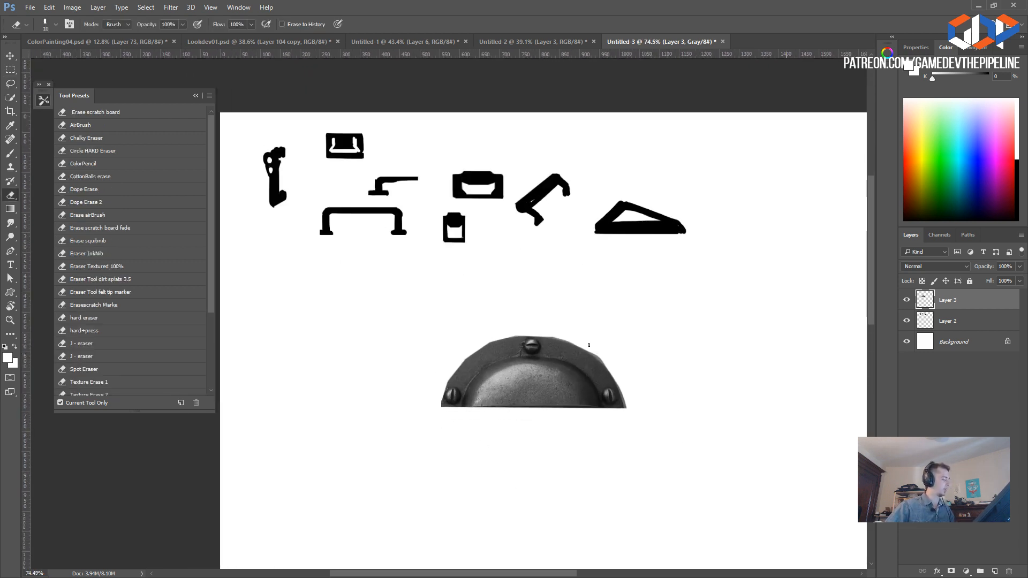
drag(594, 354, 625, 408)
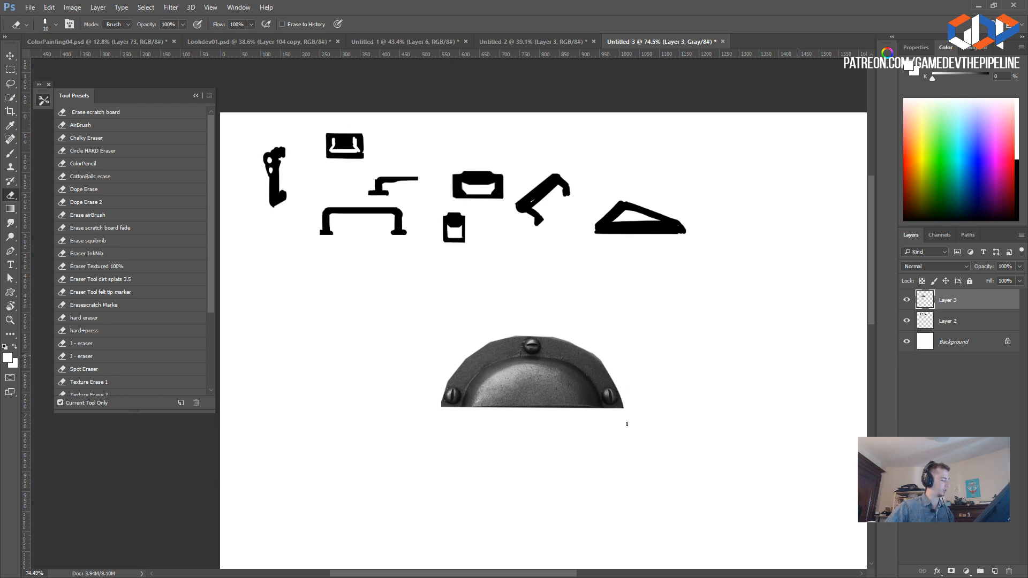
- Undo the last erase, duplicate the cup handle layer, and hide the original
key(ctrl+z)
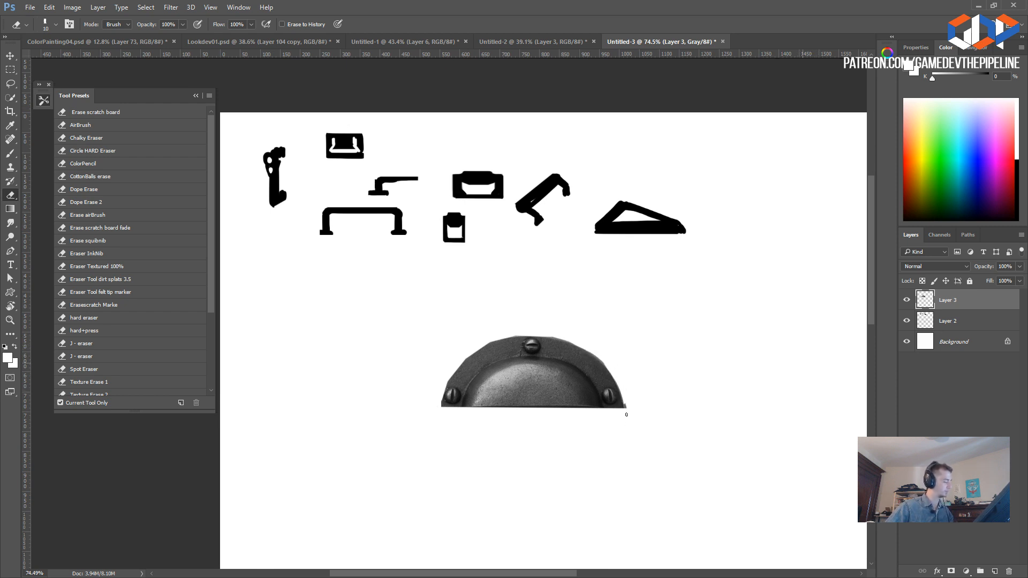
key(ctrl+j)
click(907, 321)
- Select the right half of the duplicated cup handle and move it outward, leaving a wide gap in the middle
key(m)
drag(533, 299, 712, 482)
drag(543, 385, 674, 402)
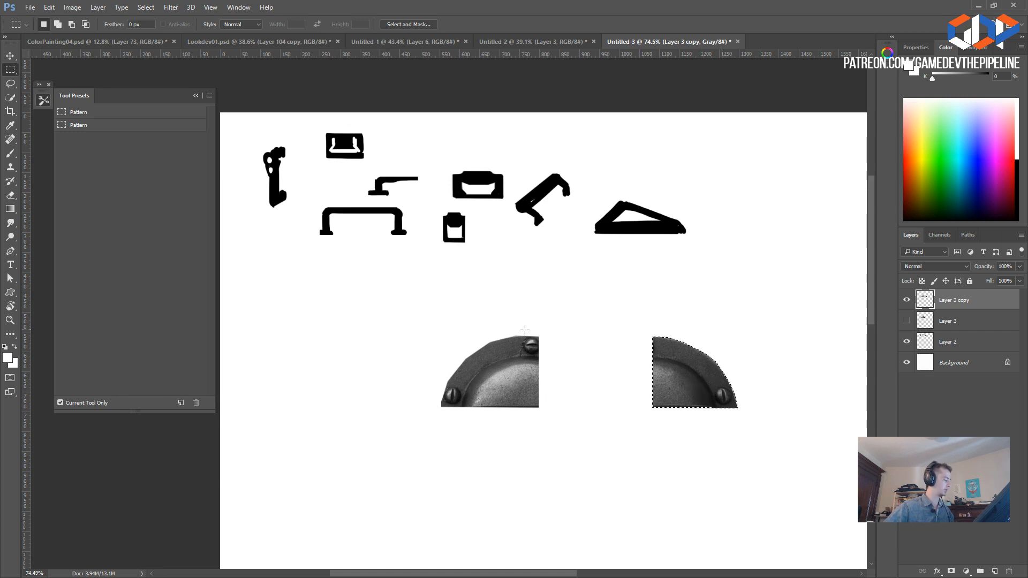
- Copy a thin strip from the left half's cut edge to a new layer and stretch it 296 px wide across the gap
drag(539, 330, 656, 415)
key(ctrl+j)
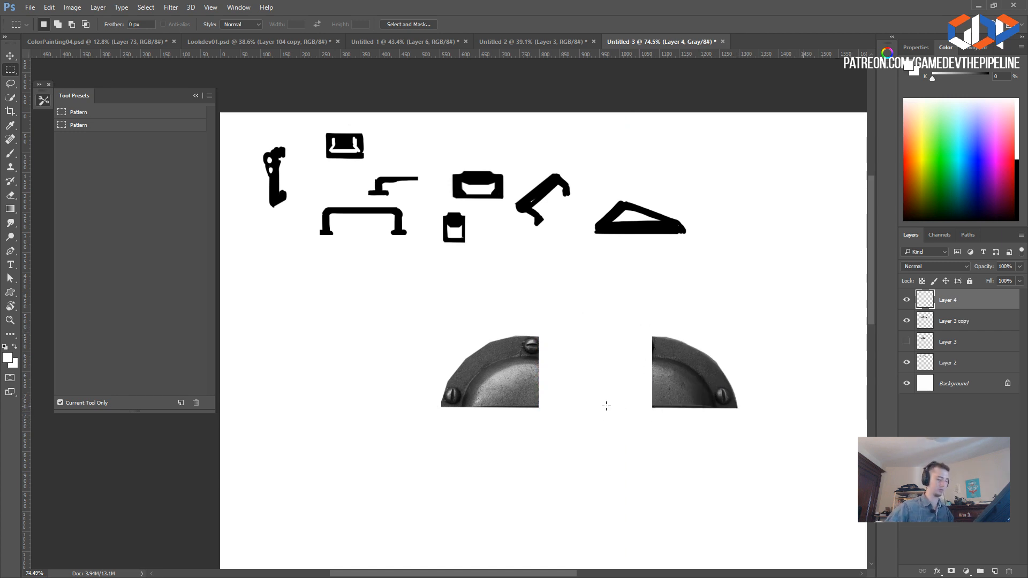
key(ctrl+t)
drag(639, 371, 533, 373)
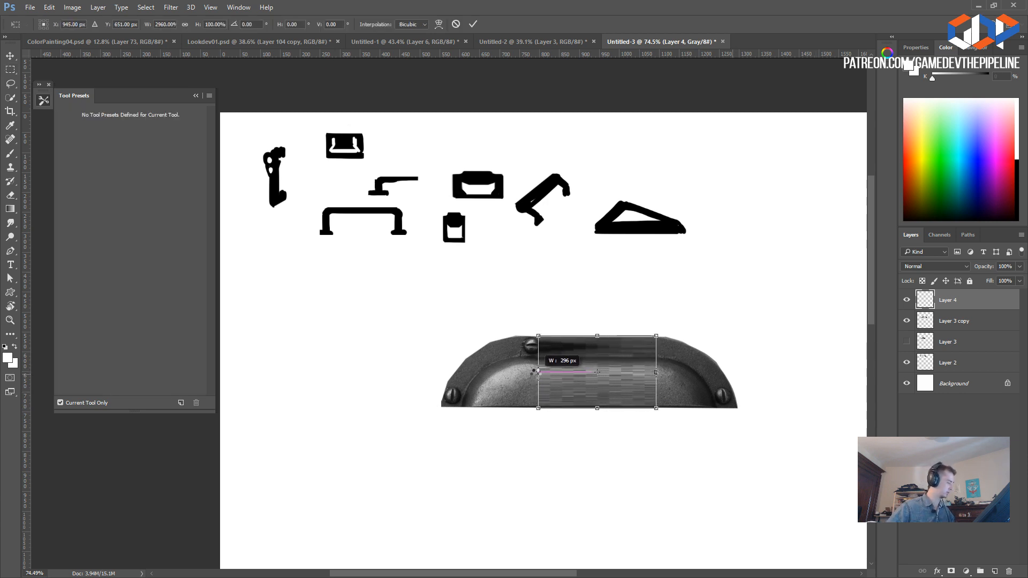
key(Return)
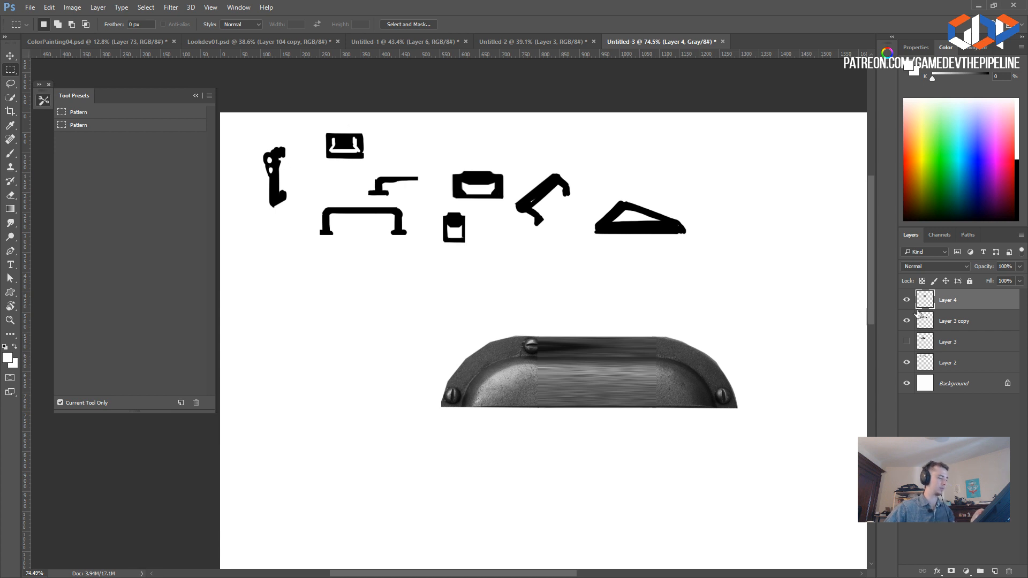
- Place the strip layer below the handle copy and move the upper screw's right part to the rim's right end as a second screw
drag(926, 303, 922, 331)
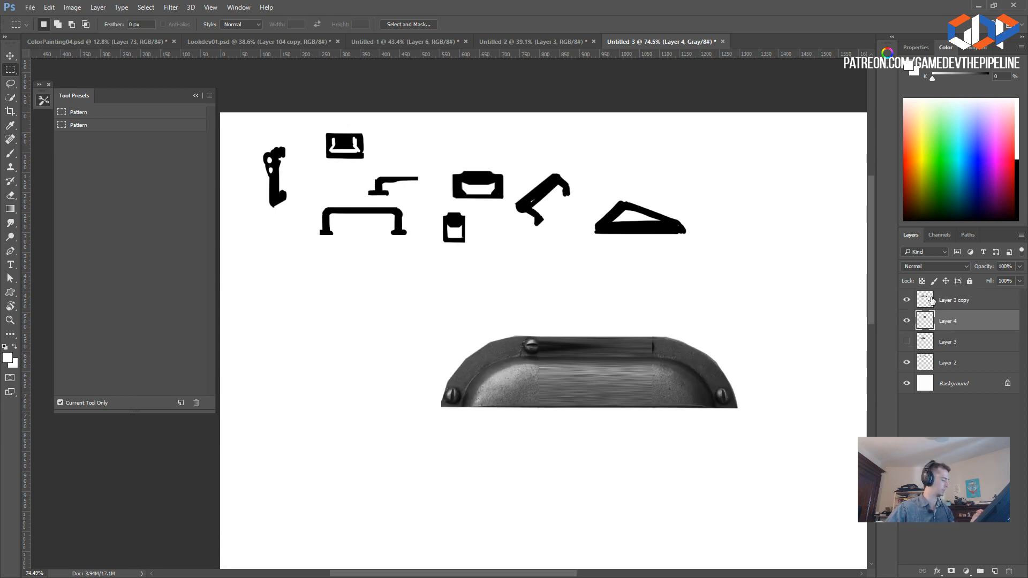
click(933, 301)
ctrl+drag(534, 367, 660, 363)
key(ctrl+d)
ctrl+drag(620, 466, 617, 459)
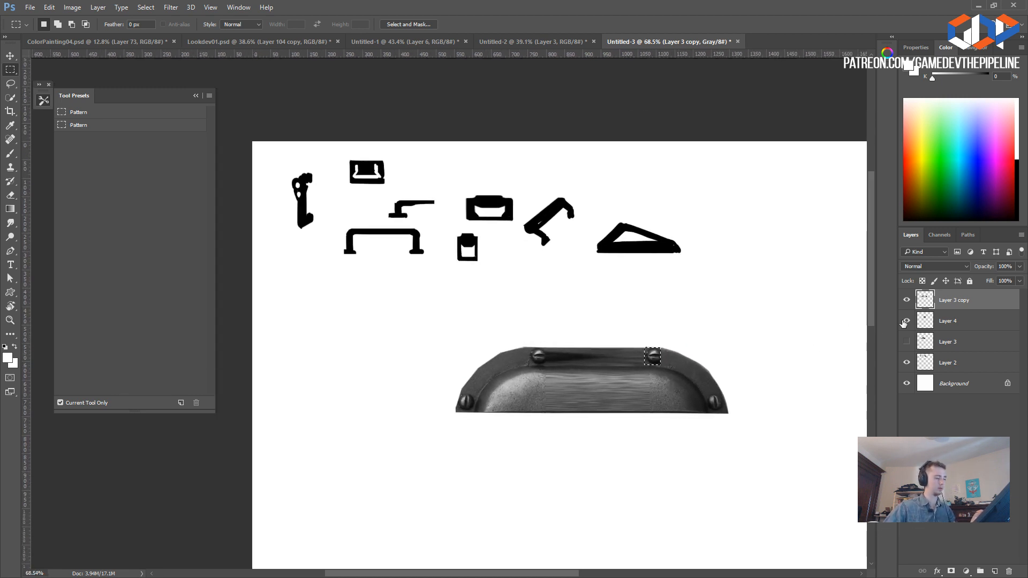
- Merge the stretched strip layer with the widened handle copy into one layer
shift+click(929, 325)
key(ctrl+e)
mouse_move(434, 367)
ctrl+mouse_down()
mouse_move(429, 383)
mouse_move(572, 406)
mouse_move(563, 424)
mouse_move(549, 409)
ctrl+mouse_up()
- Paint over the streaked rim between the two upper screws with a textured brush in a sampled dark grey
key(l)
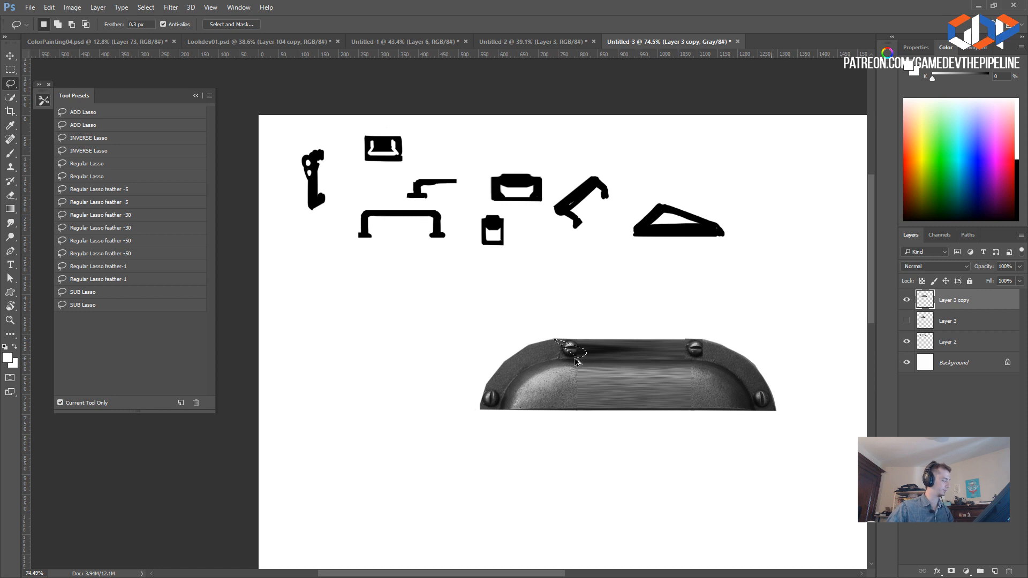
key(b)
right_click(595, 315)
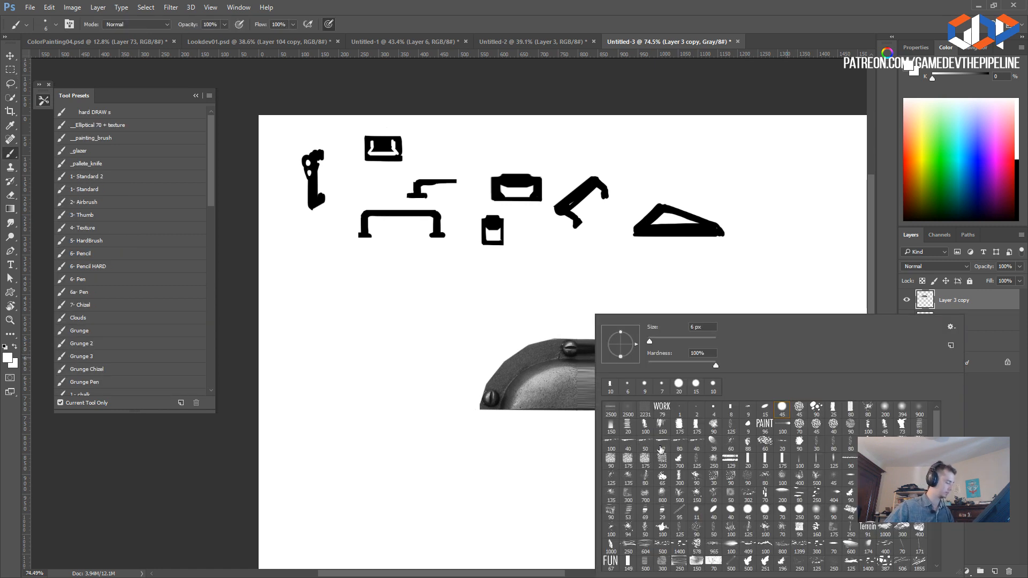
click(696, 427)
key(Return)
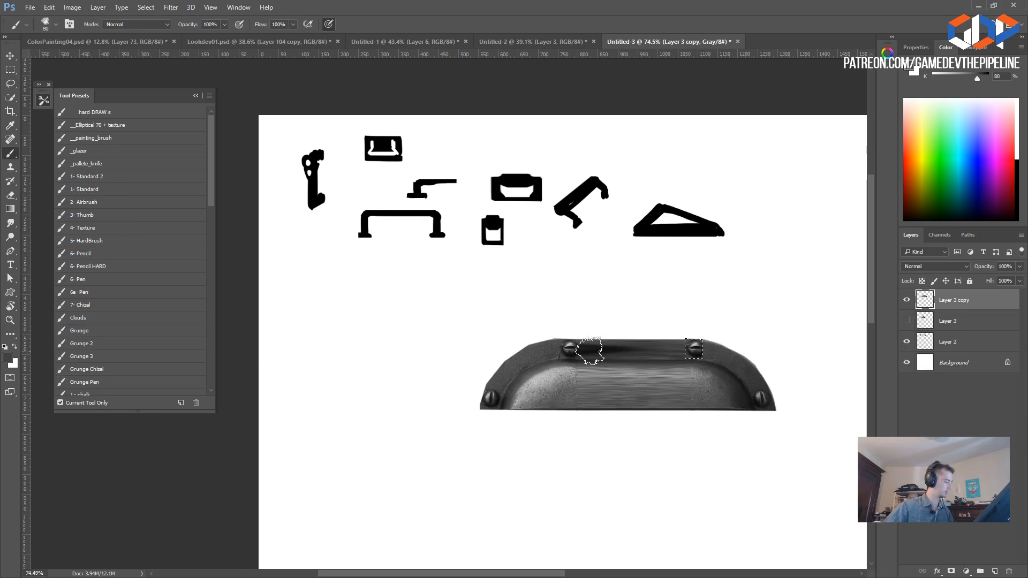
key(bracketleft)
key(bracketleft)
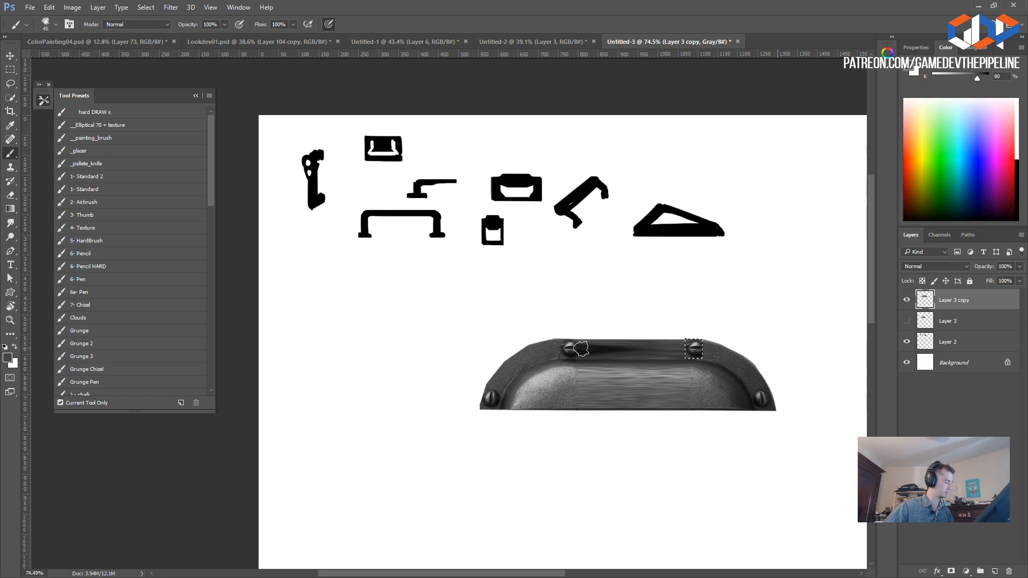
alt+click(666, 349)
drag(665, 349, 582, 352)
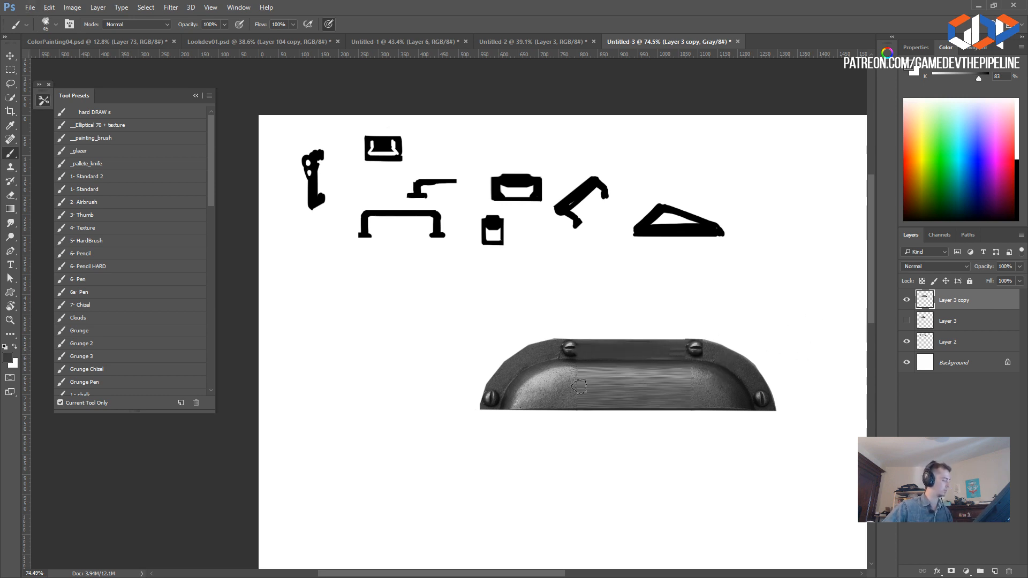
- Paint over the streaks in the middle of the inner cup face with greys sampled from both ends of the handle
alt+click(697, 375)
key(bracketleft)
key(bracketleft)
mouse_move(698, 375)
mouse_down()
mouse_move(562, 375)
mouse_move(665, 398)
mouse_up()
alt+click(560, 371)
alt+click(565, 394)
key(bracketright)
key(bracketright)
key(bracketright)
key(bracketright)
key(bracketright)
mouse_move(488, 402)
ctrl+mouse_down()
mouse_move(459, 384)
mouse_move(463, 400)
mouse_move(481, 405)
mouse_move(464, 403)
mouse_move(500, 397)
ctrl+mouse_up()
- Paint out all four screws on the rim with the dark greys sampled beside them
key(l)
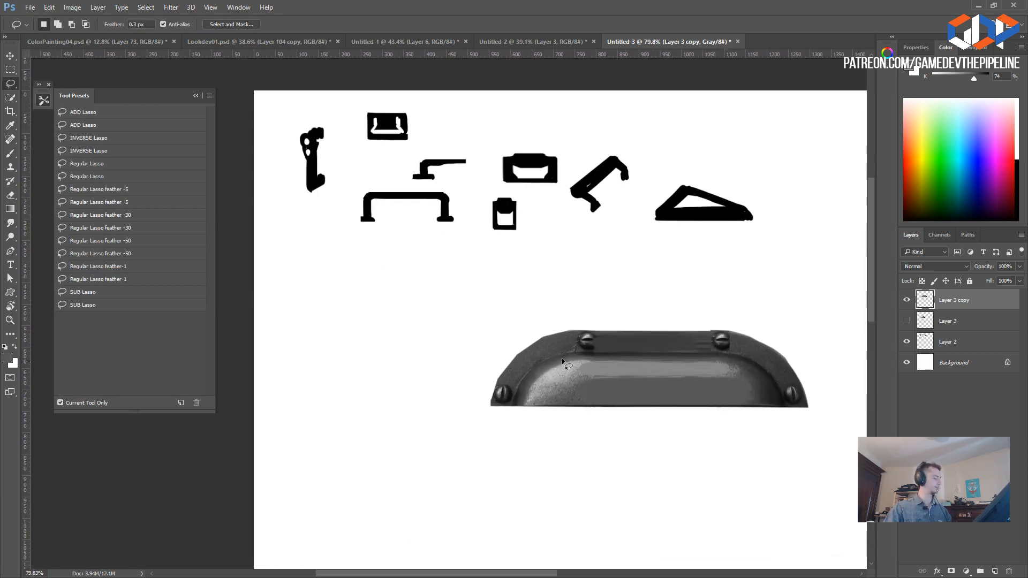
key(b)
alt+click(587, 341)
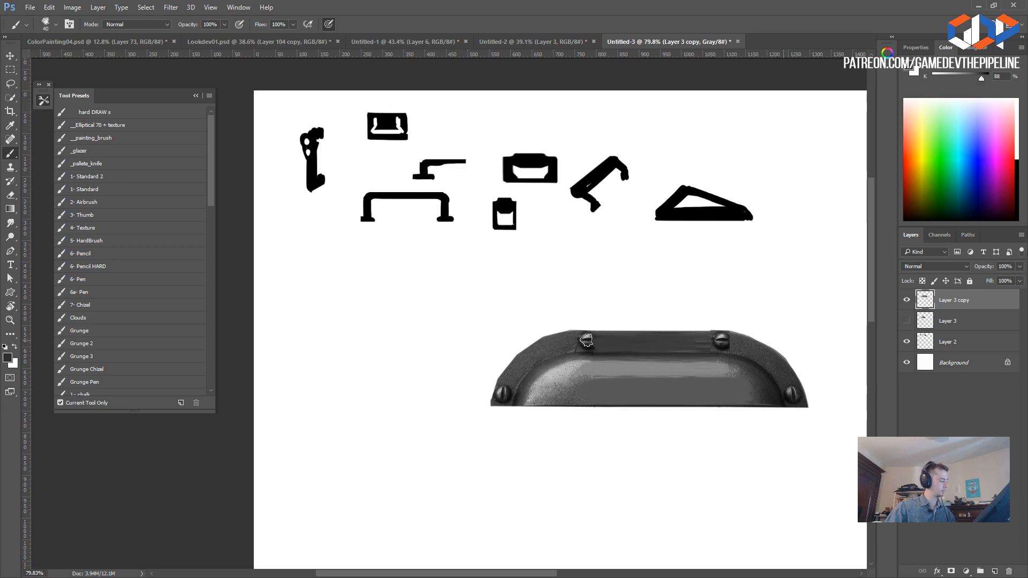
alt+click(596, 339)
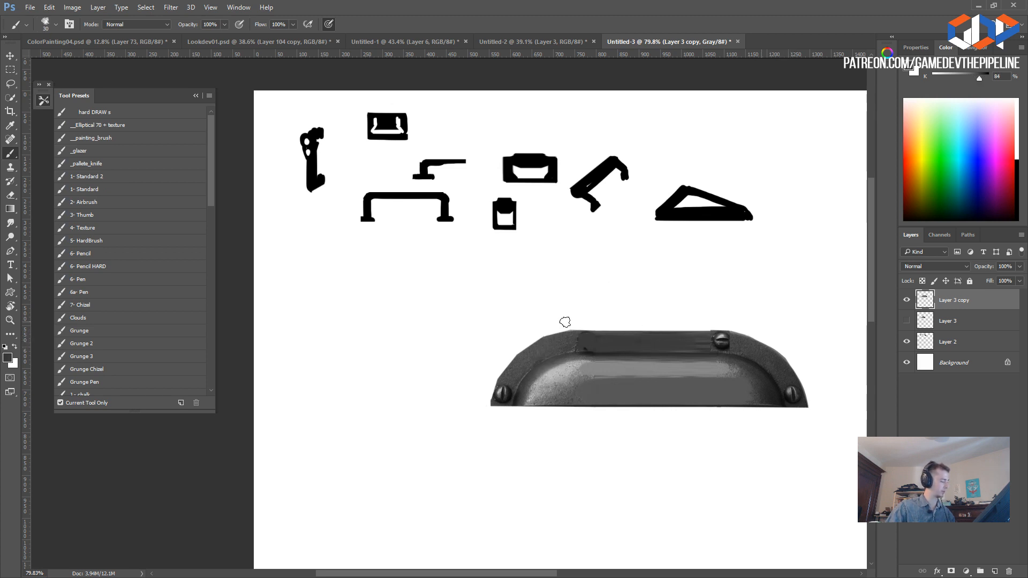
alt+click(714, 340)
key(bracketright)
drag(716, 341, 721, 348)
alt+click(794, 383)
drag(792, 387, 789, 391)
alt+click(507, 378)
drag(509, 387, 502, 395)
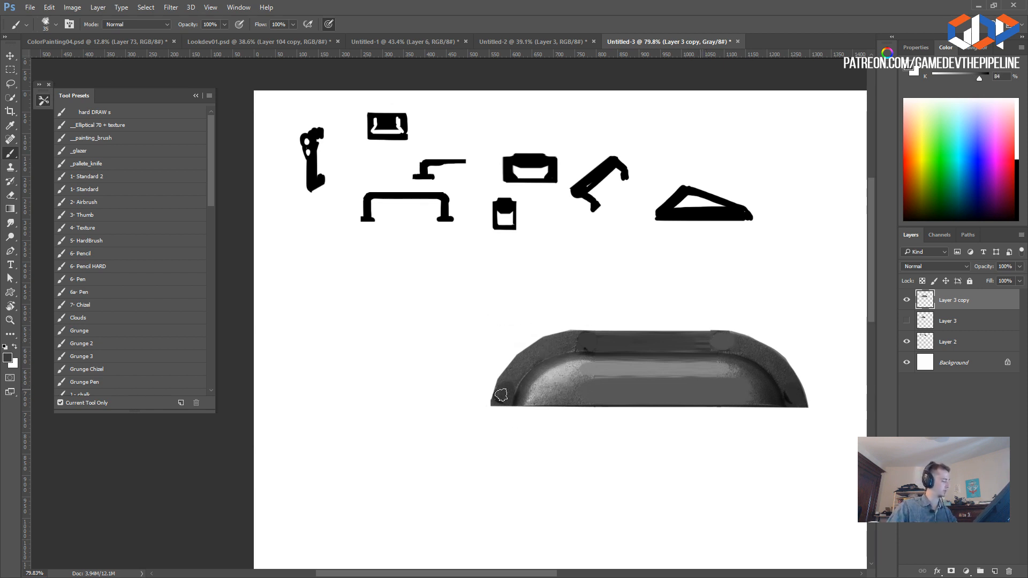
- Paint two light grey capsule shapes on the upper rim with the hard round brush at 30 px
right_click(511, 330)
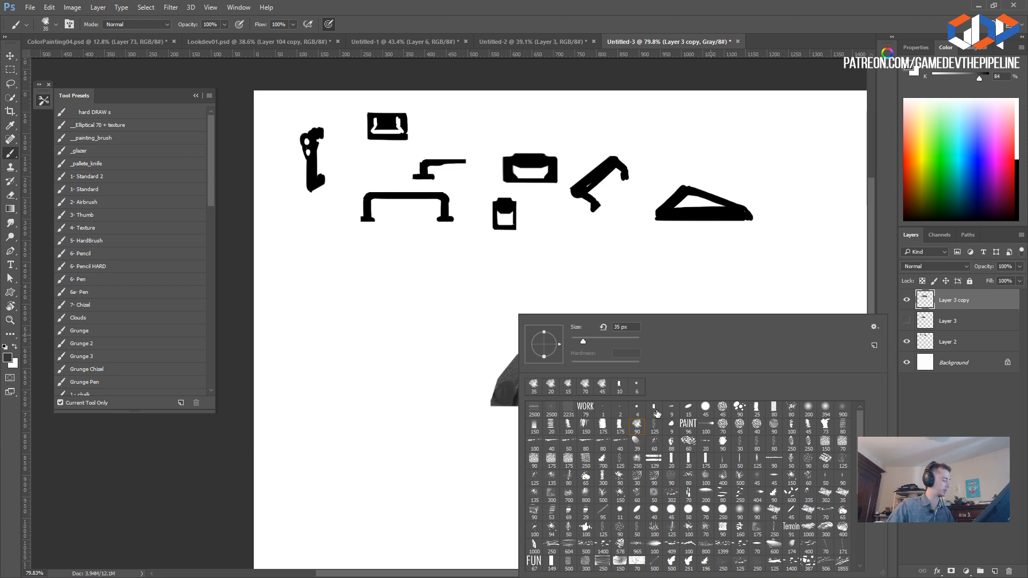
click(706, 409)
alt+click(491, 367)
alt+click(596, 370)
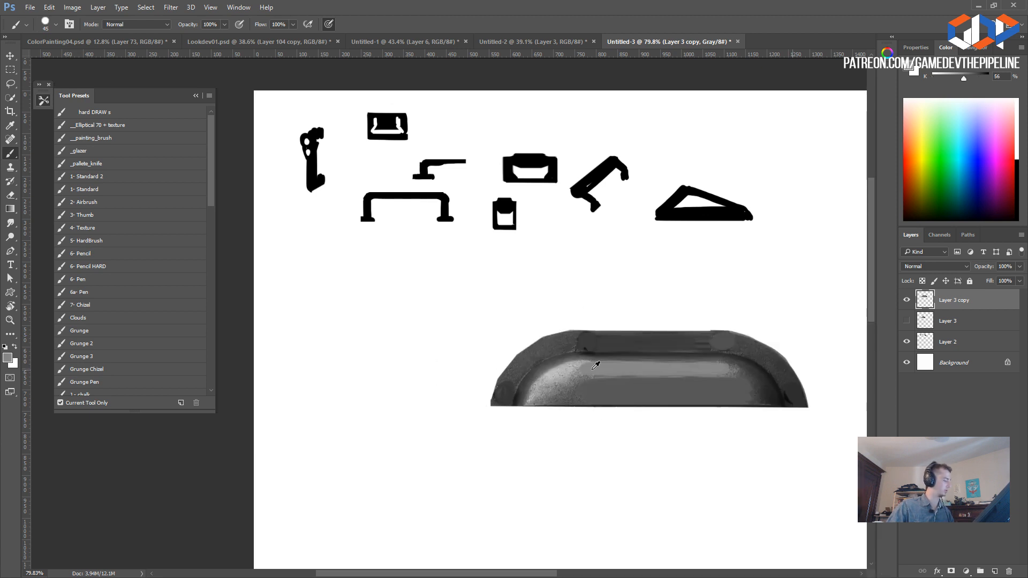
alt+click(569, 364)
key(bracketleft)
key(bracketleft)
drag(571, 342, 591, 342)
key(ctrl+z)
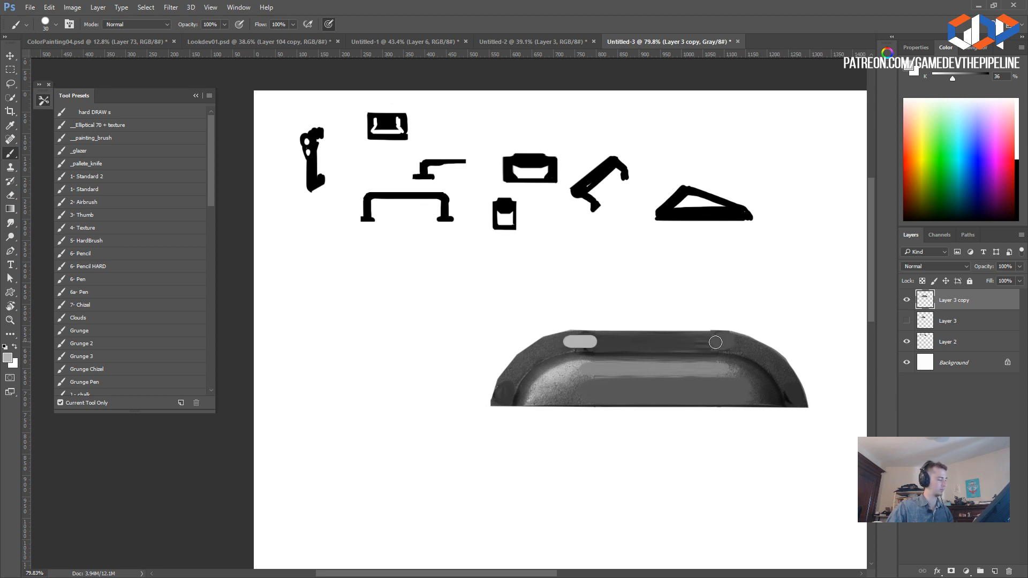
drag(714, 343, 733, 344)
- Fill the centres of both upper capsules with sampled dark rim grey using a smaller brush, leaving light outlines
alt+click(748, 350)
key(bracketleft)
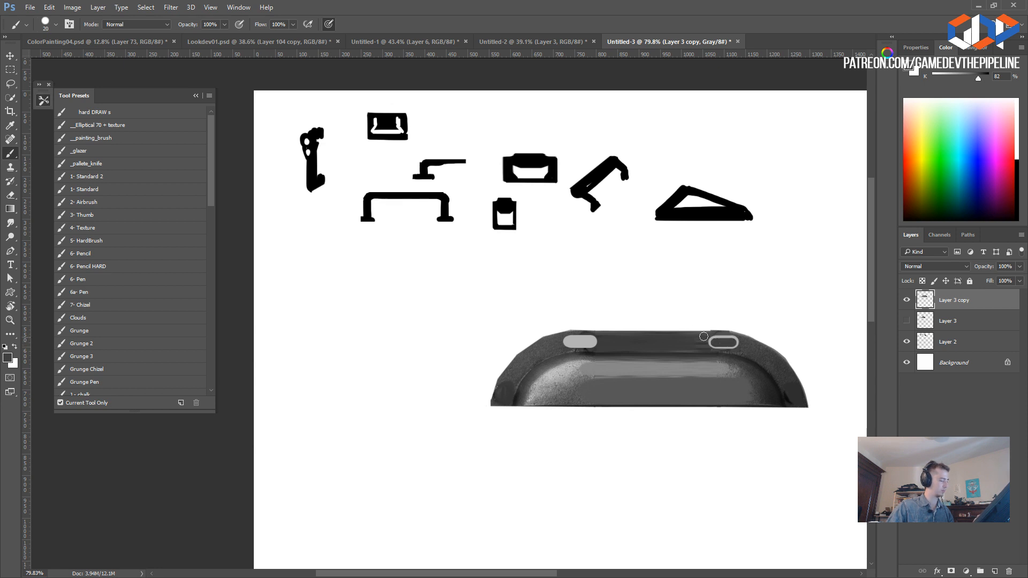
drag(569, 341, 587, 343)
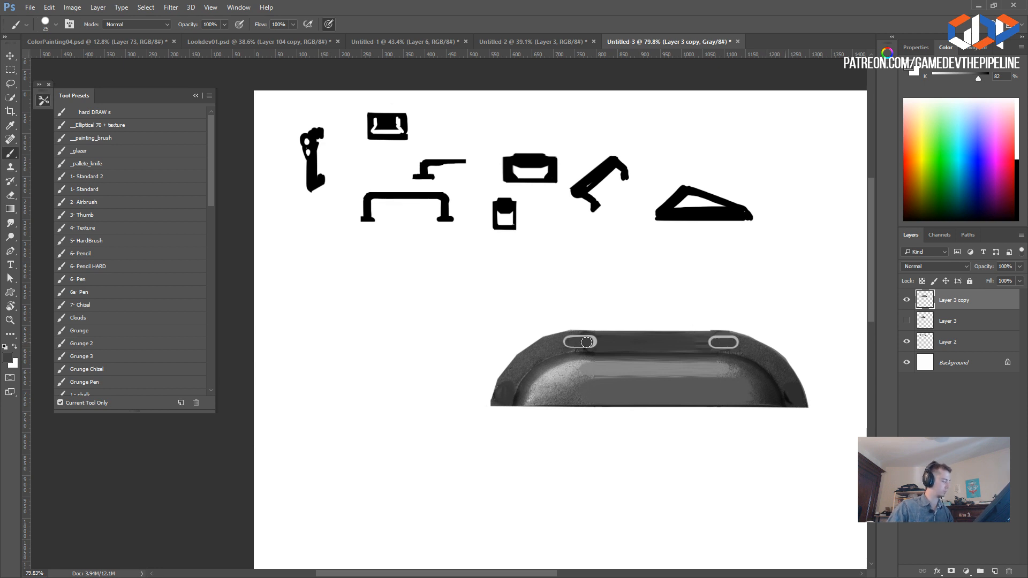
- Paint small upright slots with light outlines and dark centres at the two lower ends of the rim
ctrl+drag(461, 381, 508, 399)
alt+click(525, 373)
alt+click(524, 374)
drag(822, 403, 822, 388)
alt+click(742, 333)
mouse_move(821, 402)
mouse_down()
mouse_move(820, 387)
mouse_move(821, 399)
mouse_up()
alt+click(798, 389)
mouse_move(493, 366)
ctrl+mouse_down()
mouse_move(465, 364)
mouse_move(505, 383)
ctrl+mouse_up()
- Copy the lower middle area of the cup face to a new layer and stretch it downward past the handle's straight edge
key(l)
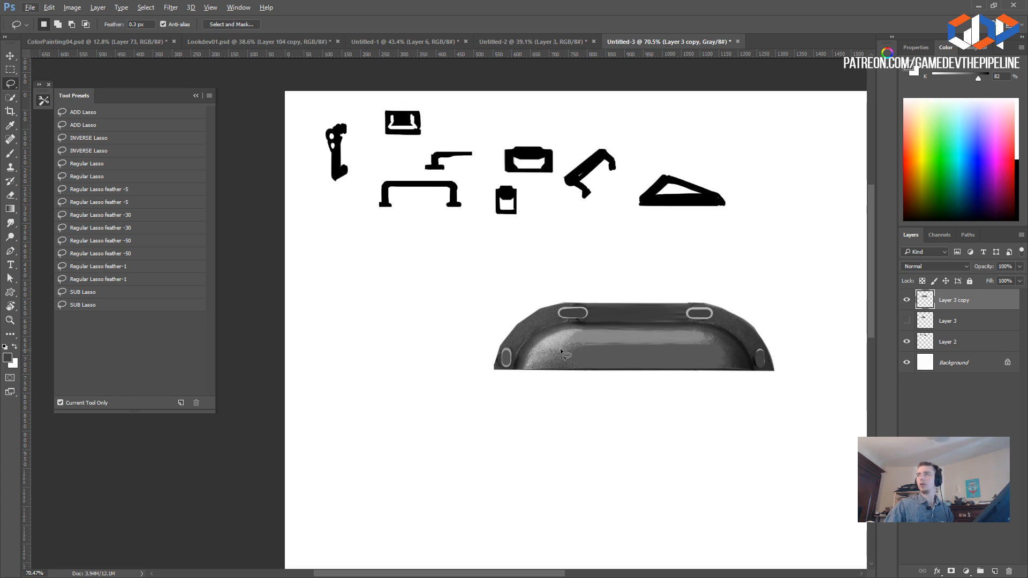
key(m)
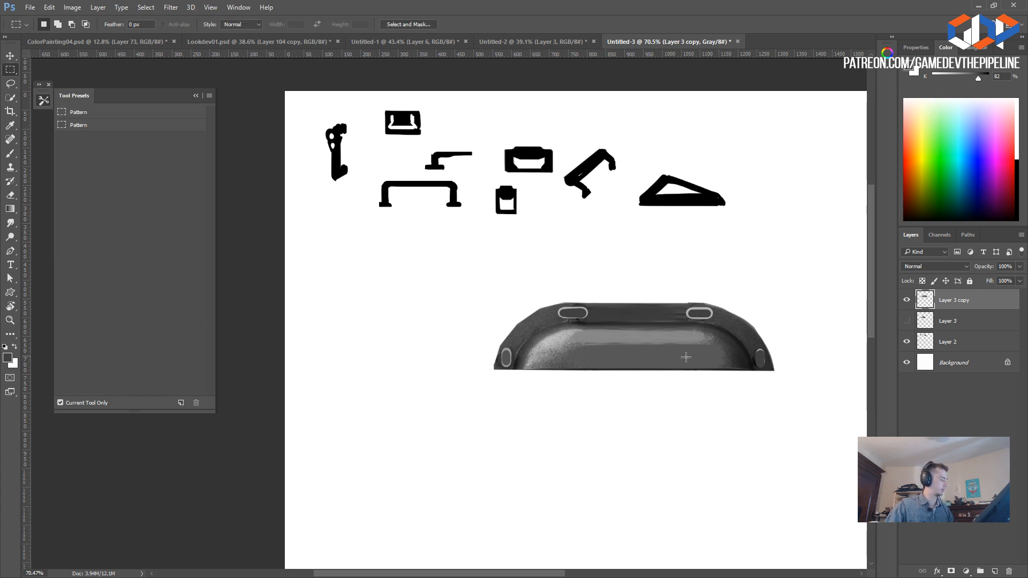
drag(558, 342, 710, 386)
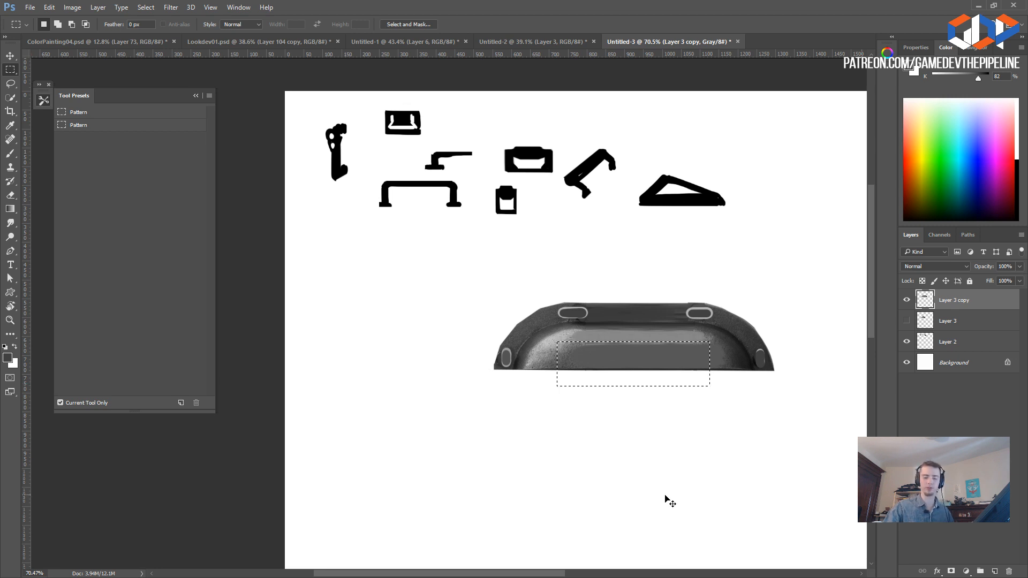
key(ctrl+j)
key(ctrl+t)
mouse_move(634, 372)
mouse_down()
mouse_move(635, 393)
mouse_move(634, 384)
mouse_move(540, 389)
mouse_move(555, 369)
mouse_up()
key(Return)
- Lasso and delete both lower corners of the copied block to give it chamfered ends
key(l)
key(Delete)
mouse_move(711, 370)
mouse_down()
mouse_move(697, 383)
mouse_move(733, 375)
mouse_up()
alt+scroll(470, 394, down, 5)
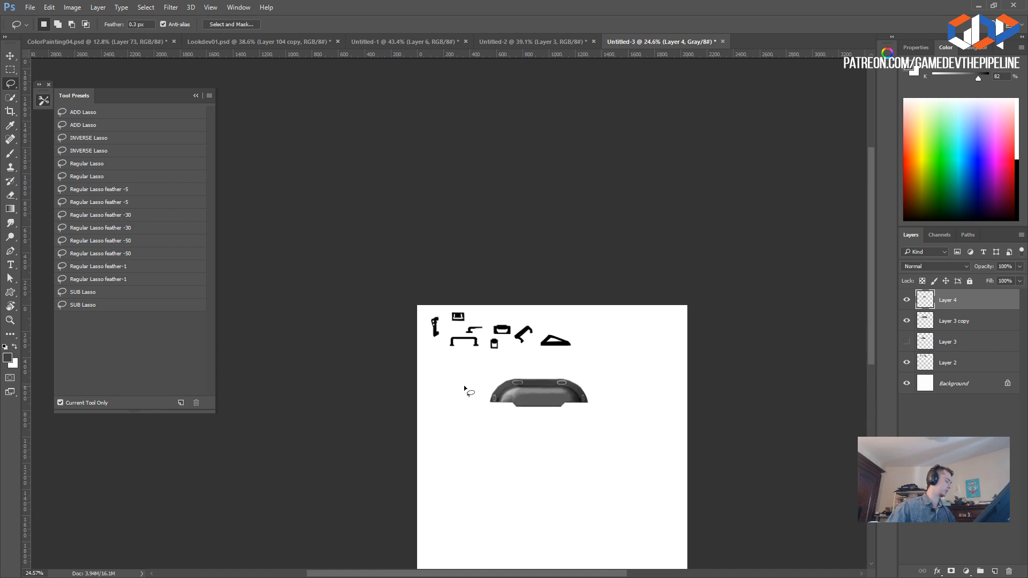
- Move the chamfered block clear below the handle and cut a shallow slanted notch into the handle's straight edge, then deselect
alt+scroll(537, 435, up, 4)
ctrl+drag(529, 395, 536, 467)
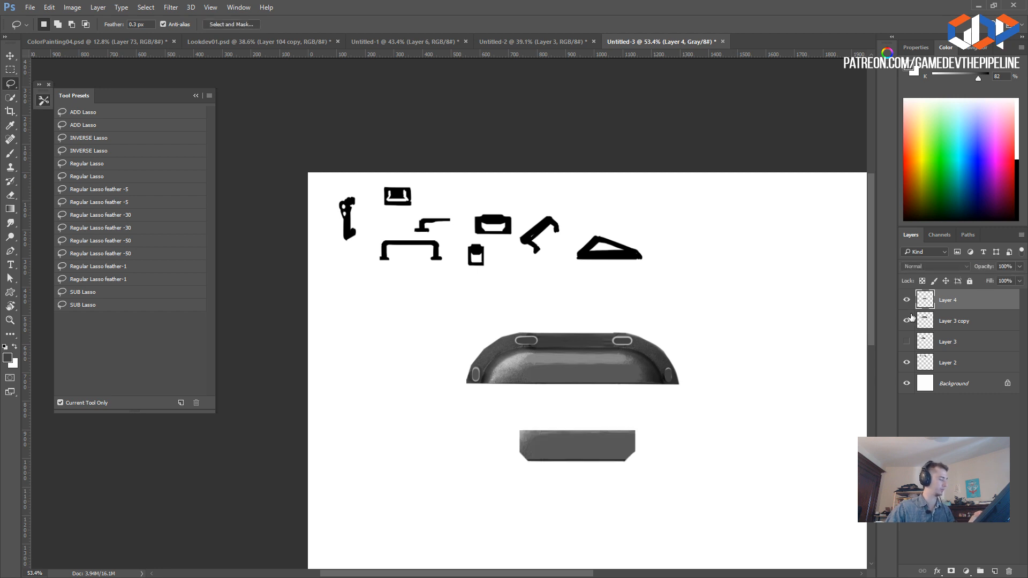
click(947, 320)
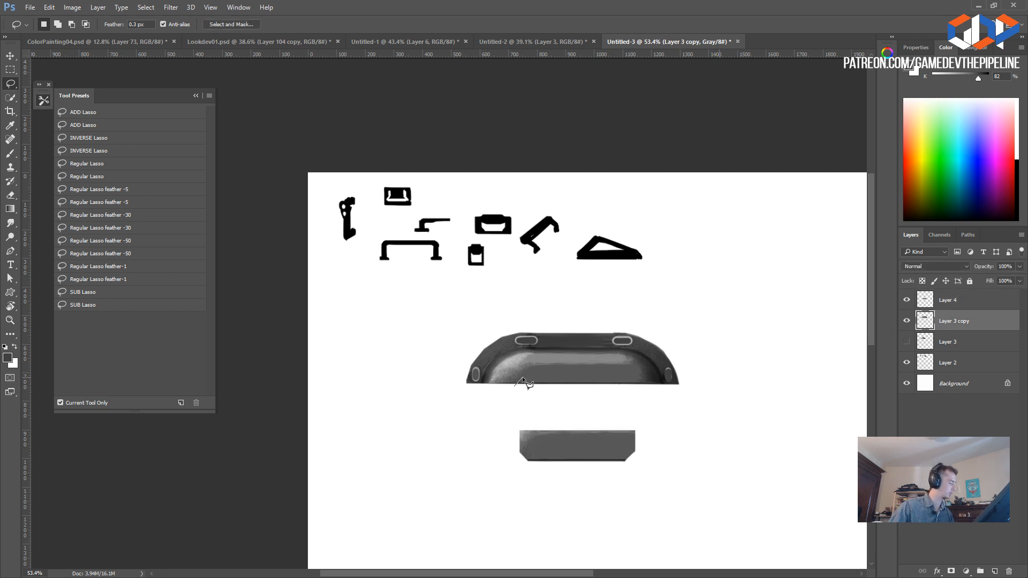
mouse_move(629, 377)
mouse_down()
mouse_move(644, 394)
mouse_move(502, 401)
mouse_up()
key(ctrl+d)
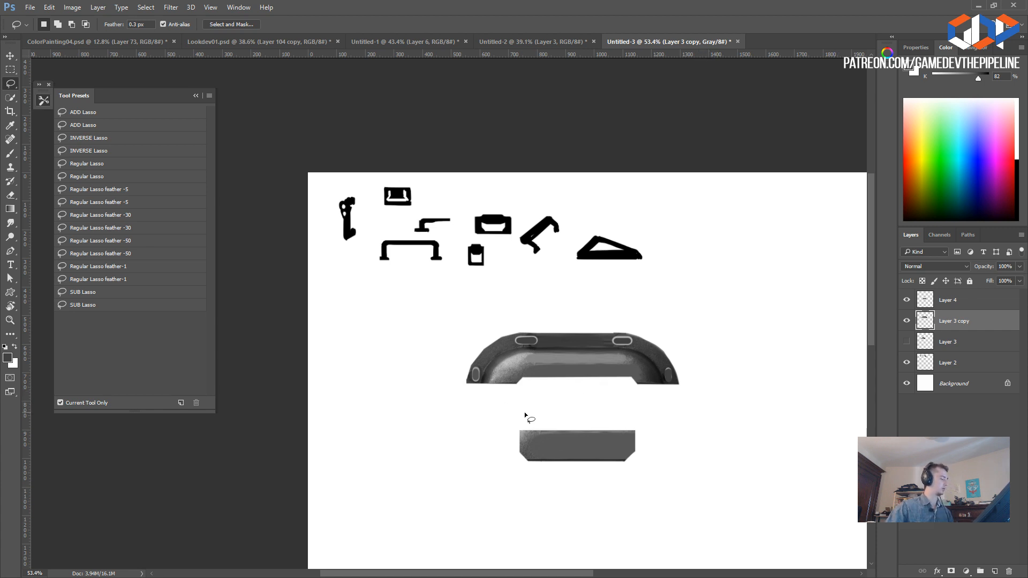
- Place the block's layer behind the handle copy and move the block up into the notch
click(907, 300)
click(906, 300)
drag(925, 303, 925, 332)
key(ctrl+t)
drag(548, 449, 550, 384)
key(Return)
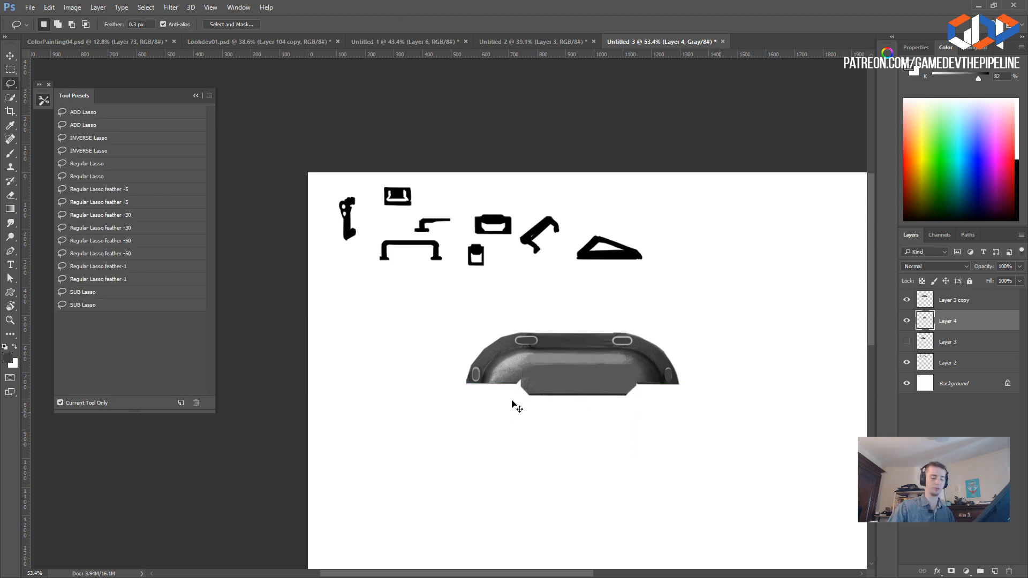
- Darken the block with Levels and nudge it slightly to the left
key(ctrl+l)
drag(159, 287, 180, 288)
key(Return)
key(l)
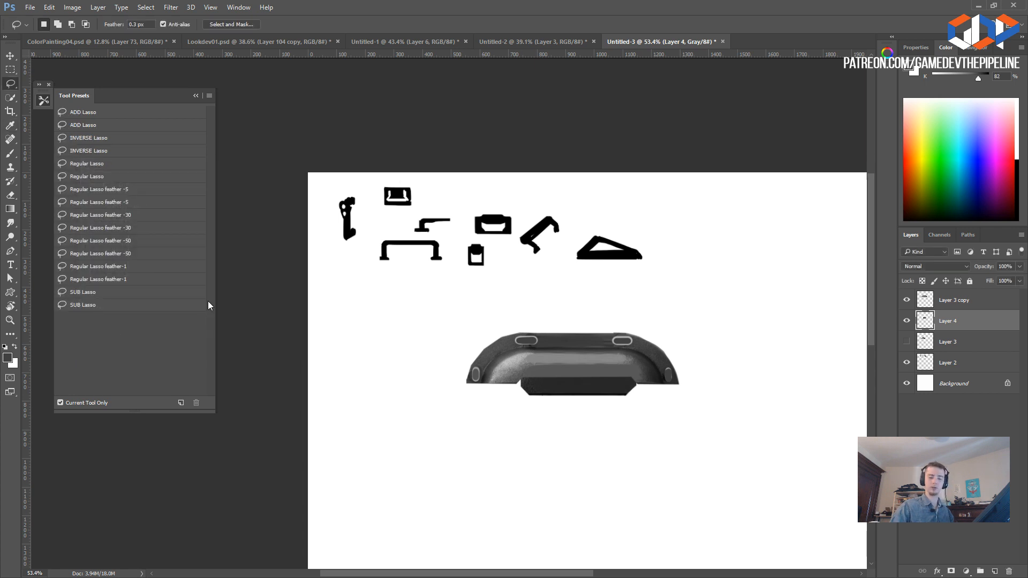
mouse_move(550, 389)
ctrl+mouse_down()
mouse_move(544, 378)
mouse_move(546, 386)
ctrl+mouse_up()
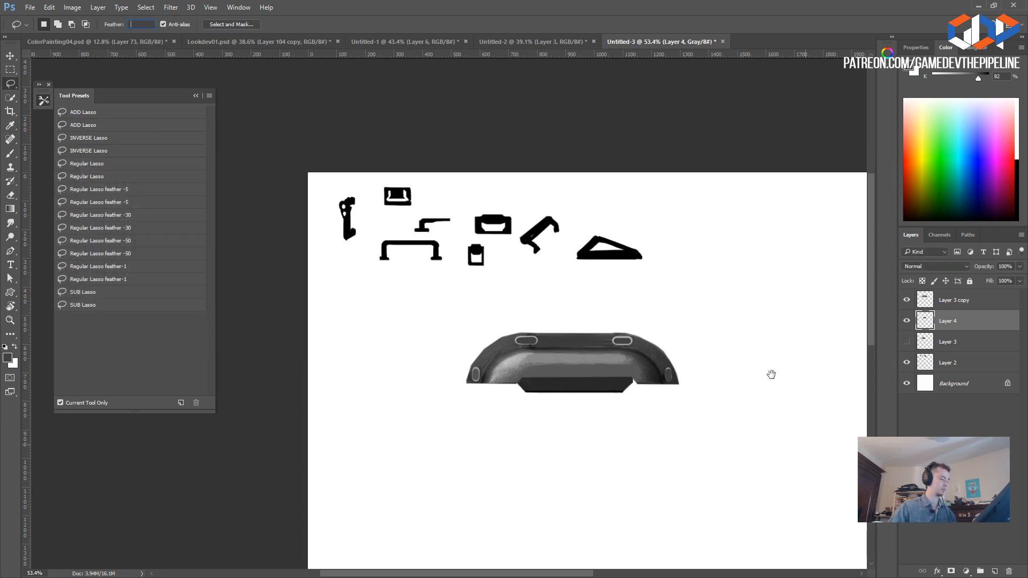
- Erase thin grooves on the handle copy from the block's upper corners up through the cup face to the rim
click(930, 301)
key(Return)
alt+scroll(603, 368, up, 5)
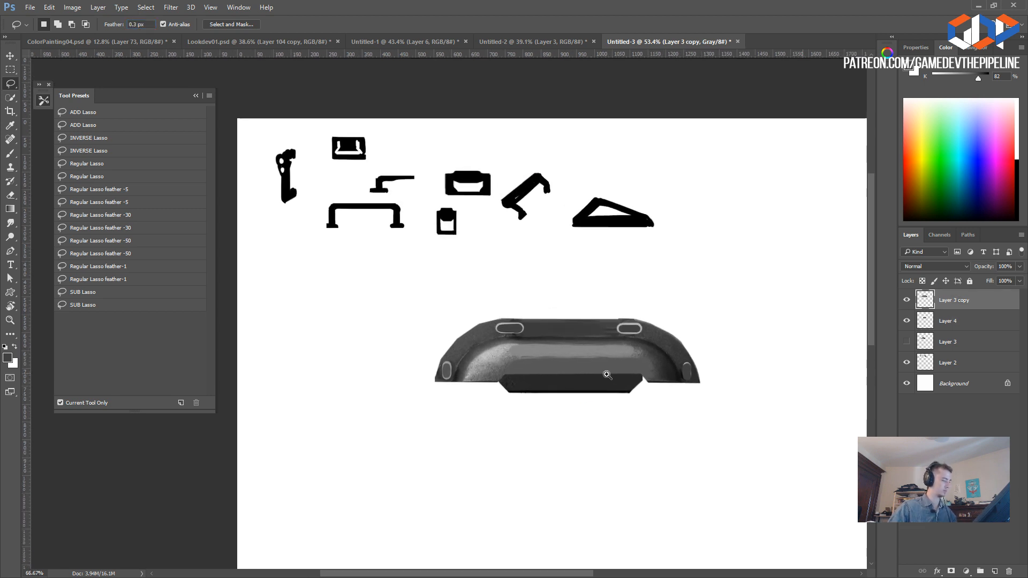
key(e)
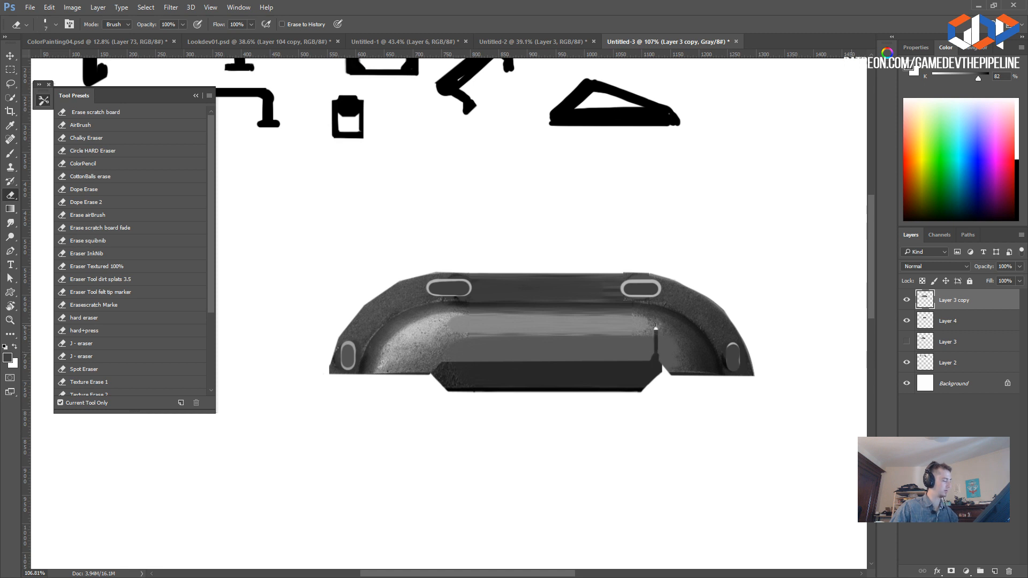
key(ctrl+z)
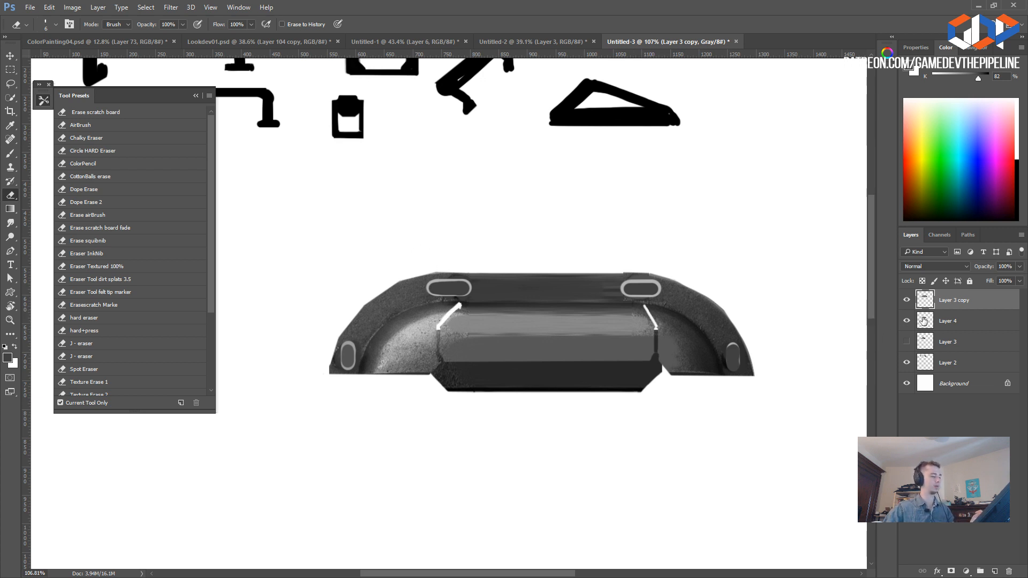
- Paint dark grey sampled from the block on its layer, behind the white gaps of the erased grooves
key(alt+bracketleft)
key(b)
alt+click(602, 368)
drag(442, 329, 458, 312)
ctrl+drag(456, 414, 432, 386)
mouse_move(499, 456)
ctrl+mouse_down()
mouse_move(481, 435)
mouse_move(494, 451)
ctrl+mouse_up()
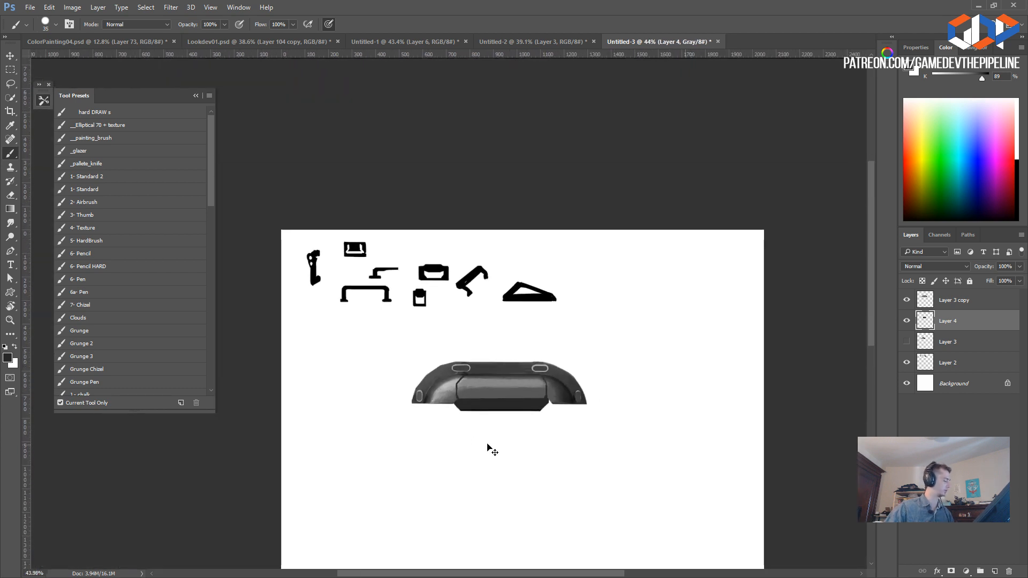
- Narrow the handle copy to about 81.5% of its width about its centre, keeping its height
click(907, 302)
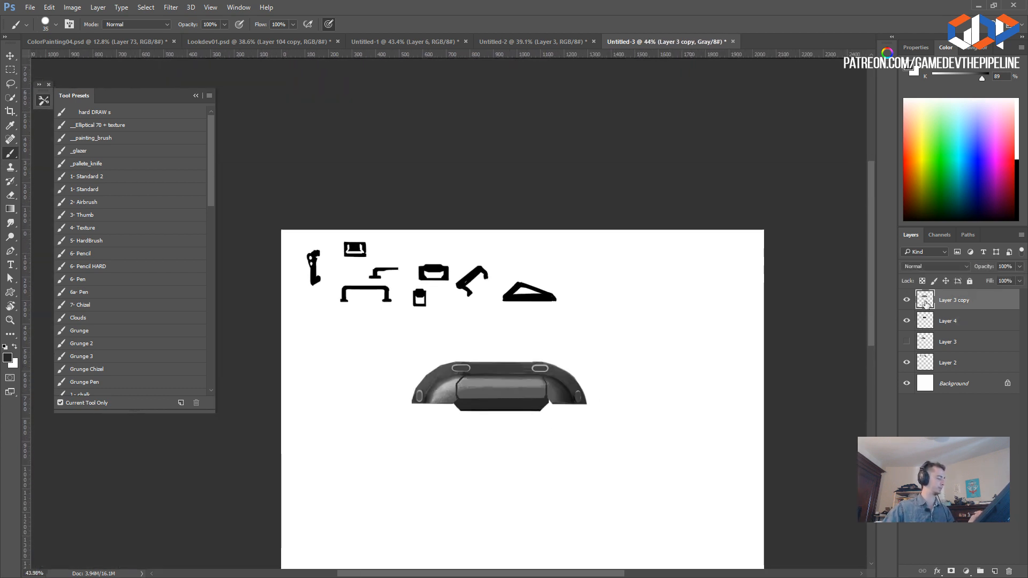
key(ctrl+t)
mouse_move(409, 369)
alt+mouse_down()
mouse_move(423, 371)
mouse_move(422, 382)
alt+mouse_up()
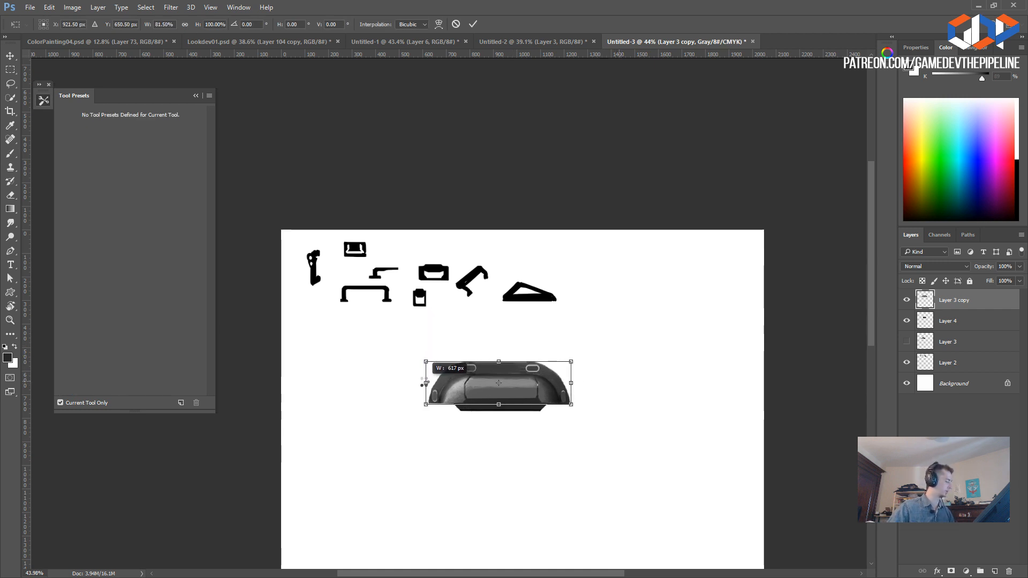
key(Return)
key(b)
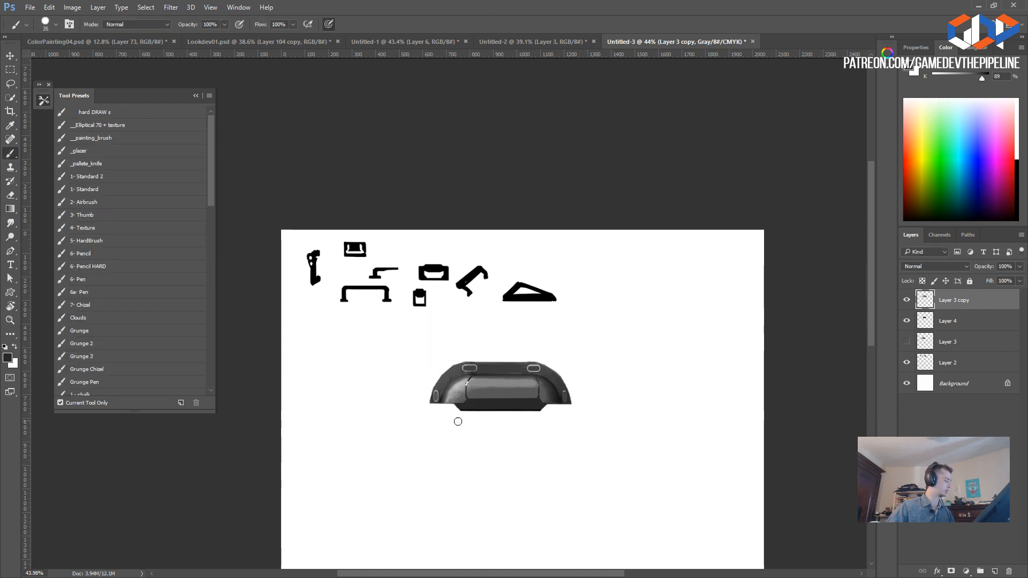
- Widen the block on Layer 4 slightly toward the right under the narrowed handle
alt+scroll(508, 429, up, 3)
click(907, 323)
click(907, 324)
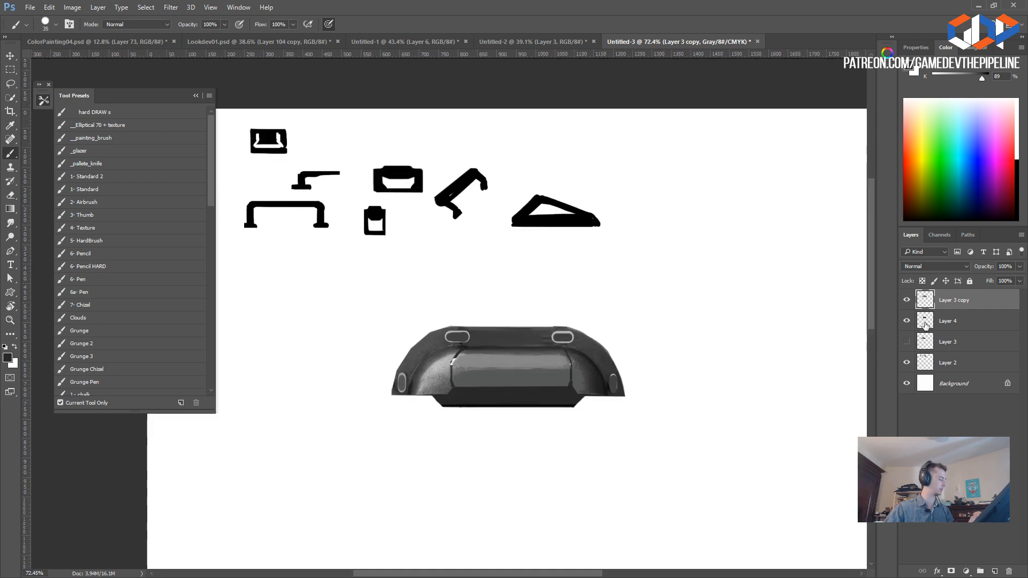
click(926, 323)
key(ctrl+t)
drag(593, 376, 598, 376)
key(Return)
- Paint dark grey over the white gaps in both grooves on the block's layer
key(e)
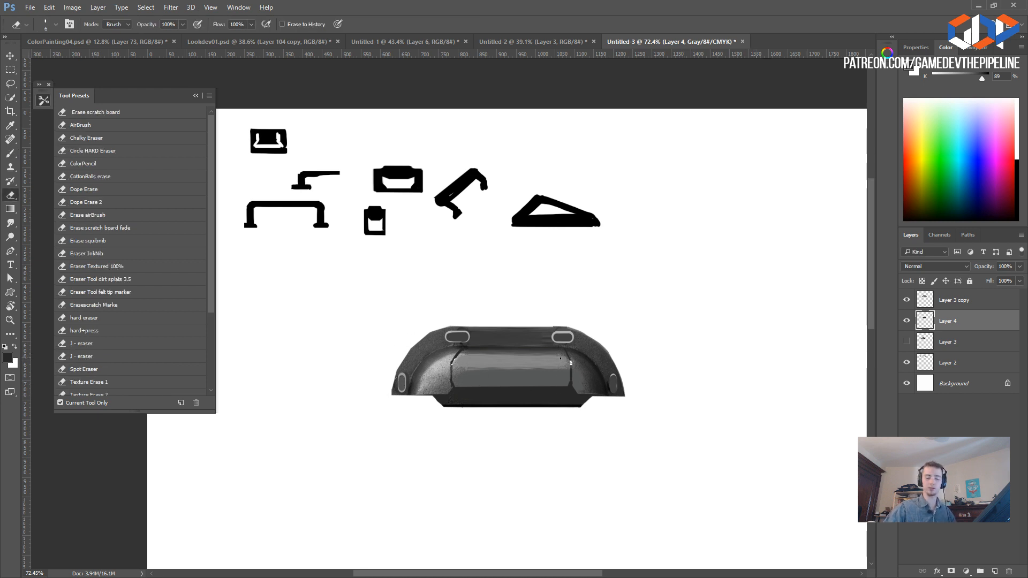
key(b)
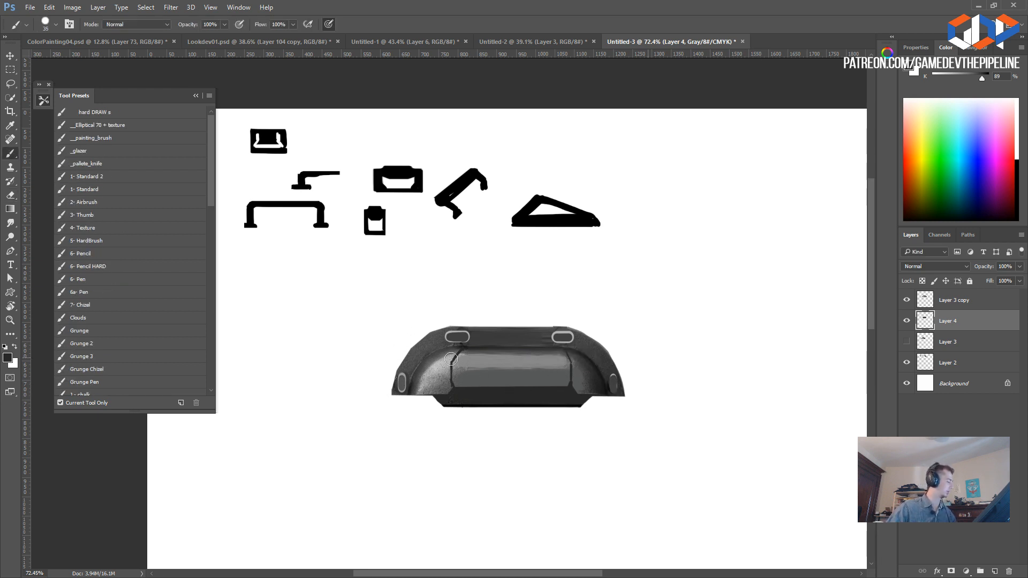
mouse_move(331, 353)
ctrl+mouse_down()
mouse_move(240, 289)
mouse_move(402, 379)
ctrl+mouse_up()
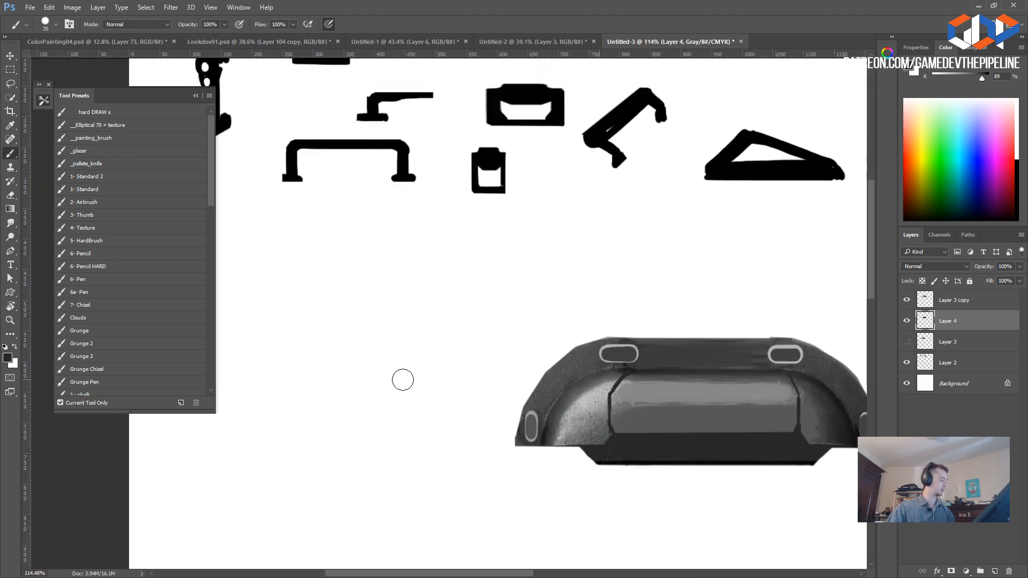
- Merge the handle copy with the block's layer and delete the right half of the merged handle
shift+click(925, 301)
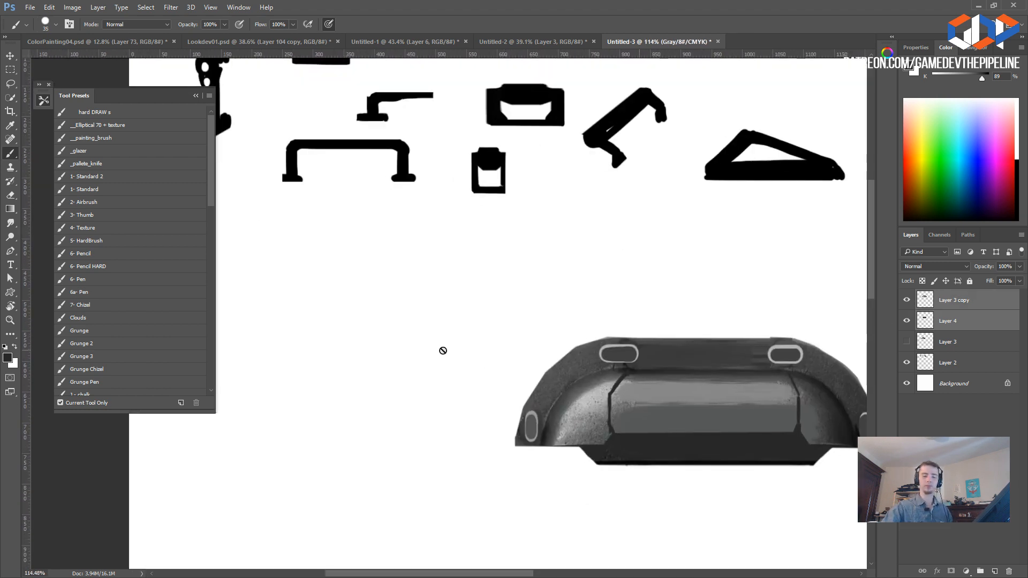
key(ctrl+e)
drag(482, 360, 324, 282)
key(m)
drag(800, 465, 593, 220)
key(Delete)
key(ctrl+d)
- Rebuild the handle's right half from a horizontally flipped copy of the left half and merge both layers
key(ctrl+shift+alt+n)
key(ctrl+t)
right_click(476, 355)
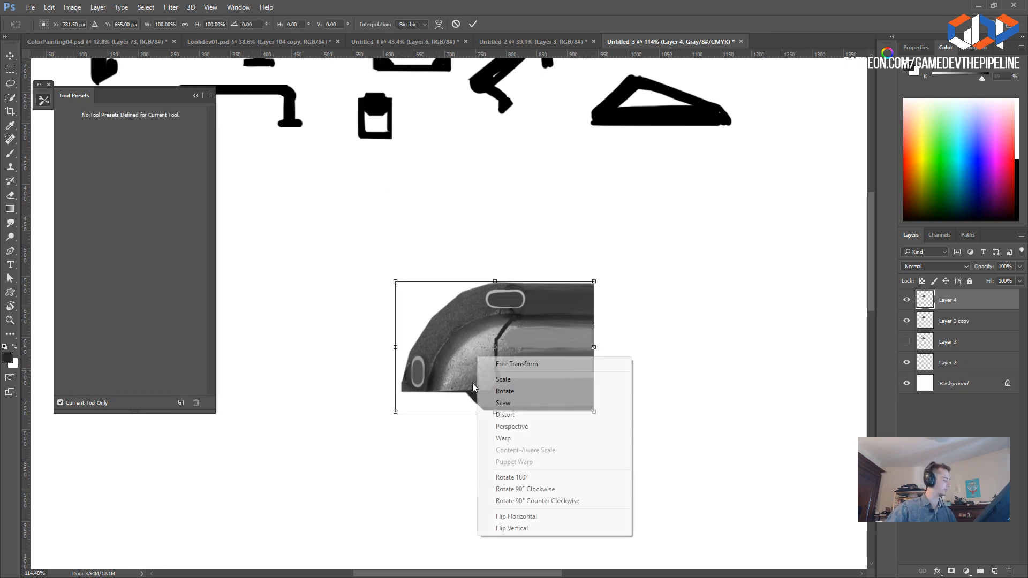
click(514, 517)
drag(453, 387, 644, 392)
key(Return)
key(m)
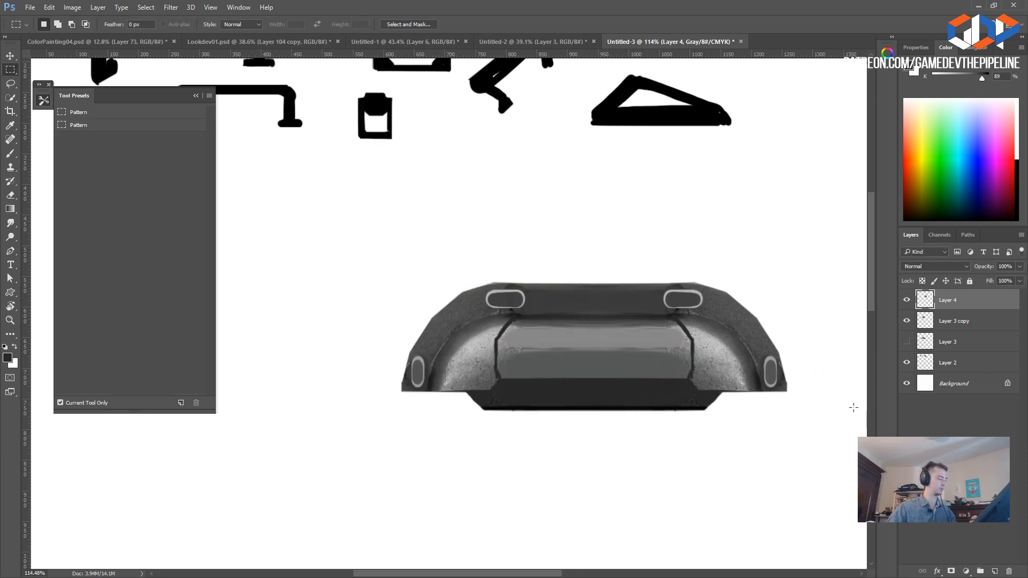
shift+click(916, 321)
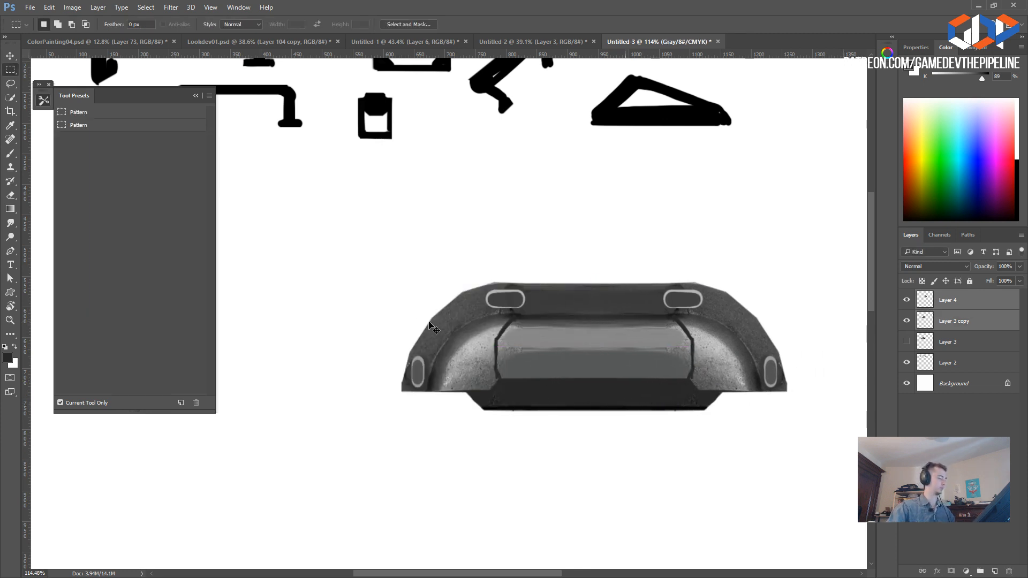
key(ctrl+e)
- Scale the merged handle to about 54% and place it near the canvas's upper edge, above the triangular silhouette
alt+scroll(407, 335, down, 5)
ctrl+drag(398, 332, 523, 137)
alt+scroll(468, 294, up, 4)
key(ctrl+t)
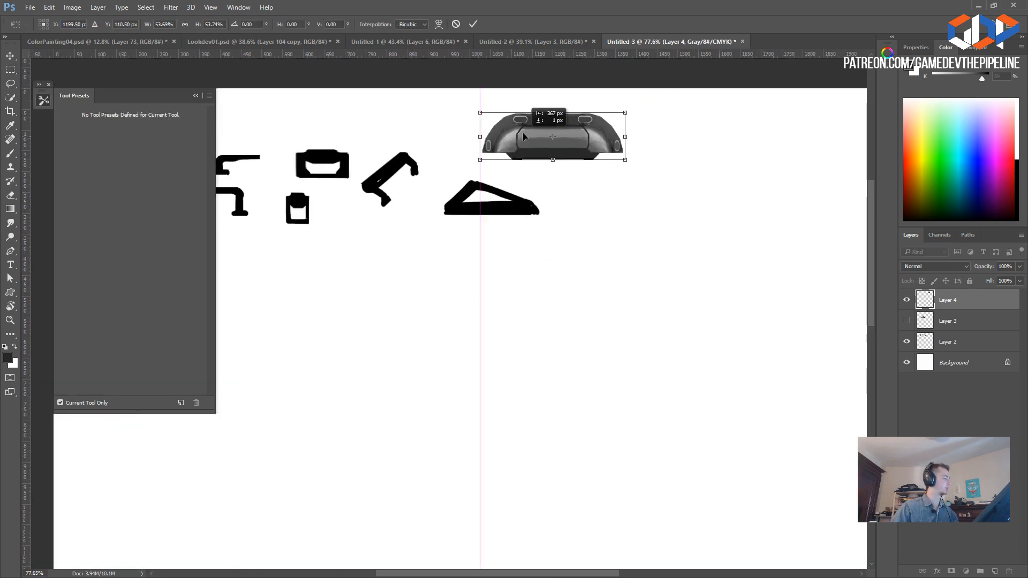
key(Return)
key(m)
drag(450, 267, 486, 310)
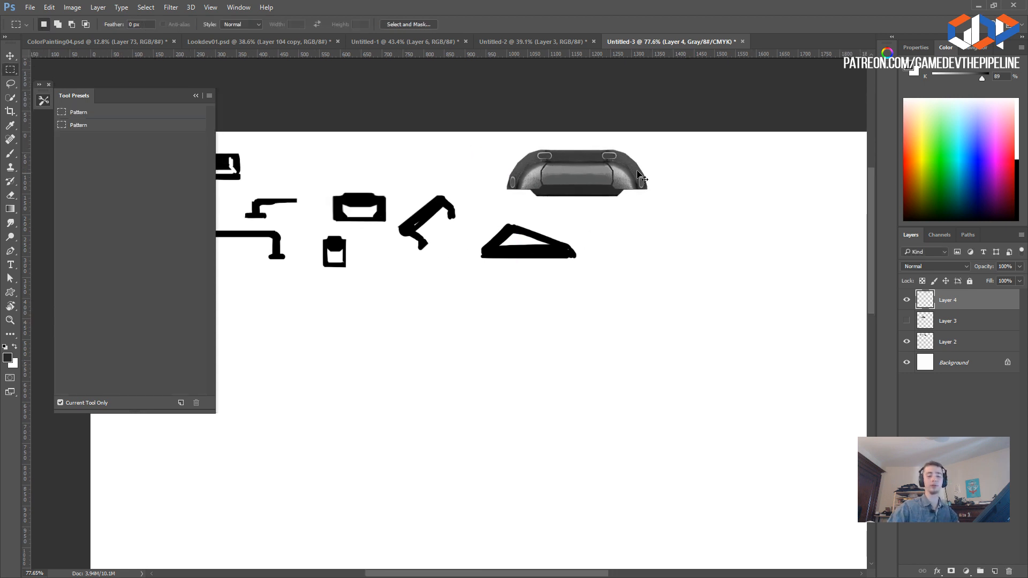
- Scale the grey handle down a little further, proportionally
key(ctrl+t)
shift+drag(649, 197, 626, 189)
key(Return)
drag(462, 375, 610, 379)
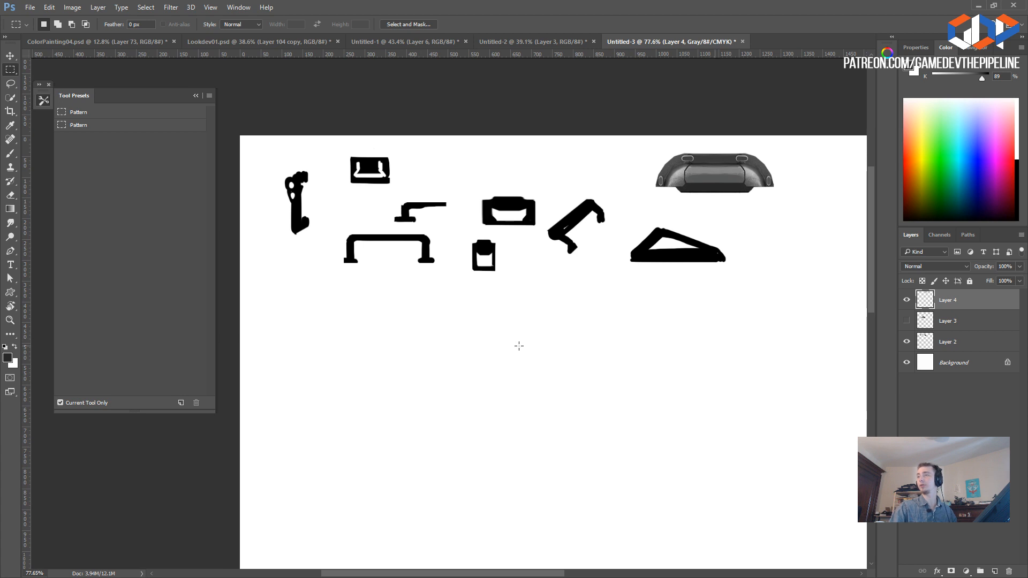
- Thicken the left slanted bar of the triangular handle silhouette in black and extend its peak into a small tip
key(b)
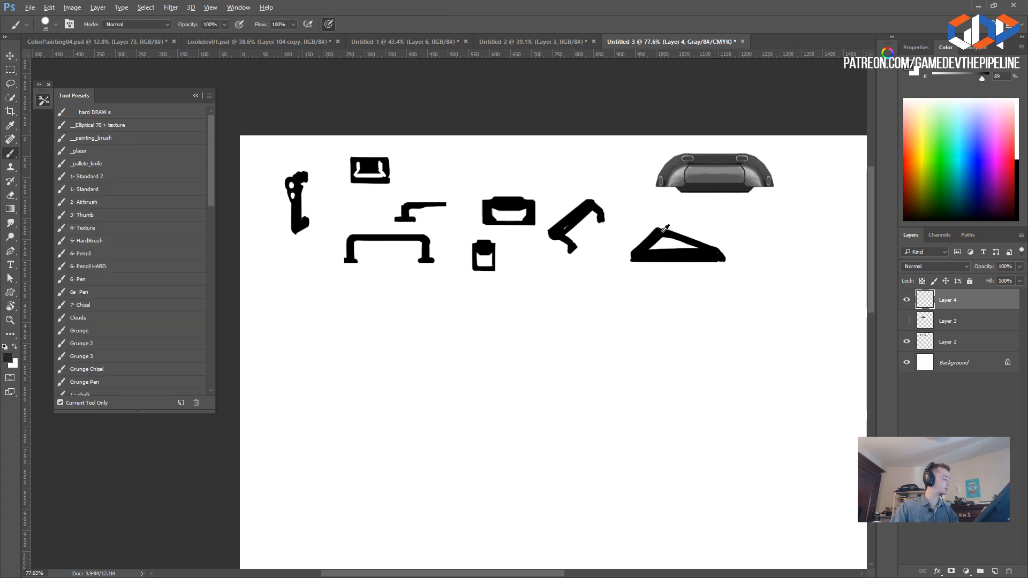
mouse_move(652, 233)
mouse_down()
mouse_move(639, 247)
mouse_move(654, 231)
mouse_up()
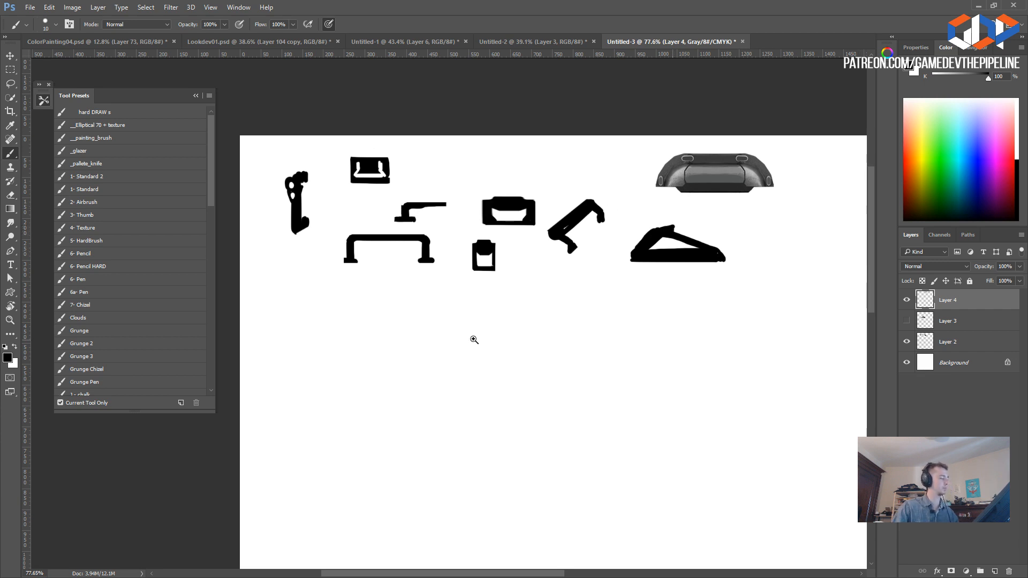
alt+scroll(480, 341, down, 2)
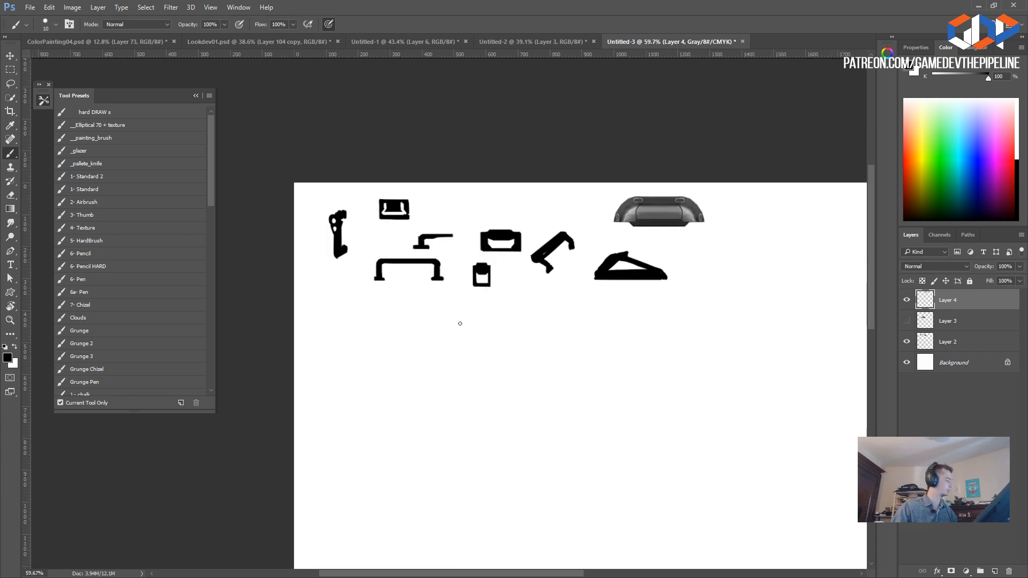
key(e)
key(b)
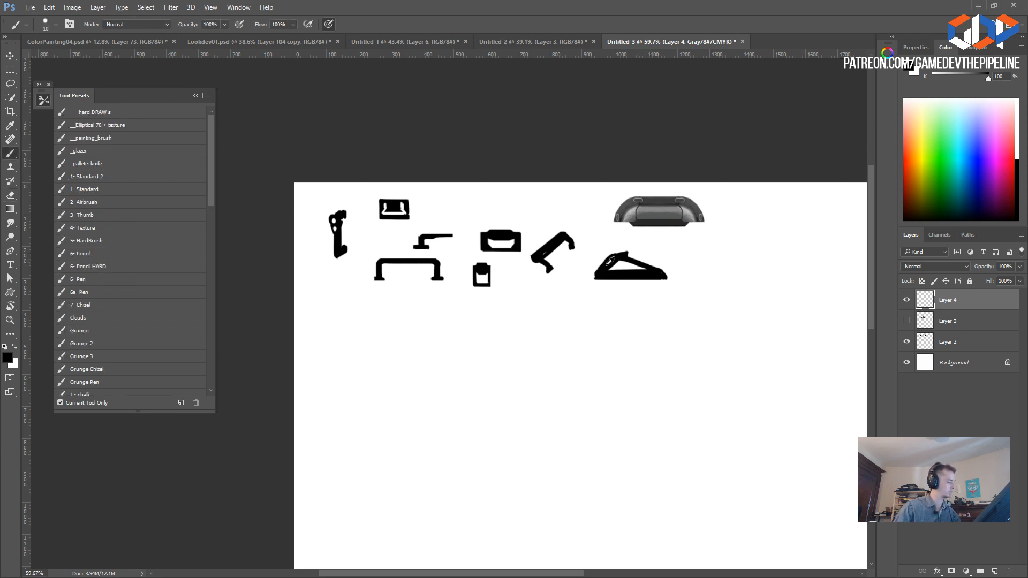
- Paint a black upright loop-handle silhouette below the others, with a thick left bar and a finger-notched right bar
key(])
mouse_move(491, 313)
mouse_down()
mouse_move(491, 352)
mouse_move(499, 338)
mouse_move(502, 364)
mouse_up()
alt+scroll(492, 330, up, 1)
key([)
key([)
mouse_move(499, 310)
mouse_down()
mouse_move(502, 373)
mouse_move(506, 297)
mouse_move(529, 298)
mouse_move(534, 308)
mouse_up()
key(])
key([)
drag(529, 298, 532, 361)
key(])
drag(540, 314, 536, 355)
key([)
drag(533, 307, 530, 372)
key(e)
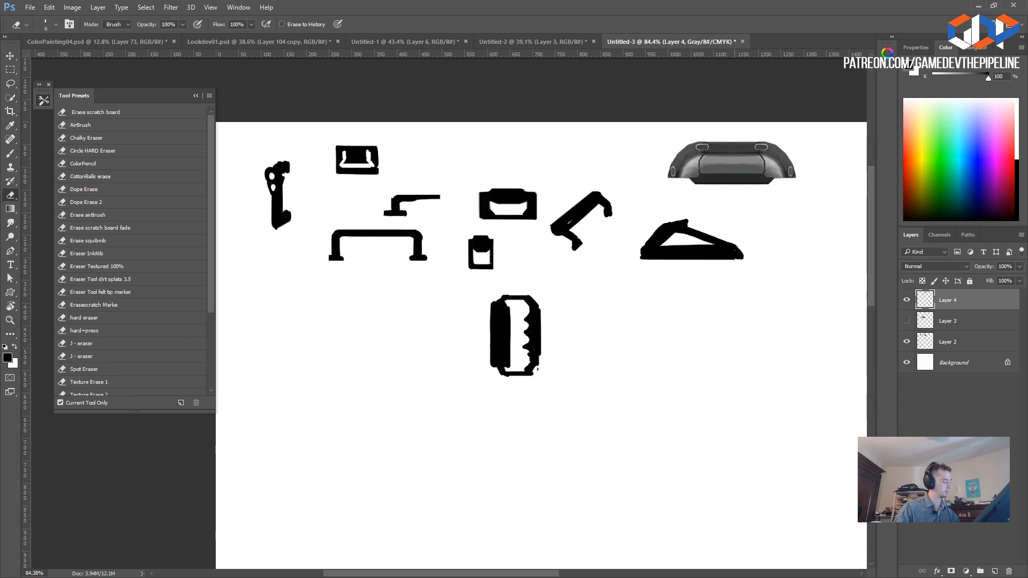
- Lasso the notched grip silhouette, move it beside the triangular silhouette under the grey handle, and deselect it
mouse_move(496, 430)
ctrl+mouse_down()
mouse_move(499, 348)
mouse_move(429, 320)
mouse_move(505, 309)
ctrl+mouse_up()
key(l)
key(Return)
mouse_move(491, 271)
mouse_down()
mouse_move(460, 346)
mouse_move(462, 327)
mouse_up()
mouse_move(469, 367)
ctrl+mouse_down()
mouse_move(461, 344)
mouse_move(501, 400)
mouse_move(326, 286)
mouse_move(846, 303)
ctrl+mouse_up()
drag(643, 333, 590, 360)
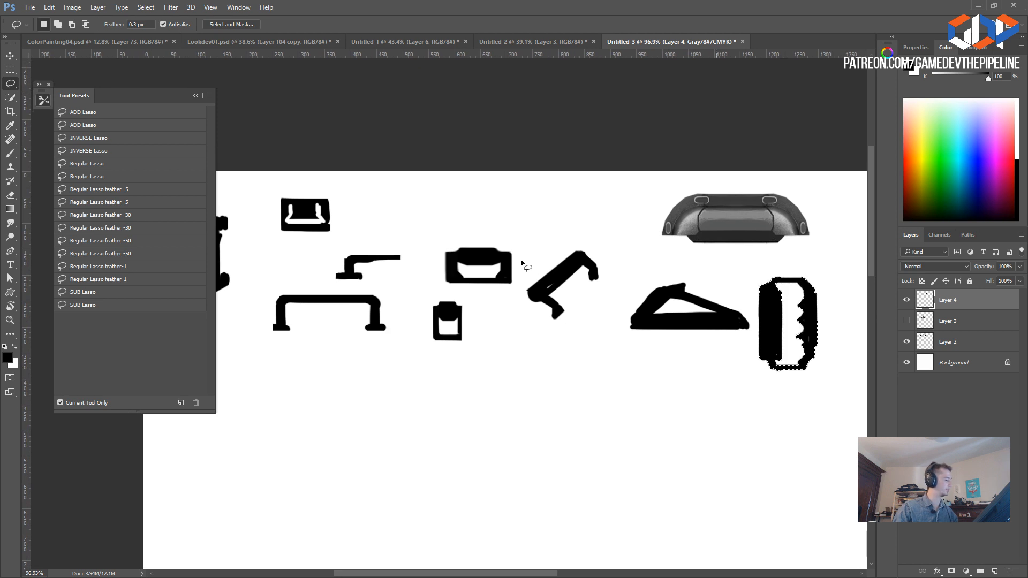
key(ctrl+d)
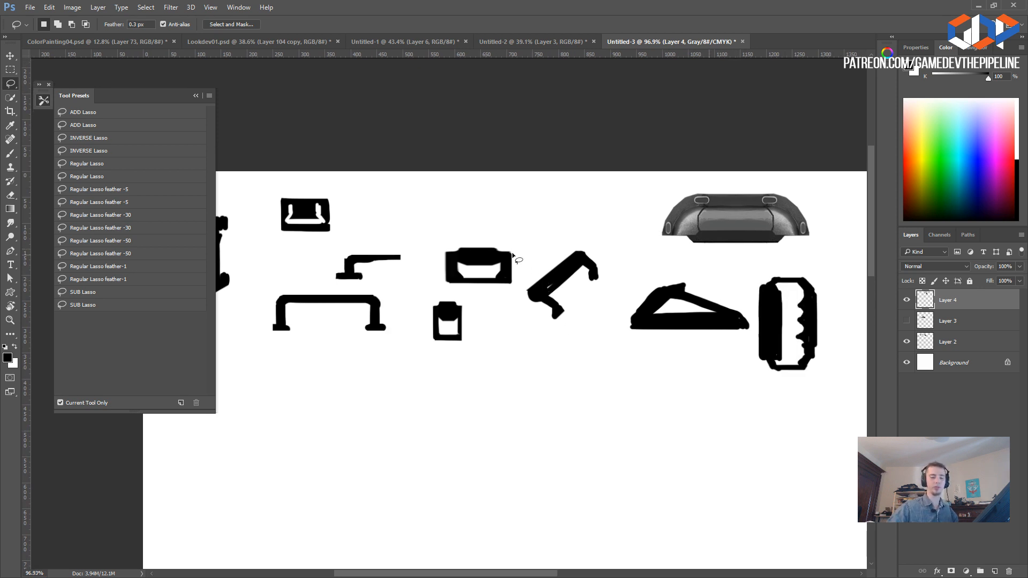
- Fill the gap inside the angled handle silhouette's diagonal bar and cut the bar thinner on Layer 2
key(e)
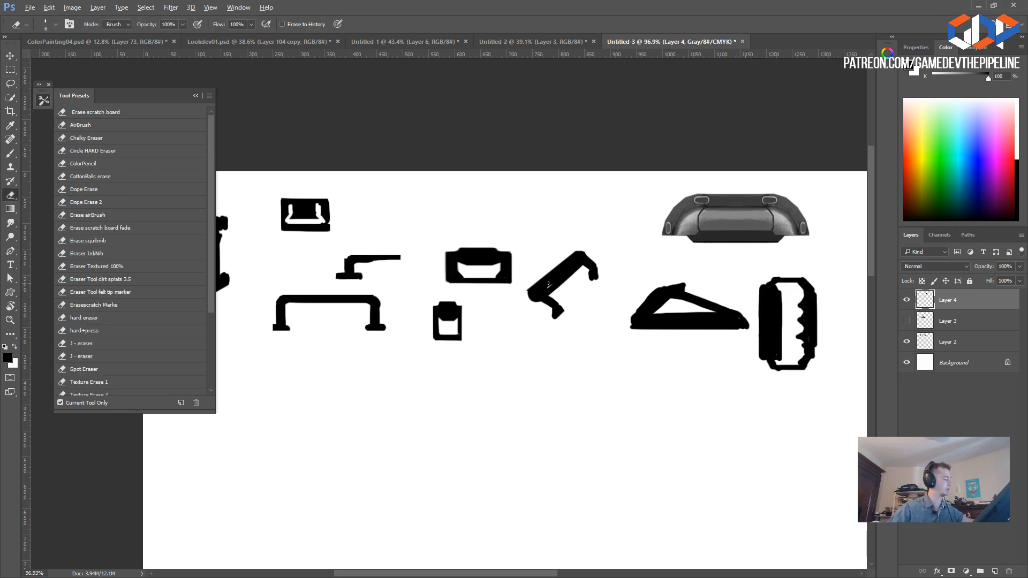
key(b)
key(l)
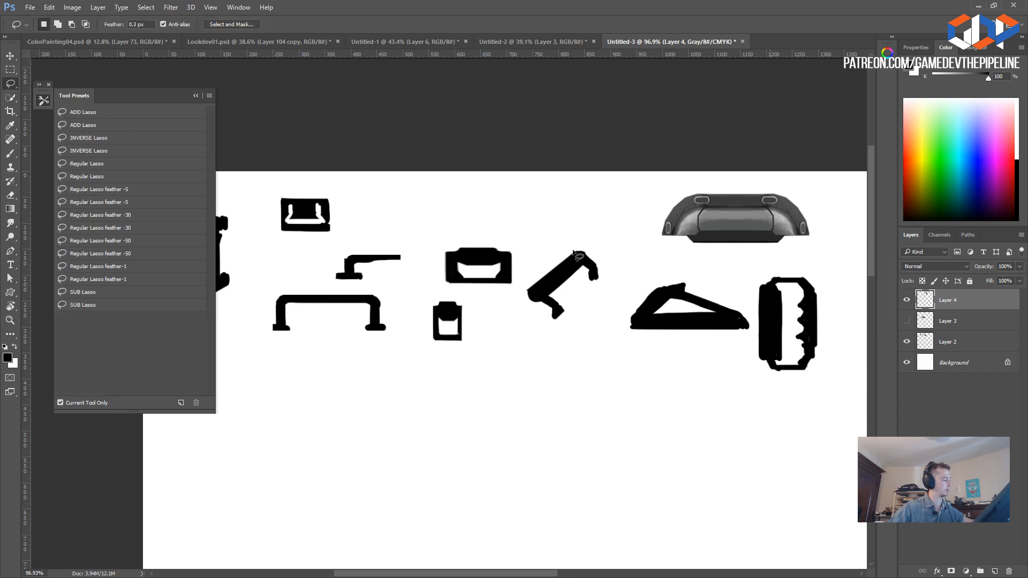
mouse_move(570, 259)
mouse_down()
mouse_move(537, 288)
mouse_move(572, 249)
mouse_up()
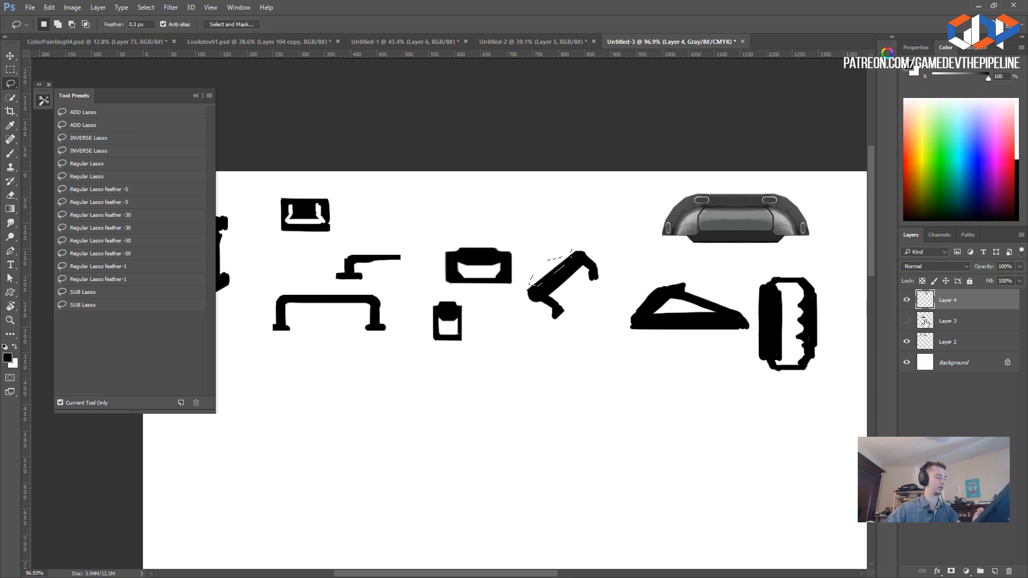
click(947, 343)
key(ctrl+d)
click(577, 266)
key(Return)
mouse_move(582, 267)
mouse_down()
mouse_move(549, 297)
mouse_move(573, 273)
mouse_up()
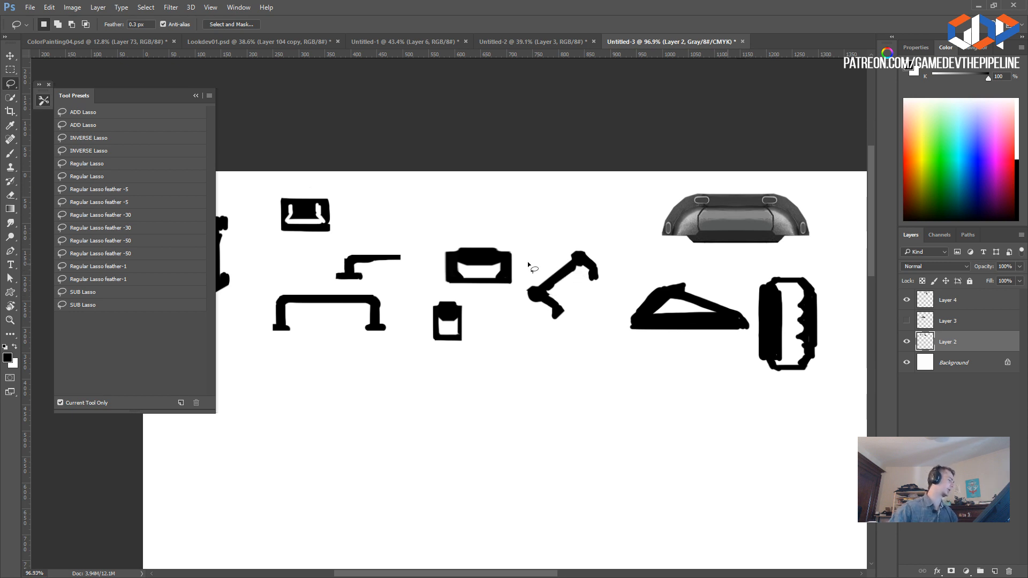
- Move Layer 4 below Layer 3 and merge it with Layer 2
key(e)
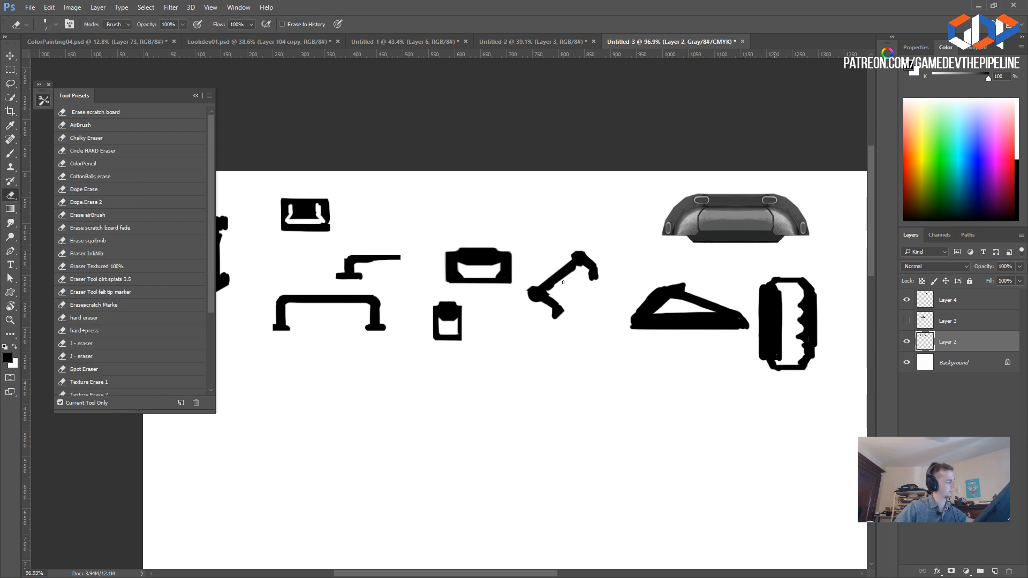
click(906, 300)
click(907, 299)
drag(925, 300, 913, 324)
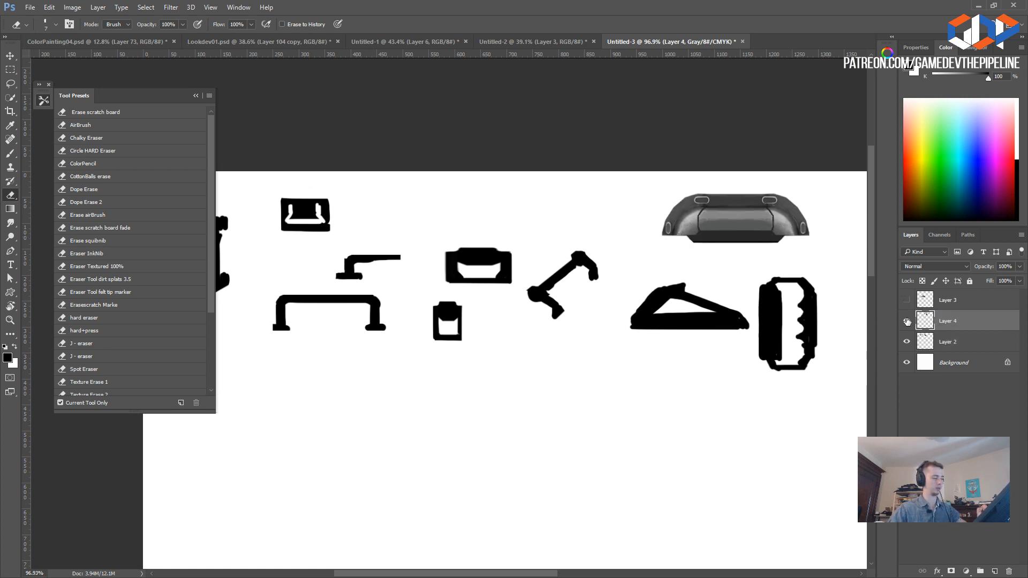
key(ctrl+e)
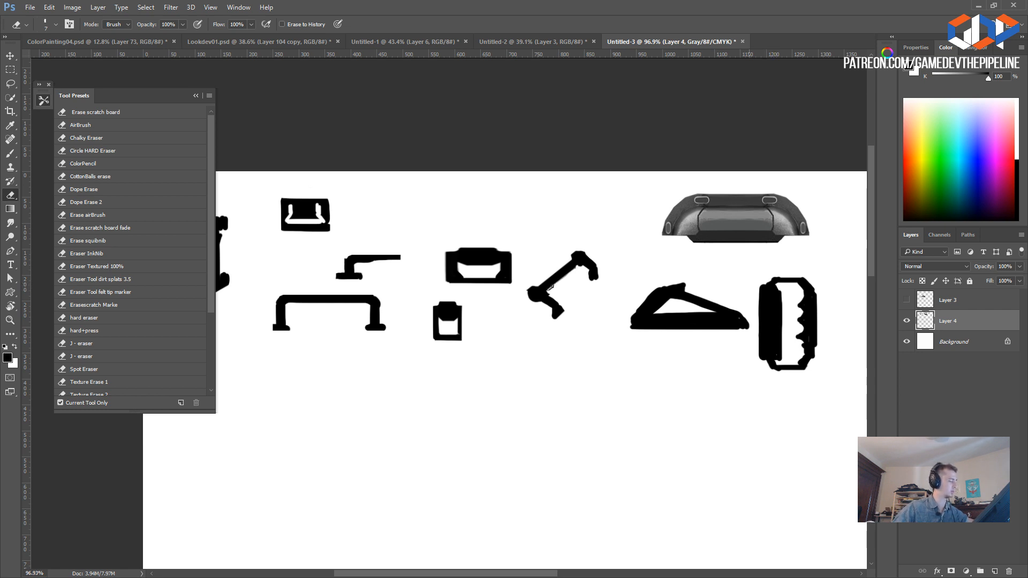
- Trim the rounded outer edge of the angled handle silhouette's lower-left joint with a lasso cut
key(b)
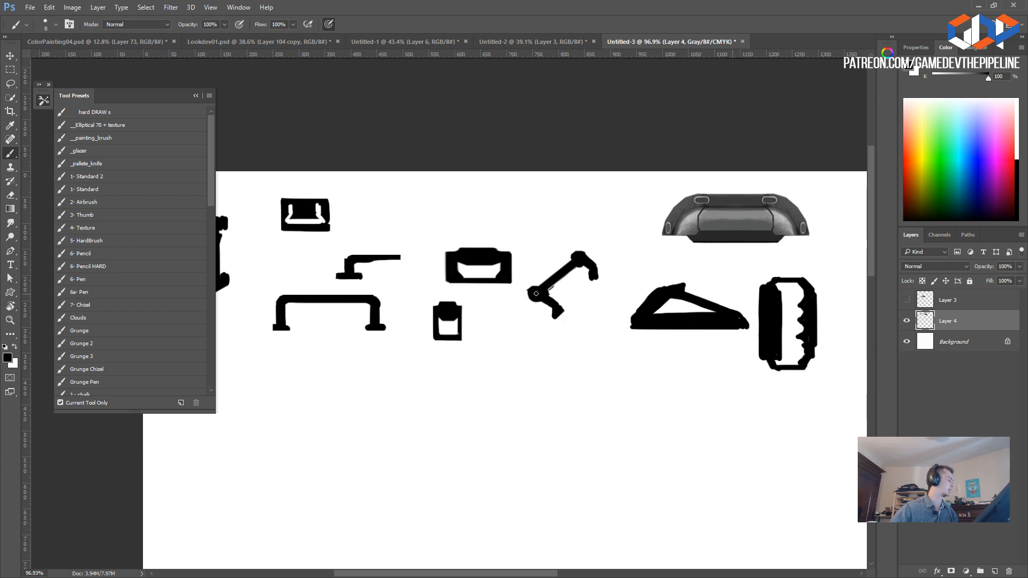
key(l)
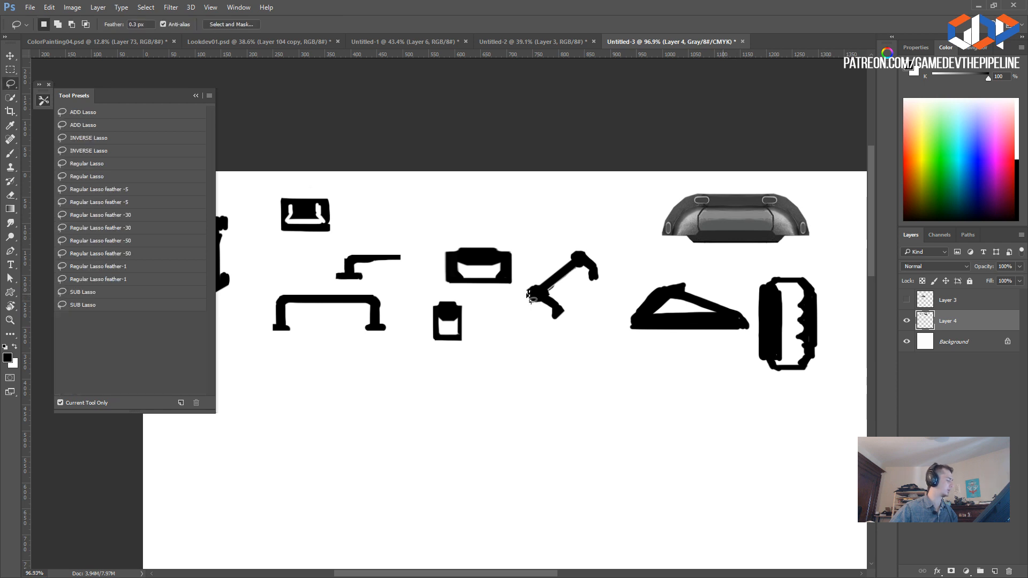
drag(541, 307, 525, 287)
key(Delete)
key(ctrl+d)
drag(393, 215, 459, 326)
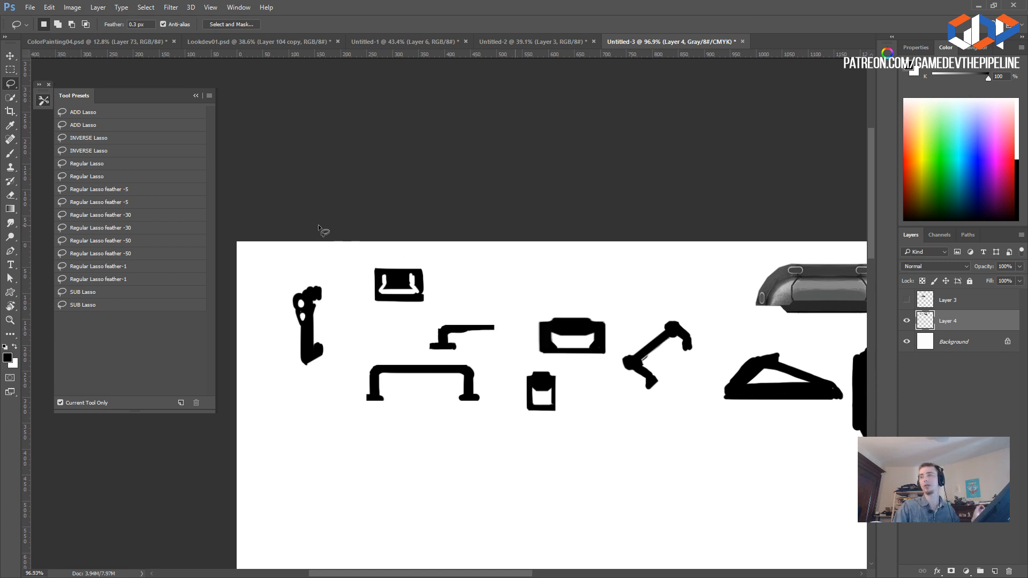
alt+scroll(457, 348, down, 2)
mouse_move(459, 427)
mouse_down()
mouse_move(457, 374)
mouse_move(507, 384)
mouse_move(484, 389)
mouse_move(469, 370)
mouse_up()
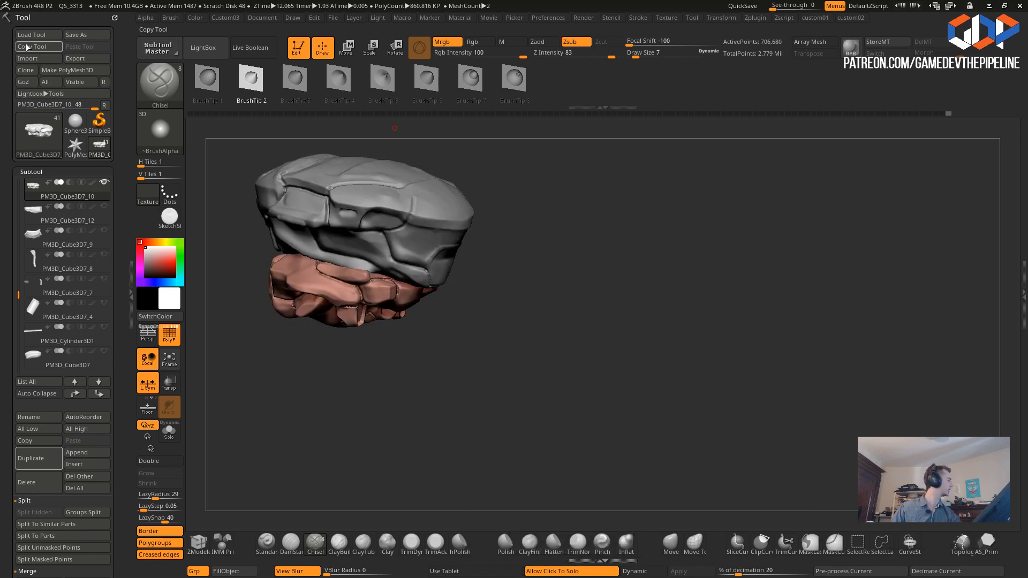
- Switch to ZBrush and make the Cube3D primitive the active tool
click(75, 144)
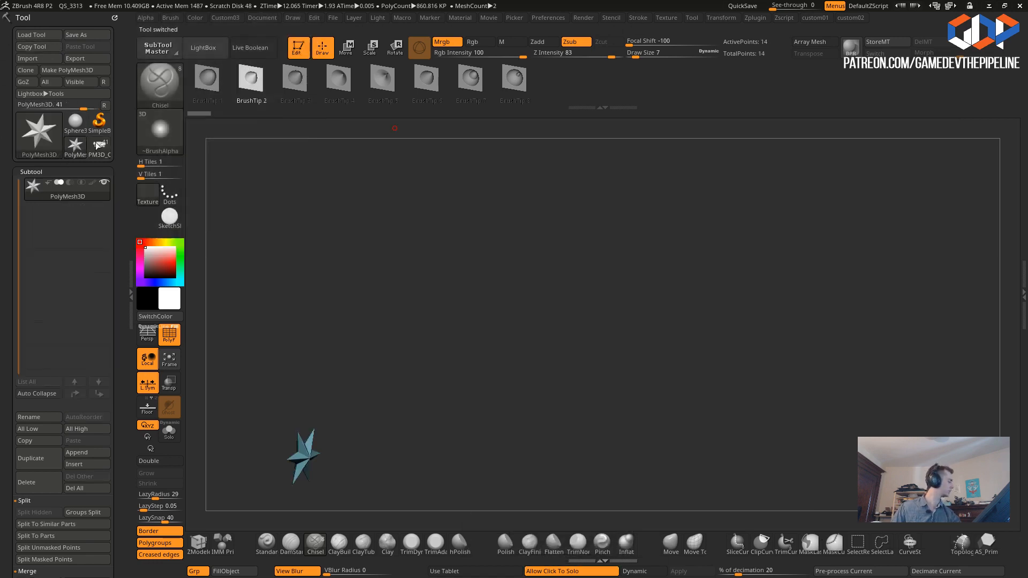
click(72, 148)
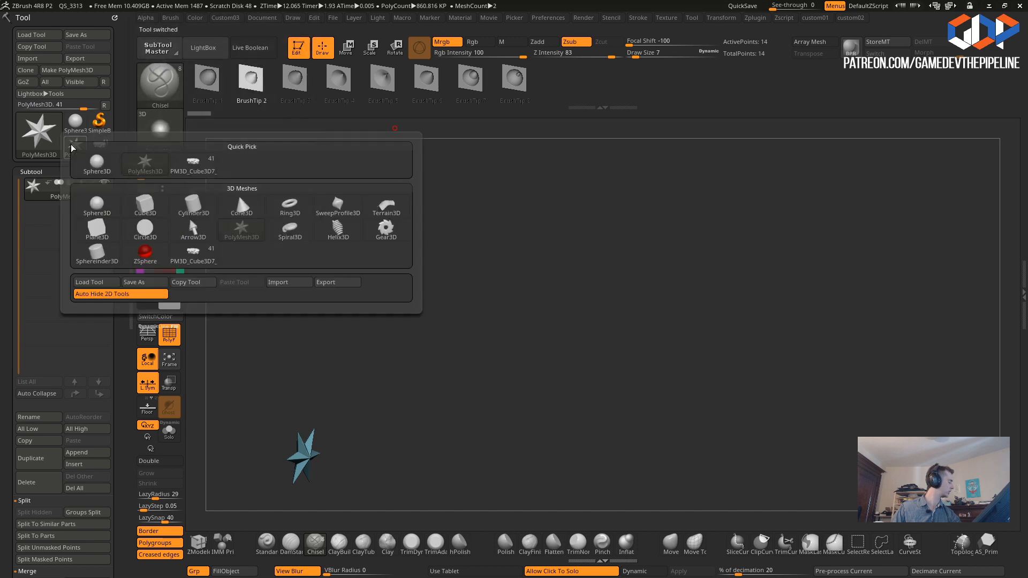
click(144, 204)
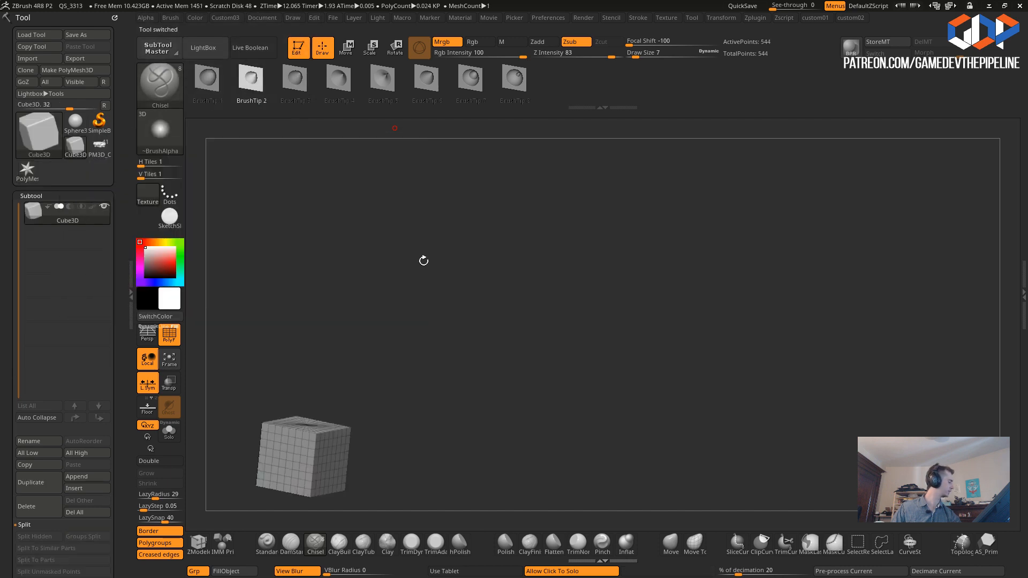
click(211, 51)
click(211, 51)
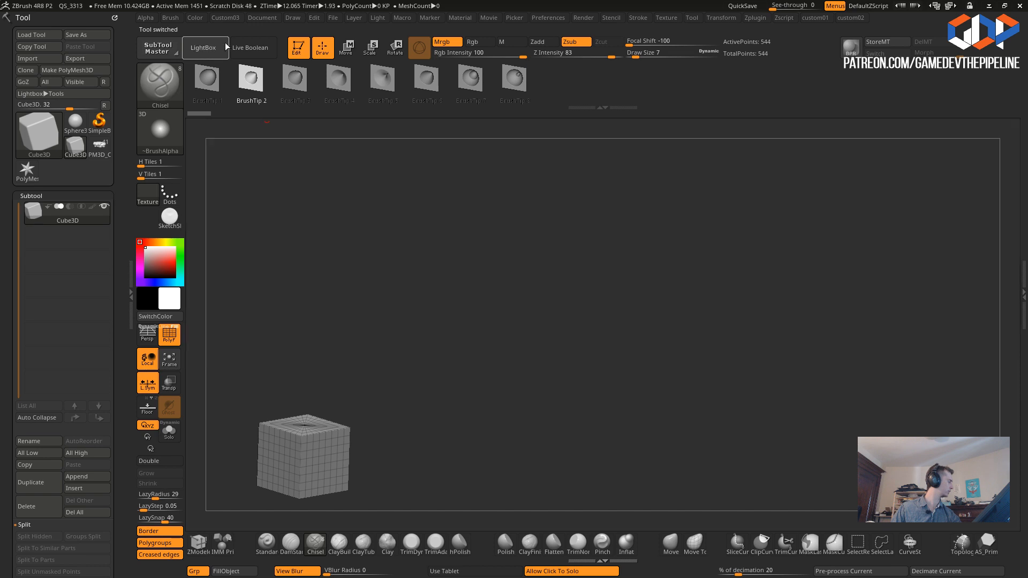
click(170, 53)
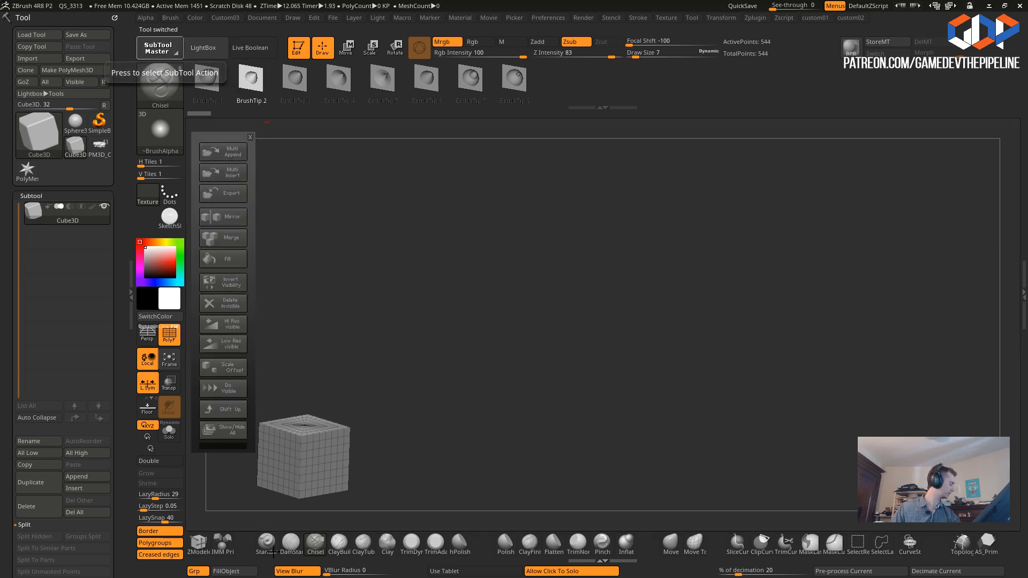
click(250, 136)
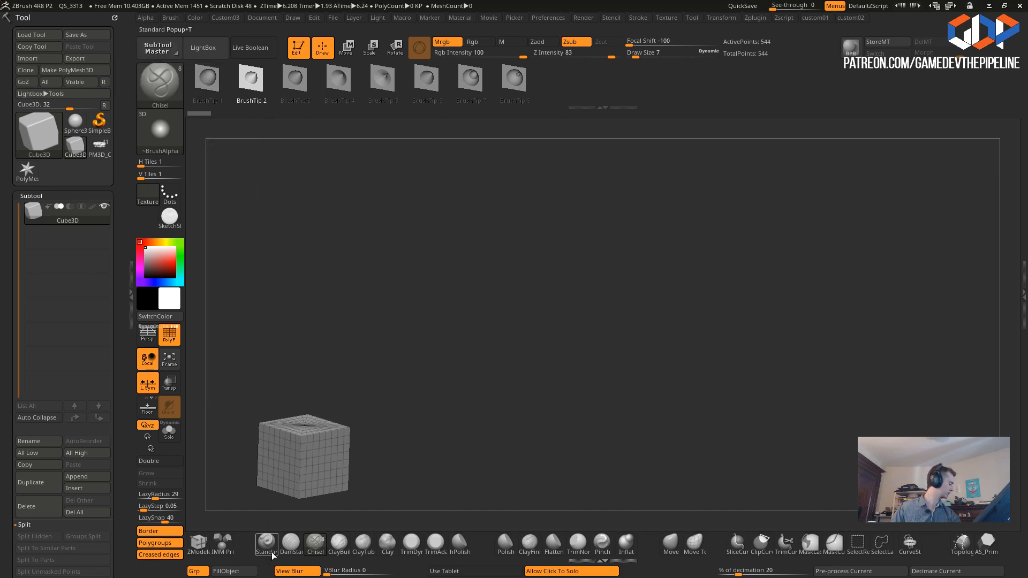
- Make the Standard brush active and snap the cube to a straight-on view near the middle of the canvas
click(266, 542)
alt+drag(260, 283, 518, 214)
shift+drag(395, 259, 351, 303)
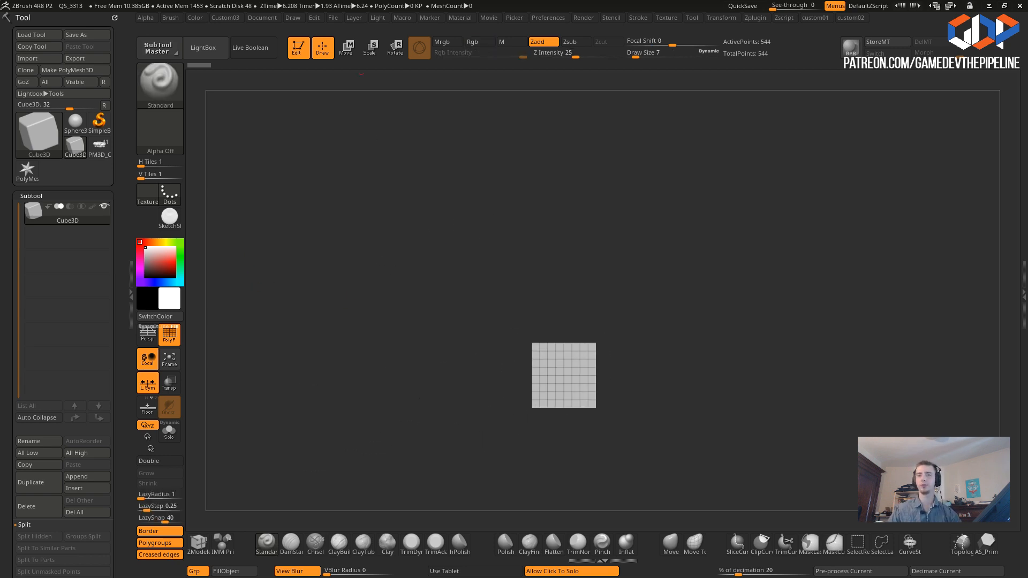
- Switch to Photoshop and move its window off this screen so the ZBrush workspace is uncovered
key(alt+Tab)
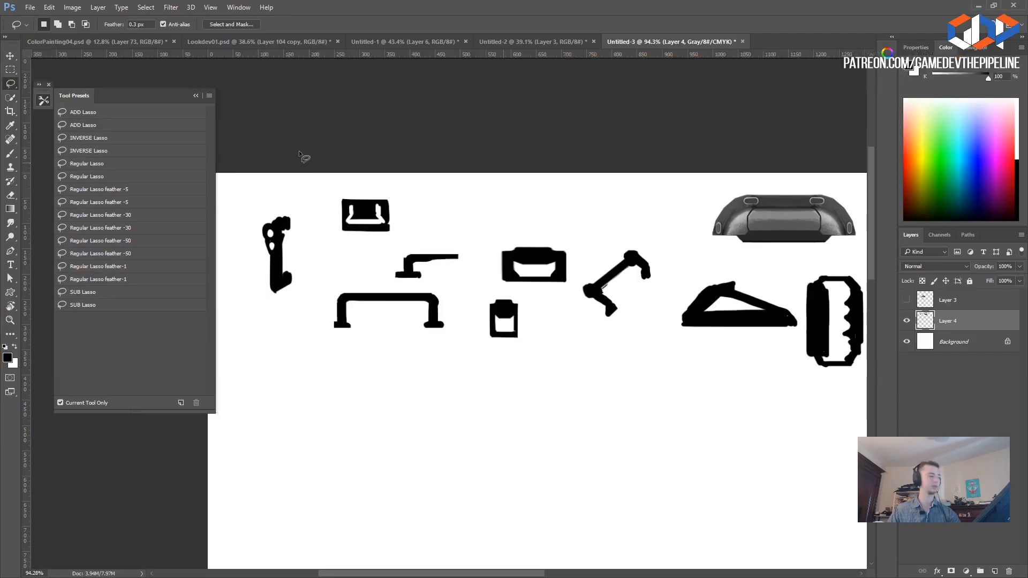
double_click(339, 7)
drag(419, 10, 1027, 38)
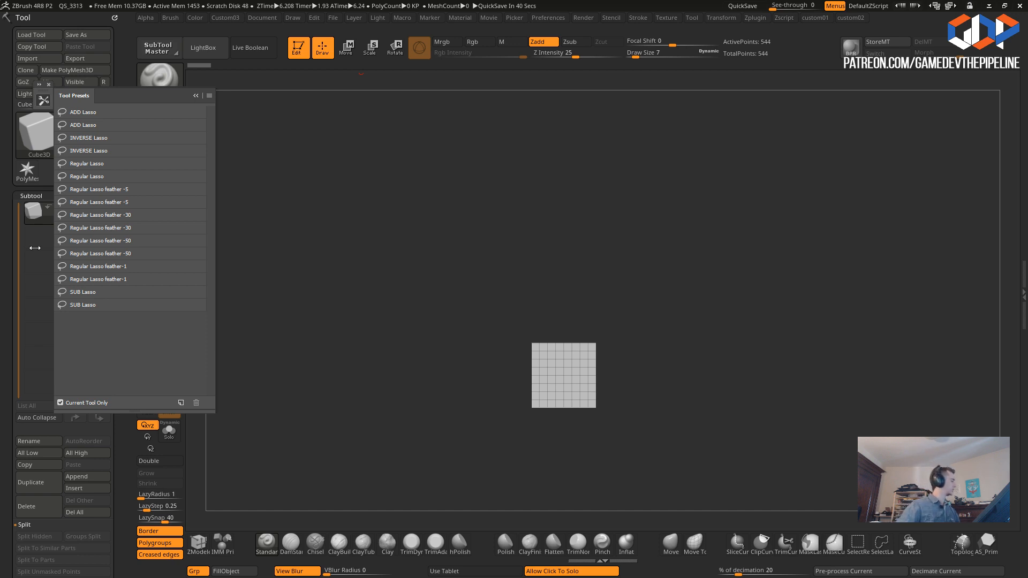
- Reduce the Cube3D primitive's divisions to HDivide 4 and VDivide 5 in its initialization settings
drag(273, 296, 301, 285)
drag(3, 379, 23, 385)
click(31, 286)
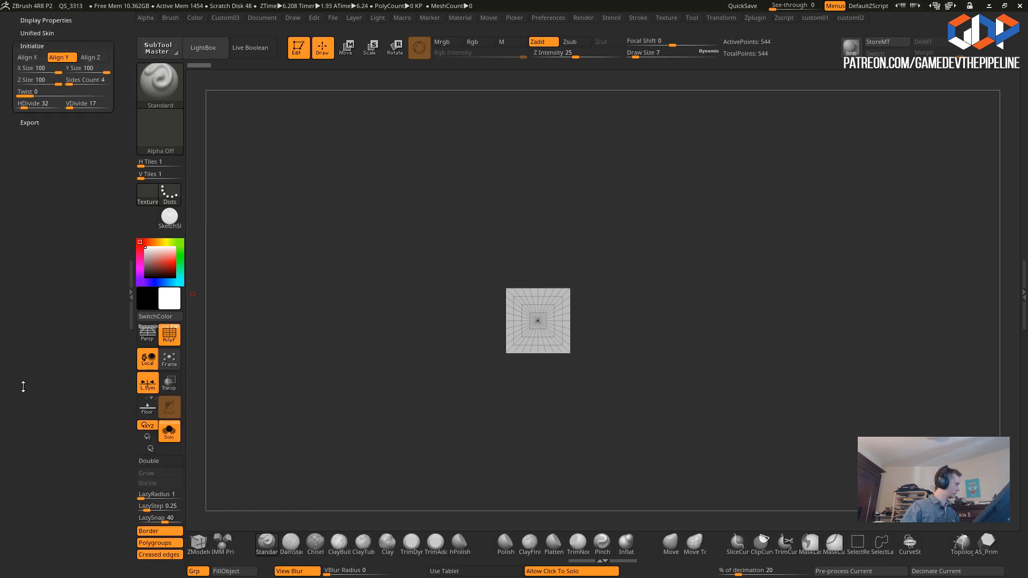
drag(24, 116, 36, 383)
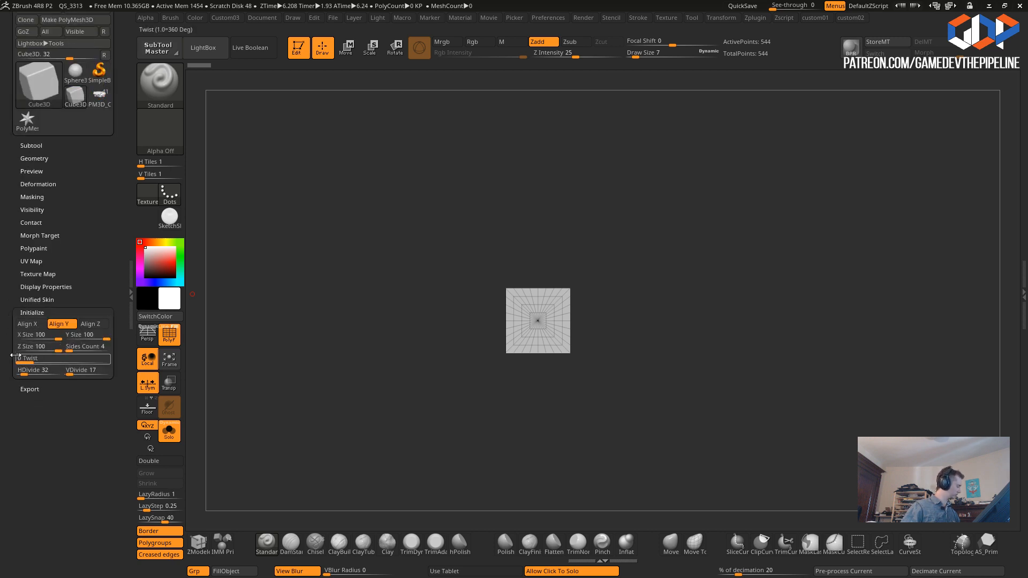
drag(22, 372, 58, 373)
drag(316, 375, 377, 423)
mouse_move(24, 360)
mouse_down()
mouse_move(48, 360)
mouse_move(9, 351)
mouse_up()
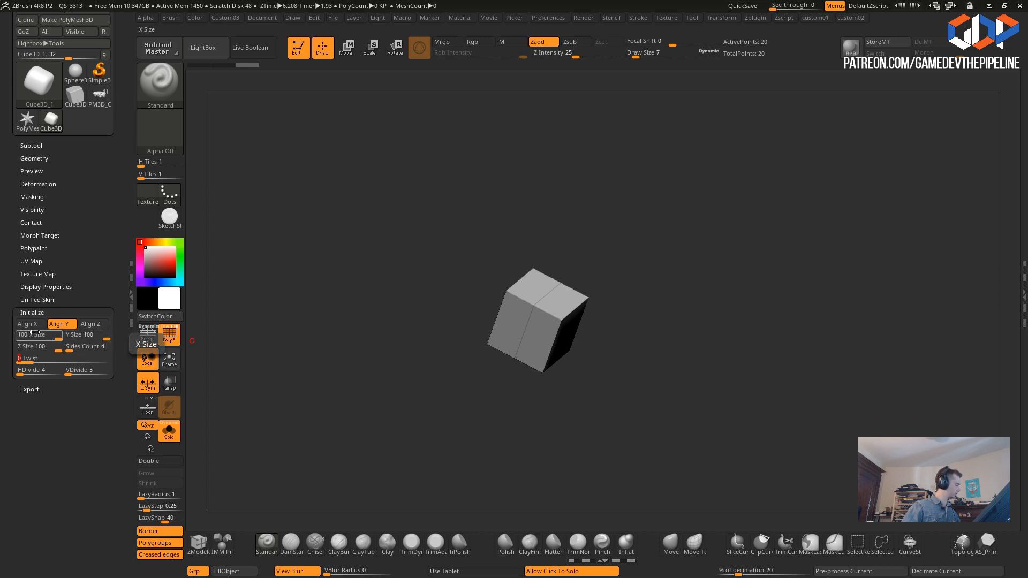
drag(70, 351, 75, 350)
drag(394, 371, 278, 310)
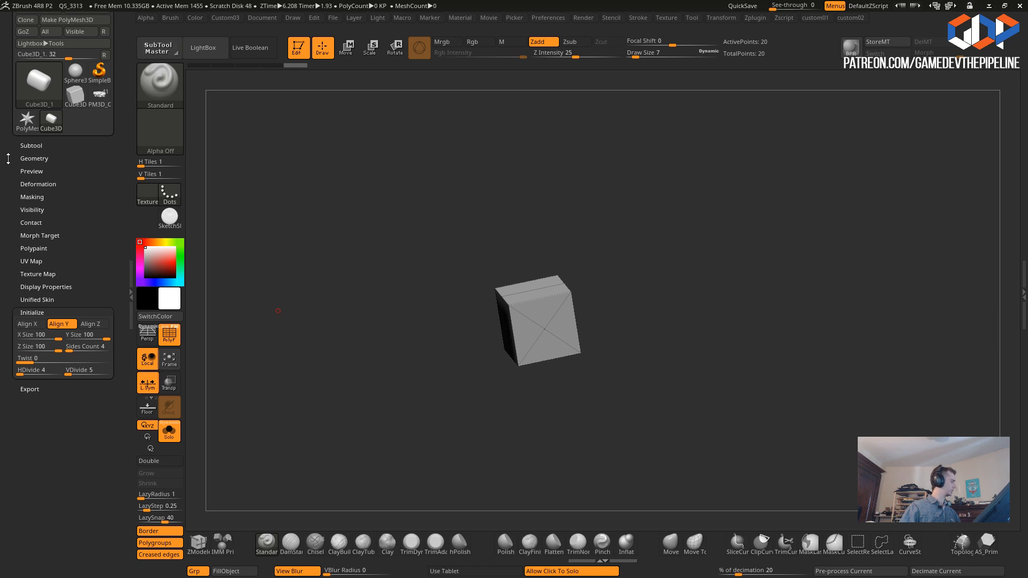
- Convert the cube primitive into a PolyMesh3D and enlarge it in a straight-on view
drag(9, 158, 46, 343)
click(63, 71)
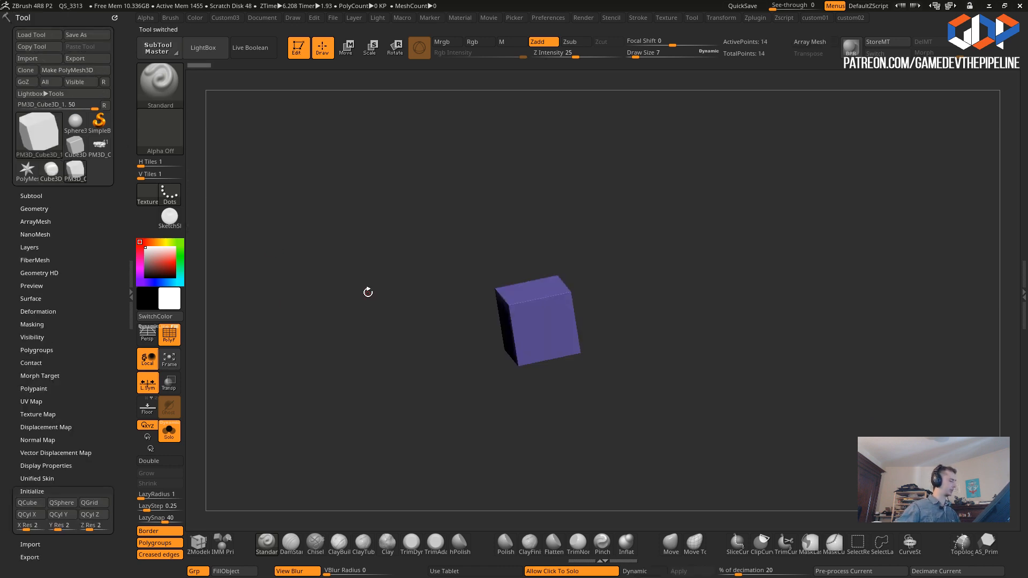
double_click(169, 334)
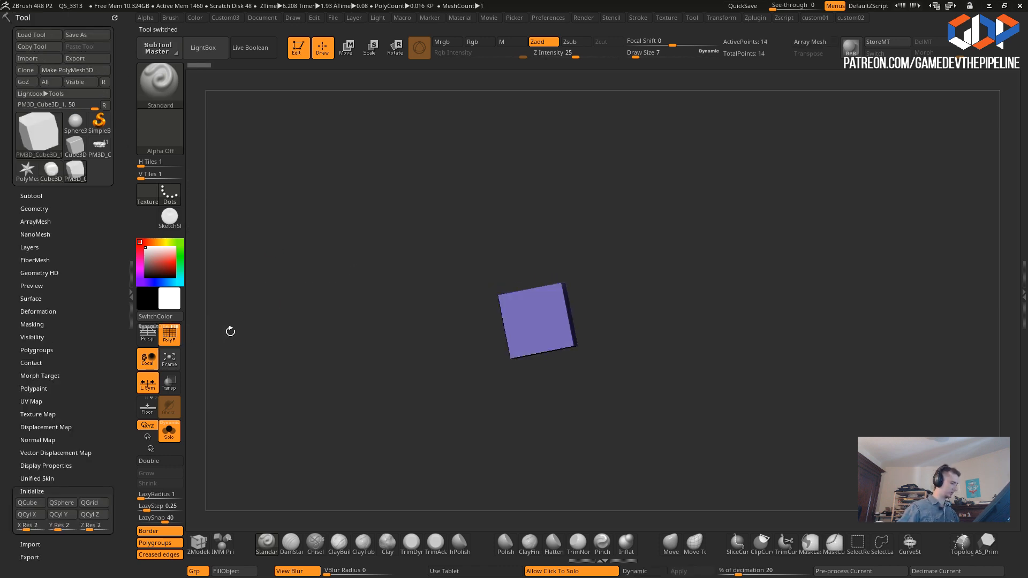
alt+drag(395, 381, 412, 461)
drag(206, 333, 262, 232)
shift+drag(289, 184, 281, 214)
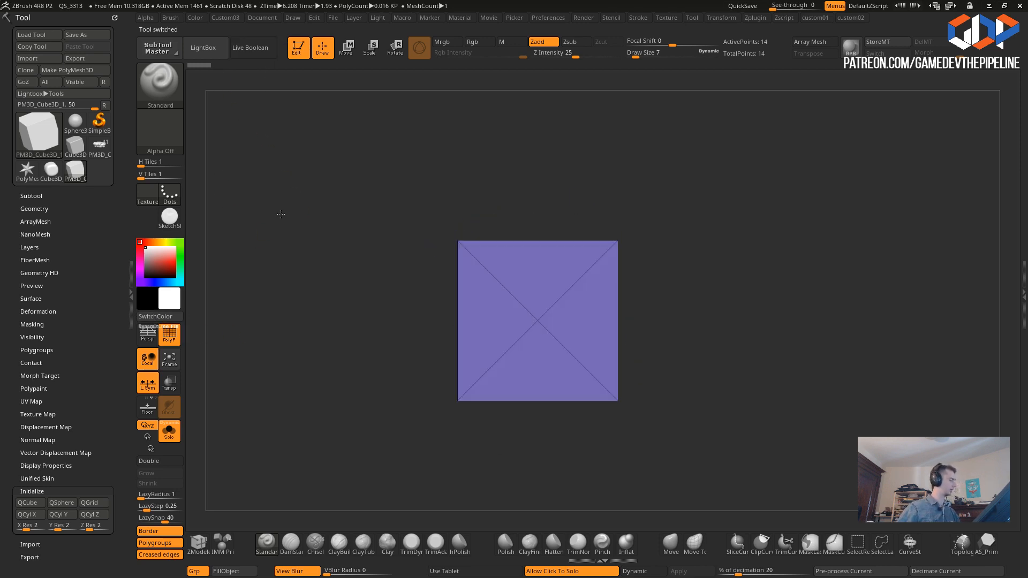
- Replace the mesh with a PolyCube using the Move gizmo's transform types and activate the ZModeler brush
click(347, 48)
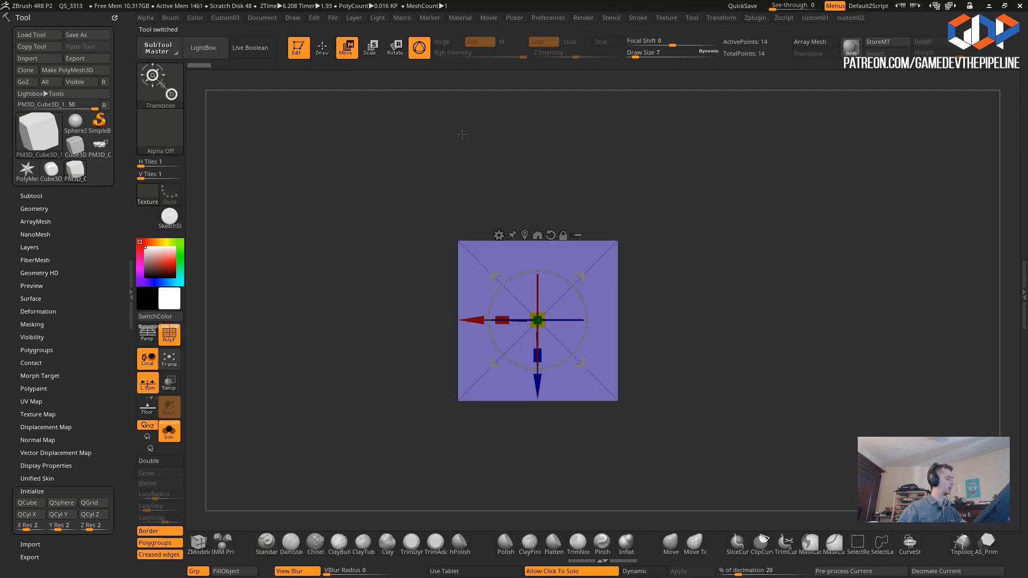
click(499, 236)
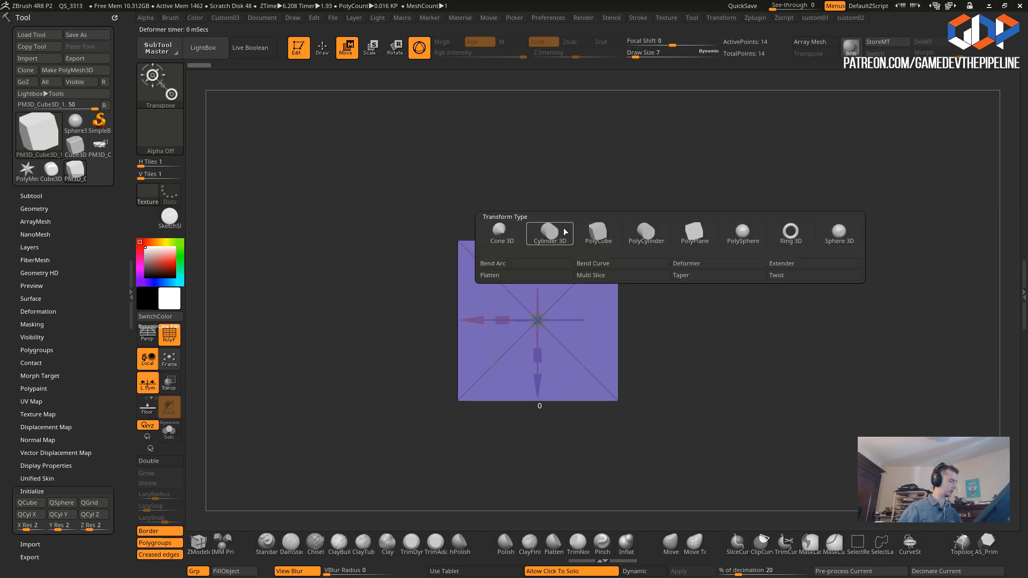
click(587, 227)
mouse_move(465, 230)
mouse_down()
mouse_move(407, 223)
mouse_move(370, 365)
mouse_move(327, 356)
mouse_move(374, 348)
mouse_move(371, 284)
mouse_move(367, 313)
mouse_up()
click(198, 546)
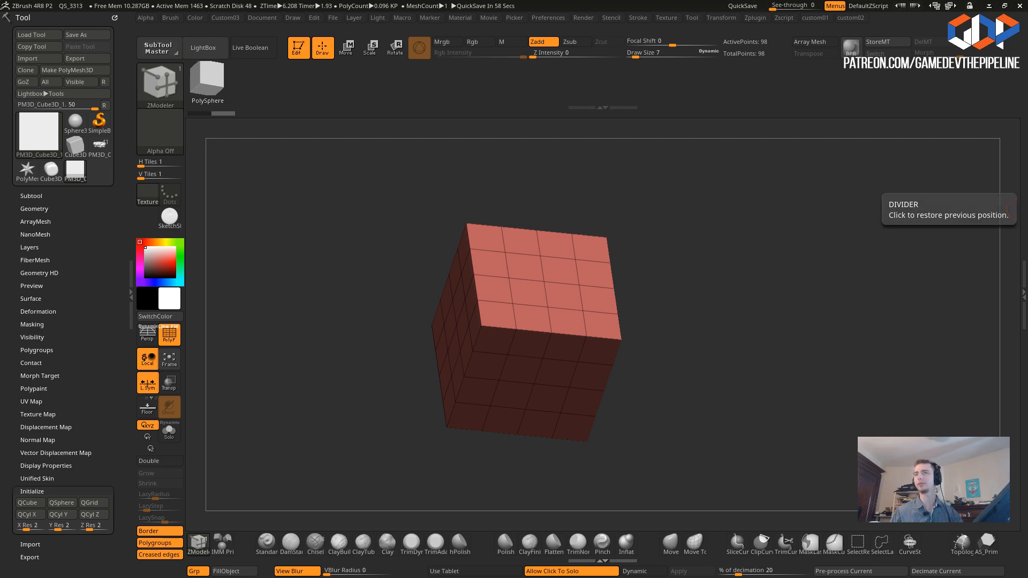
- Examine the handle and latch photos on the reference board, especially the black U-shaped handle and the metal lever latch
right_drag(428, 577, 448, 206)
middle_drag(382, 449, 386, 436)
scroll(466, 450, up, 5)
middle_drag(493, 436, 534, 352)
scroll(538, 406, down, 1)
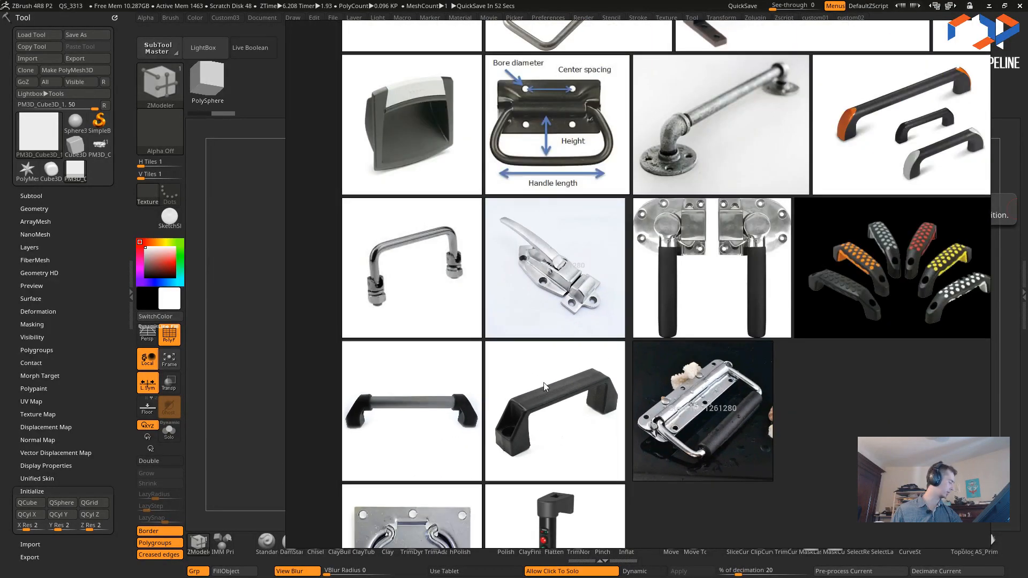
scroll(527, 405, up, 5)
scroll(495, 433, down, 3)
scroll(494, 442, up, 3)
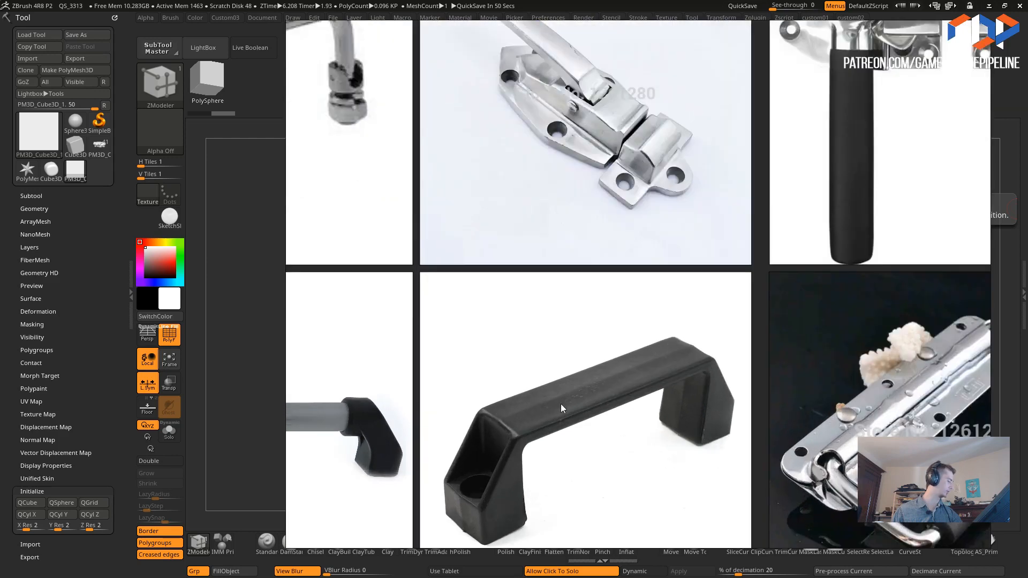
scroll(481, 414, down, 4)
scroll(503, 432, up, 2)
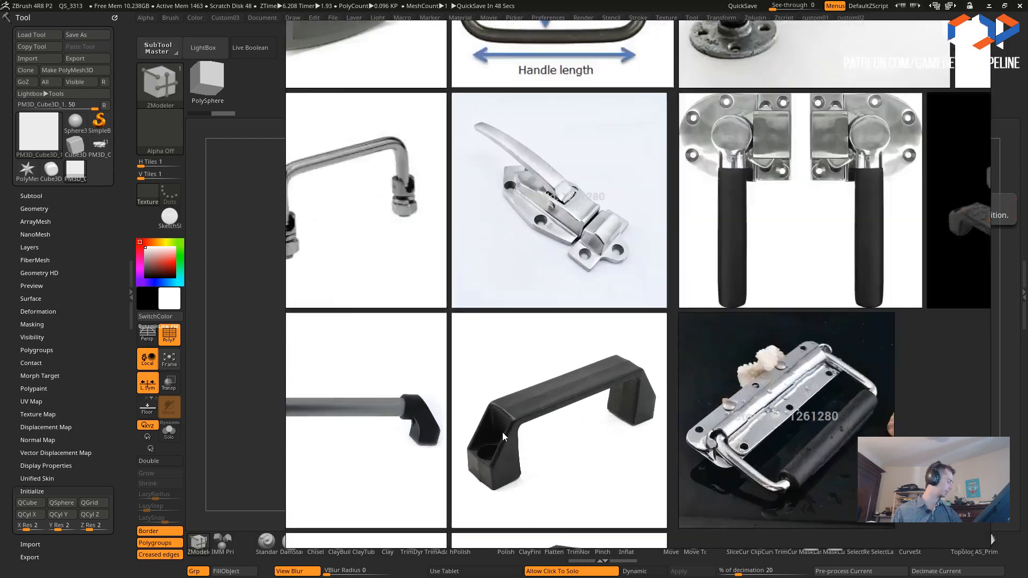
scroll(515, 415, up, 2)
middle_drag(633, 218, 746, 271)
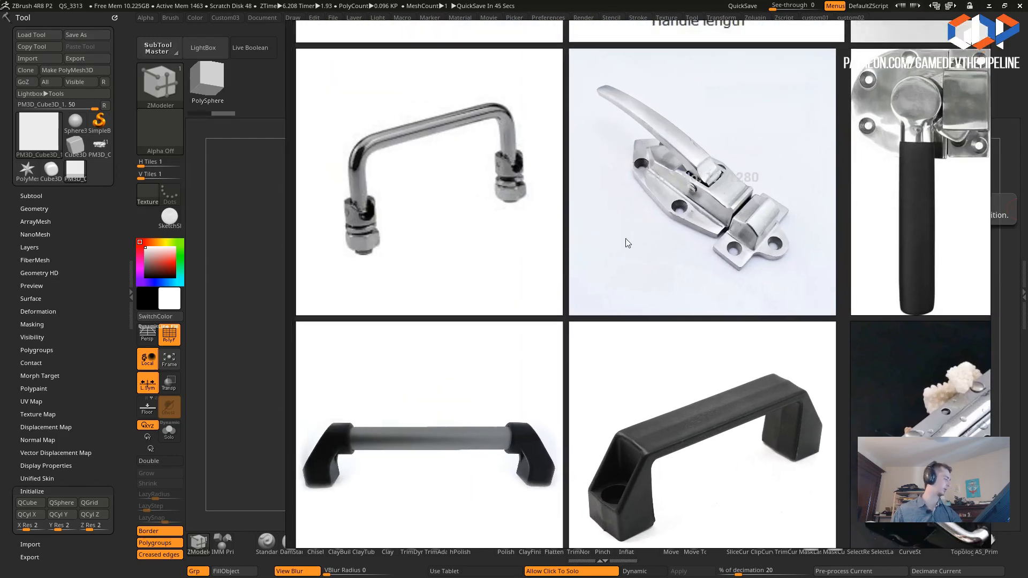
scroll(509, 297, down, 2)
middle_drag(567, 443, 684, 414)
right_drag(684, 415, 1027, 375)
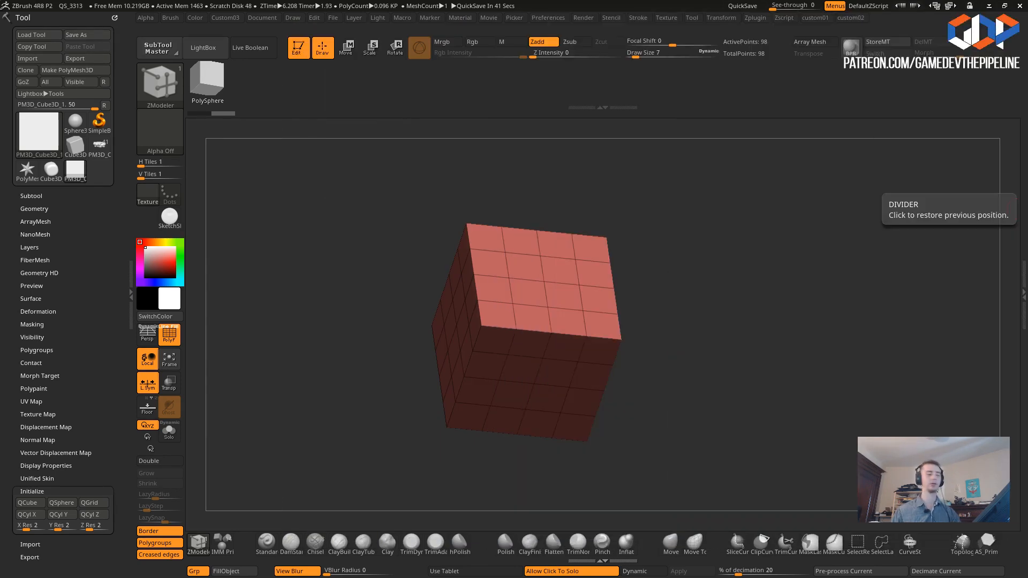
- Cut a slot two polygons wide into the cube's top, open at one side, by pushing the selected polygons inward with QMesh
drag(364, 318, 350, 295)
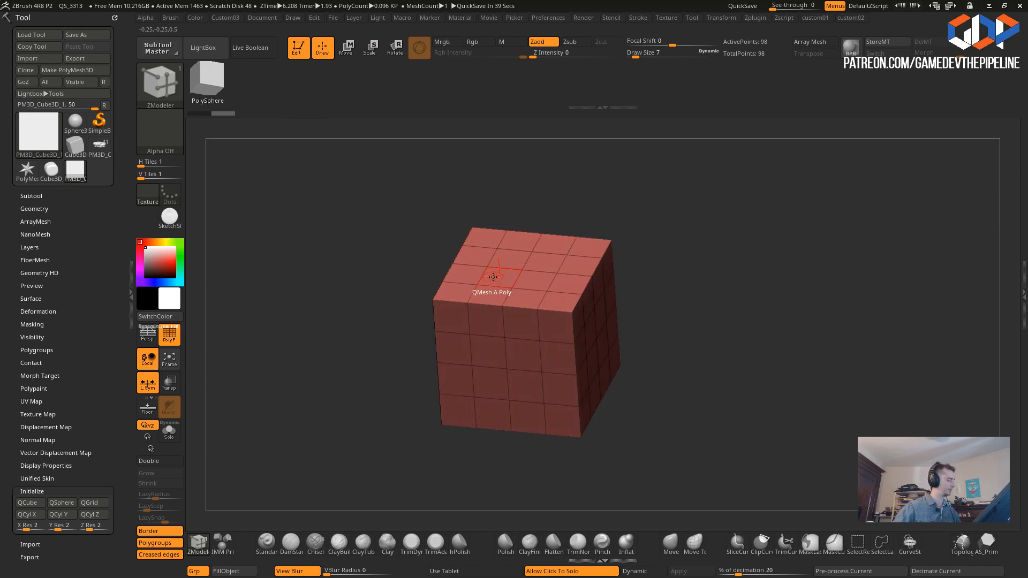
drag(371, 234, 510, 264)
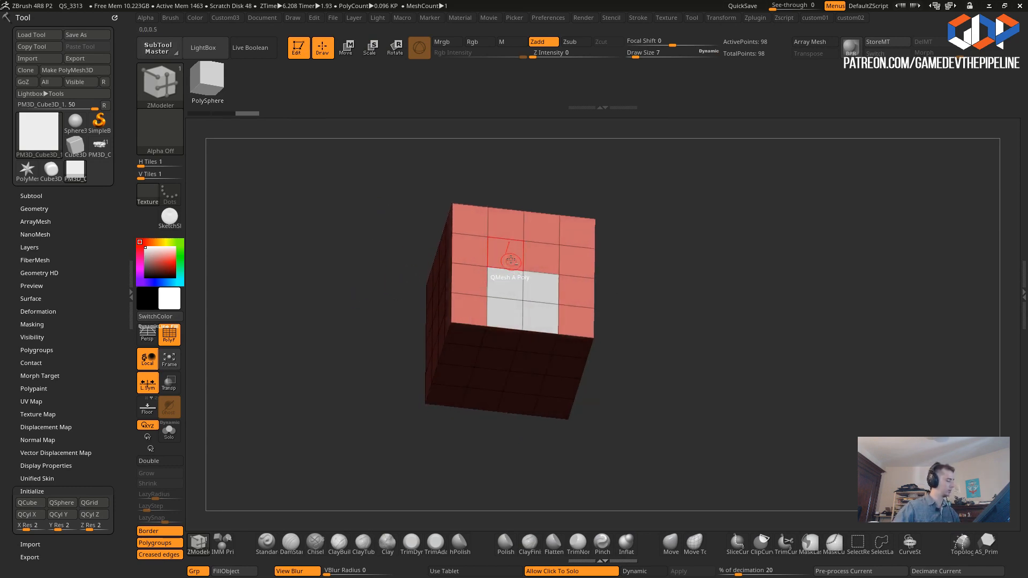
drag(368, 276, 498, 243)
click(495, 255)
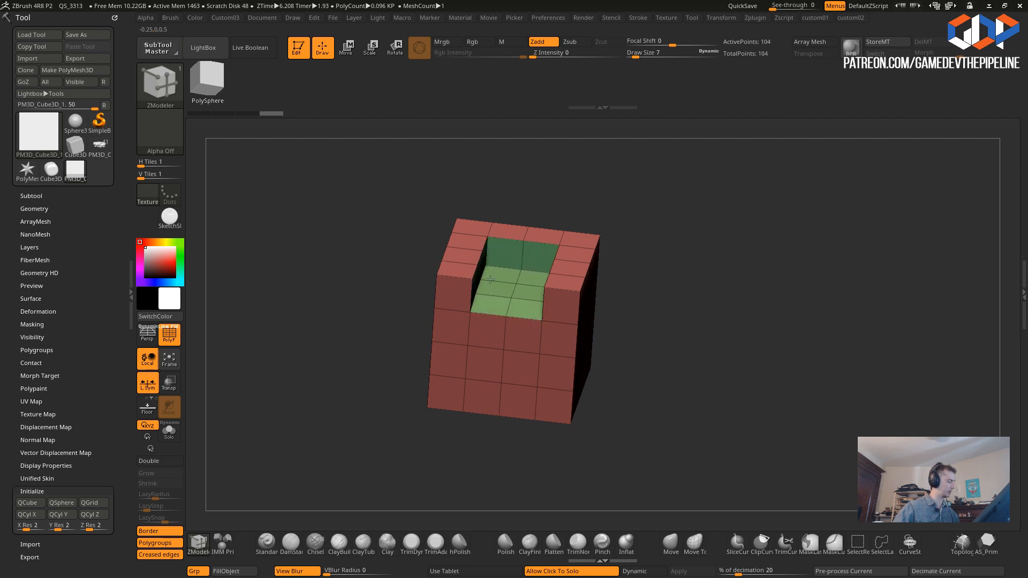
drag(497, 275, 493, 321)
drag(389, 276, 369, 319)
- Extrude the U-shaped rim around the slot upward with QMesh to add a raised row of polygons
mouse_move(457, 226)
alt+mouse_down()
mouse_move(542, 201)
mouse_move(587, 284)
alt+mouse_up()
drag(403, 225, 401, 177)
drag(455, 244, 450, 195)
drag(371, 204, 376, 209)
drag(263, 214, 285, 223)
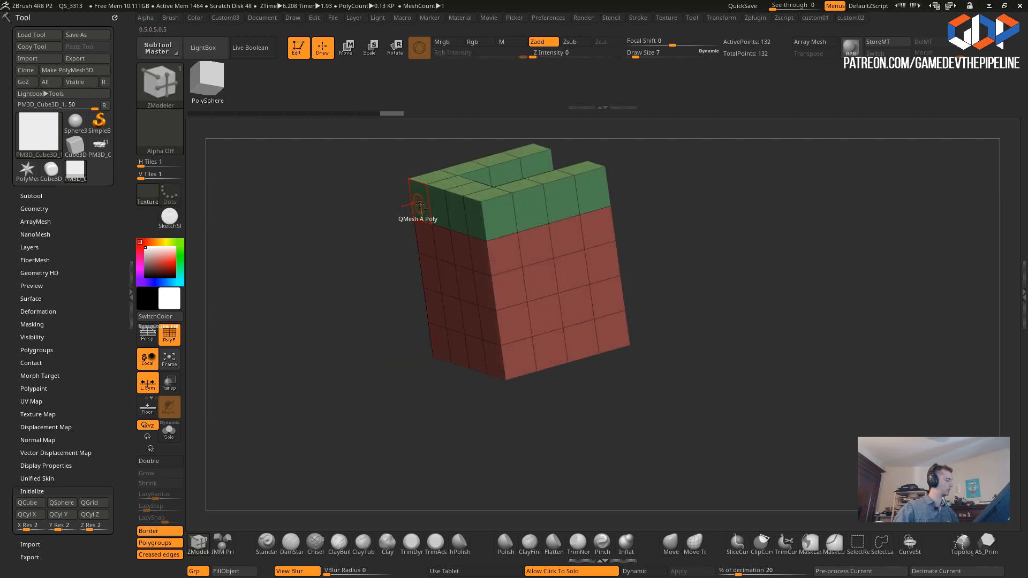
- Select the raised rim's back-end polygons and extrude them outward with QMesh into a long lever arm
alt+drag(420, 204, 471, 230)
drag(416, 203, 210, 288)
mouse_move(365, 350)
alt+mouse_down()
mouse_move(271, 282)
mouse_move(369, 281)
mouse_move(315, 338)
mouse_move(407, 358)
mouse_move(344, 386)
mouse_move(397, 317)
mouse_move(386, 415)
mouse_move(351, 323)
mouse_move(478, 372)
alt+mouse_up()
- Try a diagonal ClipCurve cut in the side view and preview the smoothed lever with Dynamic Subdiv on
key(ctrl+shift)
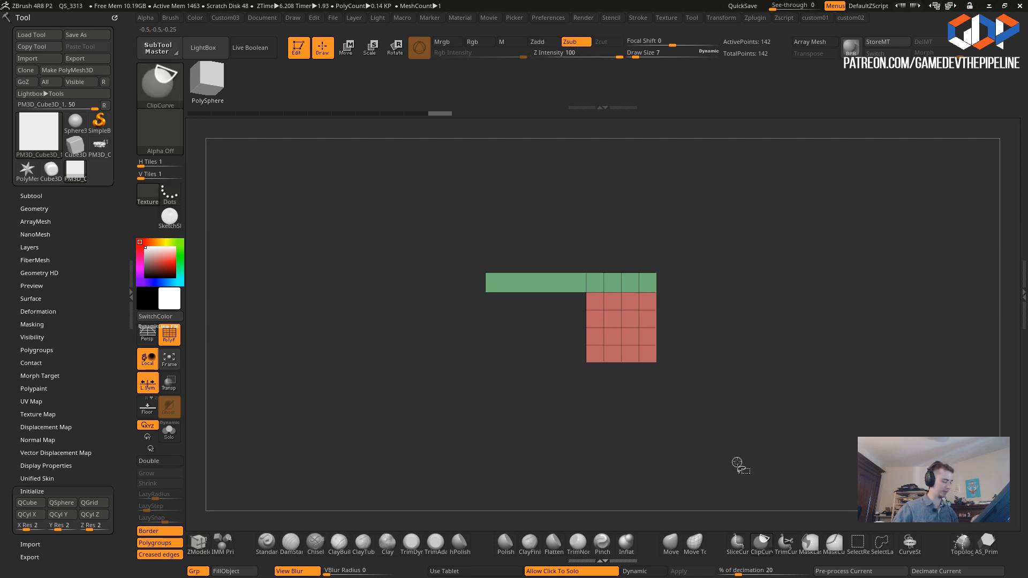
mouse_move(543, 235)
ctrl+shift+mouse_down()
mouse_move(708, 368)
mouse_move(712, 352)
mouse_move(385, 313)
mouse_move(413, 287)
mouse_move(493, 316)
mouse_move(423, 337)
mouse_move(395, 331)
mouse_move(397, 321)
ctrl+shift+mouse_up()
key(space)
click(359, 218)
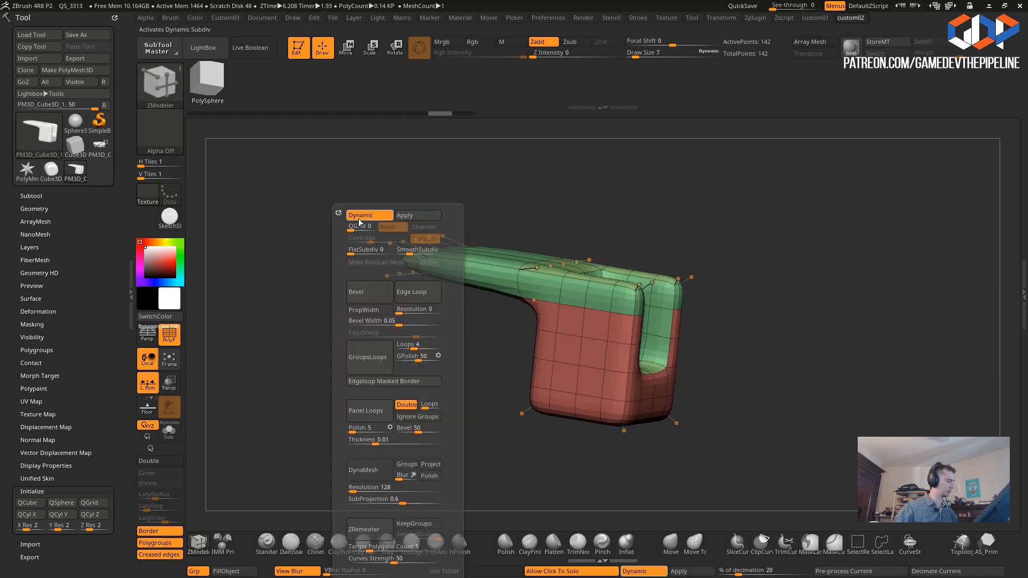
drag(502, 354, 489, 347)
- Try a diagonal clip across the block's upper corner opposite the arm, inspect the smoothed slot, and turn Dynamic Subdiv off
ctrl+shift+drag(569, 208, 758, 372)
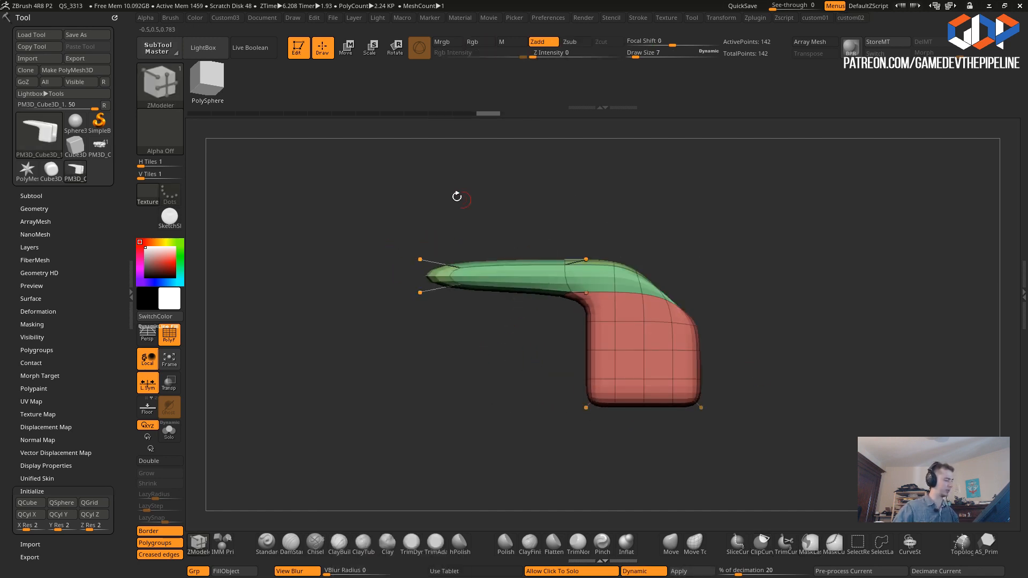
drag(466, 200, 470, 293)
key(space)
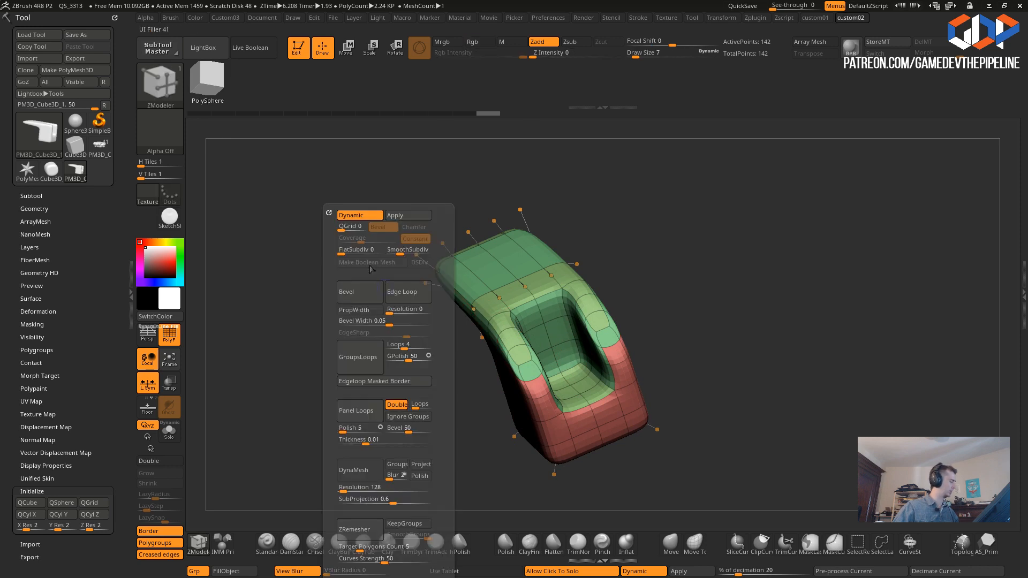
drag(282, 268, 406, 361)
key(space)
click(335, 218)
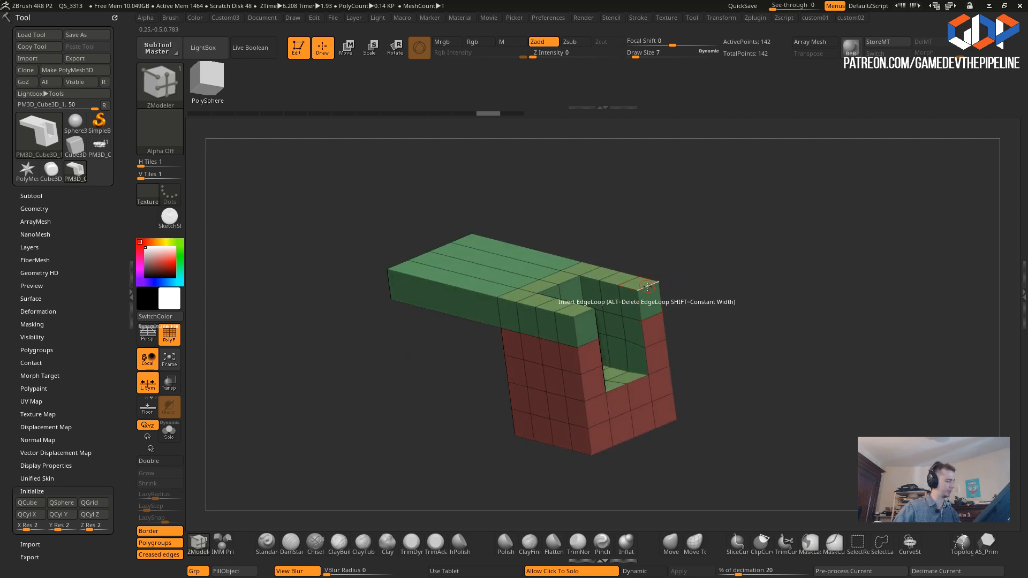
- Set the ZModeler edge action to QMesh and test it on the upper outer edge of one slot prong
key(space)
click(696, 274)
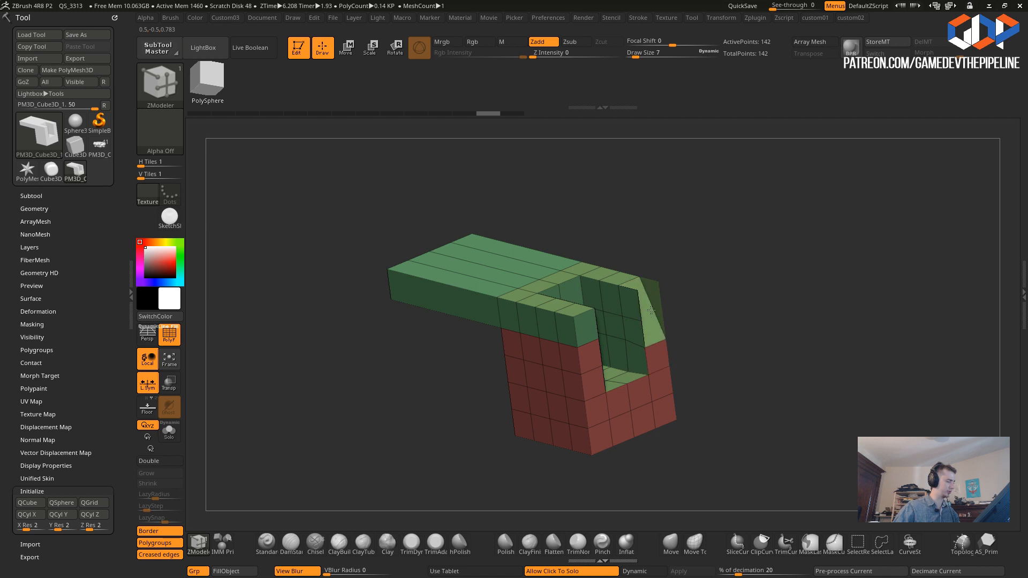
drag(414, 180, 432, 325)
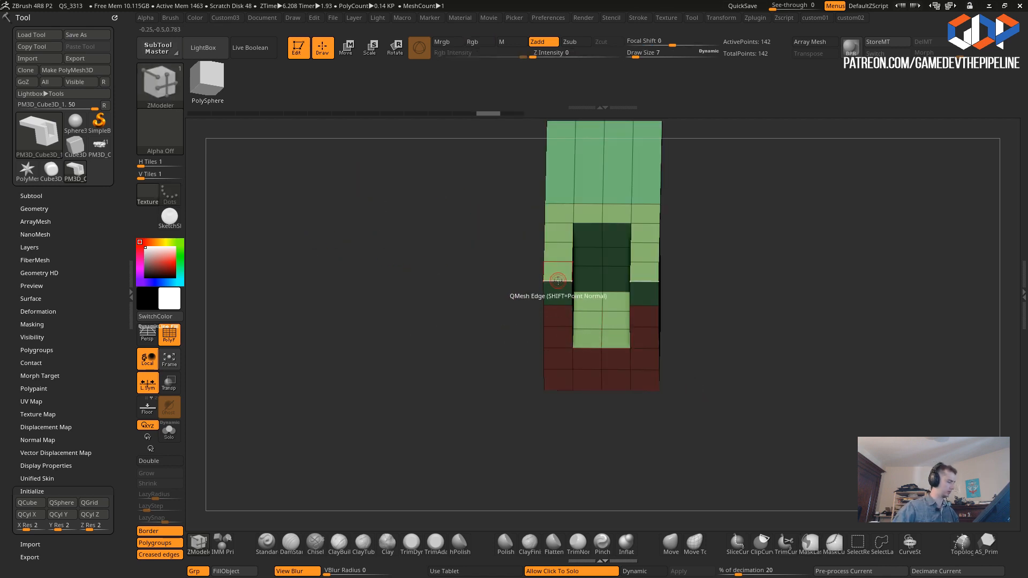
key(space)
key(space)
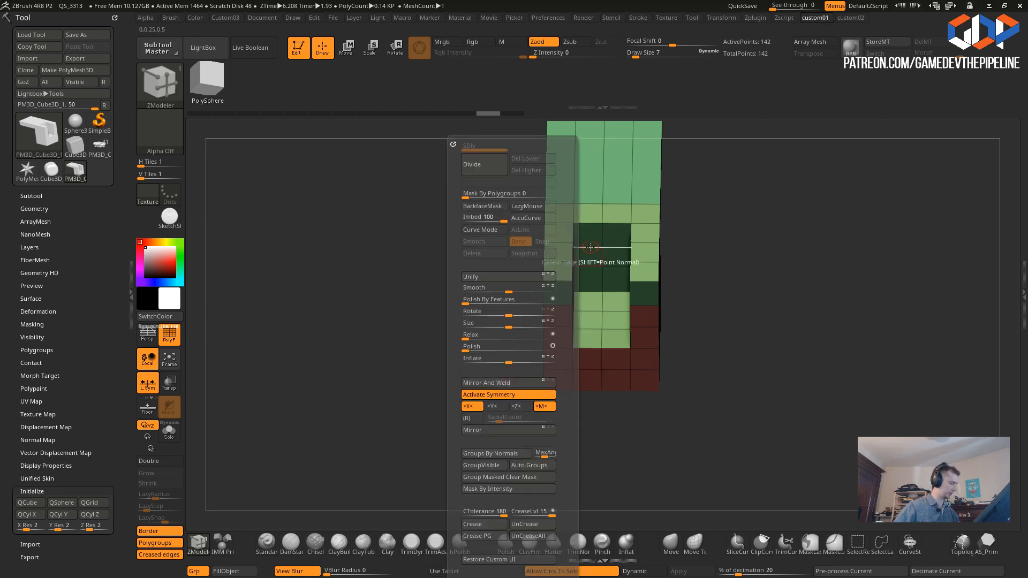
key(space)
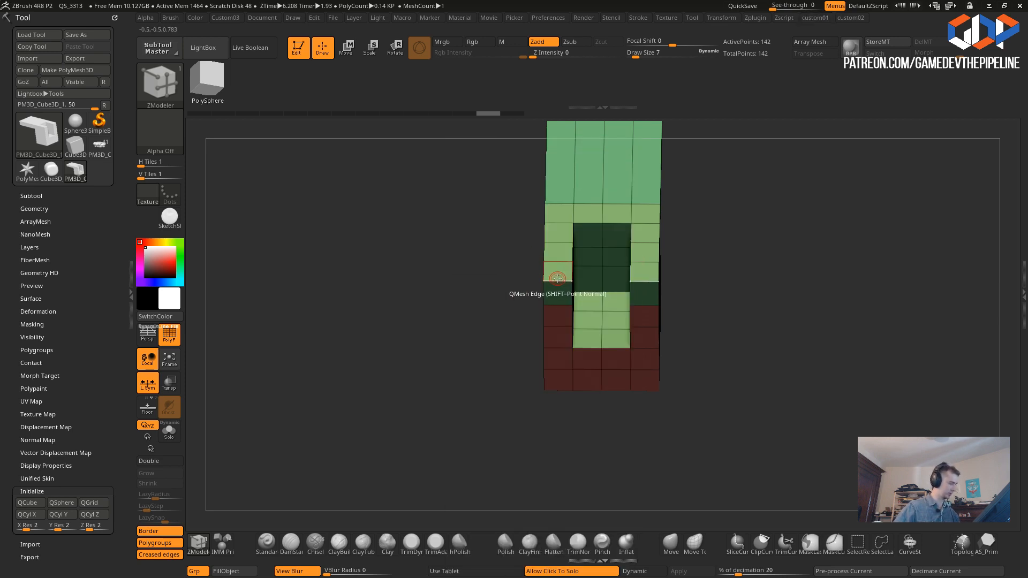
- Cut the upper corners of both slot prongs back into stair steps with QMesh and undo the surplus last change
drag(555, 290, 554, 295)
drag(393, 258, 433, 257)
drag(535, 257, 536, 263)
drag(317, 301, 364, 311)
drag(539, 304, 540, 310)
mouse_move(377, 298)
mouse_down()
mouse_move(421, 294)
mouse_move(381, 285)
mouse_move(402, 289)
mouse_move(363, 305)
mouse_move(375, 331)
mouse_move(402, 300)
mouse_move(419, 298)
mouse_up()
key(ctrl+z)
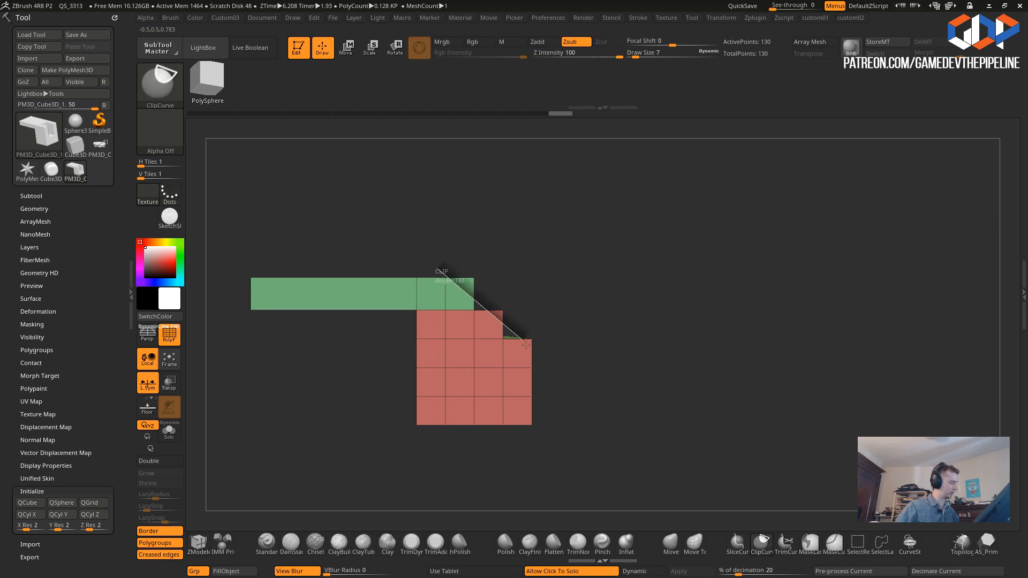
- Clip the block's stepped upper corner to a straight diagonal slope in the side view with ClipCurve and inspect the lever
ctrl+shift+drag(553, 375, 554, 374)
mouse_move(377, 211)
mouse_down()
mouse_move(335, 265)
mouse_move(367, 246)
mouse_move(373, 223)
mouse_move(440, 279)
mouse_up()
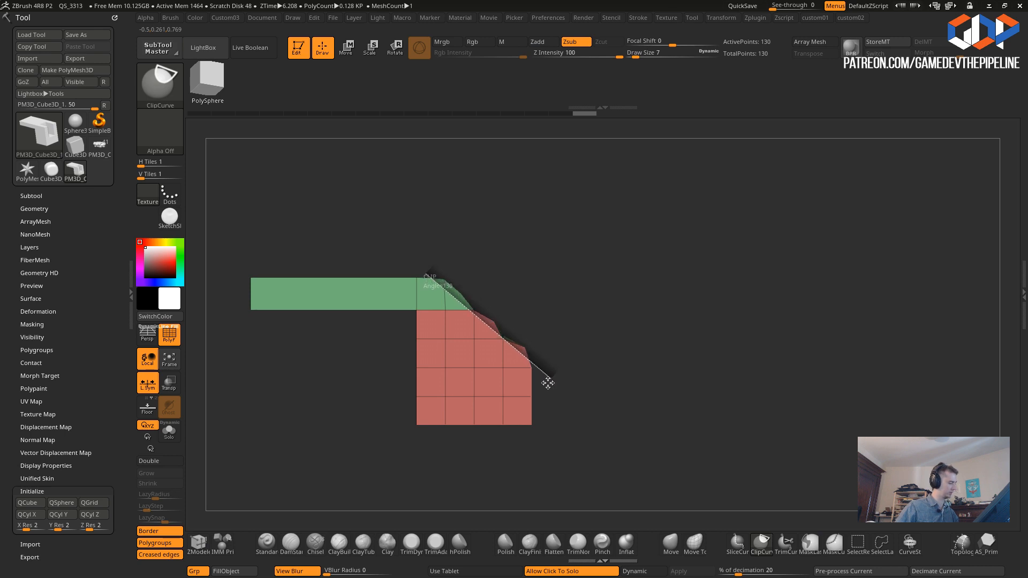
mouse_move(547, 372)
mouse_down()
mouse_move(410, 229)
mouse_move(346, 333)
mouse_move(396, 391)
mouse_move(299, 274)
mouse_move(339, 344)
mouse_move(518, 271)
mouse_move(342, 379)
mouse_move(369, 440)
mouse_move(355, 298)
mouse_move(360, 367)
mouse_up()
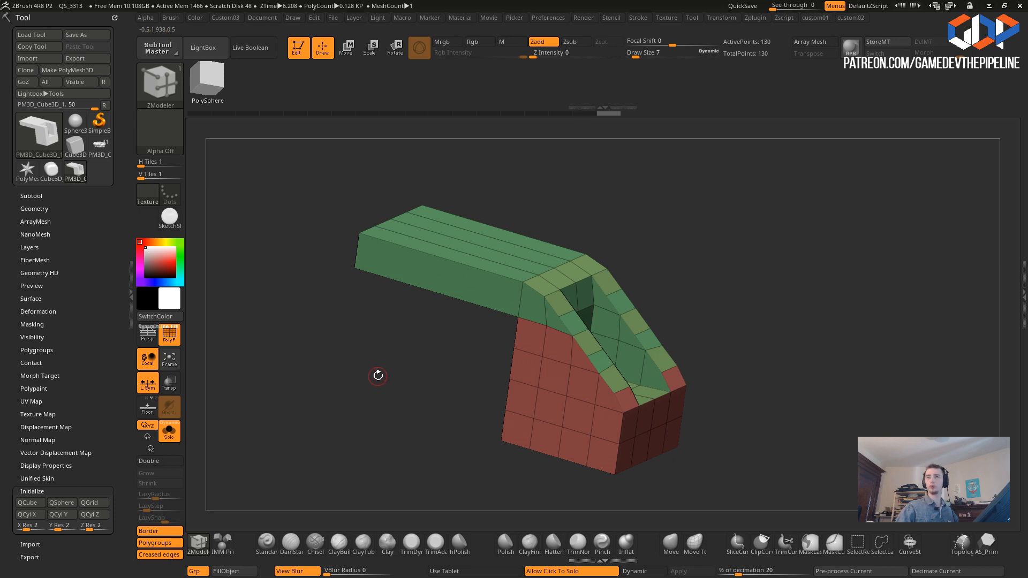
mouse_move(407, 381)
mouse_down()
mouse_move(418, 365)
mouse_move(422, 384)
mouse_up()
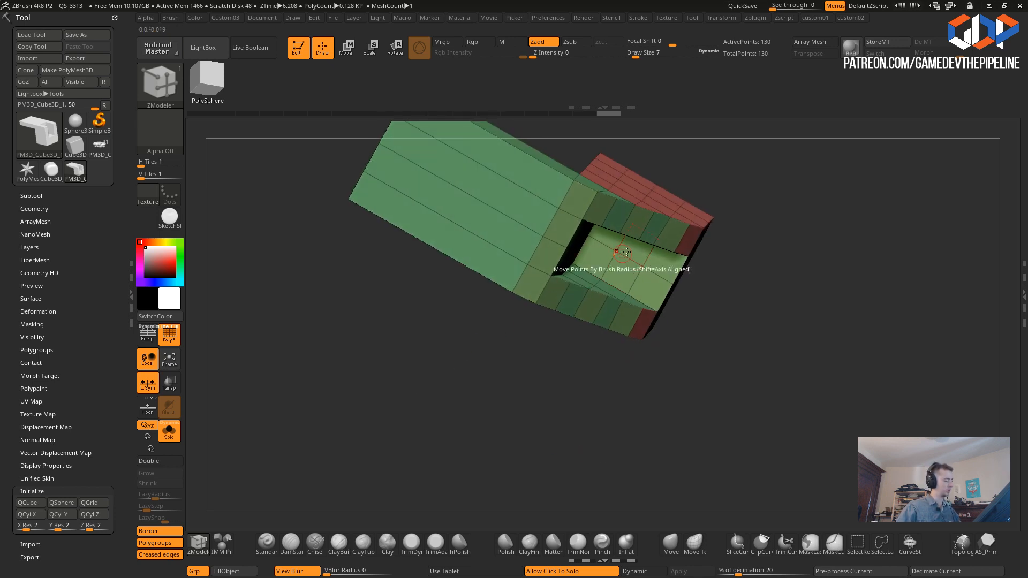
- Set the ZModeler point action to Split and undo a test split on the slot's floor
key(space)
mouse_move(628, 399)
mouse_down()
mouse_move(635, 432)
mouse_move(583, 473)
mouse_move(672, 366)
mouse_move(640, 412)
mouse_up()
drag(724, 384, 728, 393)
key(space)
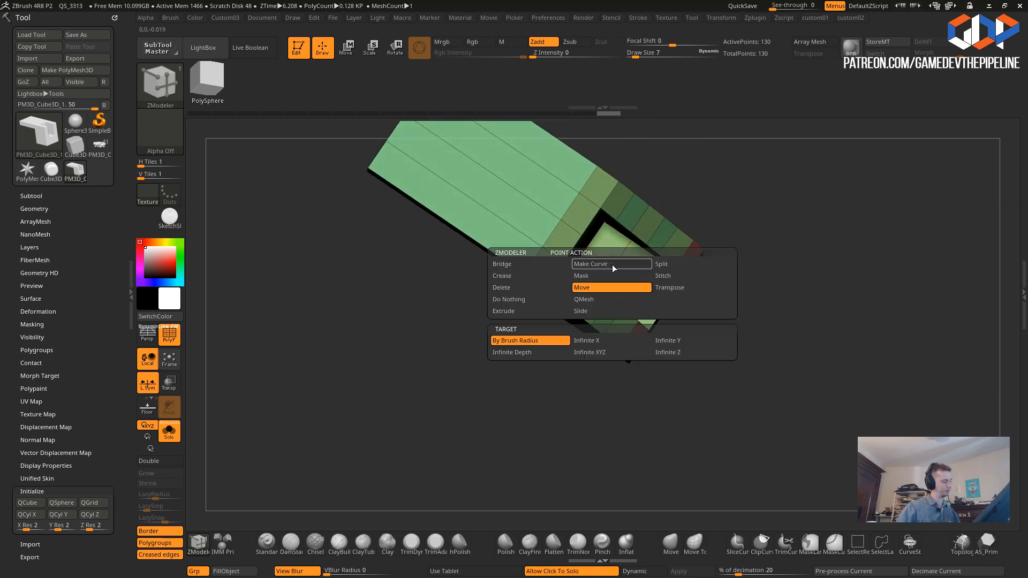
click(661, 264)
drag(613, 267, 626, 288)
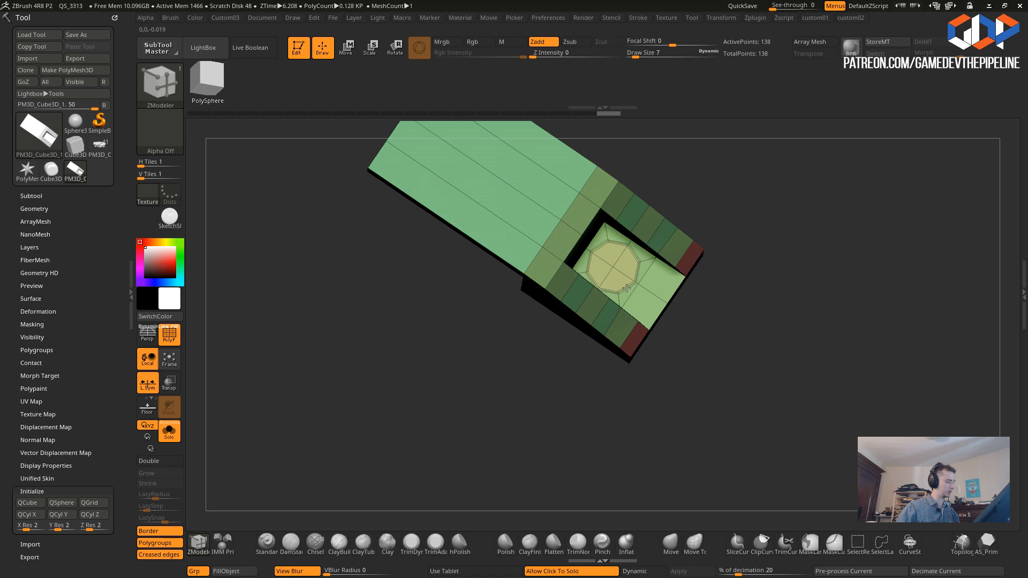
mouse_move(694, 395)
mouse_down()
mouse_move(674, 434)
mouse_move(695, 409)
mouse_up()
key(ctrl+z)
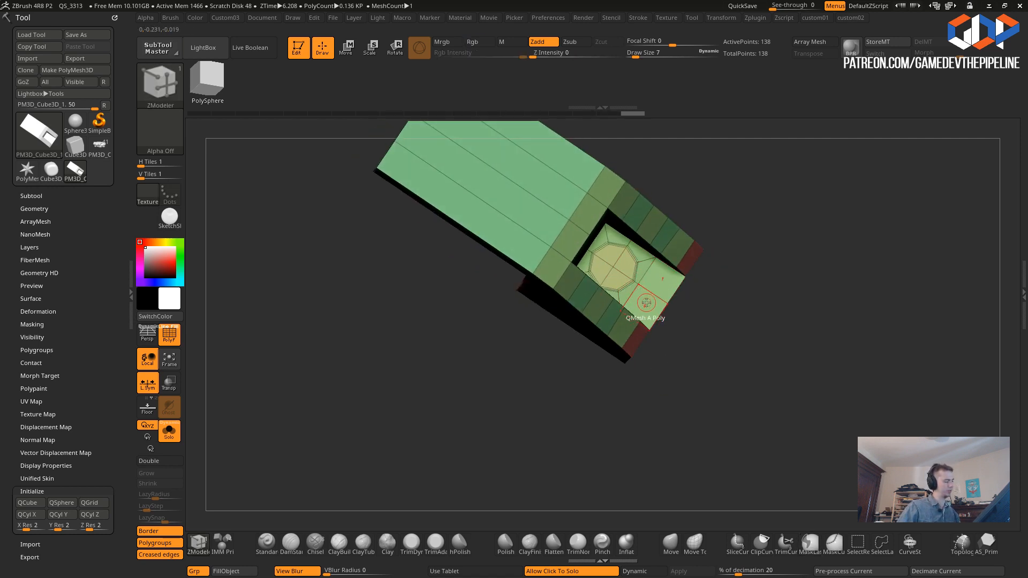
mouse_move(675, 412)
mouse_down()
mouse_move(651, 427)
mouse_move(669, 412)
mouse_up()
mouse_move(442, 300)
mouse_down()
mouse_move(452, 351)
mouse_move(441, 334)
mouse_move(452, 296)
mouse_up()
drag(577, 244, 615, 261)
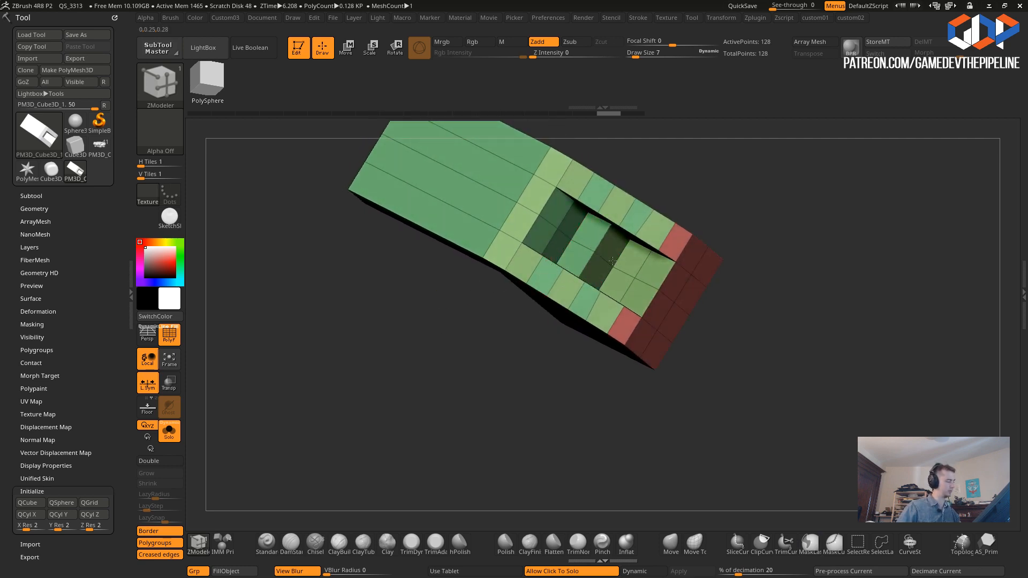
key(ctrl+z)
drag(455, 287, 490, 313)
alt+drag(568, 391, 533, 420)
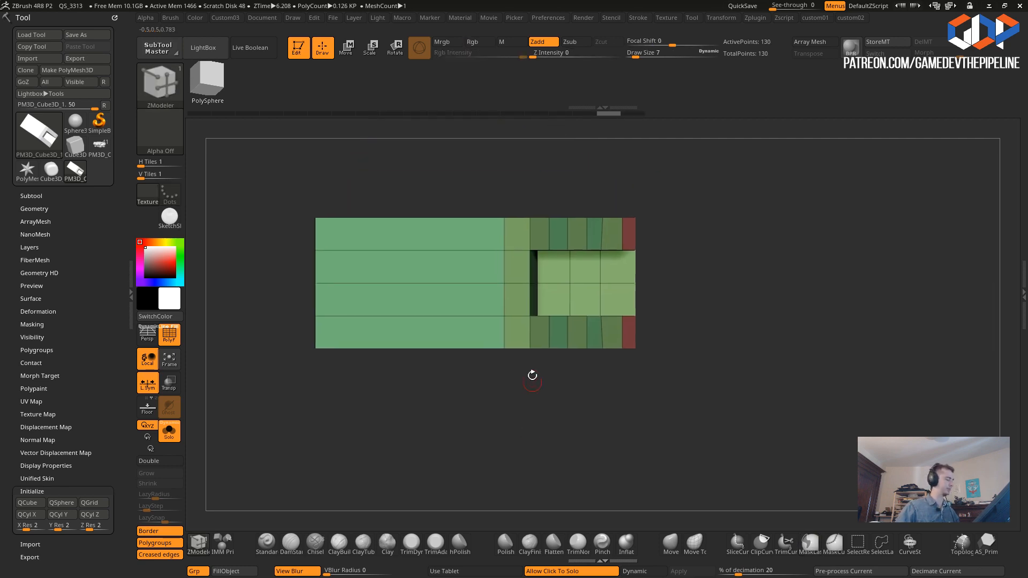
- Try pulling the slot floor's centre points toward the outer end with the Move brush and undo the change
drag(601, 359, 590, 292)
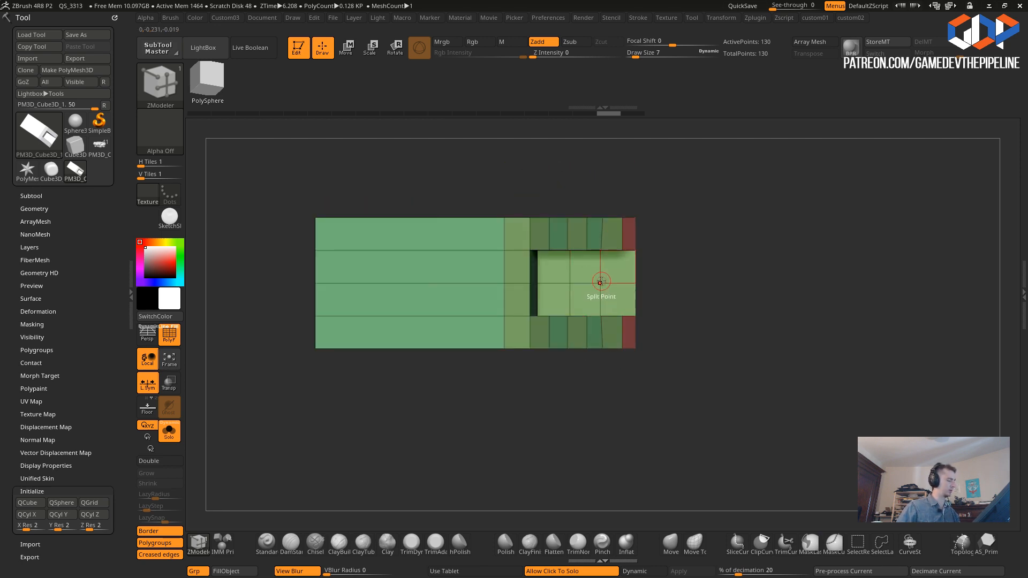
click(671, 543)
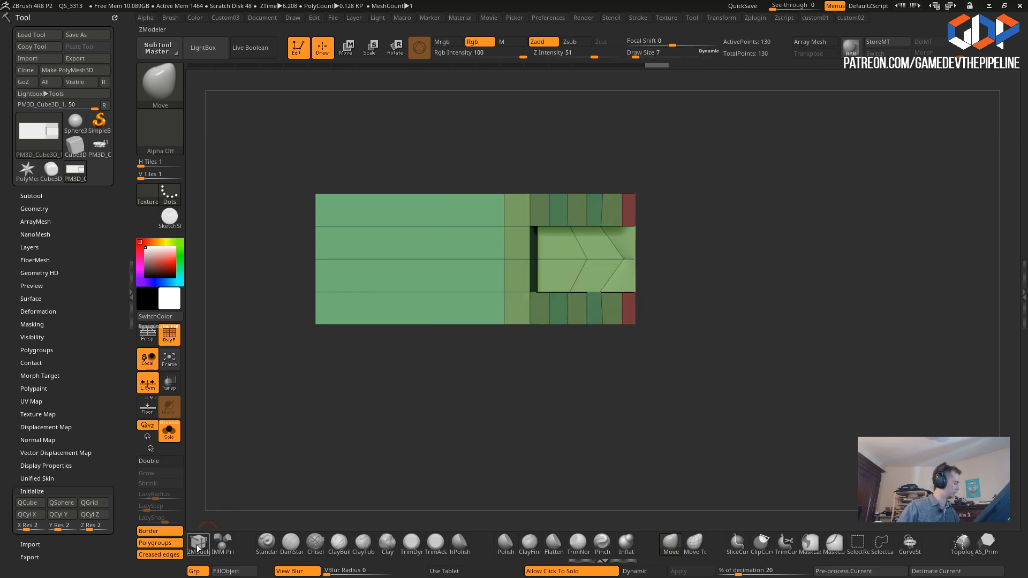
click(199, 543)
click(588, 305)
mouse_move(636, 393)
mouse_down()
mouse_move(597, 396)
mouse_move(634, 390)
mouse_move(617, 369)
mouse_move(573, 406)
mouse_move(654, 407)
mouse_move(646, 421)
mouse_move(649, 383)
mouse_move(647, 405)
mouse_up()
key(ctrl+z)
- Set the ZModeler edge action to Slide with EdgeLoop Complete and undo a test slide of the slot floor's cross edge
key(space)
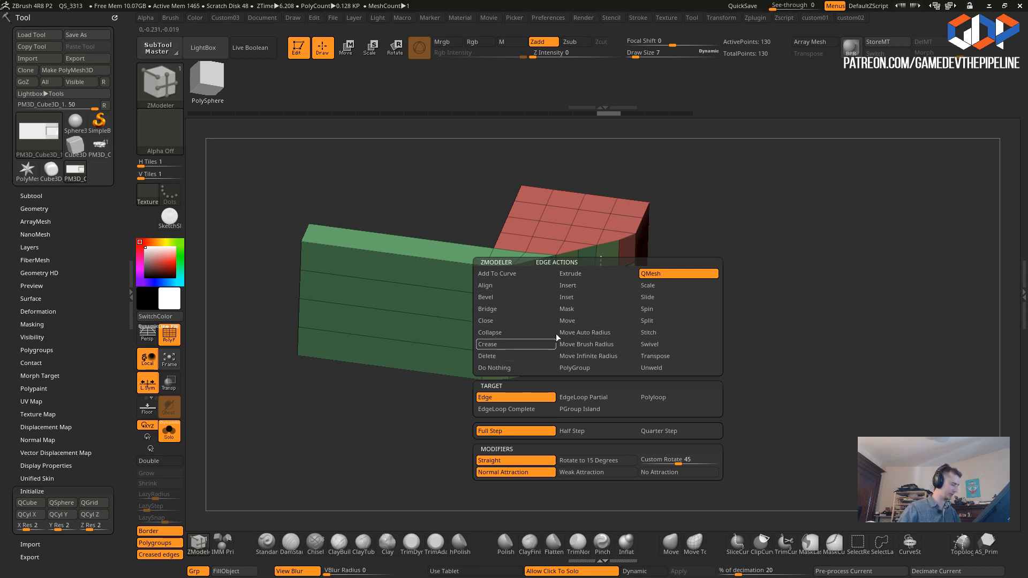
click(643, 297)
click(599, 398)
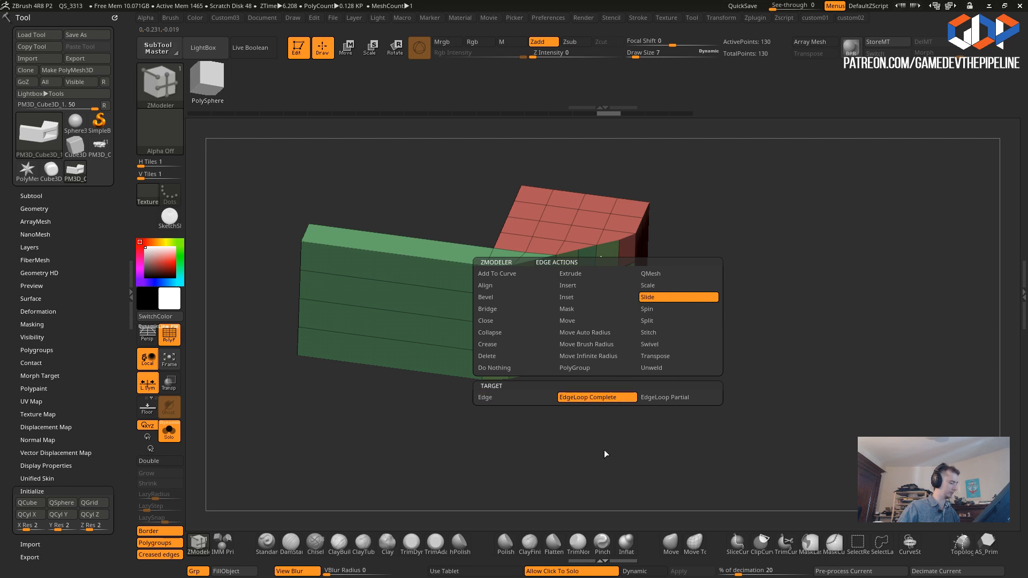
drag(598, 433, 597, 374)
drag(599, 303, 614, 304)
mouse_move(631, 383)
mouse_down()
mouse_move(635, 464)
mouse_move(632, 378)
mouse_up()
key(ctrl+z)
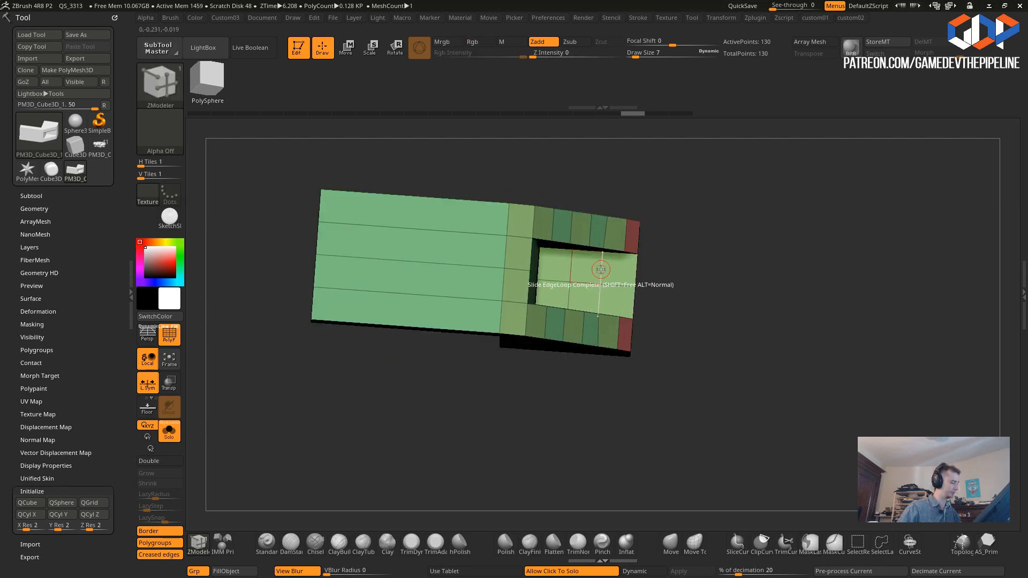
- Set the Slide target to EdgeLoop Partial and slide the slot floor's cross edges toward the outer end
key(space)
click(702, 393)
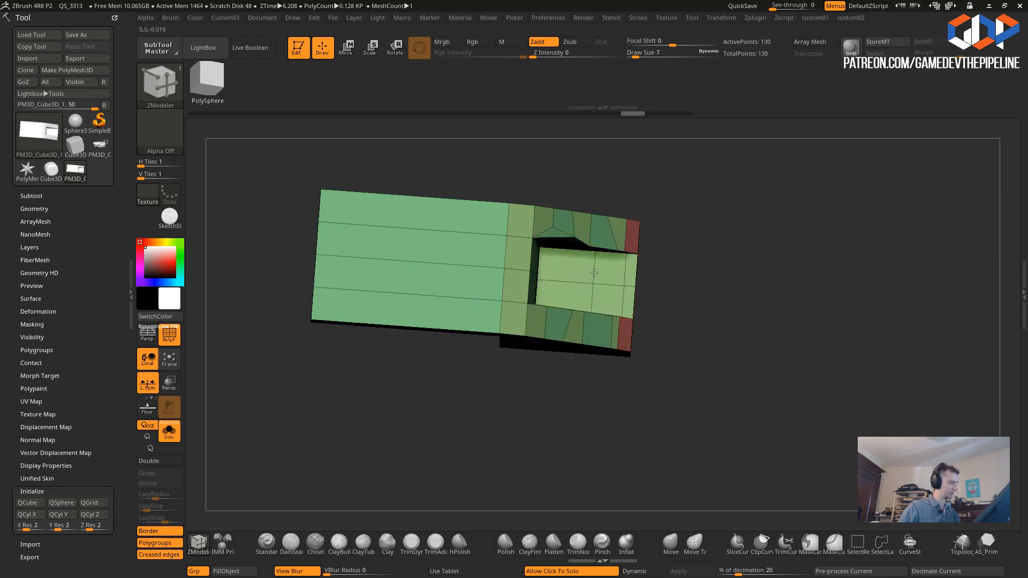
drag(637, 418, 644, 371)
- Split the slot floor's centre point into an octagonal face
key(space)
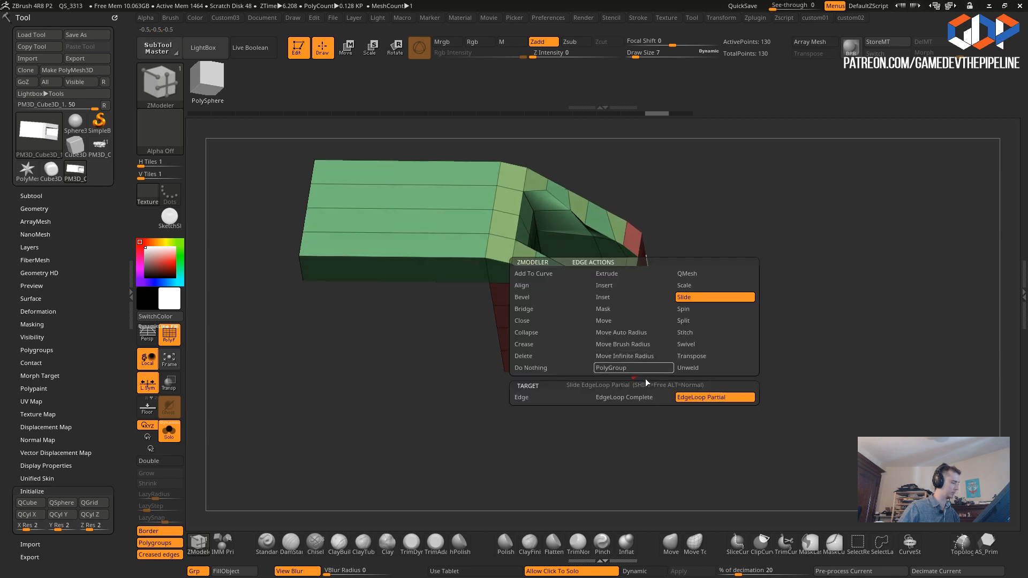
shift+drag(487, 458, 354, 368)
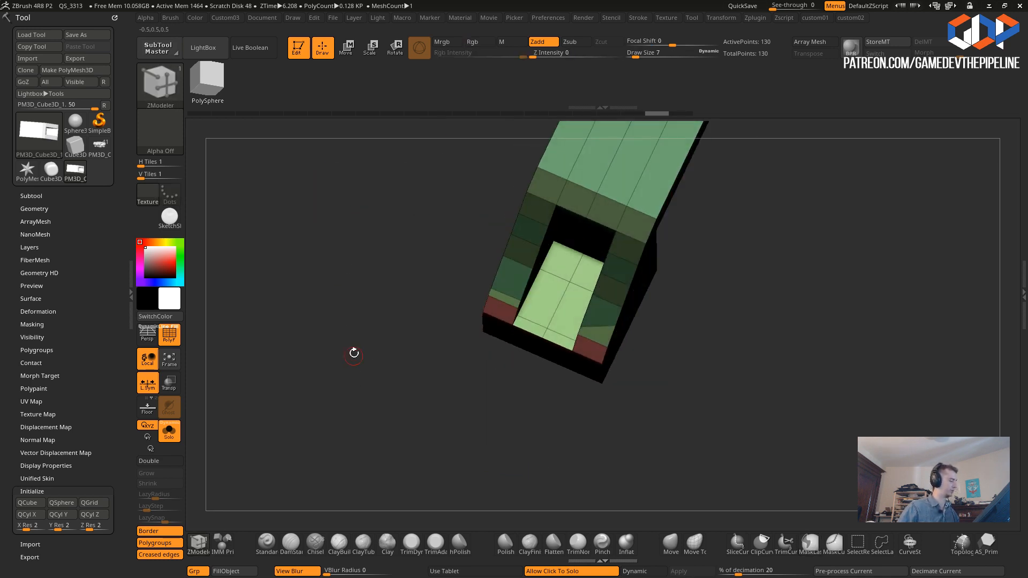
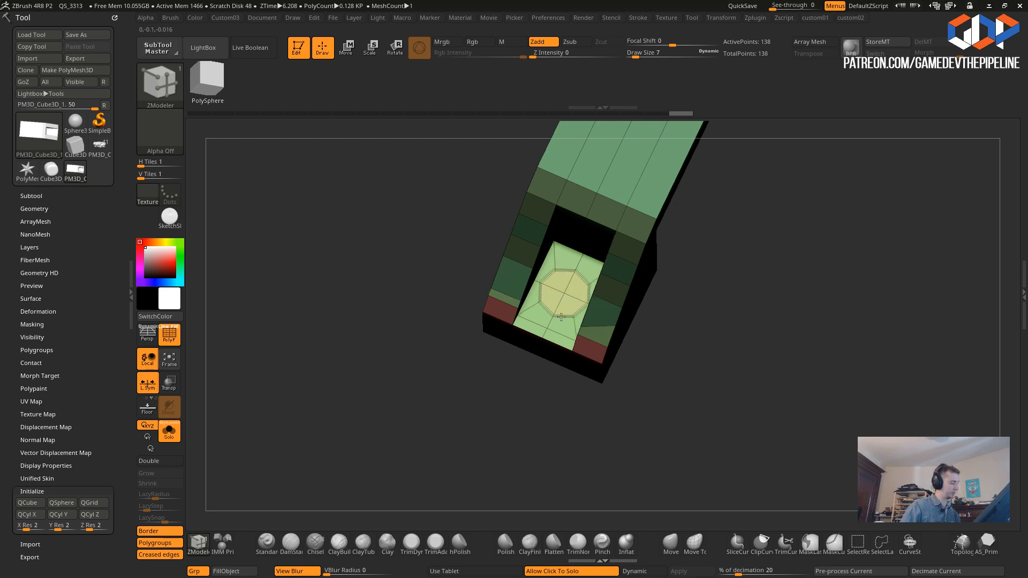
mouse_move(412, 322)
mouse_down()
mouse_move(419, 257)
mouse_move(406, 183)
mouse_move(361, 246)
mouse_move(366, 267)
mouse_move(503, 383)
mouse_up()
- Shift the middle cross edge on the block's underside toward the outer end and clear the mask
mouse_move(562, 404)
ctrl+mouse_down()
mouse_move(545, 333)
mouse_move(526, 394)
ctrl+mouse_up()
drag(530, 434, 525, 356)
ctrl+click(474, 294)
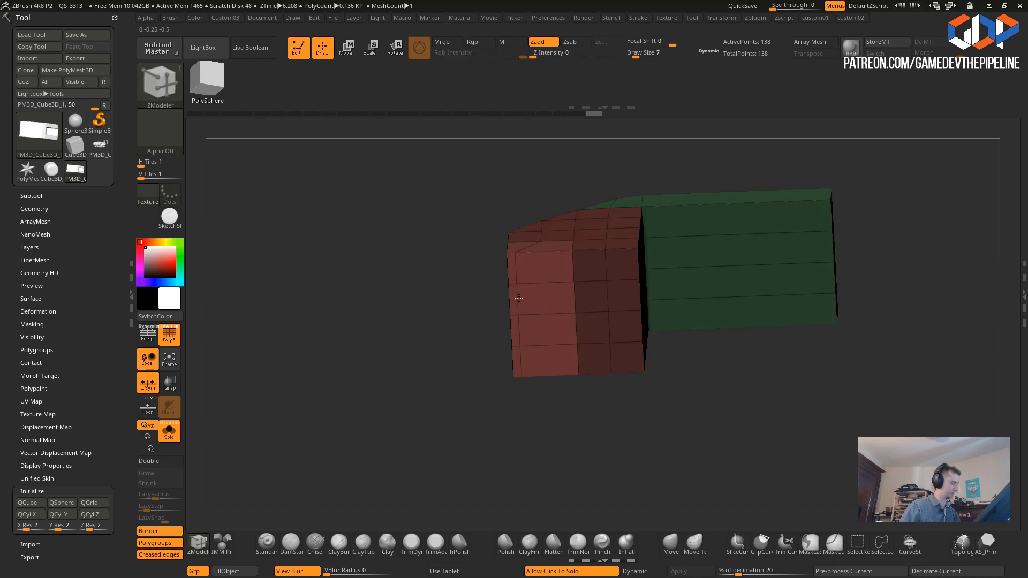
drag(422, 271, 443, 264)
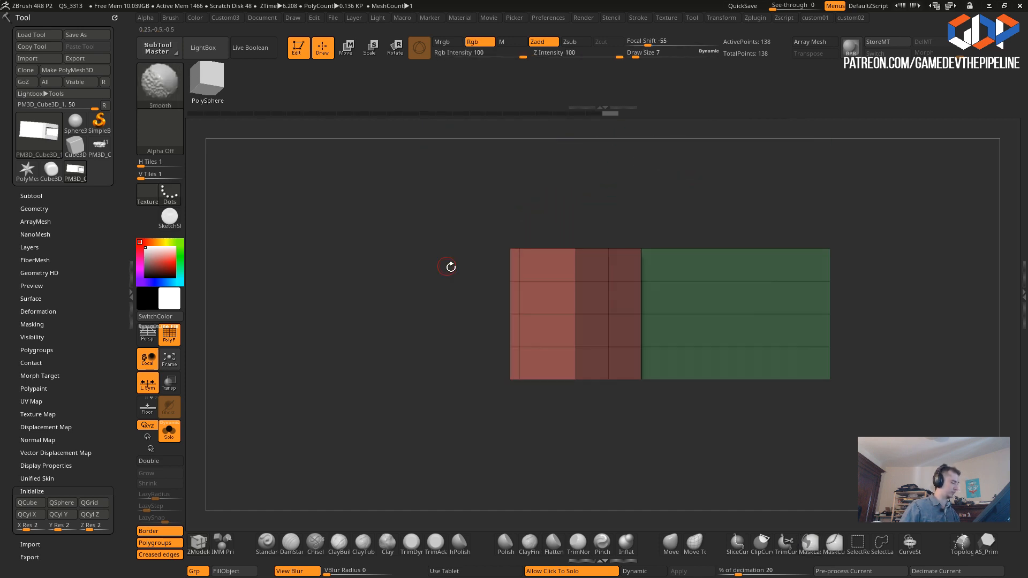
mouse_move(568, 272)
ctrl+mouse_down()
mouse_move(596, 328)
mouse_move(544, 292)
ctrl+mouse_up()
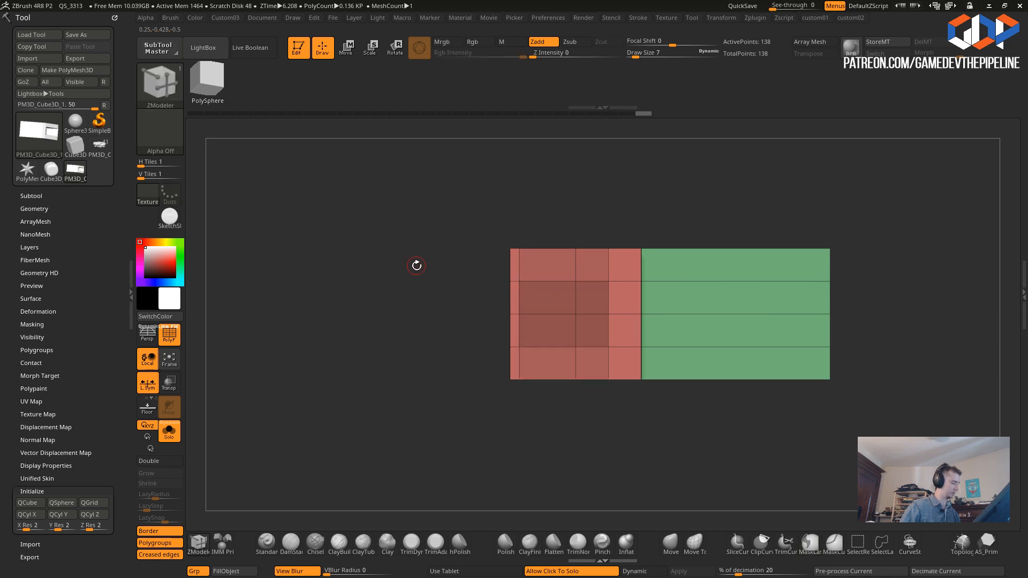
ctrl+drag(417, 264, 423, 281)
drag(430, 239, 512, 307)
- Split the underside's centre point into a matching octagon and open a hole through to the slot floor
drag(490, 397, 503, 321)
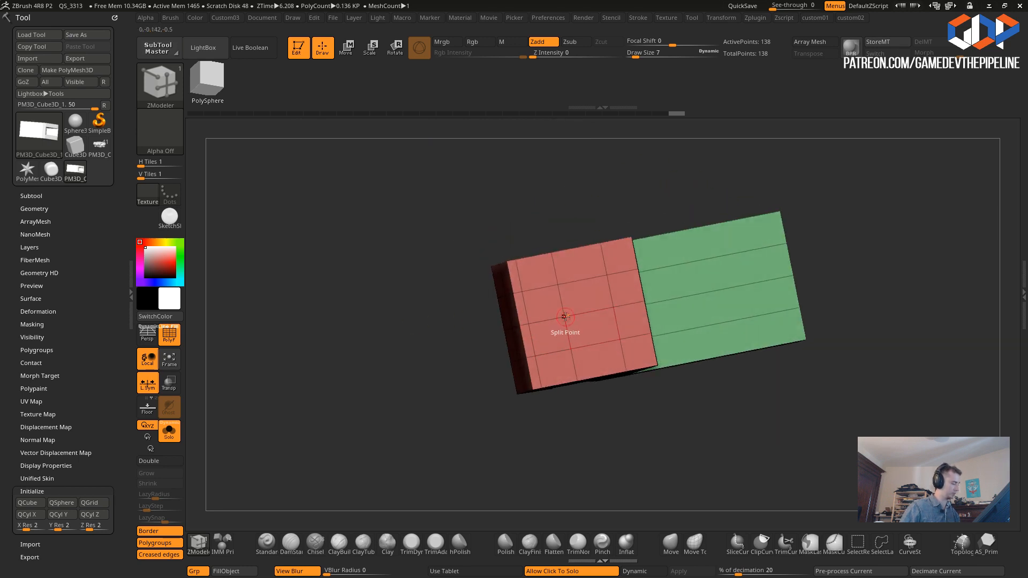
drag(374, 286, 444, 304)
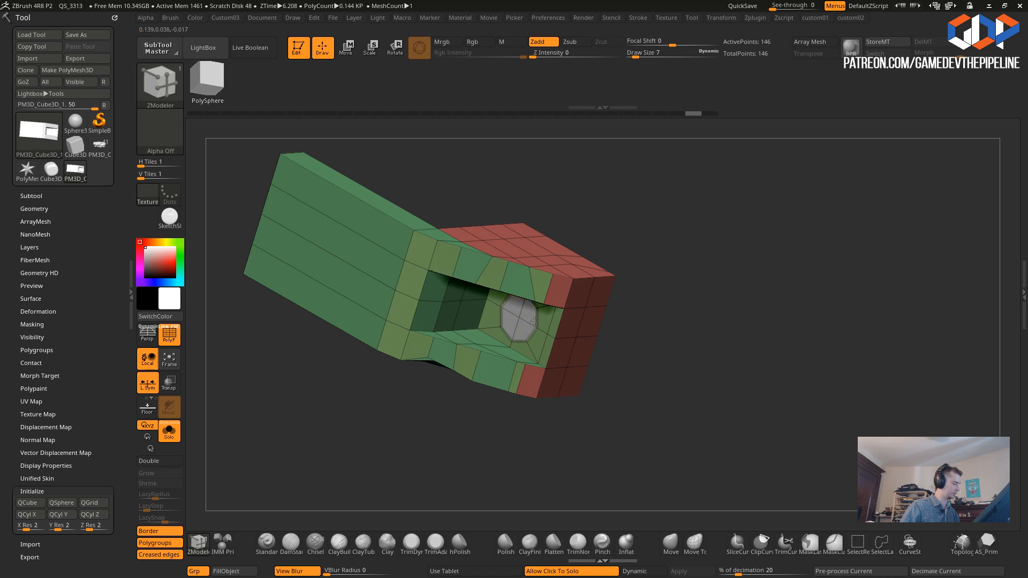
drag(649, 391, 407, 291)
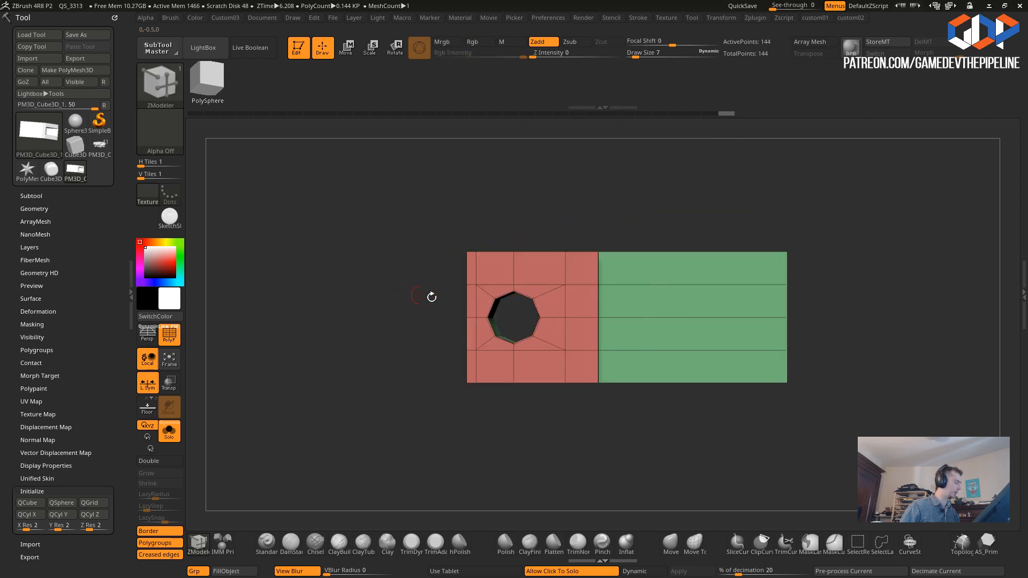
- Make both slot prongs symmetrical across the X axis with Mirror And Weld
drag(348, 271, 357, 415)
key(shift+space)
drag(500, 436, 372, 318)
key(space)
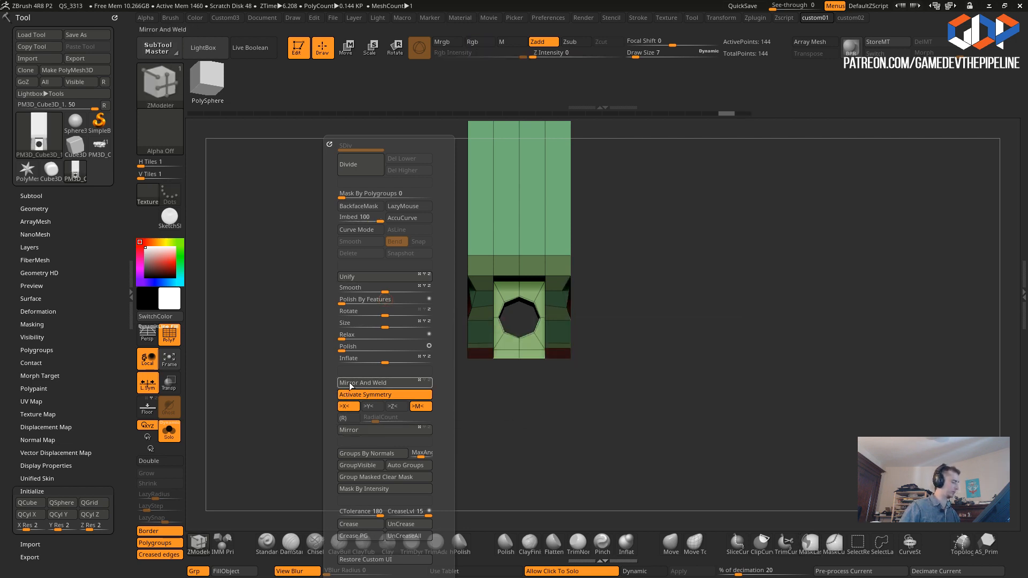
key(ctrl+z)
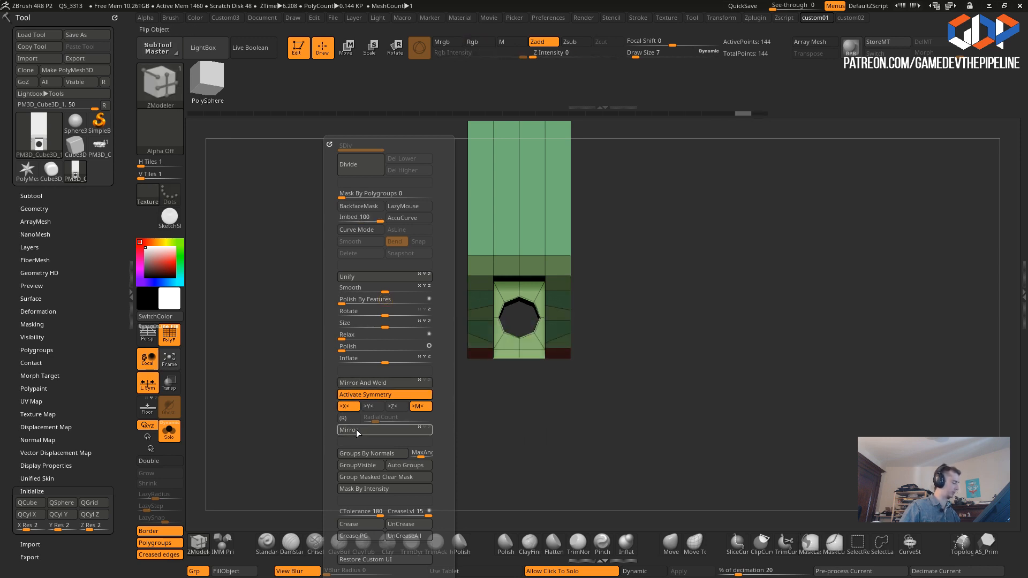
drag(355, 345, 355, 393)
- Turn on Dynamic Subdiv and carve a recess into the block's face beneath the arm with QMesh
key(2)
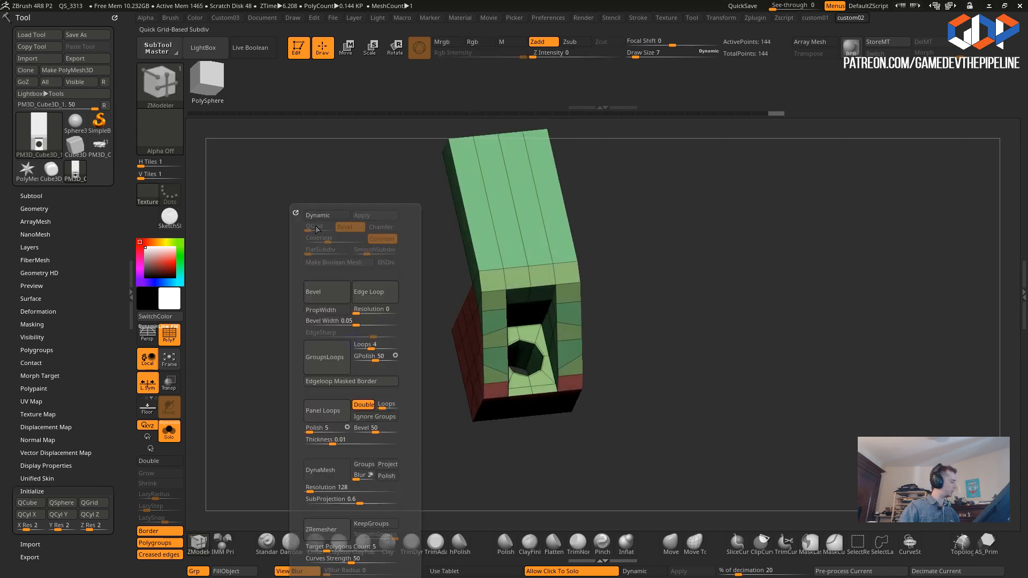
click(312, 217)
drag(382, 279, 354, 312)
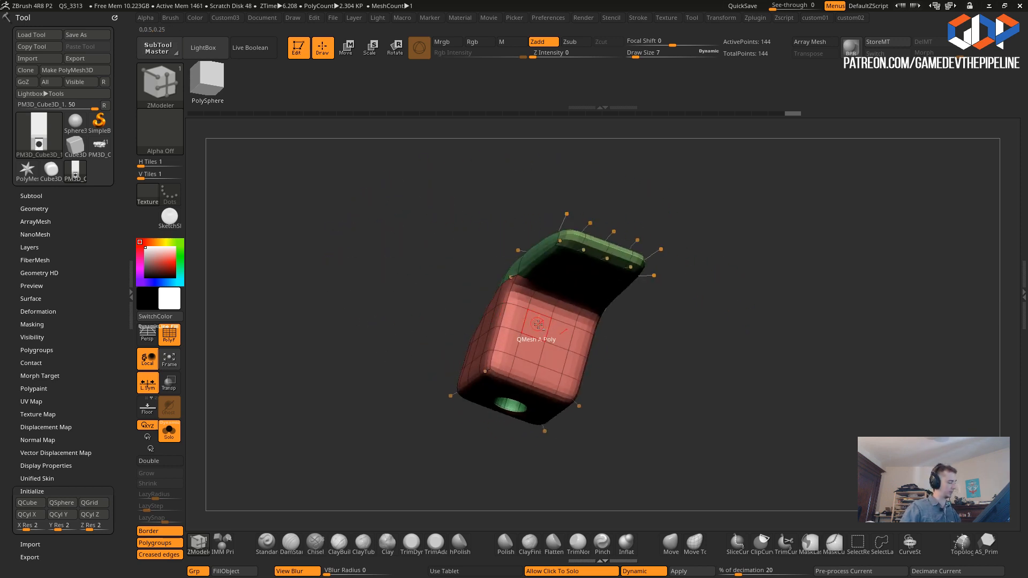
drag(484, 333, 504, 301)
drag(430, 253, 471, 286)
drag(386, 300, 298, 360)
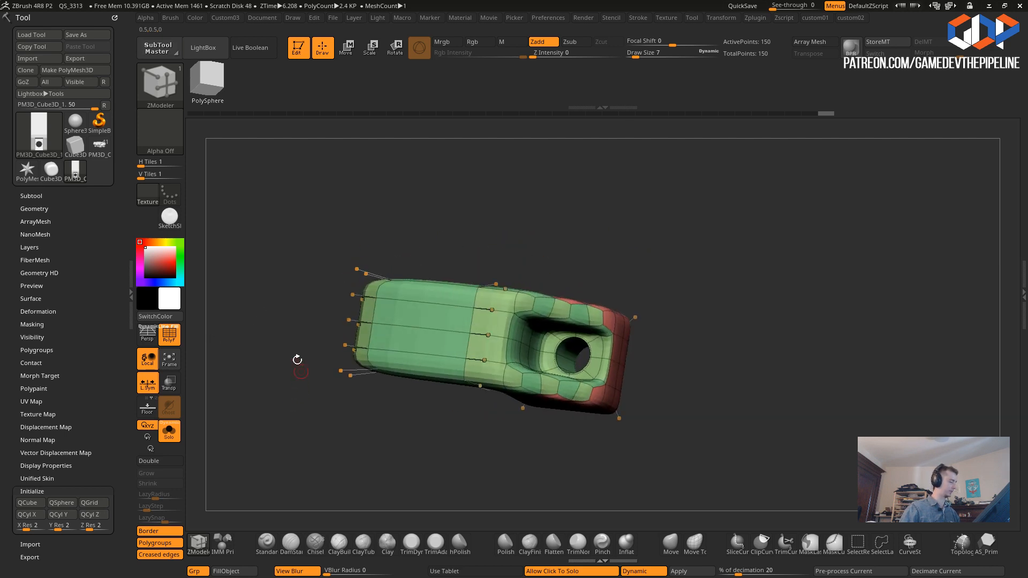
- Inspect the smoothed lever without its polyframe, then turn Dynamic Subdiv off
click(165, 338)
drag(321, 405, 319, 333)
key(shift+2)
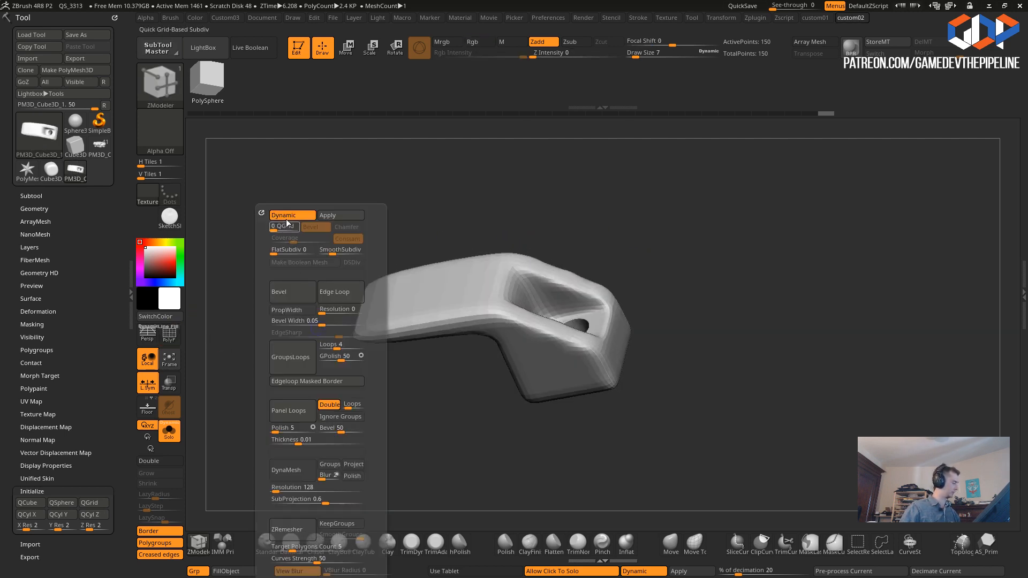
click(291, 215)
drag(245, 241, 214, 316)
- Show the polyframe again and extend the arm by one segment from its end face with QMesh
click(169, 334)
drag(335, 382, 403, 351)
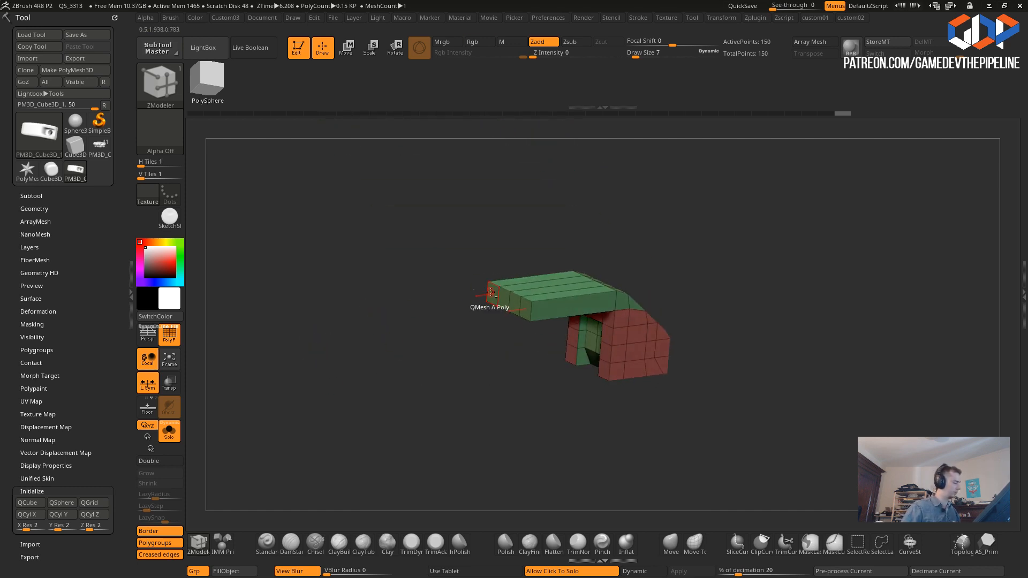
drag(525, 308, 435, 377)
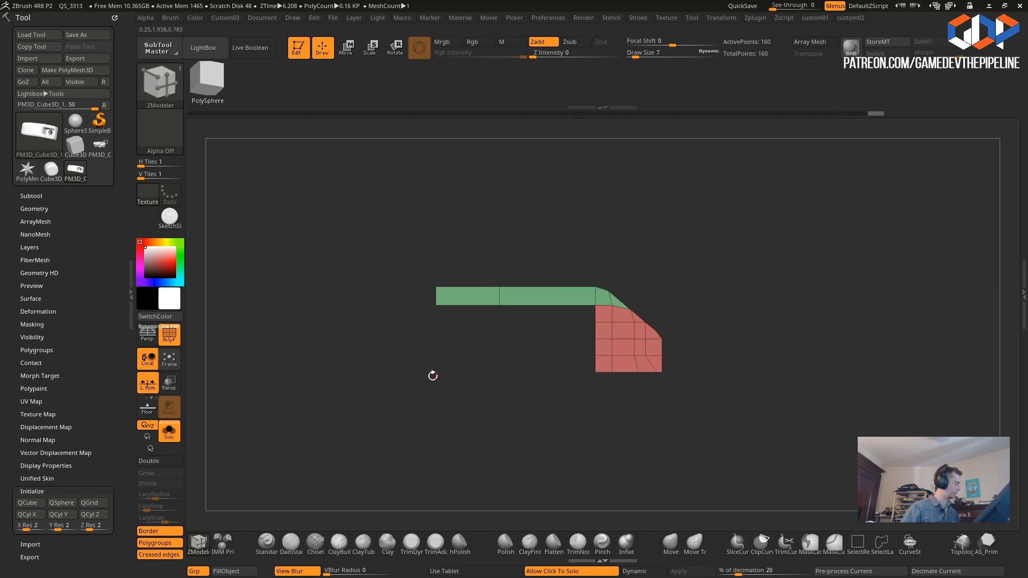
- Try to mirror the lever with Mirror And Weld across the Z axis
key(space)
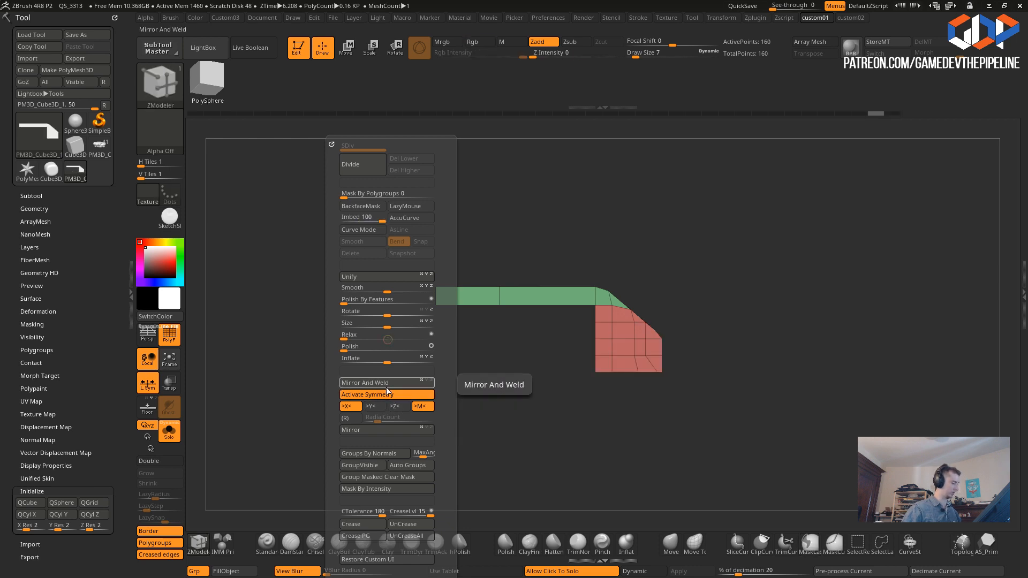
click(398, 409)
click(362, 384)
mouse_move(530, 402)
mouse_down()
mouse_move(491, 452)
mouse_move(411, 374)
mouse_move(551, 429)
mouse_move(234, 339)
mouse_move(268, 371)
mouse_move(293, 170)
mouse_move(341, 364)
mouse_up()
key(1)
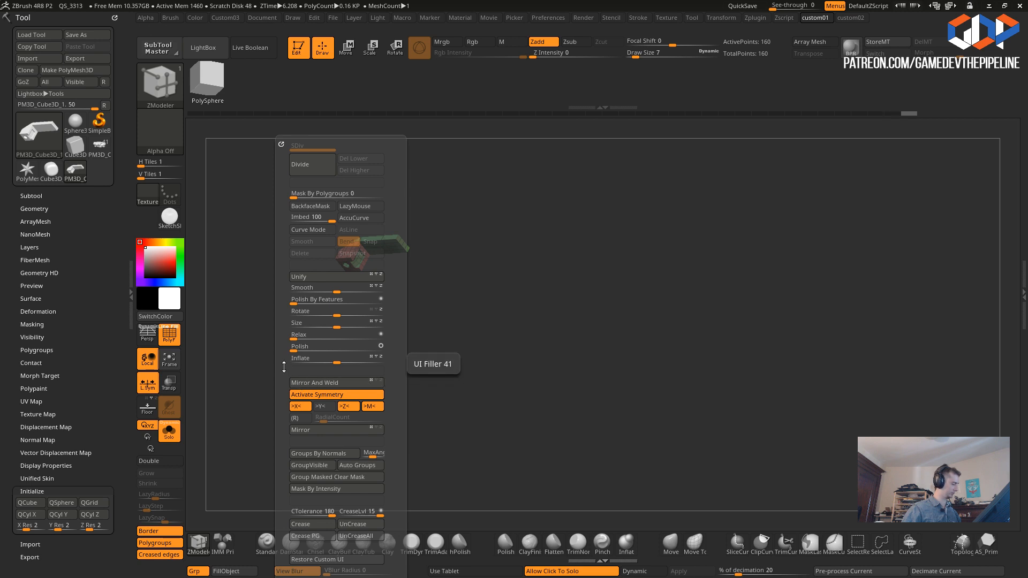
click(378, 384)
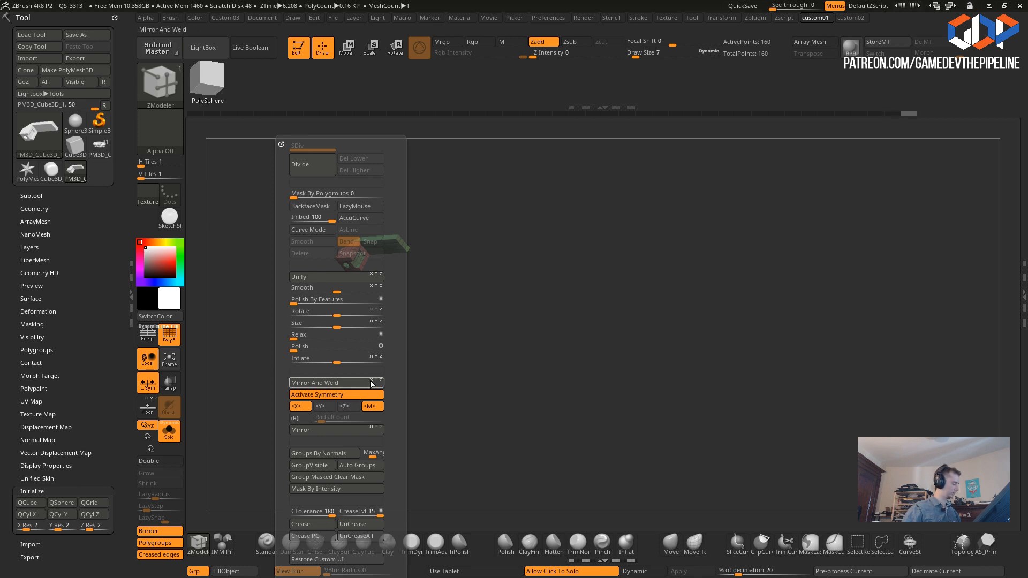
key(ctrl+z)
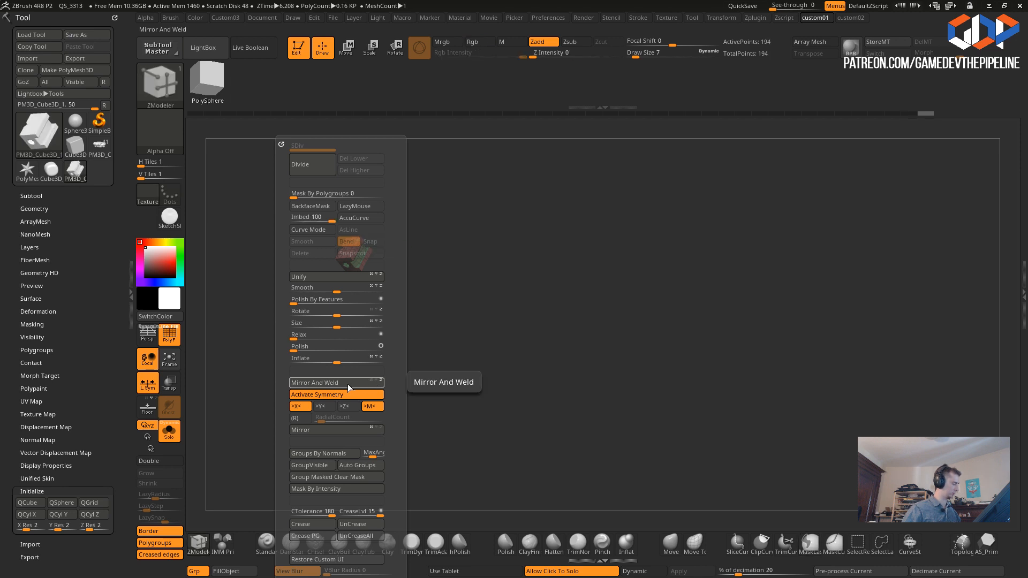
- Mirror the lever across the Y axis with Mirror And Weld so a block sits at both ends of the arm
click(378, 383)
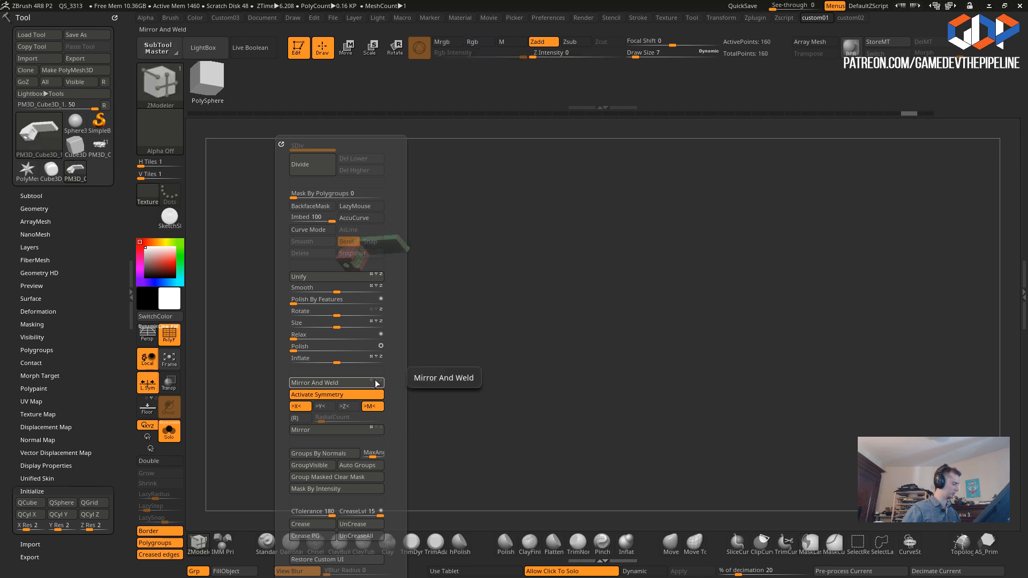
click(349, 383)
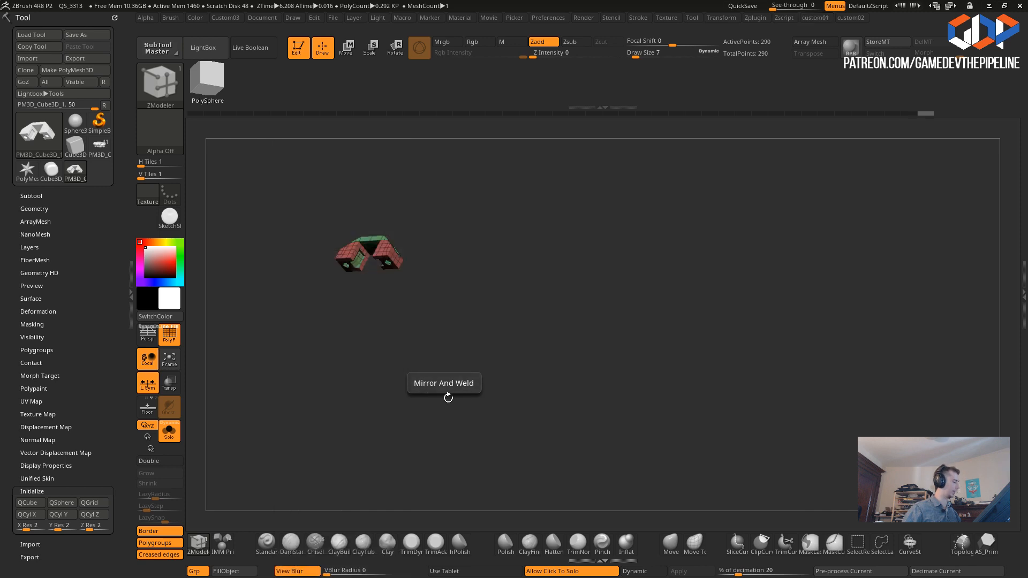
alt+drag(352, 333, 385, 375)
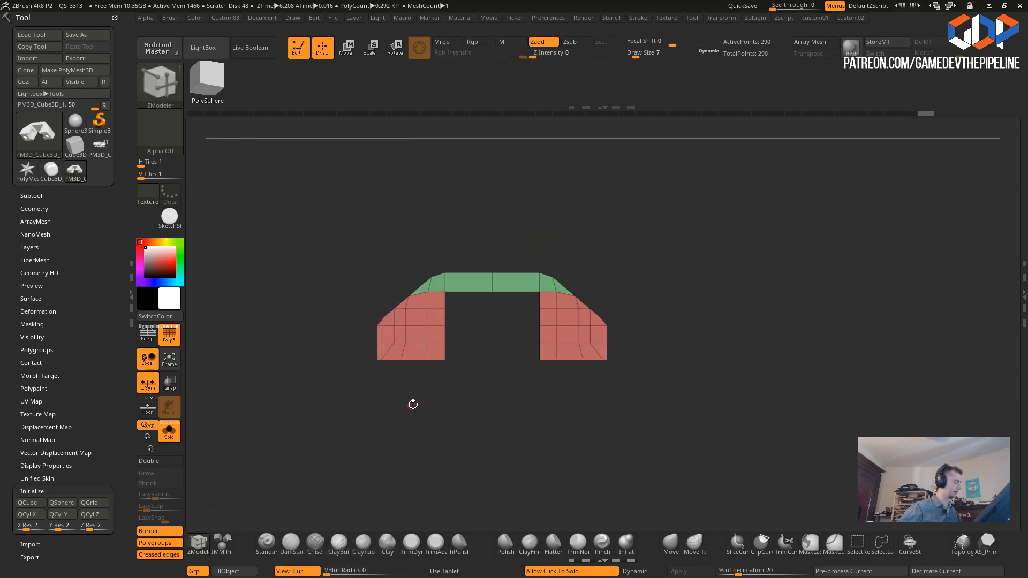
- With symmetry off, mask one half of the handle and move the other half outward to lengthen the middle span
key(1)
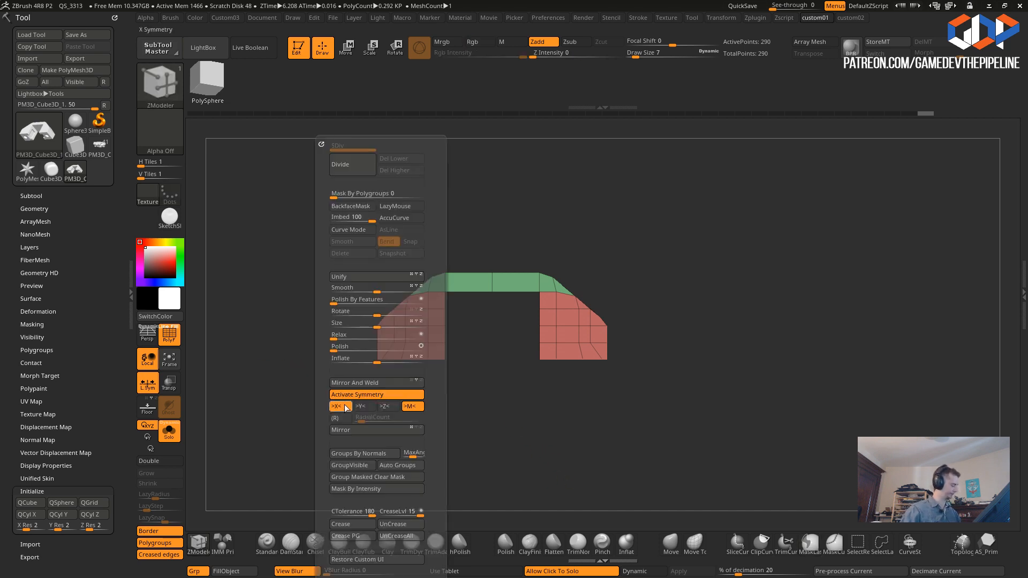
mouse_move(699, 431)
ctrl+mouse_down()
mouse_move(511, 401)
mouse_move(501, 431)
ctrl+mouse_up()
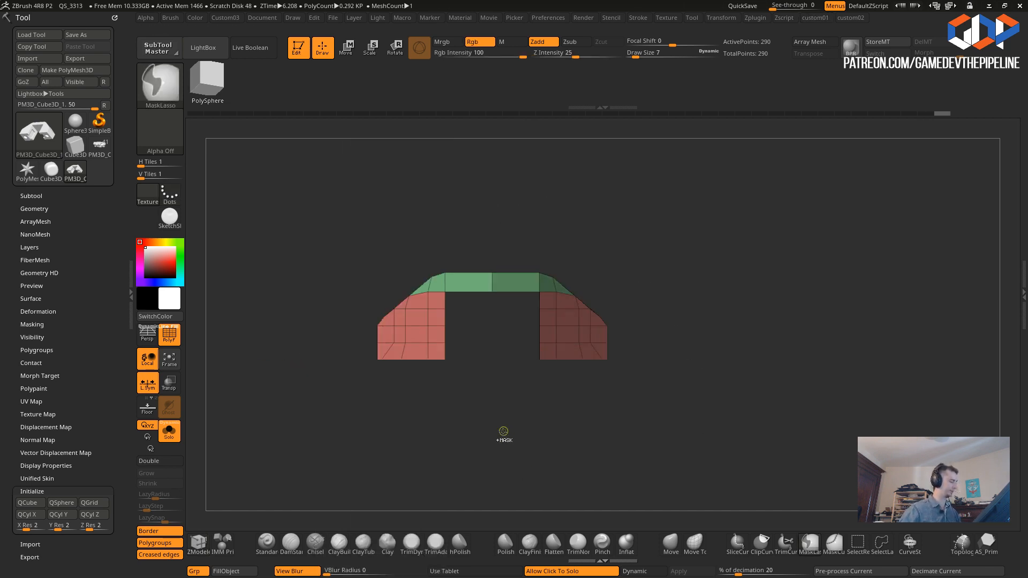
click(348, 53)
drag(345, 326, 468, 340)
drag(308, 271, 328, 299)
drag(308, 287, 299, 321)
- Reactivate X symmetry and mirror the lengthened handle across the Y axis with Mirror And Weld
key(space)
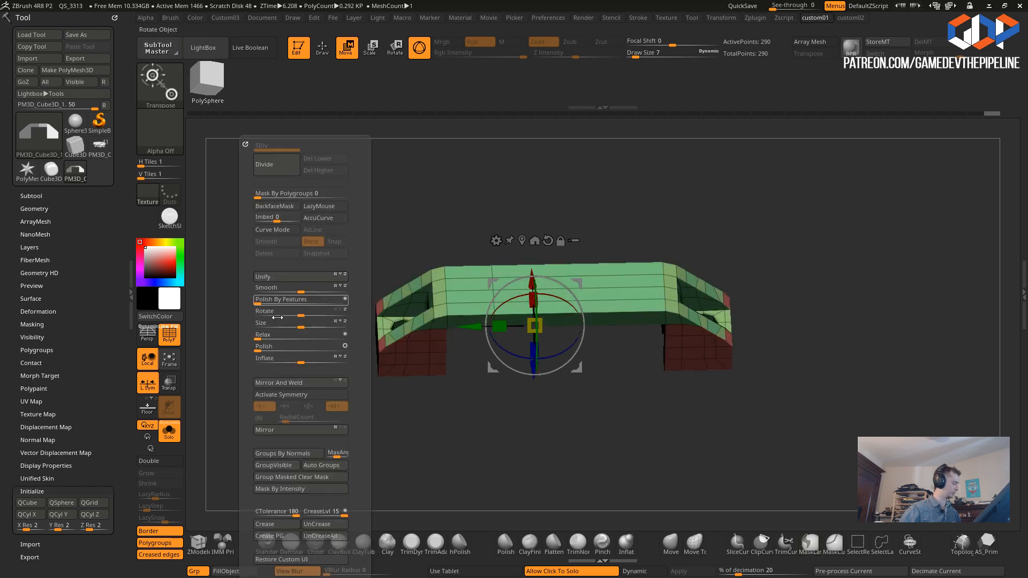
key(space)
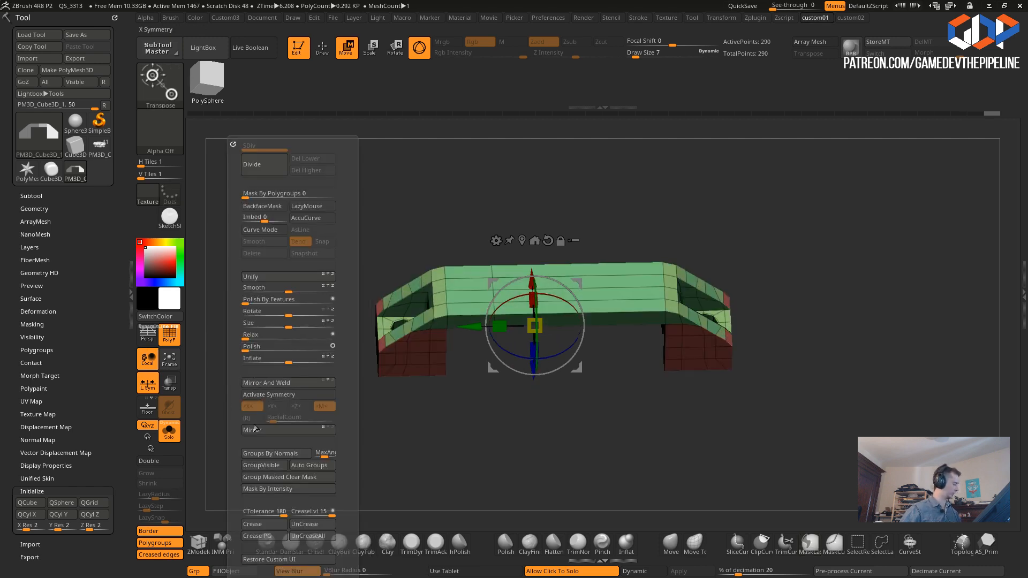
click(258, 395)
click(258, 383)
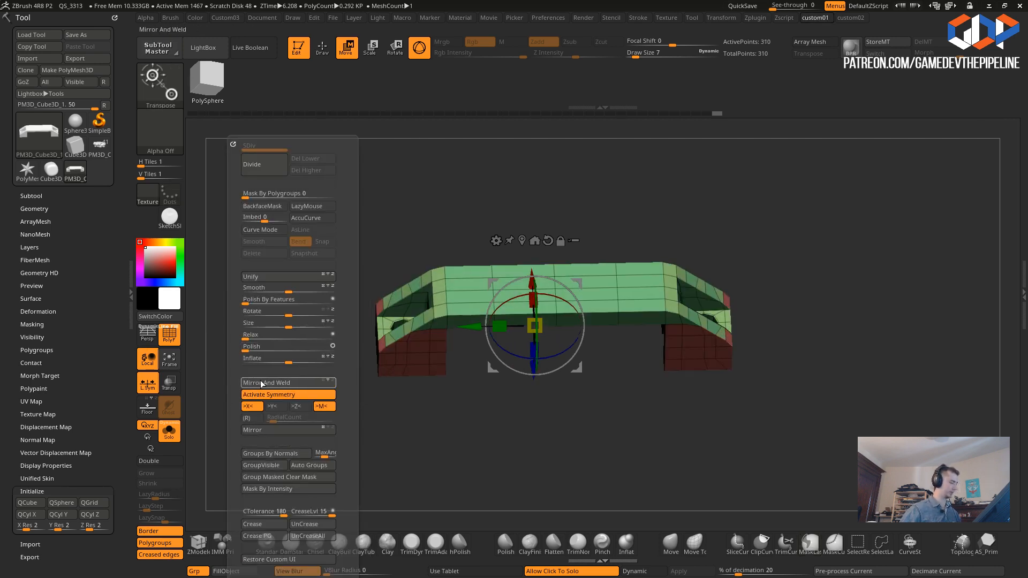
drag(382, 398, 311, 406)
- Enable Y symmetry alongside X, return to Draw mode and apply Mirror And Weld across both axes
key(space)
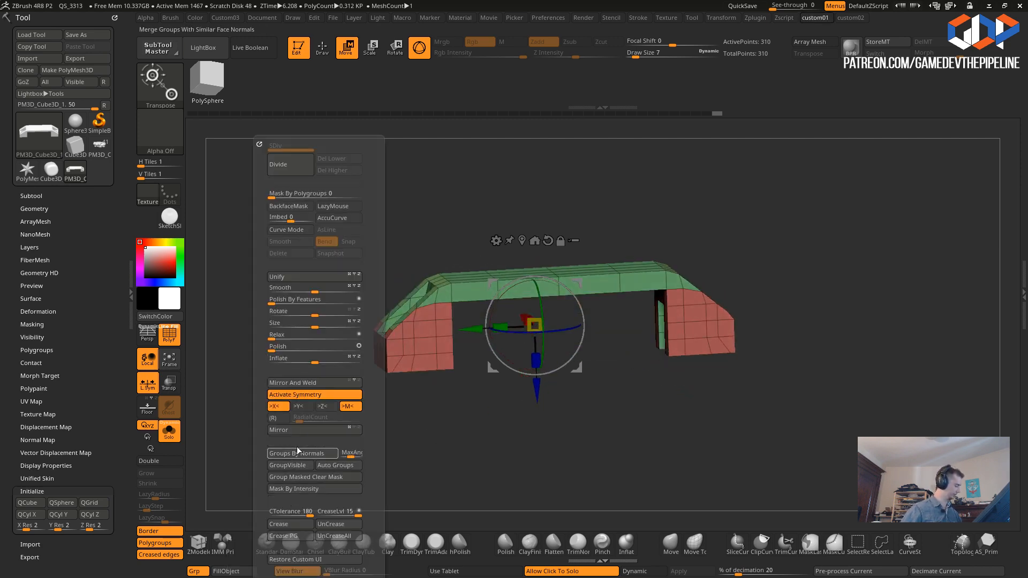
key(space)
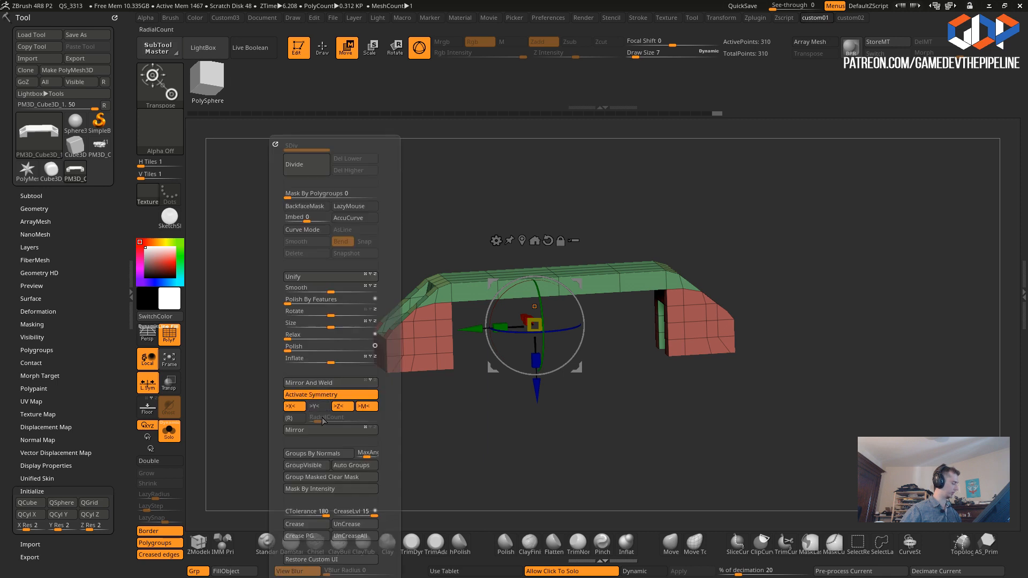
click(319, 407)
click(328, 54)
mouse_move(284, 161)
mouse_down()
mouse_move(273, 214)
mouse_move(315, 312)
mouse_move(500, 317)
mouse_move(519, 345)
mouse_move(443, 319)
mouse_move(420, 342)
mouse_up()
key(ctrl+z)
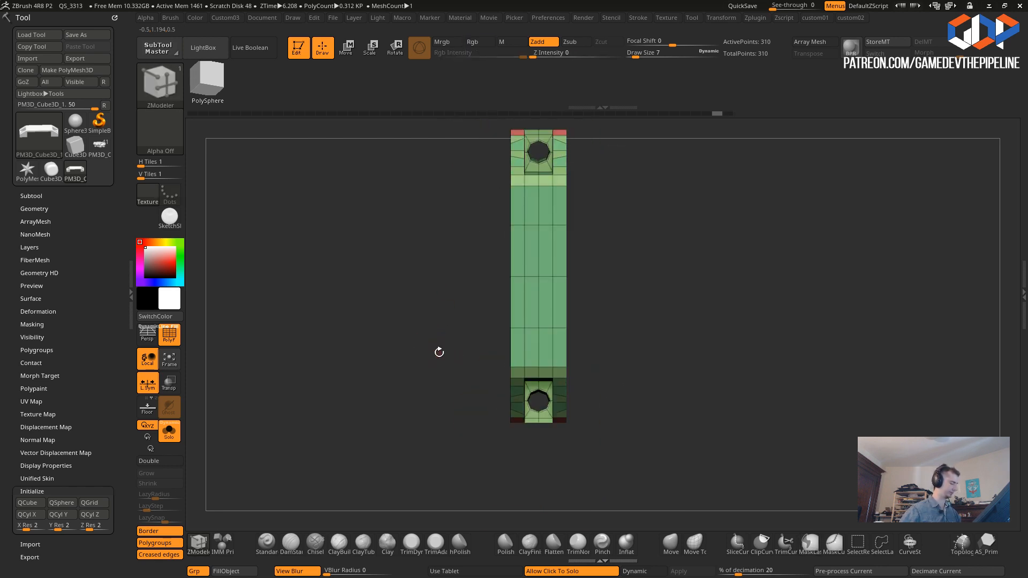
key(space)
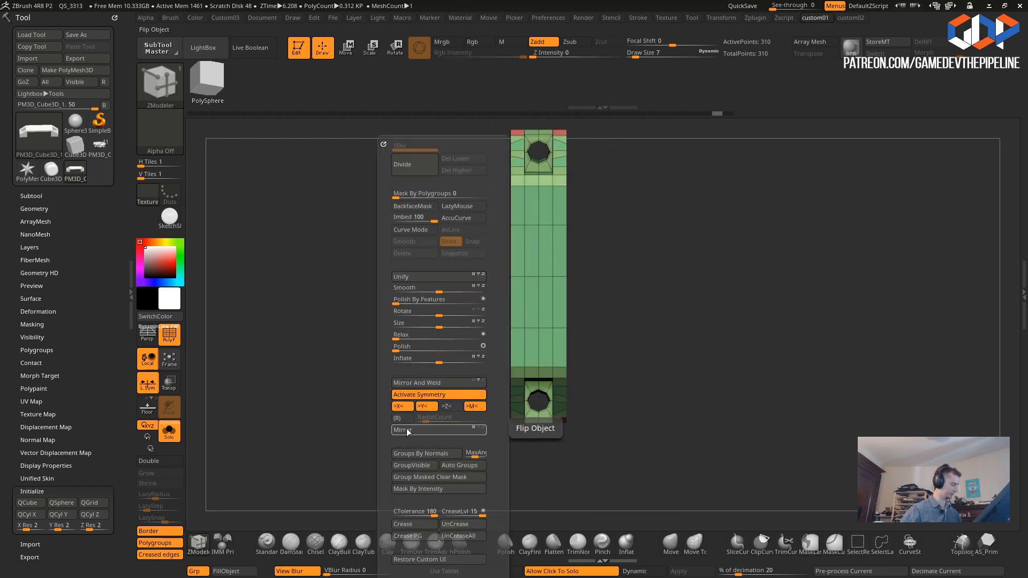
click(411, 384)
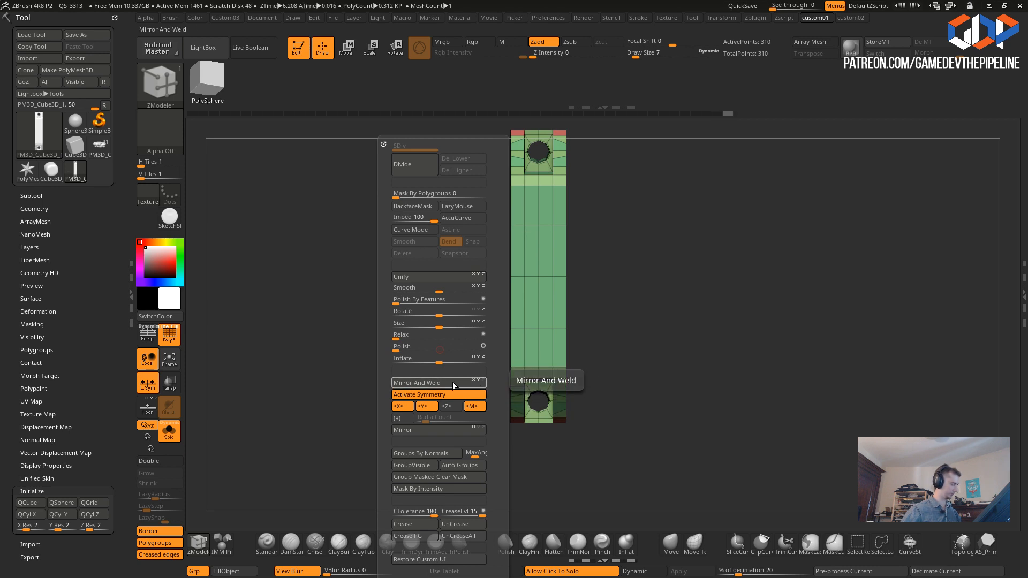
- Try to bevel the handle's long side edges with the ZModeler Bevel action on complete edge loops
drag(338, 360, 447, 346)
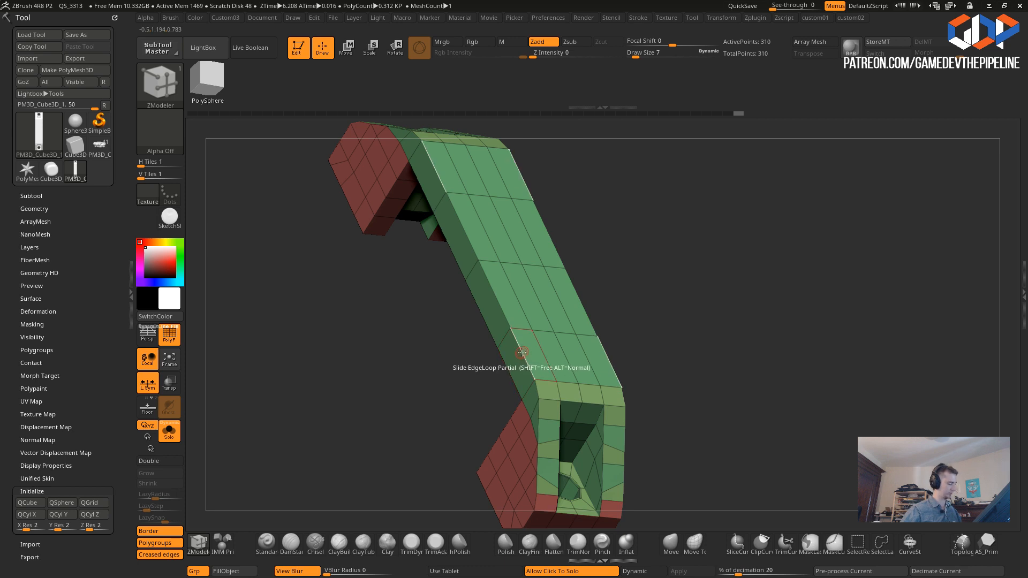
key(space)
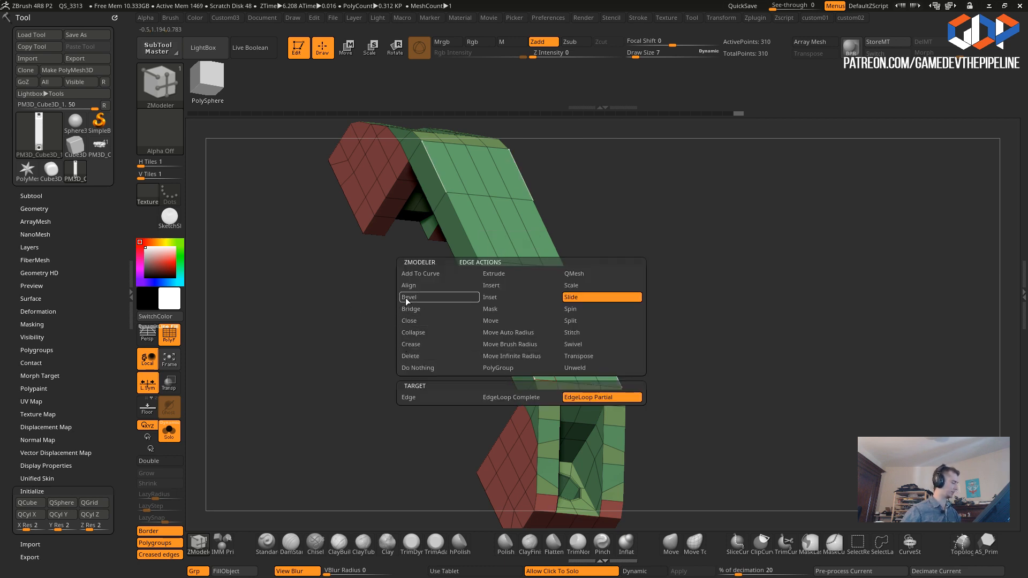
click(407, 298)
drag(527, 357, 526, 368)
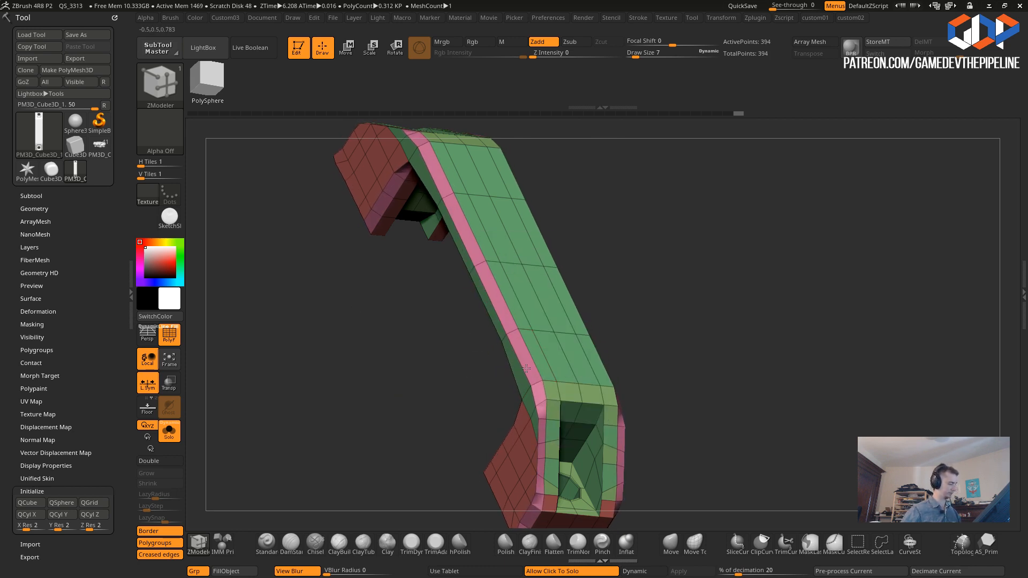
drag(413, 361, 351, 340)
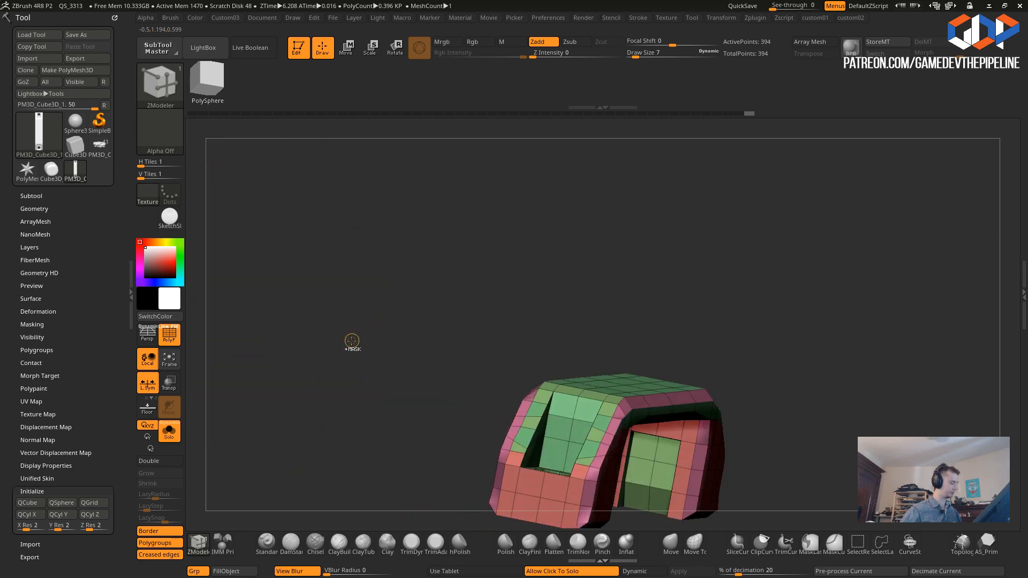
key(ctrl+z)
key(ctrl+z)
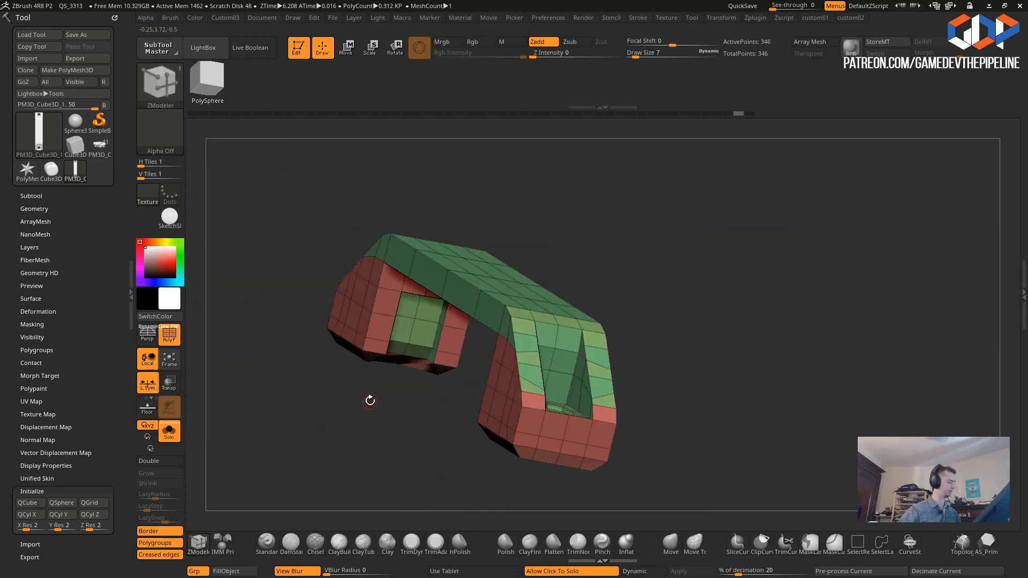
- Switch the ZModeler edge action back to Slide with EdgeLoop Partial as the target
drag(376, 404, 509, 370)
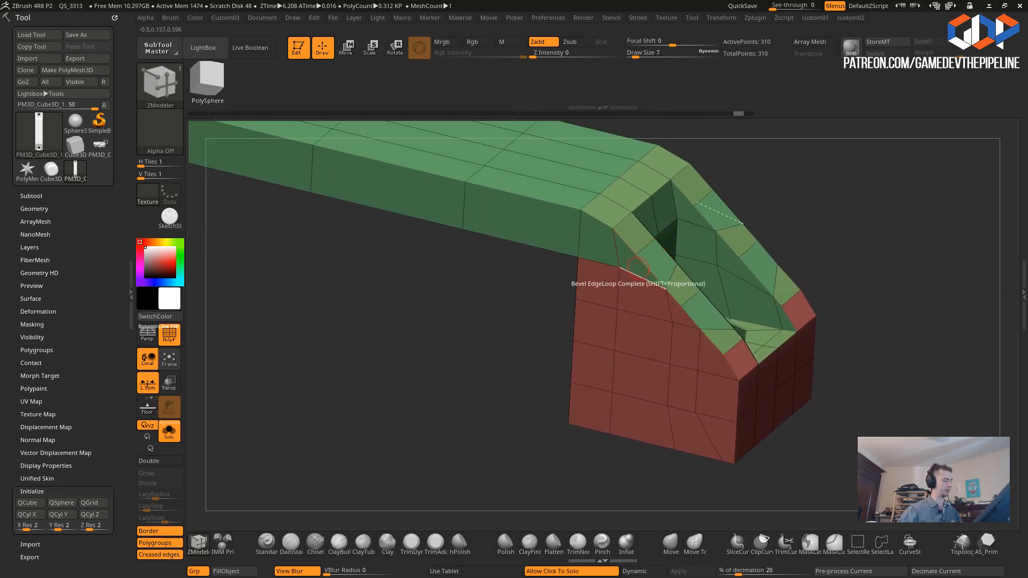
drag(551, 413, 488, 436)
key(space)
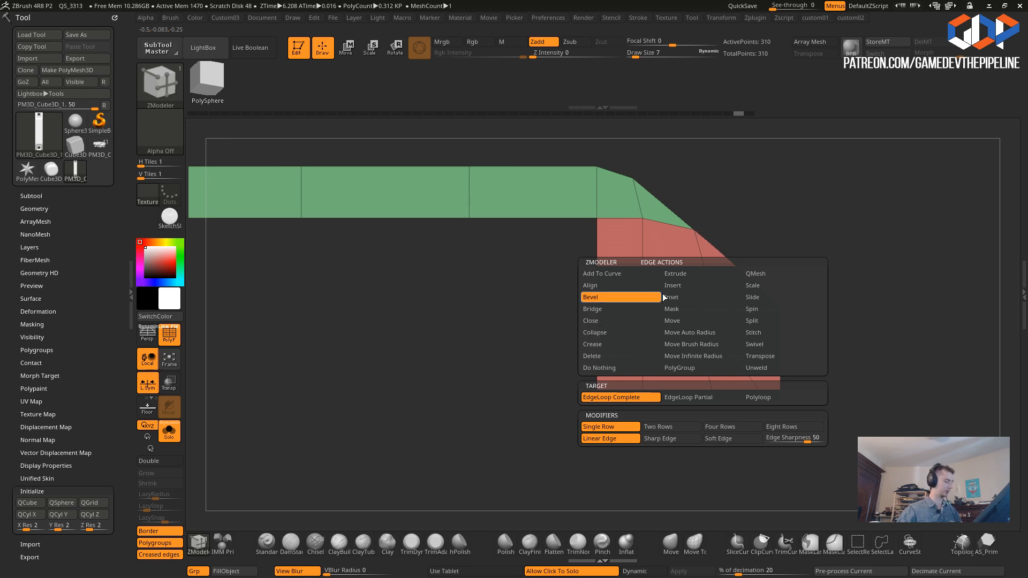
click(752, 298)
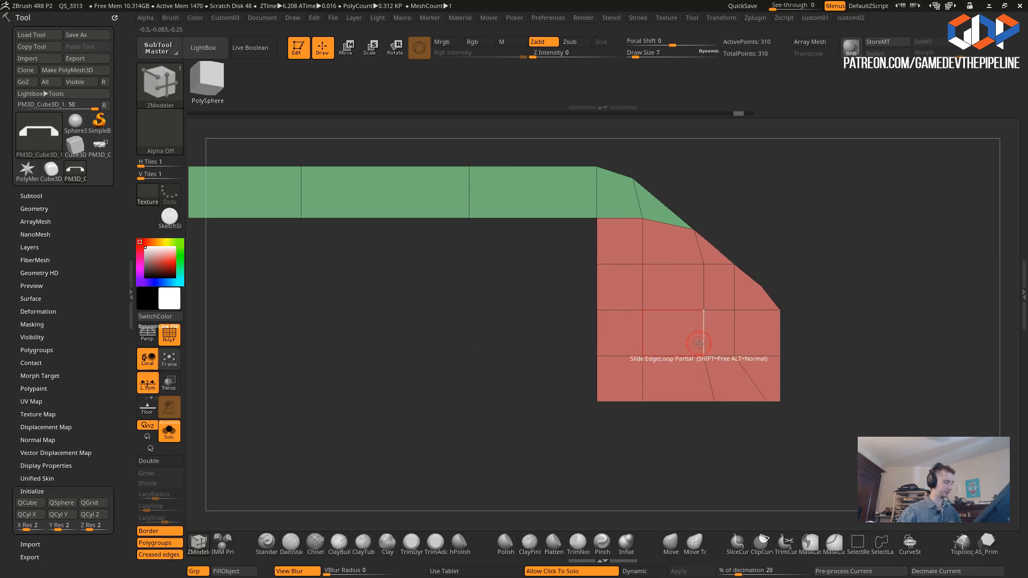
drag(739, 448, 710, 457)
mouse_move(539, 287)
mouse_down()
mouse_move(535, 358)
mouse_move(546, 306)
mouse_move(498, 343)
mouse_move(566, 300)
mouse_move(541, 278)
mouse_move(446, 322)
mouse_move(512, 324)
mouse_up()
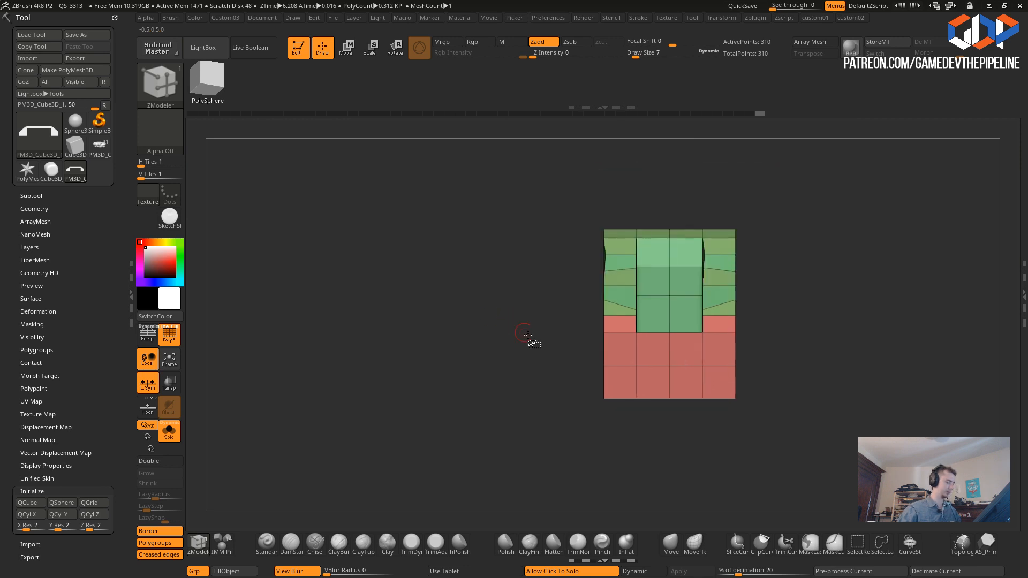
key(ctrl+shift)
mouse_move(615, 474)
mouse_down()
mouse_move(602, 172)
mouse_move(580, 160)
mouse_up()
mouse_move(533, 225)
mouse_down()
mouse_move(568, 230)
mouse_move(552, 239)
mouse_move(526, 230)
mouse_move(546, 241)
mouse_move(540, 213)
mouse_move(516, 284)
mouse_move(521, 324)
mouse_up()
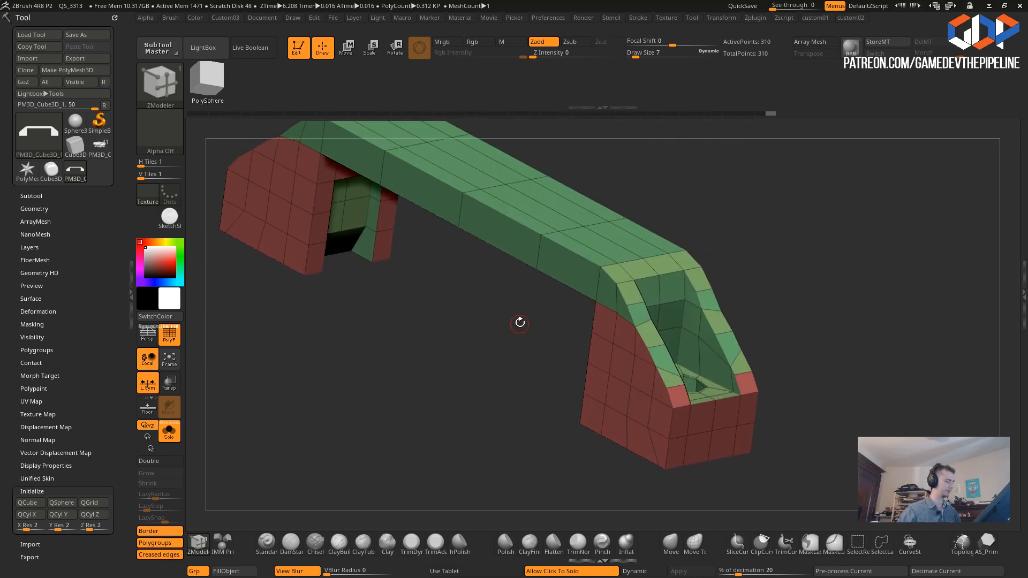
- Try to merge the whole handle into a single polygroup
key(ctrl+w)
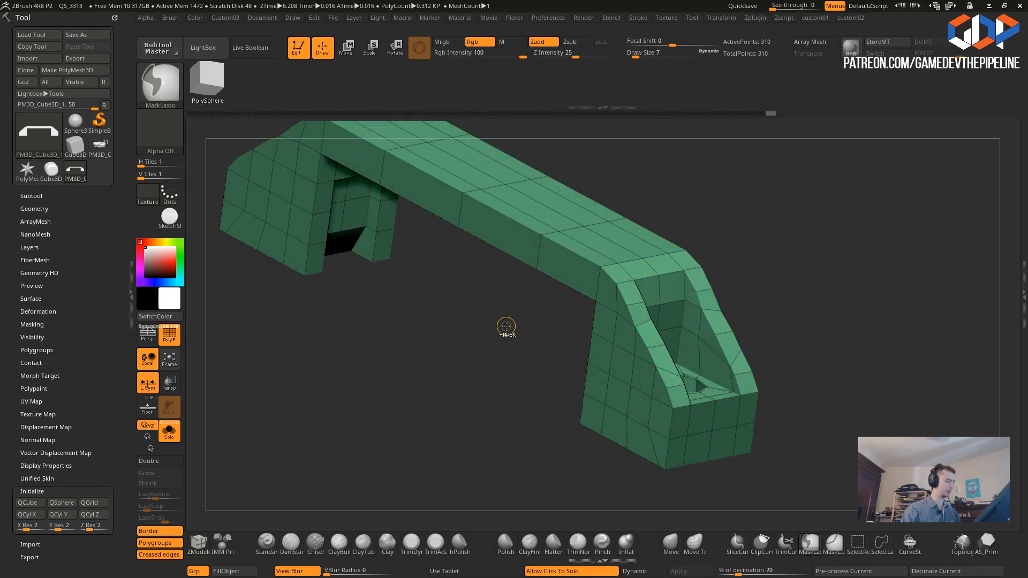
drag(514, 338, 674, 387)
key(ctrl+z)
key(ctrl+w)
key(ctrl+z)
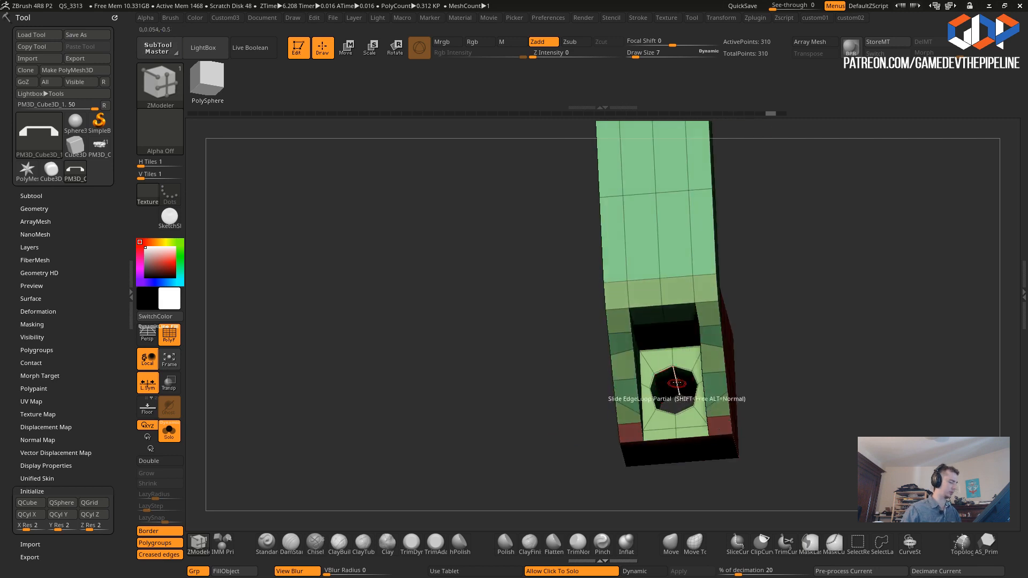
- Preview the handle's end hole from straight above with Dynamic Subdiv and turn the smoothing off again
mouse_move(578, 341)
mouse_down()
mouse_move(536, 384)
mouse_move(521, 359)
mouse_move(529, 357)
mouse_move(530, 367)
mouse_move(502, 343)
mouse_move(500, 365)
mouse_up()
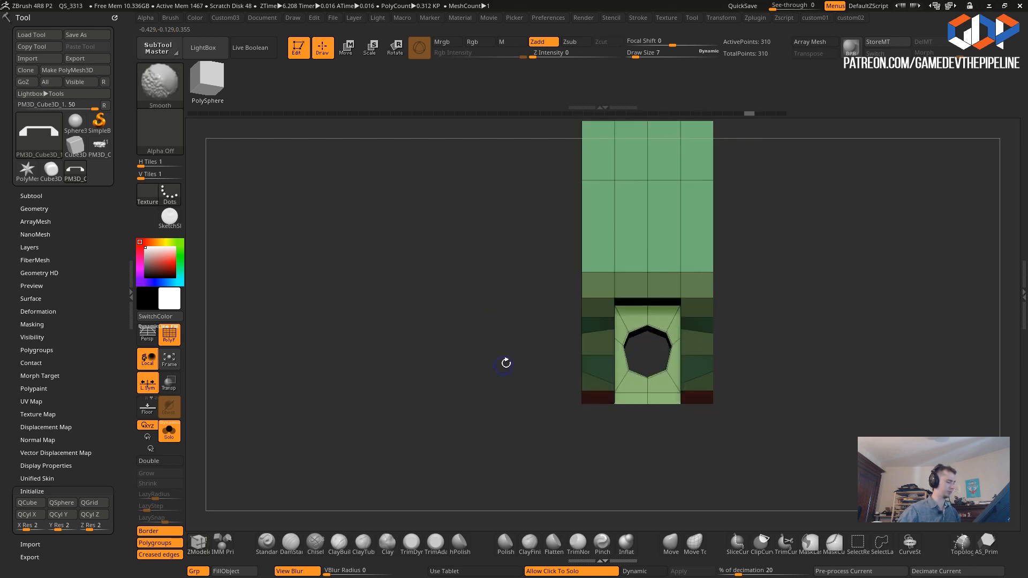
key(space)
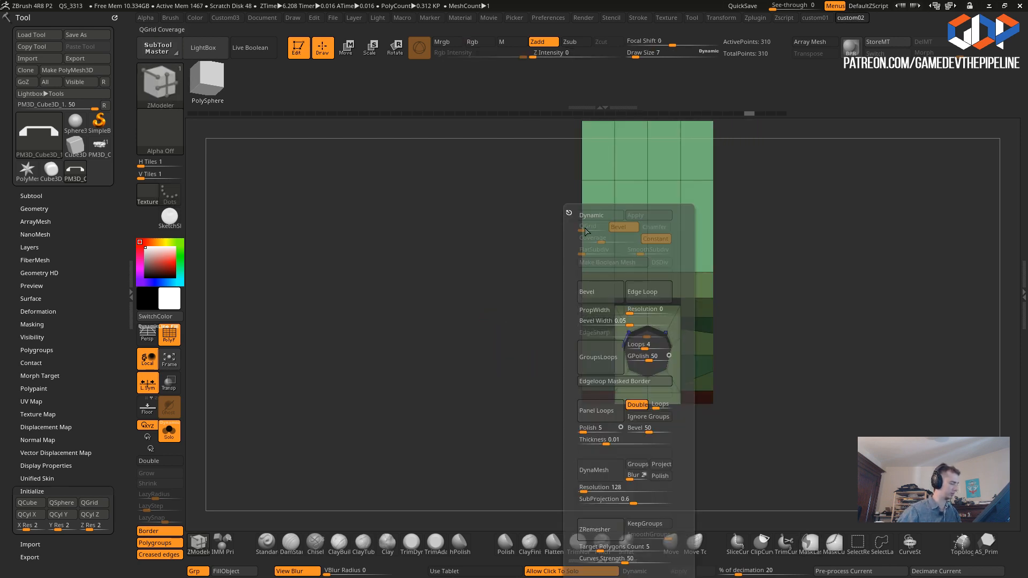
key(d)
key(shift+d)
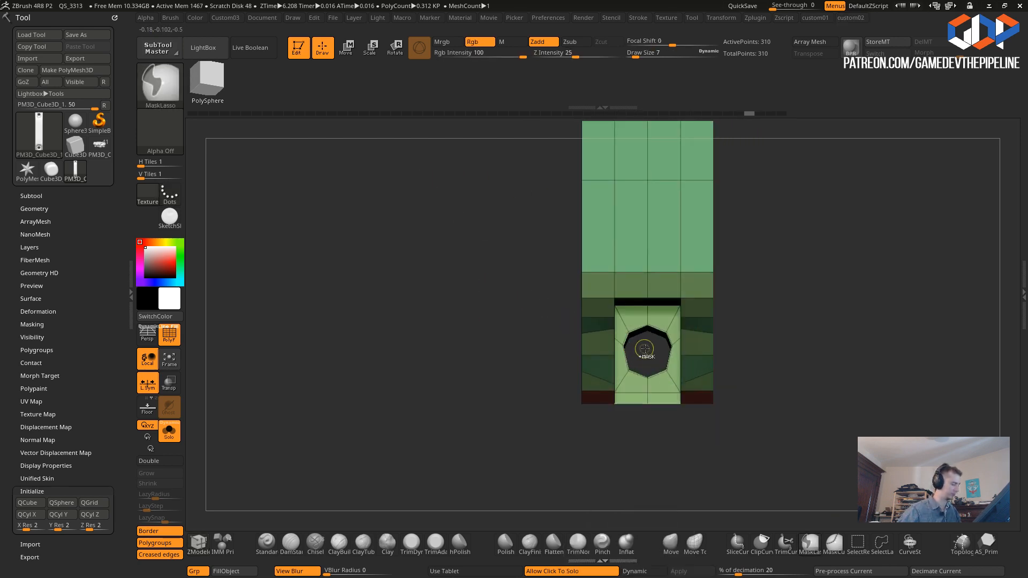
- Mask everything except the area around the end hole and centre the Transpose gizmo on the unmasked mesh
ctrl+drag(623, 373, 619, 346)
ctrl+click(531, 339)
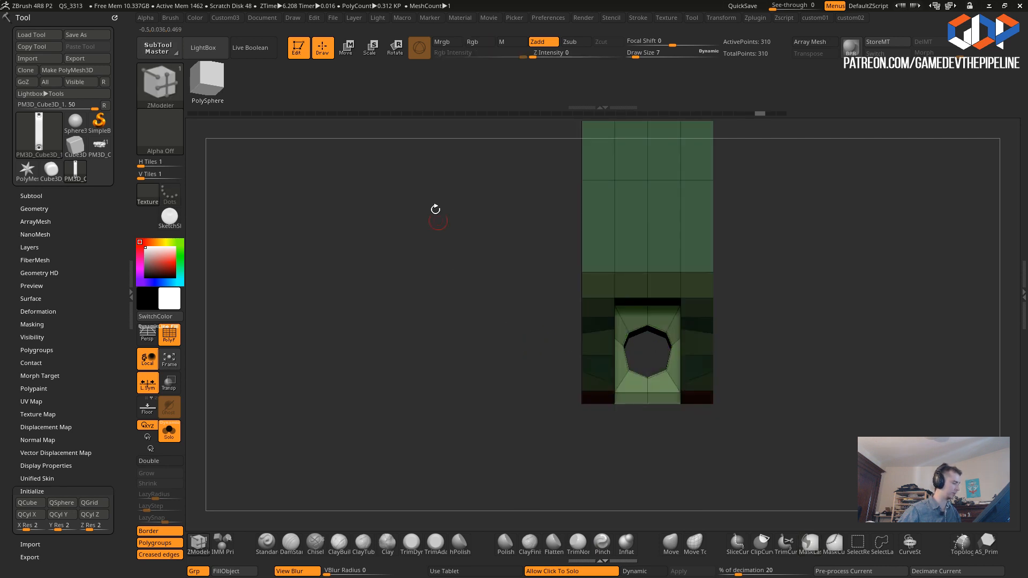
click(348, 51)
alt+drag(550, 218, 547, 300)
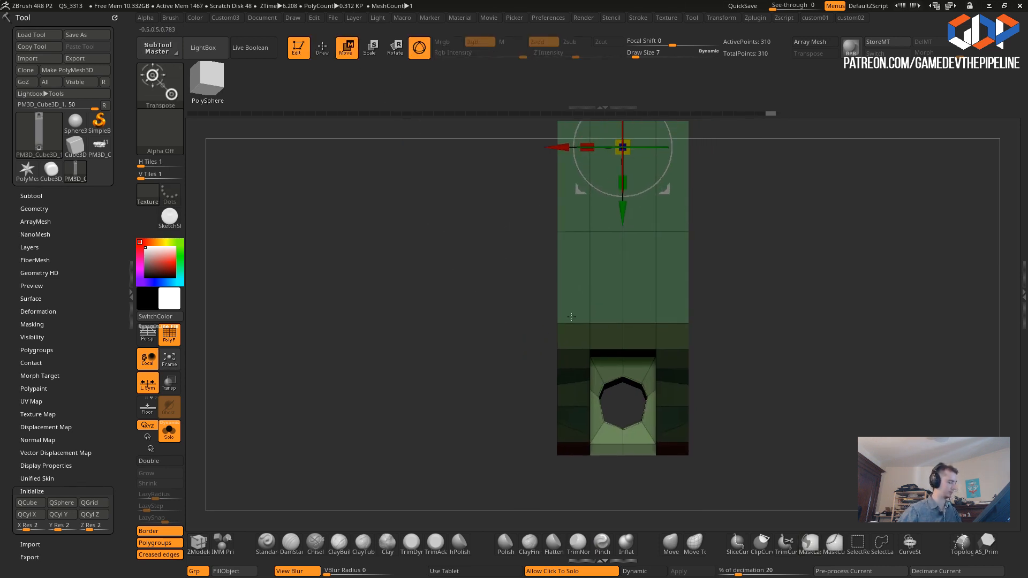
alt+drag(389, 240, 376, 350)
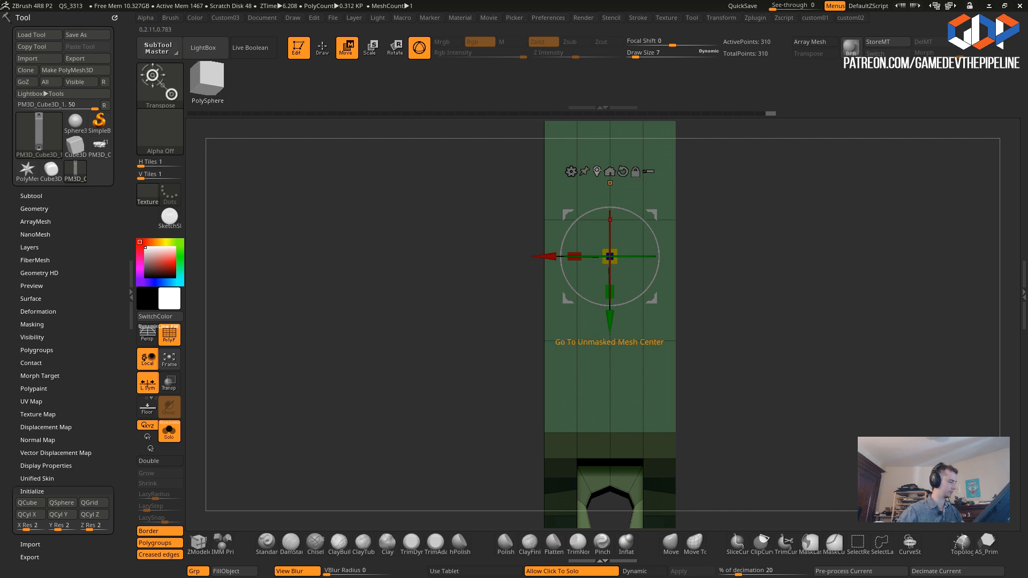
alt+click(596, 168)
- Move the unmasked hole slightly along the handle's length and return to the ZModeler brush
alt+drag(450, 360, 494, 387)
alt+drag(544, 309, 547, 364)
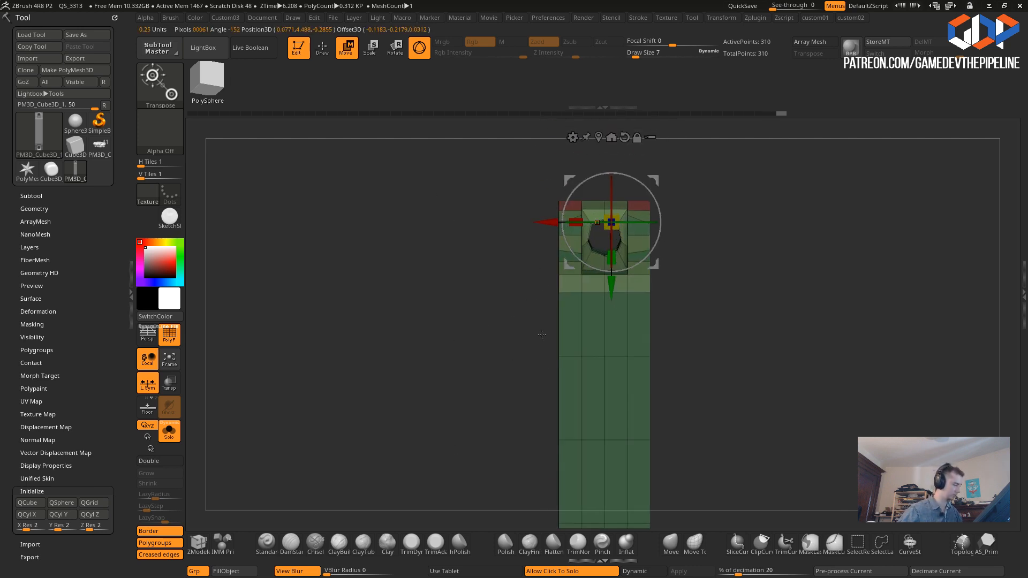
drag(611, 292, 610, 297)
drag(492, 217, 467, 198)
key(q)
key(b)
key(z)
key(m)
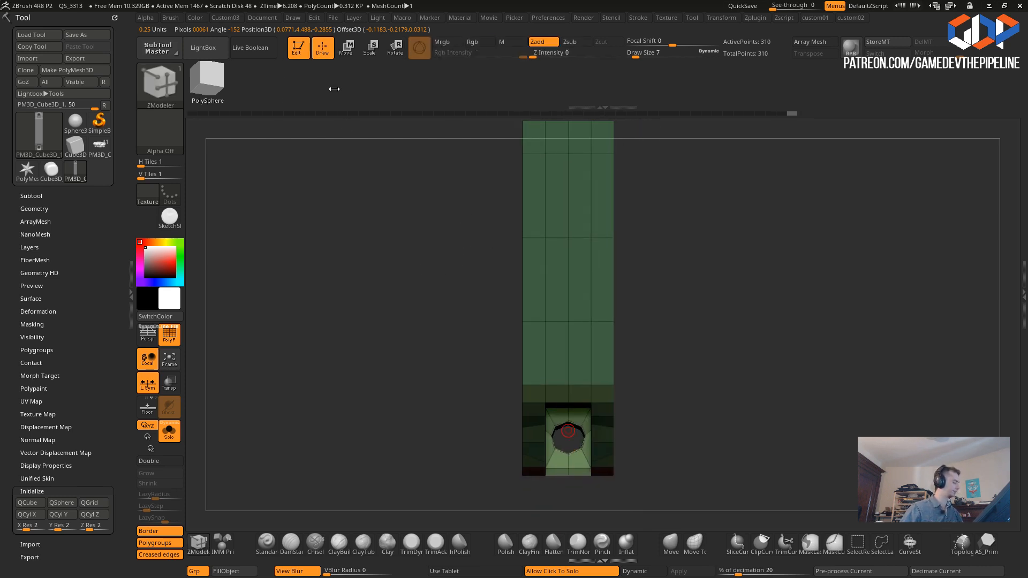
- Restore the full handle after checking the red end-block polygroup in isolation, and clear the mask
mouse_move(436, 323)
mouse_down()
mouse_move(425, 321)
mouse_move(427, 339)
mouse_move(424, 286)
mouse_move(416, 374)
mouse_move(427, 352)
mouse_move(408, 359)
mouse_up()
mouse_move(425, 423)
alt+mouse_down()
mouse_move(438, 365)
mouse_move(394, 321)
mouse_move(397, 332)
mouse_move(474, 342)
mouse_move(379, 260)
mouse_move(326, 167)
mouse_move(688, 479)
mouse_move(367, 303)
mouse_move(381, 300)
alt+mouse_up()
ctrl+shift+click(482, 368)
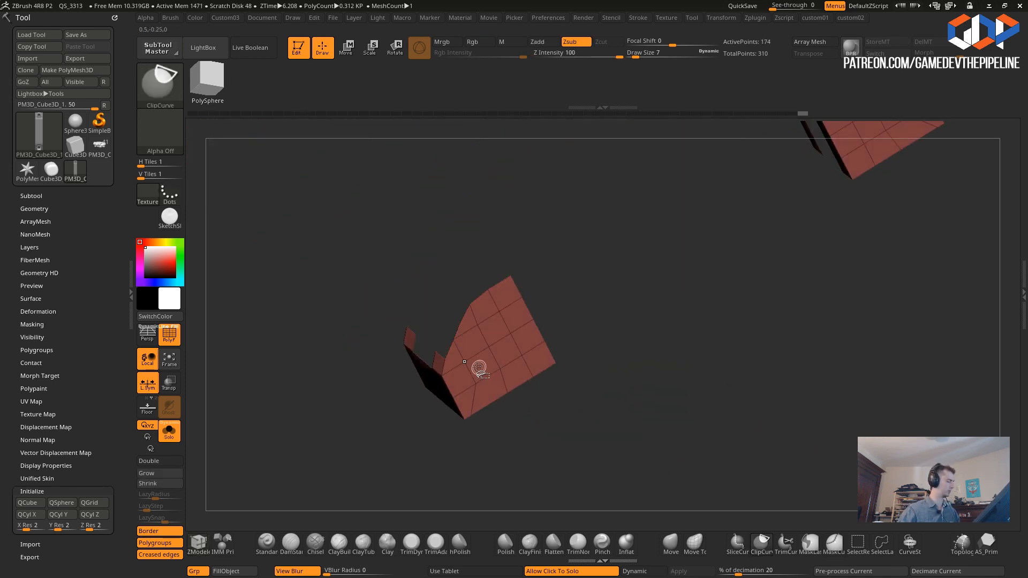
ctrl+shift+click(863, 552)
ctrl+shift+drag(691, 367, 678, 350)
mouse_move(338, 248)
mouse_down()
mouse_move(352, 217)
mouse_move(395, 308)
mouse_move(402, 381)
mouse_move(408, 375)
mouse_move(371, 386)
mouse_move(443, 427)
mouse_move(435, 442)
mouse_move(218, 292)
mouse_up()
ctrl+shift+click(476, 384)
ctrl+shift+click(484, 385)
key(ctrl+z)
ctrl+shift+click(437, 429)
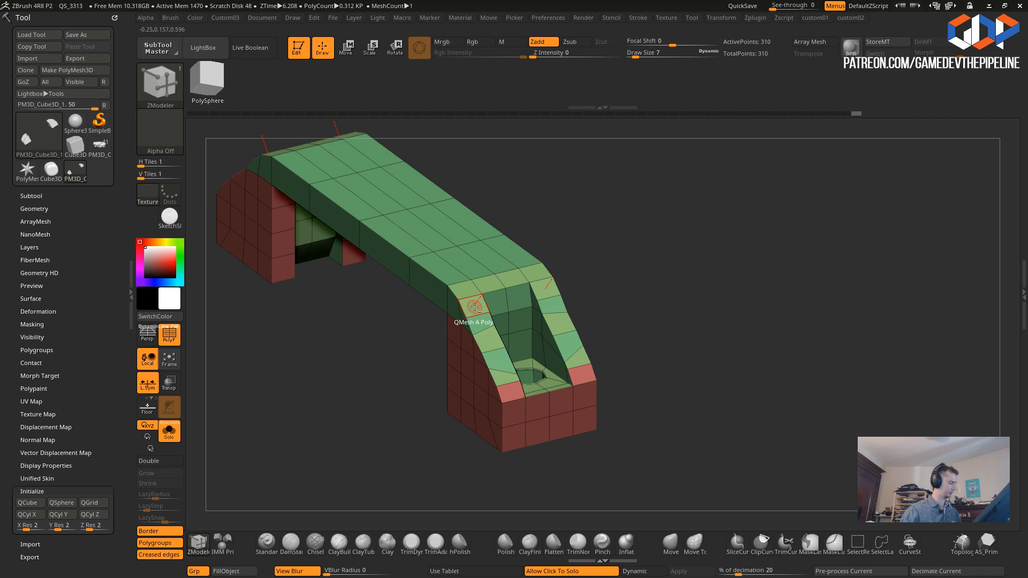
- Assign the sloped rim faces around the end pocket, including the strip above it, to one shared polygroup
alt+drag(474, 307, 510, 395)
drag(424, 365, 387, 371)
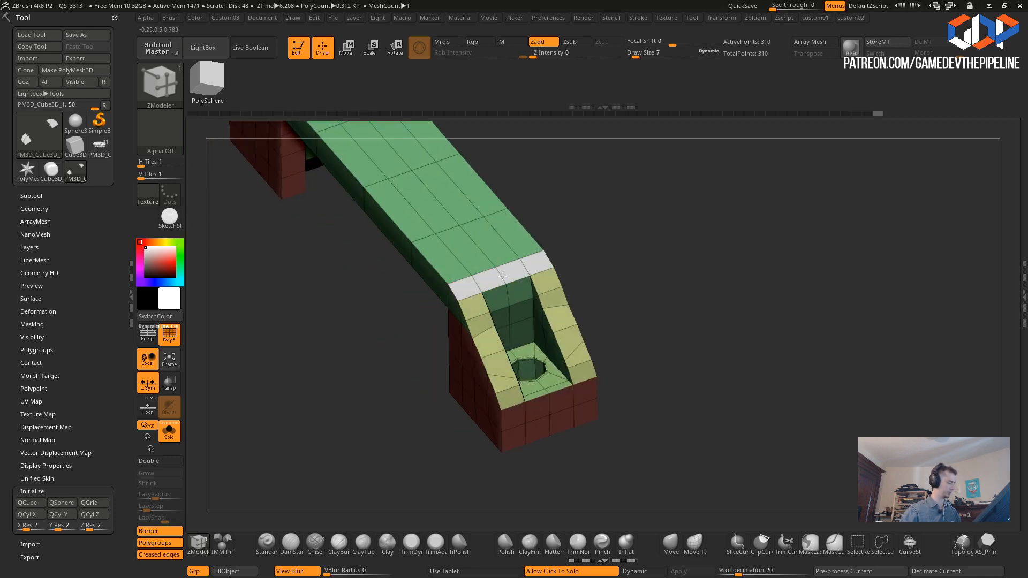
- Flatten the stepped slope of the handle's end into a straight plane with ClipCurve from a side view
mouse_move(373, 324)
mouse_down()
mouse_move(385, 315)
mouse_move(363, 337)
mouse_move(372, 388)
mouse_move(440, 286)
mouse_up()
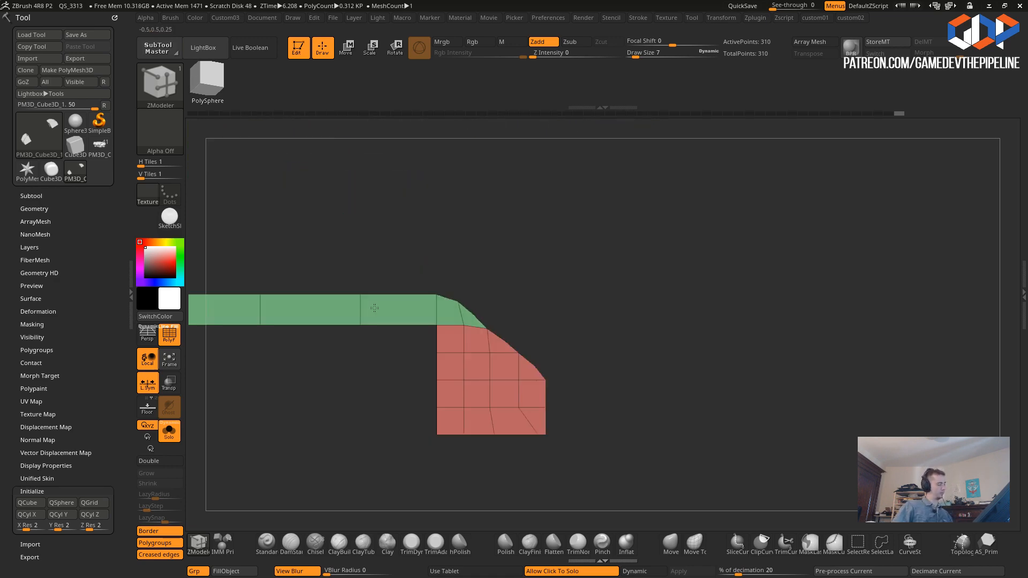
key(ctrl+shift)
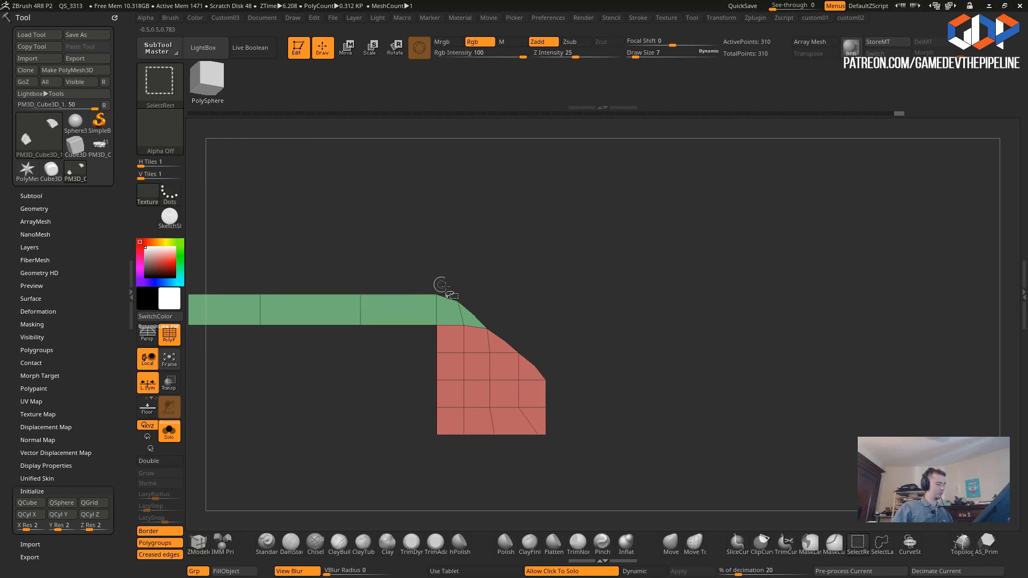
click(758, 543)
ctrl+shift+drag(451, 303, 563, 394)
- Set the ZModeler point action to Slide and straighten the uneven inner edge of the sloped rim
drag(362, 210, 551, 396)
key(space)
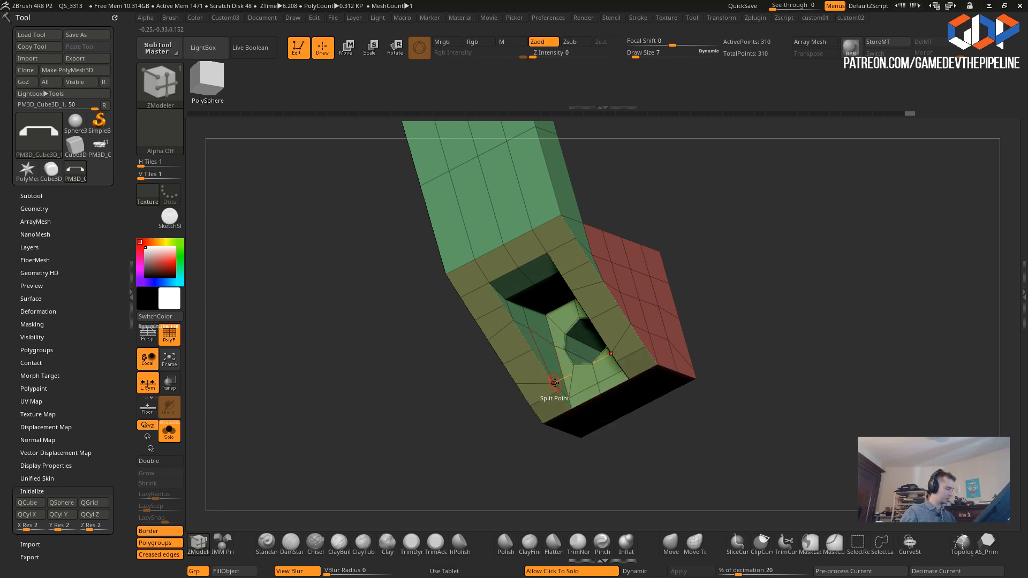
key(space)
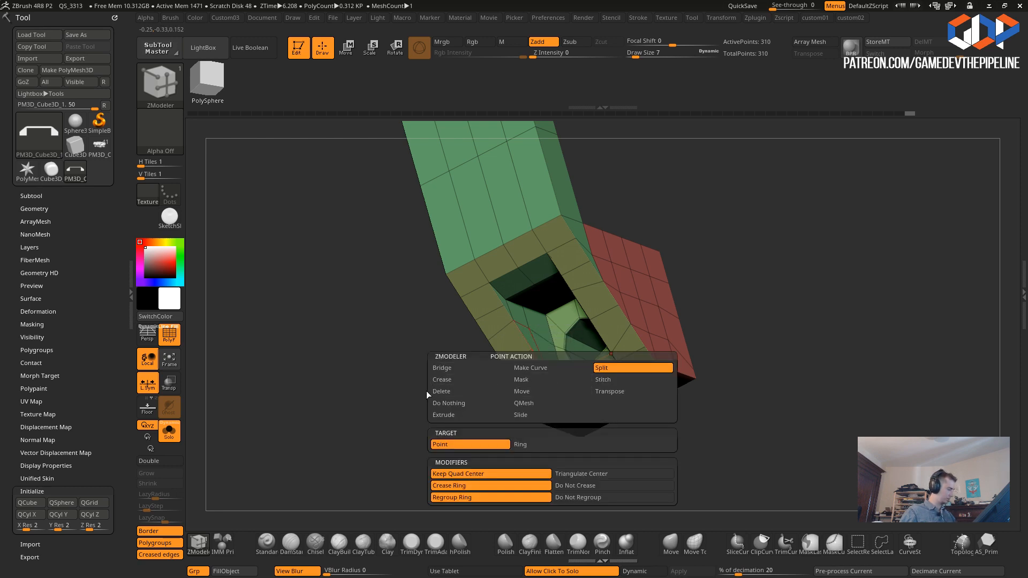
click(520, 416)
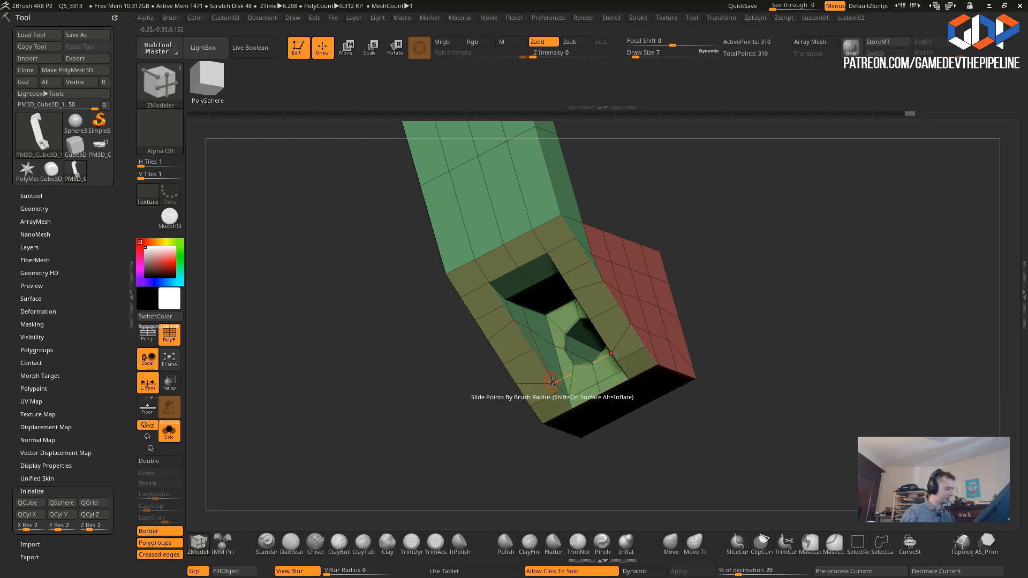
drag(404, 329, 392, 330)
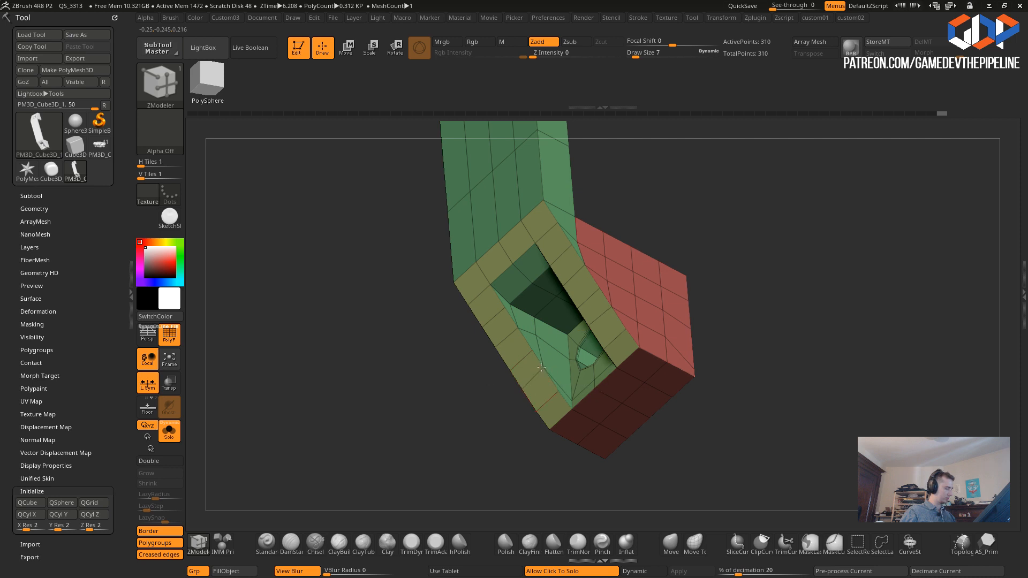
- Round the through-hole in the handle's underside with a ClipCircleCenter circle fitted around its edge
mouse_move(423, 348)
mouse_down()
mouse_move(408, 337)
mouse_move(439, 327)
mouse_move(409, 338)
mouse_move(463, 409)
mouse_move(437, 255)
mouse_move(447, 267)
mouse_move(451, 244)
mouse_move(455, 252)
mouse_move(438, 238)
mouse_up()
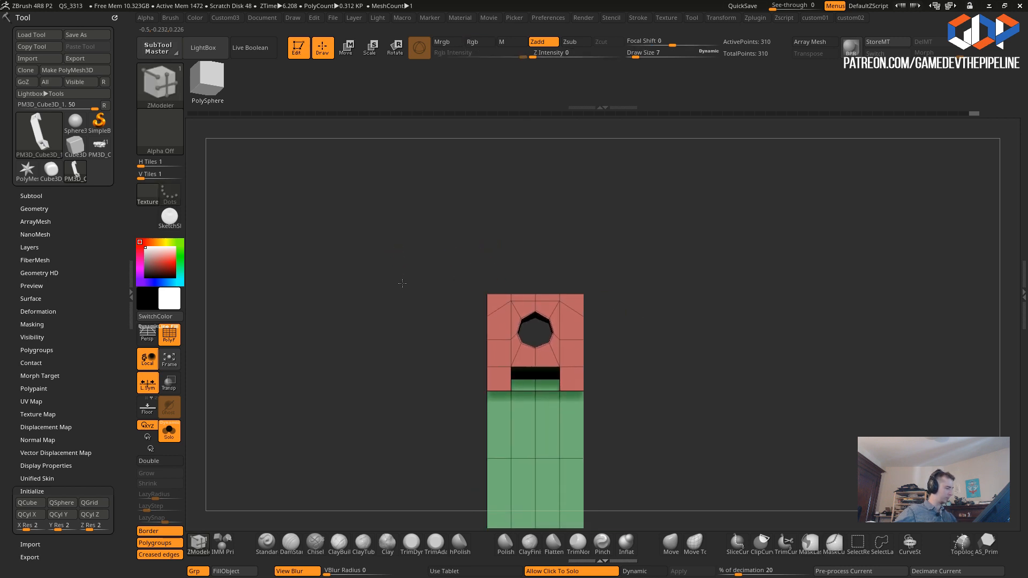
alt+drag(401, 276, 406, 316)
click(160, 82)
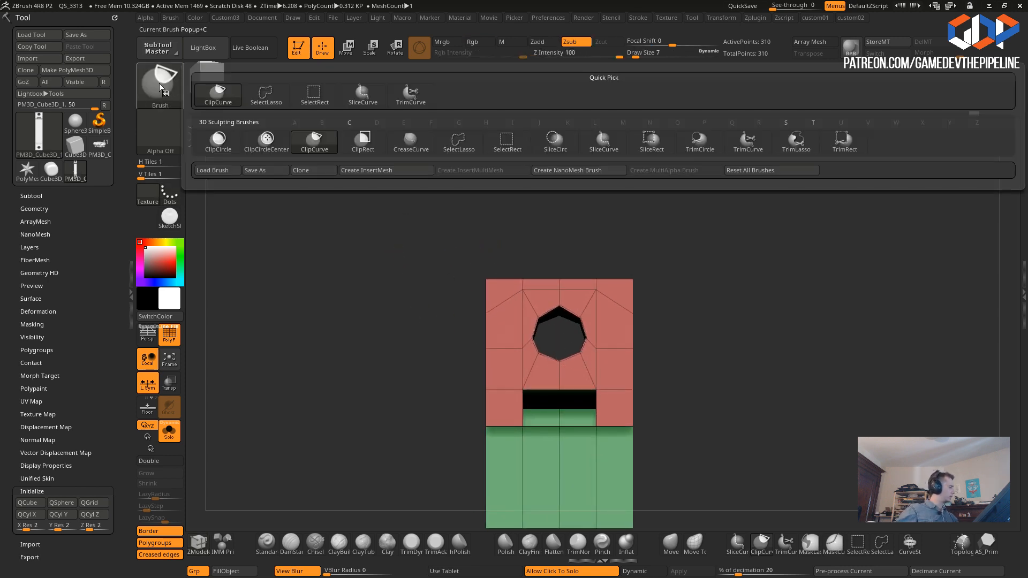
click(265, 141)
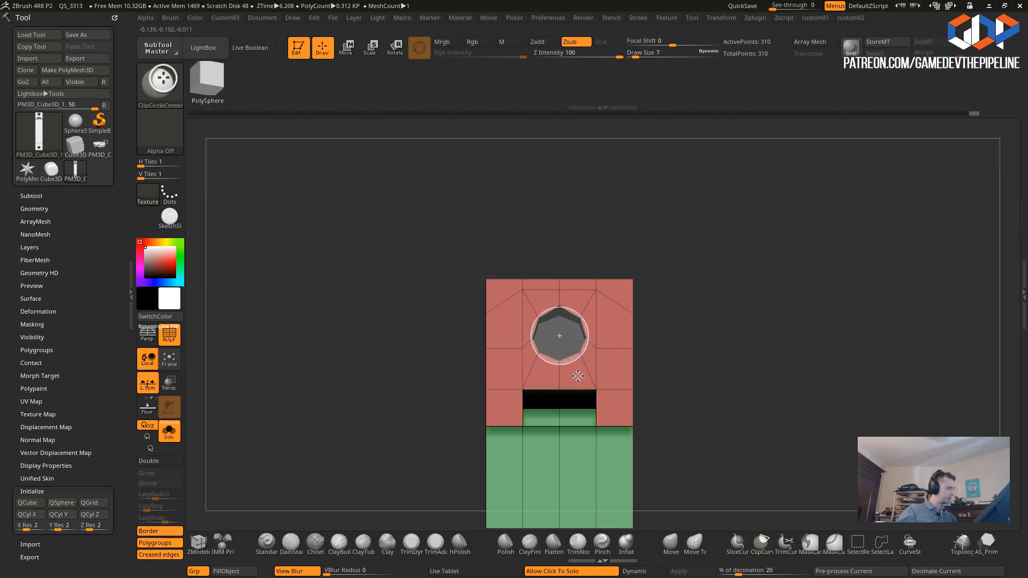
ctrl+shift+drag(578, 376, 553, 356)
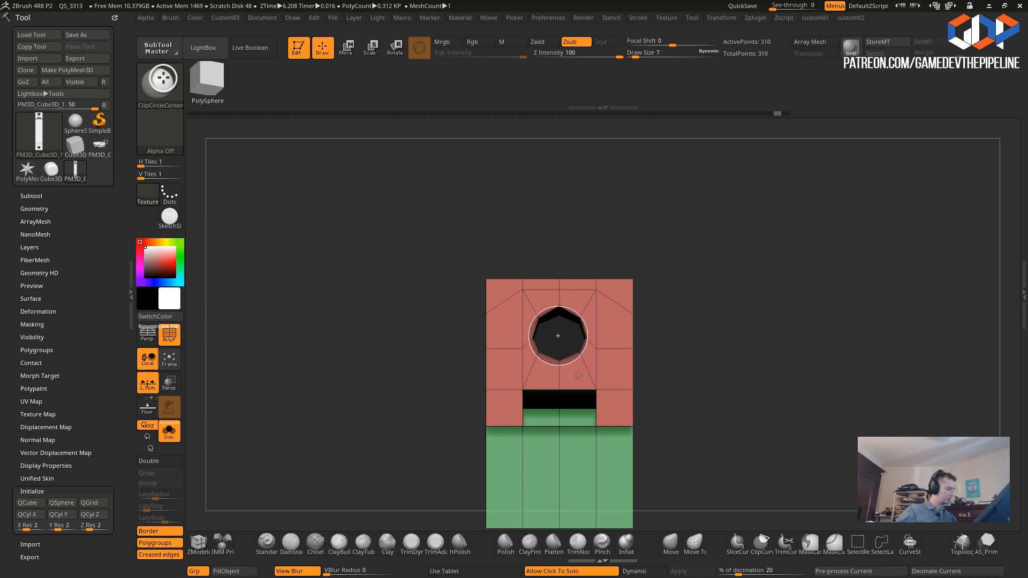
ctrl+shift+drag(578, 375, 578, 375)
key(ctrl+z)
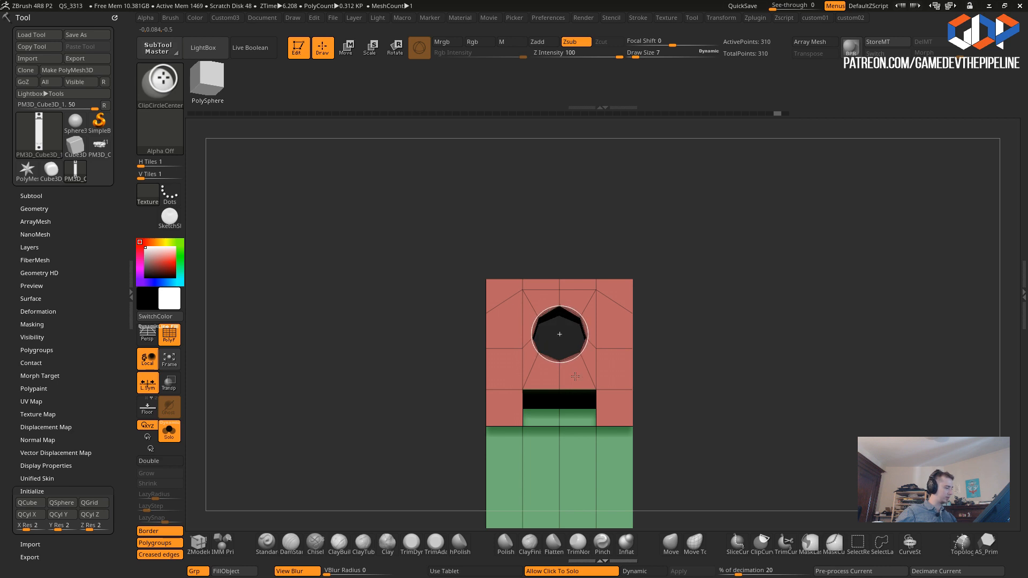
- Return to ZModeler and examine the handle smoothed with Dynamic Subdiv, with the polyframe hidden
key(b)
key(z)
key(m)
mouse_move(413, 257)
mouse_down()
mouse_move(297, 292)
mouse_move(304, 276)
mouse_up()
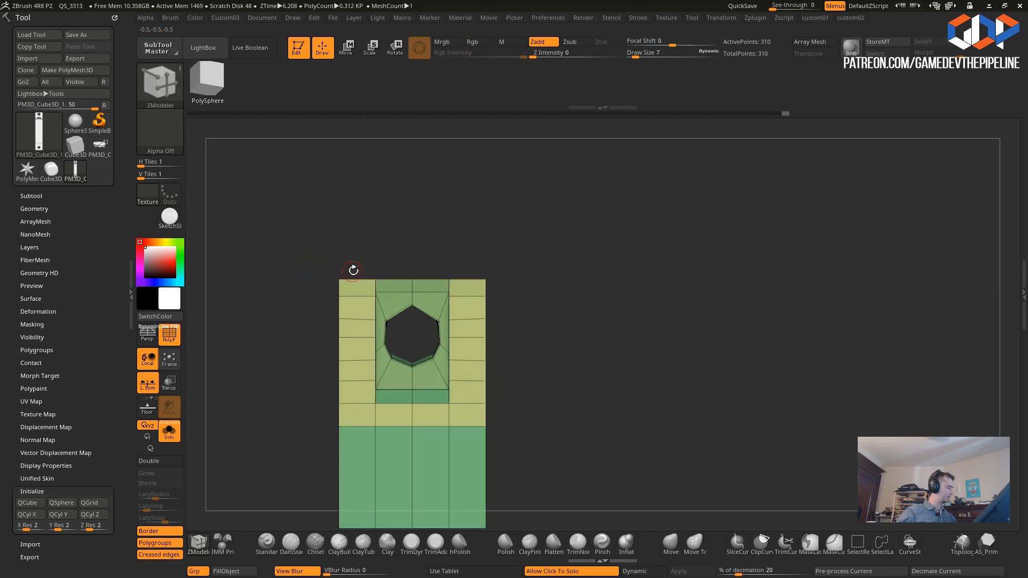
key(shift+2)
click(295, 217)
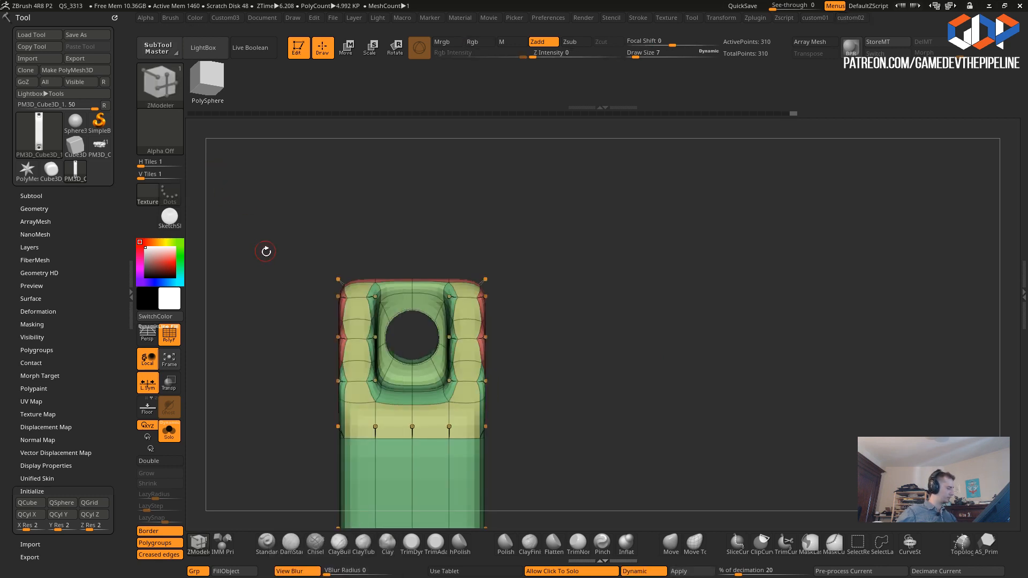
drag(241, 192, 200, 246)
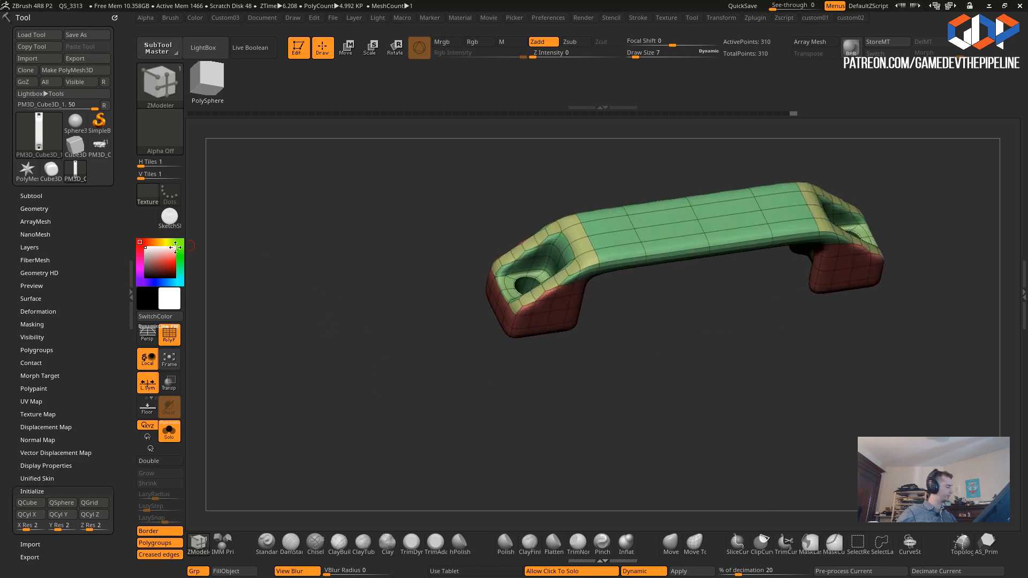
click(173, 339)
drag(304, 332, 413, 338)
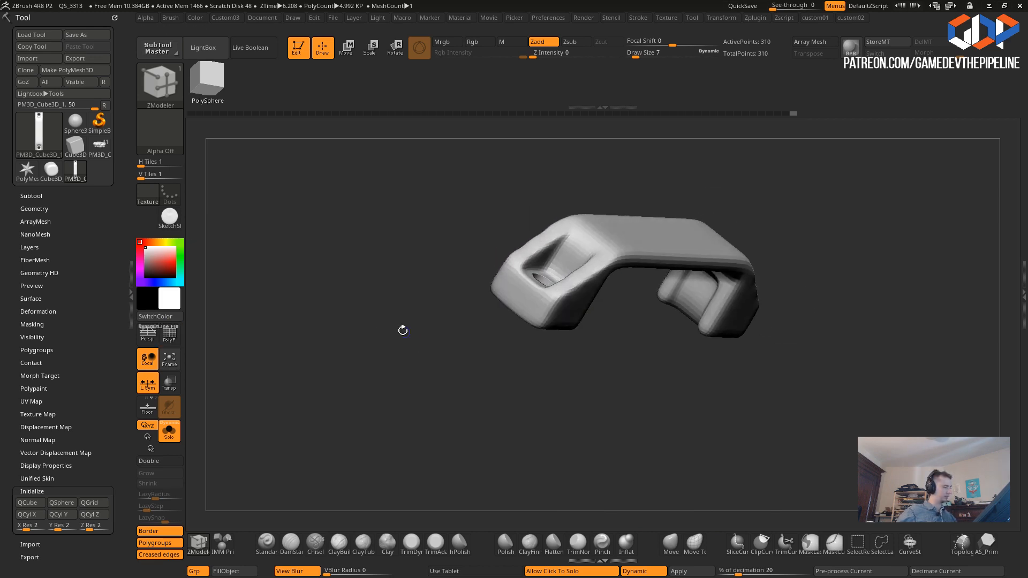
- Raise the SmoothSubdiv level to check the end pocket, and return to the unsmoothed mesh with the polyframe shown
key(2)
click(396, 253)
drag(465, 339, 519, 378)
alt+drag(519, 378, 571, 445)
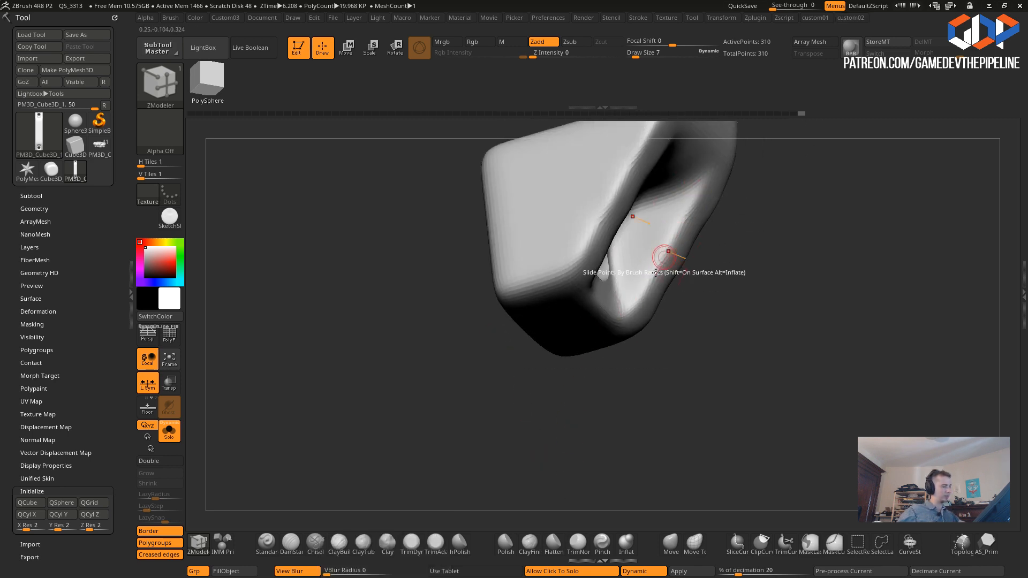
key(2)
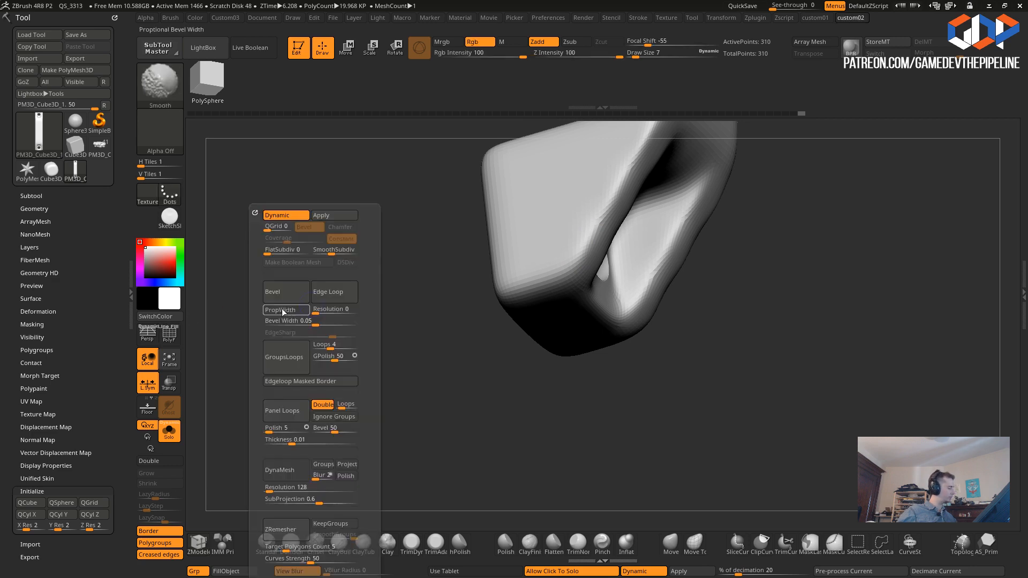
click(284, 216)
drag(472, 354, 311, 389)
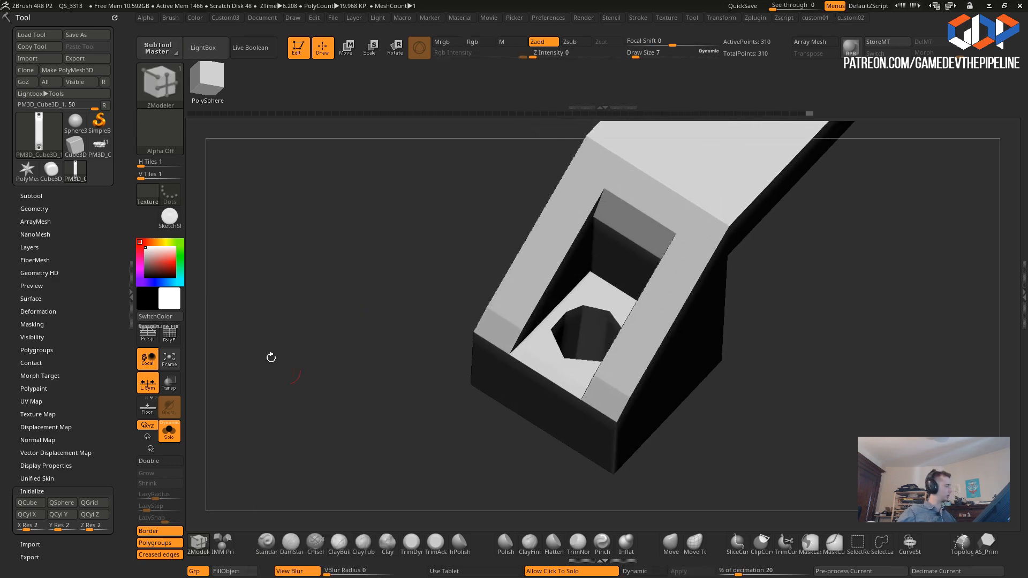
click(170, 335)
- Try to extrude only the sloped rim faces around the end pocket slightly outward with QMesh
drag(300, 348, 512, 184)
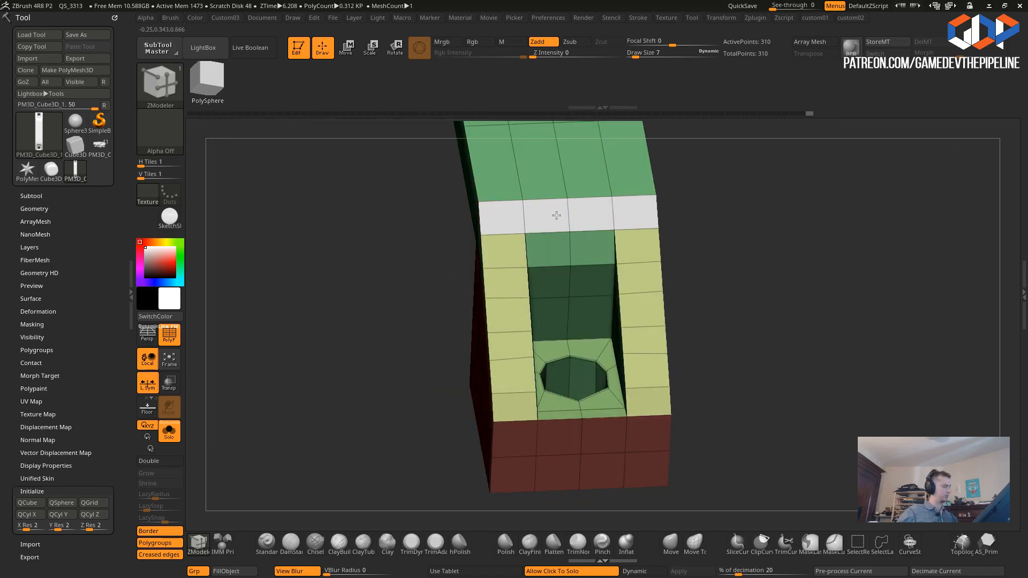
drag(389, 294, 419, 272)
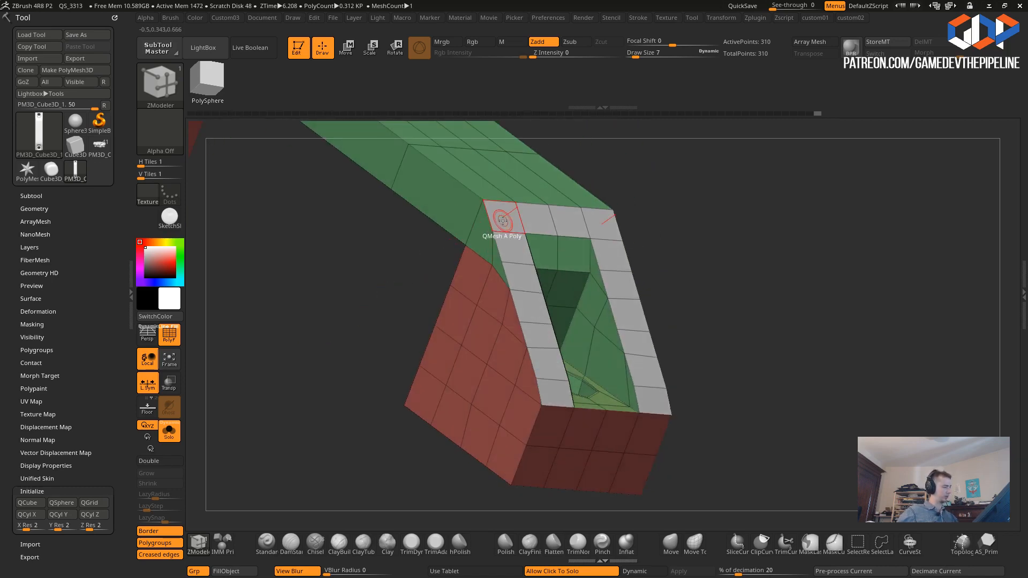
drag(503, 220, 507, 218)
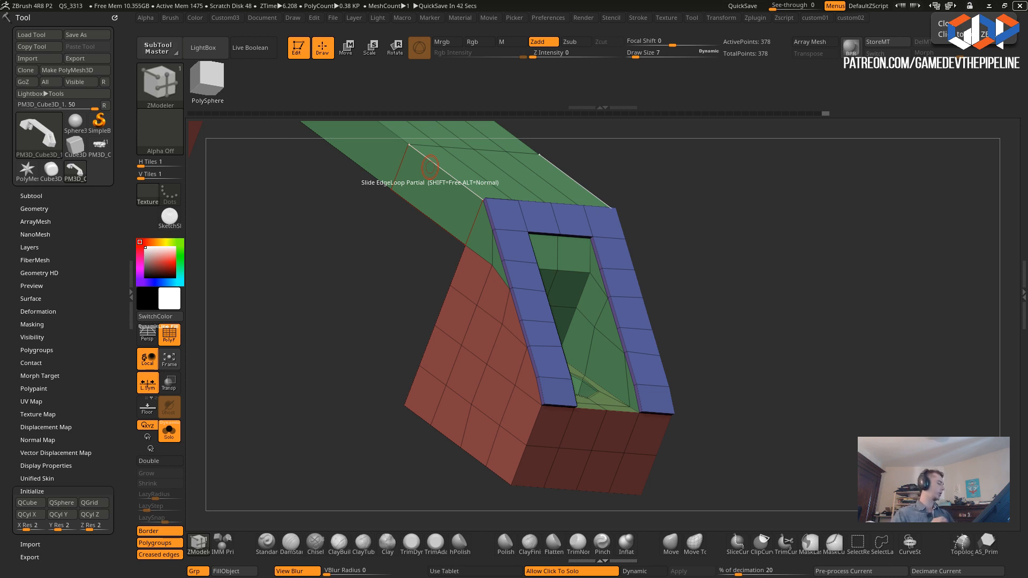
key(ctrl+z)
key(ctrl+z)
key(ctrl+z)
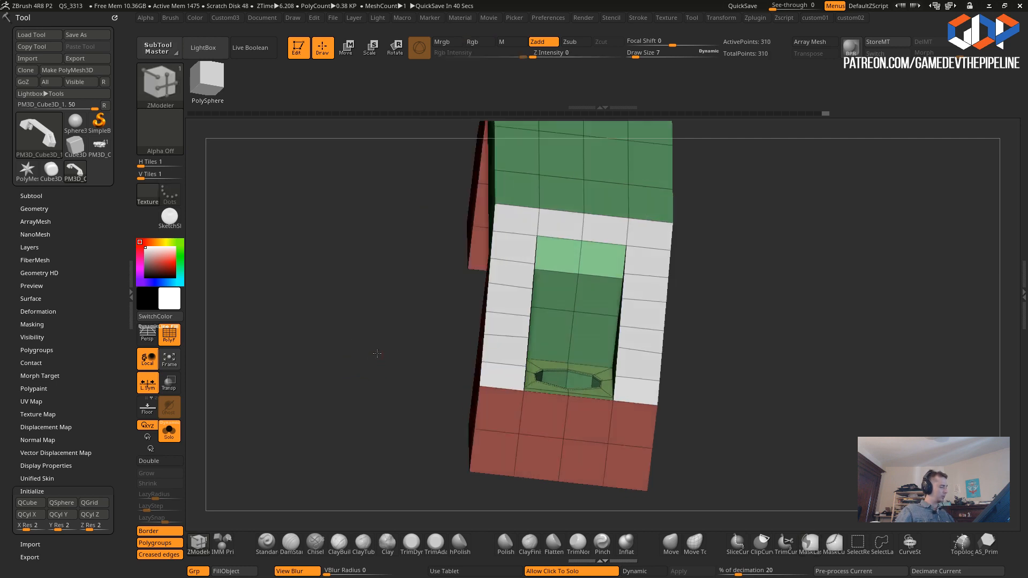
- Extrude the sloped rim together with the foot's vertical end face slightly outward with QMesh, and enable Dynamic Subdiv
click(509, 414)
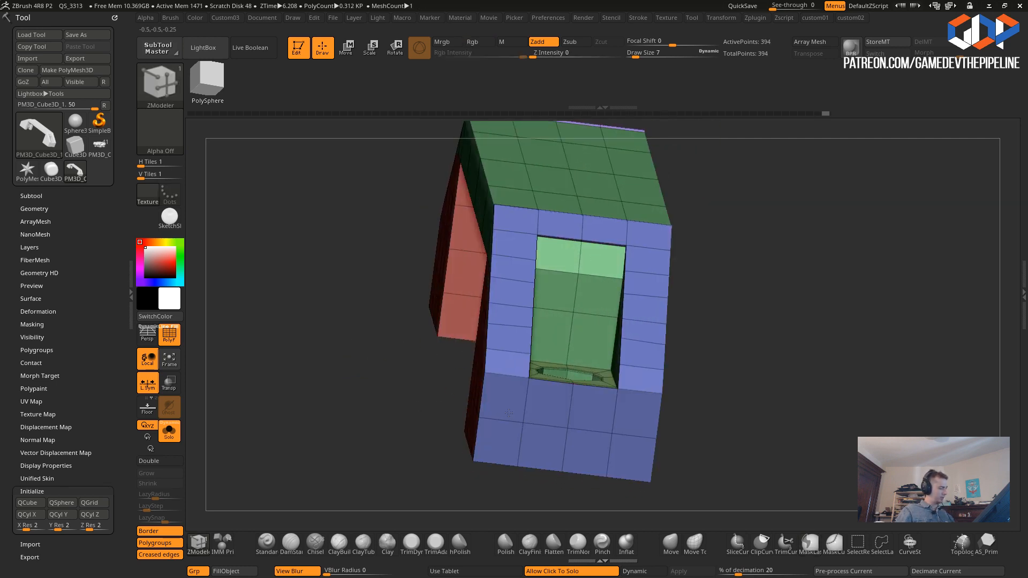
drag(409, 361, 513, 365)
key(shift+2)
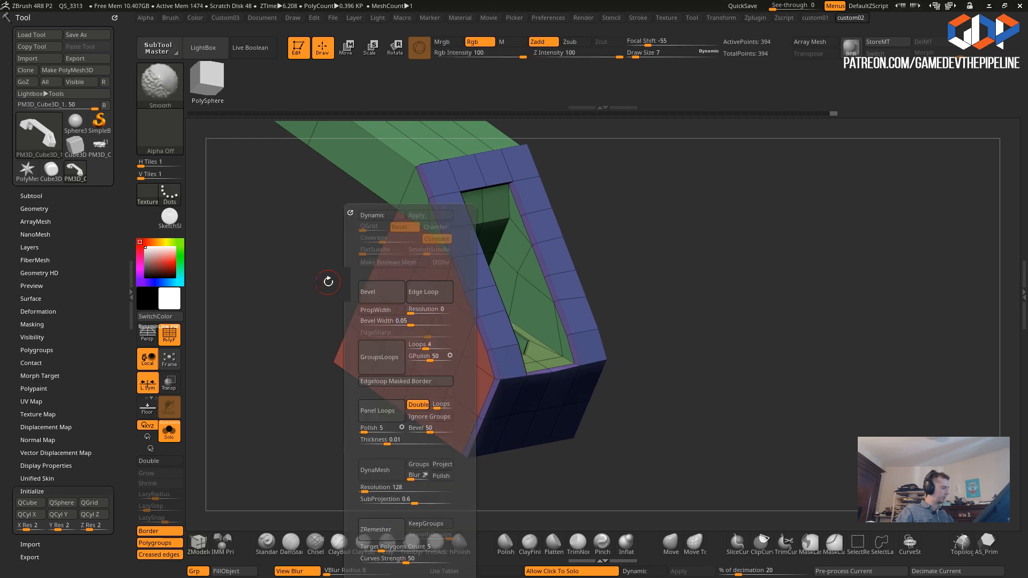
key(shift+2)
click(317, 215)
drag(257, 234, 536, 403)
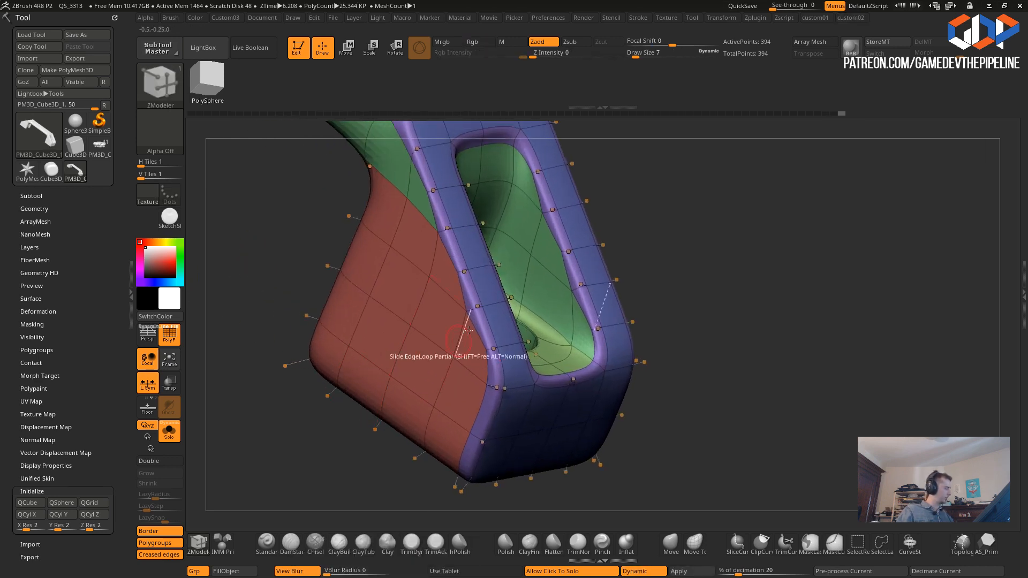
- Examine the smoothed handle with its raised end panels without the polyframe
click(173, 357)
click(169, 334)
drag(353, 319, 412, 336)
- Show the polyframe and extrude the two middle columns of faces along the bar's top with QMesh
click(170, 335)
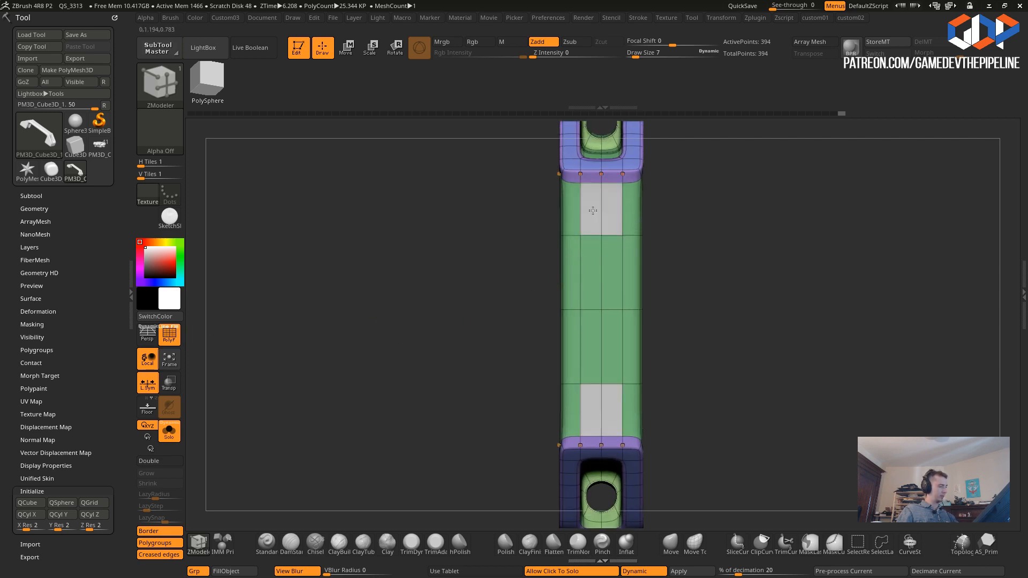
drag(487, 248, 529, 230)
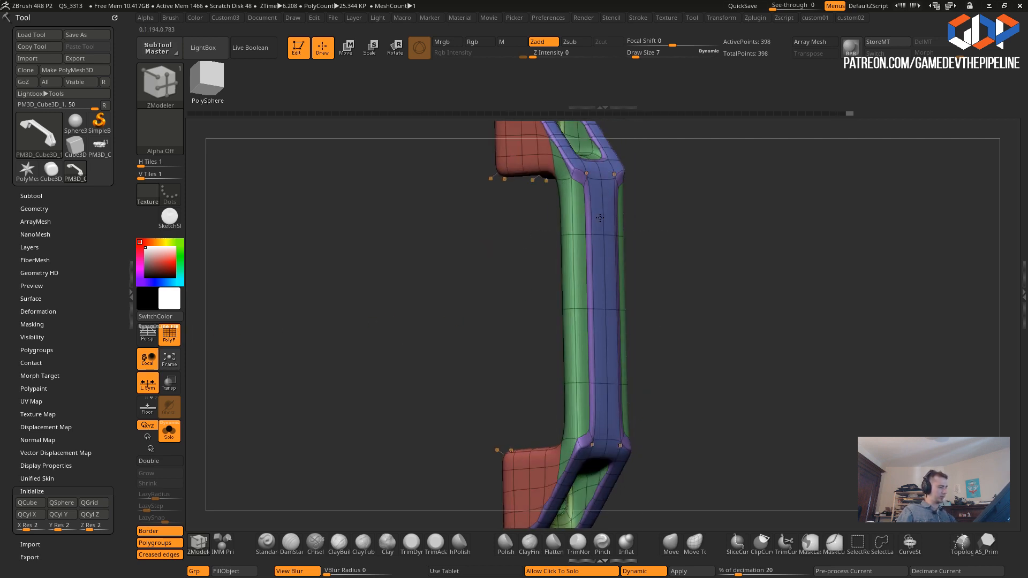
- Examine the smoothed handle's raised middle strip with the polyframe hidden, and show the polyframe again
drag(489, 257, 390, 263)
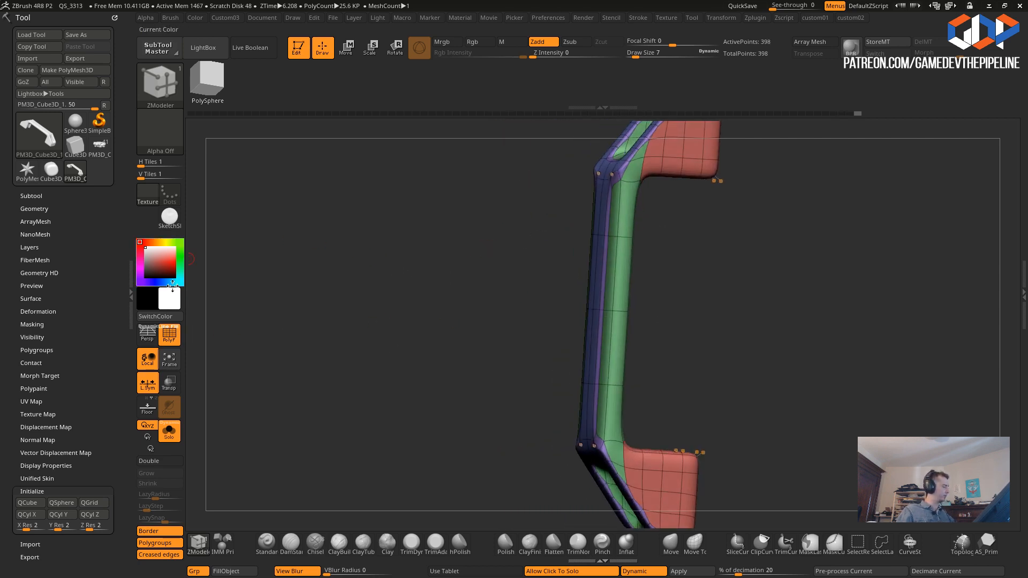
click(169, 341)
alt+drag(346, 364, 332, 343)
drag(332, 343, 357, 380)
drag(420, 353, 360, 362)
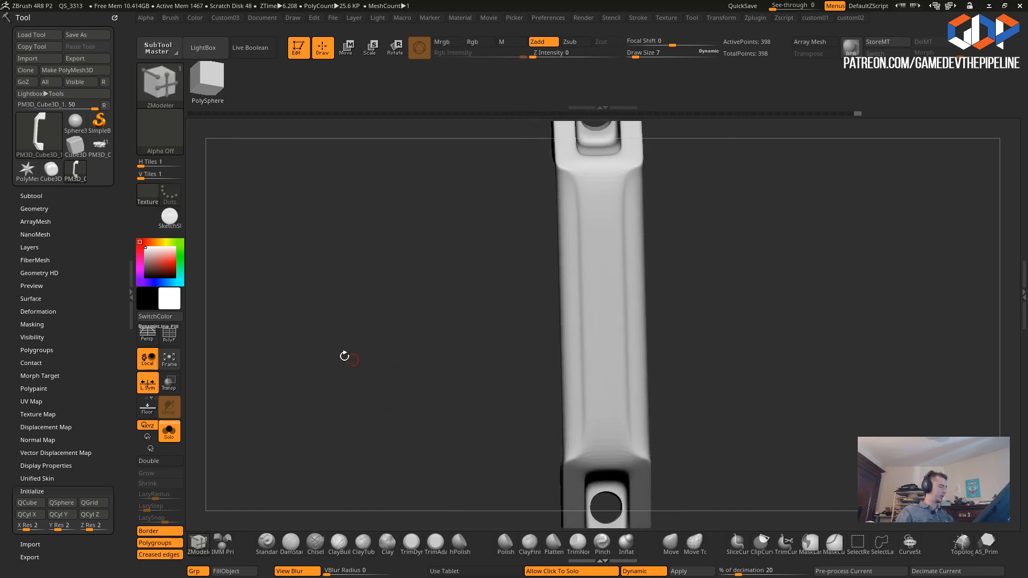
click(168, 343)
- Try to push the middle faces on both sides of the bar inward with QMesh
drag(213, 328, 311, 345)
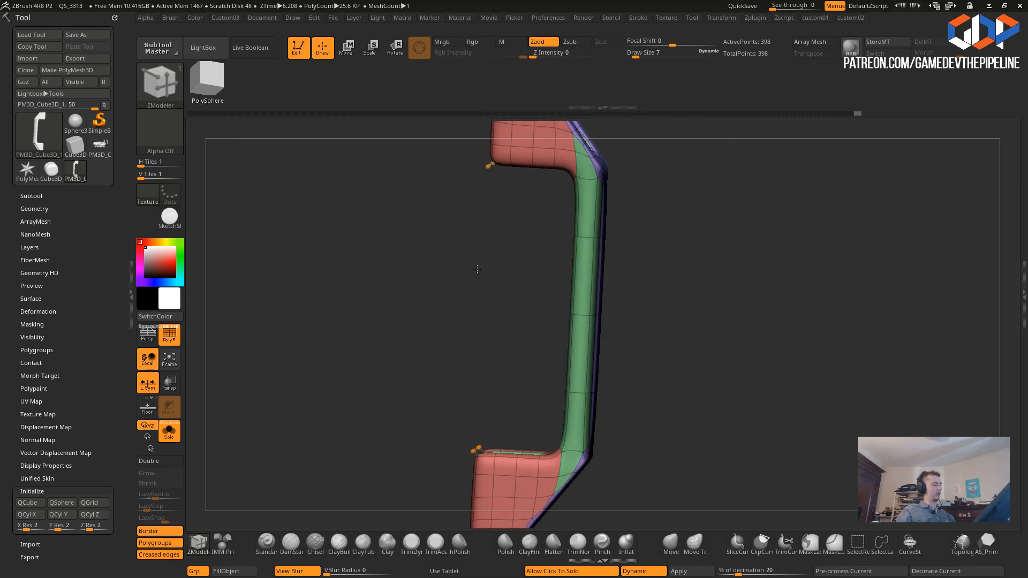
drag(487, 268, 421, 272)
drag(502, 262, 570, 271)
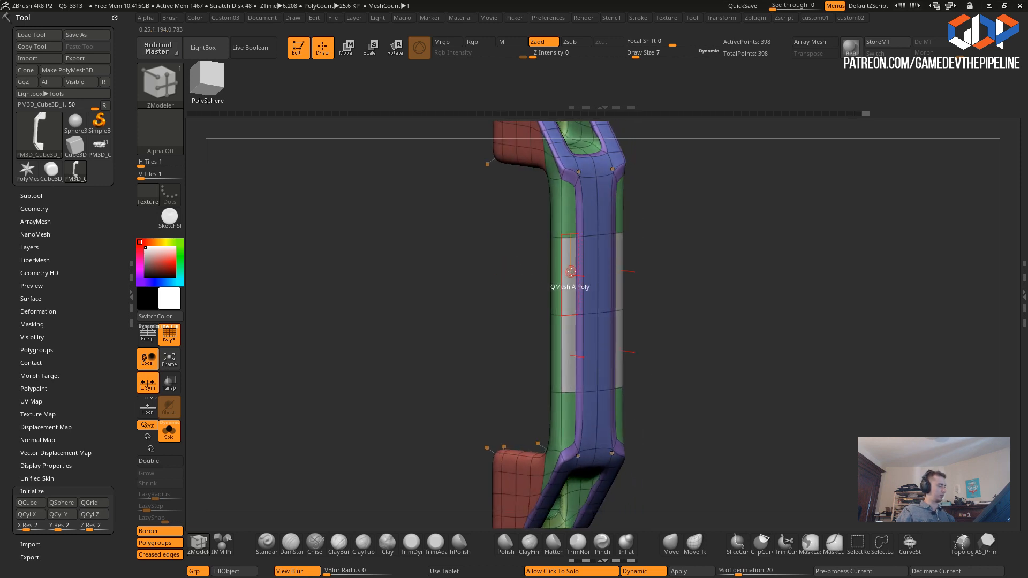
drag(515, 244, 377, 224)
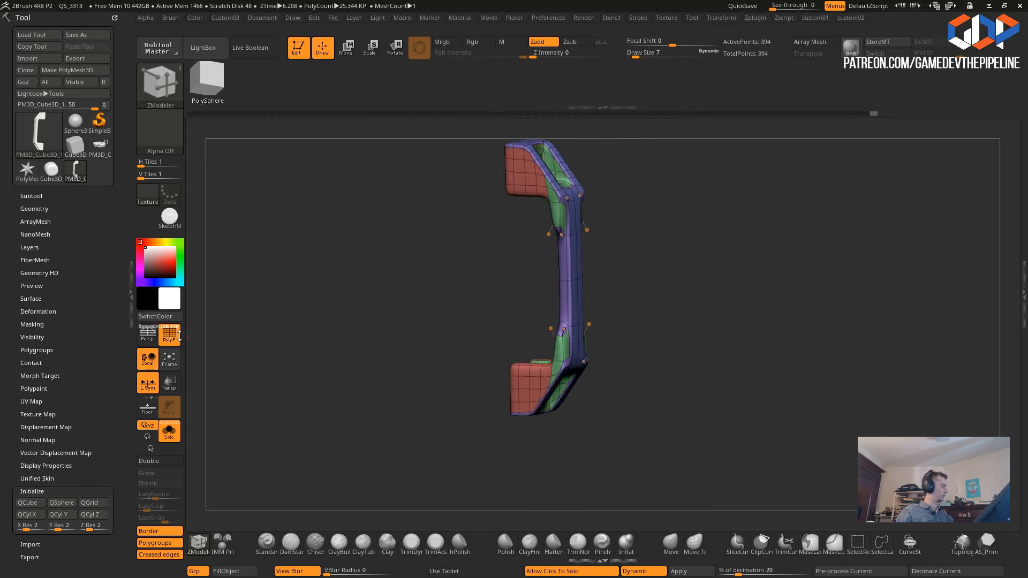
- Examine the narrowed bar without the polyframe and compare the handle with its shape before the inward push
click(169, 335)
mouse_move(381, 299)
mouse_down()
mouse_move(335, 323)
mouse_move(423, 332)
mouse_up()
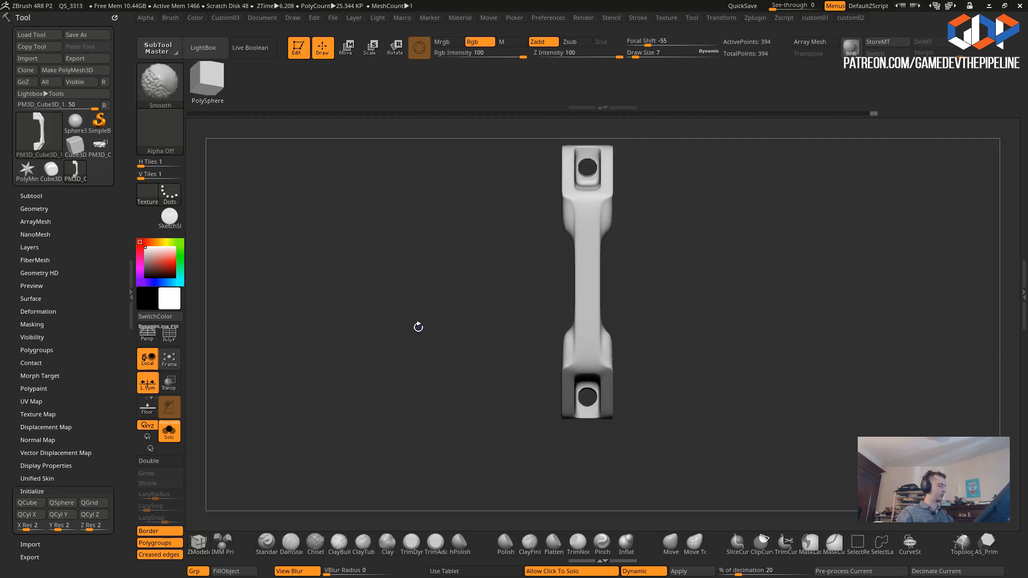
drag(336, 355, 404, 401)
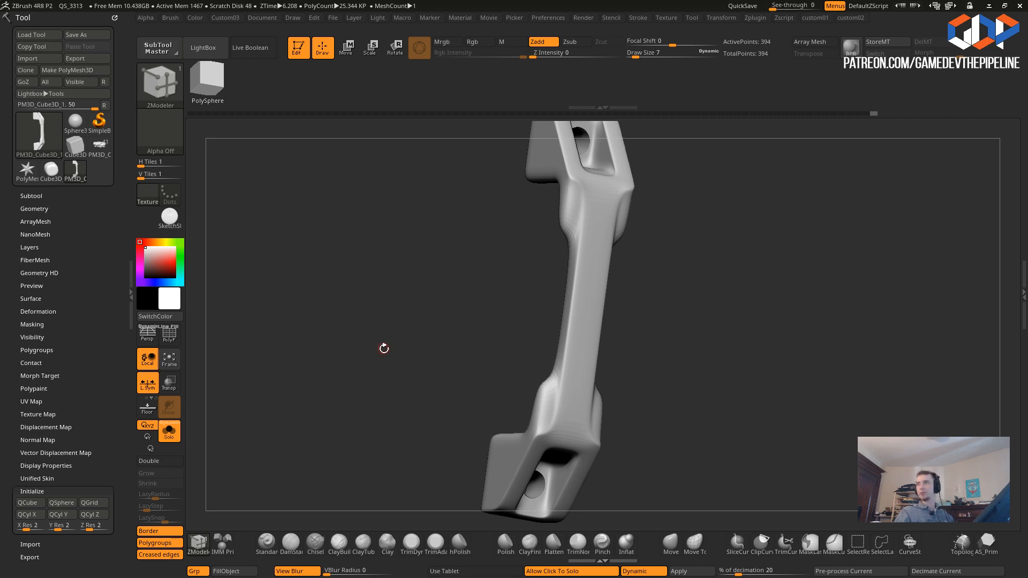
mouse_move(400, 348)
mouse_down()
mouse_move(357, 342)
mouse_move(388, 353)
mouse_move(358, 355)
mouse_move(379, 382)
mouse_move(415, 382)
mouse_move(337, 375)
mouse_move(388, 362)
mouse_move(355, 399)
mouse_move(326, 374)
mouse_move(364, 374)
mouse_move(370, 356)
mouse_move(386, 421)
mouse_move(388, 412)
mouse_up()
click(167, 338)
click(169, 335)
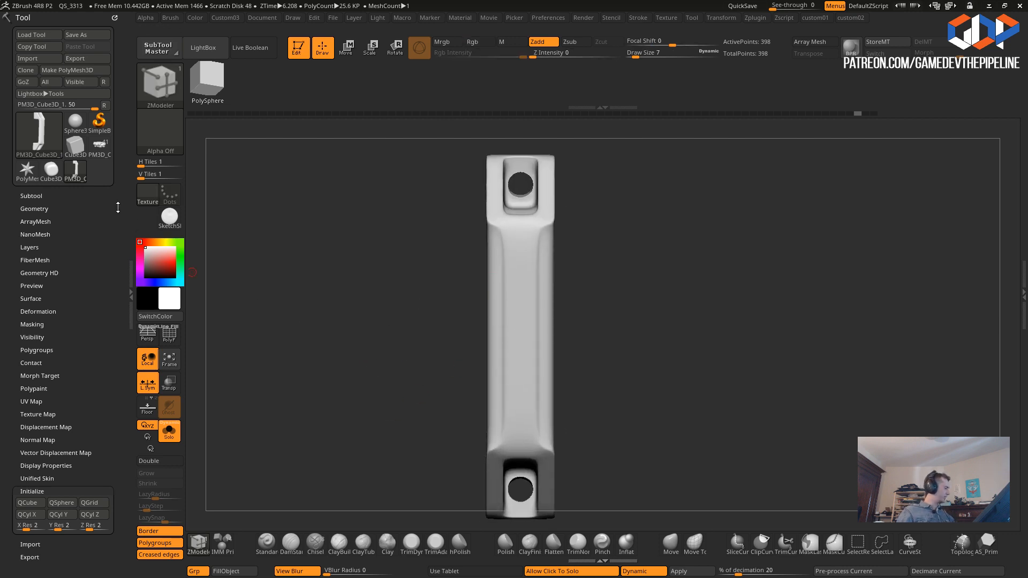
alt+drag(367, 328, 372, 290)
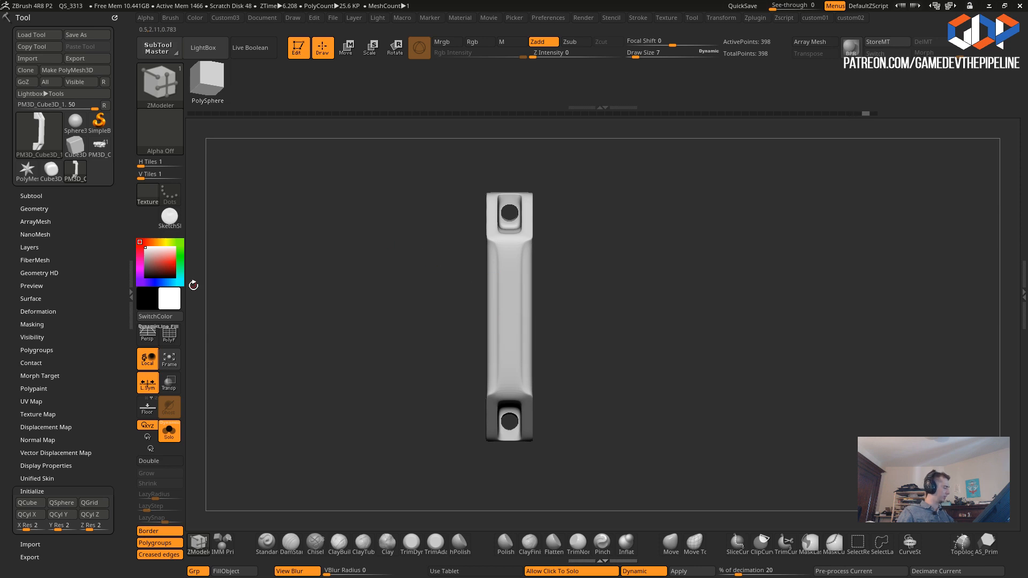
click(170, 358)
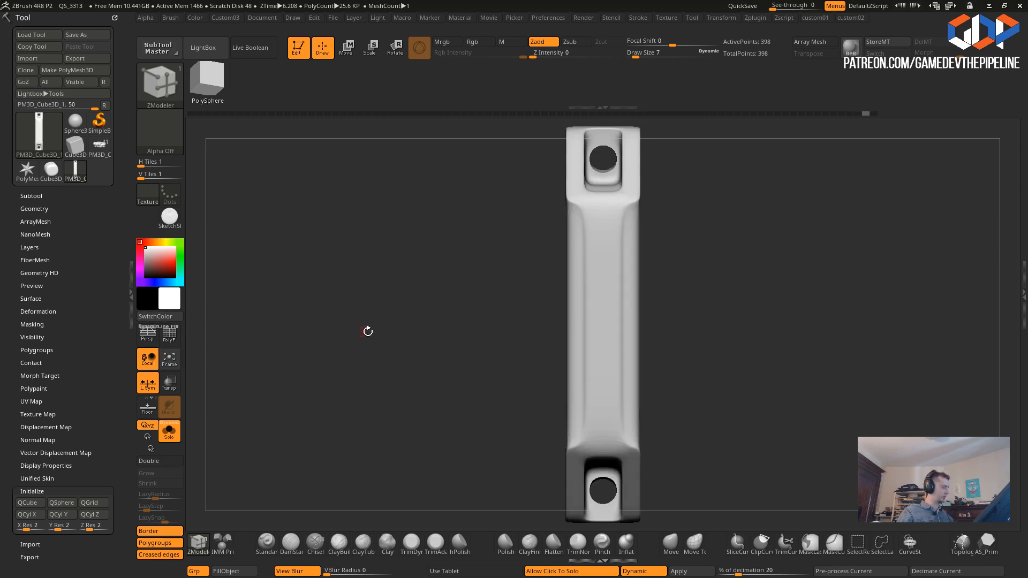
- Show the polyframe and push the middle faces on both sides of the bar inward with QMesh
click(173, 341)
drag(271, 340, 482, 321)
drag(574, 295, 559, 289)
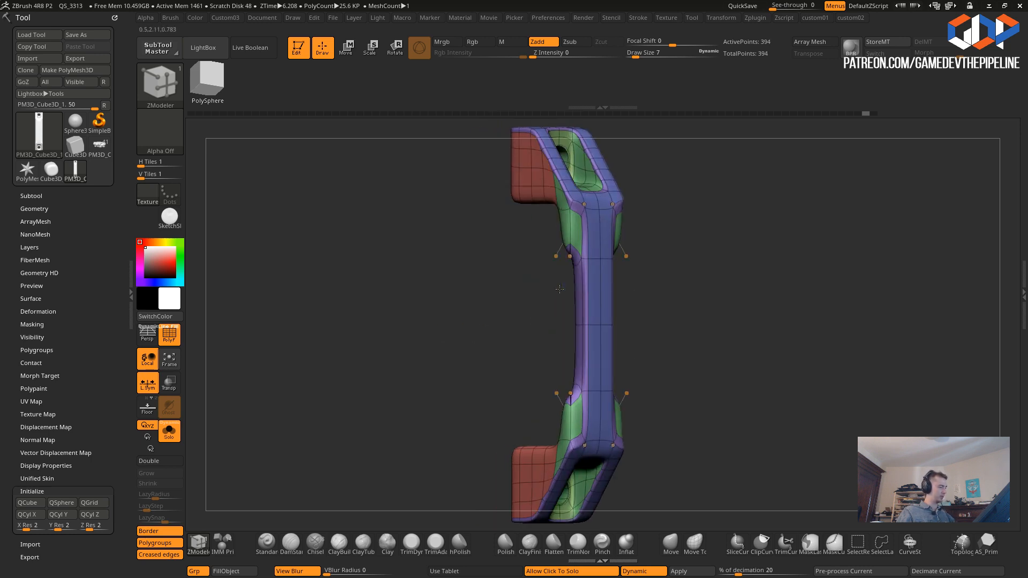
drag(465, 289, 376, 331)
- Examine the narrowed handle and the round hole inside its end pocket from several angles
key(f)
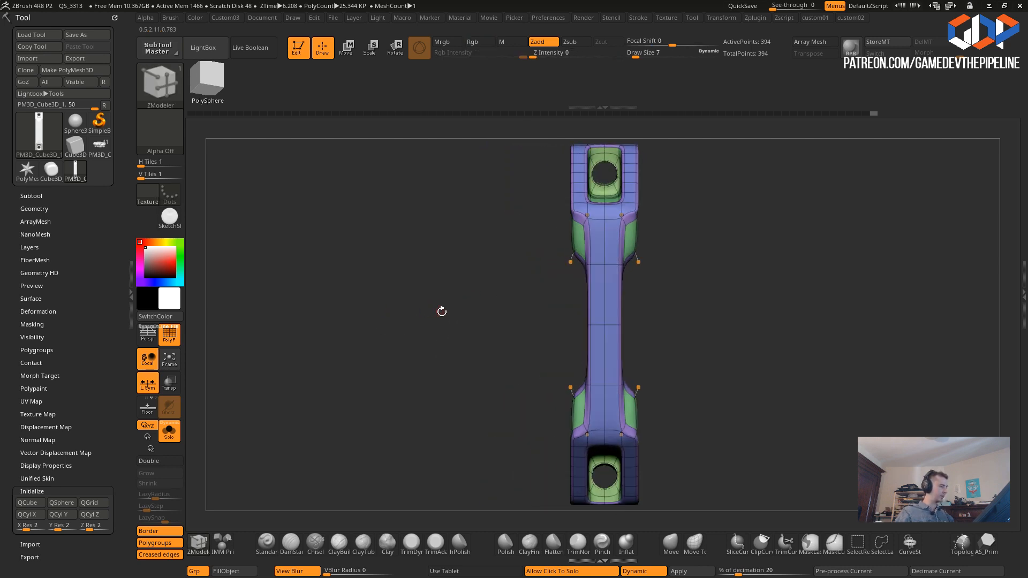
alt+drag(439, 309, 435, 337)
drag(451, 259, 459, 346)
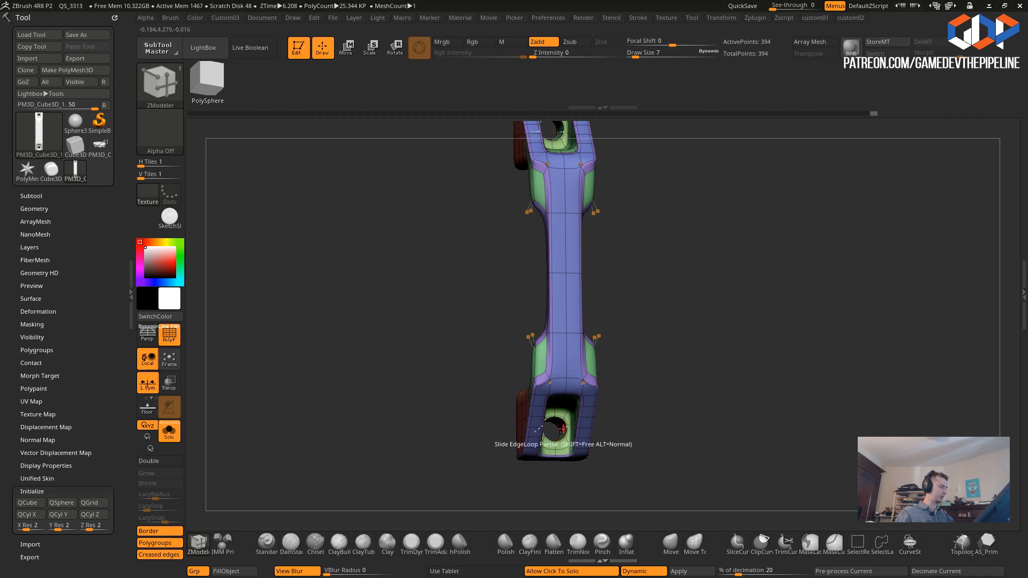
key(f)
drag(424, 277, 501, 420)
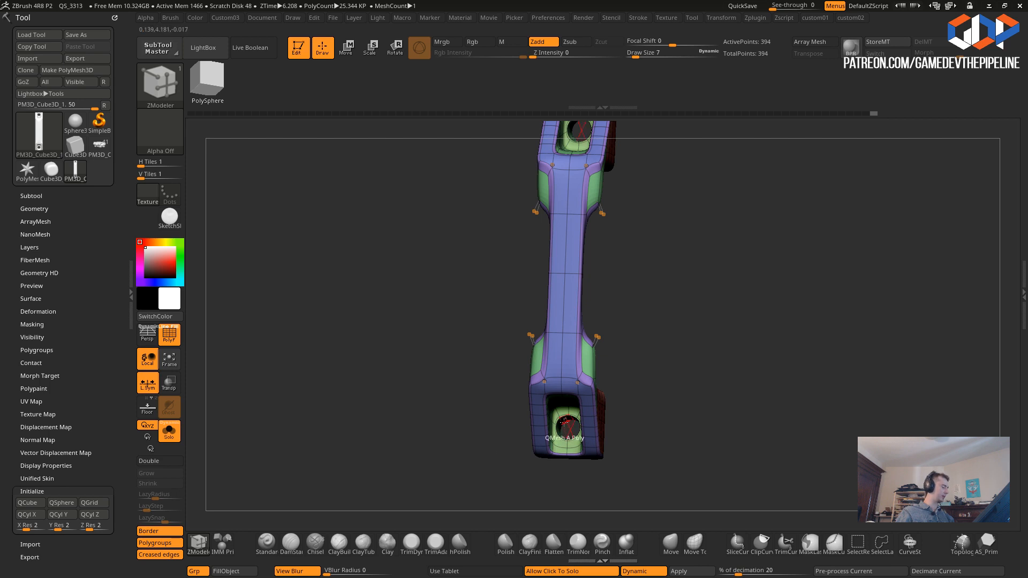
mouse_move(439, 323)
alt+mouse_down()
mouse_move(422, 333)
mouse_move(431, 338)
alt+mouse_up()
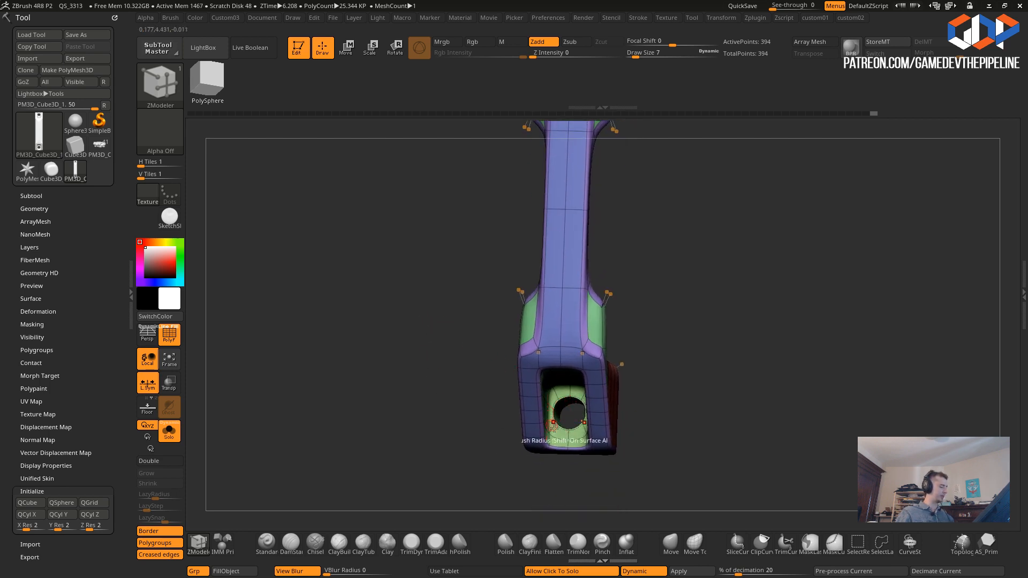
mouse_move(417, 298)
mouse_down()
mouse_move(408, 312)
mouse_move(424, 284)
mouse_up()
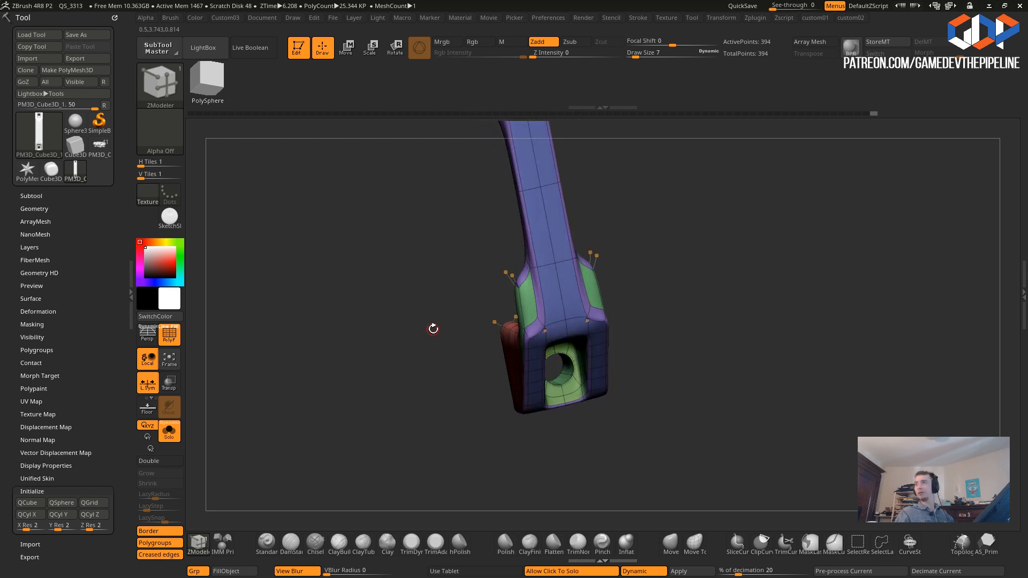
drag(435, 322, 365, 326)
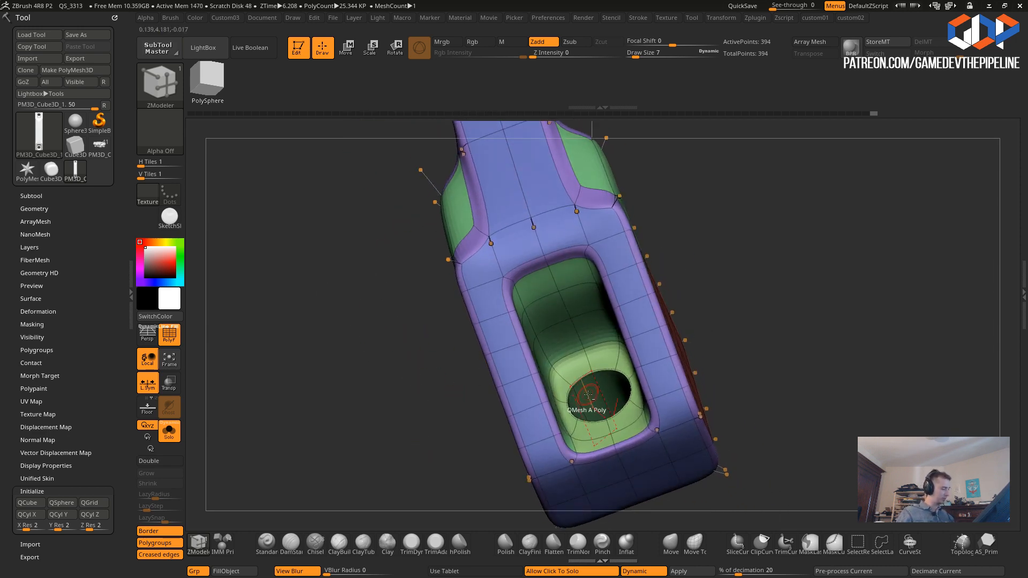
- Try to extrude the walls of the end pocket's round hole inward with QMesh
drag(345, 335, 443, 405)
drag(503, 364, 560, 341)
mouse_move(377, 334)
mouse_down()
mouse_move(369, 424)
mouse_move(356, 390)
mouse_move(365, 345)
mouse_up()
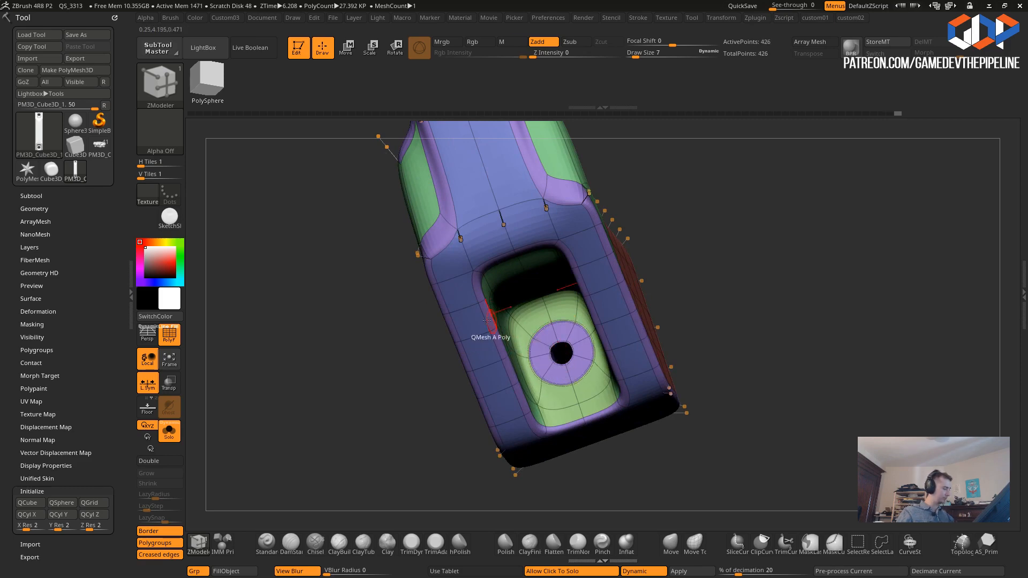
mouse_move(314, 307)
mouse_down()
mouse_move(341, 315)
mouse_move(326, 298)
mouse_move(337, 324)
mouse_move(327, 354)
mouse_move(356, 420)
mouse_move(291, 271)
mouse_move(324, 405)
mouse_move(368, 350)
mouse_move(329, 368)
mouse_move(353, 370)
mouse_move(337, 294)
mouse_move(378, 381)
mouse_move(367, 407)
mouse_move(412, 410)
mouse_move(379, 261)
mouse_move(385, 353)
mouse_up()
click(169, 336)
click(169, 336)
- Isolate the green polygroup containing the end pocket and its hole, and restore the full handle's visibility
key(ctrl+shift)
ctrl+shift+click(584, 396)
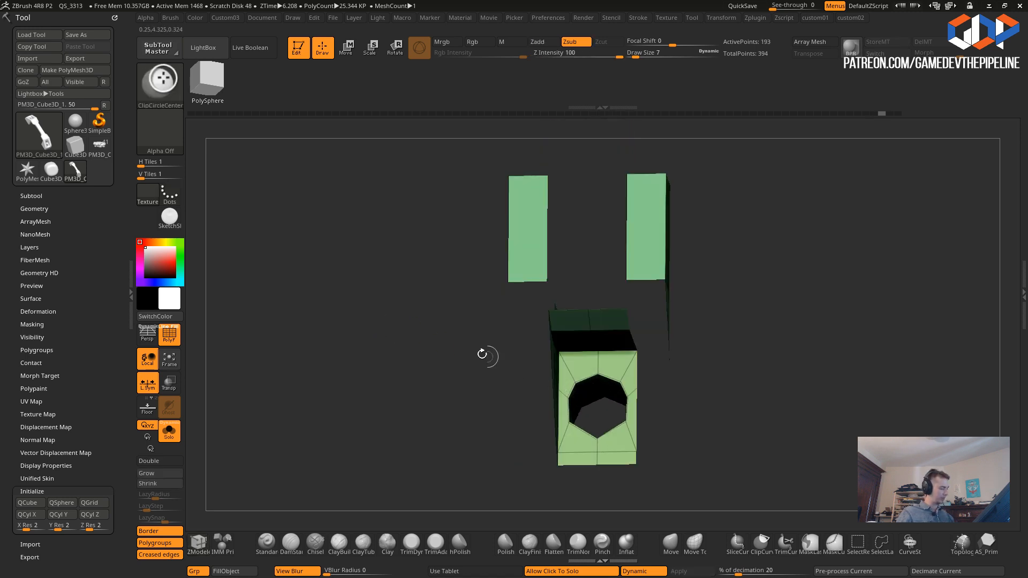
drag(455, 351, 398, 309)
ctrl+shift+click(395, 356)
drag(395, 356, 399, 396)
- Try to reach the hole's wall faces by isolating their polygroup, and undo the visibility changes
key(ctrl+shift)
ctrl+shift+click(590, 403)
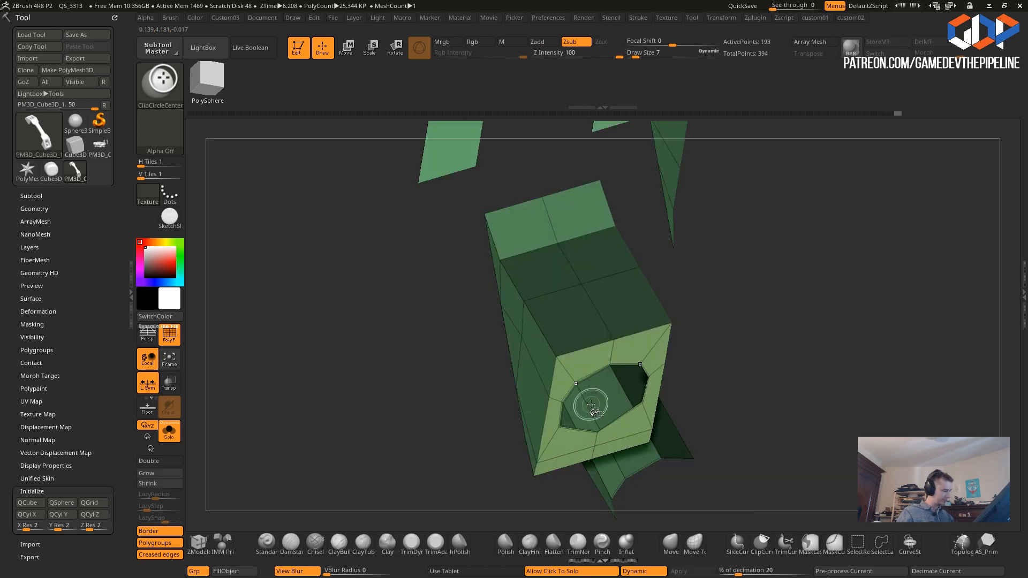
ctrl+shift+drag(414, 356, 384, 313)
ctrl+shift+drag(382, 389, 385, 383)
key(ctrl+z)
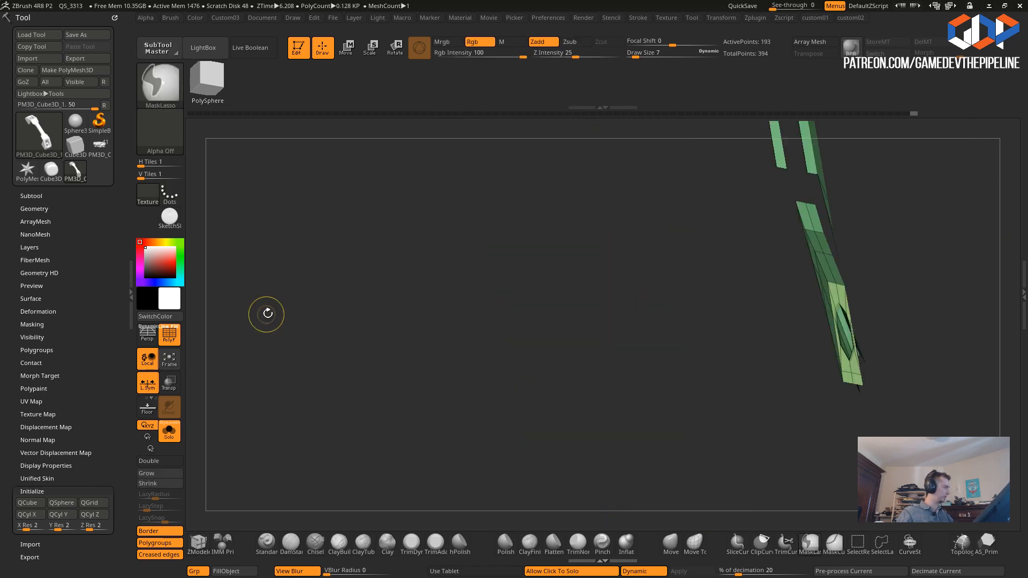
key(ctrl+z)
- Switch the visibility selection brush to SelectLasso and show the whole handle
drag(318, 325, 188, 158)
key(ctrl+shift)
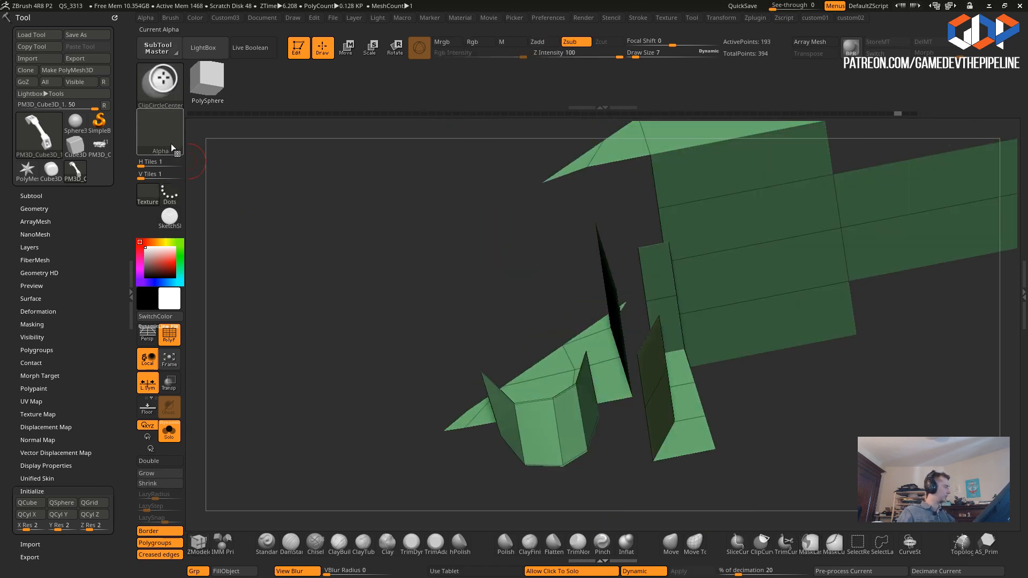
click(153, 89)
click(322, 98)
mouse_move(321, 209)
mouse_down()
mouse_move(387, 296)
mouse_move(370, 373)
mouse_up()
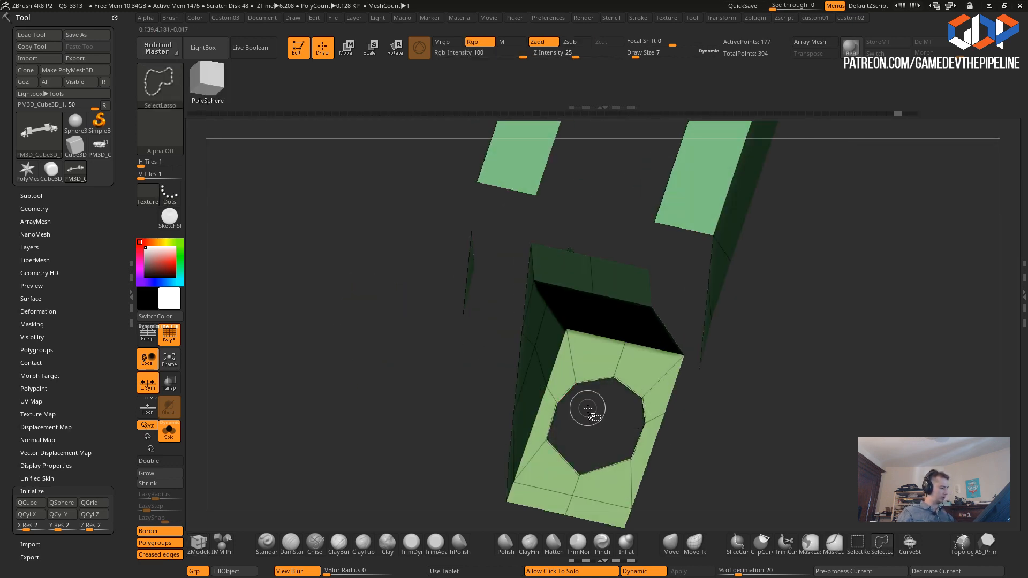
ctrl+shift+click(337, 363)
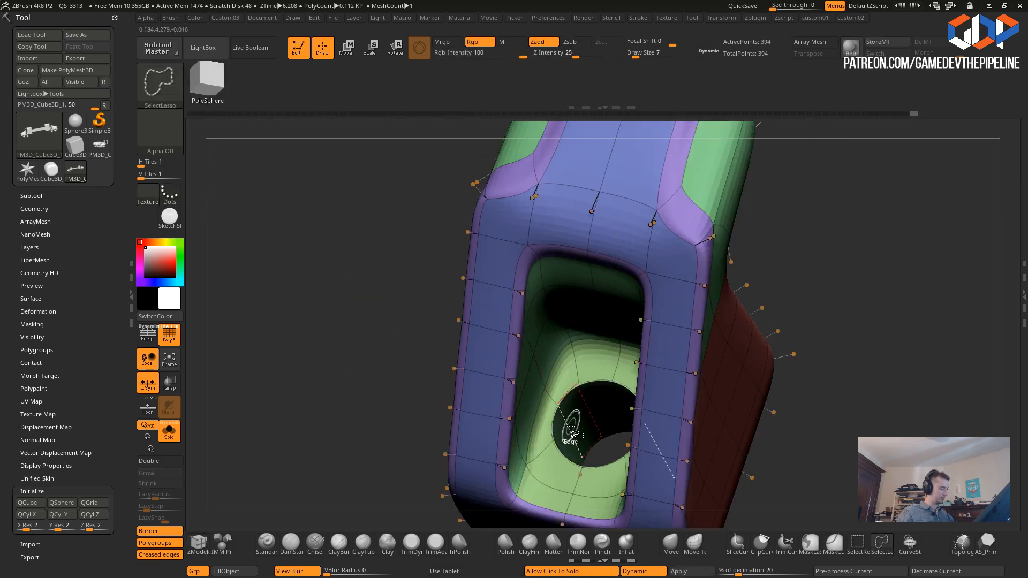
- Hide the loop of wall faces inside the round holes and delete the hidden faces
ctrl+shift+click(571, 426)
alt+drag(339, 348, 328, 313)
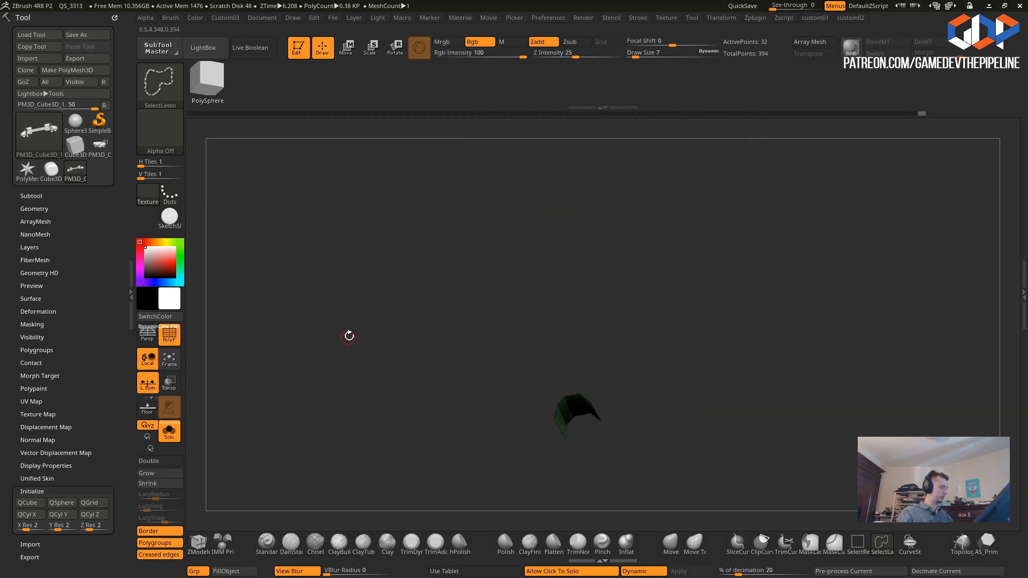
ctrl+shift+click(318, 290)
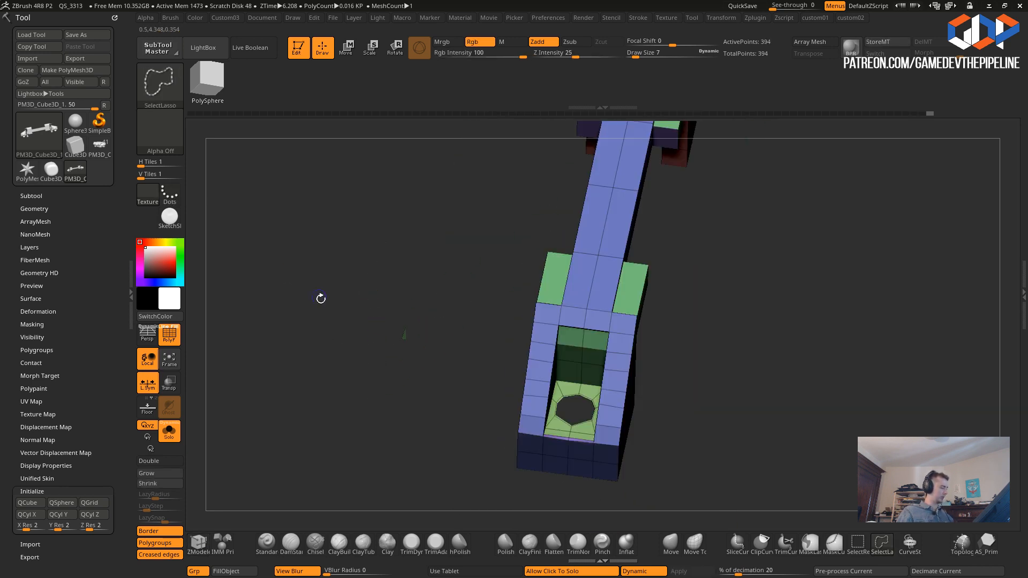
key(ctrl+3)
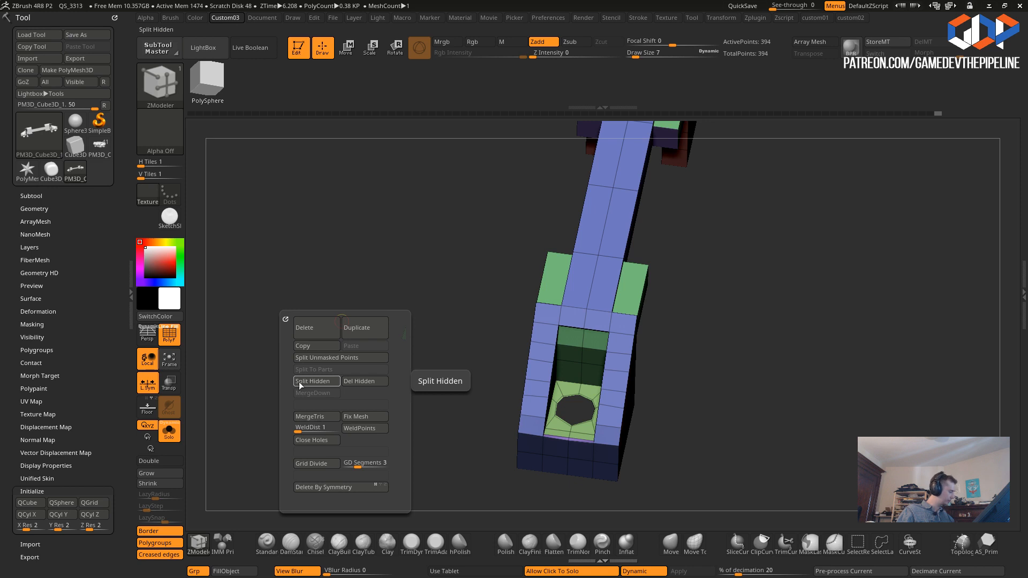
click(348, 381)
drag(429, 360, 350, 360)
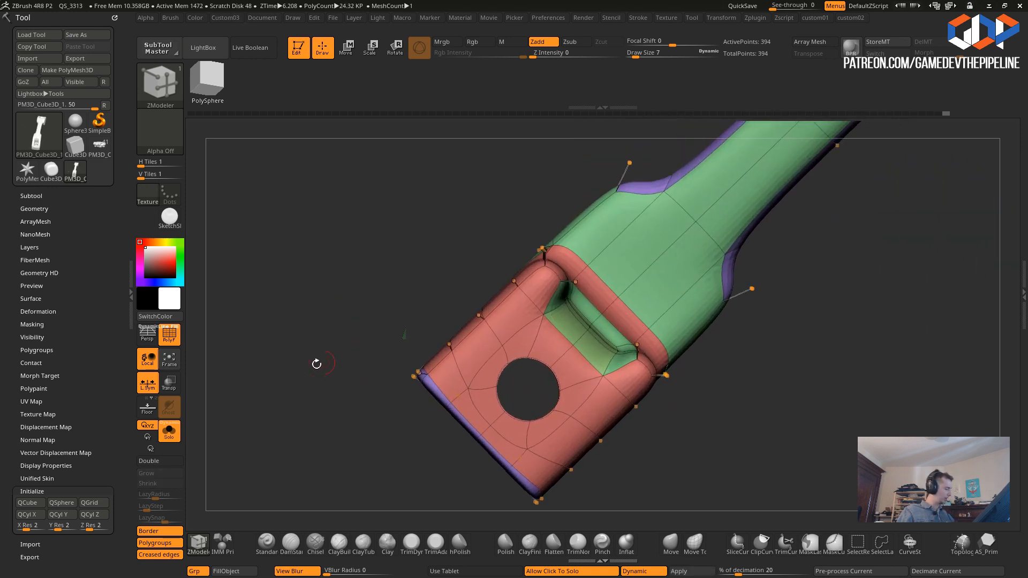
- Close the round hole on the foot's underside and inside the end pocket with ZModeler's Close edge action
key(space)
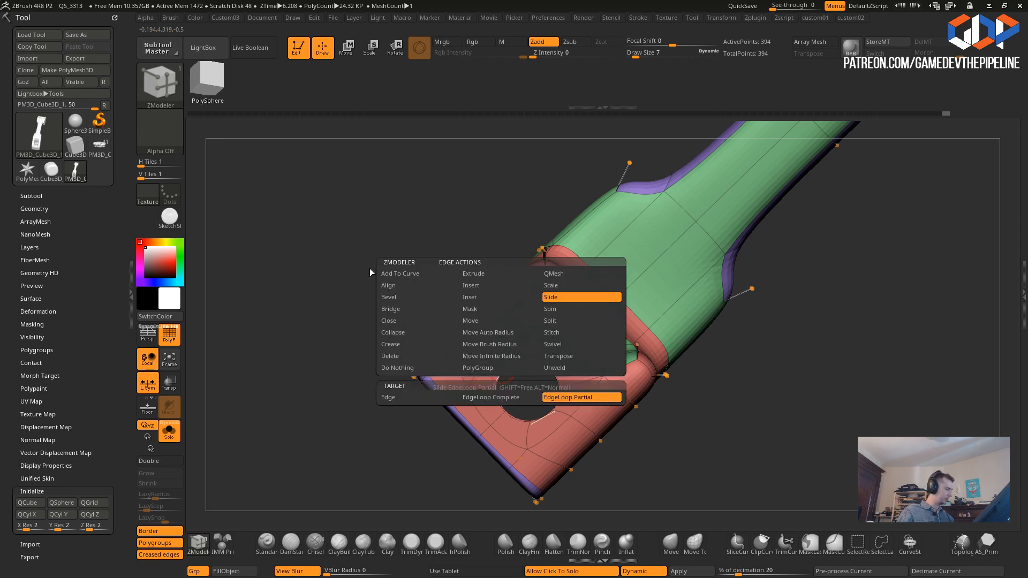
click(389, 321)
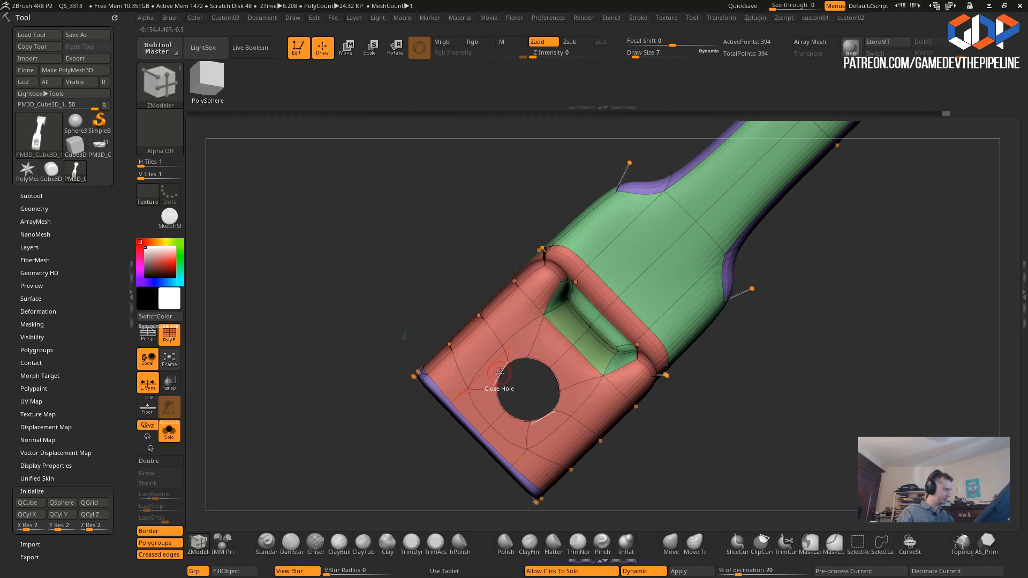
click(499, 374)
drag(378, 282, 304, 290)
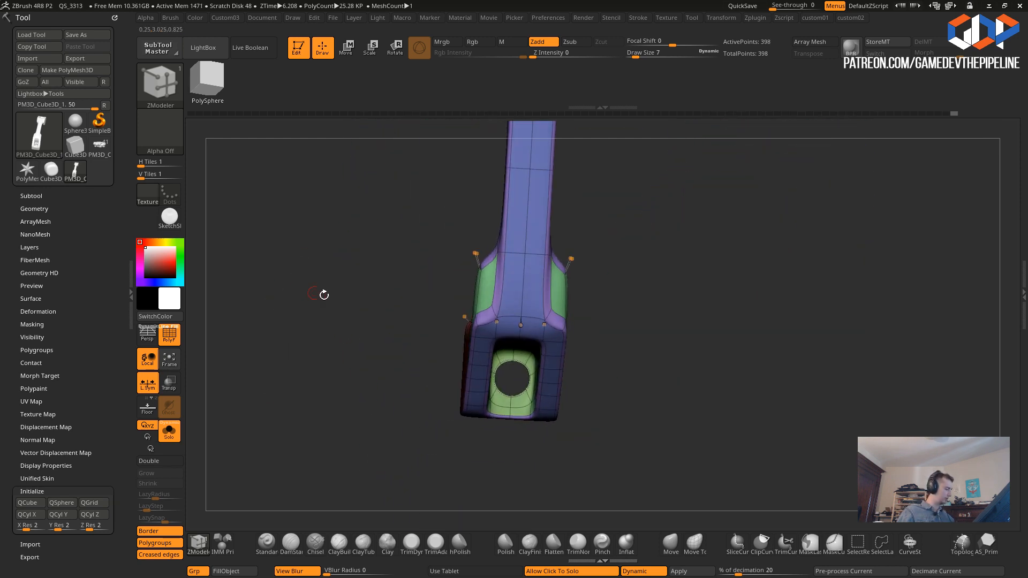
drag(364, 367, 504, 367)
- Set ZModeler's edge action to Collapse and its point action to Stitch Two Points, and turn off Allow Click To Solo
key(space)
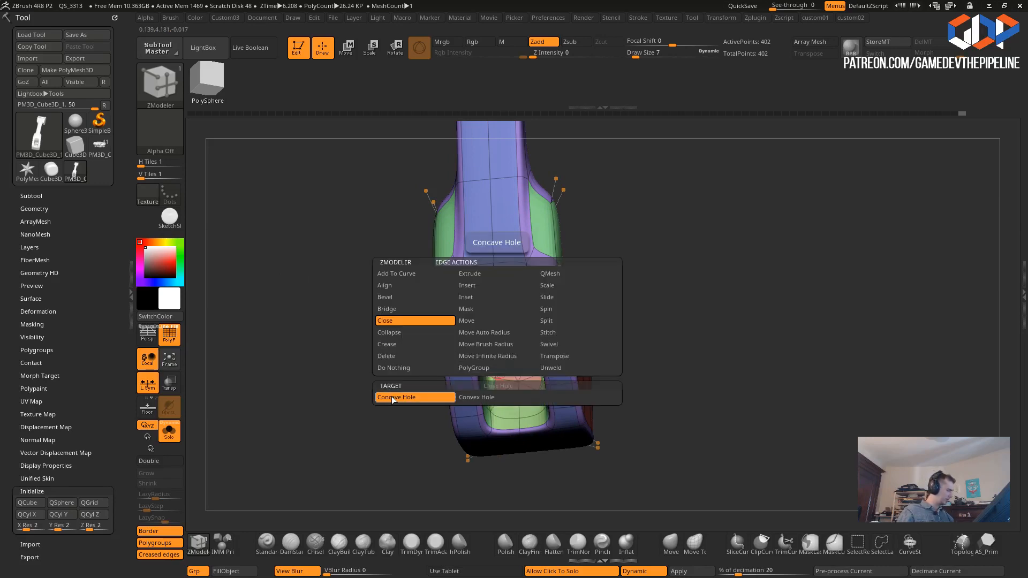
click(382, 332)
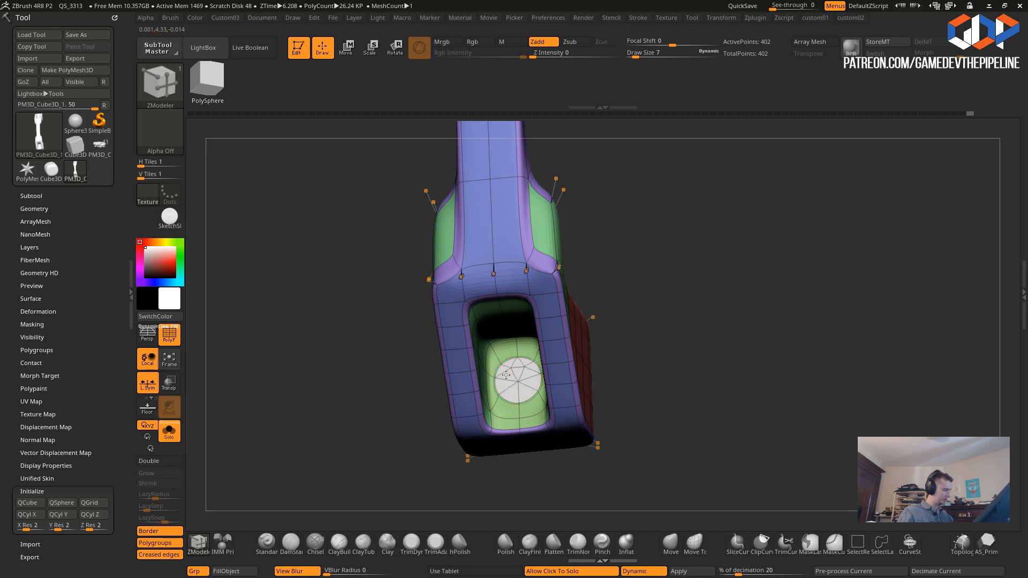
key(space)
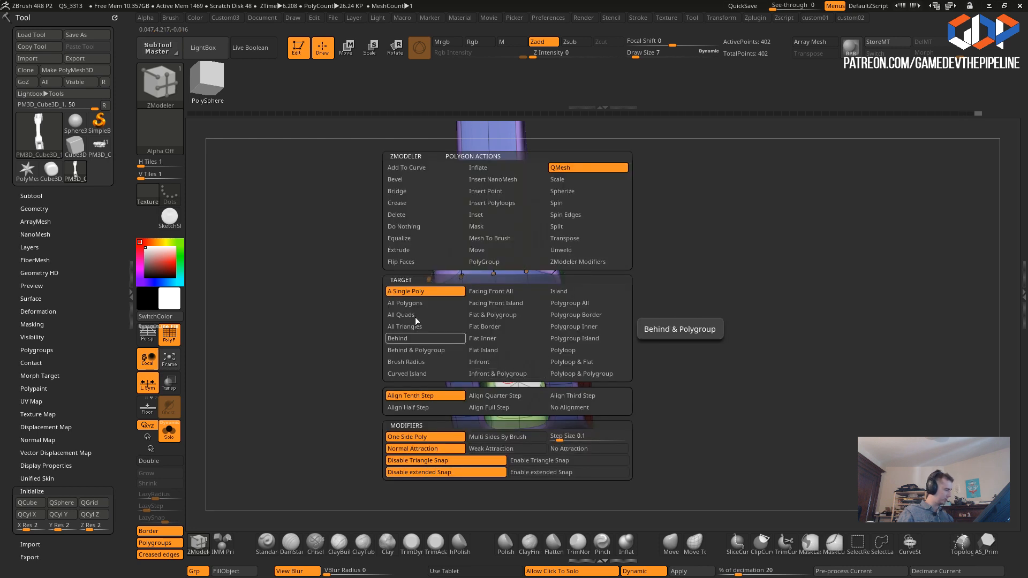
click(388, 191)
drag(332, 340, 321, 316)
key(space)
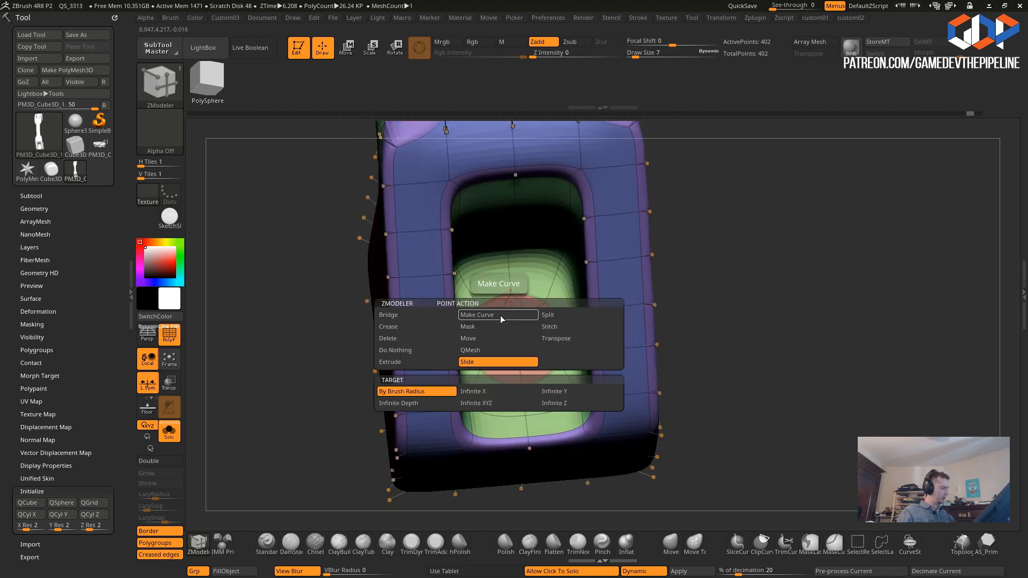
click(541, 326)
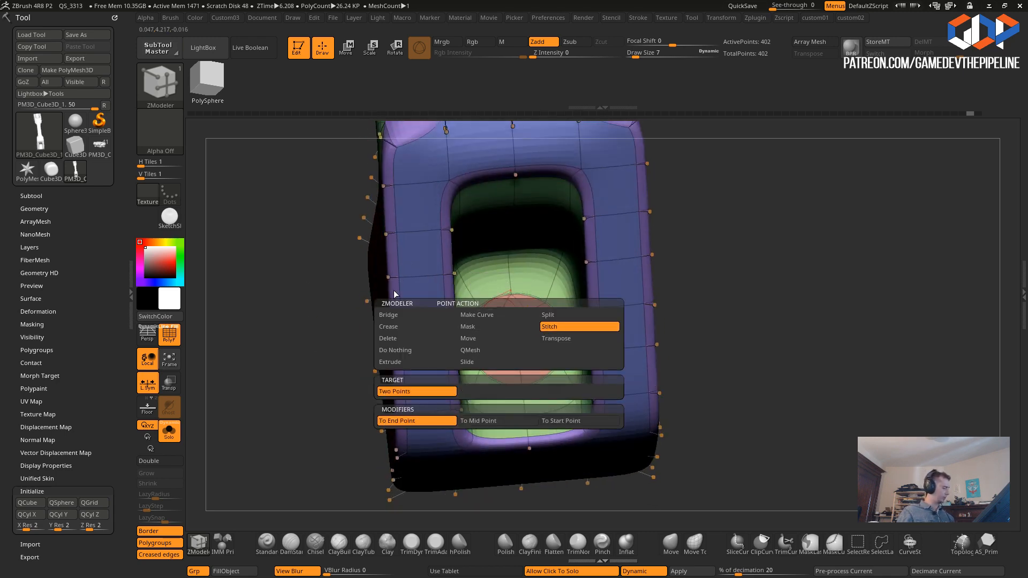
click(558, 569)
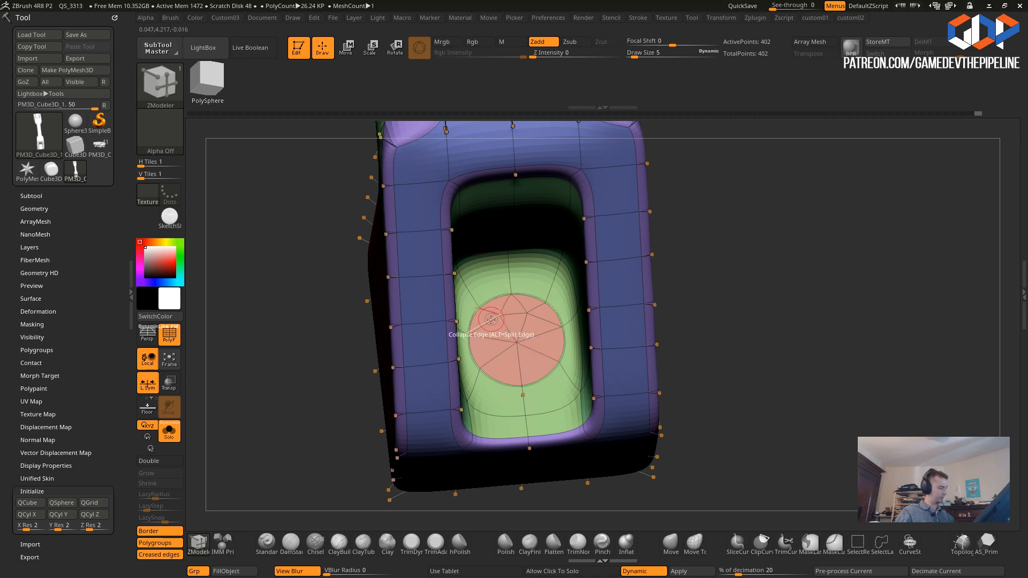
- Turn off dynamic subdivision and stitch the extra inner points of the end pocket's round cap into the cap's centre point
key(2)
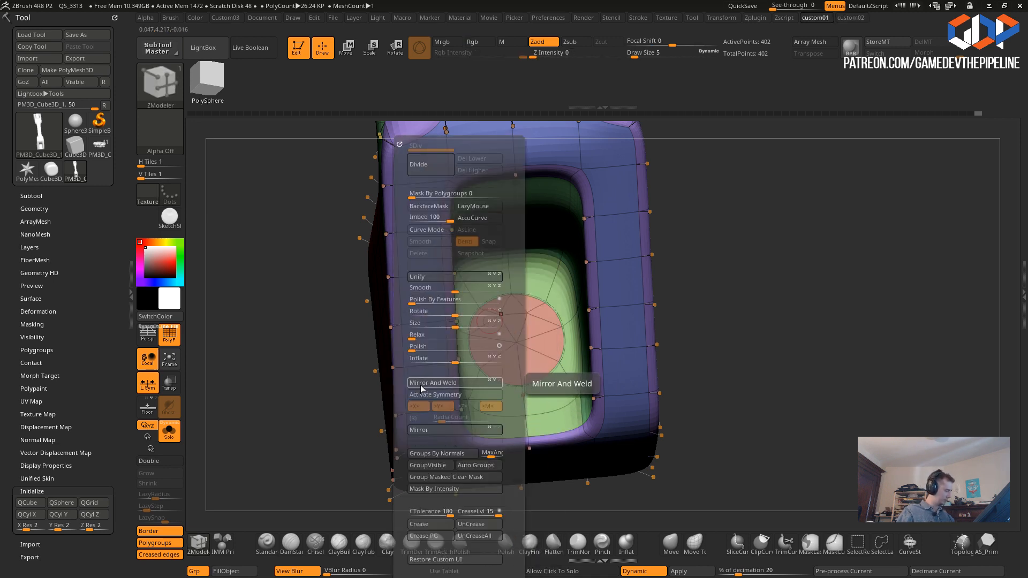
ctrl+right_drag(281, 292, 250, 316)
key(2)
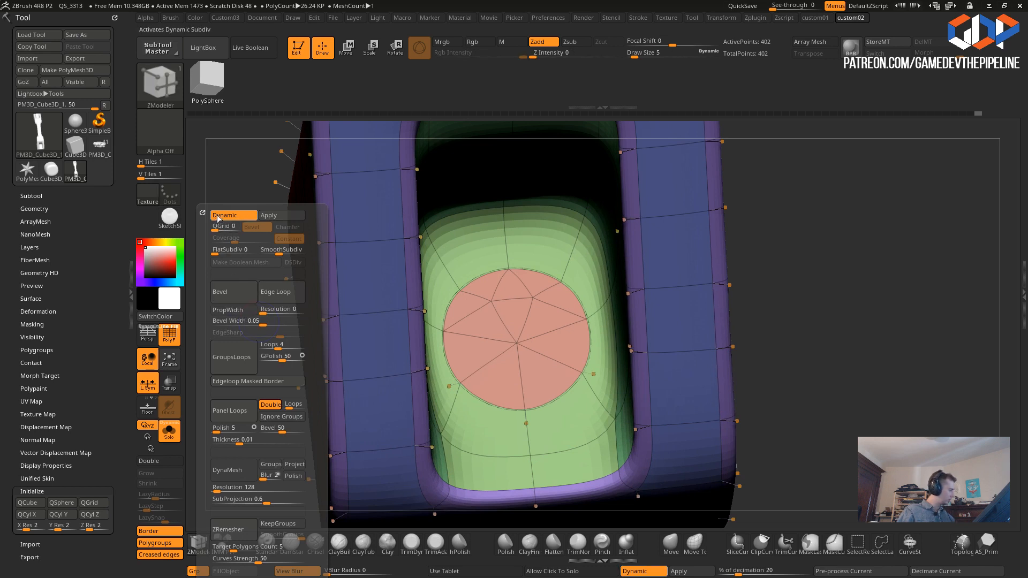
click(241, 219)
click(491, 298)
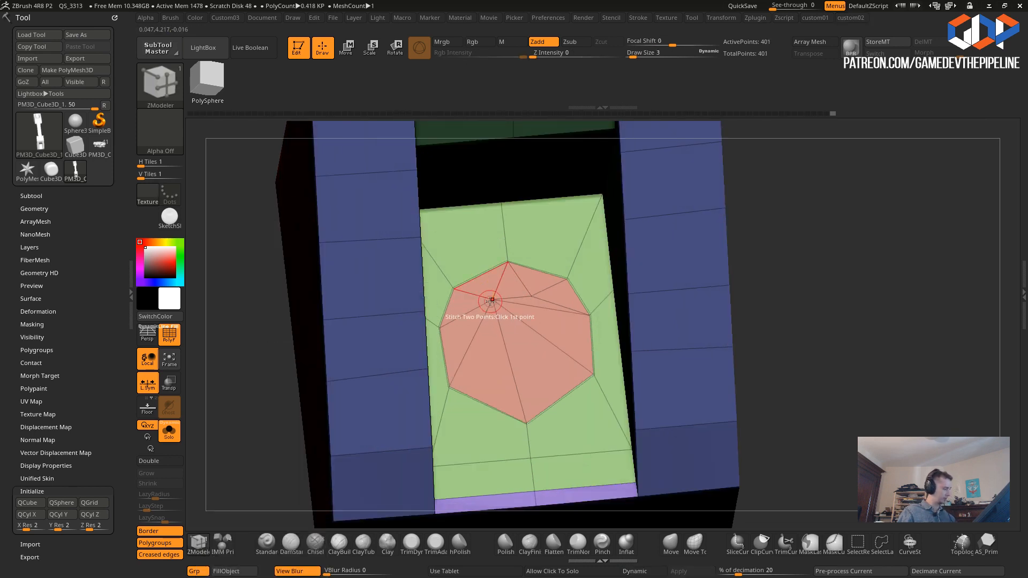
click(517, 341)
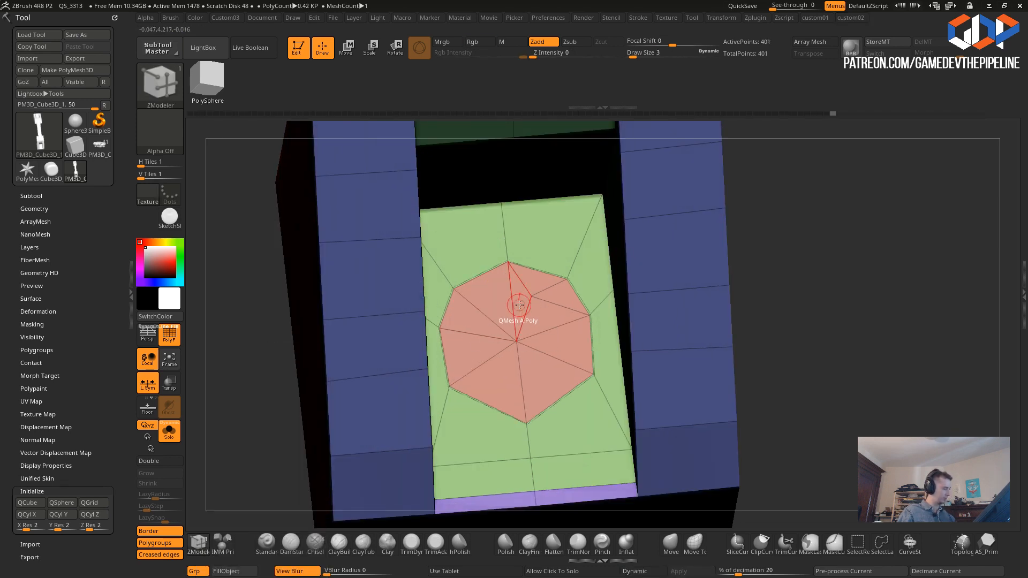
click(516, 338)
- On the foot's underside, stitch the octagonal cap's lower rim points and its right side point to the neighbouring outer vertices
ctrl+right_drag(241, 328, 241, 271)
alt+right_drag(279, 184, 318, 378)
right_drag(336, 249, 461, 357)
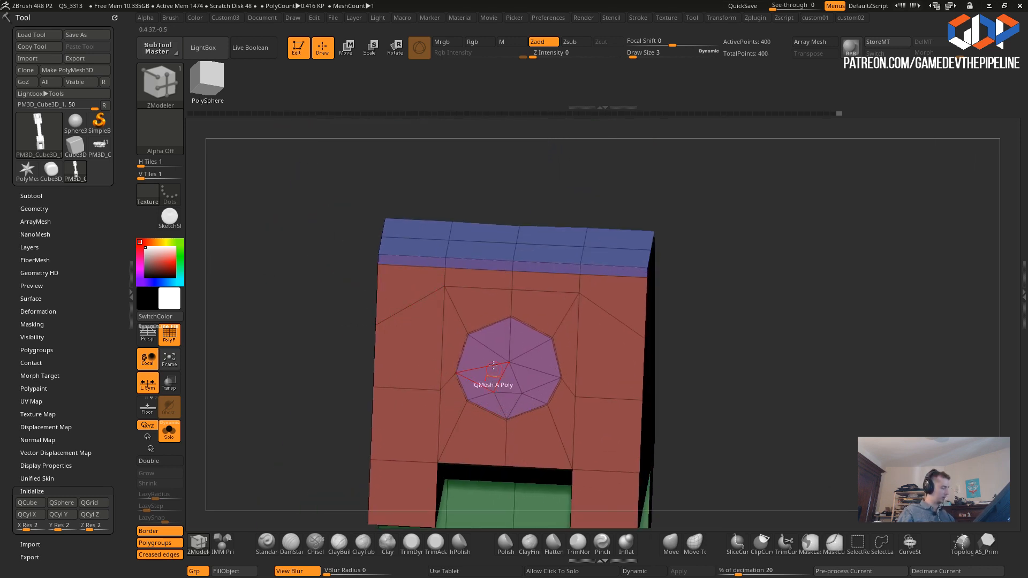
drag(294, 261, 316, 252)
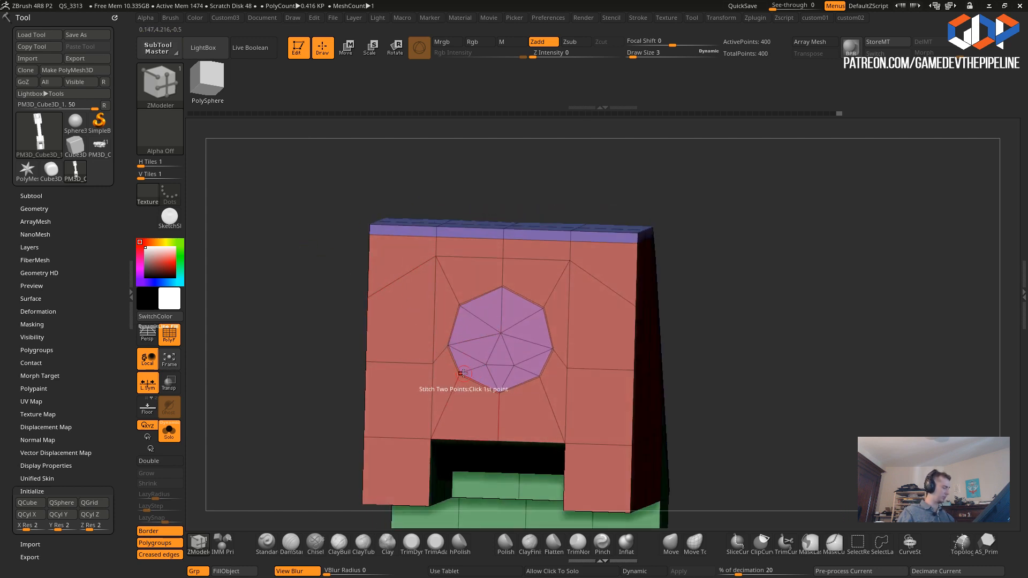
drag(356, 294, 309, 275)
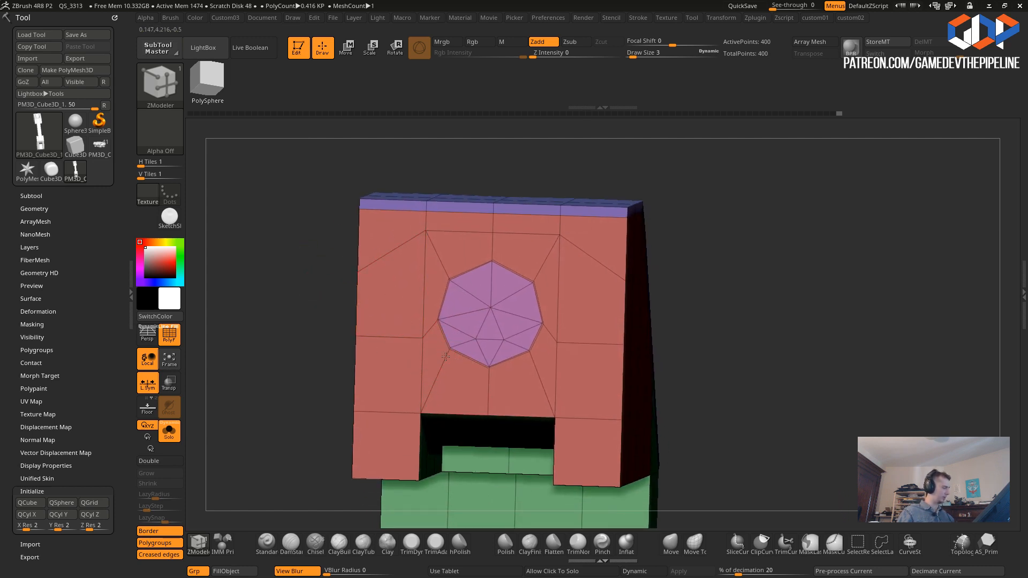
click(423, 408)
drag(487, 369, 488, 412)
click(546, 404)
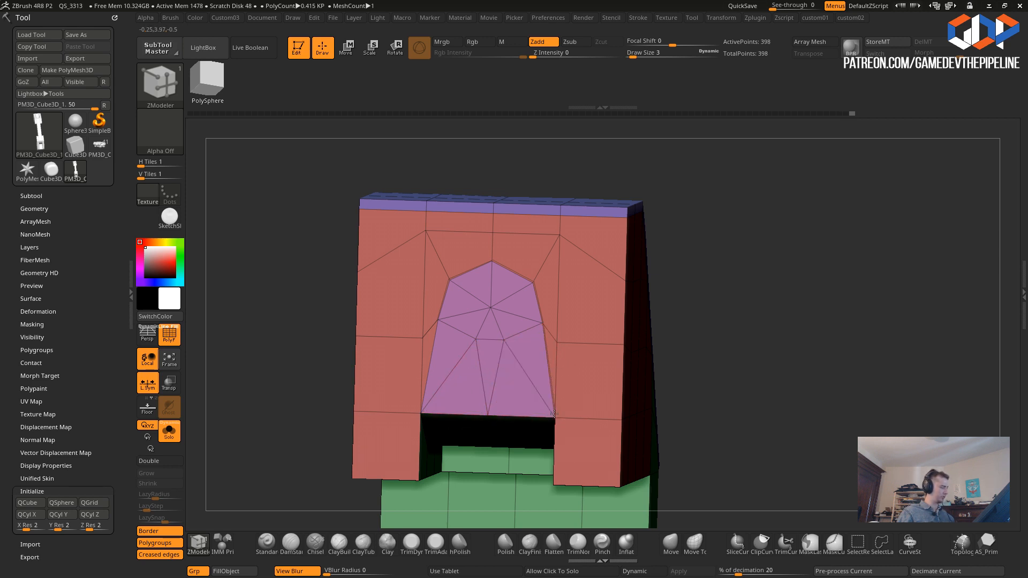
click(556, 340)
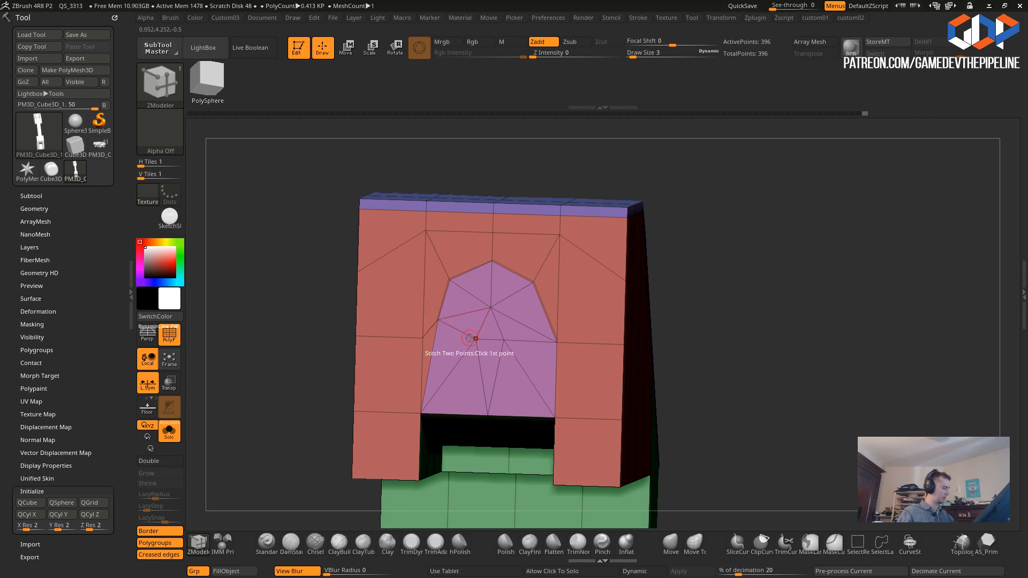
- Set Stitch to To Mid Point and merge the two lower inner points of the underside cap
key(space)
click(464, 445)
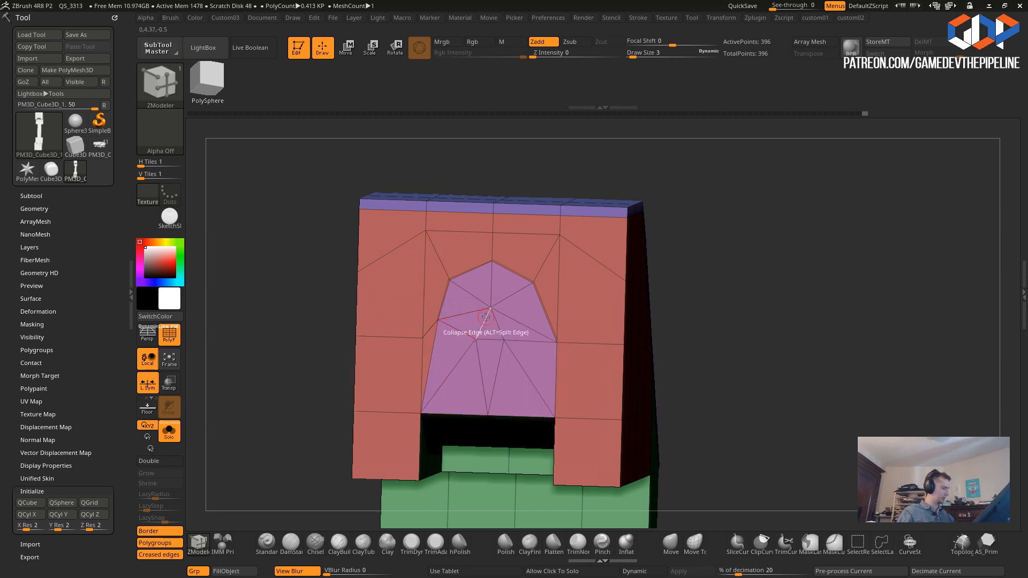
click(474, 338)
click(503, 340)
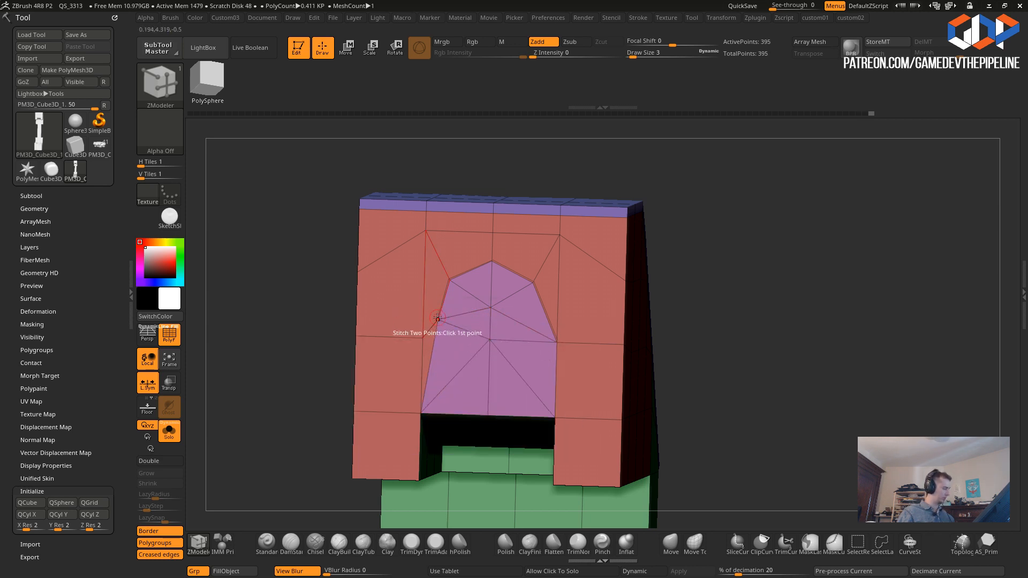
- Set Stitch back to To End Point and stitch the remaining rim and centre points of the underside cap to the surrounding grid
key(space)
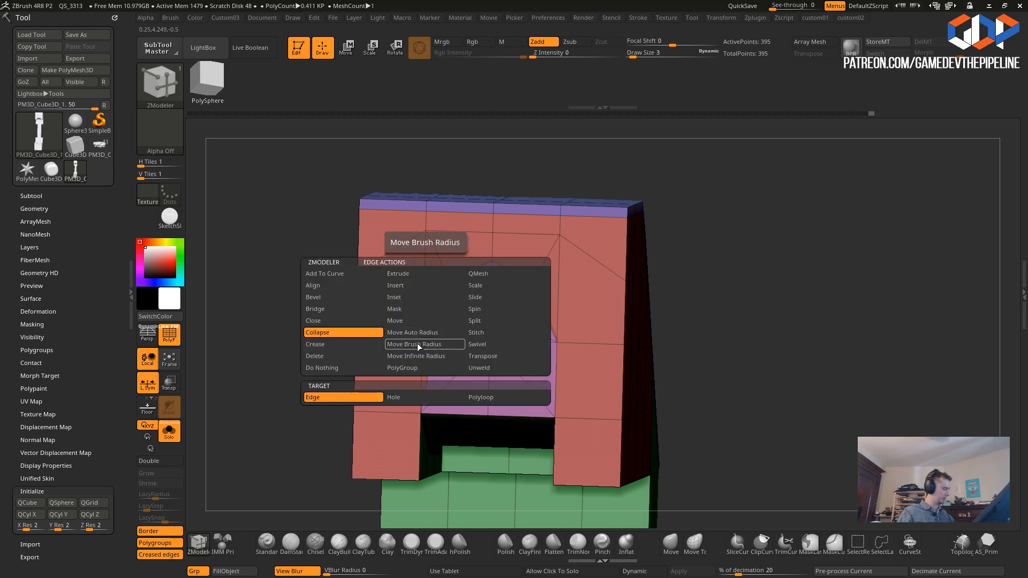
click(329, 397)
key(space)
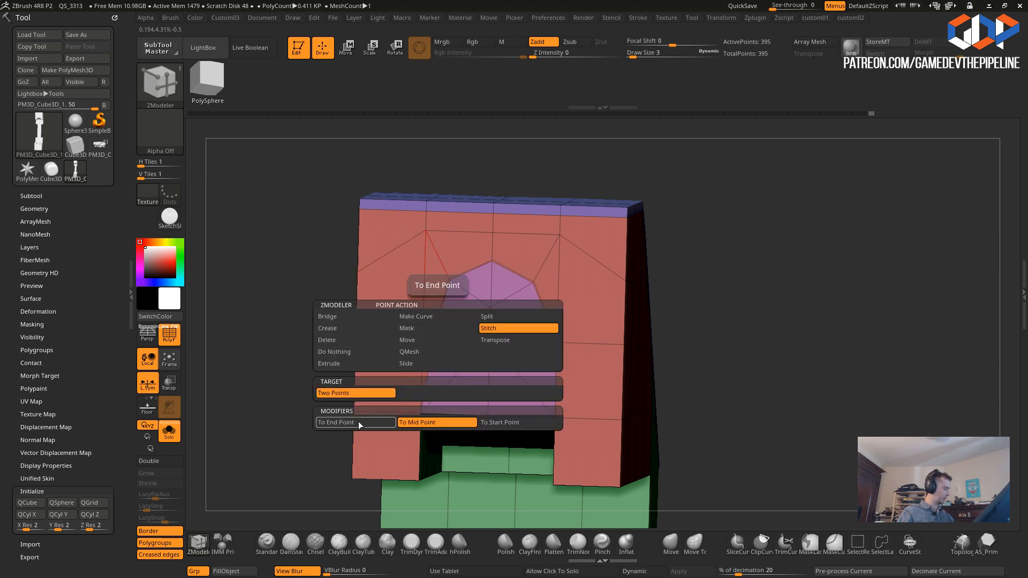
click(423, 337)
click(533, 282)
click(559, 234)
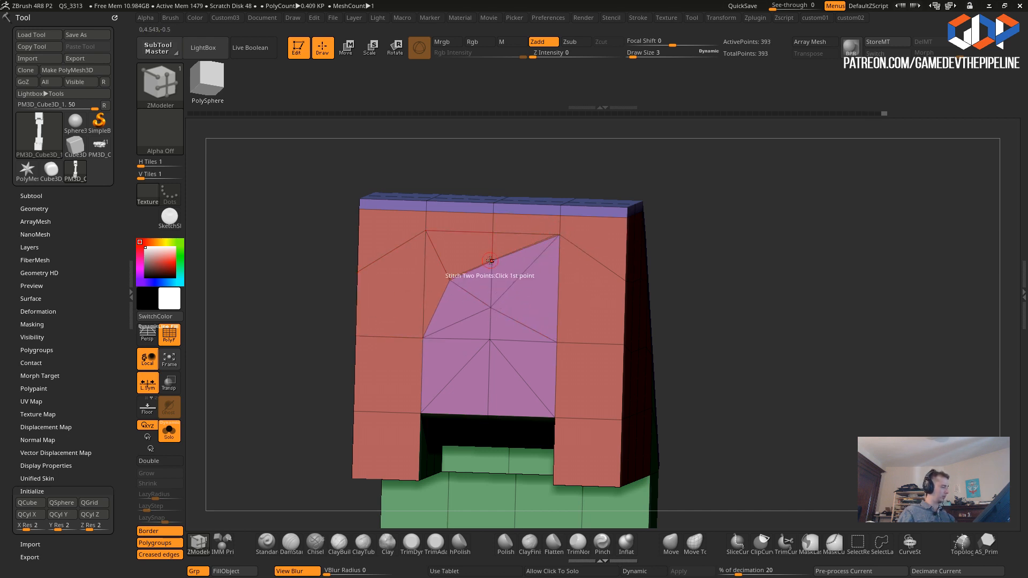
click(492, 226)
click(426, 232)
click(487, 334)
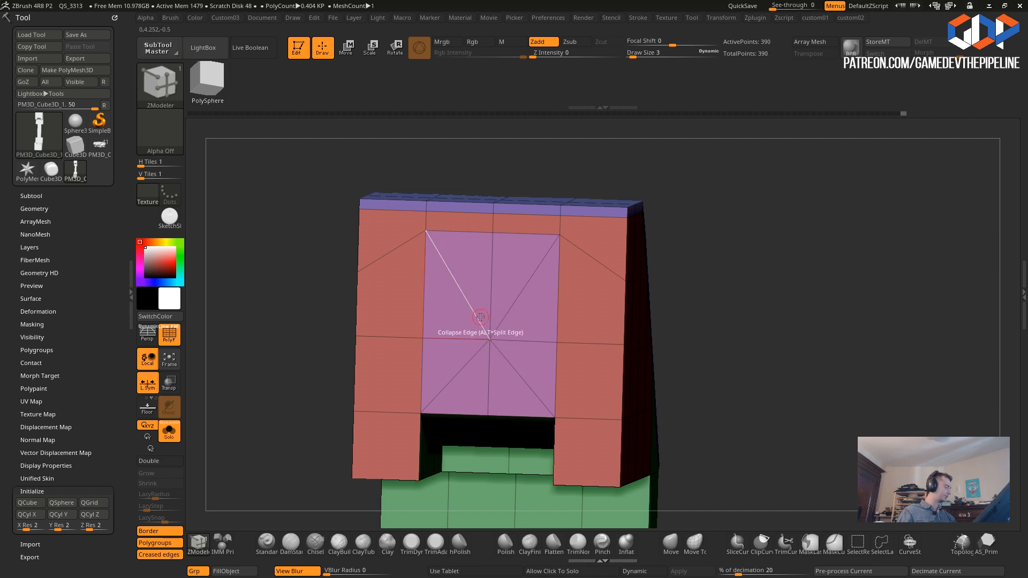
- Delete the diagonal edges across the underside's rebuilt patch with ZModeler's Delete action on single edges
key(space)
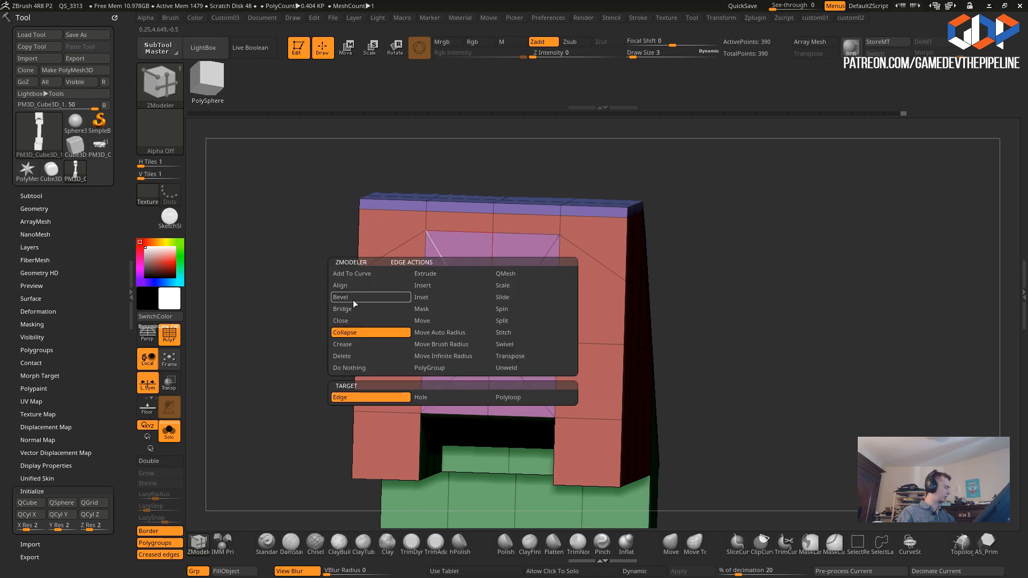
click(343, 357)
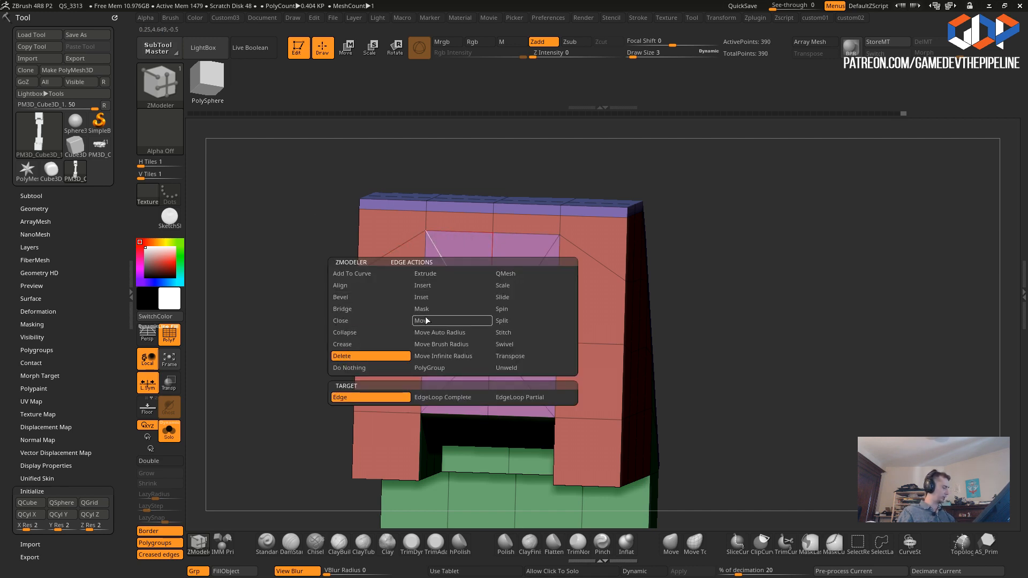
click(518, 291)
key(ctrl+z)
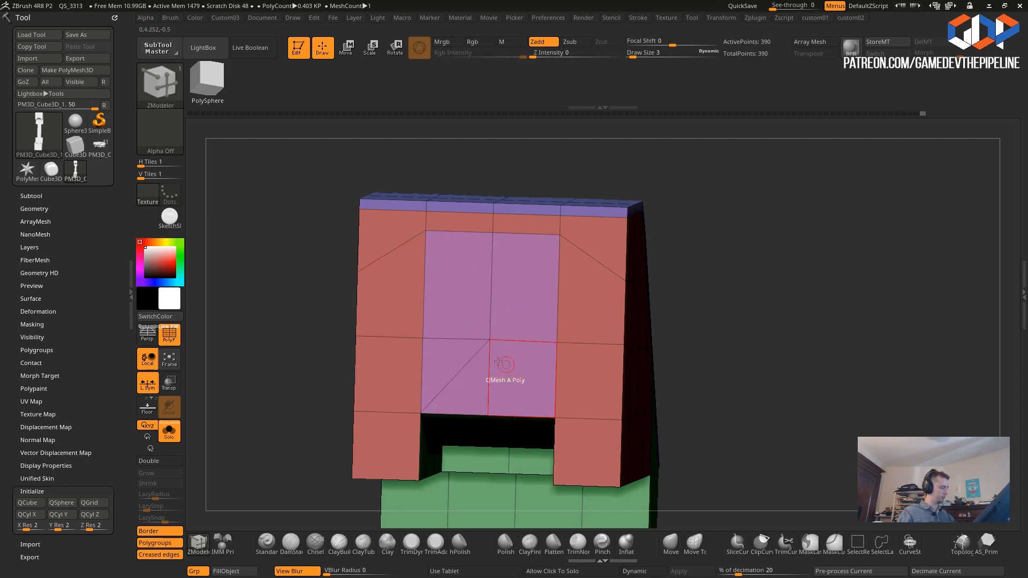
- Turn on Activate Symmetry for the handle
drag(286, 336, 310, 386)
key(1)
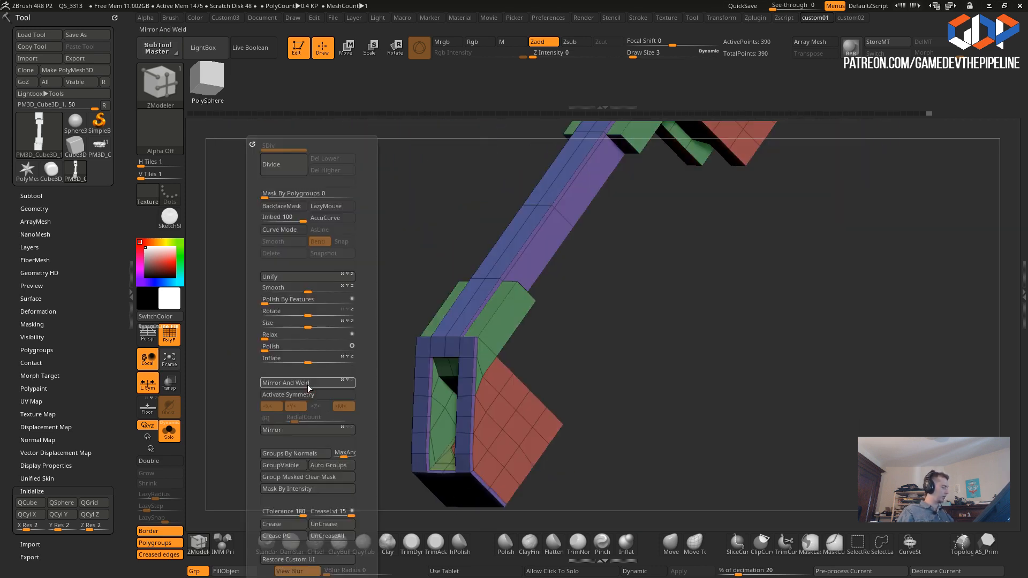
click(274, 395)
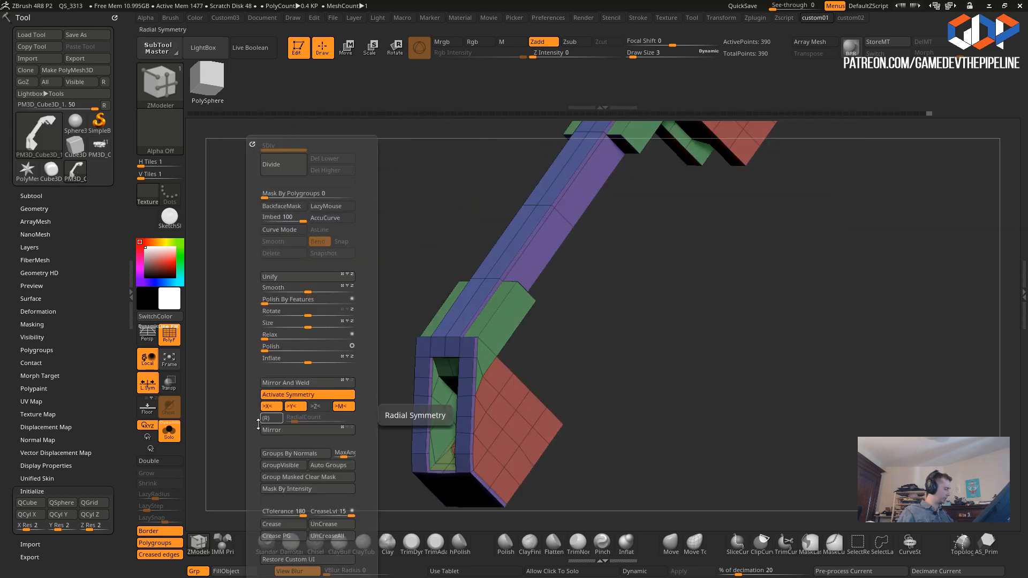
- Try Mirror And Weld on the handle, and undo it
click(275, 385)
mouse_move(382, 443)
mouse_down()
mouse_move(396, 463)
mouse_move(370, 255)
mouse_move(332, 278)
mouse_move(324, 354)
mouse_move(320, 288)
mouse_up()
key(ctrl+z)
- Copy the cleaned-up foot onto the opposite end by flipping the handle with Mirror, applying Mirror And Weld and flipping it back
alt+drag(310, 343, 303, 301)
key(space)
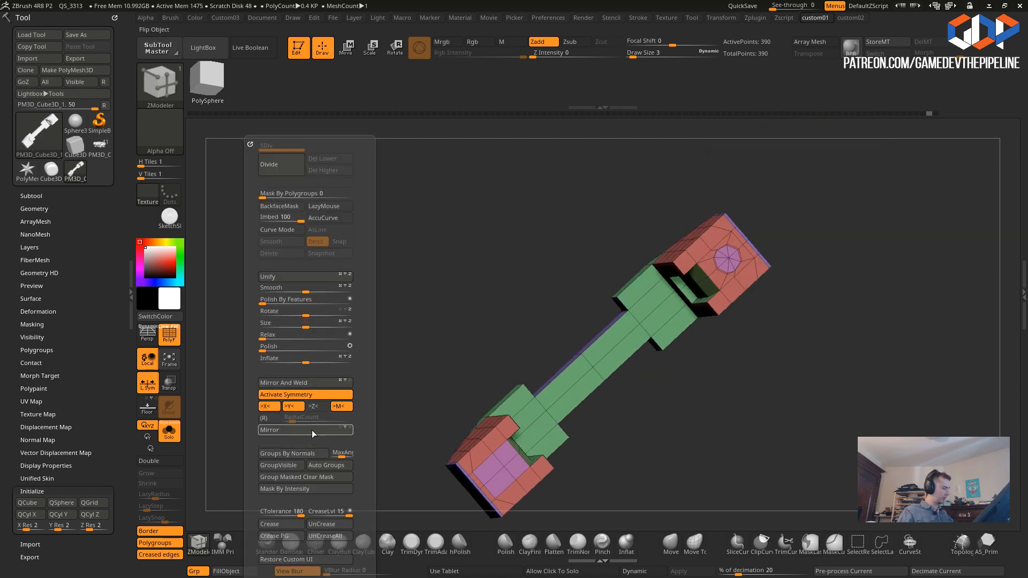
click(312, 430)
click(271, 384)
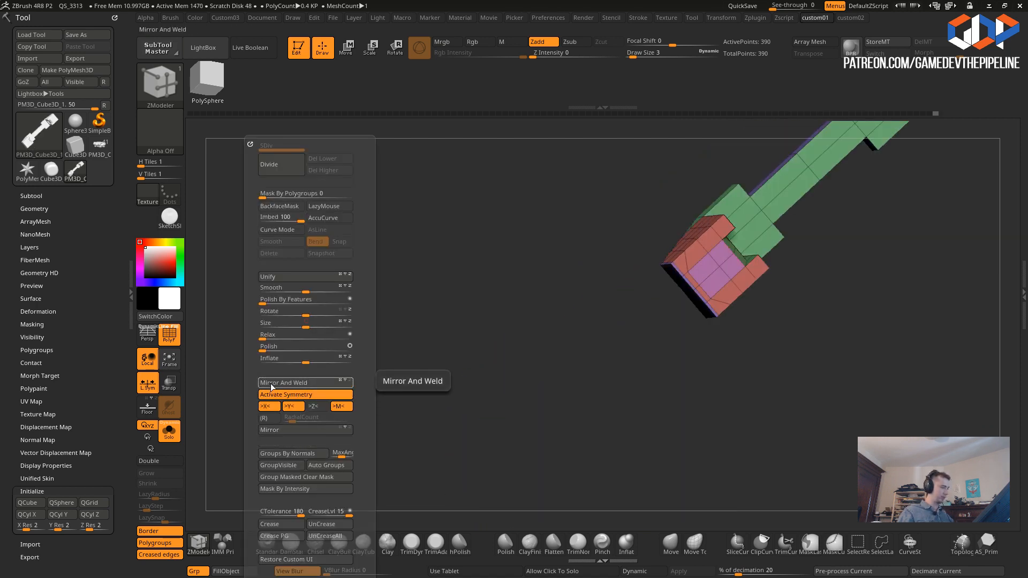
click(286, 431)
drag(411, 362, 328, 394)
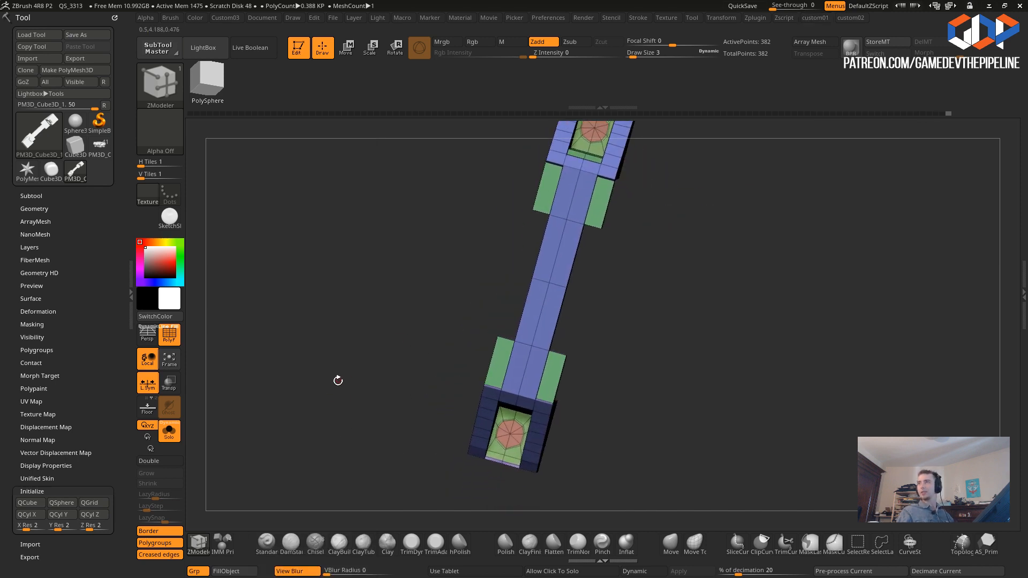
- Mark the octagonal cap faces inside the end pocket, try a QMesh on them, and undo the QMesh
drag(347, 429, 317, 365)
mouse_move(494, 360)
alt+mouse_down()
mouse_move(471, 398)
mouse_move(487, 419)
alt+mouse_up()
drag(309, 346, 311, 296)
drag(493, 357, 483, 327)
shift+drag(312, 337, 284, 371)
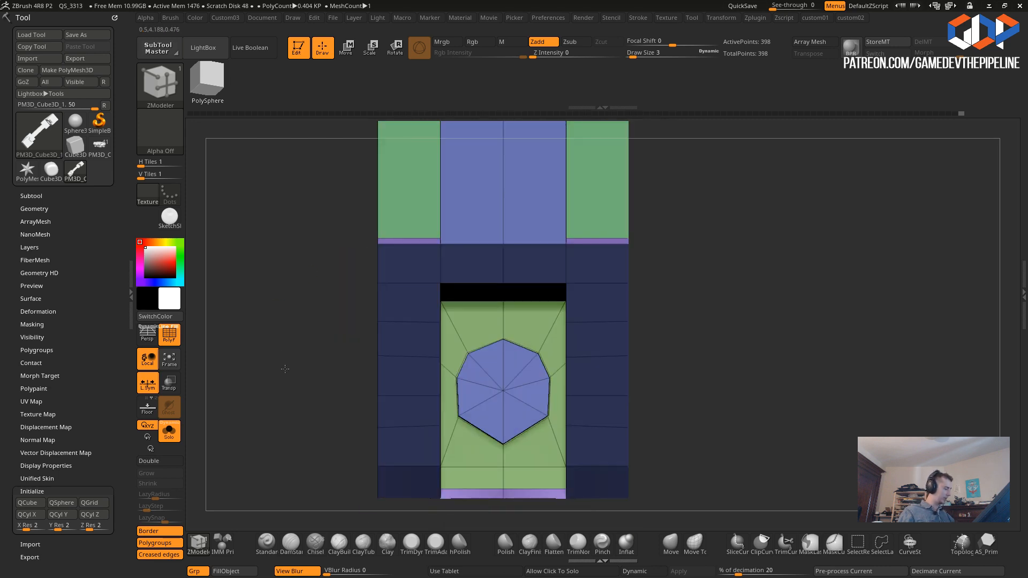
key(ctrl+z)
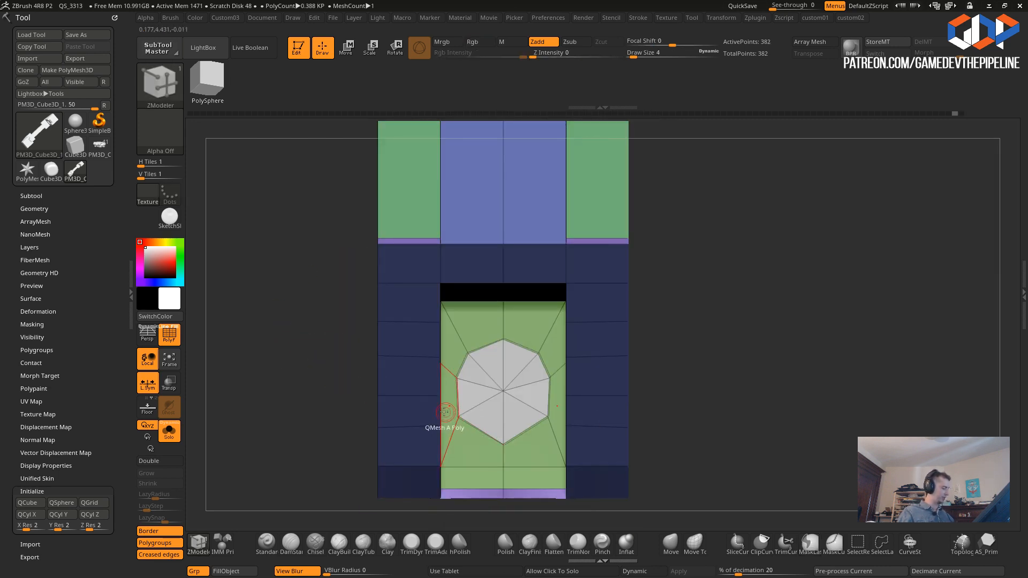
- Reshape the pocket's octagonal cap into a more even octagon with the Move brush
click(670, 543)
drag(459, 393, 466, 405)
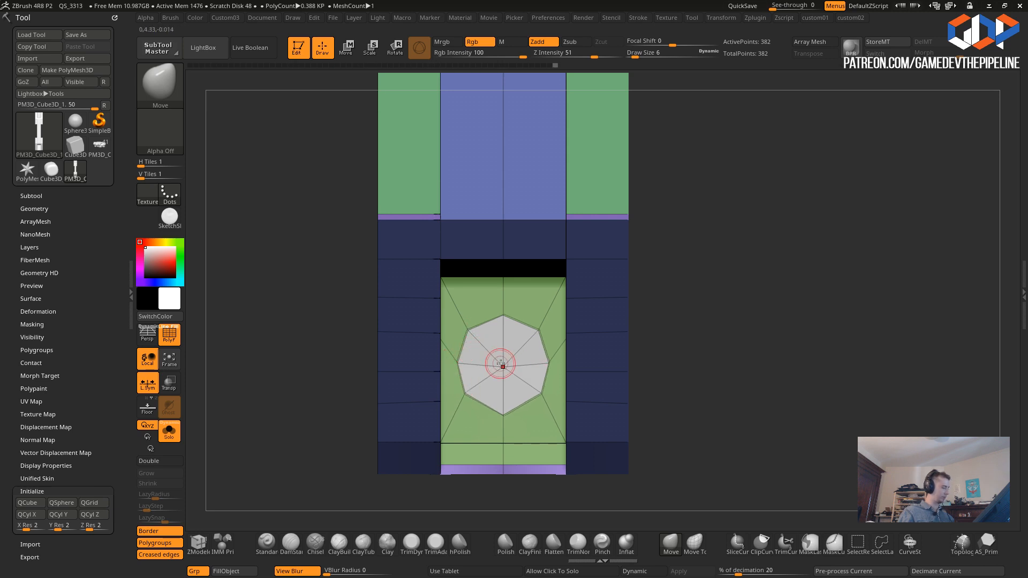
- Split the centre point of the pocket's octagonal cap with the ZModeler brush to add a concentric inner octagon
key(space)
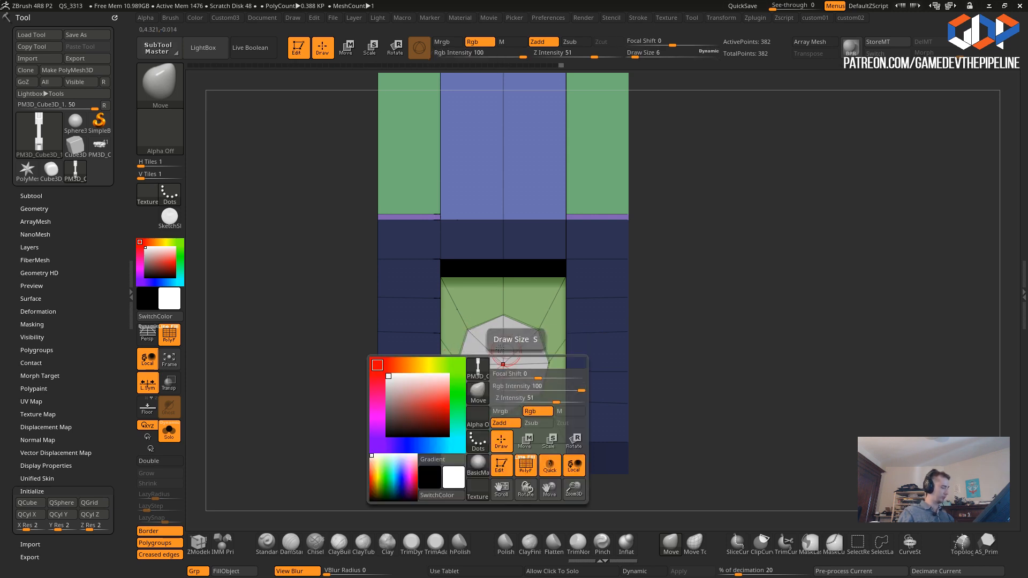
click(196, 554)
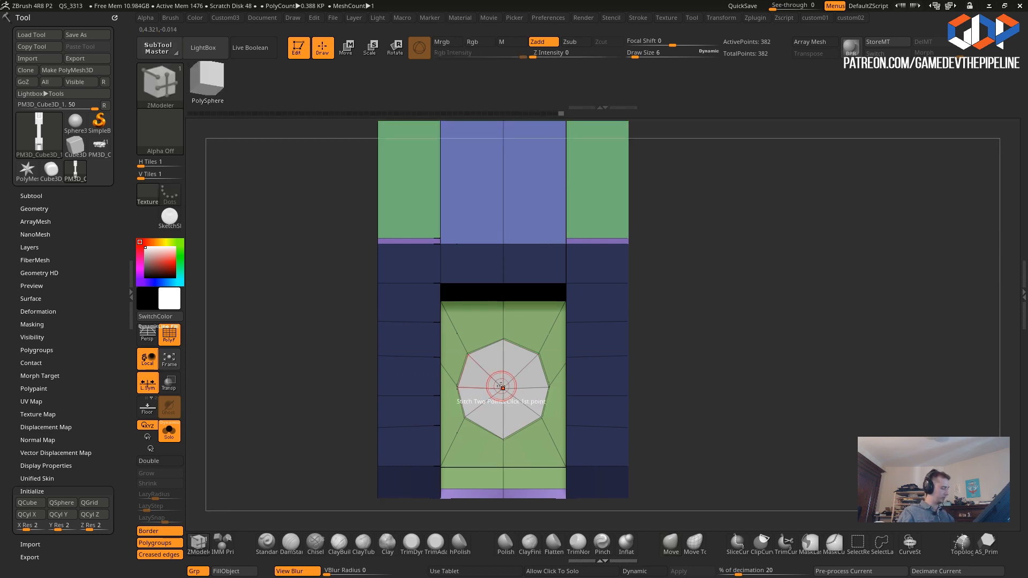
key(space)
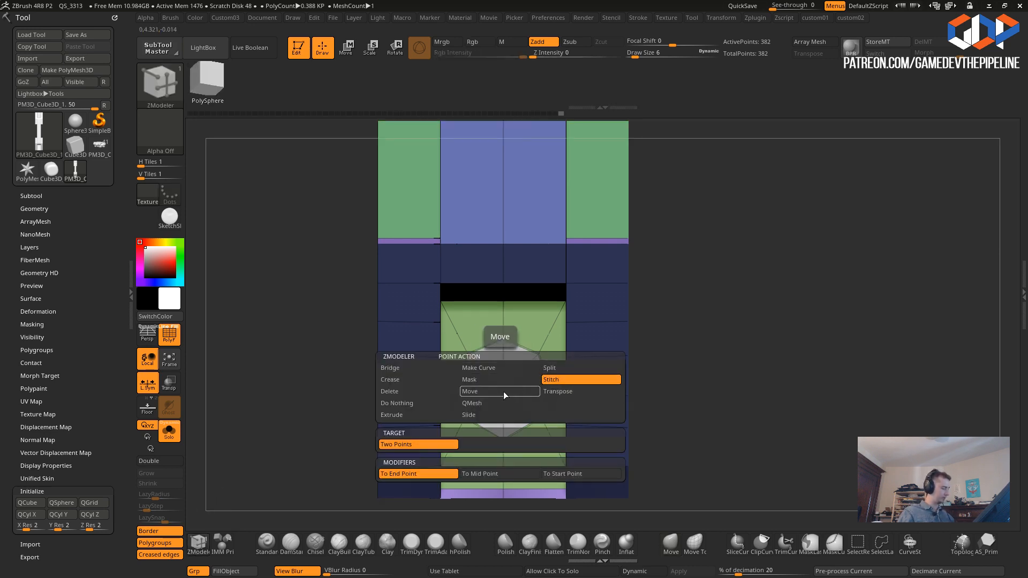
key(space)
key(space)
click(554, 370)
drag(502, 390, 525, 422)
- Try a QMesh on the cap's inner faces, and undo it
drag(270, 343, 267, 317)
key(space)
drag(267, 317, 263, 293)
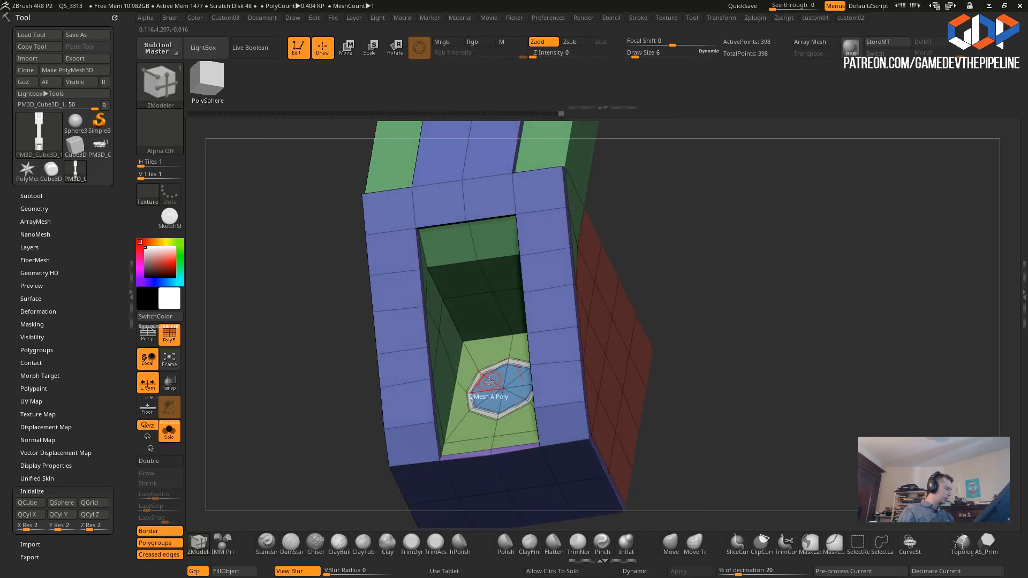
drag(494, 375, 458, 372)
drag(288, 307, 284, 400)
key(ctrl+z)
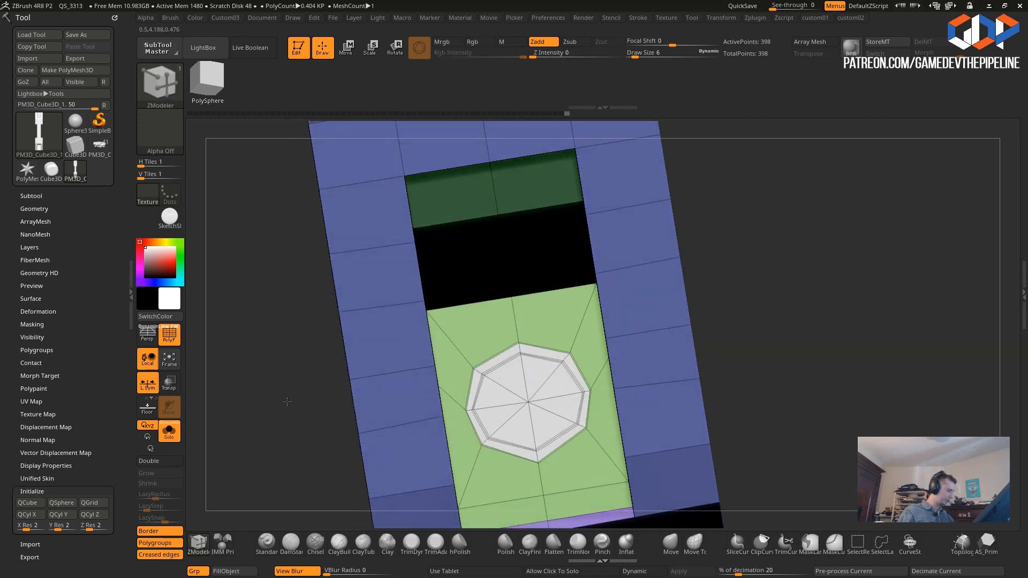
- Delete the cap's outer octagon edge loop using ZModeler's Delete action with the EdgeLoop Complete target
key(space)
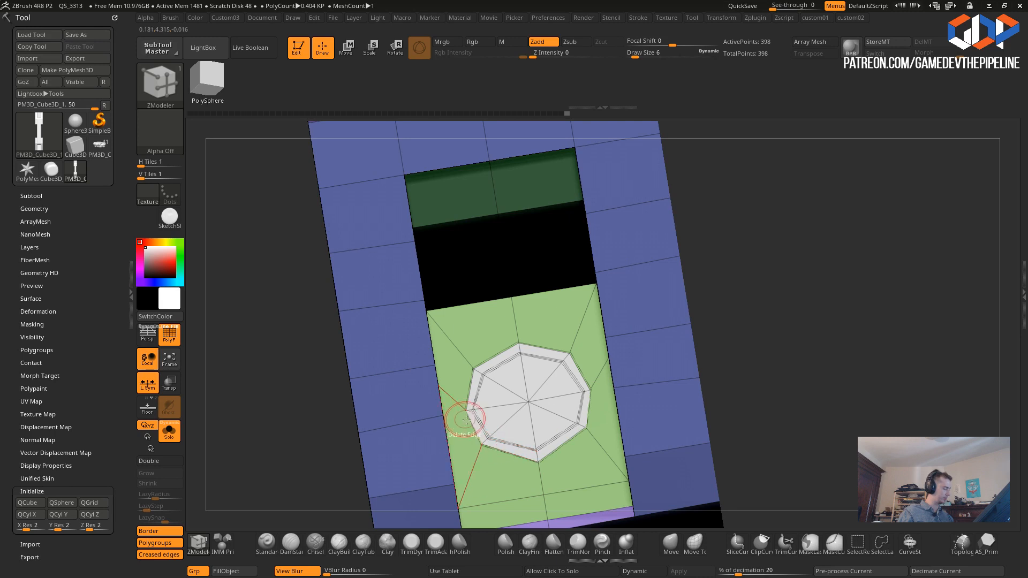
key(space)
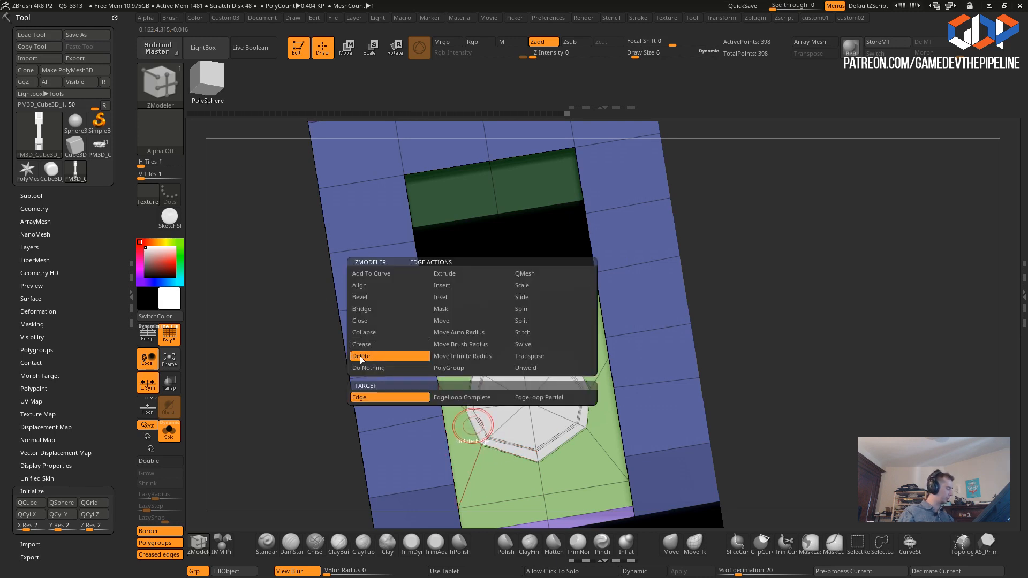
click(438, 396)
click(471, 427)
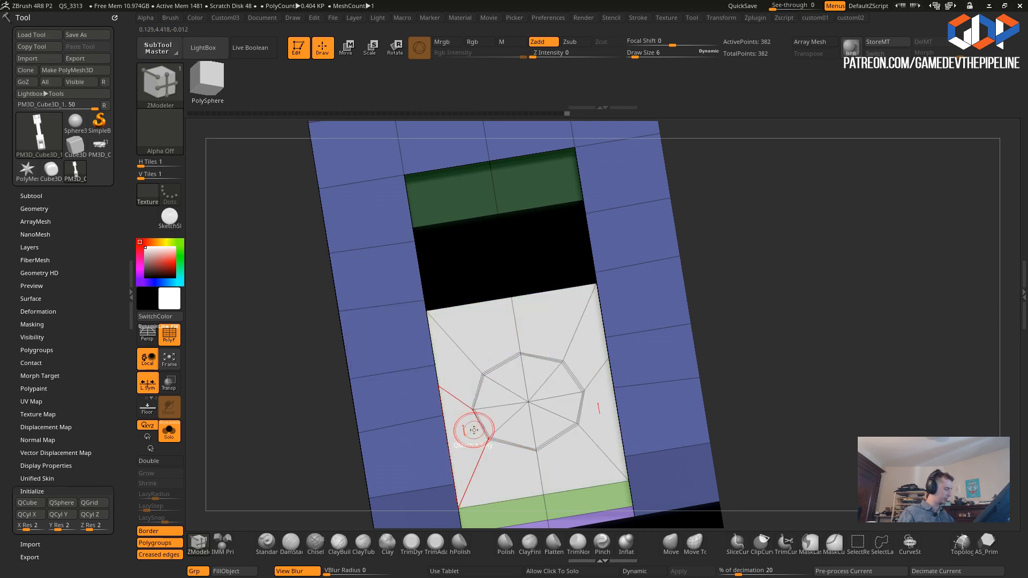
- Try ZModeler's Bevel action on the octagonal cap faces, and undo it
drag(255, 312, 255, 349)
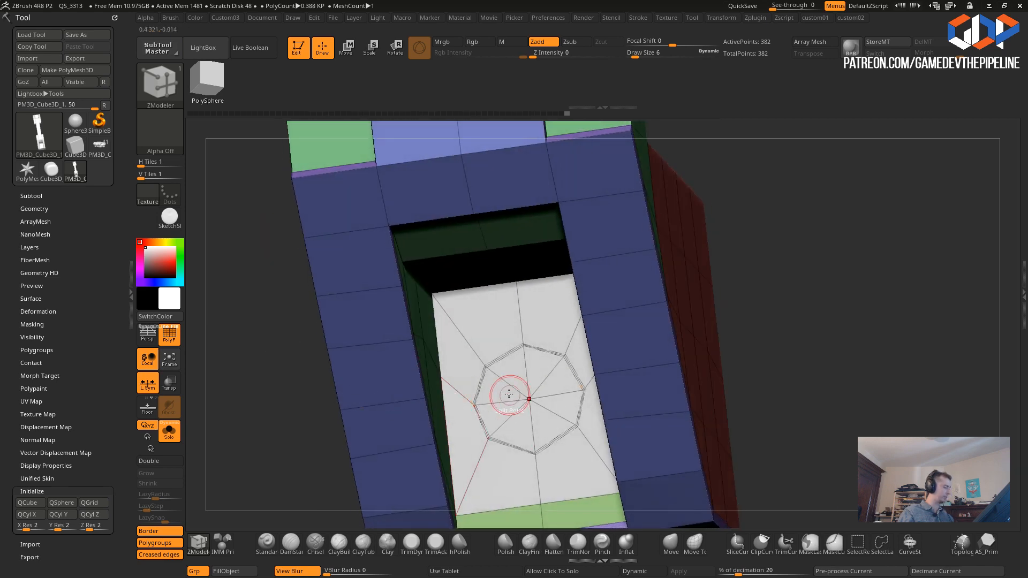
key(space)
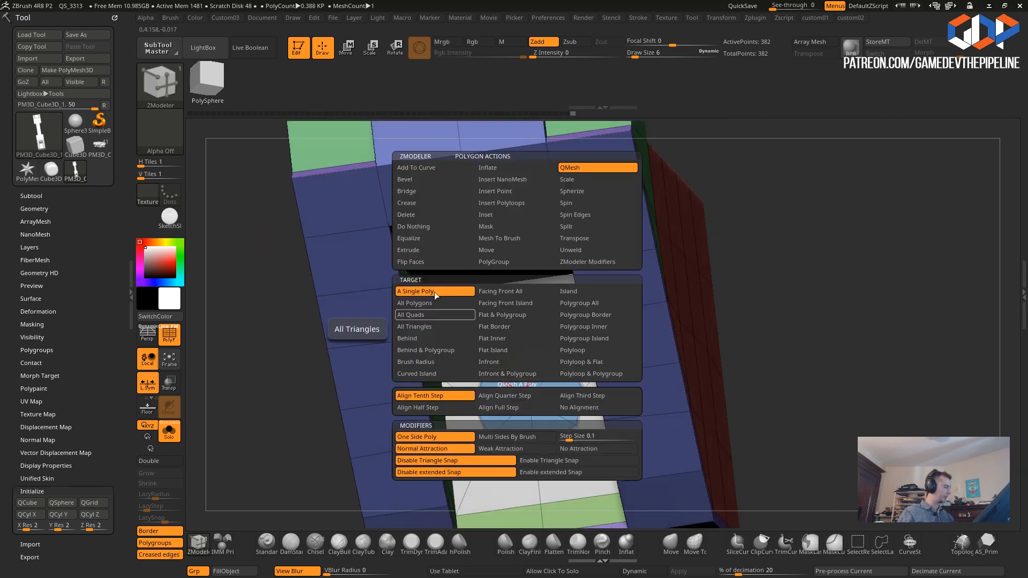
click(409, 179)
drag(511, 365, 506, 351)
key(ctrl+z)
key(ctrl+z)
- Extrude the octagonal cap faces into a short raised peg on the pocket floor
key(space)
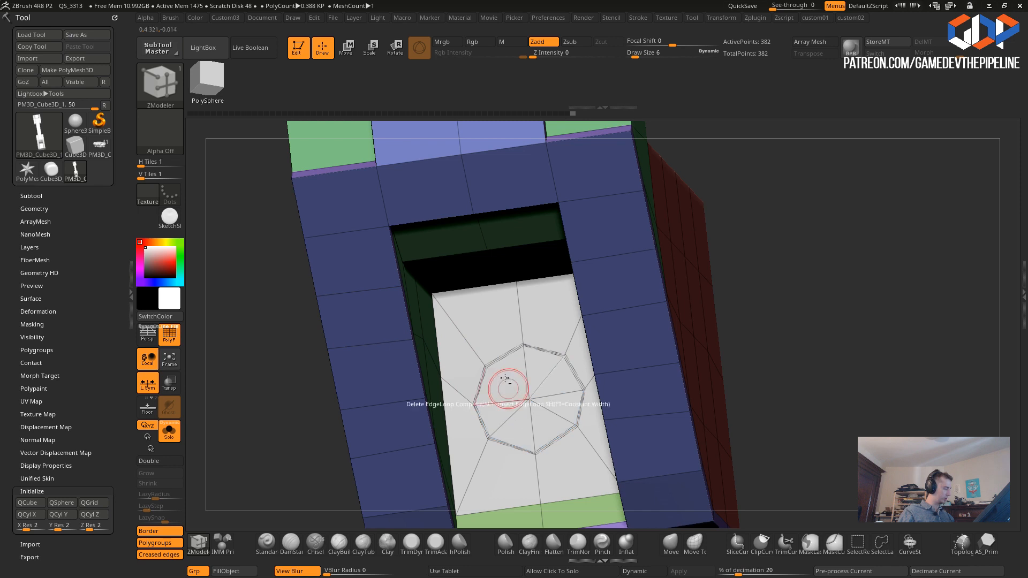
drag(505, 379, 416, 275)
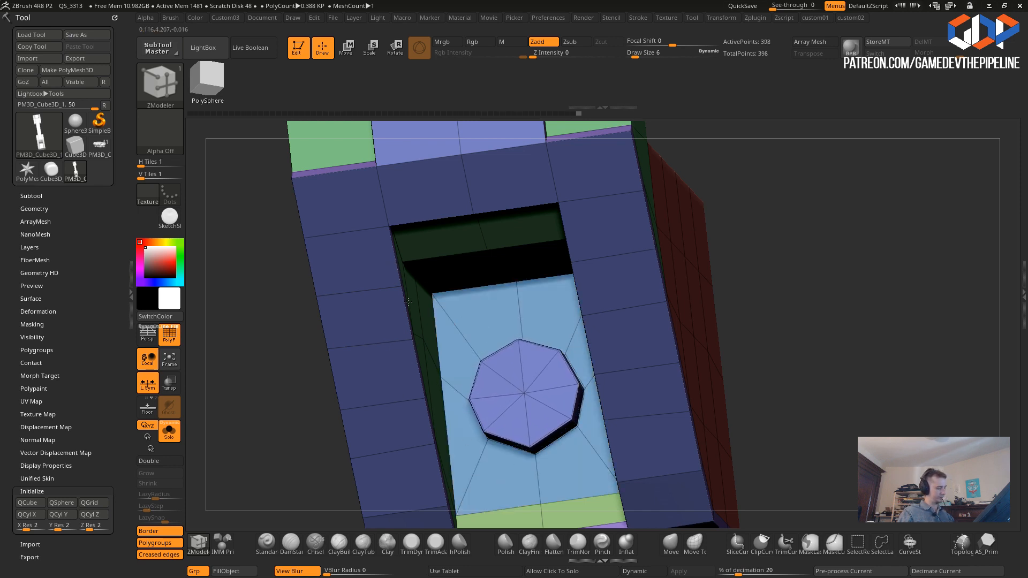
mouse_move(266, 391)
mouse_down()
mouse_move(270, 303)
mouse_move(298, 334)
mouse_move(245, 344)
mouse_move(262, 371)
mouse_up()
key(shift+2)
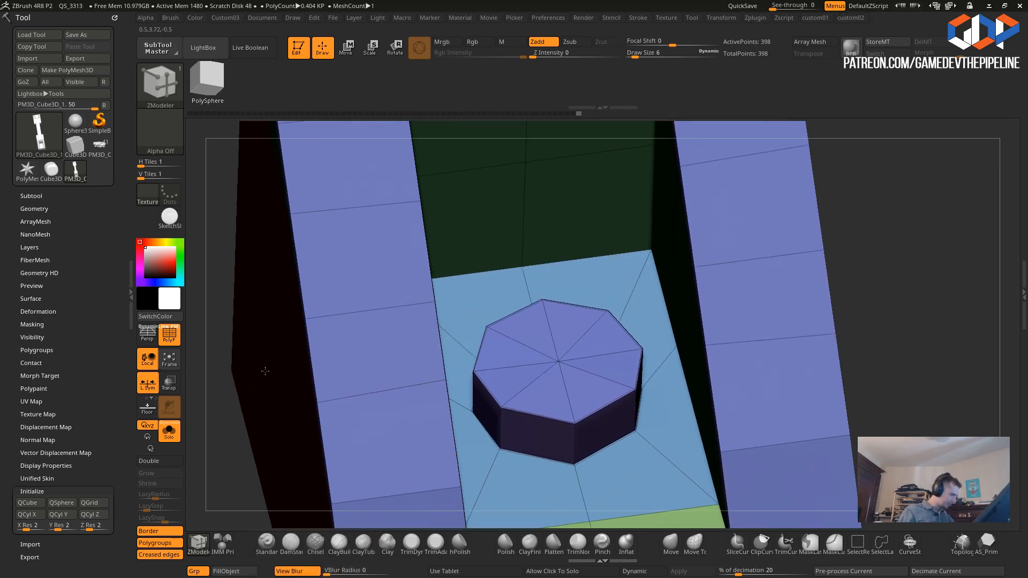
- Preview the handle with dynamic subdivision, checking the smoothed peg with the polyframe off and on again
mouse_move(225, 299)
alt+mouse_down()
mouse_move(287, 316)
mouse_move(286, 346)
mouse_move(314, 374)
mouse_move(303, 395)
mouse_move(292, 388)
mouse_move(308, 395)
mouse_move(289, 316)
mouse_move(300, 364)
mouse_move(330, 405)
mouse_move(238, 370)
mouse_move(254, 310)
mouse_move(230, 332)
mouse_move(332, 336)
alt+mouse_up()
key(shift+2)
click(246, 219)
click(168, 337)
key(shift+f)
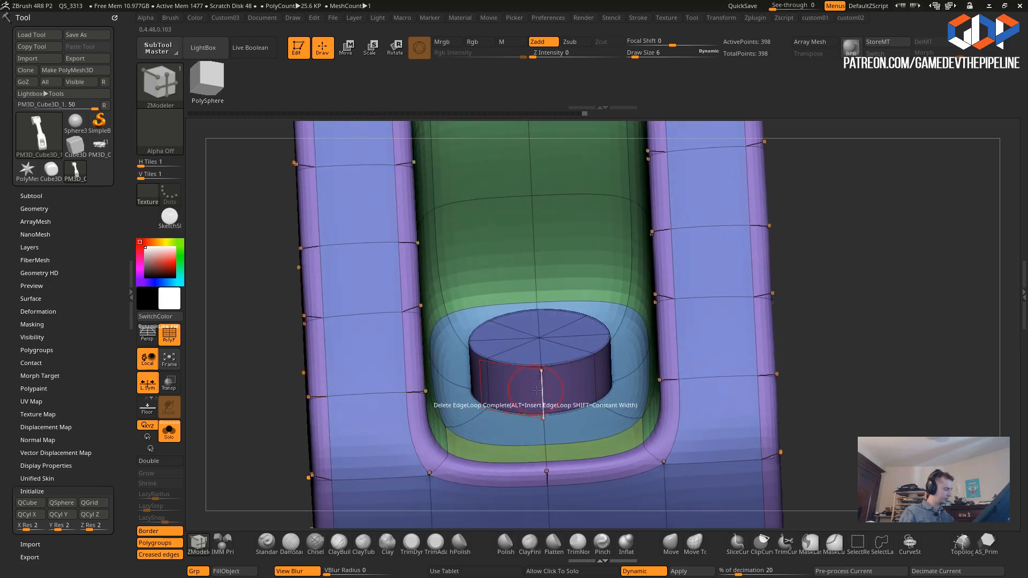
- Insert an edge loop around the side of the peg near its base
key(space)
click(511, 286)
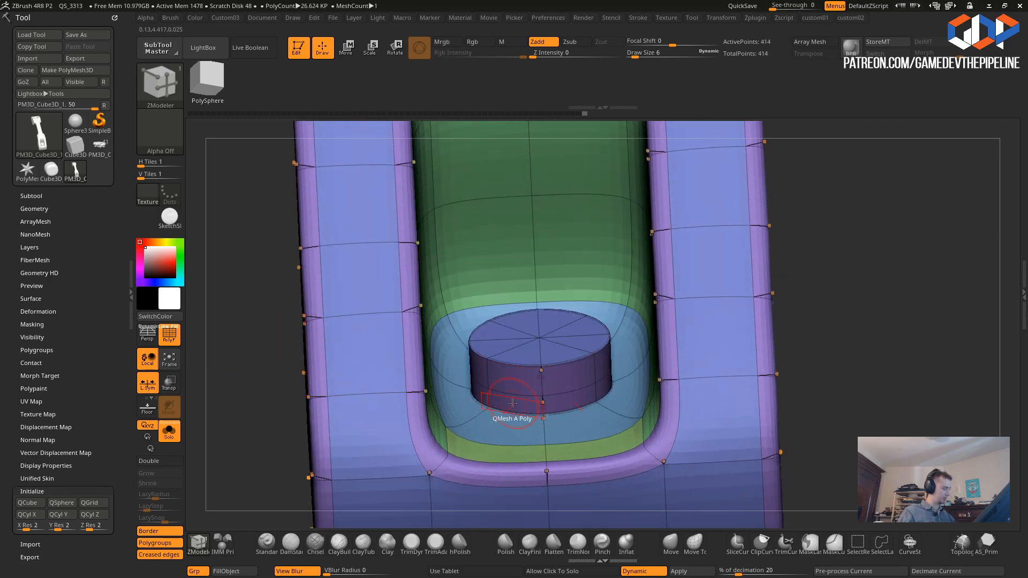
- Set the ZModeler QMesh target to Polyloop and try it on the narrow band around the peg's base
key(space)
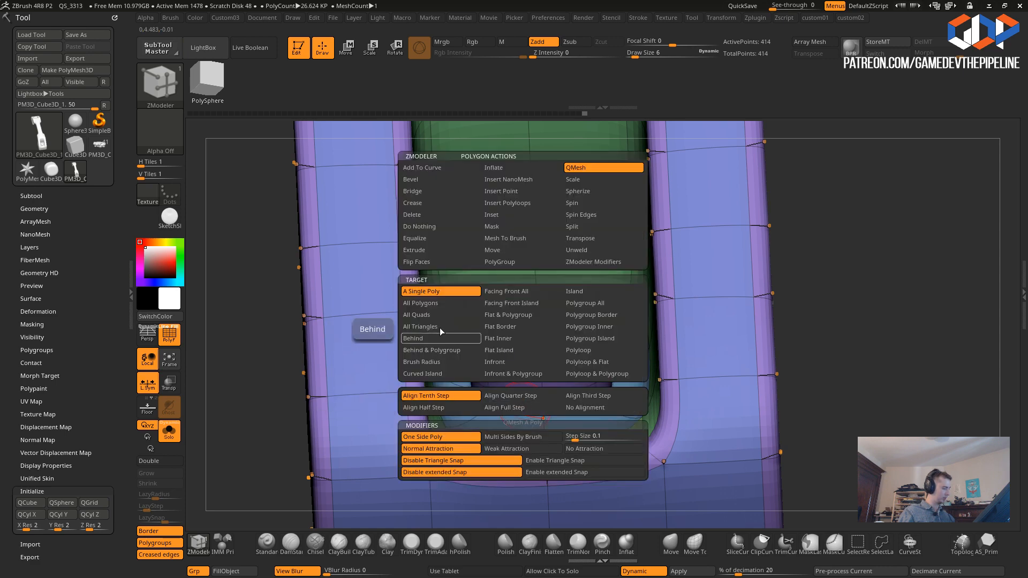
click(573, 350)
drag(524, 408, 520, 405)
mouse_move(513, 407)
mouse_down()
mouse_move(526, 400)
mouse_move(501, 404)
mouse_up()
- Turn off dynamic subdivision, then retry the Polyloop QMesh on the peg's base band and undo it
key(space)
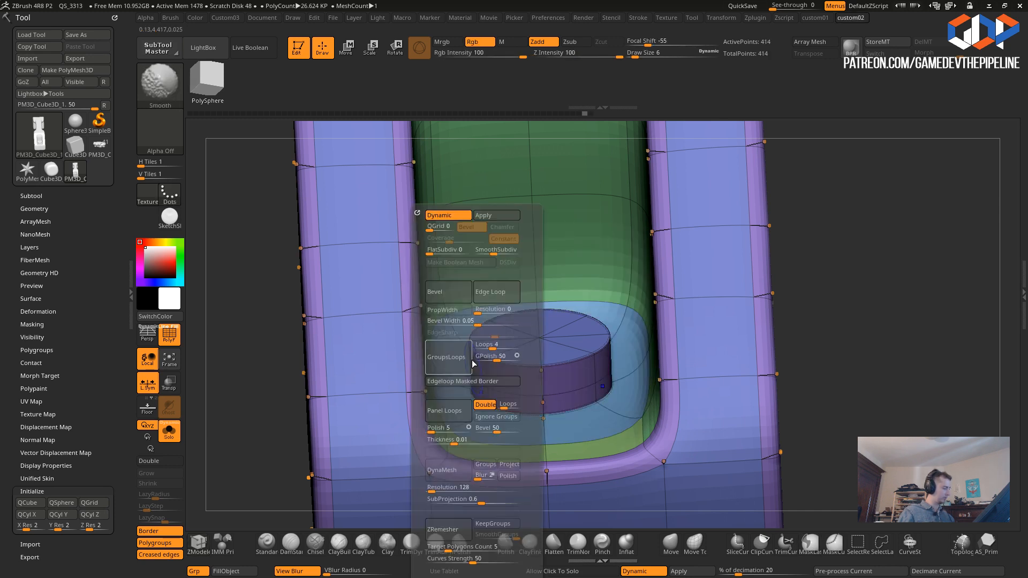
key(shift+d)
drag(532, 408, 512, 406)
key(ctrl+z)
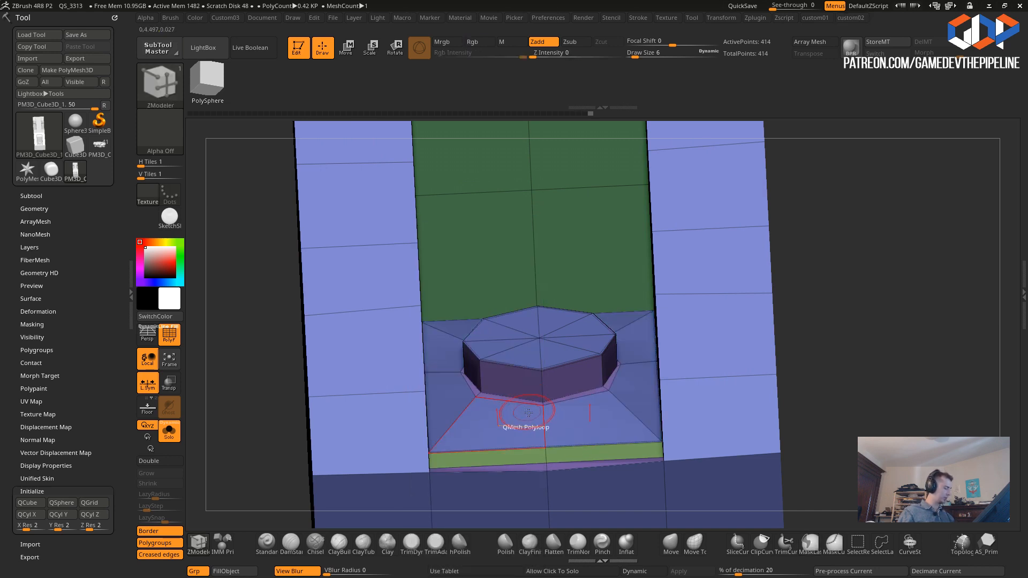
drag(246, 283, 271, 286)
key(ctrl+z)
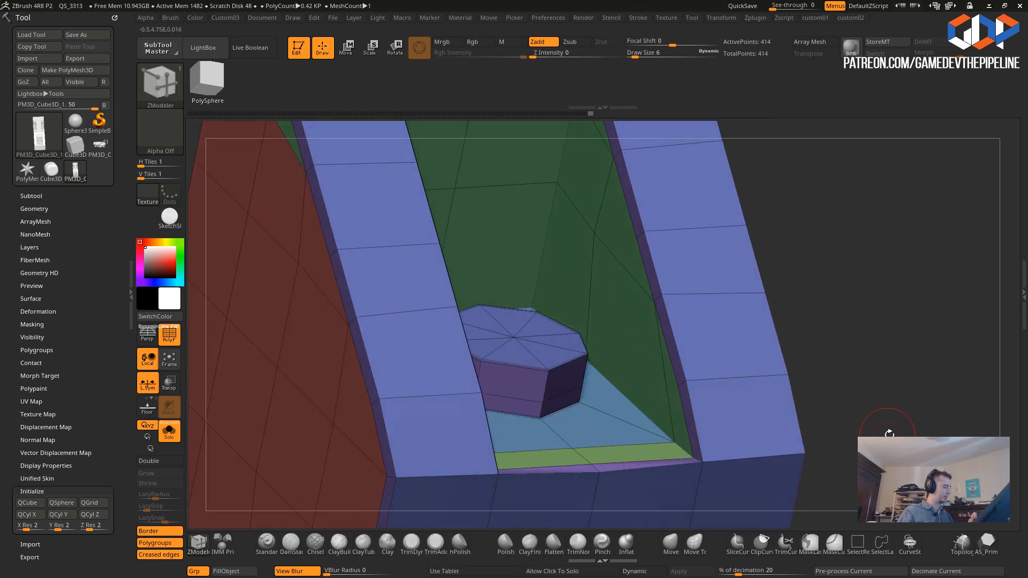
- Open the ZModeler polygon action options for the band around the peg's base
drag(887, 433, 868, 432)
key(space)
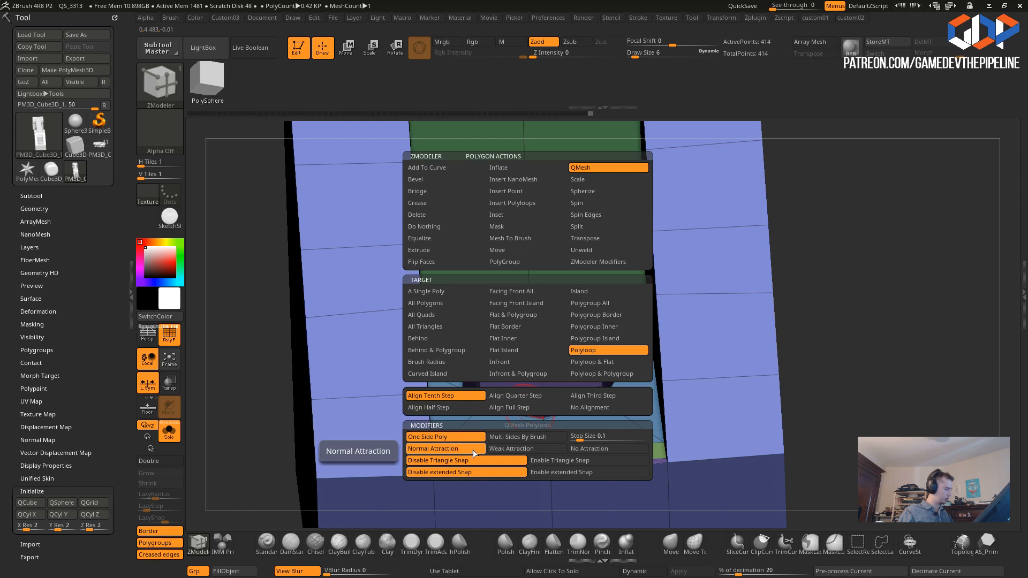
- Try QMesh on the octagonal boss's lower polyloop, and enable Triangle Snap and extended Snap for the action
click(583, 451)
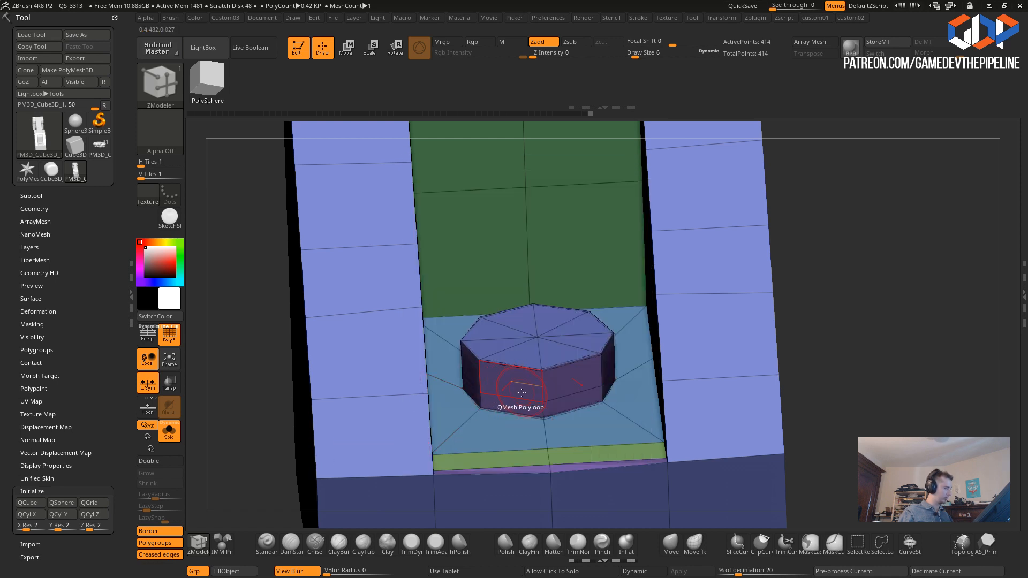
drag(531, 408, 507, 413)
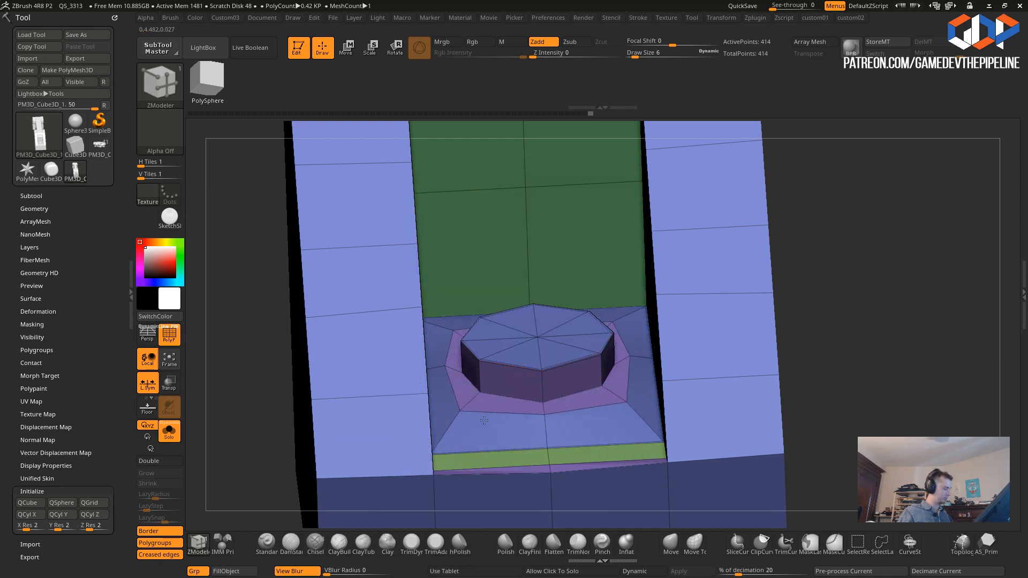
key(space)
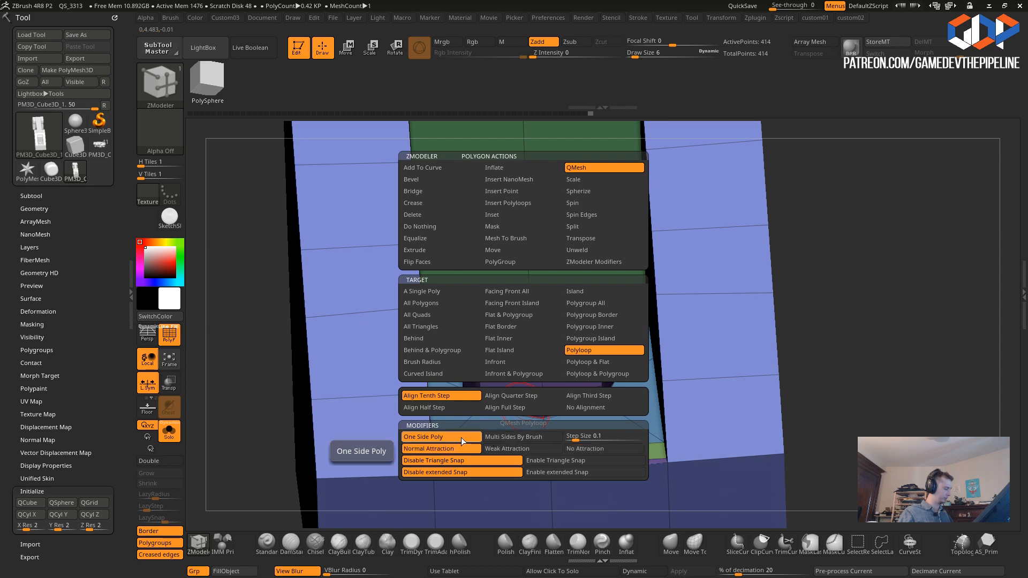
click(539, 460)
click(542, 472)
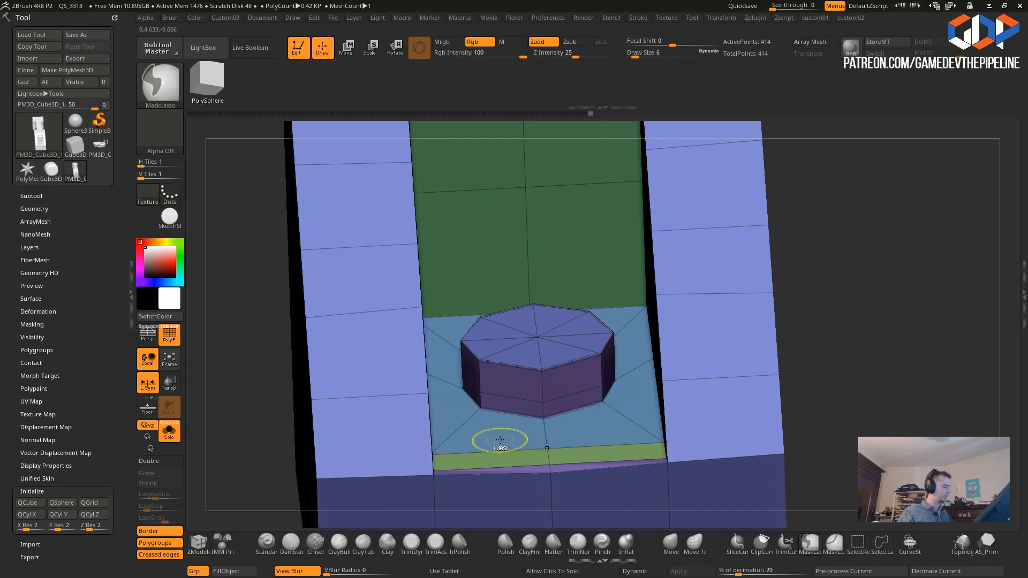
key(space)
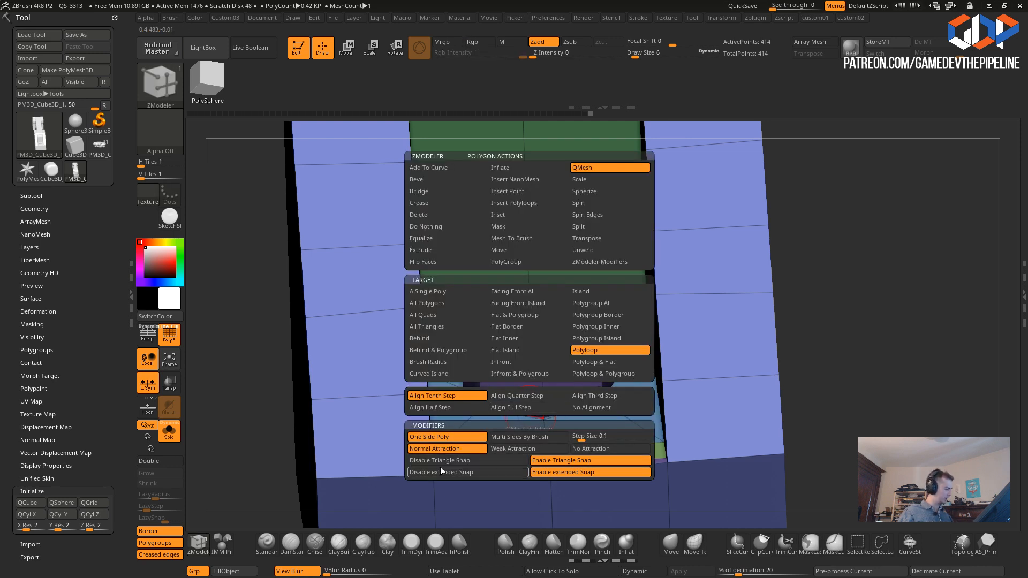
- Insert an edge loop on the slot floor around the boss and QMesh the boss's lower polyloop outward into a flange
key(space)
key(space)
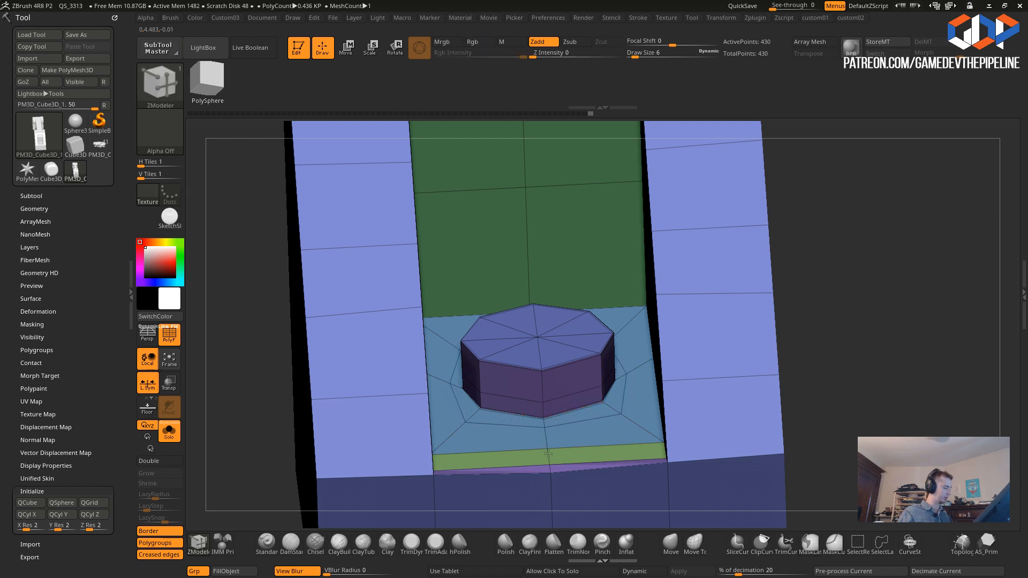
drag(528, 408, 476, 407)
- Turn on dynamic subdivision to preview the boss and slot smoothed
drag(253, 333, 283, 396)
key(shift+d)
click(229, 215)
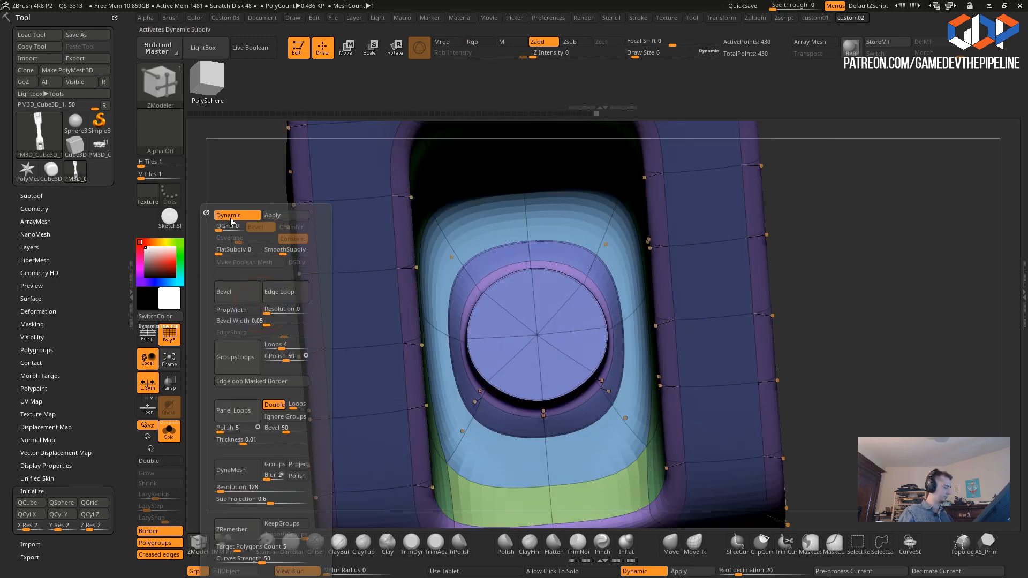
drag(244, 397, 254, 349)
- Bevel the complete edge loop around the top rim of the boss with the ZModeler edge action
key(space)
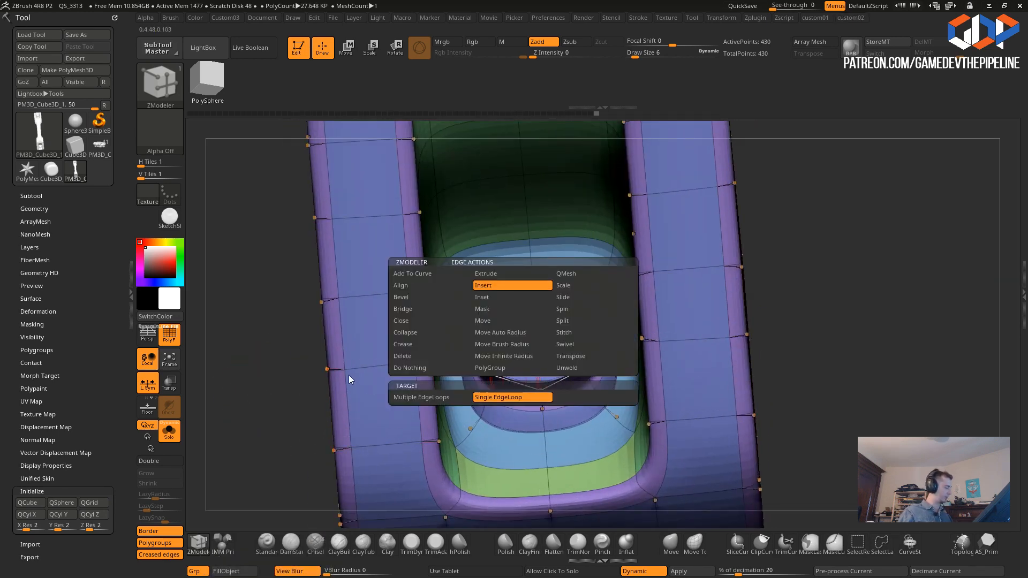
click(400, 301)
drag(511, 381, 519, 383)
drag(274, 369, 257, 363)
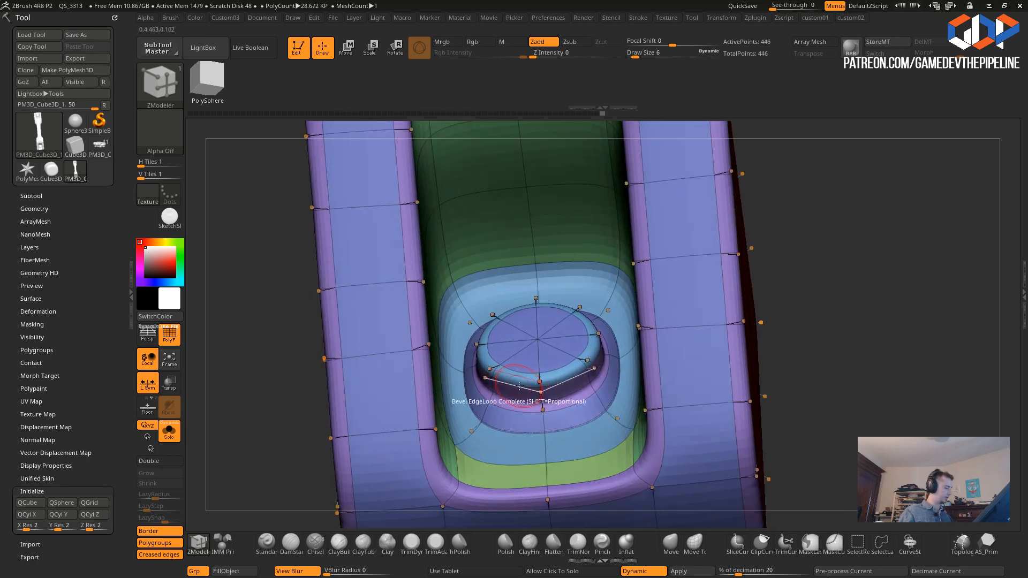
- Crease the complete edge loops along the beveled top rim of the boss
key(space)
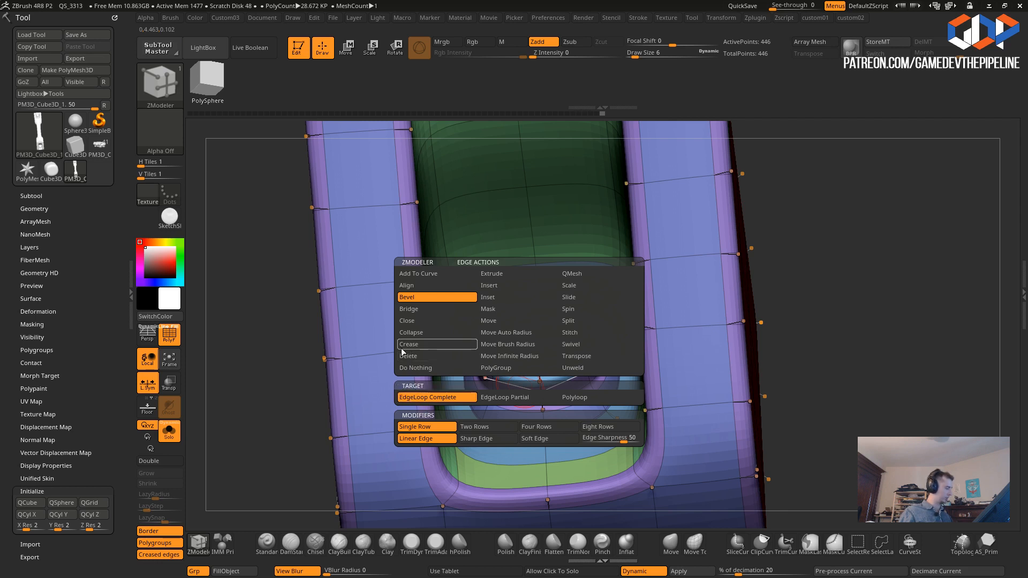
key(space)
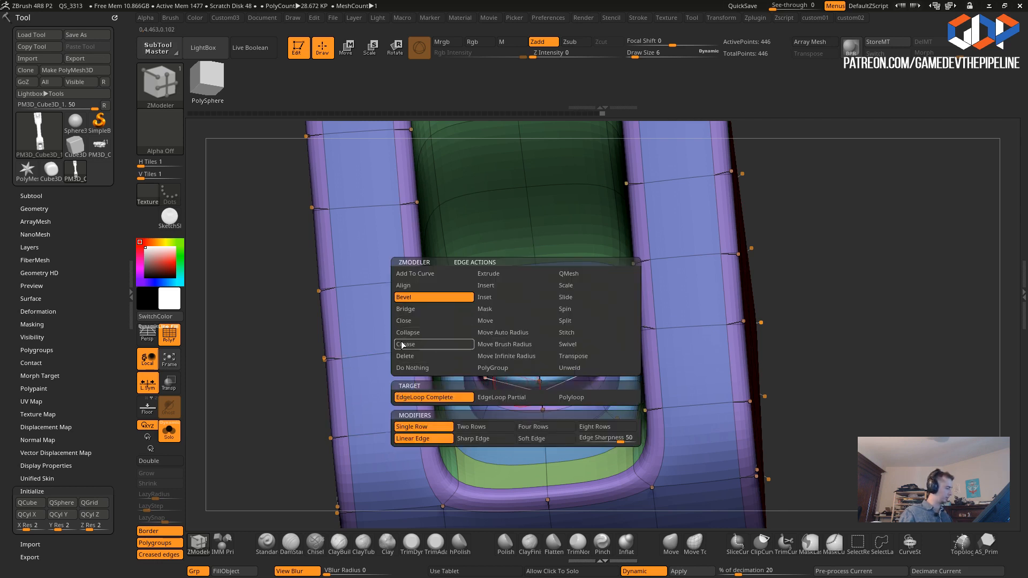
click(402, 344)
click(436, 410)
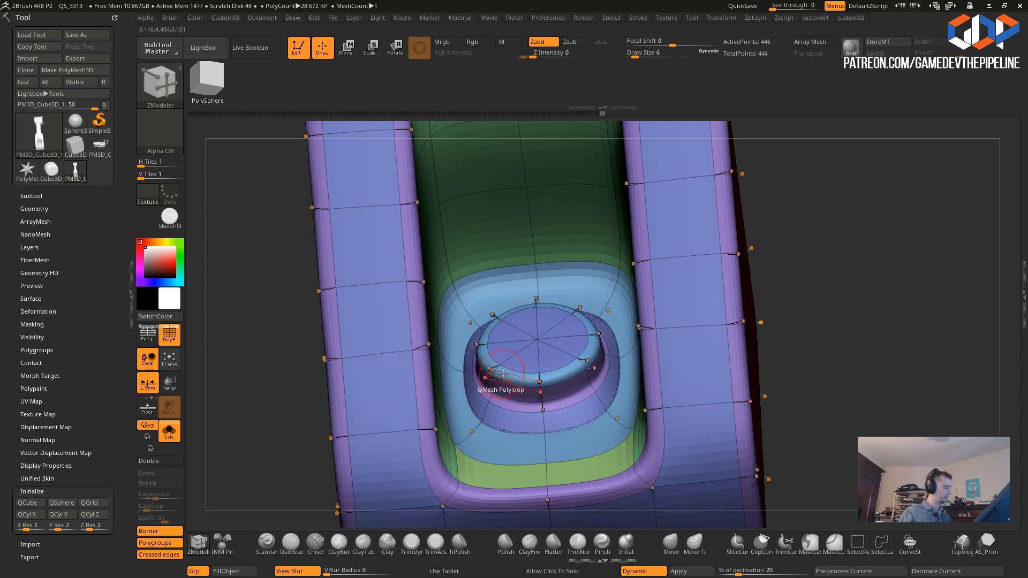
click(515, 375)
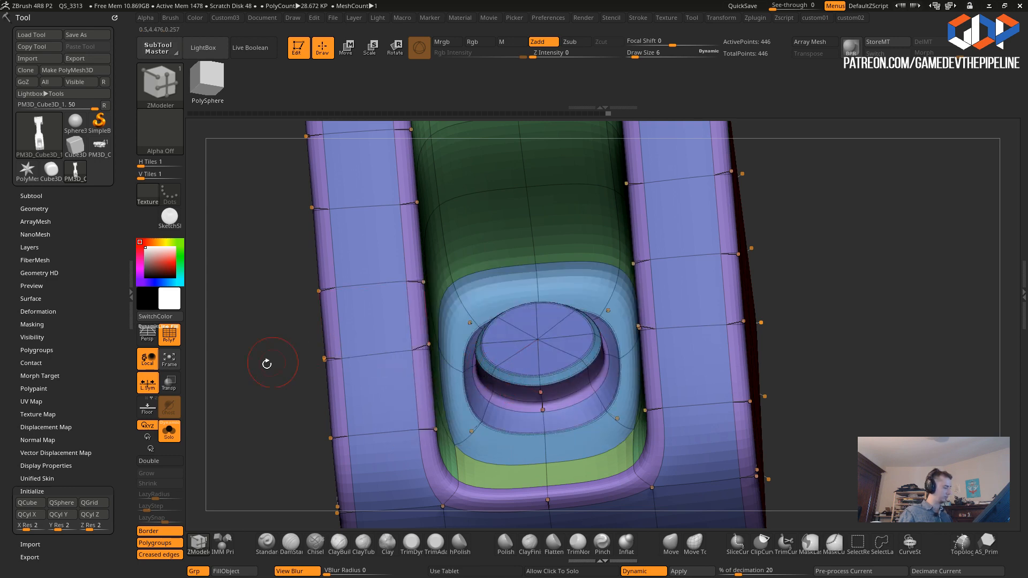
- Inspect the smoothed handle with the polyframe hidden, and display the polyframe again
drag(285, 359, 199, 355)
click(175, 343)
drag(284, 388, 356, 355)
click(169, 334)
drag(455, 407, 396, 388)
- Set the selection brush to SelectRect, try isolating the red side polygroup of the handle's foot, and unhide the whole mesh
click(862, 547)
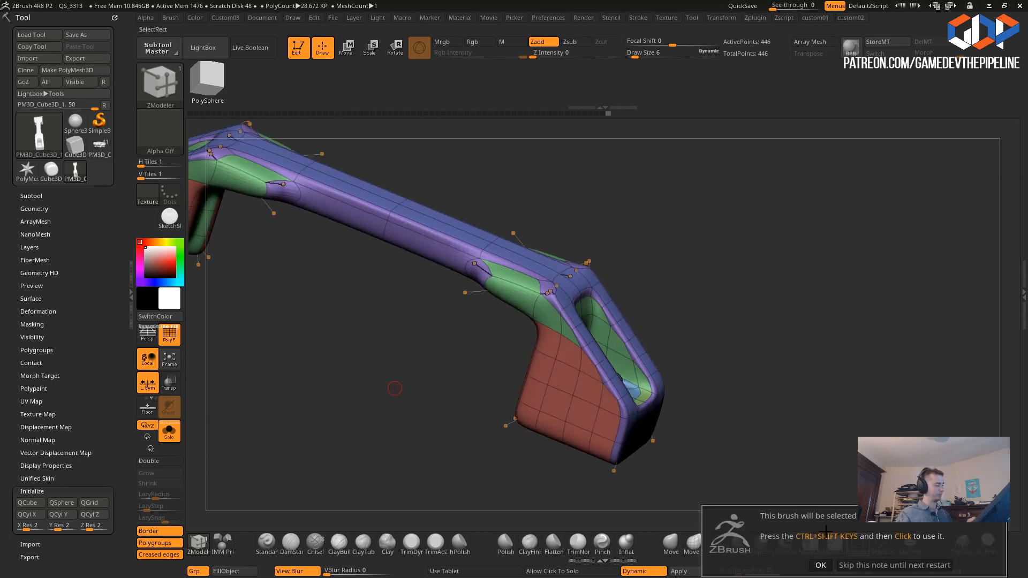
key(ctrl+shift)
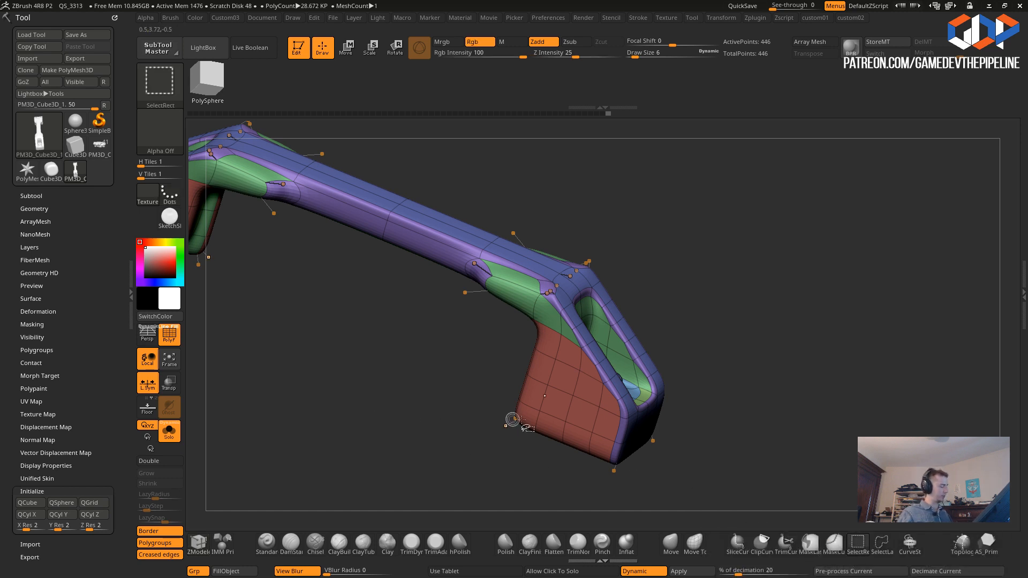
ctrl+shift+click(564, 411)
ctrl+shift+drag(419, 462, 370, 399)
drag(379, 476, 401, 438)
ctrl+shift+click(382, 494)
ctrl+shift+click(352, 355)
alt+drag(352, 324, 562, 375)
ctrl+shift+click(626, 351)
ctrl+shift+click(440, 399)
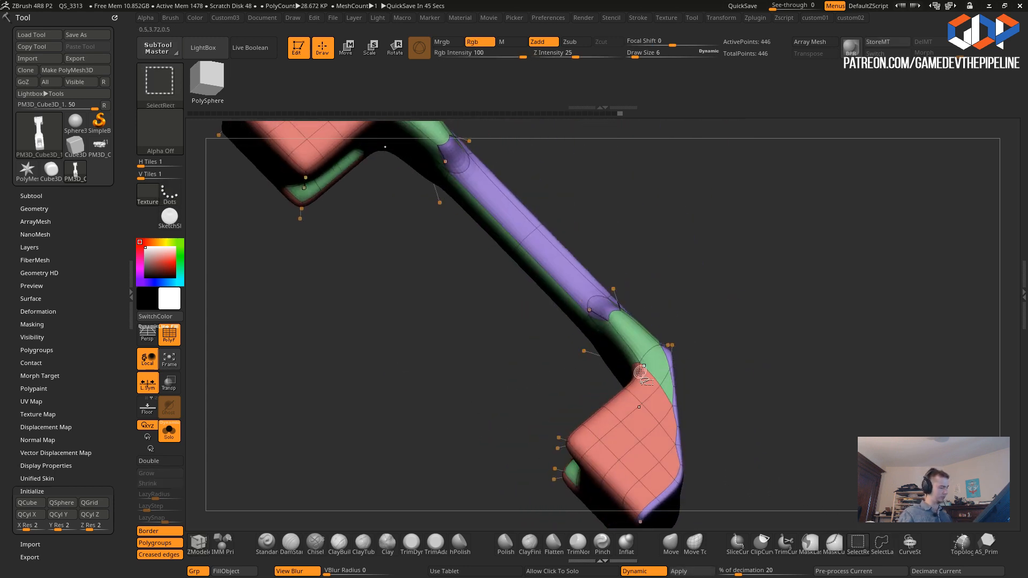
- Isolate the red and green polygroups together, regroup them with Auto Groups, and unhide the whole mesh
ctrl+shift+click(642, 405)
ctrl+shift+drag(482, 356, 475, 350)
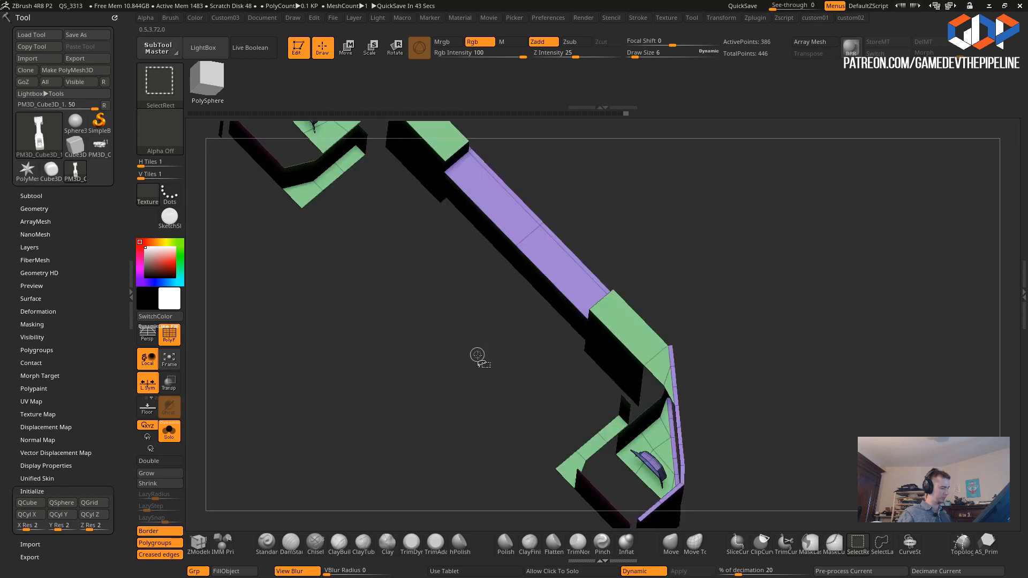
ctrl+shift+click(635, 353)
ctrl+shift+drag(428, 375, 390, 390)
key(space)
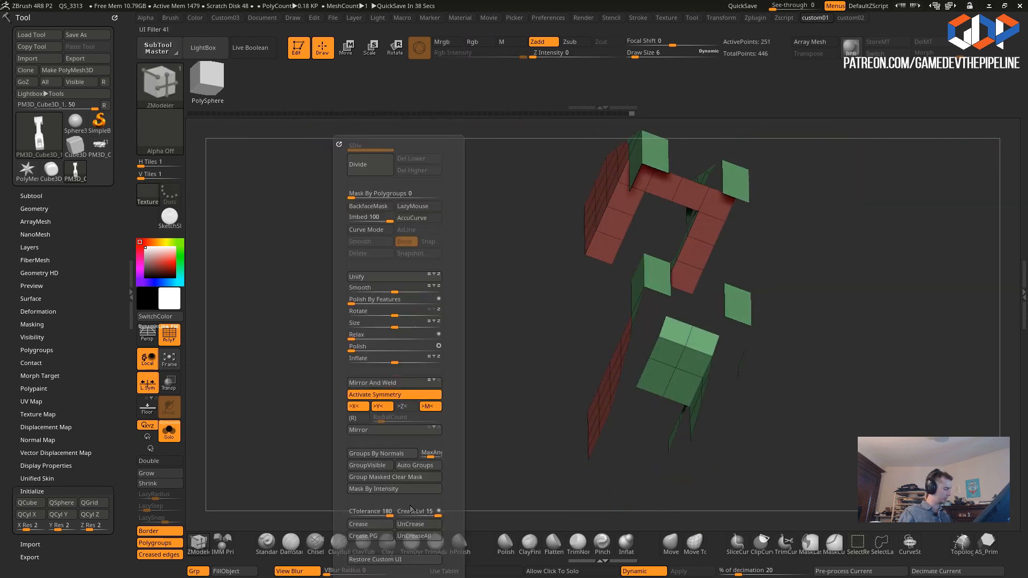
click(405, 466)
drag(498, 429, 424, 454)
ctrl+shift+click(365, 344)
- Check the polygroup inside the slot by hiding and restoring it, with the ZModeler brush active
drag(365, 344, 231, 324)
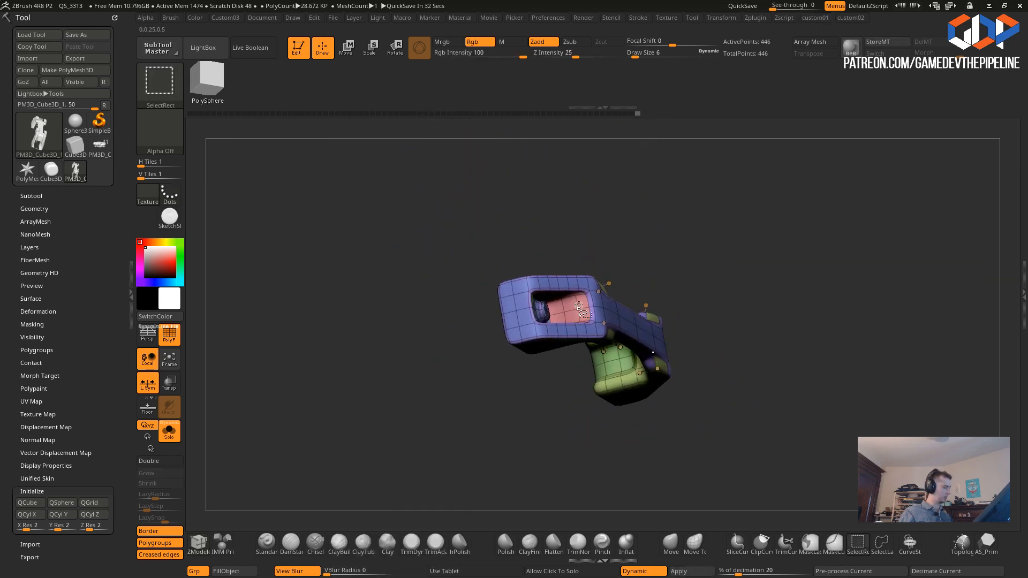
ctrl+shift+click(580, 311)
mouse_move(512, 380)
mouse_down()
mouse_move(459, 408)
mouse_move(446, 354)
mouse_up()
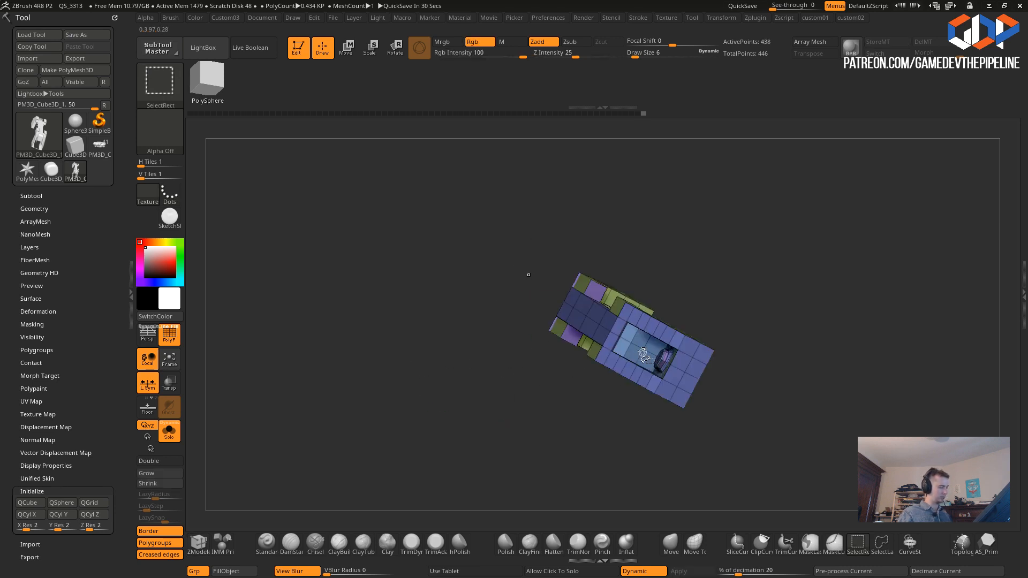
ctrl+shift+click(442, 419)
key(b)
key(z)
key(m)
mouse_move(422, 413)
mouse_down()
mouse_move(420, 470)
mouse_move(400, 455)
mouse_move(428, 506)
mouse_up()
ctrl+shift+click(419, 486)
alt+drag(436, 458, 459, 540)
mouse_move(471, 477)
mouse_down()
mouse_move(491, 517)
mouse_move(507, 499)
mouse_up()
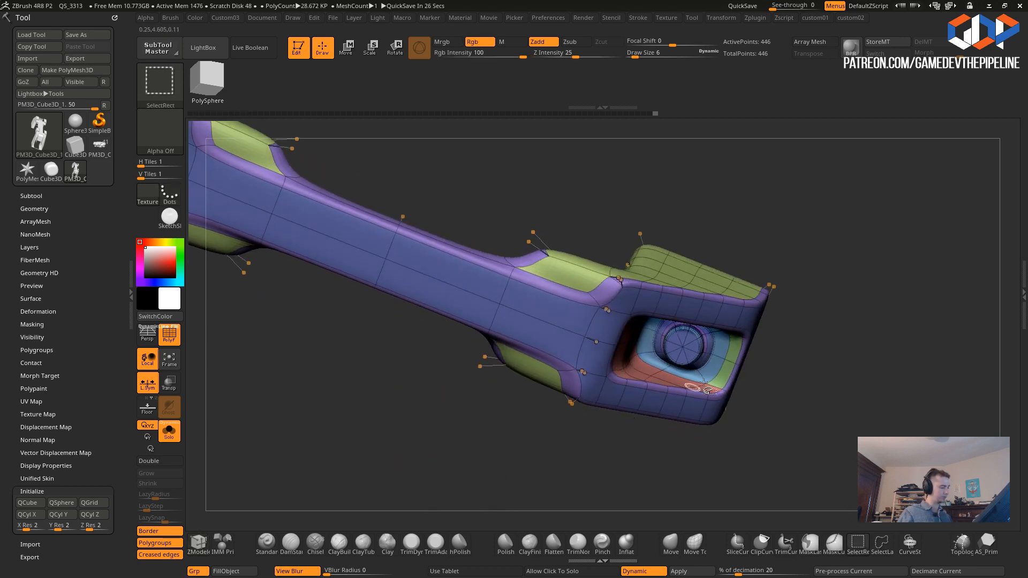
- Examine the polygroup at the slot's end by hiding and restoring faces, with dynamic subdivision switched off
ctrl+shift+click(732, 360)
mouse_move(556, 466)
mouse_down()
mouse_move(471, 390)
mouse_move(479, 542)
mouse_up()
drag(479, 439, 669, 484)
ctrl+shift+click(489, 445)
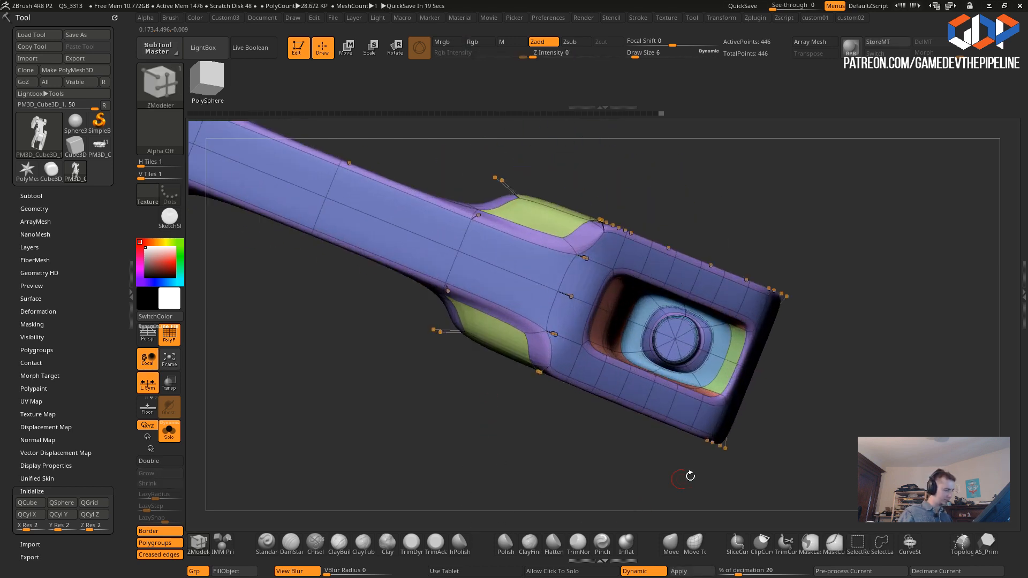
key(ctrl+shift)
key(shift+d)
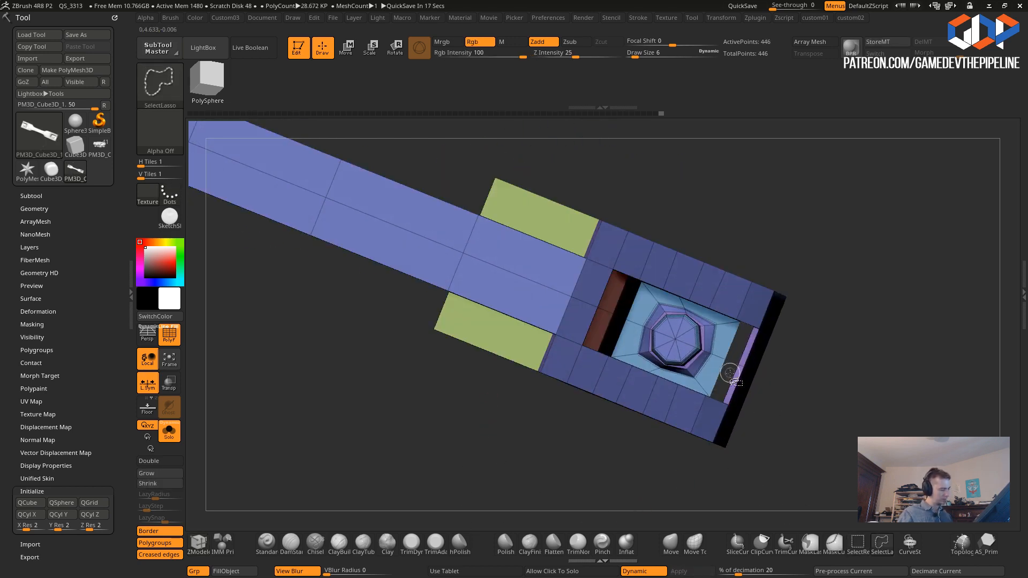
drag(807, 498, 772, 440)
ctrl+shift+click(721, 375)
drag(429, 411, 469, 422)
ctrl+shift+drag(438, 453, 410, 457)
drag(578, 482, 537, 485)
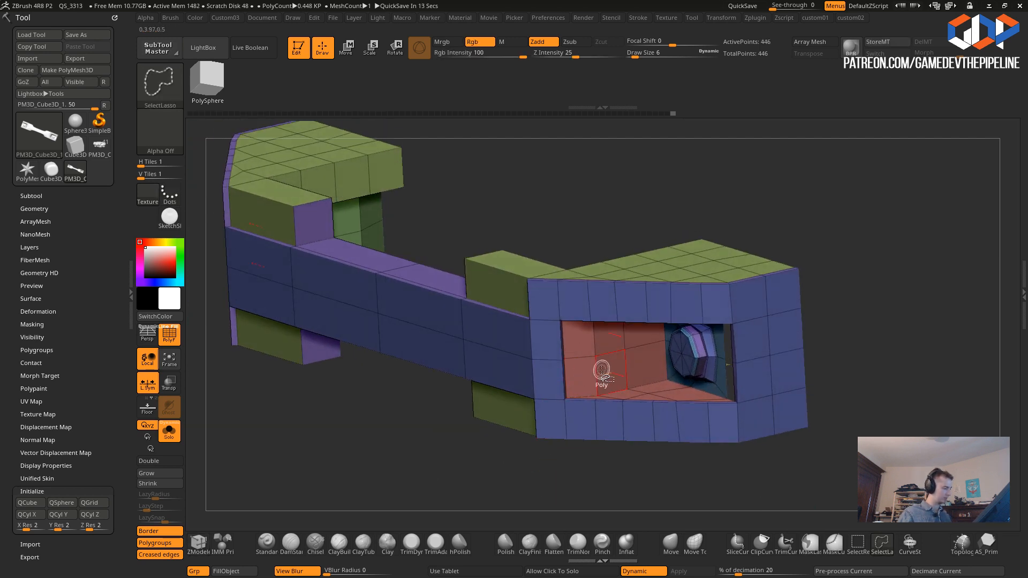
- Use the slot's red inner faces to limit visibility, assign the visible faces to one polygroup, and unhide the mesh
ctrl+shift+click(589, 386)
ctrl+shift+drag(398, 459, 402, 466)
mouse_move(402, 467)
mouse_down()
mouse_move(412, 477)
mouse_move(402, 427)
mouse_move(399, 460)
mouse_up()
key(ctrl+w)
ctrl+shift+click(398, 465)
- Assign the white underside faces of the handle's foot to a single blue polygroup
mouse_move(425, 500)
mouse_down()
mouse_move(413, 493)
mouse_move(412, 387)
mouse_move(488, 375)
mouse_move(468, 329)
mouse_move(491, 464)
mouse_move(477, 426)
mouse_up()
drag(425, 455, 451, 454)
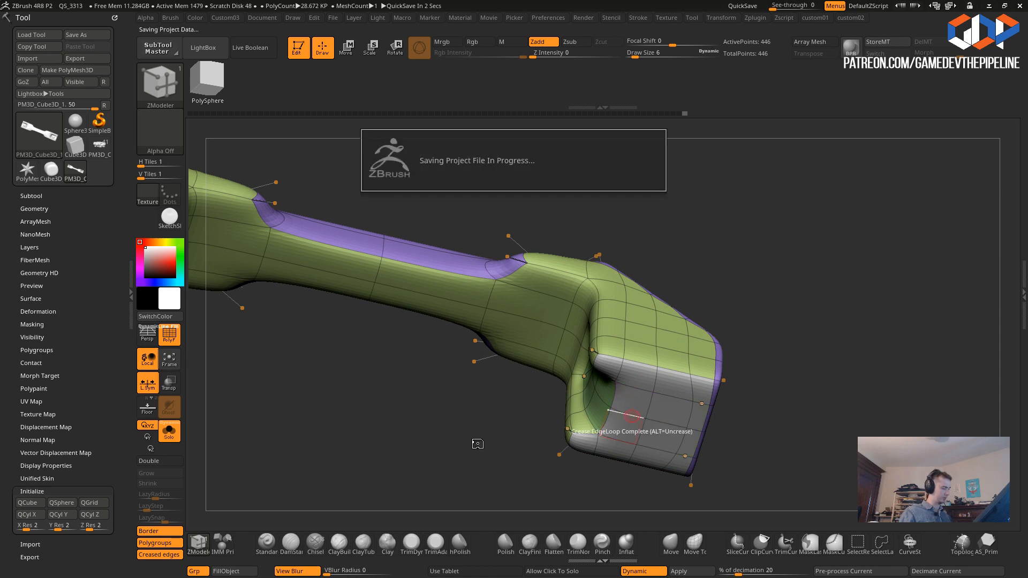
drag(475, 455, 467, 462)
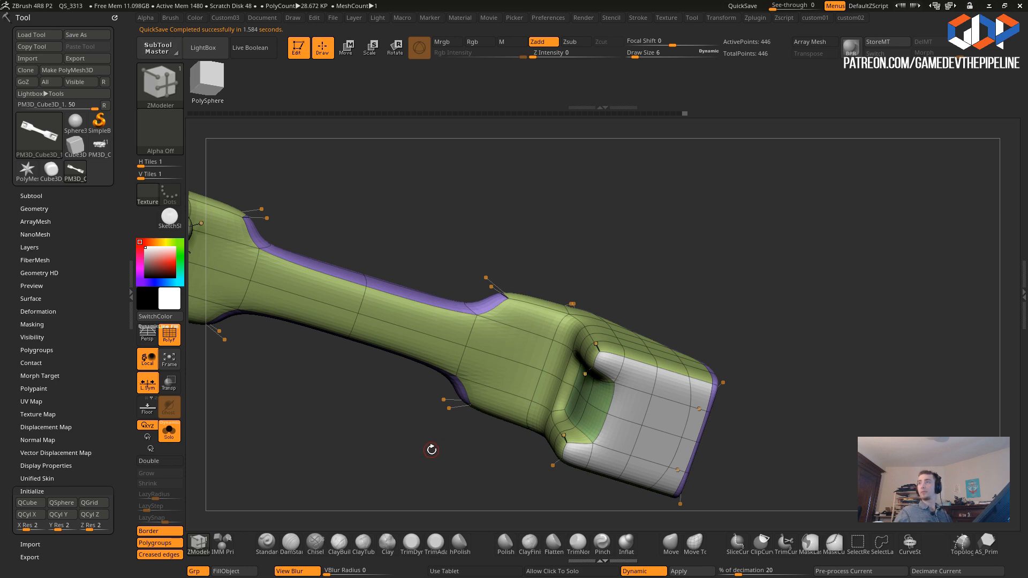
mouse_move(413, 456)
mouse_down()
mouse_move(442, 469)
mouse_move(424, 474)
mouse_move(426, 455)
mouse_up()
click(534, 397)
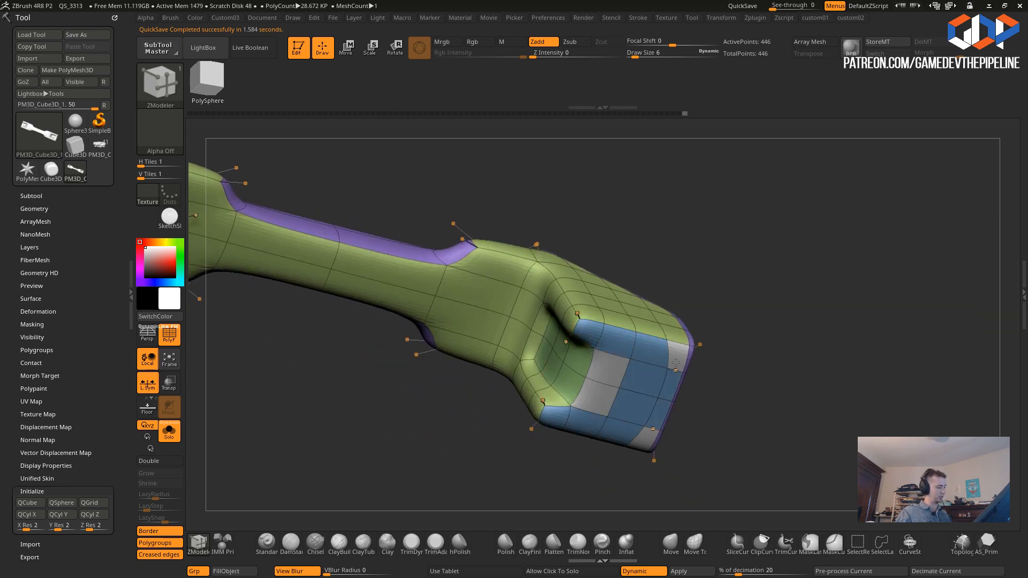
drag(455, 466, 312, 413)
key(shift+d)
key(d)
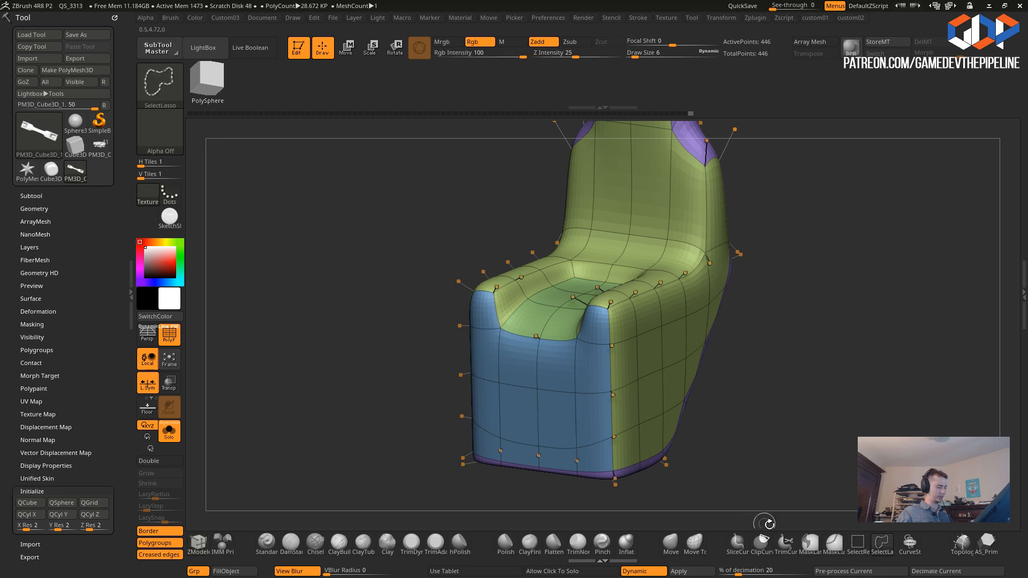
- Isolate the foot's blue underside, invert the visibility to inspect the rest, and unhide the whole handle
ctrl+shift+click(536, 385)
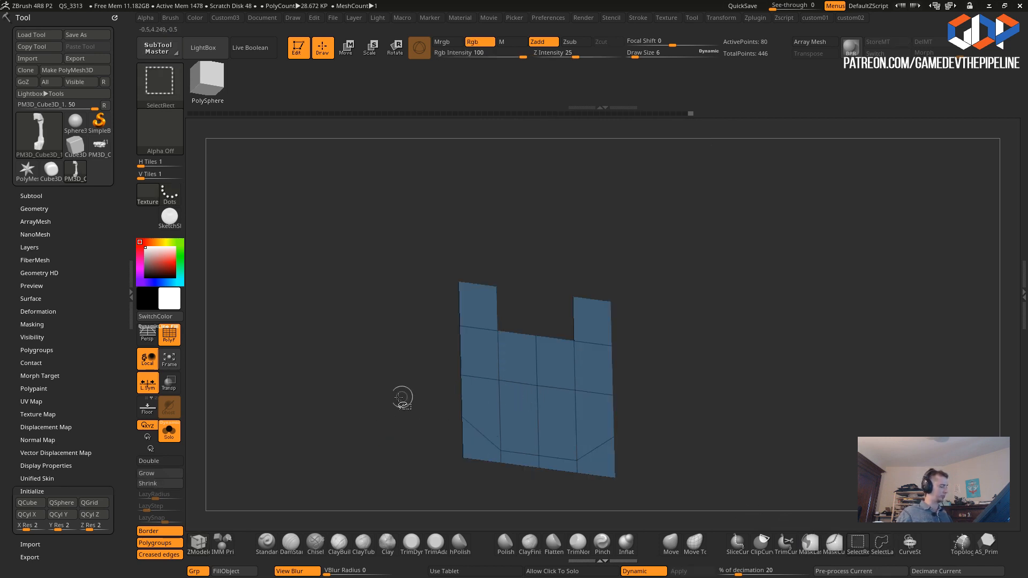
ctrl+shift+click(327, 382)
drag(327, 381, 361, 452)
key(space)
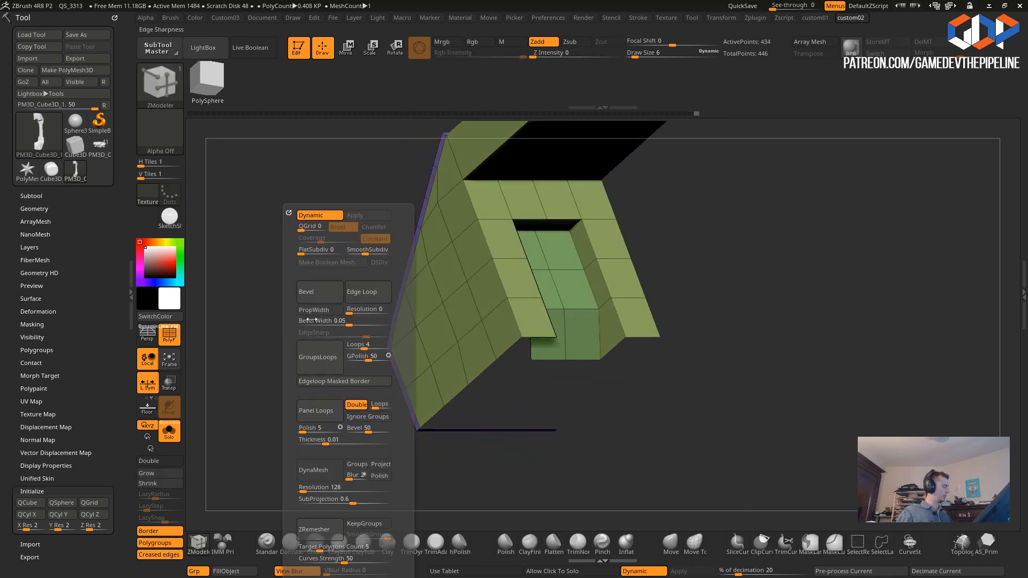
ctrl+shift+click(243, 376)
drag(223, 356, 336, 444)
drag(377, 475, 227, 354)
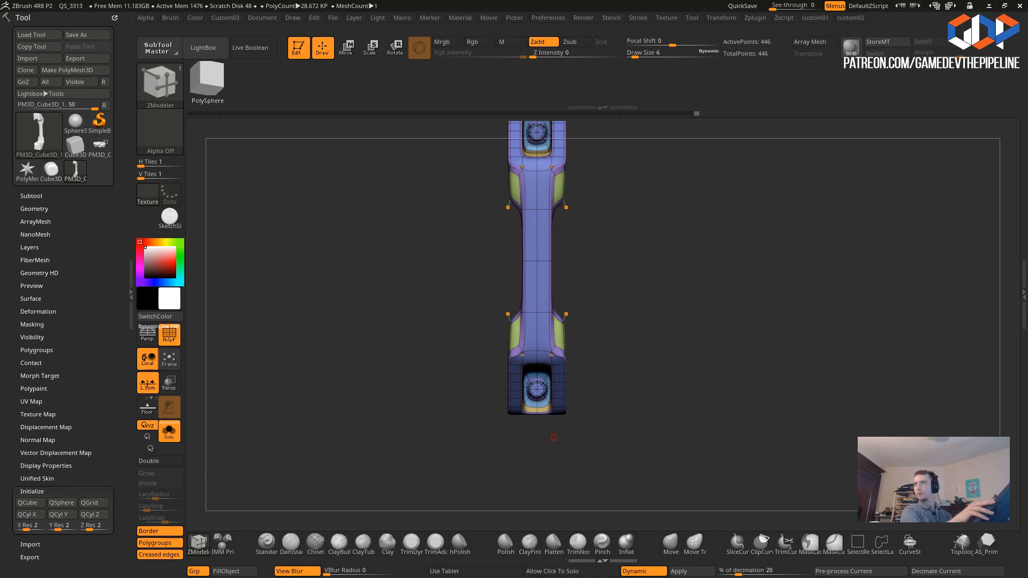
- Duplicate the handle as a second subtool
key(alt+Tab)
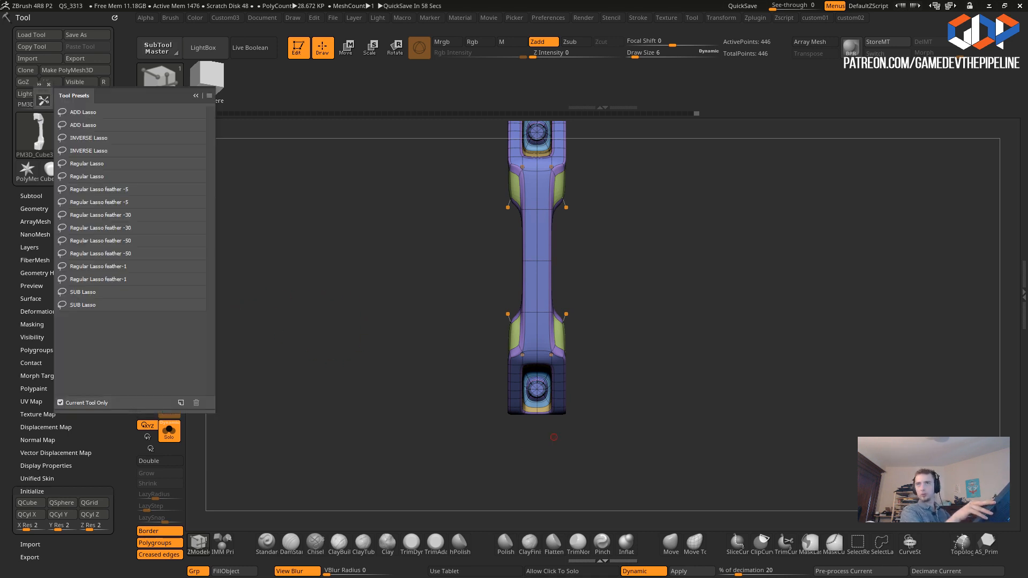
drag(325, 261, 270, 230)
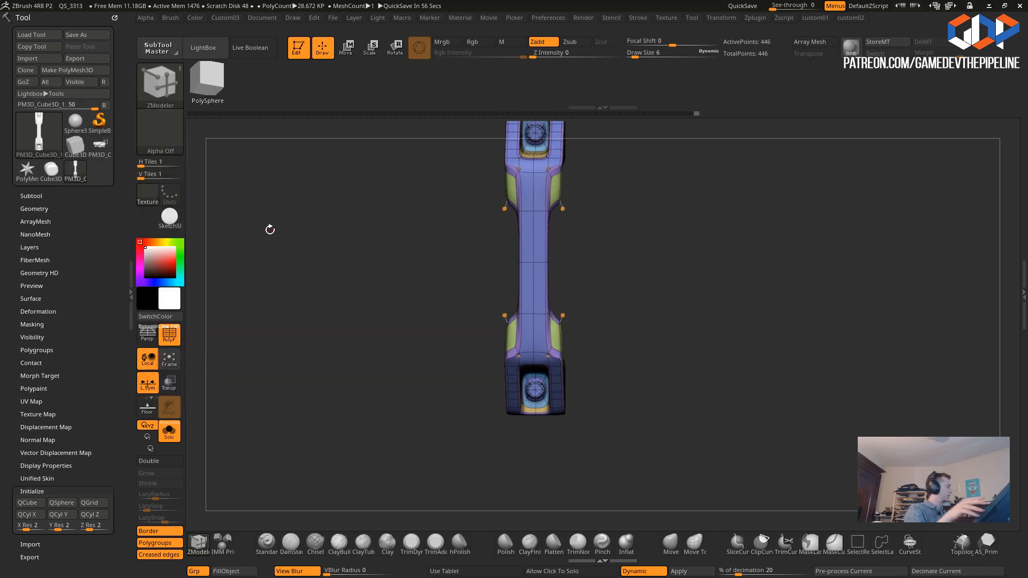
click(24, 195)
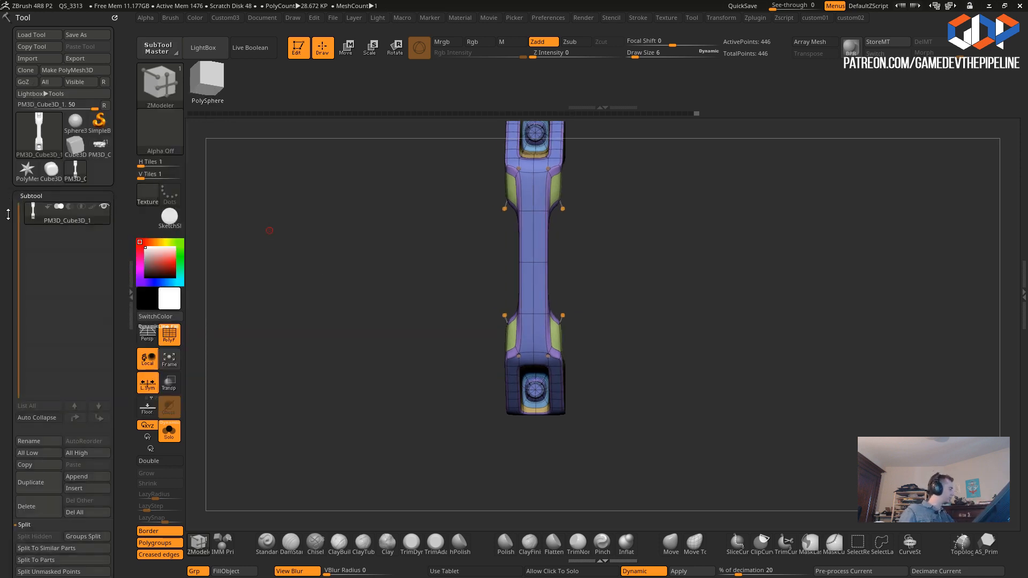
click(74, 478)
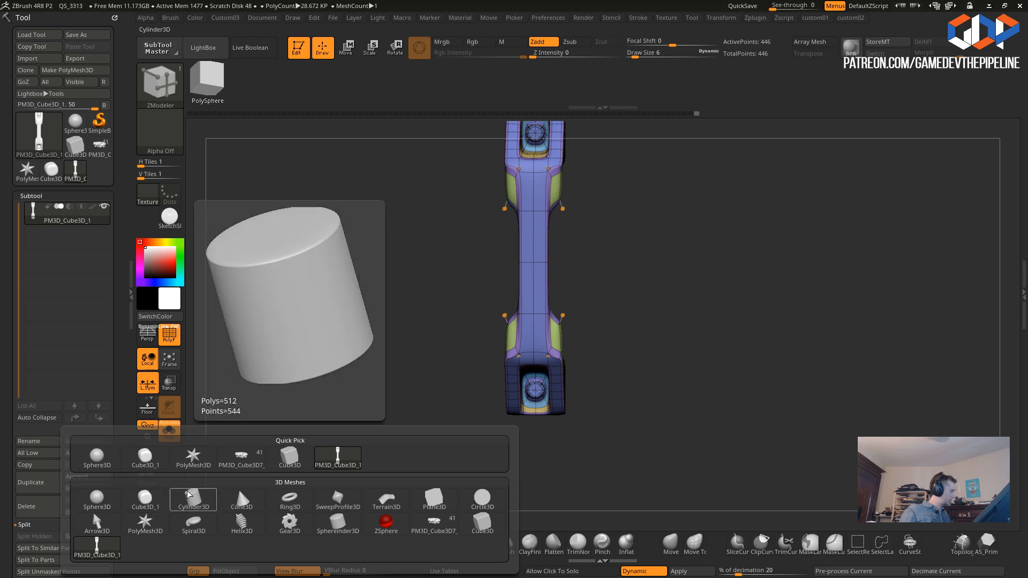
click(32, 484)
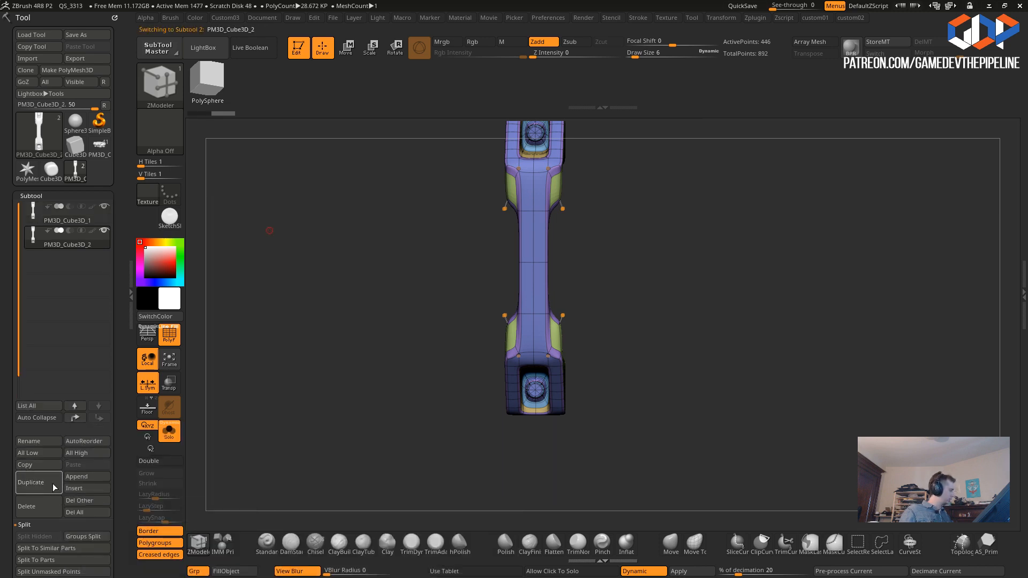
- Try to replace the duplicated handle with a Cylinder 3D primitive through the gizmo's transform types
click(346, 49)
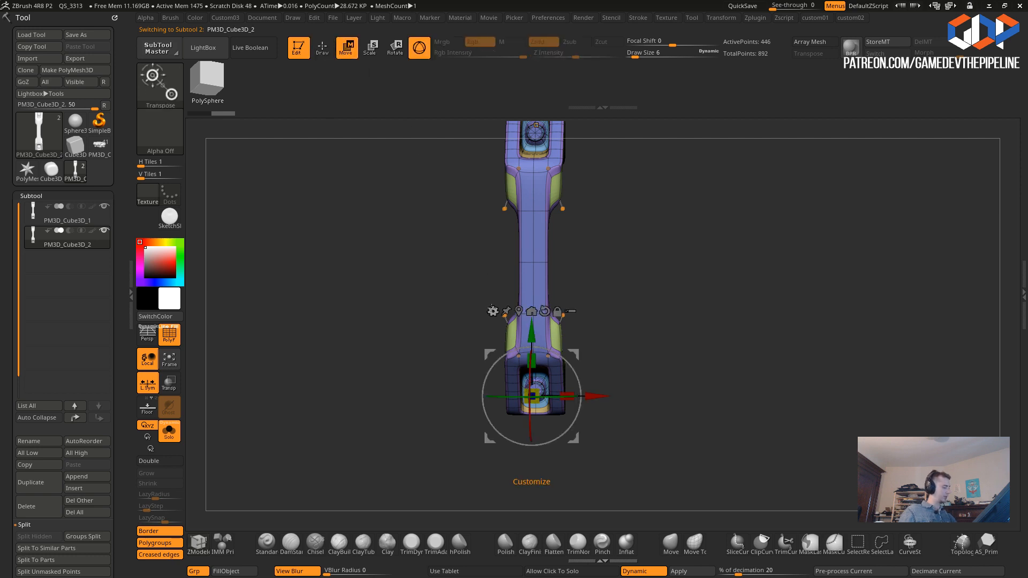
click(492, 311)
click(634, 309)
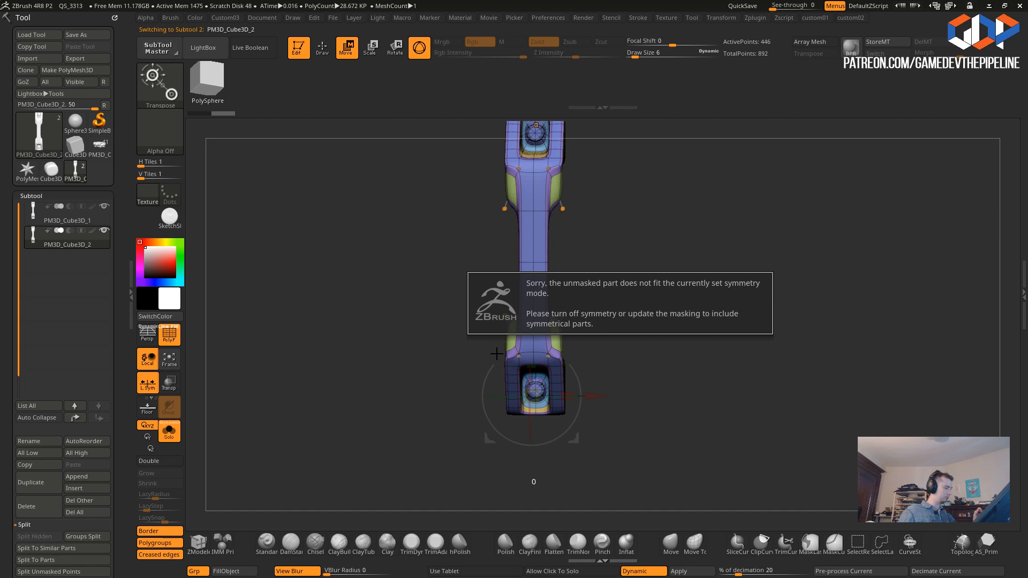
mouse_move(409, 306)
mouse_down()
mouse_move(409, 333)
mouse_move(404, 317)
mouse_up()
alt+drag(407, 263, 394, 317)
key(space)
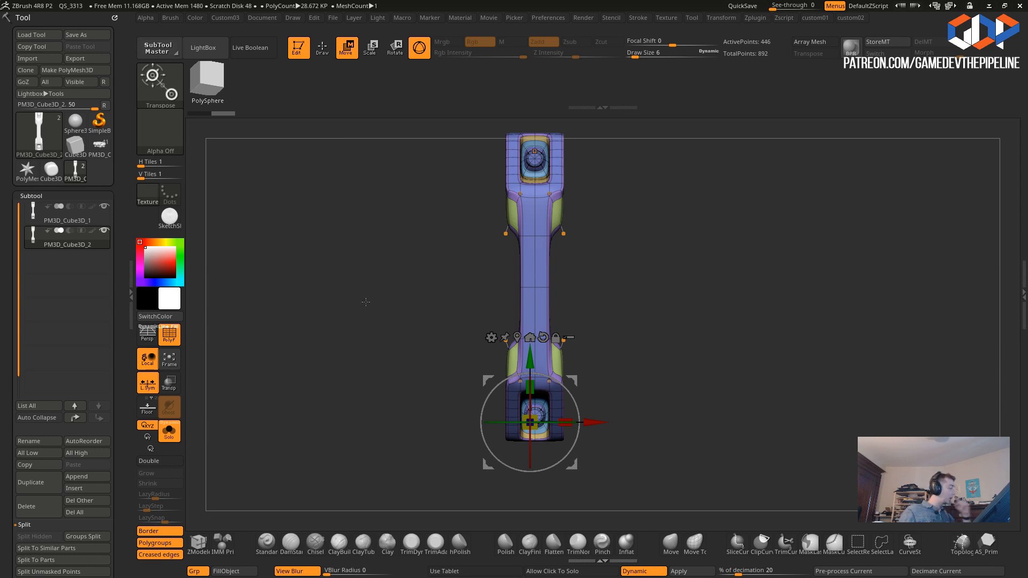
click(491, 338)
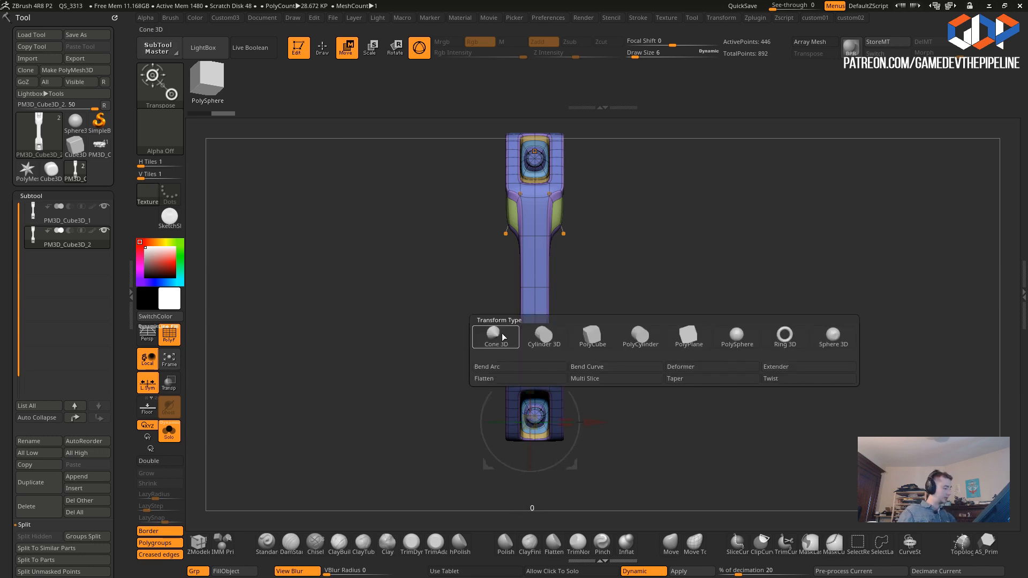
click(540, 337)
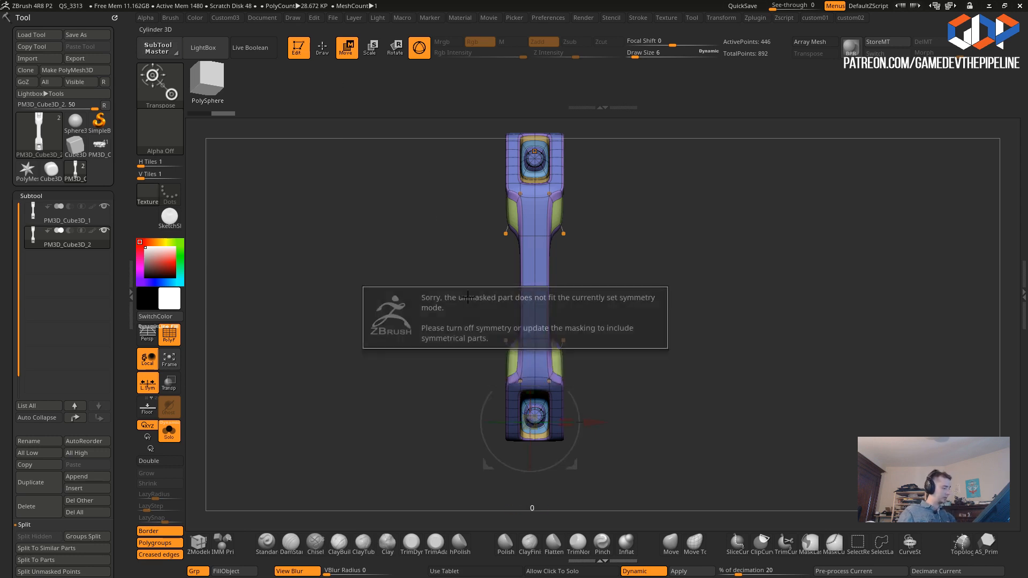
- Turn off symmetry and convert the duplicated handle into a Cylinder 3D primitive
click(430, 305)
key(space)
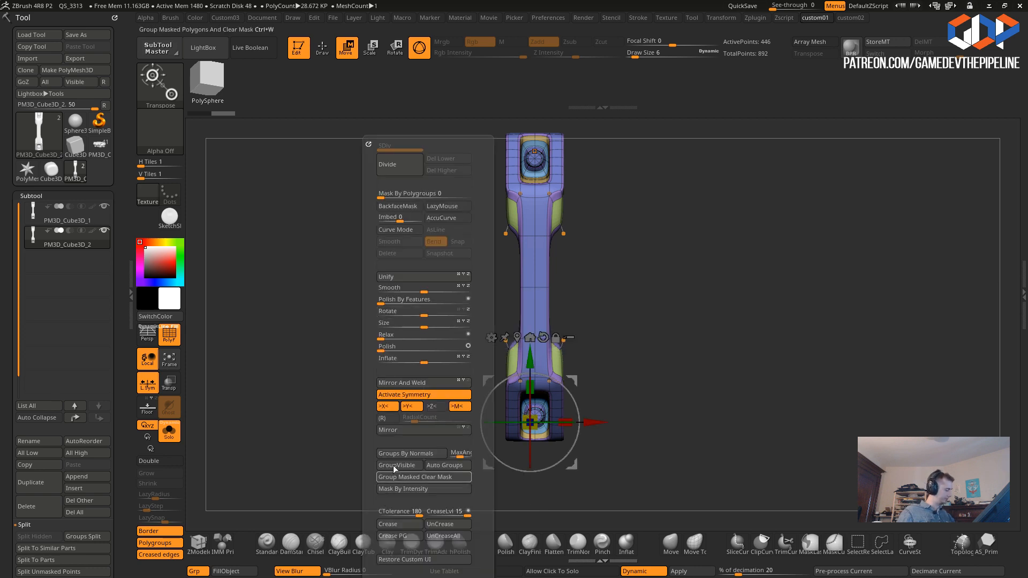
click(491, 338)
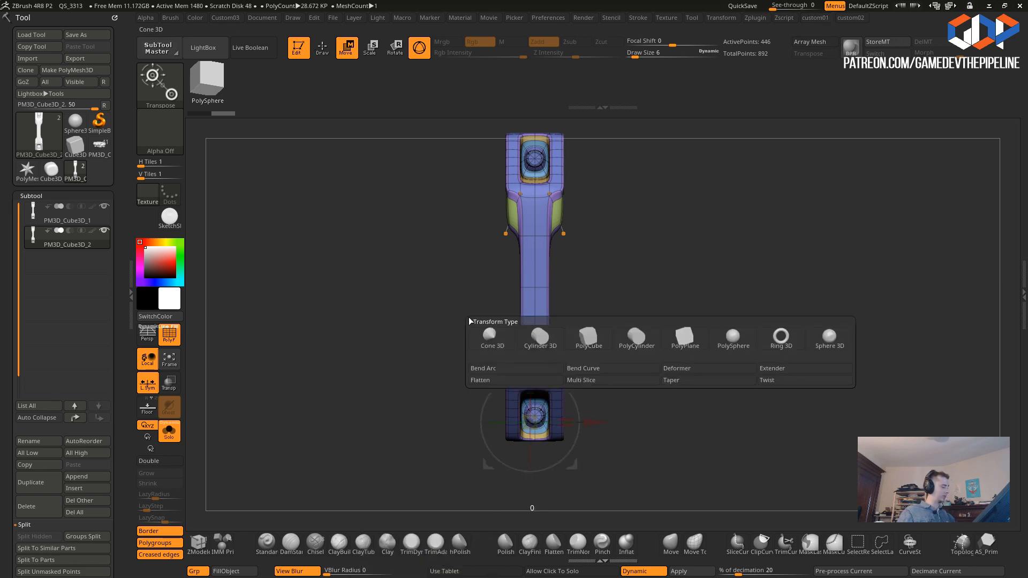
click(528, 341)
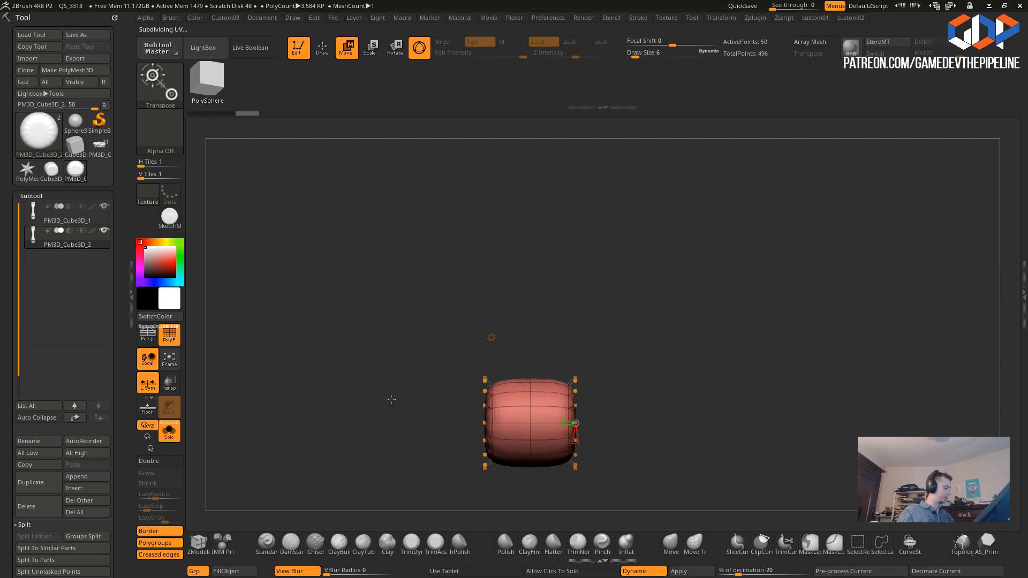
mouse_move(356, 349)
mouse_down()
mouse_move(327, 367)
mouse_move(356, 348)
mouse_move(341, 348)
mouse_up()
drag(556, 379, 556, 378)
drag(376, 360, 356, 344)
key(ctrl+z)
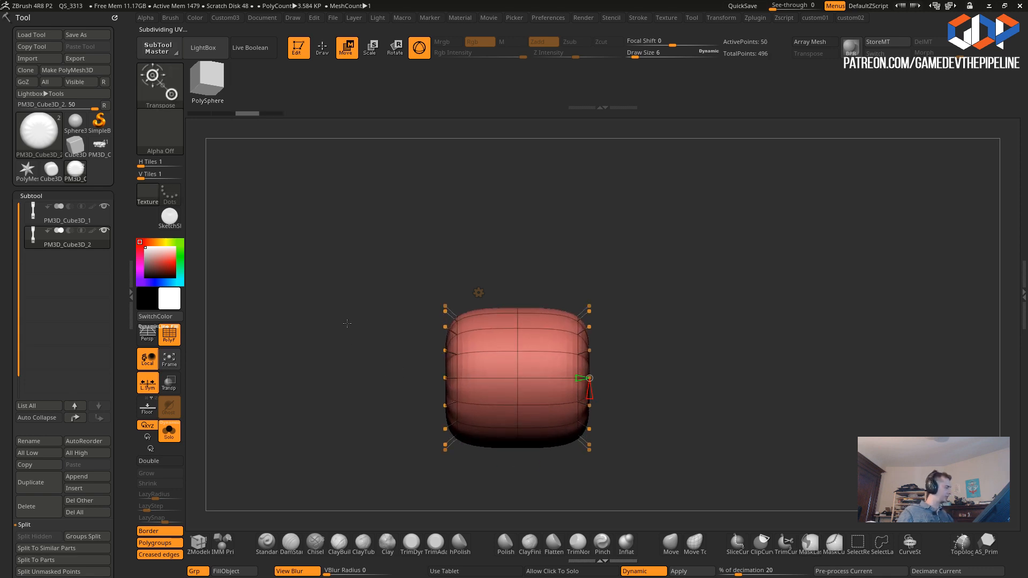
- Return to Draw mode with the ZModeler brush and switch off dynamic subdivision for the cylinder
click(324, 52)
drag(288, 298, 309, 306)
key(2)
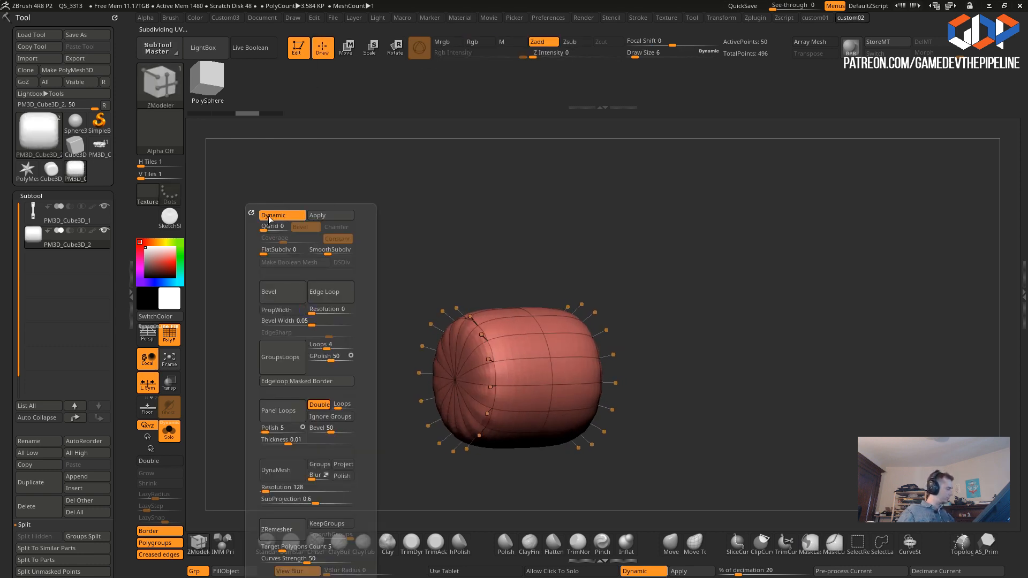
click(269, 218)
drag(411, 431, 342, 395)
click(194, 555)
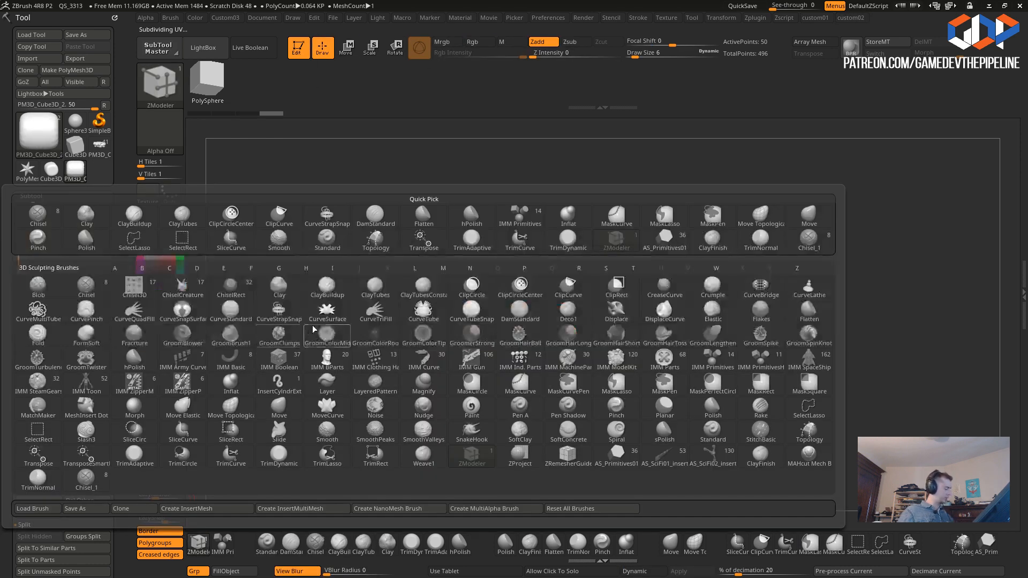
- Shorten the cylinder by pushing one end cap inward until it sits close to the middle edge loop
drag(329, 265, 395, 294)
mouse_move(491, 323)
alt+mouse_down()
mouse_move(503, 324)
mouse_move(459, 403)
mouse_move(475, 333)
alt+mouse_up()
drag(394, 310, 371, 309)
mouse_move(479, 346)
mouse_down()
mouse_move(502, 333)
mouse_move(476, 326)
mouse_move(494, 324)
mouse_up()
mouse_move(431, 301)
mouse_down()
mouse_move(381, 331)
mouse_move(387, 354)
mouse_move(474, 323)
mouse_move(409, 318)
mouse_move(457, 285)
mouse_up()
alt+drag(360, 278, 407, 300)
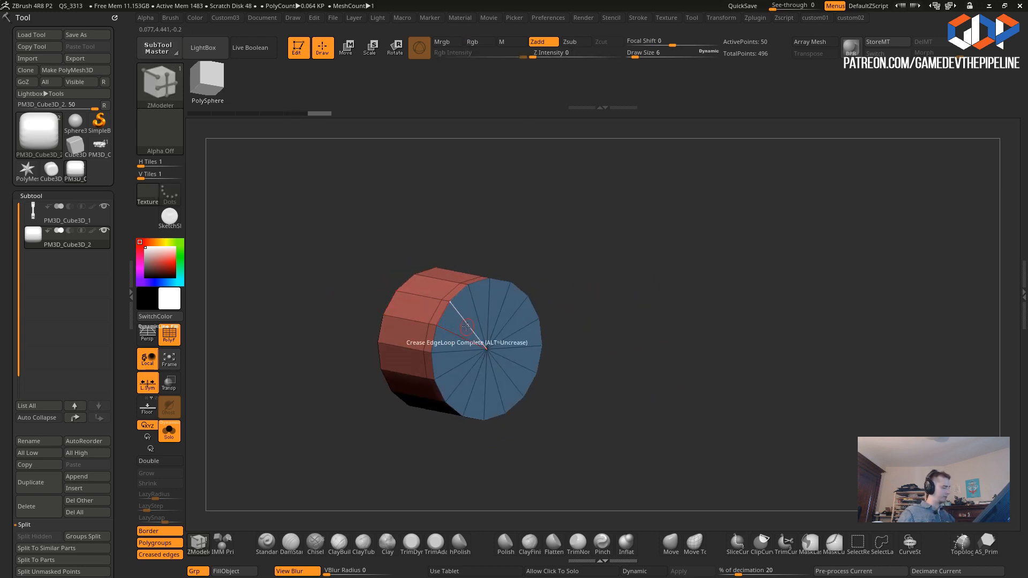
- Inset the cylinder's whole end cap as one region, making an inner disc about half the cap's radius
key(space)
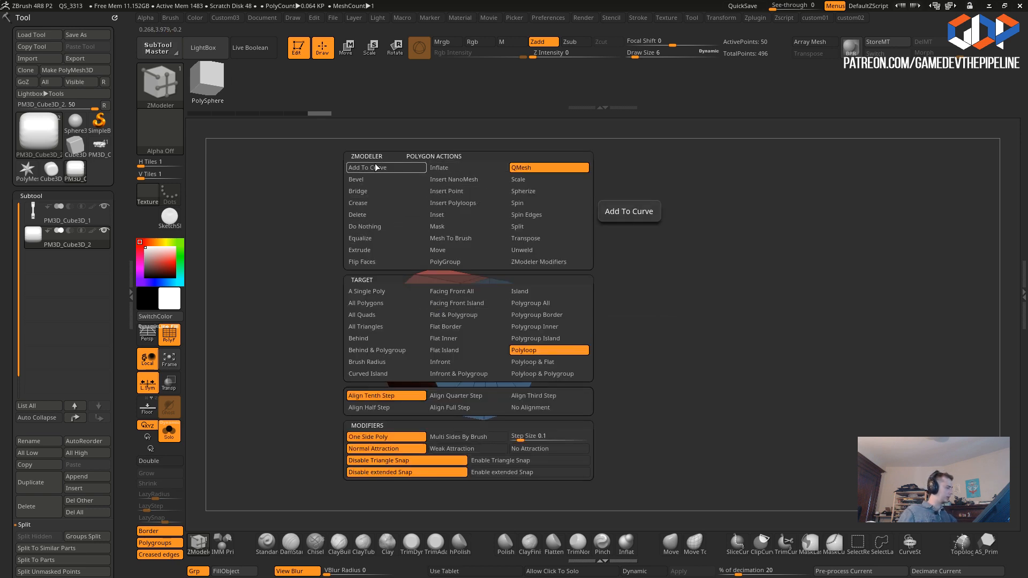
click(436, 216)
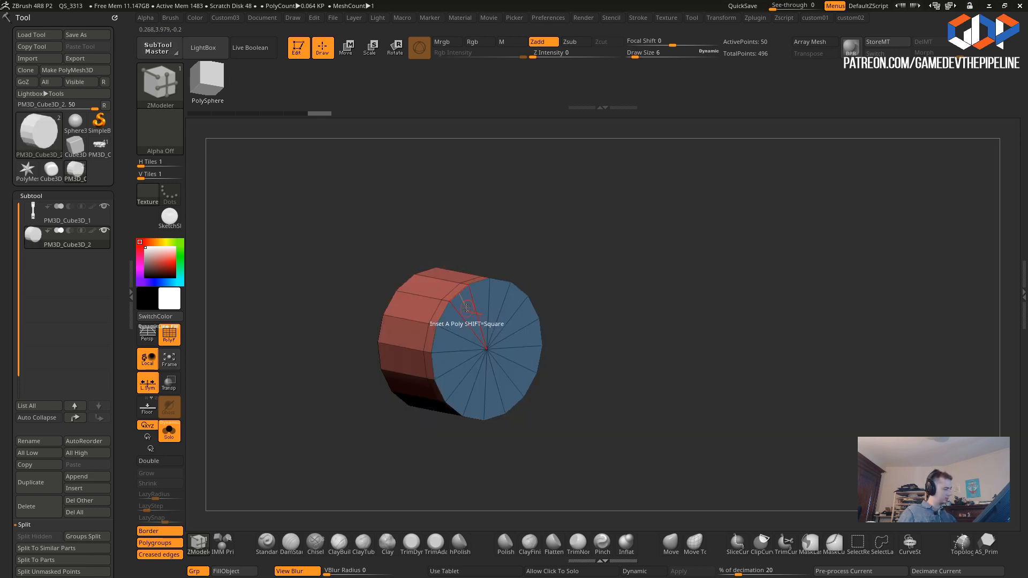
drag(481, 331, 476, 319)
key(ctrl+z)
key(space)
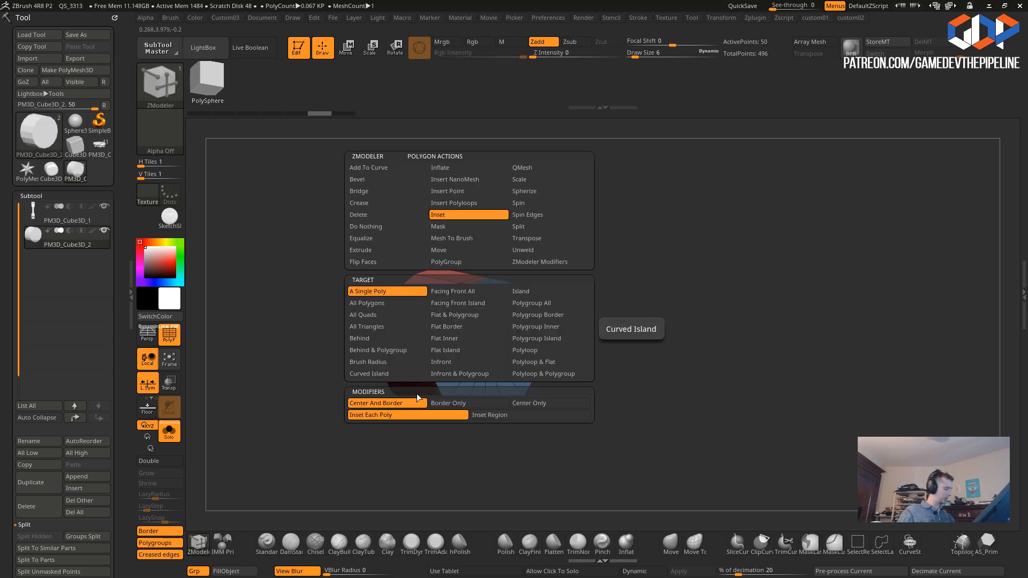
click(482, 417)
key(space)
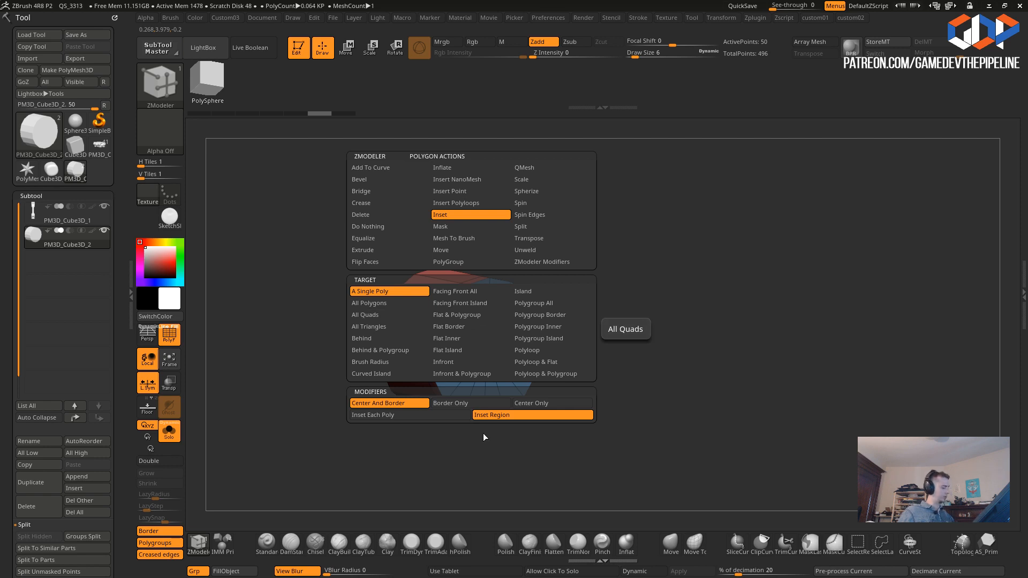
key(space)
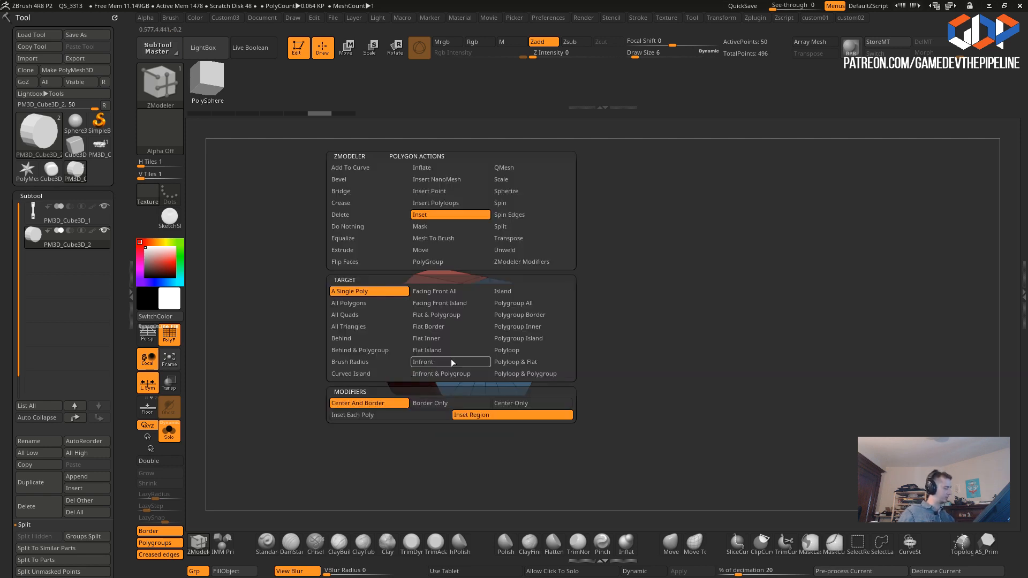
click(387, 417)
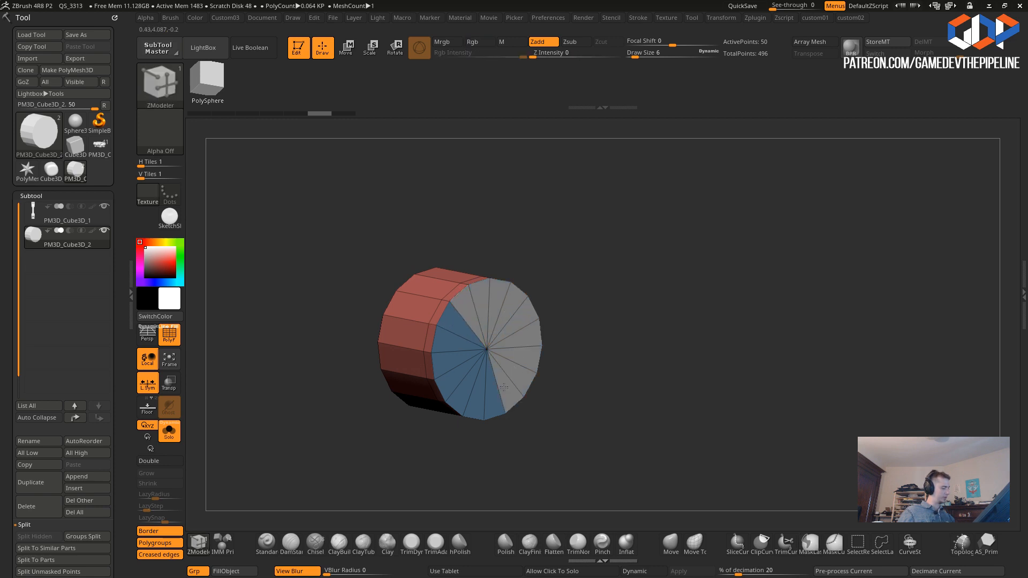
mouse_move(468, 309)
mouse_down()
mouse_move(474, 347)
mouse_move(476, 328)
mouse_up()
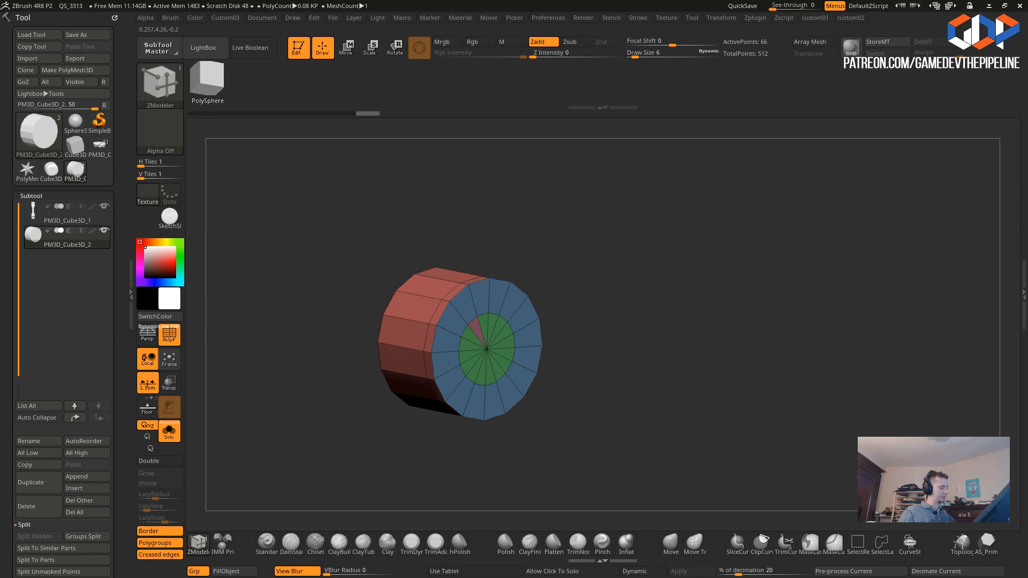
- Try to extrude the inner disc of the cap using QMesh with the Flat Island target
key(space)
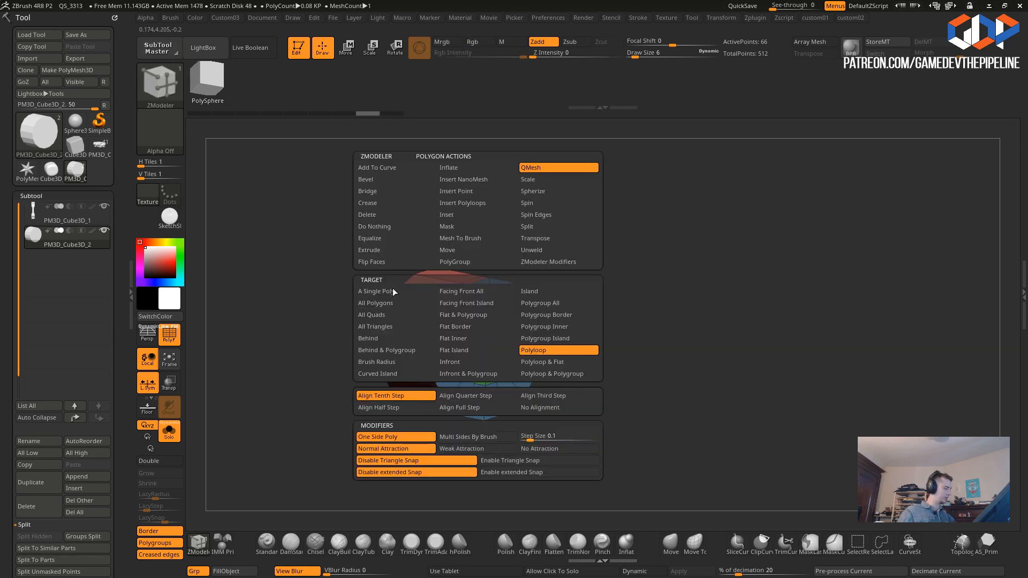
click(444, 349)
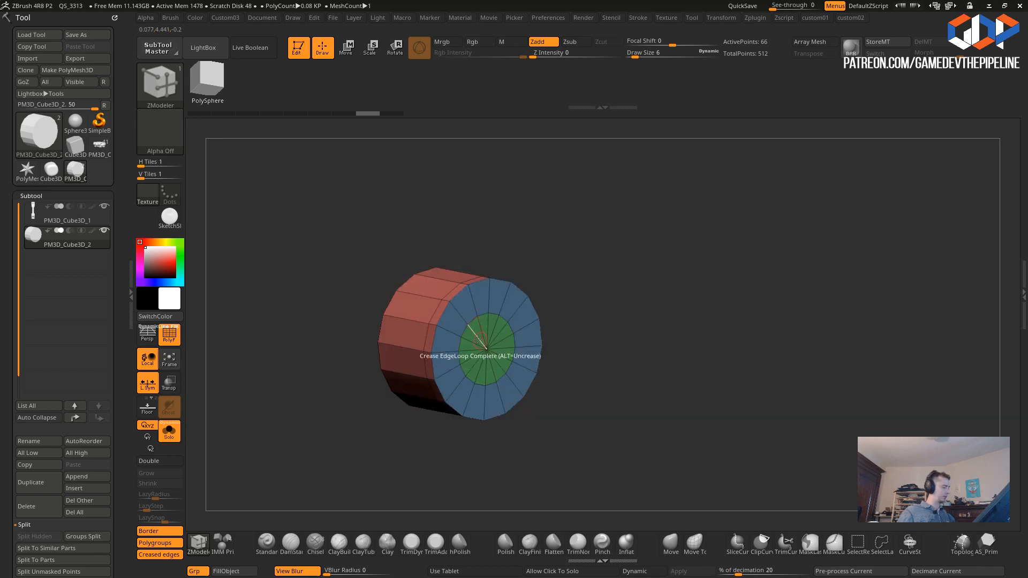
drag(476, 331, 546, 381)
key(ctrl+z)
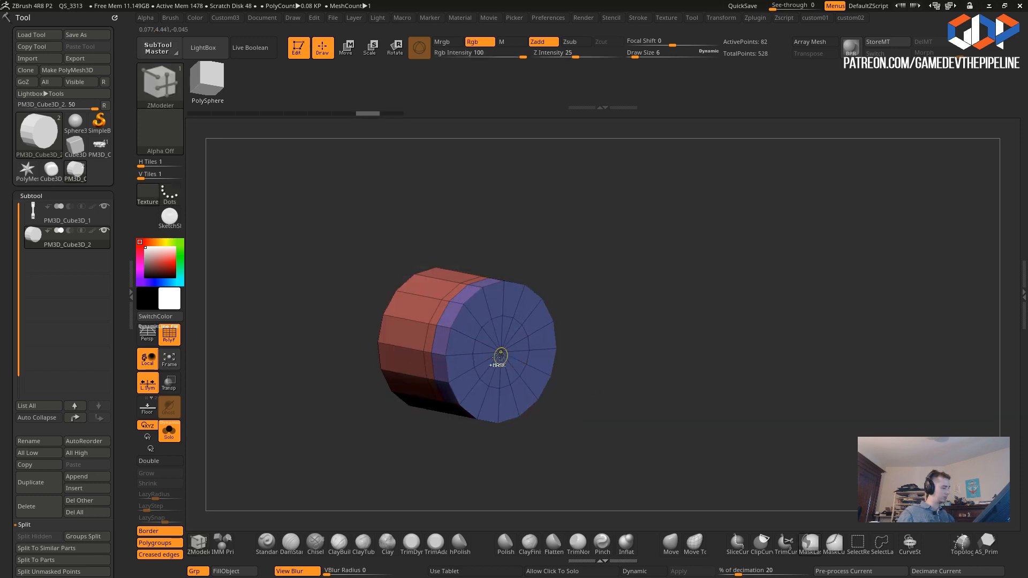
- Extrude only the inner disc outward into a long narrow shaft using QMesh with the Flat & Polygroup target
key(space)
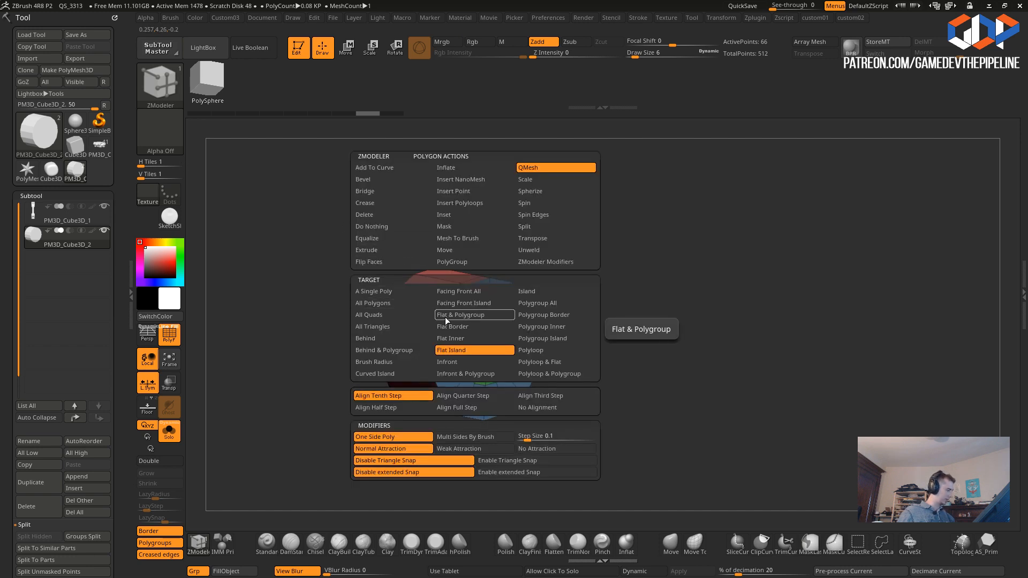
click(462, 314)
drag(464, 335, 615, 436)
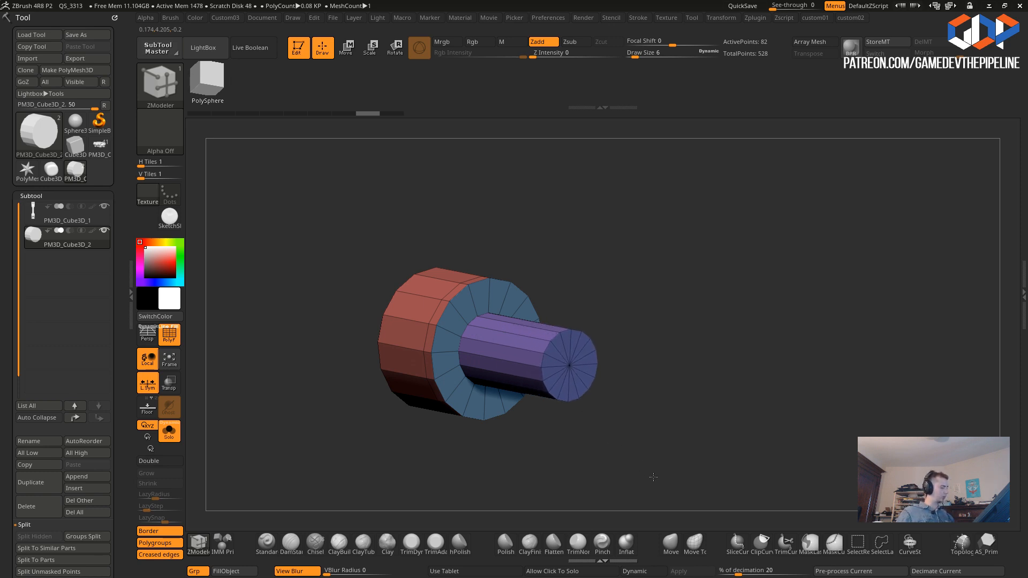
- Examine the shaft's end cap and the targets offered by the ZModeler Modifiers, Unweld and Split polygon actions
drag(553, 473, 477, 345)
drag(284, 293, 351, 354)
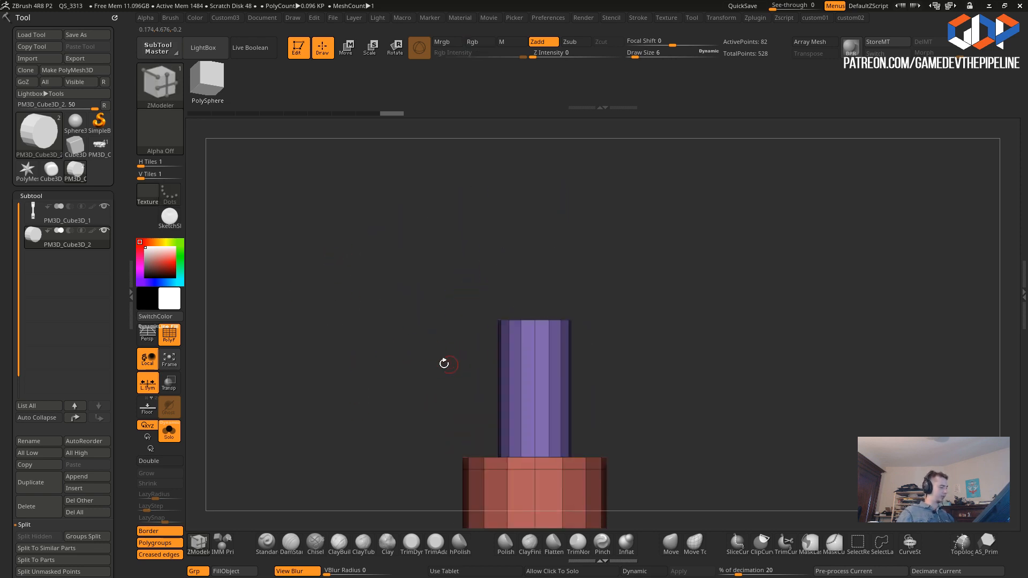
shift+drag(406, 308, 413, 351)
drag(466, 282, 456, 353)
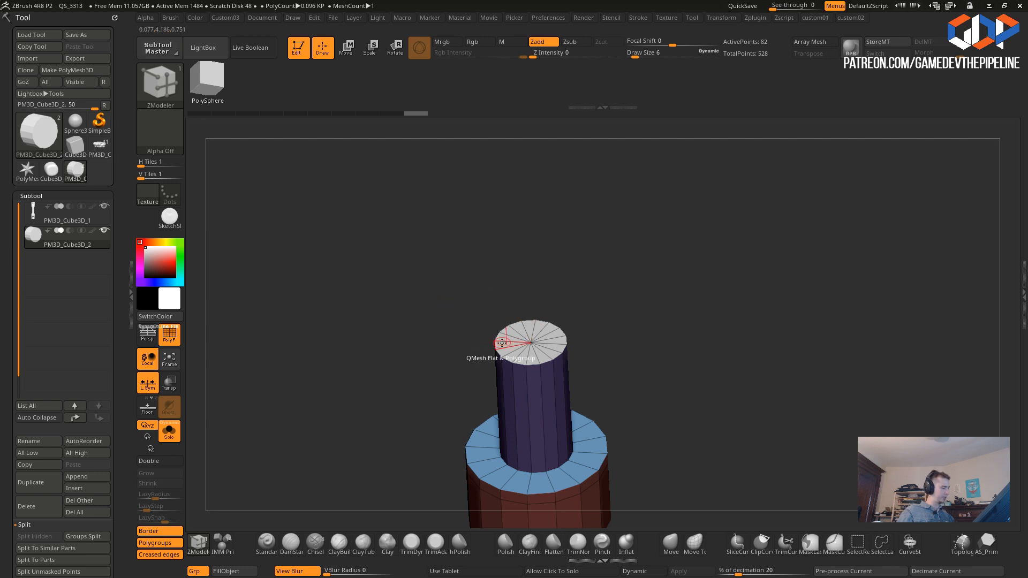
mouse_move(484, 336)
mouse_down()
mouse_move(479, 304)
mouse_move(413, 320)
mouse_move(393, 260)
mouse_move(402, 355)
mouse_move(408, 321)
mouse_move(415, 370)
mouse_move(412, 359)
mouse_move(357, 416)
mouse_up()
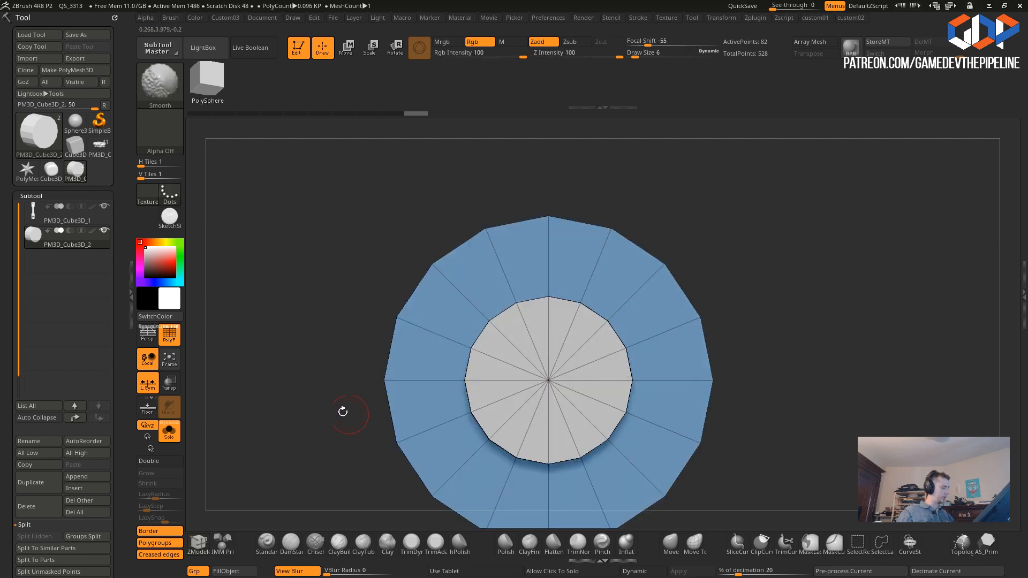
drag(288, 353, 459, 339)
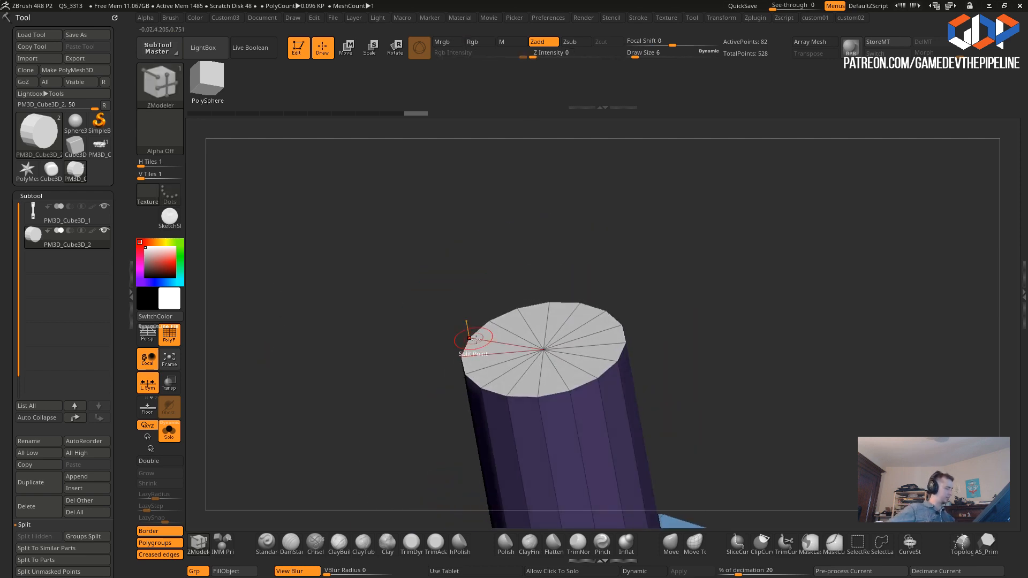
key(space)
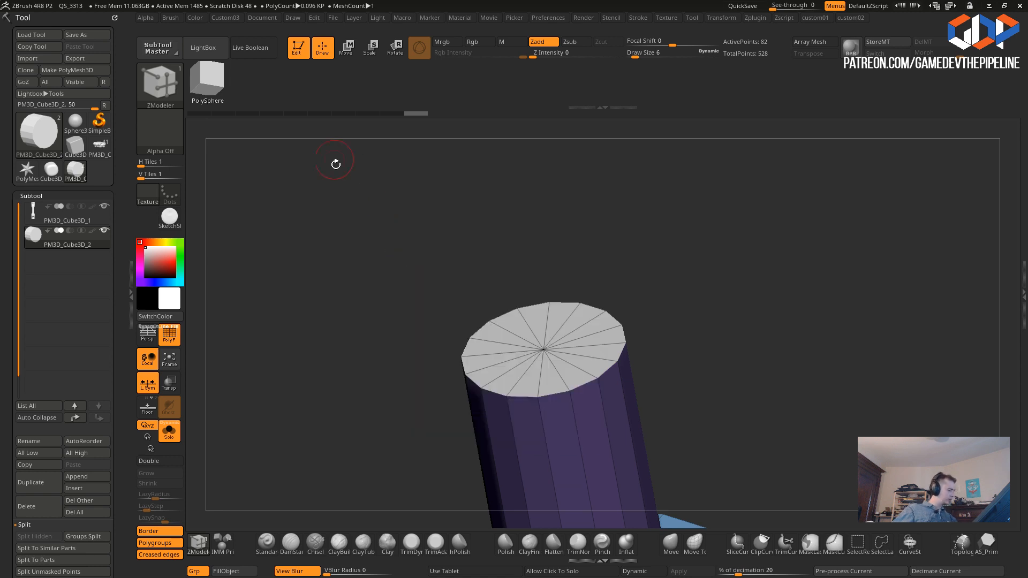
key(space)
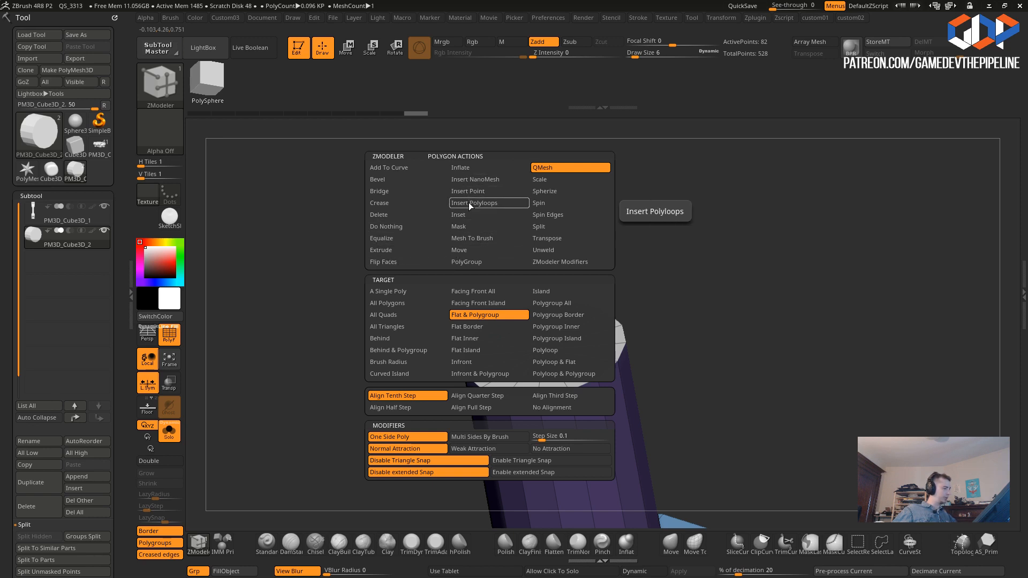
click(560, 262)
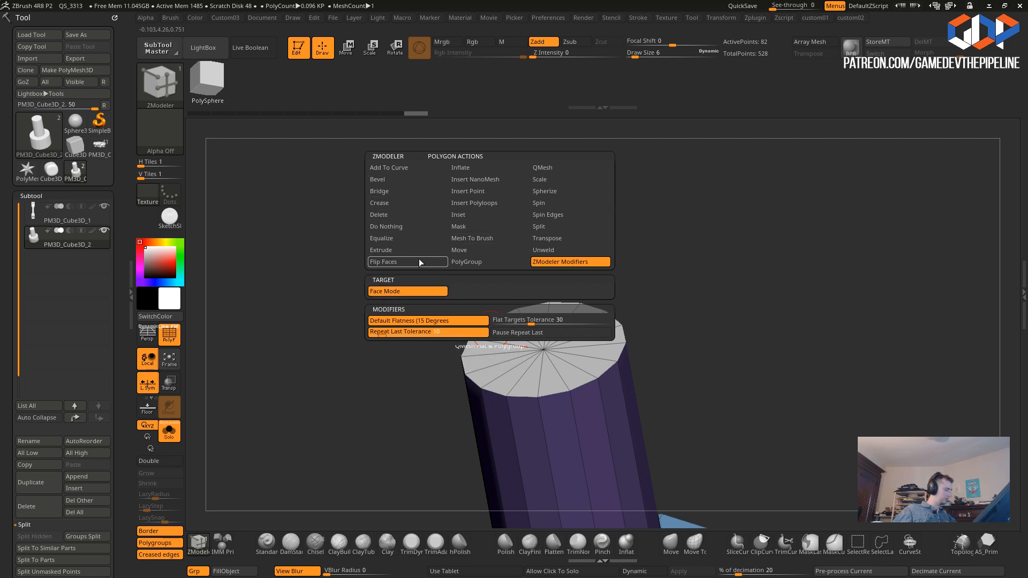
click(542, 251)
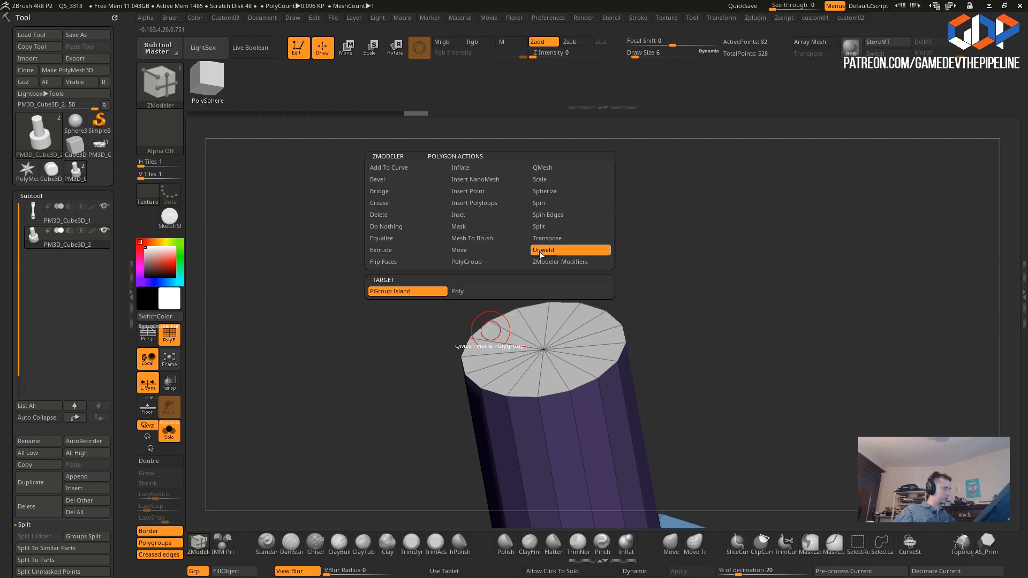
click(541, 226)
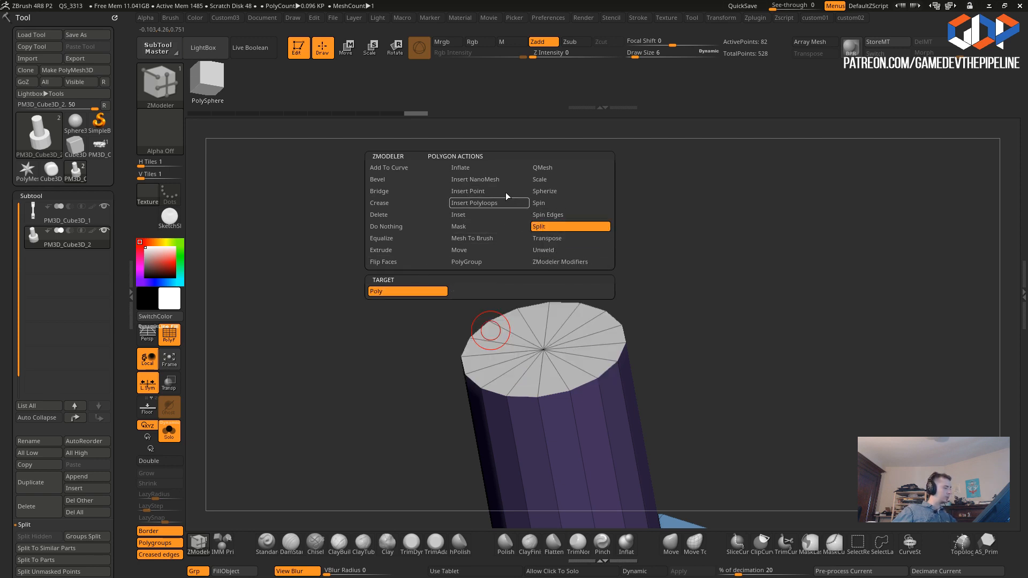
- Try the ZModeler Spin action on the shaft's end cap, undoing each attempt
click(537, 203)
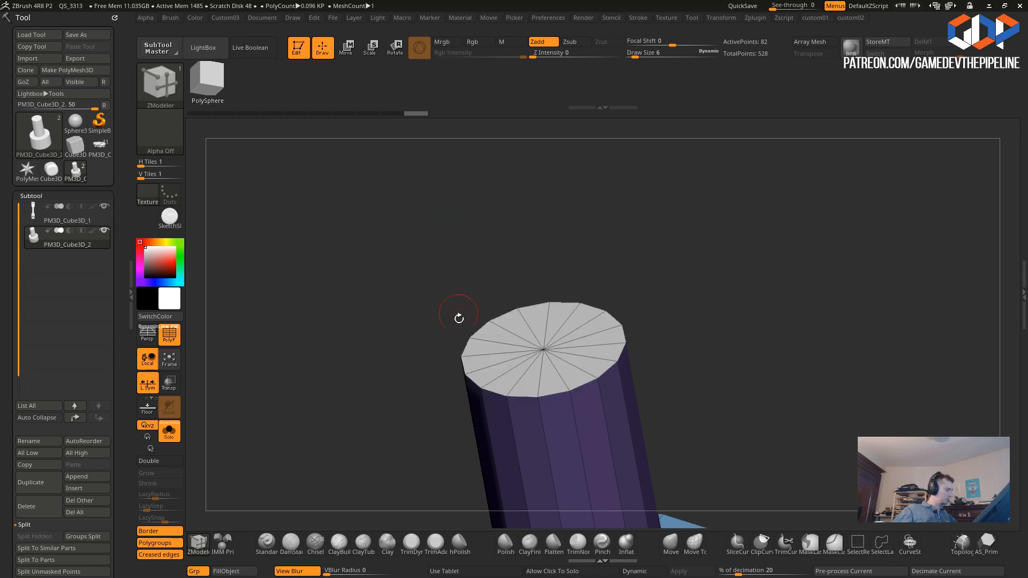
click(464, 363)
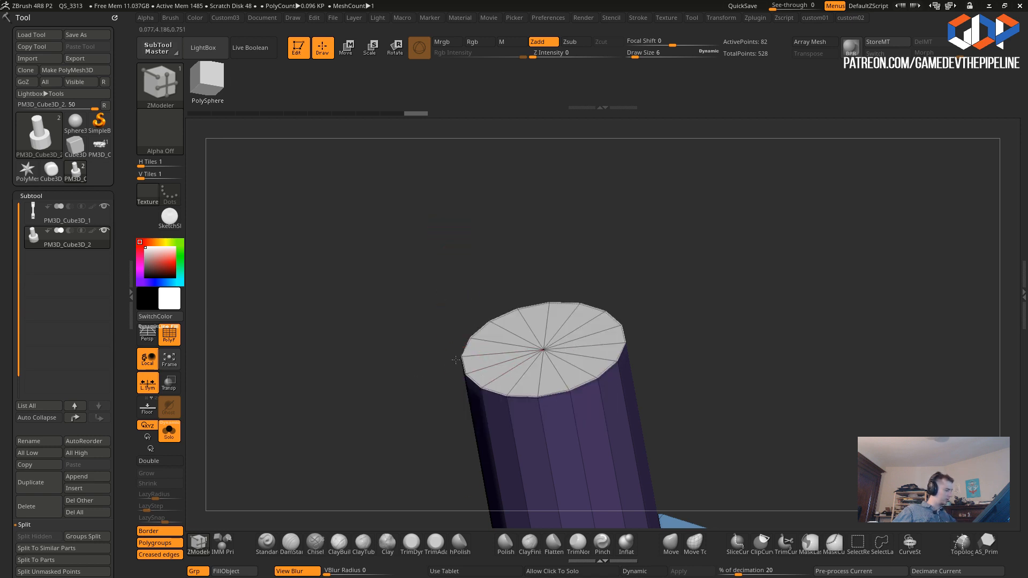
key(ctrl+z)
key(ctrl+z)
drag(482, 356, 441, 222)
alt+drag(413, 321, 409, 197)
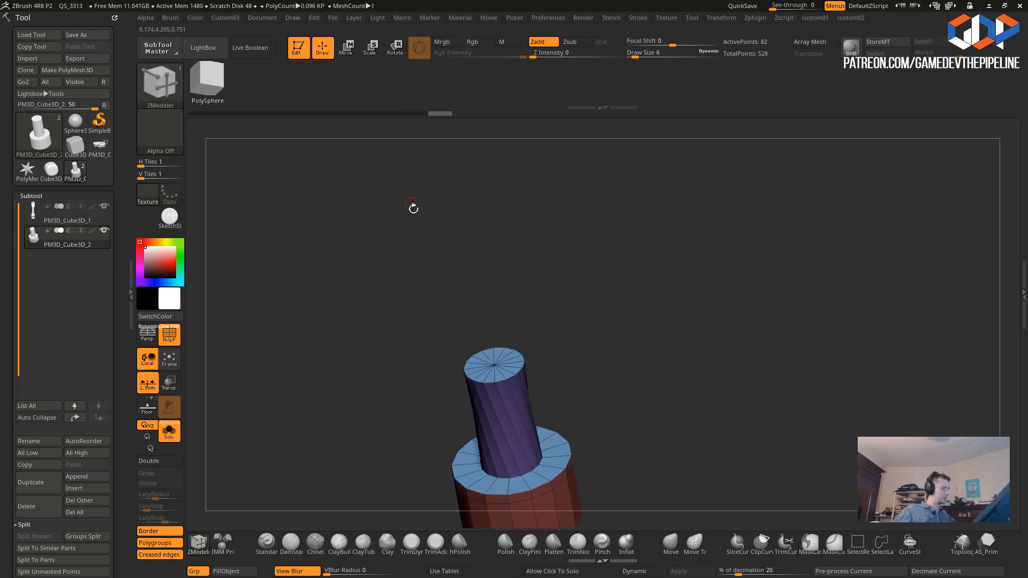
key(ctrl+z)
key(ctrl+z)
drag(473, 369, 370, 179)
key(ctrl+z)
alt+drag(404, 236, 425, 364)
key(space)
key(space)
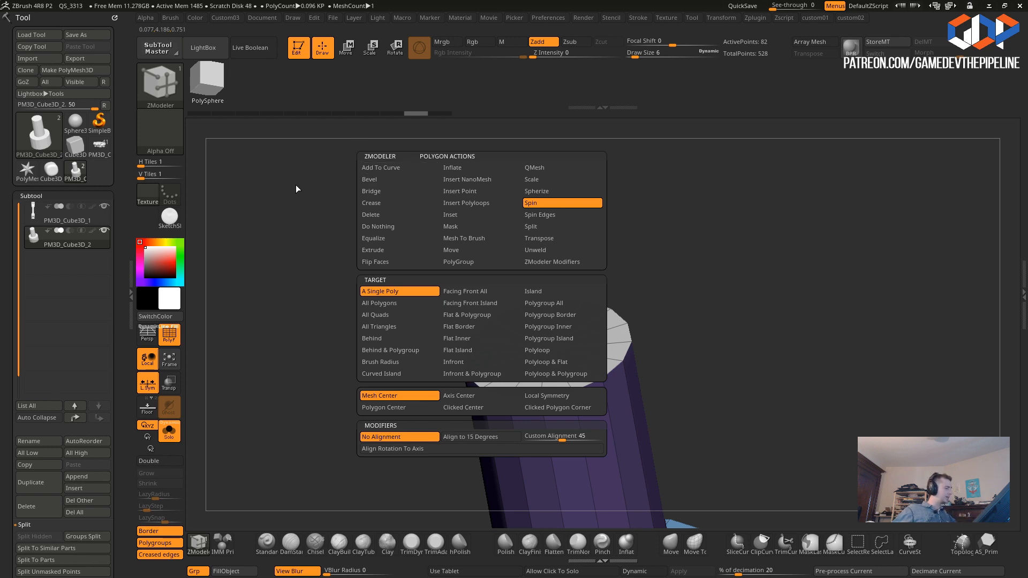
drag(299, 228, 280, 167)
alt+drag(352, 306, 406, 342)
shift+drag(406, 343, 411, 381)
drag(412, 272, 390, 219)
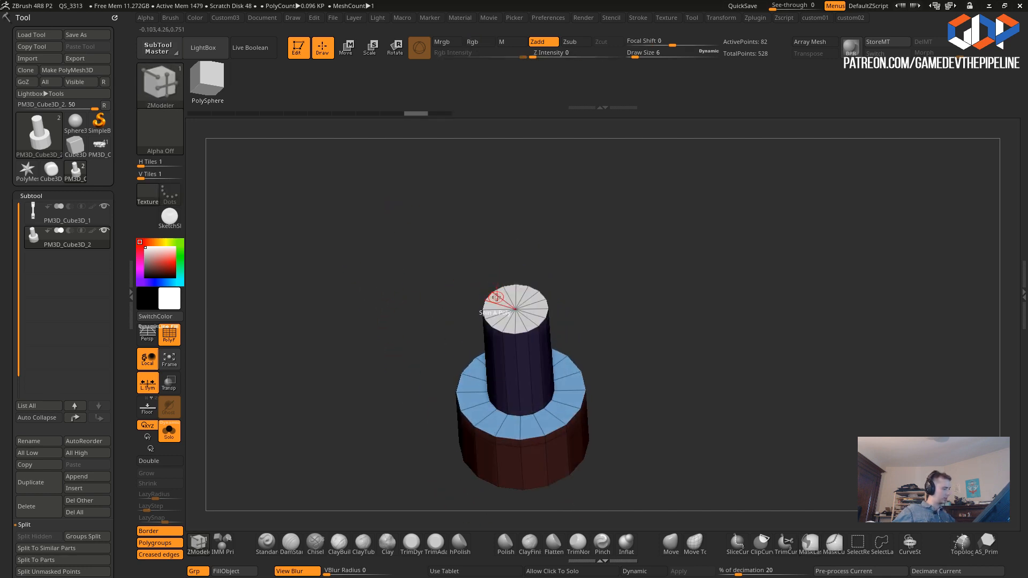
- Pull a detached copy of the shaft's end disc off with QMesh and extrude it into a separate second cylinder above
key(space)
click(547, 168)
drag(490, 304, 483, 269)
drag(459, 214, 429, 295)
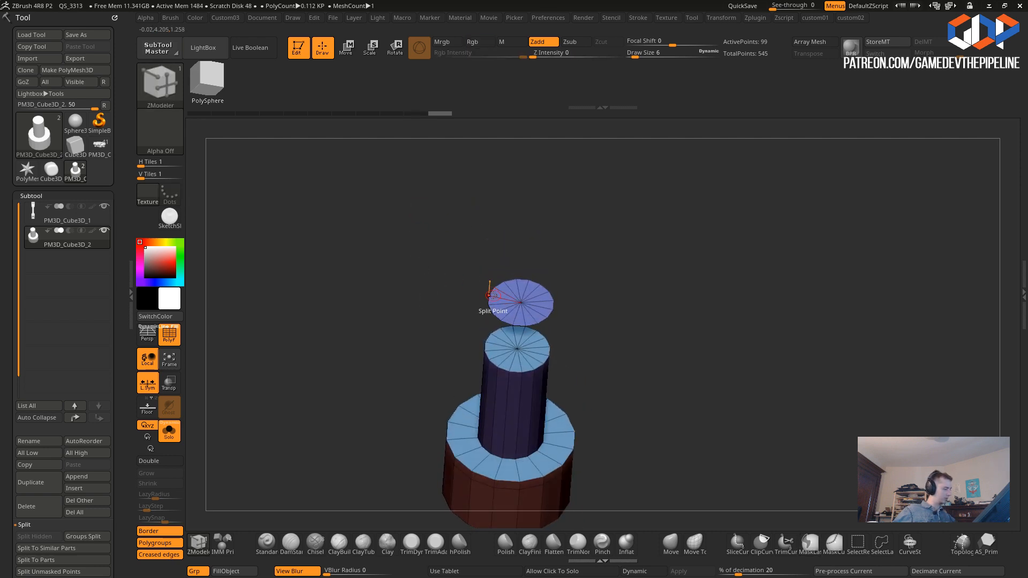
drag(498, 294, 439, 236)
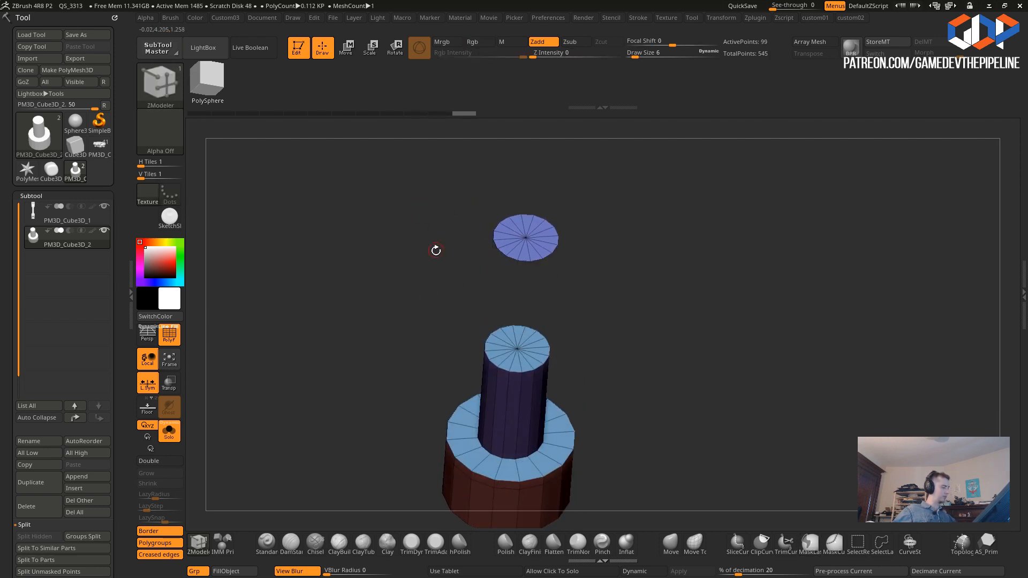
key(ctrl+z)
drag(499, 294, 492, 174)
mouse_move(427, 242)
mouse_down()
mouse_move(425, 179)
mouse_move(596, 328)
mouse_up()
- Rotate the separate upper cylinder with the gizmo so its end cap is angled to the shaft's end, leaving the shaft in place
ctrl+drag(429, 314, 350, 247)
click(346, 49)
ctrl+click(472, 374)
click(504, 403)
shift+drag(474, 268, 547, 299)
key(ctrl+z)
mouse_move(474, 269)
shift+mouse_down()
mouse_move(533, 340)
mouse_move(575, 352)
mouse_move(474, 284)
mouse_move(372, 351)
mouse_move(400, 360)
shift+mouse_up()
drag(303, 335, 325, 384)
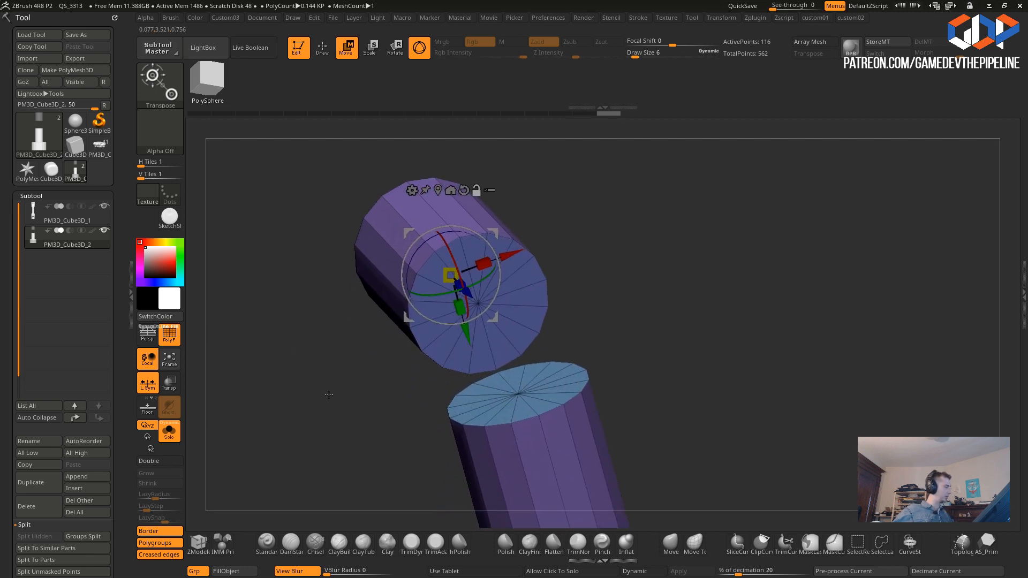
- Mark all polygons of the two facing end caps with the temporary polygroup selection, using the ZModeler brush
click(325, 47)
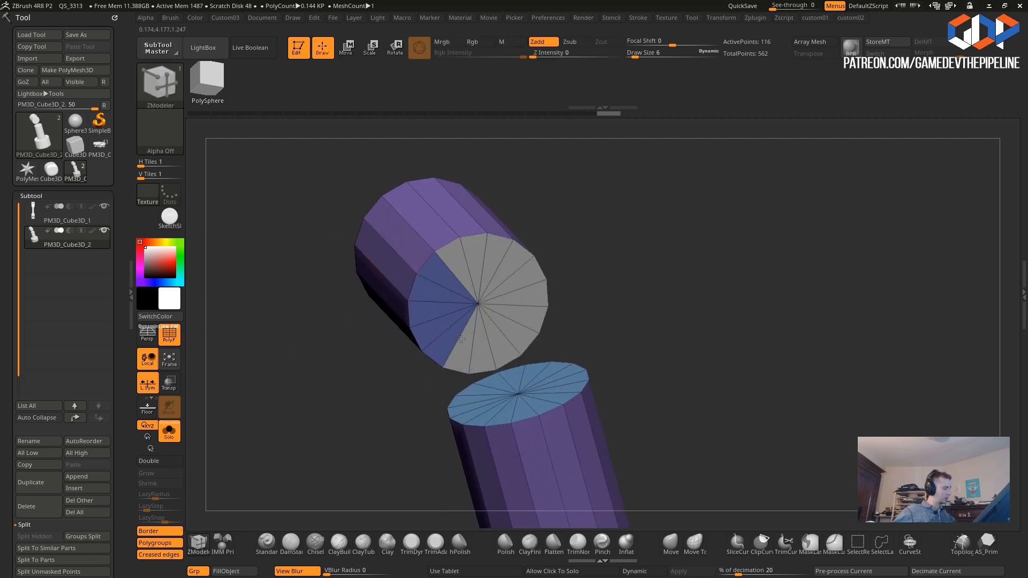
drag(353, 360, 381, 392)
mouse_move(480, 370)
alt+mouse_down()
mouse_move(496, 415)
mouse_move(497, 363)
alt+mouse_up()
drag(382, 317, 368, 292)
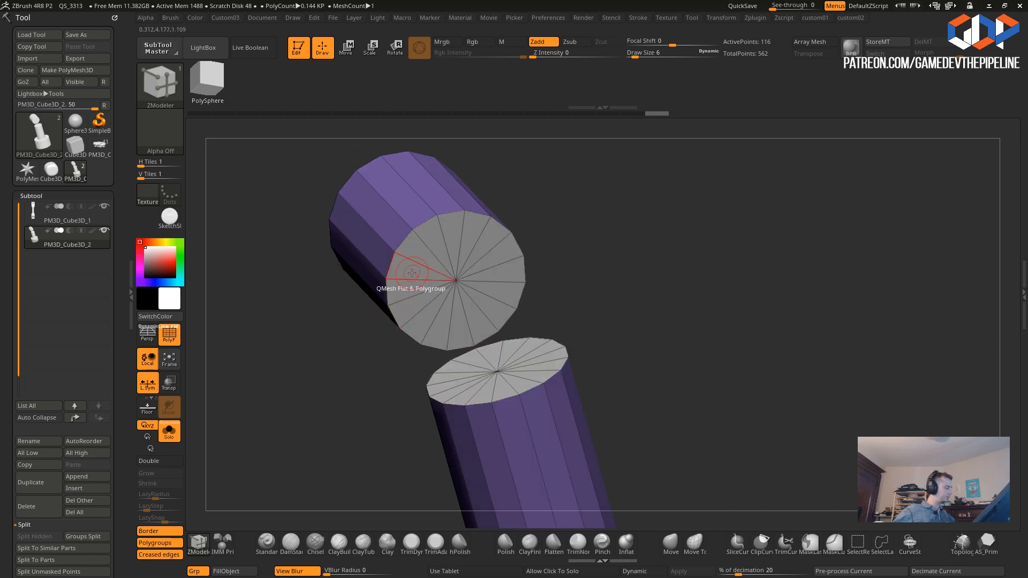
- Try bridging one polygon of the upper cap to one on the shaft's cap using Bridge with the Two Polys target
key(space)
click(299, 195)
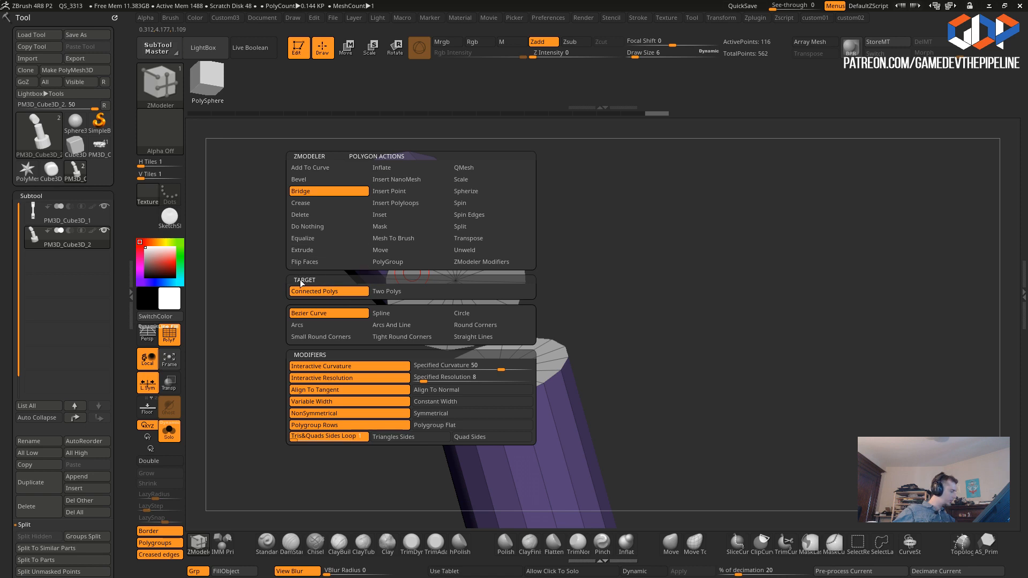
click(375, 292)
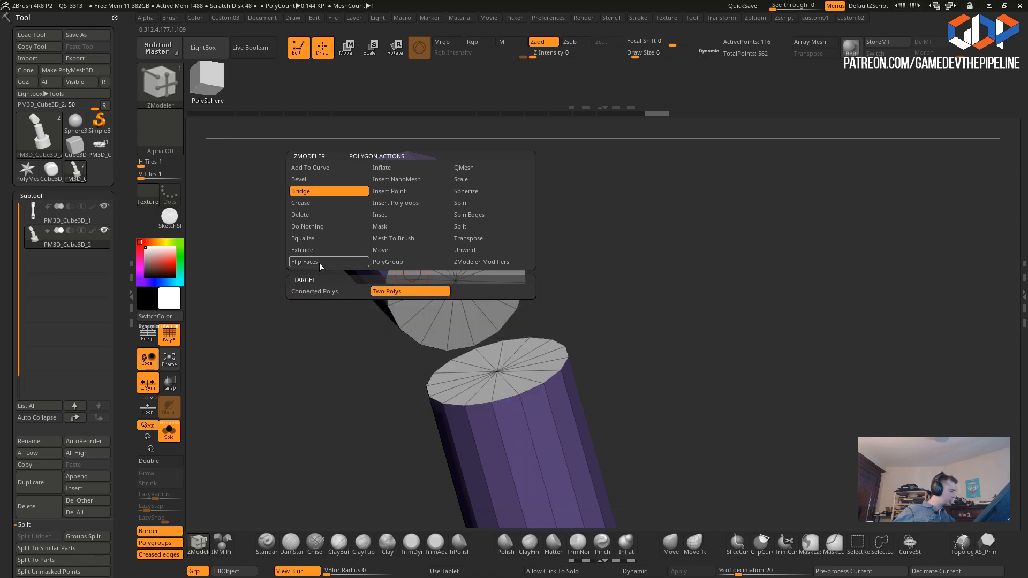
click(415, 253)
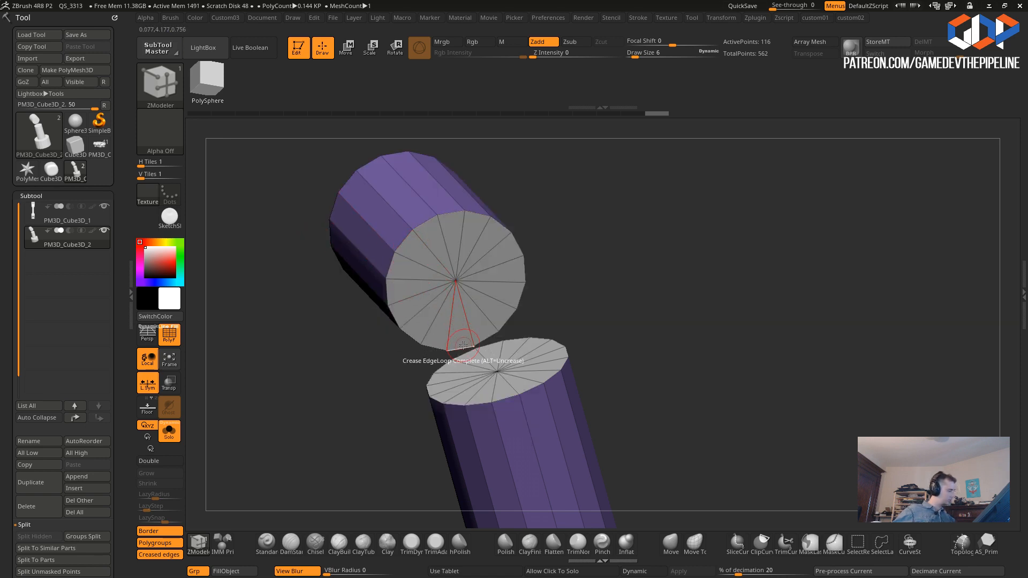
click(472, 357)
drag(313, 284, 335, 258)
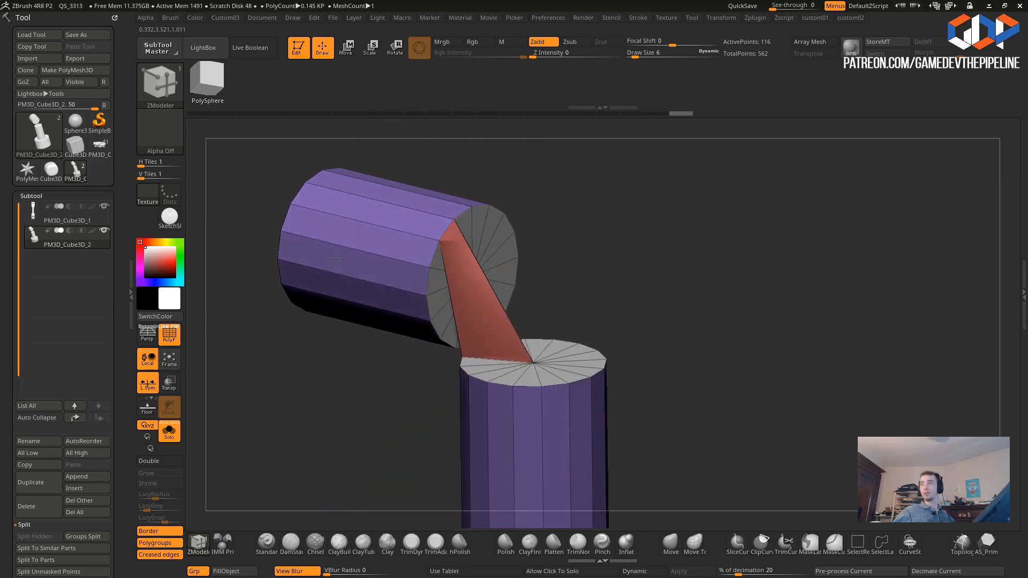
key(ctrl+z)
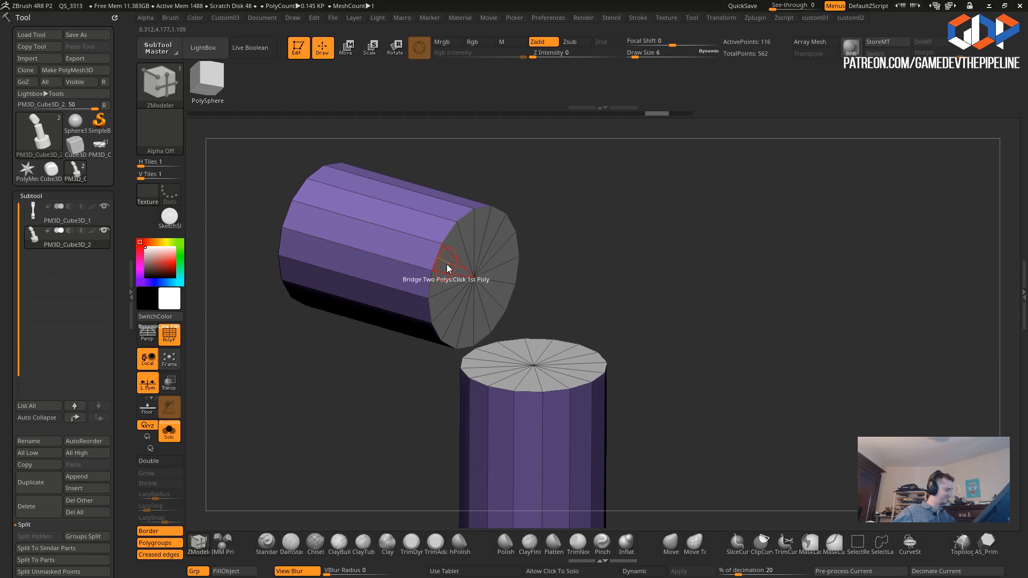
- Try Bridge with the Connected Polys target on the upper cylinder's cap polygons, undoing each result
key(space)
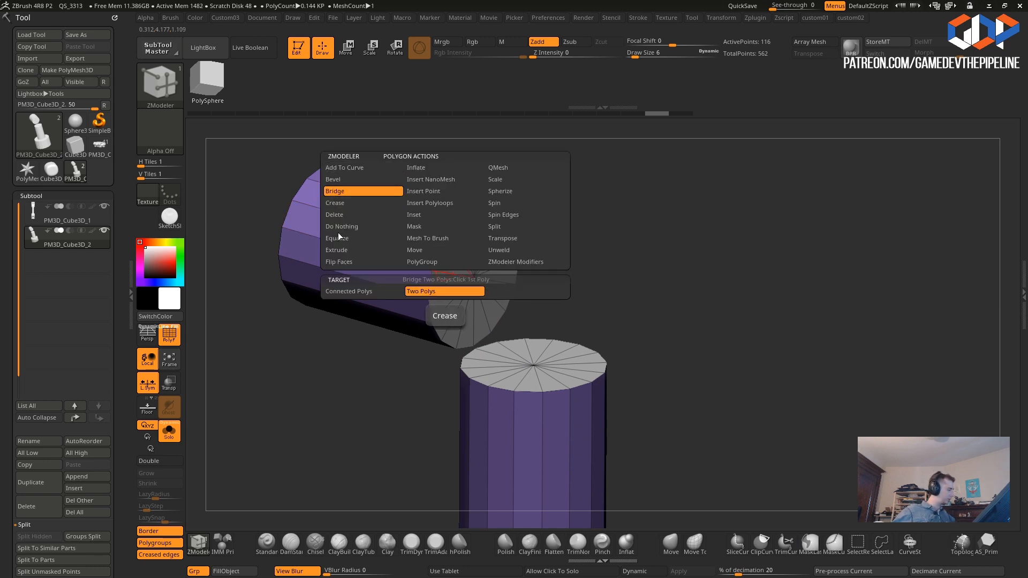
click(337, 291)
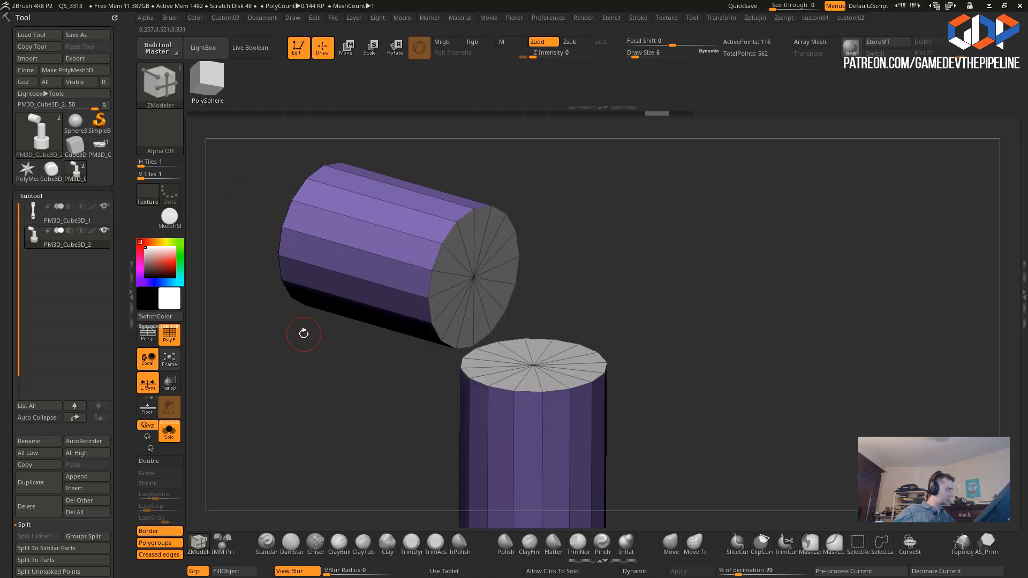
drag(304, 333, 270, 337)
click(427, 261)
key(ctrl+z)
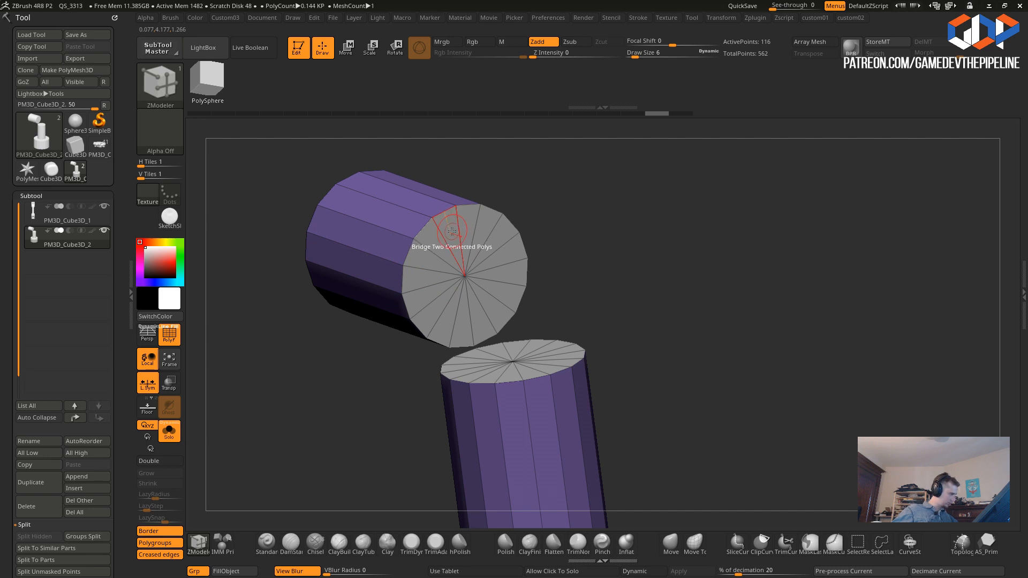
click(452, 233)
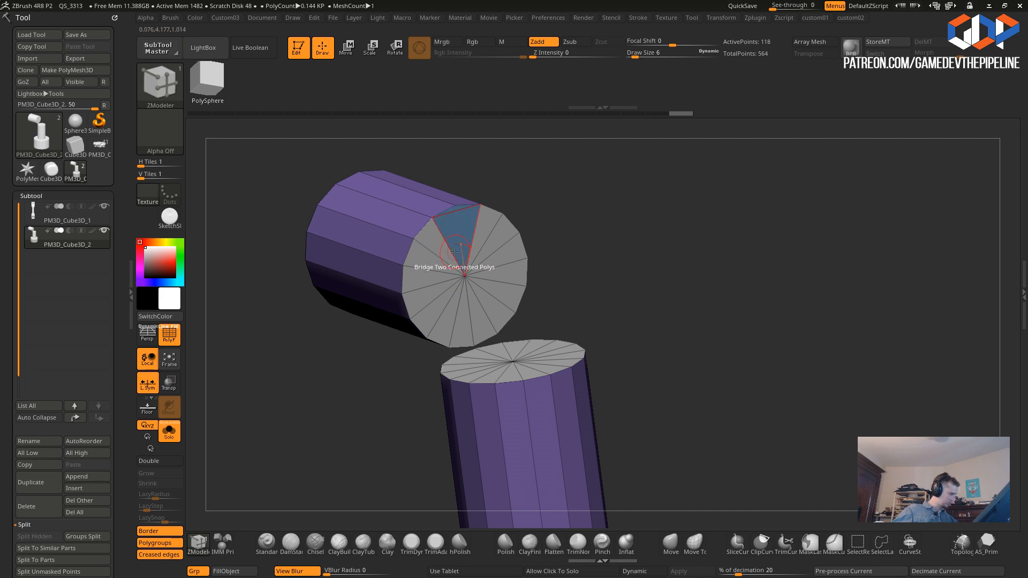
key(ctrl+z)
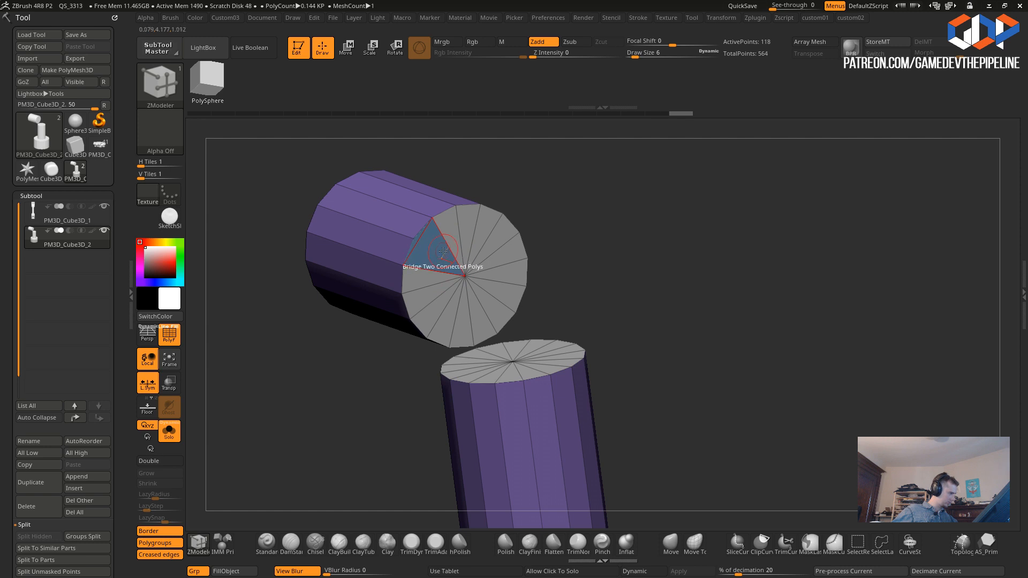
drag(454, 241, 457, 285)
key(ctrl+z)
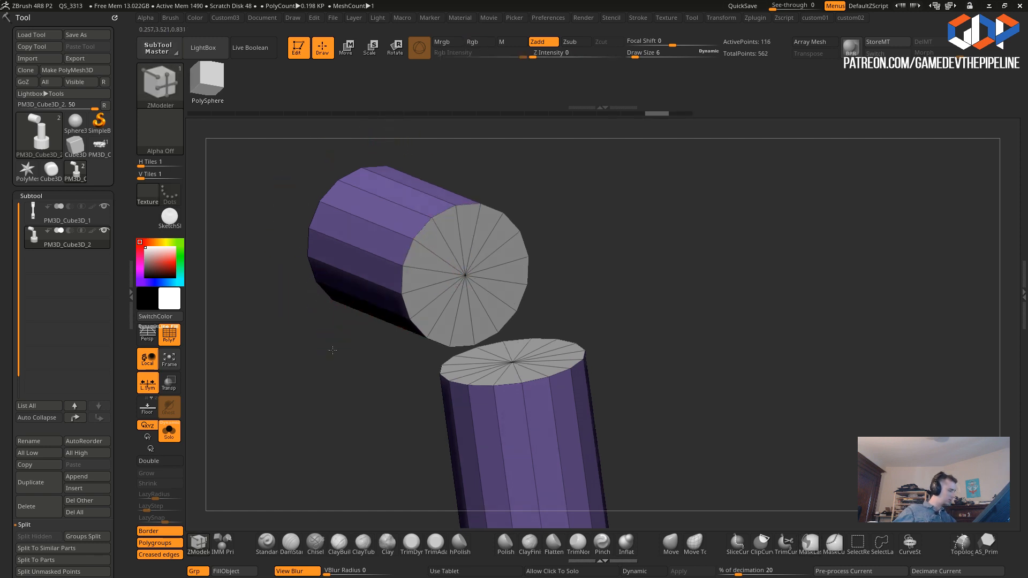
- Try the connected-polygon bridge on other cap polygons, including the lower shaft's end cap, and undo the results
drag(333, 344, 388, 333)
drag(470, 343, 270, 292)
key(ctrl+z)
key(ctrl+z)
drag(296, 344, 314, 291)
drag(408, 435, 339, 420)
key(ctrl+z)
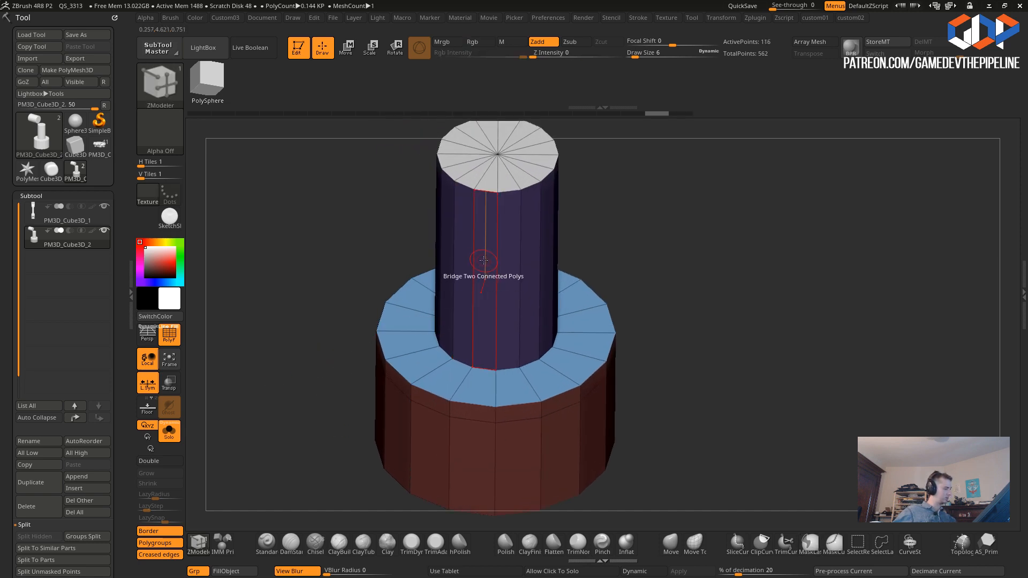
alt+drag(362, 206, 358, 307)
click(463, 255)
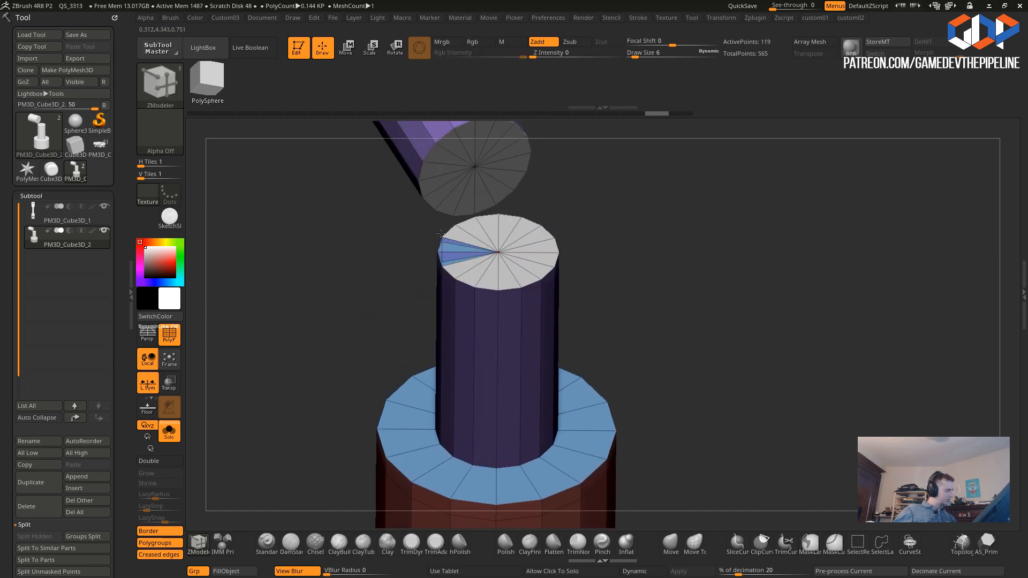
key(ctrl+z)
key(ctrl+z)
key(ctrl+z)
- Switch the Bridge target back to Two Polys, retry joining a polygon of each facing cap, and undo it
key(space)
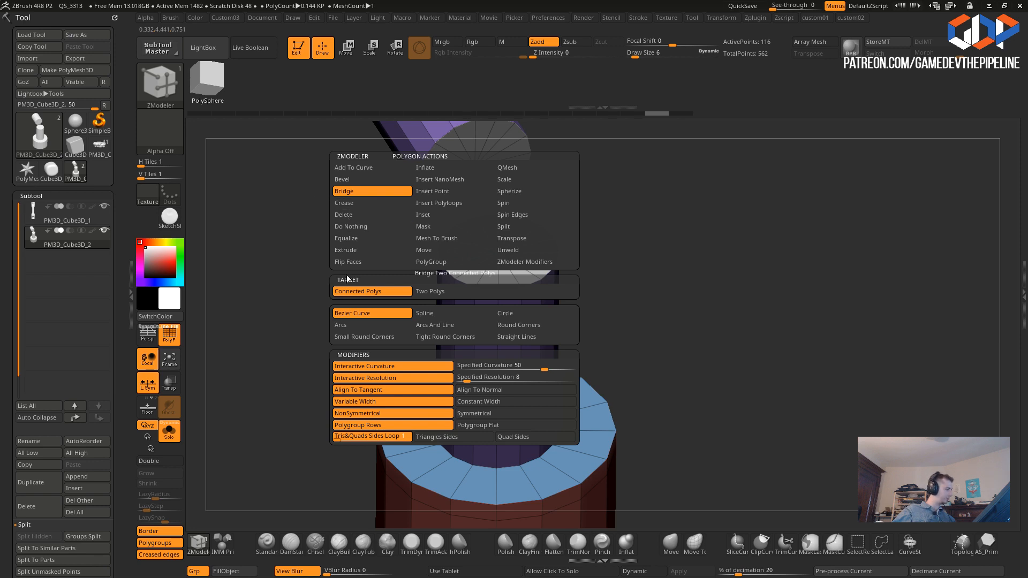
click(420, 294)
drag(332, 200, 386, 283)
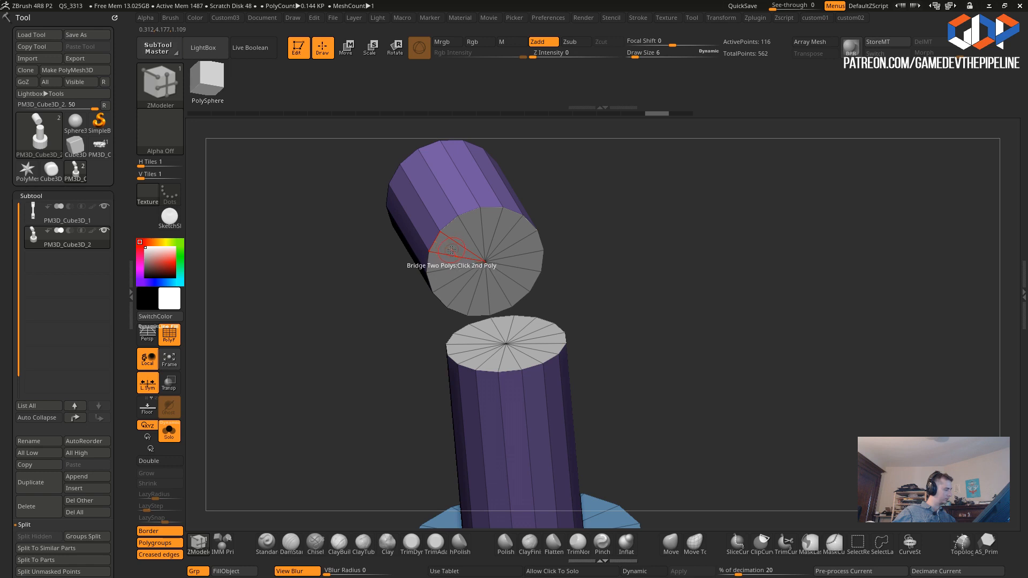
click(482, 326)
key(ctrl+z)
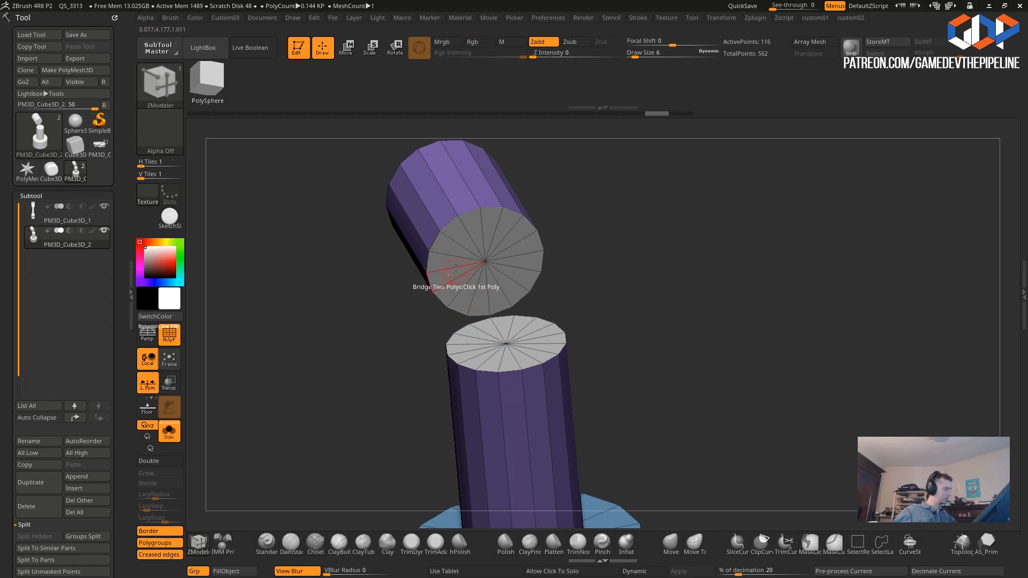
- Set the polygon action to Spin Edges with the A Single Poly target and try it on the upper cylinder's cap
key(space)
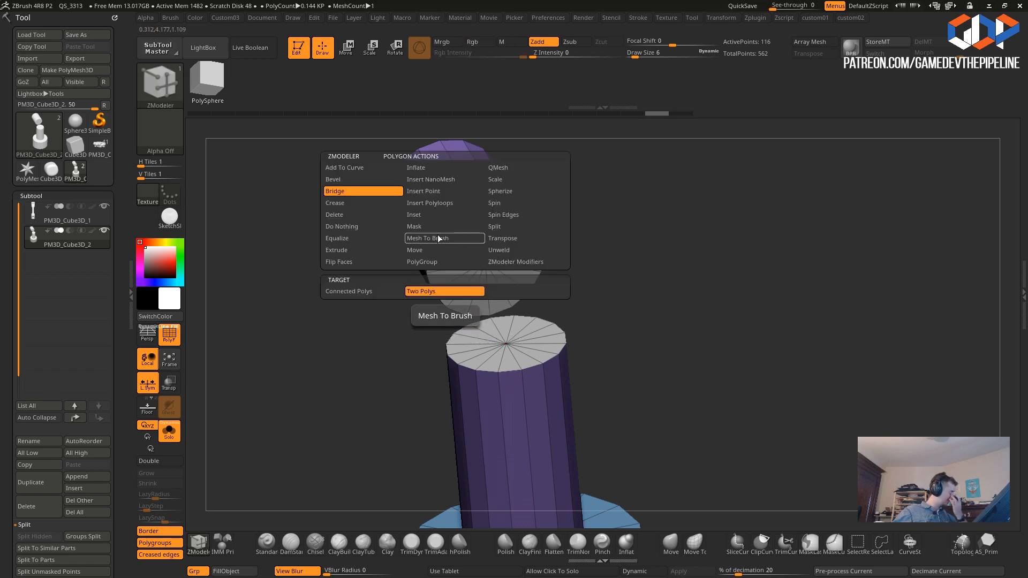
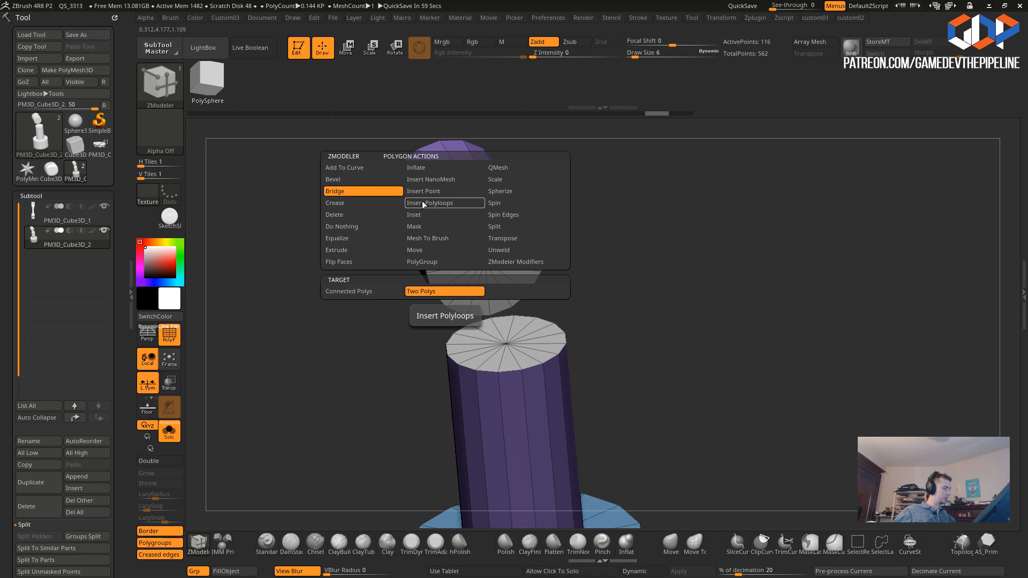
click(504, 215)
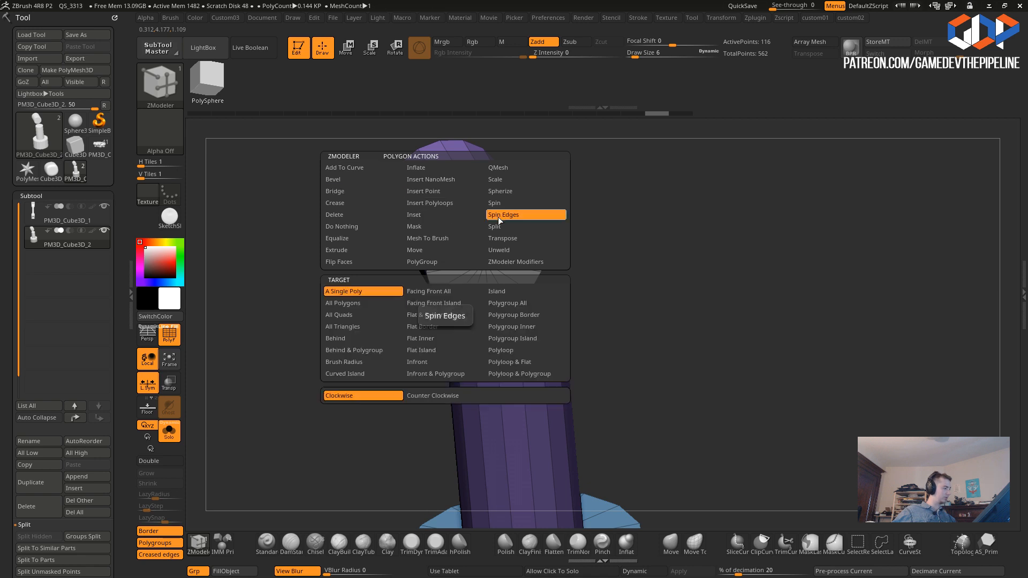
click(465, 296)
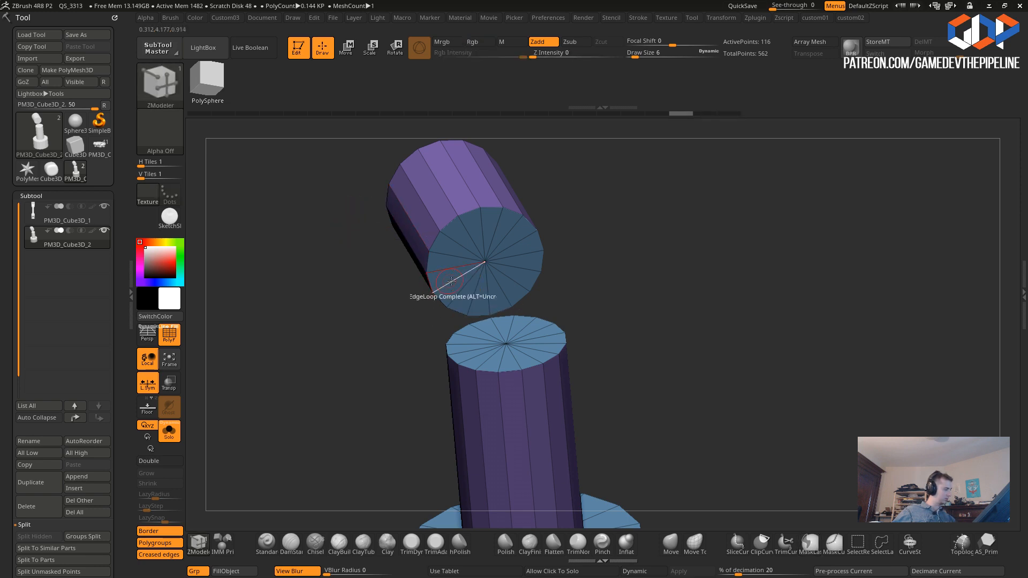
key(space)
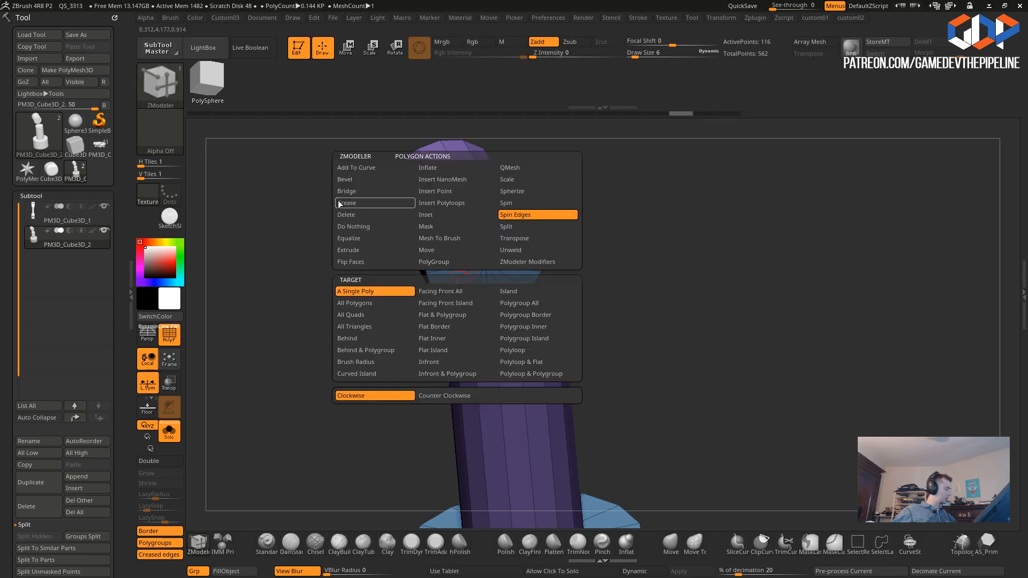
shift+drag(280, 236, 342, 259)
alt+drag(289, 169, 283, 204)
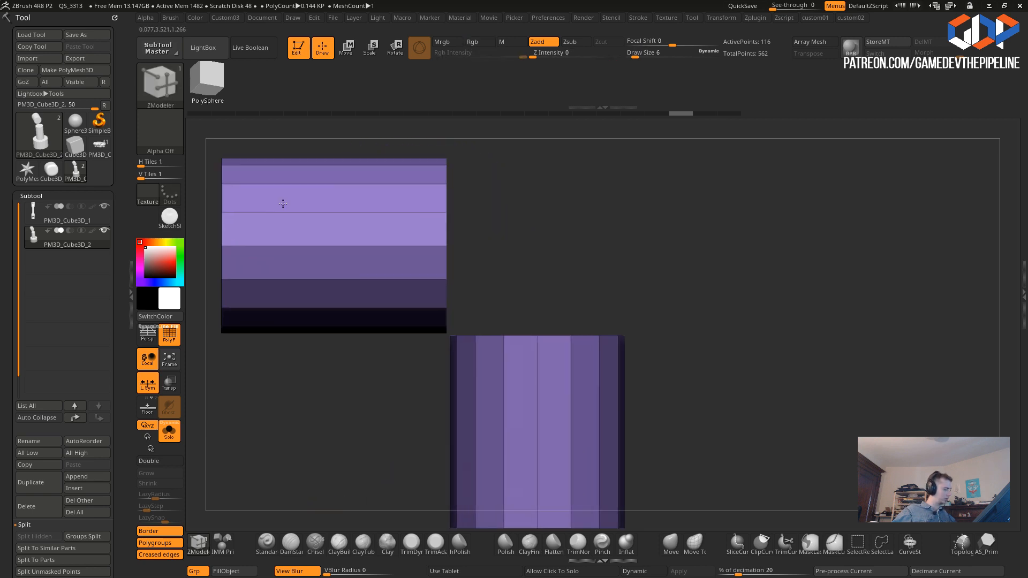
mouse_move(393, 392)
mouse_down()
mouse_move(499, 296)
mouse_move(553, 302)
mouse_move(528, 355)
mouse_move(496, 331)
mouse_move(499, 312)
mouse_up()
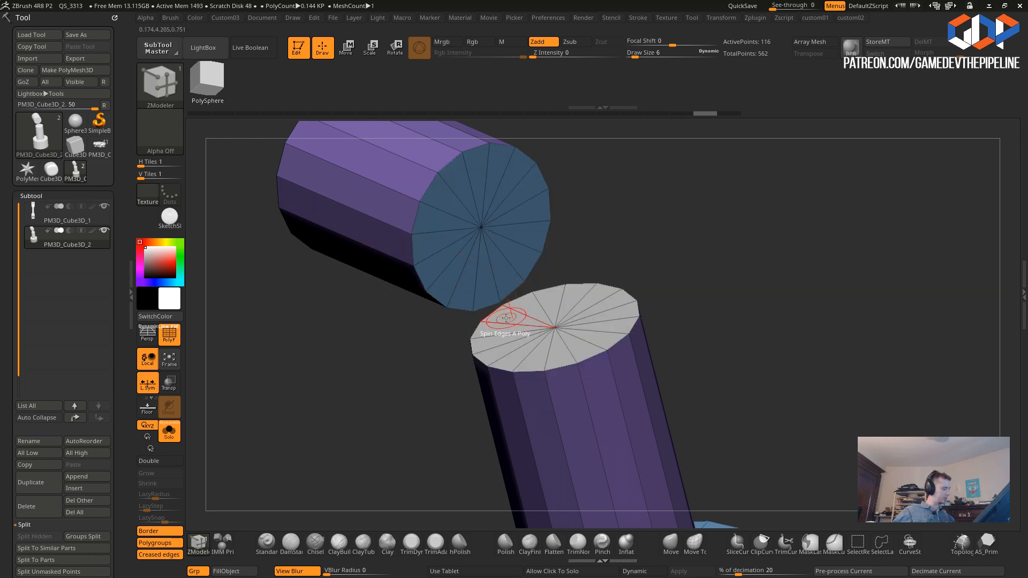
- Switch the polygon action to Delete and remove the lower shaft's end cap
key(space)
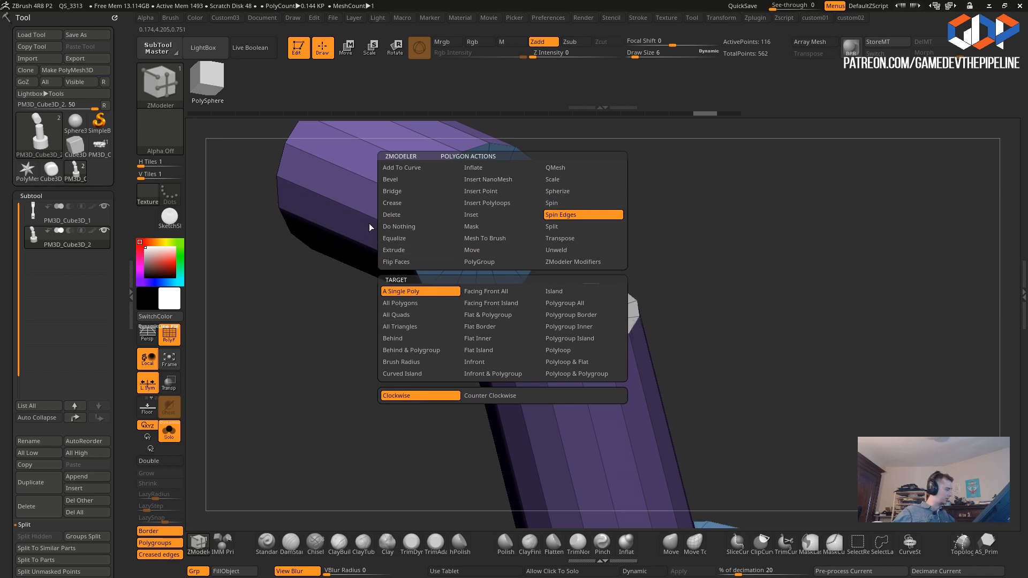
click(392, 214)
click(506, 321)
- Try marking and deleting individual polygons of the upper cylinder's cap, undoing the results
mouse_move(460, 188)
alt+mouse_down()
mouse_move(448, 202)
mouse_move(485, 265)
mouse_move(515, 250)
alt+mouse_up()
mouse_move(493, 141)
alt+mouse_down()
mouse_move(474, 184)
mouse_move(515, 199)
alt+mouse_up()
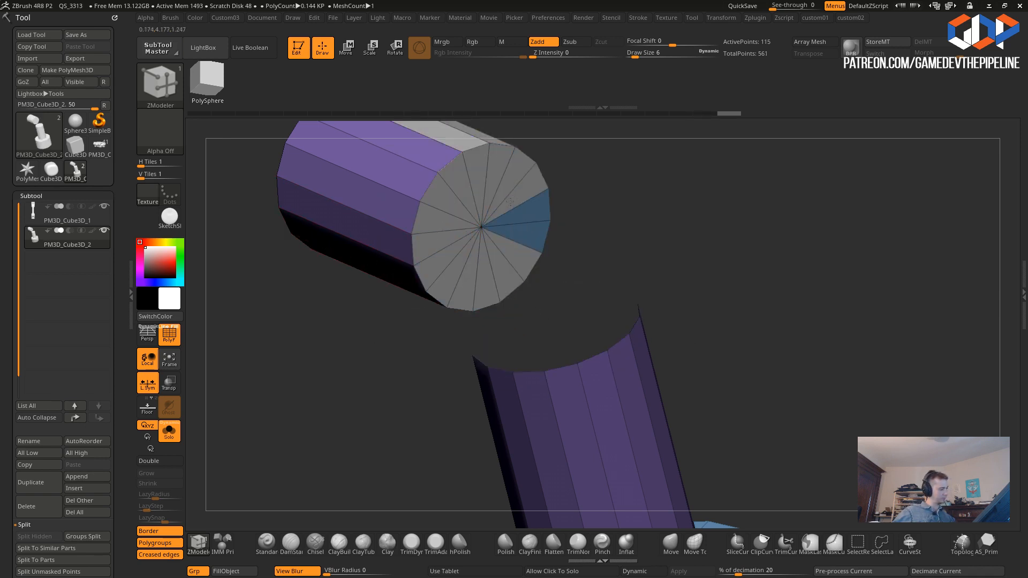
key(ctrl+z)
drag(365, 333, 324, 317)
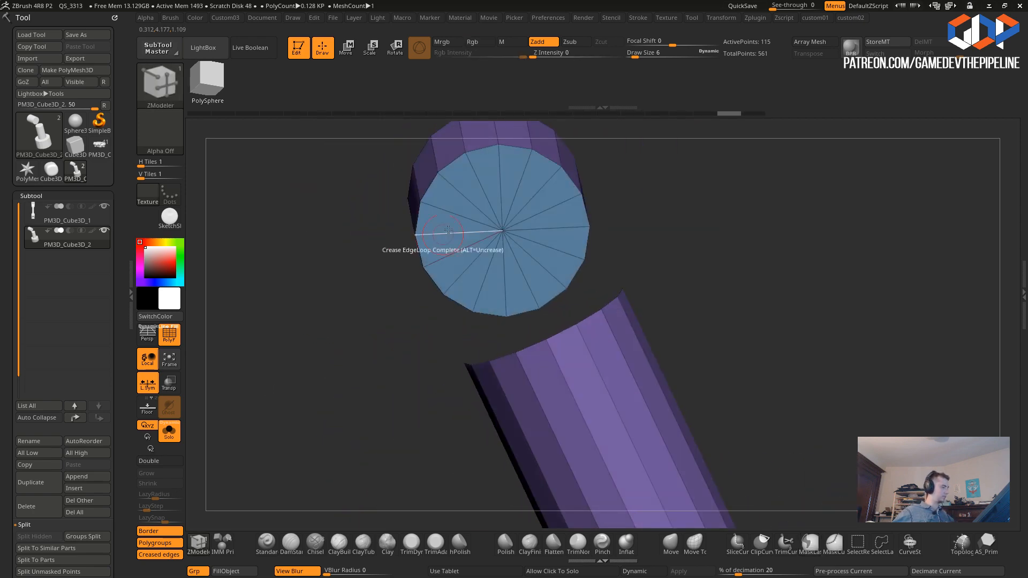
click(472, 191)
key(ctrl+z)
mouse_move(470, 189)
alt+mouse_down()
mouse_move(414, 201)
mouse_move(515, 207)
alt+mouse_up()
key(ctrl+z)
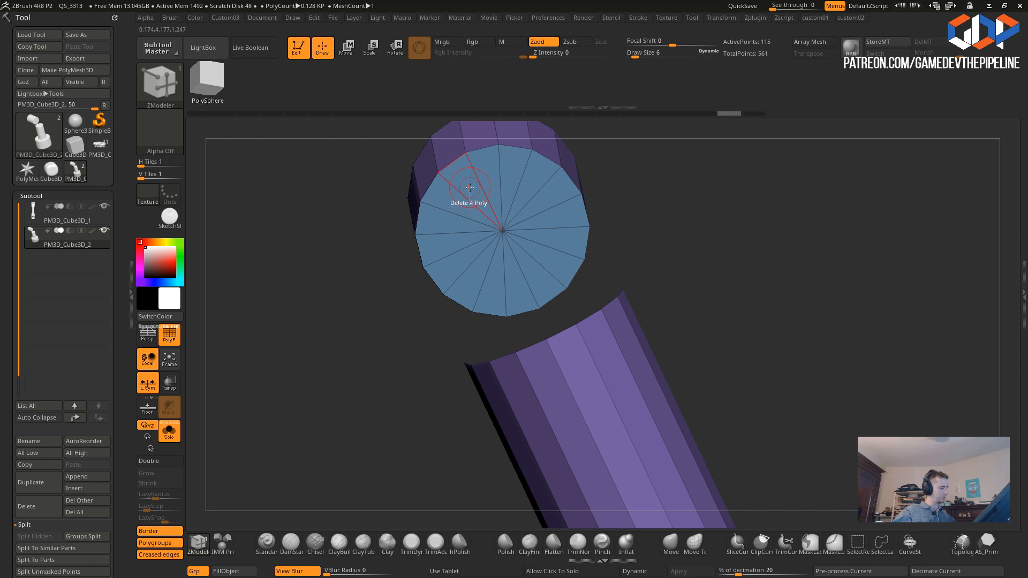
- Set the Delete target to Flat & Polygroup and remove the upper cylinder's whole cap
key(space)
click(435, 327)
click(437, 317)
click(472, 188)
drag(324, 230, 343, 238)
- Set the edge action to Bridge with the Two Holes target and undo the first pick on the upper cylinder's open rim
key(space)
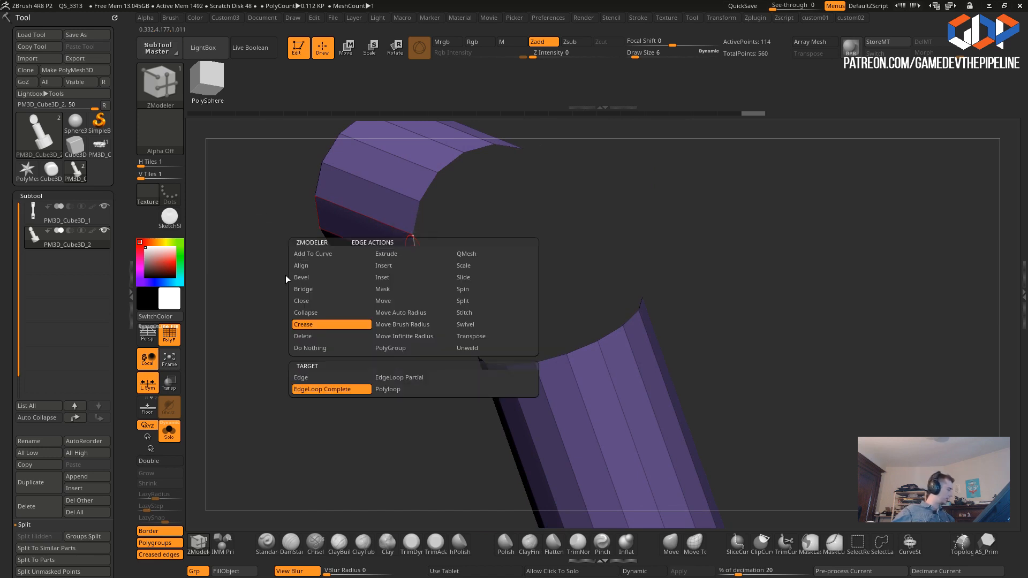
click(296, 288)
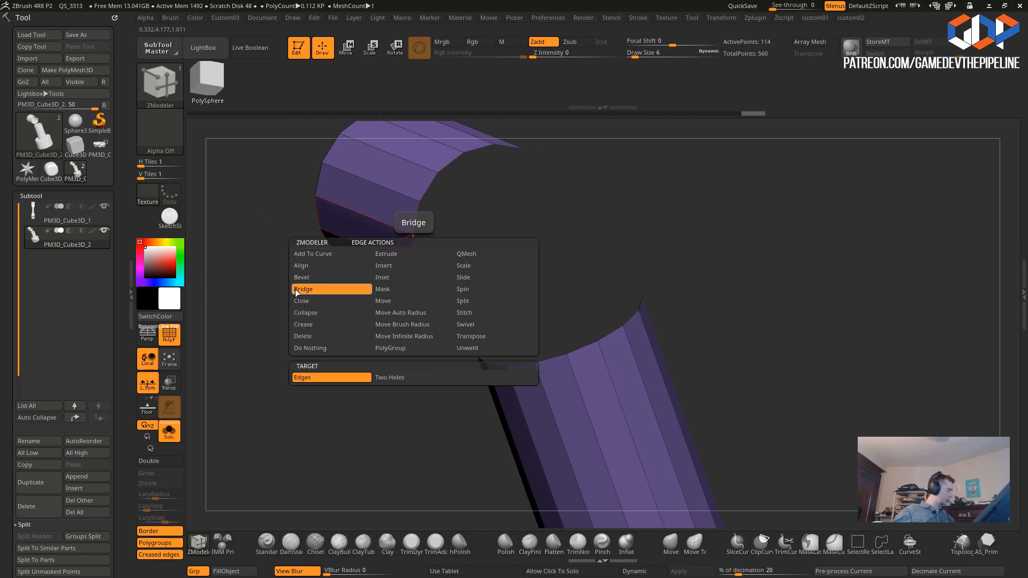
key(space)
click(391, 373)
click(415, 248)
key(ctrl+z)
- Try bridging the open rims of the shaft and the upper cylinder with Two Holes, then undo the bridge
drag(395, 367, 407, 349)
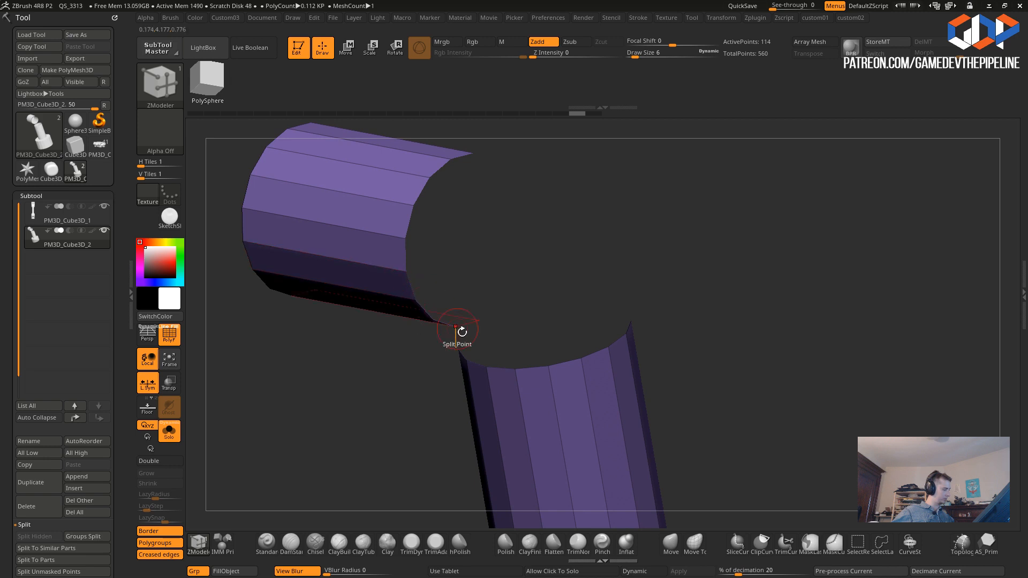
click(502, 368)
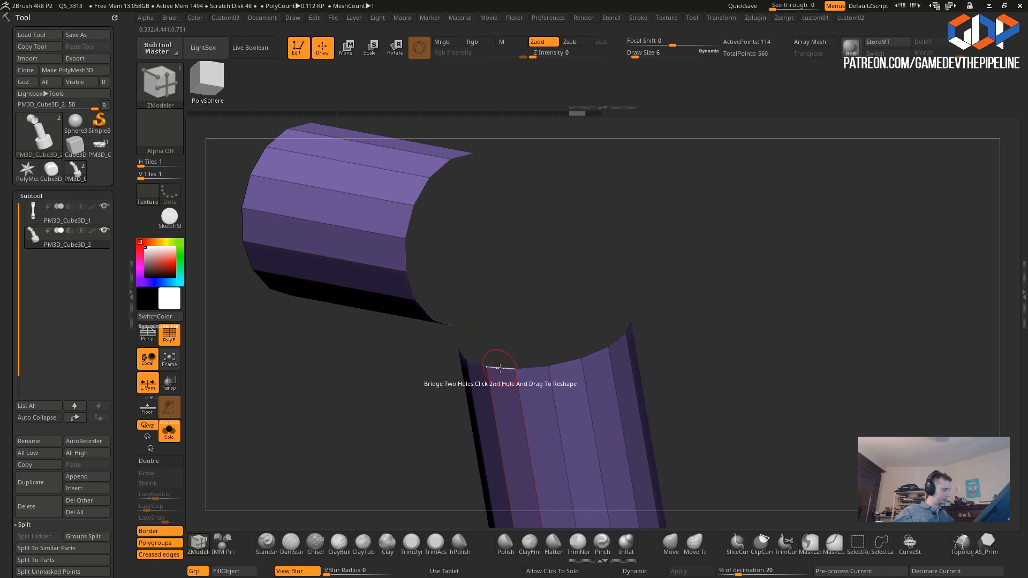
click(409, 289)
drag(352, 358, 371, 348)
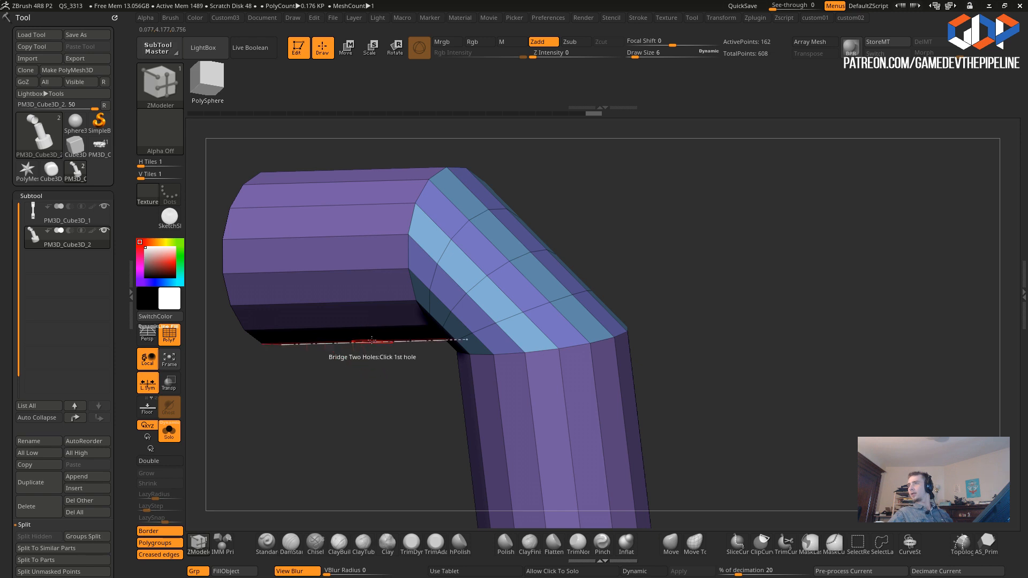
key(ctrl+z)
- Try the two-hole bridge again, interactively reshaping its curvature and segments into a rounded elbow, and undo it
drag(374, 401, 414, 358)
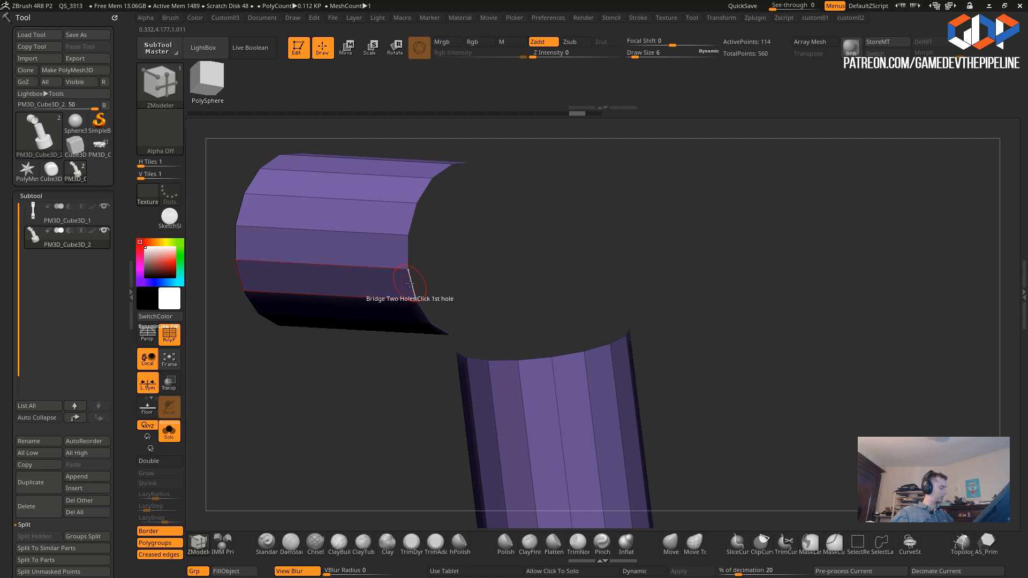
click(499, 359)
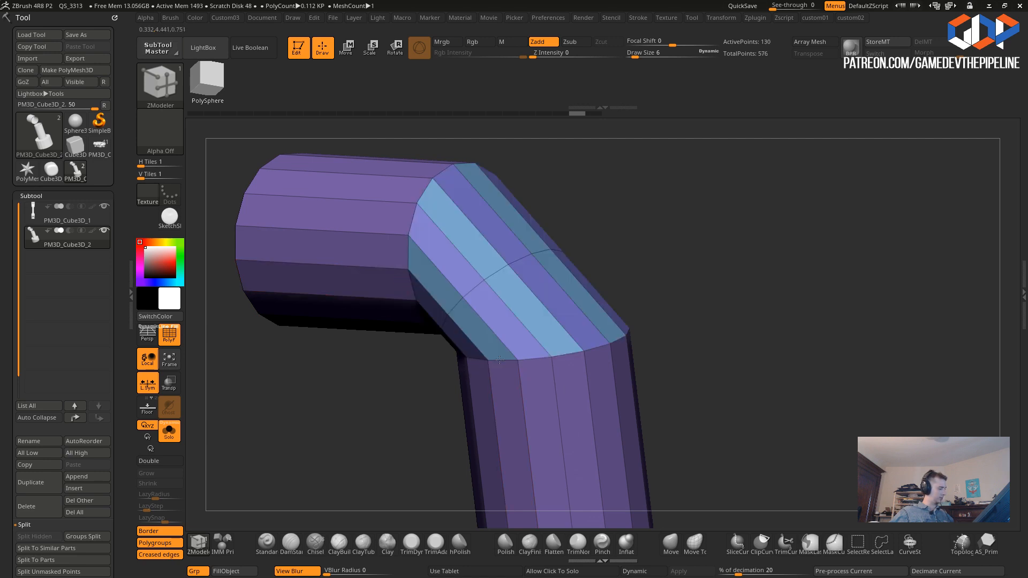
drag(457, 349, 564, 381)
click(581, 347)
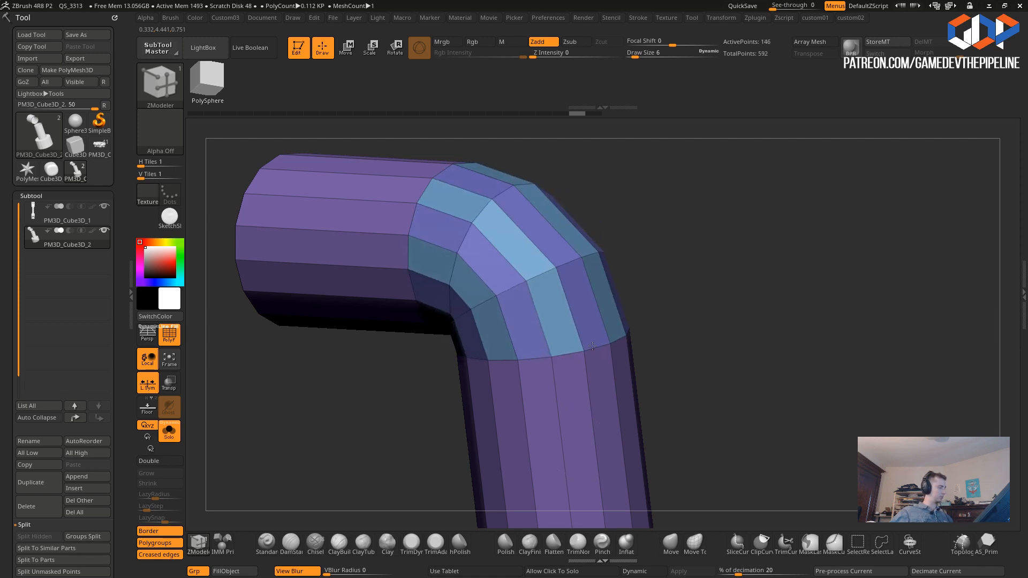
mouse_move(596, 347)
mouse_down()
mouse_move(584, 348)
mouse_move(588, 337)
mouse_up()
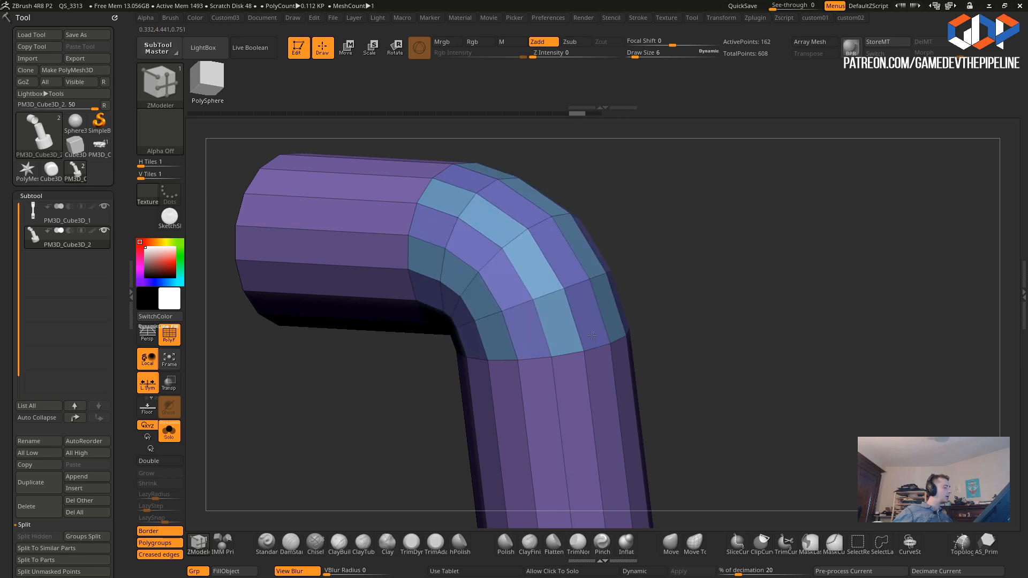
drag(354, 393, 363, 438)
alt+drag(386, 382, 400, 452)
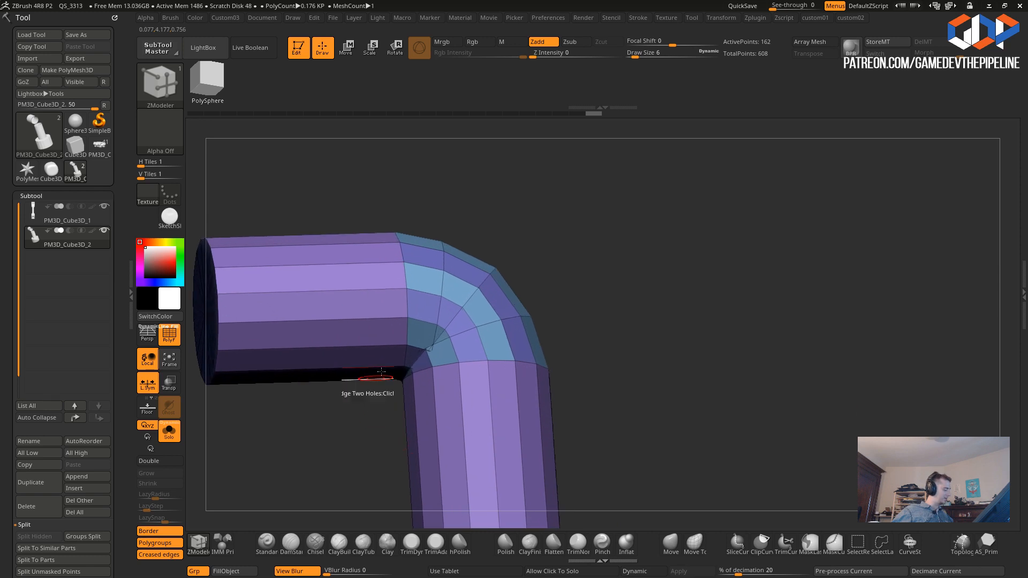
drag(343, 423, 399, 386)
key(ctrl+z)
- Try the two-hole bridge with the Optimal Resolution and Optimal Curvature modifiers, inspect the elbow, and undo it
key(space)
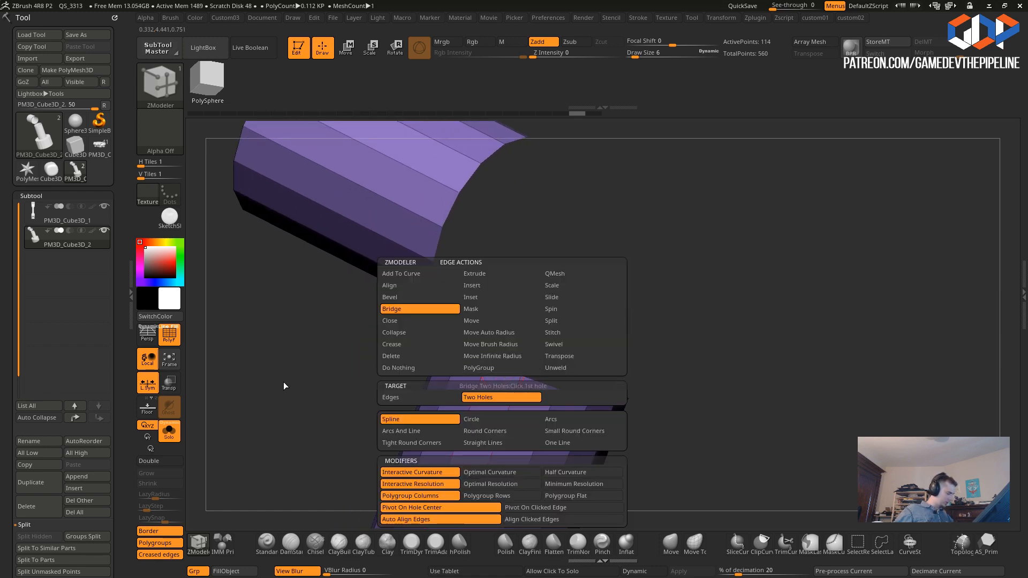
click(471, 483)
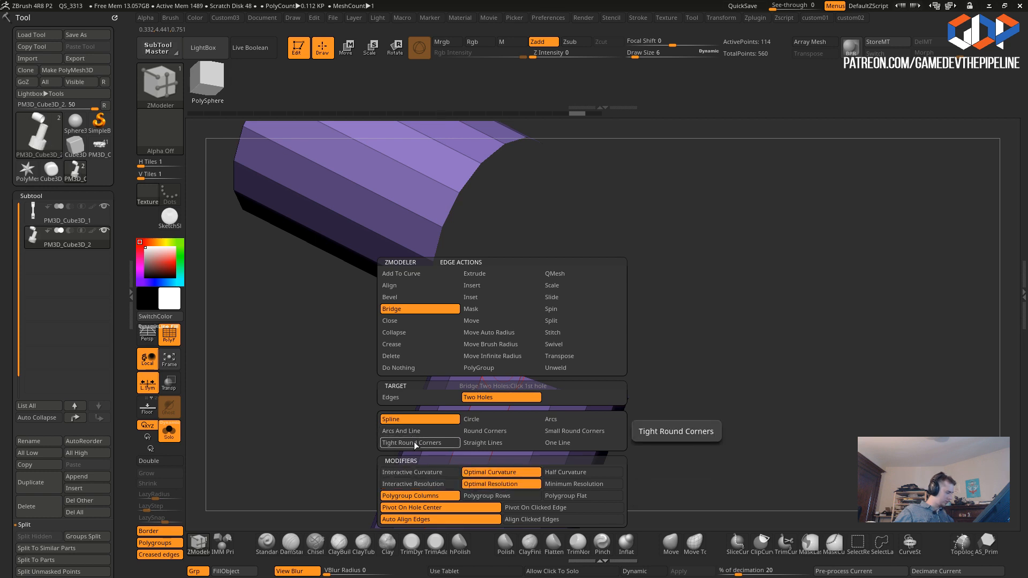
drag(366, 370, 321, 333)
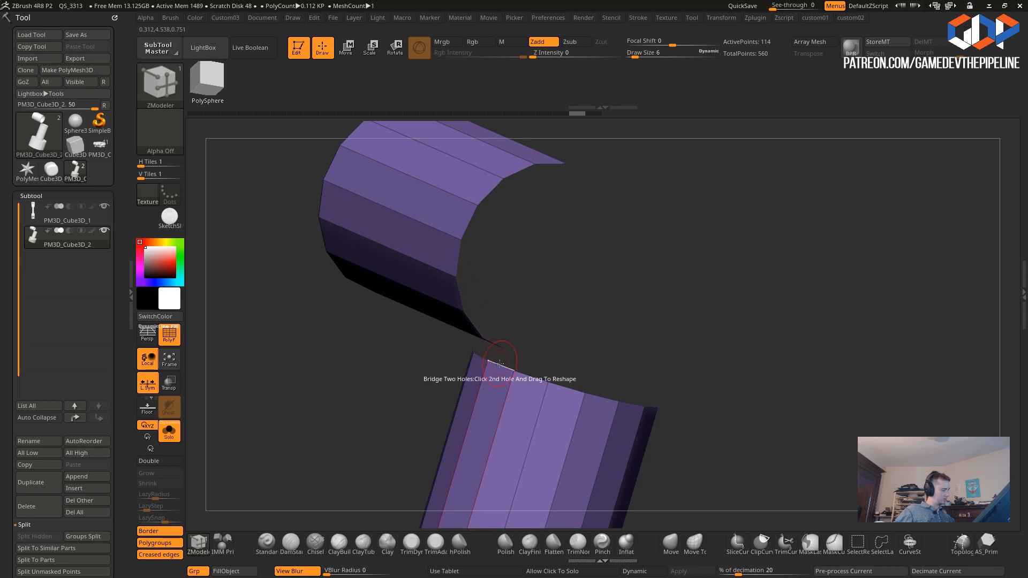
drag(499, 363, 501, 366)
drag(392, 345, 323, 319)
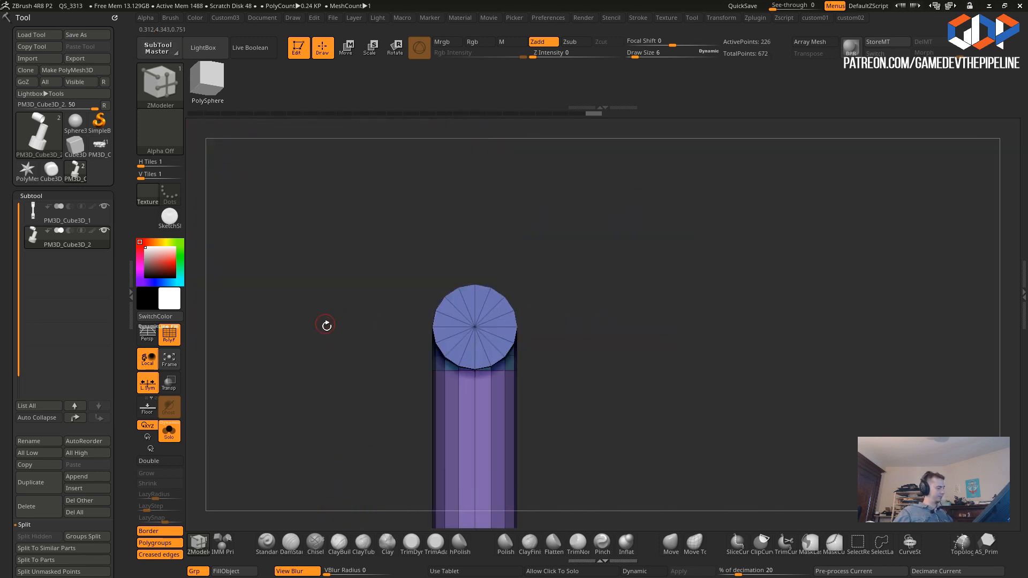
key(ctrl+z)
key(ctrl+z)
- Restore Interactive Resolution and Interactive Curvature, and bridge the two open rims into a segmented, rounded elbow
key(space)
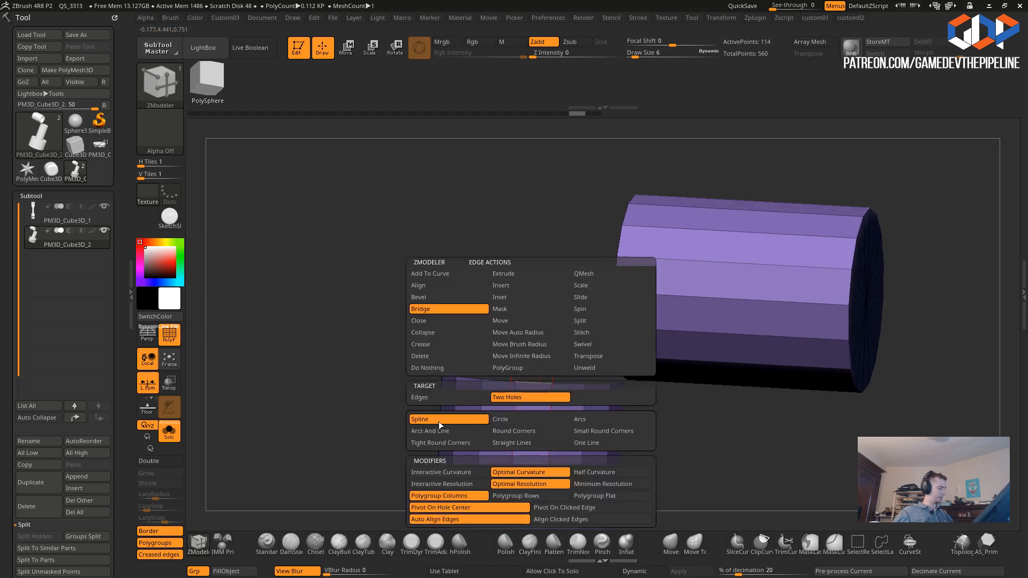
click(437, 485)
click(436, 474)
drag(380, 403, 329, 336)
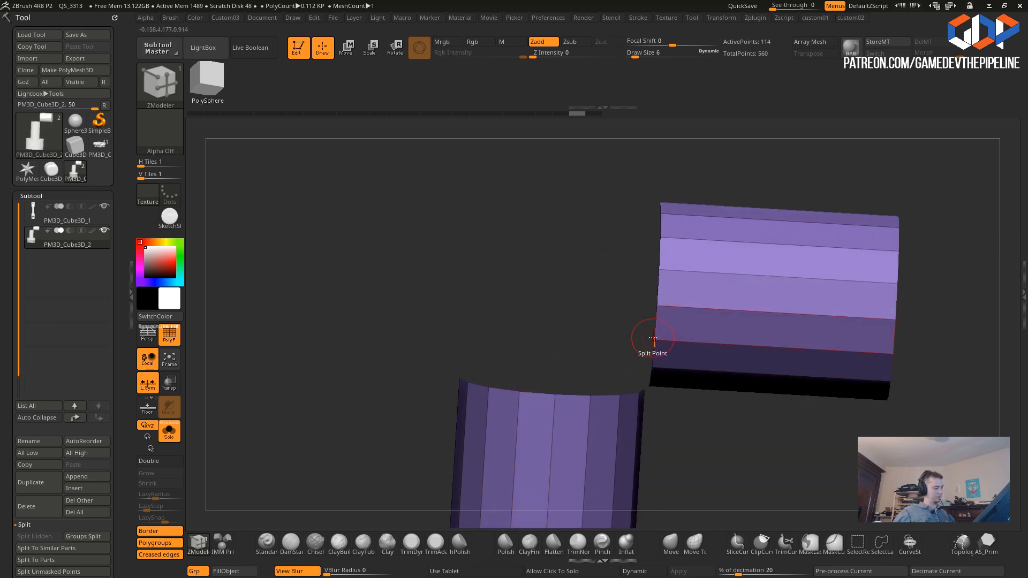
drag(656, 325, 633, 312)
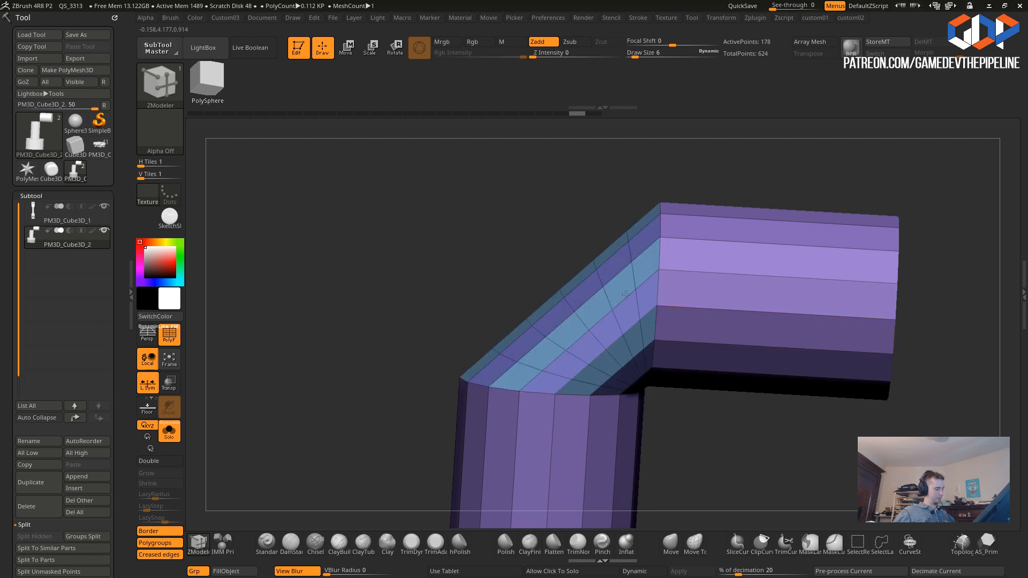
drag(662, 316, 745, 400)
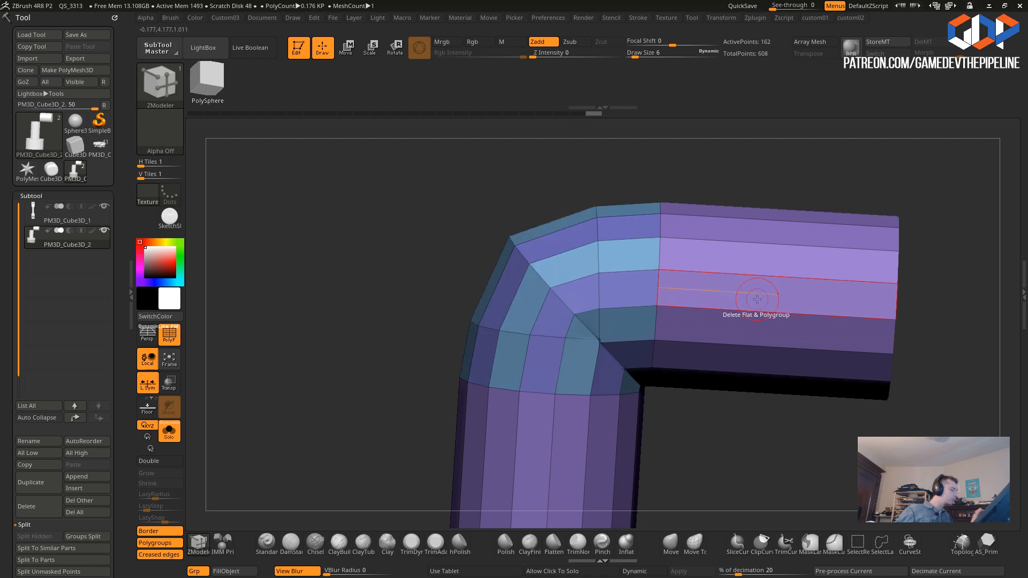
drag(355, 354, 418, 421)
- Set the weld distance to 100 and weld the mesh's overlapping points
key(space)
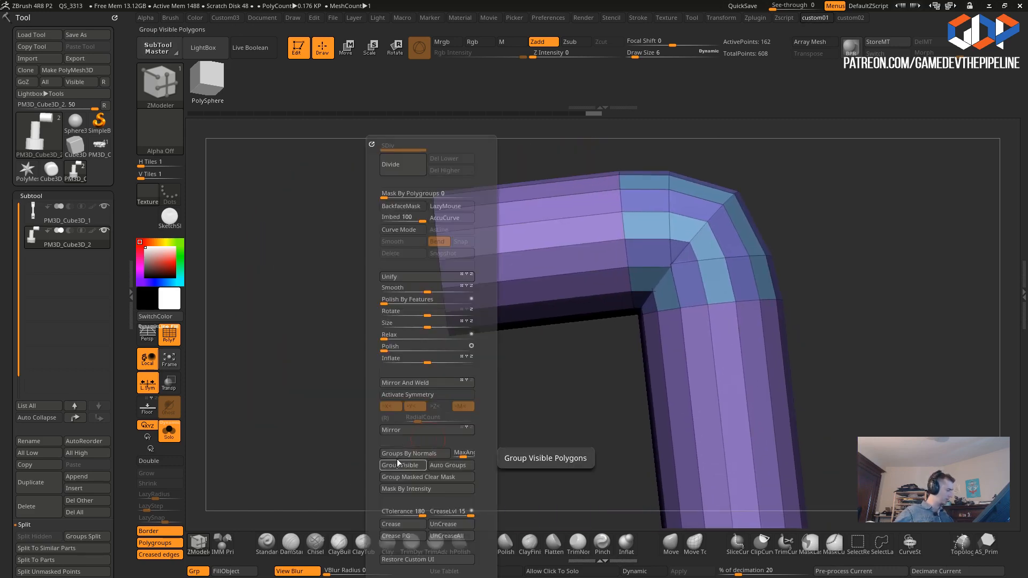
key(2)
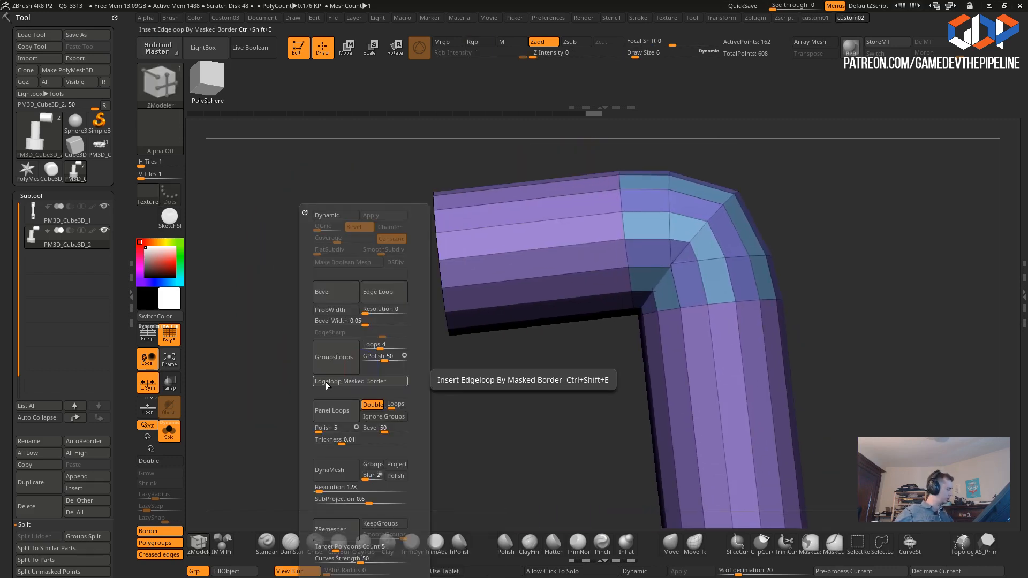
key(3)
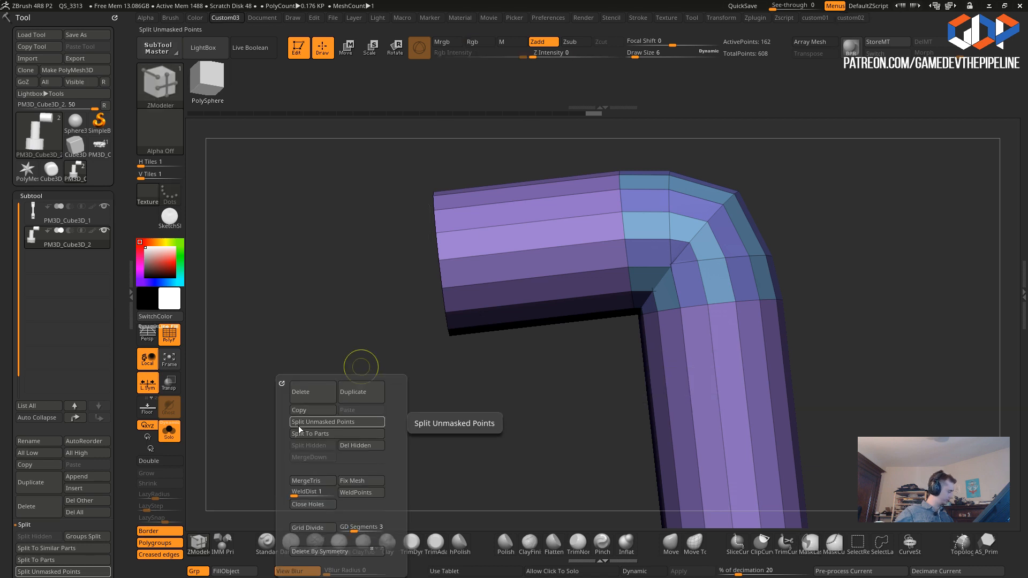
drag(294, 496, 343, 495)
click(354, 494)
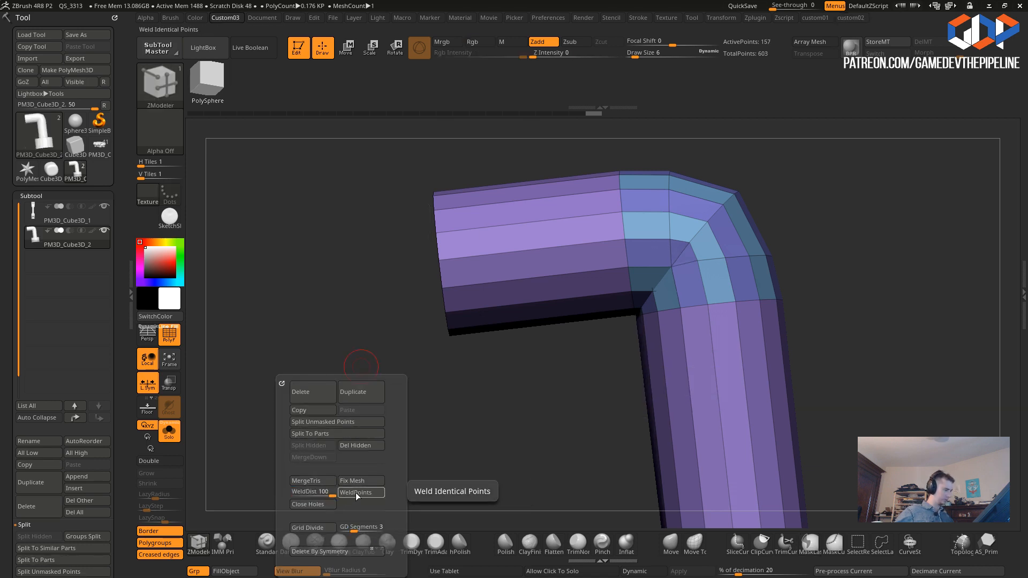
click(358, 493)
- Isolate the elbow's bridged faces by polygroup and inspect the welded topology around the inner corner
mouse_move(578, 392)
mouse_down()
mouse_move(603, 352)
mouse_move(615, 292)
mouse_up()
drag(546, 352, 797, 519)
alt+drag(441, 307, 465, 428)
mouse_move(388, 223)
ctrl+shift+mouse_down()
mouse_move(511, 413)
mouse_move(432, 330)
mouse_move(463, 376)
mouse_move(463, 388)
mouse_move(427, 390)
mouse_move(546, 313)
mouse_move(436, 379)
mouse_move(490, 408)
mouse_move(639, 306)
mouse_move(466, 316)
mouse_move(496, 439)
mouse_move(546, 341)
mouse_move(468, 365)
mouse_move(428, 361)
ctrl+shift+mouse_up()
ctrl+shift+click(420, 373)
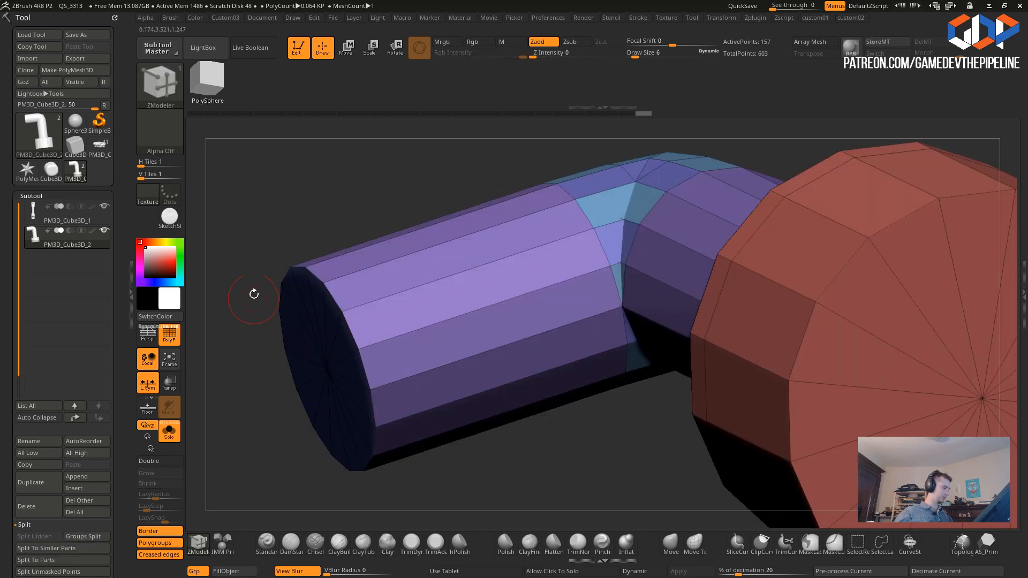
ctrl+shift+click(321, 310)
mouse_move(321, 268)
mouse_down()
mouse_move(345, 235)
mouse_move(401, 251)
mouse_move(382, 231)
mouse_move(272, 294)
mouse_move(365, 382)
mouse_move(296, 342)
mouse_up()
ctrl+drag(529, 328, 683, 316)
drag(376, 302, 386, 375)
ctrl+click(366, 401)
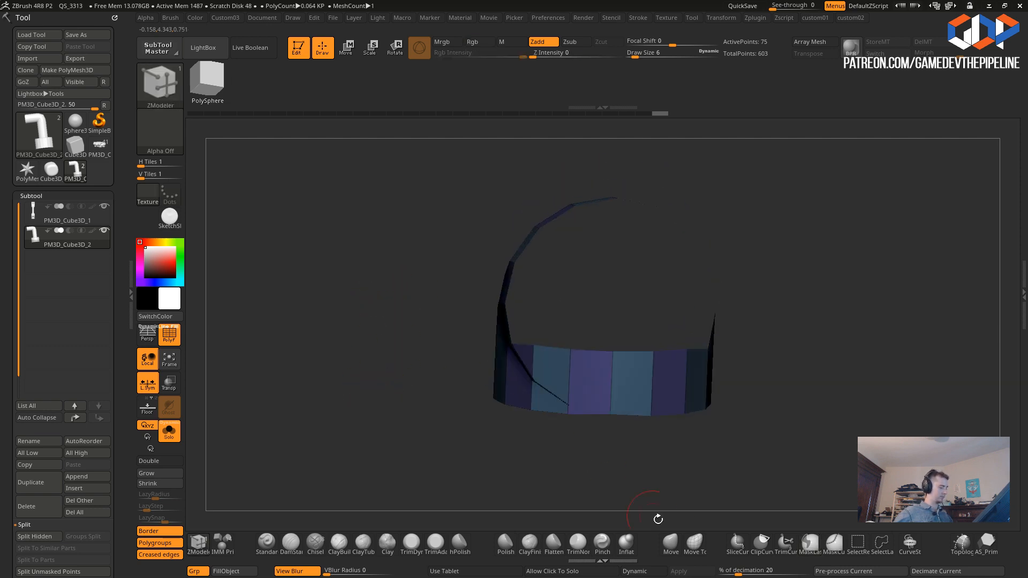
- Activate the Move brush, examine the isolated elbow faces from another angle, and restore the full mesh's visibility
click(671, 544)
mouse_move(610, 332)
mouse_down()
mouse_move(603, 371)
mouse_move(566, 376)
mouse_move(394, 320)
mouse_up()
key(ctrl+shift)
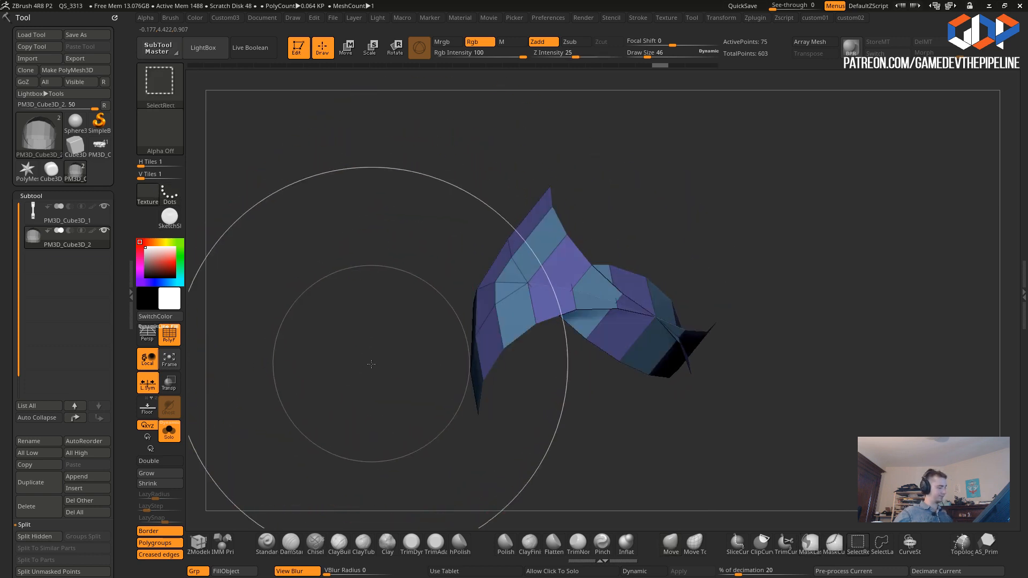
ctrl+shift+click(371, 367)
mouse_move(372, 370)
mouse_down()
mouse_move(351, 393)
mouse_move(391, 408)
mouse_move(381, 394)
mouse_move(497, 390)
mouse_up()
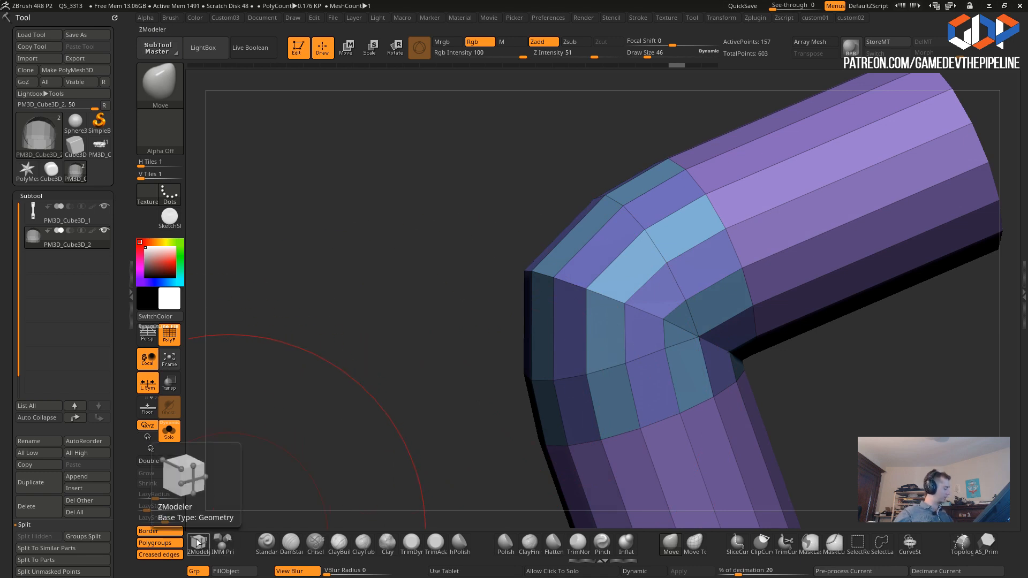
- Set ZModeler's edge action to Delete with EdgeLoop Complete and remove an intermediate loop from the elbow
click(198, 544)
key(space)
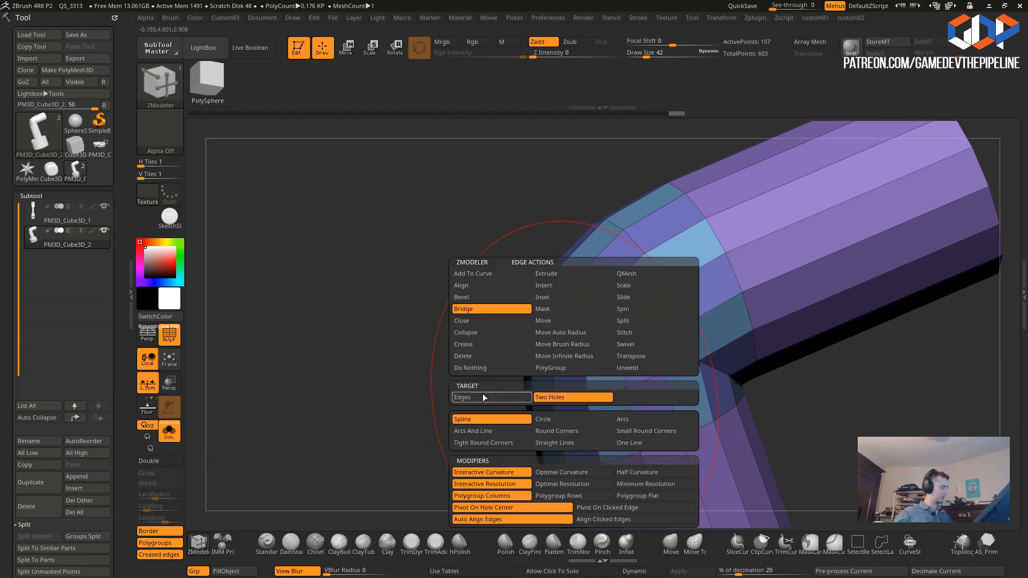
click(460, 355)
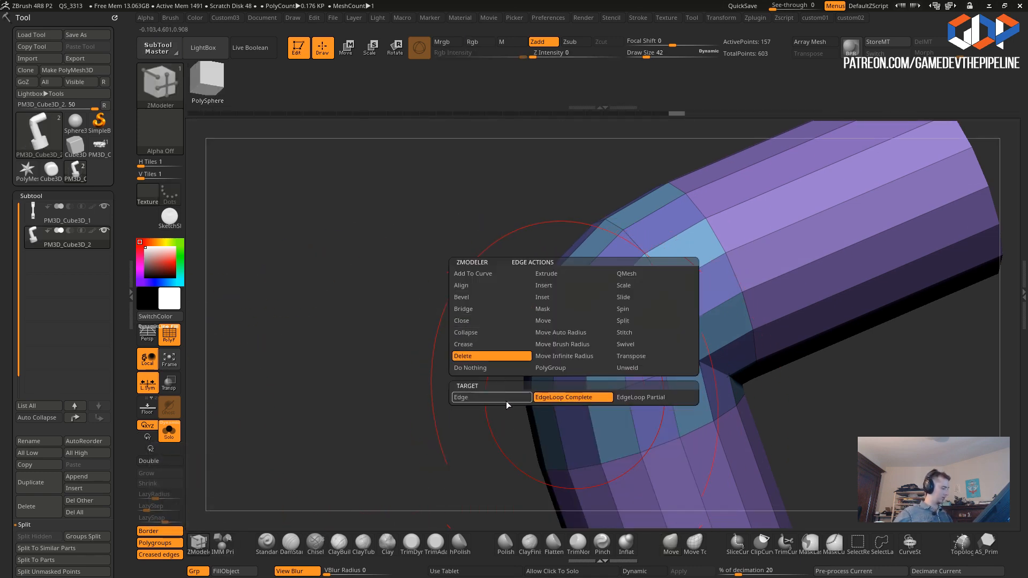
click(572, 398)
click(574, 402)
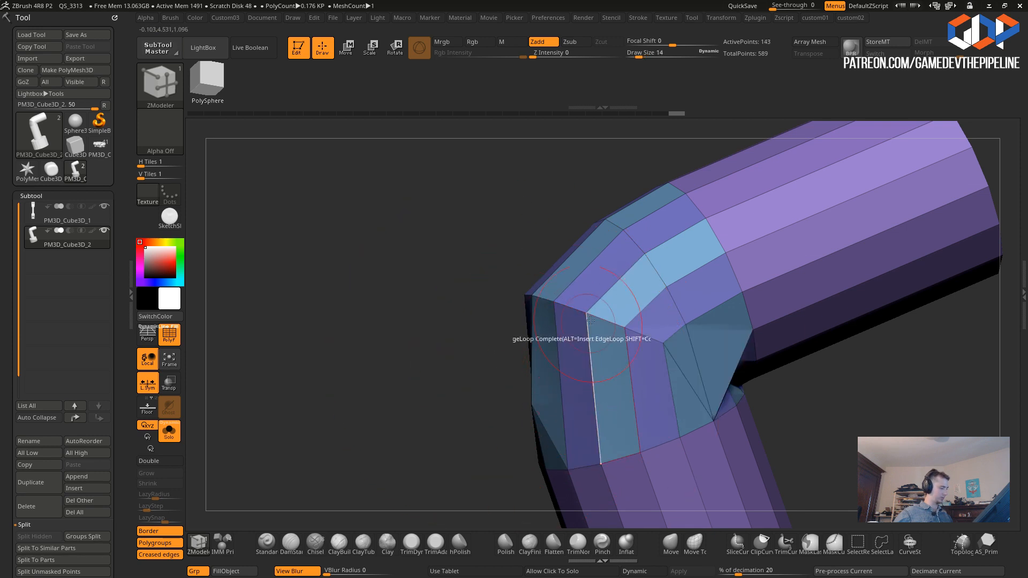
- Undo the edge-loop deletion and the weld, using the undo history to return to the unwelded segmented elbow
key(ctrl+z)
key(ctrl+z)
key(ctrl+z)
key(ctrl+z)
key(ctrl+z)
key(ctrl+z)
key(ctrl+z)
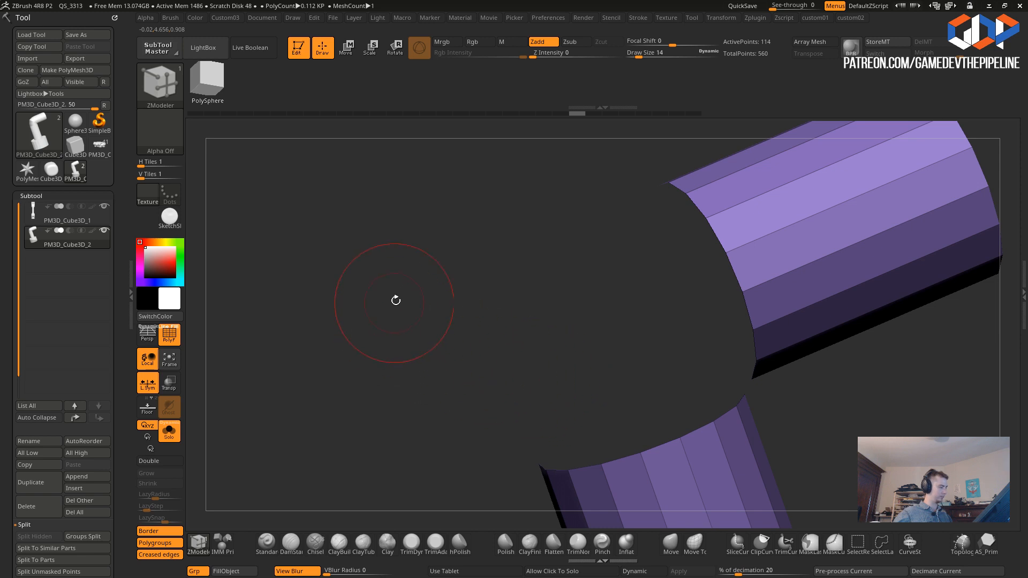
drag(577, 114, 591, 118)
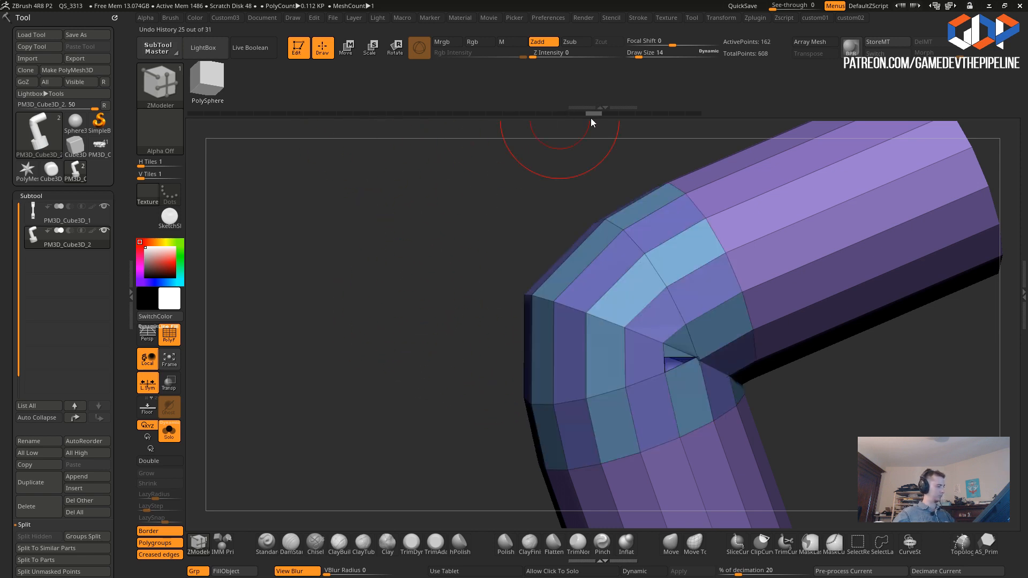
- Try deleting two intermediate edge loops from the elbow, preview it with dynamic subdivision, and revert through the undo history
click(575, 402)
click(664, 282)
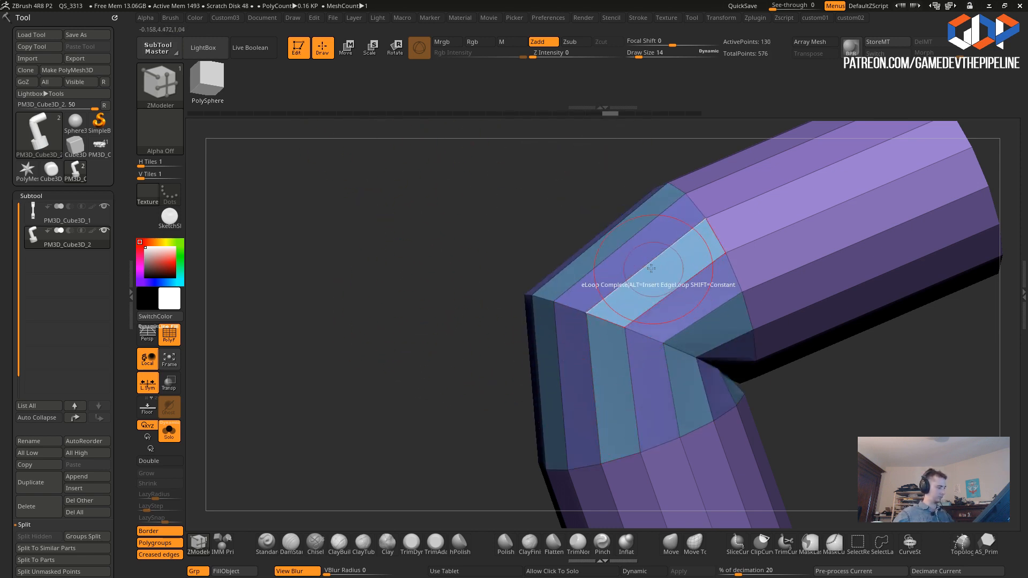
alt+drag(395, 345, 394, 309)
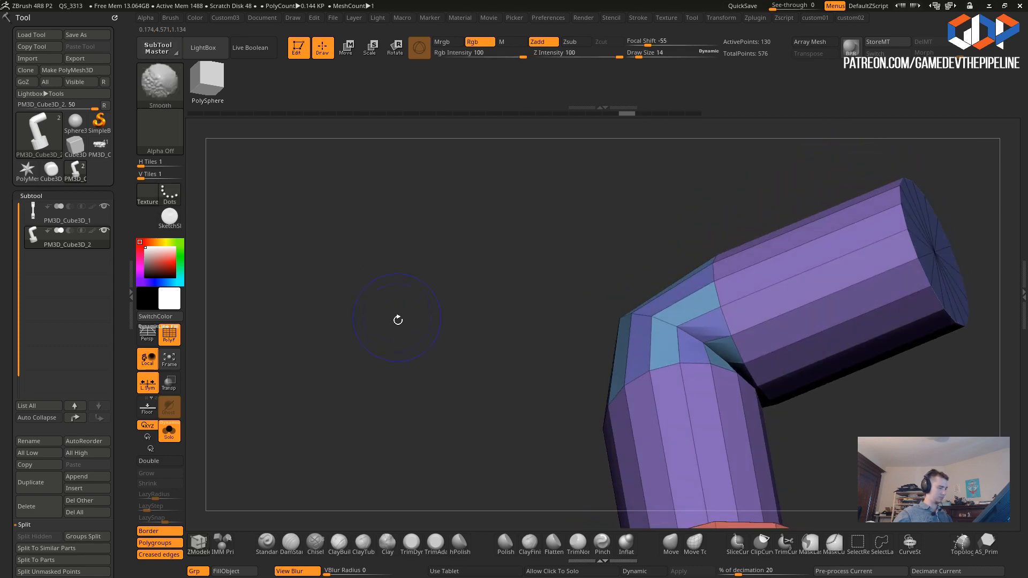
key(2)
click(361, 217)
drag(509, 289, 420, 367)
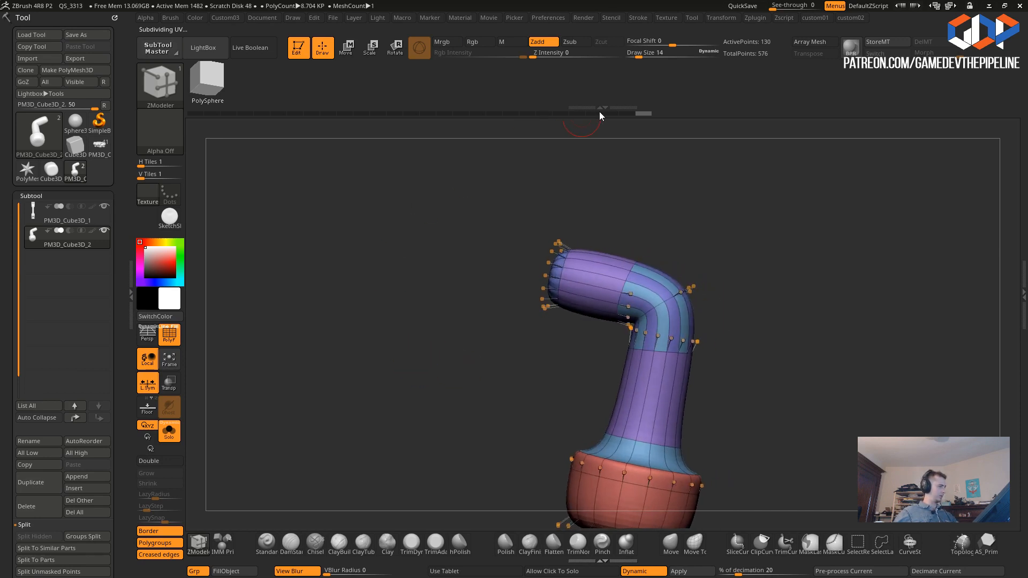
drag(638, 113, 599, 114)
- Preview the elbow with its original edge loops under dynamic subdivision, and turn the preview off
key(2)
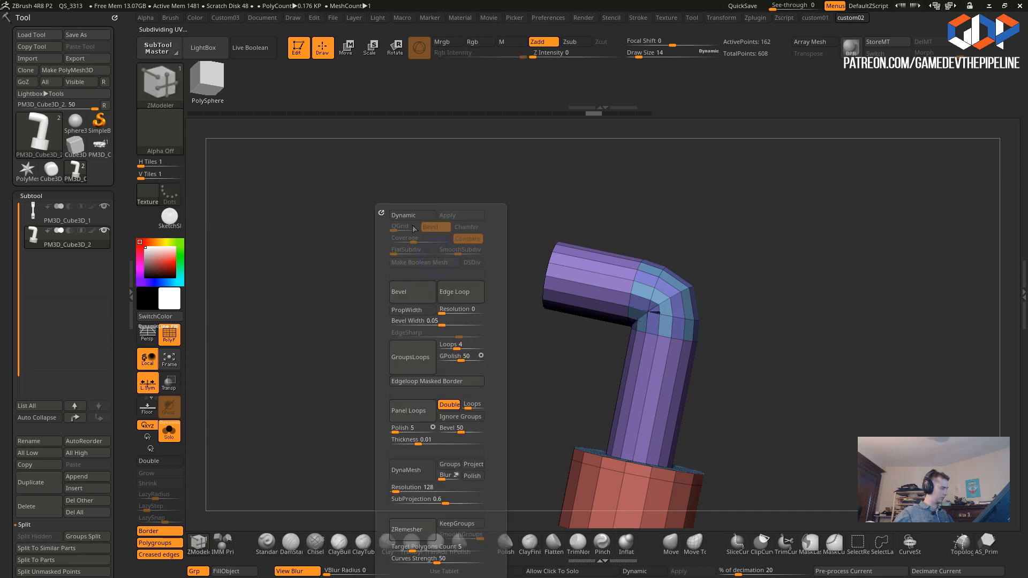
click(394, 215)
drag(313, 276, 402, 367)
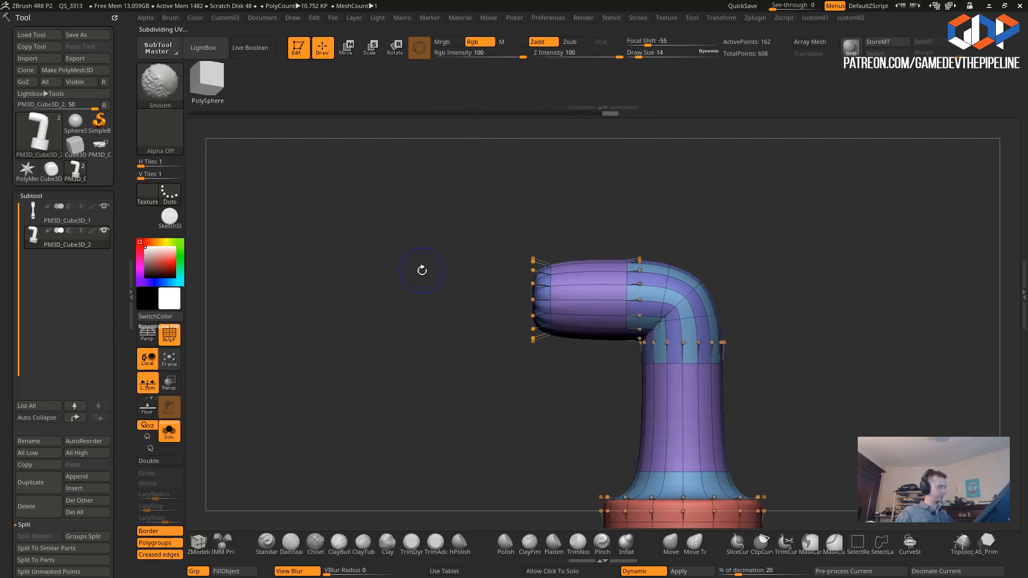
key(space)
click(390, 218)
alt+drag(542, 360, 615, 390)
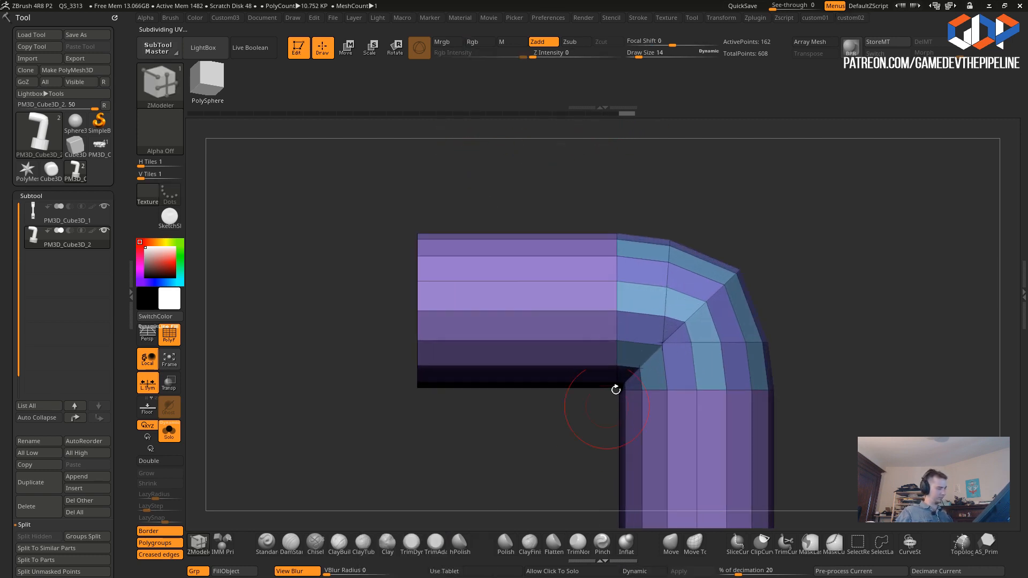
- Delete the two intermediate edge loops beside the elbow's diagonal and insert a new loop in each half
click(666, 296)
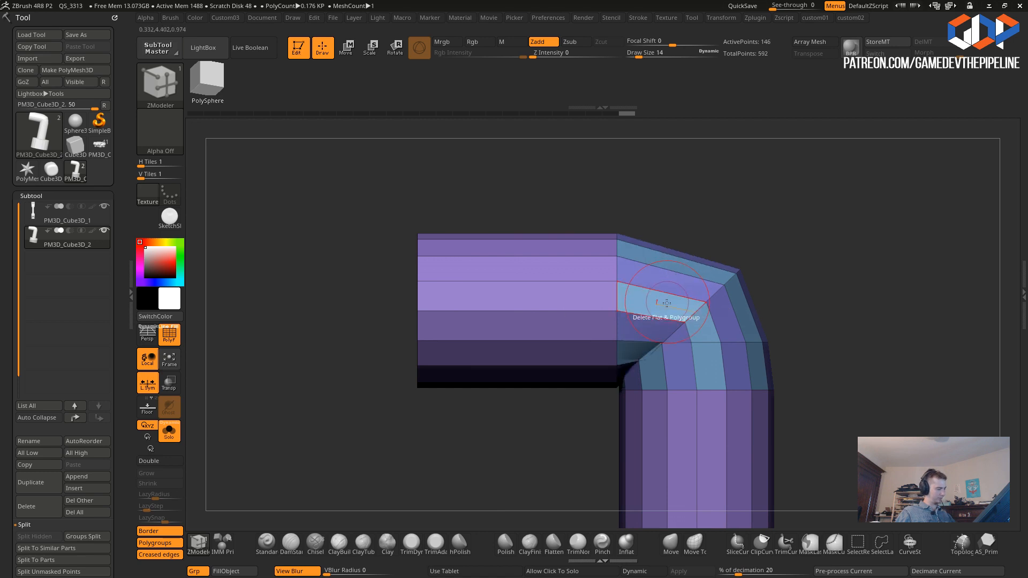
click(679, 343)
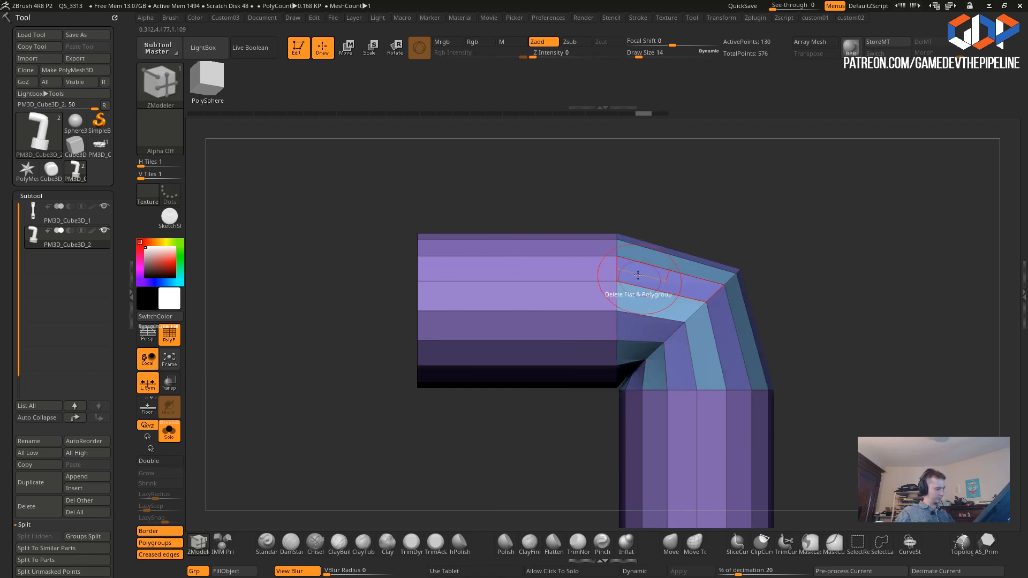
key(space)
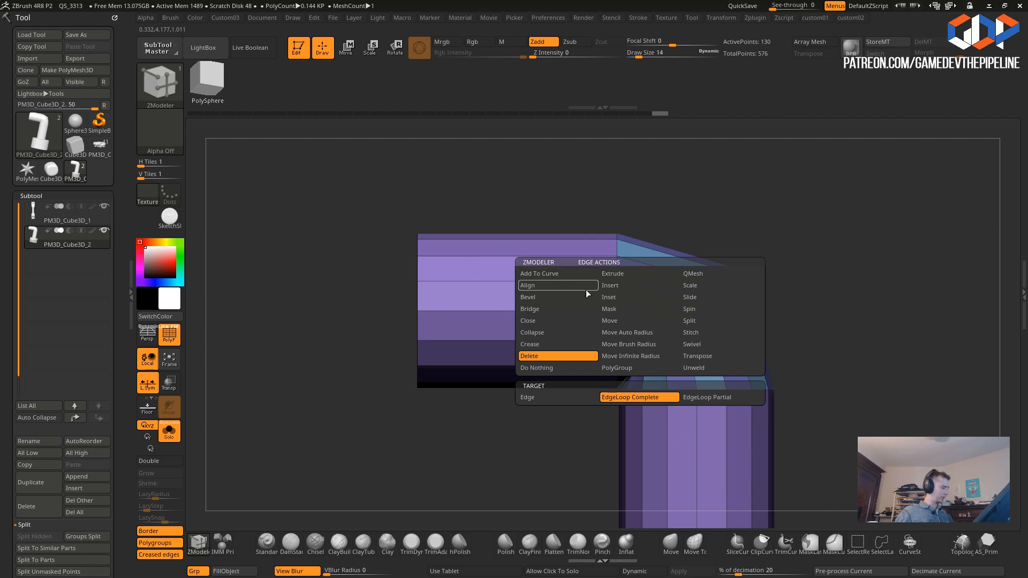
click(610, 285)
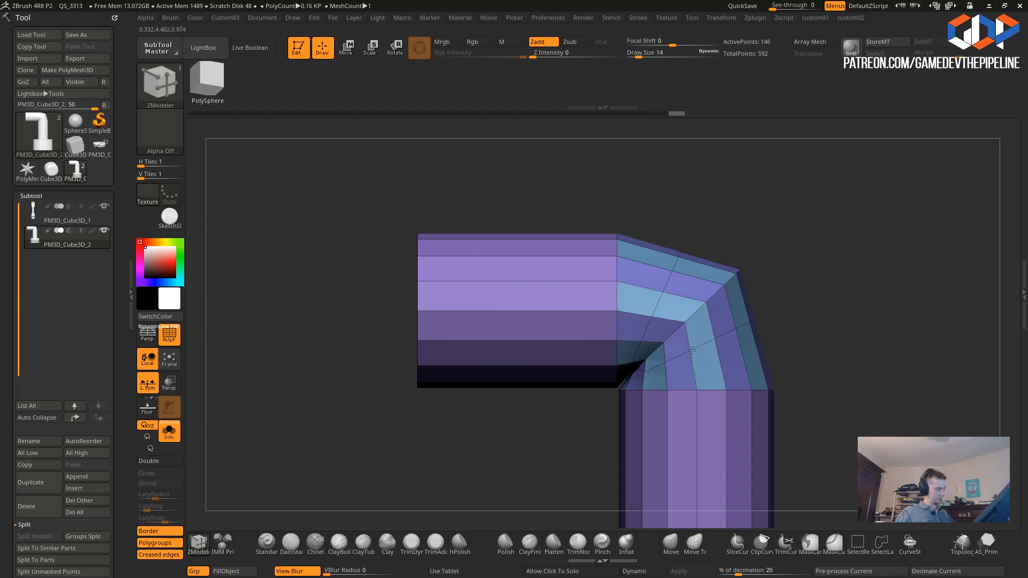
- Set the ZModeler point action to Stitch with Two Points and the To Mid Point modifier for the inner corner
mouse_move(384, 381)
mouse_down()
mouse_move(449, 482)
mouse_move(475, 438)
mouse_move(448, 452)
mouse_move(462, 334)
mouse_move(393, 326)
mouse_move(391, 351)
mouse_up()
alt+drag(441, 468, 427, 551)
key(bracketleft)
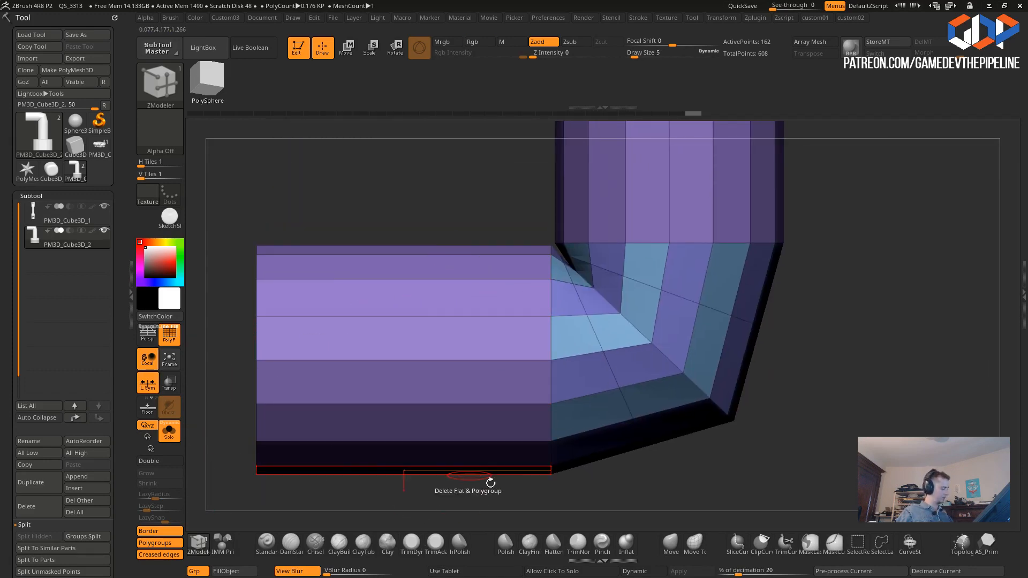
key(space)
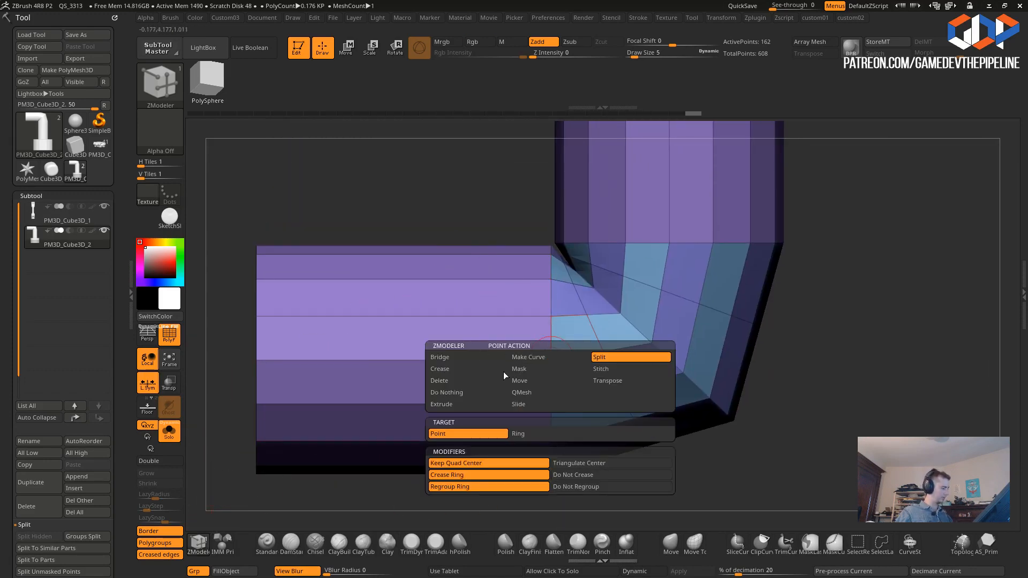
key(bracketleft)
mouse_move(393, 150)
mouse_down()
mouse_move(411, 165)
mouse_move(418, 217)
mouse_up()
drag(418, 218, 417, 216)
alt+drag(505, 266, 462, 266)
alt+drag(381, 180, 446, 241)
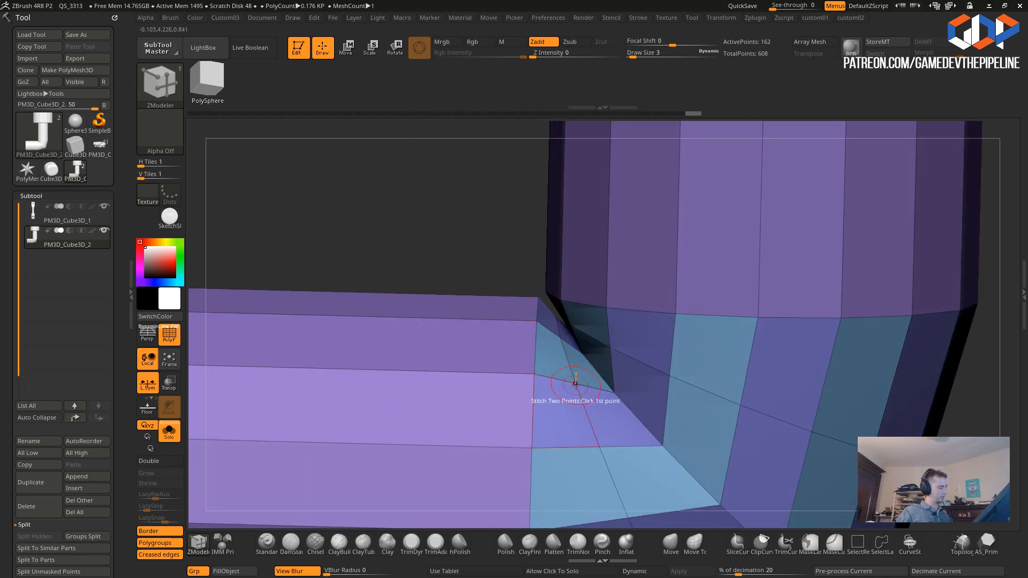
key(space)
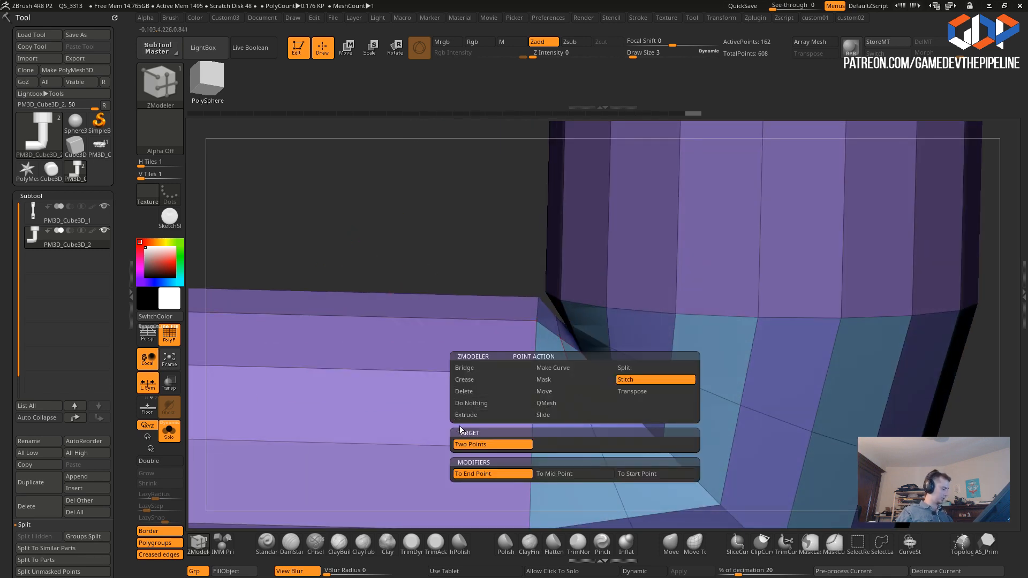
click(551, 475)
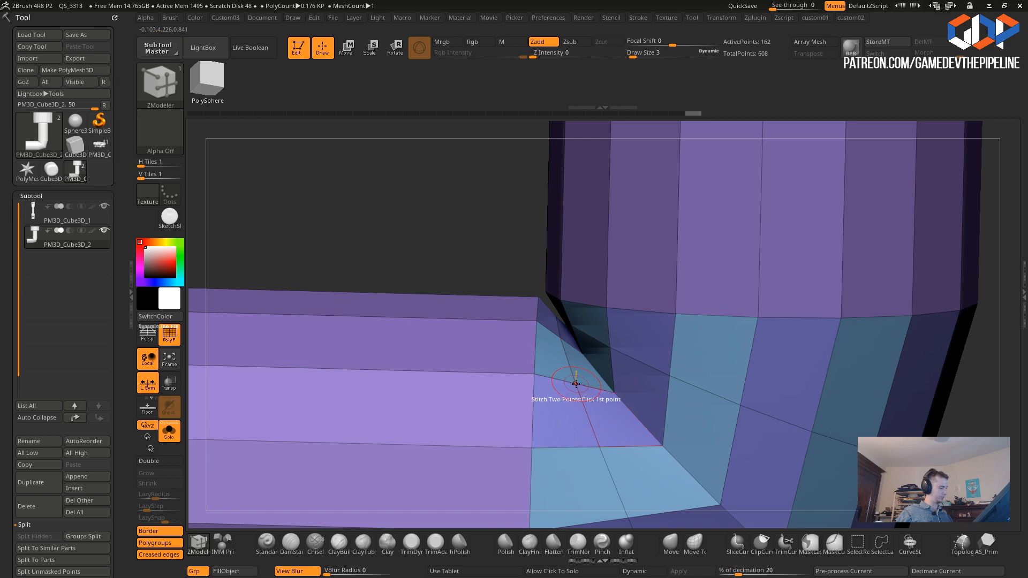
- Stitch the pairs of overlapping points along one side of the elbow's inner corner
click(615, 392)
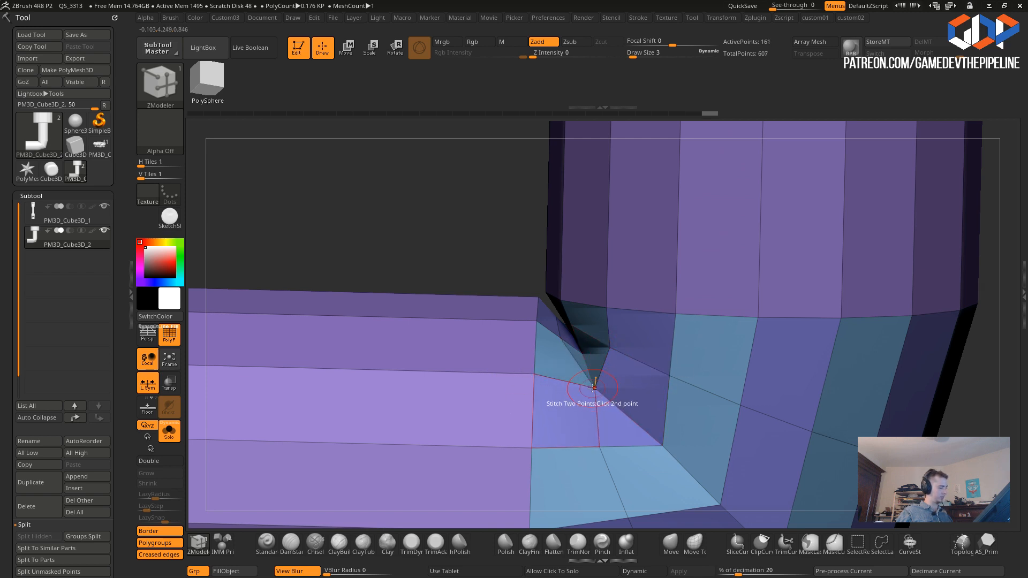
click(593, 388)
alt+drag(417, 215, 467, 290)
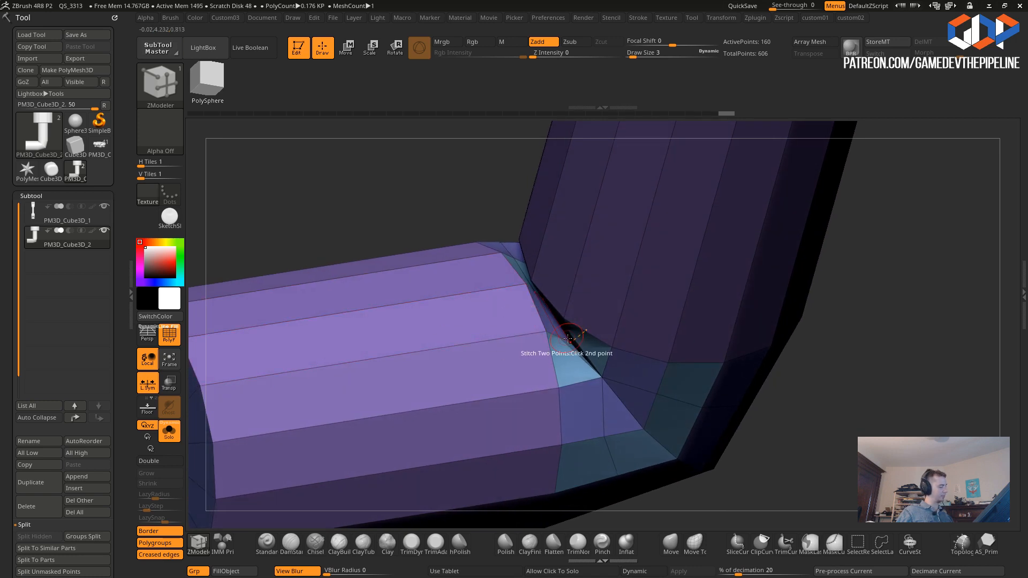
drag(400, 209, 458, 215)
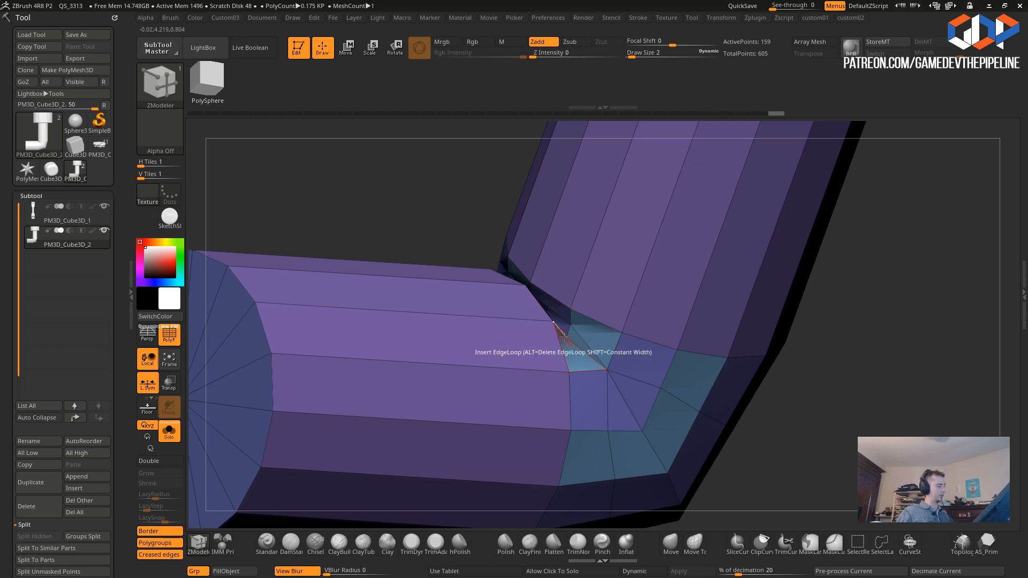
click(549, 308)
drag(417, 189, 362, 162)
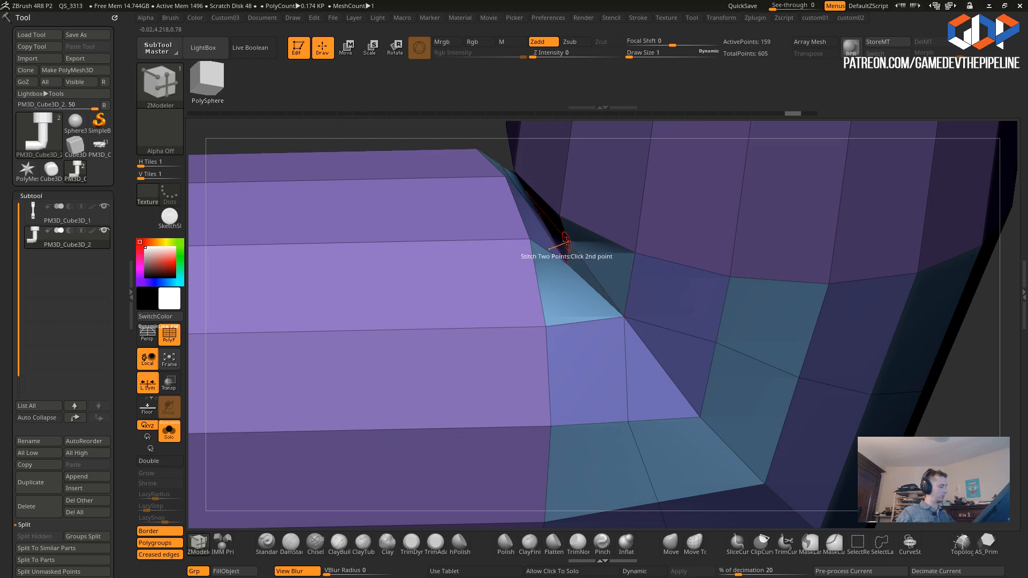
click(566, 241)
- Stitch the remaining overlapping points around the tight crease of the elbow's inner corner
drag(361, 121, 558, 367)
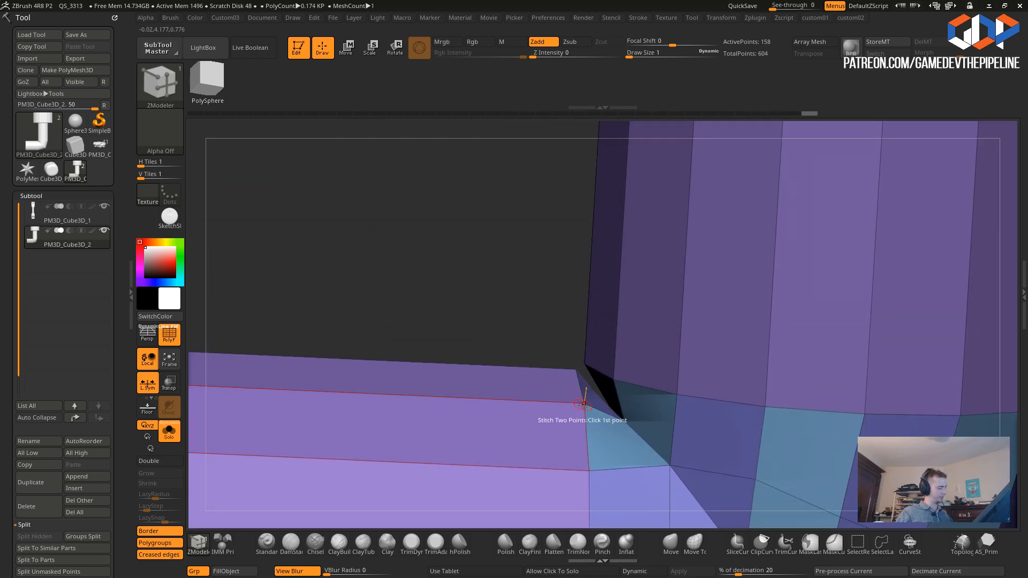
click(584, 405)
click(624, 421)
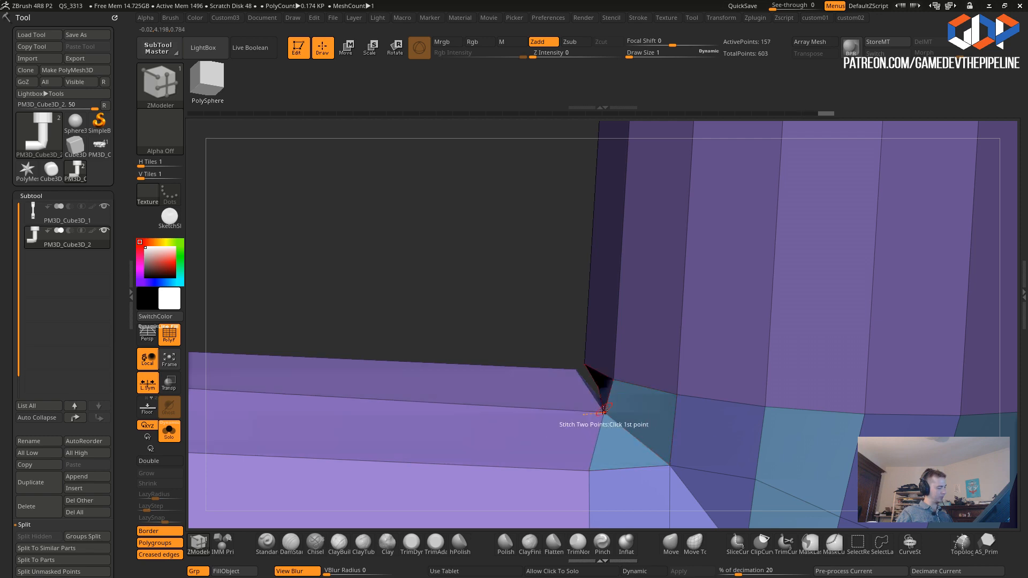
click(604, 411)
drag(517, 330, 499, 422)
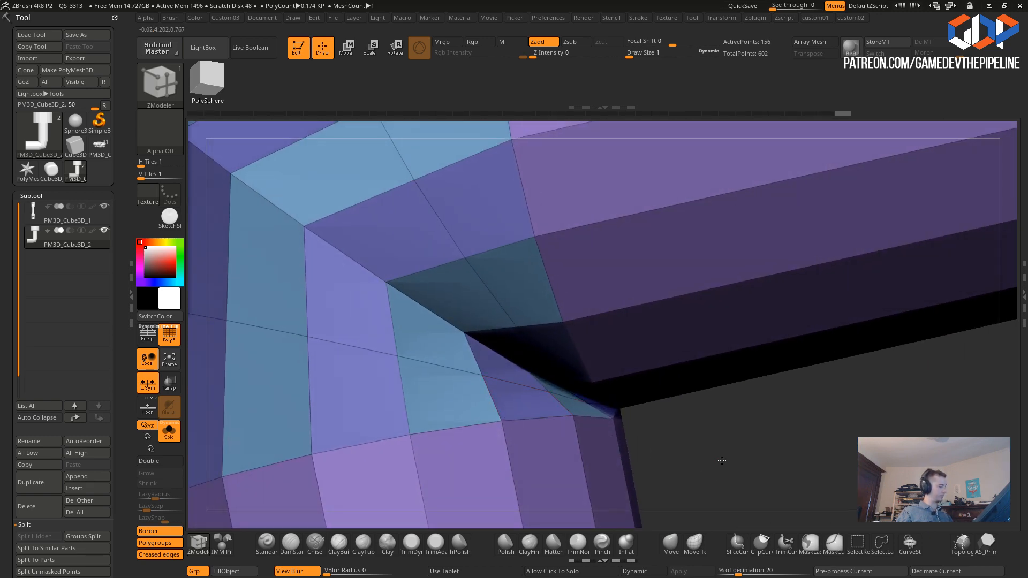
- Stitch more overlapping point pairs along the diagonal seam where it runs into the elbow's inner corner
alt+drag(725, 468, 688, 429)
drag(287, 257, 391, 369)
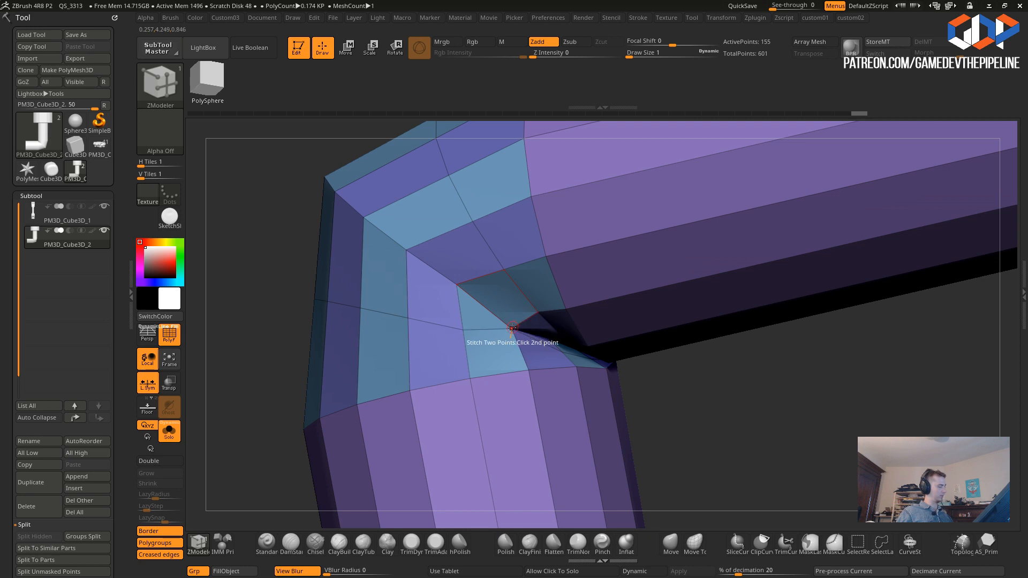
click(512, 328)
drag(229, 310, 275, 296)
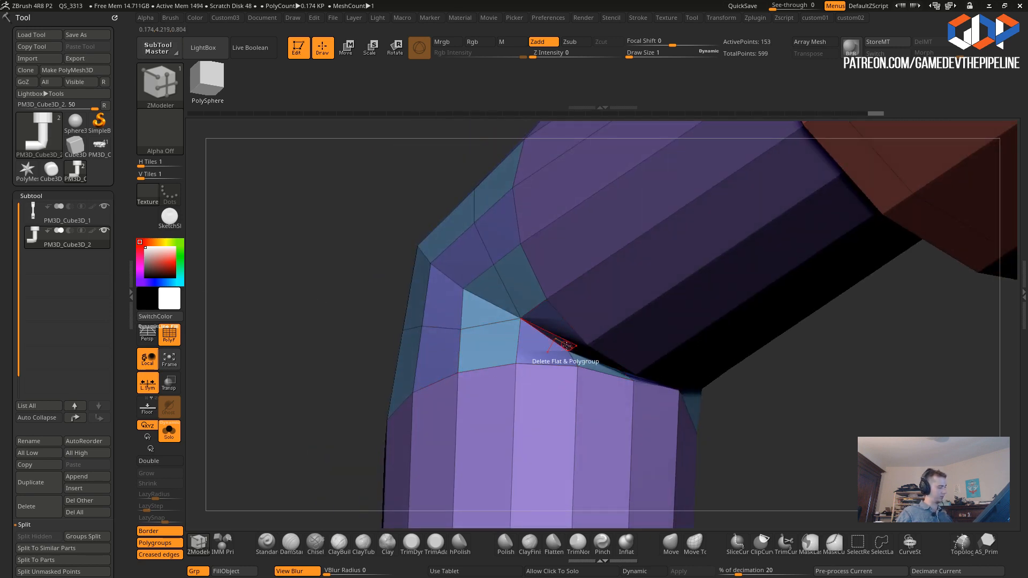
drag(288, 335, 357, 319)
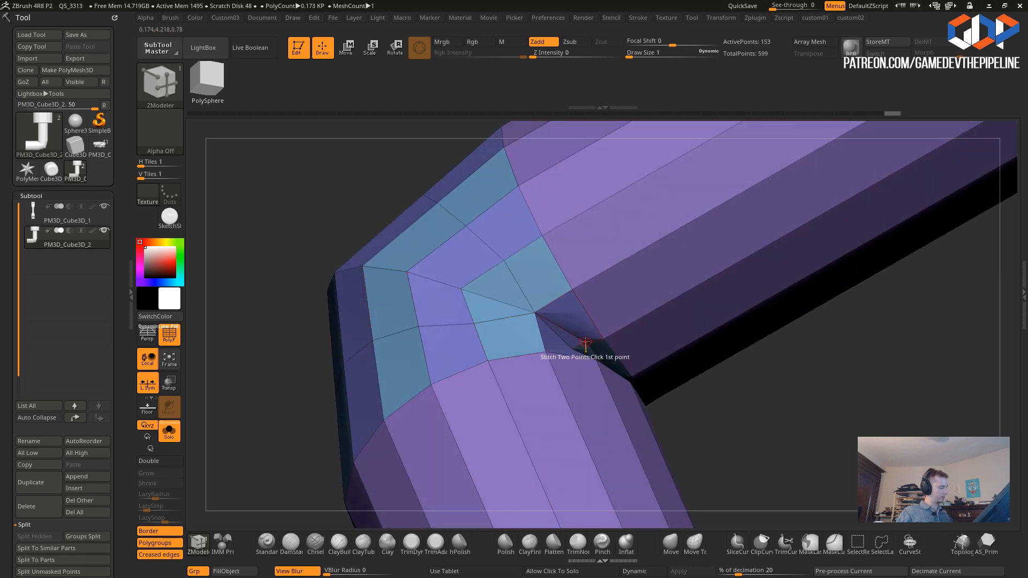
click(478, 312)
drag(236, 274, 192, 344)
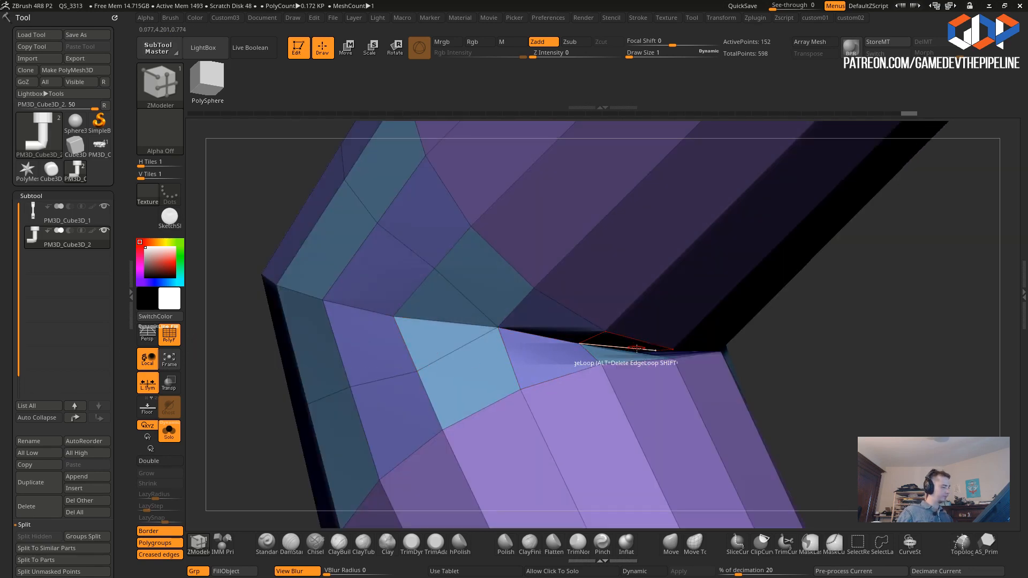
drag(819, 395, 824, 436)
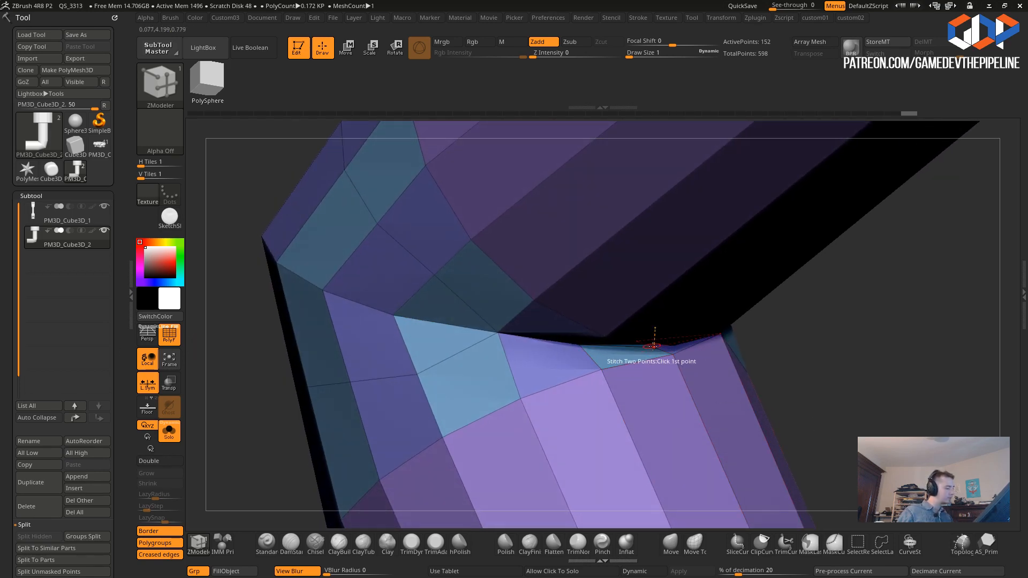
click(671, 355)
drag(819, 399, 874, 402)
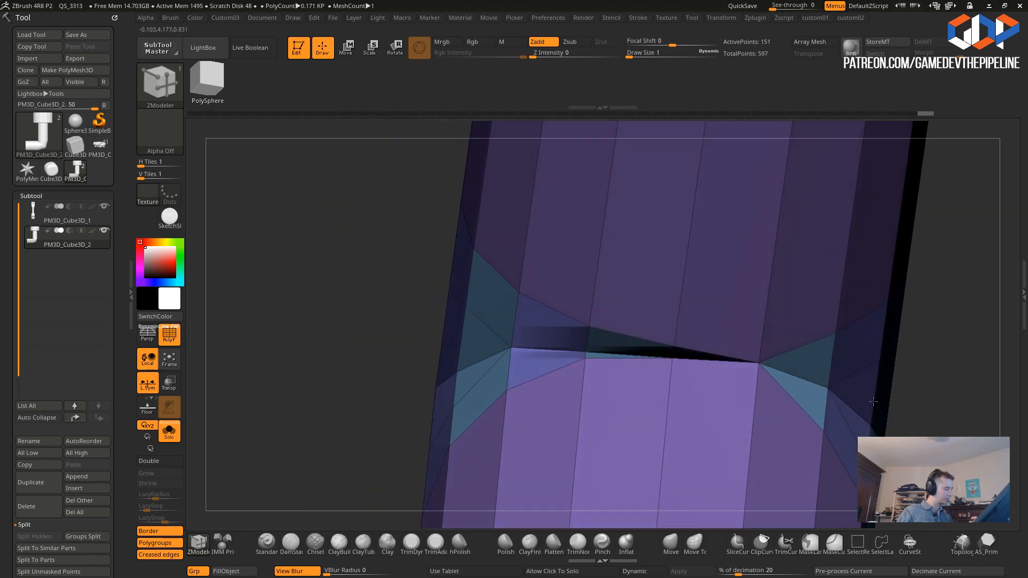
- Stitch the last open point pairs across the underside of the elbow's inner crease
drag(316, 315, 345, 321)
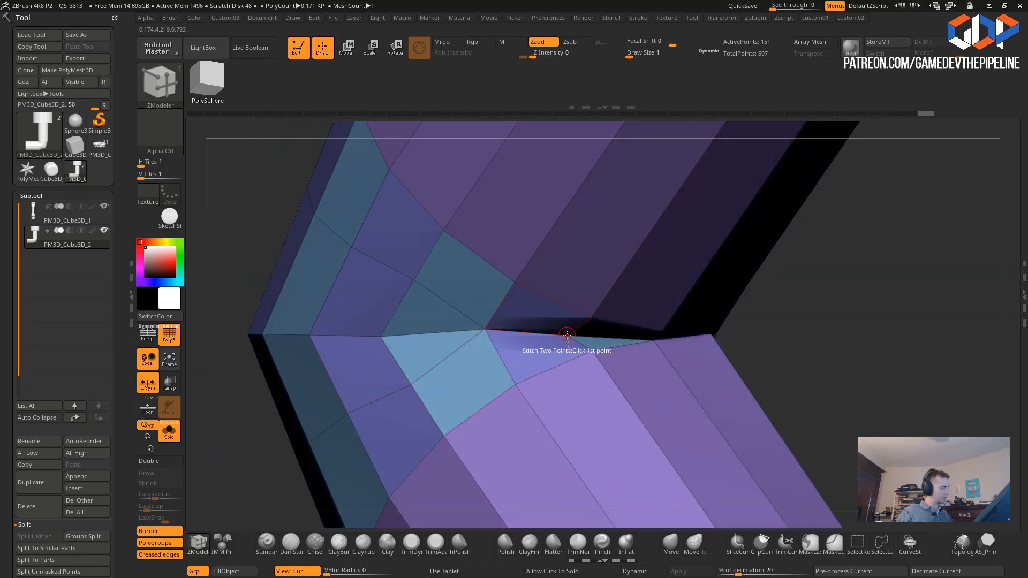
click(593, 350)
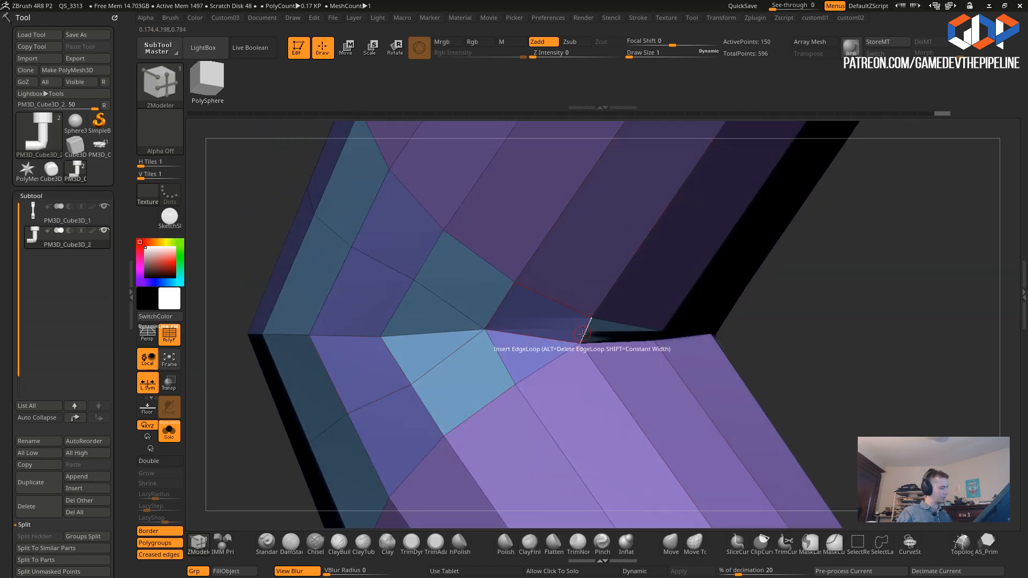
click(582, 333)
drag(843, 425, 412, 337)
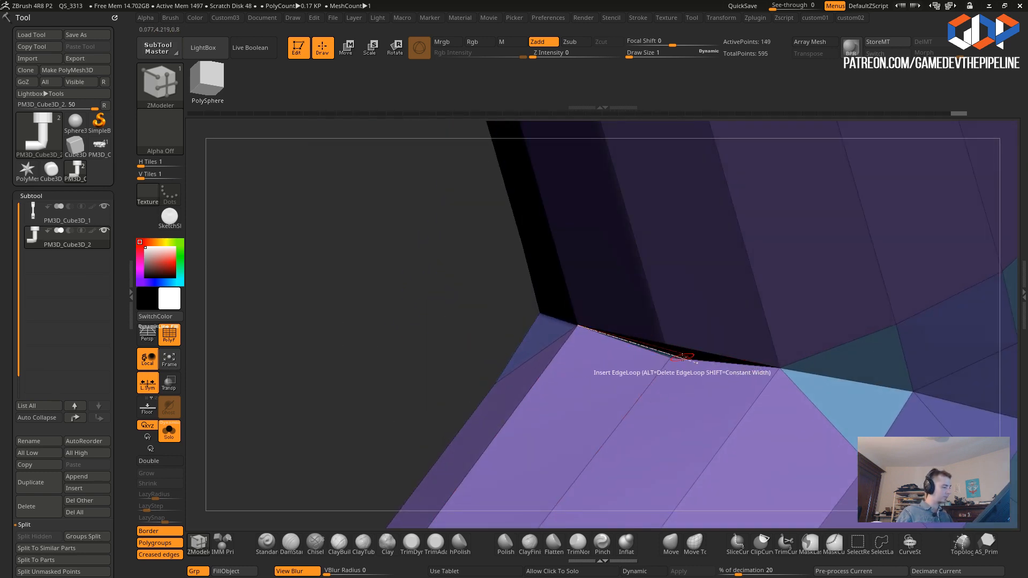
drag(418, 295, 428, 300)
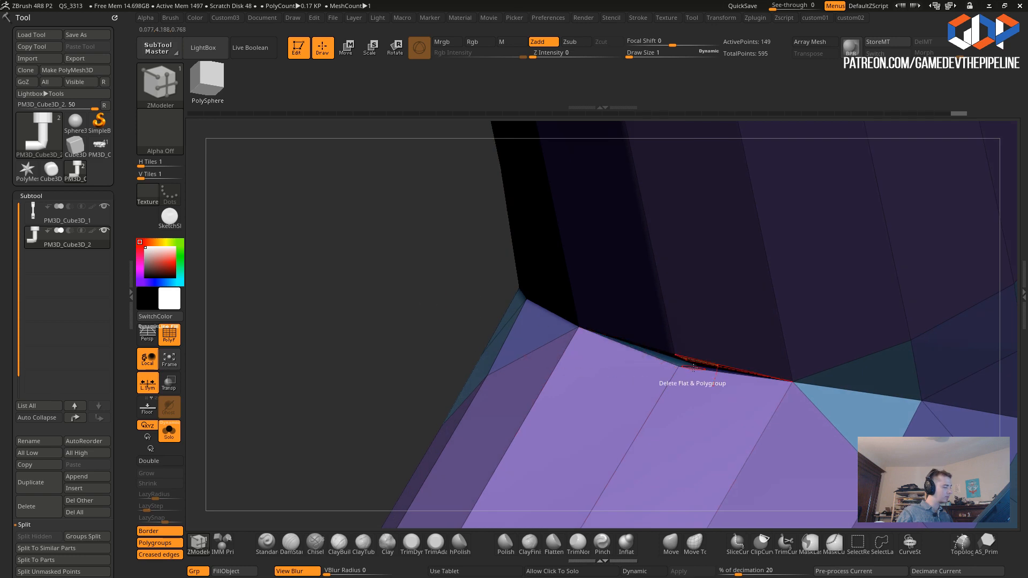
click(677, 368)
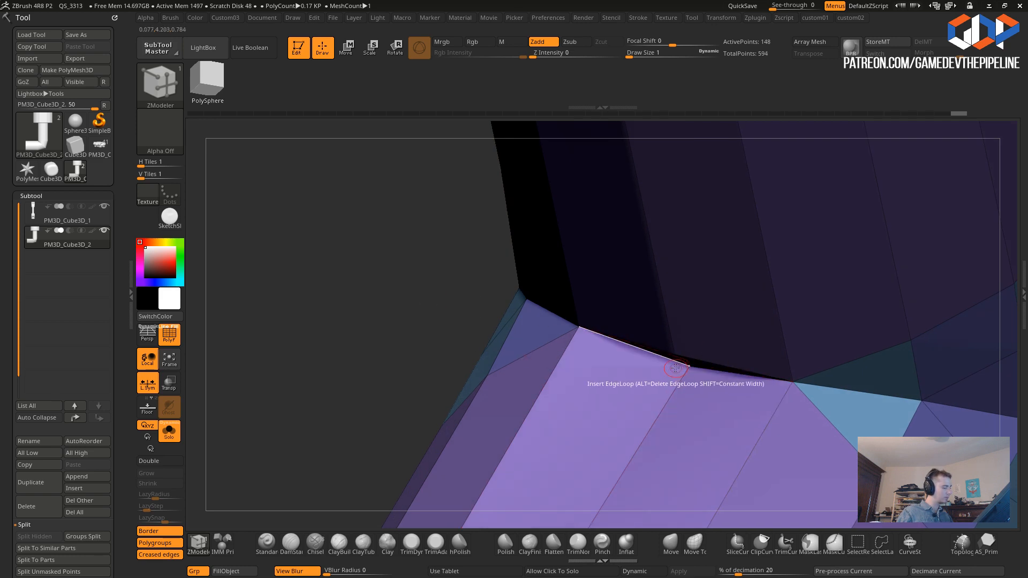
drag(352, 334, 347, 297)
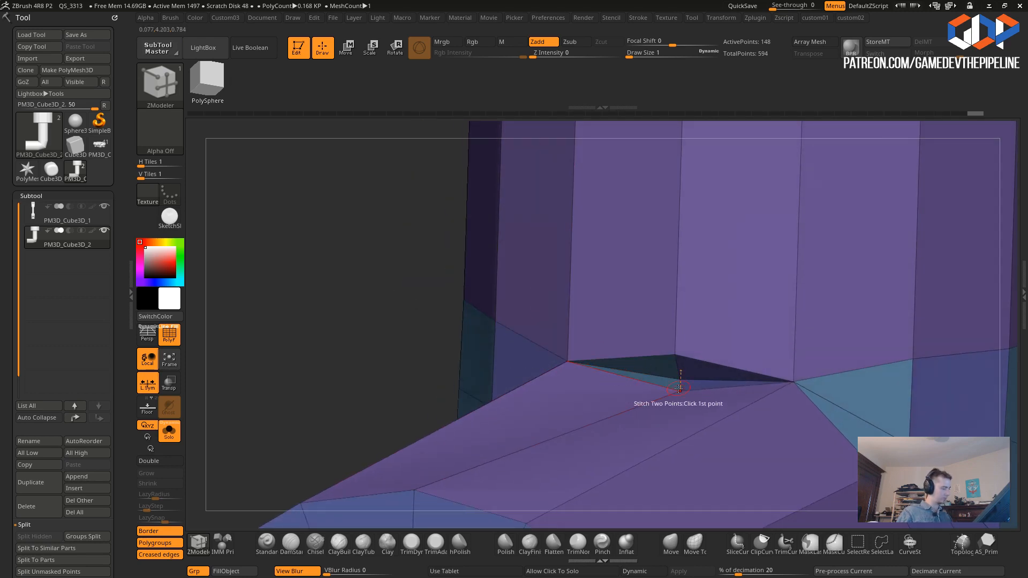
click(679, 384)
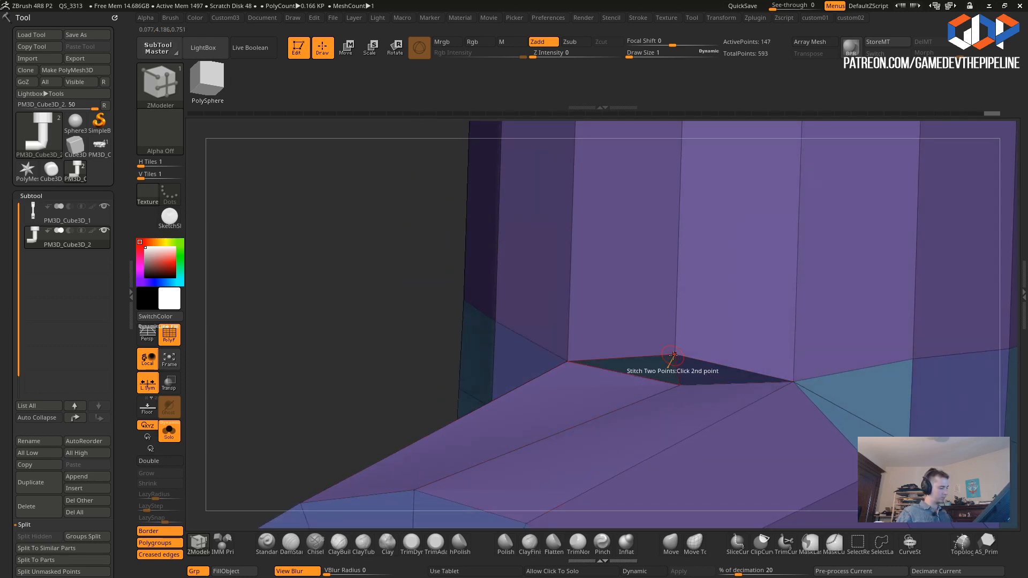
click(675, 356)
- Select the Move brush and turn on the dynamic subdivision preview to examine the smoothed elbow
alt+drag(321, 300, 385, 348)
click(671, 544)
mouse_move(464, 393)
mouse_down()
mouse_move(482, 316)
mouse_move(392, 294)
mouse_move(403, 291)
mouse_move(382, 280)
mouse_up()
key(2)
click(354, 216)
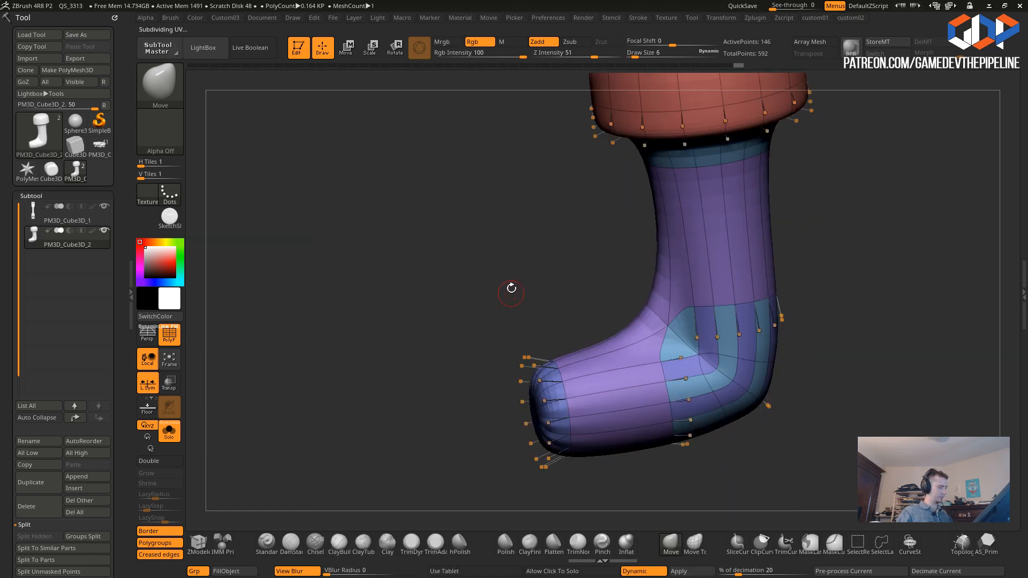
drag(428, 282, 479, 356)
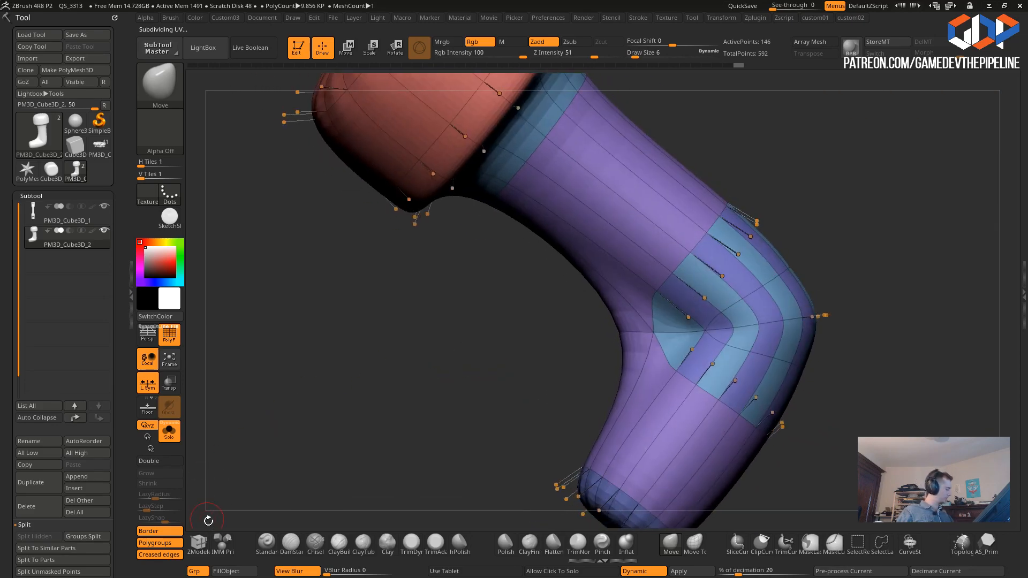
- Set the ZModeler edge action to Crease with EdgeLoop Complete and try it on the loop at the elbow's inner corner
click(203, 543)
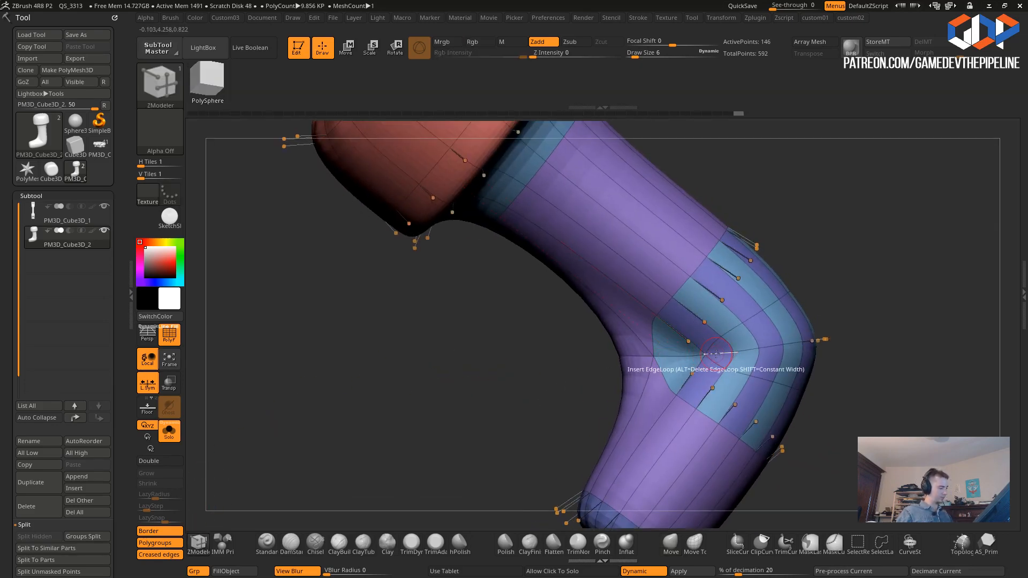
key(space)
click(632, 344)
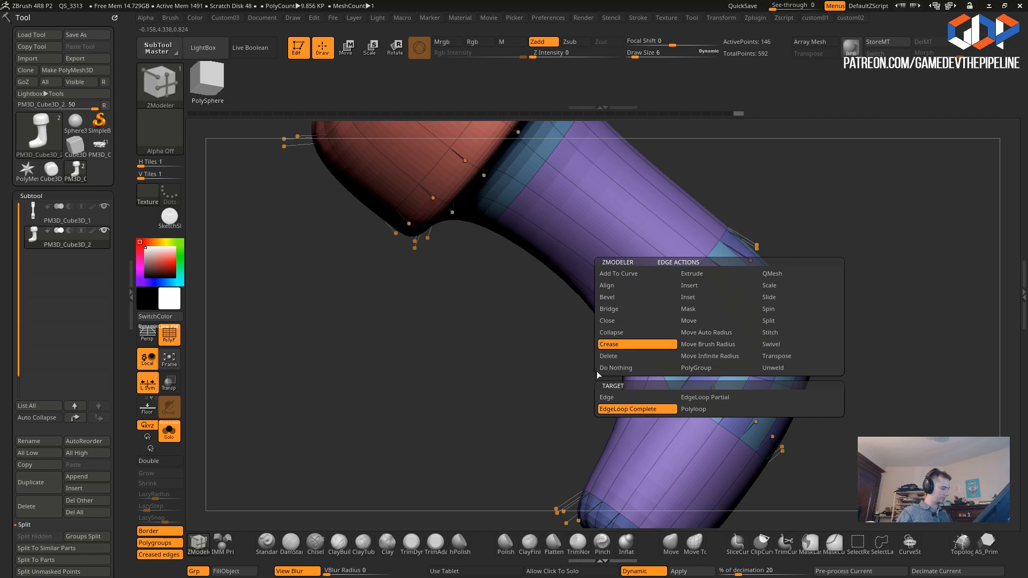
mouse_move(558, 362)
mouse_down()
mouse_move(541, 365)
mouse_move(559, 381)
mouse_up()
click(732, 364)
key(ctrl+z)
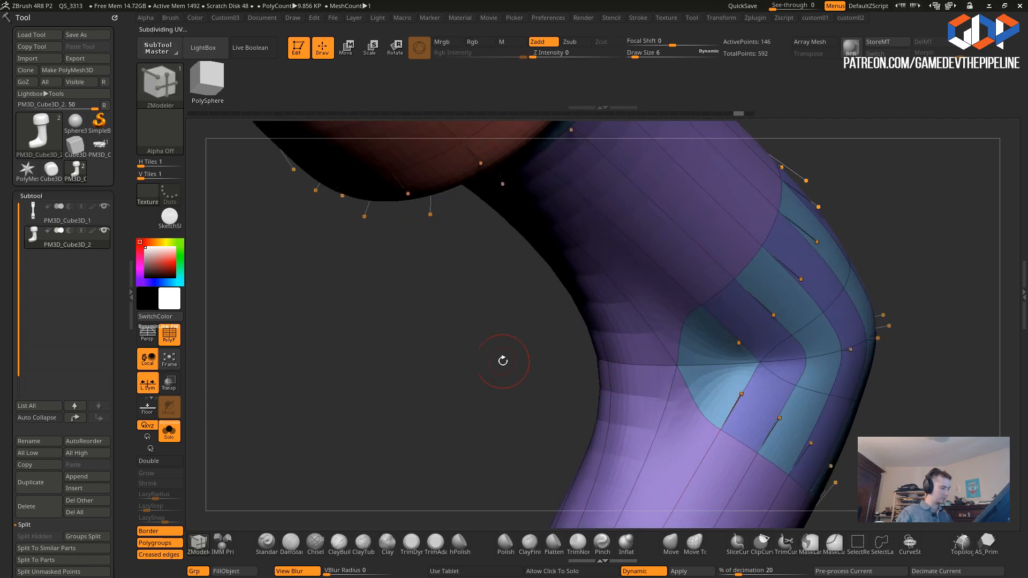
- Turn off dynamic subdivision and step the undo history back to before the two cylinder holes were bridged
drag(510, 360, 694, 351)
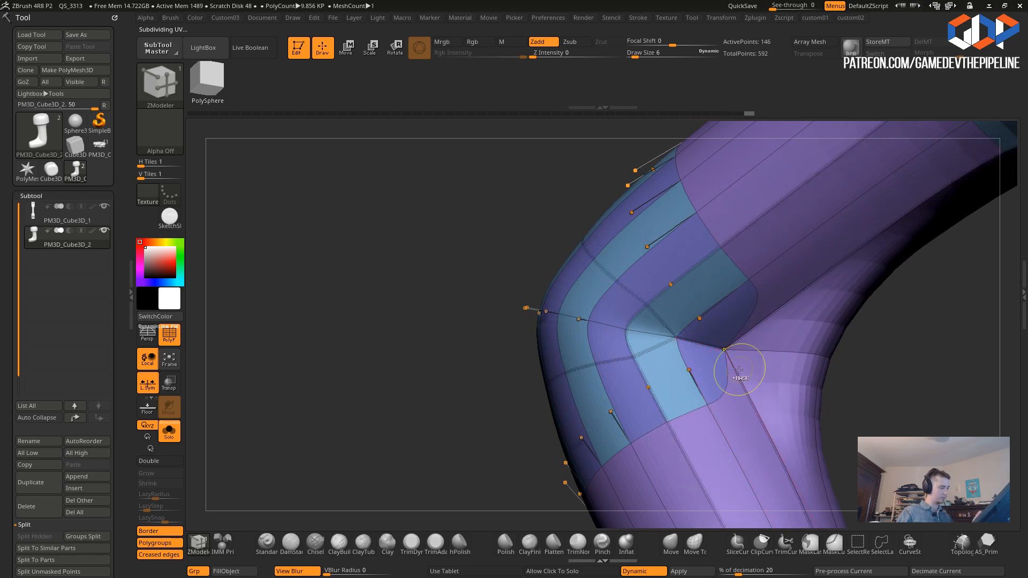
drag(505, 349, 415, 317)
shift+drag(466, 387, 541, 466)
right_click(542, 466)
key(shift+d)
key(ctrl+z)
key(ctrl+z)
key(ctrl+z)
key(ctrl+z)
key(ctrl+z)
key(ctrl+z)
key(ctrl+z)
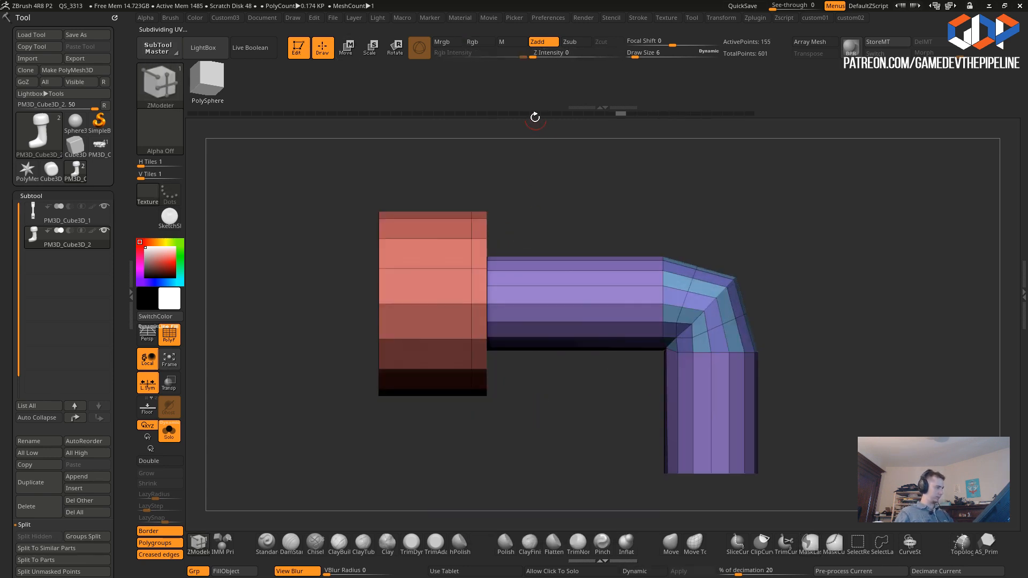
mouse_move(509, 112)
mouse_down()
mouse_move(392, 110)
mouse_move(461, 111)
mouse_move(579, 387)
mouse_move(539, 445)
mouse_move(525, 449)
mouse_up()
key(ctrl+z)
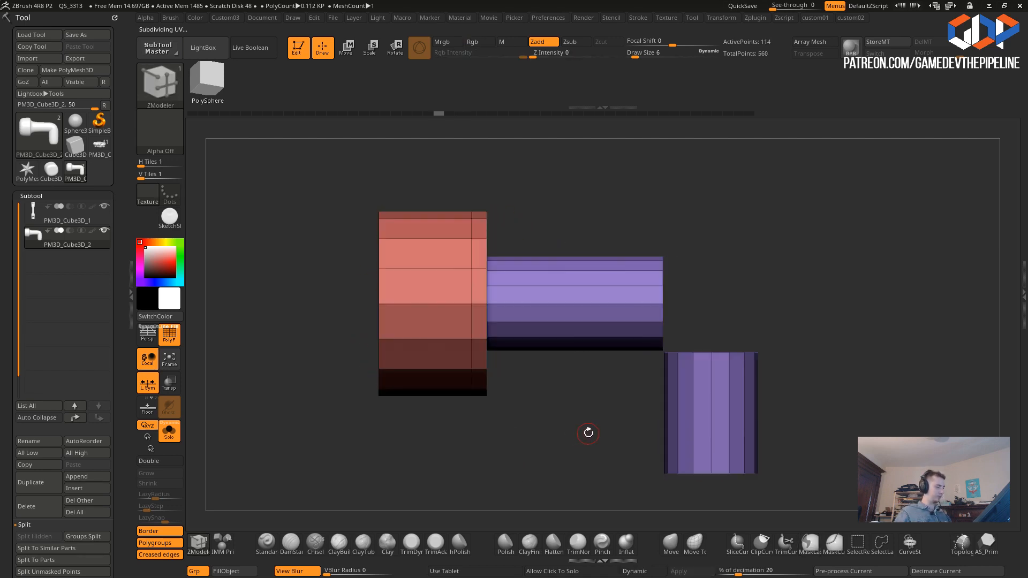
- Lasso-mask the whole lower cylinder, accepting removal of the newer undo entries, and invert the mask
alt+drag(586, 434, 508, 401)
ctrl+drag(726, 495, 541, 391)
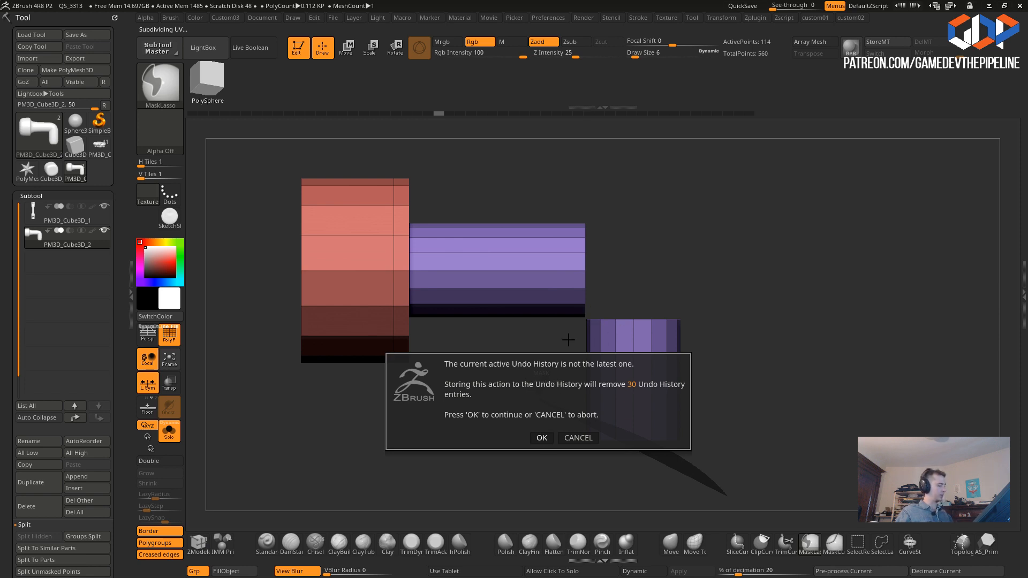
click(542, 437)
mouse_move(586, 323)
ctrl+mouse_down()
mouse_move(666, 479)
mouse_move(717, 332)
ctrl+mouse_up()
alt+drag(498, 348, 575, 419)
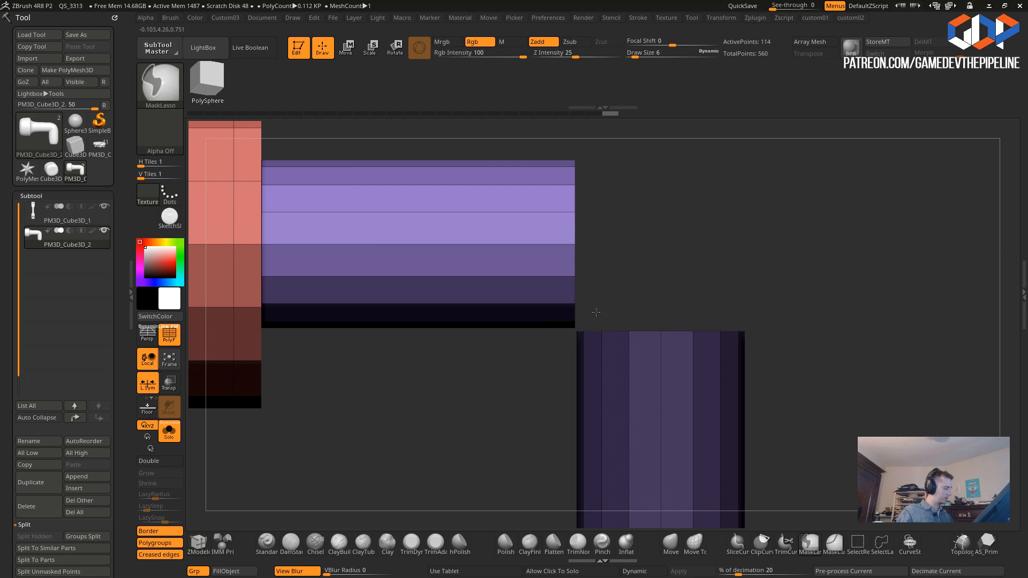
mouse_move(560, 353)
ctrl+mouse_down()
mouse_move(661, 311)
mouse_move(645, 309)
ctrl+mouse_up()
alt+drag(444, 430, 433, 375)
ctrl+click(457, 418)
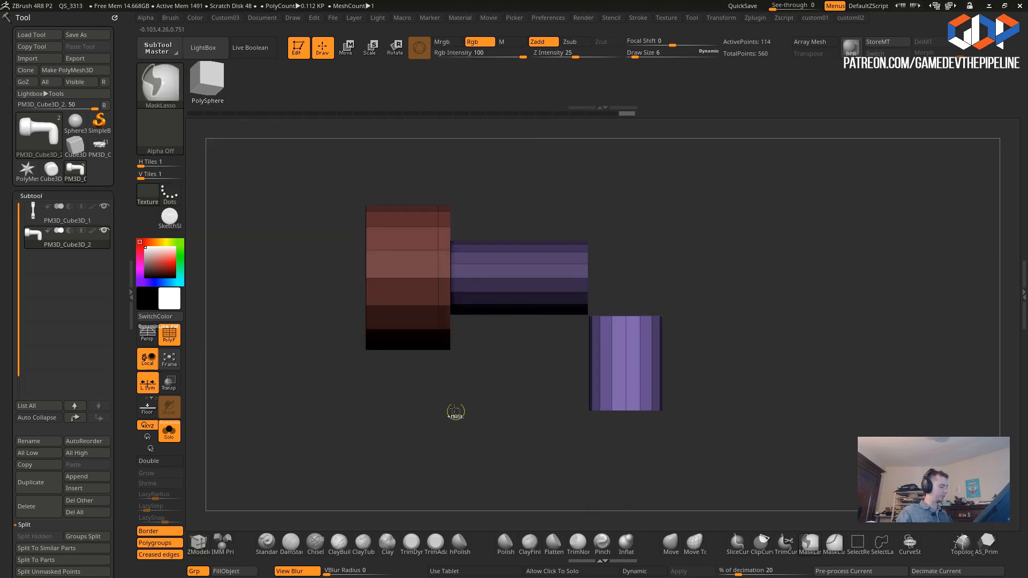
- Try to move the lower cylinder away from the shaft's end, retouch its mask, and clear the mask
click(347, 50)
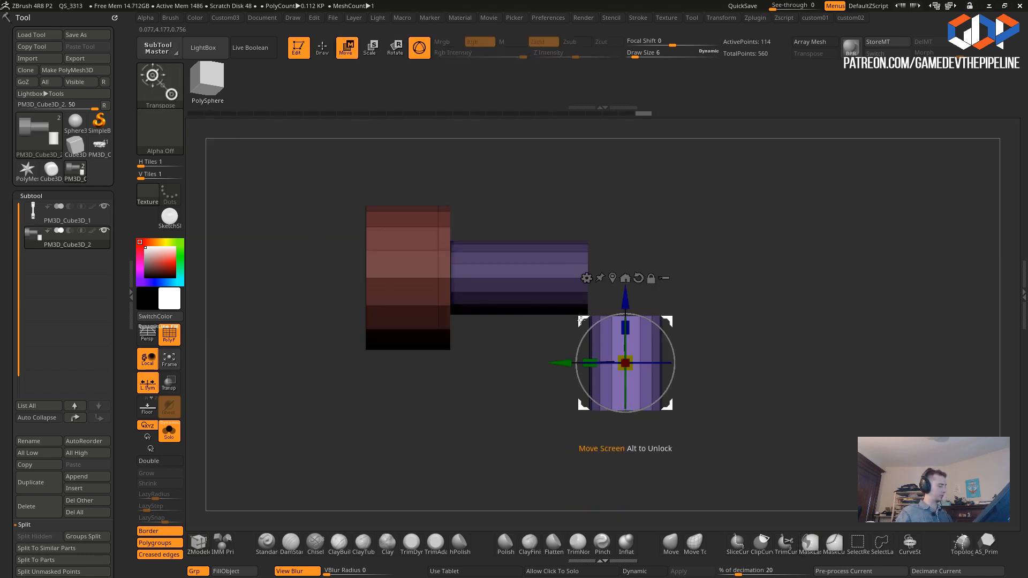
drag(624, 362, 633, 378)
key(ctrl+z)
alt+drag(504, 361, 541, 428)
mouse_move(552, 281)
ctrl+mouse_down()
mouse_move(497, 177)
mouse_move(500, 299)
ctrl+mouse_up()
drag(582, 322, 611, 332)
key(ctrl+z)
ctrl+drag(540, 284, 538, 287)
ctrl+click(412, 338)
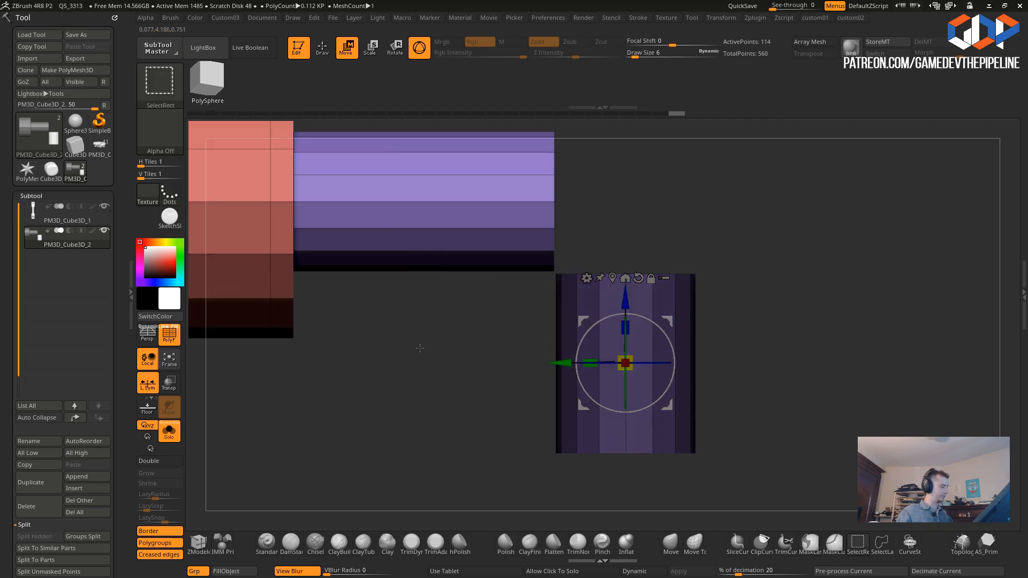
ctrl+drag(500, 408, 366, 385)
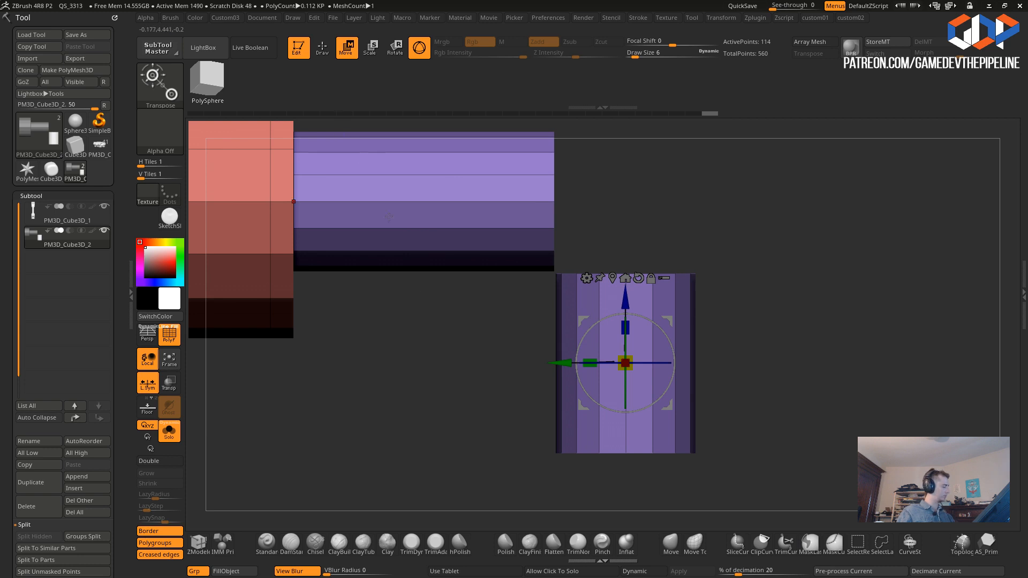
- Mask around the lower cylinder's upper rim, invert the mask, try the move again, and clear the mask
key(ctrl)
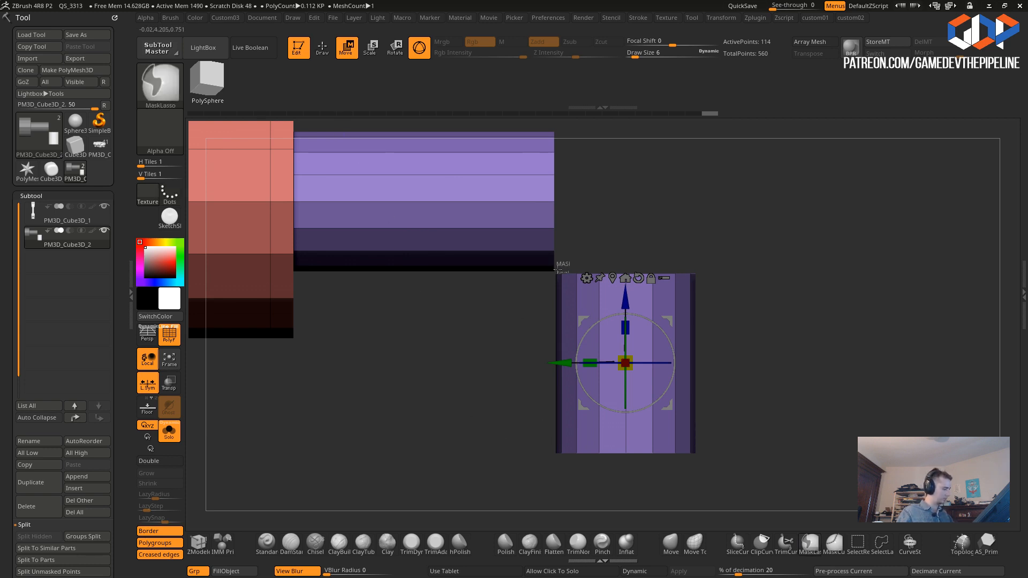
mouse_move(544, 295)
ctrl+mouse_down()
mouse_move(792, 376)
mouse_move(771, 284)
ctrl+mouse_up()
ctrl+click(511, 424)
drag(583, 409, 613, 423)
key(ctrl+z)
ctrl+drag(447, 425, 401, 406)
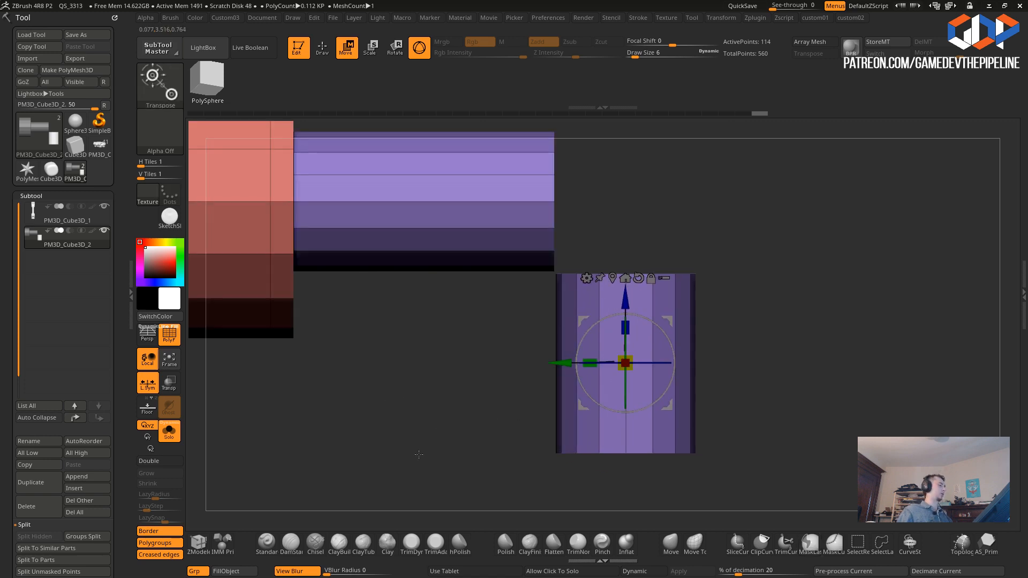
- Isolate the purple polygroup and use Auto Groups to give the shaft and the lower cylinder separate polygroups
ctrl+right_drag(416, 449, 436, 445)
right_drag(437, 446, 427, 448)
drag(427, 448, 566, 391)
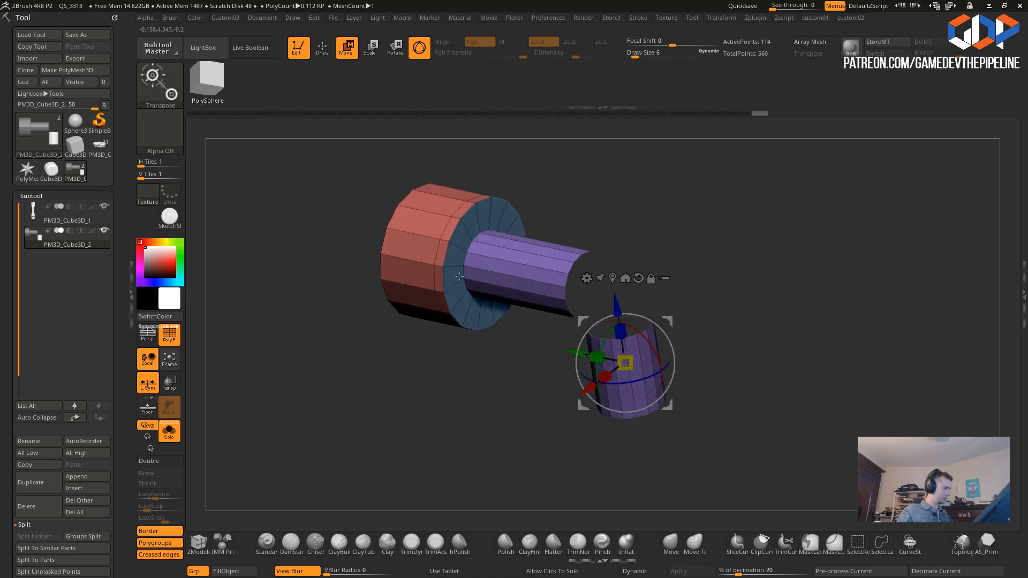
click(321, 51)
mouse_move(514, 370)
mouse_down()
mouse_move(540, 387)
mouse_move(509, 422)
mouse_up()
key(1)
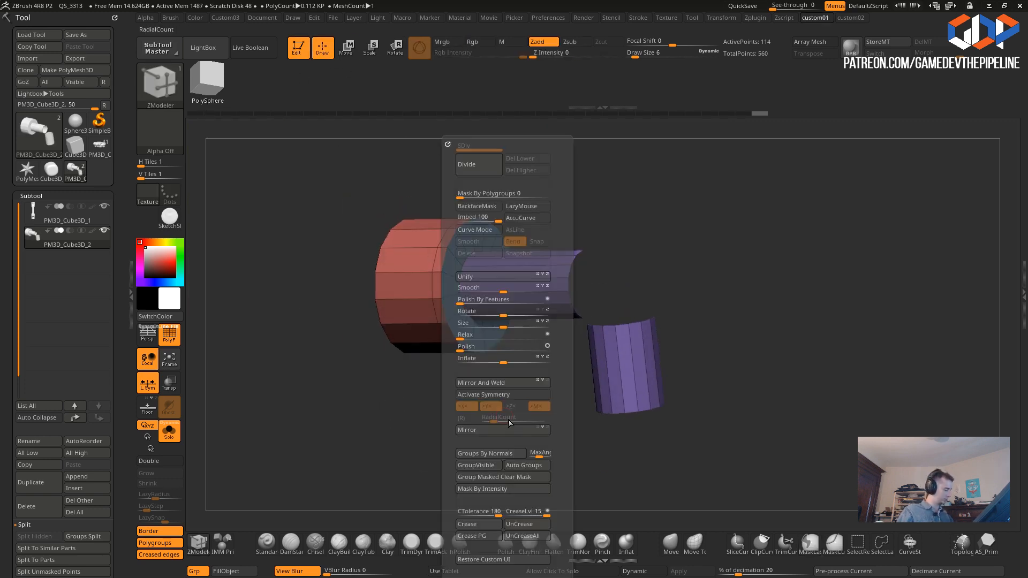
ctrl+shift+click(614, 396)
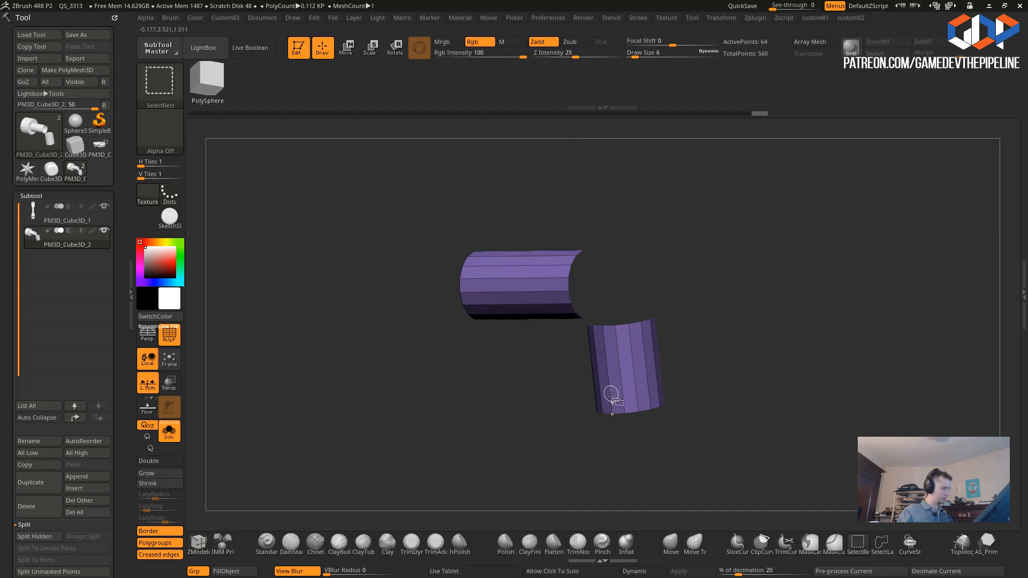
key(1)
click(540, 467)
- Isolate the lower cylinder's polygroup, mask it, and show the whole subtool again
drag(651, 488, 639, 478)
ctrl+shift+click(639, 478)
ctrl+shift+click(607, 380)
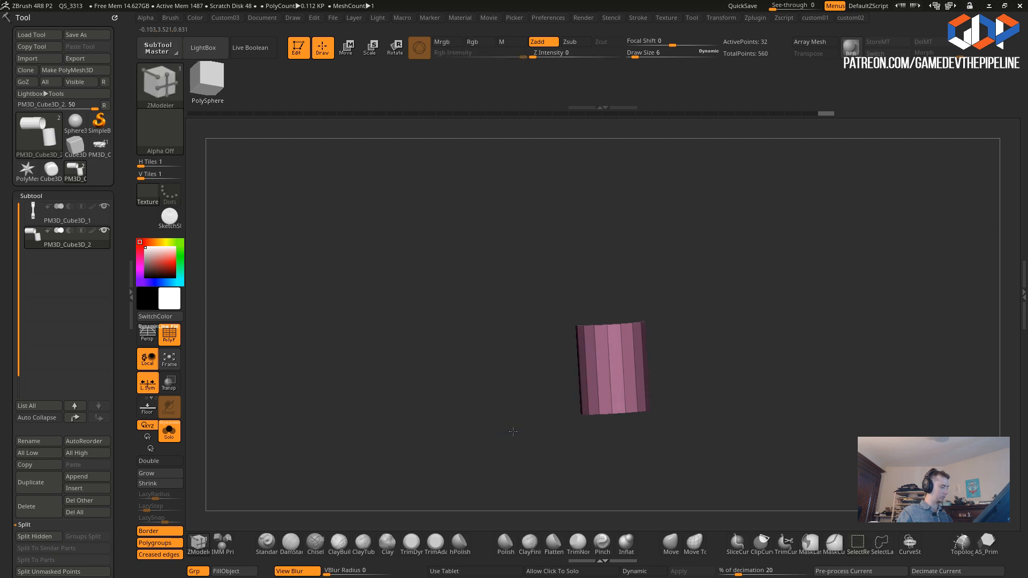
drag(530, 442, 510, 451)
ctrl+shift+click(510, 452)
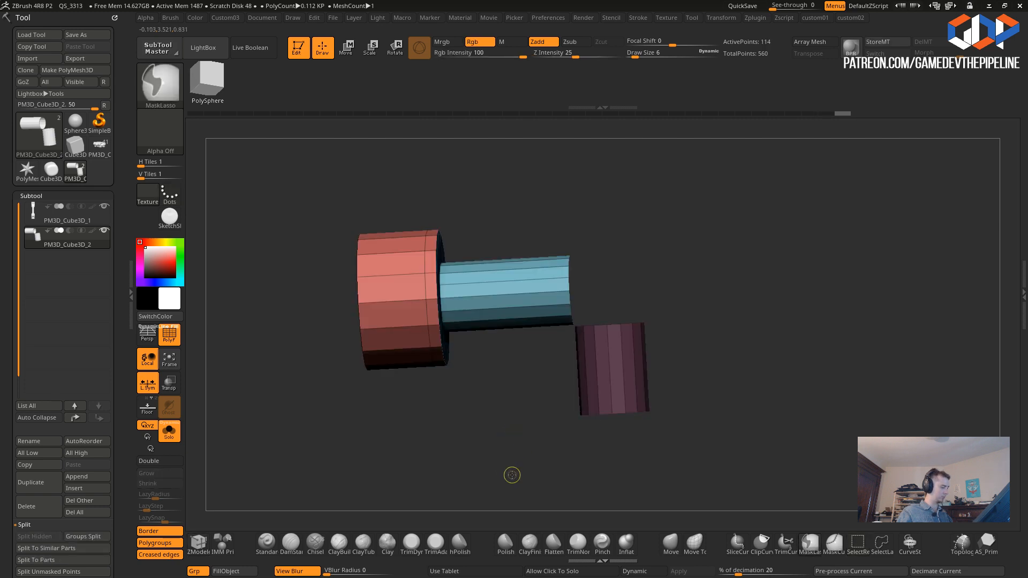
- Invert the mask and move the lower cylinder slightly down and away from the shaft's open end
click(349, 55)
shift+drag(403, 146, 409, 153)
drag(568, 326, 584, 340)
ctrl+click(547, 434)
drag(527, 400, 506, 423)
alt+drag(506, 423, 535, 472)
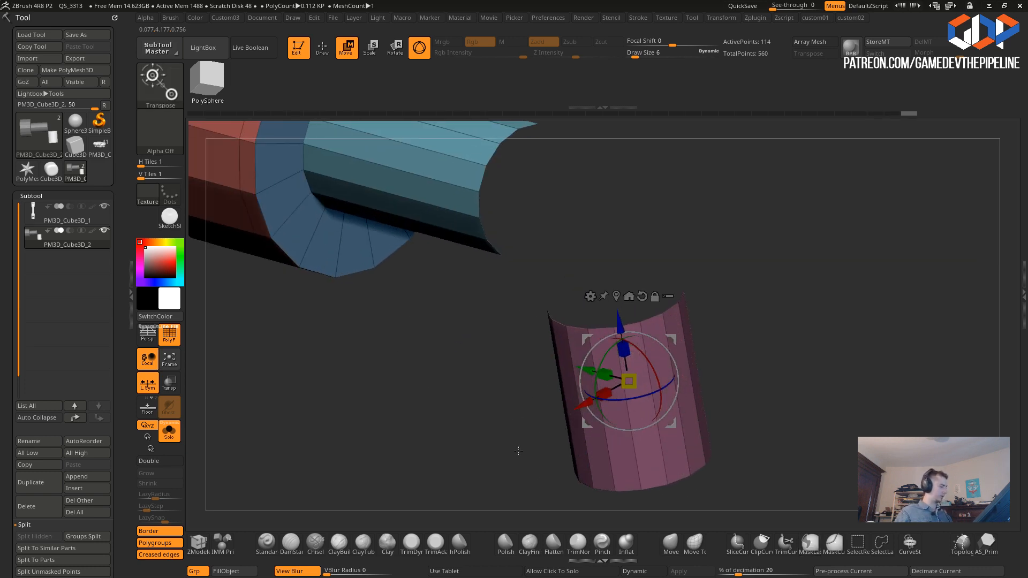
- Bridge the open ends of the shaft and lower cylinder into a curved elbow with ZModeler's edge Bridge, using Two Holes and Spline
click(198, 542)
key(space)
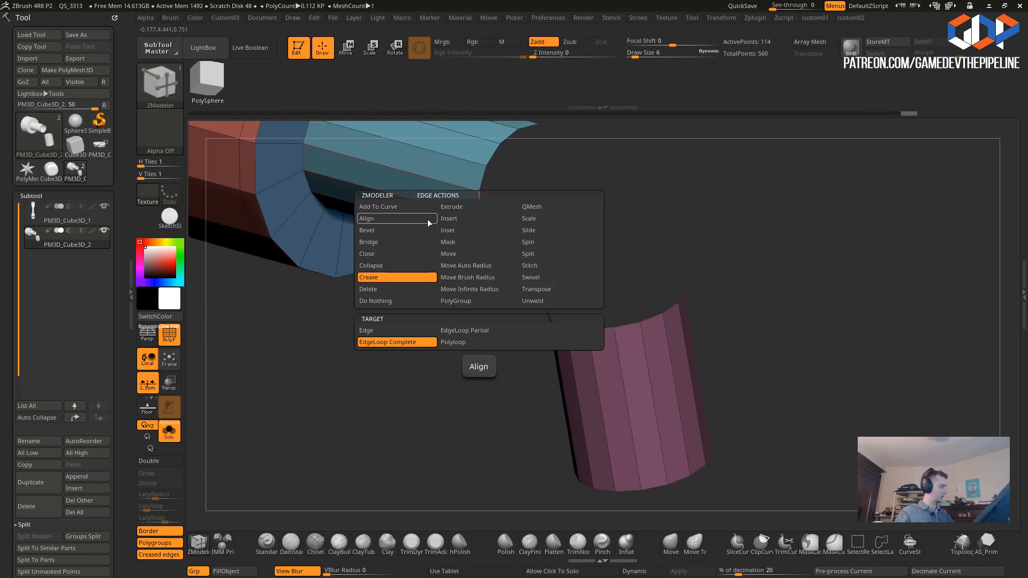
click(369, 243)
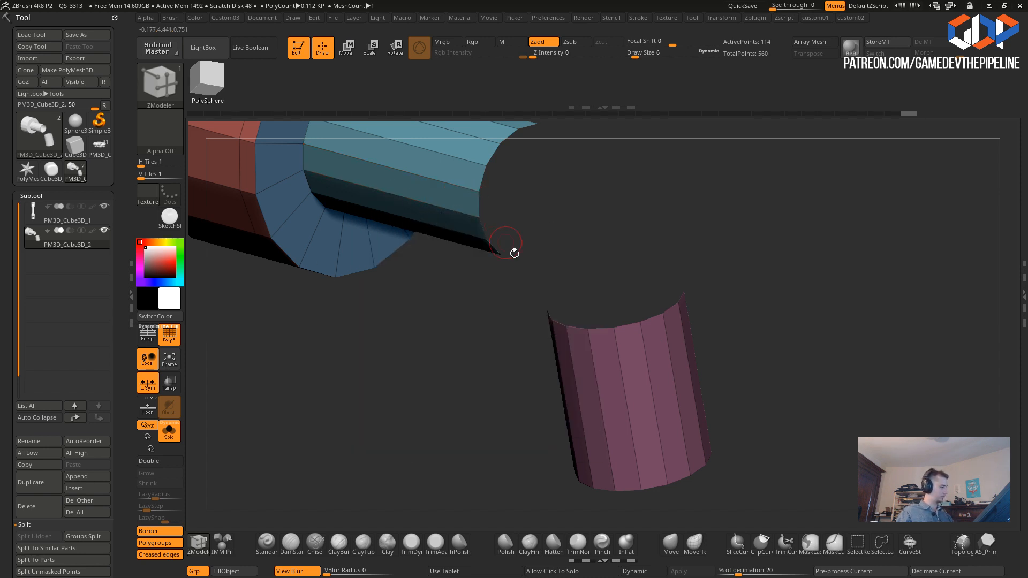
drag(578, 329, 422, 312)
key(ctrl+z)
key(ctrl+z)
key(ctrl+shift+z)
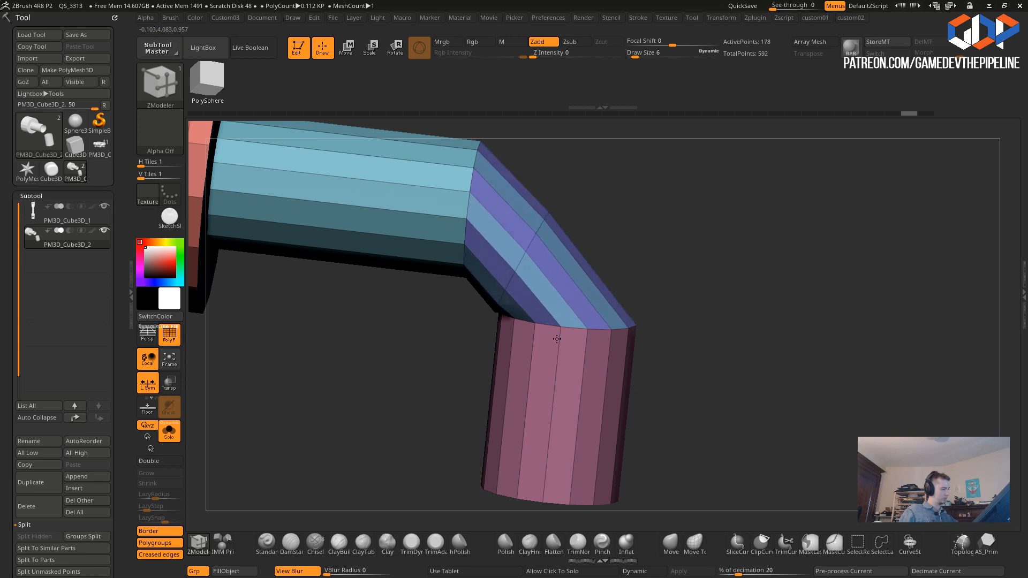
drag(634, 406, 618, 386)
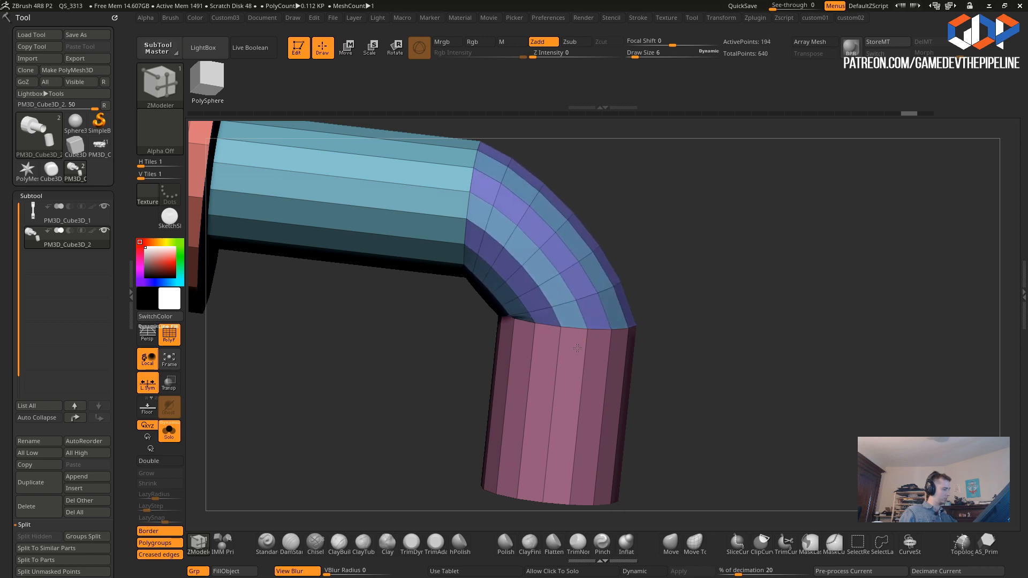
click(607, 334)
drag(402, 338, 434, 341)
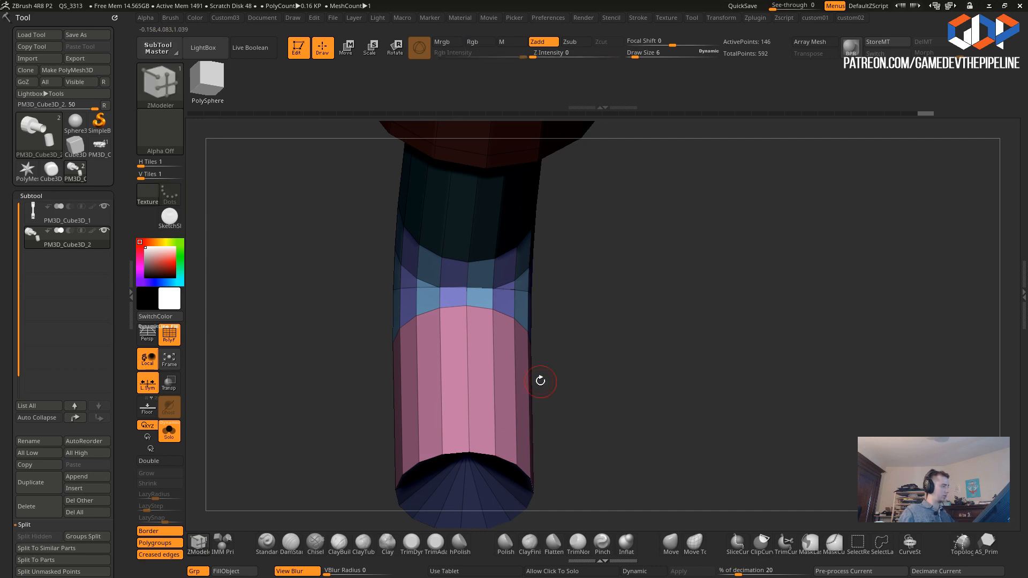
key(w)
key(q)
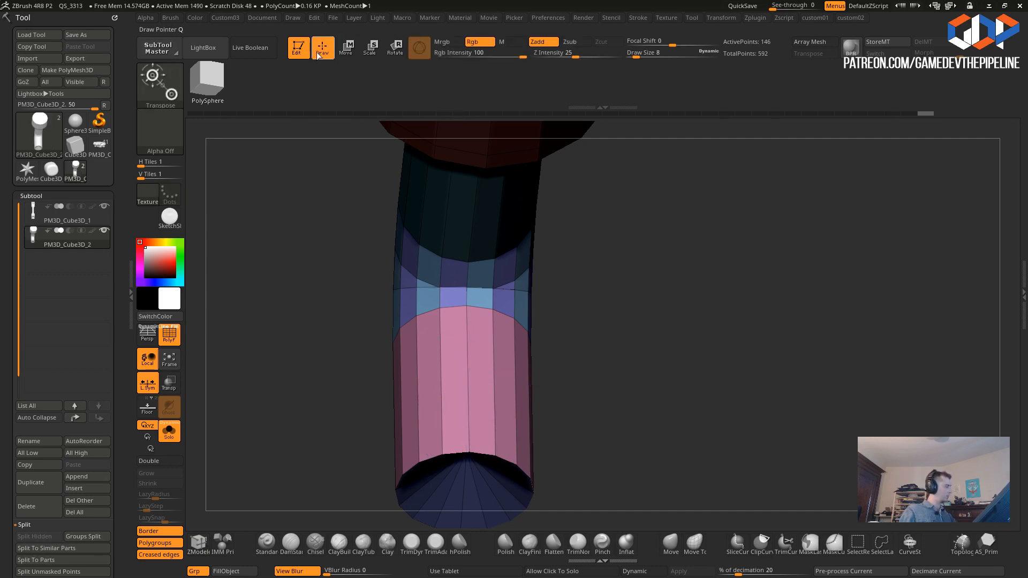
key(ctrl)
key(shift)
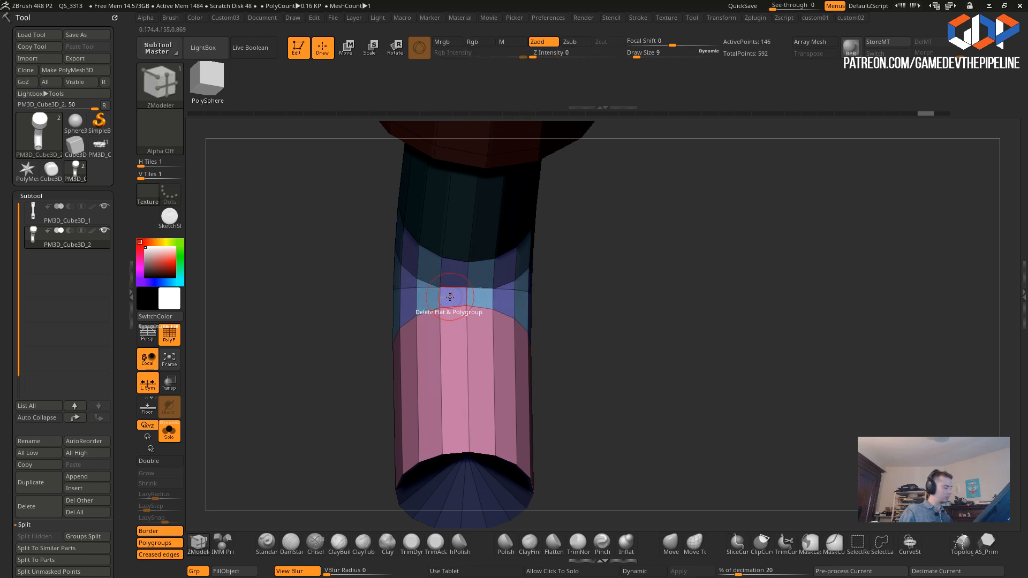
key(shift)
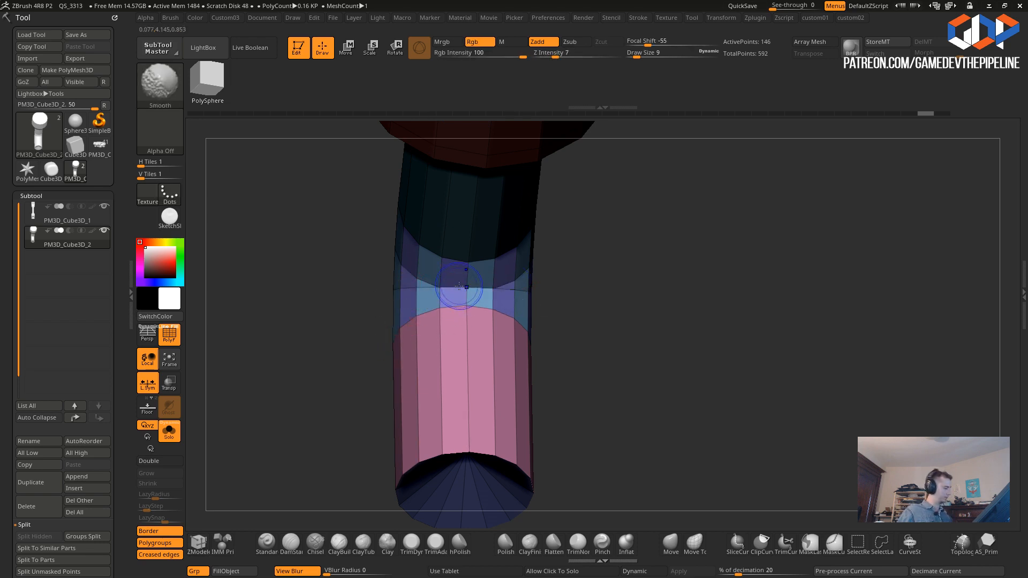
- Preview the bridged elbow with Dynamic Subdivision, inspect its smoothed shape, and turn the preview off
drag(375, 260, 530, 262)
key(shift+d)
click(257, 215)
drag(596, 407, 309, 380)
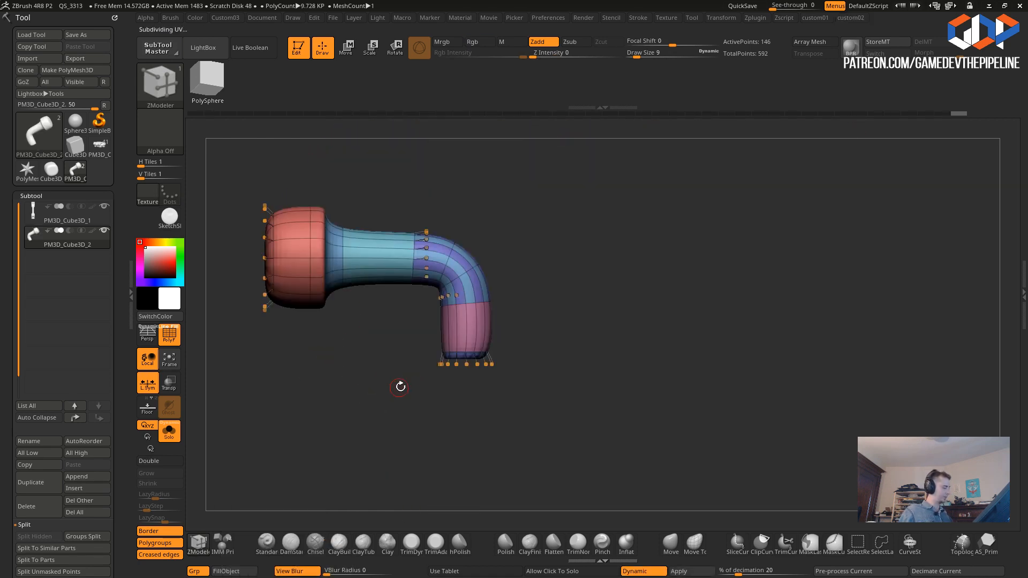
alt+drag(398, 388, 422, 428)
key(shift)
mouse_move(386, 358)
mouse_down()
mouse_move(383, 293)
mouse_move(380, 399)
mouse_up()
key(2)
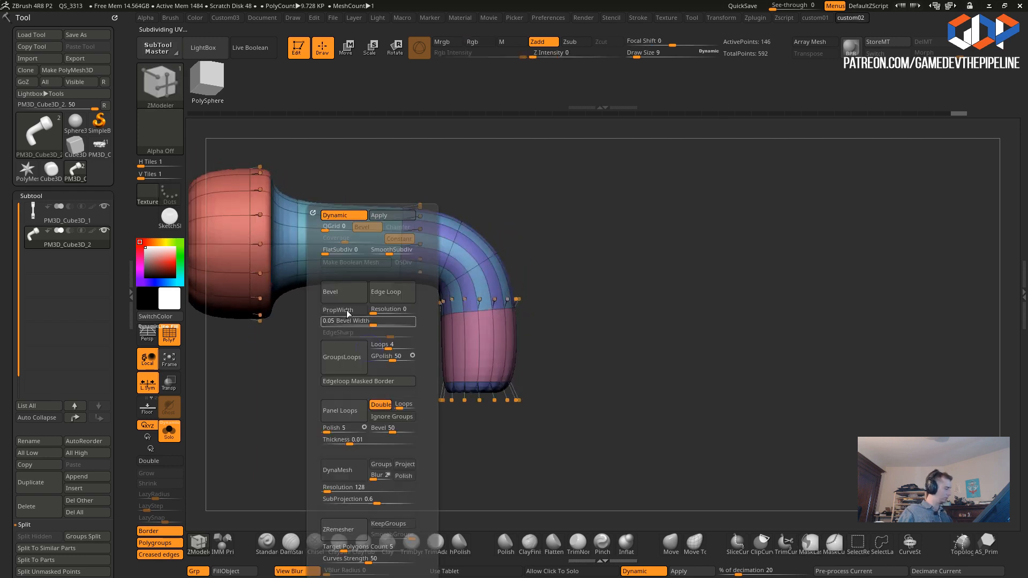
click(332, 219)
- Set ZModeler's edge action to Do Nothing and delete the lower cylinder's end cap with the Flat & Polygroup target
drag(514, 498, 440, 384)
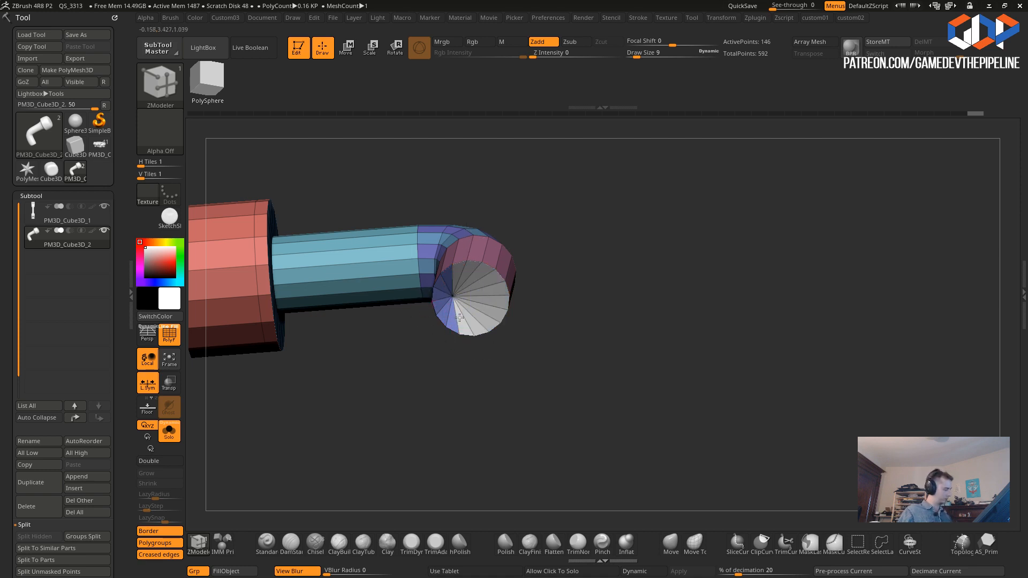
key(space)
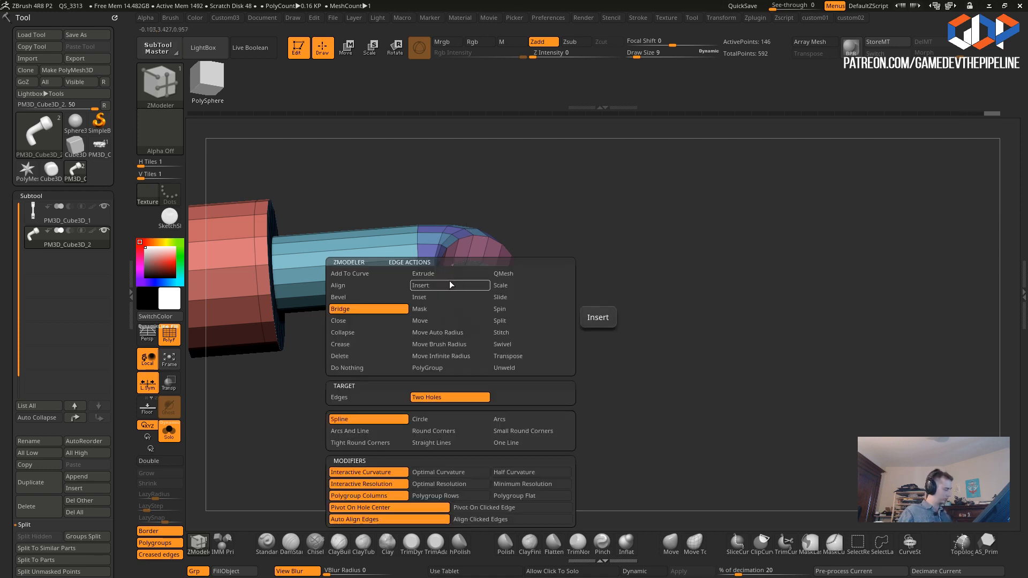
click(343, 369)
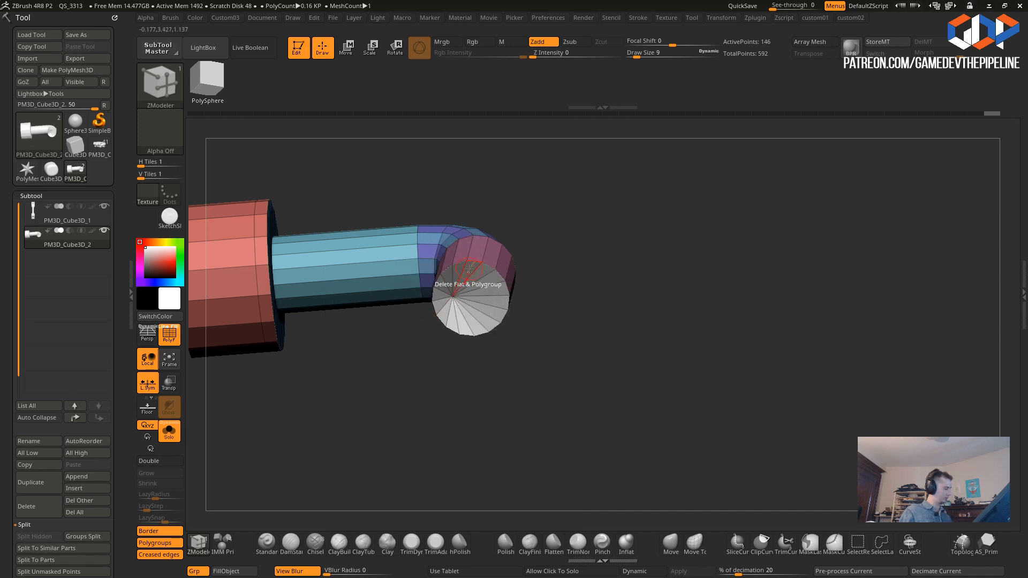
key(space)
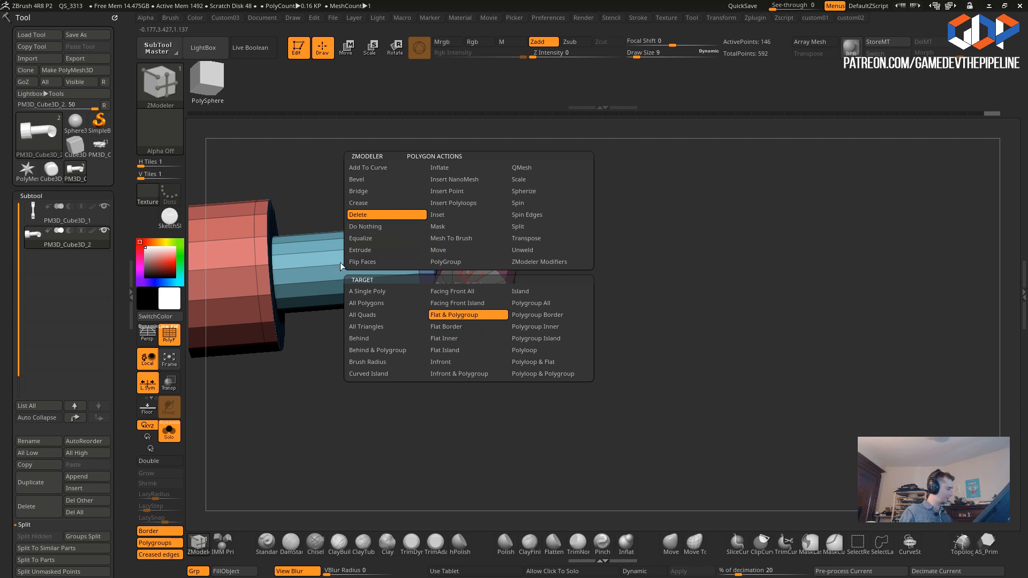
click(467, 297)
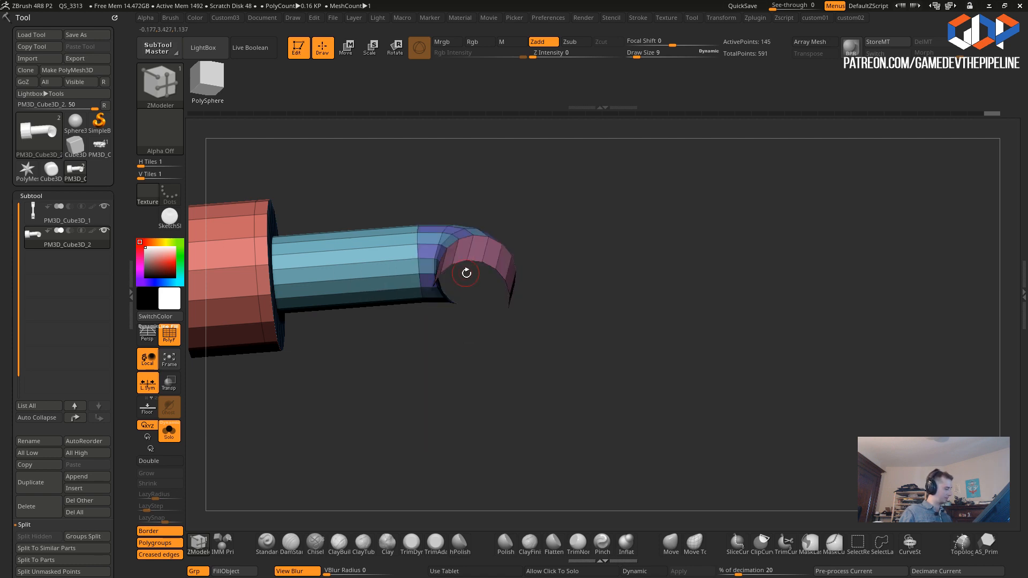
- Mask everything except the lower cylinder's open end and move that end down to lengthen the pipe's leg
drag(401, 392, 402, 431)
ctrl+drag(378, 315, 620, 425)
ctrl+click(457, 449)
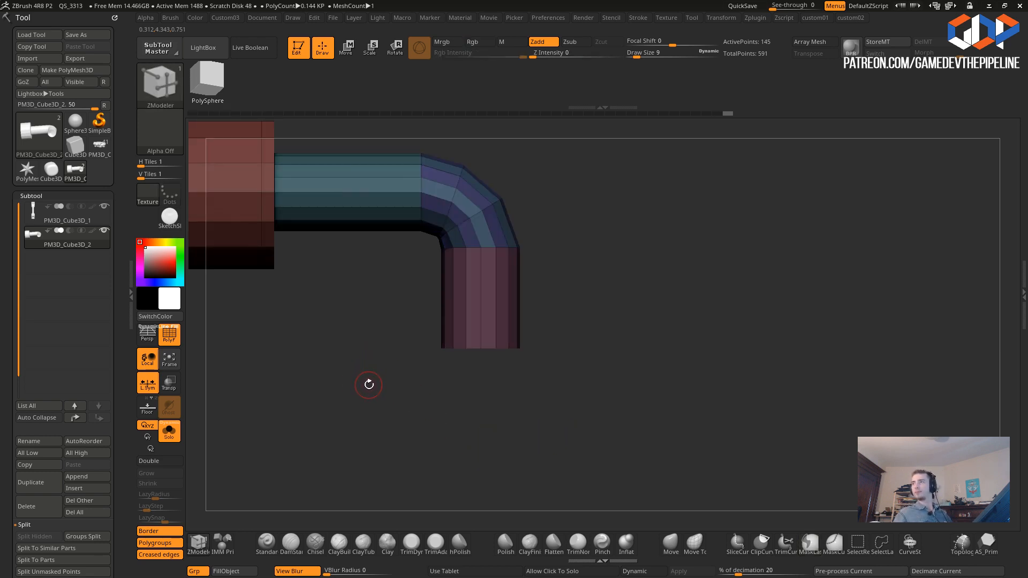
key(ctrl)
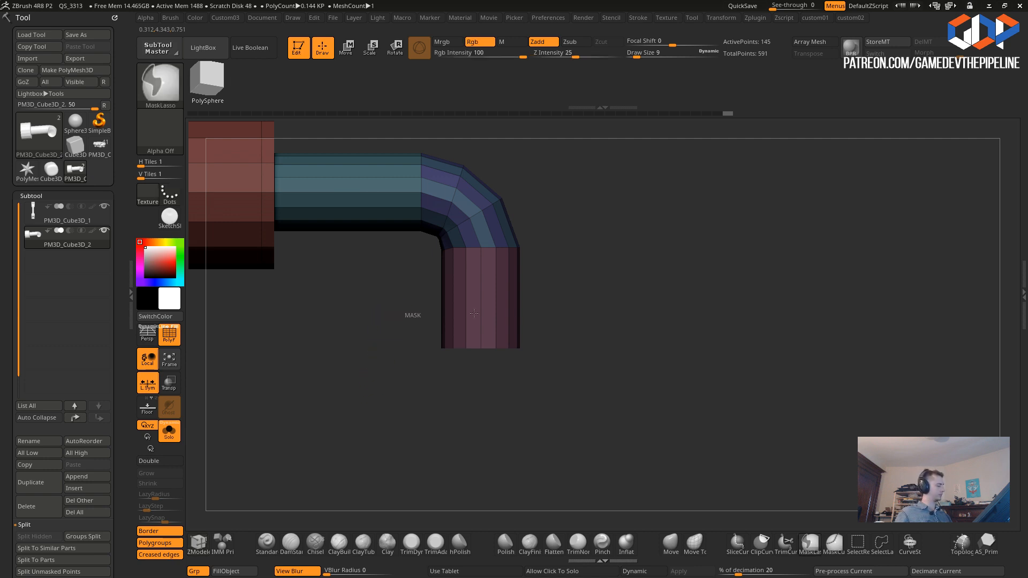
ctrl+drag(447, 312, 593, 425)
ctrl+drag(449, 445, 417, 418)
ctrl+drag(390, 320, 618, 386)
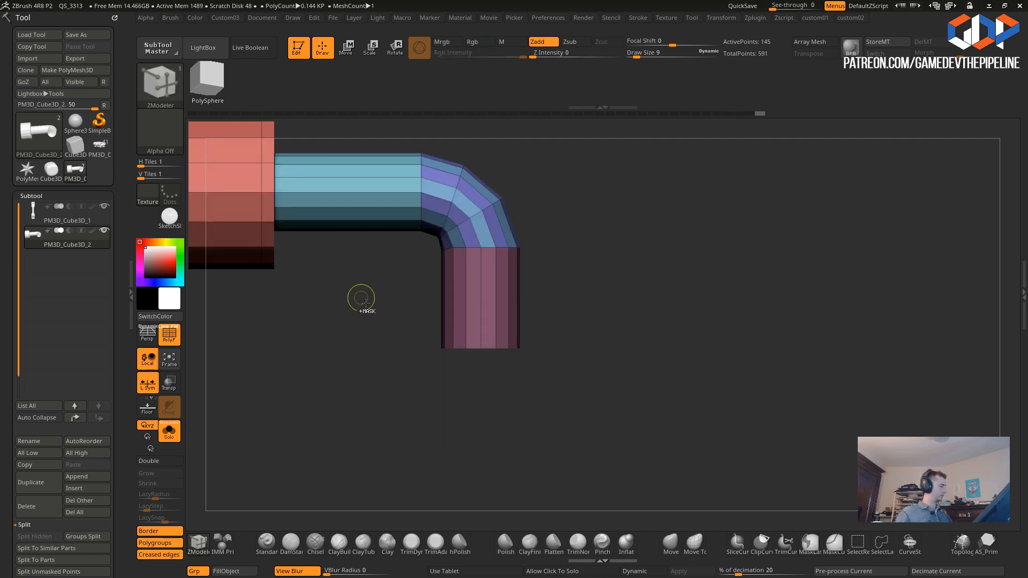
ctrl+click(351, 291)
key(w)
drag(486, 228, 486, 337)
- Flip the pipe vertically with Mirror so its open leg points upward, and bring it back into view
ctrl+right_drag(376, 384, 357, 392)
drag(358, 392, 263, 388)
key(space)
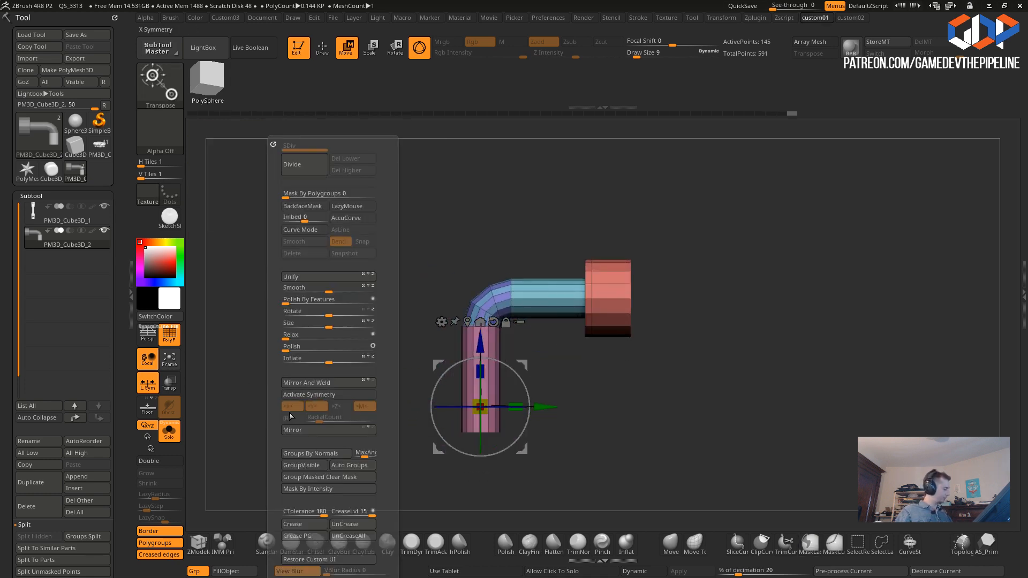
click(298, 383)
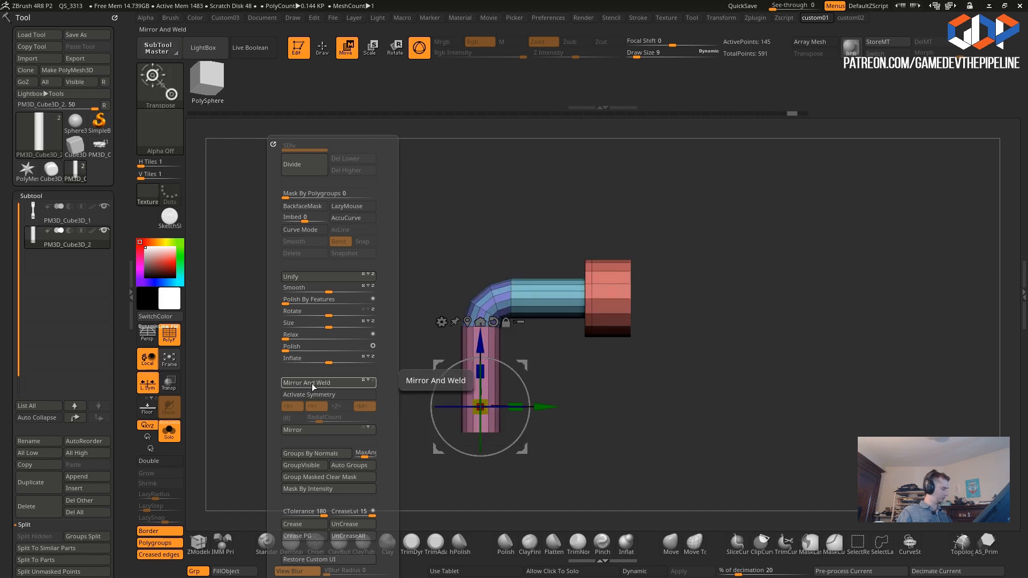
click(359, 430)
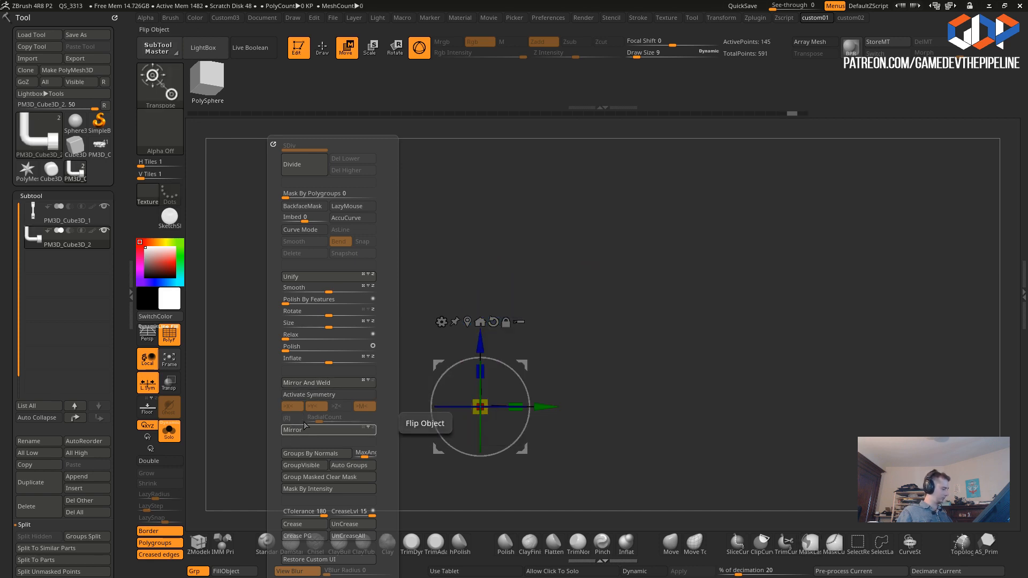
alt+drag(515, 484, 589, 192)
click(170, 364)
click(171, 366)
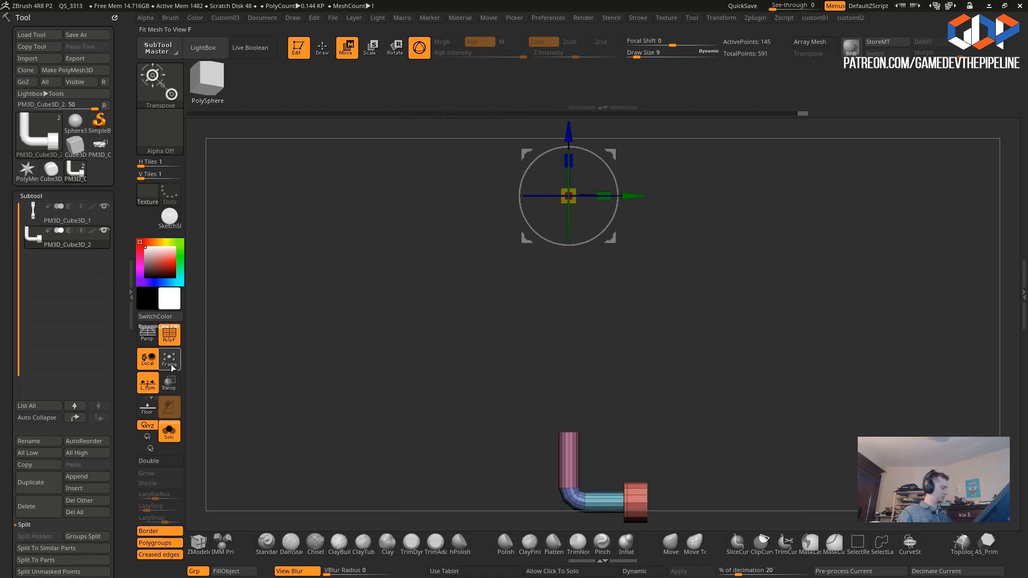
alt+drag(368, 400, 346, 349)
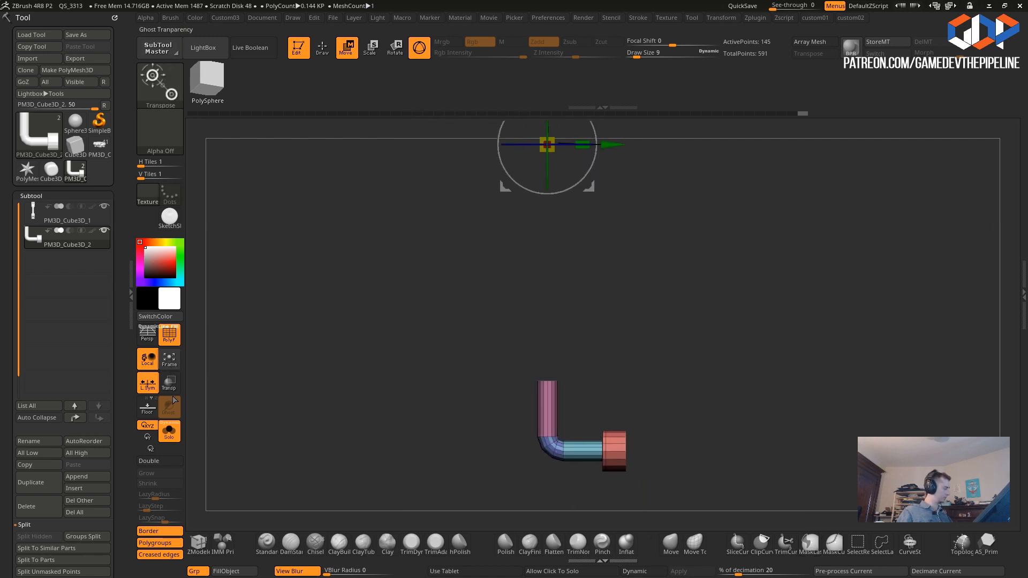
- Apply Mirror And Weld to the flipped pipe to form a symmetrical U-shaped handle
key(1)
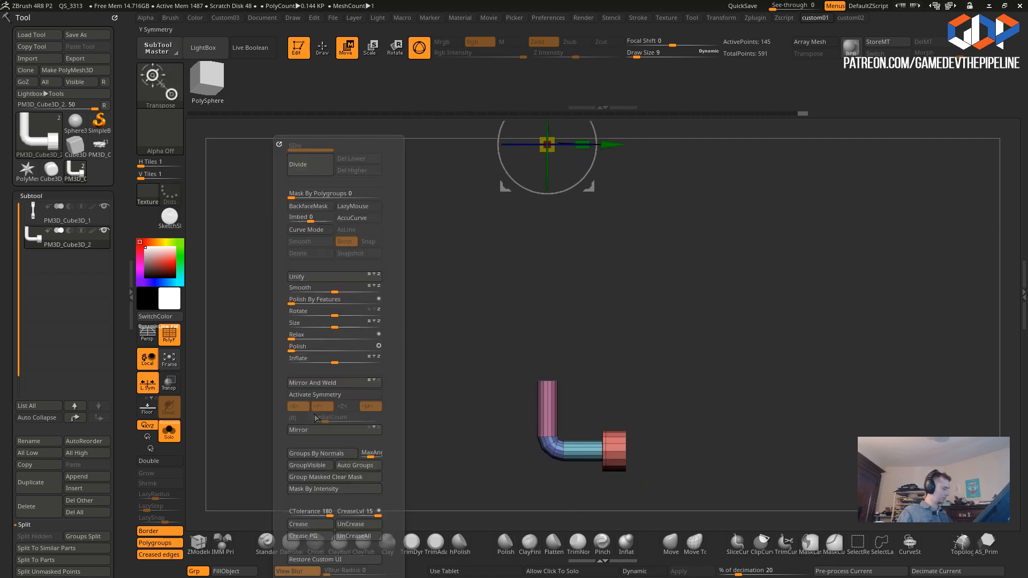
click(301, 384)
key(ctrl+z)
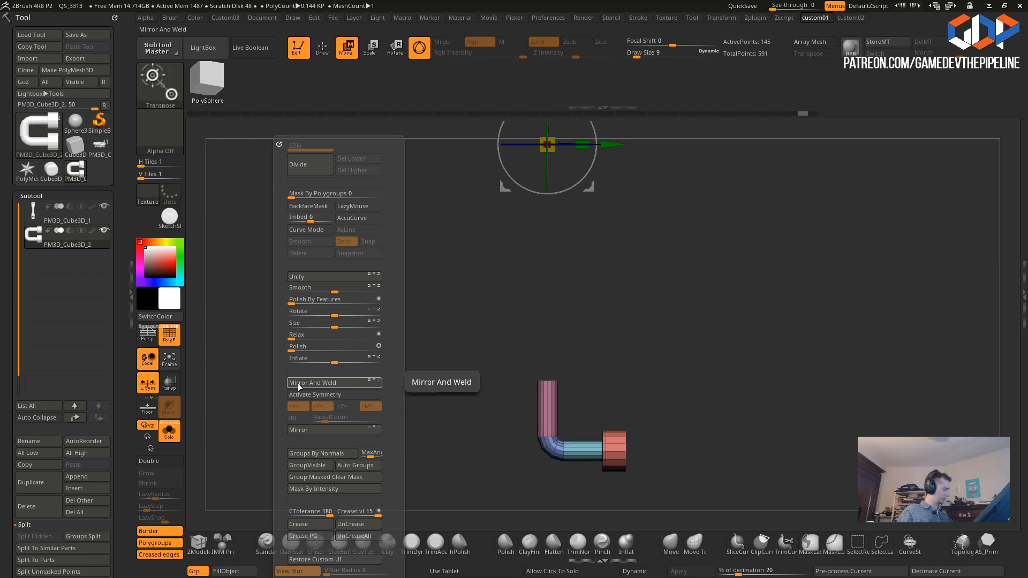
click(299, 383)
mouse_move(435, 458)
alt+mouse_down()
mouse_move(399, 225)
mouse_move(490, 268)
mouse_move(429, 279)
alt+mouse_up()
- Choose the MaskPen brush, mask the upper half of the U-shaped handle, and invert the mask
ctrl+drag(354, 265, 624, 379)
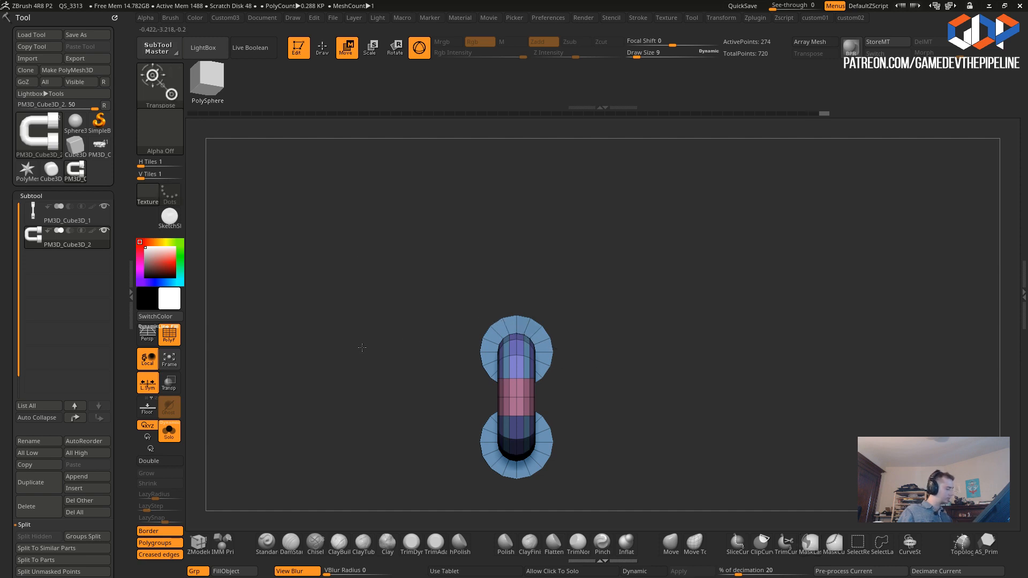
click(161, 85)
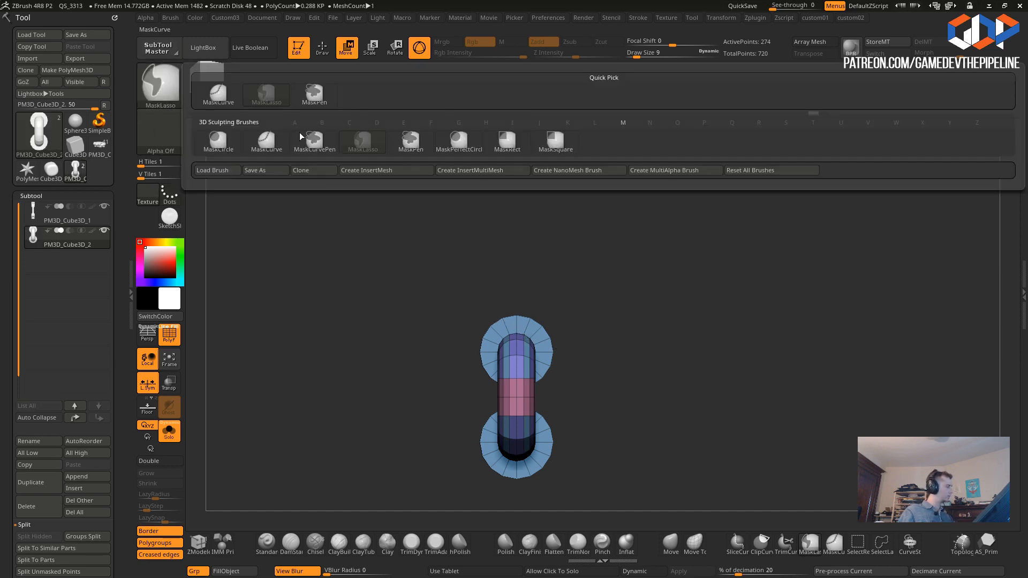
click(309, 101)
mouse_move(357, 260)
ctrl+mouse_down()
mouse_move(645, 371)
mouse_move(654, 398)
ctrl+mouse_up()
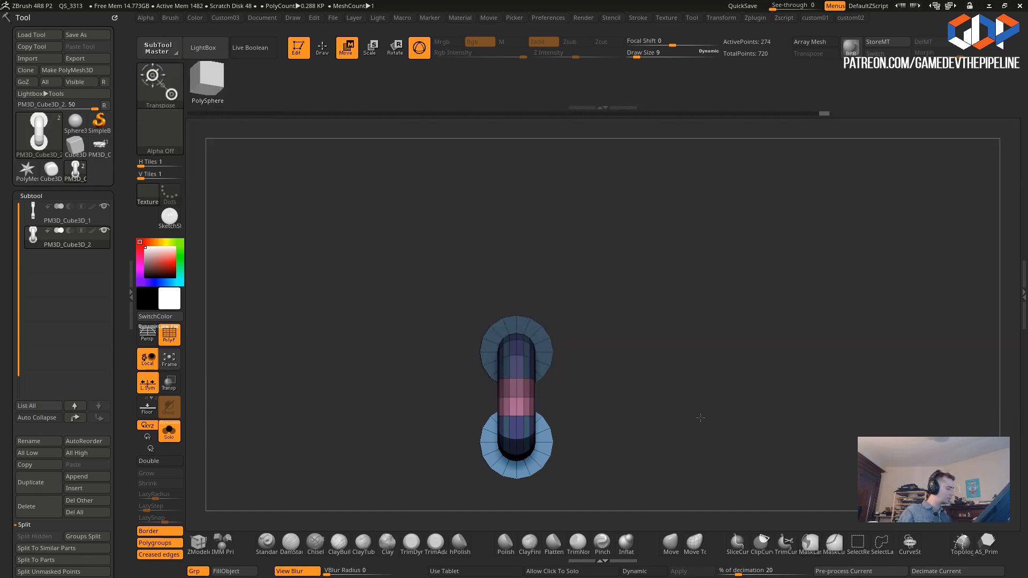
shift+drag(704, 419, 621, 416)
ctrl+click(436, 374)
- Center the gizmo on the unmasked upper half and move it up to stretch the straight grip between both elbows
click(323, 48)
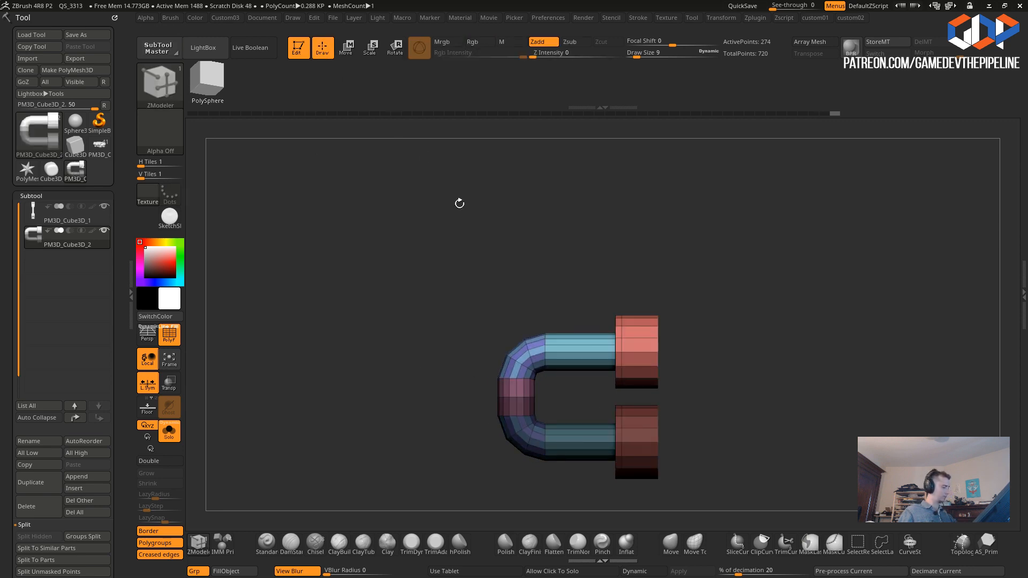
mouse_move(426, 272)
alt+mouse_down()
mouse_move(418, 246)
mouse_move(352, 220)
mouse_move(397, 420)
mouse_move(406, 269)
alt+mouse_up()
alt+drag(429, 159, 383, 343)
alt+drag(459, 385, 461, 388)
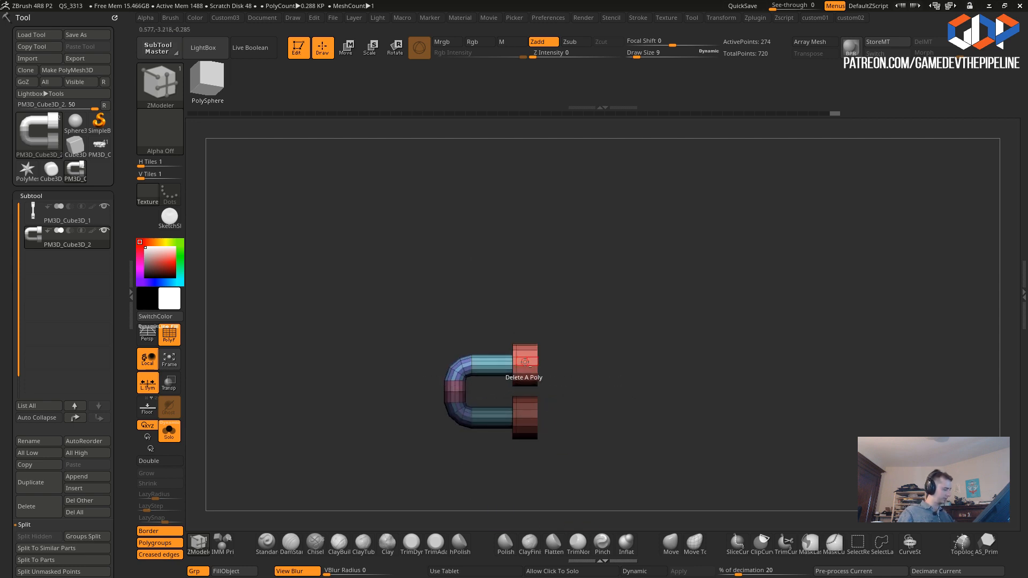
click(344, 49)
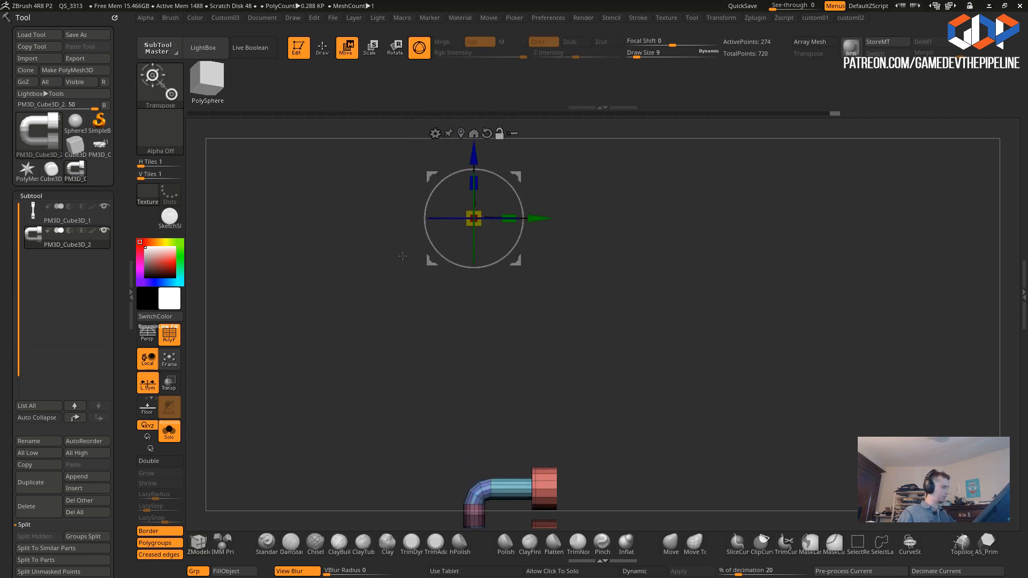
click(461, 132)
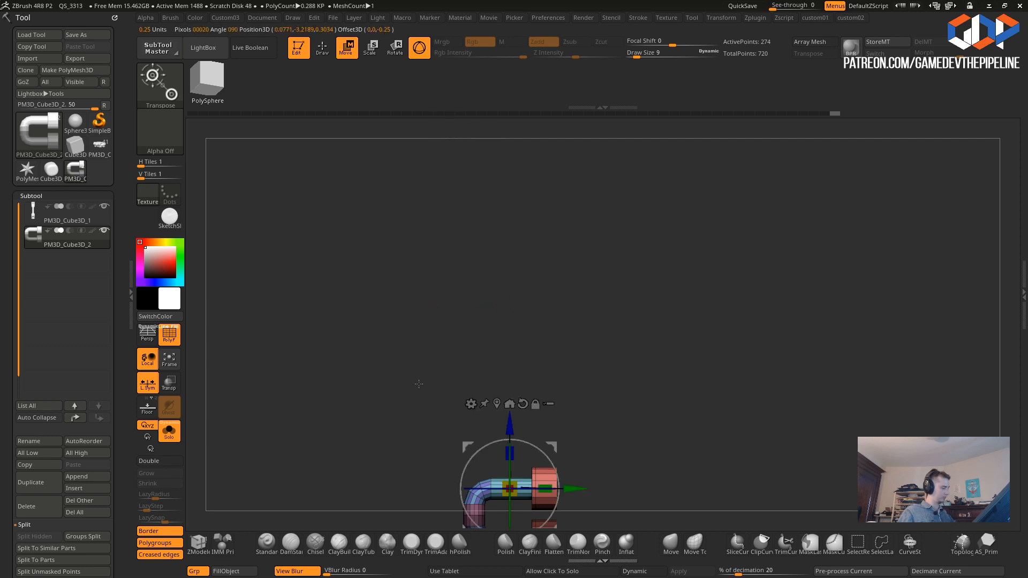
alt+drag(420, 372, 402, 298)
drag(491, 350, 474, 235)
drag(407, 235, 372, 261)
drag(493, 239, 493, 151)
drag(369, 279, 342, 262)
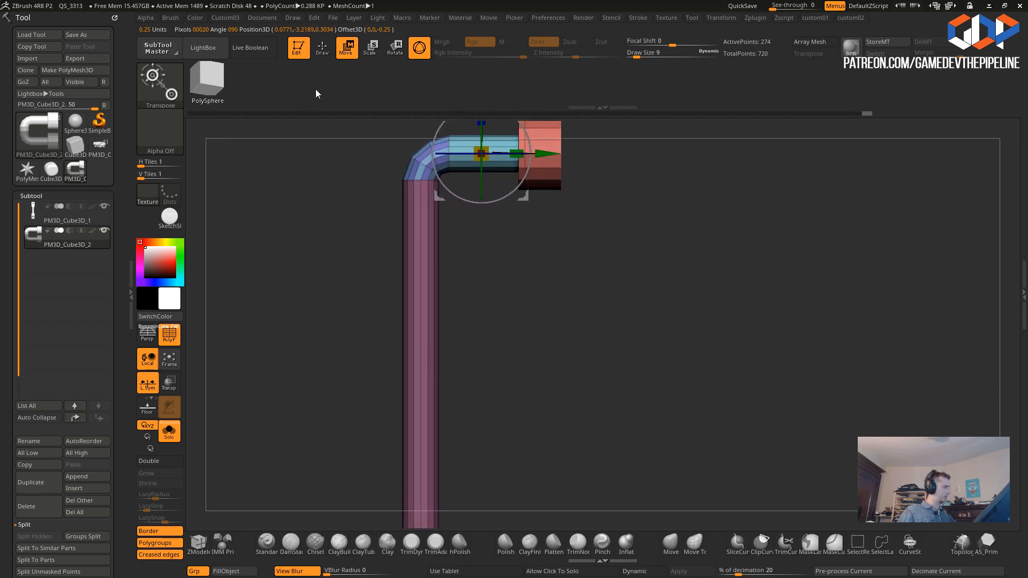
- Bring the whole stretched handle into view with ZModeler active and apply Mirror And Weld to it
click(322, 48)
mouse_move(370, 207)
alt+mouse_down()
mouse_move(343, 279)
mouse_move(345, 266)
mouse_move(421, 273)
mouse_move(319, 236)
mouse_move(342, 255)
mouse_move(373, 225)
mouse_move(373, 277)
alt+mouse_up()
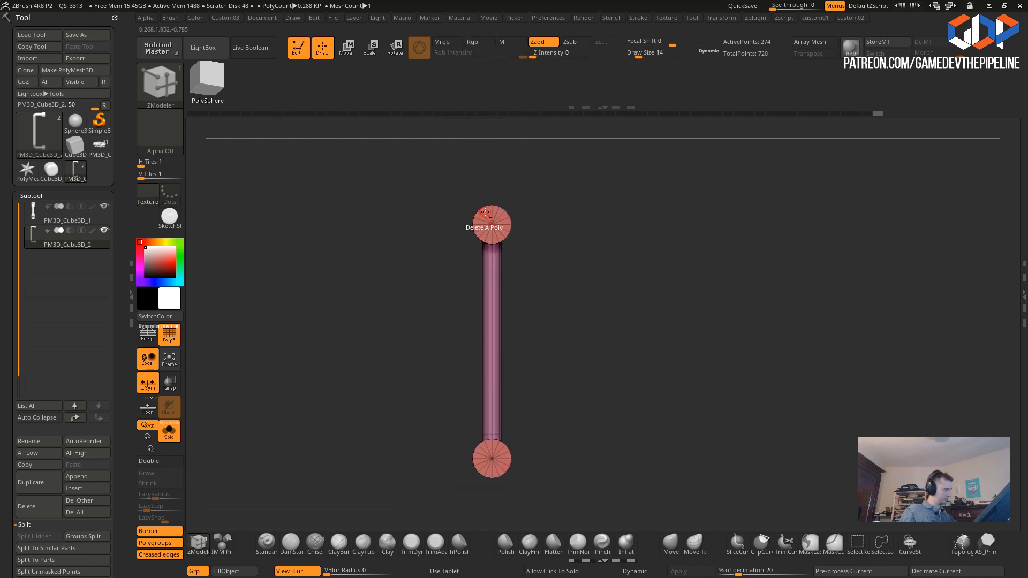
drag(423, 310, 370, 275)
key(1)
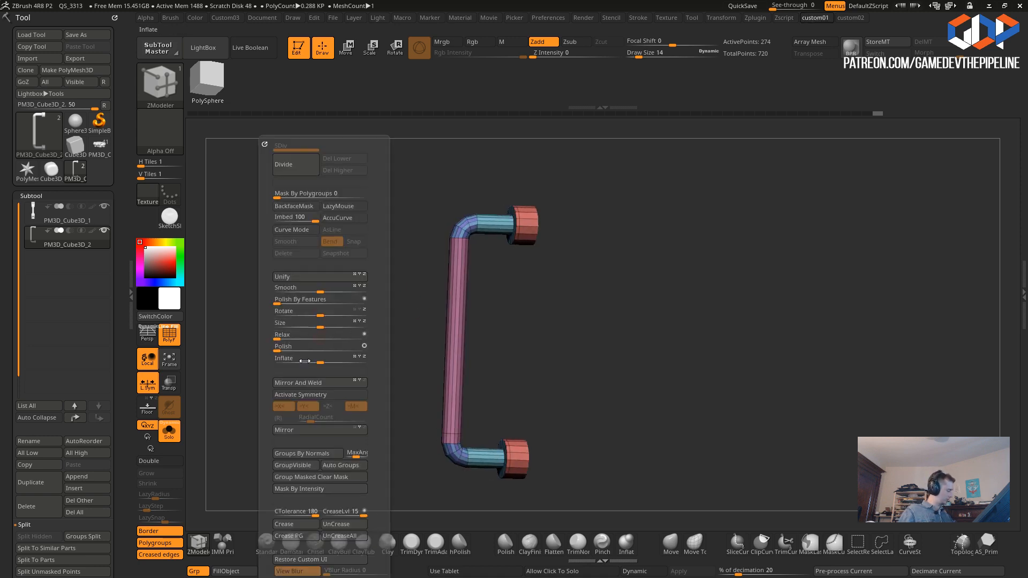
click(284, 384)
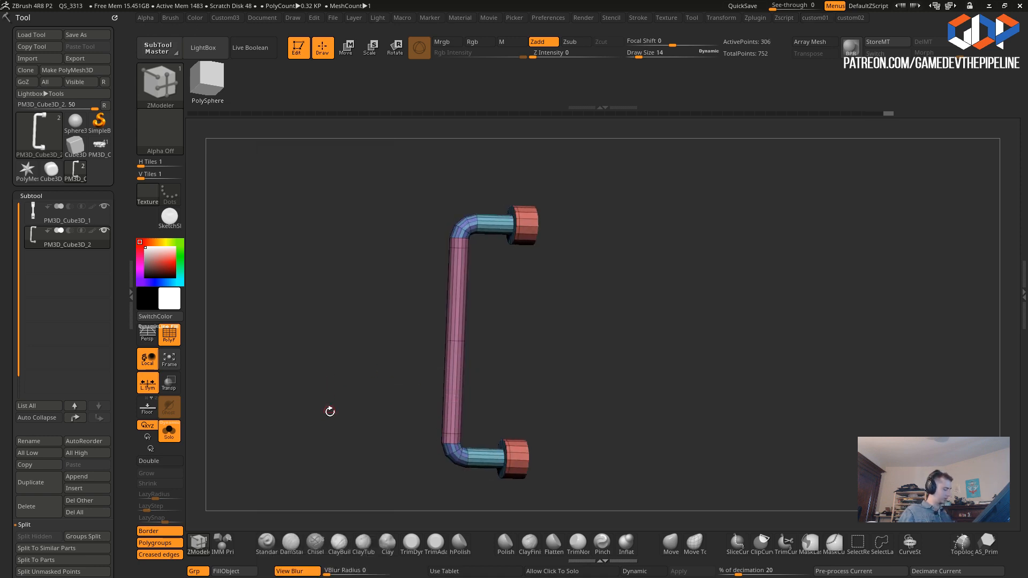
key(1)
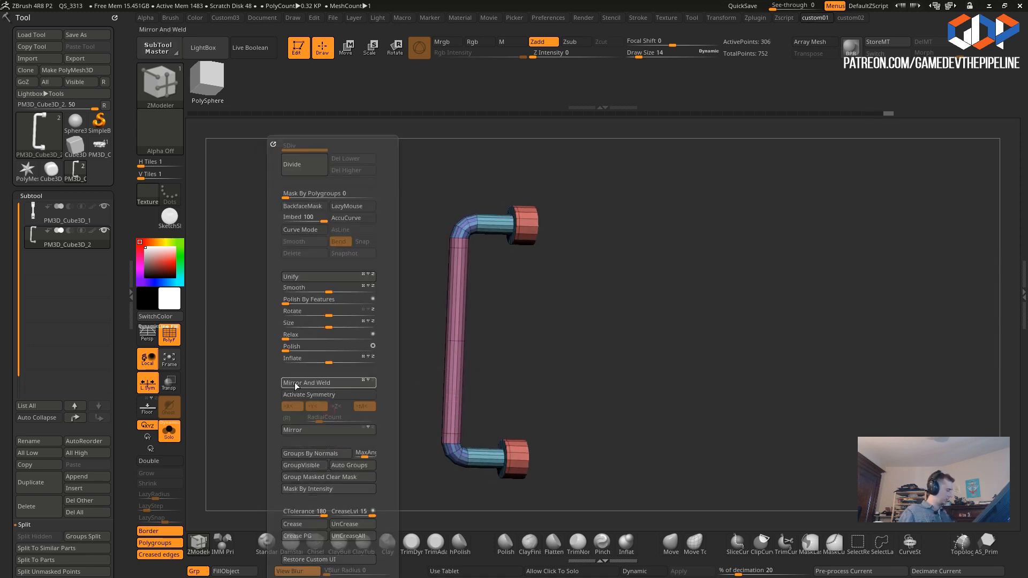
- Set the polygon action to QMesh and push the flange's flat end cap inward to thin the flange
mouse_move(411, 242)
mouse_down()
mouse_move(359, 231)
mouse_move(421, 242)
mouse_up()
drag(400, 206, 425, 240)
click(480, 207)
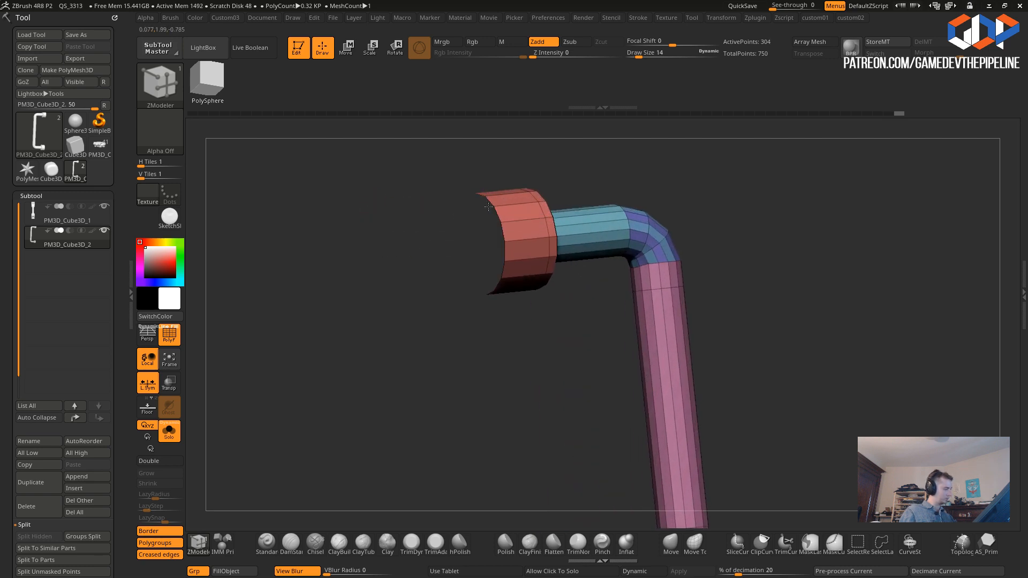
key(ctrl+z)
key(space)
click(527, 169)
drag(479, 206, 532, 215)
- Preview the handle with Dynamic Subdivision from several angles and return to the unsmoothed mesh
drag(399, 211, 395, 249)
key(d)
click(359, 215)
drag(519, 319, 436, 266)
key(shift+d)
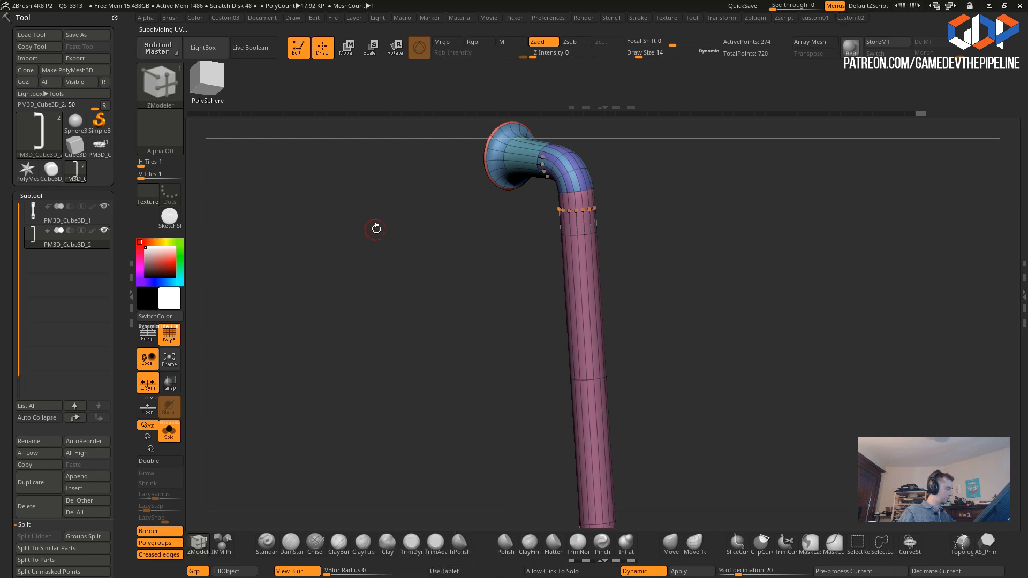
key(shift+d)
click(358, 217)
- Set the QMesh target to Polyloop and extrude the flange's rim outward to widen the flange
alt+drag(499, 231, 516, 416)
drag(477, 345, 467, 251)
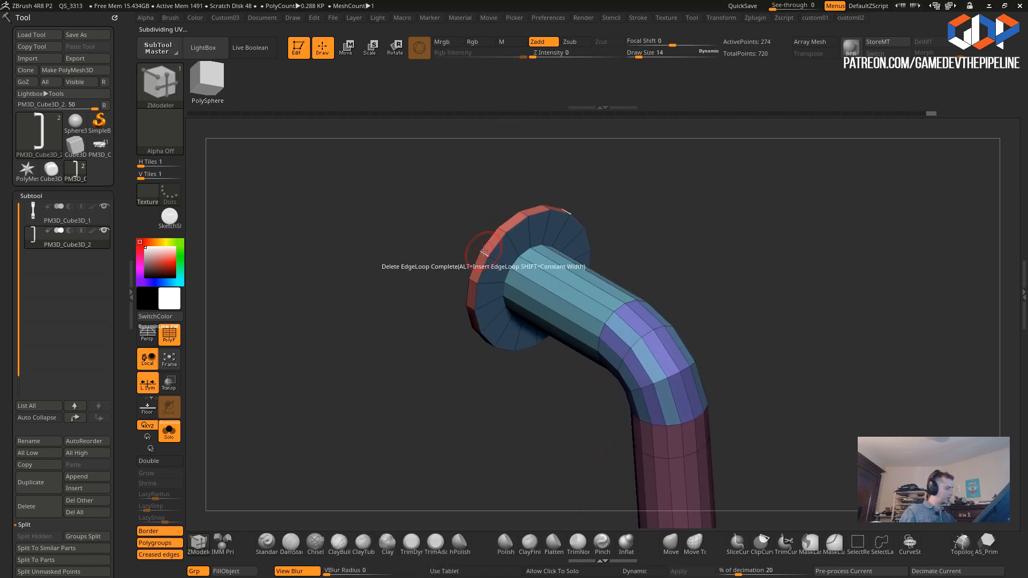
key(space)
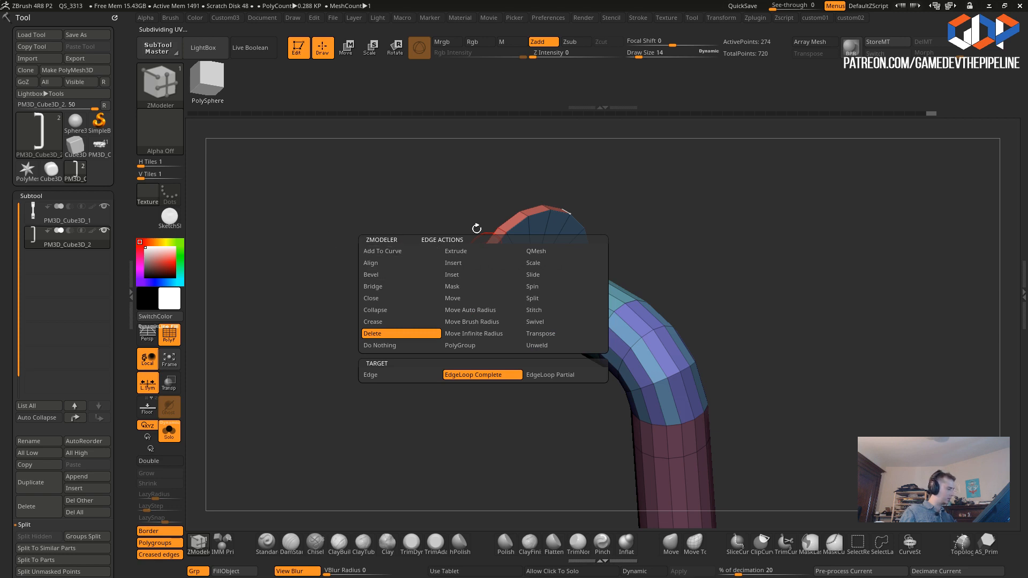
key(space)
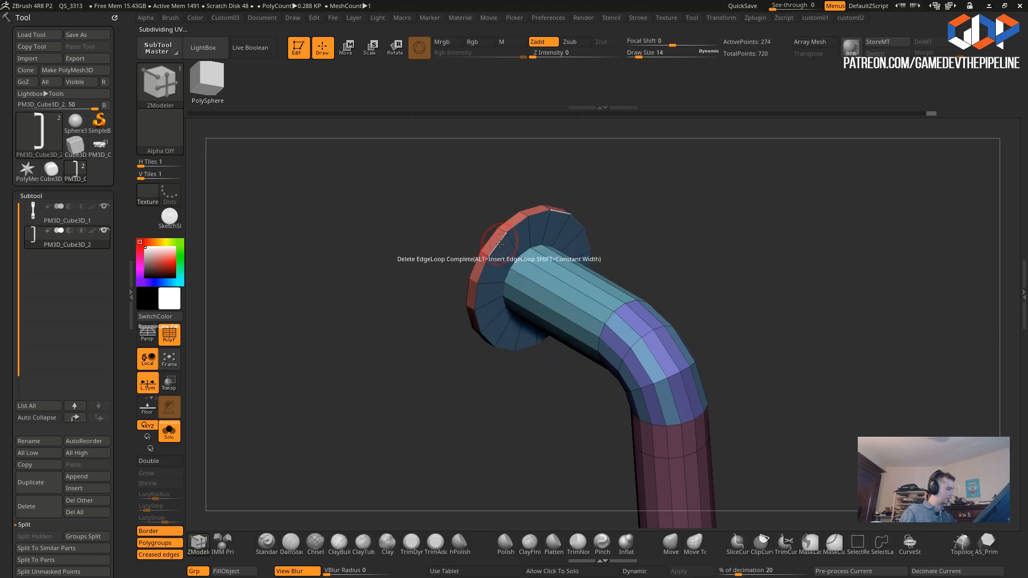
key(space)
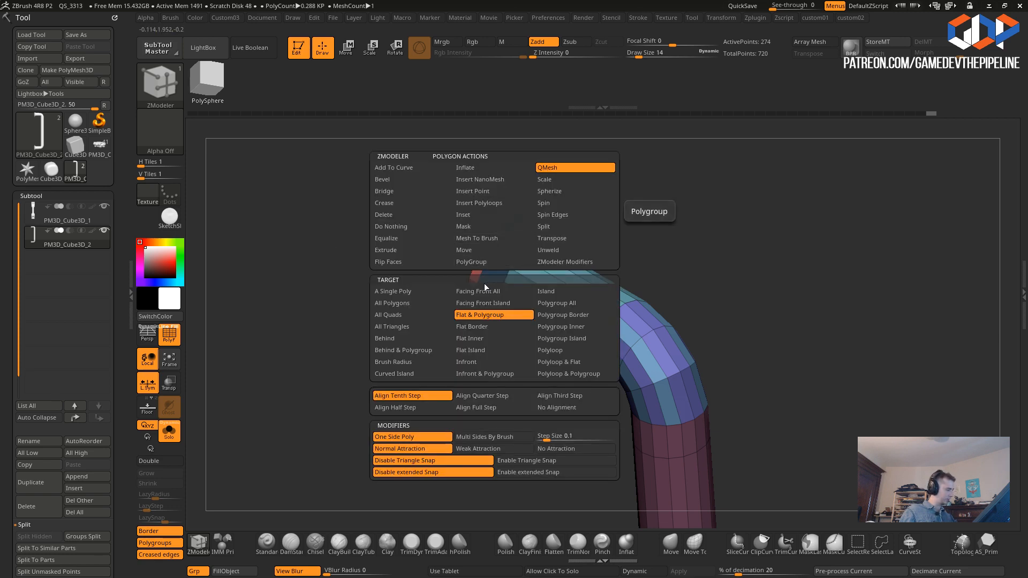
click(550, 350)
drag(497, 236, 366, 212)
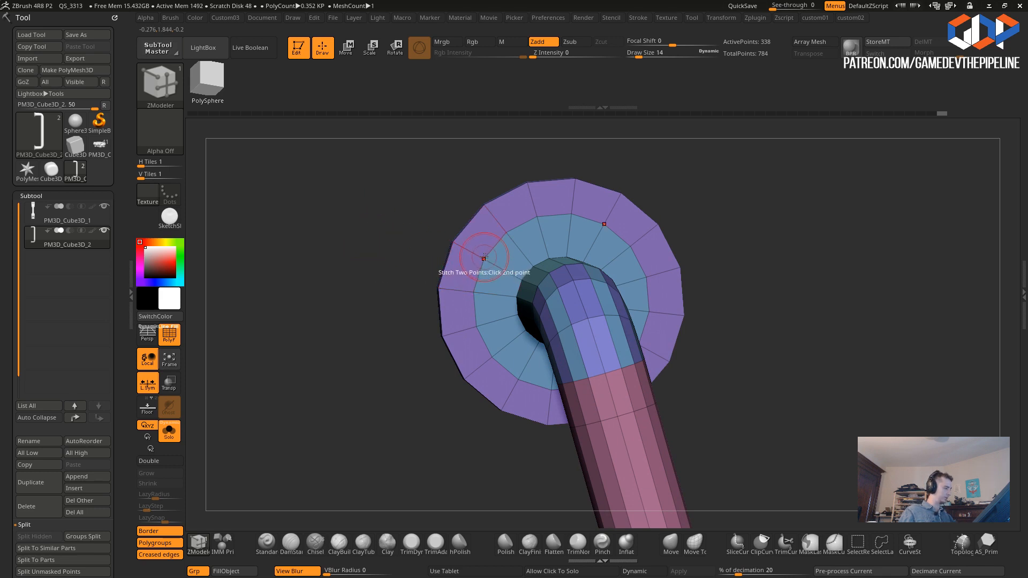
- Set the point action to Split and turn the upper mirrored pair of ring points on the flange's pipe side into small circles
key(space)
click(565, 256)
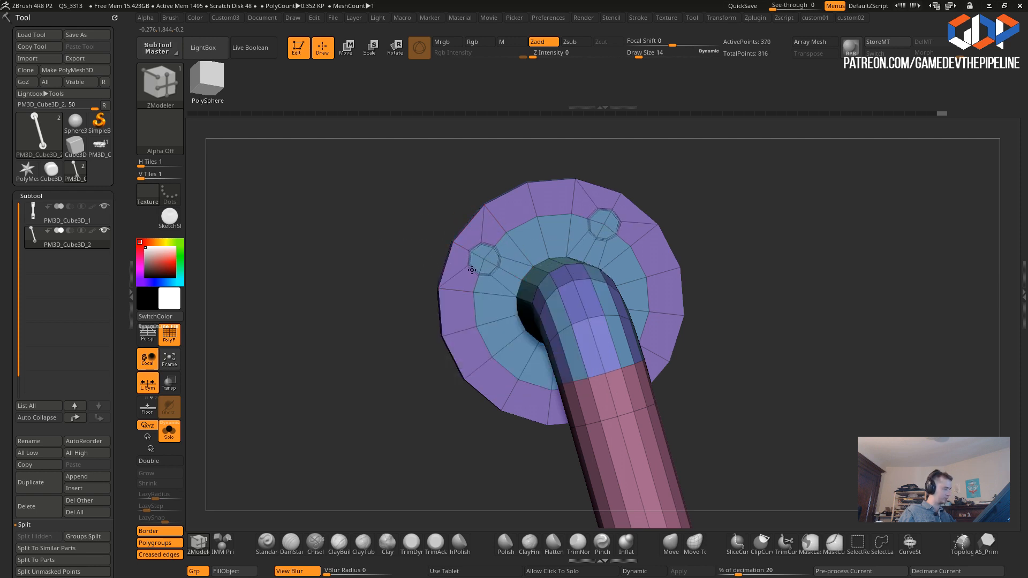
key(ctrl+z)
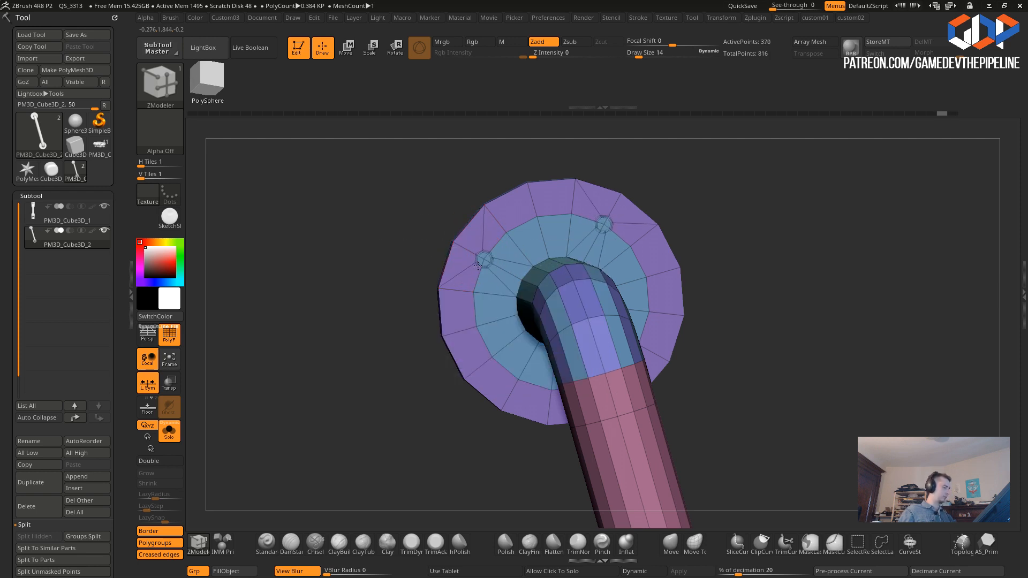
drag(397, 341, 450, 361)
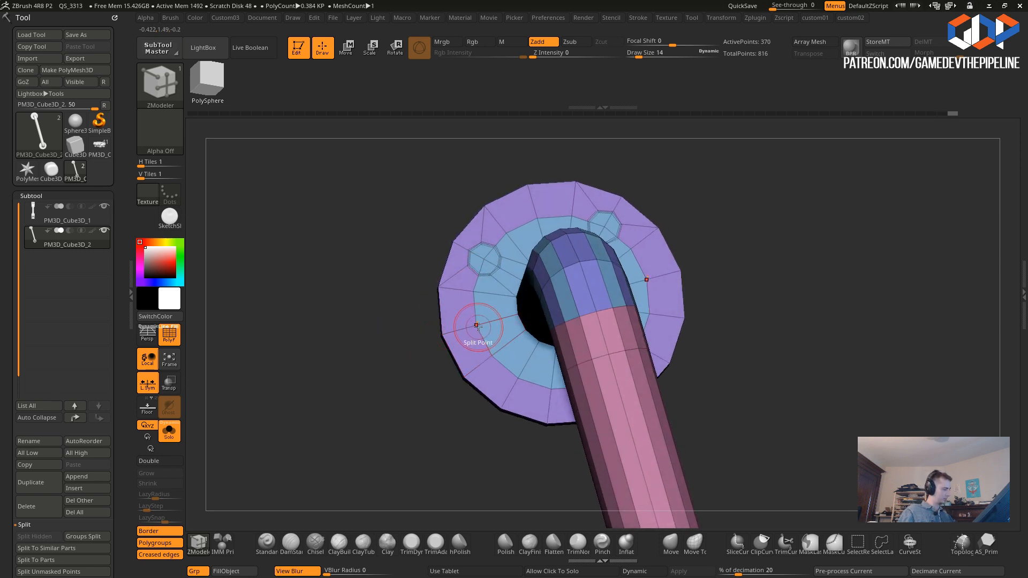
- Split the remaining alternate ring points around the flange's pipe side into matching small circles
shift+drag(370, 313, 344, 296)
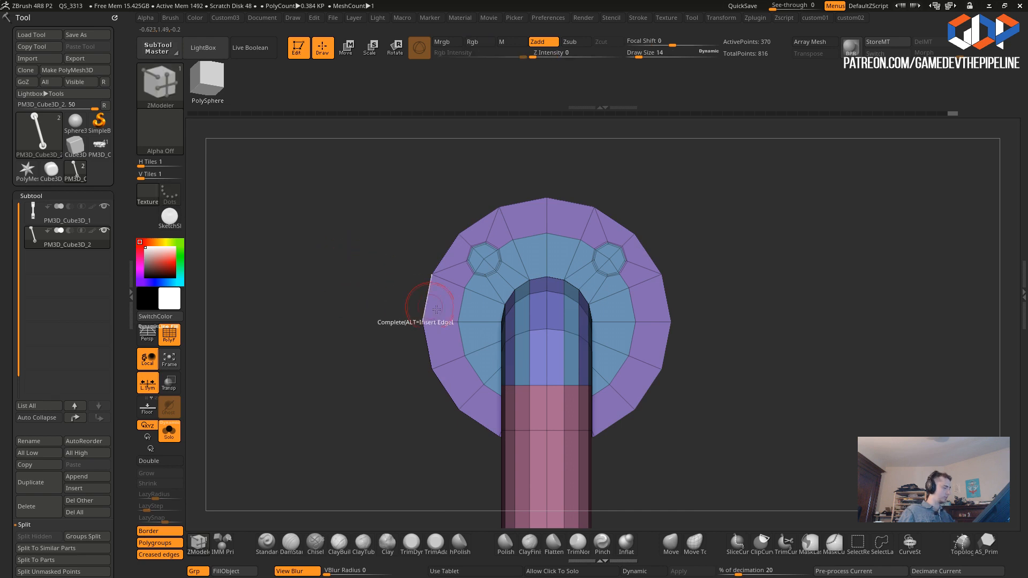
click(459, 322)
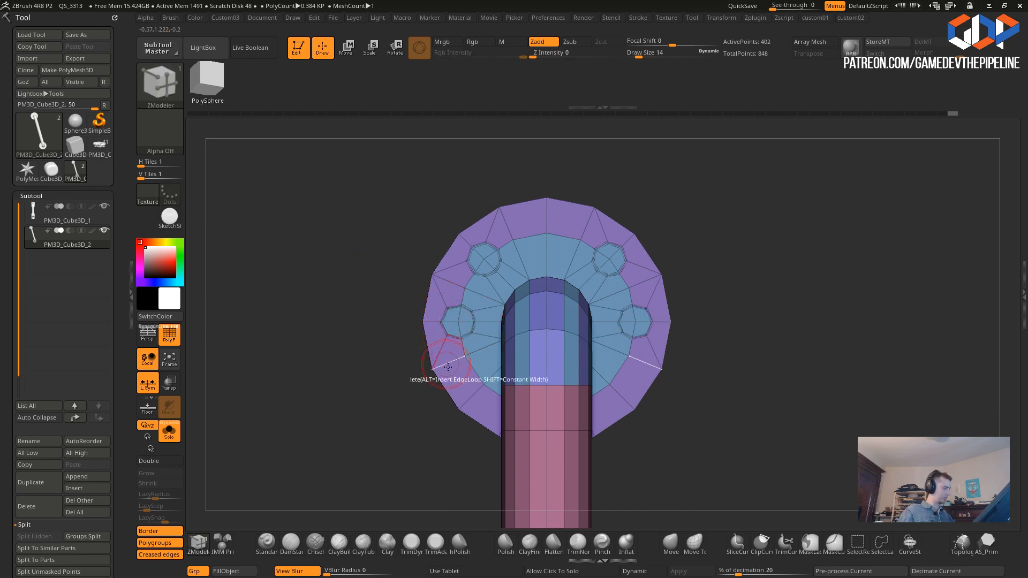
click(480, 385)
drag(354, 375, 332, 352)
click(543, 406)
- Split the top ring point on the flange's flat mounting face into a small circle opposite the pipe-side one
alt+drag(386, 258, 346, 279)
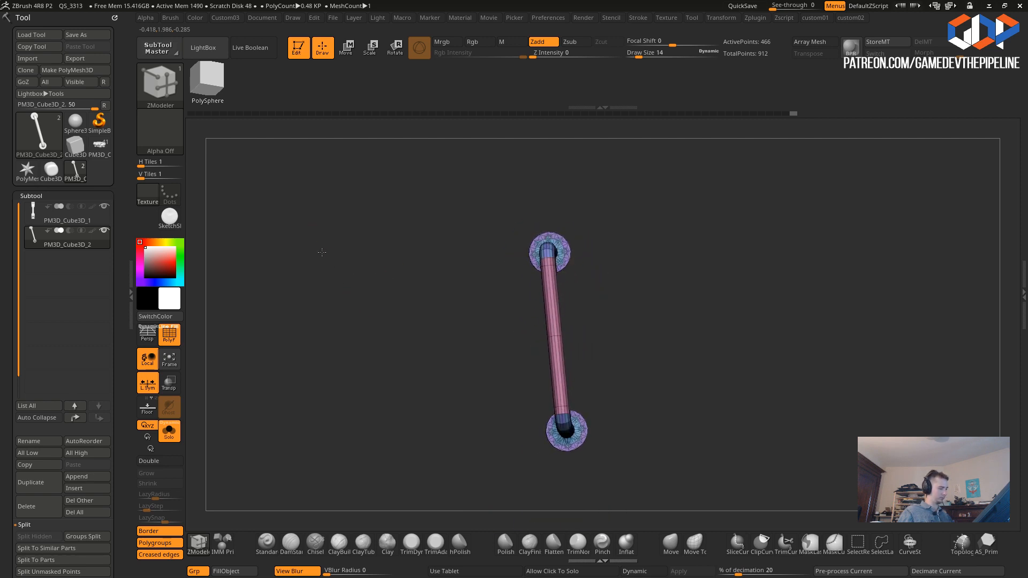
drag(309, 250, 402, 304)
mouse_move(401, 303)
mouse_down()
mouse_move(307, 323)
mouse_move(355, 264)
mouse_move(384, 309)
mouse_up()
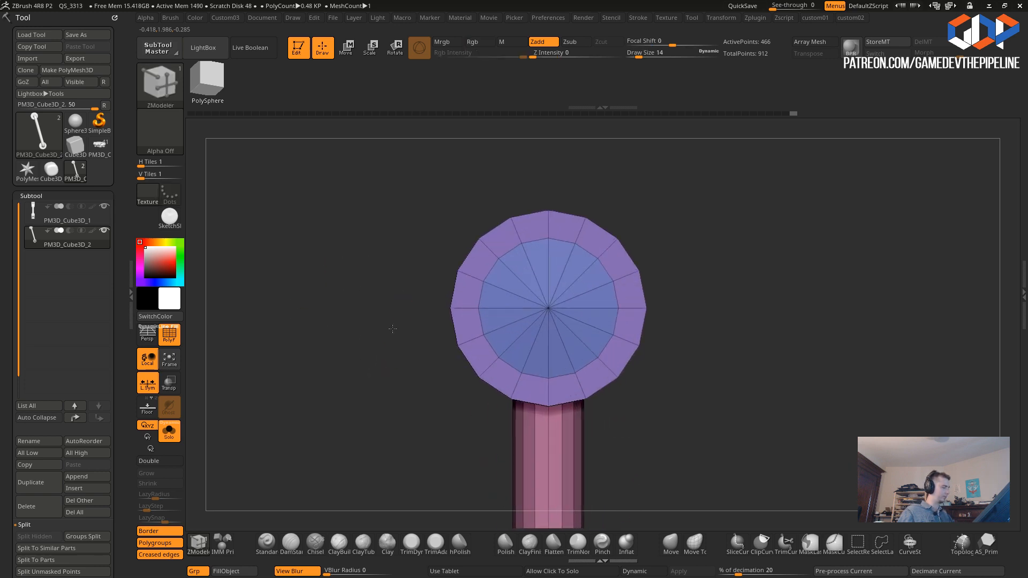
mouse_move(381, 225)
mouse_down()
mouse_move(418, 252)
mouse_move(468, 266)
mouse_move(366, 232)
mouse_up()
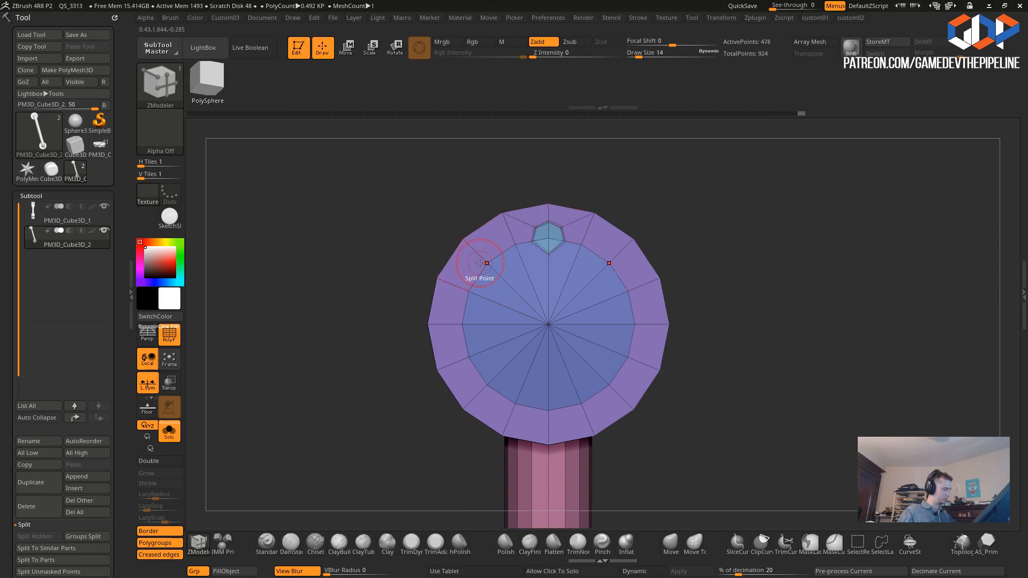
drag(421, 249, 330, 200)
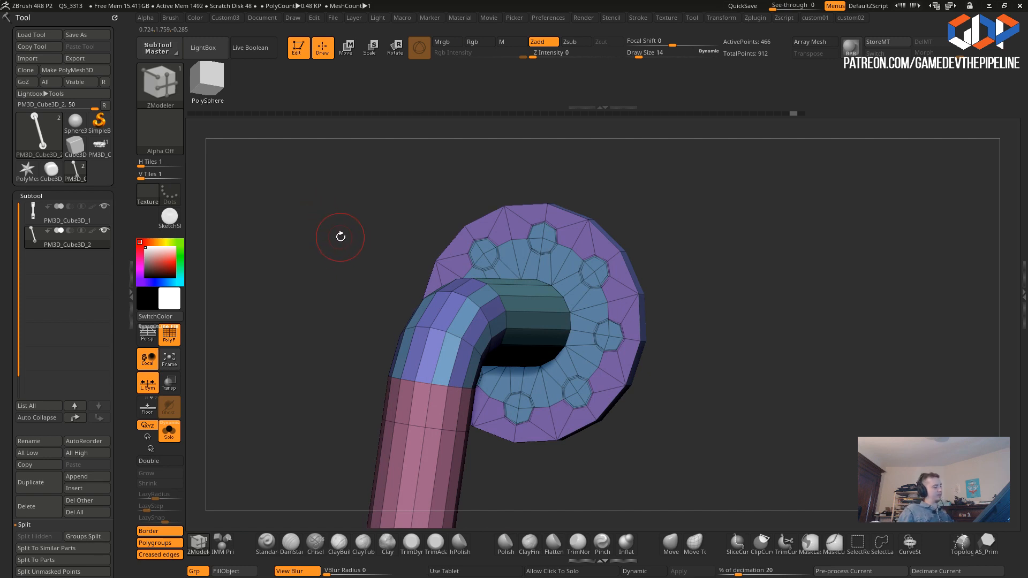
drag(349, 234, 329, 202)
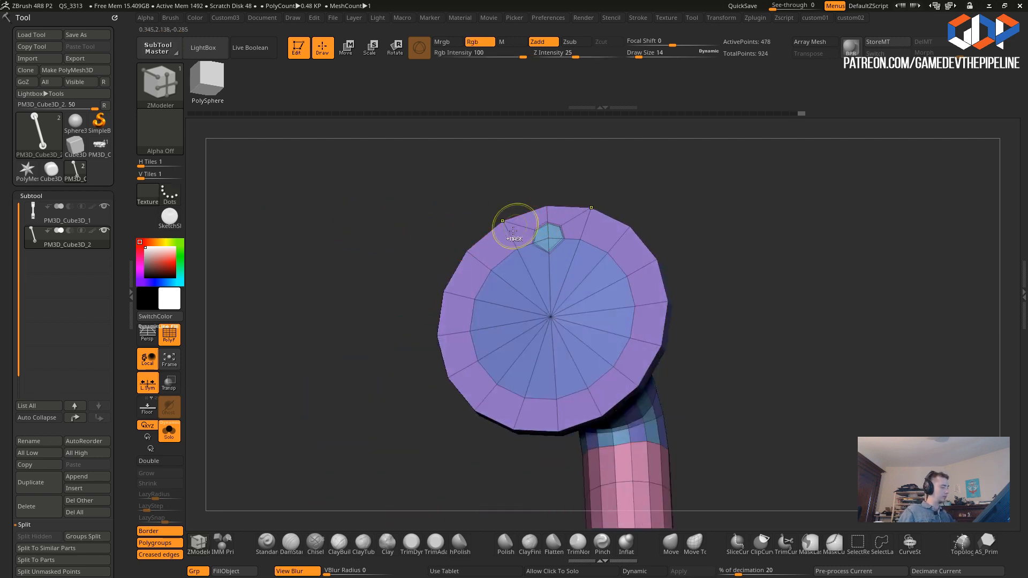
click(550, 234)
- Split the other alternate ring points around the flat mounting face to match the pipe-side circles
drag(416, 199, 425, 217)
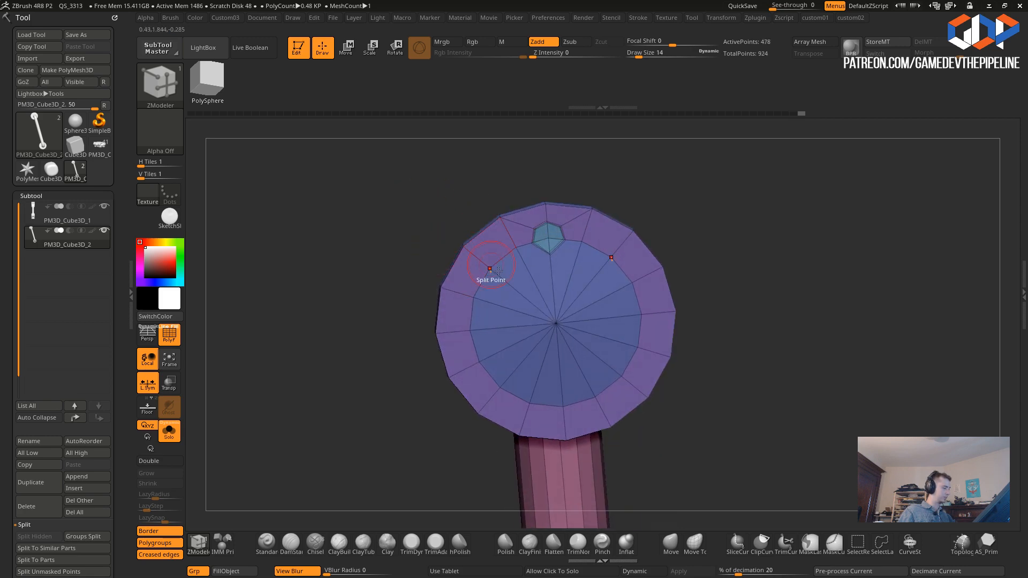
click(488, 264)
click(470, 330)
drag(359, 292, 566, 242)
click(498, 386)
click(555, 412)
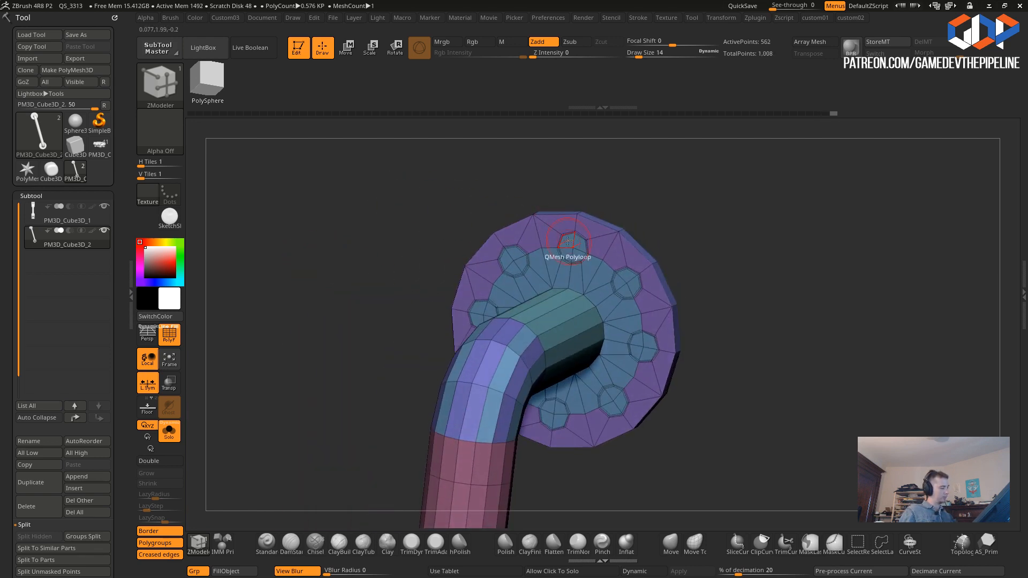
- Try QMesh on a pipe-side bolt circle as a polyloop, and change the target to A Single Poly
click(572, 241)
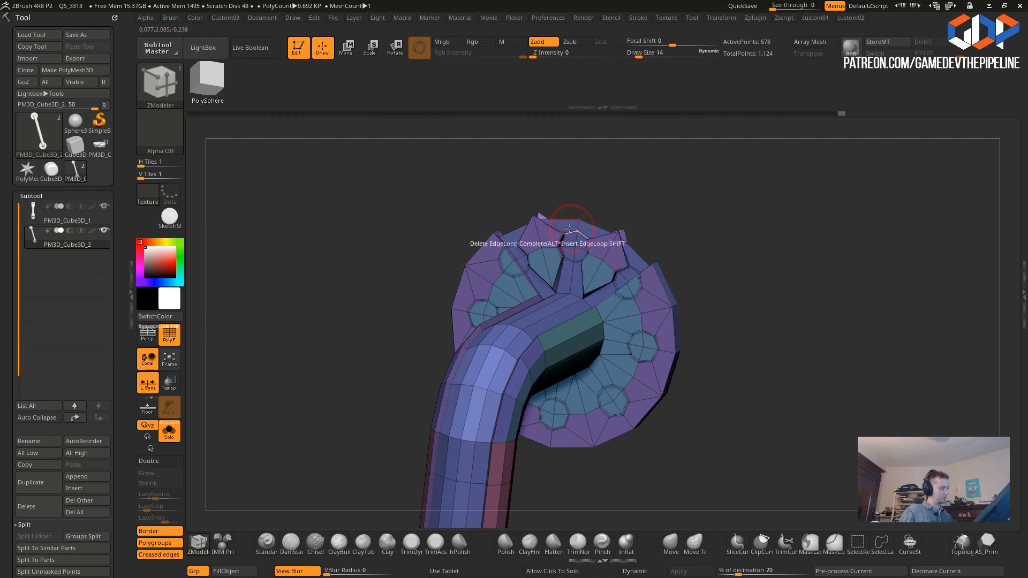
key(space)
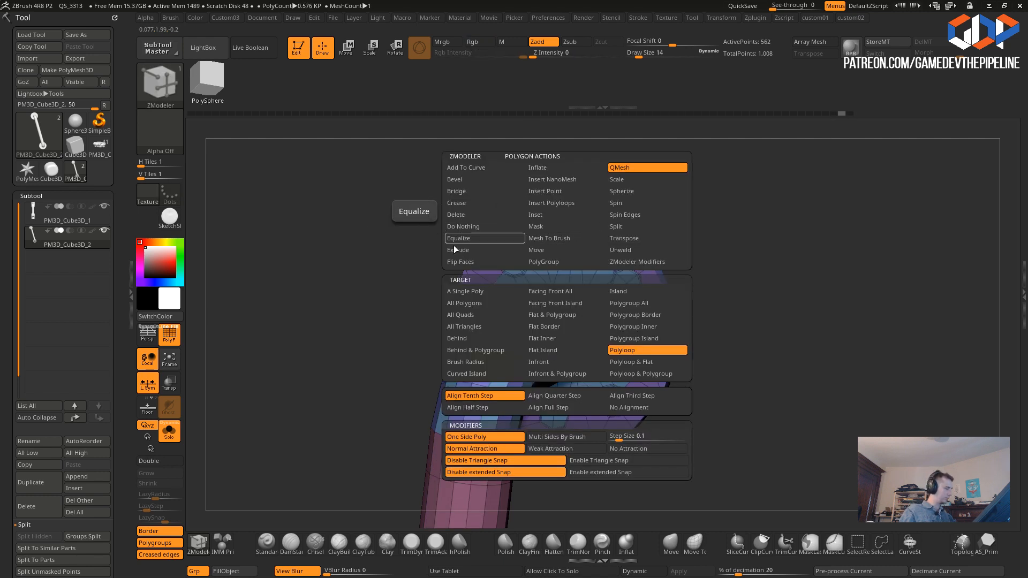
click(459, 291)
key(ctrl+z)
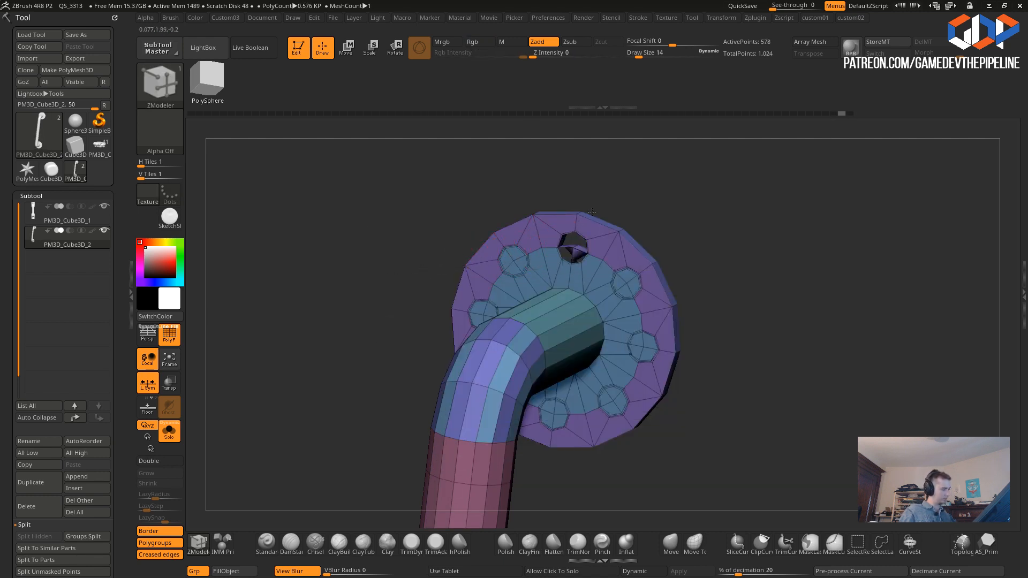
- Try to push single polygons of a bolt circle through the flange with QMesh, and undo the attempt
drag(430, 184, 319, 182)
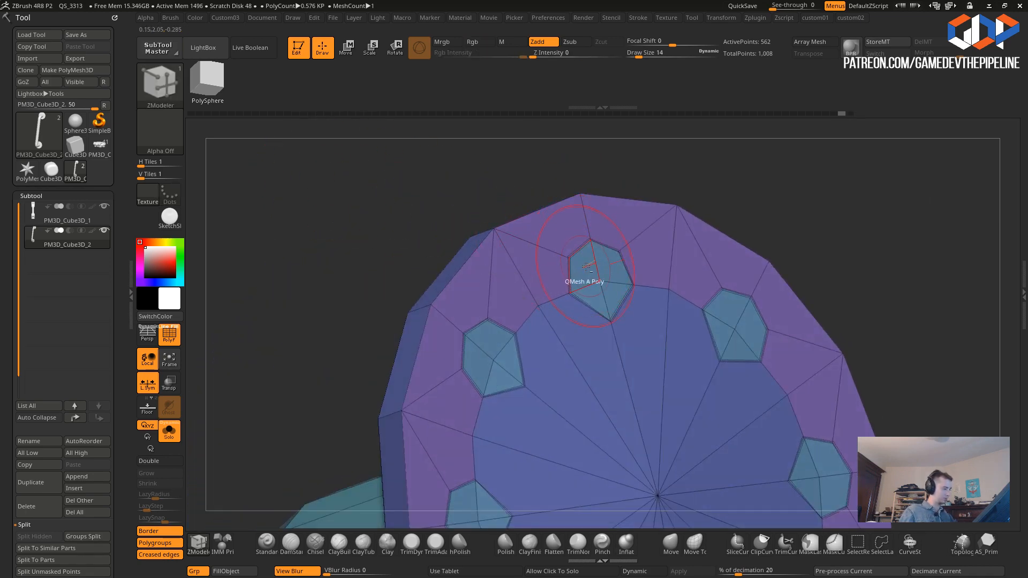
drag(463, 186, 449, 236)
drag(583, 259, 335, 165)
drag(206, 128, 361, 185)
key(ctrl+z)
- Mark all polygons of a bolt circle as a temporary group and try to QMesh them through the flange
key(space)
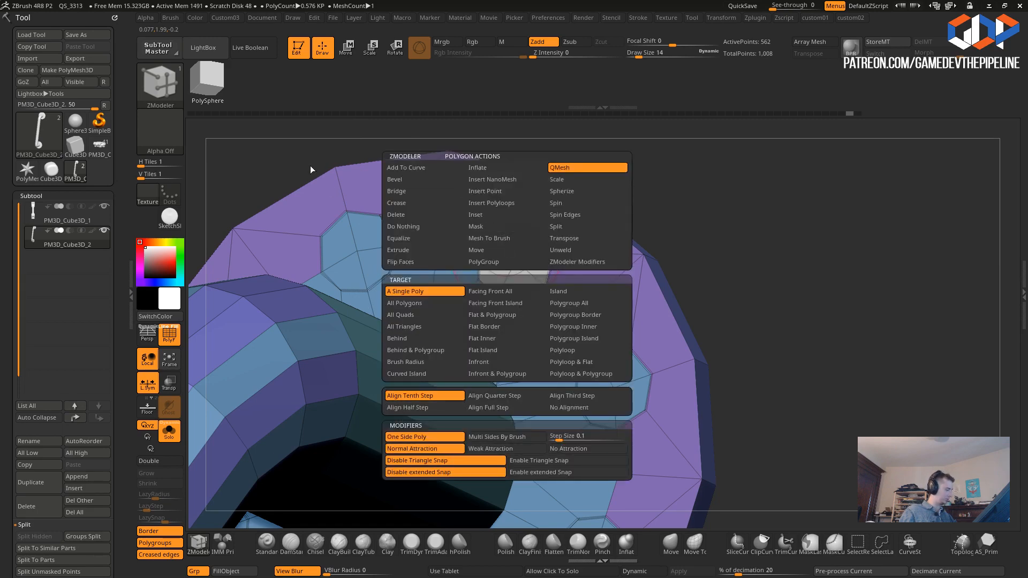
drag(284, 119, 236, 127)
drag(336, 210, 457, 278)
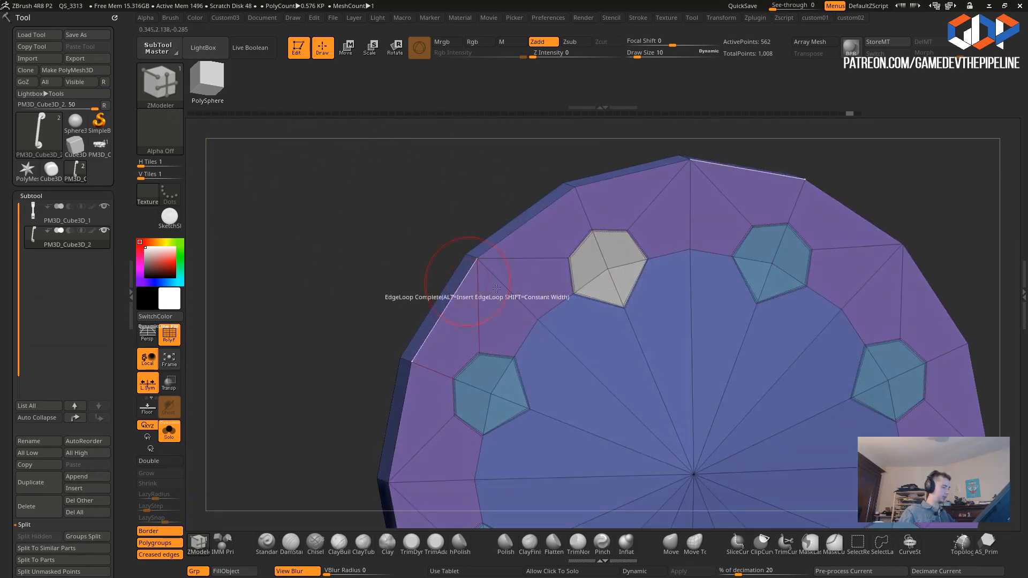
drag(423, 227, 388, 236)
drag(450, 236, 640, 249)
mouse_move(362, 138)
mouse_down()
mouse_move(282, 148)
mouse_move(323, 194)
mouse_up()
- Undo the QMesh hole attempts and the point splits on the flange's flat mounting face
key(ctrl+z)
key(ctrl+z)
alt+drag(304, 239, 248, 183)
key(ctrl+z)
key(ctrl+z)
key(ctrl+z)
key(ctrl+z)
key(ctrl+z)
key(ctrl+z)
key(ctrl+z)
key(ctrl+z)
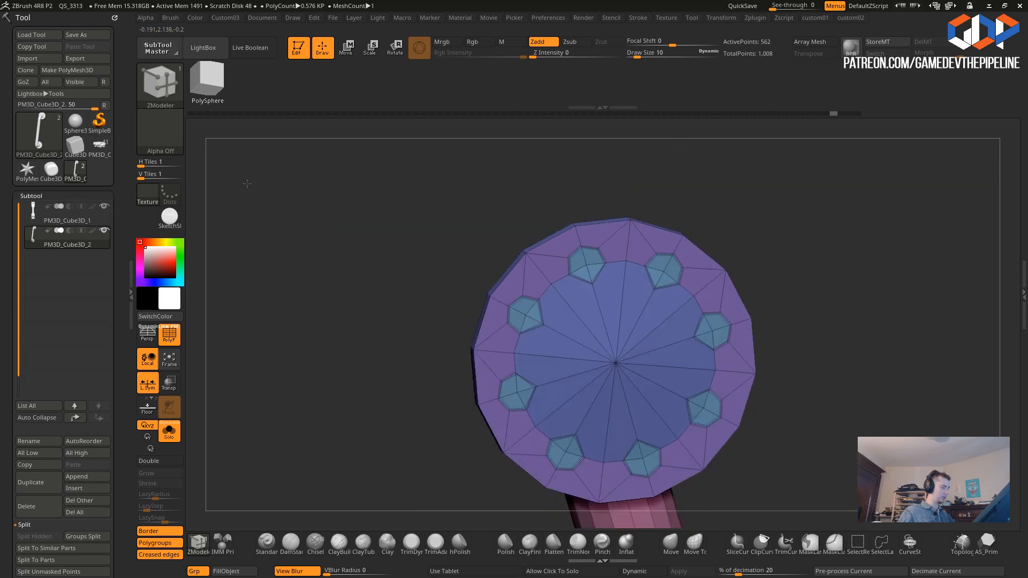
mouse_move(291, 230)
mouse_down()
mouse_move(323, 213)
mouse_move(569, 268)
mouse_up()
key(ctrl+z)
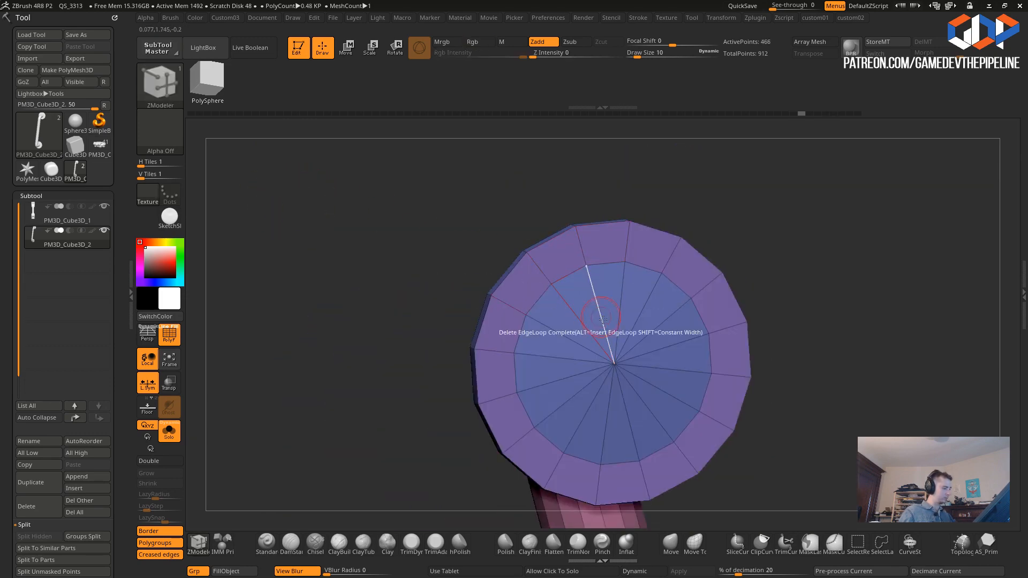
- Split the center point of the flange's flat mounting face into a large circle
mouse_move(367, 229)
mouse_down()
mouse_move(444, 236)
mouse_move(354, 204)
mouse_move(363, 213)
mouse_up()
key(space)
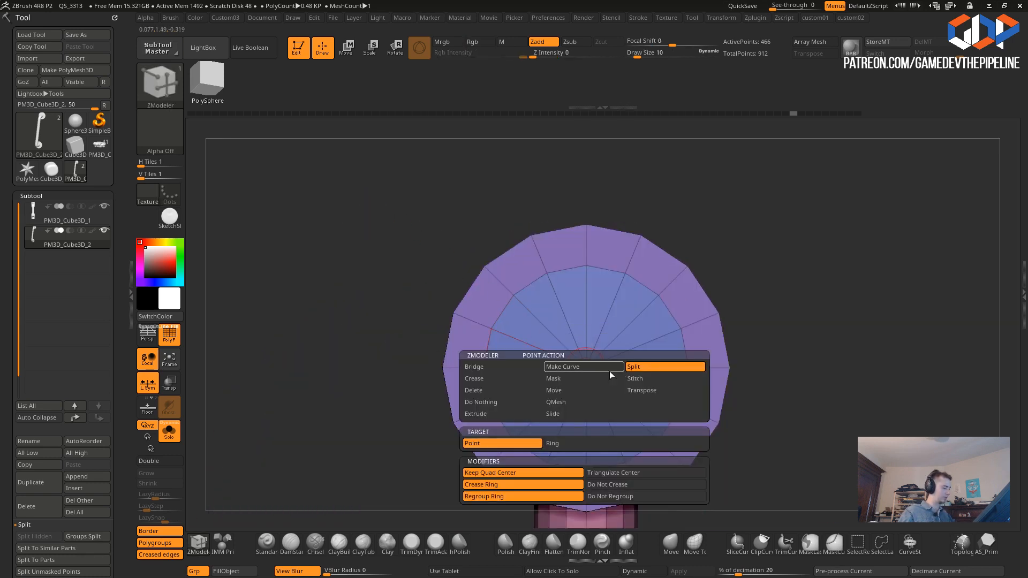
drag(586, 369, 568, 407)
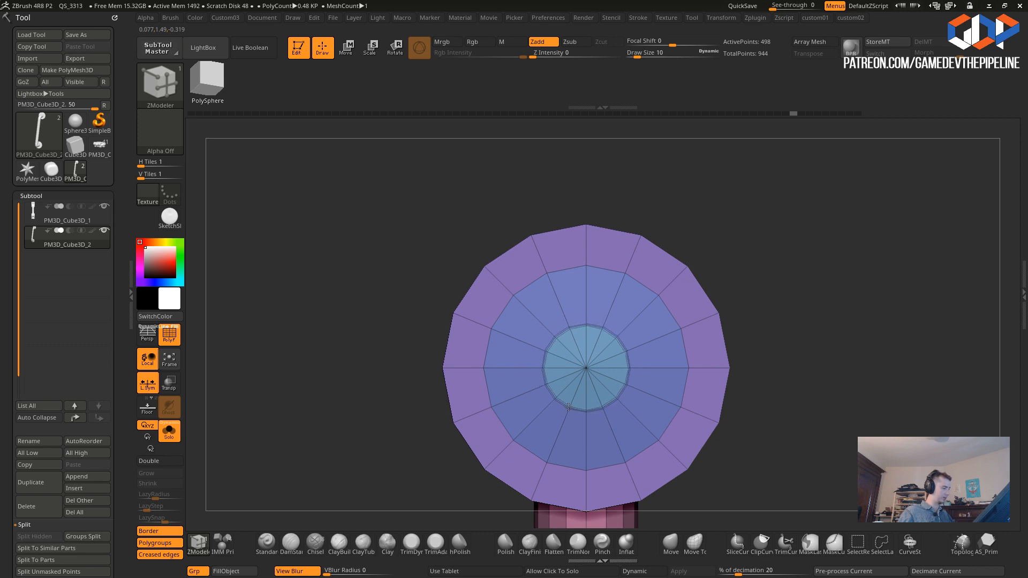
- Split points around the flange's mounting face into an evenly spaced ring of eight small bolt circles
mouse_move(337, 252)
mouse_down()
mouse_move(305, 259)
mouse_move(381, 240)
mouse_up()
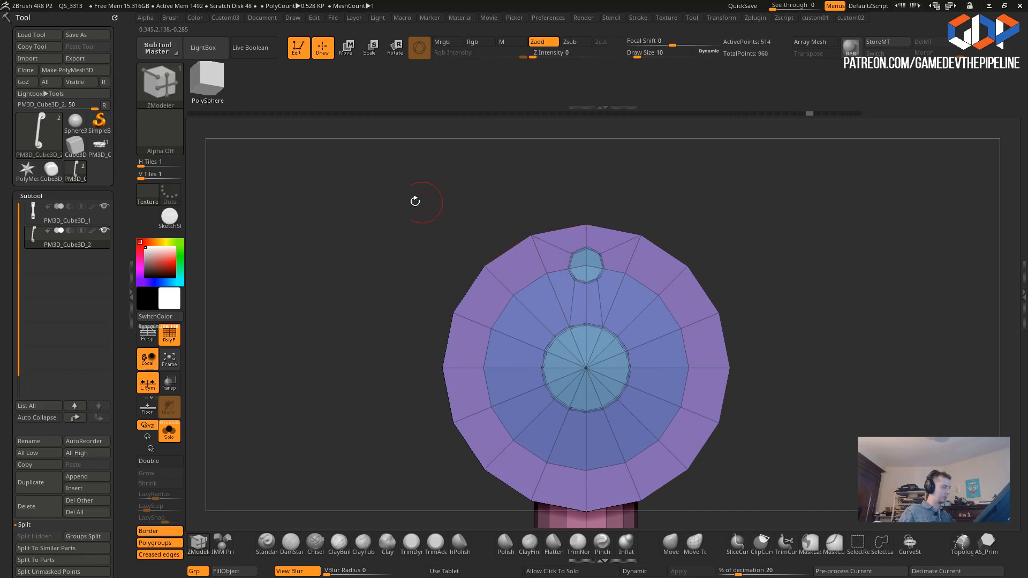
click(512, 295)
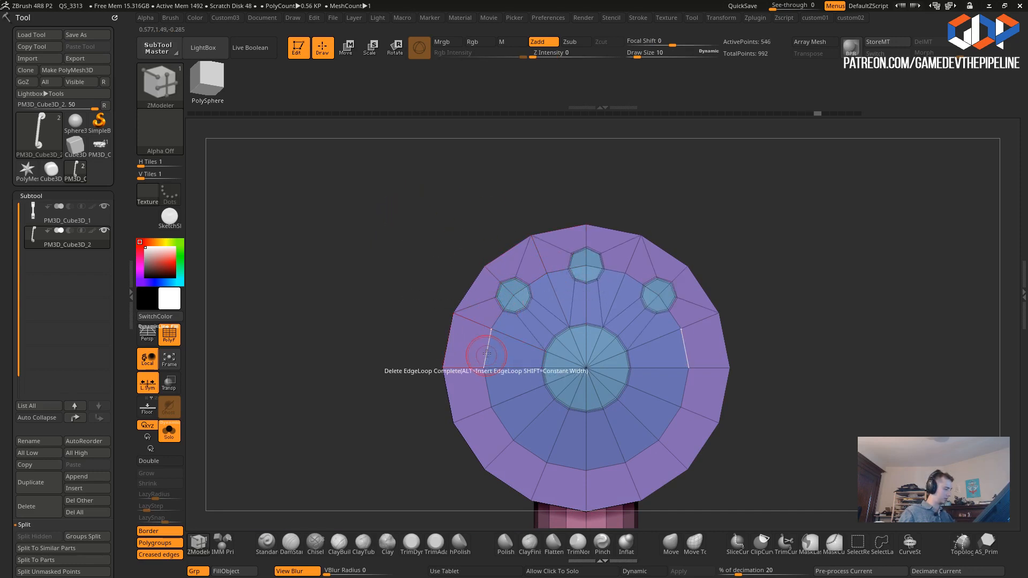
click(485, 369)
click(514, 440)
- Open the eight small circles into through holes in the flange with QMesh, working from the tube side
drag(339, 253, 547, 268)
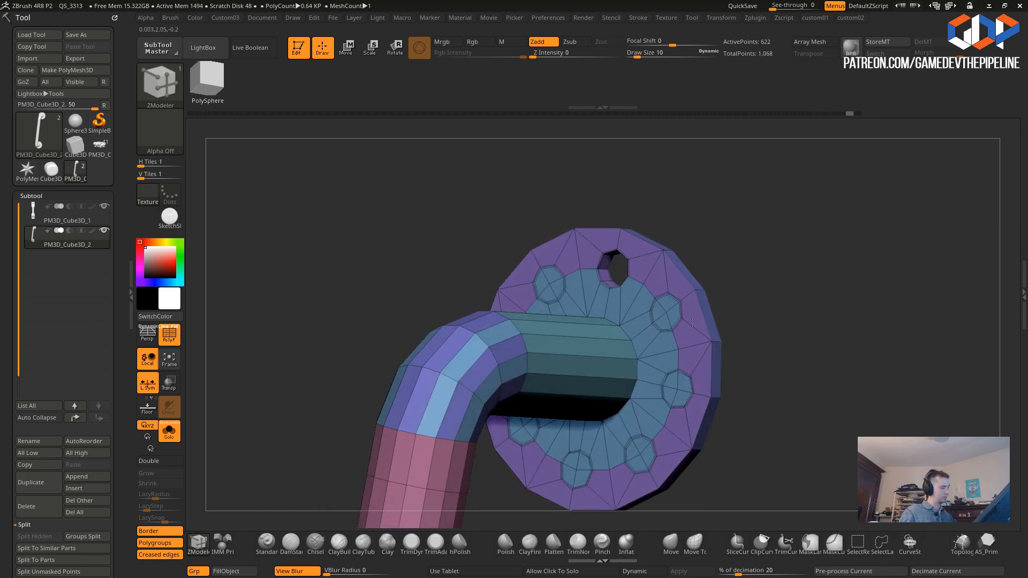
drag(495, 232, 460, 237)
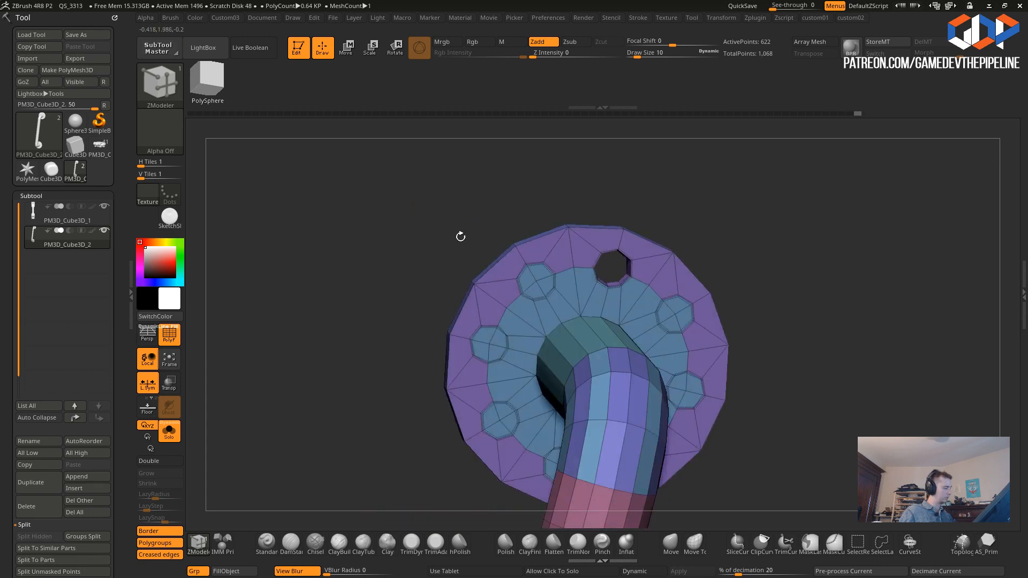
click(535, 269)
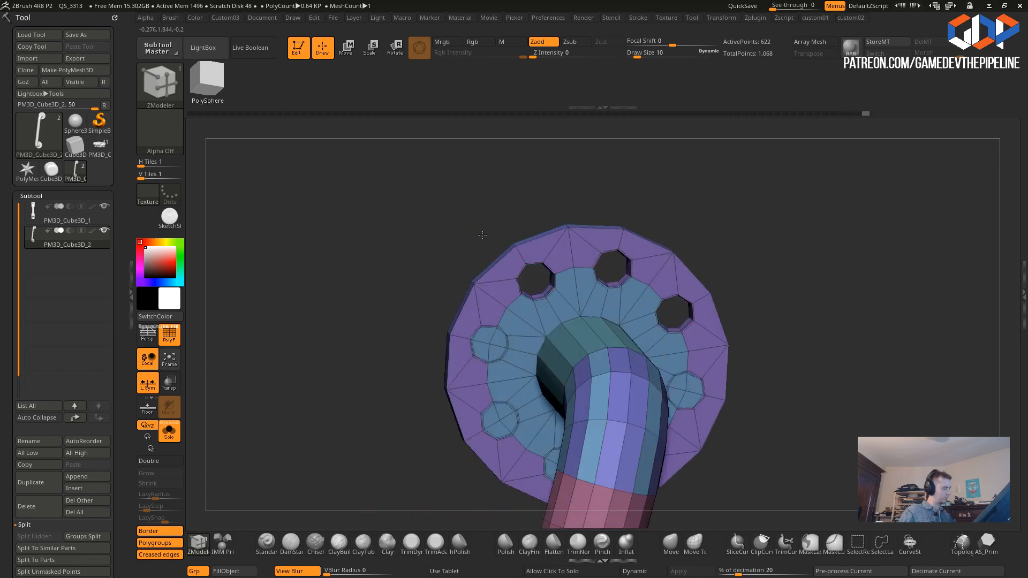
click(485, 337)
click(480, 326)
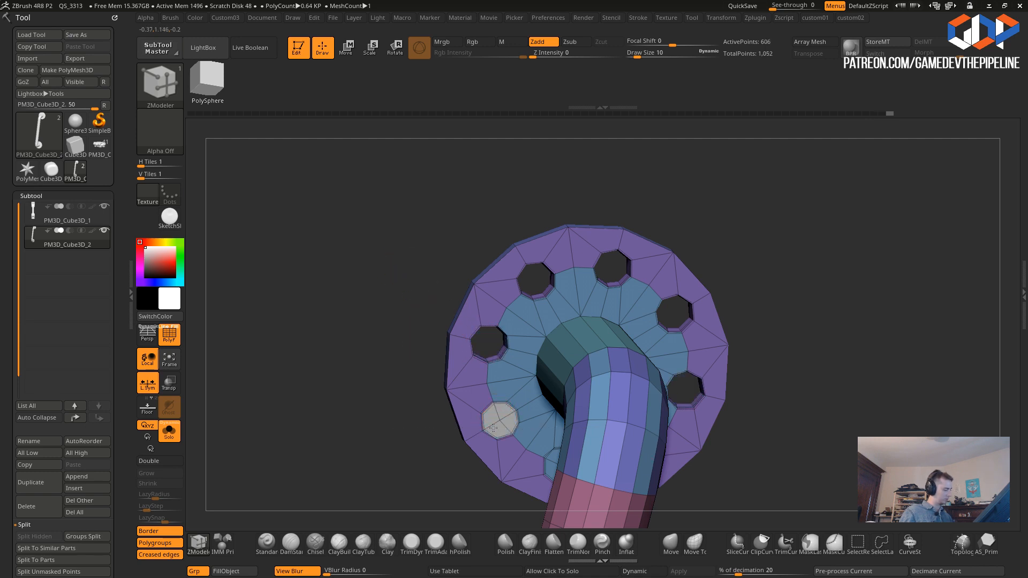
drag(391, 336, 296, 335)
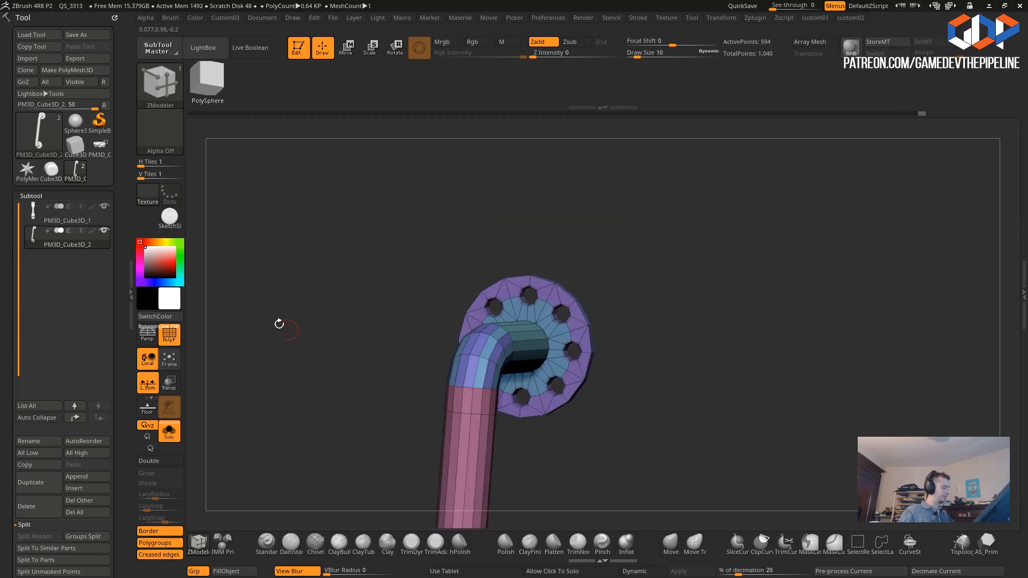
- Examine the handle's elbow and flange from the side, with and without the polyframe display
click(168, 342)
alt+drag(300, 407, 230, 328)
alt+drag(321, 369, 317, 308)
mouse_move(308, 364)
mouse_down()
mouse_move(351, 390)
mouse_move(309, 384)
mouse_move(322, 375)
mouse_move(347, 382)
mouse_move(300, 340)
mouse_move(298, 371)
mouse_up()
click(173, 341)
drag(284, 323, 294, 349)
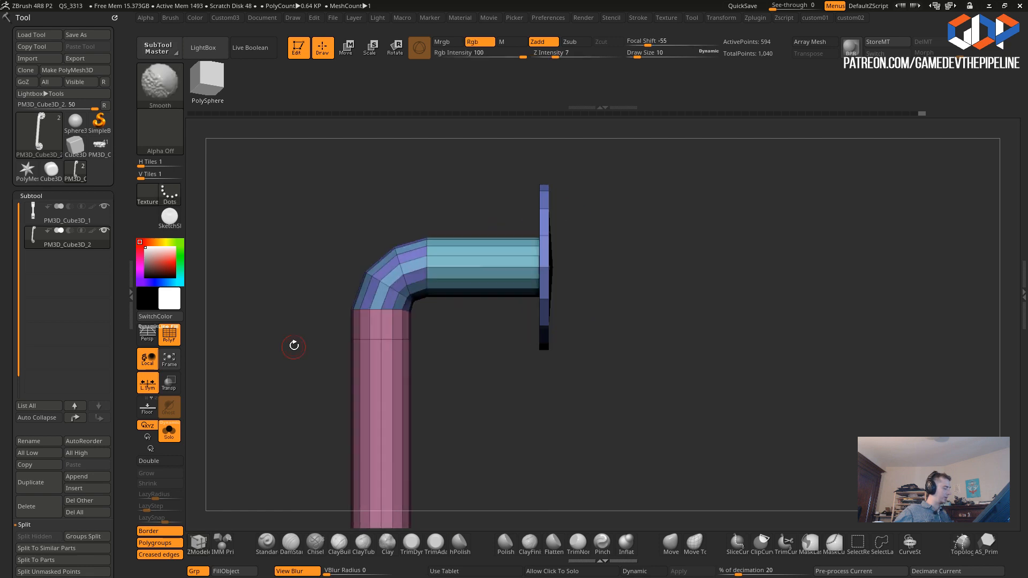
click(170, 336)
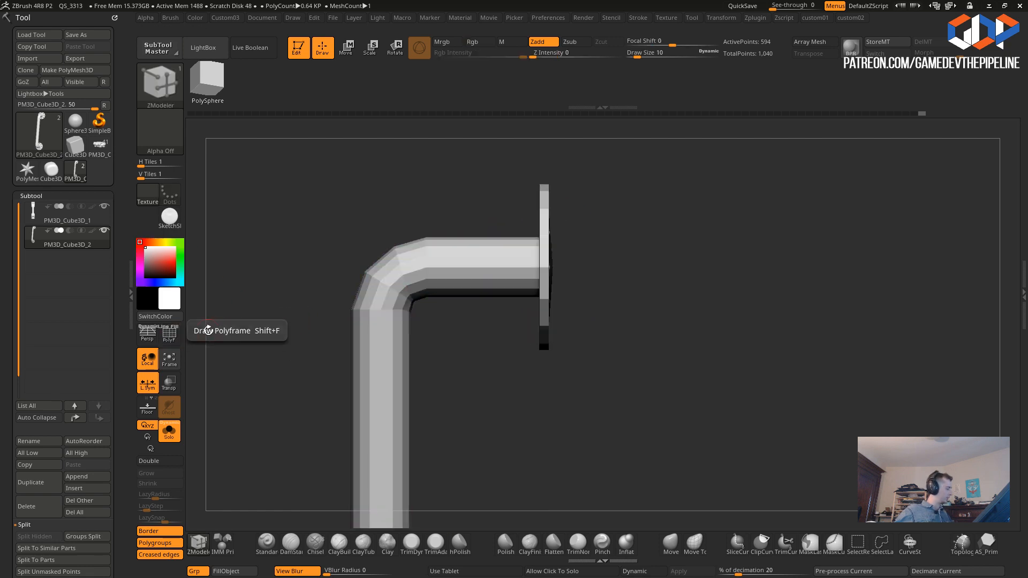
click(170, 337)
- Isolate the elbow segments and straight tube, merge them into one polygroup, and show the whole handle again
key(ctrl+shift)
ctrl+shift+drag(332, 217, 420, 305)
ctrl+shift+click(313, 253)
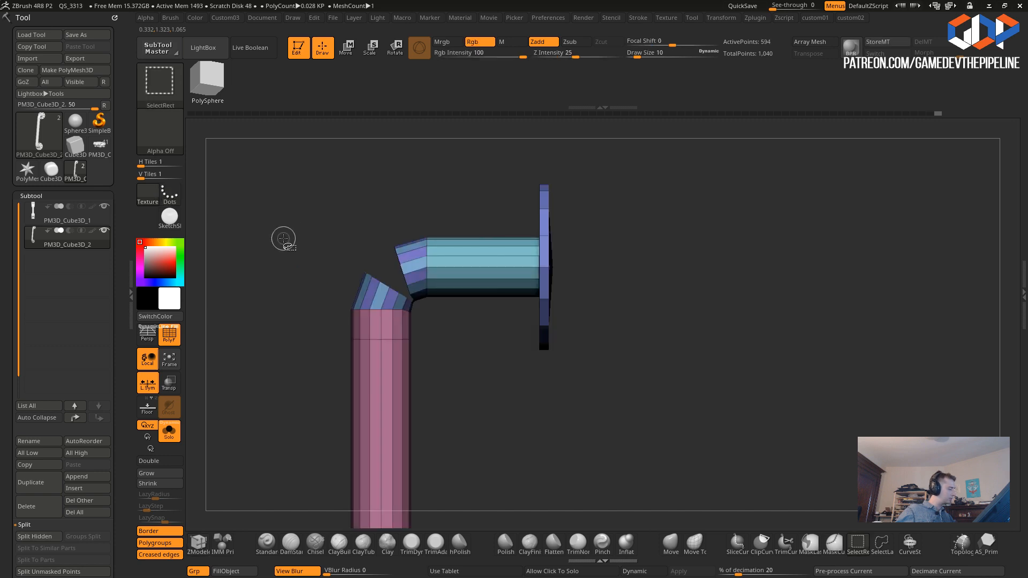
mouse_move(353, 252)
mouse_down()
mouse_move(325, 236)
mouse_move(422, 293)
mouse_up()
ctrl+shift+click(323, 234)
drag(273, 243, 285, 301)
alt+drag(284, 302, 348, 323)
ctrl+shift+click(300, 303)
- Turn on Dynamic subdivision for the handle and examine the smoothed flange and bolt holes up close
key(2)
click(305, 220)
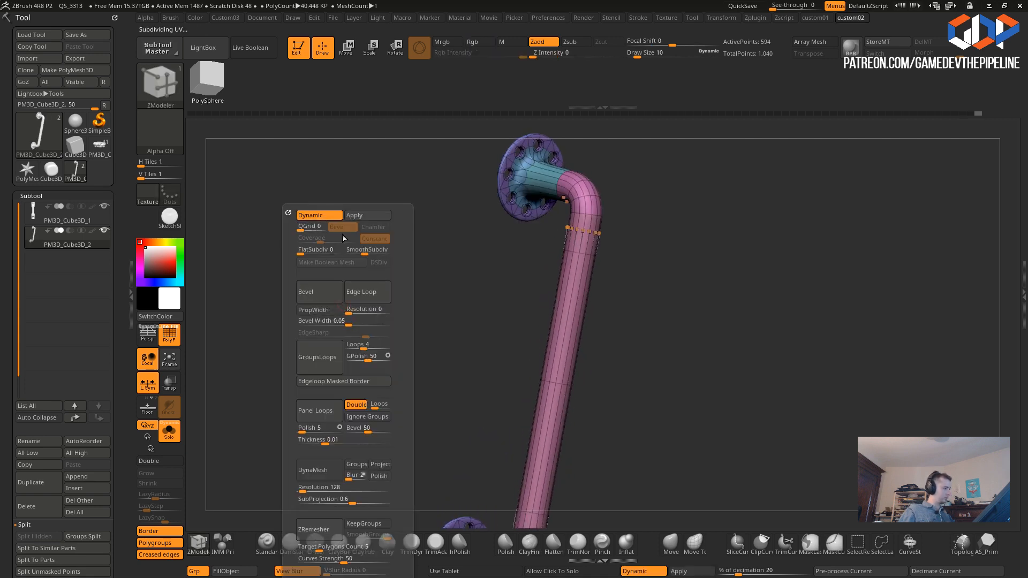
key(1)
alt+drag(322, 198, 320, 340)
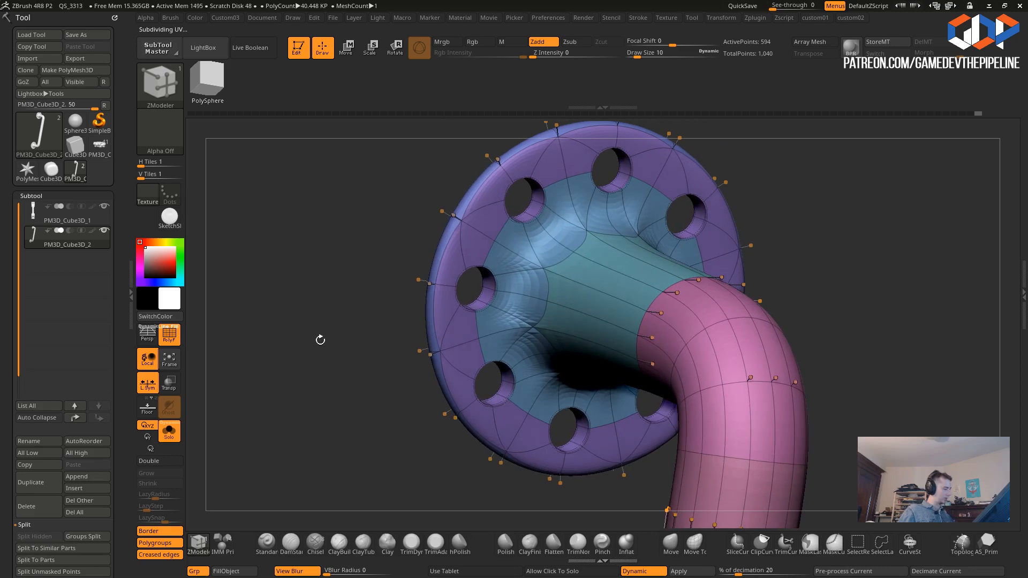
click(198, 549)
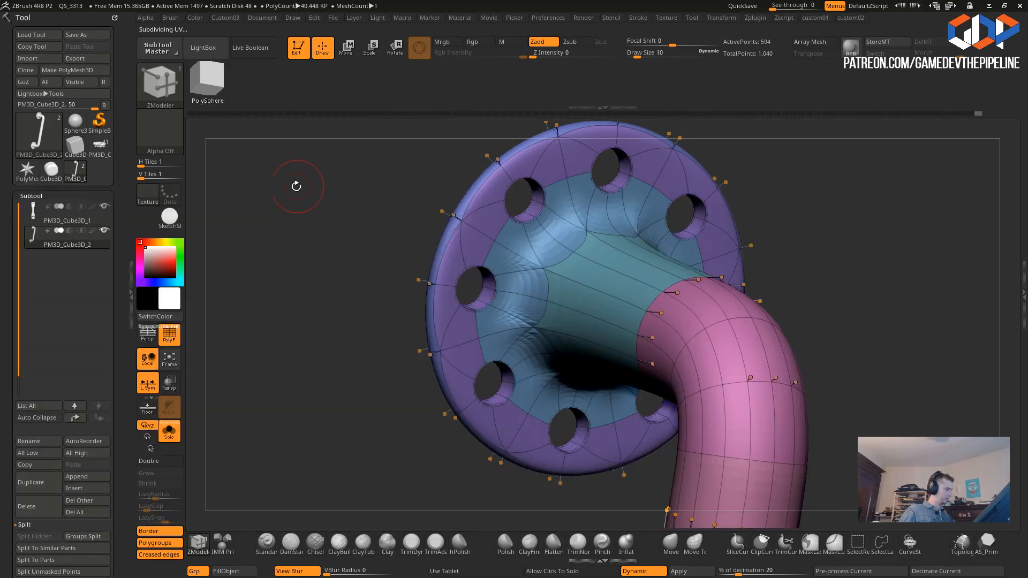
drag(294, 182, 362, 218)
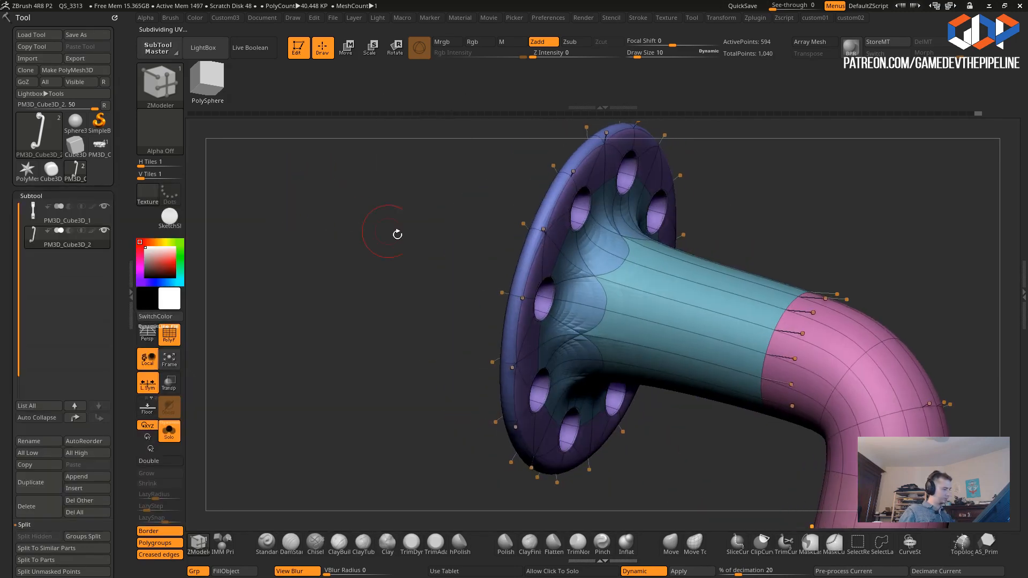
drag(410, 335, 397, 335)
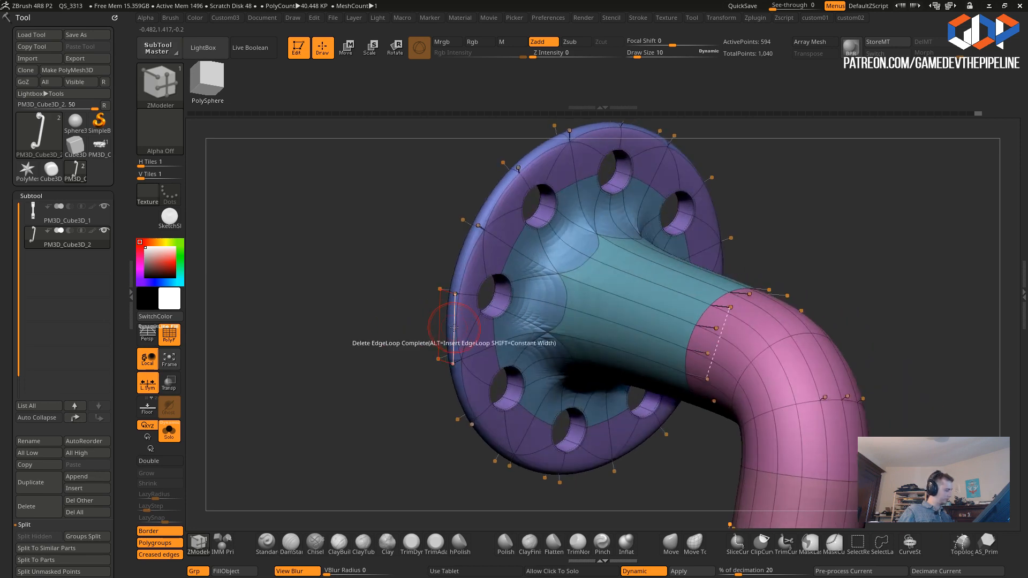
- Set the ZModeler edge action to Crease with EdgeLoop Complete and crease the flange's outer rim edge loops
key(space)
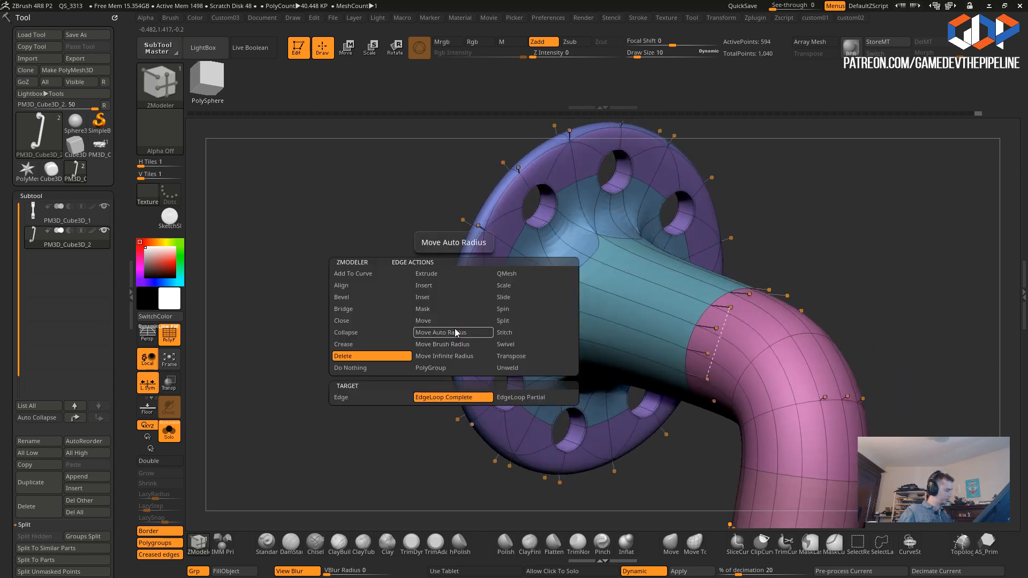
click(338, 345)
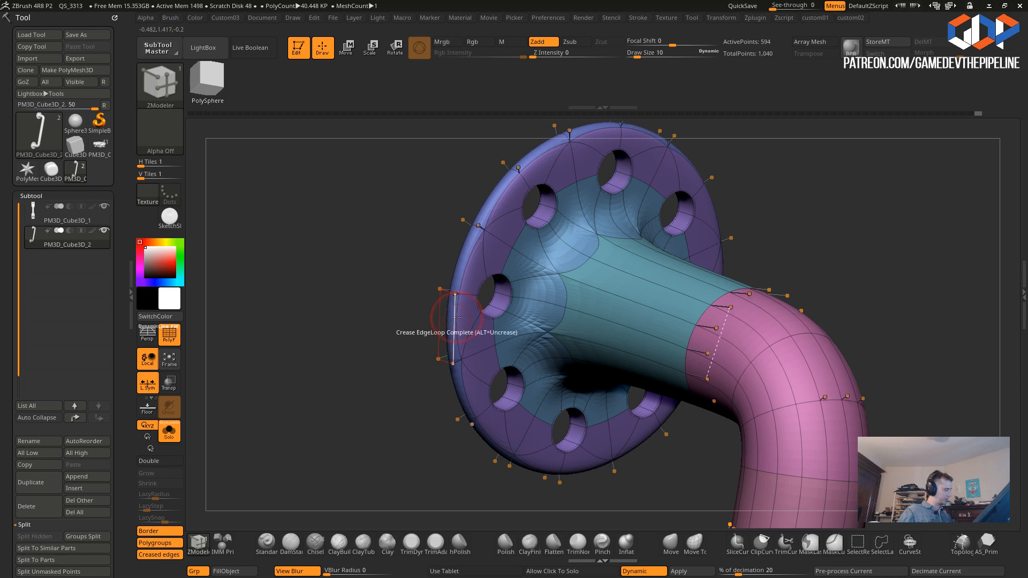
drag(440, 312, 696, 332)
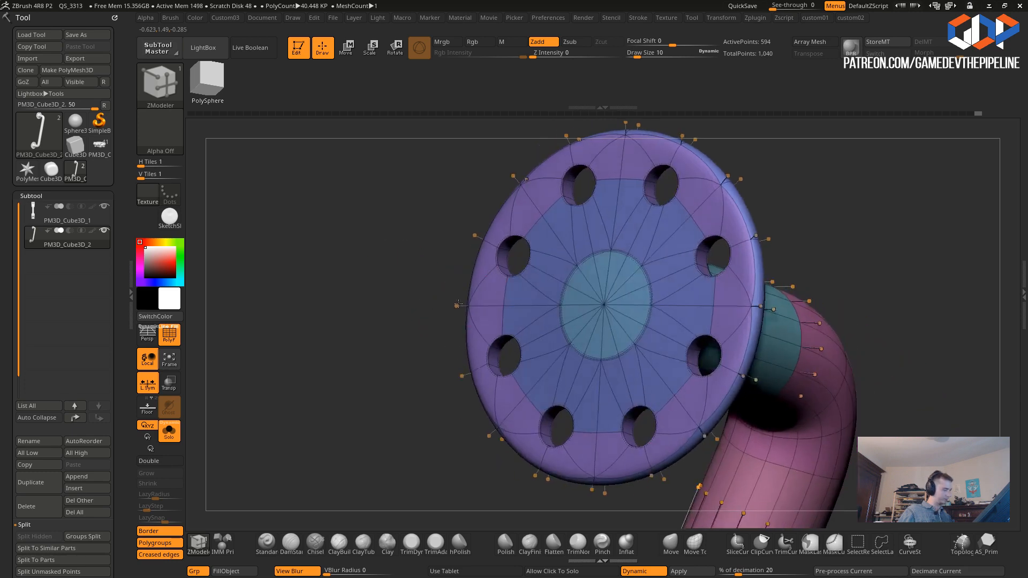
click(748, 345)
mouse_move(436, 276)
mouse_down()
mouse_move(333, 243)
mouse_move(415, 289)
mouse_move(425, 281)
mouse_up()
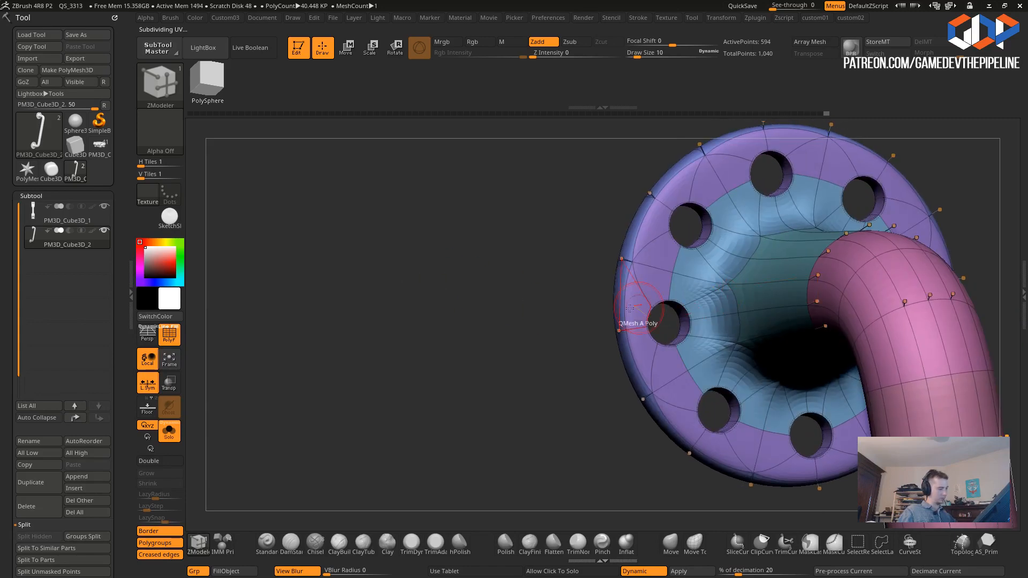
- Turn off Dynamic subdivision and undo the crease tried on the edge loop where the tube meets the flange
key(space)
click(340, 219)
drag(505, 319, 533, 303)
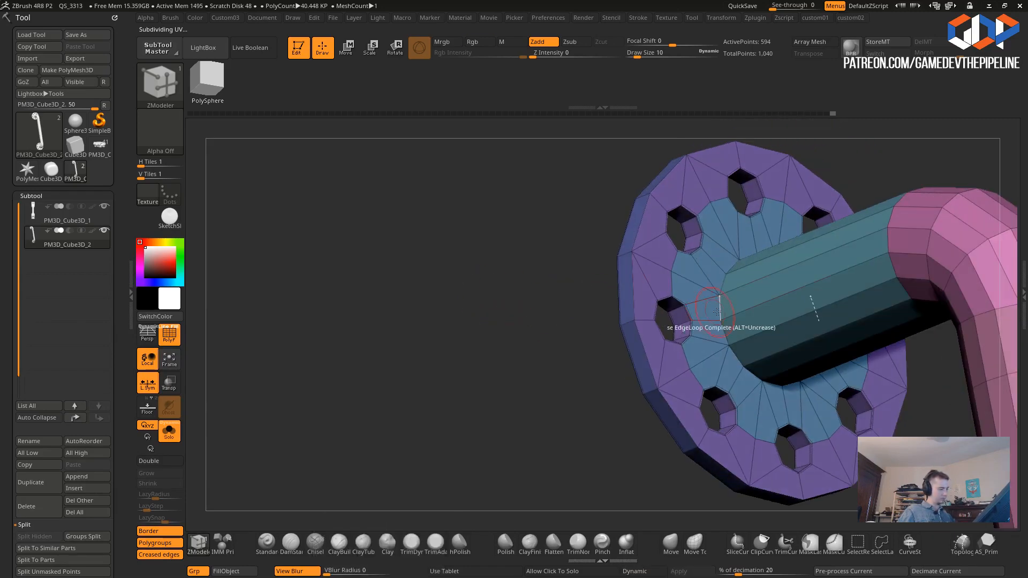
drag(551, 255, 728, 349)
key(ctrl+z)
alt+drag(478, 285, 452, 316)
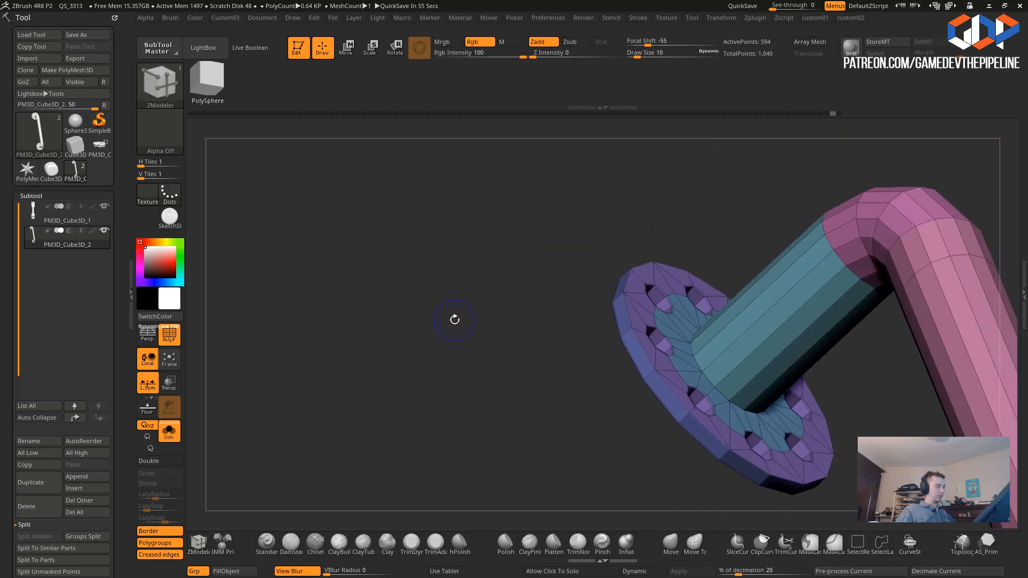
- Try to crease the handle's polygroup borders with Crease PG and check both sides of the flange
key(space)
key(1)
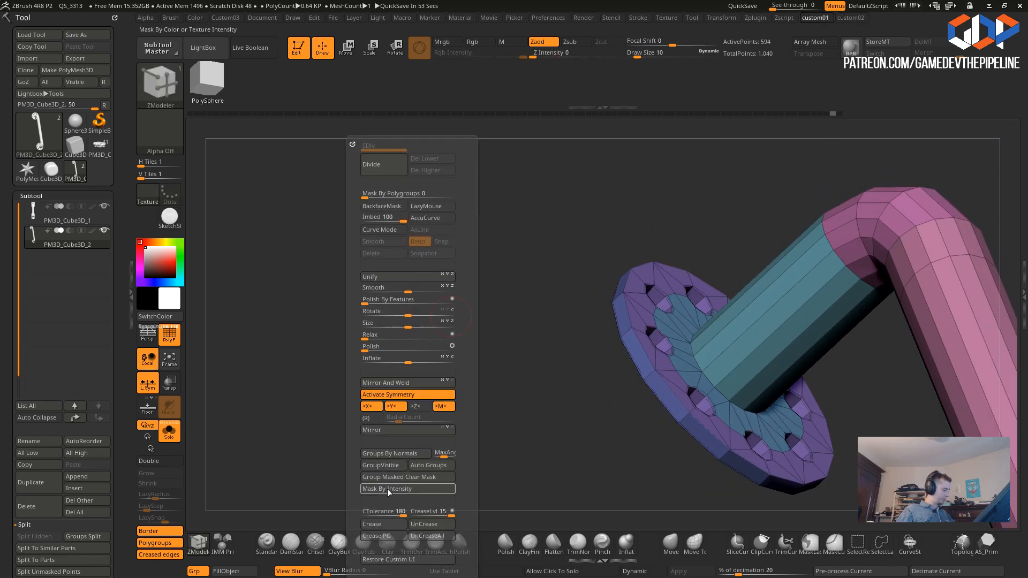
click(378, 537)
drag(340, 321, 346, 390)
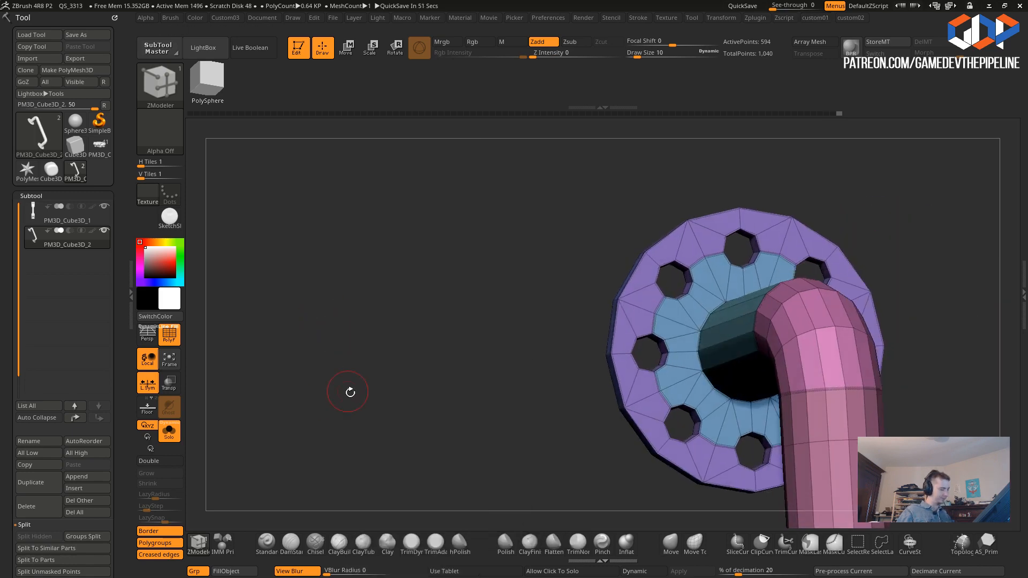
drag(416, 385, 513, 412)
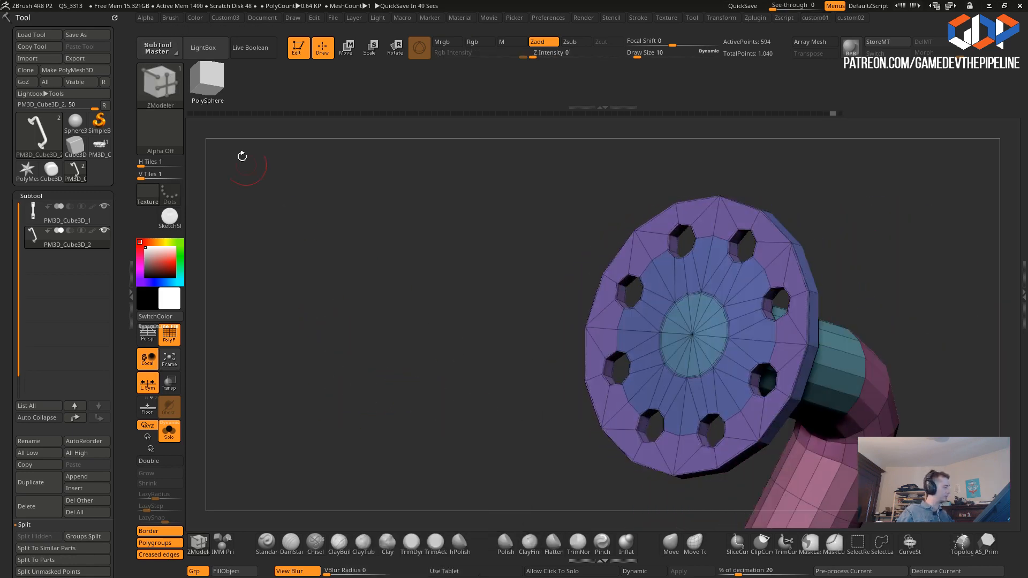
- Isolate the flange's outer ring and bolt-hole walls by hiding the tube and inner face polygroups
key(ctrl+shift)
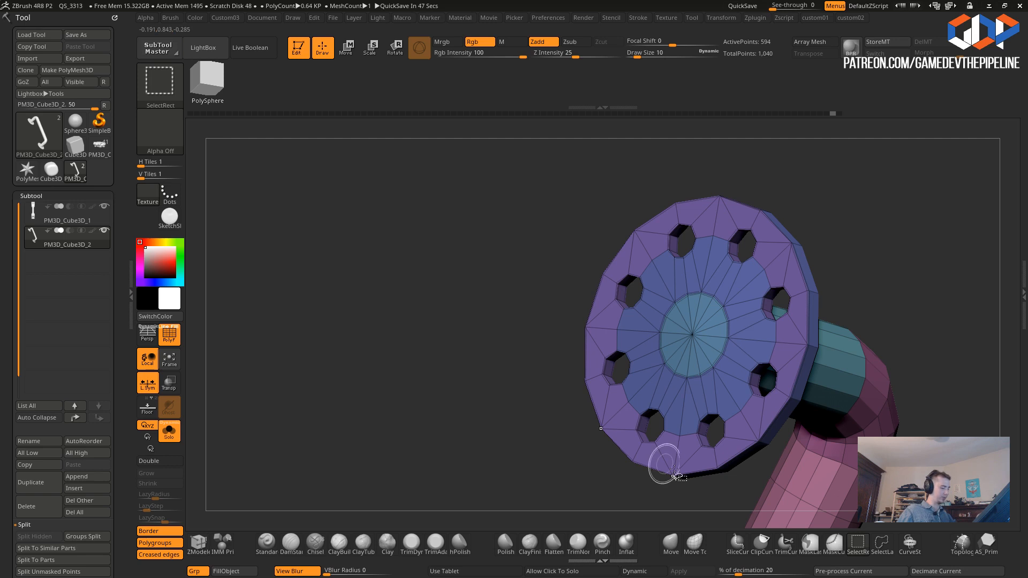
ctrl+shift+click(636, 337)
ctrl+shift+click(472, 259)
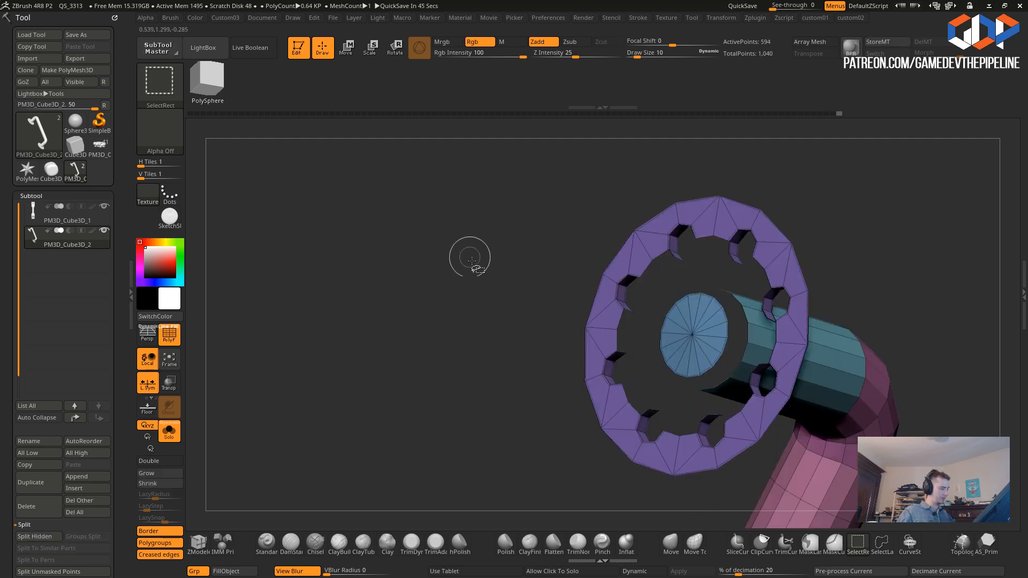
ctrl+shift+click(602, 348)
drag(528, 348, 479, 348)
ctrl+shift+click(427, 306)
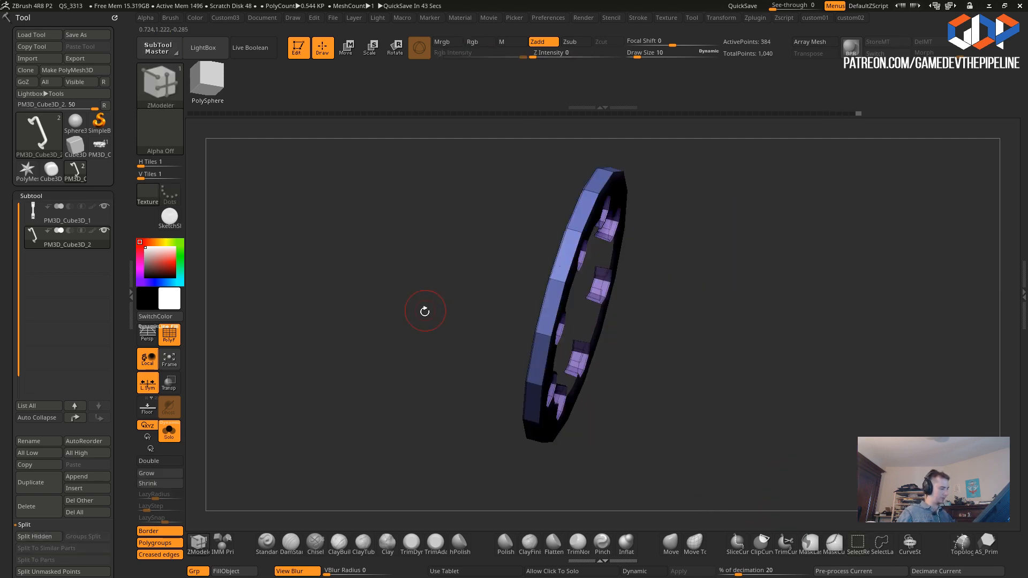
- Adjust the visible selection to show the flange with its inner face ring while keeping the tube hidden
drag(428, 306, 381, 316)
mouse_move(292, 339)
mouse_down()
mouse_move(377, 356)
mouse_move(368, 368)
mouse_move(352, 356)
mouse_up()
ctrl+shift+drag(365, 362, 338, 327)
drag(356, 333, 329, 337)
ctrl+shift+click(366, 296)
drag(335, 294, 386, 343)
alt+drag(505, 409, 632, 419)
ctrl+shift+drag(730, 452, 750, 471)
drag(747, 465, 650, 442)
mouse_move(330, 335)
mouse_down()
mouse_move(296, 314)
mouse_move(328, 355)
mouse_move(359, 367)
mouse_up()
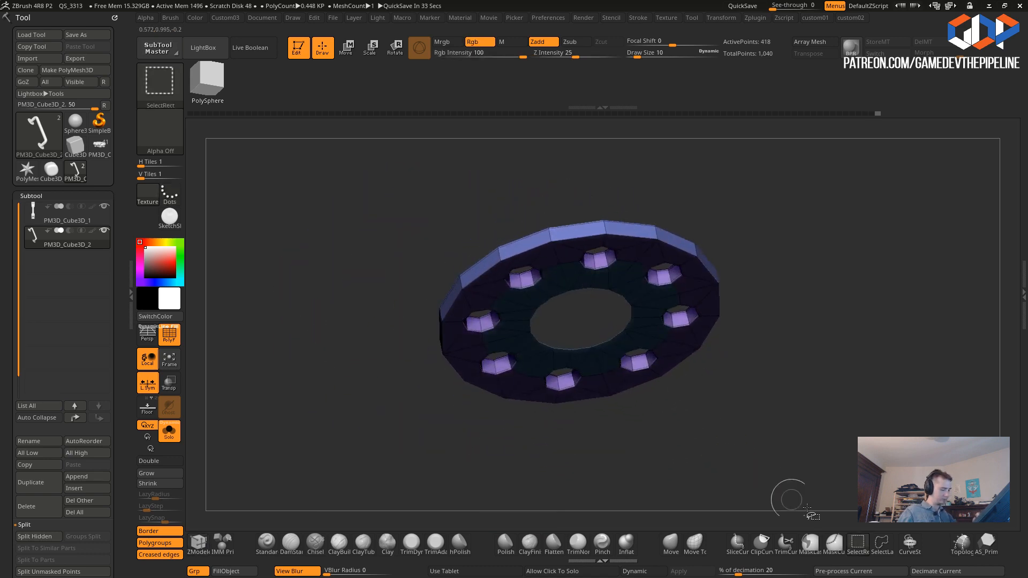
- Switch visibility selection to SelectLasso and undo the last trial changes on the isolated flange
click(882, 543)
drag(543, 229, 405, 293)
ctrl+shift+click(405, 296)
mouse_move(375, 343)
mouse_down()
mouse_move(364, 300)
mouse_move(328, 300)
mouse_up()
key(ctrl+z)
mouse_move(409, 432)
mouse_down()
mouse_move(379, 383)
mouse_move(359, 315)
mouse_up()
key(ctrl+z)
mouse_move(304, 350)
mouse_down()
mouse_move(314, 386)
mouse_move(329, 337)
mouse_move(305, 298)
mouse_move(329, 338)
mouse_move(305, 342)
mouse_move(351, 342)
mouse_up()
- Regroup the isolated flange's polygons with Groups By Normals
key(space)
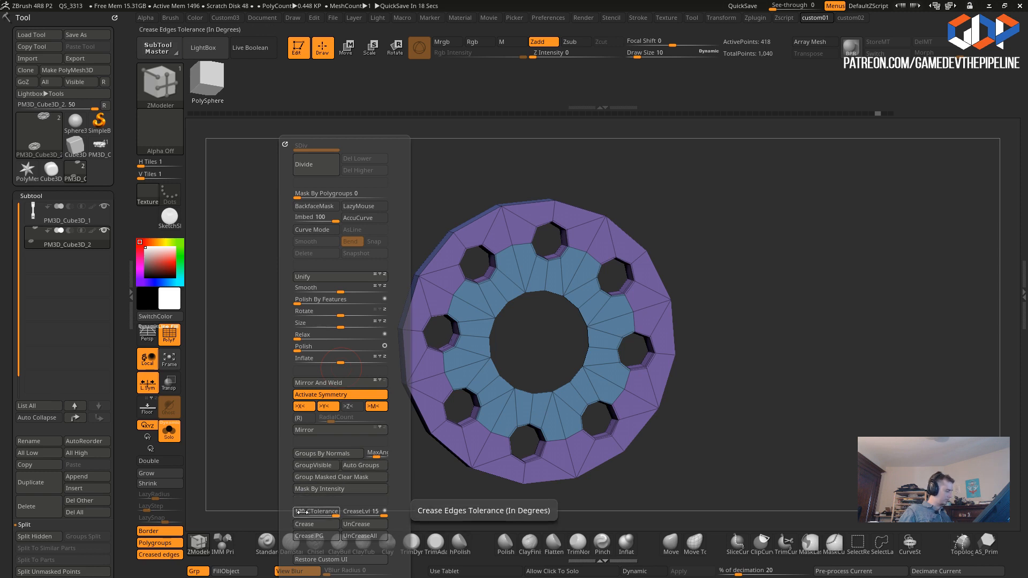
click(303, 454)
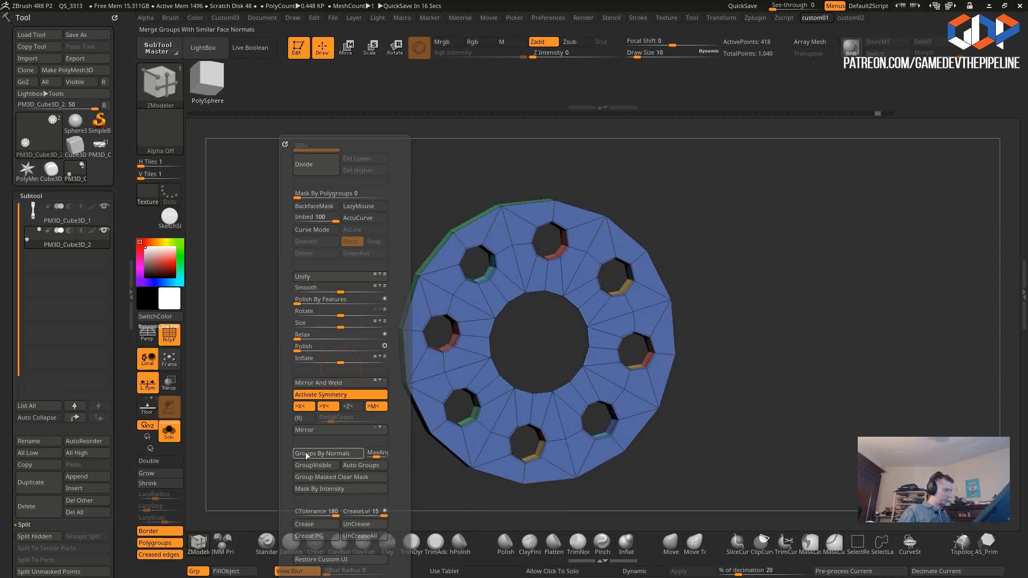
mouse_move(284, 406)
mouse_down()
mouse_move(273, 377)
mouse_move(285, 333)
mouse_move(314, 407)
mouse_move(271, 381)
mouse_up()
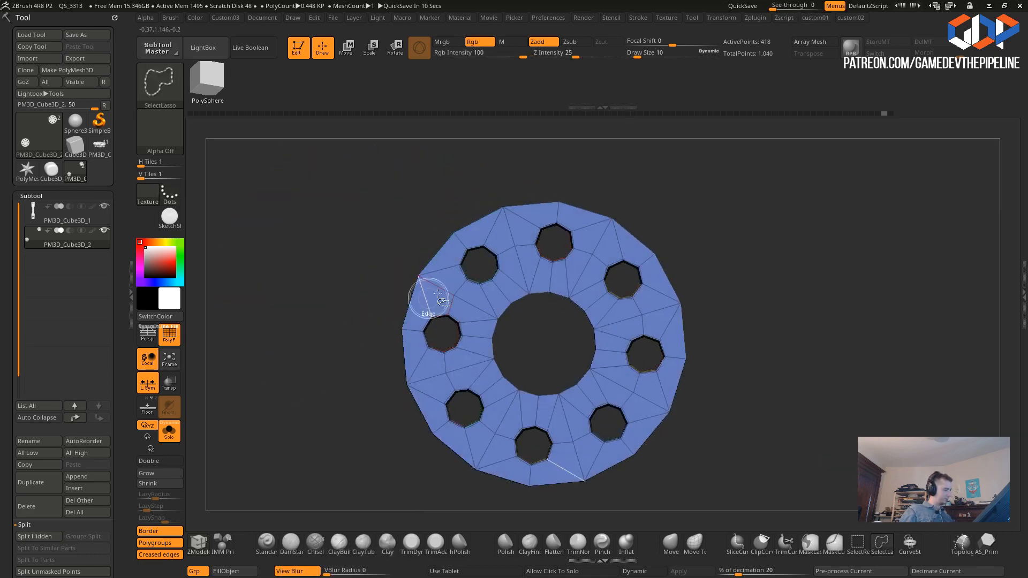
- Undo the last regrouping and hide the flange's flat faces, leaving only the outer rim and bolt-hole walls shown
ctrl+shift+click(454, 296)
drag(332, 292, 407, 280)
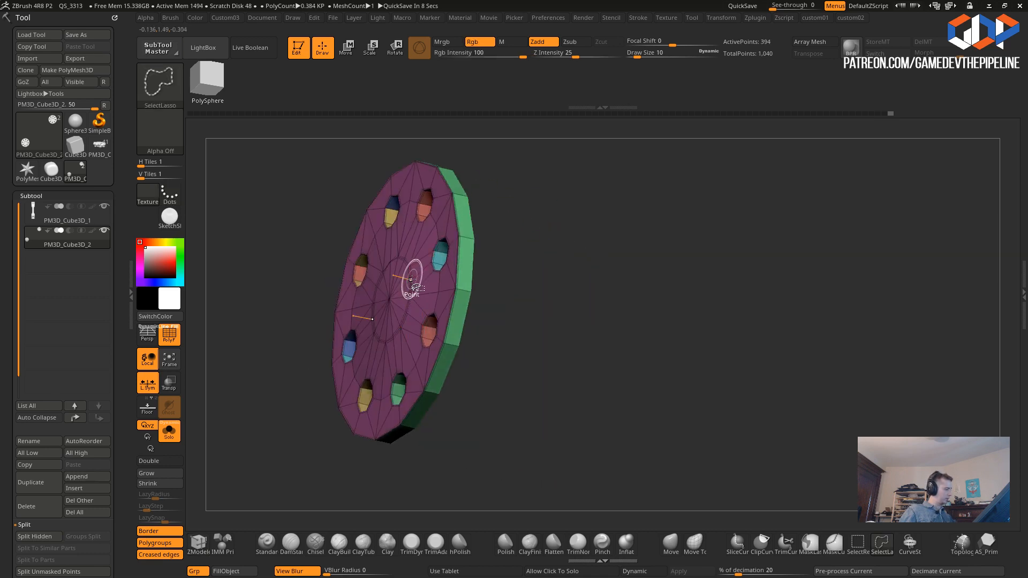
ctrl+shift+click(389, 299)
mouse_move(310, 271)
mouse_down()
mouse_move(287, 436)
mouse_move(275, 432)
mouse_up()
ctrl+shift+click(258, 465)
key(ctrl+z)
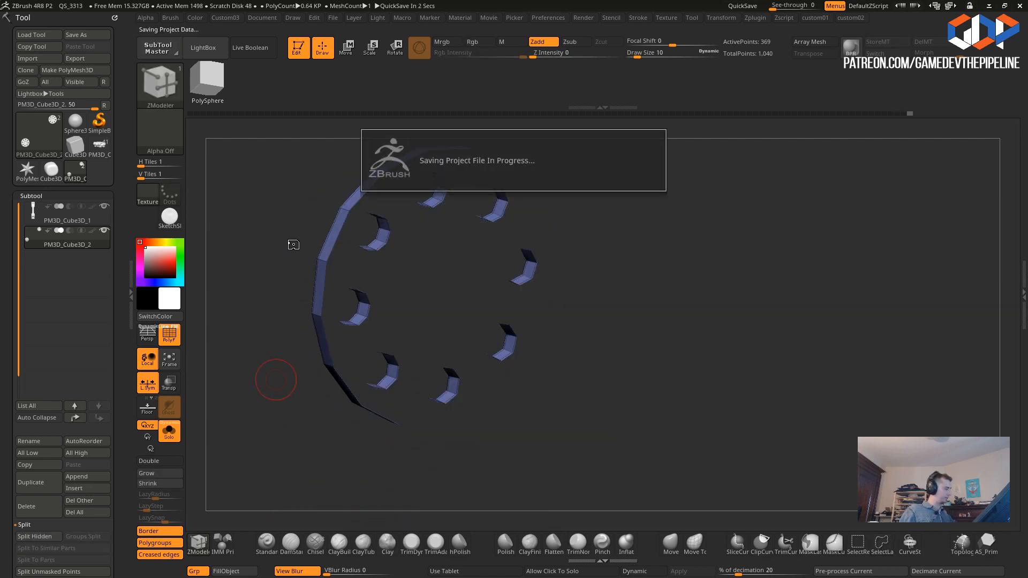
drag(281, 296, 264, 271)
ctrl+shift+right_click(336, 302)
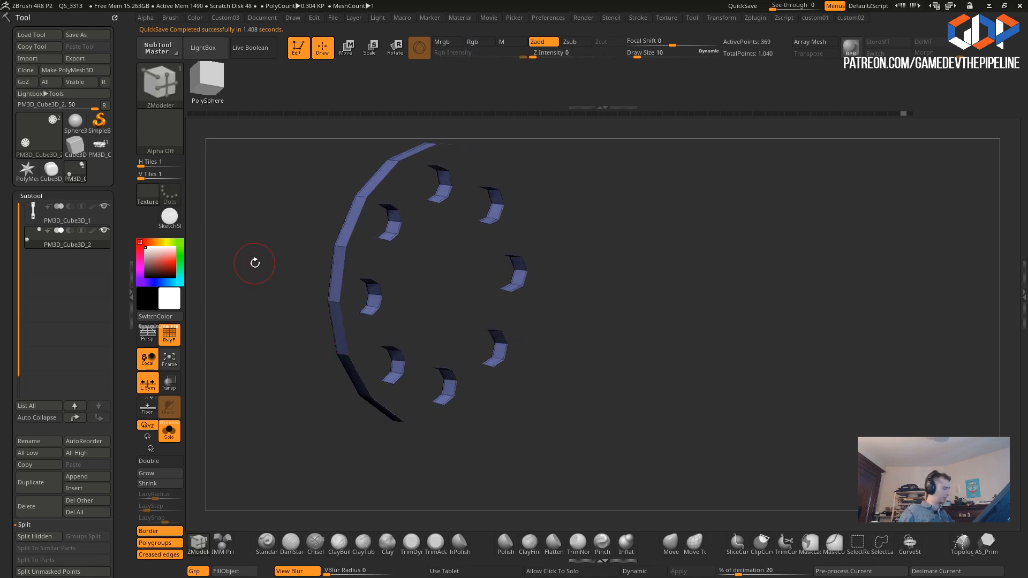
- Hide the outer rim, assign the bolt-hole walls their own polygroup, and unhide the whole handle
alt+drag(355, 222, 441, 284)
alt+drag(309, 350, 337, 326)
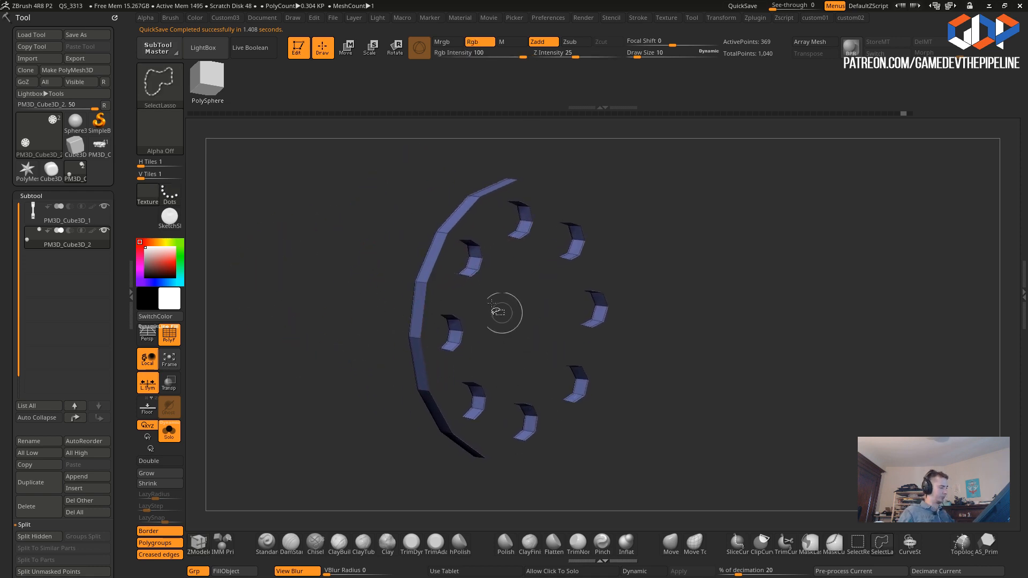
alt+drag(358, 220, 357, 279)
alt+drag(498, 345, 501, 300)
key(ctrl+shift)
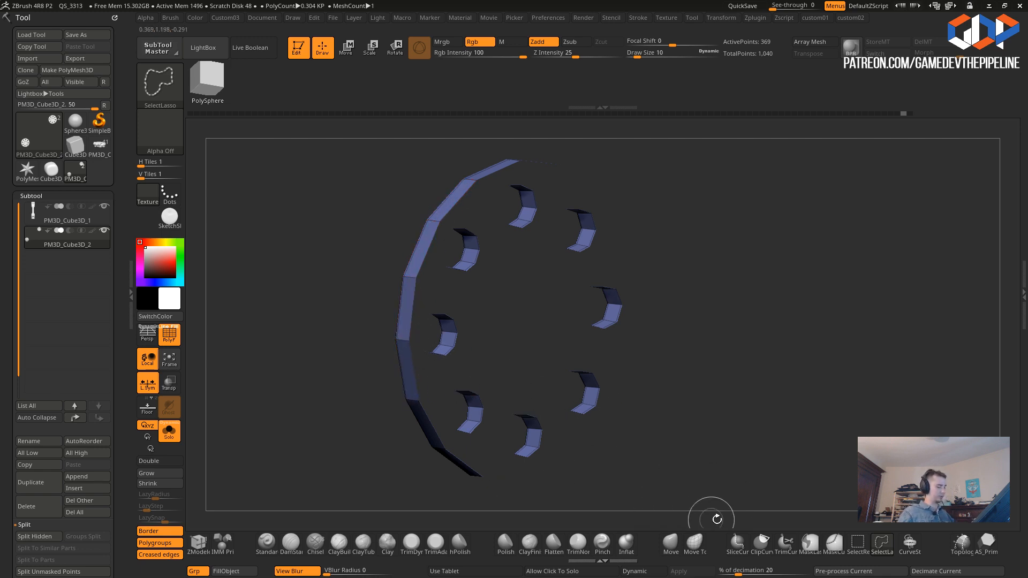
ctrl+shift+click(401, 340)
key(ctrl+w)
key(ctrl)
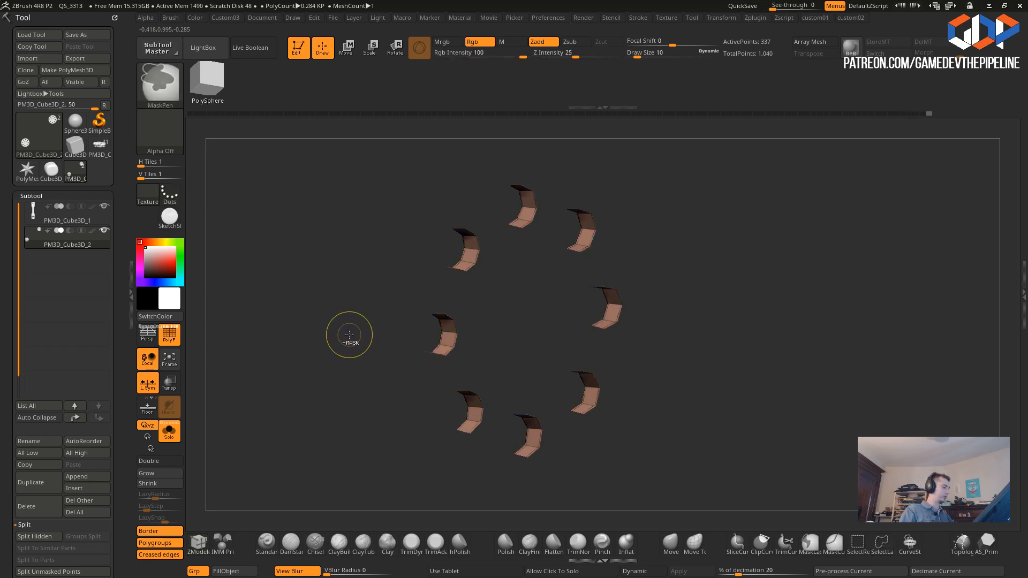
ctrl+shift+click(333, 331)
alt+drag(314, 375, 311, 346)
drag(310, 346, 292, 337)
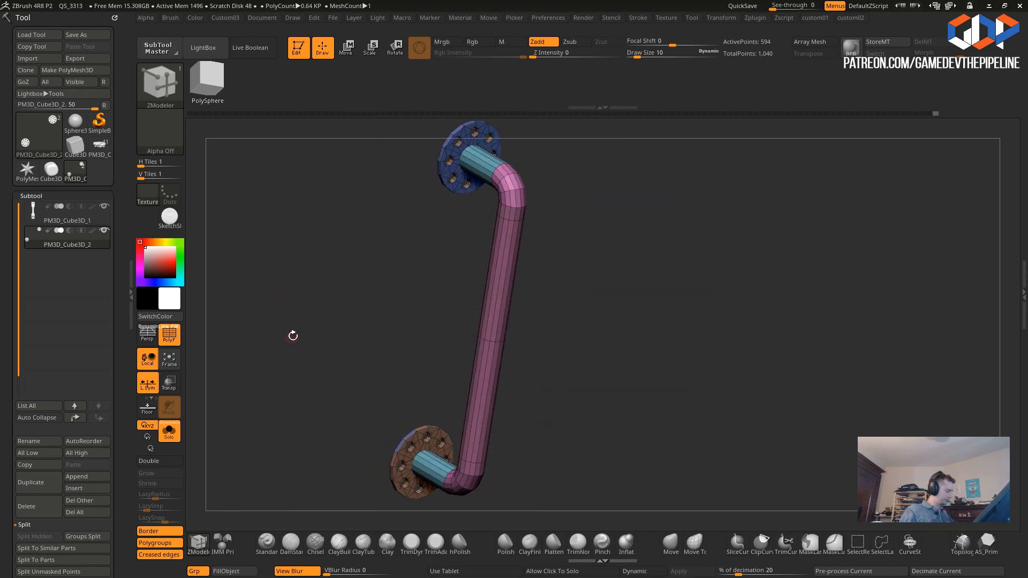
- Flip the handle end to end with Mirror and mirror-weld it so both flanges carry the separate bolt-hole polygroup
key(space)
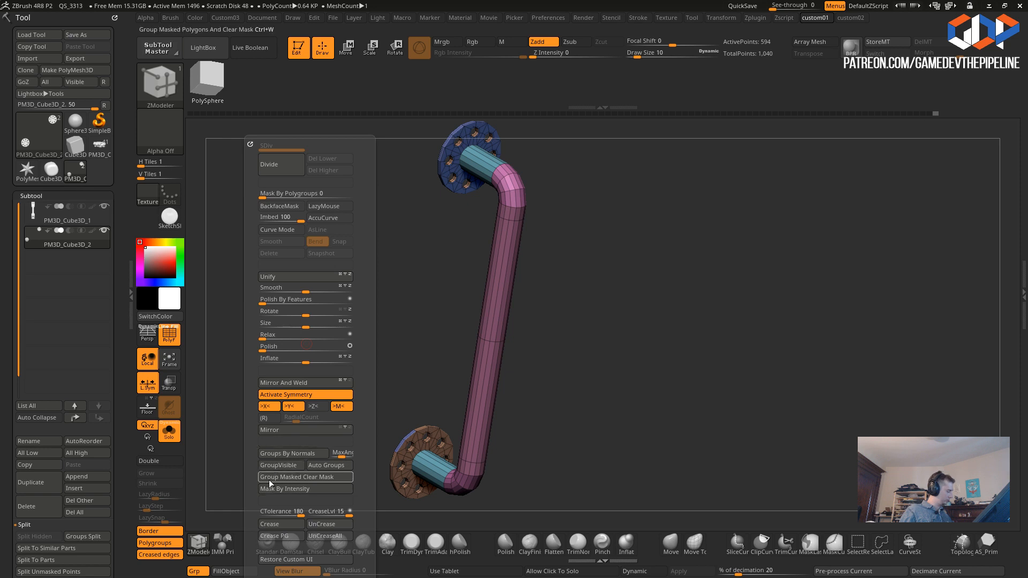
click(272, 386)
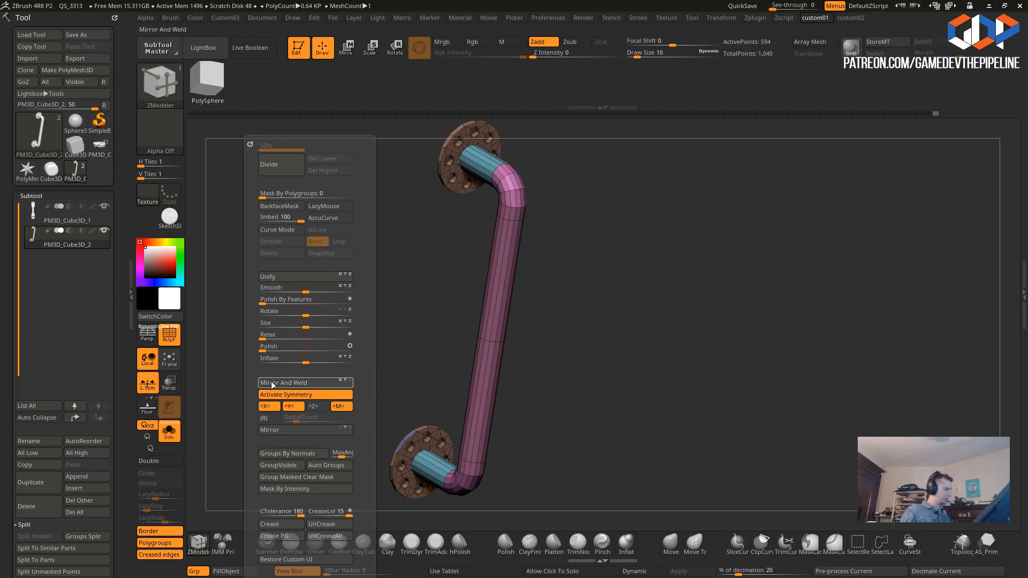
key(ctrl+z)
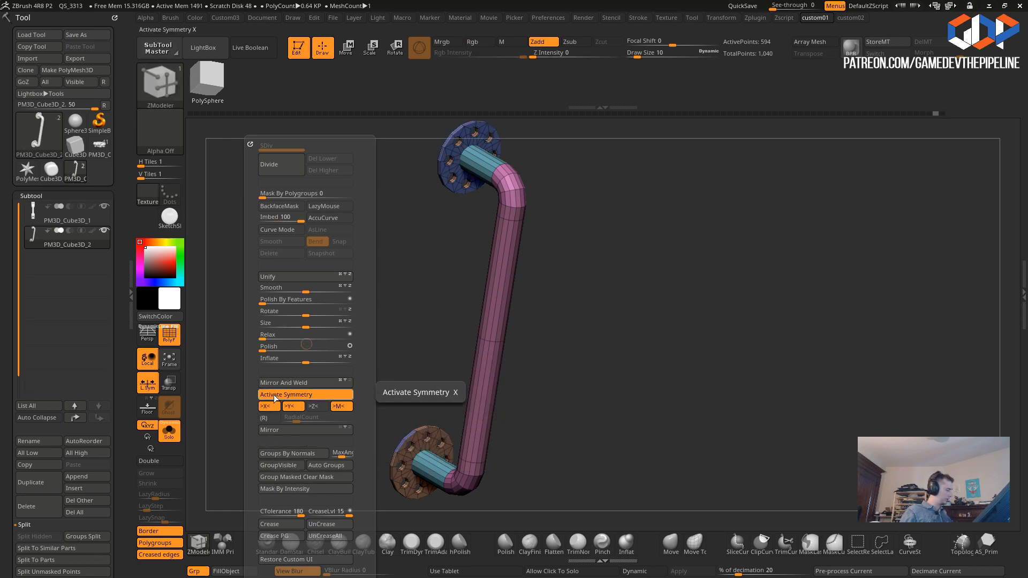
click(270, 430)
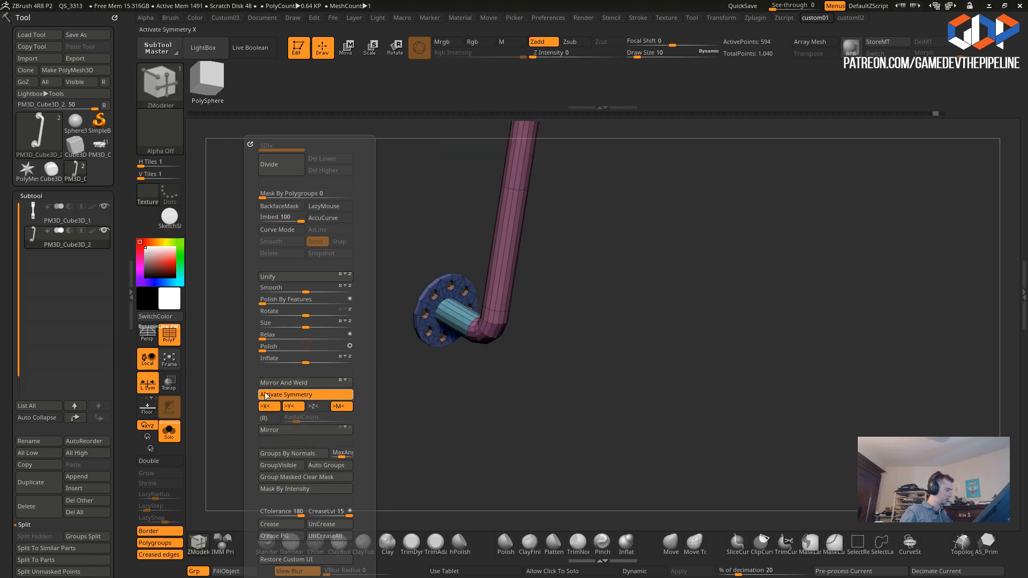
click(273, 431)
drag(284, 377, 310, 371)
- Turn on dynamic subdivision for the handle and crease its polygroup borders with Crease PG
key(space)
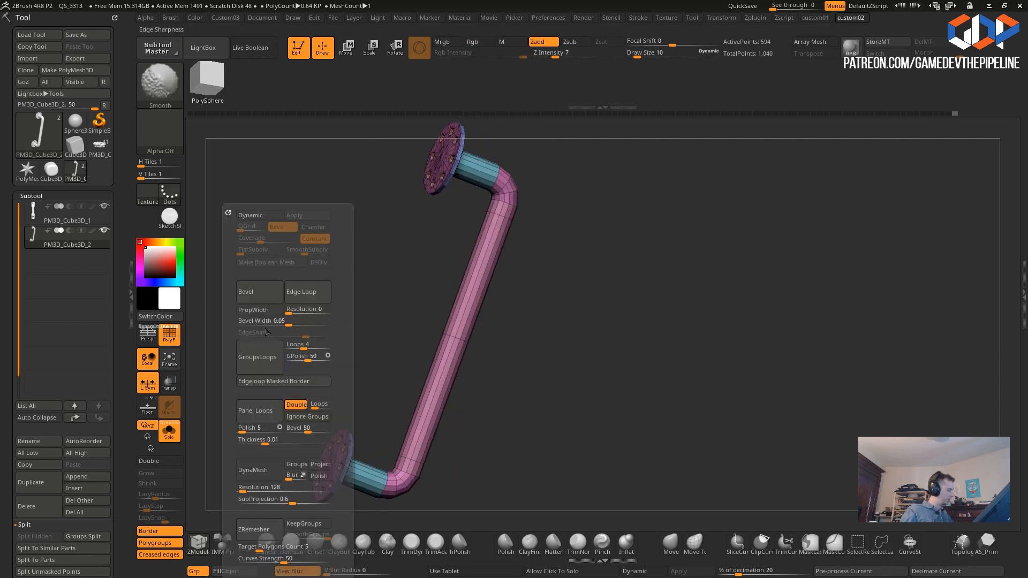
click(248, 217)
drag(383, 271, 346, 374)
key(space)
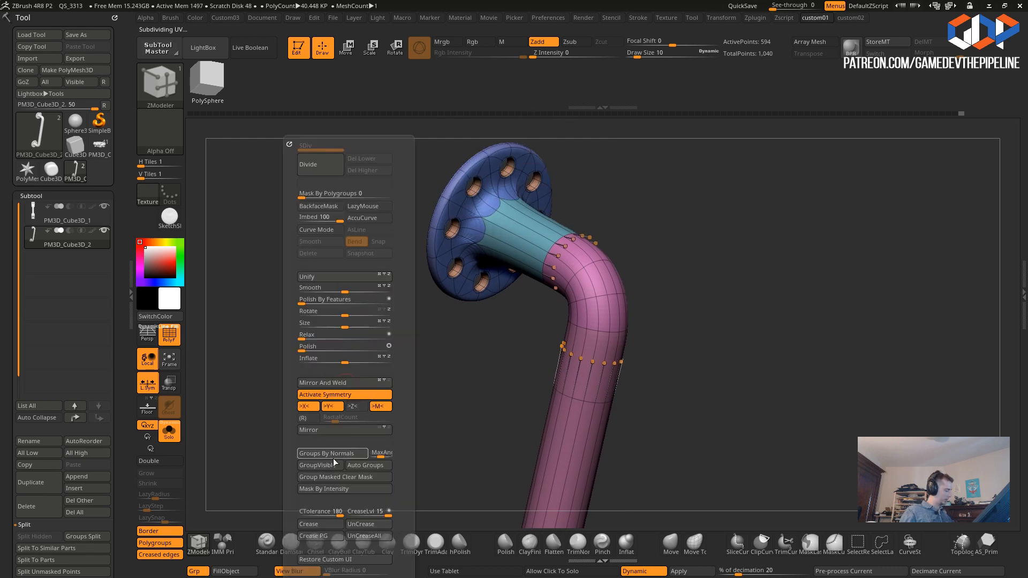
click(318, 539)
drag(230, 332, 231, 445)
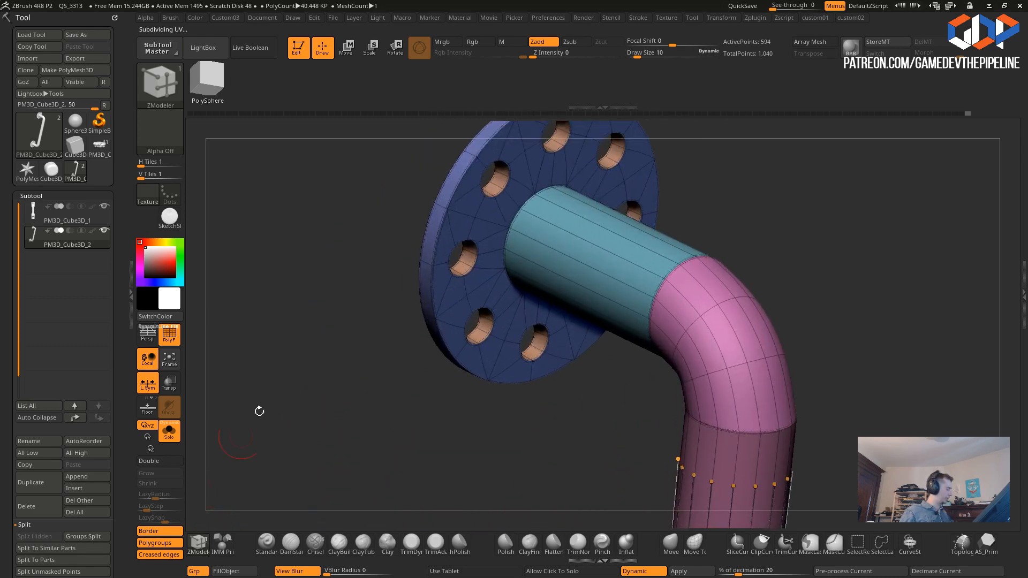
- Uncrease the complete edge loop between the tube's straight leg and the bend using the ZModeler Crease action
key(space)
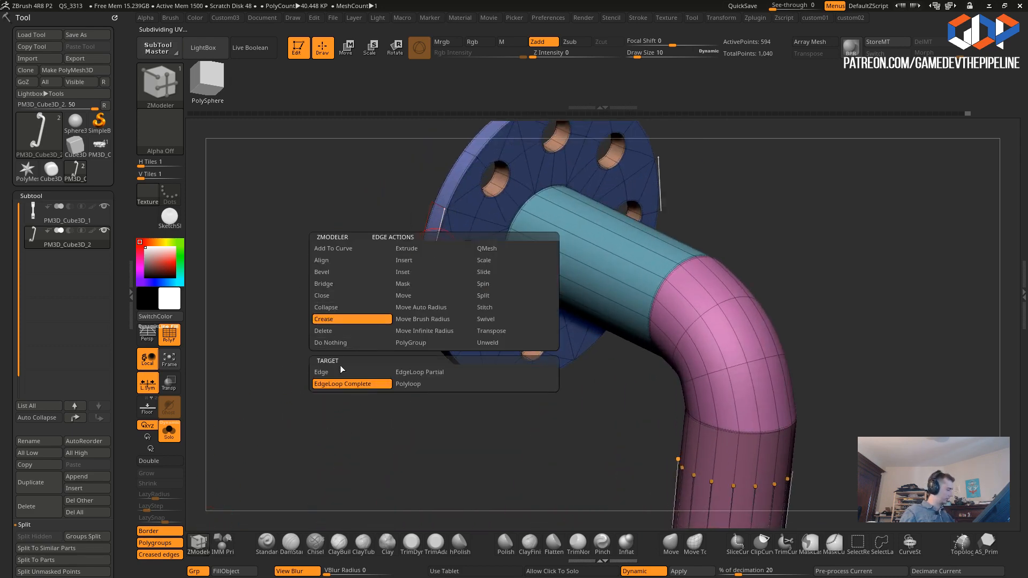
drag(340, 248, 432, 253)
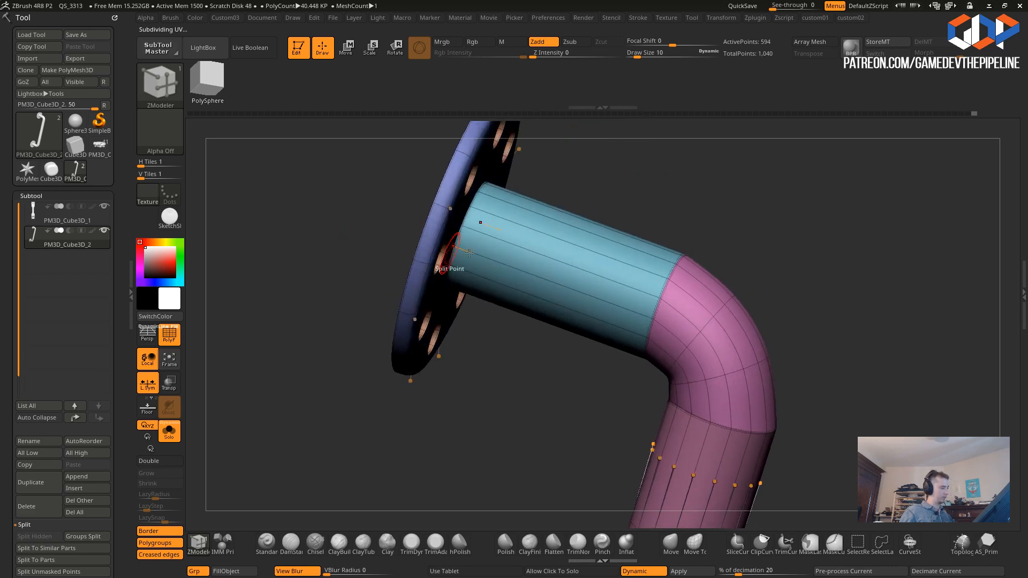
click(664, 291)
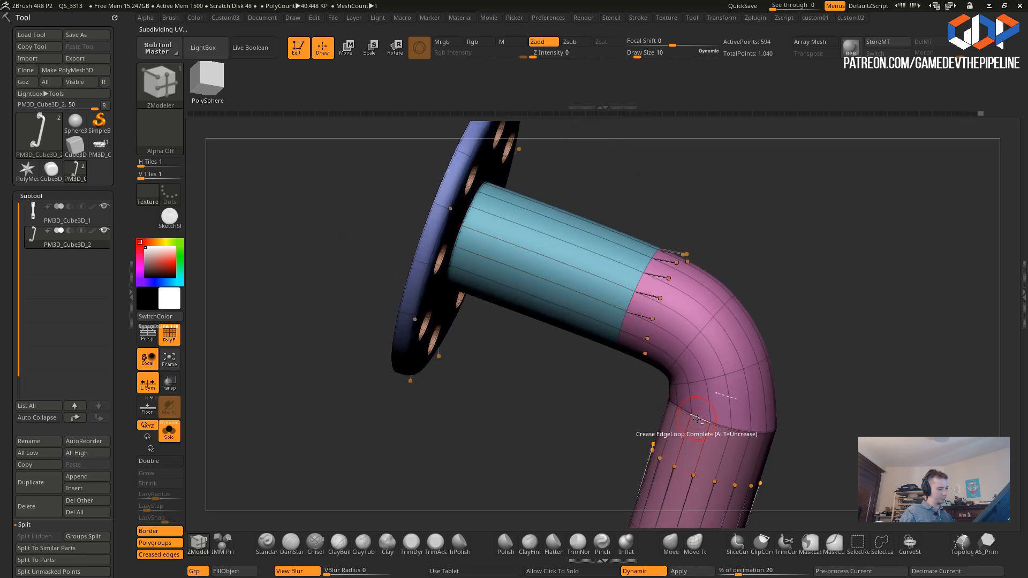
- Examine the smoothed handle from several angles, with and without the polyframe display
drag(589, 454, 450, 326)
drag(450, 326, 353, 370)
alt+drag(442, 455, 389, 390)
click(168, 343)
drag(280, 391, 404, 316)
key(Up)
key(Down)
click(169, 337)
- Shorten the handle by masking all but its upper end and moving that end toward the lower flange
mouse_move(465, 149)
ctrl+mouse_down()
mouse_move(638, 222)
mouse_move(634, 284)
ctrl+mouse_up()
ctrl+click(427, 263)
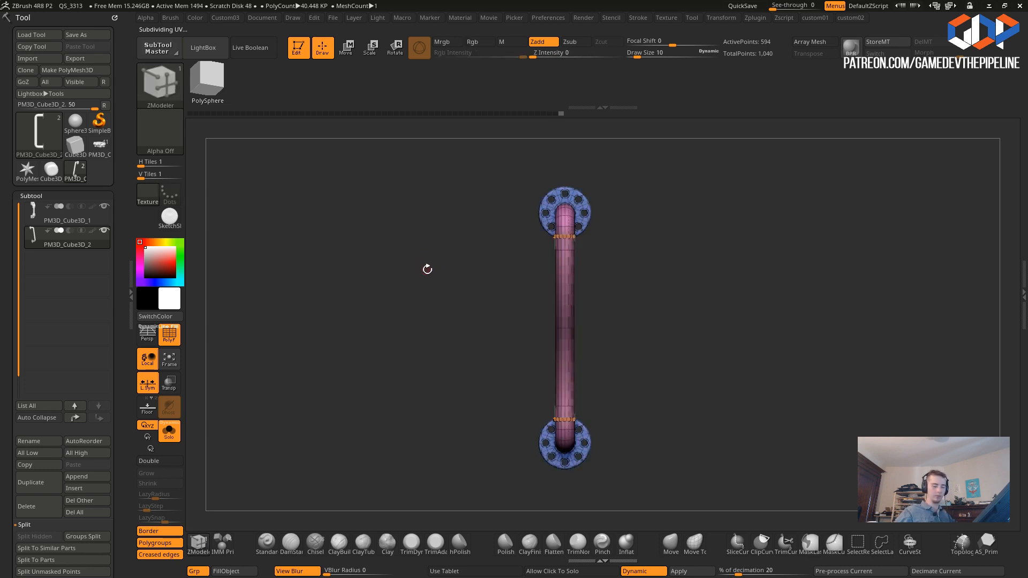
ctrl+drag(445, 235, 455, 245)
ctrl+drag(507, 154, 635, 281)
ctrl+click(490, 267)
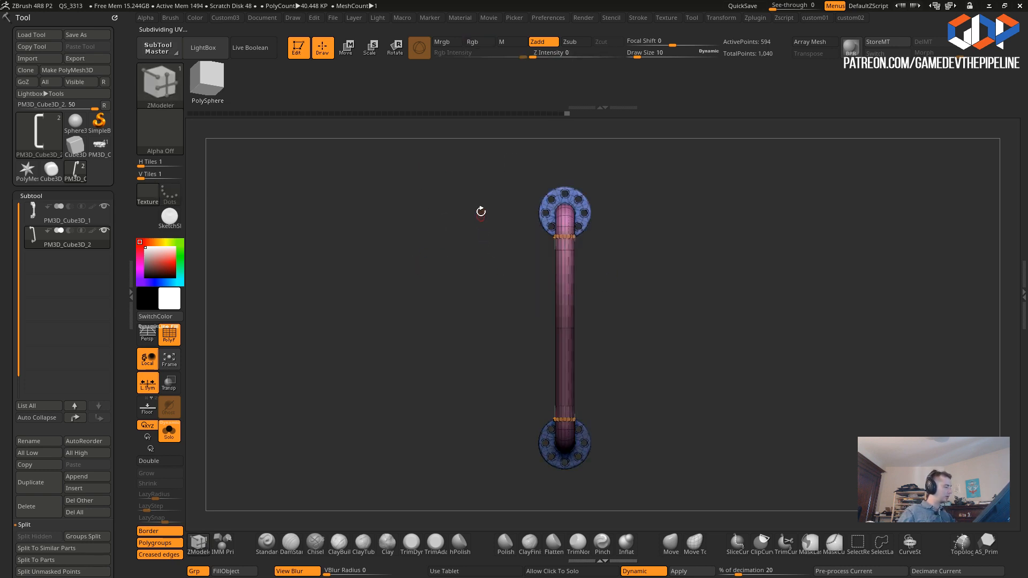
click(353, 54)
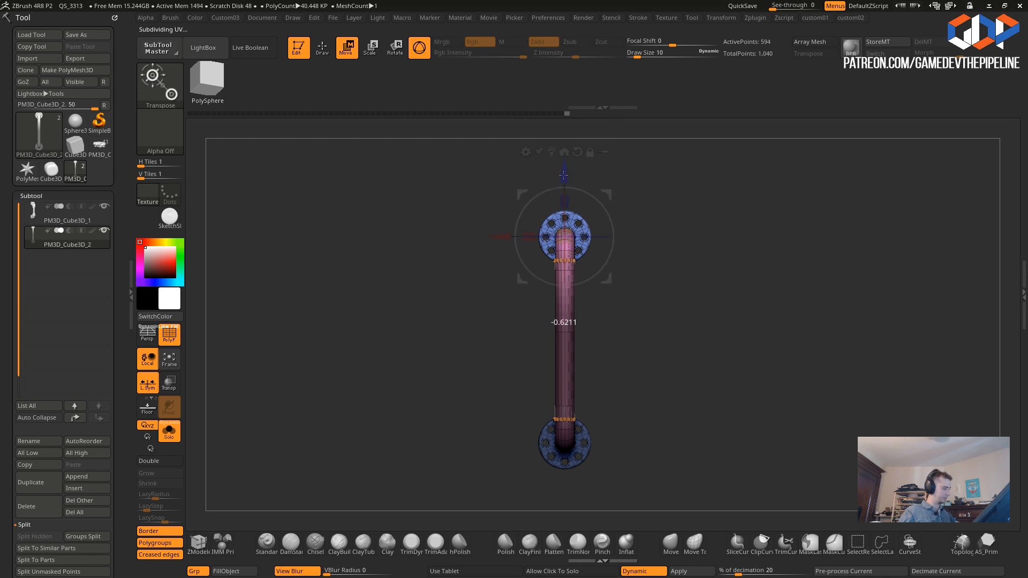
drag(442, 212, 400, 365)
drag(358, 318, 360, 278)
drag(386, 348, 367, 362)
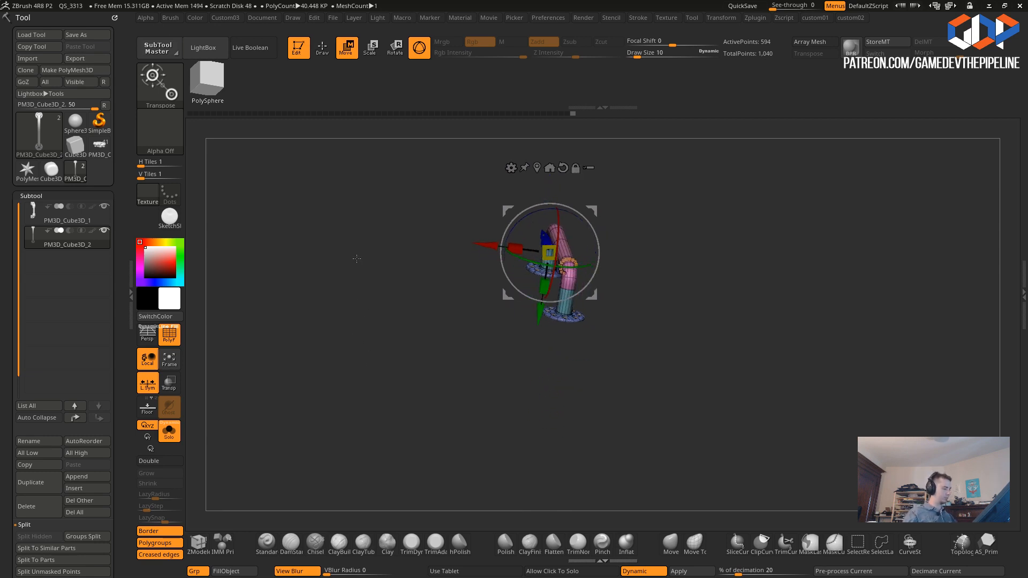
- Duplicate the handle subtool and lengthen the copy's legs by masking and moving one end, undoing the last trial change
click(34, 484)
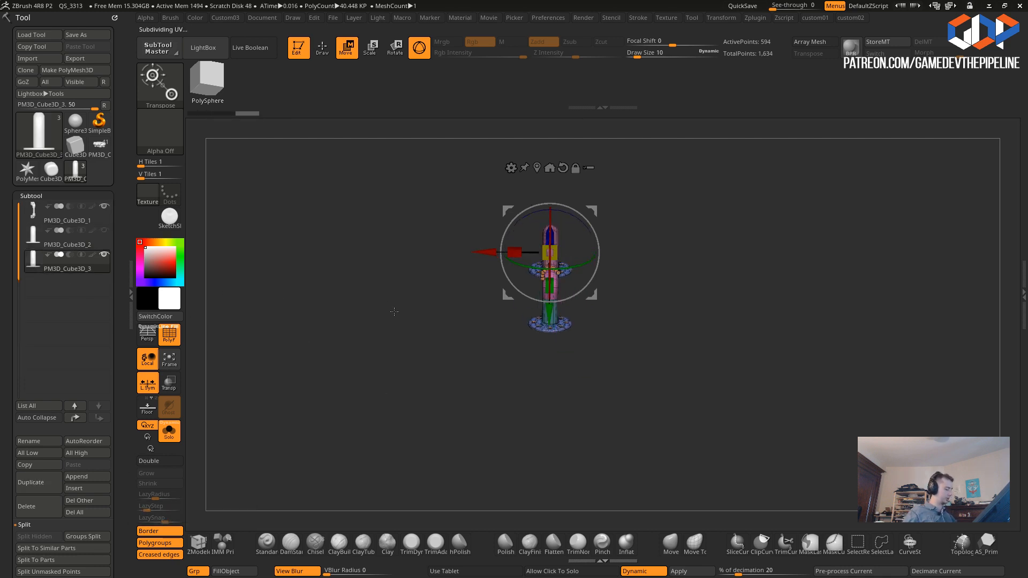
alt+drag(395, 312, 402, 405)
alt+drag(371, 282, 423, 312)
alt+drag(389, 228, 349, 280)
ctrl+drag(373, 223, 596, 358)
drag(519, 462, 519, 412)
drag(453, 348, 380, 348)
drag(306, 283, 313, 335)
key(ctrl+z)
key(ctrl+shift+z)
key(ctrl+z)
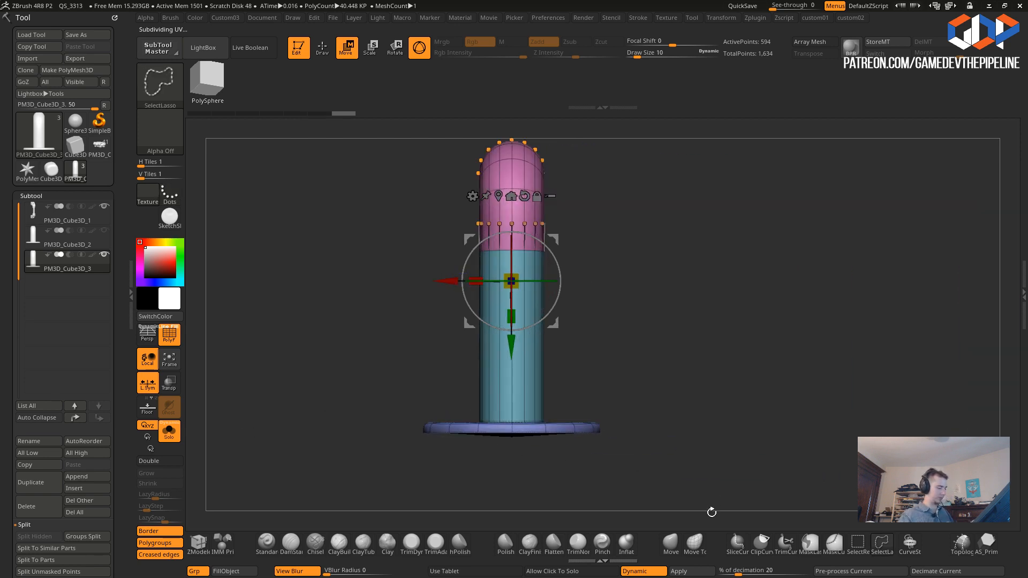
- Slice an edge loop across the legs near the flanges and move the bar's bends toward each other, angling the legs inward
ctrl+shift+drag(426, 353, 629, 358)
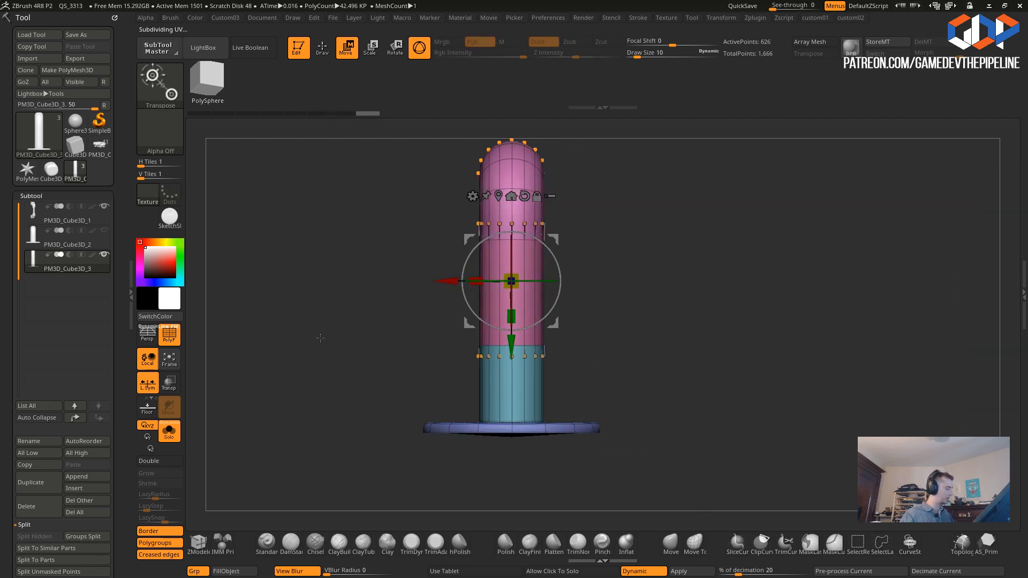
alt+drag(333, 323, 336, 385)
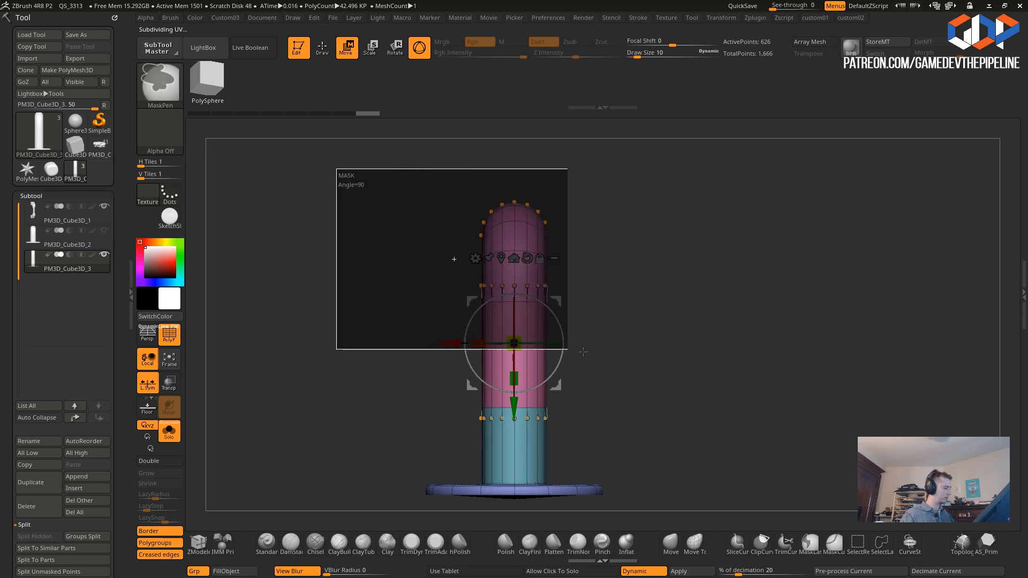
drag(447, 343, 344, 349)
drag(300, 336, 264, 413)
alt+drag(264, 412, 314, 251)
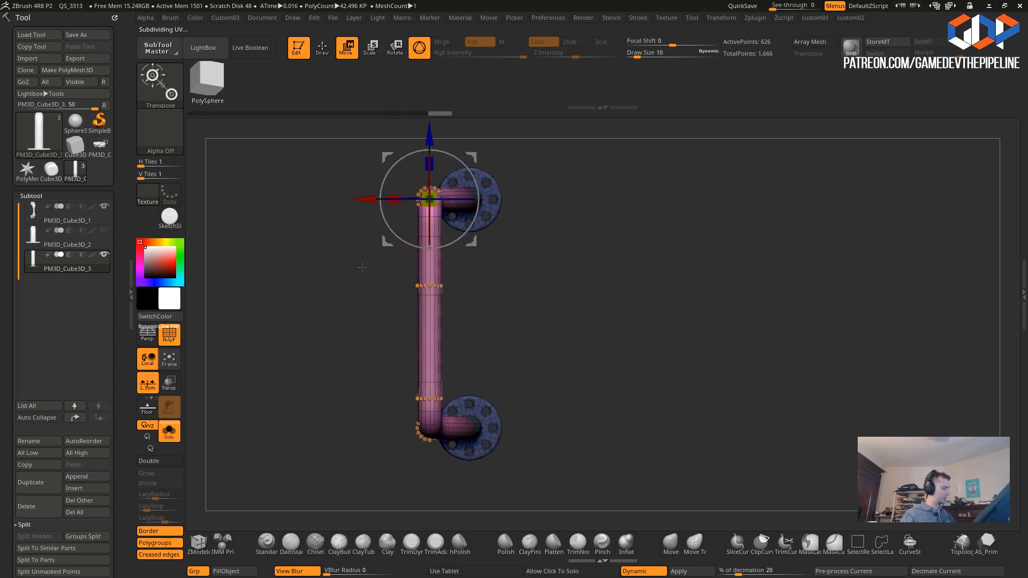
drag(429, 136, 429, 169)
key(ctrl+z)
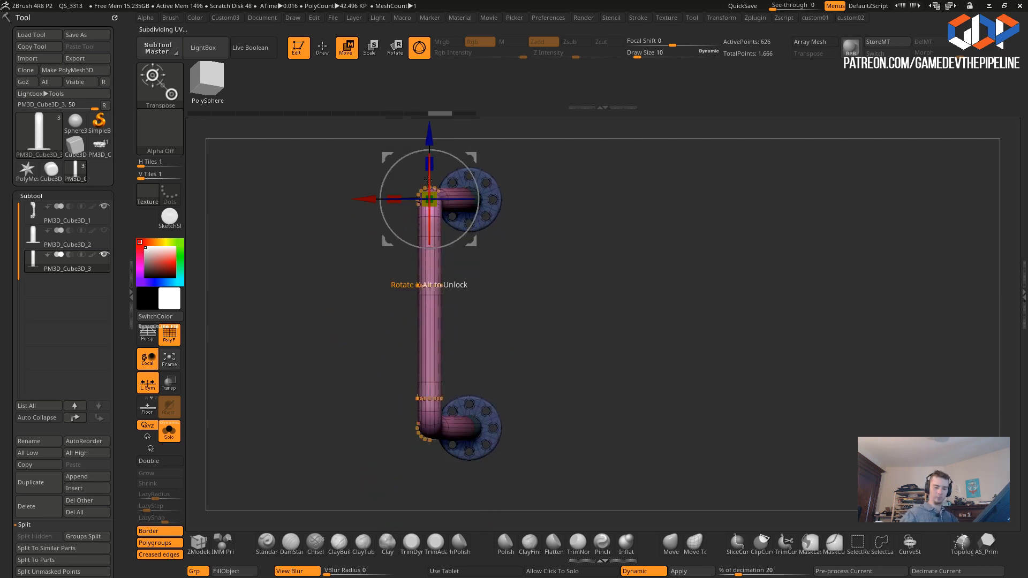
drag(429, 135, 426, 177)
shift+drag(325, 285, 258, 294)
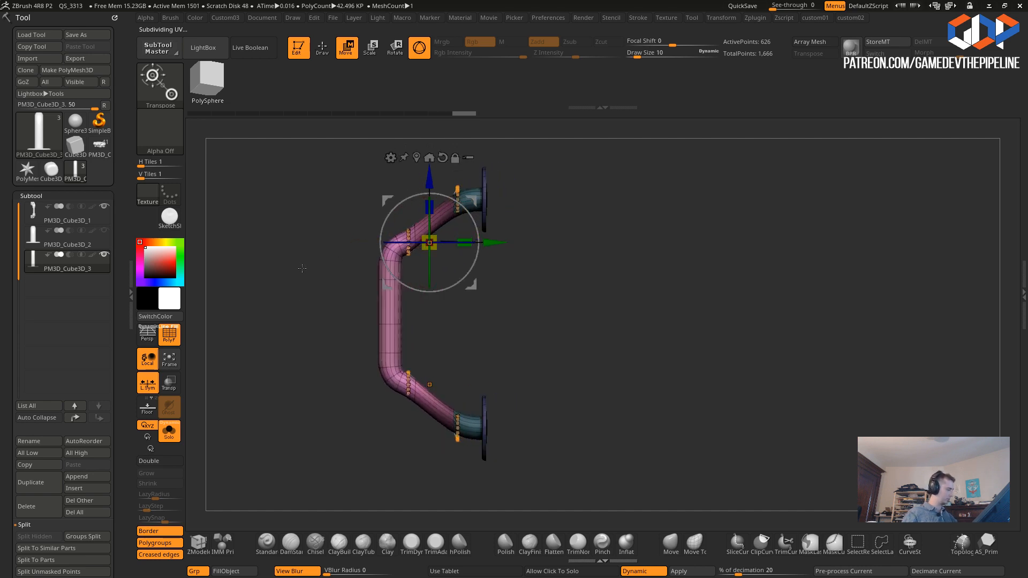
- Clear the mask and slice another edge loop across the angled legs just behind the bends
alt+drag(302, 266, 318, 298)
ctrl+drag(327, 336, 364, 394)
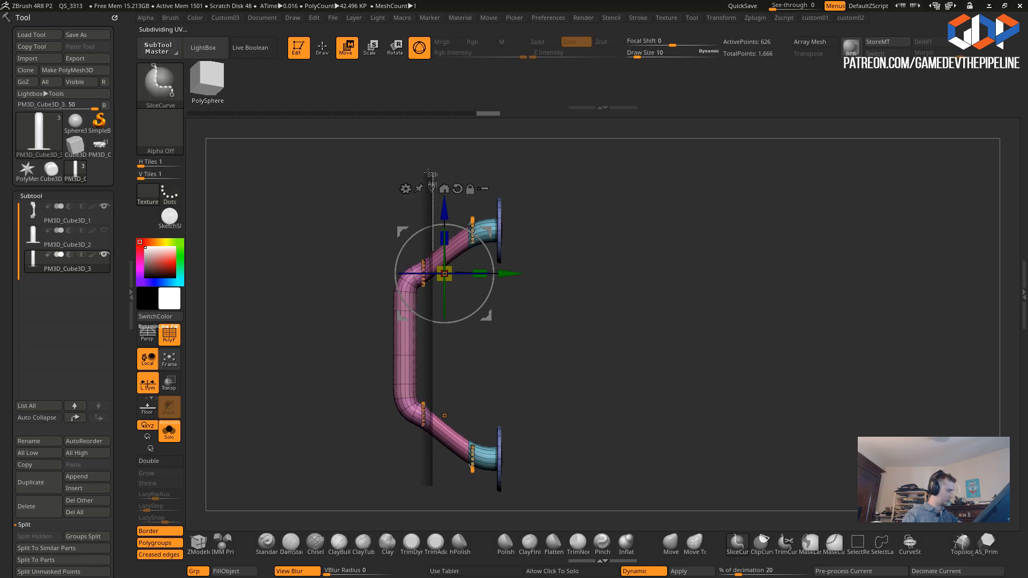
ctrl+click(341, 300)
- Mask the flange-side leg sections and shift the bar with its bends about 0.5 to adjust its distance from the flanges
ctrl+drag(341, 206, 430, 452)
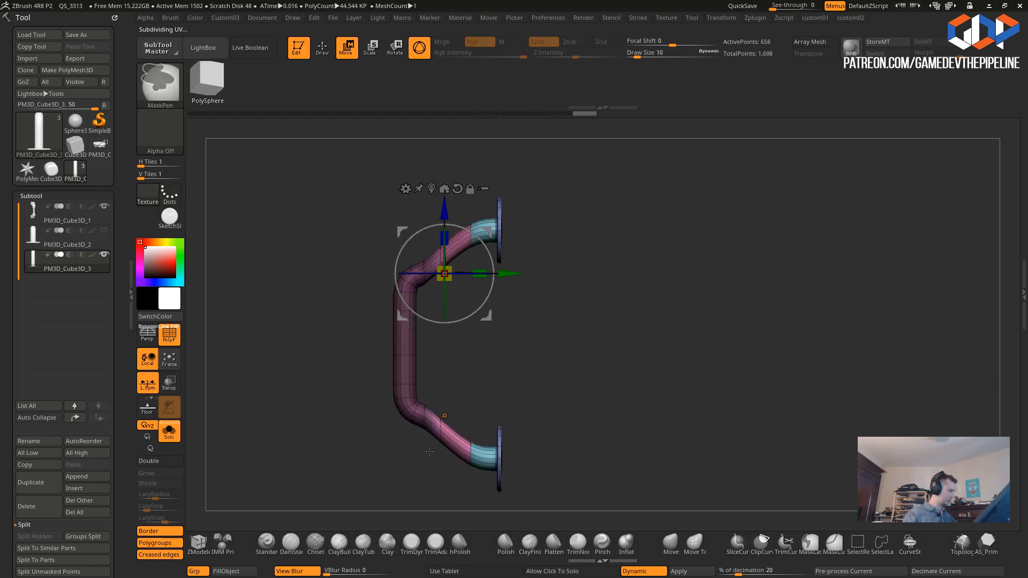
ctrl+click(335, 328)
drag(499, 267, 292, 260)
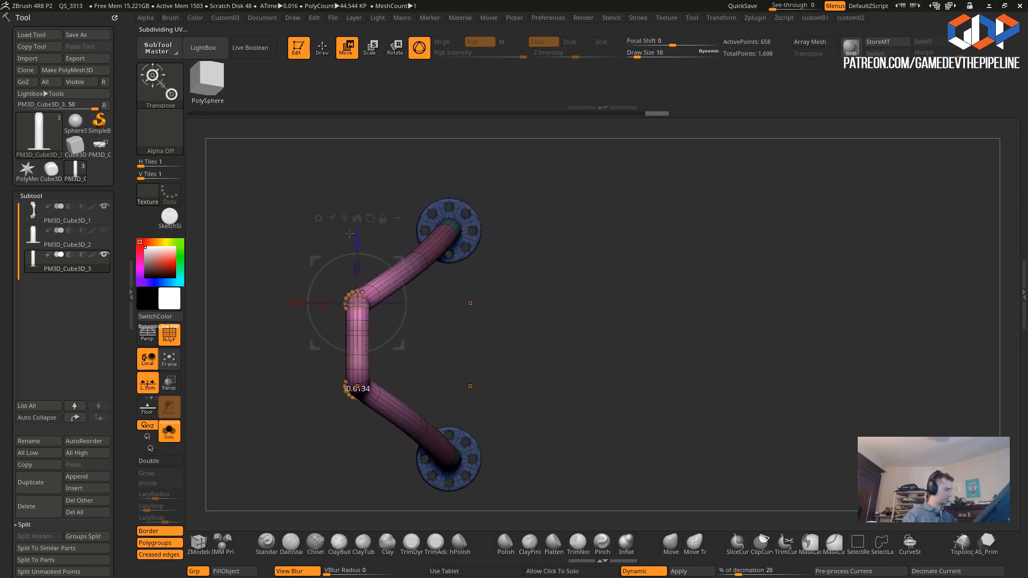
drag(330, 227, 289, 443)
drag(366, 276, 366, 252)
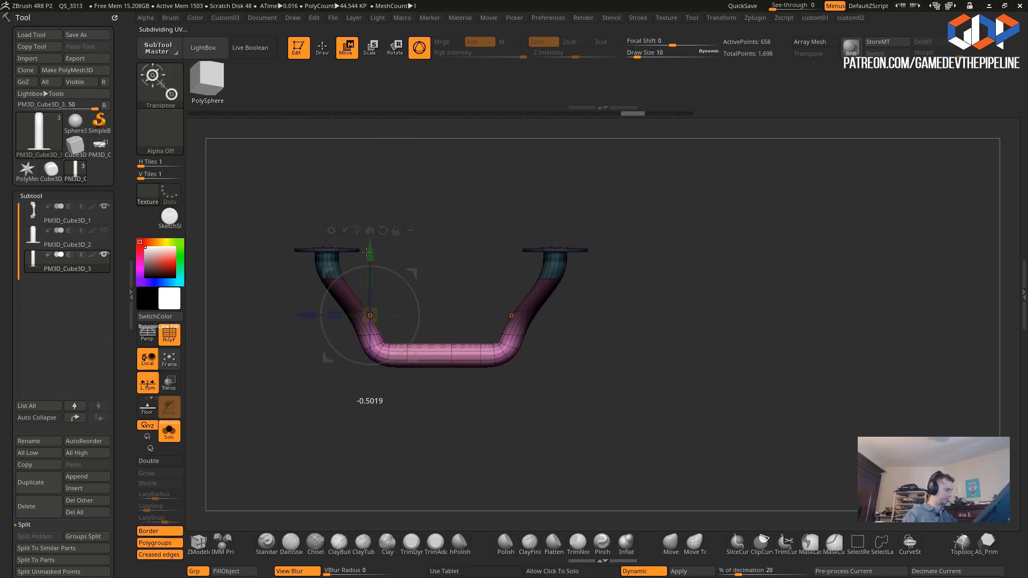
- Leave only the leg's middle edge loop unmasked, center the gizmo on it, and rotate the loop about 39 degrees
drag(296, 352, 319, 360)
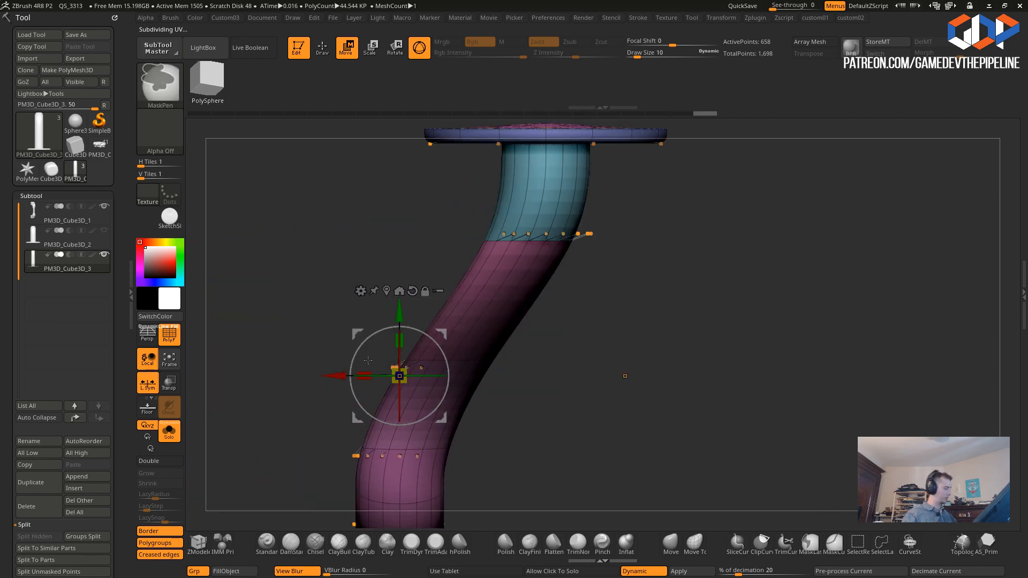
ctrl+click(284, 347)
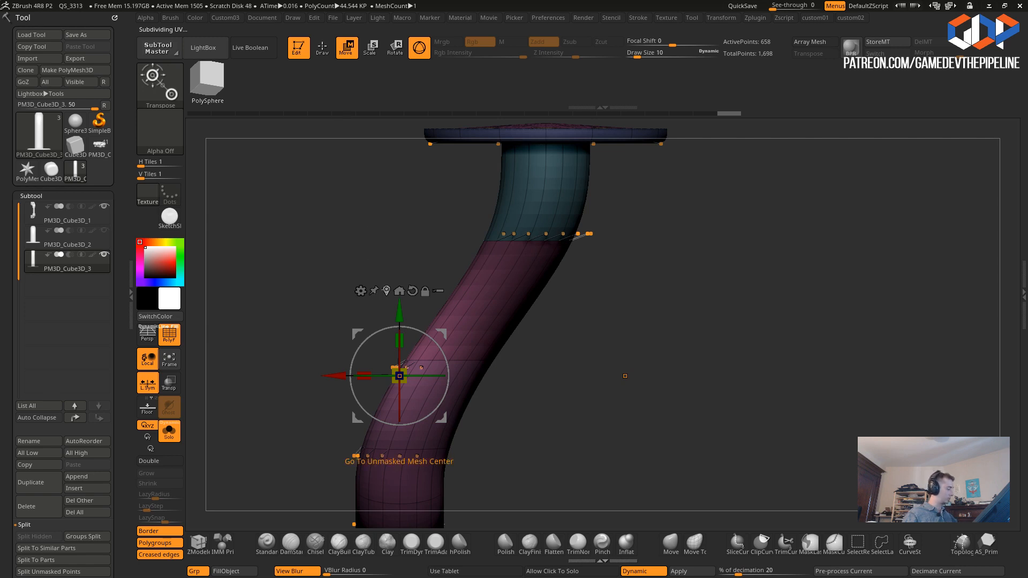
click(399, 291)
drag(394, 351, 392, 322)
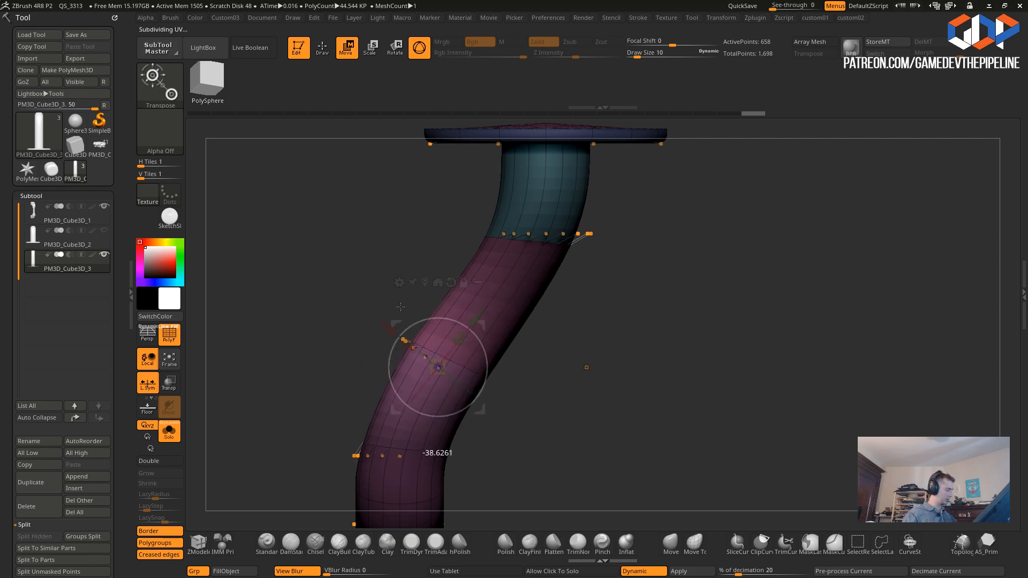
- Leave only the edge loop bordering the teal flange section unmasked, center the gizmo on it, and rotate the loop about 23 degrees
alt+drag(357, 286, 343, 342)
ctrl+drag(348, 300, 362, 235)
ctrl+drag(503, 281, 608, 330)
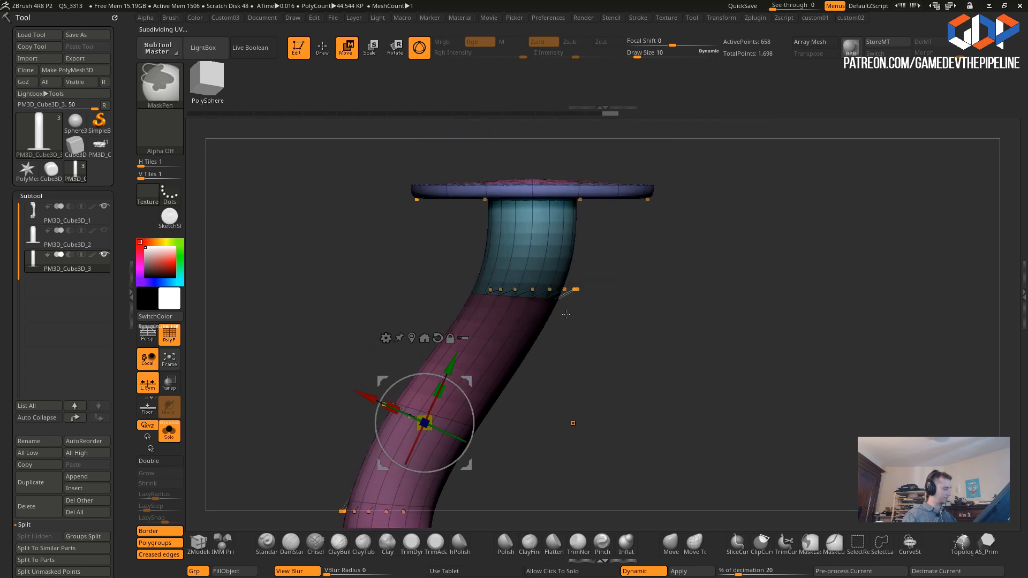
ctrl+click(363, 300)
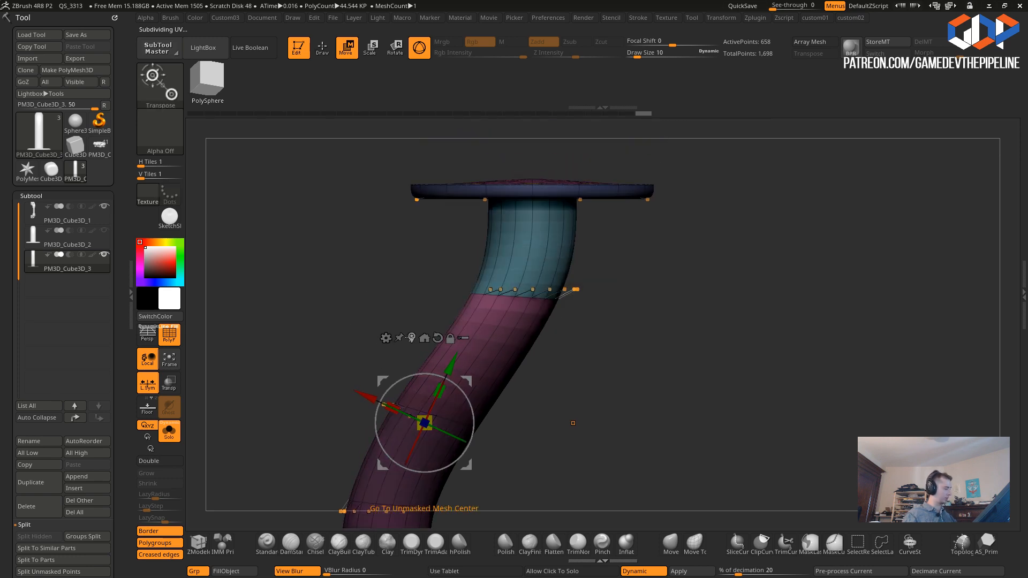
click(424, 338)
drag(456, 292, 449, 276)
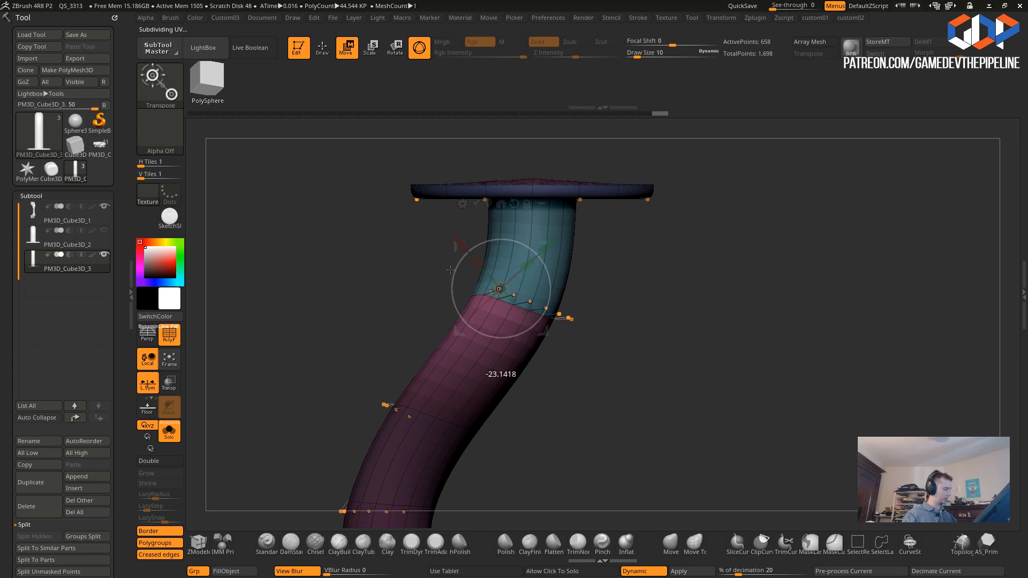
- Unmask only the mid-leg edge loop, recenter the gizmo on it, and rotate the loop about 22.5 degrees
drag(331, 306, 387, 300)
mouse_move(543, 340)
ctrl+mouse_down()
mouse_move(459, 378)
mouse_move(432, 418)
mouse_move(403, 425)
ctrl+mouse_up()
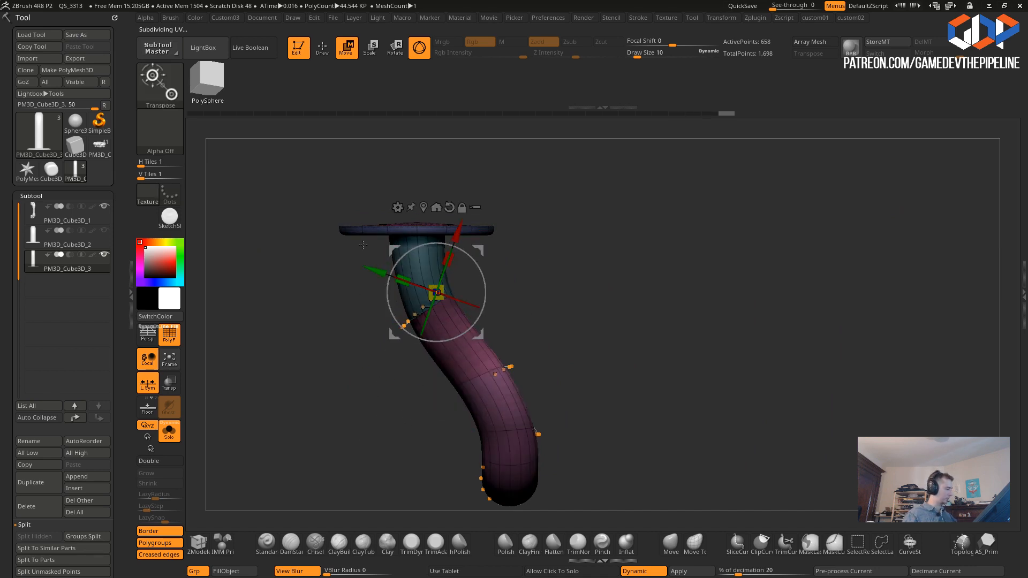
click(423, 207)
drag(439, 383, 437, 404)
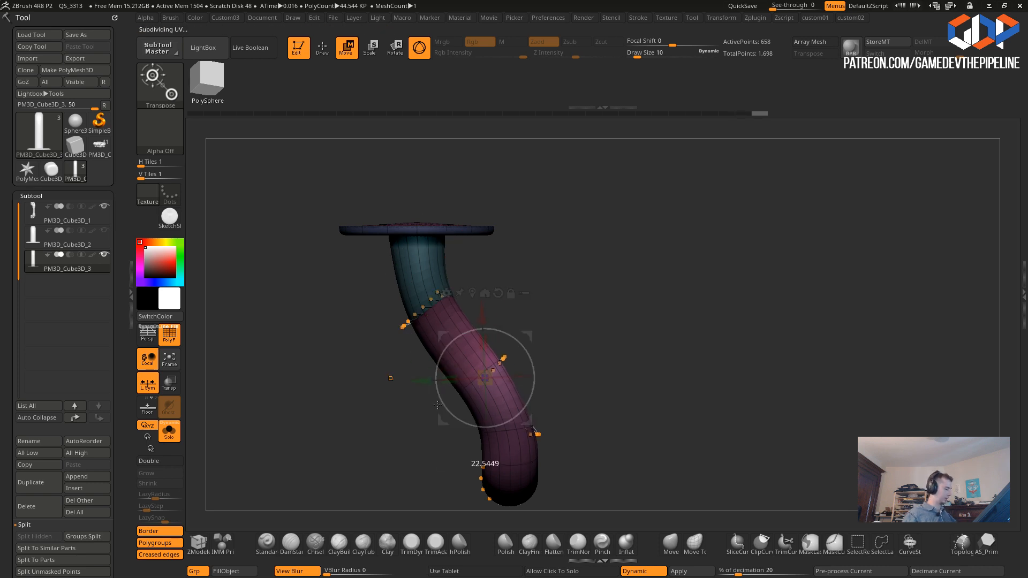
- Mask all but the leg's edge loop beside the teal section again, recenter the gizmo, and fine-tune the loop's rotation
drag(377, 351, 295, 308)
drag(248, 446, 362, 387)
alt+drag(464, 358, 464, 446)
ctrl+drag(642, 381, 512, 482)
ctrl+click(455, 442)
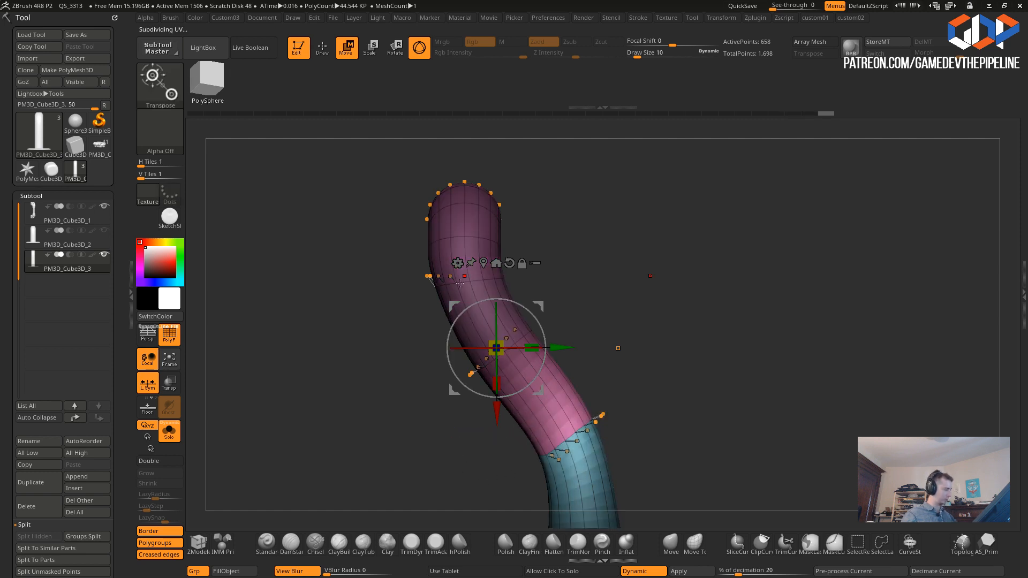
click(482, 263)
drag(510, 453, 508, 430)
- Return to Draw mode and try to mirror and weld the reshaped handle
mouse_move(429, 409)
alt+mouse_down()
mouse_move(404, 377)
mouse_move(361, 355)
alt+mouse_up()
click(321, 48)
click(761, 546)
mouse_move(752, 498)
alt+mouse_down()
mouse_move(751, 447)
mouse_move(355, 439)
mouse_move(346, 511)
mouse_move(333, 318)
mouse_move(353, 396)
mouse_move(343, 305)
mouse_move(329, 319)
mouse_move(356, 357)
mouse_move(447, 362)
alt+mouse_up()
key(1)
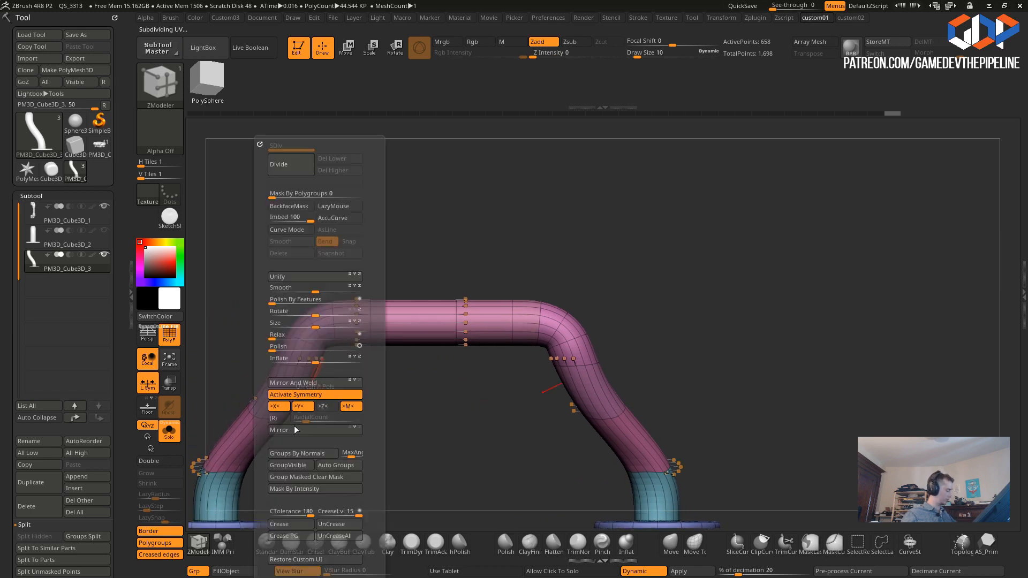
click(279, 386)
drag(370, 407, 405, 433)
- Retry Mirror And Weld on the handle with the Y symmetry axis toggled, undoing the unwanted attempts
key(ctrl+space)
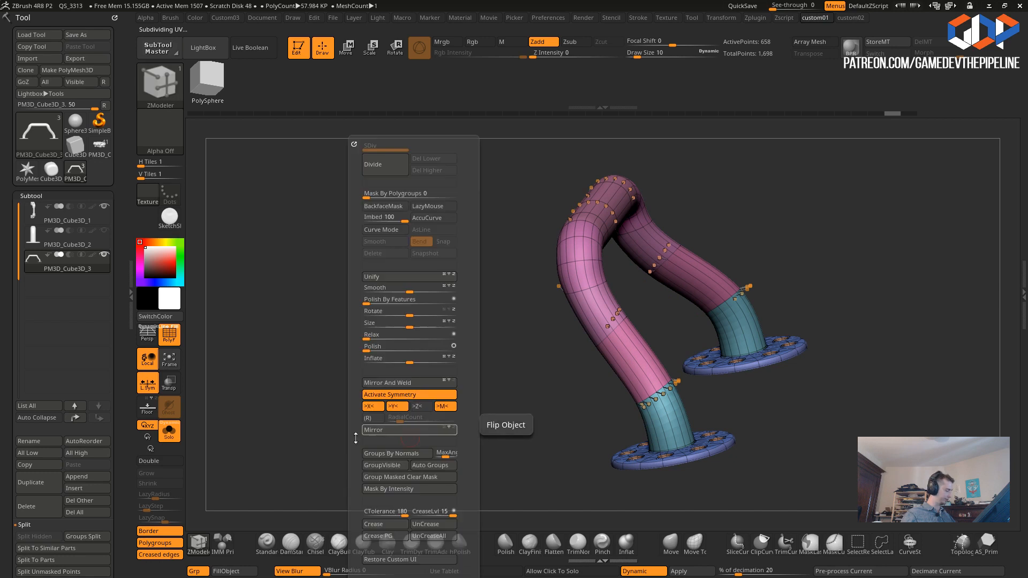
click(393, 408)
click(377, 382)
key(ctrl+z)
click(396, 406)
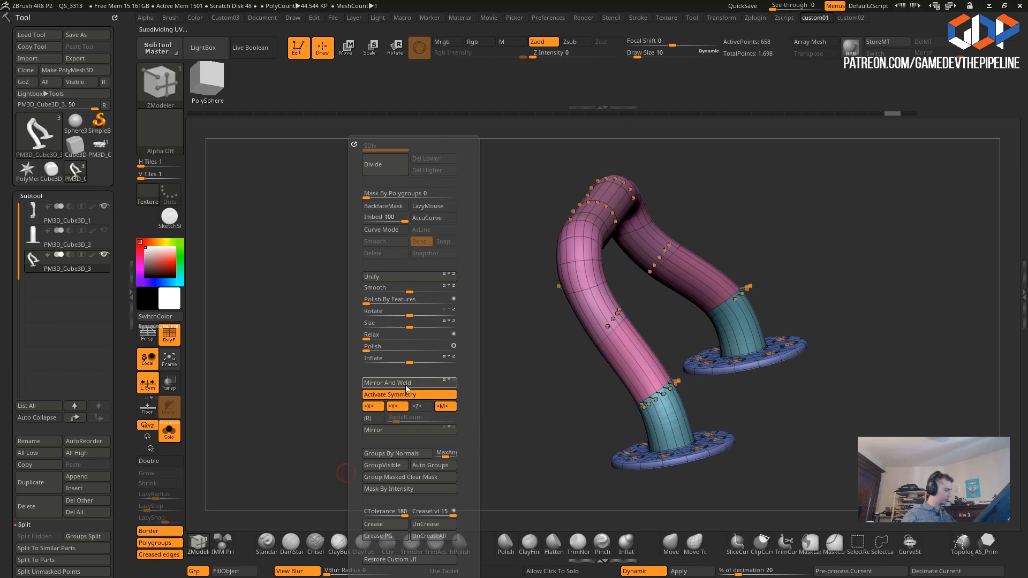
click(447, 385)
key(ctrl+z)
key(ctrl+z)
drag(380, 369, 462, 427)
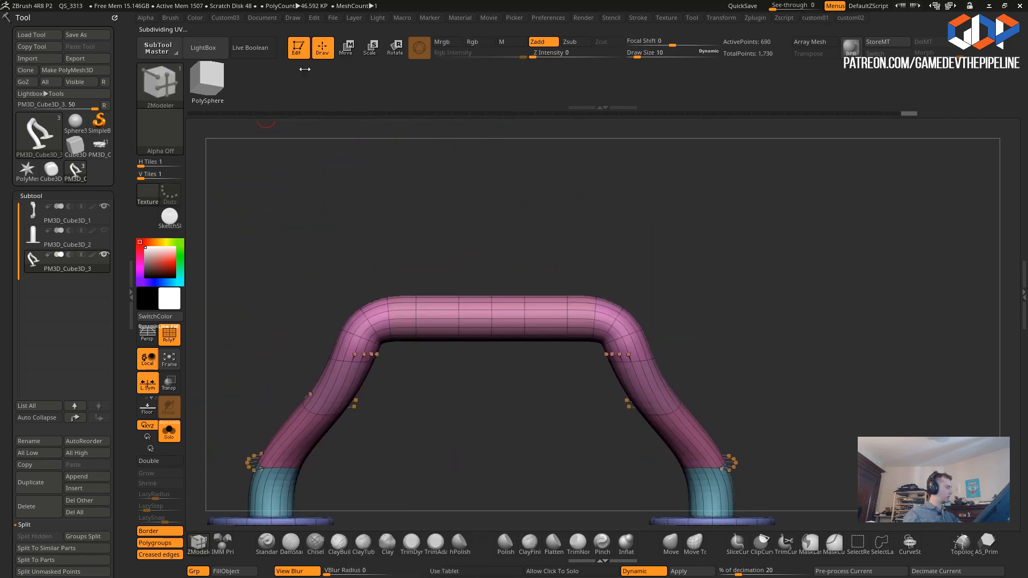
- Mask the middle of the bar, turn it into its own polygroup, and isolate the bar's straight section around it
mouse_move(430, 245)
ctrl+mouse_down()
mouse_move(518, 396)
mouse_move(577, 399)
mouse_move(562, 398)
ctrl+mouse_up()
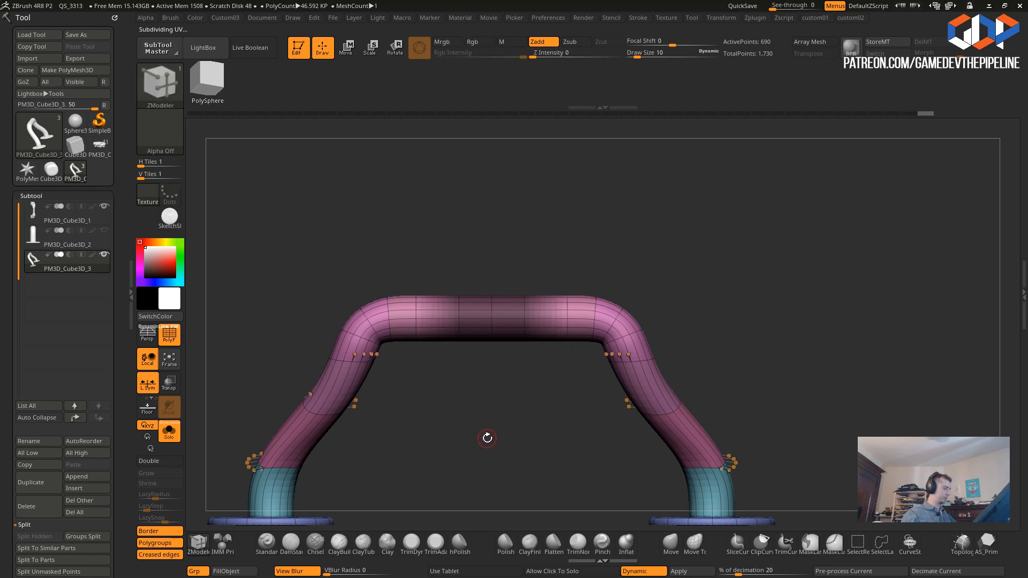
key(ctrl+w)
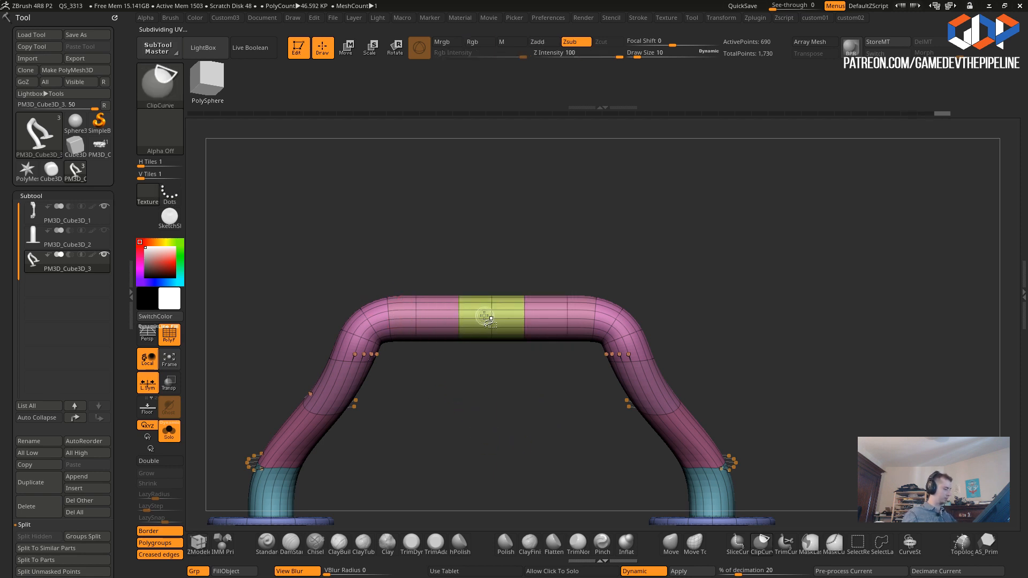
ctrl+shift+click(465, 317)
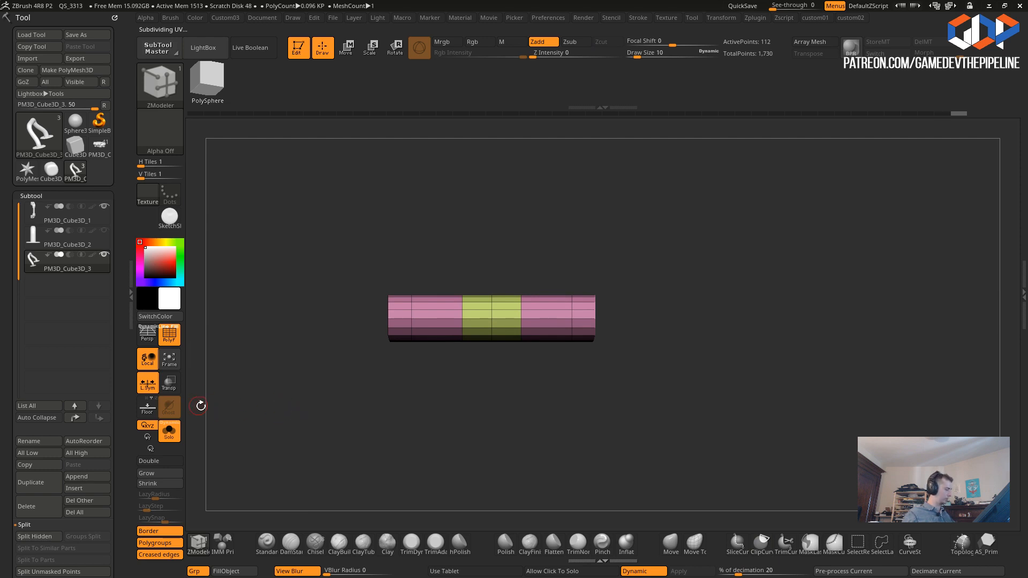
- Regroup the bar's entire straight section as a single polygroup and show the whole handle again
key(ctrl)
ctrl+click(267, 422)
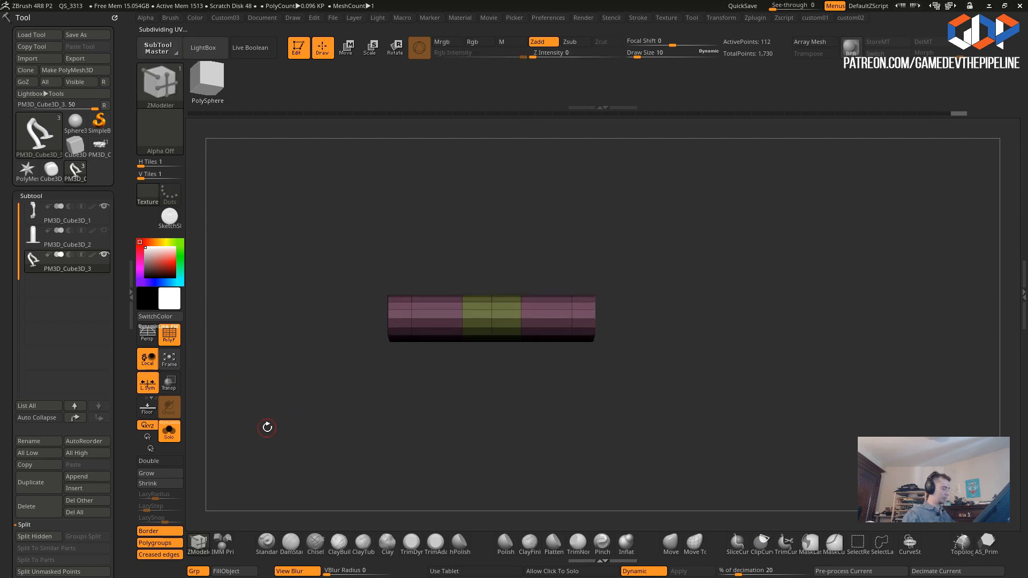
key(ctrl+w)
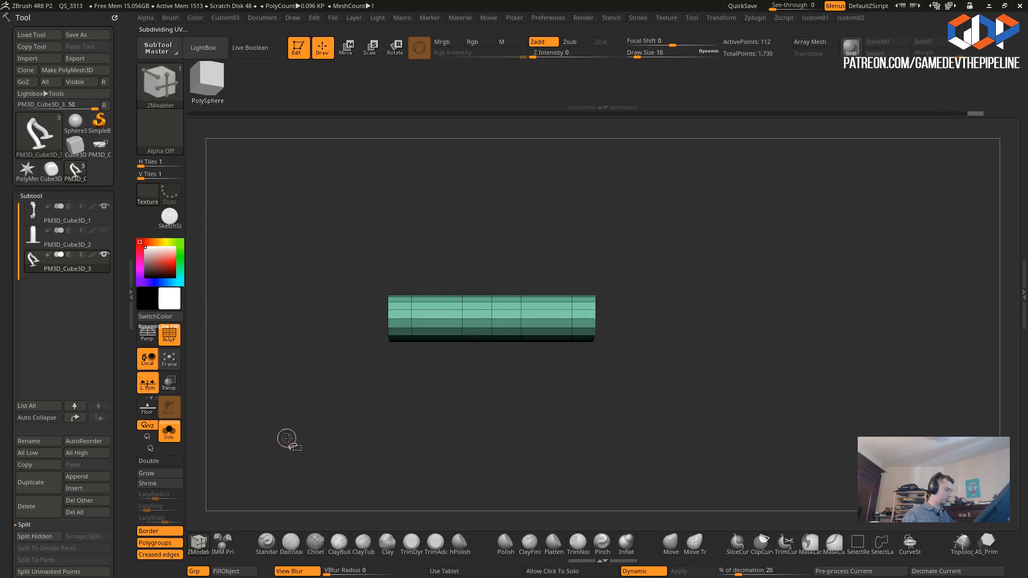
ctrl+shift+click(310, 452)
alt+drag(430, 457, 396, 471)
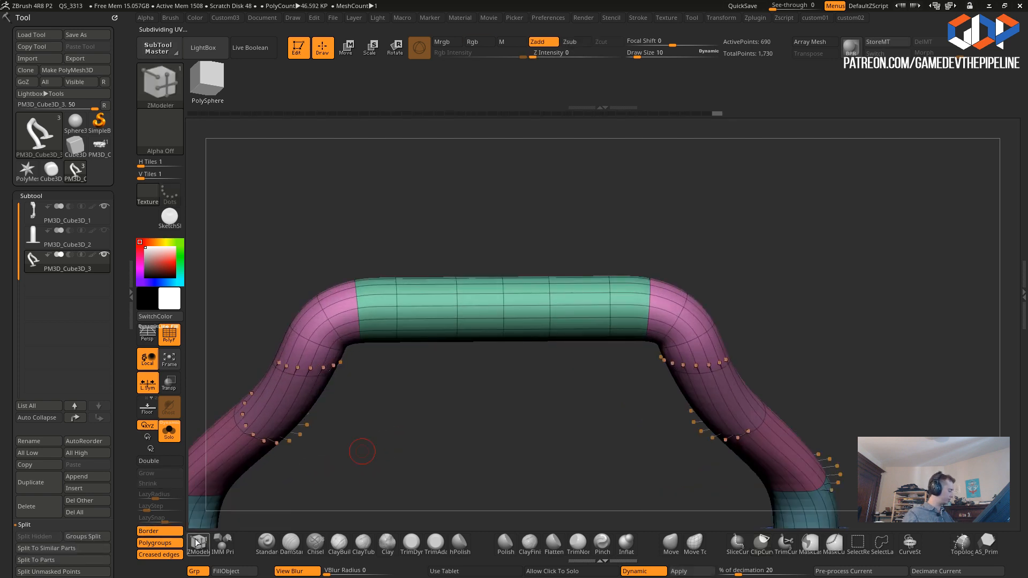
- Set the ZModeler polygon action QMesh to target Polygroup Island
click(198, 544)
key(space)
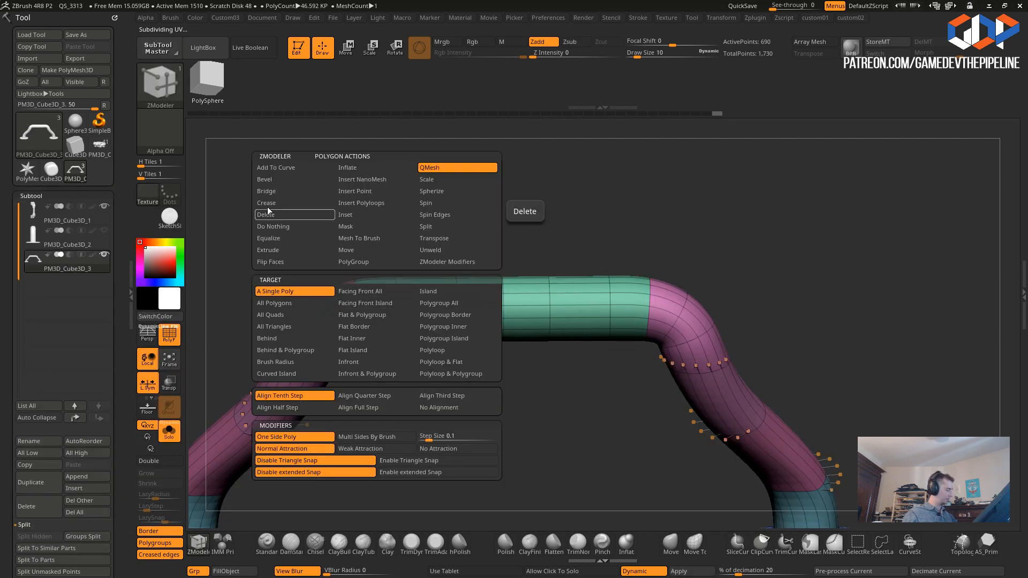
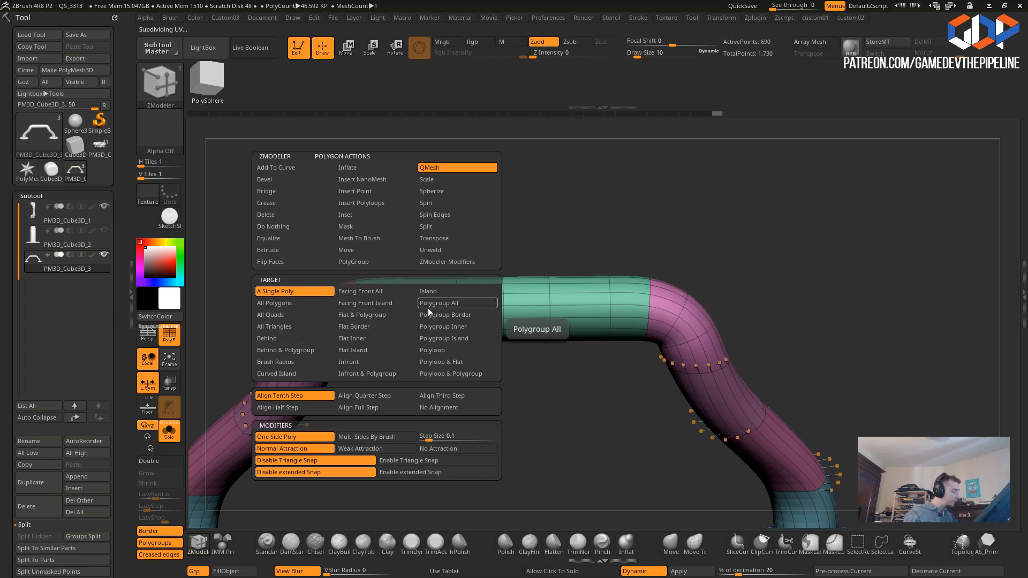
click(432, 338)
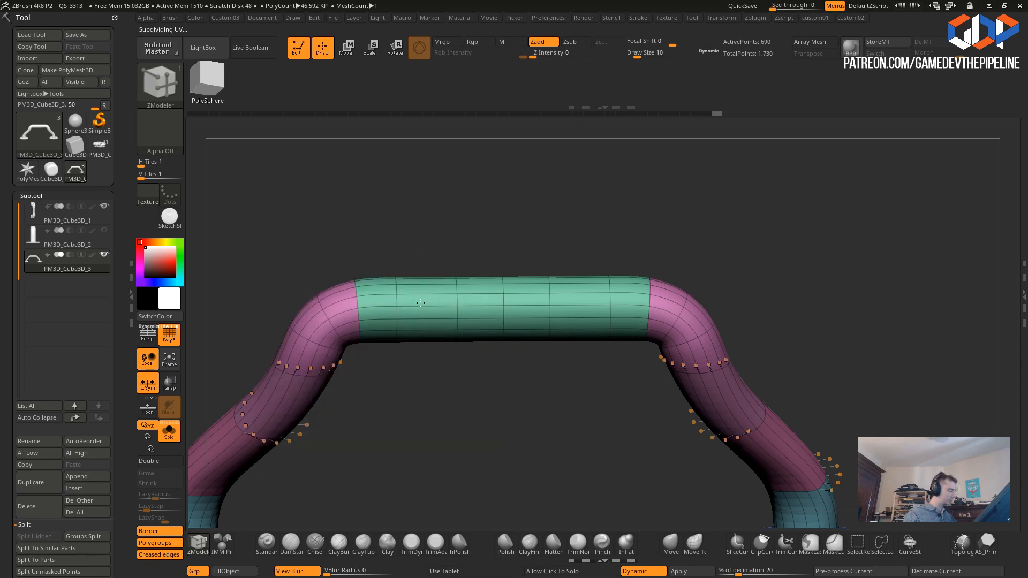
drag(388, 275, 314, 316)
- Switch symmetry from the X to the Y axis and QMesh the bar's straight polygroup outward into a thicker grip
key(1)
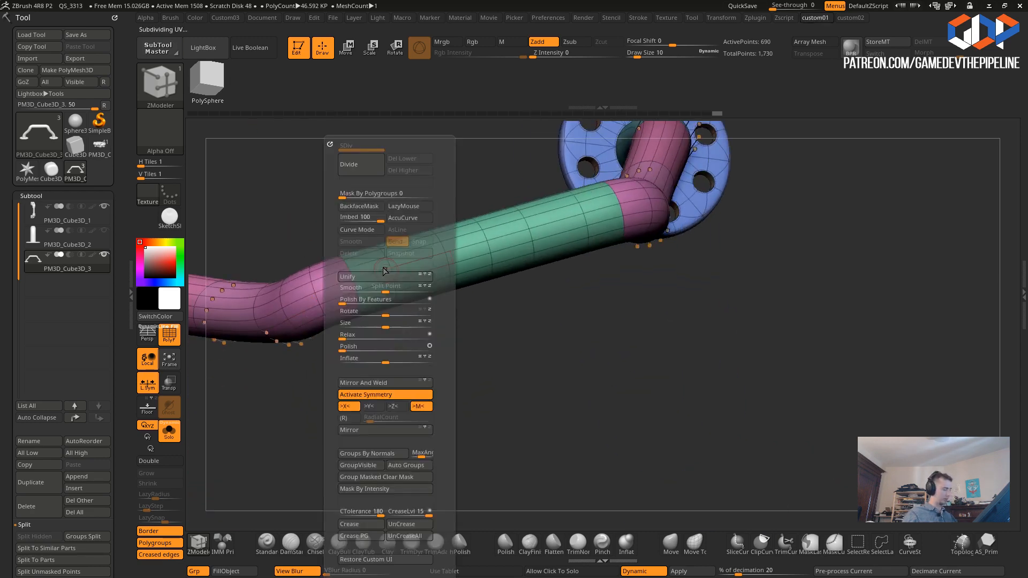
click(348, 409)
click(371, 407)
drag(564, 450, 544, 370)
drag(421, 269, 399, 254)
alt+drag(465, 442, 311, 327)
mouse_move(310, 328)
mouse_down()
mouse_move(300, 360)
mouse_move(273, 289)
mouse_move(310, 343)
mouse_up()
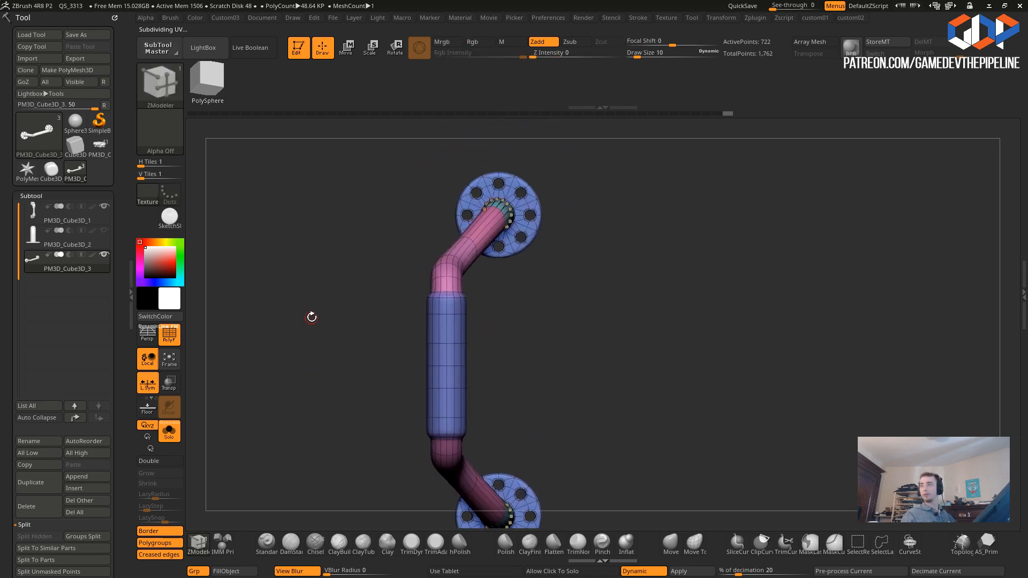
- Hide the flanges and legs with rectangular selections, leaving only the grip and its adjoining bends visible
mouse_move(285, 310)
mouse_down()
mouse_move(252, 319)
mouse_move(297, 339)
mouse_move(262, 333)
mouse_move(336, 352)
mouse_move(379, 402)
mouse_up()
key(ctrl+shift)
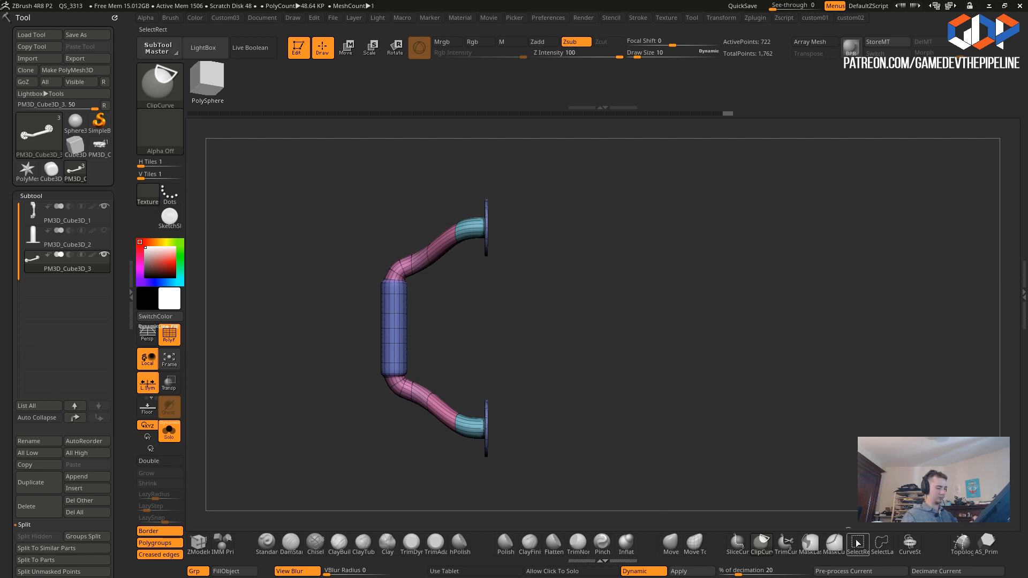
ctrl+shift+drag(482, 168, 534, 493)
drag(313, 365, 304, 351)
ctrl+shift+drag(427, 199, 489, 465)
drag(309, 352, 317, 372)
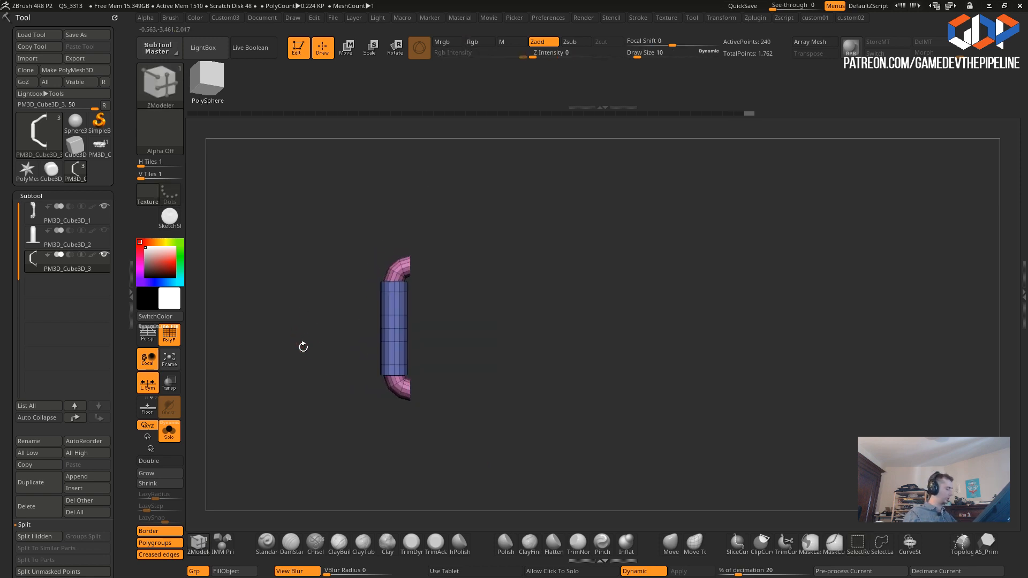
- Delete the hidden flange and leg geometry and turn on the dynamic subdivision preview for the remaining grip
key(1)
key(2)
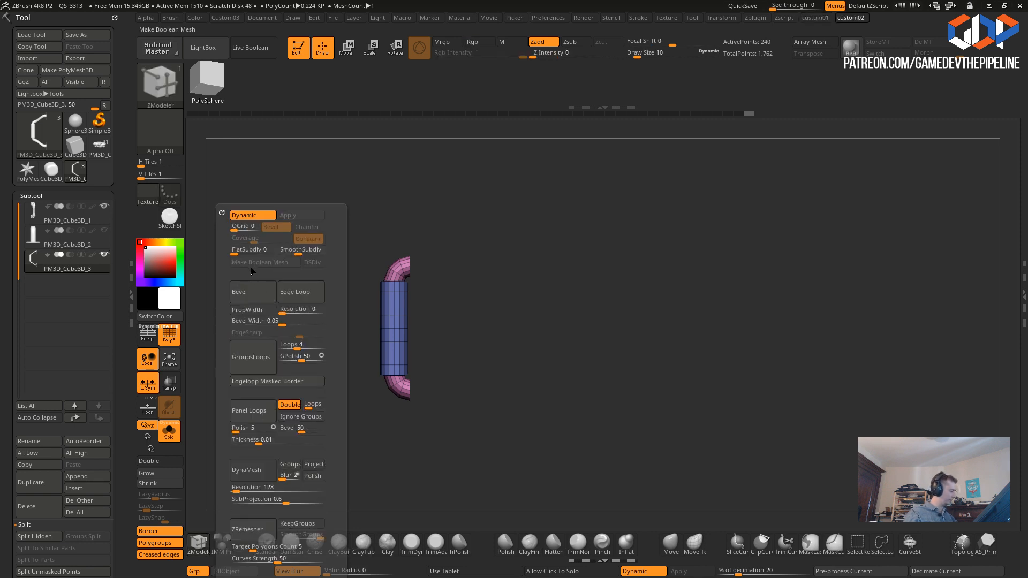
key(3)
click(260, 329)
mouse_move(339, 346)
mouse_down()
mouse_move(260, 361)
mouse_move(339, 363)
mouse_up()
key(d)
alt+drag(293, 309, 613, 391)
mouse_move(367, 247)
mouse_down()
mouse_move(369, 289)
mouse_move(360, 261)
mouse_up()
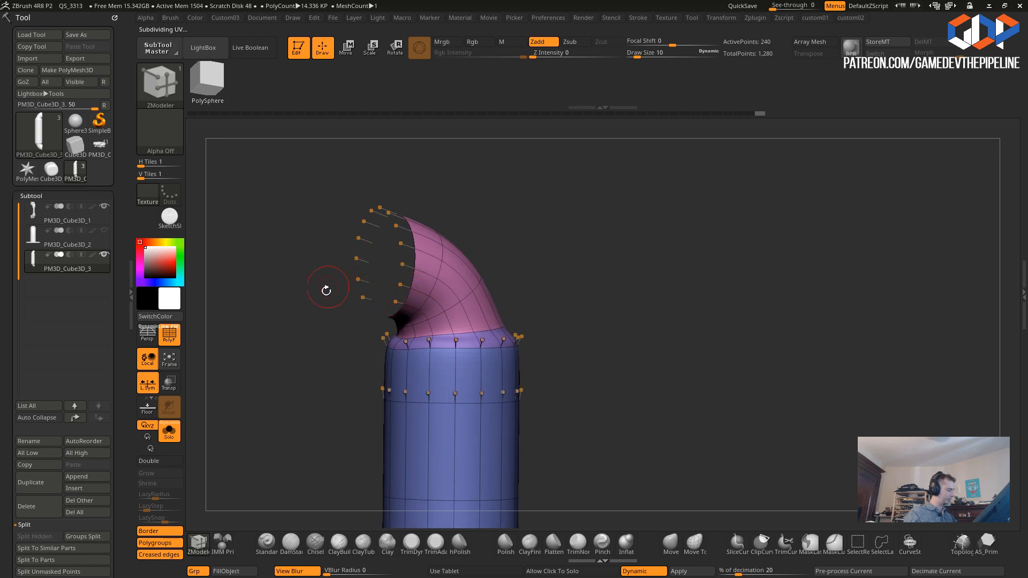
- Try capping the open bend ends with Close Holes and undo the caps
key(2)
key(ctrl+3)
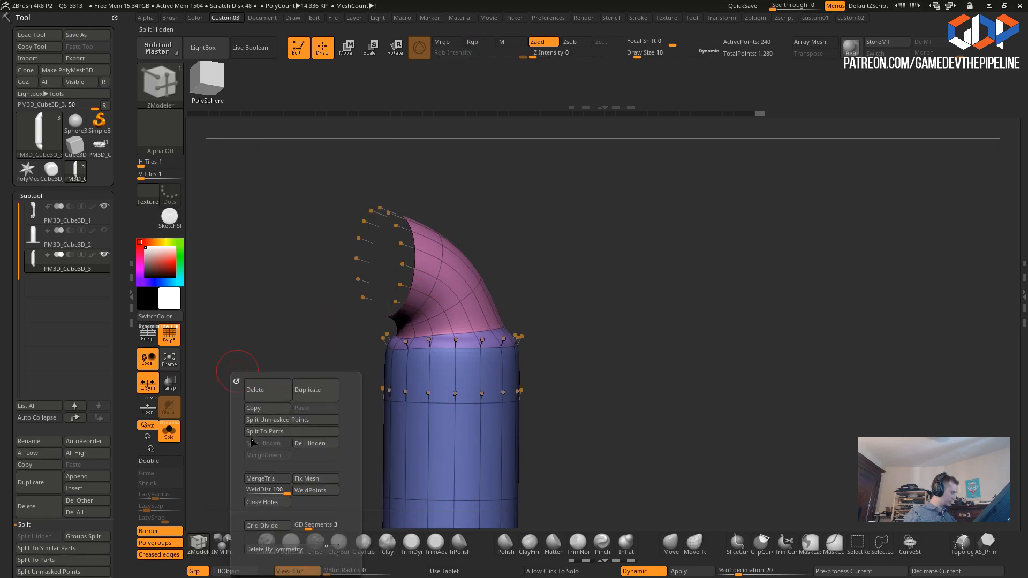
click(234, 512)
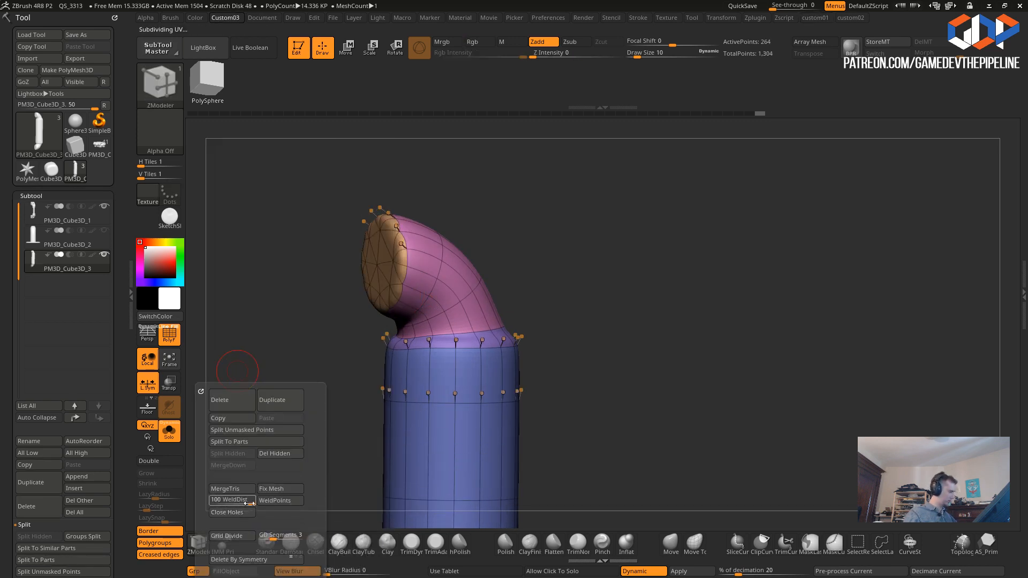
drag(320, 294, 441, 244)
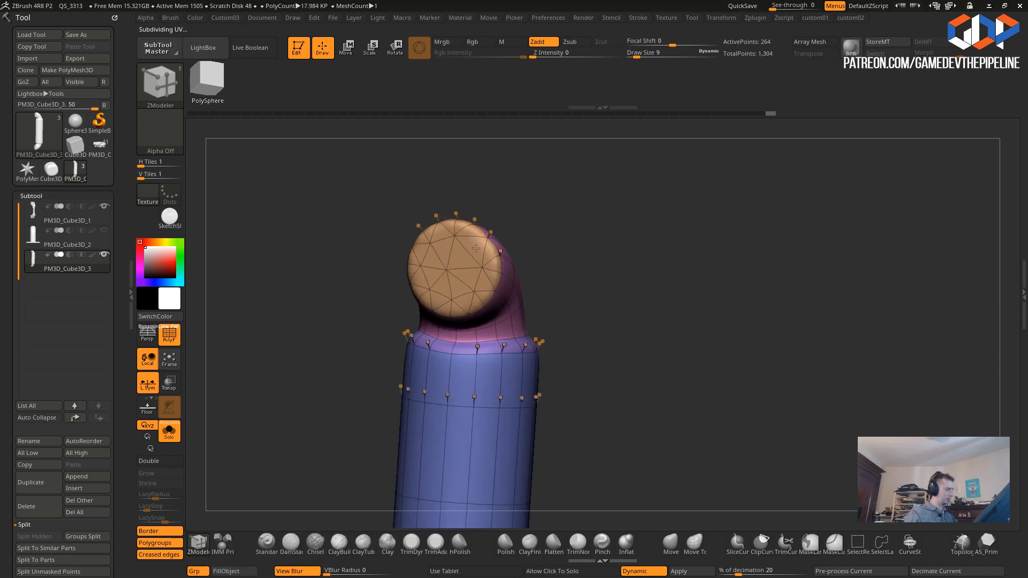
key(ctrl+z)
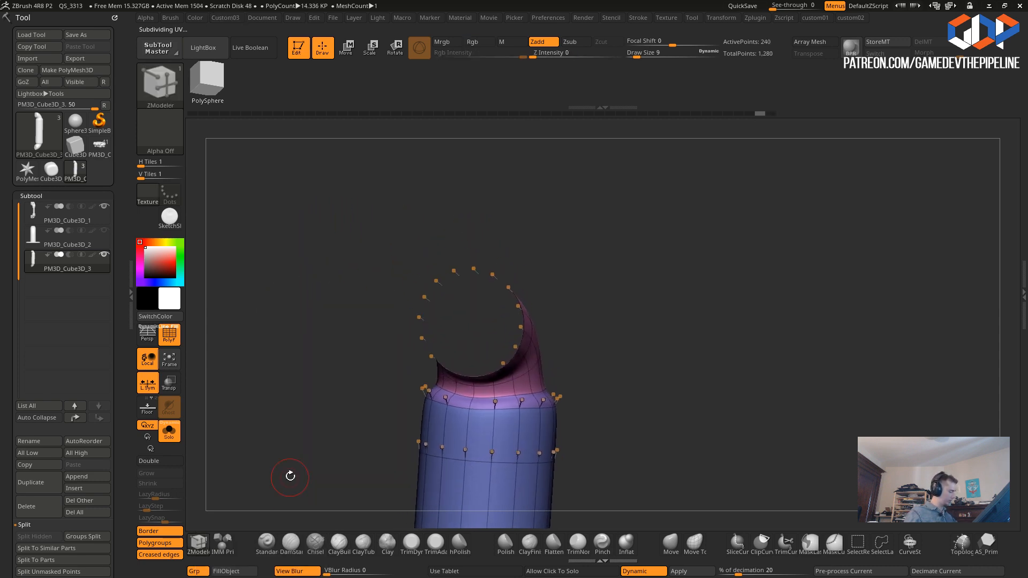
- Close the holes at the open ends of the grip's bends
key(ctrl+3)
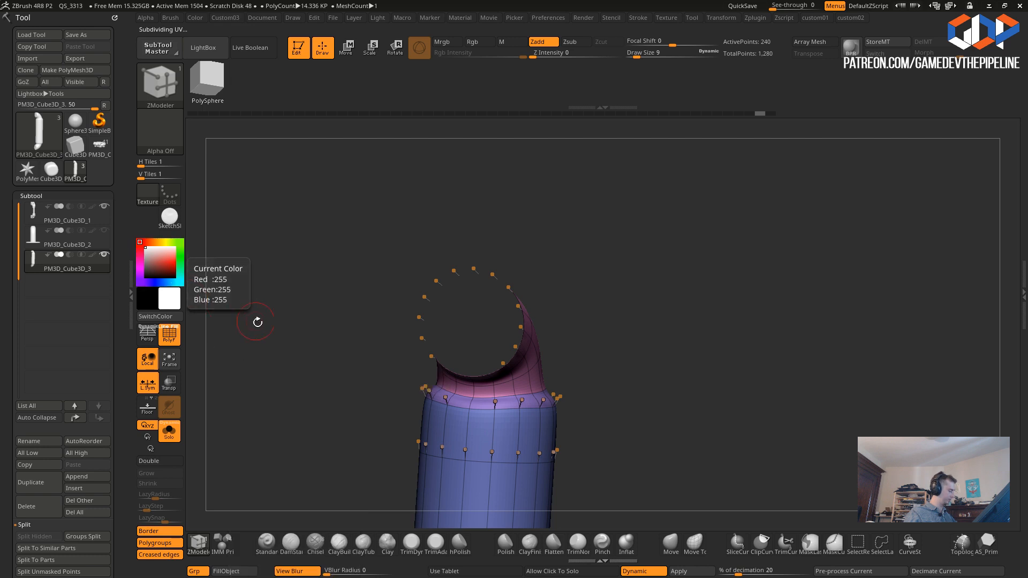
key(ctrl+2)
key(ctrl+3)
click(229, 513)
drag(349, 309, 442, 310)
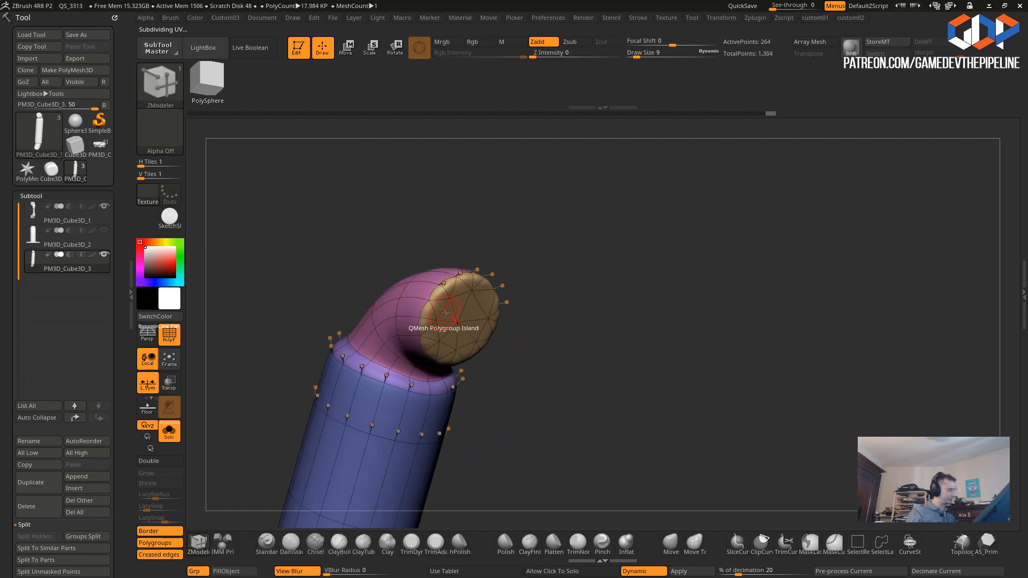
- Extrude the end caps with QMesh on the Polygroup Island target to extend the bends into straight sections
key(space)
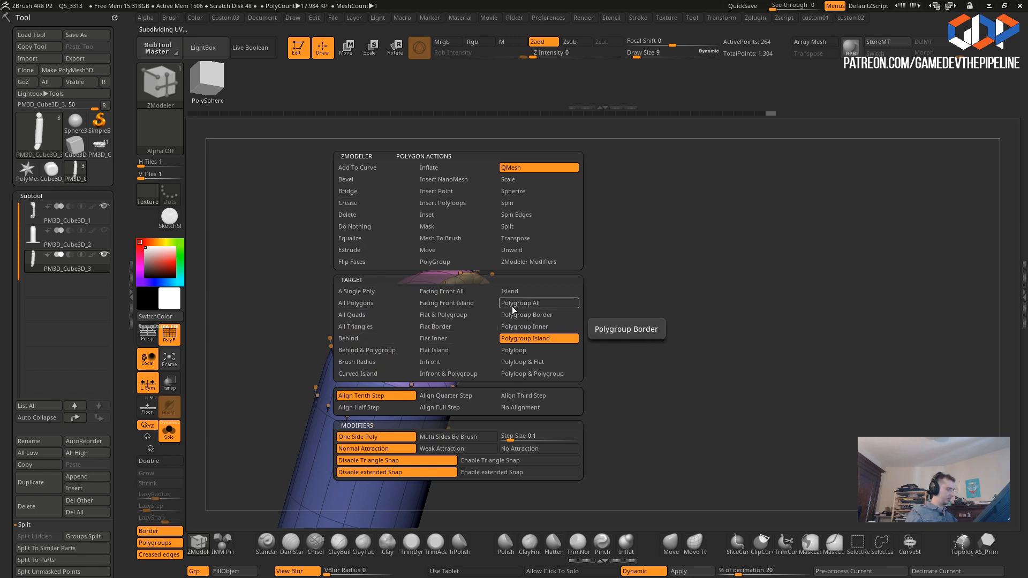
click(501, 339)
drag(459, 305, 624, 474)
drag(302, 239, 257, 210)
mouse_move(257, 209)
shift+mouse_down()
mouse_move(310, 248)
mouse_move(273, 172)
mouse_move(296, 234)
mouse_move(325, 266)
mouse_move(298, 248)
mouse_move(288, 203)
shift+mouse_up()
mouse_move(308, 259)
alt+mouse_down()
mouse_move(309, 306)
mouse_move(309, 193)
mouse_move(310, 243)
mouse_move(283, 252)
mouse_move(303, 232)
mouse_move(356, 273)
alt+mouse_up()
- Pull the capped bend ends outward with QMesh to lengthen the grip's straight end sections
ctrl+drag(539, 370, 451, 218)
mouse_move(348, 209)
mouse_down()
mouse_move(388, 234)
mouse_move(461, 344)
mouse_up()
drag(375, 333, 354, 446)
drag(341, 333, 331, 73)
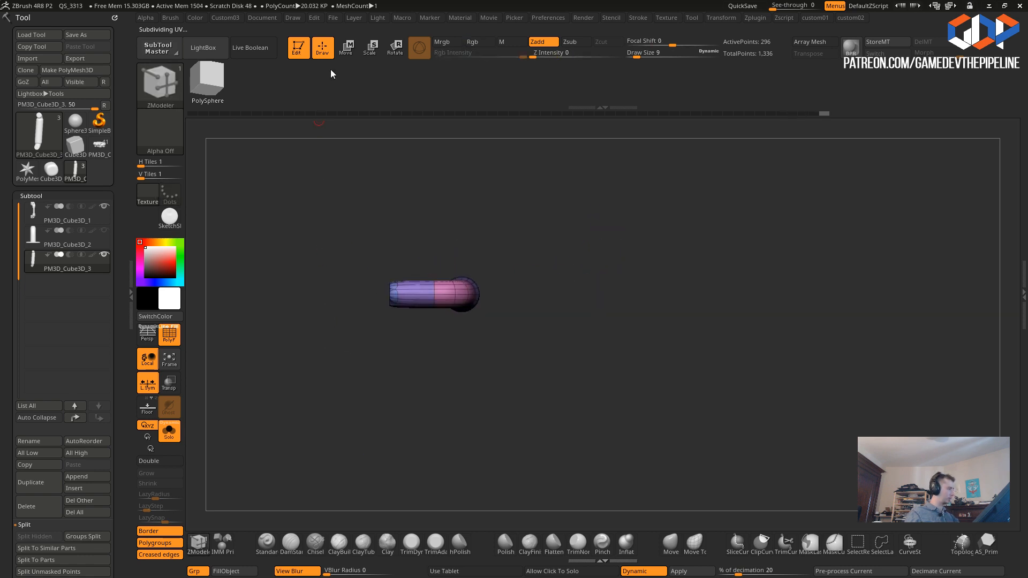
- Try rotating the handle with the Rotate gizmo and undo the rotations
click(392, 50)
alt+drag(314, 198, 316, 229)
click(360, 203)
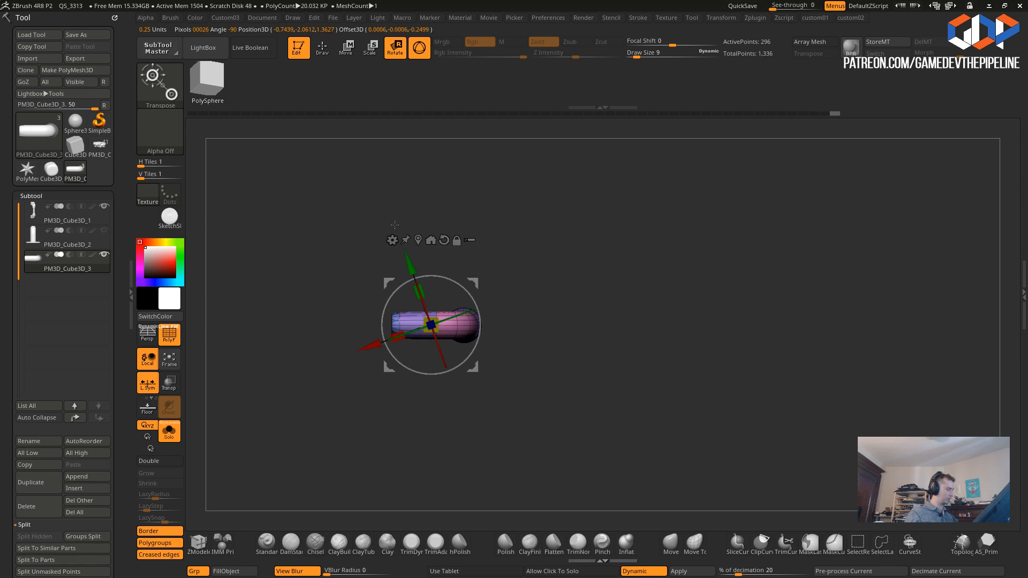
drag(390, 298, 404, 365)
key(ctrl+z)
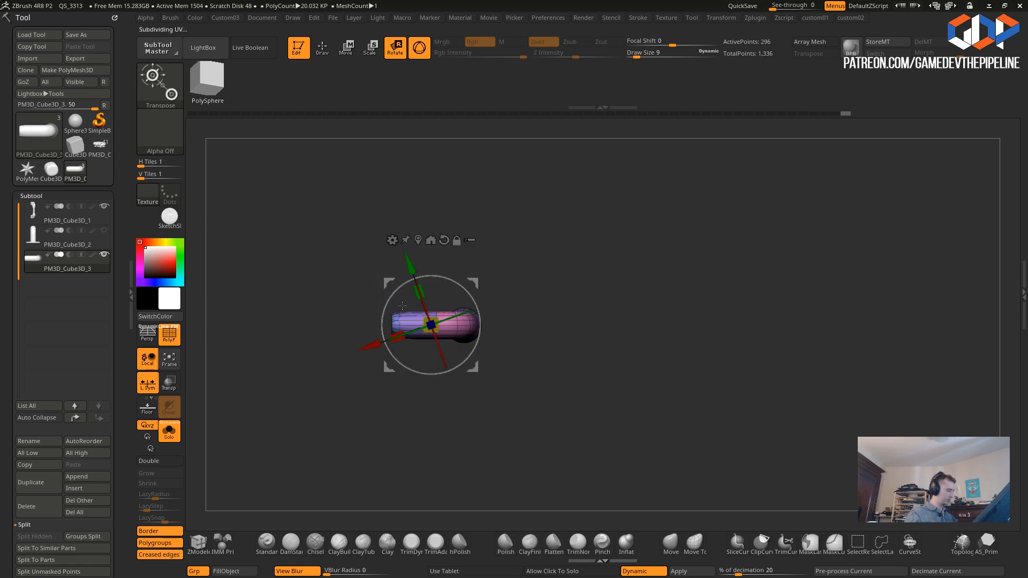
alt+drag(379, 280, 416, 344)
drag(342, 363, 285, 317)
key(ctrl+shift+z)
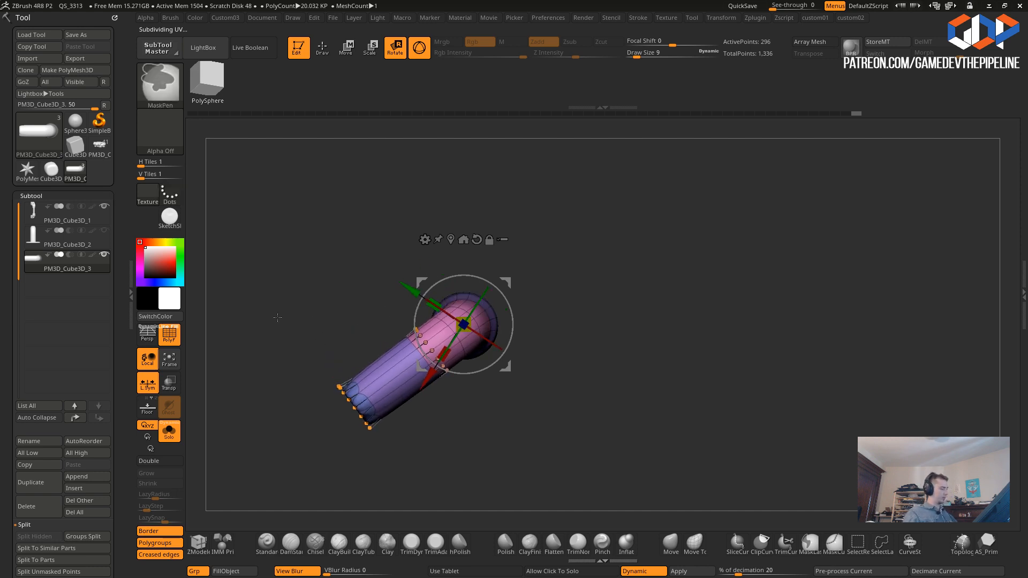
key(ctrl+z)
drag(349, 406, 270, 382)
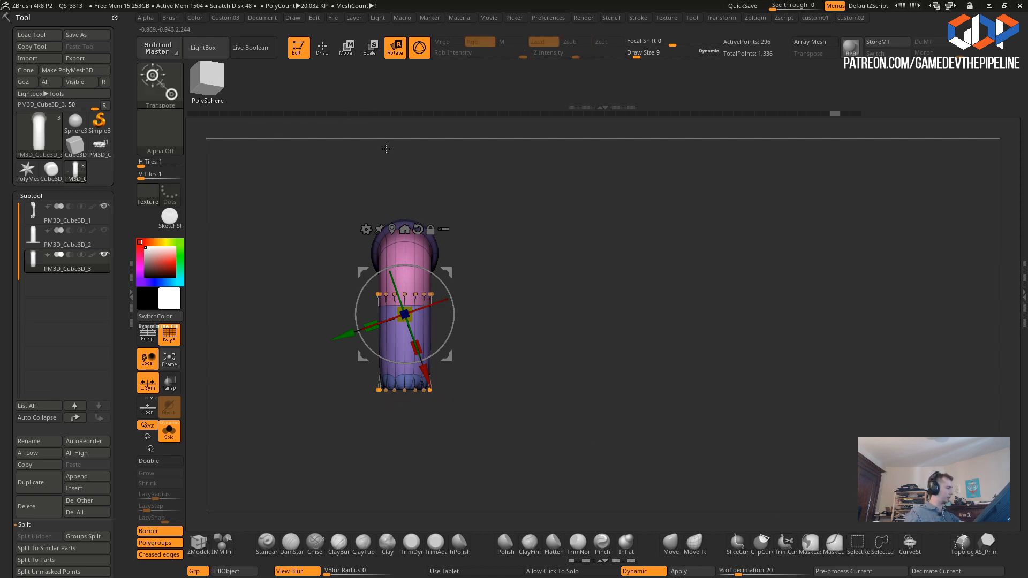
- Trim both straight end sections with a diagonal cut so they finish in angled caps
click(322, 47)
ctrl+shift+drag(485, 296, 340, 393)
mouse_move(324, 431)
mouse_down()
mouse_move(328, 408)
mouse_move(286, 334)
mouse_up()
click(167, 342)
drag(235, 399, 270, 356)
- Examine the angled caps with the dynamic subdivision preview switched off and on
key(shift+d)
click(244, 219)
drag(386, 402, 426, 382)
click(170, 333)
mouse_move(343, 418)
mouse_down()
mouse_move(385, 418)
mouse_move(388, 467)
mouse_move(375, 477)
mouse_move(365, 420)
mouse_move(419, 397)
mouse_up()
key(shift+d)
key(s)
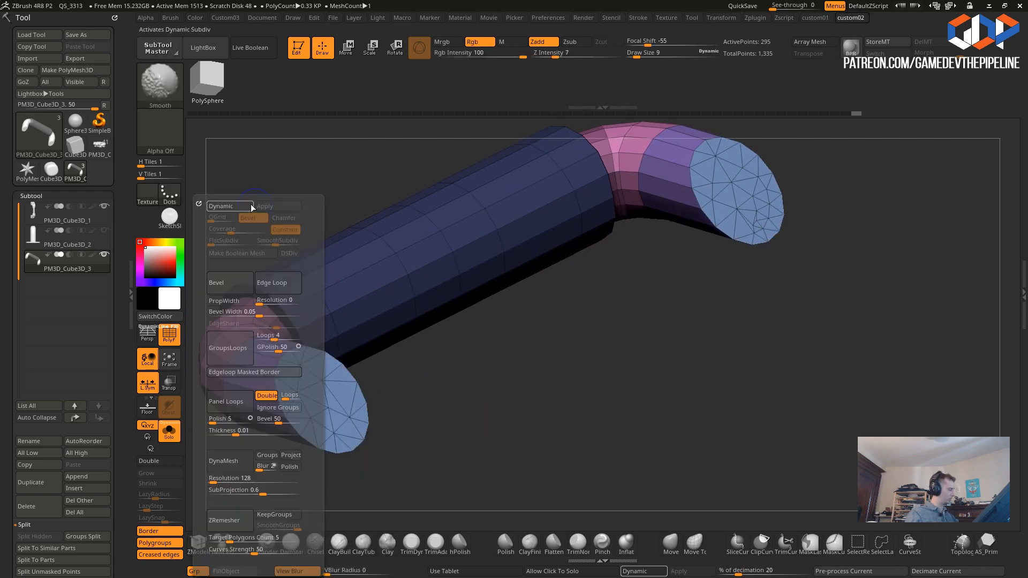
key(shift+d)
click(225, 207)
- Turn off the dynamic subdivision preview and extrude the angled caps with QMesh to form angled leg sections
alt+drag(509, 482, 528, 461)
key(shift+d)
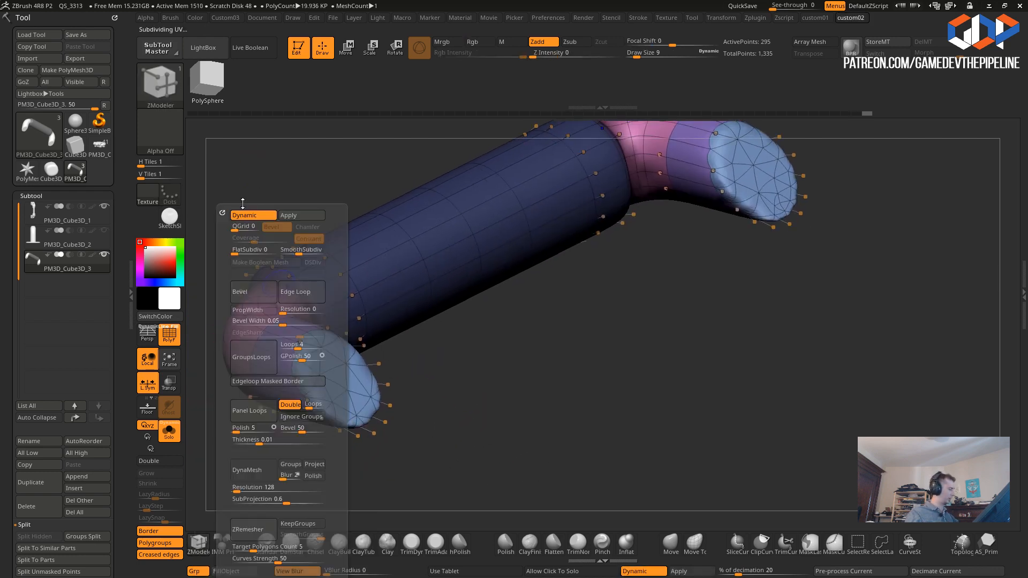
click(225, 207)
drag(346, 316, 459, 220)
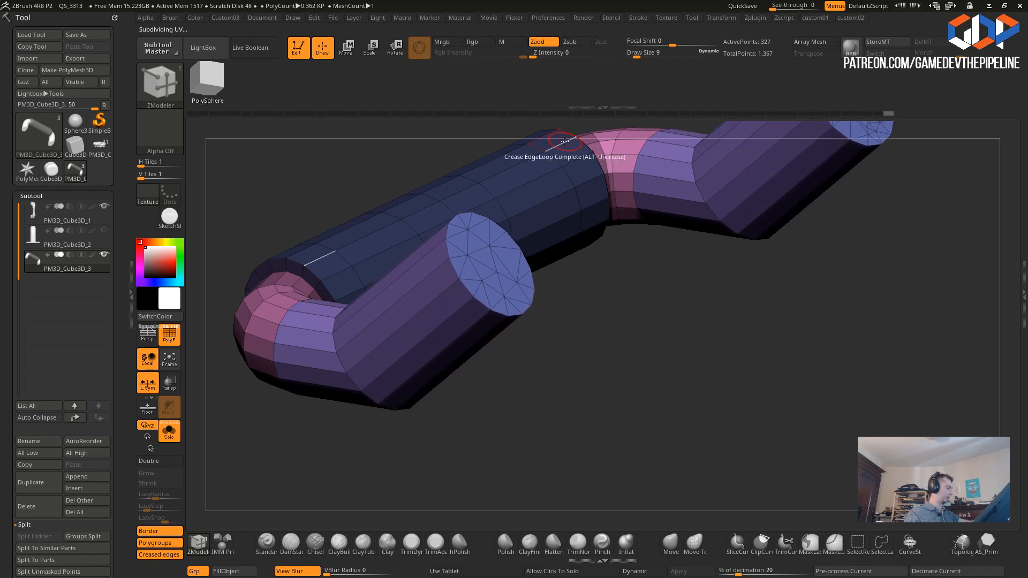
- Bevel the complete edge loop at the legs' angled joints and turn on the dynamic subdivision preview
shift+drag(412, 470, 344, 388)
key(shift+d)
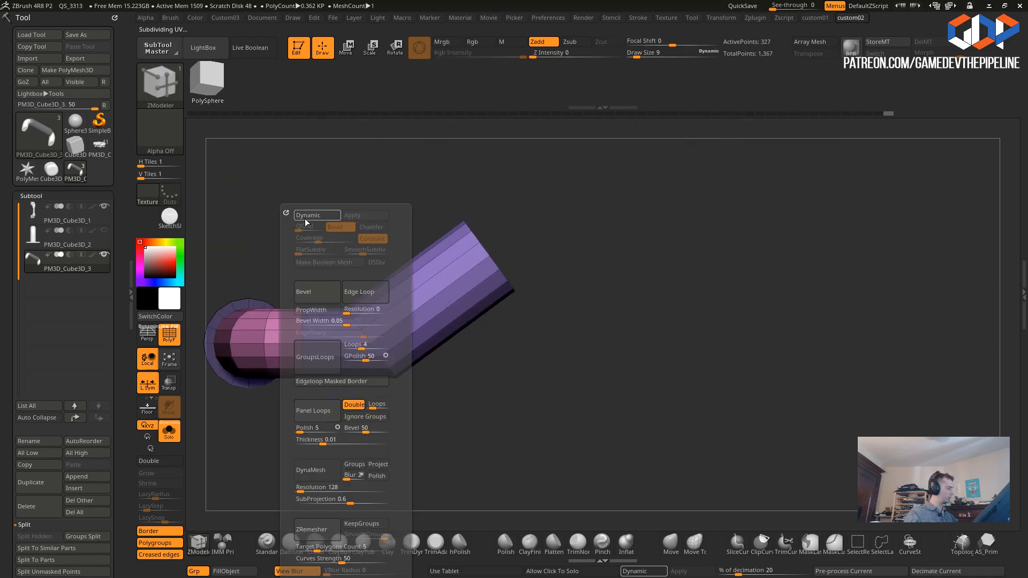
click(305, 218)
mouse_move(513, 457)
mouse_down()
mouse_move(525, 478)
mouse_move(500, 452)
mouse_up()
key(shift+d)
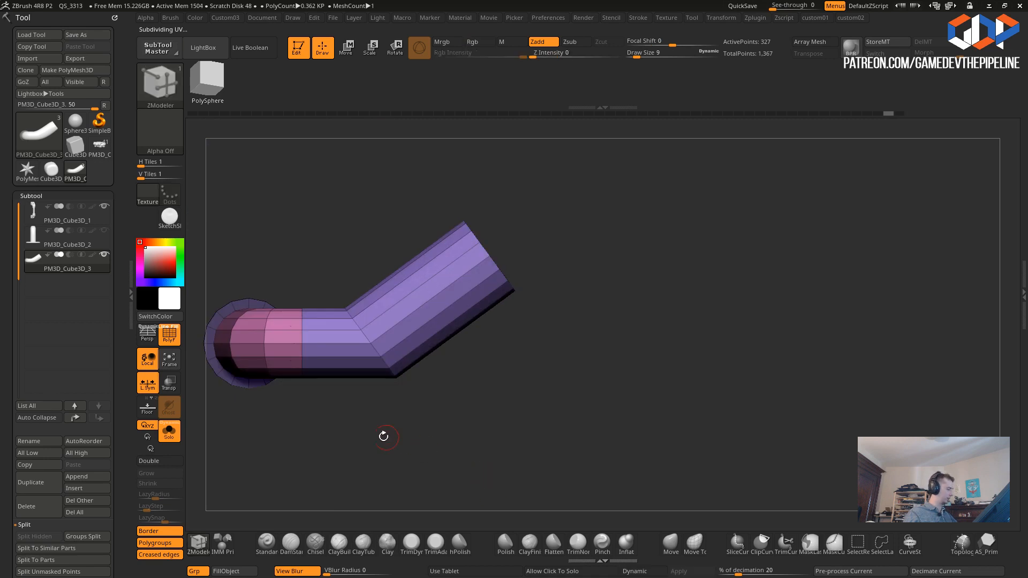
alt+drag(400, 438, 391, 465)
key(space)
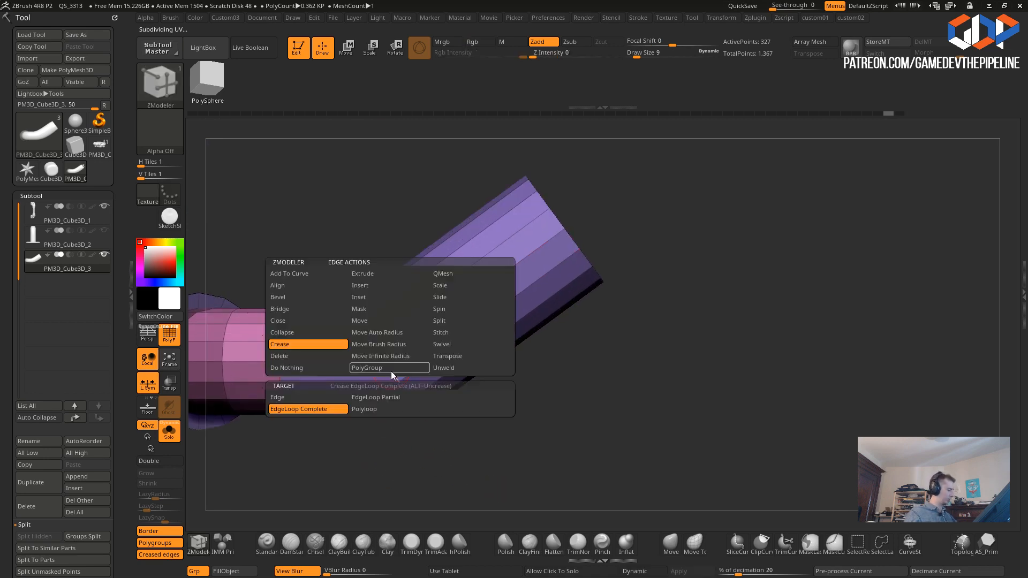
click(276, 299)
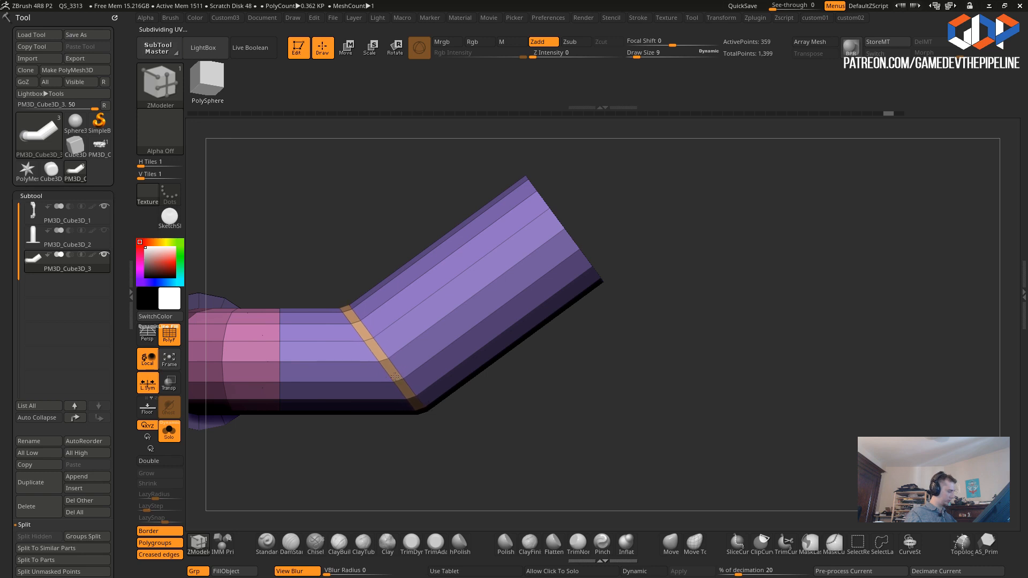
key(d)
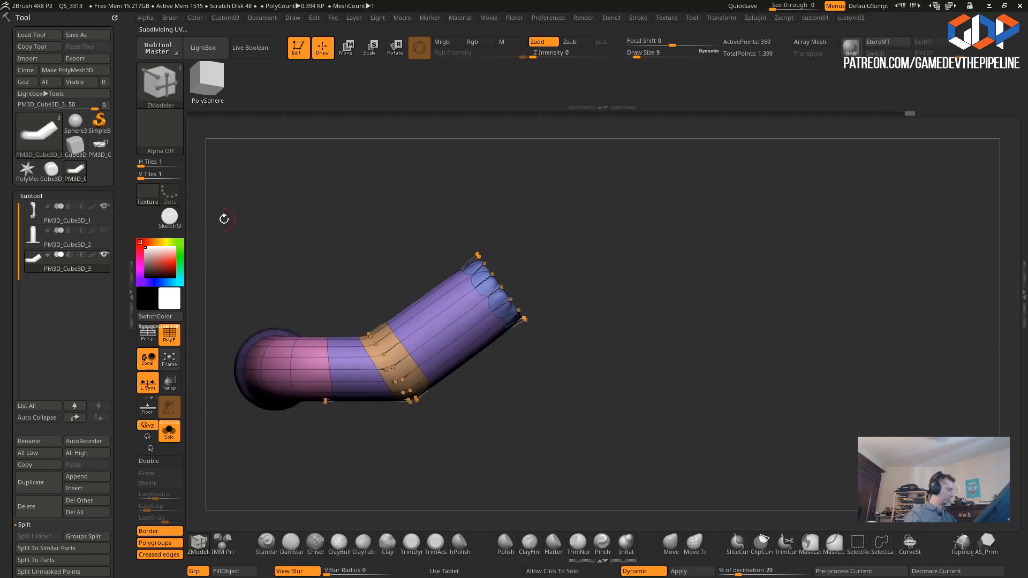
- Rotate the handle until its leg ends are level and trim the legs short with a straight cut
click(171, 337)
drag(295, 266, 310, 424)
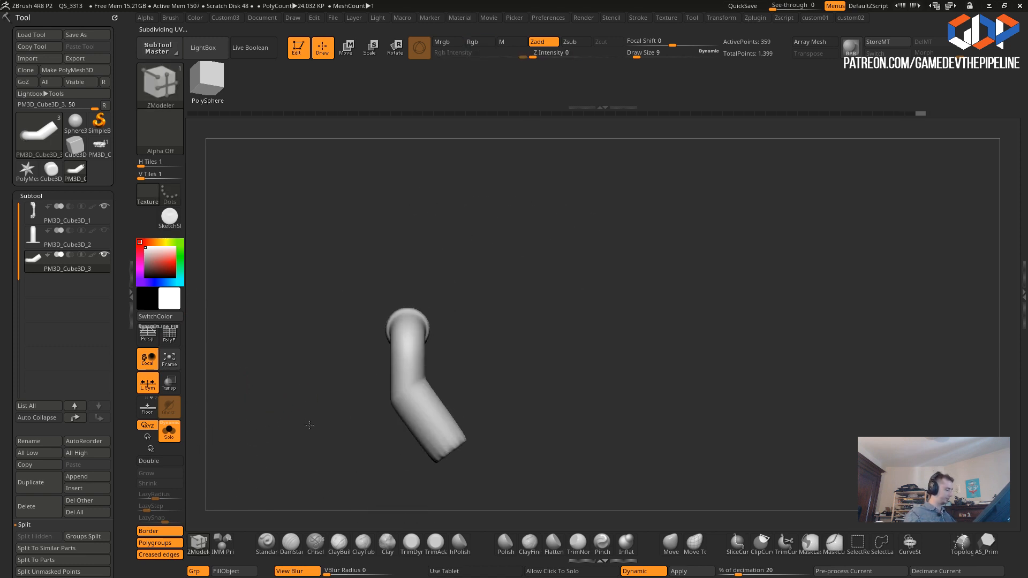
key(r)
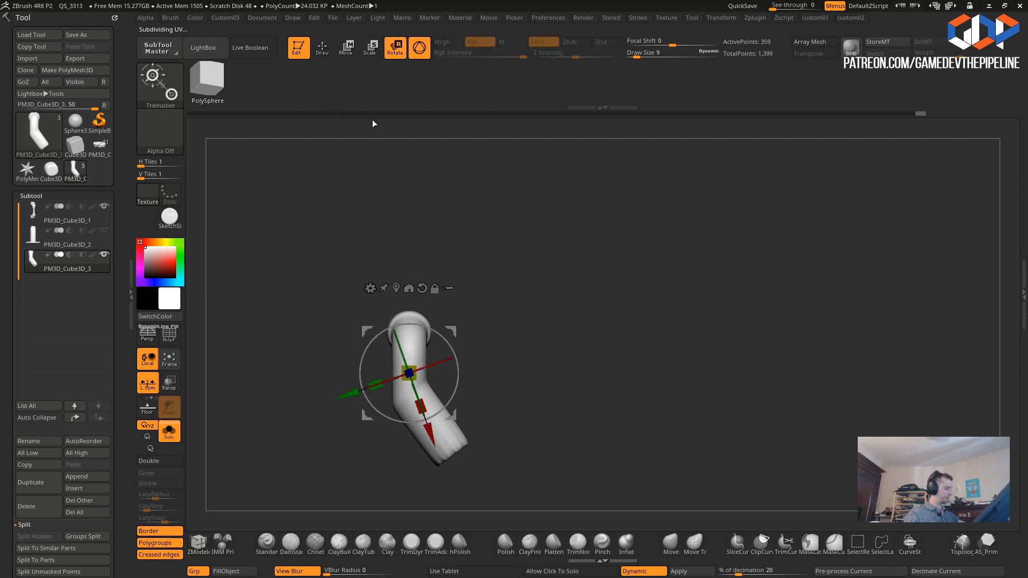
drag(364, 348, 351, 401)
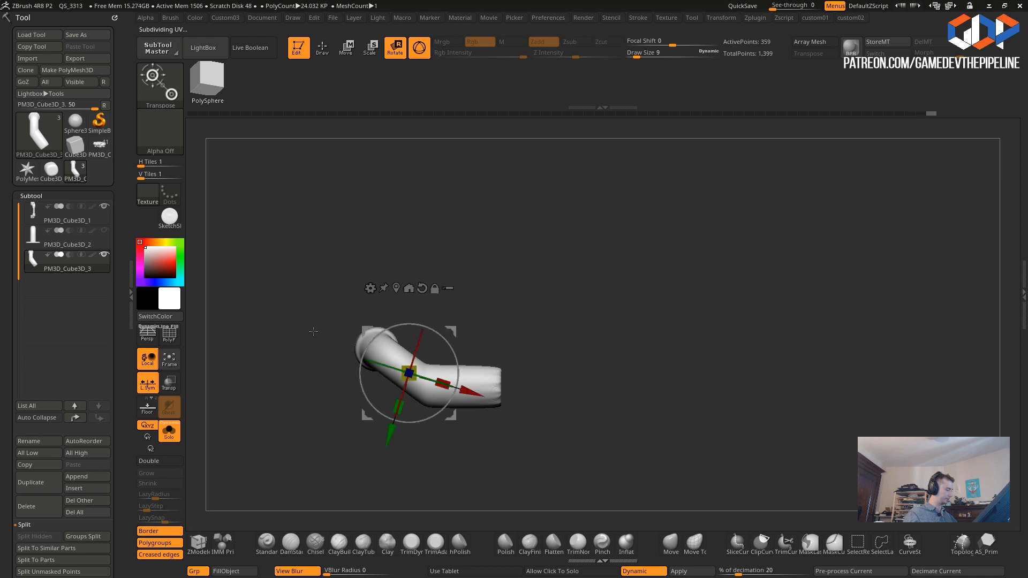
alt+drag(300, 317, 316, 368)
ctrl+shift+drag(465, 289, 474, 490)
mouse_move(252, 291)
mouse_down()
mouse_move(211, 331)
mouse_move(212, 362)
mouse_up()
click(171, 334)
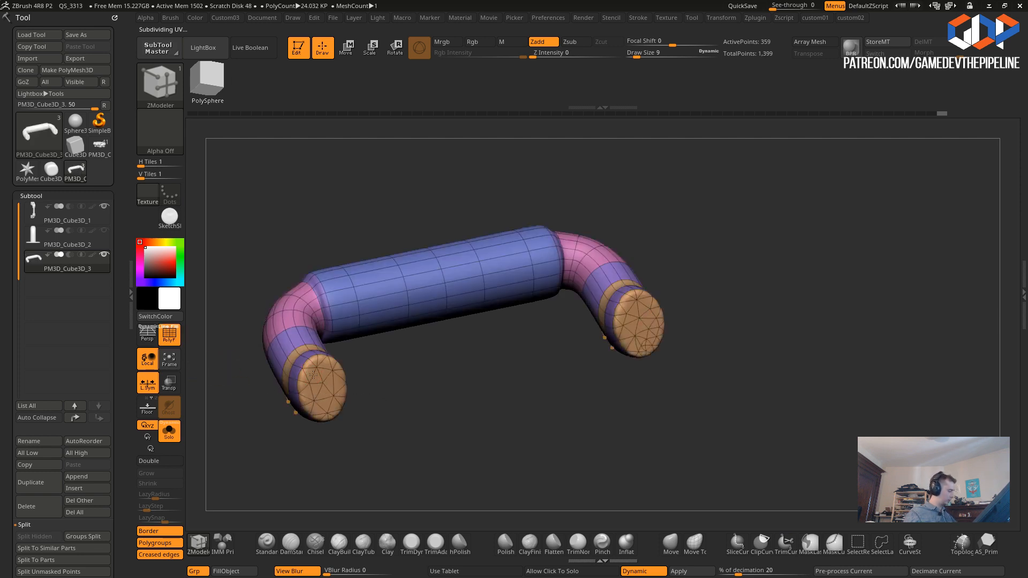
- Extrude the trimmed leg caps slightly with QMesh to add a short section at each end
drag(252, 392, 371, 442)
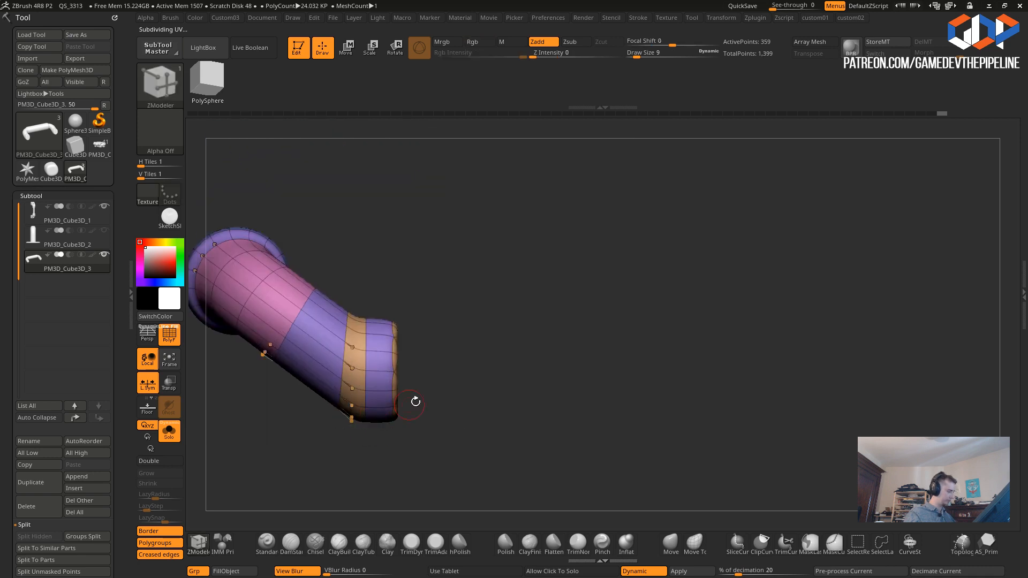
drag(405, 407, 414, 419)
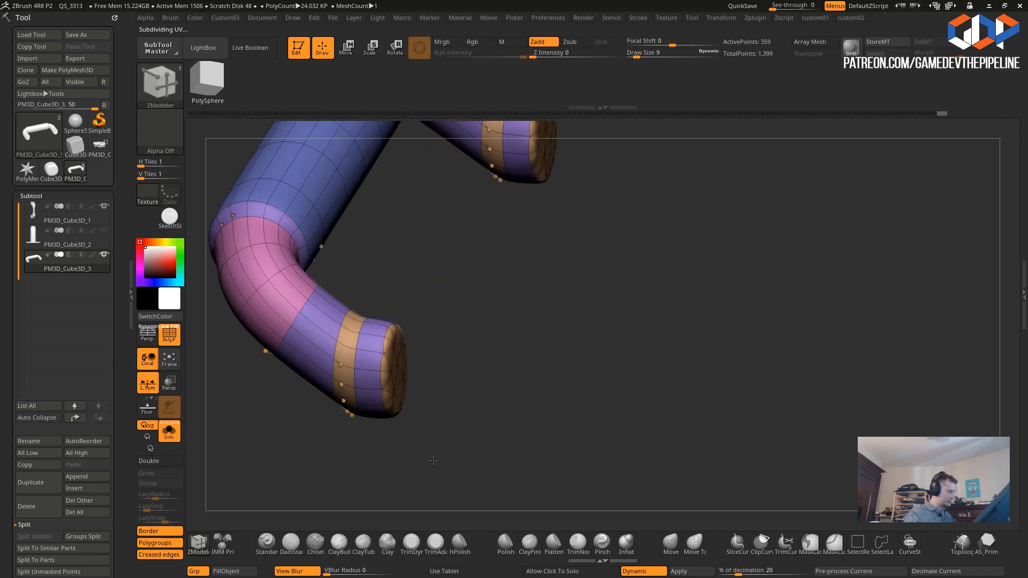
drag(436, 454, 414, 389)
click(413, 389)
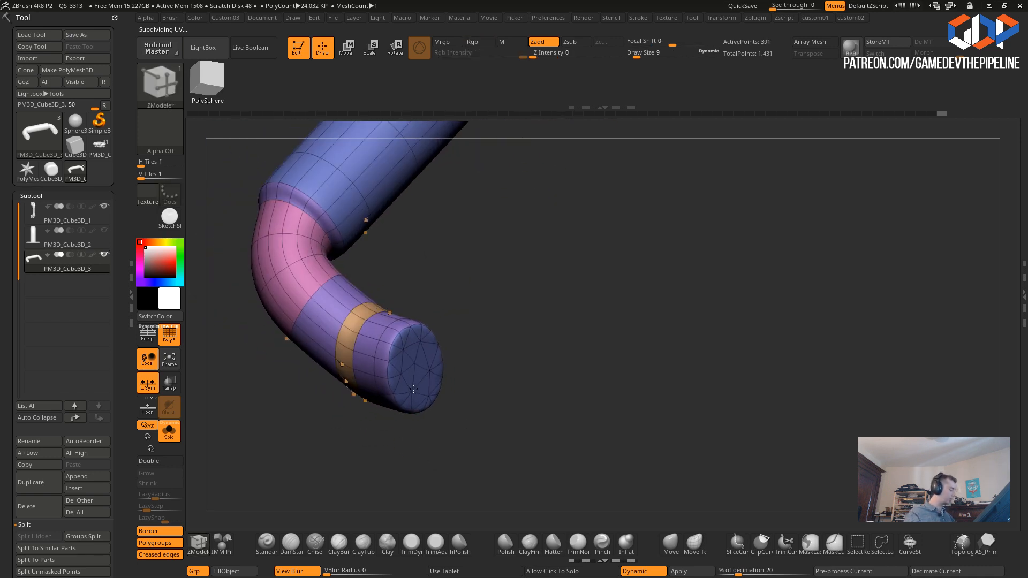
drag(386, 471, 407, 490)
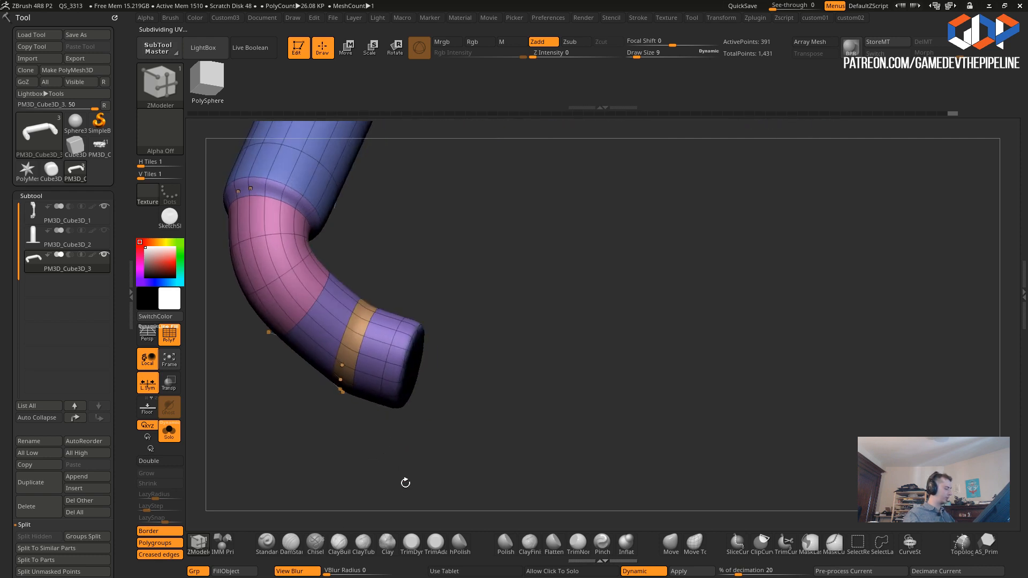
- Extrude the last polyloop of the legs outward with QMesh on the Polyloop target to form round flanges
key(space)
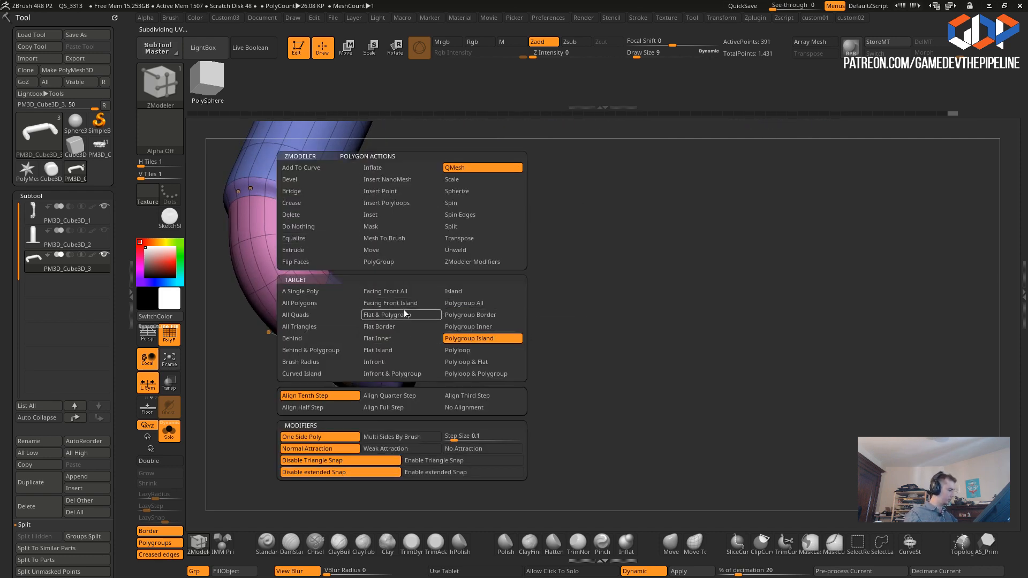
click(453, 352)
drag(404, 336, 386, 261)
mouse_move(274, 421)
mouse_down()
mouse_move(334, 455)
mouse_move(295, 459)
mouse_move(239, 386)
mouse_move(239, 436)
mouse_move(246, 355)
mouse_move(280, 419)
mouse_move(397, 428)
mouse_move(346, 451)
mouse_move(282, 421)
mouse_up()
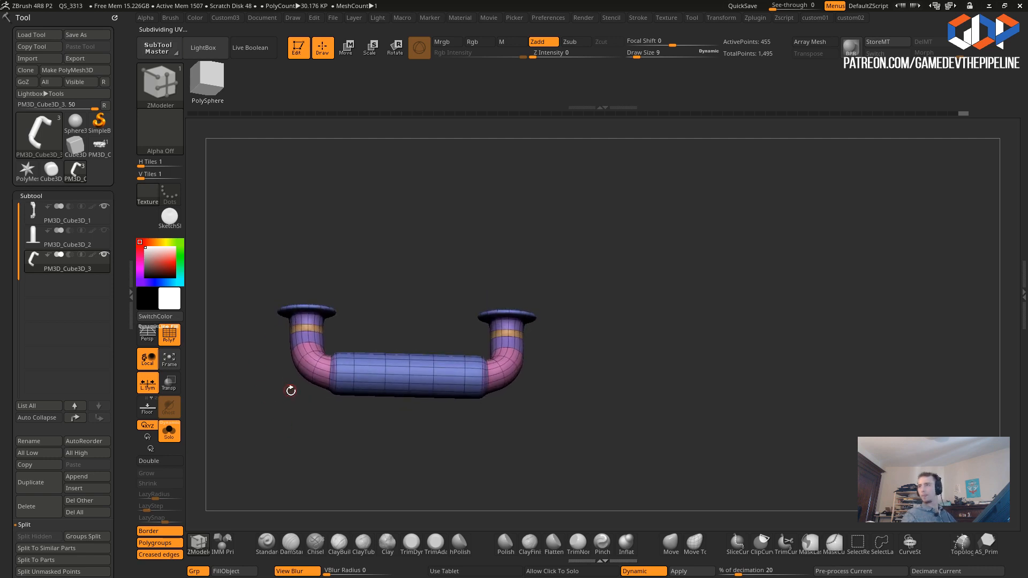
- Crease the complete edge loops on the flanges' outer rim and where the legs meet the flanges
drag(274, 378, 418, 455)
drag(690, 428, 593, 411)
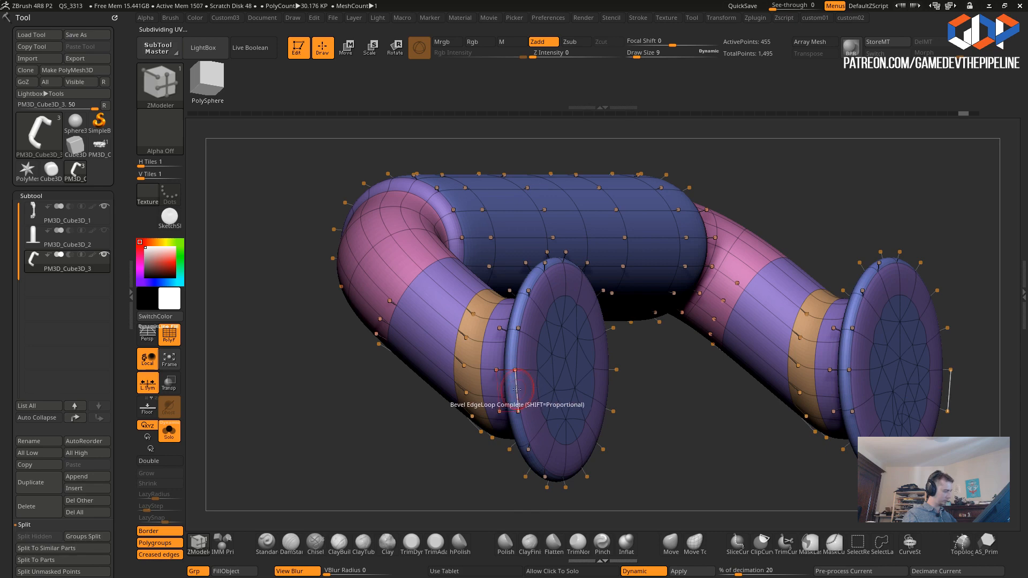
key(space)
click(399, 346)
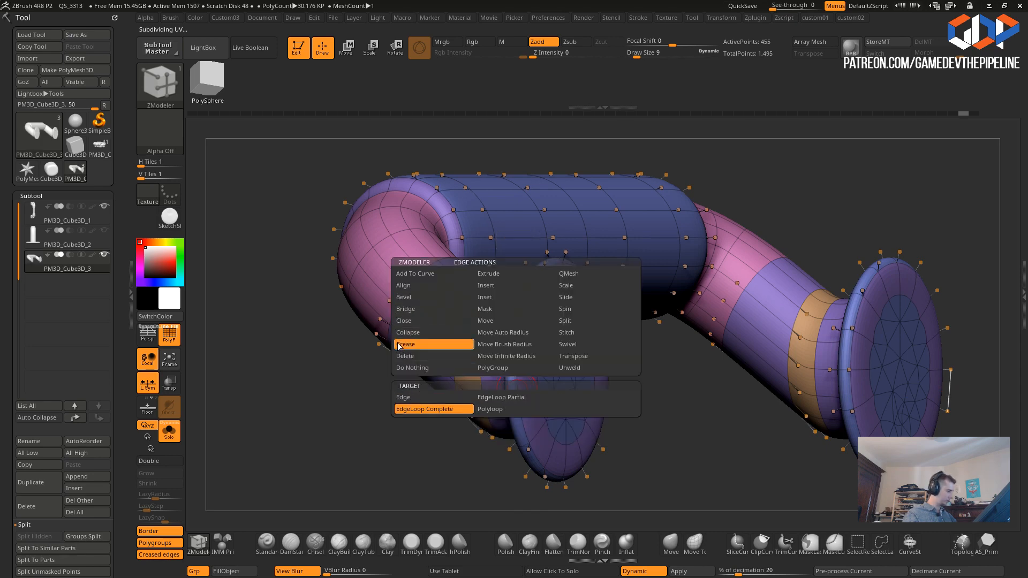
click(517, 388)
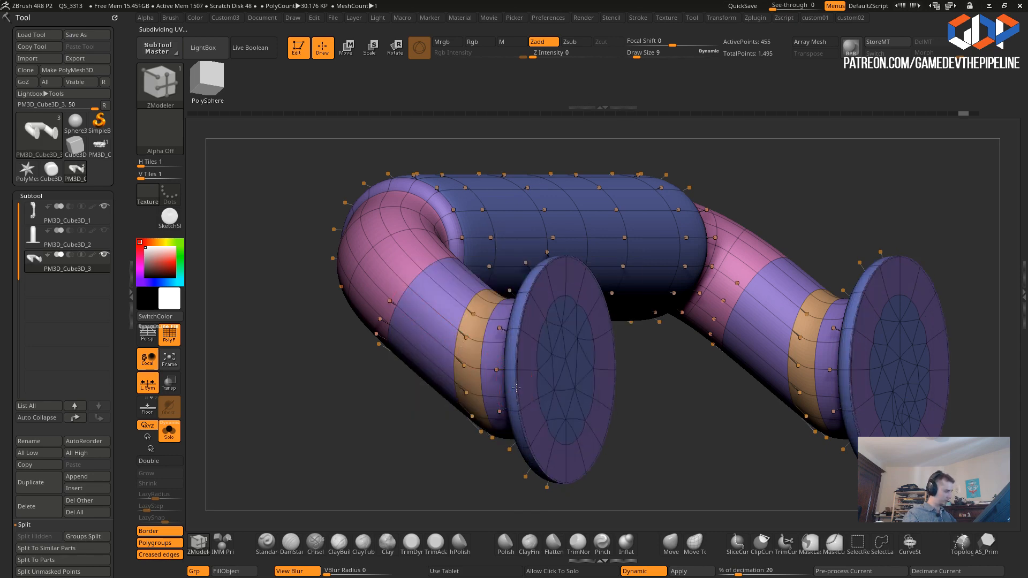
drag(396, 396, 506, 453)
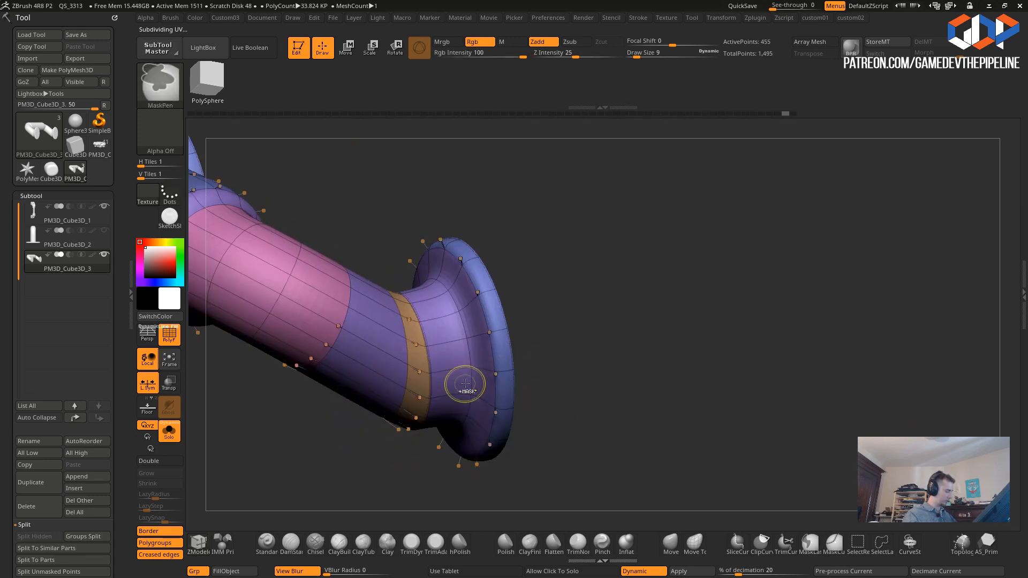
click(474, 379)
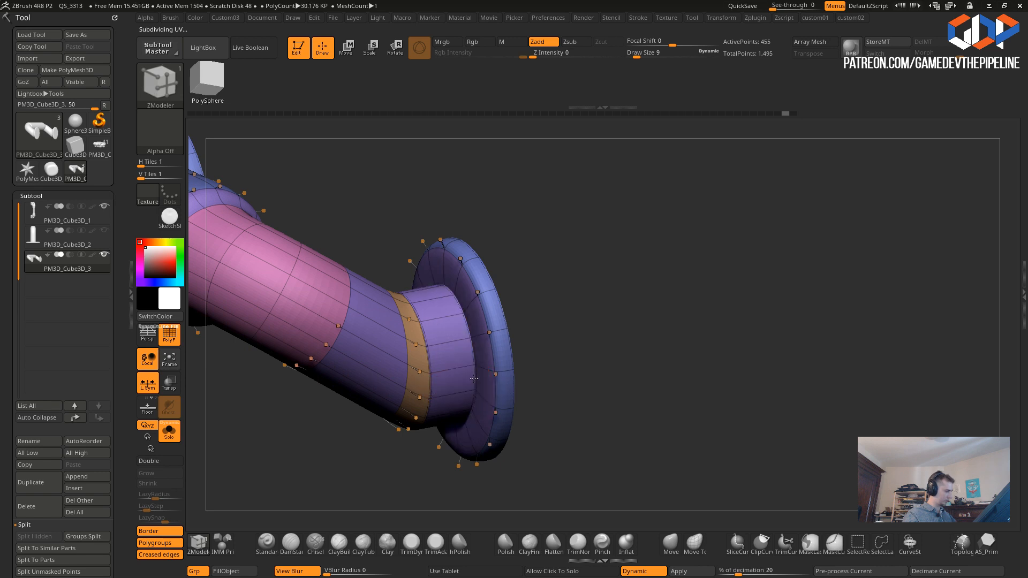
- Try beveling the complete edge loop near the grip's end and undo the bevel
alt+drag(399, 466, 393, 373)
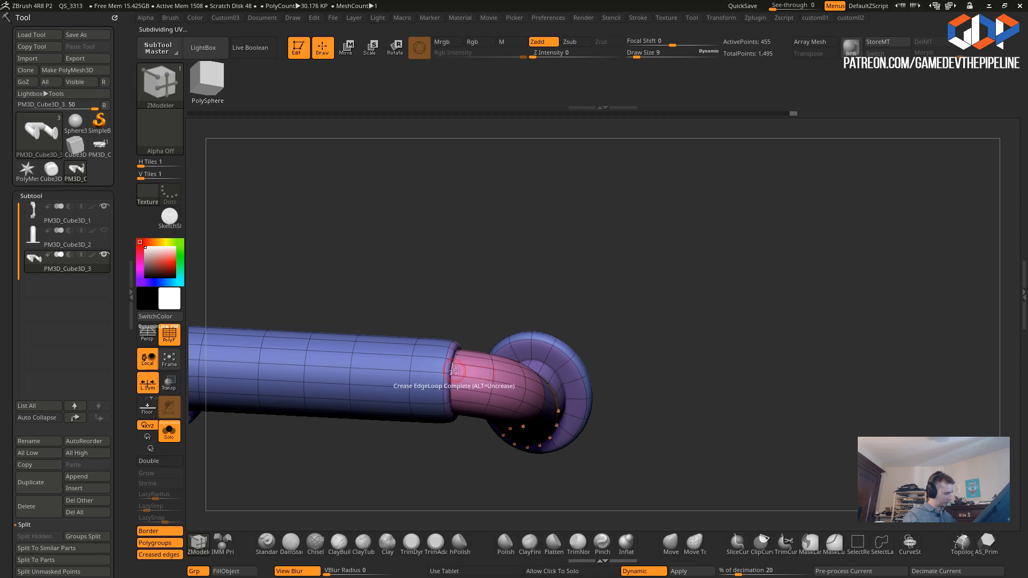
drag(443, 469, 439, 411)
key(space)
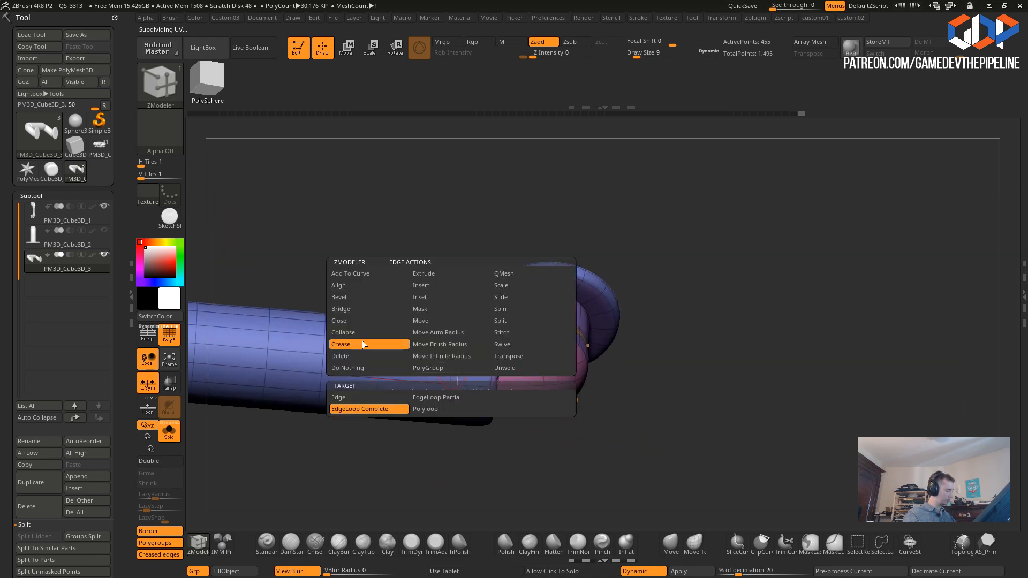
click(336, 300)
click(448, 377)
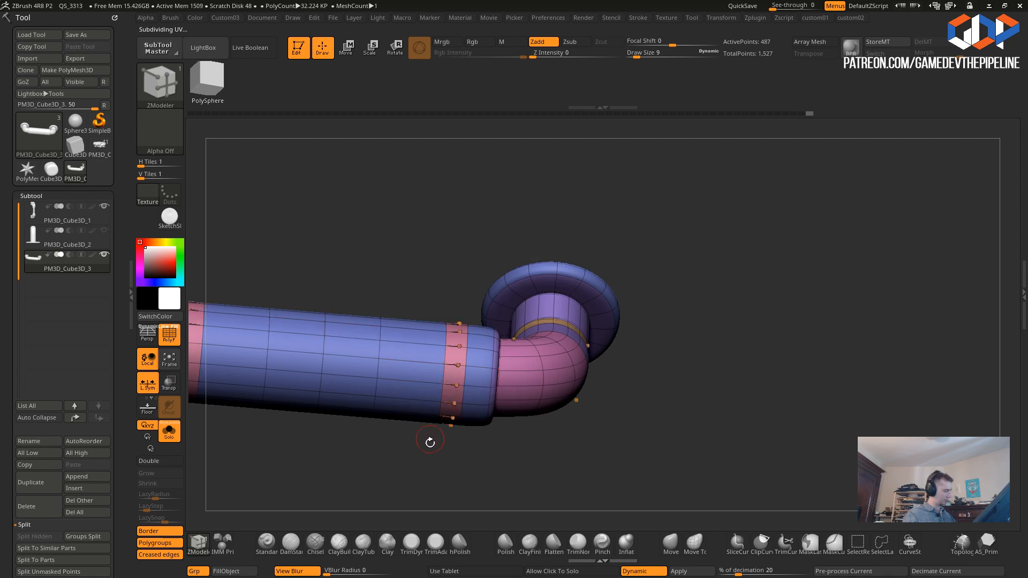
key(ctrl+space)
click(362, 215)
alt+drag(305, 223, 348, 325)
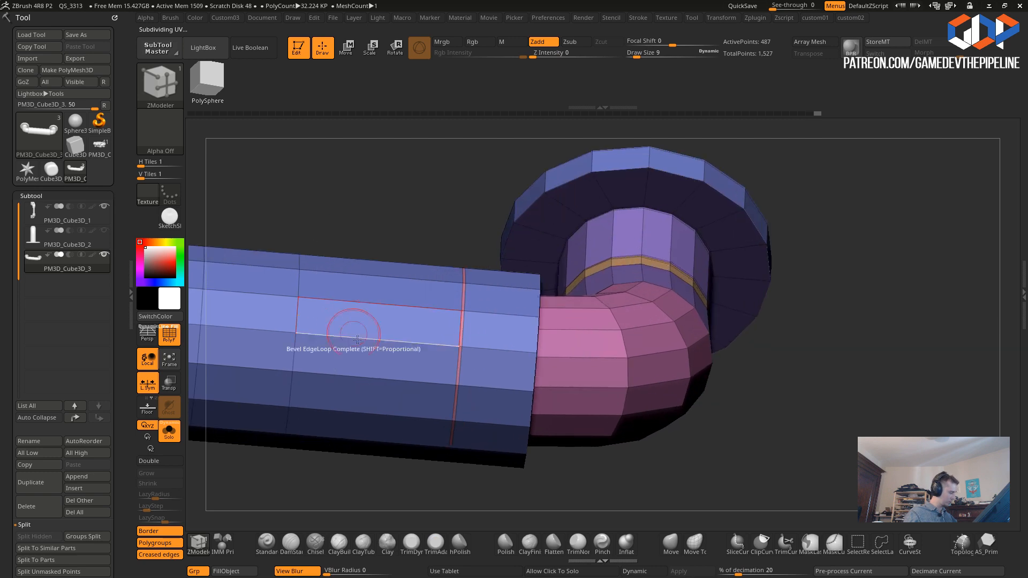
key(d)
key(ctrl+z)
- Turn off the dynamic subdivision preview of the handle
key(ctrl+space)
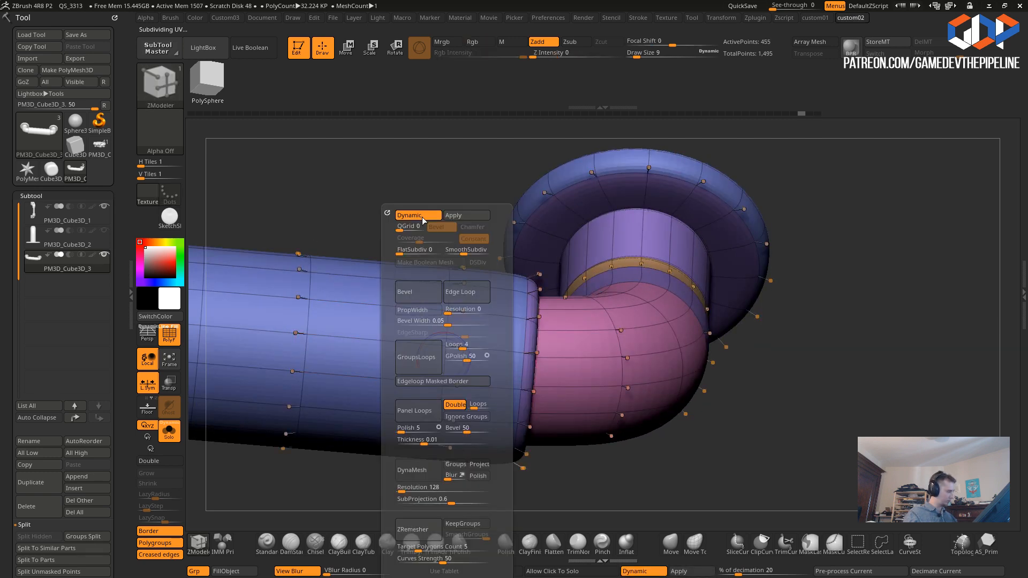
- Push the polygon loop near the grip's end inward to form a groove, and preview the handle with dynamic subdivision
click(413, 216)
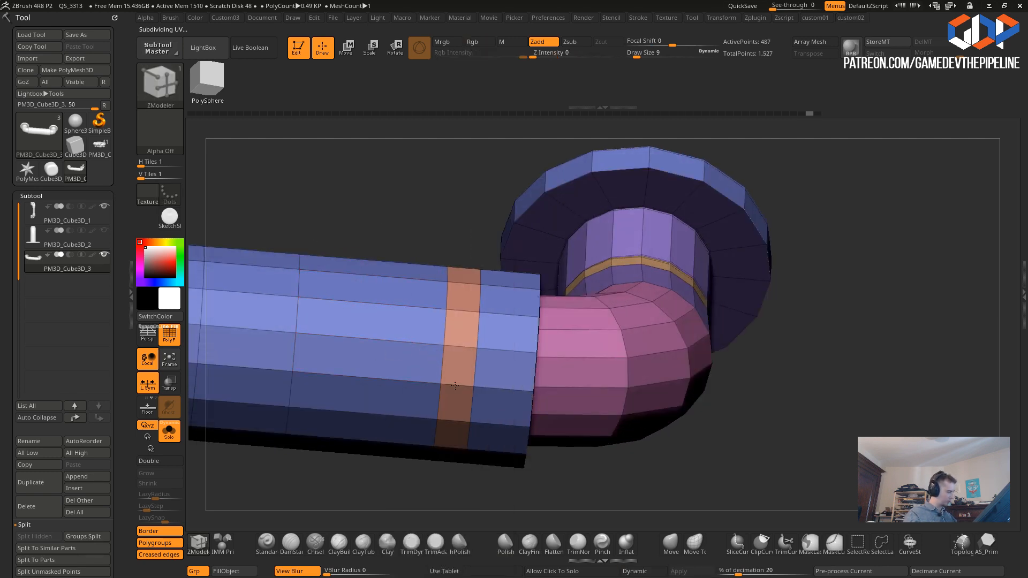
mouse_move(458, 375)
mouse_down()
mouse_move(457, 390)
mouse_move(261, 363)
mouse_up()
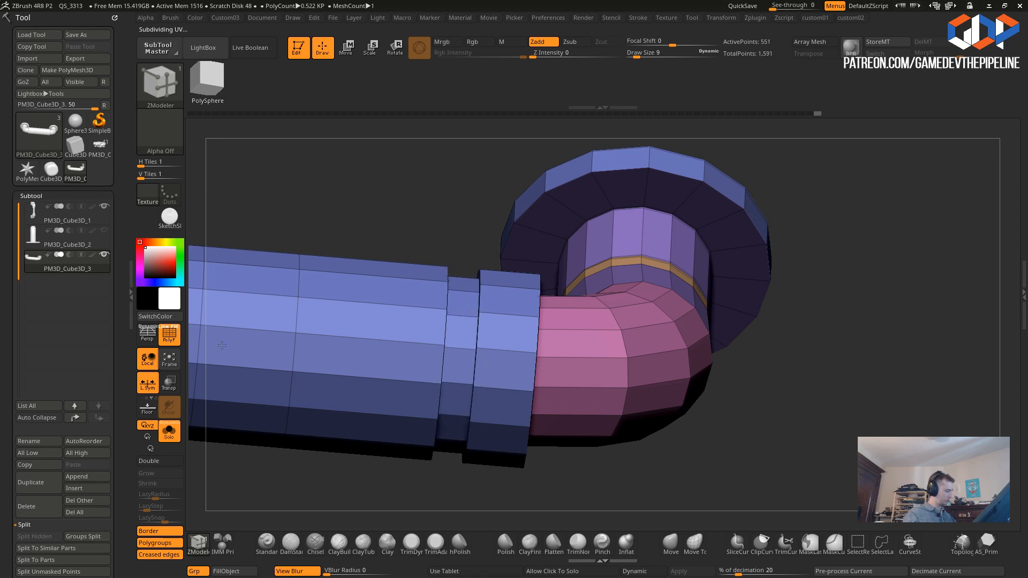
mouse_move(413, 495)
mouse_down()
mouse_move(376, 498)
mouse_move(379, 445)
mouse_move(435, 498)
mouse_move(383, 477)
mouse_up()
key(shift+2)
key(shift+2)
key(d)
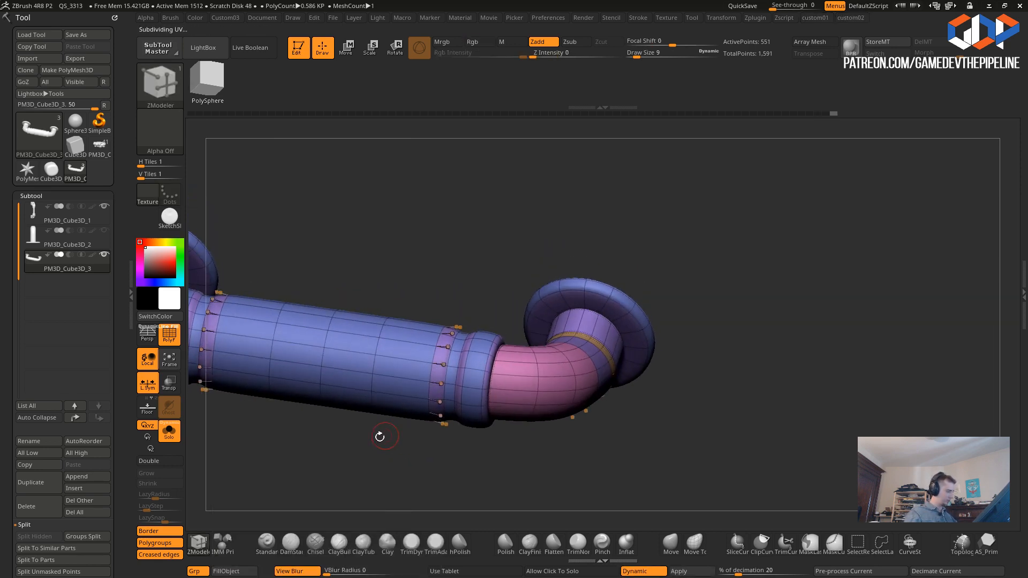
- Crease the handle mesh along its polygroup borders
key(shift+1)
click(337, 536)
mouse_move(289, 436)
mouse_down()
mouse_move(294, 460)
mouse_move(305, 425)
mouse_up()
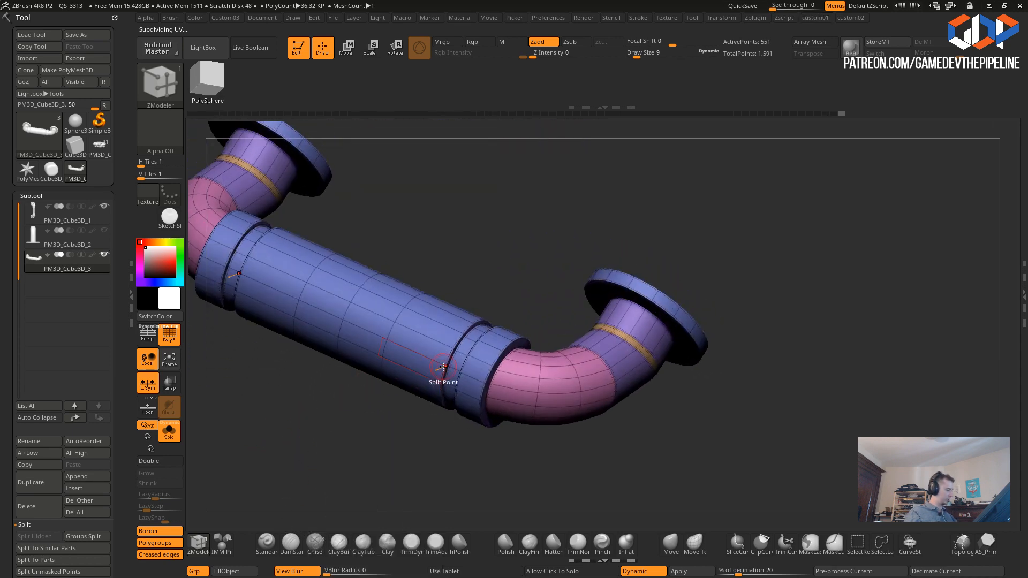
- Set the ZModeler edge action to Crease with the EdgeLoop Complete target and apply it to the loop beside the grip's groove
key(space)
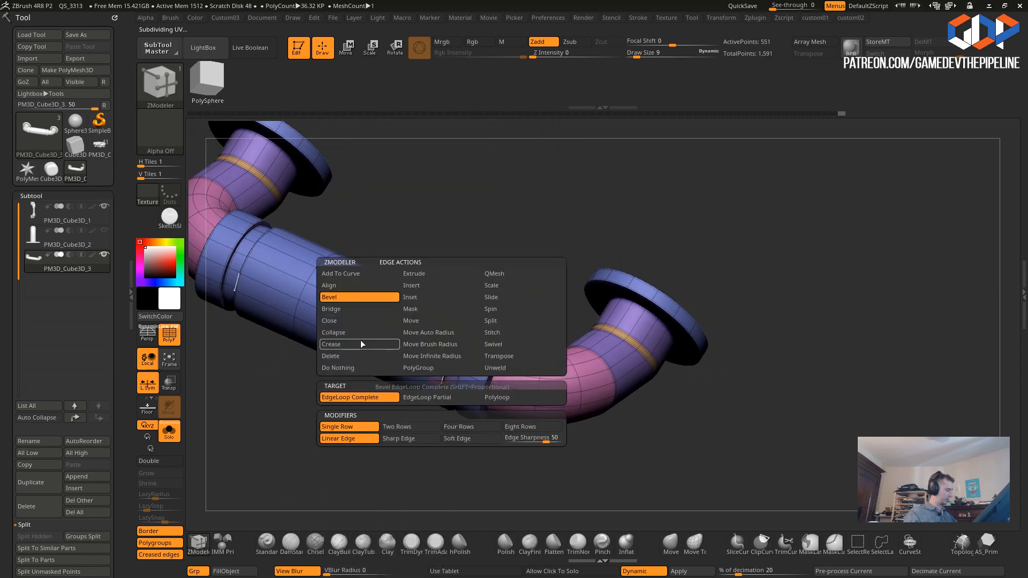
click(329, 345)
click(323, 410)
mouse_move(344, 442)
mouse_down()
mouse_move(350, 465)
mouse_move(364, 439)
mouse_up()
click(440, 365)
- Remove the crease from the edge loops around the grip's end collar and the mounting flange
drag(386, 486, 449, 437)
alt+click(475, 370)
drag(554, 483, 534, 294)
alt+click(506, 379)
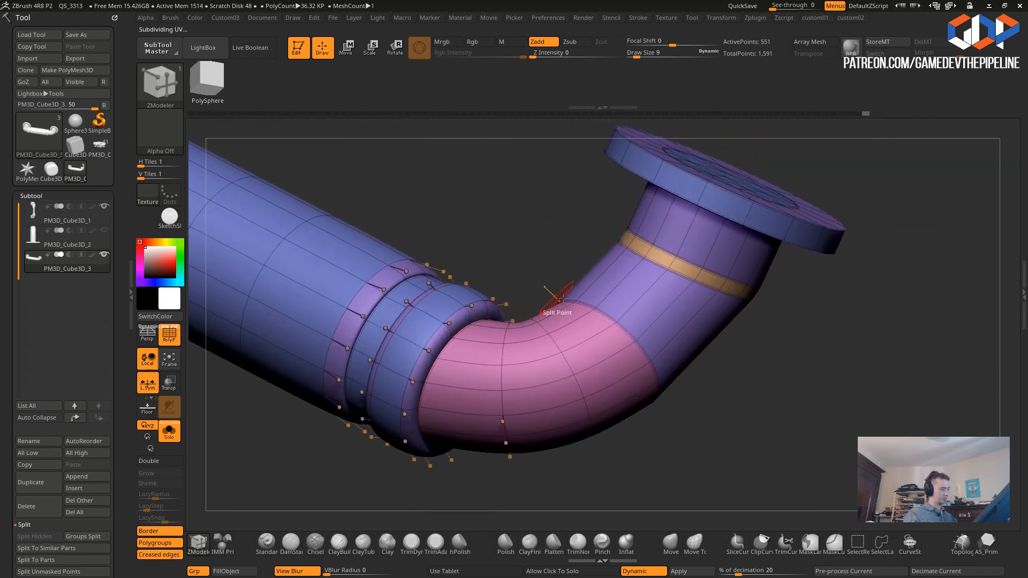
drag(530, 229, 496, 187)
alt+click(592, 208)
- Mask everything except the mounting flanges and move them outward along their axis to lengthen the handle's straight legs
key(f)
drag(371, 287, 305, 363)
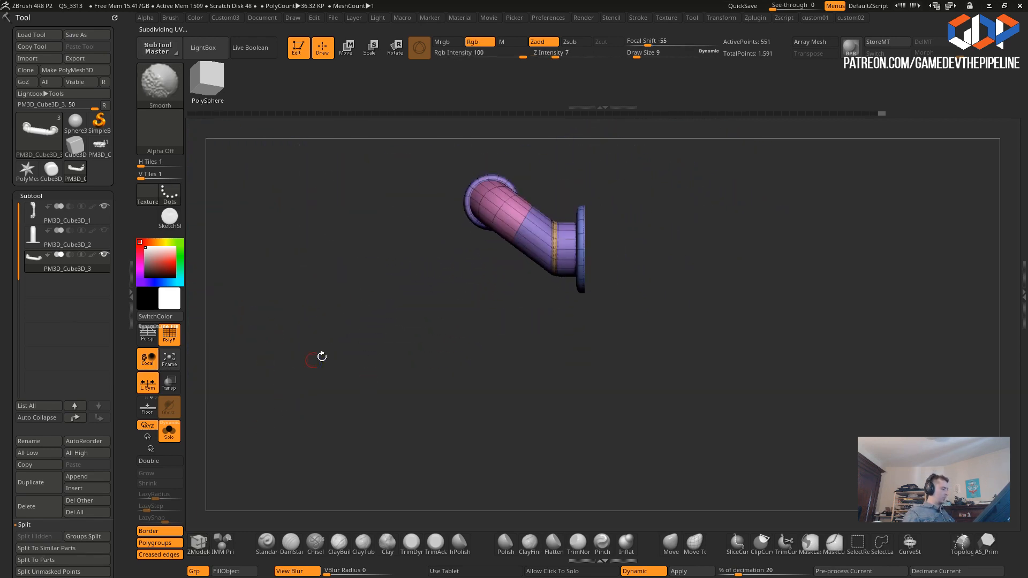
alt+drag(424, 305, 324, 416)
ctrl+drag(551, 441, 509, 308)
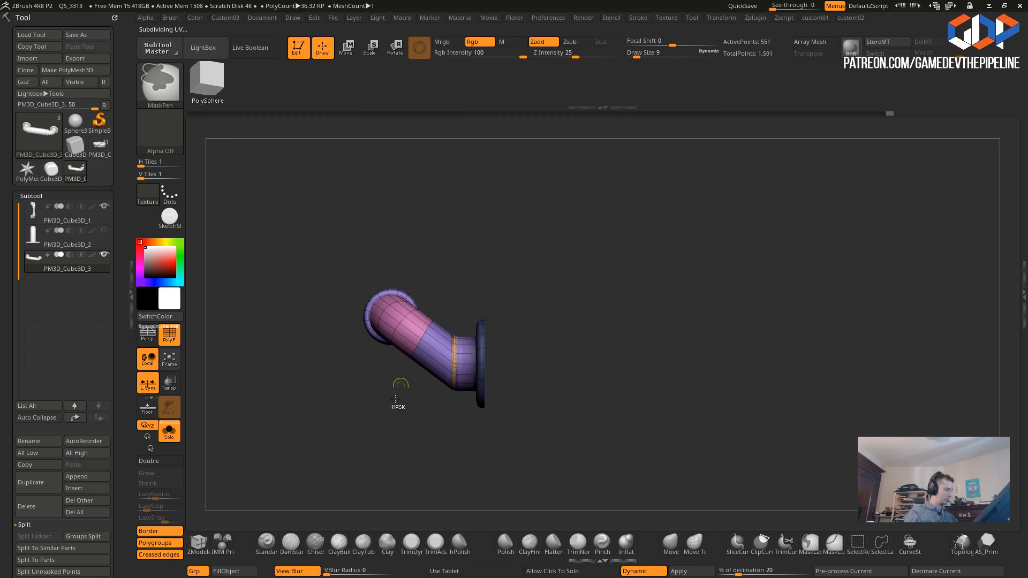
ctrl+click(377, 409)
click(345, 49)
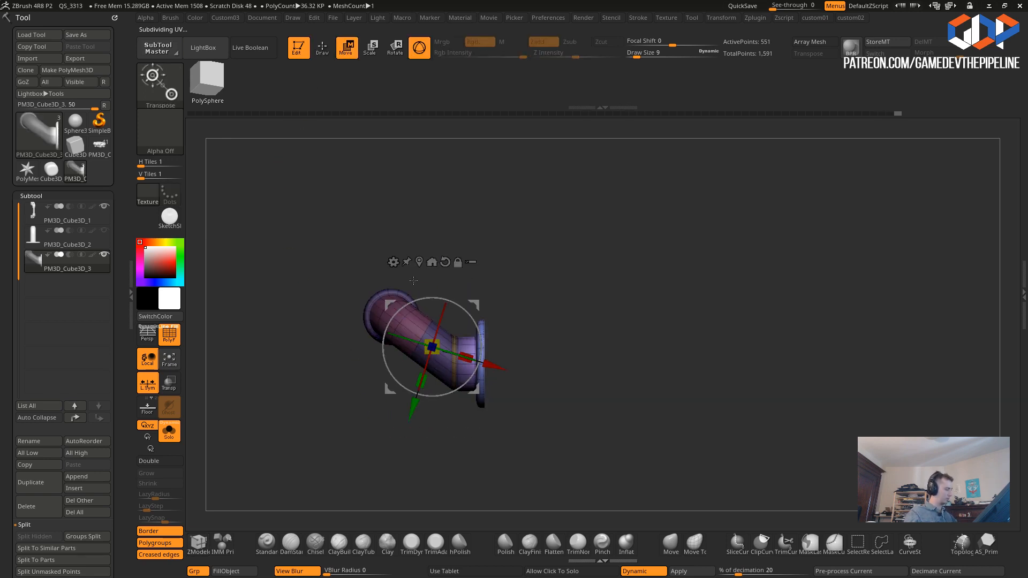
alt+click(420, 262)
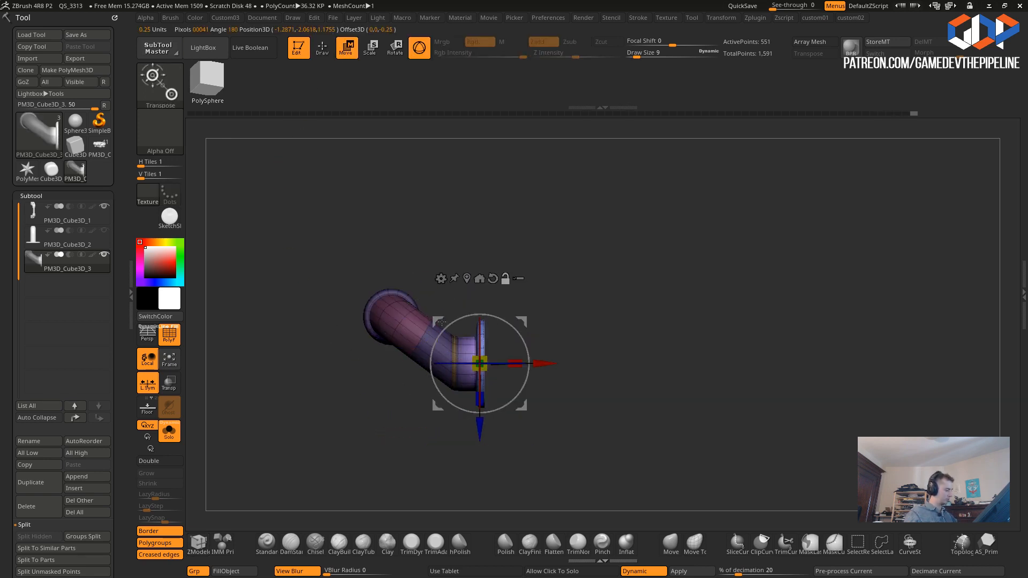
drag(544, 363, 450, 466)
drag(423, 477, 288, 450)
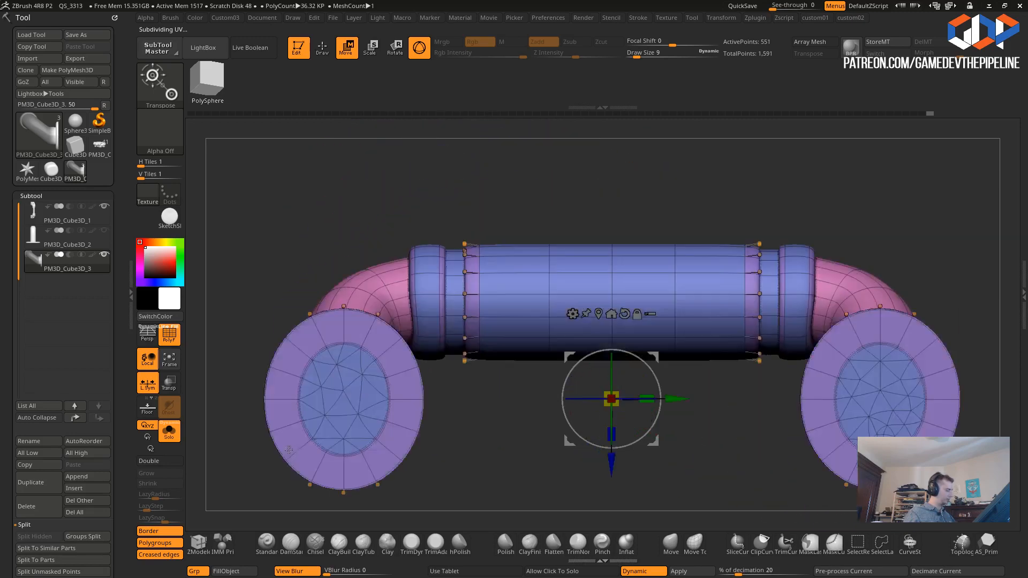
- Set the ZModeler edge action to Collapse with the Edge target and try it on the flange's triangulated centre cap
click(322, 50)
mouse_move(323, 358)
alt+mouse_down()
mouse_move(357, 358)
mouse_move(363, 429)
mouse_move(321, 427)
alt+mouse_up()
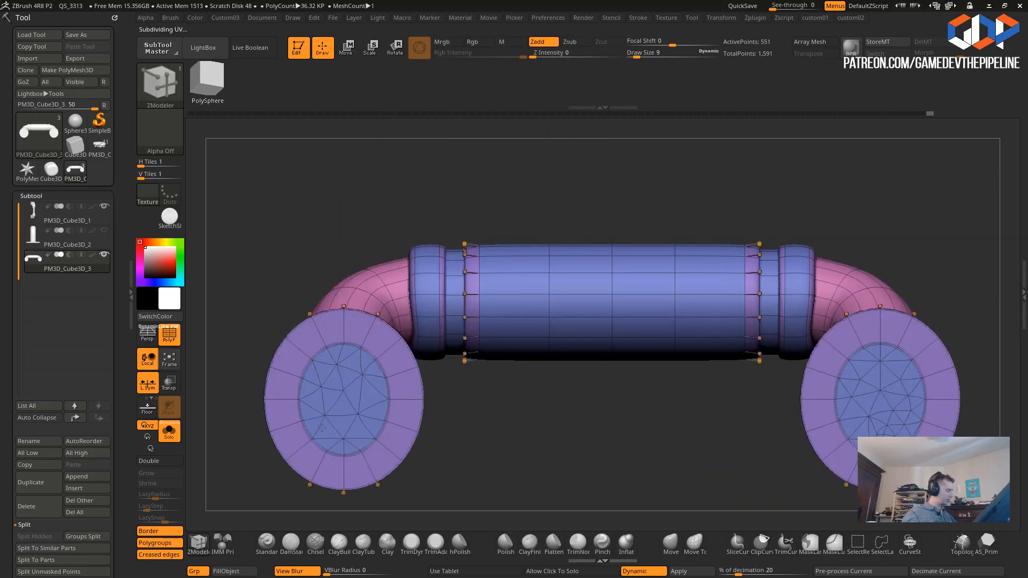
click(331, 385)
key(space)
click(239, 289)
key(space)
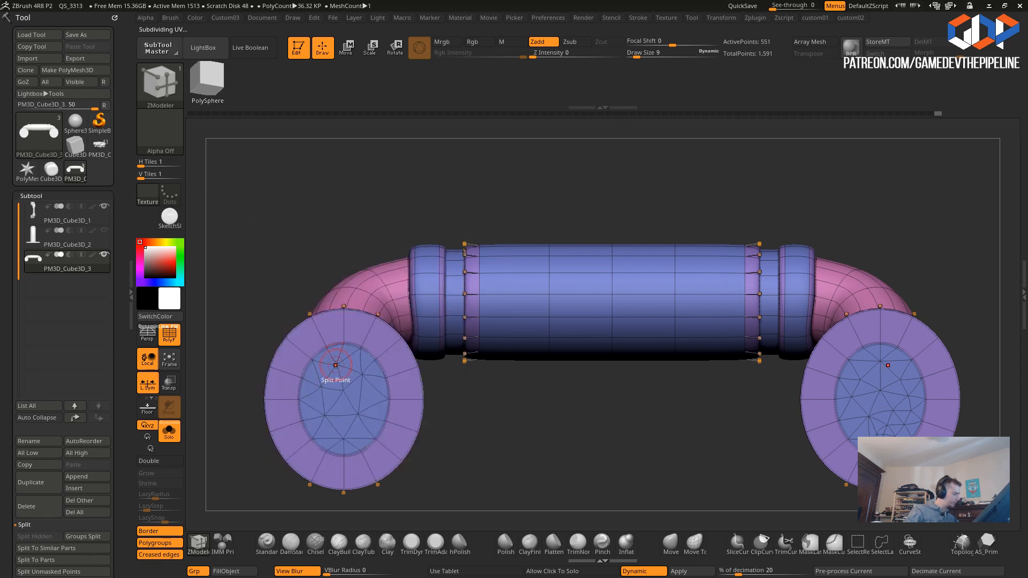
key(space)
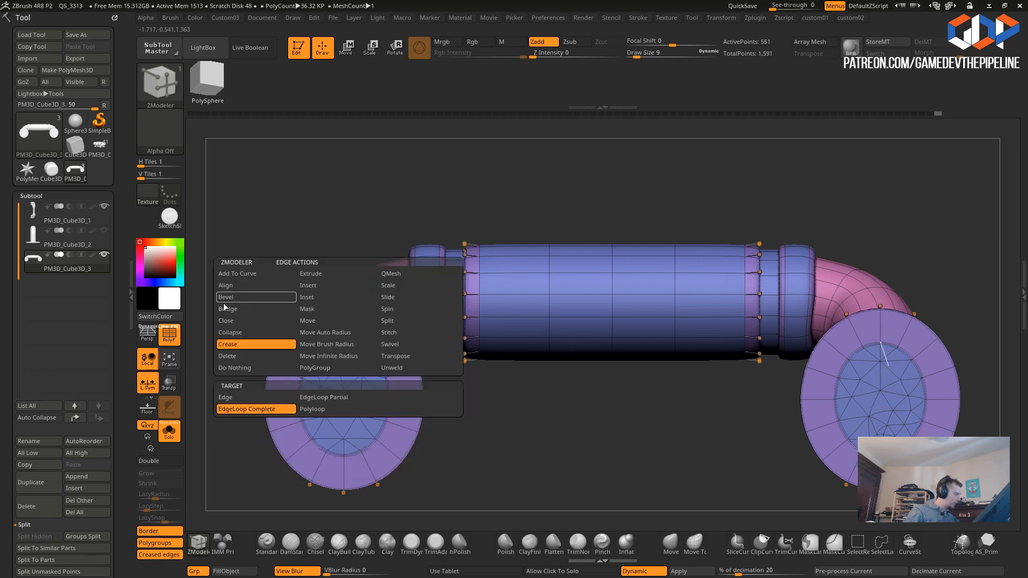
click(226, 333)
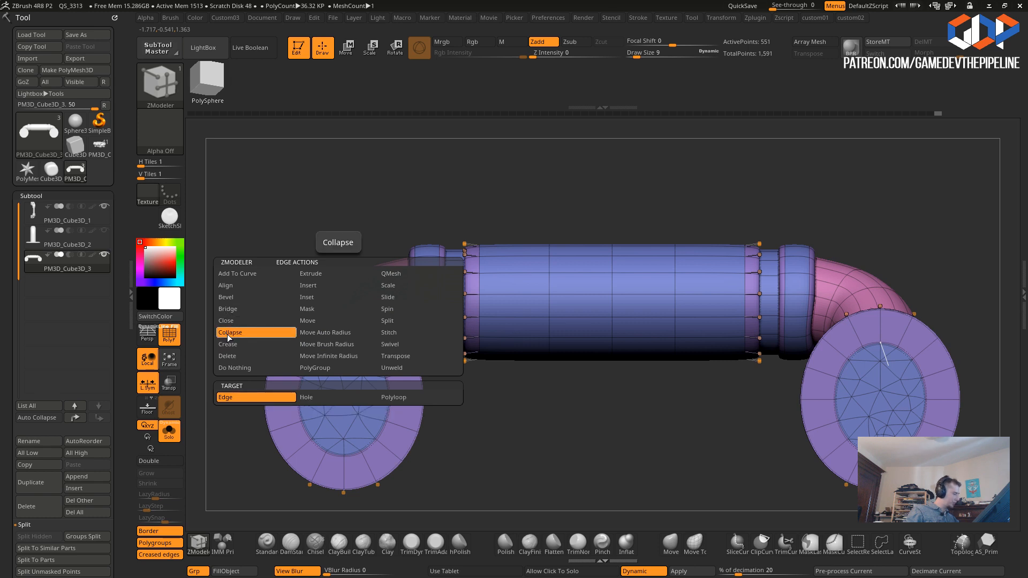
key(space)
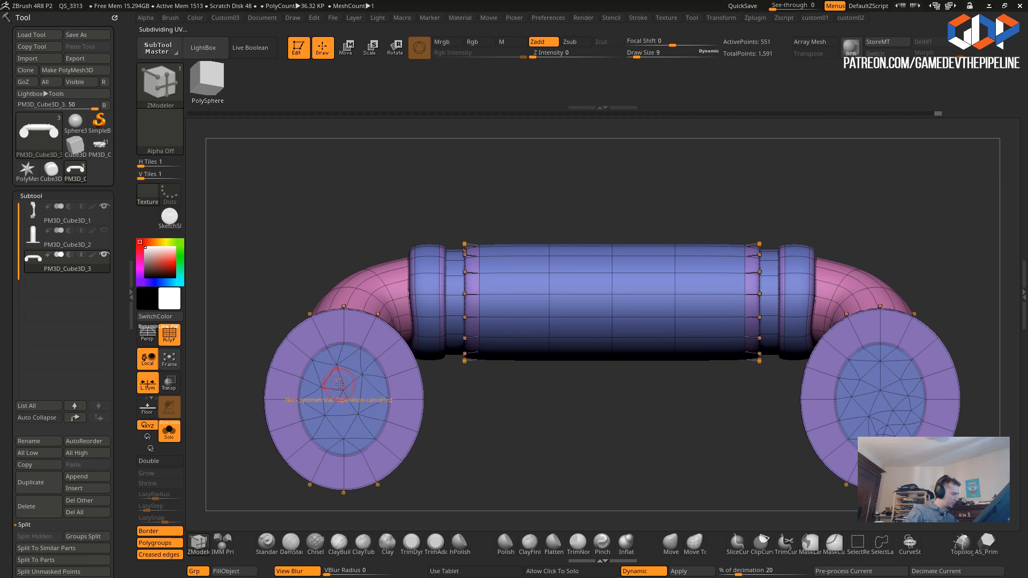
- Mirror and weld the handle across the Y axis, and try collapsing a single edge in the flange's centre cap
key(1)
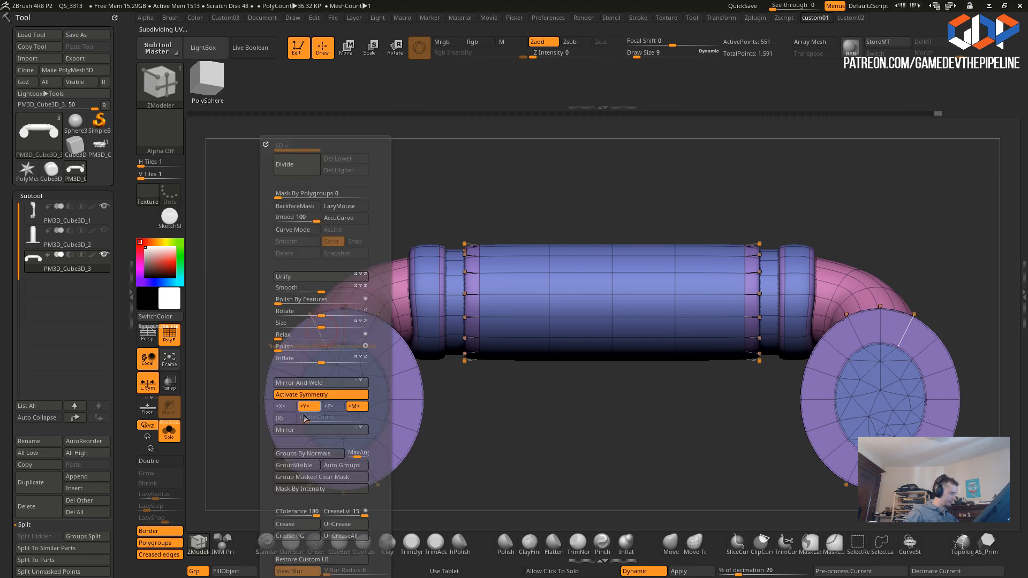
click(291, 385)
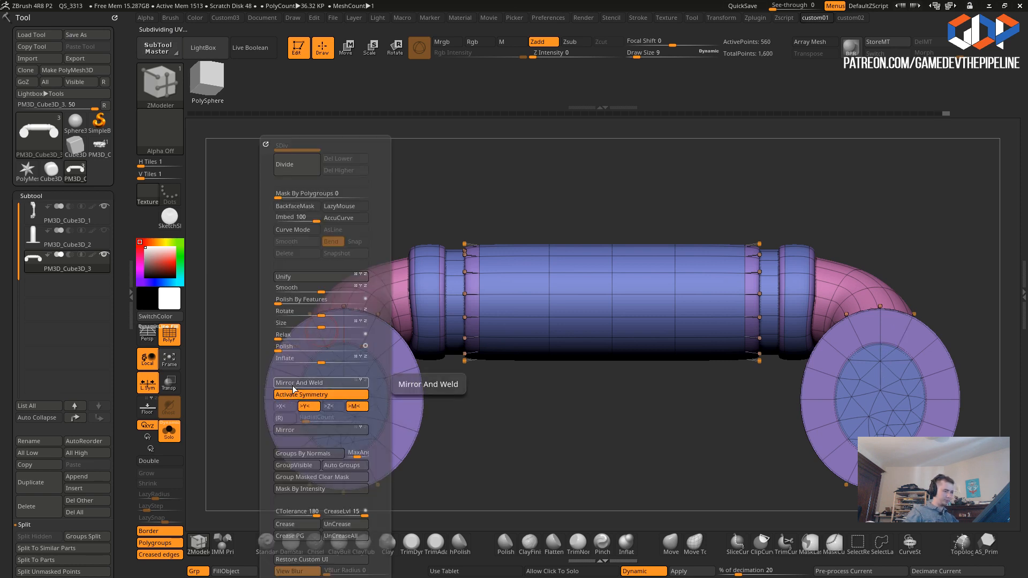
click(343, 378)
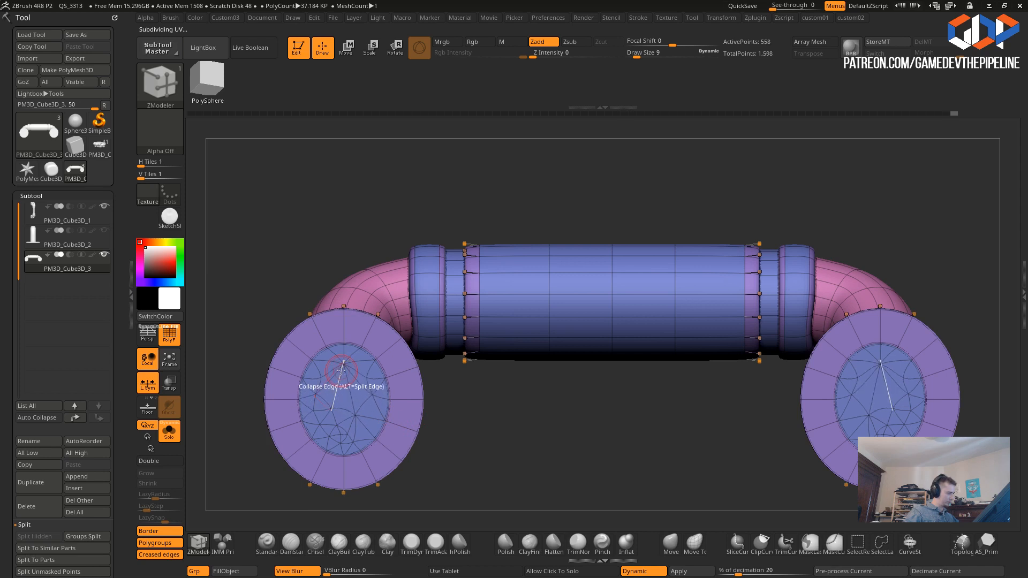
key(ctrl+z)
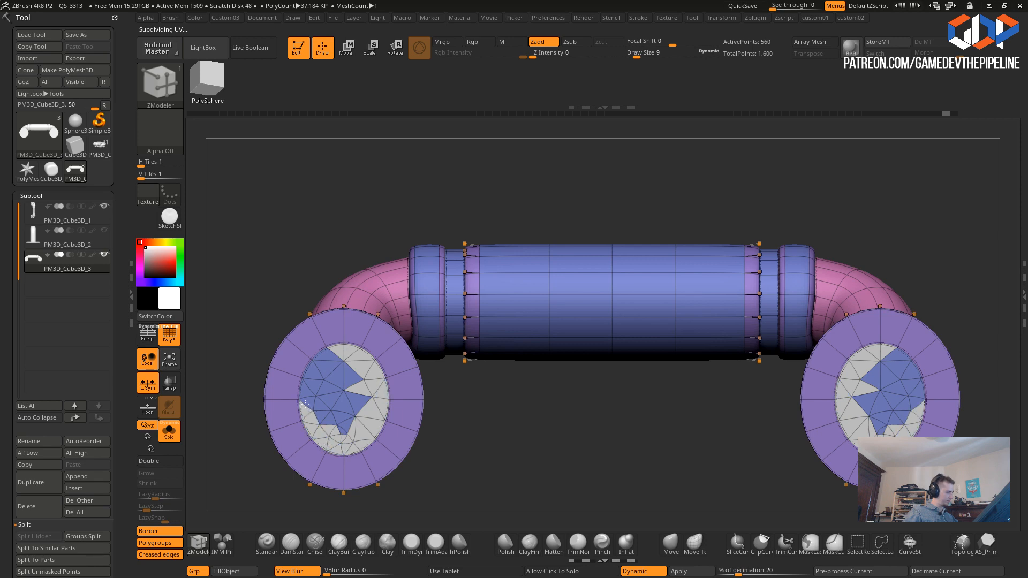
- Try to delete the flange's centre cap with the ZModeler polygon action Delete and the Flat Island target
drag(249, 305, 281, 369)
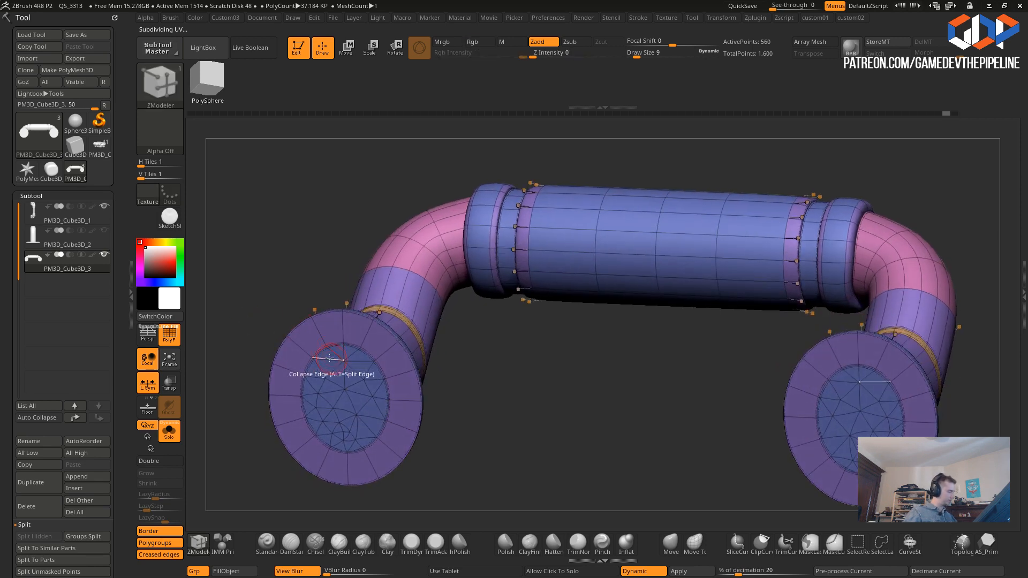
key(space)
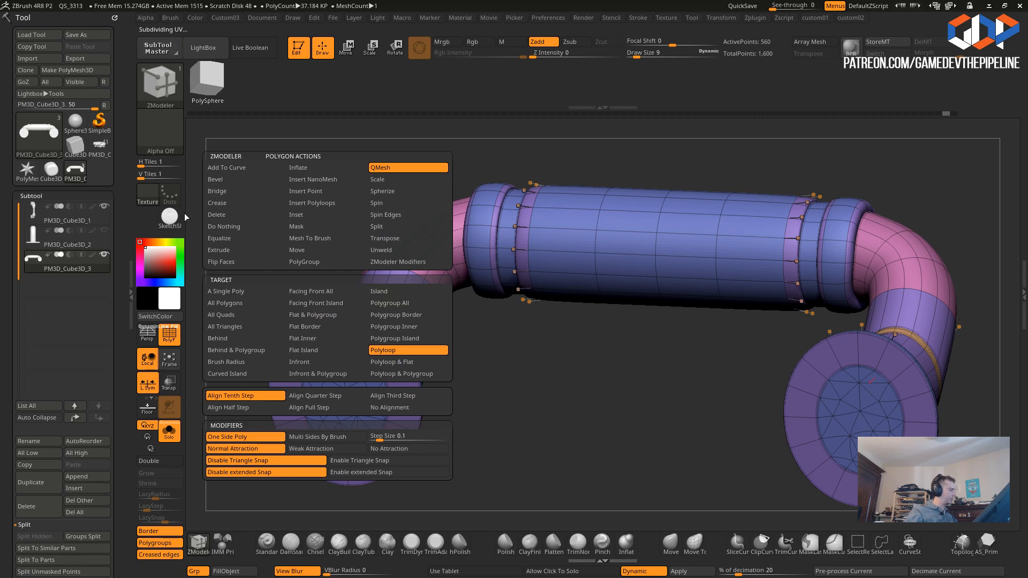
key(space)
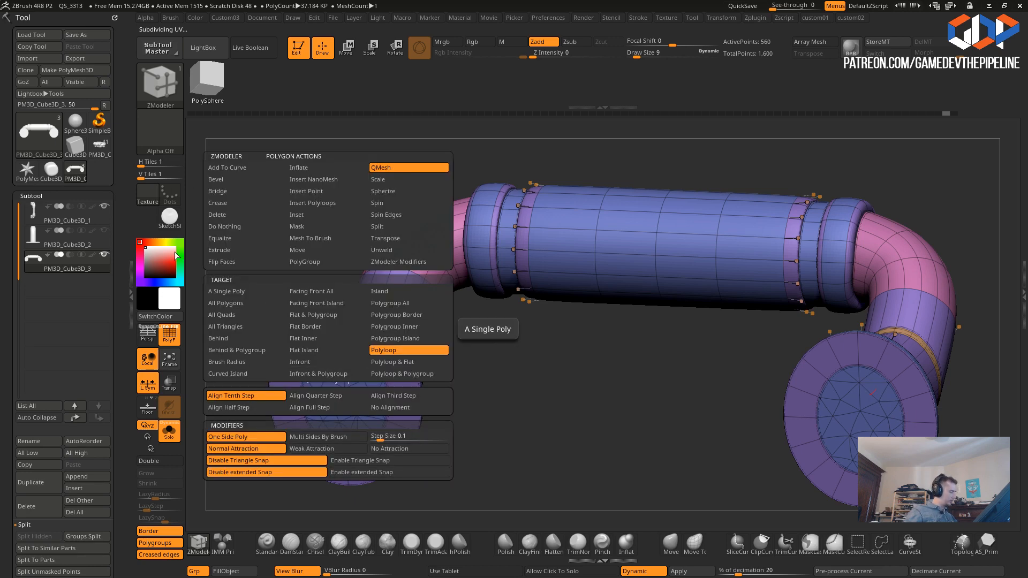
click(212, 214)
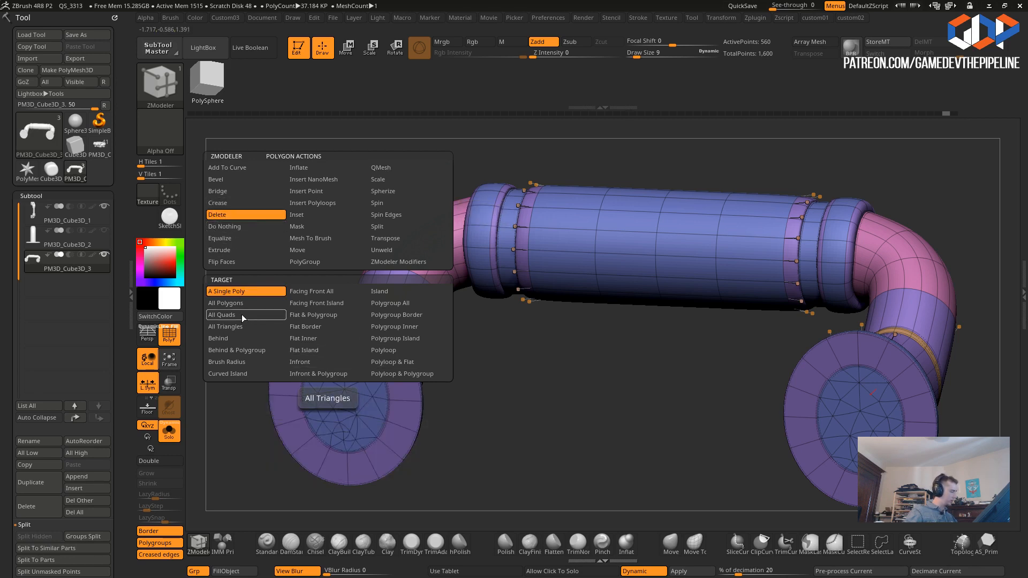
click(293, 350)
click(322, 361)
key(ctrl+z)
- Delete the triangulated centre caps of the flanges using the polygon action Delete with the Flat & Polygroup target
key(space)
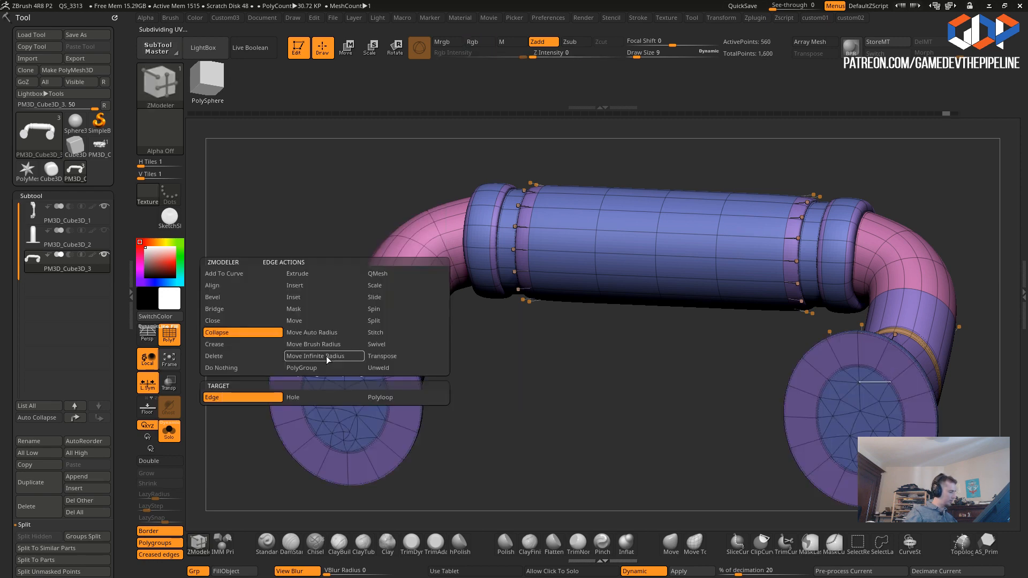
key(space)
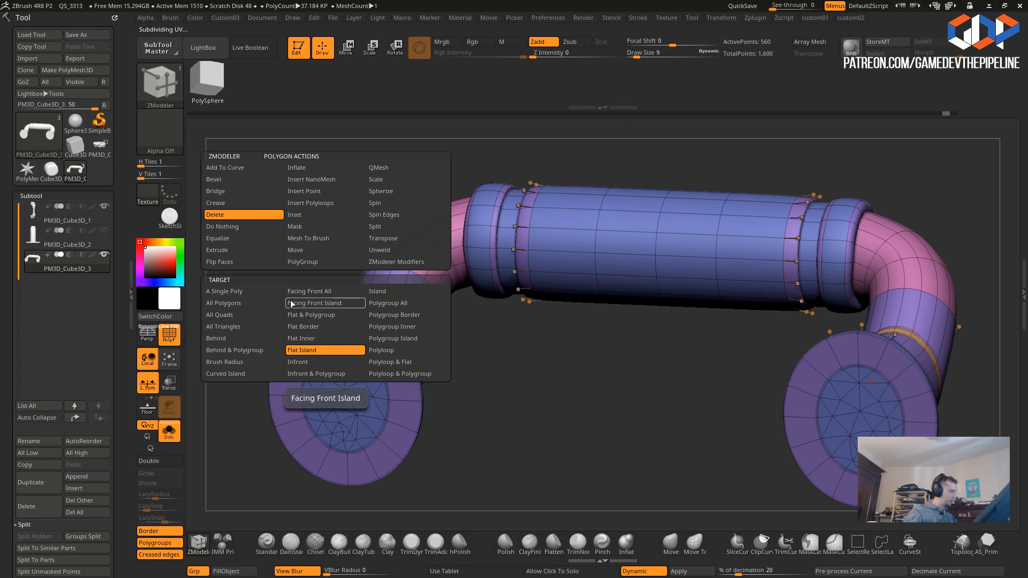
click(292, 317)
click(327, 355)
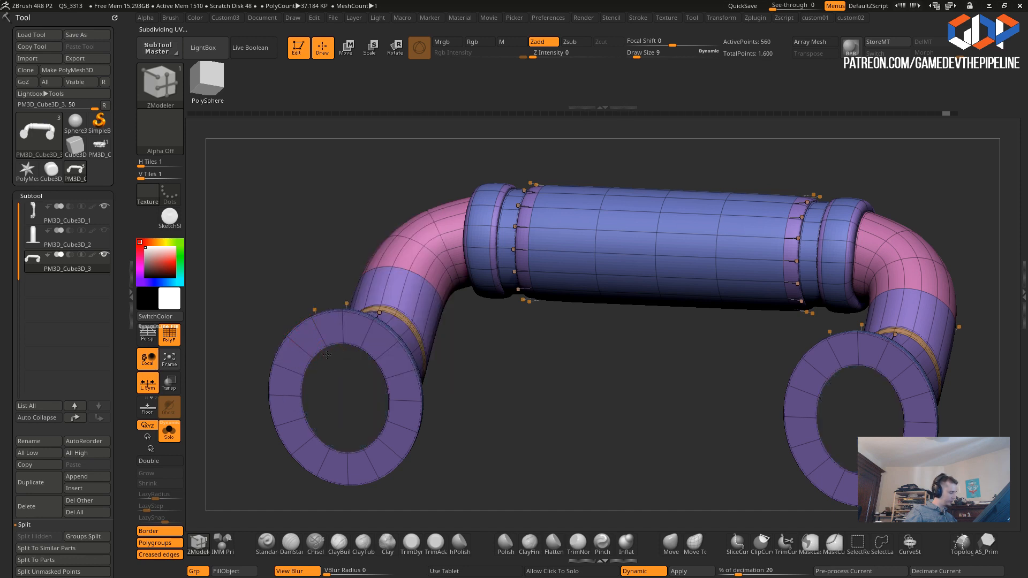
- Close the open flange holes by collapsing them to a centre point with the Collapse edge action and the Hole target
key(space)
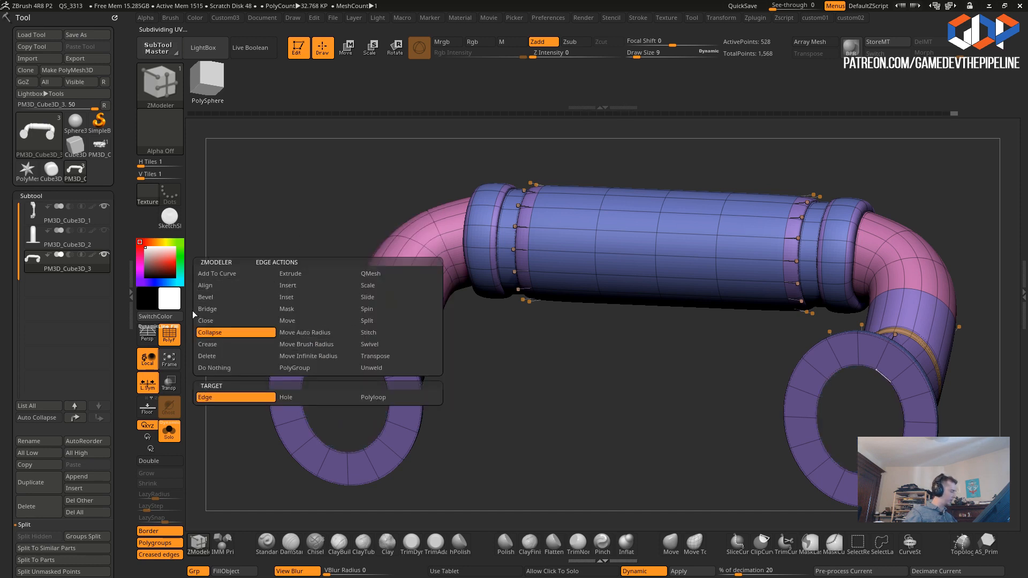
click(286, 397)
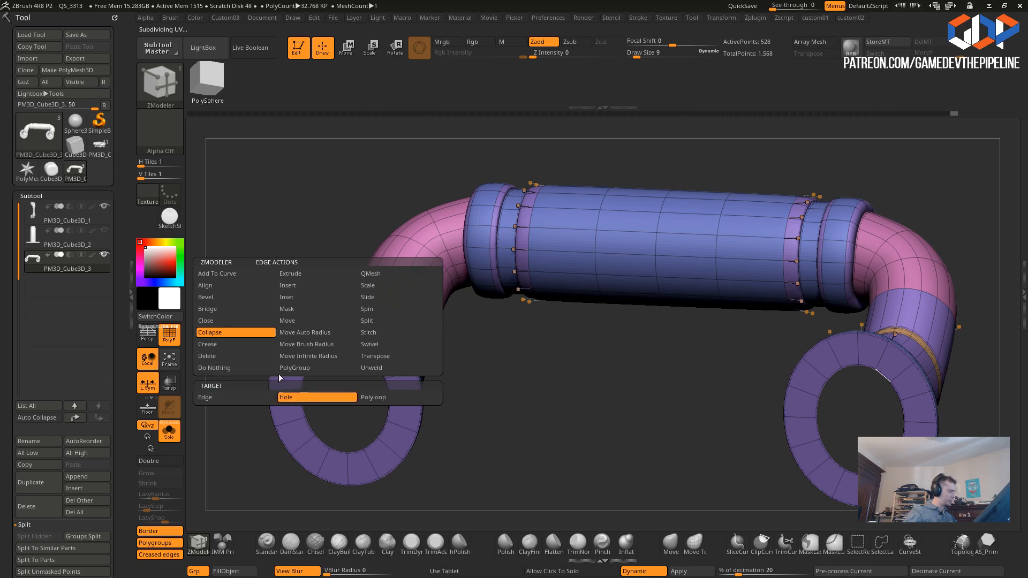
click(276, 382)
drag(217, 294, 322, 423)
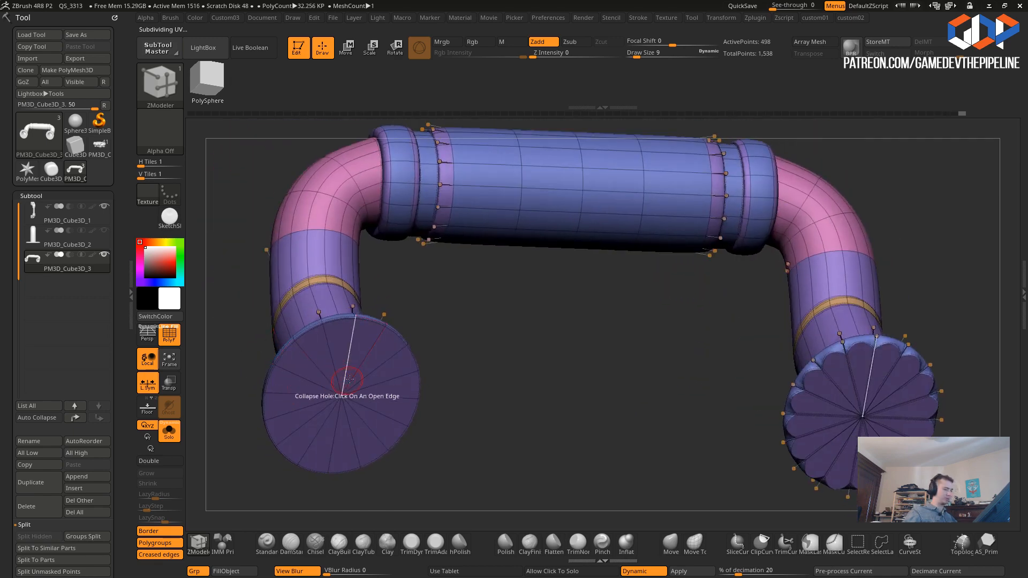
- Mirror the handle across the Y axis and apply Mirror And Weld to give both ends the same flange
drag(516, 470, 413, 447)
alt+drag(362, 433, 576, 437)
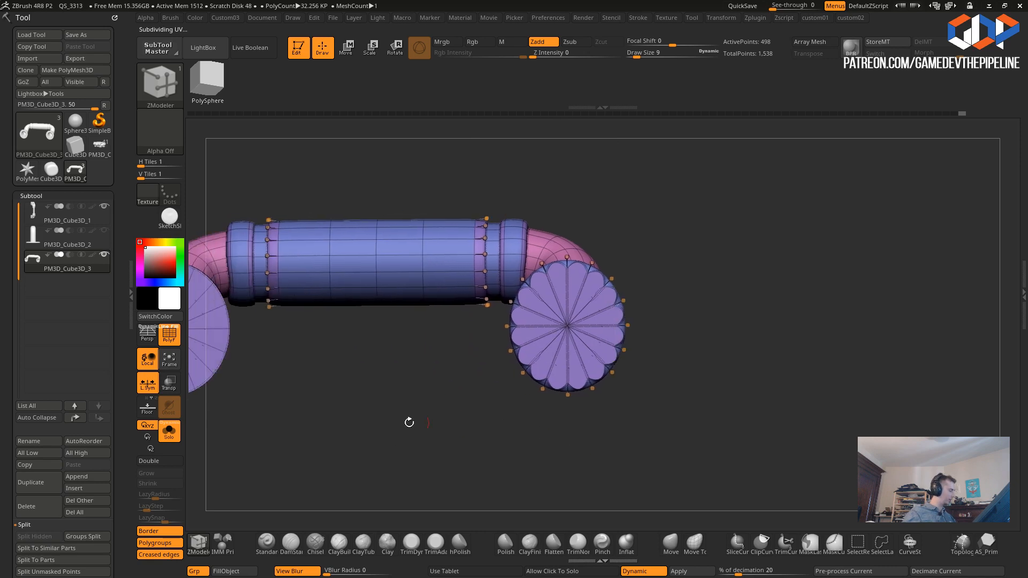
key(1)
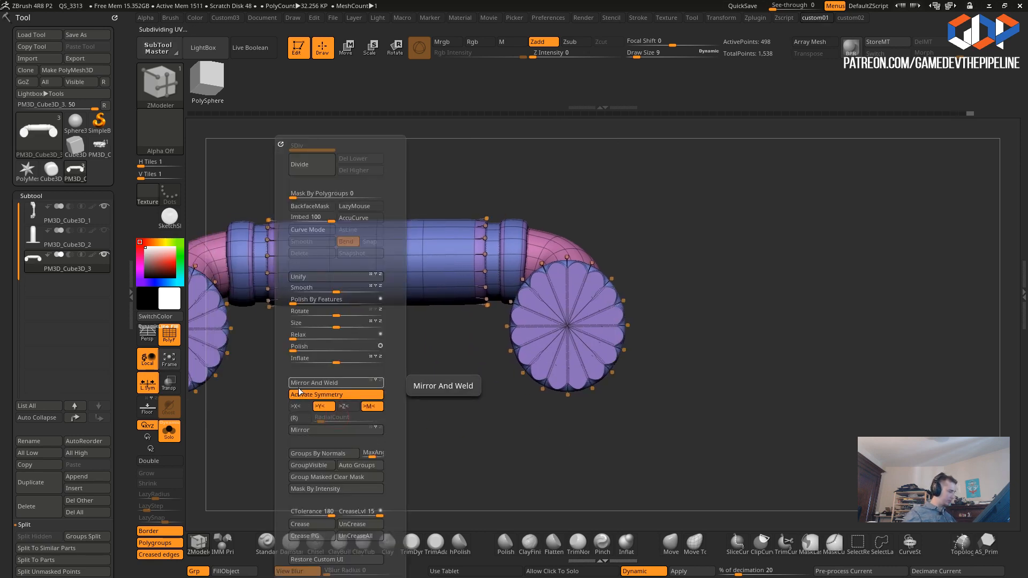
click(302, 431)
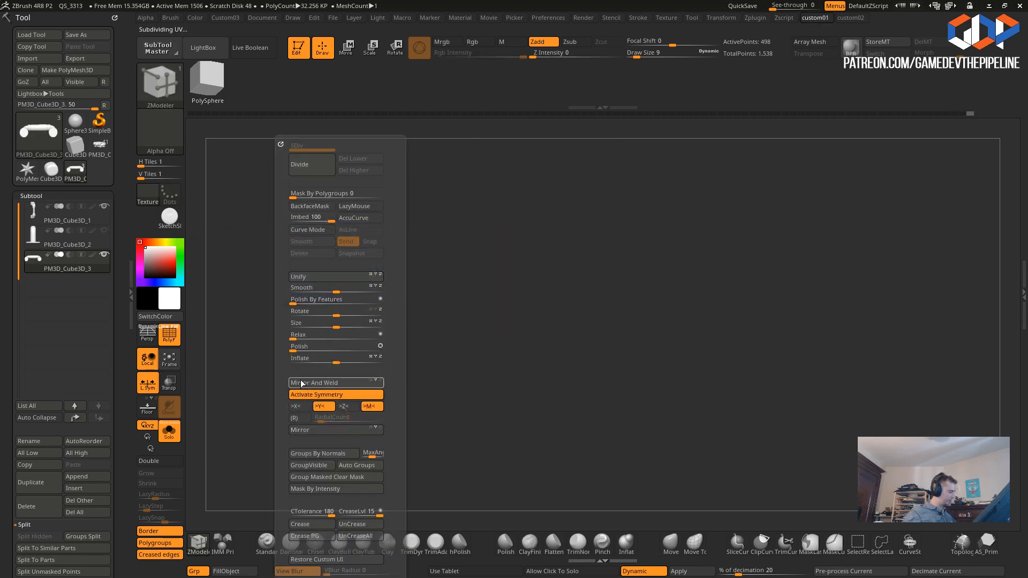
- Hide the polyframe display and inspect the whole smoothed handle from the side
drag(455, 452, 271, 378)
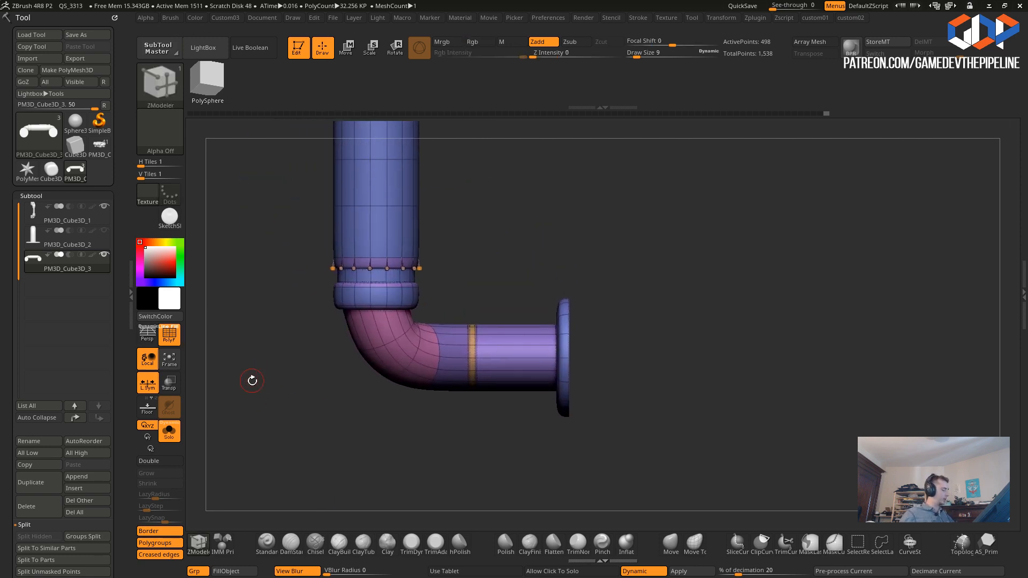
drag(317, 430, 299, 399)
click(169, 338)
drag(227, 372, 263, 474)
mouse_move(331, 435)
alt+mouse_down()
mouse_move(316, 516)
mouse_move(211, 348)
mouse_move(291, 399)
mouse_move(318, 459)
alt+mouse_up()
ctrl+drag(348, 211, 588, 384)
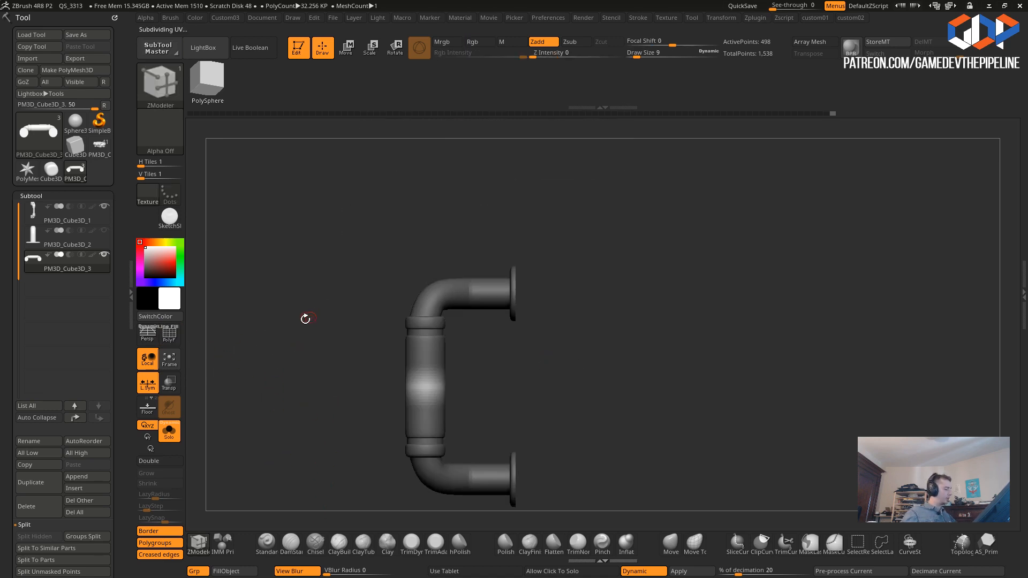
- Turn on the polyframe display and activate the Move gizmo for the handle
click(168, 341)
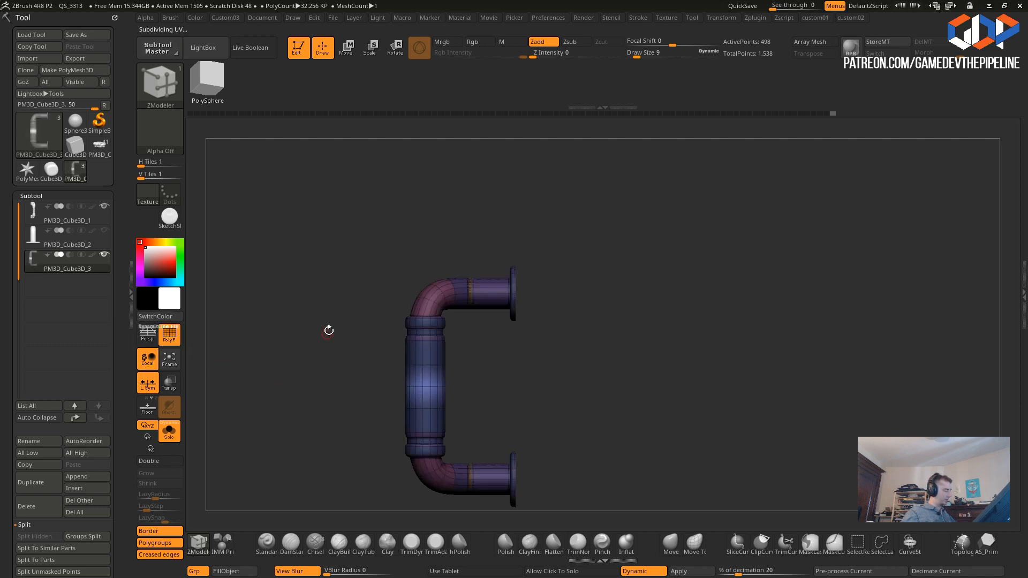
ctrl+click(364, 216)
click(347, 48)
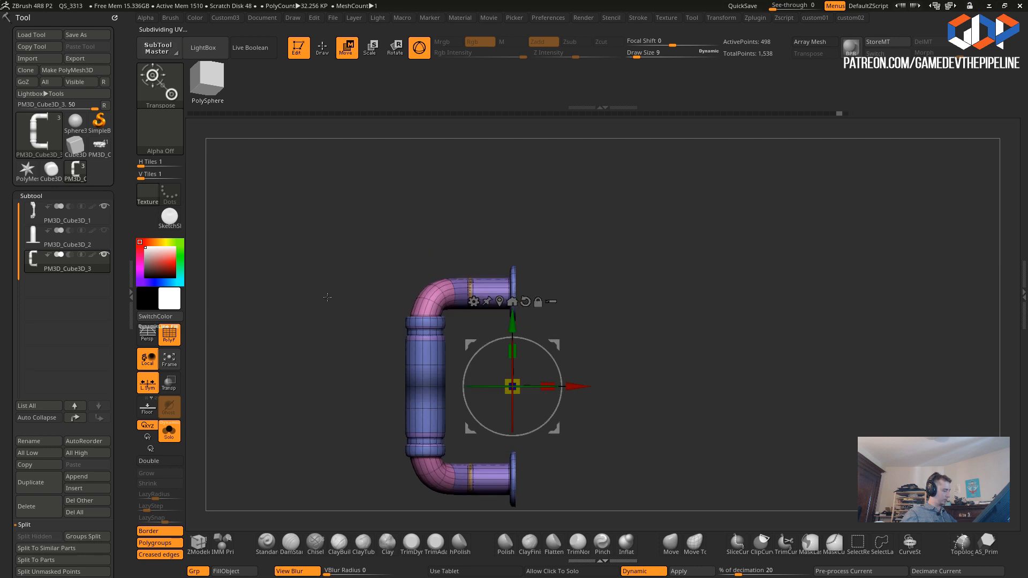
alt+drag(325, 276, 316, 262)
ctrl+drag(337, 203, 594, 358)
key(1)
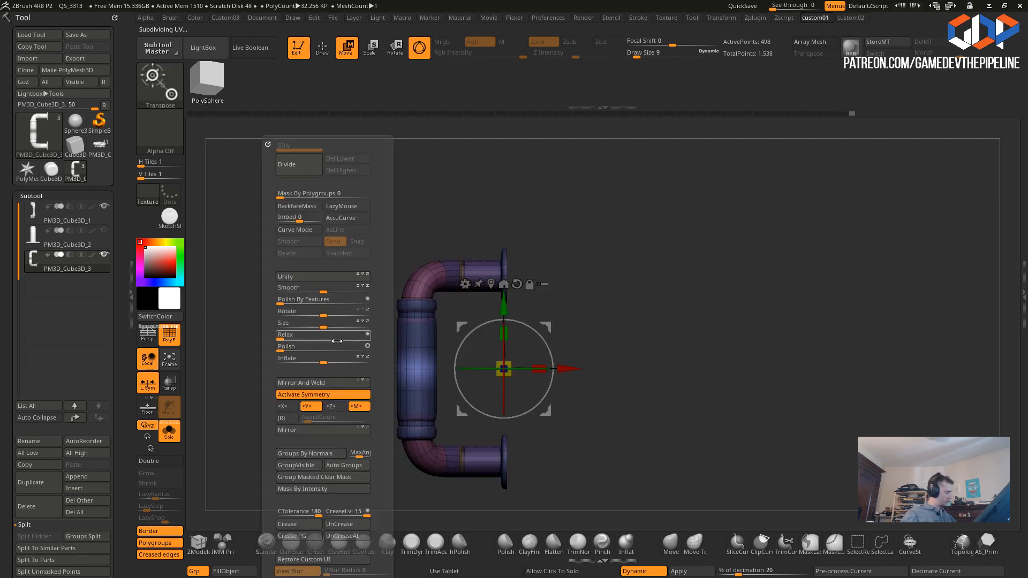
drag(504, 305, 504, 282)
key(ctrl+z)
ctrl+drag(320, 252, 343, 298)
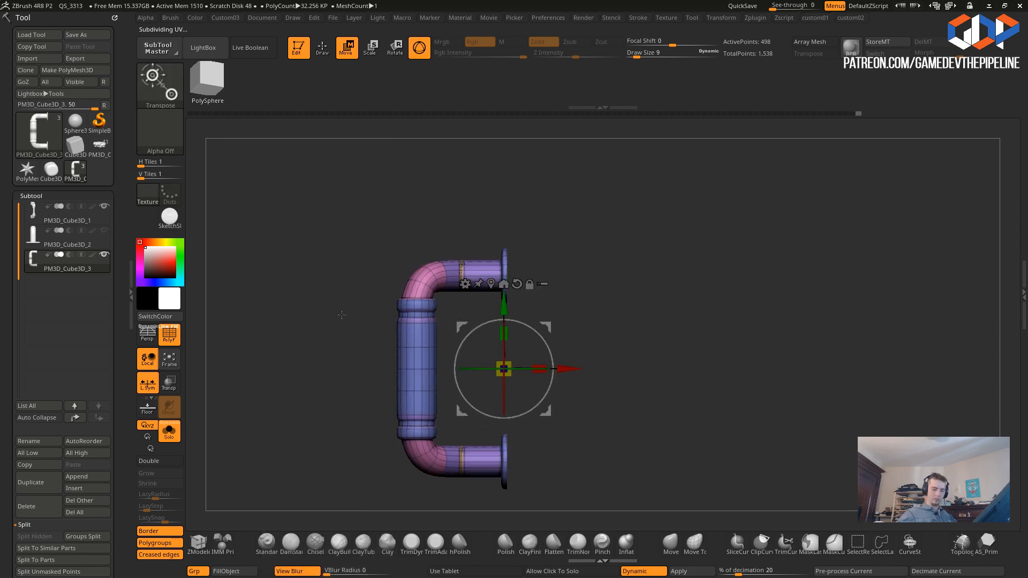
- With symmetry off, mask the upper half of the handle and move the lower half down along Y to lengthen the grip
key(1)
ctrl+drag(288, 187, 610, 367)
drag(501, 303, 501, 392)
mouse_move(301, 340)
alt+mouse_down()
mouse_move(283, 263)
mouse_move(293, 335)
alt+mouse_up()
mouse_move(289, 327)
mouse_down()
mouse_move(284, 307)
mouse_move(280, 317)
mouse_up()
- Activate Y symmetry, apply Mirror And Weld to the lengthened handle, and return to Draw mode
key(1)
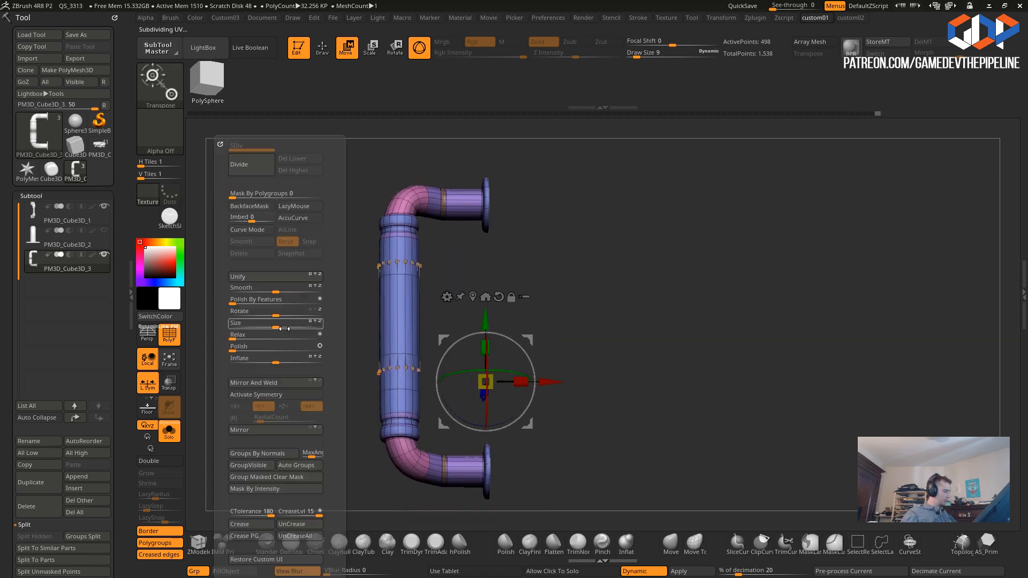
click(248, 395)
click(242, 383)
drag(298, 311, 272, 415)
mouse_move(272, 415)
alt+mouse_down()
mouse_move(285, 356)
mouse_move(274, 442)
mouse_move(250, 461)
mouse_move(274, 427)
mouse_move(268, 453)
mouse_move(273, 428)
alt+mouse_up()
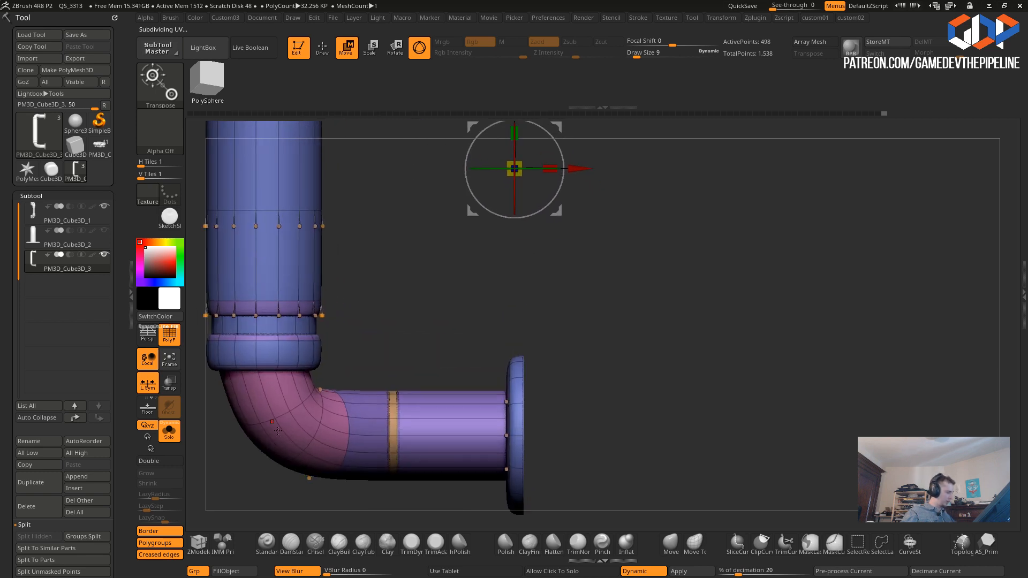
mouse_move(422, 500)
alt+mouse_down()
mouse_move(422, 469)
mouse_move(309, 363)
mouse_move(311, 509)
alt+mouse_up()
click(323, 48)
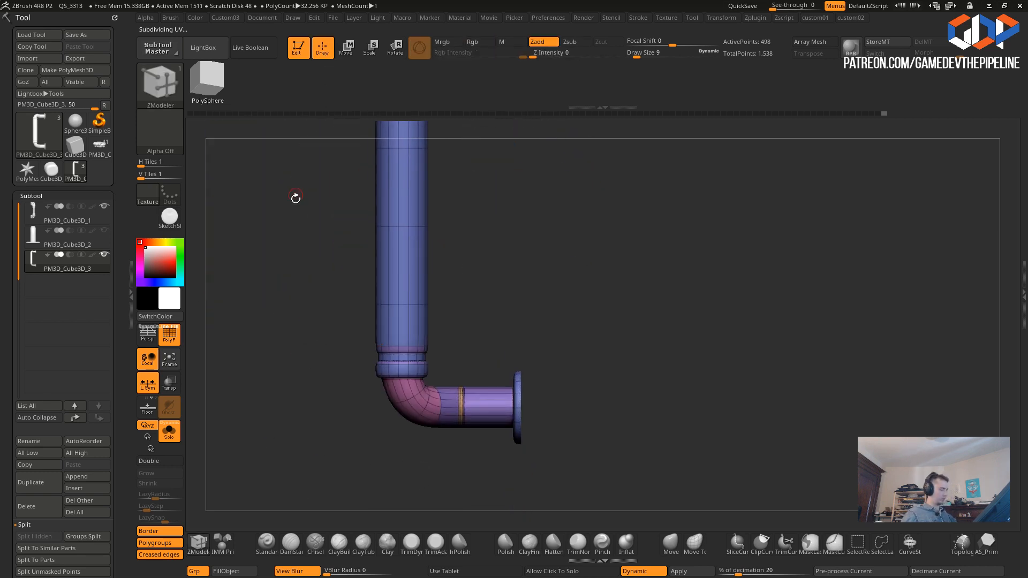
- Use the SliceCurve brush to slice a new loop through the straight legs between the orange band and the flange
key(f)
key(ctrl+shift)
ctrl+shift+click(738, 544)
alt+drag(277, 376, 275, 370)
key(f)
key(ctrl+shift)
ctrl+shift+drag(511, 476, 508, 115)
drag(338, 367, 333, 248)
alt+drag(335, 301, 356, 370)
key(ctrl+shift)
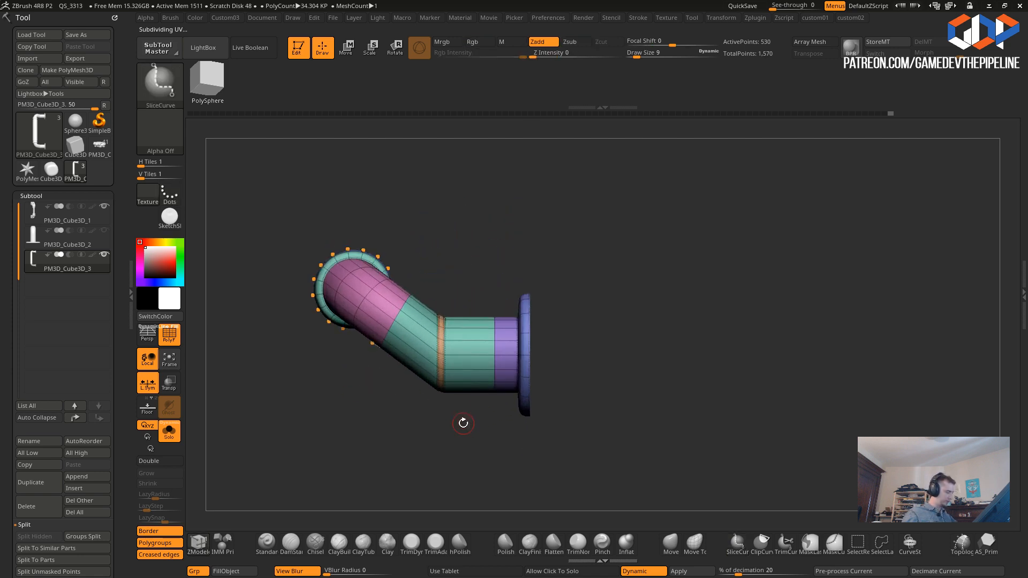
key(ctrl+z)
ctrl+shift+drag(481, 457, 475, 165)
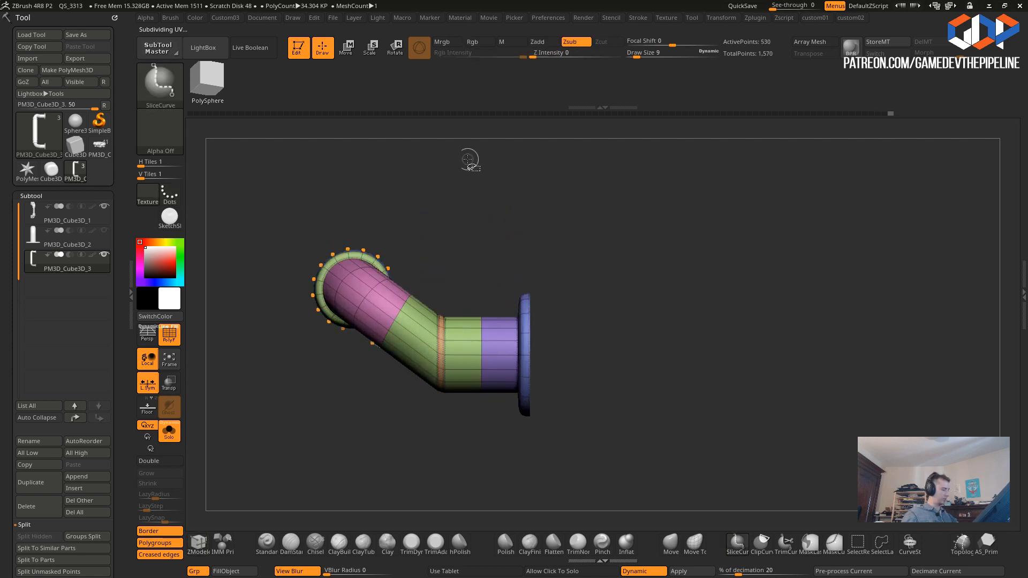
- Split points on opposite sides of the legs' new loop into circular patches using the point action Split with Crease Ring and Regroup Ring
alt+drag(327, 427, 342, 454)
drag(343, 454, 359, 466)
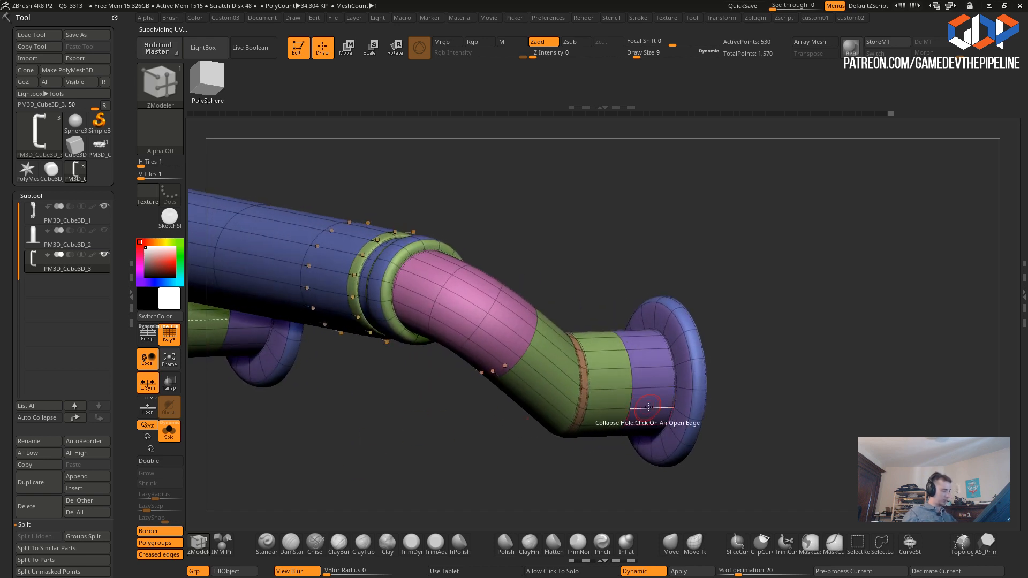
key(space)
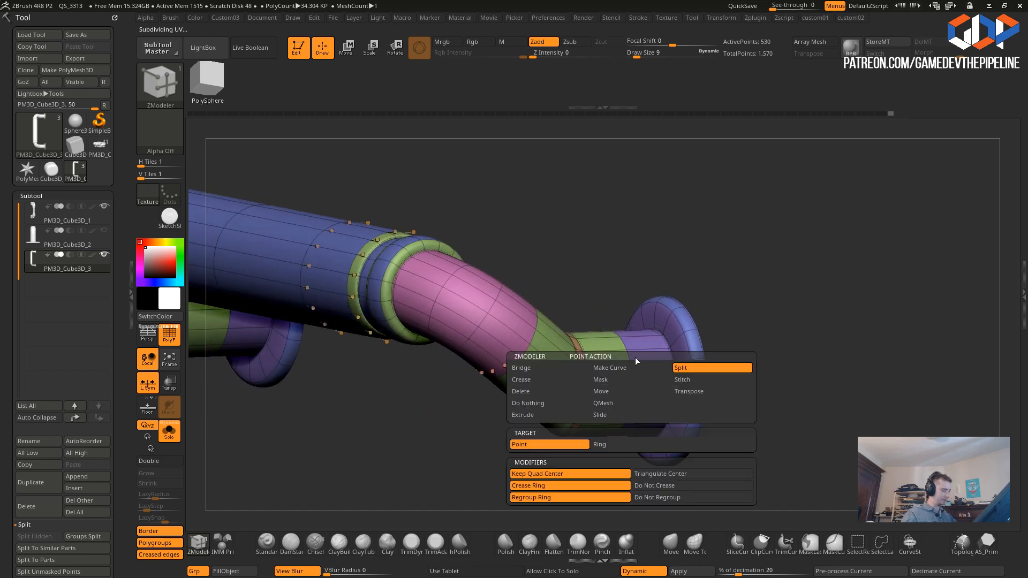
click(631, 388)
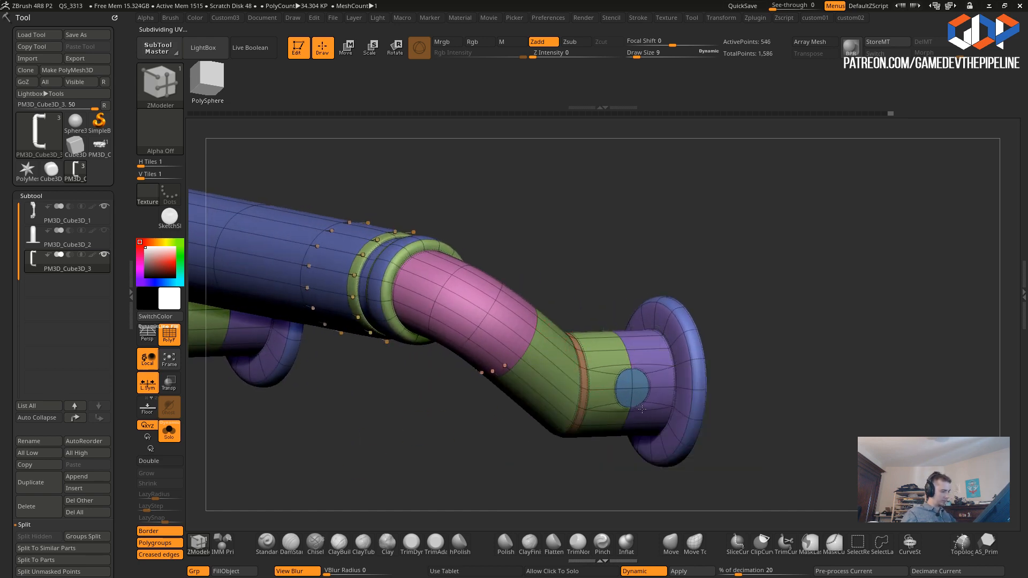
drag(513, 469, 363, 477)
drag(412, 411, 425, 457)
click(650, 401)
drag(448, 340, 593, 401)
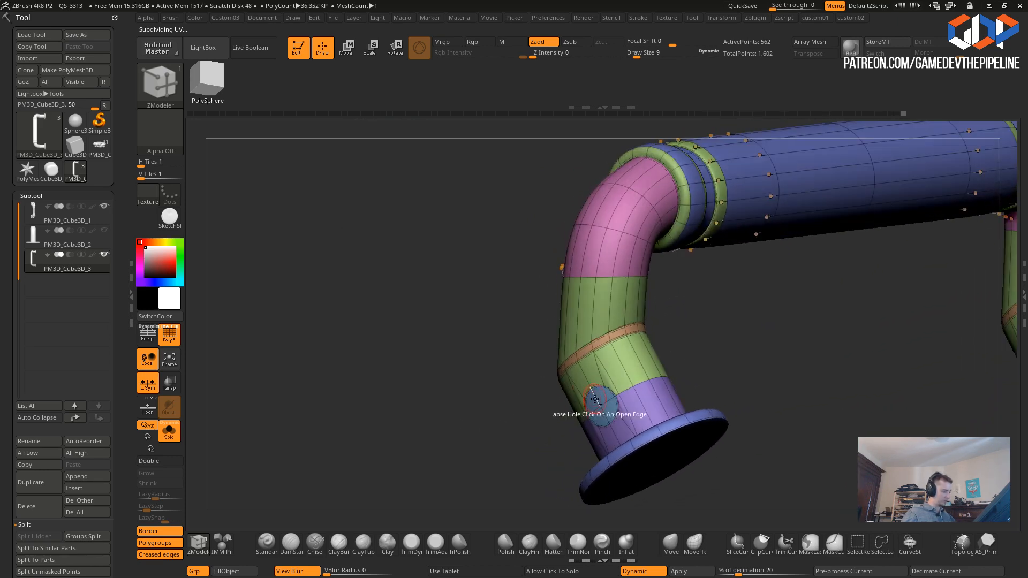
- Set the ZModeler polygon action to QMesh with the A Single Poly target
drag(530, 373, 563, 396)
drag(466, 369, 525, 384)
key(space)
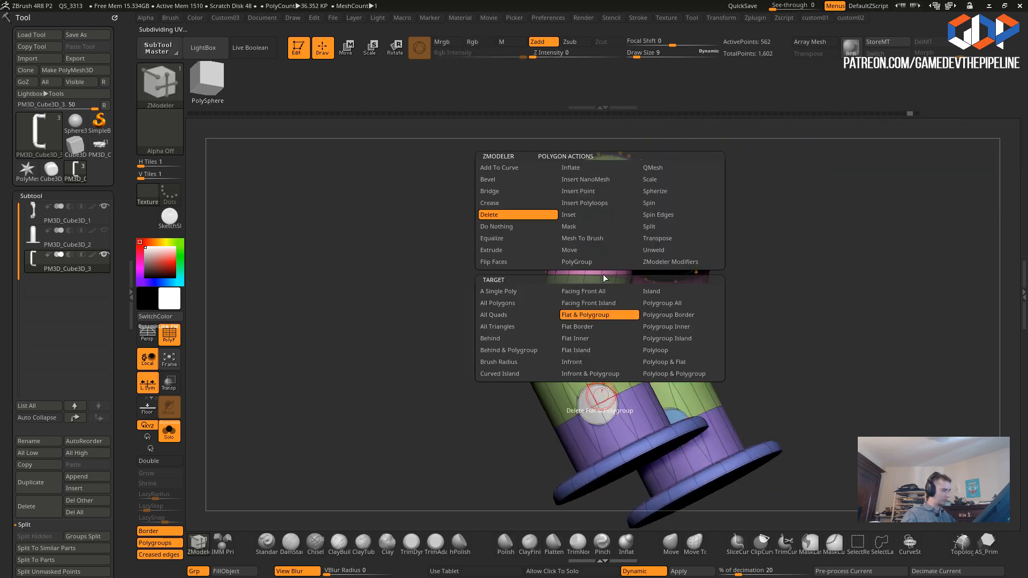
click(651, 169)
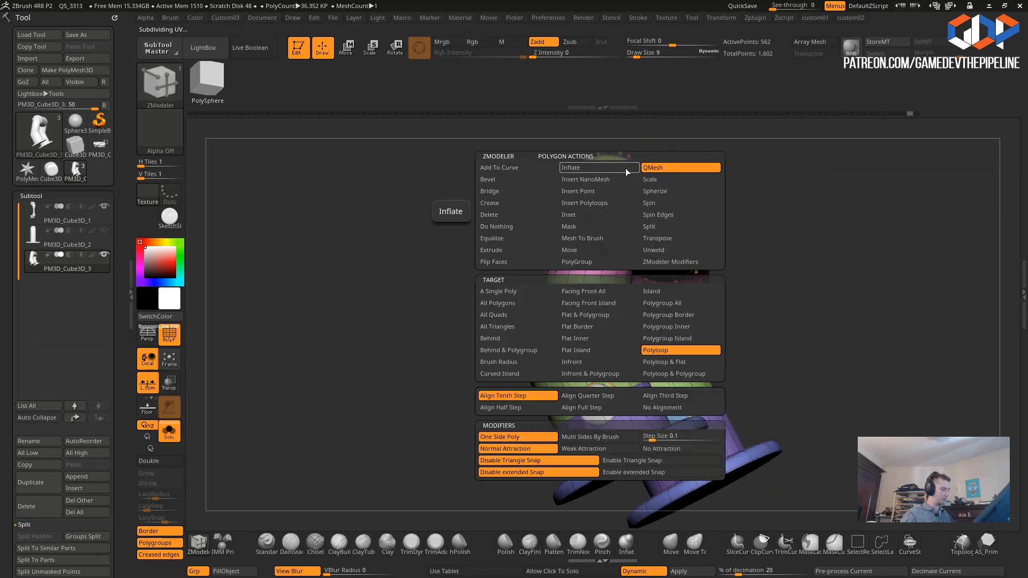
click(489, 295)
- Try pushing the circular patch through the leg with QMesh to open a round hole, and undo it
drag(488, 297, 409, 365)
drag(667, 416, 587, 394)
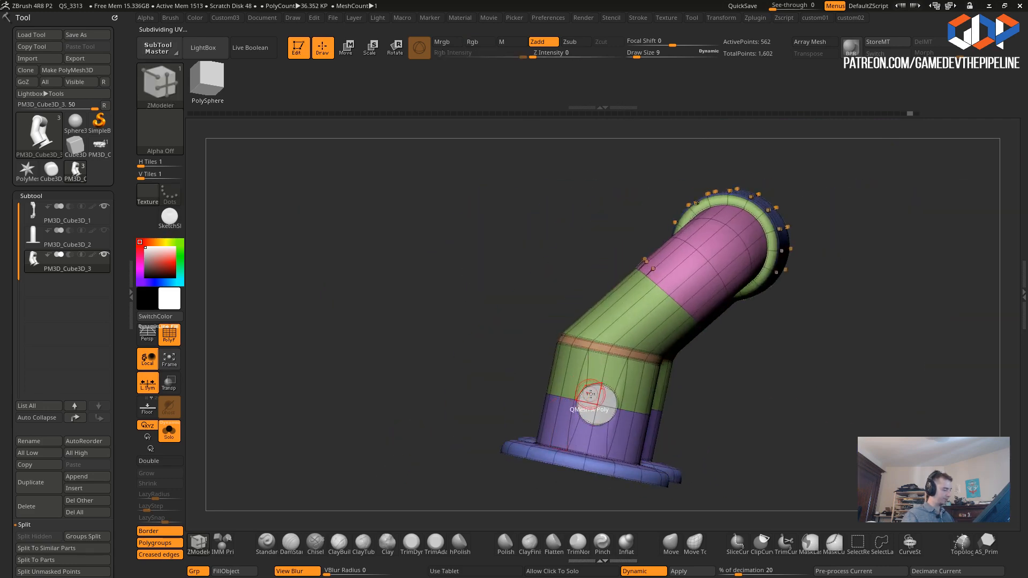
click(602, 409)
drag(359, 422, 447, 414)
drag(322, 240, 641, 422)
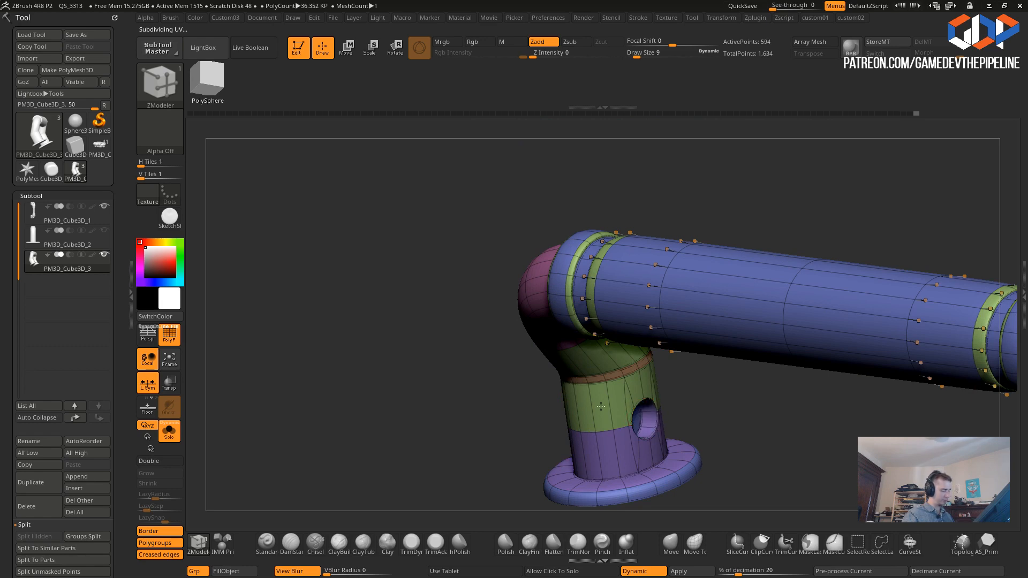
drag(421, 359, 298, 426)
drag(367, 413, 413, 435)
key(ctrl+z)
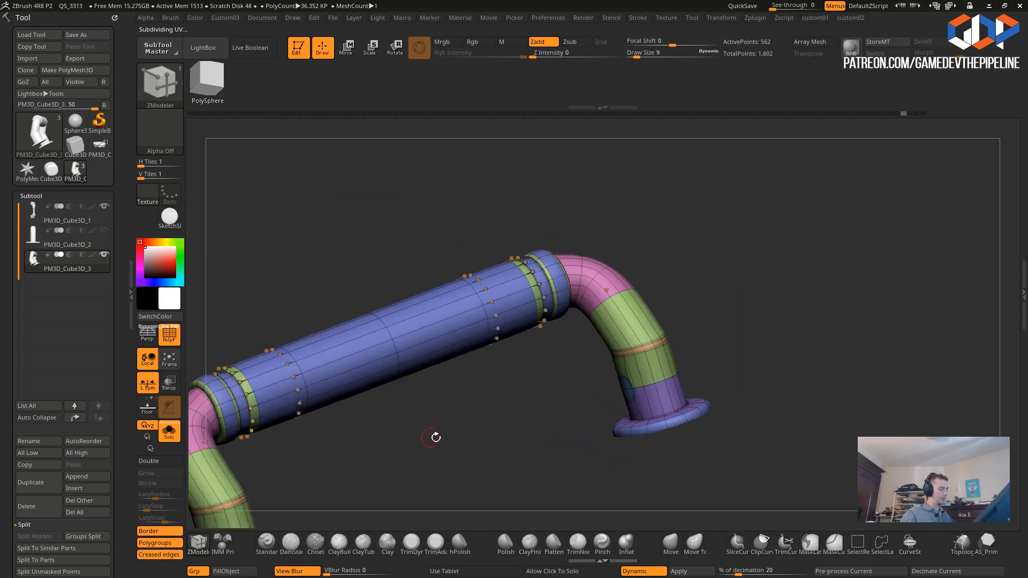
- Insert an edge loop around the base of the legs just above the flange using the edge action Insert
mouse_move(552, 416)
mouse_down()
mouse_move(562, 420)
mouse_move(538, 444)
mouse_move(493, 409)
mouse_move(557, 426)
mouse_up()
drag(507, 395, 457, 425)
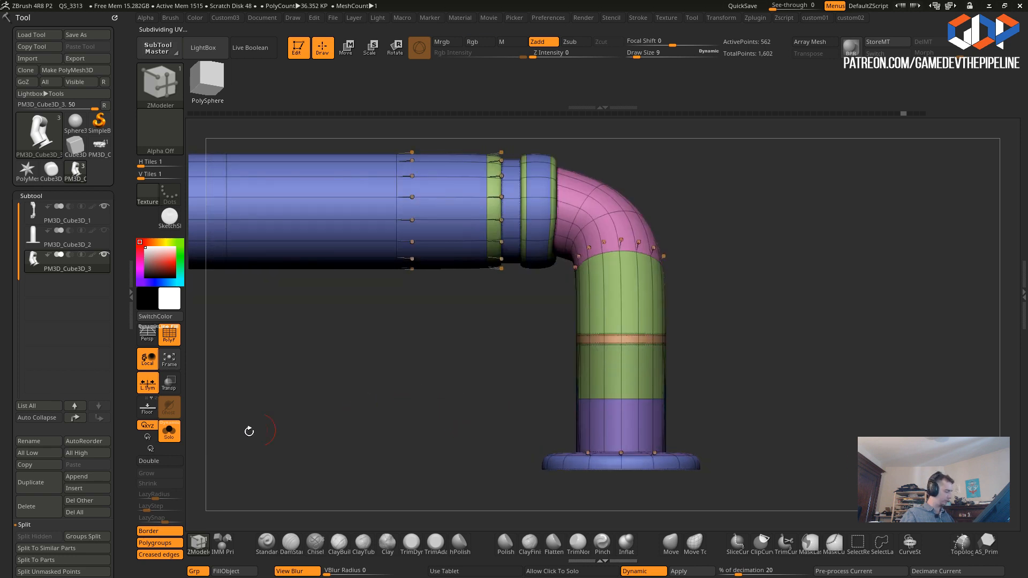
key(space)
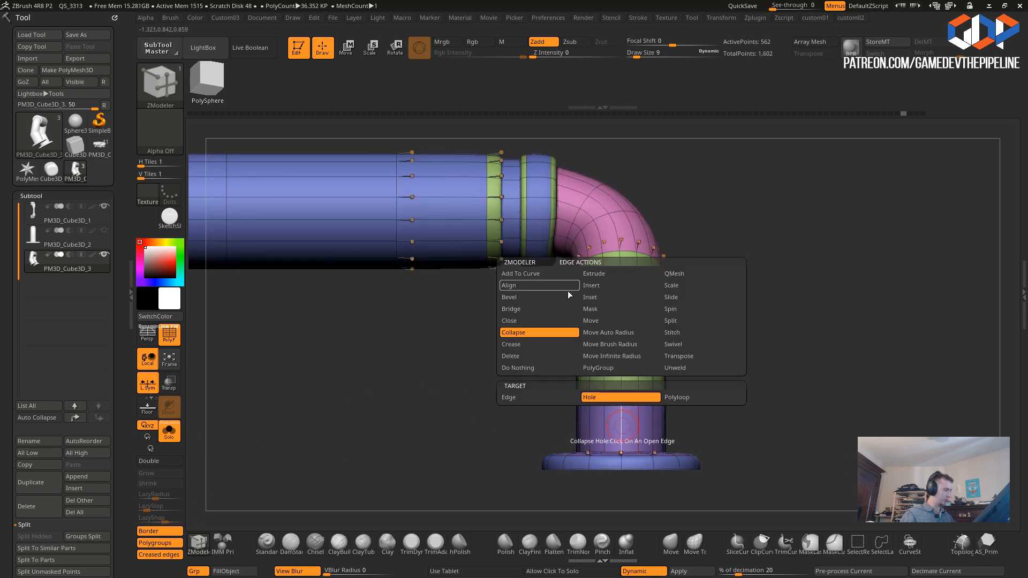
click(592, 285)
drag(527, 428, 590, 443)
click(604, 437)
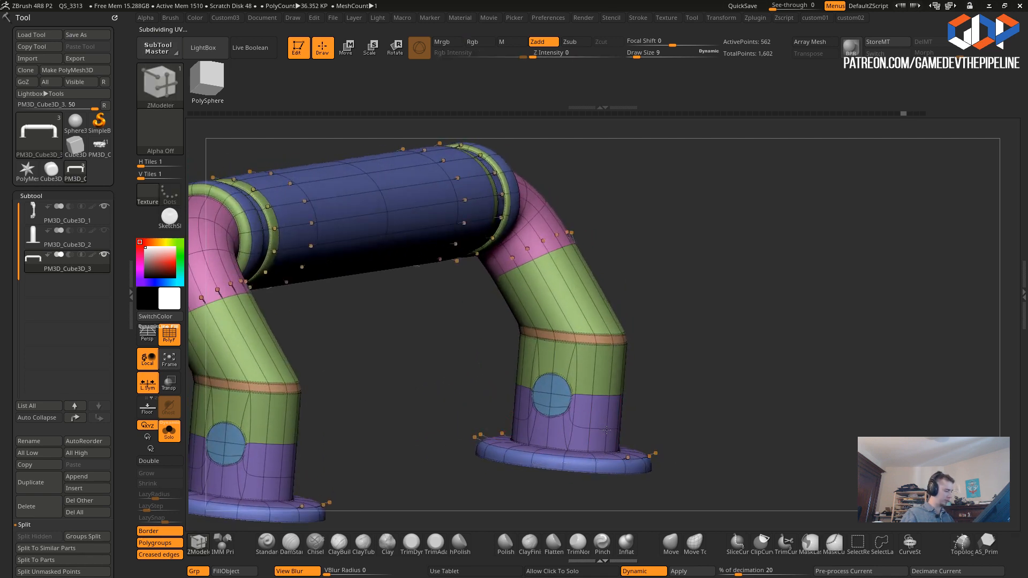
- Try recessing the group of faces beside the circular patch into the leg with QMesh, and undo it
drag(417, 386, 604, 386)
drag(519, 356, 573, 372)
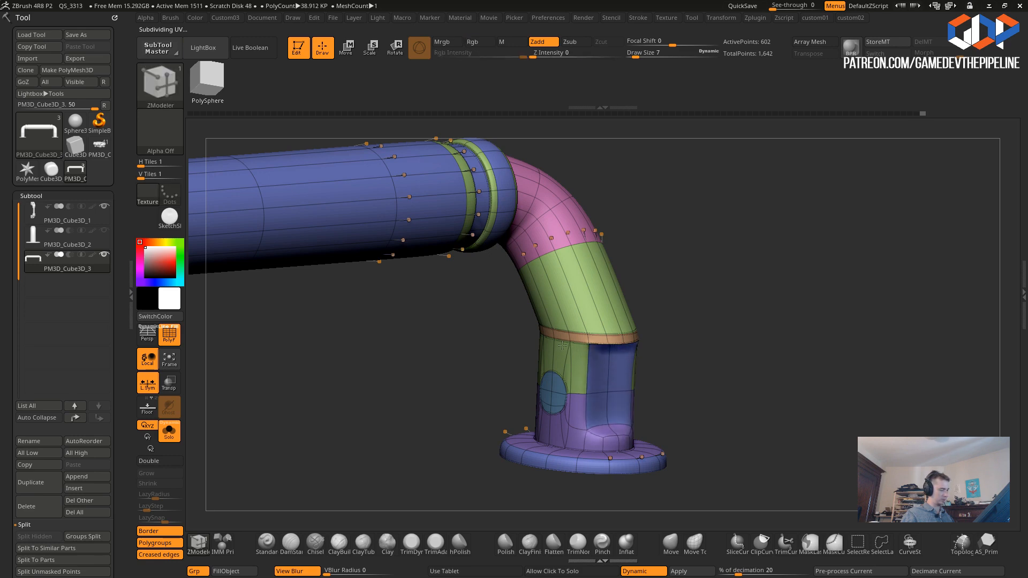
drag(506, 392, 397, 394)
key(ctrl+z)
- Try raising the faces beside the circular patch outward from the leg with QMesh, and undo the extrusion
drag(516, 413, 550, 397)
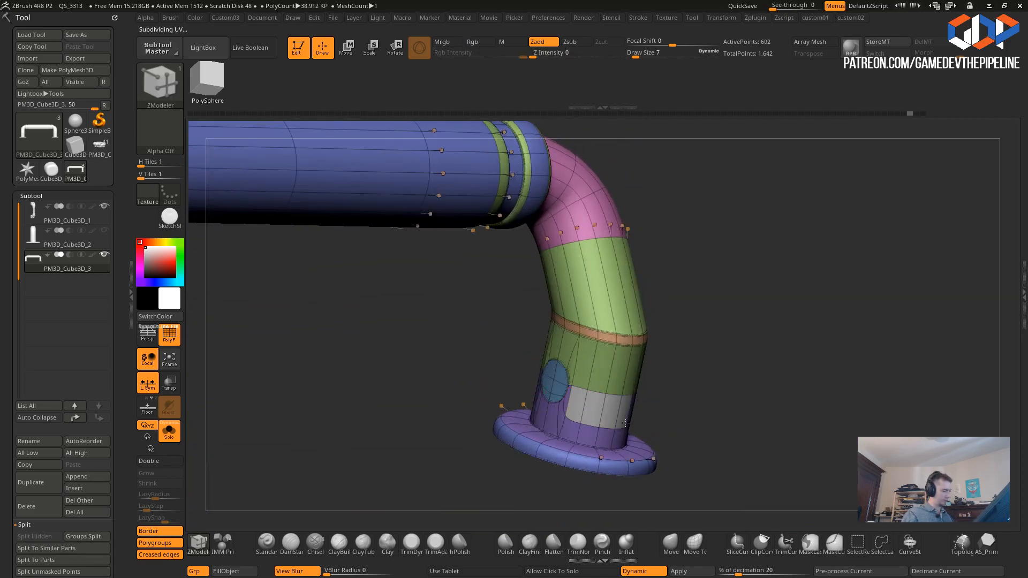
drag(445, 388, 553, 369)
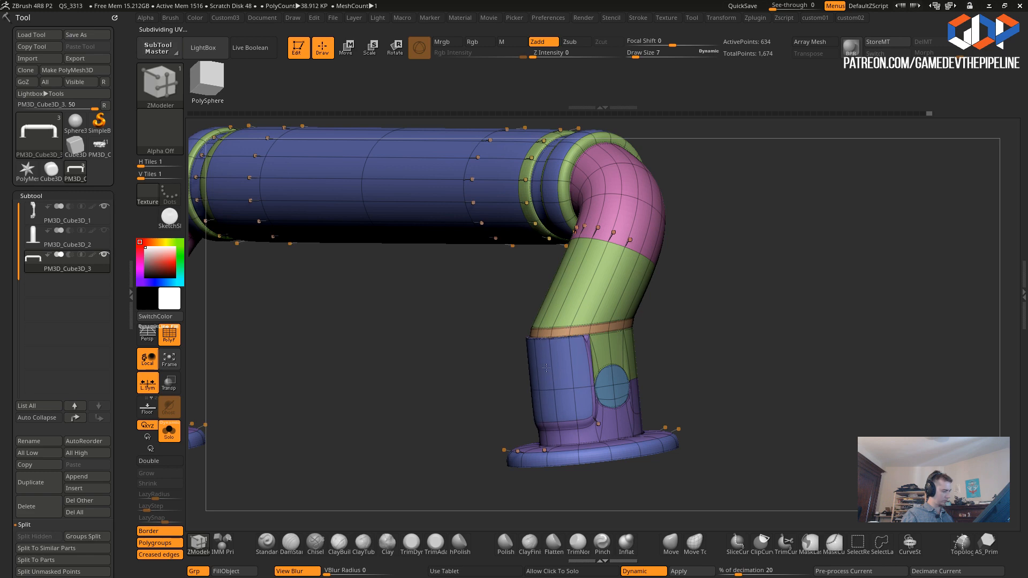
drag(465, 383, 425, 477)
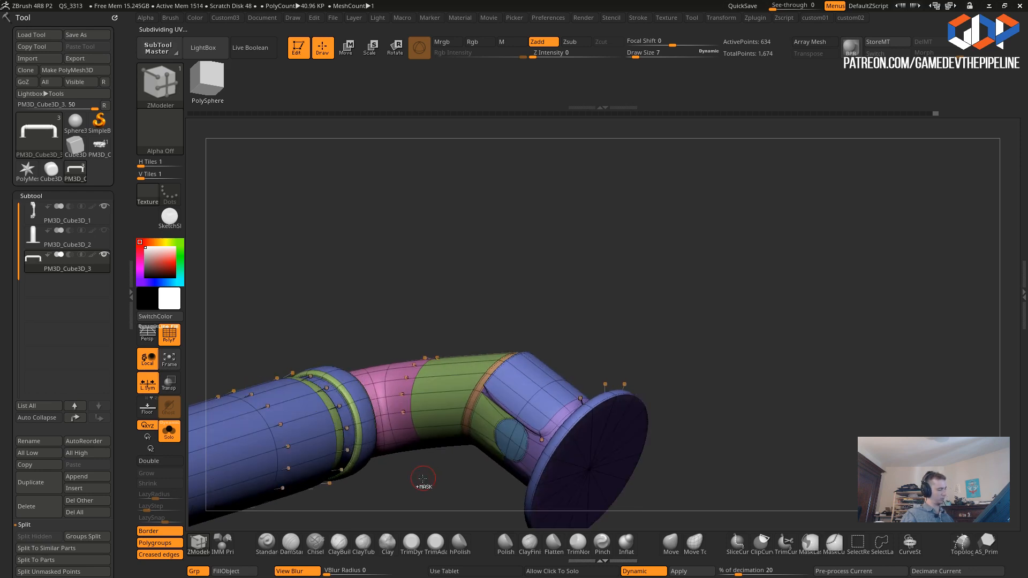
key(ctrl+z)
key(ctrl+z)
key(ctrl+z)
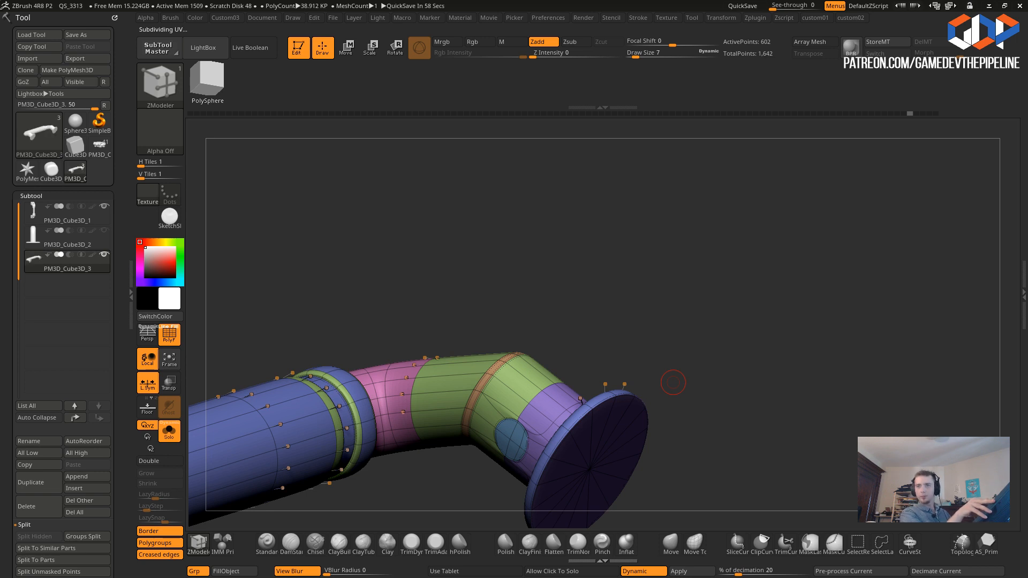
- Switch to the reference image board and examine the slotted leg joints and nuts of the chrome handle
right_drag(1027, 418, 484, 429)
click(250, 288)
drag(249, 288, 288, 296)
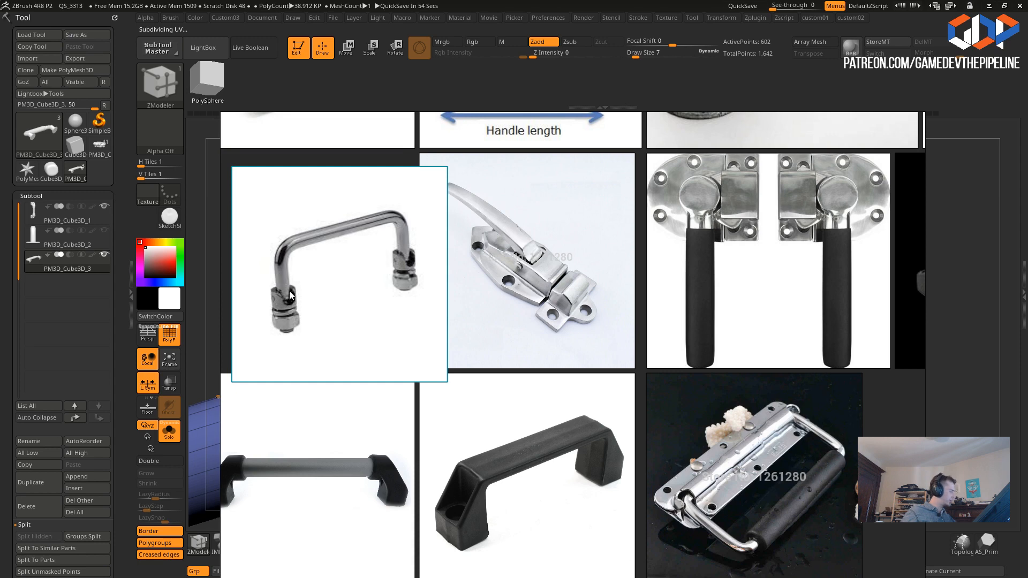
key(space)
key(space)
key(space)
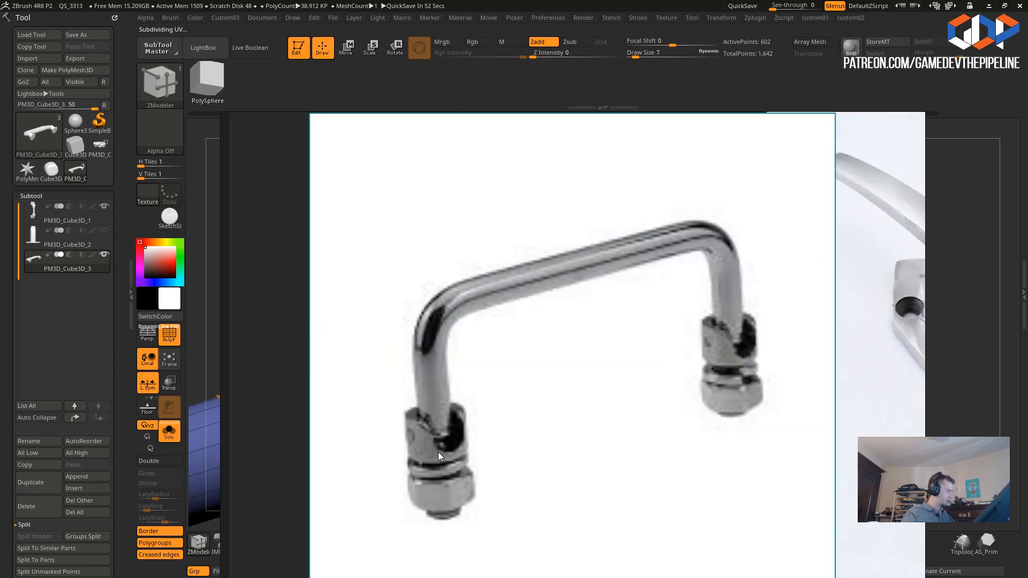
key(space)
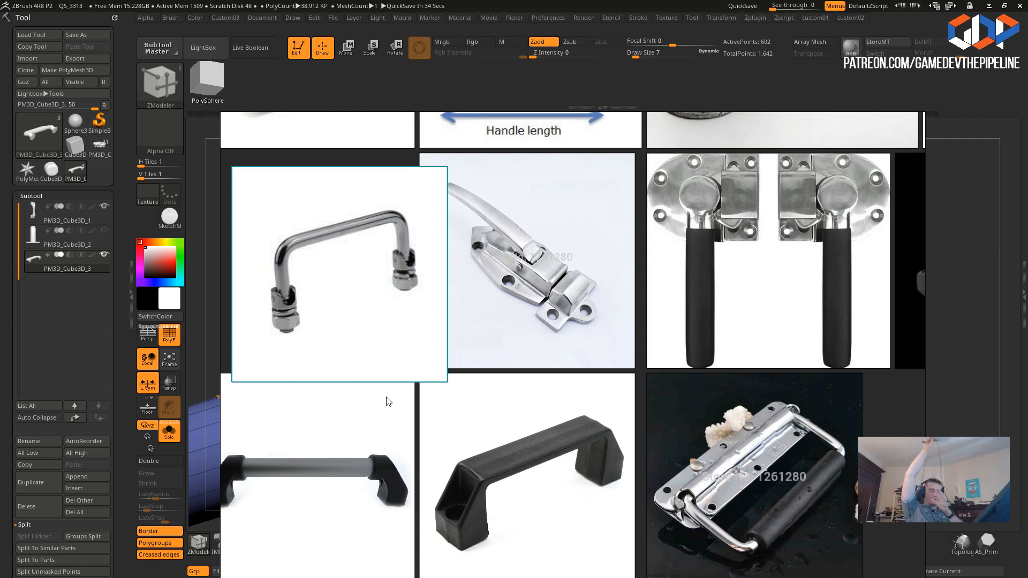
- Browse the reference board and examine the stepped cut joints near the leg ends of the plain tubular handle
scroll(388, 402, up, 3)
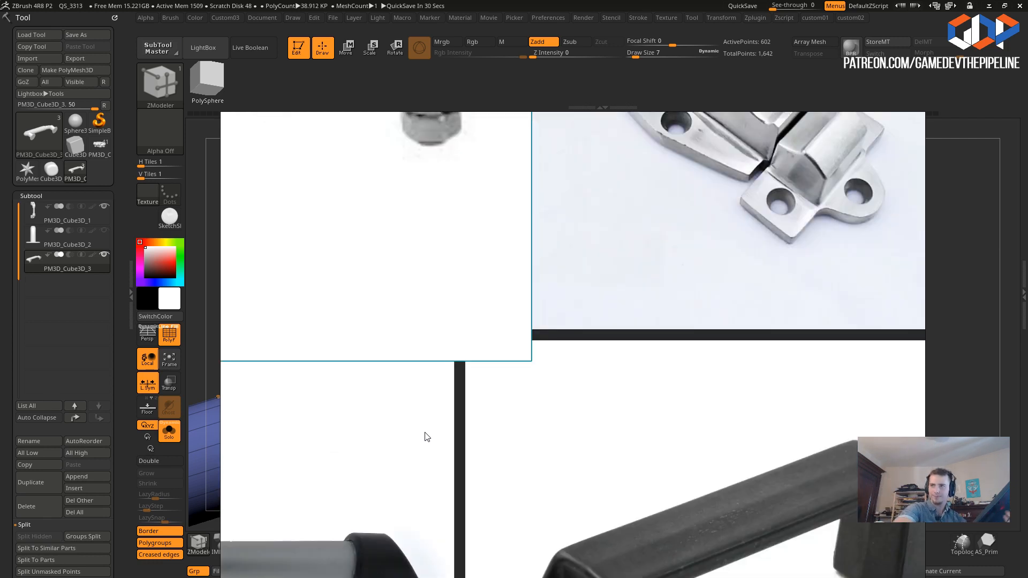
scroll(411, 221, down, 8)
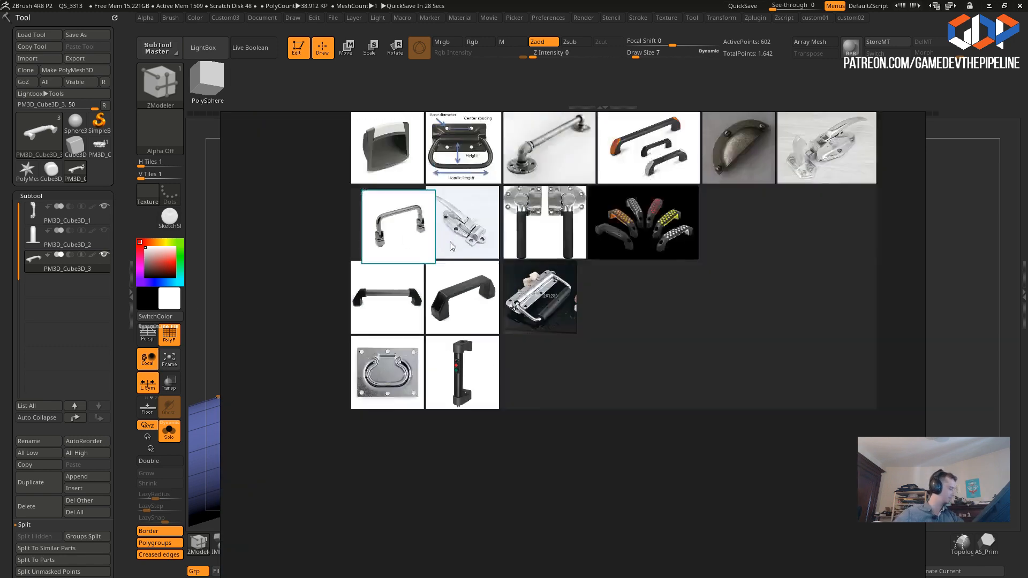
scroll(434, 261, up, 3)
middle_drag(495, 318, 482, 434)
middle_drag(590, 256, 595, 476)
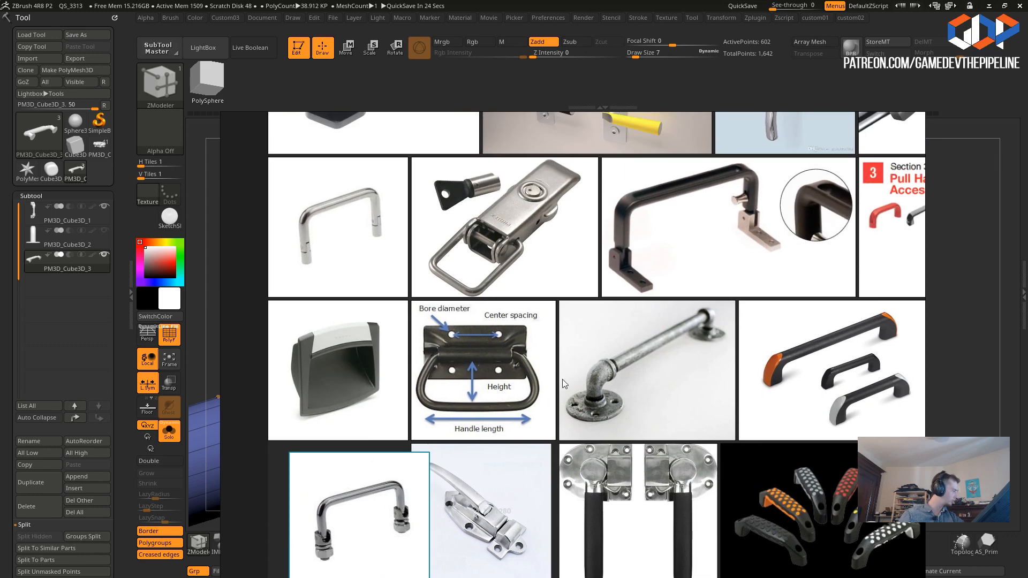
middle_drag(295, 318, 423, 390)
scroll(424, 375, up, 5)
scroll(489, 301, up, 4)
middle_drag(491, 302, 522, 424)
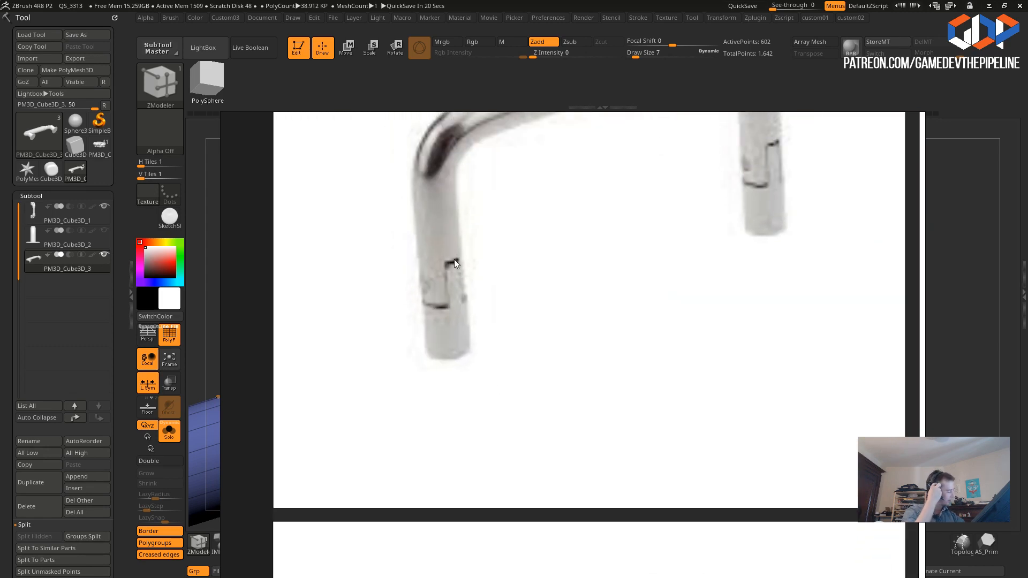
scroll(454, 259, down, 4)
scroll(455, 278, up, 2)
scroll(442, 307, down, 3)
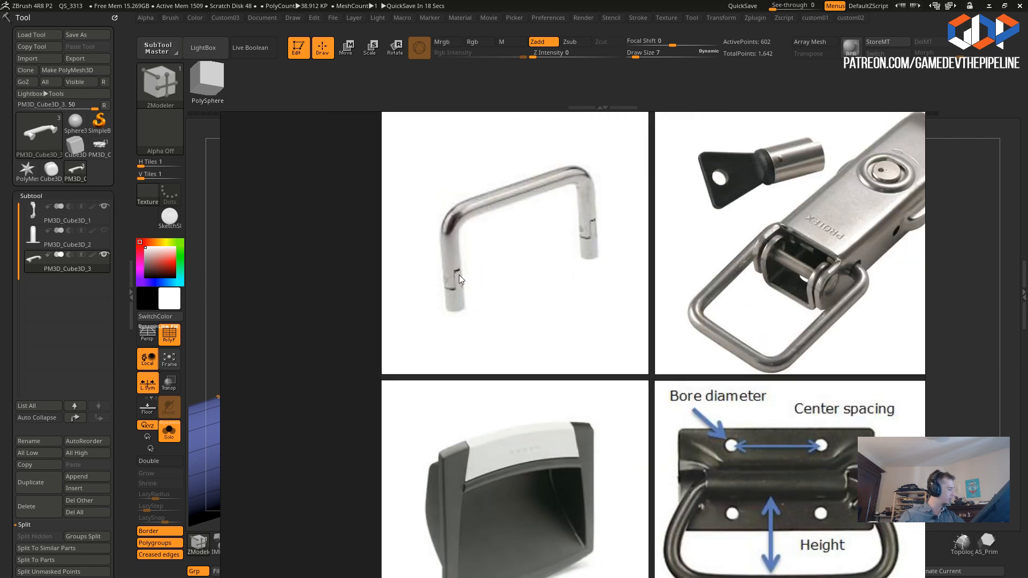
scroll(458, 274, down, 2)
scroll(696, 300, down, 3)
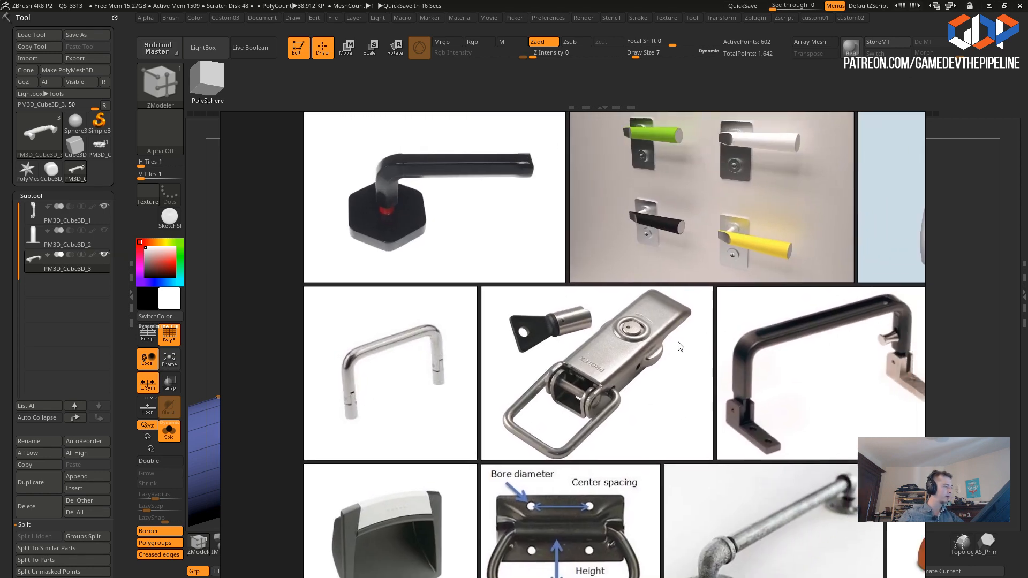
- Switch back to ZBrush from the reference board and mark the rectangular block of faces below the ring on the lower leg
right_drag(653, 354, 675, 361)
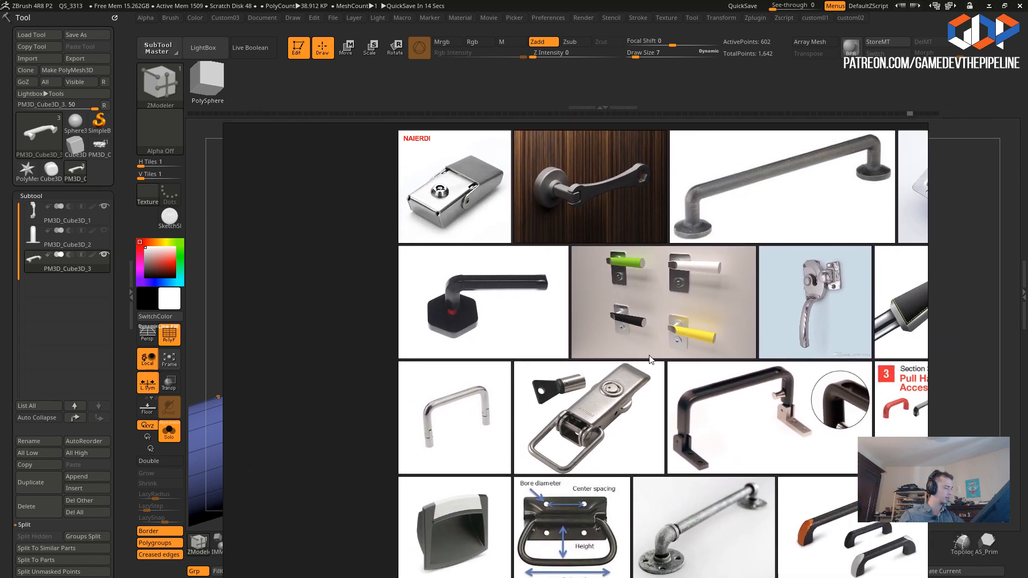
key(alt+Tab)
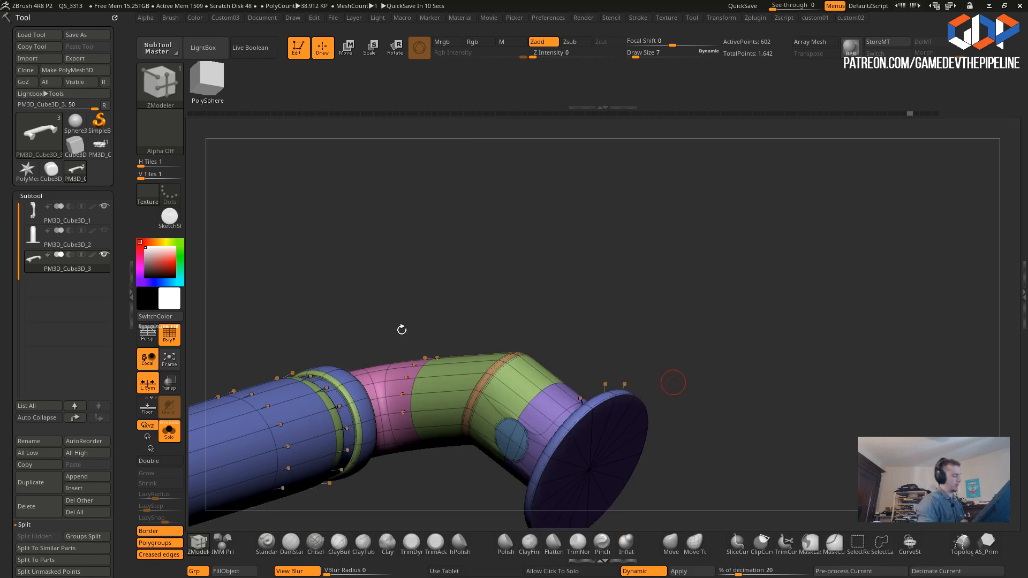
drag(376, 223, 468, 416)
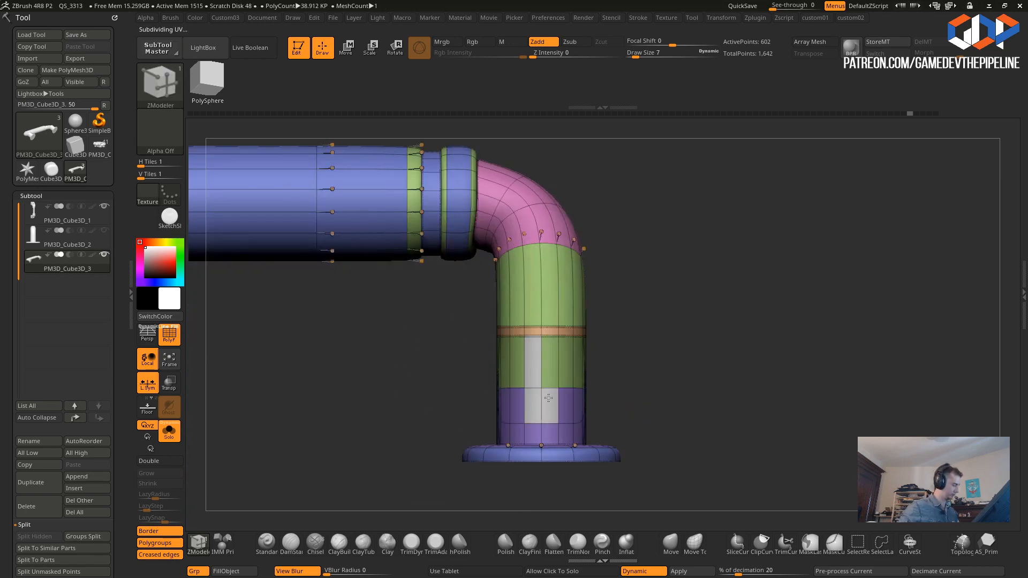
drag(375, 308, 359, 326)
mouse_move(417, 359)
alt+mouse_down()
mouse_move(421, 372)
mouse_move(389, 359)
mouse_move(407, 355)
mouse_move(407, 334)
mouse_move(418, 346)
alt+mouse_up()
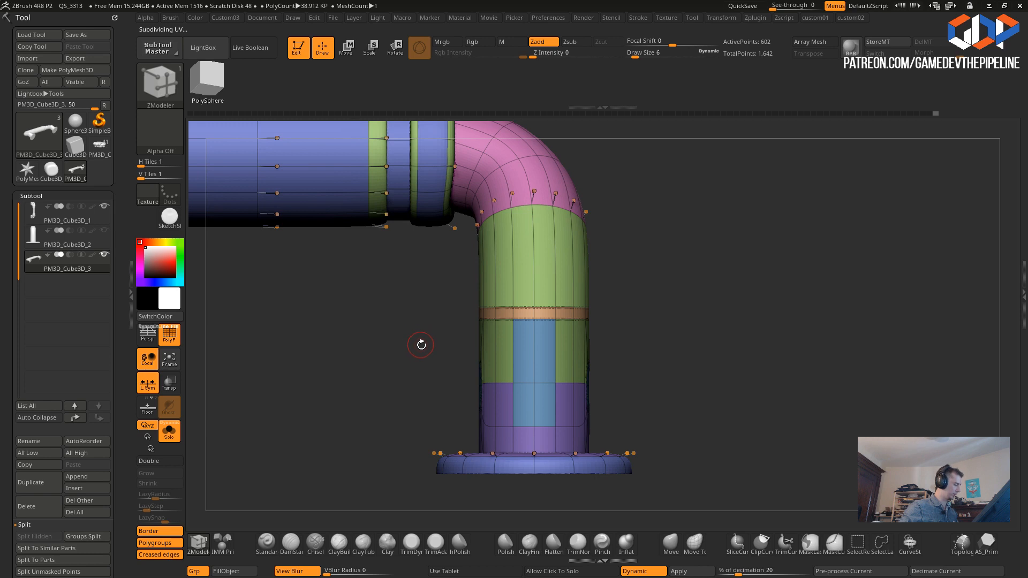
shift+drag(424, 325, 431, 362)
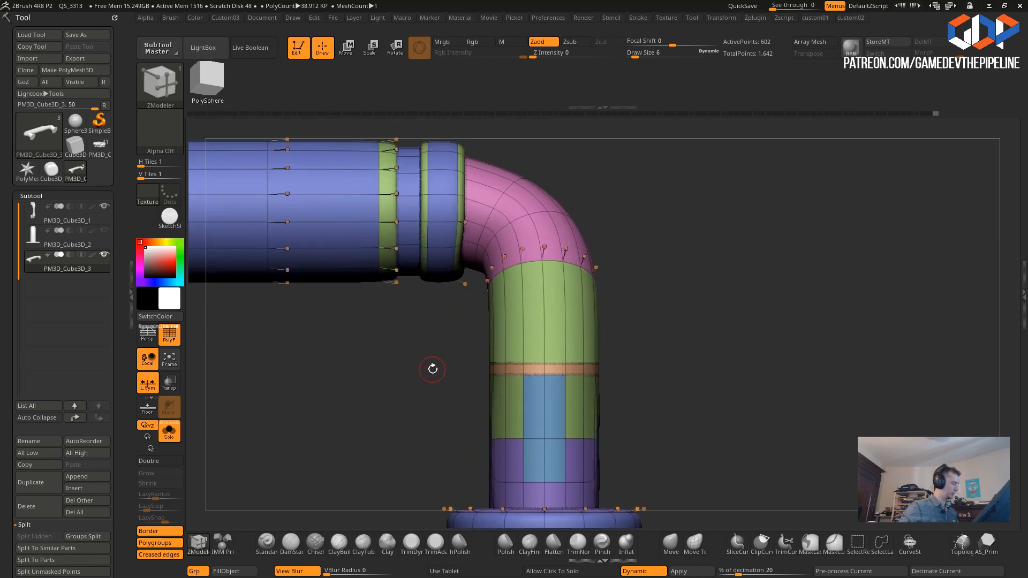
- Isolate the leg tube sections and flange top without the ring, rectangular strip and circular patch, and assign them one polygroup
key(ctrl+shift)
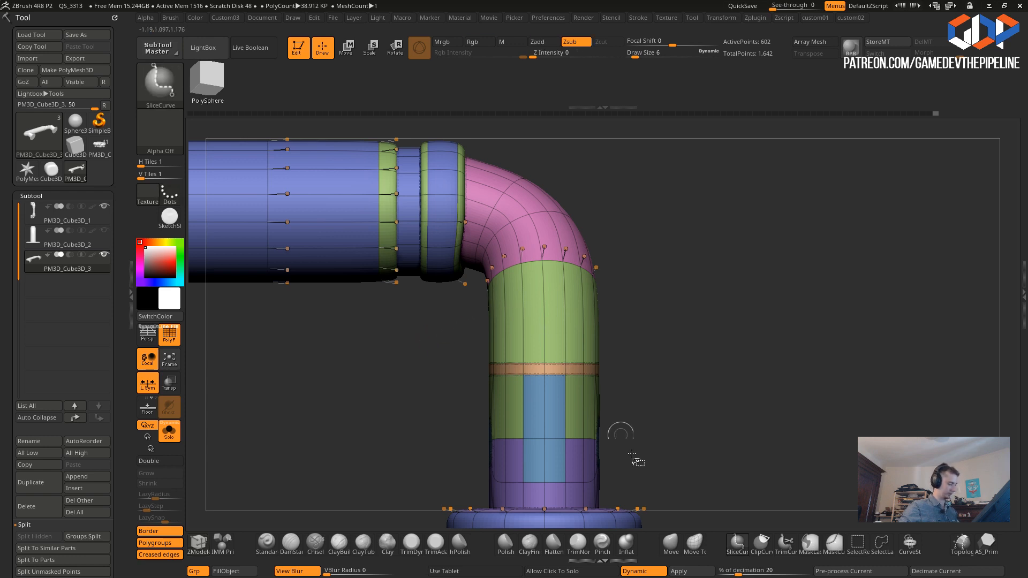
mouse_move(626, 252)
ctrl+shift+mouse_down()
mouse_move(478, 327)
mouse_move(525, 290)
mouse_move(677, 365)
ctrl+shift+mouse_up()
mouse_move(477, 349)
mouse_down()
mouse_move(418, 353)
mouse_move(377, 390)
mouse_move(431, 416)
mouse_move(422, 445)
mouse_move(395, 420)
mouse_move(379, 369)
mouse_move(349, 379)
mouse_move(371, 400)
mouse_move(379, 430)
mouse_up()
key(ctrl+shift)
ctrl+shift+click(518, 465)
key(ctrl+w)
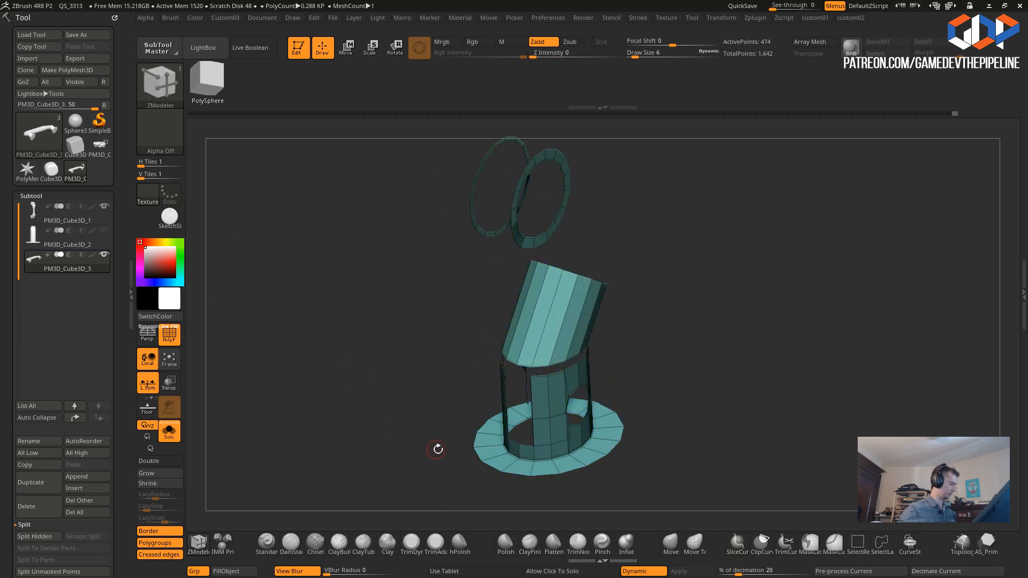
- Using SelectLasso, hide the flange faces and give the remaining leg tube faces their own polygroup
key(ctrl+shift)
ctrl+shift+click(882, 546)
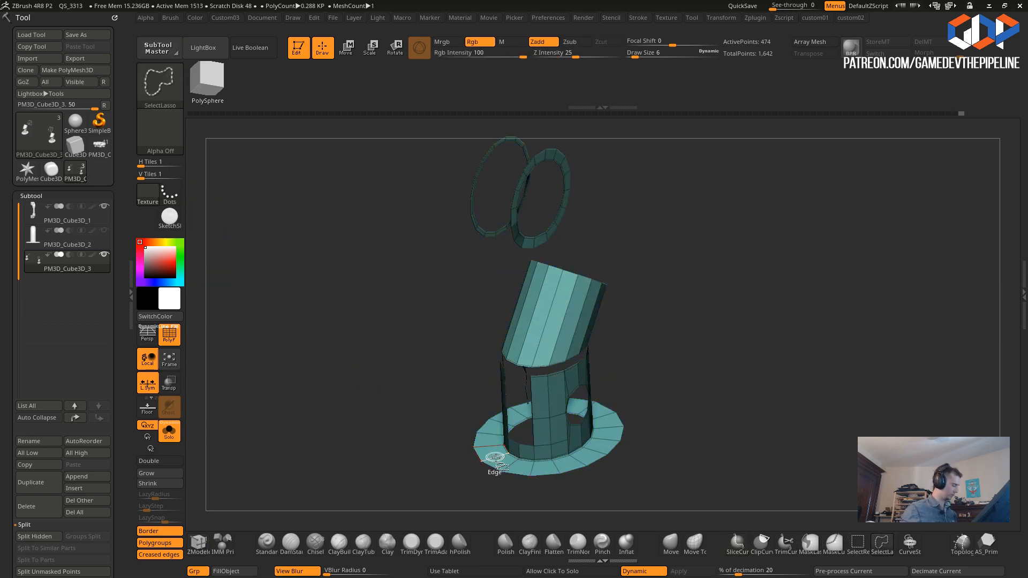
ctrl+shift+click(491, 425)
drag(434, 420, 448, 474)
drag(498, 384, 576, 415)
ctrl+shift+click(581, 455)
key(ctrl+w)
- Reveal the full handle and toggle polygroup visibility around the leg to examine the regrouped tube faces
drag(389, 465, 430, 345)
ctrl+shift+click(370, 434)
key(d)
key(ctrl+shift)
ctrl+shift+click(480, 356)
drag(429, 331, 402, 307)
ctrl+shift+click(422, 356)
key(ctrl+z)
ctrl+shift+click(486, 311)
key(ctrl+z)
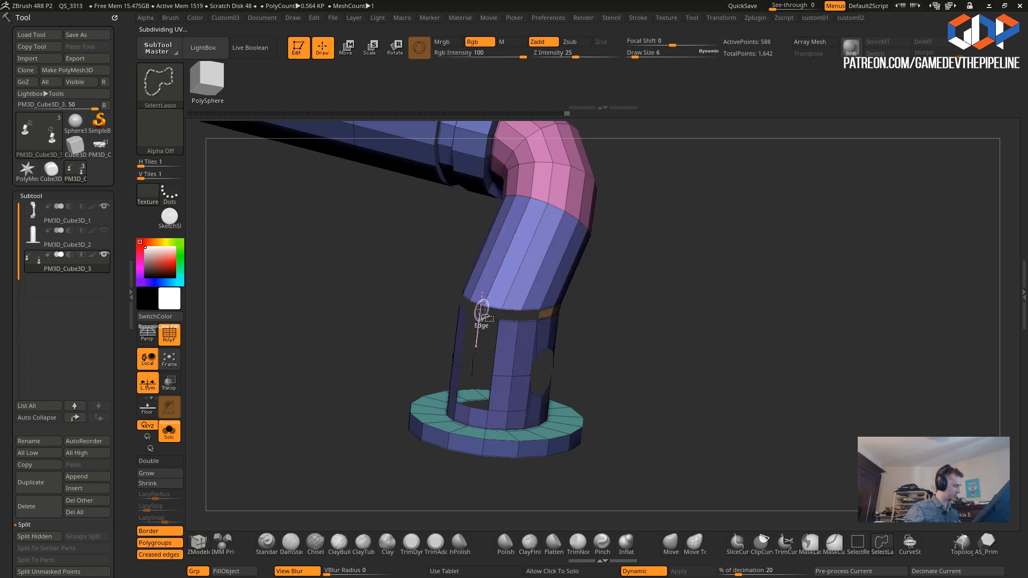
- Combine the leg's ring band, vertical strip and circular patch into one polygroup and reveal the full handle
drag(384, 294, 538, 306)
drag(422, 274, 554, 305)
drag(467, 251, 509, 238)
alt+drag(466, 347, 445, 354)
mouse_move(429, 389)
mouse_down()
mouse_move(312, 380)
mouse_move(399, 393)
mouse_move(403, 411)
mouse_move(455, 399)
mouse_move(445, 393)
mouse_move(438, 422)
mouse_move(423, 402)
mouse_up()
key(ctrl+w)
ctrl+shift+click(438, 422)
- Isolate and hide the leg polygroups in turn to check the grouping of the tube, band, strip and circular patch
mouse_move(501, 309)
alt+mouse_down()
mouse_move(506, 351)
mouse_move(525, 357)
mouse_move(507, 358)
alt+mouse_up()
ctrl+shift+click(592, 381)
key(ctrl+z)
ctrl+shift+click(586, 346)
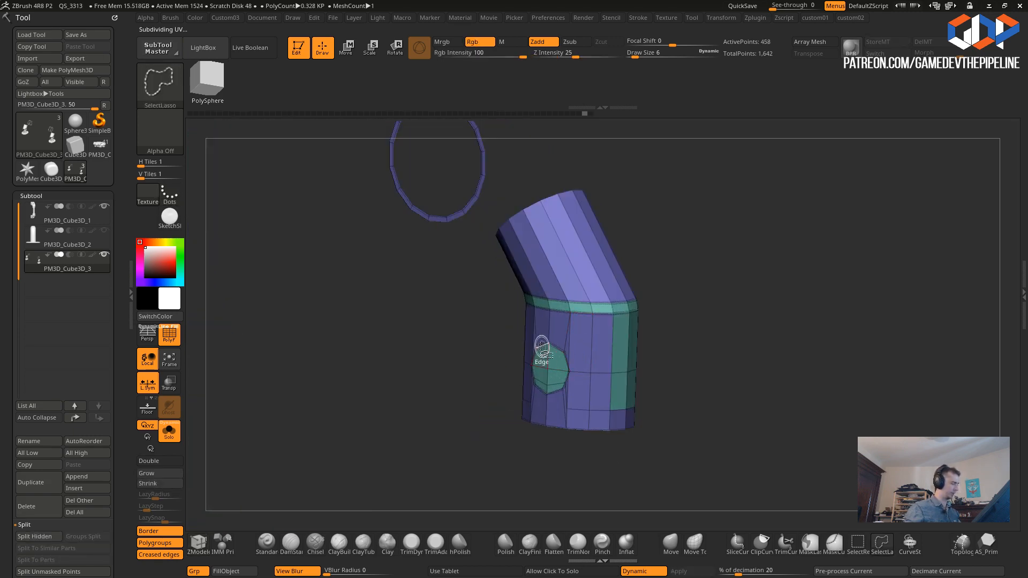
ctrl+shift+click(571, 306)
key(ctrl+z)
ctrl+alt+shift+click(546, 371)
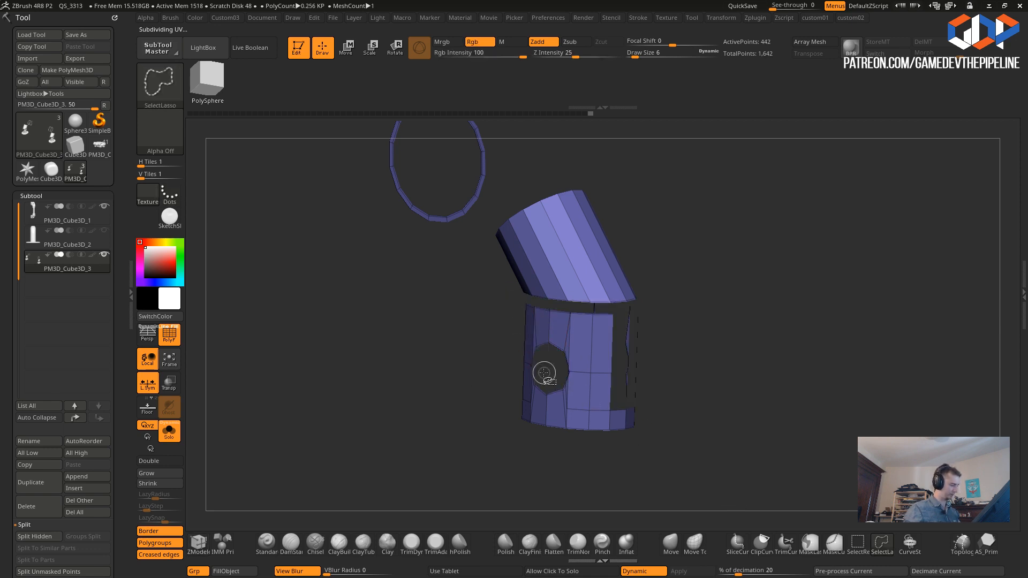
ctrl+shift+click(488, 357)
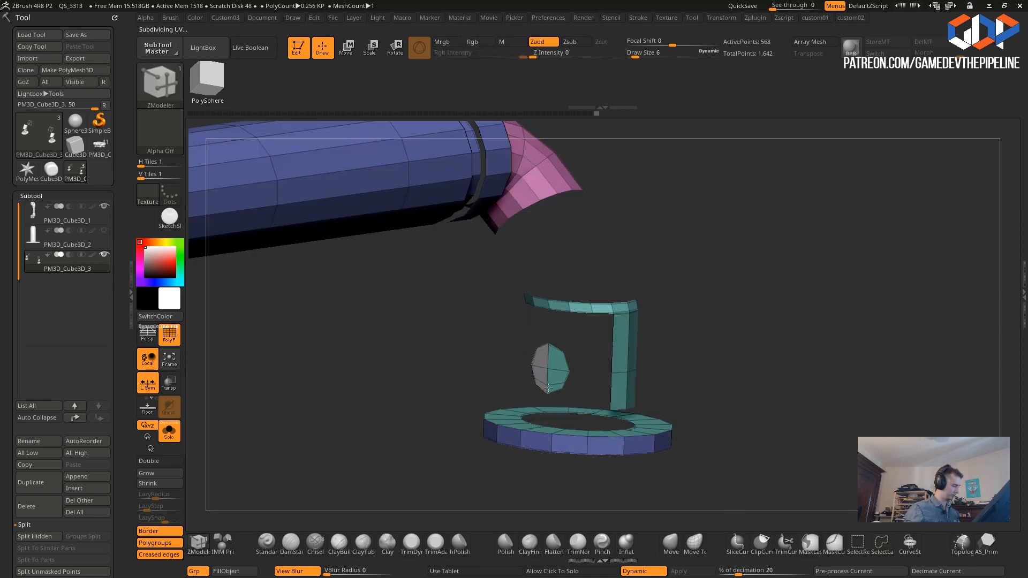
mouse_move(507, 356)
mouse_down()
mouse_move(418, 356)
mouse_move(511, 356)
mouse_up()
ctrl+shift+click(451, 364)
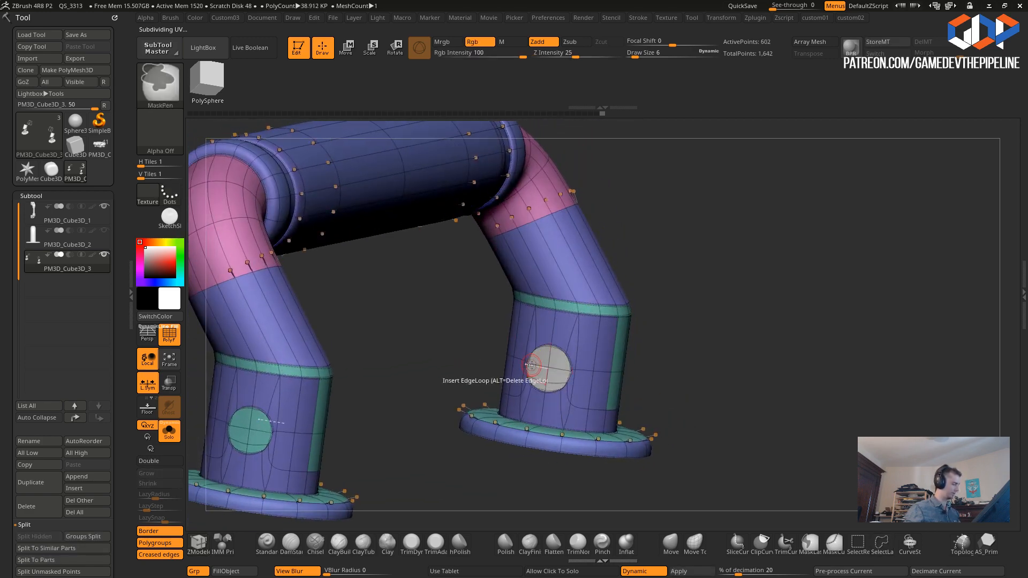
- Set the ZModeler polygon action to PolyGroup, targeting a single poly, for regrouping the circular patches
drag(481, 335, 537, 357)
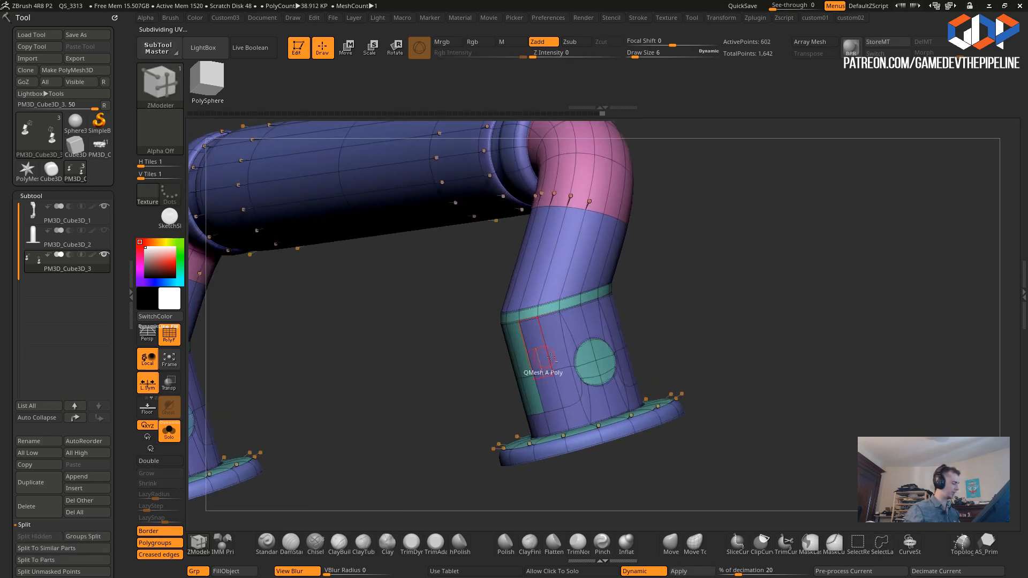
drag(433, 357, 432, 322)
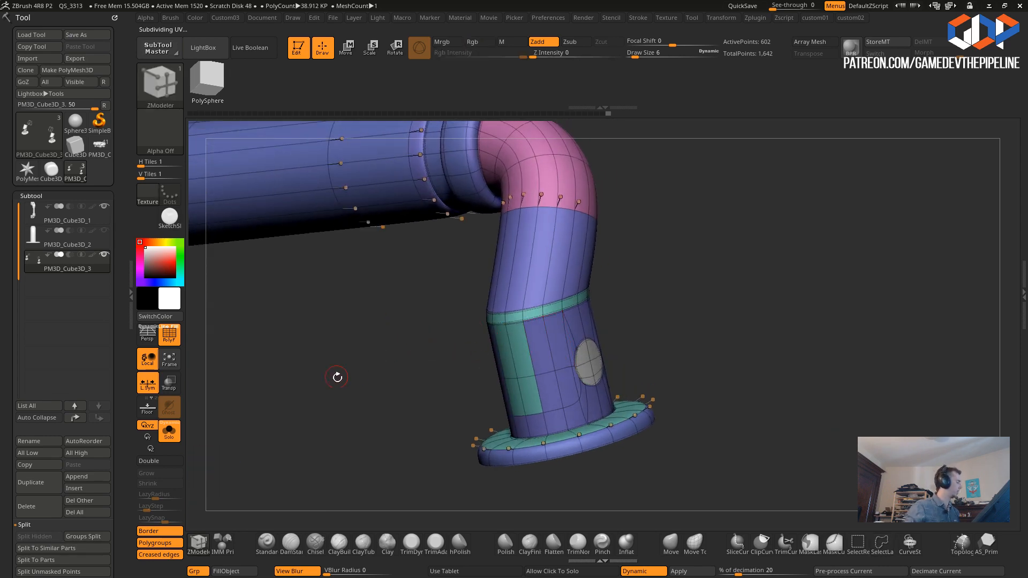
drag(395, 286, 350, 298)
drag(328, 257, 428, 269)
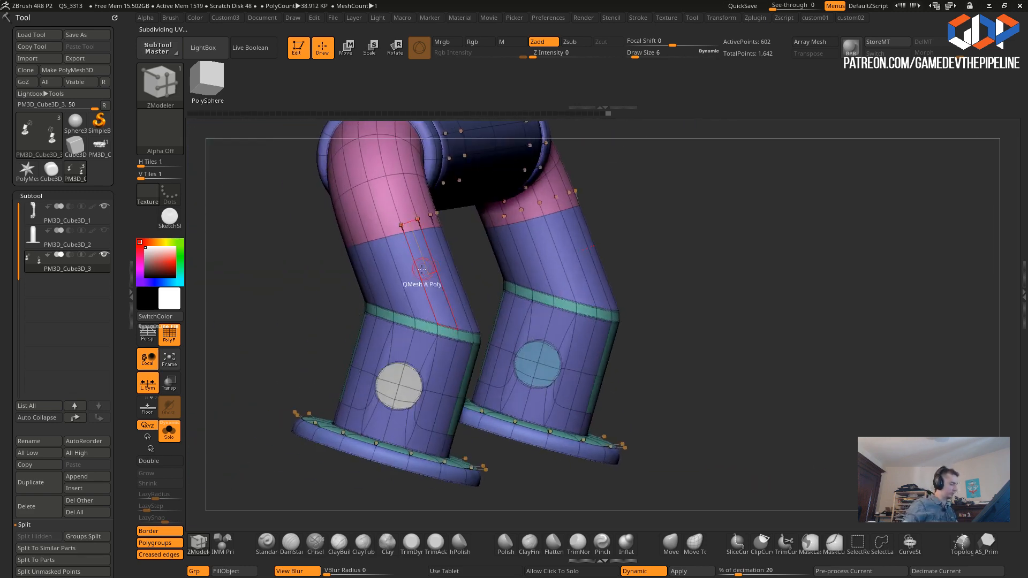
right_click(389, 371)
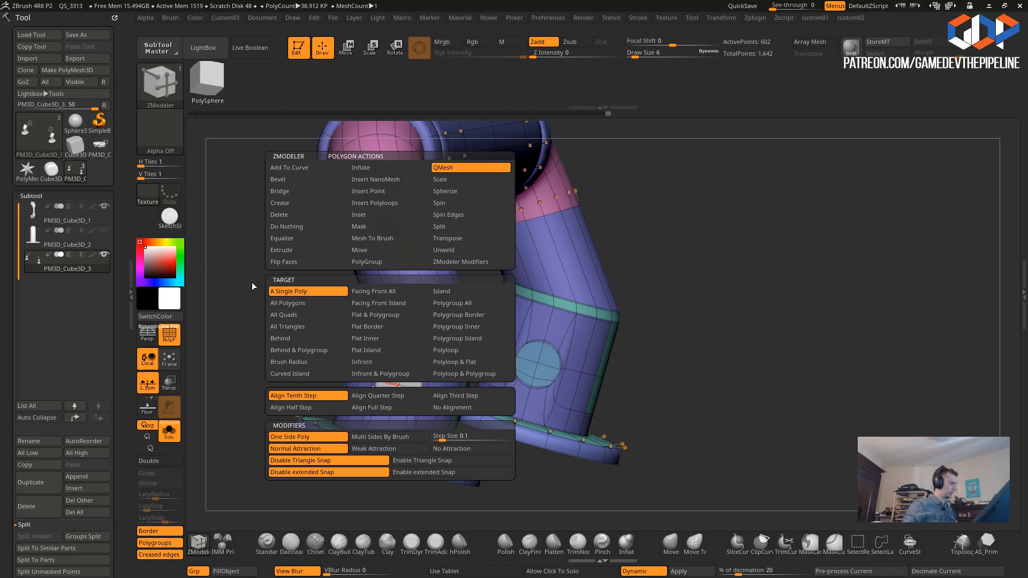
right_click(531, 350)
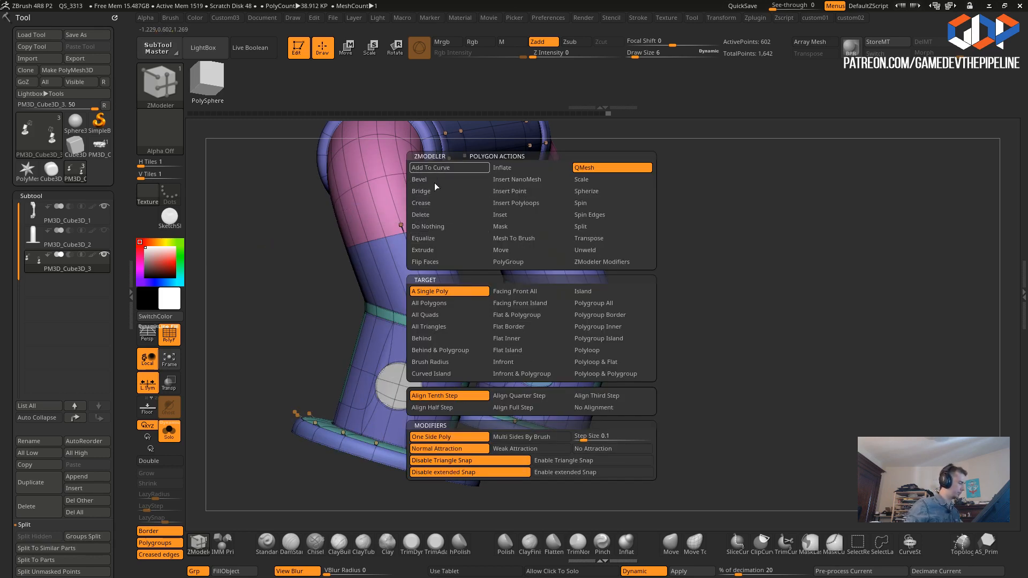
click(500, 262)
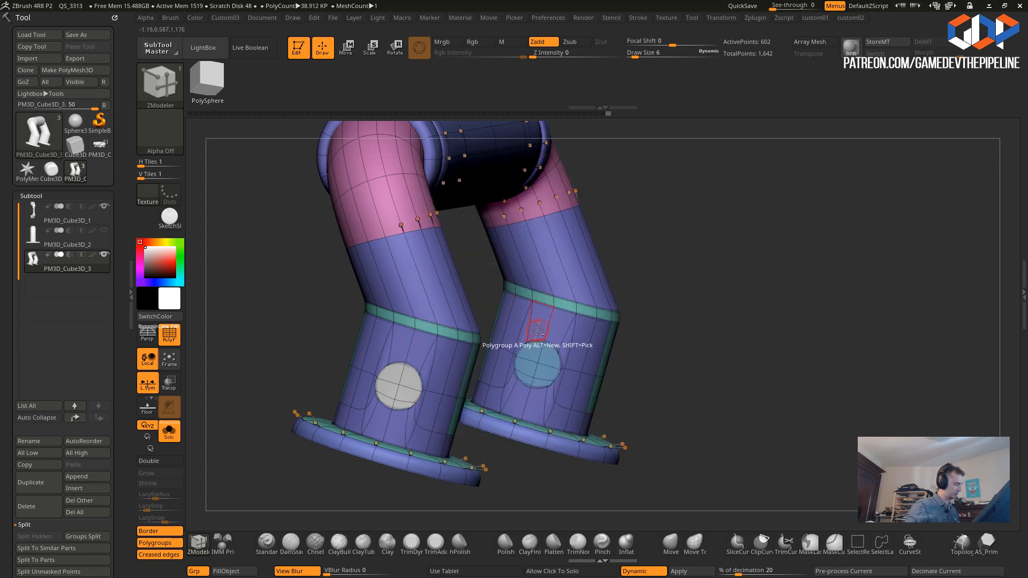
- Pick up the leg tube's polygroup and apply it to the circular patches on both legs
key(shift)
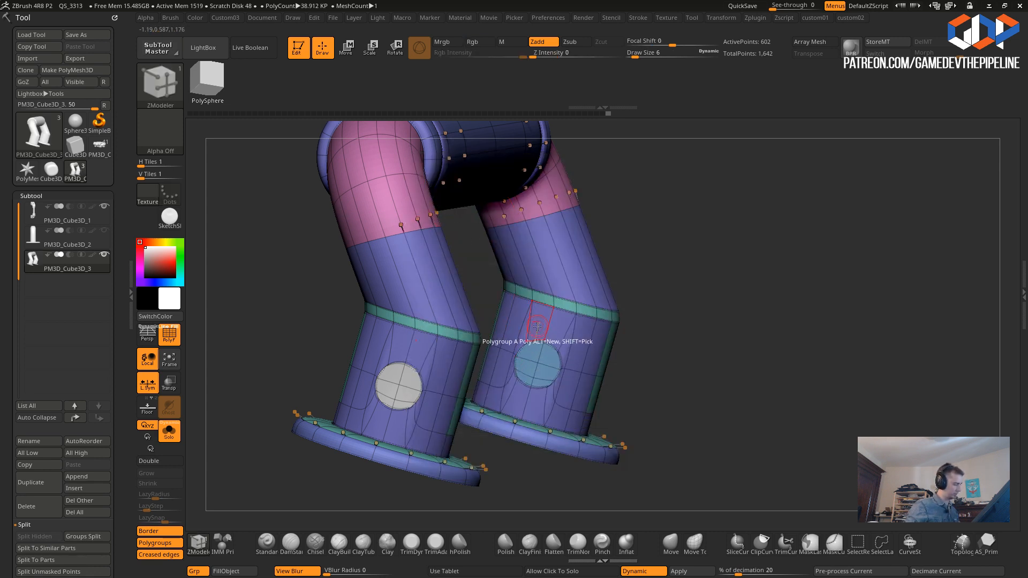
click(538, 323)
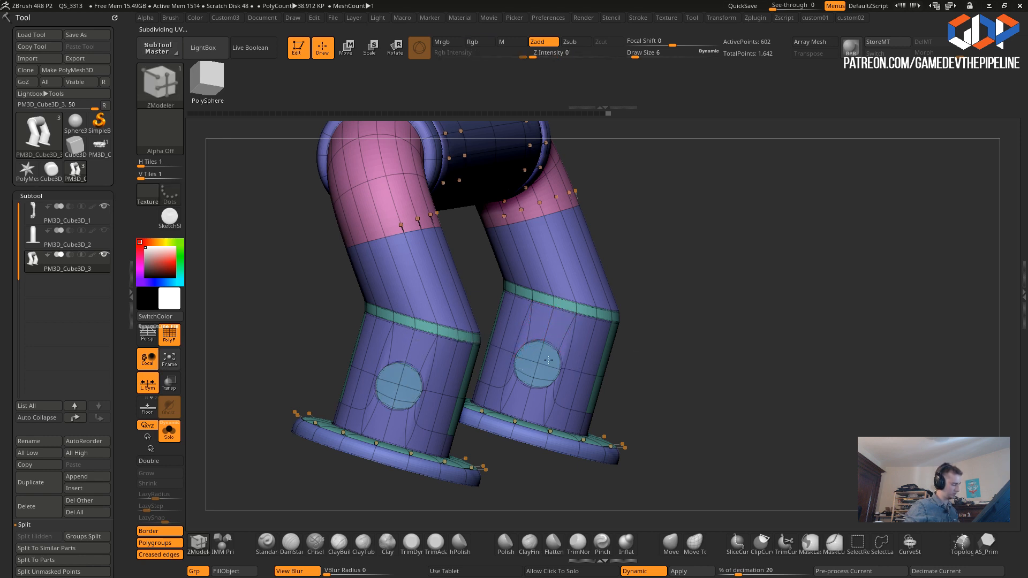
key(ctrl+z)
click(539, 325)
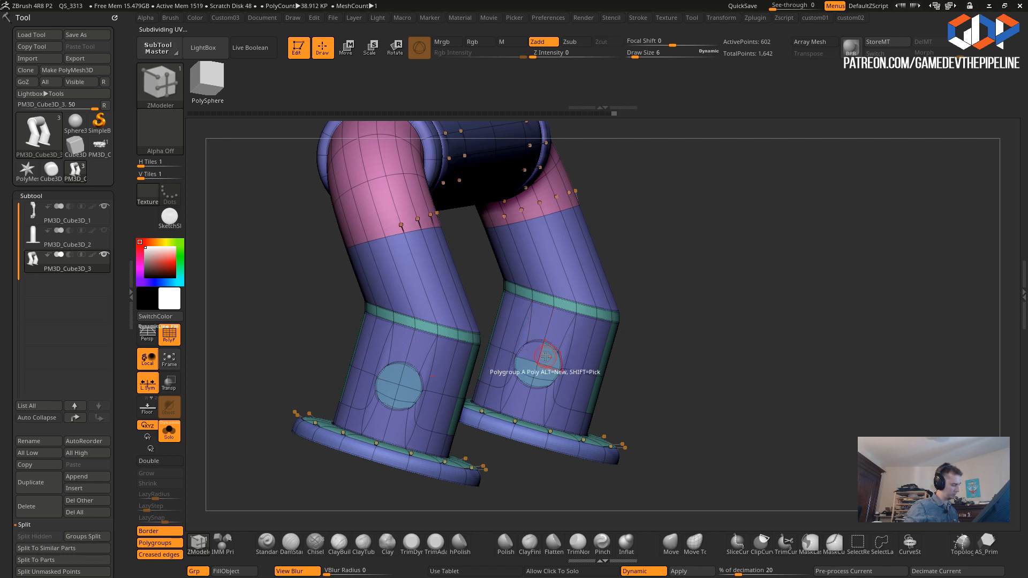
click(543, 373)
click(394, 374)
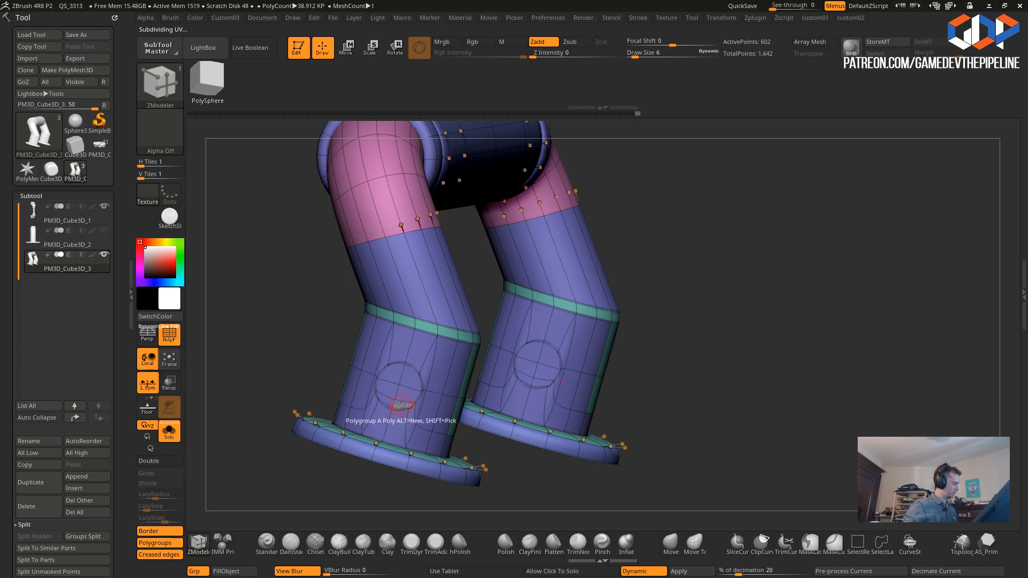
- Try to isolate the leg tube polygroup with SelectLasso, and restore the visibility of the whole handle
mouse_move(300, 407)
mouse_down()
mouse_move(308, 394)
mouse_move(292, 343)
mouse_move(343, 337)
mouse_move(272, 354)
mouse_move(263, 340)
mouse_up()
key(shift)
drag(346, 342, 356, 341)
key(ctrl+shift)
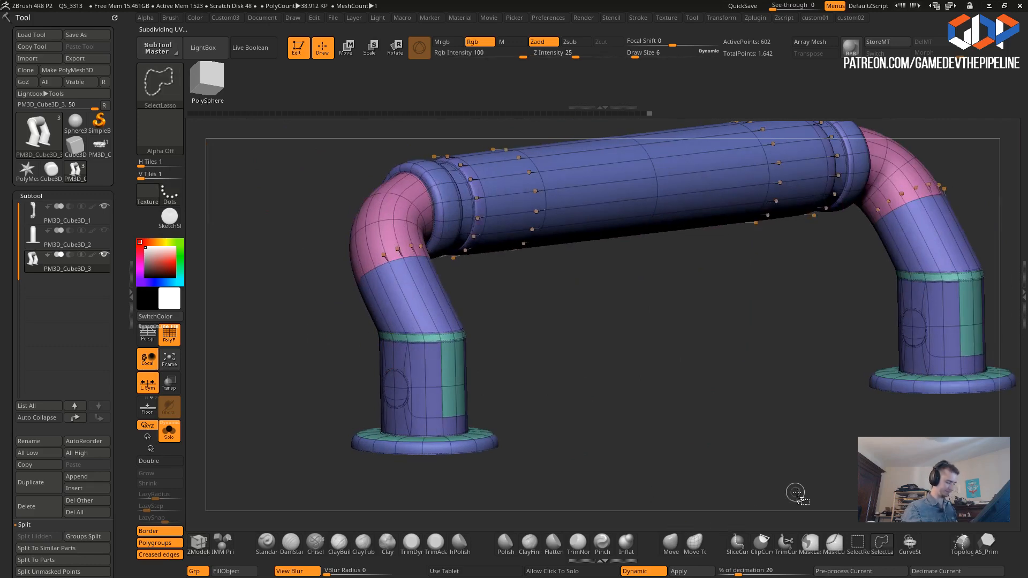
ctrl+shift+click(432, 361)
mouse_move(323, 367)
mouse_down()
mouse_move(332, 367)
mouse_move(322, 366)
mouse_up()
ctrl+shift+click(334, 364)
ctrl+shift+click(424, 366)
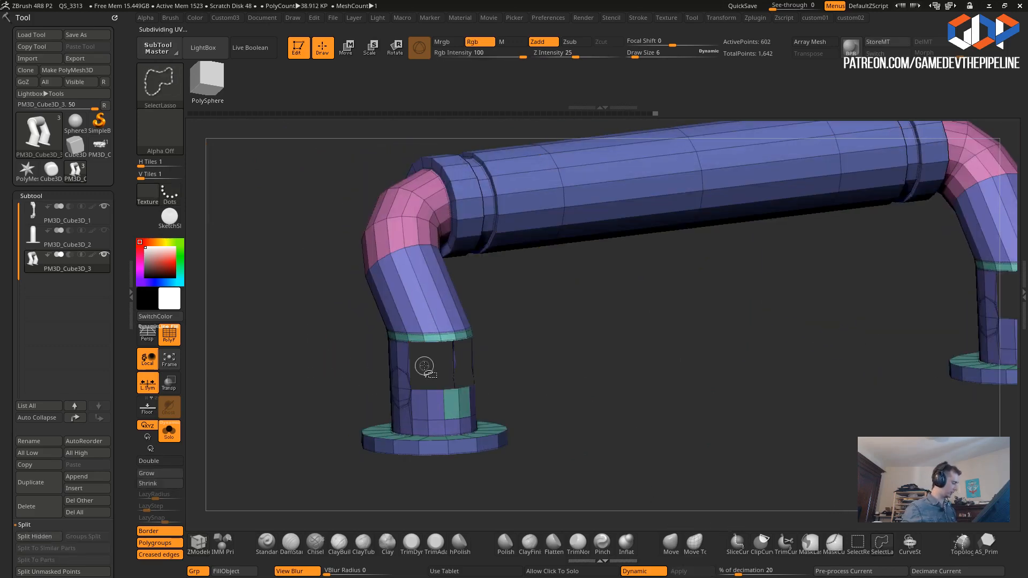
ctrl+shift+click(358, 363)
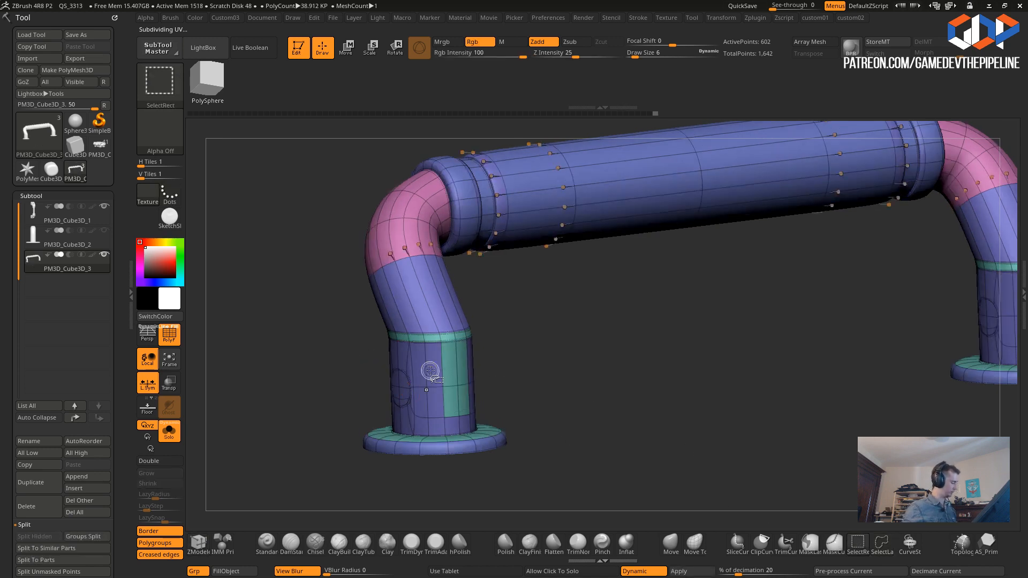
- Using SelectRect, isolate the leg tube polygroup together with its ring band and vertical strip
ctrl+shift+click(420, 370)
ctrl+shift+click(332, 332)
ctrl+shift+click(451, 375)
ctrl+shift+drag(346, 370, 327, 368)
drag(316, 362, 259, 235)
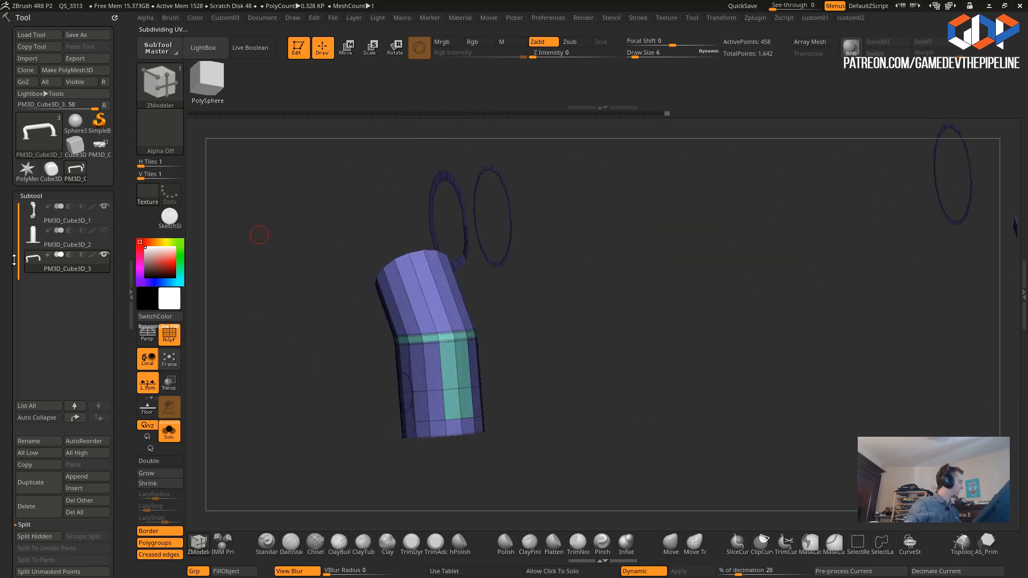
- Try Panel Loops on the isolated leg polygroups with thickness 0.01 and Polish 5, and undo it
scroll(6, 127, down, 10)
drag(6, 127, 6, 114)
click(32, 257)
drag(6, 291, 39, 374)
click(33, 213)
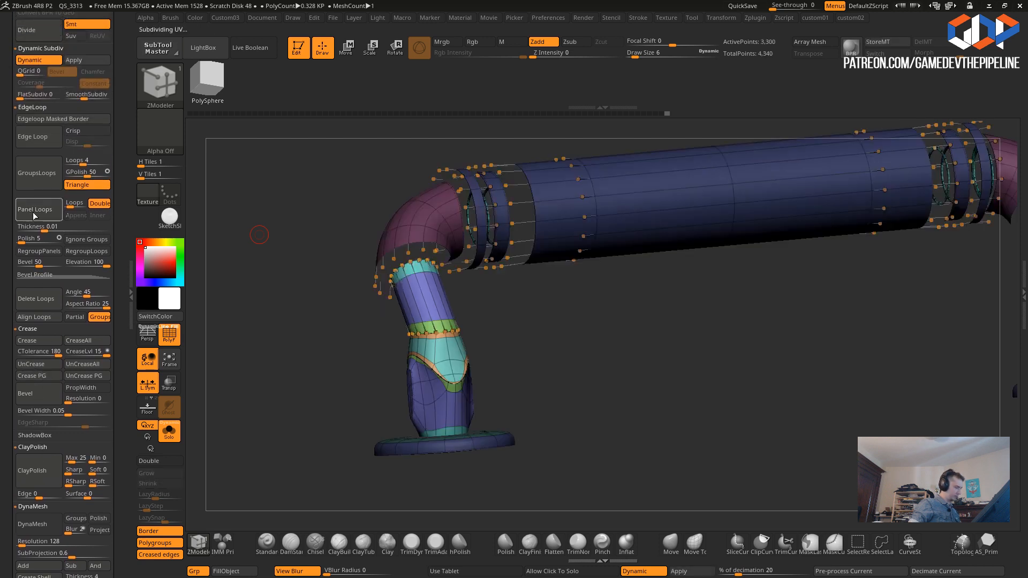
key(ctrl+z)
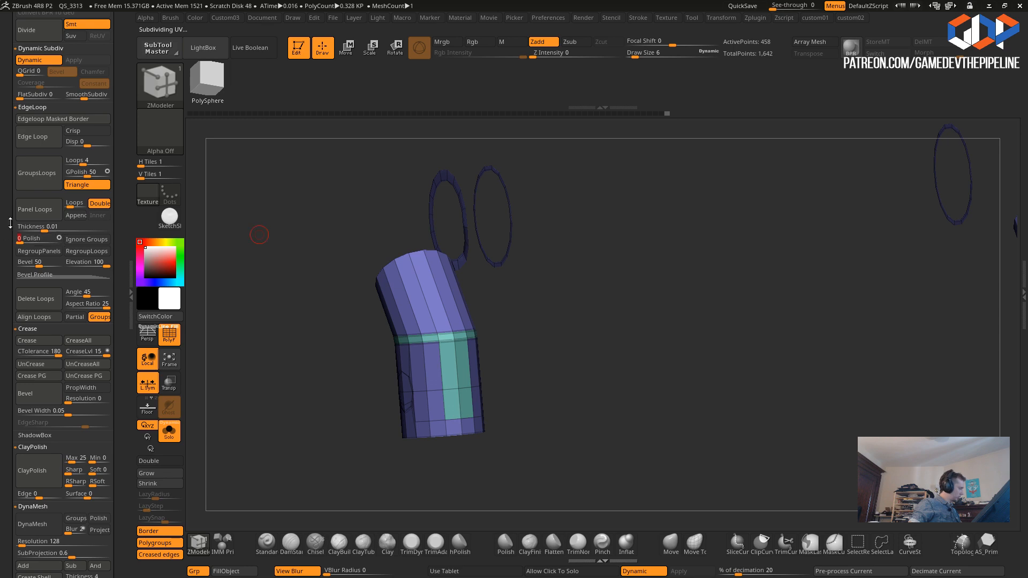
- Set the Panel Loops Polish to 0, try the panels on the legs with the polyframe hidden, and undo them
click(31, 212)
drag(250, 259, 390, 273)
alt+drag(270, 312, 340, 260)
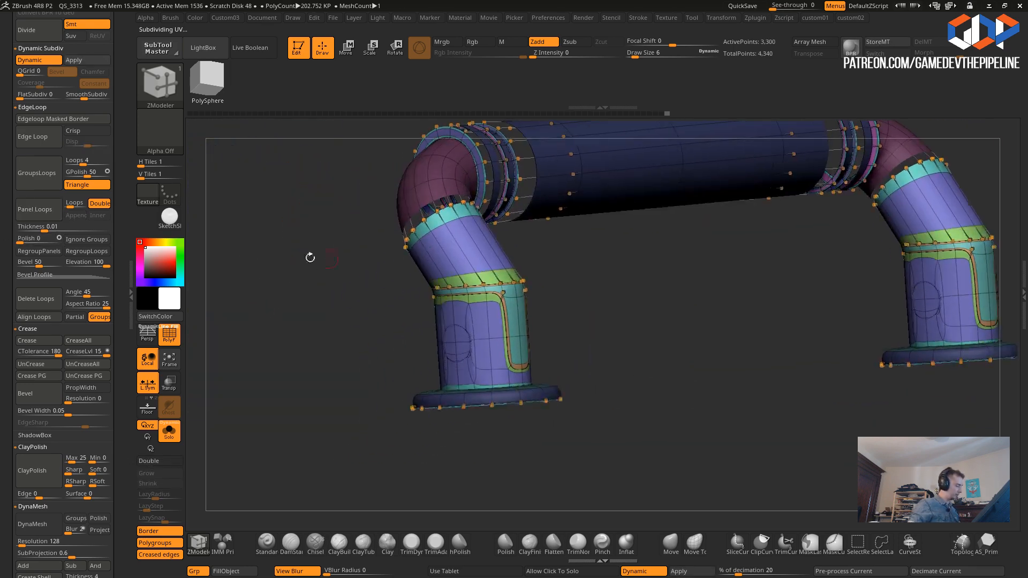
click(170, 336)
alt+drag(323, 319, 387, 355)
drag(300, 348, 289, 300)
alt+drag(337, 343, 367, 350)
ctrl+shift+drag(305, 289, 323, 348)
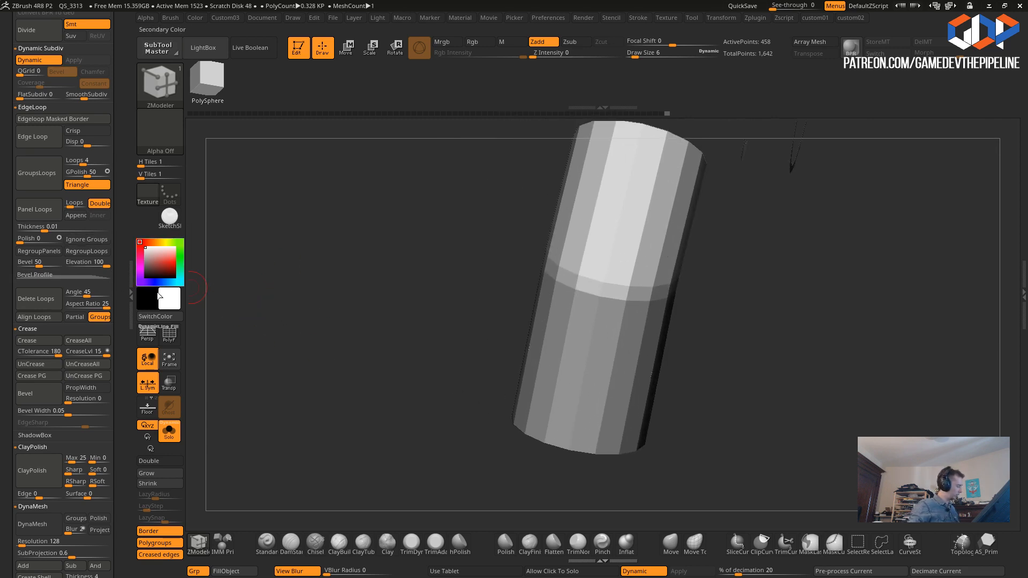
click(169, 335)
- Try Panel Loops on the isolated leg with thickness 0.01027, and undo it
ctrl+shift+click(334, 341)
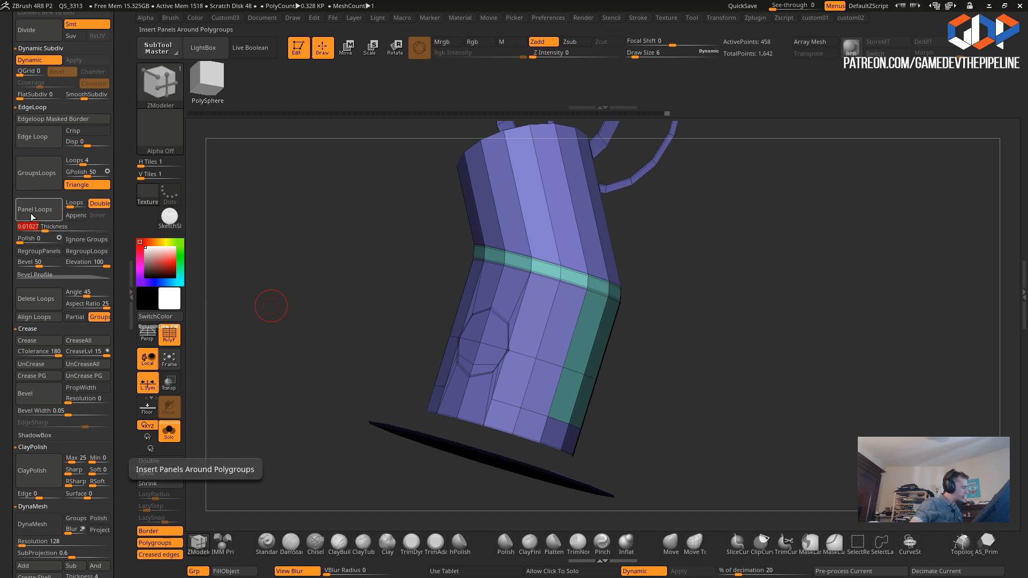
click(35, 216)
key(ctrl+z)
- Try Panel Loops with thickness 0.05199, undo the panels, and set the panel Loops count to 1
click(54, 227)
click(34, 216)
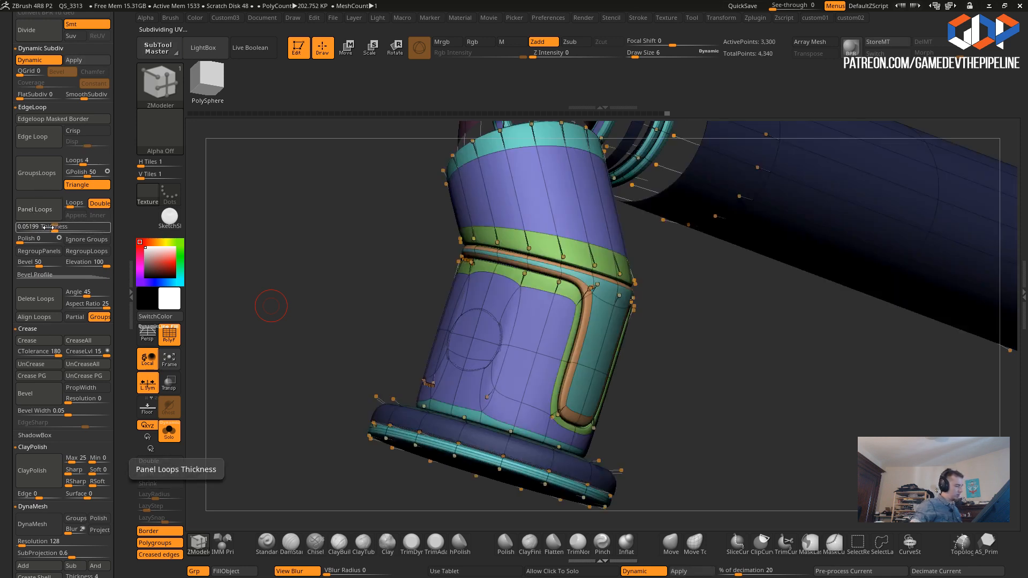
drag(336, 294, 331, 324)
key(ctrl+z)
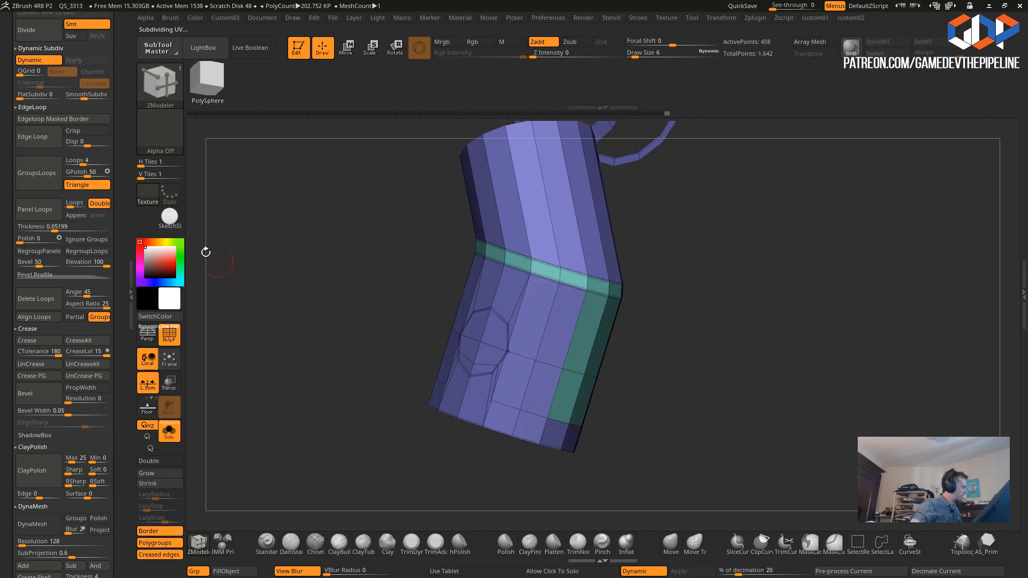
click(68, 205)
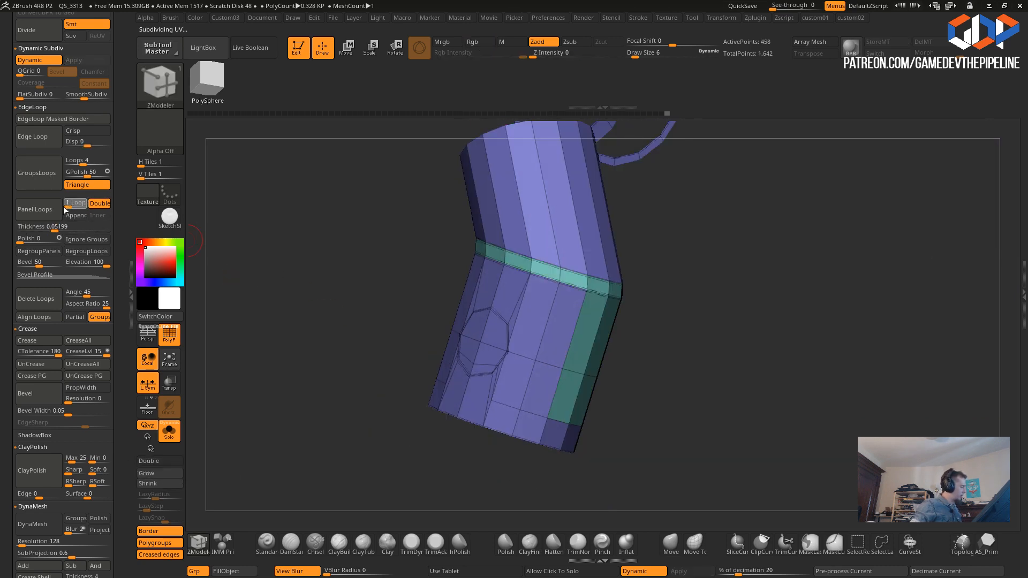
- Try Panel Loops with a single loop and thickness 0.05199 on the isolated leg, and undo it
click(32, 214)
click(35, 227)
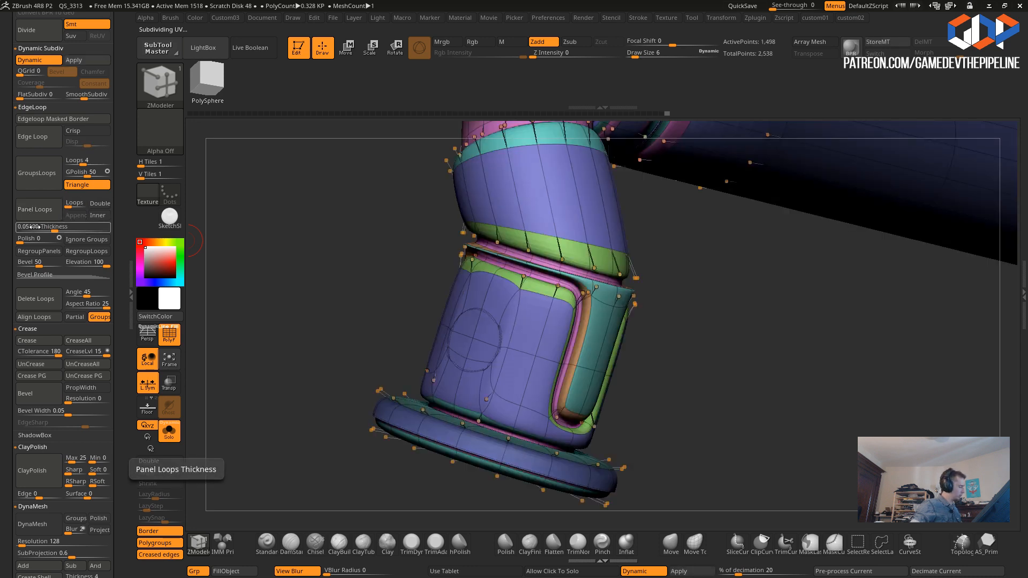
drag(224, 240, 272, 275)
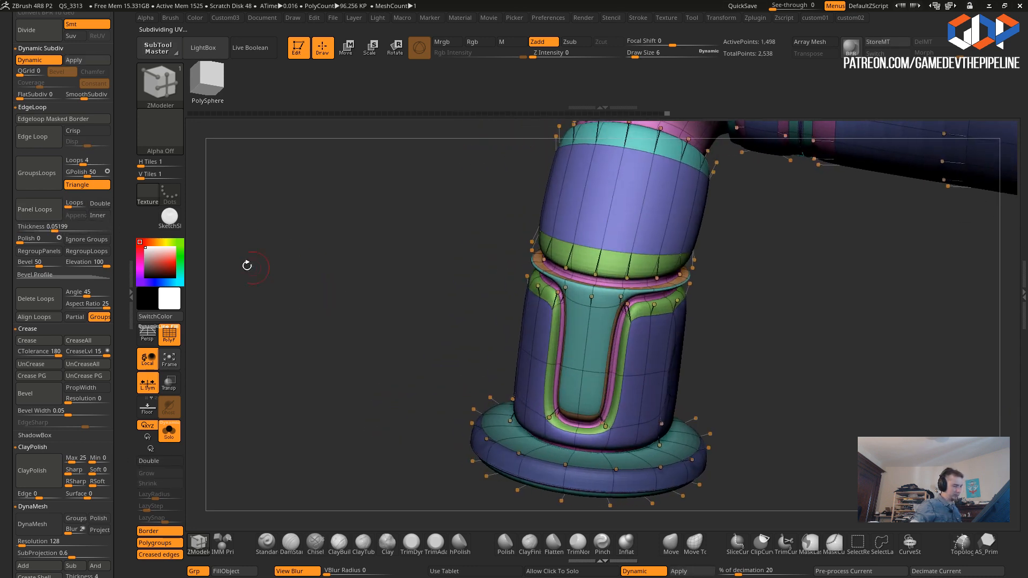
key(ctrl+z)
- Set the Panel Loops thickness to 0.01027 and create the panels on the isolated leg
drag(51, 227, 42, 227)
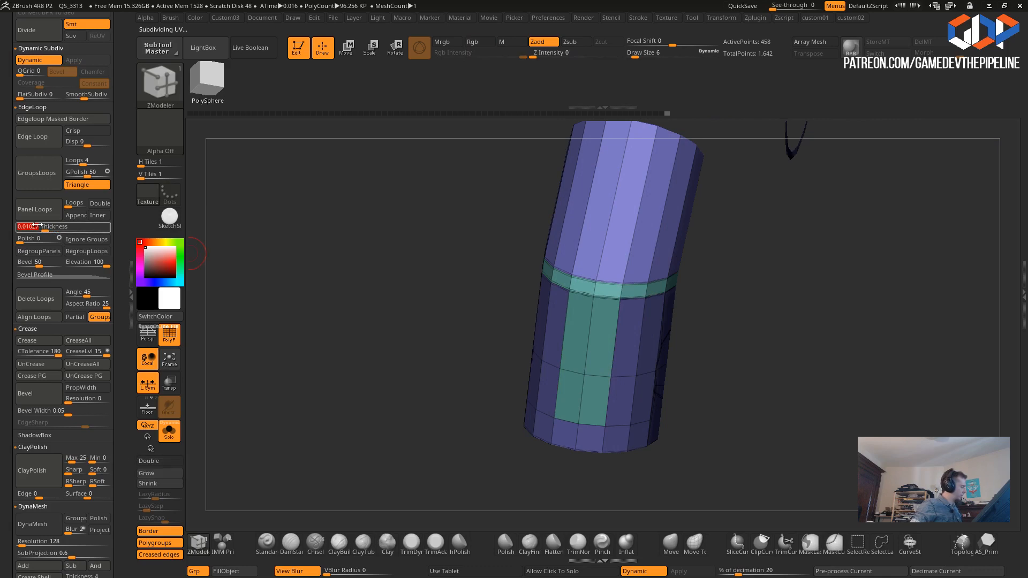
click(33, 216)
drag(309, 298, 232, 335)
alt+drag(342, 353, 363, 379)
alt+drag(377, 303, 326, 351)
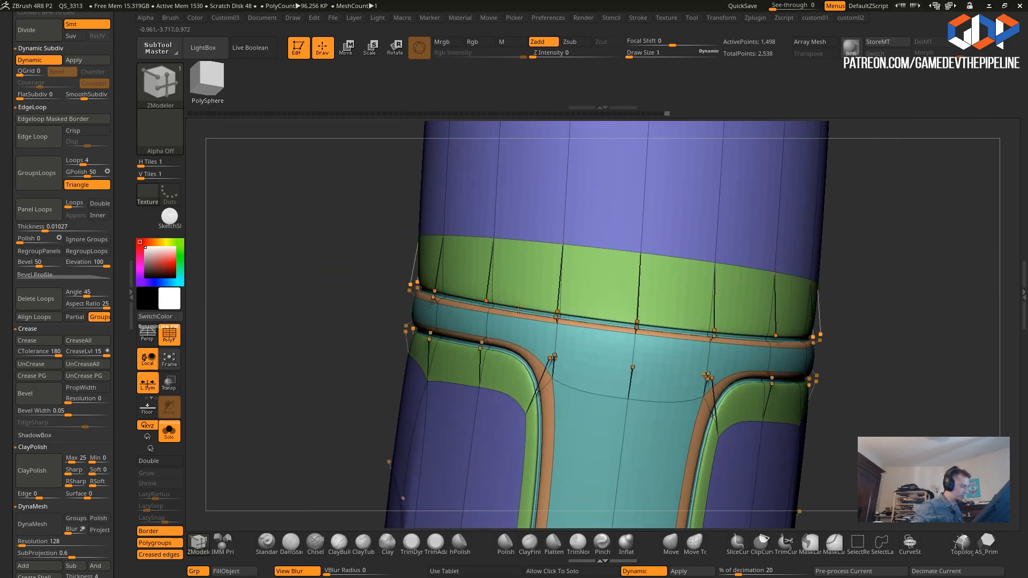
alt+drag(319, 270, 282, 289)
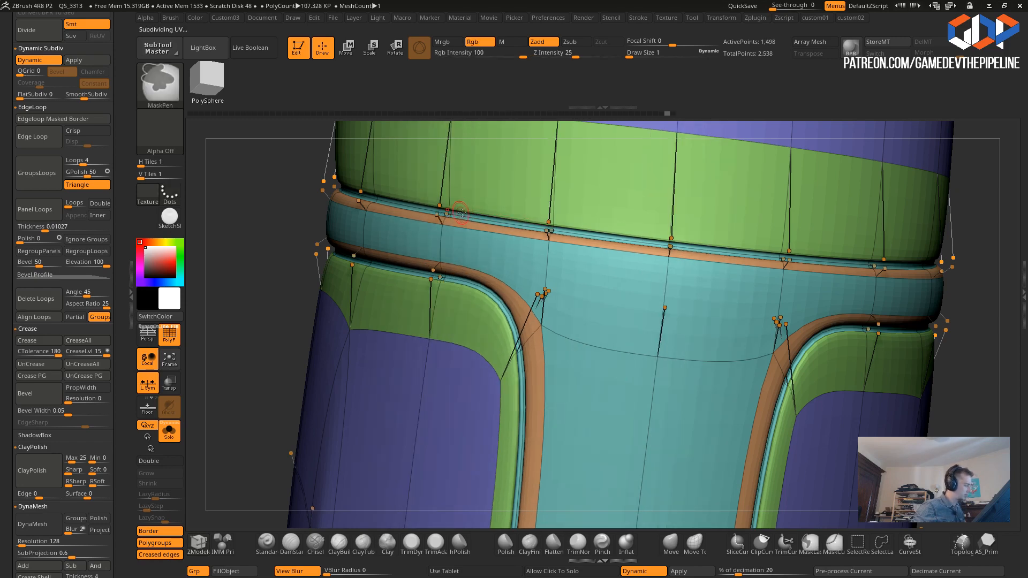
- Set the ZModeler edge action to Delete and remove the first two edge loops from the seam around the leg's bend
key(space)
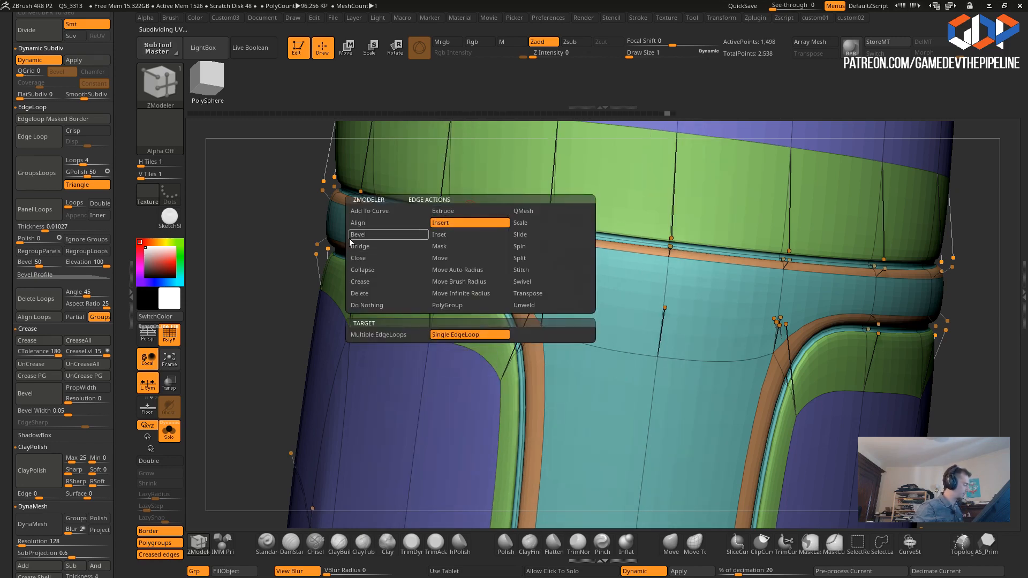
click(355, 293)
click(359, 321)
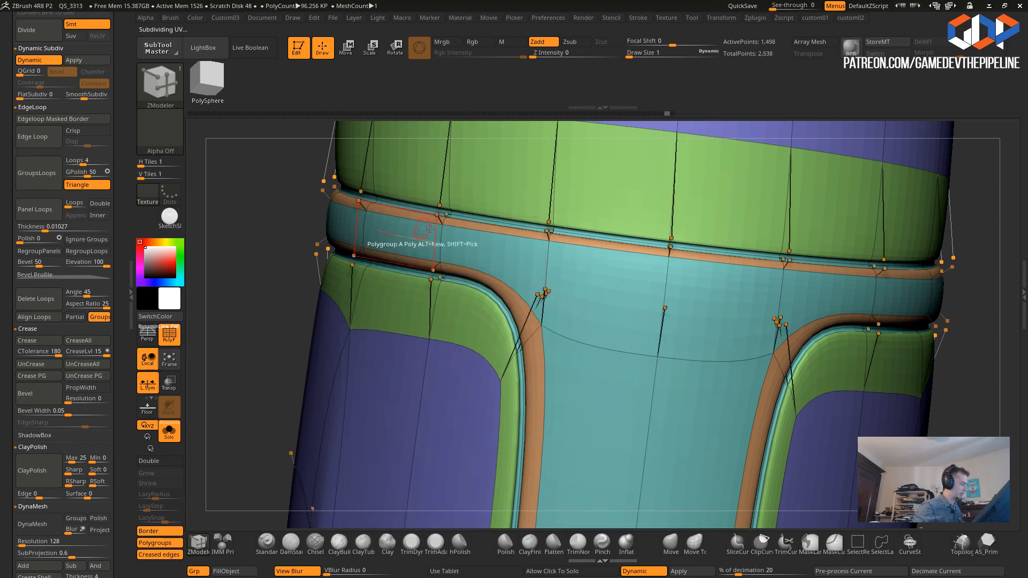
alt+drag(230, 209, 247, 248)
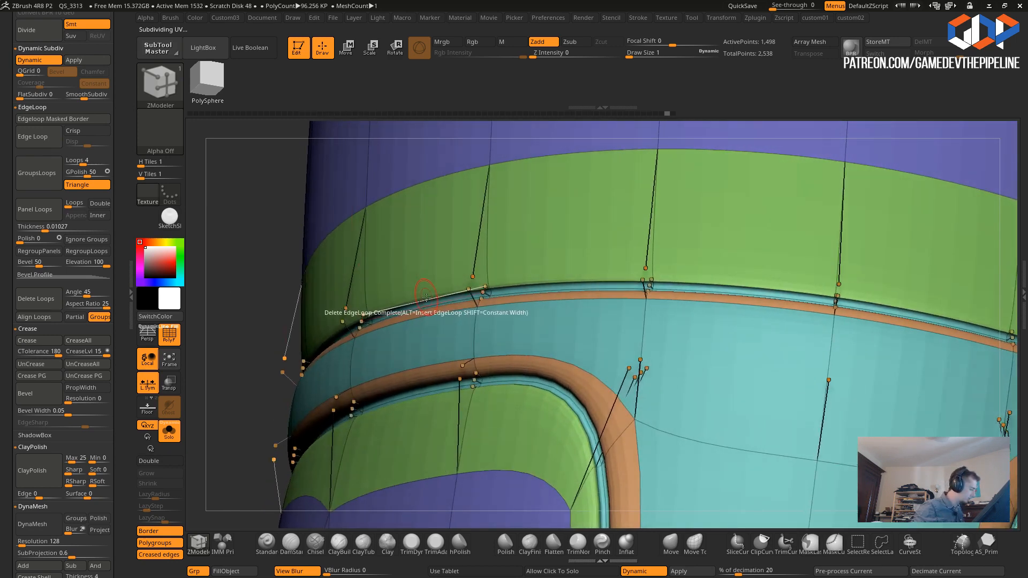
click(426, 297)
click(426, 303)
drag(266, 225, 367, 276)
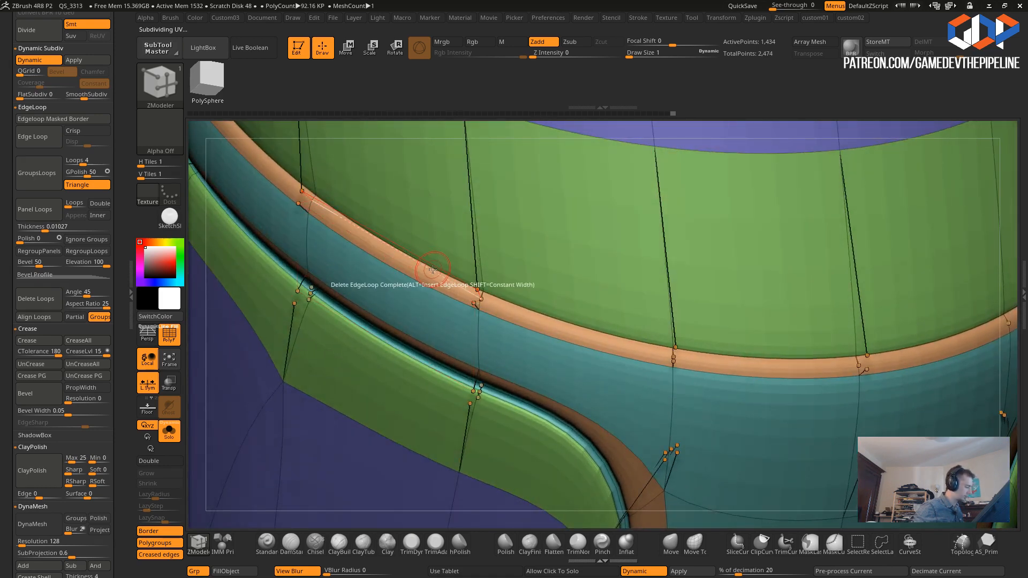
- Turn off dynamic subdivision and delete the two remaining edge loops that form the gap of the upper seam
key(shift+d)
click(390, 216)
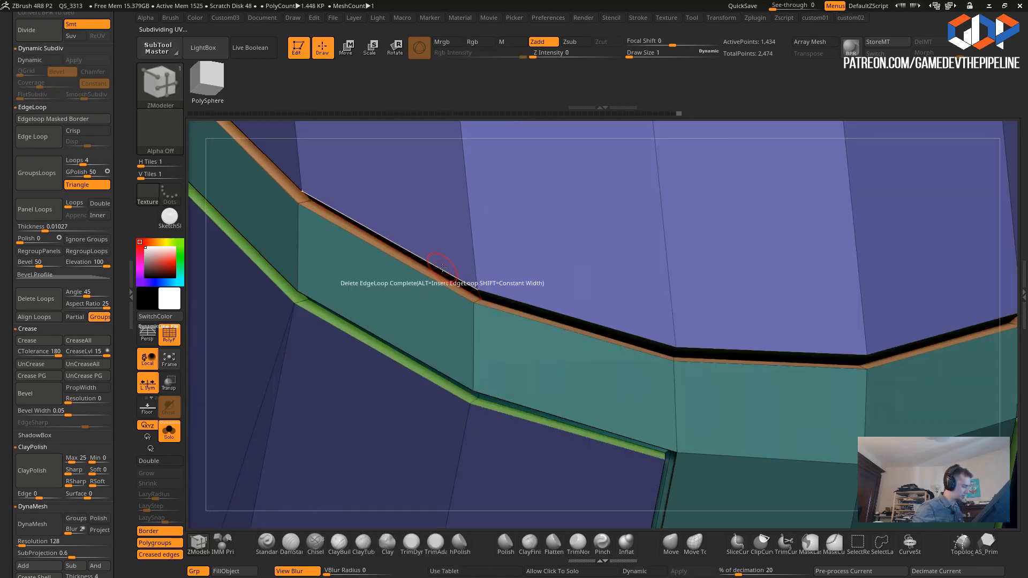
click(433, 271)
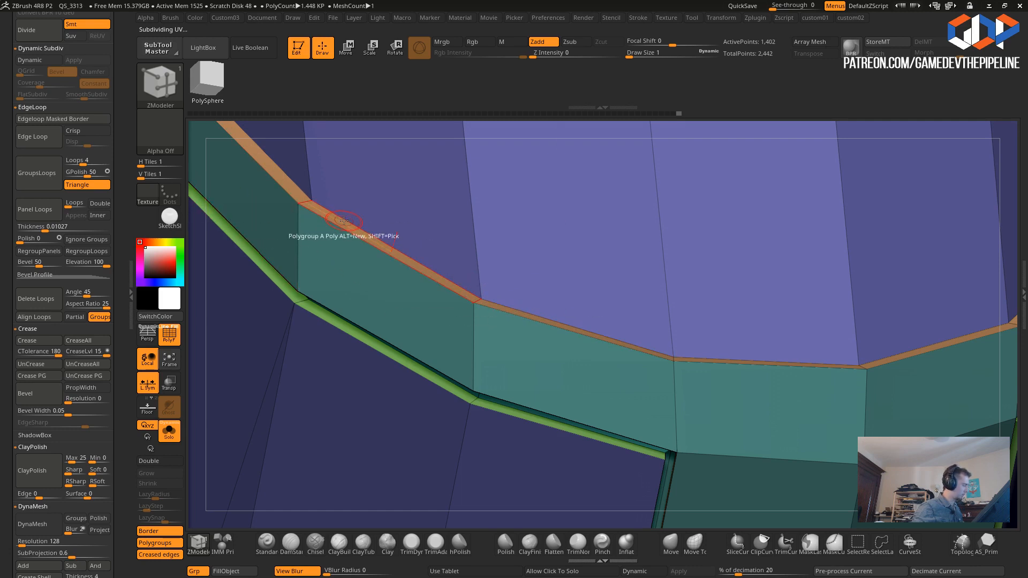
click(262, 231)
- Turn dynamic subdivision back on and check the whole handle with the polyframe temporarily hidden
alt+drag(192, 238, 616, 332)
key(2)
click(506, 216)
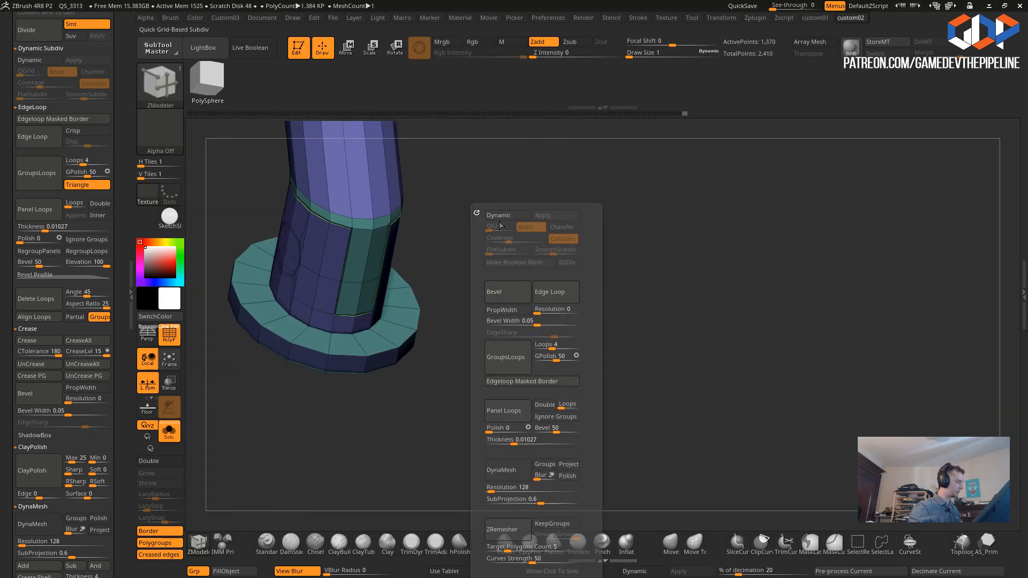
drag(654, 410, 524, 421)
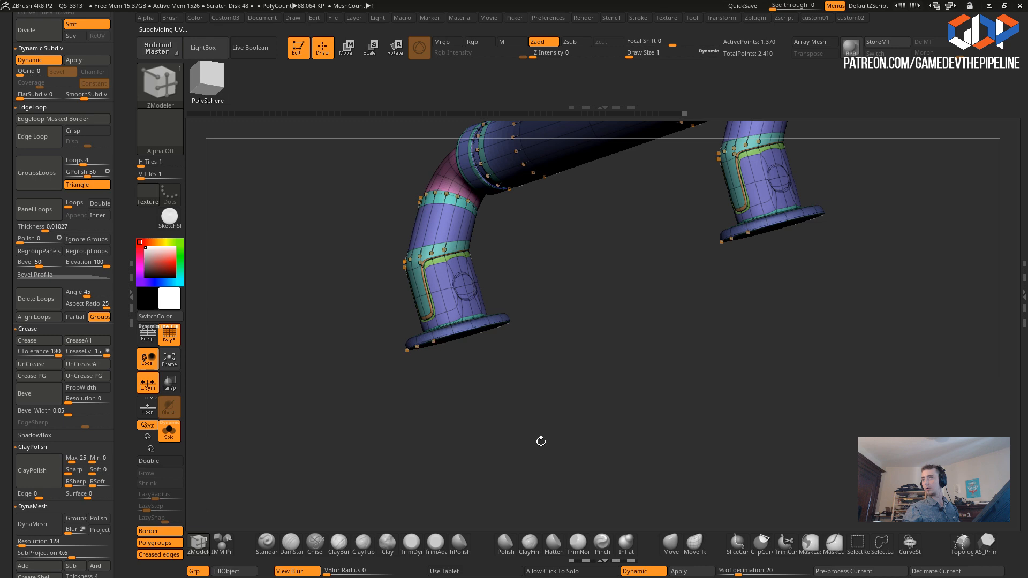
drag(531, 443, 624, 440)
drag(555, 399, 499, 367)
click(171, 333)
drag(294, 295, 212, 245)
click(170, 334)
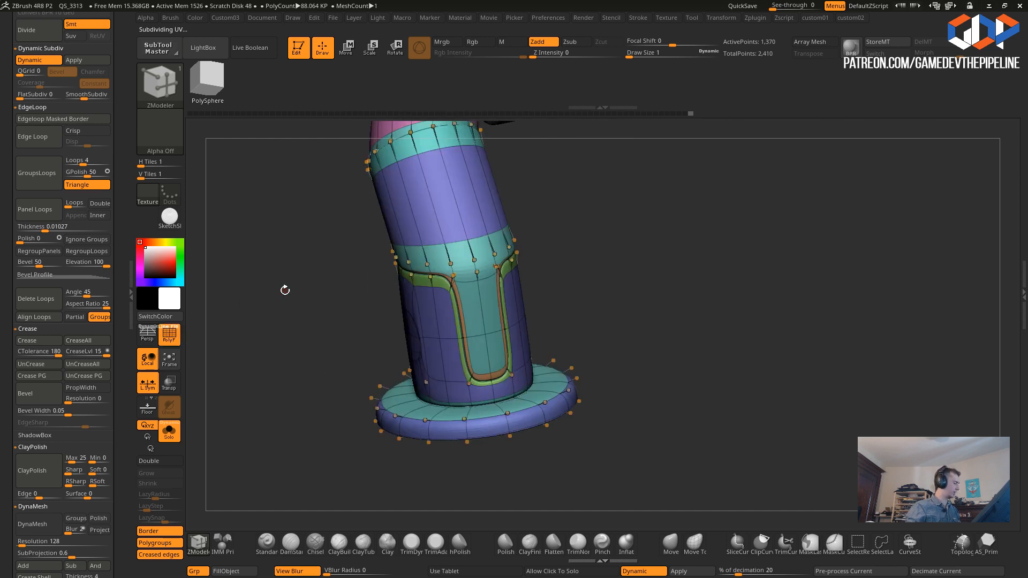
- Mark the circular faces on the side of the leg's lower section as a temporary ZModeler selection
drag(288, 290, 237, 408)
drag(296, 316, 310, 335)
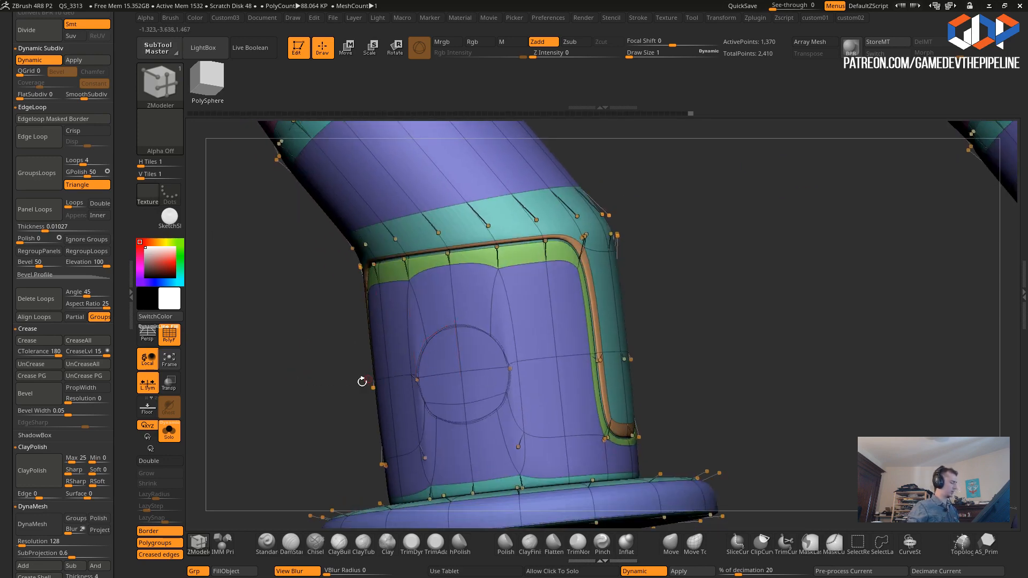
key(space)
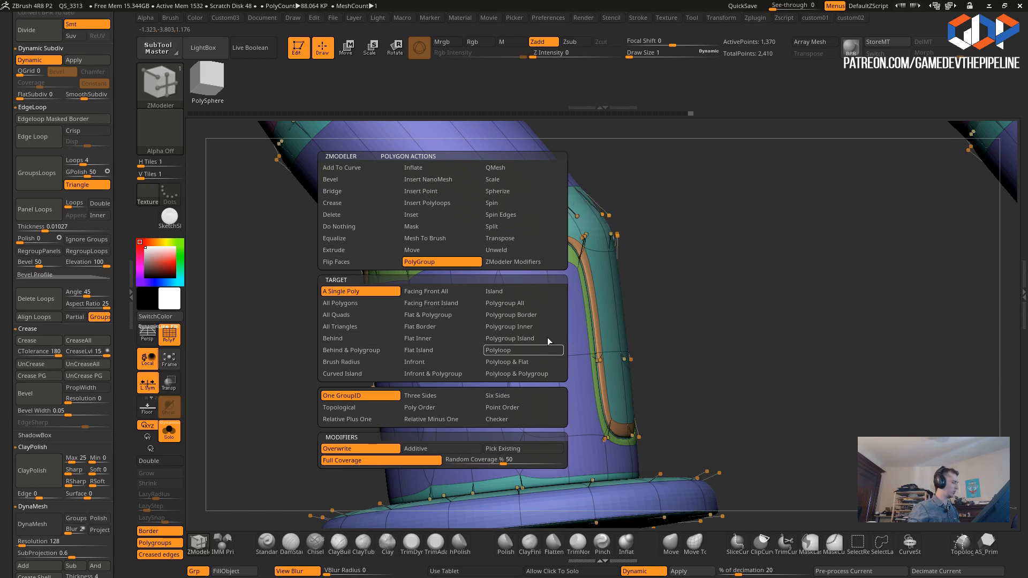
drag(264, 287, 268, 309)
mouse_move(446, 348)
alt+mouse_down()
mouse_move(454, 352)
mouse_move(441, 365)
alt+mouse_up()
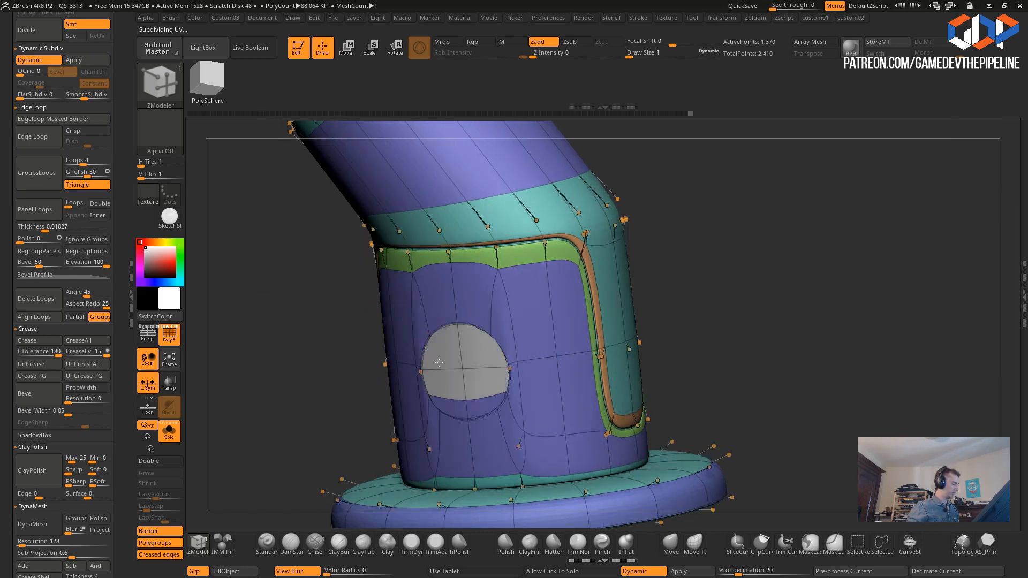
drag(334, 316, 305, 319)
mouse_move(535, 323)
alt+mouse_down()
mouse_move(539, 356)
mouse_move(569, 352)
mouse_move(563, 321)
alt+mouse_up()
alt+drag(283, 275, 314, 331)
mouse_move(314, 331)
mouse_down()
mouse_move(354, 335)
mouse_move(307, 301)
mouse_move(328, 316)
mouse_up()
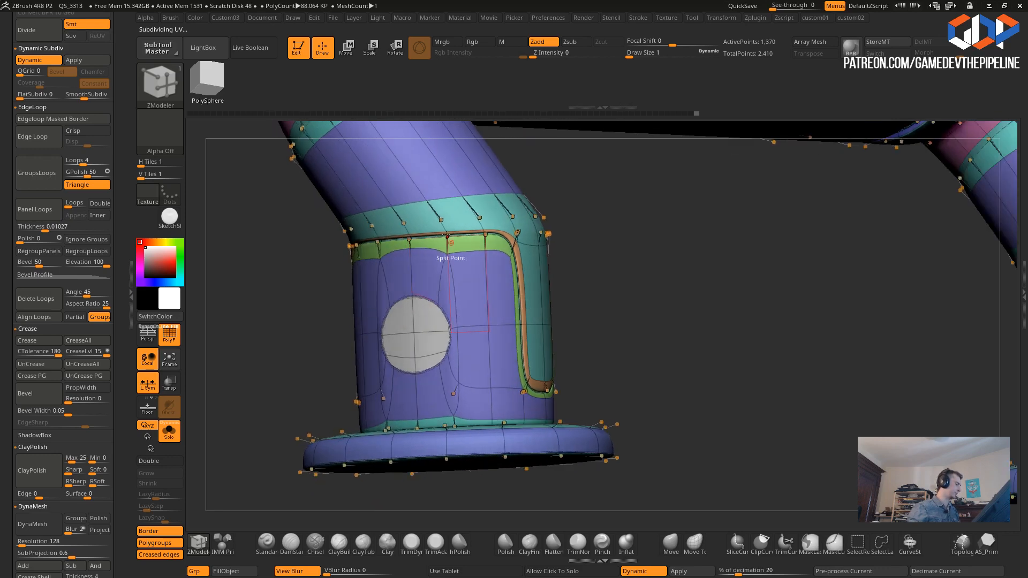
- Clear the marked faces and mark the full circular area on the leg's side again
drag(282, 266, 190, 279)
click(275, 280)
key(ctrl+z)
drag(431, 304, 712, 468)
click(416, 351)
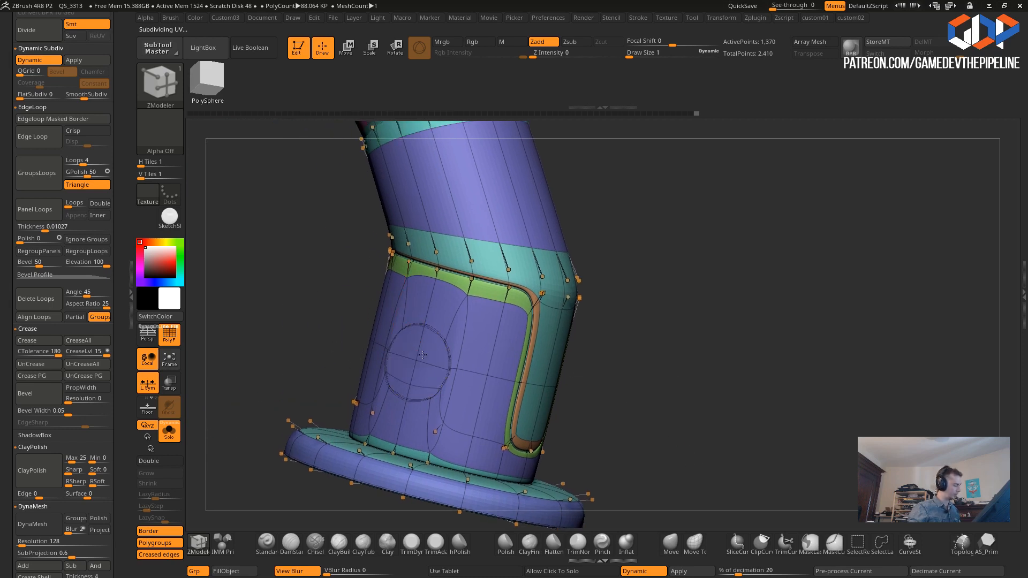
click(407, 334)
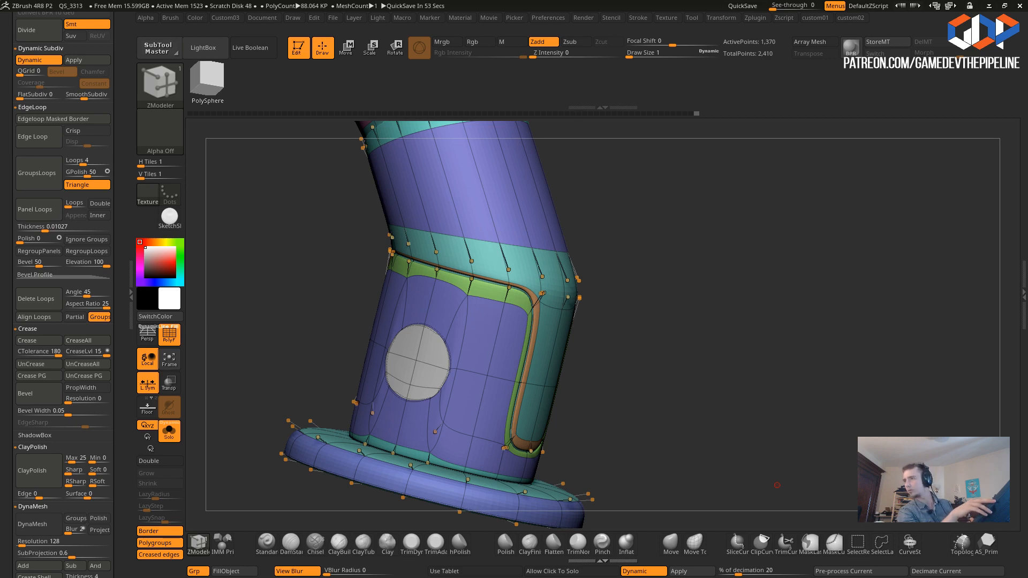
- Switch to AIMP, start the music and skip to the next track, then return to ZBrush
key(alt+Tab)
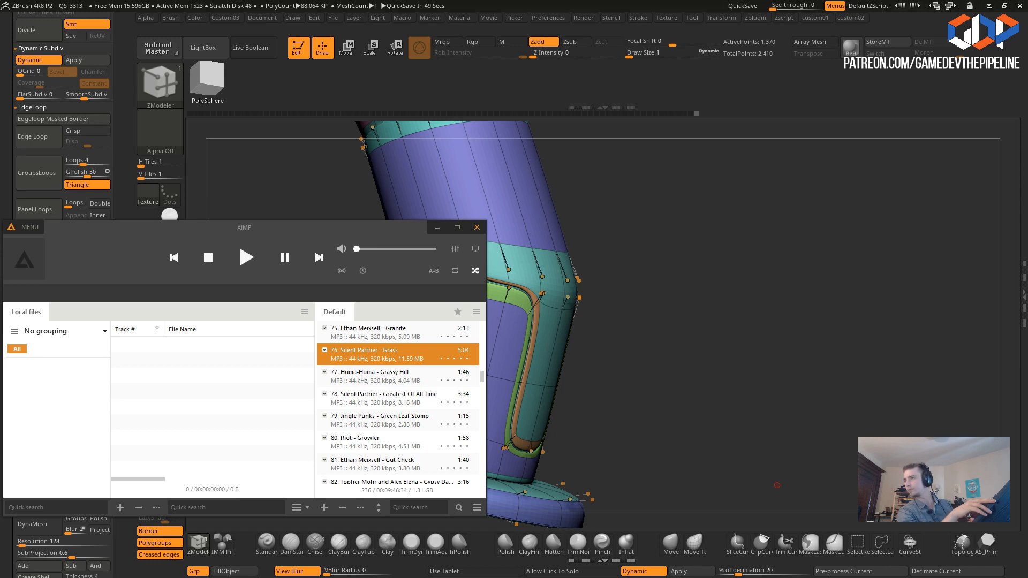
drag(259, 245, 558, 252)
click(723, 362)
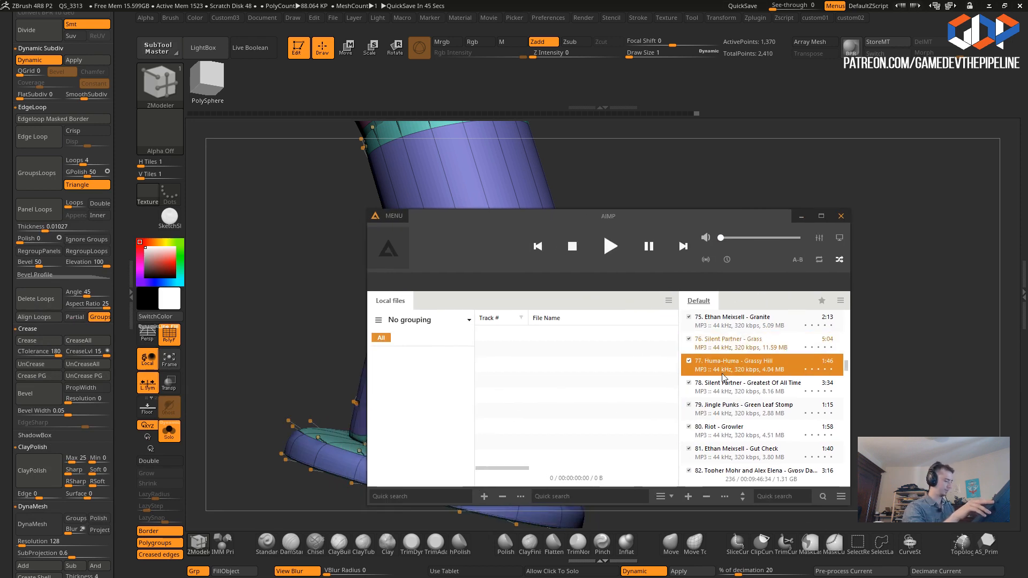
click(618, 251)
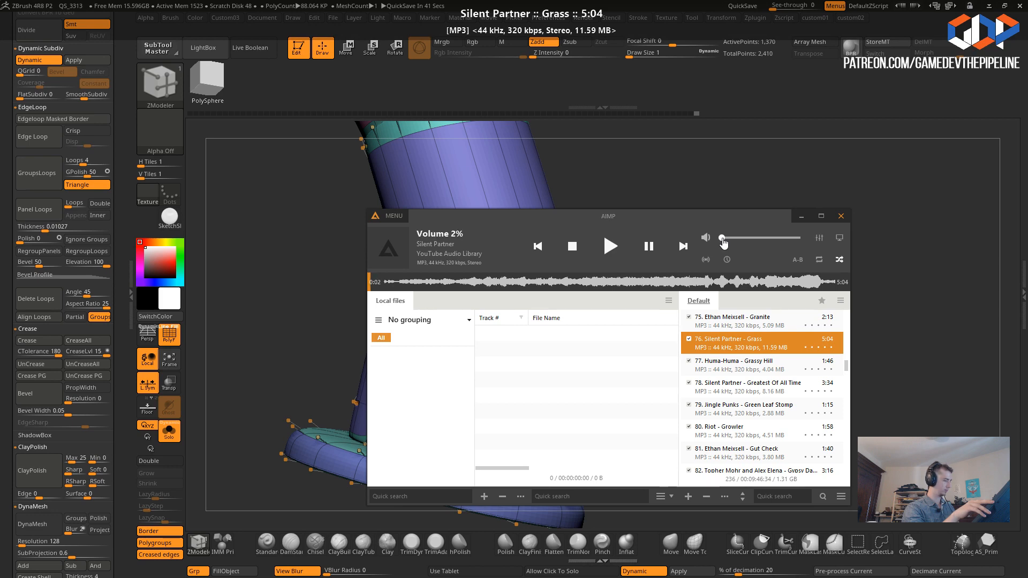
click(683, 248)
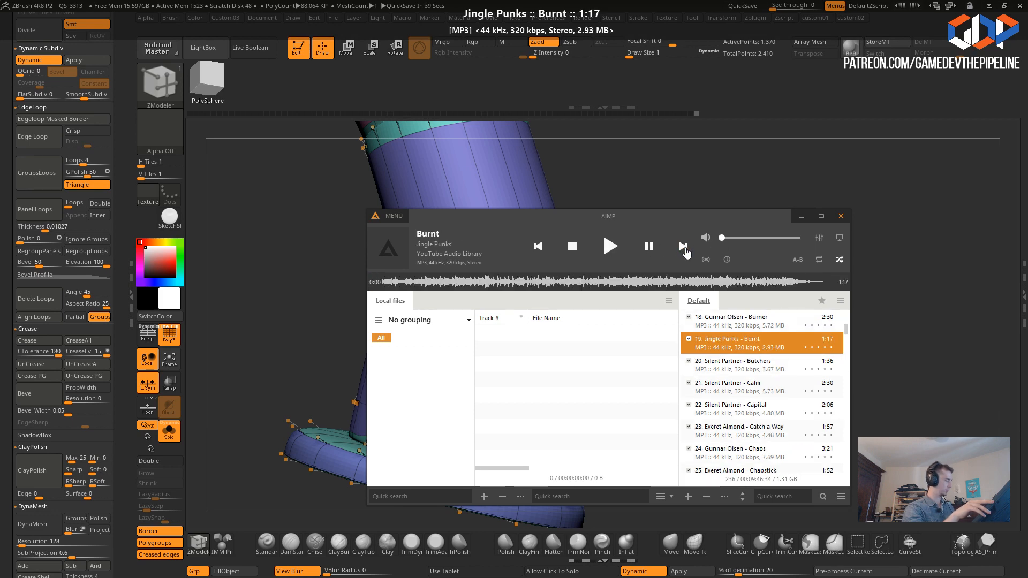
click(802, 219)
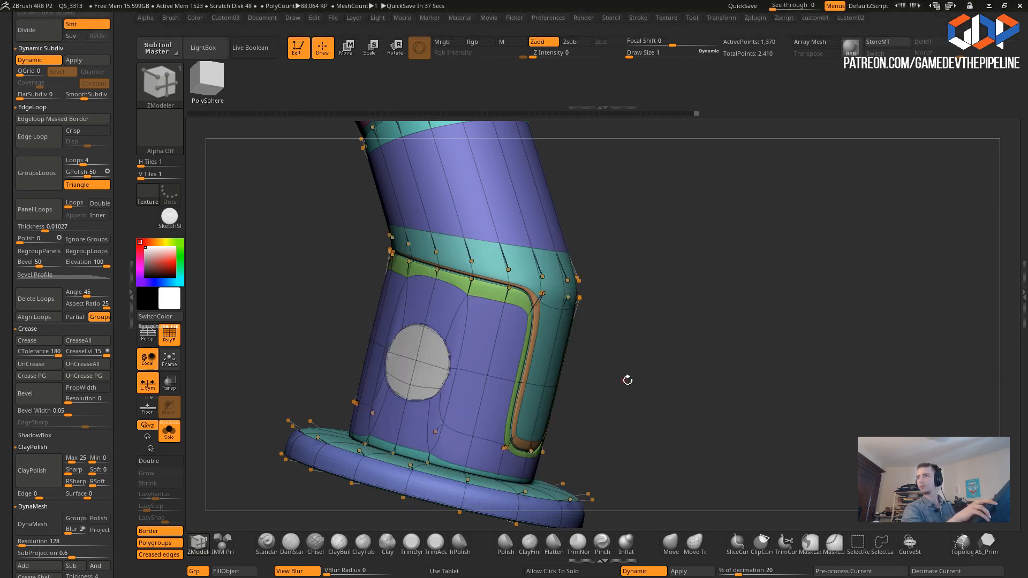
- Push the circular faces inward with QMesh to make a round recess in the leg's side
drag(321, 306, 229, 305)
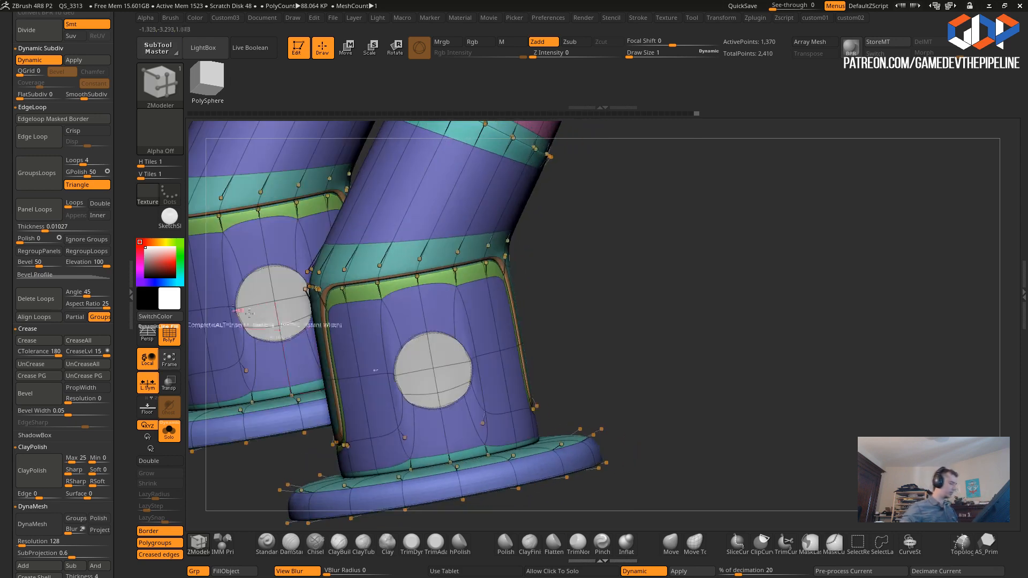
drag(637, 409, 505, 382)
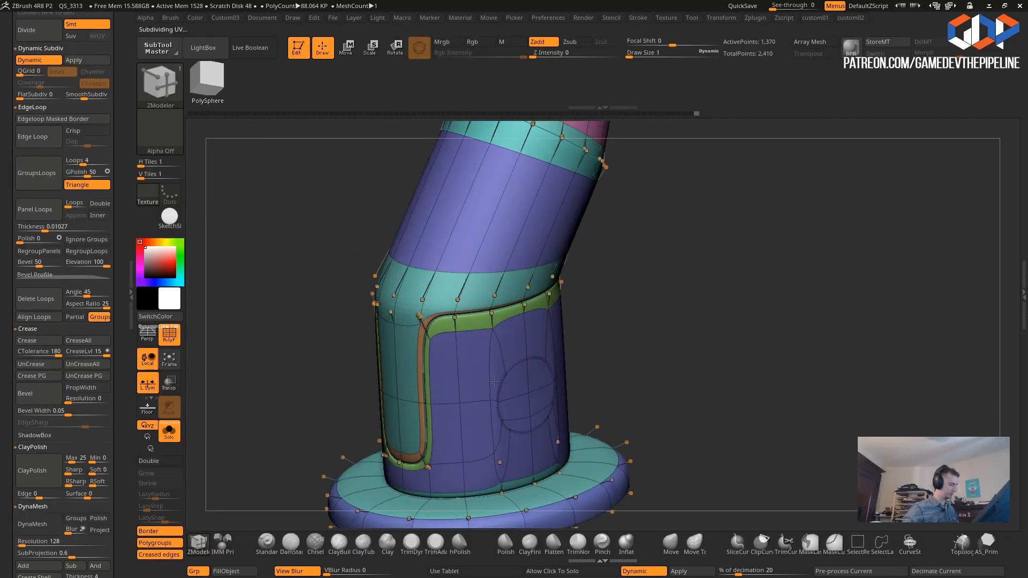
key(space)
click(563, 168)
drag(516, 384, 489, 378)
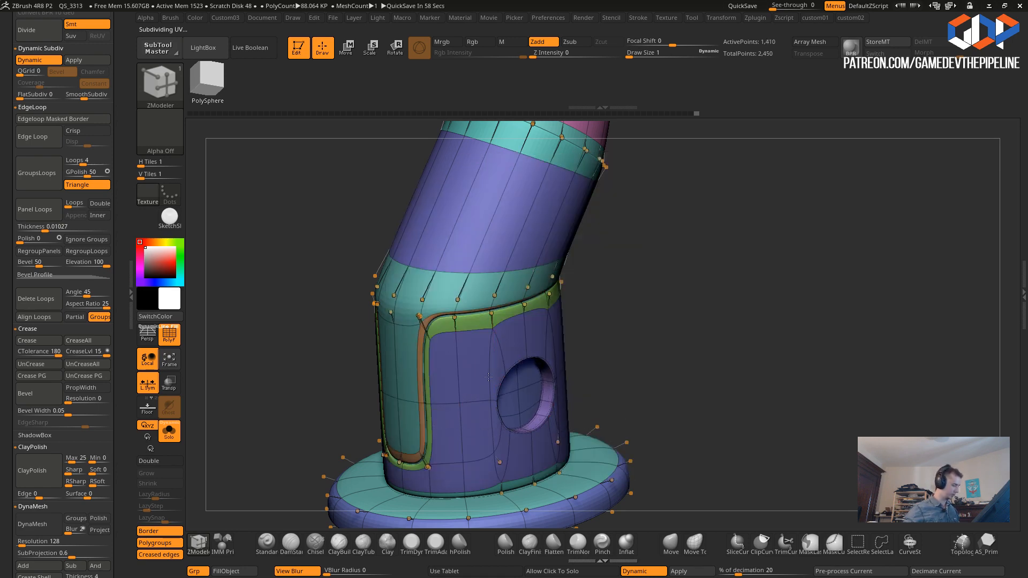
- Mark the floor faces of the round recess and inset them slightly with the ZModeler Inset action
drag(294, 343, 315, 359)
mouse_move(370, 430)
mouse_down()
mouse_move(424, 428)
mouse_move(368, 414)
mouse_up()
alt+drag(366, 343, 364, 423)
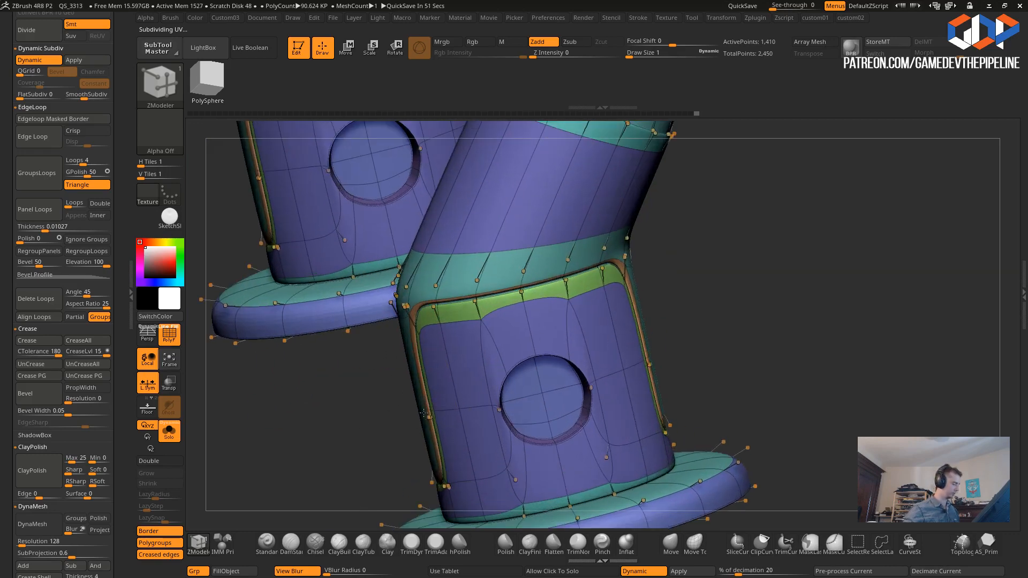
drag(529, 381, 549, 382)
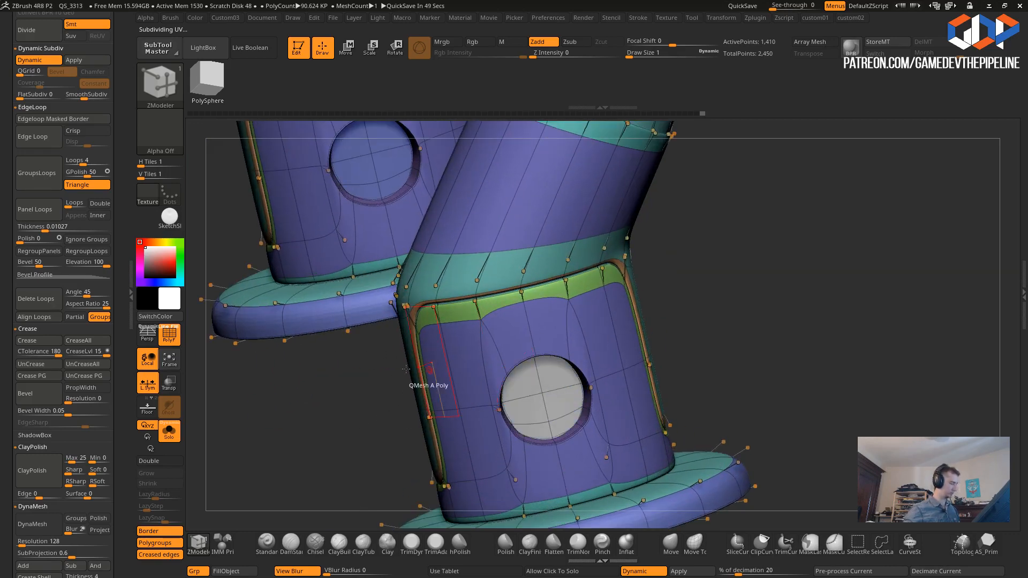
mouse_move(332, 409)
mouse_down()
mouse_move(494, 378)
mouse_move(532, 395)
mouse_move(530, 363)
mouse_up()
drag(670, 447, 371, 384)
key(space)
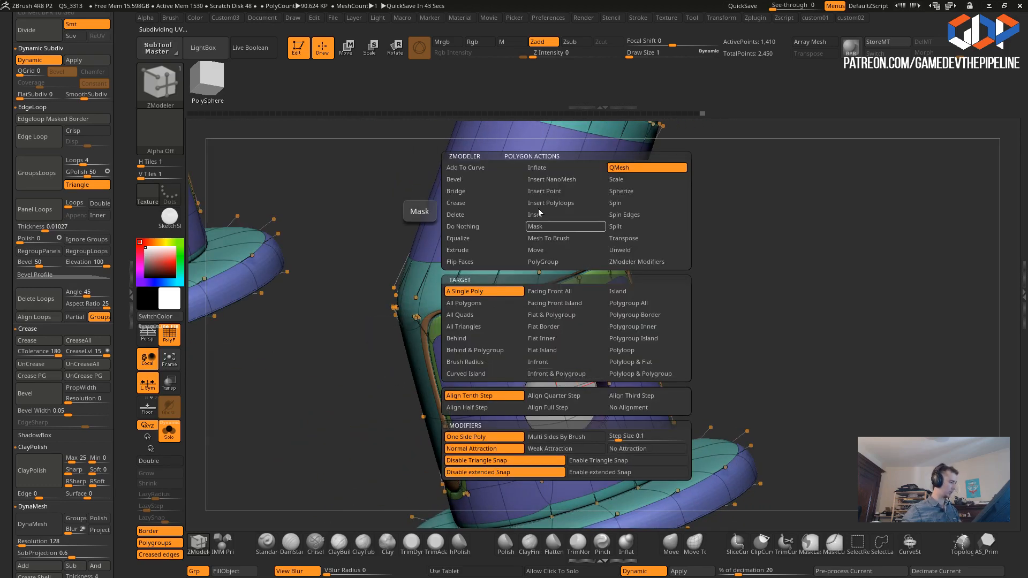
click(524, 213)
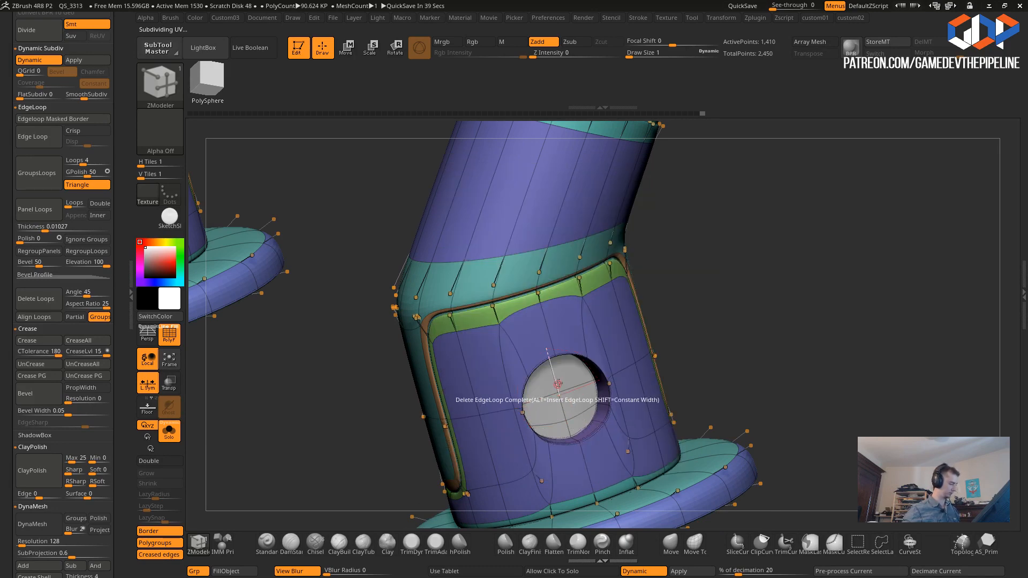
drag(556, 387, 559, 387)
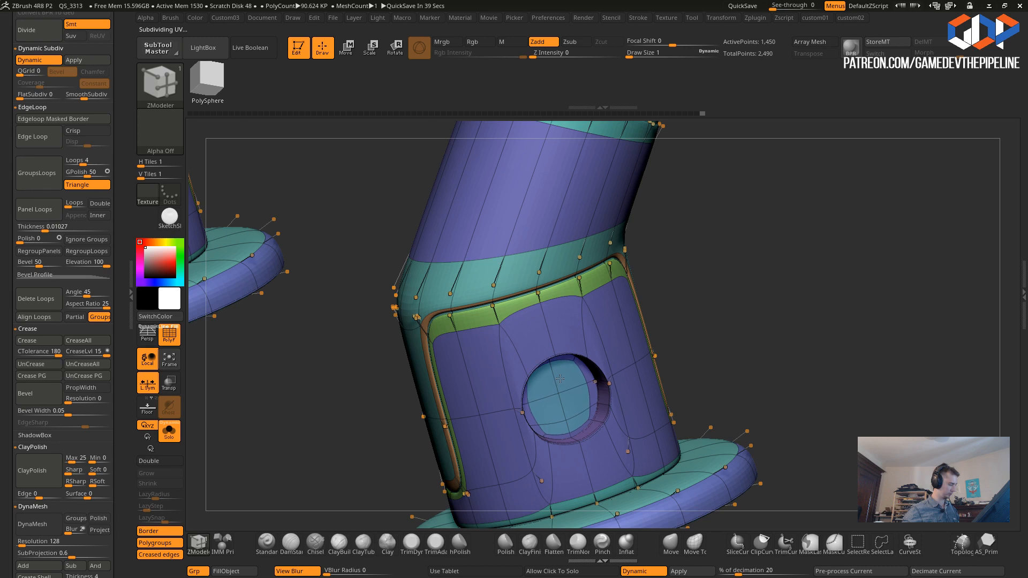
- Switch the ZModeler polygon action to QMesh and mark the floor faces of the round recess on the leg
mouse_move(351, 367)
mouse_down()
mouse_move(342, 369)
mouse_move(374, 367)
mouse_up()
mouse_move(544, 386)
alt+mouse_down()
mouse_move(580, 398)
mouse_move(569, 379)
alt+mouse_up()
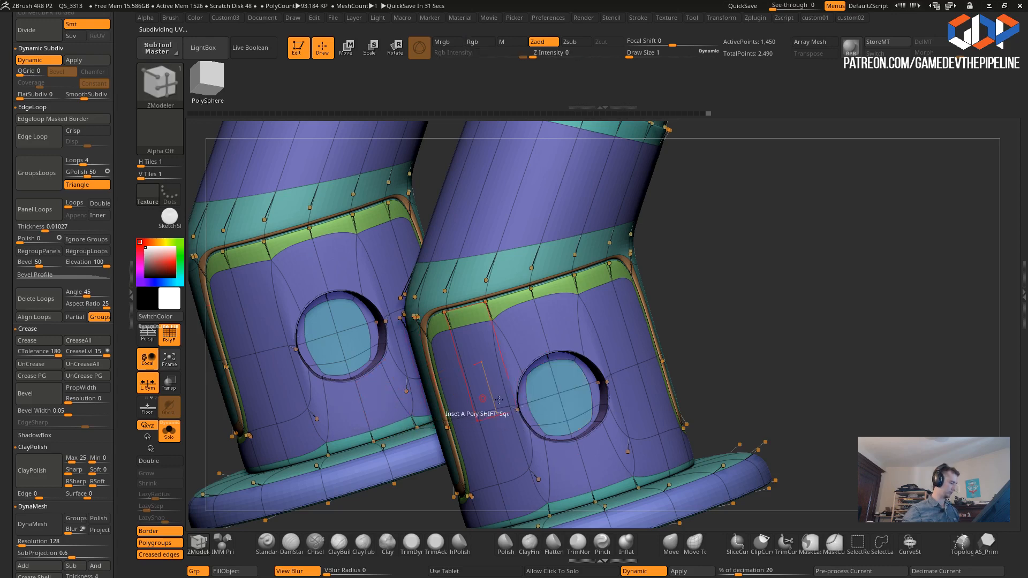
key(space)
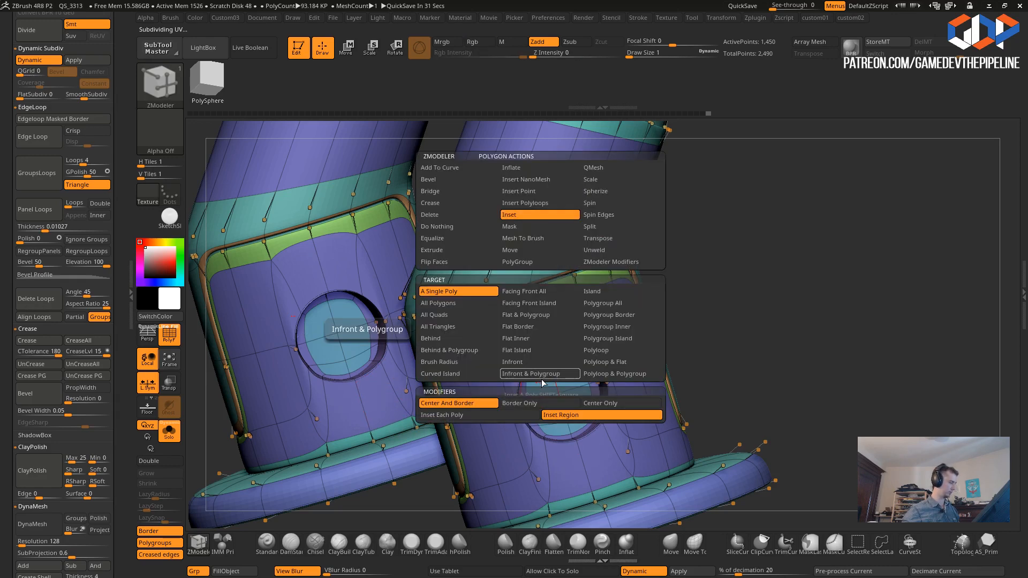
click(586, 168)
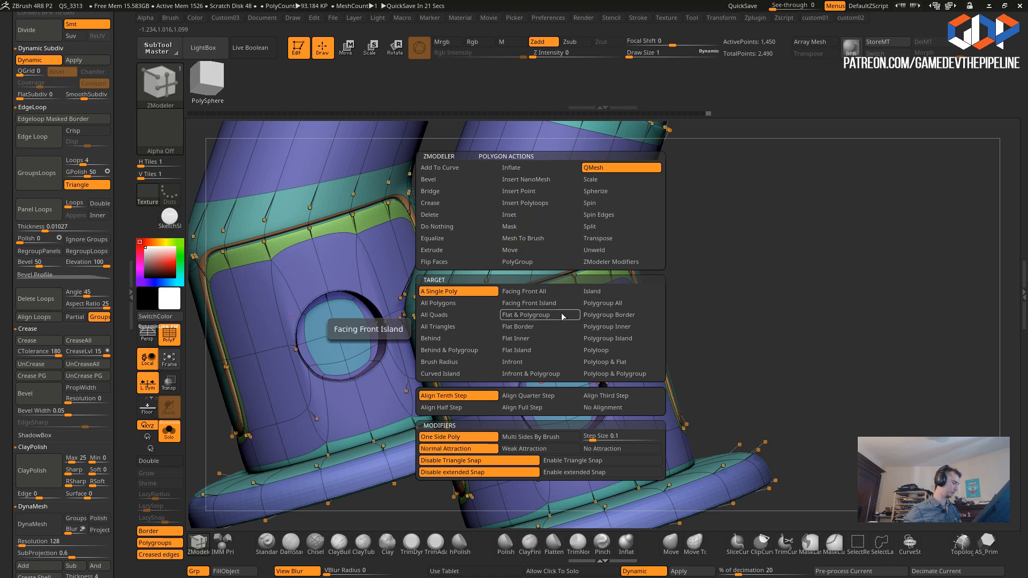
click(596, 327)
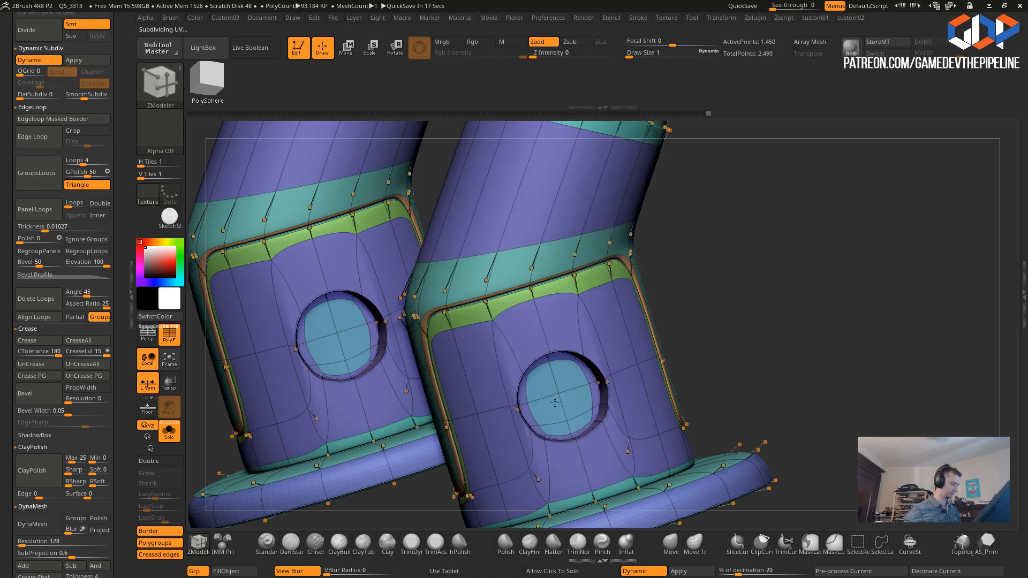
alt+drag(547, 383, 555, 413)
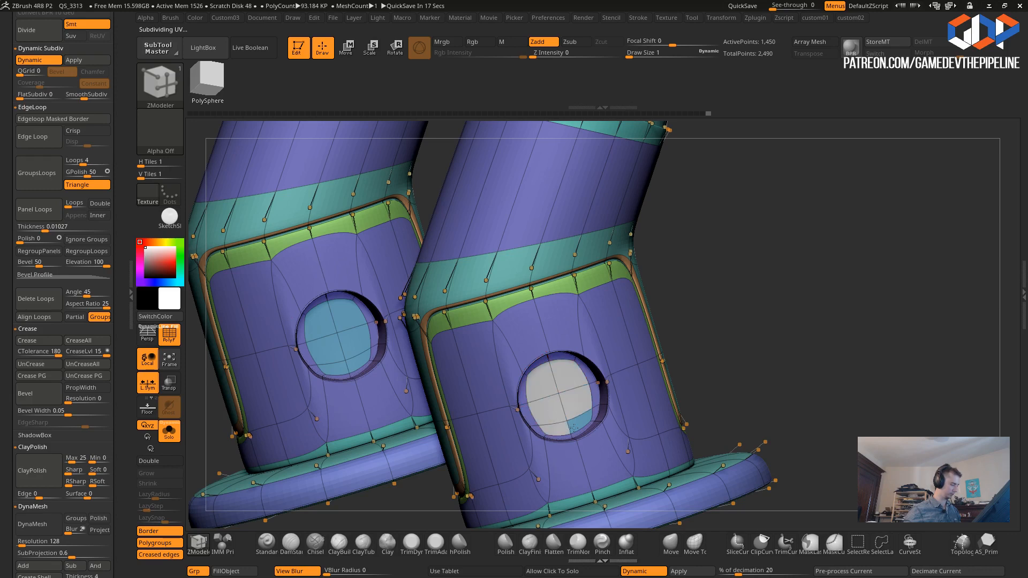
- Try to raise the marked recess floor faces with QMesh, using the A Single Poly target
key(space)
click(462, 296)
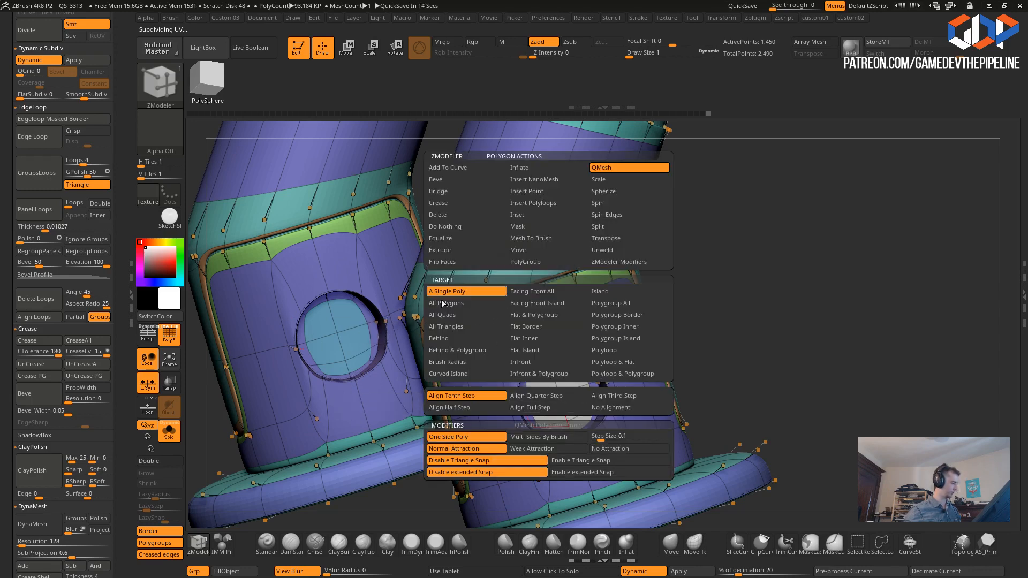
drag(545, 378, 588, 419)
mouse_move(309, 317)
mouse_down()
mouse_move(298, 323)
mouse_move(310, 317)
mouse_up()
key(ctrl+z)
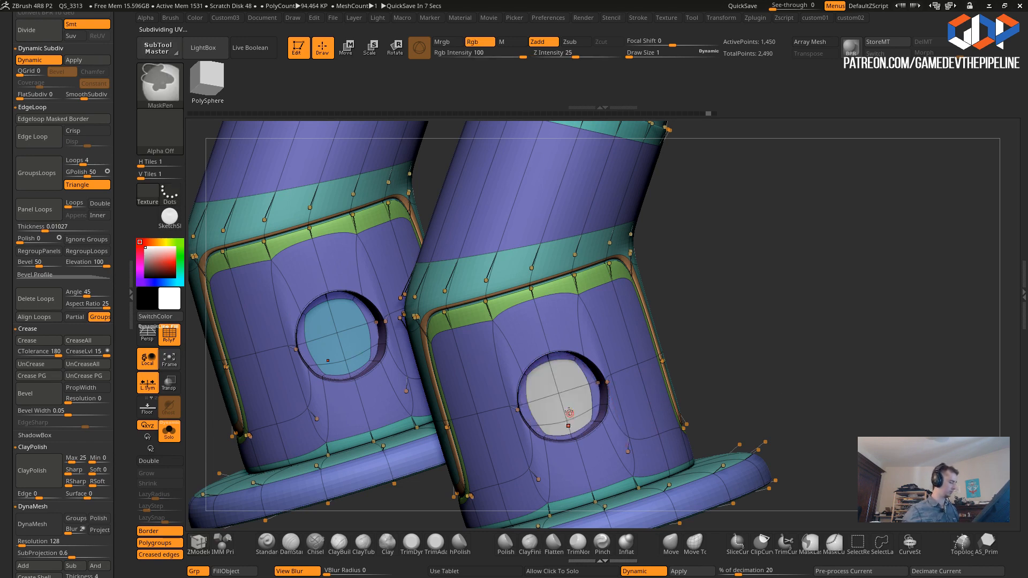
- Raise the marked floor faces of the round recess with QMesh to form a button inside it
drag(964, 414, 867, 420)
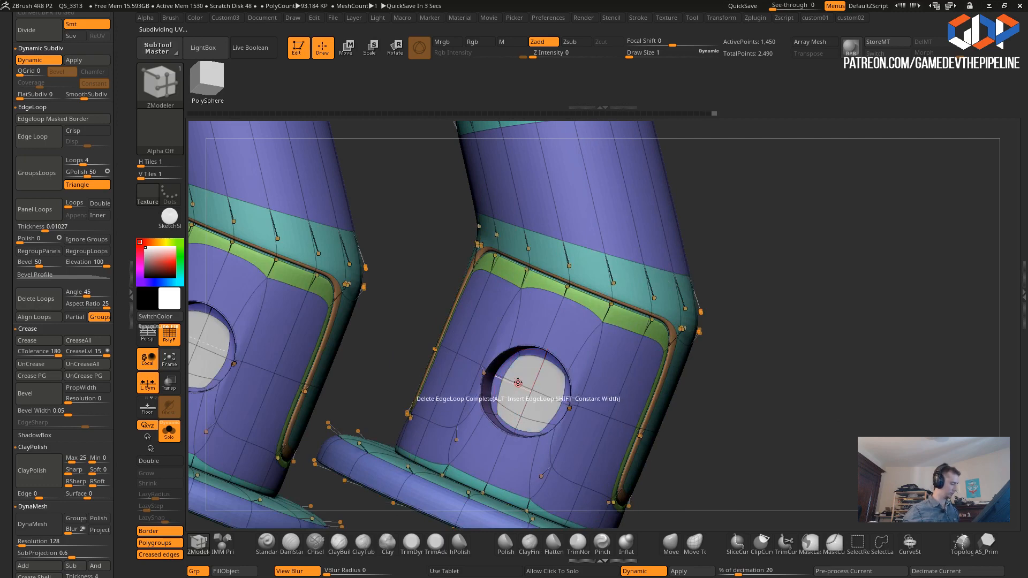
key(space)
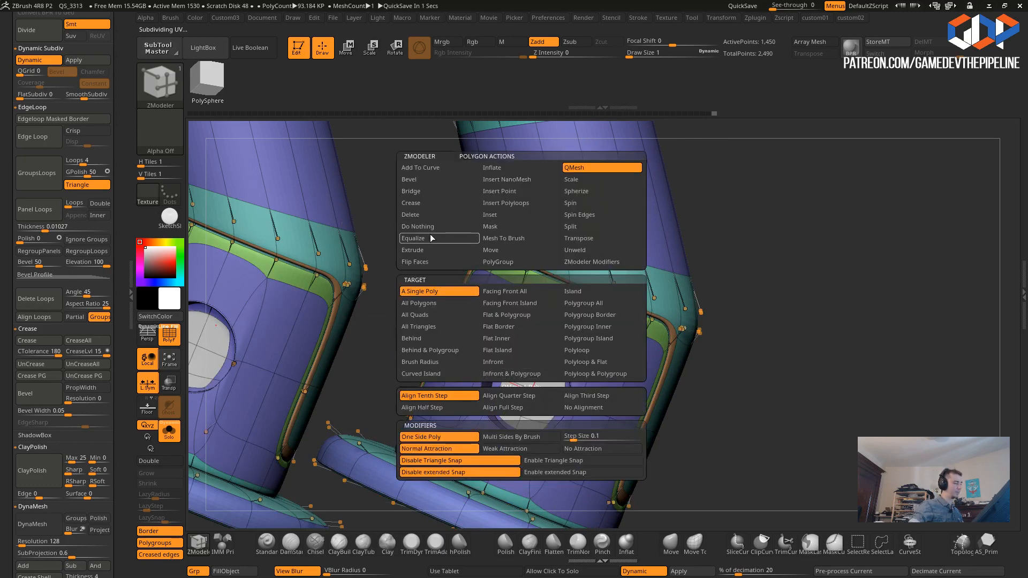
click(406, 261)
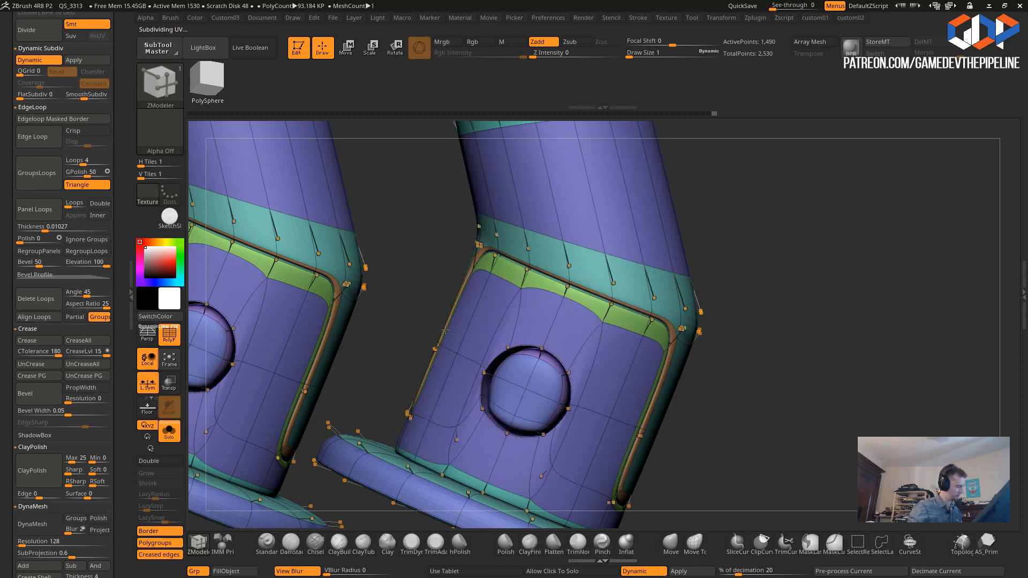
- Hide the polyframe to examine the smoothed recess and button on the legs, and show it again
drag(406, 294, 193, 257)
click(165, 339)
drag(241, 342, 361, 431)
alt+drag(459, 388, 491, 408)
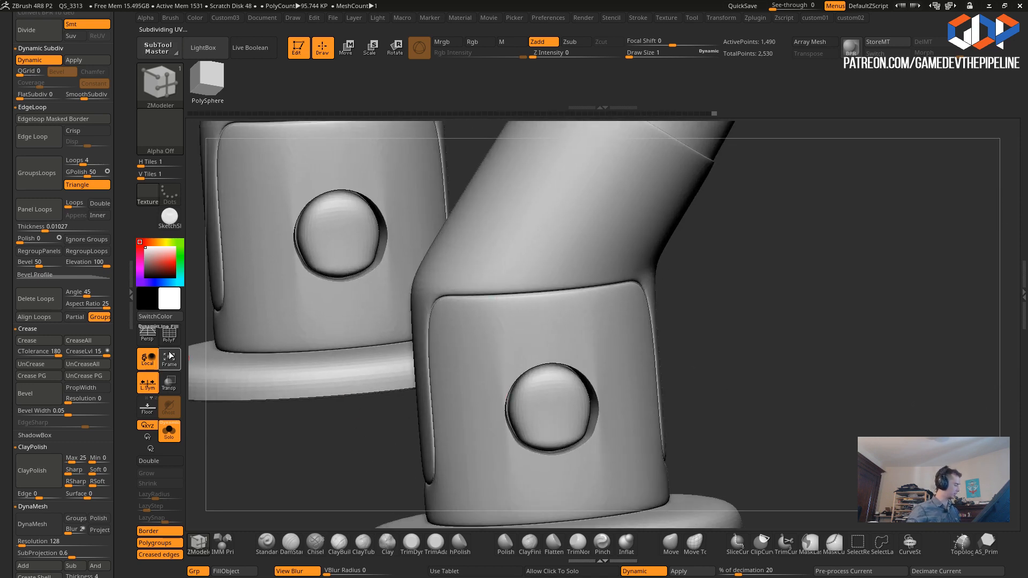
click(170, 335)
alt+drag(299, 405, 393, 366)
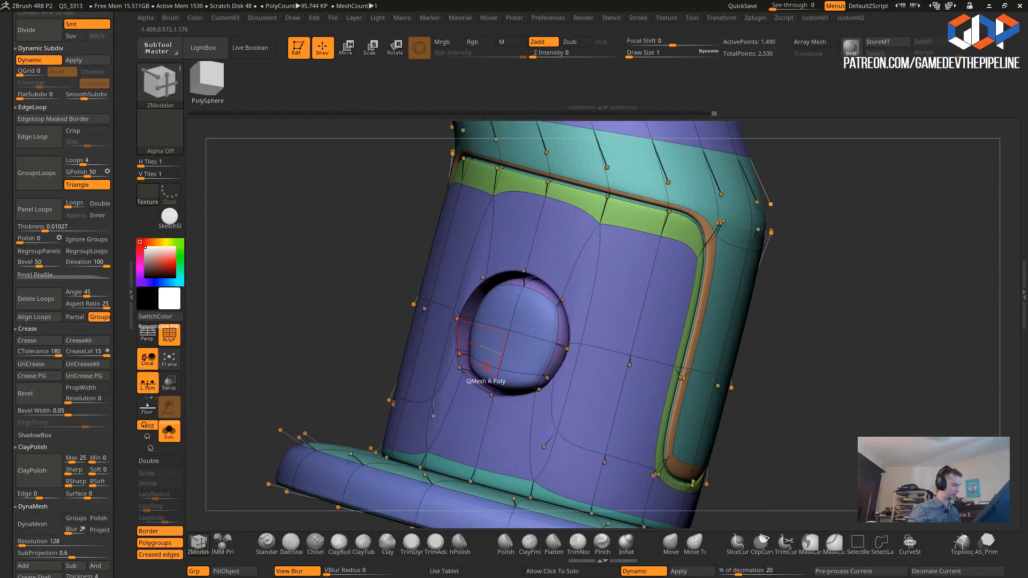
- Turn off the Dynamic Subdivision preview to work on the low-poly leg around the recess
key(2)
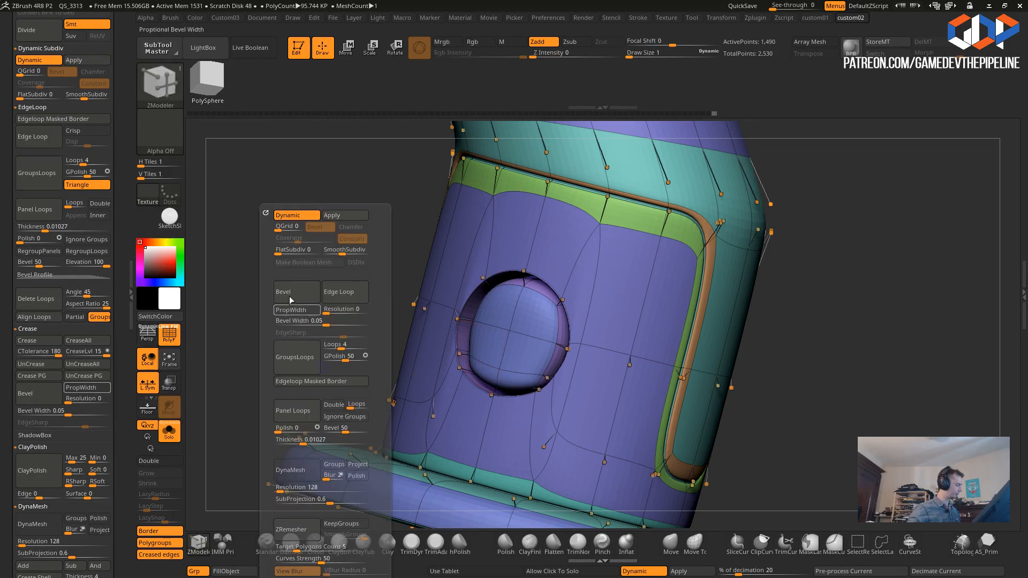
click(284, 220)
drag(317, 304, 270, 311)
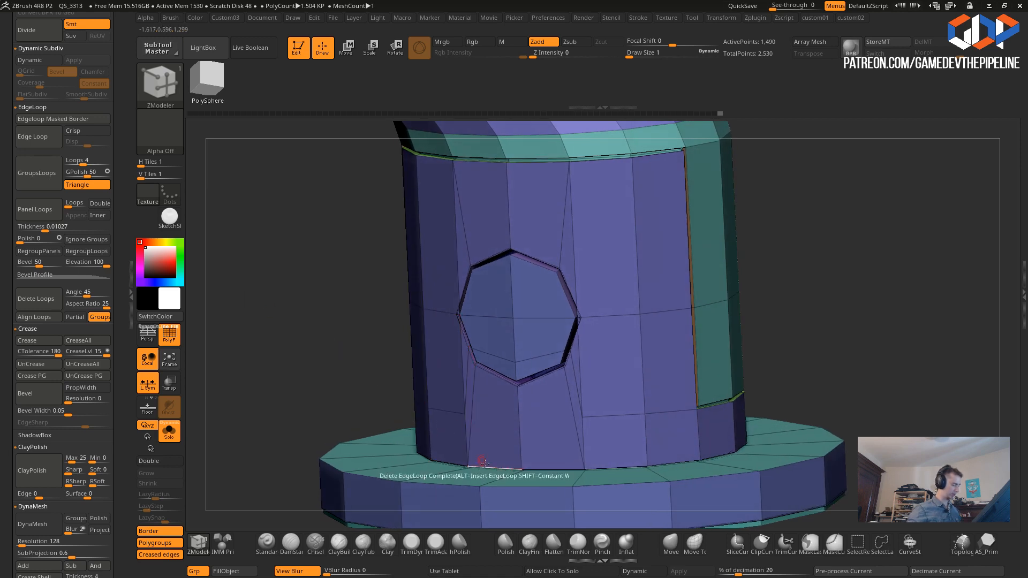
- Set the ZModeler point action to Stitch with the To End Point modifier
key(space)
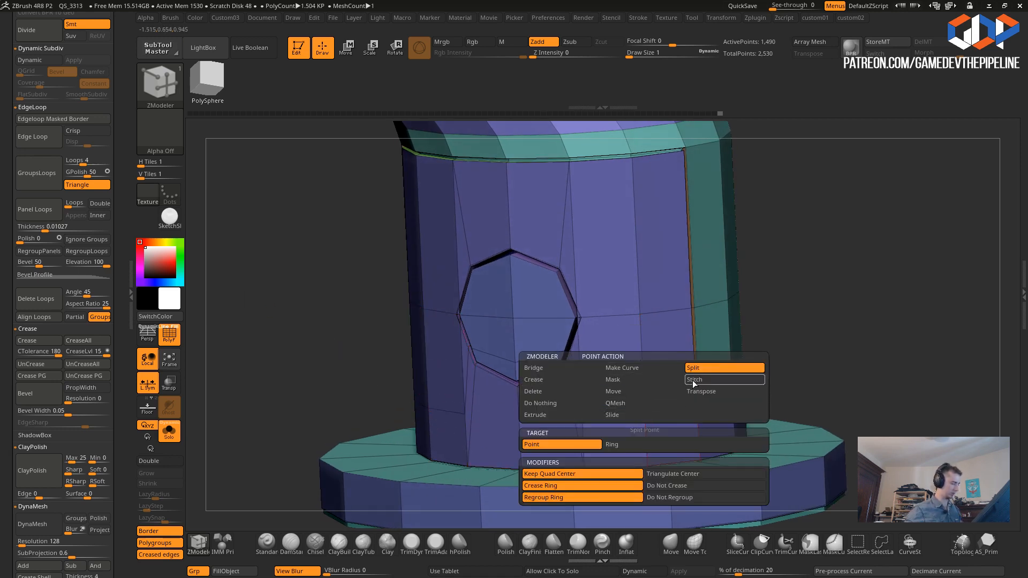
click(694, 379)
drag(322, 300, 340, 310)
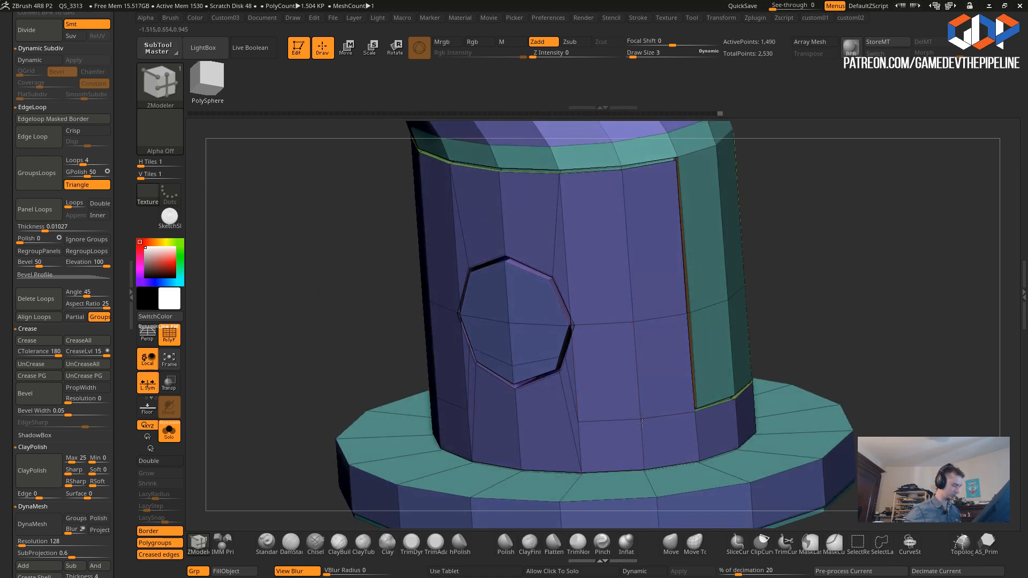
key(ctrl)
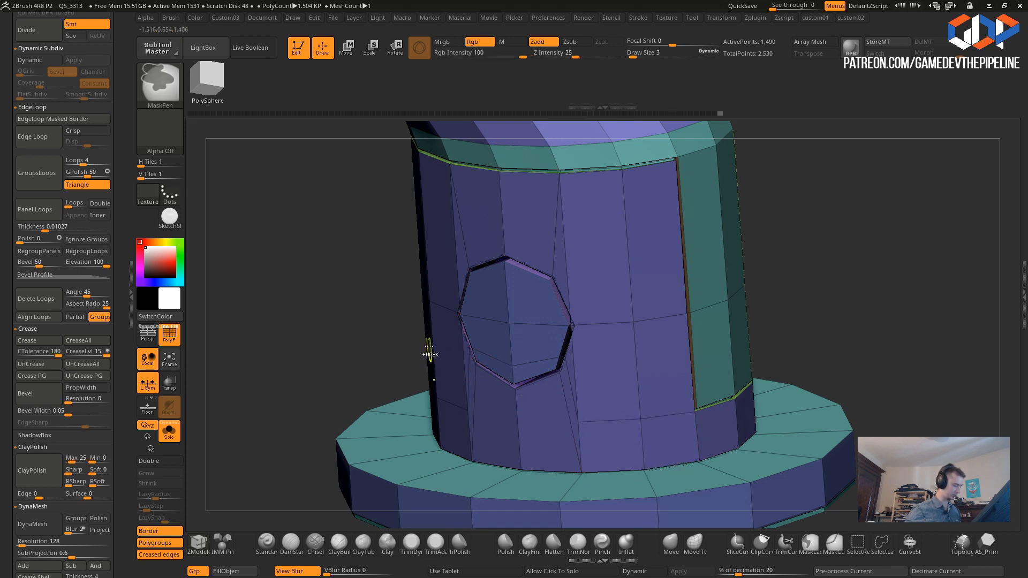
mouse_move(300, 293)
alt+mouse_down()
mouse_move(285, 279)
mouse_move(289, 308)
alt+mouse_up()
key(space)
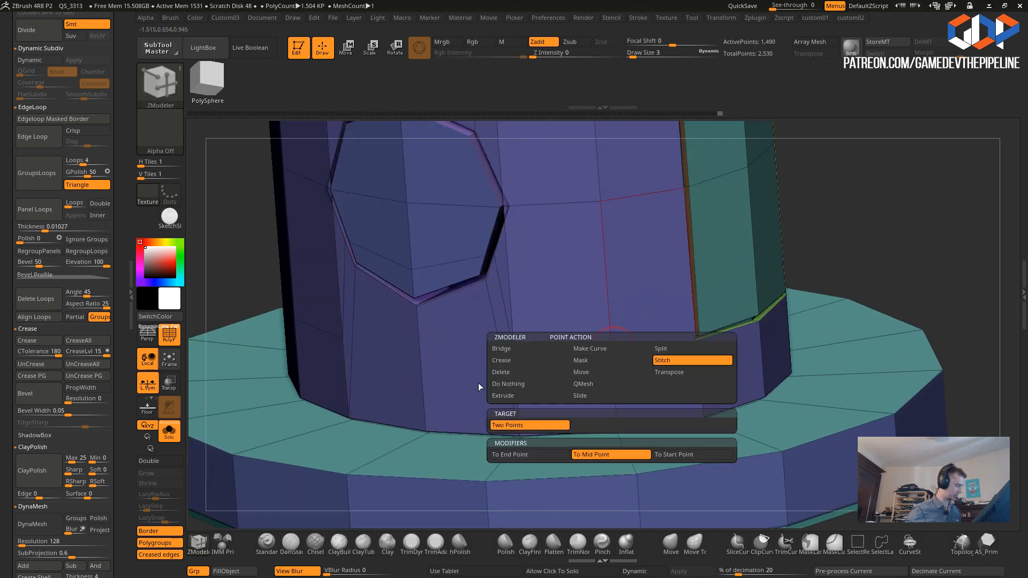
click(524, 455)
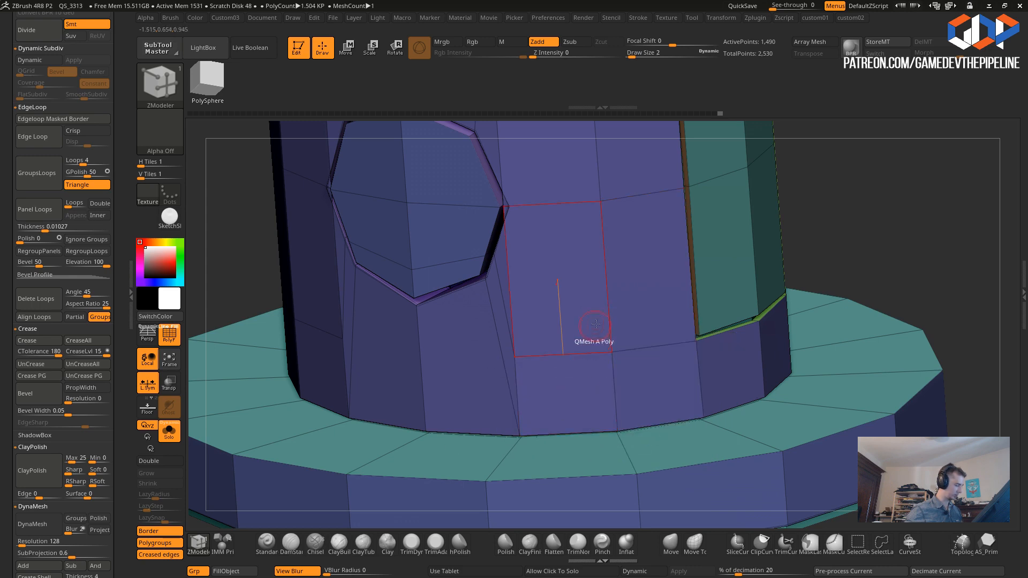
- Stitch points of the leg's lower edge row onto neighbouring points on both sides of the round recess
drag(251, 257, 289, 290)
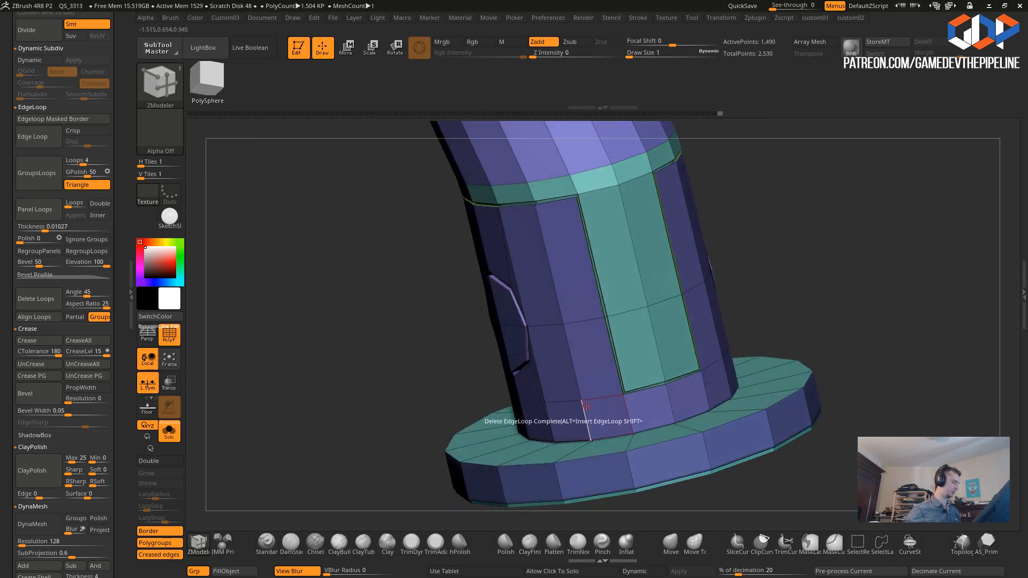
click(581, 400)
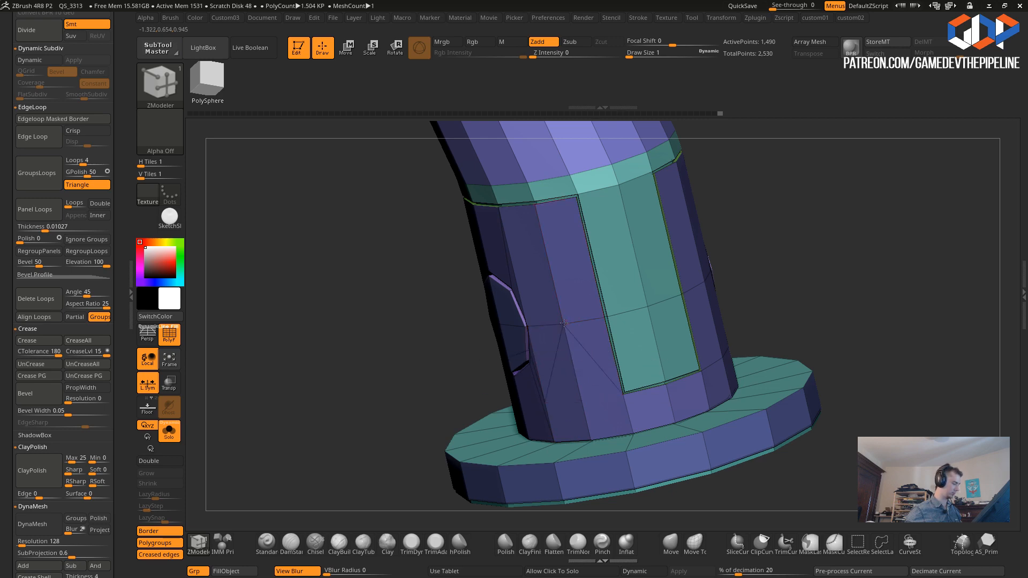
drag(348, 292, 455, 310)
click(650, 309)
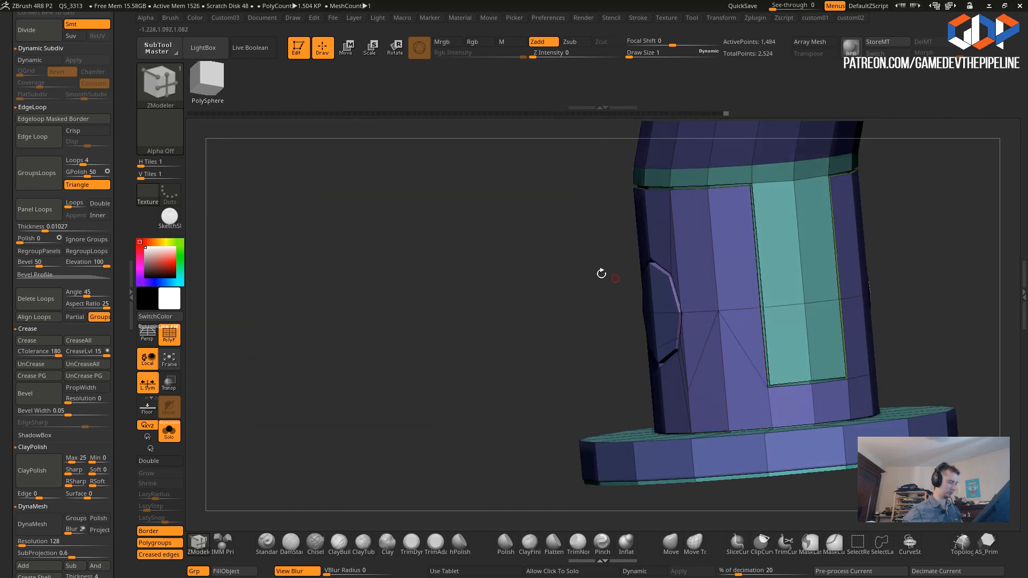
drag(636, 286, 471, 278)
drag(674, 336, 687, 327)
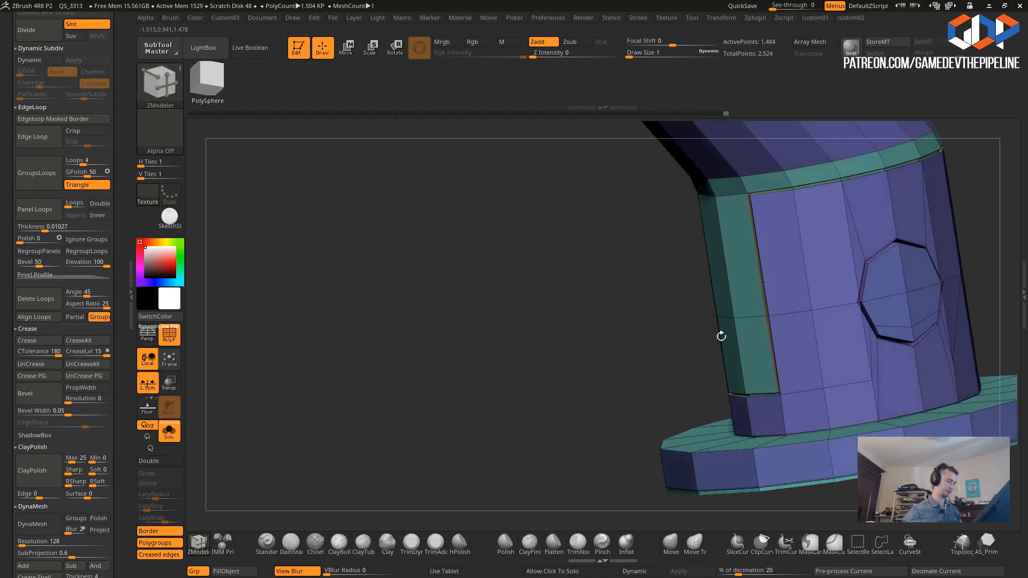
drag(530, 292, 423, 298)
drag(574, 320, 523, 287)
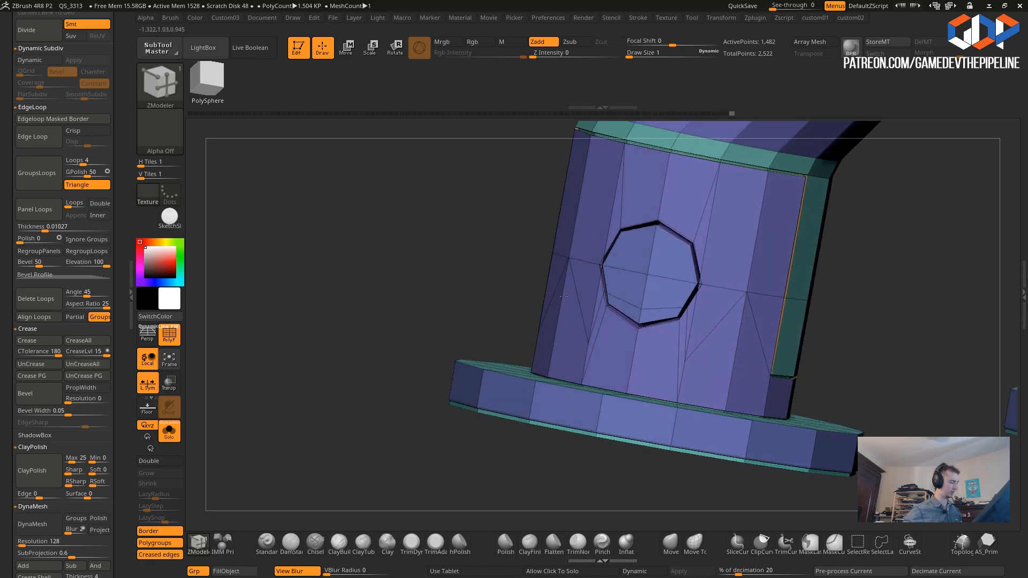
- Try to delete the complete edge loop crossing the lower part of the recess's button face
key(space)
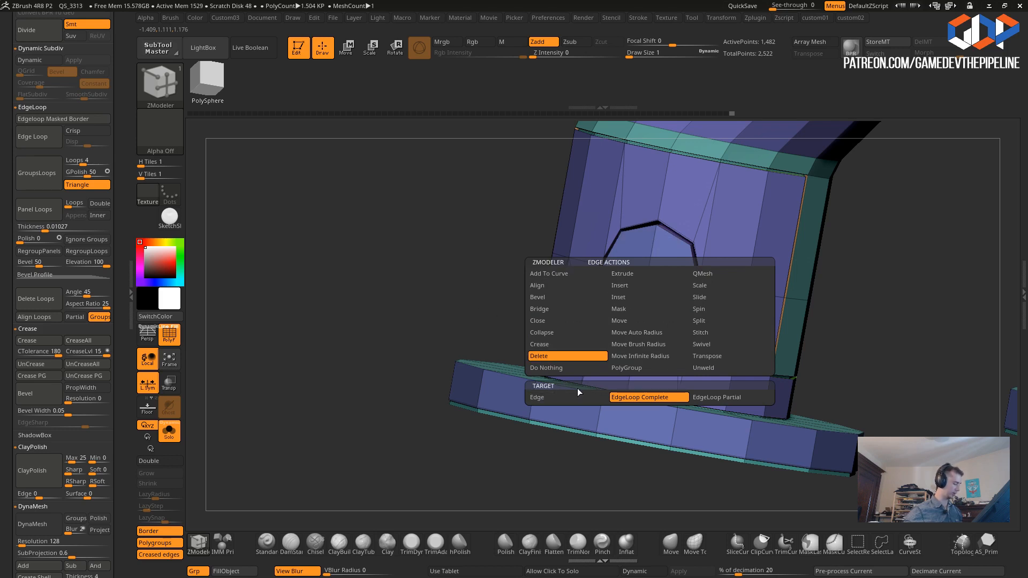
click(702, 399)
click(660, 309)
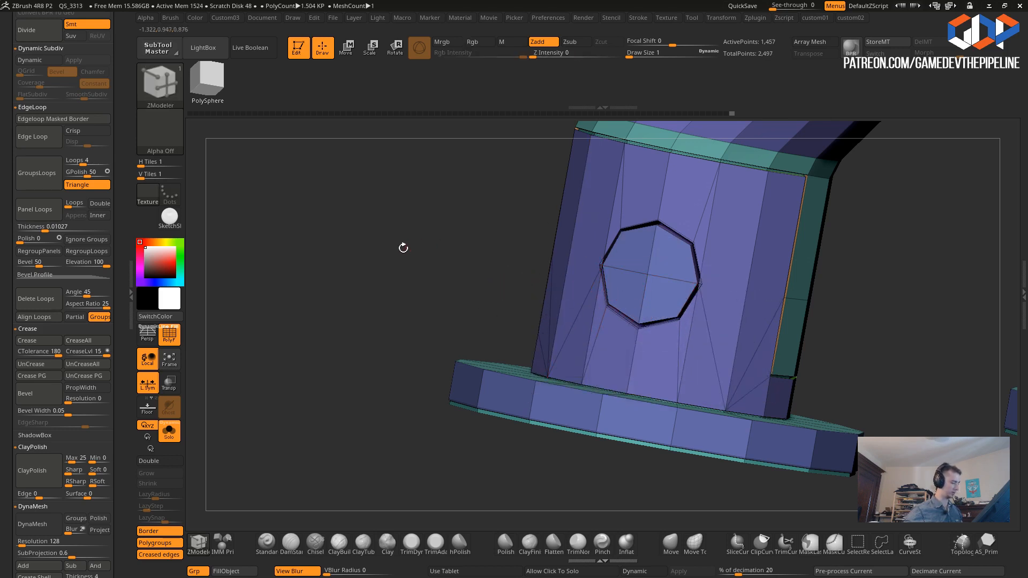
drag(404, 245, 536, 321)
key(space)
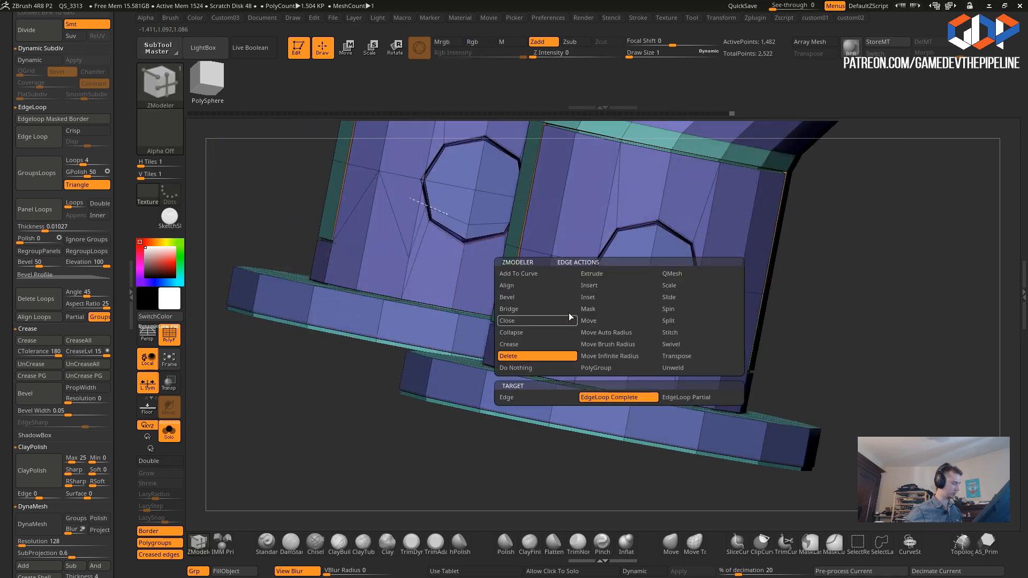
click(618, 300)
key(ctrl+z)
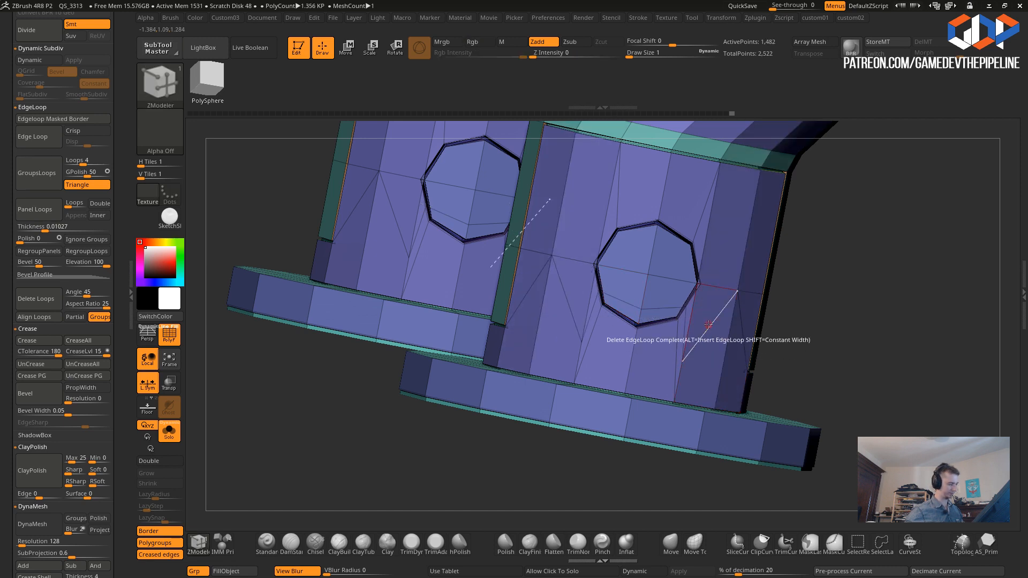
- Try to delete the extra edges across the button face using the Edge and EdgeLoop Partial targets
key(space)
click(626, 399)
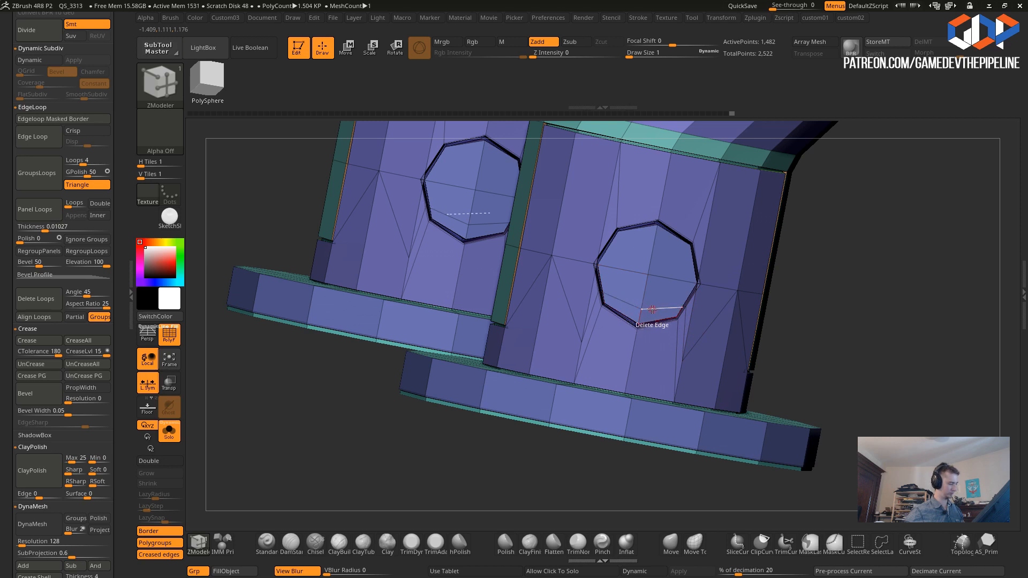
key(space)
click(628, 396)
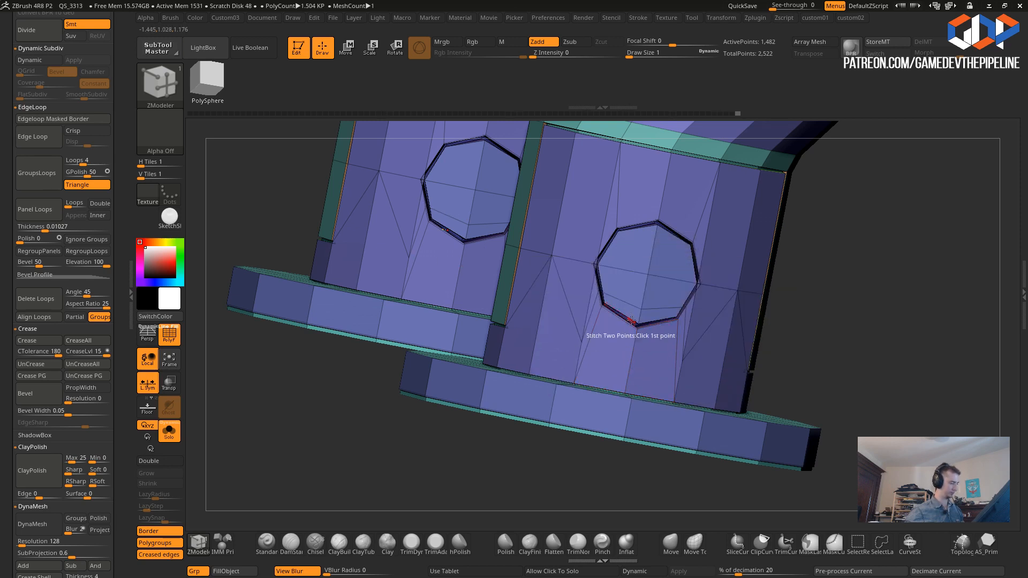
key(space)
click(620, 393)
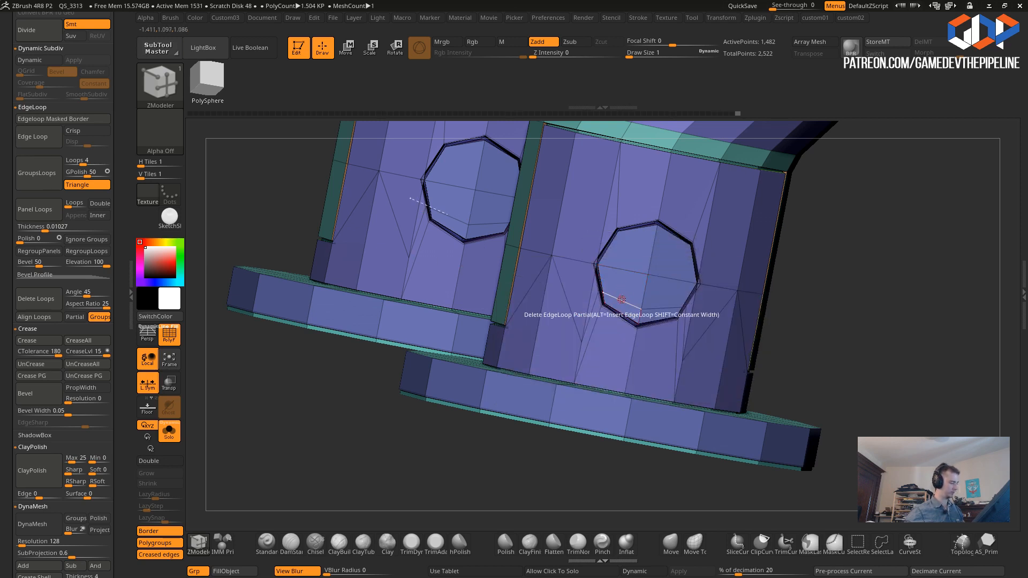
click(622, 298)
drag(363, 391, 323, 418)
drag(327, 334, 294, 300)
key(ctrl+z)
- Try to clean up the narrow sliver face running from the recess's lower corner toward the flange
alt+click(741, 358)
key(ctrl+z)
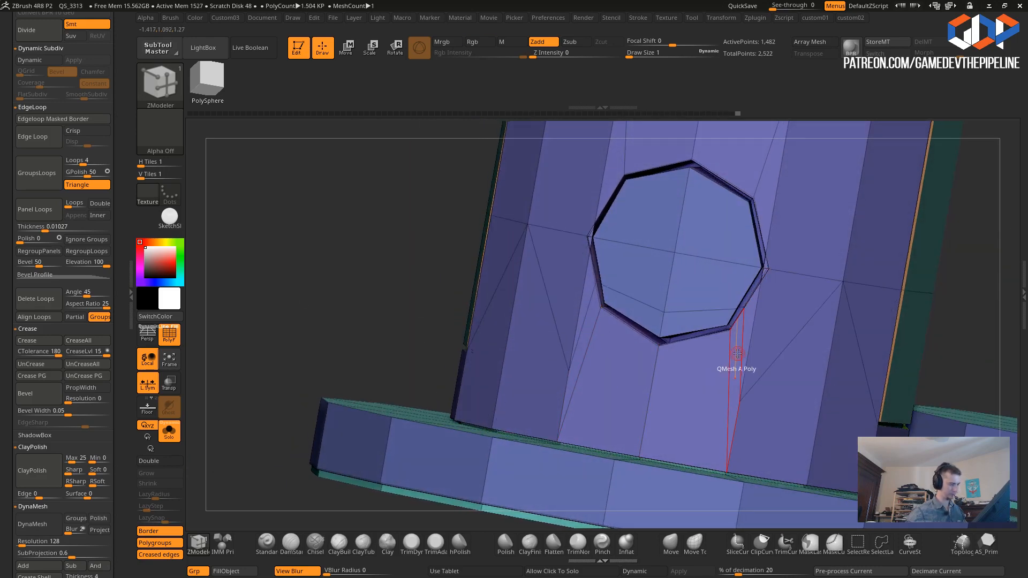
alt+click(738, 357)
click(729, 369)
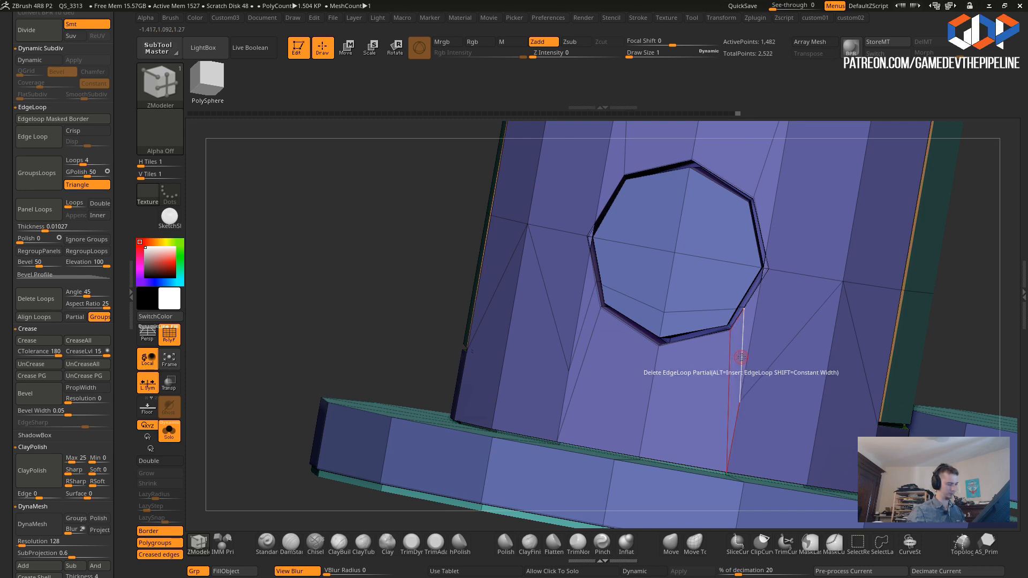
key(ctrl)
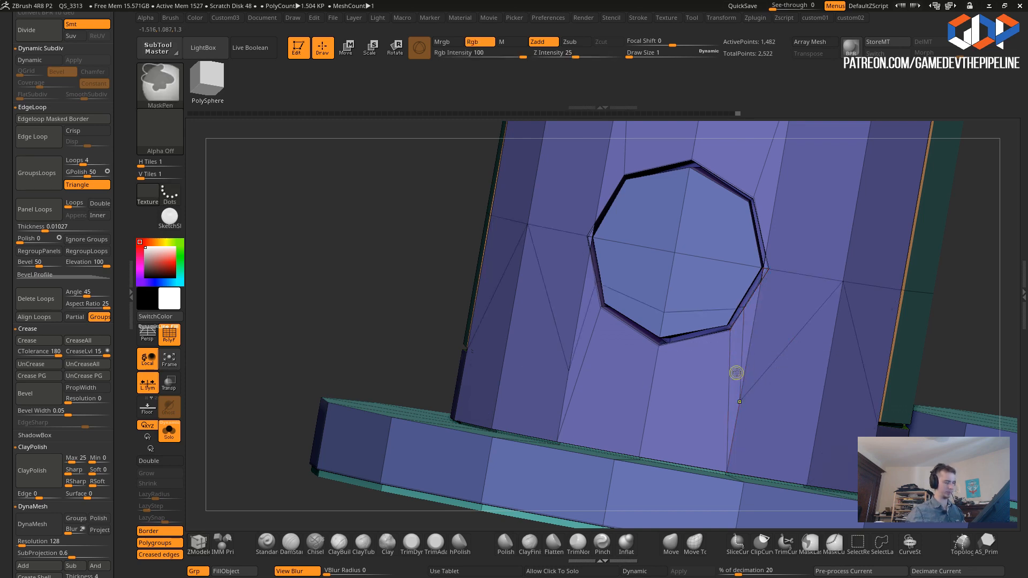
- Undo the last sliver cleanup edits and stitch the stray point below the recess onto its neighbour using Two Points, To End Point
key(ctrl+z)
mouse_move(404, 221)
mouse_down()
mouse_move(370, 214)
mouse_move(439, 222)
mouse_up()
key(ctrl+z)
key(space)
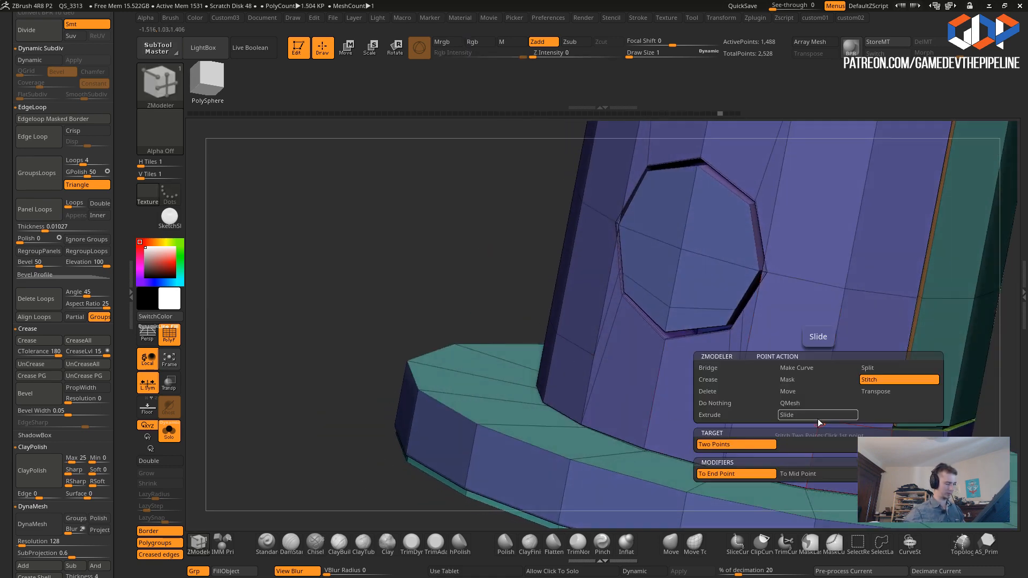
click(706, 416)
click(819, 418)
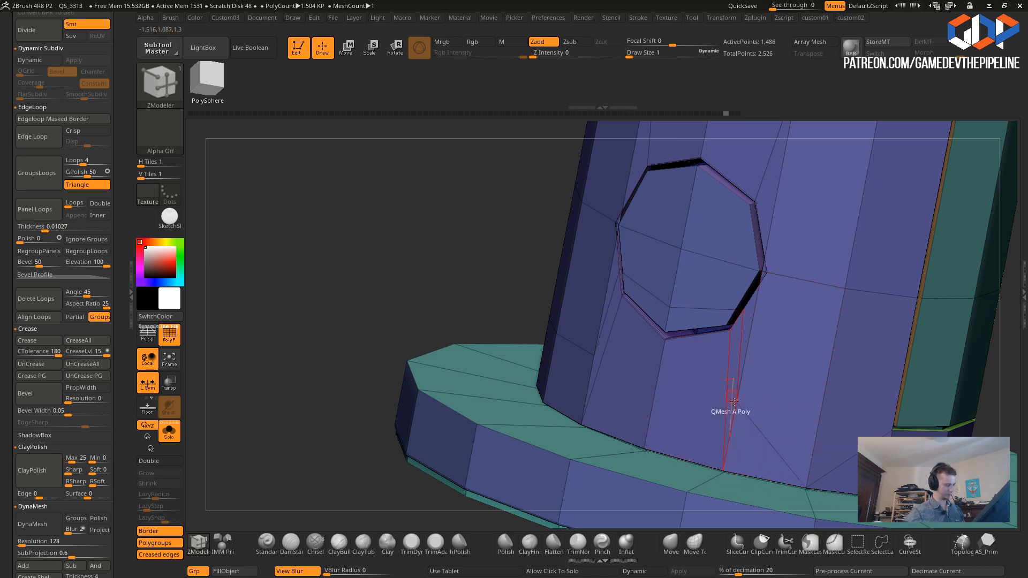
click(755, 423)
key(ctrl+z)
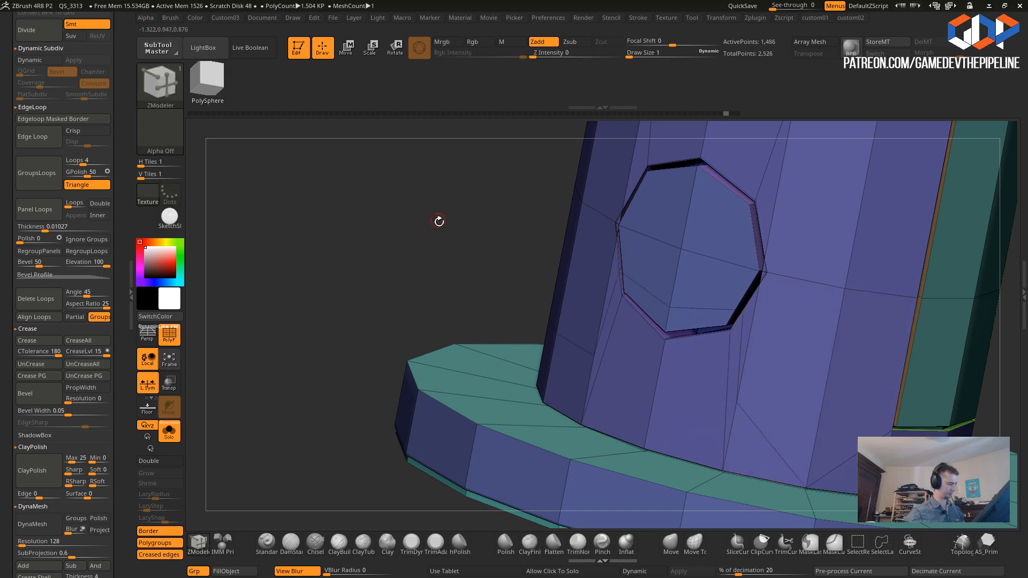
- Stitch the doubled points of the sliver faces between the recess's lower corners and the flange
drag(436, 227, 469, 236)
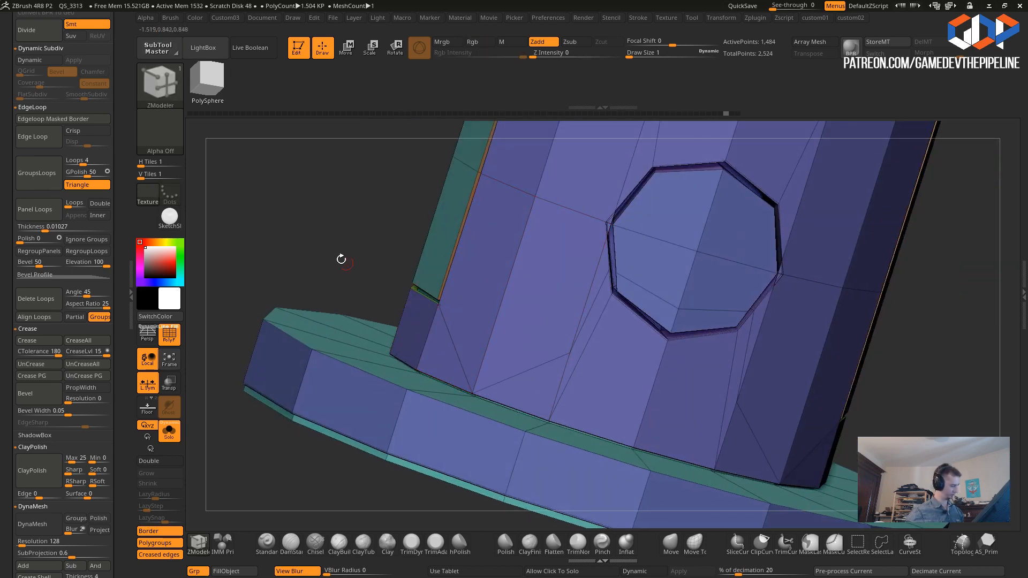
drag(352, 266, 395, 275)
click(517, 363)
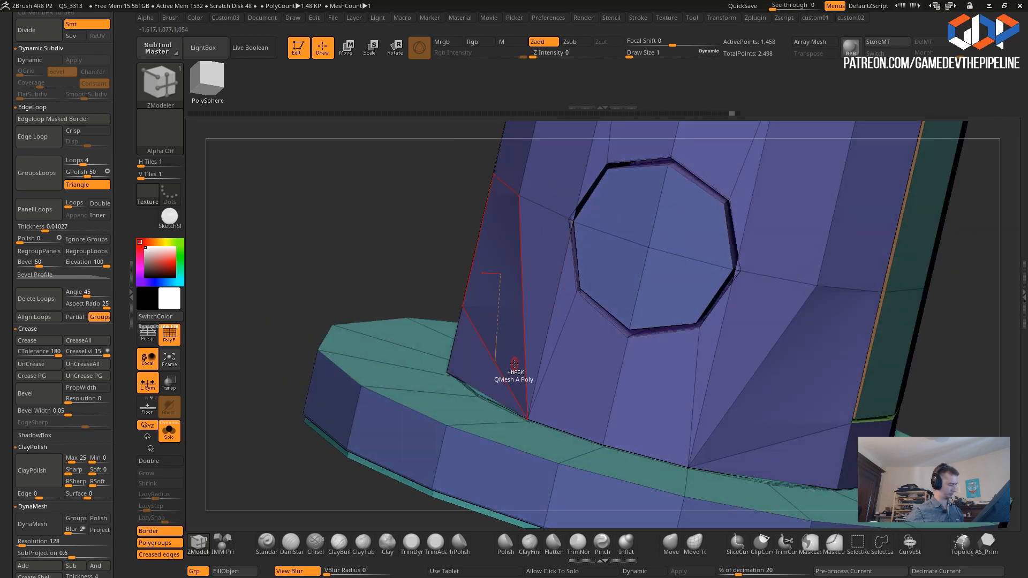
key(ctrl+z)
drag(450, 297, 377, 230)
click(585, 288)
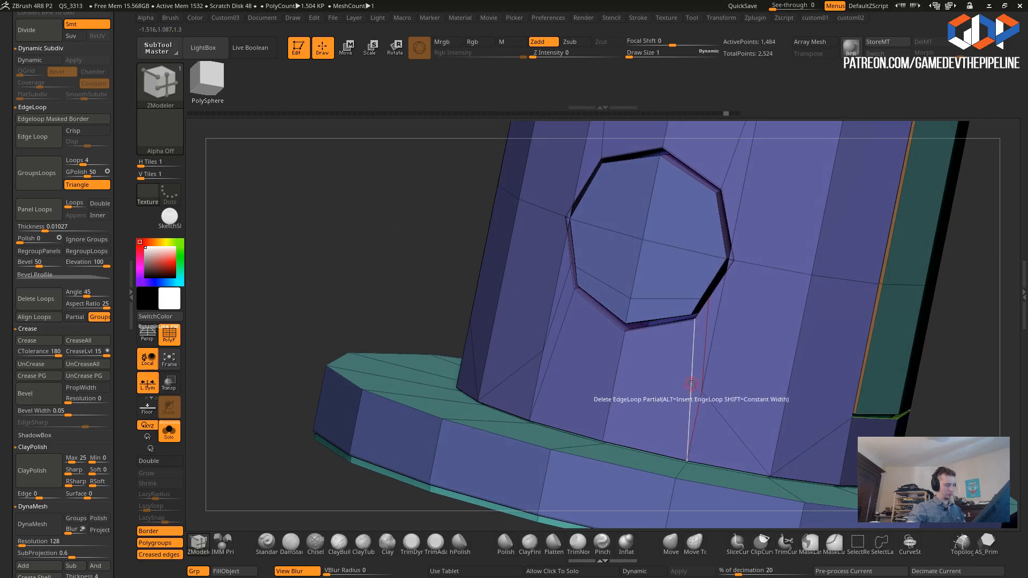
click(689, 455)
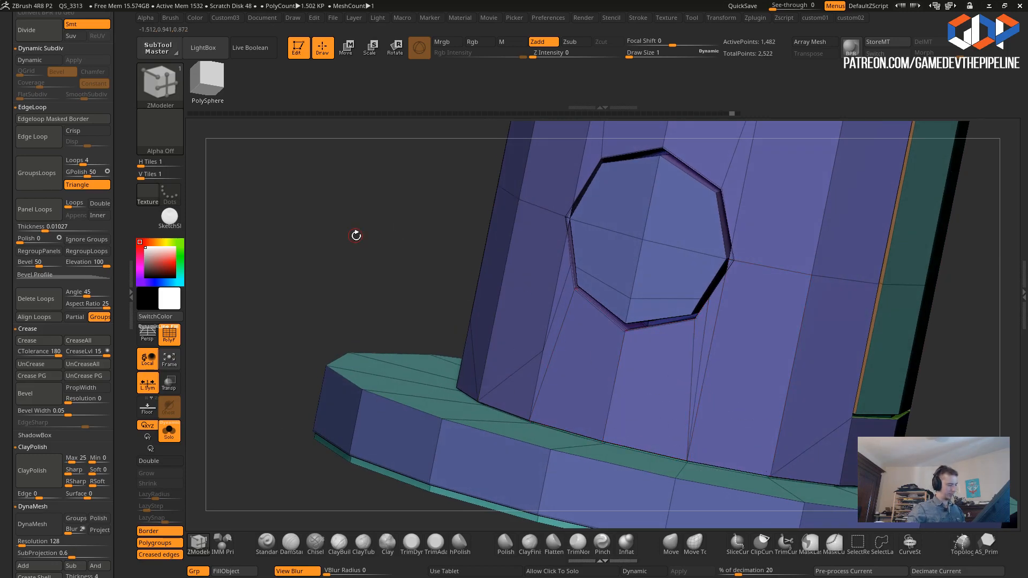
drag(356, 232, 520, 277)
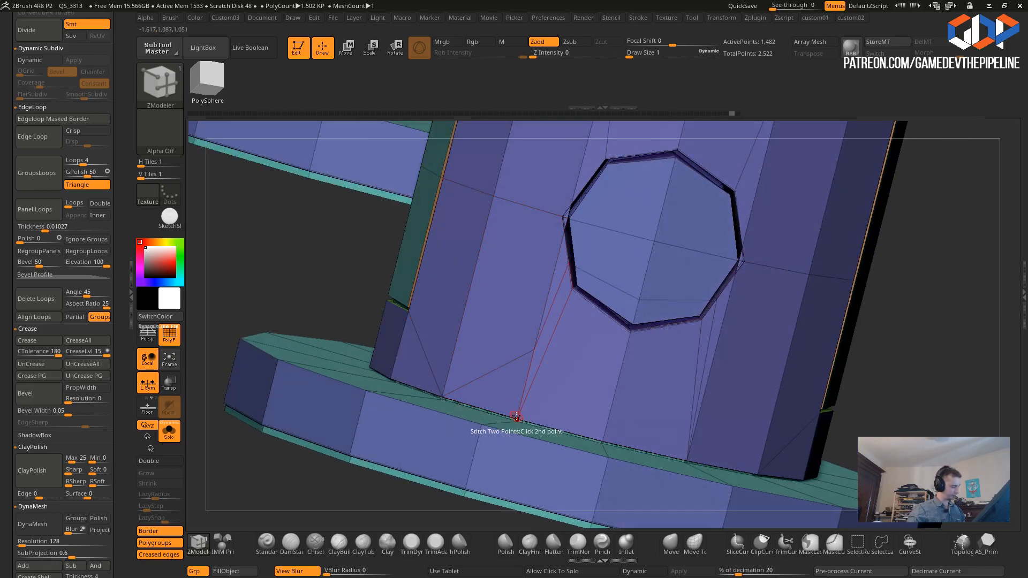
click(608, 284)
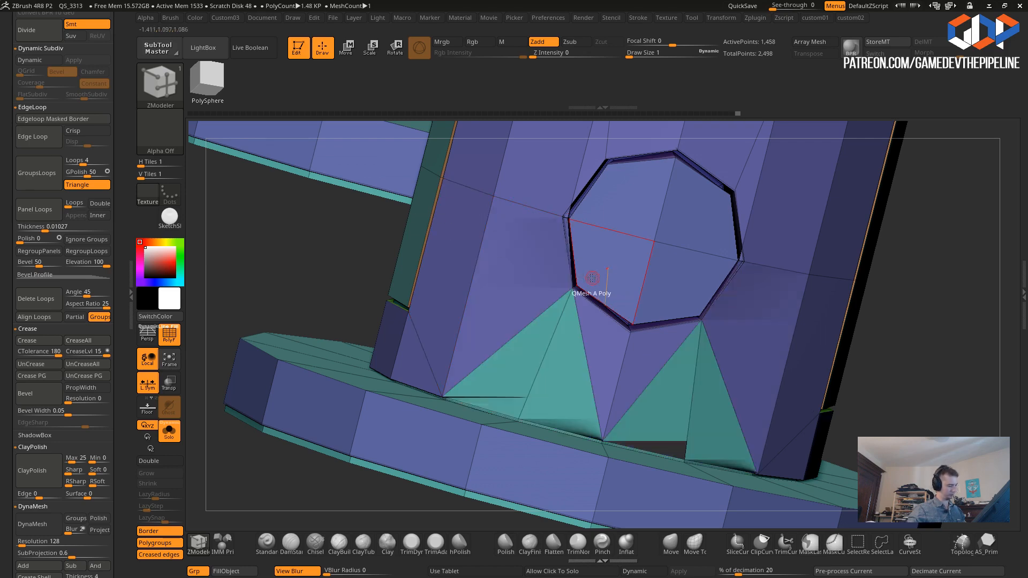
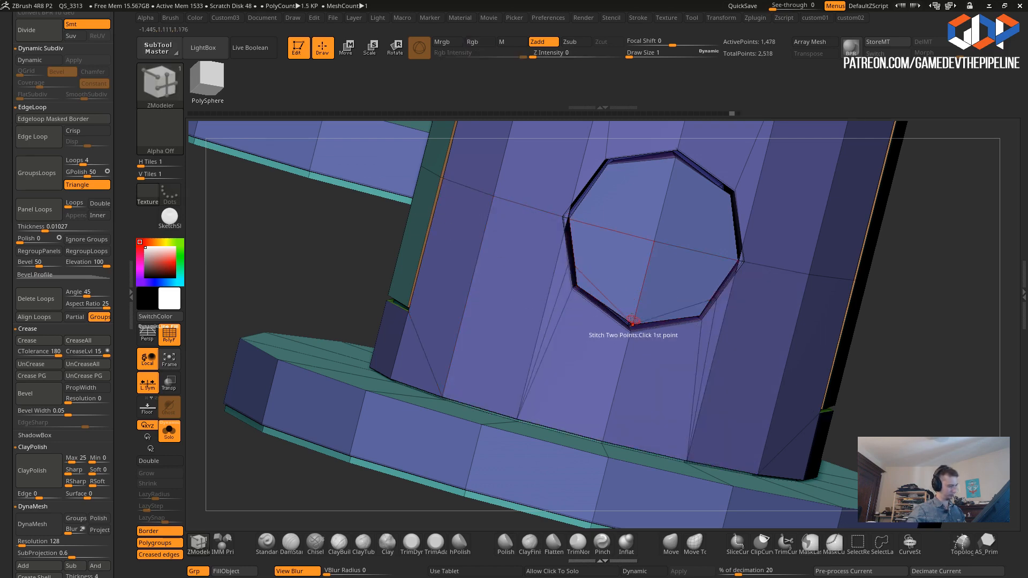
- Stitch the extra points on the button face's lower edges onto its corner points to remove the stray edges across it
drag(295, 222, 580, 263)
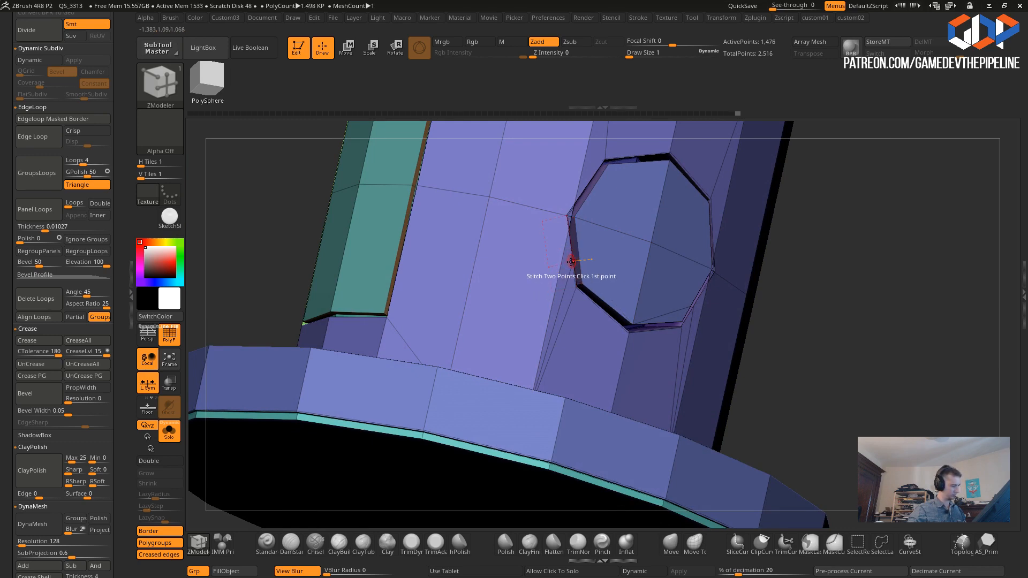
drag(819, 423, 696, 402)
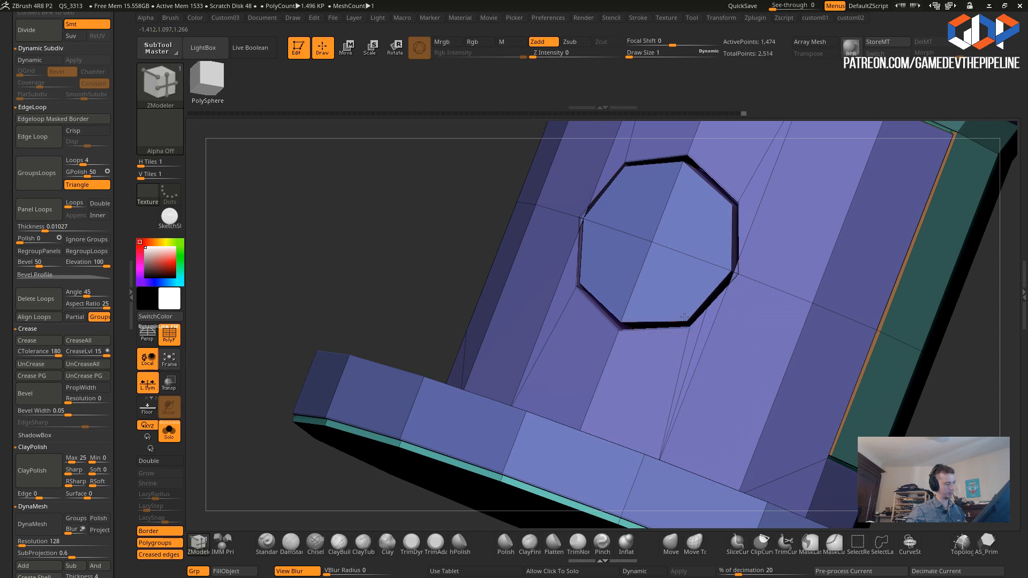
drag(349, 194, 691, 298)
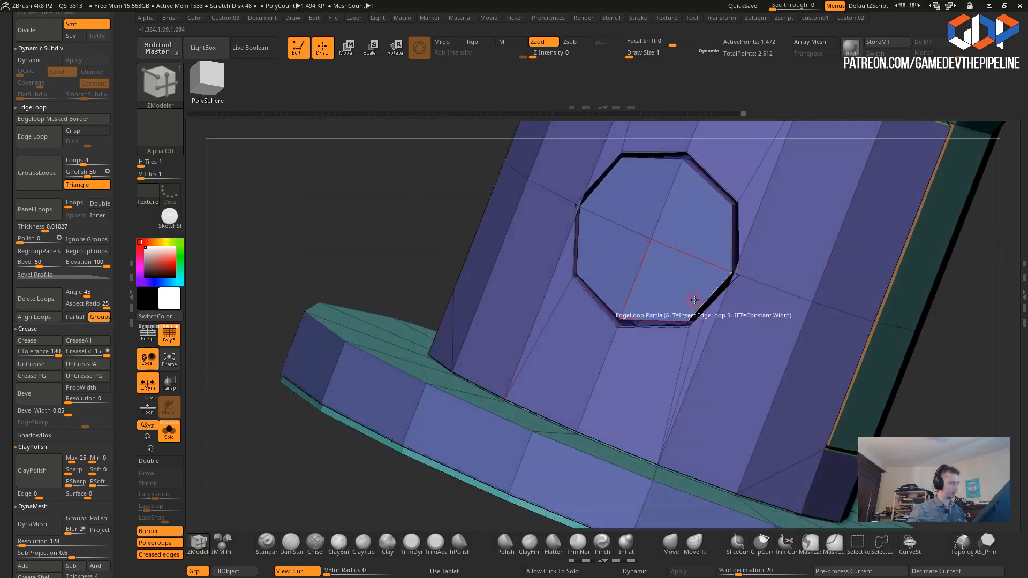
drag(479, 207, 409, 221)
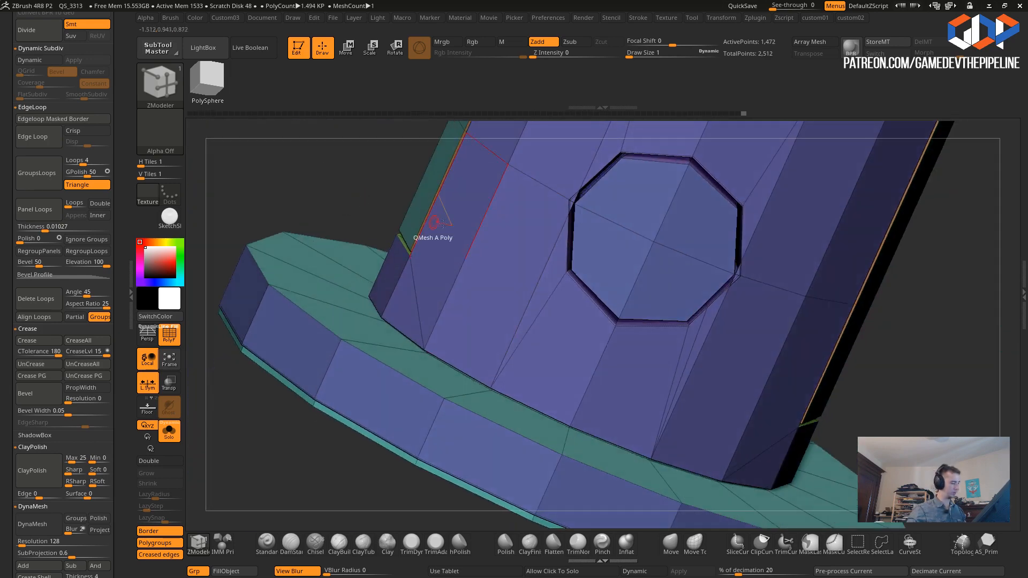
- Stitch the extra button face points onto the corners in the recess on the opposite side of the leg
drag(332, 174, 283, 185)
drag(370, 179, 367, 246)
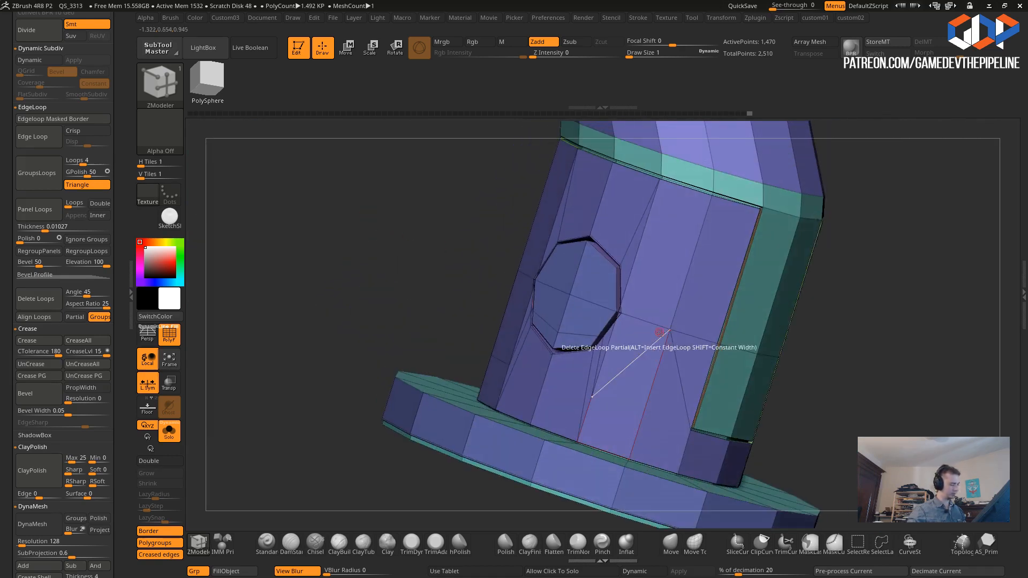
drag(428, 263, 383, 378)
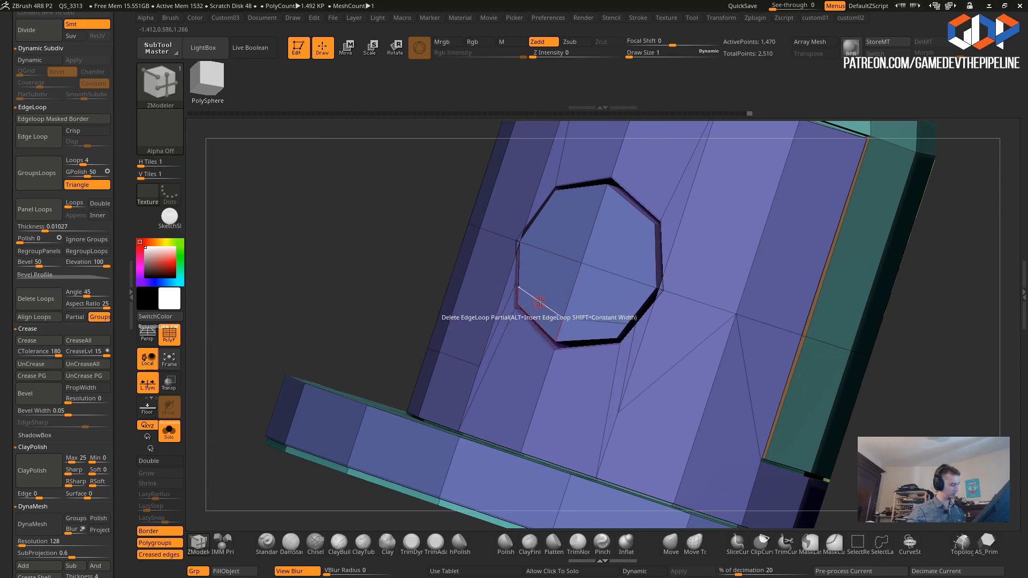
drag(400, 231, 482, 268)
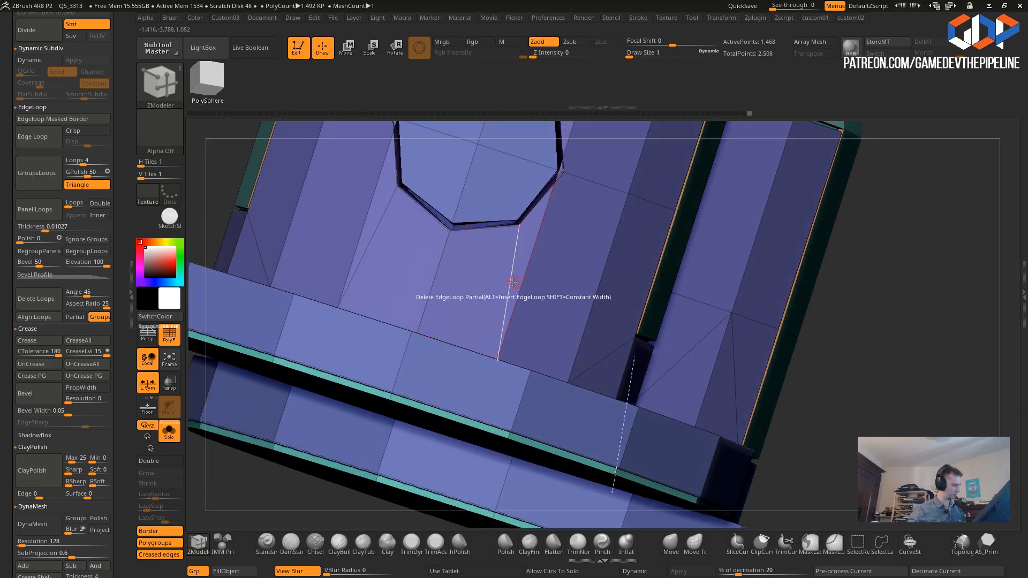
drag(809, 399, 651, 348)
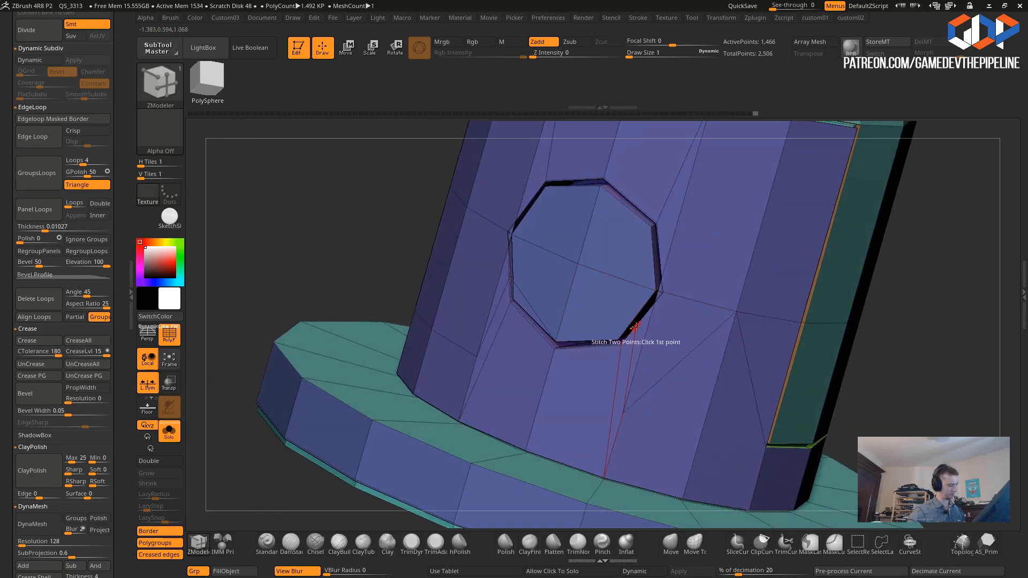
- Stitch the doubled points of the slivers between the opposite recess's lower corners and the flange
click(620, 341)
click(622, 342)
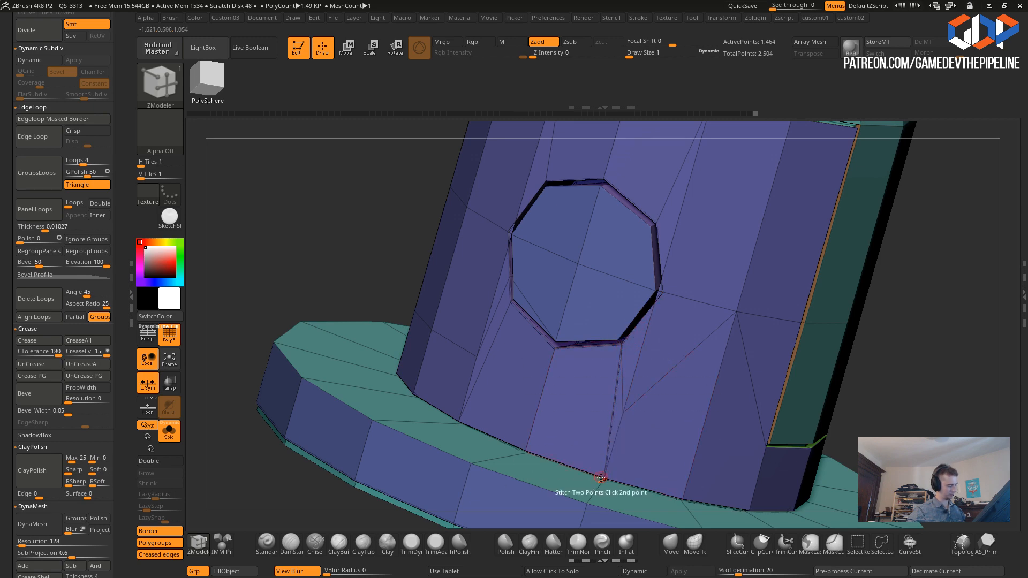
drag(340, 226, 309, 219)
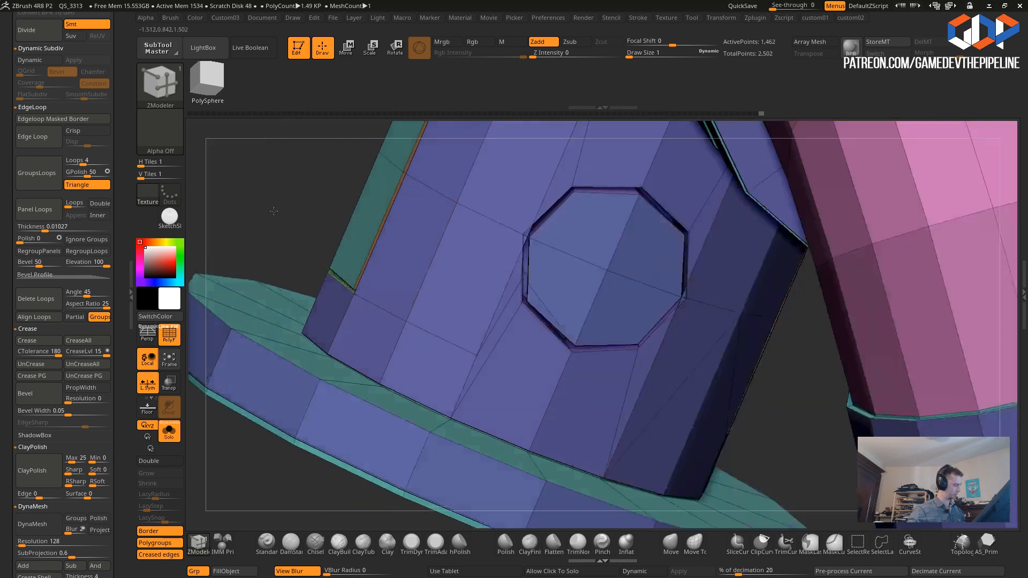
click(460, 415)
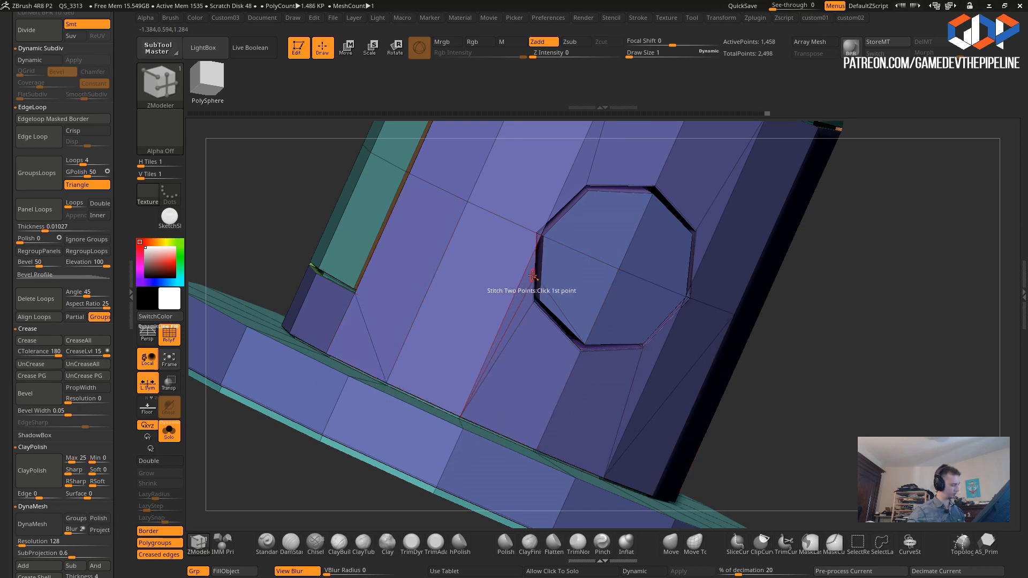
click(533, 301)
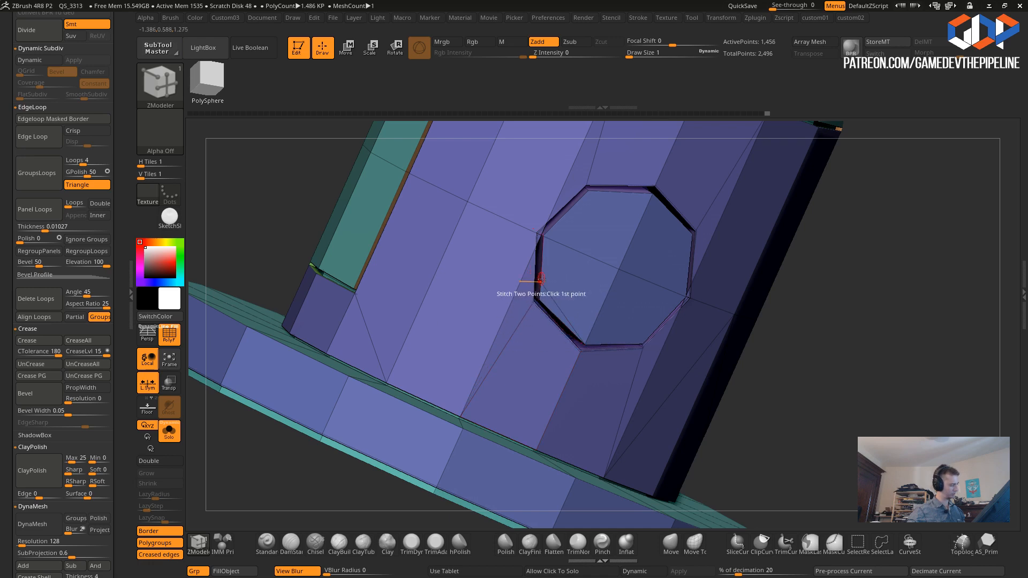
- Turn on the dynamic subdivision preview and examine the smoothed recess with the polyframe shown
right_drag(667, 405, 325, 243)
right_drag(455, 257, 343, 264)
key(ctrl+2)
click(319, 218)
mouse_move(467, 311)
right_down()
mouse_move(350, 267)
mouse_move(264, 266)
mouse_move(253, 321)
mouse_move(411, 321)
mouse_move(353, 319)
mouse_move(380, 303)
mouse_move(223, 280)
mouse_move(332, 298)
mouse_move(271, 306)
mouse_move(287, 303)
mouse_move(291, 322)
mouse_move(284, 256)
mouse_move(304, 214)
mouse_move(332, 231)
mouse_move(329, 252)
right_up()
key(shift+f)
click(169, 335)
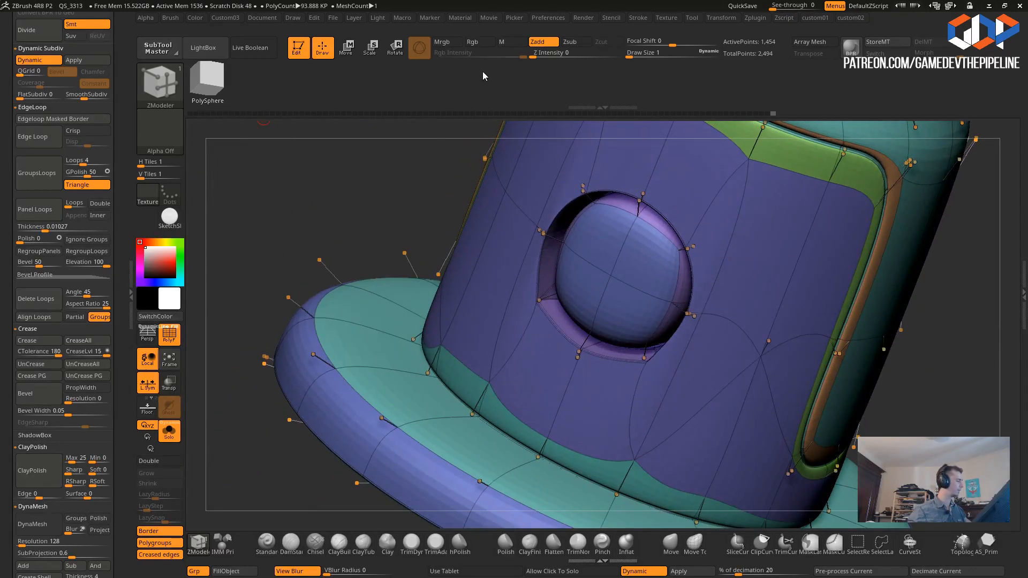
- Isolate the recess wall's part of the mesh for inspection and show the full mesh again
key(q)
key(ctrl+shift)
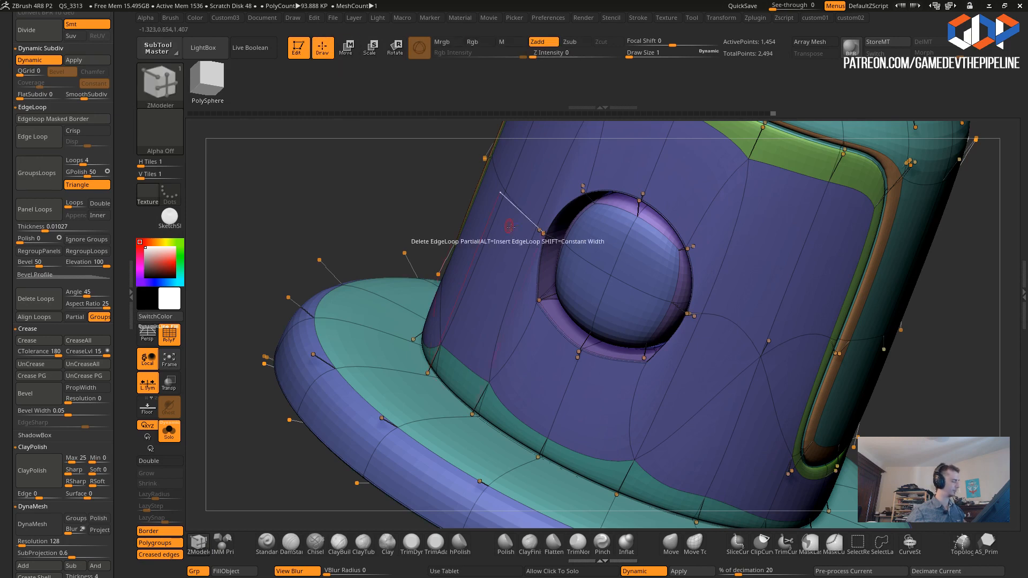
ctrl+shift+click(545, 258)
drag(395, 234, 361, 215)
ctrl+shift+drag(362, 214, 343, 227)
ctrl+shift+click(330, 228)
- Set the ZModeler edge action to Crease with the Edge target at the recess's rim
alt+drag(338, 361, 356, 442)
key(space)
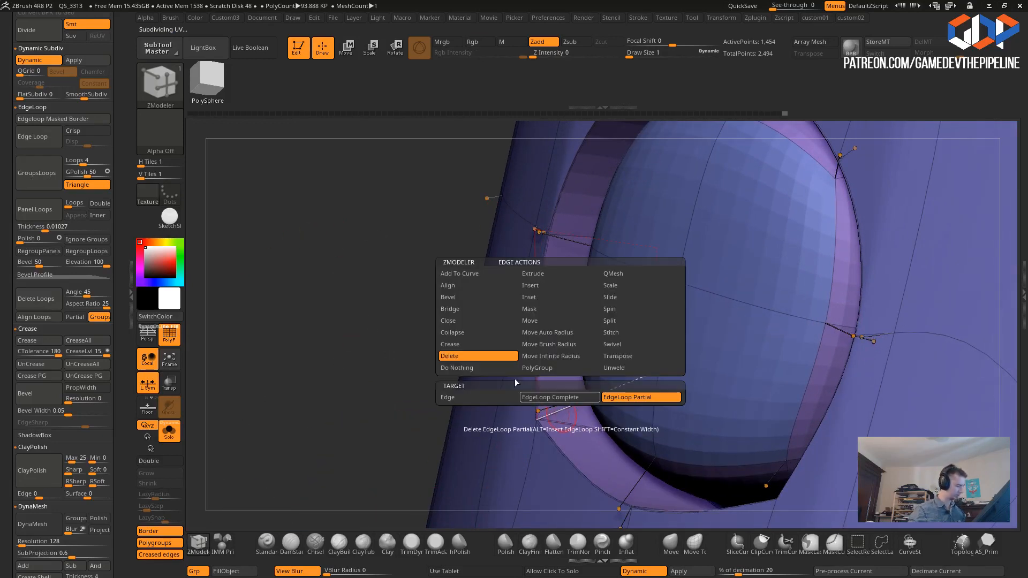
click(449, 344)
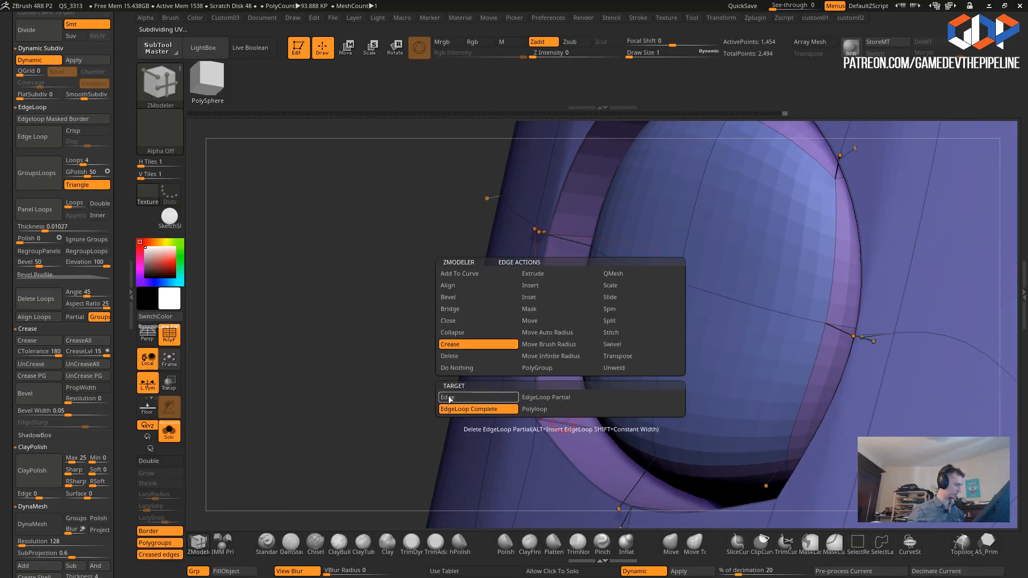
- Examine the smoothed handle and its recesses from several angles, with and without the polyframe
alt+drag(356, 343, 348, 271)
drag(353, 300, 312, 259)
drag(407, 332, 374, 332)
drag(271, 413, 264, 363)
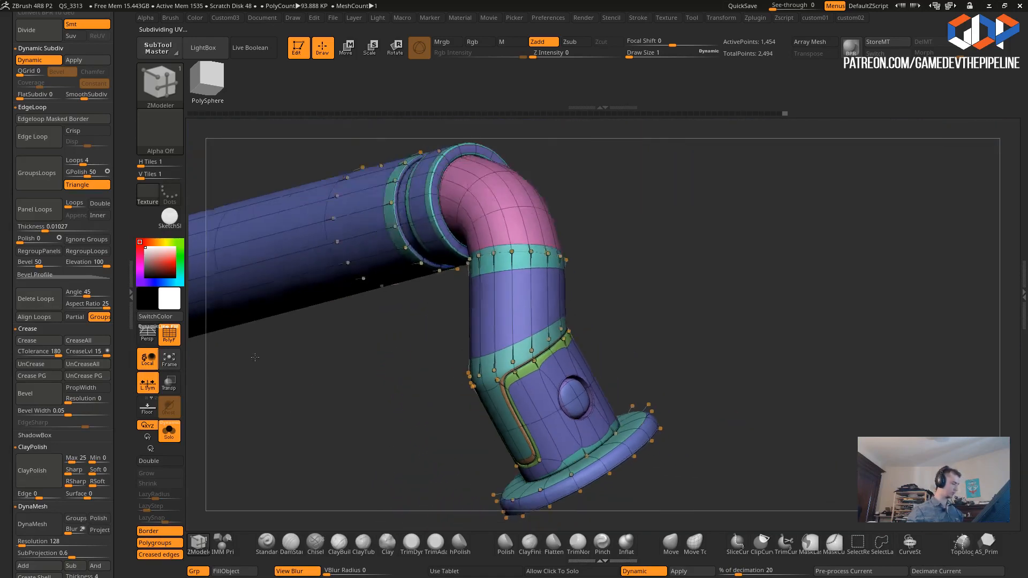
key(shift+f)
alt+drag(339, 408, 407, 384)
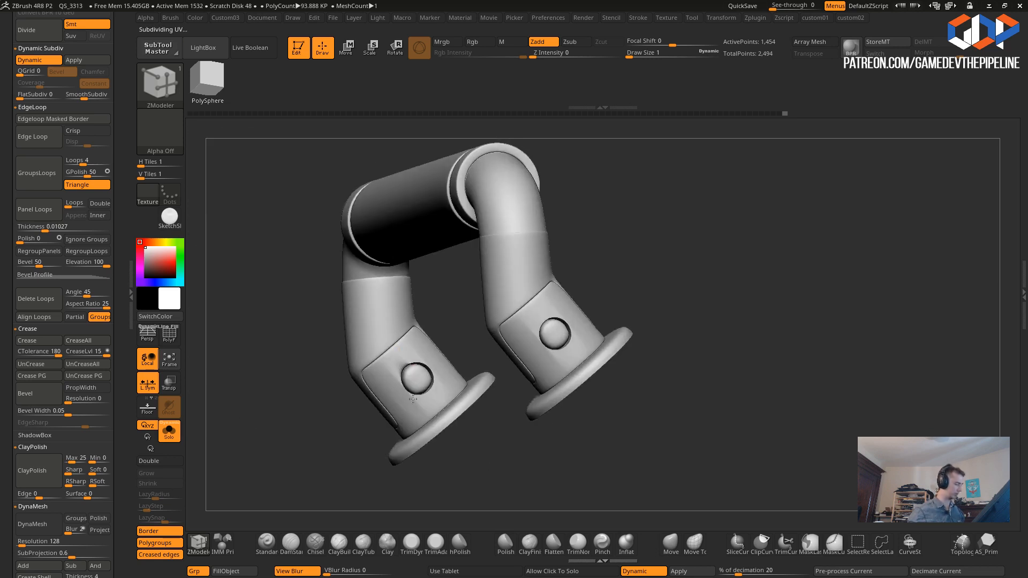
alt+drag(497, 433, 566, 353)
alt+drag(574, 308, 511, 275)
click(169, 337)
drag(674, 324, 699, 350)
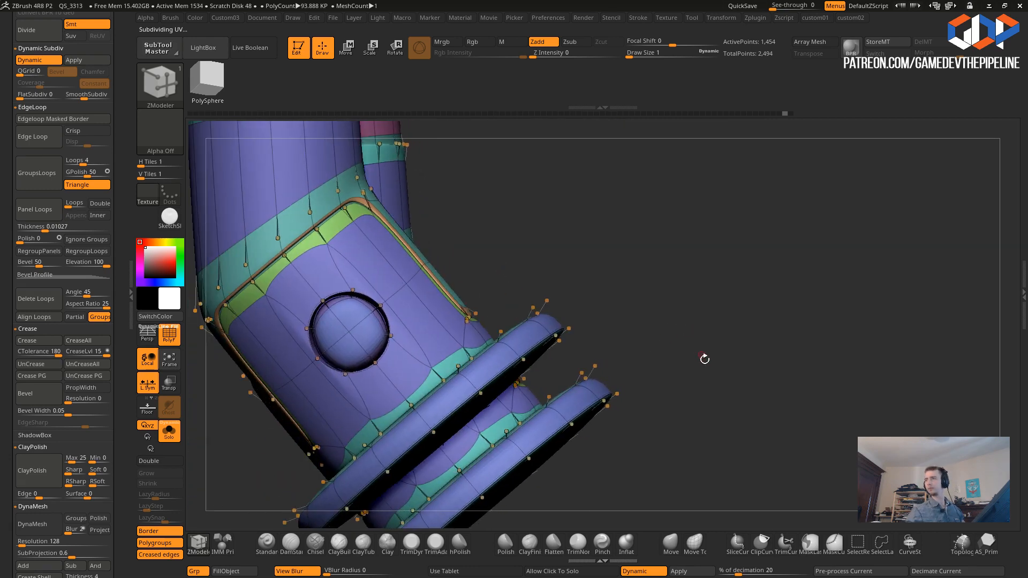
drag(791, 409, 913, 406)
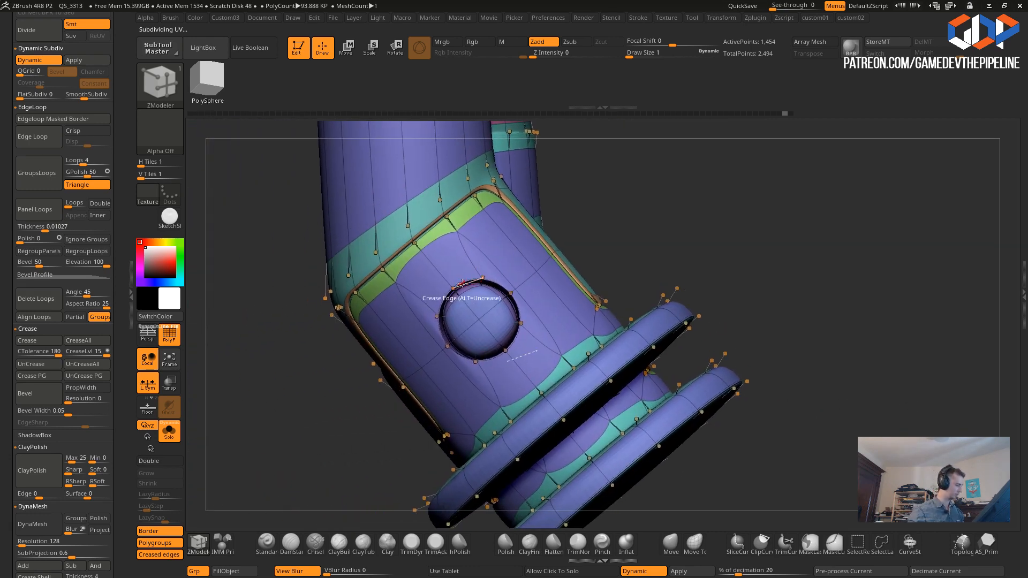
alt+drag(286, 341, 435, 358)
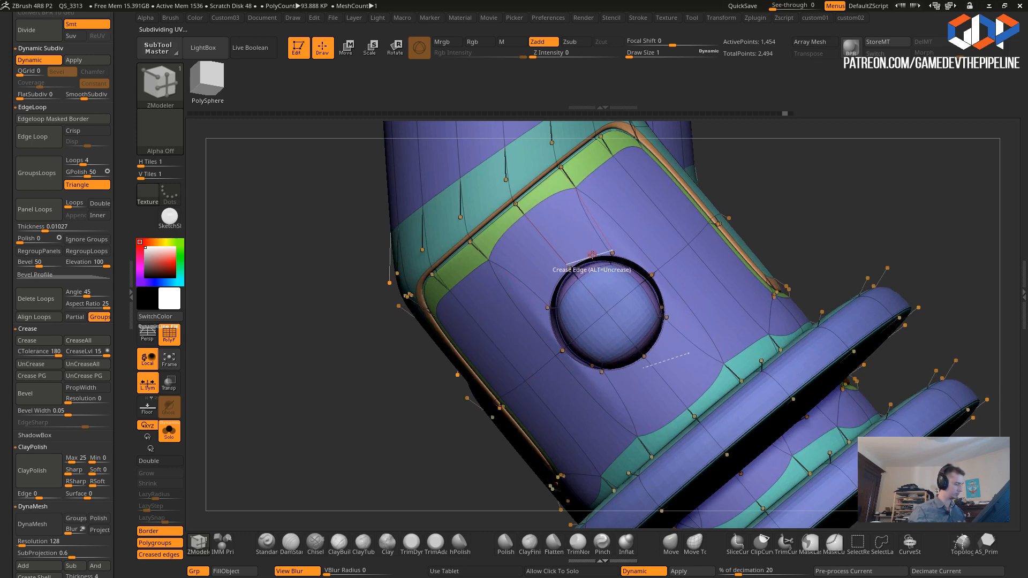
- Set the ZModeler edge action to Bevel with the EdgeLoop Complete target, try it on the recess rim and turn off dynamic subdivision
key(space)
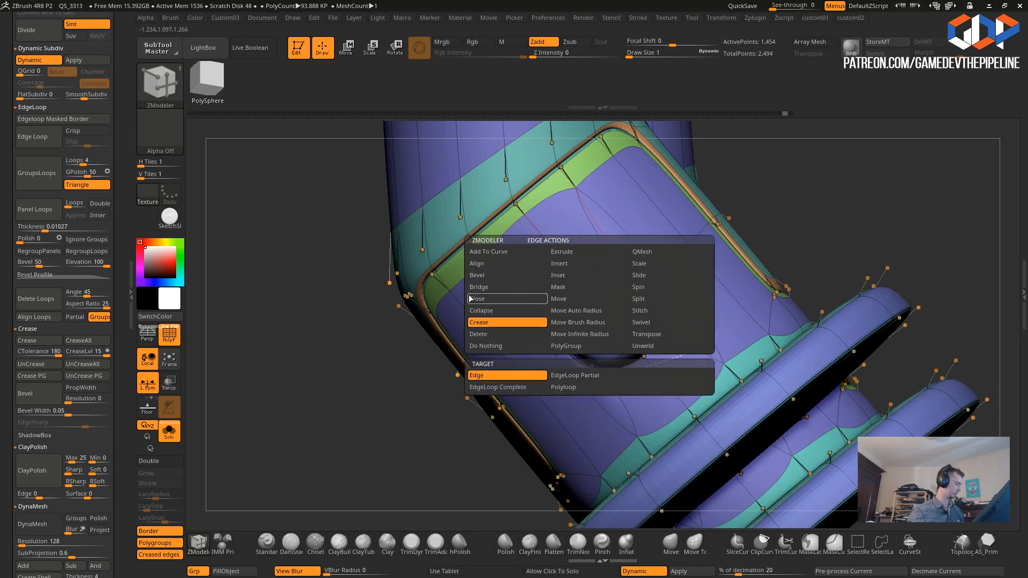
click(472, 276)
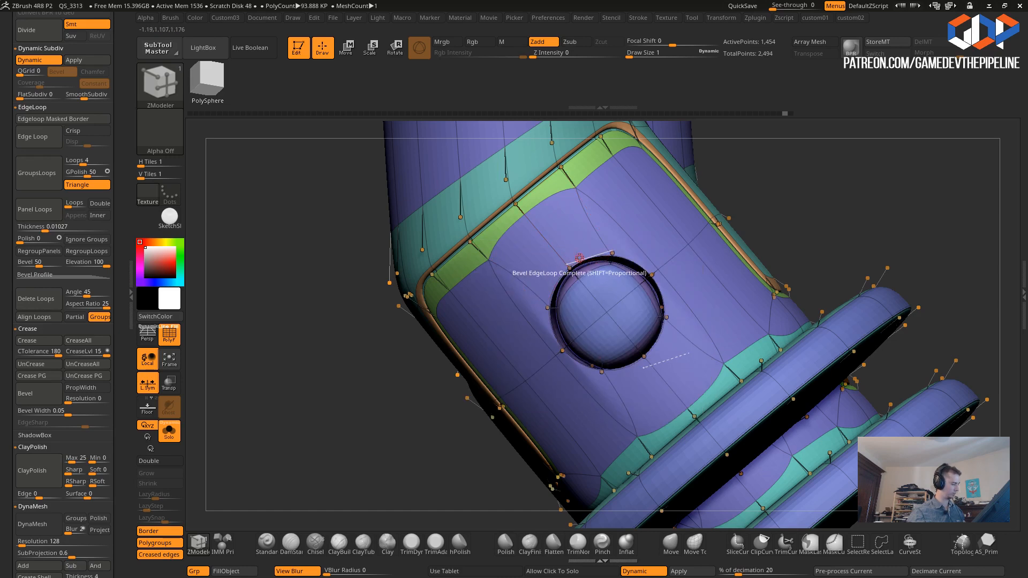
click(582, 258)
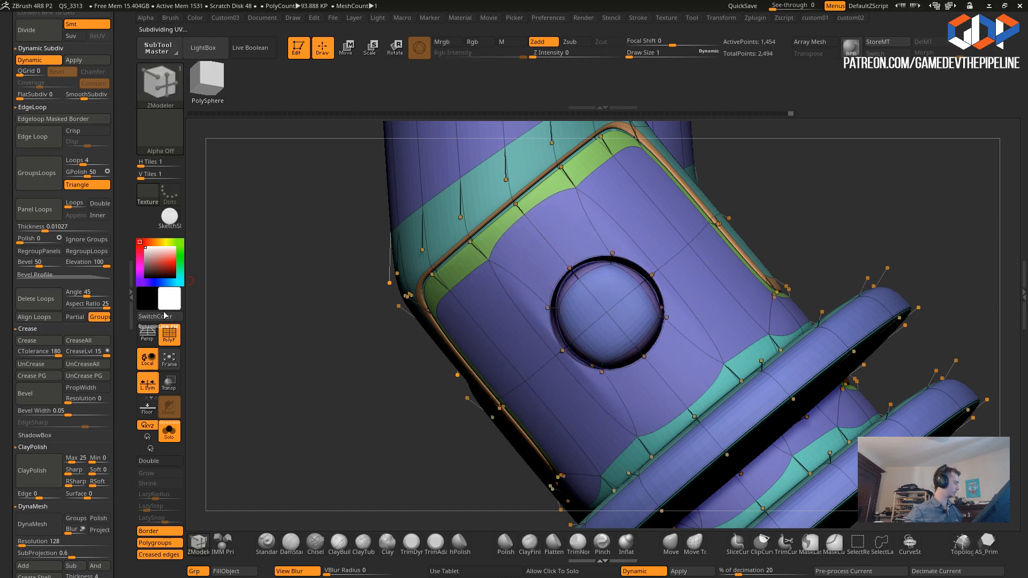
key(shift+d)
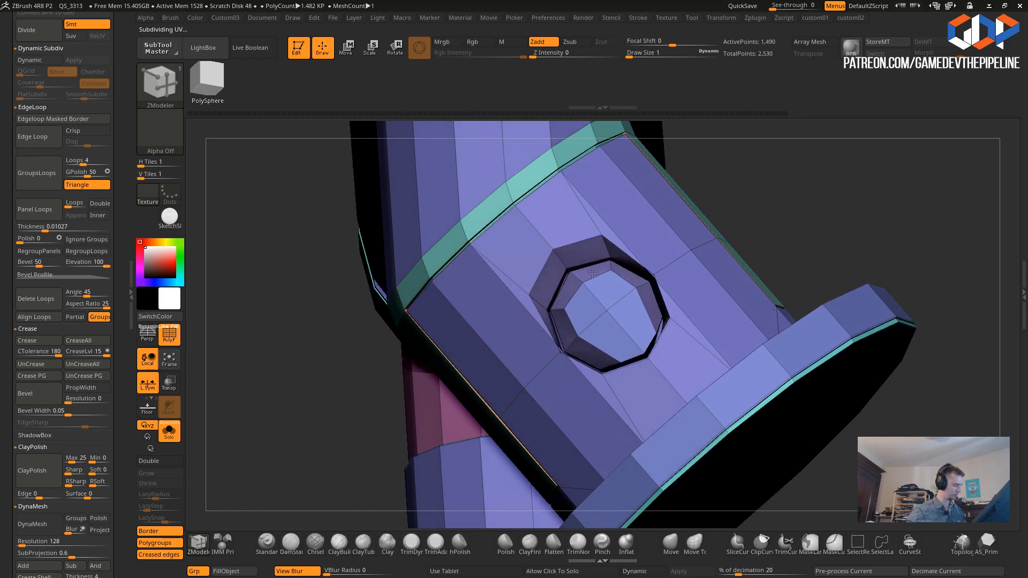
- Check the bevelled recess rim from another angle and undo the rim bevel
key(ctrl+z)
drag(323, 262, 327, 351)
drag(555, 335, 559, 348)
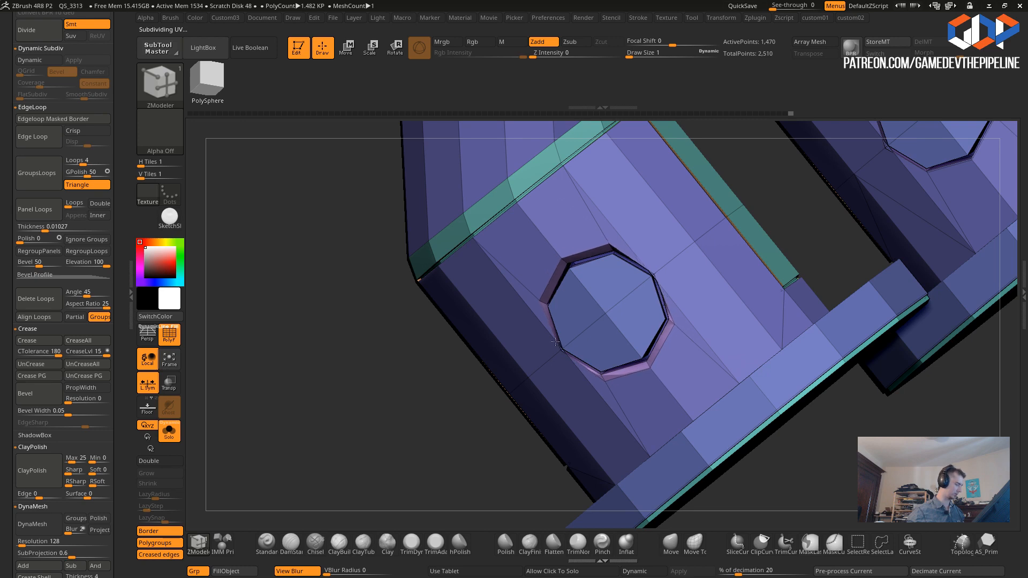
key(ctrl+2)
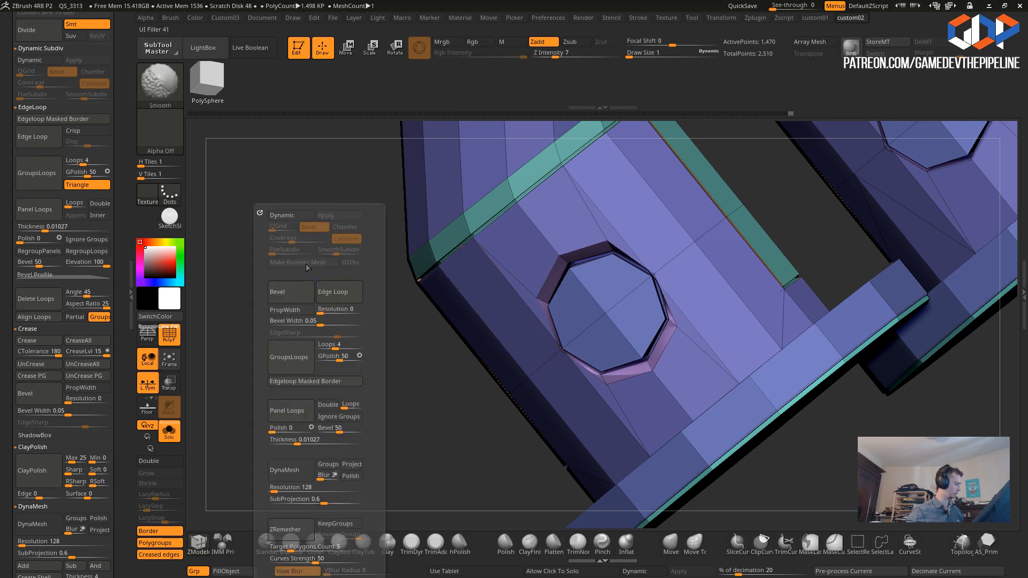
click(279, 217)
key(ctrl+z)
mouse_move(471, 395)
mouse_down()
mouse_move(432, 407)
mouse_move(422, 388)
mouse_move(471, 423)
mouse_move(482, 396)
mouse_up()
key(ctrl+z)
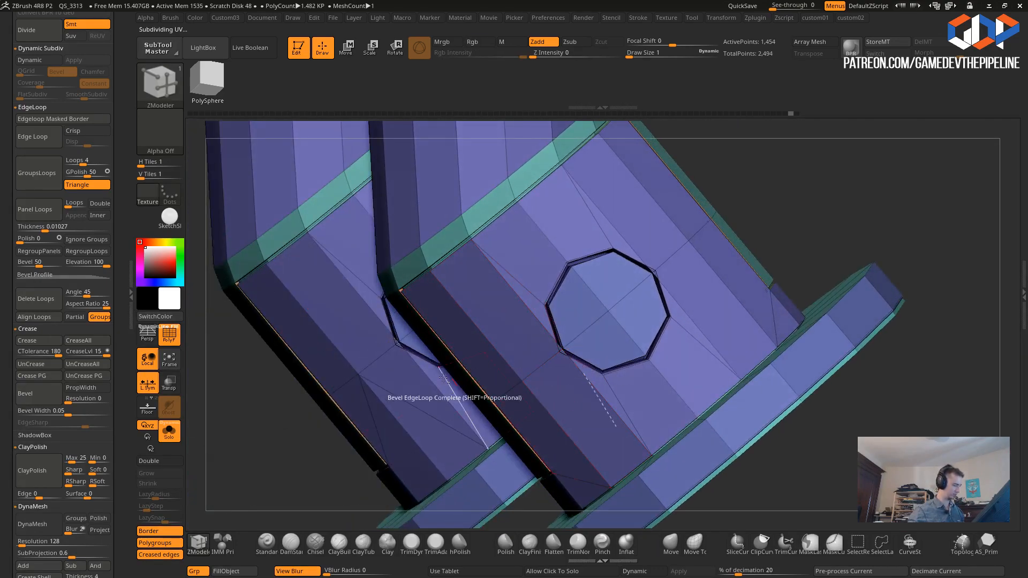
- Pull two opposite corner points of the recess rim outward with the Move Topological brush
alt+drag(240, 391, 227, 485)
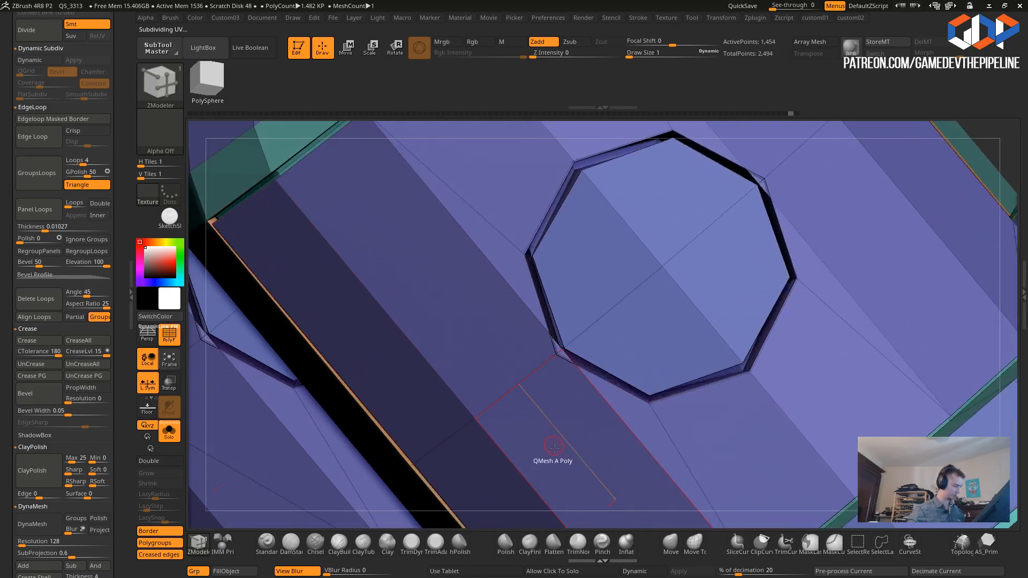
click(669, 544)
click(693, 545)
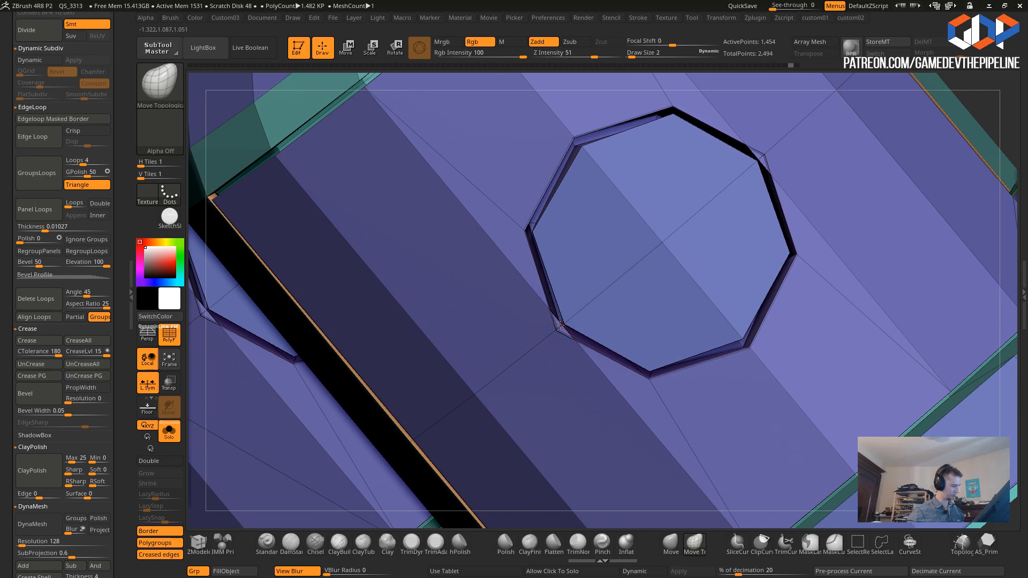
mouse_move(550, 335)
mouse_down()
mouse_move(534, 346)
mouse_move(541, 335)
mouse_up()
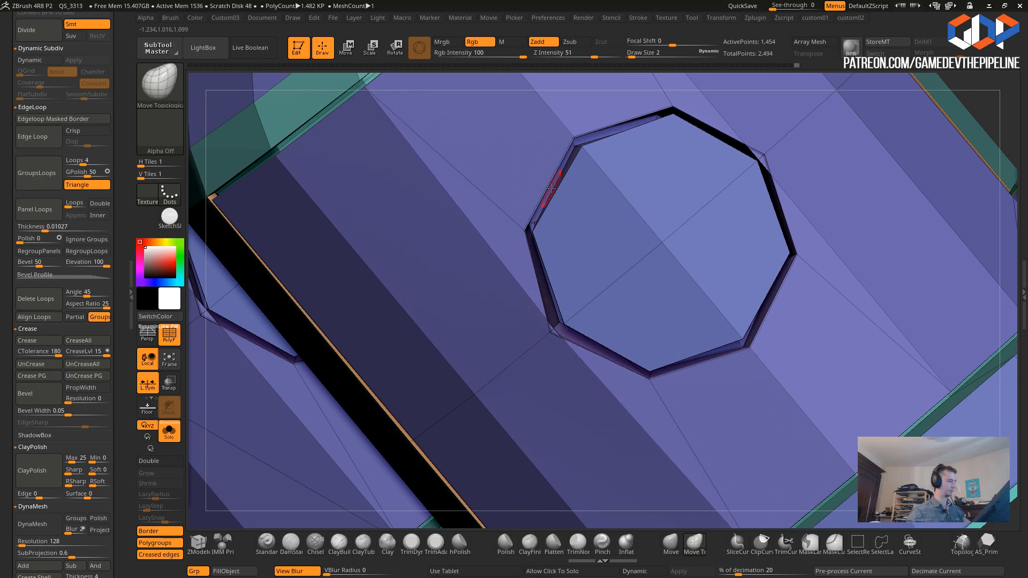
drag(760, 157, 782, 133)
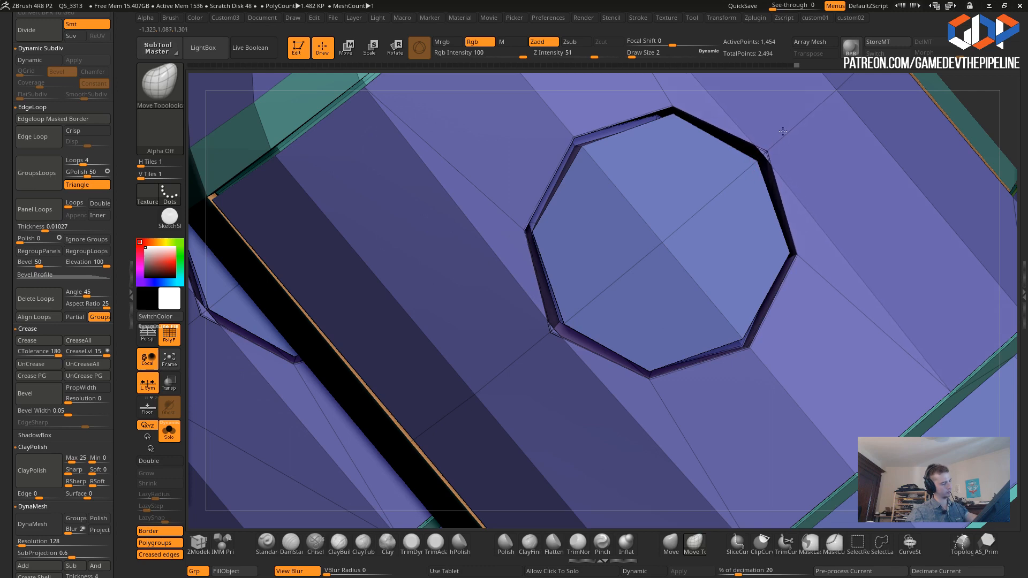
- Turn on the dynamic subdivision preview and bevel the recess rim's complete edge loop with ZModeler
key(2)
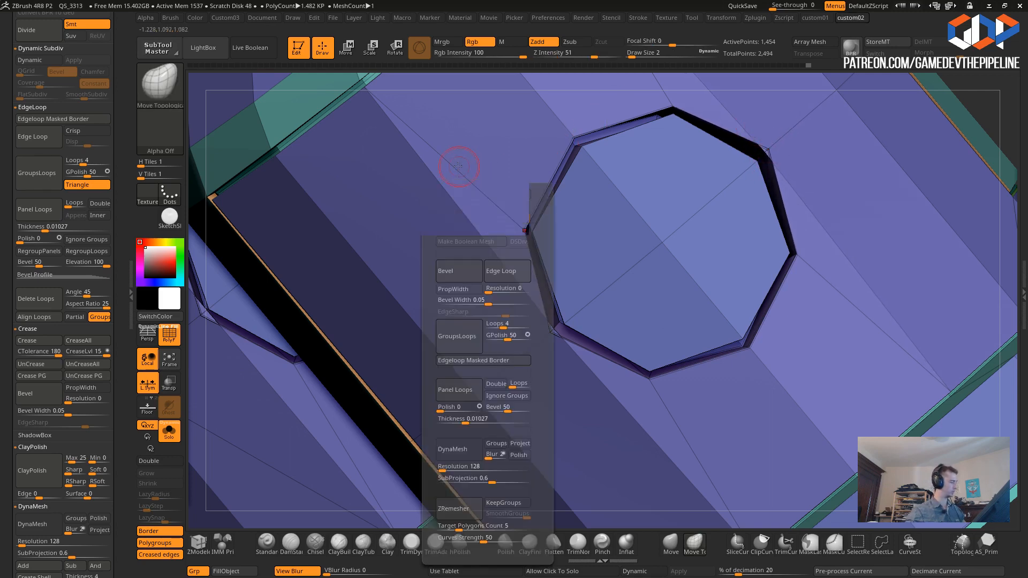
key(2)
click(420, 190)
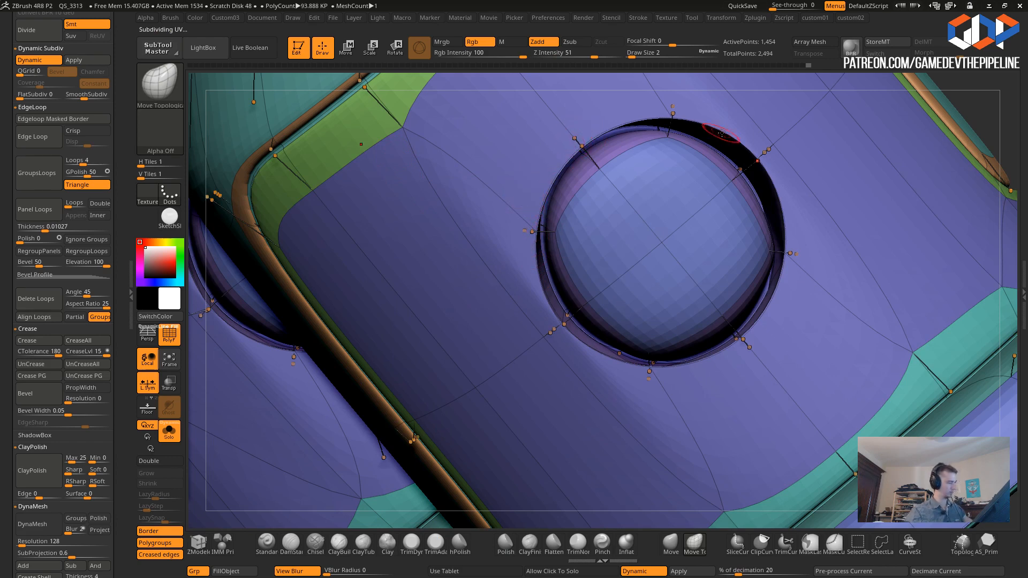
click(198, 543)
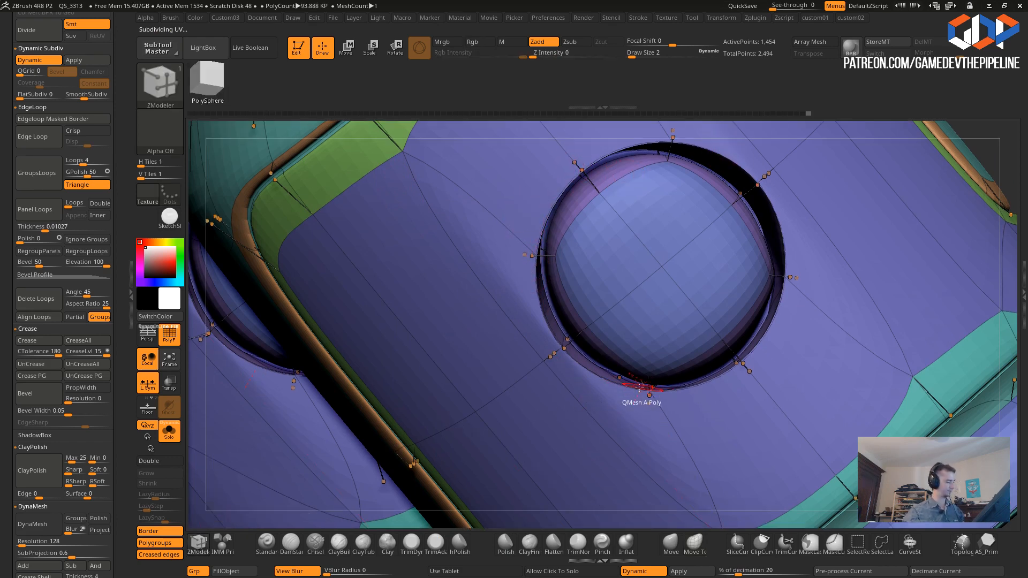
key(space)
drag(594, 378, 608, 387)
- Isolate the new bevel band together with the recess wall and crease their polygroup borders with Crease PG
key(ctrl+shift)
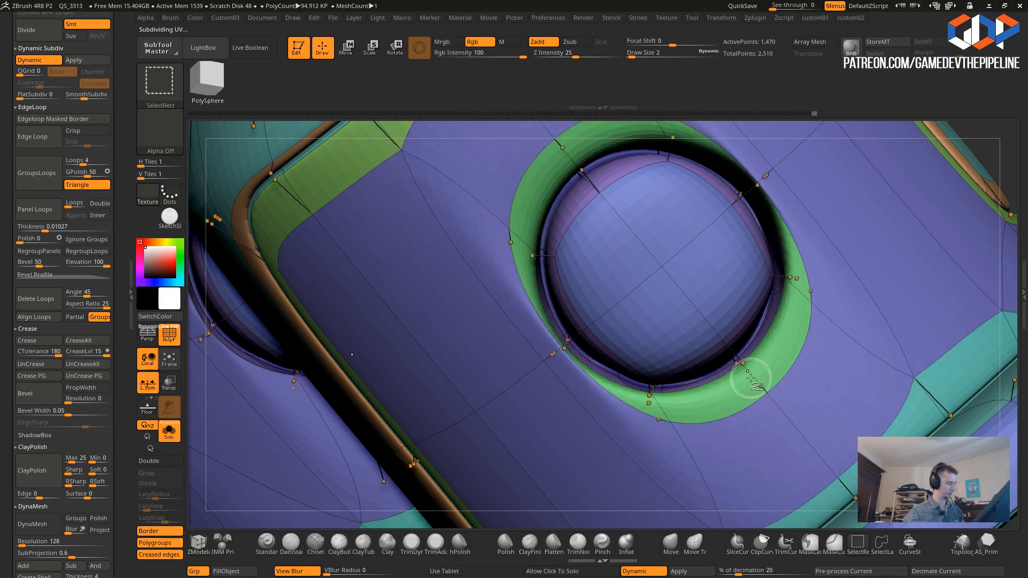
key(ctrl+shift)
ctrl+shift+click(752, 375)
drag(677, 475, 666, 436)
key(1)
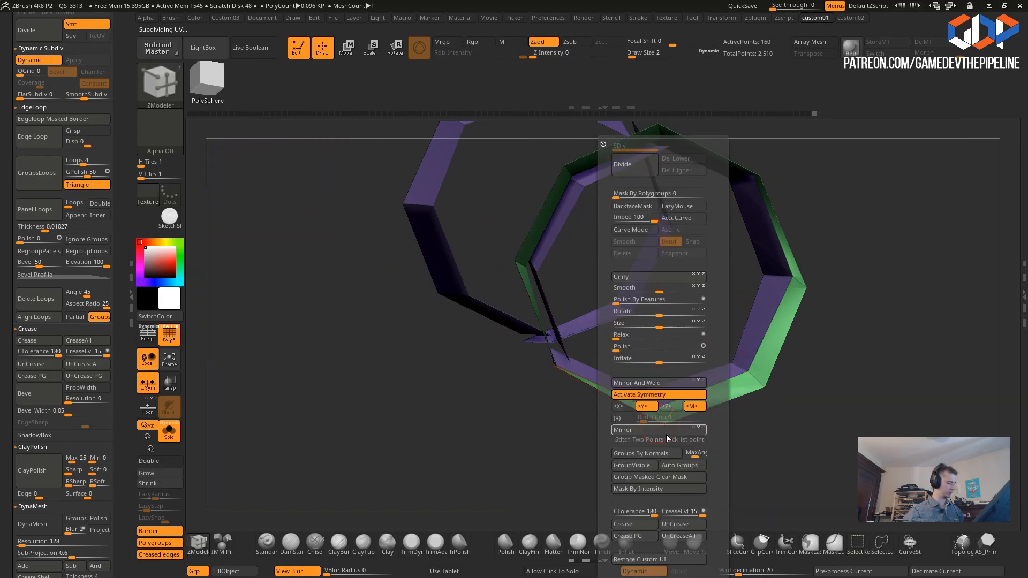
click(627, 538)
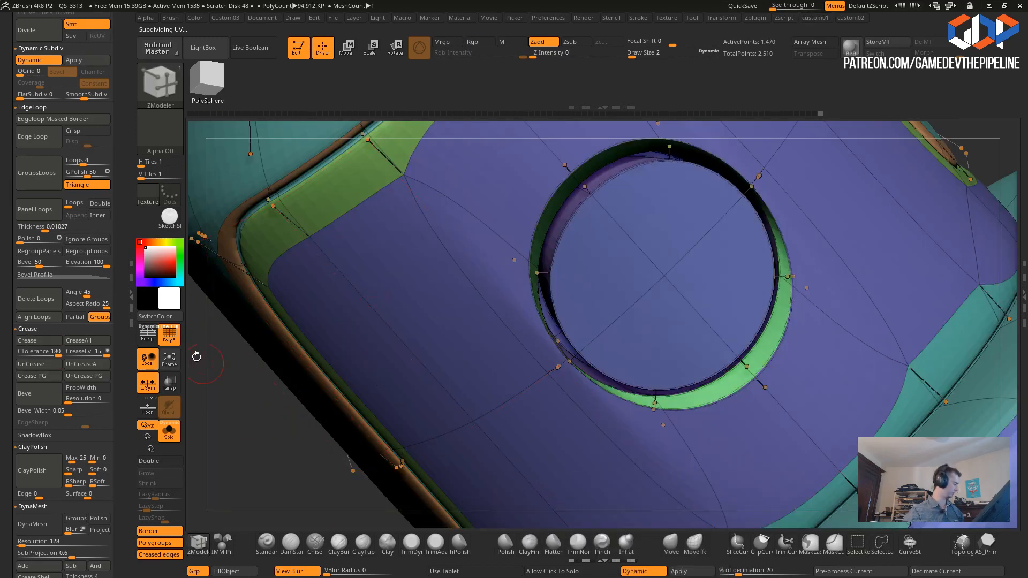
- Examine the smoothed recess without the polyframe, then inspect its low-poly wireframe with dynamic subdivision off
key(shift+f)
alt+drag(193, 360, 156, 202)
drag(477, 413, 443, 422)
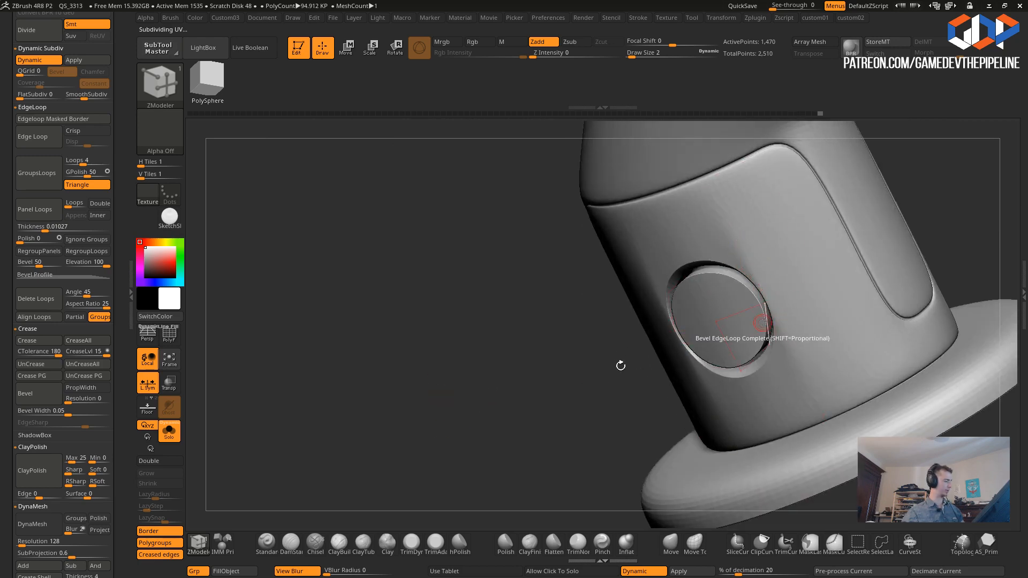
click(172, 337)
drag(378, 359, 392, 345)
key(shift+2)
click(309, 217)
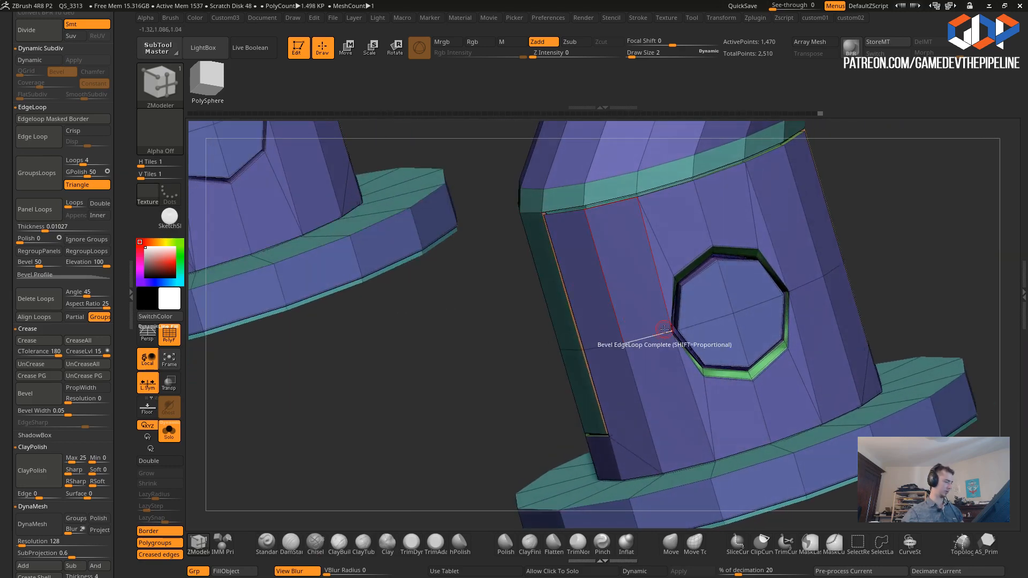
- Try to move the recess rim's side corner outward with the Move Topological brush at draw sizes 2 and 1
shift+drag(445, 372, 455, 372)
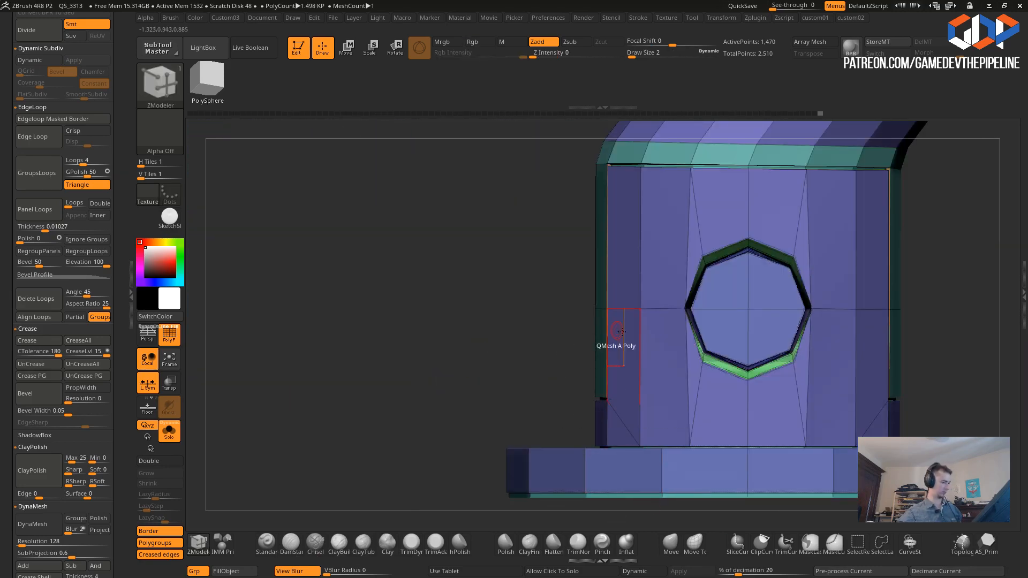
alt+drag(496, 280, 500, 317)
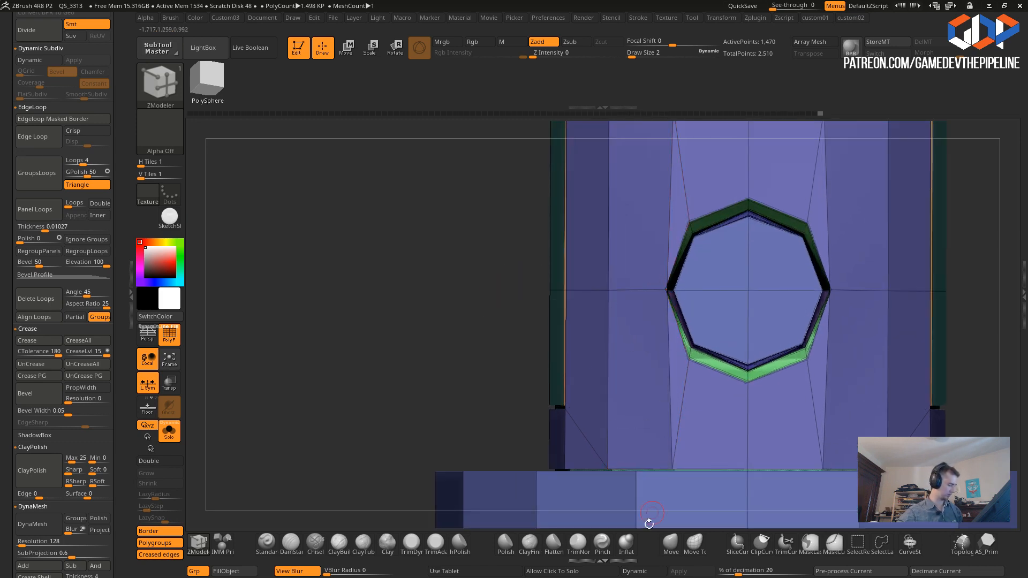
click(706, 550)
drag(666, 265, 644, 265)
key(ctrl+z)
key([)
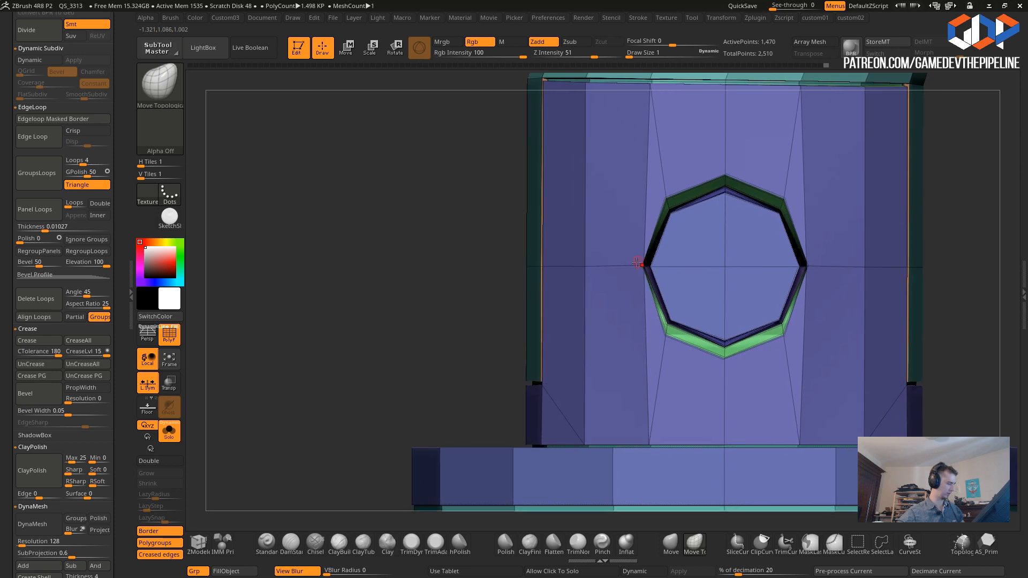
key(ctrl+z)
- Try finer outward nudges of the rim's side corner with draw size 1, check them close up and undo them
key(space)
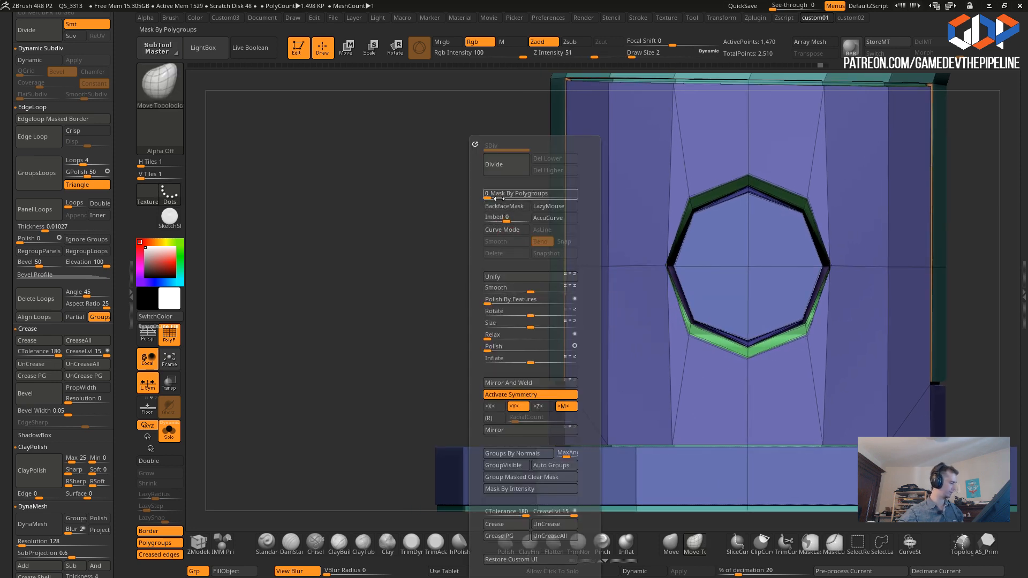
drag(660, 263, 655, 264)
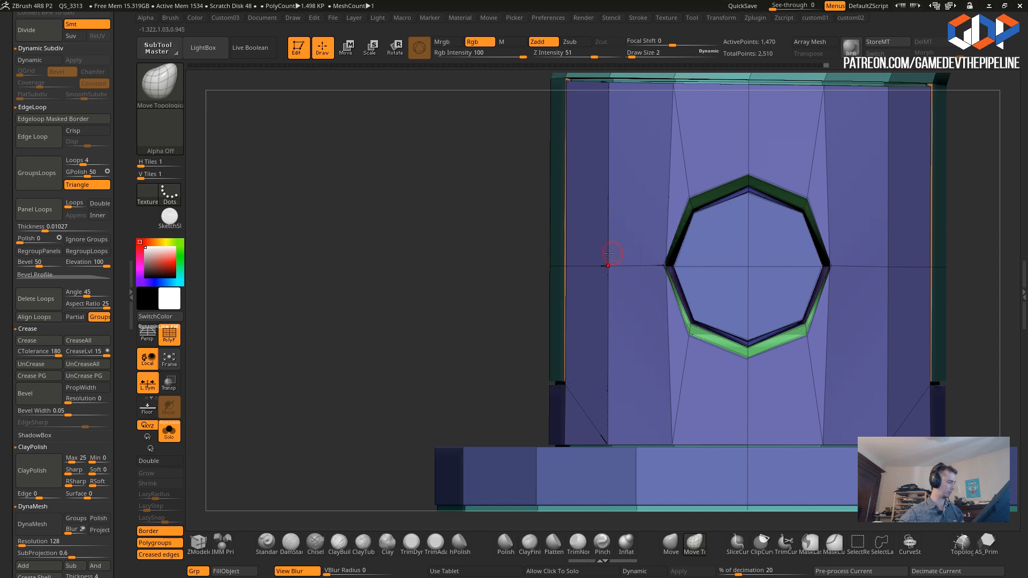
alt+drag(412, 219, 428, 274)
drag(666, 266, 662, 266)
key(ctrl+z)
drag(457, 235, 433, 239)
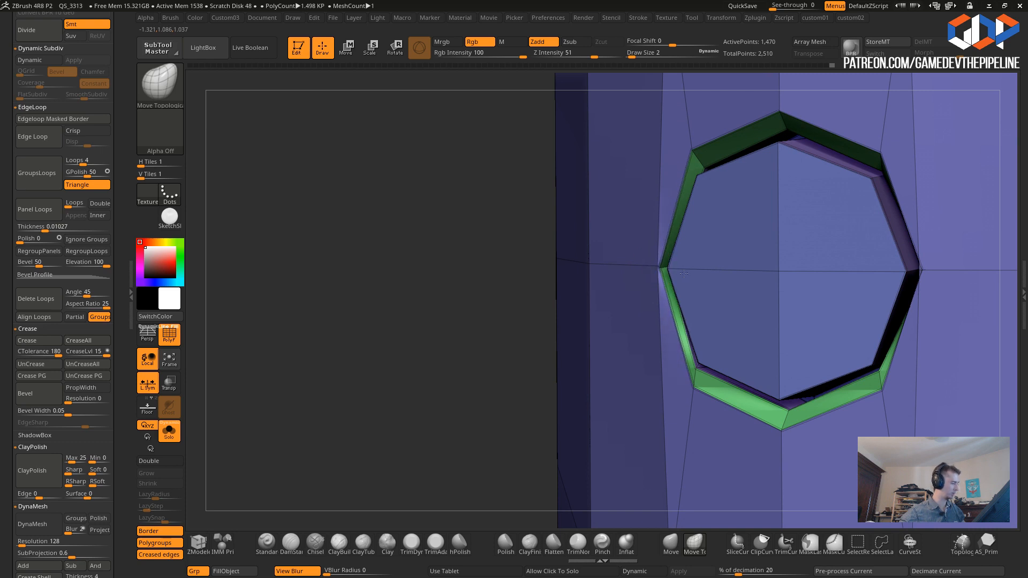
drag(469, 263, 625, 268)
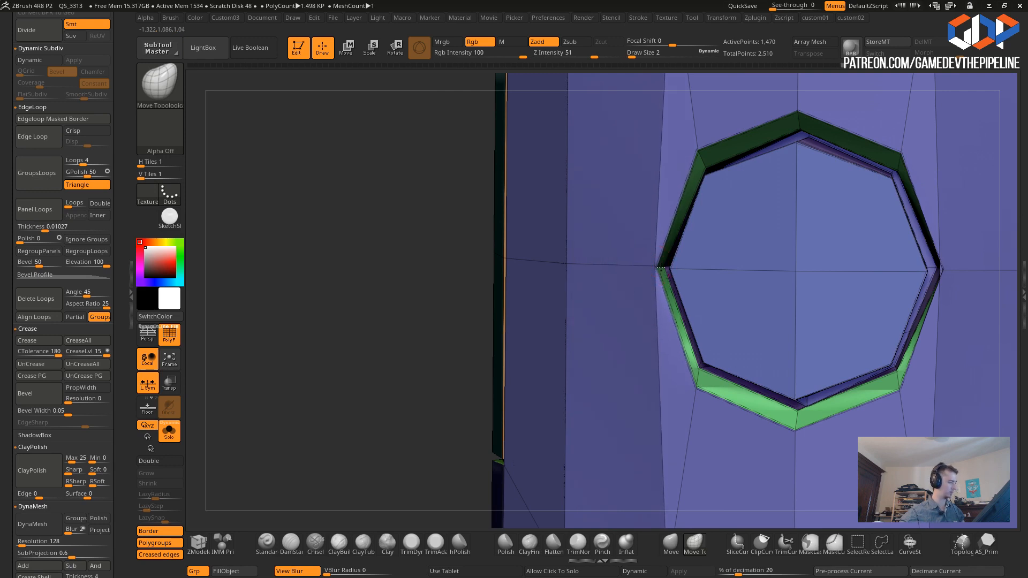
ctrl+right_drag(397, 212, 398, 236)
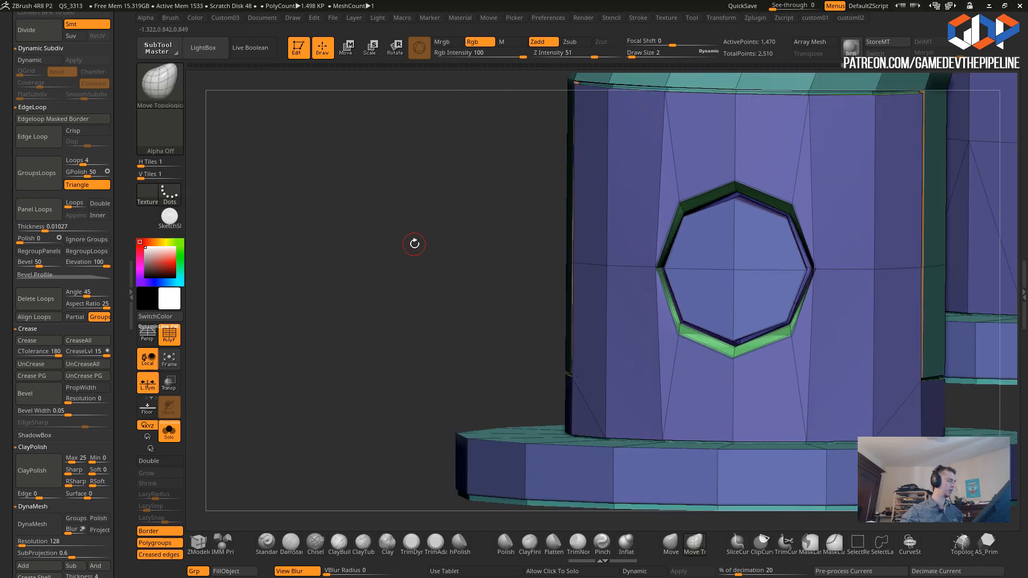
key(ctrl+z)
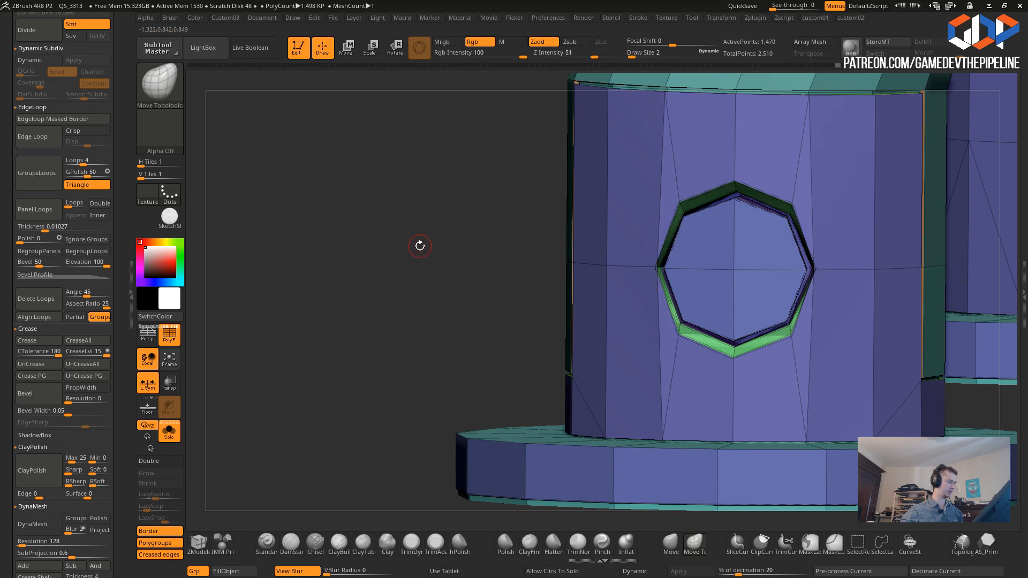
drag(424, 240, 451, 272)
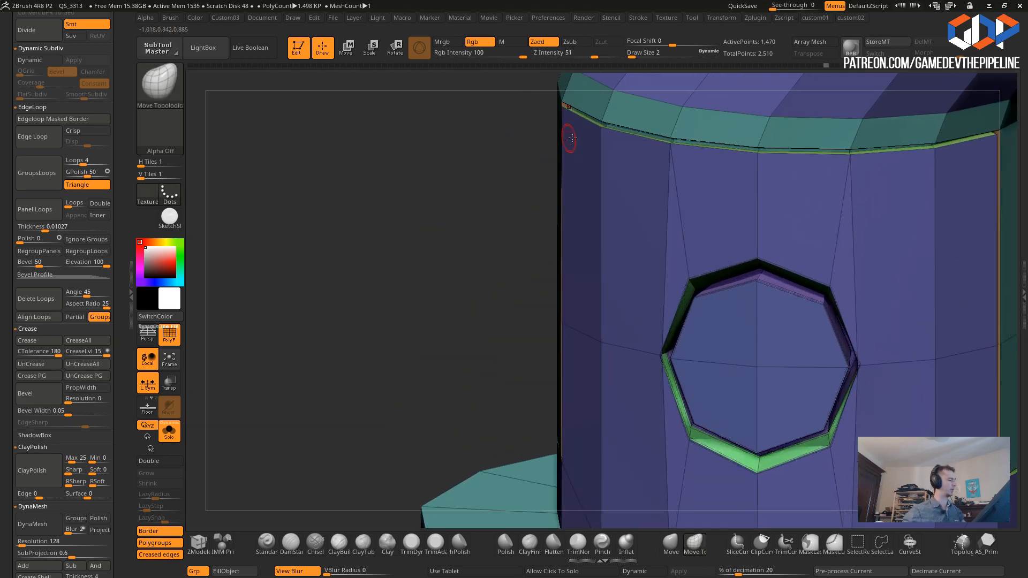
drag(395, 218, 480, 311)
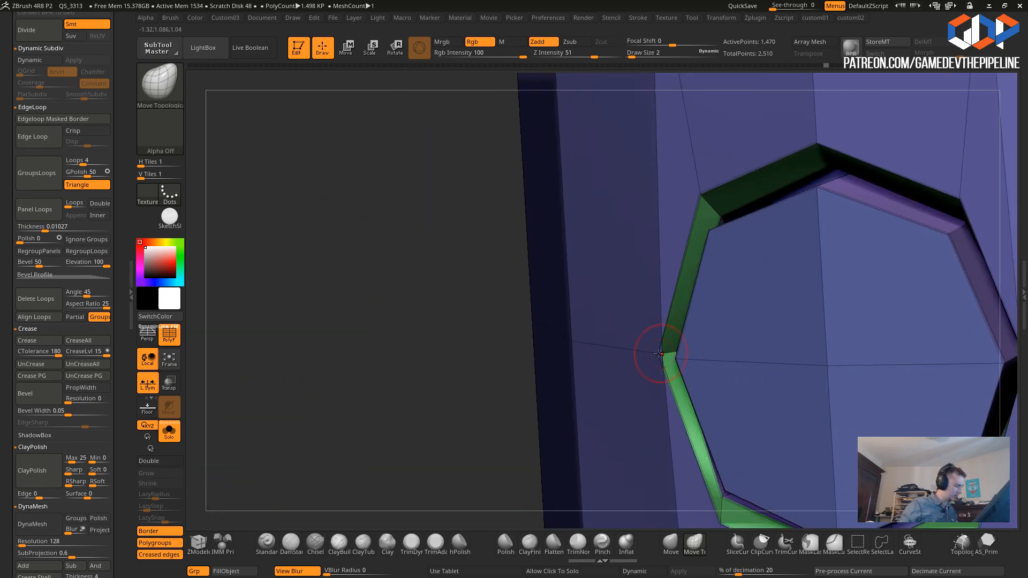
- Stitch the two nearly coincident points at one side corner of the recess rim using ZModeler's Stitch Two Points action
click(208, 544)
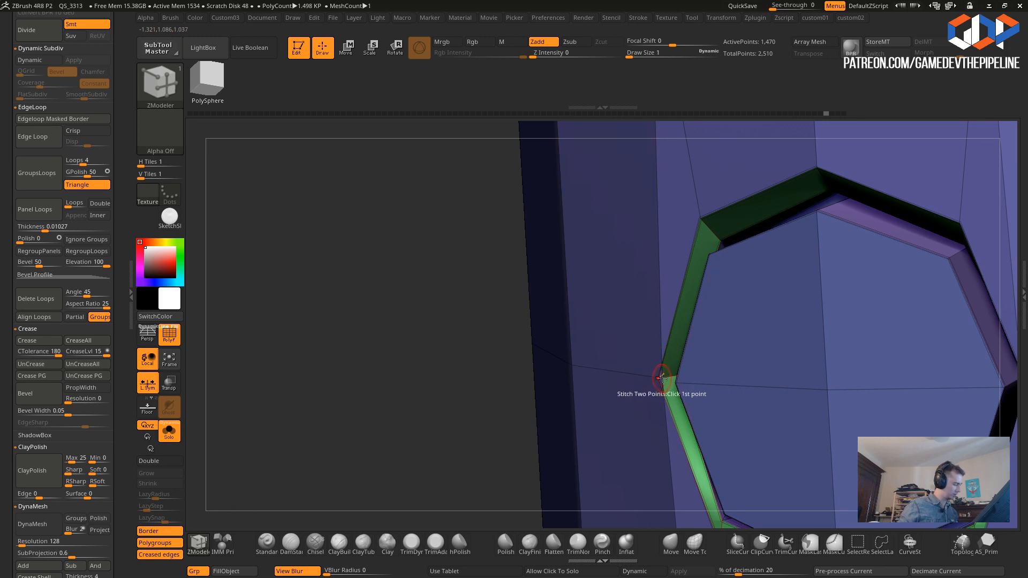
key(space)
alt+drag(420, 320, 471, 369)
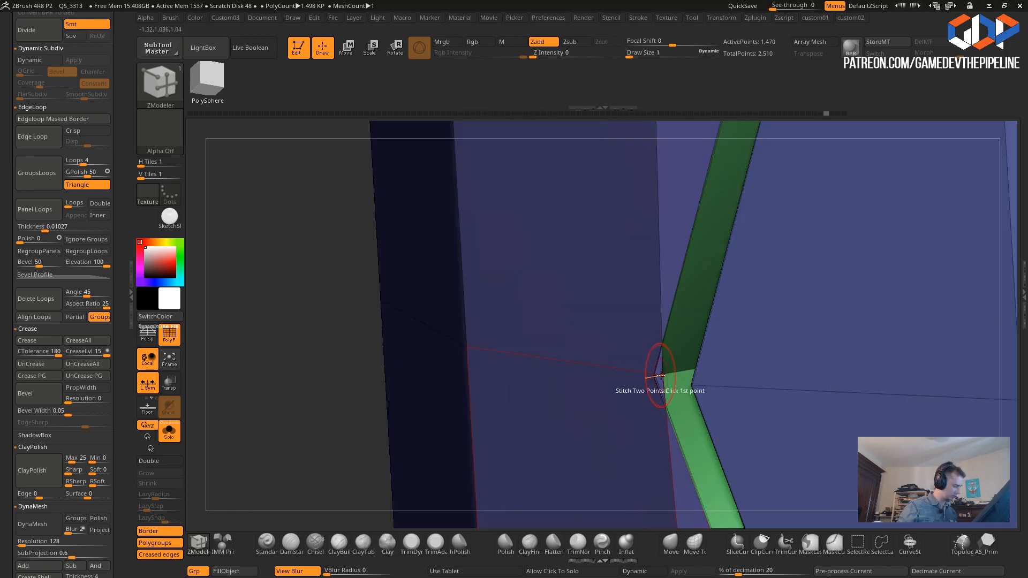
drag(251, 270, 369, 294)
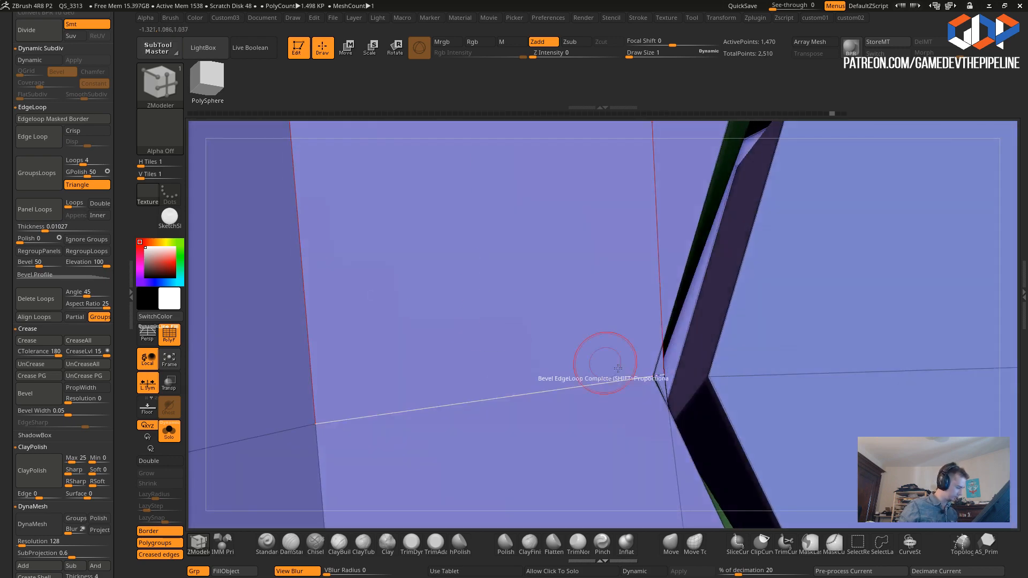
click(653, 375)
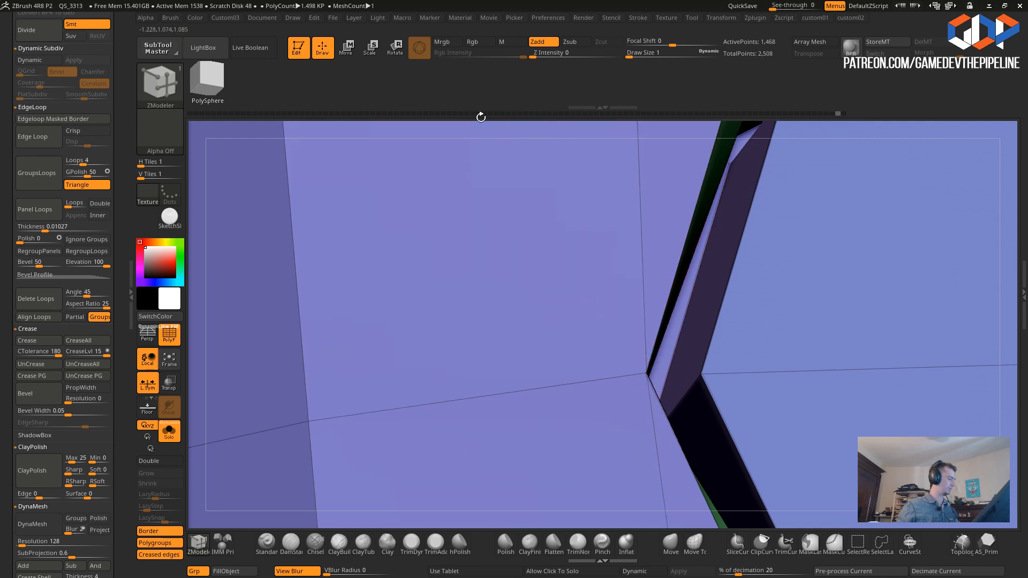
- Stitch the matching pair of points at the opposite side corner of the recess rim
alt+drag(500, 120, 236, 109)
mouse_move(946, 374)
alt+mouse_down()
mouse_move(762, 301)
mouse_move(846, 386)
mouse_move(929, 375)
alt+mouse_up()
drag(1006, 368, 932, 370)
click(857, 316)
click(860, 317)
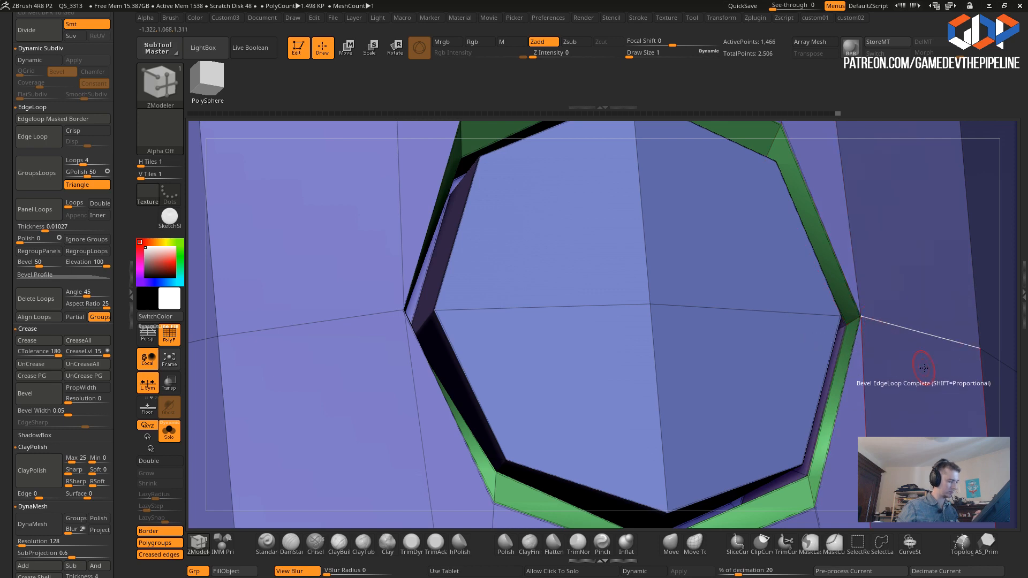
- Turn on the dynamic subdivision preview and examine the smoothed round recess from several angles, with and without the polyframe
key(2)
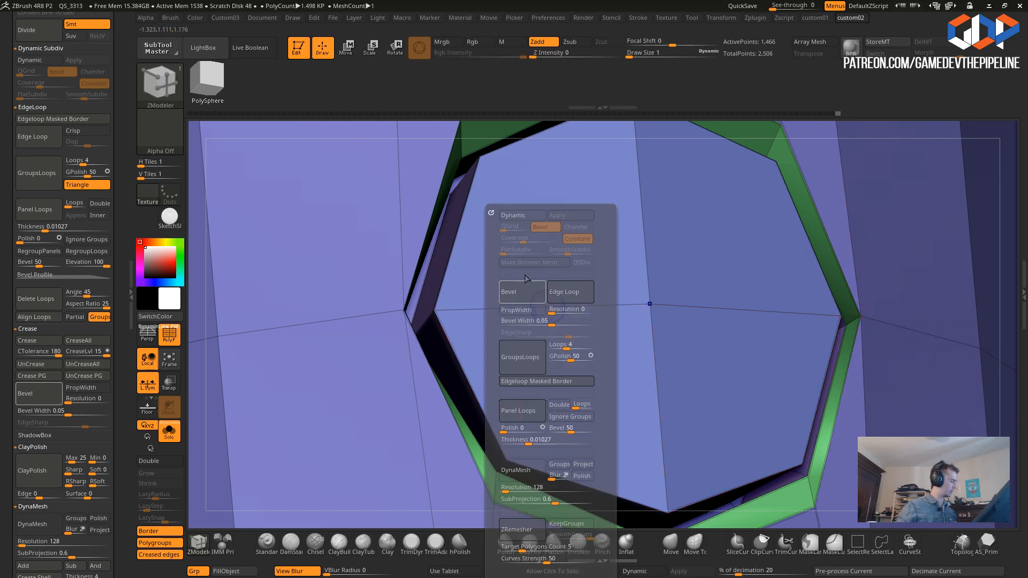
click(510, 220)
drag(193, 303, 283, 191)
key(ctrl+z)
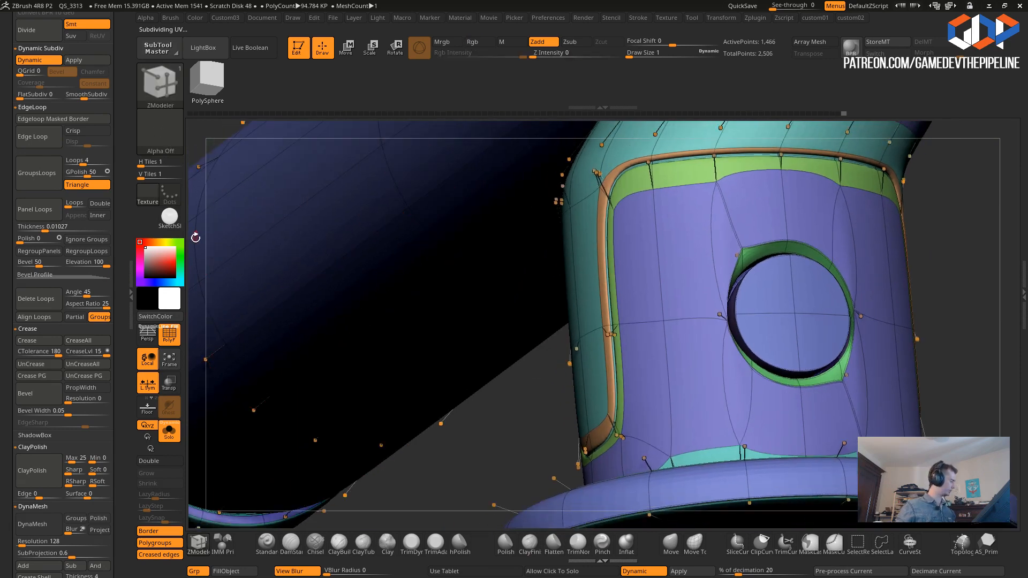
click(174, 333)
drag(493, 443, 599, 468)
drag(455, 332, 377, 290)
click(170, 334)
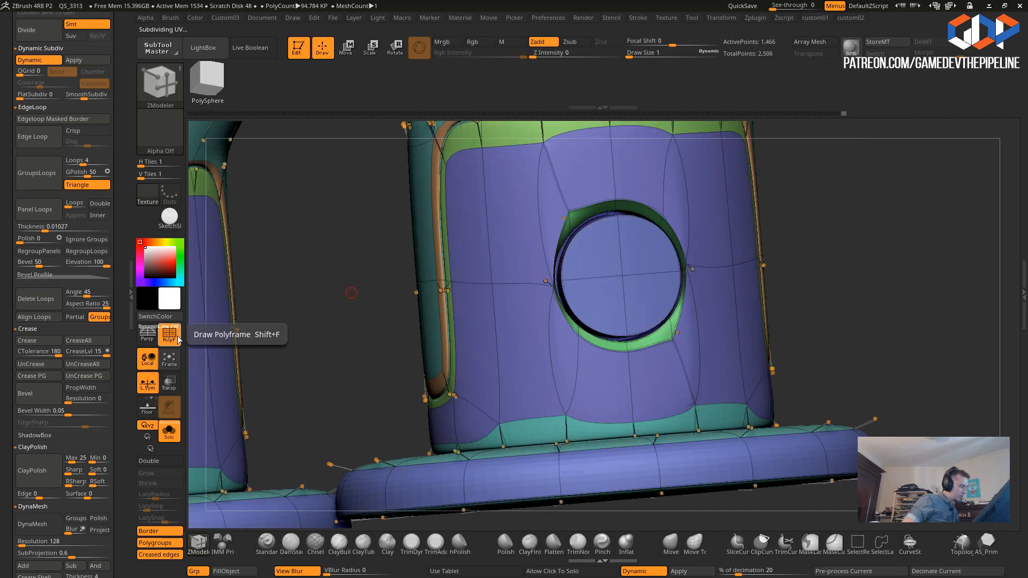
- Set ZModeler's edge action to Crease with the Edge target and check the smoothed leg without the polyframe
key(space)
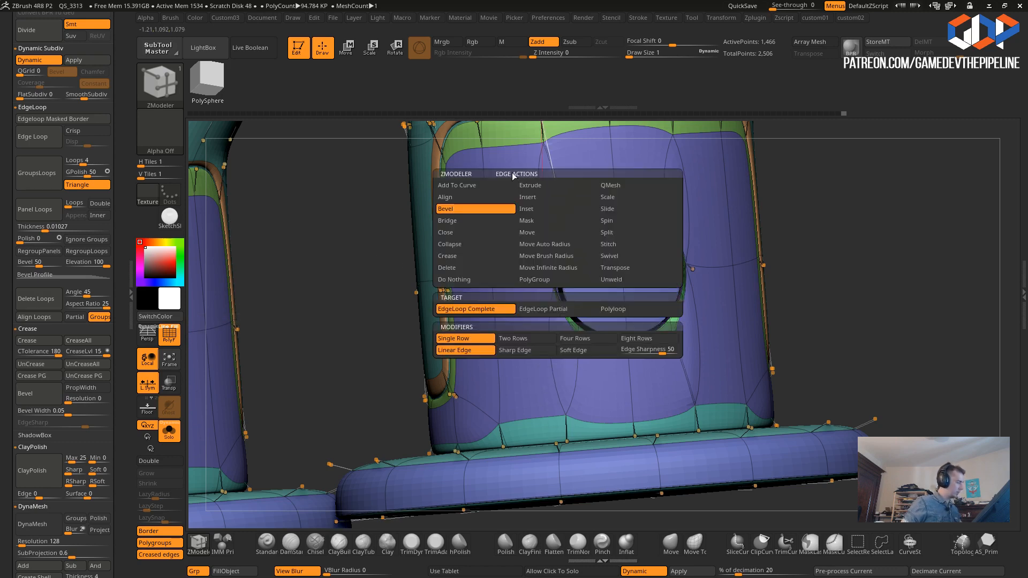
click(447, 256)
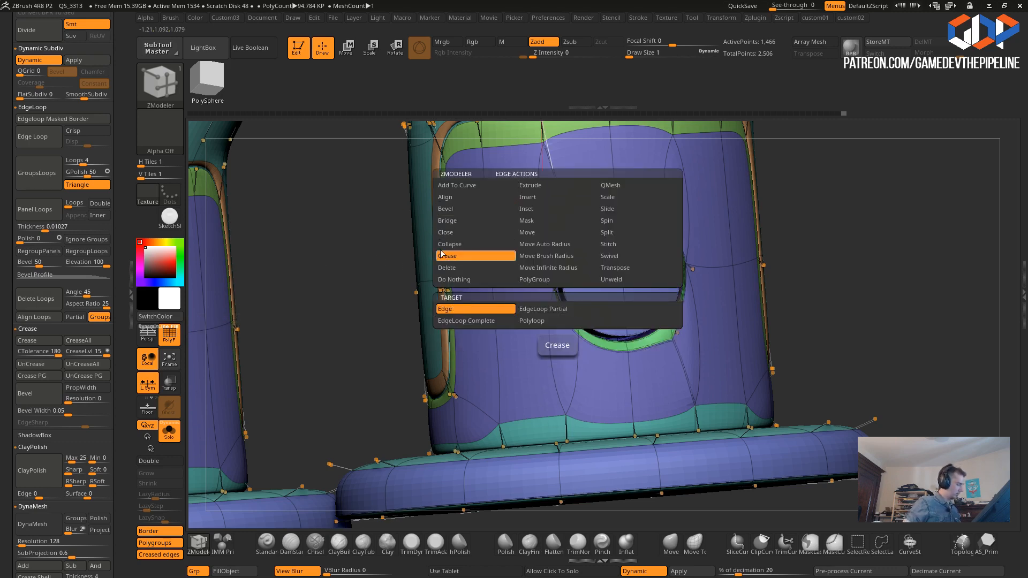
drag(349, 233, 273, 238)
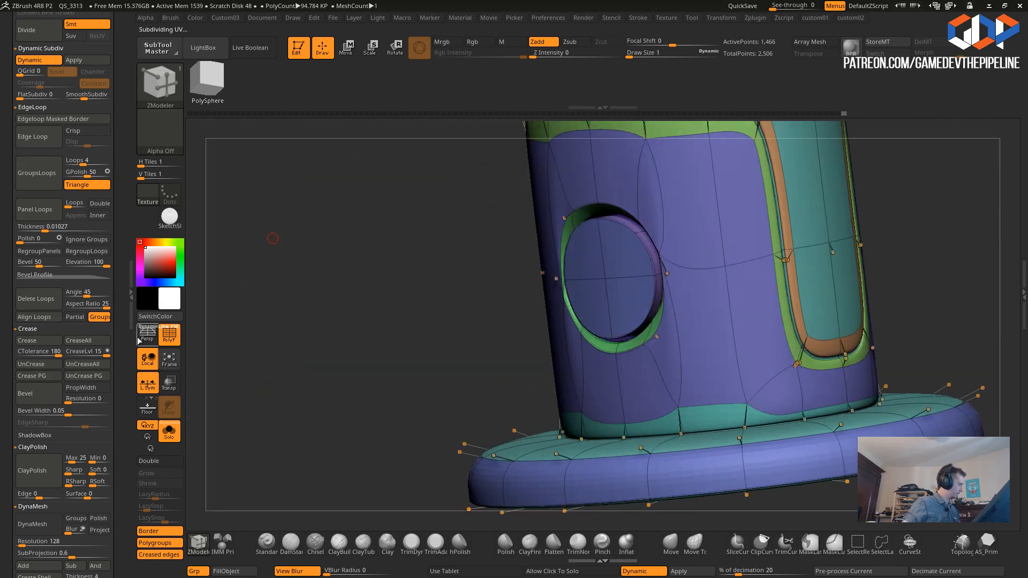
click(169, 335)
drag(346, 300, 333, 247)
mouse_move(332, 248)
mouse_down()
mouse_move(397, 253)
mouse_move(342, 244)
mouse_up()
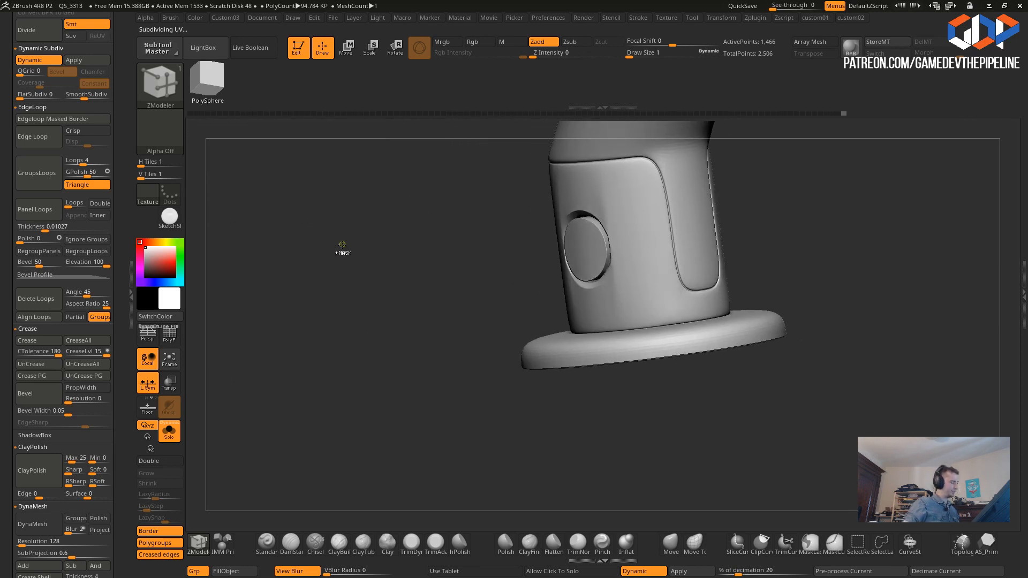
- Turn off the smoothing preview, show the polyframe and undo the point stitches at the recess rim's side corners
key(shift+d)
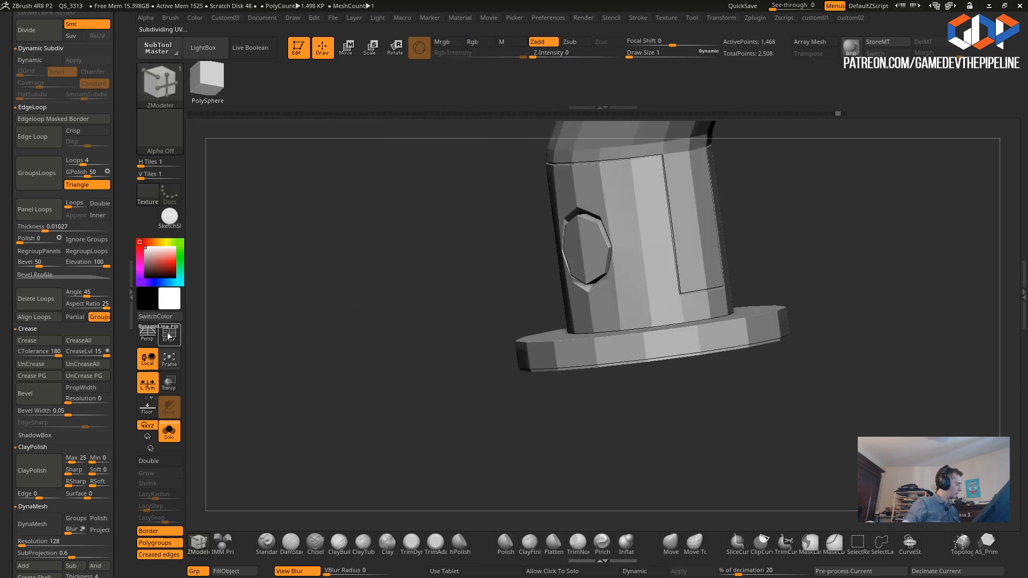
click(169, 334)
drag(317, 292, 387, 287)
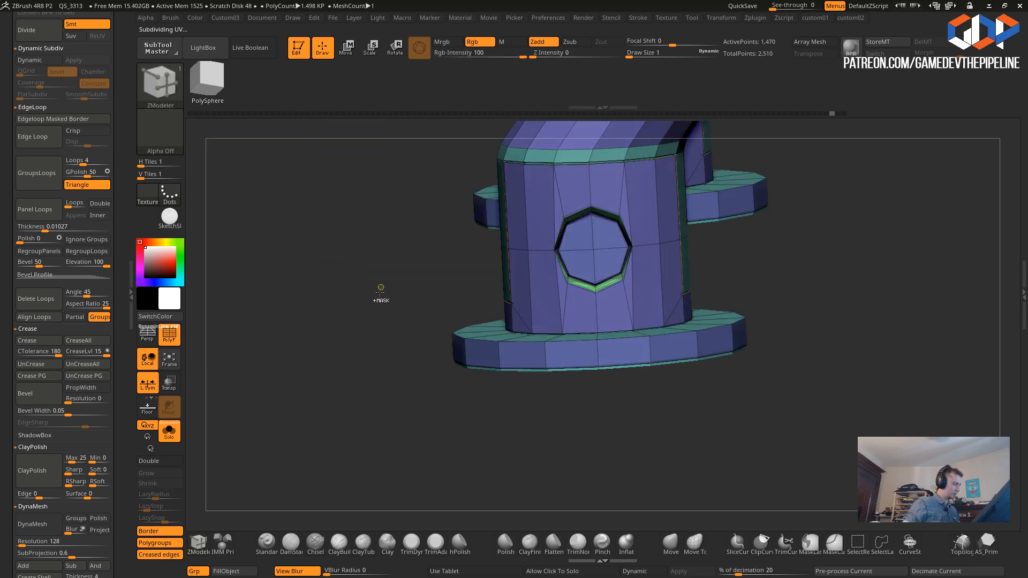
- Turn the dynamic subdivision preview back on and inspect the smoothed leg and recess without the polyframe
key(shift+d)
drag(283, 210, 303, 281)
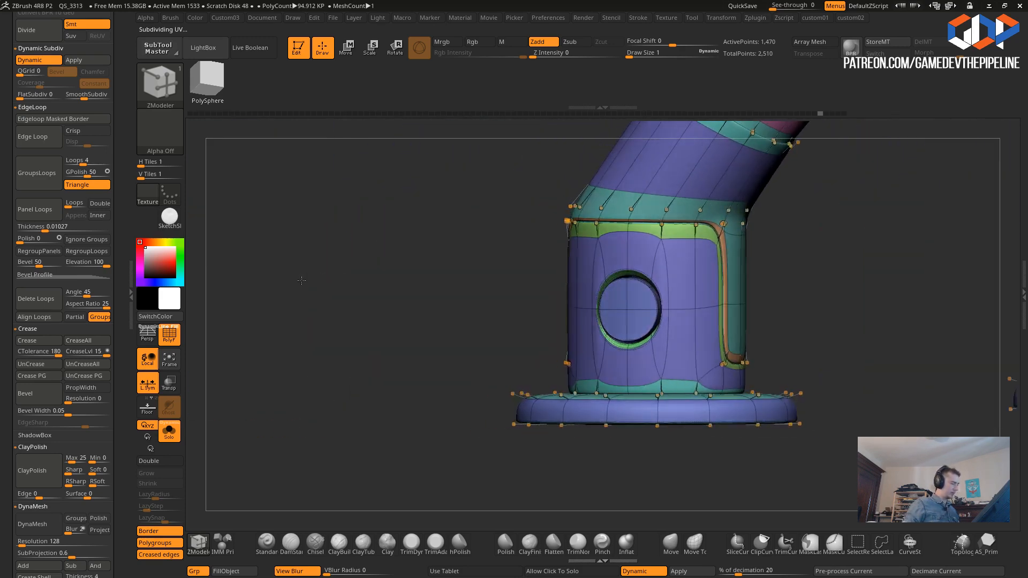
key(shift+f)
drag(432, 277, 415, 264)
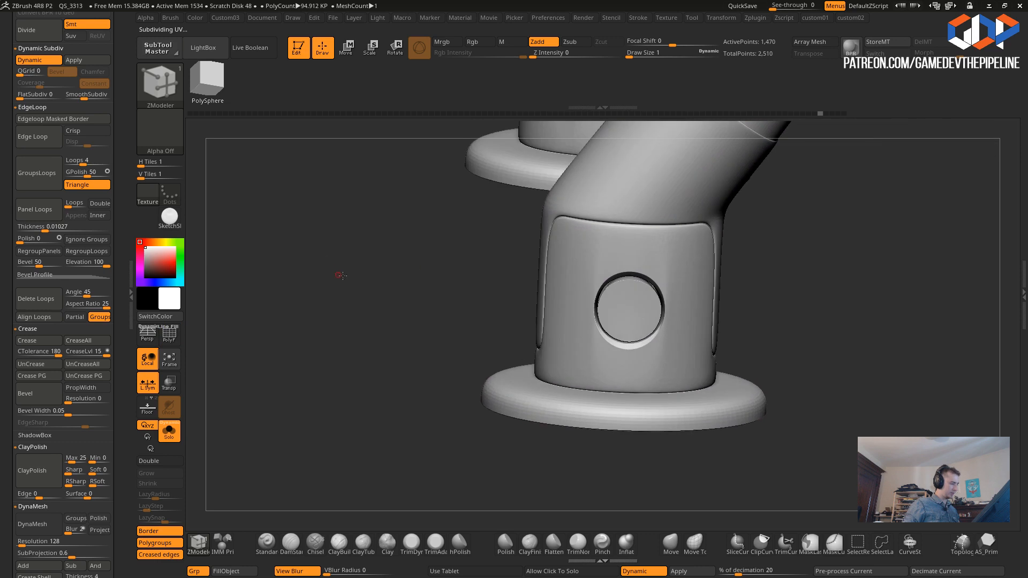
drag(336, 273, 325, 263)
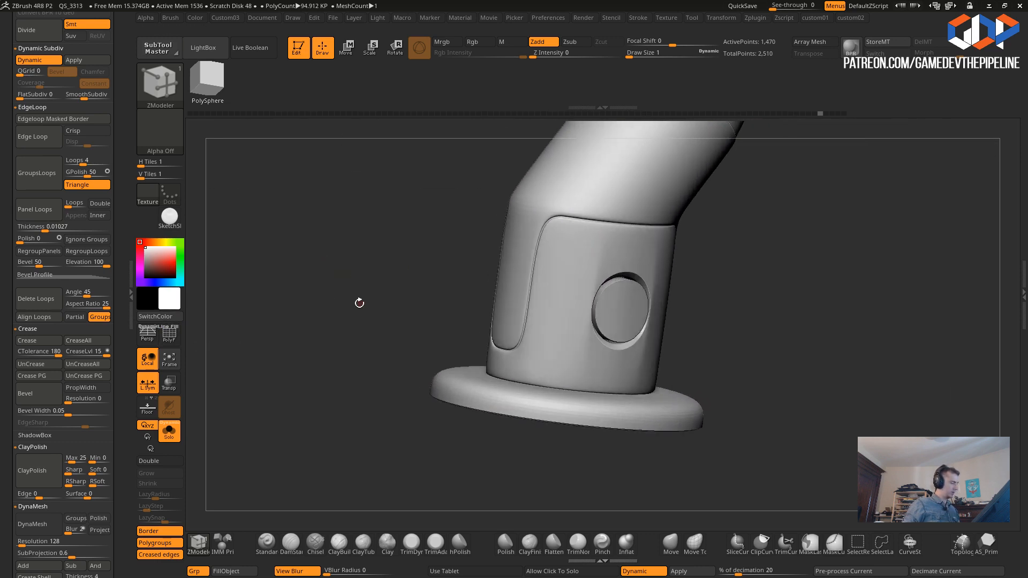
shift+drag(360, 303, 310, 264)
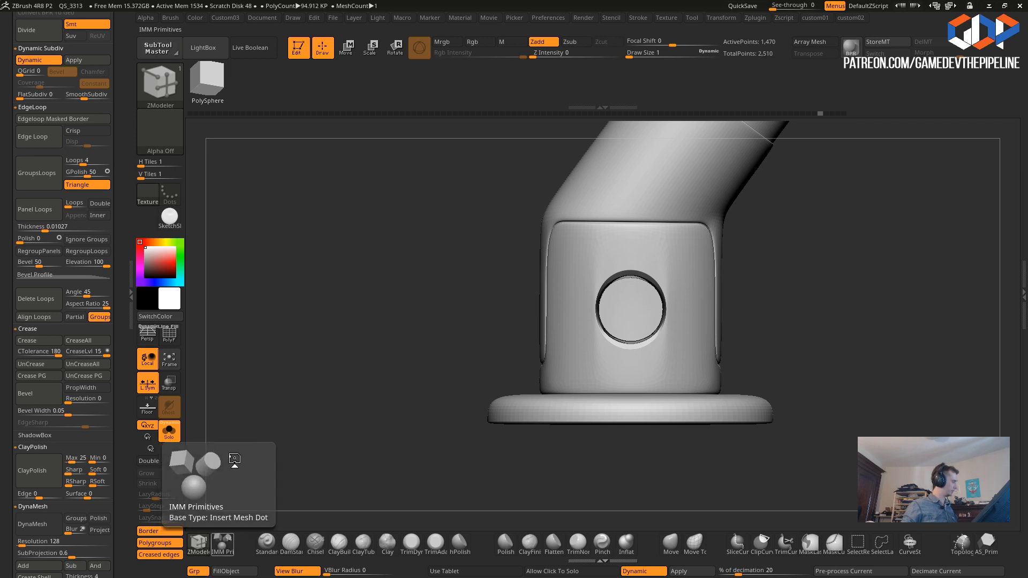
- Insert a QCube from the IMM Primitives brush over the round recess on the leg
click(222, 543)
click(329, 79)
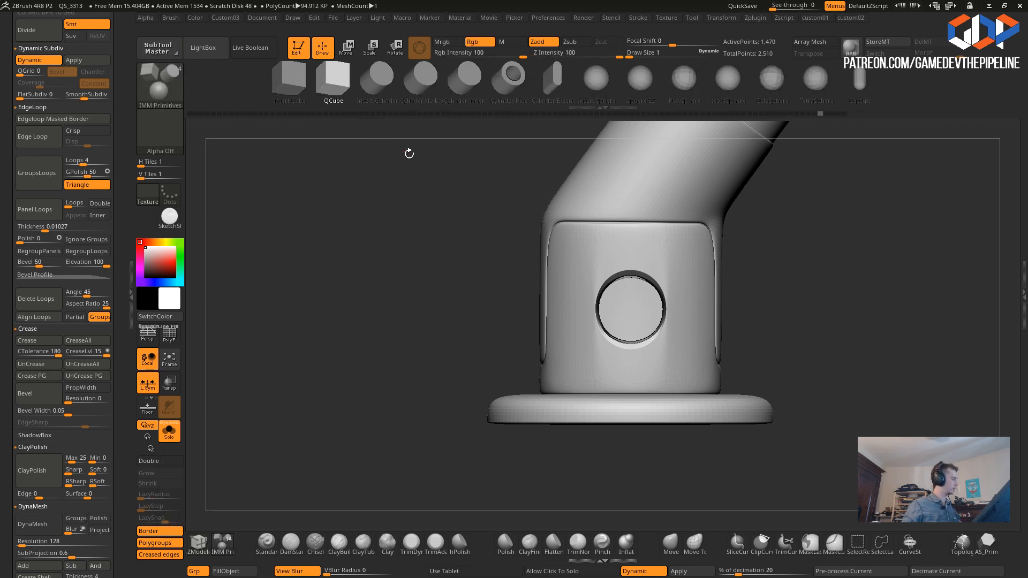
drag(632, 310, 568, 306)
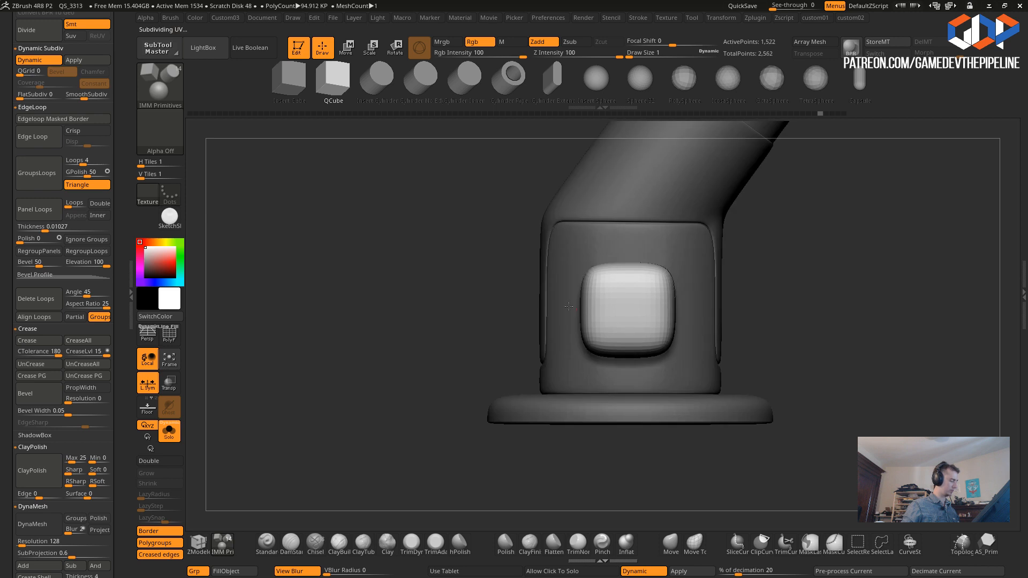
- Change the inserted cube to a PolyCube with the gizmo and reduce its divisions, checking them in the polyframe
click(346, 47)
click(589, 227)
click(588, 255)
click(589, 226)
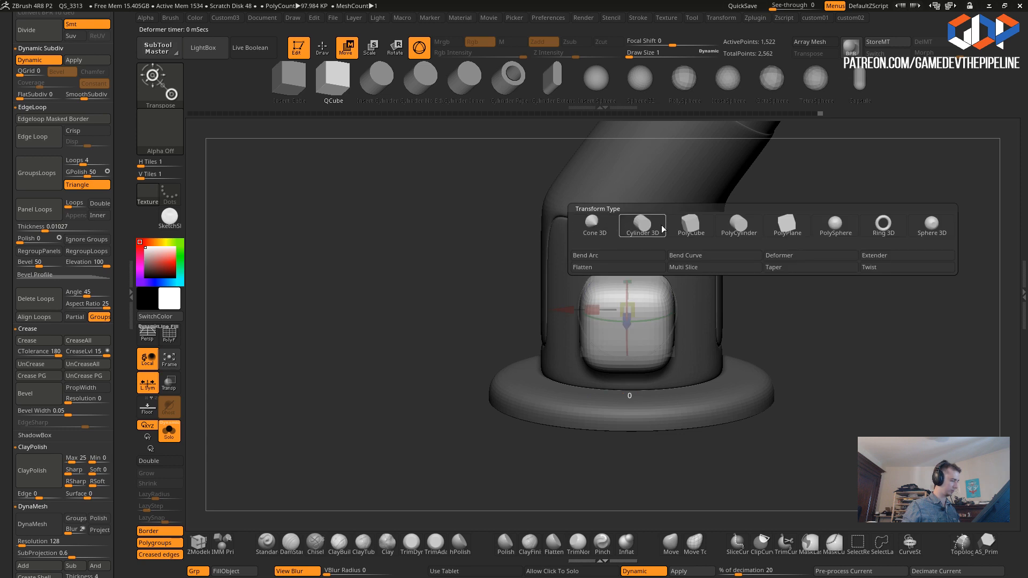
click(690, 225)
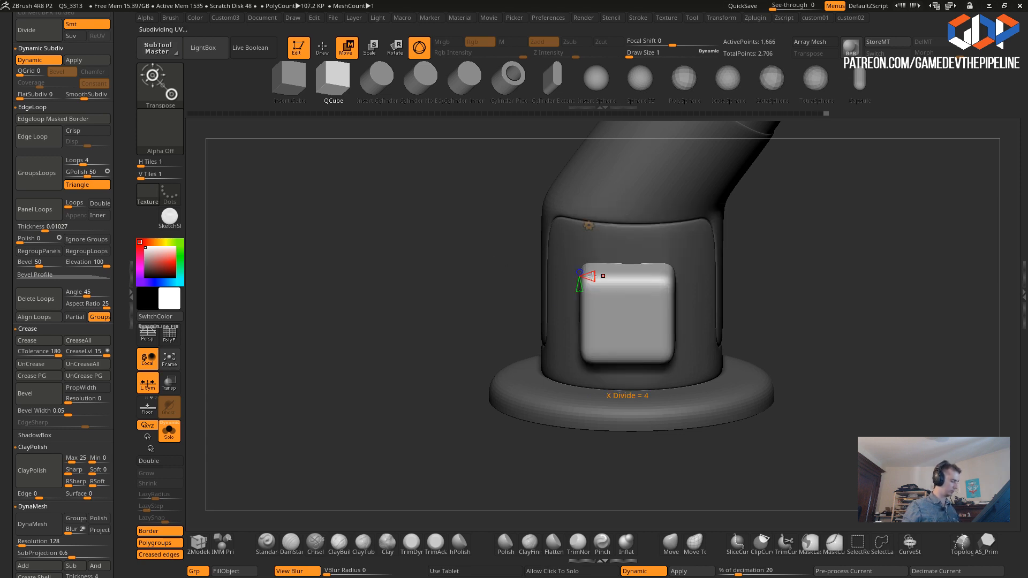
click(170, 336)
drag(591, 275, 580, 284)
drag(417, 289, 521, 280)
drag(761, 410, 746, 411)
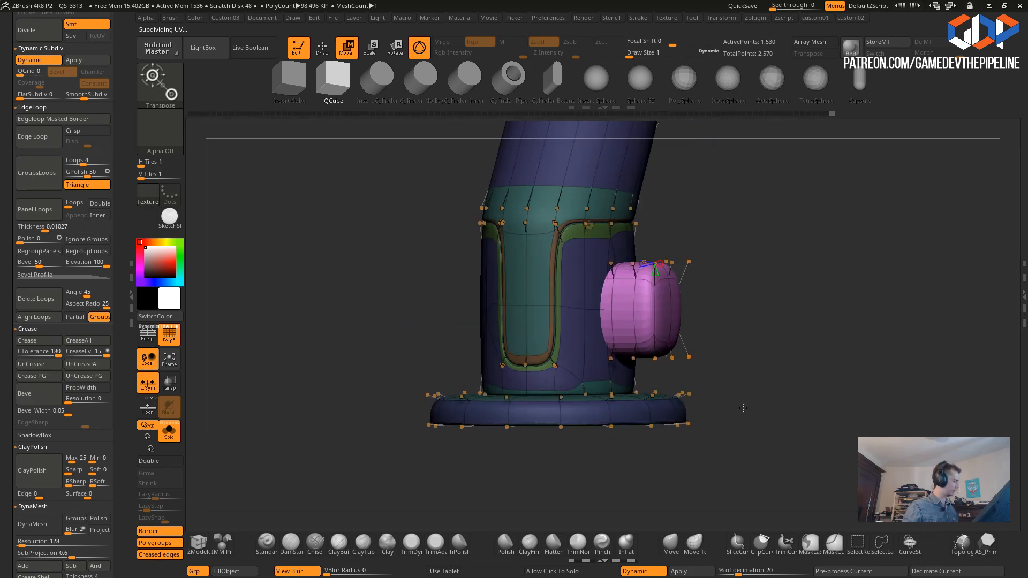
- Split the unmasked cube into its own subtool, allow click-to-solo and show the subtool list
key(3)
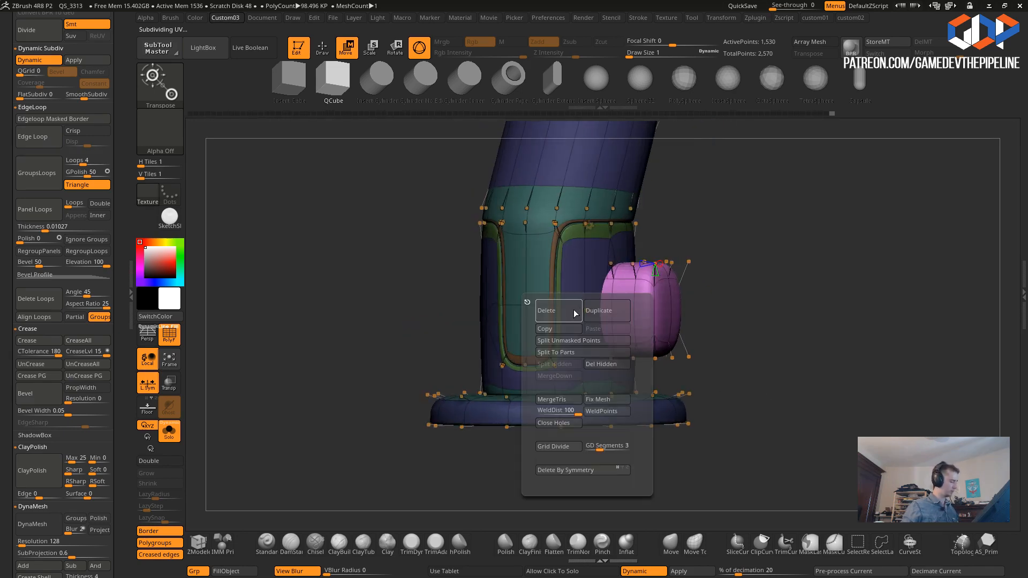
click(540, 342)
click(533, 571)
drag(7, 195, 41, 422)
click(28, 194)
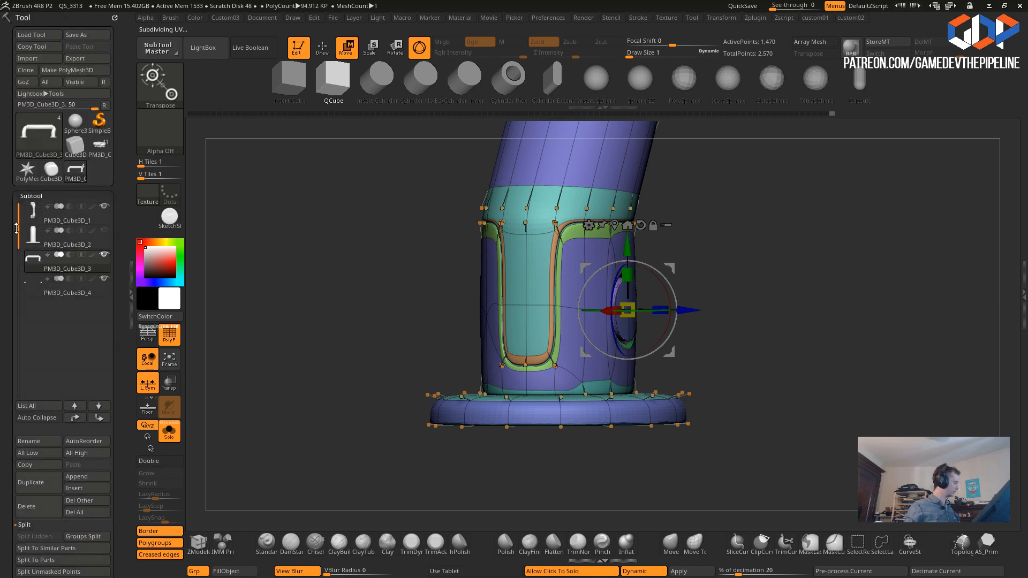
- Set the cube subtool to subtract and turn on Live Boolean to preview the cut in the handle without the polyframe
click(69, 280)
click(355, 344)
drag(355, 345, 300, 330)
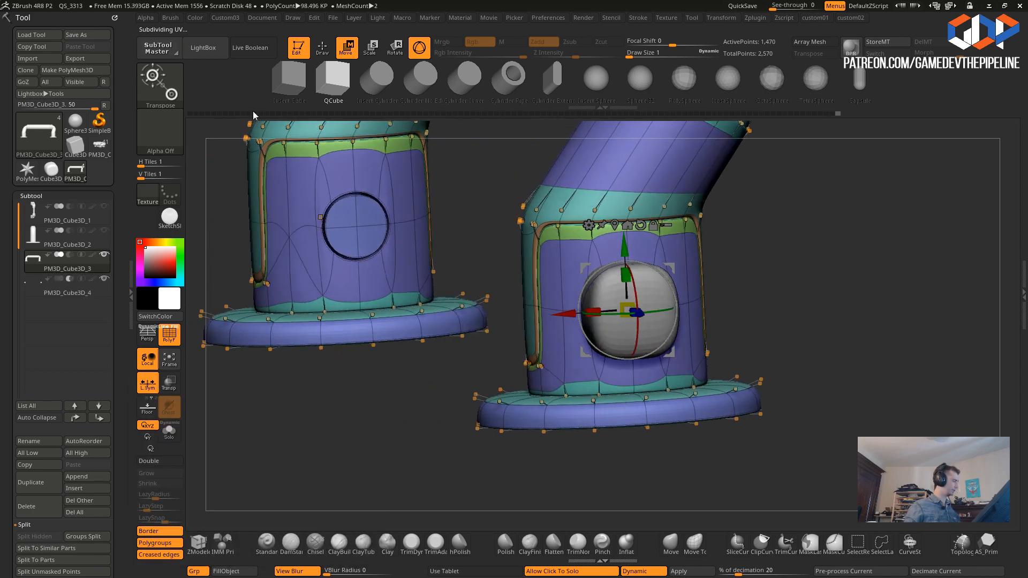
click(241, 48)
drag(369, 375, 389, 378)
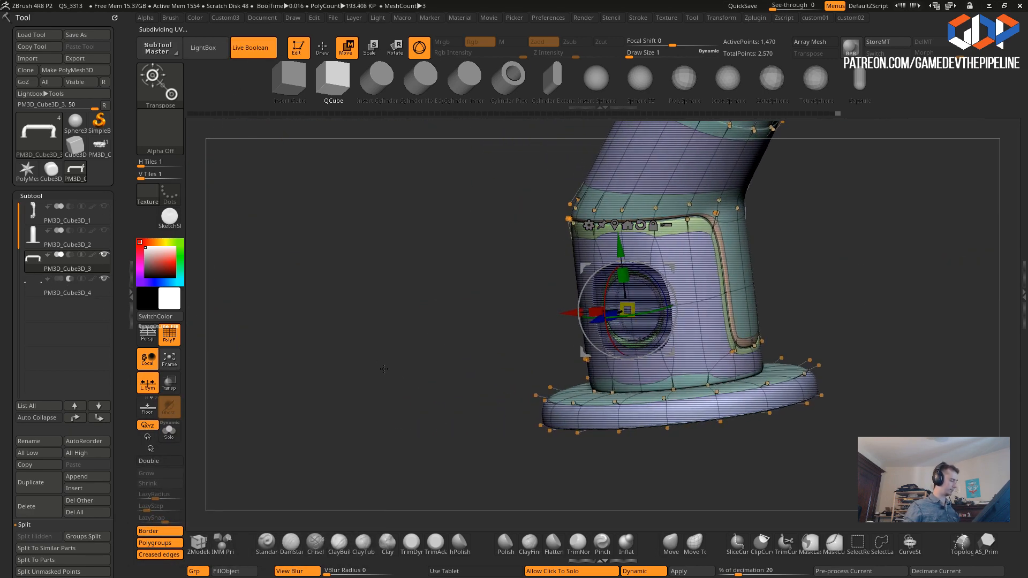
click(169, 337)
drag(407, 279, 458, 269)
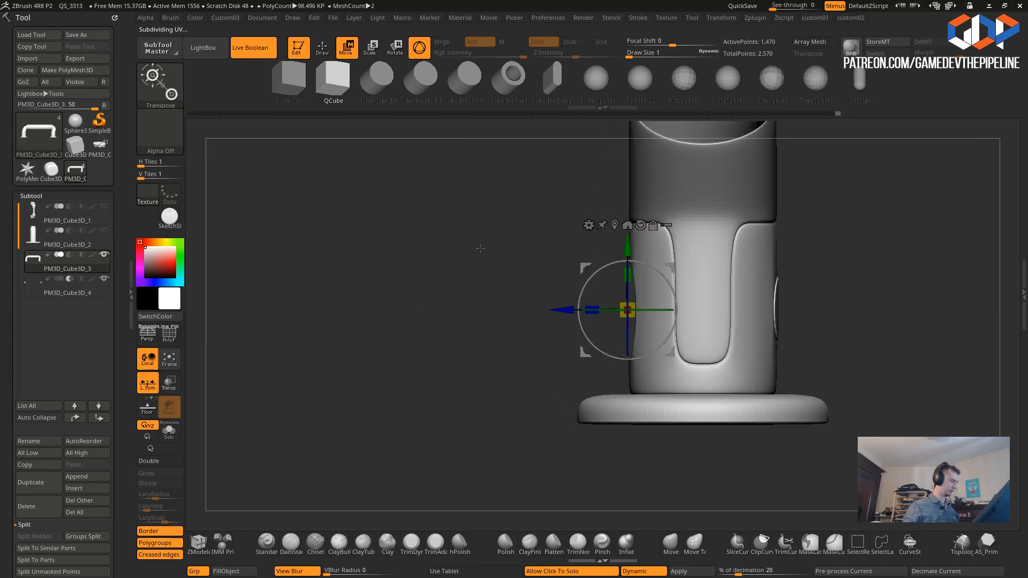
- Undo the accidental handle transform, select the subtractive cube subtool and stretch it along Y
drag(627, 247, 627, 239)
key(ctrl+z)
click(32, 290)
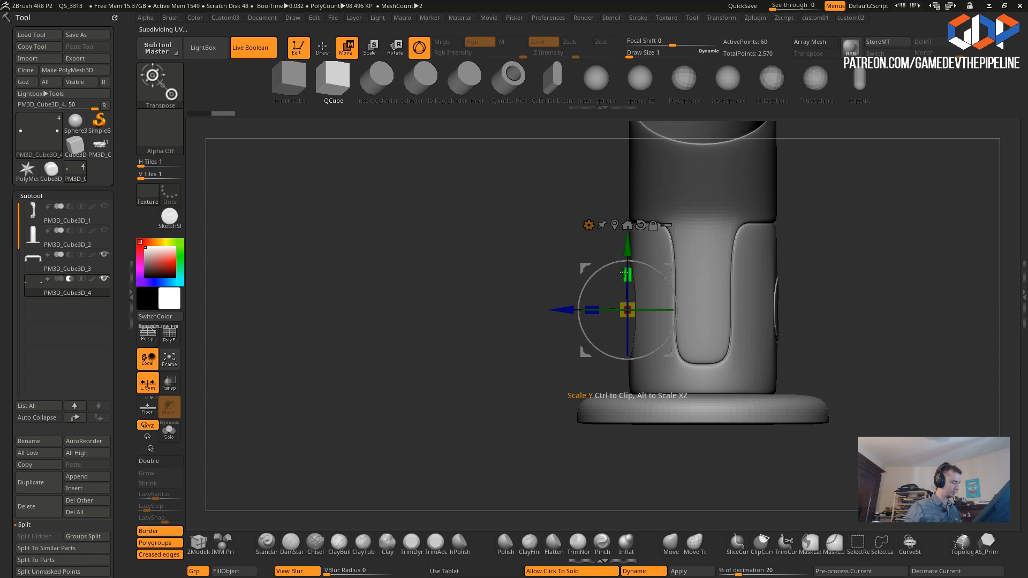
drag(624, 272, 621, 255)
drag(559, 217, 633, 247)
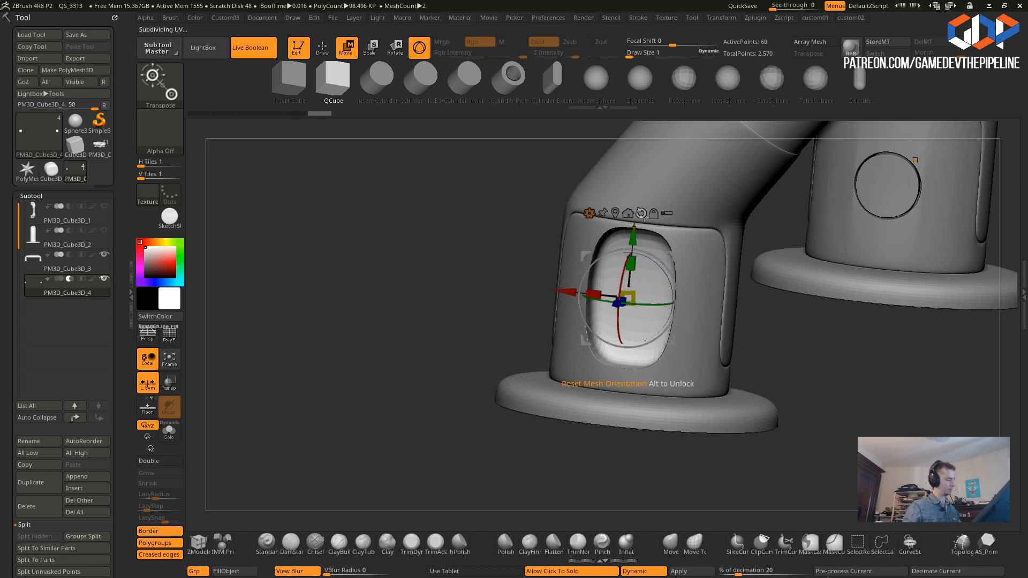
- Scale the subtractive cube's width and depth so it cuts a wider, deeper opening into the leg
drag(448, 217, 382, 265)
drag(537, 306, 429, 286)
drag(524, 309, 315, 267)
drag(575, 304, 569, 303)
drag(418, 291, 520, 318)
click(169, 336)
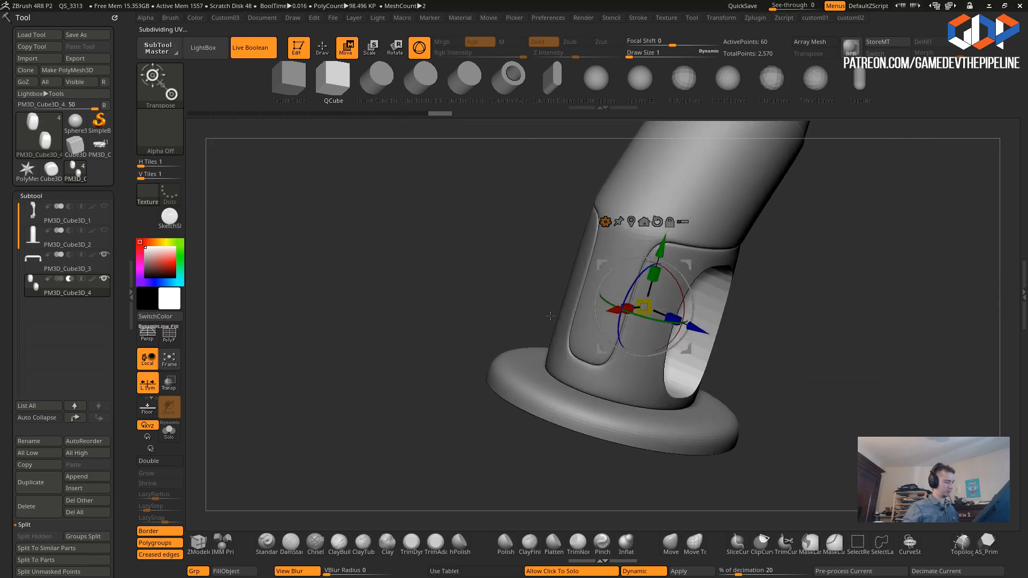
drag(496, 278, 456, 266)
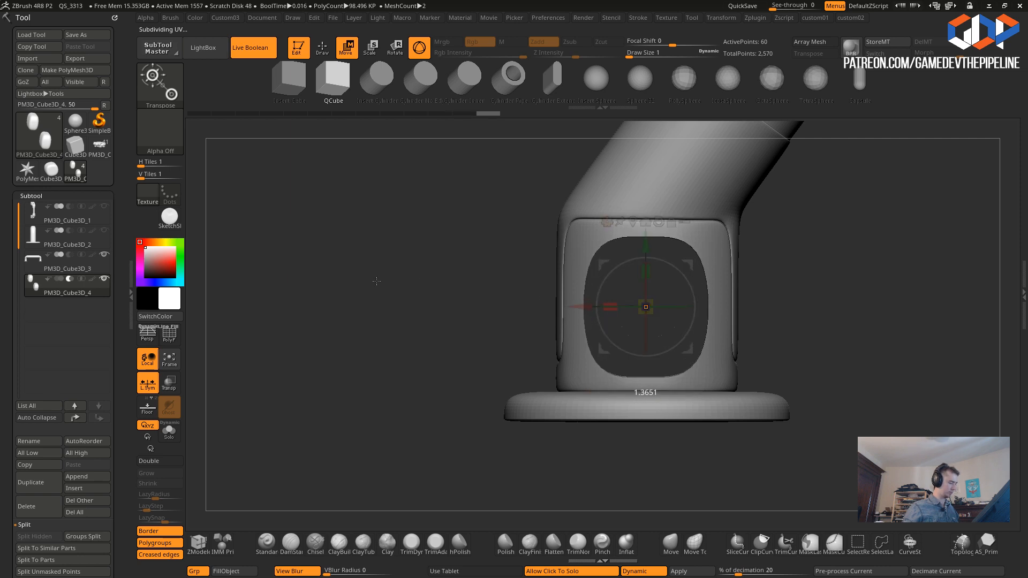
alt+drag(377, 286, 347, 263)
drag(356, 281, 570, 330)
- Duplicate the cutter as an additive subtool and scale the copy down into an insert for the opening
click(28, 481)
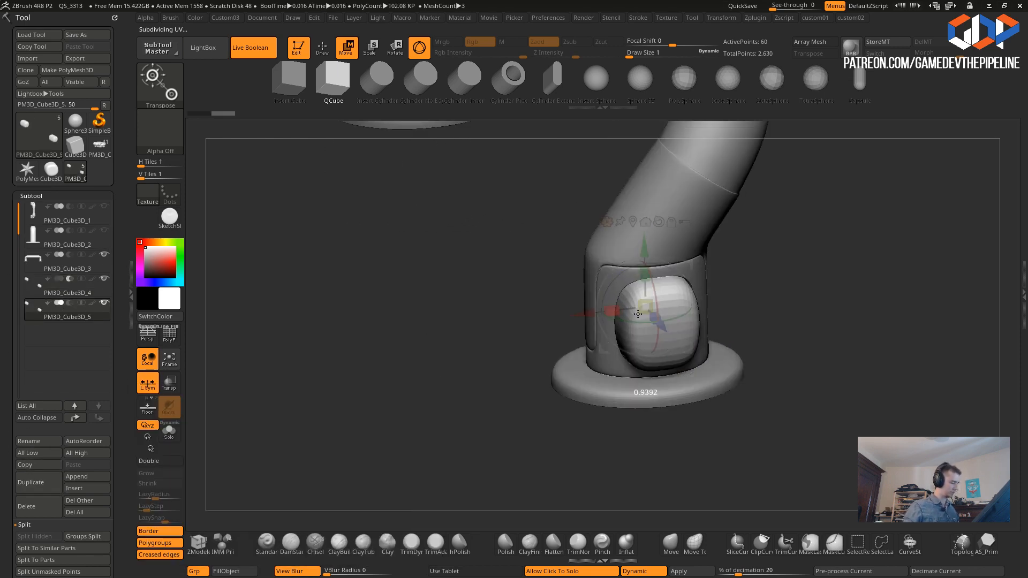
drag(637, 277, 643, 295)
drag(514, 292, 578, 317)
drag(671, 324, 502, 287)
drag(359, 286, 427, 338)
- Isolate the duplicated insert, show its polyframe and view it straight on
click(435, 390)
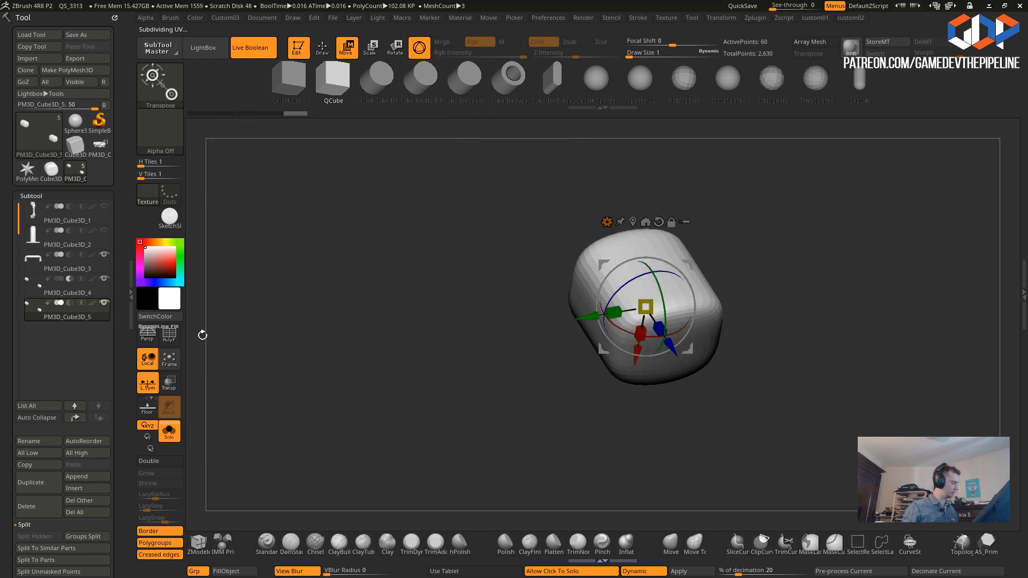
click(170, 335)
shift+drag(405, 380, 488, 375)
key(2)
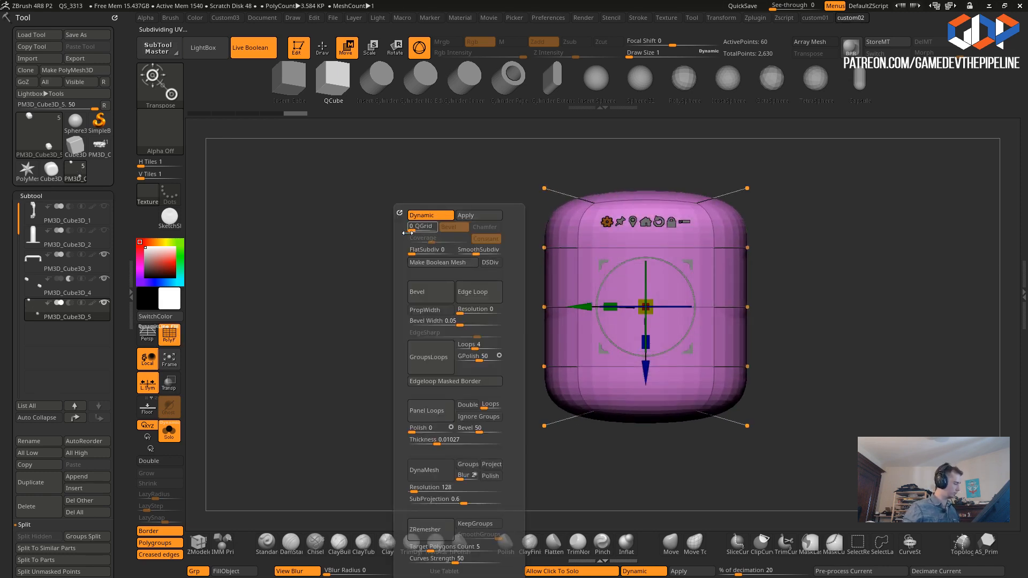
key(2)
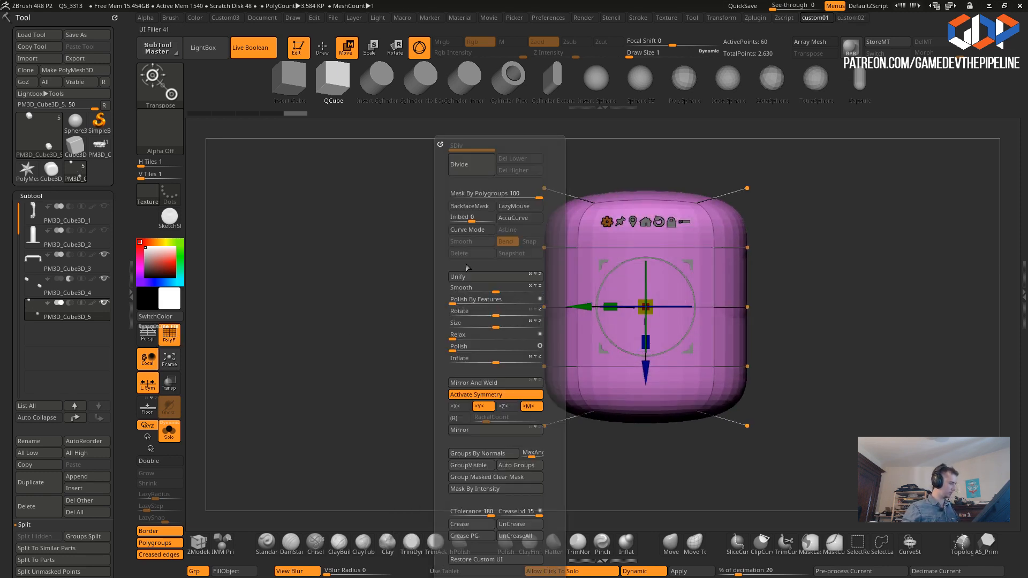
- Undo the single-edge crease and crease the loop near the insert's lower end with ZModeler's EdgeLoop Complete target
click(198, 541)
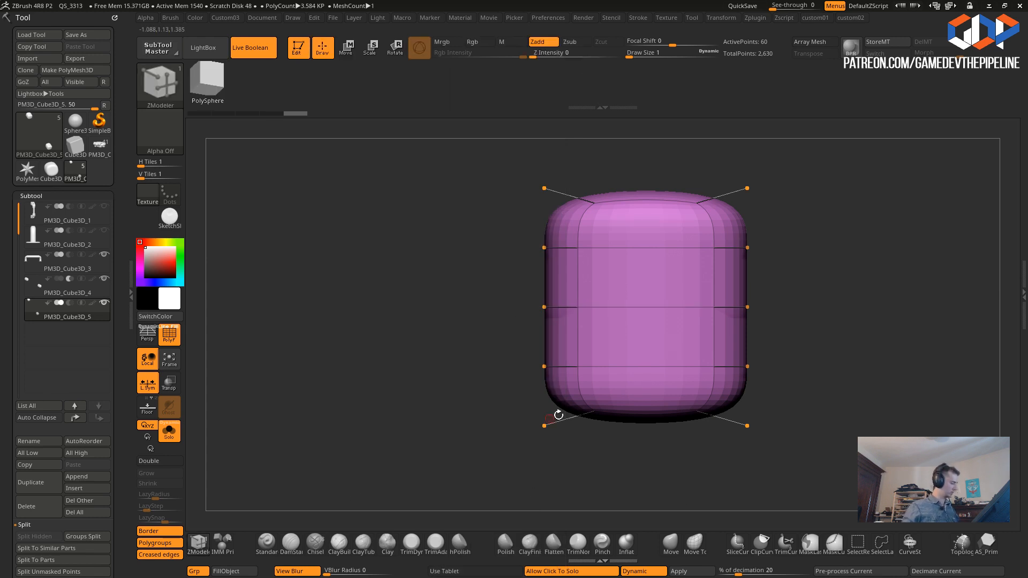
key(space)
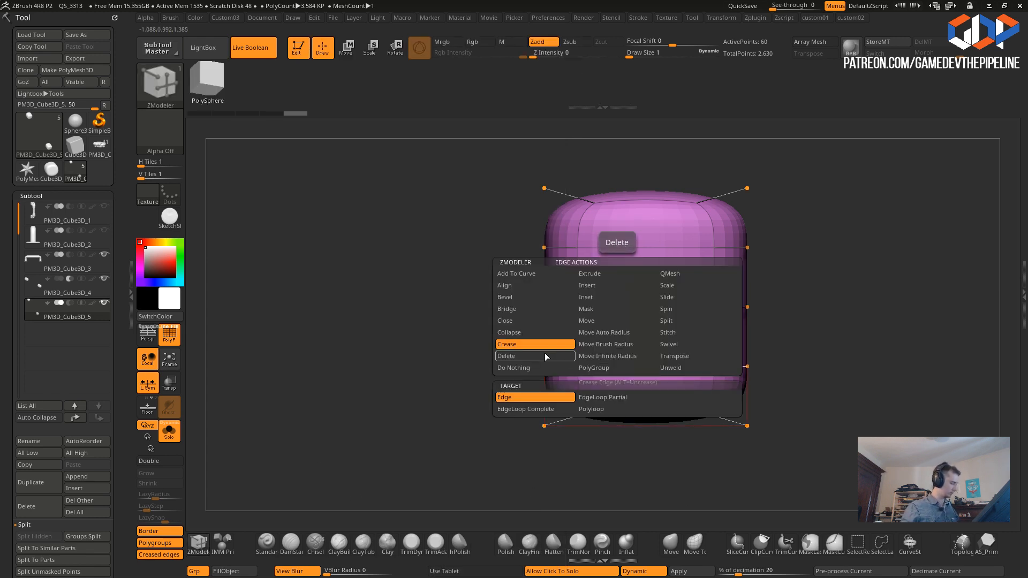
click(605, 366)
key(ctrl+z)
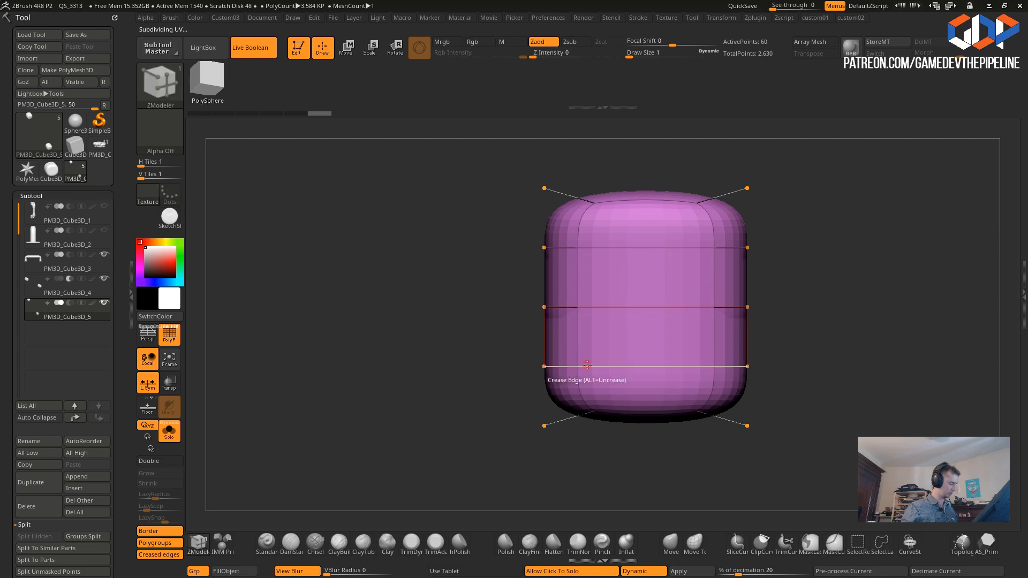
key(space)
click(521, 410)
click(611, 366)
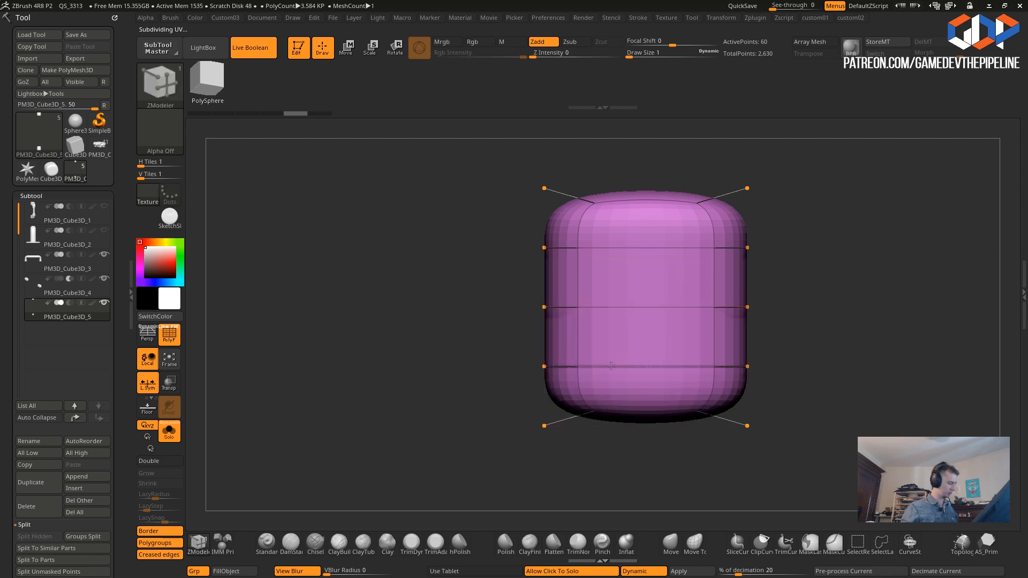
- Set ZModeler's edge action to Slide and slide the insert's lower and upper edge loops outward toward its ends
key(space)
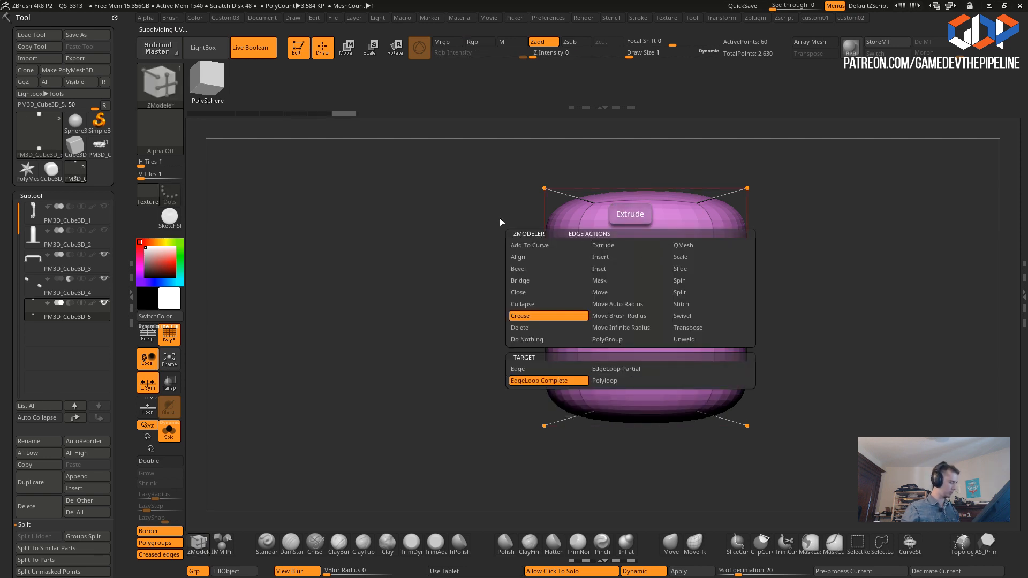
click(680, 269)
drag(632, 366, 639, 401)
drag(604, 247, 602, 213)
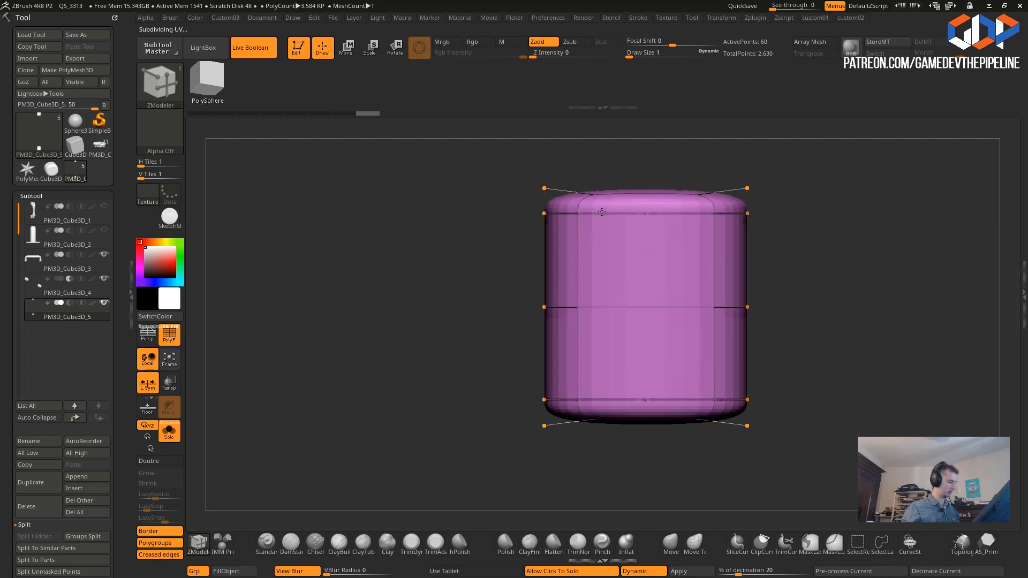
- Try Mirror And Weld on the insert, and undo back past the upper edge loop's slide
alt+drag(450, 333, 448, 329)
key(ctrl+space)
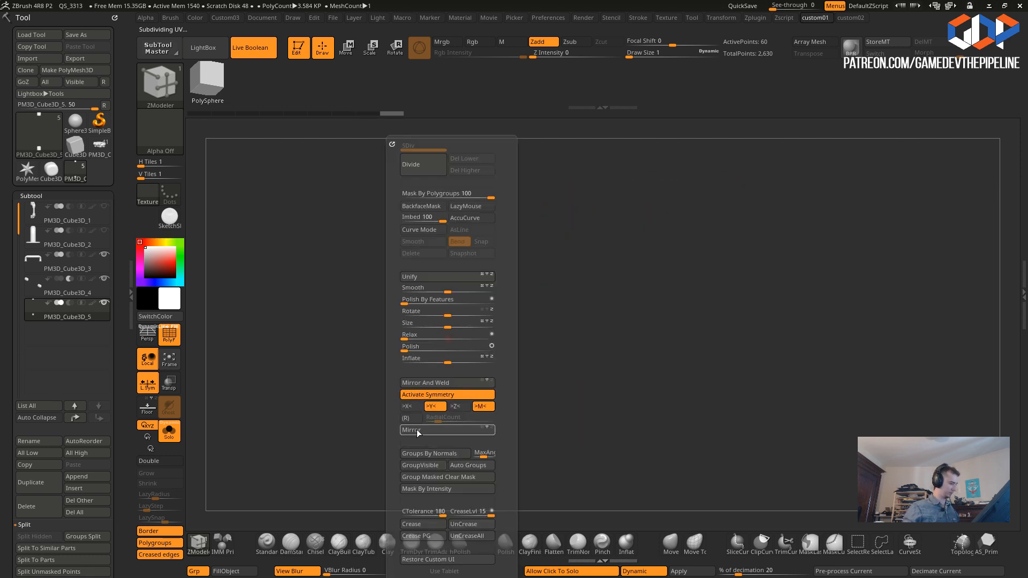
click(442, 385)
drag(378, 409, 437, 419)
key(ctrl+z)
key(ctrl+z)
- Slide the insert's upper edge loop closer to its upper end and bring the handle back into view
drag(578, 246, 574, 228)
alt+drag(448, 281, 377, 316)
click(413, 258)
drag(342, 236, 477, 260)
- Mask the insert so only one end is free, move that end outward from the leg, and hide the polyframe
ctrl+drag(406, 144, 594, 411)
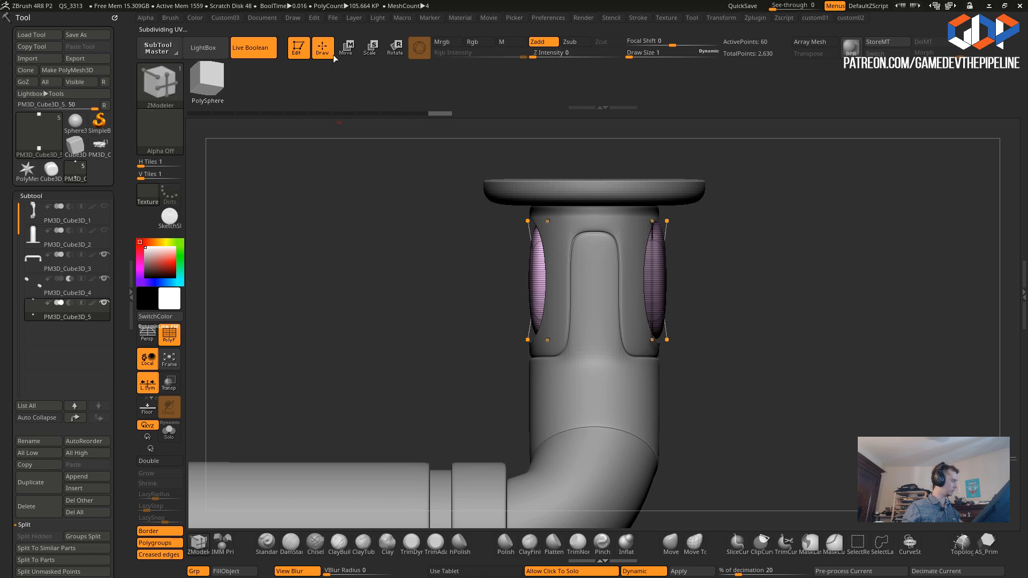
key(w)
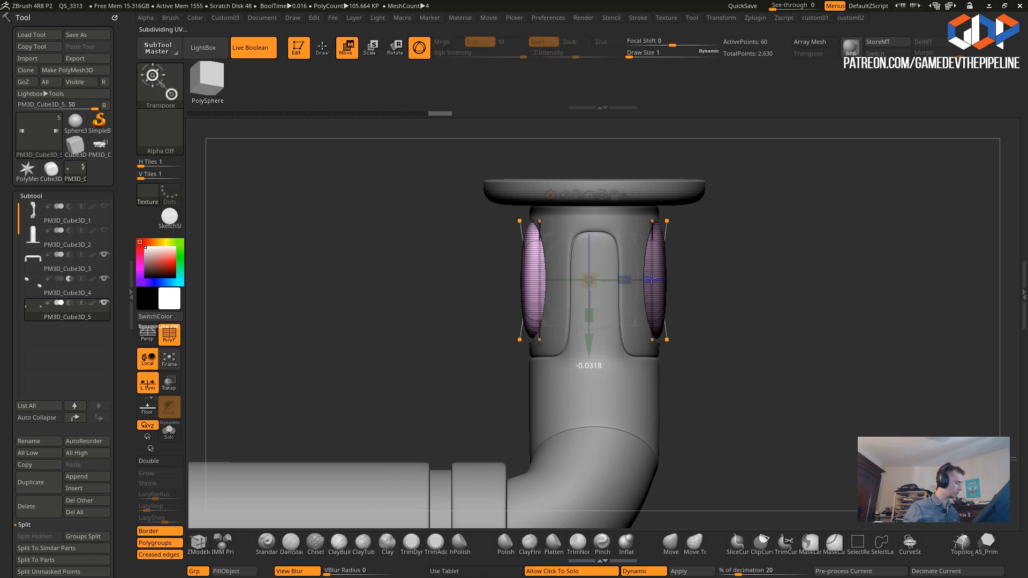
drag(429, 259, 455, 395)
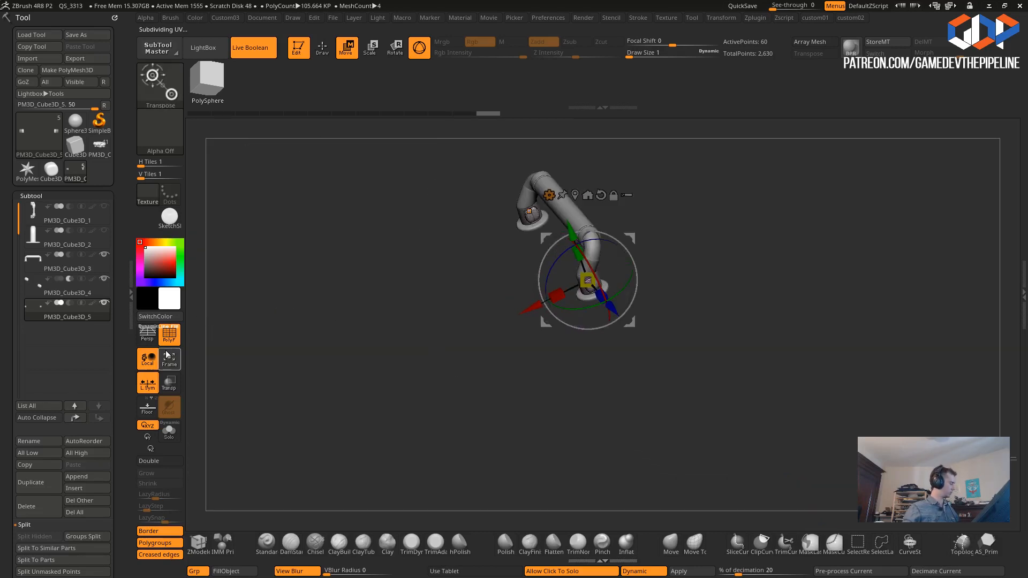
drag(371, 374, 201, 357)
key(q)
mouse_move(327, 156)
mouse_down()
mouse_move(344, 184)
mouse_move(335, 305)
mouse_move(346, 306)
mouse_move(326, 321)
mouse_move(314, 316)
mouse_move(401, 405)
mouse_move(429, 399)
mouse_move(413, 346)
mouse_move(427, 321)
mouse_up()
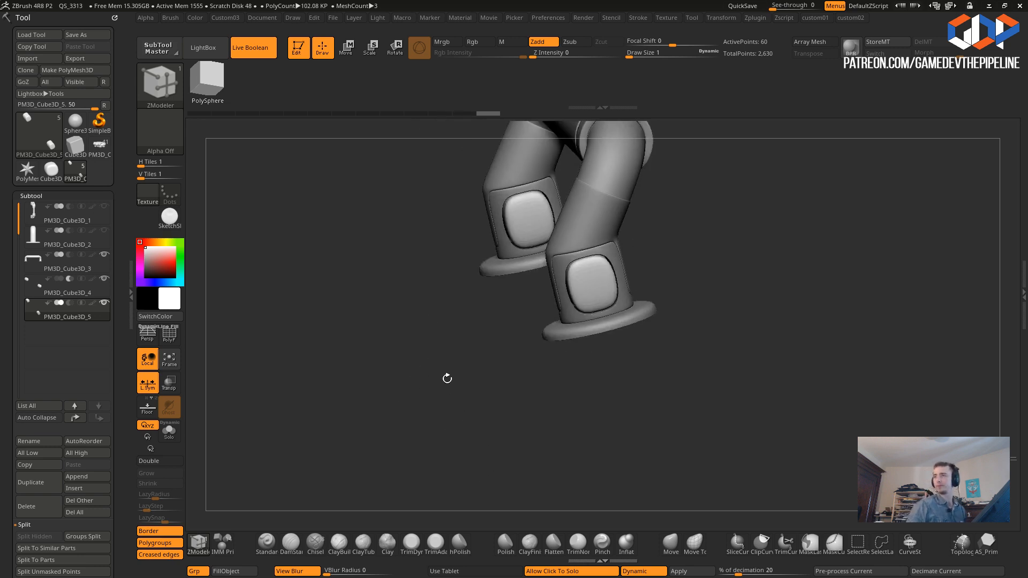
- View the leg side-on and nudge the insert slightly along its depth axis
mouse_move(447, 379)
mouse_down()
mouse_move(458, 323)
mouse_move(485, 291)
mouse_move(466, 306)
mouse_move(494, 319)
mouse_move(444, 280)
mouse_move(670, 341)
mouse_up()
key(w)
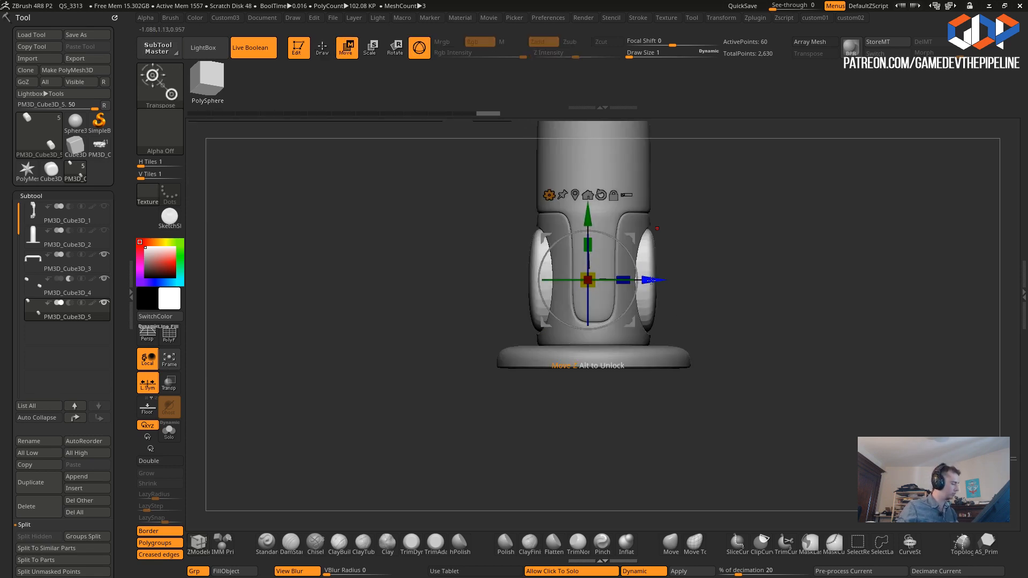
drag(651, 280, 651, 283)
drag(448, 281, 414, 284)
- Set the insert's SmoothSubdiv to 4 and adjust its overall size to fit the leg opening
key(2)
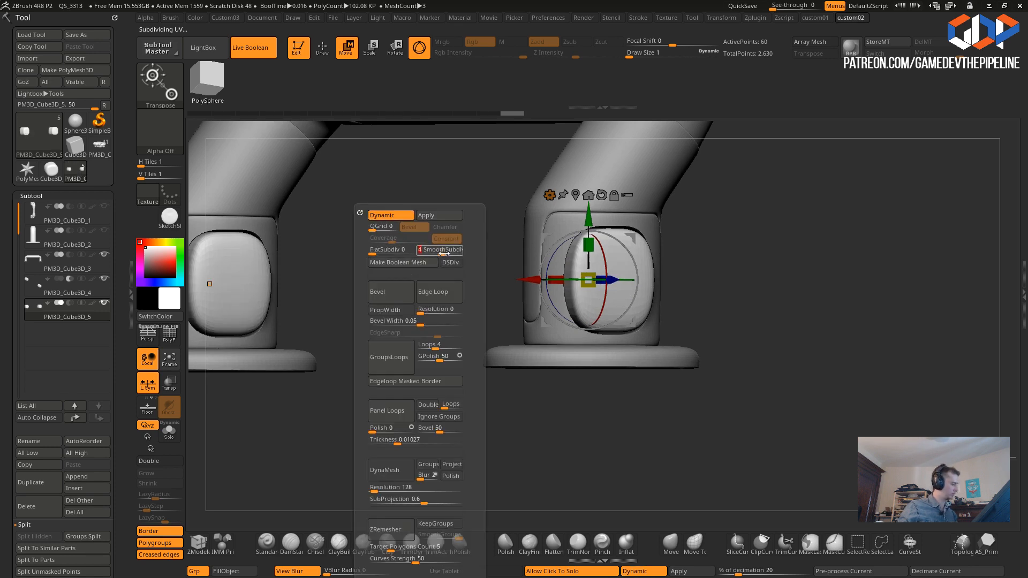
drag(566, 427, 387, 286)
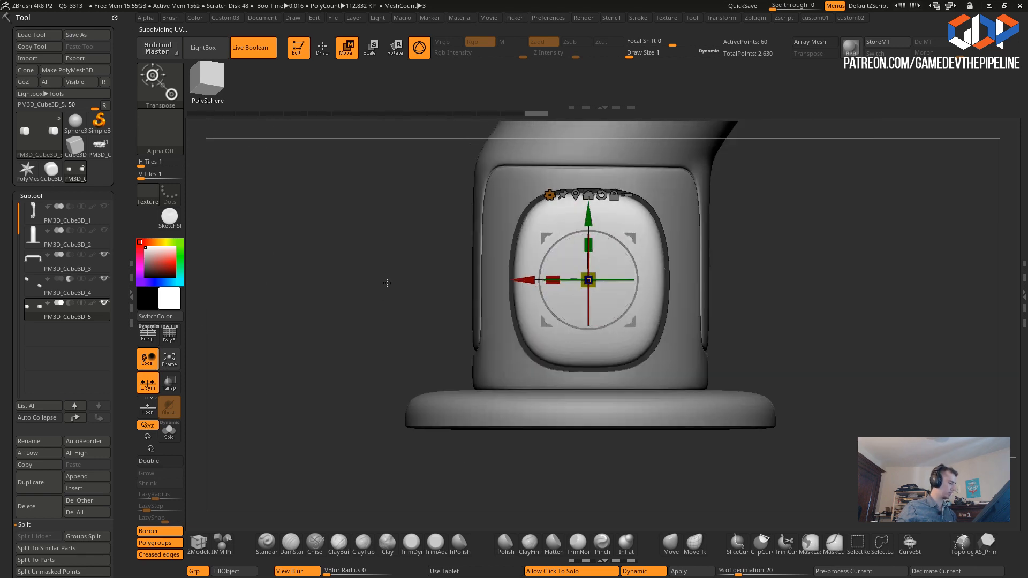
drag(583, 275, 543, 239)
drag(378, 227, 450, 240)
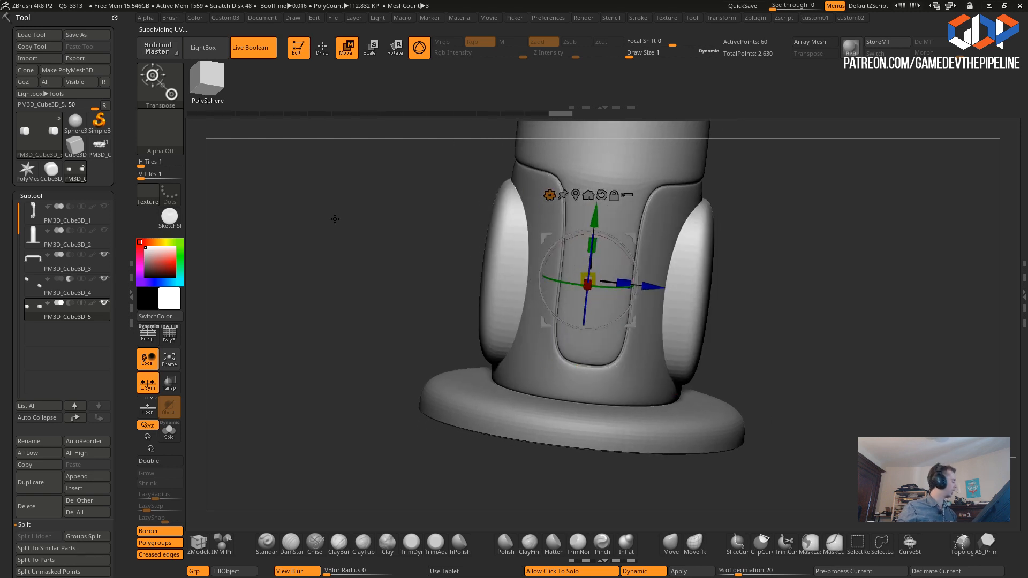
- Hide the cutter subtool PM3D_Cube3D_4 and nudge the PM3D_Cube3D_5 insert along its depth axis
mouse_move(31, 284)
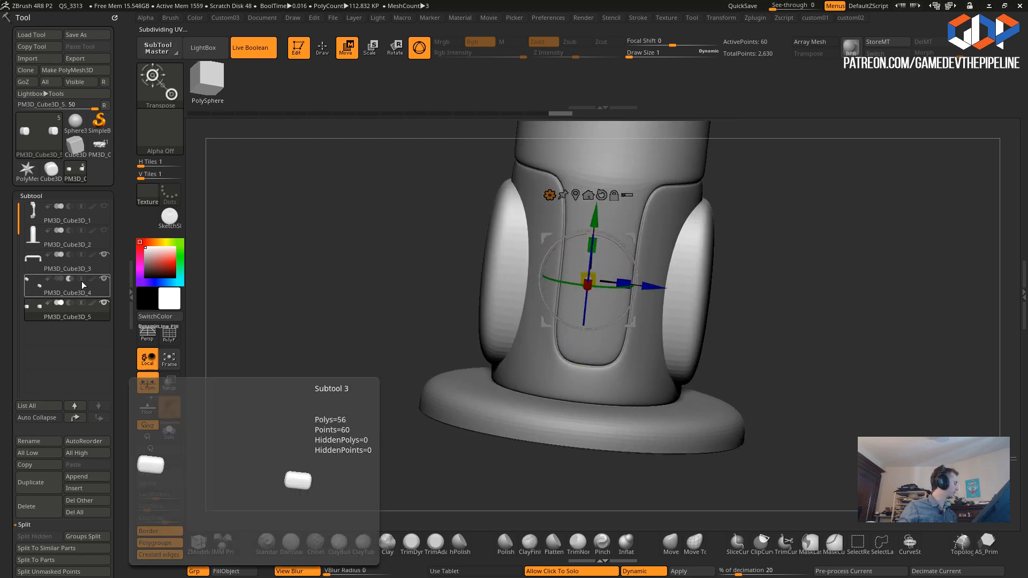
click(64, 309)
shift+drag(503, 291, 463, 265)
drag(646, 279, 648, 279)
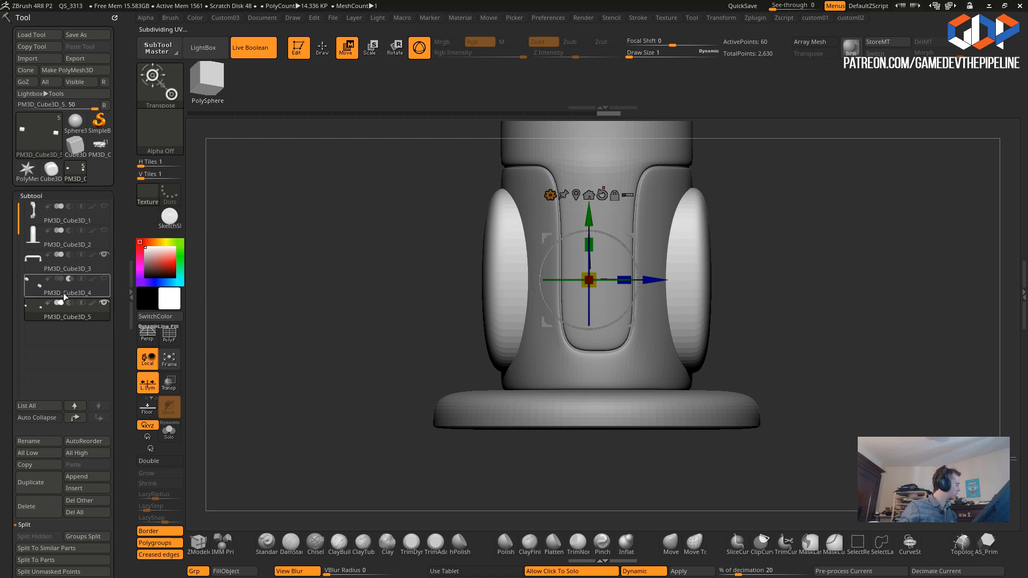
- Isolate the cutter subtool PM3D_Cube3D_4, delete it with the Always OK confirmation, and show the remaining subtools
click(37, 291)
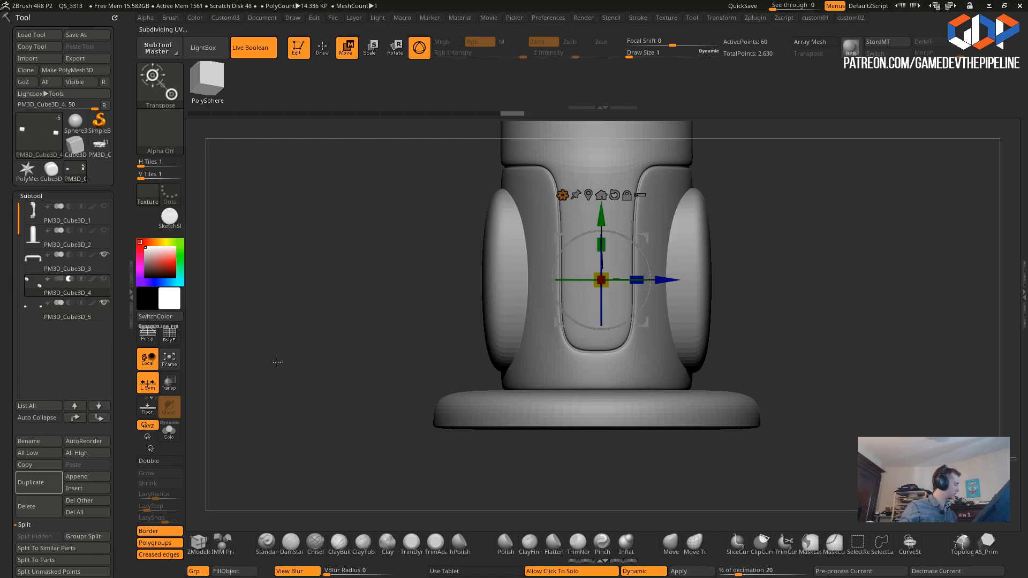
click(362, 367)
drag(363, 368, 350, 375)
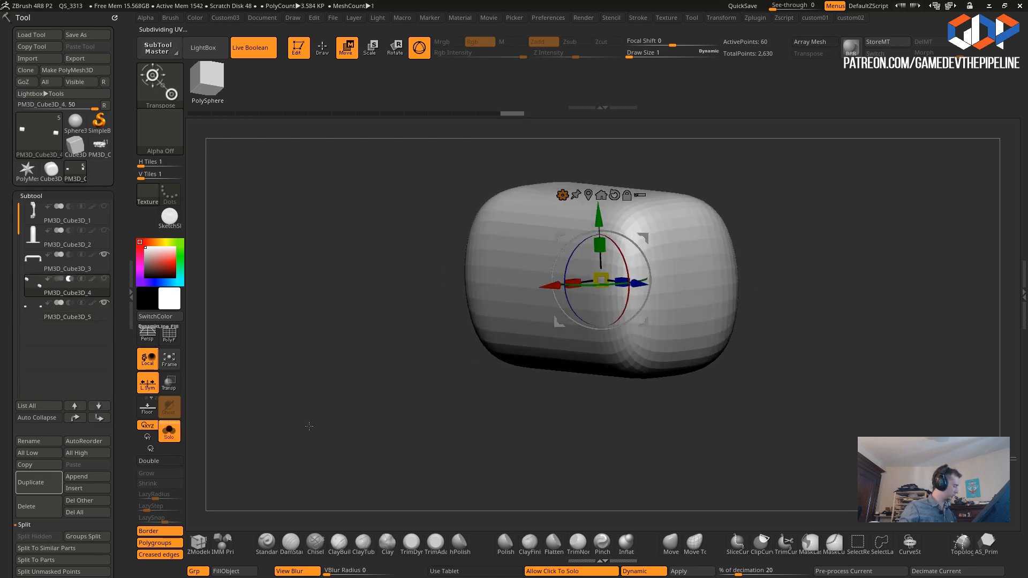
key(1)
key(3)
click(260, 406)
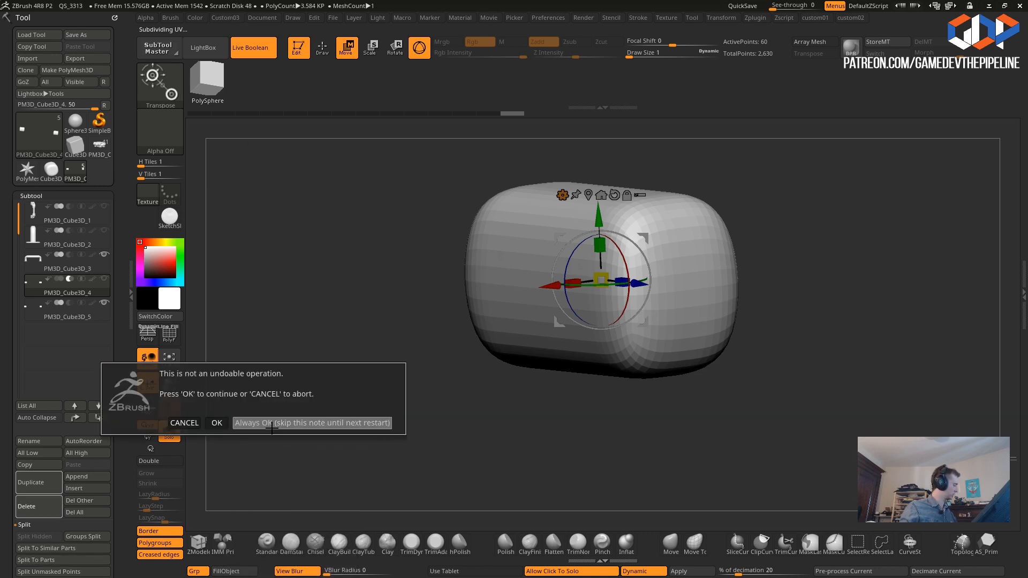
click(273, 423)
click(349, 361)
- Show the polyframe on the remaining insert and return to the ZModeler brush
drag(349, 361, 340, 339)
drag(436, 314, 610, 327)
key(w)
drag(434, 322, 477, 300)
alt+drag(474, 317, 481, 353)
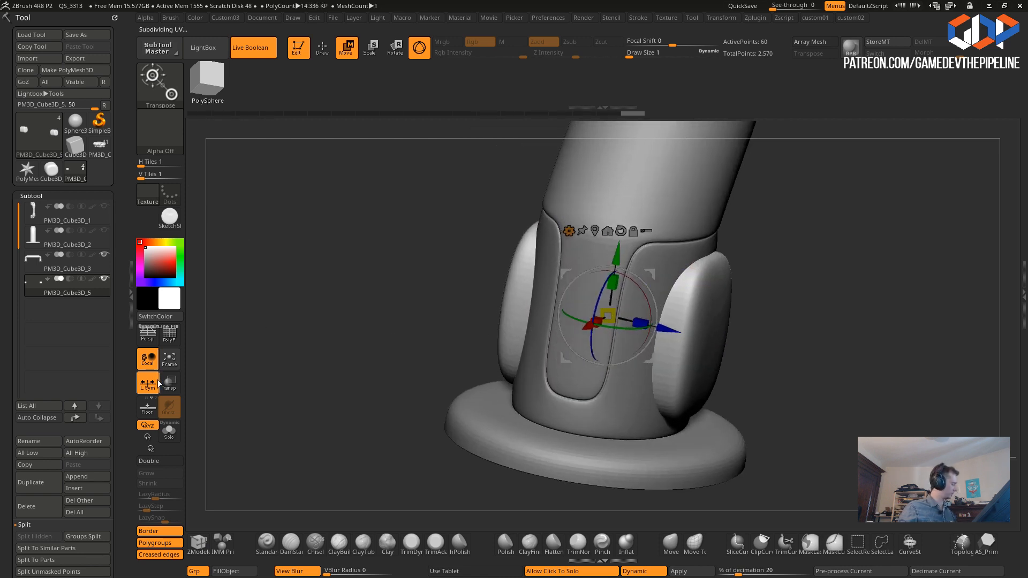
click(172, 341)
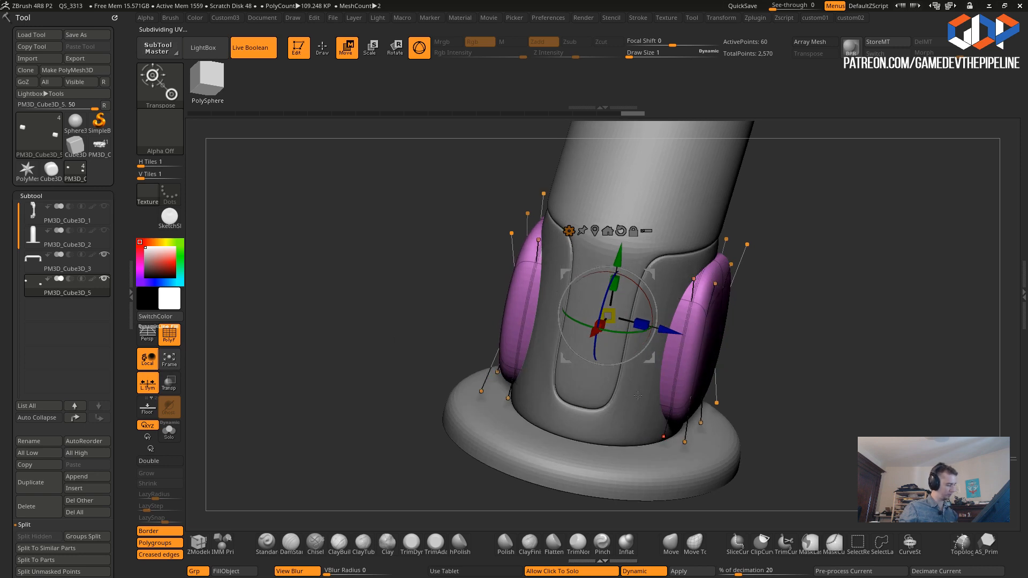
click(198, 540)
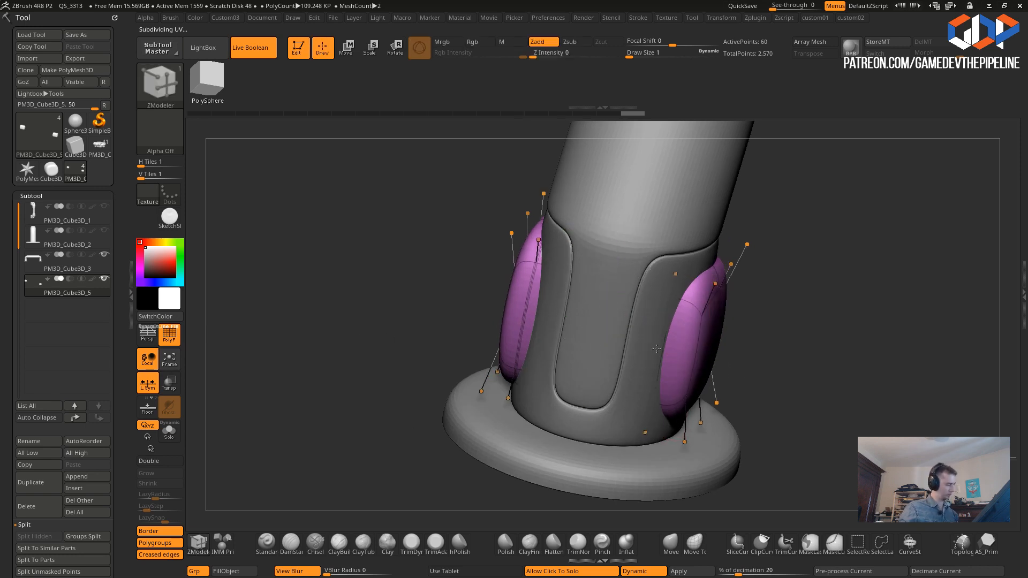
- Examine the insert's edge loops and its fit in the leg from several sides
drag(451, 275, 487, 277)
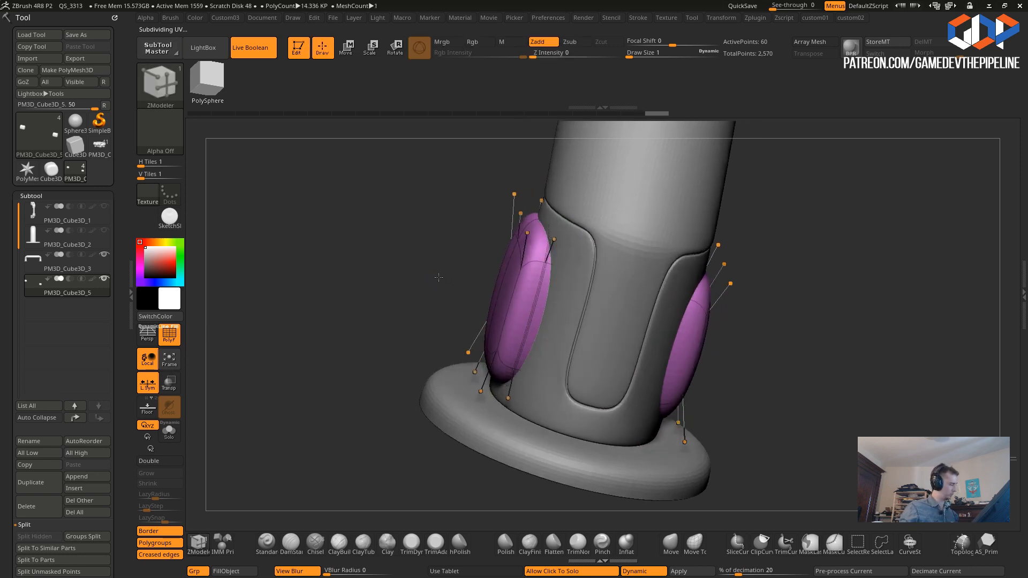
drag(418, 316, 431, 372)
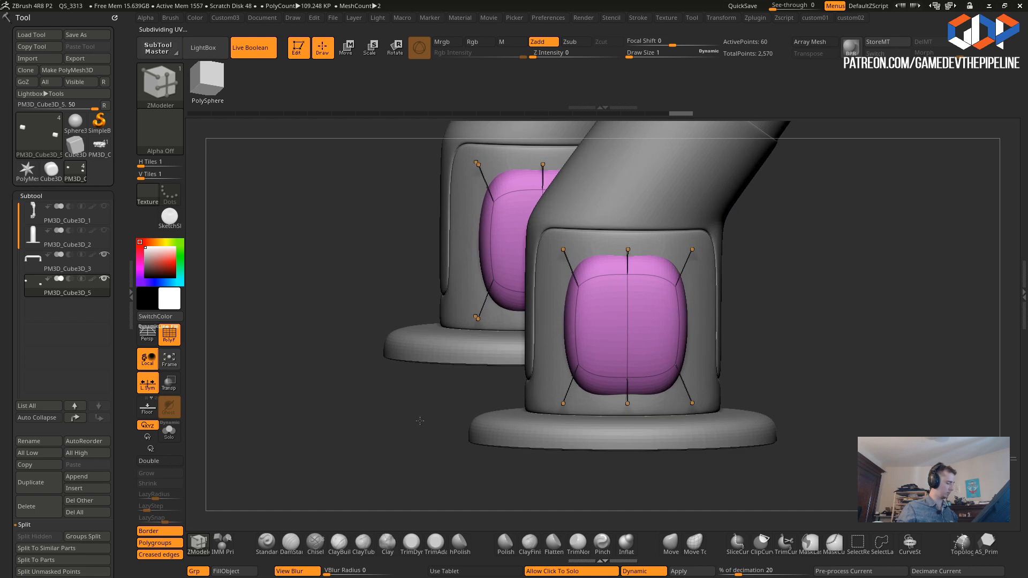
drag(416, 419, 476, 435)
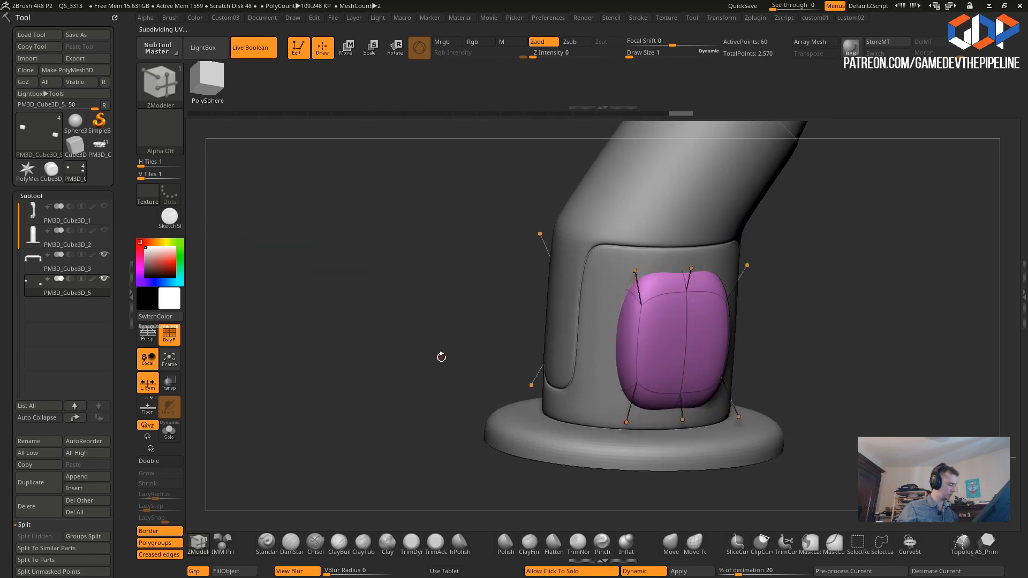
drag(441, 353, 498, 358)
drag(648, 363, 652, 368)
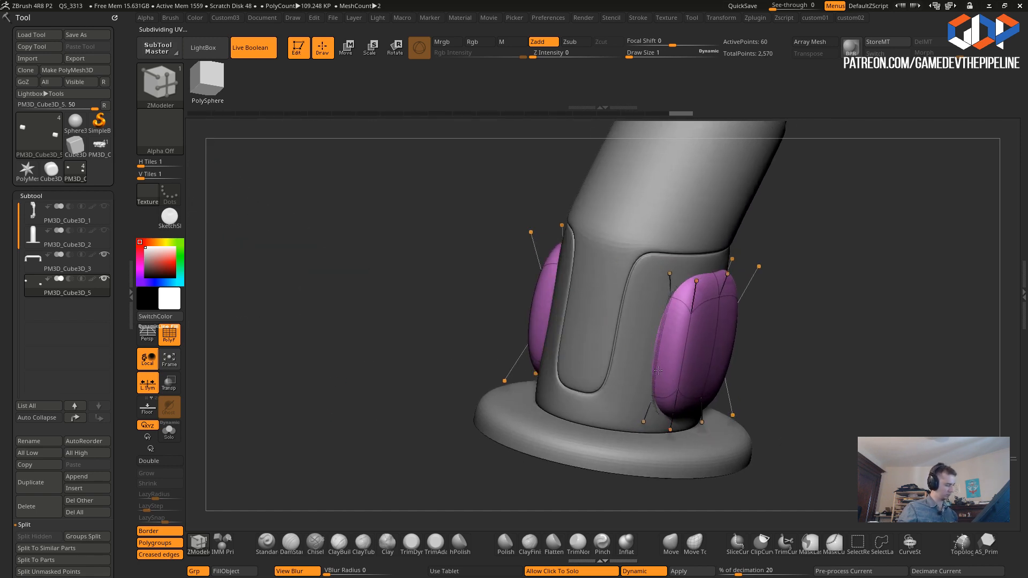
drag(658, 371, 667, 378)
right_drag(562, 325, 621, 328)
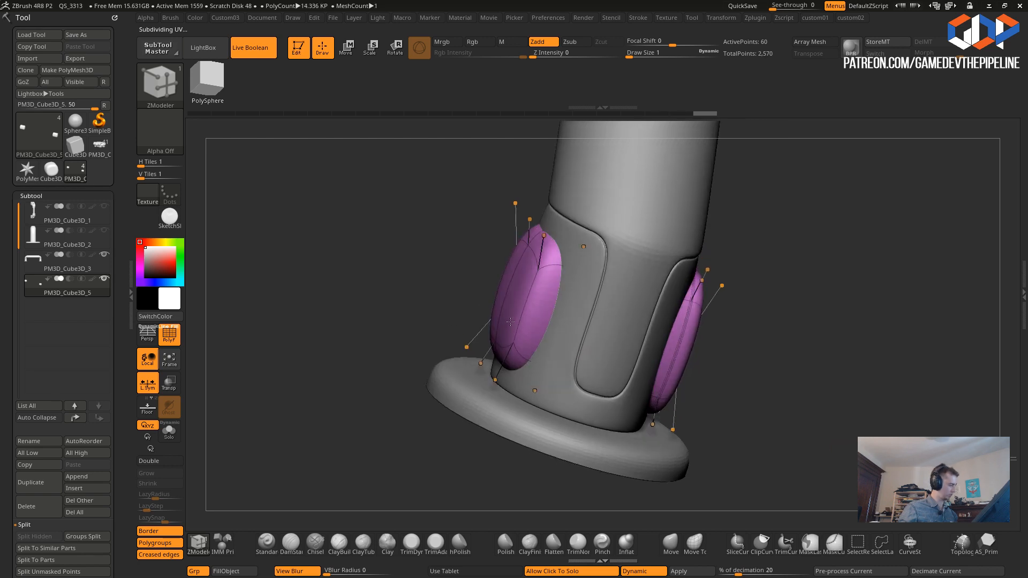
right_drag(522, 306, 390, 354)
right_drag(390, 354, 389, 400)
- Turn off the polyframe's colour fill and cut a horizontal slice across the middle of the insert with SliceCurve
click(177, 327)
right_drag(283, 355, 492, 515)
mouse_move(311, 402)
right_down()
mouse_move(369, 394)
mouse_move(387, 361)
mouse_move(402, 374)
right_up()
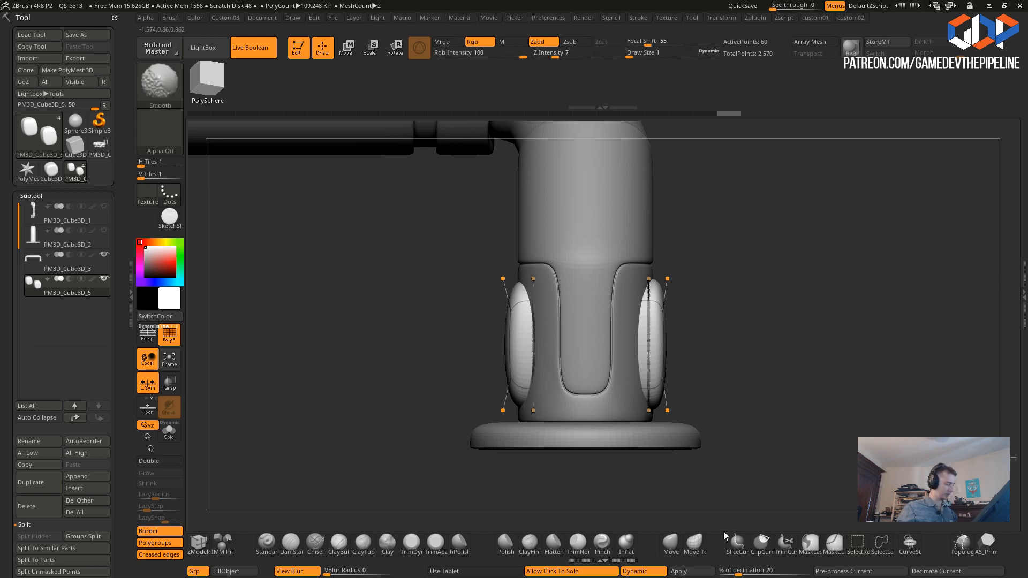
click(737, 542)
mouse_move(715, 354)
ctrl+shift+mouse_down()
mouse_move(378, 355)
mouse_move(376, 346)
ctrl+shift+mouse_up()
- Choose the ZModeler point action for splitting the vertex at the centre of the insert's outer face
mouse_move(415, 385)
right_down()
mouse_move(401, 369)
mouse_move(386, 382)
right_up()
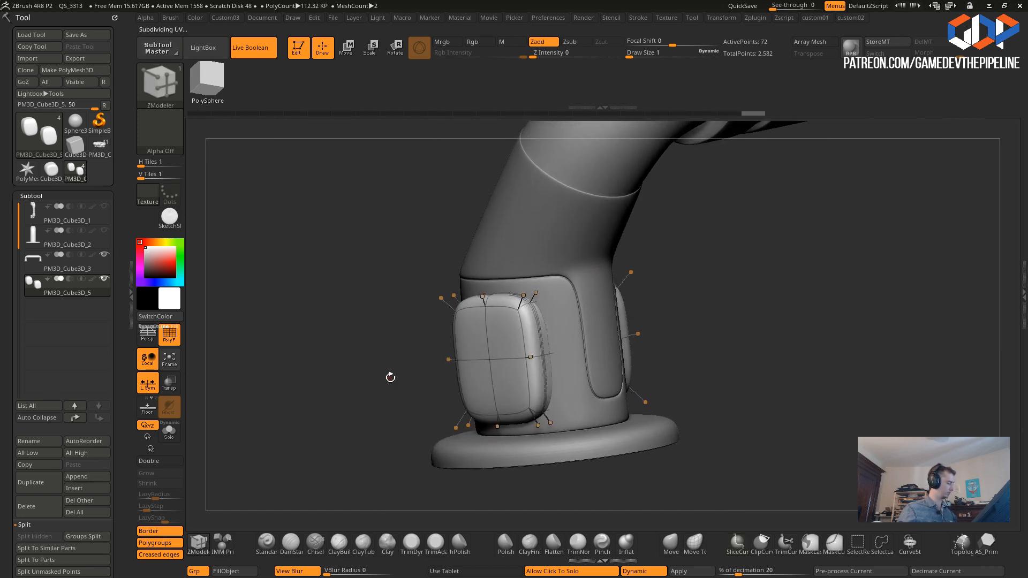
right_drag(332, 353, 381, 373)
key(space)
key(space)
click(622, 303)
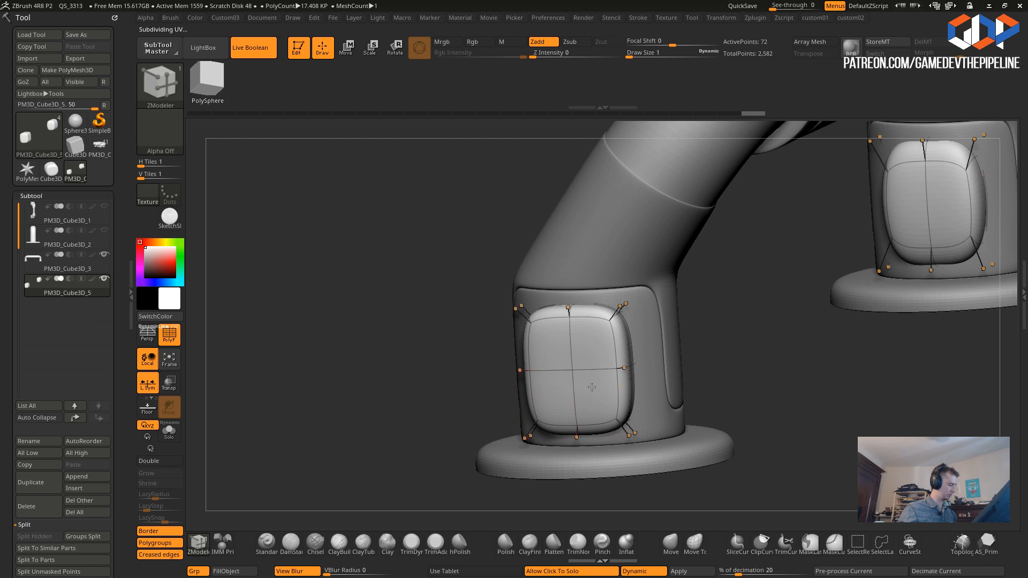
- Try Mirror And Weld, undo it, and apply Mirror so the sliced insert carries over to the other leg
drag(426, 356, 369, 352)
key(1)
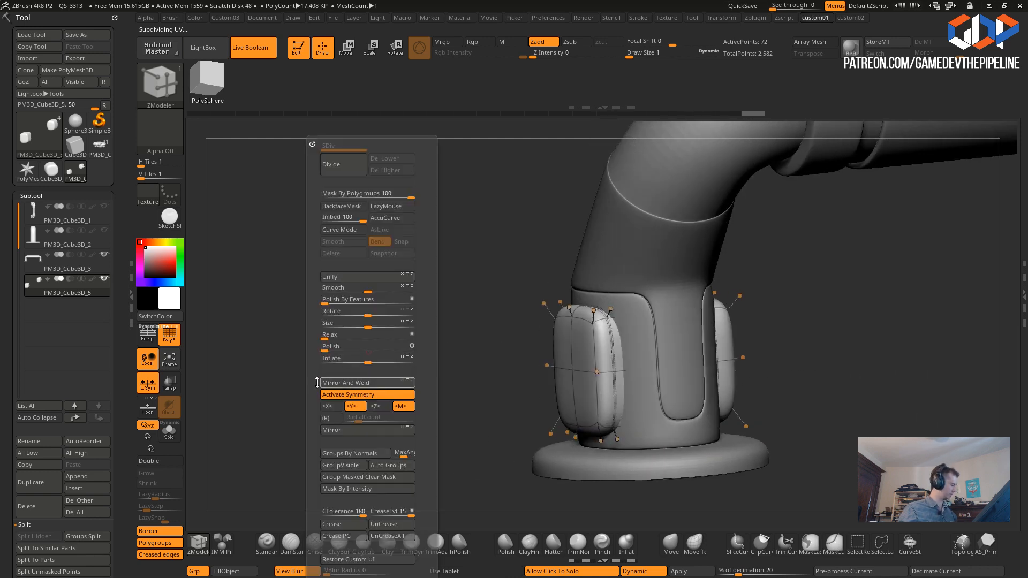
click(339, 383)
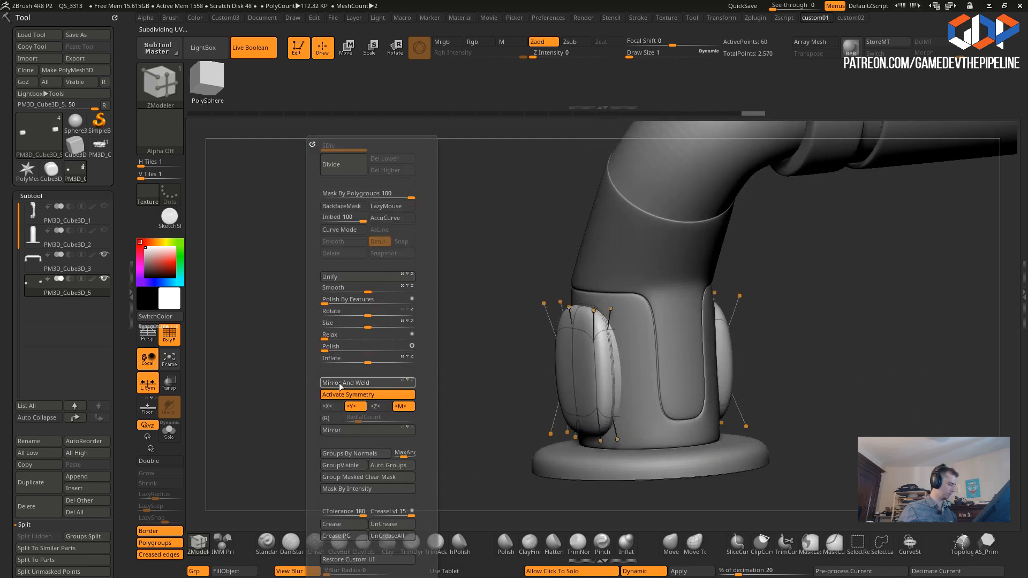
key(ctrl+z)
click(341, 431)
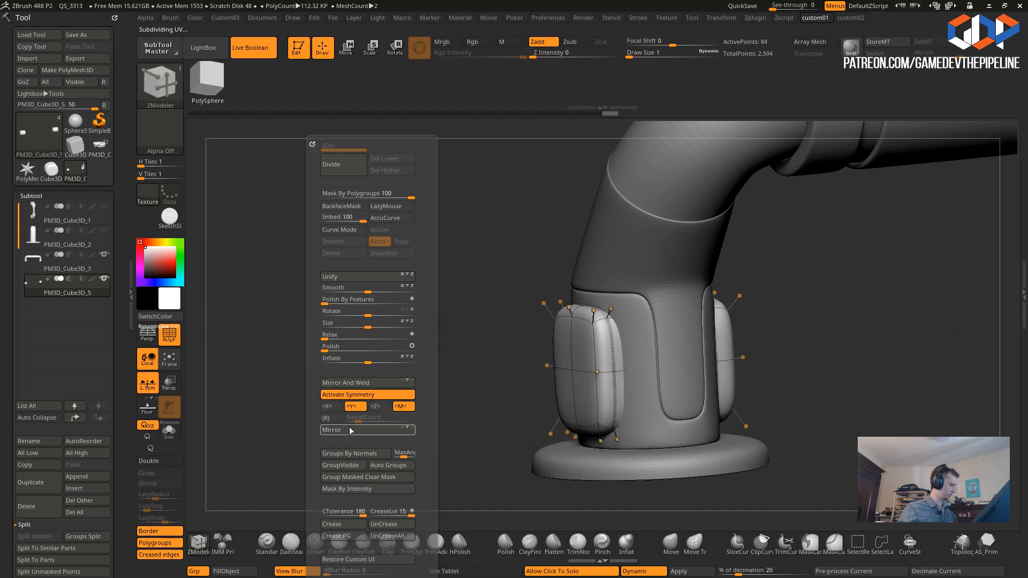
- Split the centre vertex of the insert's outer face into a circle and turn the polyframe's colour fill back on
drag(494, 374, 590, 390)
drag(514, 369, 449, 355)
drag(696, 352, 707, 366)
drag(427, 359, 527, 410)
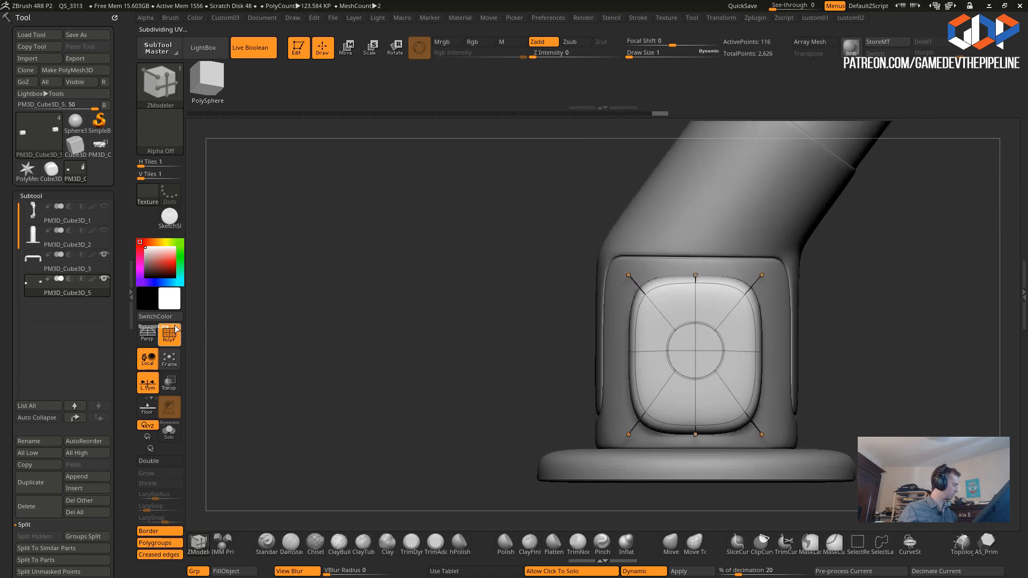
drag(411, 344, 564, 357)
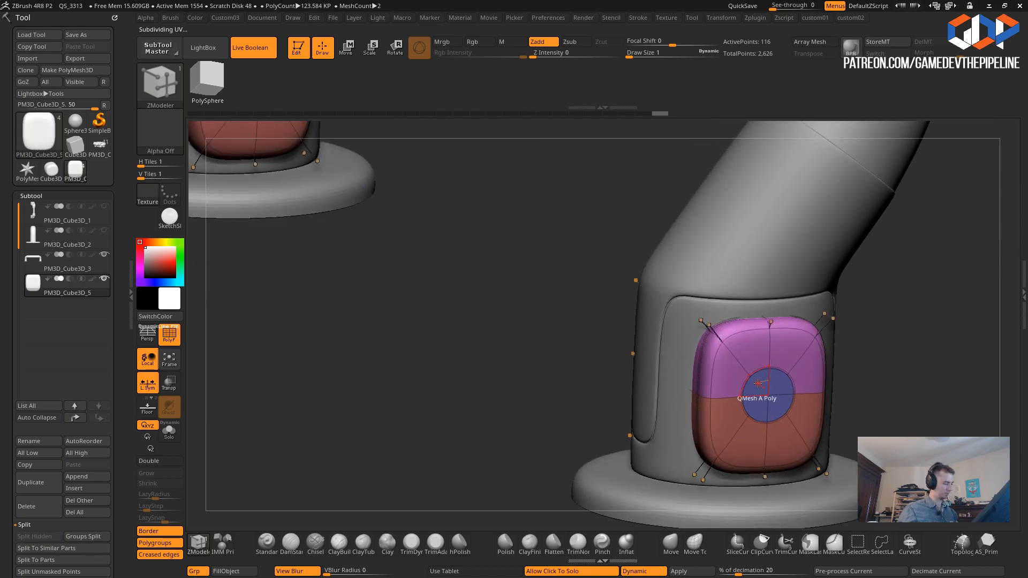
- Undo the single-polygon QMesh and QMesh the circle at the insert's centre with the Polygroup All target
key(ctrl+z)
alt+drag(756, 385, 780, 384)
key(ctrl+z)
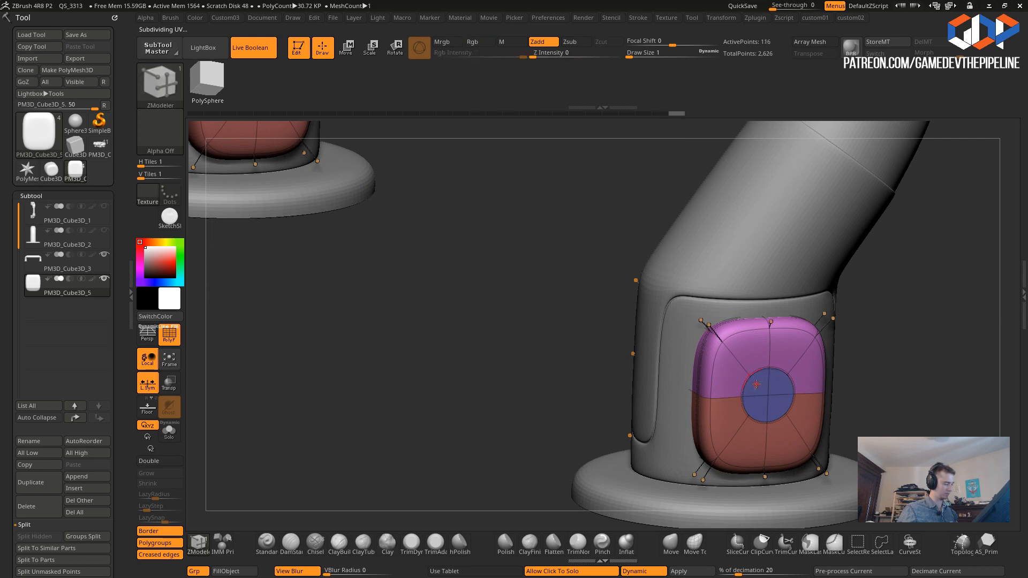
key(space)
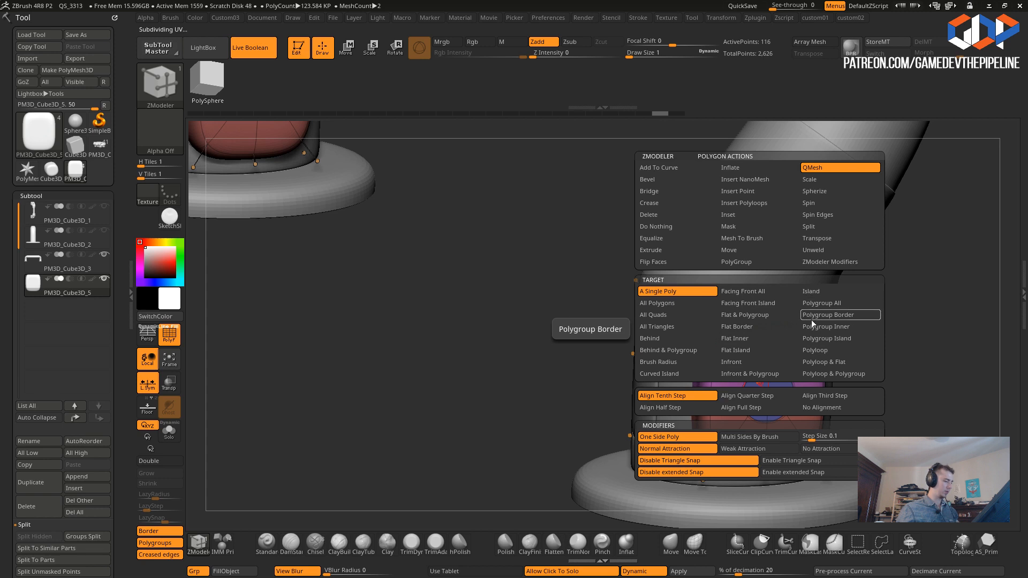
click(813, 304)
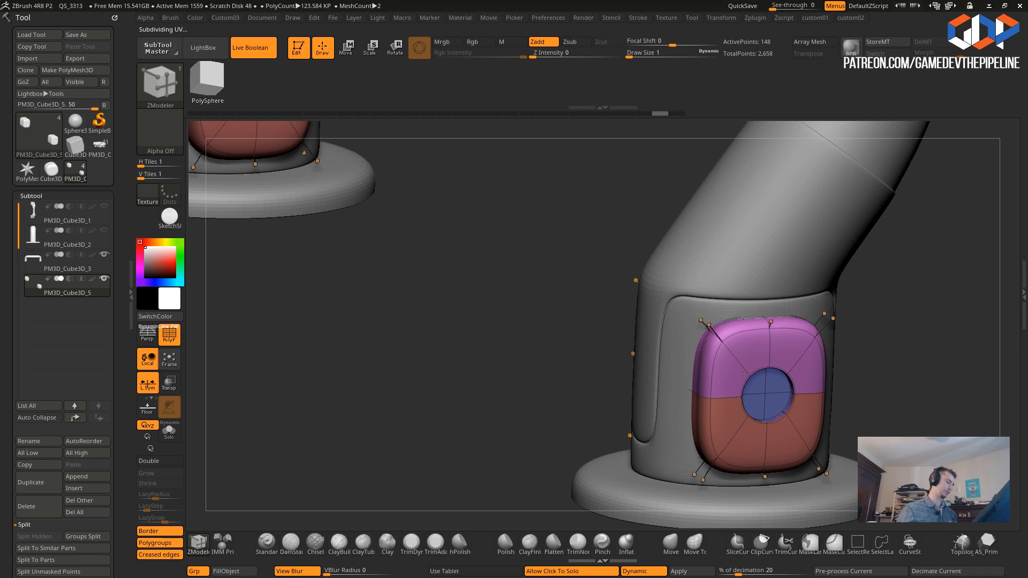
- Inset the circle at the centre of the insert's outer face with the Polygroup All target and QMesh its disc
key(space)
click(724, 214)
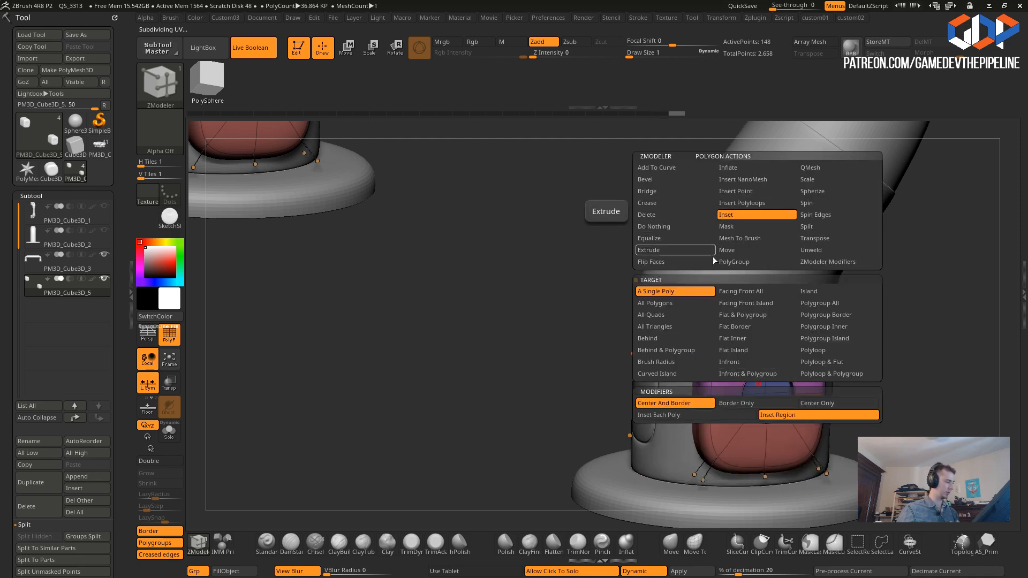
click(812, 304)
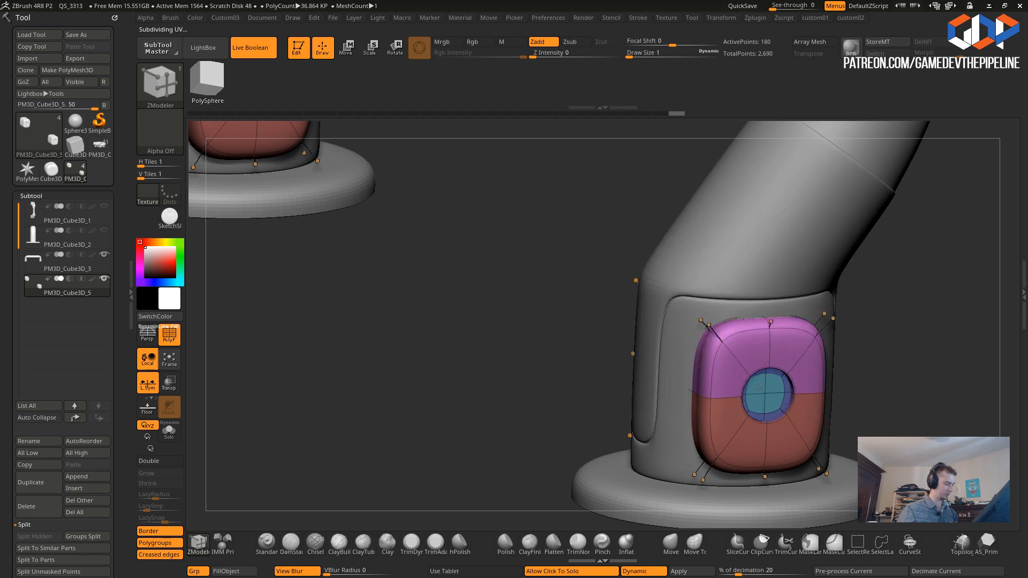
key(space)
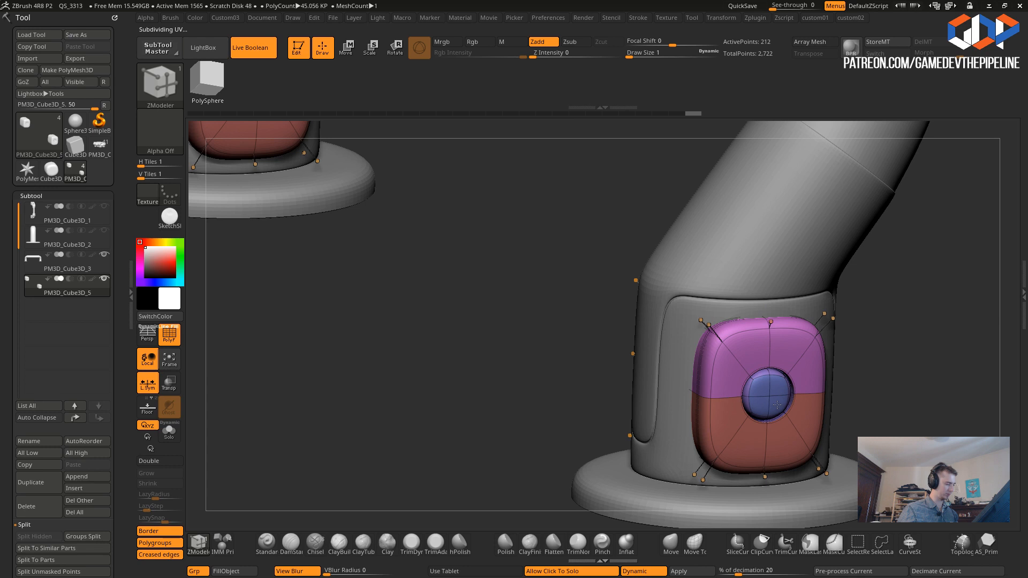
- Hide the polyframe and examine the circular centre detail of the inserts from several angles
alt+drag(571, 356, 488, 298)
click(169, 335)
drag(379, 360, 538, 433)
drag(348, 378, 329, 365)
- Show the polyframe again, make the handle subtool active and isolate it around the leg's flange
key(shift+f)
drag(496, 412, 621, 432)
alt+click(625, 343)
click(575, 398)
alt+drag(565, 393, 441, 372)
drag(447, 465, 499, 415)
drag(444, 461, 565, 422)
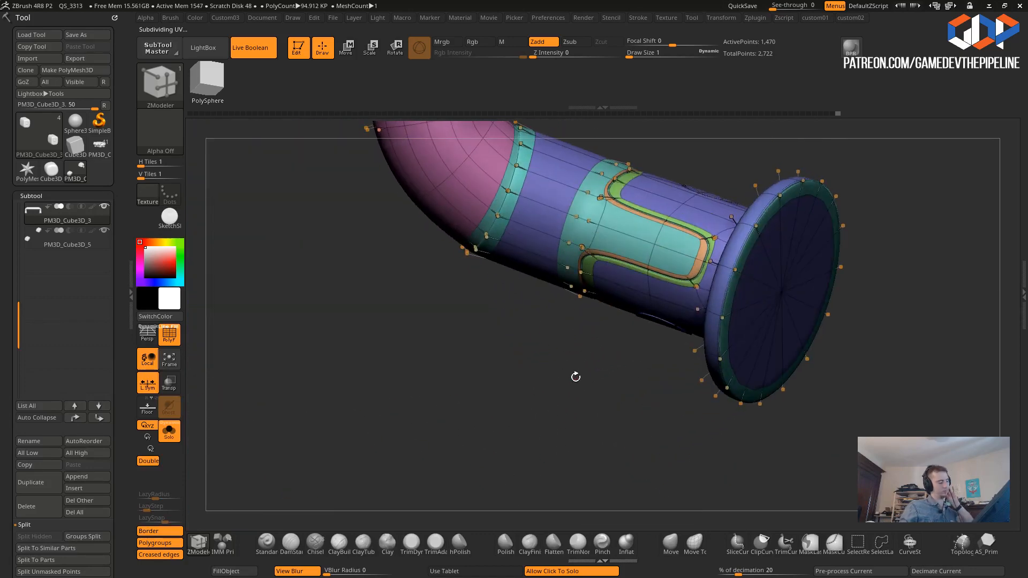
drag(576, 377, 518, 381)
drag(450, 416, 471, 411)
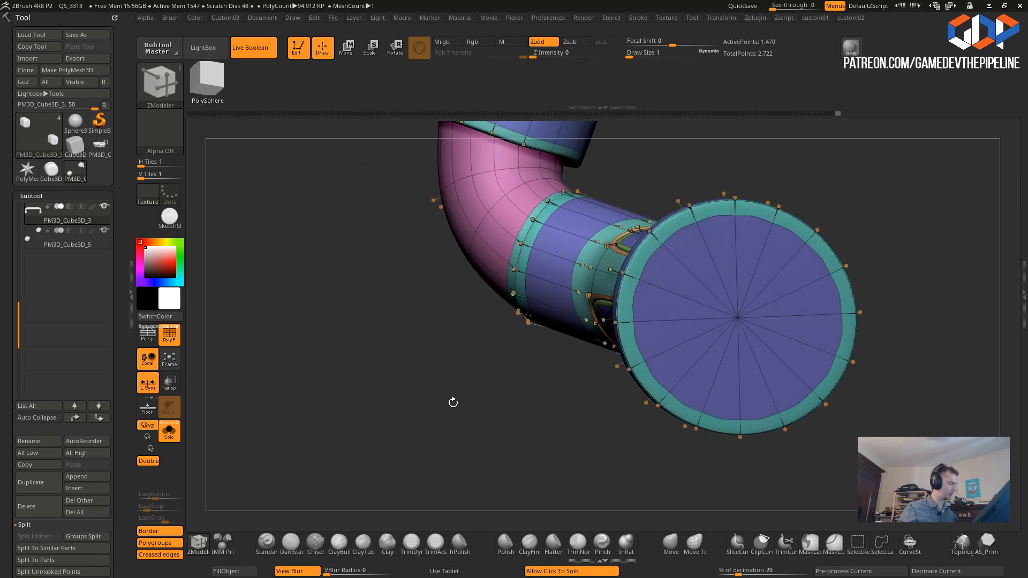
alt+drag(306, 446, 559, 404)
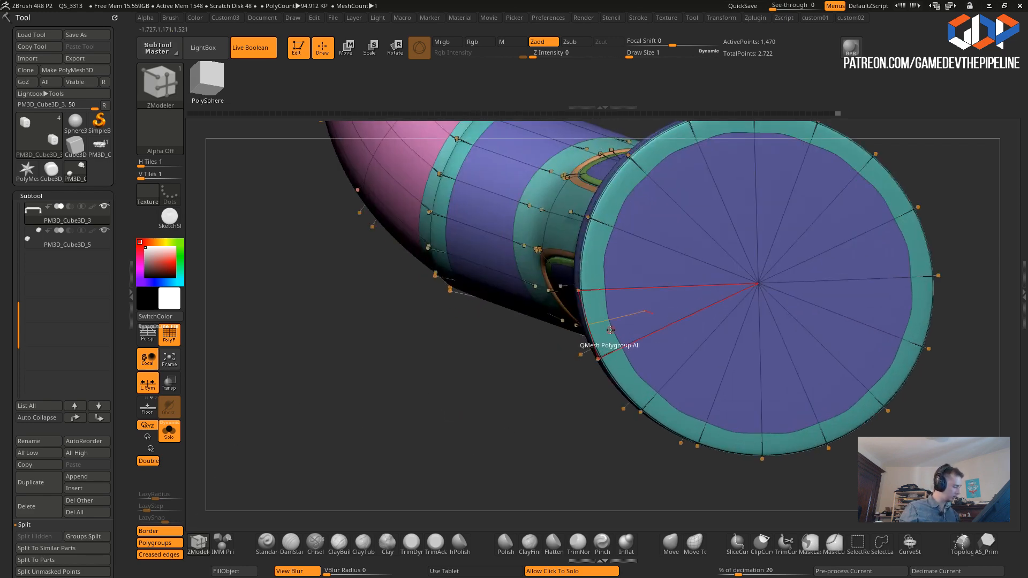
- Turn off dynamic subdivision on the handle to expose the base mesh at the flange
key(ctrl+2)
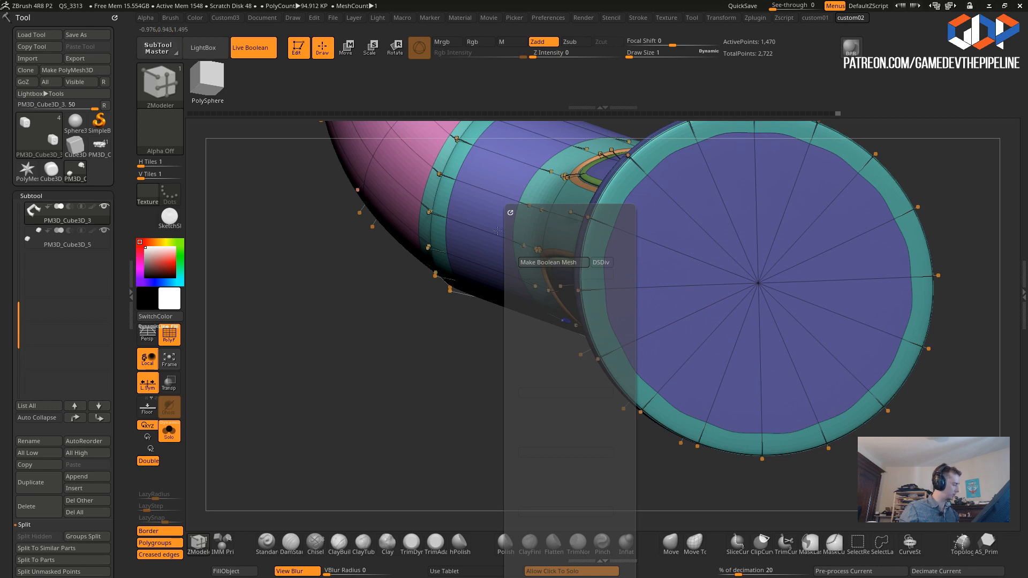
key(ctrl+2)
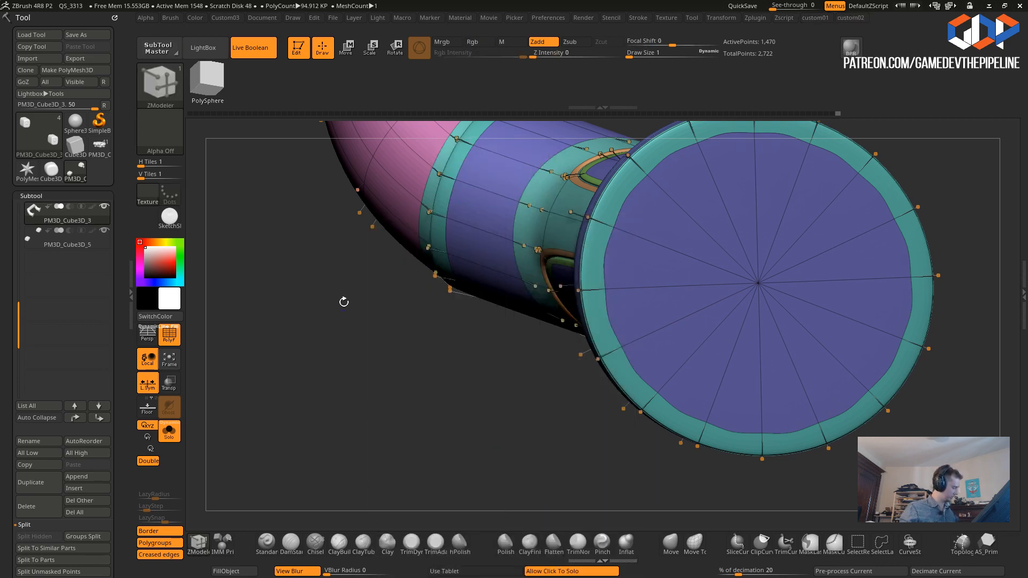
key(ctrl+1)
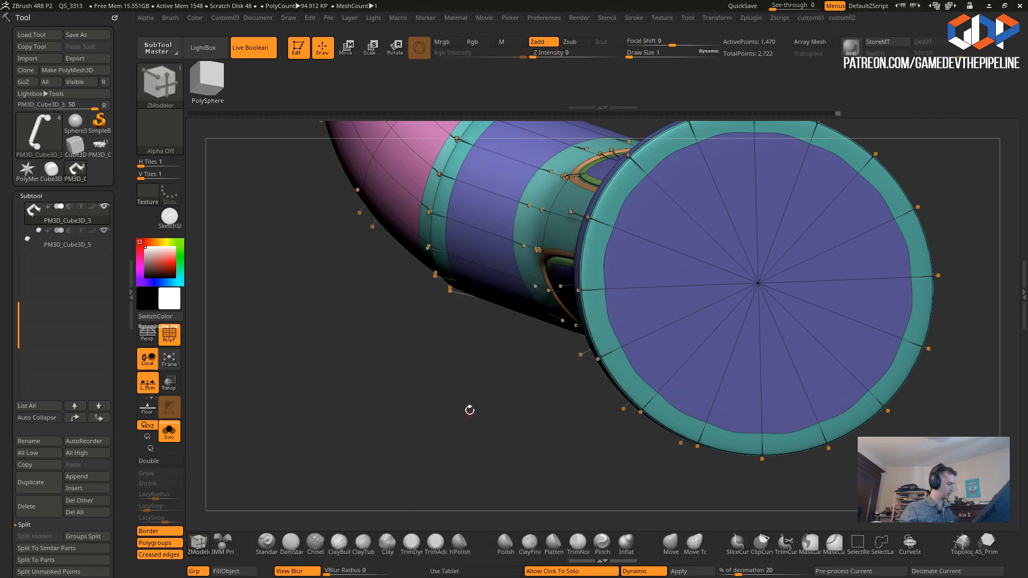
drag(470, 415, 455, 390)
key(ctrl+2)
click(398, 216)
drag(562, 406, 480, 284)
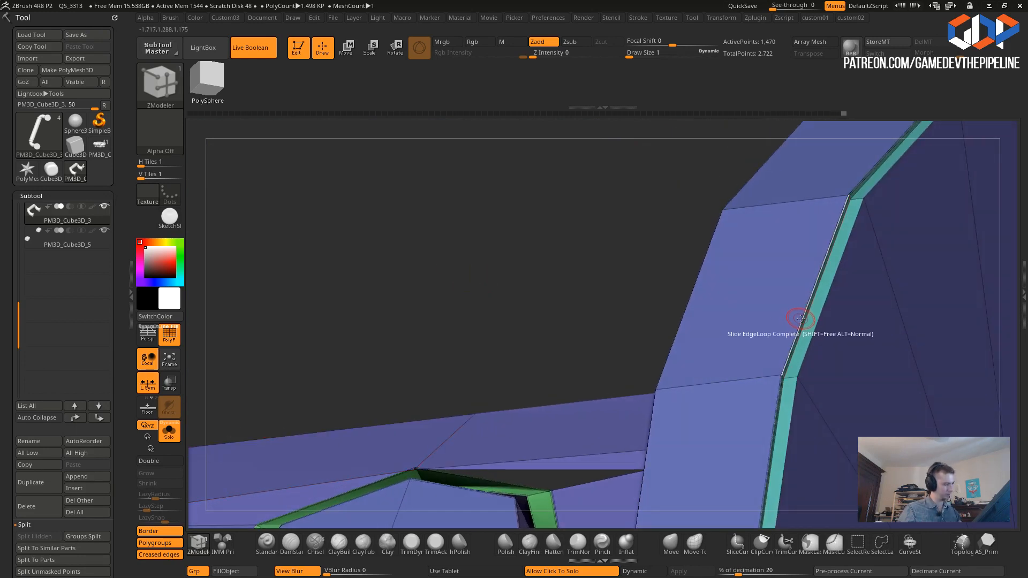
- Exit solo display and delete two surplus edge loops around the flange and leg base with the EdgeLoop Complete target
key(space)
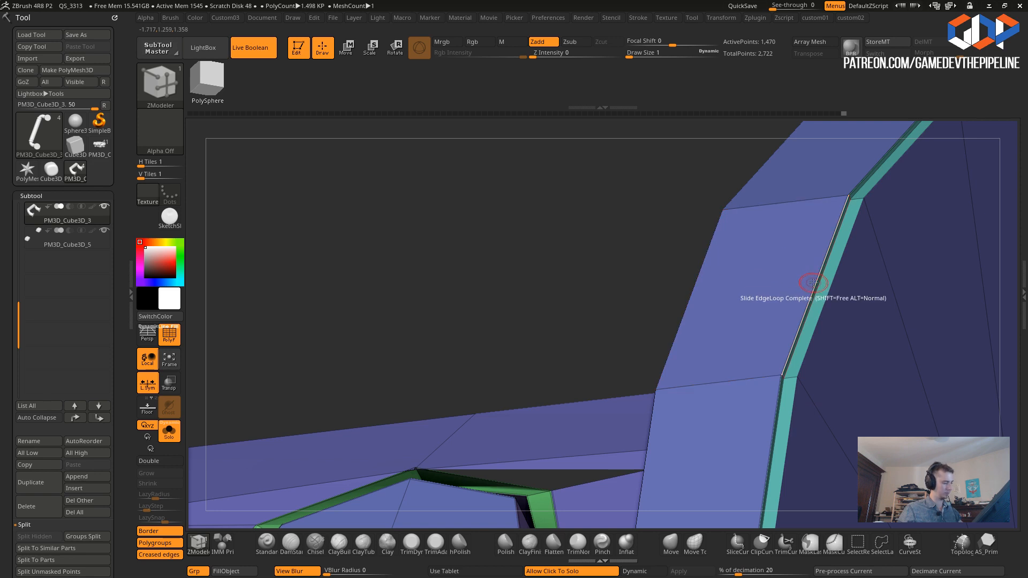
key(alt+s)
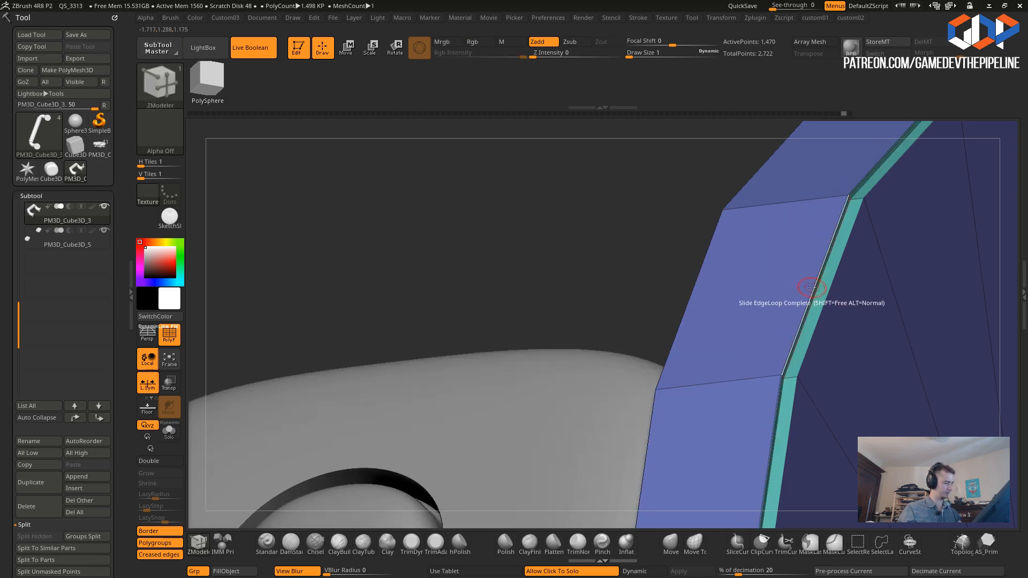
key(space)
click(696, 357)
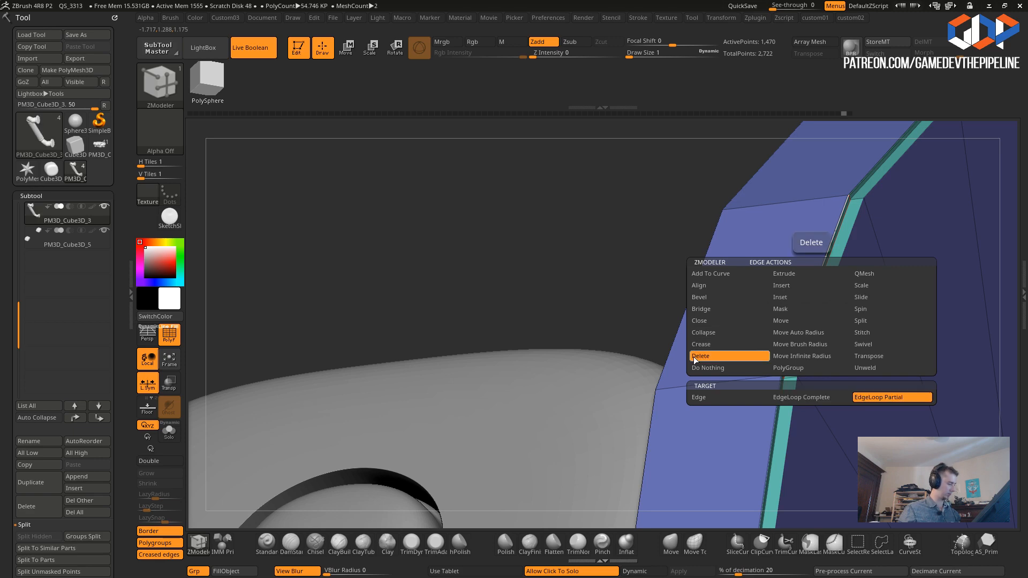
click(801, 397)
click(810, 275)
drag(697, 236, 626, 221)
drag(501, 169, 609, 271)
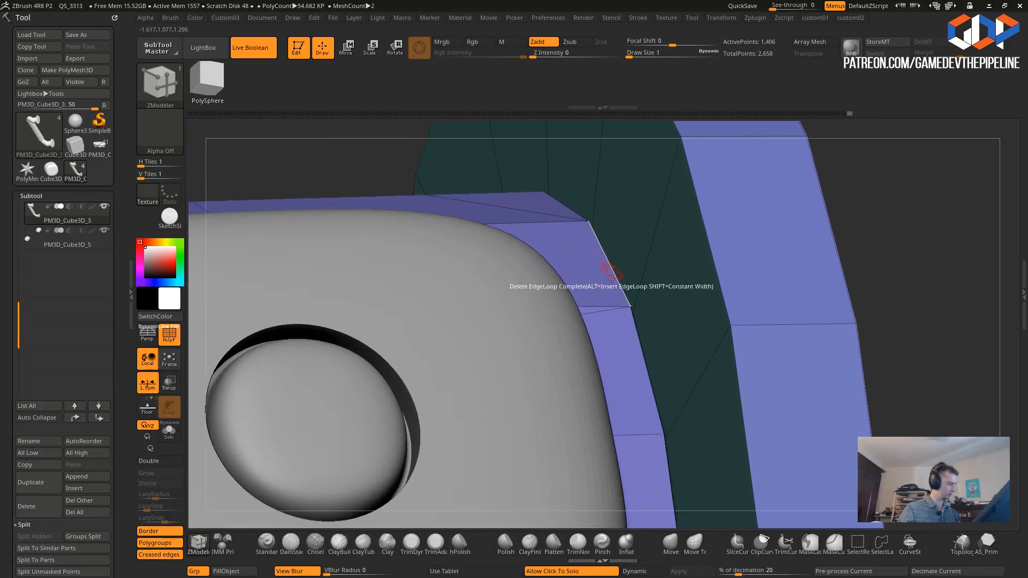
click(640, 350)
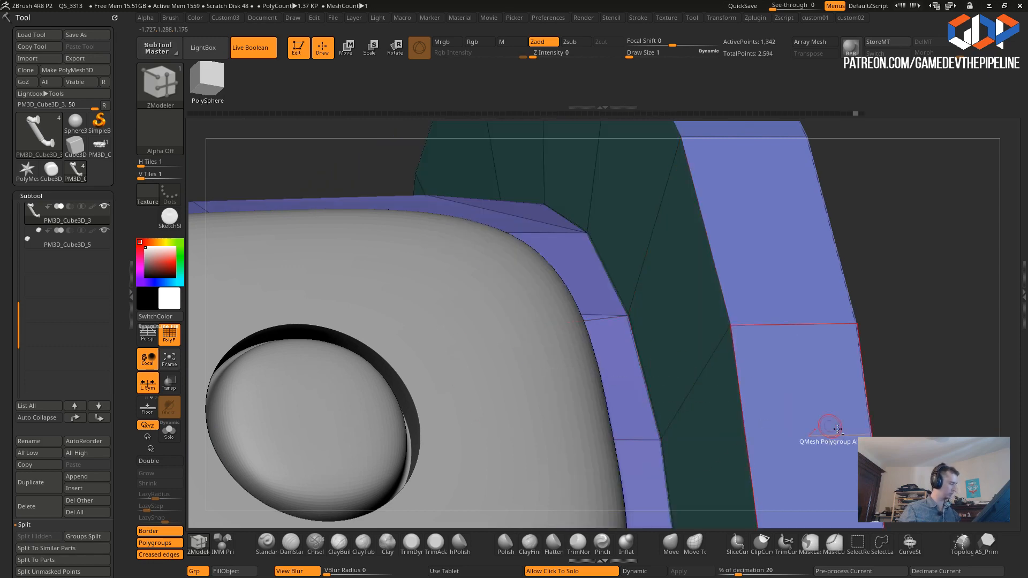
- Turn dynamic subdivision back on for the handle
drag(820, 375, 704, 367)
key(2)
click(490, 216)
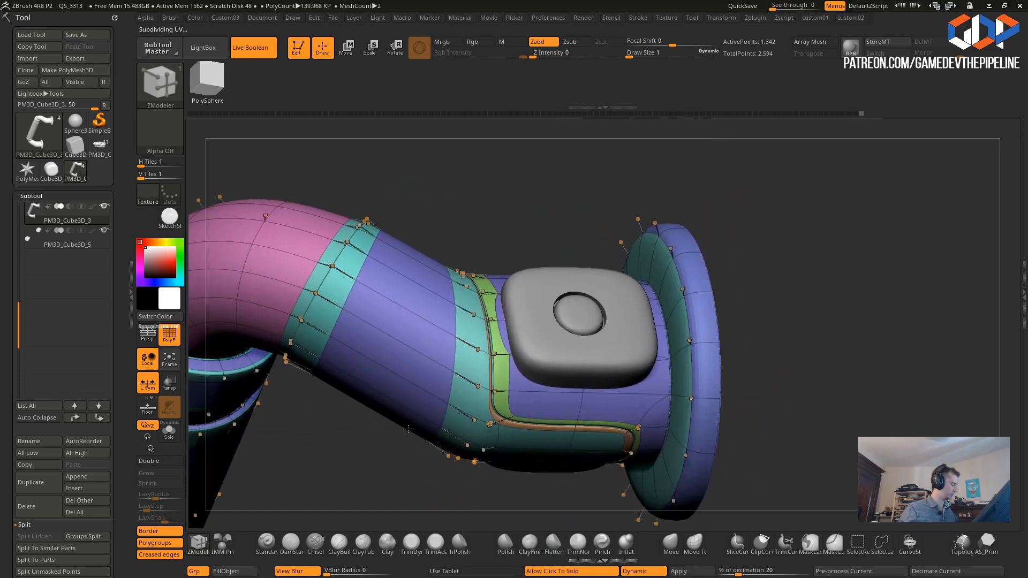
drag(408, 429, 449, 390)
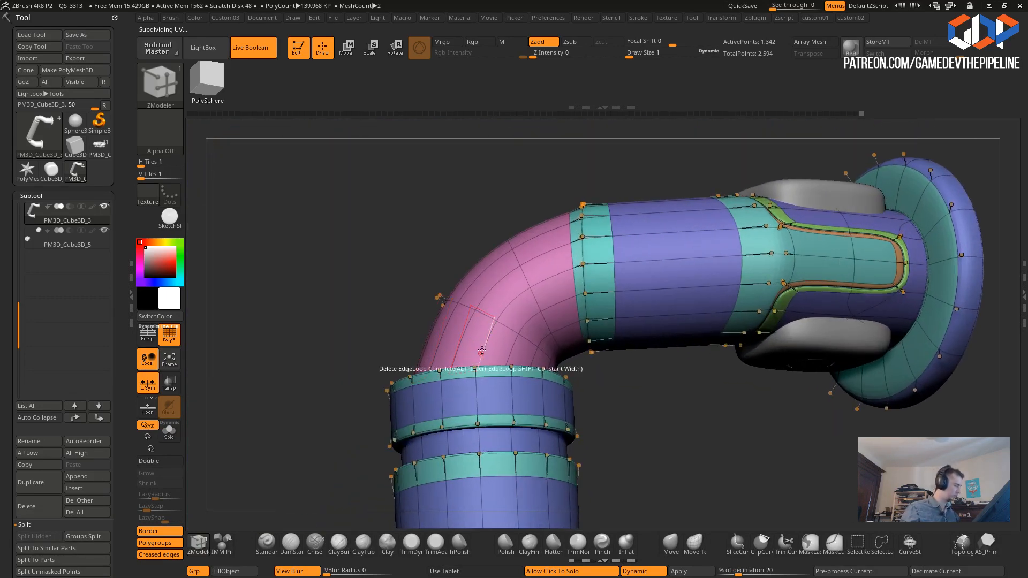
- Switch dynamic subdivision off and on again to examine the elbow's base mesh
key(ctrl+2)
click(420, 215)
drag(642, 394, 482, 251)
key(ctrl+2)
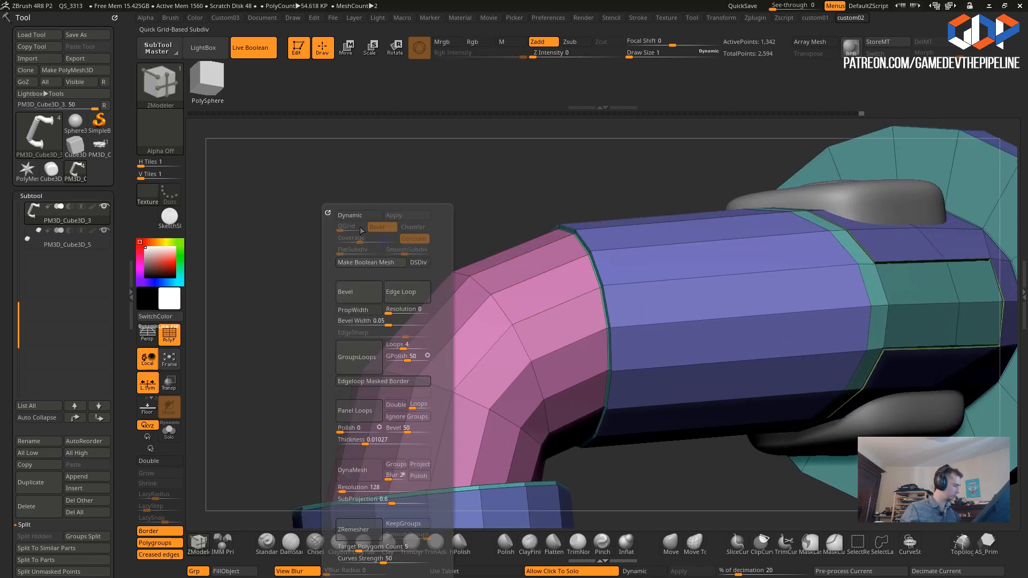
click(343, 217)
alt+drag(351, 233, 331, 227)
alt+drag(406, 323, 378, 371)
- Hide the polyframe, activate the insert subtool and adjust how far the inserts protrude from the legs along the Z axis
click(167, 336)
drag(447, 430, 622, 310)
key(w)
drag(692, 300, 670, 310)
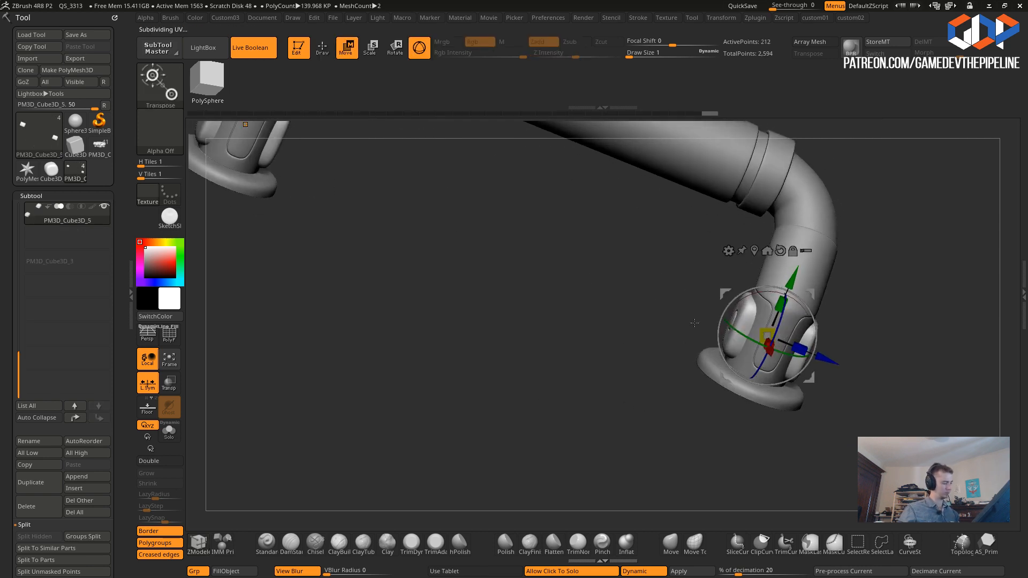
drag(825, 363, 826, 364)
drag(719, 322, 710, 321)
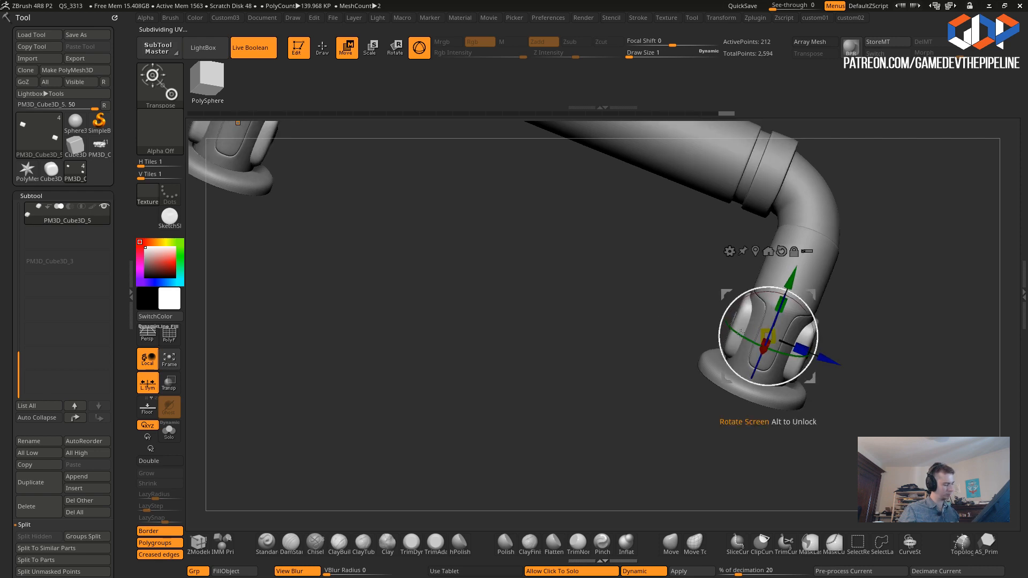
drag(800, 351, 774, 339)
- Try to clip the inserts with the ClipCircleCenter brush around the leg seen end-on, and return to the ZModeler brush
drag(595, 297, 565, 281)
drag(623, 309, 619, 425)
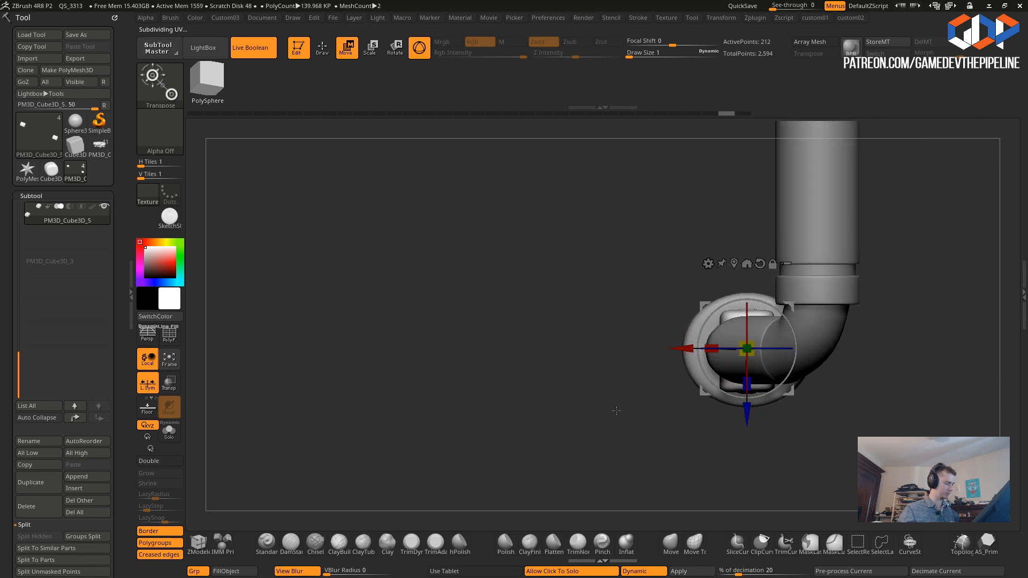
key(ctrl+shift)
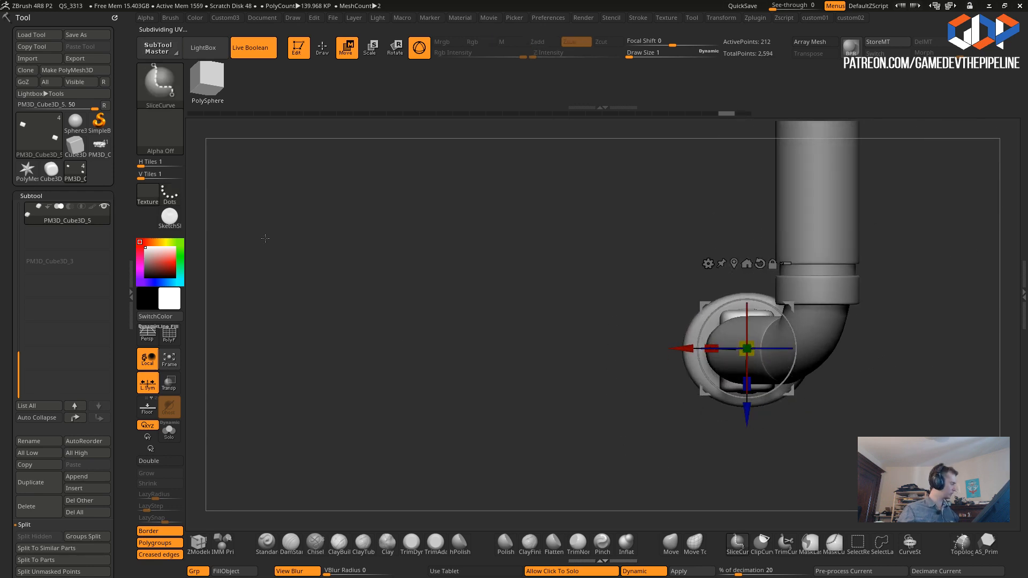
click(165, 88)
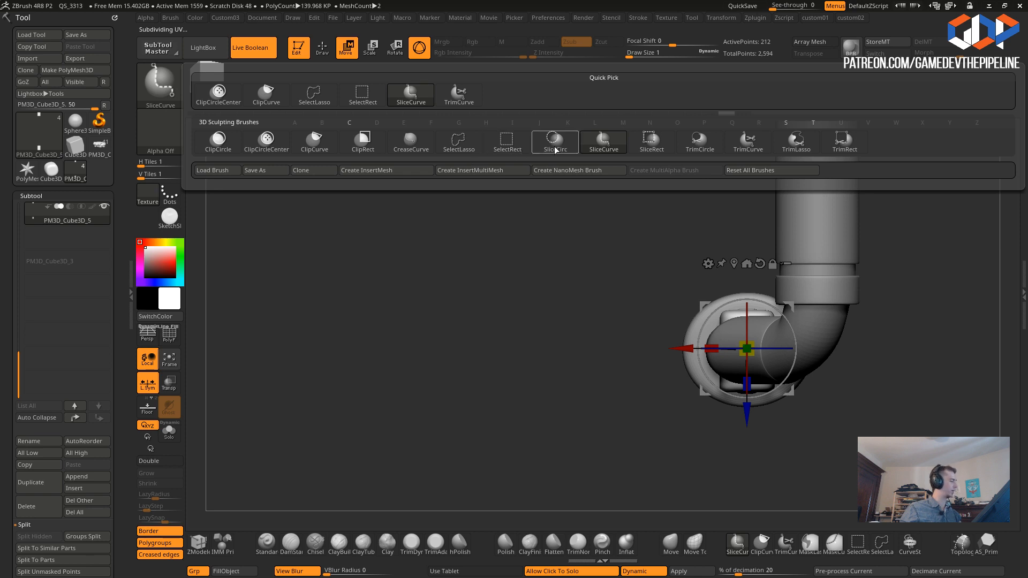
mouse_move(553, 152)
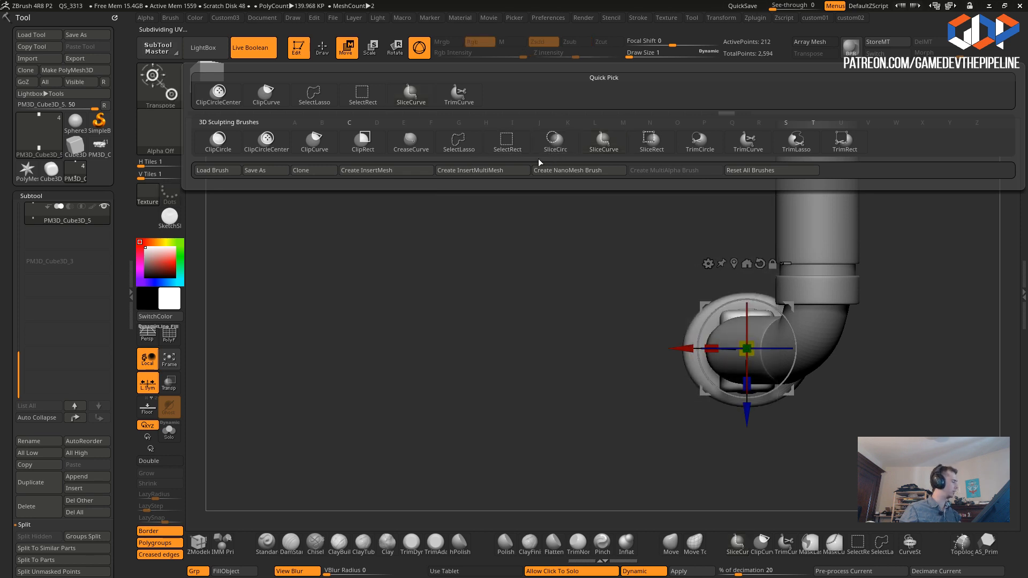
click(265, 142)
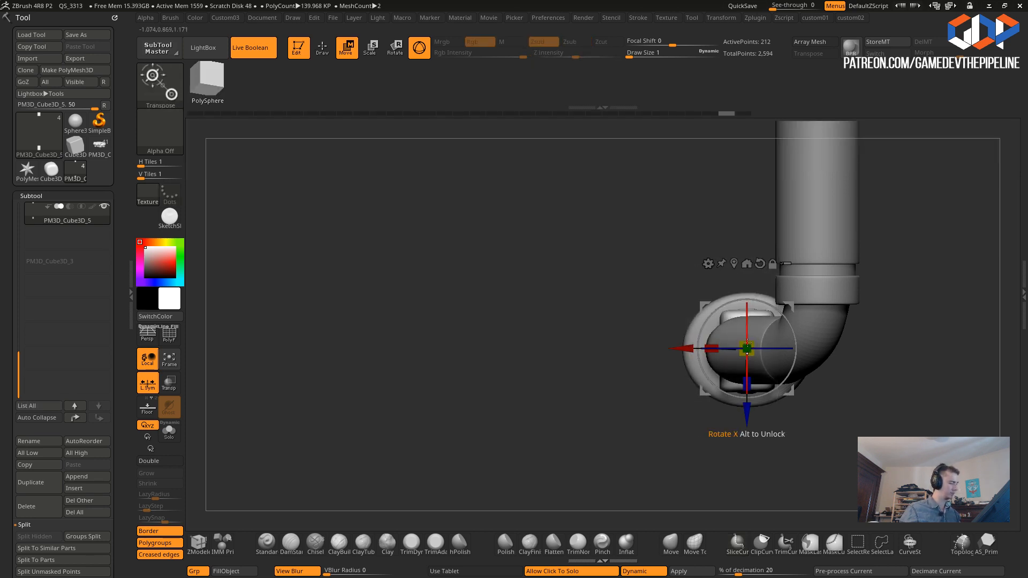
click(327, 54)
drag(748, 350, 772, 389)
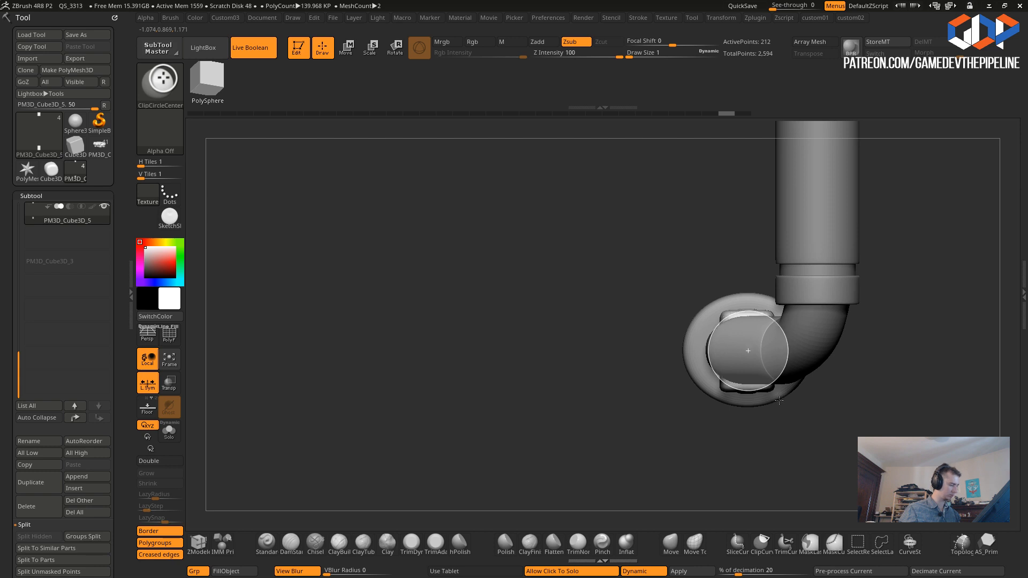
drag(778, 399, 782, 409)
key(b)
key(z)
key(m)
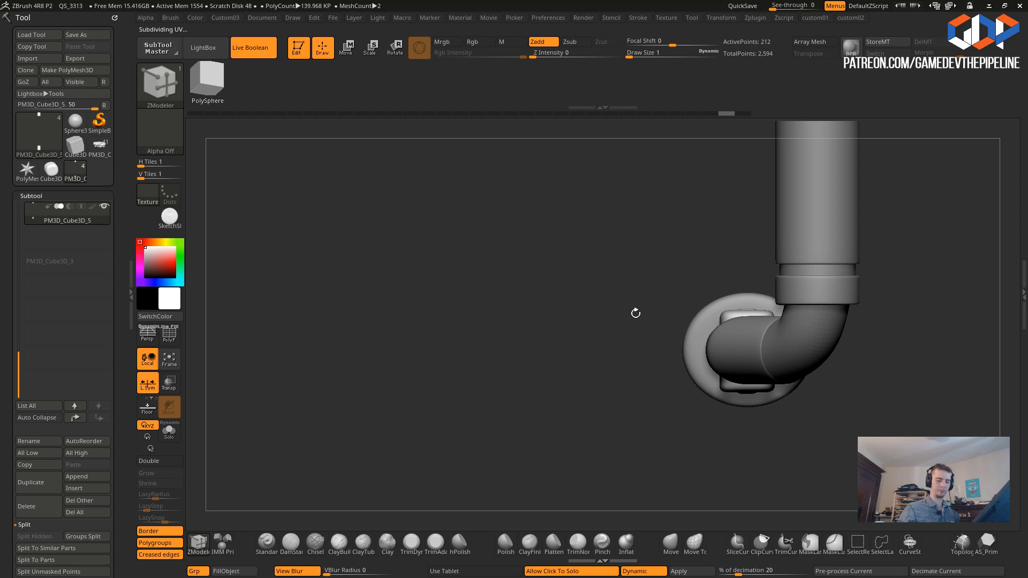
- Try the centred circular clip on the inserts once more, matching the circle to the tube's diameter
mouse_move(589, 269)
alt+mouse_down()
mouse_move(592, 429)
mouse_move(540, 263)
alt+mouse_up()
alt+drag(597, 213, 586, 245)
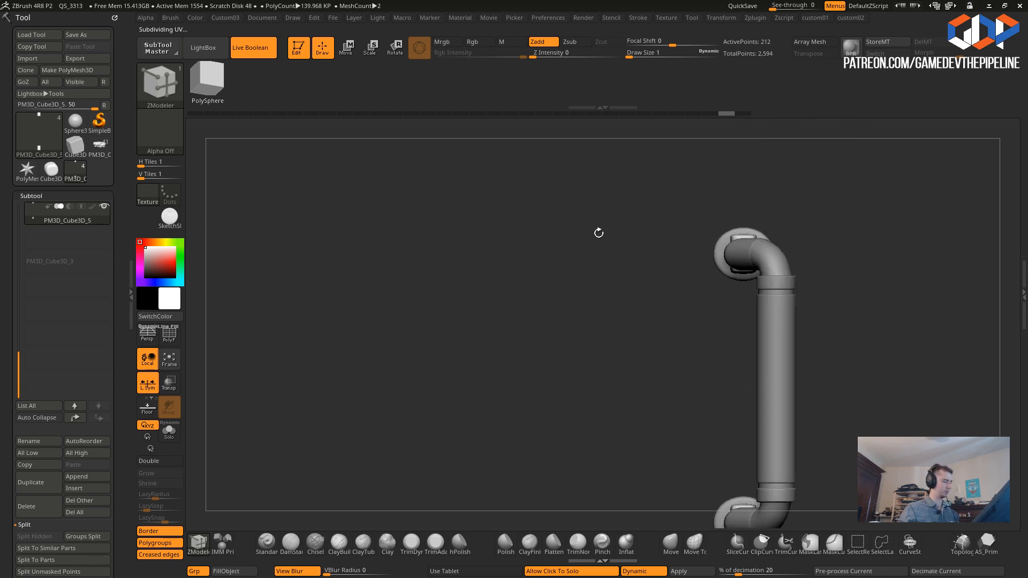
alt+drag(606, 374, 572, 450)
ctrl+shift+drag(686, 379, 719, 444)
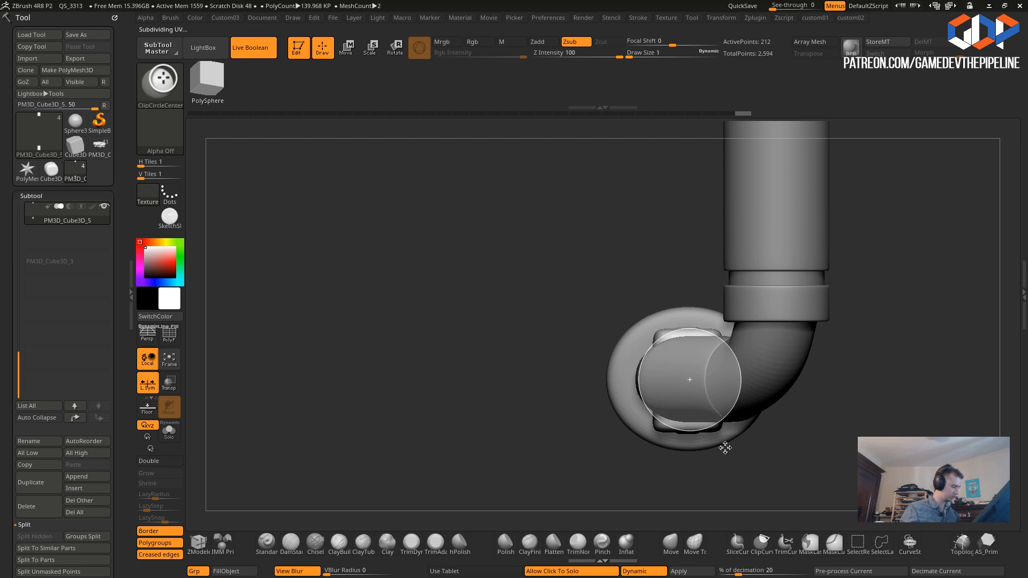
- Isolate the inserts with the polyframe shown in a straight side view and activate the ZModeler brush
drag(527, 399, 520, 289)
mouse_move(509, 346)
mouse_down()
mouse_move(551, 381)
mouse_move(576, 378)
mouse_move(505, 431)
mouse_move(467, 323)
mouse_move(452, 381)
mouse_move(474, 386)
mouse_move(325, 363)
mouse_up()
click(170, 335)
shift+drag(450, 384, 319, 338)
click(449, 413)
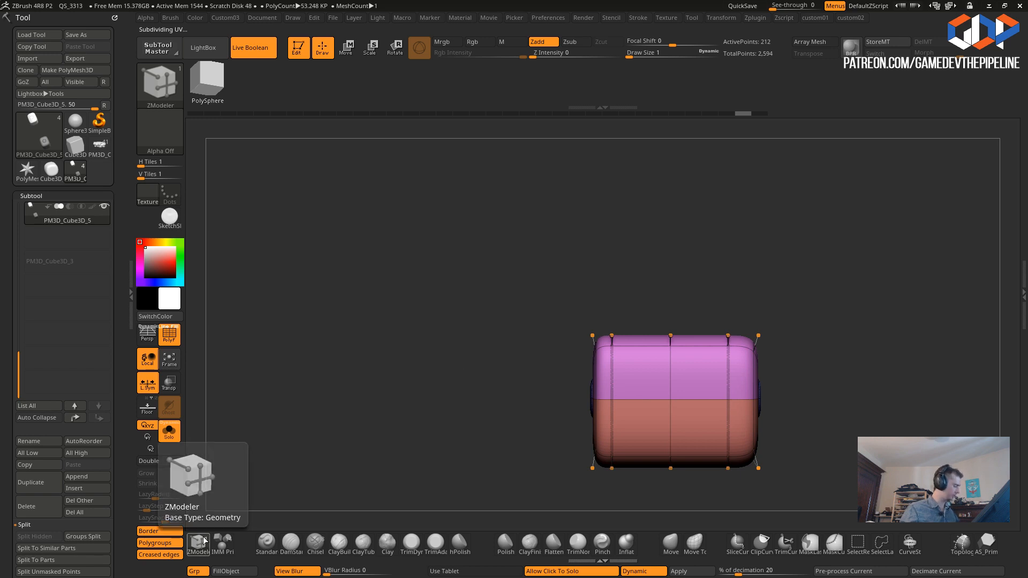
key(b)
key(z)
key(m)
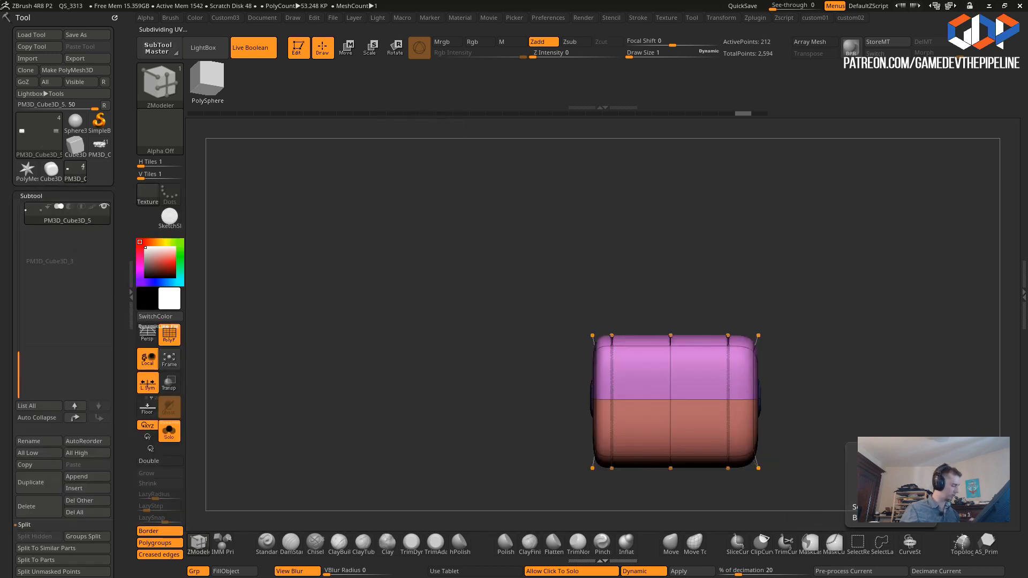
- Delete the supporting edge loop beside the insert's outer face with the EdgeLoop Complete target and hide the polyframe
key(space)
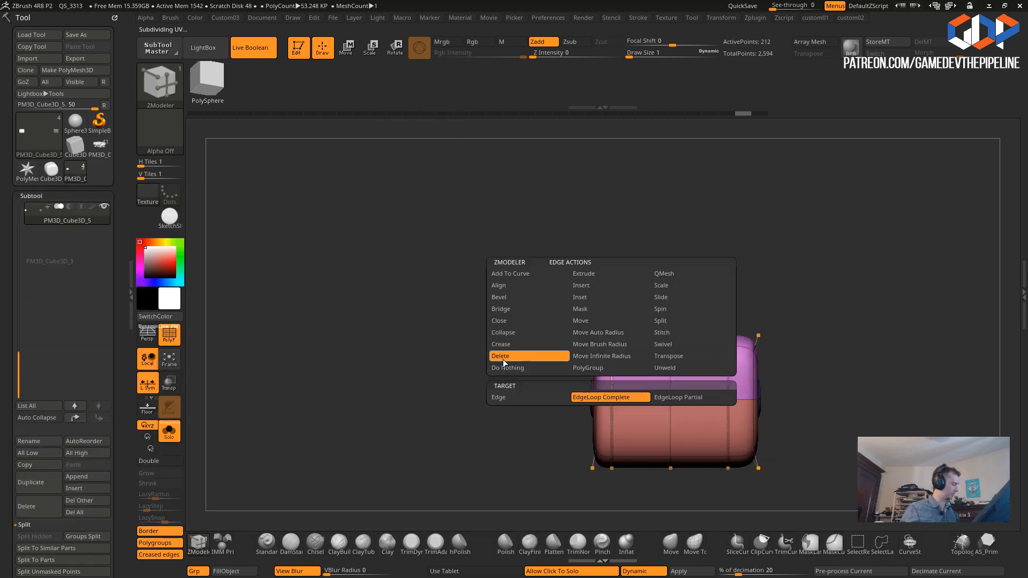
click(612, 395)
click(728, 390)
drag(568, 321, 248, 349)
click(170, 340)
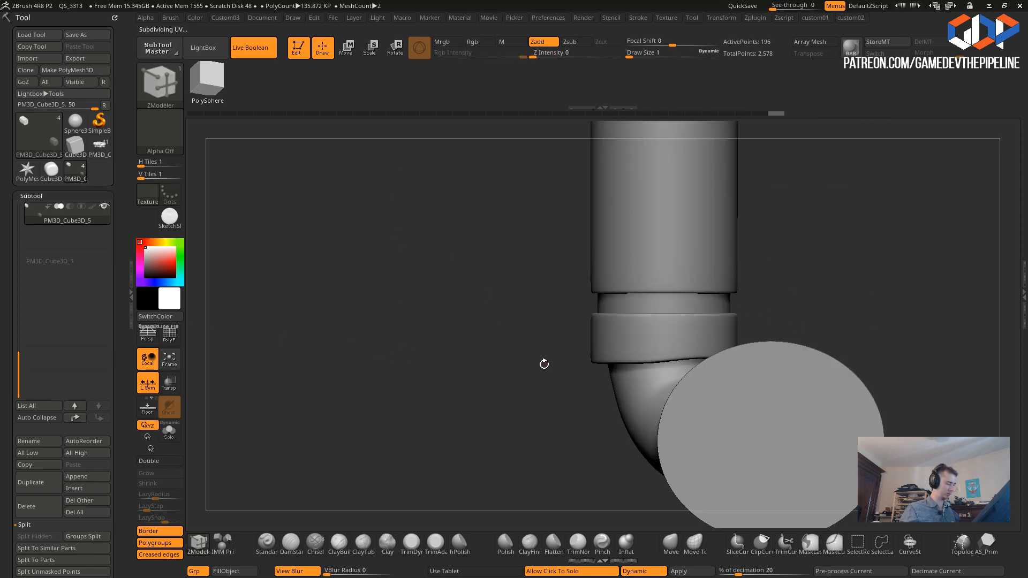
- Clip the inserts to a rounded outline around the leg seen end-on, using the ClipCircle brush
mouse_move(544, 364)
mouse_down()
mouse_move(485, 423)
mouse_move(509, 385)
mouse_up()
key(ctrl+shift)
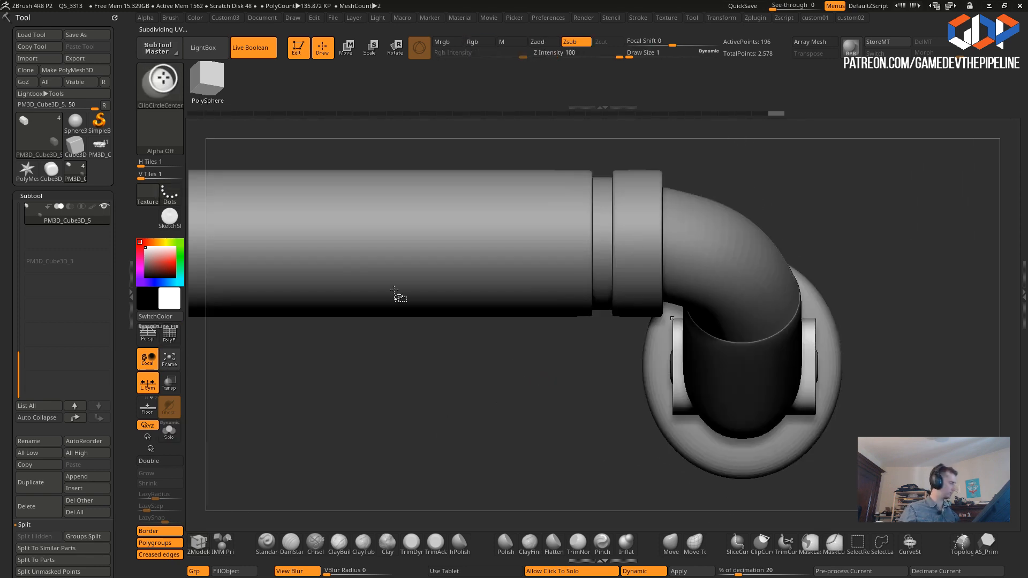
click(156, 81)
click(216, 143)
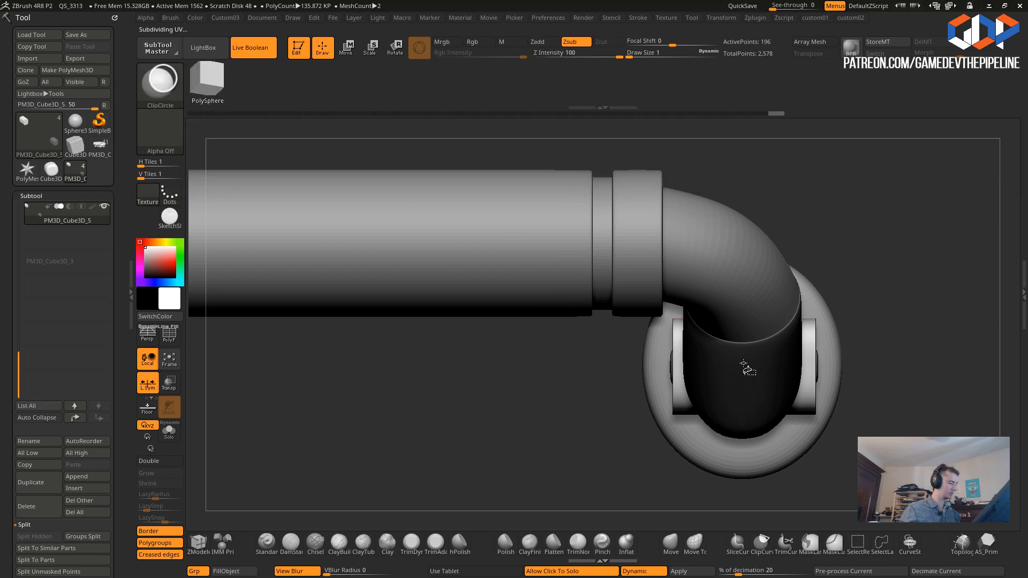
ctrl+shift+drag(765, 434, 793, 423)
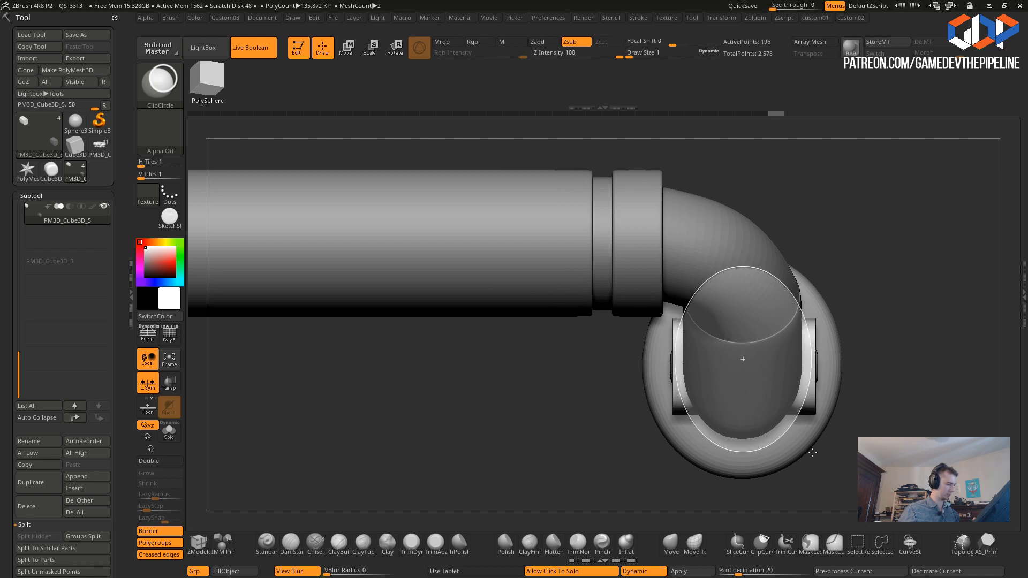
ctrl+shift+drag(811, 452, 811, 453)
mouse_move(585, 401)
mouse_down()
mouse_move(532, 427)
mouse_move(513, 415)
mouse_move(600, 381)
mouse_move(489, 383)
mouse_move(516, 418)
mouse_move(515, 371)
mouse_move(461, 371)
mouse_up()
drag(546, 369, 649, 401)
- Show the polyframe and slide the insert's outer edge loop toward the leg with the ZModeler Slide action and EdgeLoop Complete target
key(shift+f)
drag(329, 354, 537, 384)
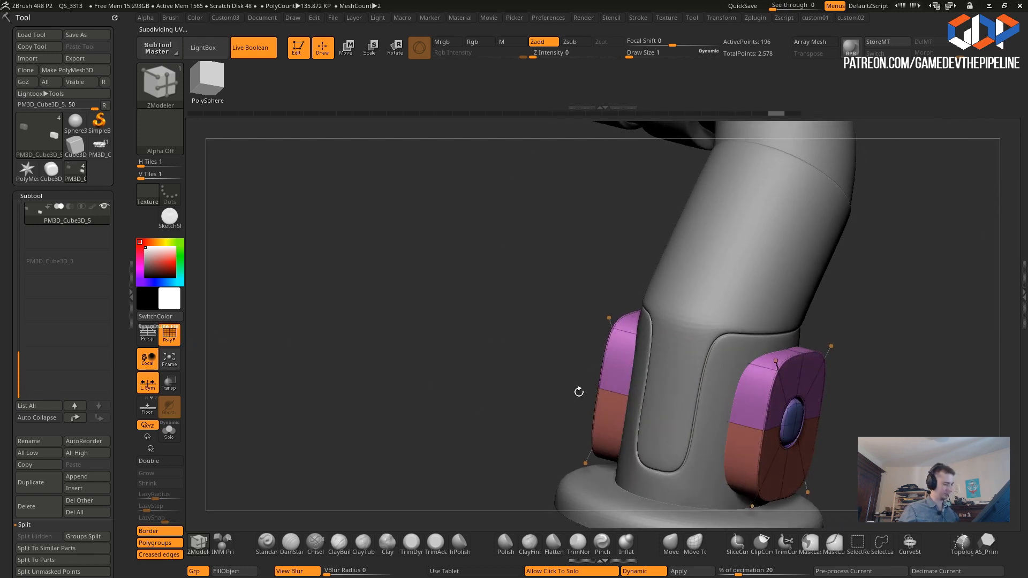
key(space)
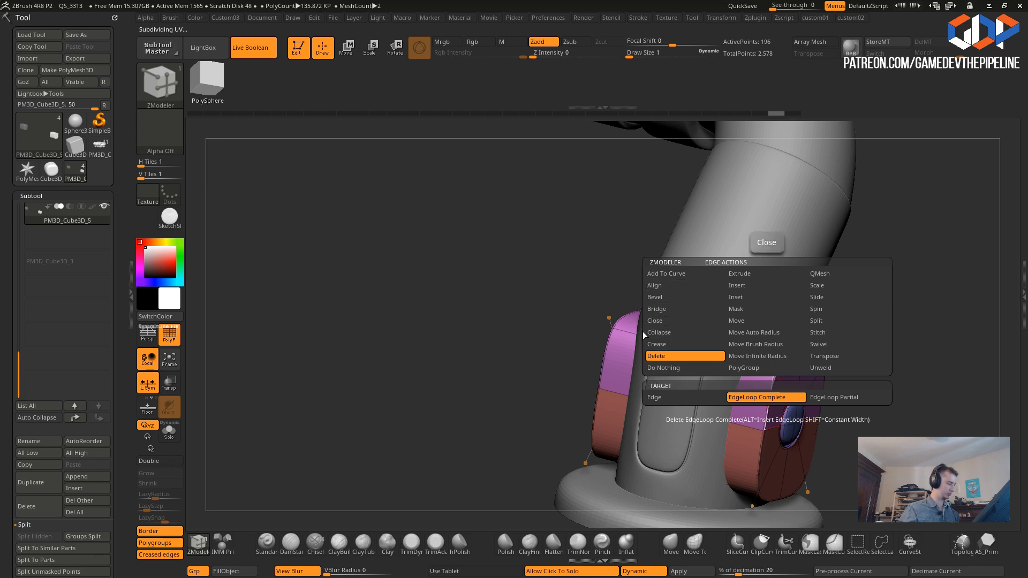
click(815, 298)
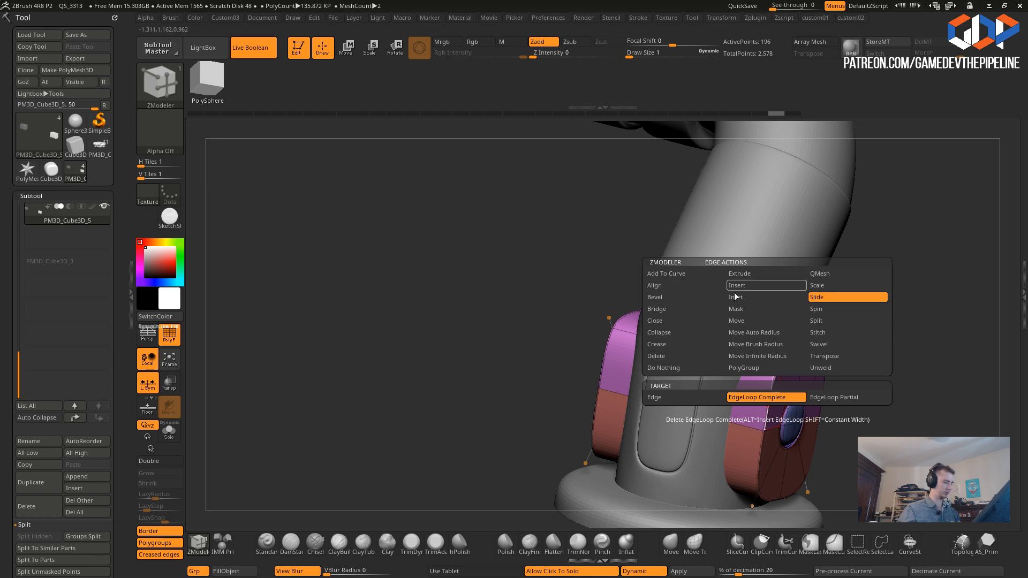
mouse_move(766, 415)
mouse_down()
mouse_move(742, 401)
mouse_move(749, 406)
mouse_up()
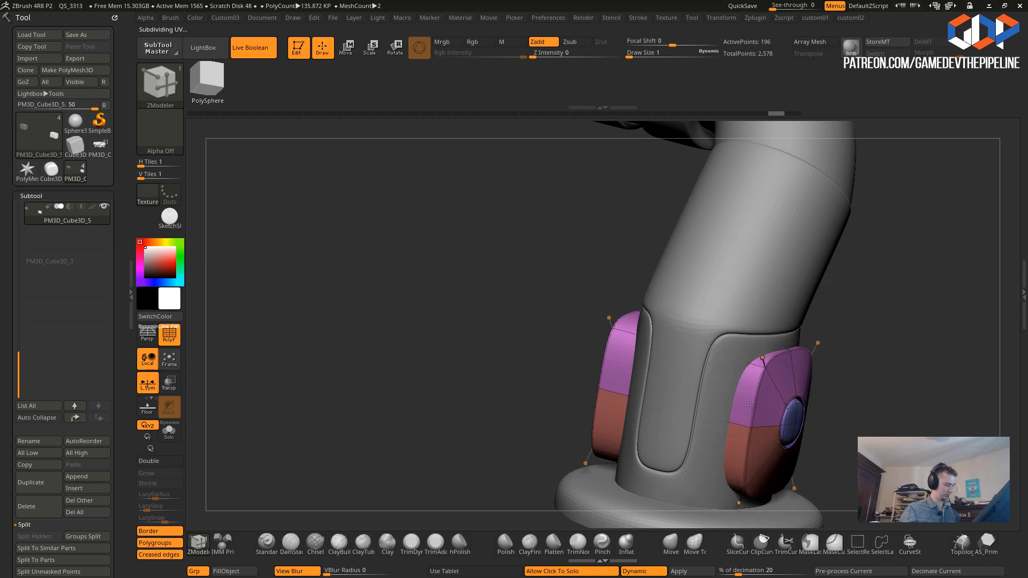
drag(541, 336, 488, 267)
drag(500, 319, 539, 387)
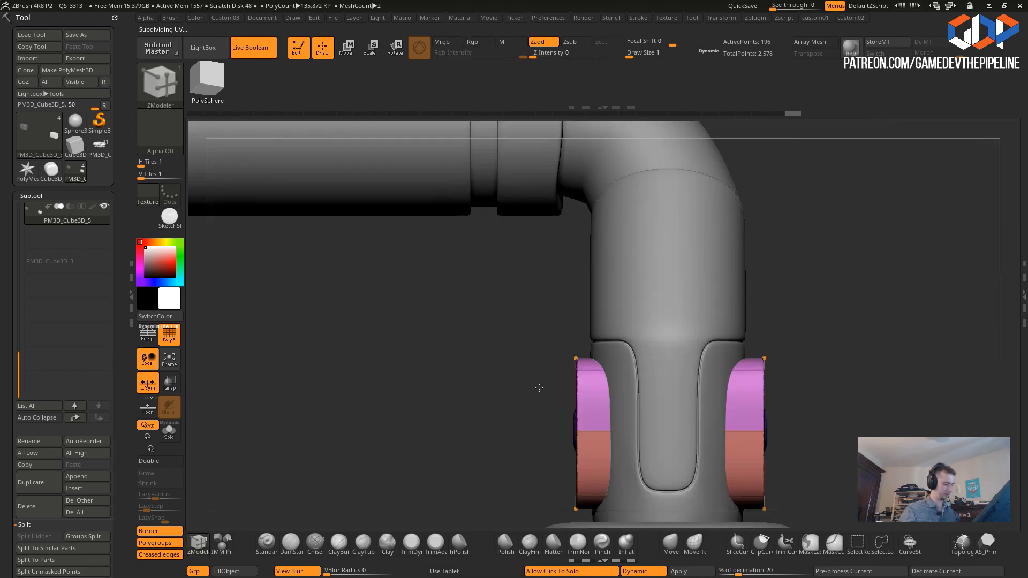
- Activate the Move gizmo, isolate the inserts in a straight view and mask part of them
click(341, 53)
alt+drag(418, 331, 390, 264)
drag(672, 366, 660, 364)
drag(463, 342, 441, 358)
drag(695, 380, 694, 380)
click(475, 340)
drag(491, 340, 773, 408)
drag(497, 402, 457, 399)
ctrl+click(454, 395)
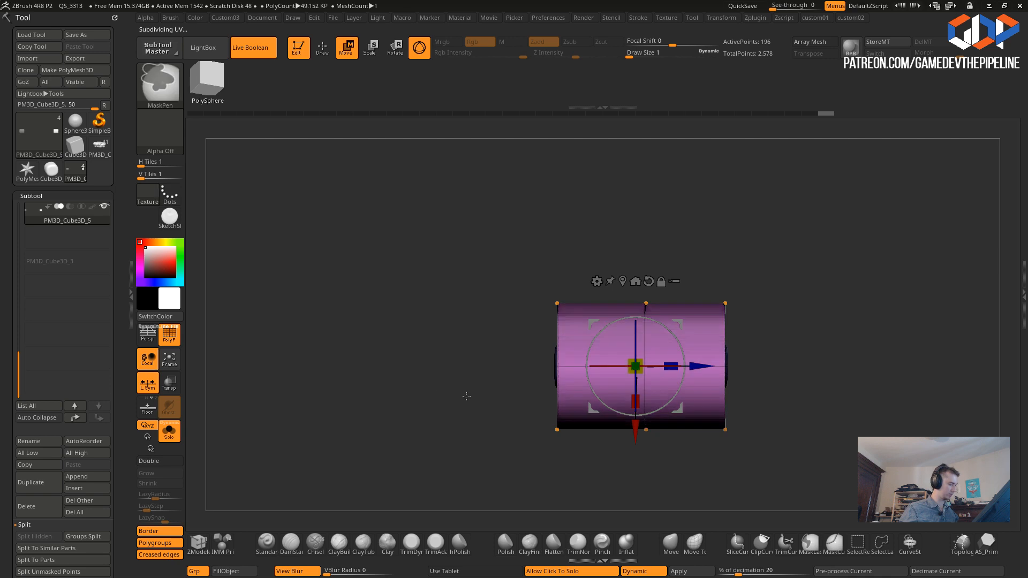
- Adjust the inserts' offset from the leg along the gizmo's sideways axis and bring the handle back into display
drag(667, 365, 422, 391)
drag(599, 364, 582, 362)
click(409, 377)
mouse_move(333, 372)
mouse_down()
mouse_move(391, 395)
mouse_move(341, 395)
mouse_move(343, 375)
mouse_up()
drag(600, 367, 617, 371)
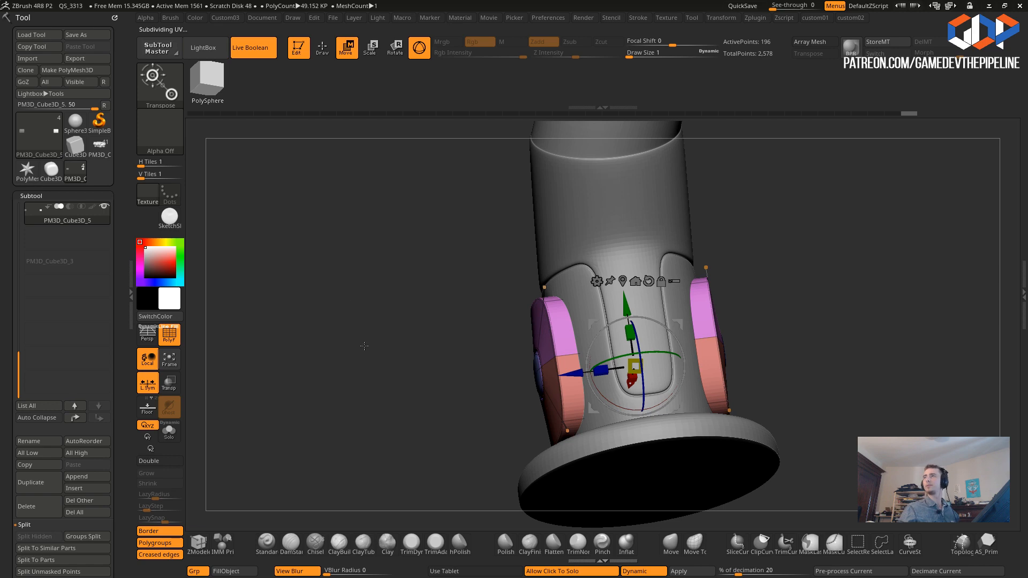
- Try to scale the midpoints of the insert's side edges outward with everything else masked, and undo it
drag(344, 355, 605, 368)
drag(429, 370, 357, 297)
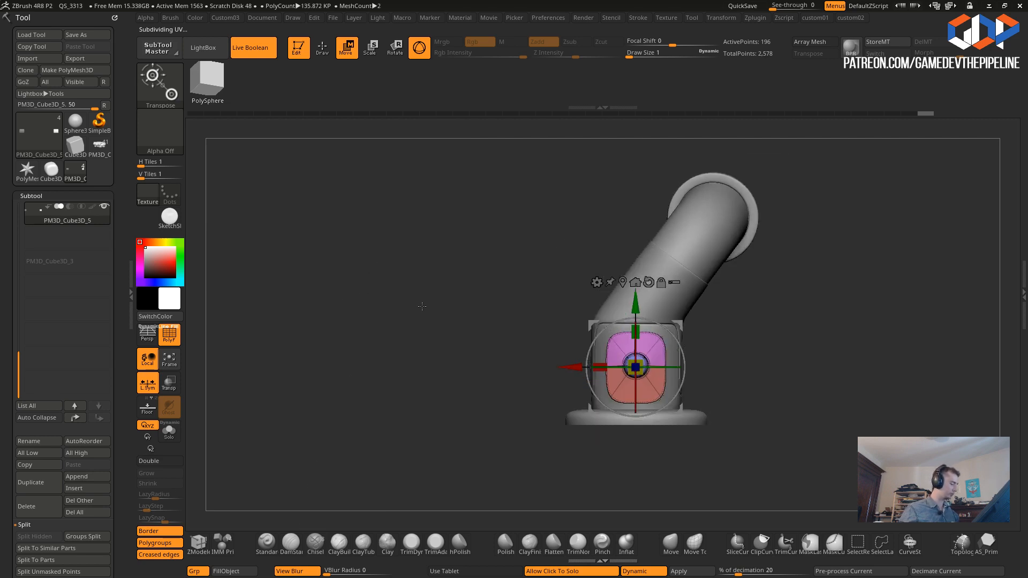
alt+drag(422, 304, 411, 322)
click(390, 321)
click(387, 323)
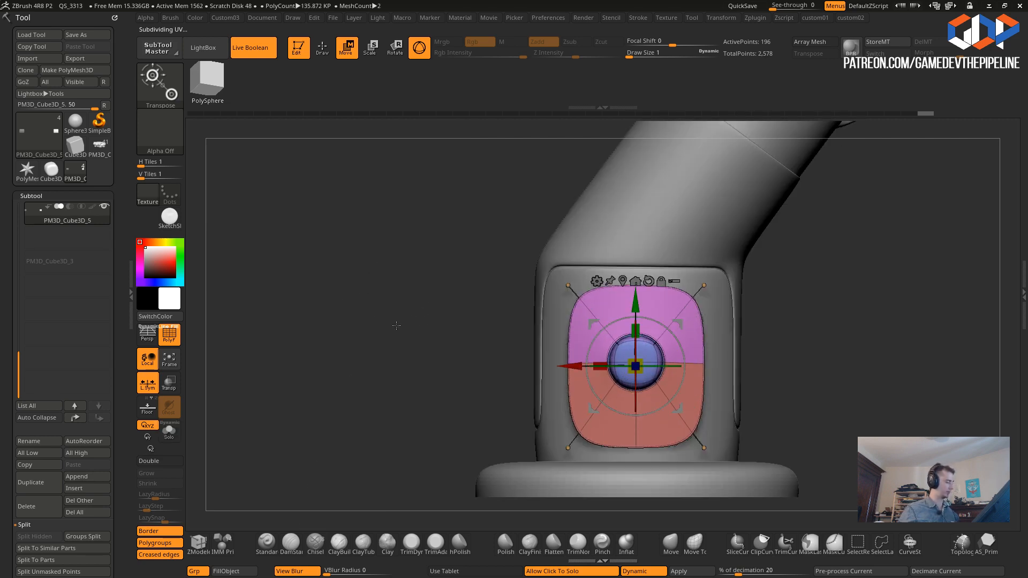
ctrl+drag(457, 314, 585, 393)
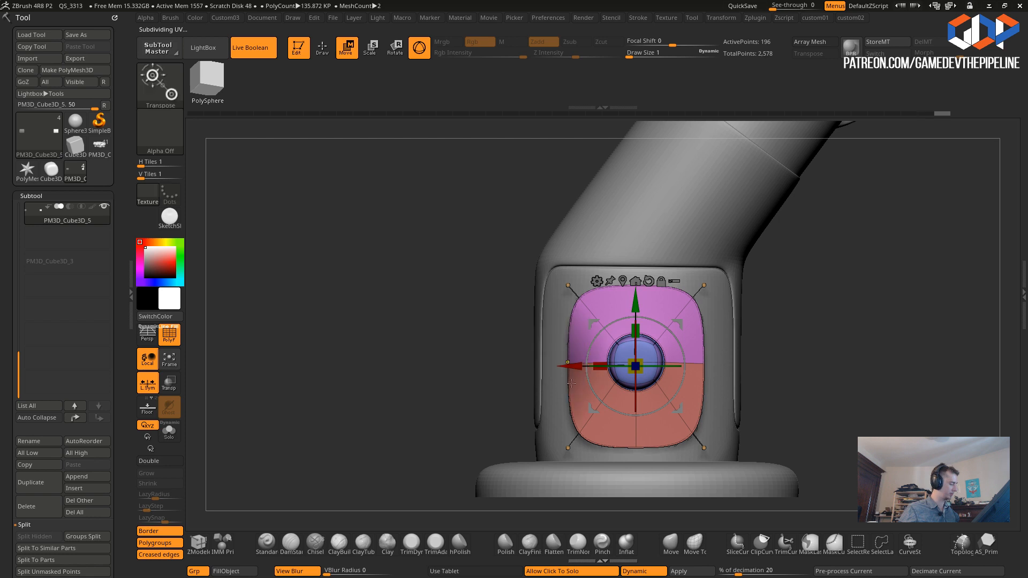
ctrl+drag(796, 392, 686, 333)
ctrl+click(470, 361)
drag(600, 366, 311, 370)
key(ctrl+z)
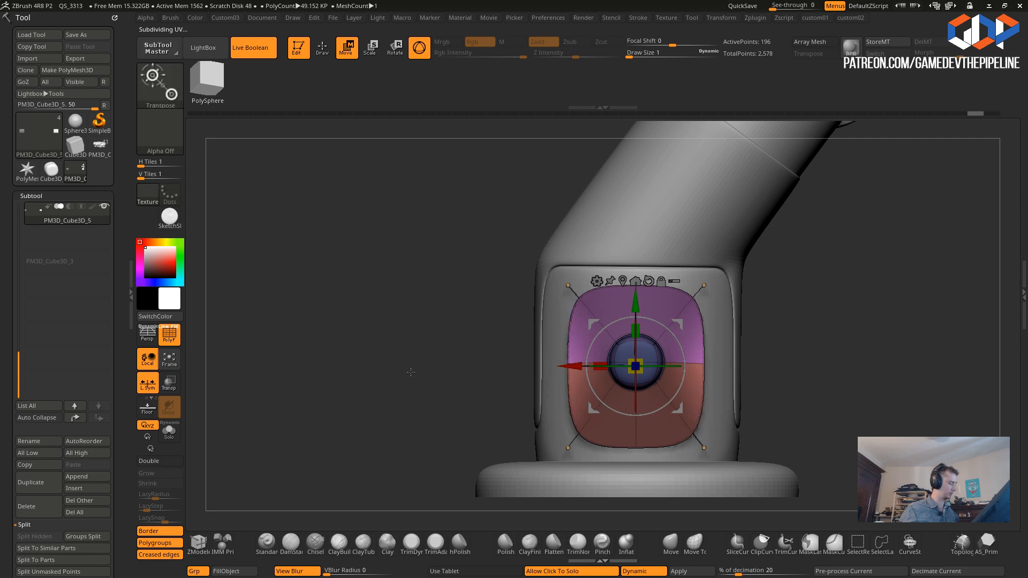
key(ctrl+z)
ctrl+drag(411, 371, 395, 315)
- Unlock the gizmo, center it on the insert and reset its orientation to line up with the leg
click(605, 196)
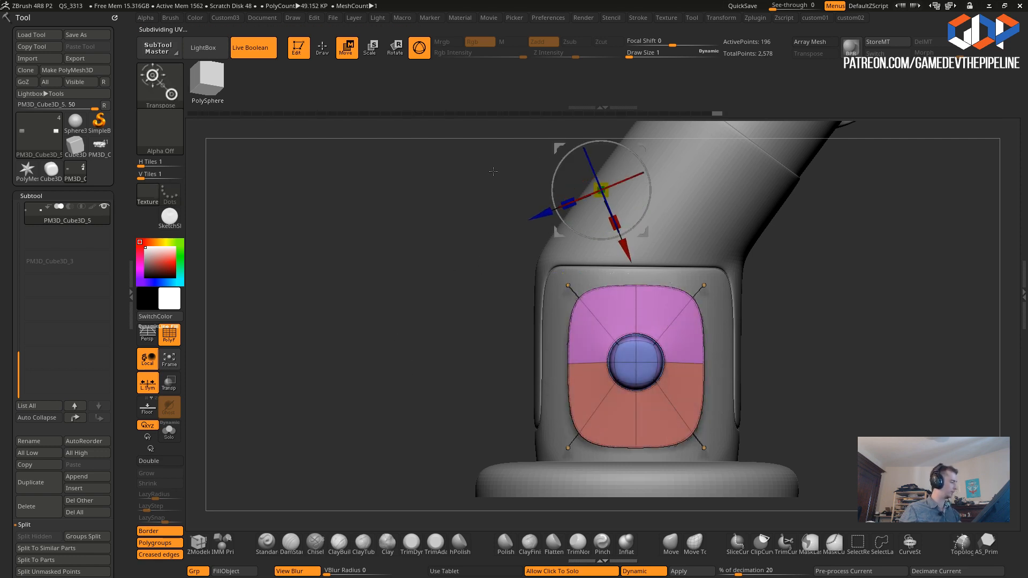
alt+drag(514, 164, 465, 233)
click(584, 166)
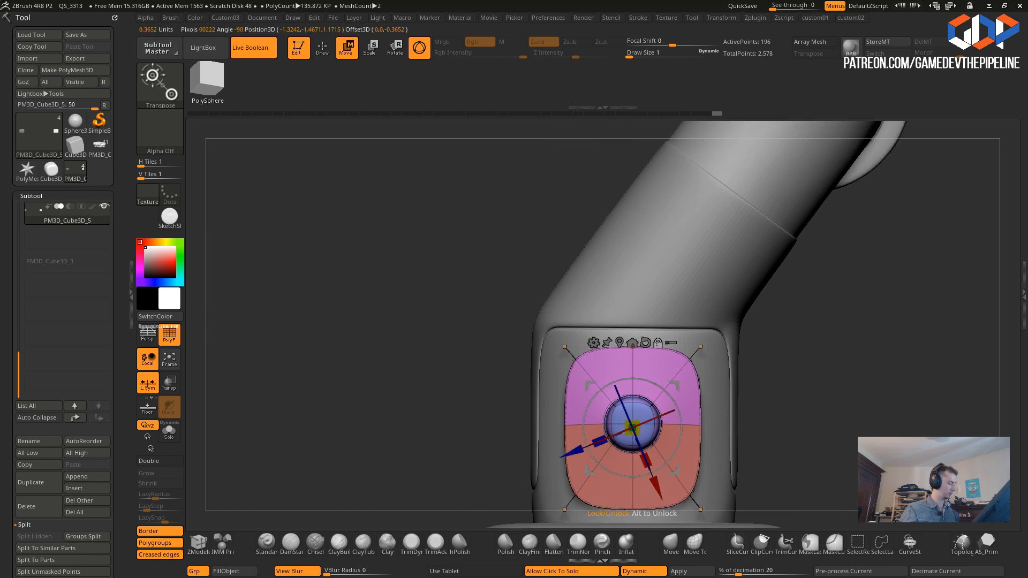
click(646, 343)
alt+drag(435, 273, 427, 250)
key(ctrl+z)
alt+click(638, 319)
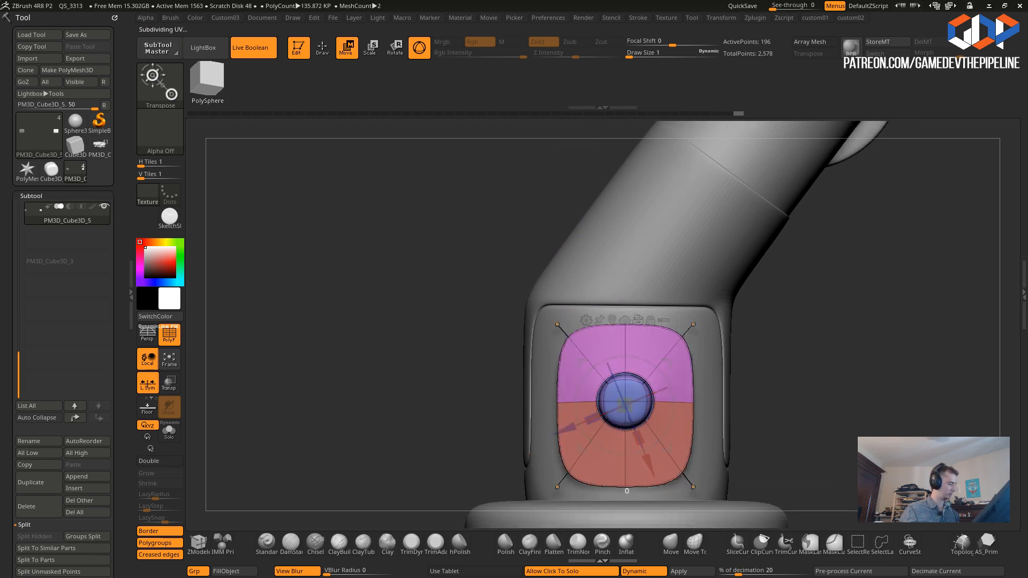
key(ctrl+z)
alt+click(637, 320)
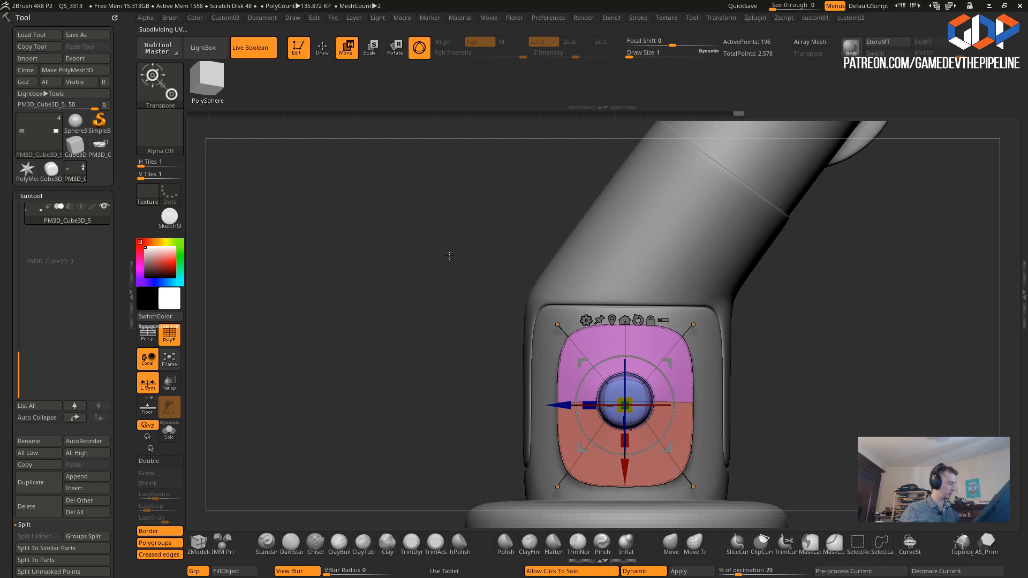
- Isolate the midpoints of the insert's upper and lower edges with an inverted mask and scale them outward to round the ends
alt+drag(449, 251, 447, 225)
ctrl+drag(570, 179, 640, 327)
alt+drag(447, 409, 433, 321)
ctrl+drag(658, 476, 618, 452)
ctrl+click(586, 479)
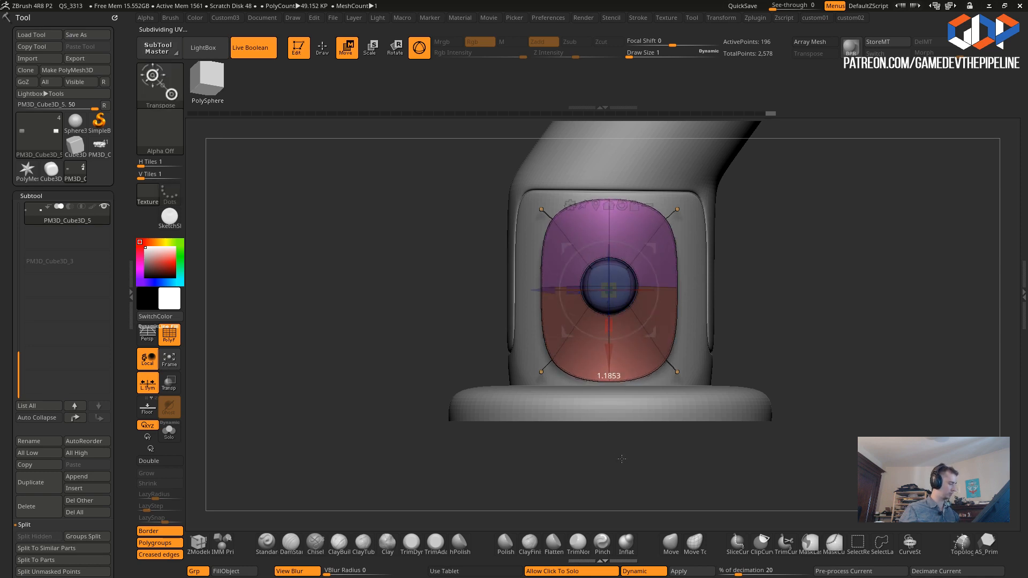
- Mirror and weld the inserts, flip them with Mirror, weld them once more and flip them back onto the legs
drag(371, 321, 297, 355)
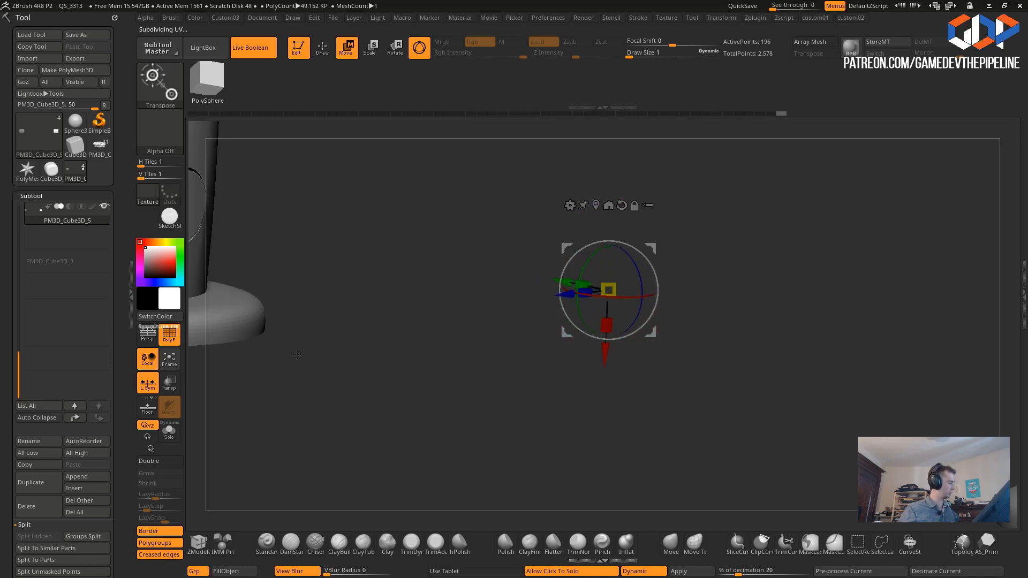
click(172, 360)
drag(676, 451, 600, 398)
drag(576, 423, 535, 387)
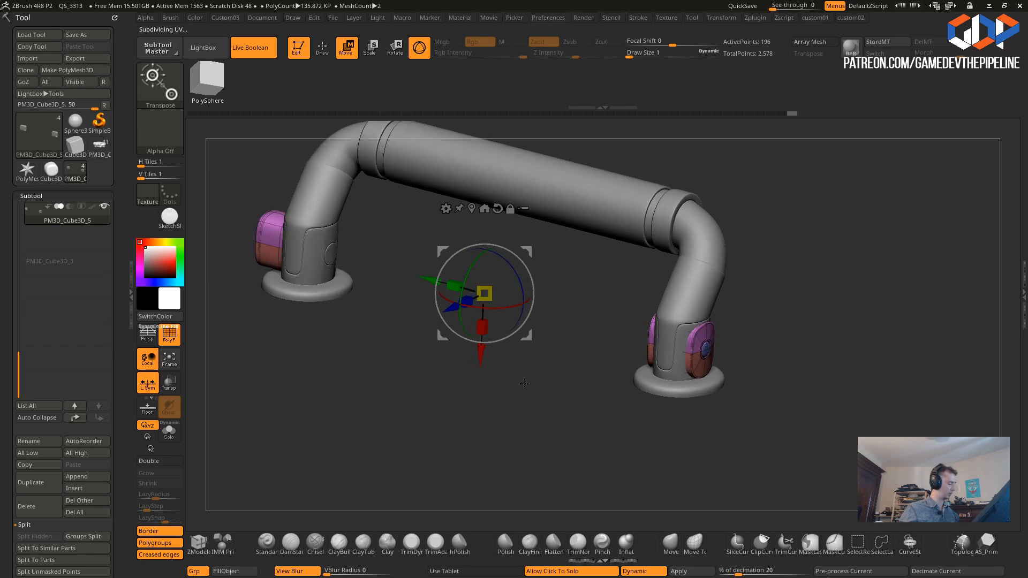
key(1)
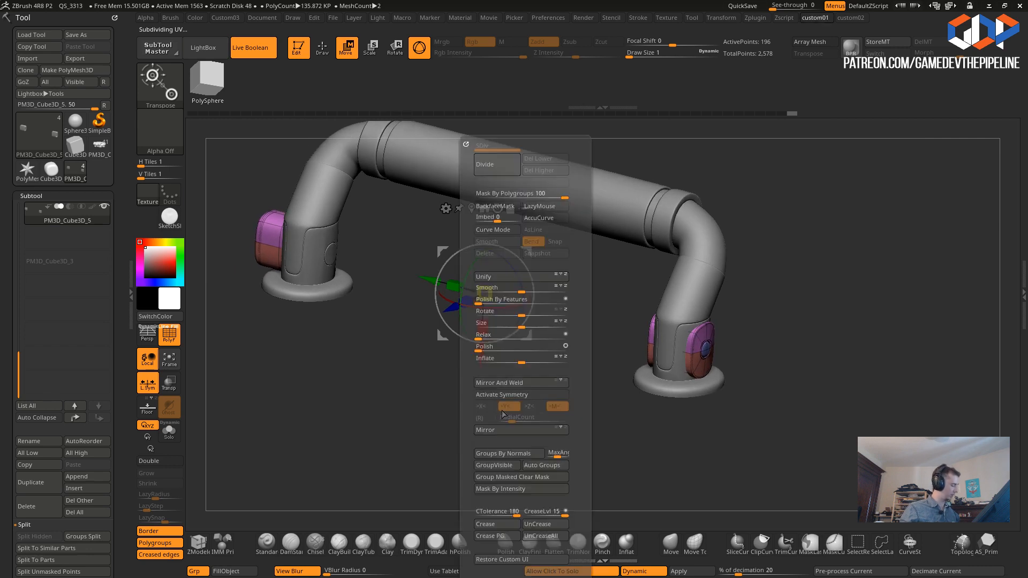
click(484, 383)
key(1)
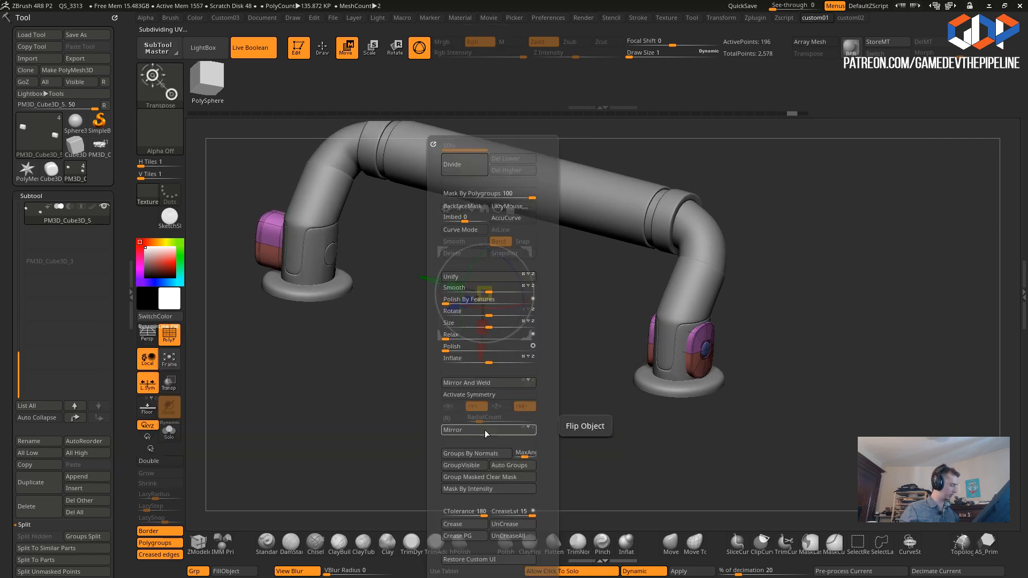
click(472, 428)
click(461, 383)
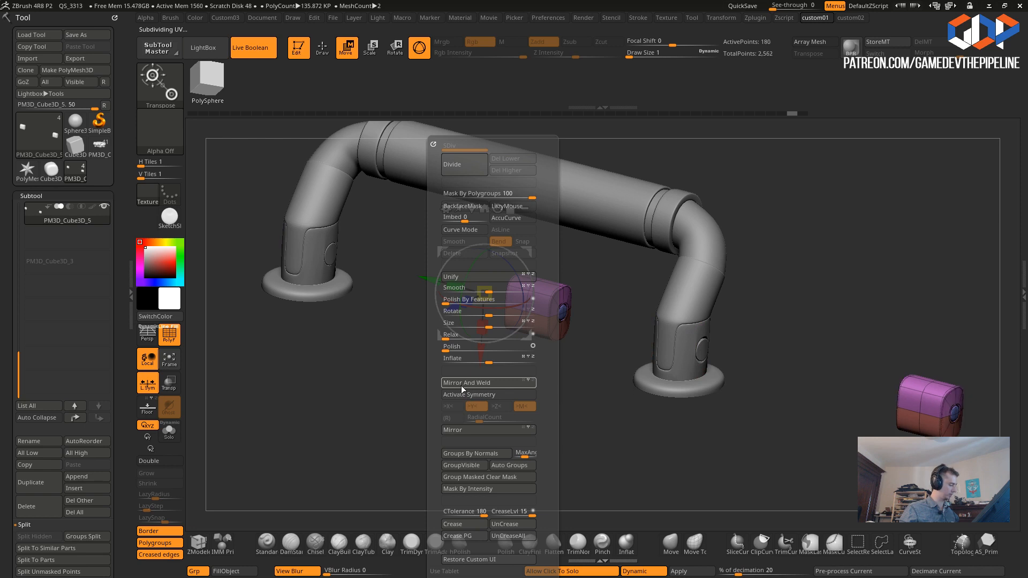
click(462, 430)
- Adjust the inserts' fit against both legs with the gizmo in a straight front view of the handle
shift+drag(361, 379, 466, 435)
ctrl+drag(847, 463, 651, 231)
alt+drag(635, 432, 728, 434)
drag(557, 333, 583, 335)
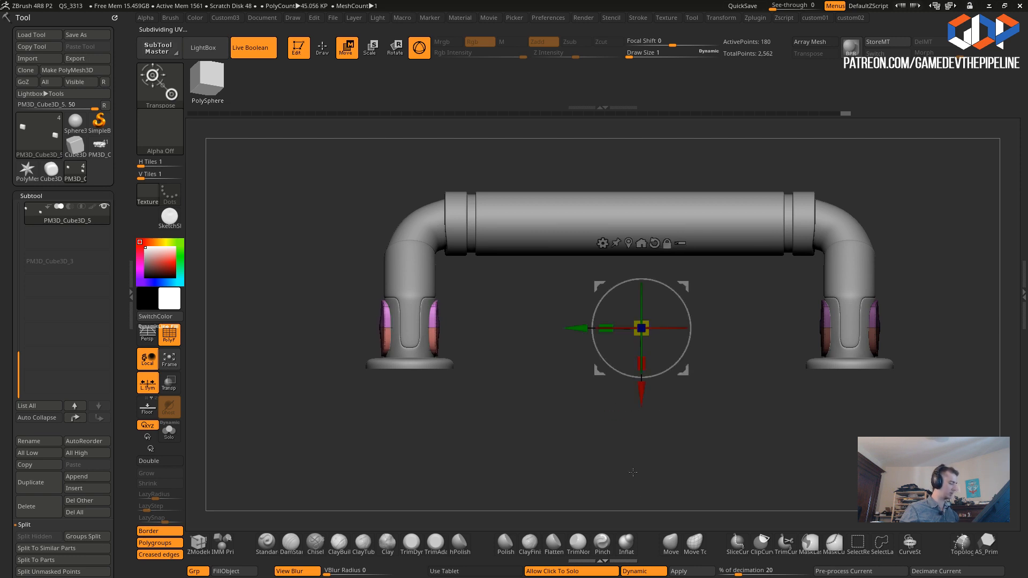
- Turn on symmetry and place the unlocked gizmo at the center of one leg's pair of inserts
drag(628, 446, 542, 401)
key(space)
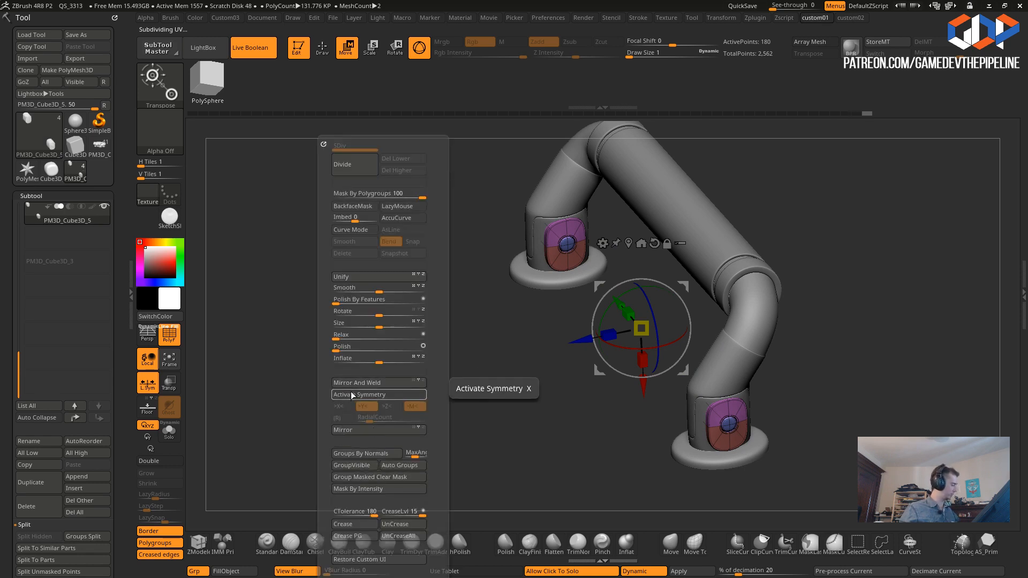
alt+drag(596, 426, 555, 391)
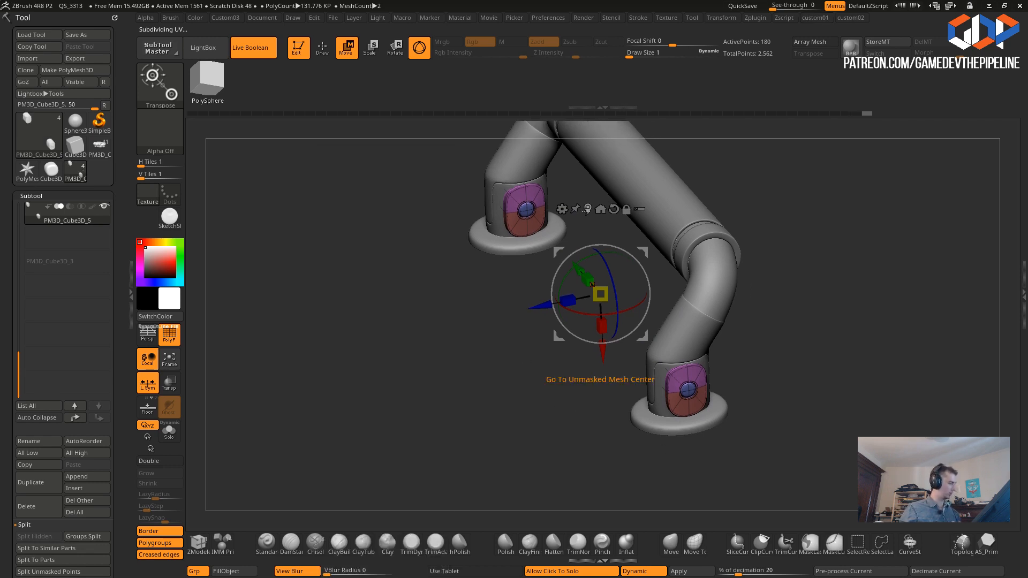
click(578, 225)
click(476, 329)
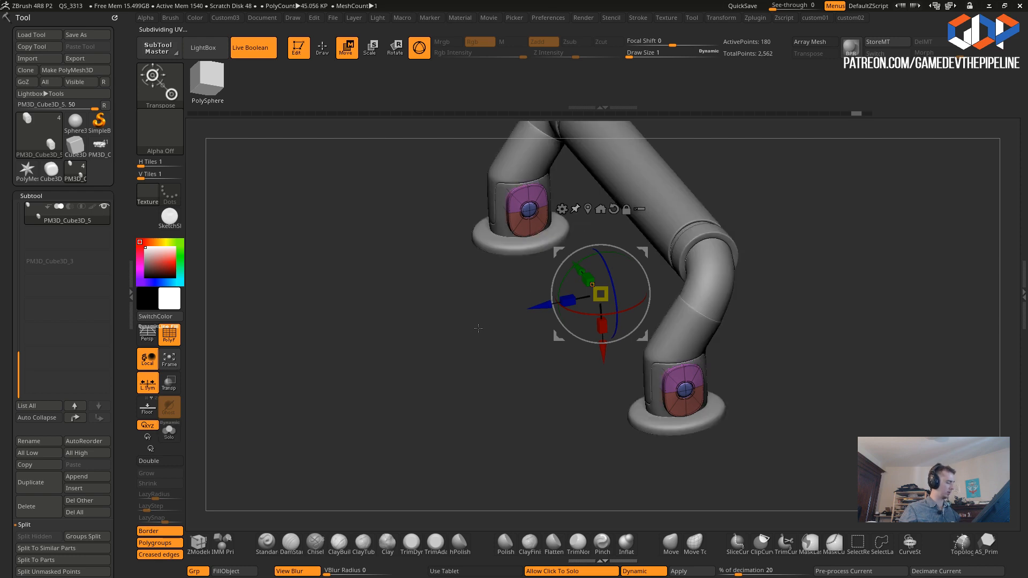
click(576, 209)
click(589, 209)
click(524, 330)
- Scale the inserts about the leg's center to fit them closely against the leg's recessed panels
drag(407, 349, 450, 373)
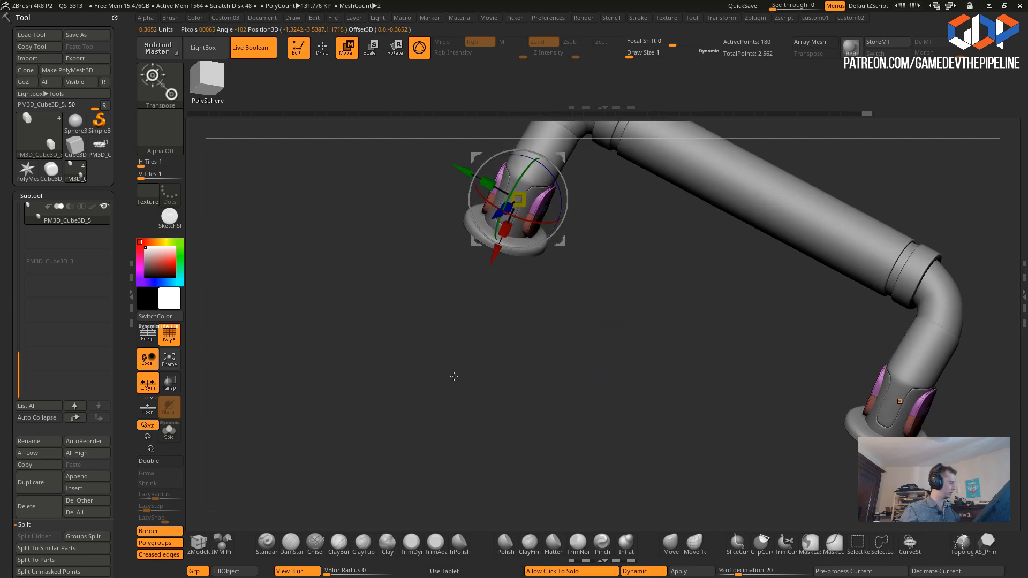
drag(334, 336, 466, 419)
ctrl+right_drag(465, 419, 495, 489)
right_drag(568, 326, 584, 344)
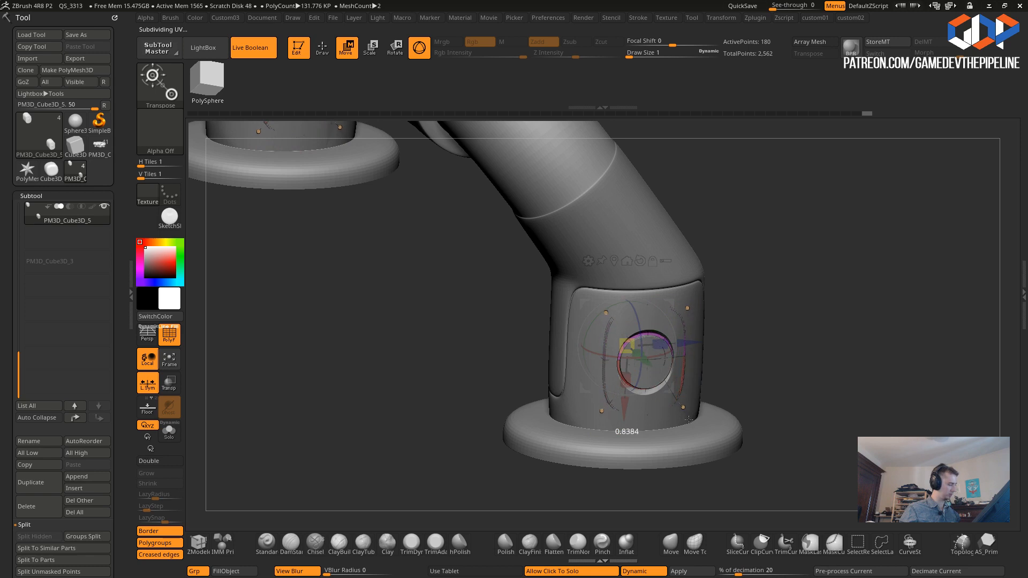
right_drag(660, 397, 537, 347)
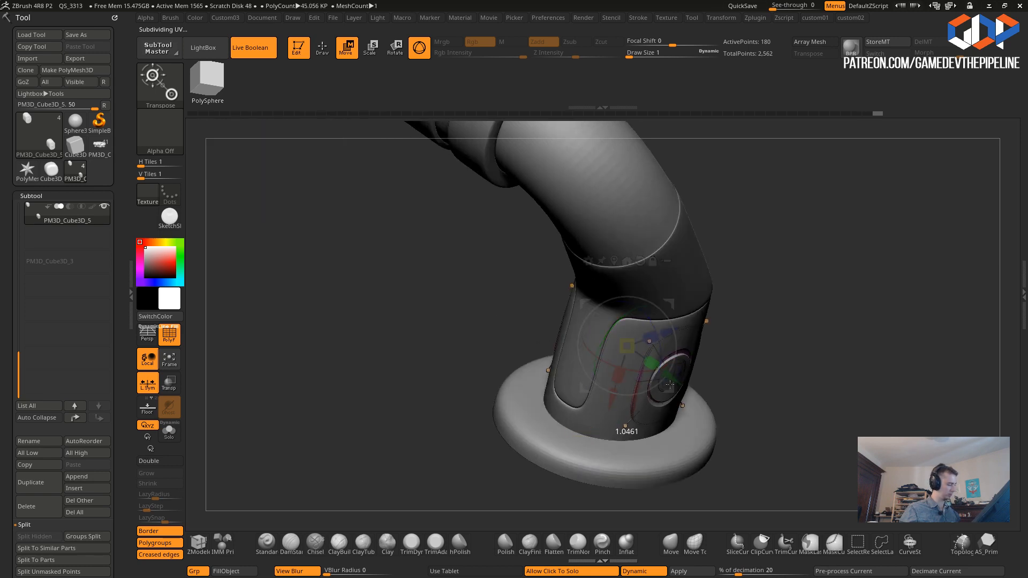
- Make the main handle mesh the active subtool and fit the whole handle to the view
right_drag(512, 339, 374, 340)
right_drag(293, 362, 357, 364)
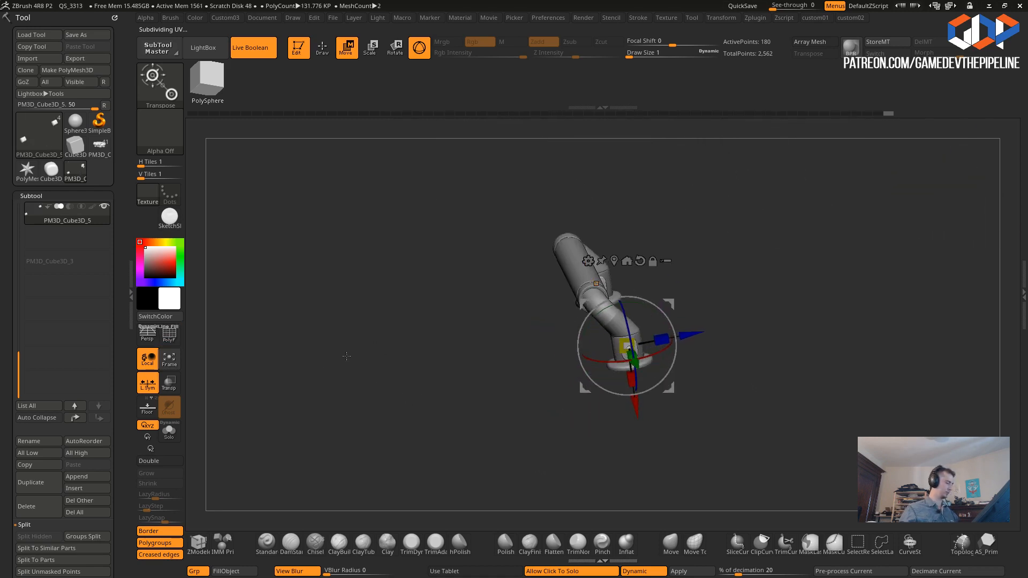
right_drag(354, 425, 423, 369)
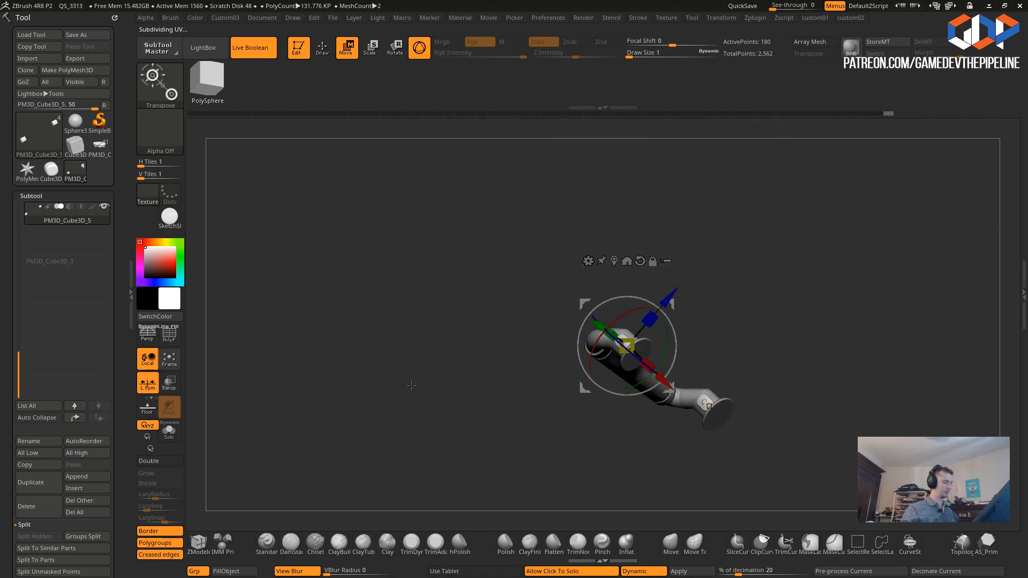
right_drag(422, 432, 430, 462)
right_drag(359, 384, 417, 349)
alt+click(411, 361)
right_drag(429, 386, 359, 370)
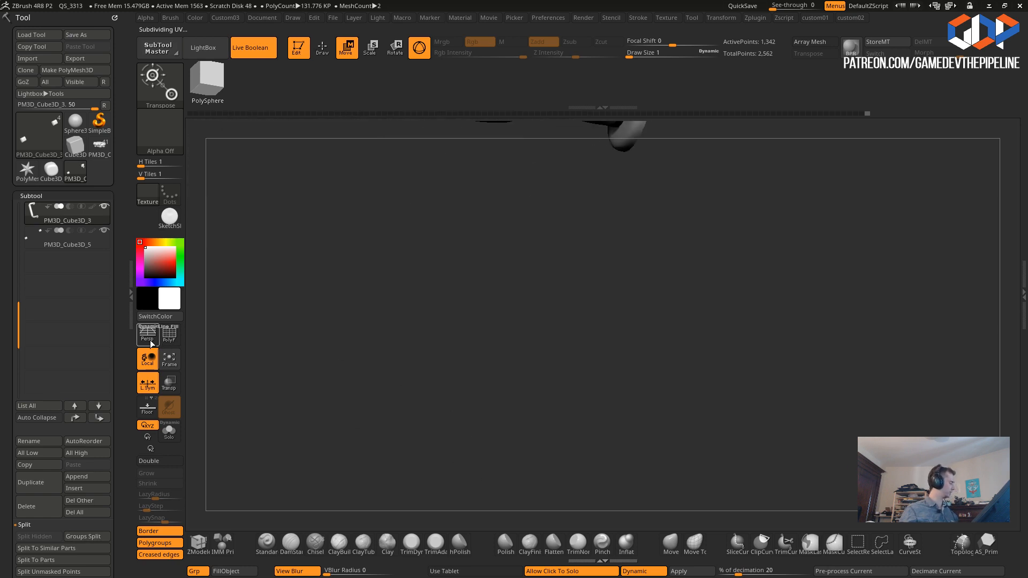
click(170, 360)
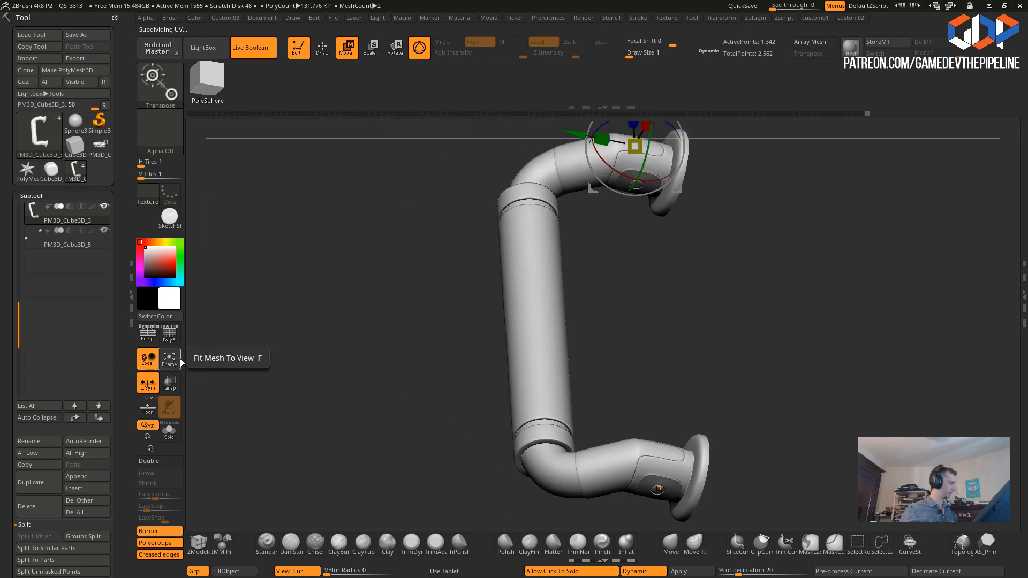
- Display the polygroup wireframe and solo the main handle mesh, viewing one elbow and its leg
click(176, 336)
right_drag(438, 387, 452, 322)
drag(452, 322, 583, 435)
click(484, 395)
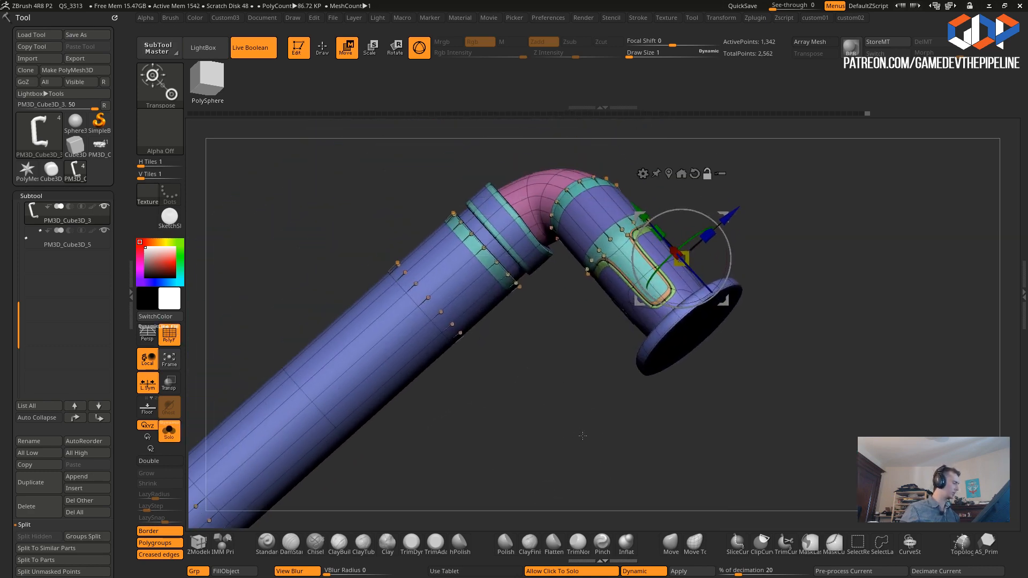
- Switch to Draw mode with SelectRect as the visibility brush and restore the full mesh after isolating the legs' purple polygroup
click(321, 55)
mouse_move(558, 328)
mouse_down()
mouse_move(544, 390)
mouse_move(568, 439)
mouse_move(651, 505)
mouse_move(536, 429)
mouse_move(417, 375)
mouse_move(426, 337)
mouse_move(606, 346)
mouse_up()
ctrl+shift+click(602, 346)
mouse_move(521, 379)
mouse_down()
mouse_move(495, 357)
mouse_move(488, 368)
mouse_up()
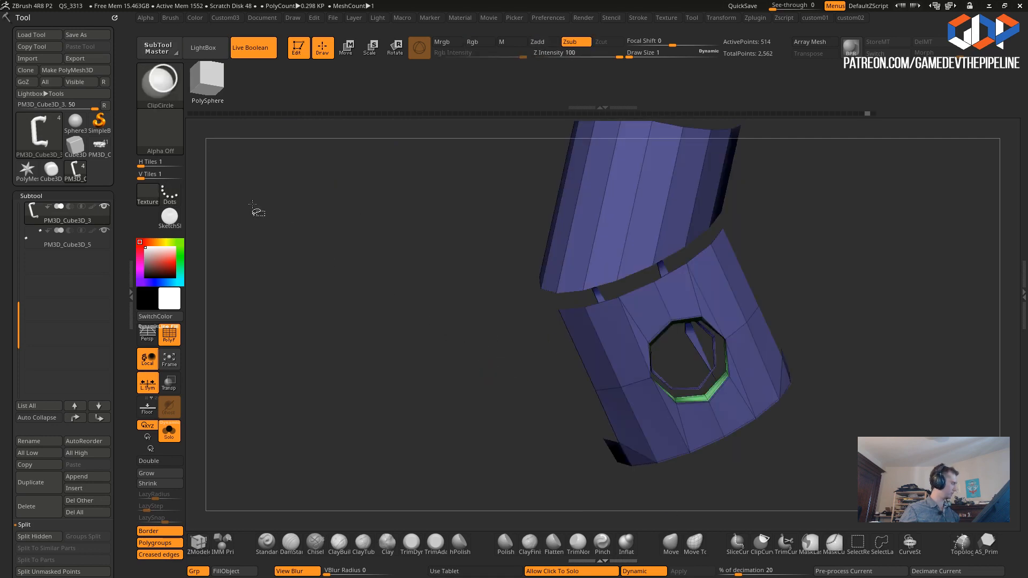
click(165, 91)
click(412, 95)
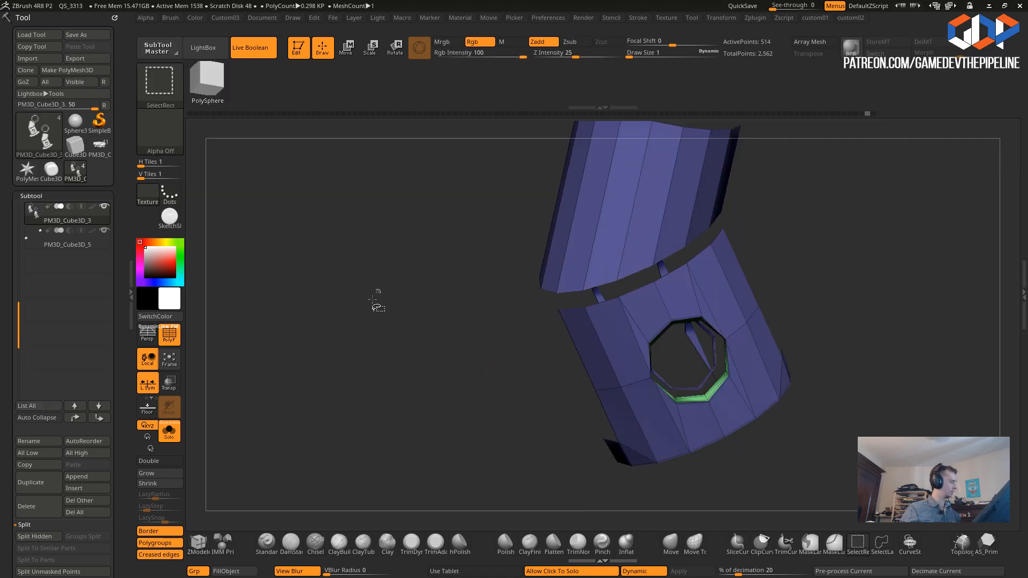
ctrl+shift+click(349, 305)
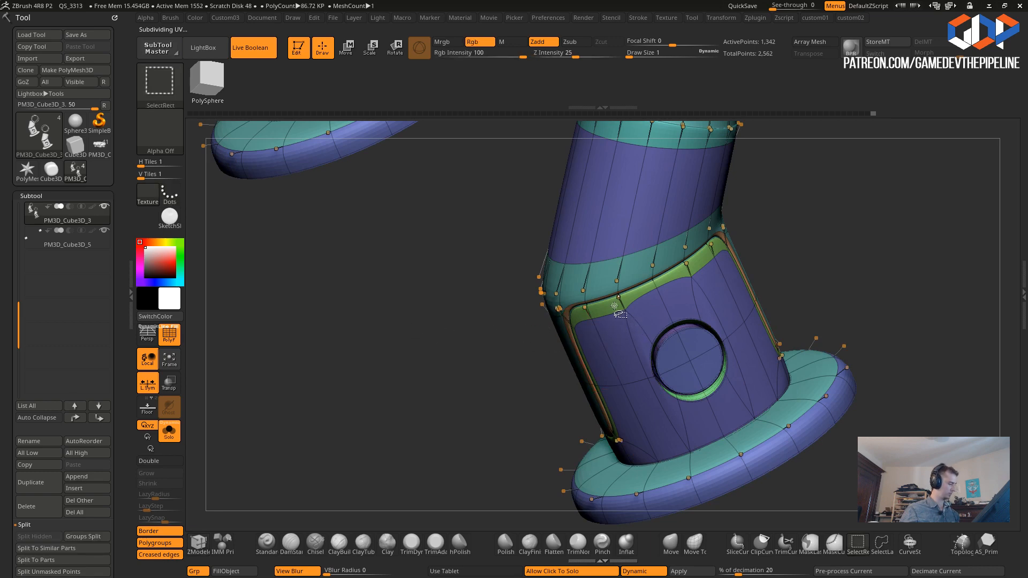
- Isolate the purple polygroup shared by the leg parts, split it with Auto Groups and show the full handle
ctrl+shift+click(615, 307)
drag(458, 341, 448, 333)
ctrl+shift+drag(358, 296, 397, 364)
ctrl+shift+click(360, 368)
key(d)
ctrl+shift+click(630, 393)
key(1)
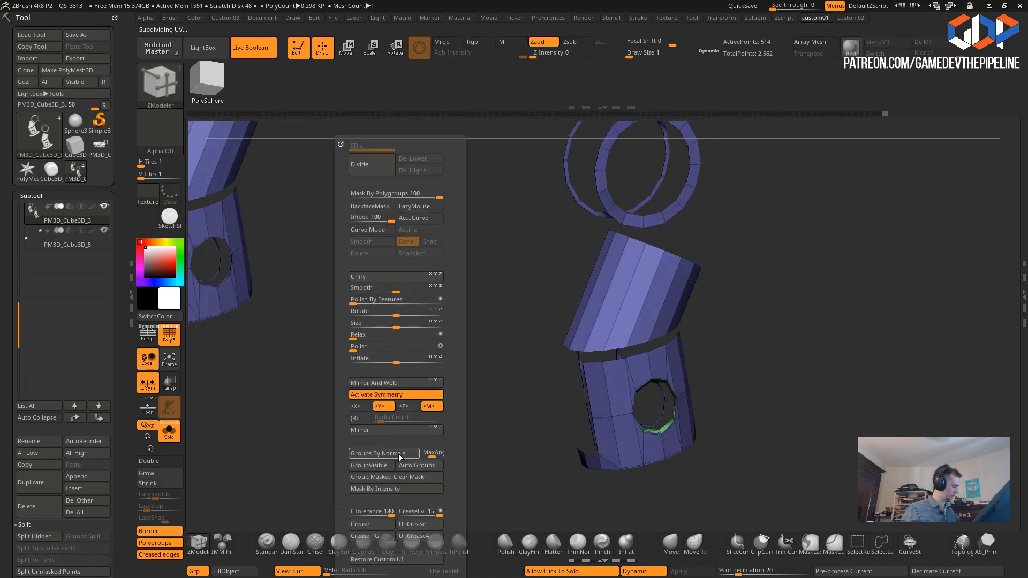
click(403, 465)
ctrl+shift+click(498, 427)
drag(487, 425, 600, 292)
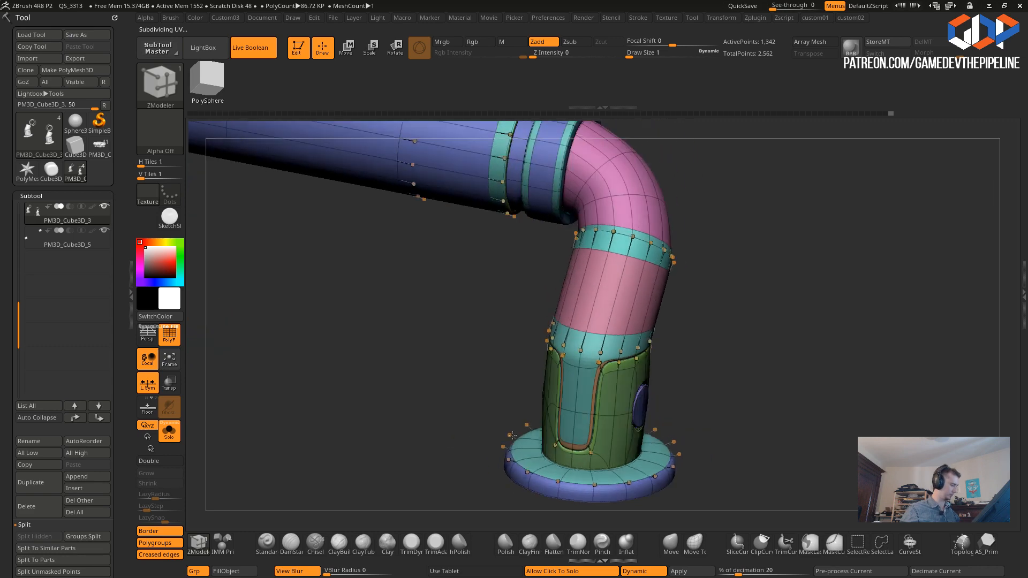
- Merge the upper leg segment and its narrow edge loops into one polygroup
ctrl+shift+click(599, 292)
ctrl+shift+drag(522, 310, 474, 252)
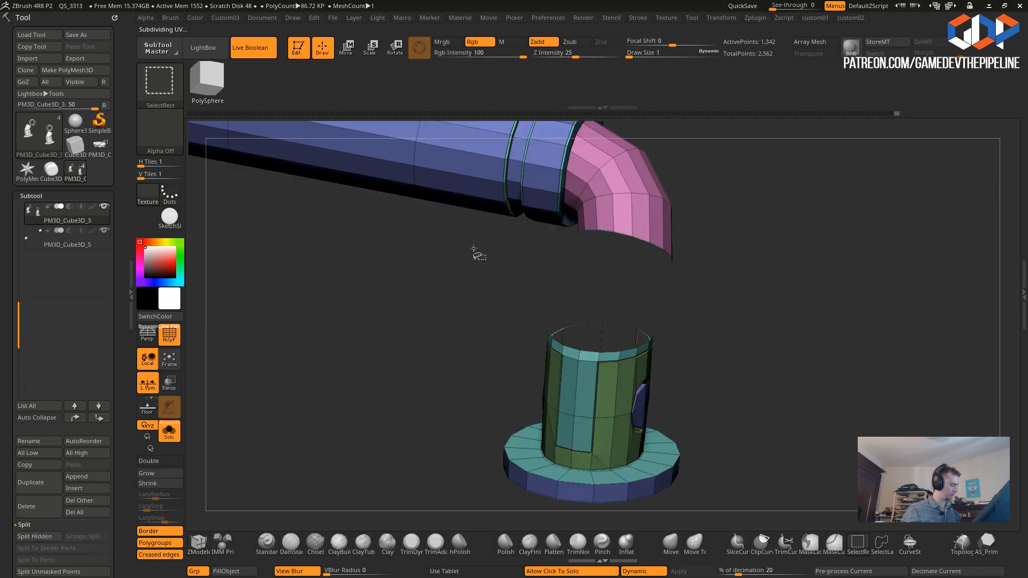
ctrl+alt+shift+click(573, 357)
mouse_move(508, 333)
ctrl+shift+mouse_down()
mouse_move(477, 313)
mouse_move(471, 325)
mouse_move(494, 320)
mouse_move(480, 326)
mouse_move(518, 363)
mouse_move(557, 332)
mouse_move(553, 276)
ctrl+shift+mouse_up()
key(ctrl+w)
ctrl+shift+click(489, 319)
- Isolate the elbow with its thin border loop and combine them into one polygroup
ctrl+shift+click(641, 294)
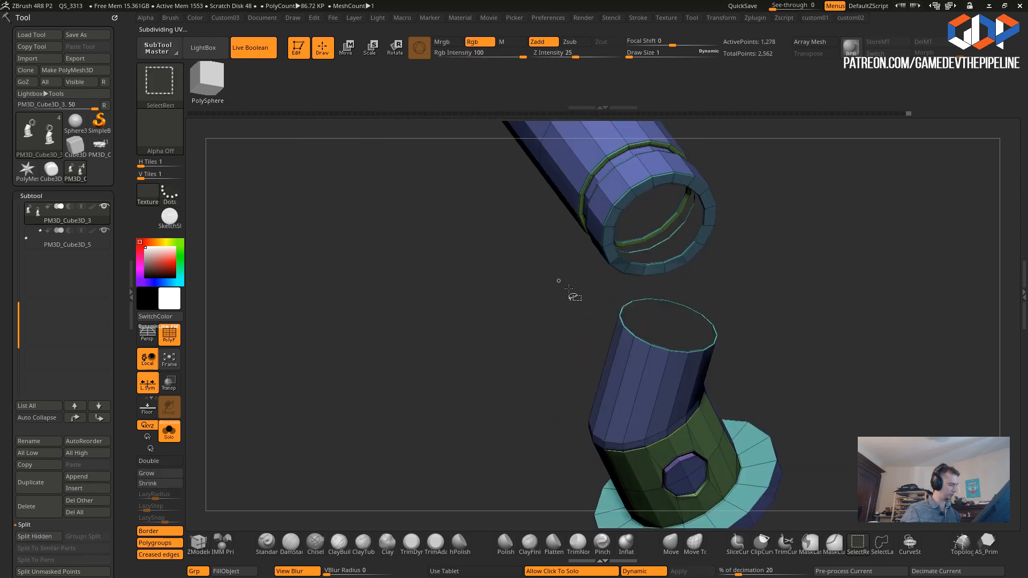
alt+drag(579, 328, 562, 402)
drag(546, 305, 538, 331)
mouse_move(616, 362)
mouse_down()
mouse_move(475, 338)
mouse_move(406, 289)
mouse_move(506, 378)
mouse_up()
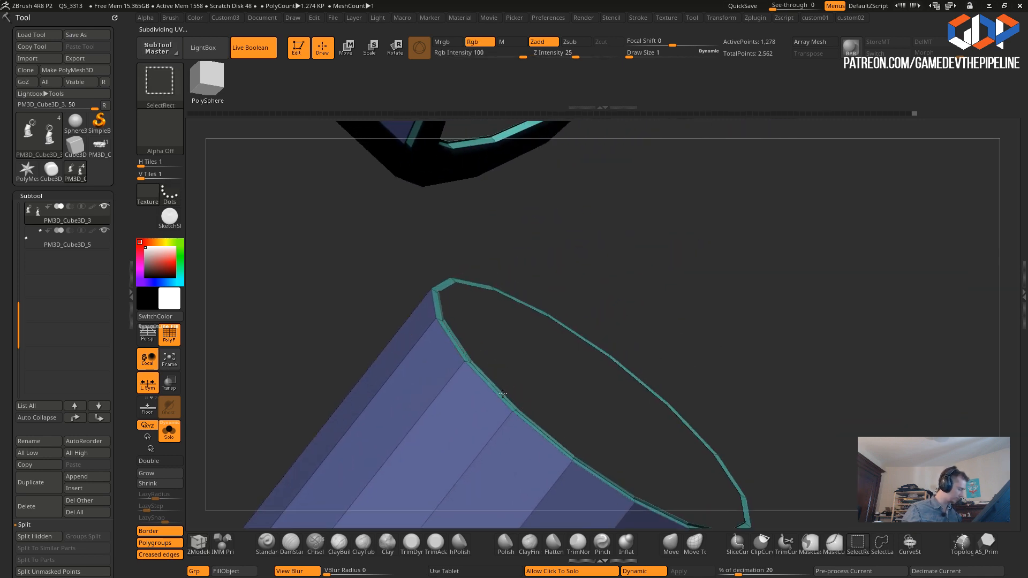
ctrl+shift+click(549, 392)
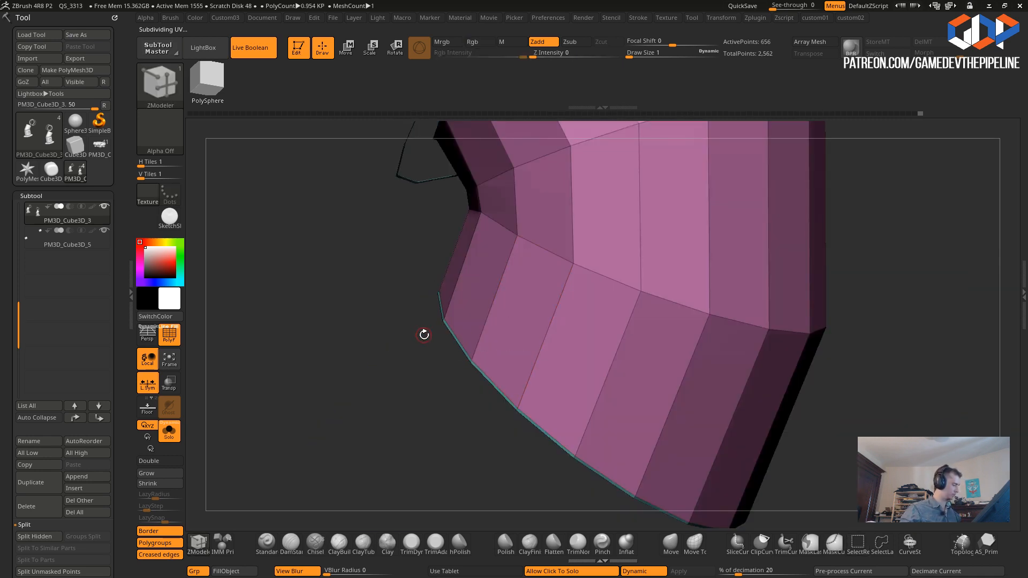
key(ctrl+w)
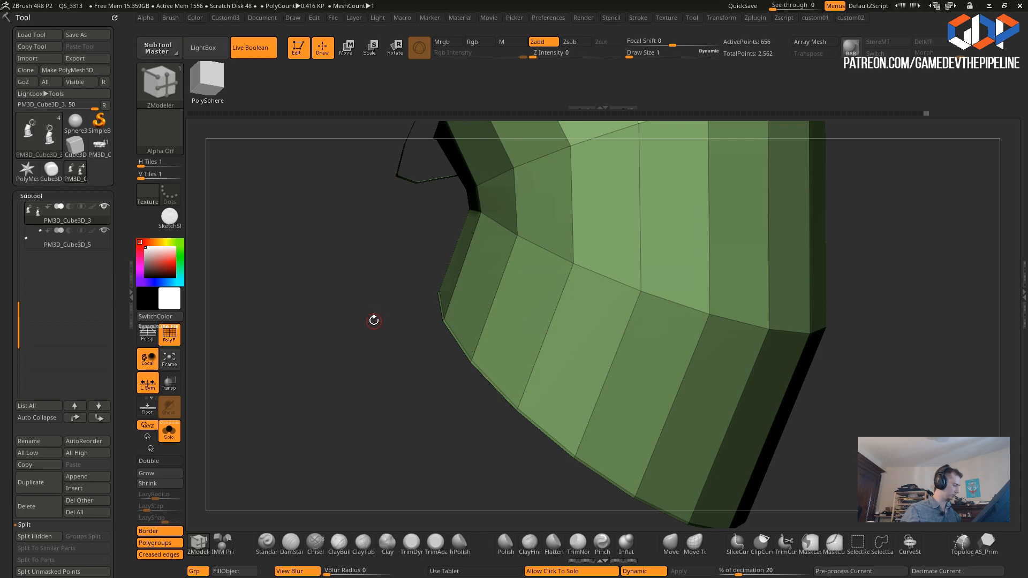
ctrl+shift+click(366, 316)
- Isolate and hide polygroups around the elbow joint to separate the main tube and its end cap from neighbouring parts
alt+drag(361, 312, 467, 351)
drag(436, 388, 528, 421)
ctrl+shift+click(446, 308)
drag(482, 397, 523, 452)
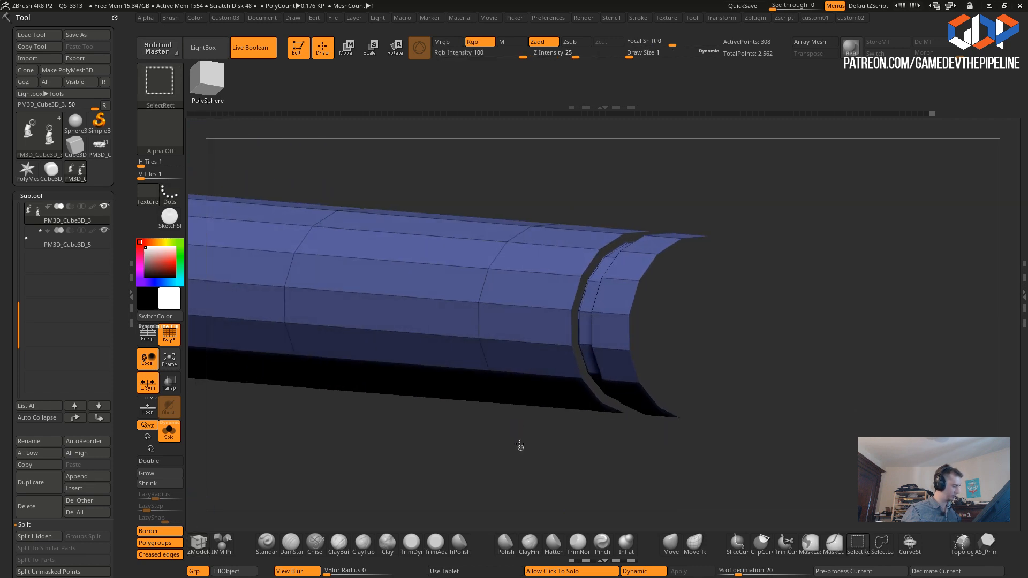
ctrl+shift+click(522, 441)
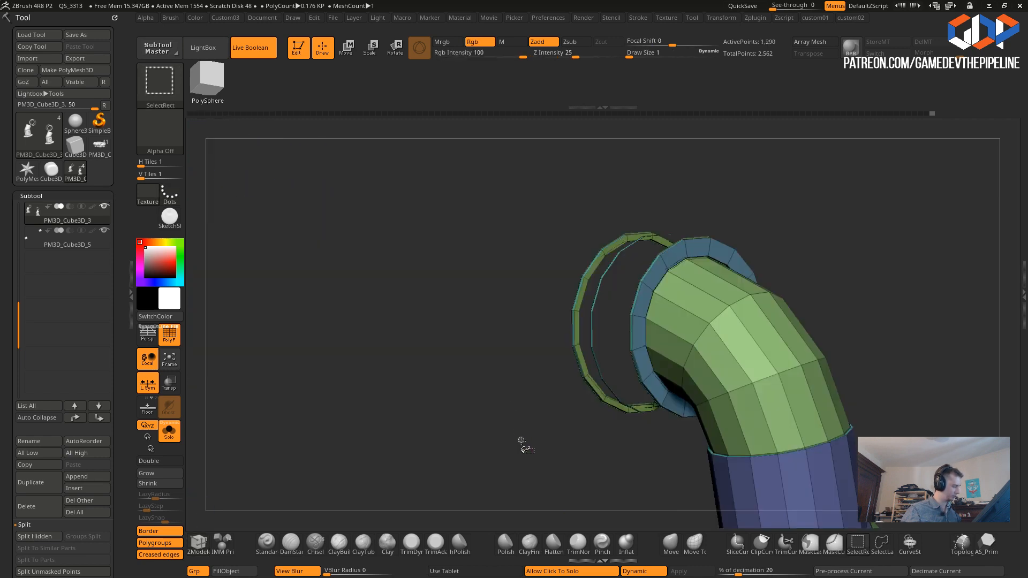
ctrl+shift+click(577, 357)
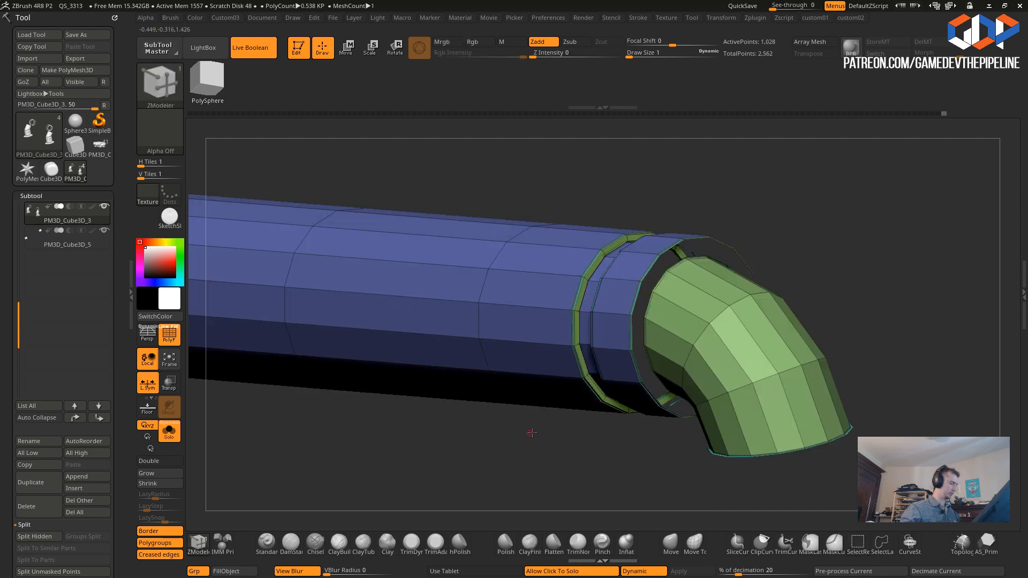
- Merge the visible pipe, collar and elbow faces into one polygroup, separate them per piece with Auto Groups, and unhide the whole handle
drag(531, 433, 542, 424)
key(ctrl+w)
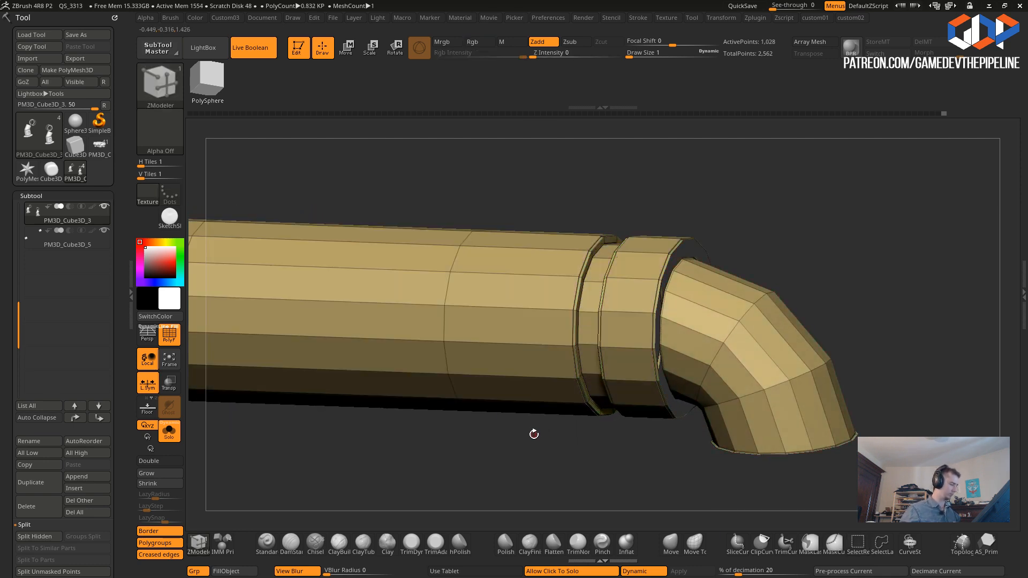
key(space)
click(548, 465)
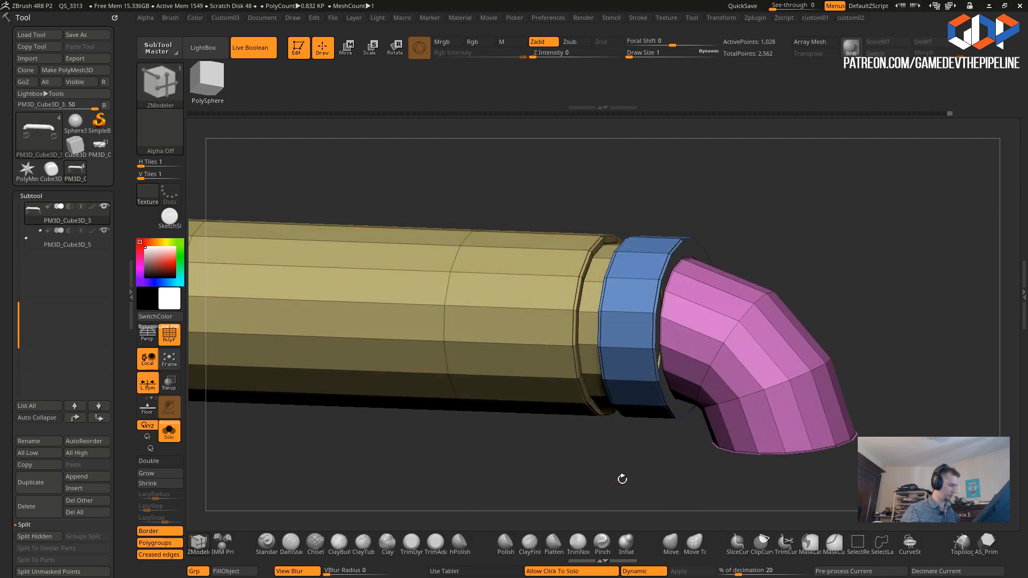
ctrl+shift+click(565, 462)
key(d)
- Isolate the thin strip of faces bordering the lower leg's notch to check it, and restore the full model
drag(454, 456, 509, 395)
ctrl+shift+click(678, 323)
ctrl+shift+drag(551, 309, 551, 311)
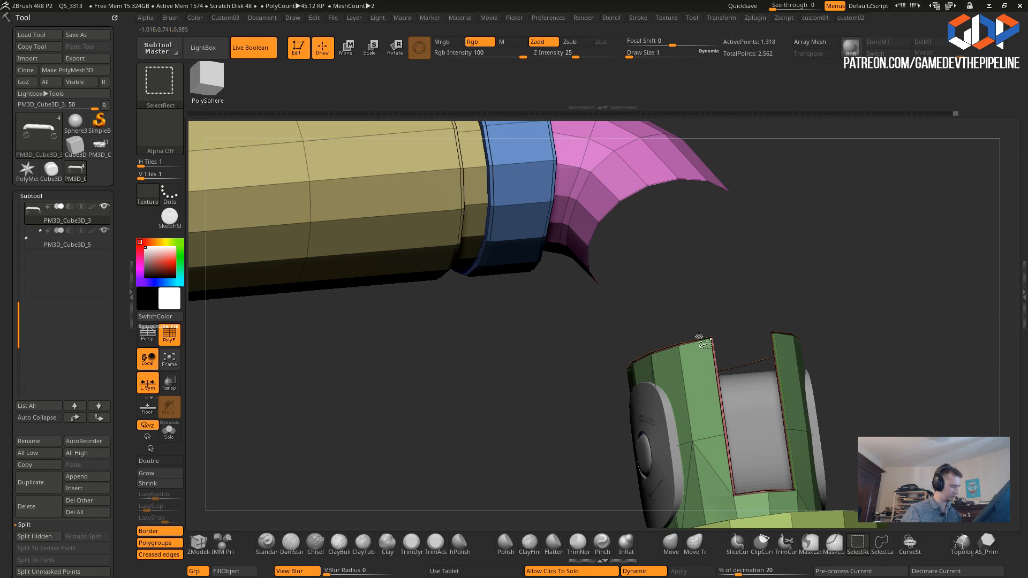
ctrl+shift+click(708, 339)
drag(592, 360, 610, 402)
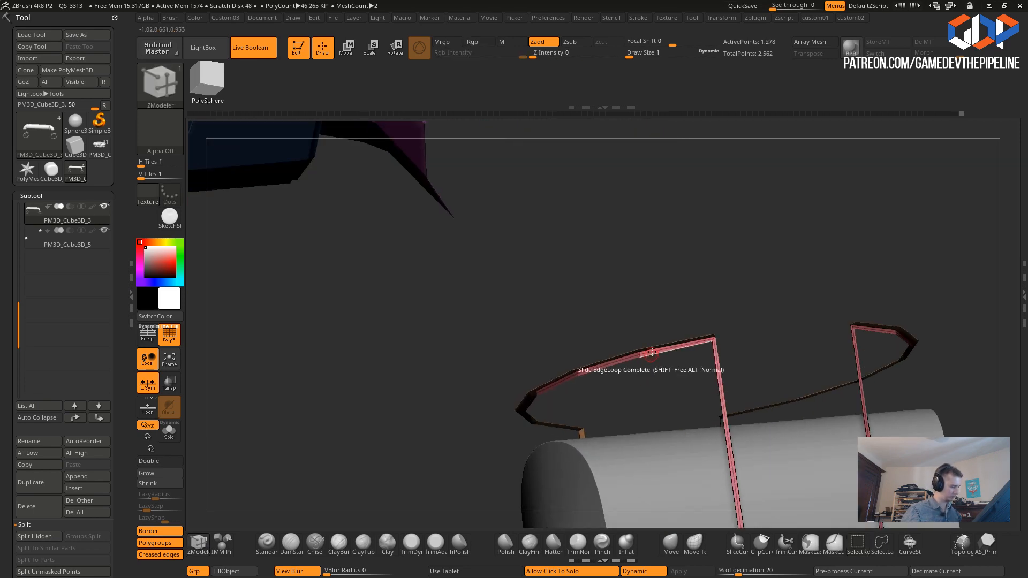
key(ctrl+z)
ctrl+shift+click(540, 320)
alt+drag(418, 360, 532, 310)
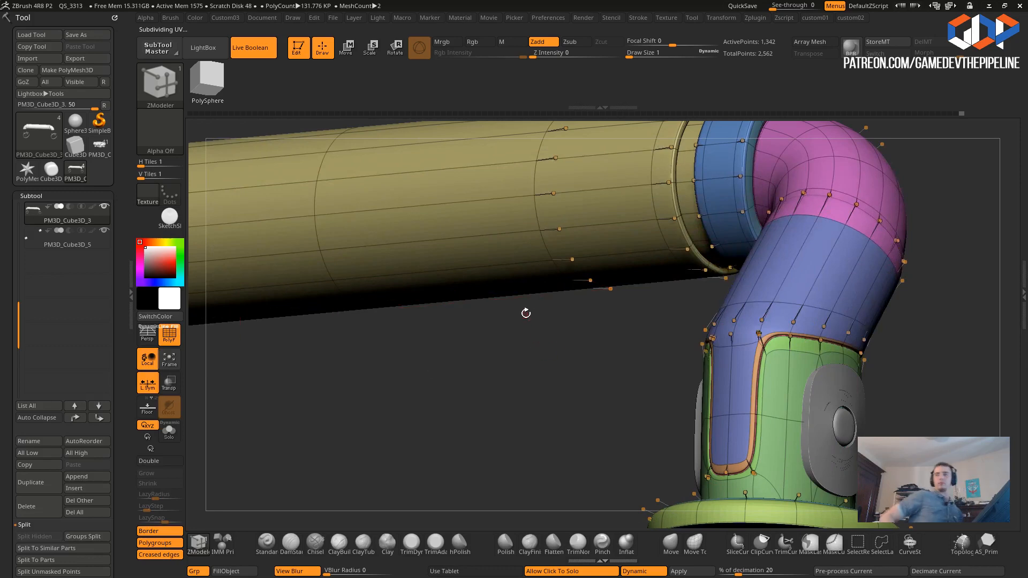
- Combine the outer band and end face of the collar beside the elbow into a single polygroup
drag(556, 372, 619, 265)
ctrl+shift+click(789, 268)
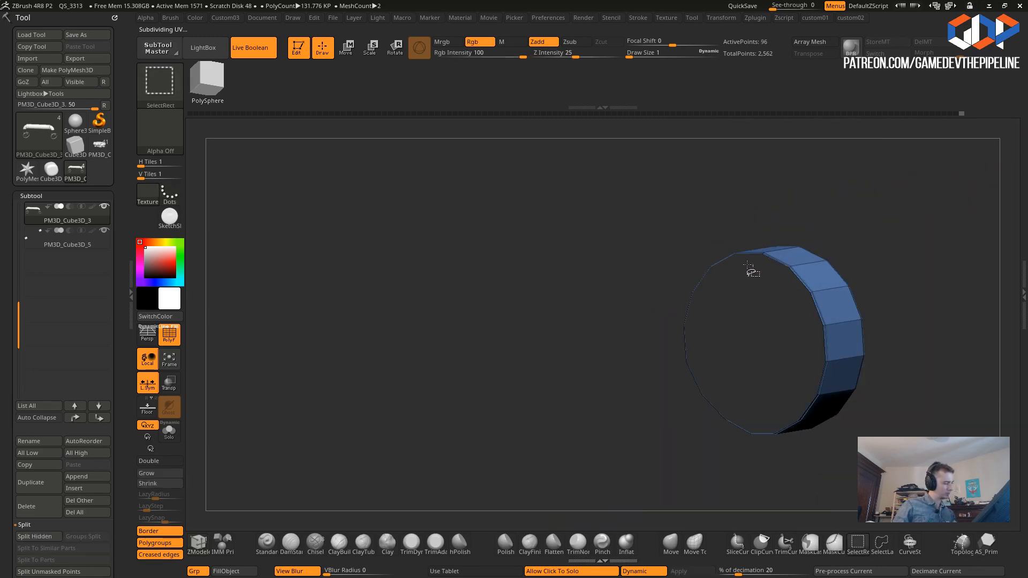
ctrl+shift+click(675, 220)
ctrl+shift+click(733, 259)
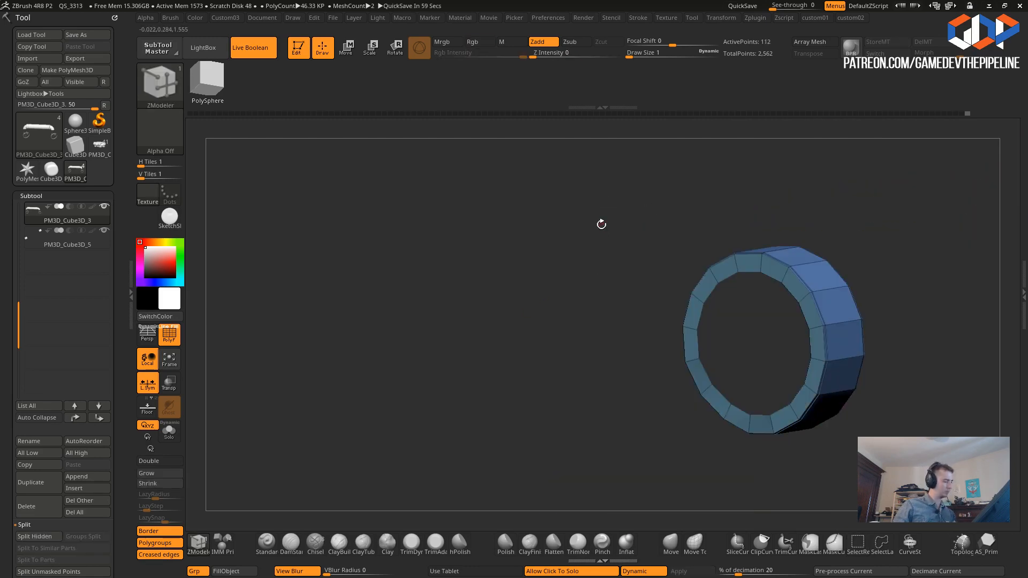
ctrl+shift+click(514, 256)
mouse_move(505, 255)
mouse_down()
mouse_move(505, 274)
mouse_move(514, 245)
mouse_up()
- Examine the joint between the main pipe and elbow with the collar polygroup hidden, and restore the full model
alt+drag(559, 369, 566, 392)
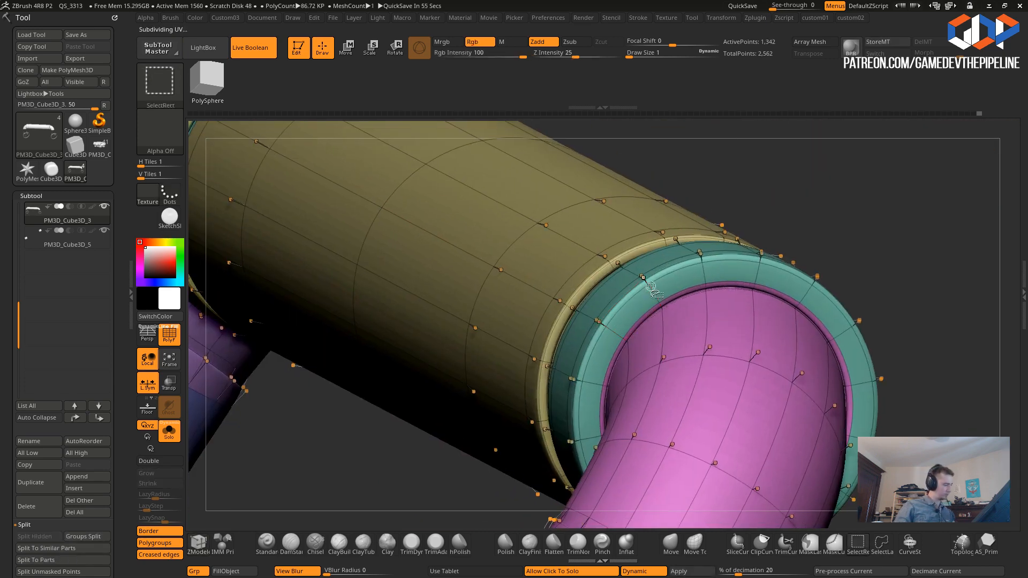
ctrl+shift+click(639, 287)
ctrl+shift+click(938, 408)
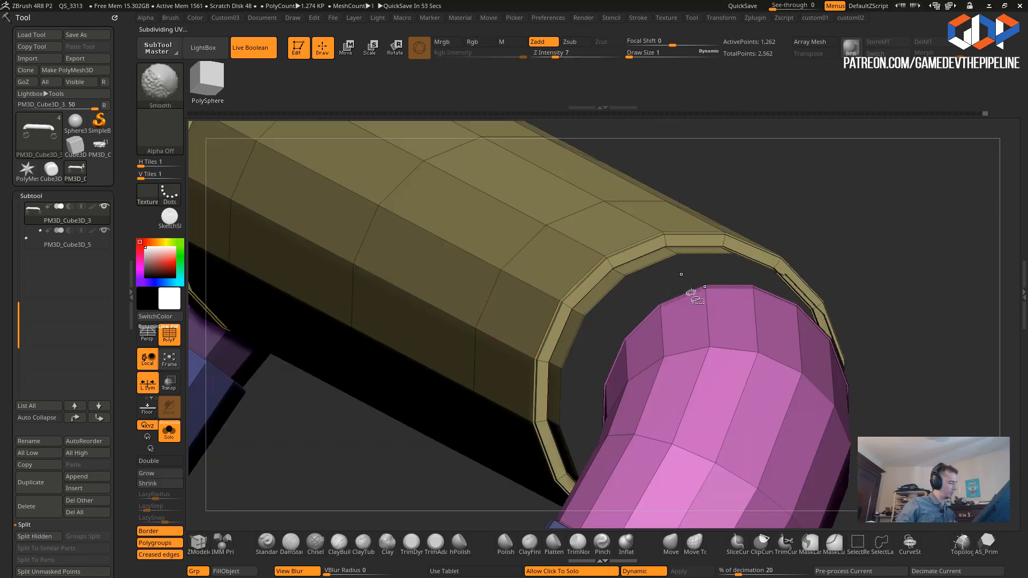
drag(662, 285, 567, 292)
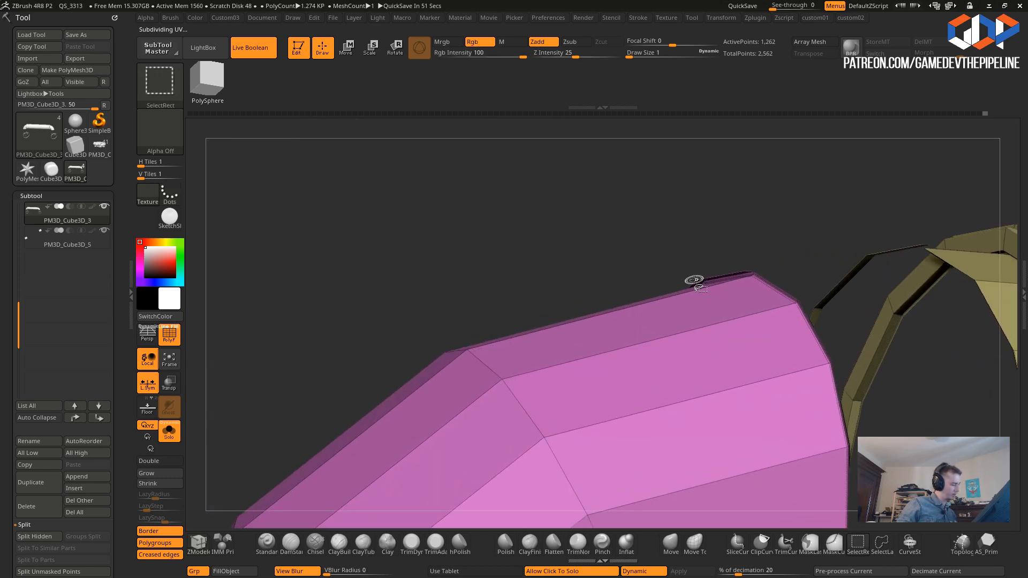
ctrl+shift+click(691, 279)
ctrl+shift+click(614, 275)
mouse_move(587, 246)
mouse_down()
mouse_move(548, 225)
mouse_move(440, 221)
mouse_move(560, 239)
mouse_move(527, 268)
mouse_move(346, 204)
mouse_move(472, 296)
mouse_move(614, 298)
mouse_up()
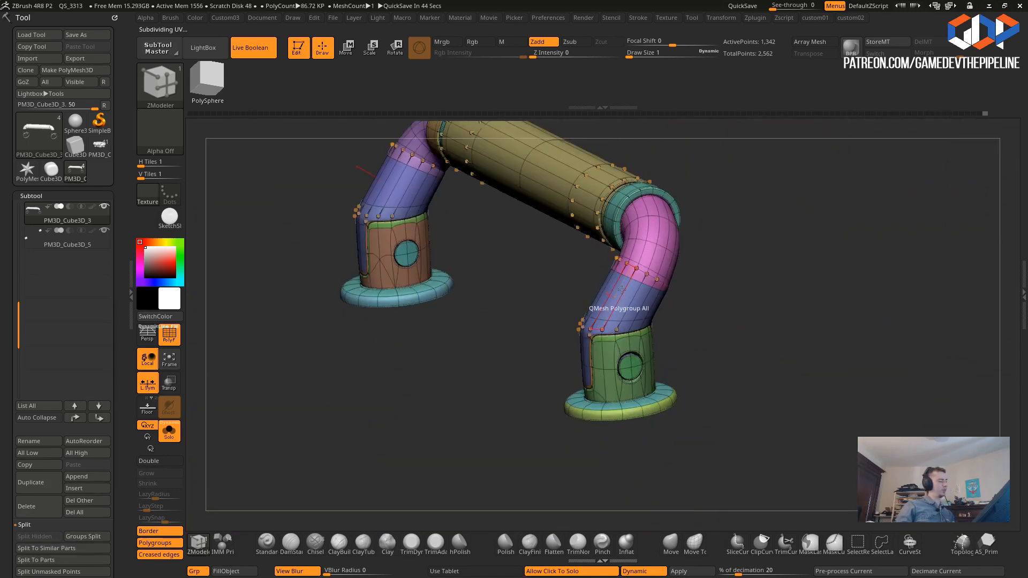
- Isolate the round base flange under the near leg and combine its faces into a single polygroup
mouse_move(503, 340)
mouse_down()
mouse_move(517, 284)
mouse_move(566, 365)
mouse_move(615, 348)
mouse_move(571, 348)
mouse_move(552, 319)
mouse_move(456, 255)
mouse_move(553, 381)
mouse_move(557, 349)
mouse_move(595, 359)
mouse_up()
ctrl+shift+click(634, 418)
ctrl+shift+drag(580, 410, 508, 320)
drag(541, 418, 546, 395)
ctrl+shift+click(545, 394)
- Isolate the leg segment below the elbow, including its narrow notch tongue, and assign it a single polygroup
drag(509, 324, 593, 288)
ctrl+shift+click(636, 289)
ctrl+shift+drag(579, 253, 557, 267)
drag(527, 205, 559, 236)
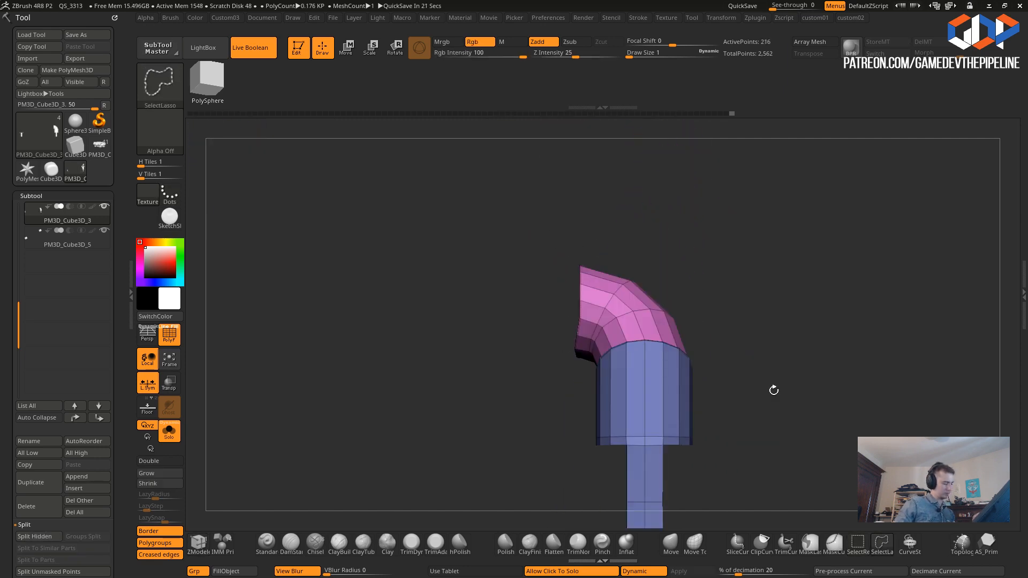
drag(517, 321, 504, 335)
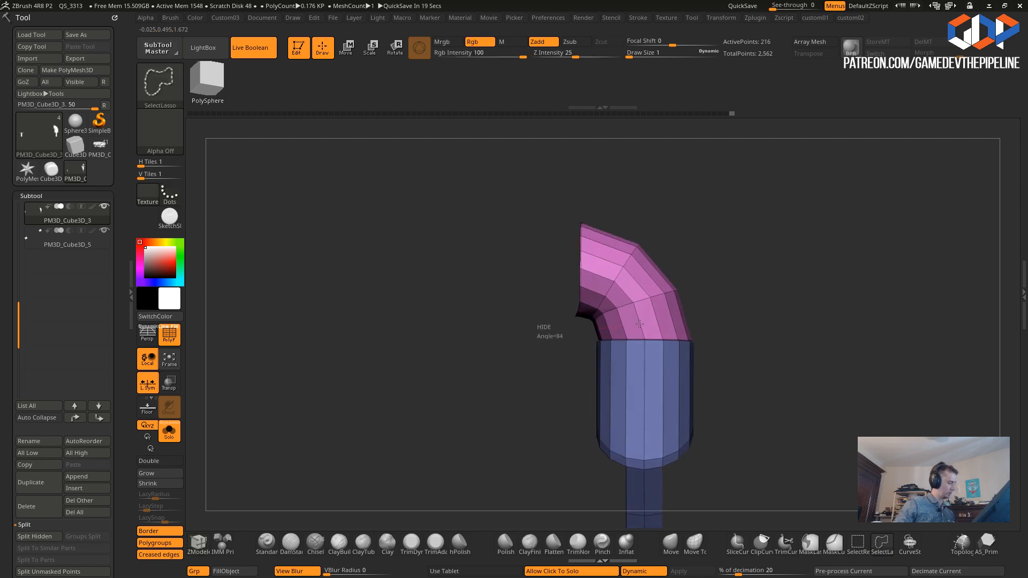
drag(446, 249, 499, 312)
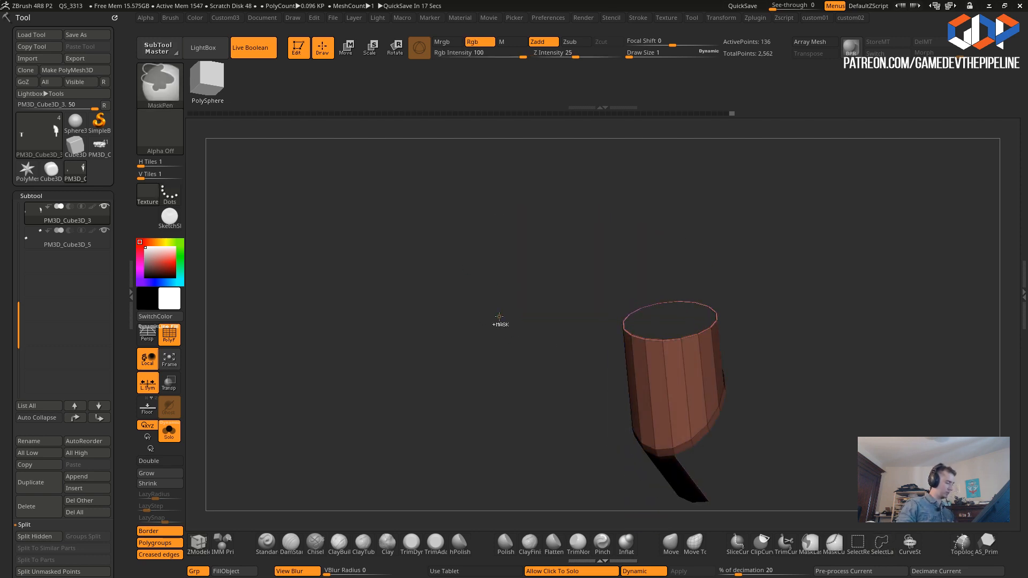
ctrl+shift+click(469, 325)
- Isolate the complete collar ring at the pipe's end and assign it one polygroup, with the full model shown again
drag(438, 296, 597, 375)
mouse_move(568, 328)
mouse_down()
mouse_move(646, 444)
mouse_move(625, 397)
mouse_move(652, 455)
mouse_move(665, 421)
mouse_move(616, 412)
mouse_move(651, 438)
mouse_move(664, 371)
mouse_up()
ctrl+shift+click(666, 357)
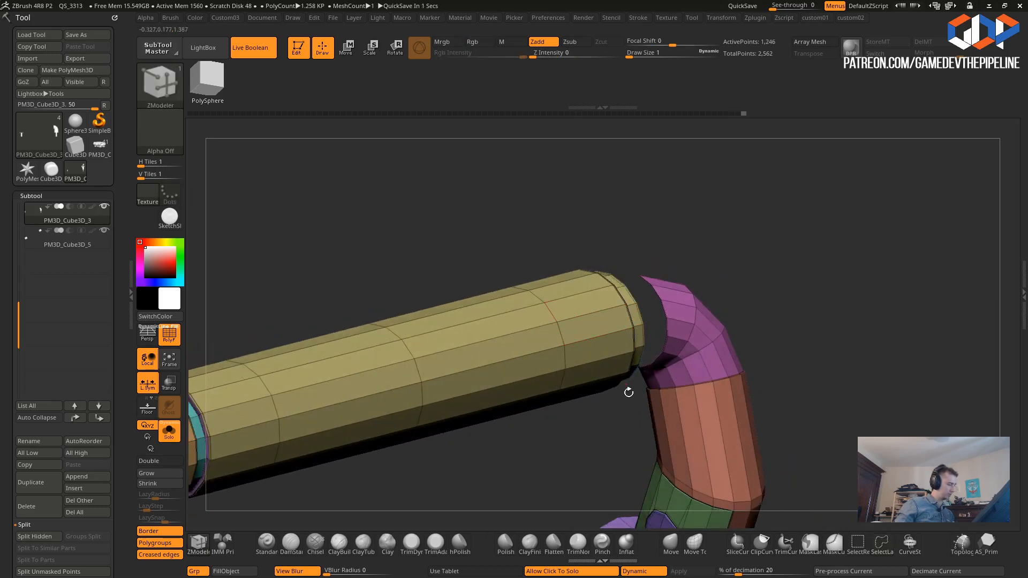
ctrl+shift+drag(615, 402, 608, 413)
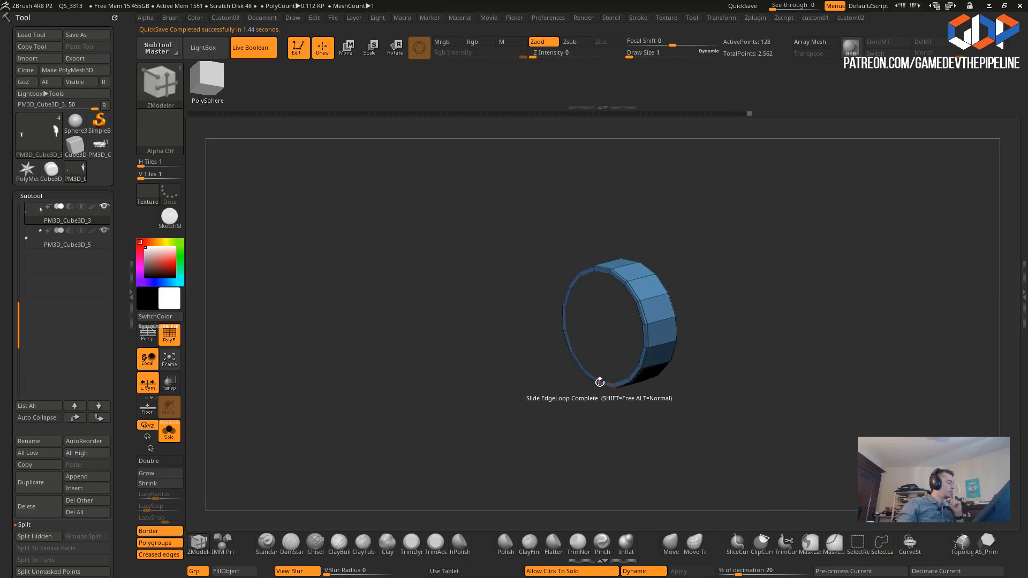
key(ctrl+w)
drag(503, 287, 403, 284)
ctrl+shift+click(418, 234)
drag(403, 284, 436, 294)
- Copy the cleaned-up polygroups to the handle's other end with Mirror And Weld, and apply Mirror to the mesh
key(1)
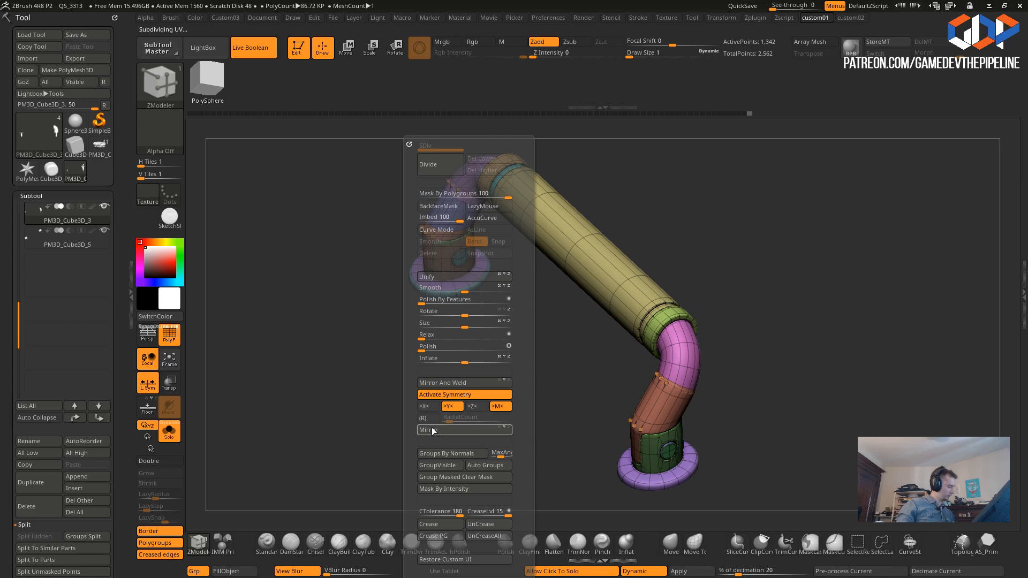
click(433, 383)
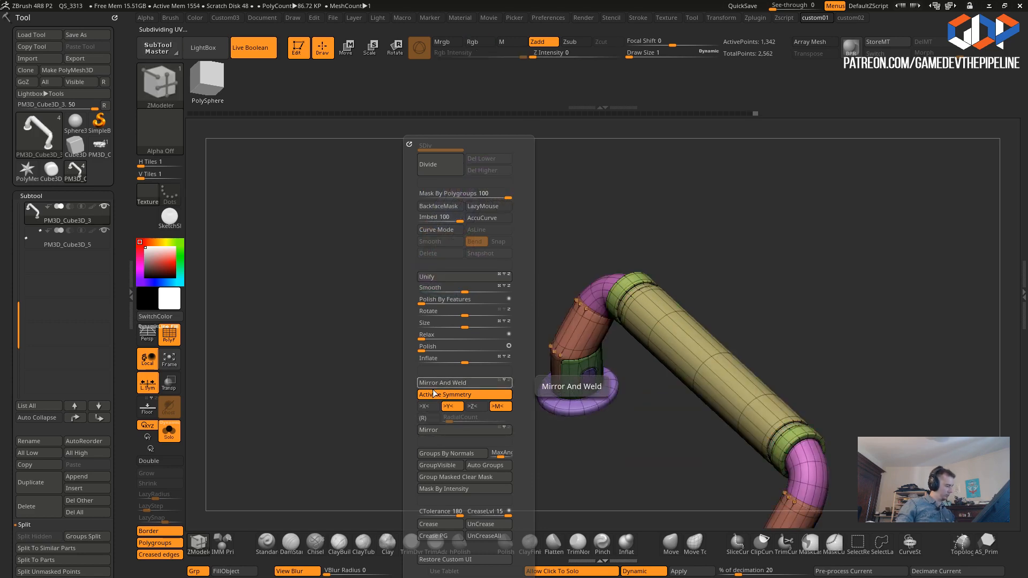
click(434, 433)
drag(606, 415, 483, 328)
drag(405, 350, 377, 310)
- Turn off dynamic subdivision on the PM3D_Cube3D_3 and PM3D_Cube3D_5 subtools
key(shift+2)
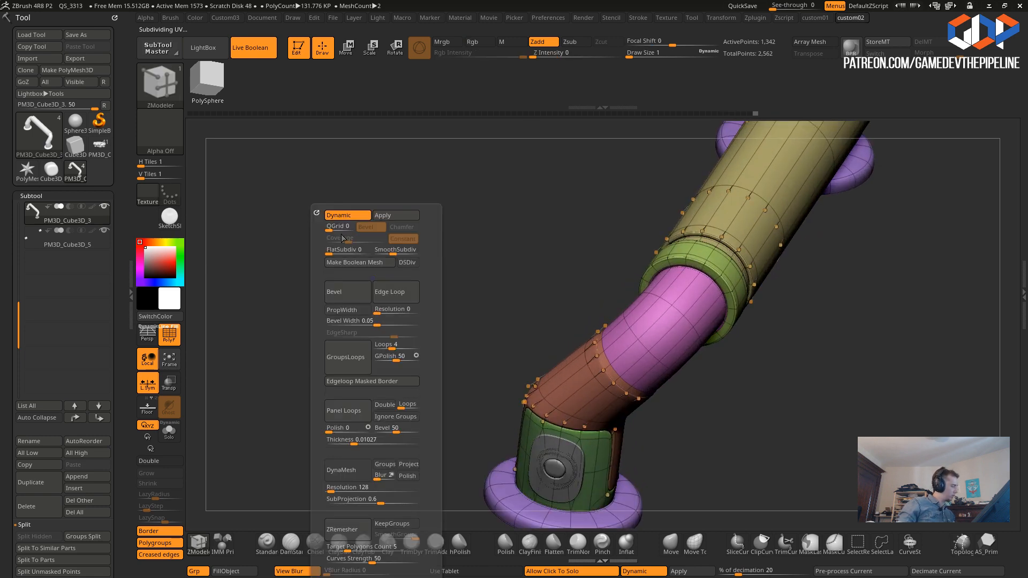
drag(476, 299, 418, 250)
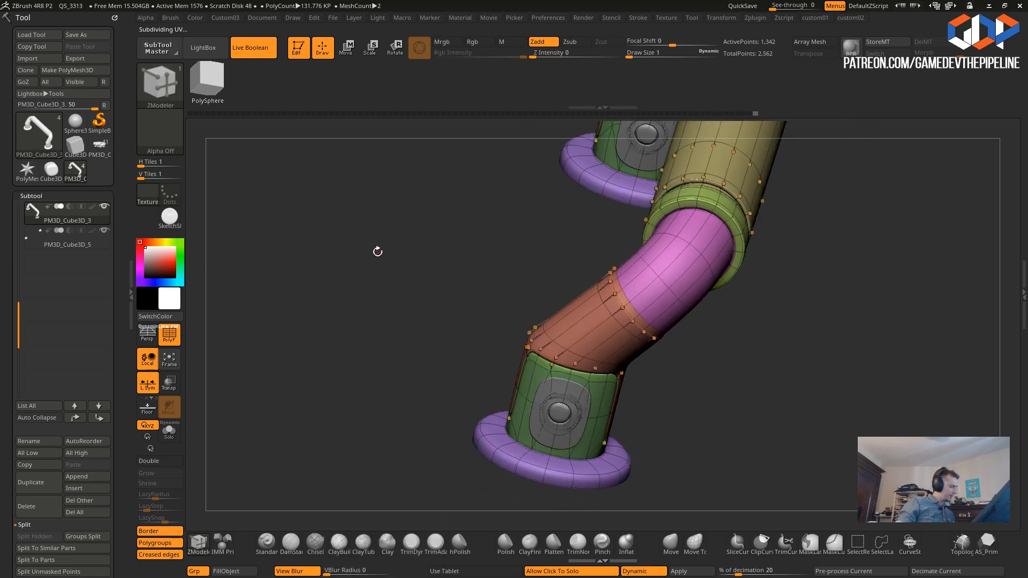
key(shift+1)
key(shift+1)
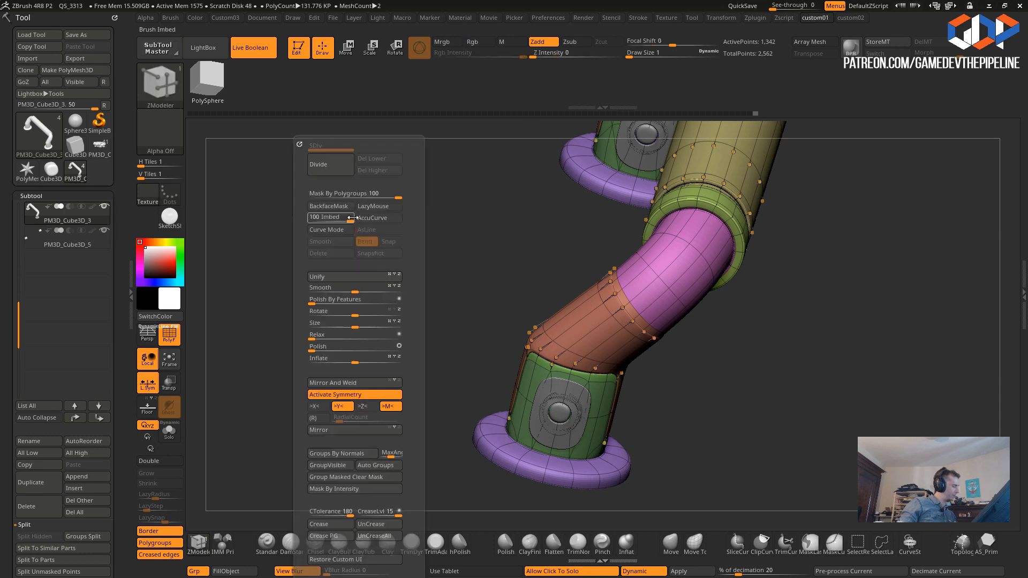
key(shift+2)
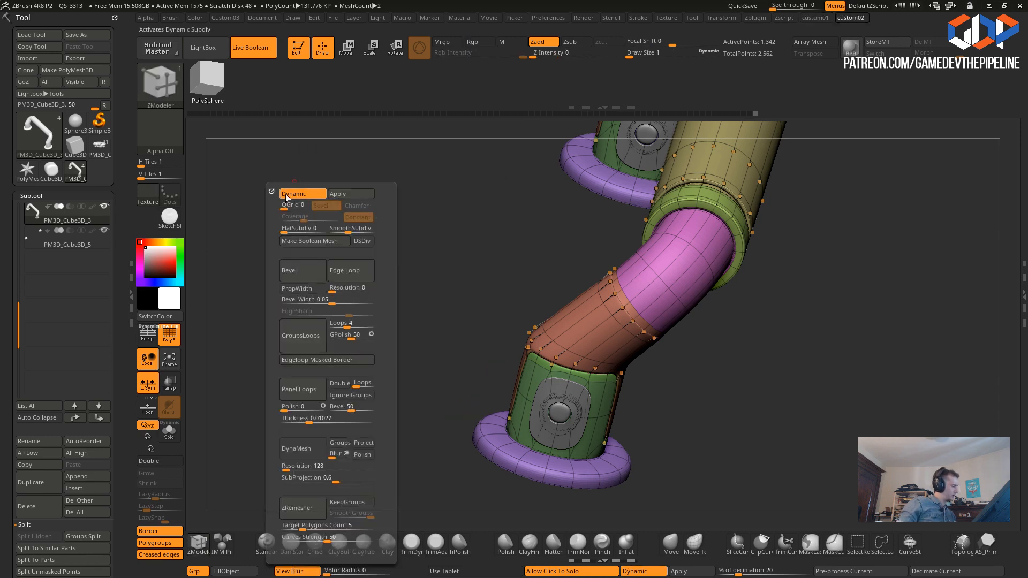
click(289, 196)
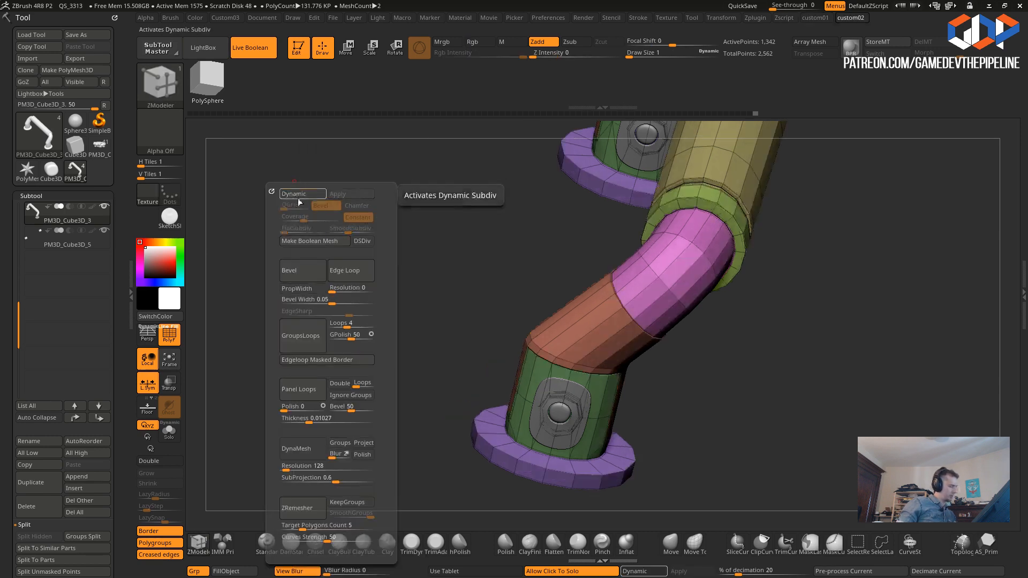
click(28, 246)
key(shift+2)
click(362, 218)
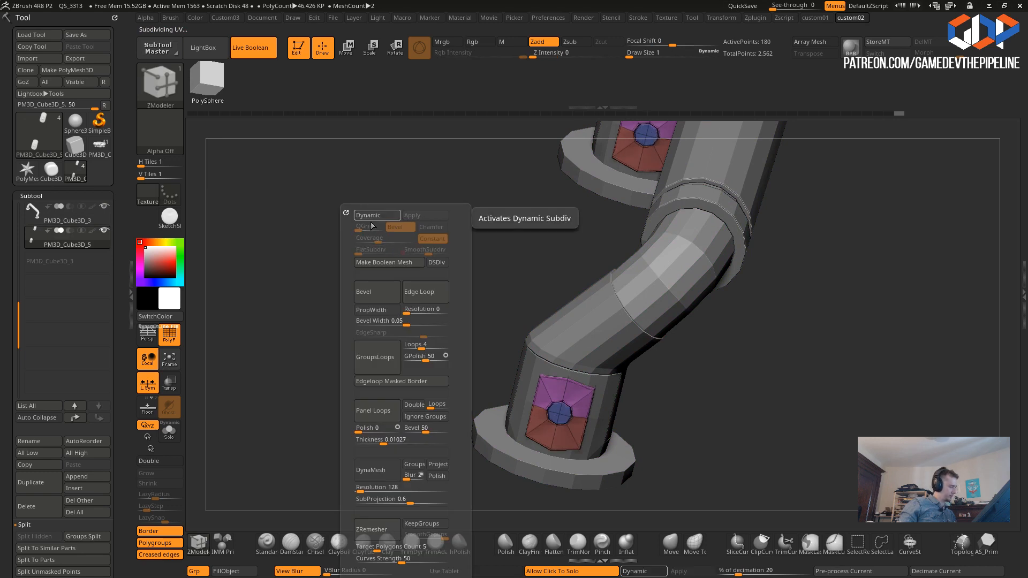
- Inspect the unsubdivided handle with the polyframe hidden, review the subtool list, and show the polyframe again
drag(294, 224, 374, 208)
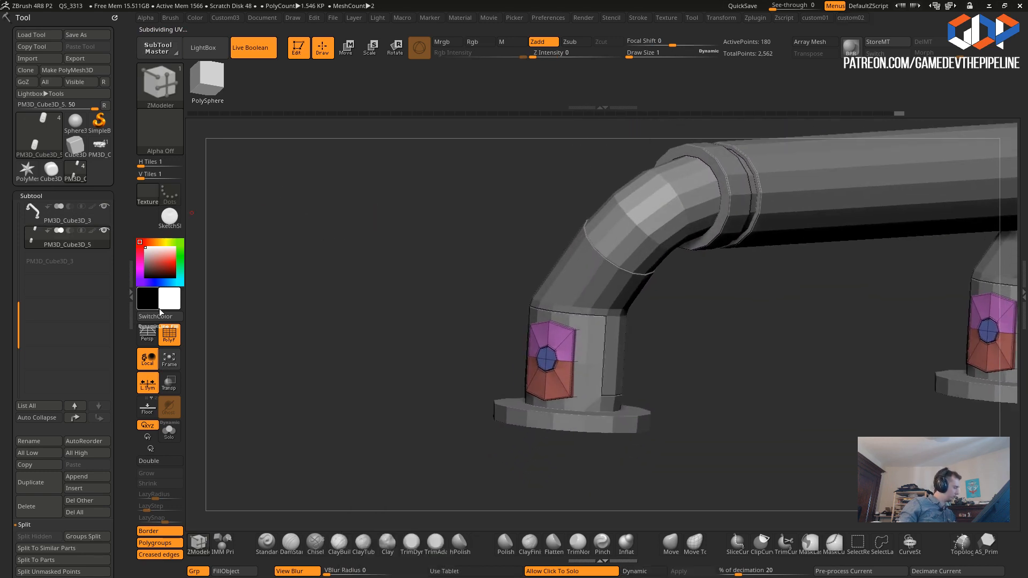
click(169, 334)
alt+drag(342, 326, 400, 305)
drag(17, 305, 23, 193)
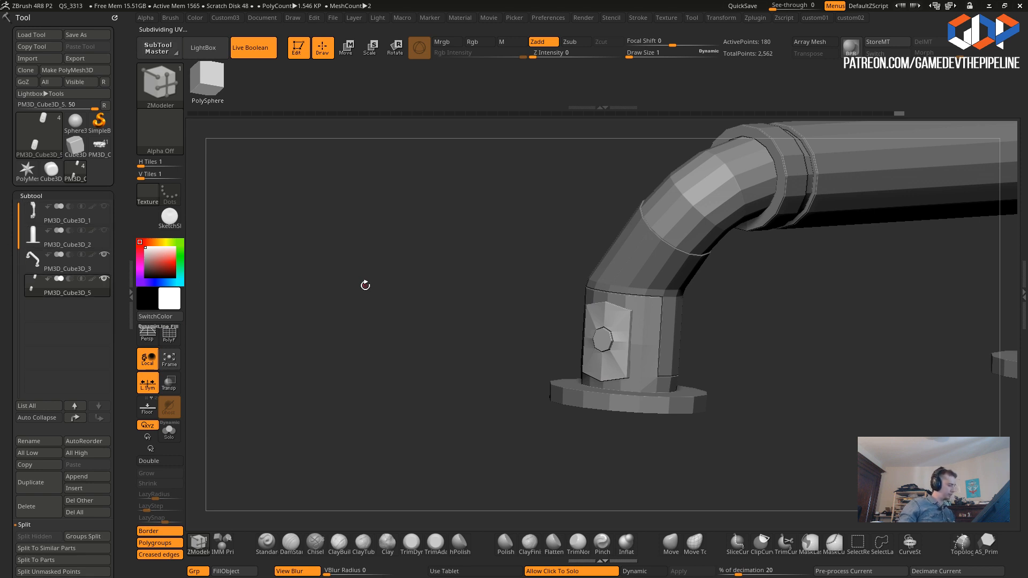
drag(366, 282, 365, 294)
key(1)
key(1)
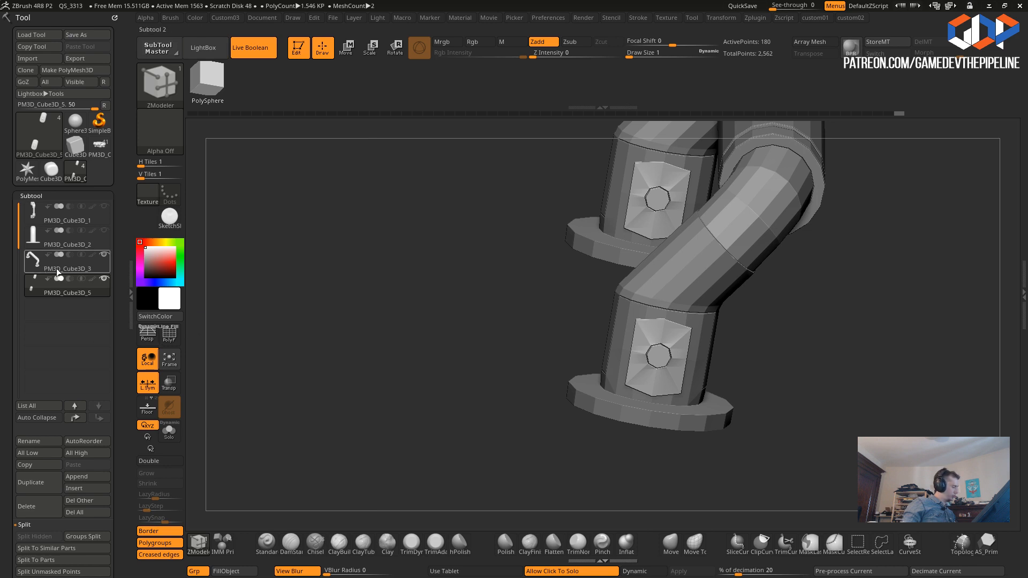
drag(1, 372, 2, 359)
click(169, 333)
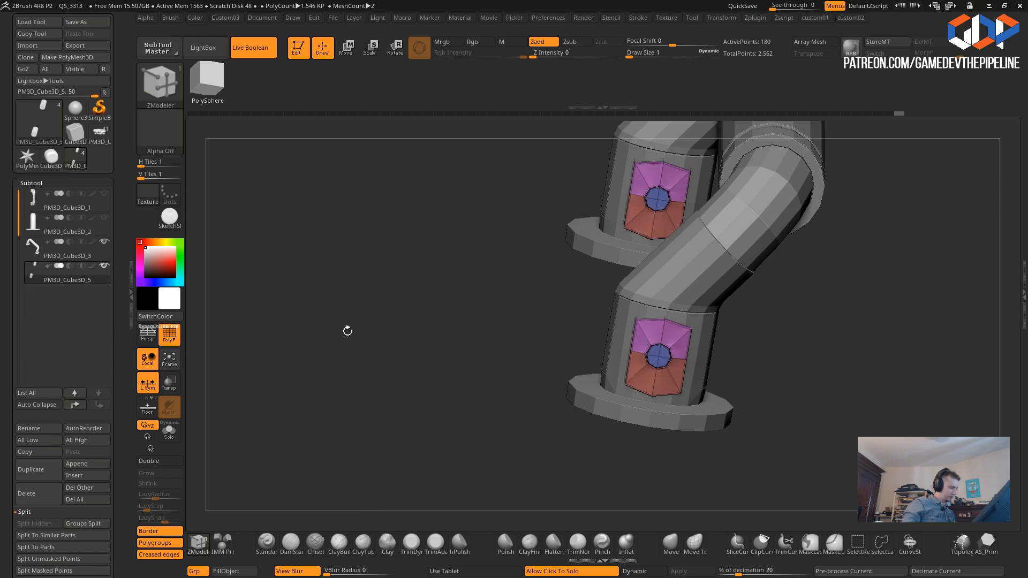
drag(298, 333, 372, 310)
- Generate a boolean mesh from the visible handle and plate subtools, and switch to the resulting merged tool
click(59, 281)
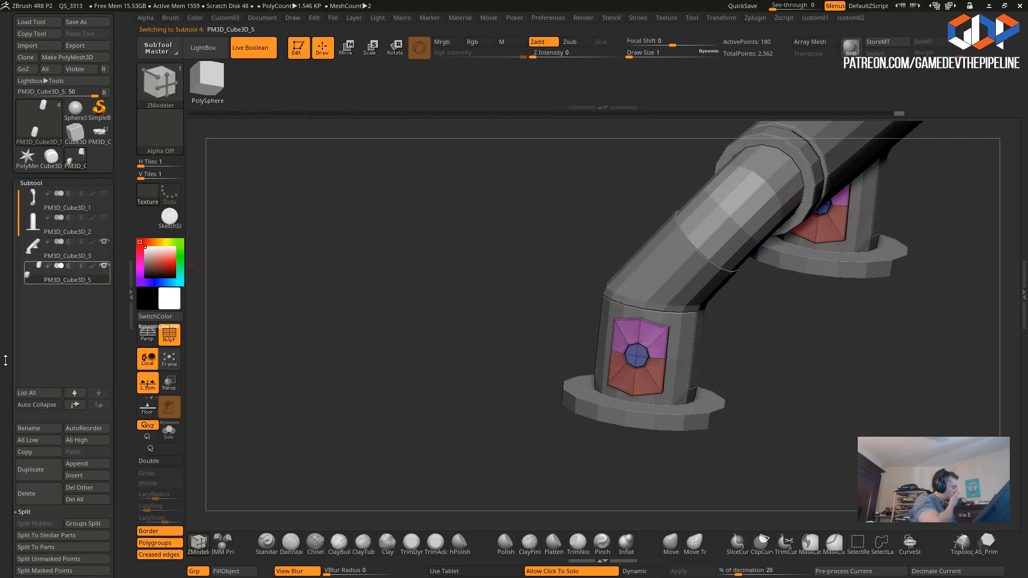
drag(4, 368, 8, 336)
key(1)
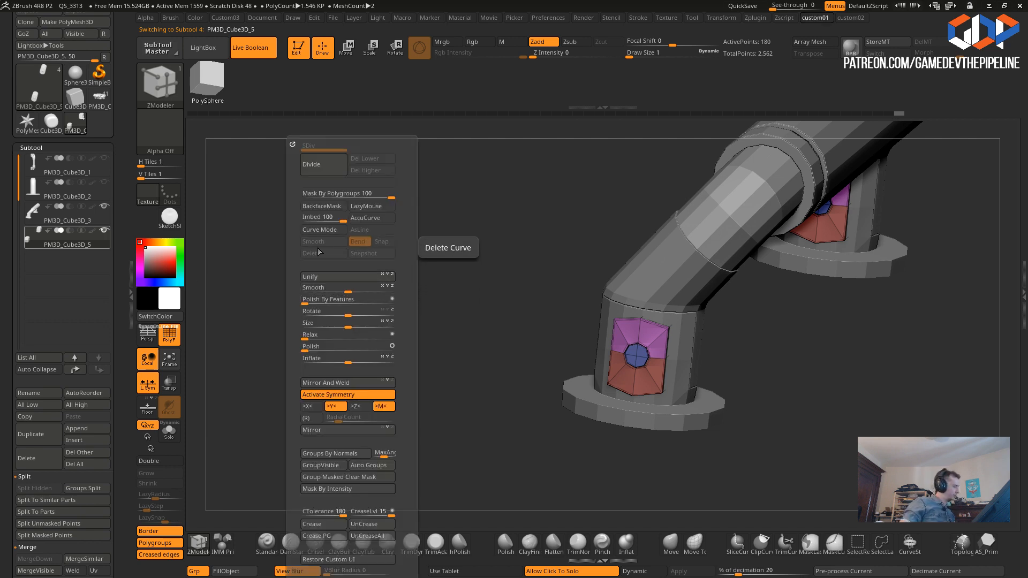
key(2)
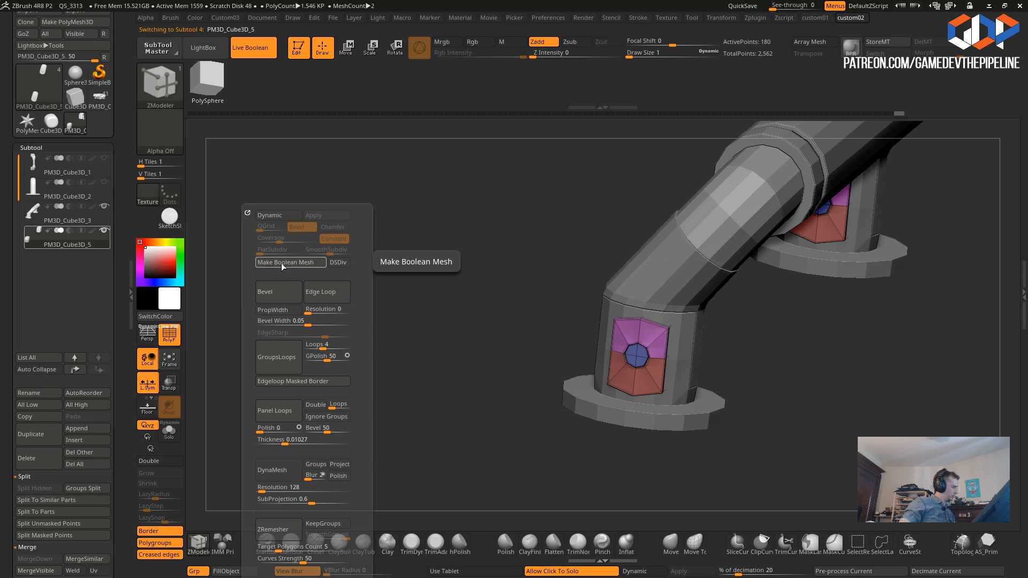
click(281, 262)
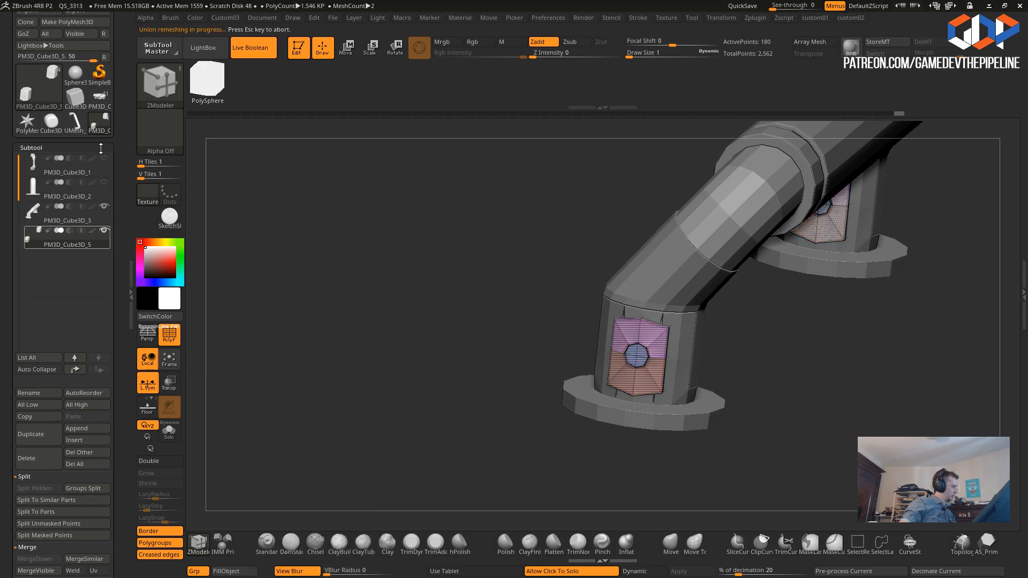
click(74, 128)
- Activate dynamic subdivision on the merged boolean mesh and check the smoothing around both leg bases
alt+drag(415, 243, 379, 244)
key(2)
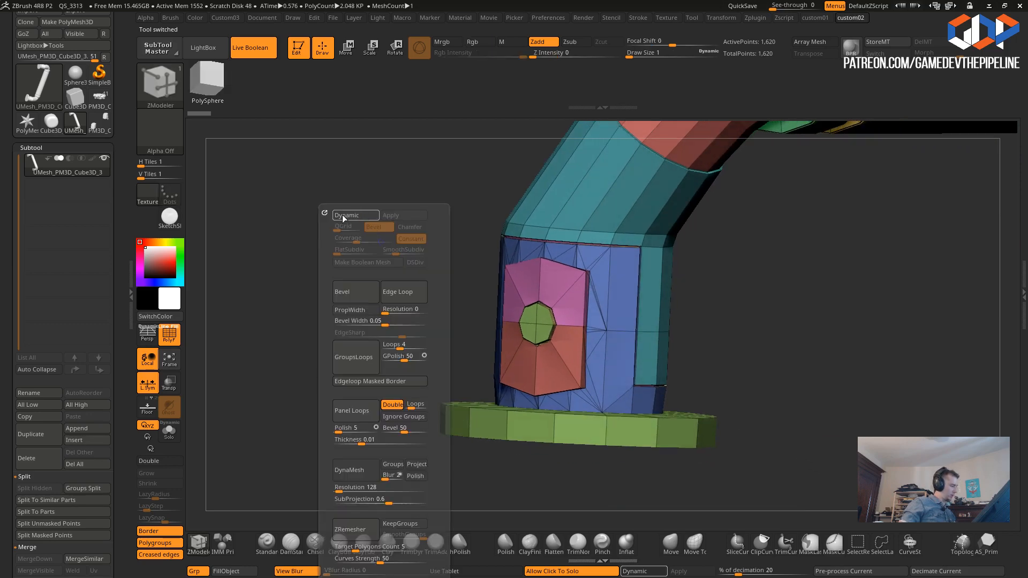
click(343, 216)
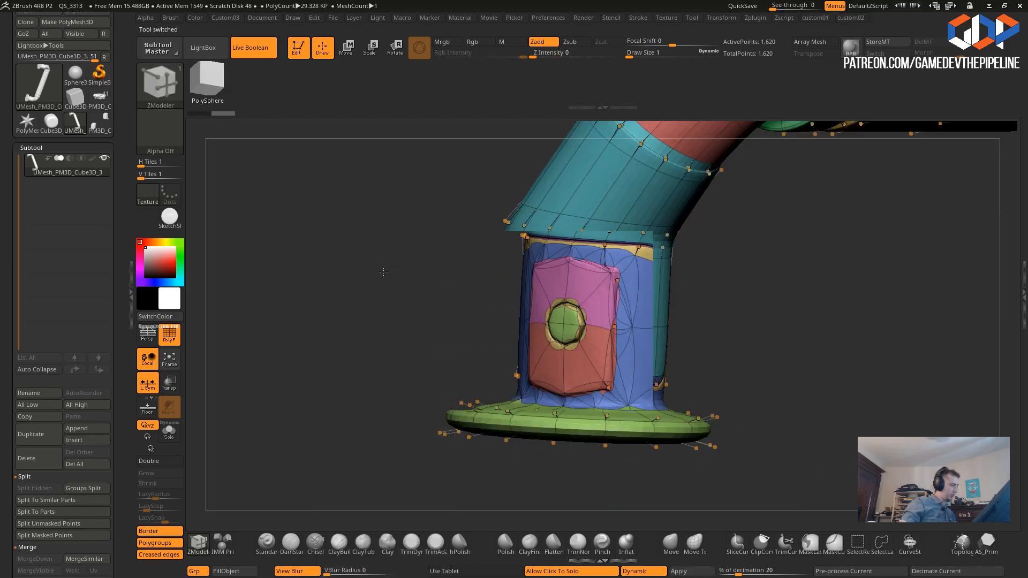
drag(379, 271, 450, 274)
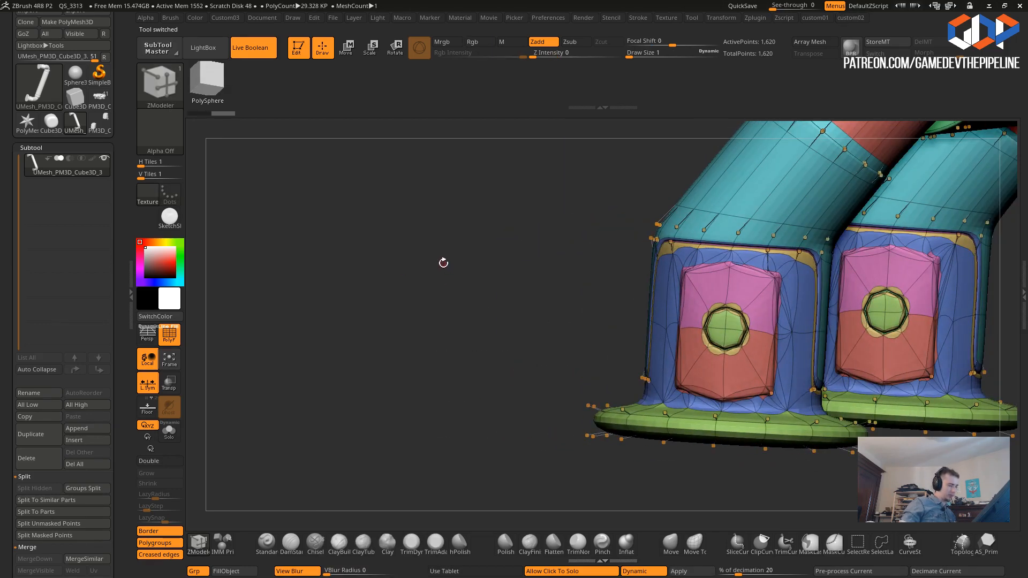
- Turn off dynamic subdivision on the merged boolean mesh and return to the original multi-part handle tool
key(shift+d)
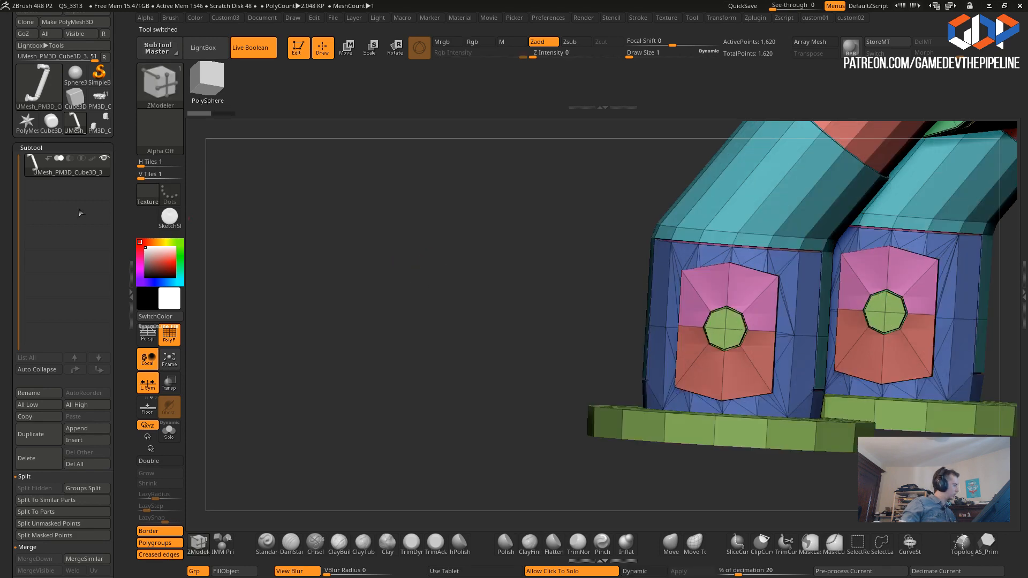
click(99, 124)
drag(395, 263, 352, 276)
key(2)
click(317, 214)
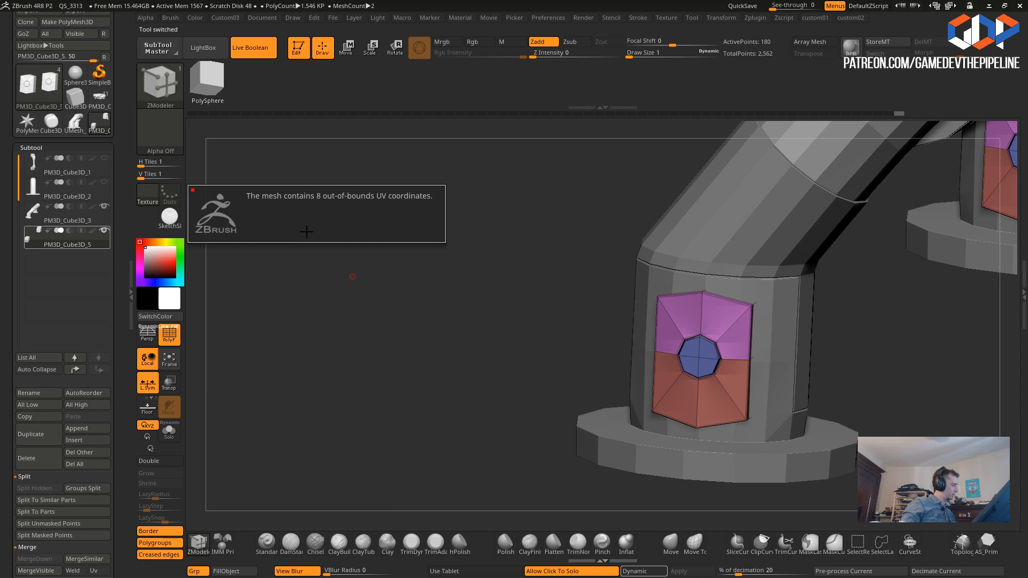
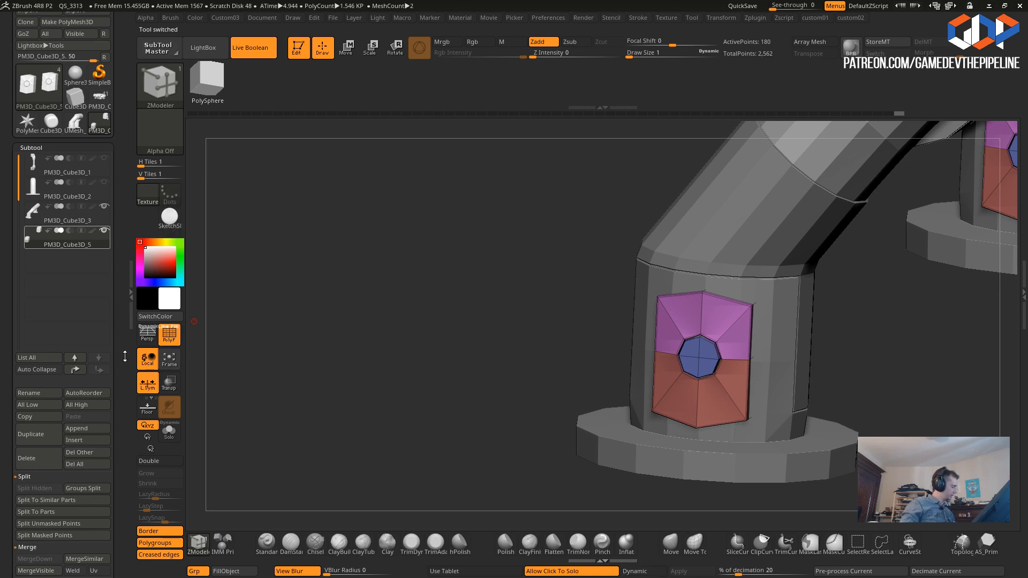
- Run Fix Mesh on the PM3D_Cube3D_5 plate subtool
key(1)
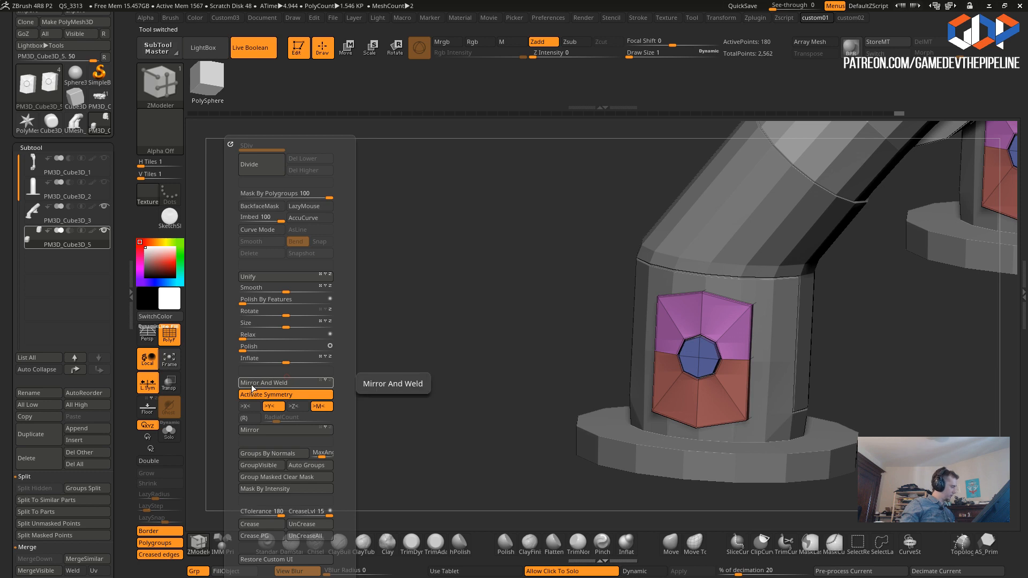
key(ctrl+3)
key(ctrl+3)
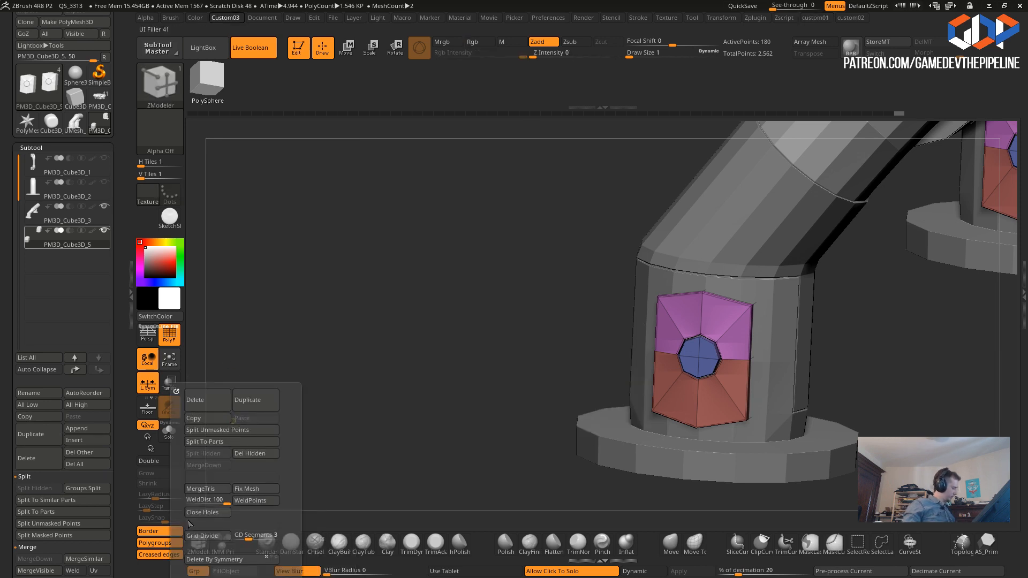
key(ctrl+3)
click(354, 336)
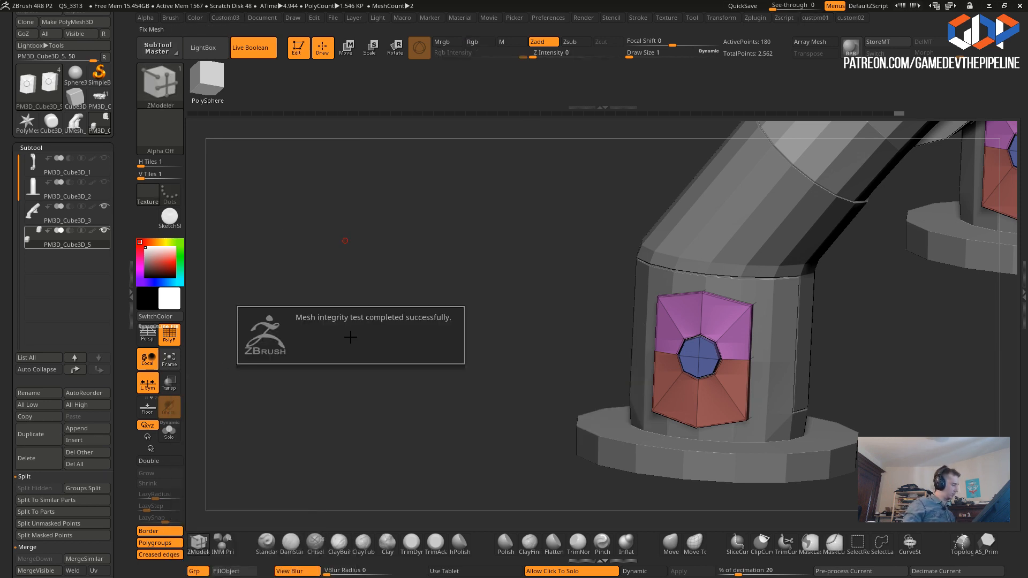
- Activate dynamic subdivision on the PM3D_Cube3D_5 plates and make the PM3D_Cube3D_3 handle the active subtool
key(ctrl+2)
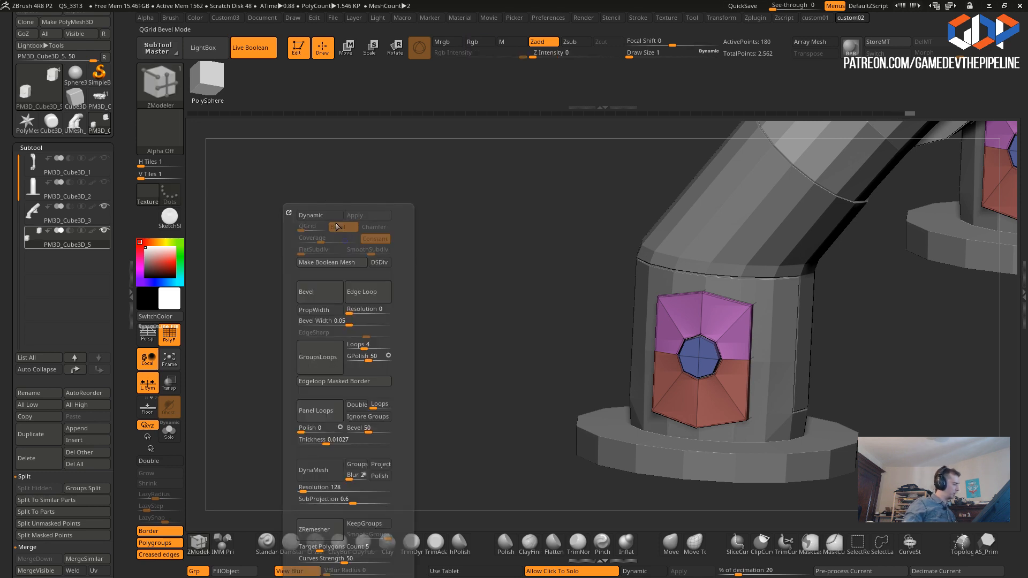
click(304, 215)
click(67, 217)
key(ctrl+3)
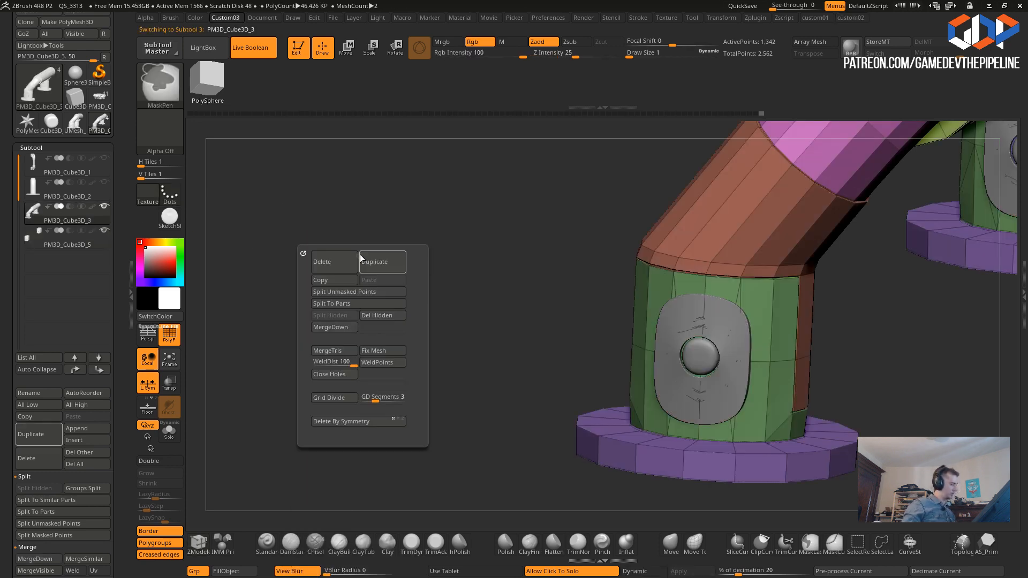
key(ctrl+3)
key(ctrl+1)
click(290, 166)
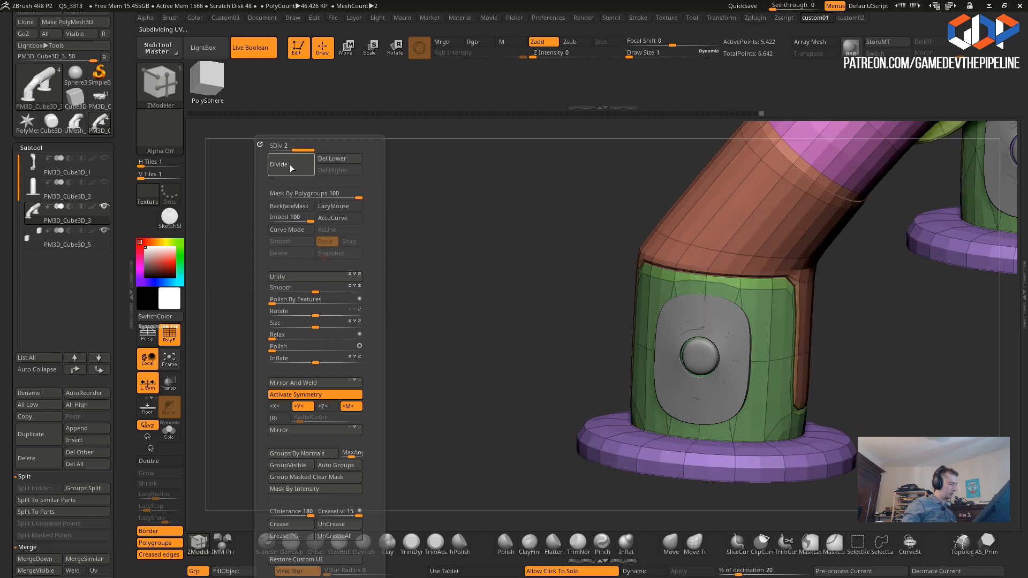
key(ctrl+z)
key(ctrl+1)
key(ctrl+1)
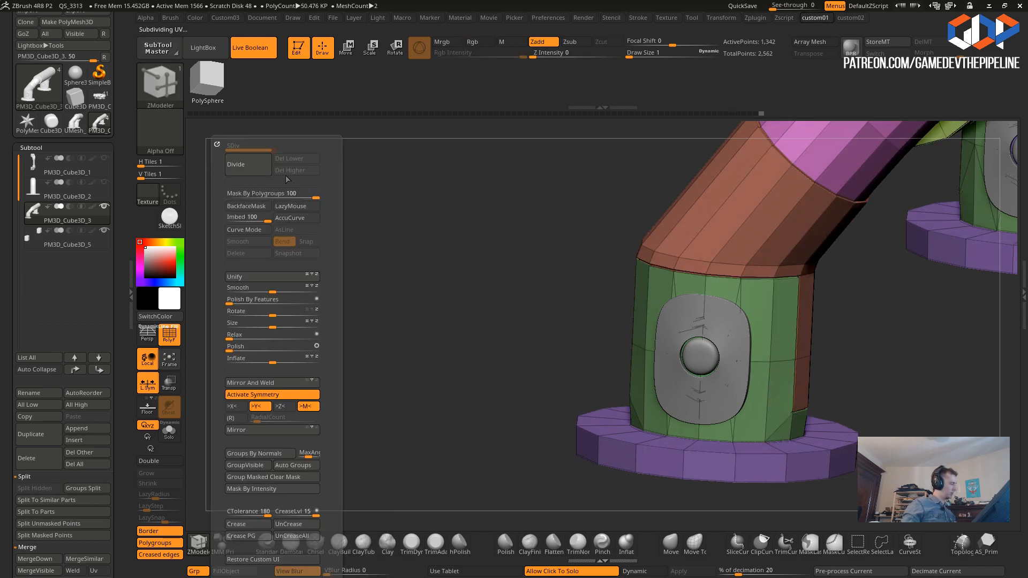
- Activate dynamic subdivision on the PM3D_Cube3D_3 handle subtool
key(ctrl+3)
key(ctrl+2)
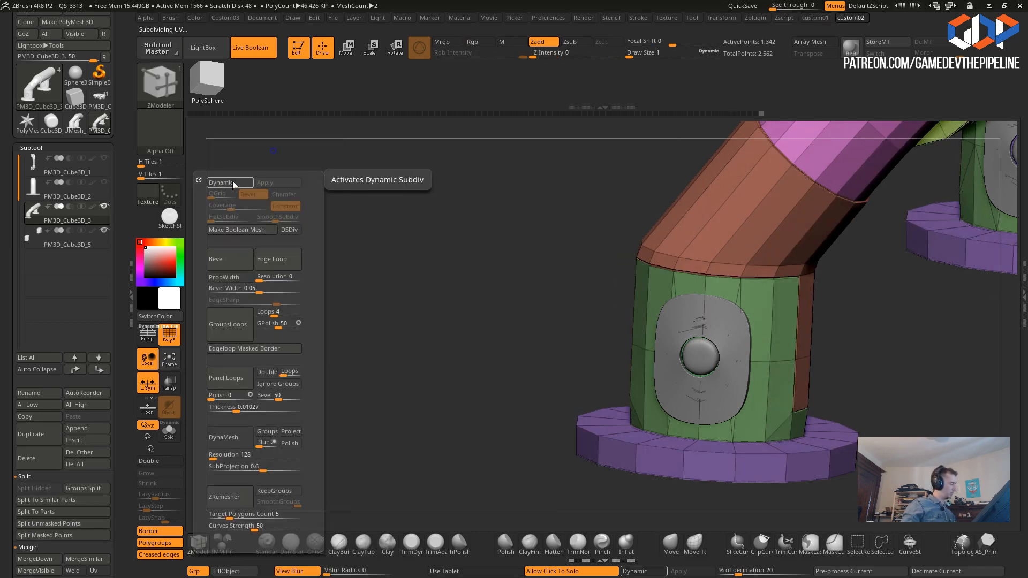
click(220, 185)
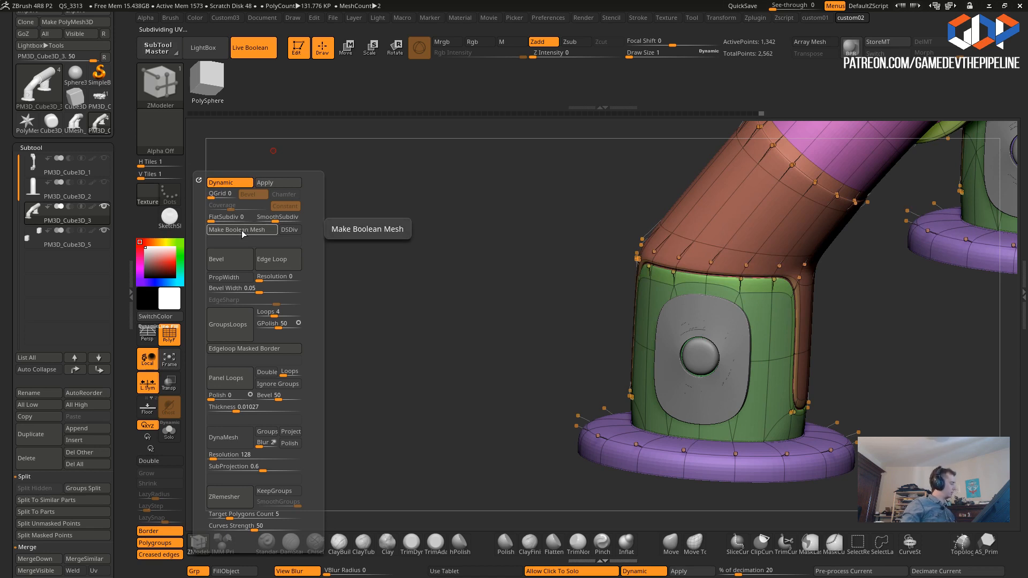
- Generate a boolean mesh with DSDiv enabled so the dynamic subdivision is baked in, and switch to the resulting merged tool
click(290, 231)
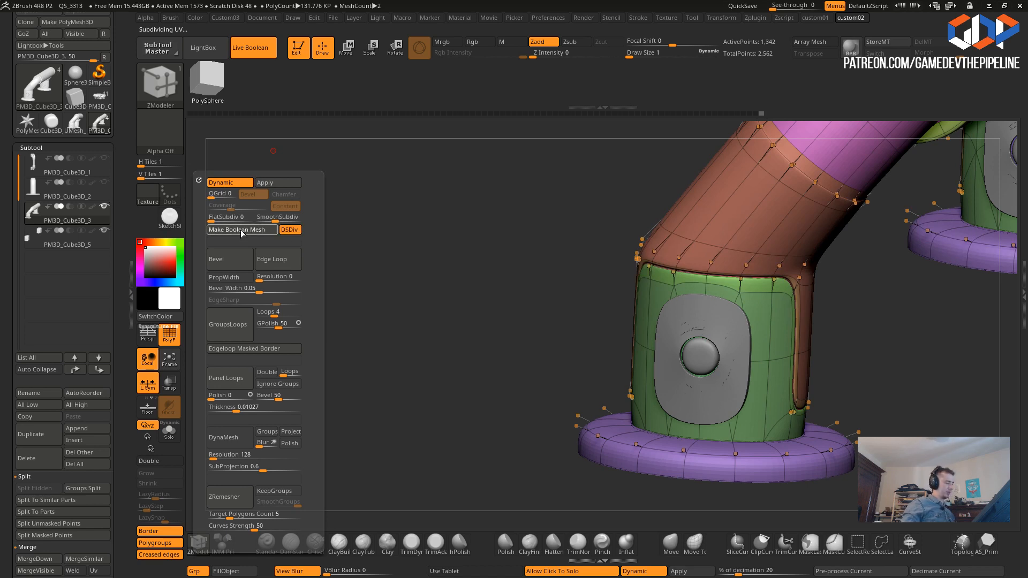
click(242, 230)
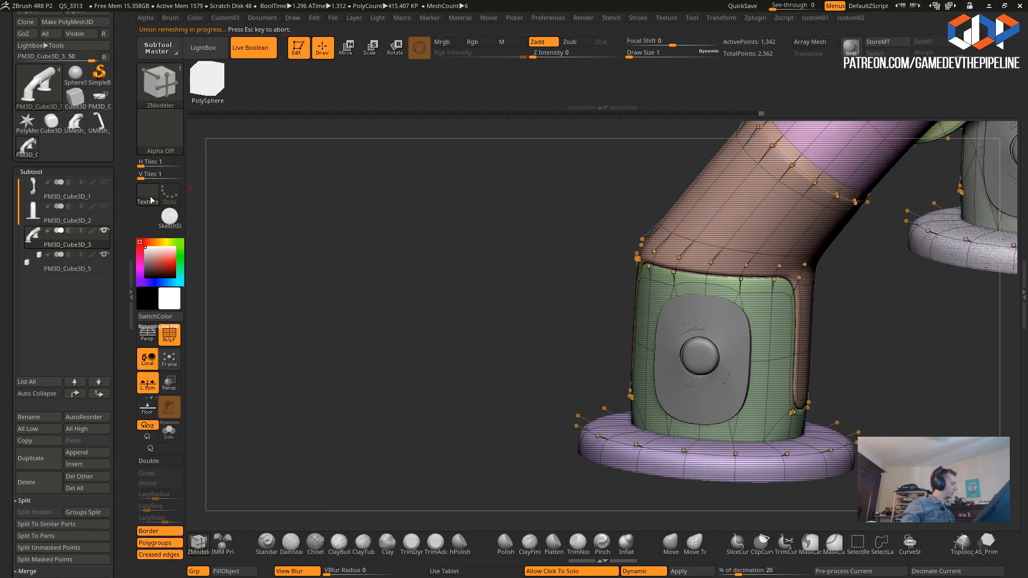
click(98, 127)
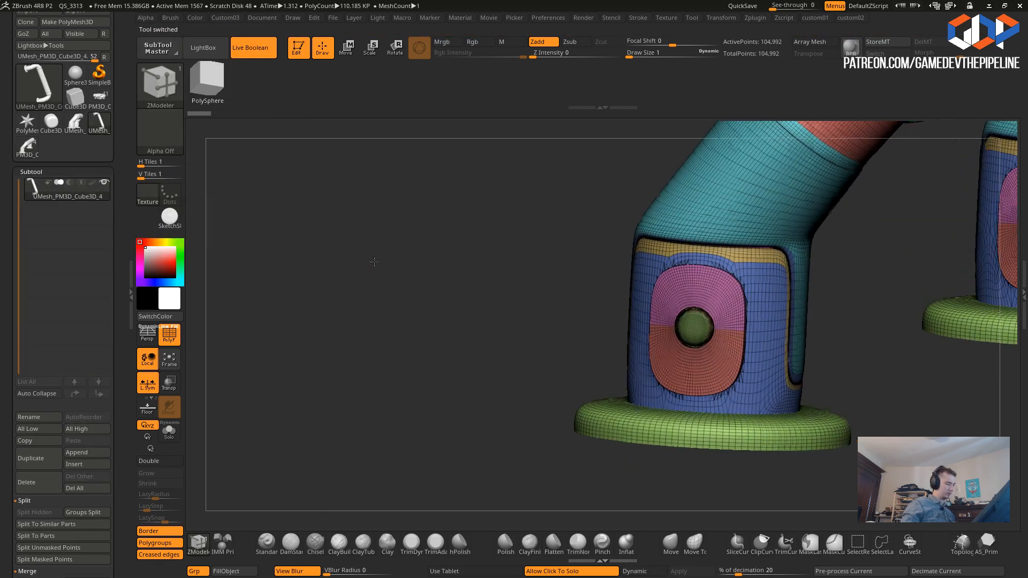
- Examine the dense merged mesh around the leg base with the polyframe hidden and shown again
click(168, 336)
drag(427, 298, 261, 287)
click(167, 338)
drag(370, 347, 348, 301)
drag(292, 282, 305, 303)
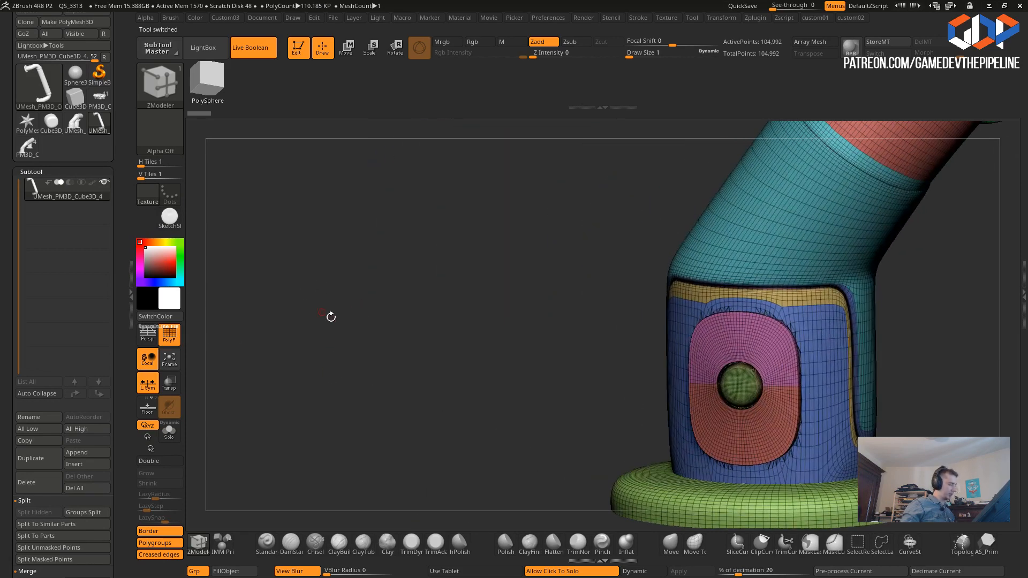
- Try to reconstruct lower subdivision levels on the merged mesh with Reconstruct Subdiv
mouse_move(4, 420)
mouse_down()
mouse_move(0, 335)
mouse_move(8, 412)
mouse_up()
click(37, 111)
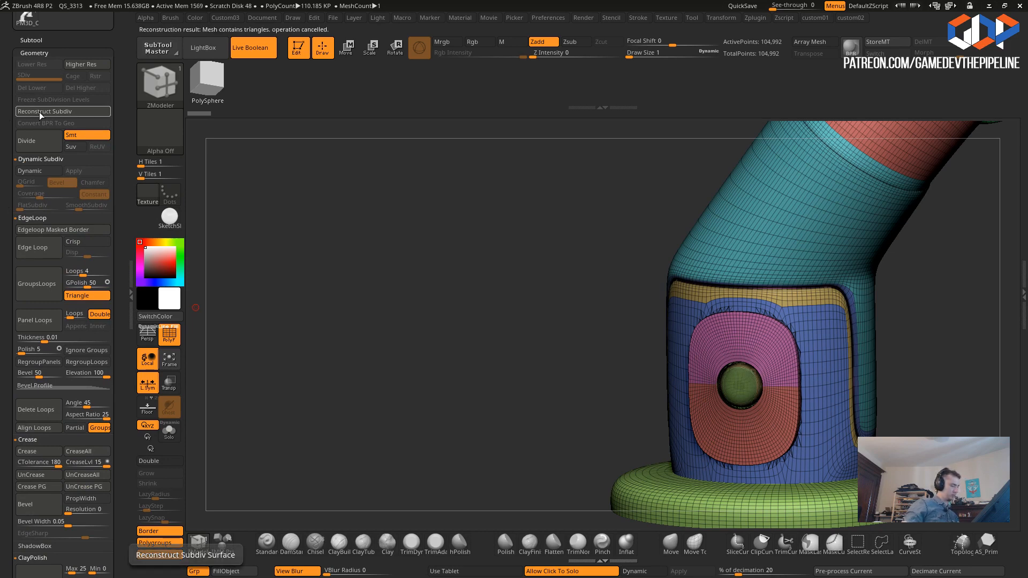
key(space)
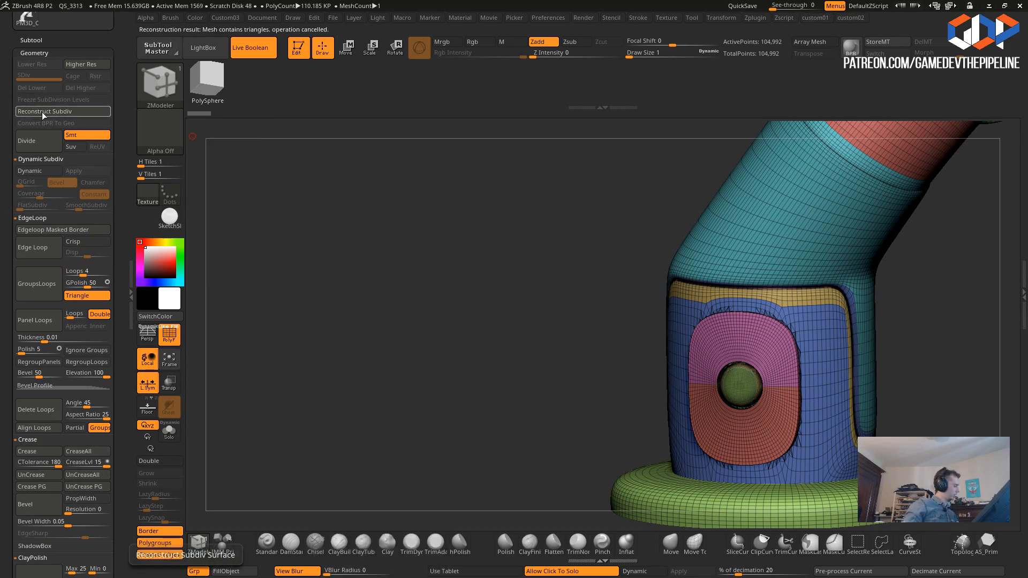
key(space)
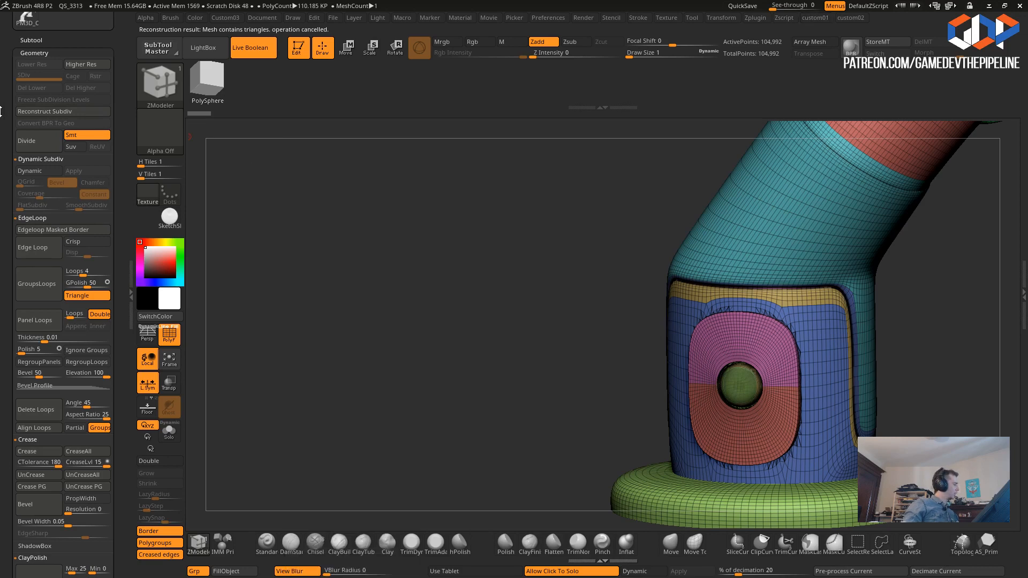
drag(0, 109, 10, 161)
click(23, 220)
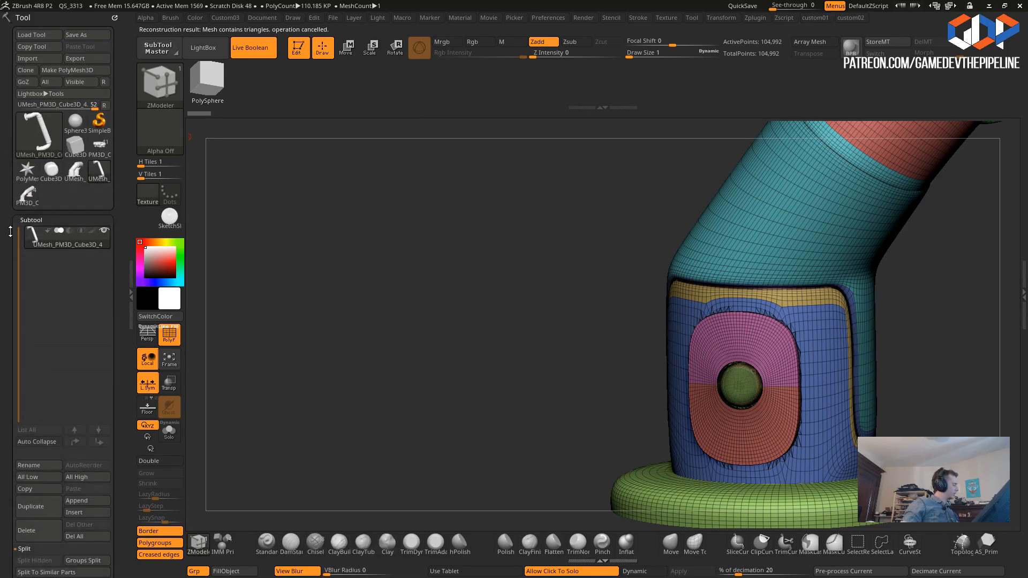
- Return to the original multi-part tool, check both leg bases, and make the PM3D_Cube3D_5 plates the active subtool
click(28, 200)
drag(455, 272, 434, 285)
alt+drag(368, 337, 527, 355)
drag(611, 358, 525, 358)
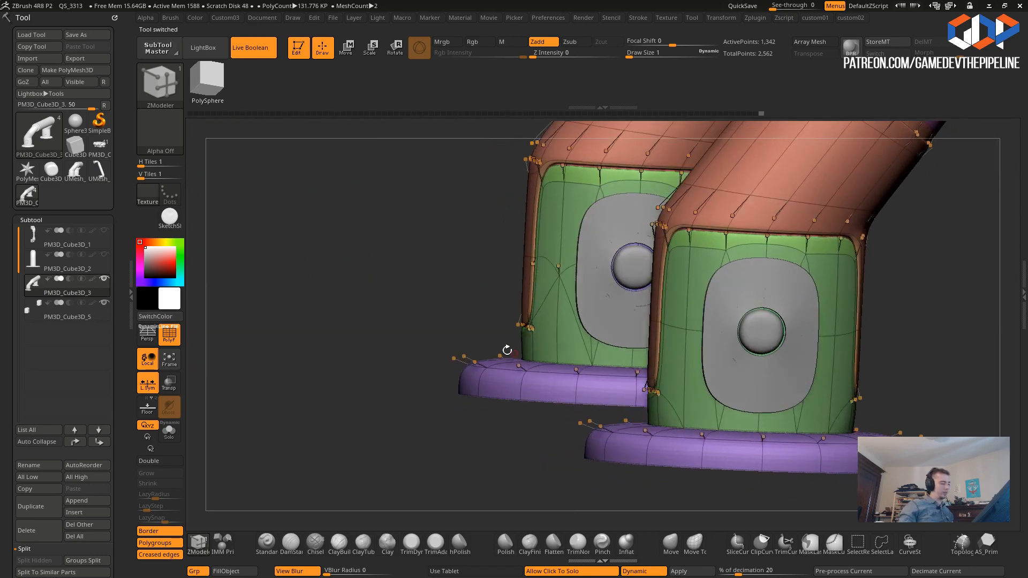
drag(416, 310, 155, 309)
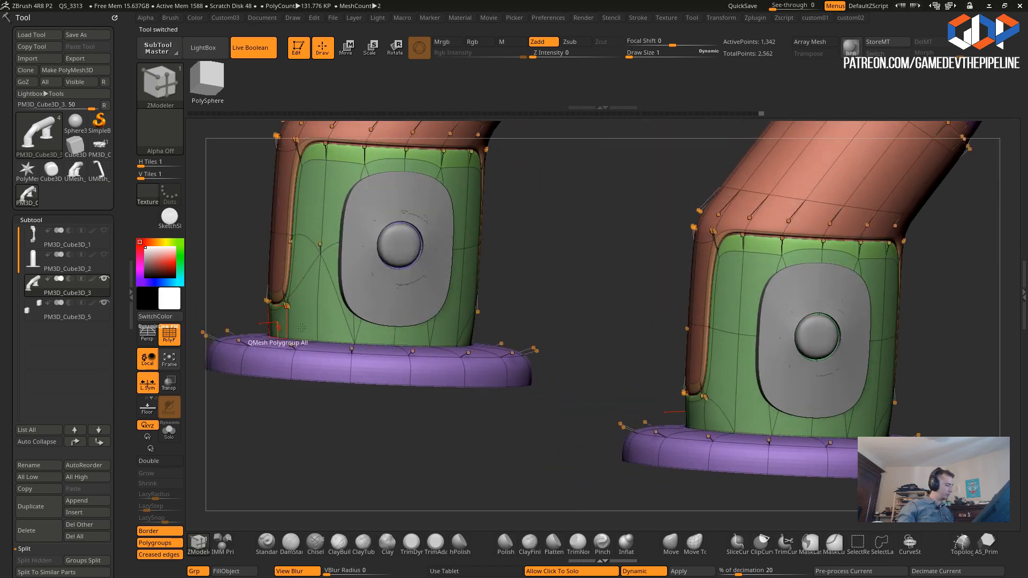
alt+click(770, 371)
mouse_move(604, 325)
mouse_down()
mouse_move(669, 347)
mouse_move(602, 317)
mouse_move(641, 357)
mouse_move(815, 360)
mouse_move(858, 381)
mouse_move(847, 372)
mouse_up()
ctrl+click(590, 307)
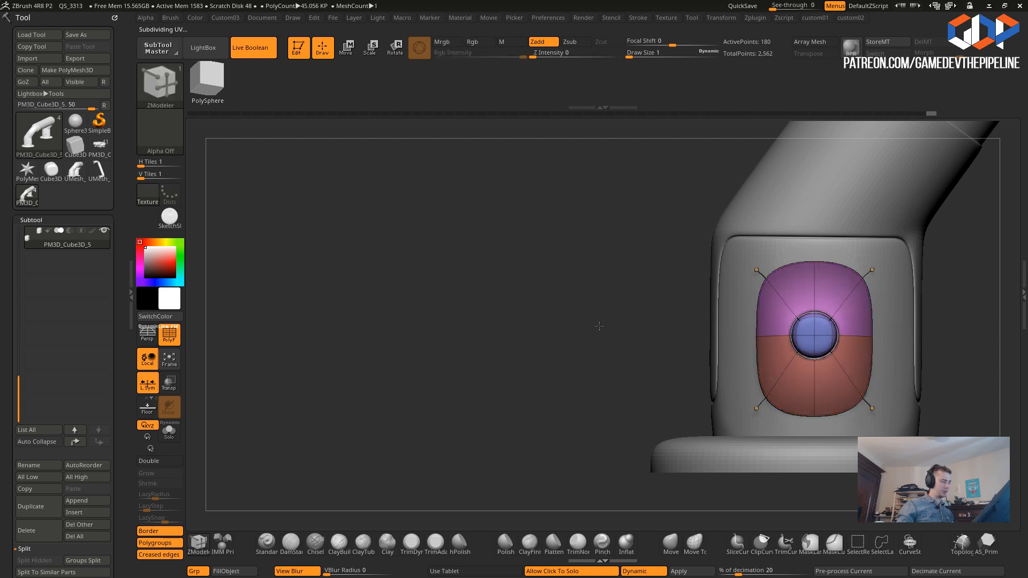
- Activate the Scale gizmo on the plate subtool and frame the plates at an angle on the leg base
shift+drag(607, 323, 565, 314)
click(347, 48)
click(370, 49)
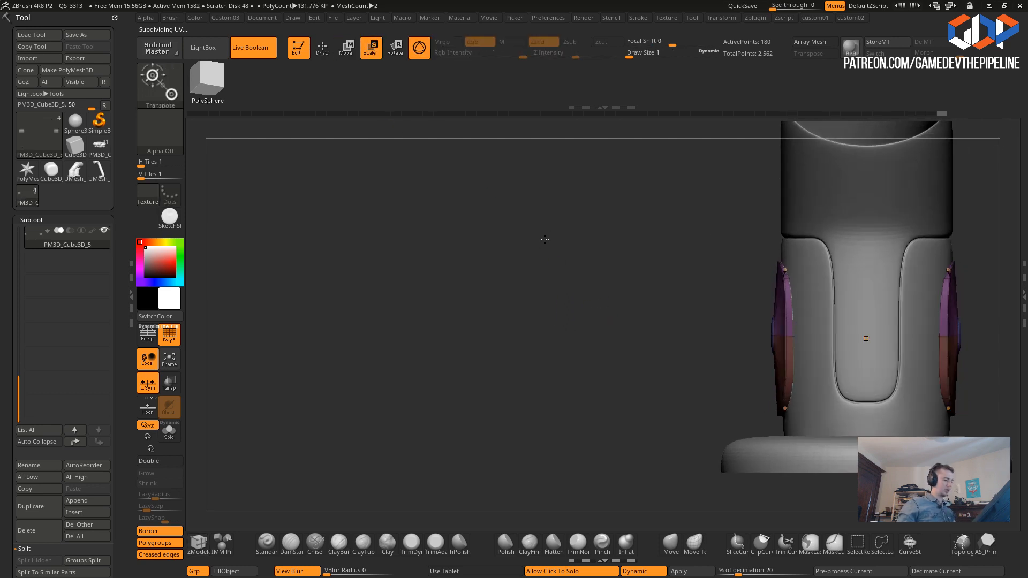
alt+drag(737, 279, 517, 269)
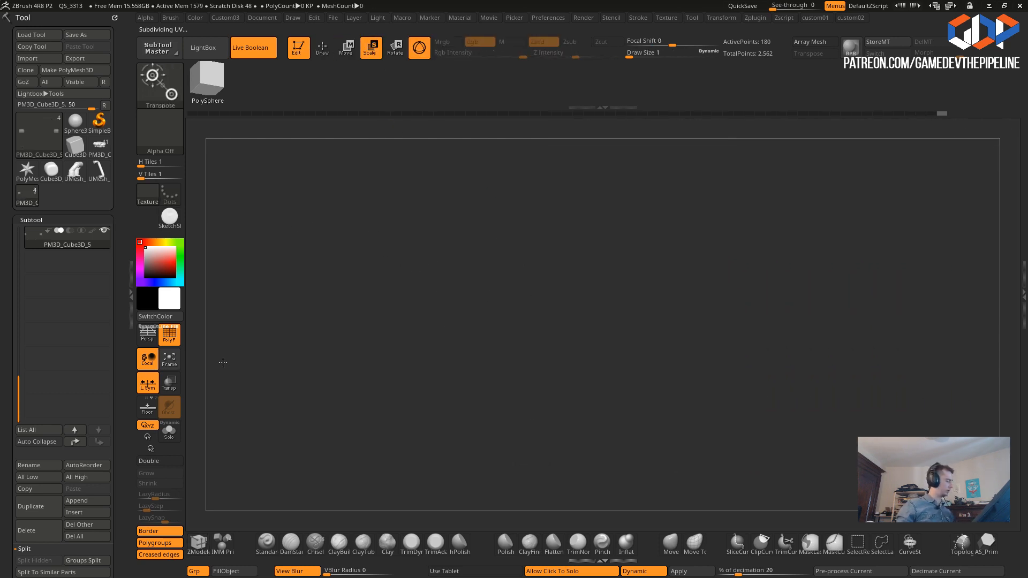
click(169, 359)
shift+drag(487, 428, 395, 371)
drag(493, 301, 448, 301)
drag(343, 316, 300, 301)
drag(291, 297, 260, 284)
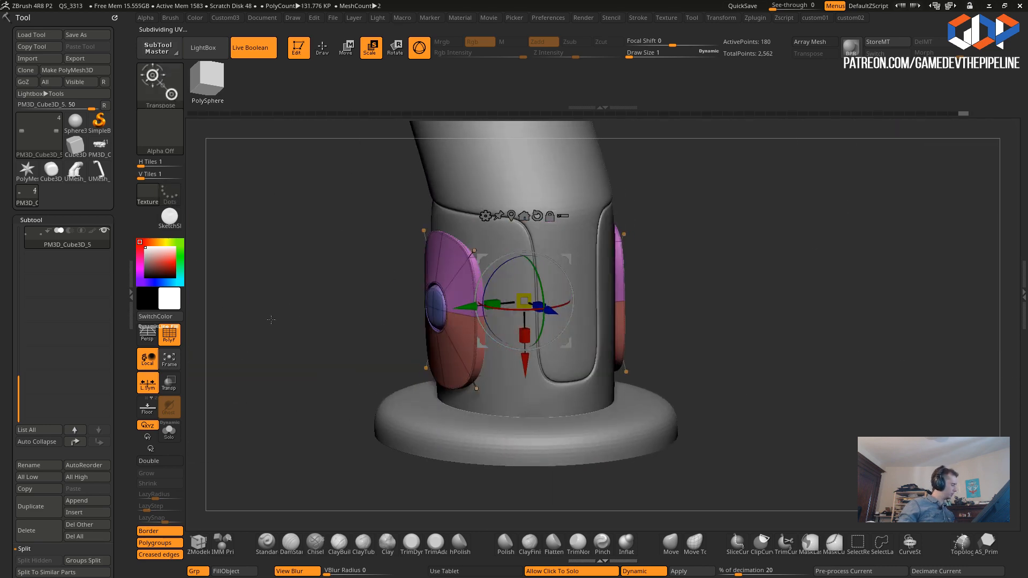
- Turn off dynamic subdivision on both the PM3D_Cube3D_5 plates and the PM3D_Cube3D_3 handle
key(2)
key(1)
key(2)
click(230, 217)
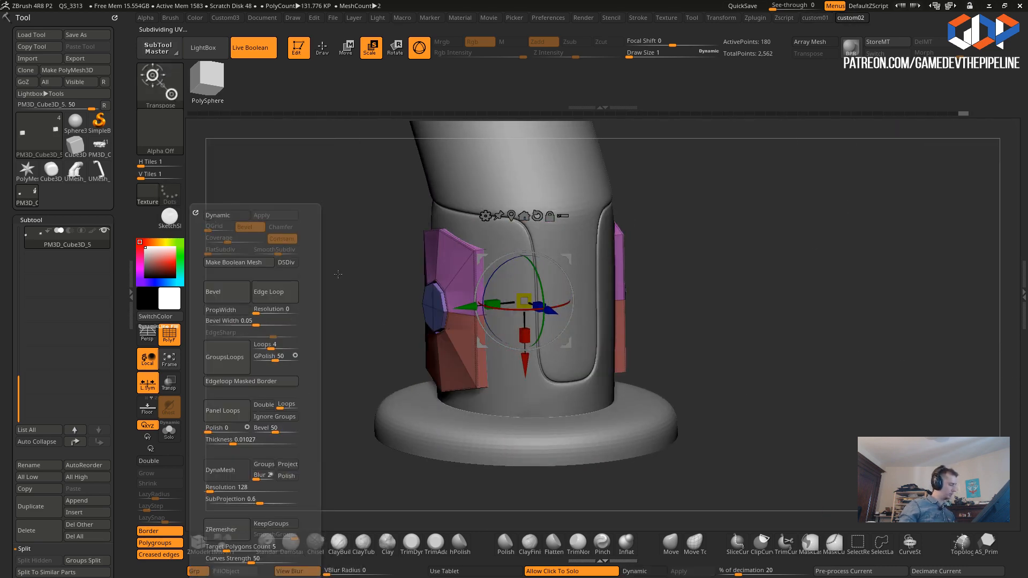
alt+click(421, 409)
key(2)
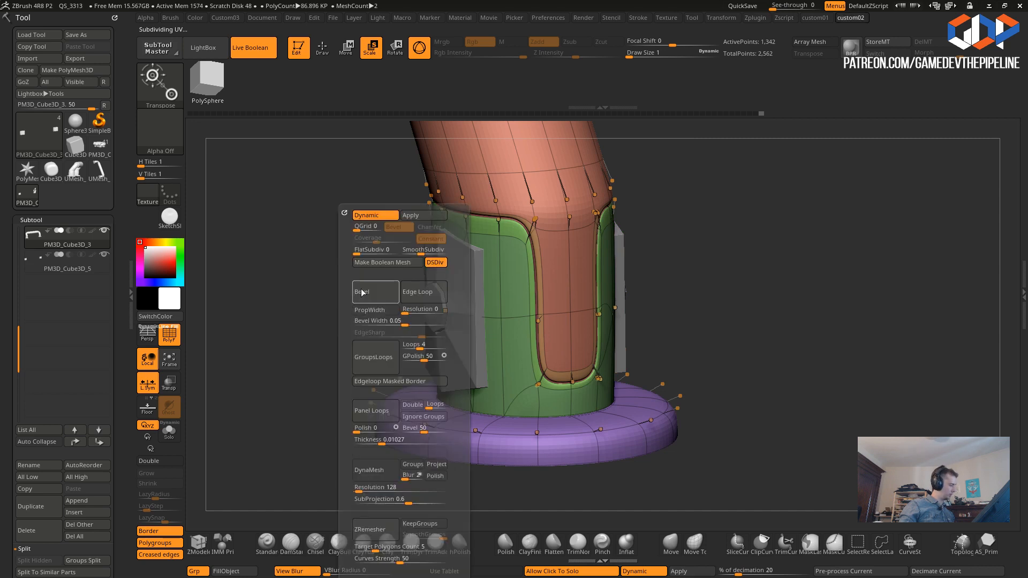
click(364, 219)
drag(270, 254, 432, 317)
- Frame the whole unsubdivided handle and examine how the plates meet the two leg bases
click(31, 263)
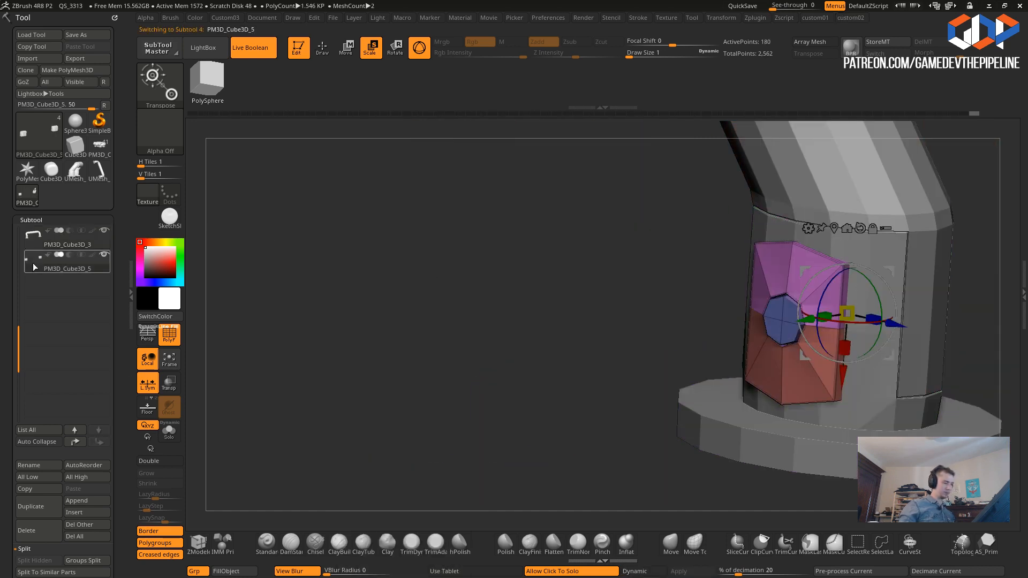
click(33, 247)
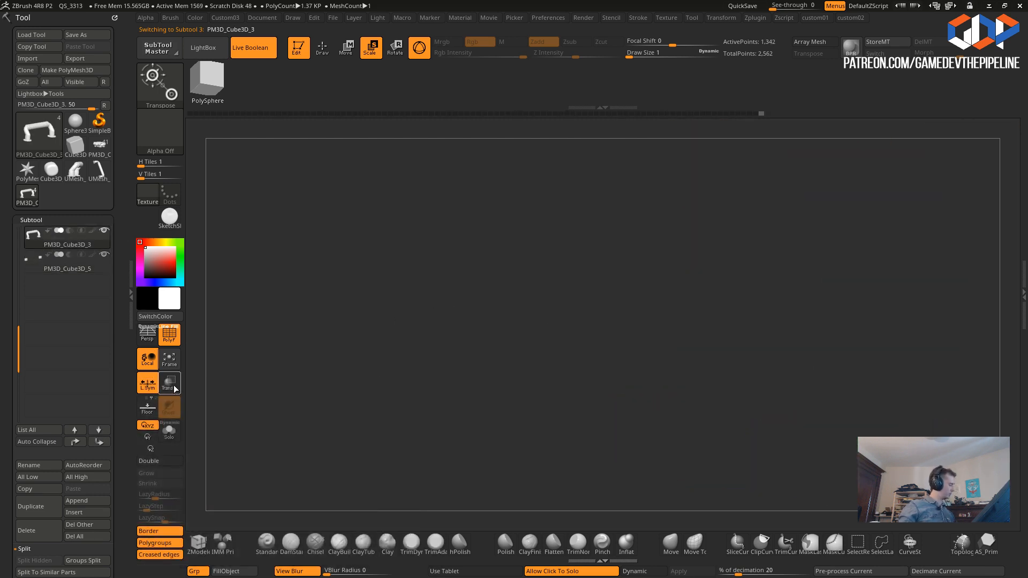
click(169, 361)
drag(241, 349, 482, 343)
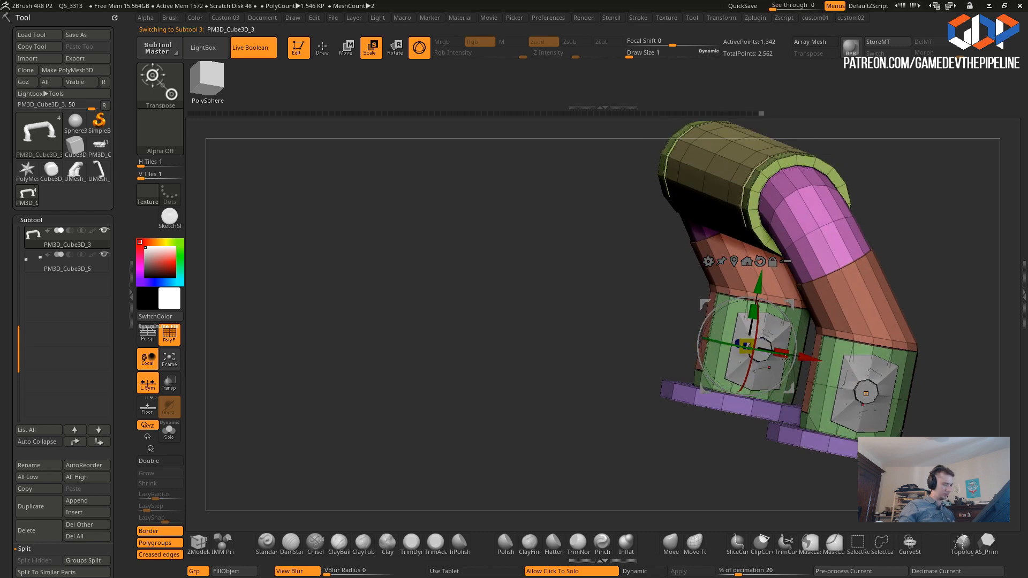
click(835, 368)
drag(578, 347, 591, 343)
click(619, 352)
key(ctrl+z)
alt+drag(517, 292, 393, 256)
drag(393, 255, 419, 288)
- Duplicate the PM3D_Cube3D_5 plate subtool
click(35, 269)
drag(415, 353, 385, 355)
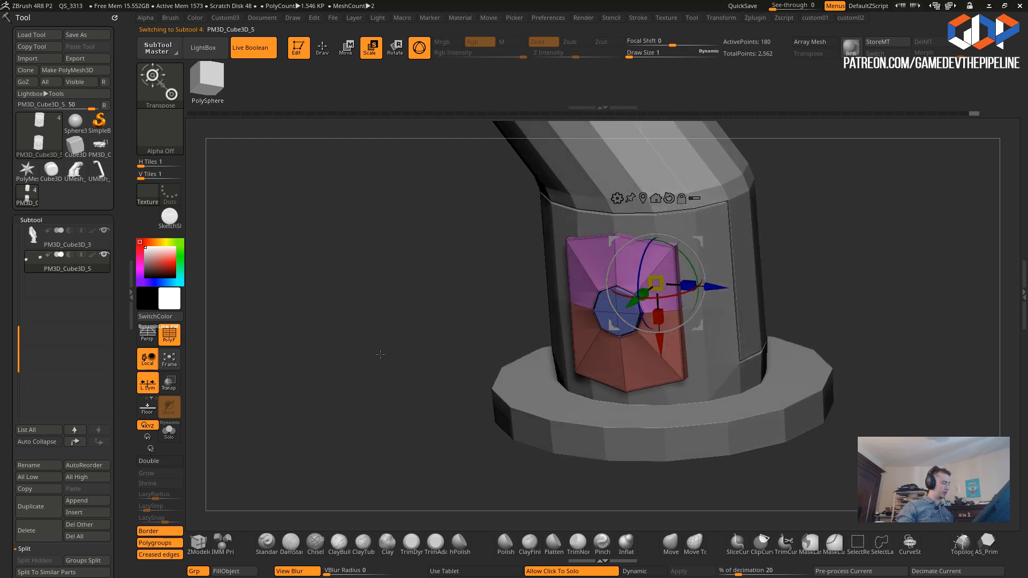
click(33, 508)
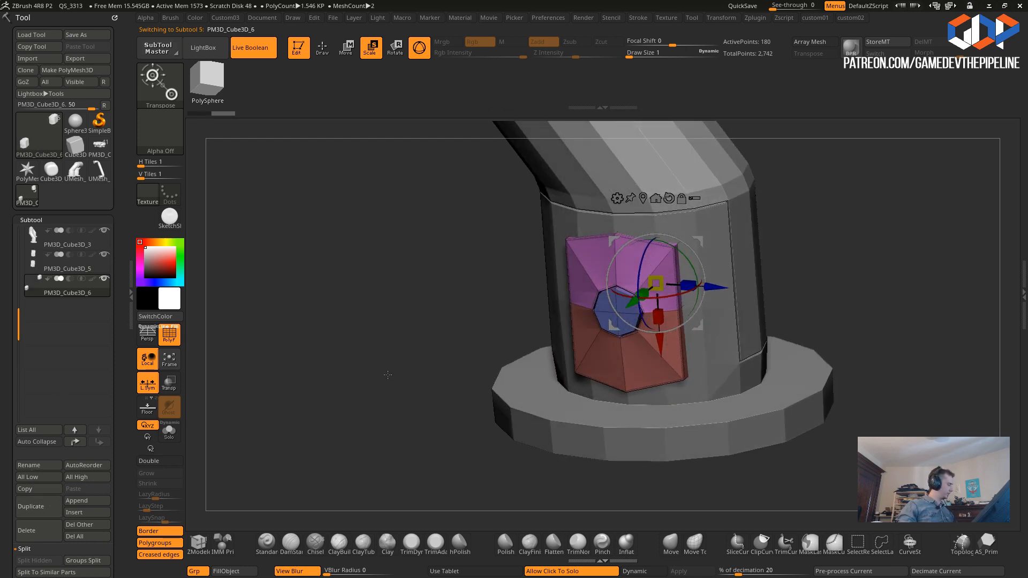
- Scale the duplicated plates up slightly and uniformly, and set that subtool to boolean subtraction
drag(388, 375, 399, 365)
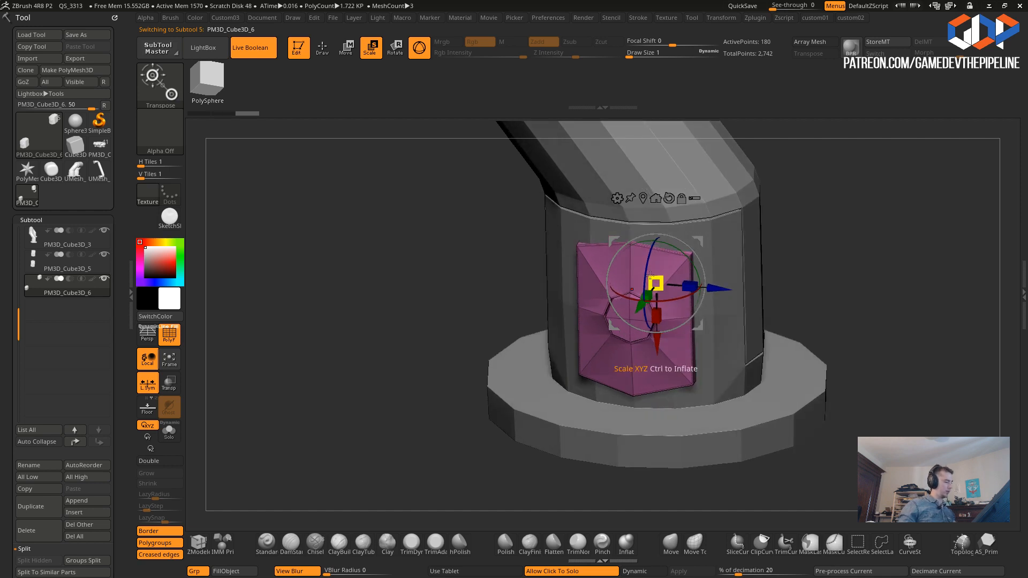
drag(655, 283, 616, 279)
click(70, 278)
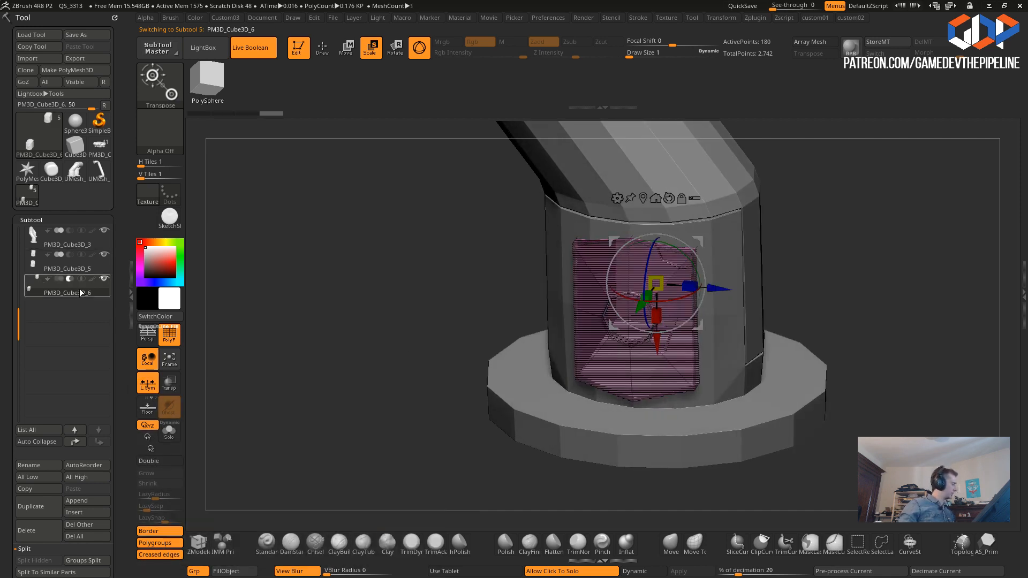
- Move PM3D_Cube3D_5 below the subtractive PM3D_Cube3D_6 duplicate in the subtool order and mark PM3D_Cube3D_5 as a boolean Start subtool
mouse_move(373, 290)
mouse_down()
mouse_move(390, 289)
mouse_move(381, 307)
mouse_up()
click(60, 266)
key(ctrl+Down)
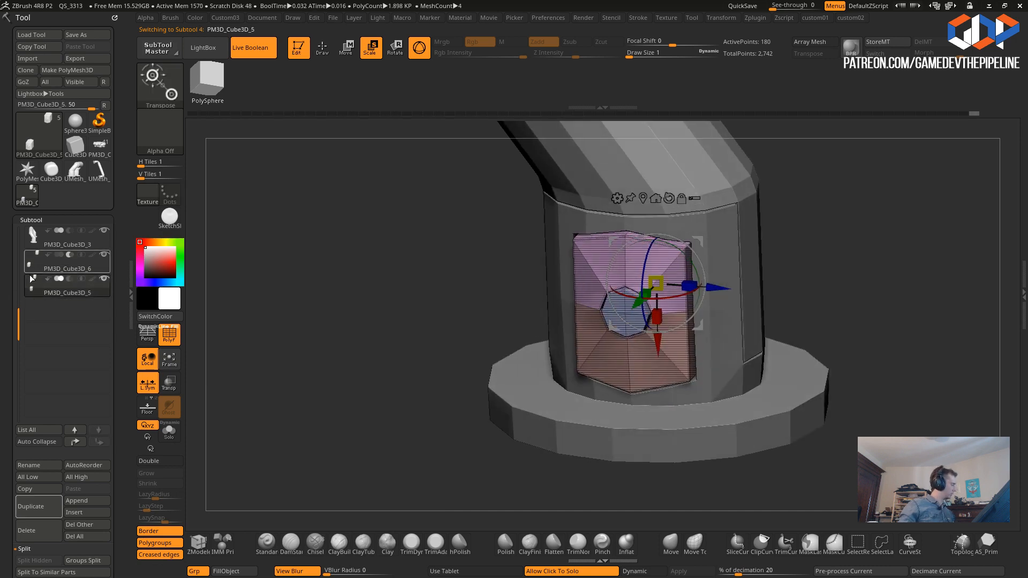
drag(319, 297, 311, 304)
click(160, 343)
drag(372, 326, 525, 291)
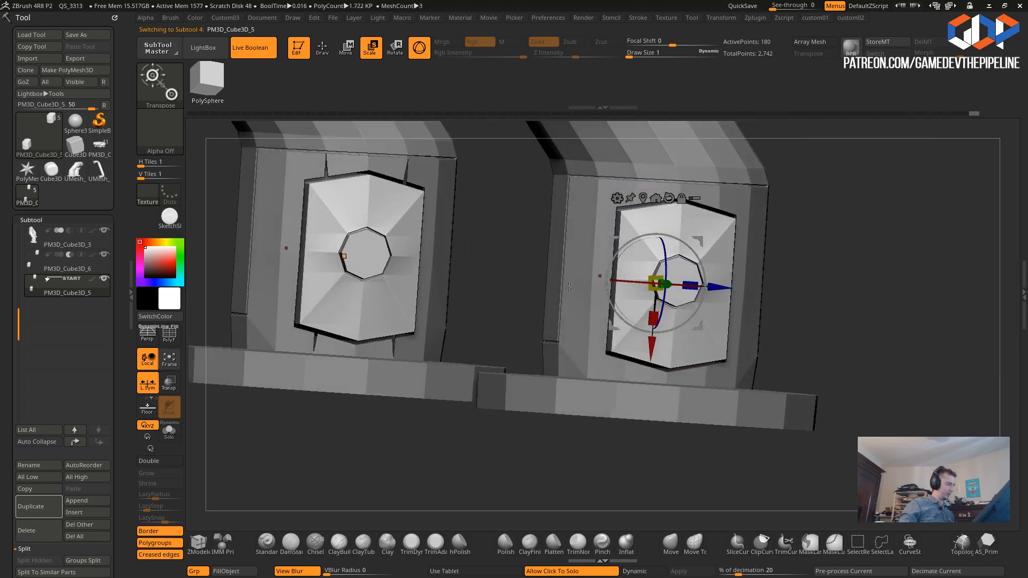
drag(393, 392, 340, 387)
- Inspect the PM3D_Cube3D_6 cutter alone and against the handle to check how it cuts into both leg bases
click(28, 271)
drag(300, 289, 396, 333)
click(373, 321)
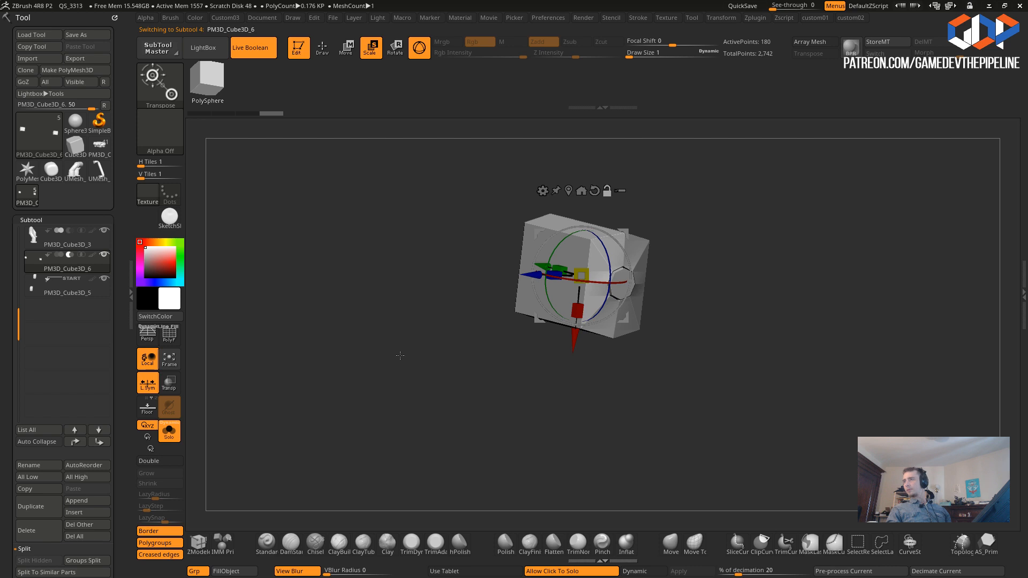
drag(459, 358, 685, 396)
click(448, 369)
click(477, 394)
click(478, 396)
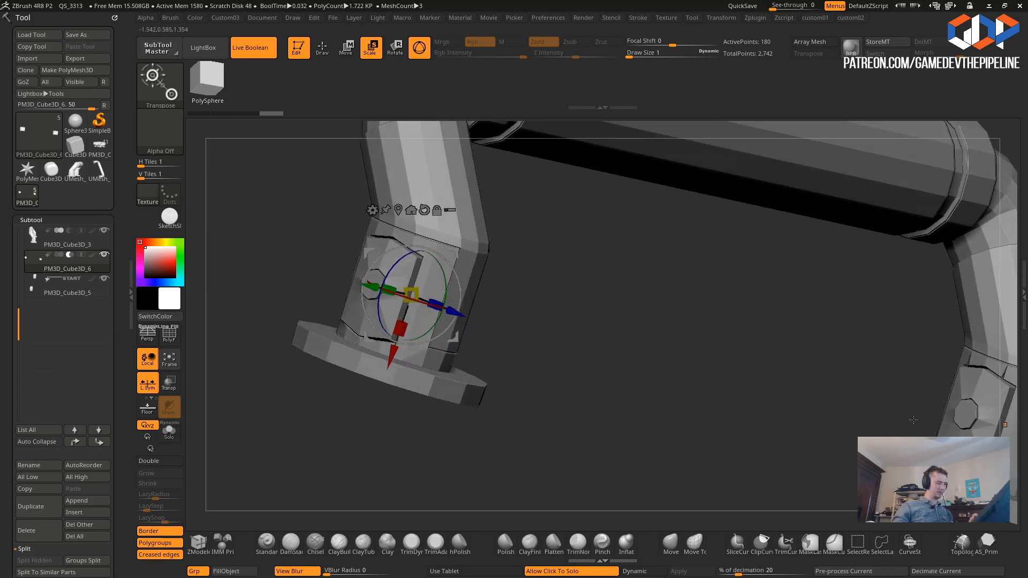
drag(921, 420, 761, 396)
drag(362, 324, 370, 316)
alt+drag(505, 358, 430, 338)
drag(279, 295, 170, 295)
key(ctrl+z)
drag(567, 399, 566, 392)
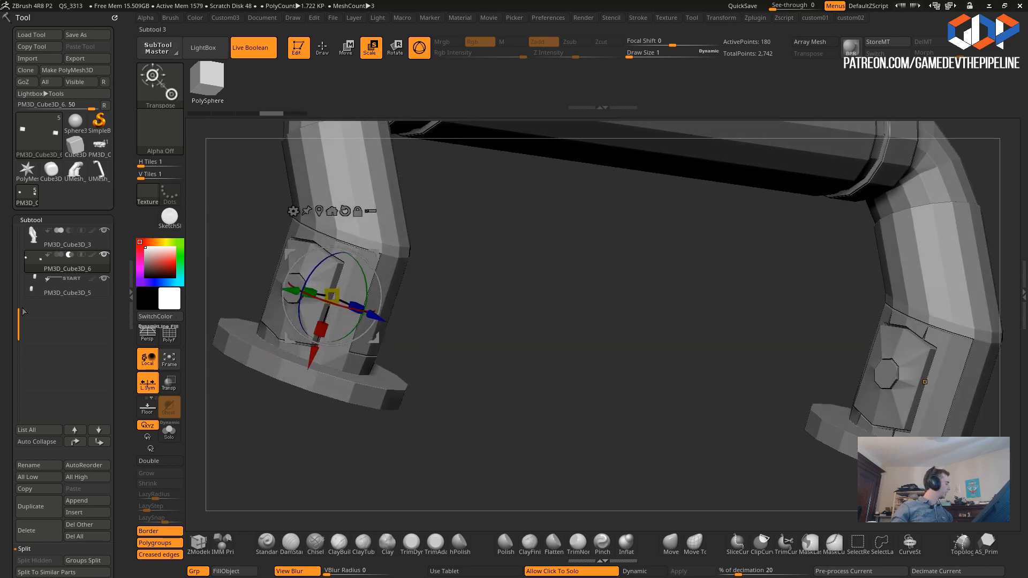
- Generate a boolean mesh from the handle, cutter and plates, and switch to the resulting UMesh tool
click(83, 246)
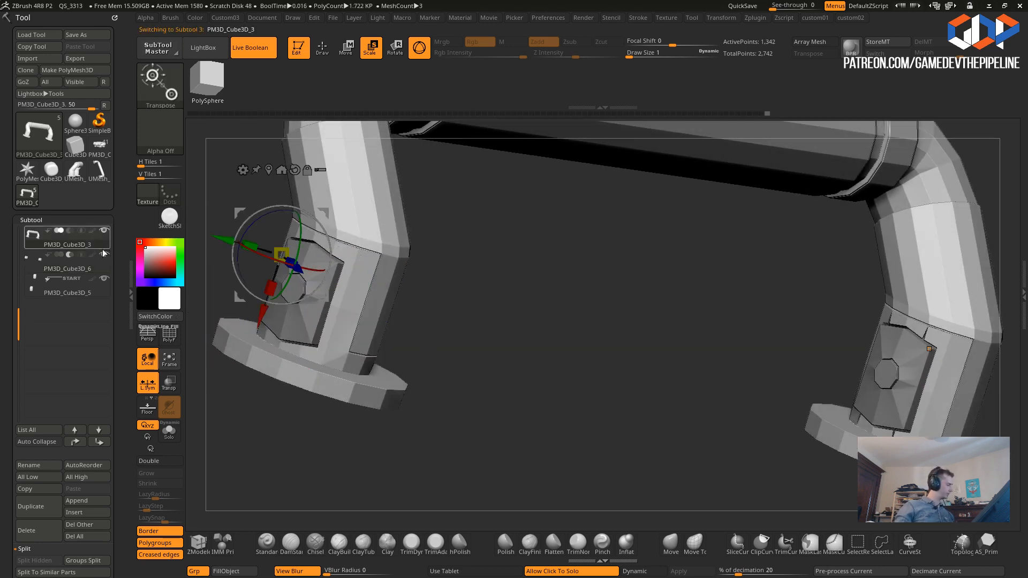
key(1)
key(3)
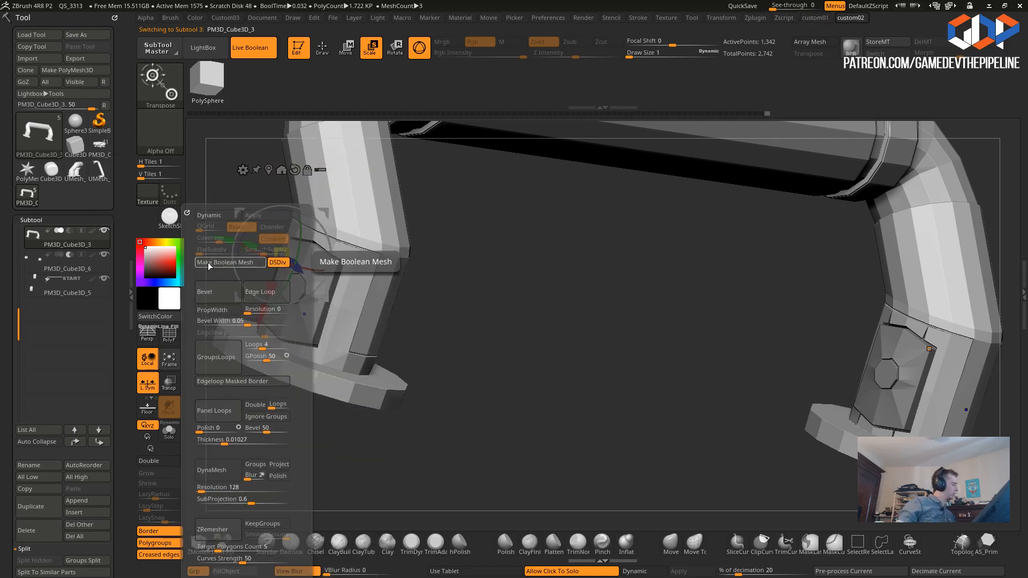
click(208, 266)
click(28, 197)
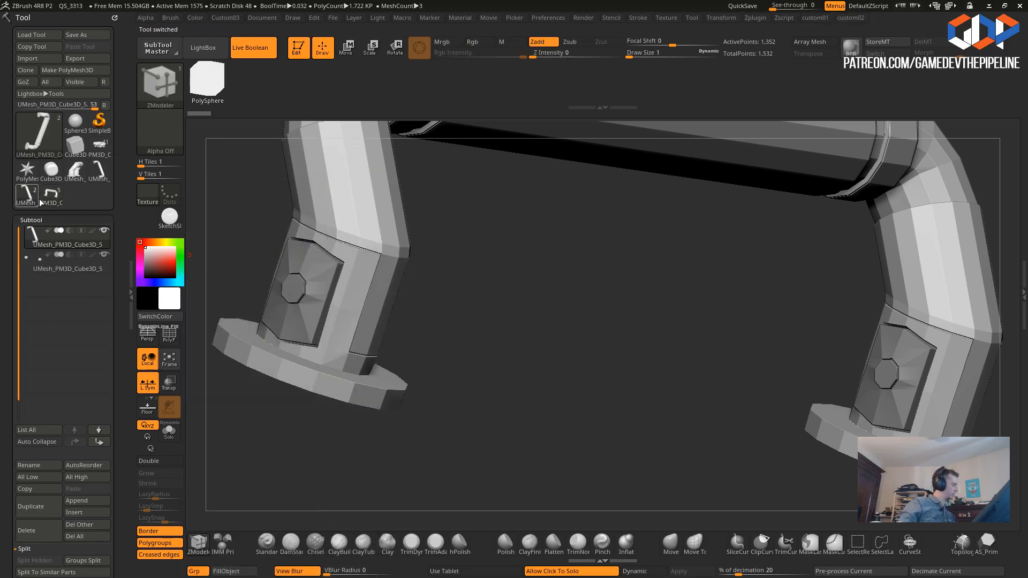
- Isolate the boolean handle with its wireframe shown, preview its dynamic subdivision, and examine the rectangular cut in the leg base
drag(489, 403, 333, 320)
click(170, 334)
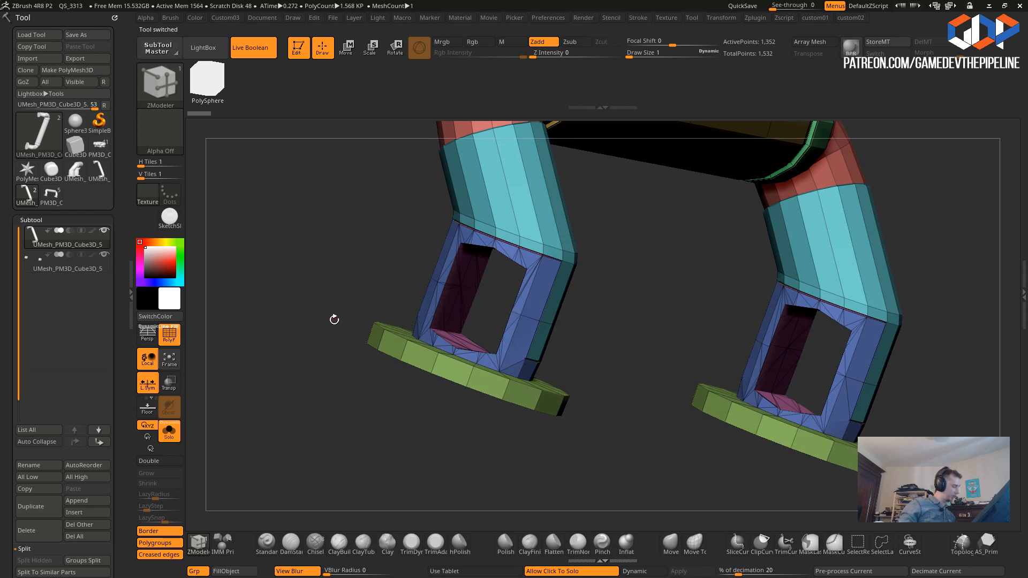
key(2)
click(303, 220)
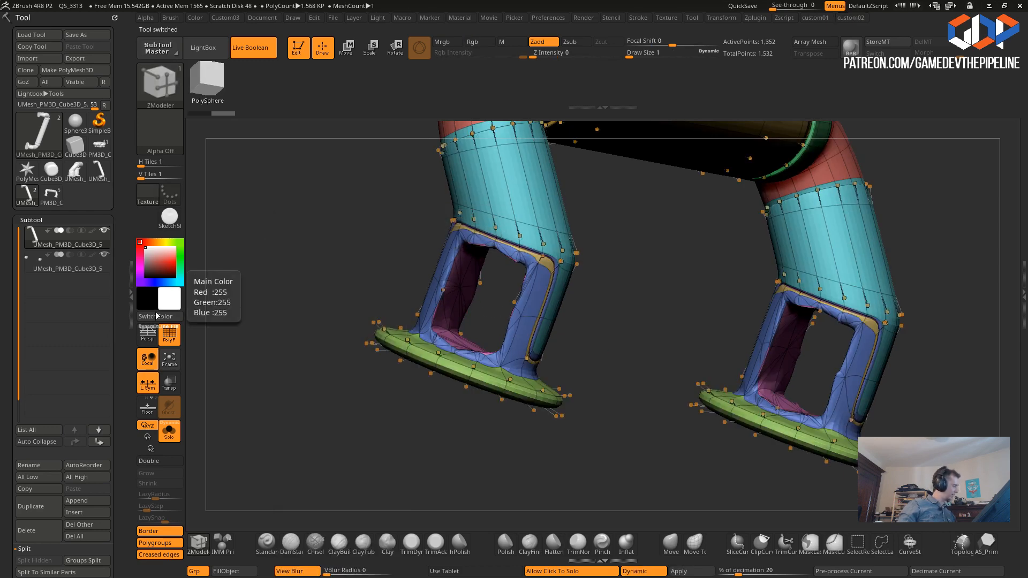
key(shift+d)
alt+drag(287, 297, 433, 364)
drag(500, 231, 460, 238)
alt+drag(461, 281, 465, 253)
alt+drag(401, 246, 401, 258)
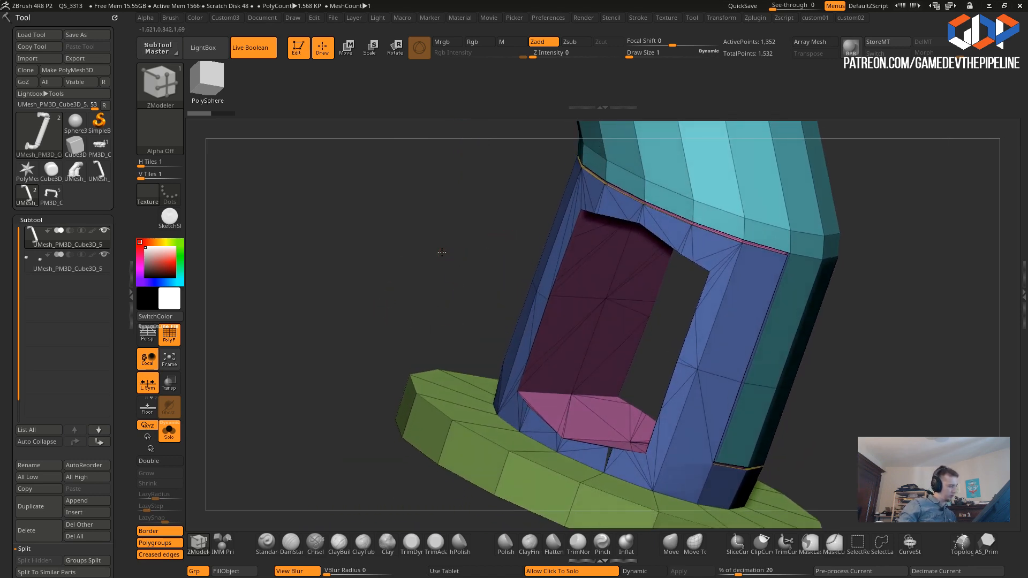
click(401, 257)
click(333, 283)
click(347, 294)
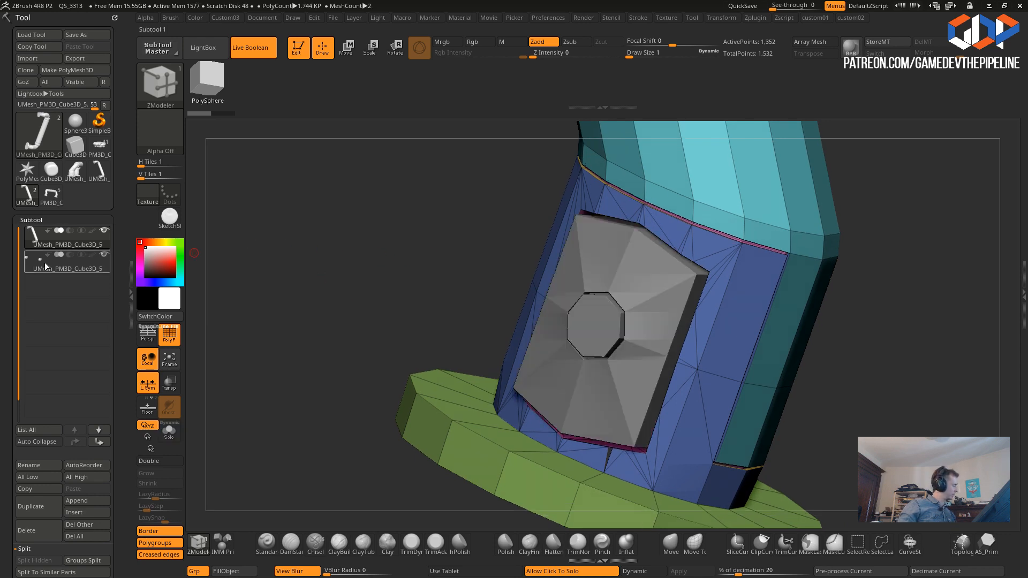
- Preview dynamic subdivision on the separate plates subtool, then turn it off
click(43, 263)
key(2)
click(353, 221)
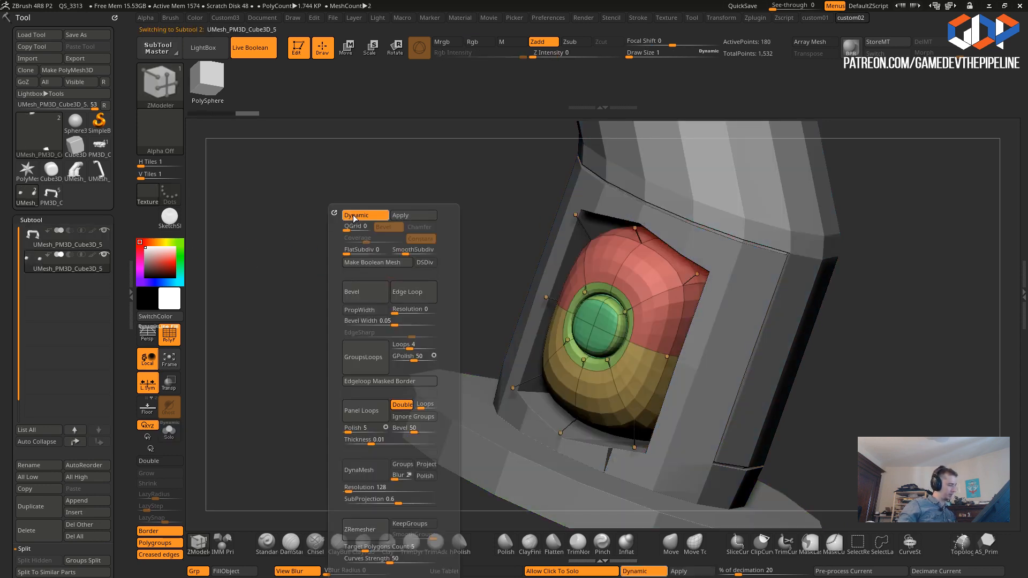
click(350, 221)
click(349, 220)
click(348, 220)
- Hide the inner pocket faces of the plate openings in the handle's leg bases and delete the hidden geometry
click(34, 240)
click(321, 240)
drag(439, 276, 394, 306)
alt+drag(333, 276, 491, 289)
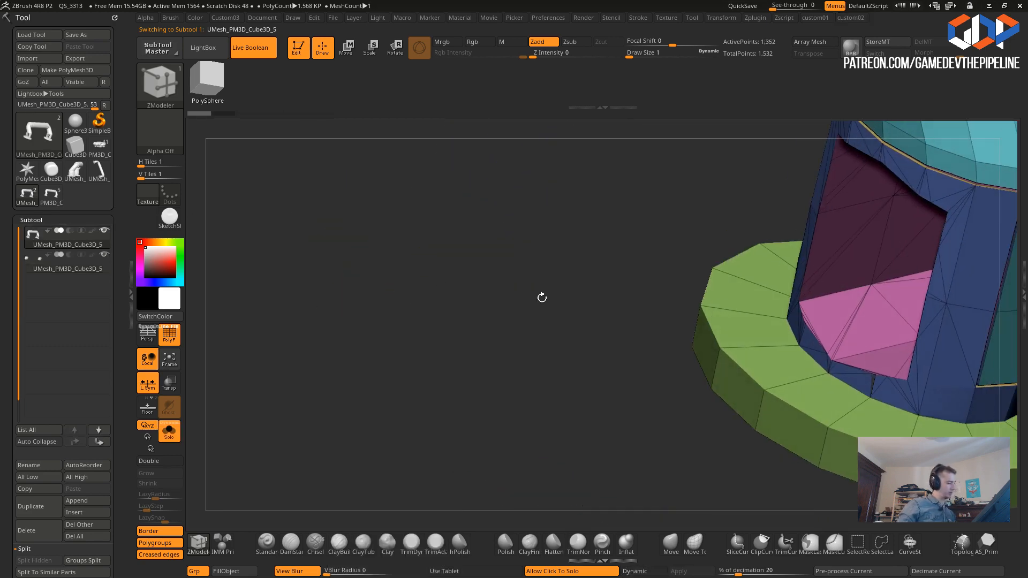
drag(613, 339, 581, 324)
ctrl+shift+click(779, 306)
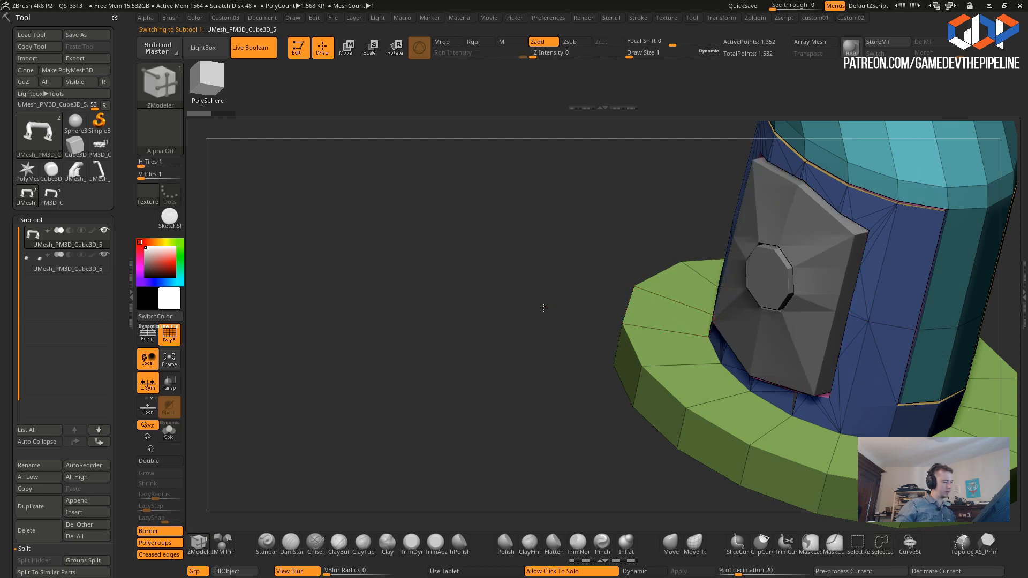
click(574, 326)
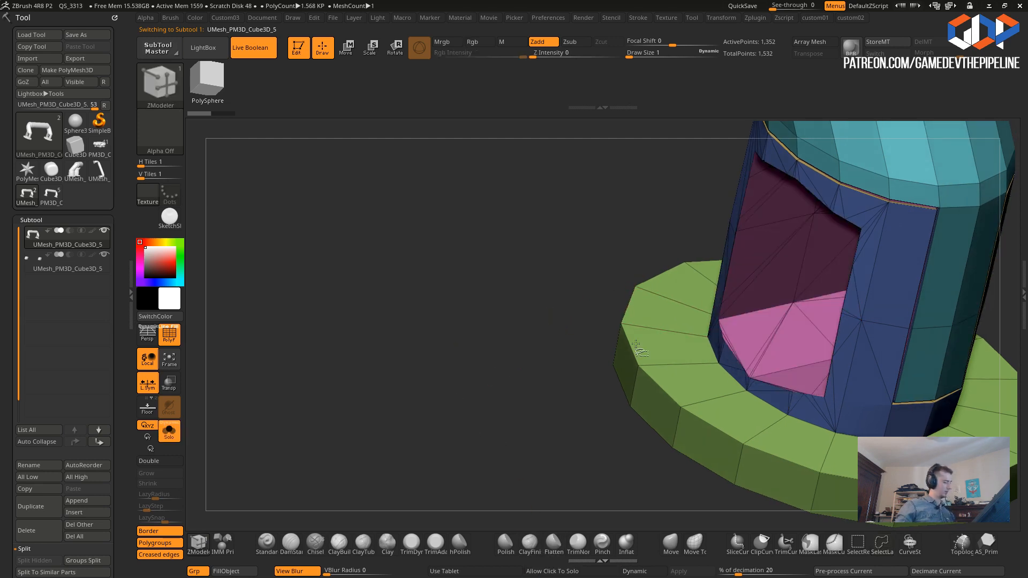
key(ctrl+shift)
ctrl+shift+click(756, 295)
ctrl+shift+click(666, 290)
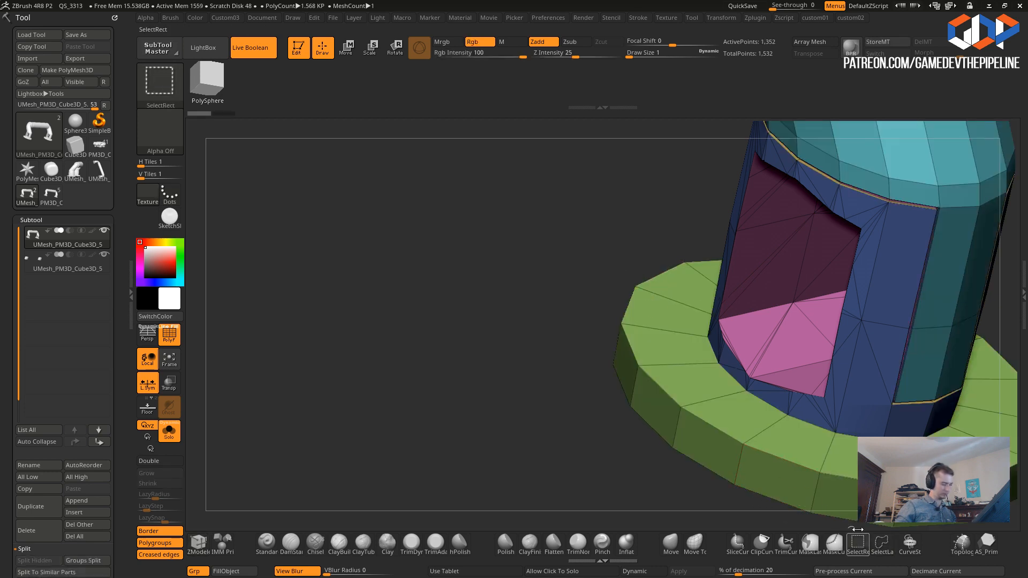
ctrl+shift+click(771, 292)
key(f)
drag(592, 363, 645, 368)
ctrl+shift+click(633, 371)
drag(645, 413, 639, 365)
key(space)
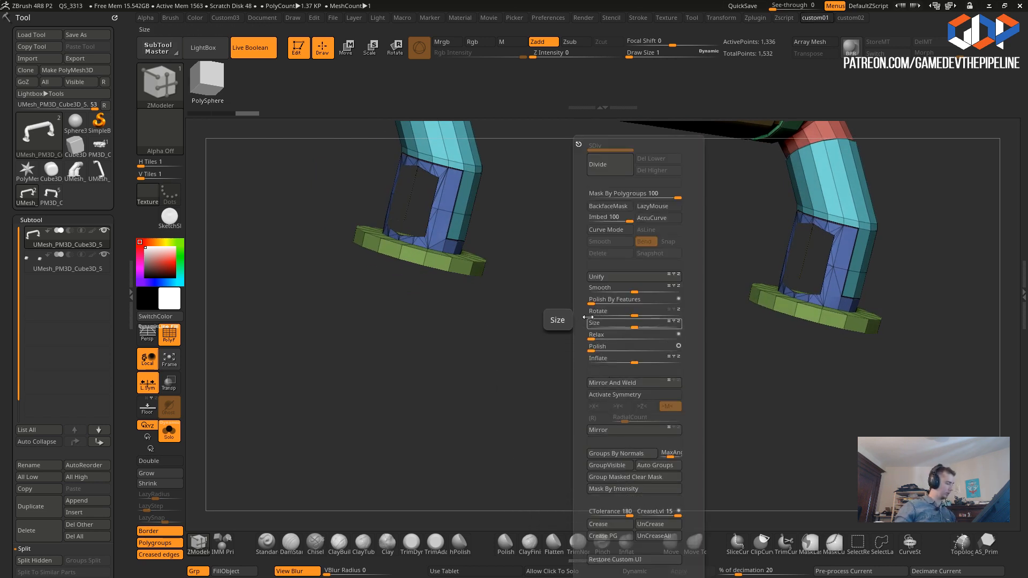
key(2)
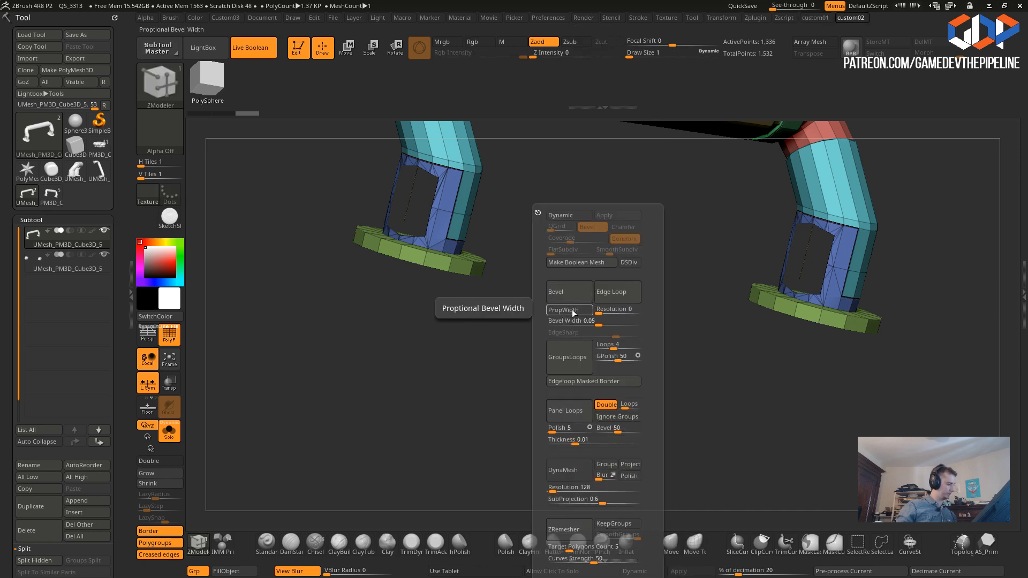
key(3)
click(542, 410)
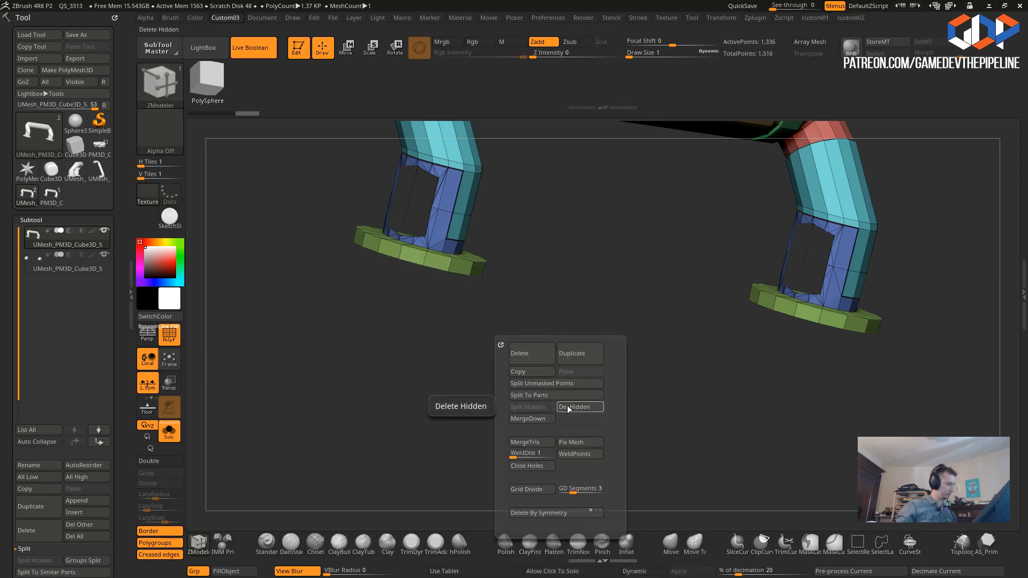
drag(725, 434, 649, 417)
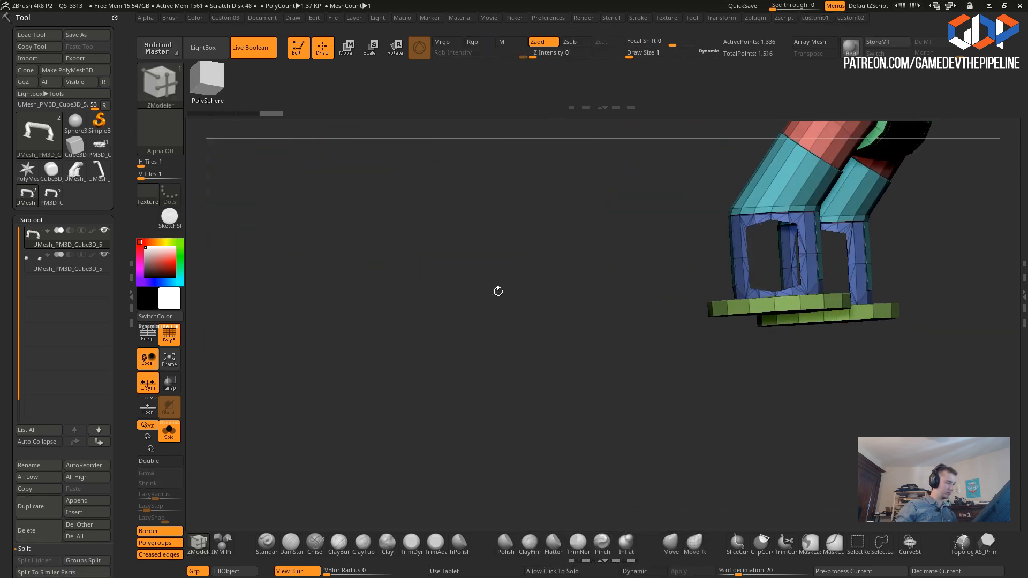
drag(501, 291, 304, 226)
- Isolate the body faces of the plates subtool and assign them a single polygroup, separate from the round centre buttons
click(37, 267)
mouse_move(458, 287)
mouse_down()
mouse_move(509, 307)
mouse_move(495, 317)
mouse_move(589, 390)
mouse_move(578, 335)
mouse_up()
ctrl+shift+click(715, 226)
drag(590, 266, 620, 333)
key(ctrl+w)
mouse_move(445, 284)
mouse_down()
mouse_move(530, 341)
mouse_move(571, 397)
mouse_move(587, 300)
mouse_move(604, 384)
mouse_move(576, 385)
mouse_up()
ctrl+shift+click(559, 359)
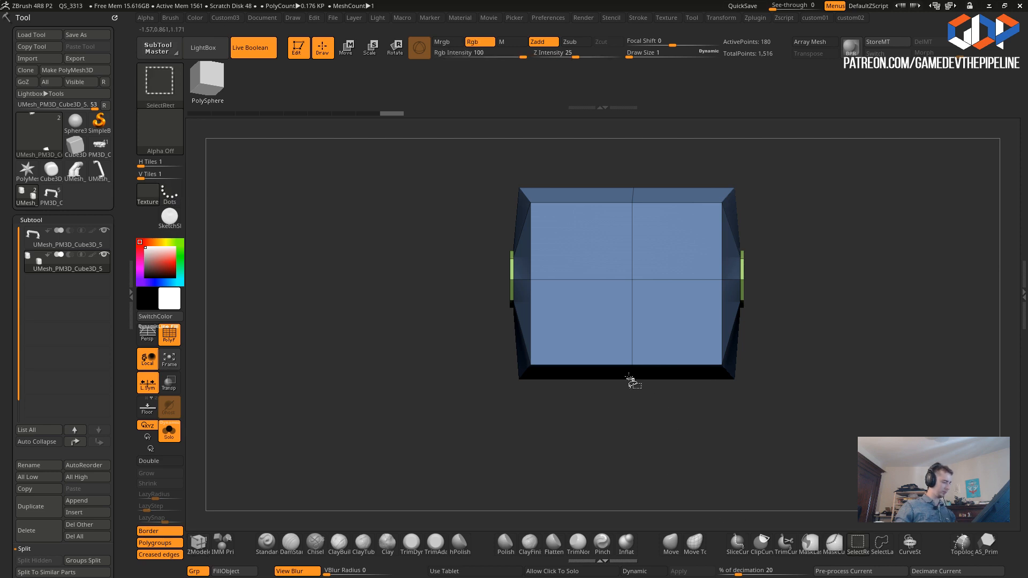
- Try to bevel the central edge loop of one plate block and hide the resulting middle strip
ctrl+shift+drag(607, 162, 642, 381)
drag(673, 426, 615, 386)
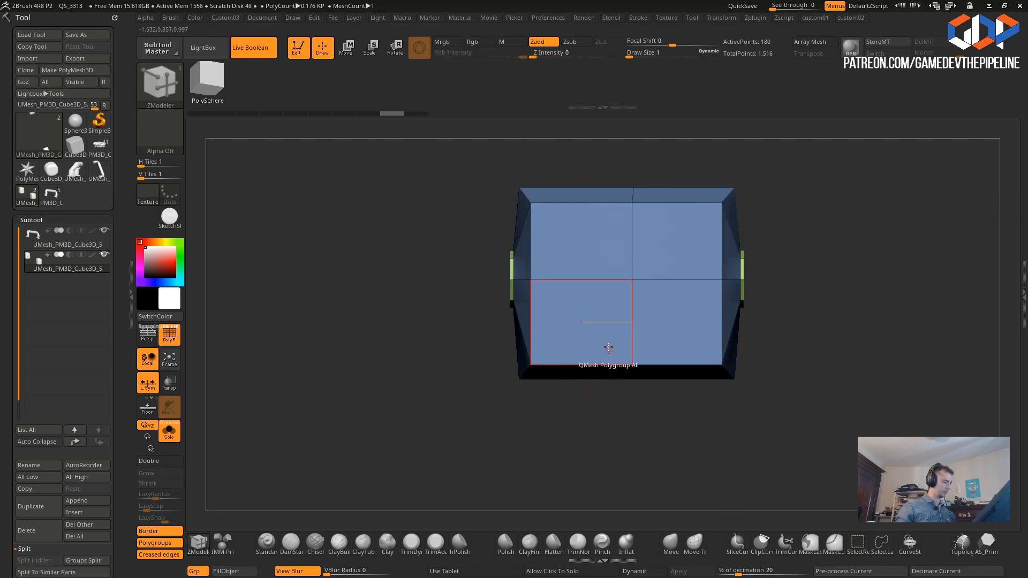
key(space)
click(517, 297)
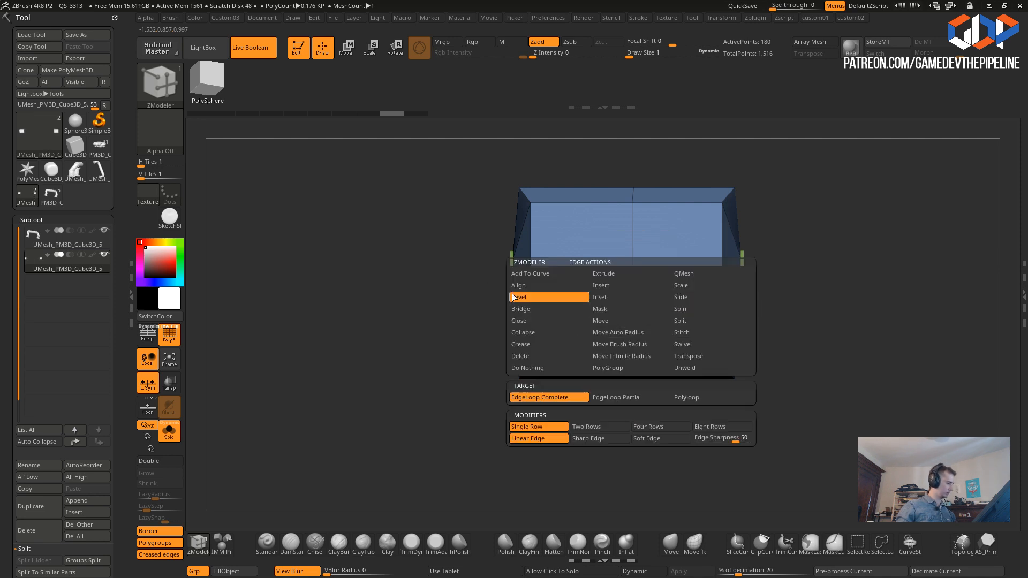
drag(632, 321, 637, 402)
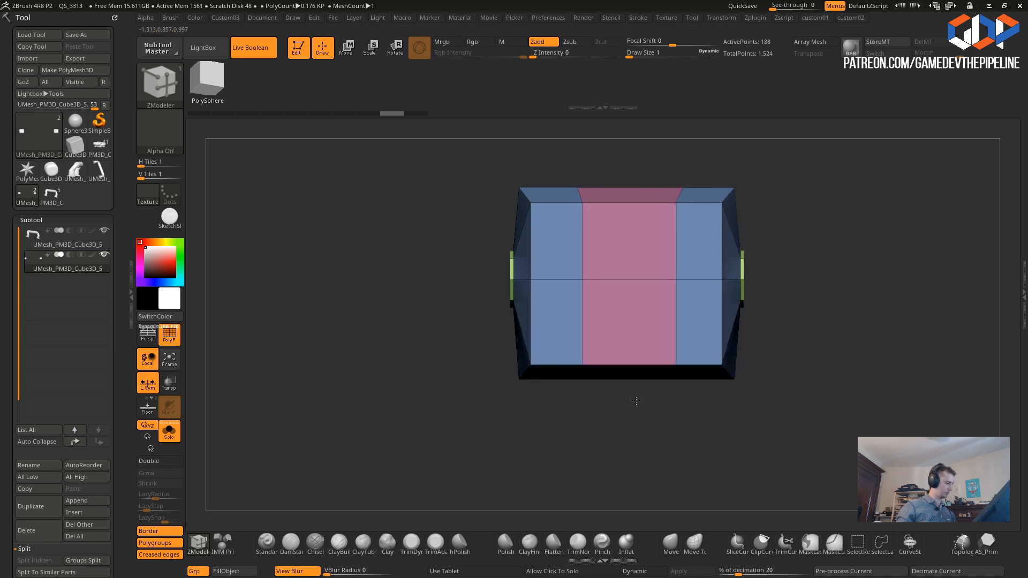
drag(625, 362, 628, 384)
drag(663, 433, 662, 471)
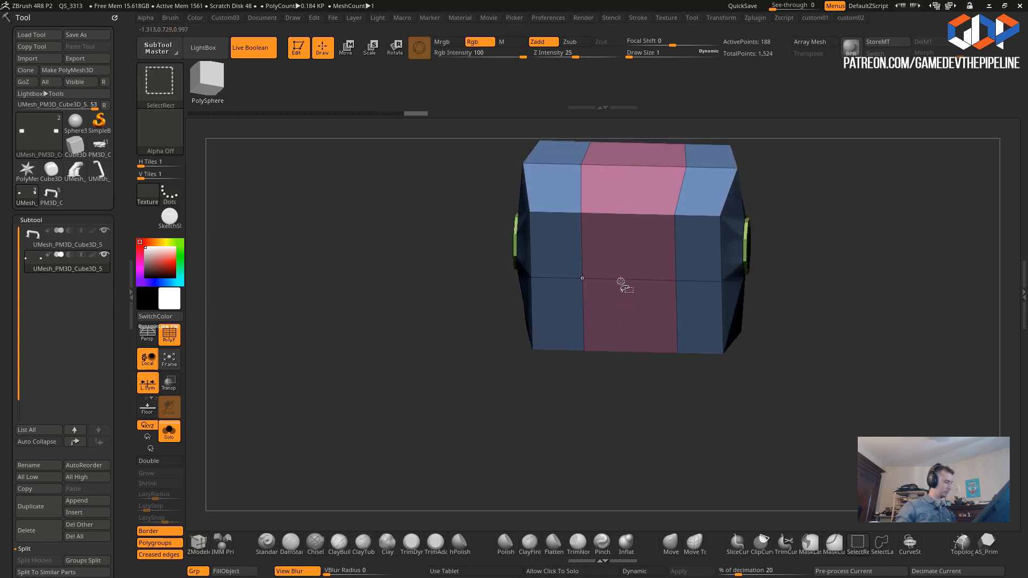
click(881, 544)
ctrl+alt+shift+click(624, 213)
mouse_move(596, 369)
alt+mouse_down()
mouse_move(446, 323)
mouse_move(436, 308)
mouse_move(474, 352)
mouse_move(464, 335)
mouse_move(641, 371)
alt+mouse_up()
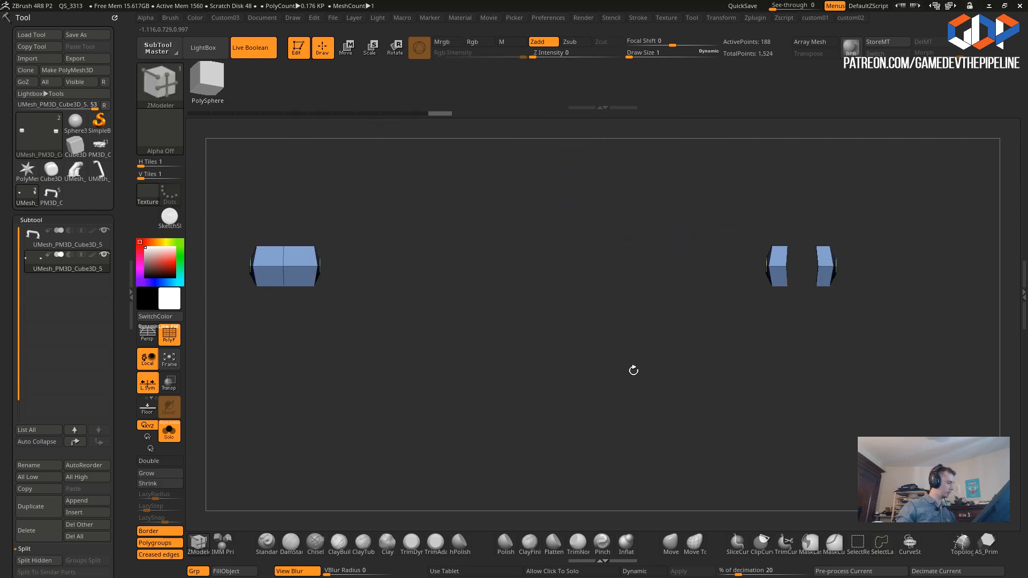
ctrl+shift+click(423, 340)
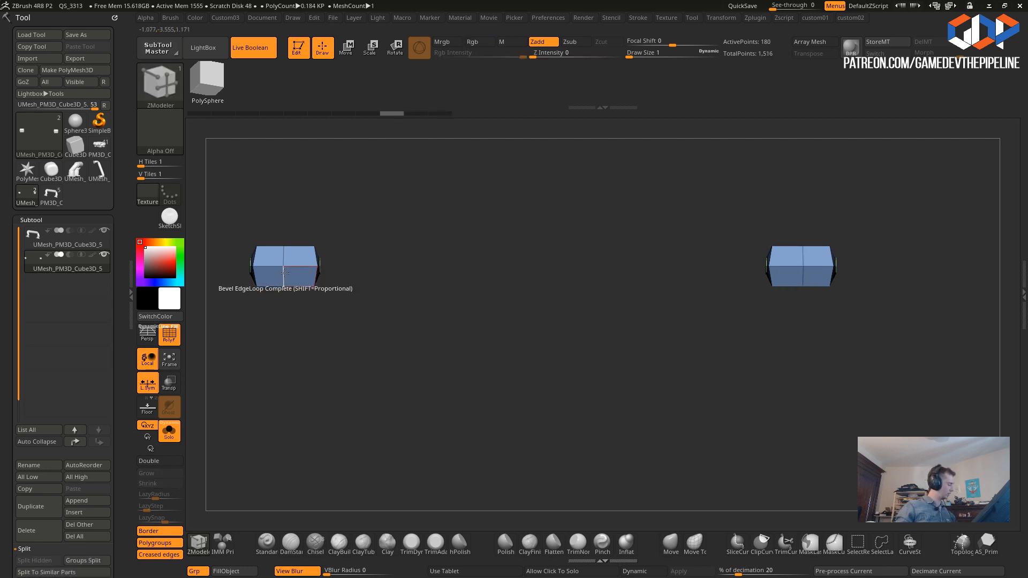
- Activate X symmetry and bevel the central edge loop of both plate blocks into a wide middle strip
key(space)
click(248, 395)
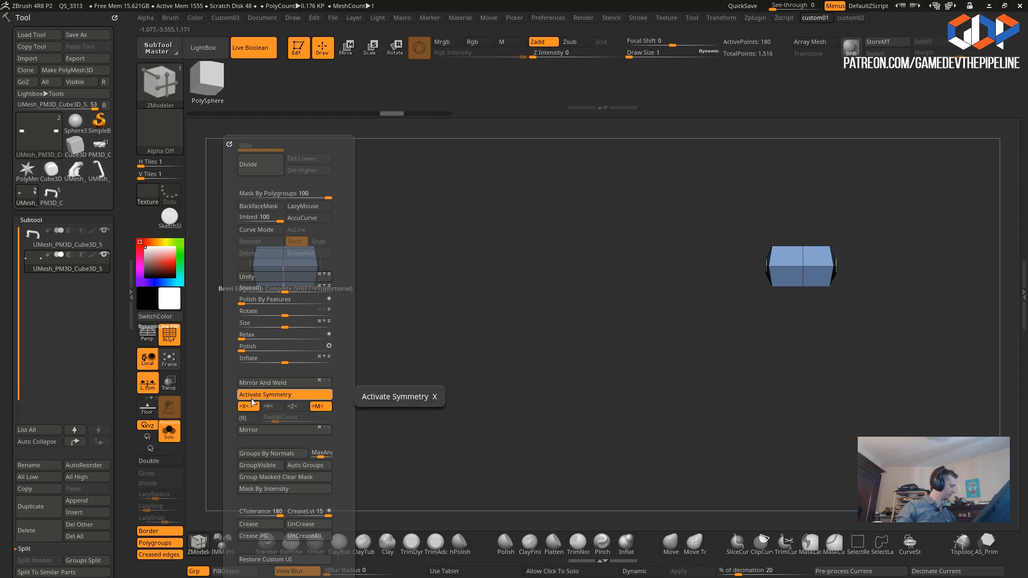
drag(284, 276, 280, 331)
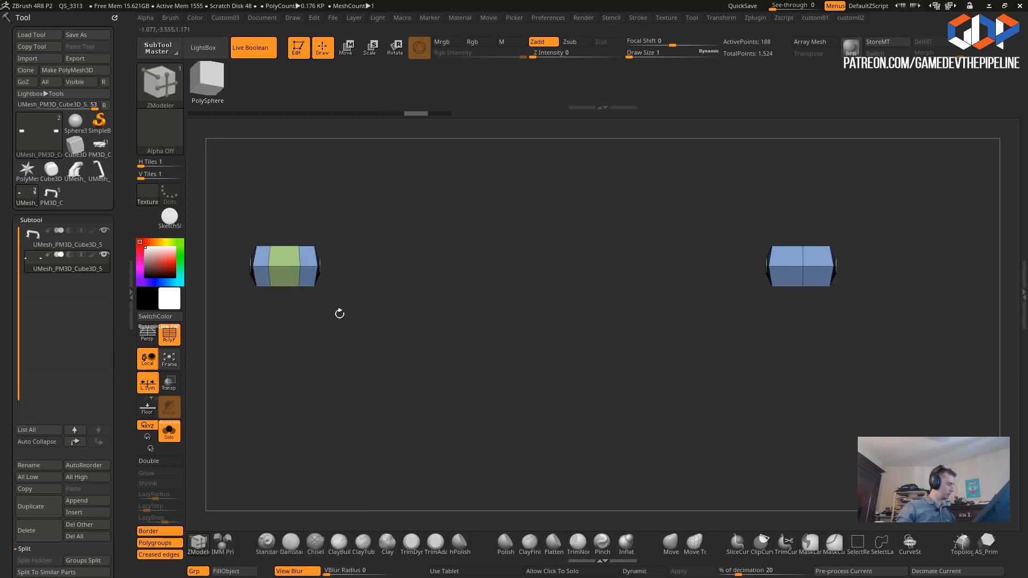
click(799, 288)
- Hide the beveled middle strips on the two plate blocks, keeping the outer plate parts
key(ctrl+shift)
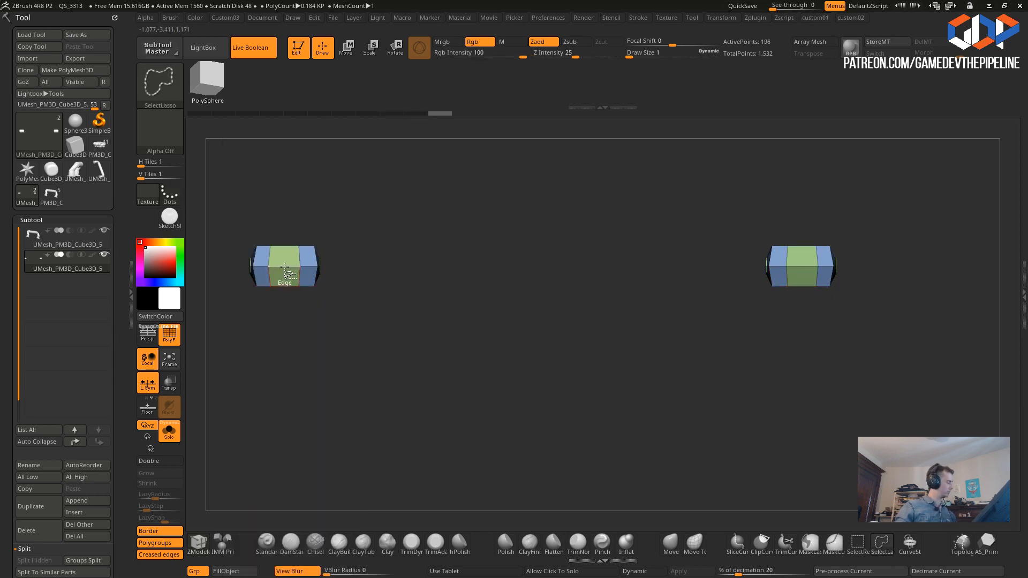
ctrl+alt+shift+click(286, 269)
ctrl+shift+click(802, 268)
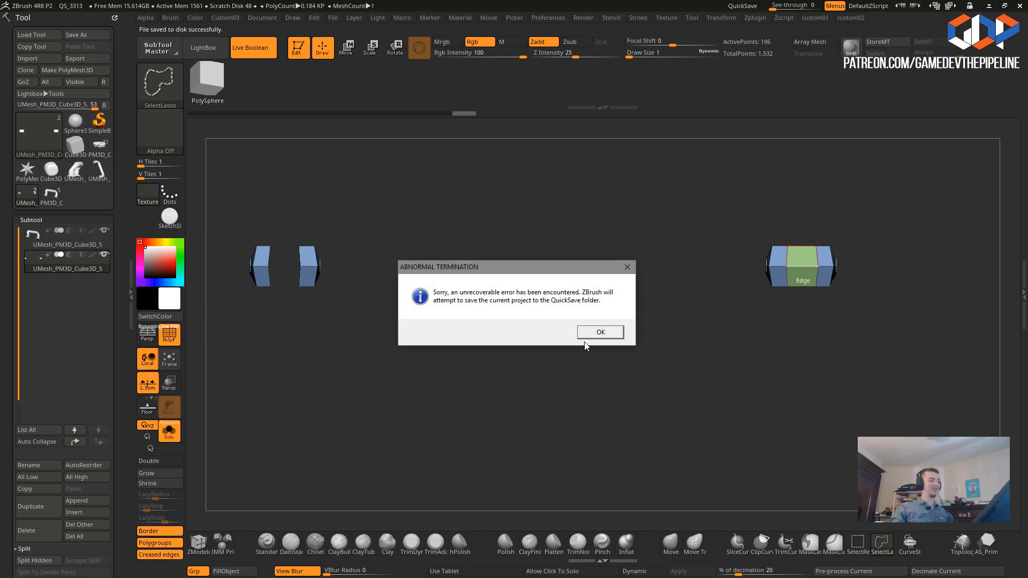
- Acknowledge the crash so the project is saved for recovery, and dismiss the abnormal-termination note after restarting to reach the QuickSave files
click(600, 332)
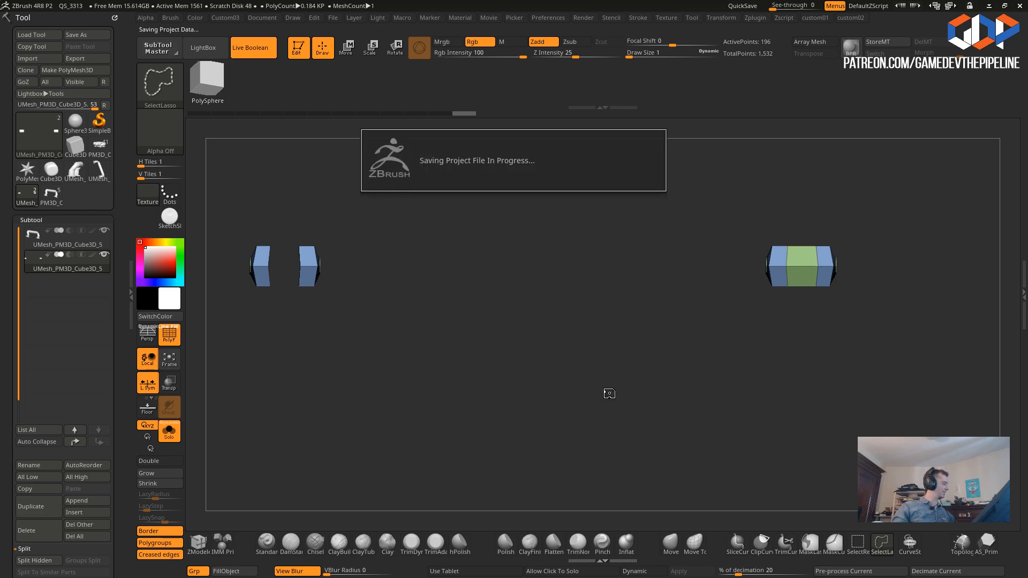
click(598, 335)
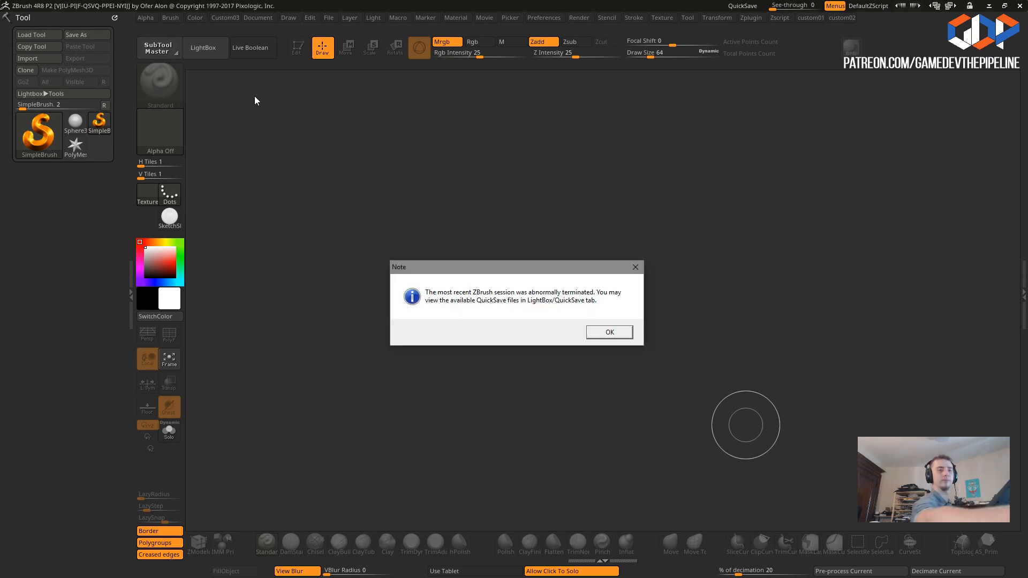
click(602, 333)
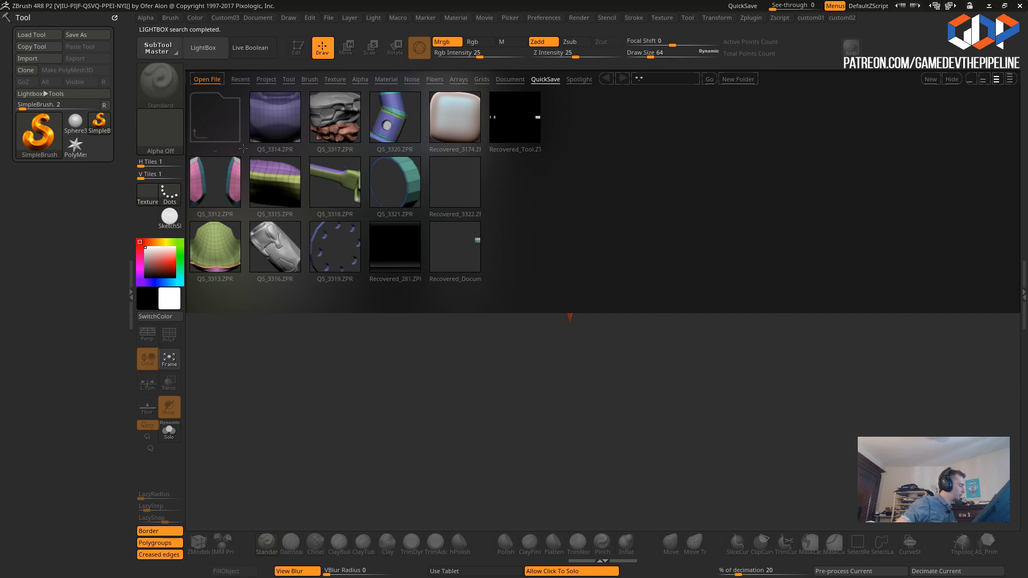
- Open the recovered QuickSave project Recovered_3322 and place the five-subtool pipe handle on the cleared canvas in Edit mode
click(450, 184)
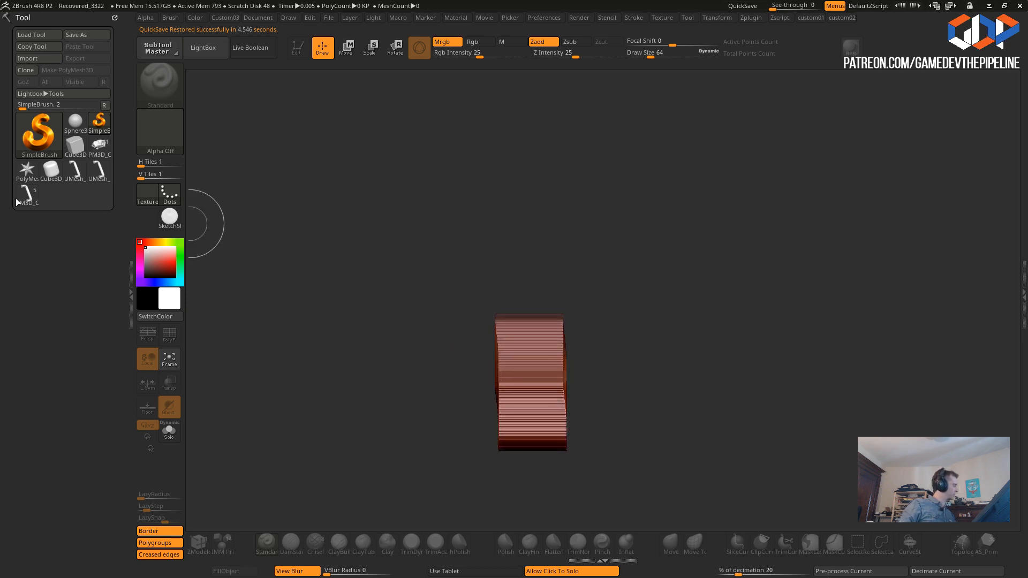
click(26, 194)
key(ctrl+n)
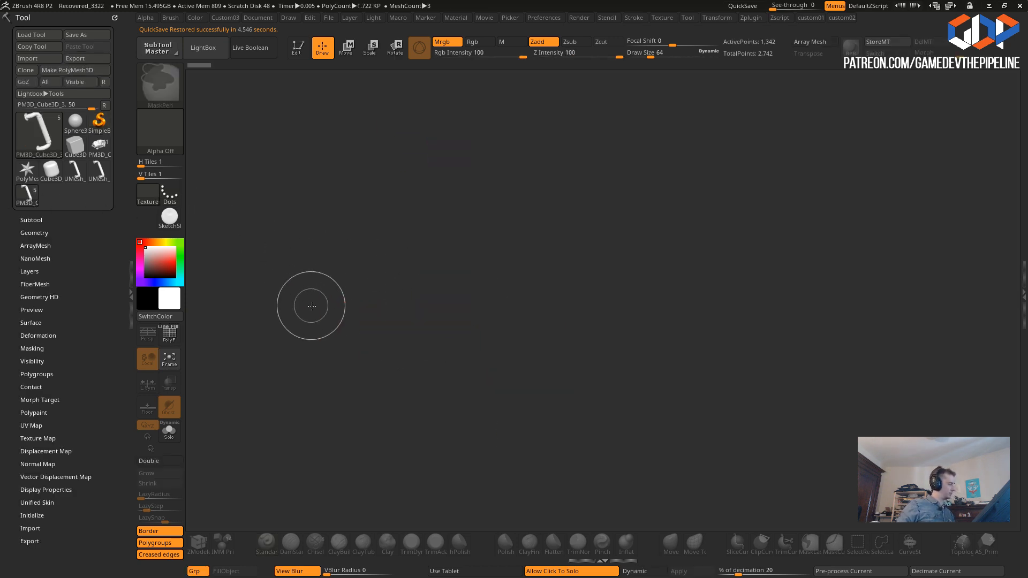
drag(413, 275, 509, 413)
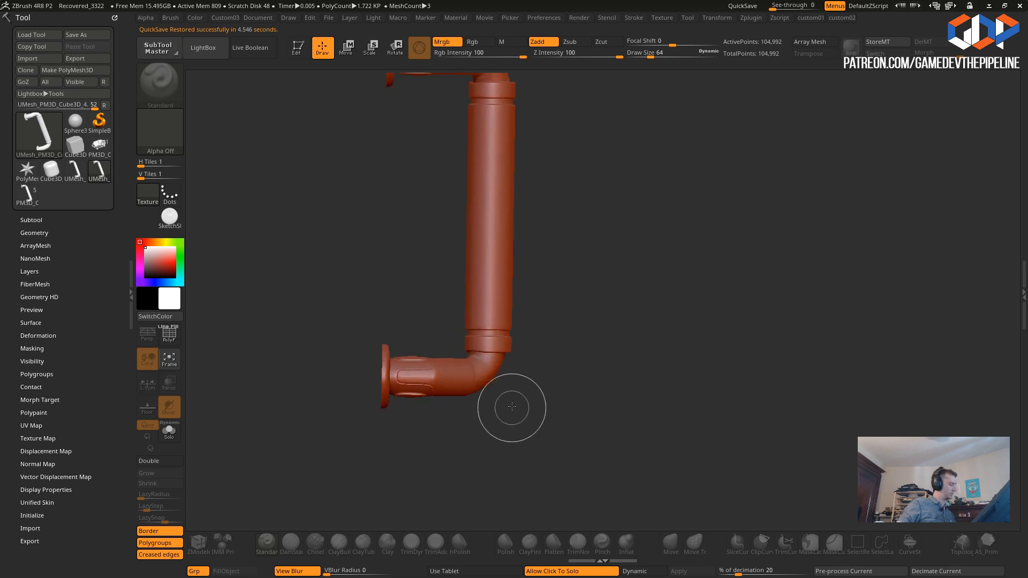
drag(406, 258, 416, 345)
key(ctrl+n)
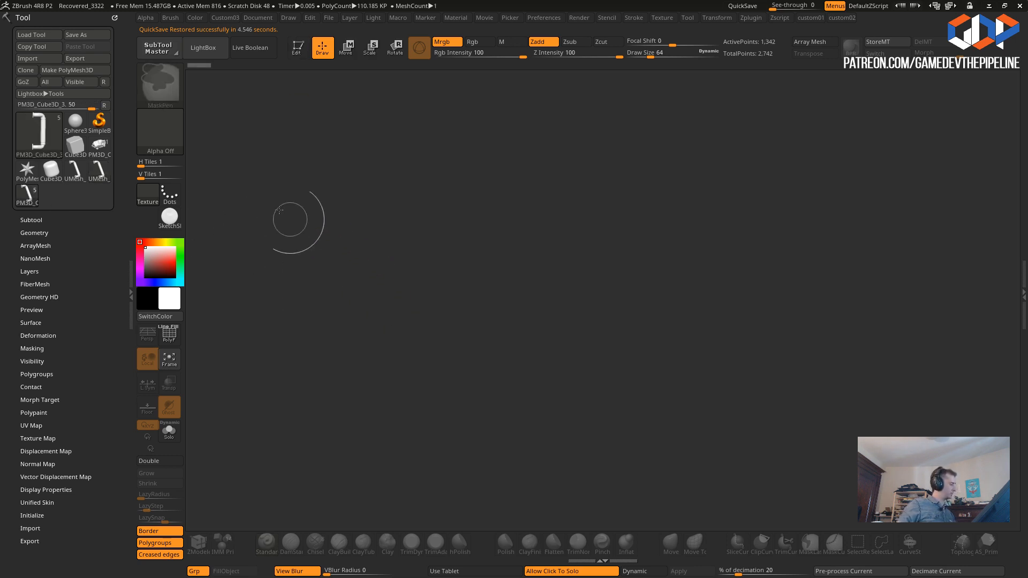
drag(555, 336, 559, 415)
key(t)
drag(327, 101, 409, 315)
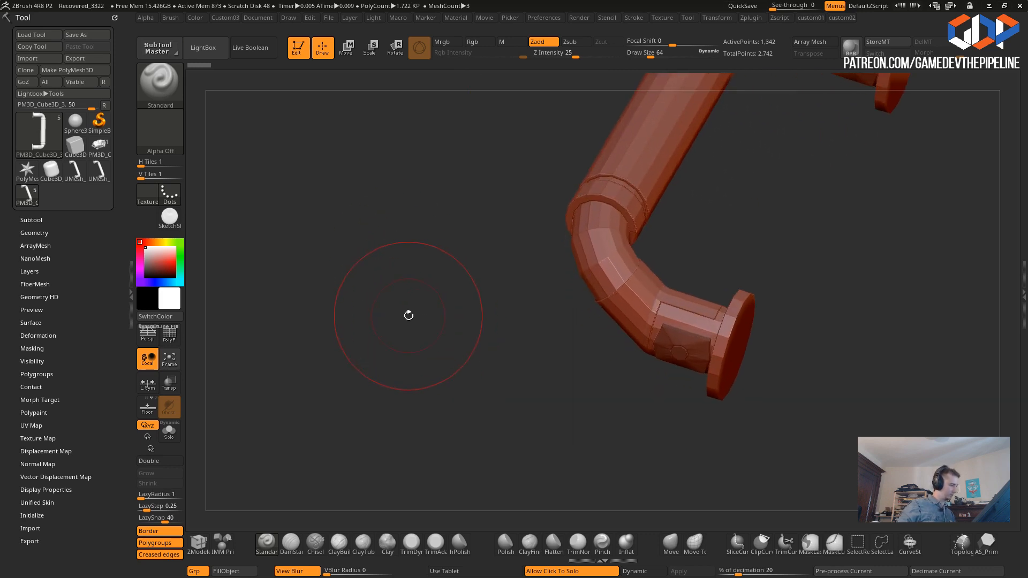
- Inspect the recovered tool's subtools and compare the separate pipe and plate parts with the smooth merged UMesh pipe tool
click(30, 220)
key(Up)
key(Up)
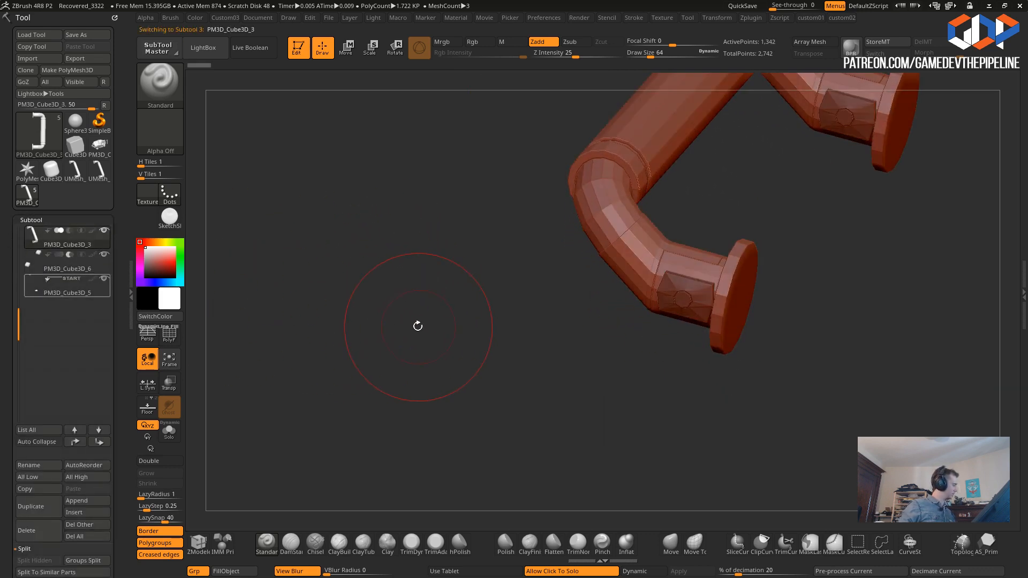
click(100, 177)
drag(428, 292, 437, 317)
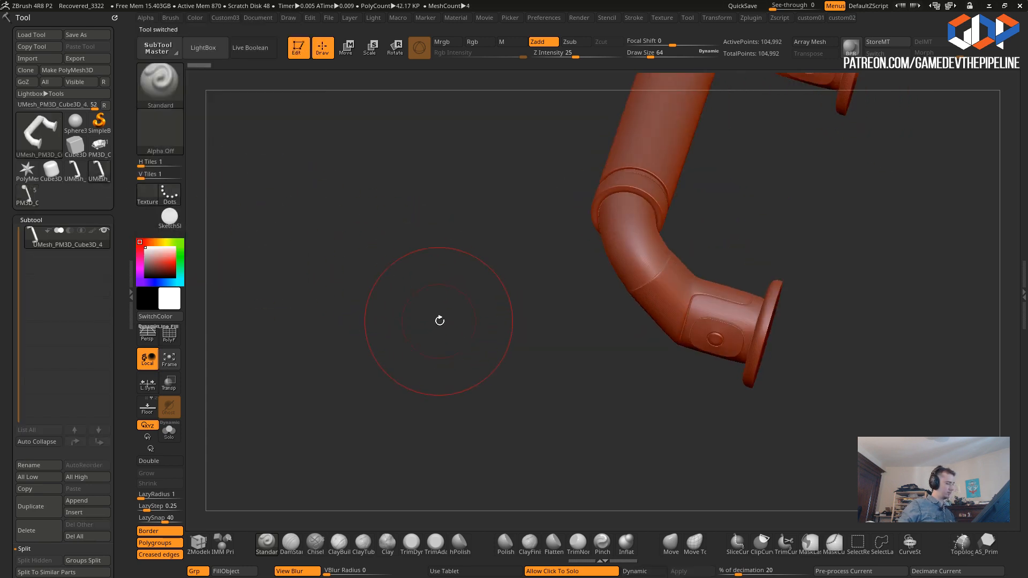
click(25, 196)
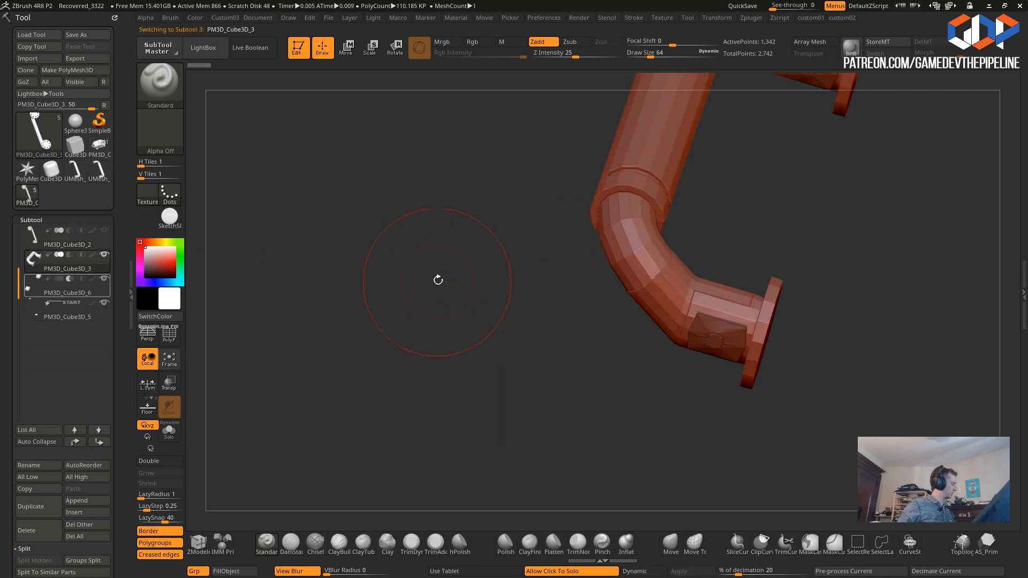
key(space)
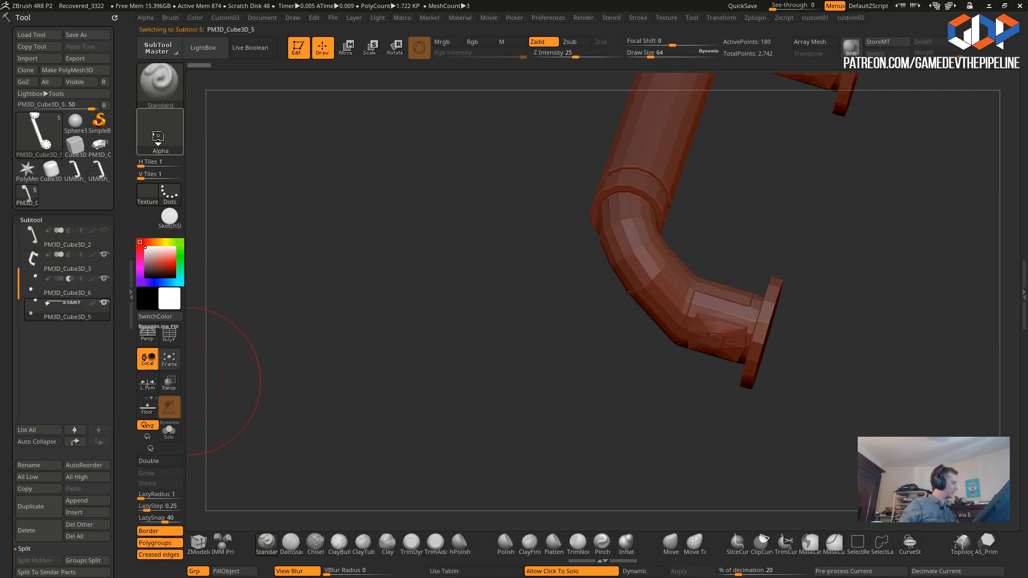
- Try the BasicMaterial material on the pipe handle
click(172, 222)
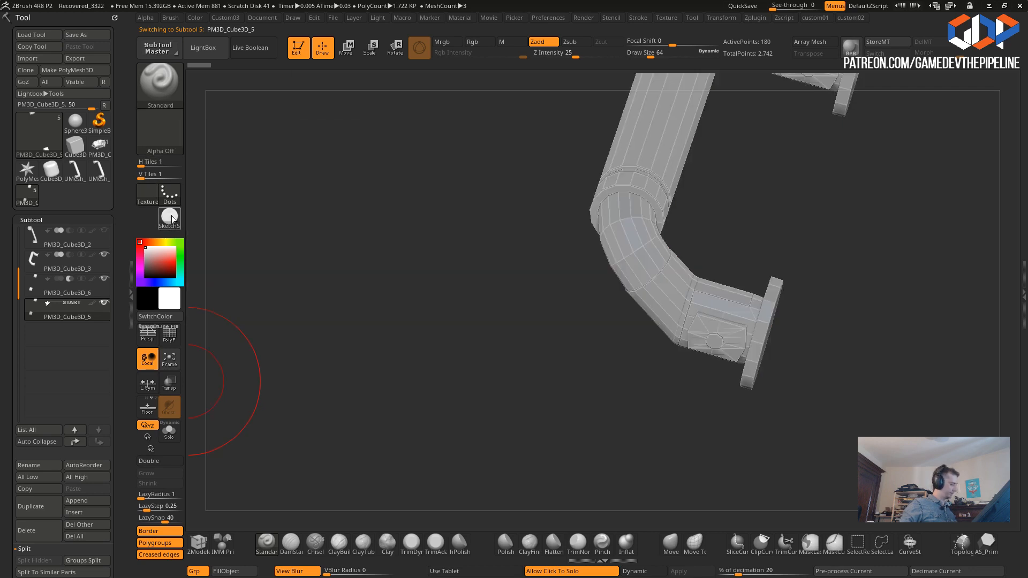
click(171, 219)
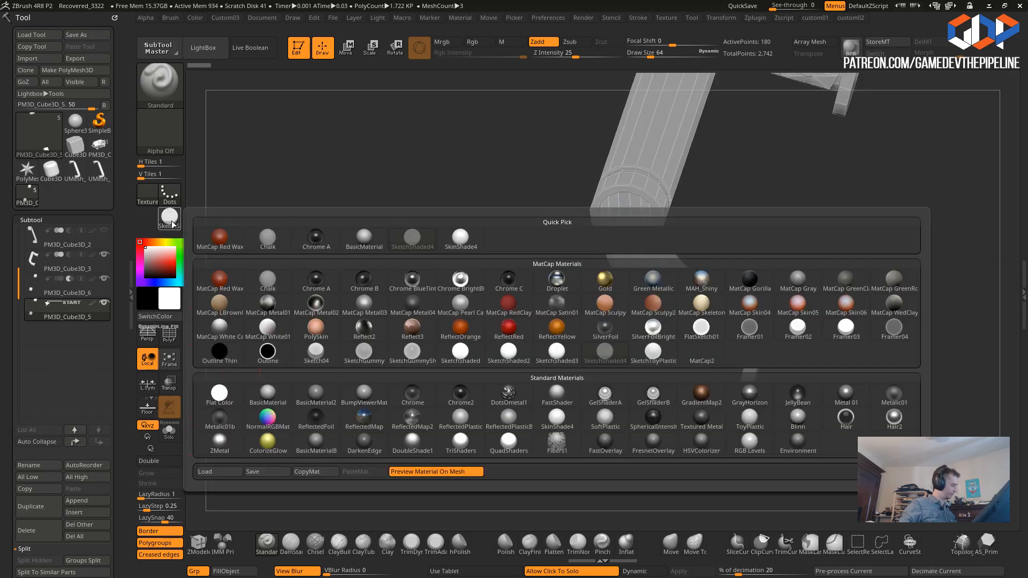
click(266, 398)
drag(420, 400, 418, 424)
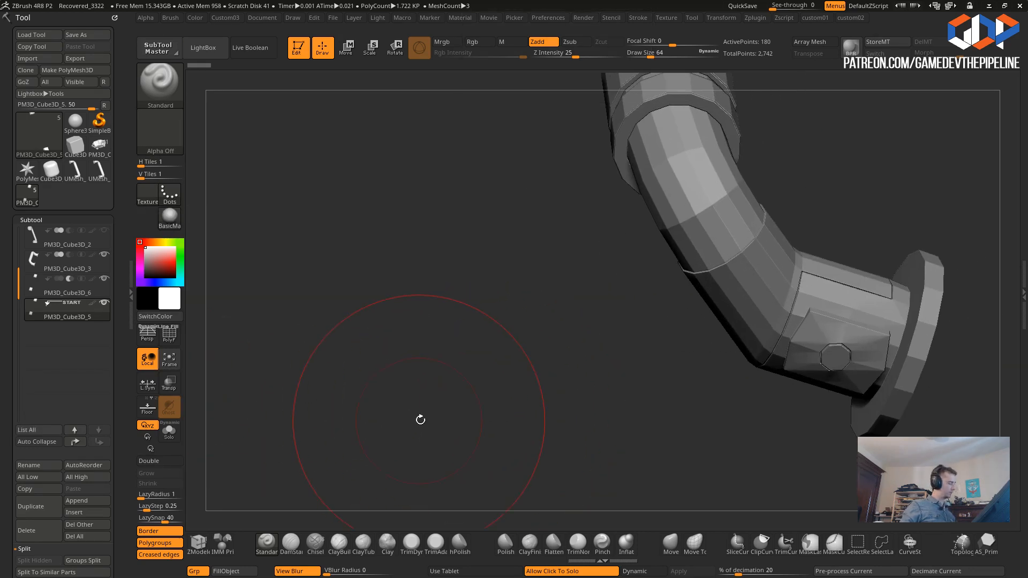
- Apply the Green Metallic material to the pipe handle
click(172, 218)
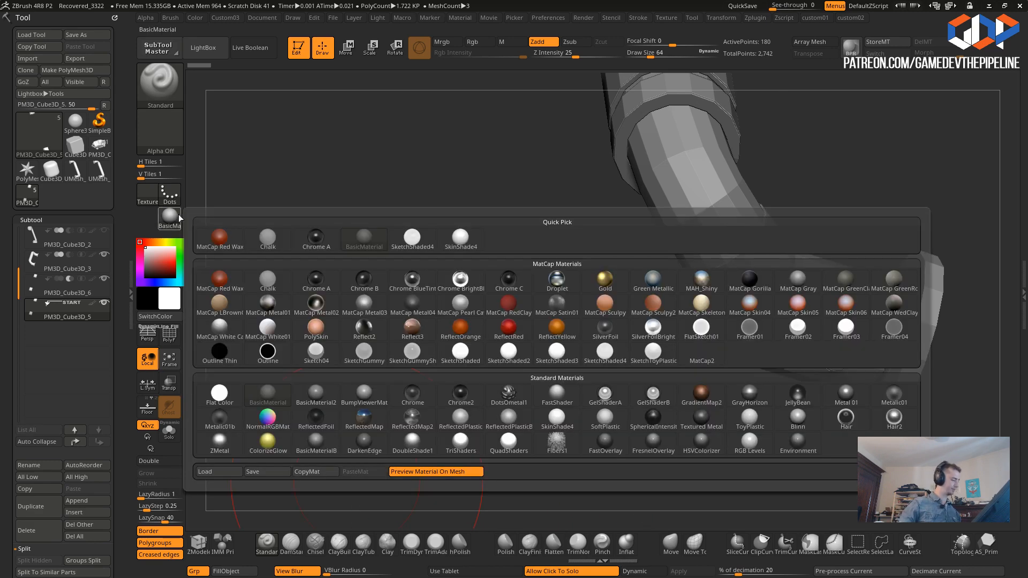
click(172, 217)
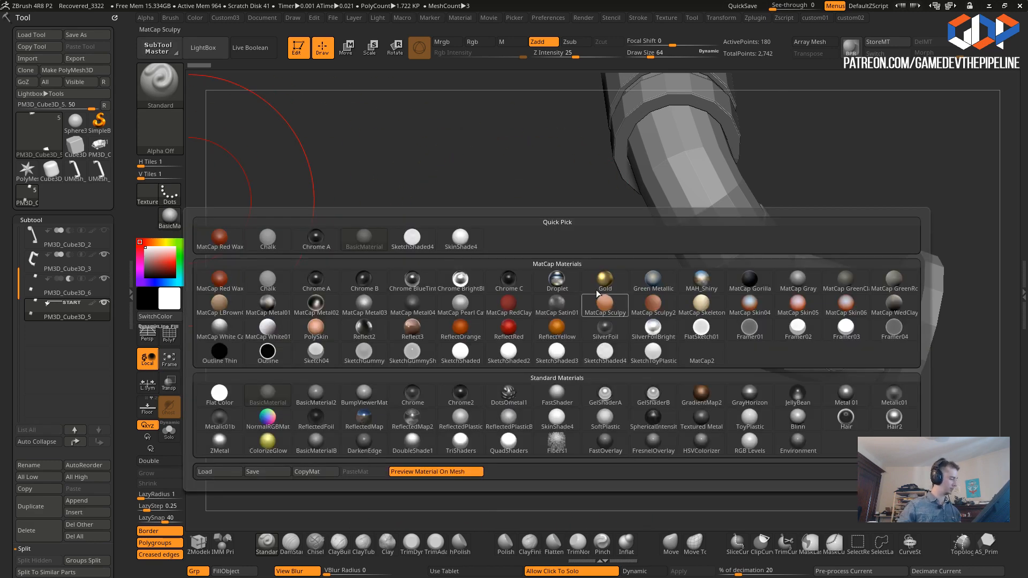
click(650, 289)
mouse_move(540, 326)
mouse_down()
mouse_move(532, 315)
mouse_move(546, 298)
mouse_move(514, 340)
mouse_up()
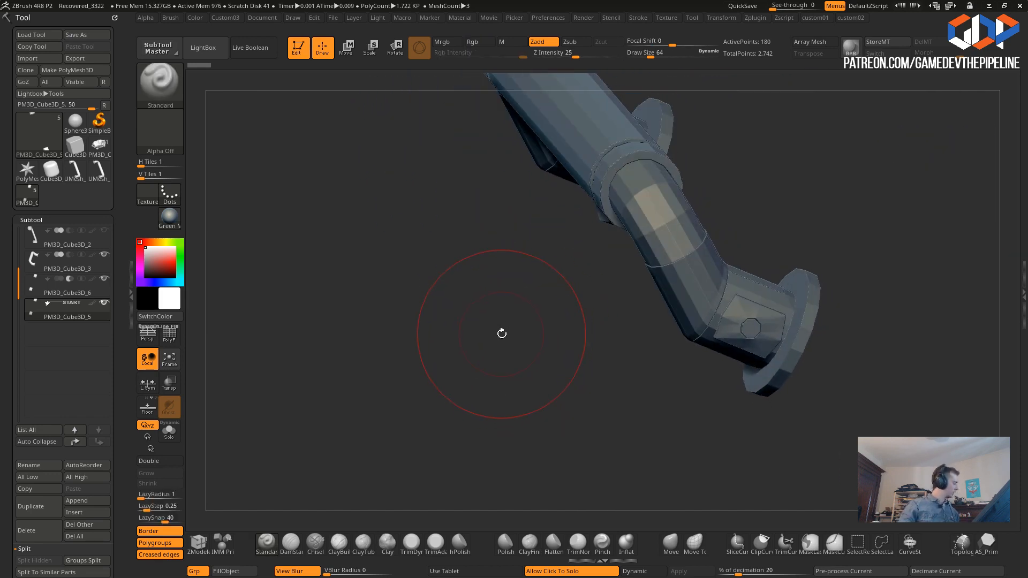
- Turn on Live Boolean and make a boolean mesh from the pipe and plate subtools
key(1)
key(2)
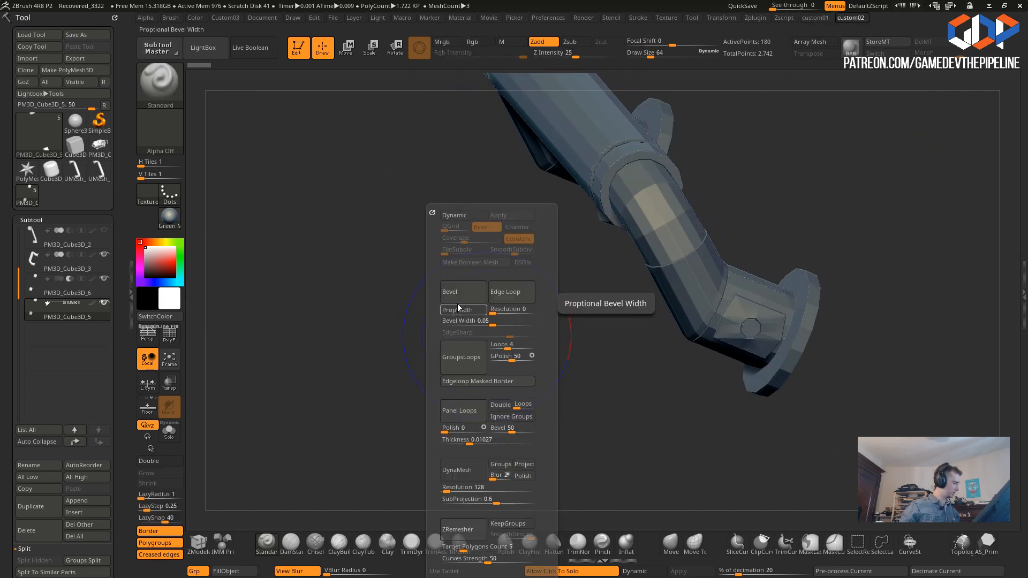
click(238, 50)
mouse_move(453, 265)
mouse_down()
mouse_move(438, 275)
mouse_move(454, 286)
mouse_up()
key(2)
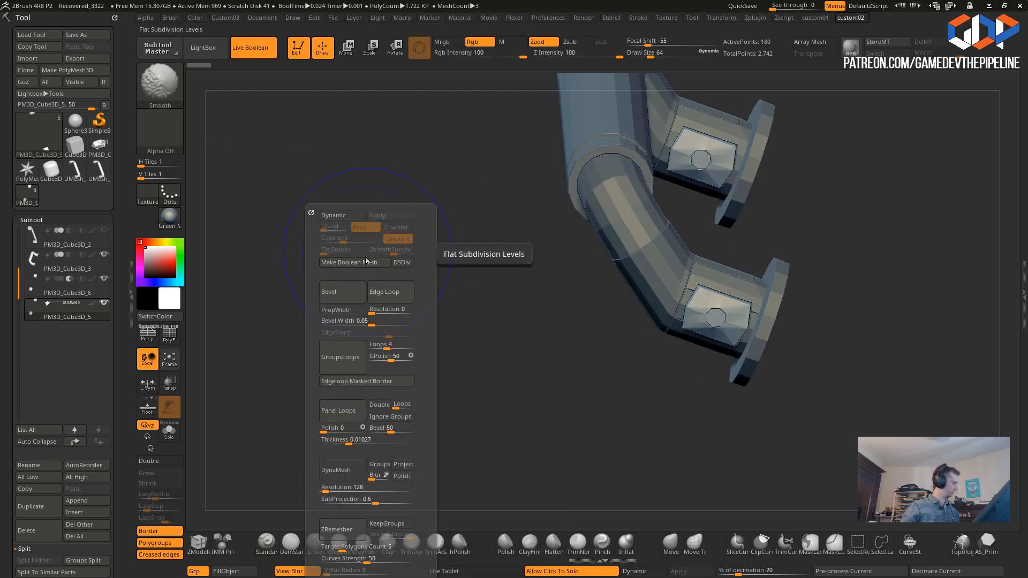
click(351, 264)
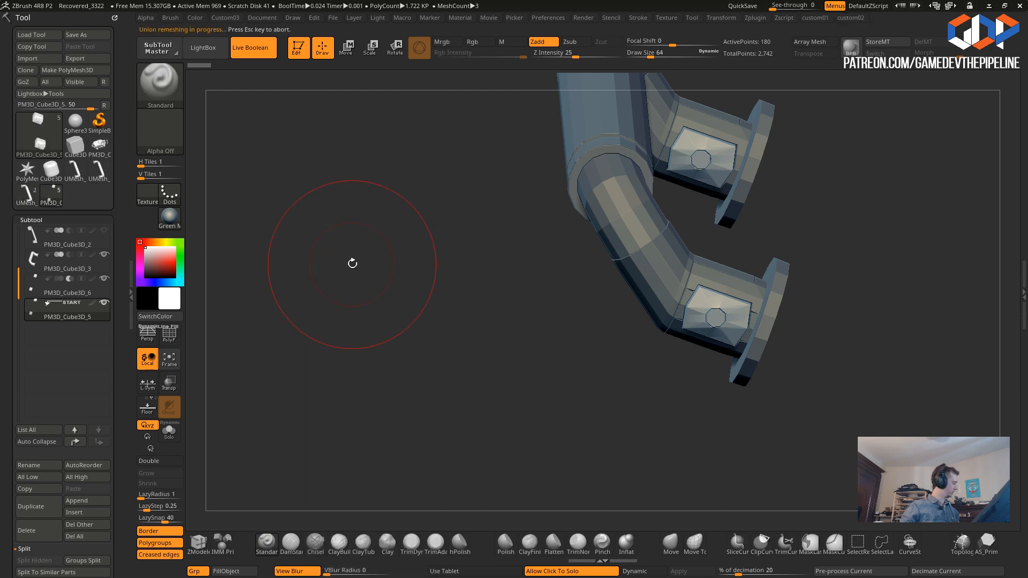
- In the new boolean result tool, display the polyframe and hide the plate pocket faces on the pipe
drag(473, 293, 471, 313)
click(169, 336)
drag(402, 367, 635, 425)
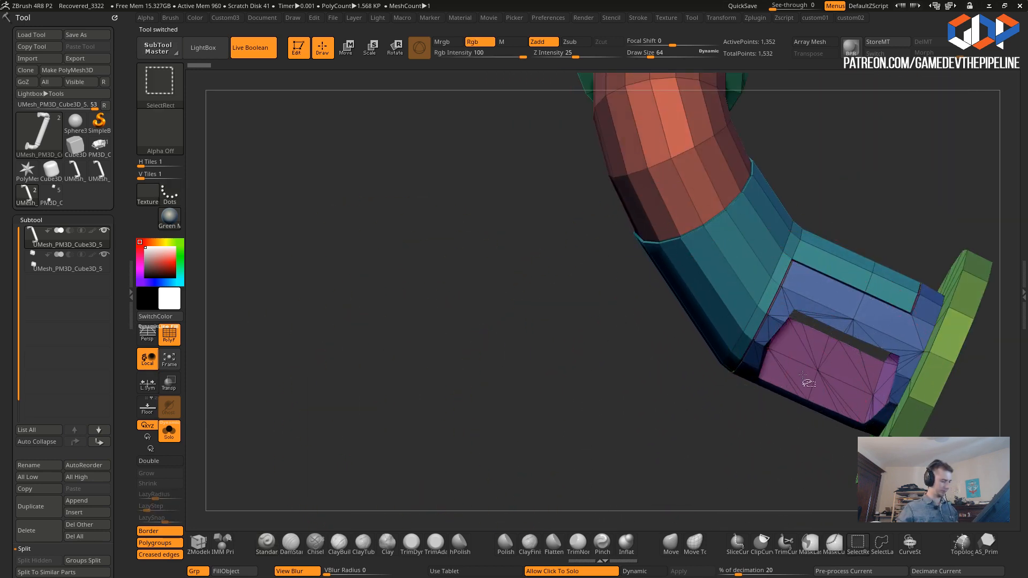
ctrl+shift+click(774, 390)
alt+drag(594, 341, 454, 373)
ctrl+shift+drag(507, 391, 492, 370)
- Delete the hidden plate pocket faces from the pipe mesh, undoing and repeating the deletion once
key(2)
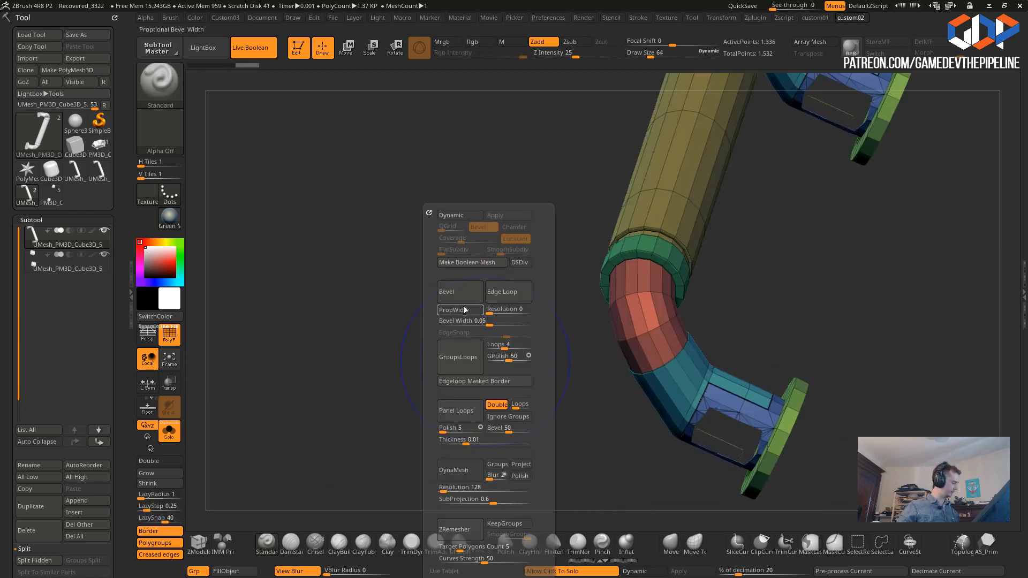
key(3)
click(479, 378)
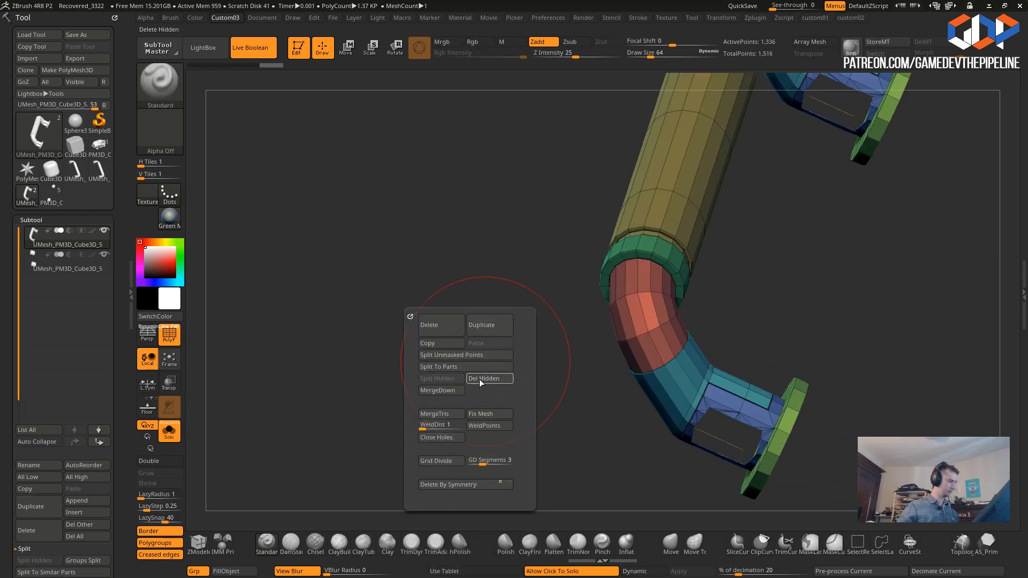
drag(604, 420, 538, 378)
alt+drag(538, 378, 484, 384)
key(ctrl+z)
key(3)
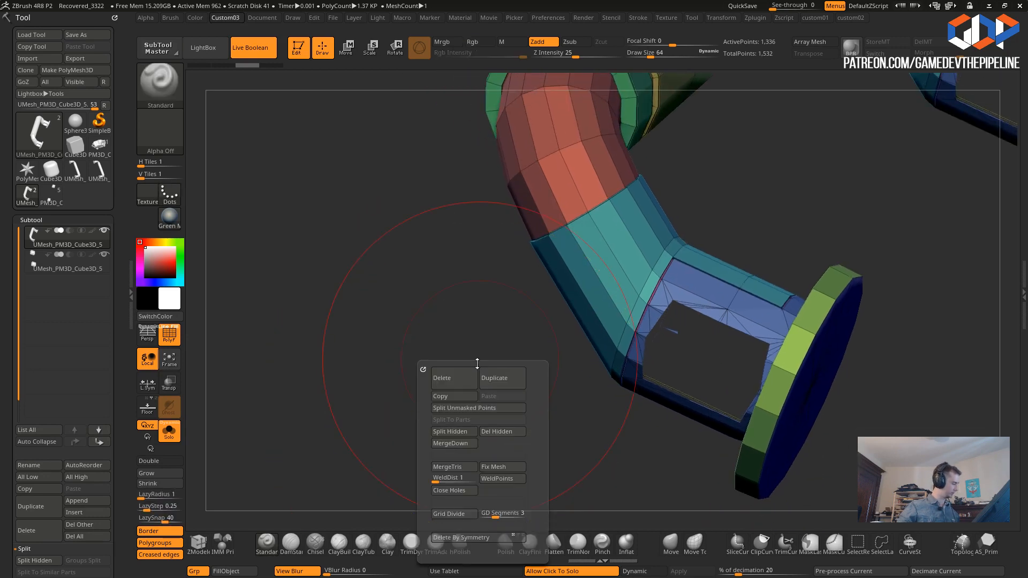
click(471, 408)
- Switch to the plate blocks subtool and keep only the main block faces visible, hiding the round detail pieces
drag(328, 345, 489, 349)
ctrl+shift+click(702, 359)
drag(635, 330, 587, 368)
ctrl+shift+click(585, 368)
key(ctrl+z)
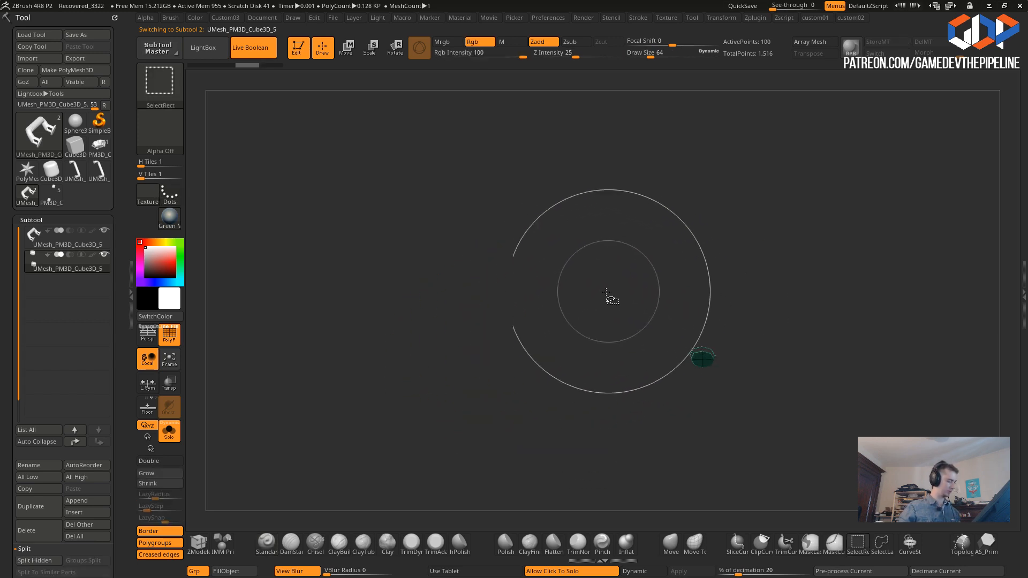
ctrl+shift+drag(621, 293, 625, 283)
drag(553, 314, 544, 263)
key(ctrl+w)
- Activate X symmetry together with local symmetry for the two plate blocks
alt+drag(511, 294, 361, 262)
key(space)
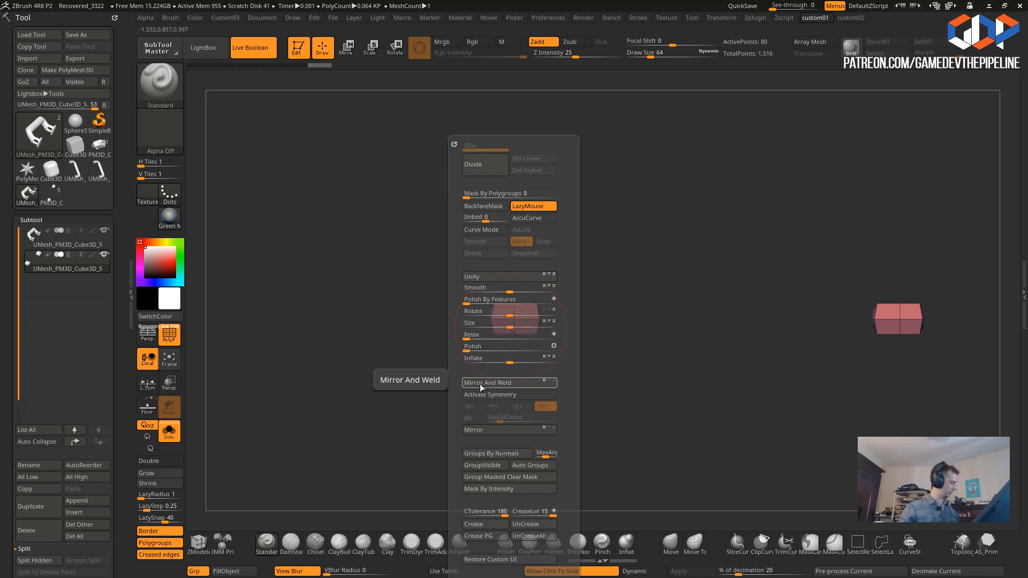
click(474, 394)
click(475, 408)
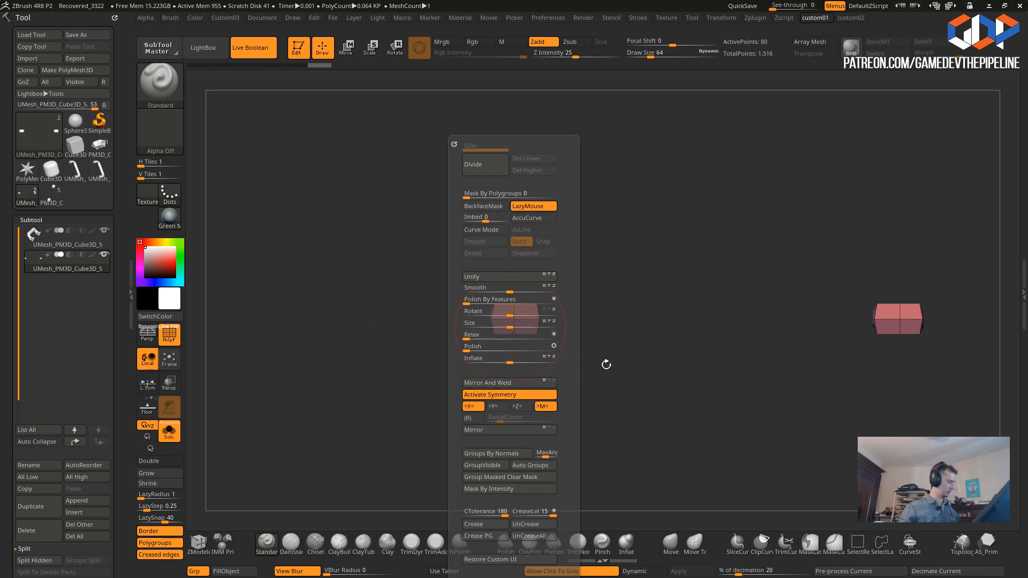
key(space)
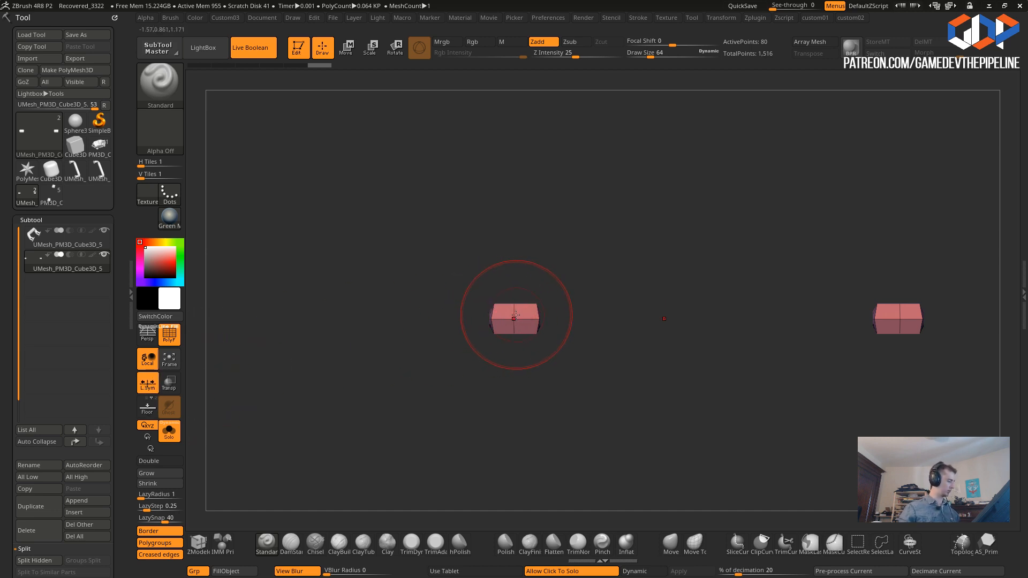
- Combine the visible faces of both plate blocks into a single polygroup
ctrl+right_drag(531, 392, 531, 386)
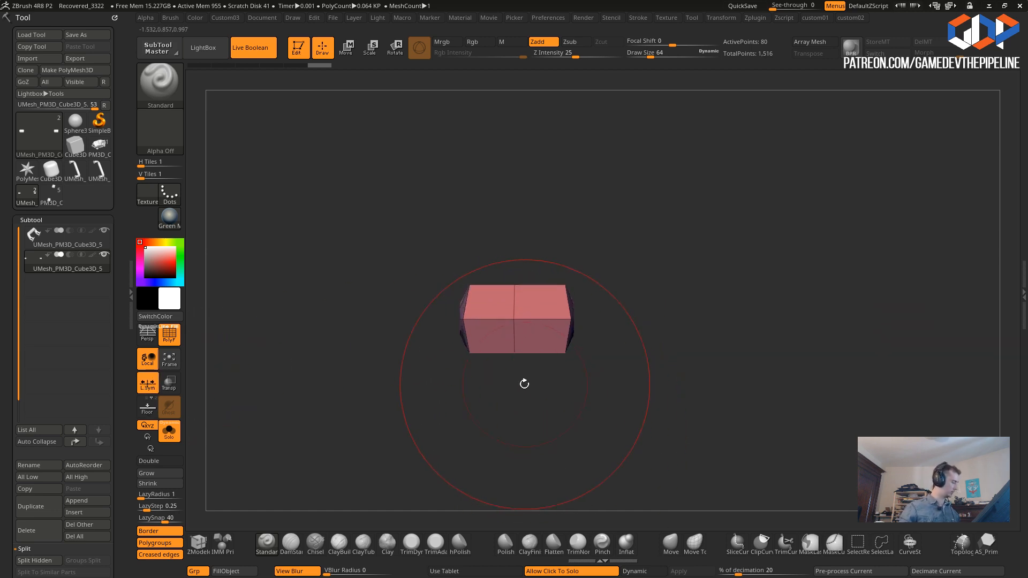
key(ctrl+w)
ctrl+right_drag(515, 313, 529, 413)
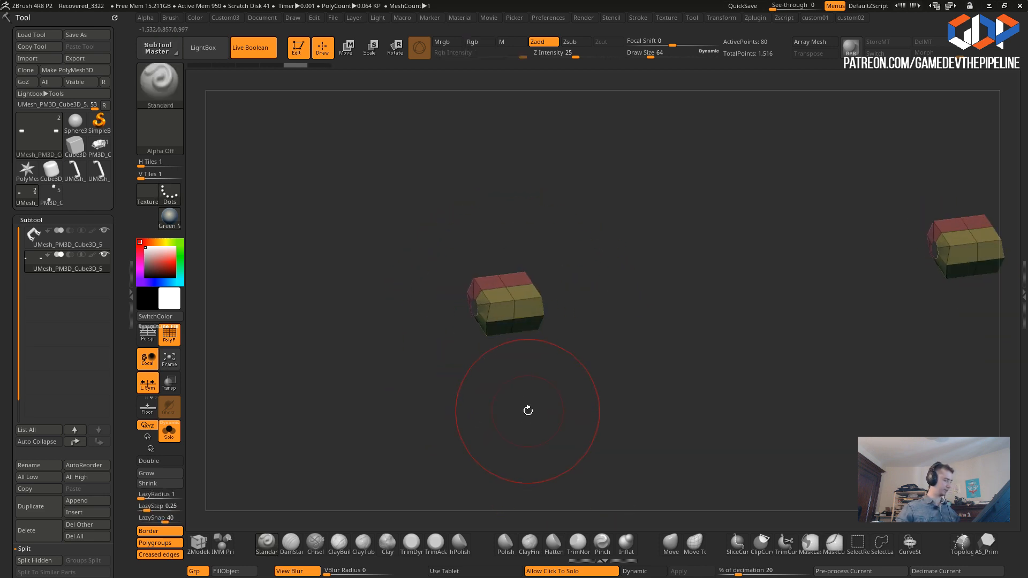
key(ctrl+w)
- Set the ZModeler edge action to Bevel with EdgeLoop Complete, try it on the plate blocks' central edge loop, and undo it
key(space)
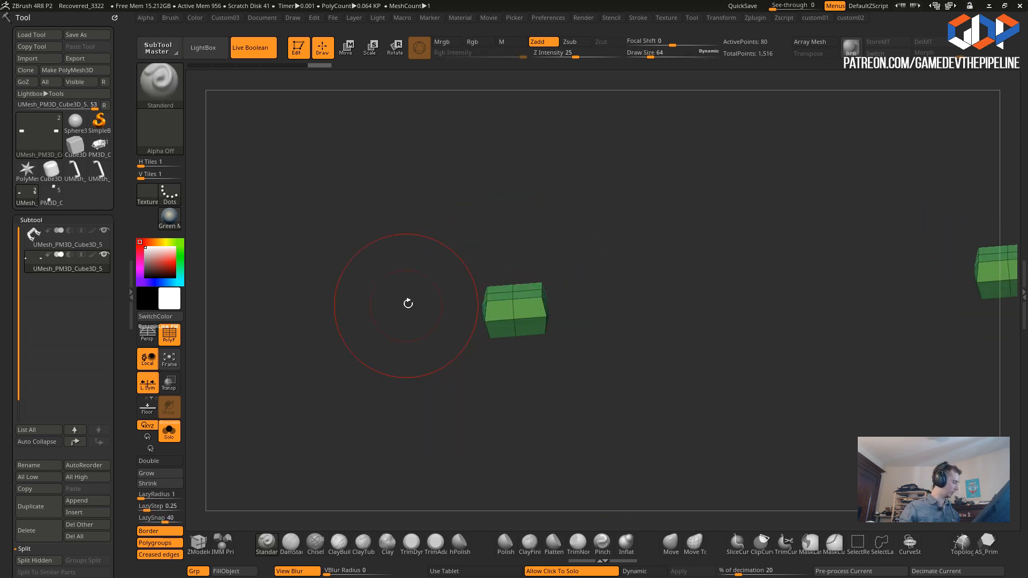
click(198, 542)
key(space)
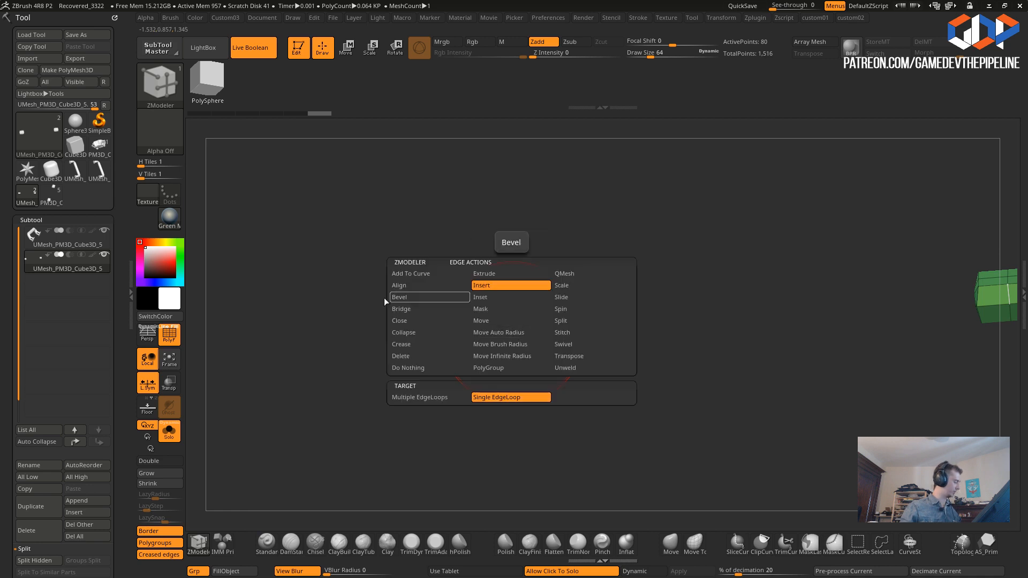
click(398, 298)
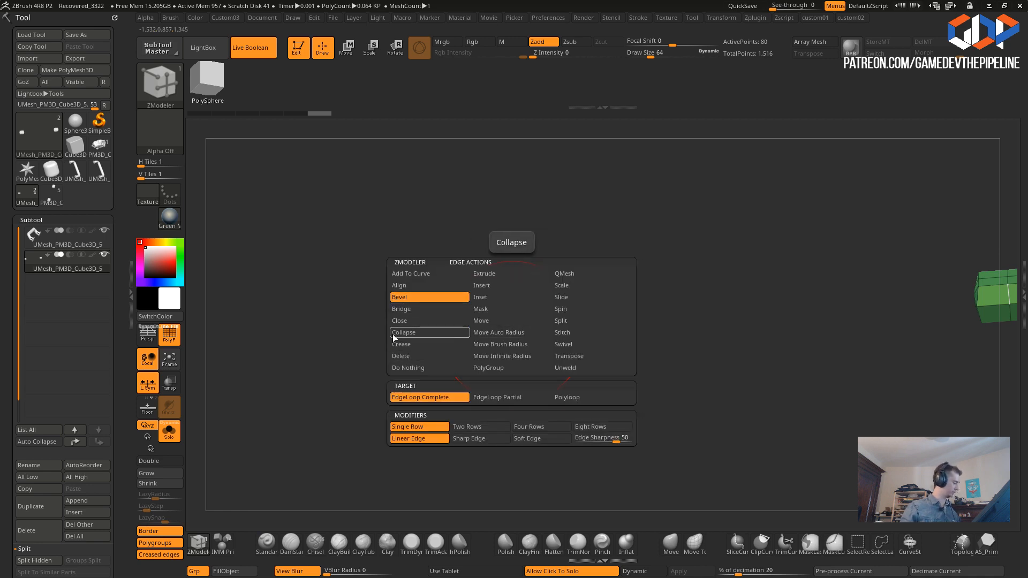
drag(513, 336, 514, 350)
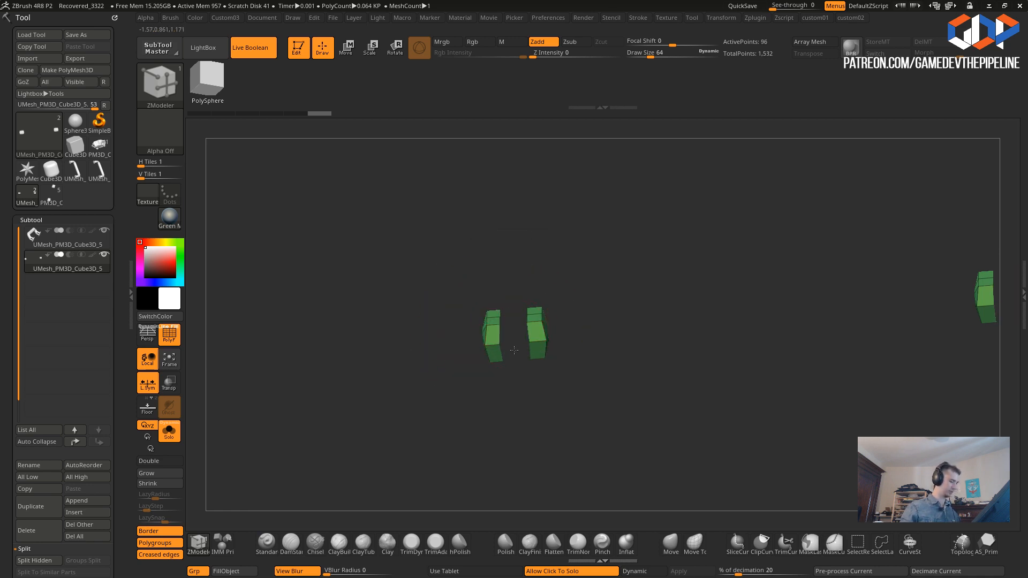
key(ctrl+z)
- Bevel the central edge loop of both plate blocks into a wide middle strip, with the hidden block faces shown
drag(538, 413, 555, 443)
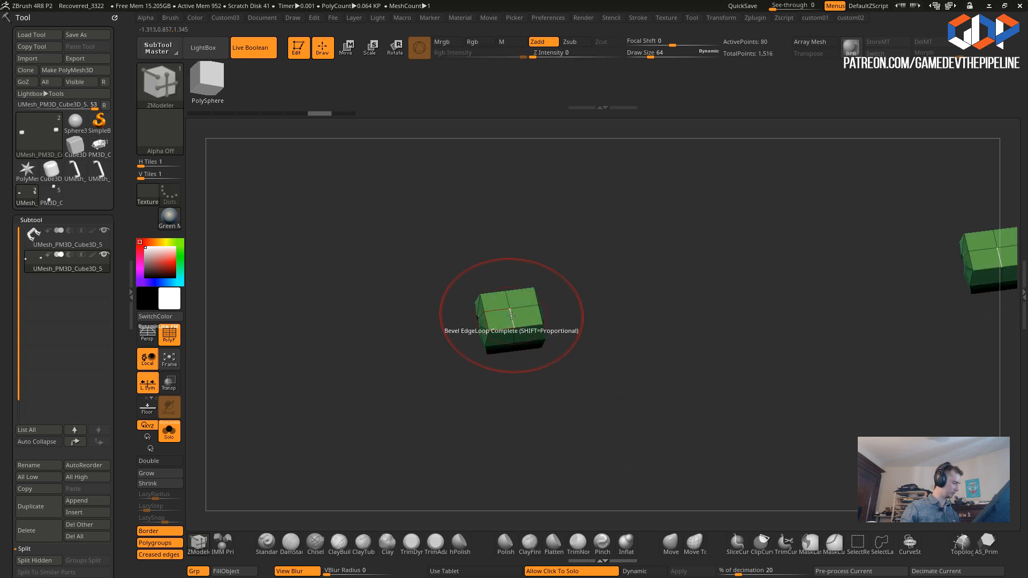
drag(511, 315, 519, 332)
alt+drag(541, 380, 597, 461)
key(ctrl+z)
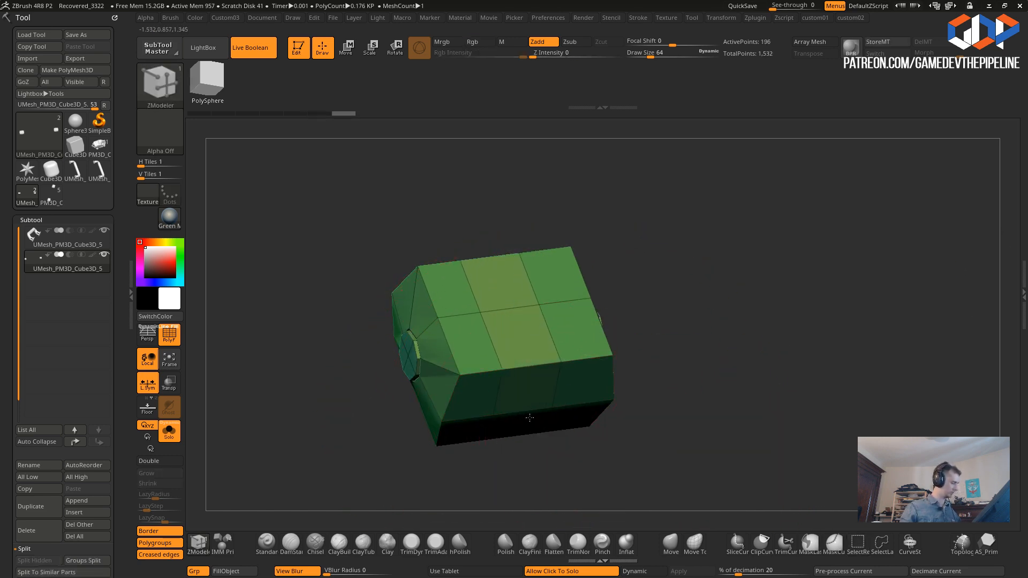
mouse_move(575, 492)
alt+mouse_down()
mouse_move(561, 448)
mouse_move(480, 432)
alt+mouse_up()
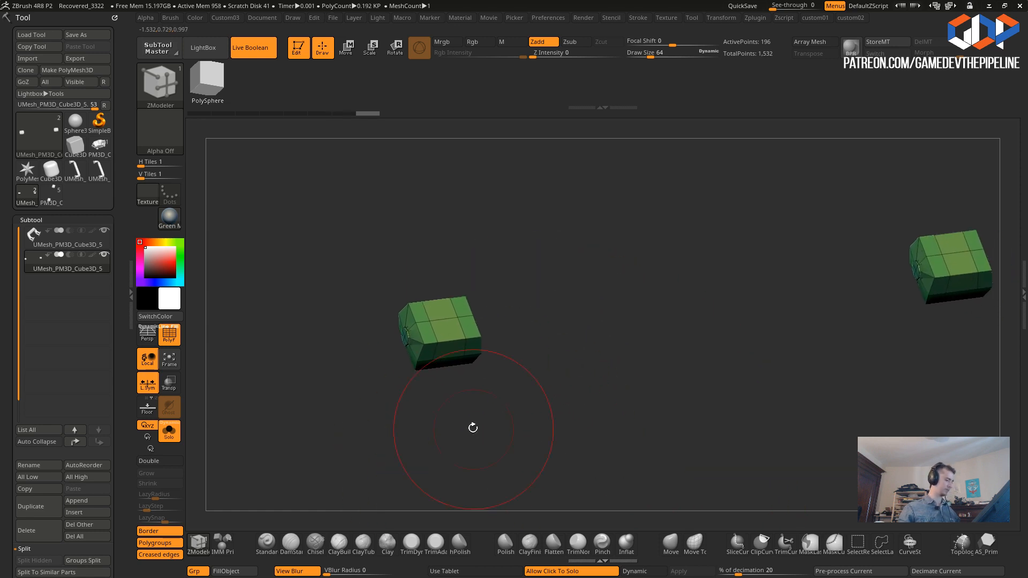
- Hide the bevelled middle strips of both plate blocks, delete the hidden faces, and bring the pipe handle back into view
ctrl+shift+click(451, 341)
key(ctrl+3)
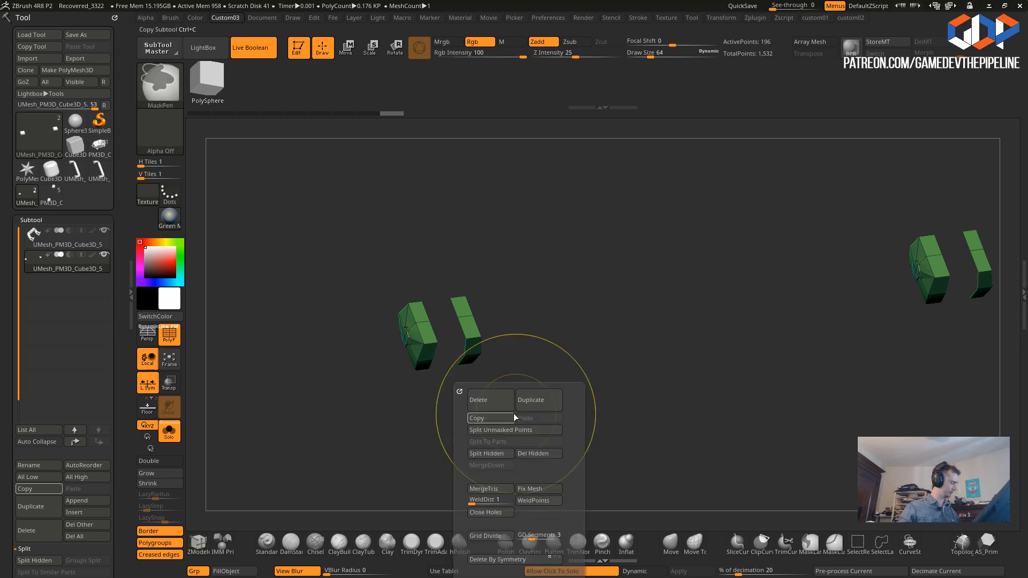
click(527, 455)
click(324, 384)
drag(324, 383, 331, 337)
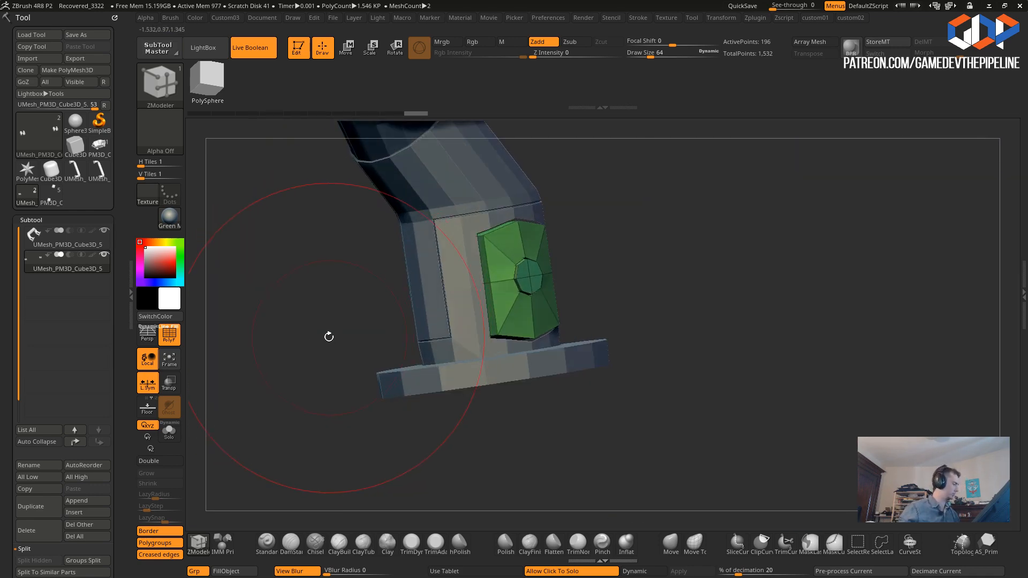
- Turn on dynamic subdivision for the plate blocks and for the pipe handle
key(shift+2)
click(295, 218)
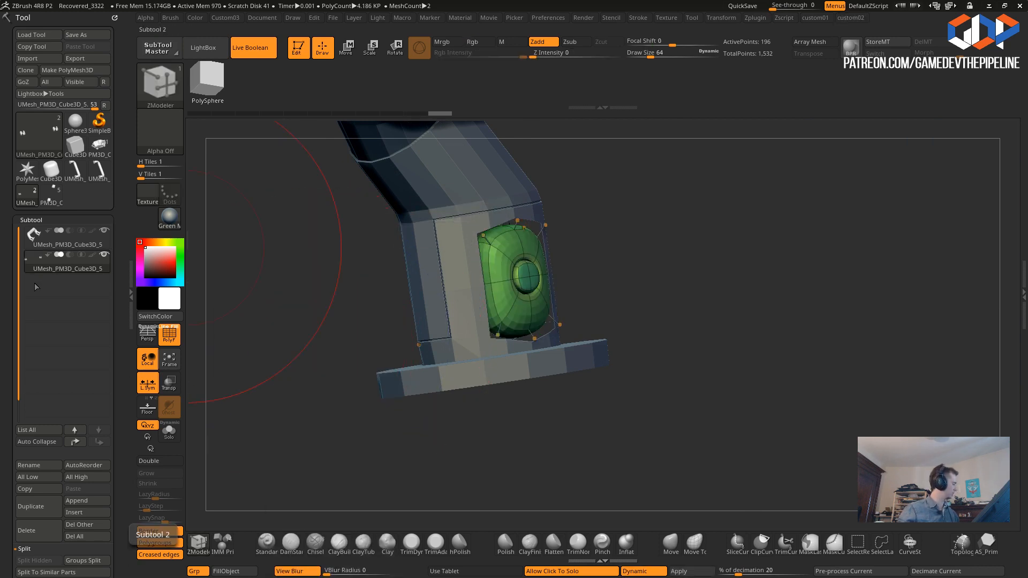
click(39, 240)
key(shift+2)
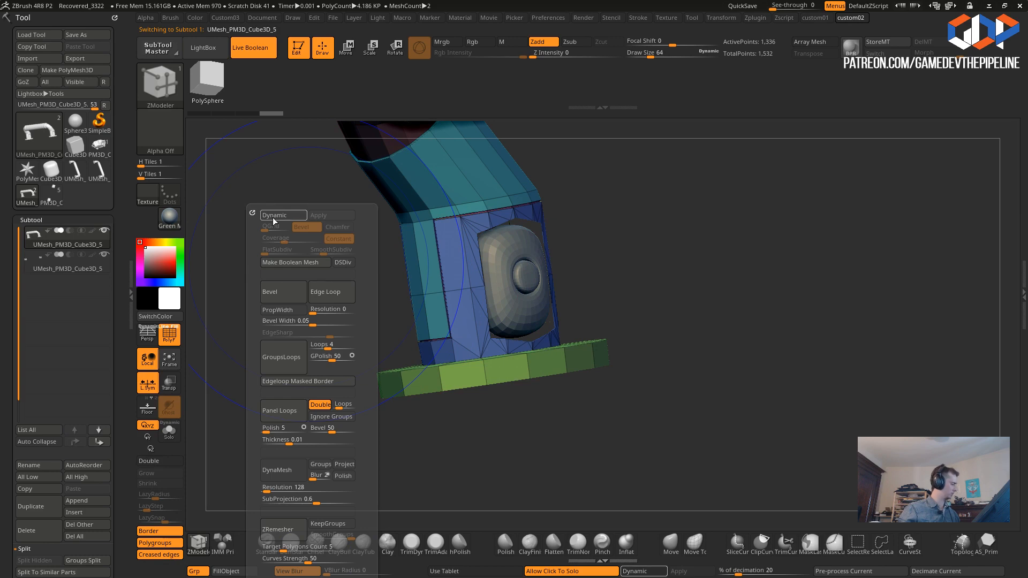
click(271, 216)
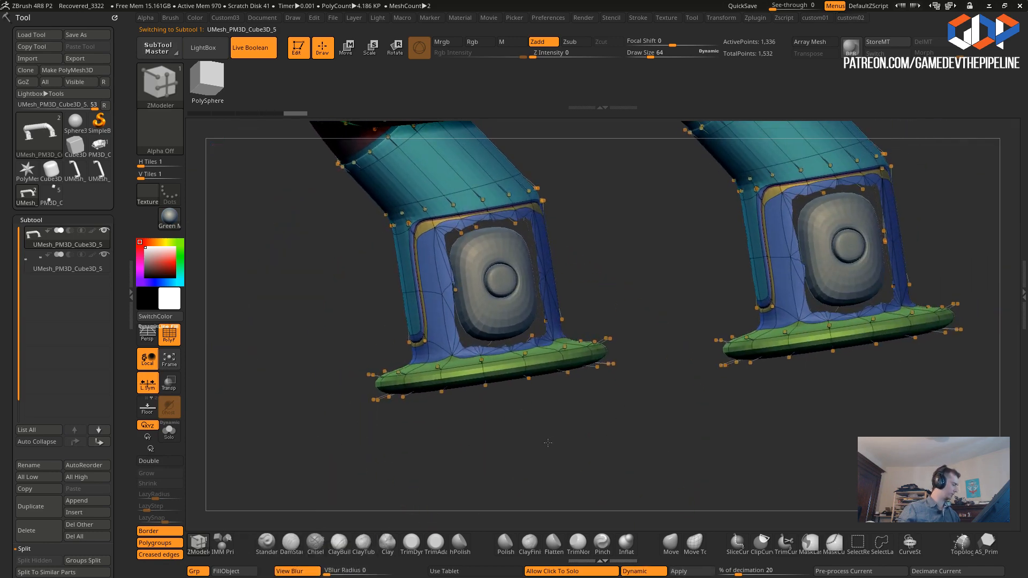
drag(548, 443, 555, 444)
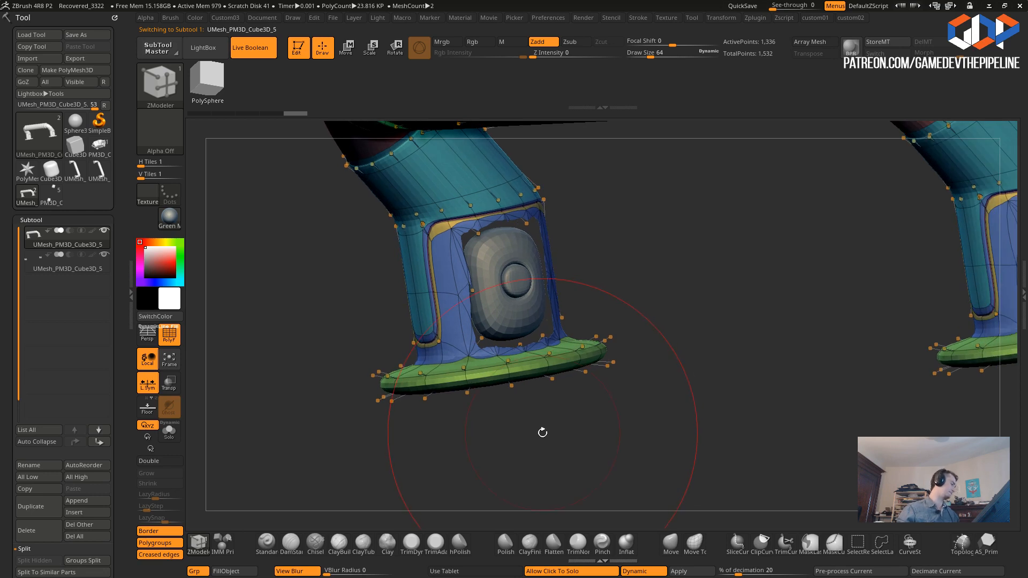
- Step back through the pipe handle's undo history to restore the inner faces of its plate recesses
key(ctrl+z)
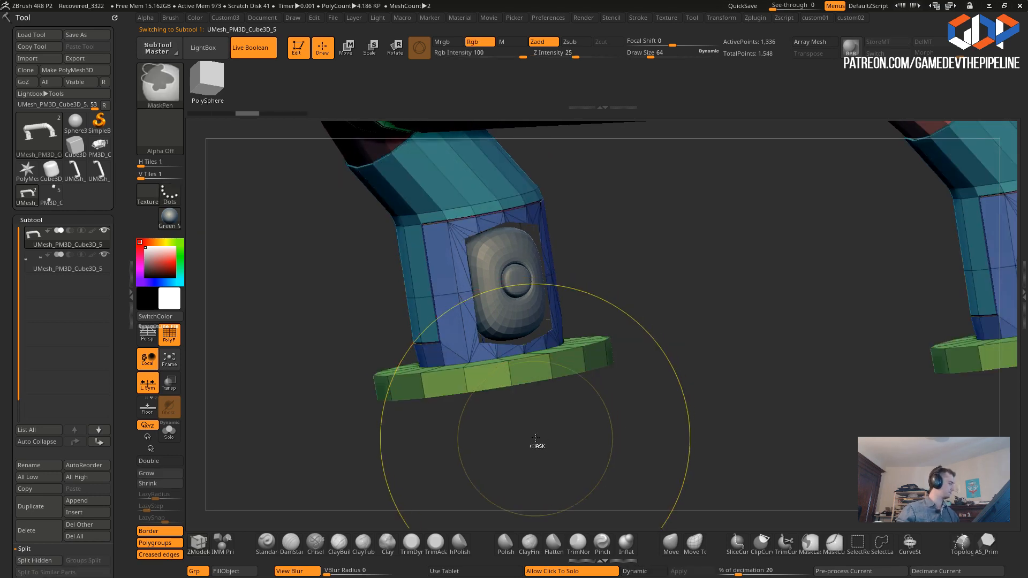
key(ctrl+z)
key(ctrl+z)
key(ctrl+shift+z)
key(ctrl+shift+z)
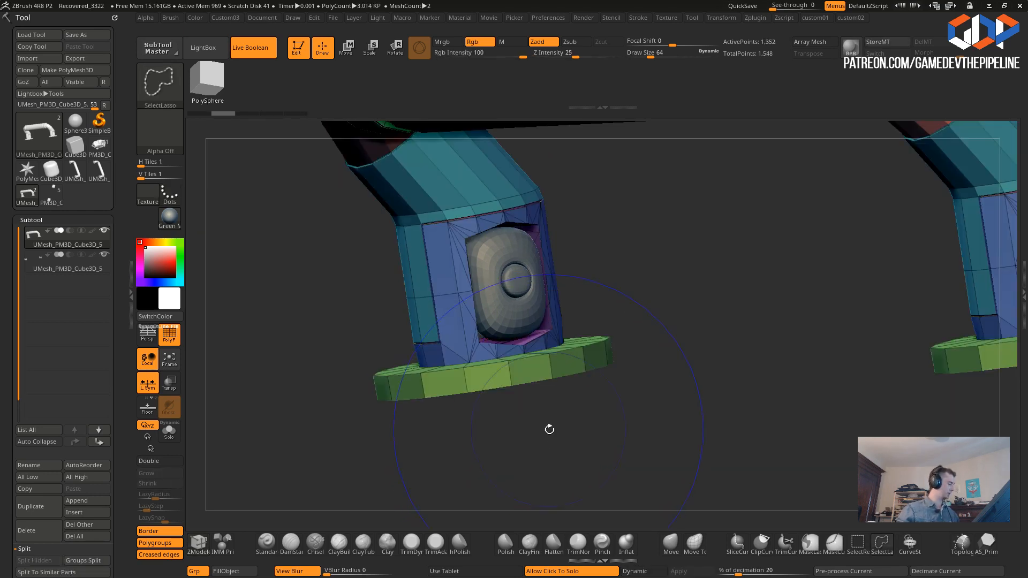
- Preview the handle and its plate recess with dynamic subdivision, and switch the preview off again
alt+drag(330, 315, 501, 372)
key(2)
click(328, 216)
alt+drag(812, 359, 767, 429)
right_drag(666, 358, 402, 261)
alt+drag(284, 325, 295, 282)
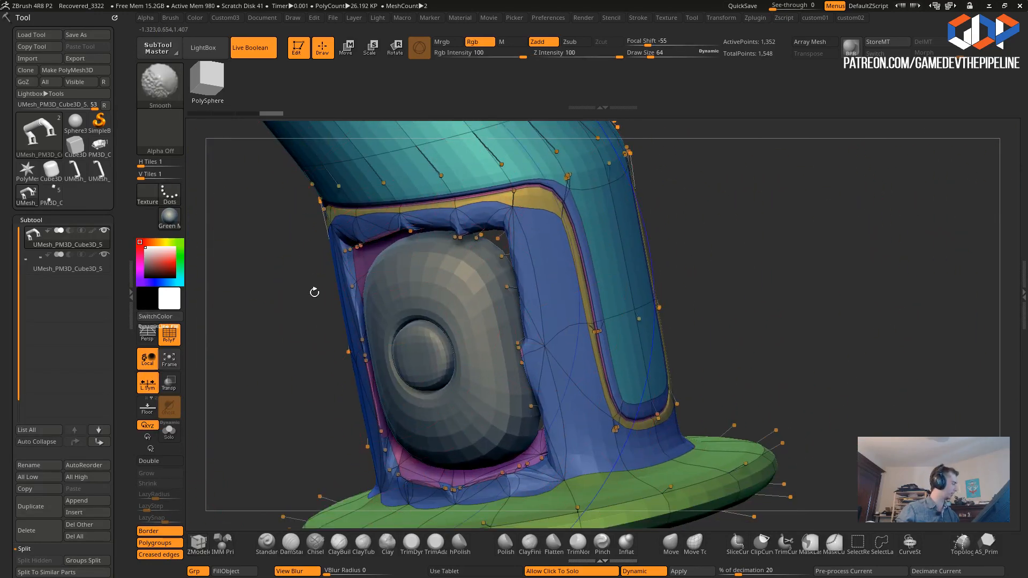
key(ctrl+2)
click(292, 216)
right_drag(239, 266, 317, 305)
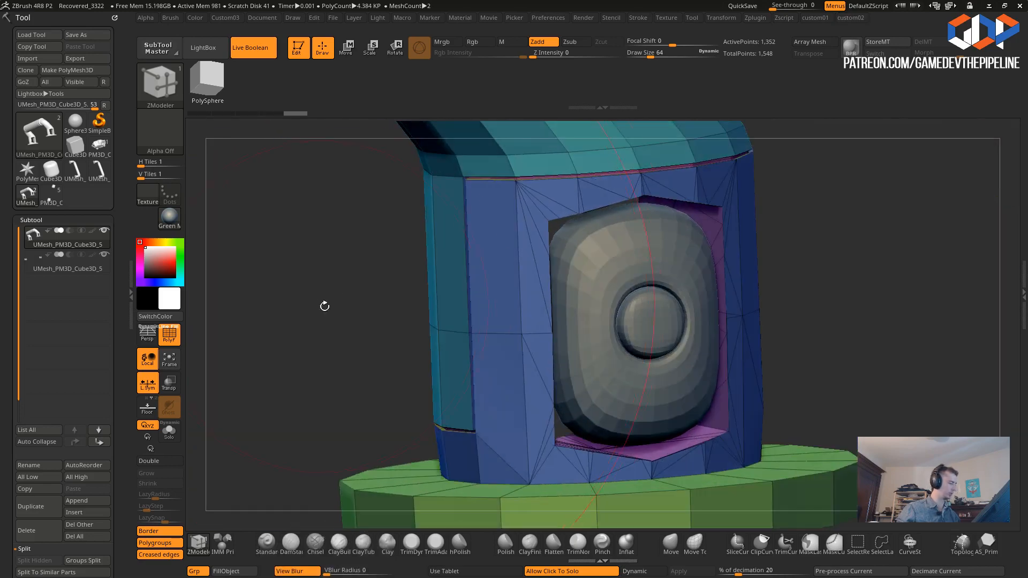
- Set the ZModeler edge action to Crease and crease the handle's hard edges, including the recess border
drag(383, 317, 368, 298)
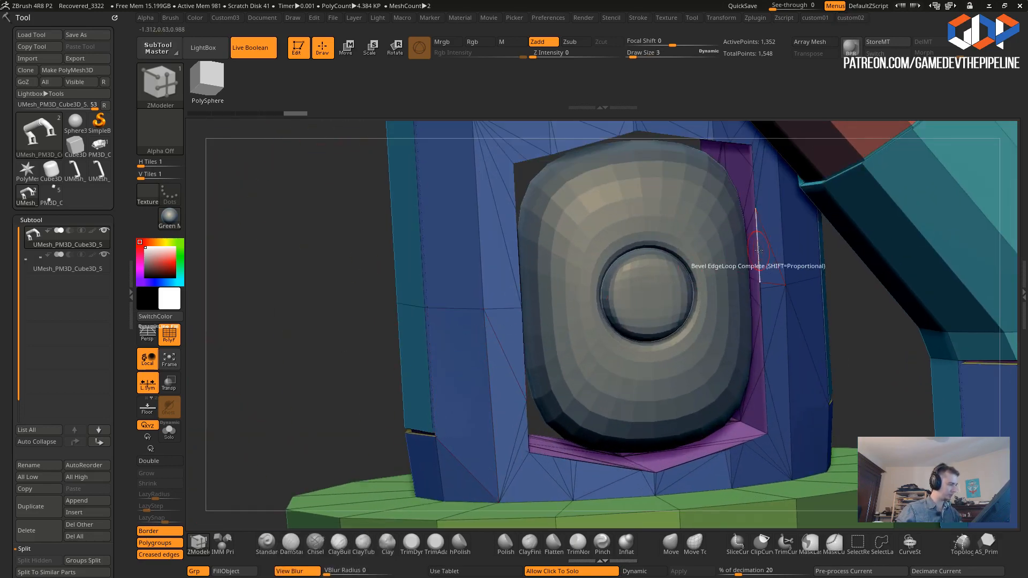
key(space)
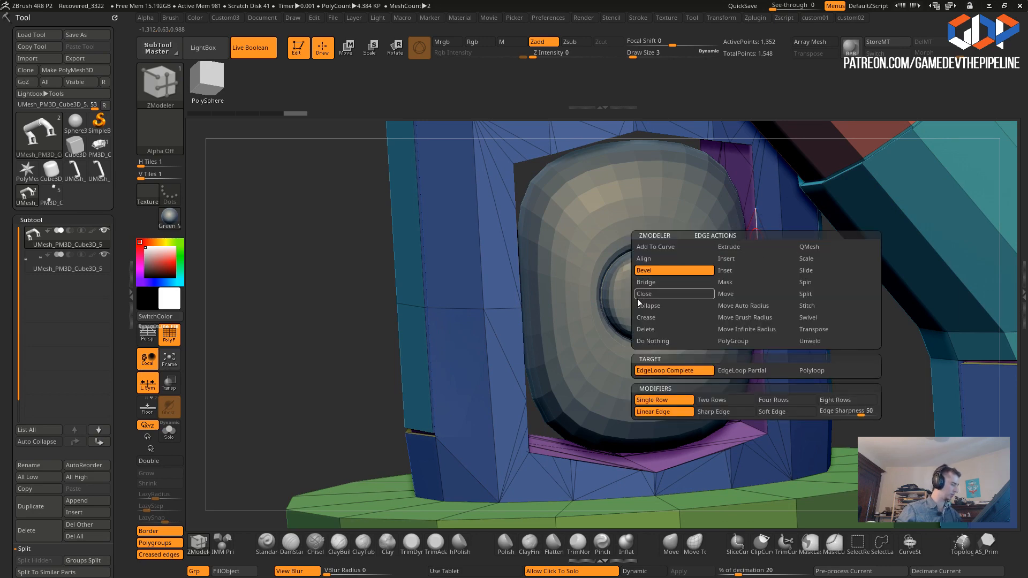
click(641, 319)
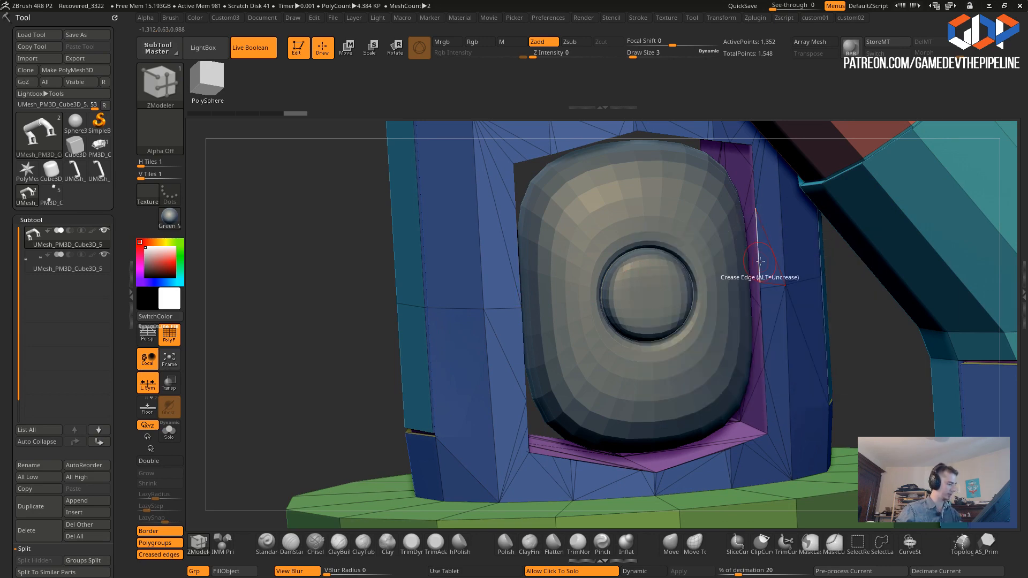
key(1)
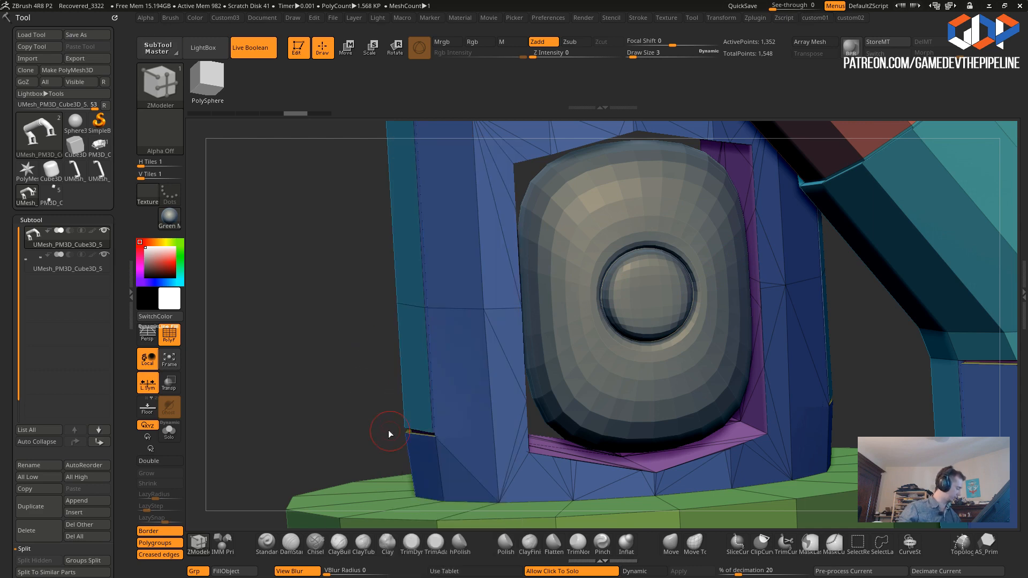
key(1)
- Turn on dynamic subdivision for the creased handle and inspect the smoothed surface without the polyframe
key(2)
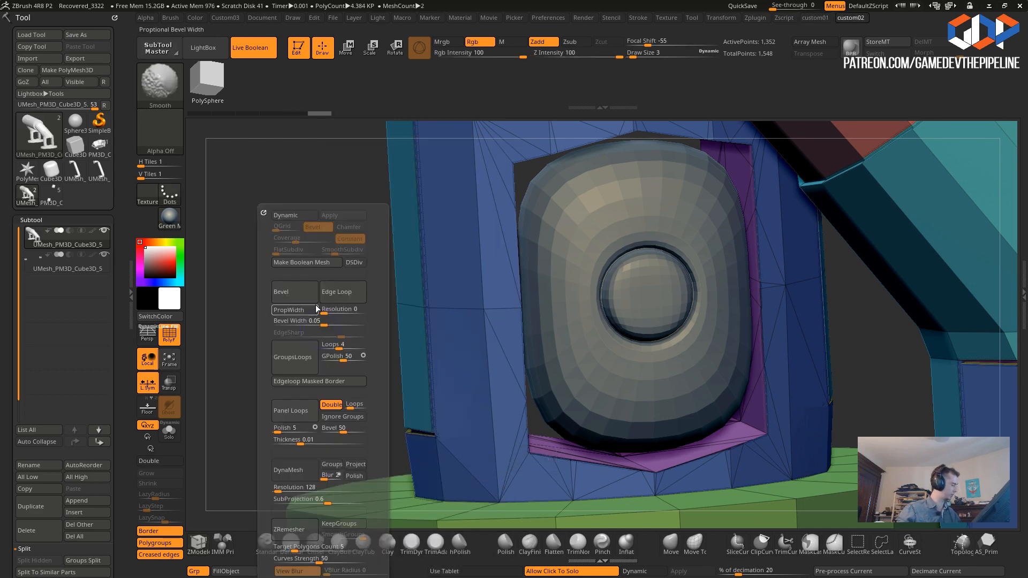
click(287, 217)
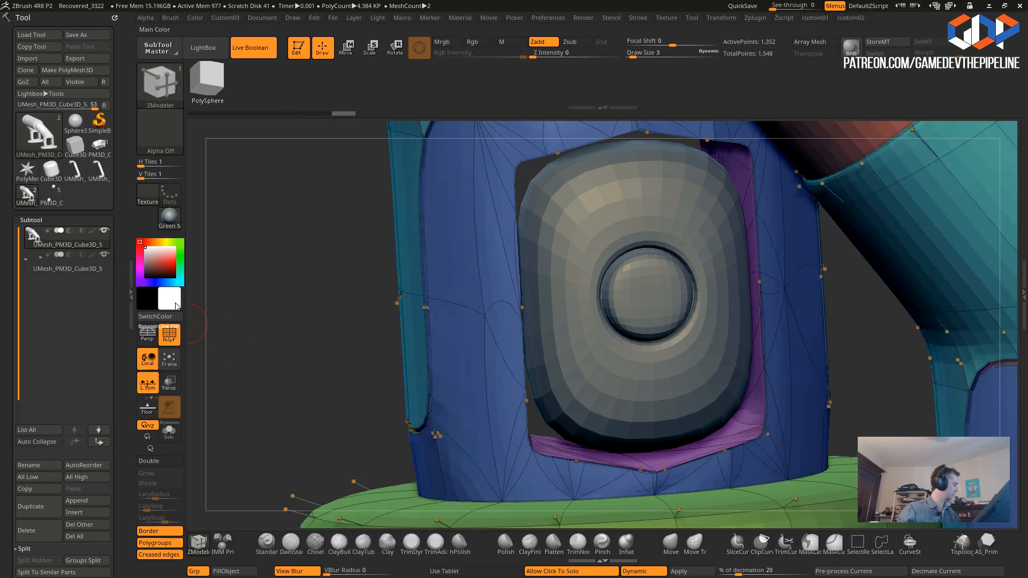
click(170, 336)
drag(332, 344, 363, 333)
key(1)
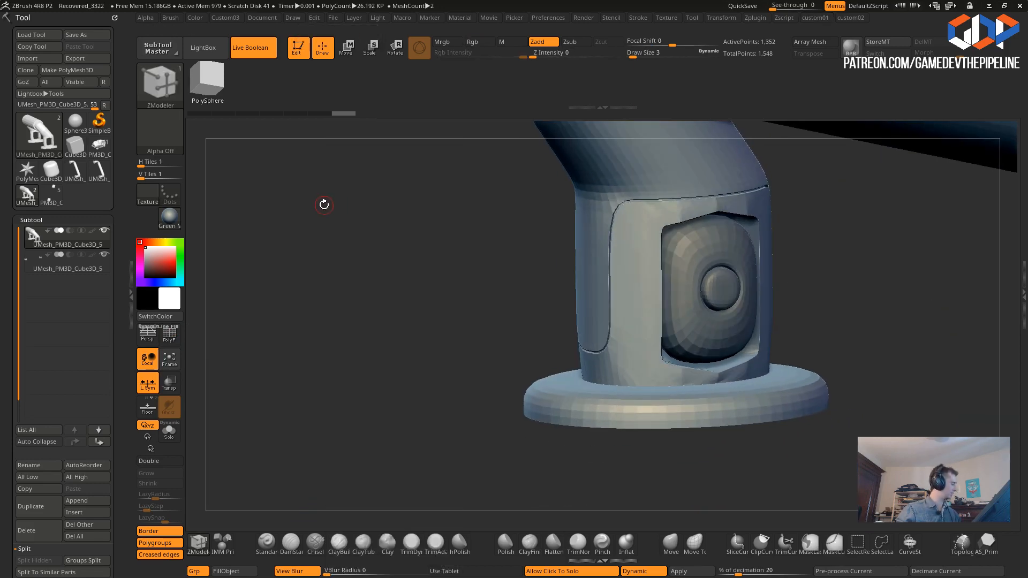
key(1)
- Raise the handle's smooth subdivision levels to 3 and show the polyframe again
key(shift)
key(2)
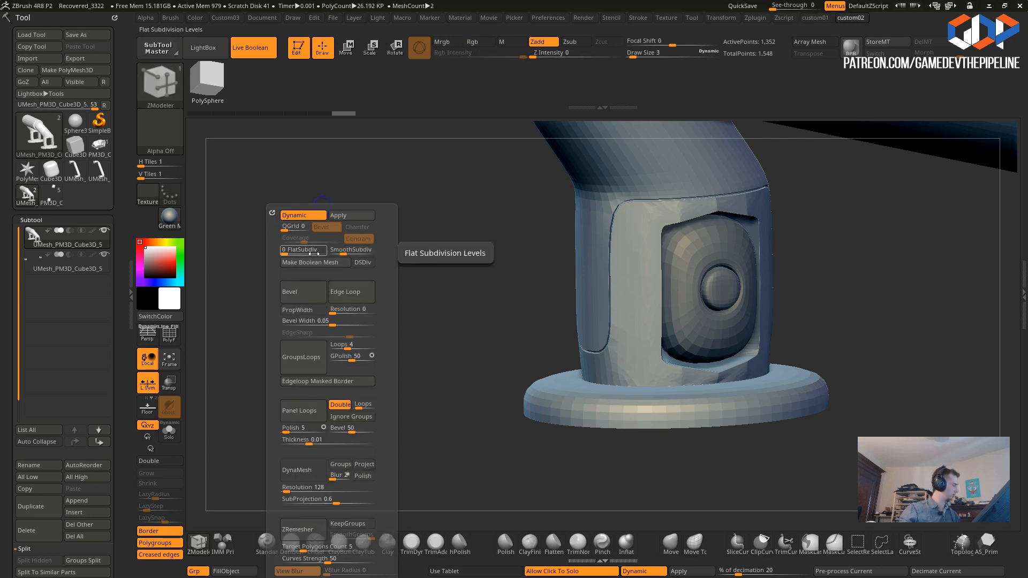
drag(343, 254, 351, 254)
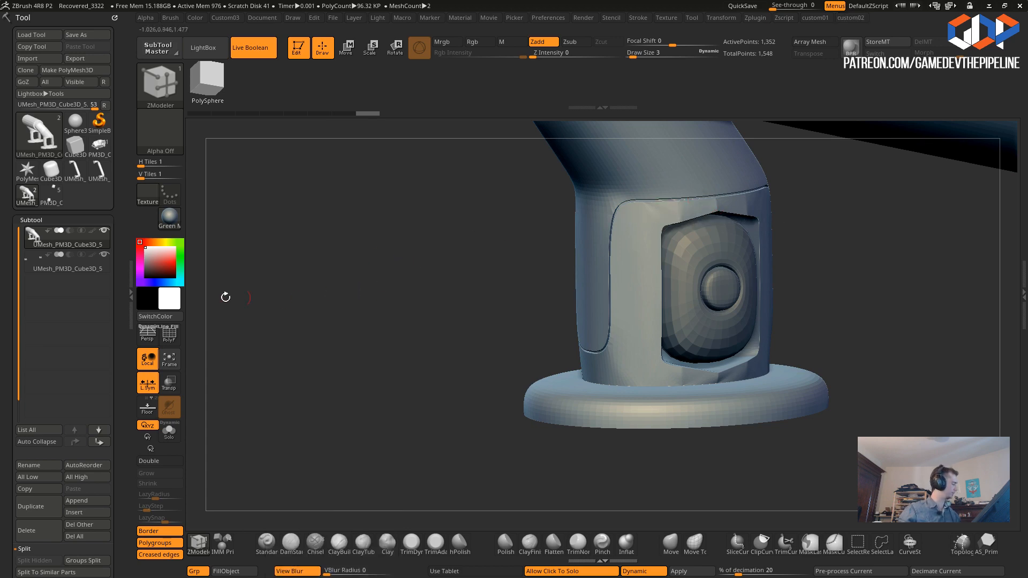
click(170, 339)
drag(358, 321, 371, 340)
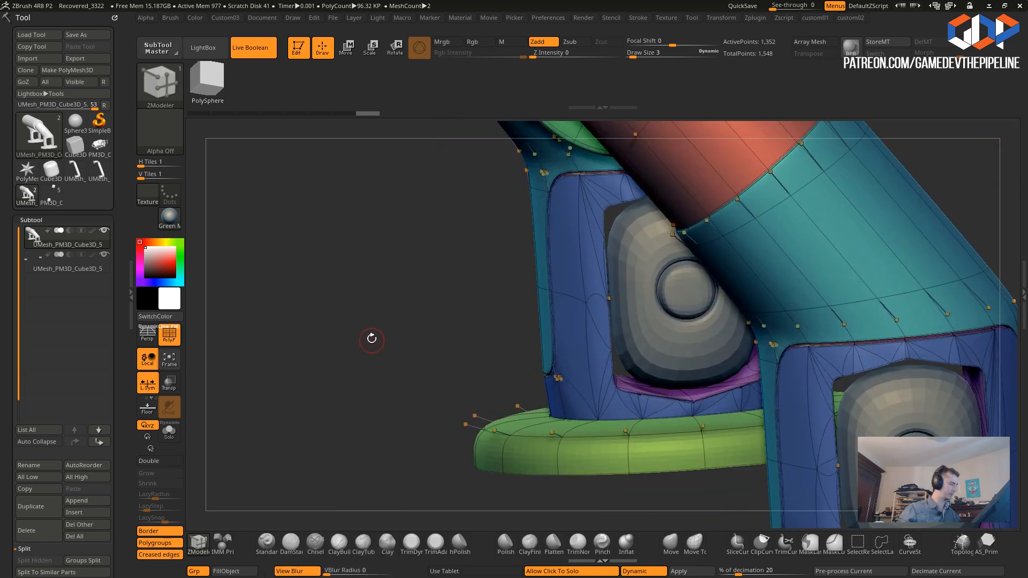
- Lower the handle's smooth subdivision levels to the minimum and isolate the handle for ZModeler editing
key(2)
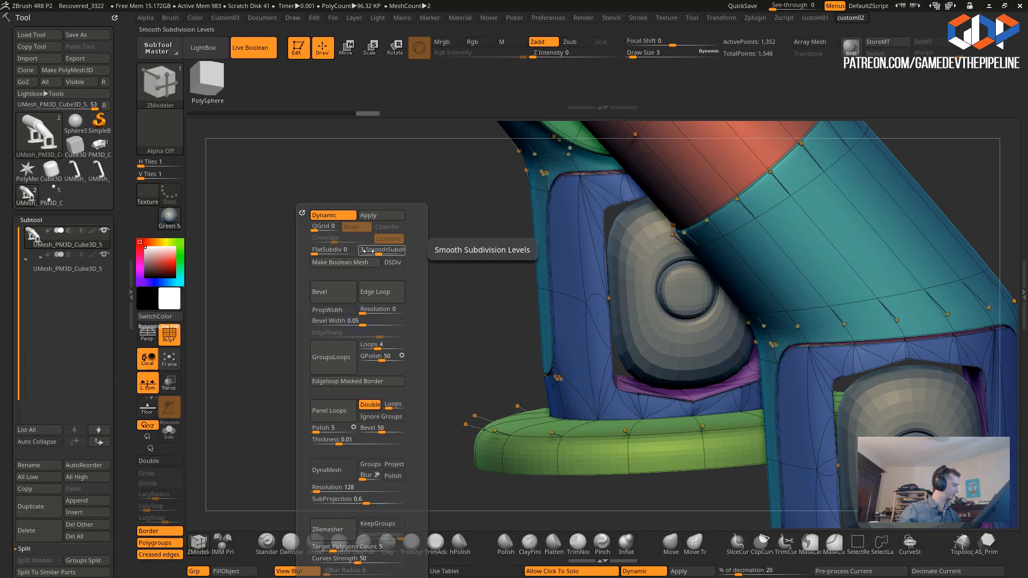
drag(370, 251, 342, 247)
drag(294, 291, 308, 278)
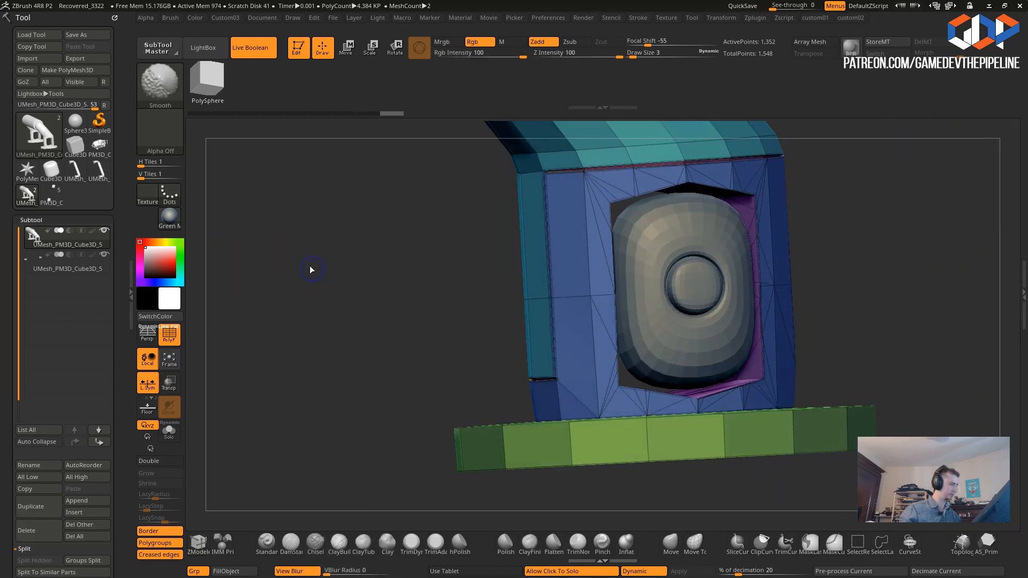
key(2)
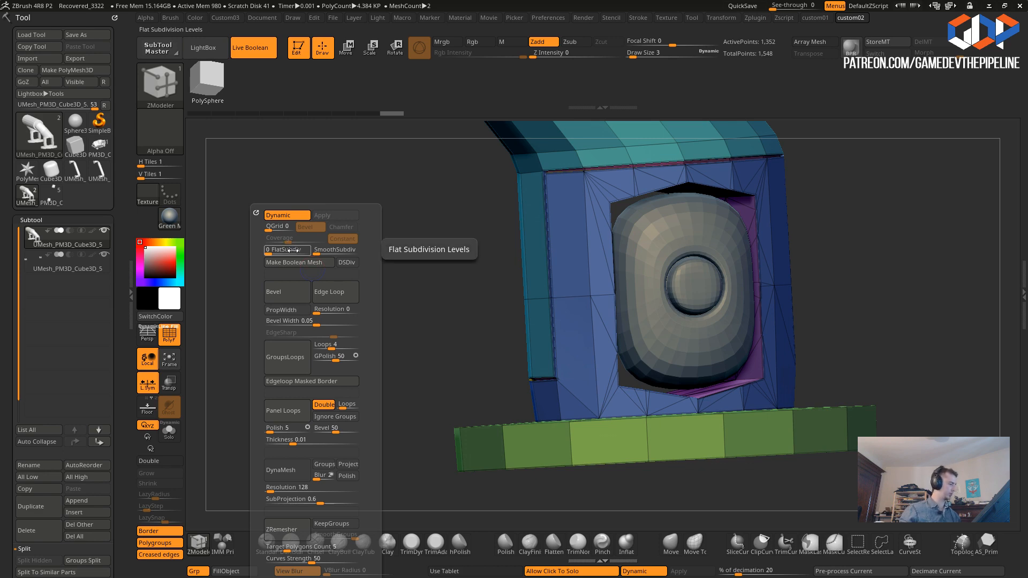
drag(450, 322, 194, 523)
click(327, 299)
click(198, 545)
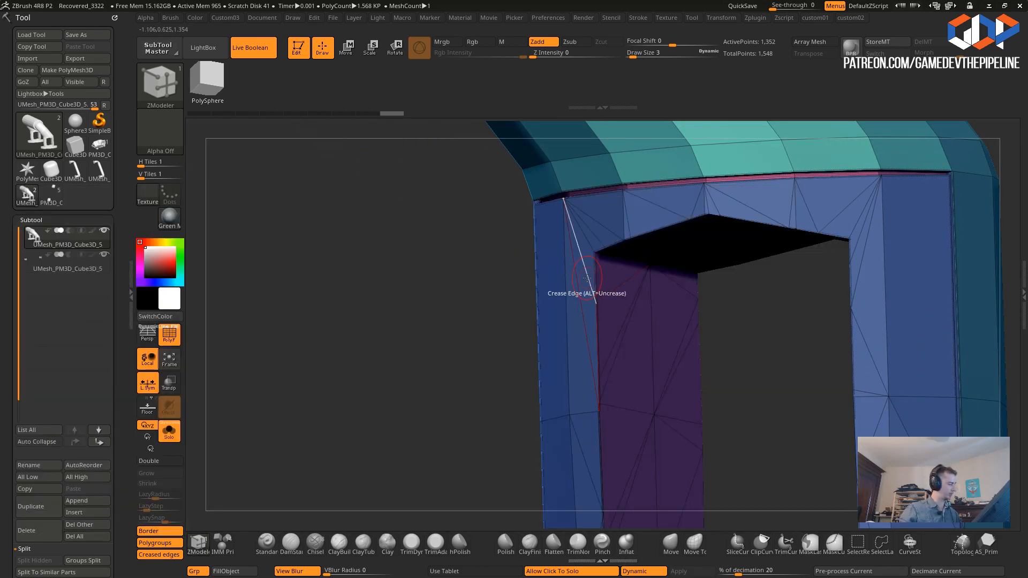
- Set the ZModeler edge action to Delete with EdgeLoop Partial and remove a diagonal edge beside the recess's upper corner
key(space)
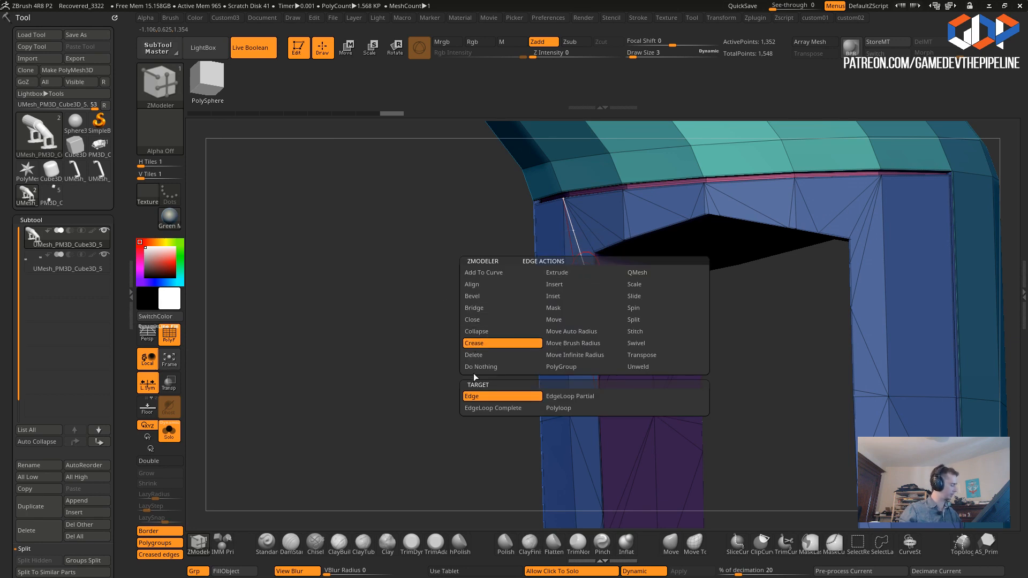
click(466, 355)
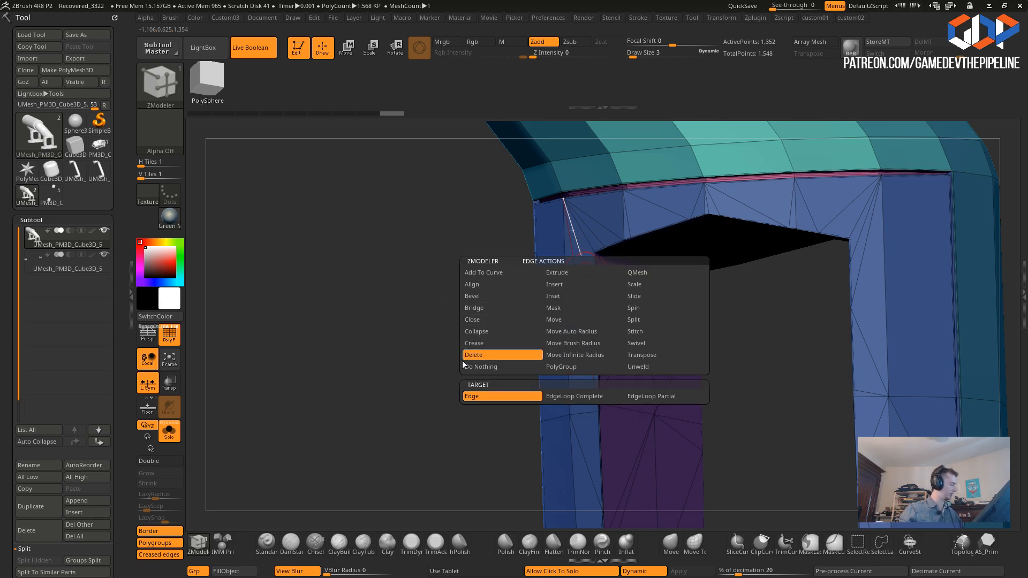
click(573, 396)
click(588, 276)
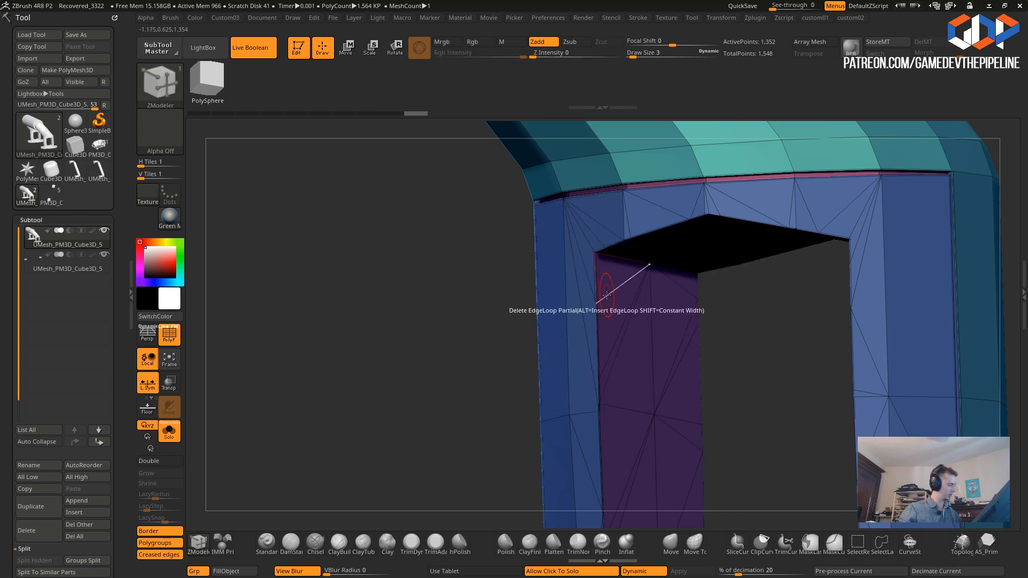
- Try deleting further partial edge loops around the recess's upper corner and undo the attempts
key(ctrl+z)
click(581, 307)
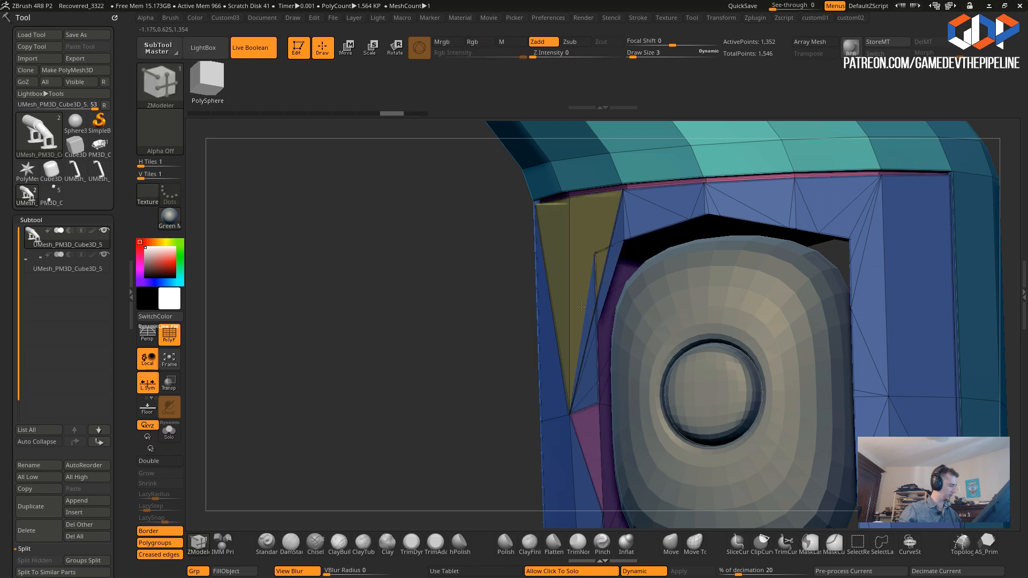
key(ctrl+z)
click(493, 271)
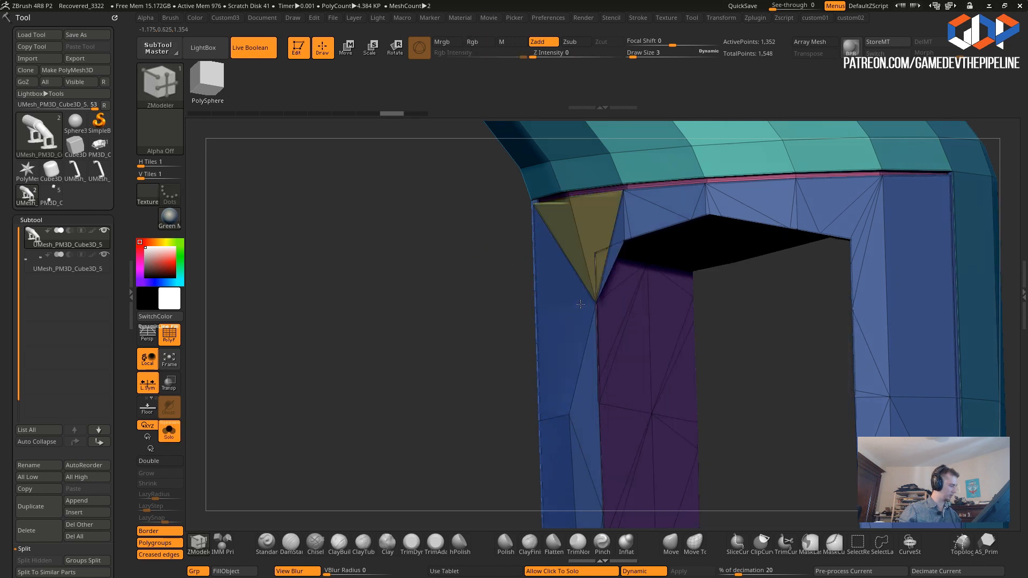
key(ctrl+z)
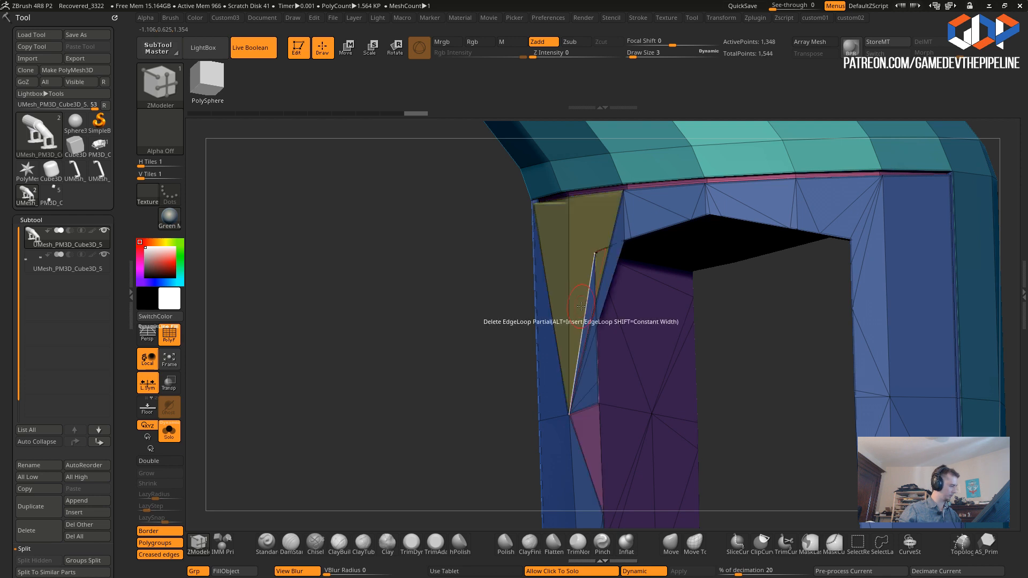
click(596, 236)
key(ctrl+z)
drag(420, 248, 452, 284)
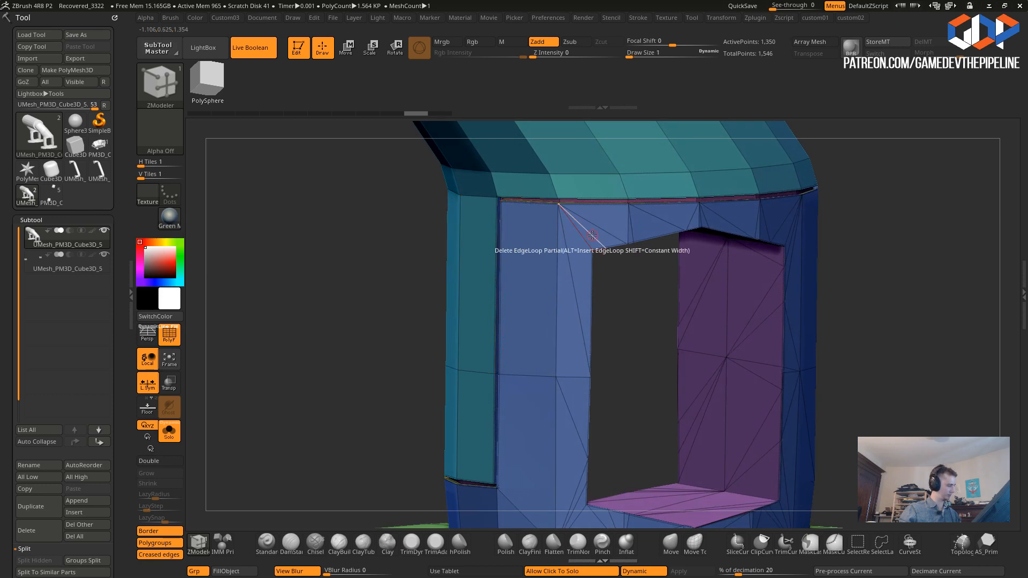
key(ctrl+z)
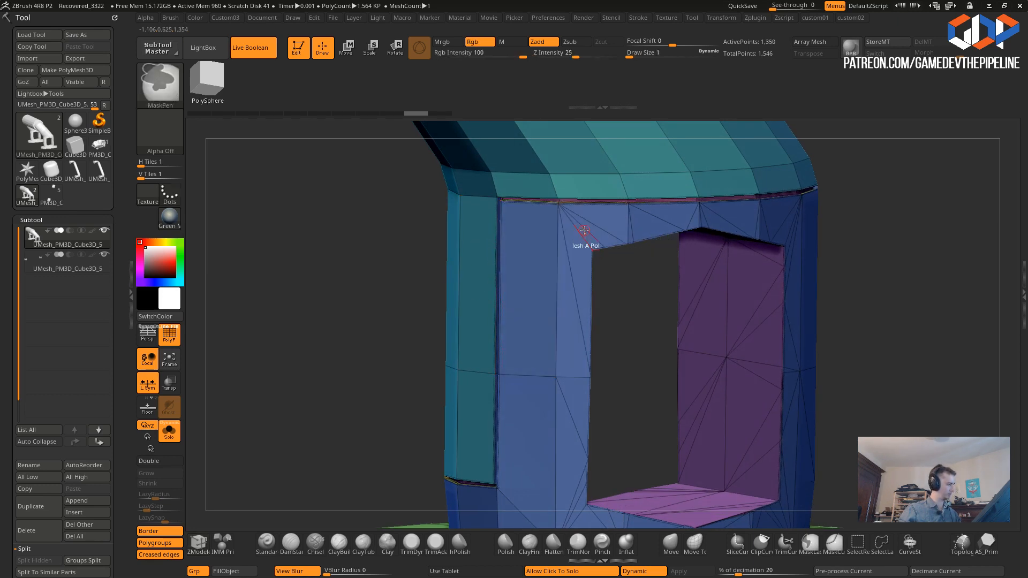
key(ctrl+z)
key(space)
- Switch the selection brush to SelectRect and hide the blue polygroup surrounding the plate recess
drag(373, 234, 538, 297)
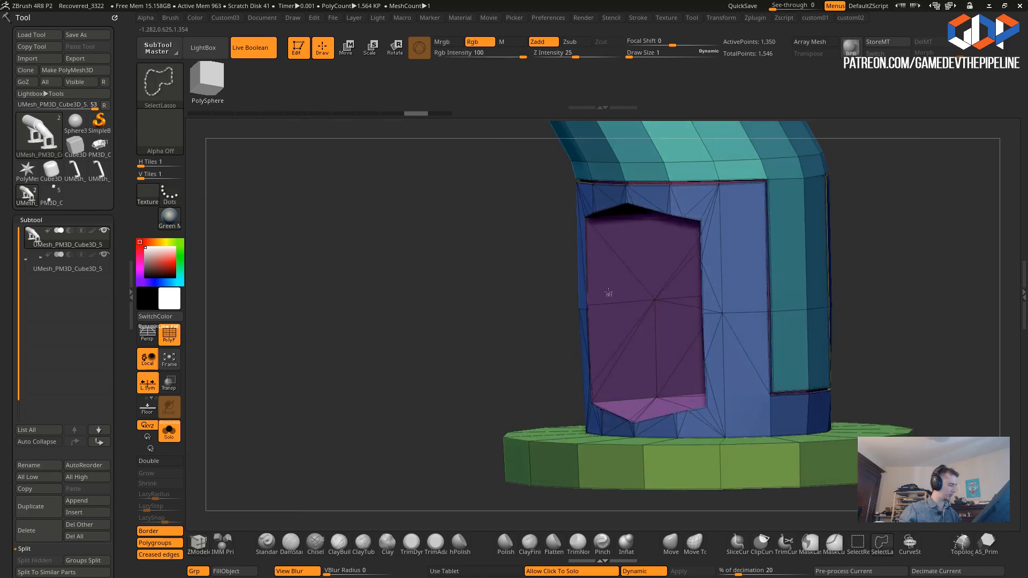
ctrl+shift+click(507, 303)
drag(471, 295, 455, 292)
click(455, 292)
ctrl+shift+click(858, 544)
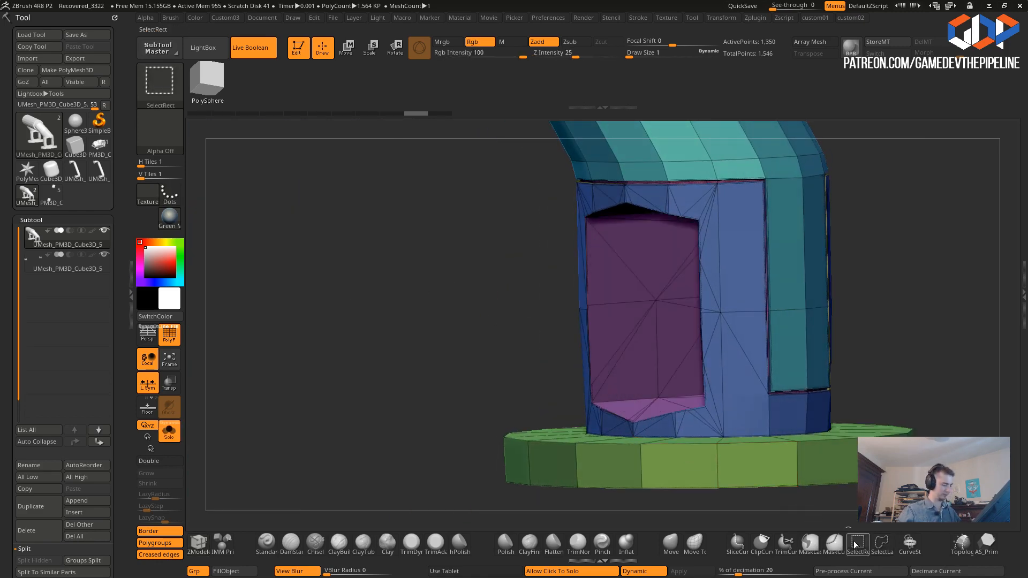
ctrl+shift+click(588, 277)
ctrl+shift+click(478, 292)
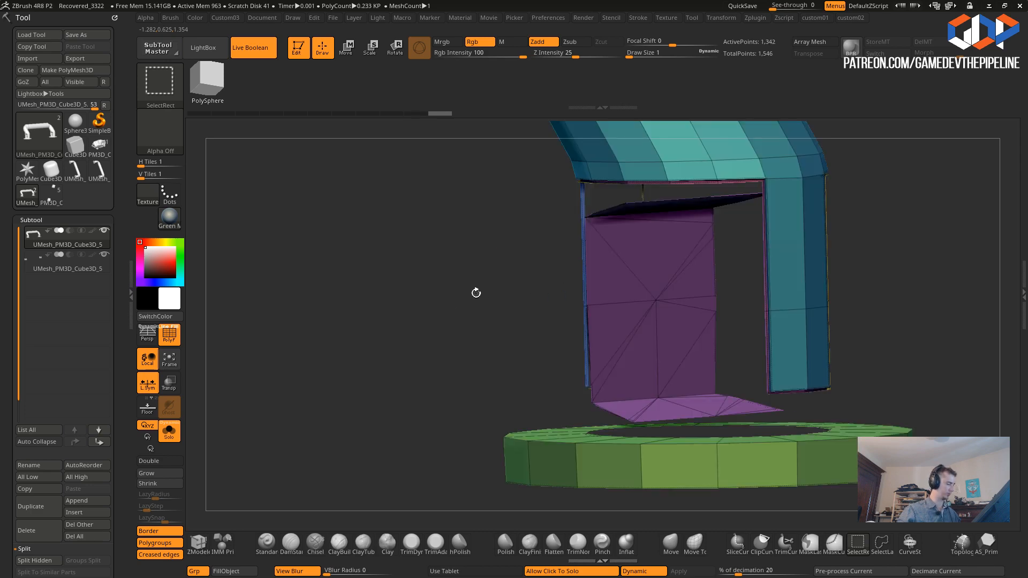
- Hide the purple inner faces of the plate recess and delete the hidden geometry
ctrl+shift+click(649, 271)
ctrl+shift+drag(491, 322, 437, 258)
drag(465, 303, 579, 333)
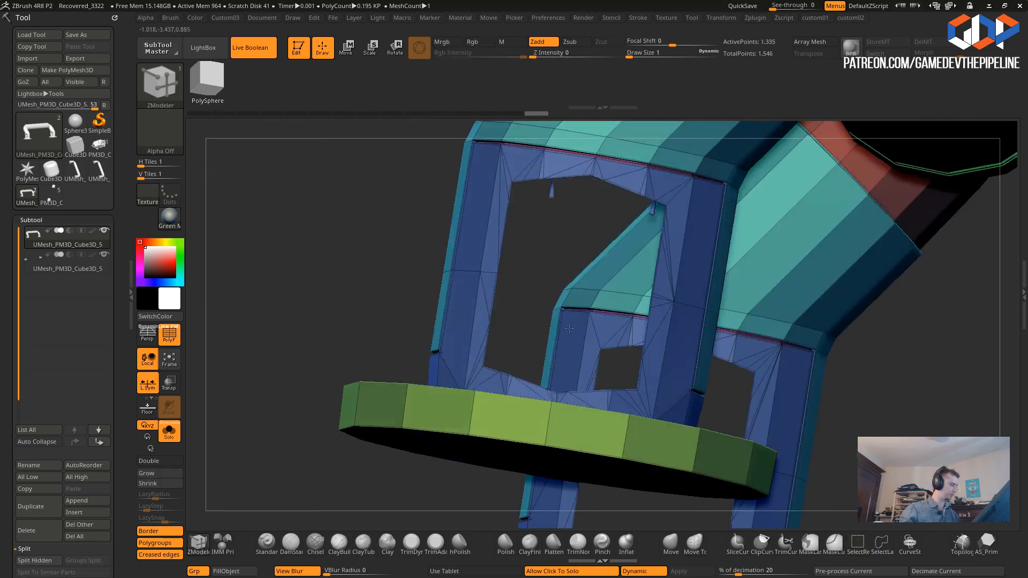
drag(332, 303, 352, 316)
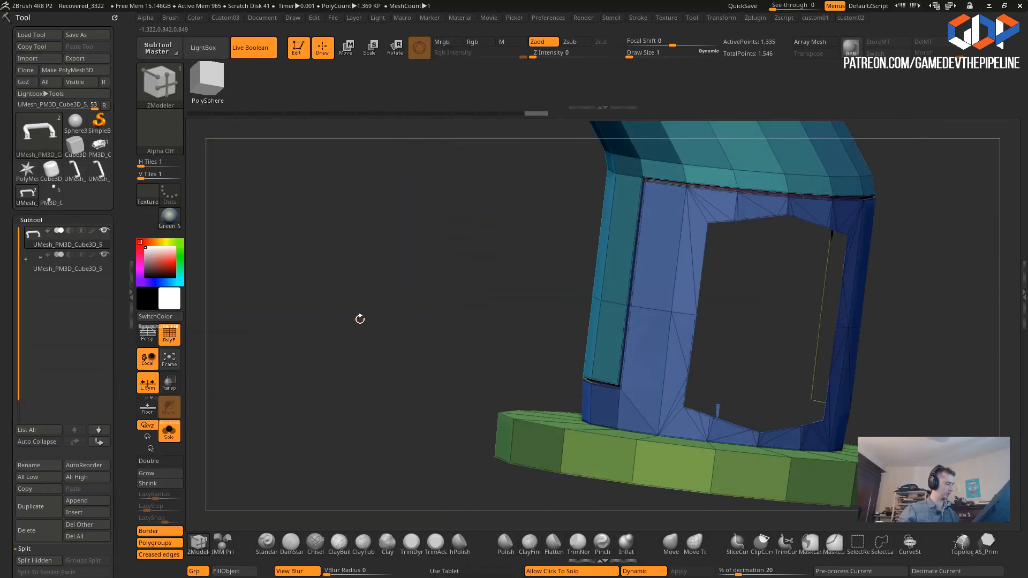
key(1)
key(3)
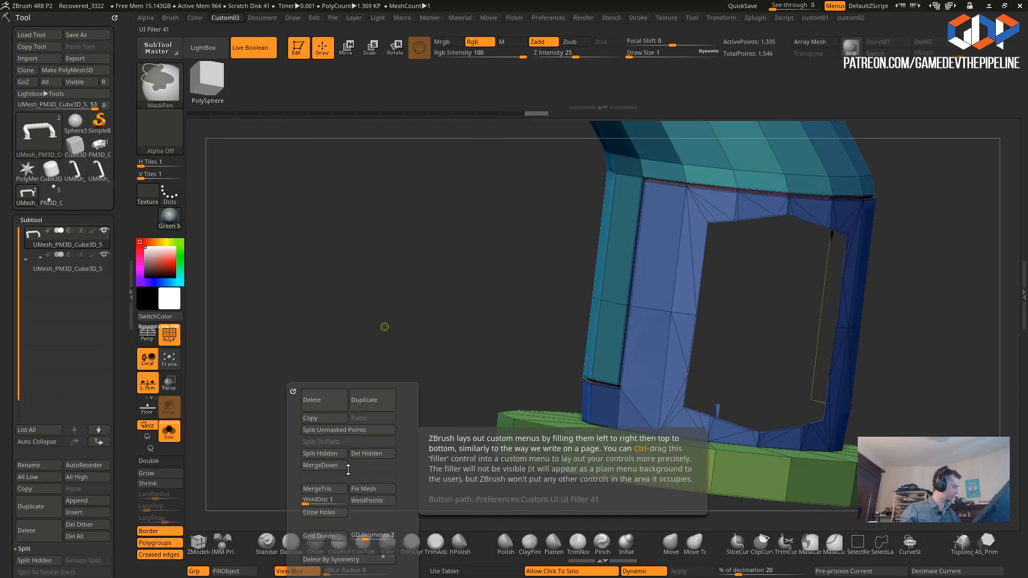
click(370, 454)
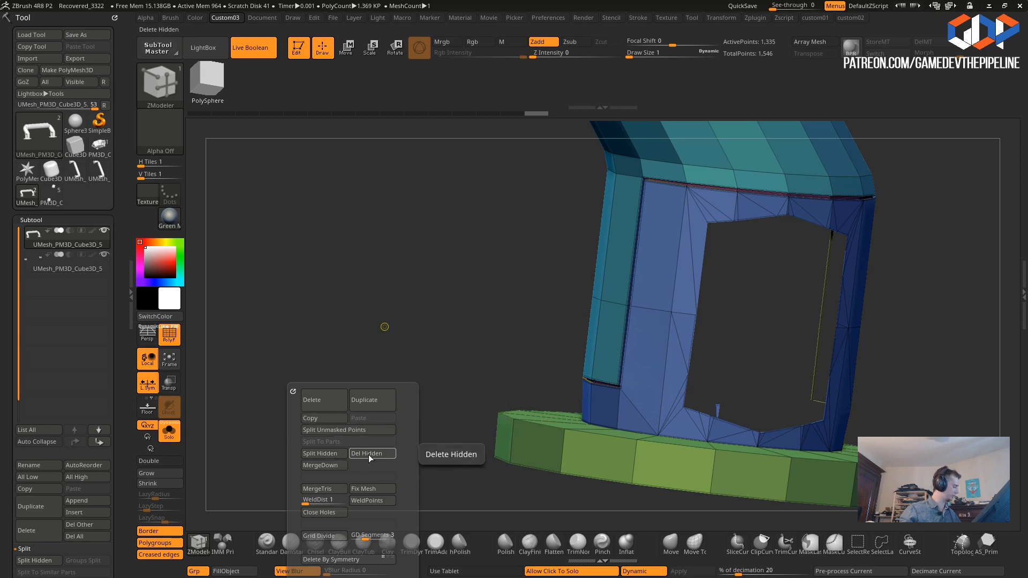
drag(452, 264, 439, 332)
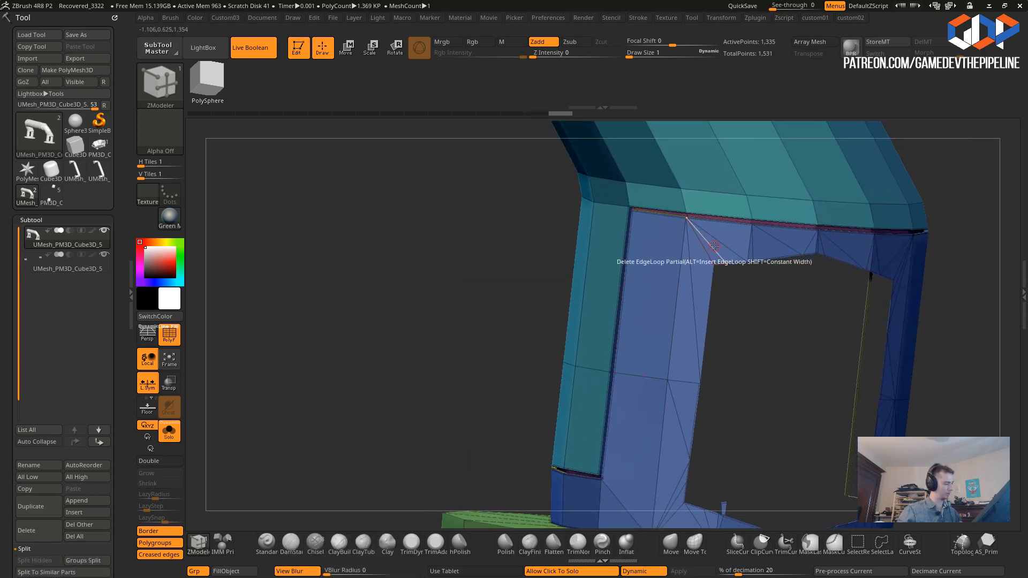
- Set the ZModeler edge action to delete single edges and remove the extra diagonal edges along the opening's upper rim
key(space)
click(602, 369)
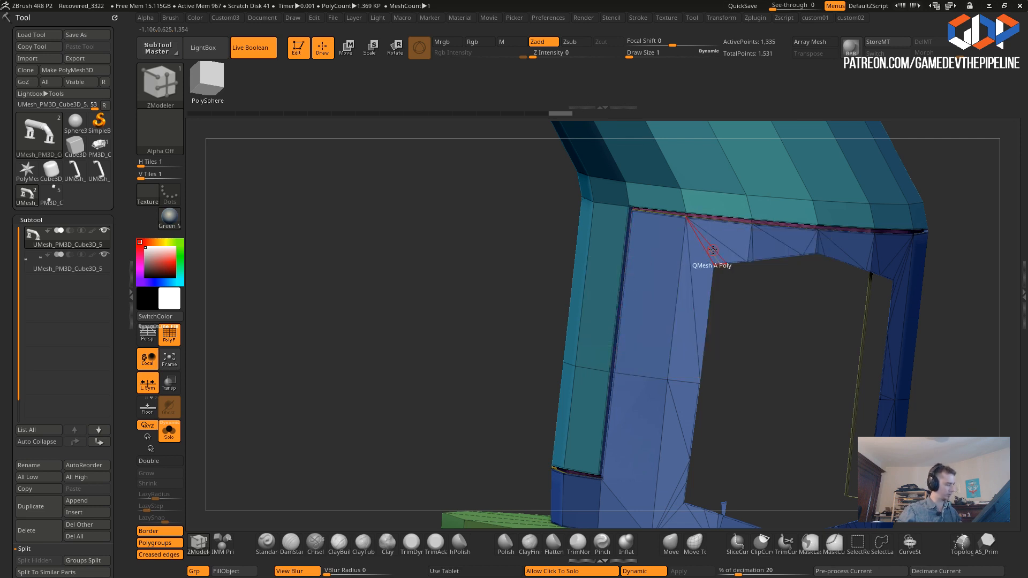
drag(548, 217, 725, 233)
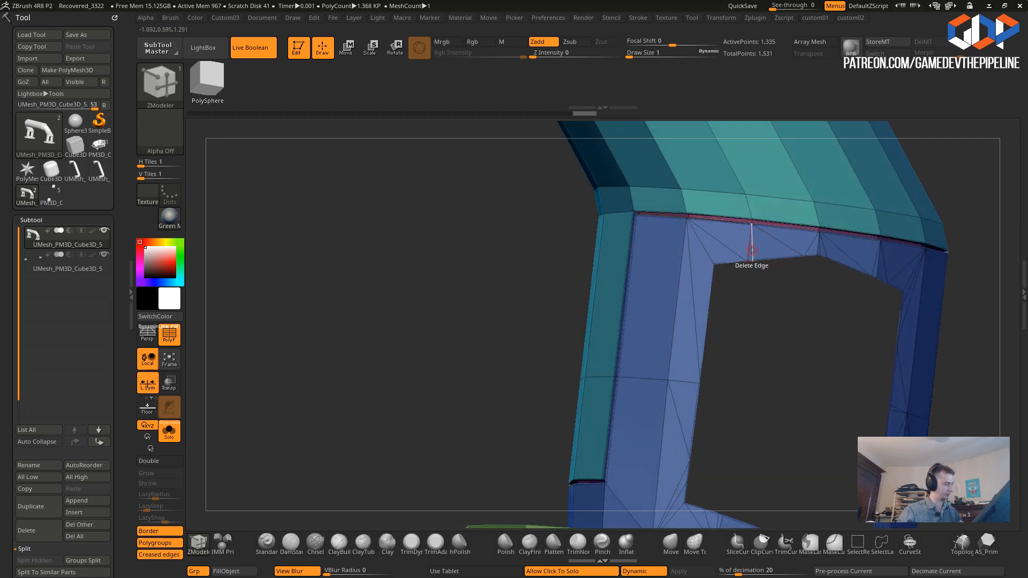
drag(557, 224, 542, 245)
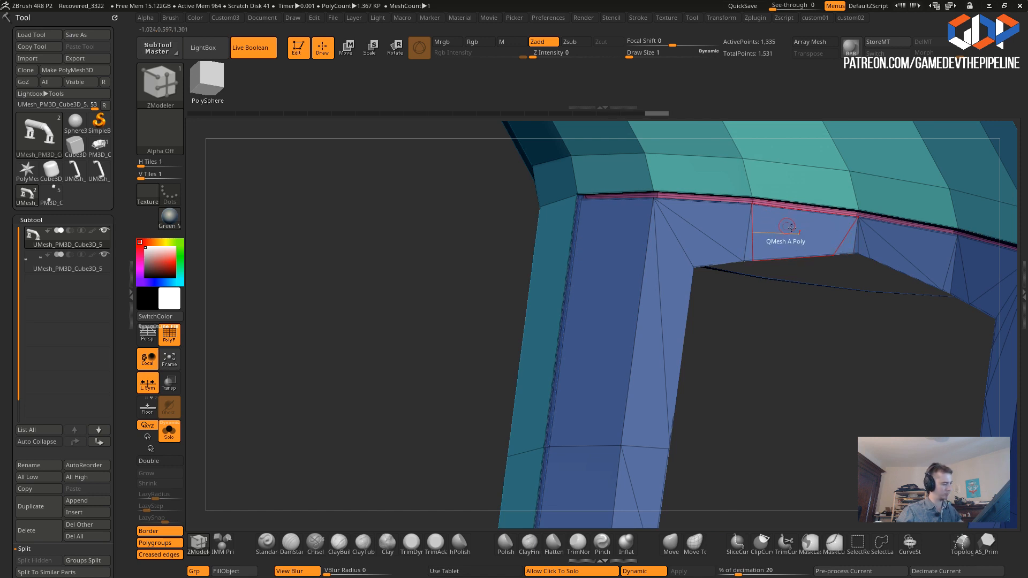
drag(792, 282, 779, 277)
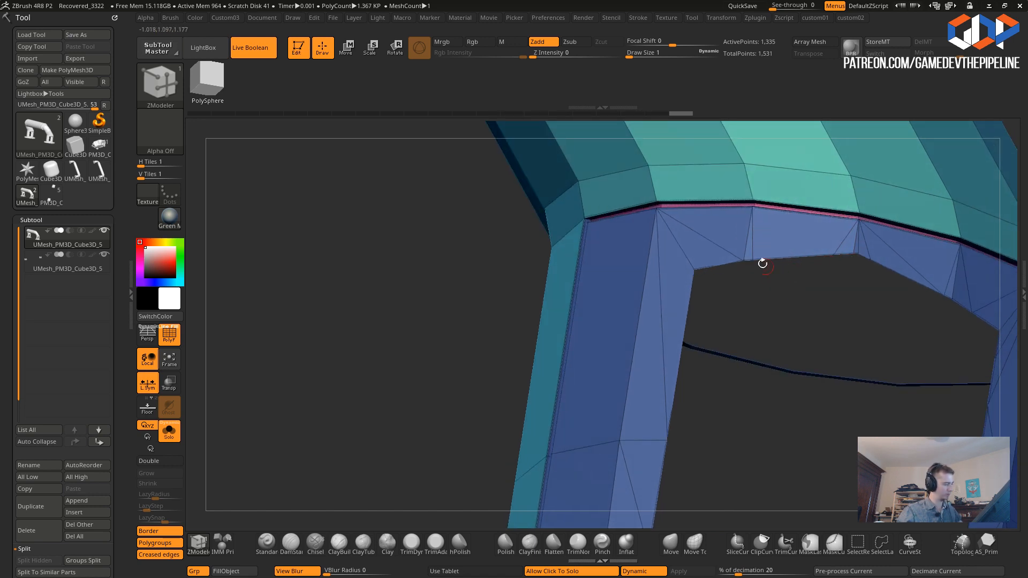
drag(761, 333, 804, 262)
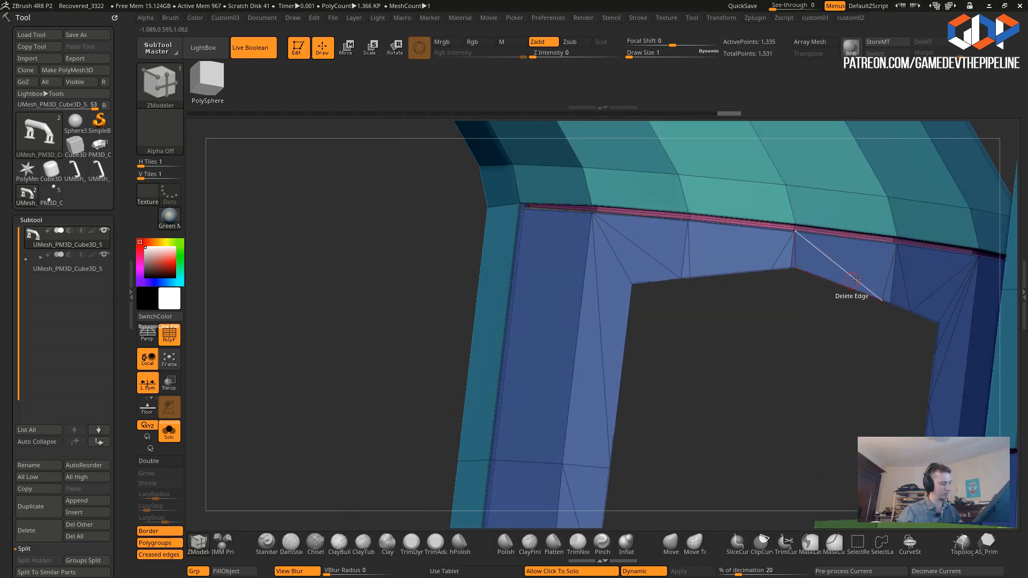
mouse_move(842, 324)
mouse_down()
mouse_move(840, 378)
mouse_move(819, 318)
mouse_move(751, 343)
mouse_move(551, 280)
mouse_move(845, 327)
mouse_up()
drag(695, 287, 524, 271)
drag(721, 370, 635, 295)
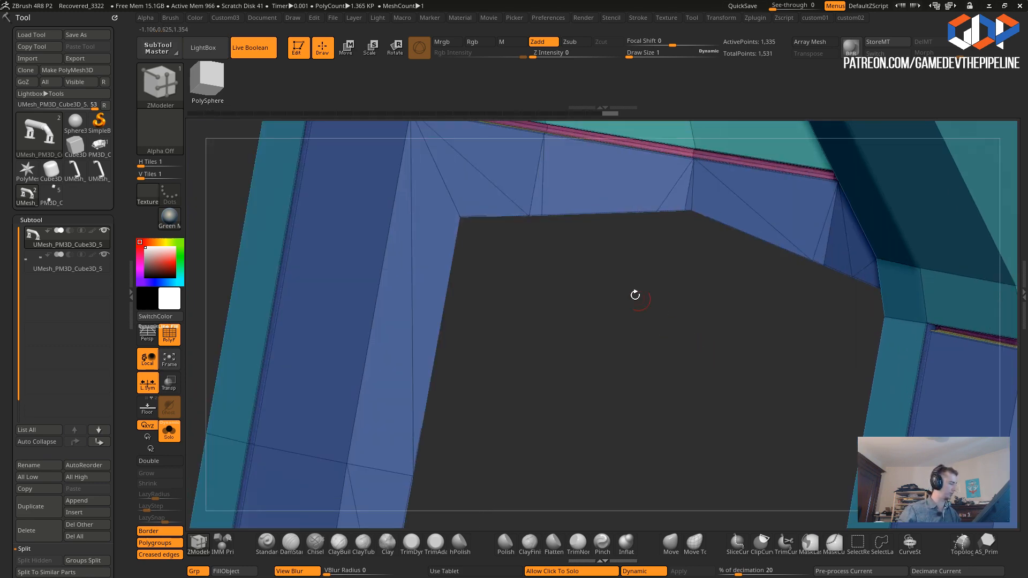
- Turn off Allow Click To Solo, set the ZModeler point action to Stitch, and merge neighbouring points along the opening's upper rim
click(543, 571)
key(space)
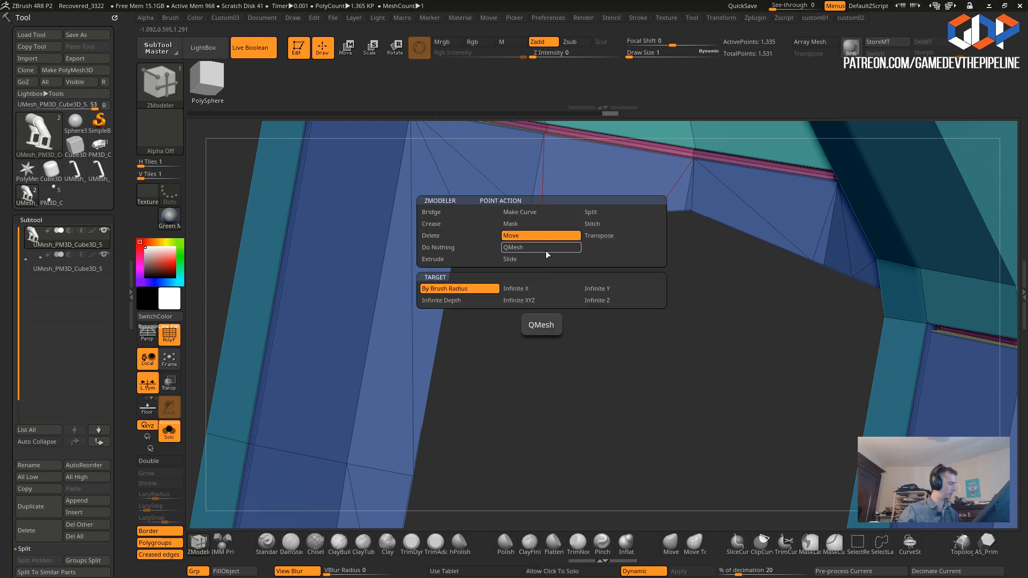
click(595, 222)
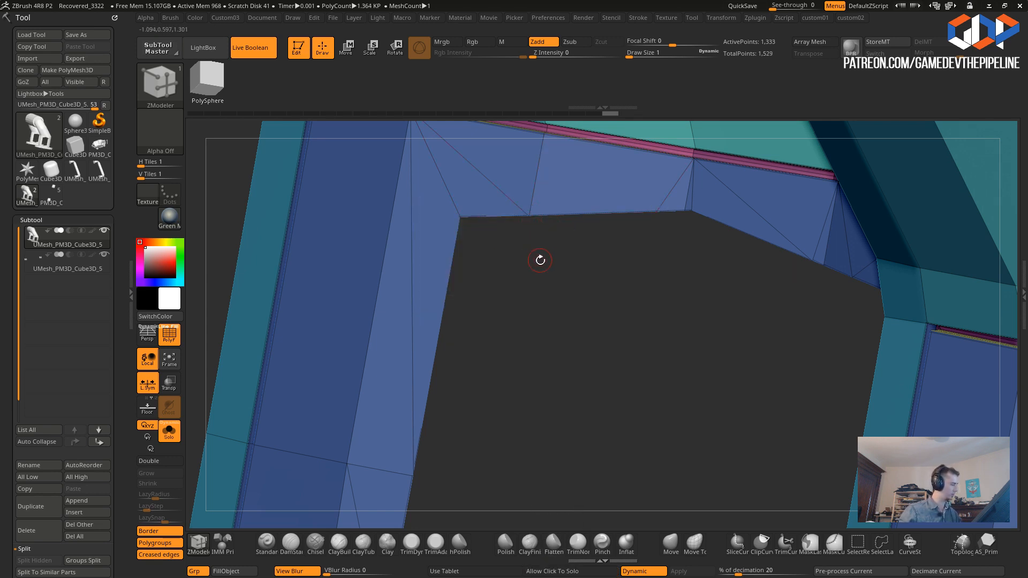
drag(477, 239, 612, 263)
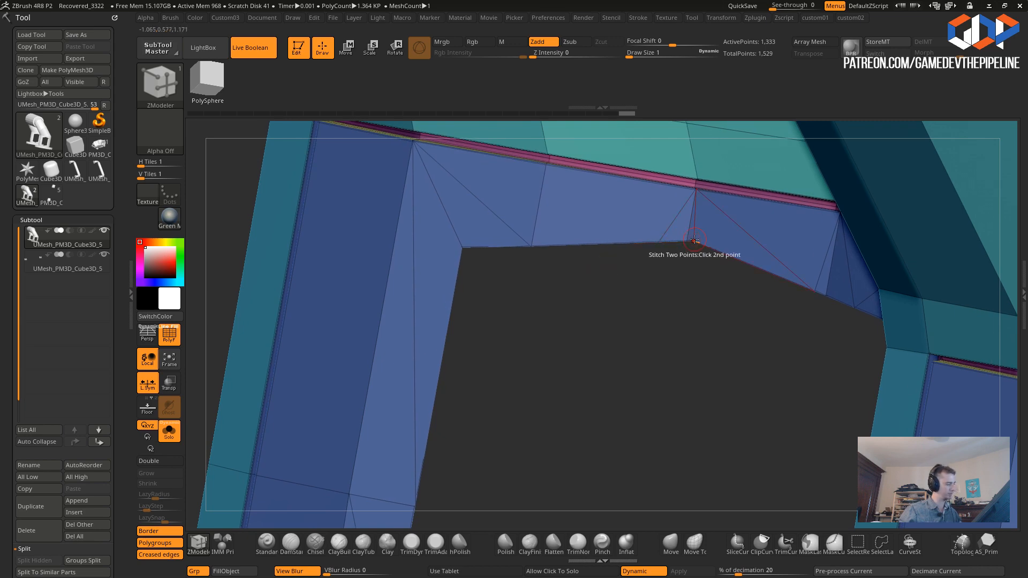
mouse_move(750, 298)
mouse_down()
mouse_move(803, 332)
mouse_move(741, 290)
mouse_up()
click(816, 292)
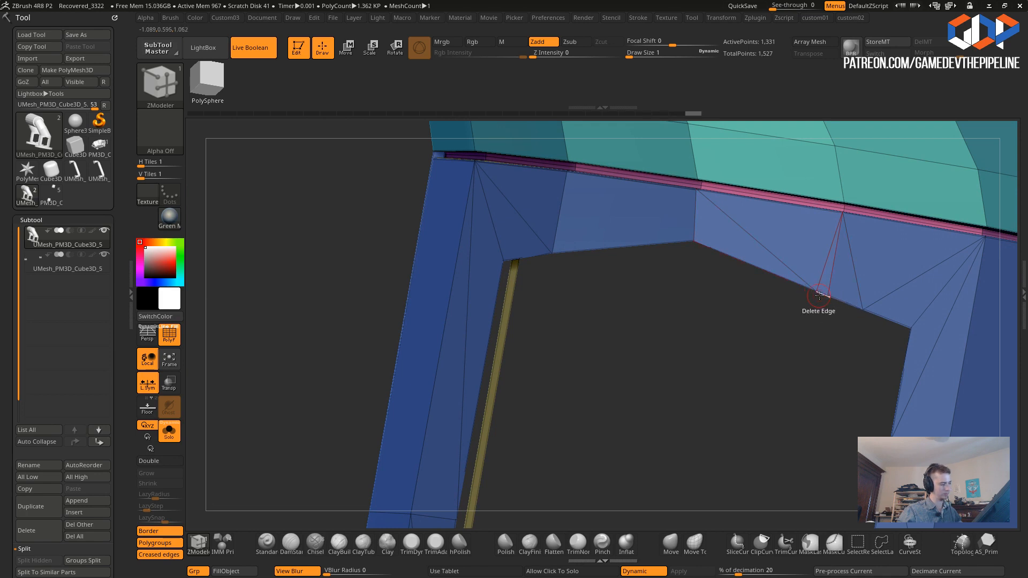
ctrl+right_drag(818, 318, 468, 324)
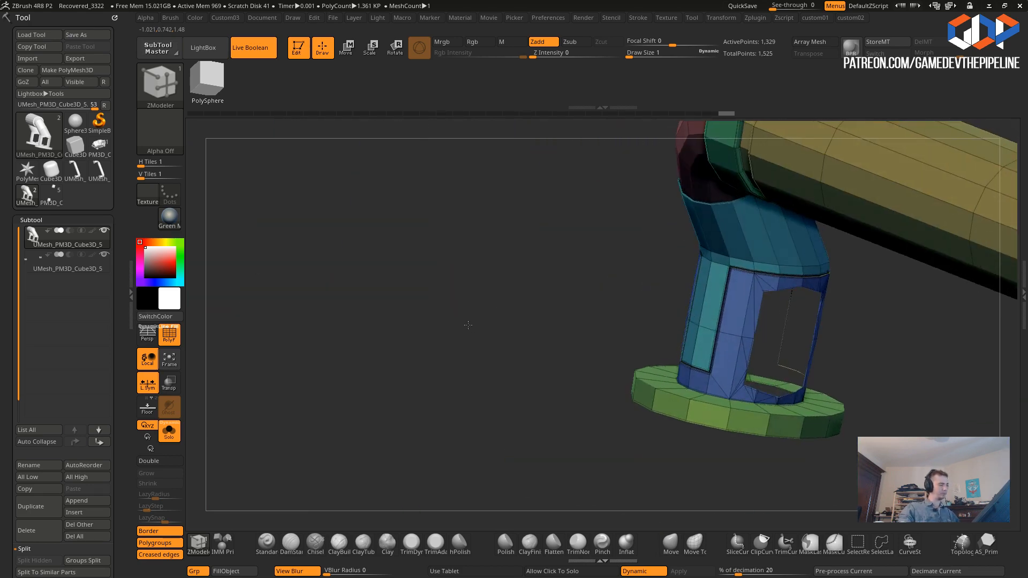
- Switch to the original five-subtool model, enable Allow Click To Solo, turn off Live Boolean and hide the PM3D_Cube3D_6 plates
click(50, 197)
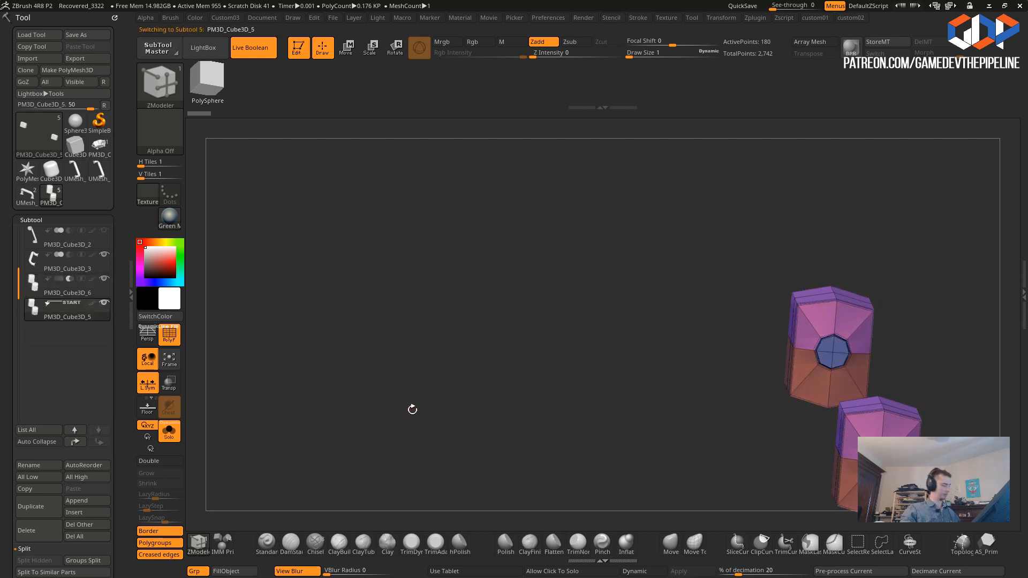
click(551, 571)
click(471, 425)
drag(471, 424, 365, 354)
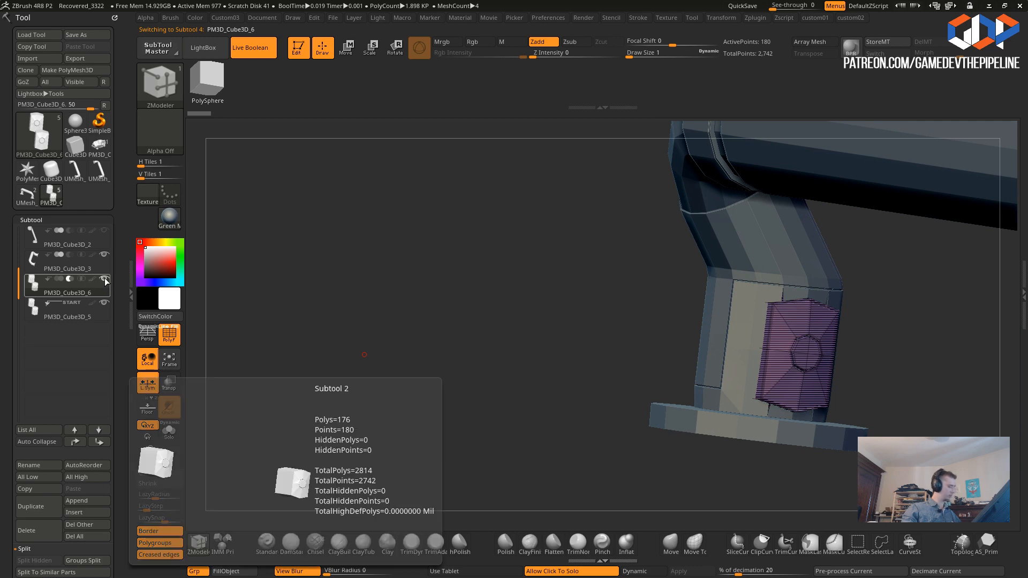
click(257, 51)
drag(494, 286, 623, 361)
alt+drag(282, 373, 388, 378)
alt+drag(328, 395, 284, 394)
drag(591, 443, 594, 382)
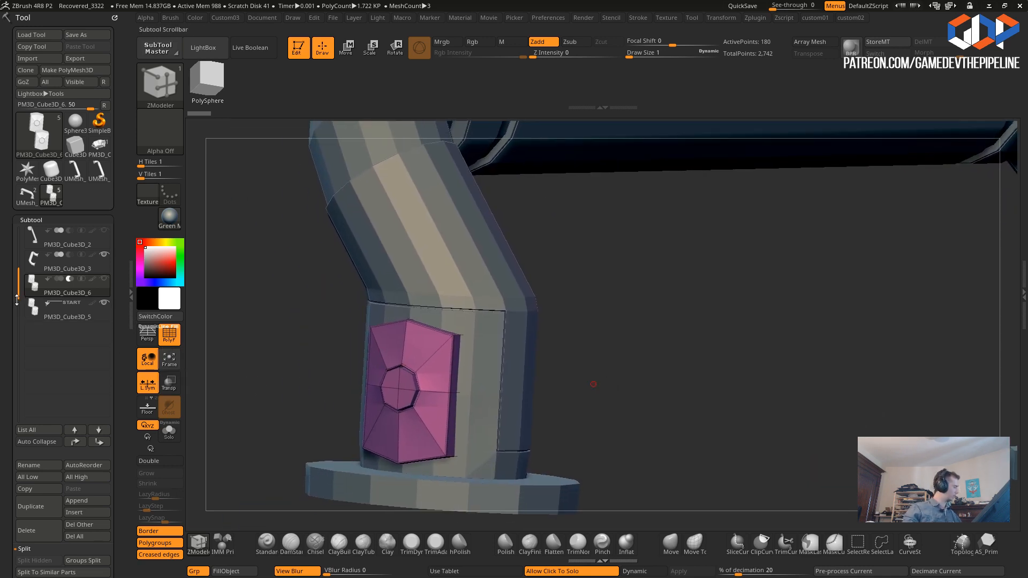
- Select the PM3D_Cube3D_3 pipe subtool and isolate it in Solo mode
click(32, 262)
alt+drag(246, 392, 291, 406)
drag(395, 415, 608, 385)
click(401, 413)
mouse_move(691, 391)
alt+mouse_down()
mouse_move(416, 347)
mouse_move(419, 372)
mouse_move(459, 328)
alt+mouse_up()
- Try hiding the octagonal hole's cap and surrounding faces with Grow and Shrink visibility, then undo the attempt
key(ctrl+shift)
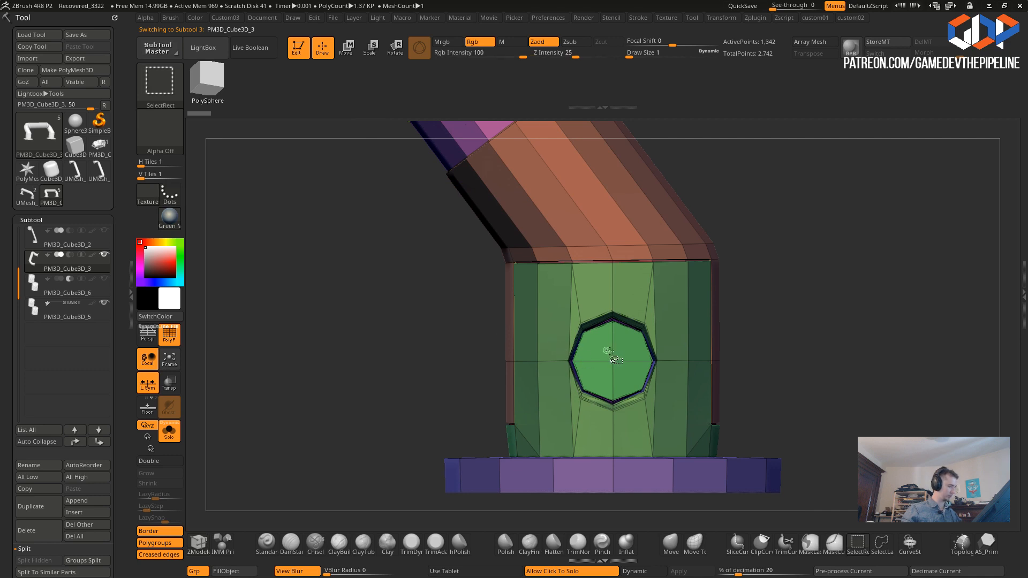
ctrl+shift+click(613, 360)
ctrl+shift+click(387, 337)
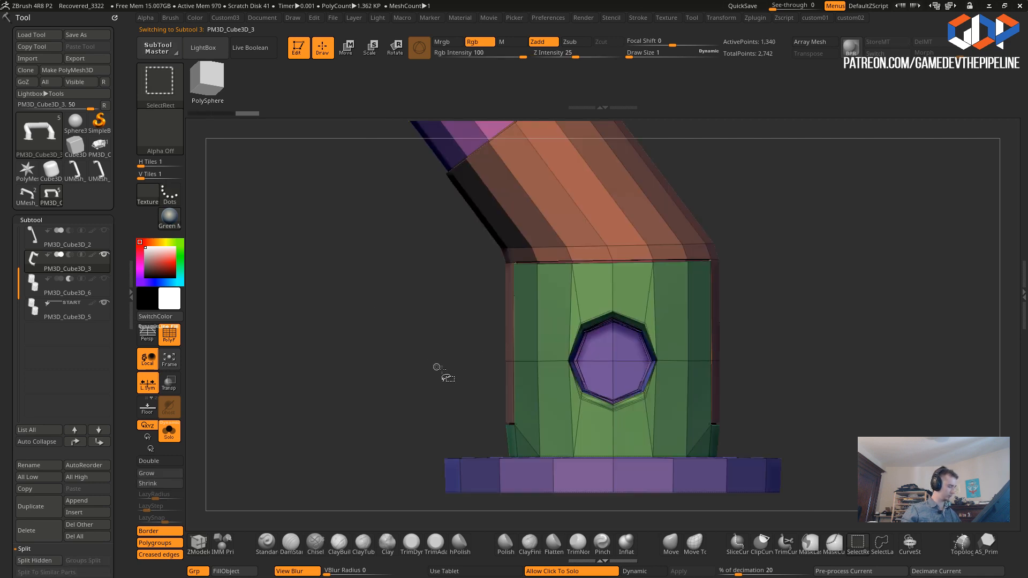
click(148, 474)
click(150, 485)
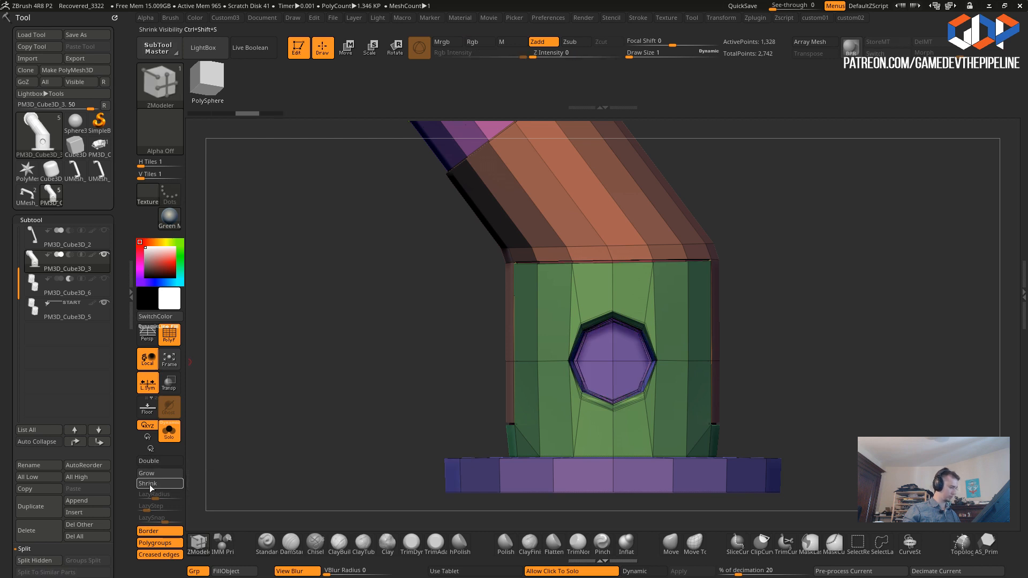
click(152, 488)
click(152, 488)
drag(346, 421, 345, 458)
key(ctrl+z)
key(ctrl+z)
ctrl+shift+click(345, 455)
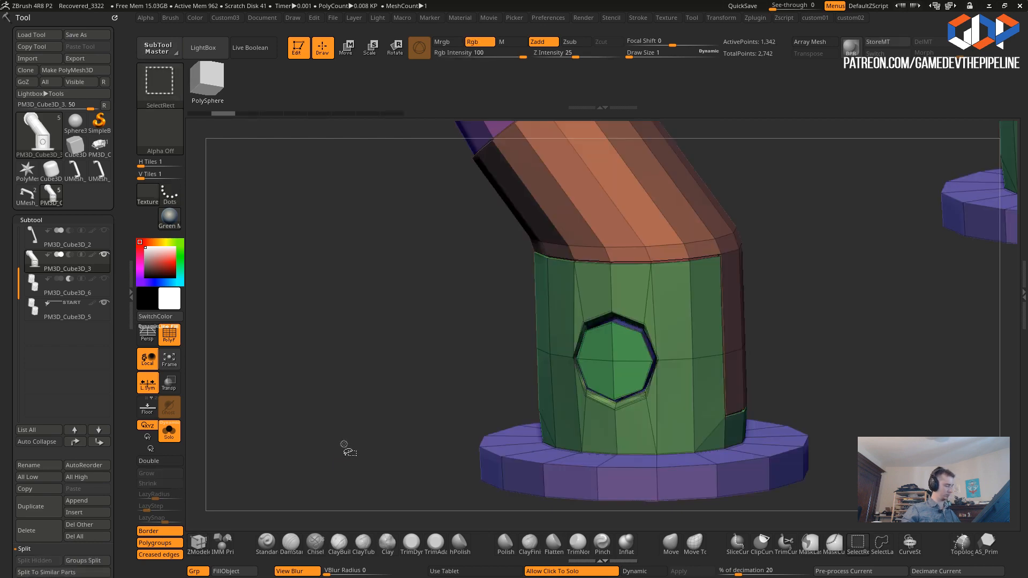
- Hide the octagonal hole's cap and inner walls using polygroup isolation, inversion, and Grow and Shrink visibility, undoing the extra shrink
ctrl+shift+click(613, 361)
drag(432, 355, 388, 351)
ctrl+alt+shift+click(568, 351)
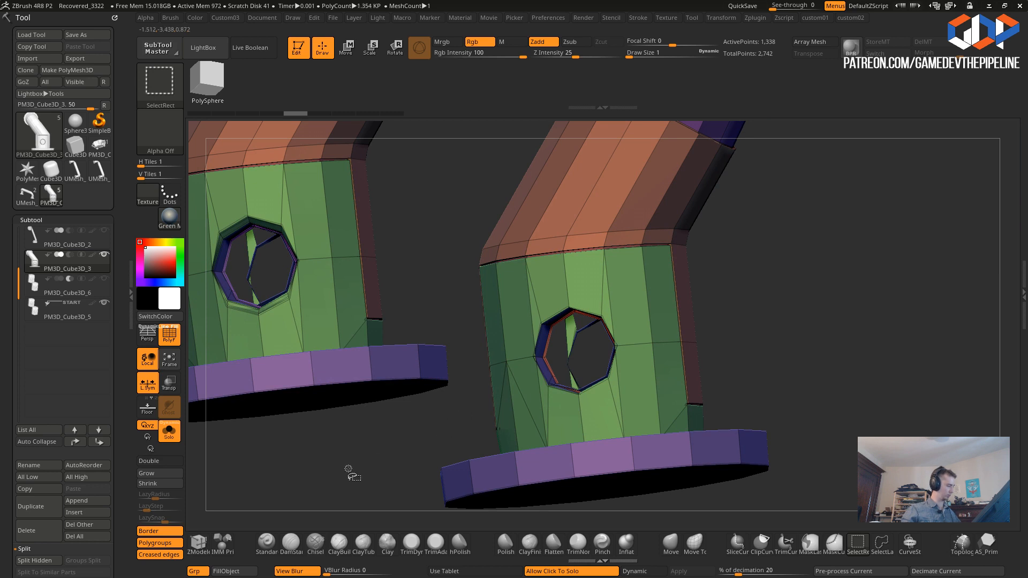
ctrl+shift+click(348, 455)
drag(344, 442, 318, 458)
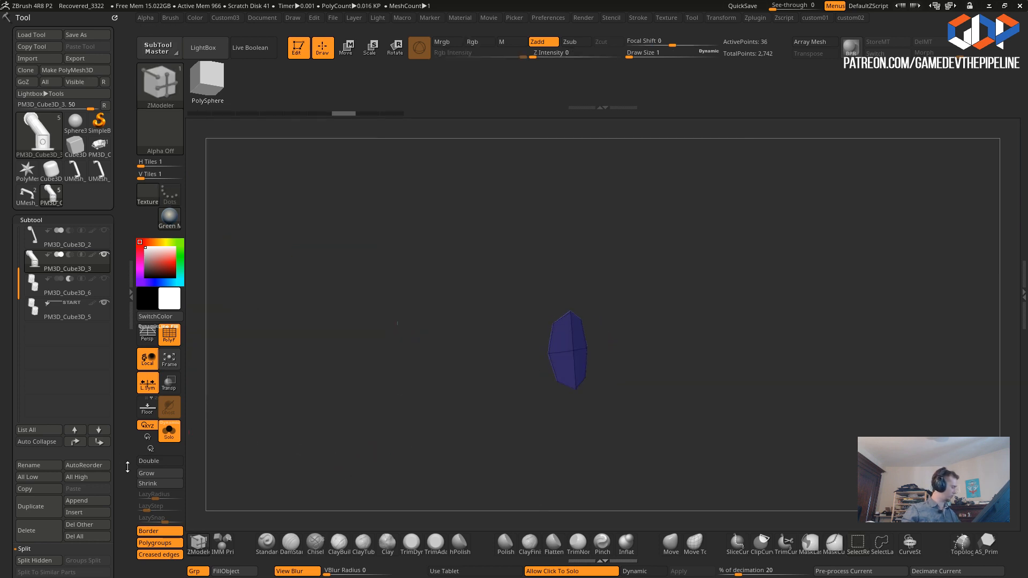
click(145, 477)
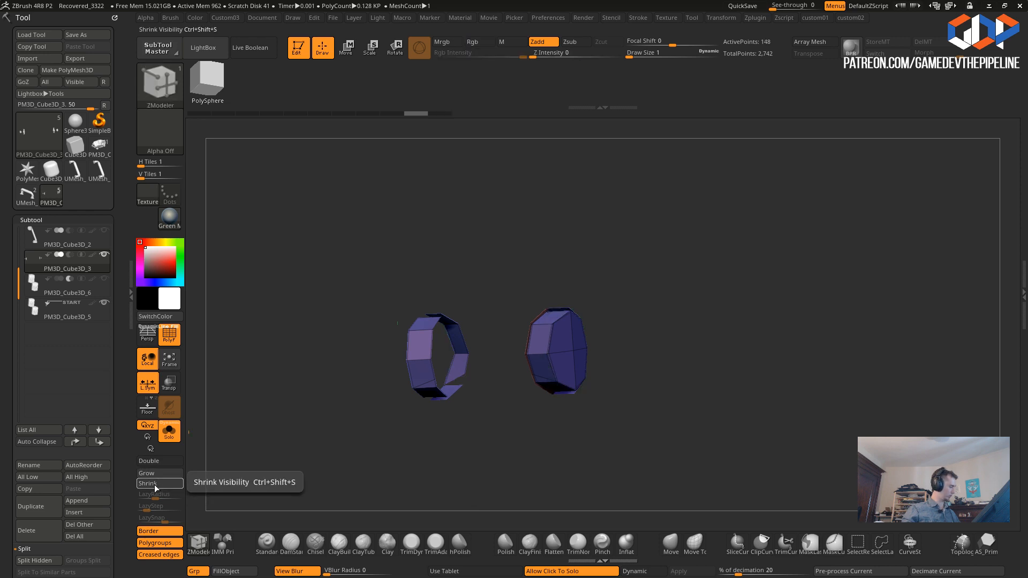
drag(345, 429, 254, 414)
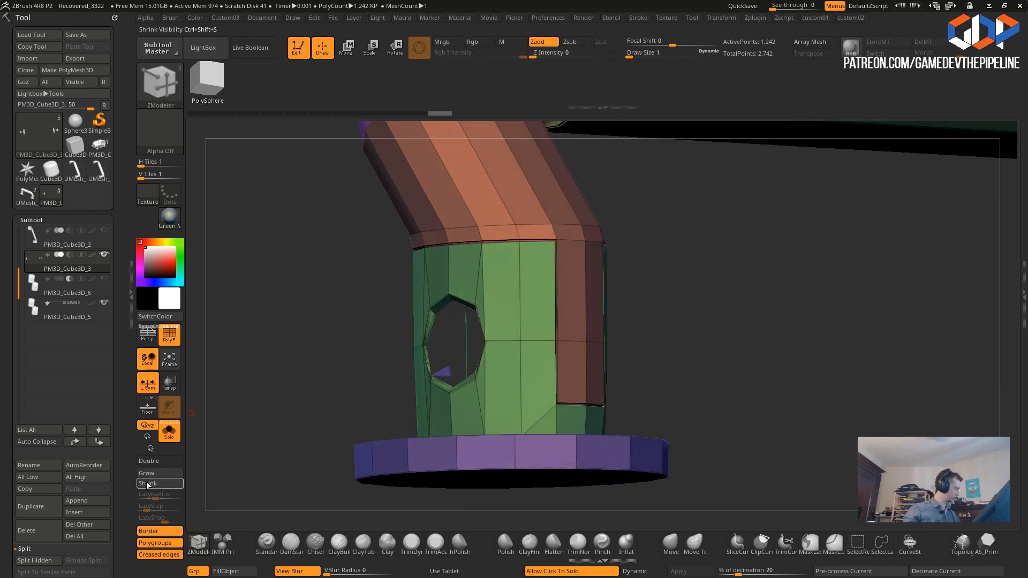
click(148, 485)
drag(310, 443, 364, 459)
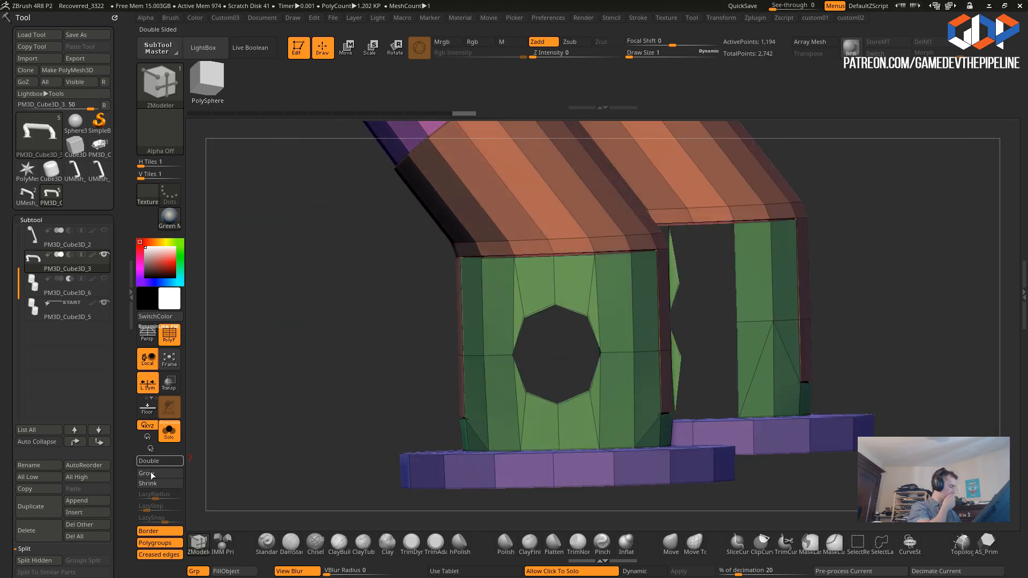
click(155, 484)
mouse_move(268, 469)
mouse_down()
mouse_move(387, 465)
mouse_move(360, 453)
mouse_move(562, 333)
mouse_up()
key(ctrl+z)
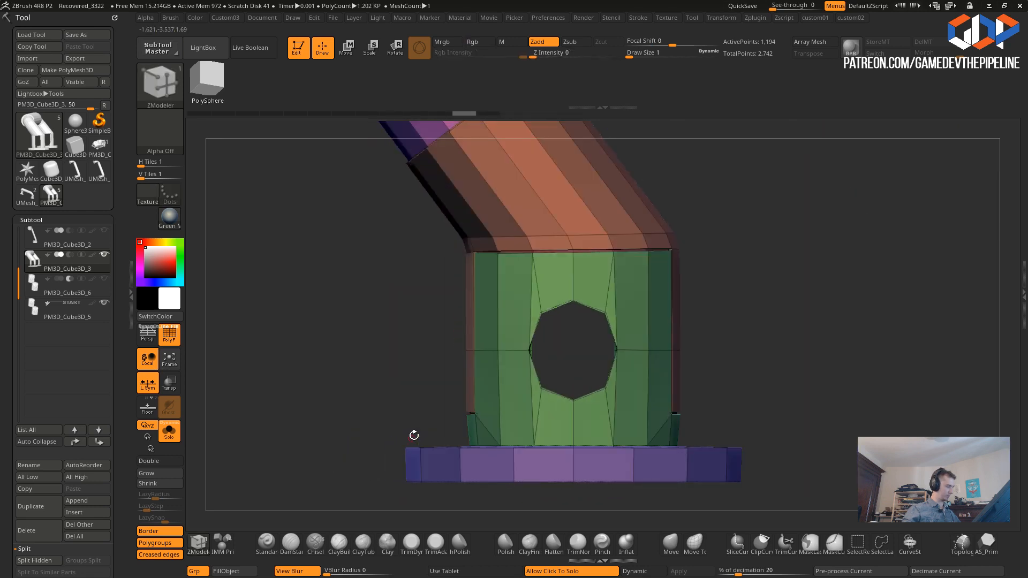
- Switch to SelectLasso, hide the green column faces above and below the octagonal hole, and delete the hidden geometry
click(882, 544)
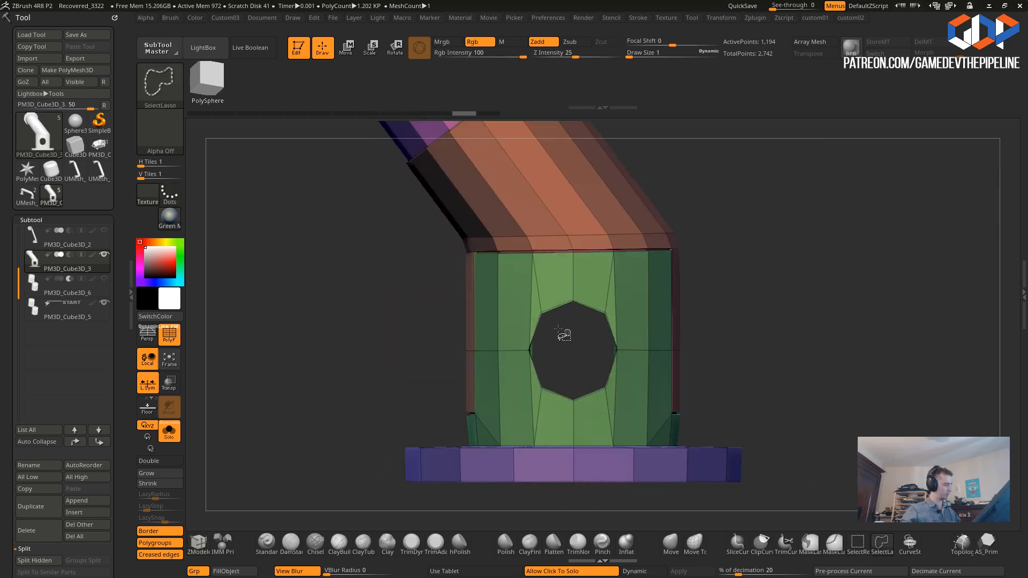
ctrl+shift+click(583, 346)
drag(567, 326, 549, 347)
mouse_move(355, 338)
shift+mouse_down()
mouse_move(374, 327)
mouse_move(461, 362)
shift+mouse_up()
shift+drag(399, 339, 390, 335)
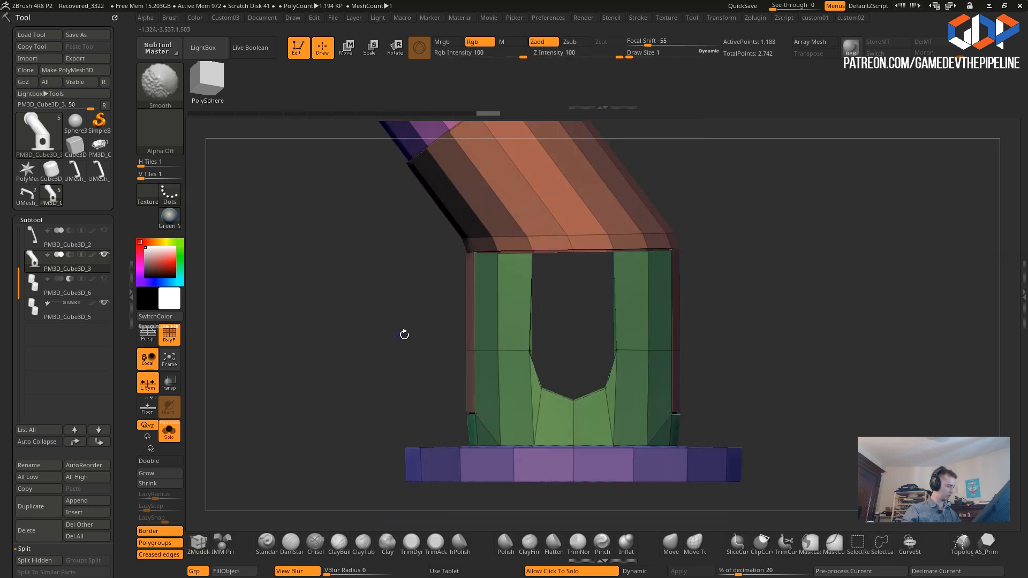
ctrl+shift+click(605, 390)
mouse_move(568, 374)
mouse_down()
mouse_move(451, 364)
mouse_move(498, 411)
mouse_move(387, 355)
mouse_up()
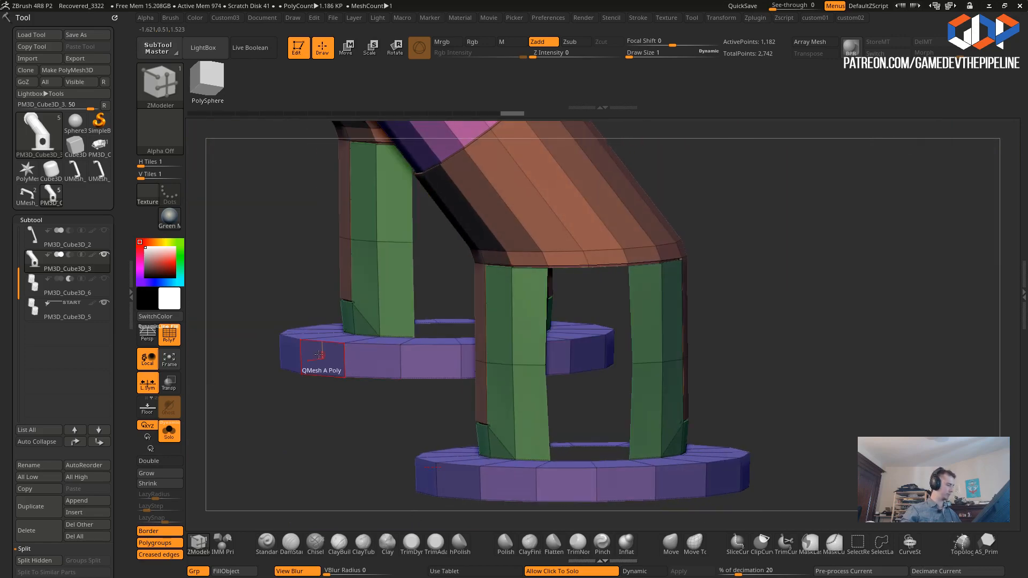
drag(340, 405, 280, 427)
key(2)
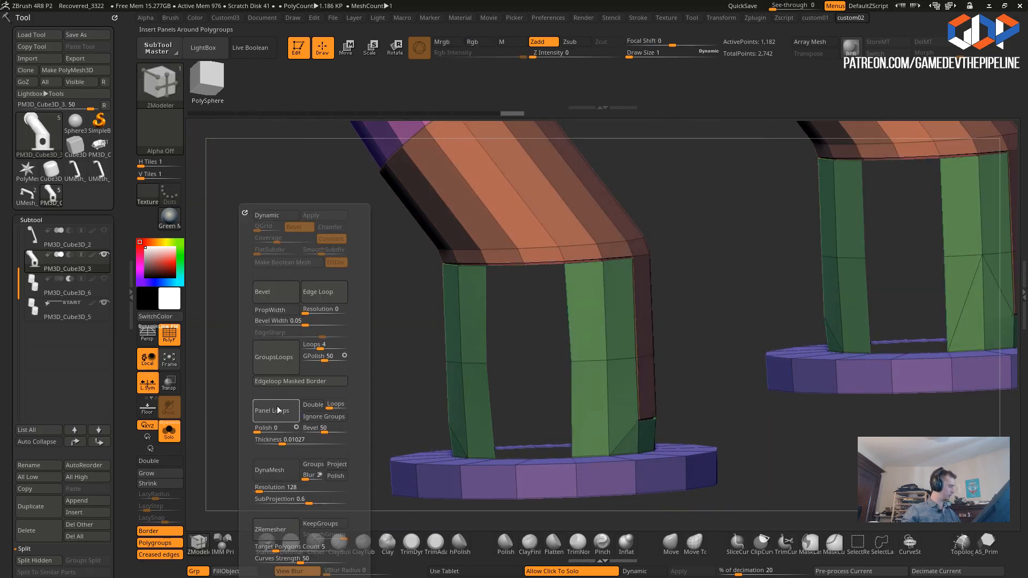
click(274, 418)
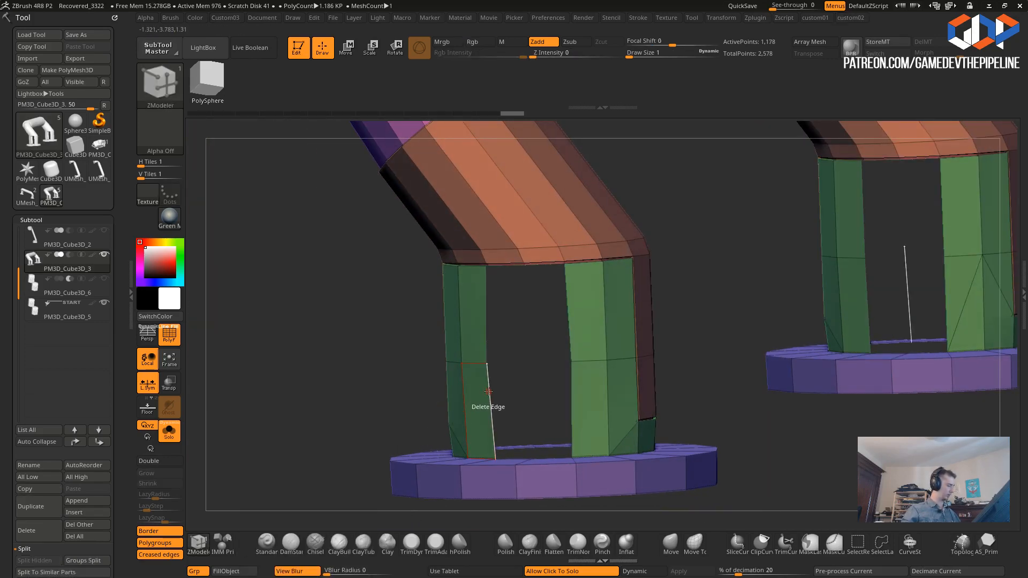
- Close the open holes on both sides of the handle column with the Concave Hole edge action
key(space)
click(376, 321)
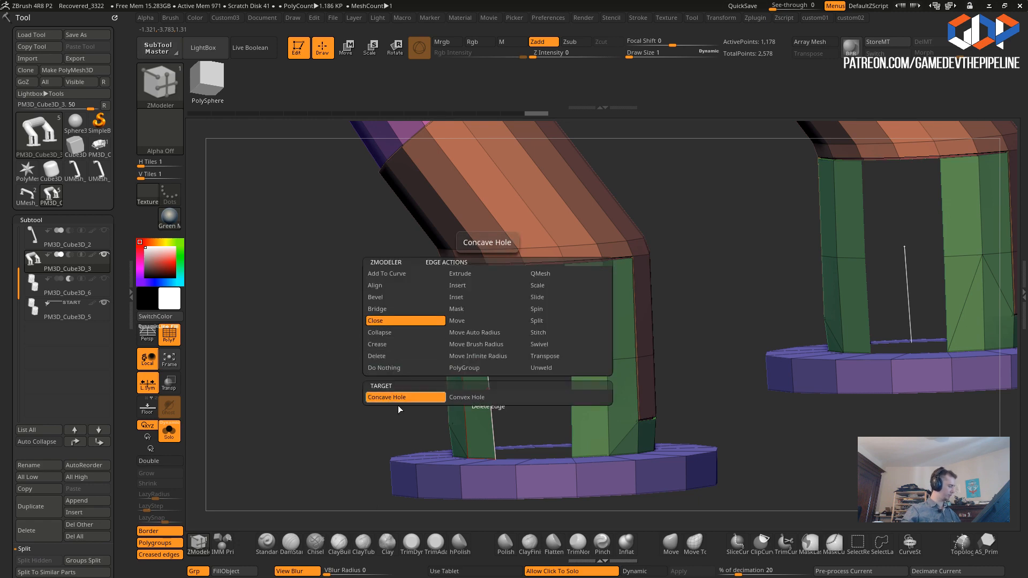
click(490, 417)
drag(423, 413, 241, 393)
click(465, 353)
drag(284, 358, 294, 364)
- Delete the diagonal edges crossing the newly closed blue faces on both sides of the column
key(space)
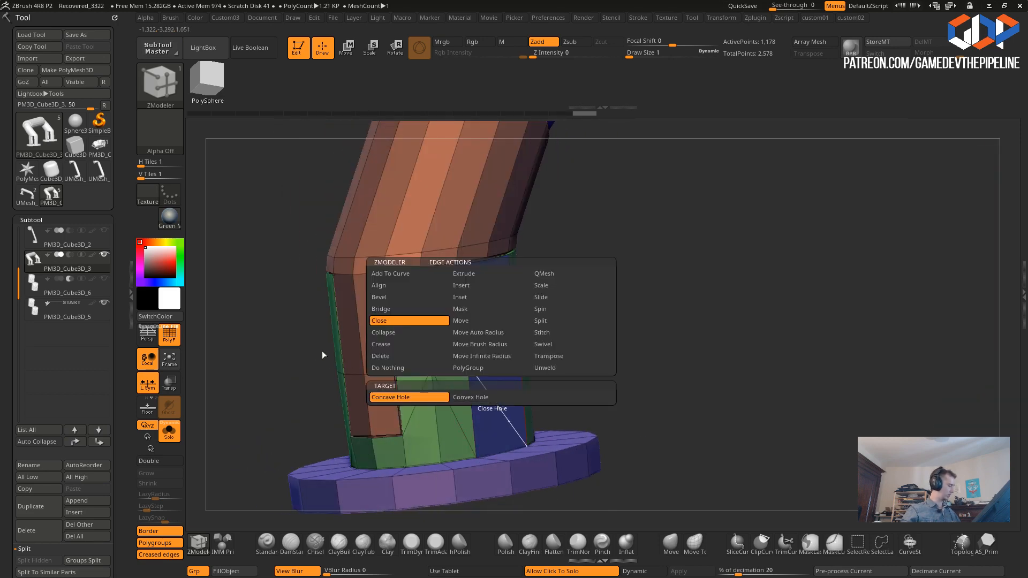
click(379, 355)
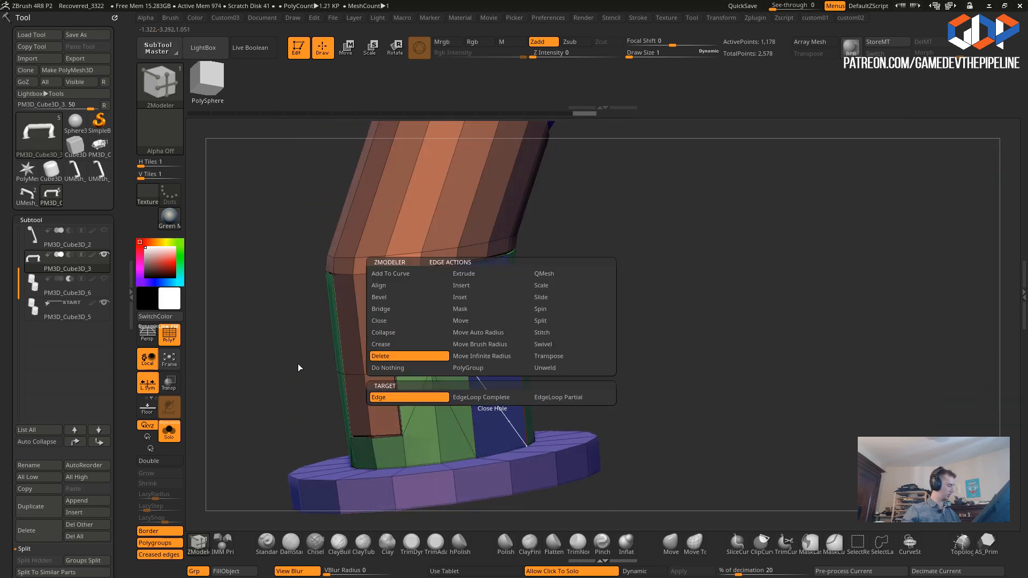
drag(298, 366, 339, 372)
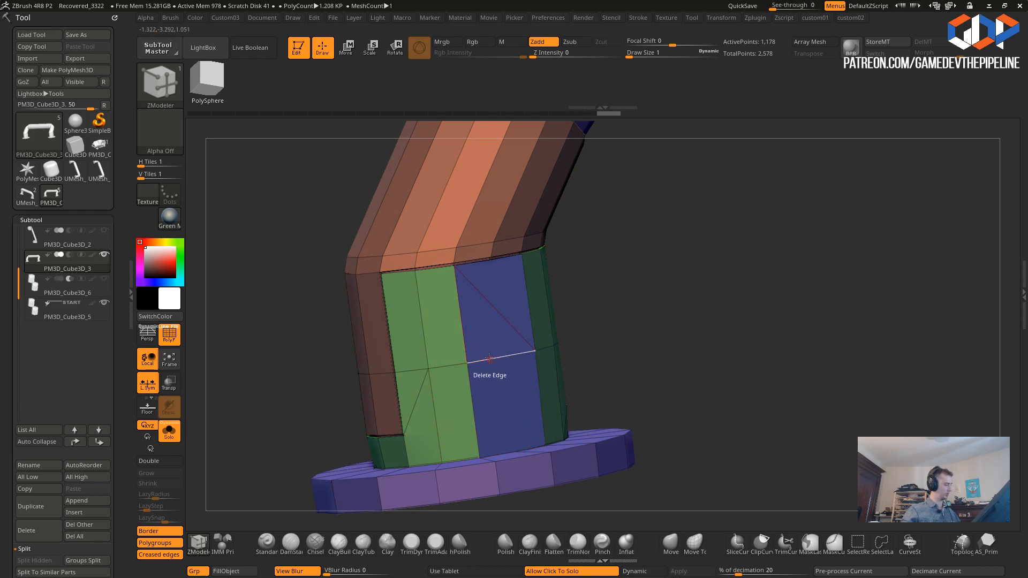
drag(281, 329, 276, 298)
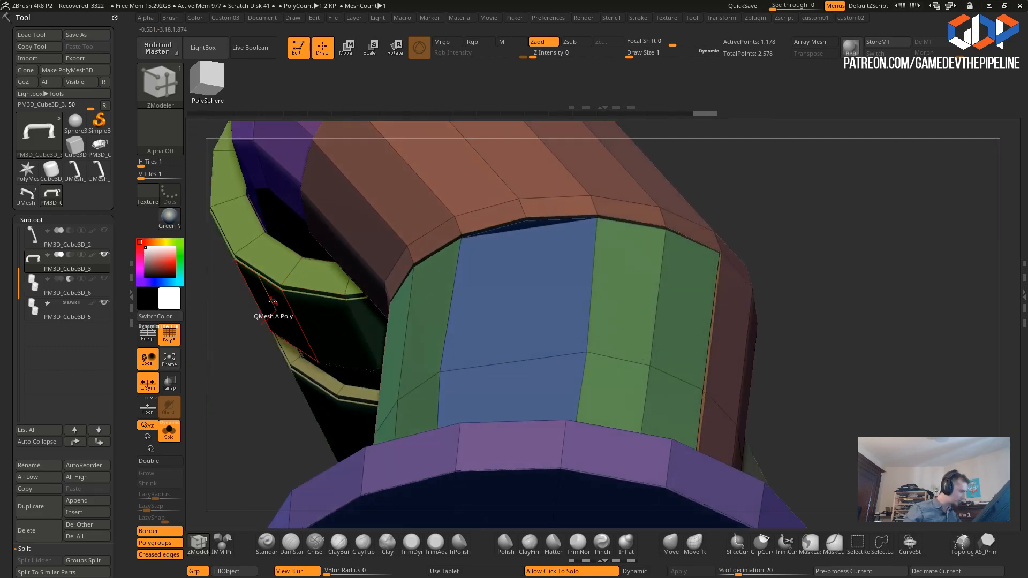
drag(253, 386, 502, 461)
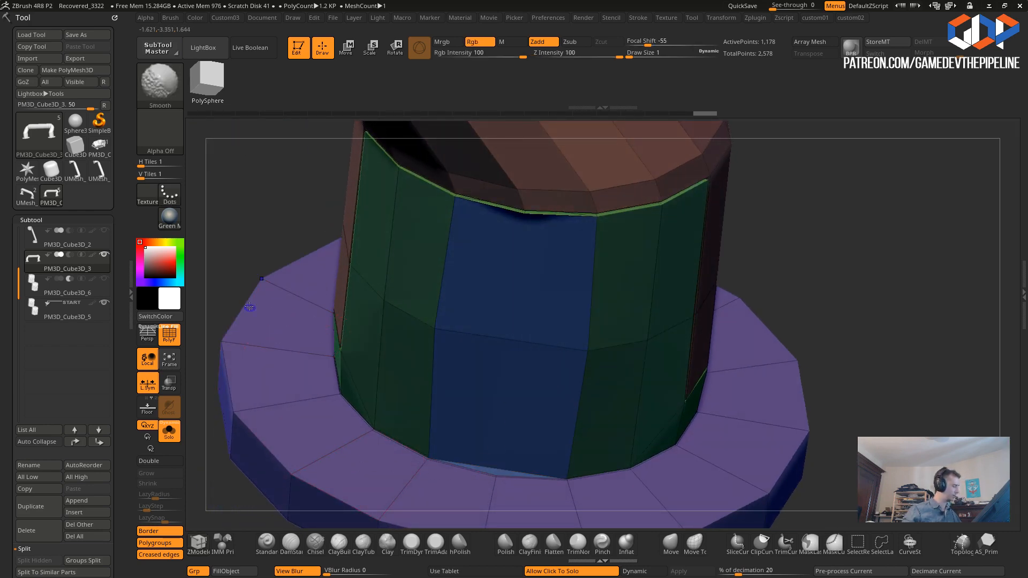
- Split the horizontal middle edge of the blue panel at its midpoint with the Split edge action
key(ctrl+2)
click(219, 215)
drag(264, 314, 265, 241)
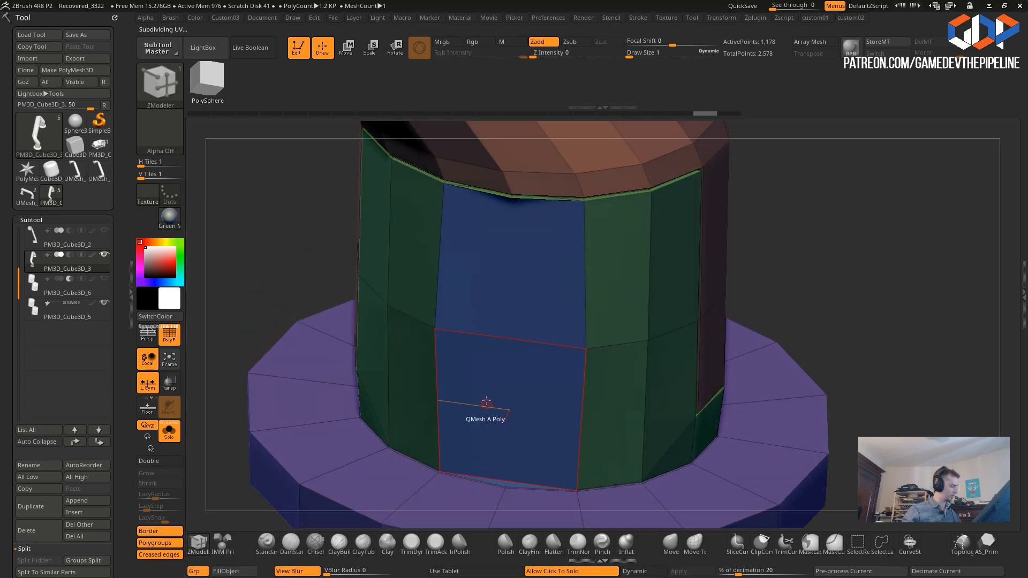
key(space)
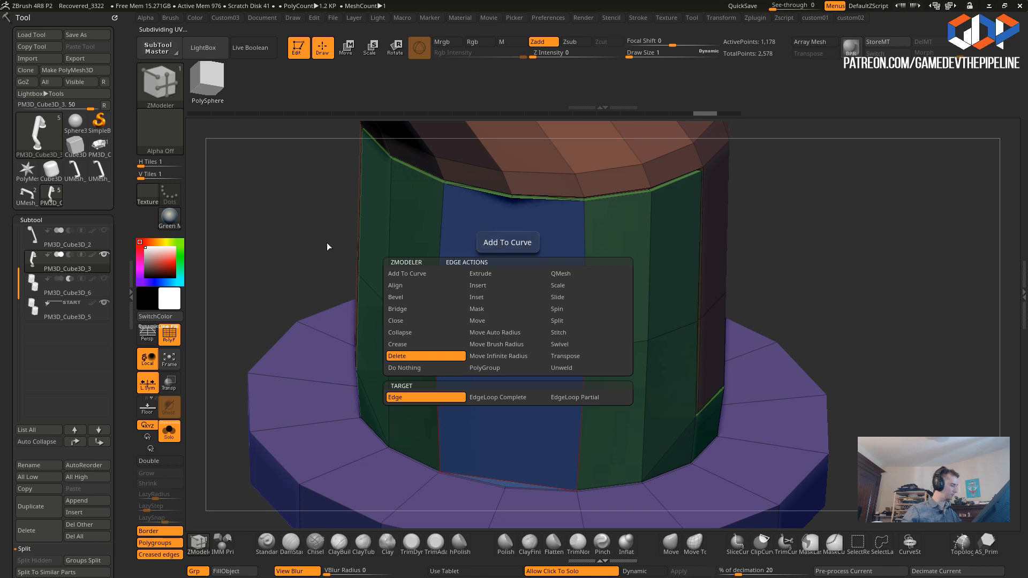
click(557, 321)
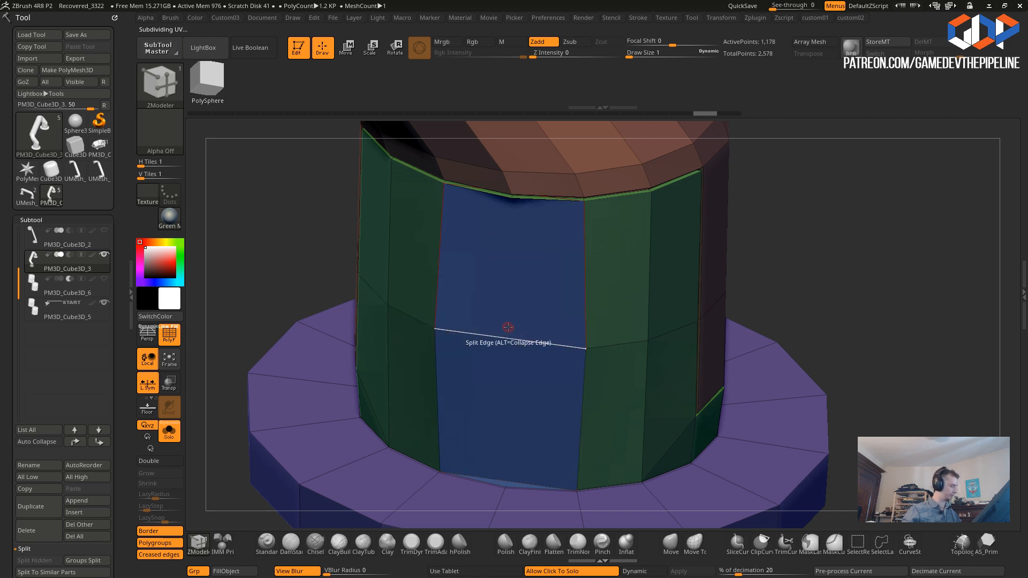
click(507, 338)
drag(290, 287, 291, 280)
- Spin the blue panel's bottom border edge to connect its centre point to the bottom midpoint
key(space)
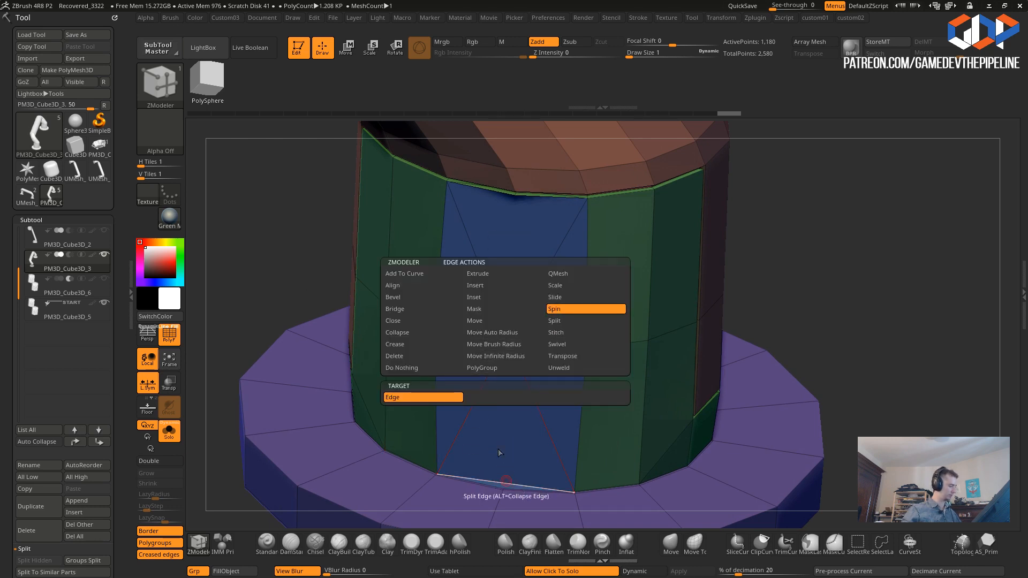
click(556, 332)
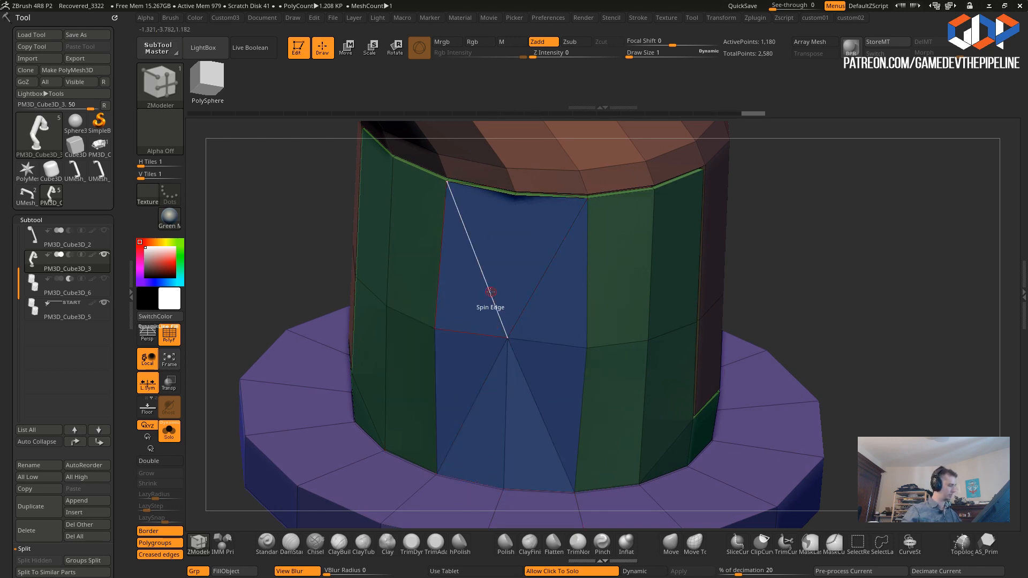
drag(278, 234, 452, 200)
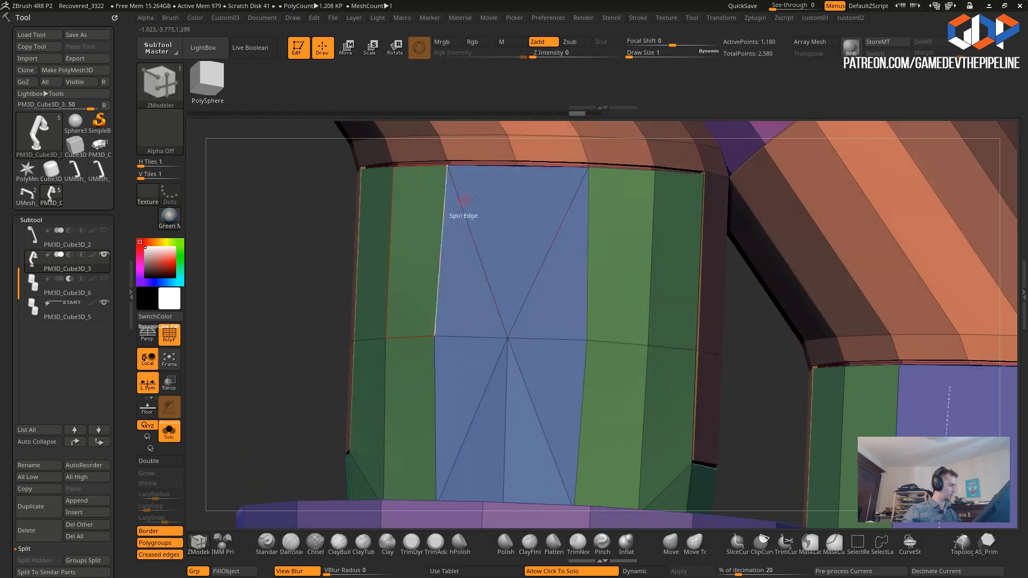
- Split the blue panel's top border edge at its midpoint below the orange pipe section
drag(293, 229, 337, 173)
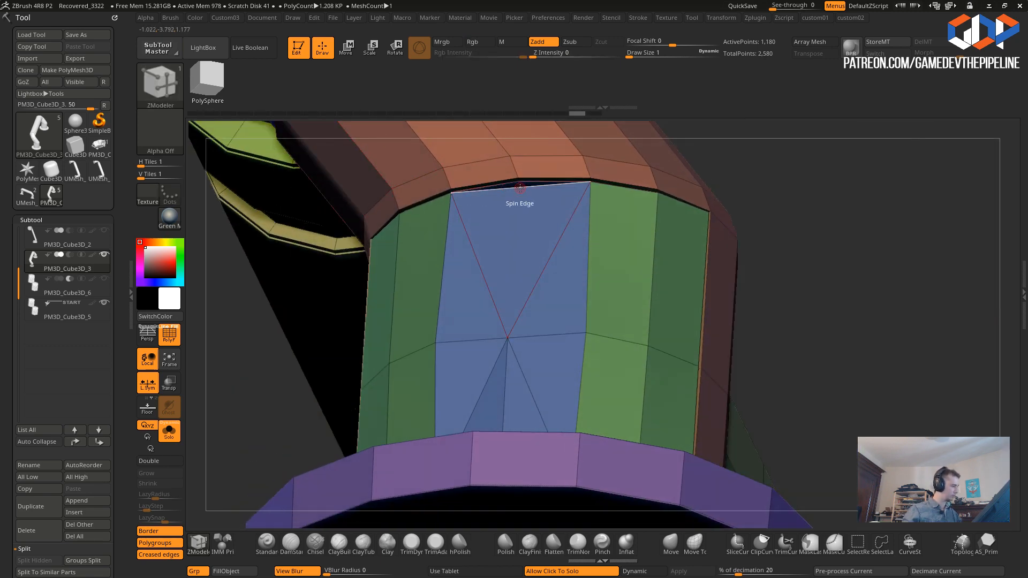
key(space)
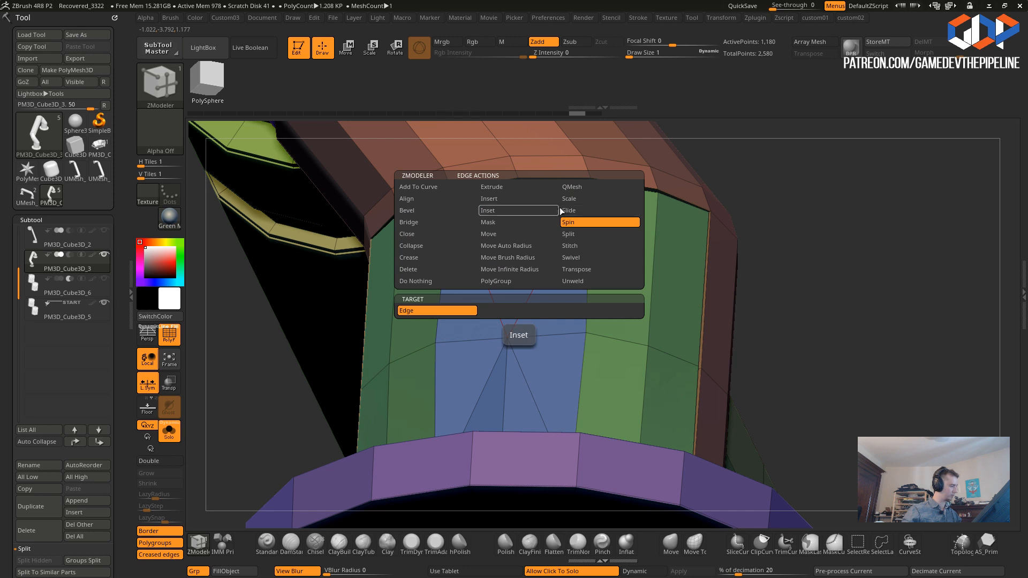
click(566, 234)
click(520, 185)
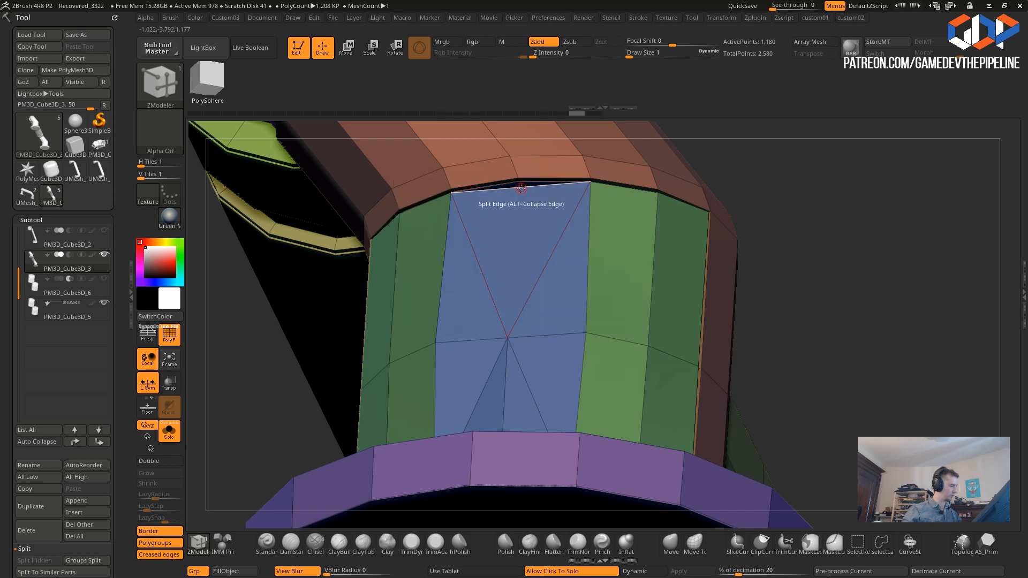
key(space)
- Spin the upper-left diagonal of the blue panel toward the top midpoint, undoing the unwanted spin
key(space)
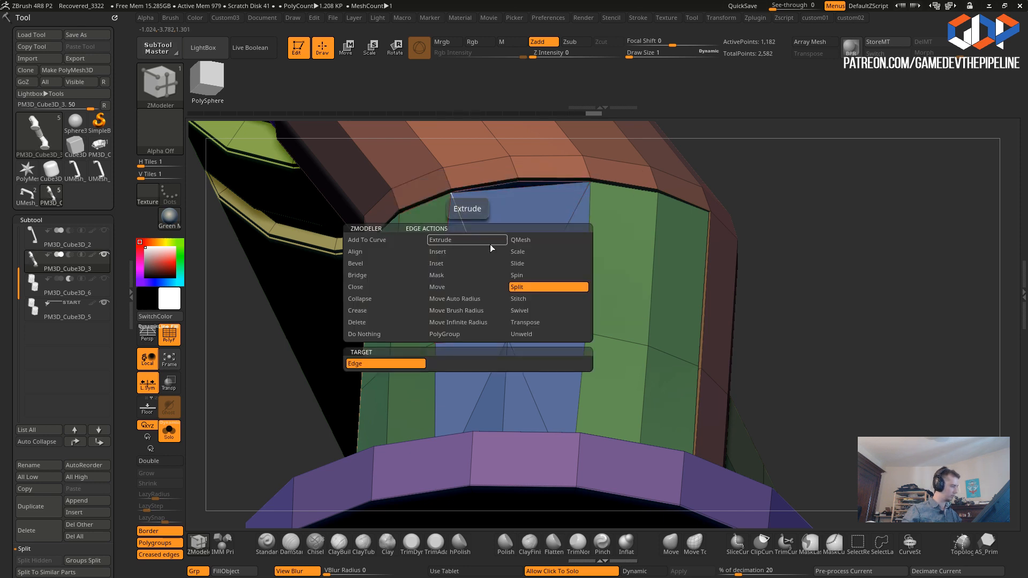
click(514, 277)
click(480, 264)
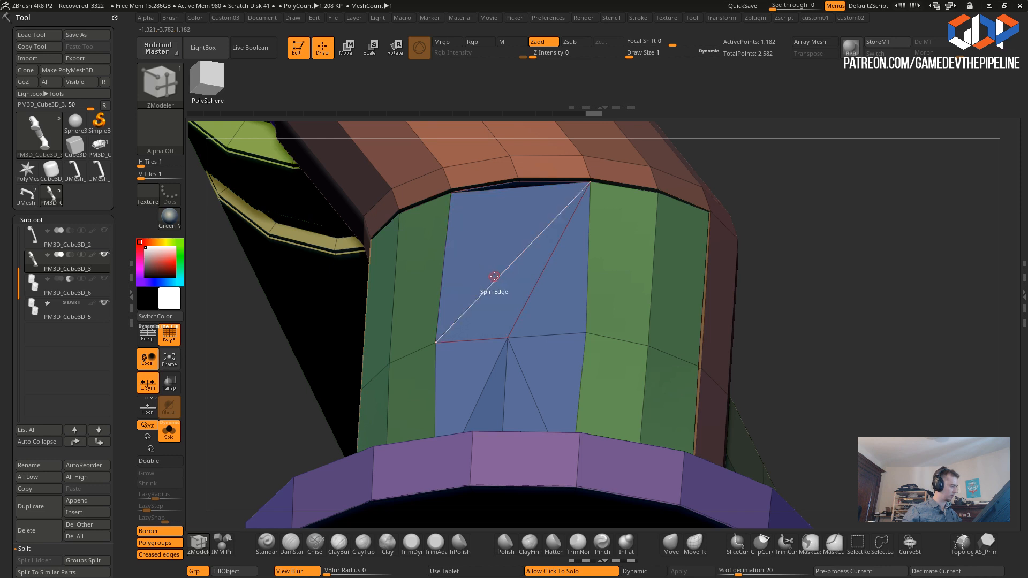
drag(280, 331, 259, 338)
key(ctrl+z)
- Delete the leftover diagonal edges in the blue panel's upper and lower halves, leaving quads around a vertical centre edge
drag(251, 382, 236, 409)
key(space)
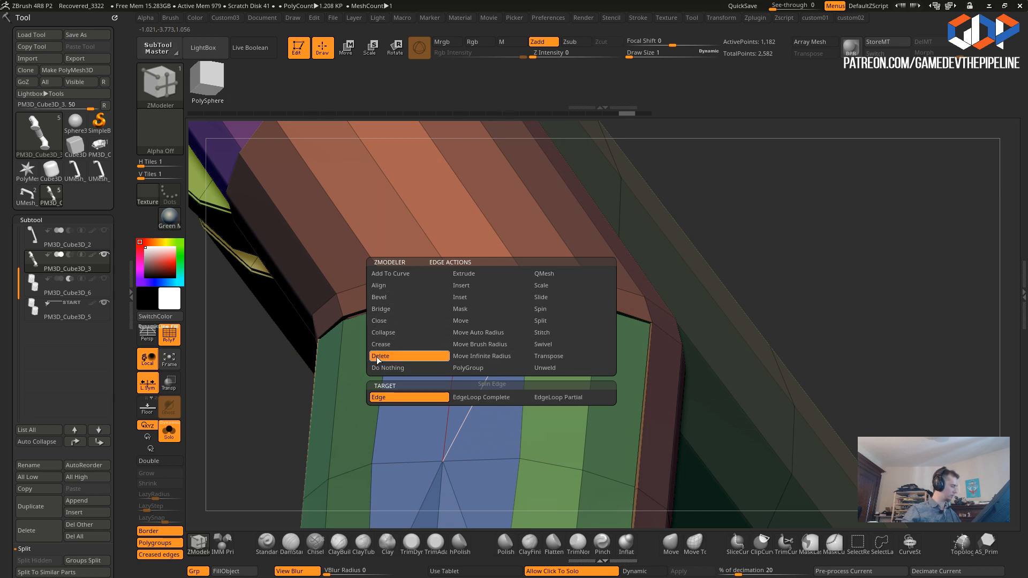
click(380, 356)
alt+drag(265, 369, 315, 205)
key(shift+s)
drag(284, 324, 269, 334)
key(shift+s)
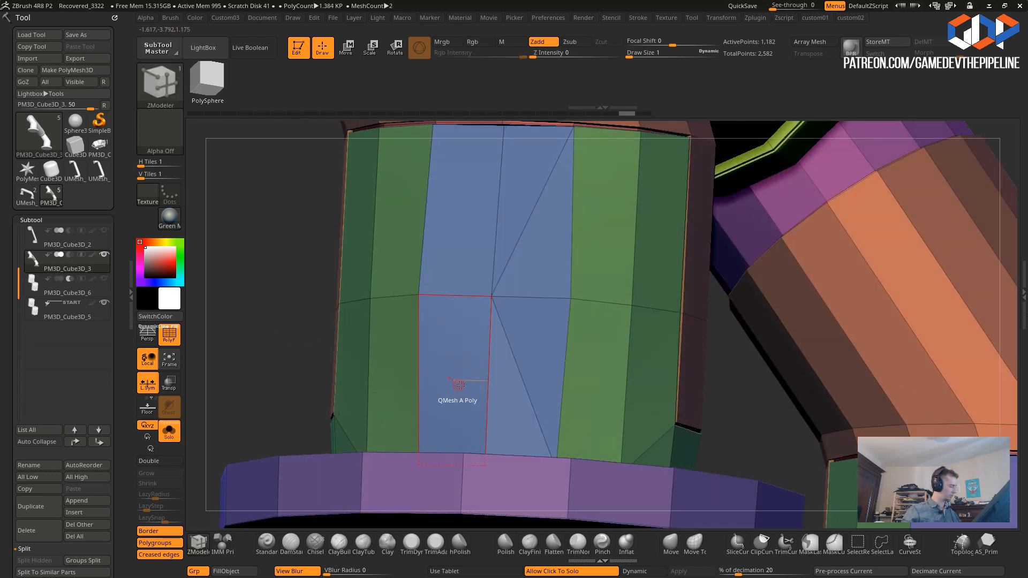
drag(301, 292, 265, 238)
drag(250, 154, 281, 241)
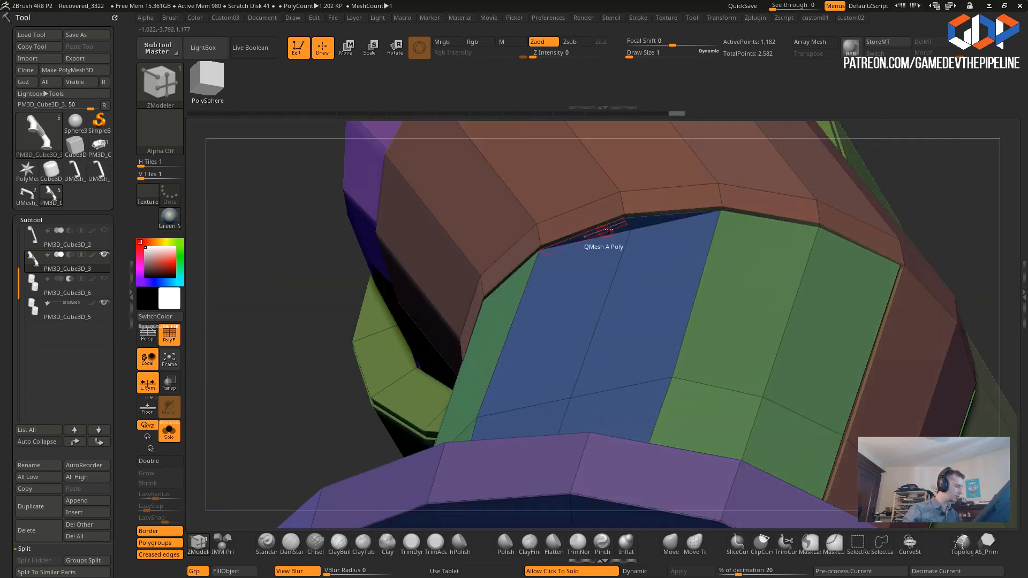
- Clean up the surplus points around the small teal face at the middle of the blue panel
key(space)
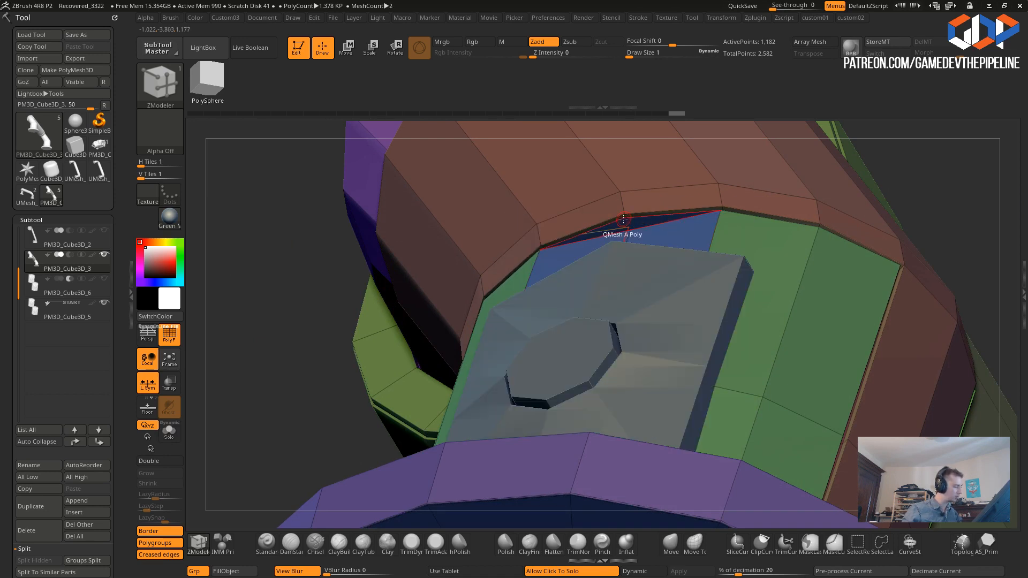
drag(319, 249, 323, 373)
click(599, 291)
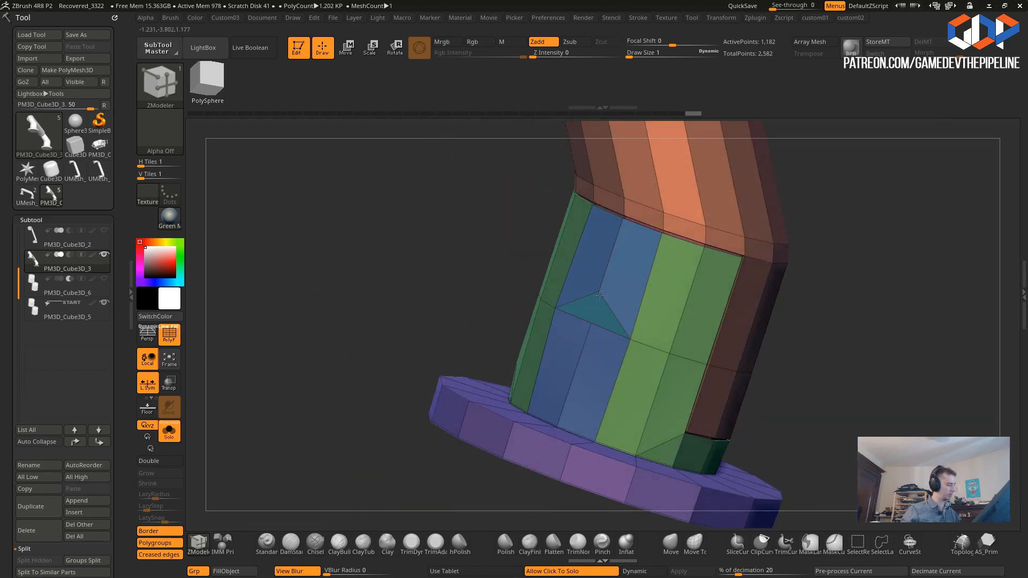
drag(396, 301, 427, 310)
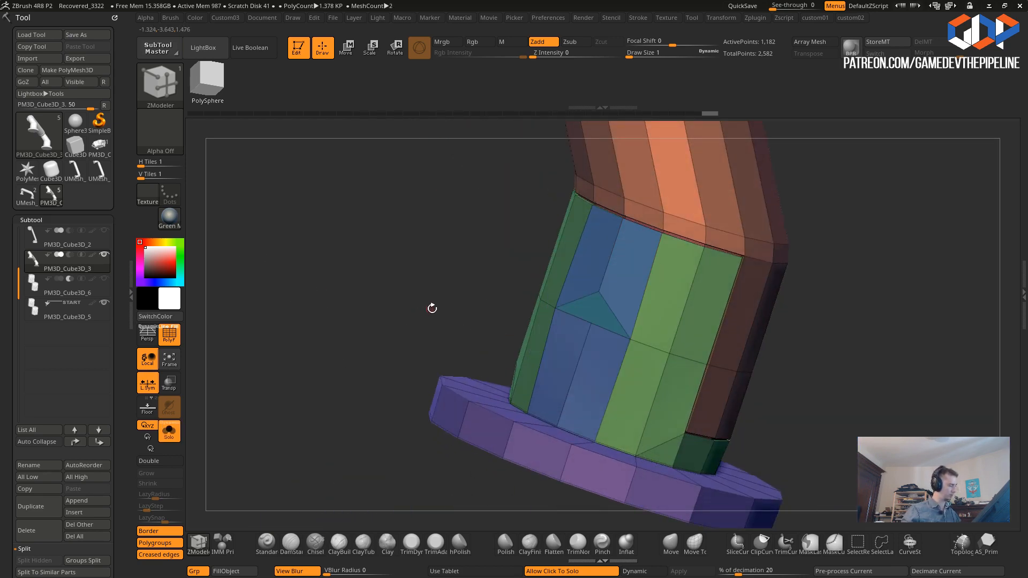
click(592, 323)
click(554, 307)
- Split the horizontal middle edge of the blue panel on the column's opposite side at its midpoint
drag(410, 289, 458, 302)
alt+drag(455, 231, 428, 265)
drag(393, 213, 381, 310)
key(space)
key(space)
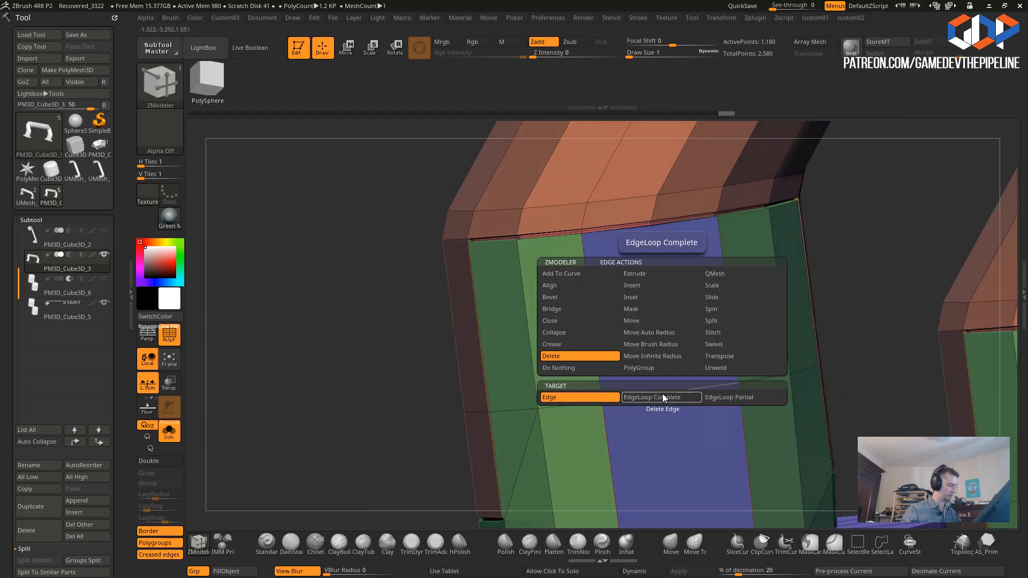
click(711, 320)
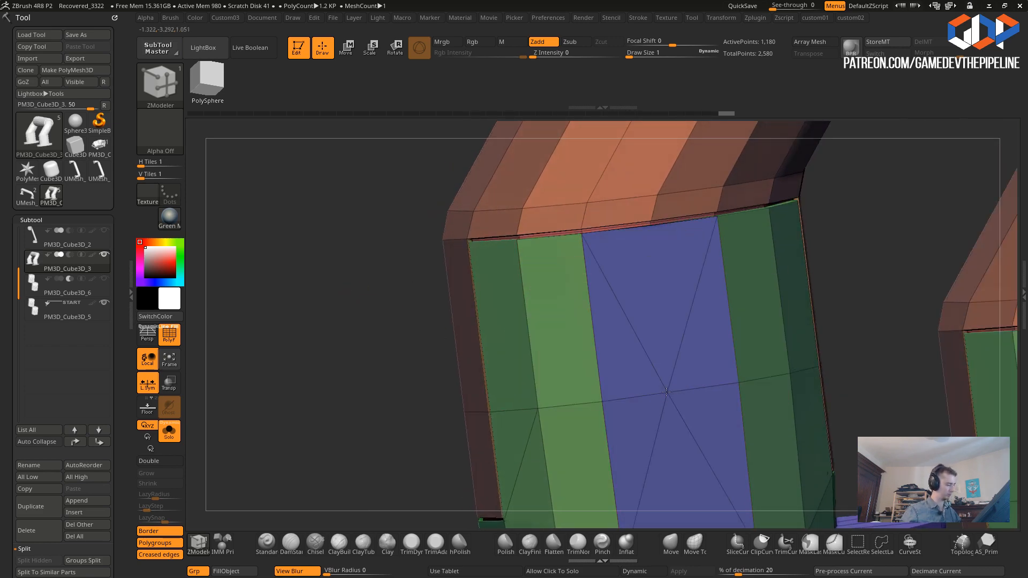
- Delete the opposite panel's top border edge and spin its upper-left diagonal toward the rim's middle point
drag(383, 290, 377, 248)
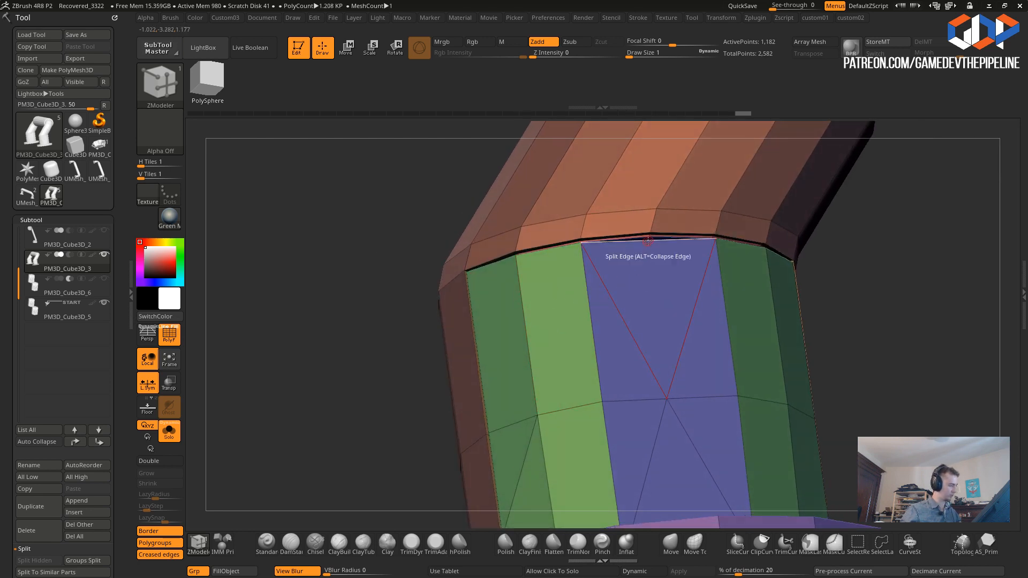
key(space)
click(565, 322)
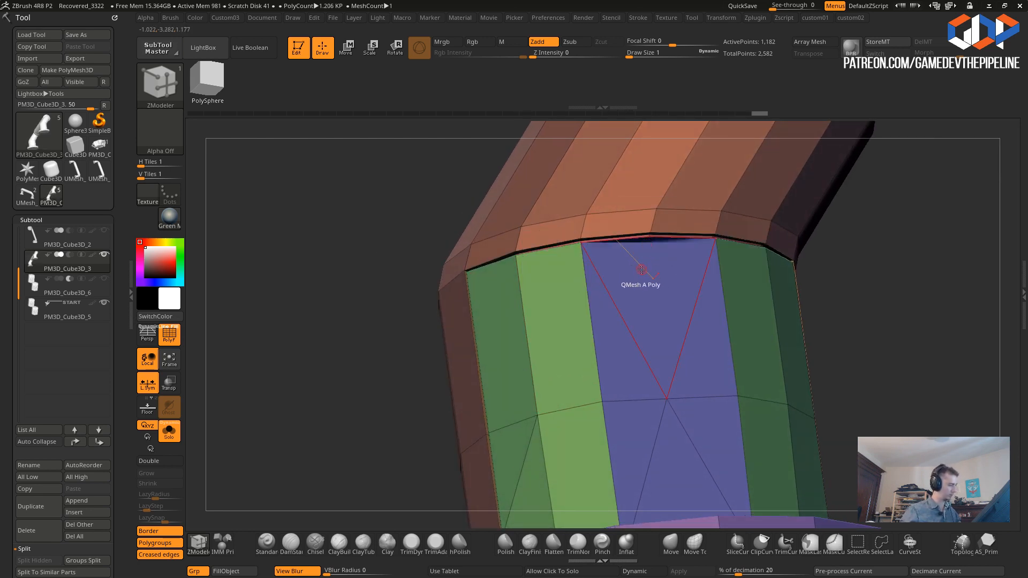
key(space)
click(690, 308)
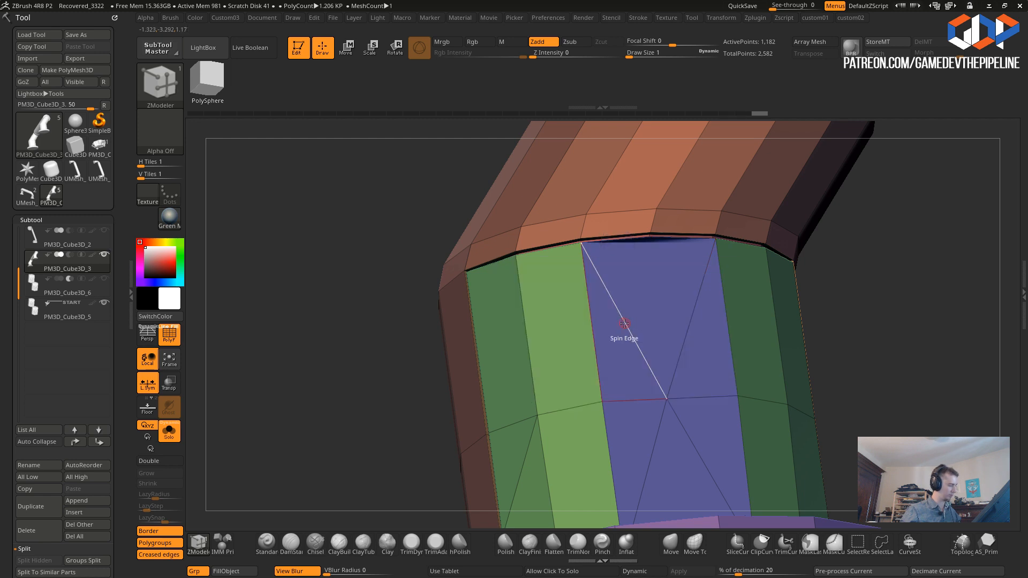
click(628, 324)
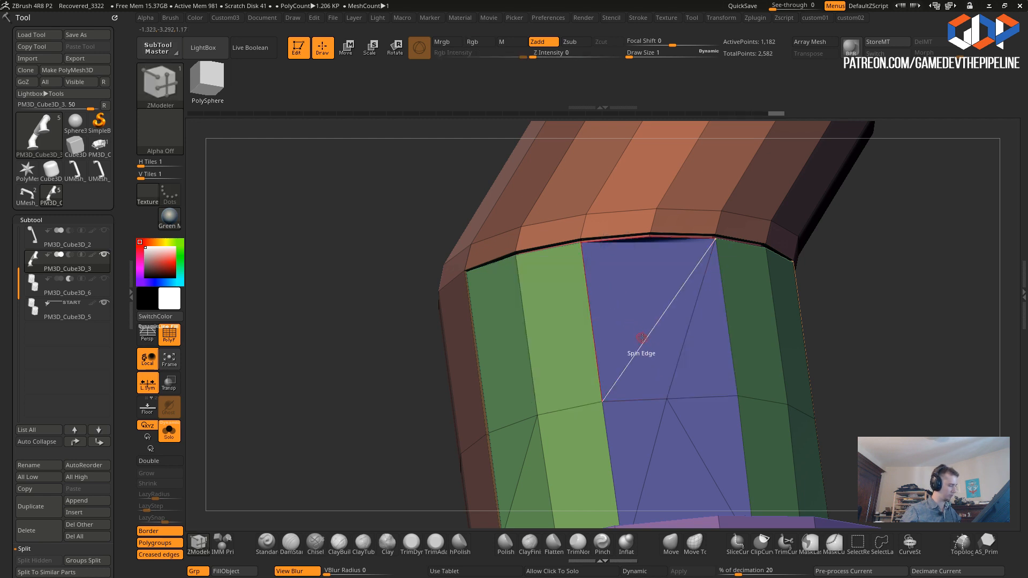
- Delete the remaining diagonal edge in the opposite panel's upper half
key(space)
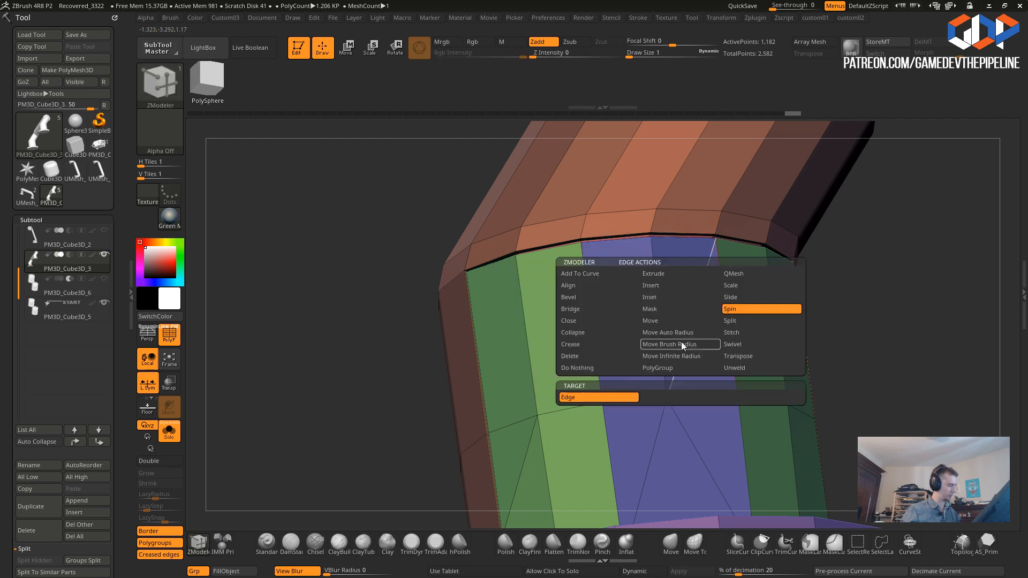
click(567, 357)
click(680, 353)
- Delete the opposite panel's bottom border edge and spin its lower-left diagonal toward the base's middle point
drag(370, 351, 394, 343)
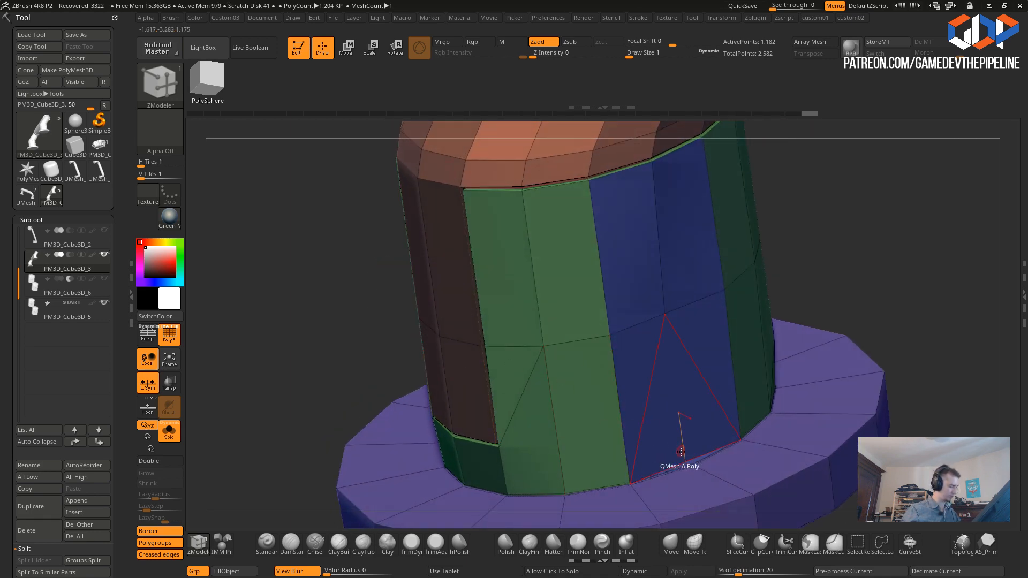
click(687, 462)
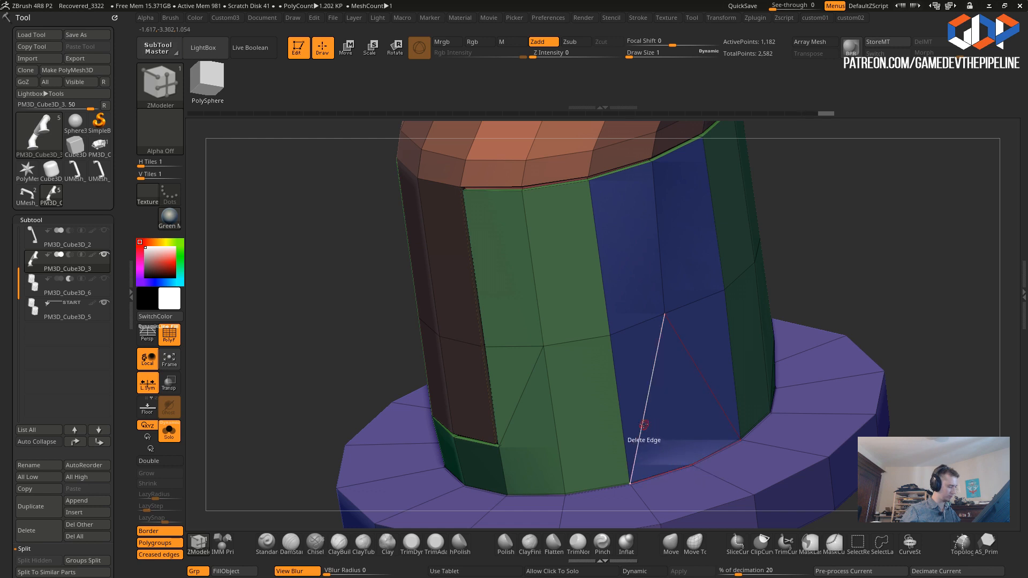
key(space)
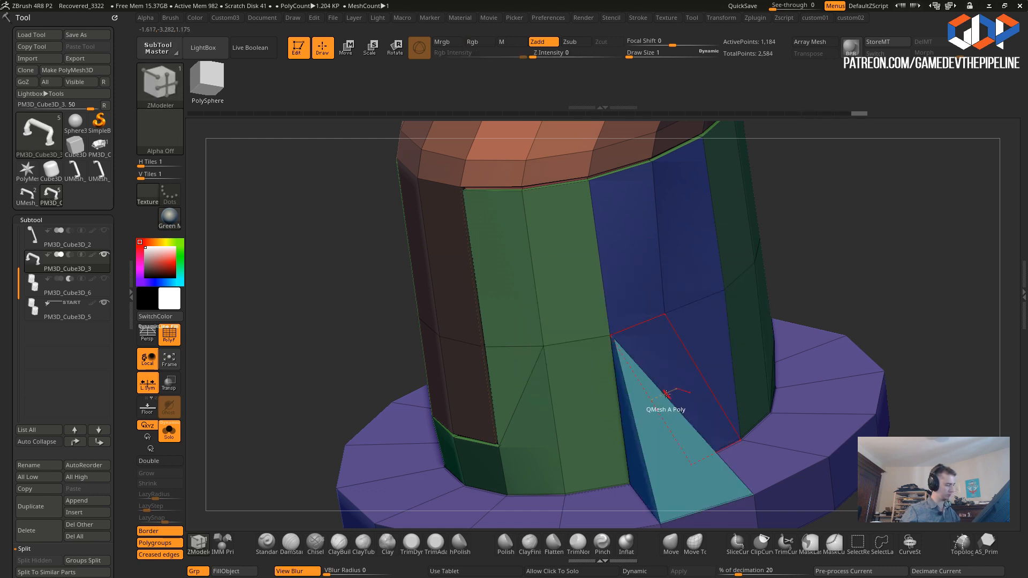
click(652, 399)
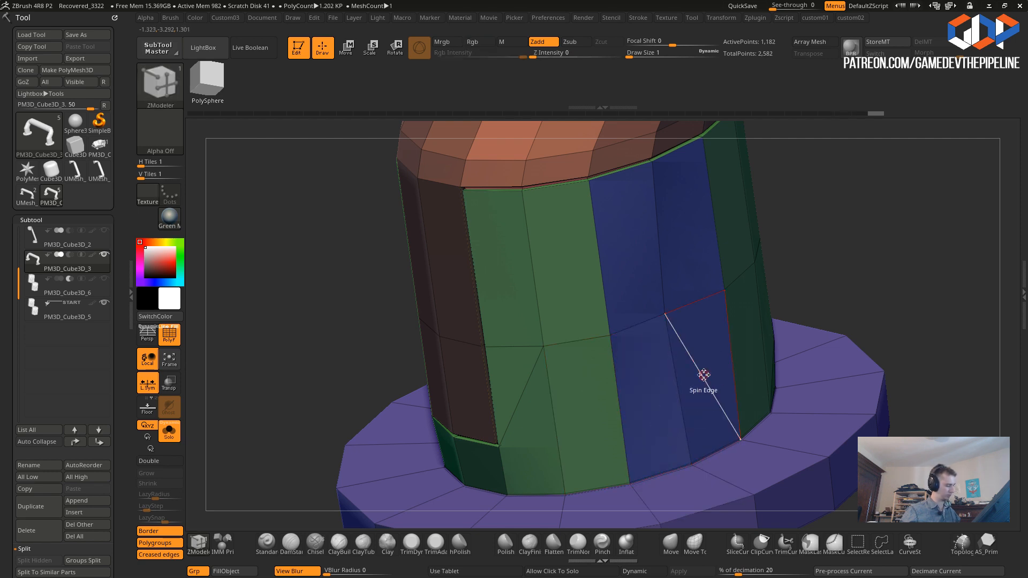
- Delete the remaining diagonal edge in the opposite panel's lower half
key(space)
click(590, 360)
click(705, 381)
alt+drag(289, 283, 377, 355)
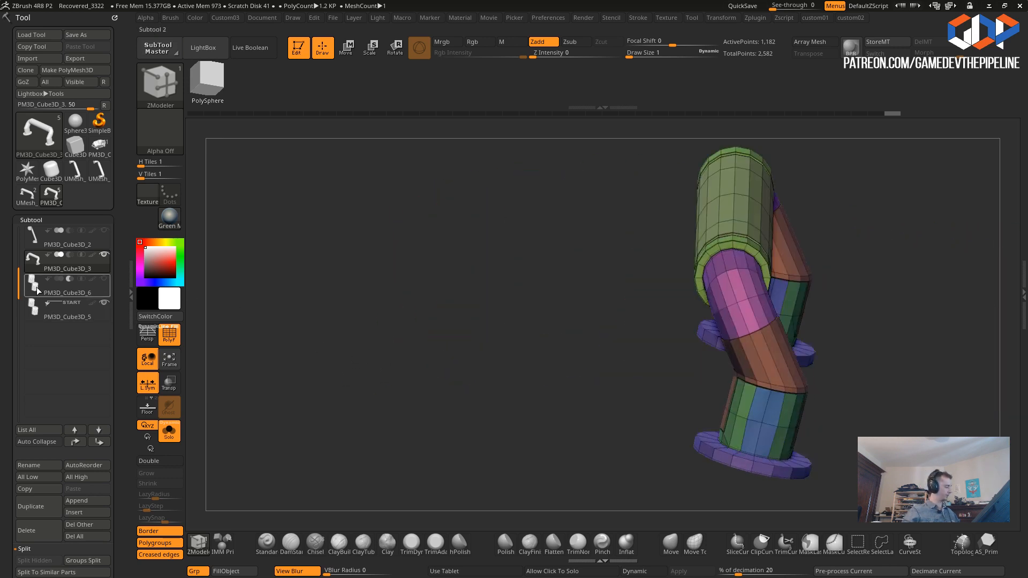
- Enable click-to-solo and bring the plates back into view beside the pipe handle's base
drag(439, 357, 466, 389)
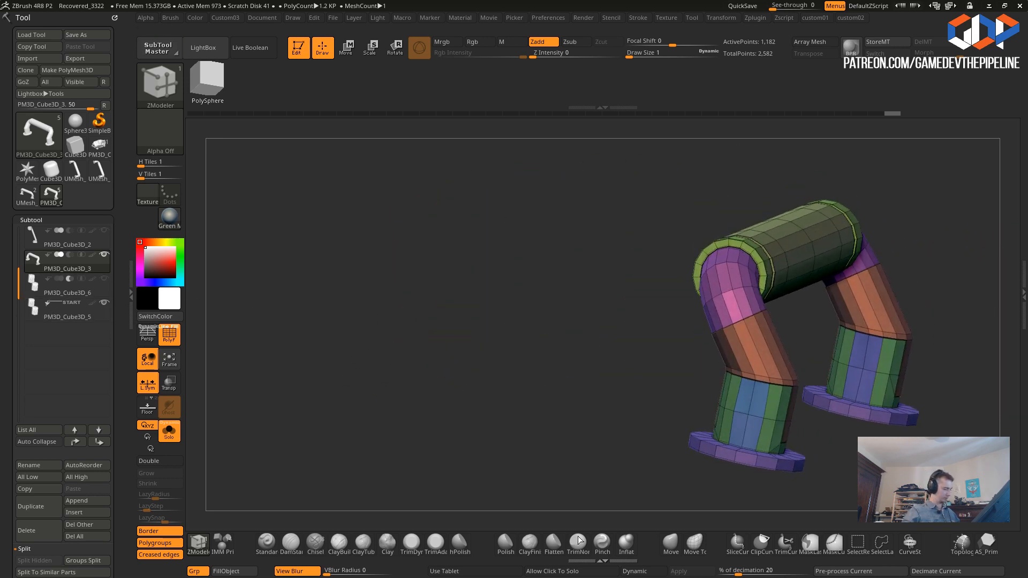
click(576, 573)
drag(519, 429, 484, 401)
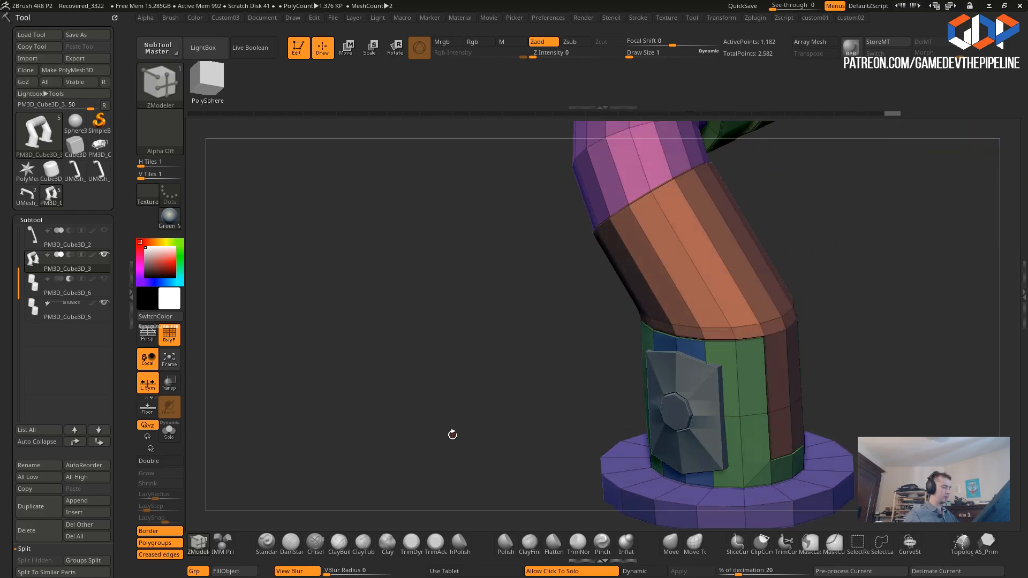
drag(323, 384, 433, 447)
drag(440, 320, 441, 331)
drag(212, 284, 489, 377)
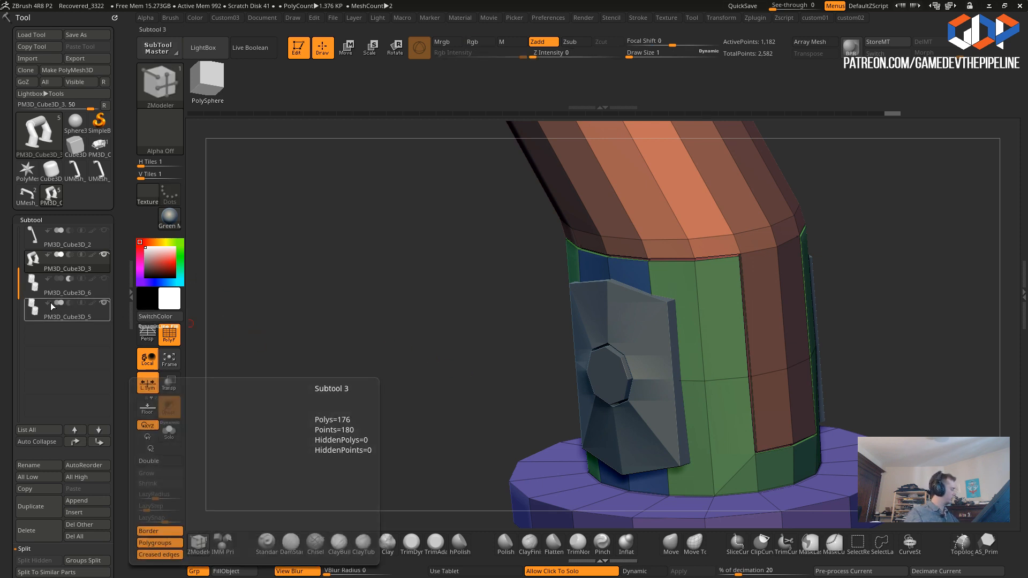
- Move the PM3D_Cube3D_5 plates subtool above PM3D_Cube3D_6 and turn on Live Boolean
drag(31, 315, 33, 291)
click(373, 382)
click(380, 385)
key(shift+2)
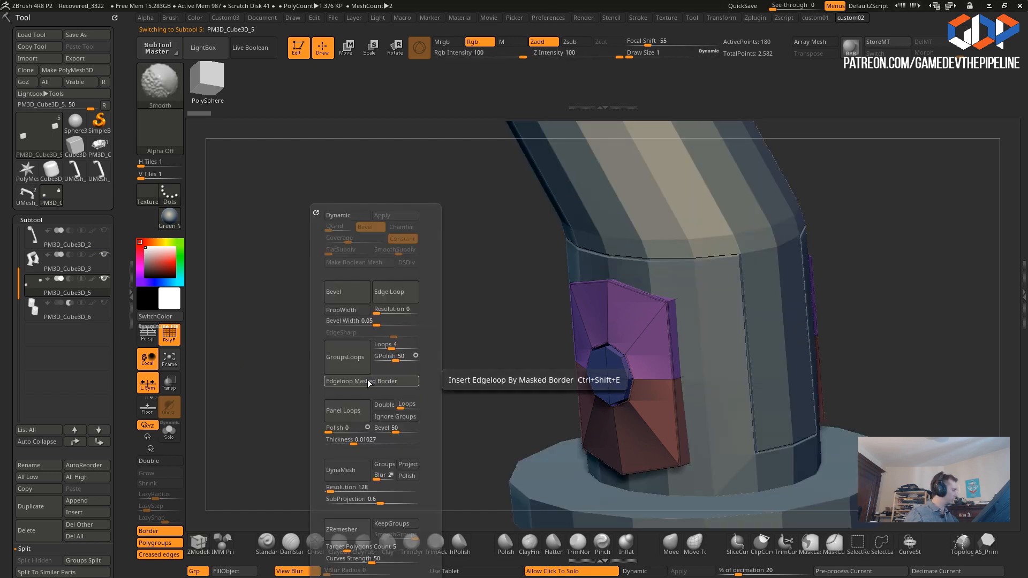
key(shift+3)
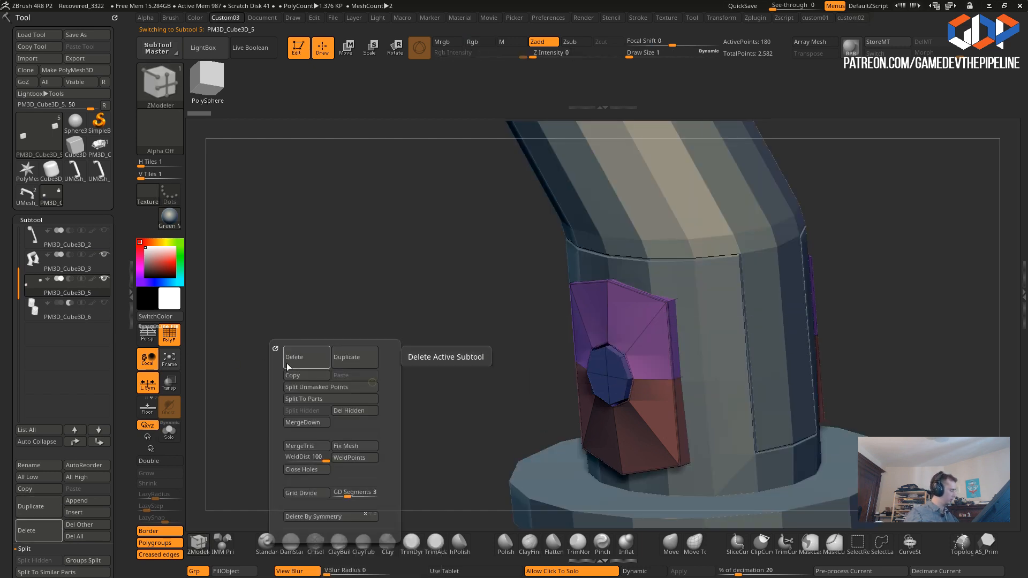
key(shift+2)
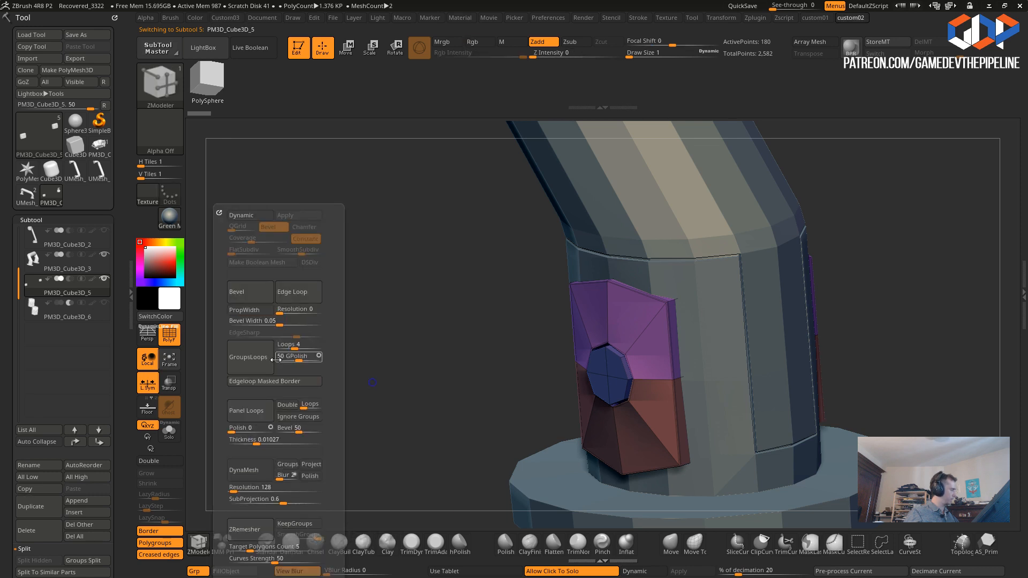
click(240, 56)
- Make a boolean mesh from the visible pipe and plates and switch to the resulting UMesh tool
drag(387, 291, 377, 316)
key(shift+2)
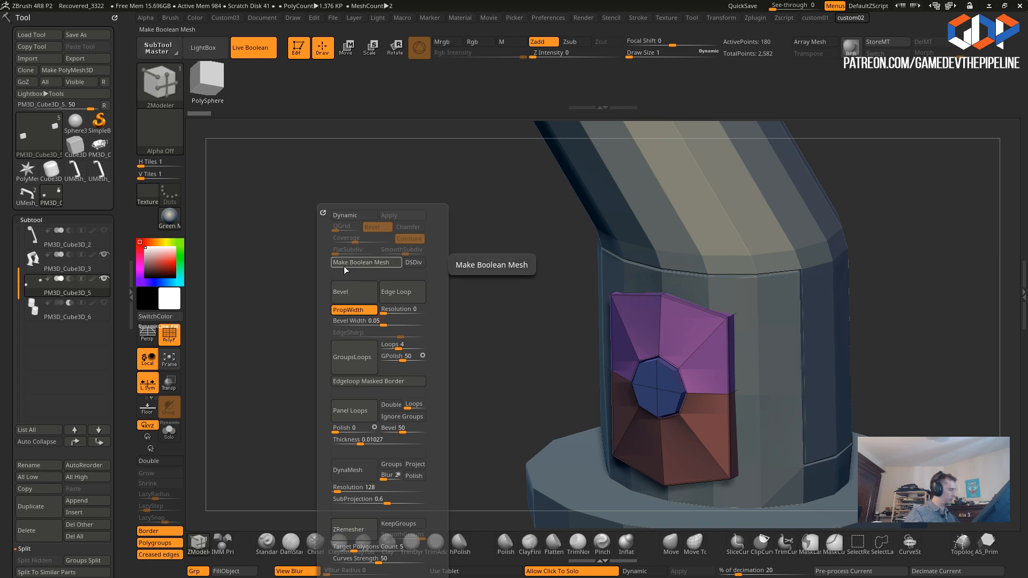
key(shift+2)
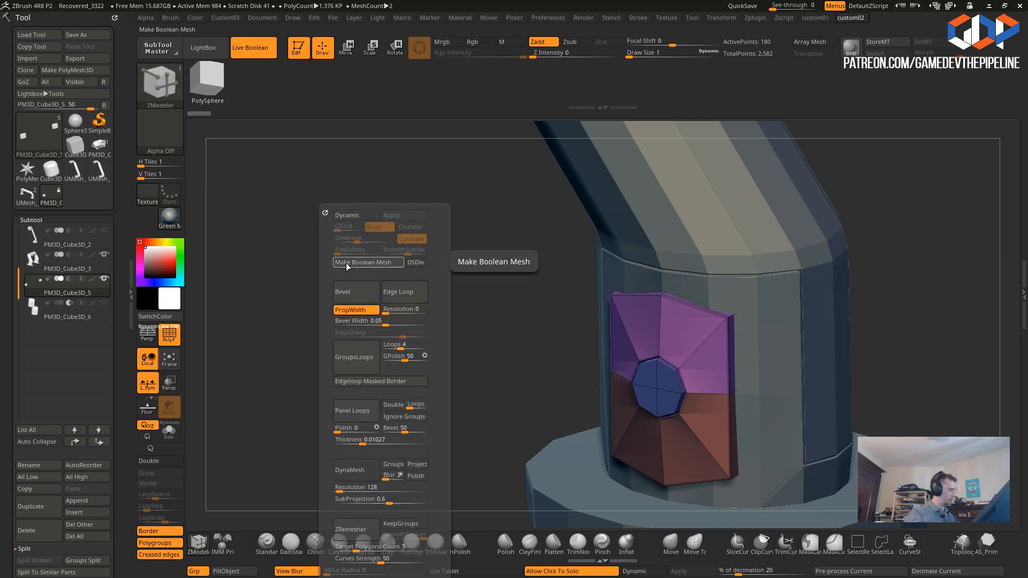
click(350, 263)
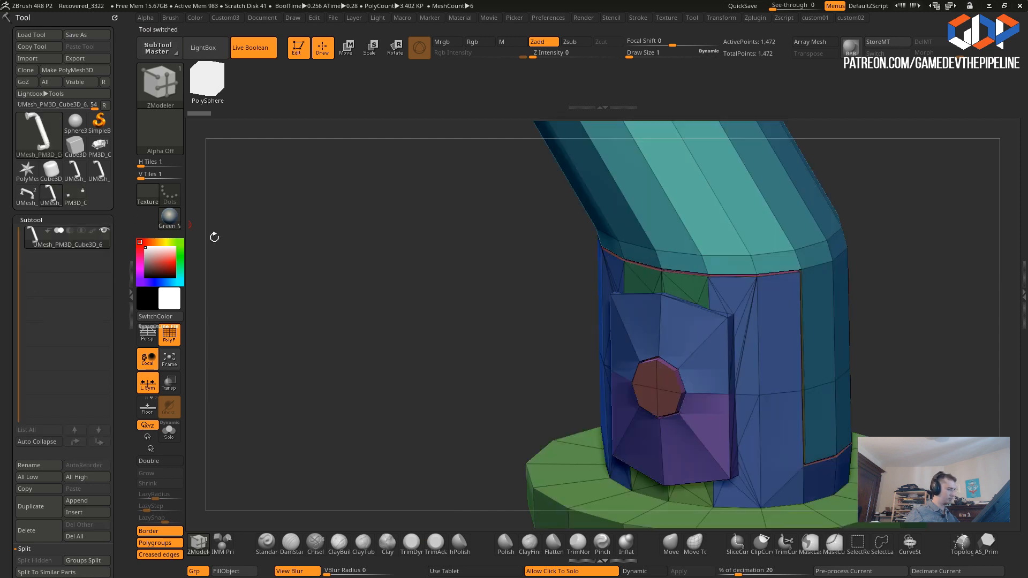
drag(417, 332, 414, 355)
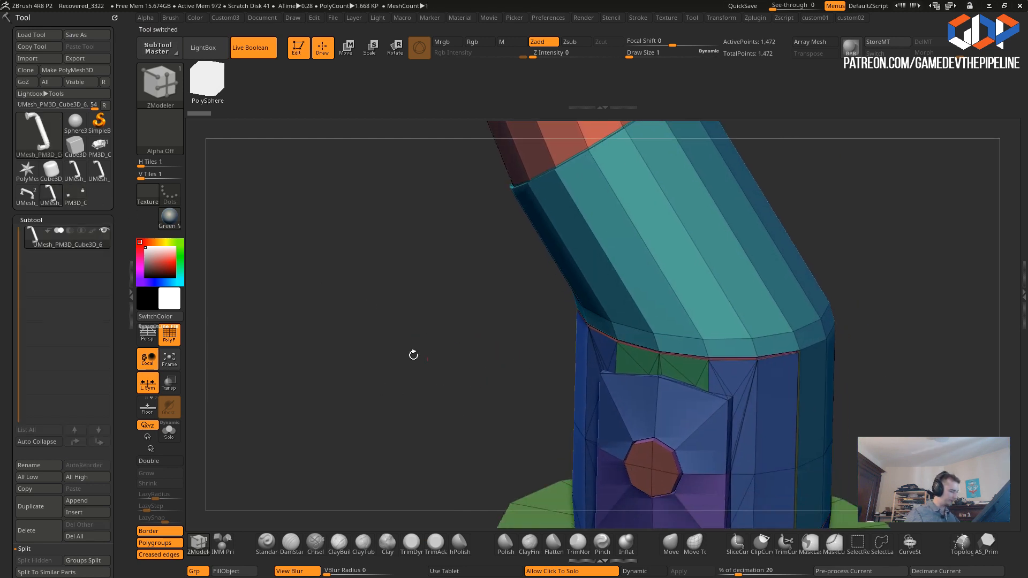
click(178, 341)
click(179, 341)
alt+drag(498, 321, 325, 384)
alt+drag(629, 428, 778, 155)
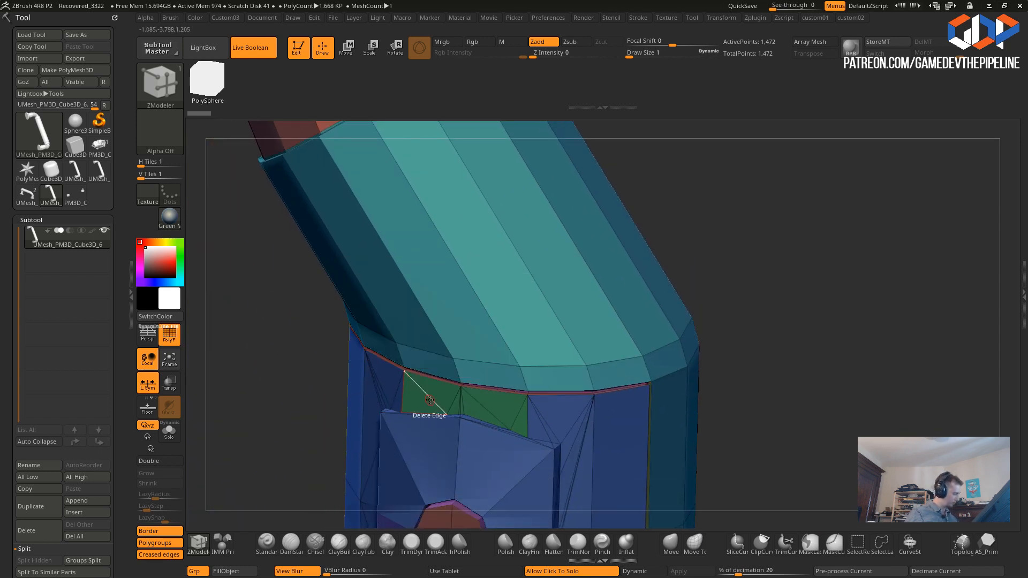
- Activate symmetry on the boolean mesh with Y as its only mirror axis
drag(266, 358, 341, 320)
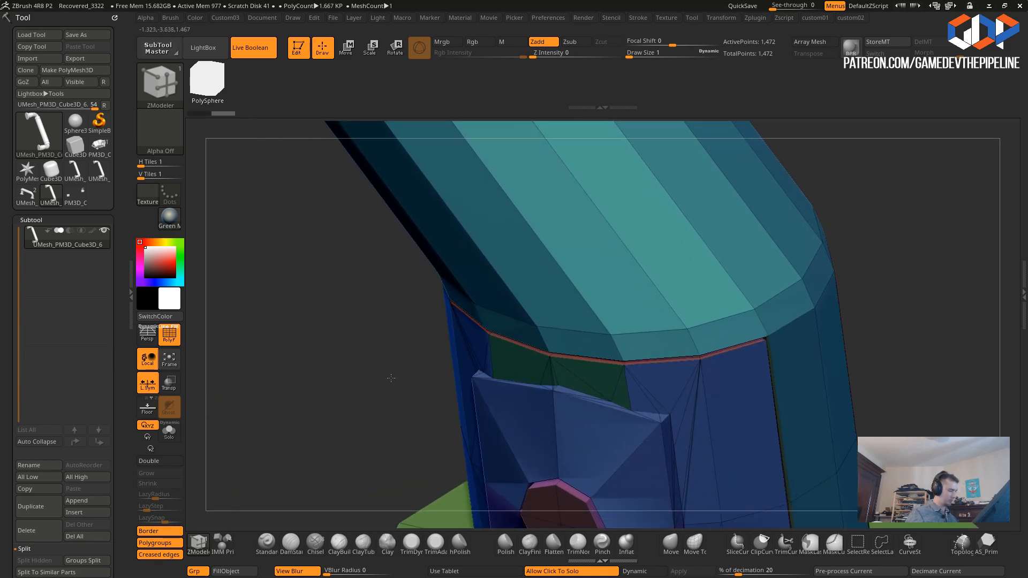
drag(393, 379, 440, 389)
key(1)
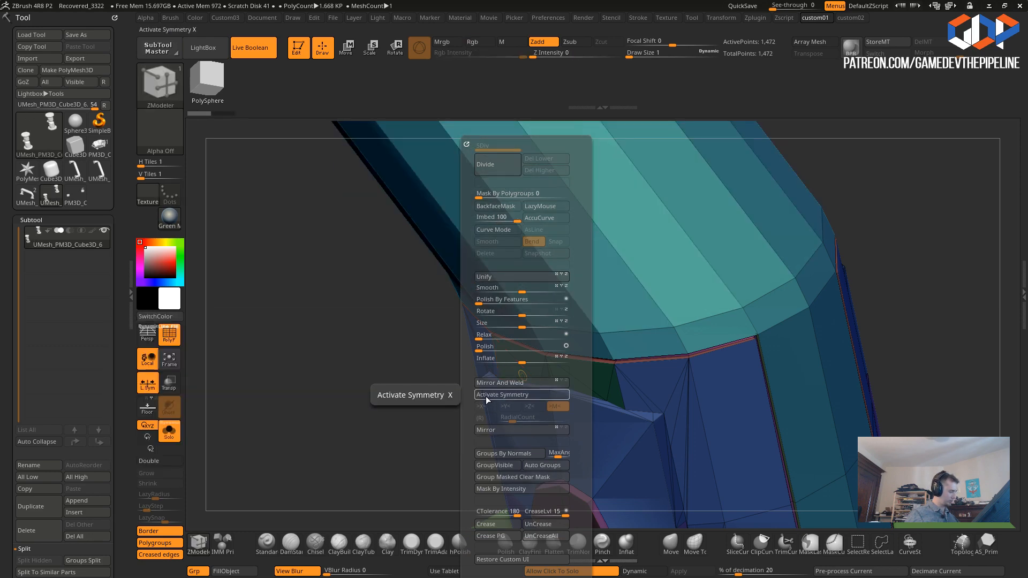
click(486, 397)
alt+drag(257, 296, 449, 249)
key(space)
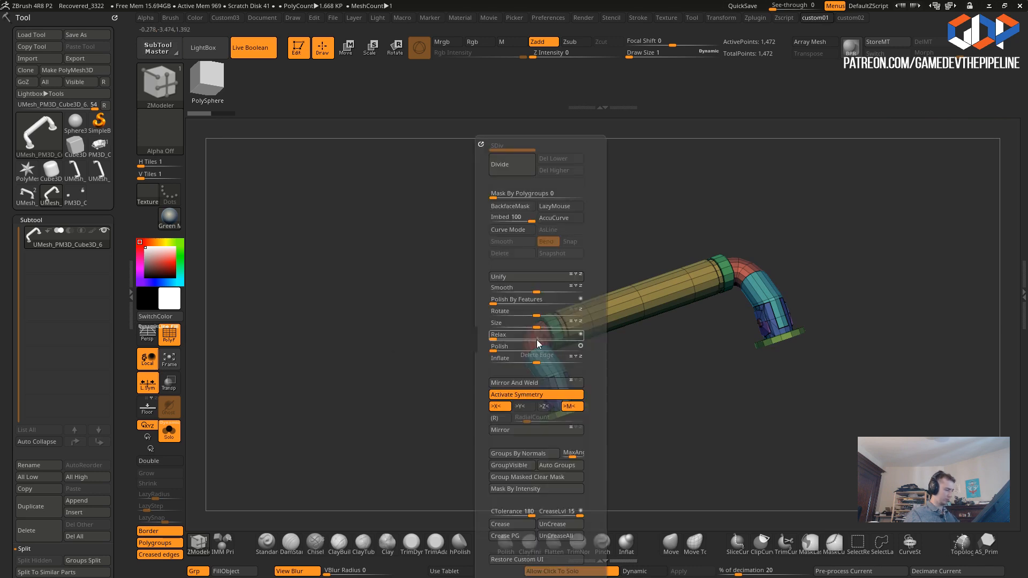
click(500, 408)
click(521, 409)
- Stitch the stray point on the plate's top border toward the plate's upper corner
drag(372, 363, 345, 350)
mouse_move(346, 350)
mouse_down()
mouse_move(368, 335)
mouse_move(316, 299)
mouse_move(333, 343)
mouse_up()
drag(710, 478, 742, 498)
drag(748, 509, 741, 499)
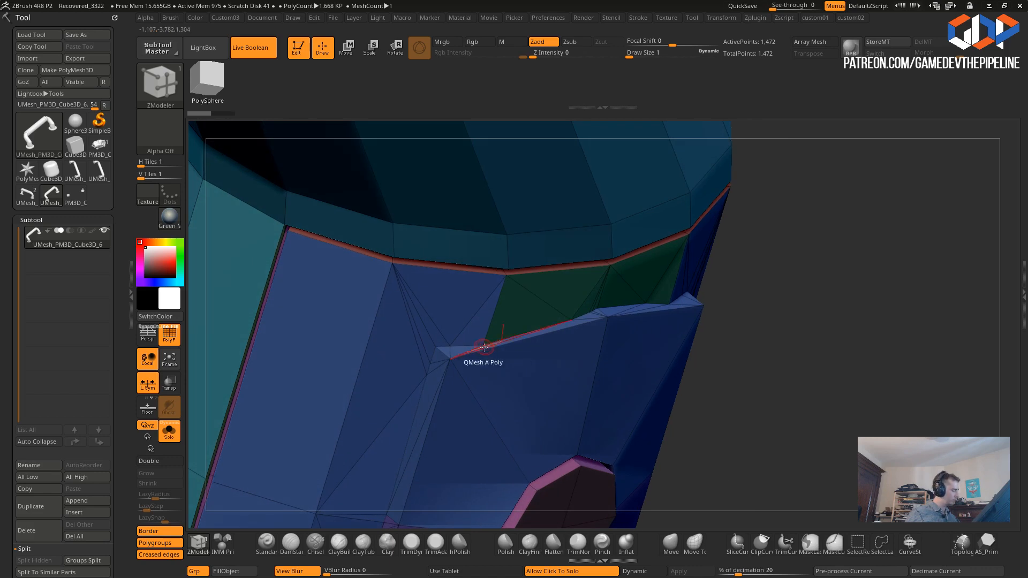
key(space)
click(482, 345)
click(447, 349)
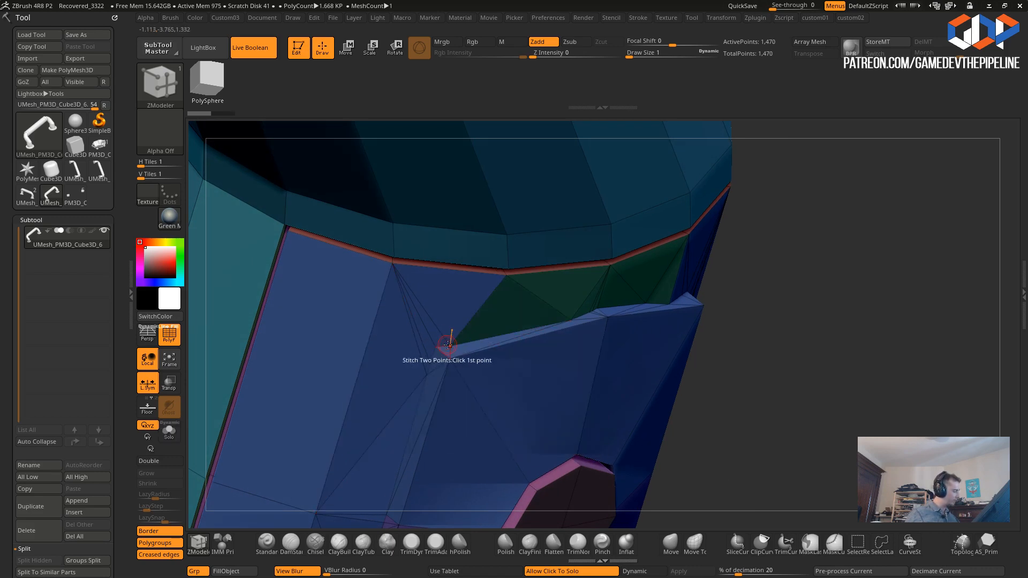
- Stitch the remaining stray points around that upper corner into the corner vertex
click(421, 356)
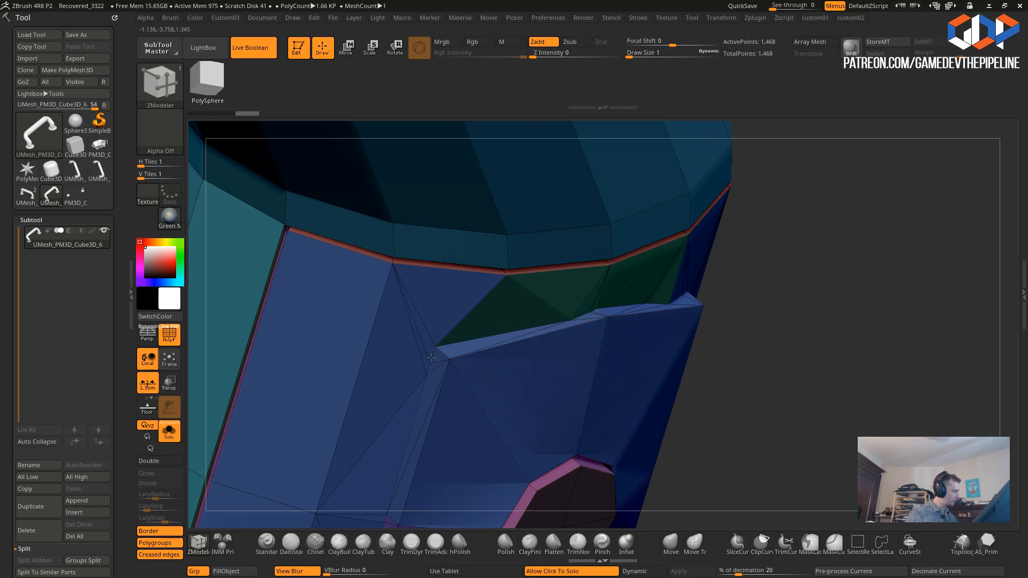
click(420, 371)
click(424, 344)
- Stitch a stray point on the plate's top border to the border's middle vertex
drag(730, 452, 564, 315)
click(569, 320)
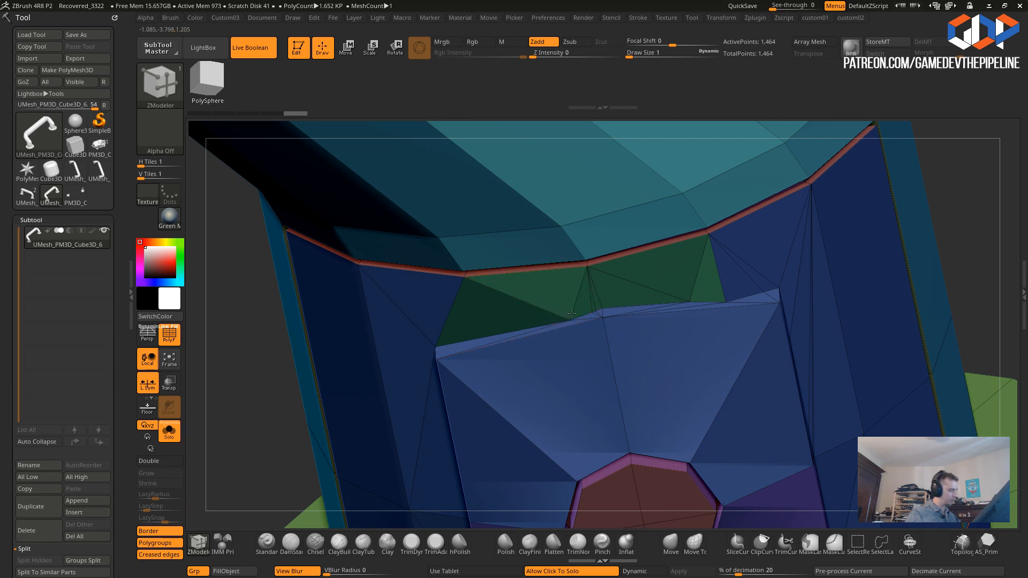
click(594, 311)
alt+right_drag(392, 304, 341, 356)
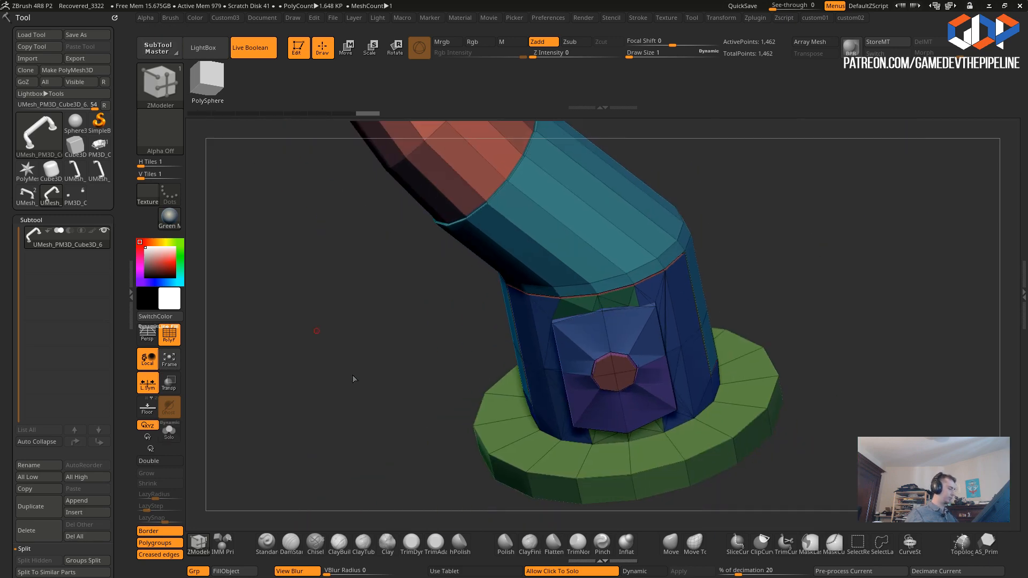
key(1)
click(358, 382)
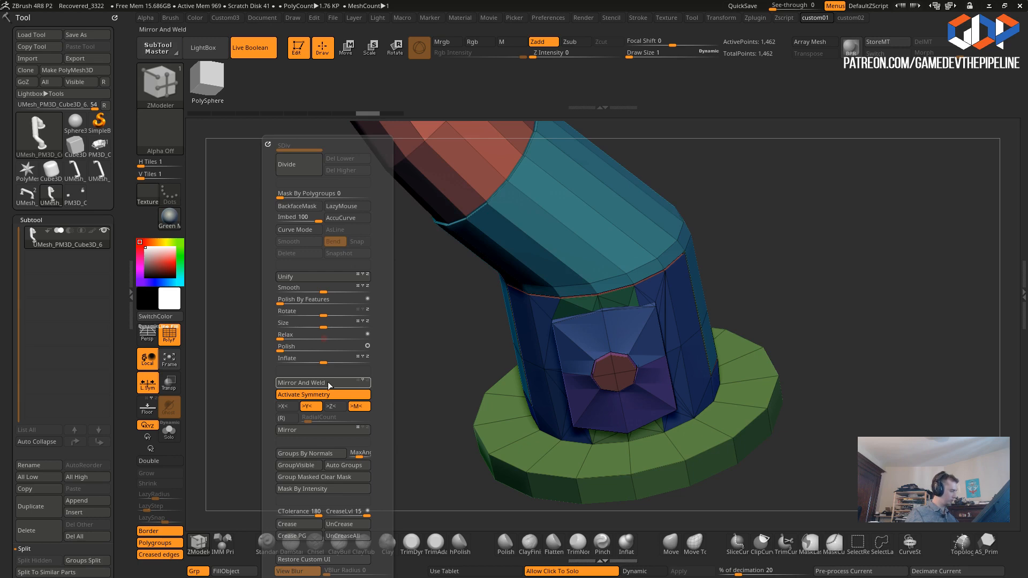
- Stitch the leftover points just left of the top border's middle vertex onto that vertex
drag(353, 377, 300, 358)
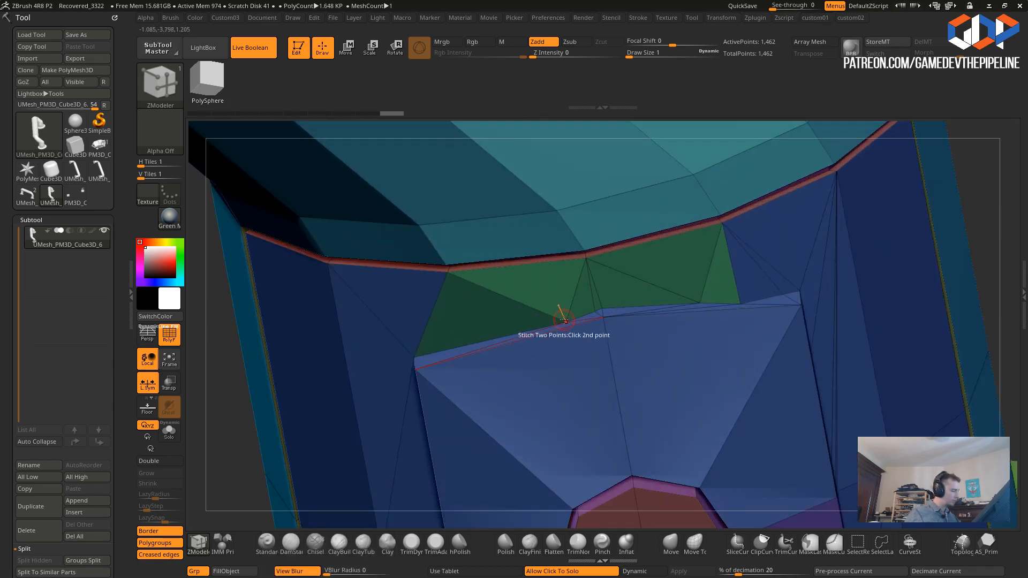
click(595, 309)
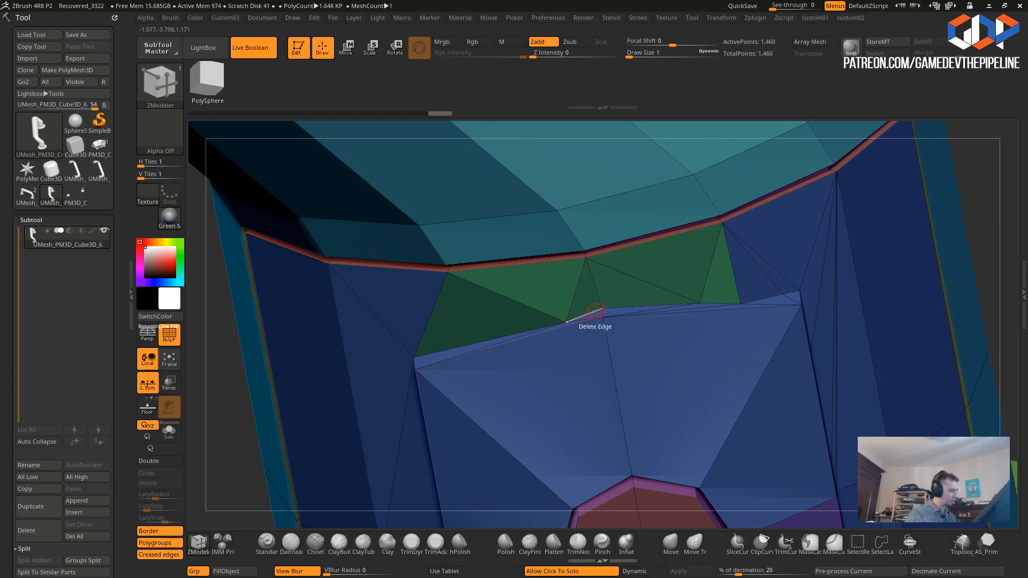
click(601, 308)
- Stitch the stray points along the right half of the plate's top border into its upper-right corner
drag(223, 381, 285, 367)
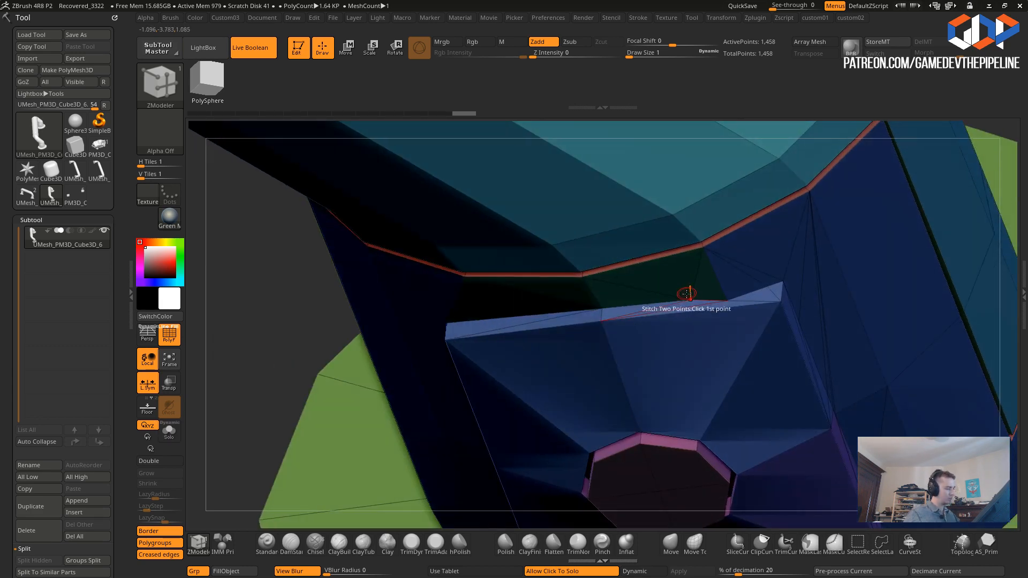
drag(256, 298, 338, 271)
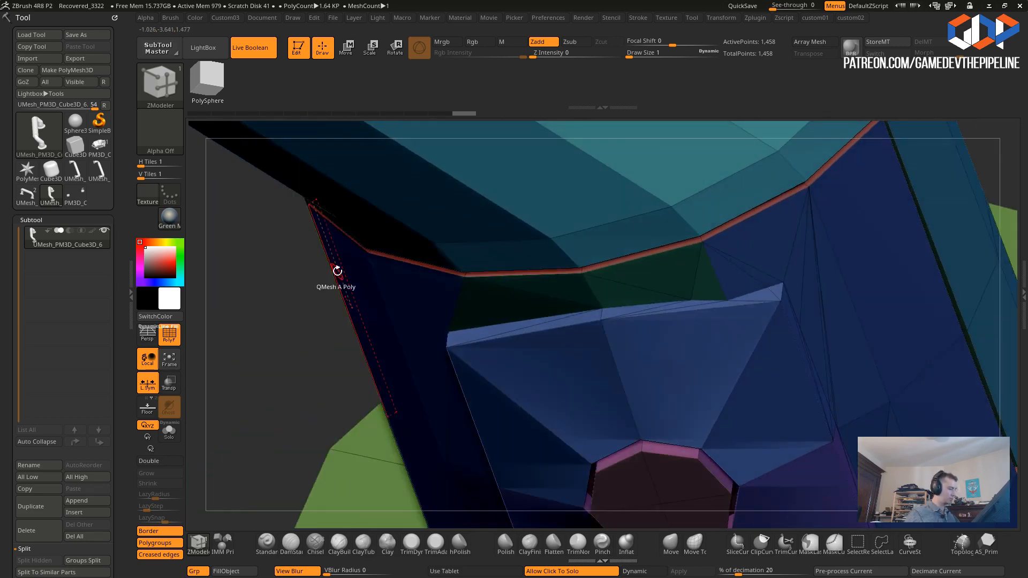
click(690, 292)
click(727, 298)
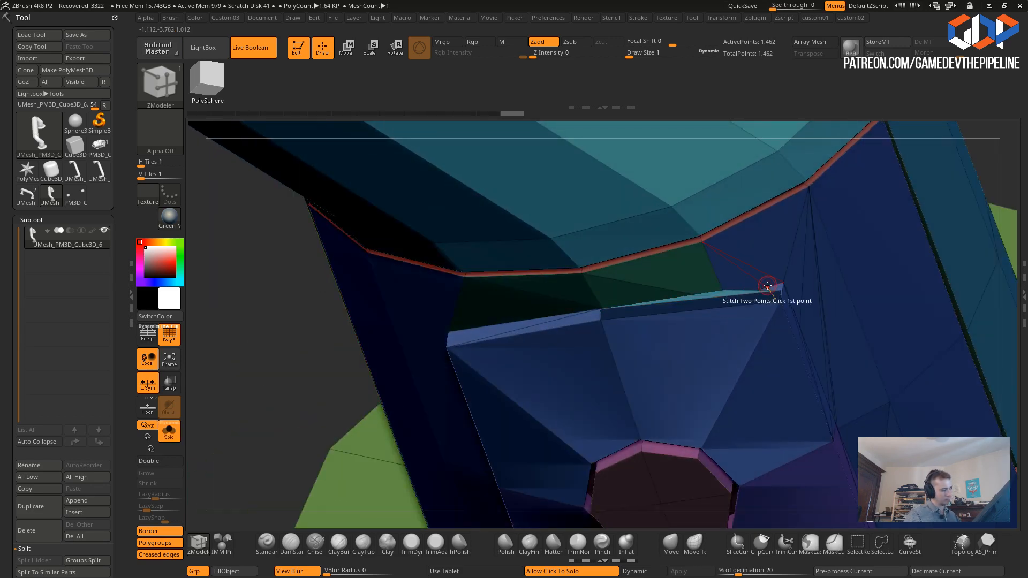
click(761, 285)
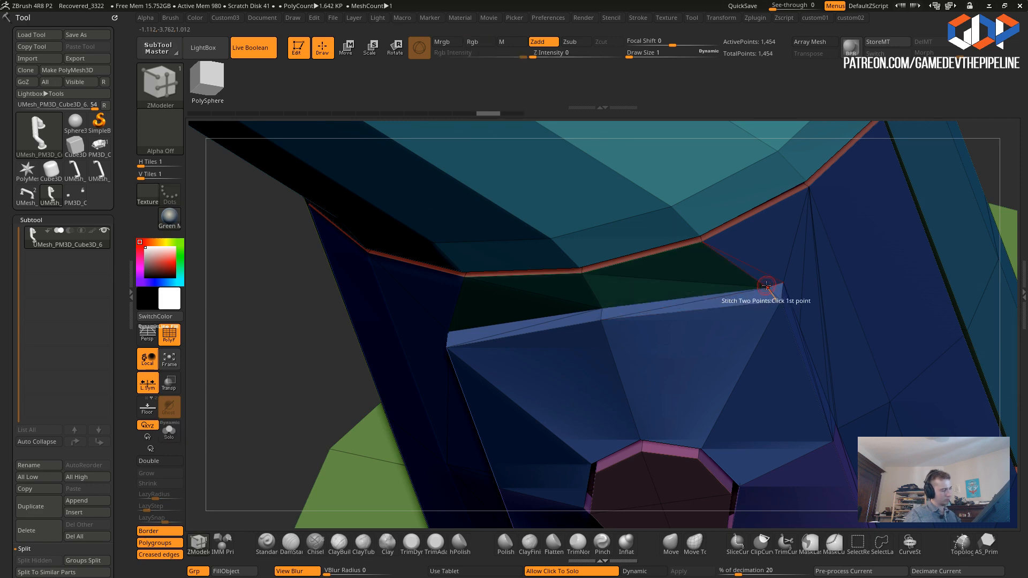
drag(263, 337, 302, 310)
- Delete the diagonal edge in the green face above the left half of the plate's top border
key(space)
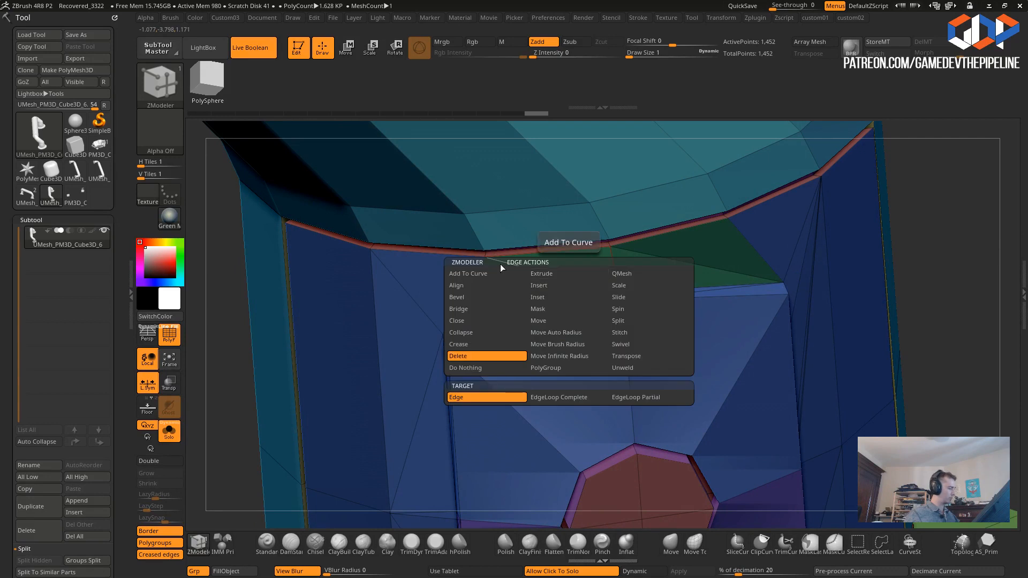
click(478, 346)
click(410, 188)
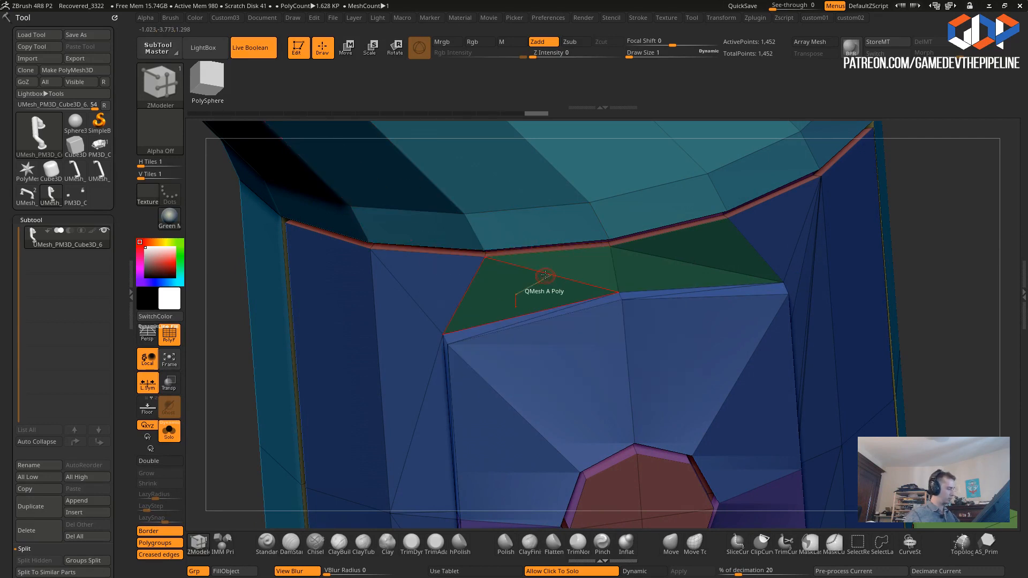
click(526, 245)
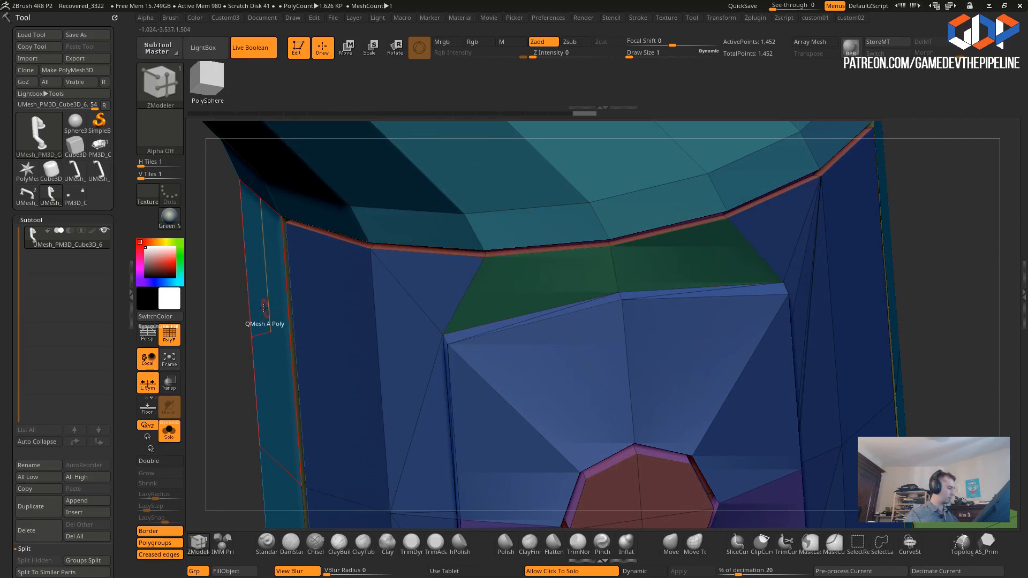
- Stitch the stray points along the plate's upper side border between its upper-right corner and side midpoint
drag(241, 301, 309, 303)
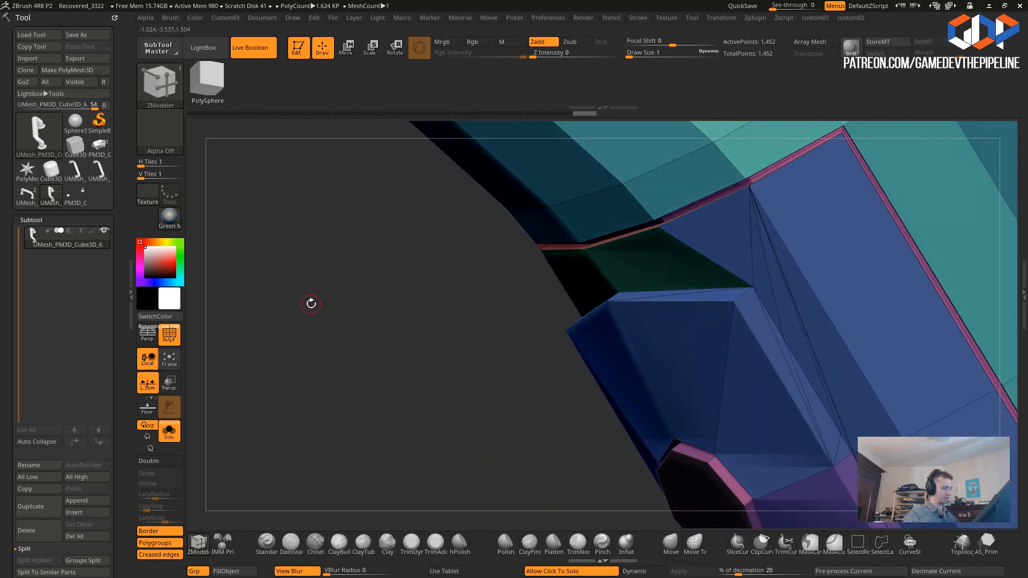
click(752, 287)
click(850, 453)
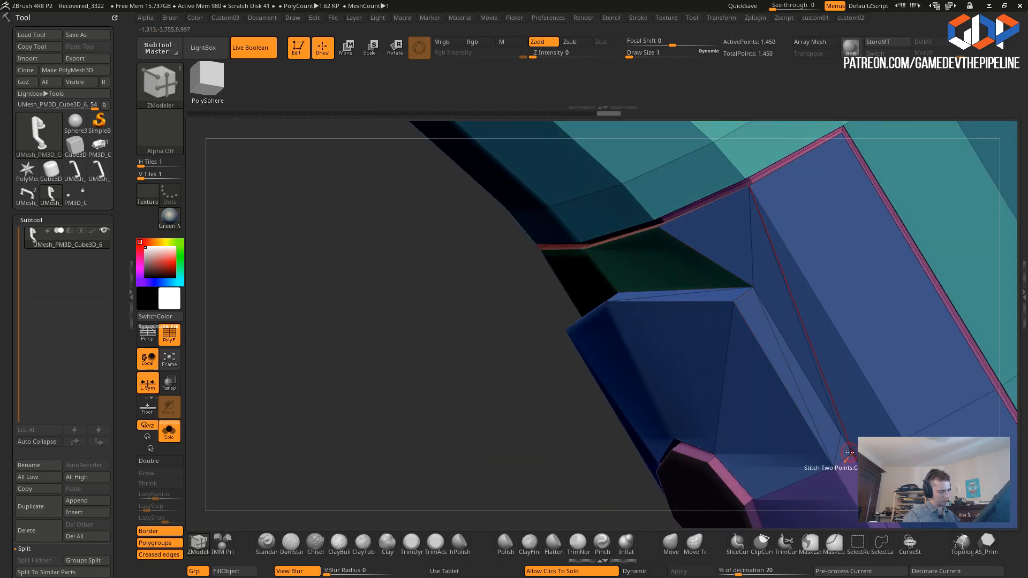
click(728, 342)
drag(394, 312, 441, 354)
click(699, 351)
drag(423, 300, 441, 289)
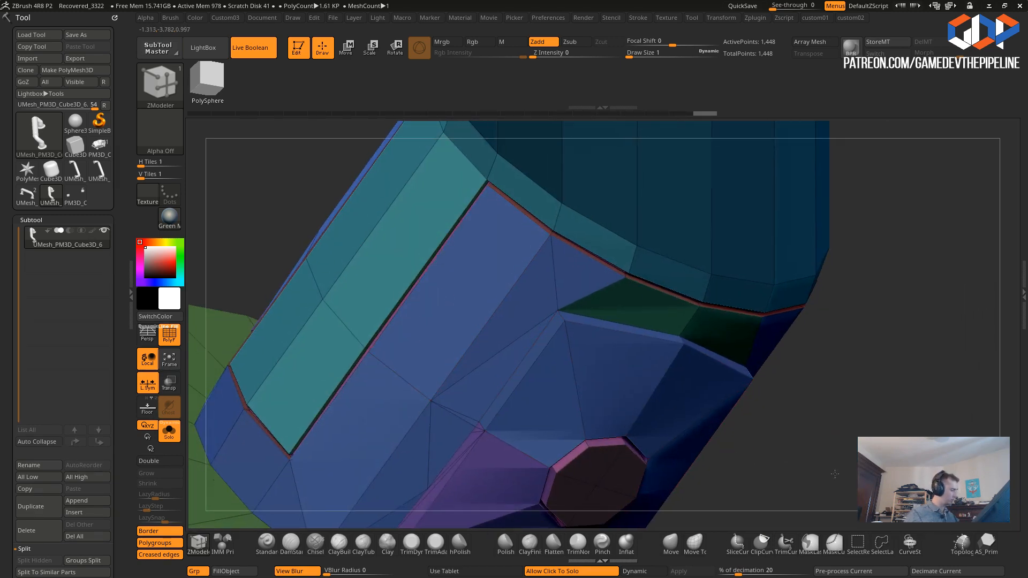
- Stitch the stray points around the plate's side midpoint, where the blue and purple polygroups meet
drag(828, 480, 776, 326)
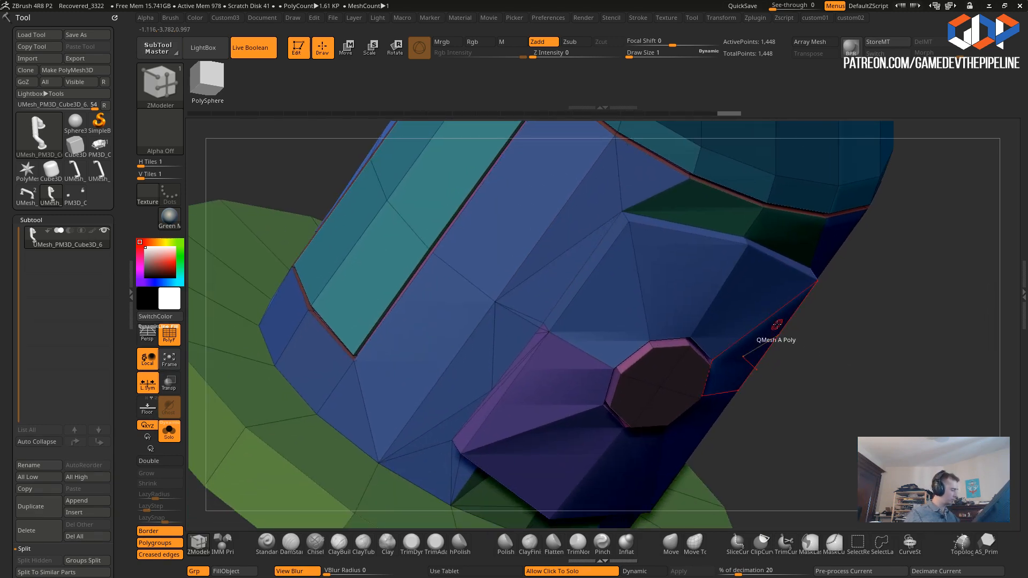
click(543, 321)
click(539, 327)
click(537, 328)
click(549, 333)
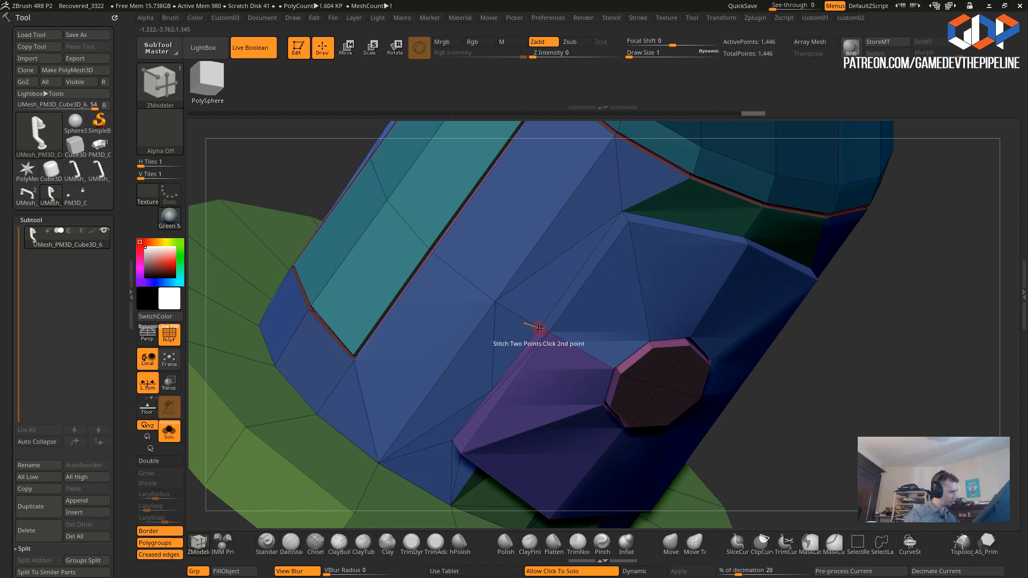
drag(823, 470, 798, 447)
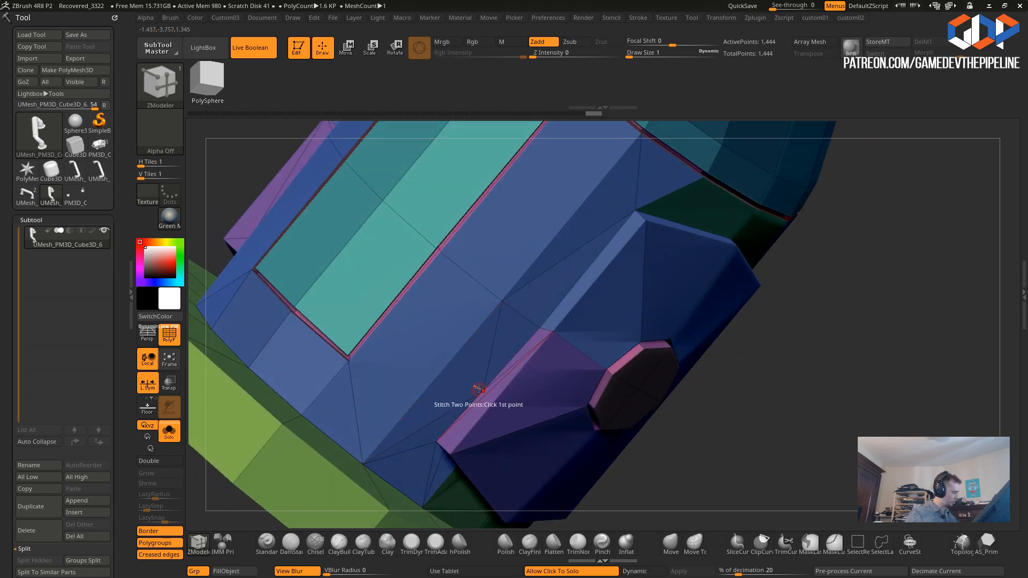
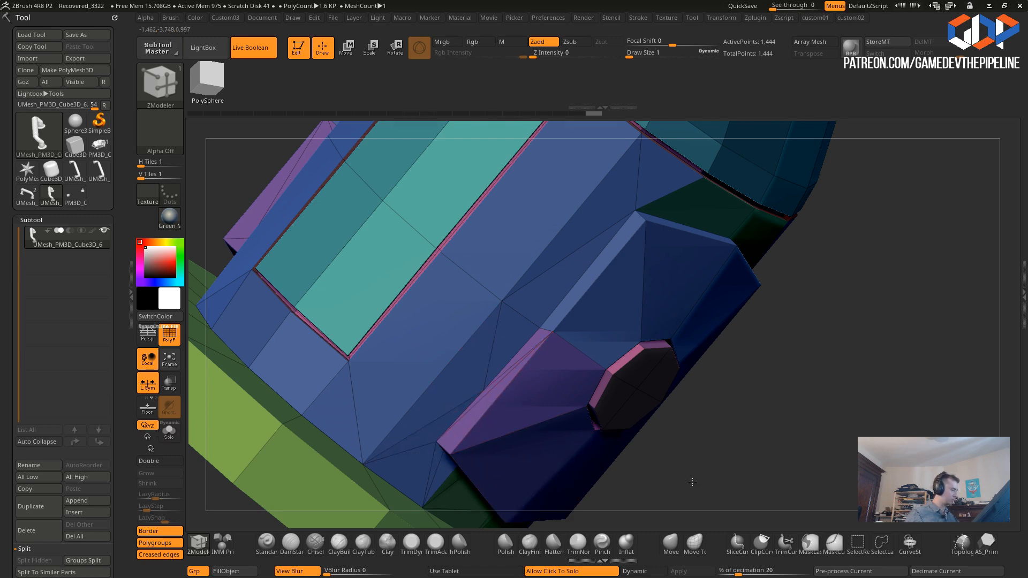
- Stitch the point at the side midpoint of the opposite plate, on the strip where its blue and purple faces meet
drag(698, 485, 535, 420)
alt+drag(328, 259, 293, 196)
drag(353, 305, 268, 316)
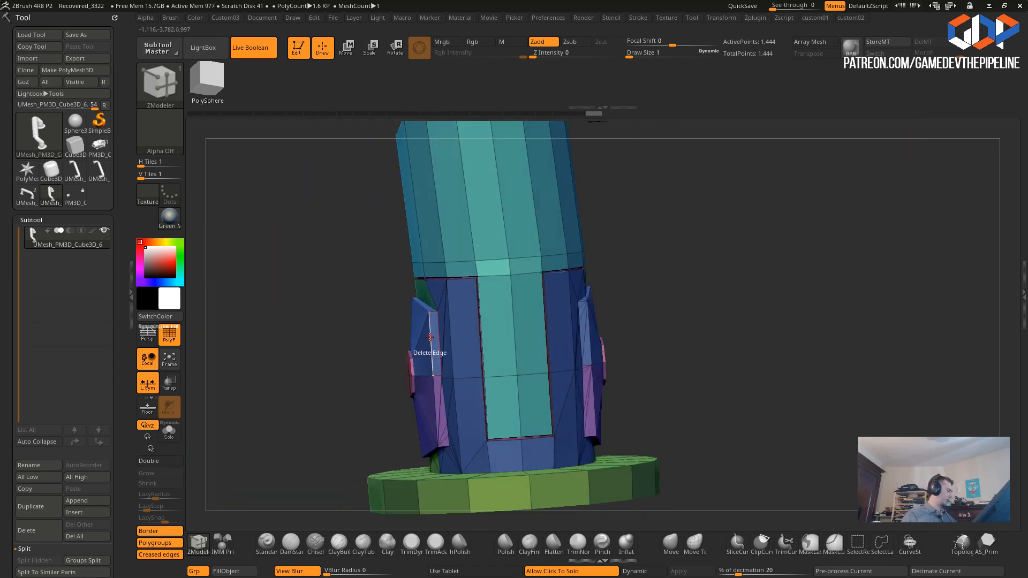
drag(340, 350, 407, 358)
drag(737, 453, 681, 448)
drag(316, 336, 345, 372)
click(579, 321)
key(ctrl+z)
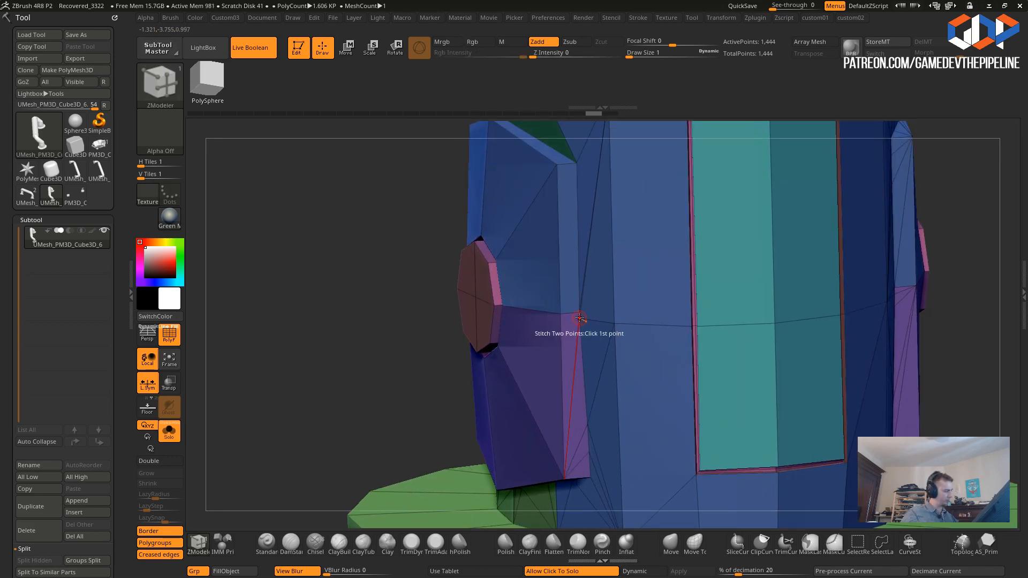
click(579, 319)
mouse_move(338, 272)
mouse_down()
mouse_move(351, 271)
mouse_move(318, 269)
mouse_up()
mouse_move(375, 308)
mouse_down()
mouse_move(405, 310)
mouse_move(369, 293)
mouse_up()
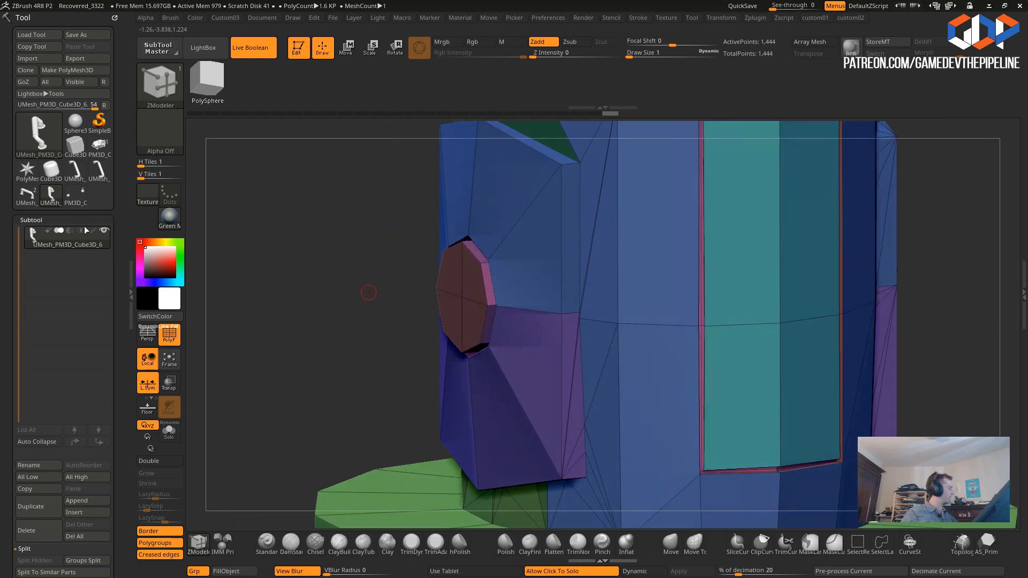
- Return to the source tool with the separate subtools and isolate the pipe handle subtool PM3D_Cube3D_3, framing its lower section
click(76, 196)
alt+drag(433, 358, 319, 331)
click(105, 280)
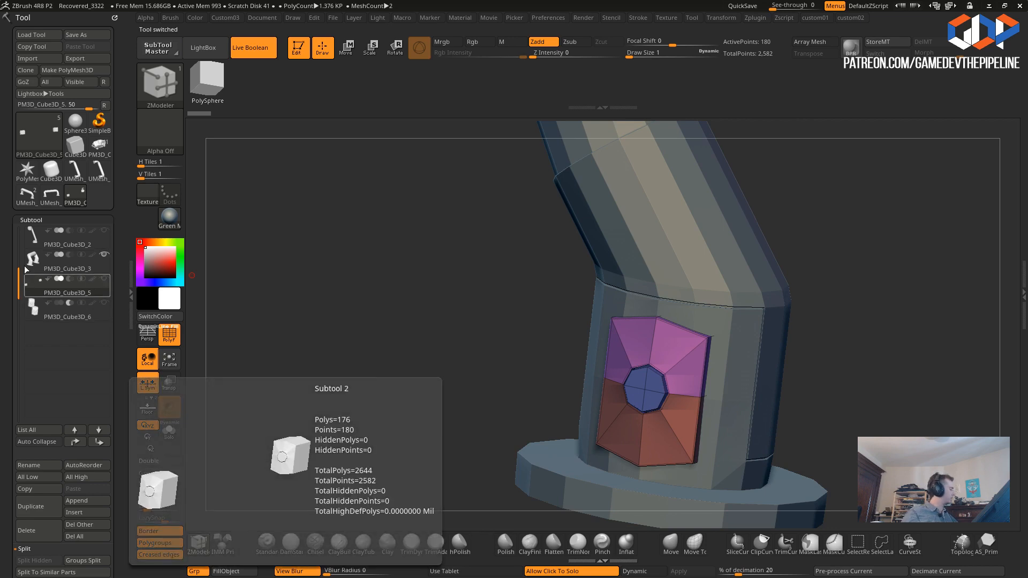
click(80, 263)
drag(410, 340, 456, 366)
alt+drag(397, 385, 373, 395)
shift+drag(396, 354, 379, 351)
alt+drag(372, 388, 338, 354)
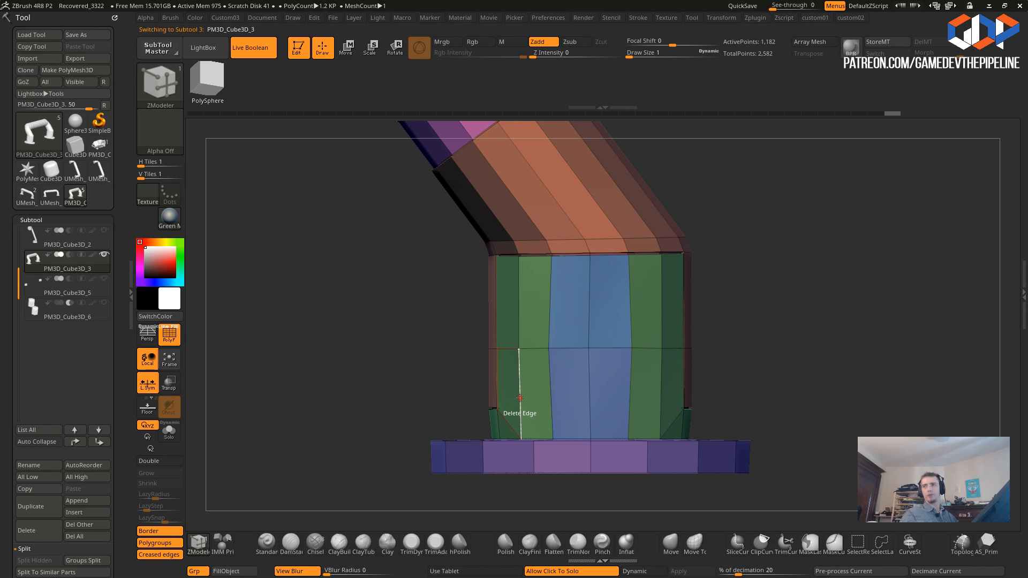
drag(406, 365, 445, 374)
drag(379, 383, 449, 403)
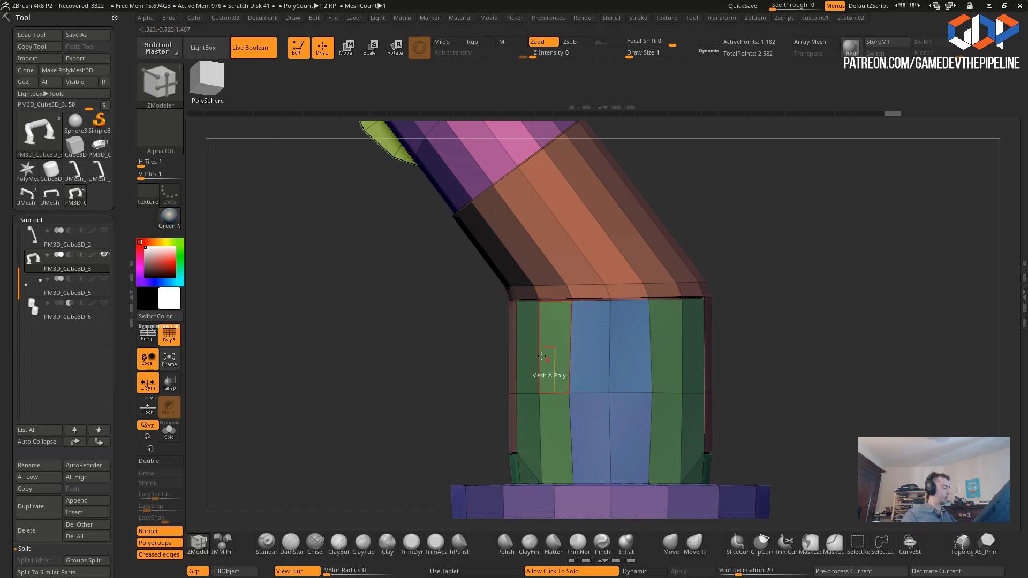
alt+drag(415, 368, 391, 372)
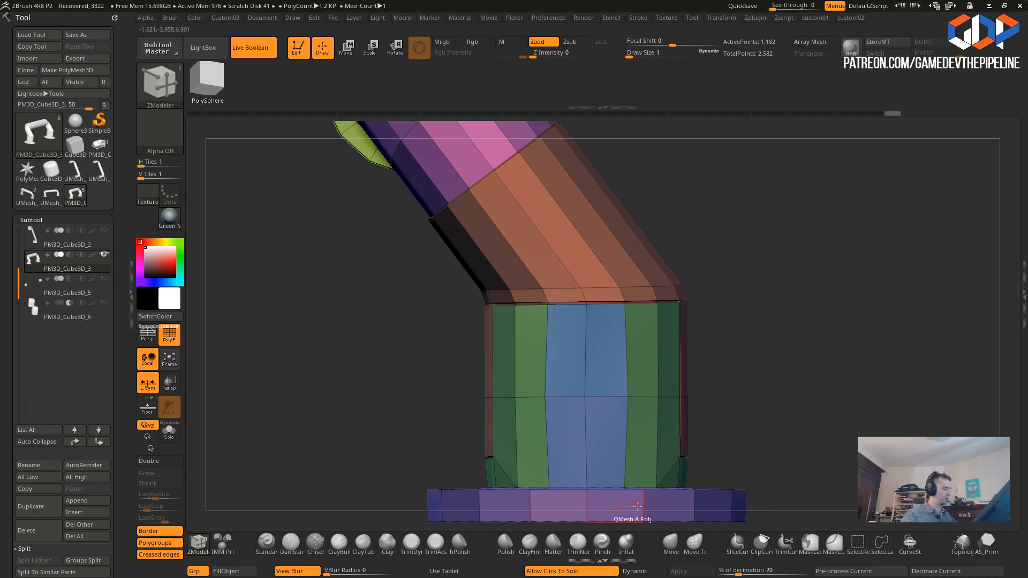
- Mark the four central faces on the side of the pipe's lower section as a temporary ZModeler polygroup
click(198, 540)
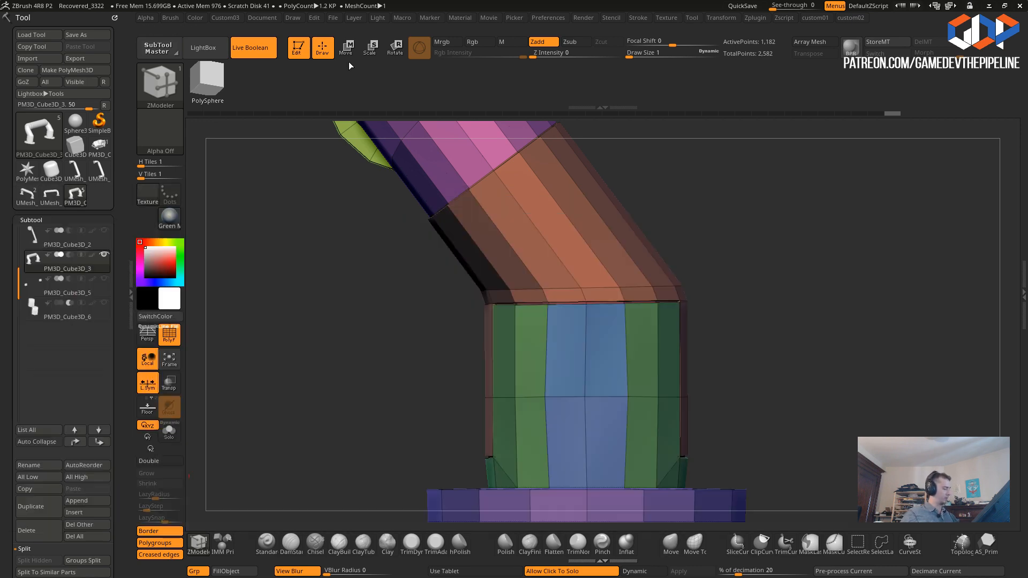
drag(482, 360, 636, 374)
drag(512, 343, 440, 330)
mouse_move(624, 362)
alt+mouse_down()
mouse_move(616, 372)
mouse_move(650, 379)
alt+mouse_up()
mouse_move(399, 295)
mouse_down()
mouse_move(451, 333)
mouse_move(536, 360)
mouse_up()
shift+drag(444, 340, 574, 370)
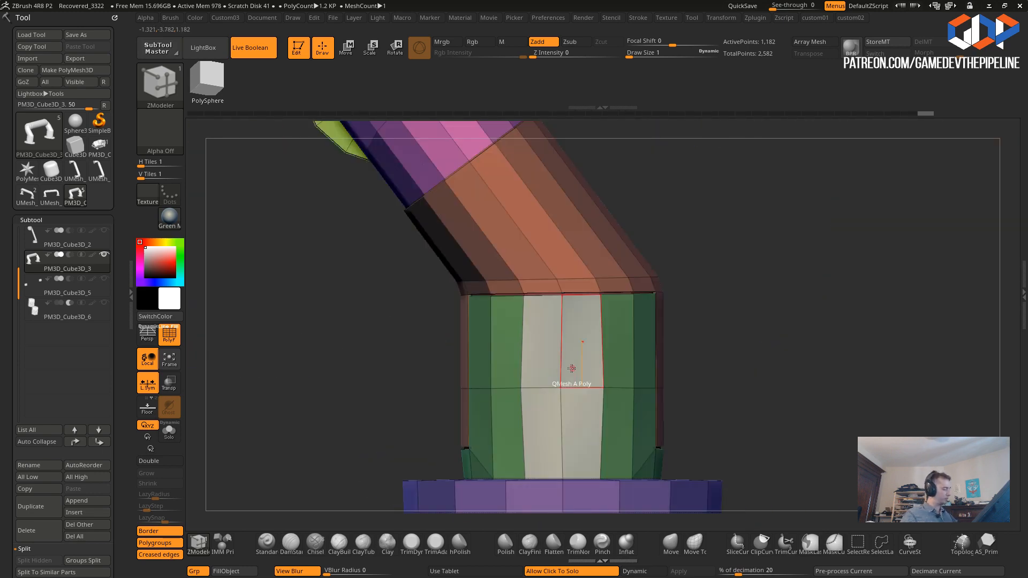
- Inset the four marked faces together as one panel, using the Inset Region modifier
key(space)
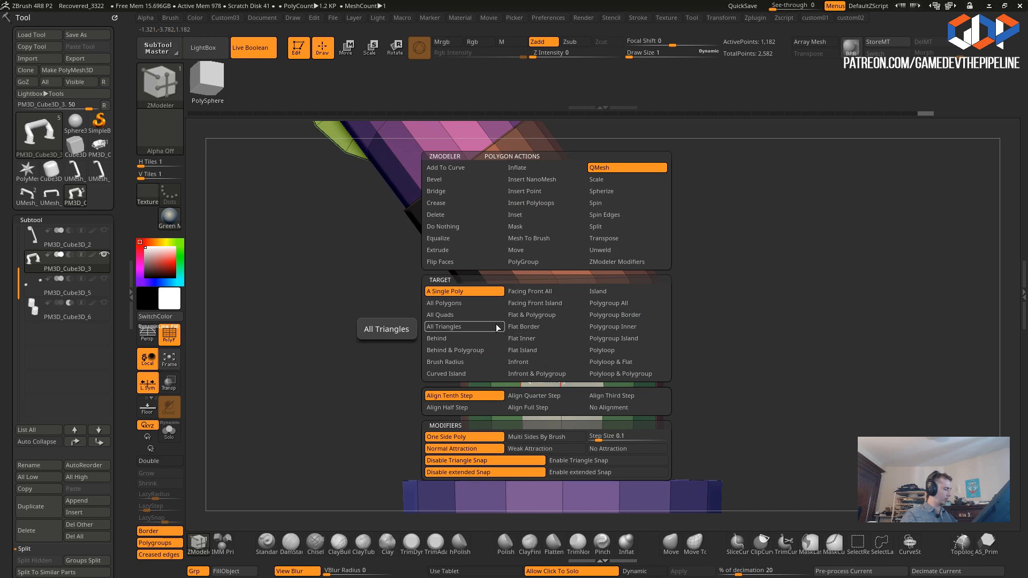
click(516, 217)
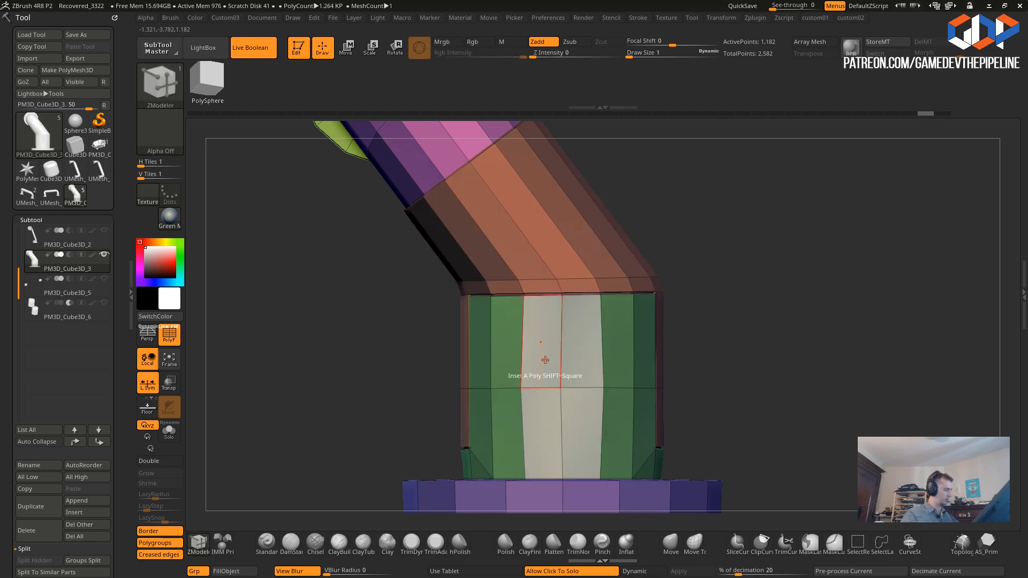
key(space)
click(557, 416)
drag(543, 351, 541, 359)
- Extrude the inset panel outward into a raised plate with QMesh, targeting Polygroup All
key(space)
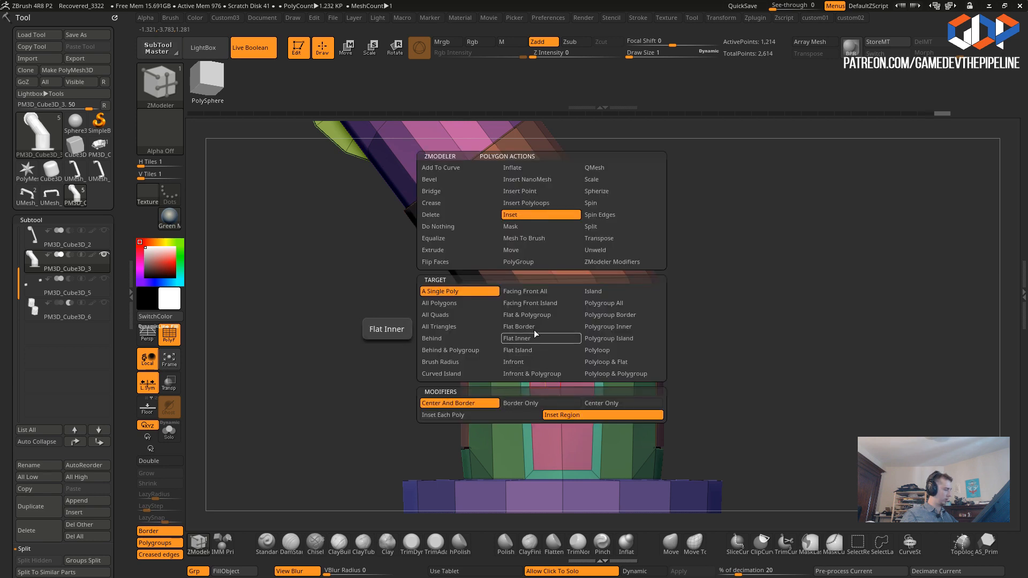
click(596, 167)
drag(341, 278, 555, 359)
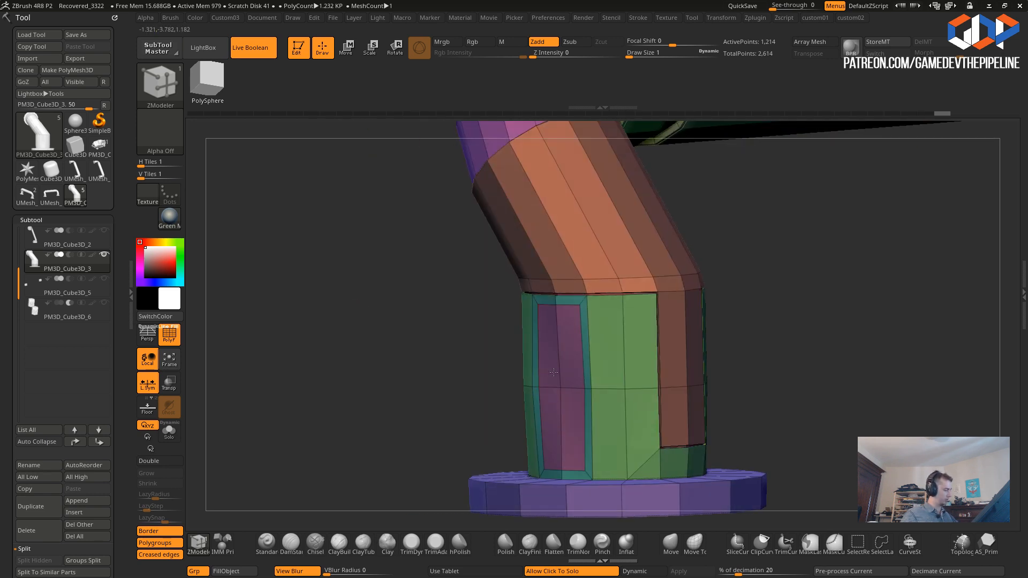
key(space)
click(615, 303)
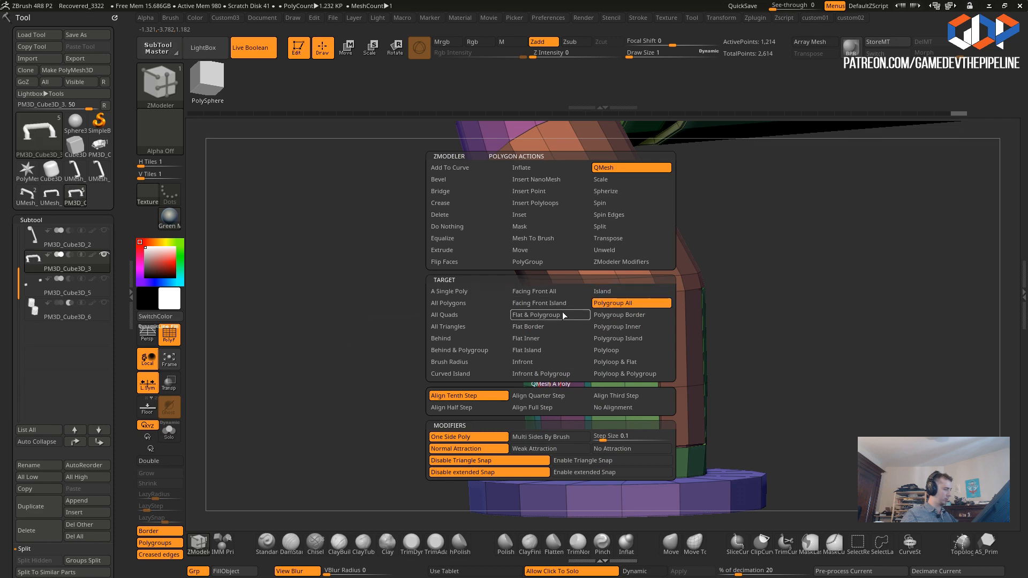
drag(555, 360, 529, 361)
- Compare the new raised plate with the plate shape on the boolean UMesh tools, ending back on the source tool
drag(452, 326, 323, 364)
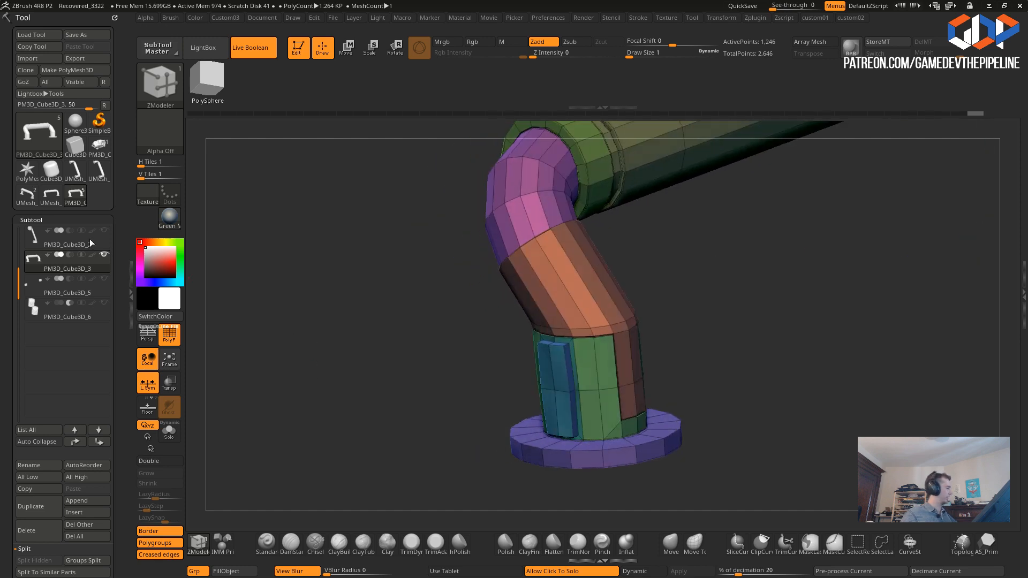
click(51, 197)
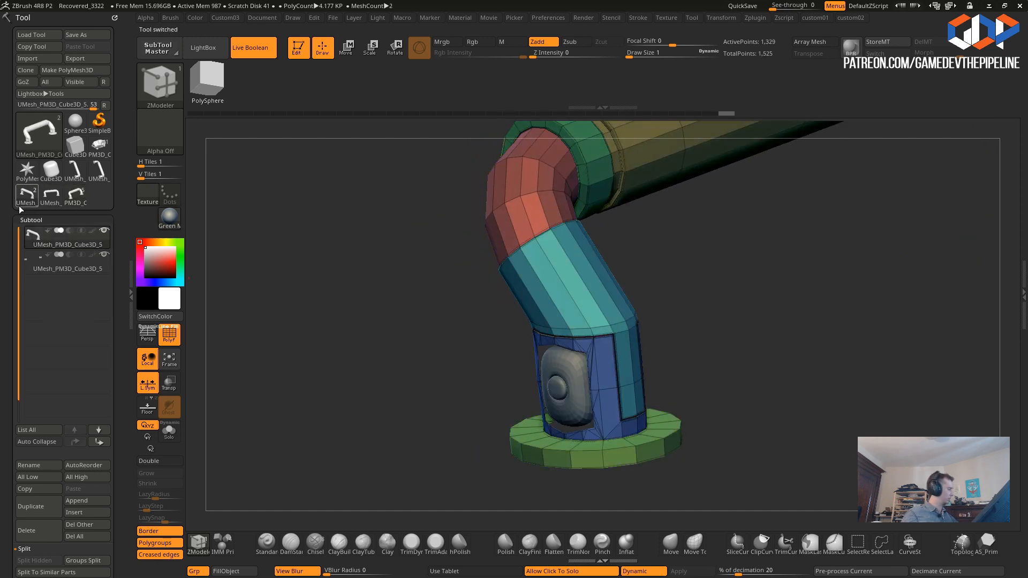
click(54, 198)
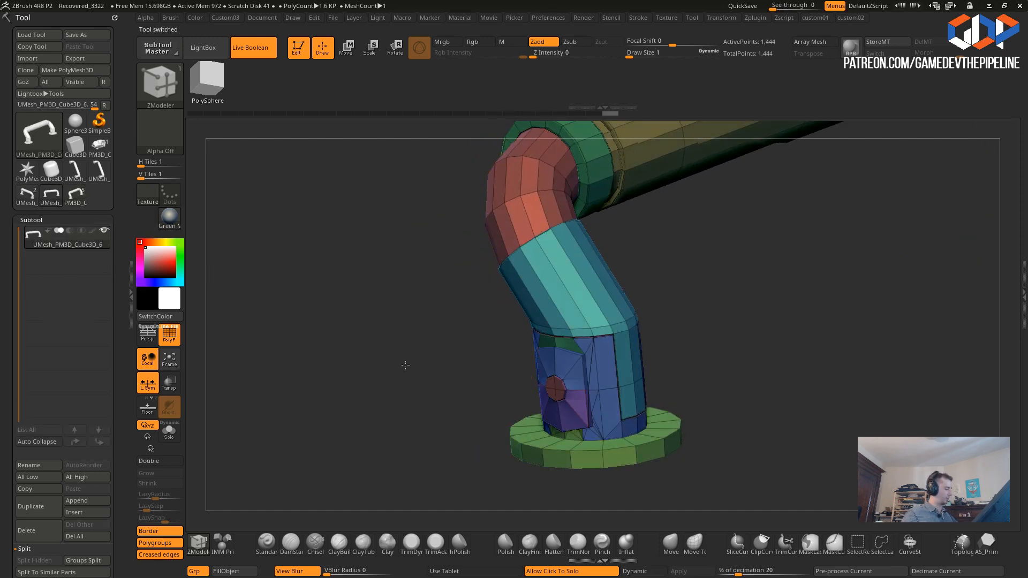
drag(404, 360, 448, 372)
drag(363, 359, 222, 290)
alt+drag(440, 362, 159, 231)
click(82, 197)
drag(373, 318, 339, 326)
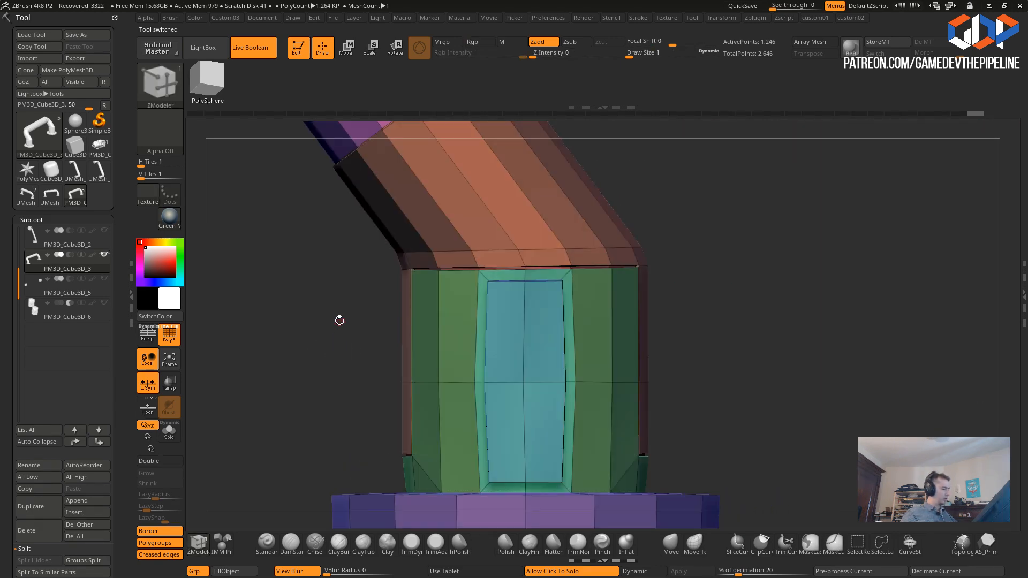
mouse_move(292, 357)
mouse_down()
mouse_move(284, 351)
mouse_move(293, 343)
mouse_up()
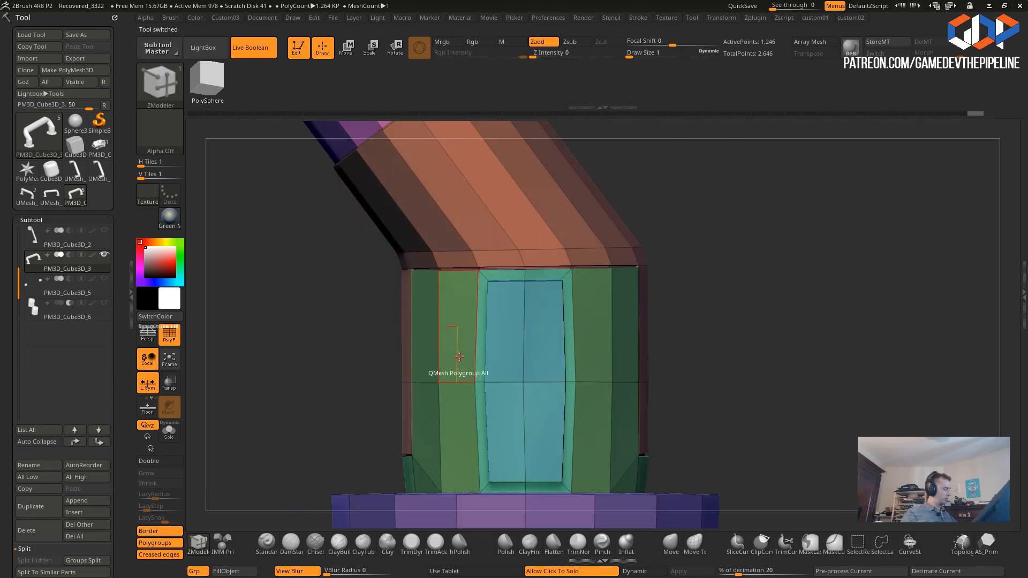
key(ctrl)
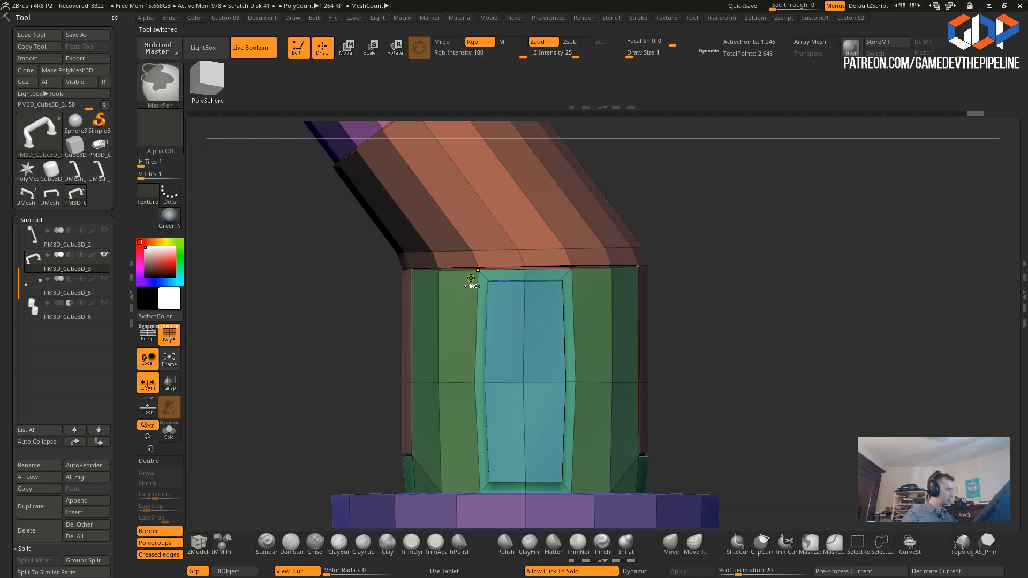
ctrl+click(473, 278)
mouse_move(319, 331)
ctrl+mouse_down()
mouse_move(392, 353)
mouse_move(499, 462)
ctrl+mouse_up()
mouse_move(293, 343)
mouse_down()
mouse_move(294, 375)
mouse_move(285, 348)
mouse_up()
ctrl+drag(316, 346, 351, 362)
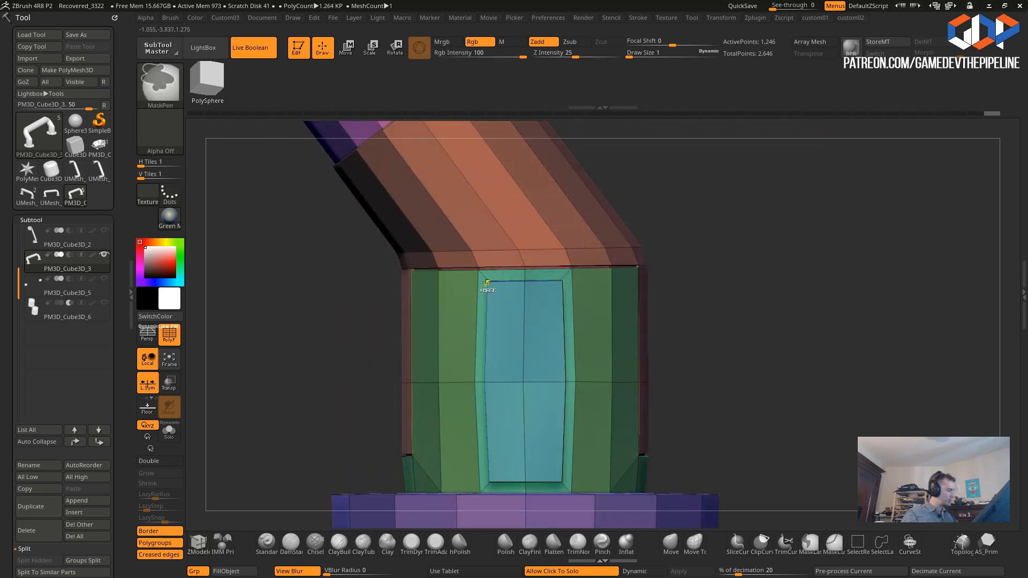
- Mask the raised plate's faces and invert the mask so that only the plate stays editable
mouse_move(315, 331)
ctrl+mouse_down()
mouse_move(257, 298)
mouse_move(511, 463)
mouse_move(500, 459)
mouse_move(465, 278)
ctrl+mouse_up()
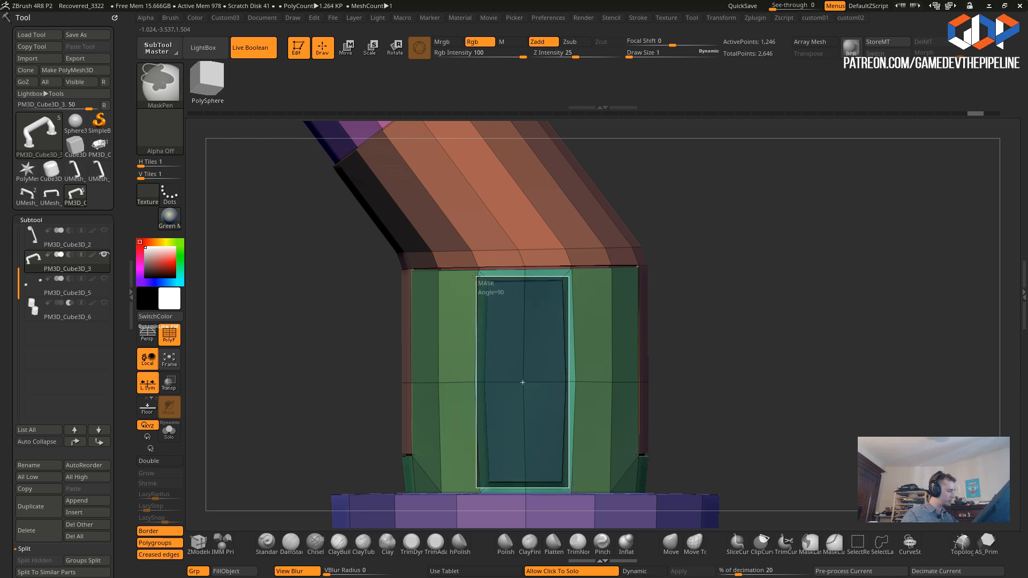
drag(326, 287, 257, 326)
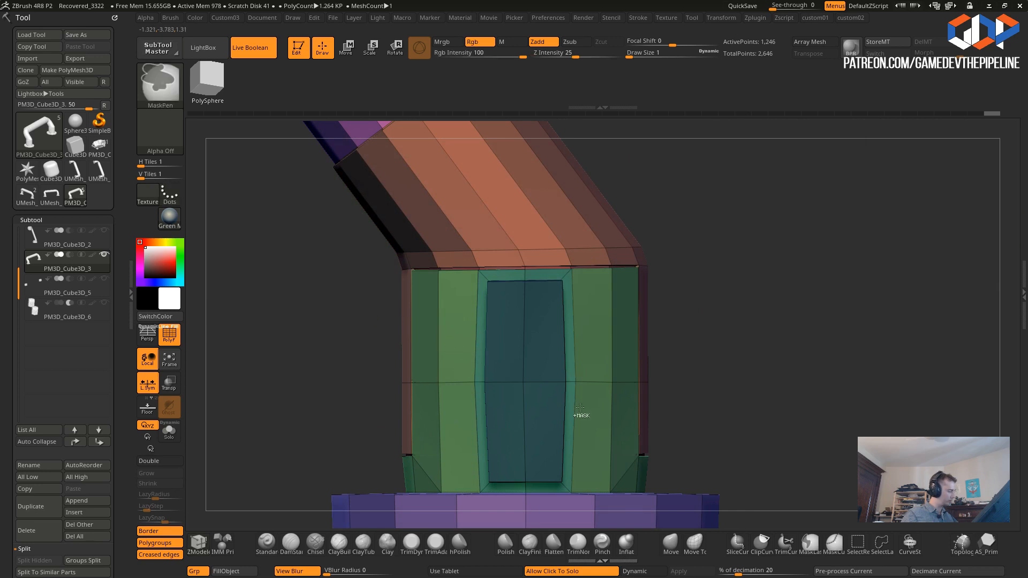
mouse_move(707, 426)
ctrl+mouse_down()
mouse_move(348, 349)
mouse_move(453, 358)
ctrl+mouse_up()
ctrl+click(317, 336)
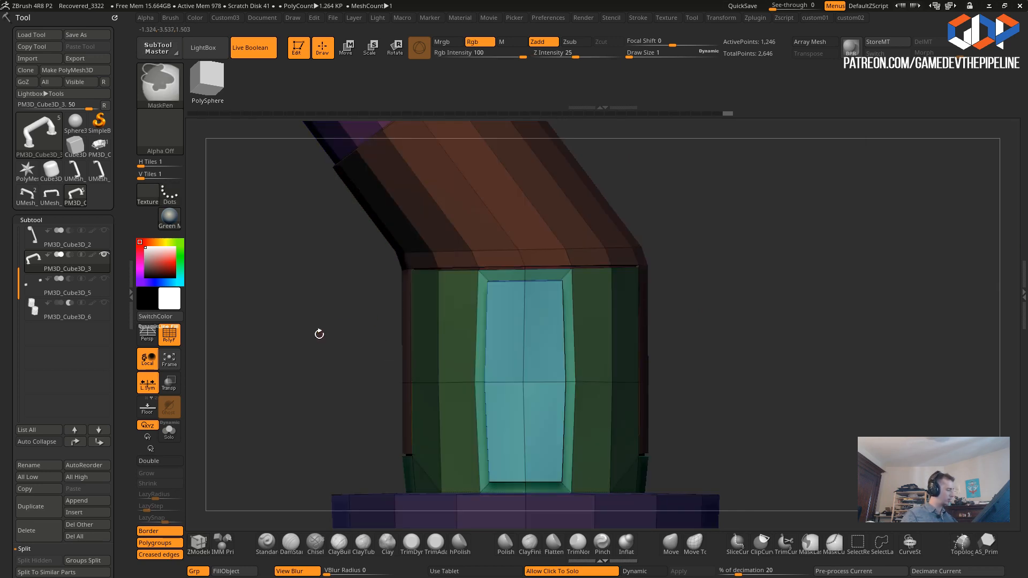
- Widen the unmasked raised plates and adjust their depth across the pipe with the transform gizmo
click(349, 48)
click(432, 251)
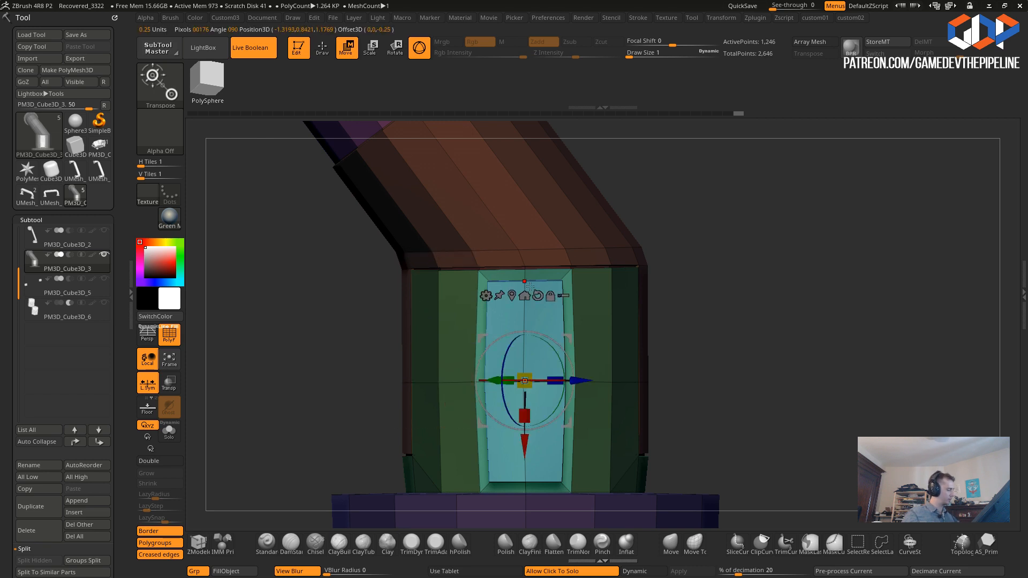
drag(561, 382, 723, 435)
drag(287, 332, 235, 371)
drag(222, 435, 311, 348)
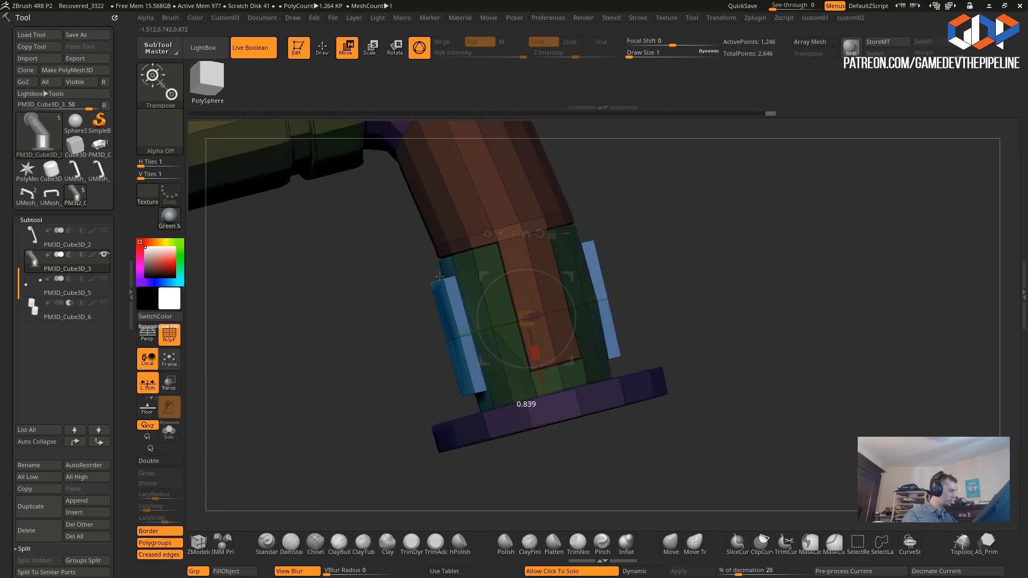
drag(433, 269, 354, 356)
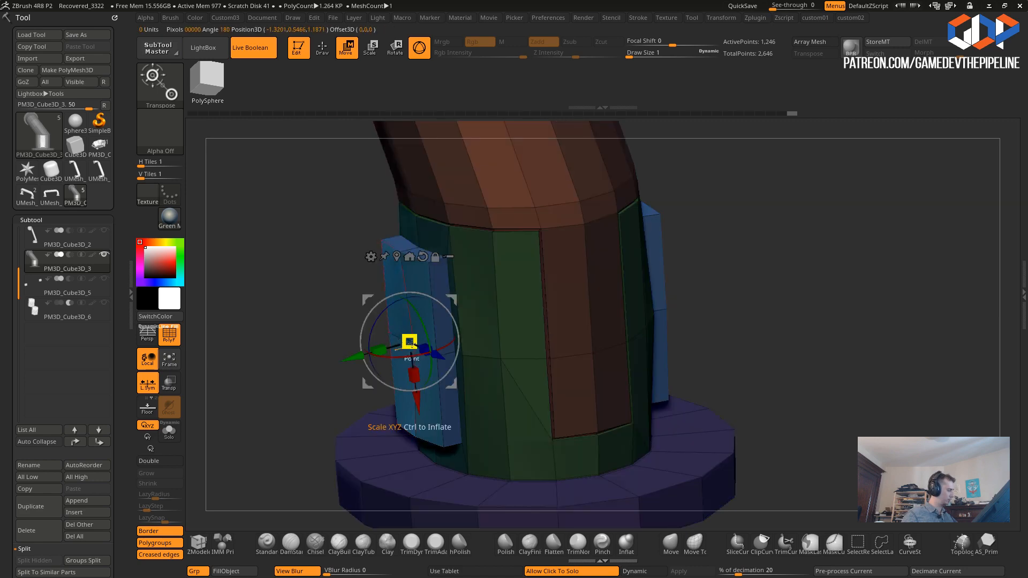
drag(316, 318, 307, 324)
- Preview the handle and its raised plates with dynamic subdivision from several sides, ending with the preview switched off
key(2)
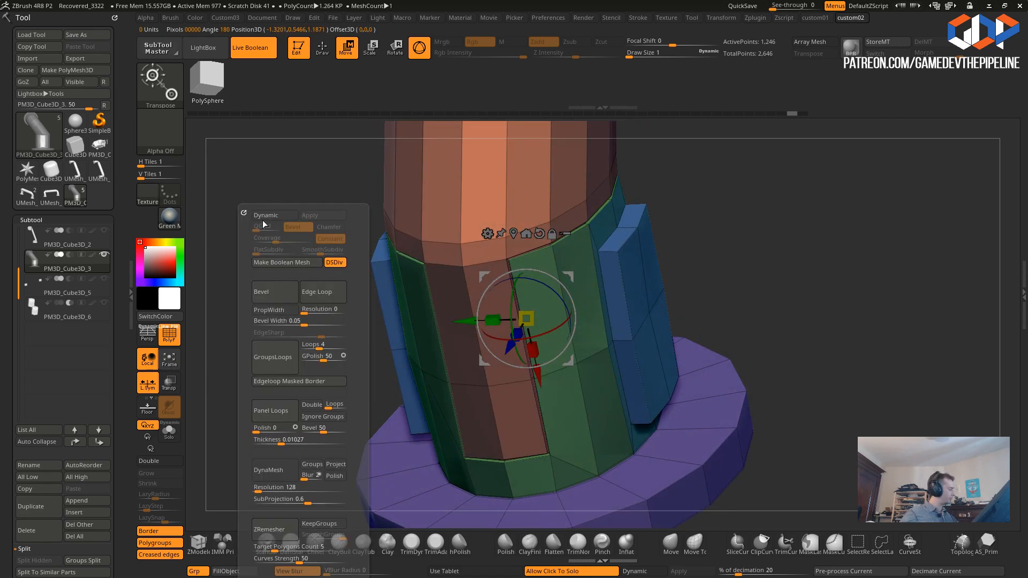
click(272, 217)
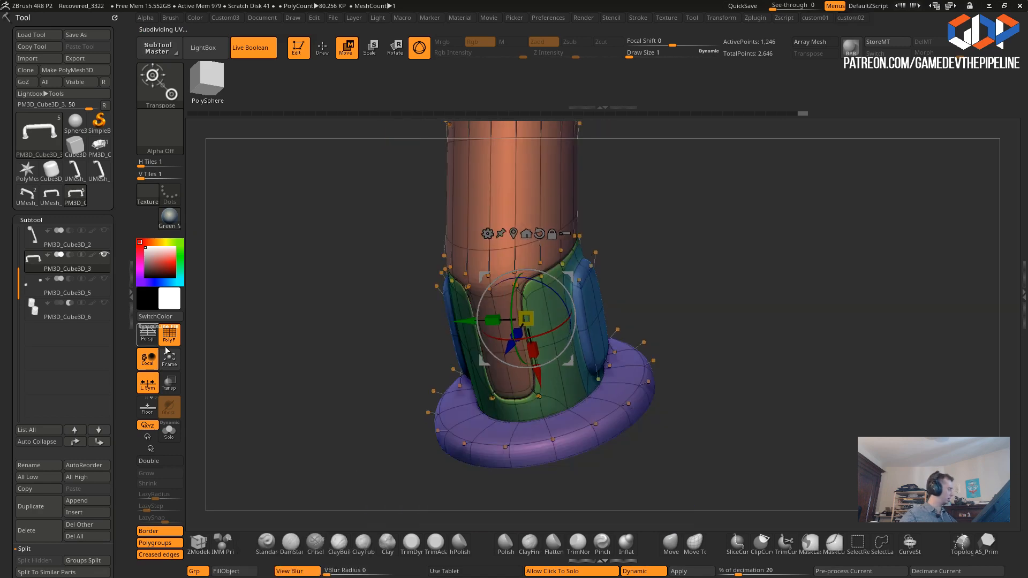
key(shift+f)
drag(307, 342, 367, 381)
click(166, 337)
key(2)
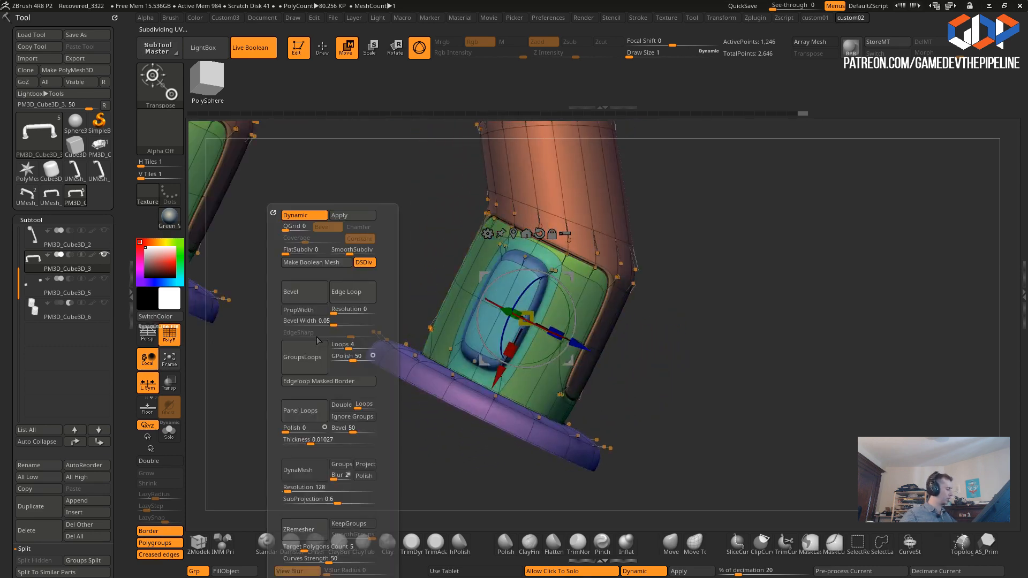
click(292, 218)
drag(382, 456, 343, 298)
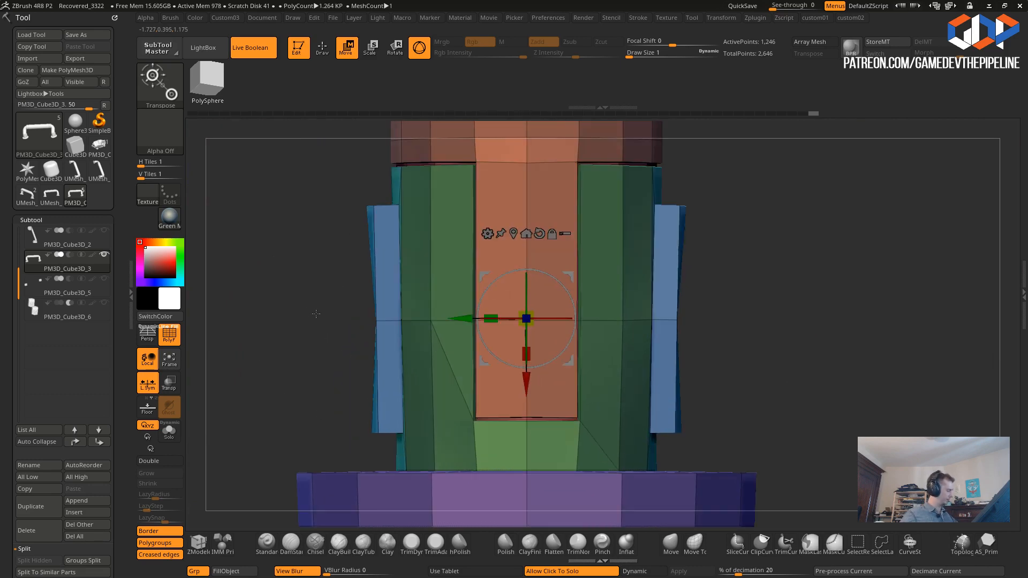
key(e)
mouse_move(365, 351)
mouse_down()
mouse_move(314, 268)
mouse_move(313, 281)
mouse_move(328, 268)
mouse_move(321, 226)
mouse_move(351, 241)
mouse_move(330, 327)
mouse_move(334, 268)
mouse_move(333, 296)
mouse_move(383, 298)
mouse_up()
click(671, 545)
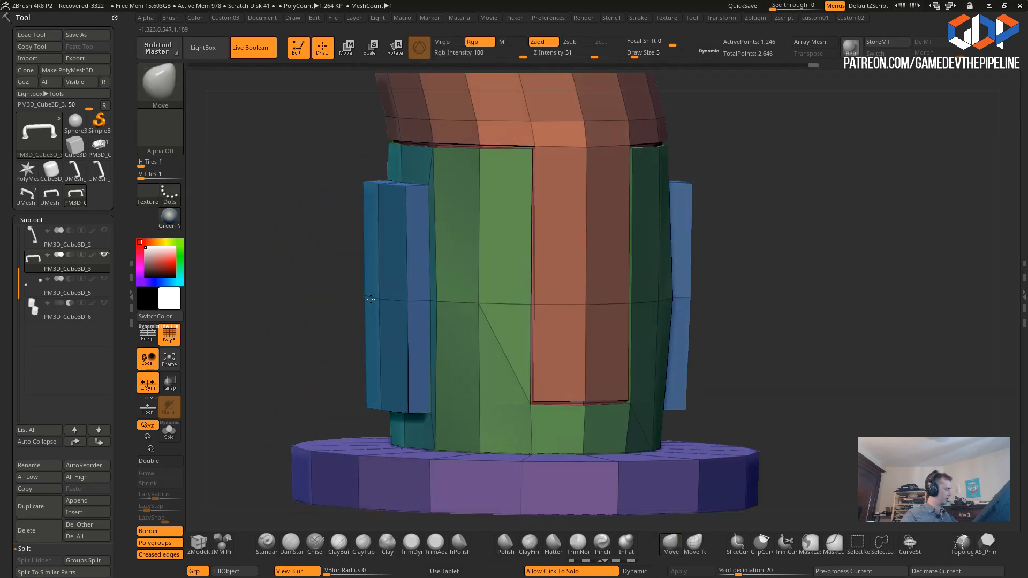
mouse_move(312, 286)
mouse_down()
mouse_move(320, 300)
mouse_move(325, 276)
mouse_up()
mouse_move(657, 412)
ctrl+mouse_down()
mouse_move(321, 286)
mouse_move(353, 264)
mouse_move(621, 432)
mouse_move(599, 415)
ctrl+mouse_up()
ctrl+click(677, 425)
key(1)
drag(326, 362, 330, 362)
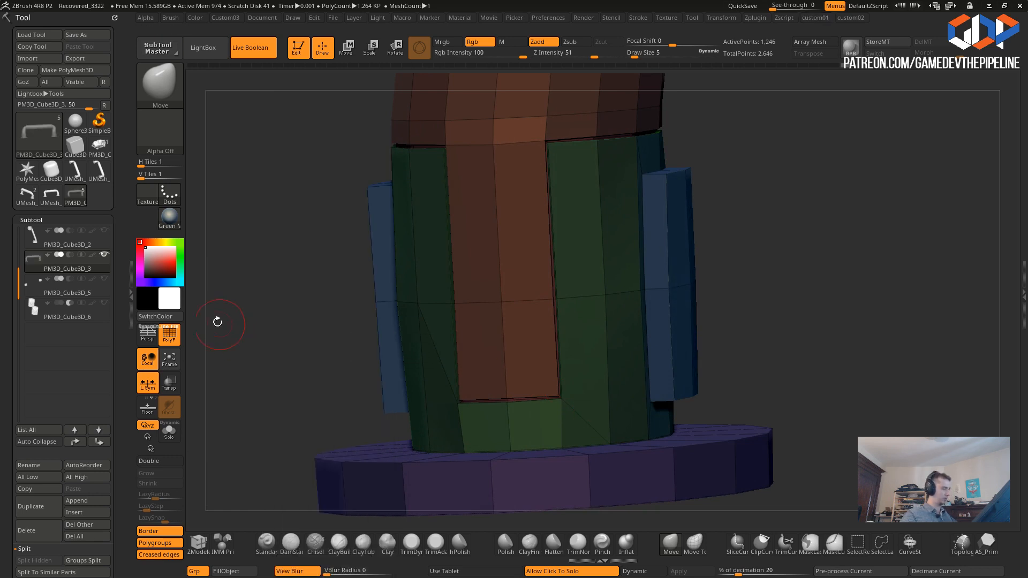
ctrl+drag(271, 343, 284, 350)
drag(263, 340, 321, 329)
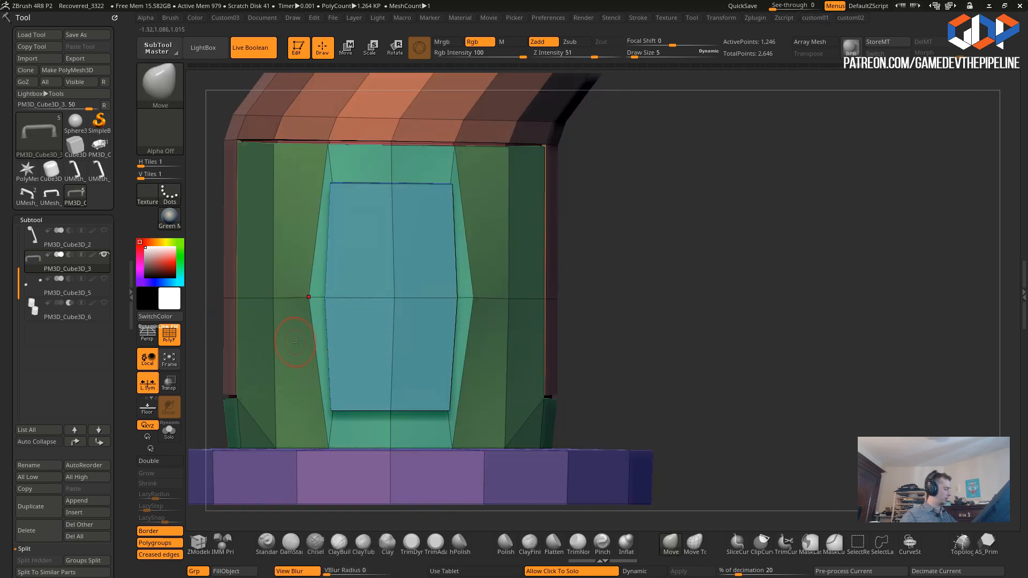
- Split the centre point of the raised plates on both sides of the pipe into an octagonal face with ZModeler
click(198, 542)
key(space)
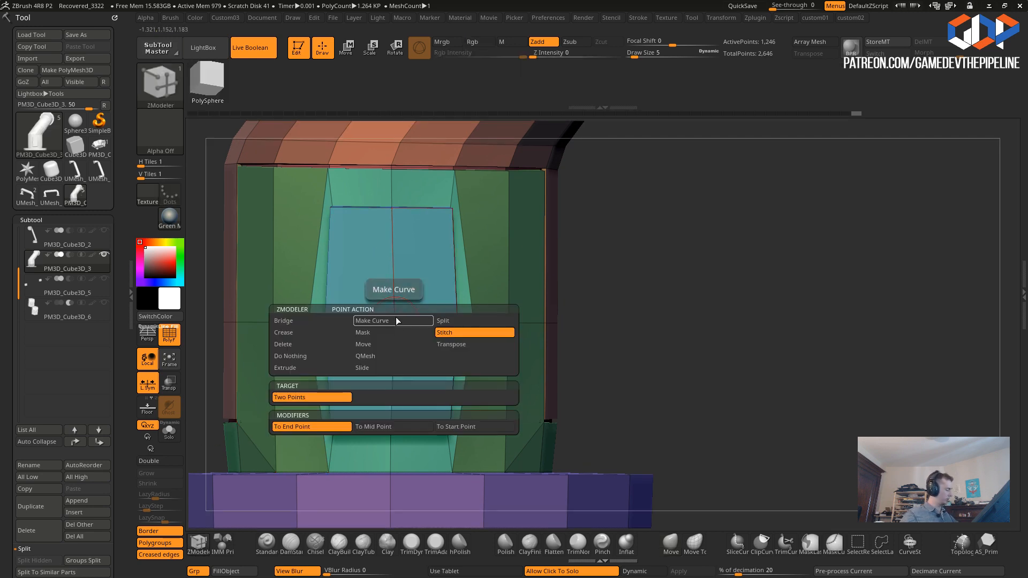
key(space)
click(449, 323)
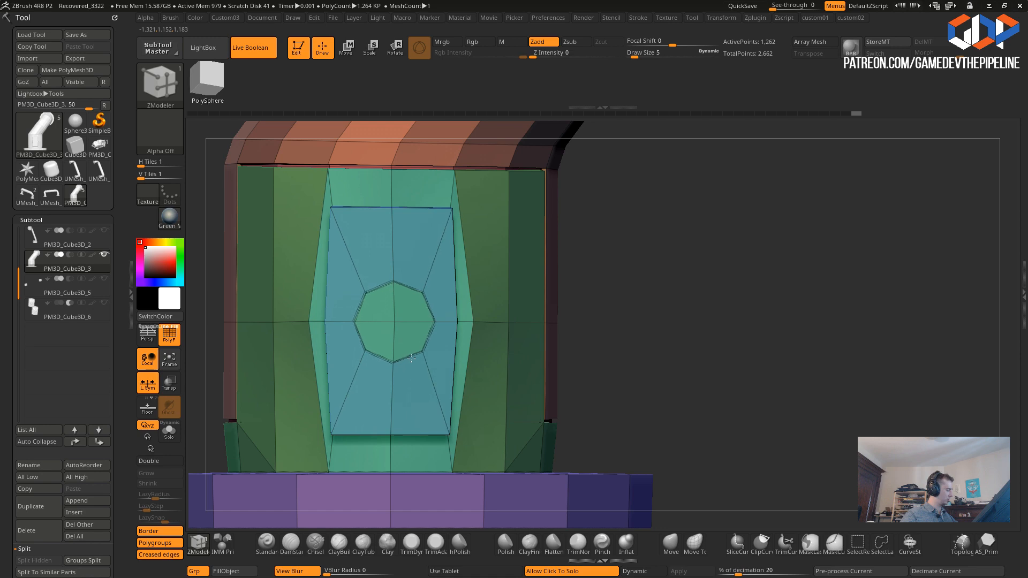
drag(413, 362, 414, 363)
drag(680, 427, 584, 419)
click(600, 318)
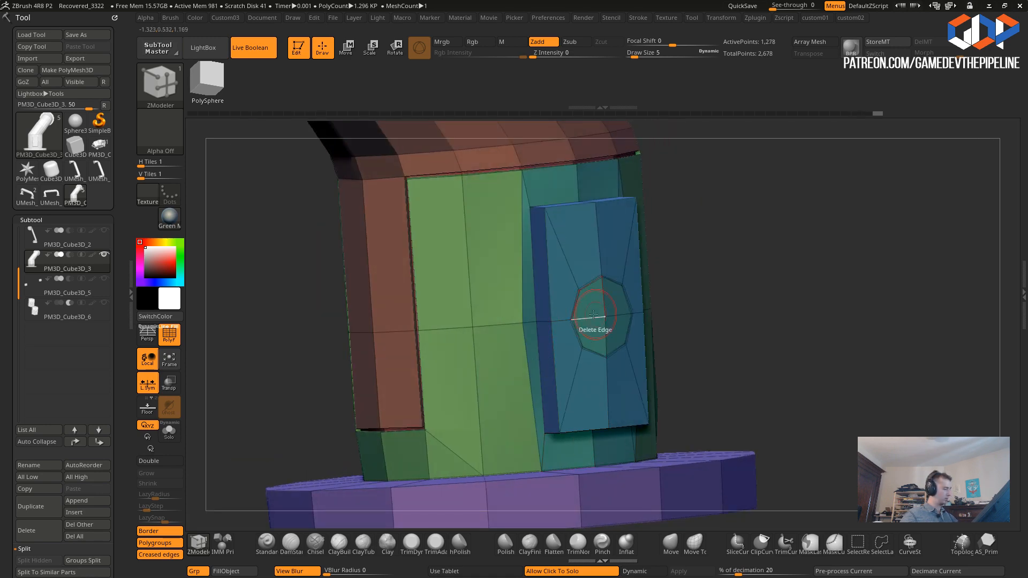
- Try QMesh with the Polygroup All target on a plate's octagonal centre face, then undo it
drag(274, 304, 412, 318)
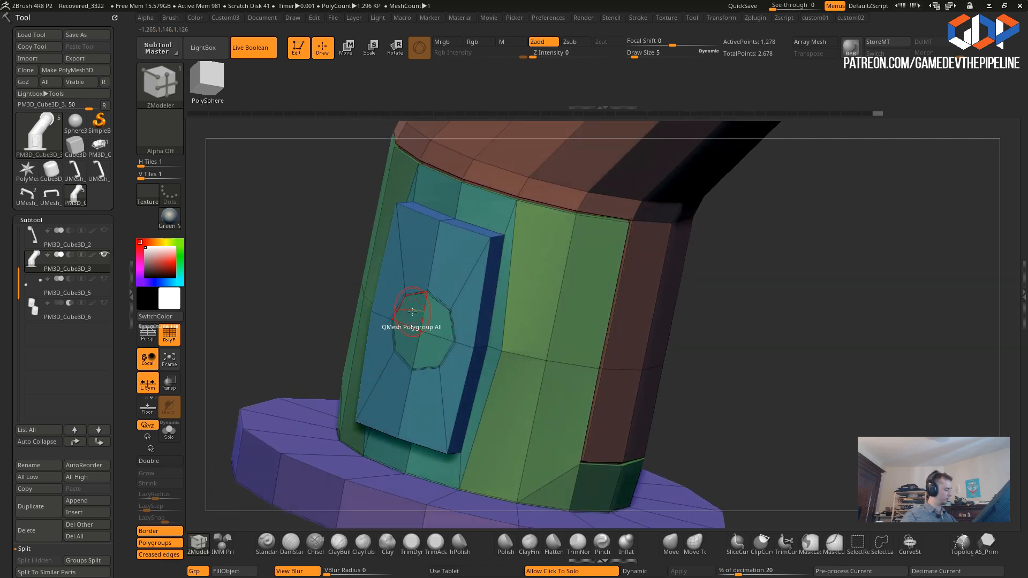
key(space)
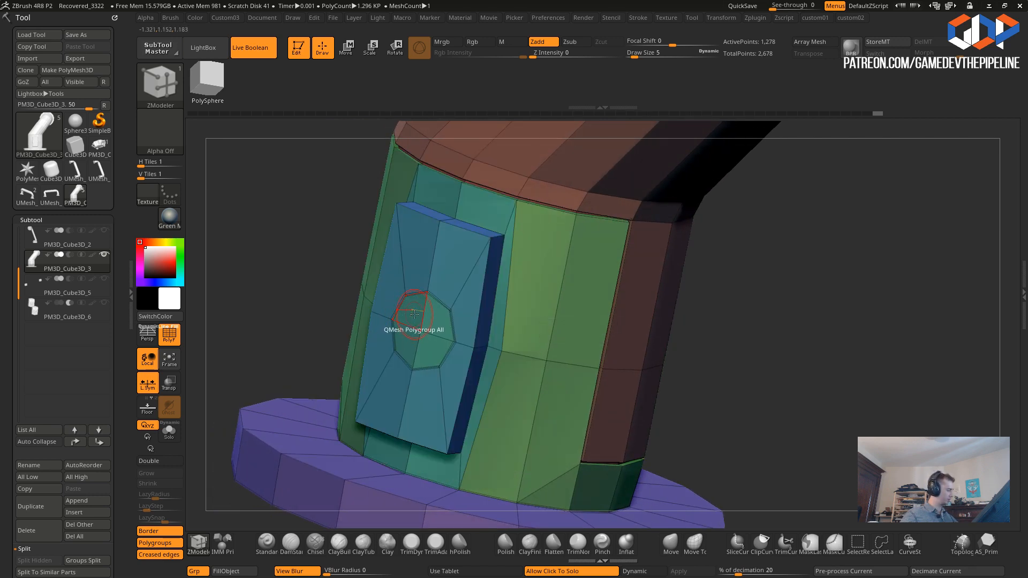
drag(413, 315, 429, 355)
key(ctrl+z)
- Mark the octagonal faces as a temporary polygroup and push them into the raised plates using QMesh on A Single Poly
drag(744, 418, 599, 418)
mouse_move(567, 310)
alt+mouse_down()
mouse_move(596, 300)
mouse_move(569, 325)
alt+mouse_up()
key(space)
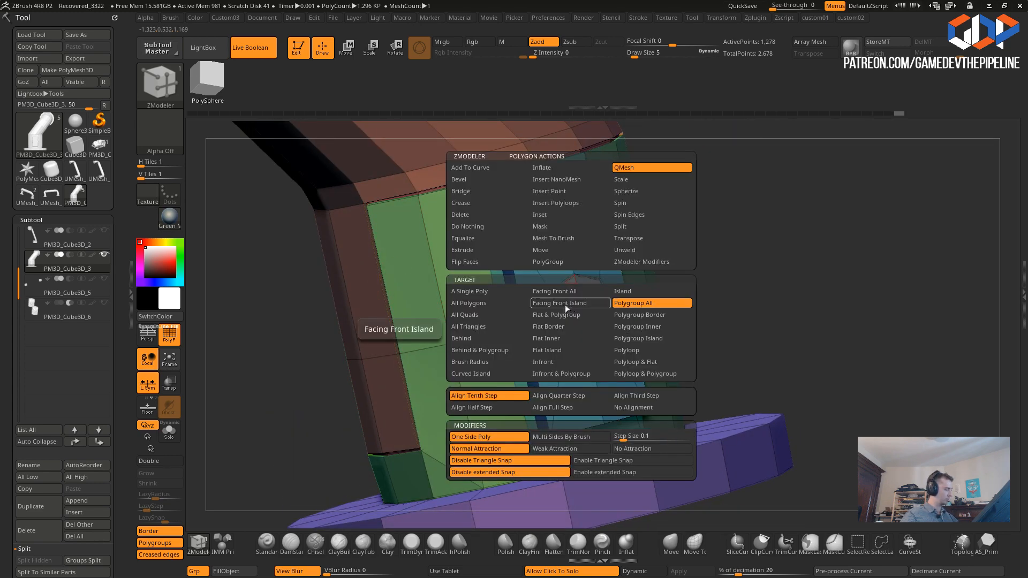
click(459, 294)
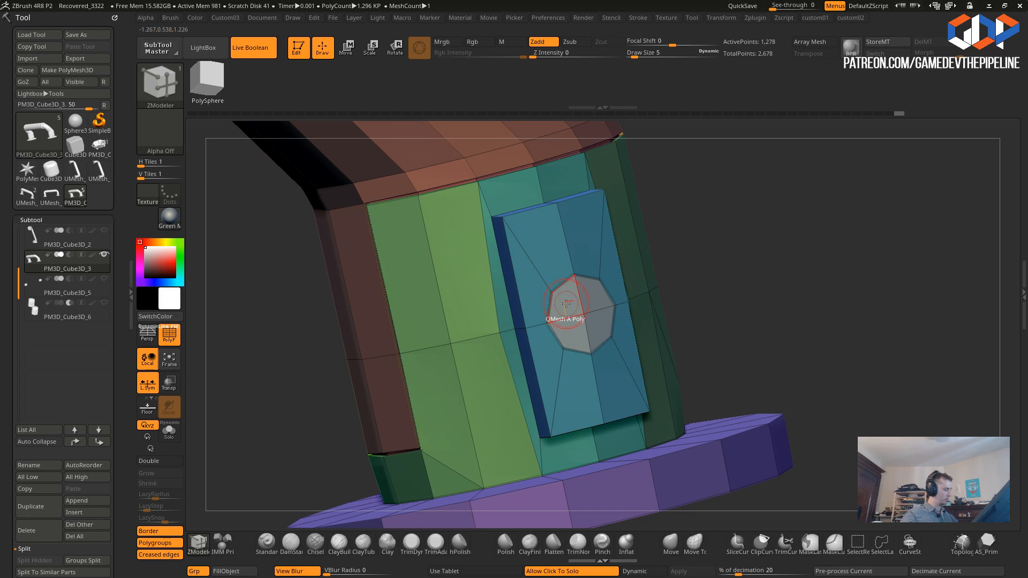
key(space)
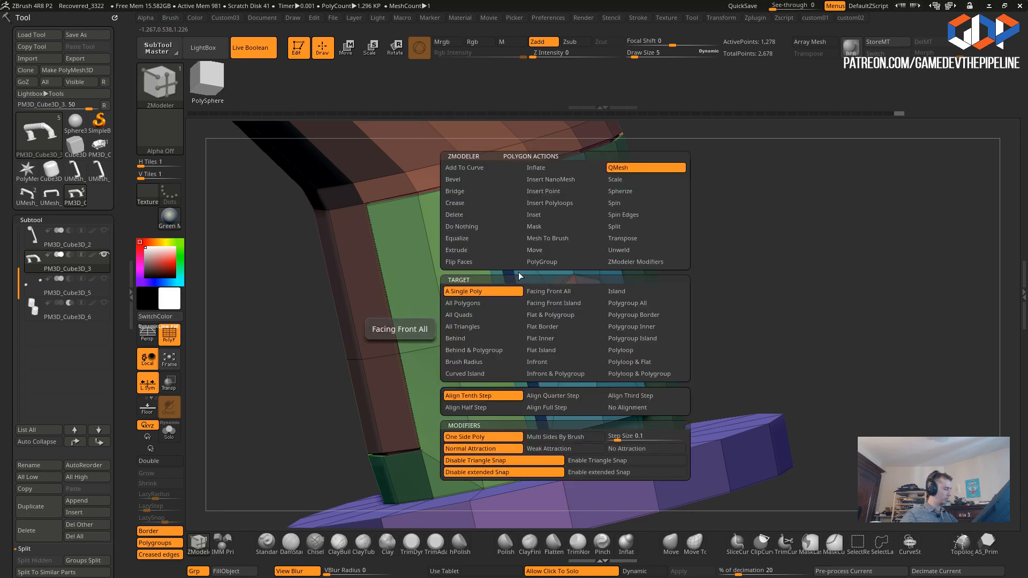
click(528, 194)
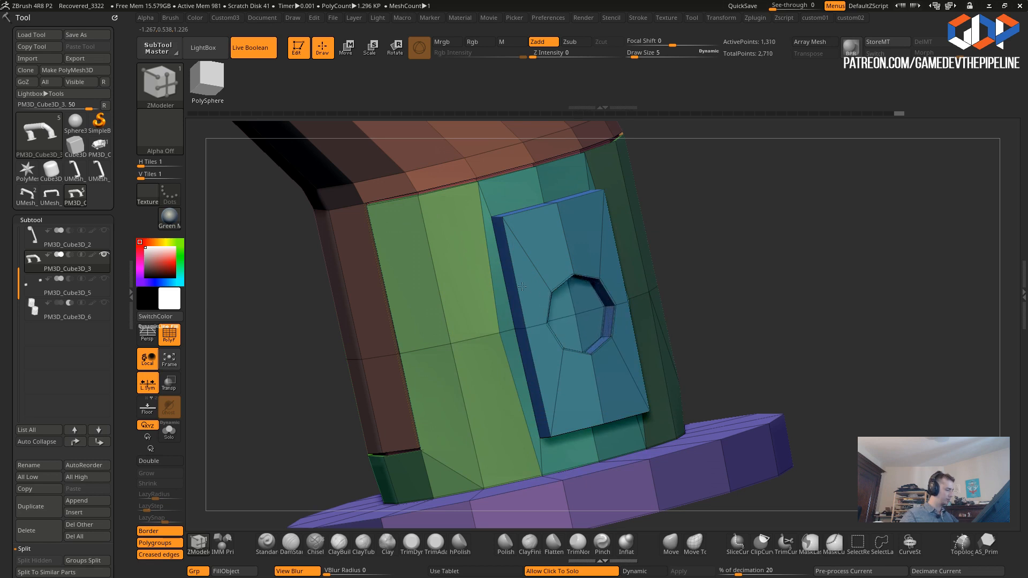
key(space)
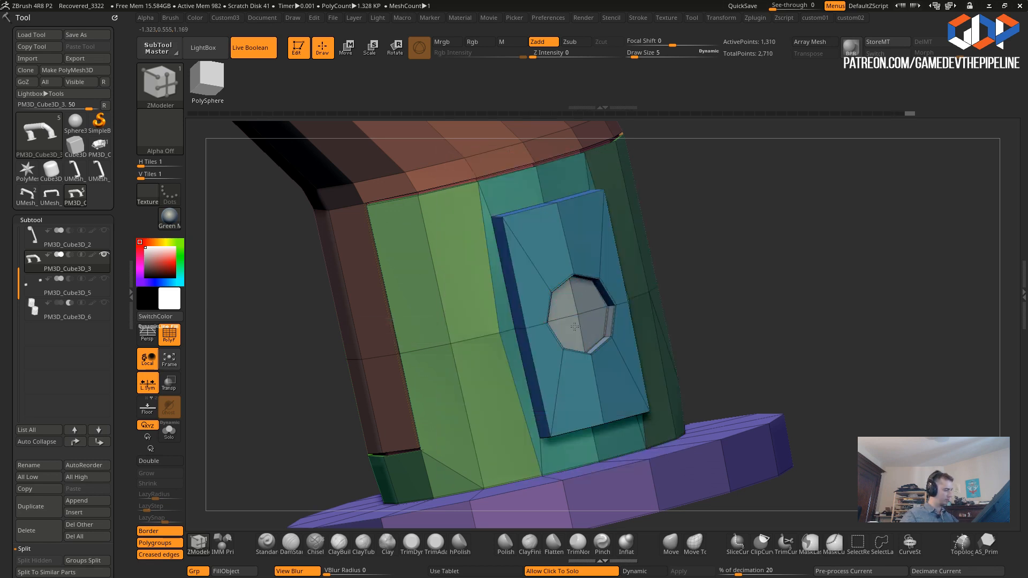
- Mark the recessed octagonal faces as a temporary polygroup and inset them slightly to leave a narrow ring around each
key(ctrl+z)
alt+drag(561, 308, 573, 333)
drag(283, 286, 404, 317)
key(space)
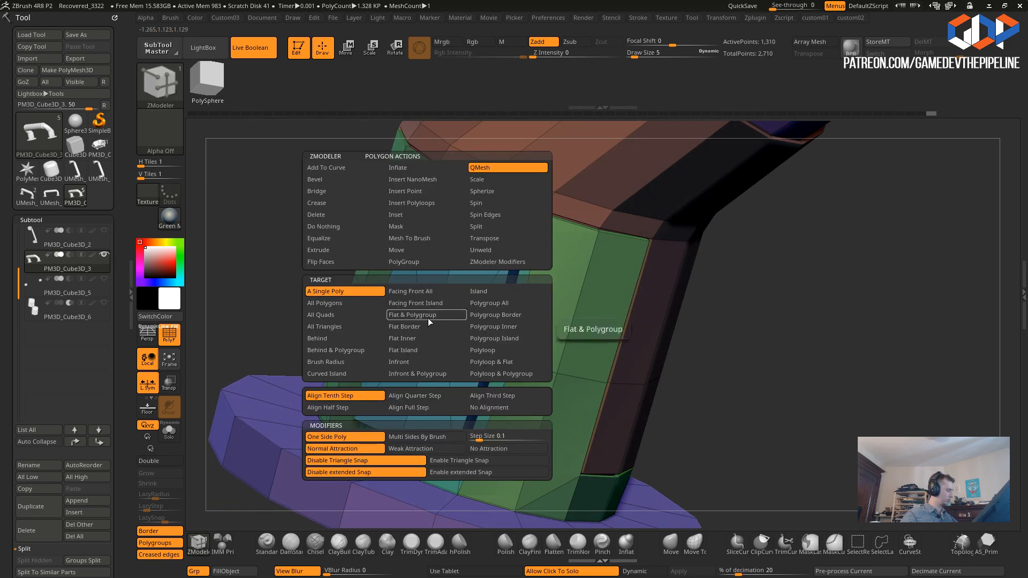
click(427, 215)
drag(434, 333, 432, 327)
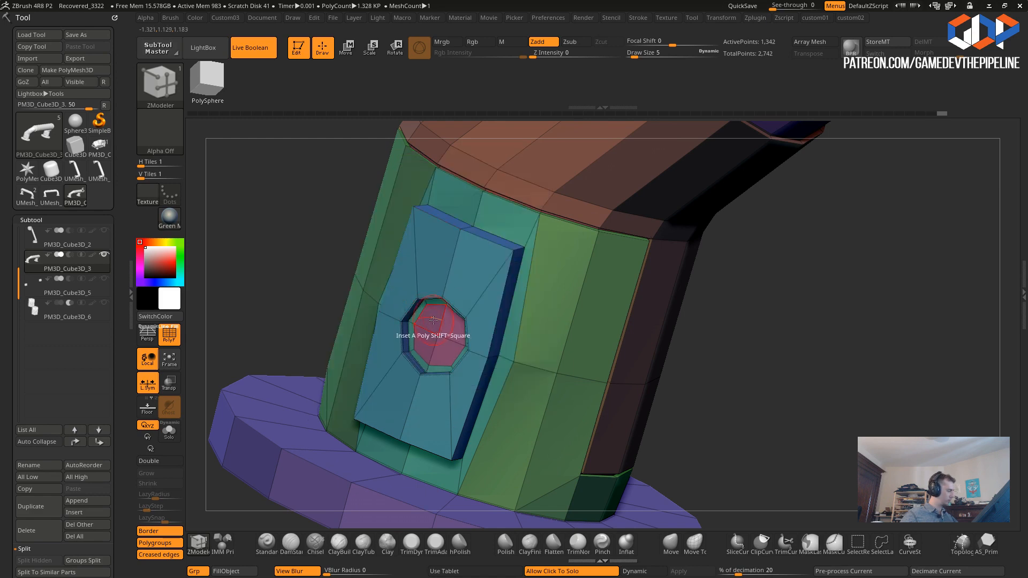
- Pull the inset octagonal faces back outward with QMesh, leaving a groove around a central button on each plate
key(space)
click(484, 167)
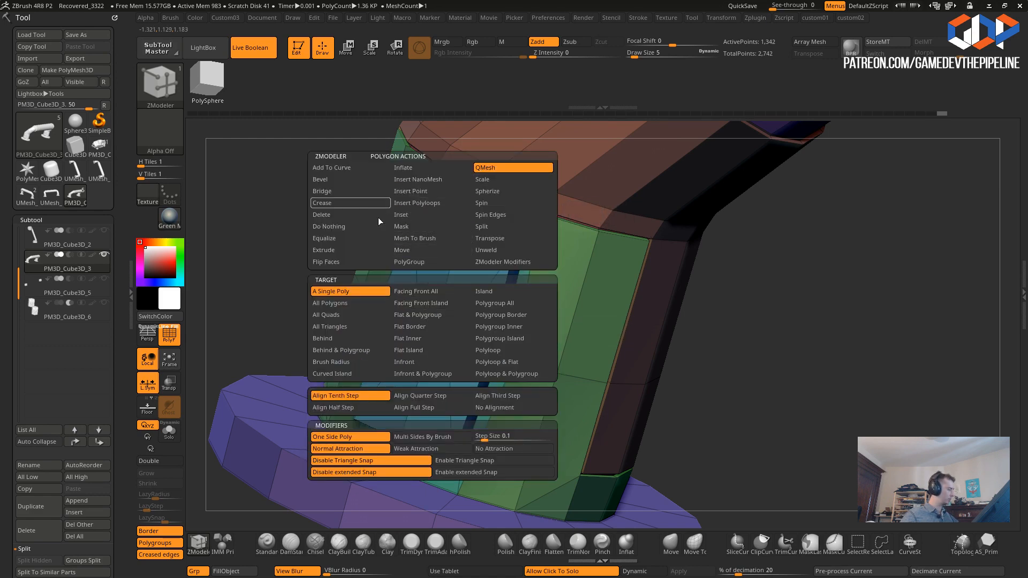
click(482, 303)
drag(432, 322, 418, 321)
- Turn on dynamic subdivision and inspect the smoothed handle and its grooved buttons with the polyframe hidden
drag(354, 279, 276, 269)
key(2)
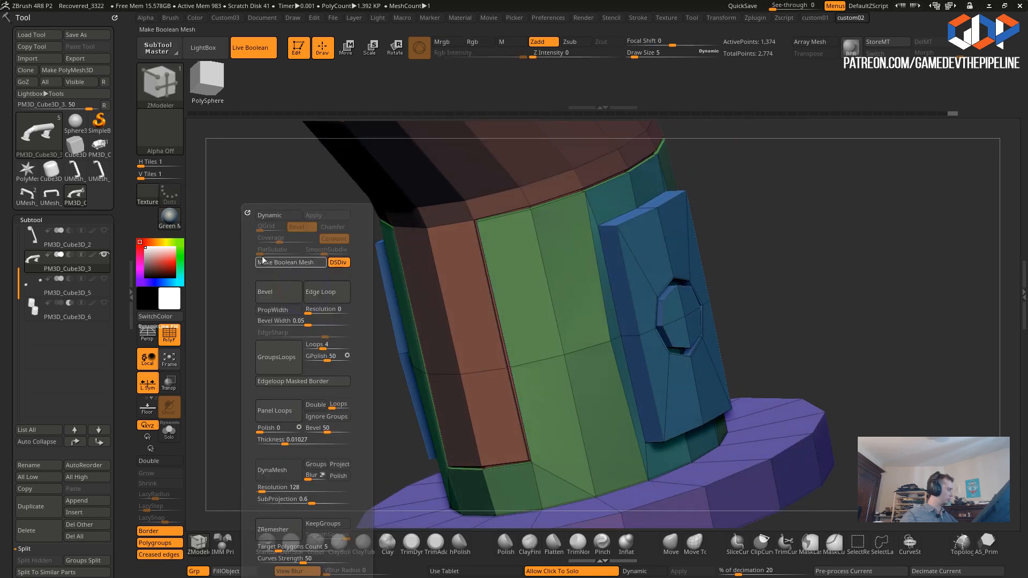
click(267, 215)
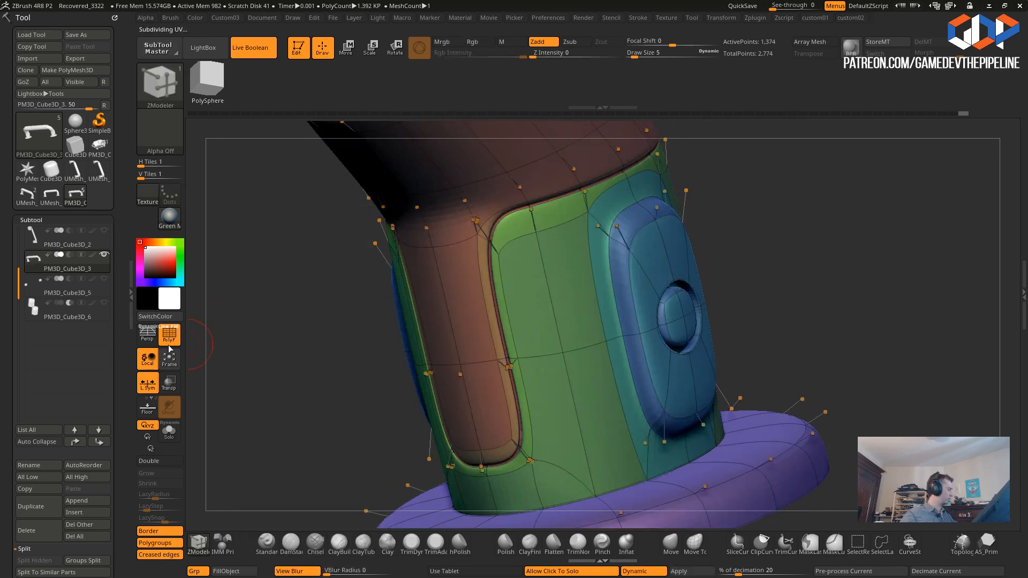
alt+drag(264, 367, 379, 488)
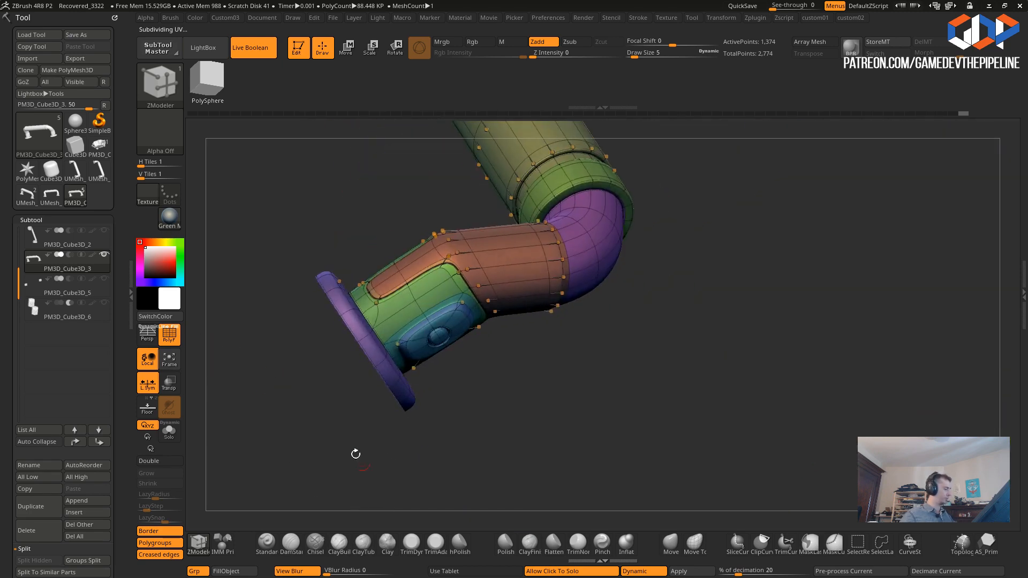
click(169, 343)
drag(304, 390, 369, 495)
drag(369, 495, 513, 372)
drag(439, 482, 350, 356)
- Try to crease the complete edge loop where the flange meets the pipe, with the polyframe shown
click(170, 334)
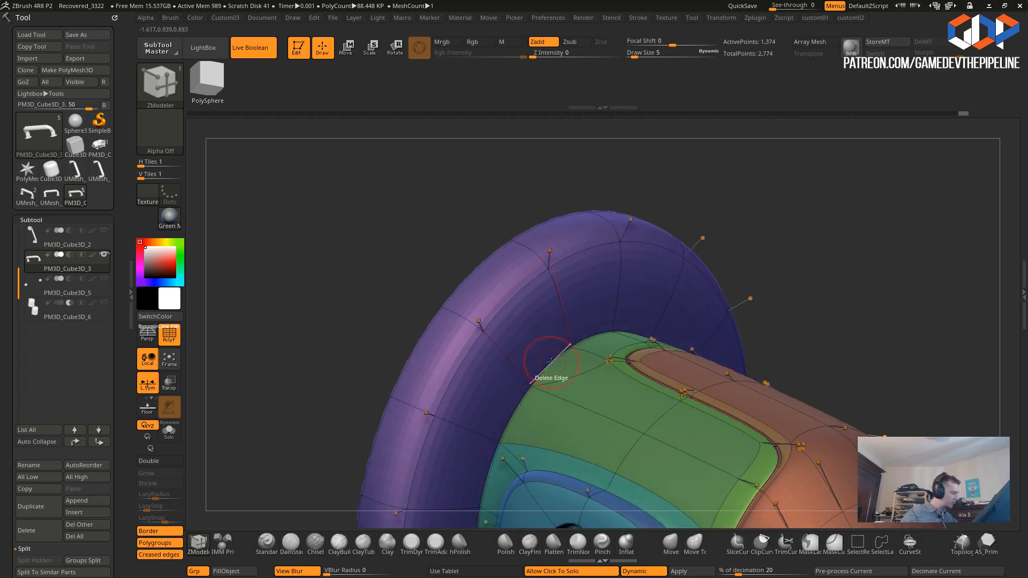
key(space)
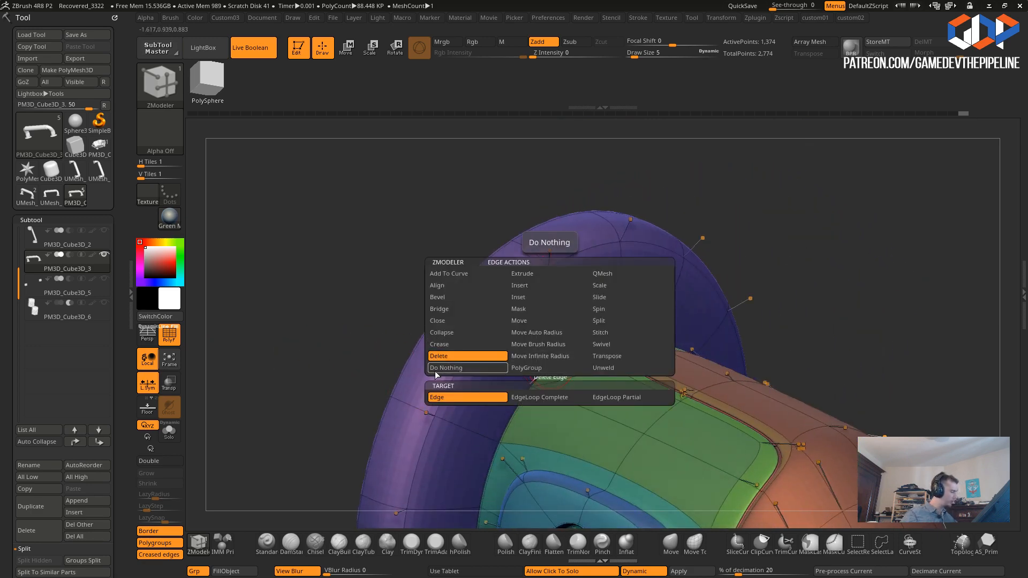
click(437, 344)
click(466, 409)
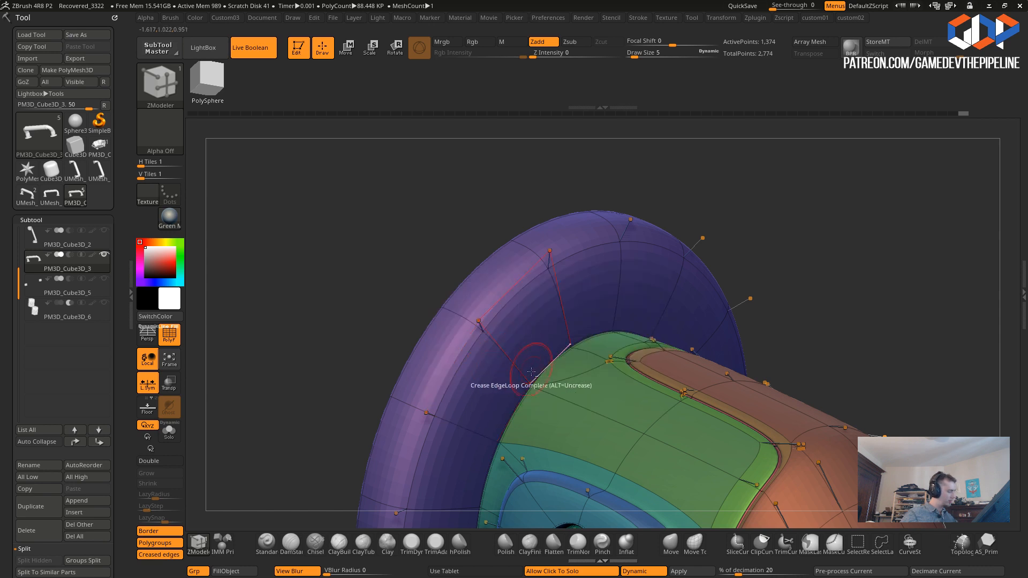
click(545, 367)
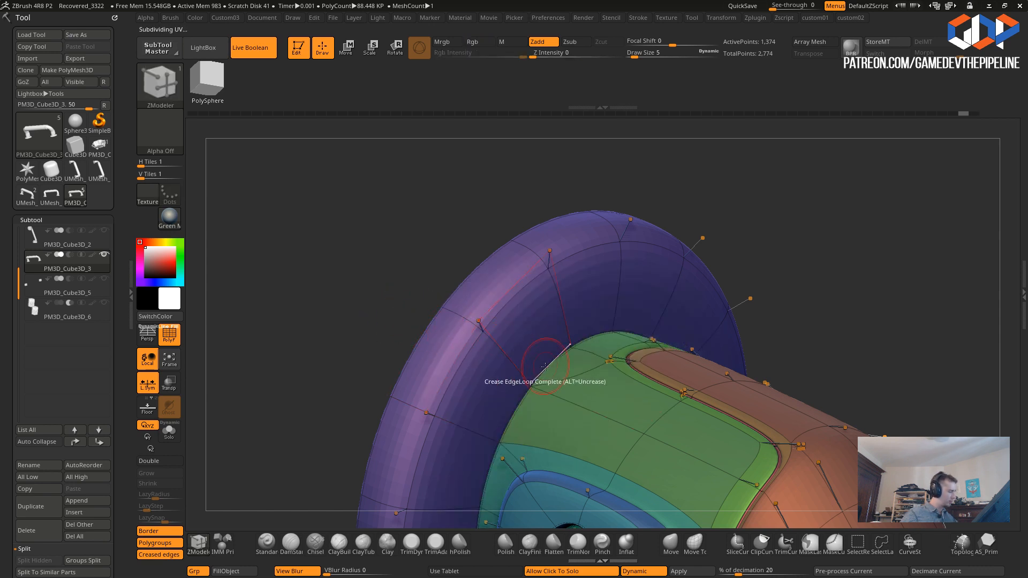
- Bevel the complete edge loop where the flange meets the pipe and check the smoothed handle with the polyframe hidden
key(space)
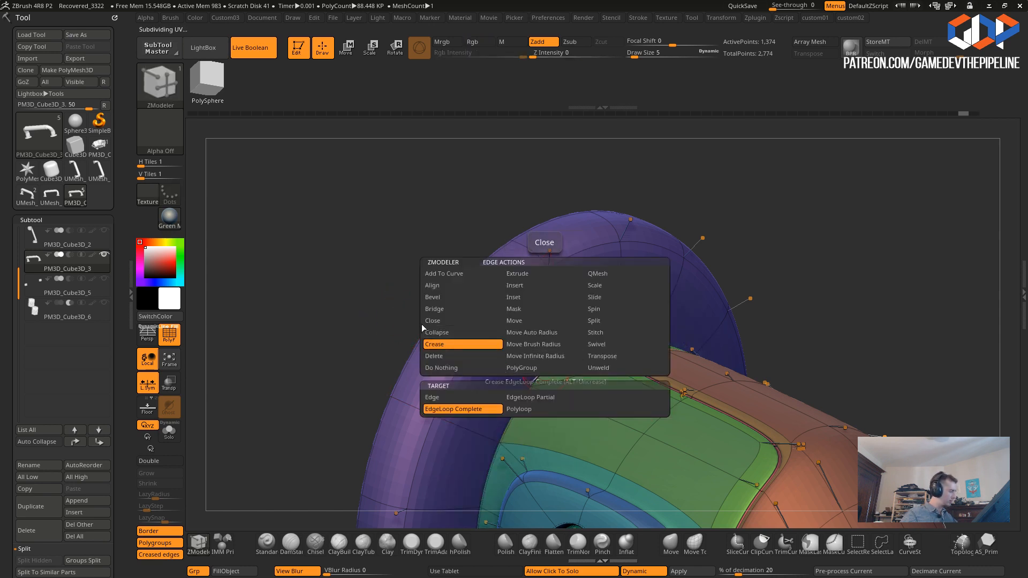
click(432, 298)
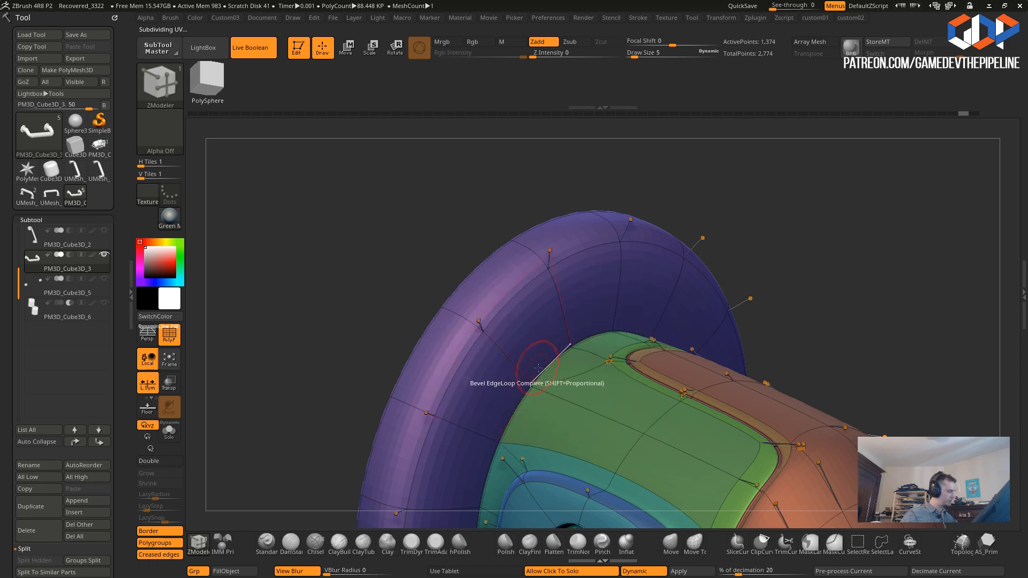
drag(543, 368, 533, 362)
drag(333, 301, 304, 340)
click(167, 338)
alt+drag(299, 375, 412, 469)
click(170, 336)
drag(370, 388, 370, 516)
click(169, 336)
drag(376, 436, 349, 403)
- Delete the PM3D_Cube3D_5 subtool and suppress the non-undoable warning until the next restart
key(Down)
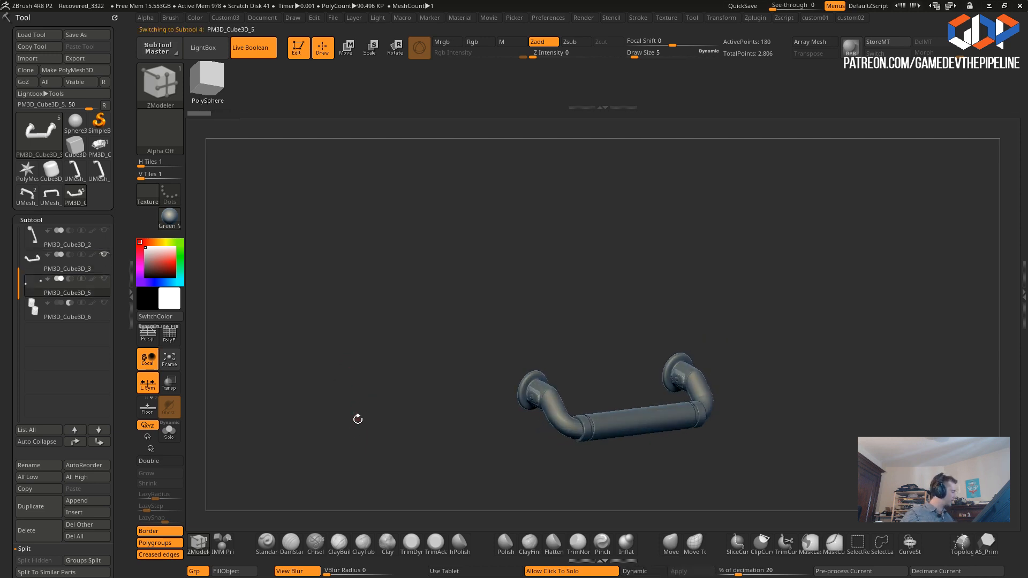
click(35, 533)
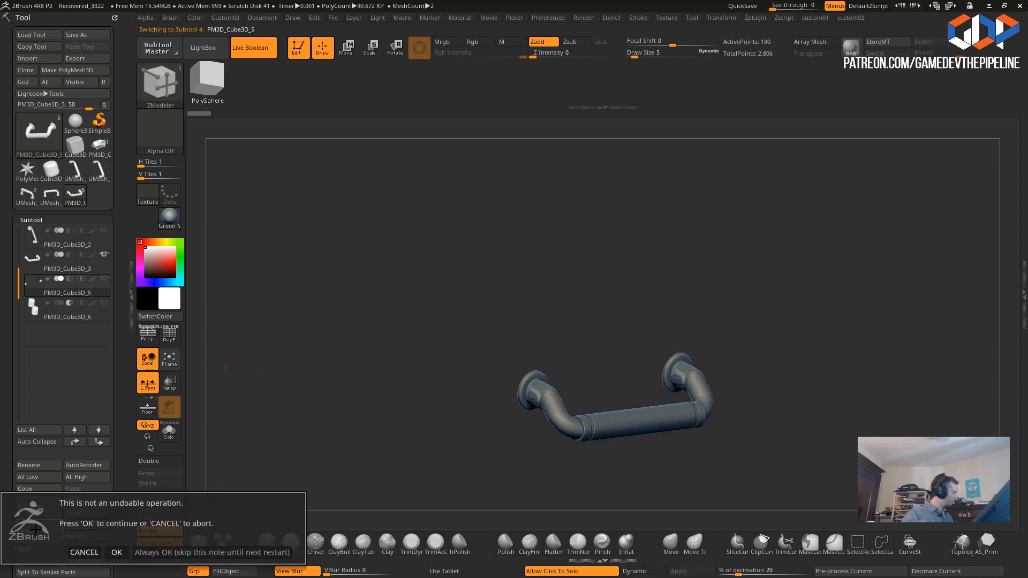
click(152, 552)
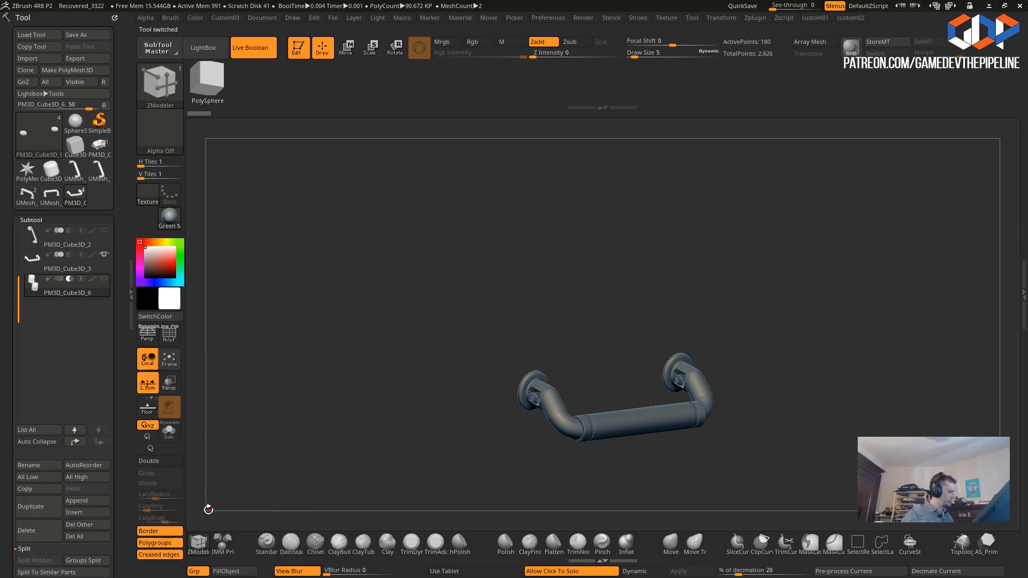
drag(299, 464, 323, 476)
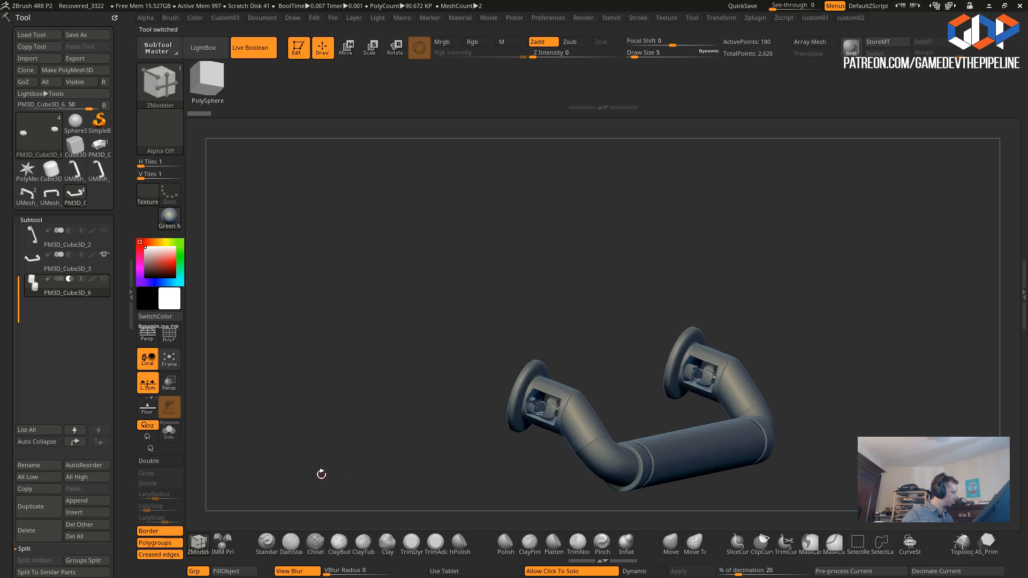
- Turn off Live Boolean and delete the PM3D_Cube3D_6 subtool
key(Up)
key(Down)
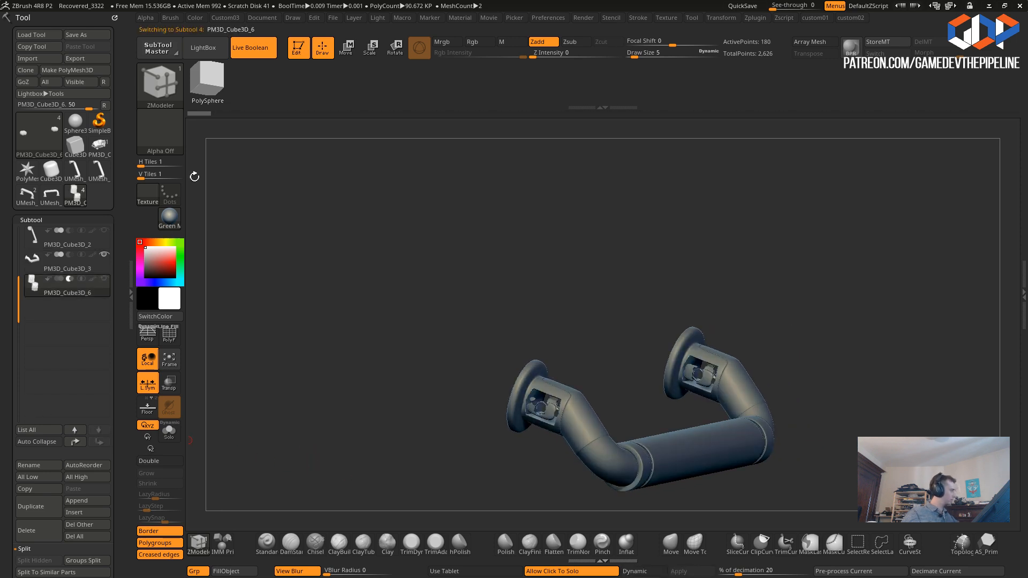
click(248, 49)
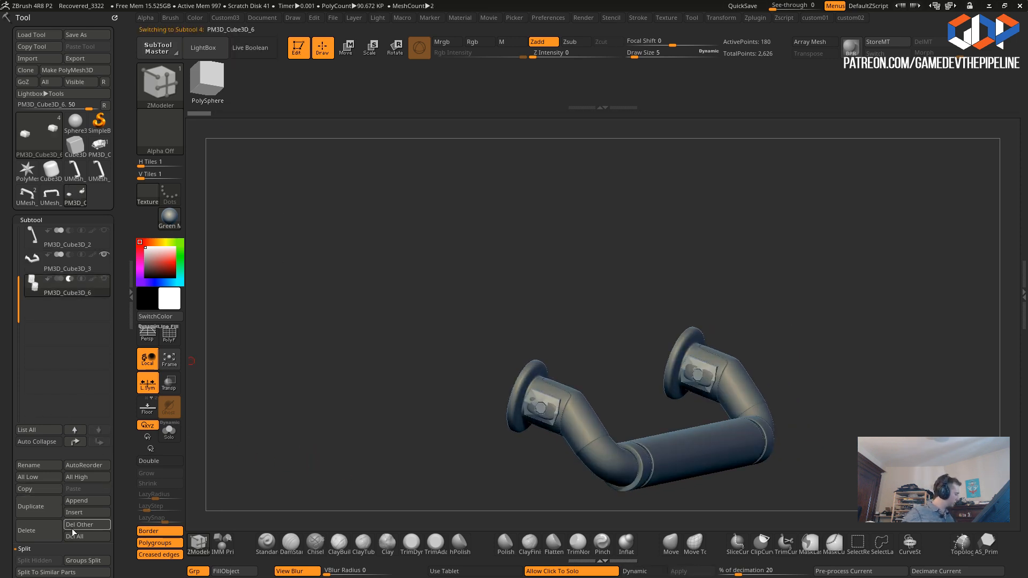
click(24, 537)
- Compare the three remaining handle subtools from several sides, ending on the pipe handle PM3D_Cube3D_3
drag(356, 463, 337, 451)
key(Up)
key(Up)
key(Down)
key(Down)
right_drag(337, 450, 265, 466)
right_click(266, 466)
shift+right_drag(317, 381, 390, 314)
mouse_move(354, 386)
alt+mouse_down()
mouse_move(349, 356)
mouse_move(301, 385)
mouse_move(340, 395)
alt+mouse_up()
drag(361, 447, 275, 397)
key(Up)
key(Up)
key(Down)
key(Down)
key(Up)
key(Up)
key(Down)
key(Up)
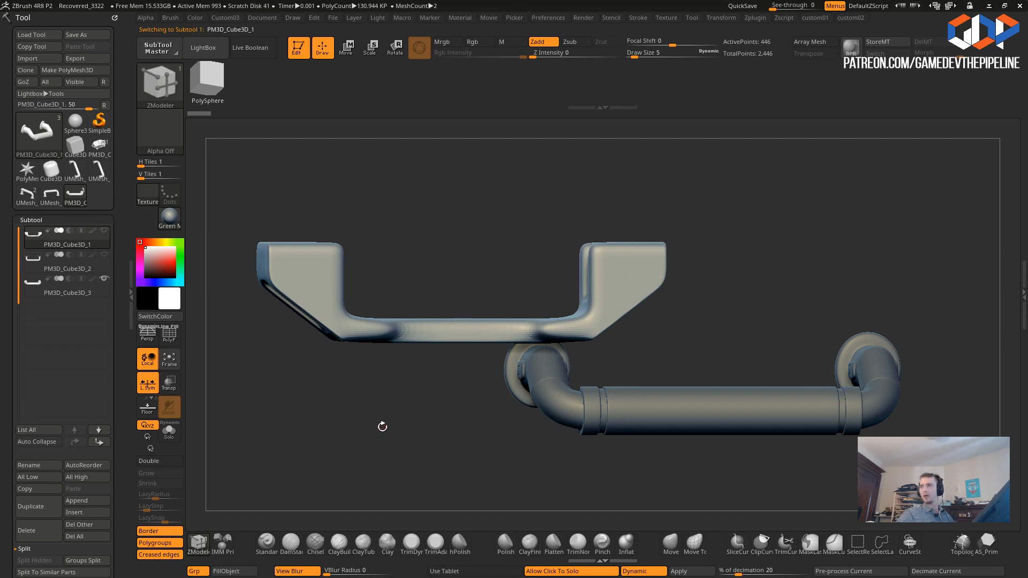
key(Down)
key(Down)
drag(376, 427, 356, 421)
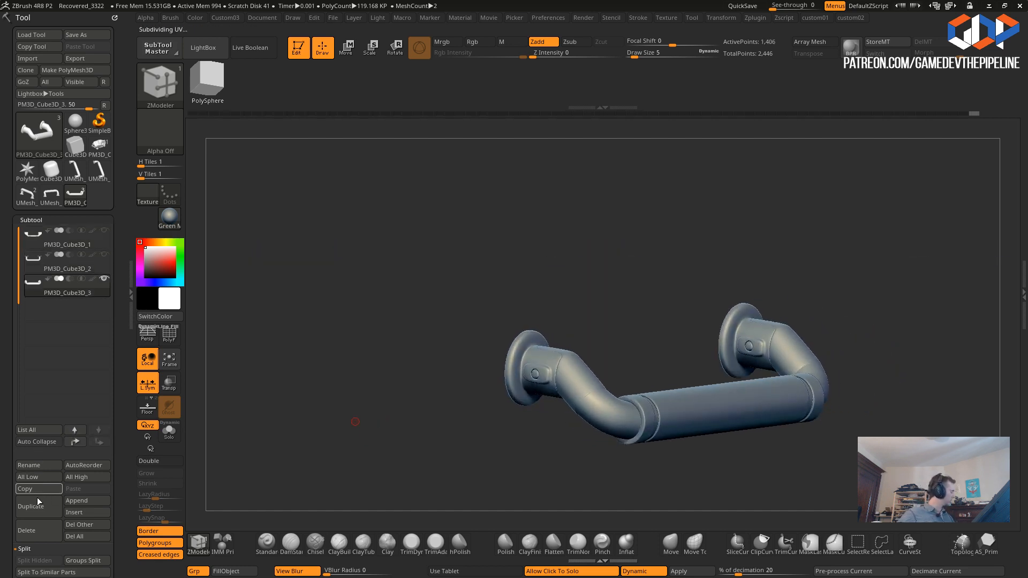
- Append a cube as a new subtool and make it the active one
click(73, 501)
click(146, 464)
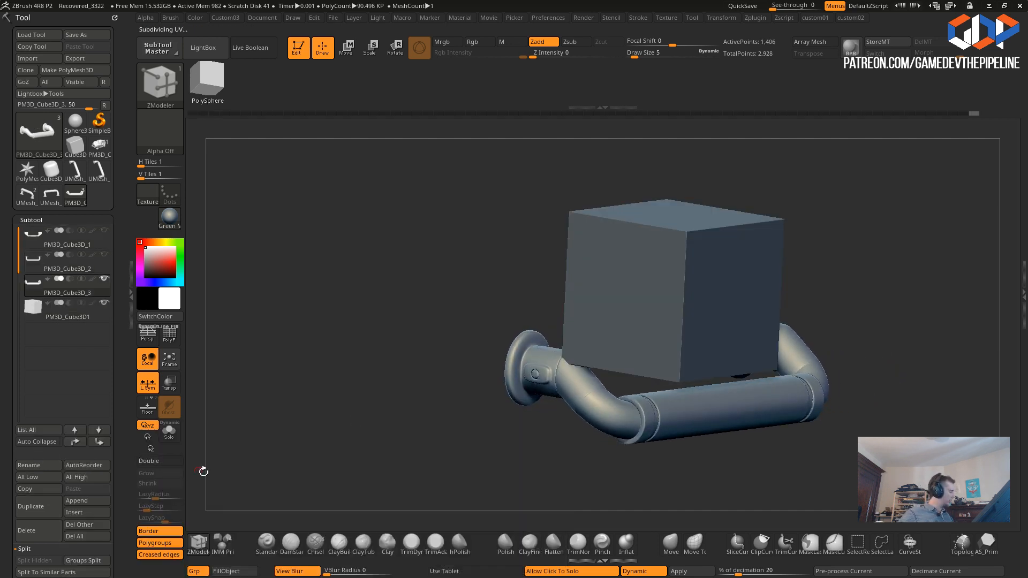
click(45, 314)
shift+drag(271, 349, 313, 344)
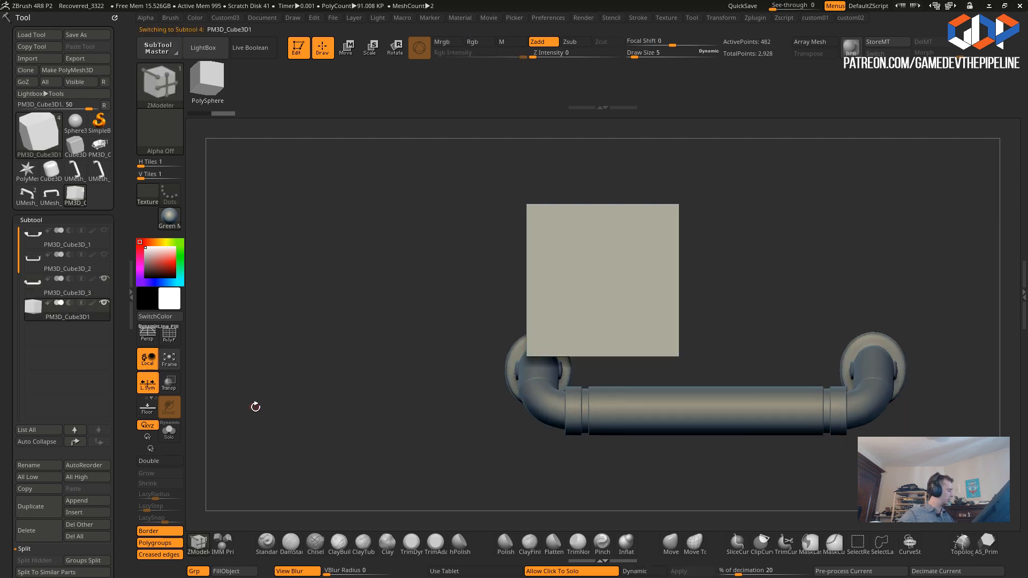
- Isolate the new cube with its polyframe shown and convert it to a PolyCube primitive
click(169, 431)
click(170, 335)
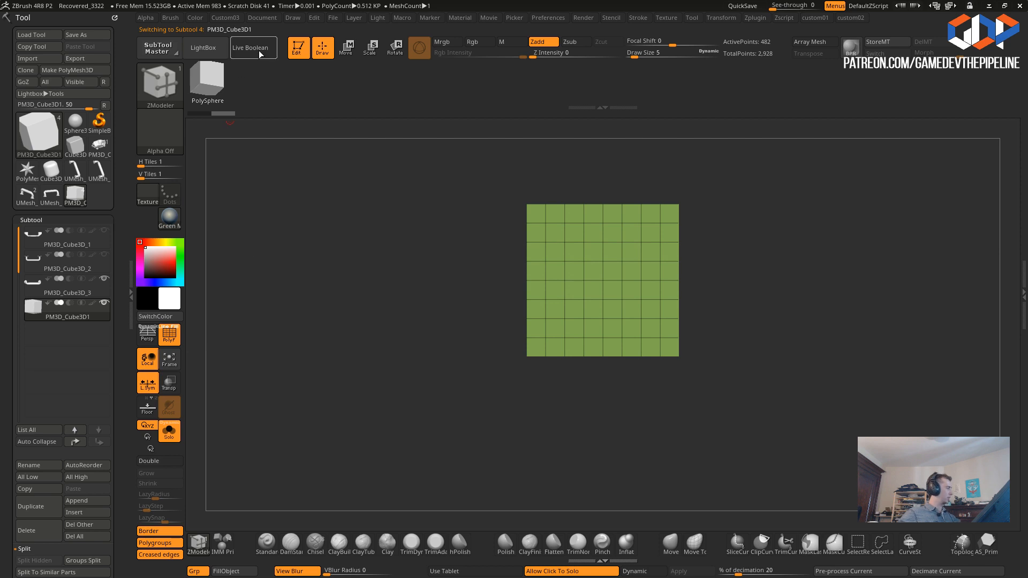
key(w)
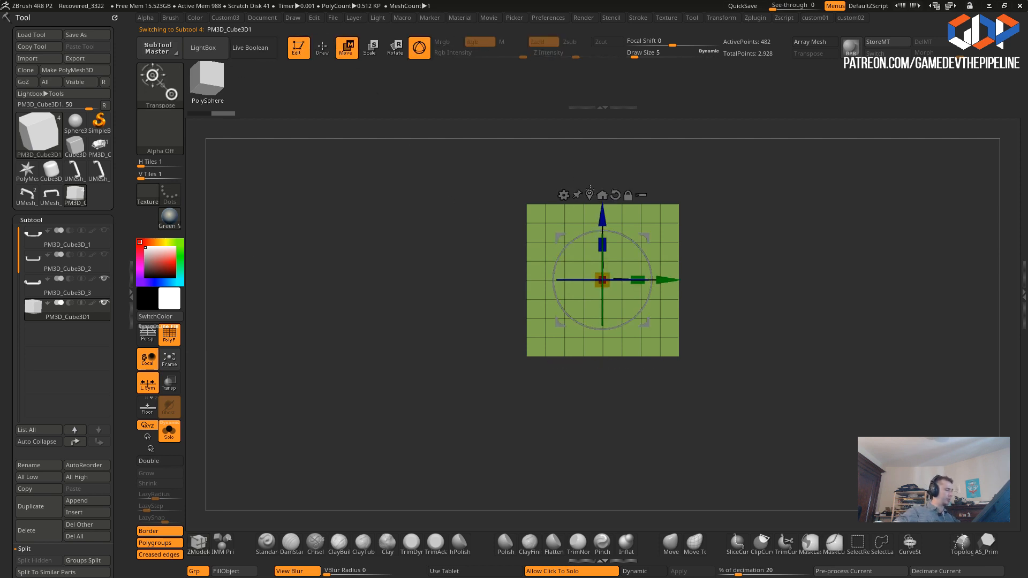
click(565, 194)
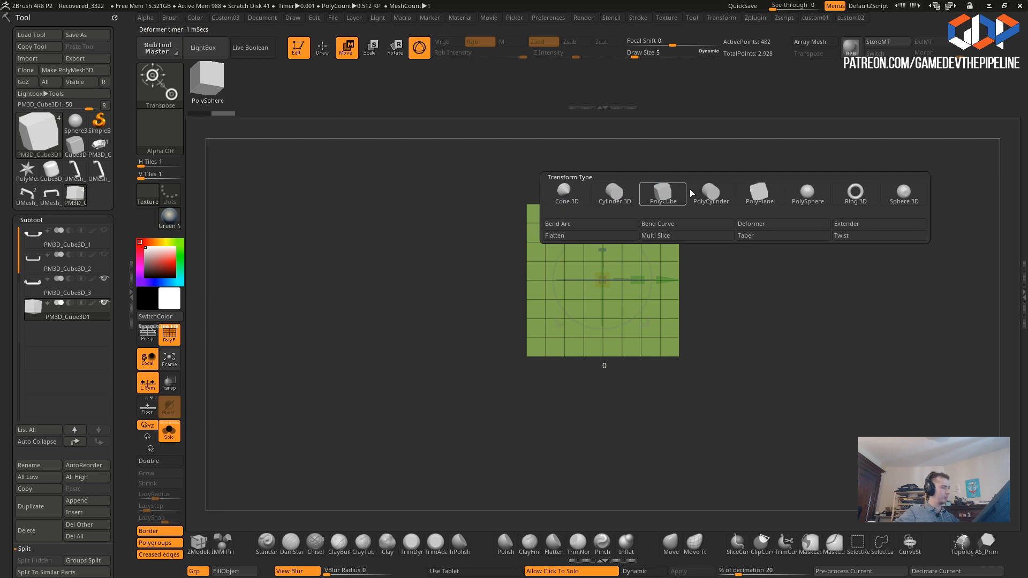
click(662, 197)
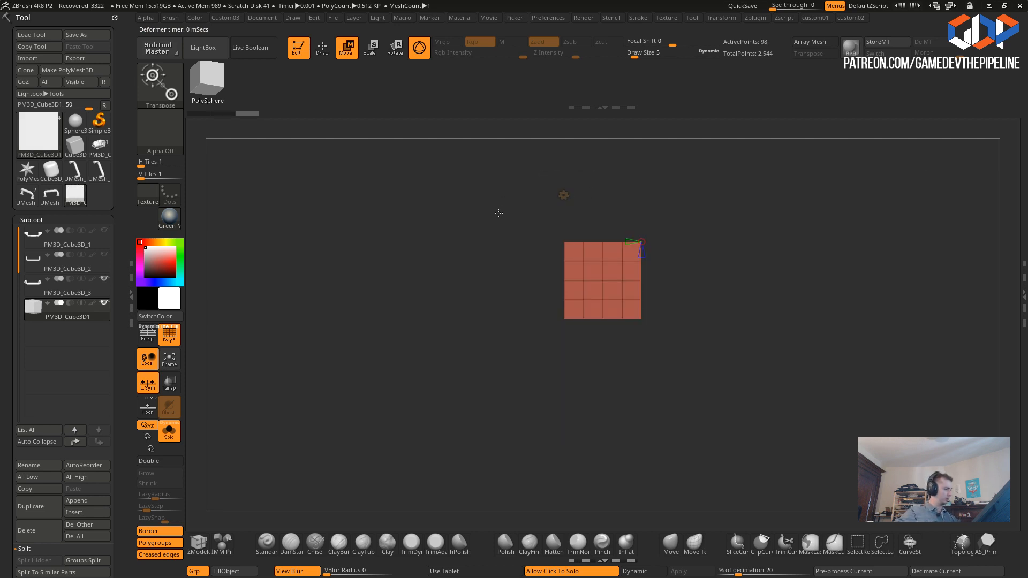
- Reduce the PolyCube's divisions to four segments along one axis and a single segment along the others
drag(508, 214, 644, 245)
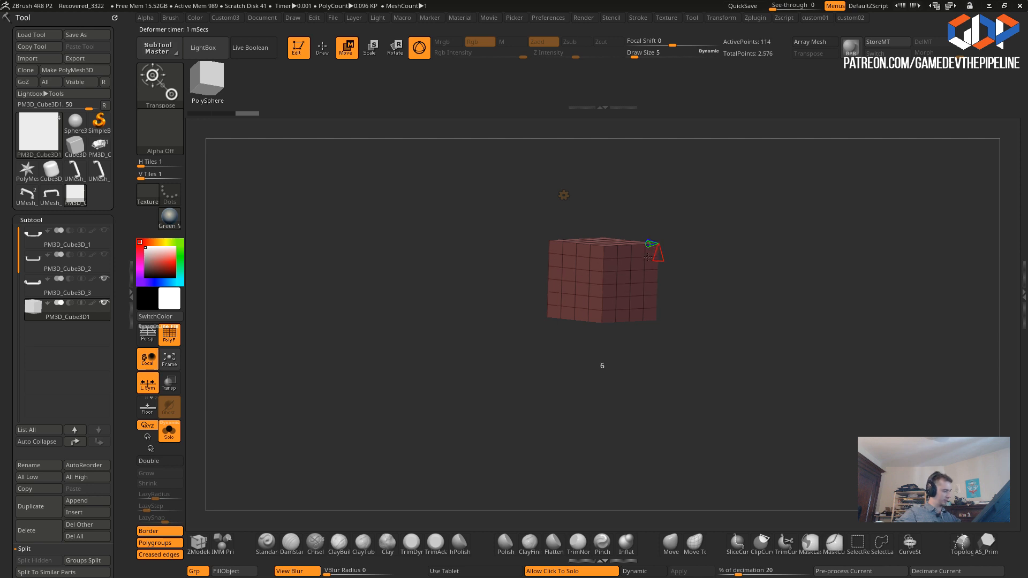
drag(646, 241, 462, 197)
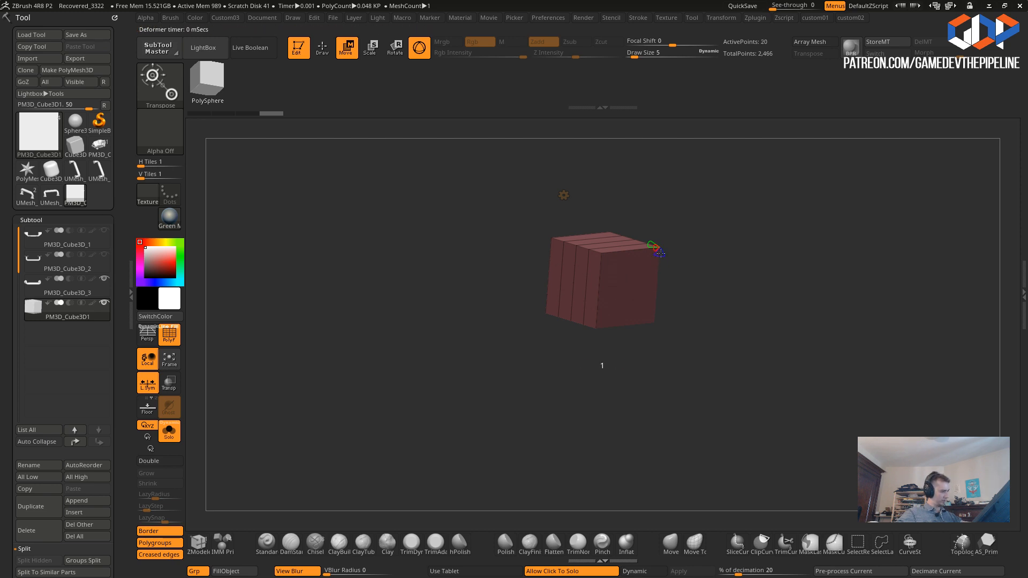
mouse_move(459, 207)
mouse_down()
mouse_move(441, 211)
mouse_move(448, 206)
mouse_up()
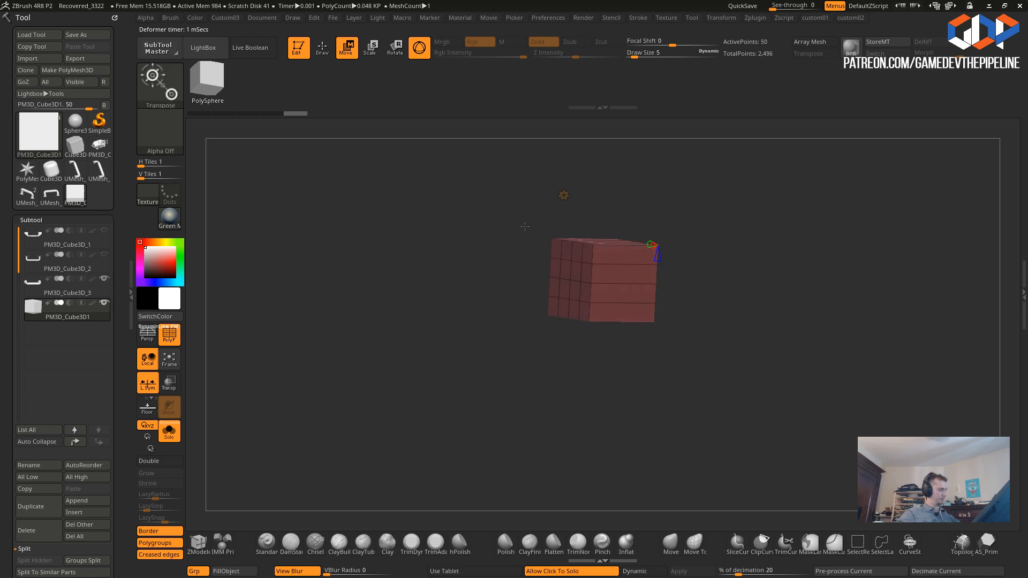
key(ctrl+shift+z)
drag(475, 240, 381, 185)
- Switch the cube's transform type from PolyCube back to Gizmo 3D in scale mode
click(356, 55)
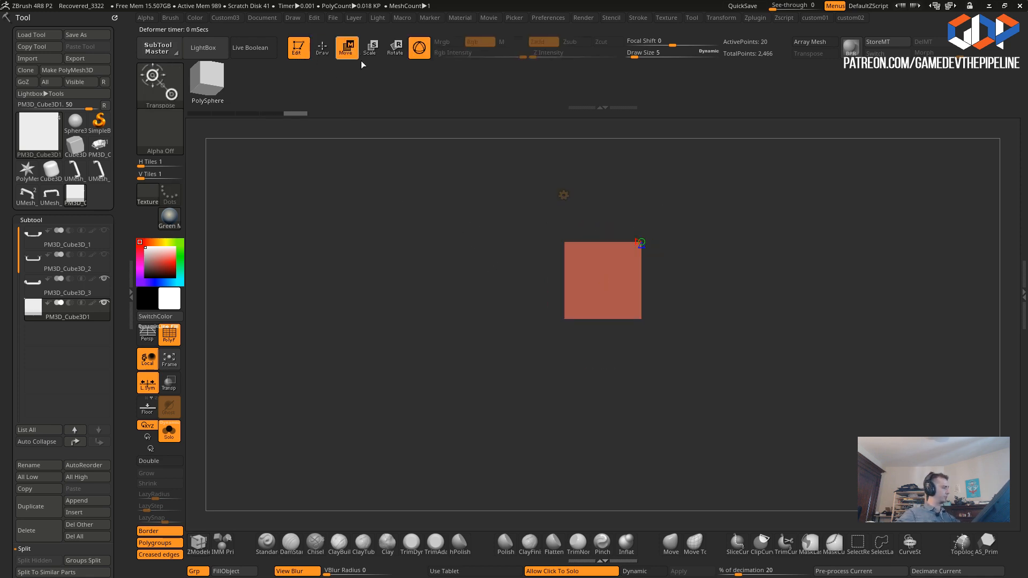
click(368, 51)
mouse_move(425, 214)
mouse_down()
mouse_move(447, 286)
mouse_move(402, 241)
mouse_move(427, 247)
mouse_move(447, 228)
mouse_up()
key(q)
click(368, 51)
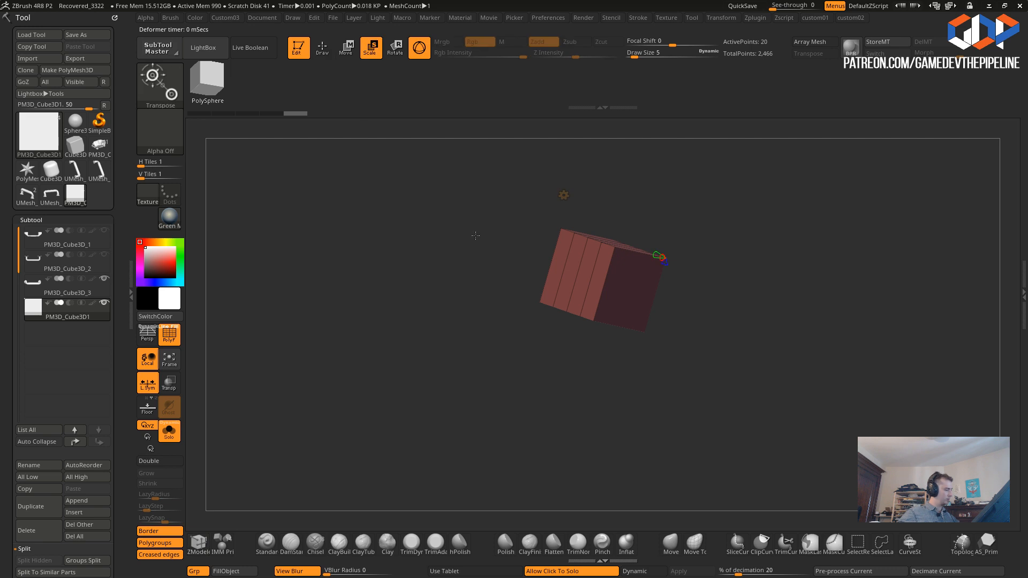
click(563, 195)
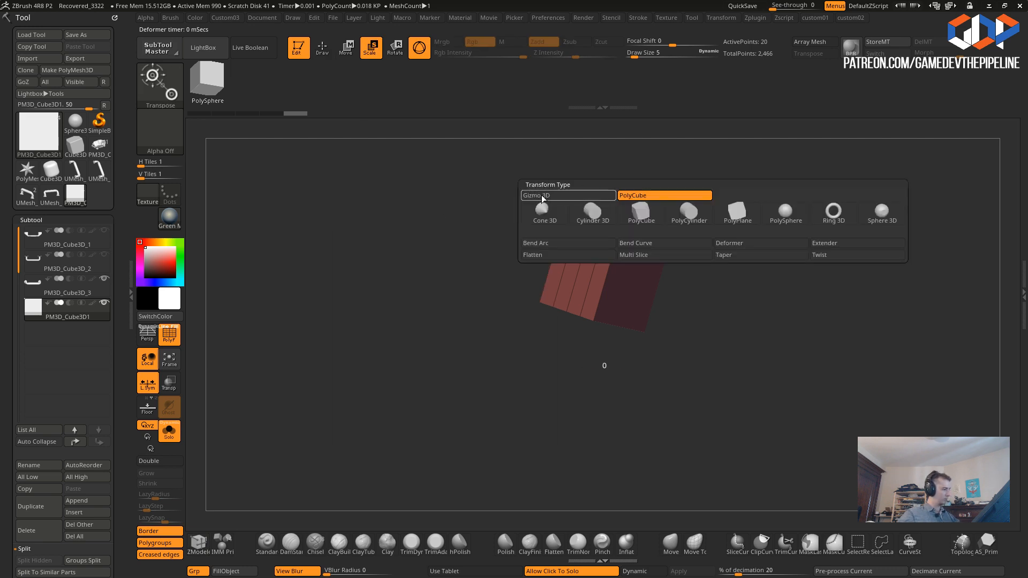
click(543, 196)
- Hide subtool PM3D_Cube3D_3 and scale the segmented cube into a long, thin bar with its four segments along the length
drag(638, 277, 621, 278)
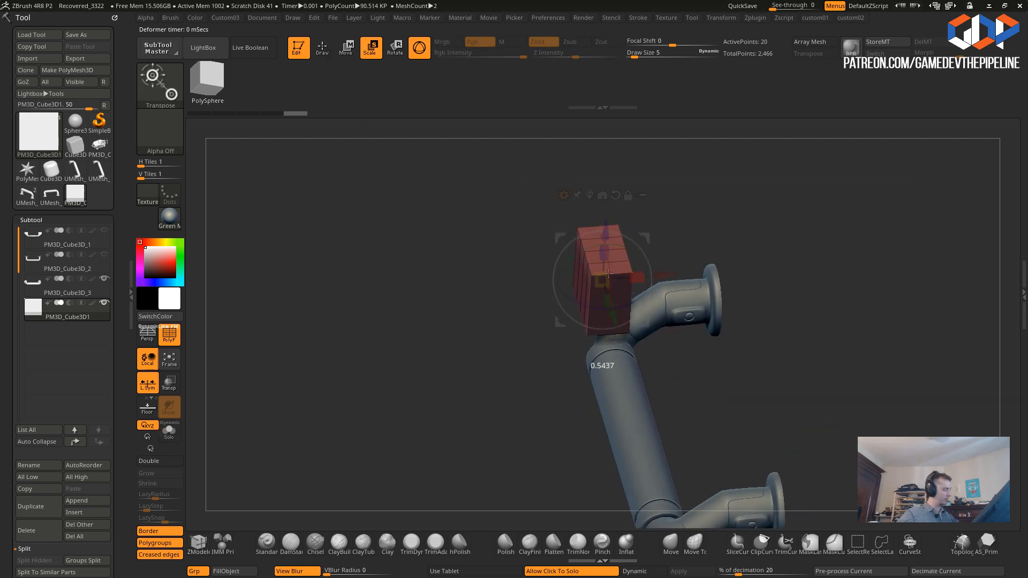
click(105, 278)
drag(300, 370, 537, 335)
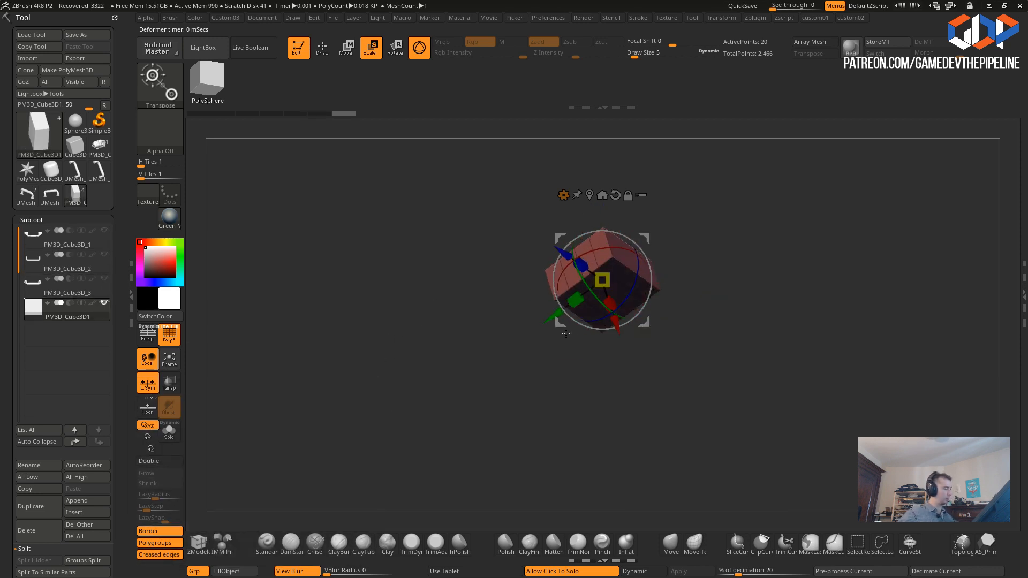
drag(609, 303, 604, 289)
drag(523, 316, 546, 351)
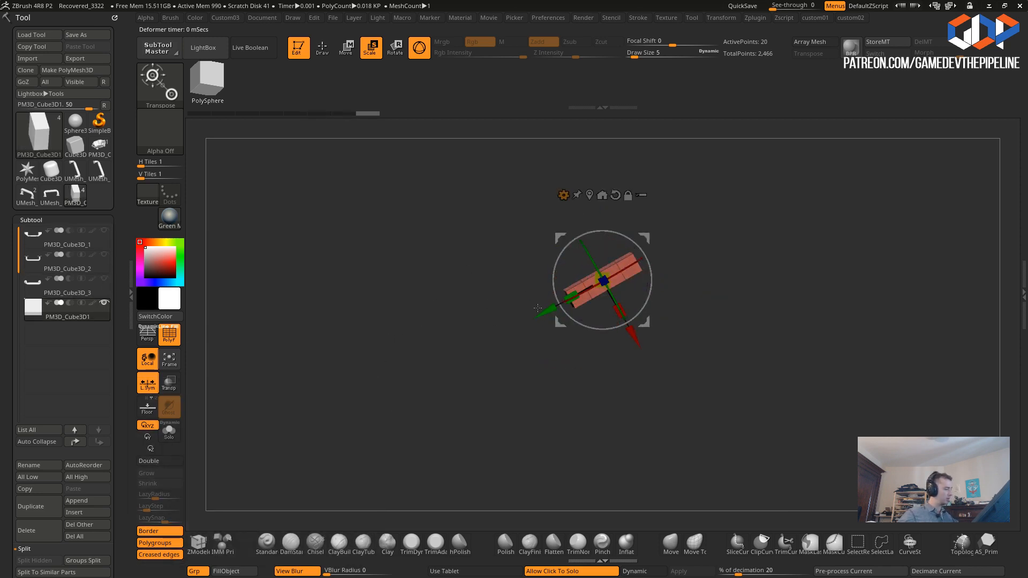
drag(569, 295, 492, 337)
drag(447, 399, 464, 369)
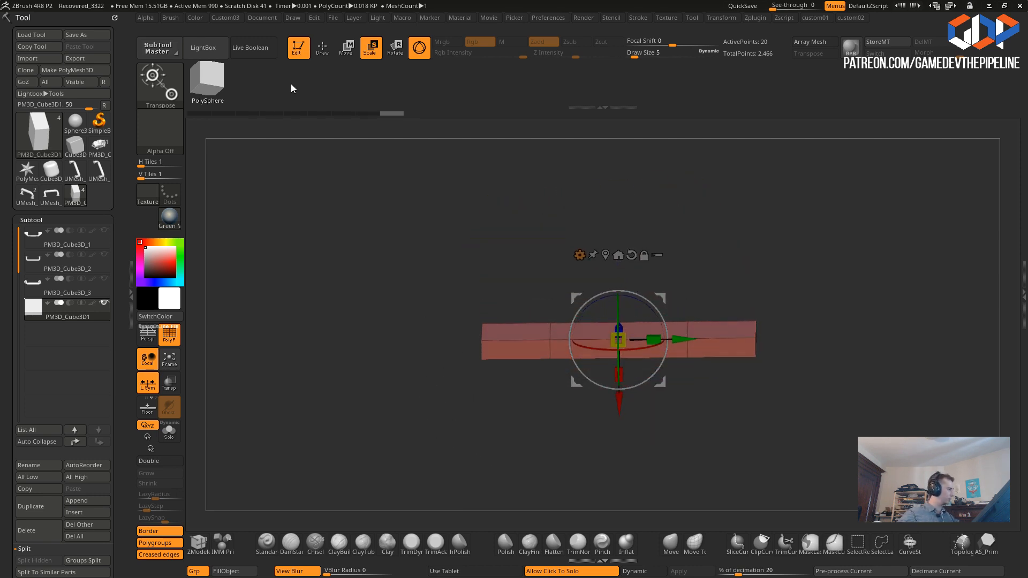
drag(614, 371, 613, 360)
drag(429, 233, 430, 324)
- Extend the bar's underside into a tall plate, with the two middle segments lowest and the outer segments sloping up
click(322, 51)
drag(371, 239, 370, 149)
drag(552, 421, 528, 462)
drag(584, 370, 593, 402)
mouse_move(408, 310)
mouse_down()
mouse_move(442, 368)
mouse_move(418, 340)
mouse_move(417, 329)
mouse_move(469, 396)
mouse_up()
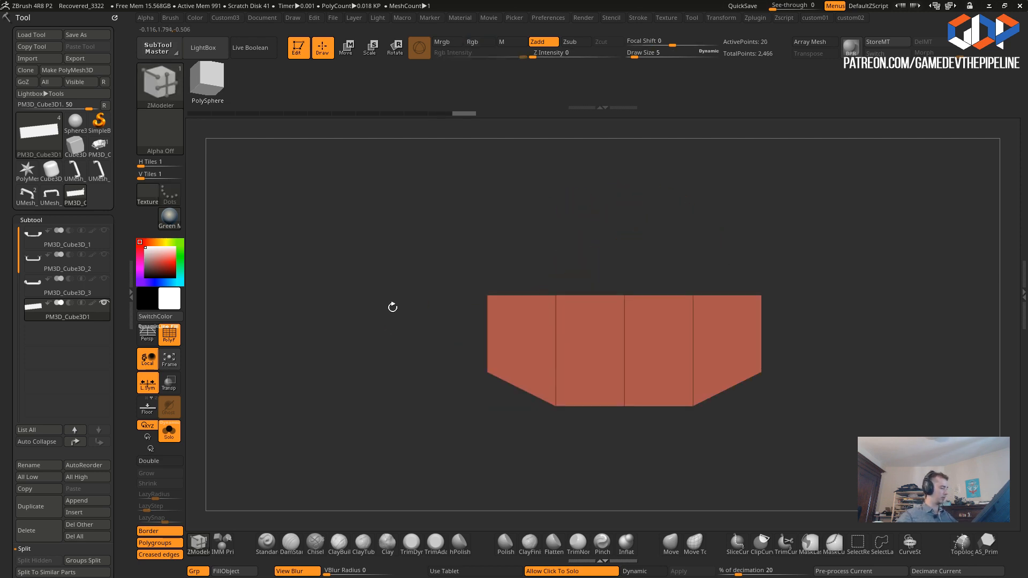
- Slice the plate vertically with SliceCurve just outside the boundary between its left outer and middle segments
key(ctrl+shift)
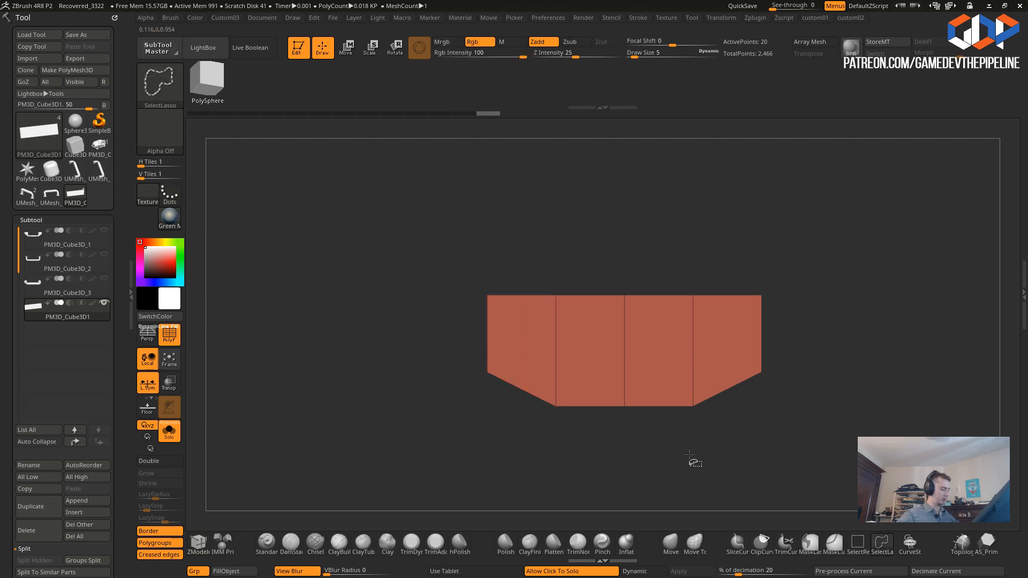
click(733, 547)
ctrl+shift+drag(542, 428, 539, 222)
- Try to mirror and weld the sliced plate with symmetry active on X
key(1)
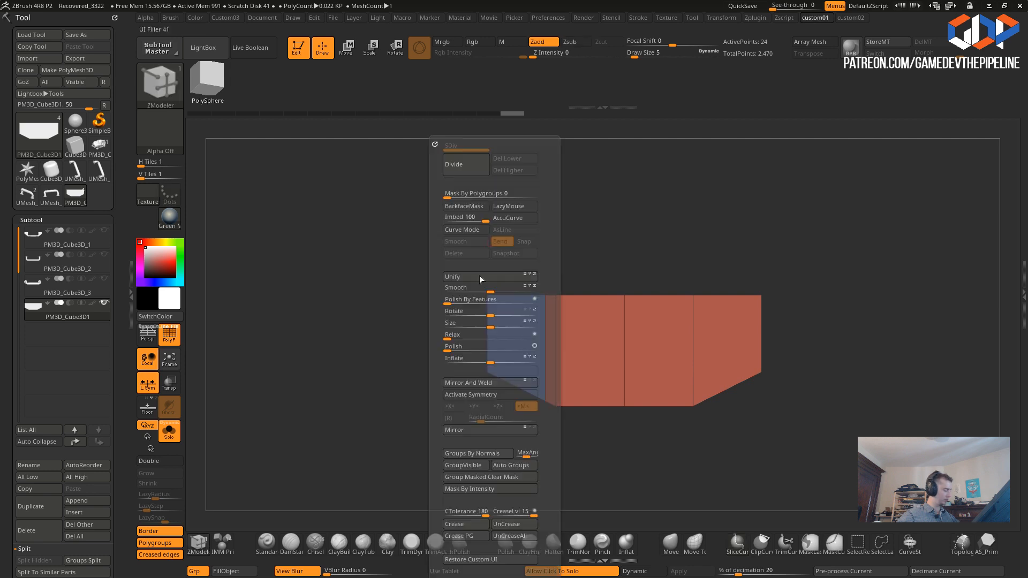
click(452, 395)
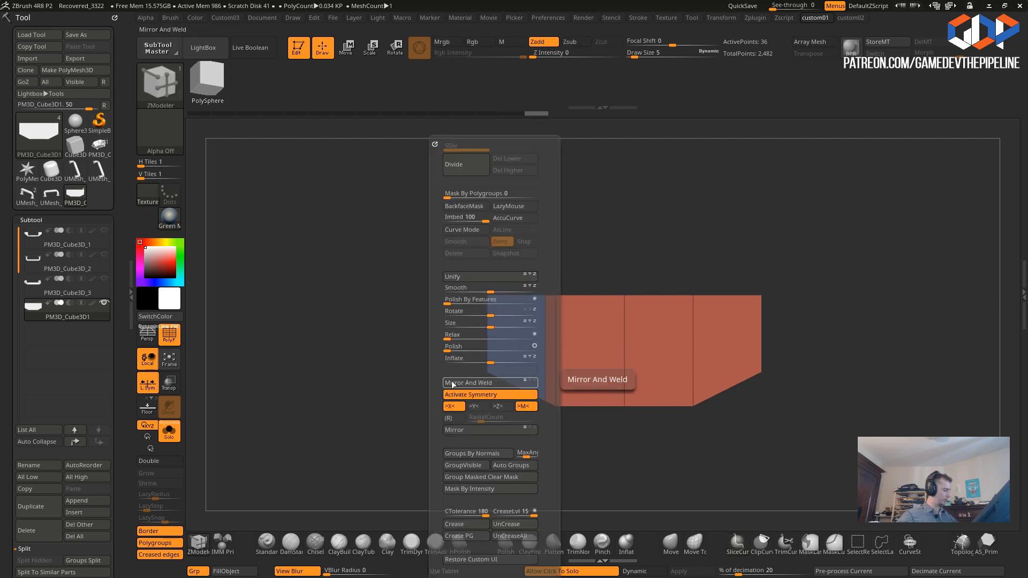
click(452, 382)
drag(359, 313, 437, 341)
key(ctrl+z)
key(ctrl+z)
- Change the active symmetry axis from X to Y and mirror and weld the plate
key(space)
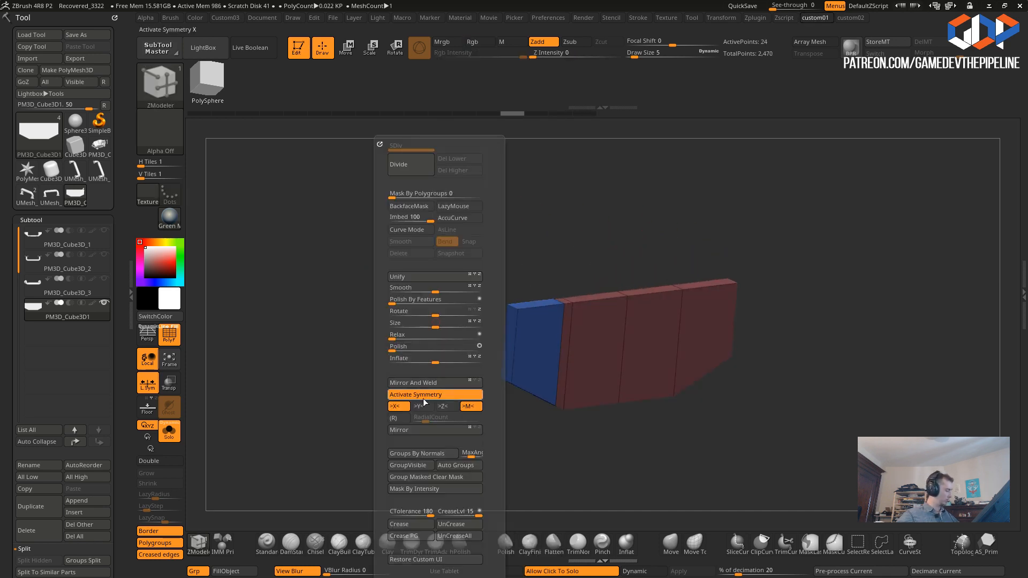
click(396, 407)
key(space)
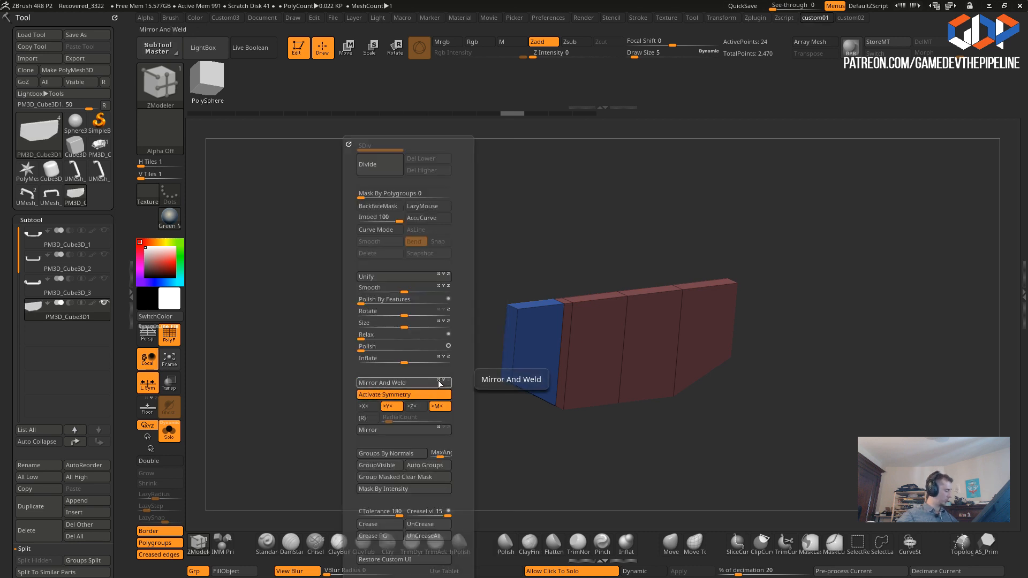
click(391, 382)
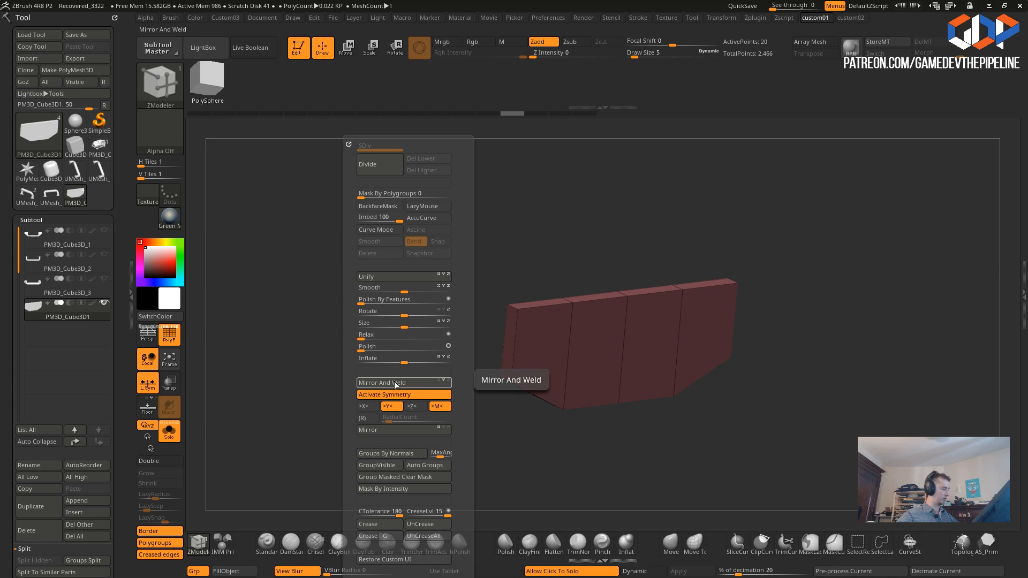
- Slice the plate vertically just outside its right middle segment, and mirror and weld the cut to the other side
shift+drag(512, 455, 530, 447)
ctrl+shift+drag(687, 270, 695, 483)
key(space)
click(407, 382)
- Mask the plate's outer segments and move its middle section along the thickness direction to offset it slightly from the ends
drag(367, 338, 397, 313)
ctrl+drag(566, 228, 664, 465)
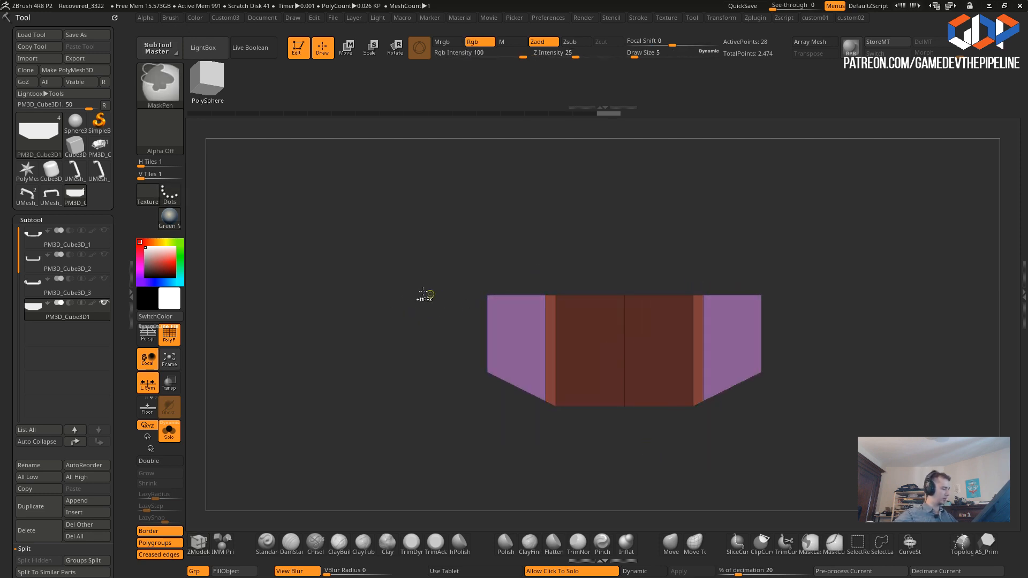
drag(435, 299, 413, 333)
click(347, 50)
drag(457, 186, 479, 240)
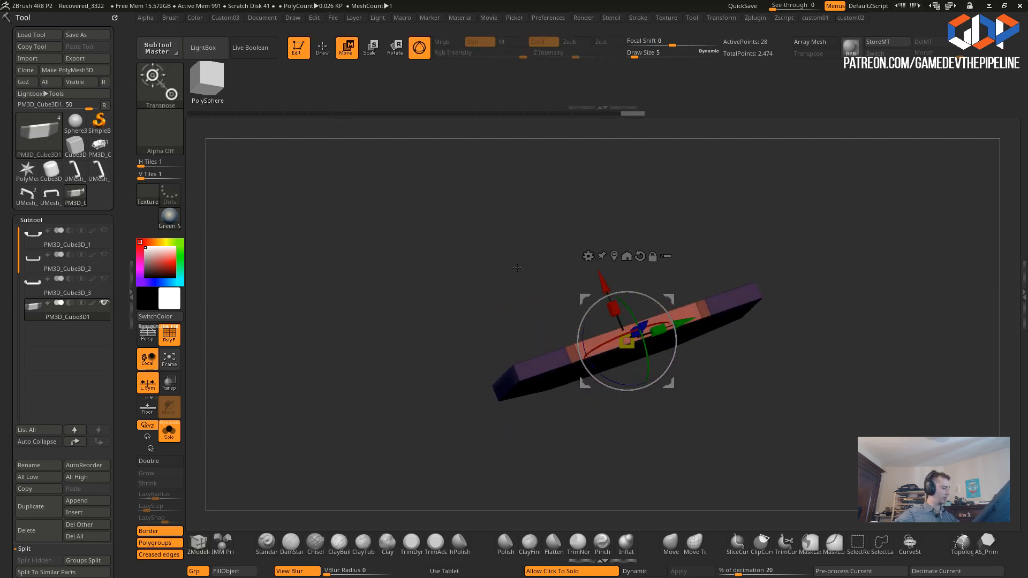
drag(603, 276, 605, 284)
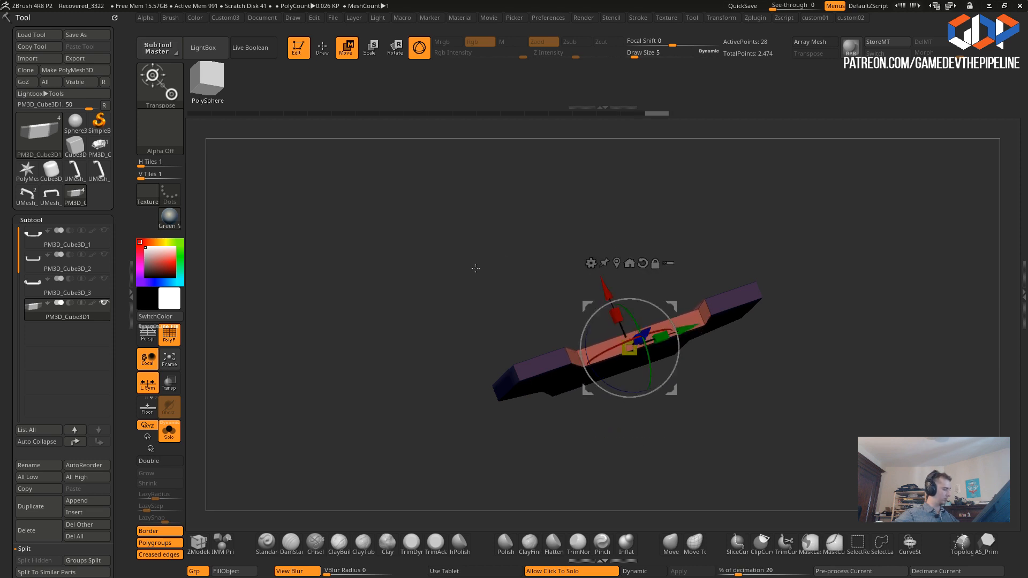
- Turn on dynamic subdivision for the plate and crease its edges with a crease tolerance of 93
key(2)
click(437, 217)
drag(363, 271, 367, 250)
key(1)
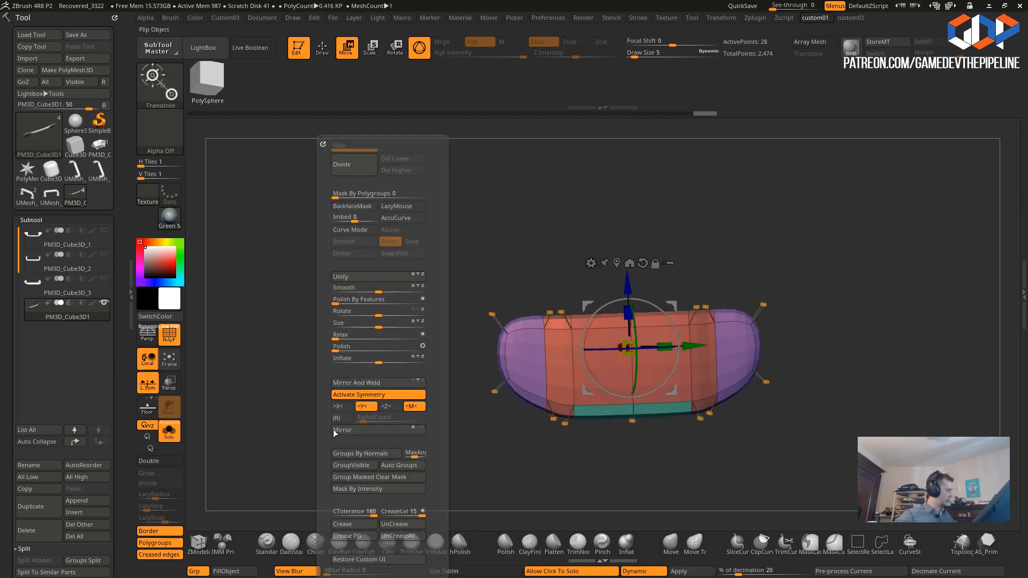
click(357, 513)
drag(357, 513, 355, 513)
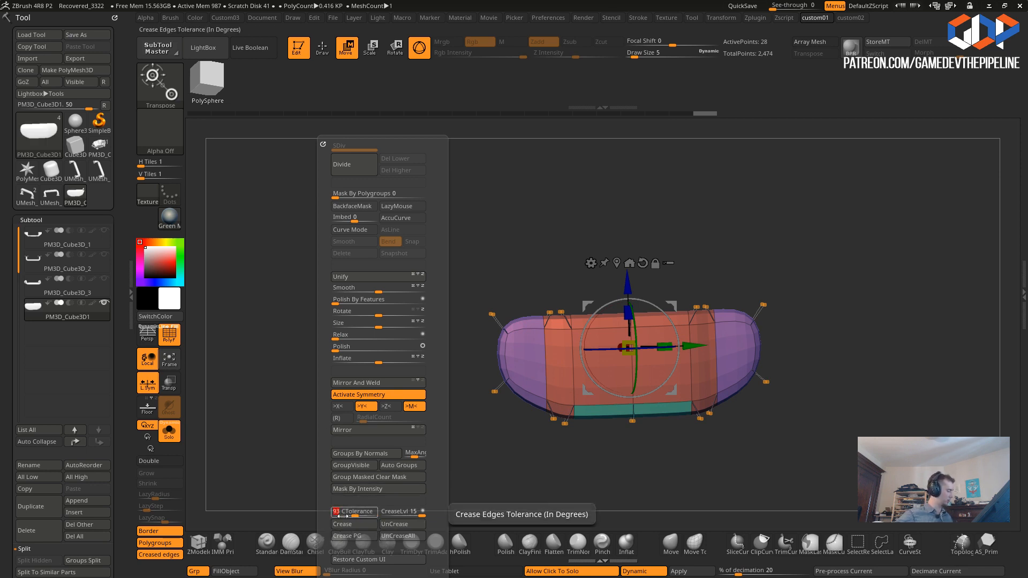
click(349, 527)
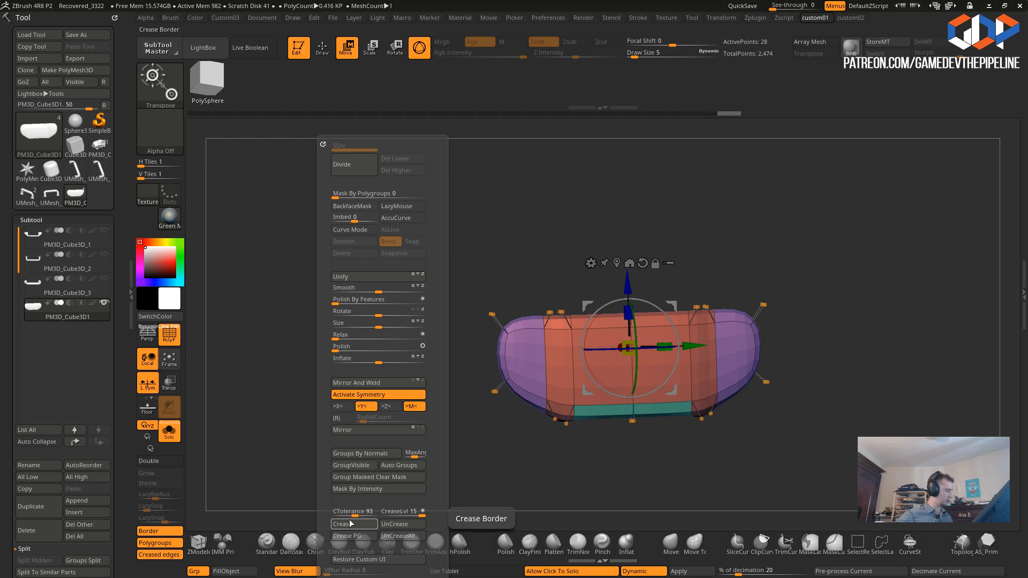
- Lower the crease tolerance to 43 and crease the plate's edges again
drag(354, 513, 351, 513)
click(348, 527)
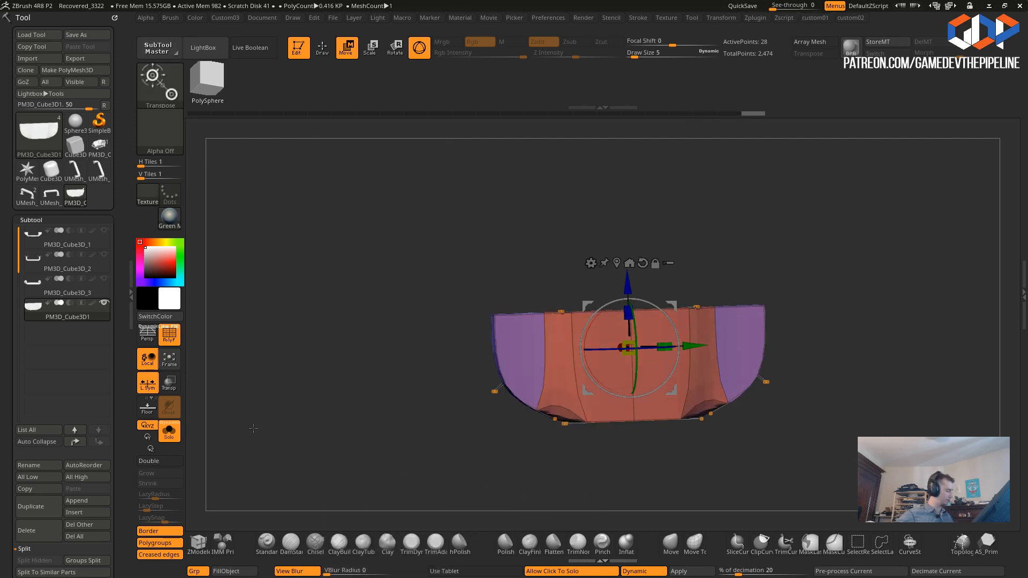
drag(343, 412, 355, 469)
drag(352, 361, 341, 401)
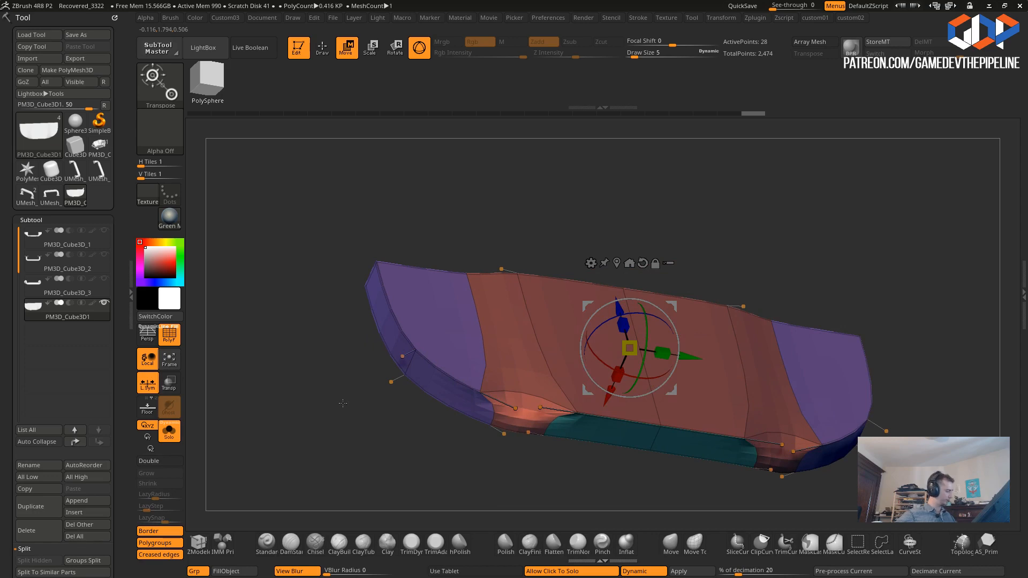
key(1)
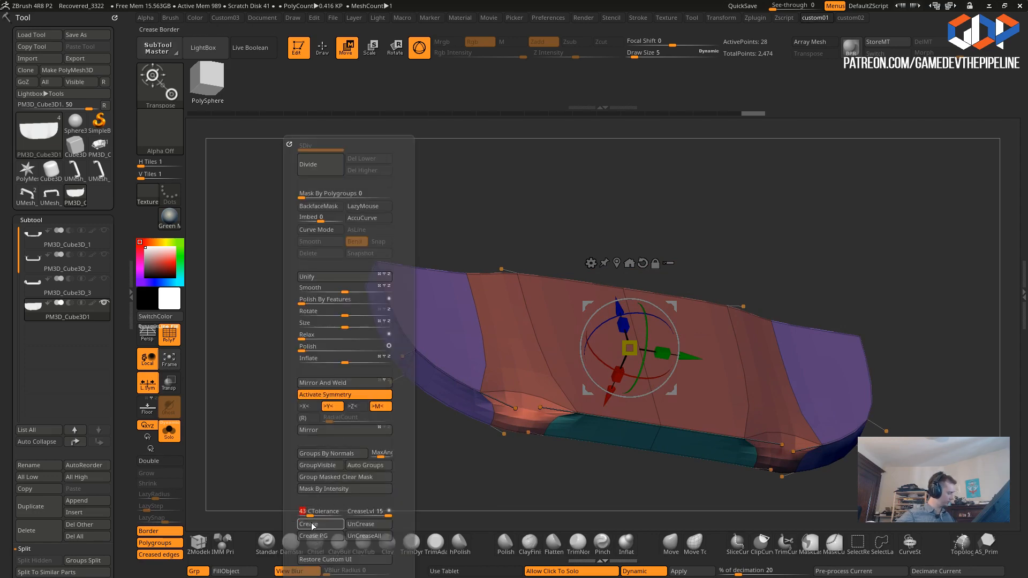
click(313, 526)
- Try to shift the handle's middle section relative to its ends using a mask
drag(476, 478, 388, 394)
ctrl+drag(446, 170, 677, 412)
drag(673, 290, 651, 290)
key(ctrl+z)
- Mask the handle's ends and move its middle section further out, checking the shape without the polyframe
alt+drag(464, 303, 464, 364)
drag(464, 364, 462, 311)
ctrl+drag(464, 314, 498, 292)
ctrl+drag(513, 256, 673, 445)
drag(668, 352, 690, 353)
drag(465, 332, 419, 328)
mouse_move(447, 376)
mouse_down()
mouse_move(456, 368)
mouse_move(421, 338)
mouse_move(335, 368)
mouse_up()
click(167, 340)
click(167, 340)
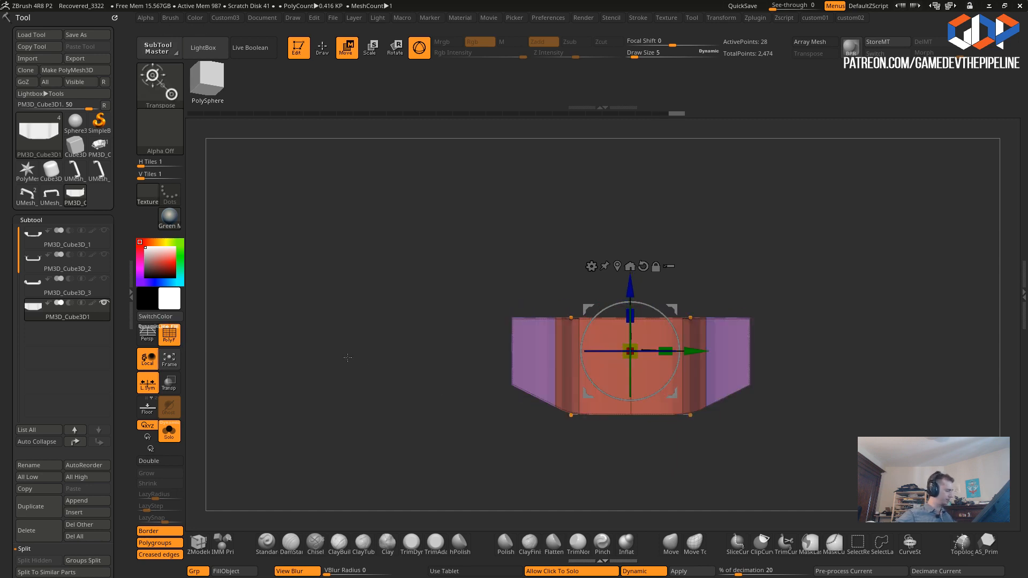
- Turn off dynamic subdivision and mask the handle from the thin side, leaving the area around its bends unmasked
key(2)
click(327, 216)
drag(484, 348, 406, 352)
ctrl+drag(552, 409, 517, 342)
alt+drag(529, 426, 499, 404)
ctrl+drag(499, 405, 493, 398)
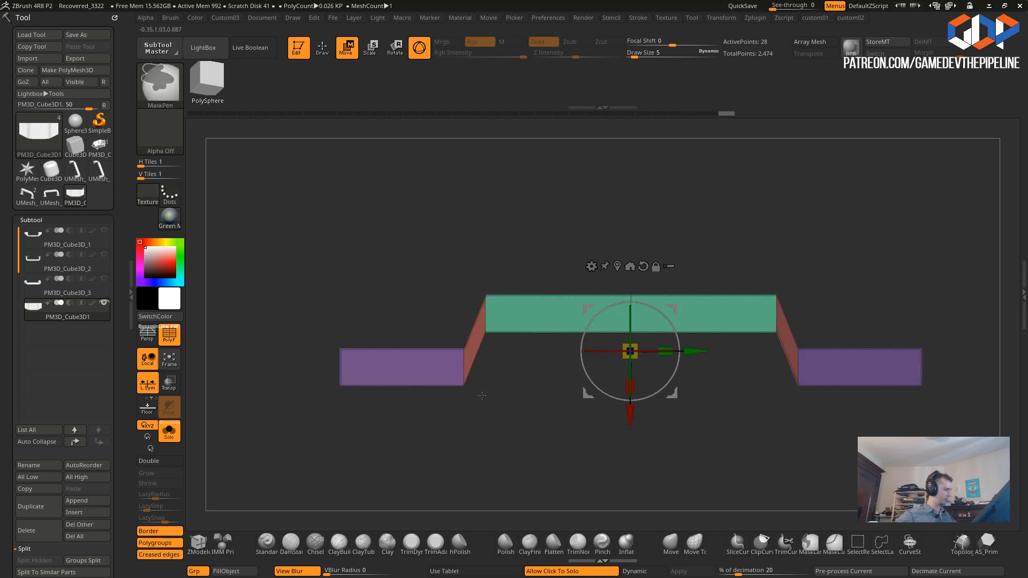
ctrl+click(446, 336)
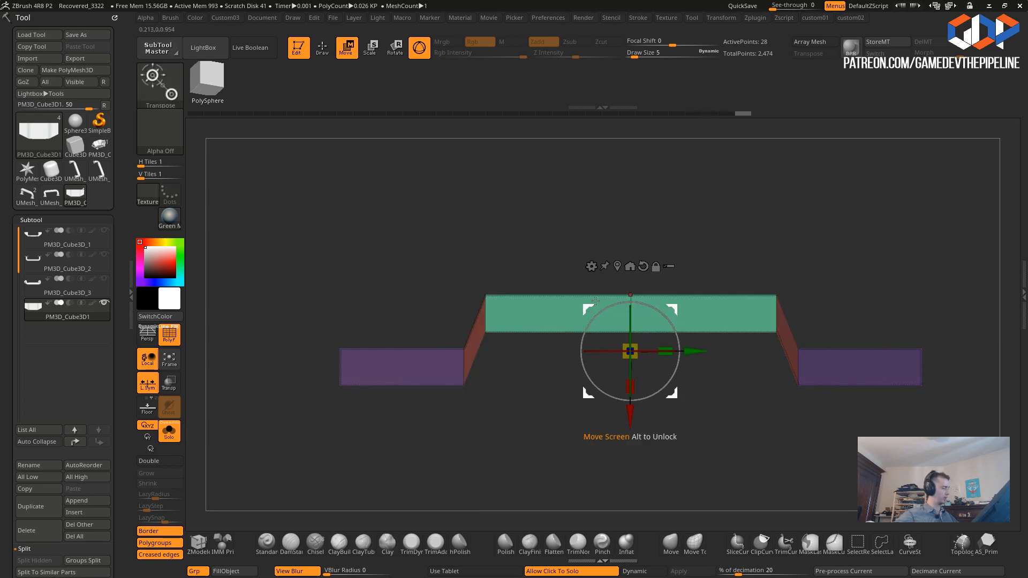
- Centre the gizmo on the unmasked area, try moving the bends, and add a mask over the handle's centre edge
alt+click(617, 267)
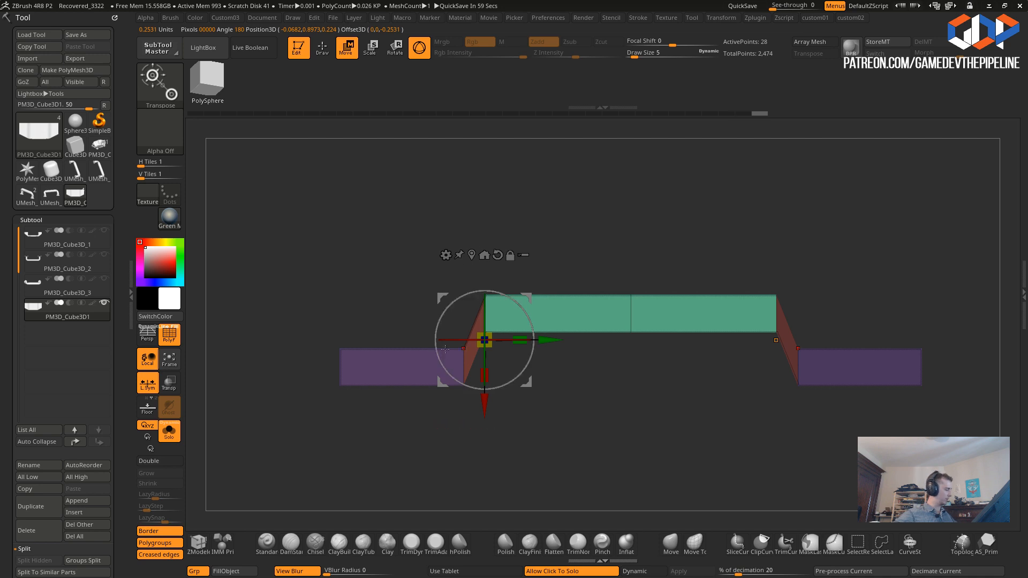
drag(451, 372, 461, 393)
key(ctrl+z)
ctrl+drag(572, 224, 653, 368)
drag(445, 365, 461, 381)
key(ctrl+z)
- Mask the handle's outer ends as well and reposition the bends that connect them to the middle section
ctrl+drag(271, 304, 403, 410)
drag(449, 370, 481, 416)
mouse_move(443, 382)
mouse_down()
mouse_move(467, 387)
mouse_move(483, 452)
mouse_move(438, 342)
mouse_move(473, 377)
mouse_move(466, 365)
mouse_up()
ctrl+click(462, 446)
- Slice the plate-style handle along its length to split it into two polygroup bands and clear the mask
mouse_move(461, 301)
mouse_down()
mouse_move(378, 252)
mouse_move(274, 387)
mouse_move(355, 353)
mouse_up()
click(323, 47)
mouse_move(335, 291)
ctrl+shift+mouse_down()
mouse_move(601, 310)
mouse_move(596, 324)
mouse_move(632, 295)
mouse_move(631, 304)
ctrl+shift+mouse_up()
ctrl+drag(405, 286, 565, 323)
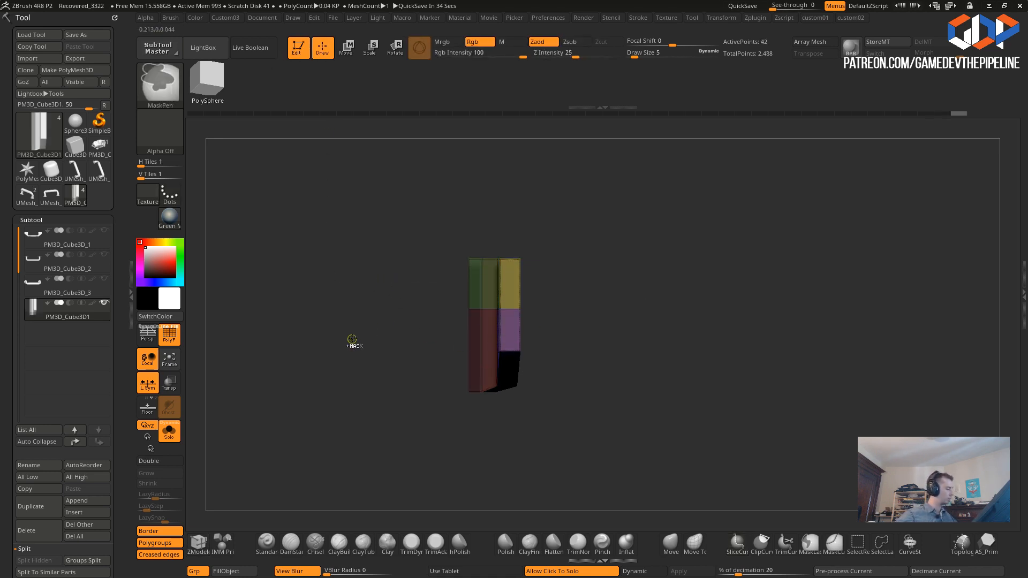
ctrl+drag(352, 195, 326, 194)
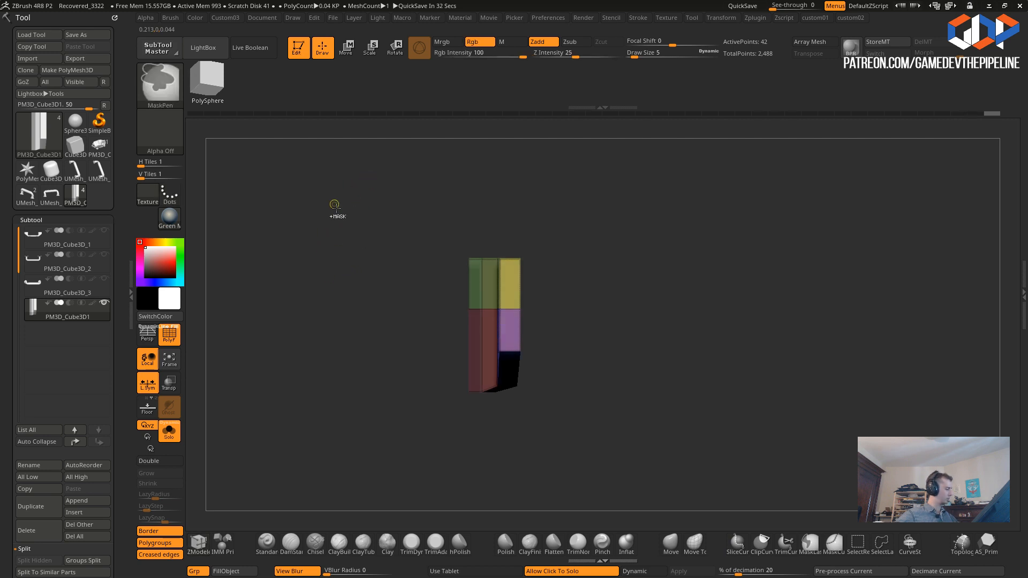
ctrl+shift+drag(456, 275, 456, 275)
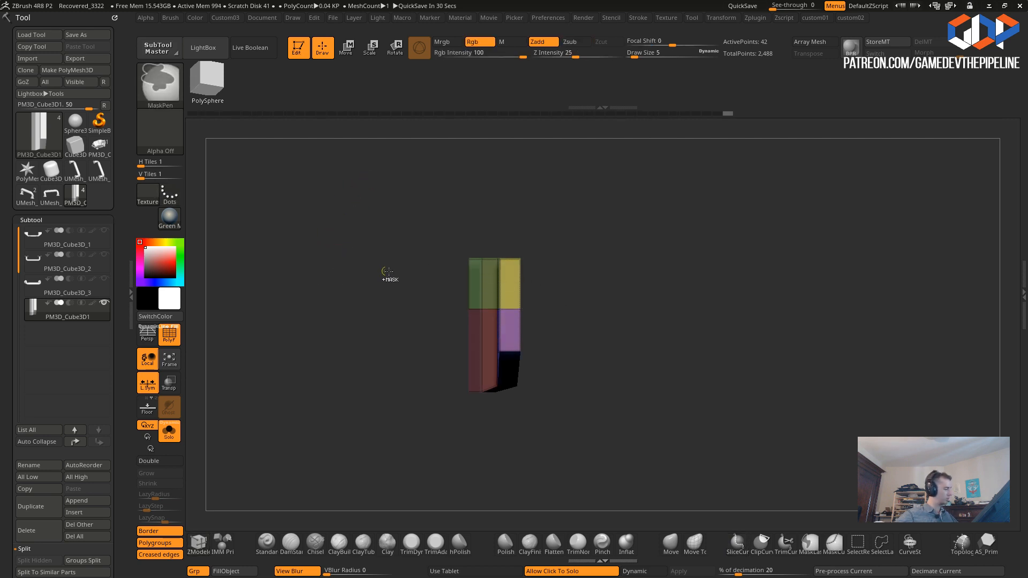
- Extrude the handle's long narrow side with ZModeler's QMesh on Polygroup All to build a stepped flange along it
key(w)
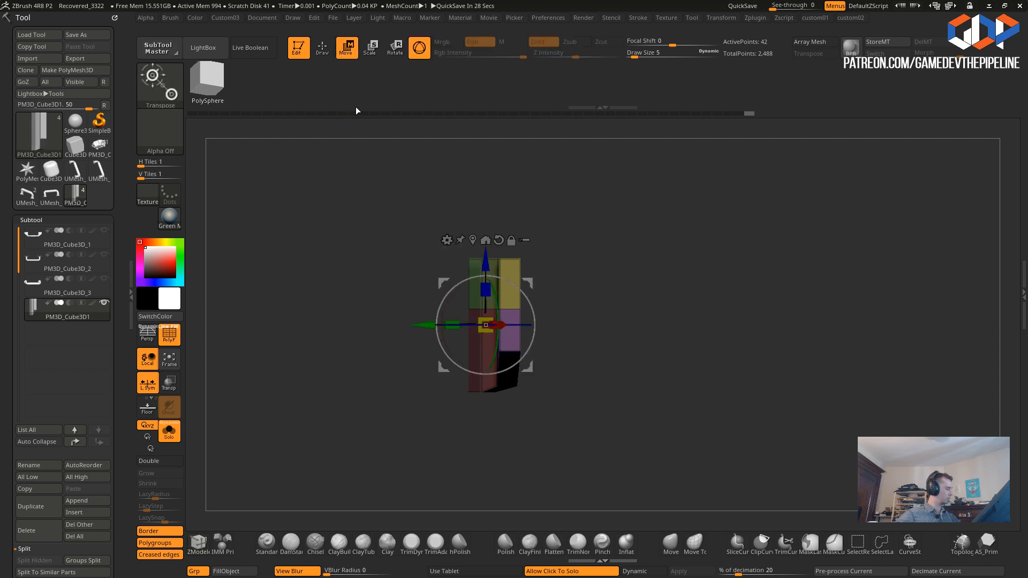
drag(432, 287, 336, 298)
drag(312, 252, 321, 340)
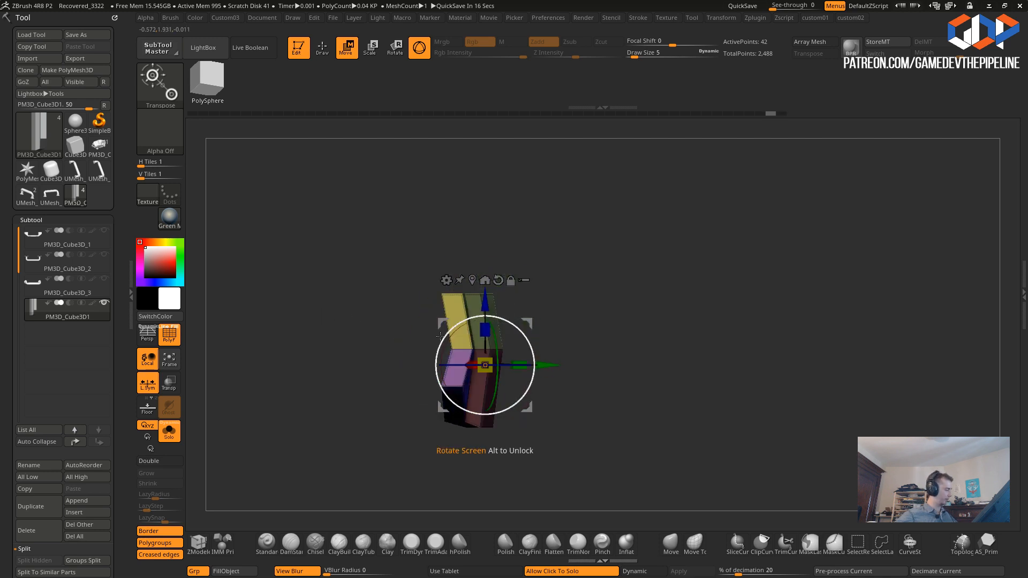
mouse_move(360, 321)
shift+mouse_down()
mouse_move(324, 307)
mouse_move(335, 310)
mouse_move(299, 158)
shift+mouse_up()
click(323, 56)
key(b)
key(z)
key(m)
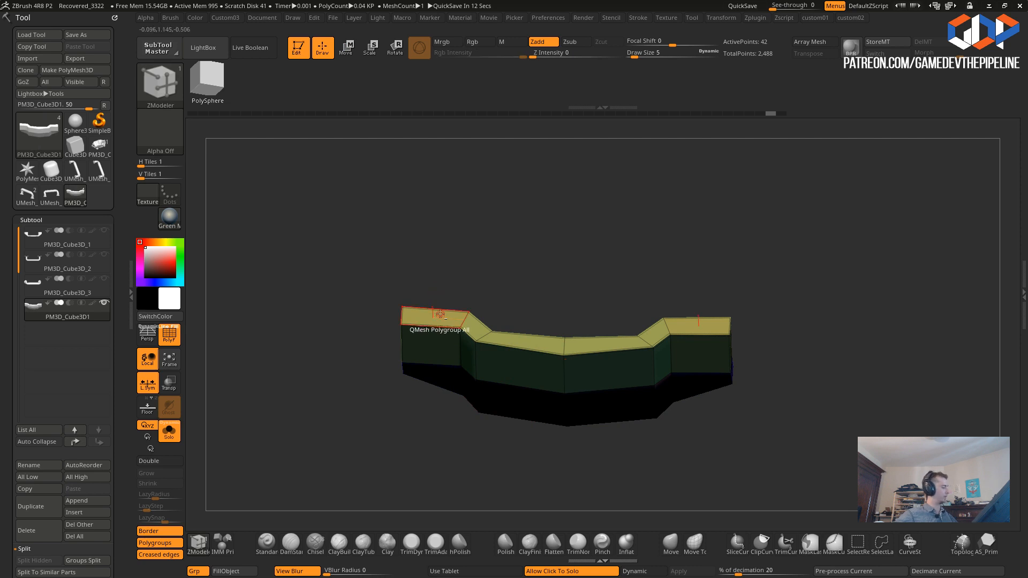
drag(361, 325, 351, 375)
drag(392, 416, 392, 263)
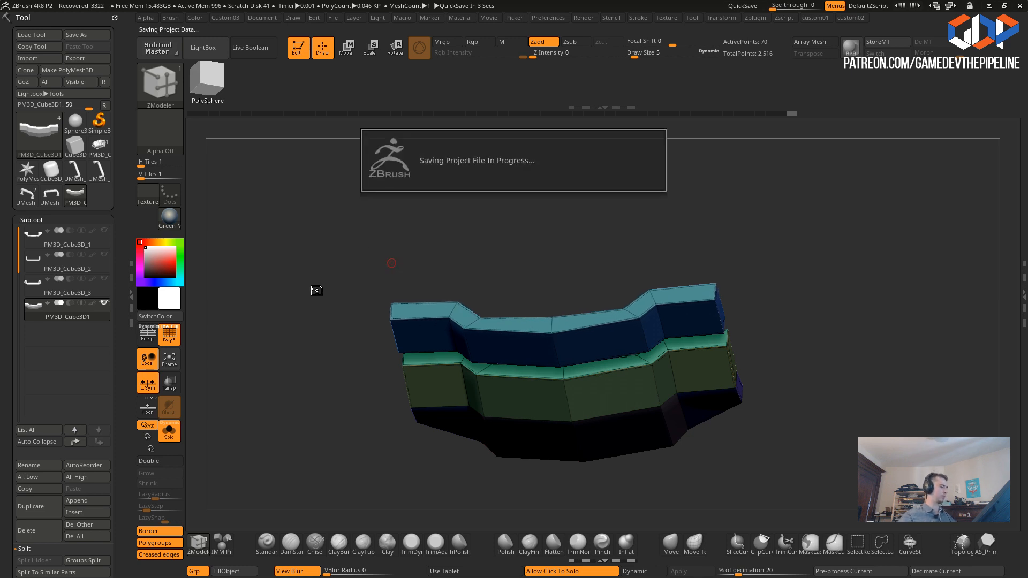
- Extend the flange past both handle ends, undo the last unwanted edit, and extrude the extensions down alongside the handle
drag(313, 286, 327, 301)
drag(306, 340, 330, 307)
drag(344, 366, 374, 357)
key(ctrl+z)
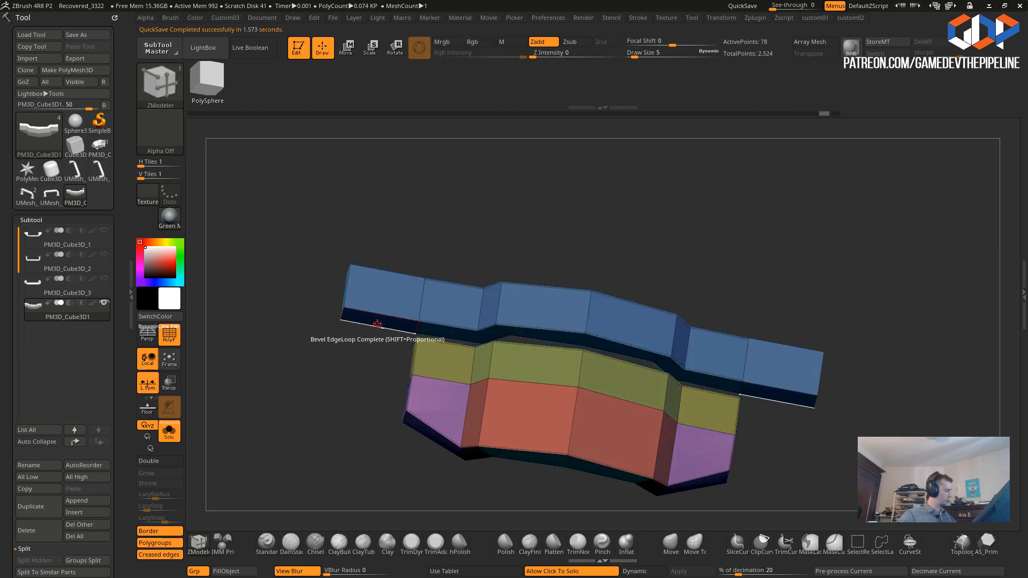
drag(372, 320, 372, 409)
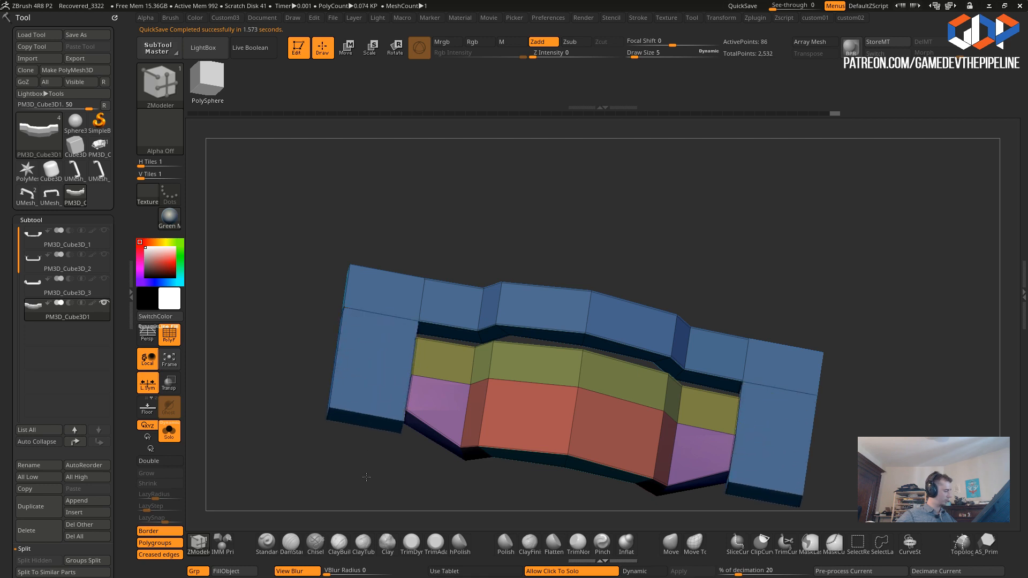
- Add further geometry to the frame around the handle and line up a straight edge-on view for a slice
shift+drag(310, 355, 322, 388)
drag(274, 313, 212, 287)
alt+drag(400, 407, 476, 373)
alt+drag(503, 422, 614, 399)
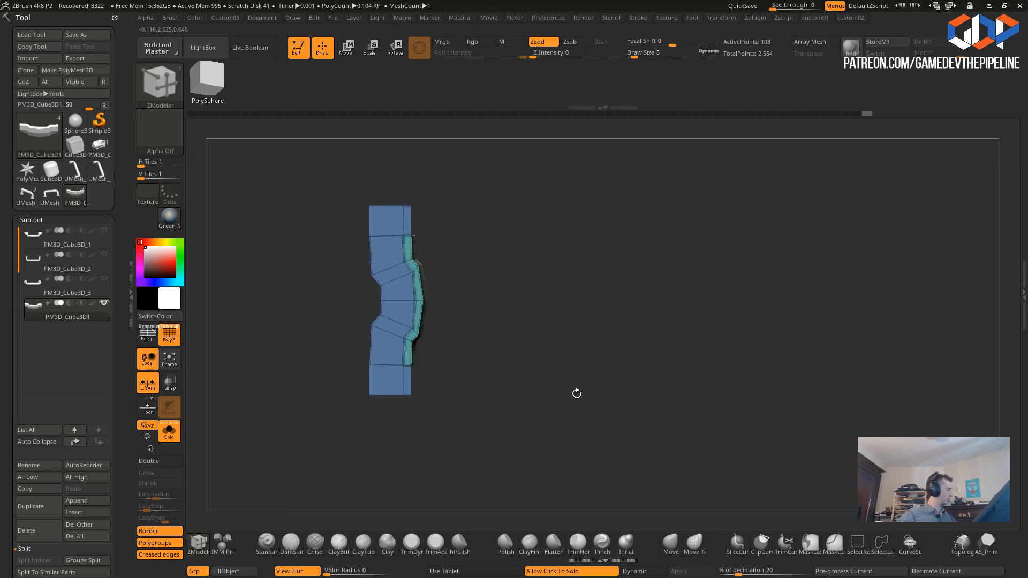
mouse_move(316, 248)
mouse_down()
mouse_move(347, 254)
mouse_move(306, 260)
mouse_up()
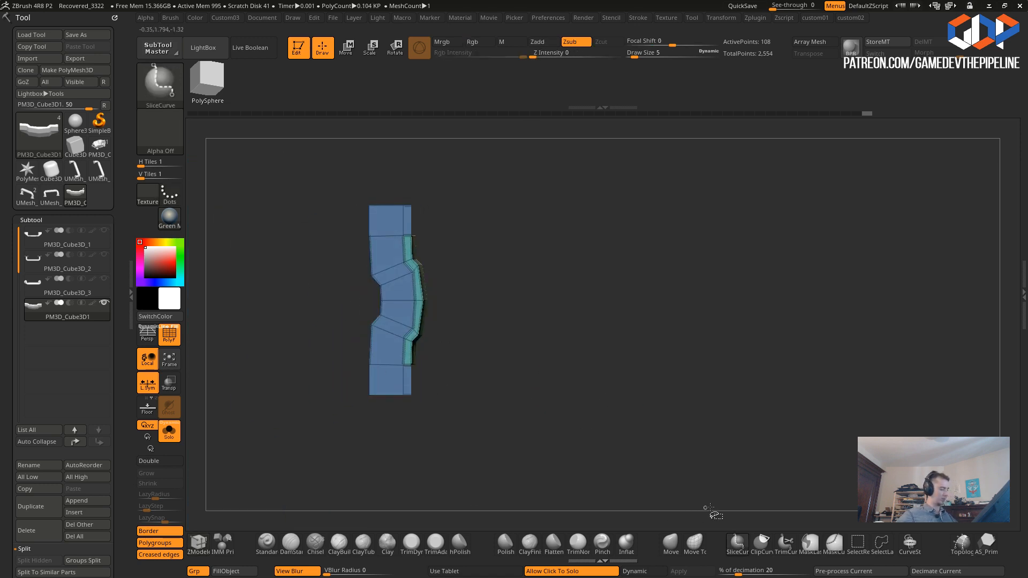
- Delete the extra edge loop running along the top of the bar, using the ZModeler edge action Delete with EdgeLoop Complete
ctrl+shift+drag(376, 156, 386, 155)
mouse_move(284, 294)
mouse_down()
mouse_move(351, 313)
mouse_move(318, 358)
mouse_move(281, 323)
mouse_move(313, 343)
mouse_move(332, 407)
mouse_move(252, 277)
mouse_move(260, 314)
mouse_move(340, 341)
mouse_move(293, 342)
mouse_move(367, 325)
mouse_move(340, 333)
mouse_move(361, 378)
mouse_move(348, 377)
mouse_move(438, 364)
mouse_up()
key(space)
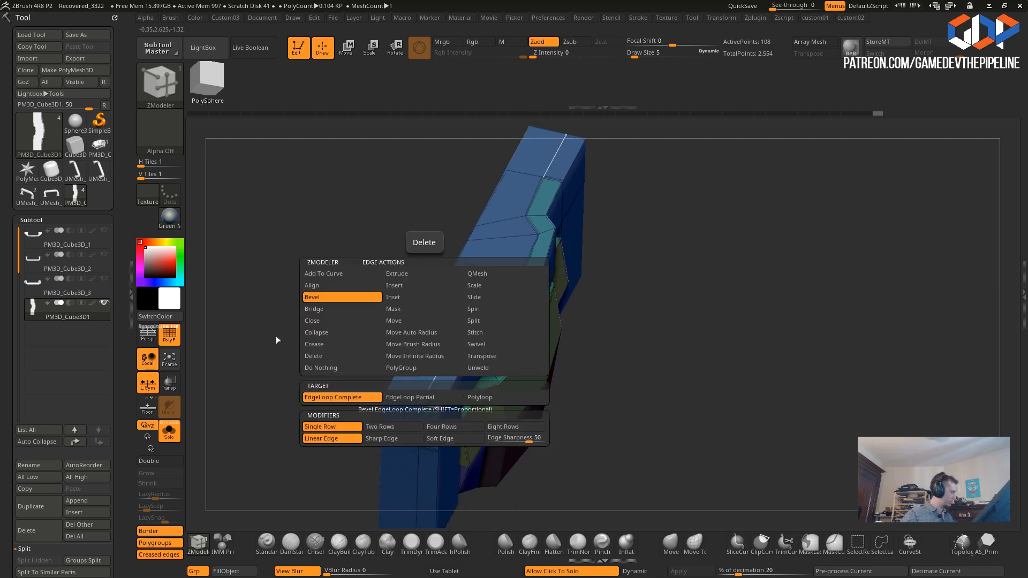
click(316, 357)
click(432, 382)
mouse_move(361, 372)
mouse_down()
mouse_move(315, 309)
mouse_move(319, 378)
mouse_move(361, 360)
mouse_up()
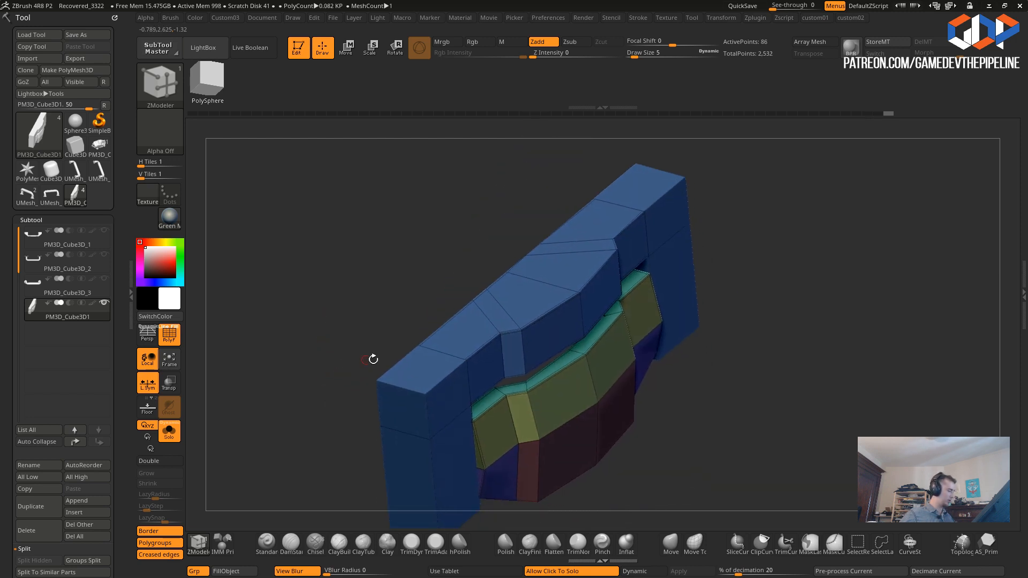
- Bevel the bar's upper front edge with the ZModeler edge action Bevel, using EdgeLoop Complete, Single Row and Linear Edge
key(space)
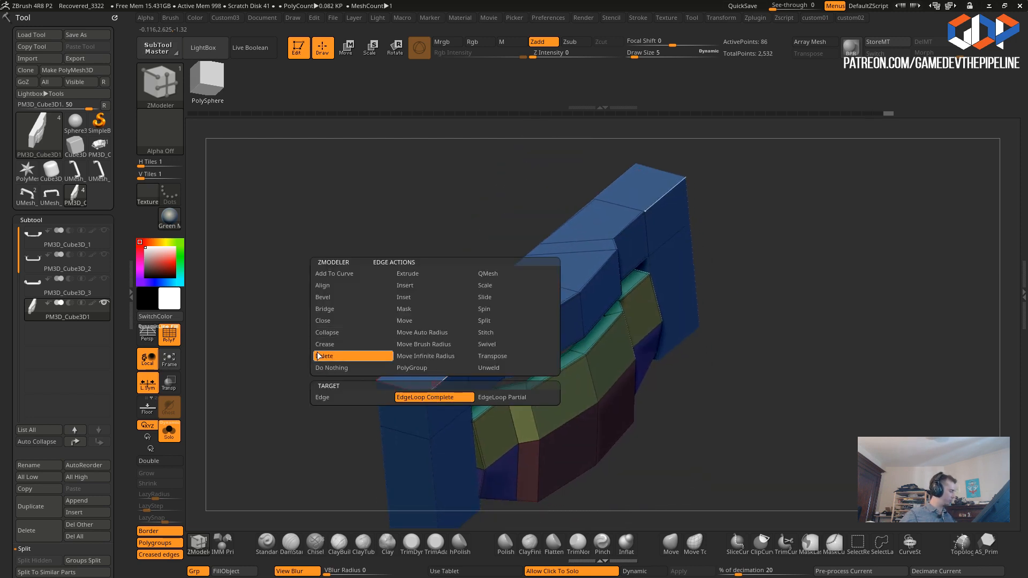
click(323, 298)
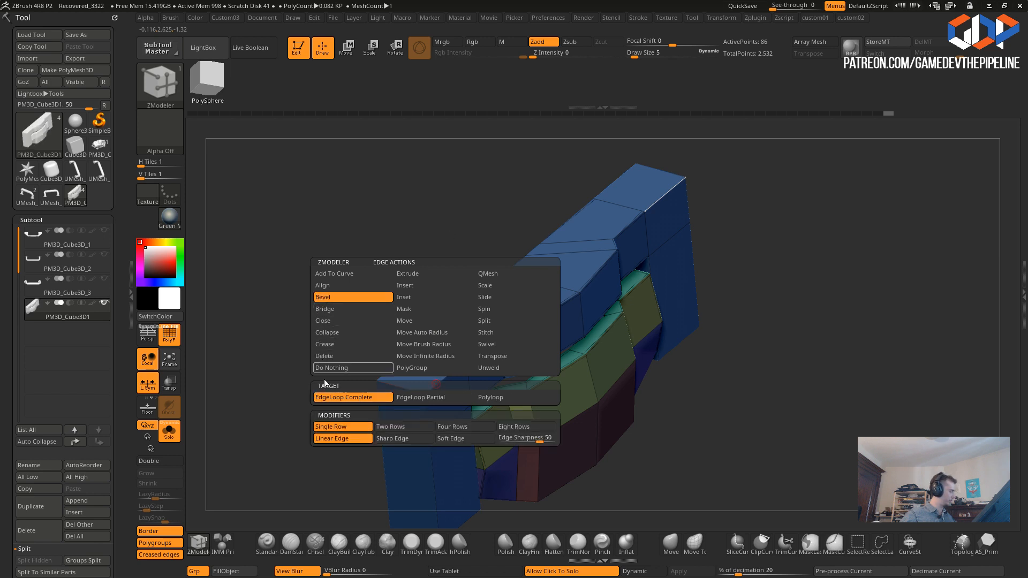
drag(439, 383, 467, 404)
drag(333, 362, 358, 380)
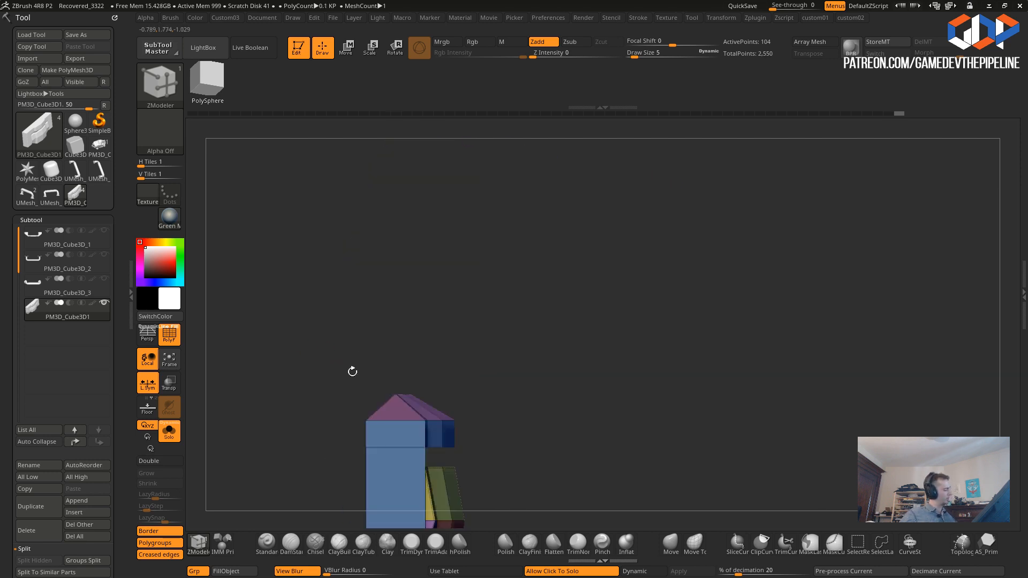
key(ctrl+z)
alt+drag(305, 361, 338, 370)
drag(476, 296, 463, 311)
drag(392, 286, 424, 320)
key(ctrl+z)
key(ctrl+z)
drag(520, 296, 536, 315)
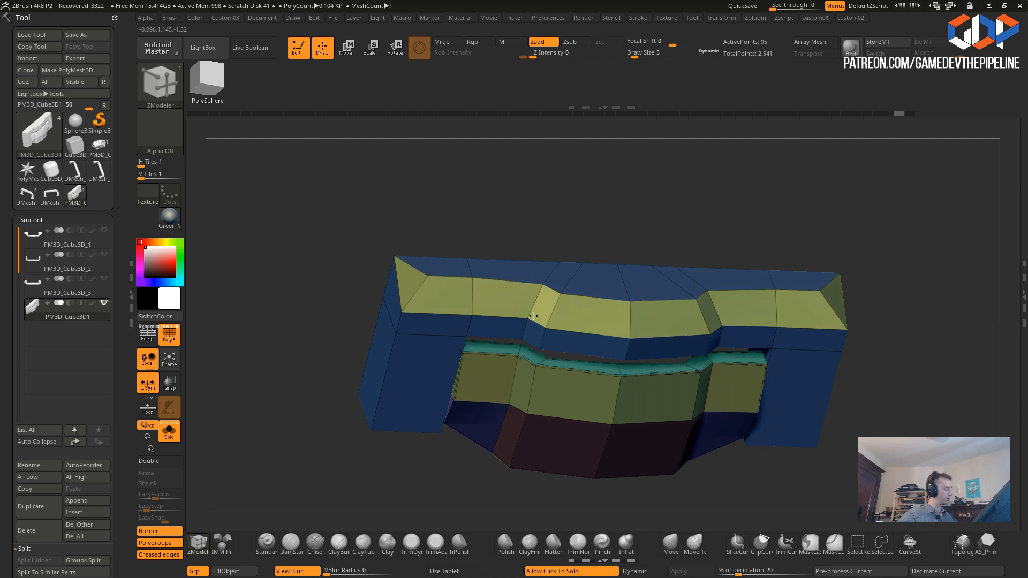
- Preview the part smoothed with Dynamic subdivision and the polyframe hidden, and switch the subdivision off again
drag(366, 305, 334, 291)
key(2)
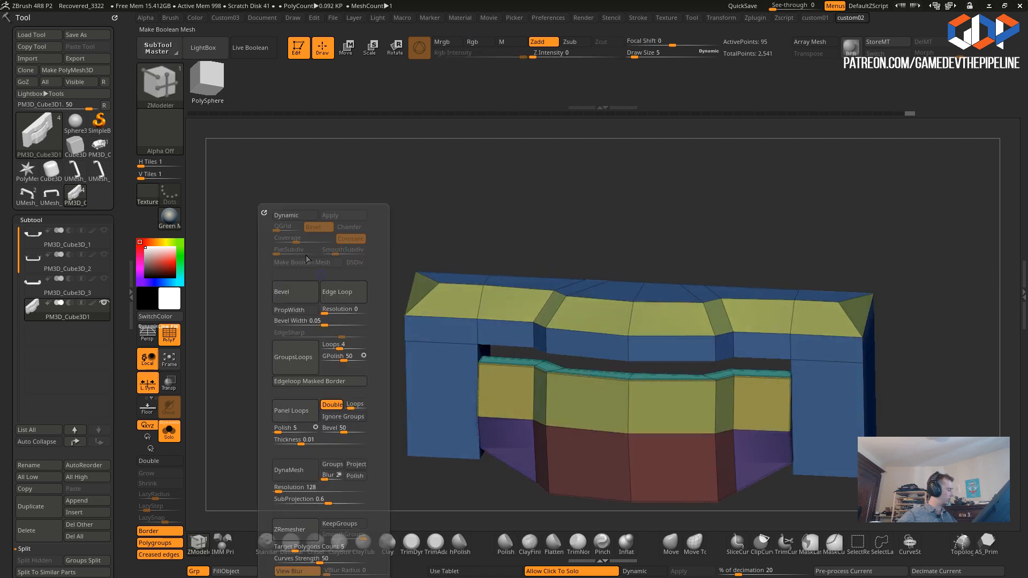
click(285, 215)
drag(351, 347, 268, 300)
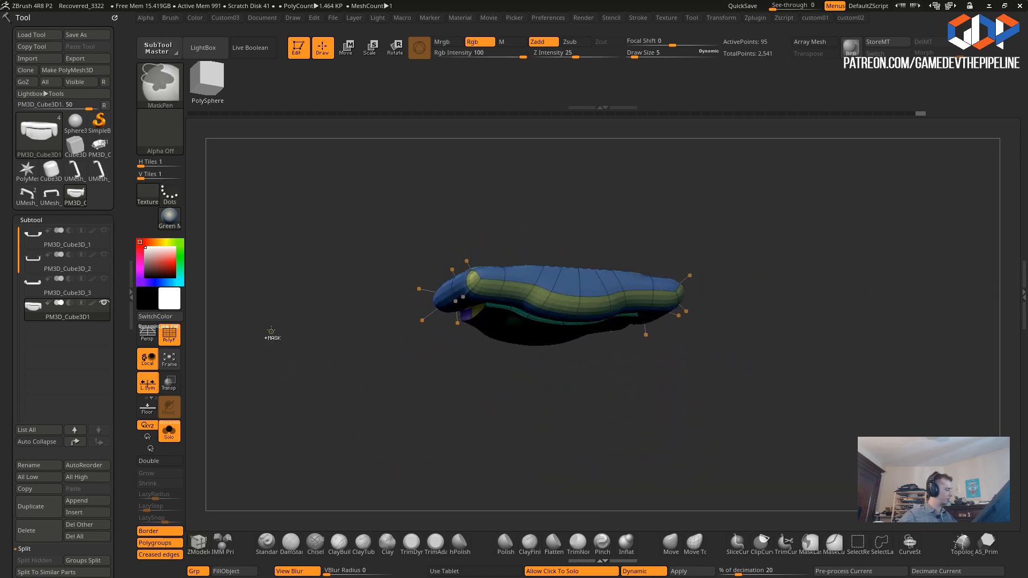
click(167, 336)
drag(234, 352, 294, 340)
key(2)
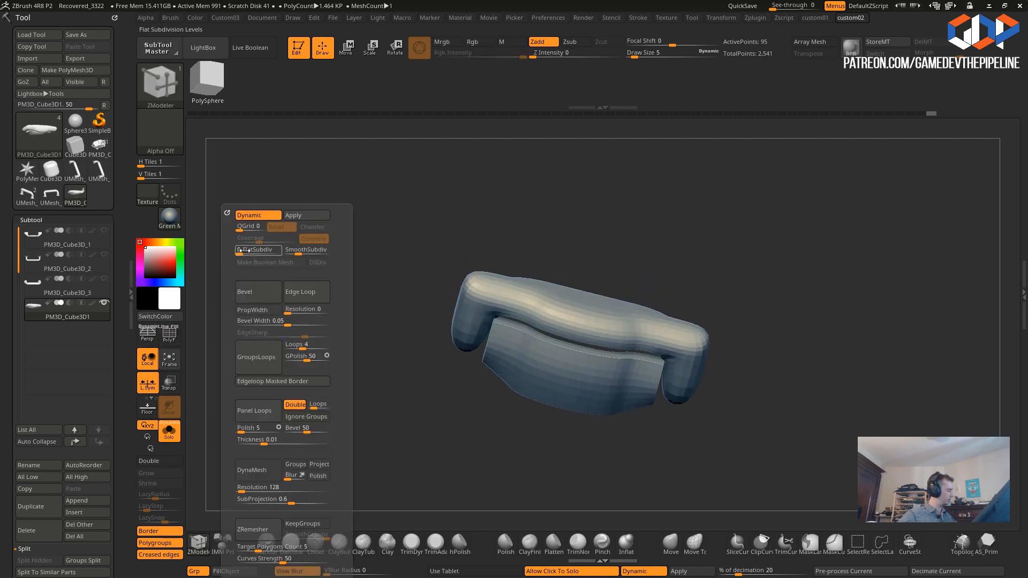
click(248, 218)
drag(395, 395, 376, 329)
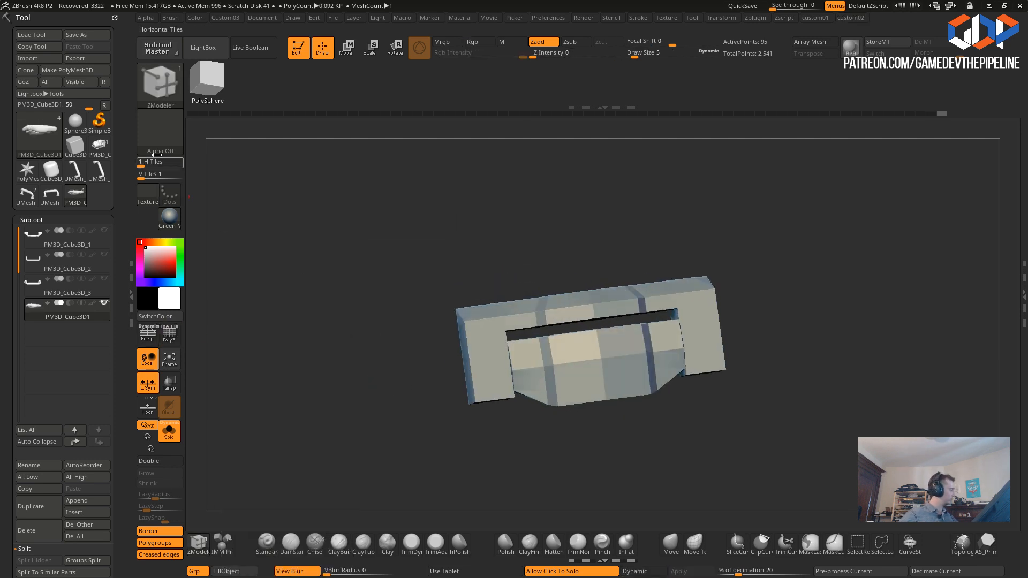
- Try the MAH_Shiny and MatCap Satin01 materials on the part
click(172, 217)
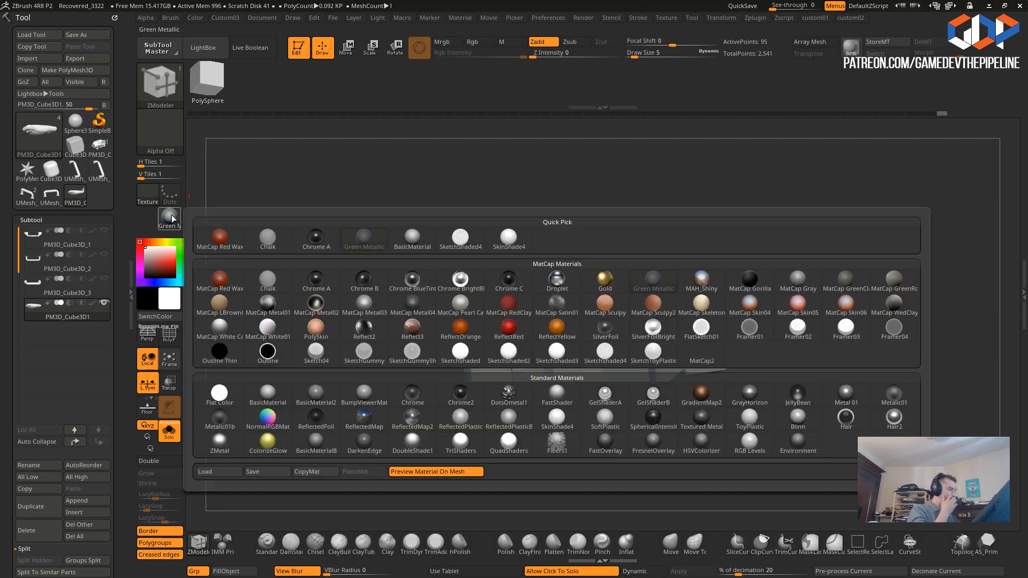
click(685, 281)
drag(395, 195, 335, 238)
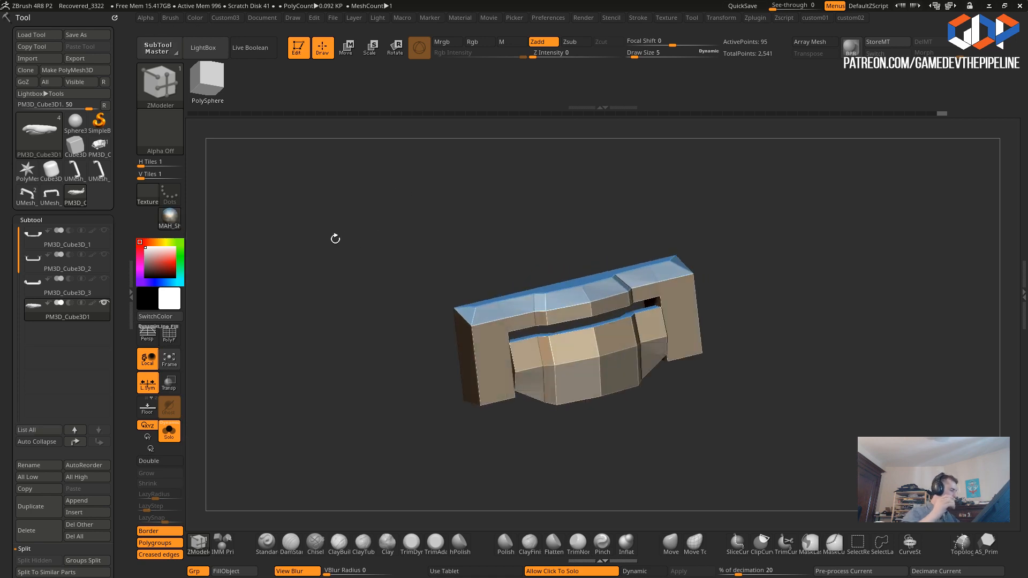
click(168, 218)
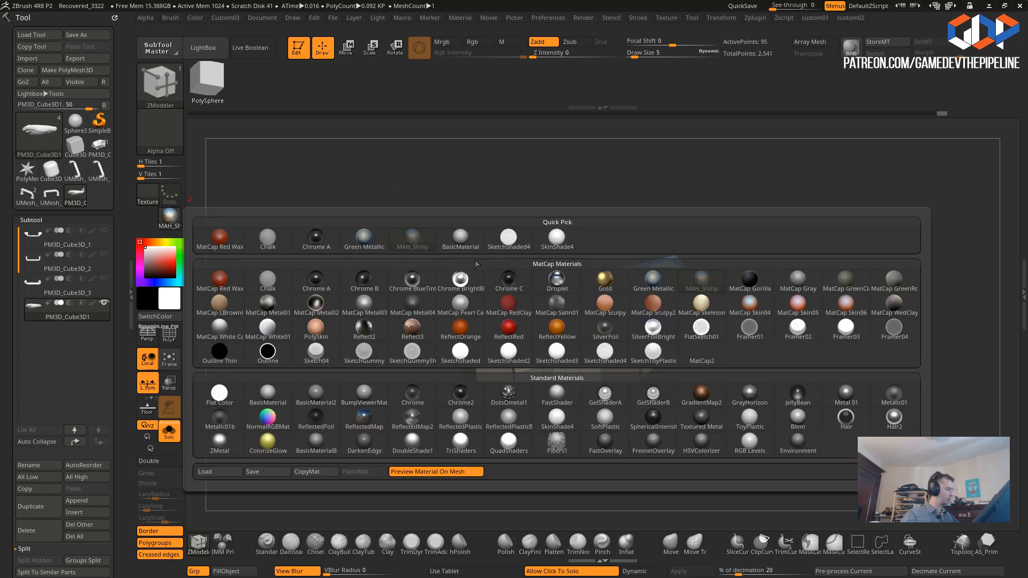
click(557, 305)
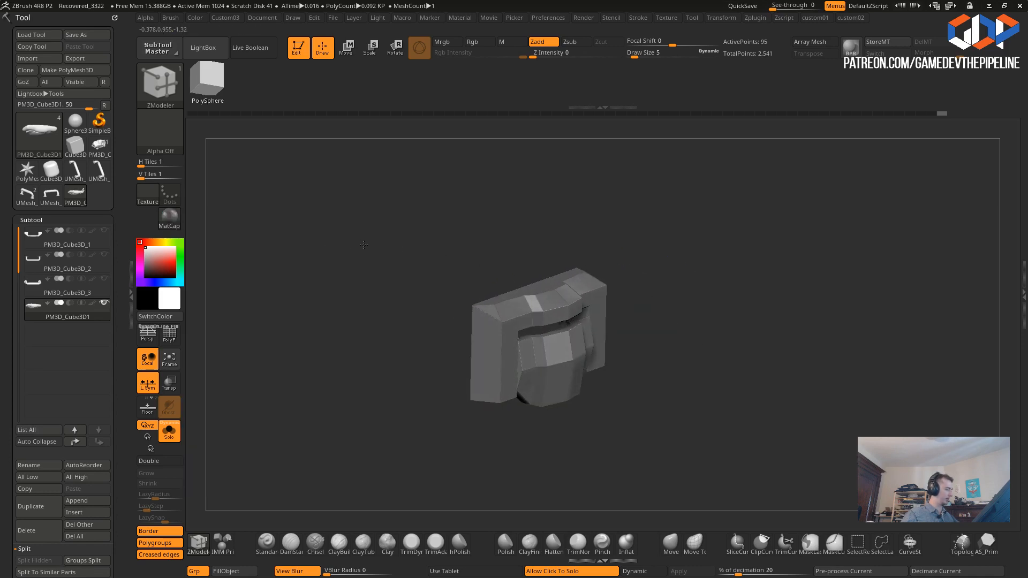
- Apply the BasicMaterial2 material to the part and show the polyframe again
click(169, 217)
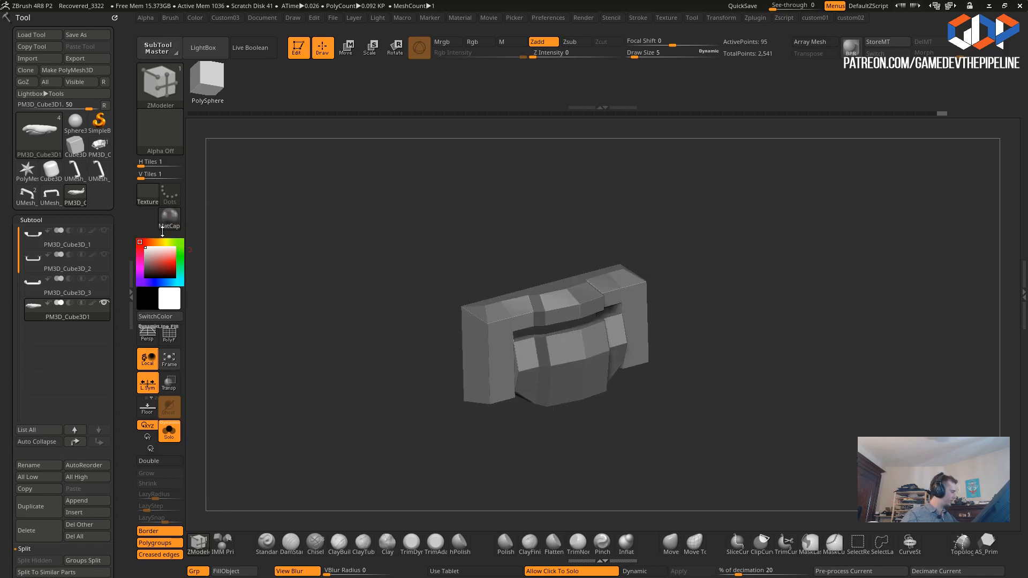
click(171, 218)
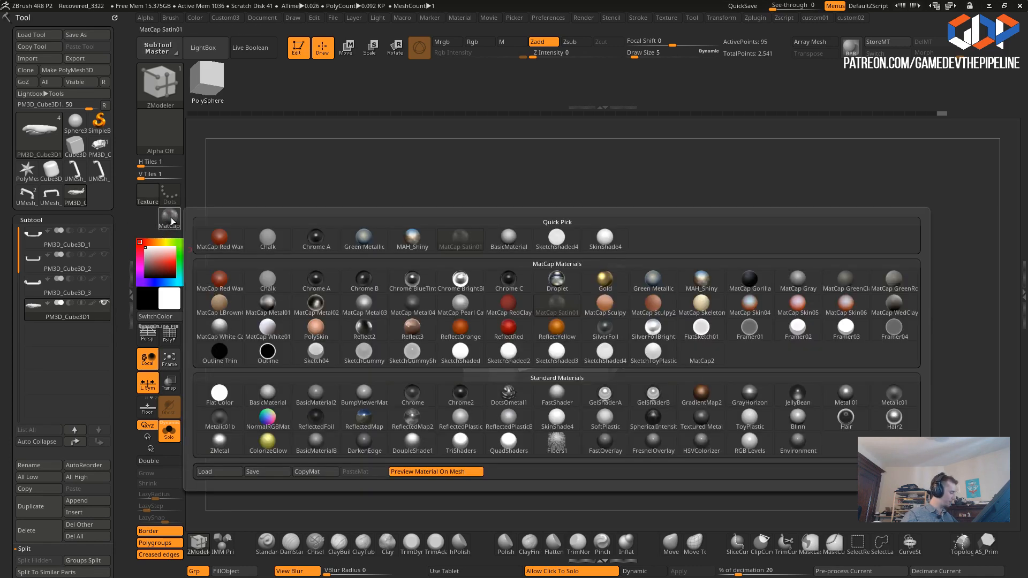
click(316, 394)
drag(310, 353, 286, 288)
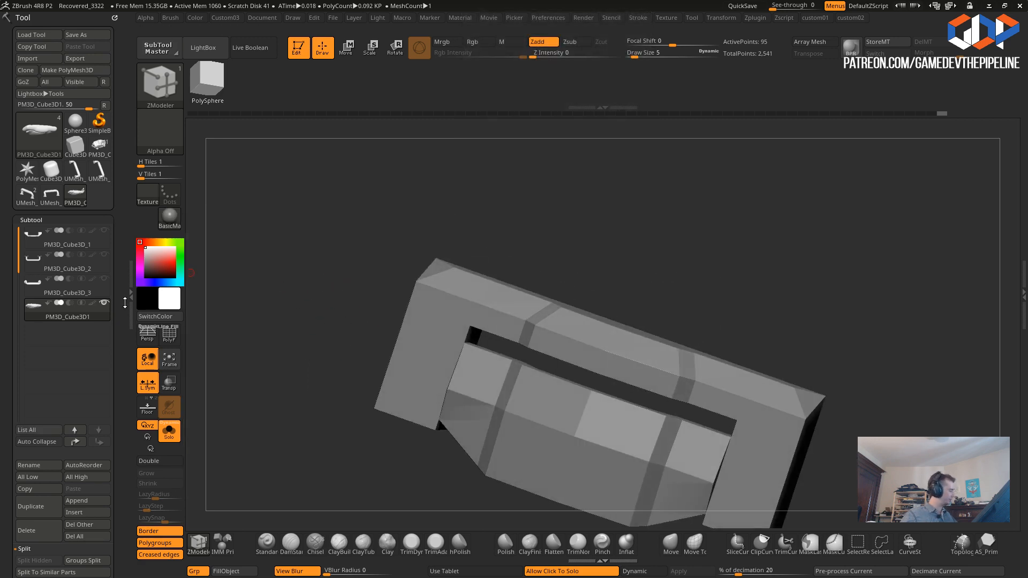
click(170, 335)
- Split the model into separate subtools with Split To Parts, accepting the non-undoable operation with Always OK
drag(337, 381, 341, 415)
mouse_move(328, 358)
alt+mouse_down()
mouse_move(328, 377)
mouse_move(287, 346)
mouse_move(319, 368)
alt+mouse_up()
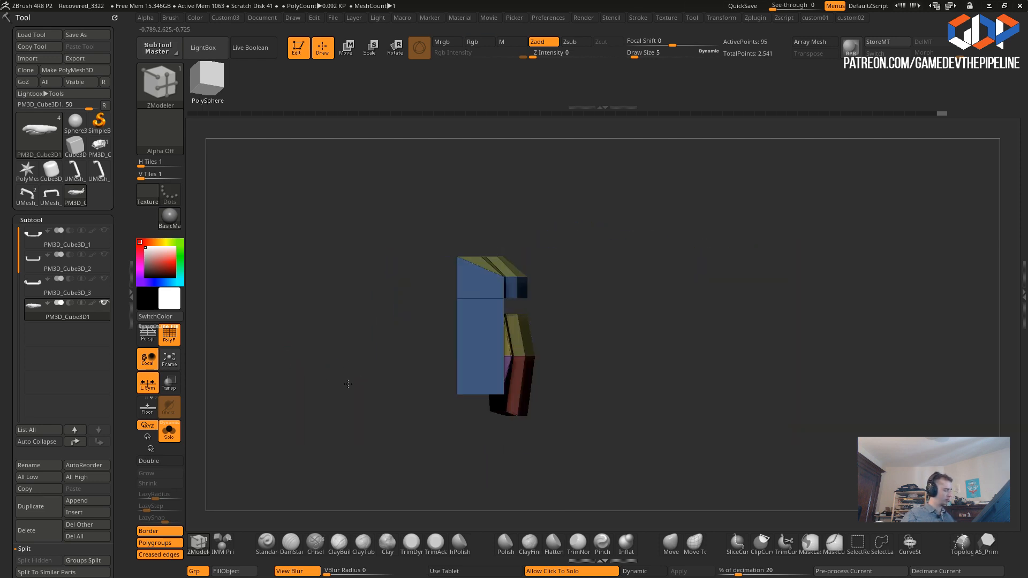
drag(423, 375, 353, 388)
key(space)
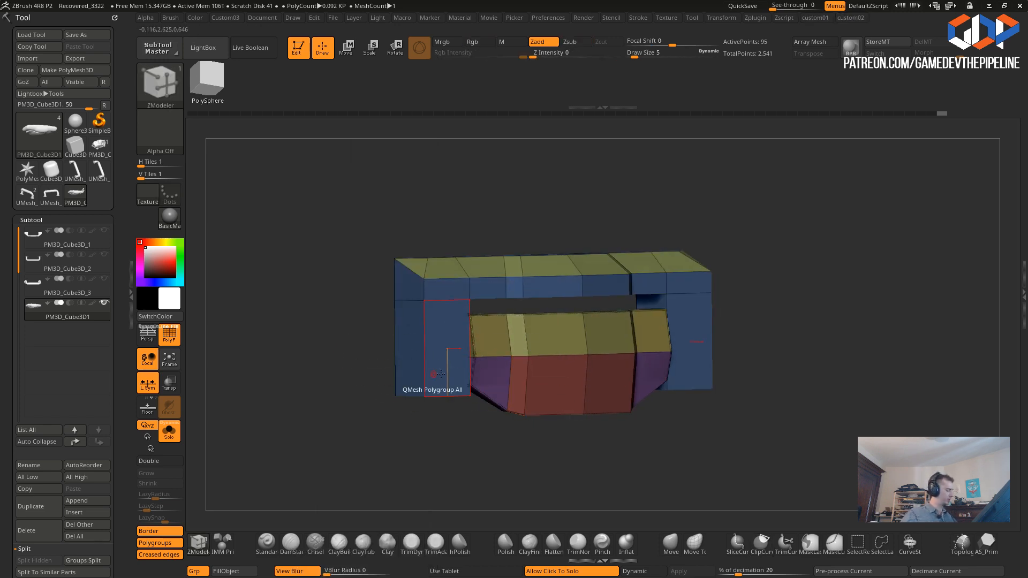
key(3)
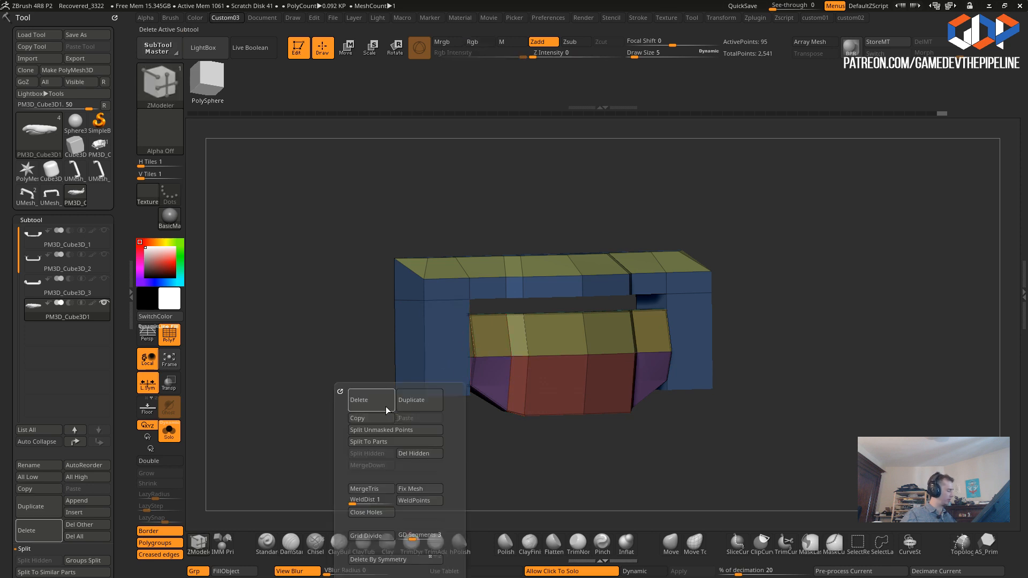
click(356, 445)
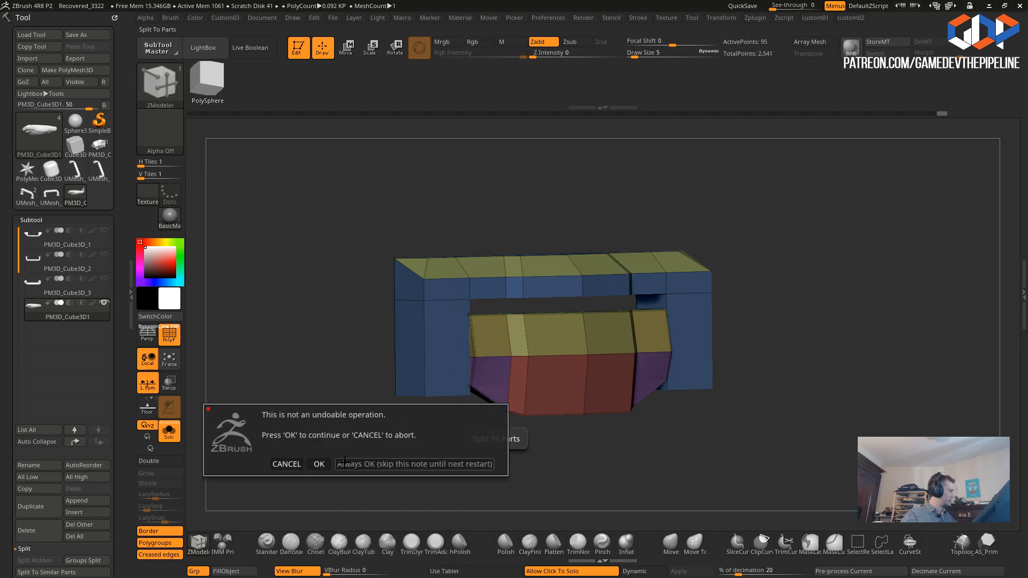
click(355, 464)
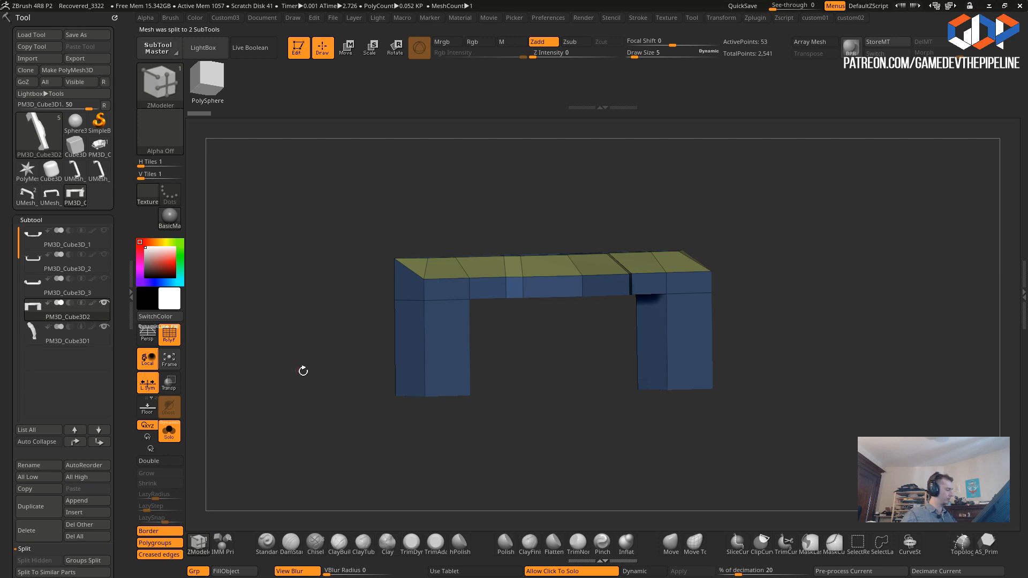
- Slice horizontally across both legs of the frame at about mid-height from the front view, giving their lower halves a separate polygroup
shift+drag(289, 364, 348, 386)
ctrl+shift+drag(405, 355, 522, 334)
key(ctrl+z)
click(738, 543)
mouse_move(388, 375)
mouse_down()
mouse_move(345, 387)
mouse_move(372, 381)
mouse_move(362, 344)
mouse_move(320, 353)
mouse_up()
key(ctrl+z)
- Push the front faces of both lower leg halves back with QMesh set to A Single Poly, so the section above slopes inward
drag(451, 368, 438, 364)
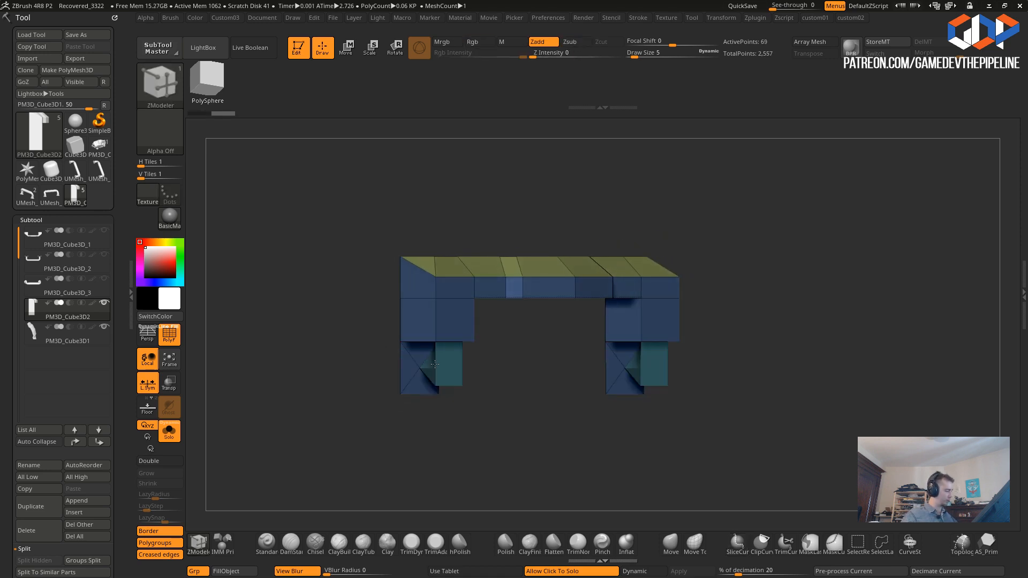
key(ctrl+z)
key(space)
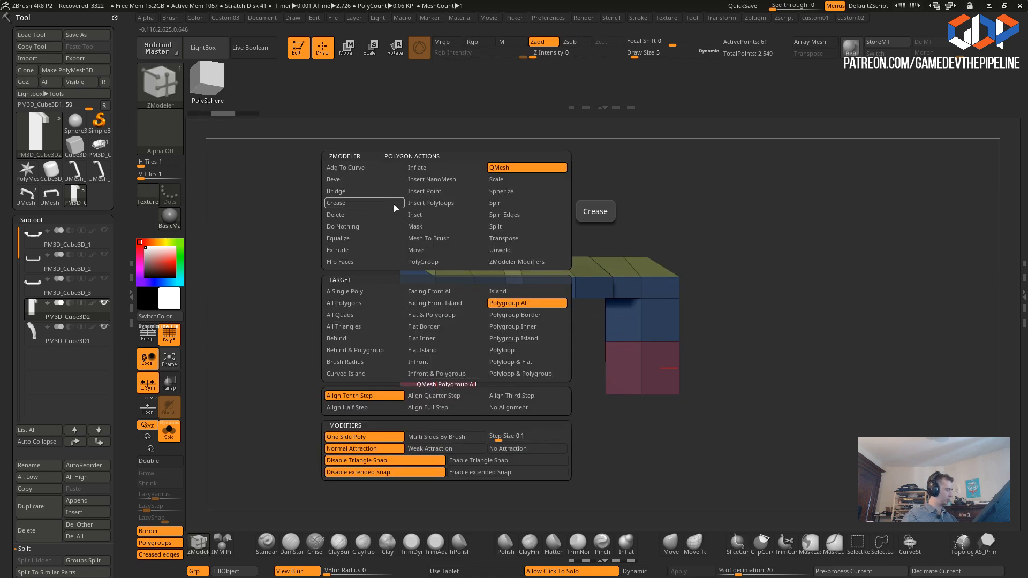
click(344, 291)
drag(445, 365, 444, 362)
key(ctrl+z)
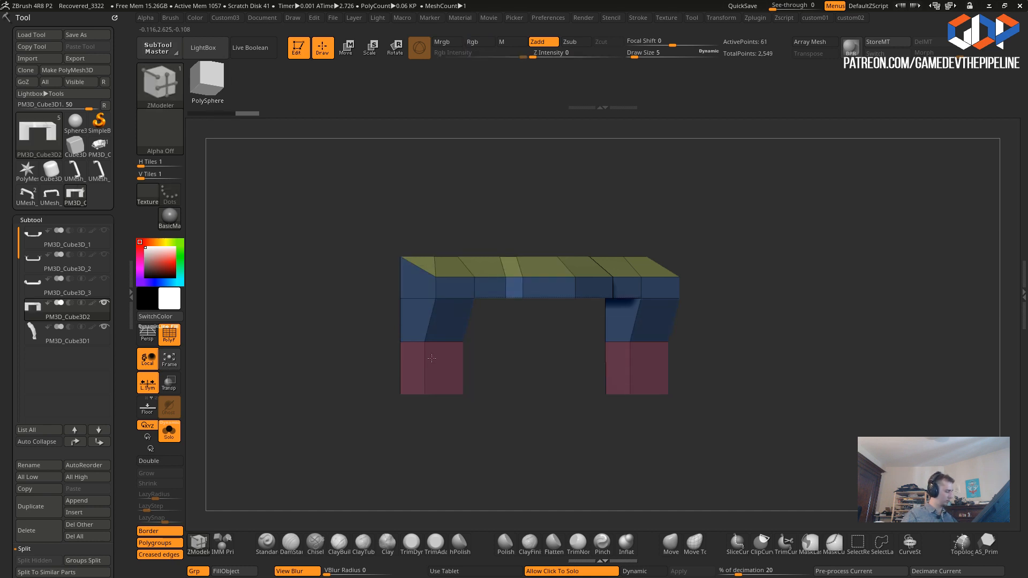
- Leave Solo mode, select the curved centre plate and move it up against the underside of the bar
click(326, 322)
mouse_move(326, 321)
mouse_down()
mouse_move(353, 330)
mouse_move(337, 300)
mouse_move(358, 328)
mouse_up()
mouse_move(368, 328)
mouse_down()
mouse_move(340, 326)
mouse_move(352, 332)
mouse_up()
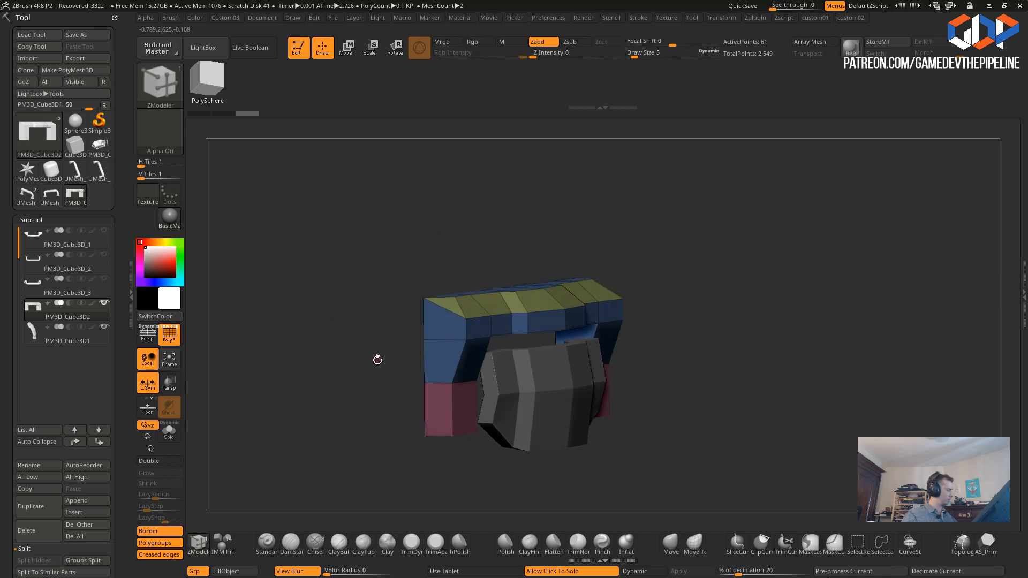
alt+click(503, 376)
click(346, 47)
drag(553, 311, 552, 288)
- Tilt the centre plate slightly in side view and shift it a little back toward the frame
shift+drag(435, 244, 466, 244)
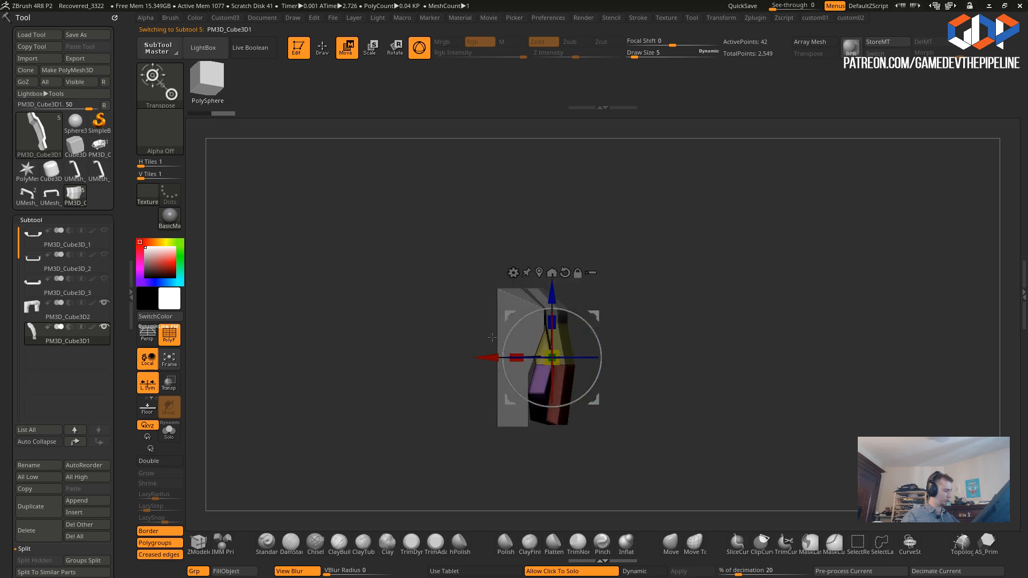
mouse_move(514, 321)
mouse_down()
mouse_move(507, 339)
mouse_move(536, 315)
mouse_move(519, 326)
mouse_up()
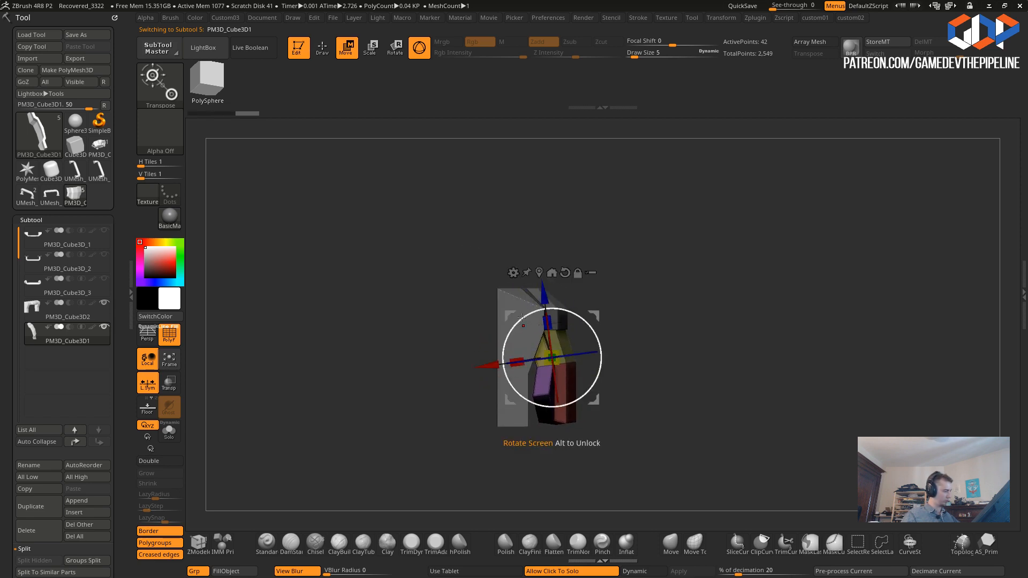
drag(493, 367, 487, 368)
- Slice across the lower end of the frame's left leg and push the legs' lower outer side faces inward with QMesh
drag(456, 332, 357, 308)
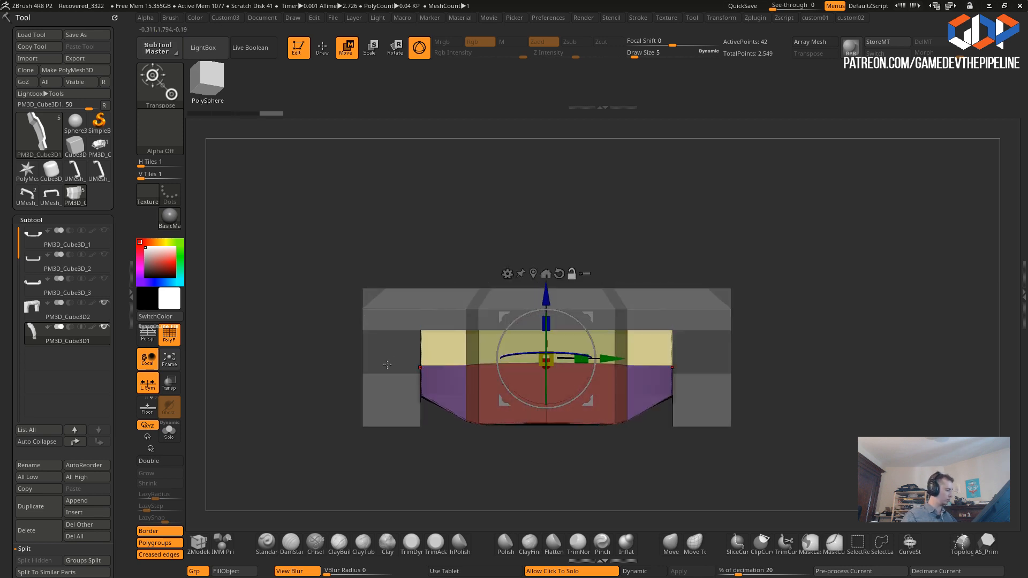
alt+click(364, 391)
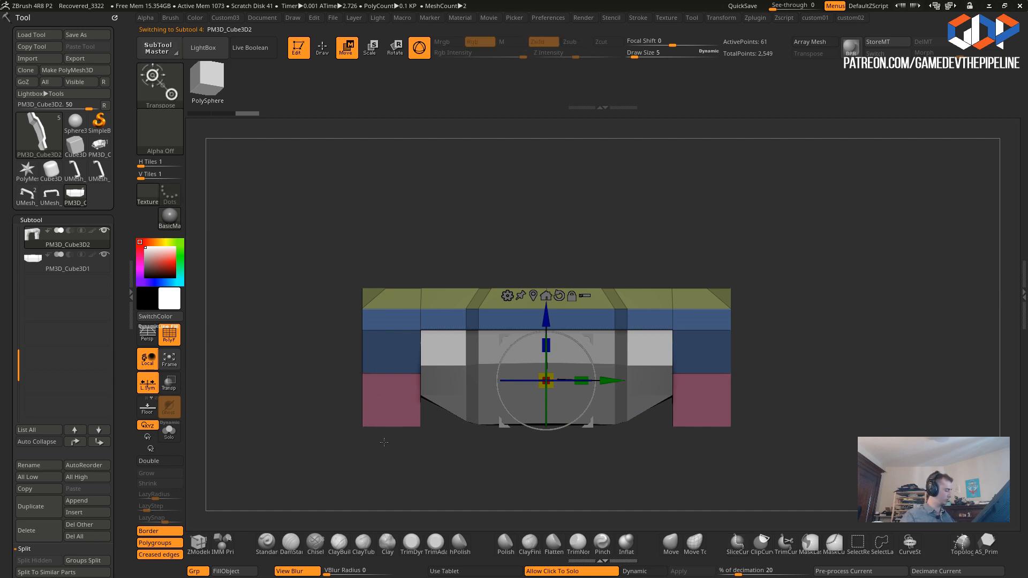
click(446, 408)
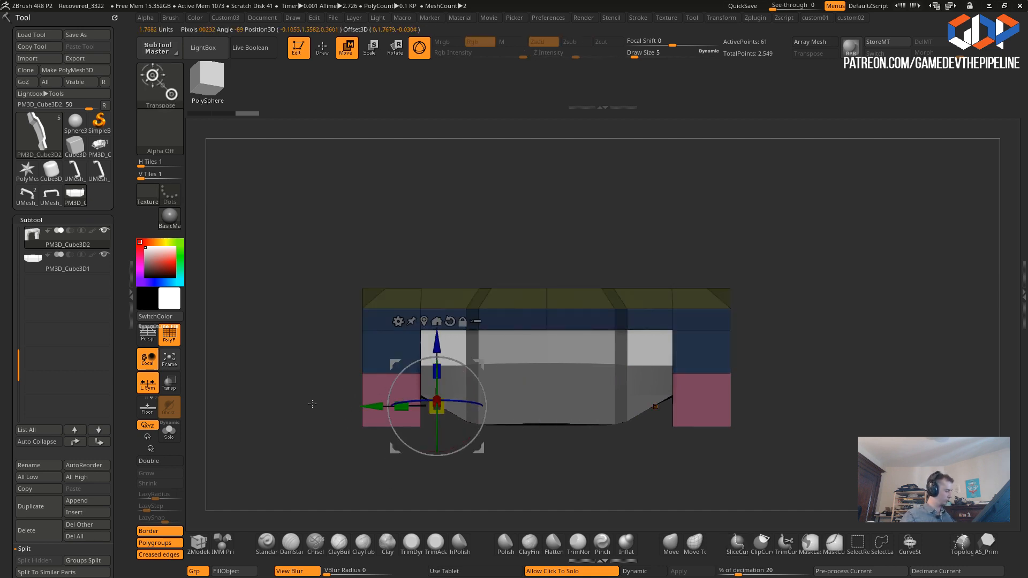
click(321, 49)
key(ctrl+shift)
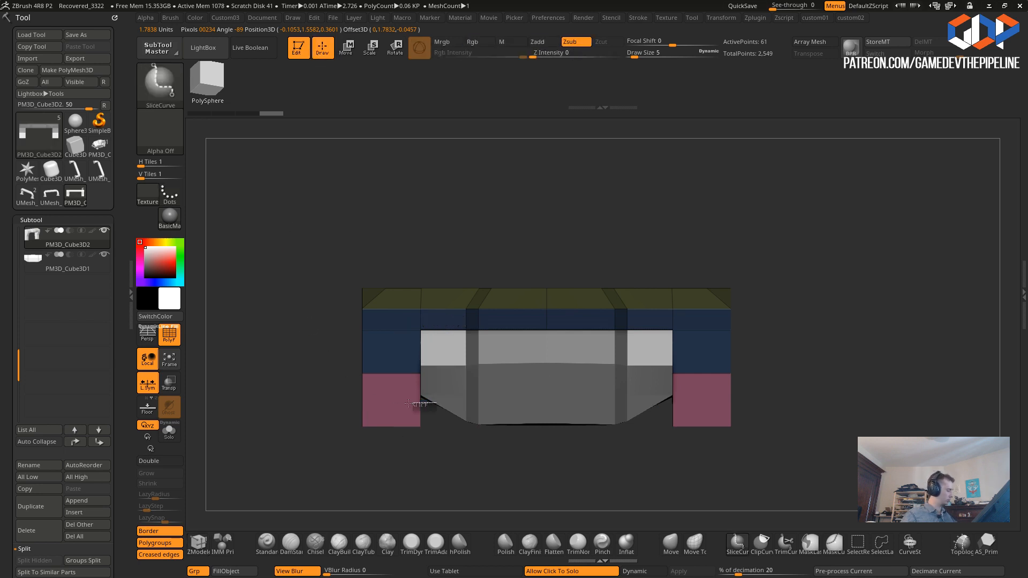
ctrl+shift+drag(301, 405, 363, 414)
key(ctrl+z)
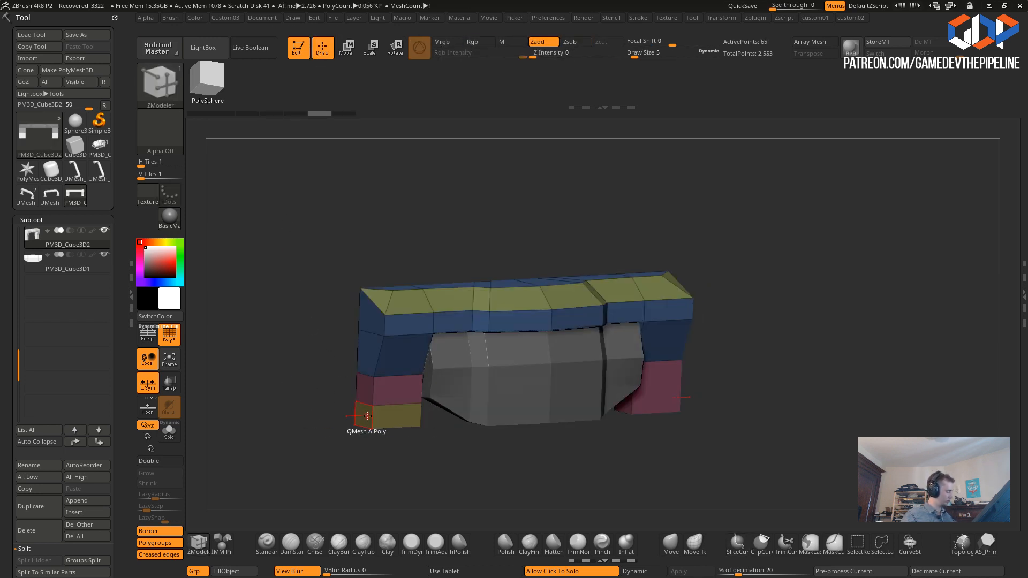
click(362, 414)
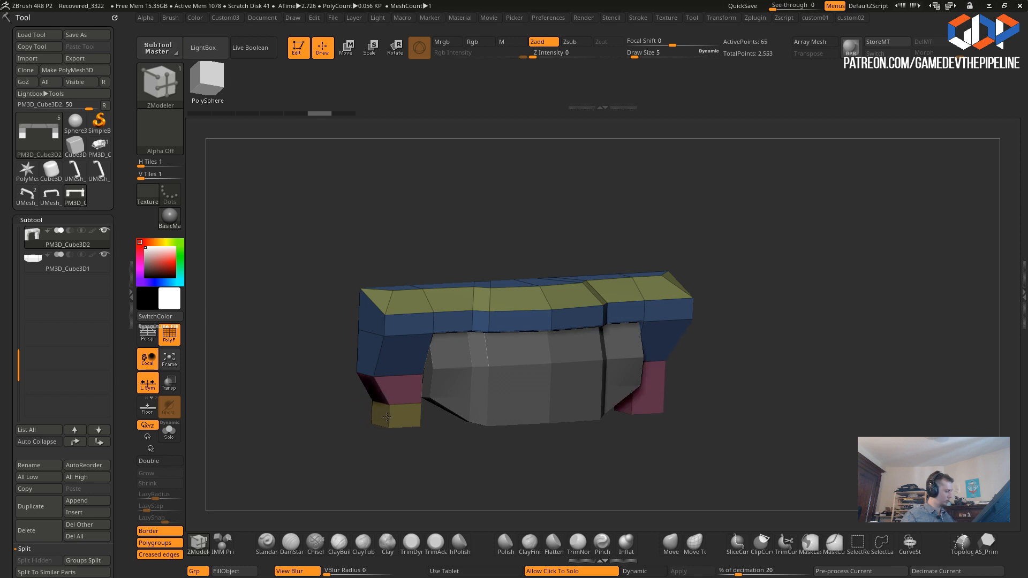
- Preview the reshaped frame smoothed with Dynamic subdivision, switch it off again and return to the front view
drag(335, 402, 282, 315)
key(ctrl+2)
click(268, 219)
key(shift+2)
click(244, 216)
drag(344, 352, 345, 384)
alt+drag(318, 346, 302, 317)
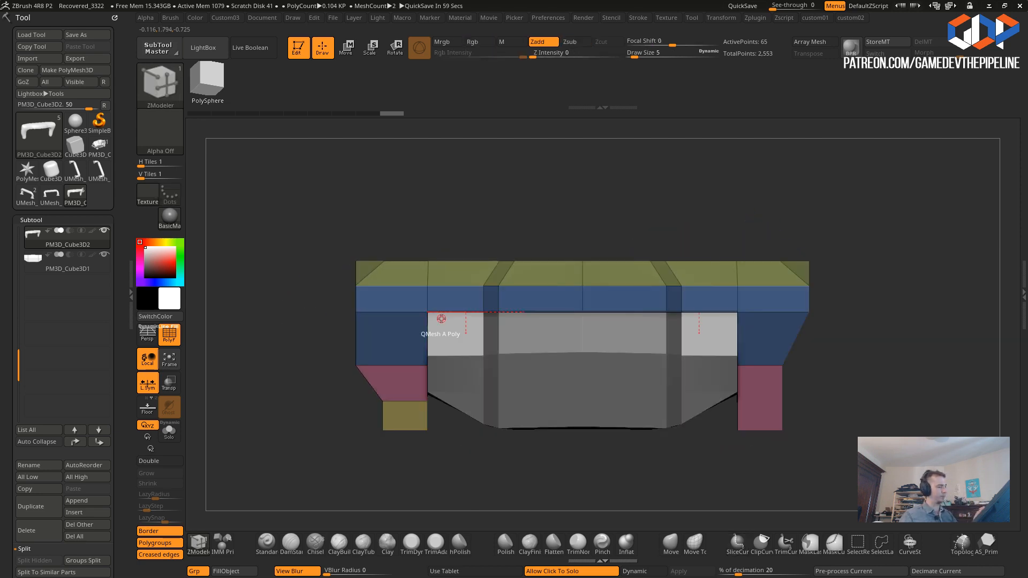
- Try trimming the frame's upper right corner at an angle with TrimCurve, redoing the cut for a wider chamfer
alt+drag(738, 446, 698, 469)
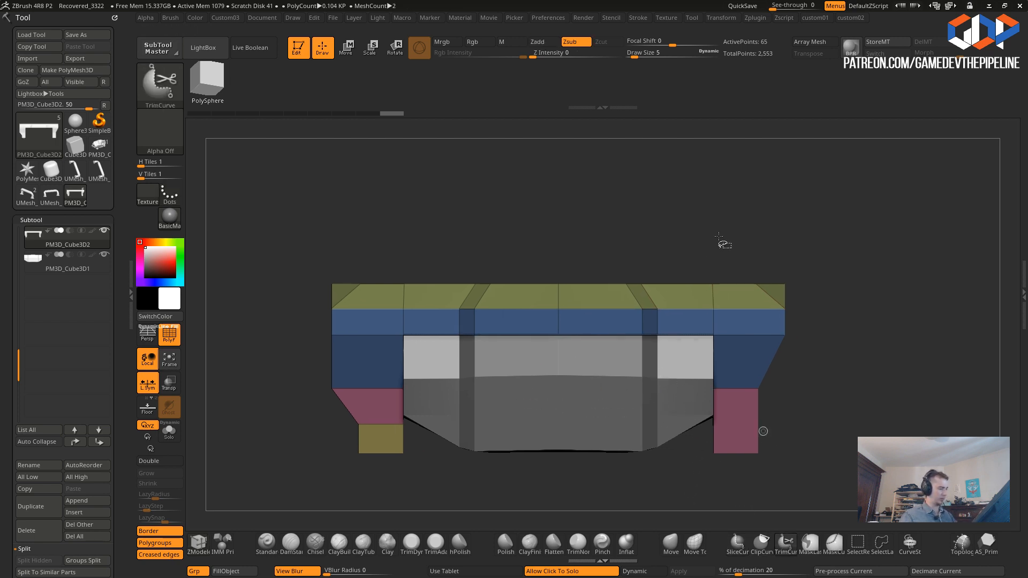
drag(817, 405, 834, 425)
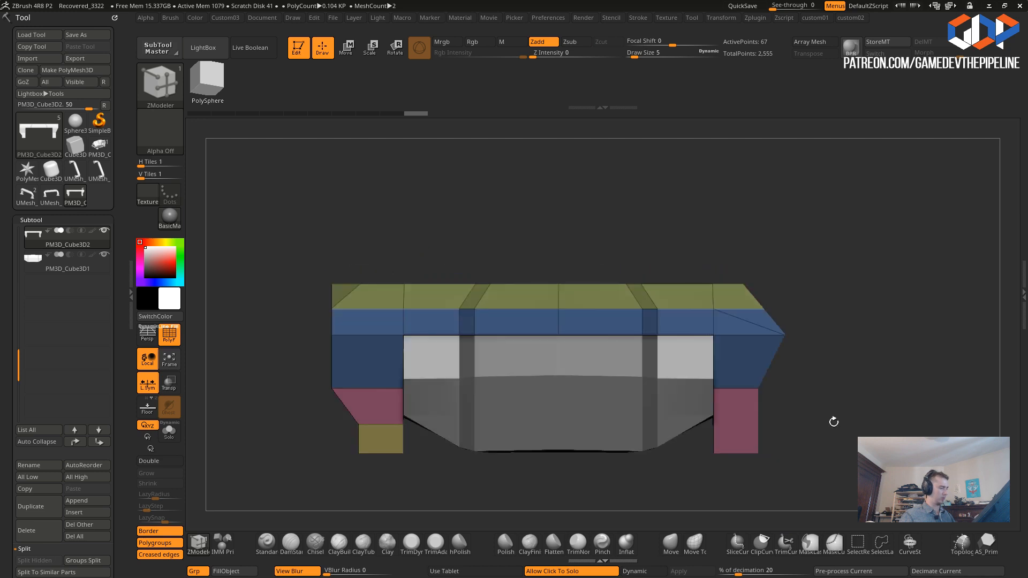
ctrl+shift+drag(718, 281, 828, 367)
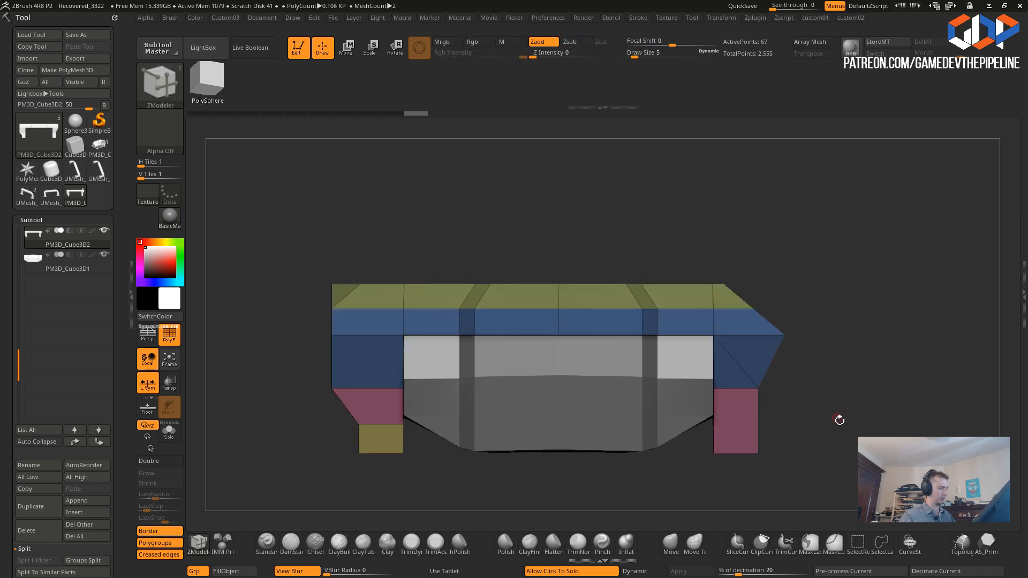
drag(835, 417, 808, 470)
- Preview the trimmed corner smoothed with Dynamic subdivision, retry the cut and undo the corner trim
drag(482, 428, 355, 376)
key(2)
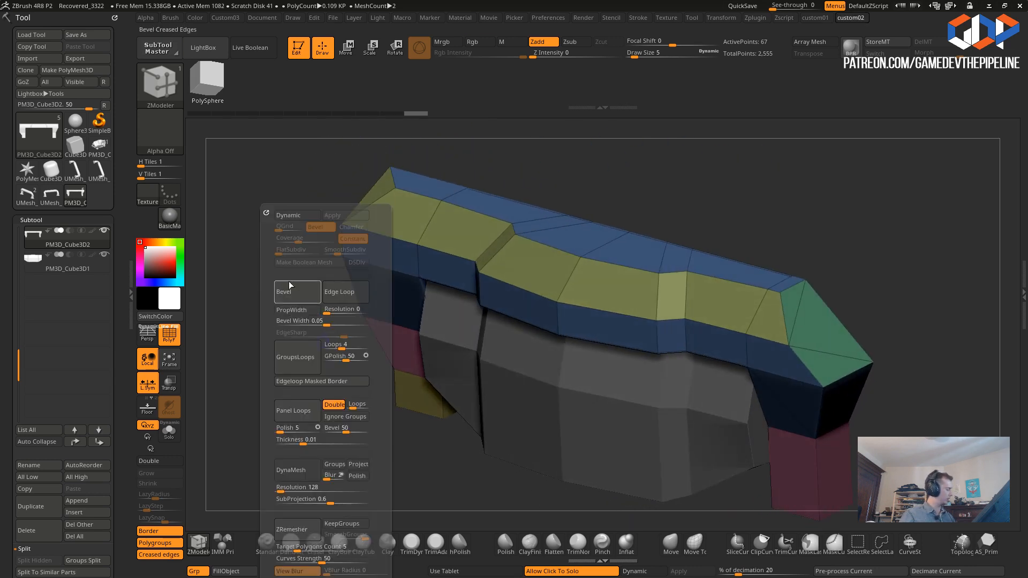
click(283, 216)
click(285, 216)
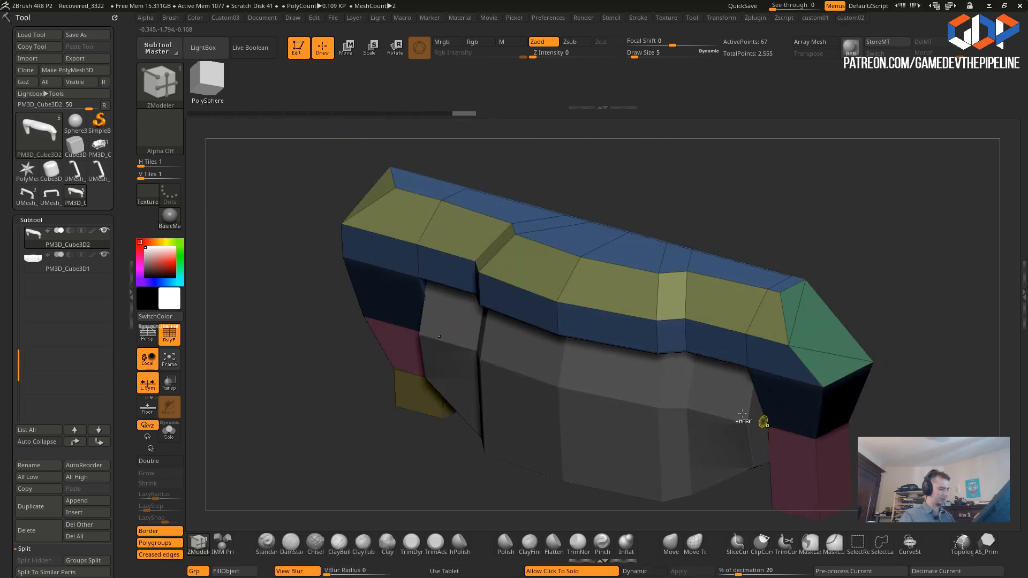
key(d)
drag(868, 449, 915, 411)
key(shift+d)
key(ctrl+z)
ctrl+shift+drag(898, 360, 898, 359)
drag(915, 414, 847, 464)
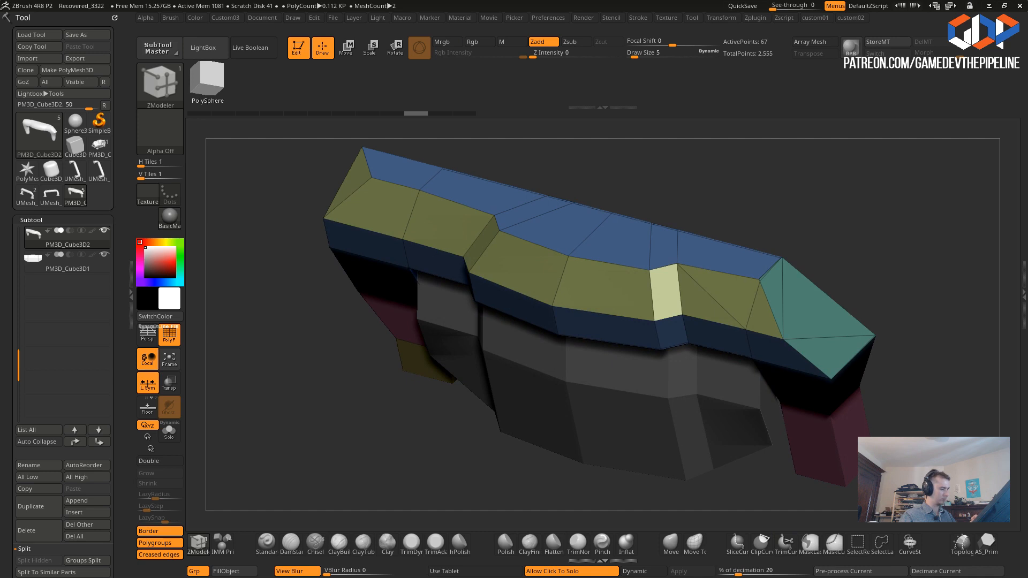
key(ctrl+z)
- Stitch the lower front corner points at the bar's two ends to the upper corner points with ZModeler
drag(422, 449, 781, 371)
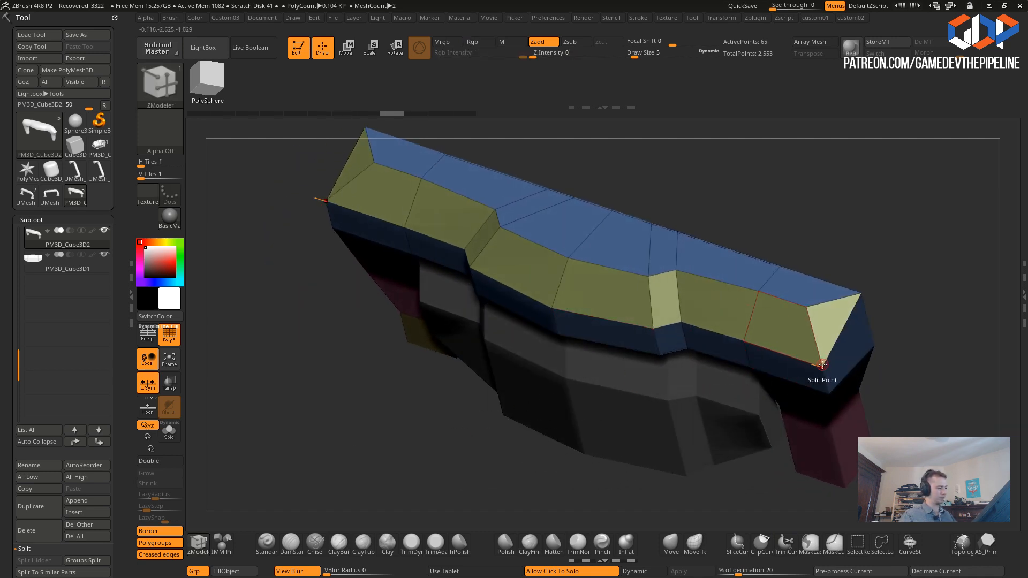
key(space)
click(873, 374)
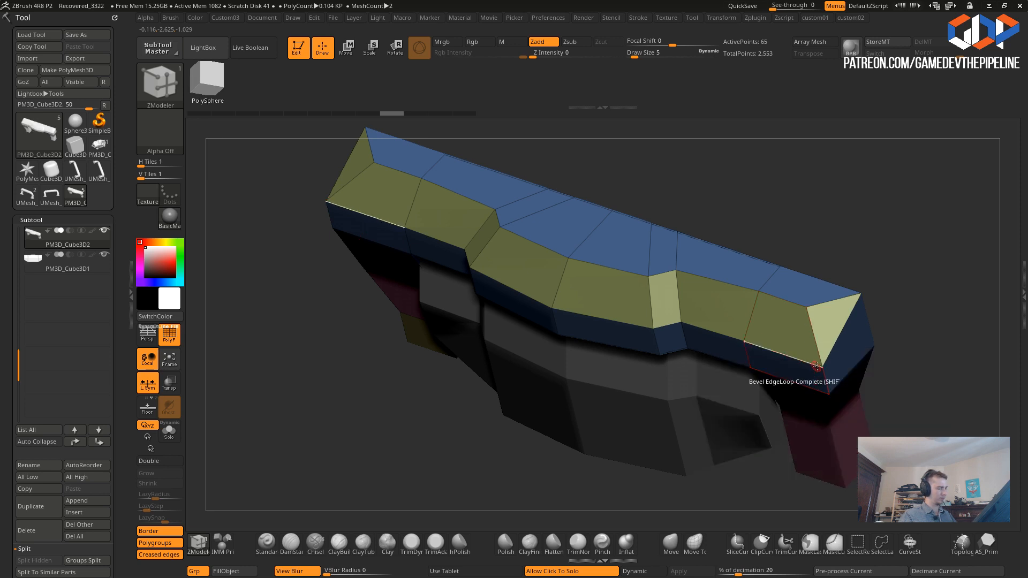
click(822, 365)
click(806, 307)
- Preview the isolated frame's stitched corners with Dynamic subdivision, switch it off and return to the front view
drag(601, 441, 595, 369)
key(2)
click(561, 217)
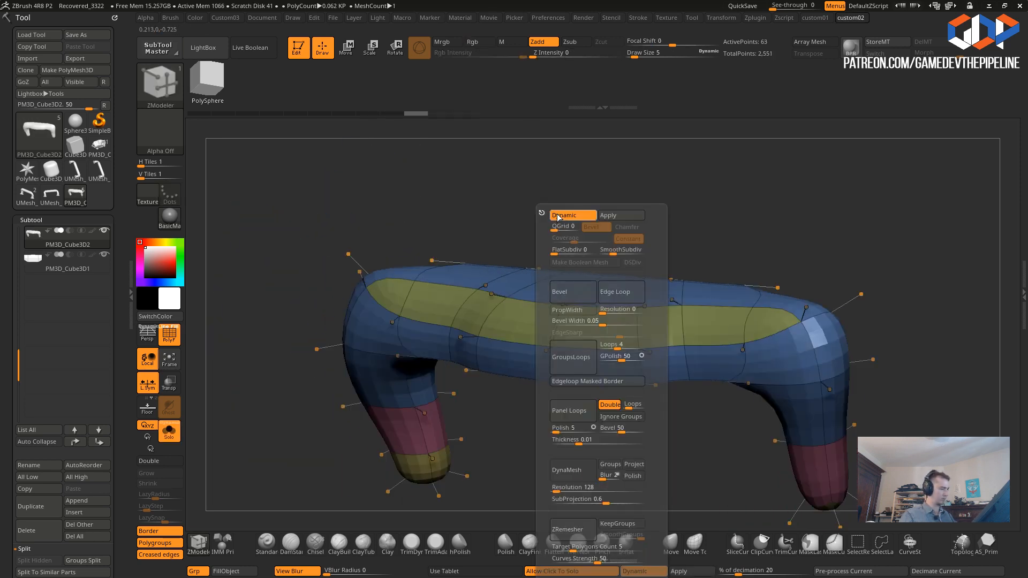
click(561, 217)
drag(757, 472, 667, 425)
key(d)
key(shift+d)
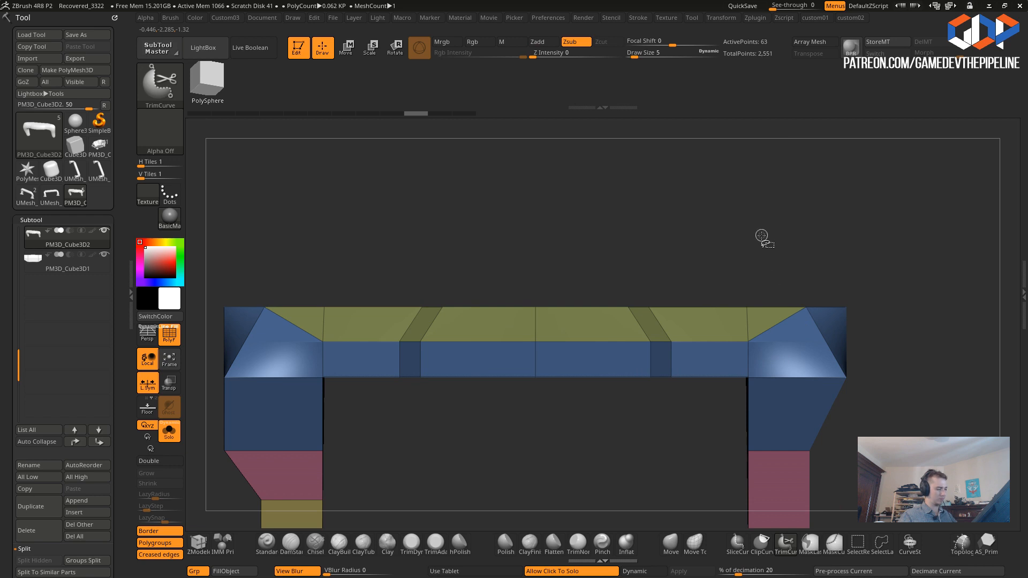
- Reposition the rear upper corner points of the frame's ends to follow the tapered front corners, using ZModeler Slide and the Move brush
mouse_move(817, 328)
mouse_down()
mouse_move(875, 408)
mouse_move(856, 493)
mouse_up()
mouse_move(707, 419)
mouse_down()
mouse_move(546, 406)
mouse_move(492, 461)
mouse_move(539, 420)
mouse_up()
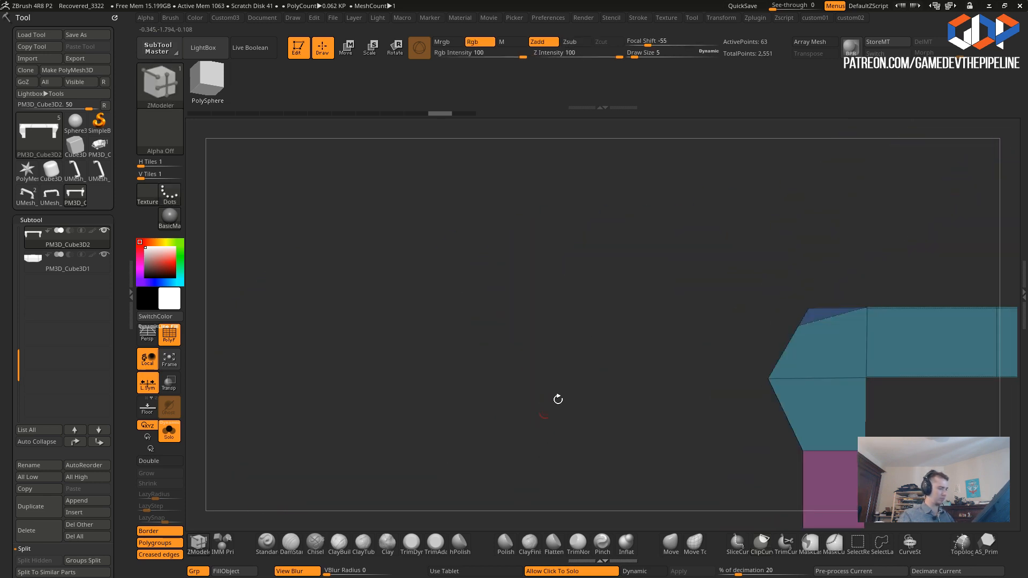
shift+drag(704, 298, 773, 291)
drag(773, 245, 725, 336)
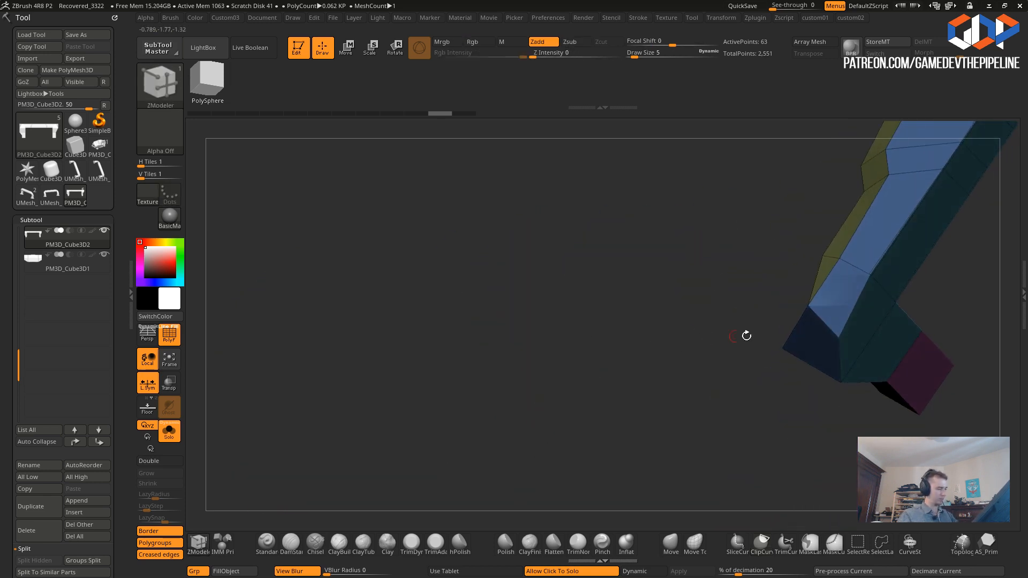
key(space)
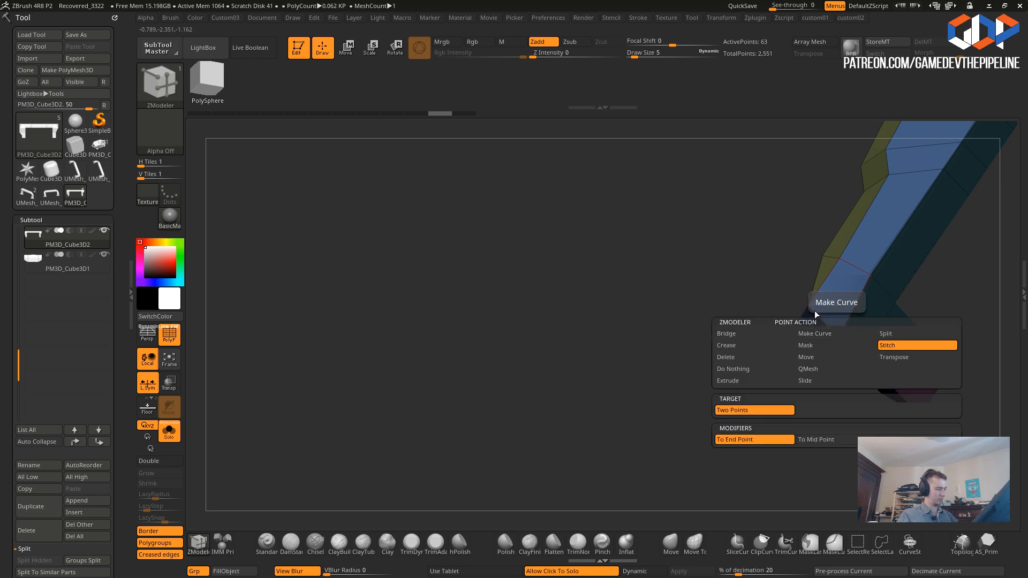
click(806, 381)
drag(840, 339, 621, 253)
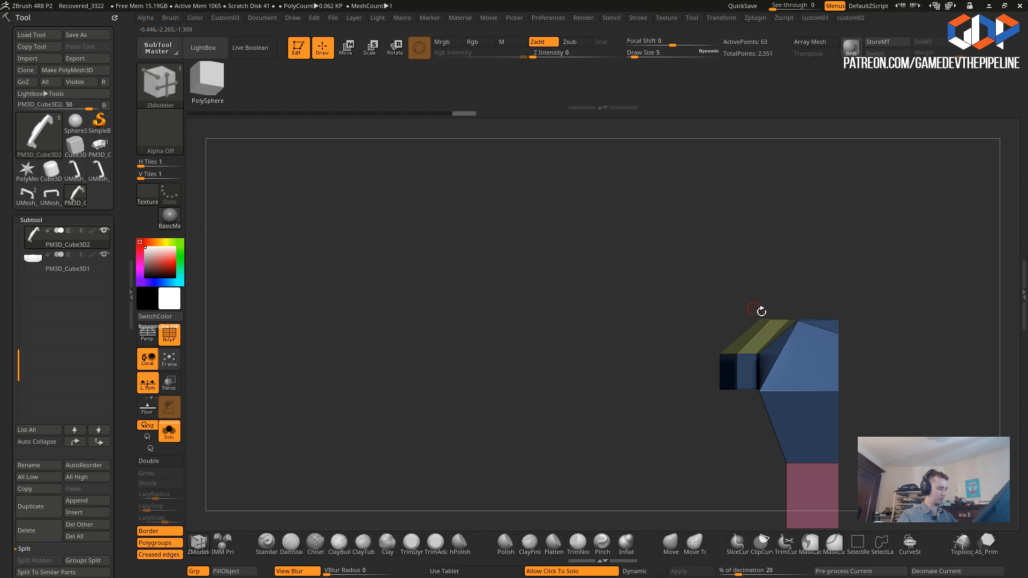
click(665, 539)
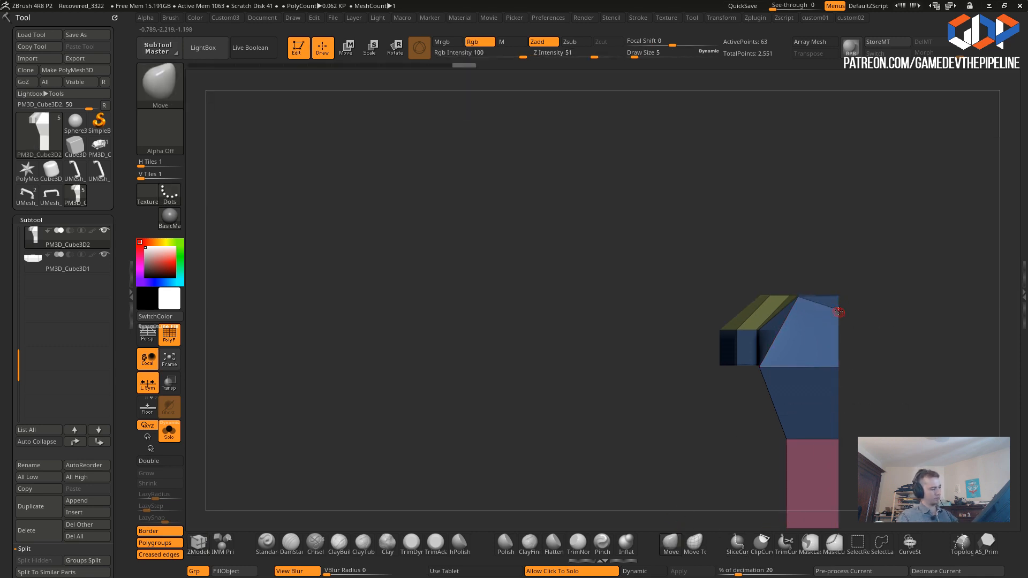
drag(826, 269, 569, 271)
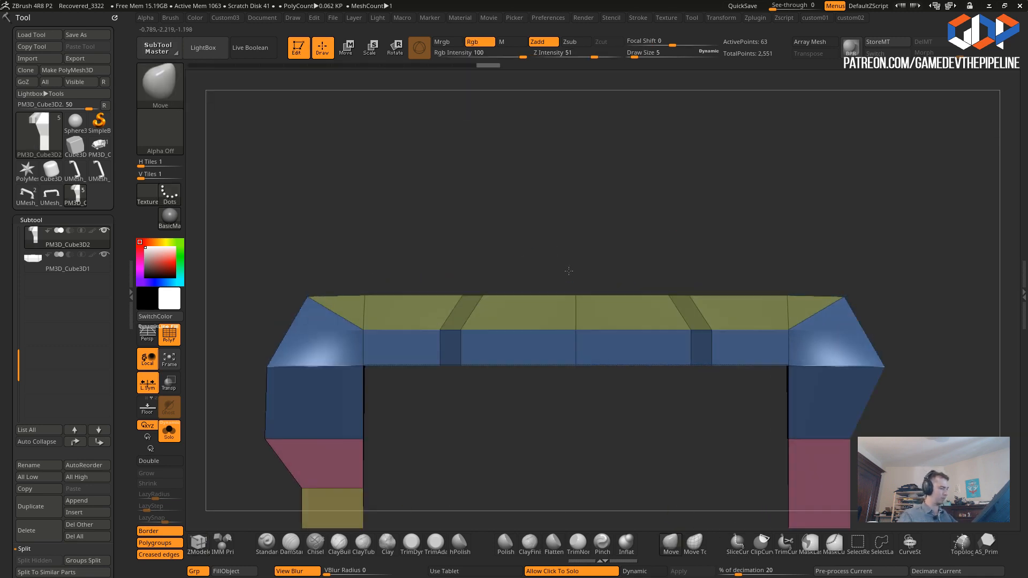
- Check the frame smoothed and unsmoothed, leave its Dynamic subdivision on and bring the centre plate back into view
alt+drag(334, 261, 315, 294)
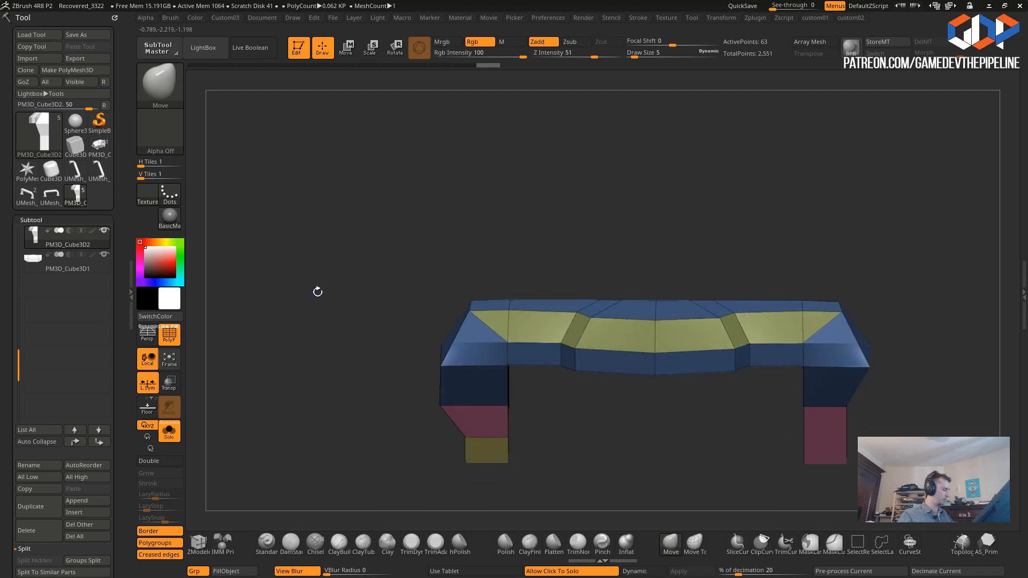
key(2)
click(268, 217)
drag(431, 431, 375, 354)
key(2)
click(338, 216)
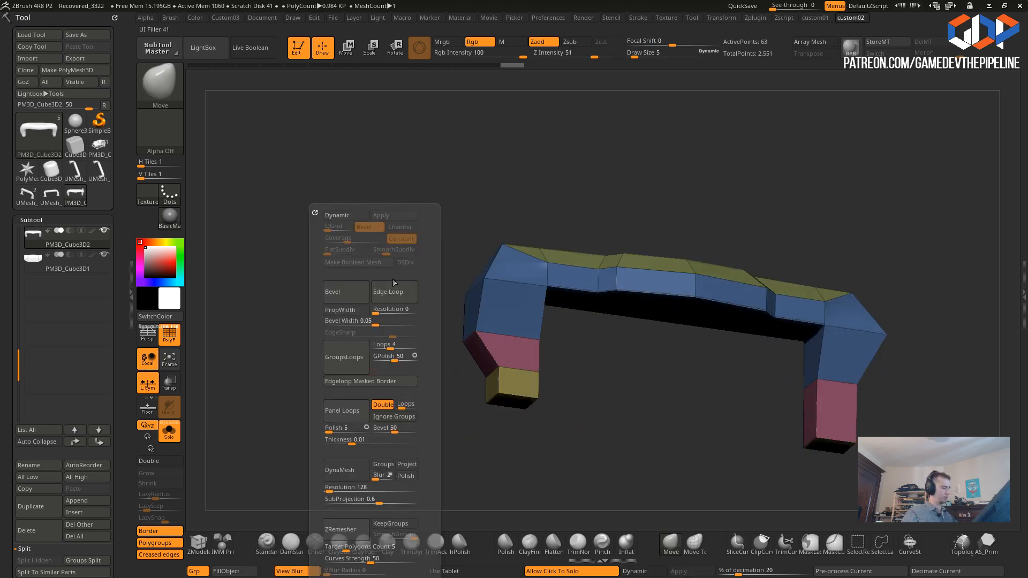
key(1)
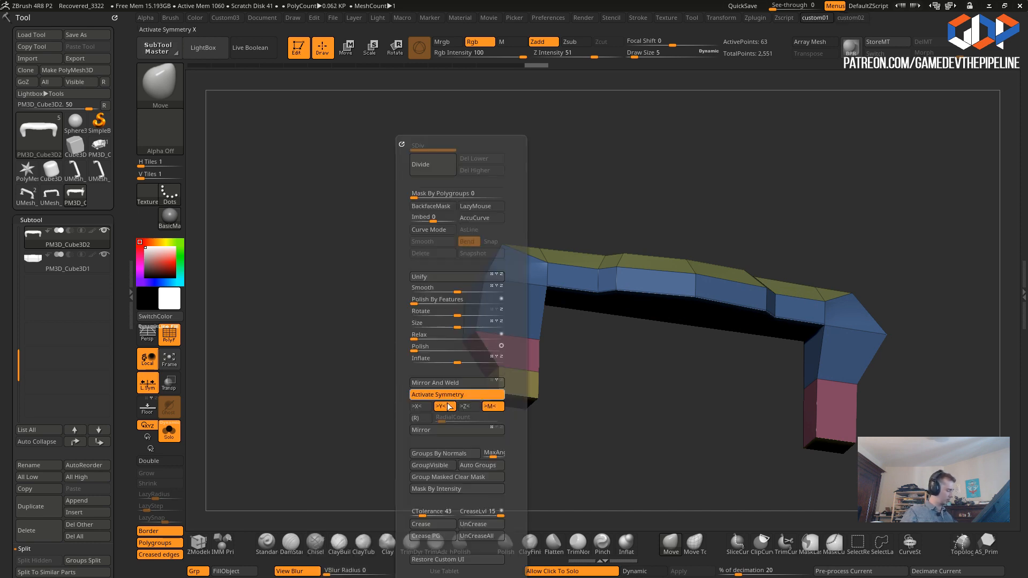
key(2)
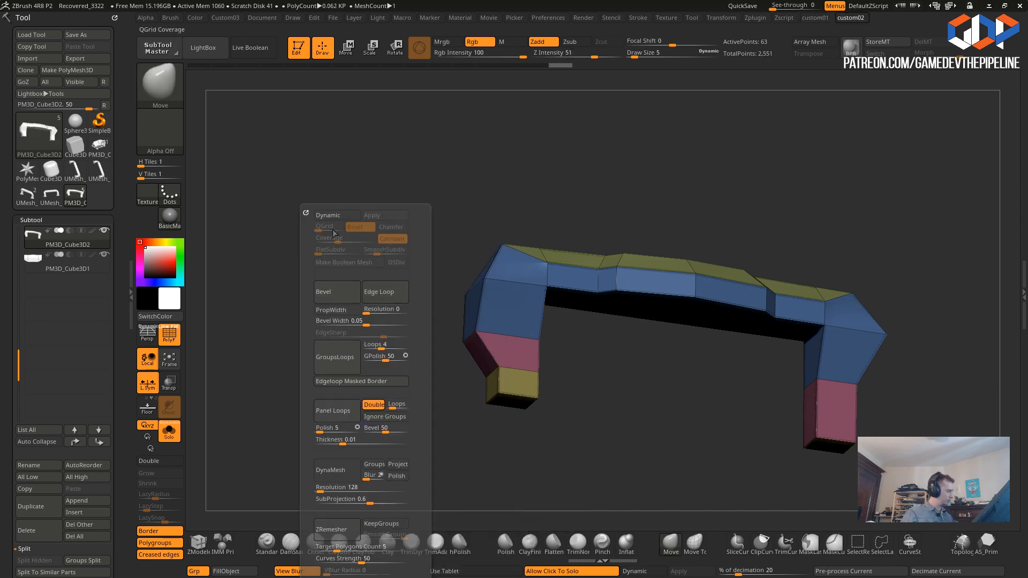
click(321, 217)
drag(432, 294, 410, 346)
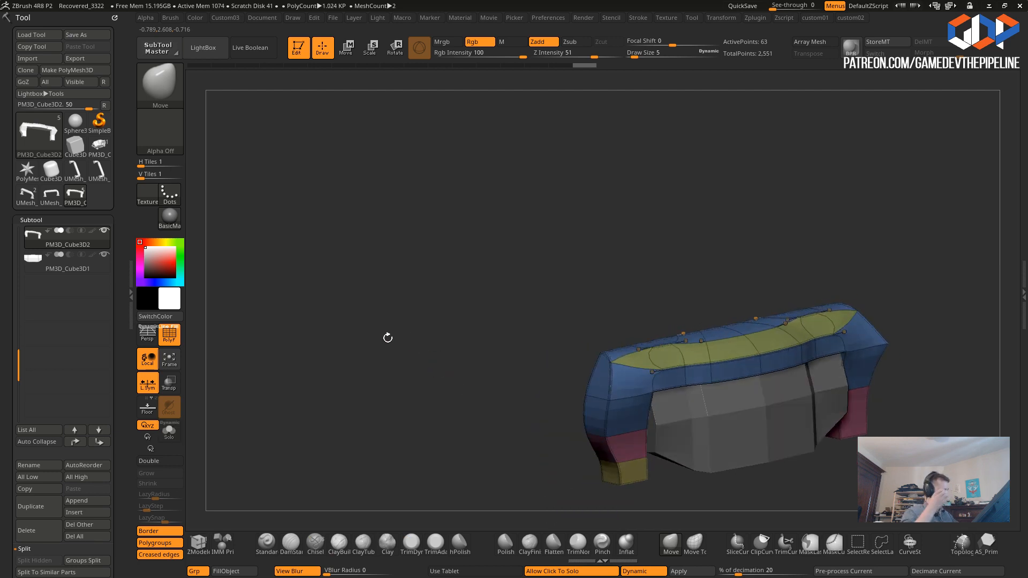
- Switch to ZModeler and set its edge action to Crease with a single Edge as the target
click(197, 543)
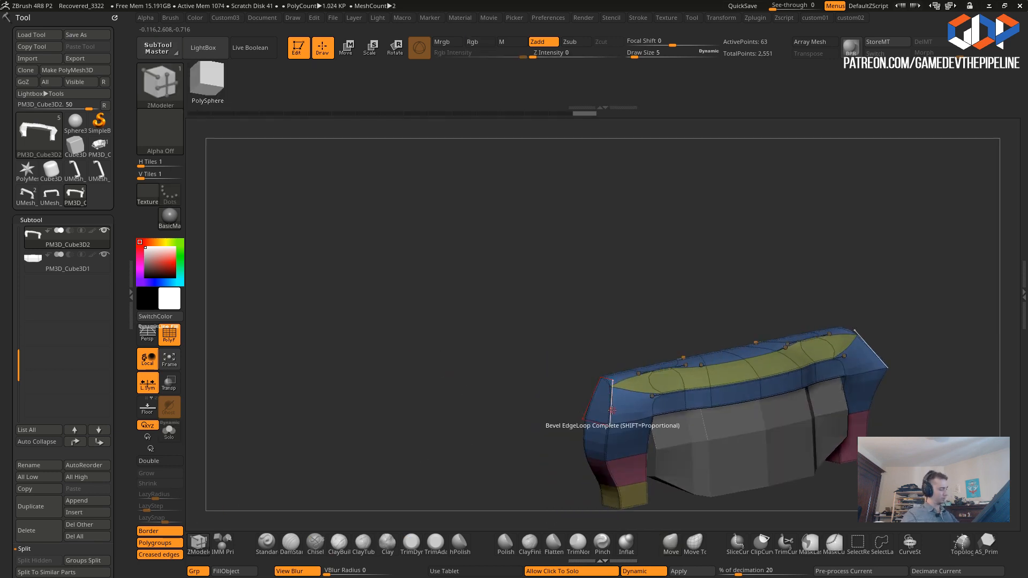
key(space)
click(498, 347)
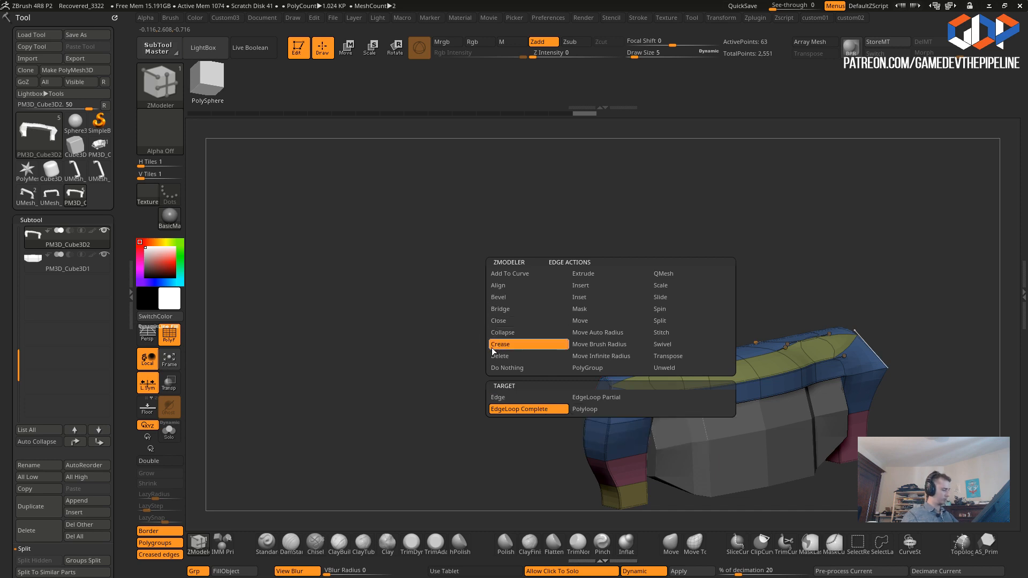
click(504, 399)
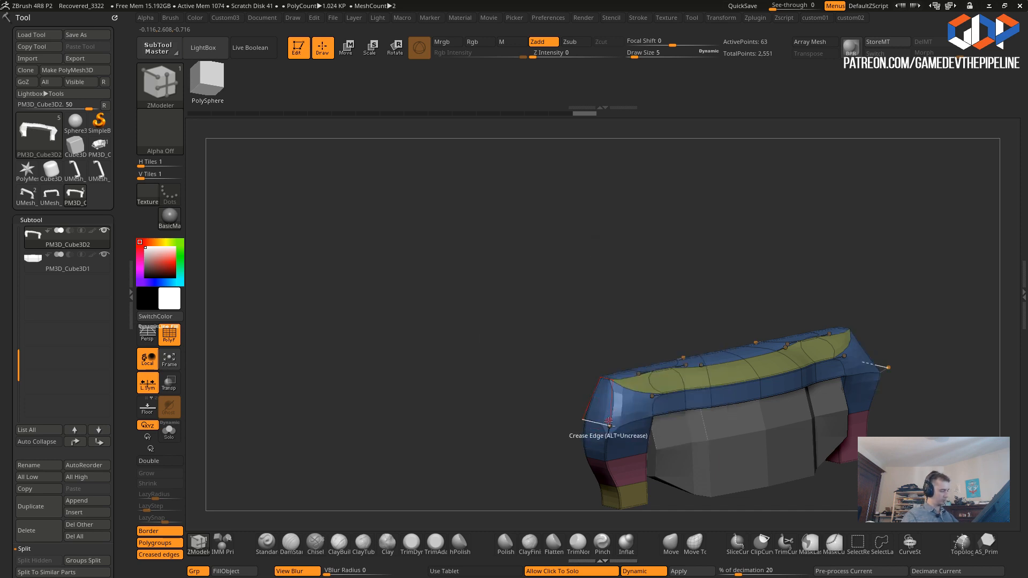
drag(480, 389, 509, 377)
- Turn on Dynamic subdivision for the centre plate and make the frame the active subtool again
alt+click(635, 400)
key(2)
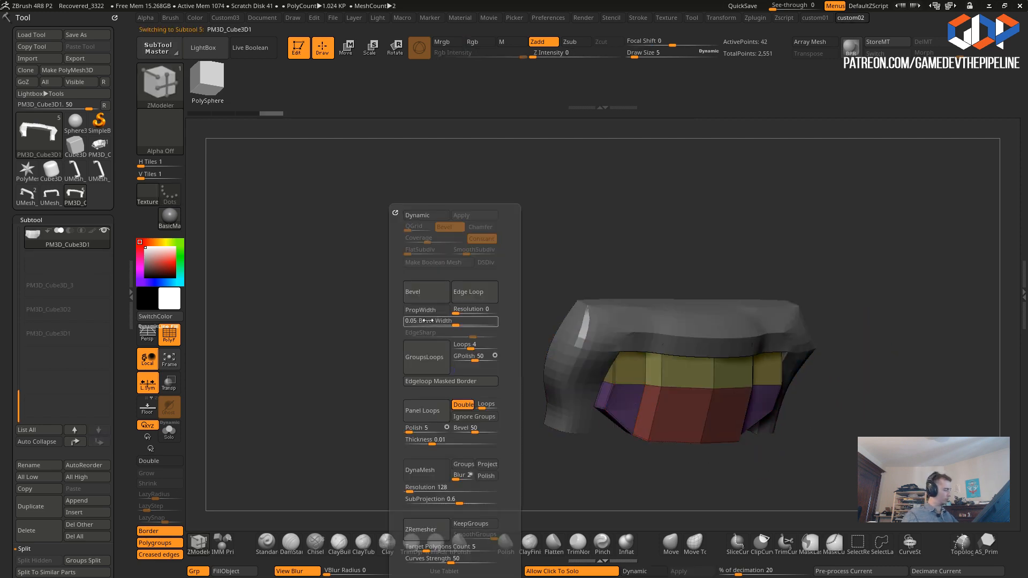
click(416, 217)
drag(328, 347, 288, 346)
alt+click(566, 337)
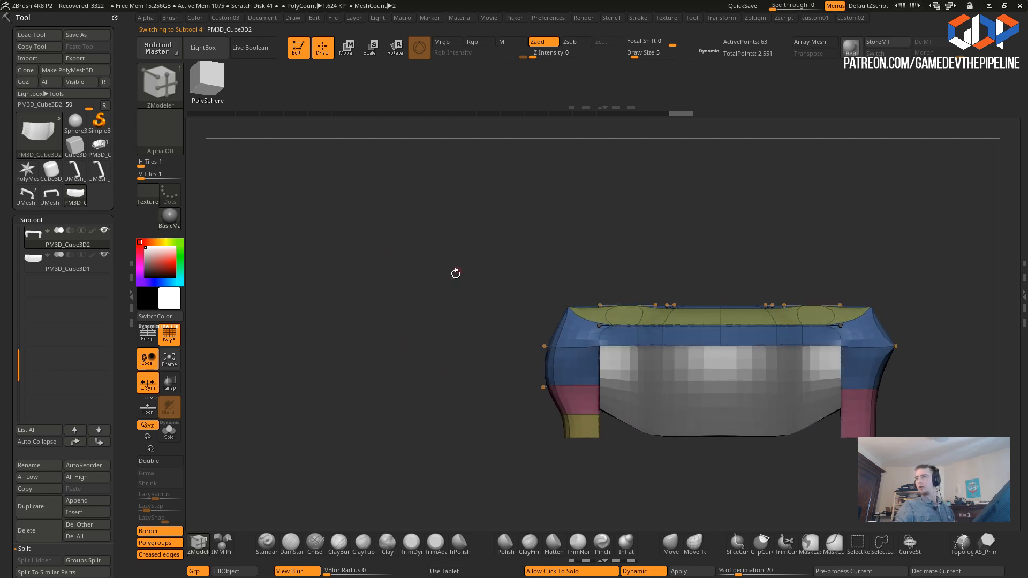
- Flip the frame with Mirror and apply Mirror And Weld so both legs share the tapered foot shape
mouse_move(477, 387)
alt+mouse_down()
mouse_move(466, 259)
mouse_move(445, 354)
alt+mouse_up()
key(1)
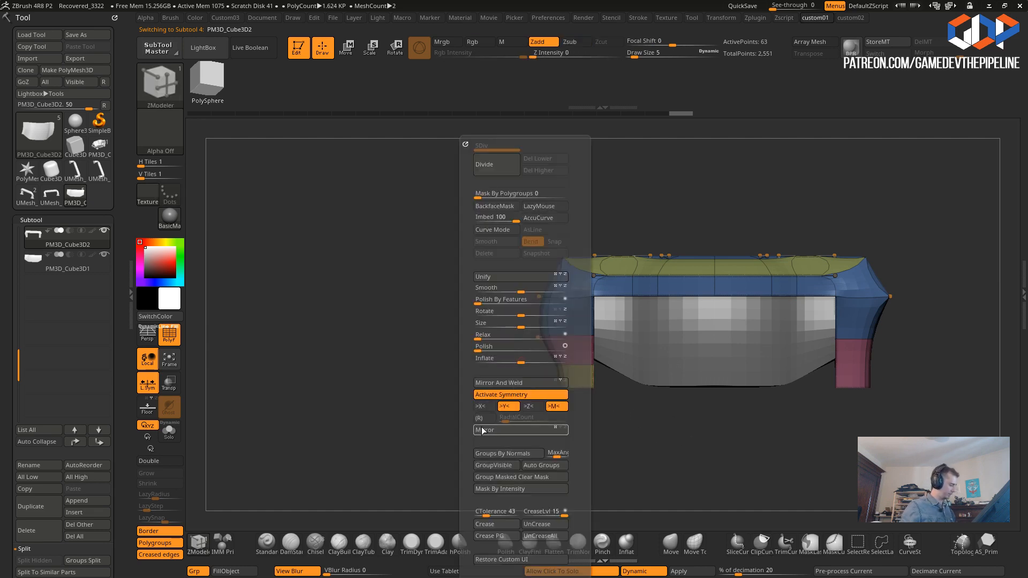
click(483, 384)
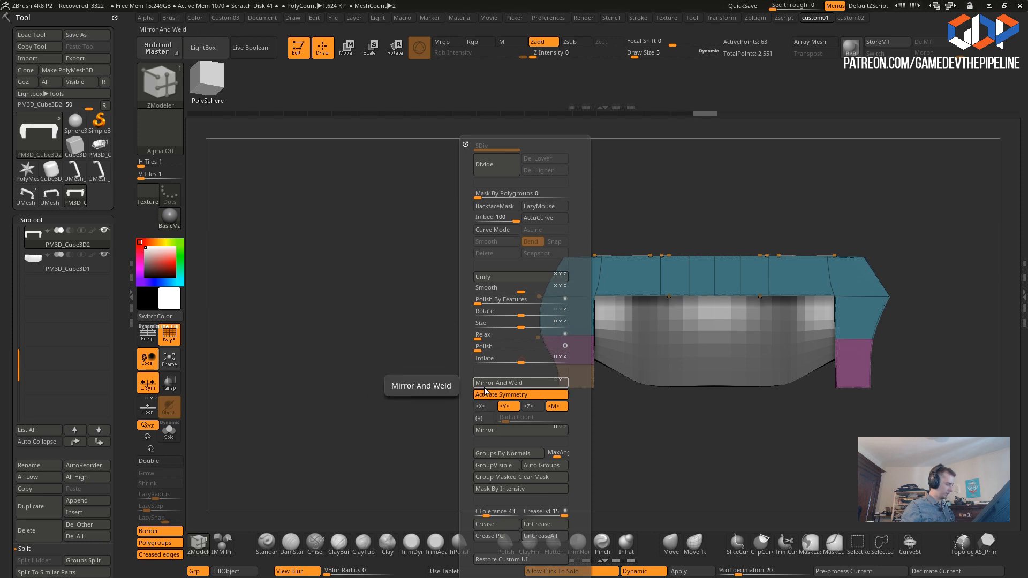
key(ctrl+z)
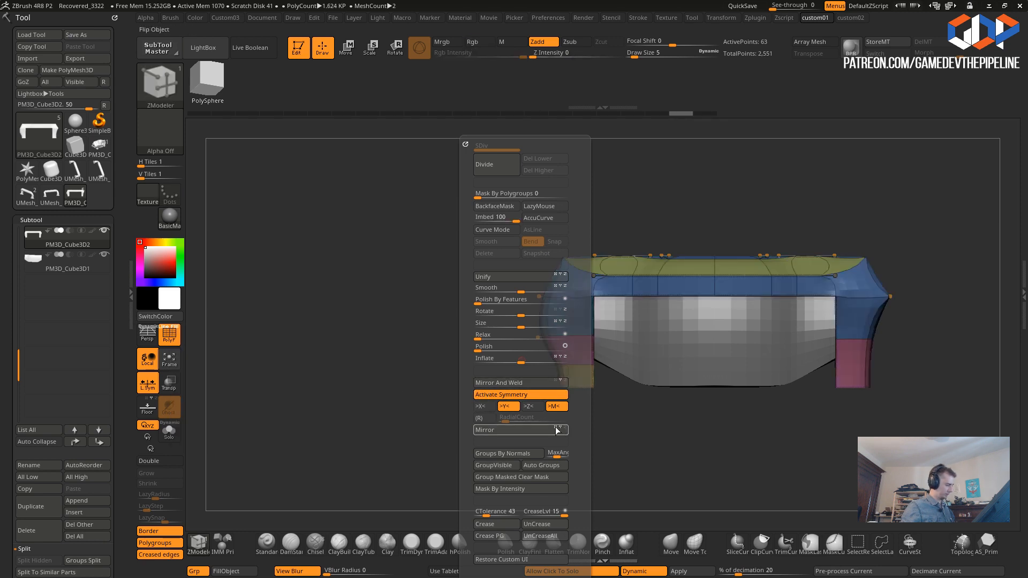
click(527, 431)
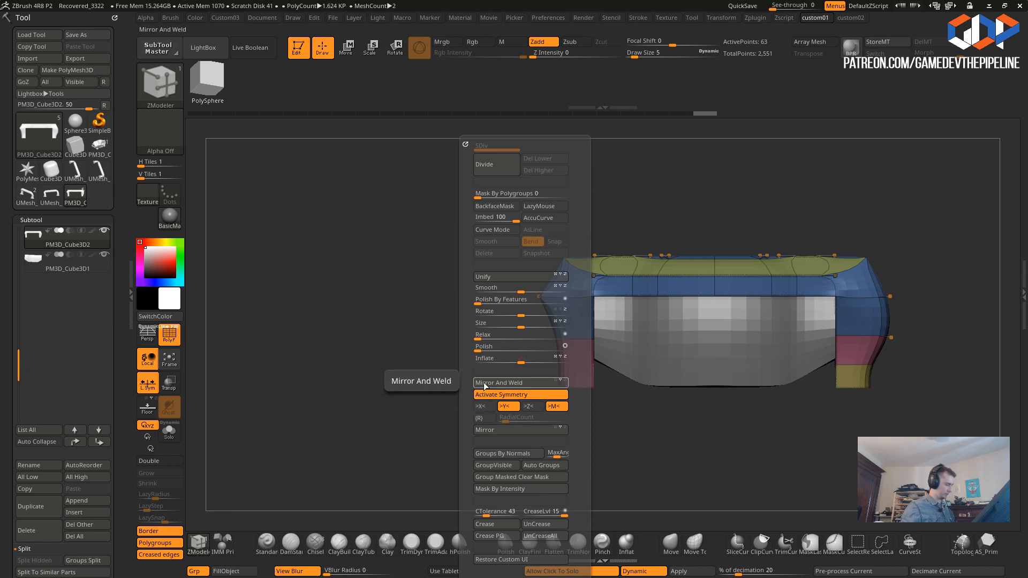
drag(378, 319, 394, 338)
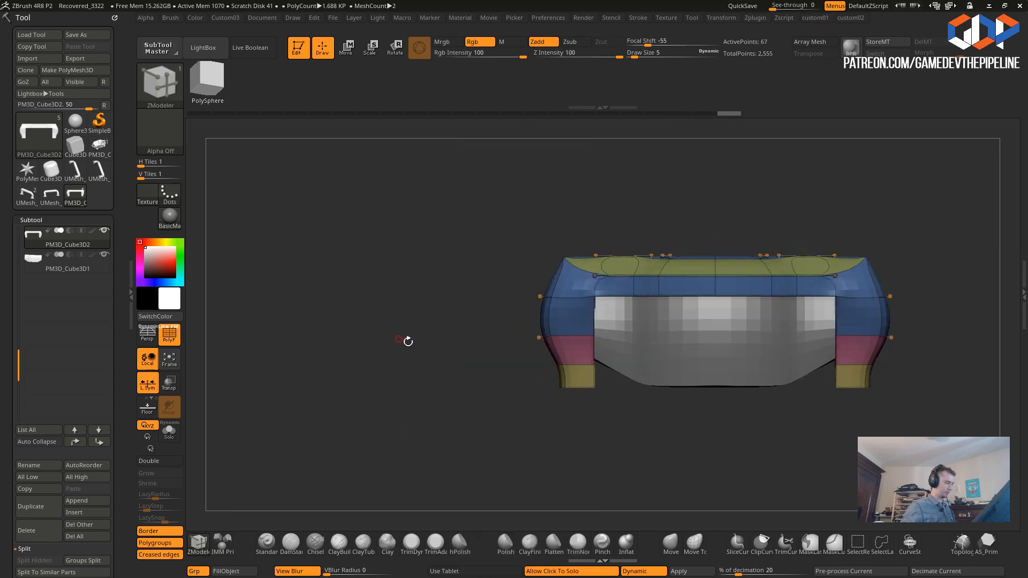
click(491, 382)
- Isolate the frame and QMesh the inner faces of its feet toward each other to join them with a lower crossbar
drag(491, 381, 608, 378)
key(space)
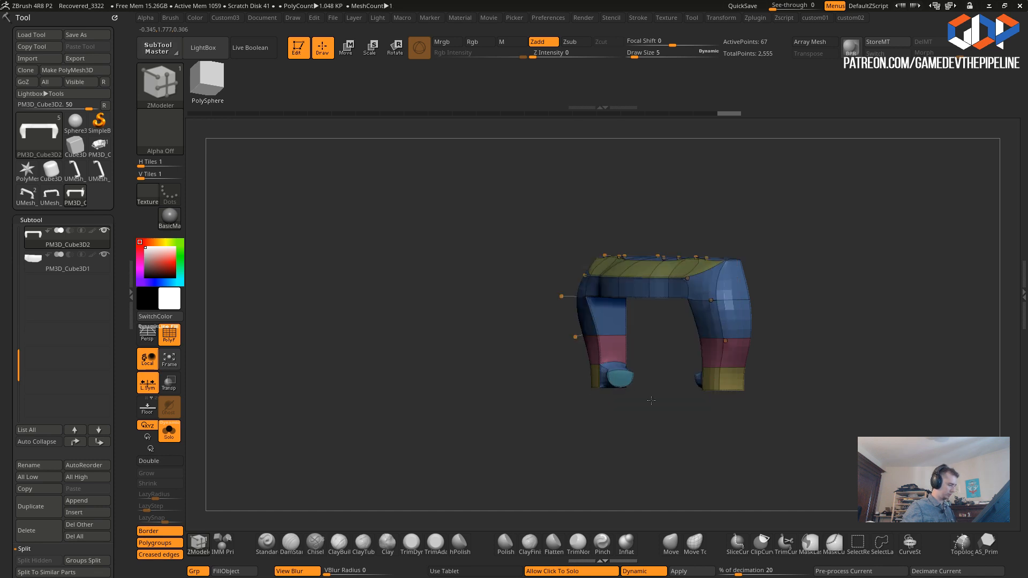
drag(649, 379, 660, 379)
mouse_move(498, 348)
mouse_down()
mouse_move(477, 364)
mouse_move(487, 372)
mouse_move(460, 365)
mouse_move(514, 351)
mouse_up()
click(479, 374)
click(471, 360)
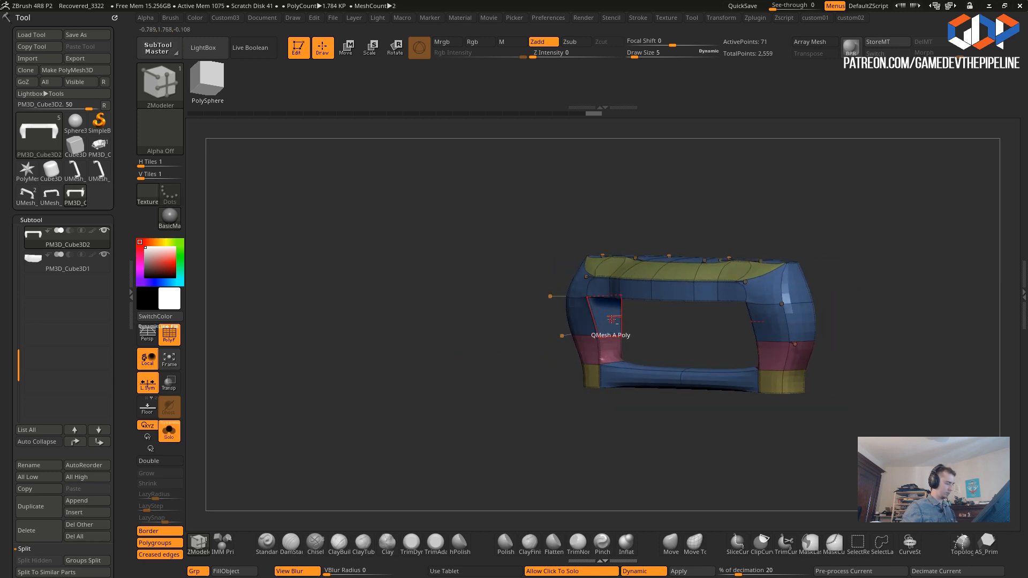
- Hide the legs' middle sections, show the whole mesh again and return to the front view with the centre plate
drag(552, 305, 580, 313)
ctrl+shift+click(580, 314)
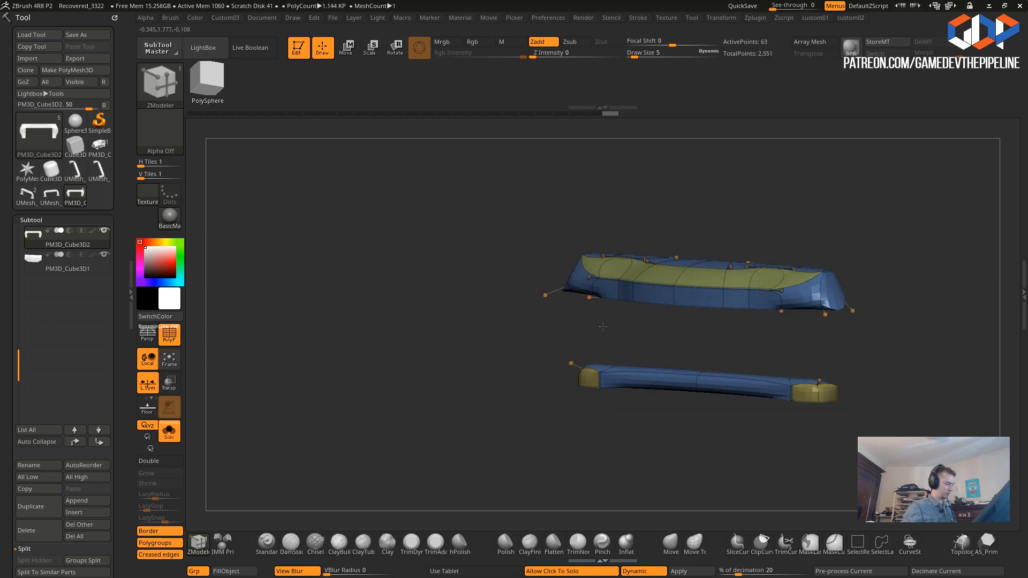
ctrl+shift+click(601, 325)
click(581, 320)
mouse_move(500, 322)
mouse_down()
mouse_move(482, 317)
mouse_move(515, 318)
mouse_up()
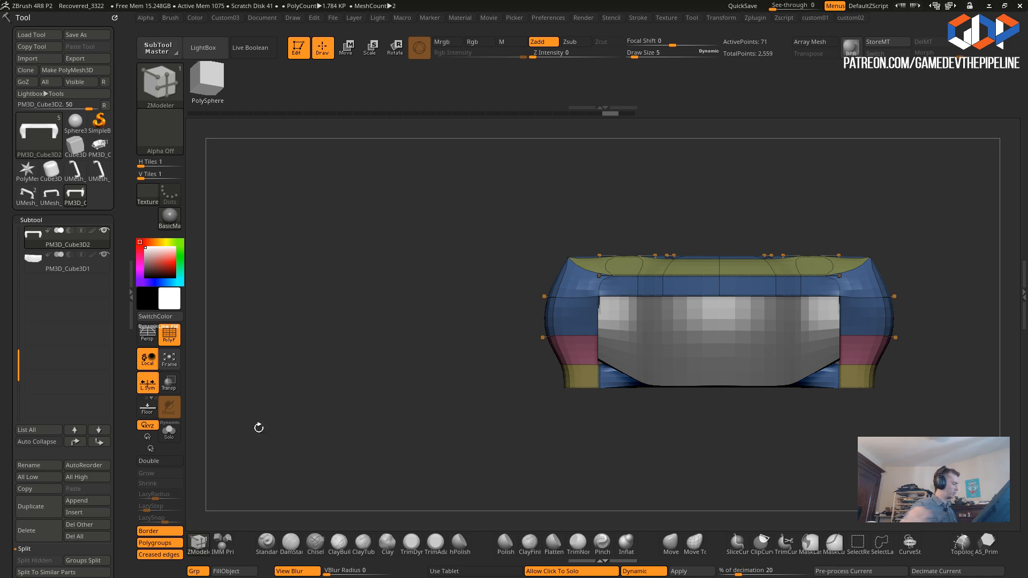
- Try creasing individual edges along the lower border of the frame's upper front band
drag(537, 277, 538, 283)
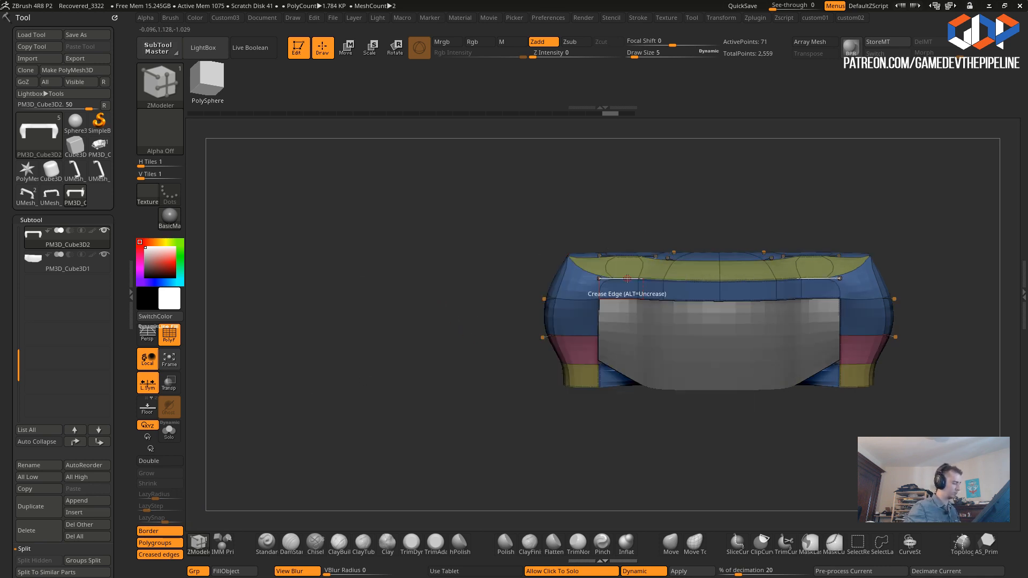
click(629, 278)
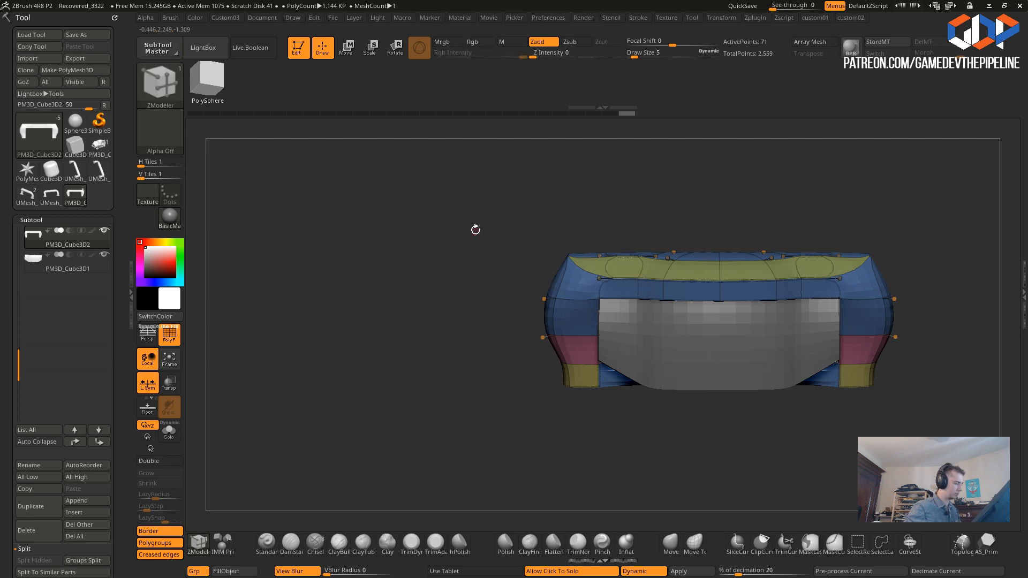
alt+drag(476, 231, 482, 251)
drag(481, 251, 487, 290)
click(646, 278)
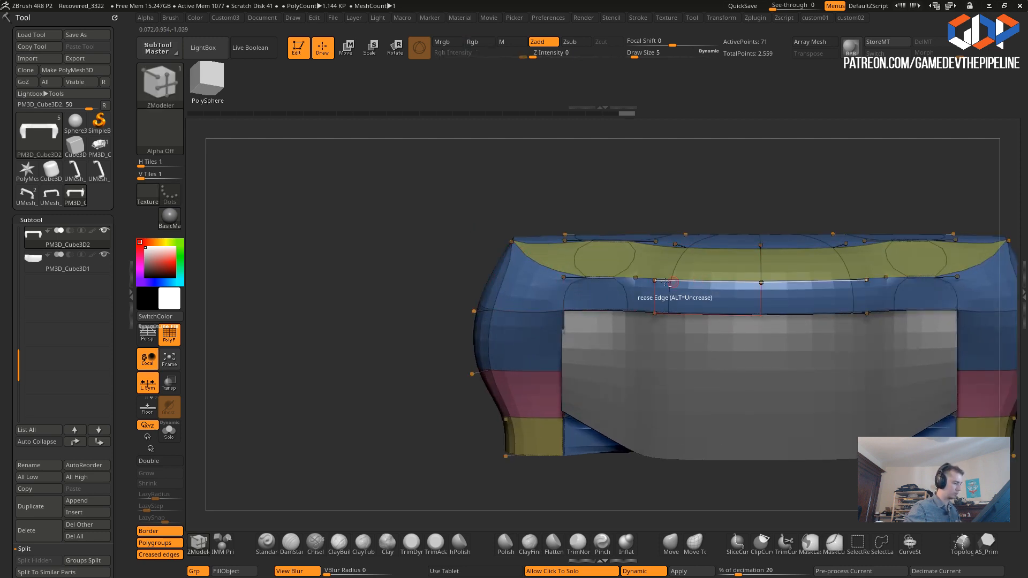
drag(440, 216, 472, 241)
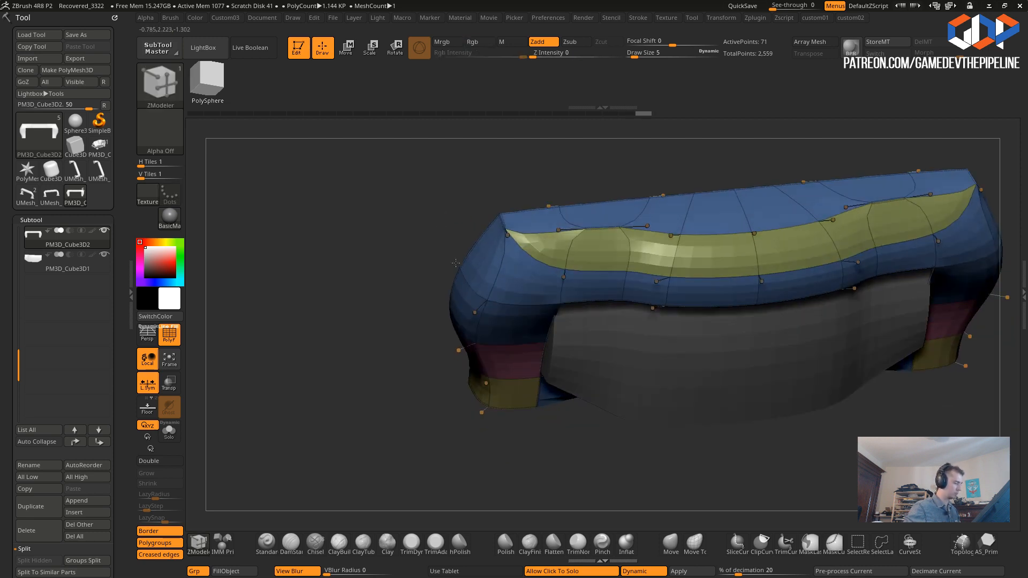
click(671, 263)
key(ctrl+z)
- Set the ZModeler crease target to EdgeLoop Partial and crease the loops on both sides of the part's middle section
key(space)
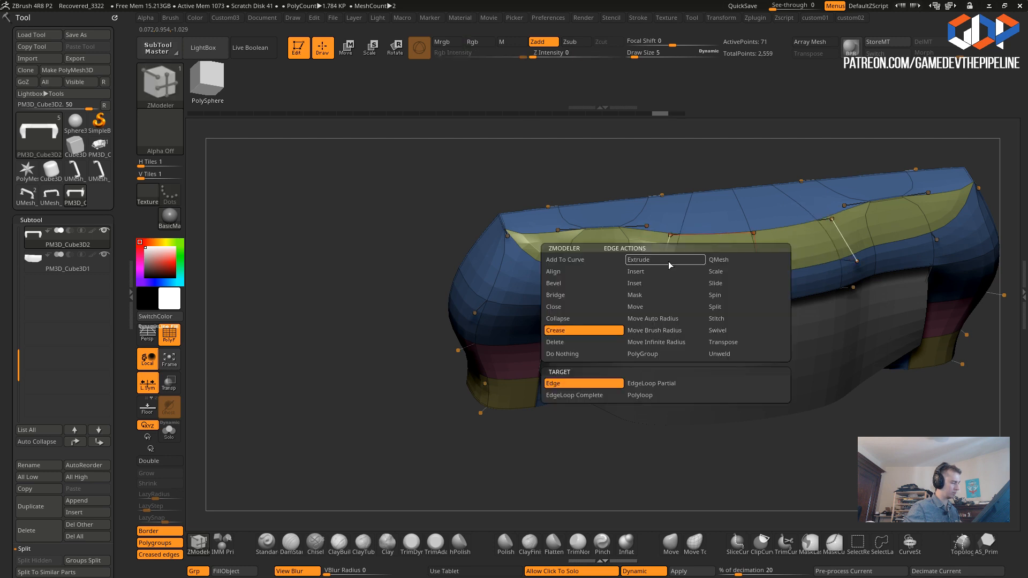
click(630, 387)
click(663, 259)
click(624, 250)
key(ctrl+z)
drag(416, 220, 460, 233)
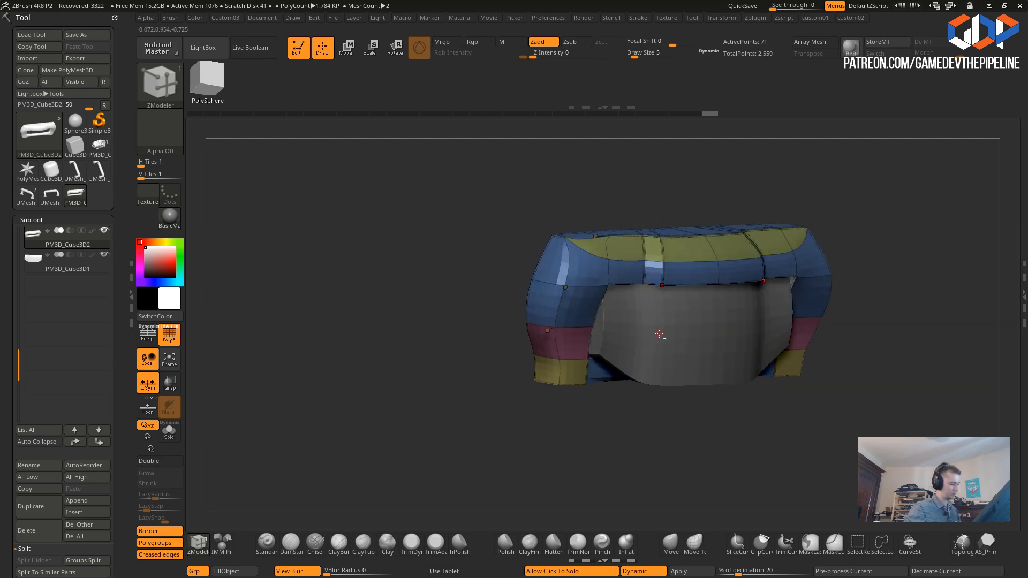
- Switch between the centre plate and the frame to compare their creased edge loops
alt+click(655, 357)
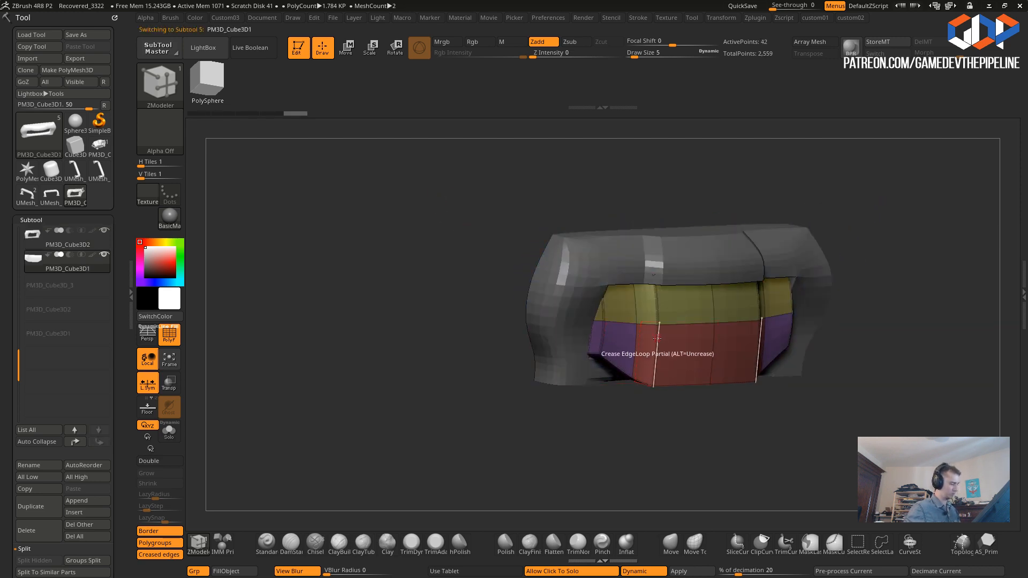
key(Up)
key(Down)
key(Up)
mouse_move(409, 232)
mouse_down()
mouse_move(369, 233)
mouse_move(367, 220)
mouse_move(395, 240)
mouse_move(397, 268)
mouse_move(413, 243)
mouse_up()
key(Down)
key(Up)
key(Down)
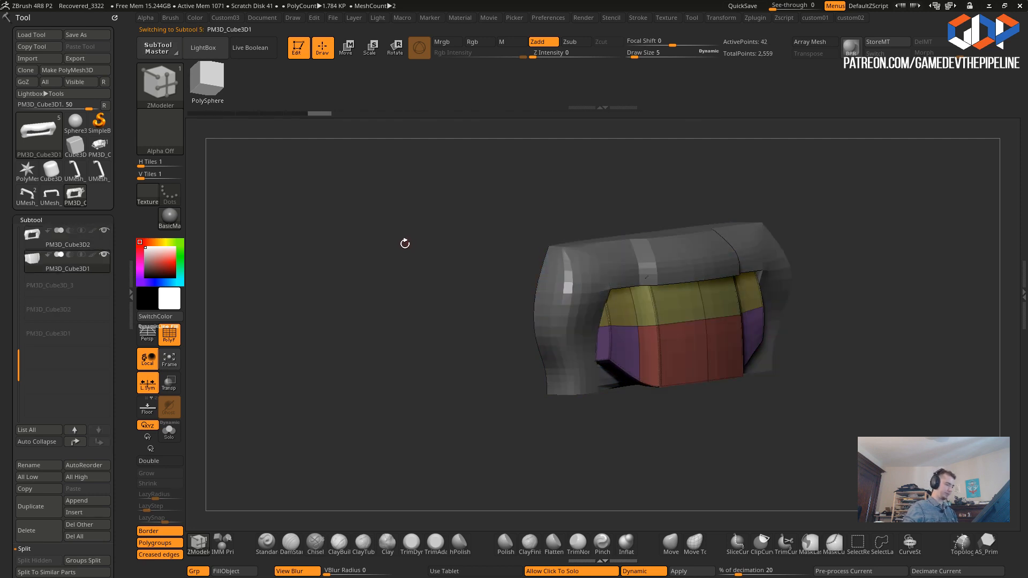
- Make the frame active in front view and clip its bulging outer sides straight with the ClipCurve brush
shift+drag(421, 247, 536, 317)
key(Up)
key(ctrl+shift)
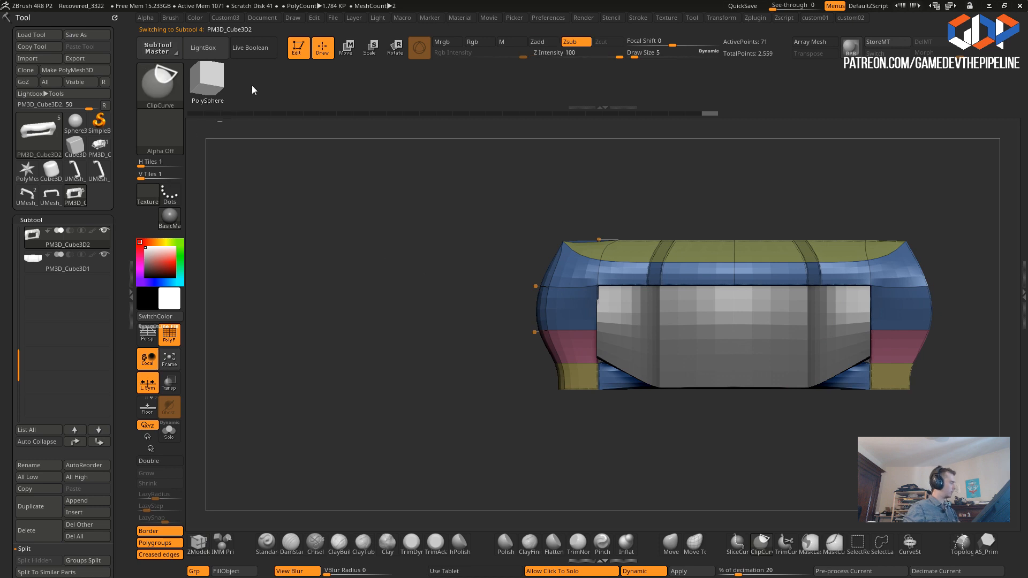
click(346, 55)
click(323, 51)
key(ctrl+shift)
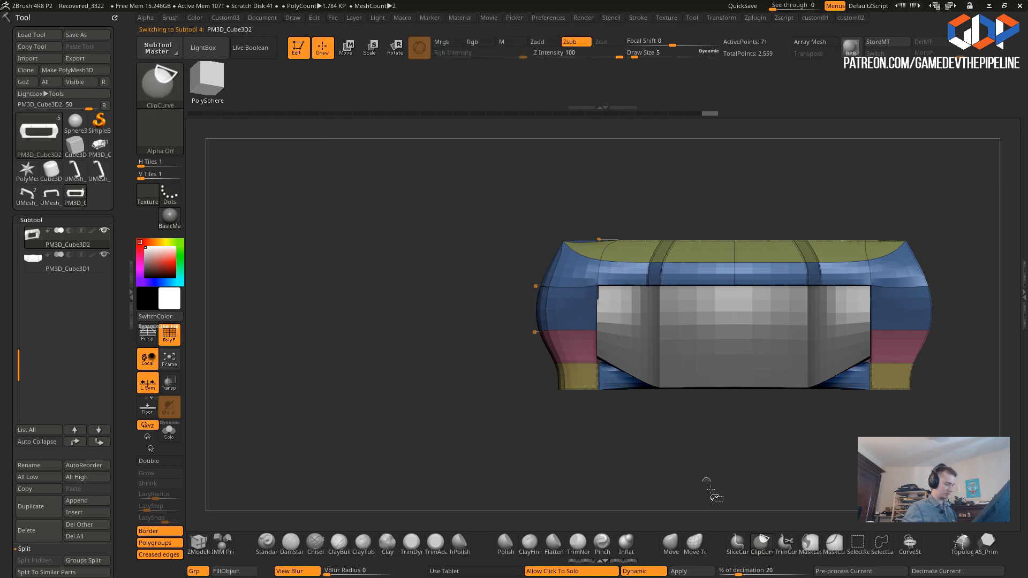
ctrl+shift+drag(557, 431, 387, 349)
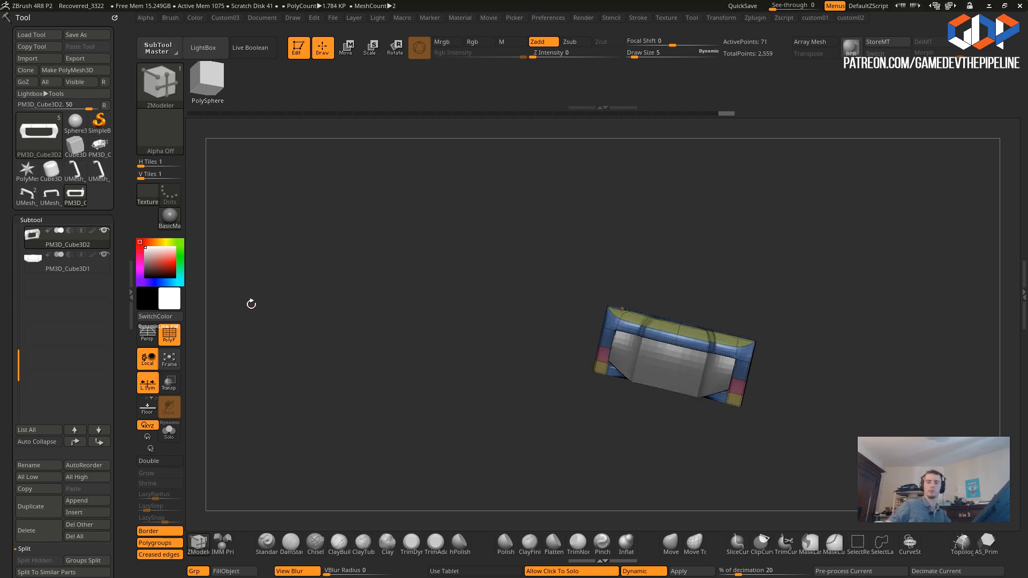
- Nudge the centre plate slightly upward in the frame and make the frame the active subtool again
click(33, 263)
key(w)
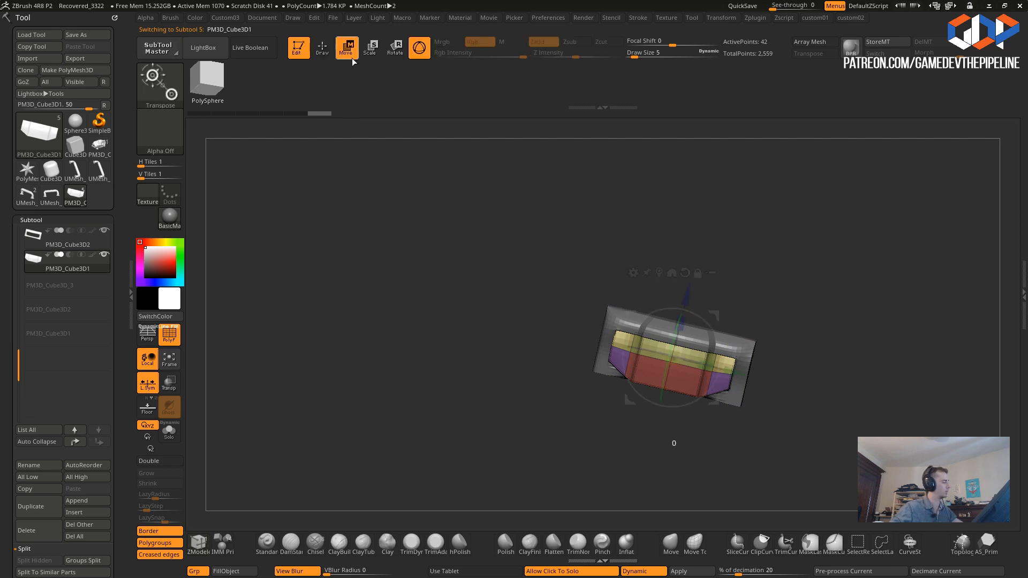
drag(679, 304, 684, 294)
drag(610, 260, 569, 264)
alt+drag(501, 273, 478, 280)
alt+click(557, 328)
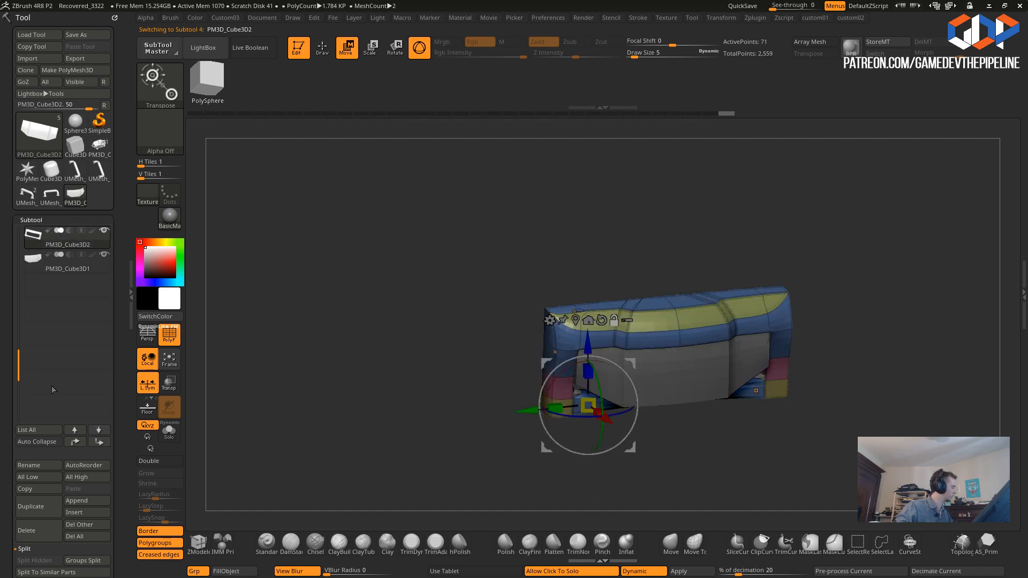
- Append a Cube3D_1 subtool, set it to subtract and turn on Live Boolean
click(76, 501)
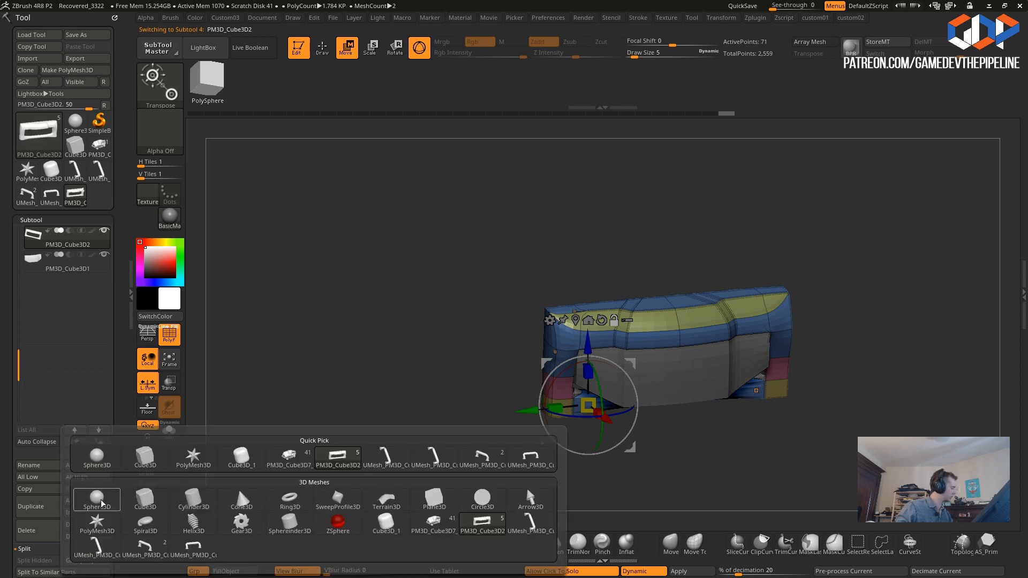
click(239, 459)
click(39, 282)
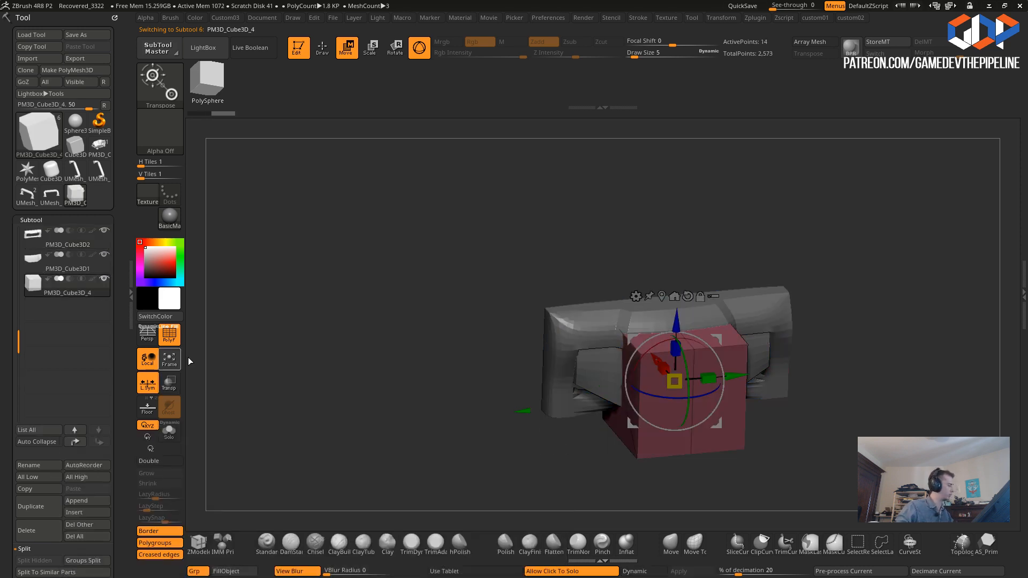
click(69, 279)
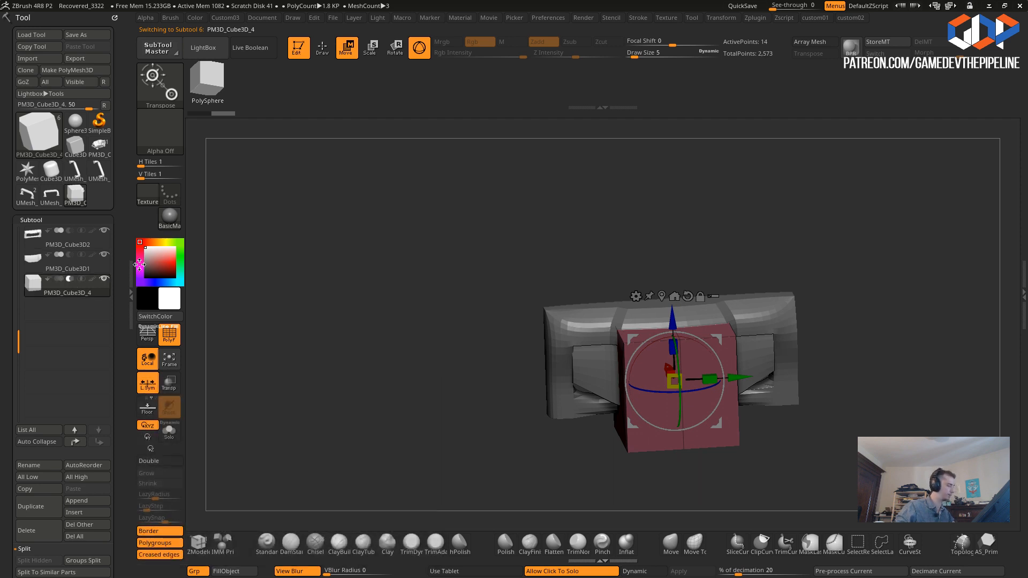
click(248, 53)
- Raise the subtracting cube so it notches the top centre of the frame, and turn off the polyframe display
drag(668, 312, 655, 192)
click(169, 335)
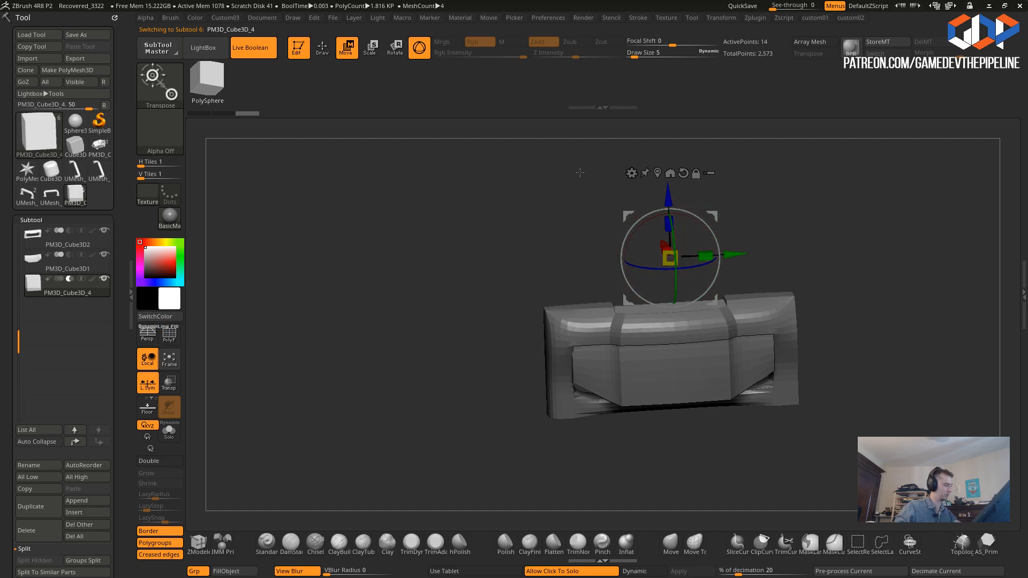
shift+drag(578, 185, 598, 165)
drag(667, 189, 670, 200)
mouse_move(580, 199)
mouse_down()
mouse_move(568, 219)
mouse_move(588, 203)
mouse_up()
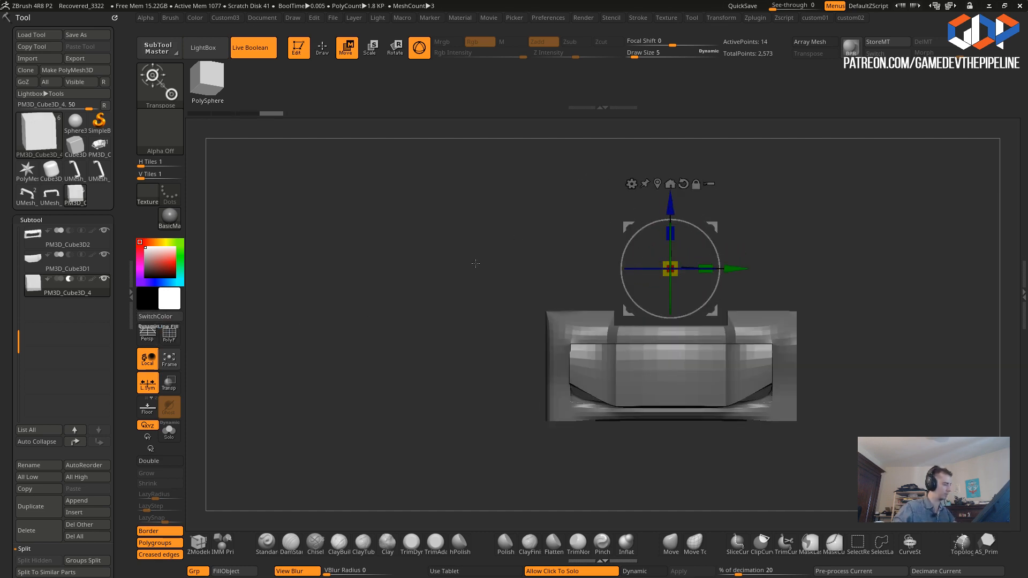
drag(494, 251, 445, 259)
- Turn on Dynamic subdivision for the cutter cube, stretch it sideways and lower it into the frame
key(2)
click(416, 216)
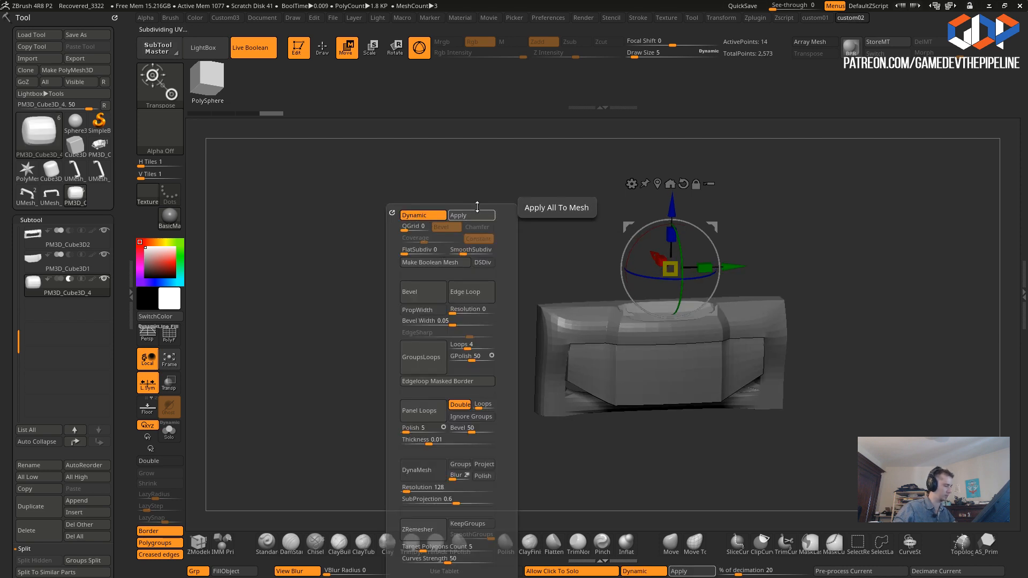
click(466, 214)
drag(705, 268, 728, 288)
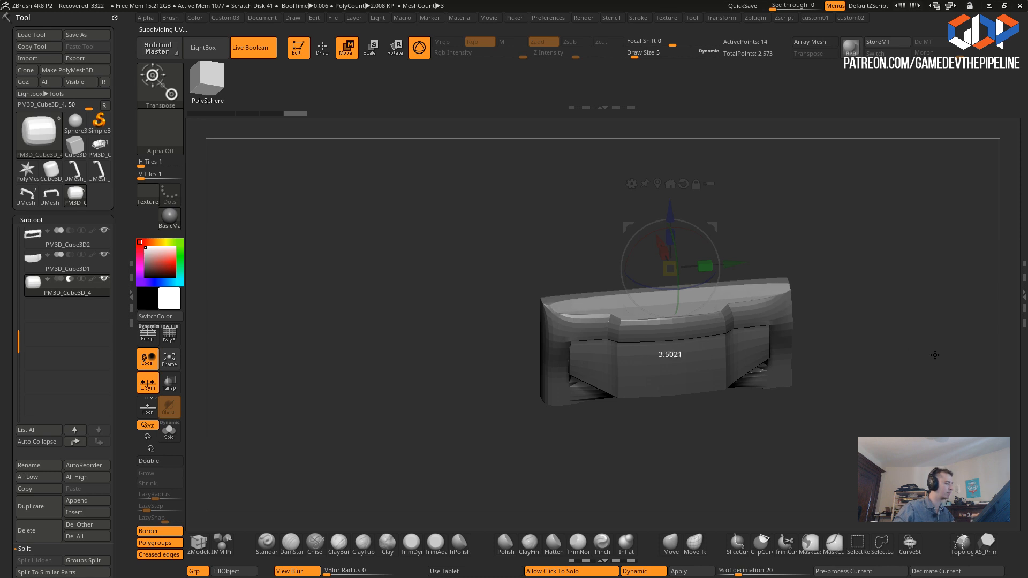
drag(873, 335, 663, 275)
drag(488, 236, 636, 254)
drag(695, 214, 630, 262)
- Place the centre plate below the cutter in the subtool order and mark it as a Start group
drag(33, 262, 33, 294)
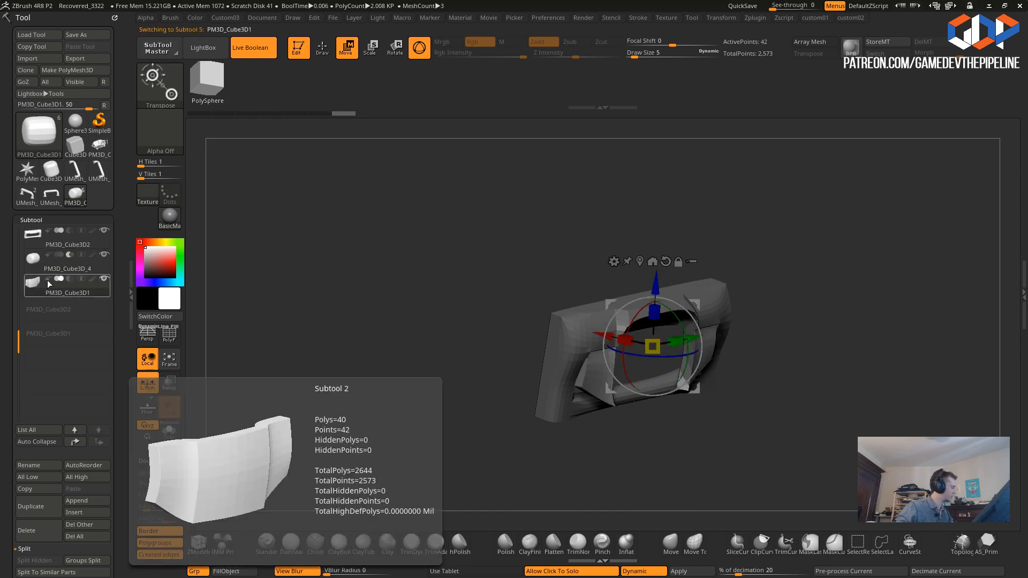
click(40, 260)
drag(344, 297, 519, 316)
drag(670, 302, 648, 389)
- Set the frame's SmoothSubdiv to 4
key(2)
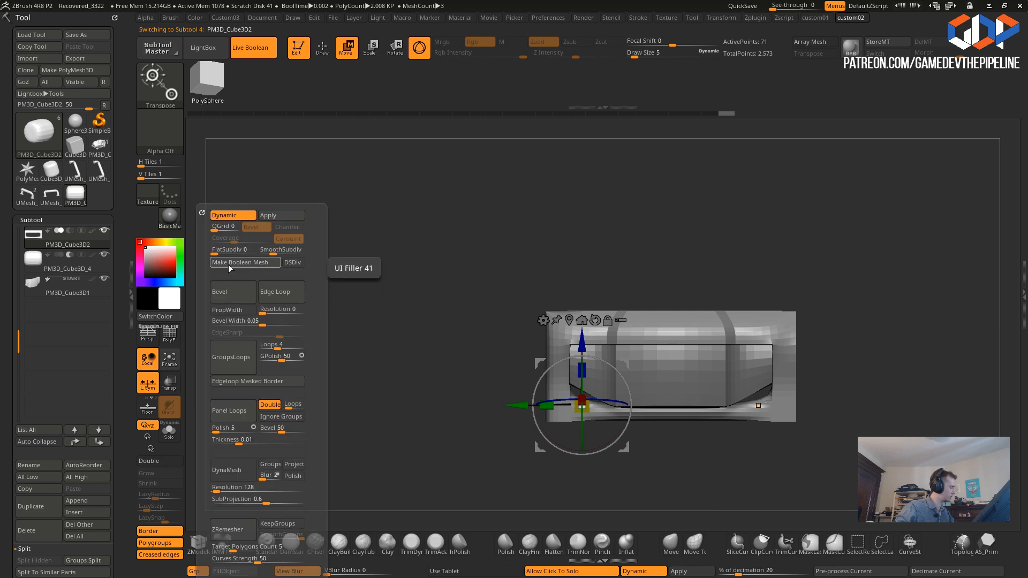
drag(277, 252, 284, 252)
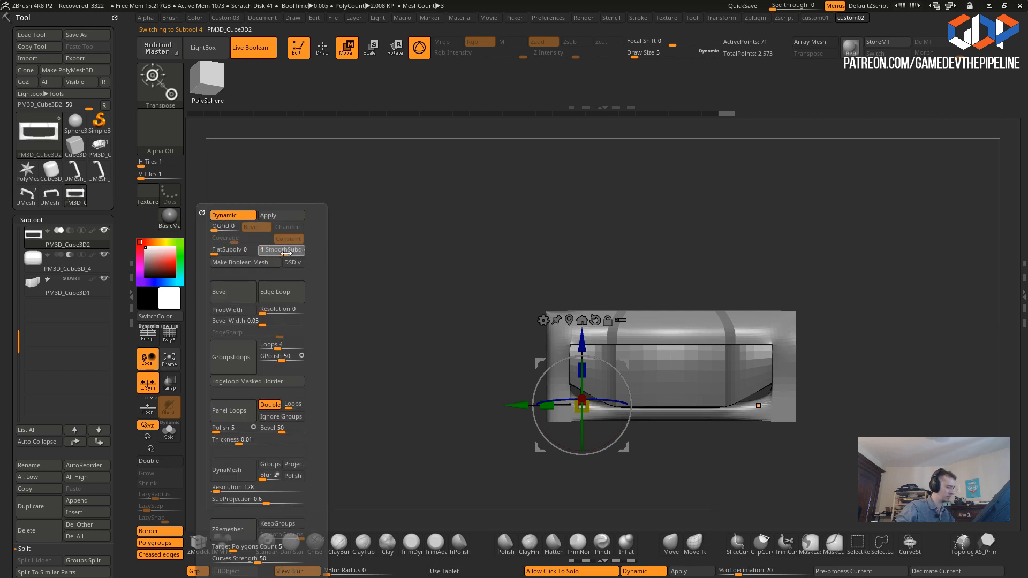
drag(460, 324, 469, 344)
- Raise the cutter cube to the frame's top edge, increase its smooth subdivision and narrow it sideways
key(Down)
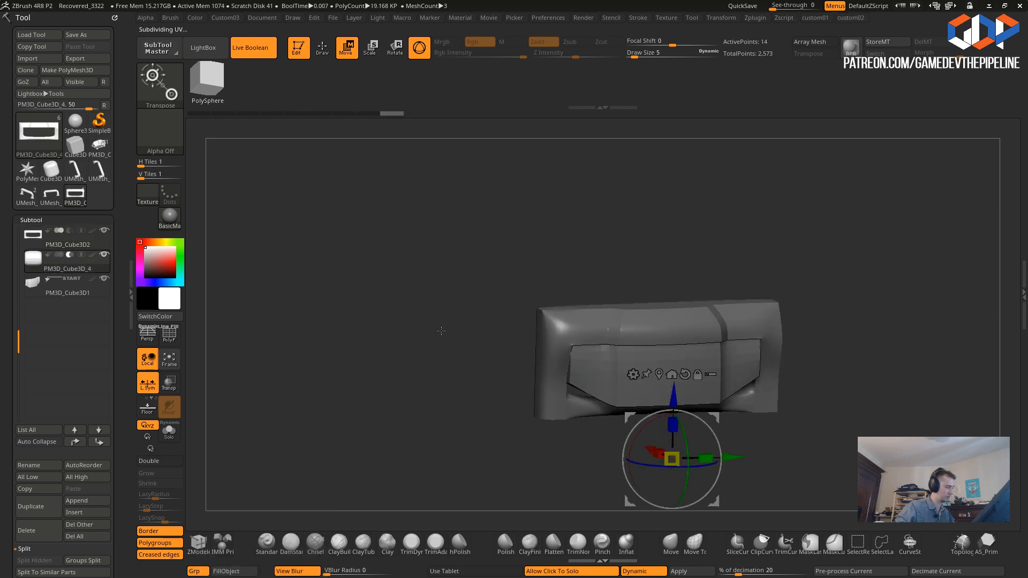
drag(673, 389, 554, 206)
drag(472, 233, 492, 250)
key(2)
drag(328, 224, 444, 236)
drag(711, 270, 666, 252)
drag(503, 241, 455, 233)
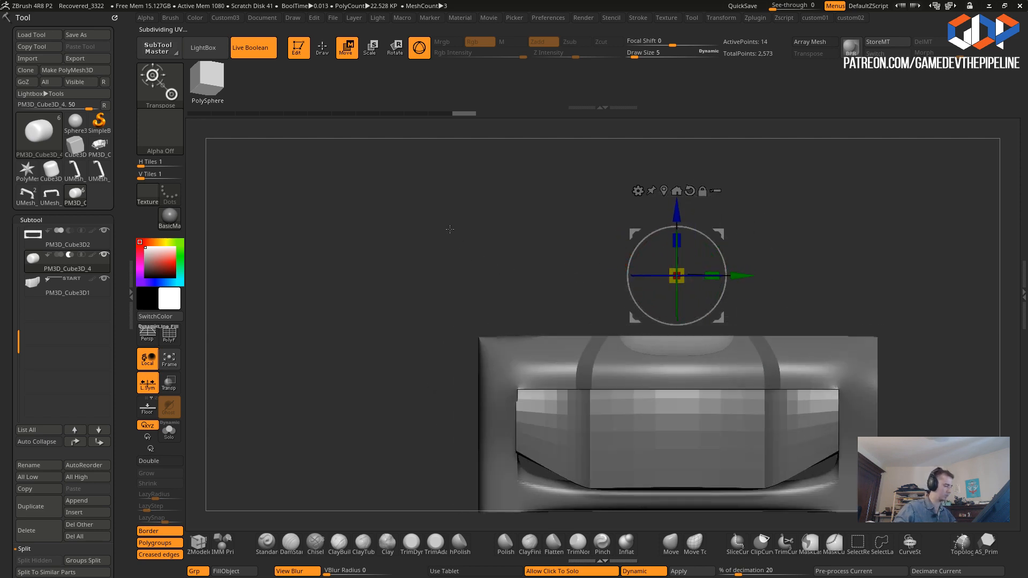
- Duplicate the cutter cube to one side within its subtool and apply Mirror And Weld
alt+drag(527, 232, 482, 250)
ctrl+drag(742, 274, 620, 275)
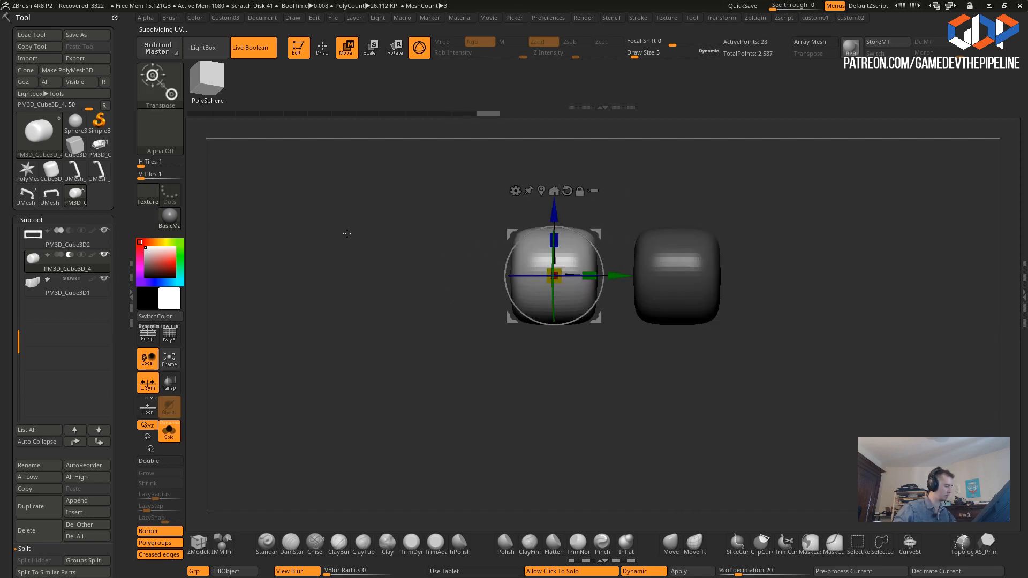
key(ctrl+space)
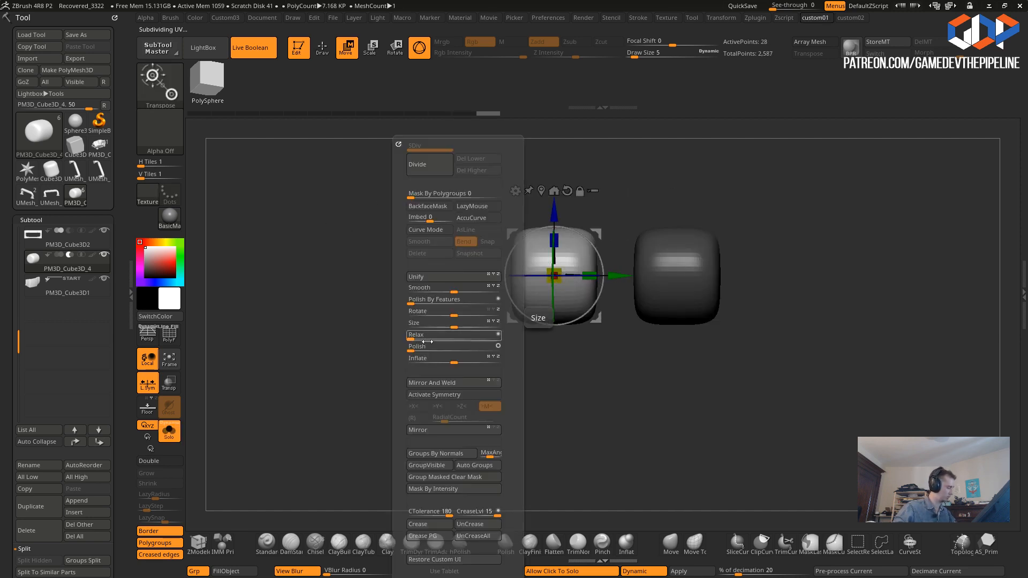
click(474, 383)
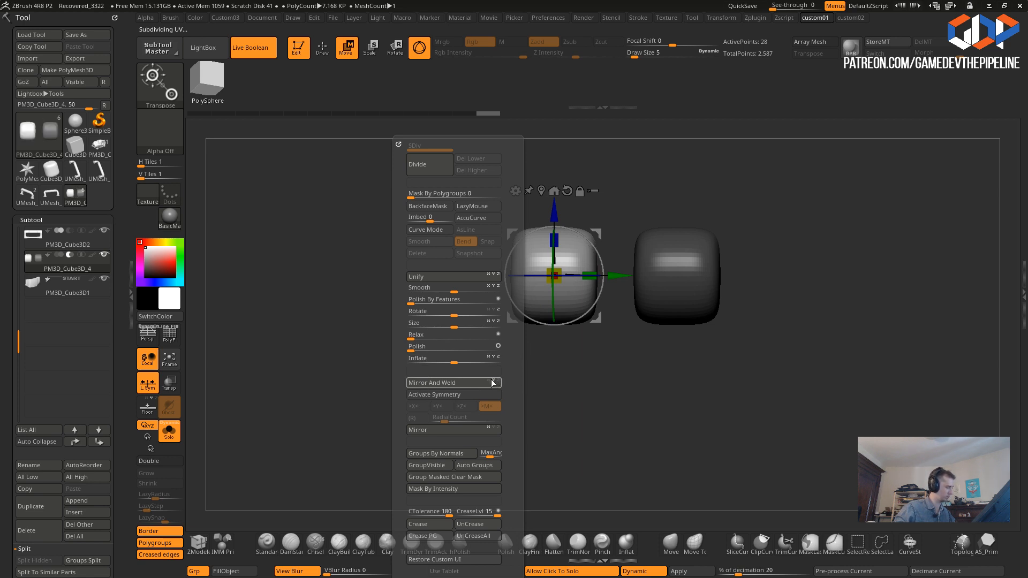
- Duplicate the unmasked side cutter to the opposite side of the centre cube and apply Mirror And Weld
alt+drag(333, 280, 322, 257)
alt+drag(415, 322, 437, 379)
ctrl+right_drag(436, 378, 478, 408)
ctrl+drag(641, 323, 853, 345)
key(space)
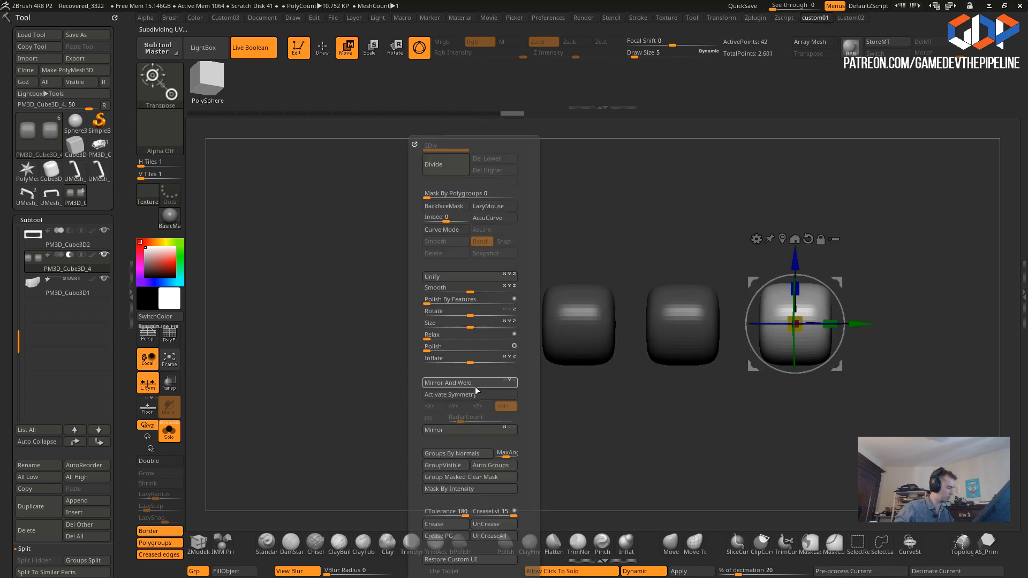
click(465, 383)
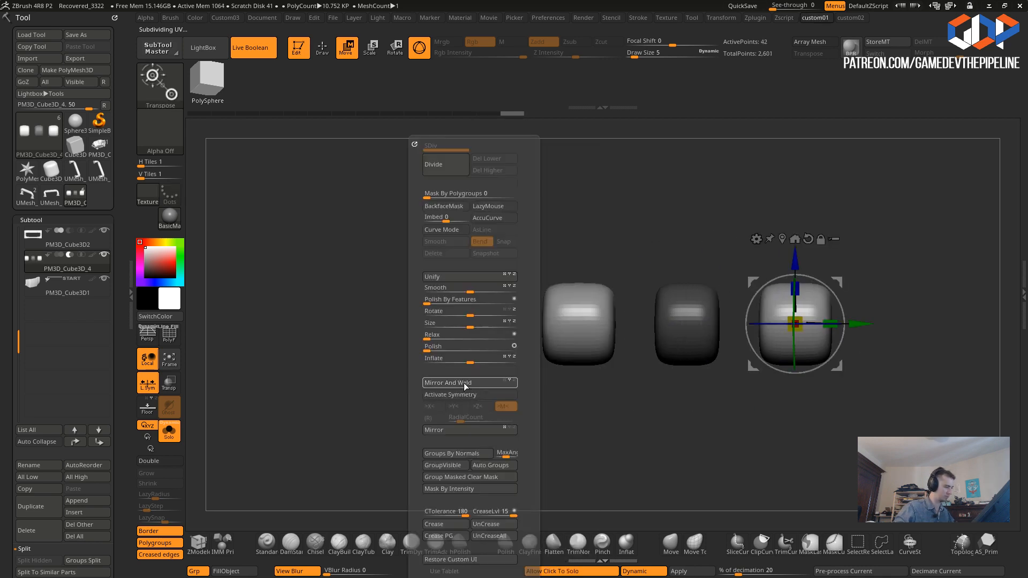
- Activate Y symmetry and move the two side cutters together toward the frame's outer ends
click(436, 395)
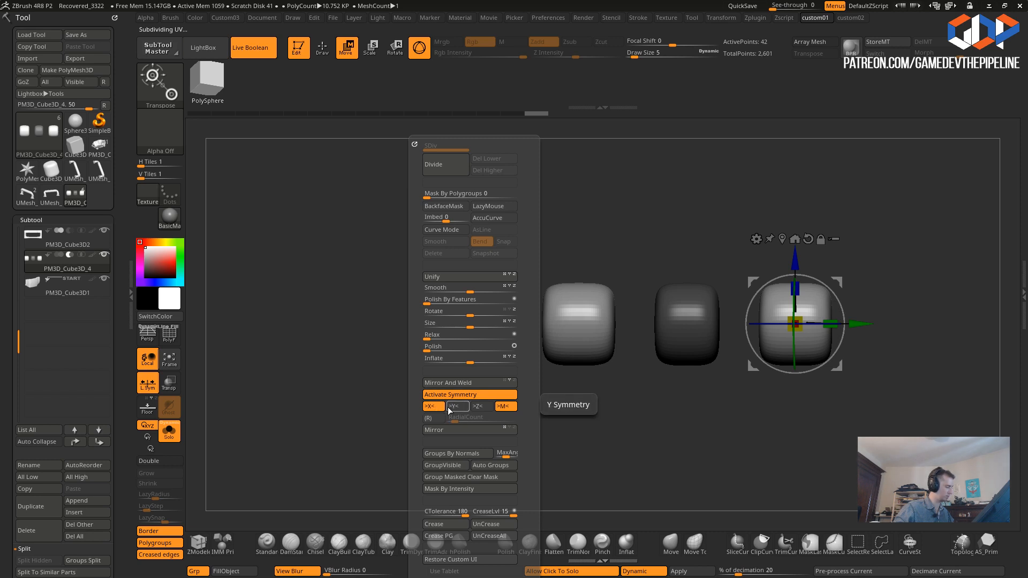
click(386, 360)
drag(395, 354, 435, 353)
drag(510, 324, 540, 324)
drag(605, 385, 605, 410)
drag(467, 362, 466, 423)
drag(573, 350, 678, 368)
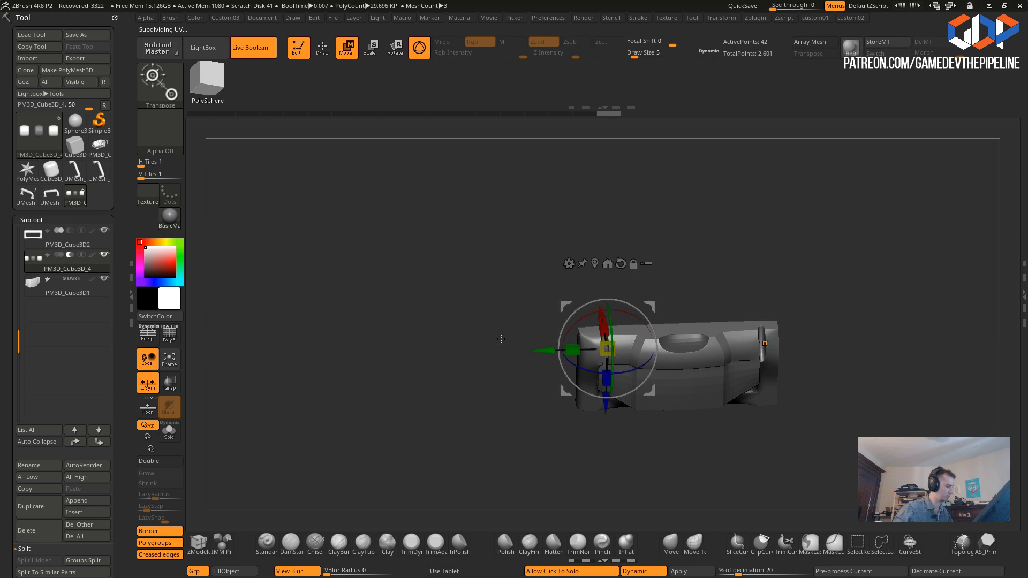
- Move the mirrored side cutters down and outward so they cut recesses into the frame's outer sides
drag(503, 374, 496, 347)
drag(611, 414, 610, 464)
drag(542, 399, 540, 431)
drag(577, 391, 548, 407)
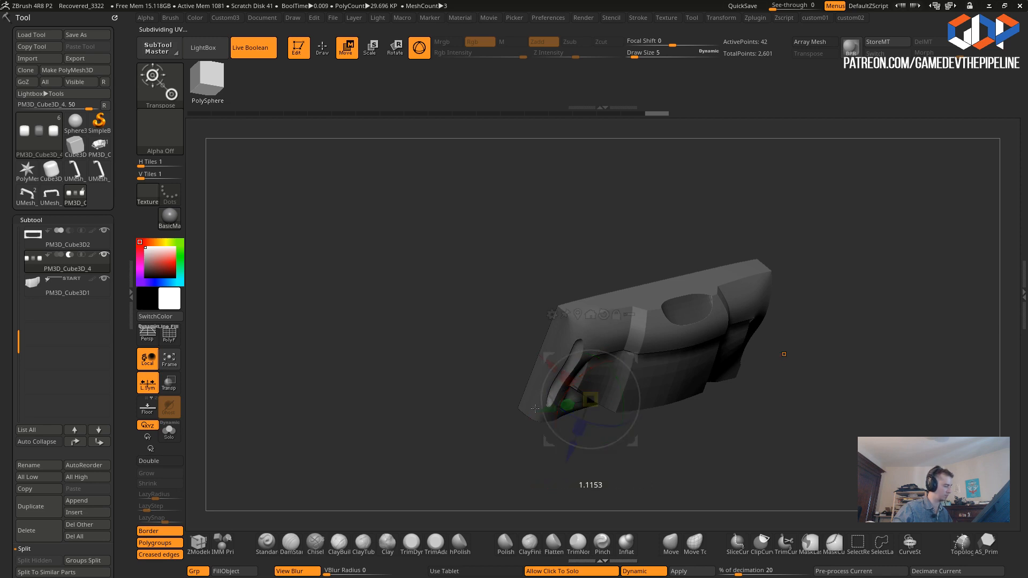
drag(544, 369, 549, 365)
- Shrink the side cutters slightly in height, keep them at mid-height on the frame's outer edges and return to front view
drag(507, 330, 506, 331)
drag(485, 377, 480, 375)
right_drag(480, 375, 528, 358)
drag(537, 401, 529, 382)
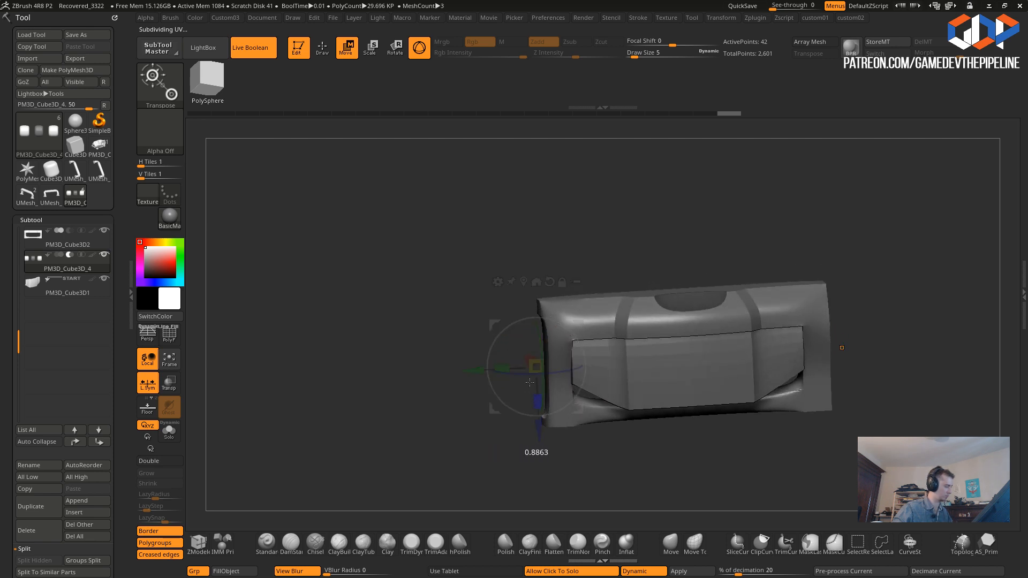
drag(519, 323, 519, 323)
shift+drag(439, 393, 480, 363)
drag(407, 407, 365, 325)
drag(496, 362, 480, 361)
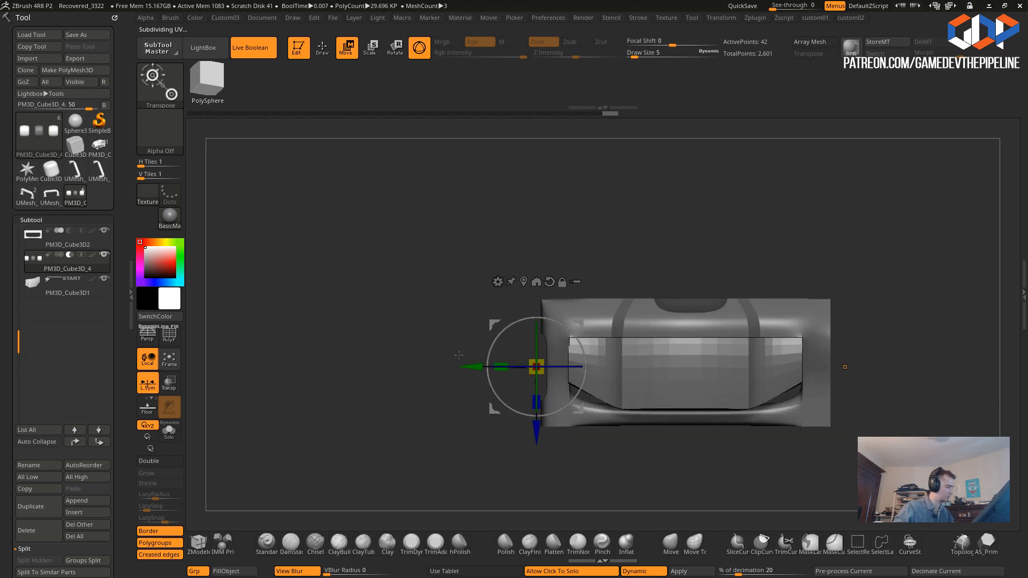
- Apply Mirror And Weld to the cutters and nudge the side cutters inward toward the frame by about 0.09
key(1)
click(386, 383)
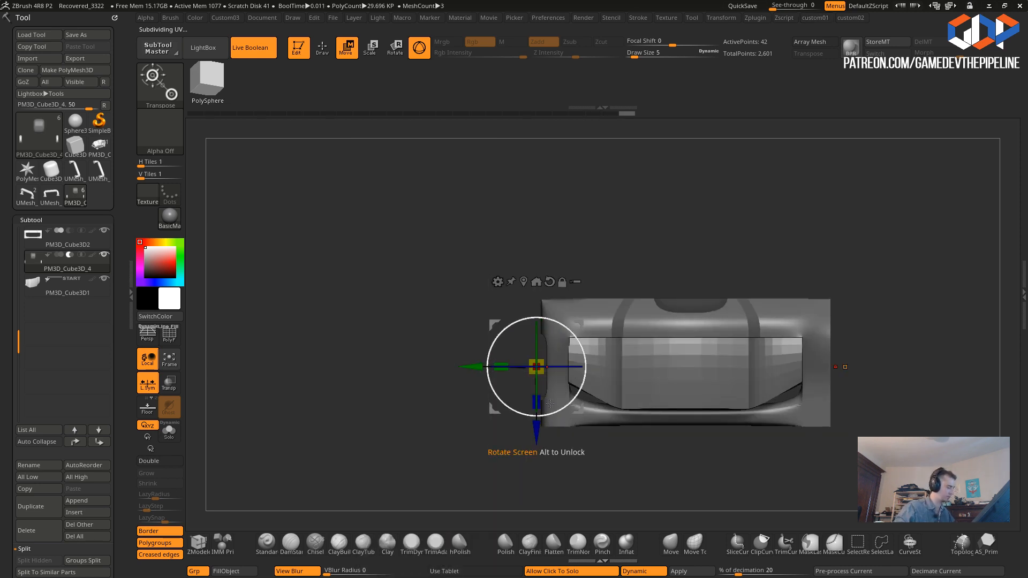
drag(475, 367, 488, 367)
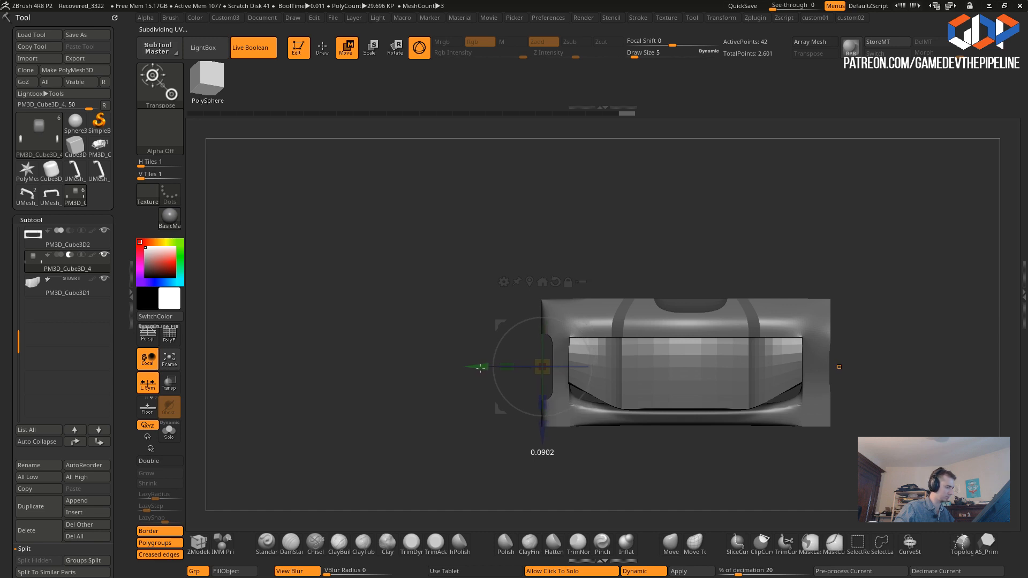
mouse_move(411, 242)
ctrl+mouse_down()
mouse_move(568, 472)
mouse_move(759, 503)
ctrl+mouse_up()
mouse_move(473, 368)
mouse_down()
mouse_move(427, 384)
mouse_move(449, 391)
mouse_up()
key(ctrl+z)
click(435, 396)
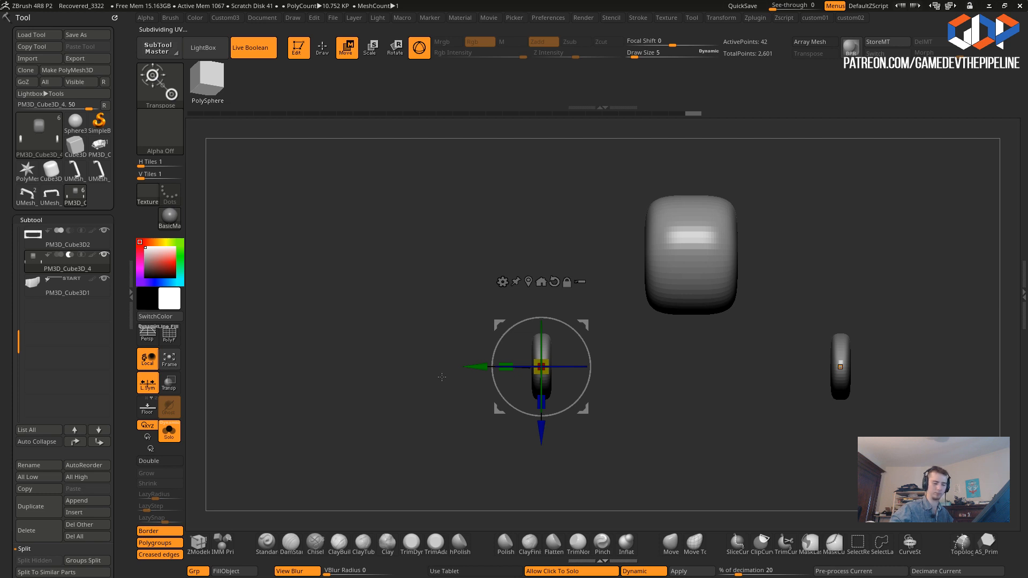
- Mask the centre cube, shift the side cutters slightly outward and apply Mirror And Weld with Y symmetry
mouse_move(414, 279)
ctrl+mouse_down()
mouse_move(643, 454)
mouse_move(757, 477)
ctrl+mouse_up()
mouse_move(574, 167)
ctrl+mouse_down()
mouse_move(667, 298)
mouse_move(766, 390)
ctrl+mouse_up()
drag(476, 367, 465, 368)
click(445, 373)
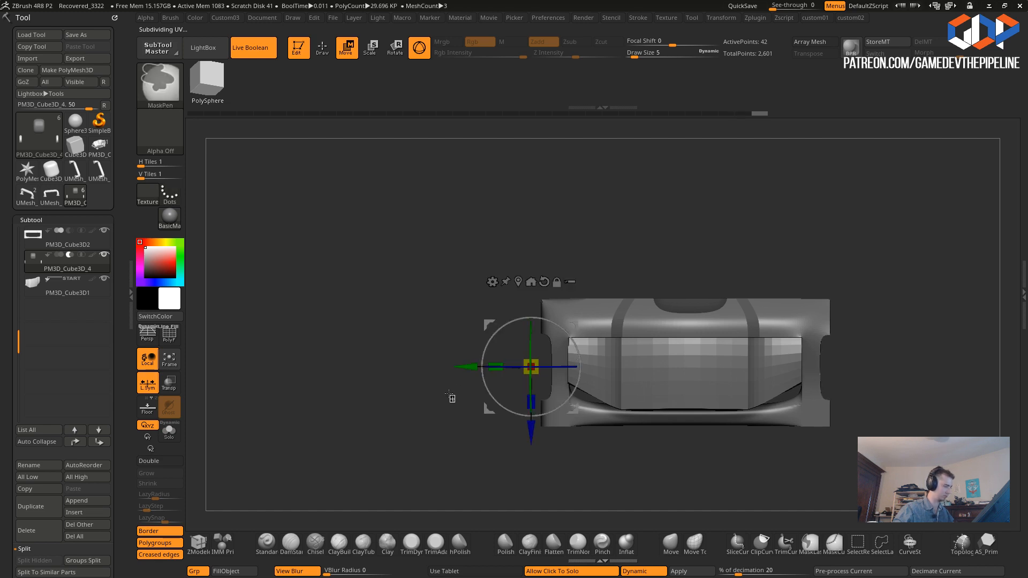
key(space)
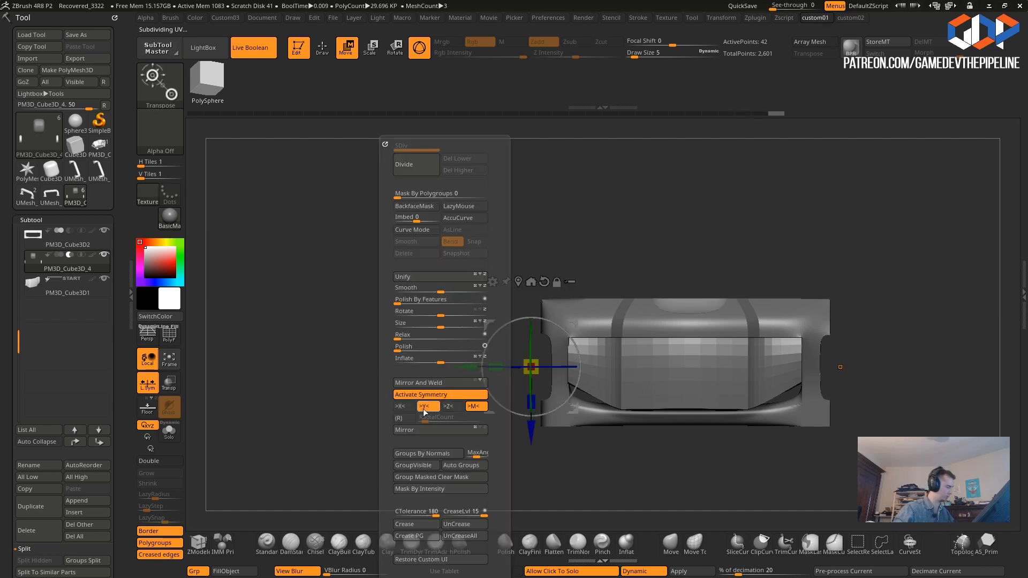
click(402, 384)
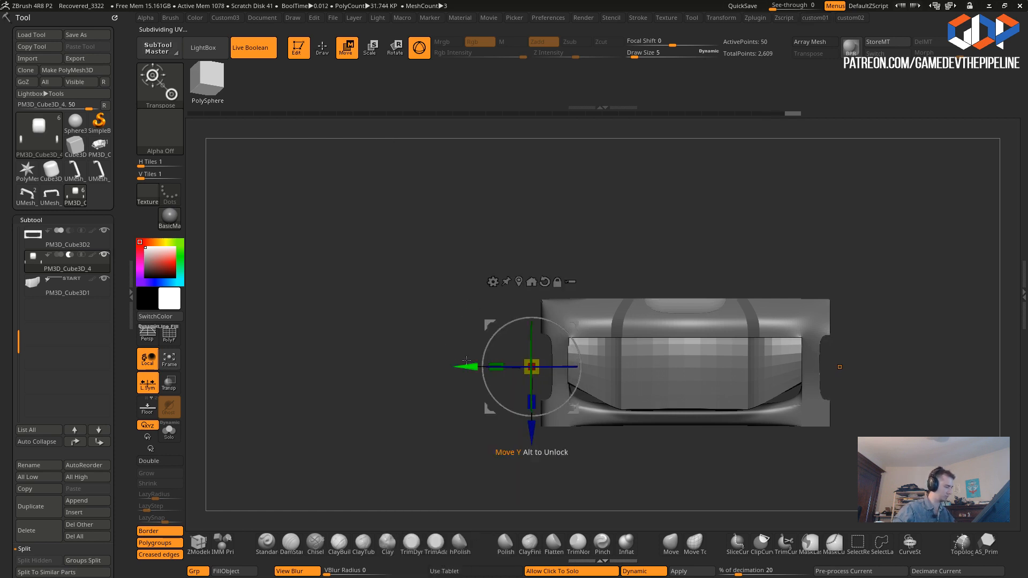
- Mask the centre cube and lower the side cutters so they cut away the frame's lower outer corners
ctrl+drag(587, 199, 764, 341)
drag(530, 431, 532, 466)
drag(450, 423, 404, 357)
- Examine the frame's corner cuts and the creased wireframe of the cutters from several angles
click(331, 51)
drag(465, 300, 568, 413)
alt+click(567, 416)
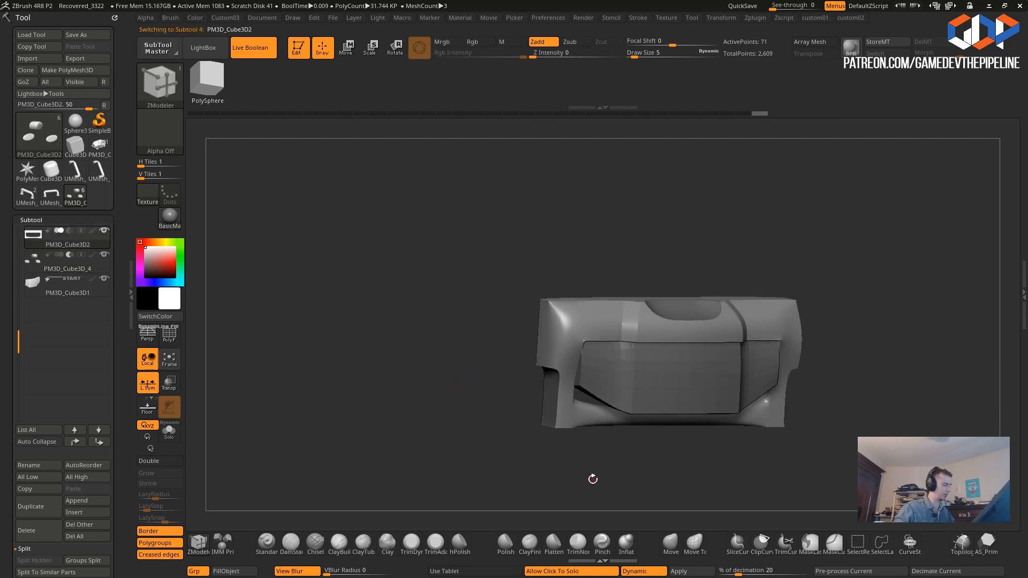
drag(439, 383, 478, 397)
alt+click(664, 369)
click(437, 361)
click(441, 358)
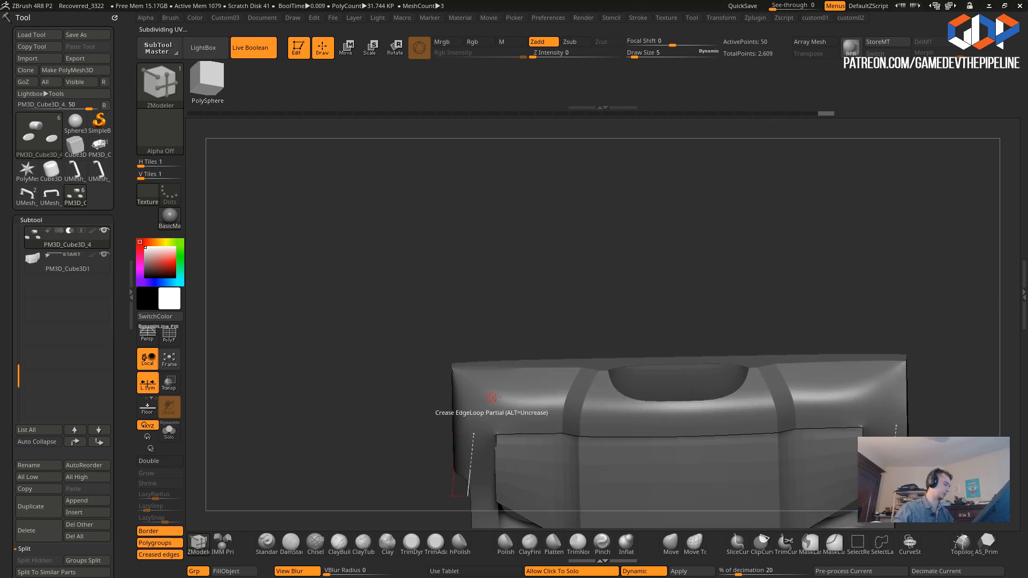
mouse_move(433, 320)
mouse_down()
mouse_move(390, 334)
mouse_move(413, 383)
mouse_move(395, 372)
mouse_move(404, 399)
mouse_move(396, 372)
mouse_move(446, 350)
mouse_move(404, 406)
mouse_move(402, 349)
mouse_move(392, 379)
mouse_move(427, 428)
mouse_move(467, 421)
mouse_move(450, 370)
mouse_up()
click(170, 340)
mouse_move(327, 321)
mouse_down()
mouse_move(338, 291)
mouse_move(333, 410)
mouse_move(394, 370)
mouse_move(392, 395)
mouse_move(378, 371)
mouse_up()
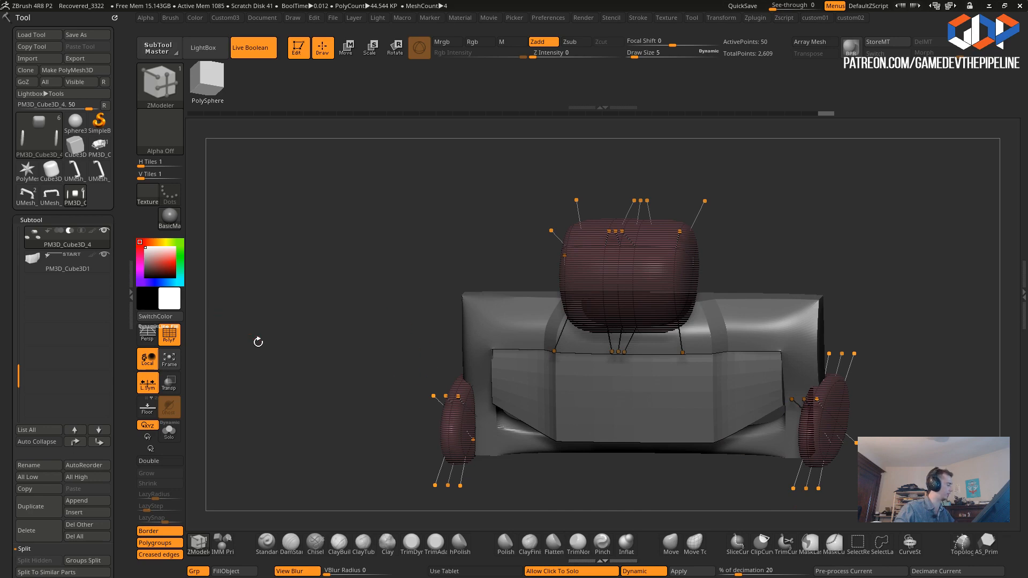
key(2)
drag(344, 380, 356, 358)
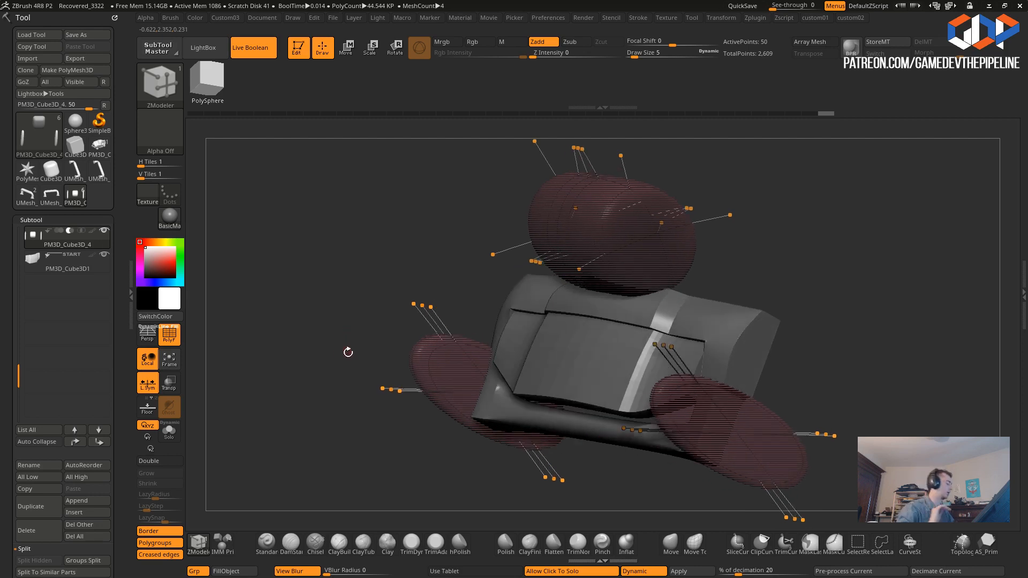
drag(346, 350, 405, 403)
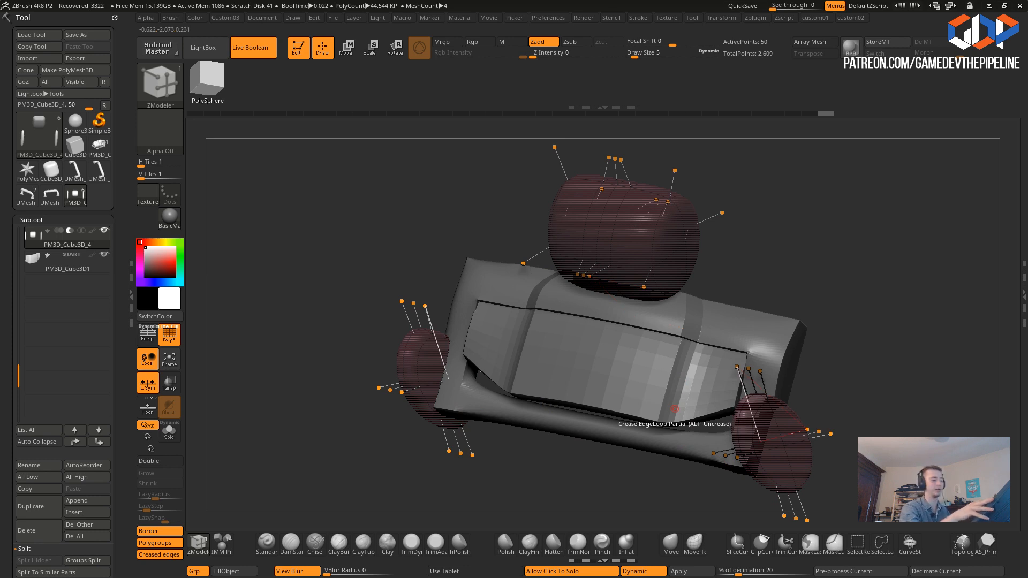
drag(355, 424, 394, 431)
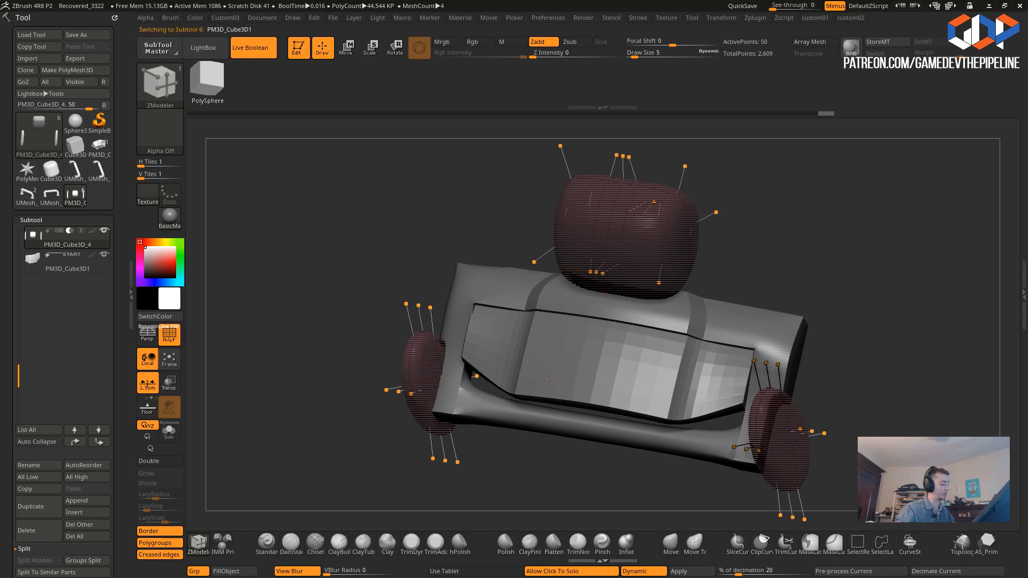
- Select the centre plate, set its dynamic SmoothSubdiv to 3 and hide the polyframe
alt+click(552, 381)
text(2)
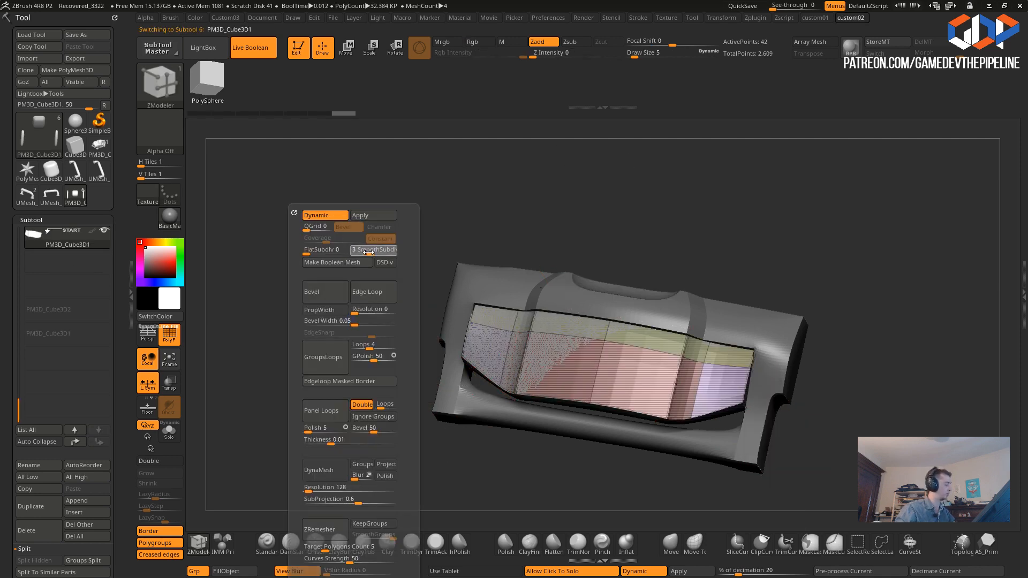
text(3)
key(Return)
drag(301, 253, 159, 284)
click(167, 345)
drag(342, 358, 330, 321)
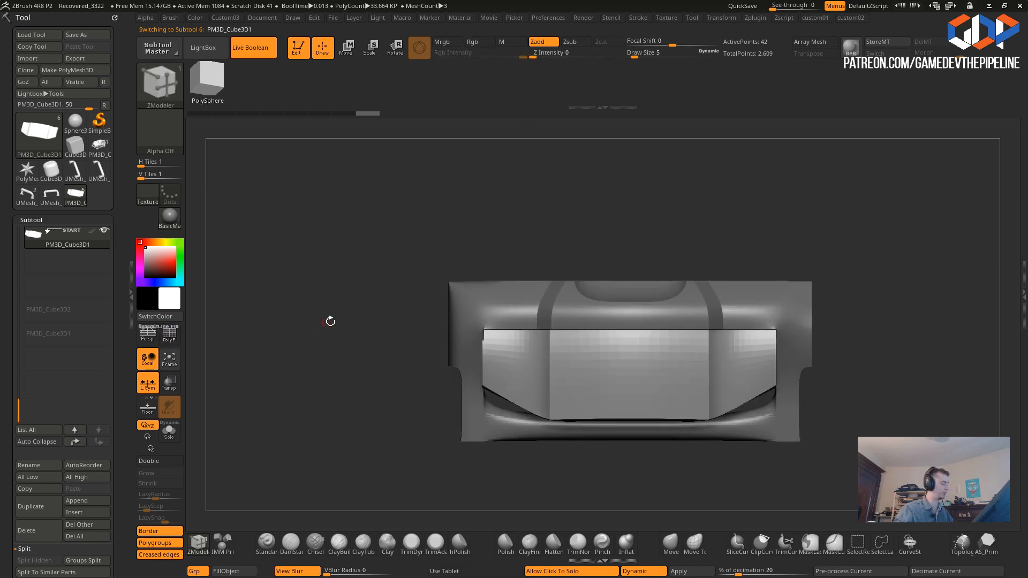
- Mask the centre plate in side view and pull its middle edge row outward from the frame by about 0.31
click(347, 48)
drag(645, 342, 660, 343)
mouse_move(357, 289)
mouse_down()
mouse_move(387, 291)
mouse_move(400, 310)
mouse_move(349, 291)
mouse_up()
mouse_move(626, 279)
mouse_down()
mouse_move(625, 306)
mouse_move(620, 268)
mouse_move(619, 283)
mouse_up()
drag(434, 217, 490, 230)
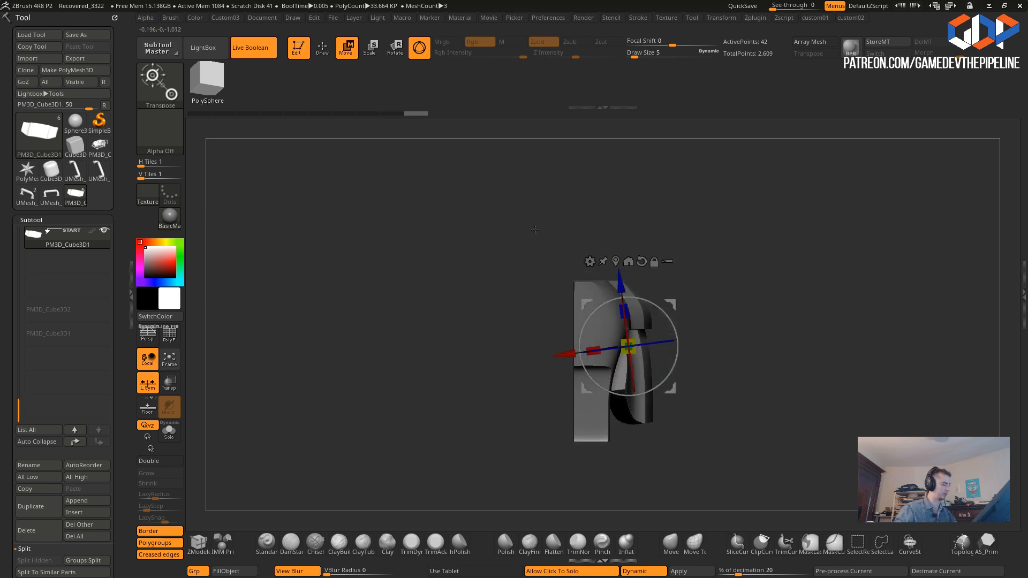
mouse_move(499, 321)
ctrl+mouse_down()
mouse_move(706, 363)
mouse_move(718, 378)
ctrl+mouse_up()
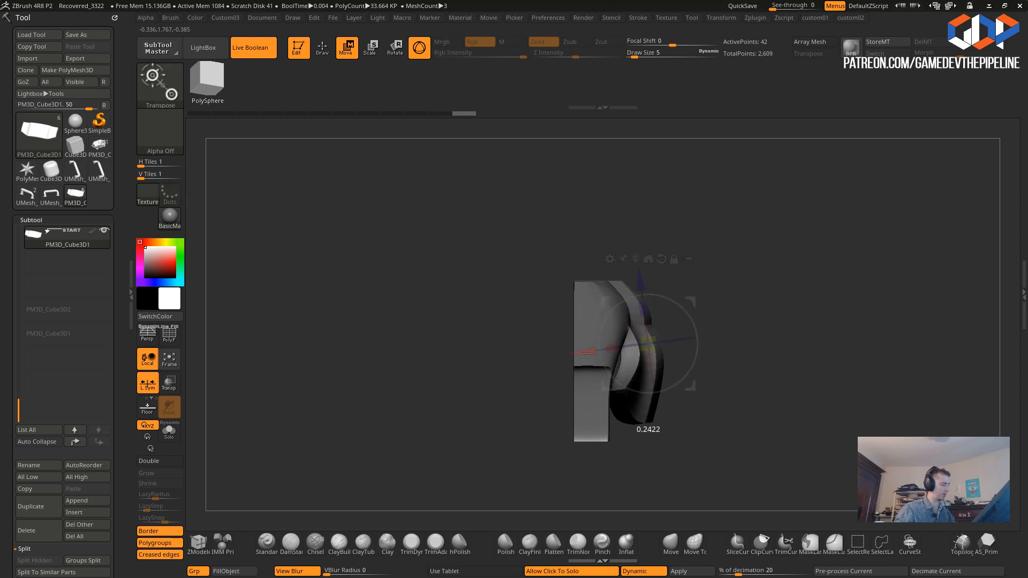
shift+drag(469, 304, 415, 283)
ctrl+drag(402, 232, 526, 439)
shift+drag(340, 314, 403, 315)
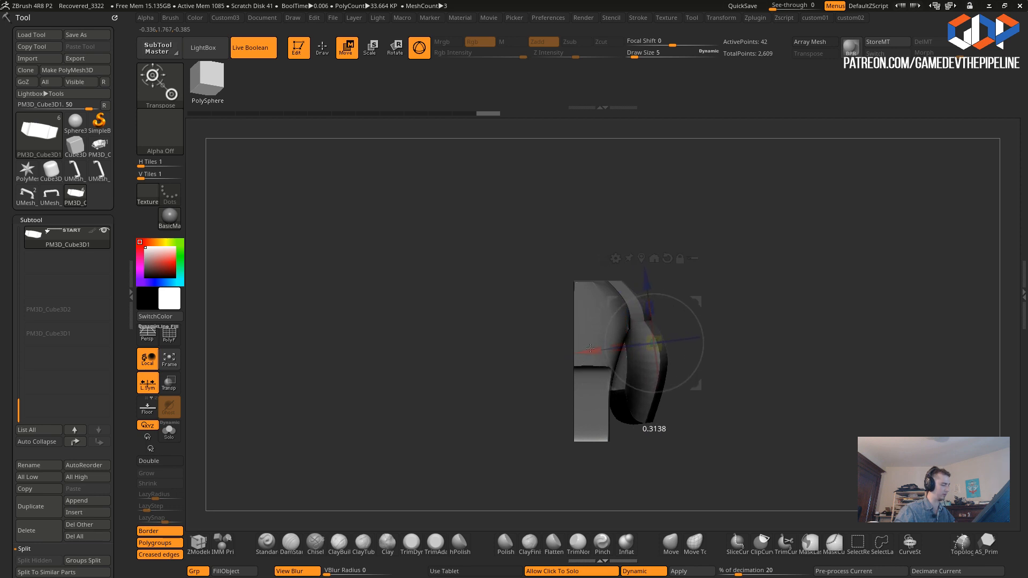
- Shift the centre plate's geometry slightly back toward the frame in side view and return to the front view
shift+drag(524, 355, 533, 424)
shift+drag(385, 357, 435, 352)
ctrl+click(395, 349)
drag(589, 351, 570, 350)
shift+drag(485, 330, 381, 350)
drag(376, 337, 308, 324)
drag(484, 302, 474, 282)
drag(592, 303, 605, 294)
drag(440, 281, 360, 304)
- Select the frame, isolate it with its polyframe shown, and turn off dynamic subdivision for ZModeler editing
key(Up)
key(Up)
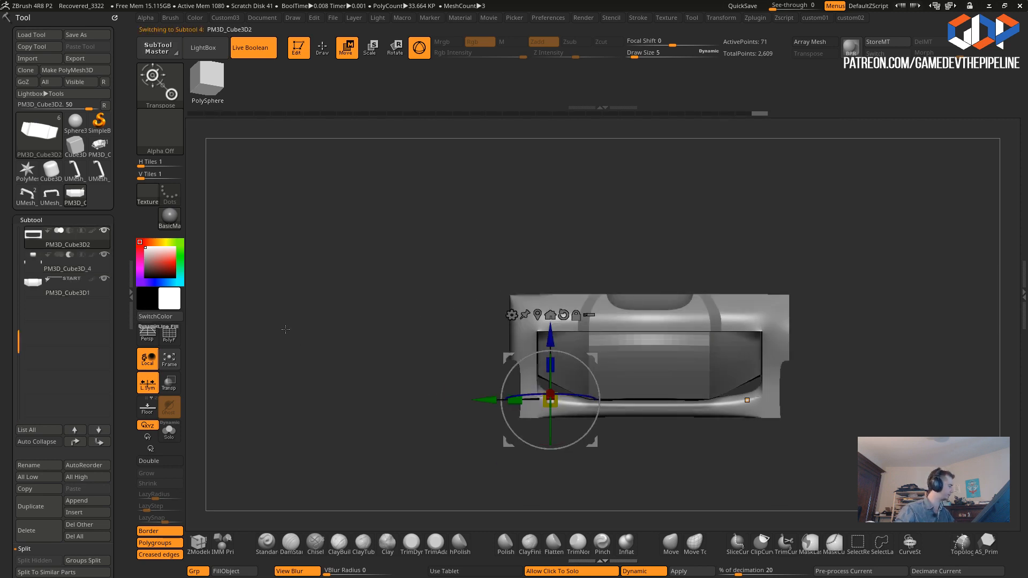
click(298, 337)
click(169, 335)
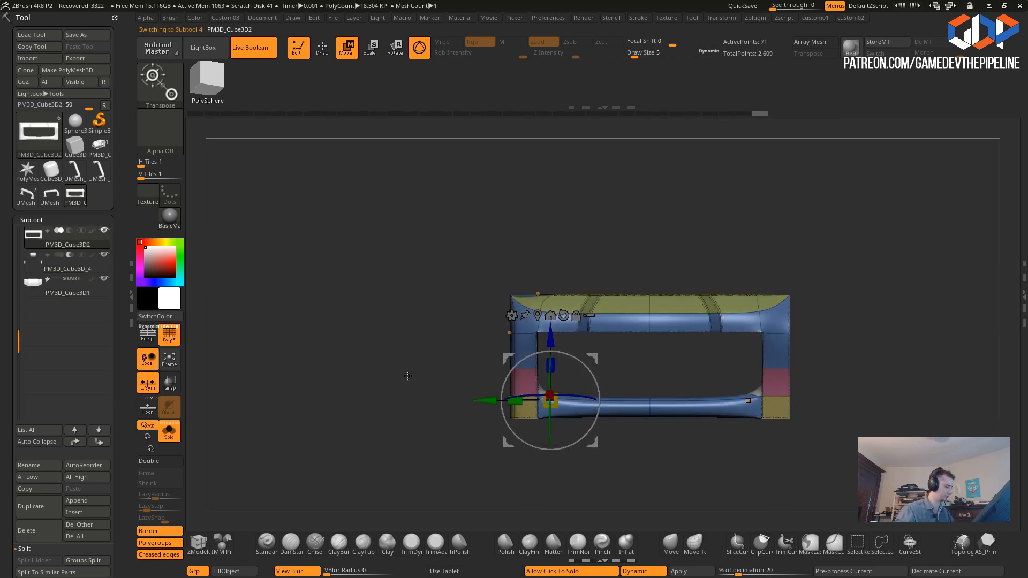
key(2)
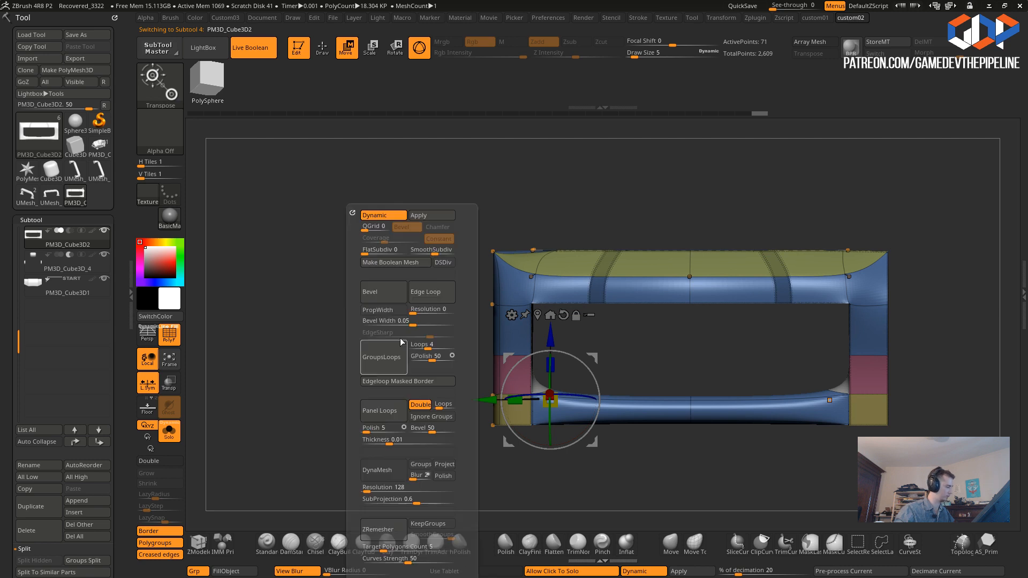
click(376, 216)
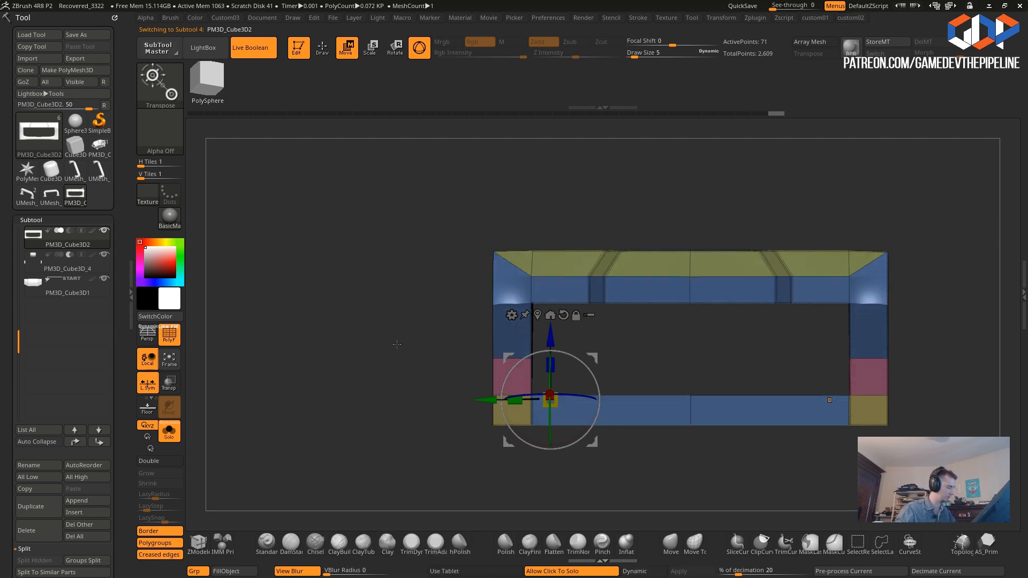
click(322, 48)
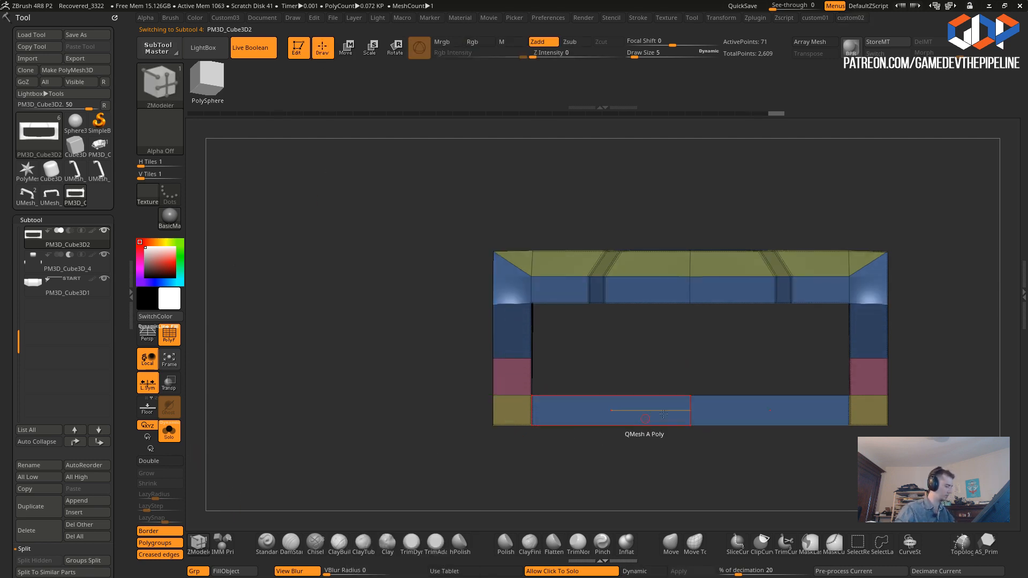
- Insert edge loops across the frame's lower bar to split it into six segments, using Mirror And Weld
key(space)
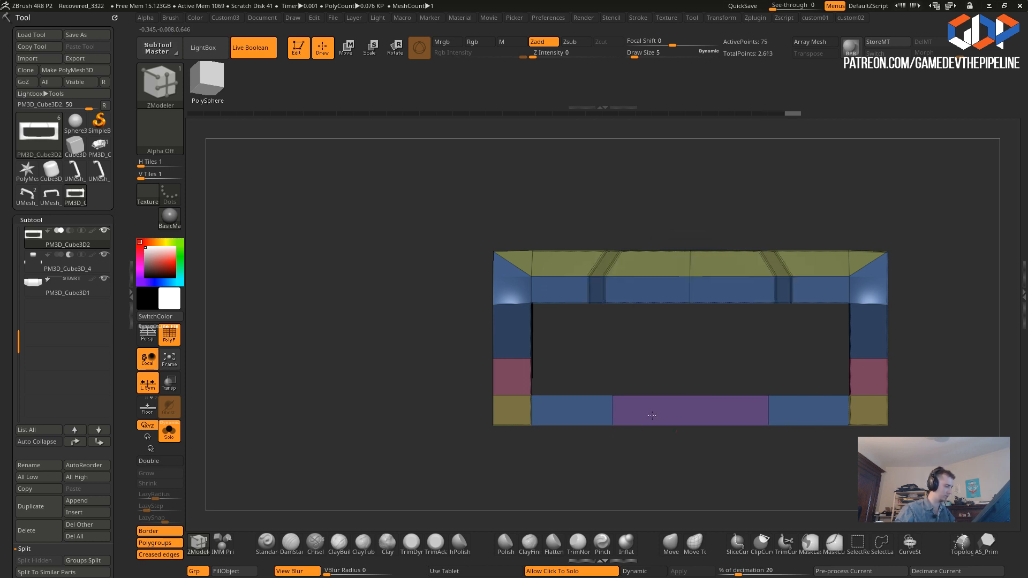
key(1)
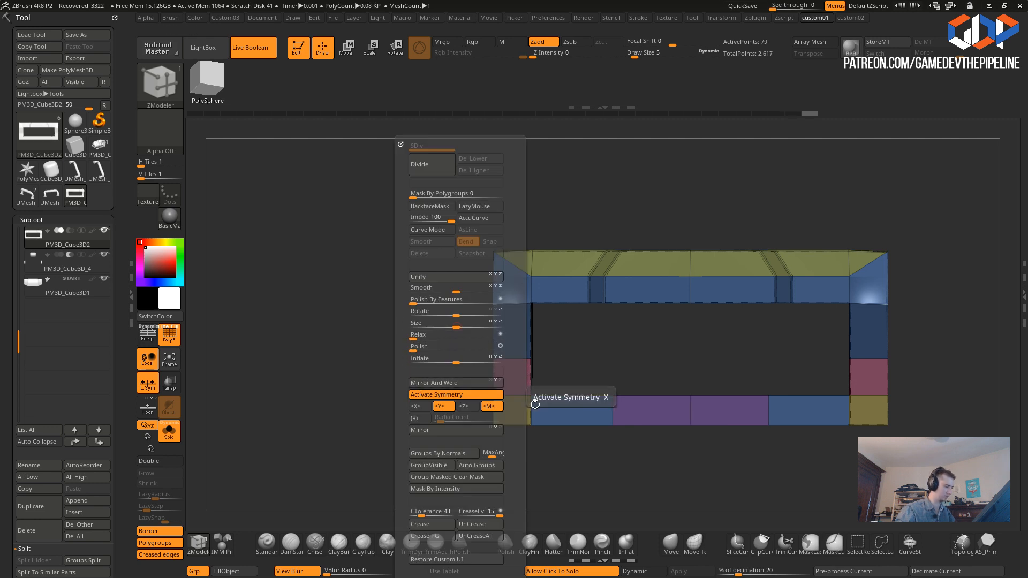
click(421, 384)
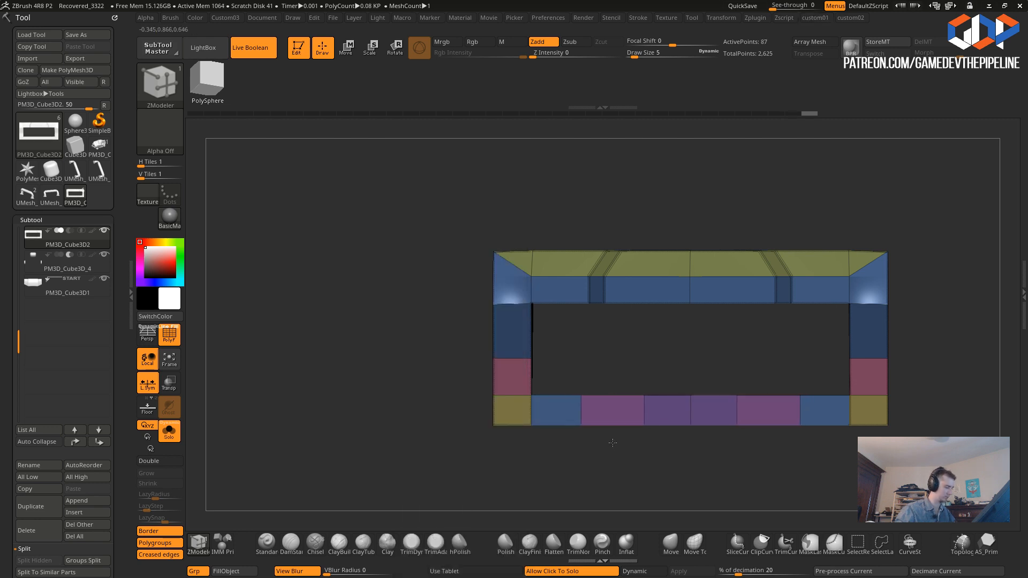
- Re-enable dynamic subdivision and raise the lower bar's two middle segments into an arch using a mask
ctrl+drag(620, 364, 745, 461)
key(ctrl+2)
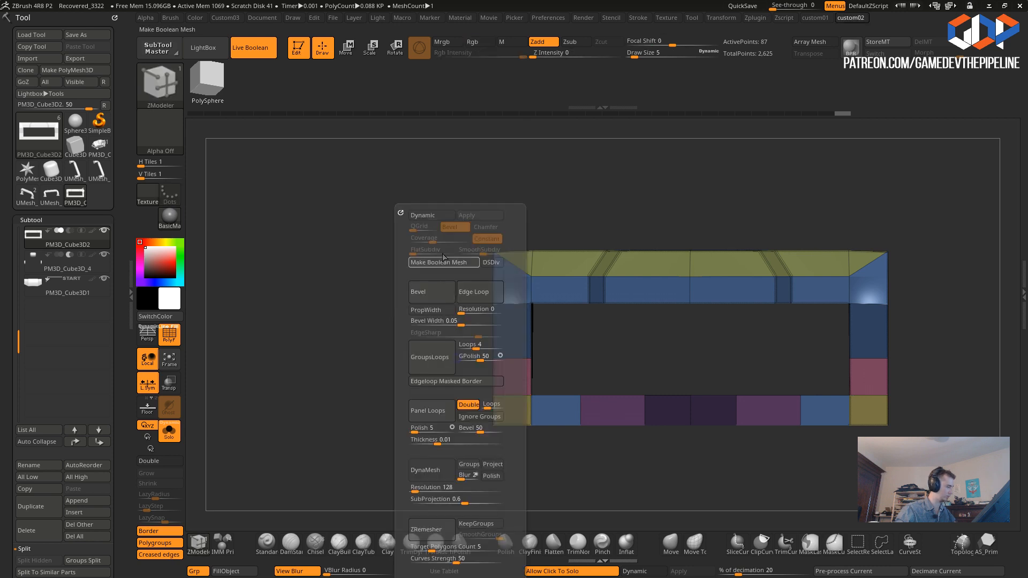
click(421, 215)
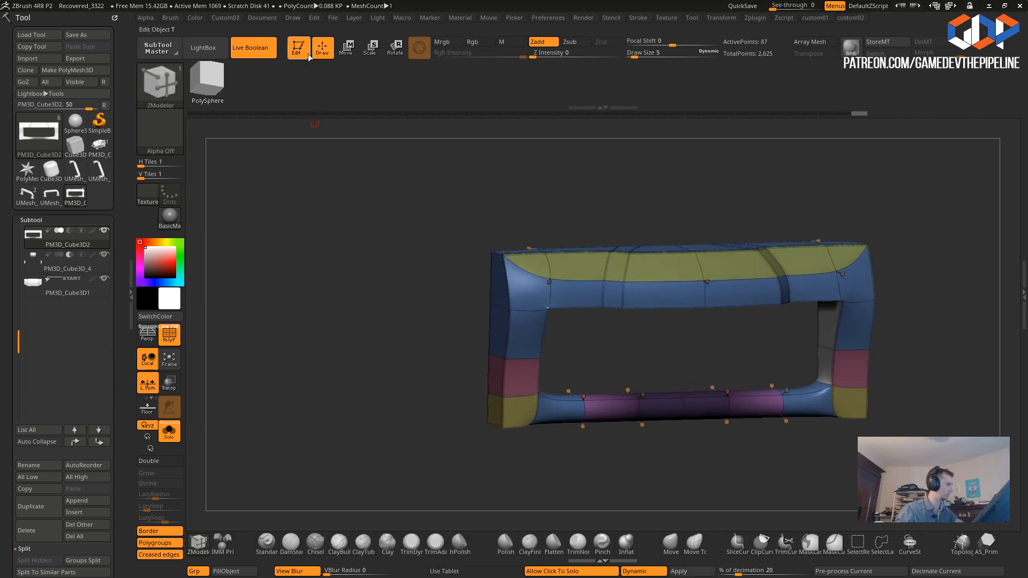
click(347, 48)
drag(563, 332, 559, 312)
shift+drag(415, 271, 369, 321)
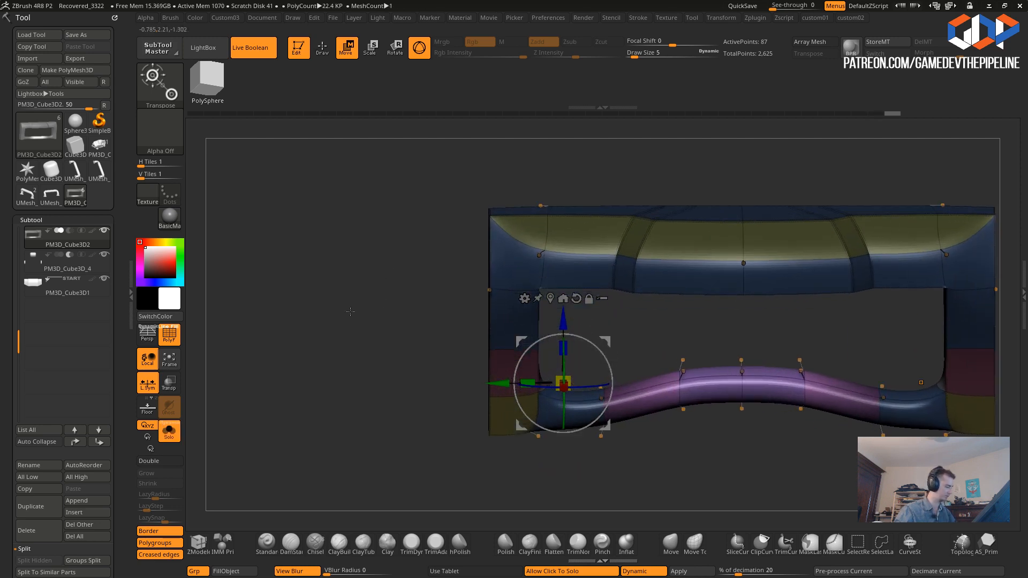
- Crease the edge loops at the lower bar's bends with the ZModeler Crease action set to EdgeLoop Partial
click(198, 544)
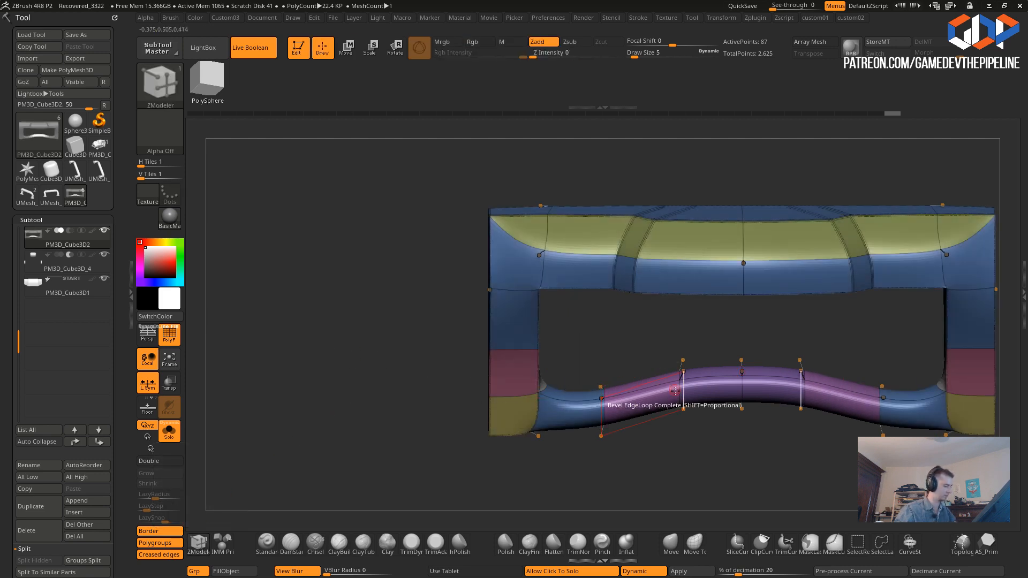
key(space)
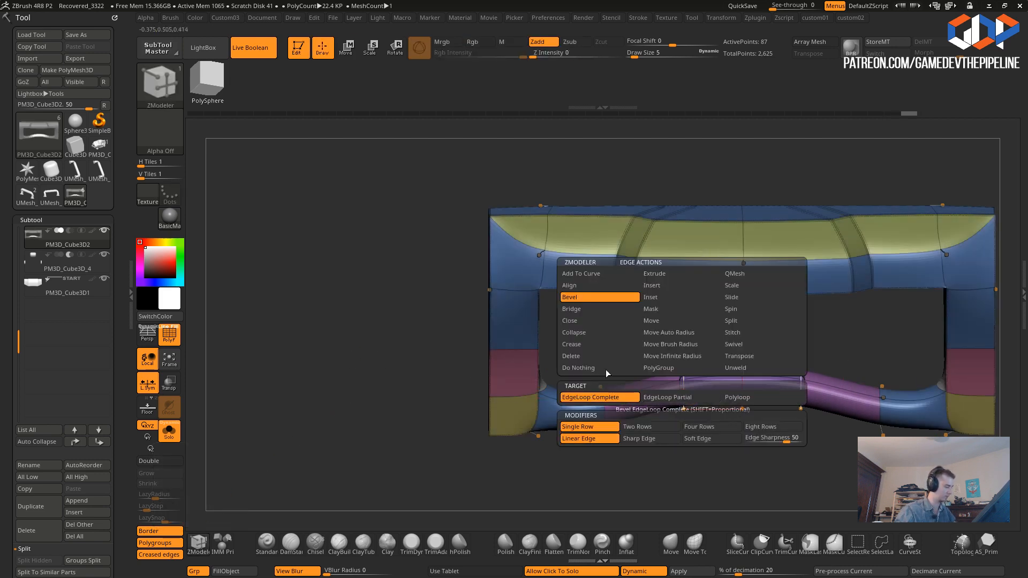
click(572, 345)
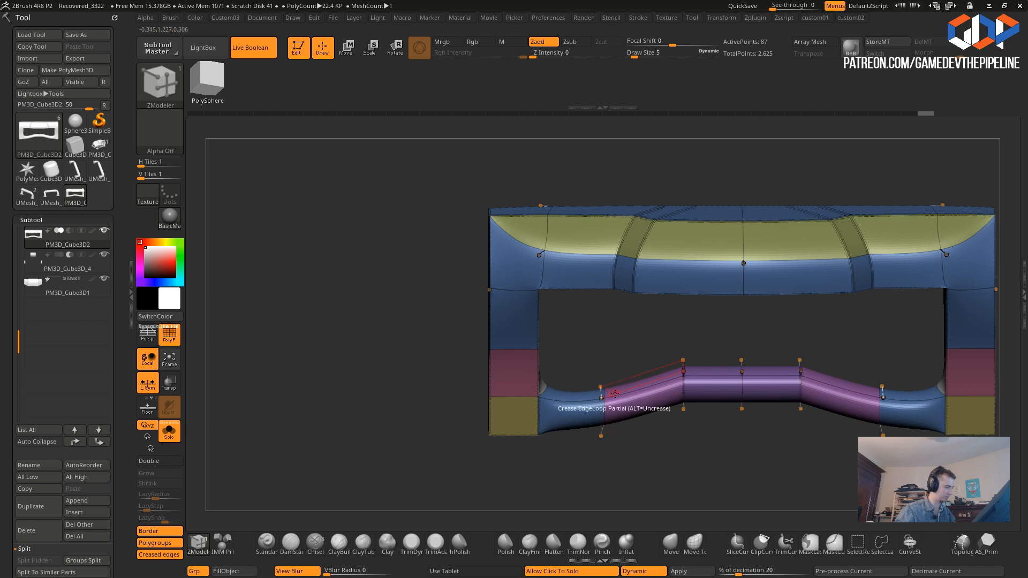
click(602, 407)
drag(641, 452, 648, 430)
click(632, 381)
drag(684, 477, 663, 457)
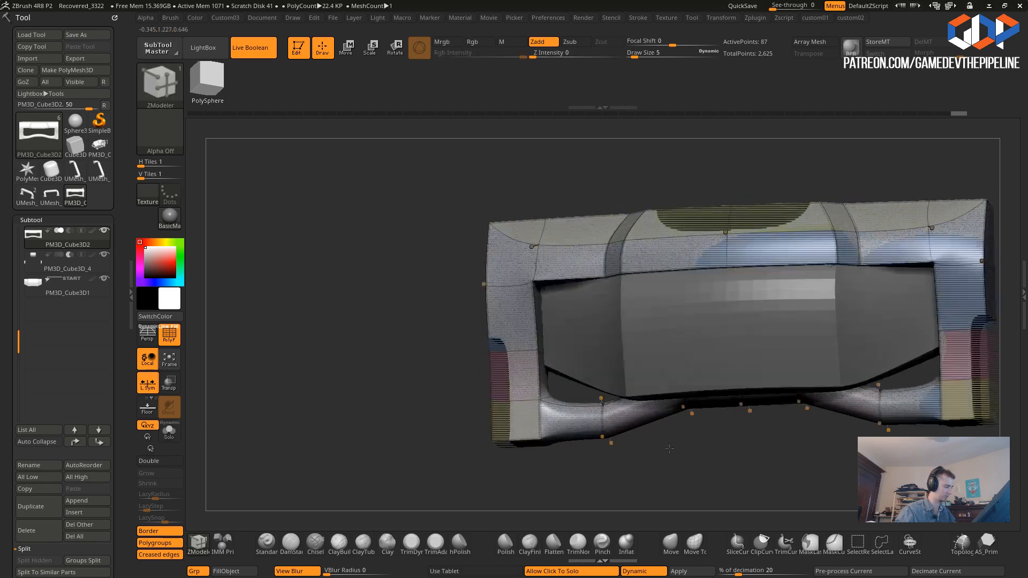
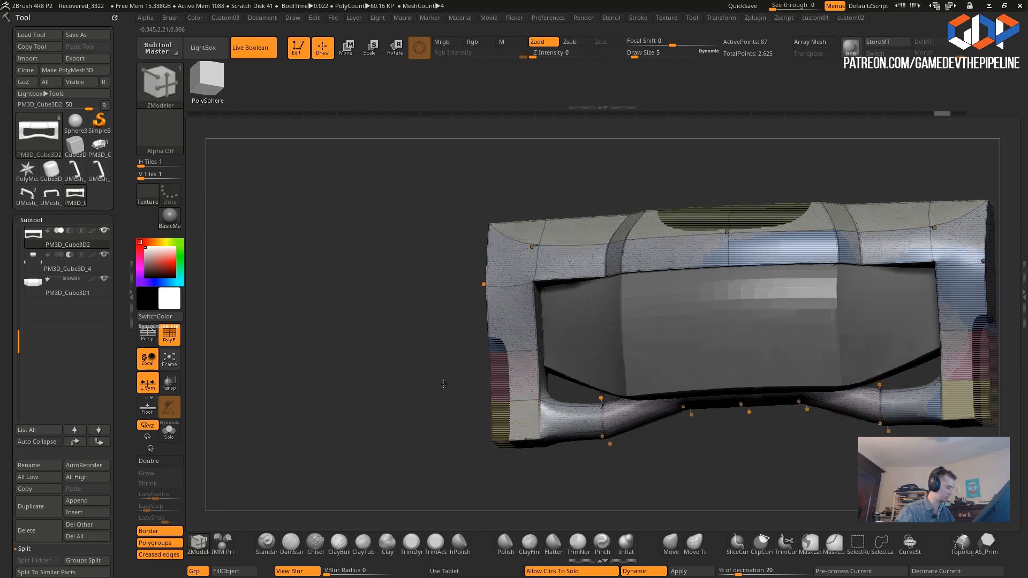
- Examine the frame's arched lower bar from below, both beside the centre plate and in isolation
drag(444, 391, 484, 420)
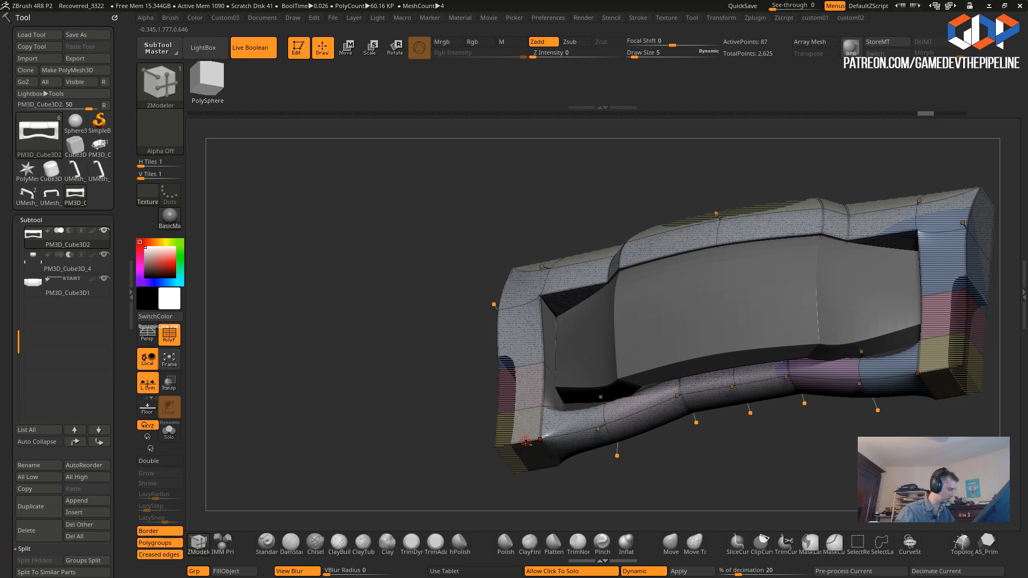
drag(454, 372, 402, 352)
click(371, 352)
drag(303, 349, 407, 407)
alt+click(505, 412)
drag(289, 410, 233, 341)
drag(356, 413, 366, 432)
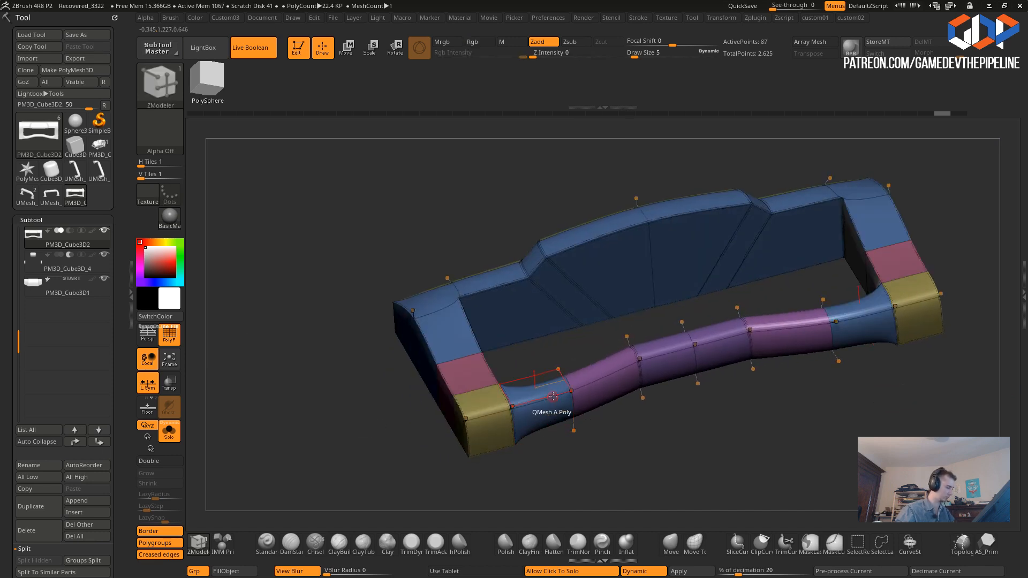
- Examine the frame's arched lower bar and its bends from below, behind and the front
alt+click(599, 380)
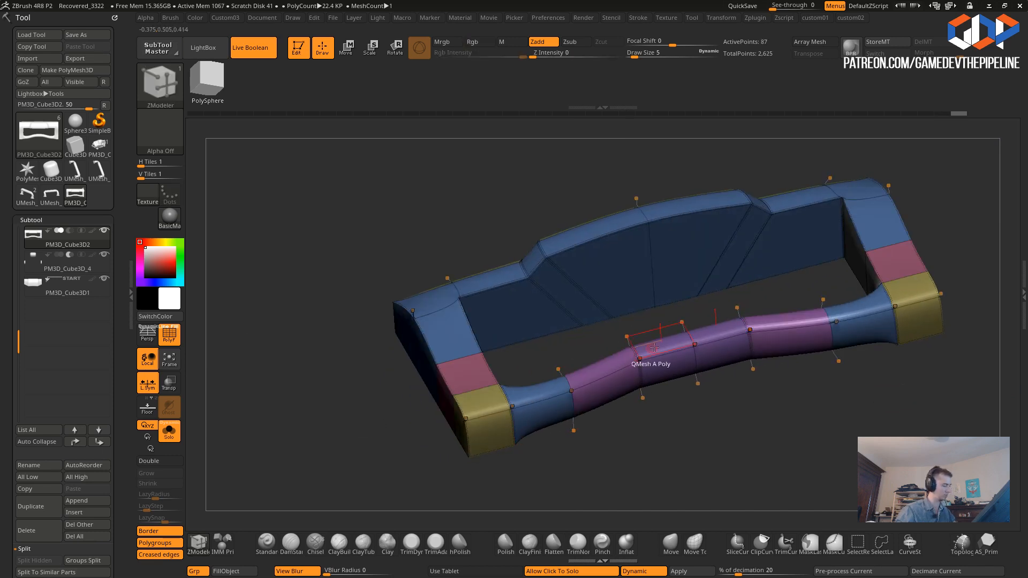
drag(716, 356, 698, 448)
drag(421, 356, 479, 301)
click(405, 370)
click(397, 351)
drag(408, 338, 575, 392)
drag(412, 329, 577, 342)
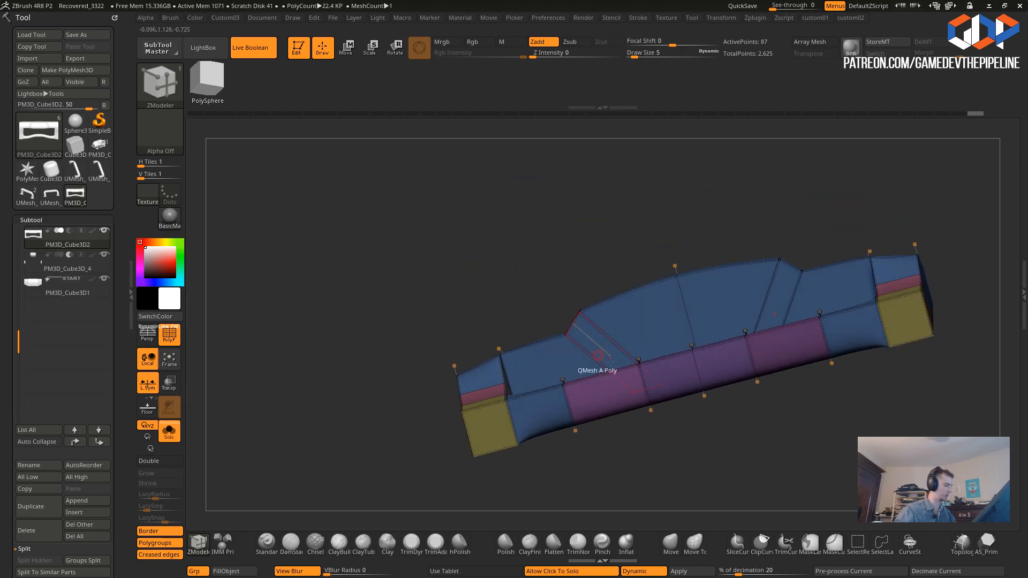
drag(424, 303, 353, 234)
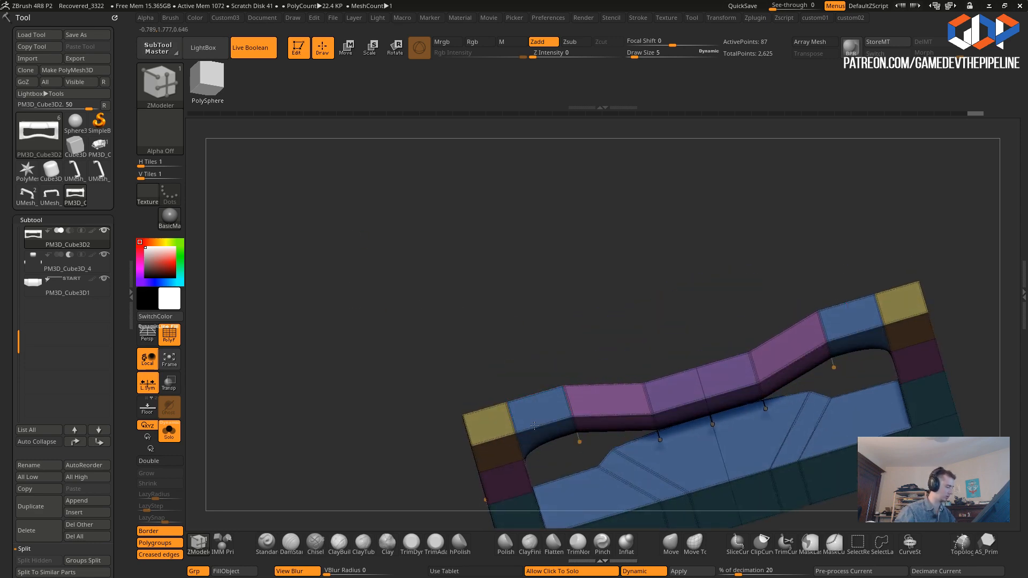
drag(399, 340, 461, 367)
mouse_move(434, 422)
mouse_down()
mouse_move(450, 404)
mouse_move(476, 409)
mouse_move(440, 377)
mouse_move(452, 349)
mouse_up()
click(414, 388)
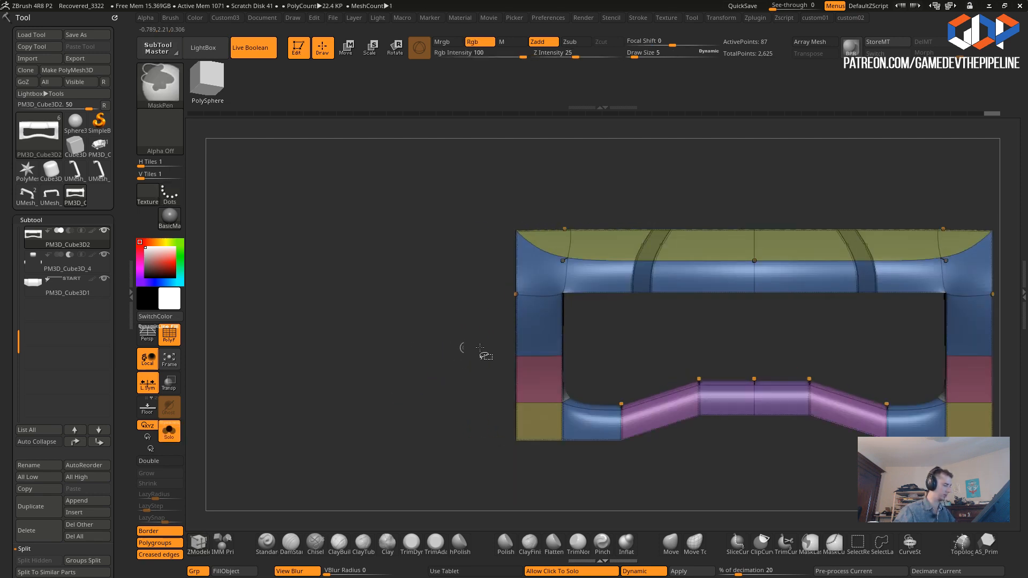
key(ctrl+shift)
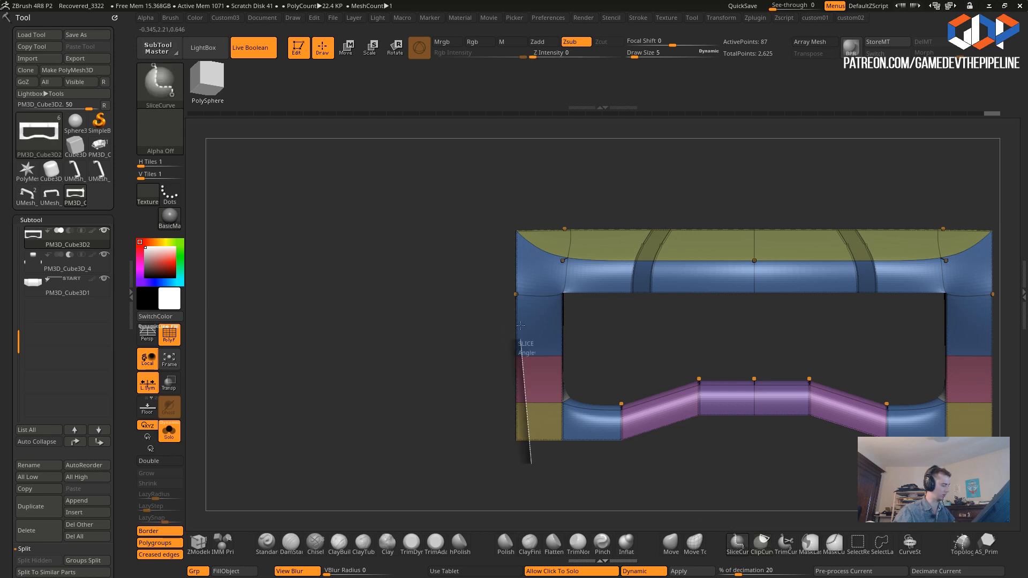
mouse_move(530, 281)
ctrl+shift+mouse_down()
mouse_move(512, 240)
mouse_move(529, 178)
ctrl+shift+mouse_up()
mouse_move(402, 292)
mouse_down()
mouse_move(433, 329)
mouse_move(440, 312)
mouse_up()
key(ctrl+z)
ctrl+shift+drag(538, 466, 535, 275)
ctrl+shift+drag(499, 230, 498, 231)
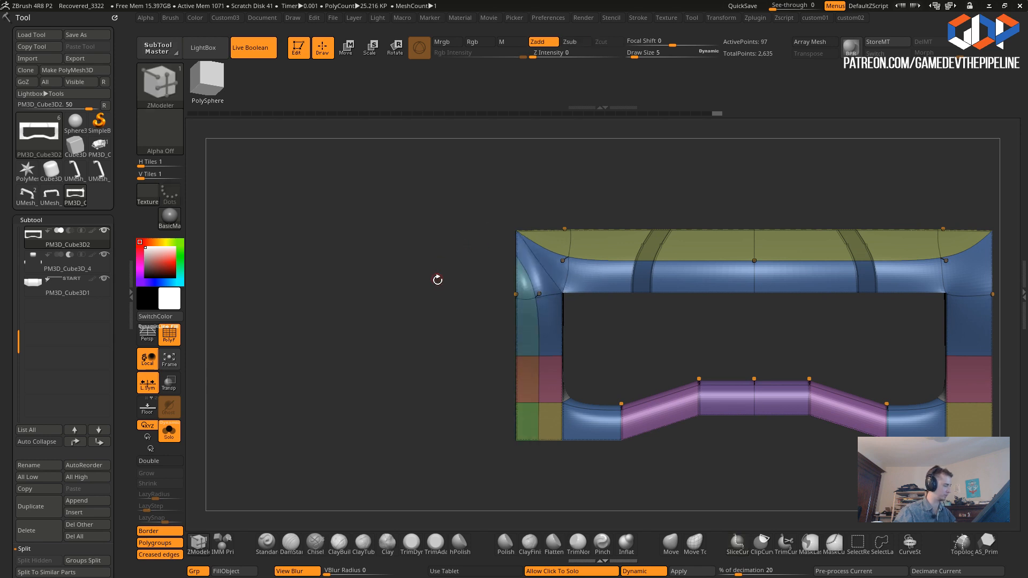
drag(460, 304, 487, 344)
key(ctrl+z)
- Slice a vertical line through each of the frame's two side posts near their outer edges with SliceCurve
ctrl+shift+drag(533, 470, 532, 160)
mouse_move(425, 313)
mouse_down()
mouse_move(425, 351)
mouse_move(420, 321)
mouse_up()
key(space)
key(space)
key(space)
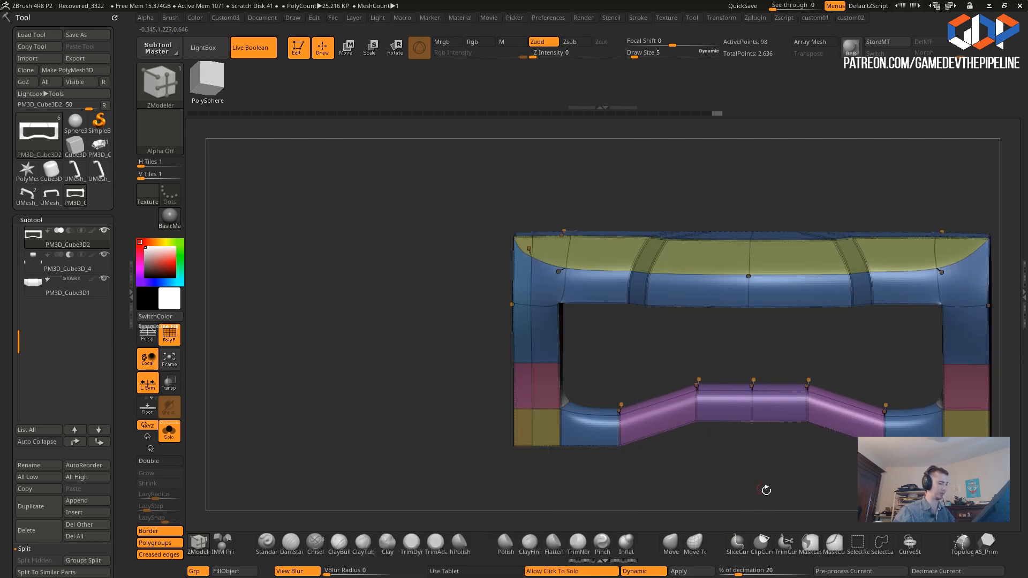
alt+drag(748, 480, 569, 444)
ctrl+shift+drag(789, 154, 776, 460)
key(ctrl+z)
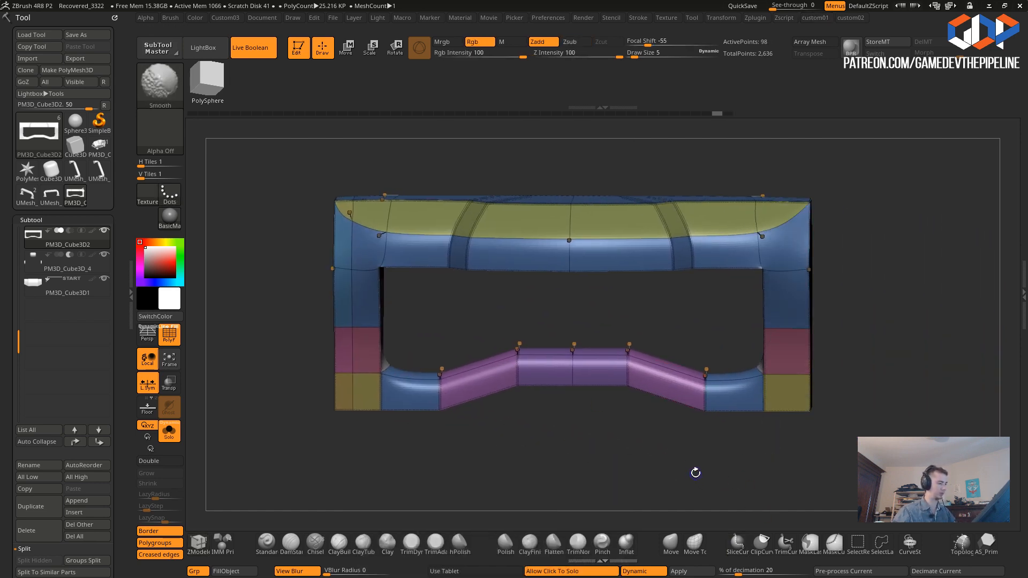
shift+drag(691, 469, 697, 460)
ctrl+shift+drag(791, 159, 788, 485)
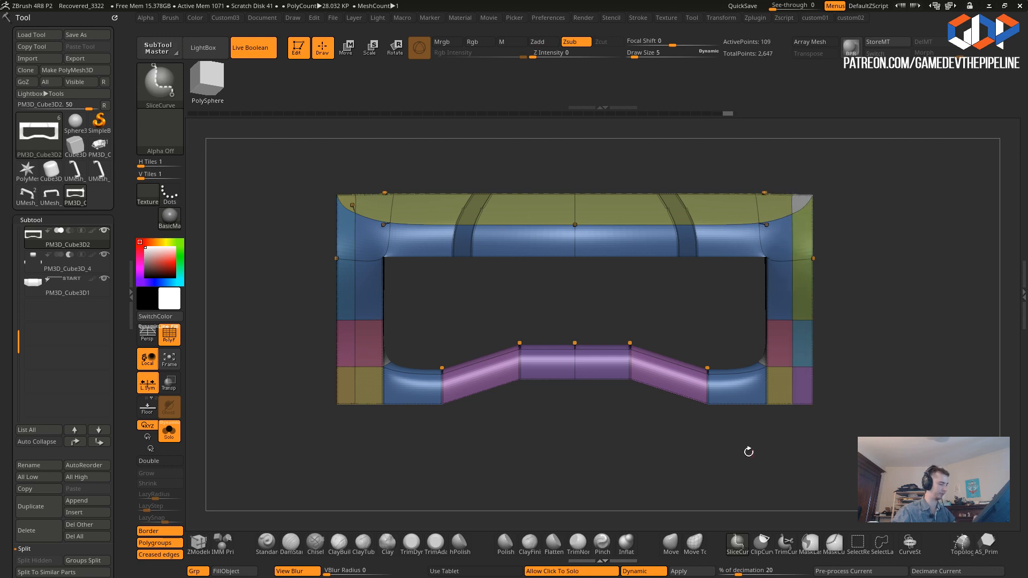
key(space)
click(555, 383)
mouse_move(287, 355)
mouse_down()
mouse_move(274, 344)
mouse_move(296, 363)
mouse_up()
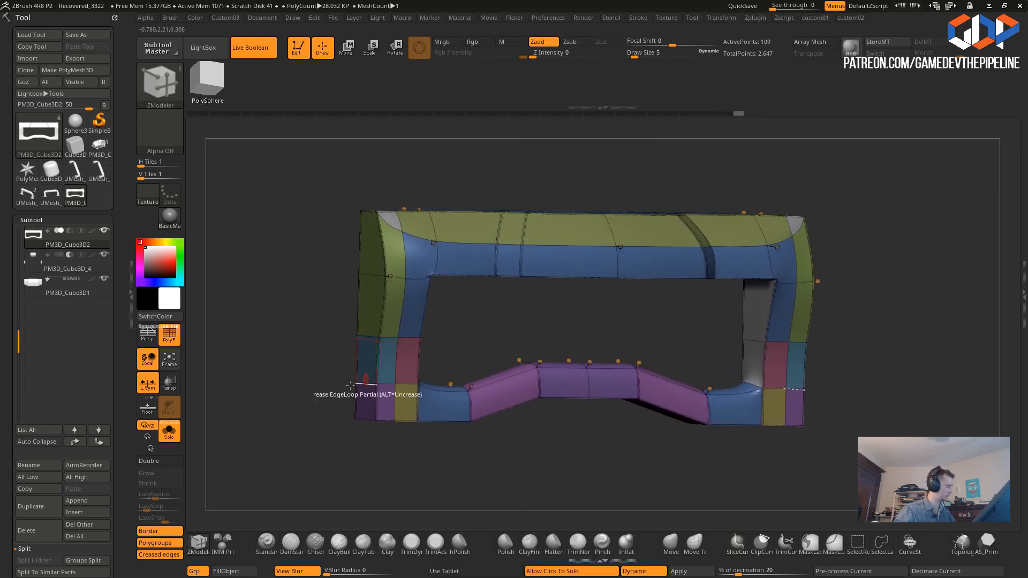
click(383, 386)
click(376, 340)
key(ctrl+z)
drag(320, 352, 299, 352)
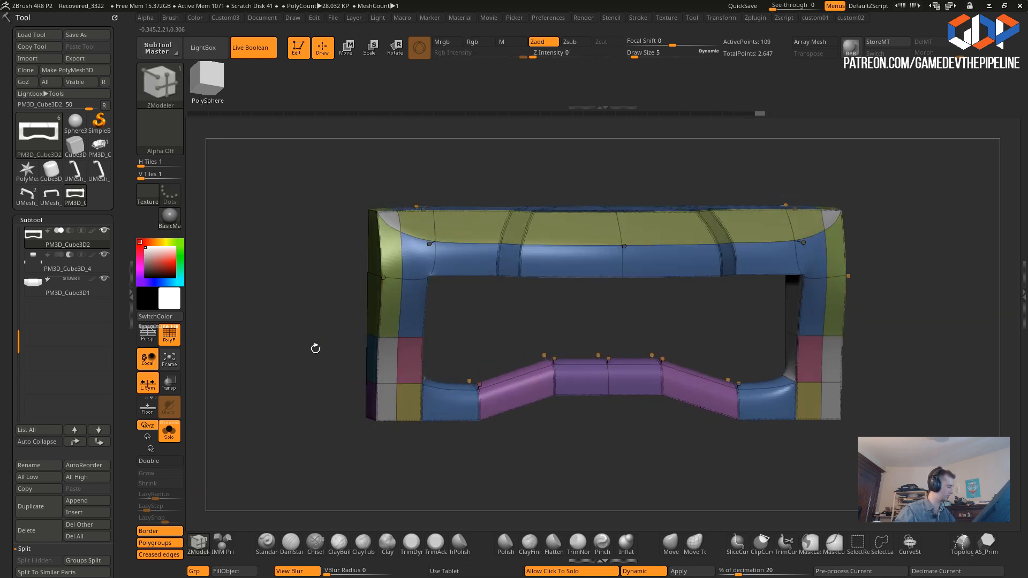
key(space)
mouse_move(244, 317)
mouse_down()
mouse_move(428, 316)
mouse_move(402, 338)
mouse_move(258, 332)
mouse_up()
click(384, 363)
click(366, 357)
key(ctrl+z)
key(ctrl+z)
- Turn off dynamic subdivision on the frame
drag(316, 346, 271, 332)
key(space)
click(241, 218)
drag(417, 427, 450, 449)
key(space)
click(379, 394)
mouse_move(354, 322)
mouse_down()
mouse_move(348, 338)
mouse_move(347, 314)
mouse_up()
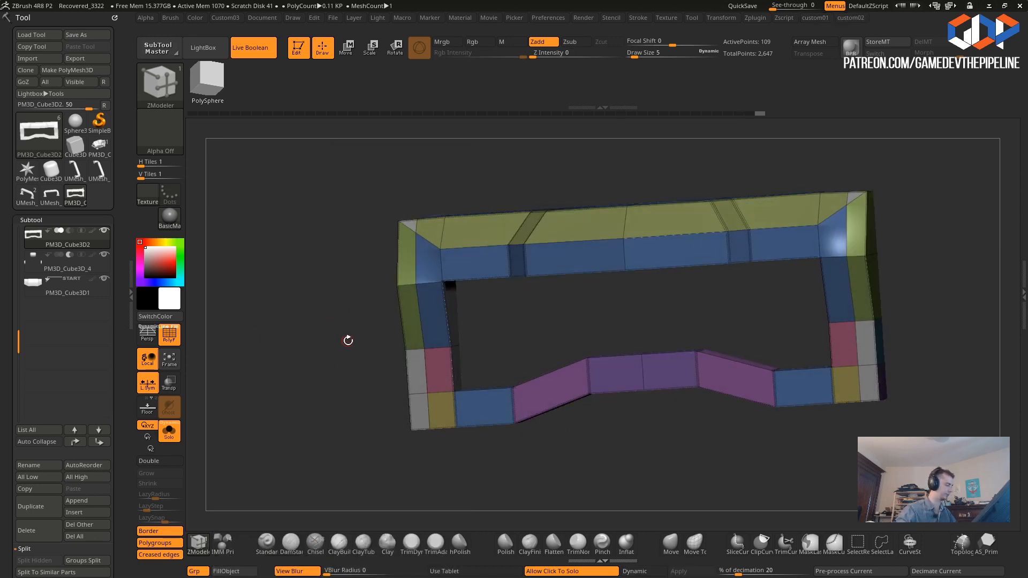
- Regroup the frame's faces with Groups By Normals and cut away the lower outer strips of both side posts
key(space)
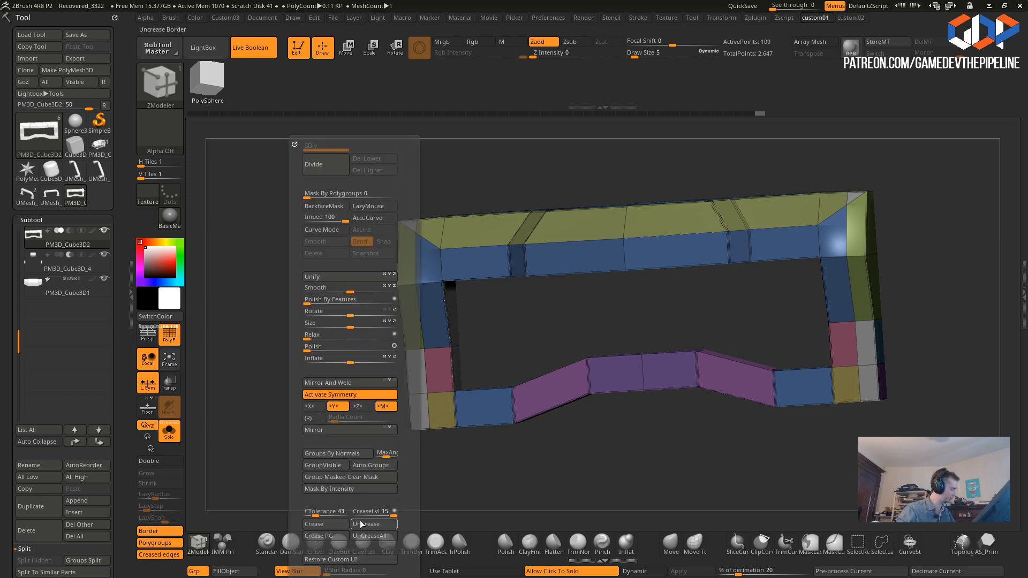
click(340, 453)
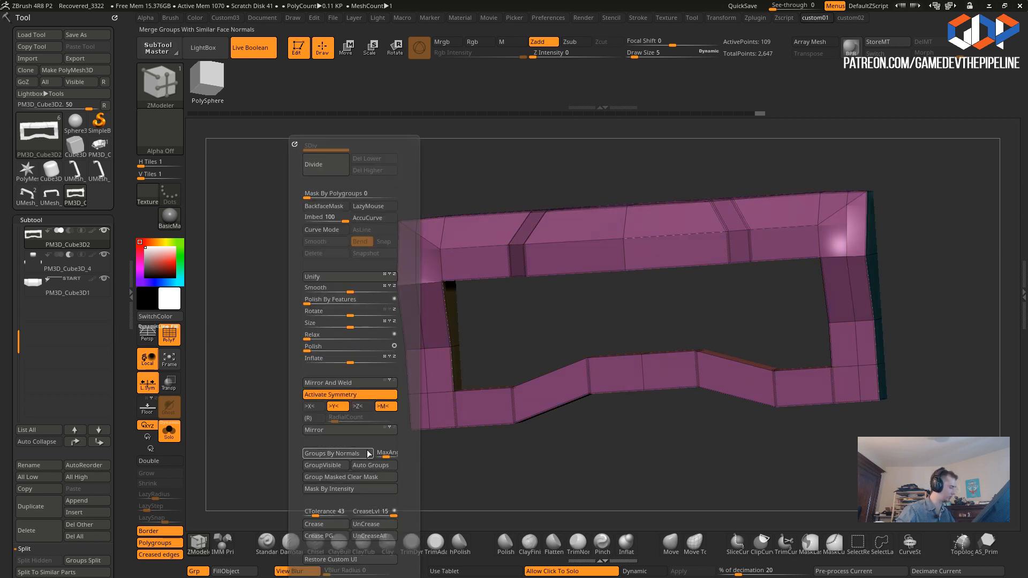
mouse_move(343, 450)
mouse_down()
mouse_move(323, 424)
mouse_move(466, 247)
mouse_move(288, 341)
mouse_move(385, 372)
mouse_move(308, 368)
mouse_move(337, 375)
mouse_move(295, 377)
mouse_move(305, 394)
mouse_move(305, 381)
mouse_move(220, 336)
mouse_up()
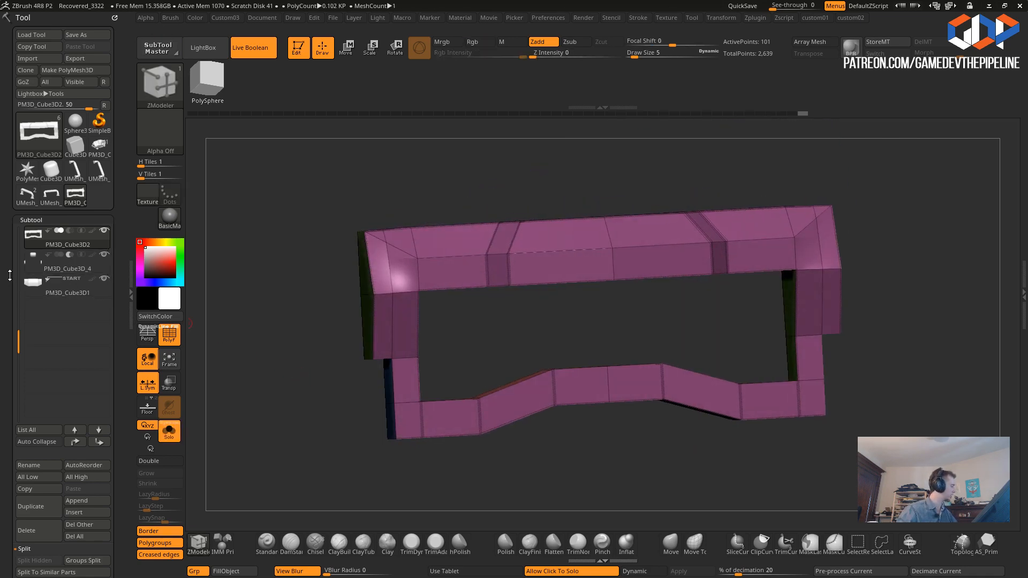
- Mask everything except the lower bar's raised middle segments and widen them symmetrically by about 0.11 units
drag(247, 355, 280, 358)
mouse_move(495, 472)
ctrl+right_down()
mouse_move(489, 500)
mouse_move(499, 489)
ctrl+right_up()
click(500, 487)
ctrl+drag(590, 490, 486, 397)
ctrl+click(499, 490)
key(b)
key(z)
key(m)
click(346, 48)
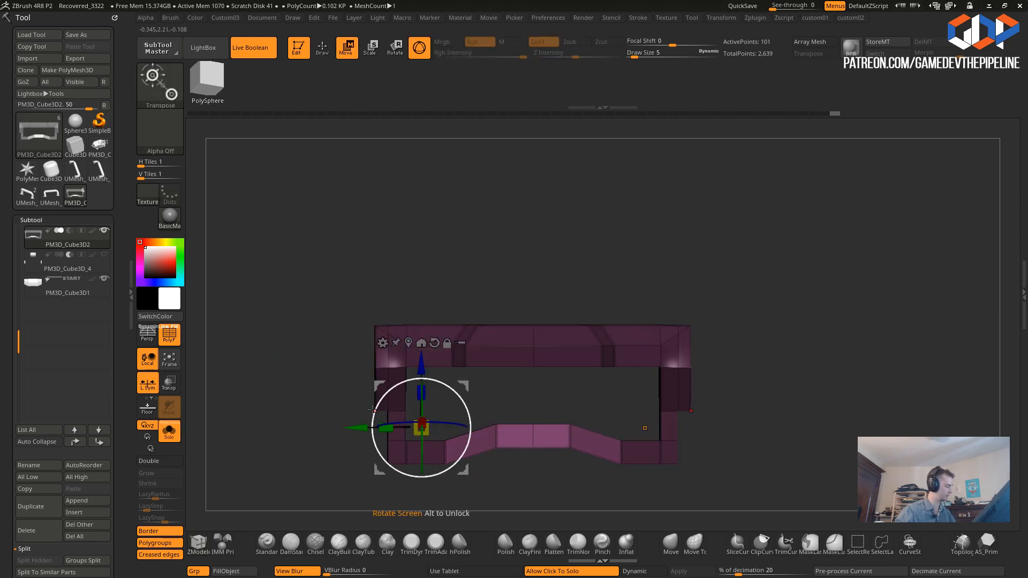
drag(358, 428, 327, 426)
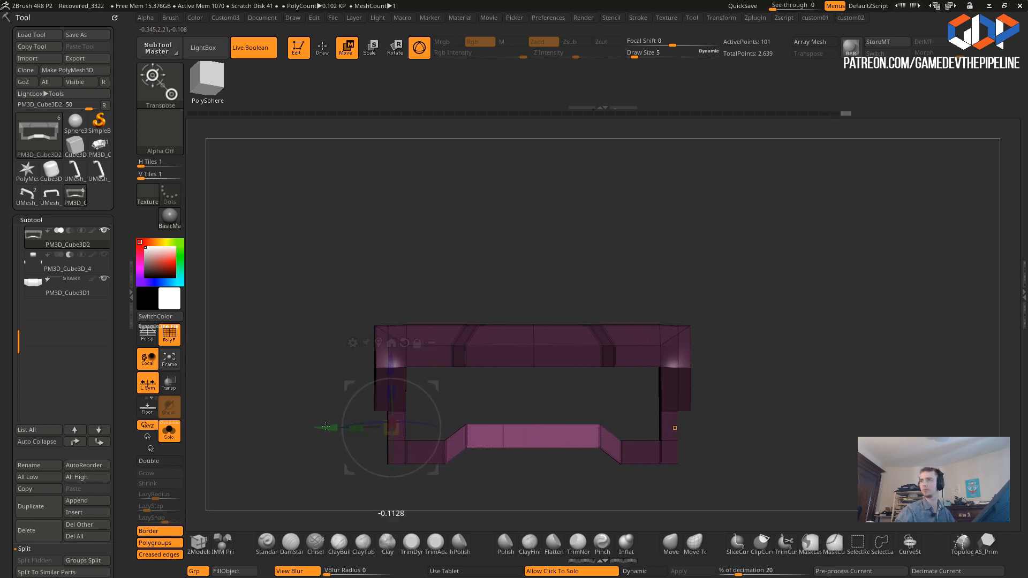
- Isolate the lower bar's sloped segments with a mask, move them slightly outward on both sides and clear the mask
alt+drag(279, 473, 286, 431)
ctrl+drag(492, 448, 422, 356)
ctrl+click(266, 388)
drag(323, 375, 307, 375)
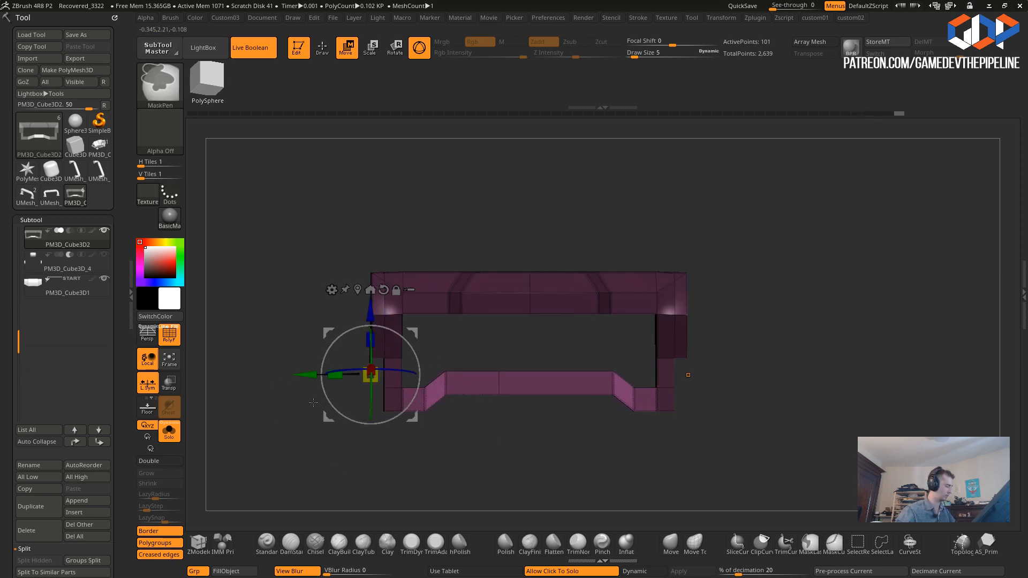
ctrl+drag(315, 435, 323, 443)
key(1)
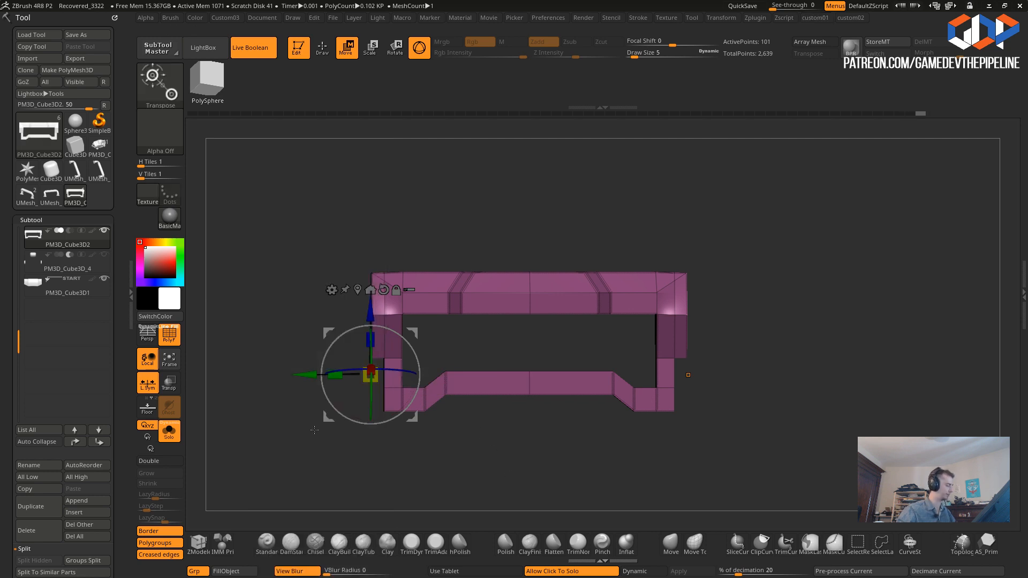
- Re-enable dynamic subdivision and uncrease the edge loops at the side posts' feet and the upper bar's bends
key(2)
click(266, 217)
drag(548, 461, 376, 394)
click(199, 543)
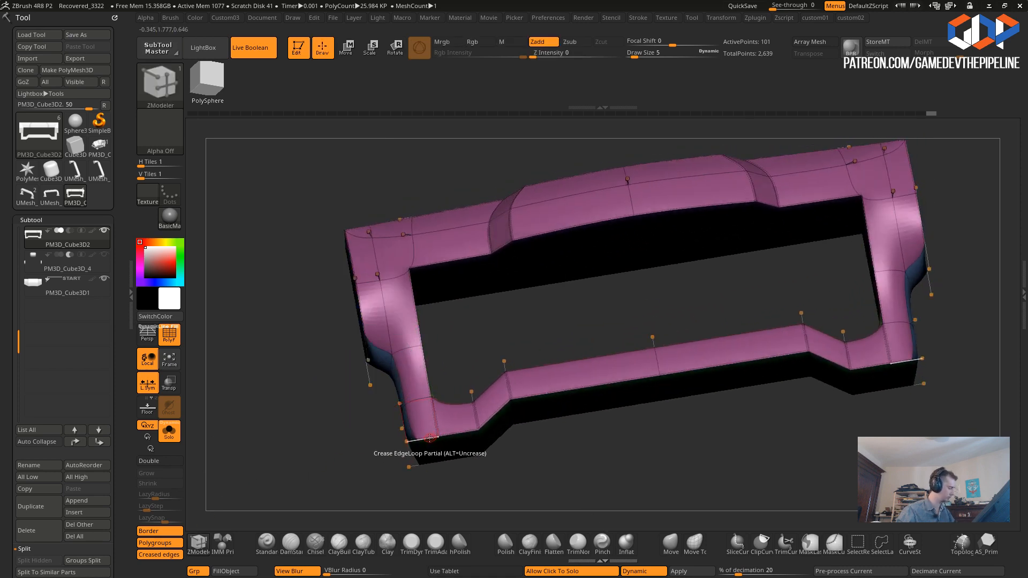
alt+click(430, 439)
drag(341, 423, 452, 298)
click(479, 293)
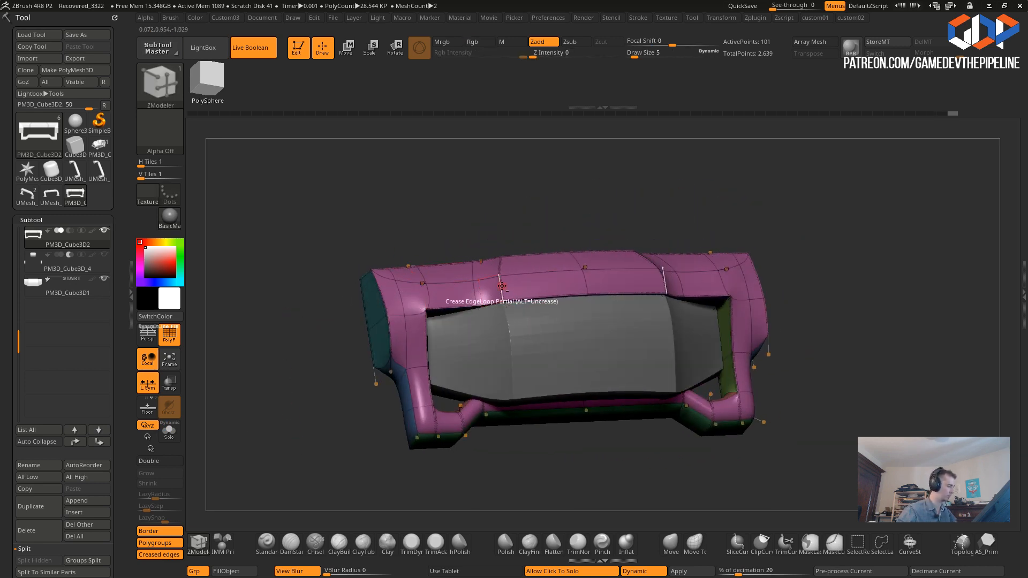
drag(332, 237, 493, 413)
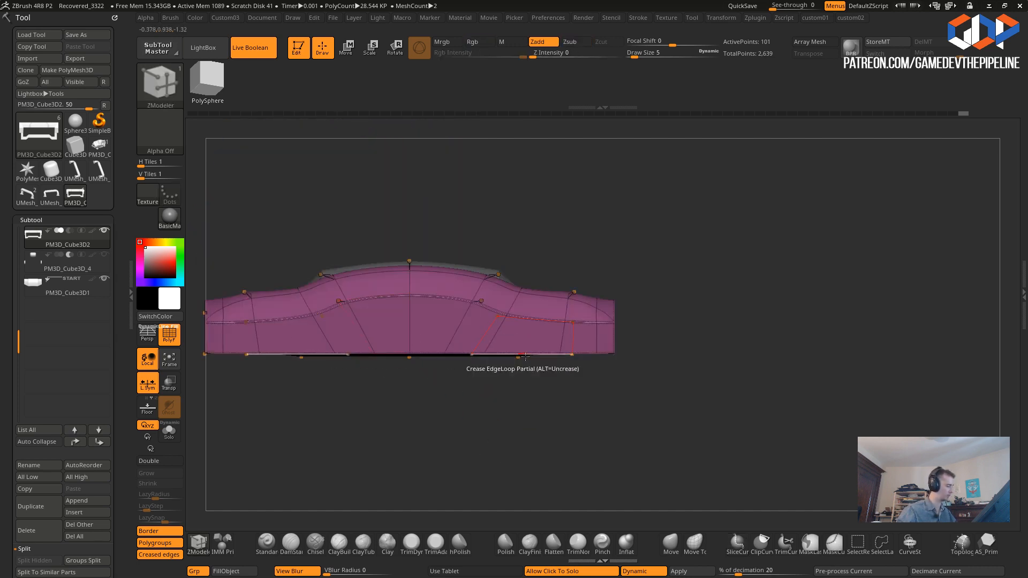
- Slide the edge loops at the upper bar's bends outward with the ZModeler Slide action set to EdgeLoop Partial
drag(515, 348, 516, 405)
key(space)
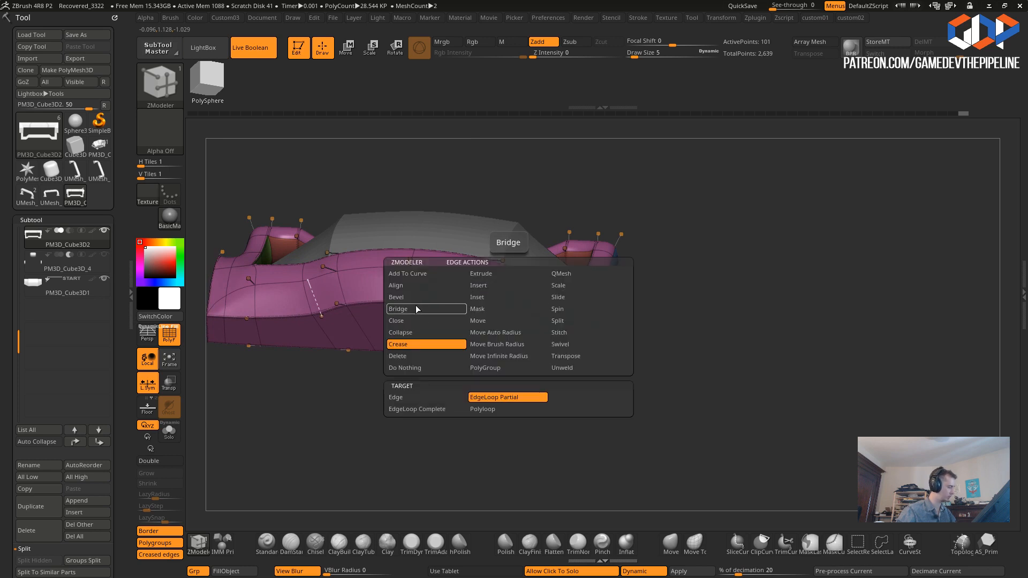
click(558, 298)
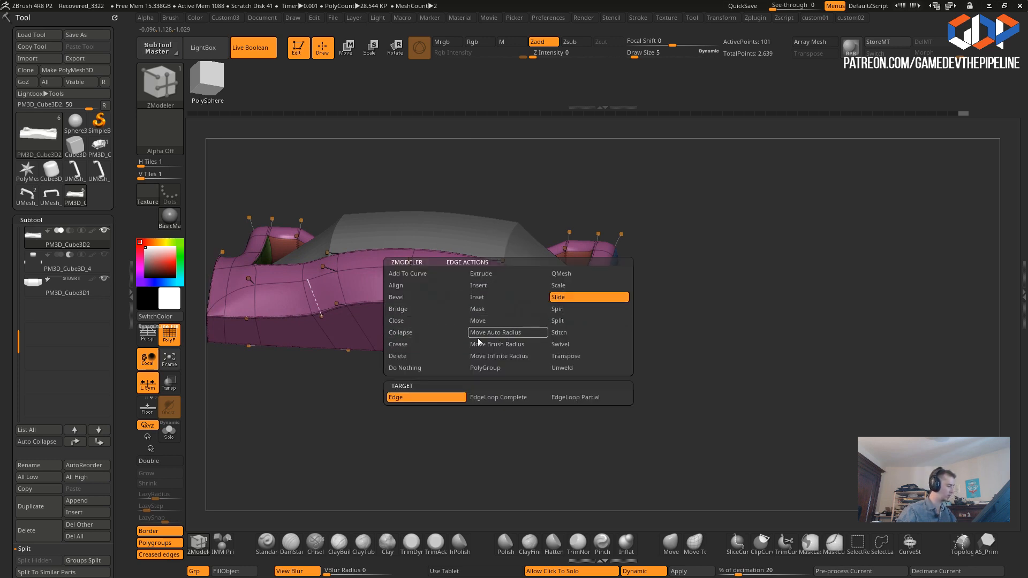
click(576, 397)
drag(509, 308, 547, 325)
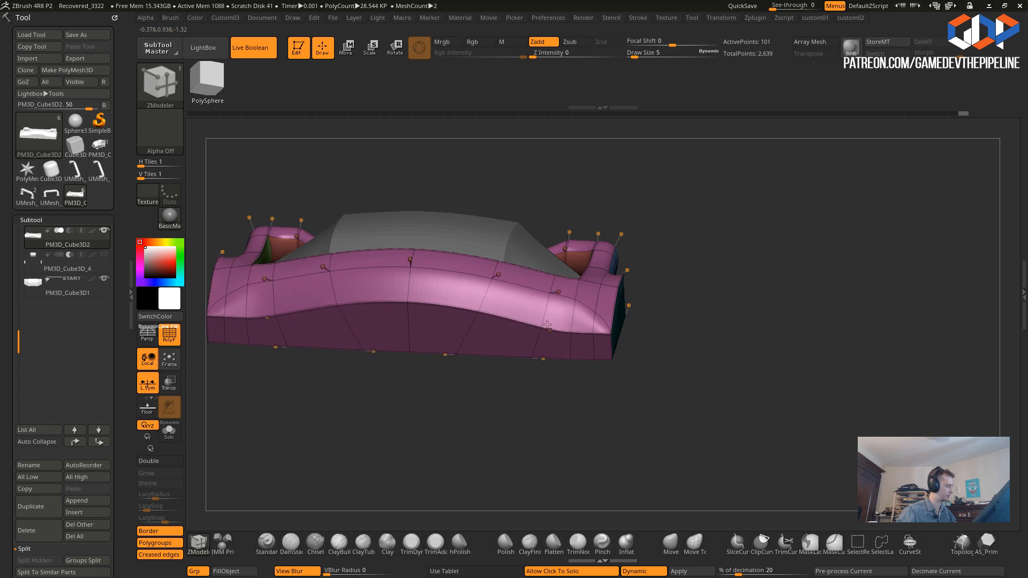
drag(574, 385, 575, 434)
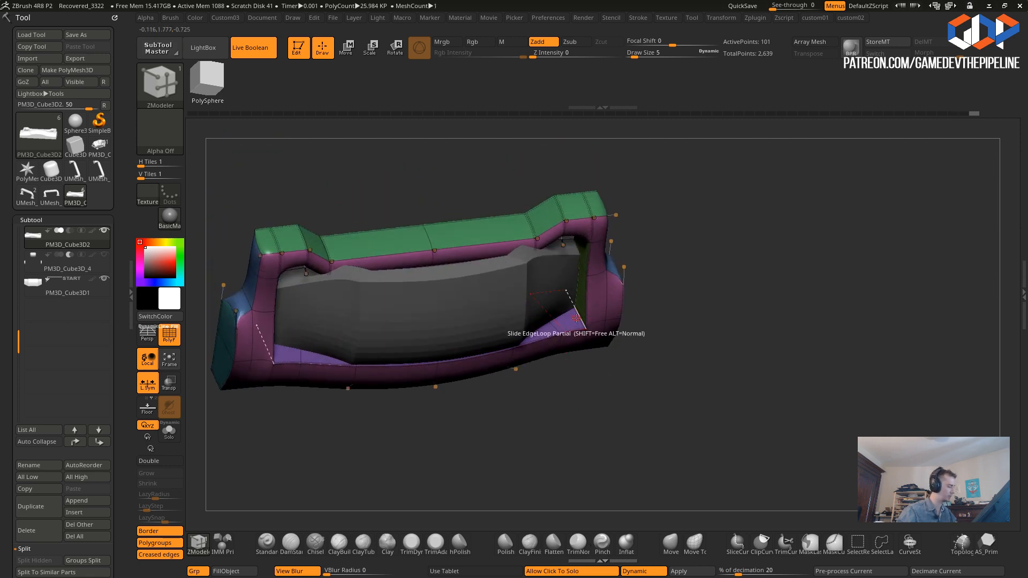
- Uncrease the edge loops at the frame opening's upper inner corners with the ZModeler Crease action
key(space)
click(473, 345)
click(581, 318)
mouse_move(572, 386)
mouse_down()
mouse_move(608, 405)
mouse_move(579, 387)
mouse_up()
drag(601, 432, 571, 304)
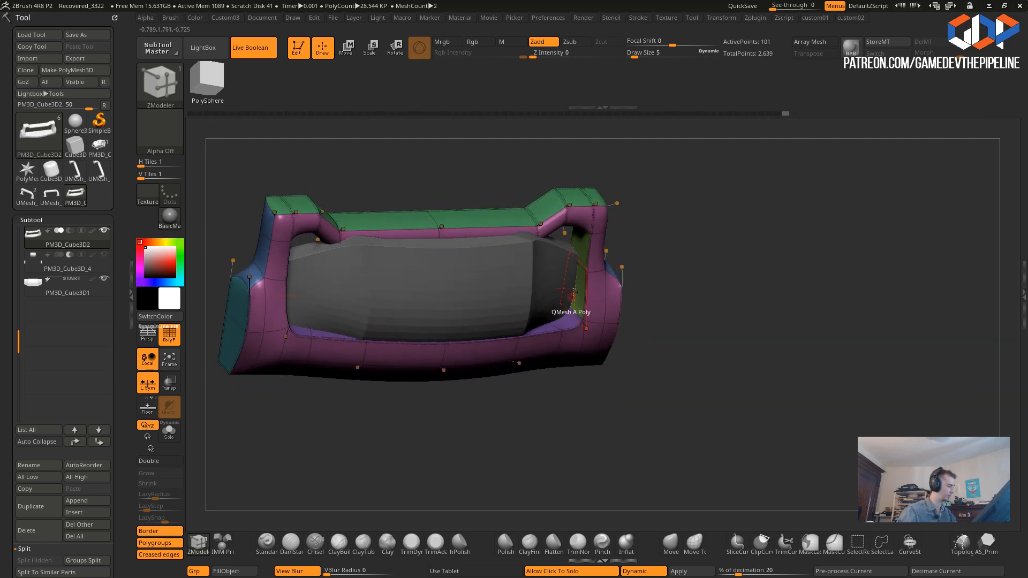
drag(654, 375, 621, 267)
click(581, 248)
- Mask the upper frame, move the lower bar down to lengthen the side posts, and clear the mask
mouse_move(708, 361)
mouse_down()
mouse_move(700, 379)
mouse_move(378, 280)
mouse_move(374, 375)
mouse_move(398, 363)
mouse_move(368, 432)
mouse_up()
mouse_move(883, 421)
ctrl+mouse_down()
mouse_move(392, 313)
mouse_move(390, 289)
mouse_move(395, 344)
ctrl+mouse_up()
click(348, 49)
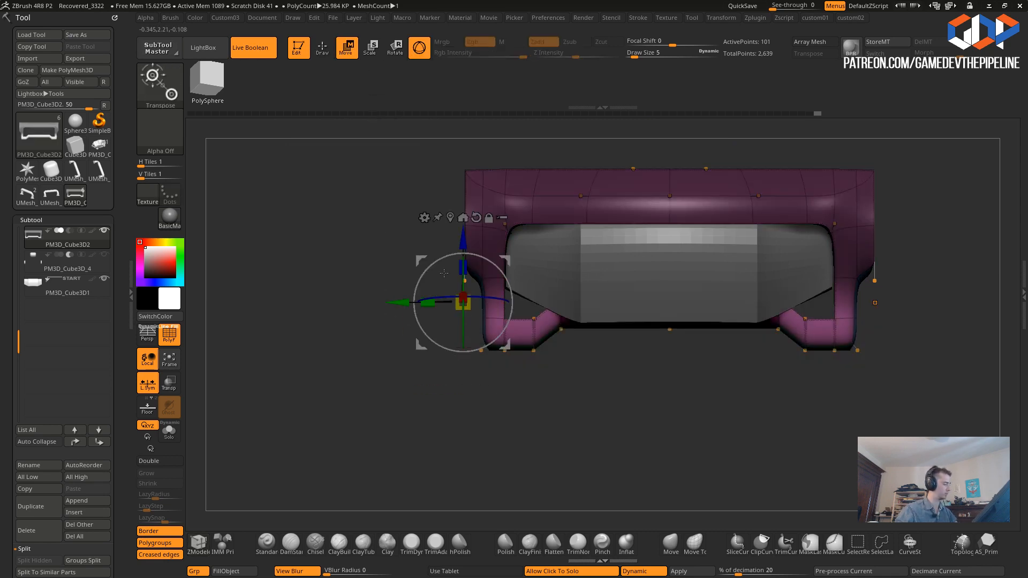
mouse_move(461, 236)
mouse_down()
mouse_move(459, 316)
mouse_move(456, 300)
mouse_up()
ctrl+click(306, 233)
- Reshape the frame's end-face profile from the side with the Move brush
drag(306, 232, 381, 326)
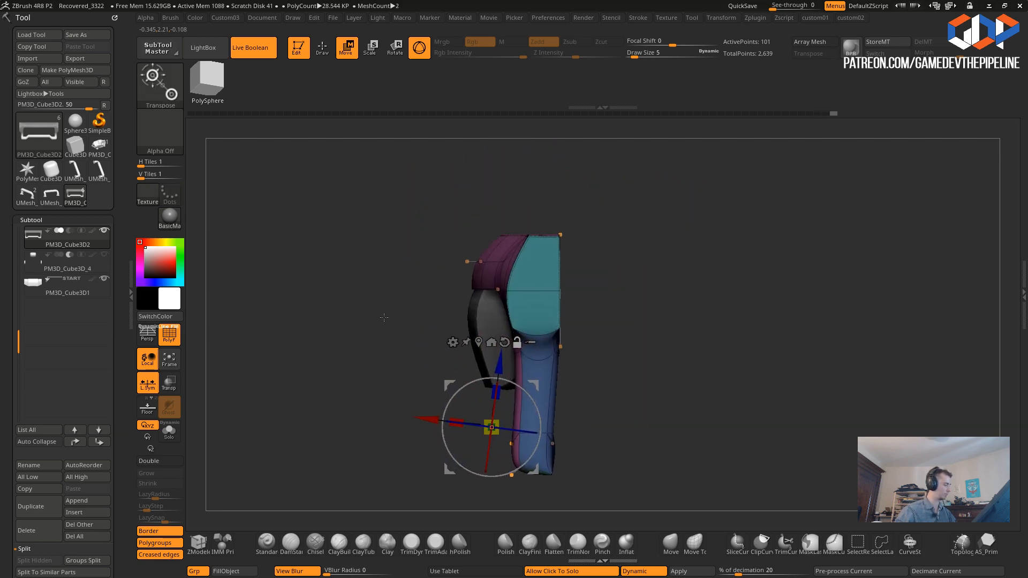
click(670, 546)
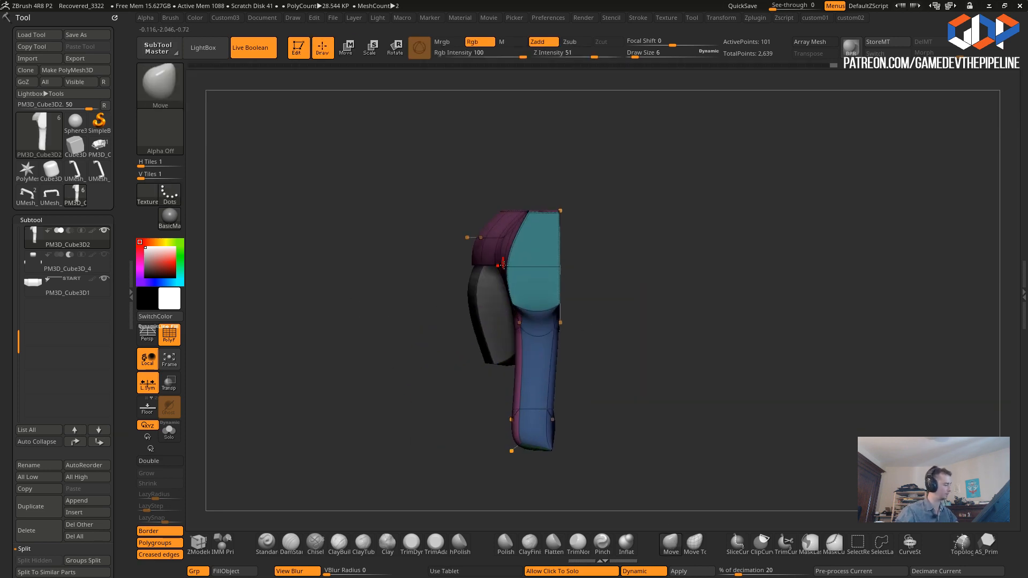
mouse_move(369, 220)
mouse_down()
mouse_move(388, 239)
mouse_move(475, 252)
mouse_up()
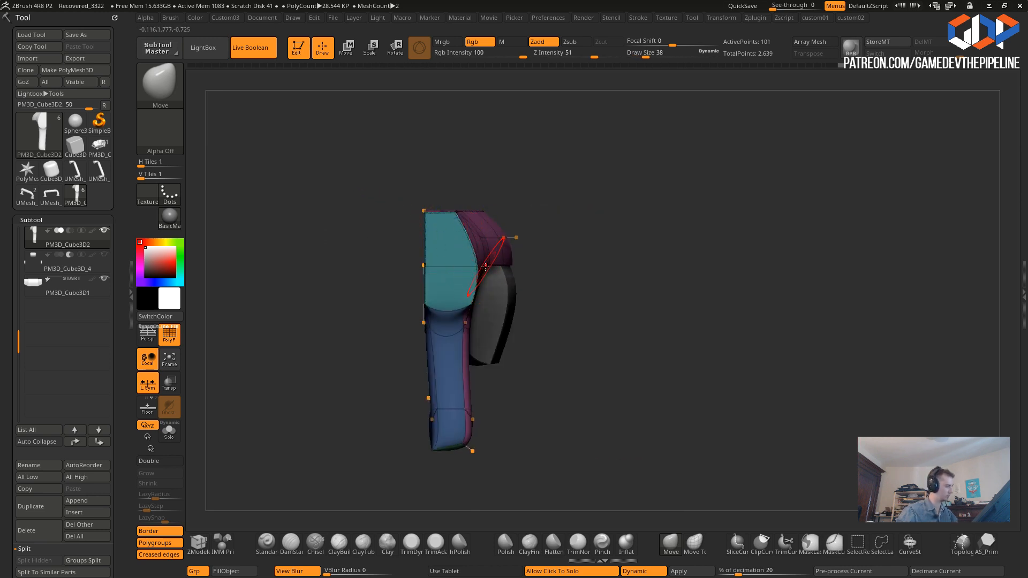
drag(374, 228, 381, 234)
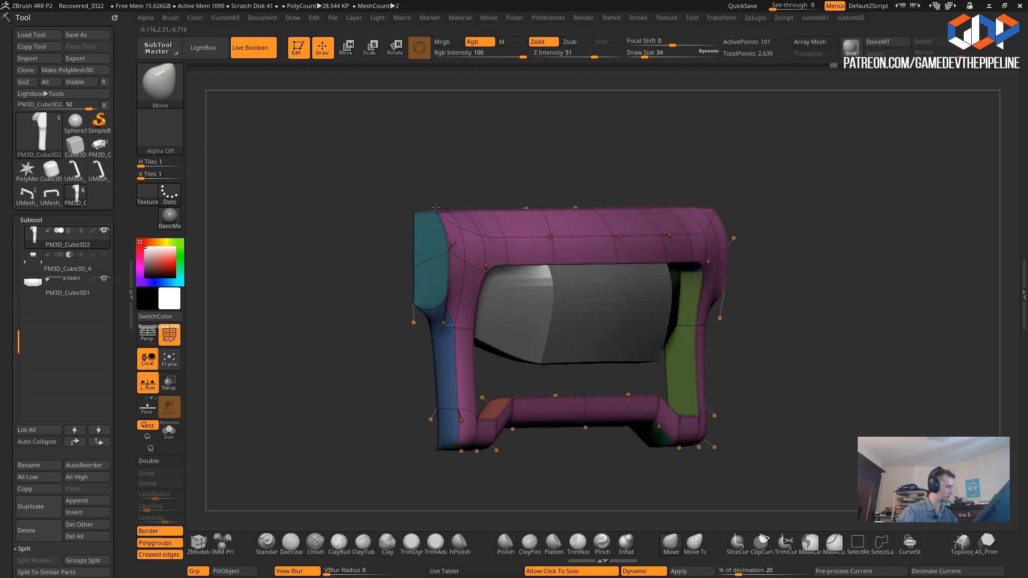
drag(435, 204, 359, 243)
drag(282, 426, 294, 422)
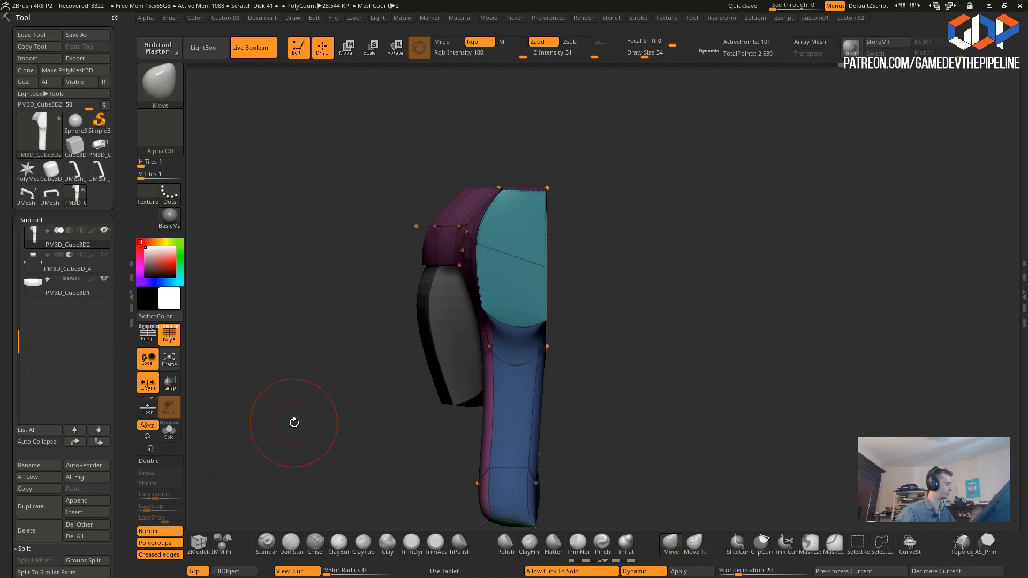
- Insert an IMM Primitives cylinder on the frame's end face, reposition it against the surface and scale it by about 1.37
click(222, 541)
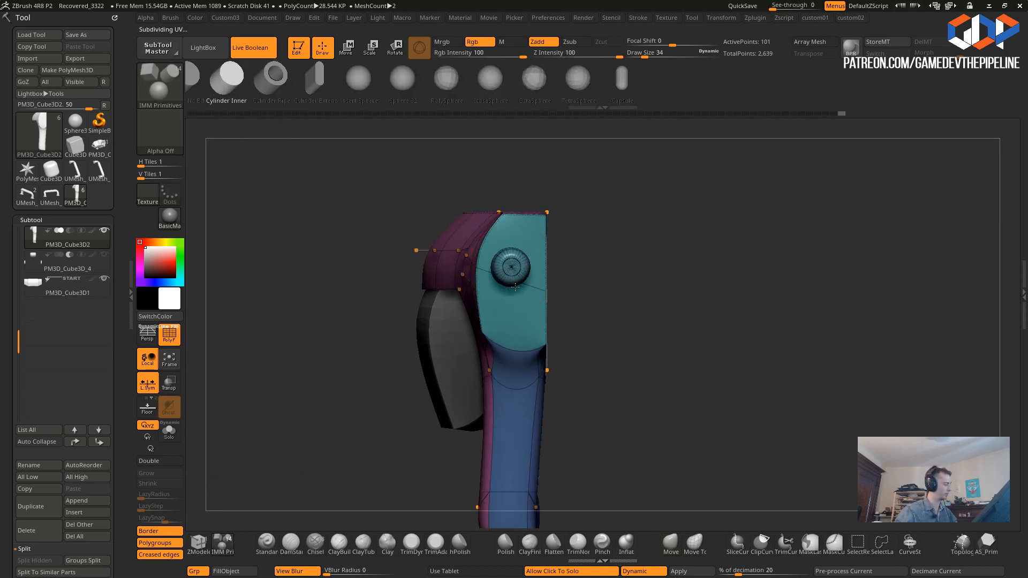
key(ctrl+d)
drag(305, 232, 298, 271)
key(w)
drag(464, 283, 490, 275)
drag(558, 261, 573, 281)
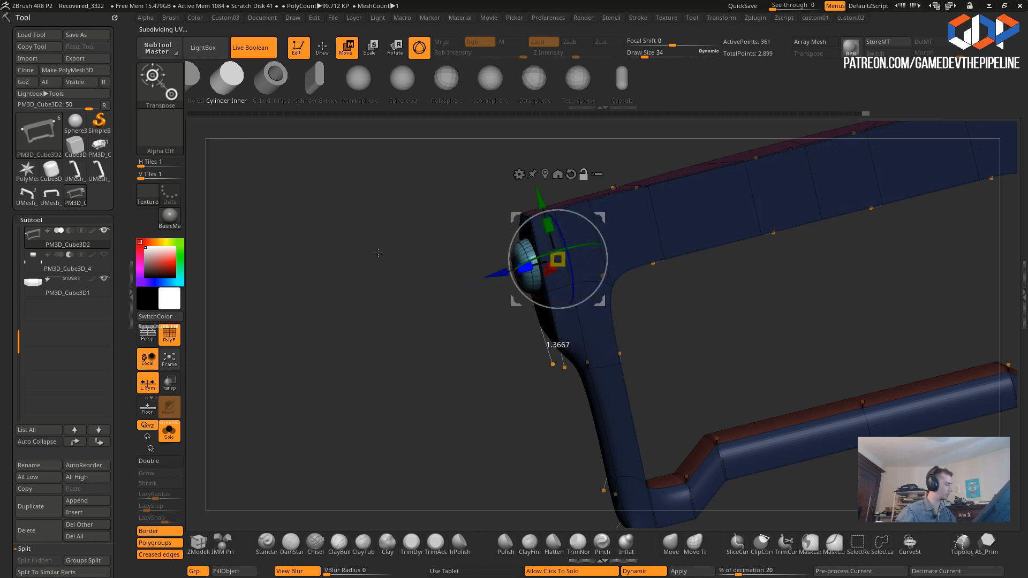
- Bevel the outer rim of the end-face cylinder with the ZModeler Bevel edge action on EdgeLoop Complete
drag(352, 251, 580, 266)
drag(506, 281, 512, 278)
mouse_move(667, 368)
alt+mouse_down()
mouse_move(637, 394)
mouse_move(678, 354)
mouse_move(717, 406)
alt+mouse_up()
click(198, 542)
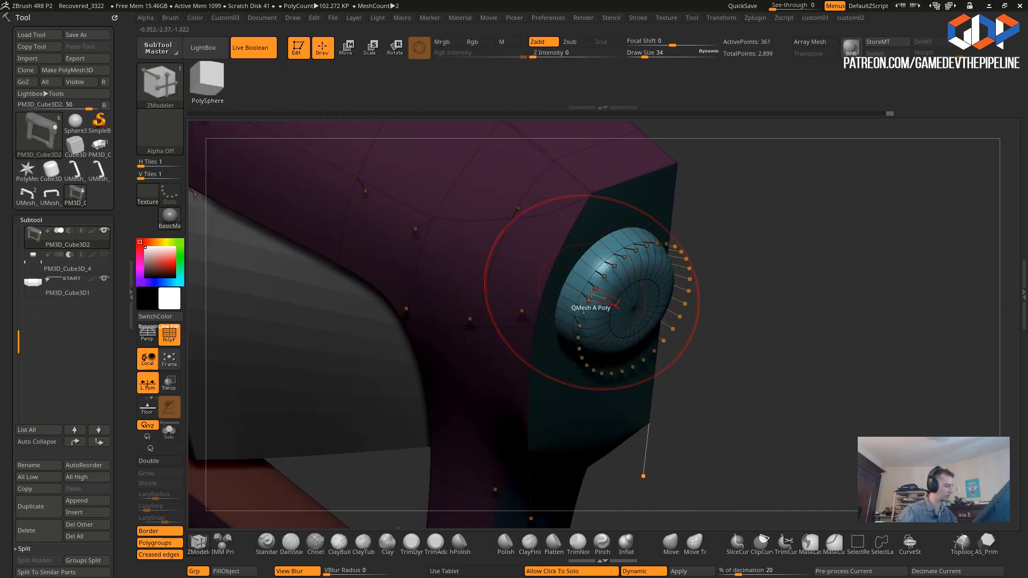
key(space)
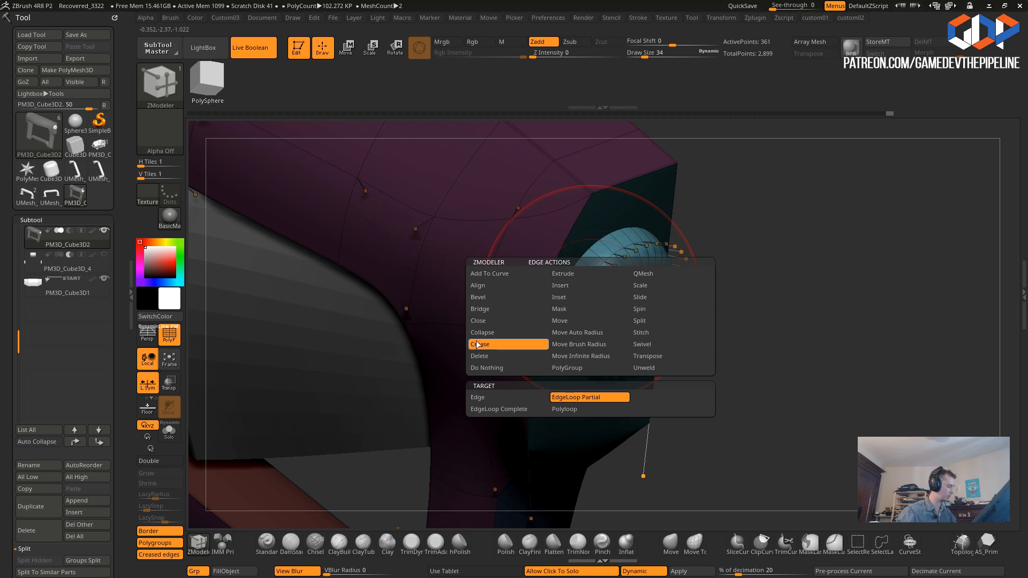
click(476, 309)
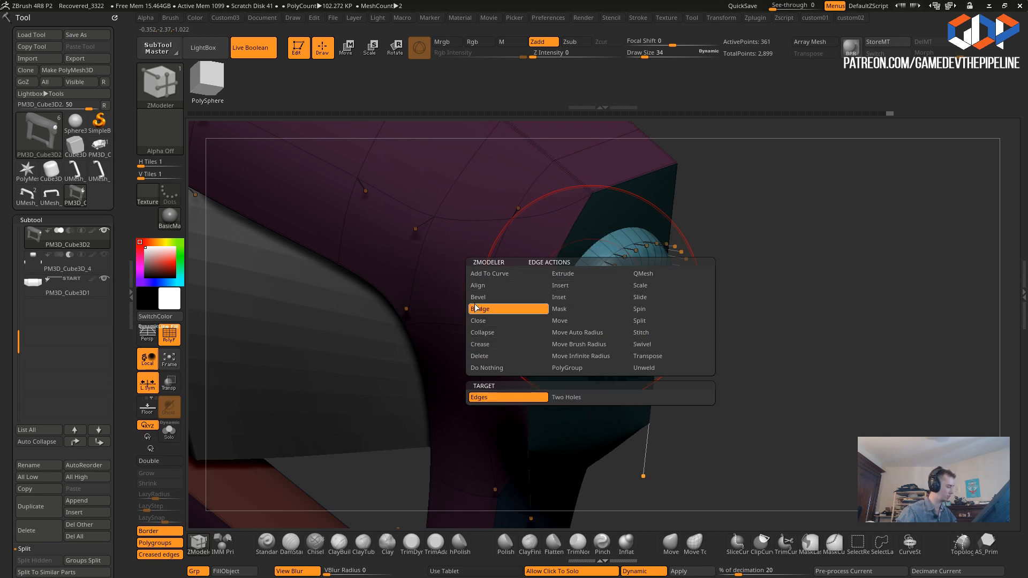
click(474, 298)
drag(599, 282, 596, 283)
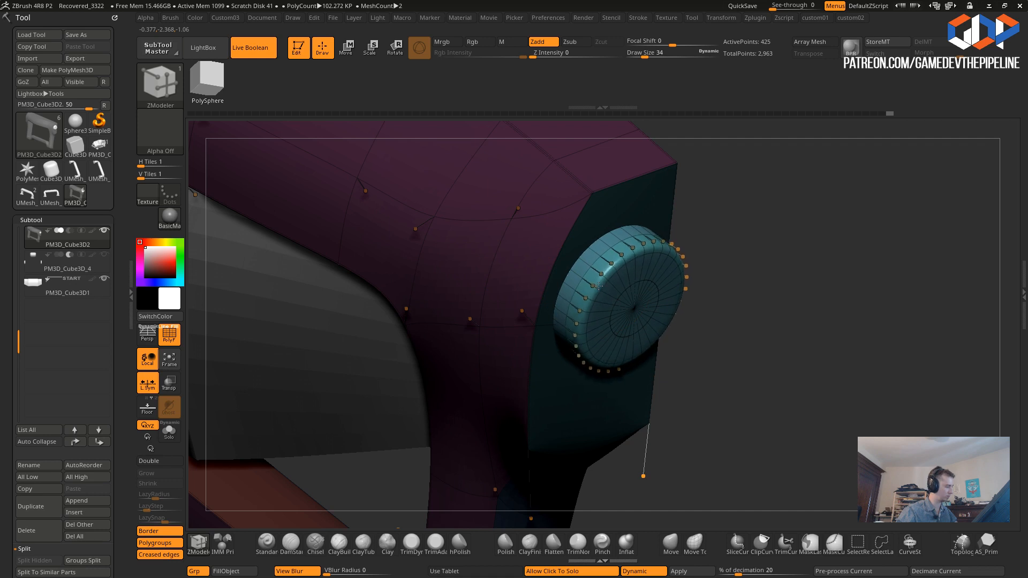
- Crease the end-face cylinder's beveled rim with the ZModeler Crease action on EdgeLoop Partial
key(space)
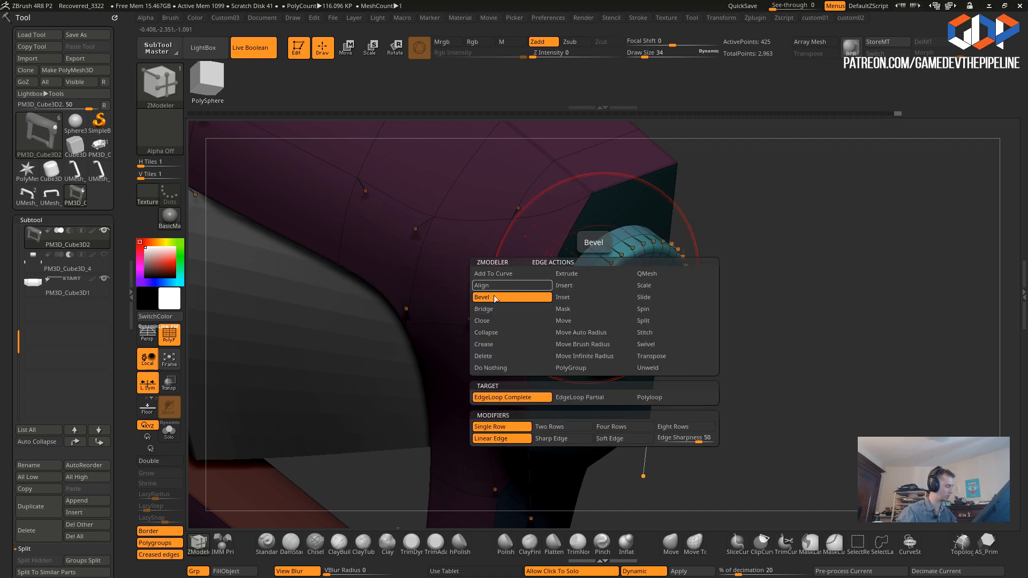
click(509, 346)
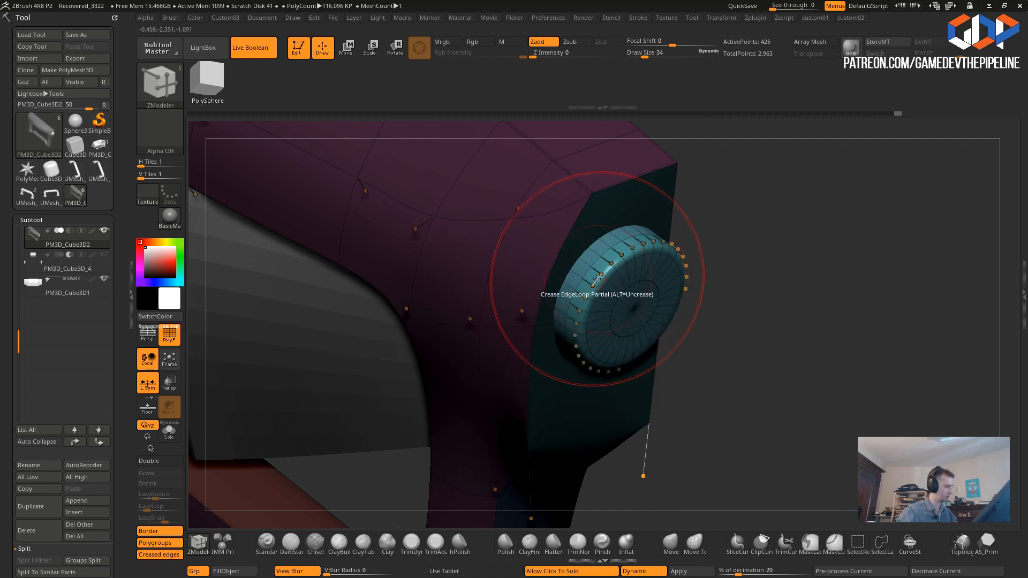
click(598, 279)
- Turn off the polyframe display and reposition the cylinder on the frame's end face with the transform gizmo
alt+drag(748, 418, 655, 366)
alt+drag(457, 303, 350, 231)
click(347, 48)
click(174, 342)
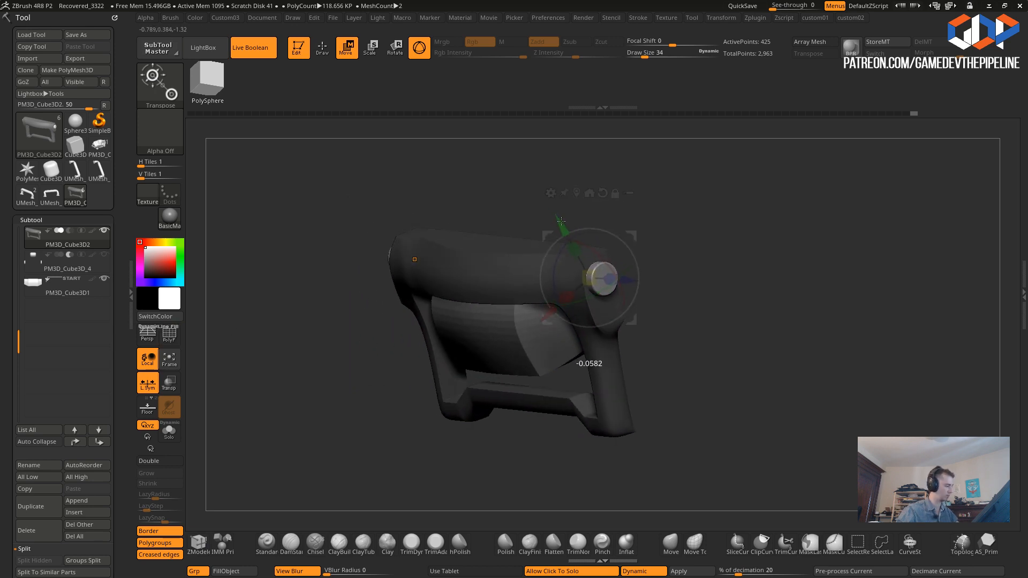
drag(407, 182, 342, 200)
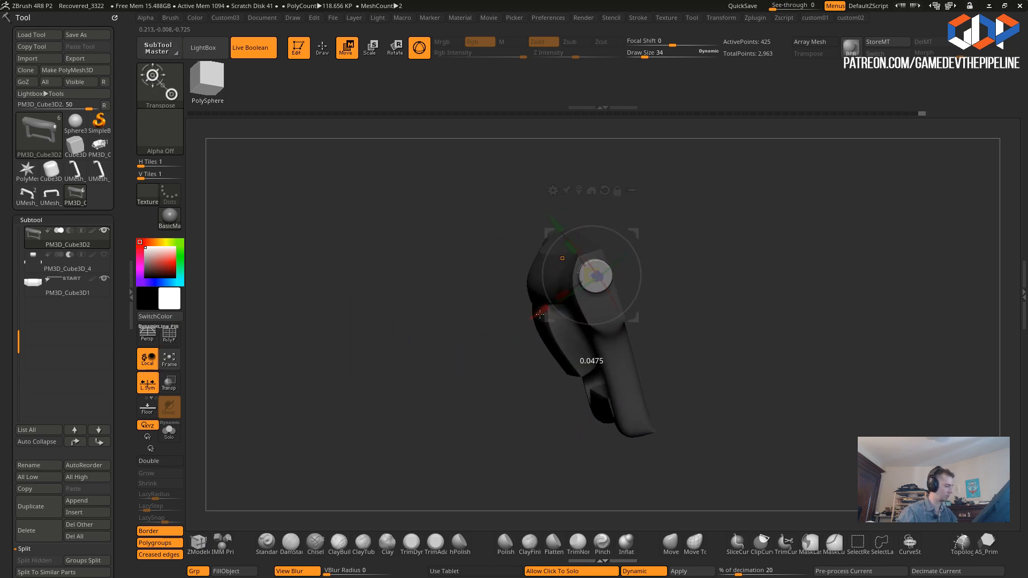
drag(475, 253, 486, 312)
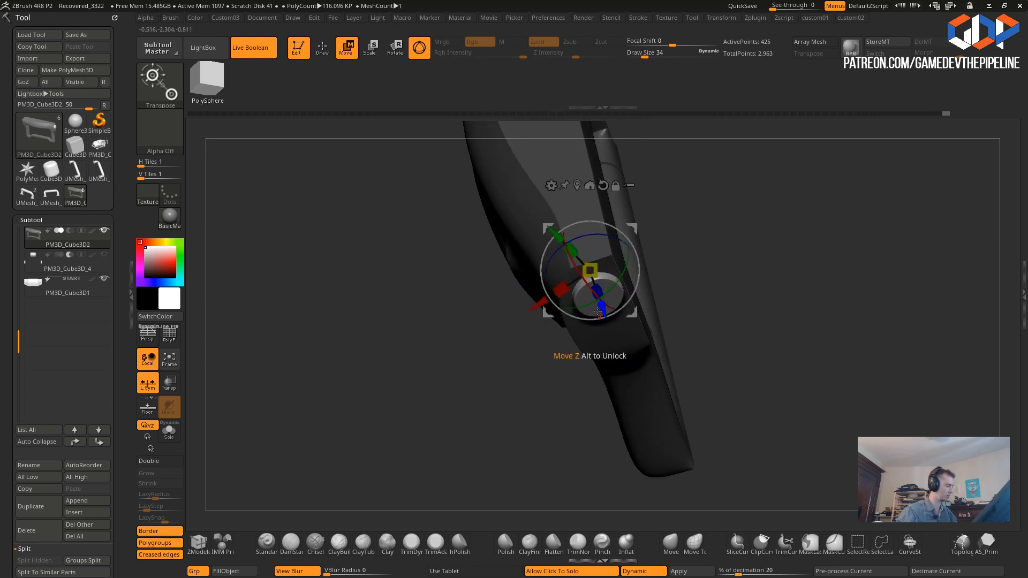
alt+drag(459, 293, 268, 118)
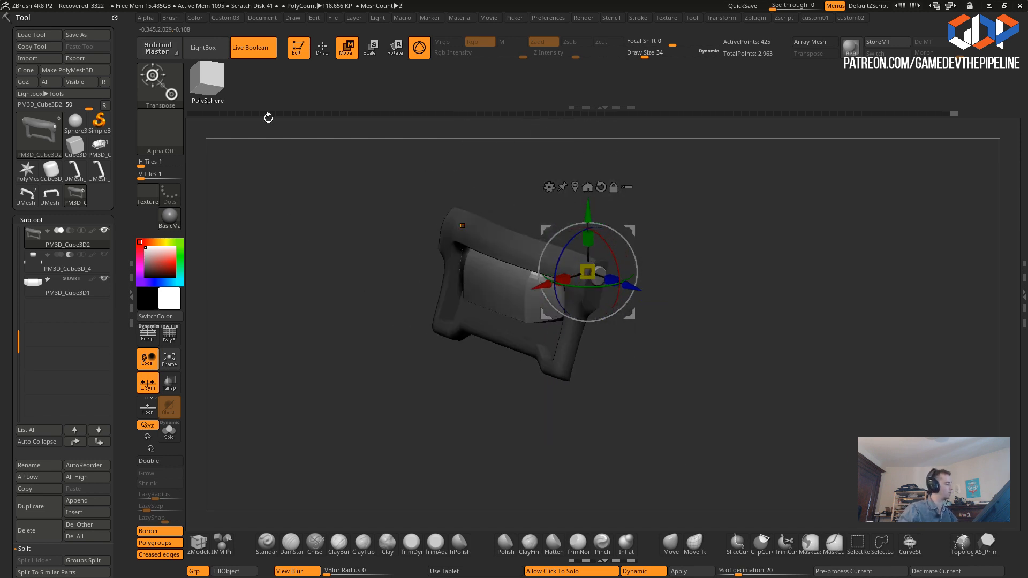
- Slice the centre plate vertically near one end with SliceCurve, and mirror and weld the cut to the opposite end
click(320, 49)
mouse_move(323, 222)
mouse_down()
mouse_move(333, 278)
mouse_move(363, 323)
mouse_move(373, 281)
mouse_up()
drag(375, 327, 317, 288)
alt+click(437, 317)
click(302, 295)
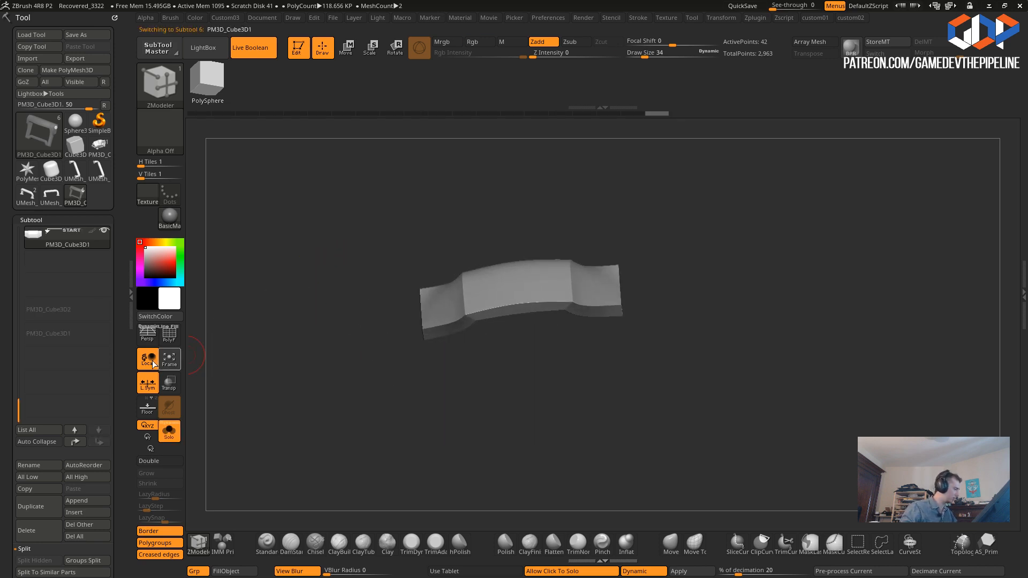
click(168, 342)
mouse_move(327, 391)
mouse_down()
mouse_move(360, 433)
mouse_move(395, 420)
mouse_move(438, 306)
mouse_move(439, 162)
mouse_up()
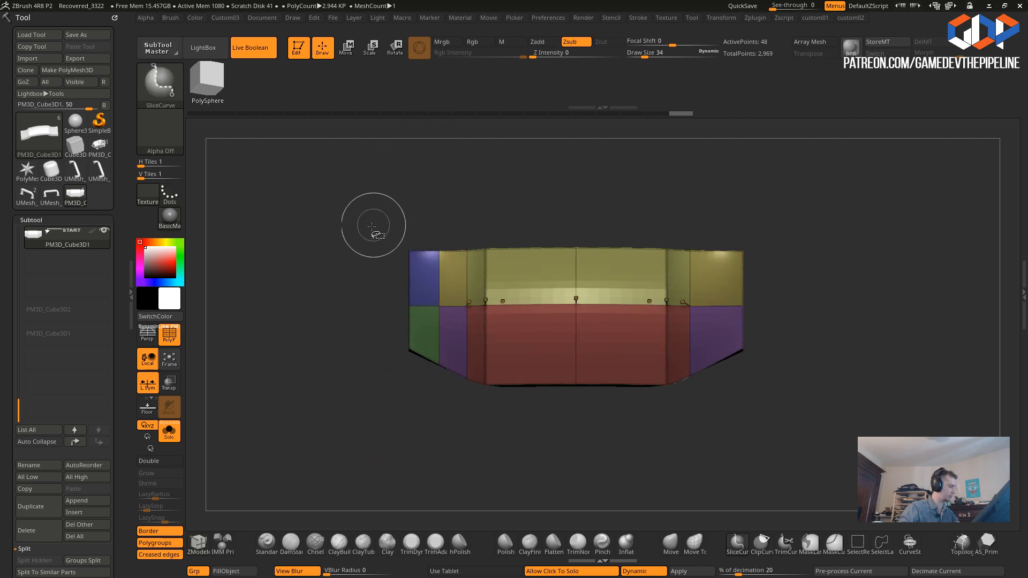
key(ctrl+z)
mouse_move(715, 194)
ctrl+shift+mouse_down()
mouse_move(697, 452)
mouse_move(717, 460)
ctrl+shift+mouse_up()
key(1)
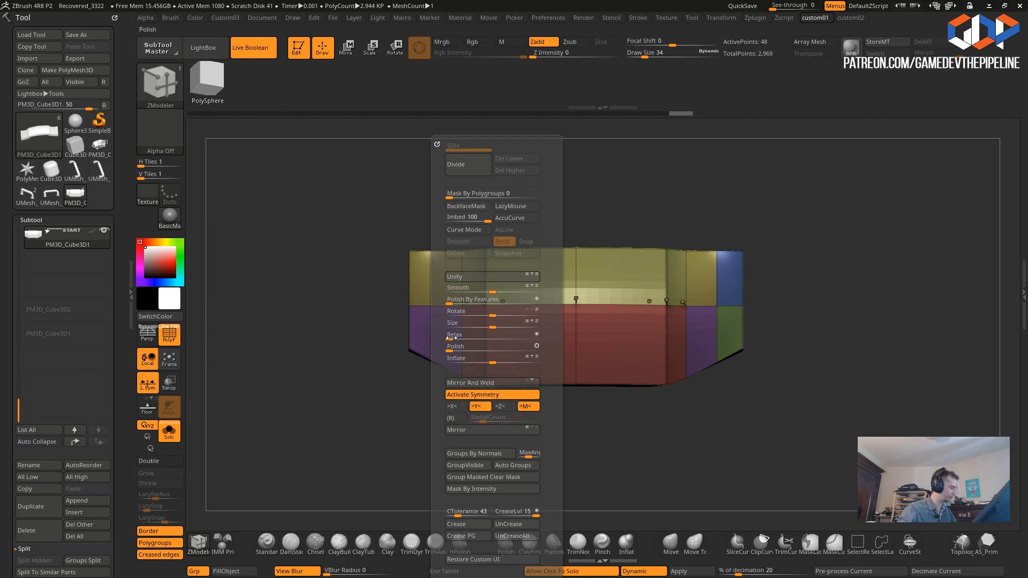
click(457, 383)
- Try to reshape the centre plate's outer end polygons with ZModeler QMesh, using the Polyloop target
drag(375, 345, 342, 343)
key(1)
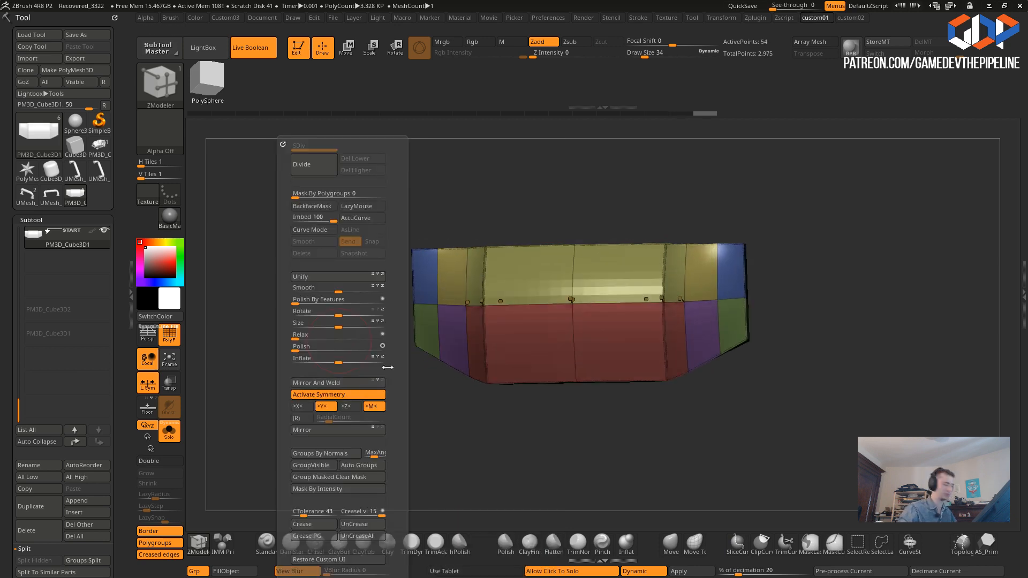
alt+drag(400, 403, 426, 418)
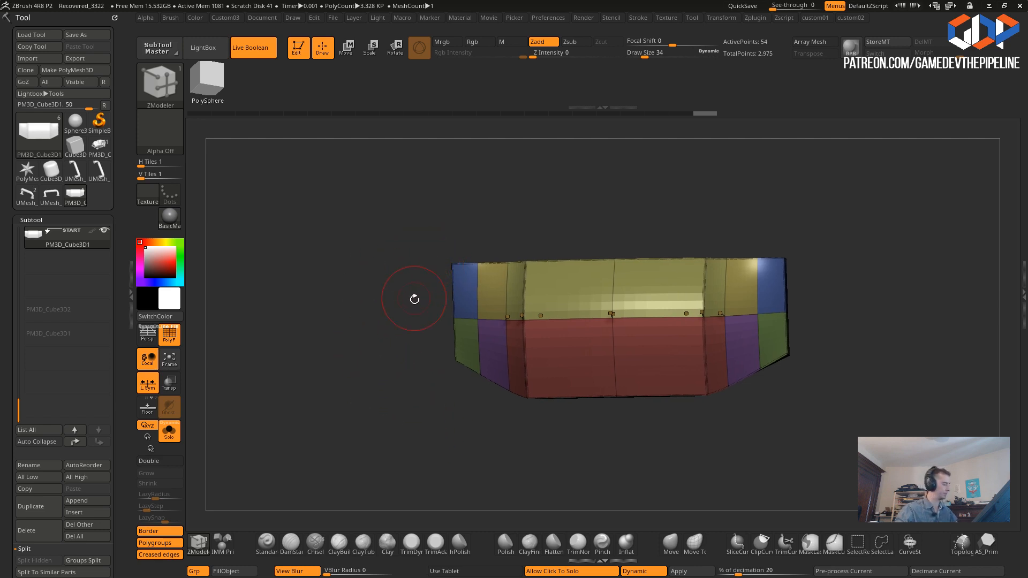
click(463, 335)
drag(397, 275, 390, 249)
shift+drag(432, 275, 415, 283)
alt+drag(392, 293, 401, 348)
key(space)
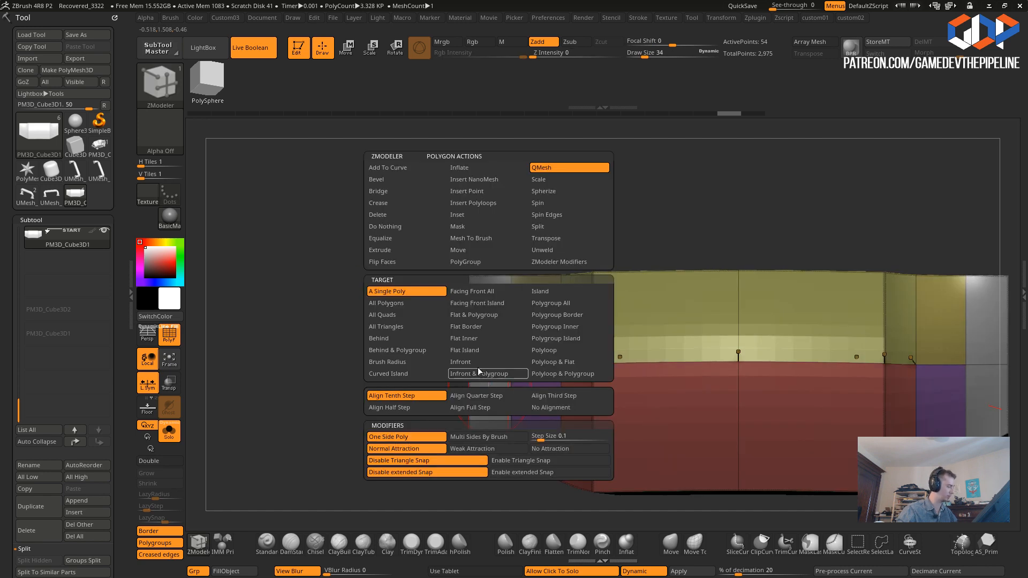
click(542, 350)
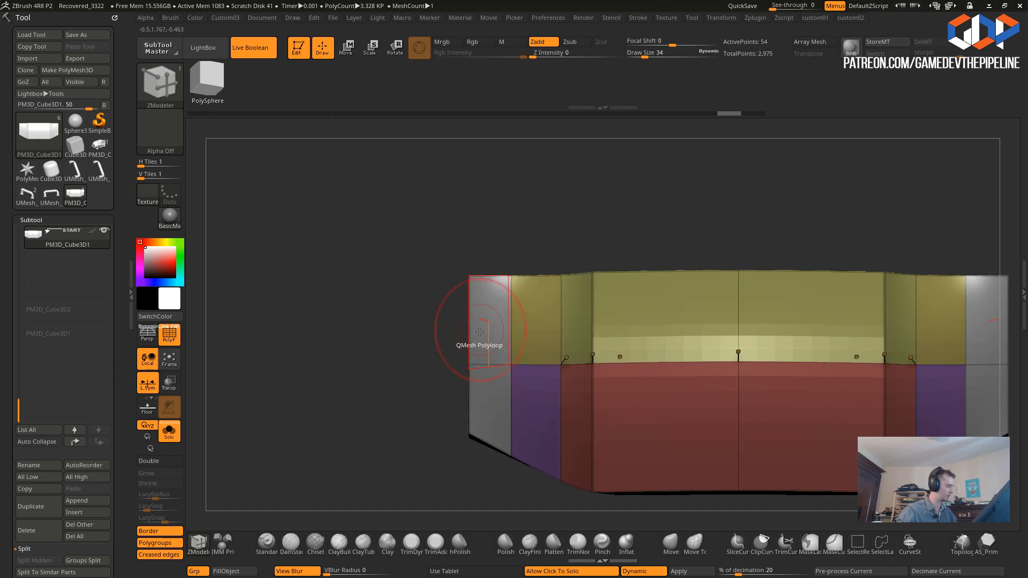
drag(482, 343, 446, 324)
click(379, 306)
drag(379, 306, 338, 312)
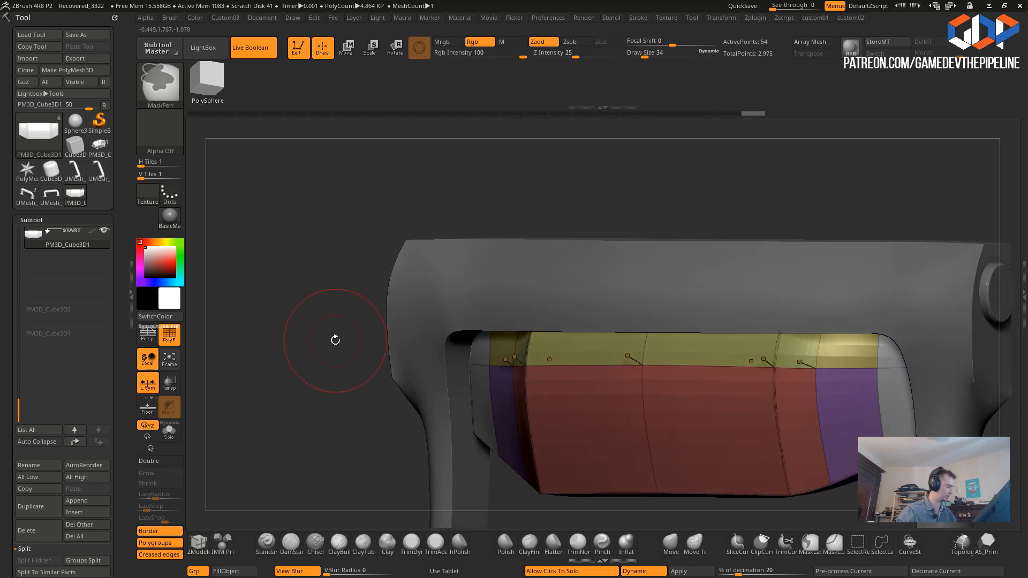
drag(328, 349, 469, 372)
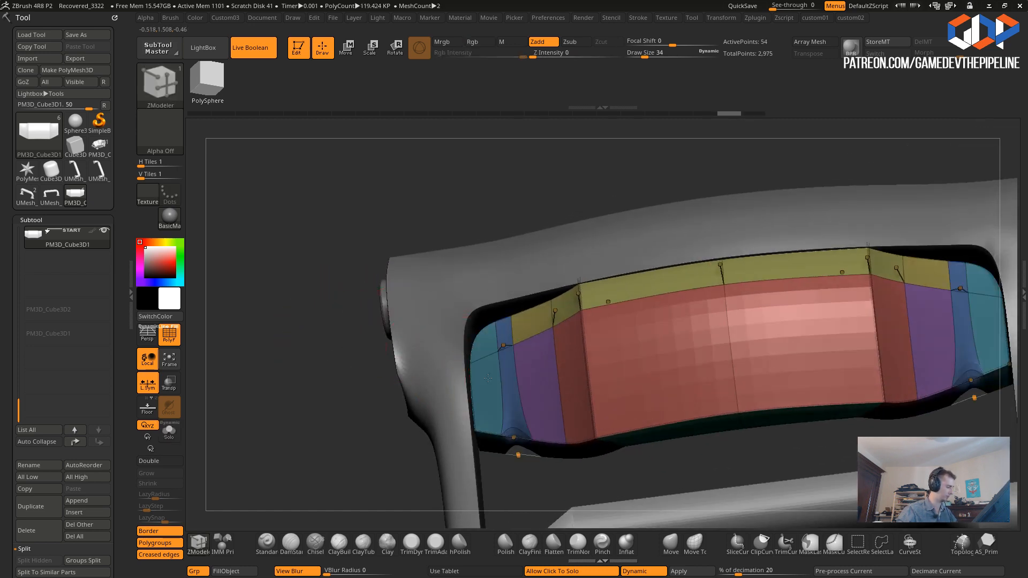
- Try QMesh on the centre plate's marked end polygons with the A Single Poly target
key(space)
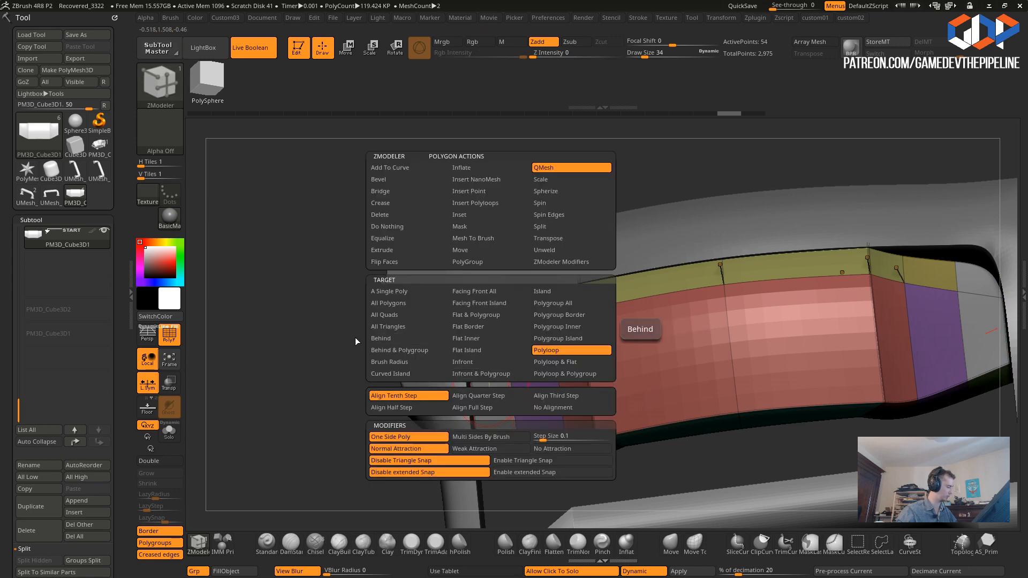
click(387, 294)
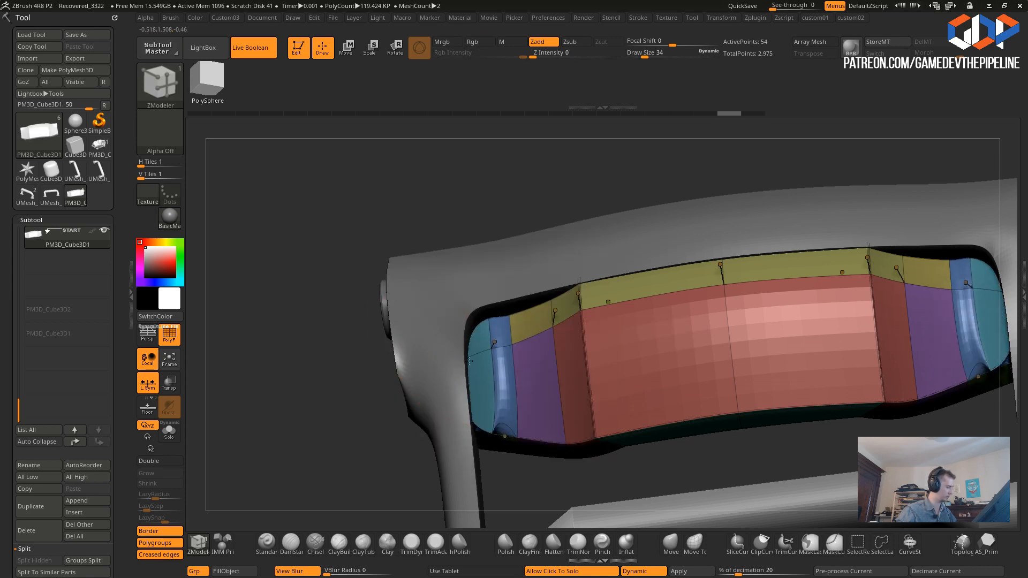
drag(372, 356, 380, 318)
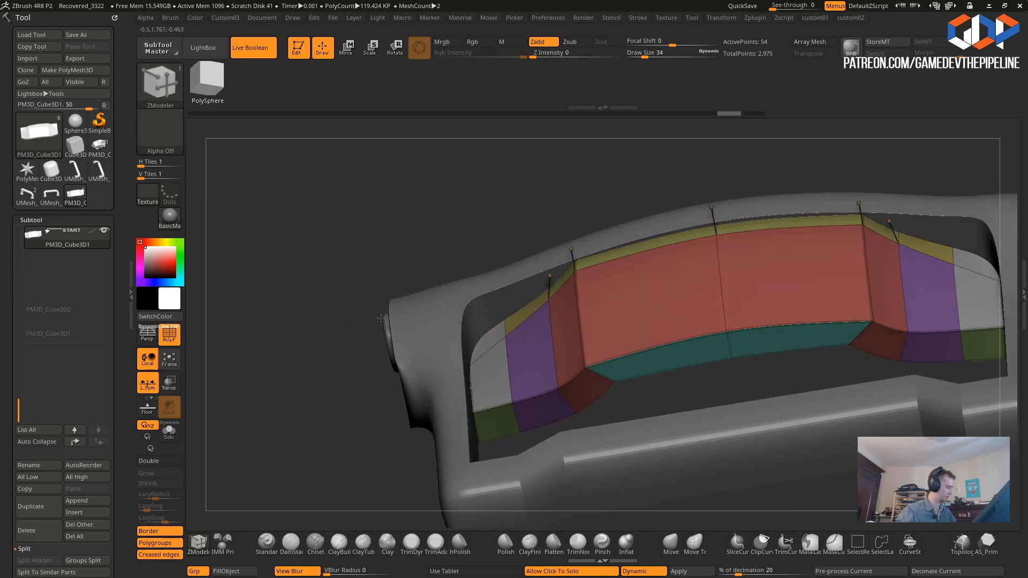
alt+click(489, 408)
drag(354, 345, 333, 370)
- Switch to the frame and adjust marked polygon bands near the top bar's ends with QMesh A Single Poly
drag(333, 370, 447, 363)
alt+click(464, 361)
drag(358, 320, 470, 352)
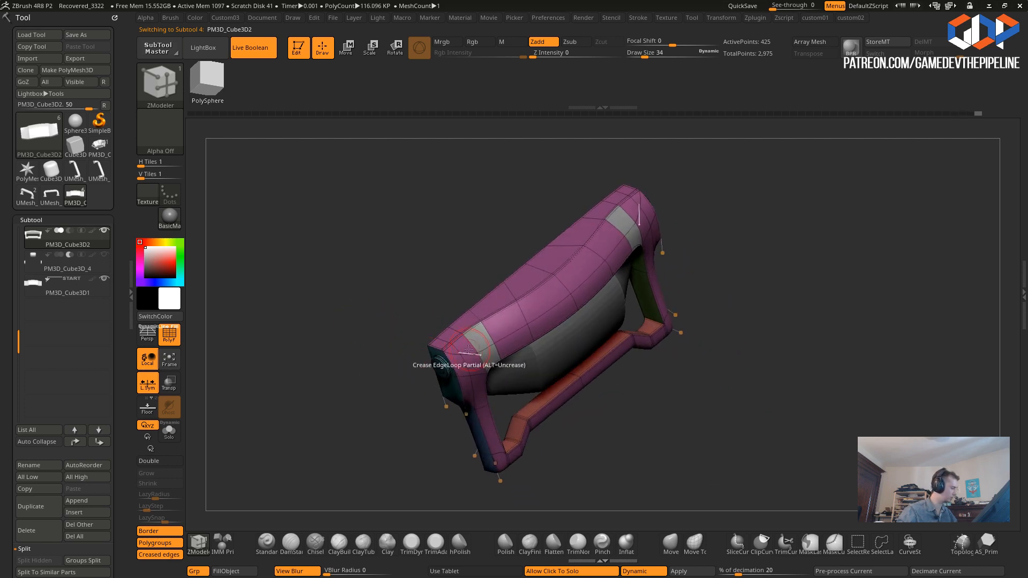
drag(316, 340, 294, 336)
drag(369, 332, 428, 327)
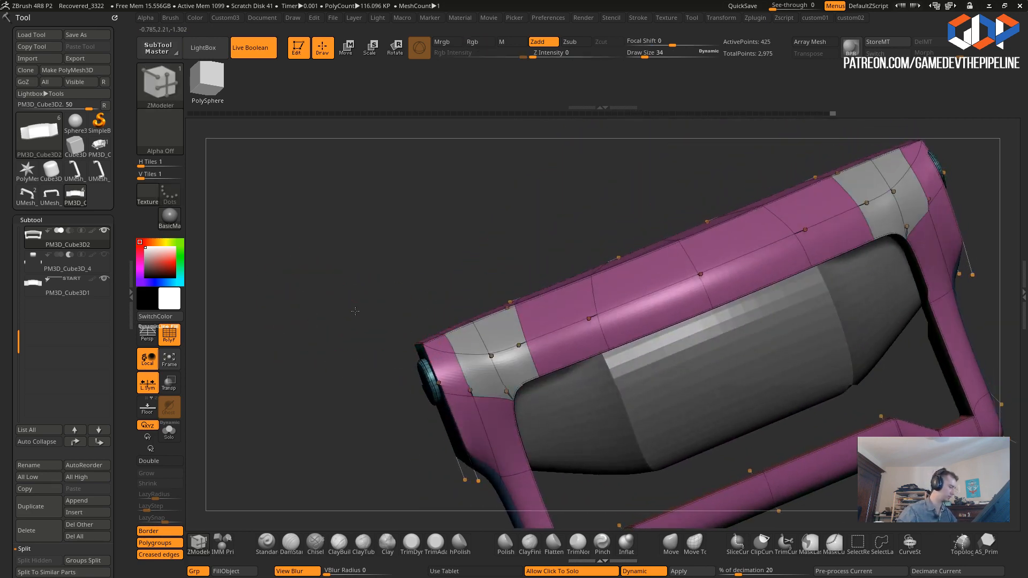
drag(310, 298, 477, 375)
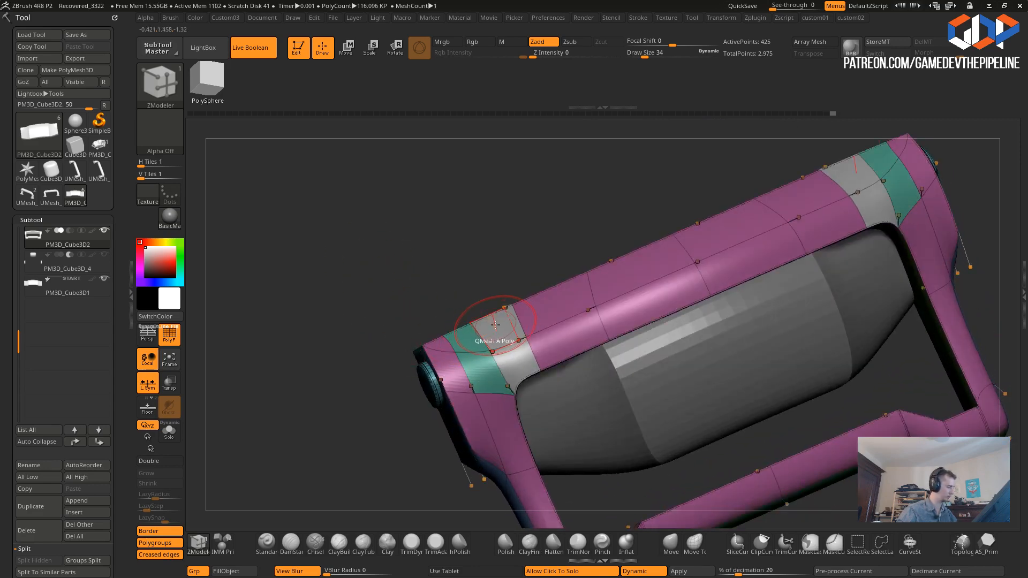
drag(496, 325, 474, 326)
drag(332, 295, 397, 285)
- Reshape the centre plate's ends with the Move brush to fit the frame opening
click(670, 544)
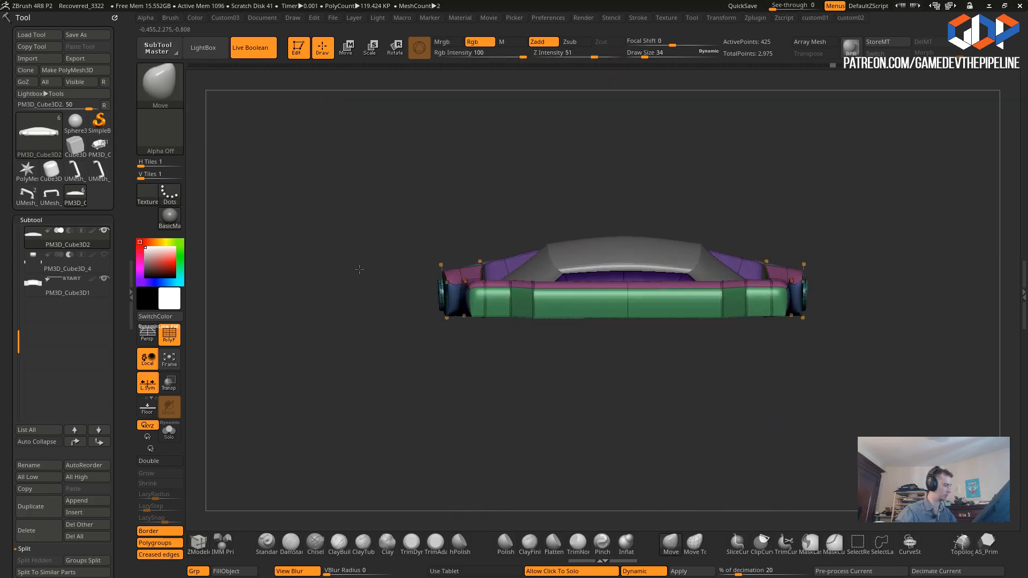
drag(371, 204, 368, 286)
drag(409, 216, 430, 248)
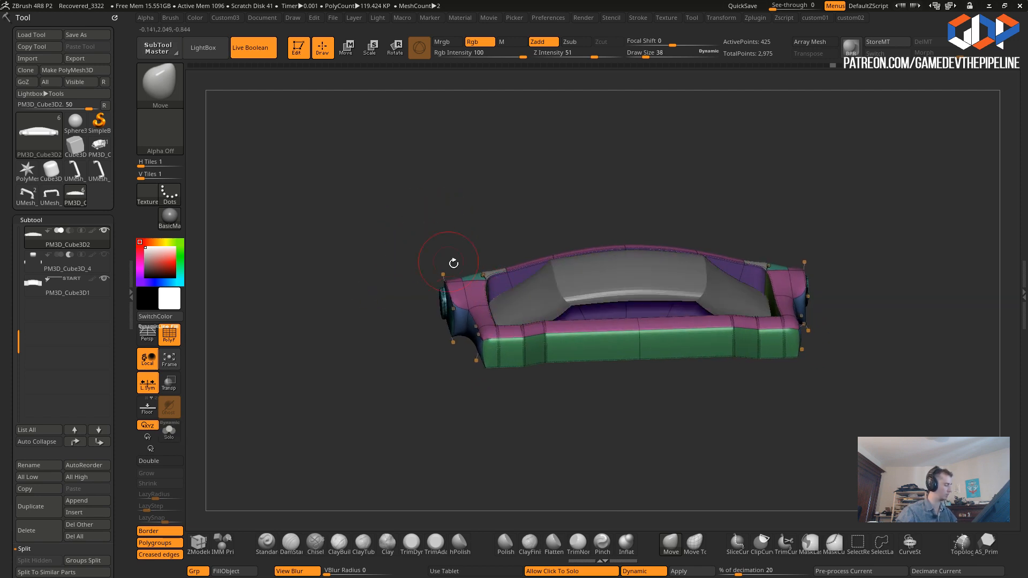
alt+click(506, 298)
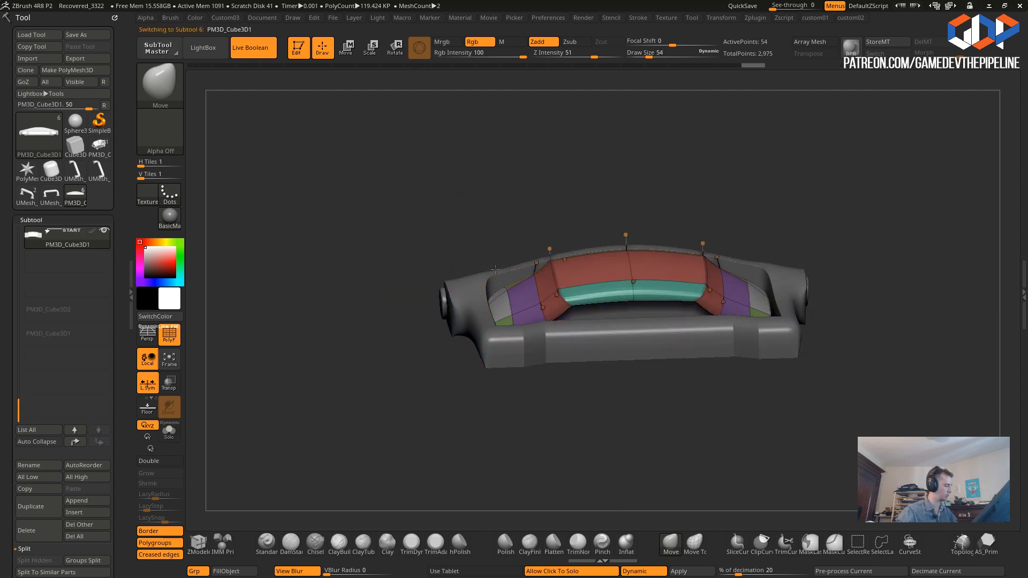
mouse_move(436, 209)
mouse_down()
mouse_move(407, 300)
mouse_move(415, 211)
mouse_move(482, 282)
mouse_move(400, 232)
mouse_move(476, 271)
mouse_move(482, 289)
mouse_move(463, 271)
mouse_move(438, 287)
mouse_up()
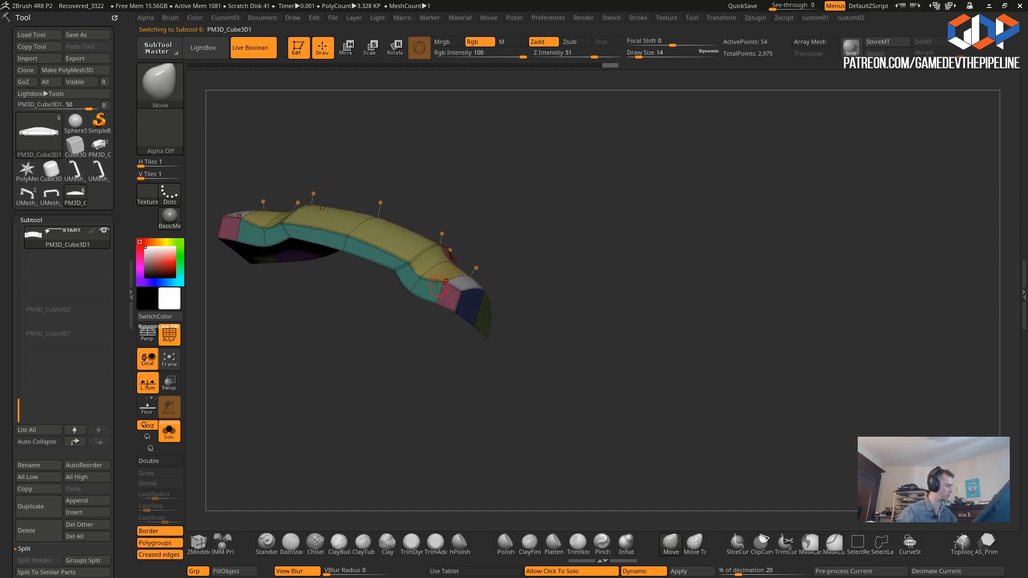
drag(428, 332, 452, 306)
drag(372, 270, 373, 387)
click(331, 310)
drag(302, 305, 312, 232)
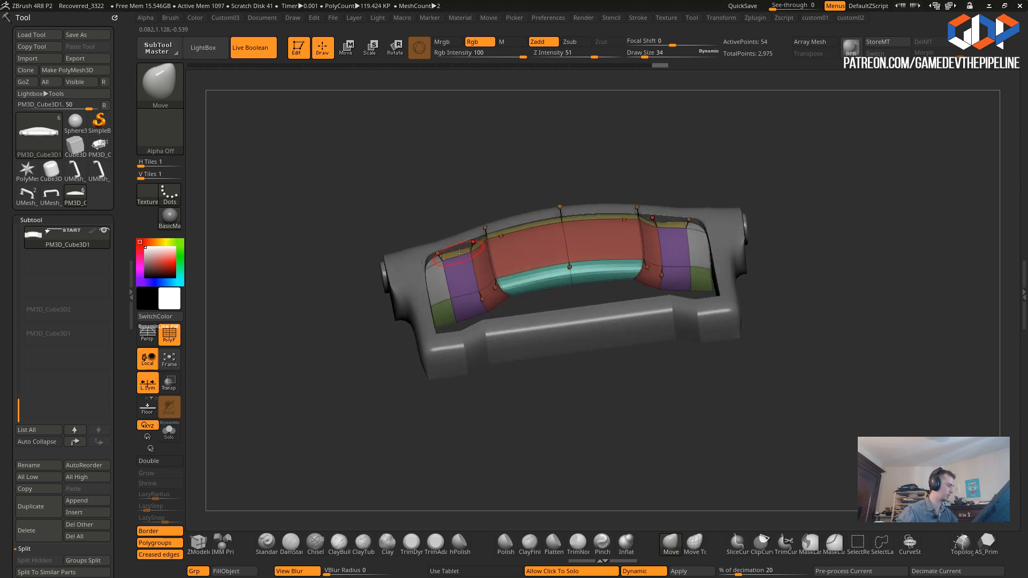
drag(348, 267, 367, 323)
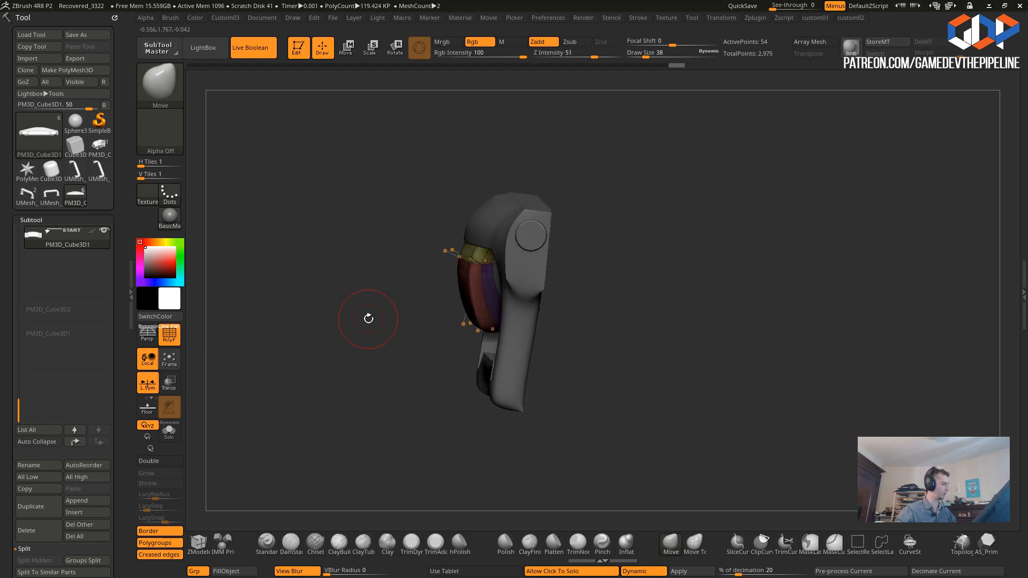
- Rotate the centre plate from the side within the frame opening using the gizmo, and make the frame active again
click(346, 47)
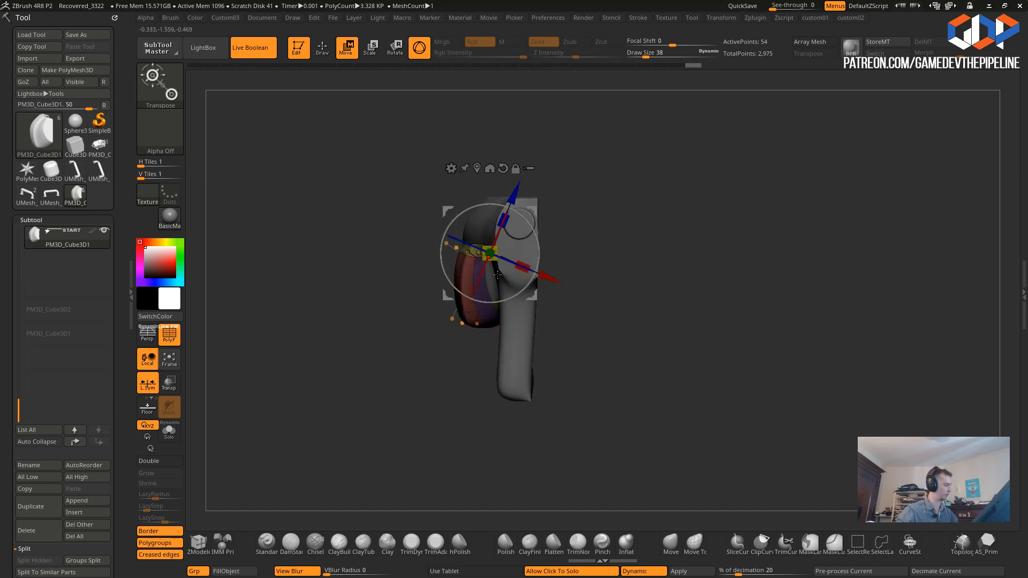
drag(447, 207, 329, 206)
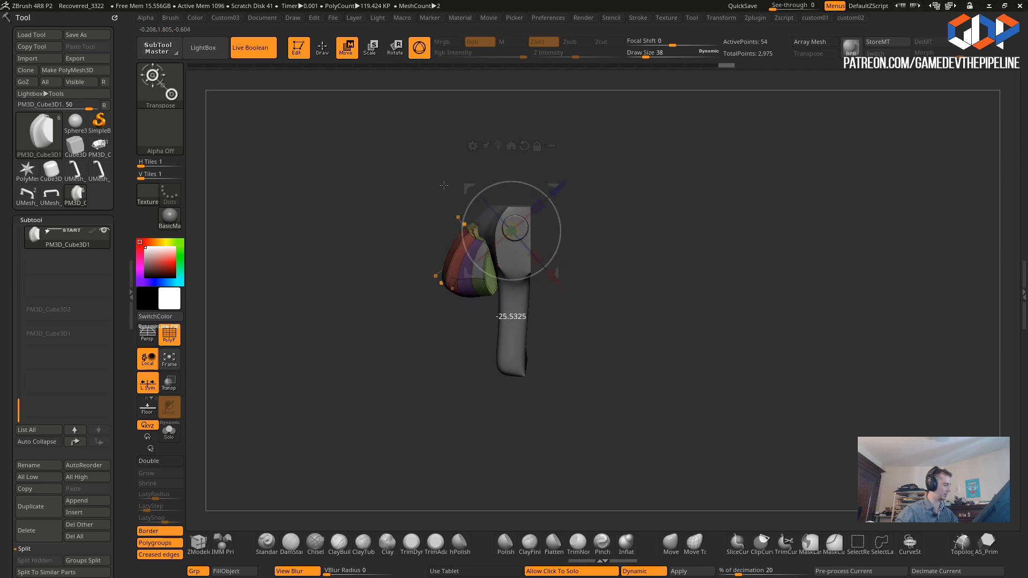
drag(457, 219, 438, 178)
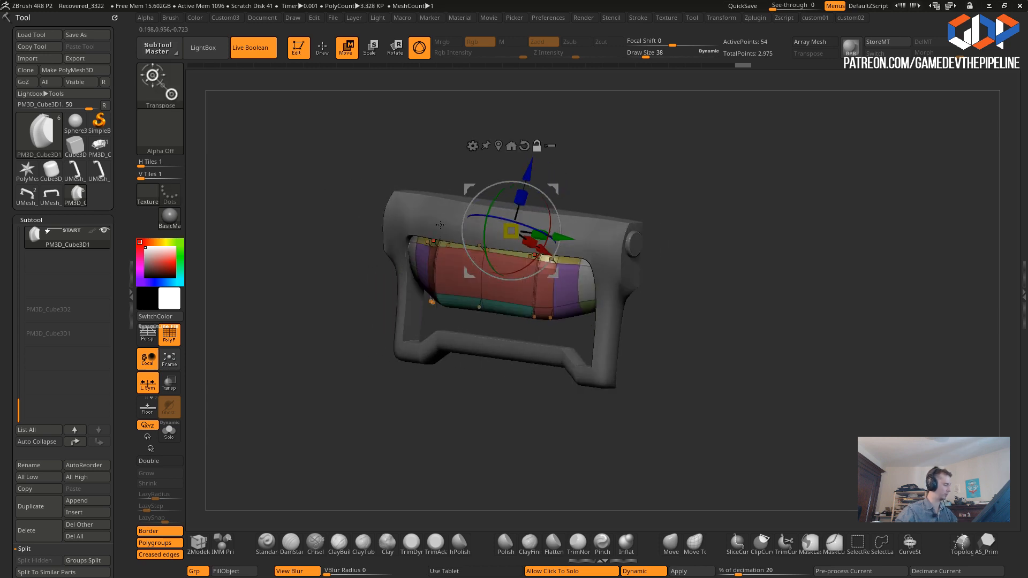
click(321, 47)
alt+click(411, 207)
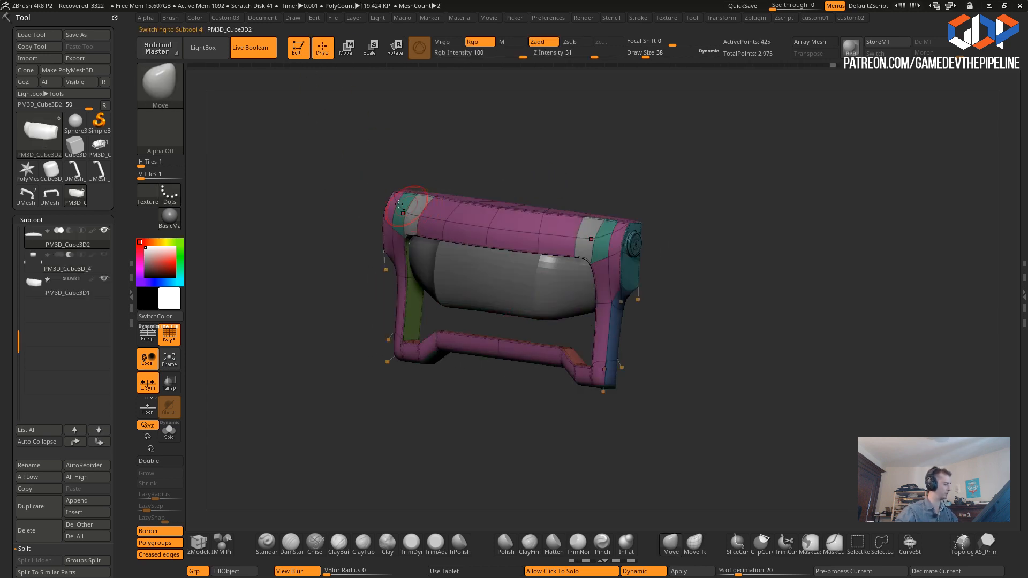
- Isolate the frame and mask everything except the middle section of its top bar
shift+drag(340, 204, 374, 218)
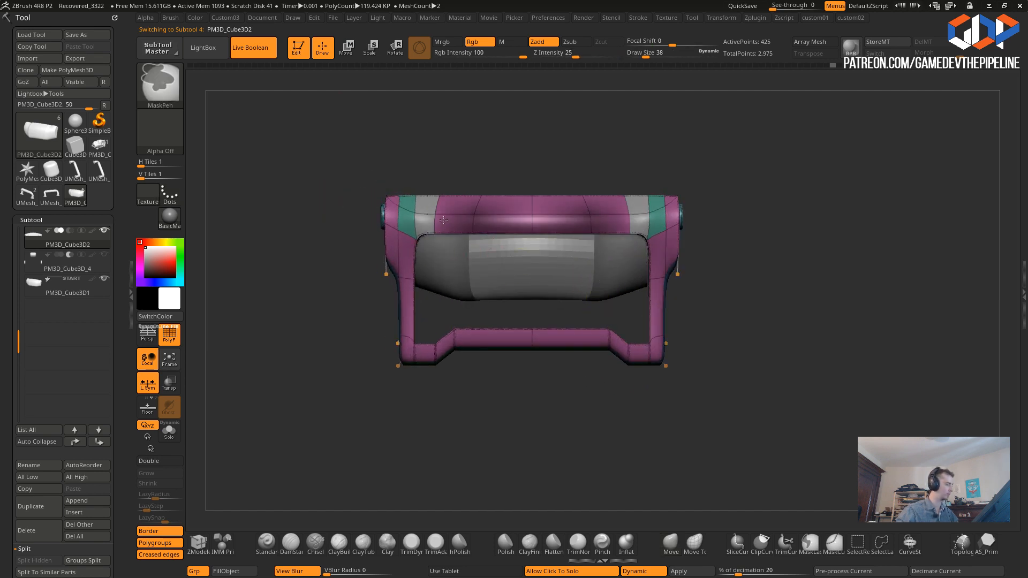
key(ctrl+z)
drag(330, 222, 329, 172)
mouse_move(329, 173)
alt+mouse_down()
mouse_move(341, 200)
mouse_move(303, 229)
alt+mouse_up()
click(303, 229)
alt+drag(447, 272, 484, 334)
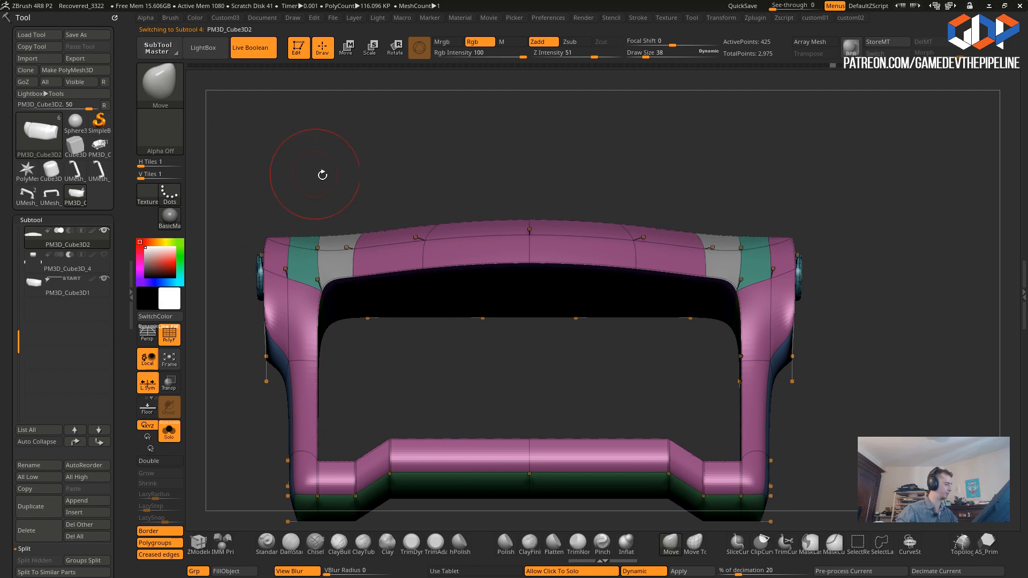
ctrl+drag(381, 166, 647, 363)
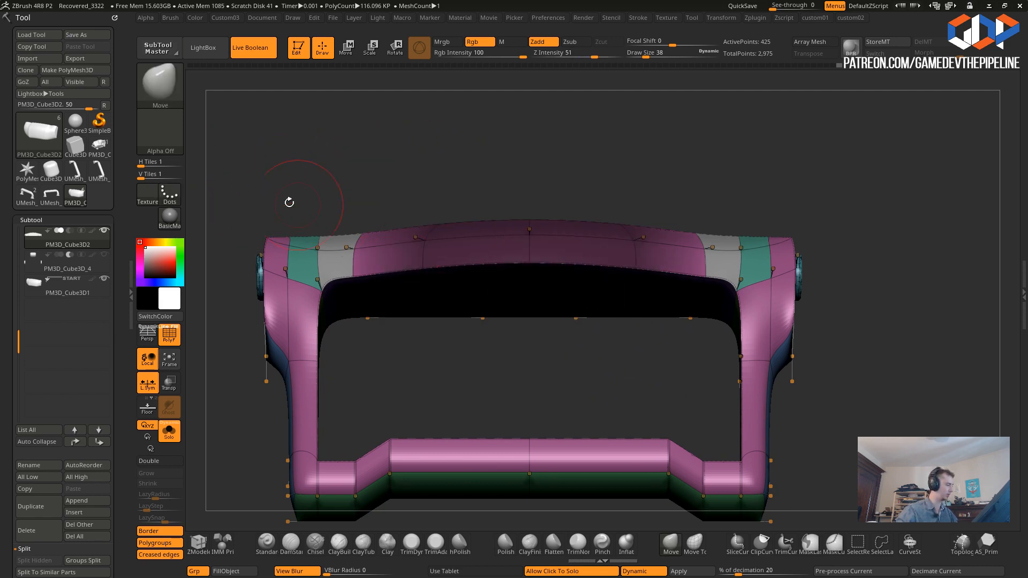
ctrl+click(287, 178)
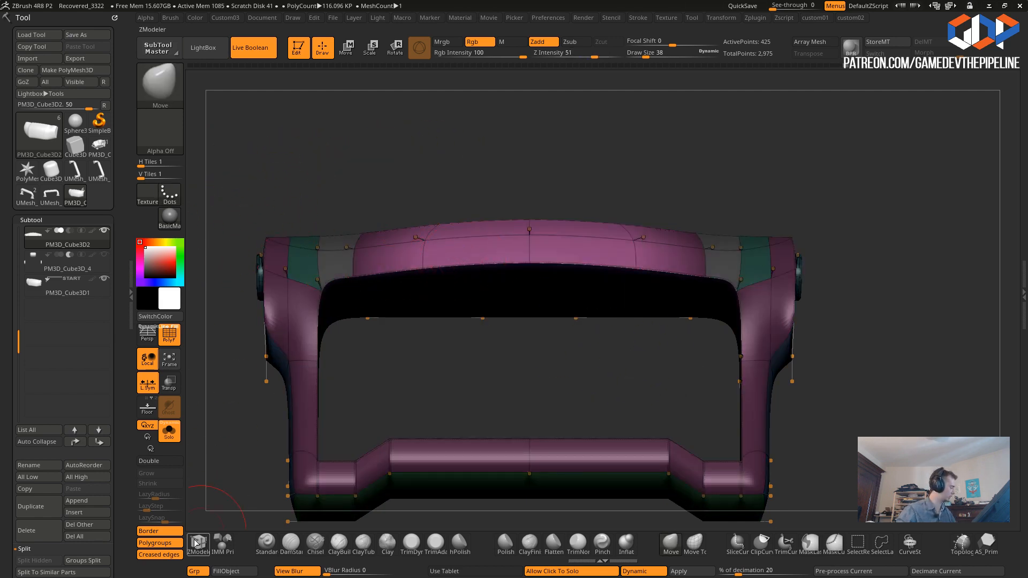
- Try a ZModeler Bevel with the EdgeLoop Partial target on the lower front edge of the top bar's unmasked section
click(198, 538)
key(space)
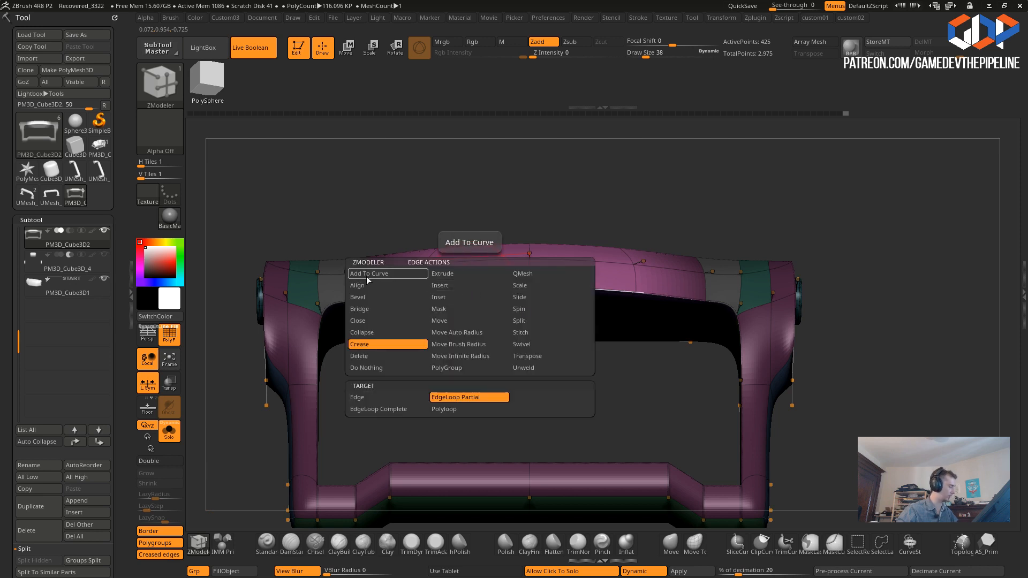
click(354, 309)
drag(386, 219, 402, 232)
click(467, 290)
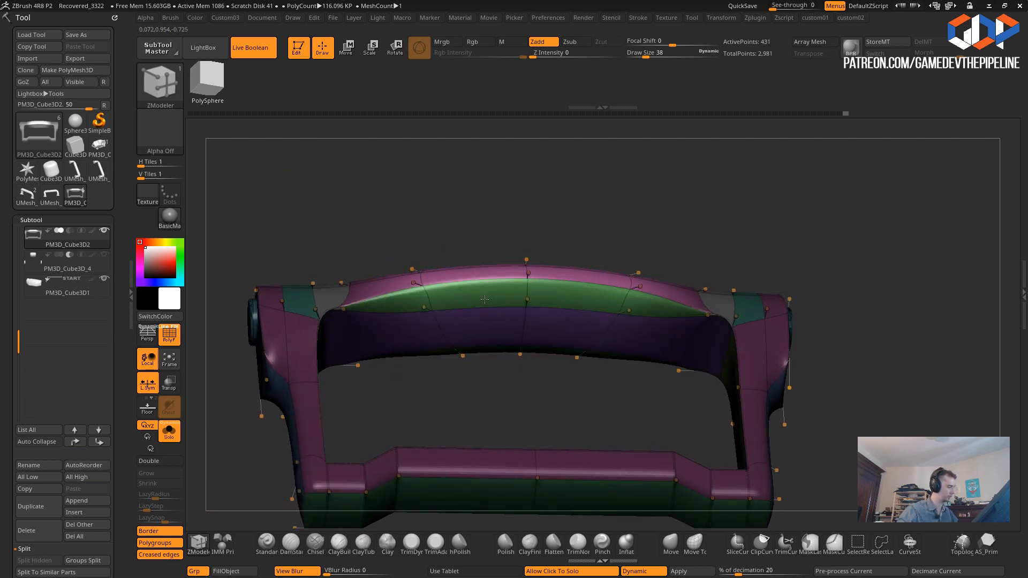
key(space)
key(ctrl+z)
click(449, 398)
drag(461, 293, 514, 315)
drag(411, 223, 338, 235)
key(ctrl+z)
drag(455, 225, 494, 305)
key(ctrl+z)
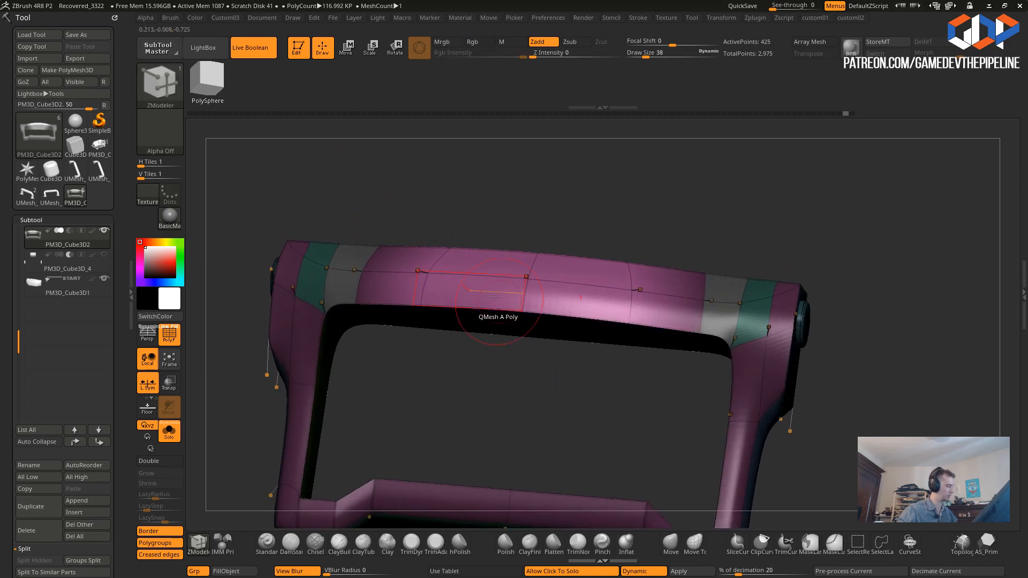
- Insert a lengthwise edge loop along the underside of the frame's top bar
drag(369, 364, 330, 283)
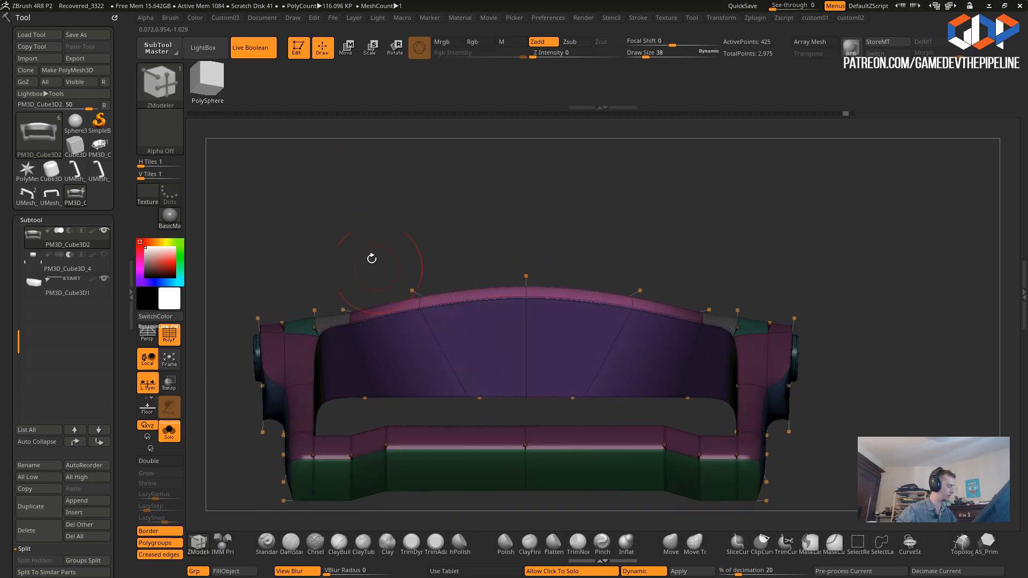
key(space)
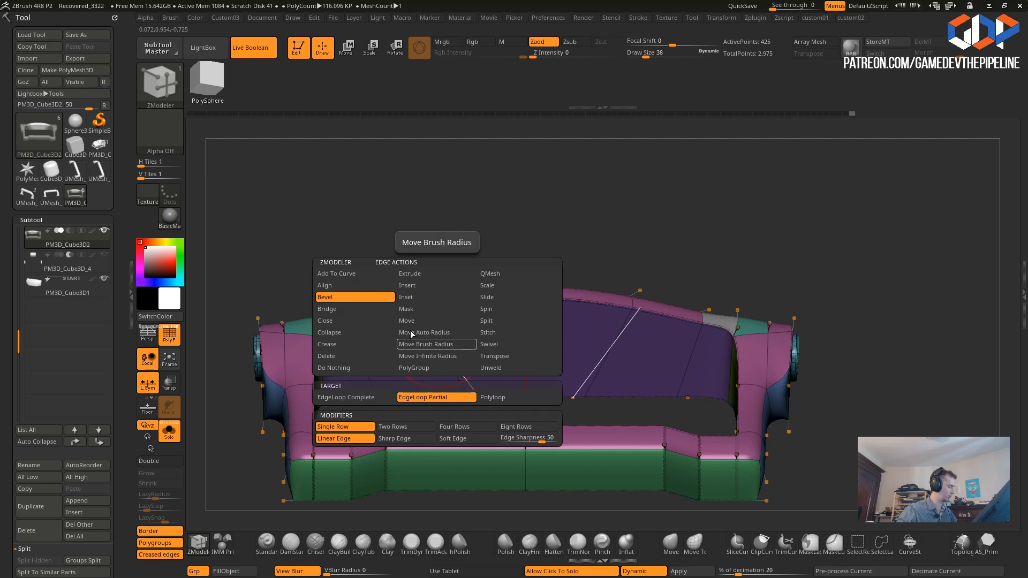
click(406, 286)
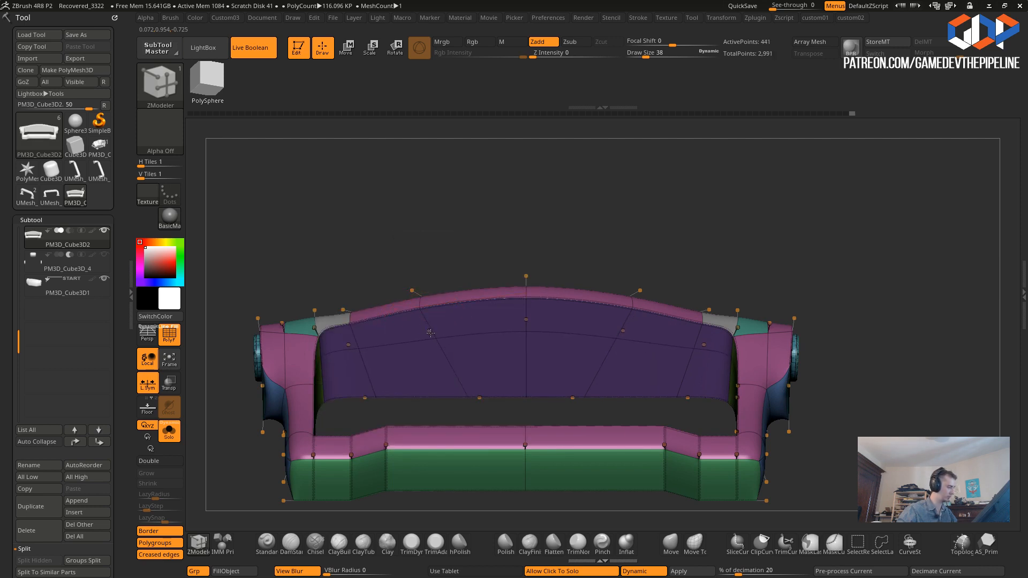
drag(349, 229, 356, 203)
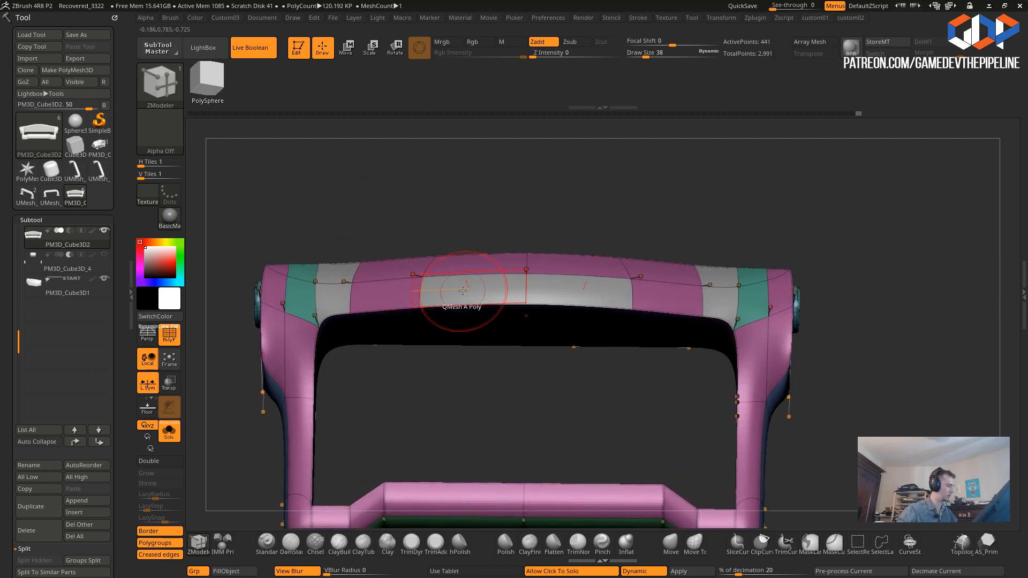
- Try QMesh on the marked front polygons in the middle of the top bar, and undo the changes
drag(463, 292, 470, 320)
drag(522, 372, 487, 378)
key(ctrl+z)
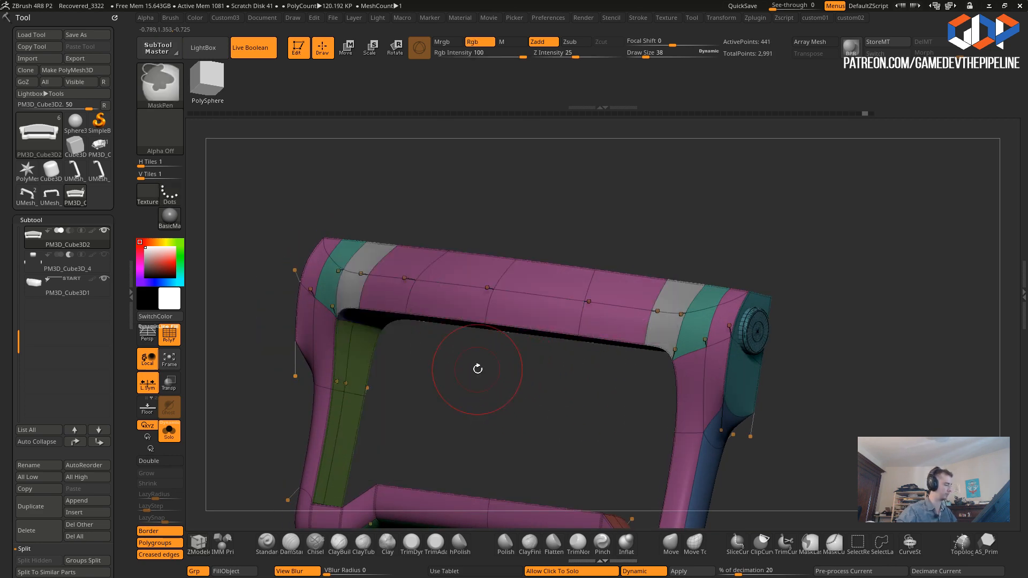
drag(487, 374, 705, 376)
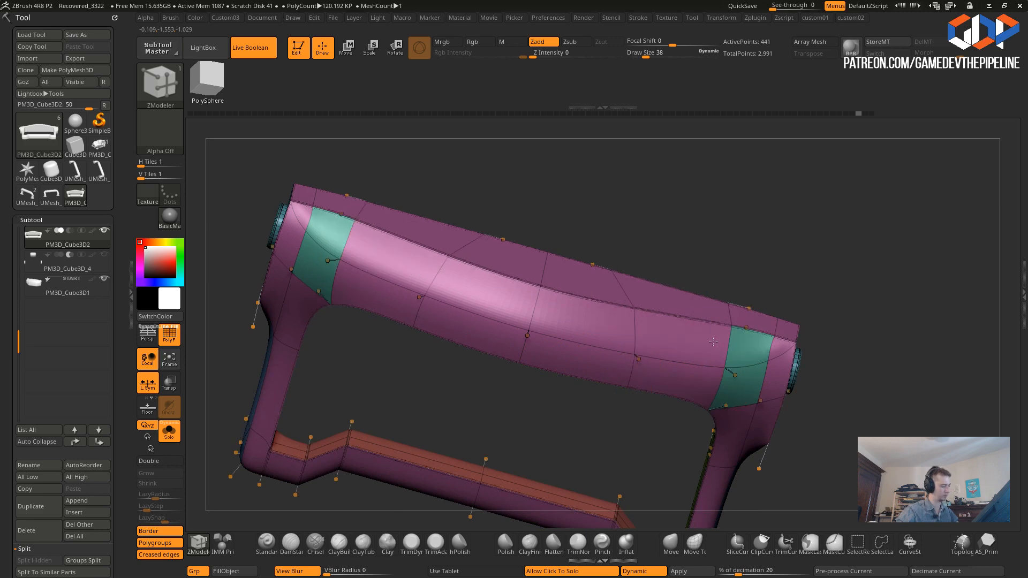
drag(669, 412, 652, 404)
key(ctrl+z)
key(ctrl+z)
key(ctrl+z)
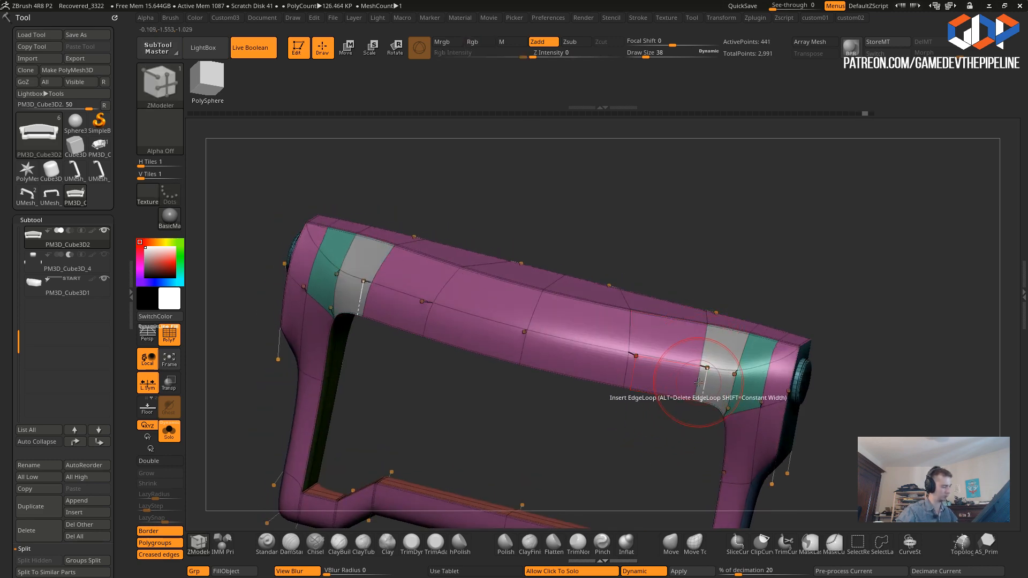
- Delete the edge loop bordering the marked bands near the top bar's ends, and mark the middle front polygons
alt+click(702, 383)
drag(698, 284, 460, 363)
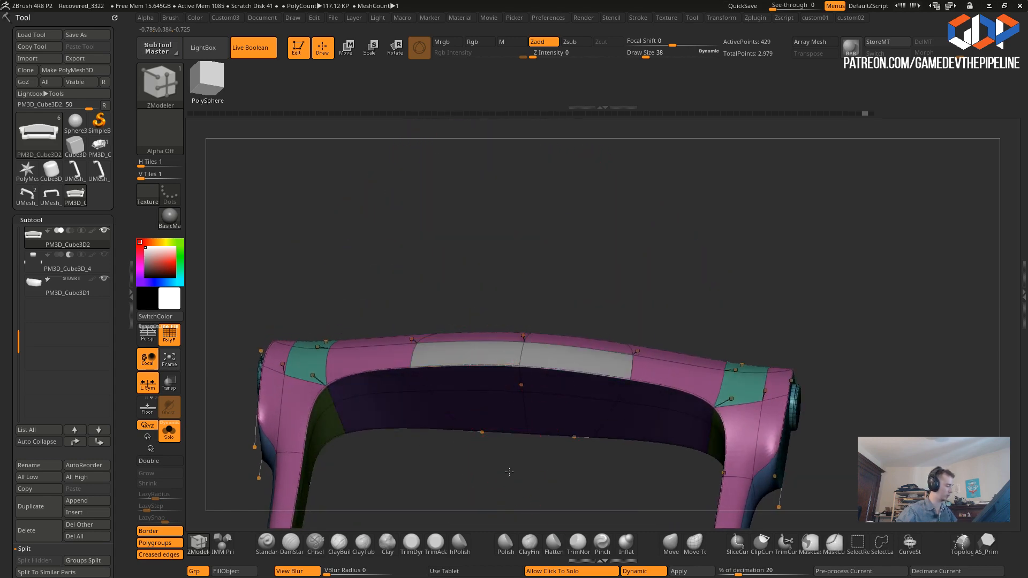
drag(509, 472, 483, 365)
- Try pulling the top bar's marked middle polygons along its lower edge using QMesh with the A Single Poly target
click(481, 366)
drag(442, 328, 523, 343)
key(ctrl+z)
key(ctrl+z)
key(space)
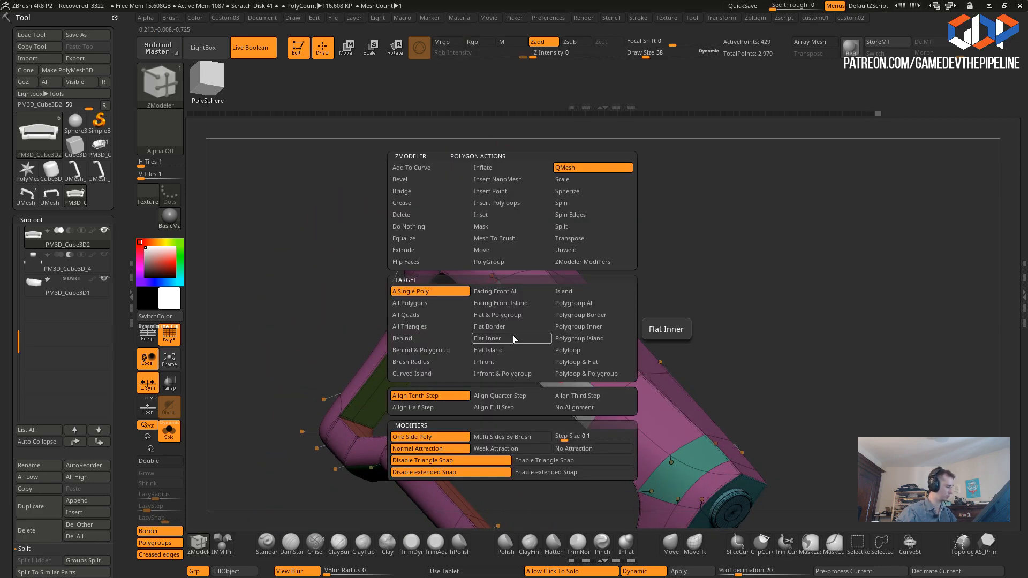
drag(311, 300, 339, 275)
drag(471, 363, 344, 270)
key(ctrl+z)
- Cut a shallow stepped notch into the middle of the top bar's lower front edge with QMesh, and show all parts again
drag(431, 370, 488, 411)
key(space)
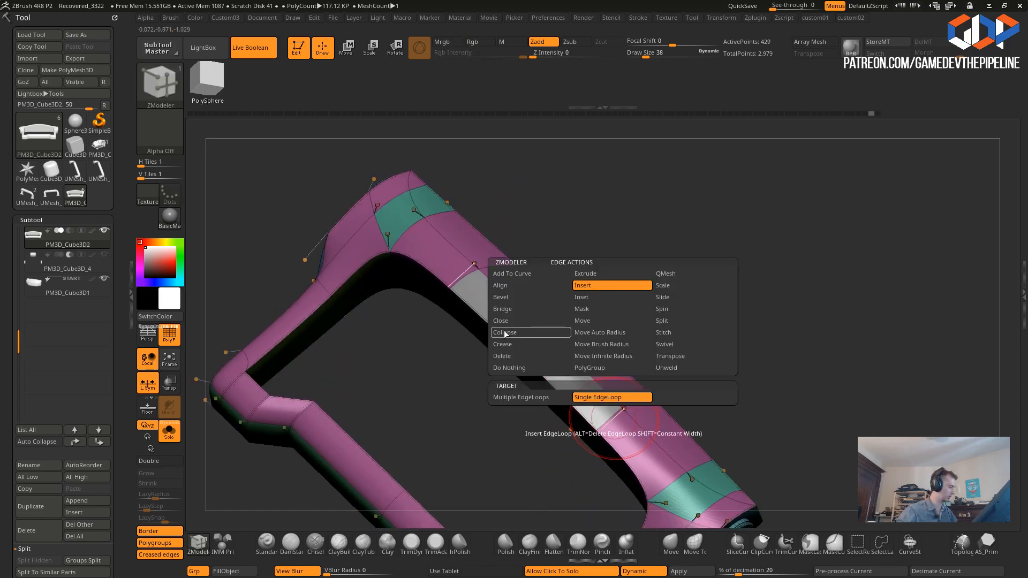
drag(612, 419, 632, 400)
drag(470, 371, 572, 339)
mouse_move(631, 358)
mouse_down()
mouse_move(647, 343)
mouse_move(639, 356)
mouse_up()
key(ctrl+z)
key(ctrl+z)
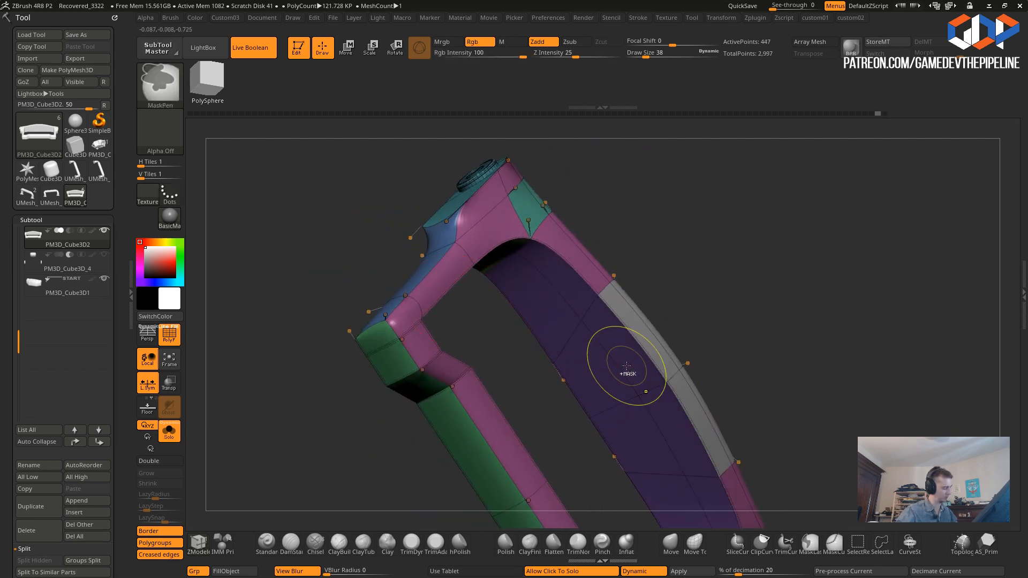
drag(557, 309, 639, 365)
drag(578, 413, 483, 385)
drag(392, 336, 295, 343)
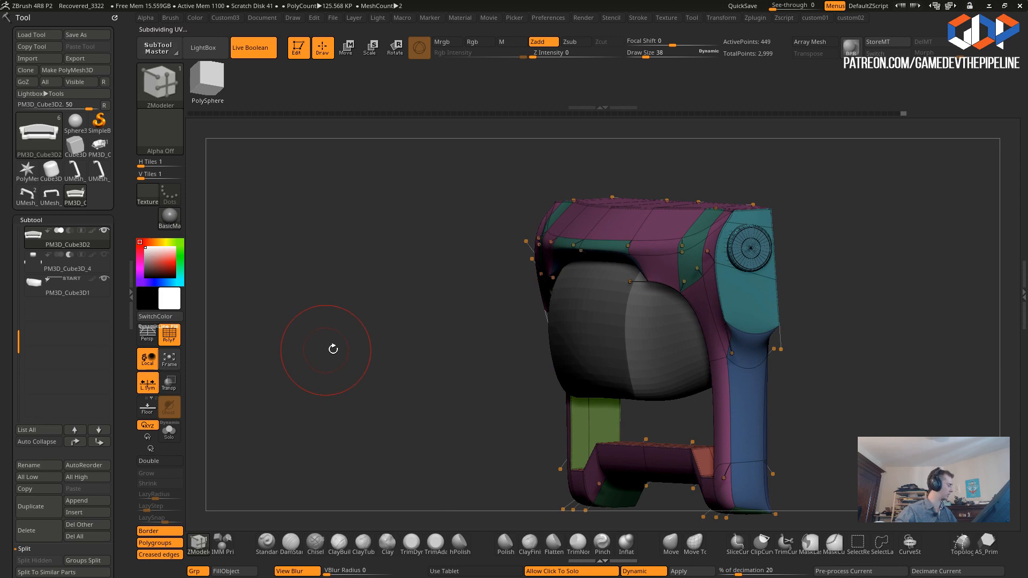
- Make the centre plate active and rotate it slightly from the side with the gizmo
key(Down)
key(Down)
key(Down)
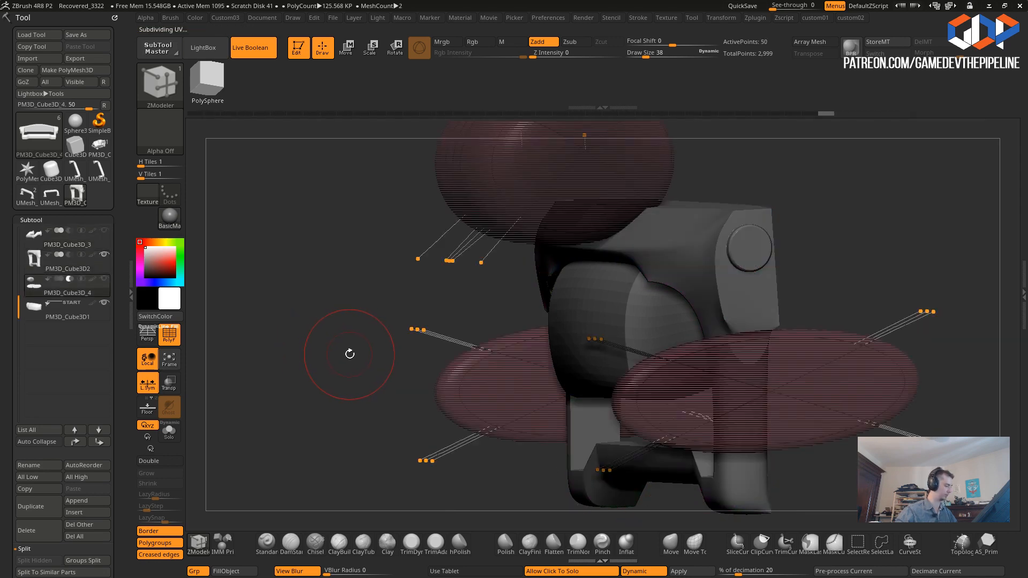
drag(328, 351, 310, 348)
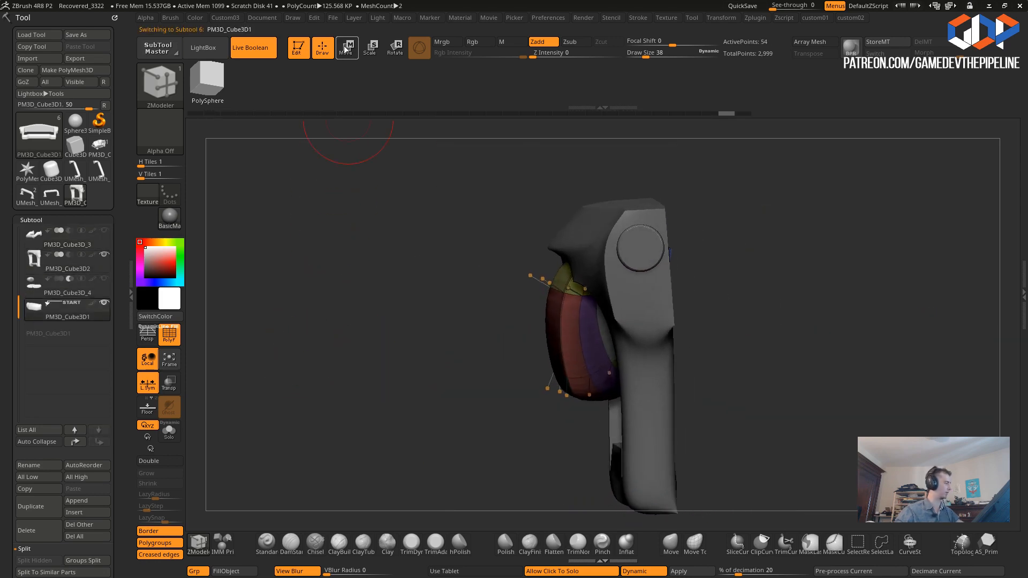
click(370, 49)
mouse_move(360, 171)
mouse_down()
mouse_move(345, 175)
mouse_move(355, 181)
mouse_up()
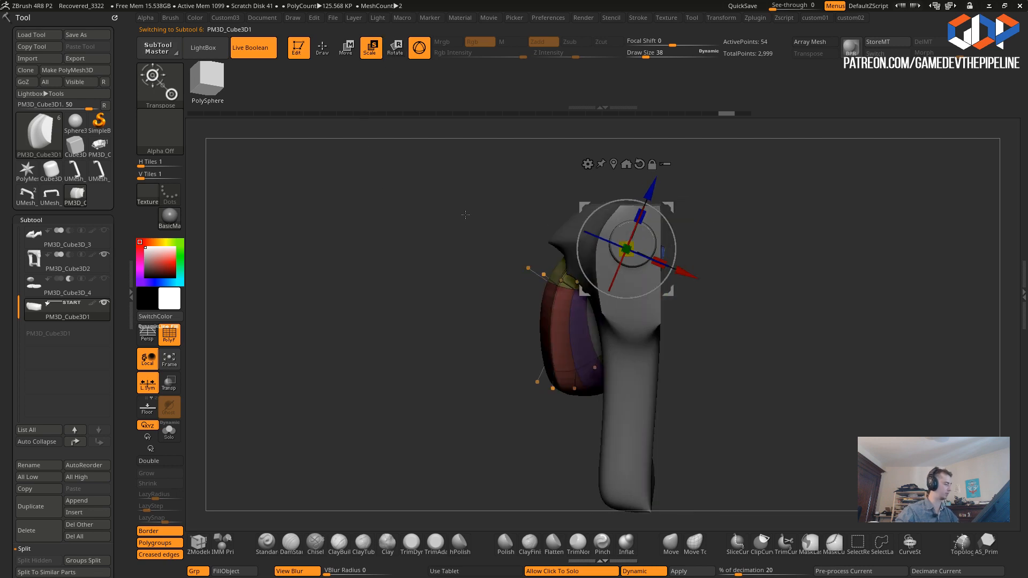
mouse_move(578, 237)
mouse_down()
mouse_move(578, 212)
mouse_move(578, 221)
mouse_up()
drag(455, 123, 503, 148)
mouse_move(315, 241)
mouse_down()
mouse_move(314, 297)
mouse_move(354, 301)
mouse_move(289, 292)
mouse_move(351, 278)
mouse_move(381, 366)
mouse_up()
key(q)
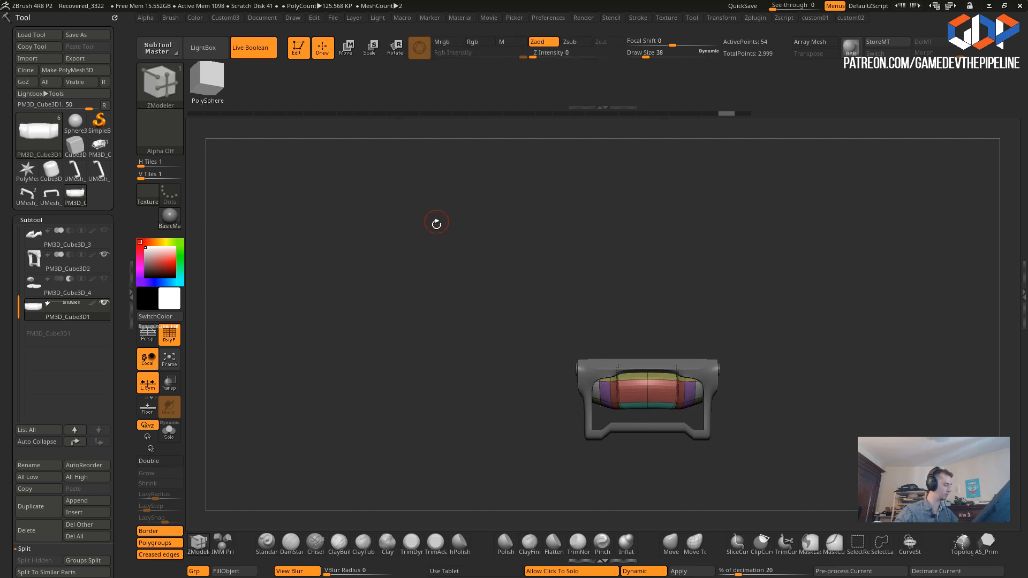
- Switch to the frame, mask all but the top bar's middle, and move that section upward to arch the bar
alt+drag(436, 218, 455, 322)
alt+click(525, 352)
ctrl+drag(547, 270, 761, 355)
ctrl+click(546, 262)
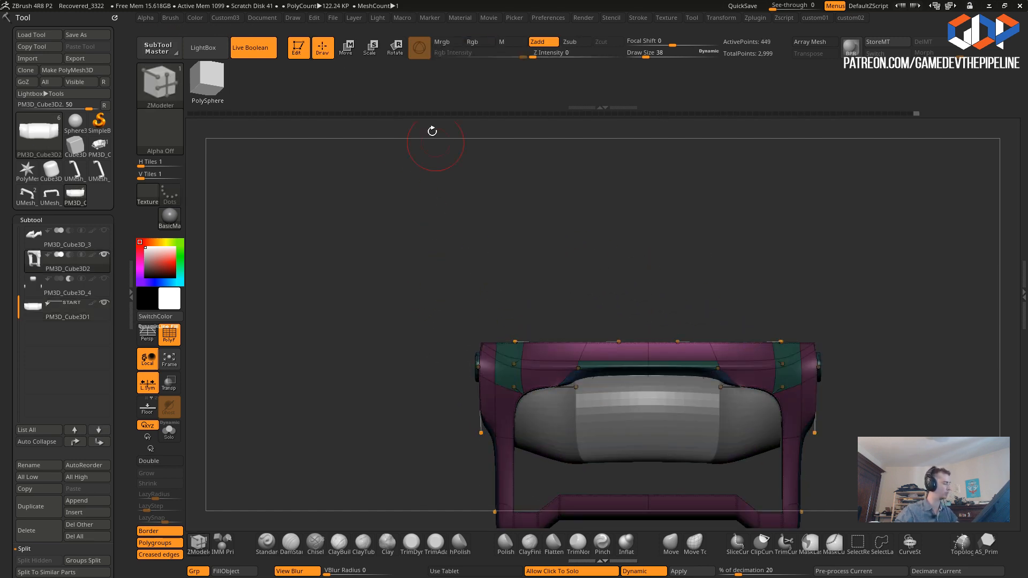
click(348, 48)
drag(795, 303, 795, 284)
alt+drag(394, 269, 383, 225)
drag(354, 287, 488, 392)
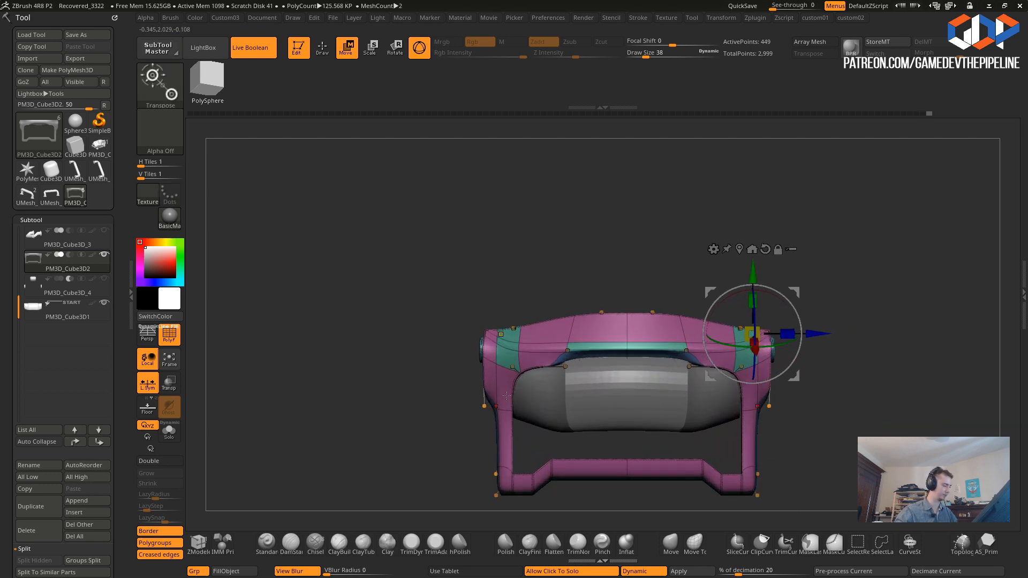
- Make the centre plate active and isolate it
alt+click(530, 393)
drag(412, 370, 351, 315)
click(396, 324)
click(389, 364)
click(402, 362)
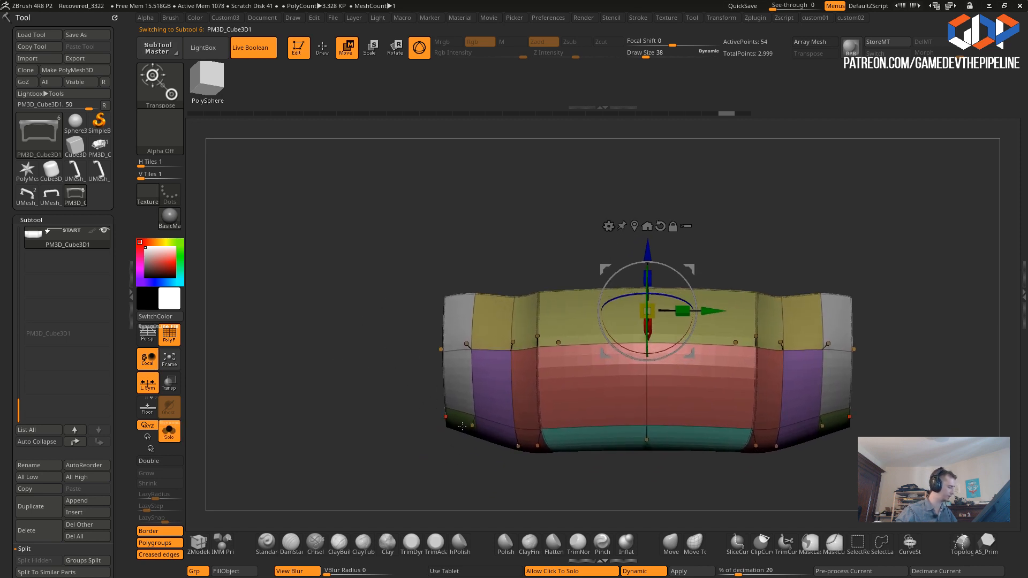
- Bevel the edge loops near both ends of the centre plate into narrow bands with the EdgeLoop Partial target
click(196, 546)
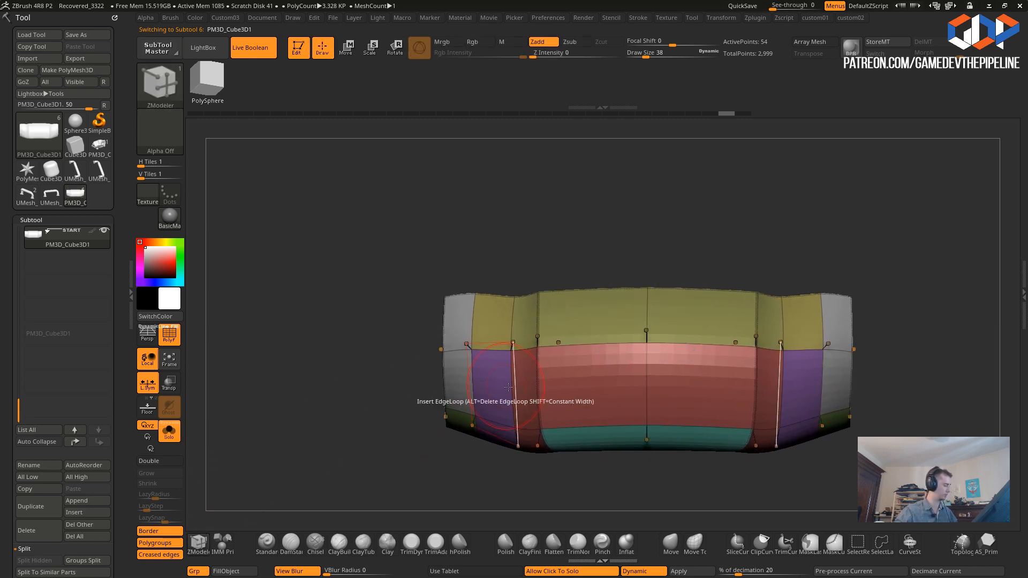
key(space)
click(401, 310)
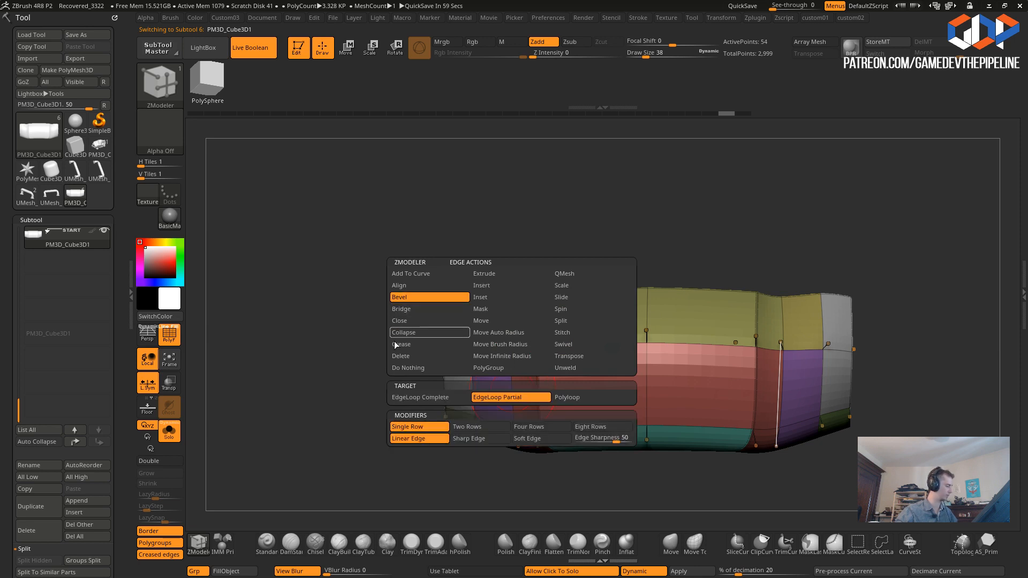
drag(513, 390, 512, 394)
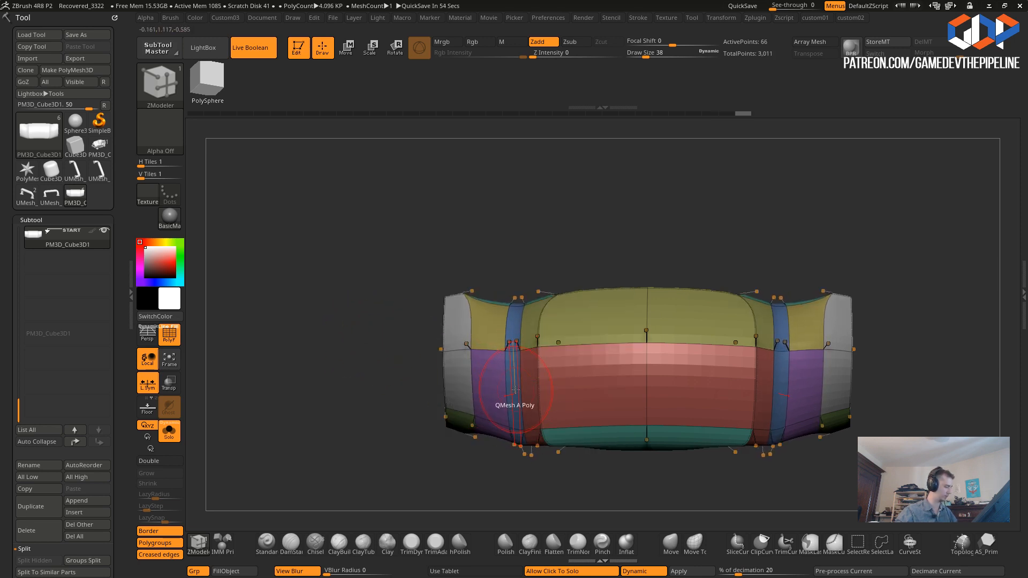
drag(514, 388, 508, 395)
key(ctrl+z)
- Set the QMesh target to Polyloop and push the narrow bands near the centre plate's ends inward as grooves
alt+drag(332, 349, 322, 397)
drag(300, 369, 338, 359)
key(space)
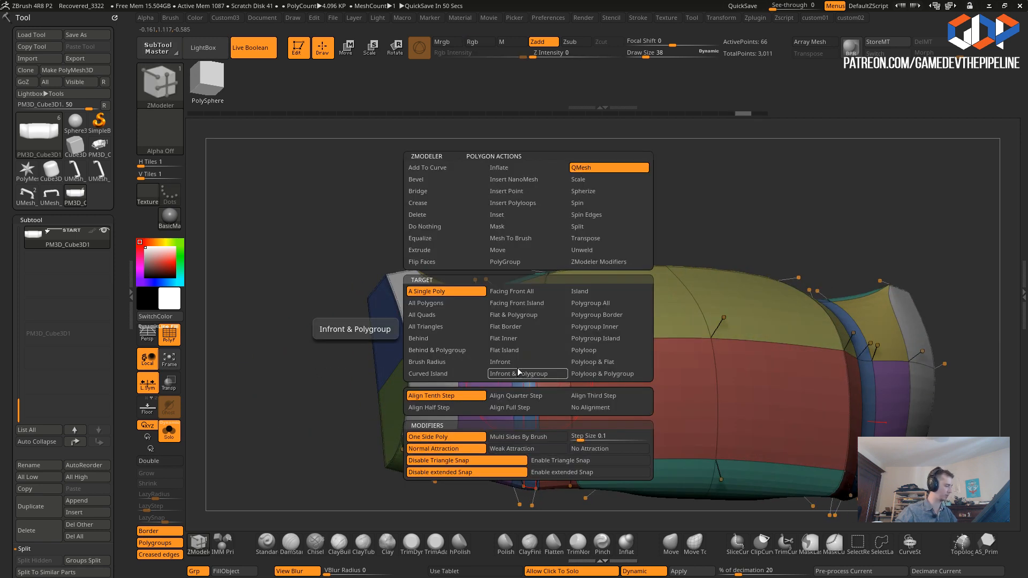
click(583, 350)
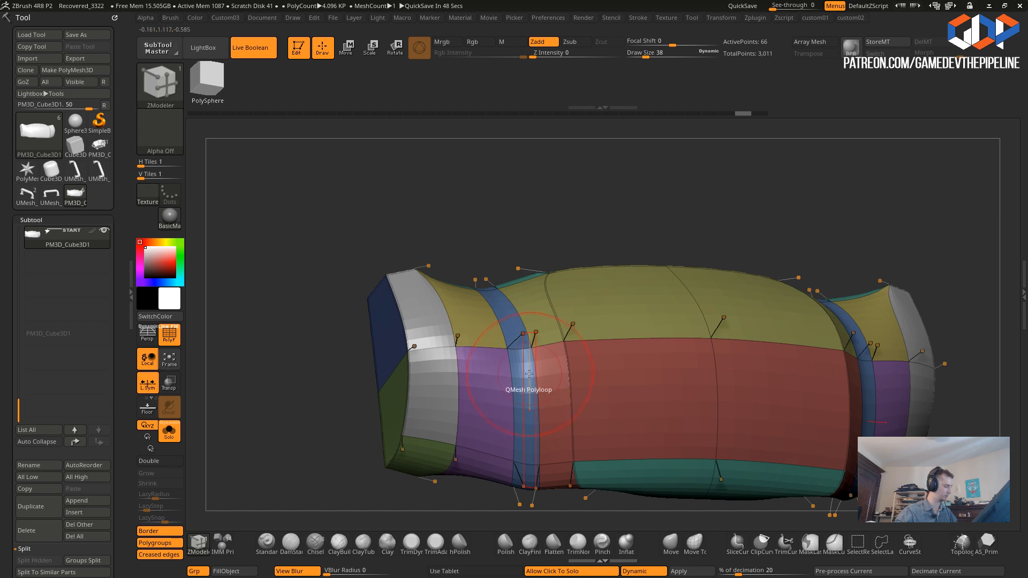
drag(517, 366, 528, 365)
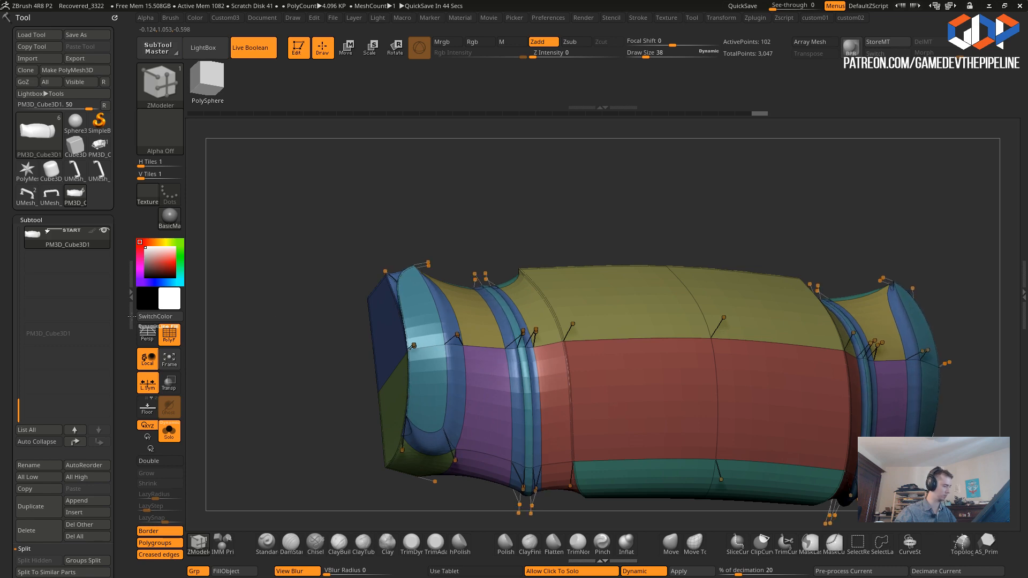
key(ctrl+z)
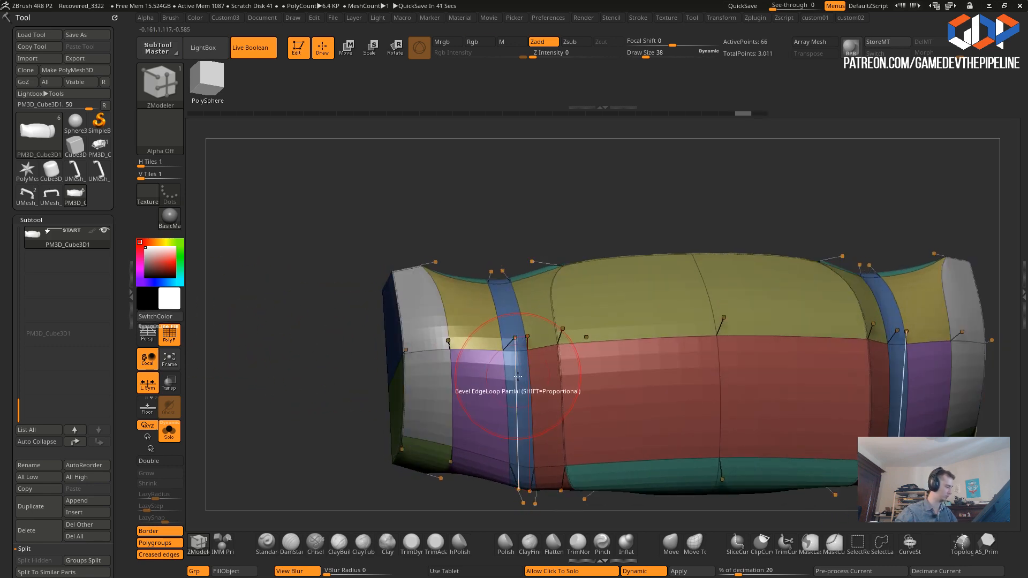
drag(289, 369, 437, 345)
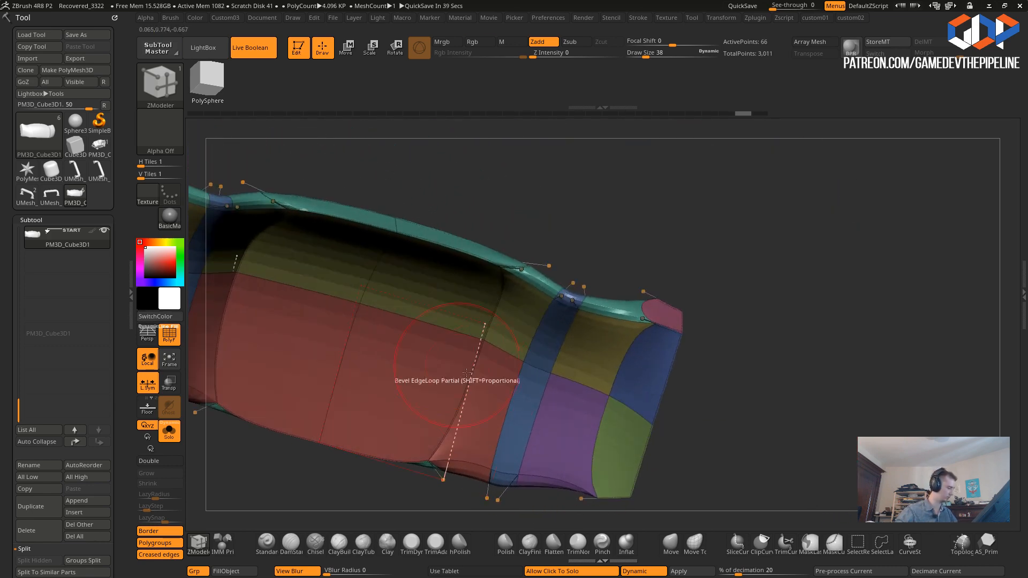
mouse_move(528, 389)
mouse_down()
mouse_move(620, 373)
mouse_move(537, 382)
mouse_up()
drag(745, 458, 223, 344)
key(1)
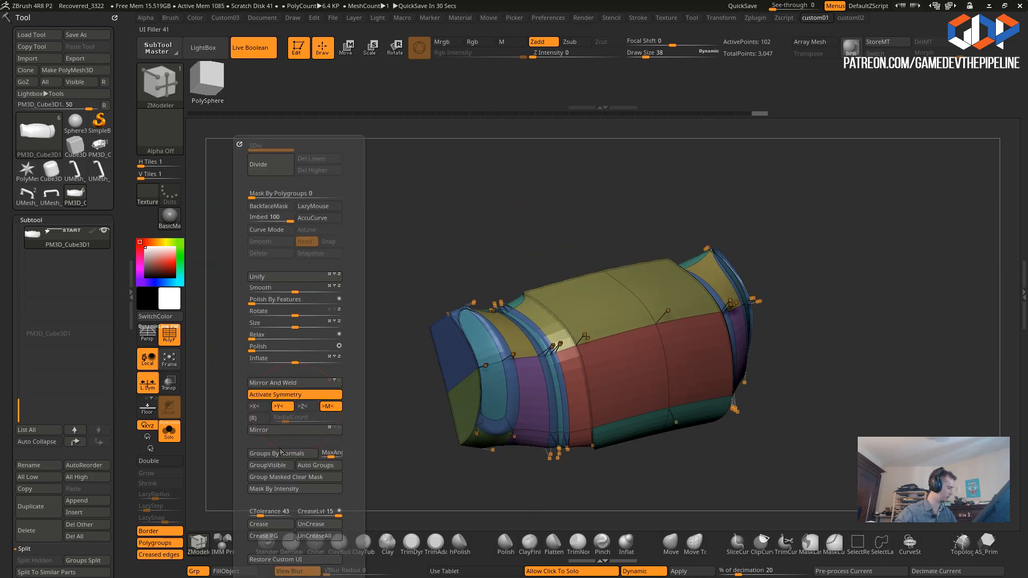
- Try creasing the centre plate along its polygroup borders, then by edge angle with crease tolerances of 43 and 73
click(266, 537)
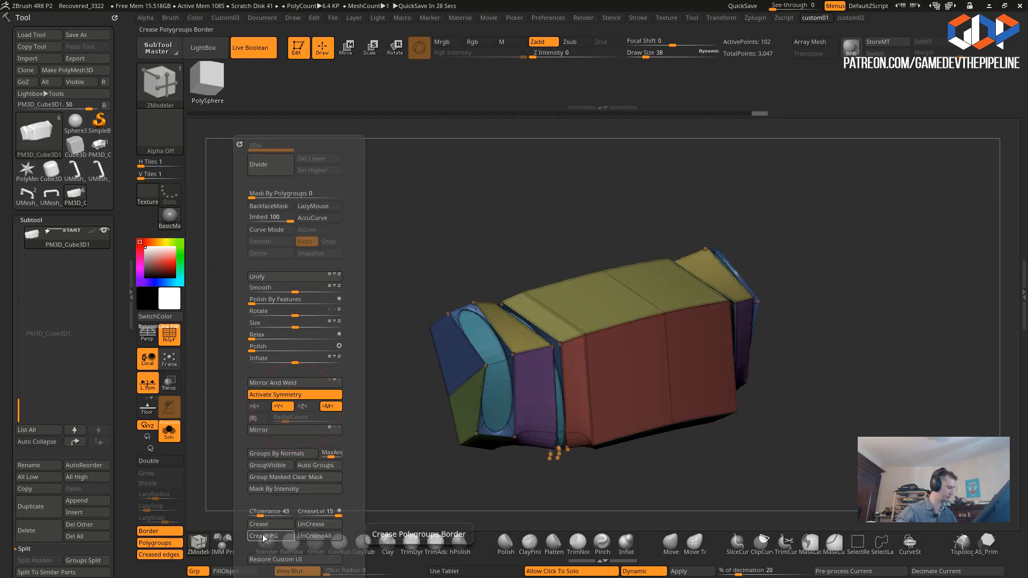
key(ctrl+z)
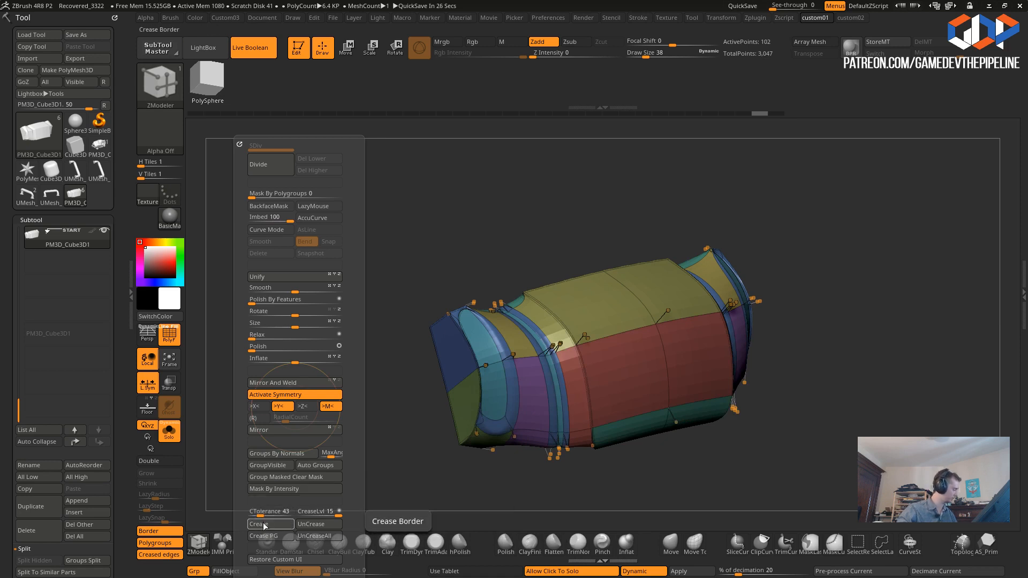
click(267, 527)
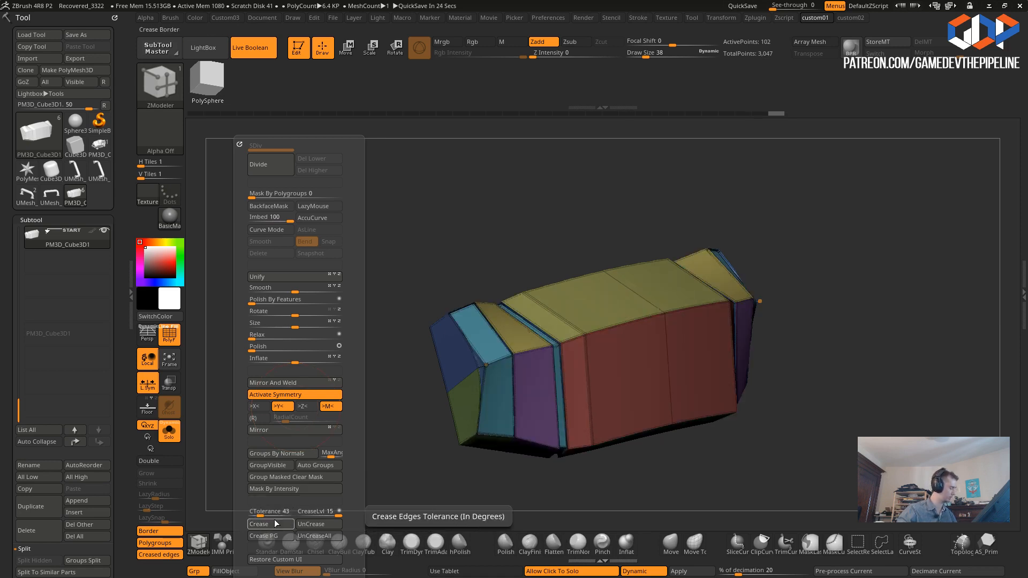
key(ctrl+z)
click(267, 515)
click(268, 525)
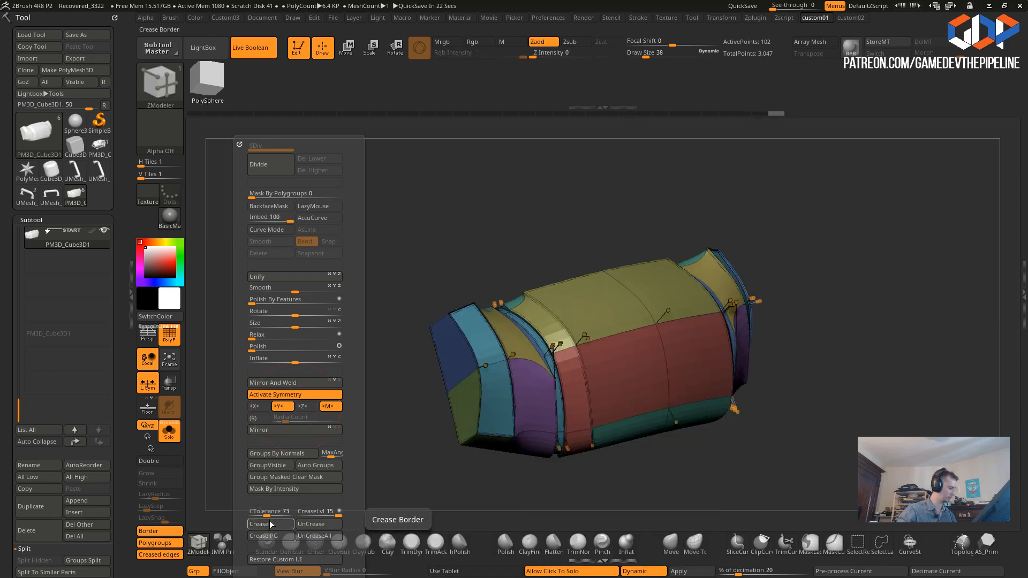
- Hide the polyframe and show the whole assembly to examine the creased centre plate inside the frame
drag(394, 481, 242, 429)
click(169, 334)
drag(338, 407, 299, 386)
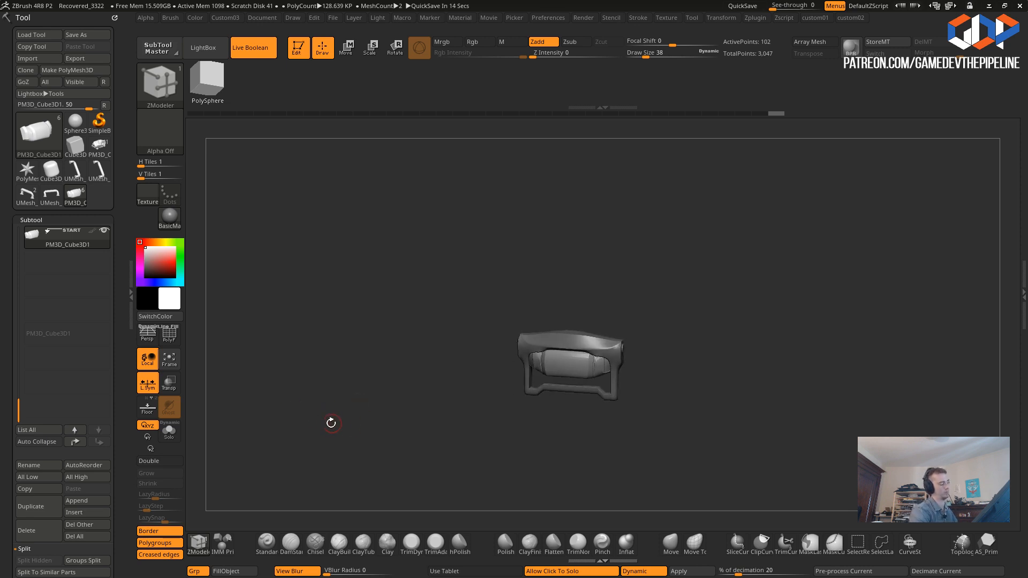
mouse_move(315, 420)
mouse_down()
mouse_move(361, 415)
mouse_move(360, 427)
mouse_move(310, 356)
mouse_move(400, 362)
mouse_move(408, 420)
mouse_move(404, 389)
mouse_move(368, 386)
mouse_move(387, 420)
mouse_move(378, 345)
mouse_move(380, 384)
mouse_move(386, 337)
mouse_move(373, 377)
mouse_up()
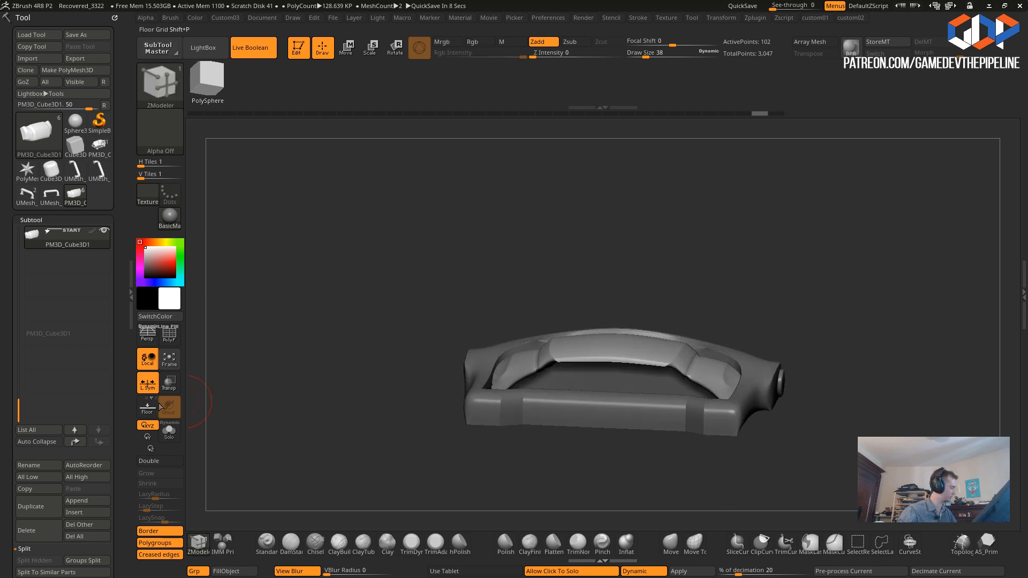
- Show the polyframe again and isolate the centre plate
click(170, 335)
click(296, 382)
drag(296, 382, 351, 327)
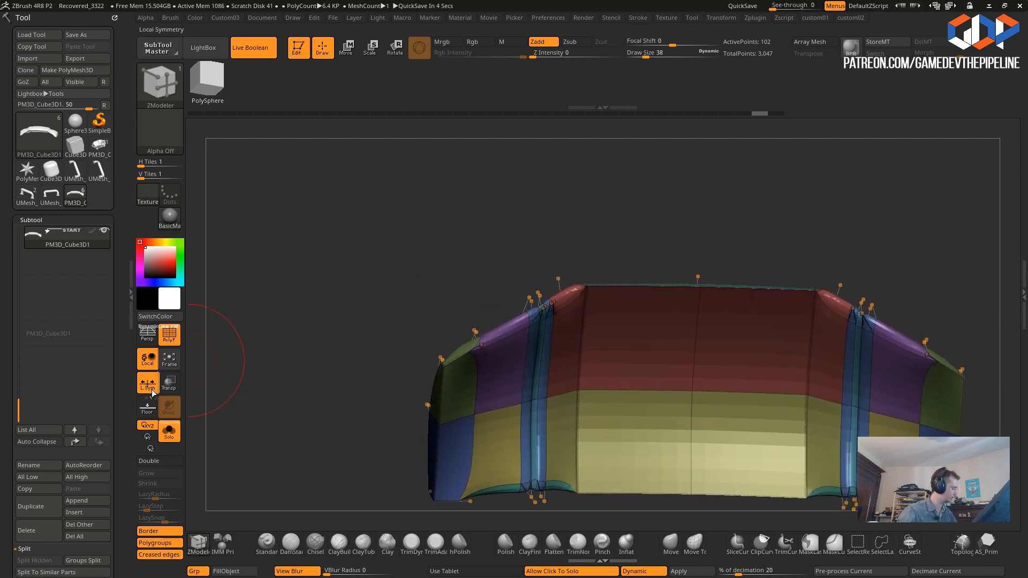
drag(292, 410, 348, 431)
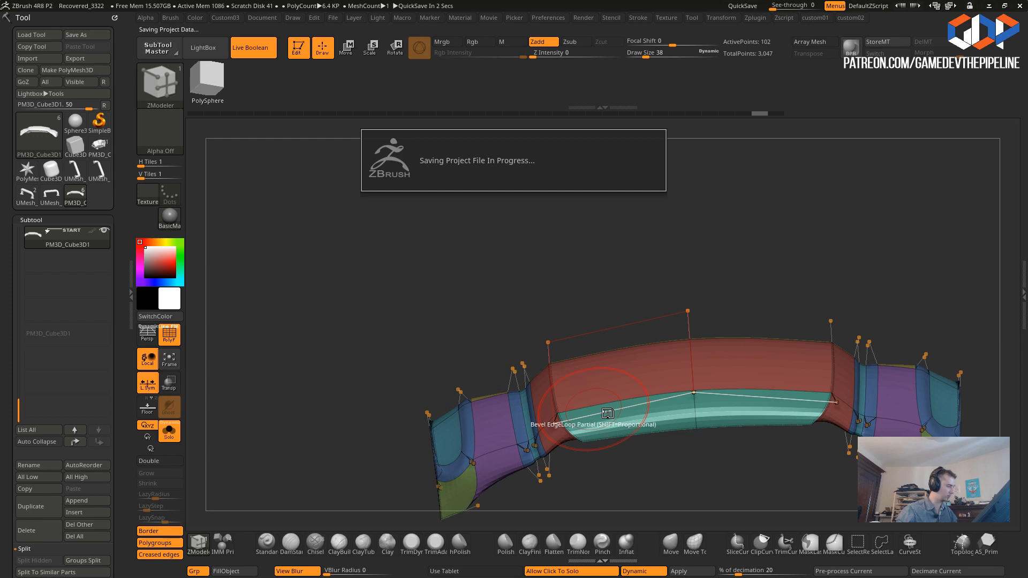
- Set the ZModeler edge action to Crease with the Edge target for the centre plate's lower edge
right_click(608, 417)
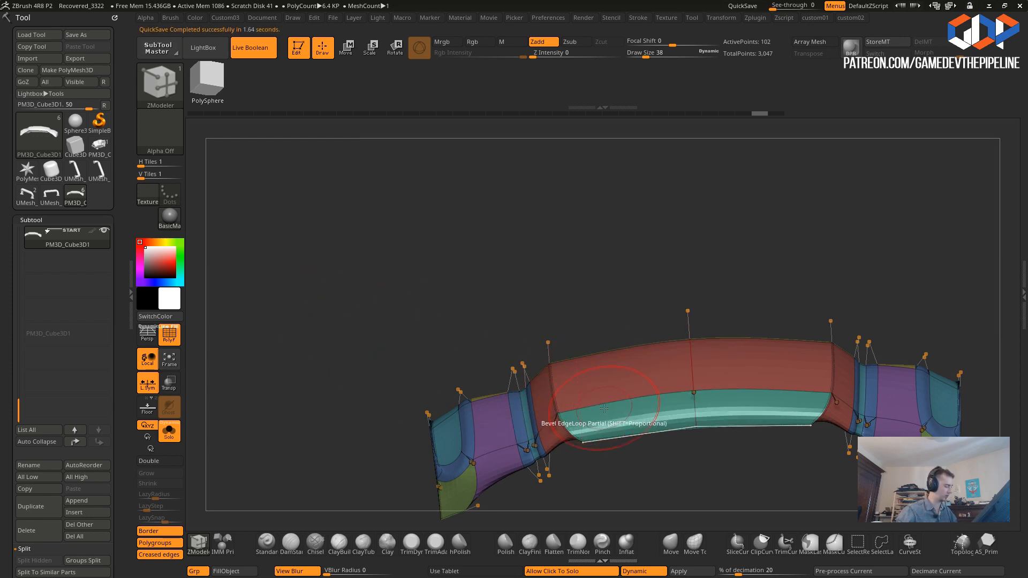
right_click(603, 408)
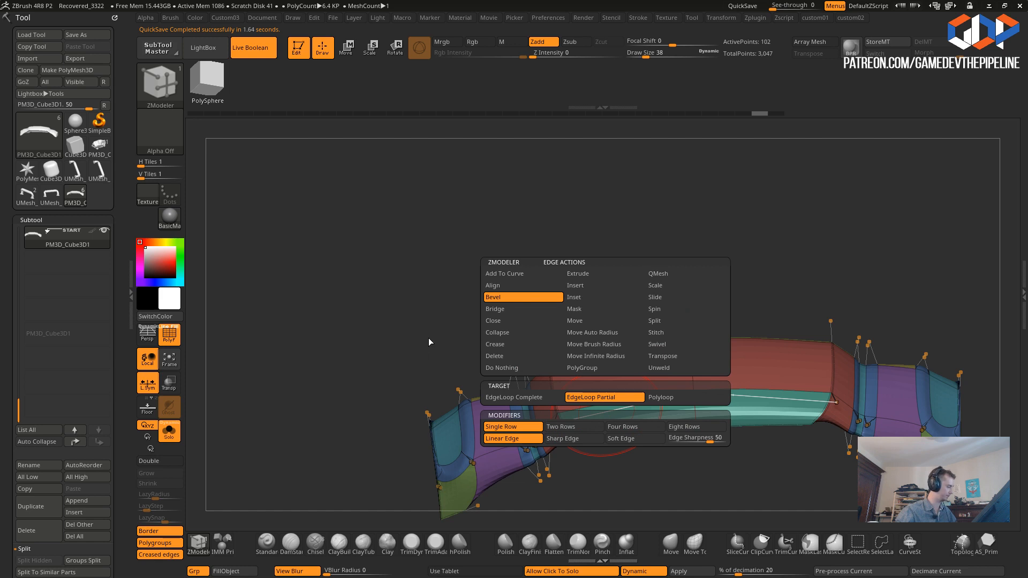
click(494, 346)
click(492, 397)
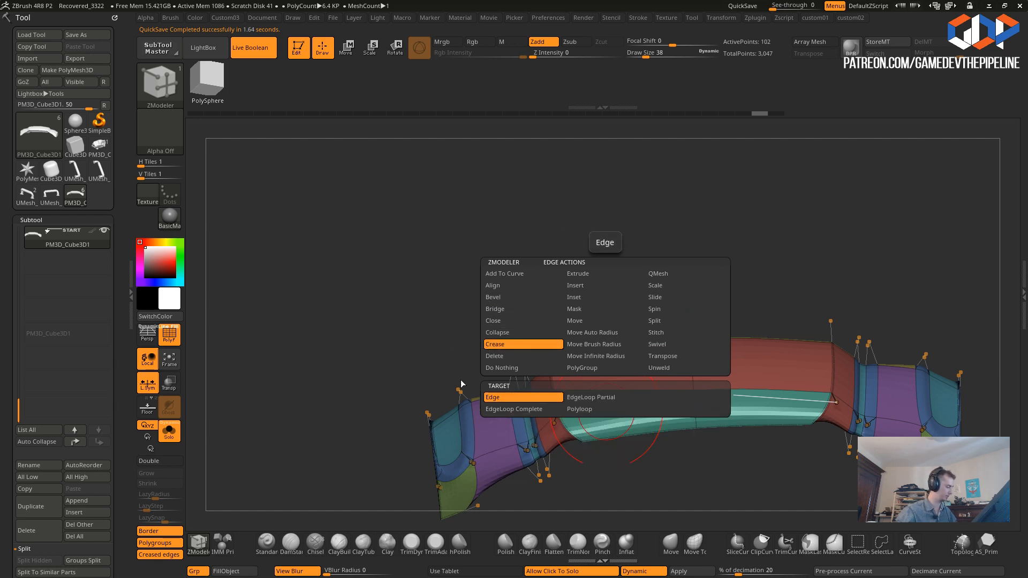
click(554, 379)
drag(416, 343, 399, 388)
drag(403, 341, 553, 397)
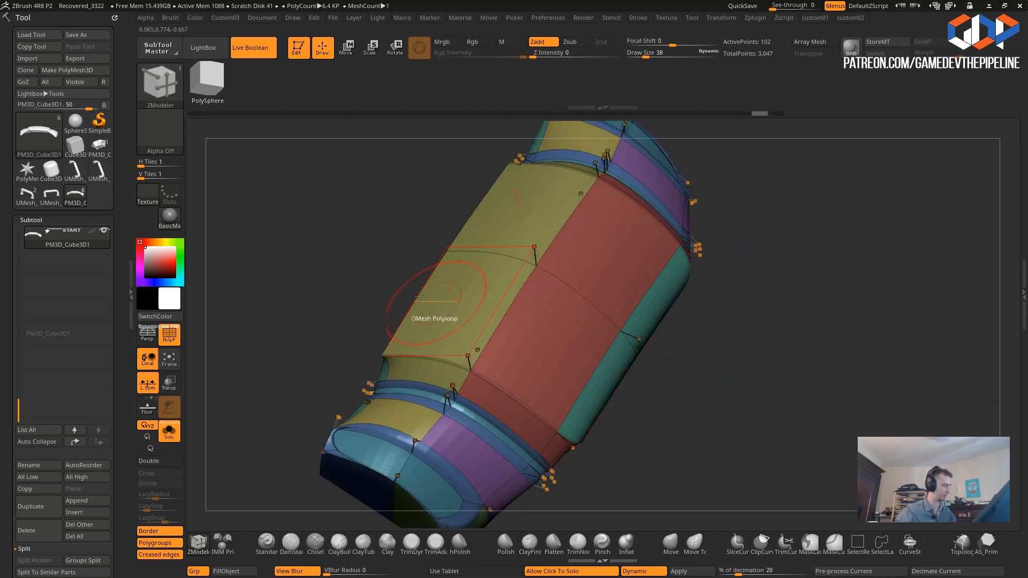
drag(493, 336, 494, 325)
- Slide the lower long edge of the centre plate's middle section with the Slide action and the EdgeLoop Partial target
key(space)
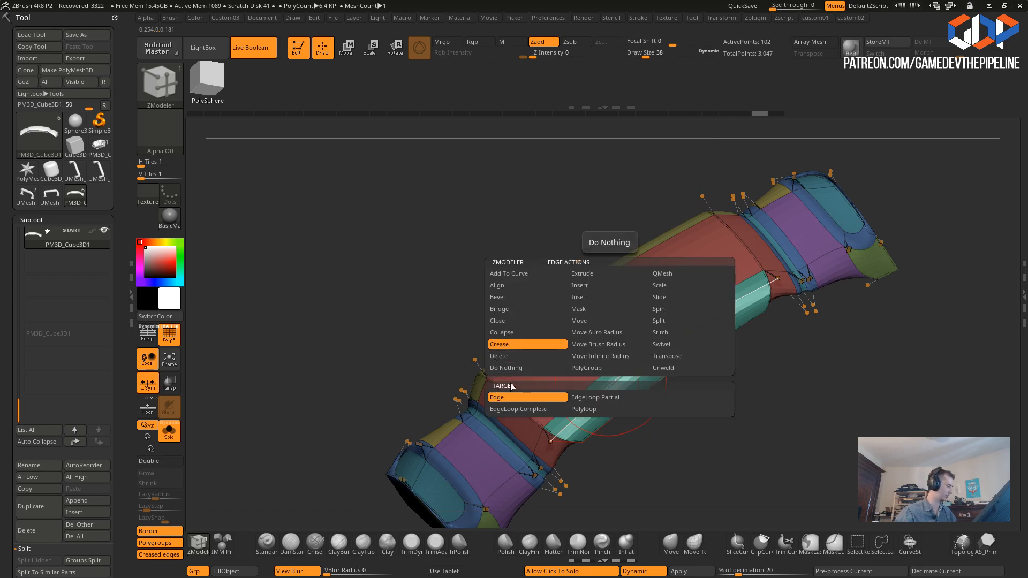
click(656, 298)
click(583, 401)
drag(609, 389, 626, 405)
key(ctrl+z)
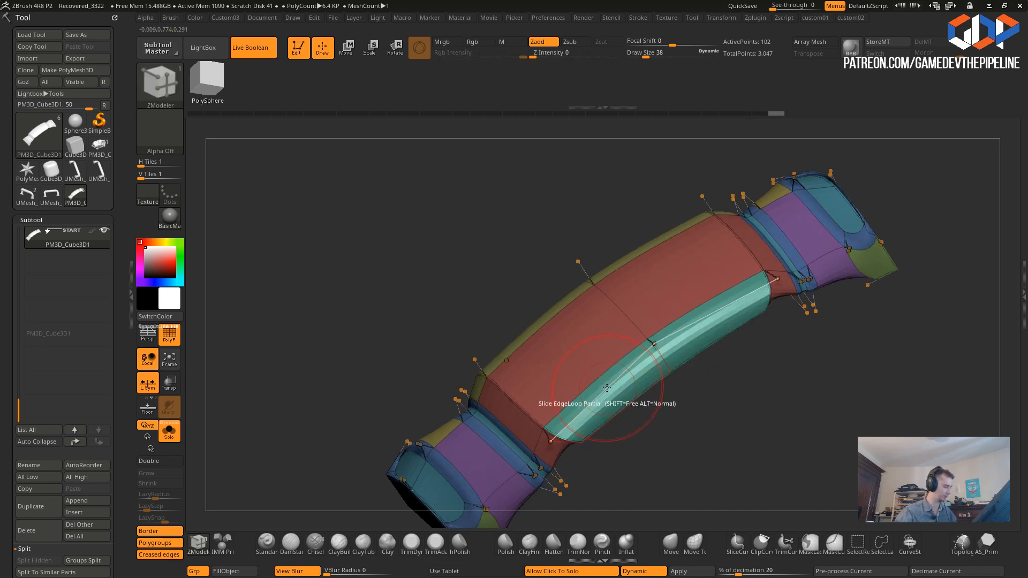
key(space)
click(616, 394)
drag(607, 389, 614, 397)
- Examine the centre plate's slid edge and end faces from several angles, with and without the polyframe
mouse_move(464, 305)
mouse_down()
mouse_move(438, 232)
mouse_move(605, 440)
mouse_move(624, 441)
mouse_up()
mouse_move(541, 396)
mouse_down()
mouse_move(372, 362)
mouse_move(383, 442)
mouse_move(380, 419)
mouse_up()
alt+drag(485, 422, 530, 459)
alt+drag(605, 459, 539, 422)
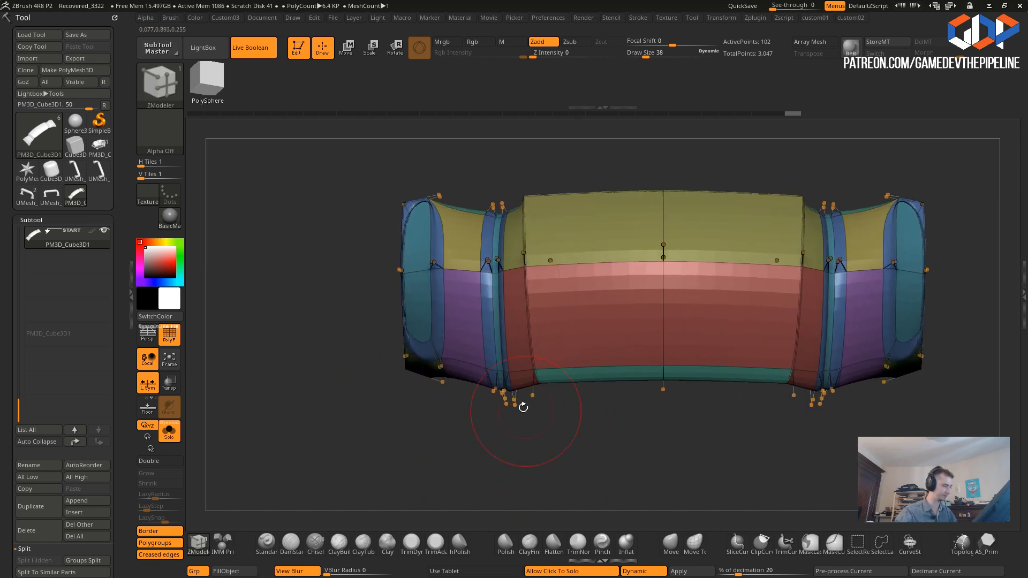
drag(352, 360, 288, 370)
click(171, 340)
click(169, 334)
drag(251, 343, 327, 380)
click(451, 360)
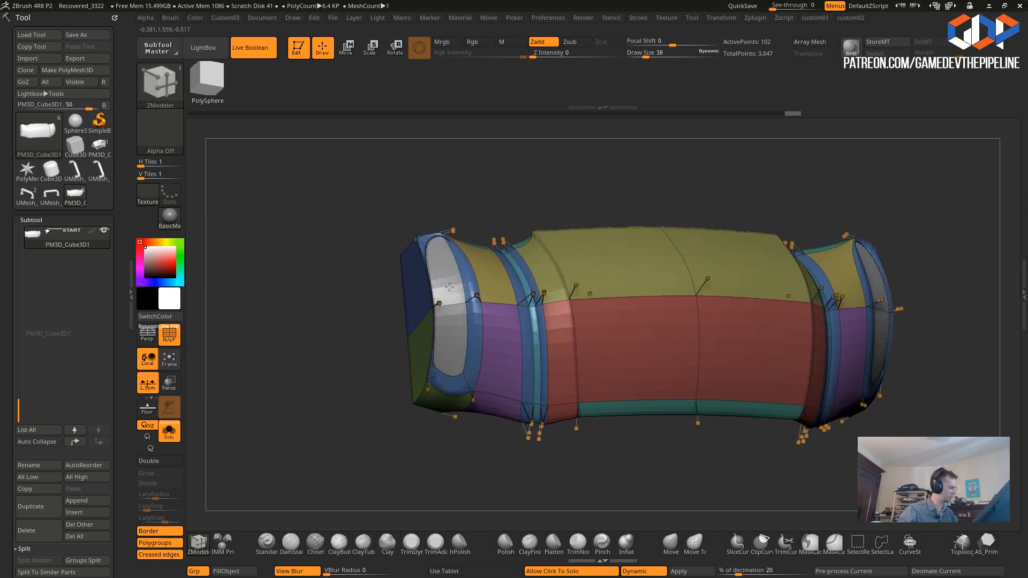
- Turn off the dynamic subdivision preview on the centre plate and frame one of its ends
mouse_move(348, 279)
mouse_down()
mouse_move(332, 319)
mouse_move(300, 305)
mouse_move(292, 317)
mouse_move(327, 323)
mouse_move(327, 312)
mouse_up()
alt+drag(327, 312, 321, 339)
key(ctrl+d)
click(294, 216)
drag(268, 299, 375, 386)
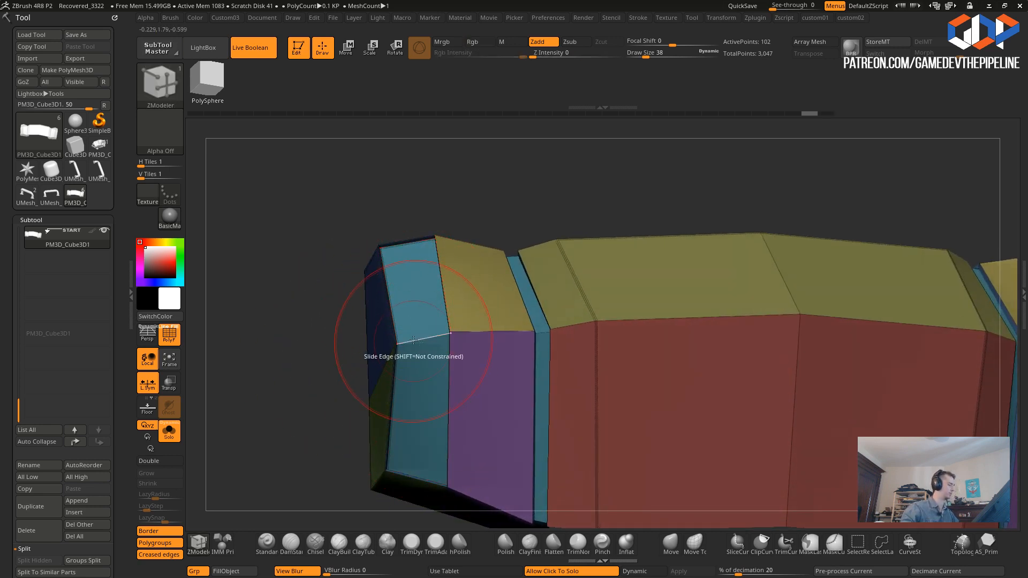
- Set the QMesh target to A Single Poly and apply QMesh to the narrow side face at the centre plate's end
drag(325, 324, 327, 293)
drag(420, 382, 420, 366)
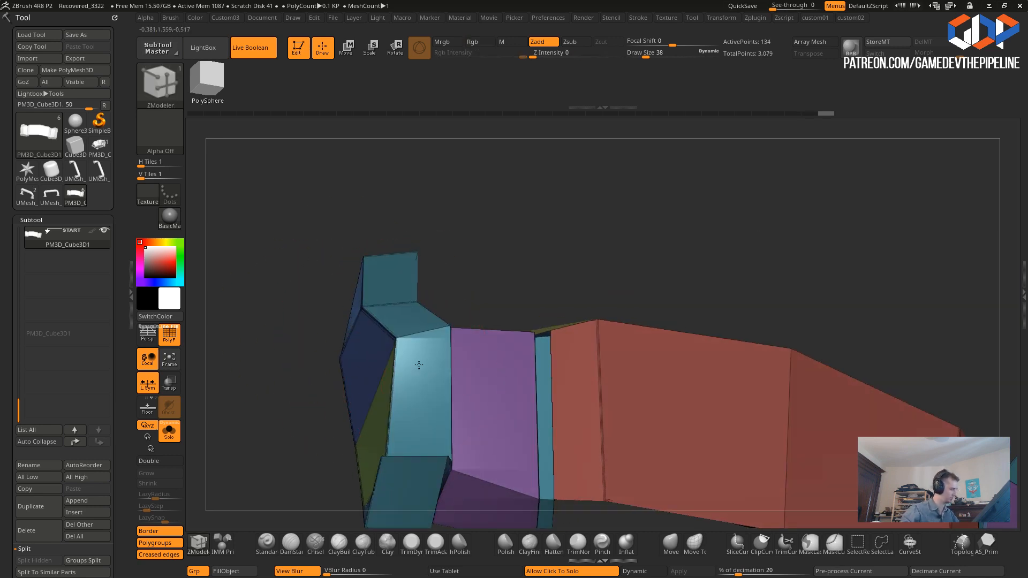
key(ctrl+z)
key(space)
click(315, 292)
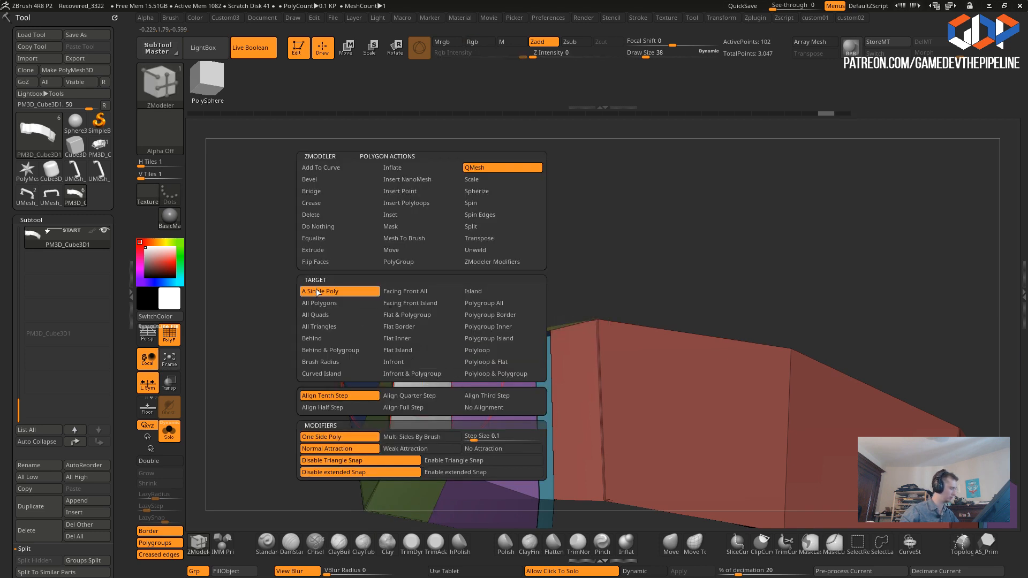
drag(422, 375, 422, 370)
- Merge the centre plate into one polygroup, then regroup it by normals with a maximum angle above 45
drag(359, 291, 314, 373)
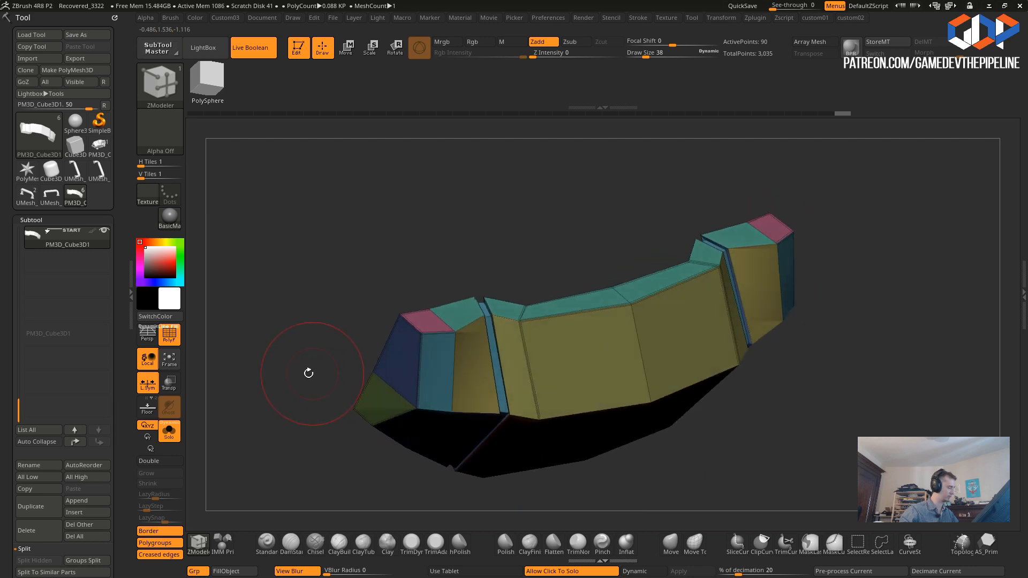
key(space)
key(ctrl+w)
drag(298, 409, 271, 444)
key(space)
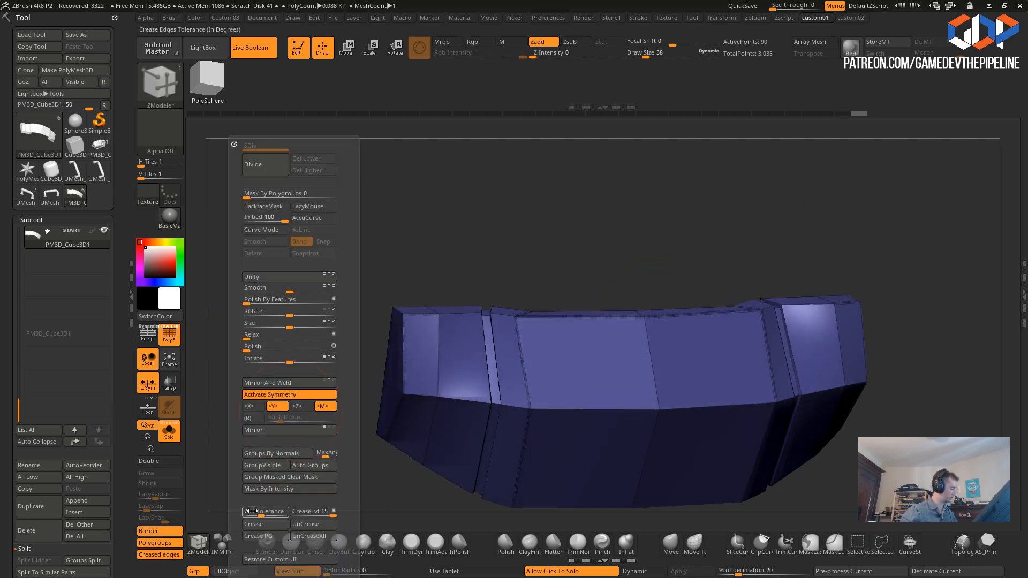
click(256, 456)
key(space)
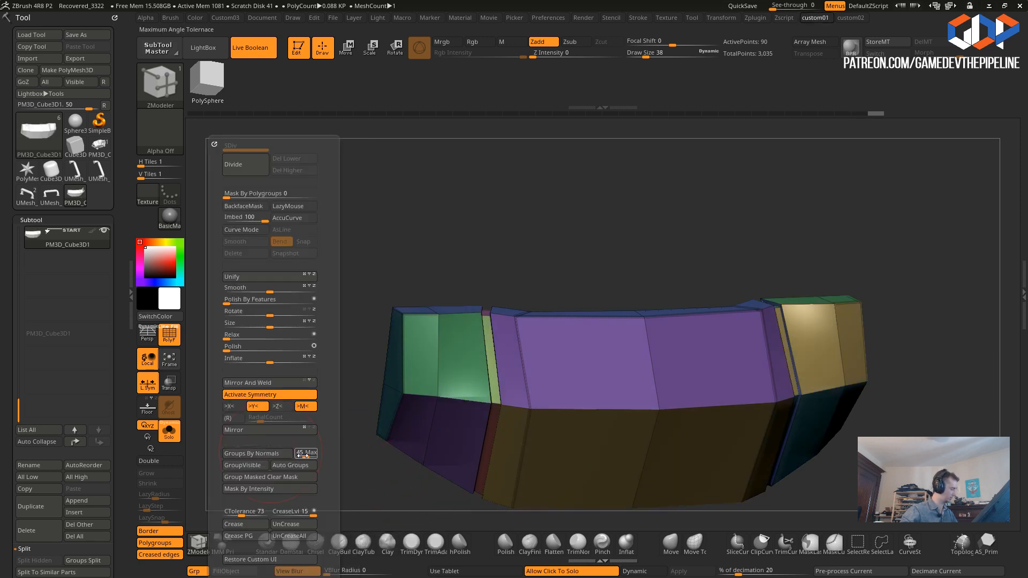
drag(306, 455, 335, 472)
click(262, 453)
- Mirror and weld the centre plate so both halves share the same polygroups
key(space)
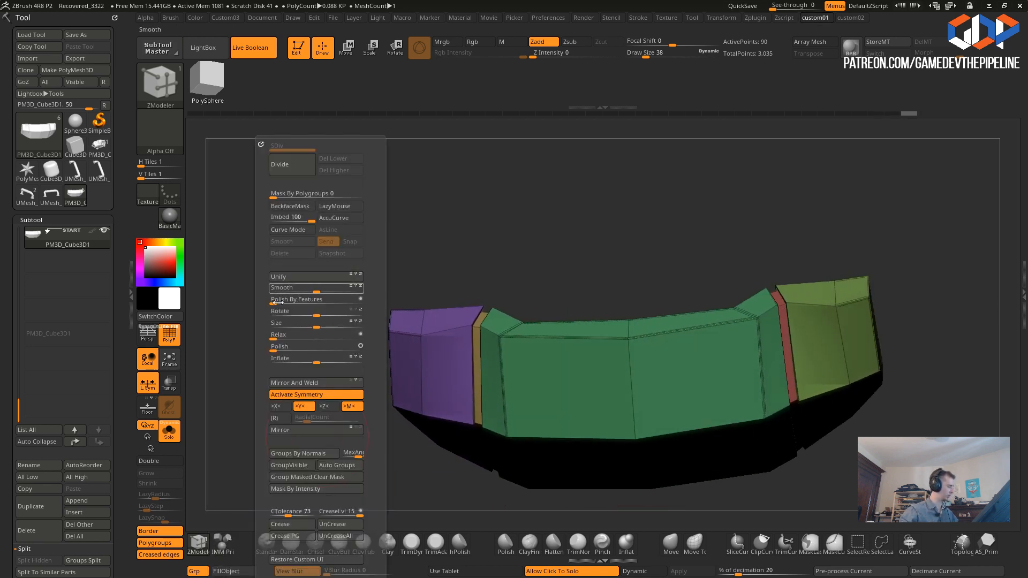
click(278, 385)
drag(314, 383, 288, 356)
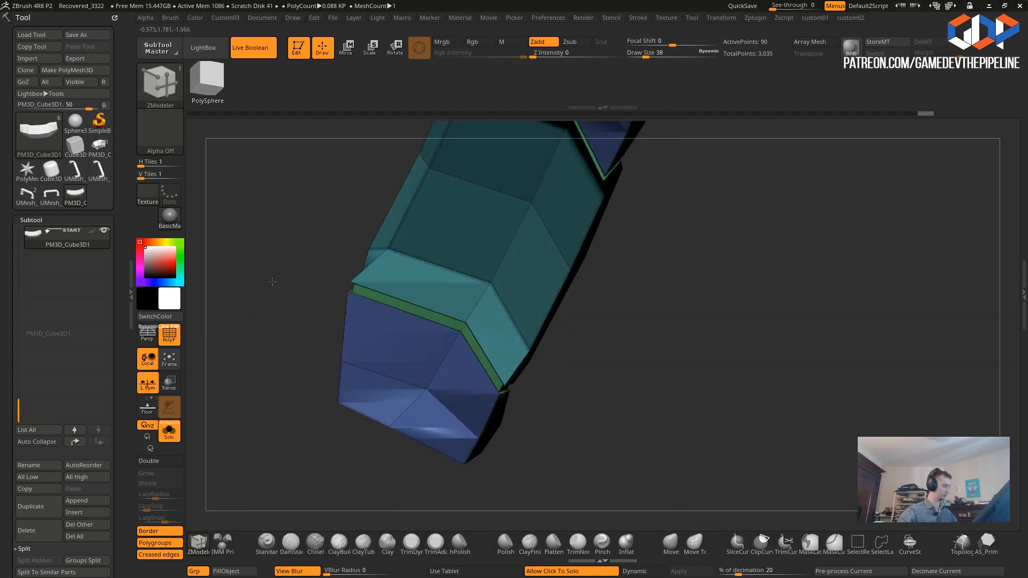
- Turn dynamic subdivision back on, clear all creases on the centre plate, and crease its polygroup borders
key(space)
click(265, 294)
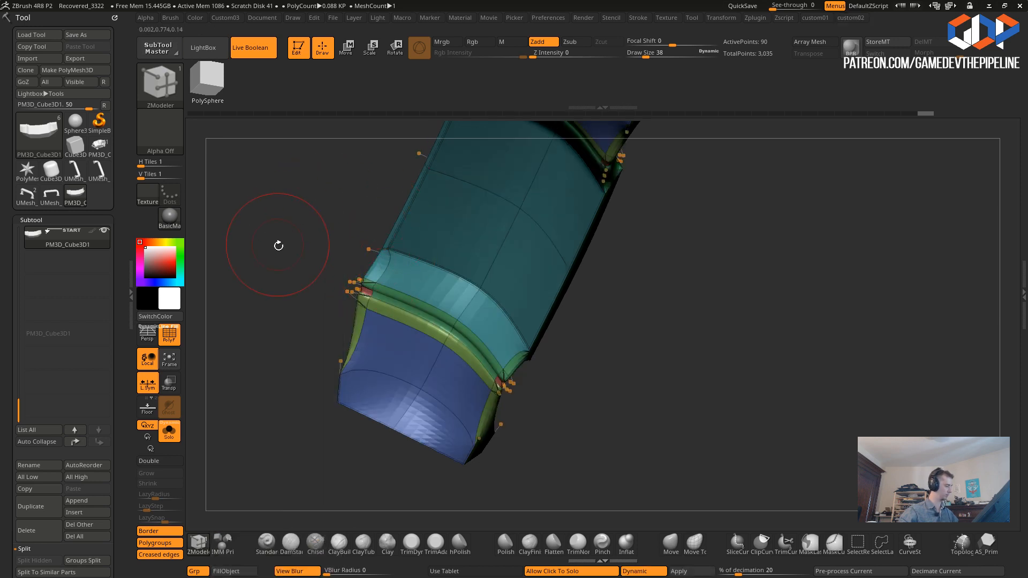
key(shift+space)
click(265, 536)
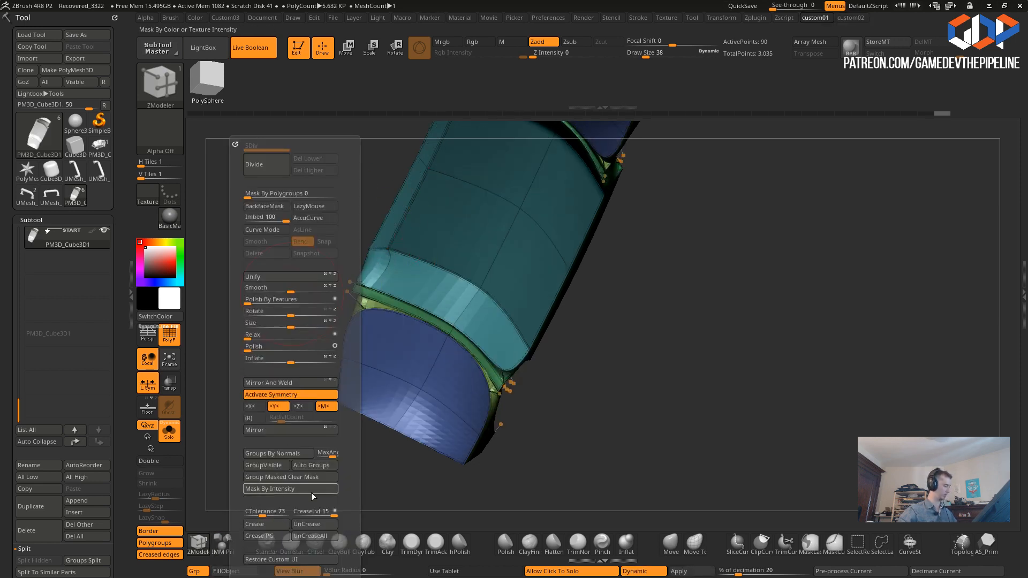
click(300, 537)
click(266, 537)
- Hide the polyframe and show the whole assembly to check how the creased centre plate fits the frame
drag(369, 455, 157, 320)
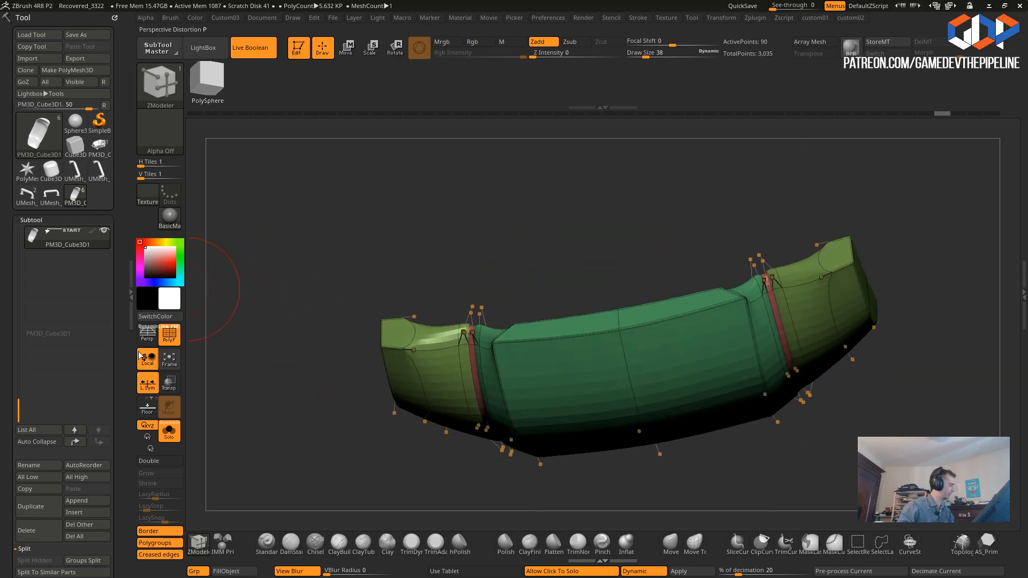
drag(241, 375, 168, 391)
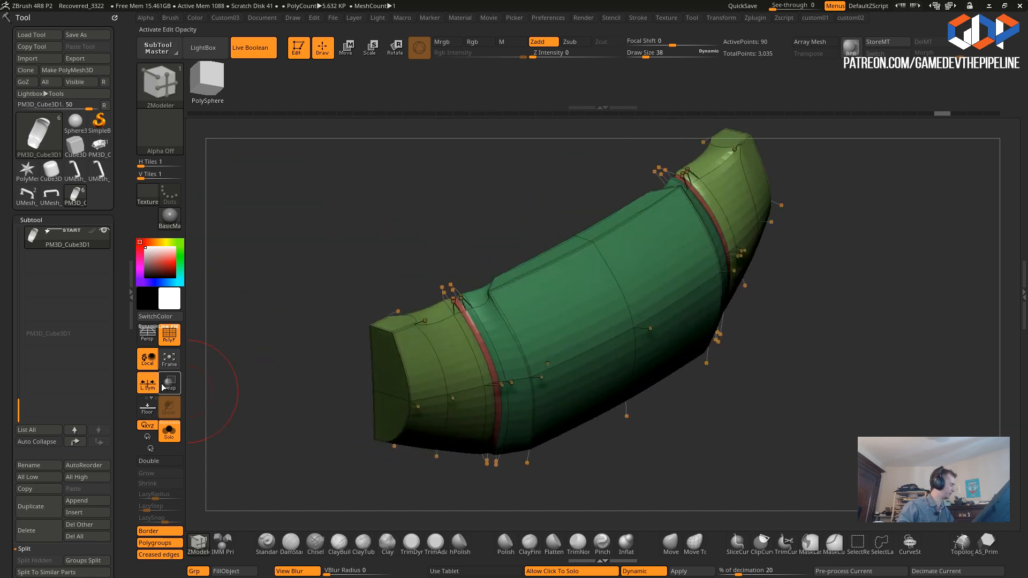
click(171, 335)
drag(192, 345, 282, 399)
click(285, 395)
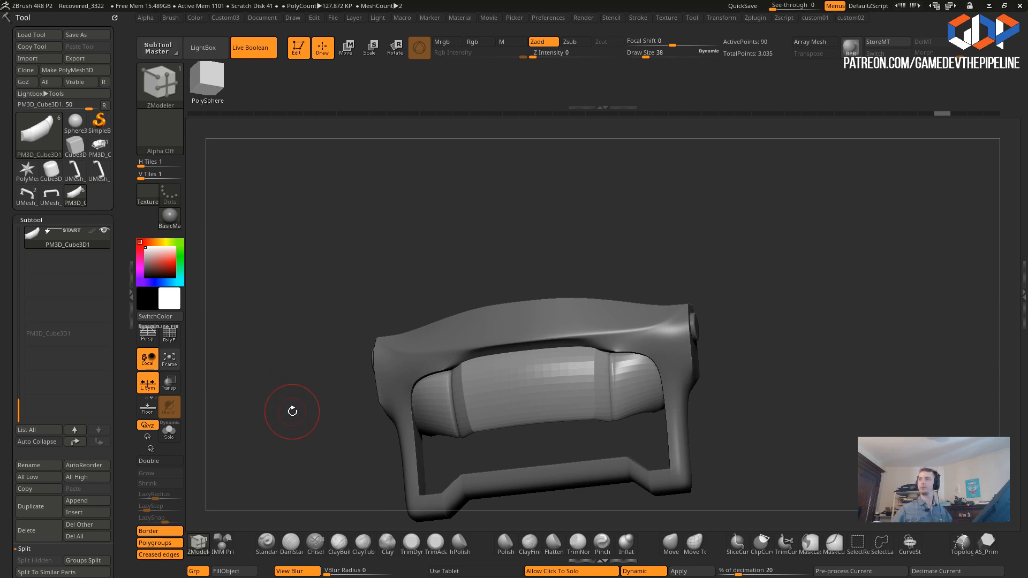
drag(297, 410, 326, 338)
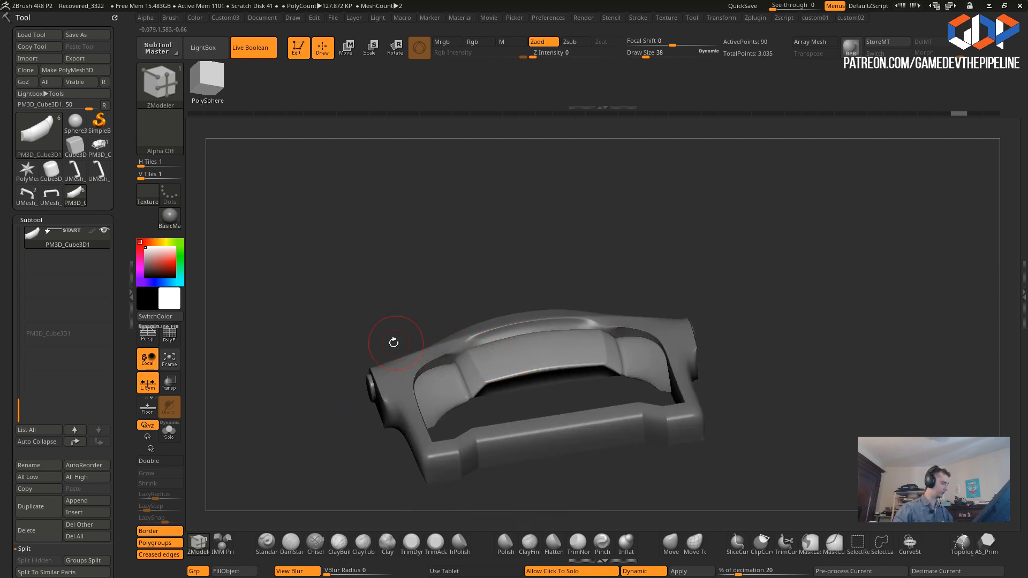
- Isolate the centre plate in a front view and mask everything except its lower middle section
click(338, 397)
shift+drag(338, 397, 433, 431)
mouse_move(605, 425)
ctrl+mouse_down()
mouse_move(482, 333)
mouse_move(489, 325)
ctrl+mouse_up()
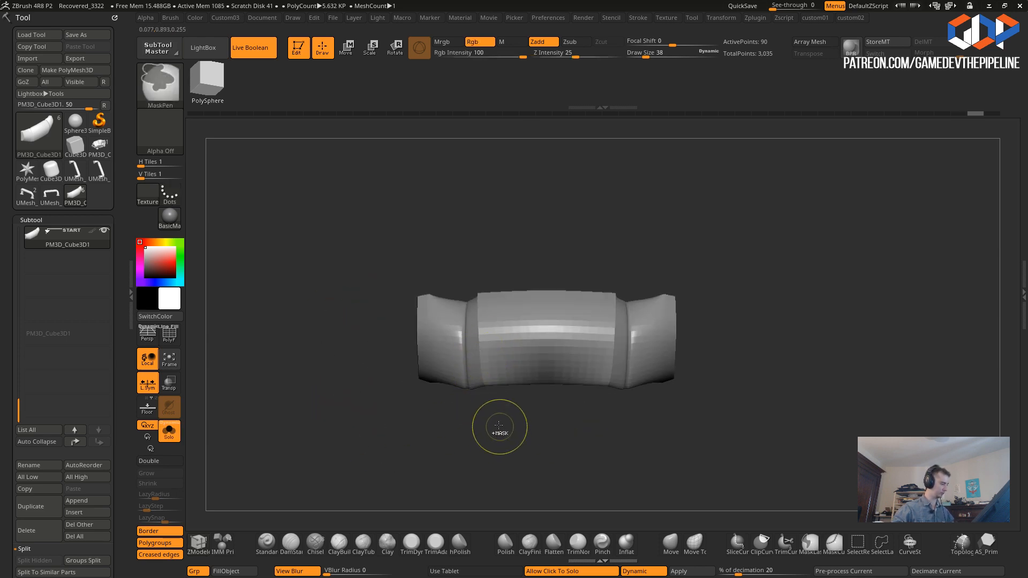
mouse_move(507, 416)
shift+mouse_down()
mouse_move(505, 447)
mouse_move(447, 439)
shift+mouse_up()
- Reset the transform gizmo's orientation and move the plate's unmasked lower middle slightly downward
key(w)
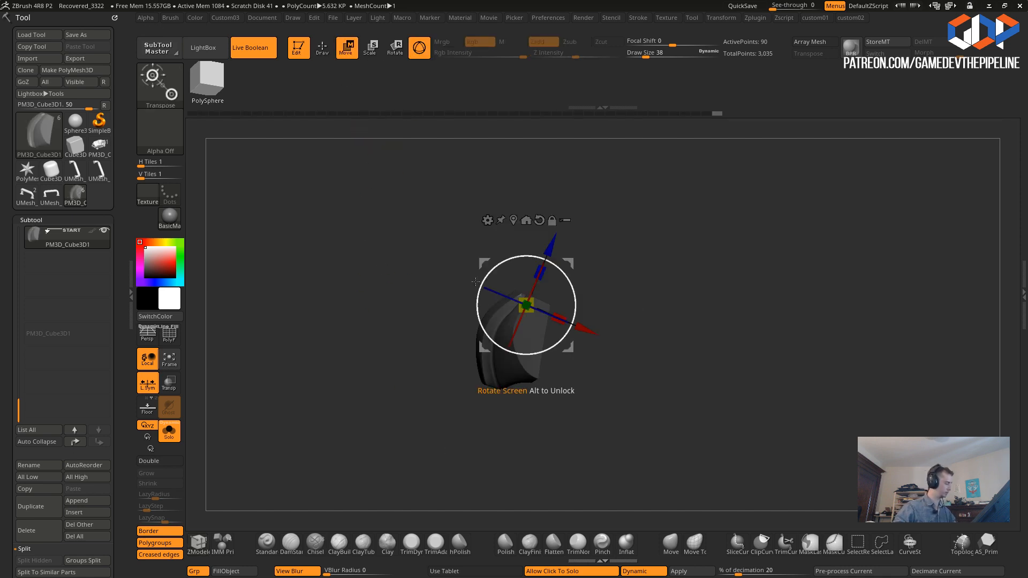
click(539, 220)
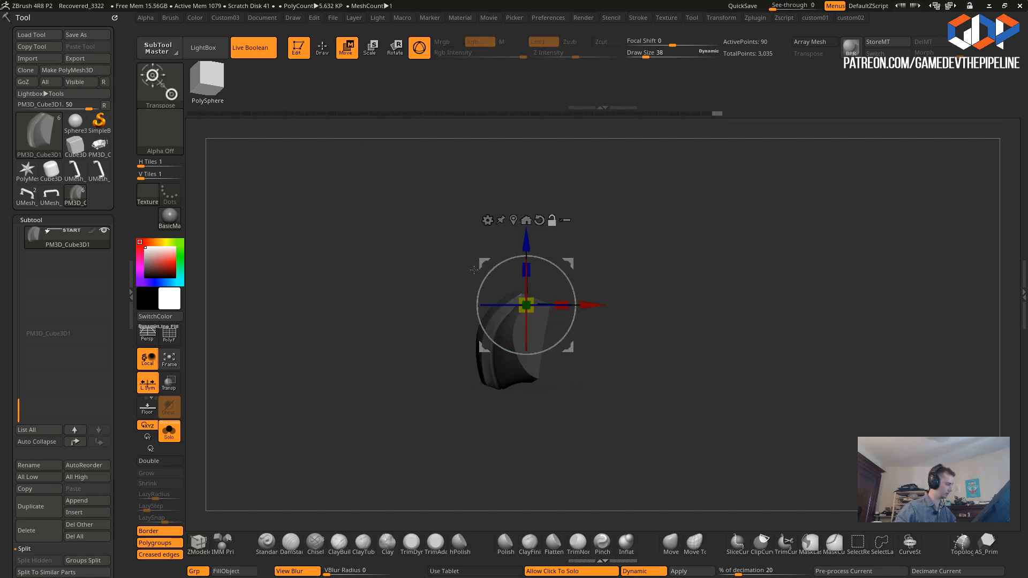
drag(465, 264, 464, 265)
drag(353, 253, 387, 242)
drag(509, 245, 509, 252)
- Change the mask and try to move the lower parts of the centre plate's ends upward with the gizmo
ctrl+drag(340, 326, 351, 343)
ctrl+drag(420, 430, 366, 360)
drag(510, 253, 509, 242)
key(ctrl+z)
ctrl+click(490, 246)
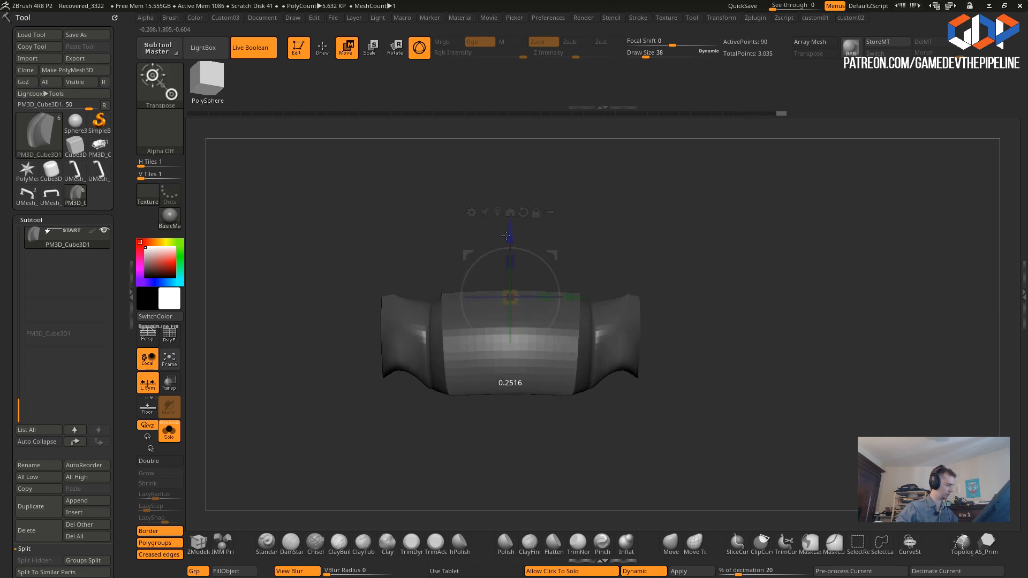
key(ctrl+z)
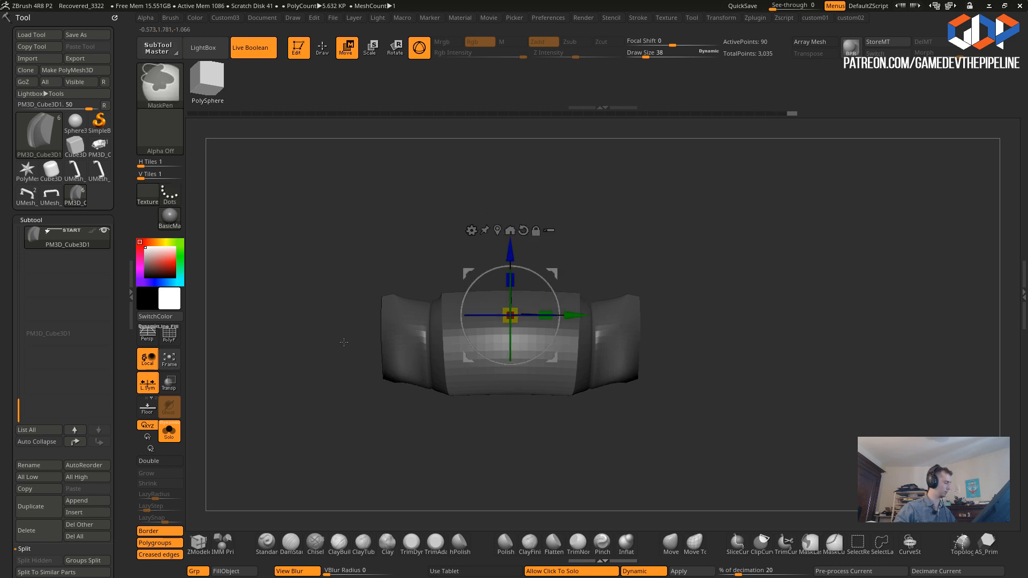
- Move the lower parts of the centre plate's two ends up by about 0.14, and show the whole assembly
ctrl+drag(330, 338, 359, 366)
ctrl+click(351, 311)
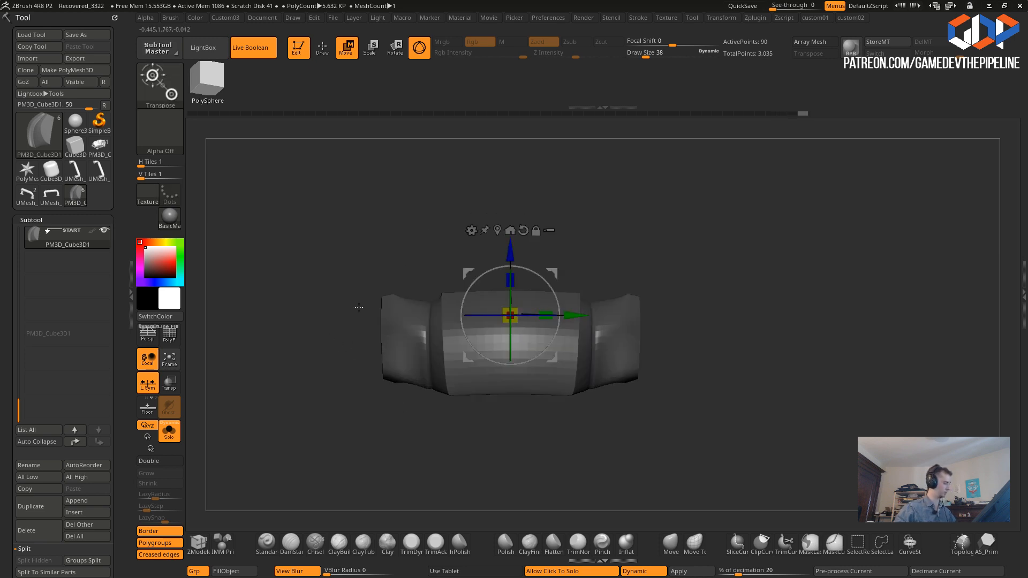
mouse_move(513, 253)
mouse_down()
mouse_move(504, 234)
mouse_move(502, 245)
mouse_up()
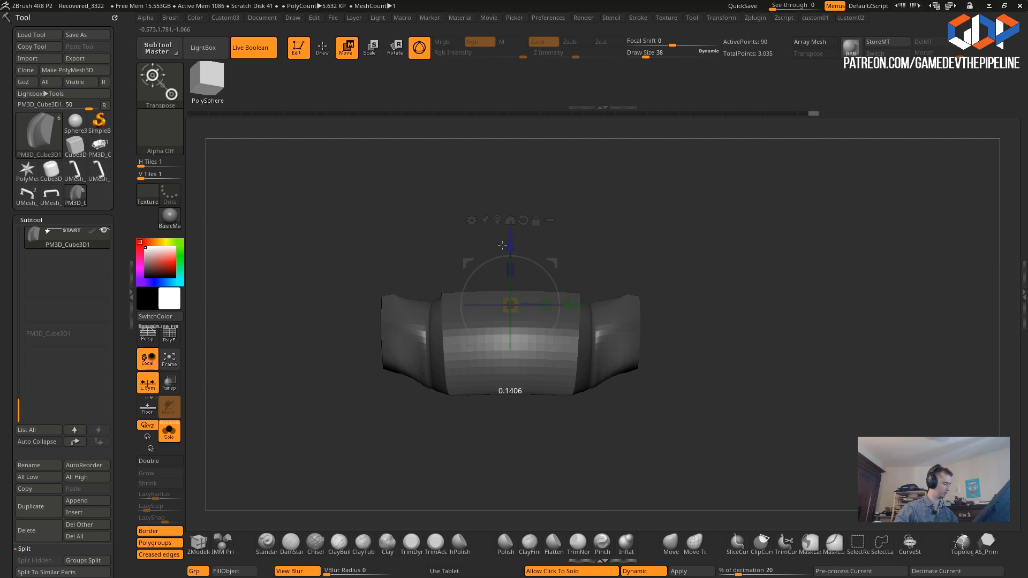
click(325, 195)
drag(297, 215, 267, 203)
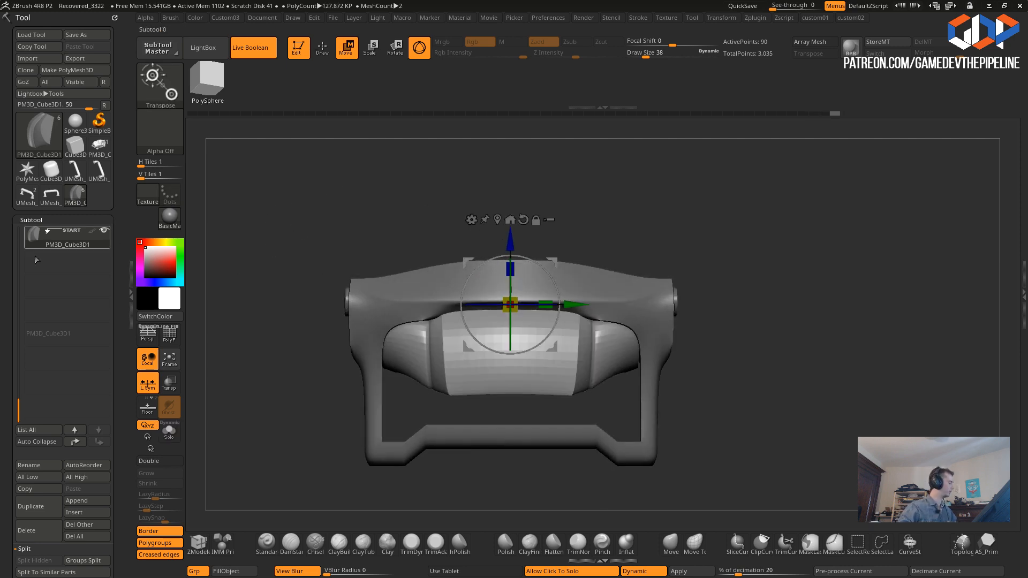
- Make the arched outer frame, PM3D_Cube3D2, the active subtool
drag(13, 387, 4, 328)
drag(284, 295, 286, 320)
key(Up)
key(Up)
key(ctrl+Down)
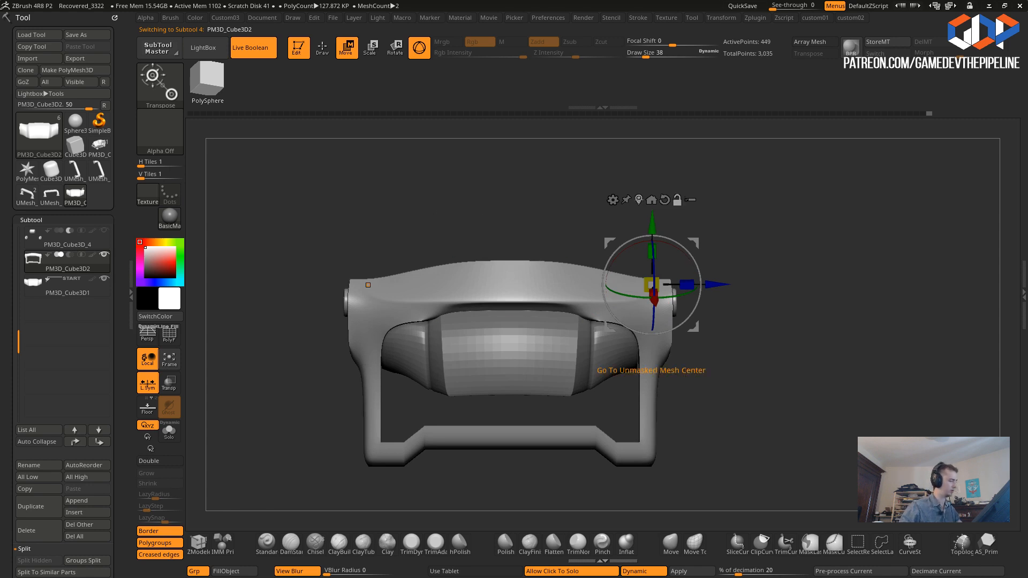
click(651, 200)
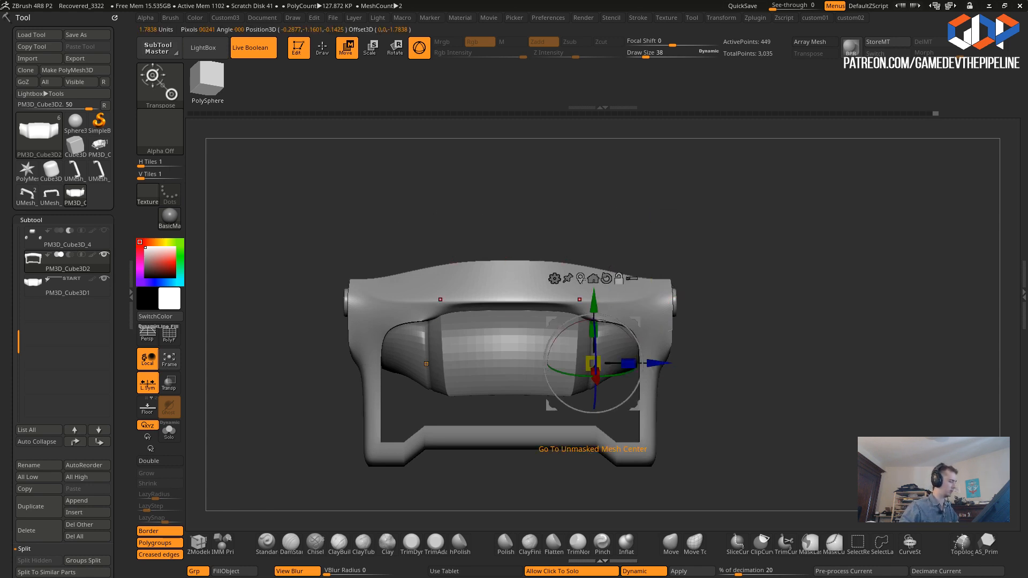
click(382, 222)
click(374, 219)
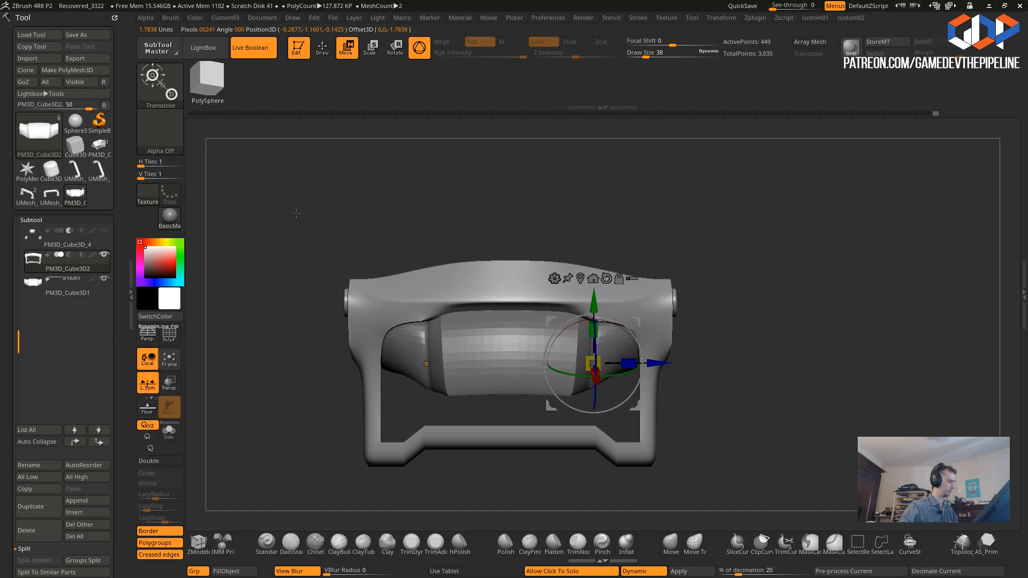
click(615, 275)
click(286, 249)
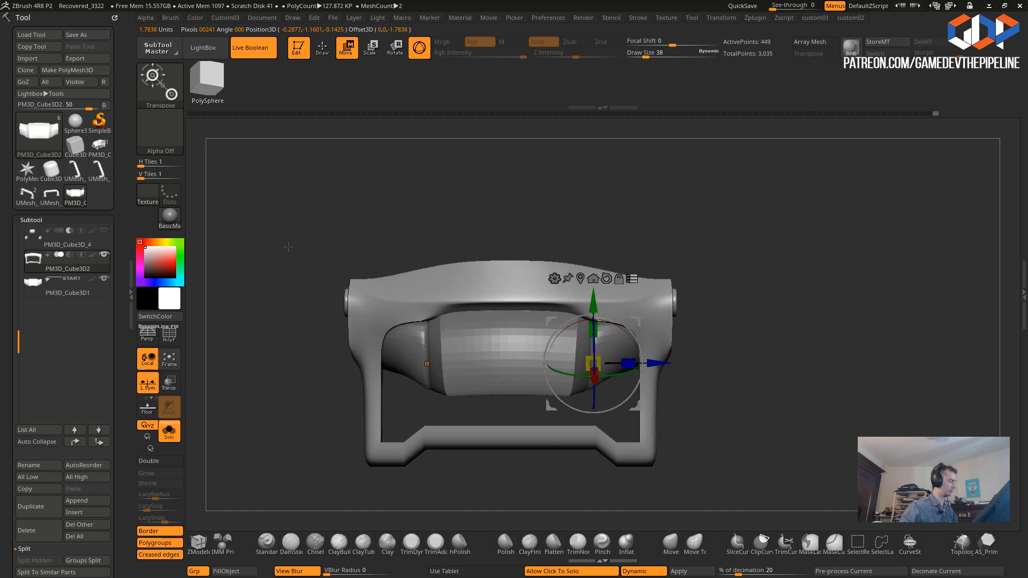
ctrl+shift+drag(274, 217, 565, 236)
key(ctrl+z)
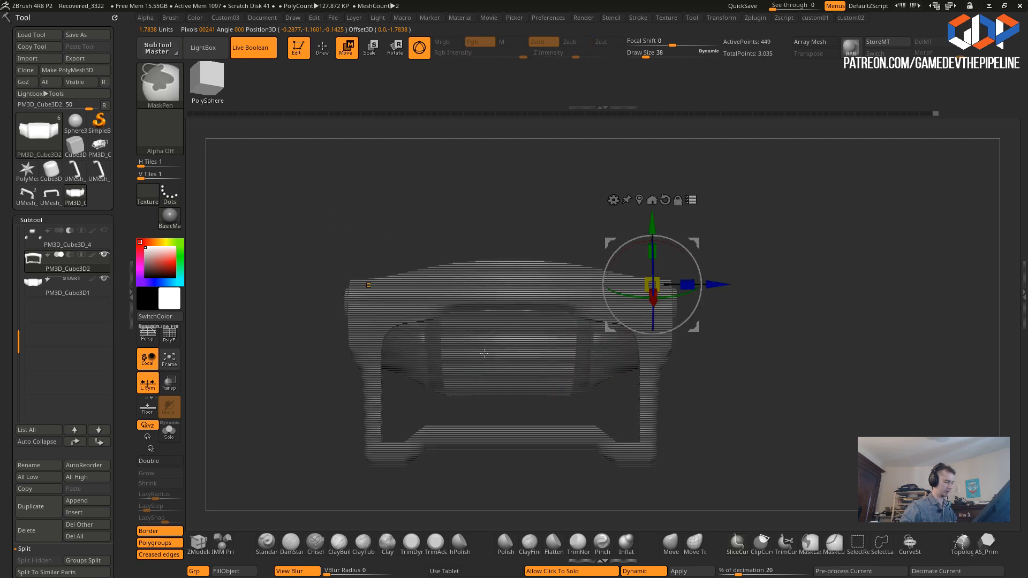
ctrl+shift+click(858, 545)
mouse_move(279, 218)
ctrl+shift+mouse_down()
mouse_move(571, 427)
mouse_move(791, 528)
ctrl+shift+mouse_up()
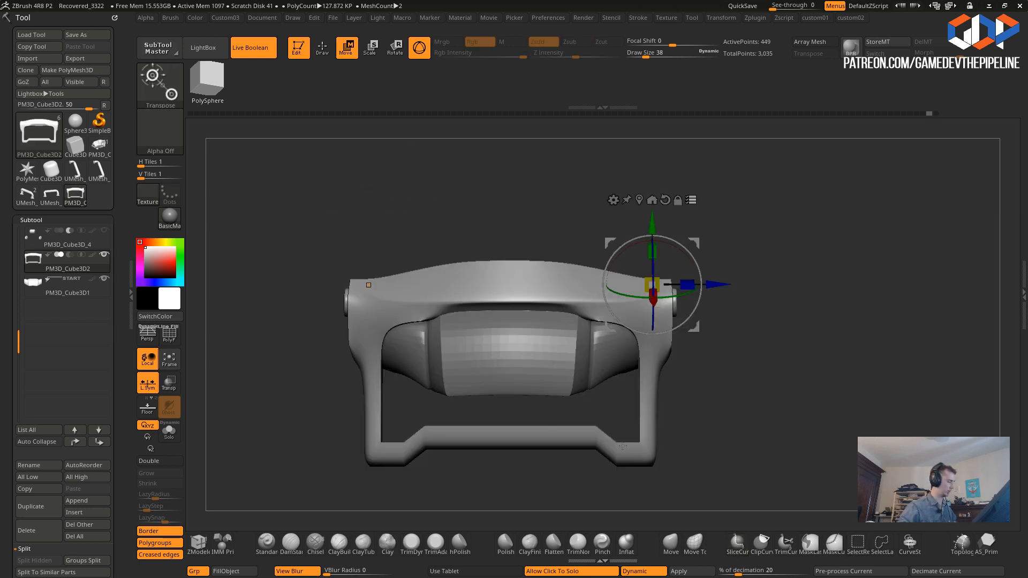
- Centre the transform gizmo on the arched frame's middle and scale the frame slightly narrower across its width
click(638, 200)
key(1)
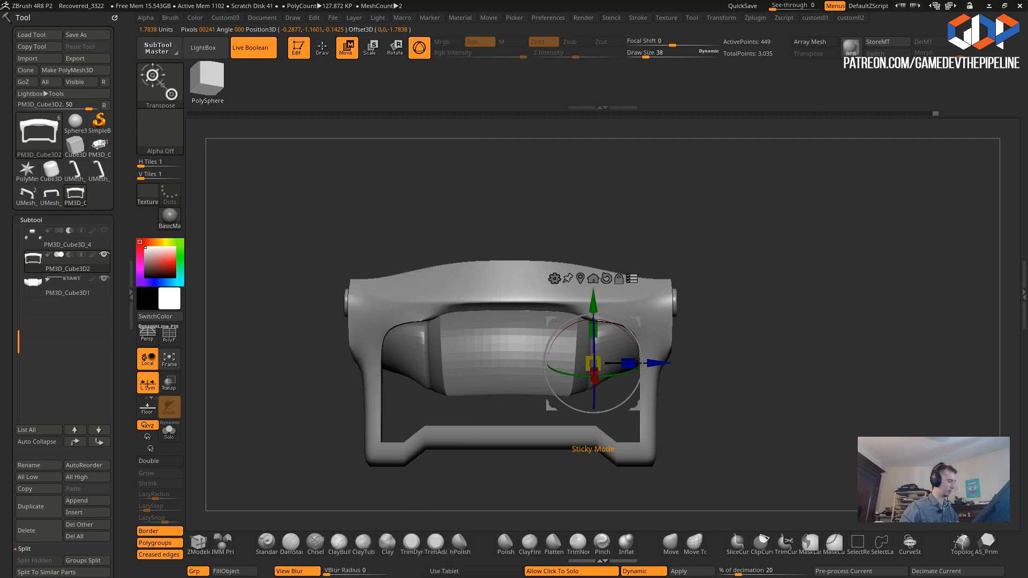
click(594, 278)
mouse_move(296, 297)
mouse_down()
mouse_move(301, 308)
mouse_move(297, 298)
mouse_up()
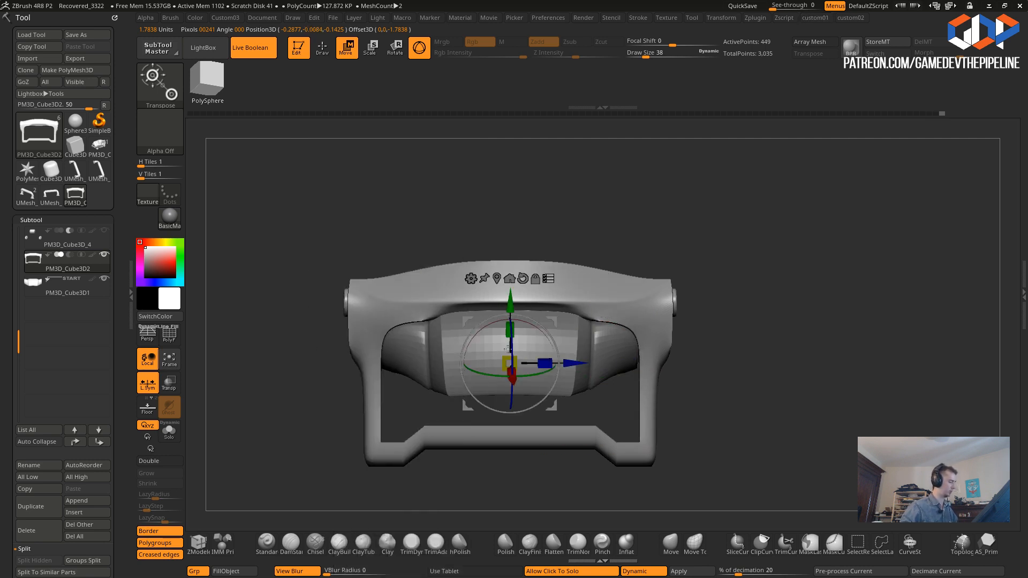
drag(544, 364, 522, 354)
click(549, 279)
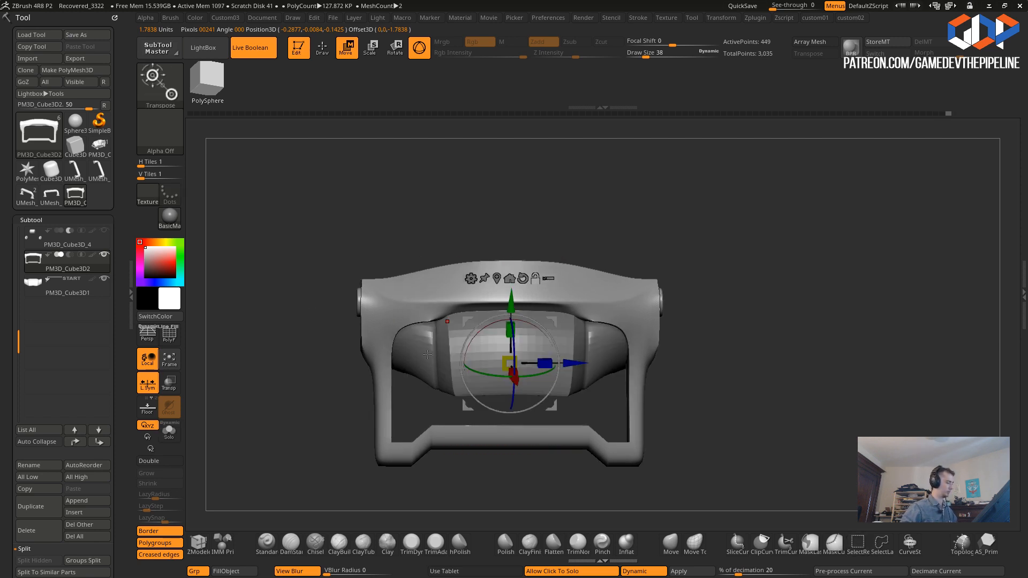
- Switch to the centre plate subtool and slightly adjust its width with the gizmo to suit the frame
alt+click(405, 349)
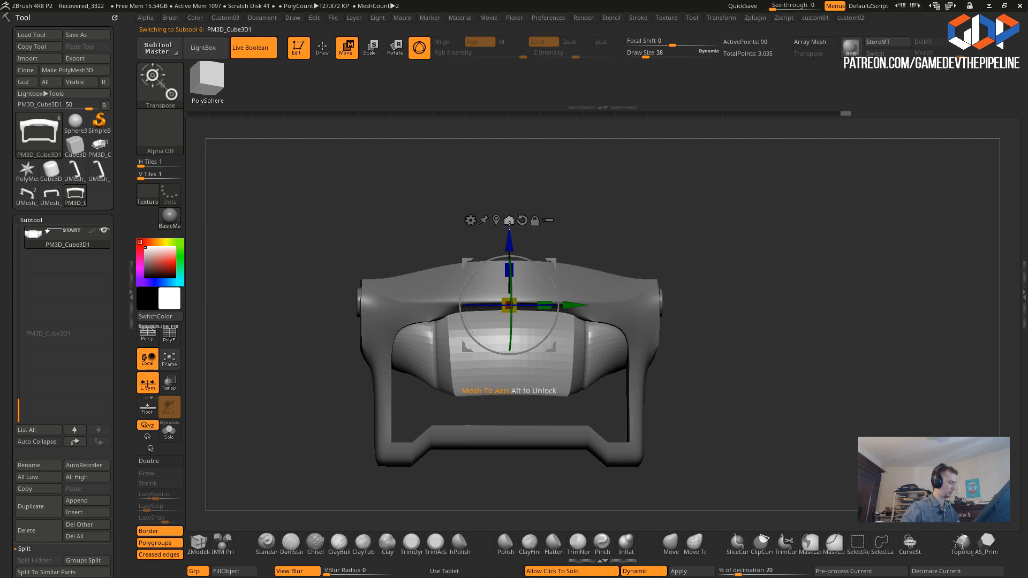
drag(545, 302, 558, 303)
mouse_move(275, 280)
mouse_down()
mouse_move(292, 289)
mouse_move(264, 270)
mouse_move(282, 288)
mouse_move(252, 291)
mouse_move(297, 296)
mouse_move(333, 321)
mouse_move(375, 320)
mouse_up()
- Adjust the upper edges of the centre plate's ends with the Move brush so they follow the frame's arch
click(668, 545)
key(space)
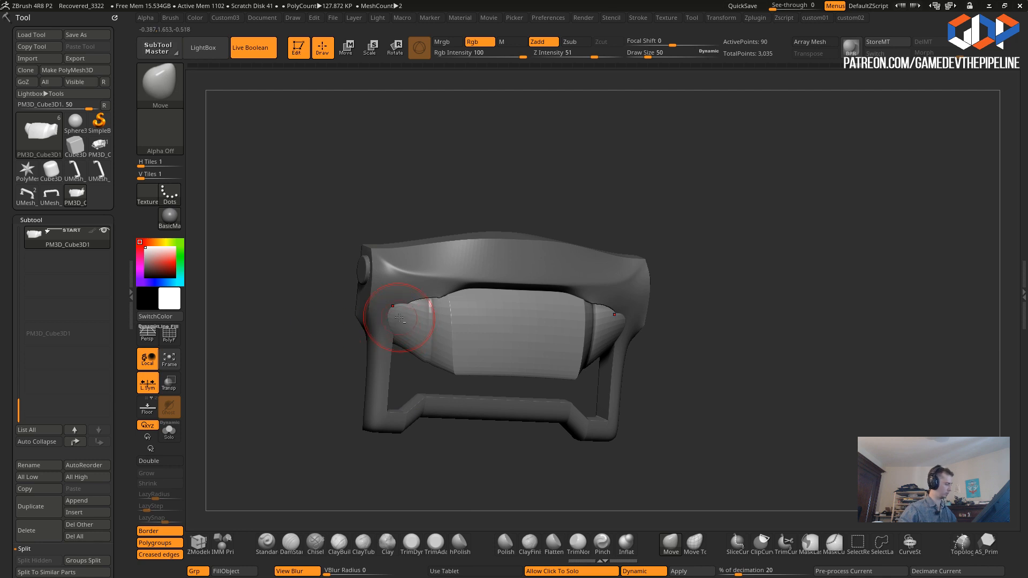
mouse_move(289, 279)
mouse_down()
mouse_move(250, 241)
mouse_move(322, 284)
mouse_move(315, 268)
mouse_up()
key(bracketright)
key(bracketright)
drag(437, 289, 426, 292)
mouse_move(321, 263)
mouse_down()
mouse_move(319, 211)
mouse_move(322, 264)
mouse_up()
drag(431, 290, 424, 295)
key(bracketleft)
- Reshape the centre plate's lower edge with the Move brush, bowing the middle downward and lifting the corners toward the ends
mouse_move(289, 287)
mouse_down()
mouse_move(369, 300)
mouse_move(339, 314)
mouse_move(363, 323)
mouse_up()
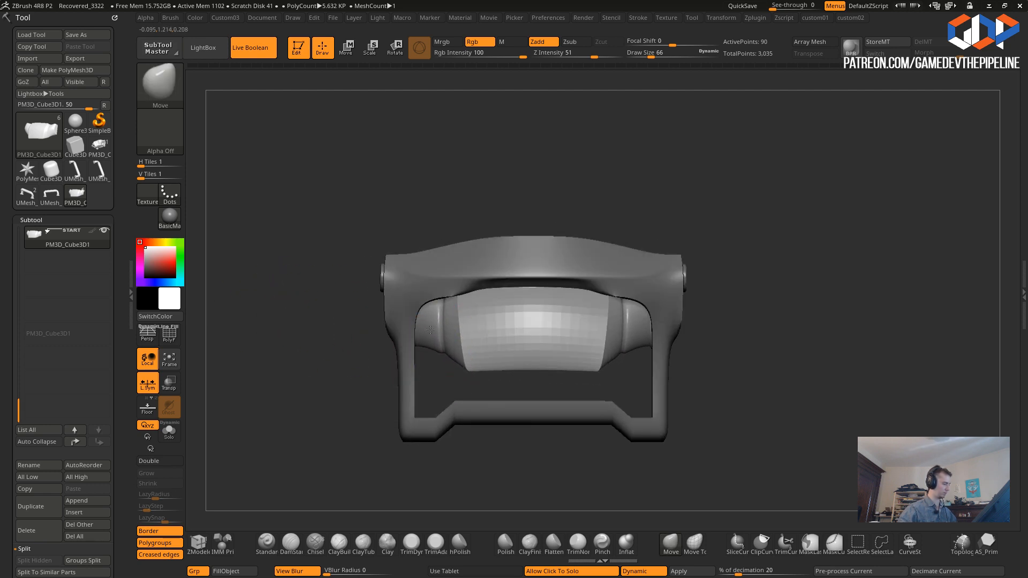
drag(329, 308, 351, 322)
drag(432, 362, 394, 348)
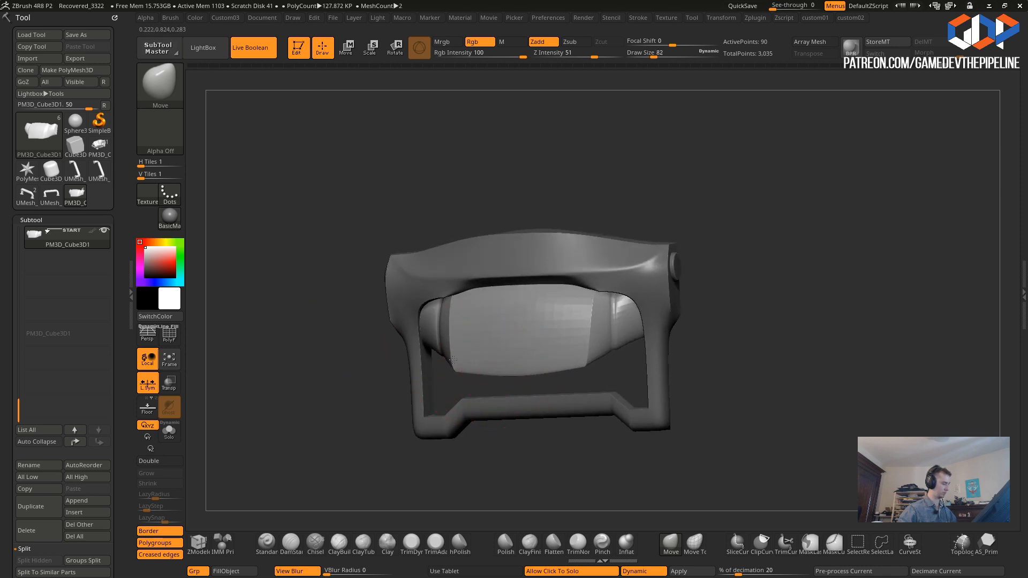
drag(350, 345, 453, 362)
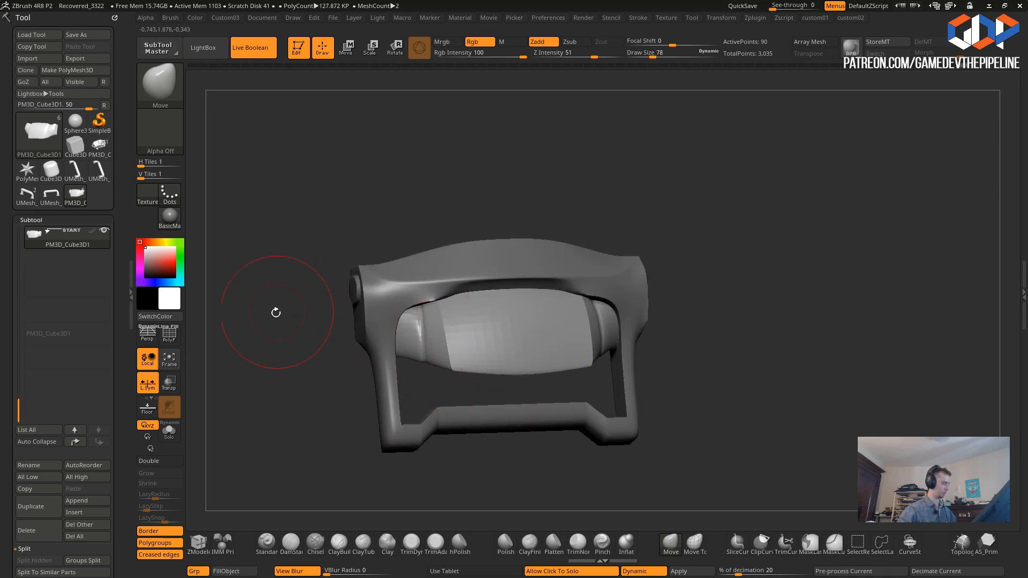
shift+drag(289, 311, 425, 346)
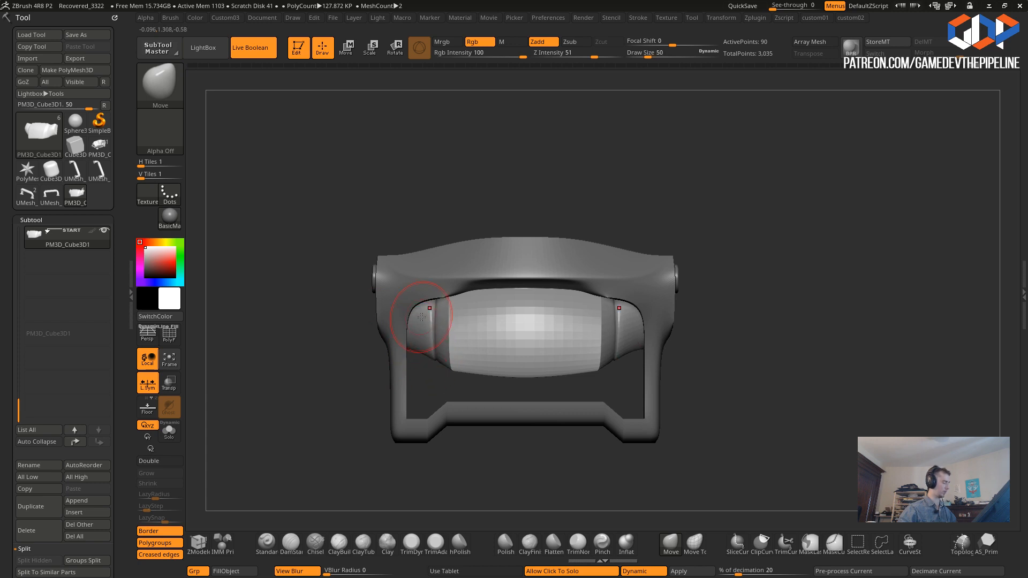
- Bow the centre plate's front profile outward from an underside view and adjust its ends with the Move brush
drag(309, 287, 511, 273)
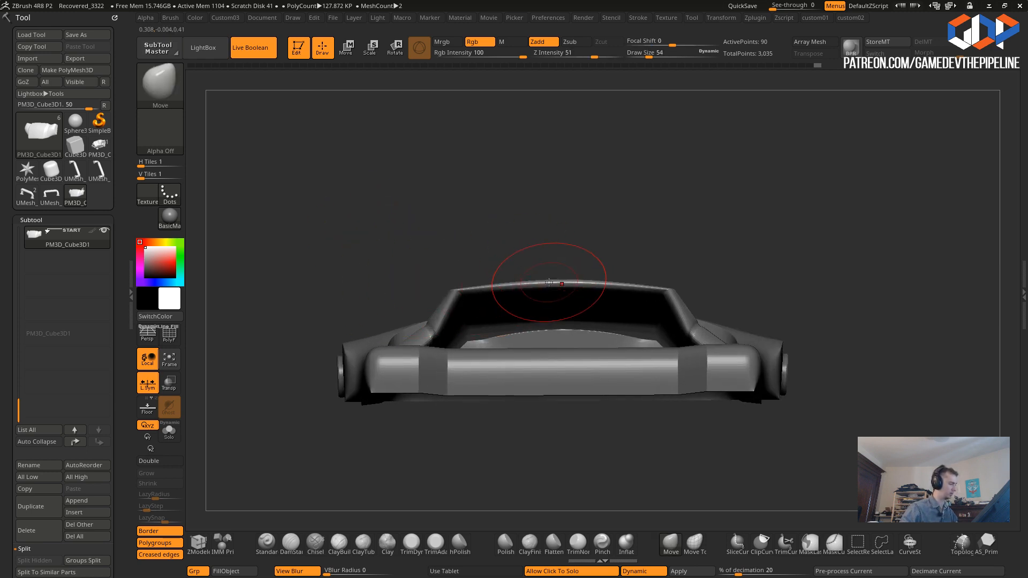
mouse_move(422, 226)
mouse_down()
mouse_move(460, 257)
mouse_move(450, 298)
mouse_up()
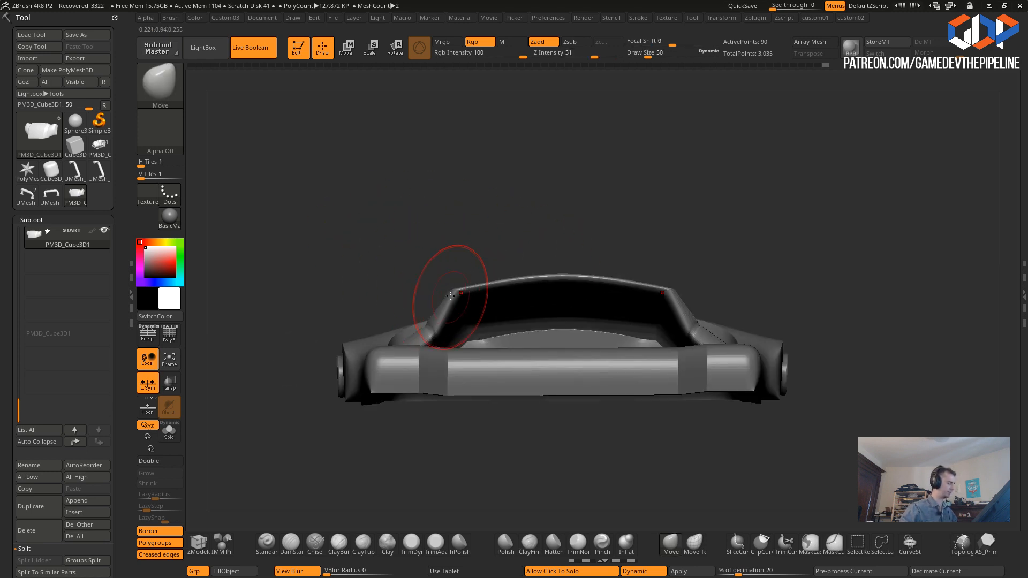
click(320, 282)
mouse_move(321, 283)
mouse_down()
mouse_move(321, 322)
mouse_move(351, 297)
mouse_up()
mouse_move(410, 314)
mouse_down()
mouse_move(352, 320)
mouse_move(336, 343)
mouse_move(348, 335)
mouse_move(369, 386)
mouse_move(355, 425)
mouse_move(349, 360)
mouse_move(372, 382)
mouse_up()
key(bracketright)
drag(245, 350, 240, 356)
drag(206, 304, 282, 313)
- Isolate the arched frame, show its polyframe and regroup its polygons with Groups By Normals
alt+click(380, 285)
click(256, 287)
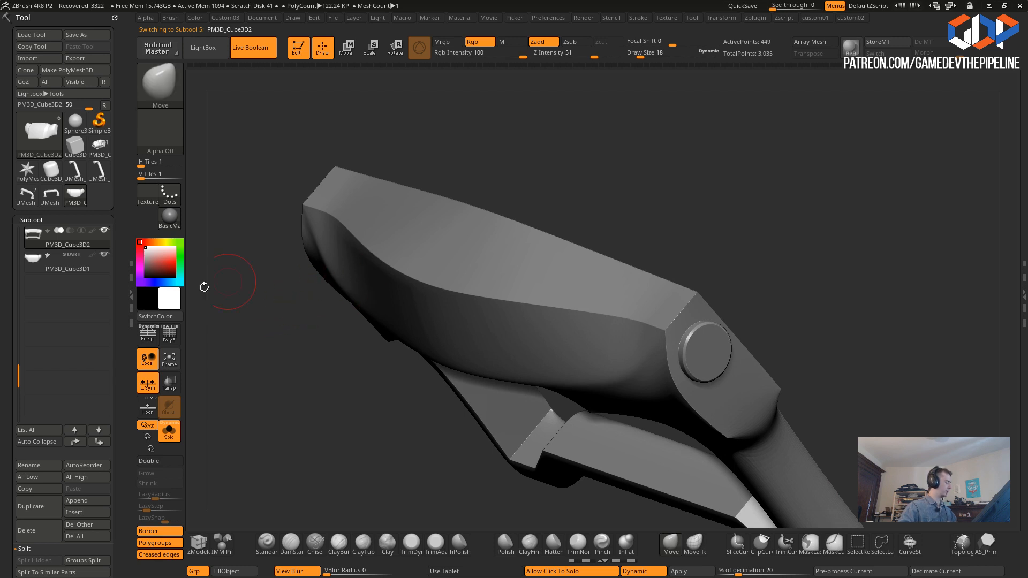
click(170, 335)
drag(214, 316, 270, 302)
drag(236, 269, 258, 243)
key(1)
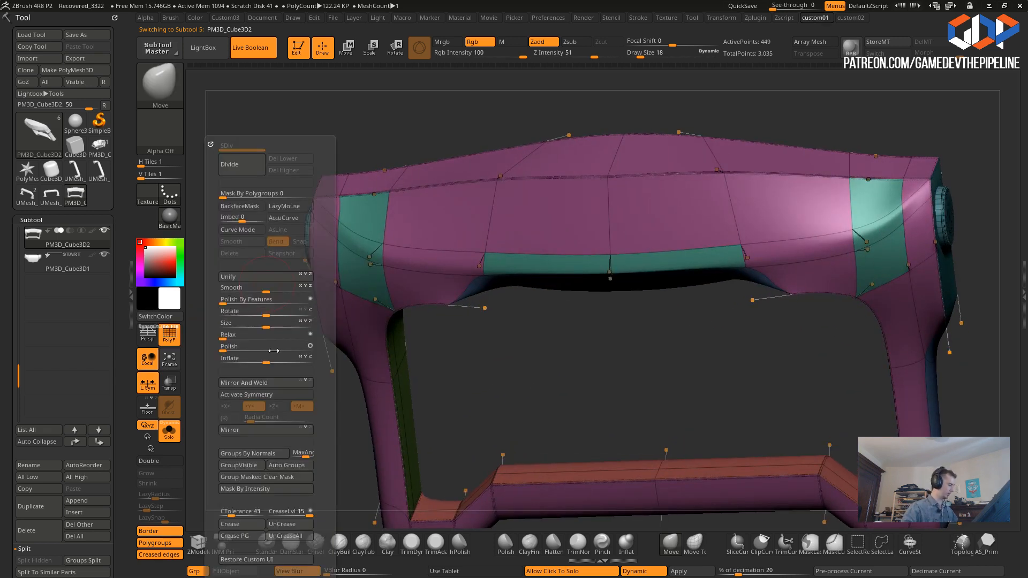
click(236, 456)
drag(331, 353, 333, 316)
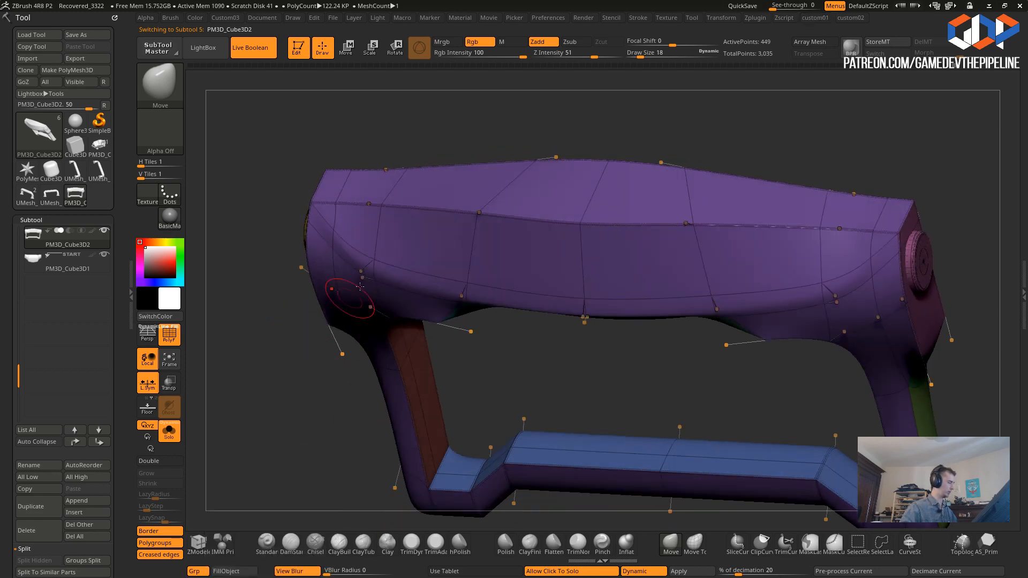
- Uncrease the front ridge of the frame's arch using the ZModeler edge action Crease with target EdgeLoop Partial
drag(286, 220, 319, 245)
click(208, 541)
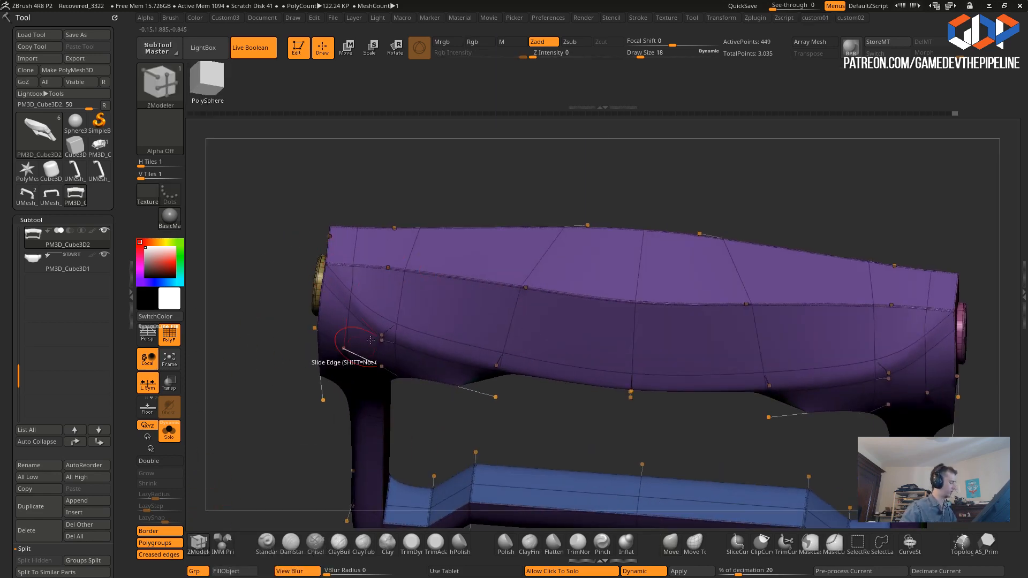
key(space)
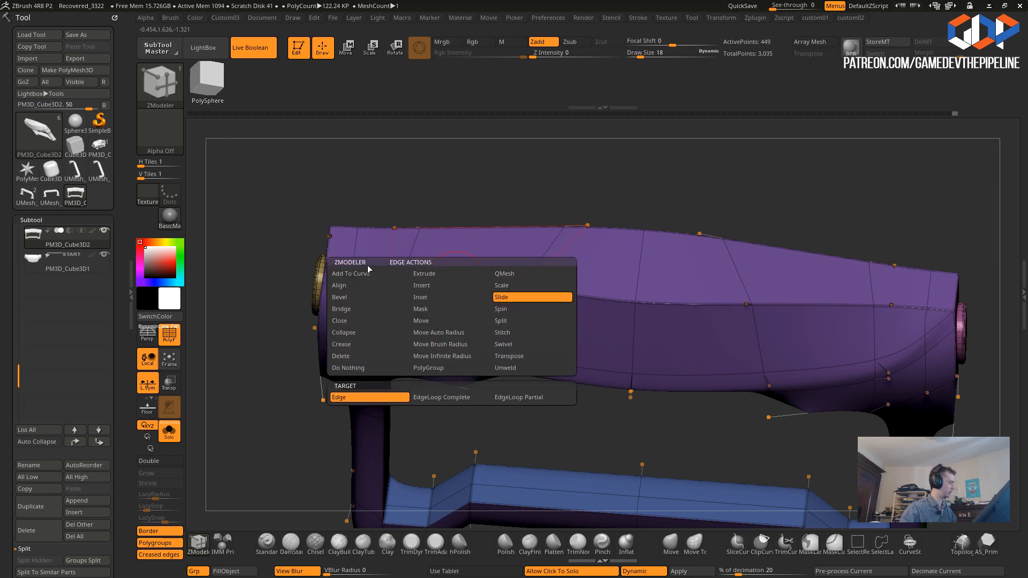
click(333, 347)
key(space)
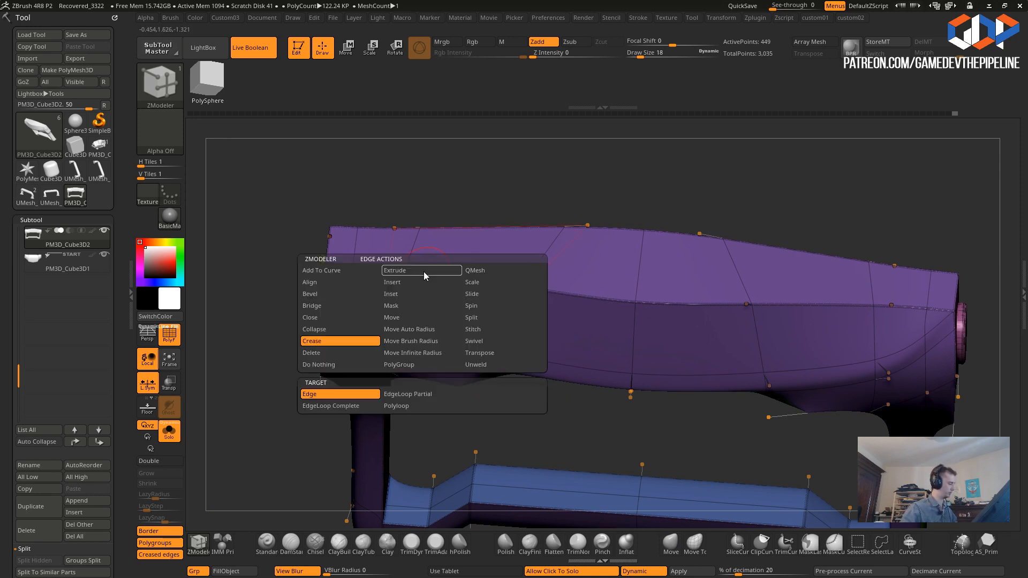
click(397, 395)
click(477, 280)
mouse_move(305, 266)
mouse_down()
mouse_move(298, 306)
mouse_move(280, 322)
mouse_move(294, 317)
mouse_up()
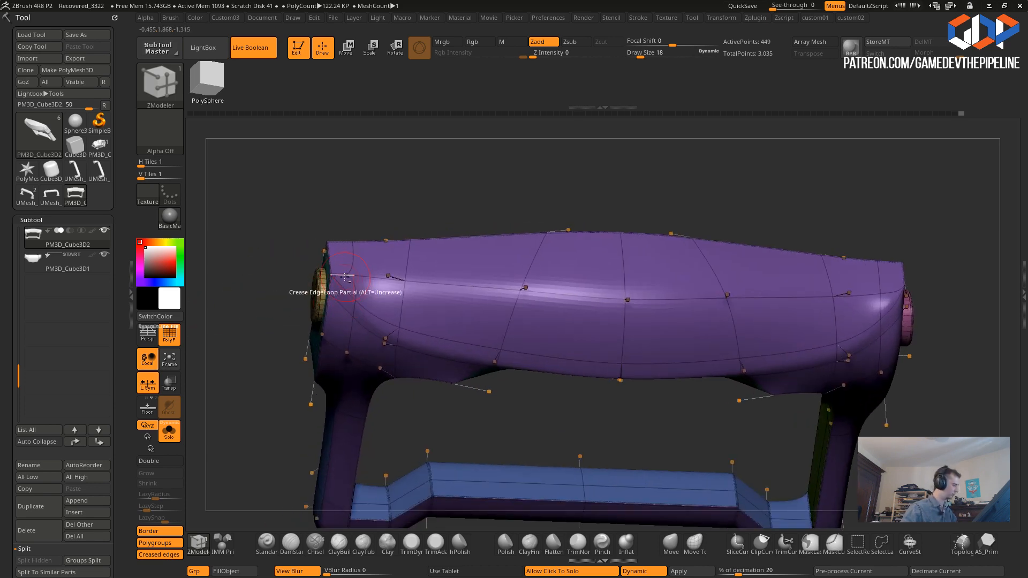
click(344, 276)
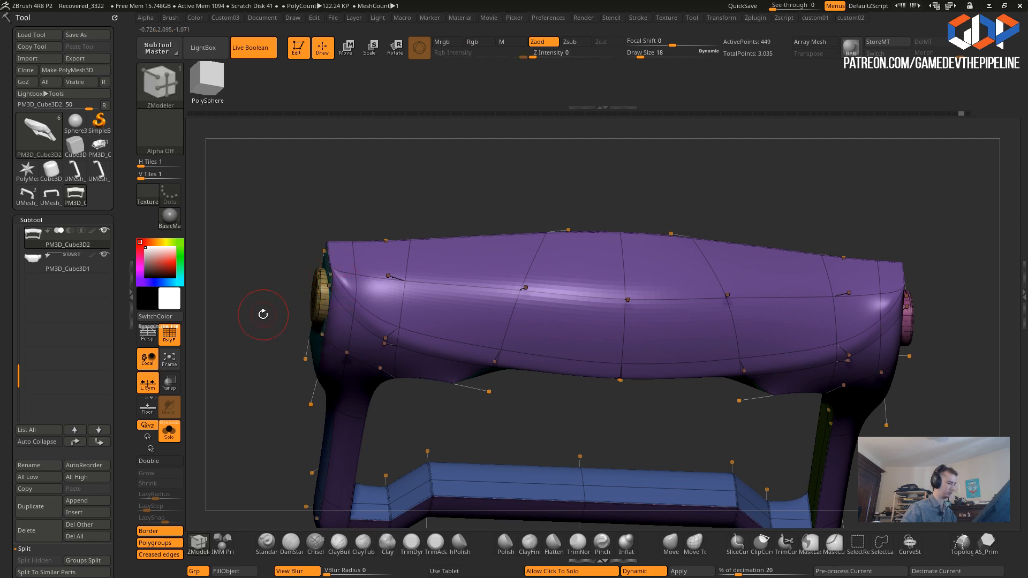
- Show the whole assembly without the polyframe to check the softened arch from the front, and turn the polyframe back on
key(f)
click(169, 431)
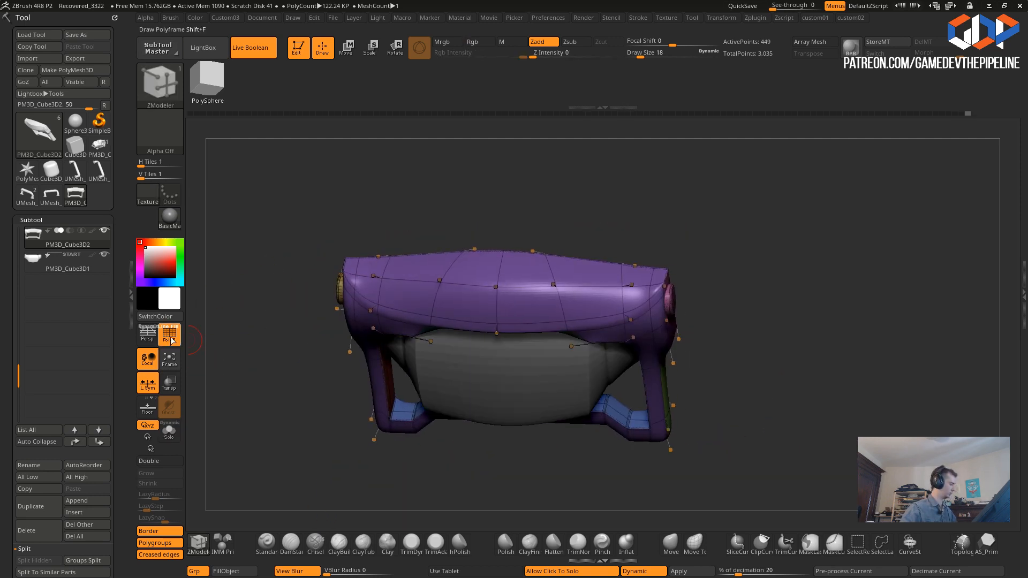
click(169, 335)
drag(252, 382, 276, 342)
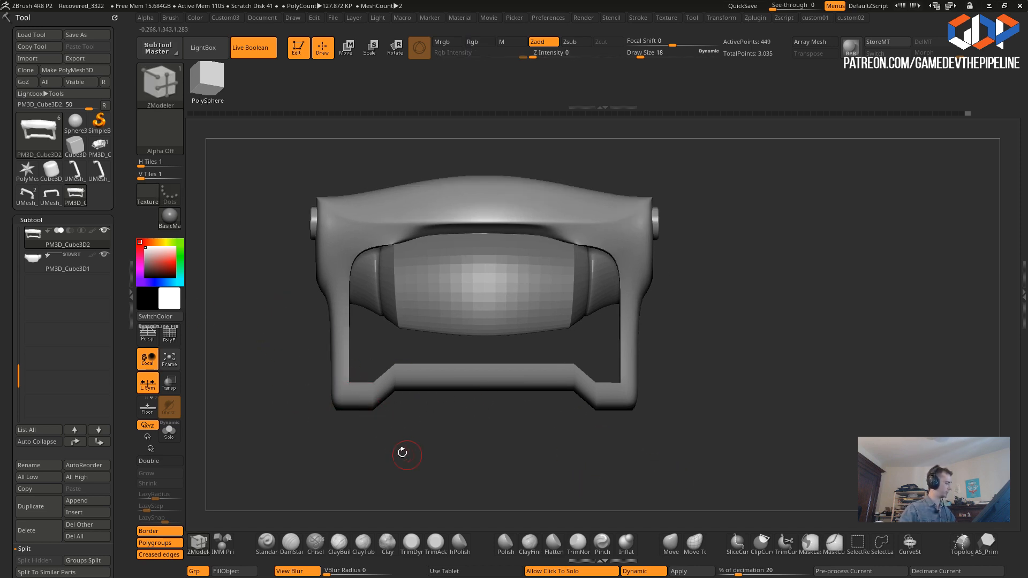
click(168, 342)
key(ctrl+shift)
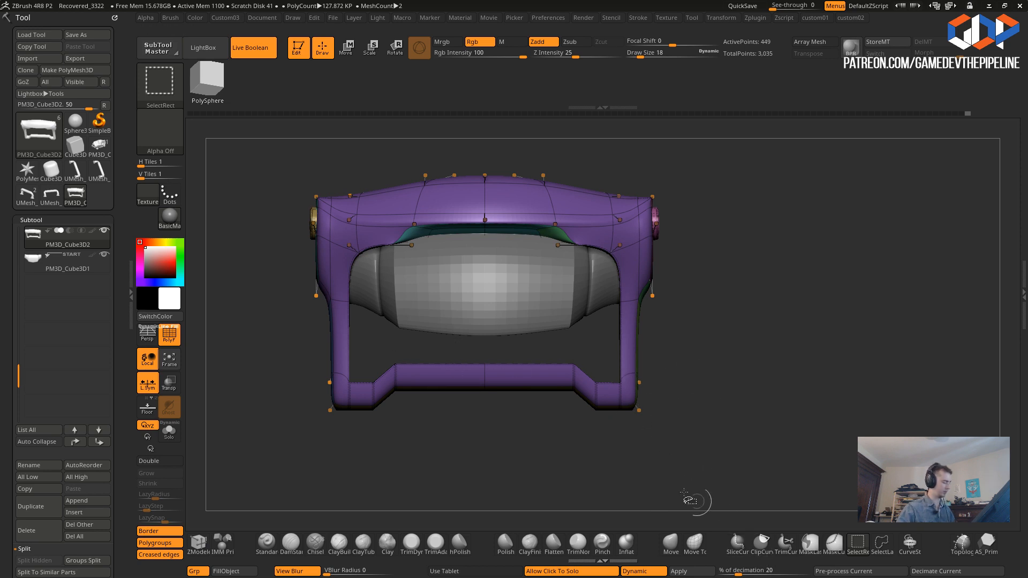
ctrl+shift+click(761, 549)
mouse_move(275, 339)
ctrl+shift+mouse_down()
mouse_move(721, 342)
mouse_move(726, 354)
ctrl+shift+mouse_up()
key(ctrl+z)
- Slice the frame twice horizontally through both legs with SliceCurve to form a narrow band below the arch
ctrl+shift+click(737, 543)
mouse_move(245, 348)
ctrl+shift+mouse_down()
mouse_move(572, 348)
mouse_move(774, 365)
mouse_move(780, 352)
ctrl+shift+mouse_up()
mouse_move(289, 359)
ctrl+shift+mouse_down()
mouse_move(702, 359)
mouse_move(744, 351)
mouse_move(746, 314)
ctrl+shift+mouse_up()
- Mask the upper frame, move the unmasked lower handle section upward and scale it slightly narrower
ctrl+drag(727, 493, 265, 324)
ctrl+click(291, 382)
click(346, 47)
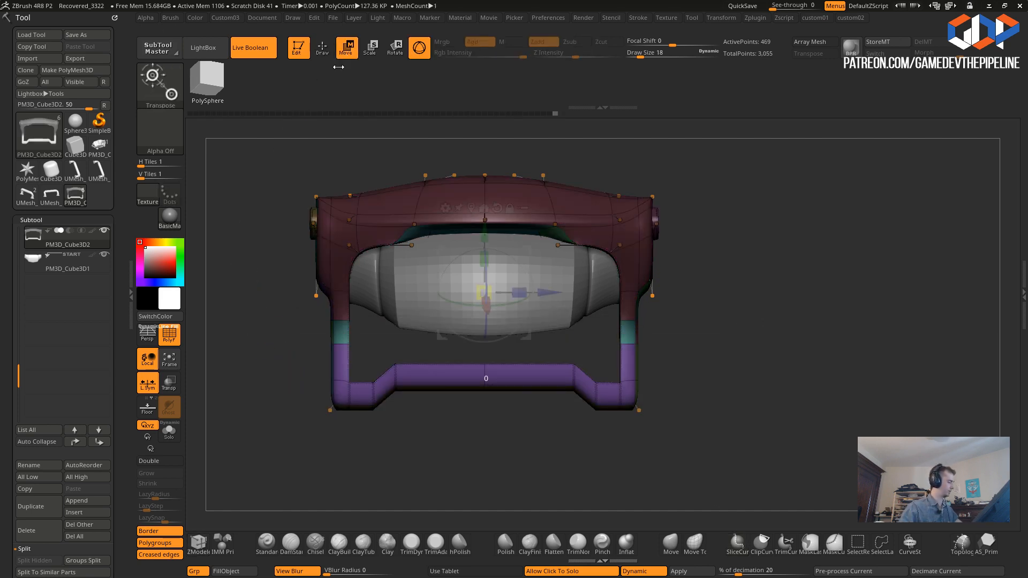
click(471, 207)
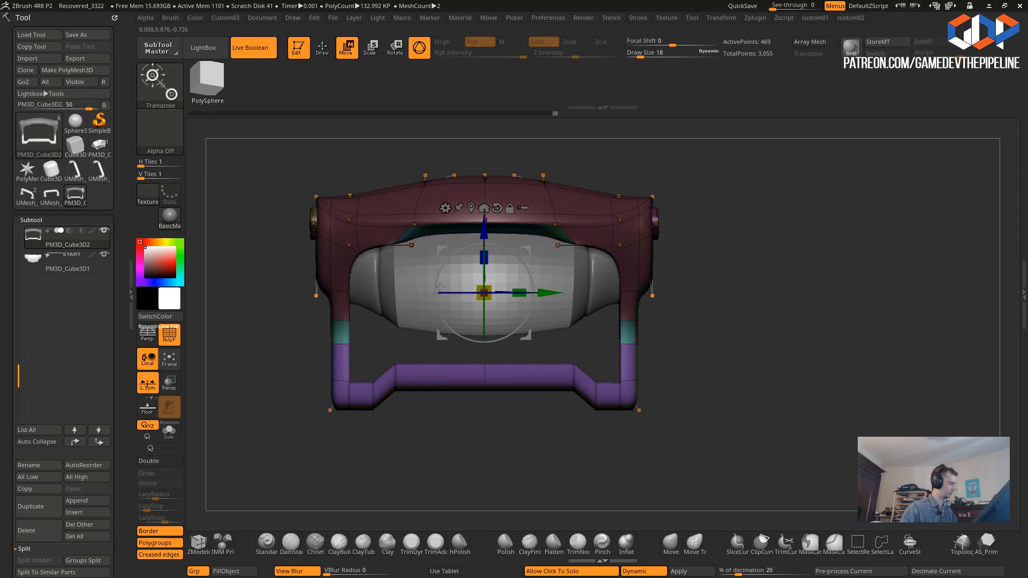
drag(484, 230, 475, 302)
drag(518, 381, 504, 379)
drag(481, 314, 484, 303)
drag(518, 360, 523, 361)
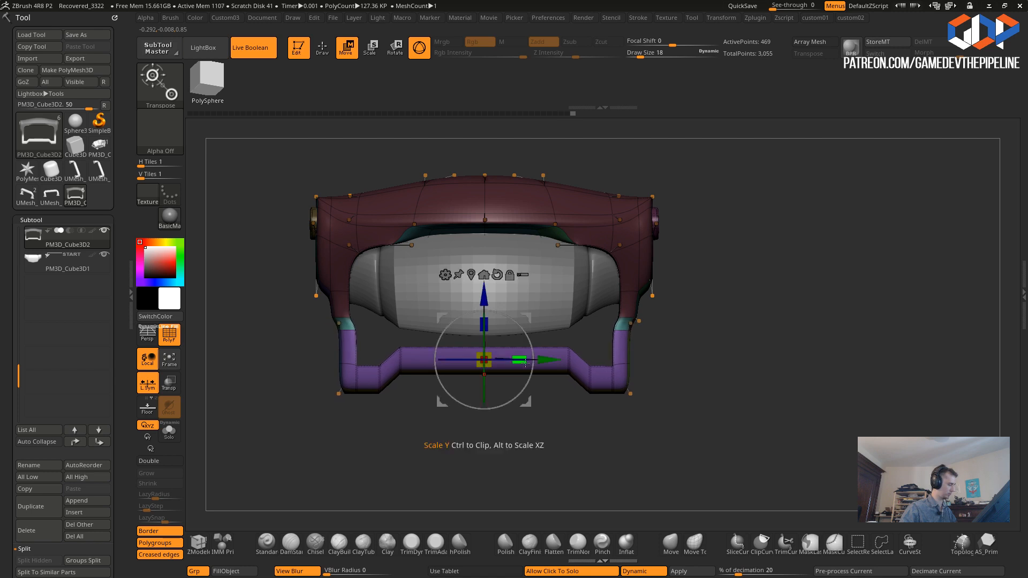
- Mask the lower handle, try moving the upper frame slightly upward, and undo the move
mouse_move(649, 443)
ctrl+mouse_down()
mouse_move(417, 407)
mouse_move(283, 345)
mouse_move(292, 343)
ctrl+mouse_up()
ctrl+drag(366, 423, 403, 467)
ctrl+drag(666, 441, 275, 342)
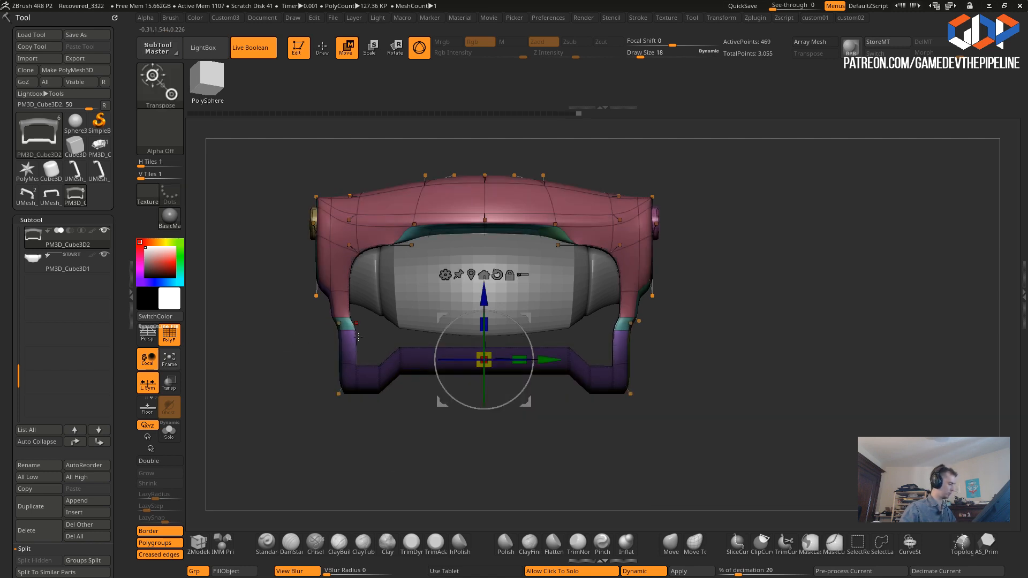
mouse_move(484, 295)
mouse_down()
mouse_move(479, 272)
mouse_move(480, 289)
mouse_up()
key(ctrl+z)
- Clear the mask and examine the lower handle from several angles with the polyframe turned off, switching it back on
ctrl+click(511, 459)
drag(230, 339, 161, 291)
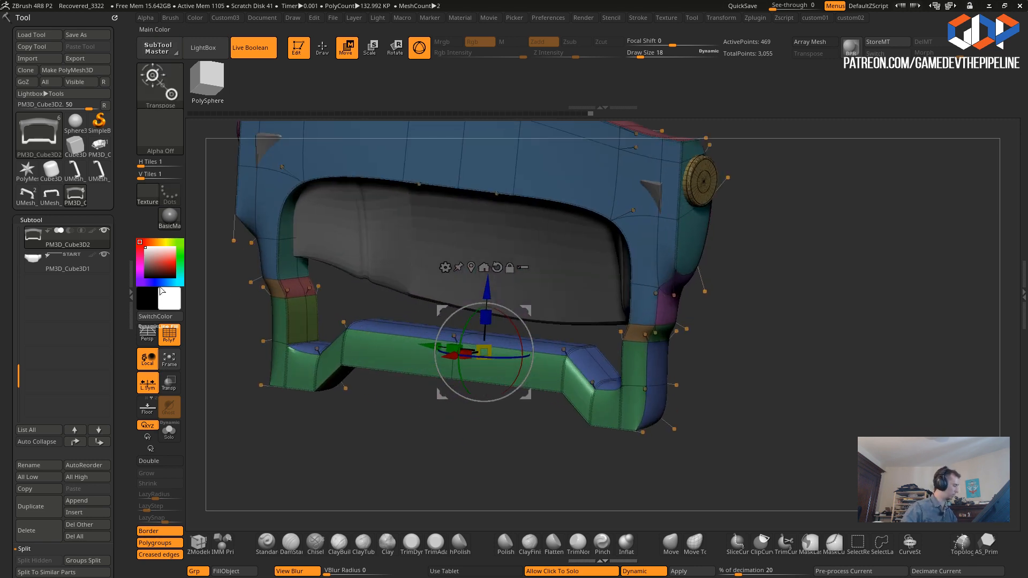
click(172, 342)
drag(335, 452, 207, 378)
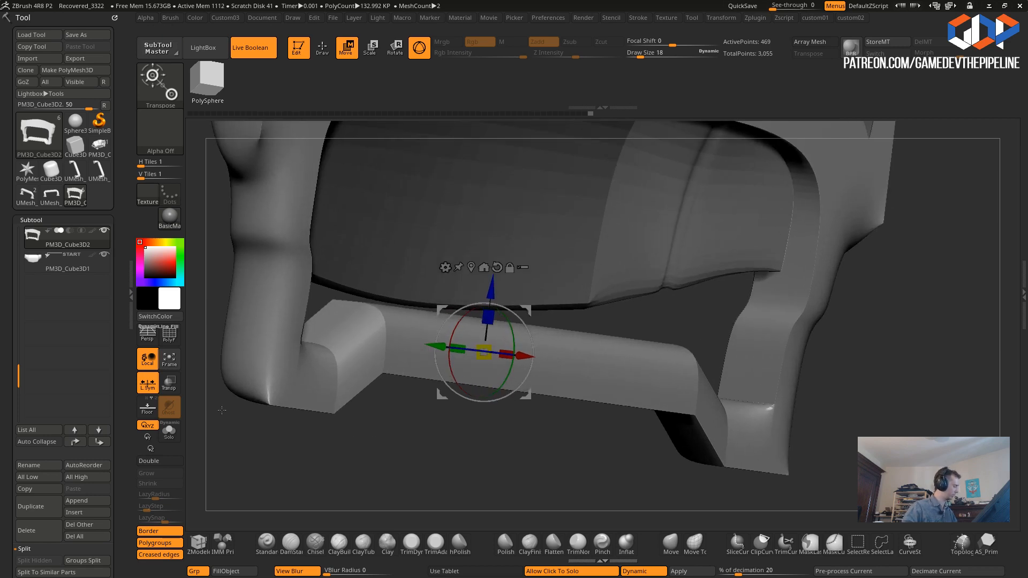
right_click(301, 443)
click(170, 333)
drag(313, 451, 328, 327)
- Crease the lower handle's border edges using the ZModeler edge action Crease with target EdgeLoop Complete
click(194, 542)
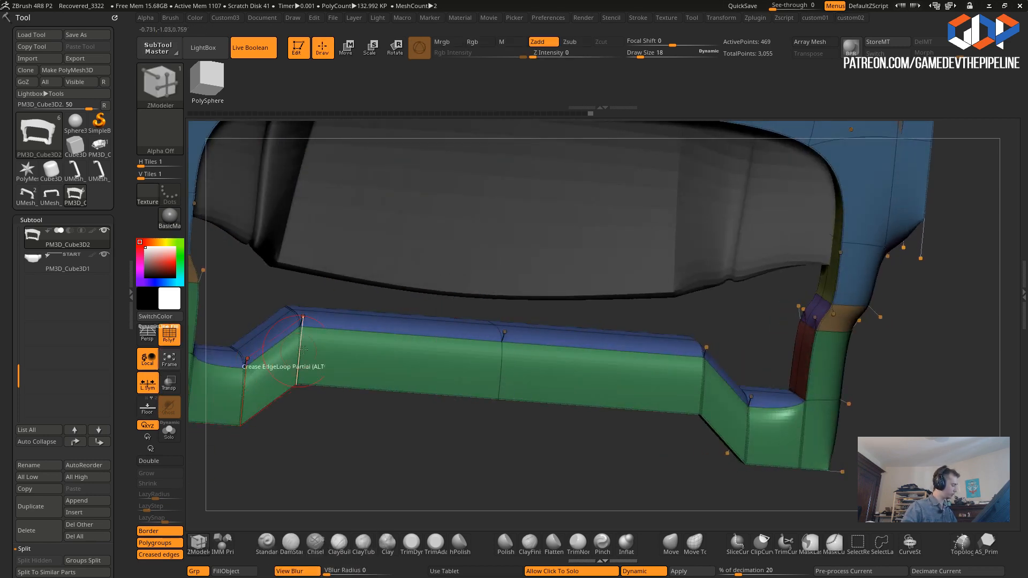
drag(443, 485, 397, 377)
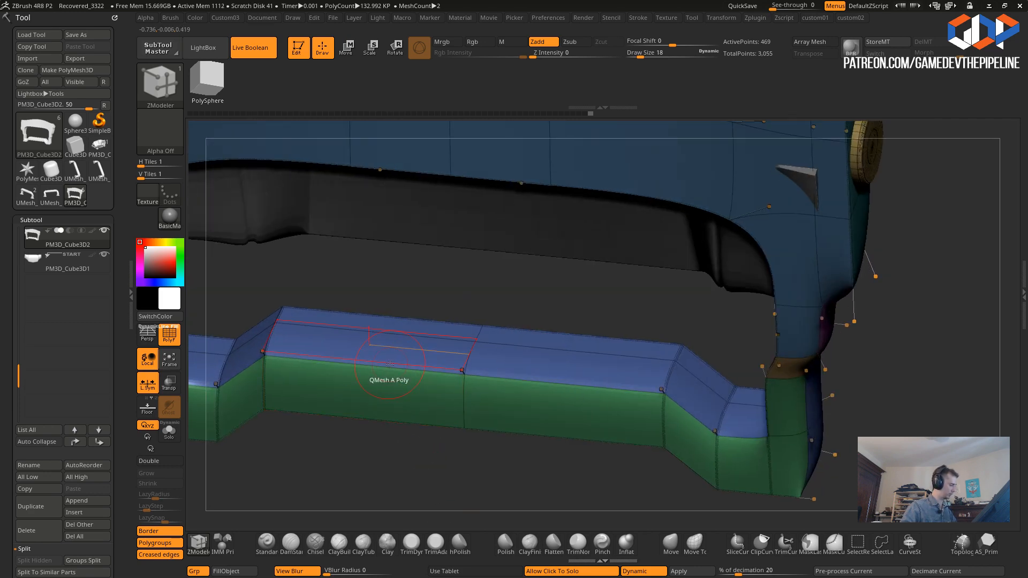
key(space)
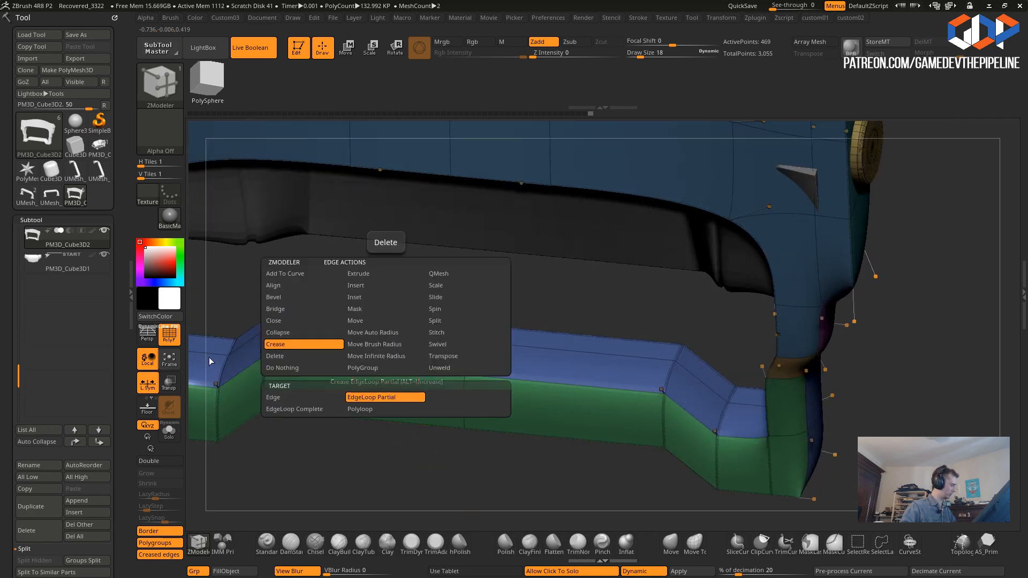
click(284, 408)
key(ctrl+z)
click(356, 369)
drag(528, 485, 495, 401)
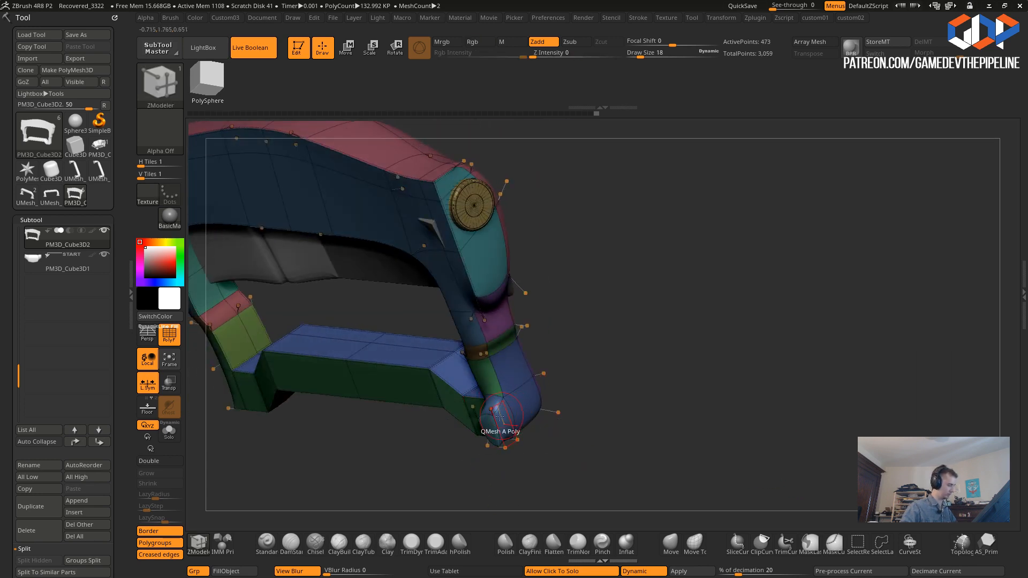
click(509, 416)
key(ctrl+z)
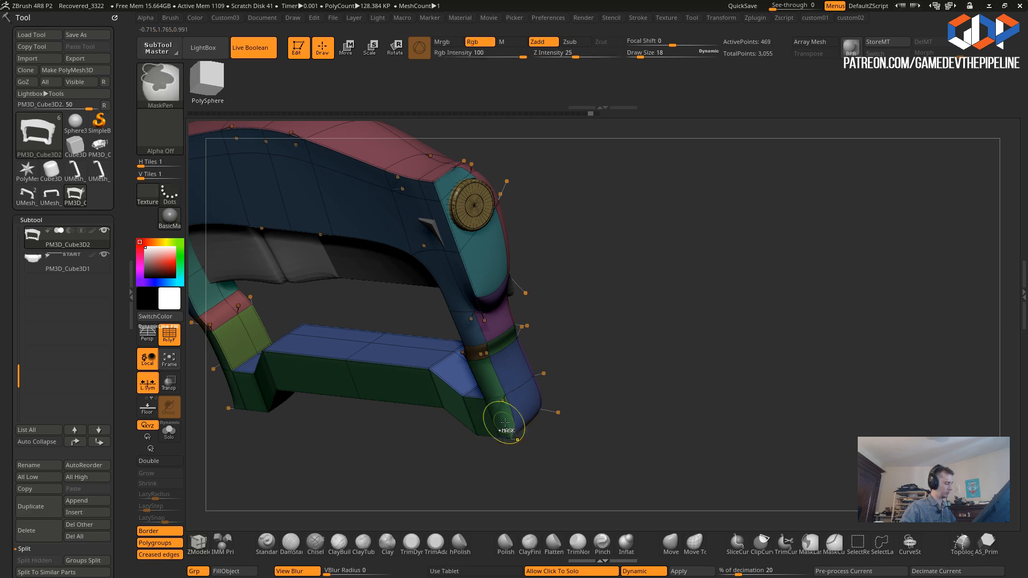
click(510, 412)
drag(457, 445, 413, 420)
- Flip the frame with Mirror and rebuild its matching halves with Mirror And Weld
key(1)
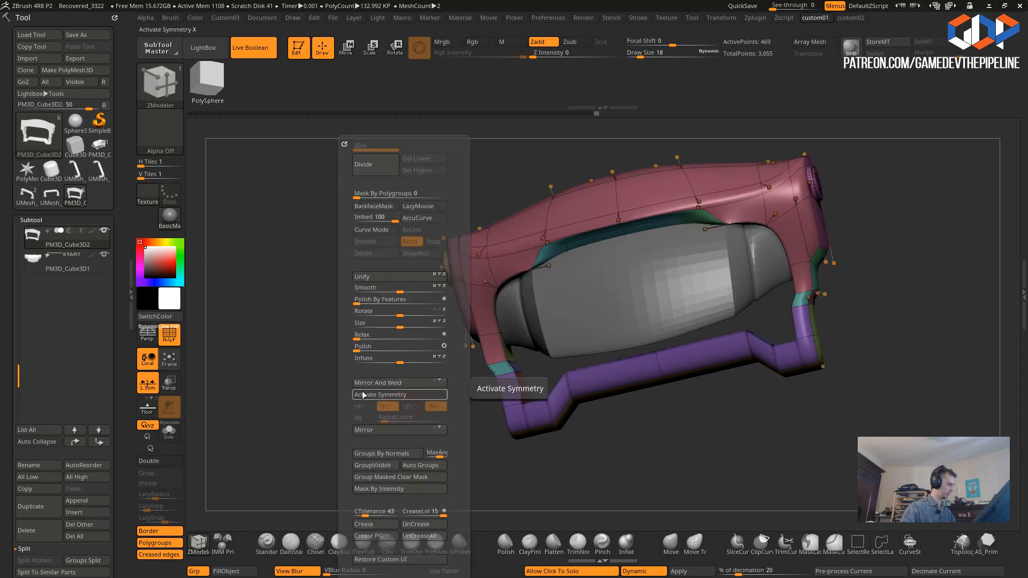
shift+drag(276, 355, 328, 374)
key(1)
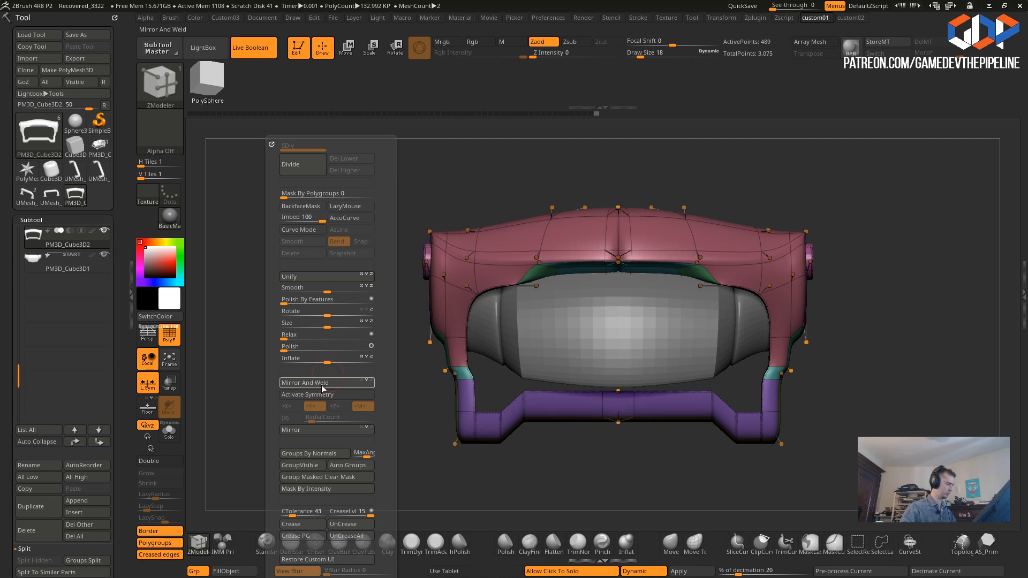
click(329, 384)
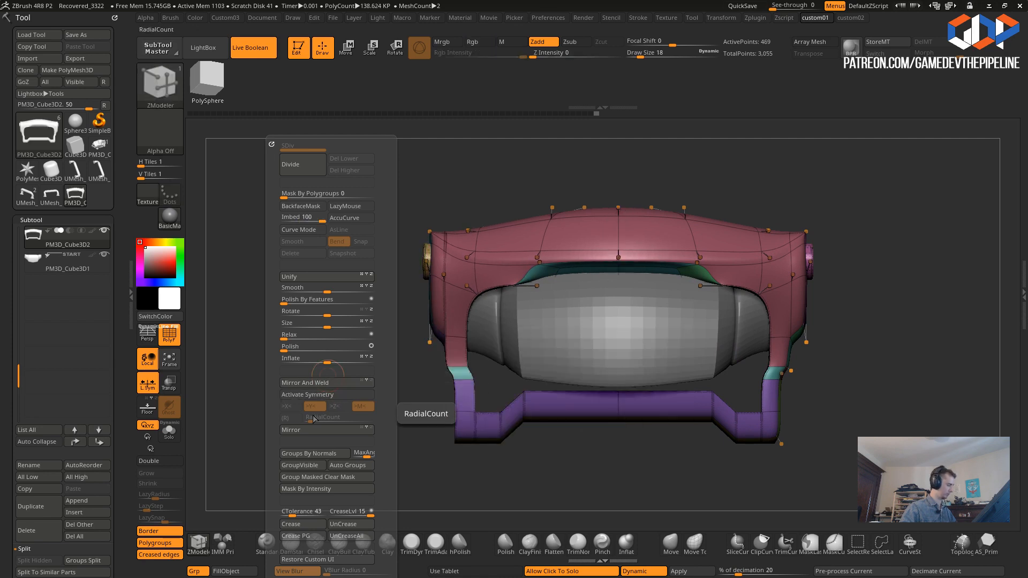
click(289, 431)
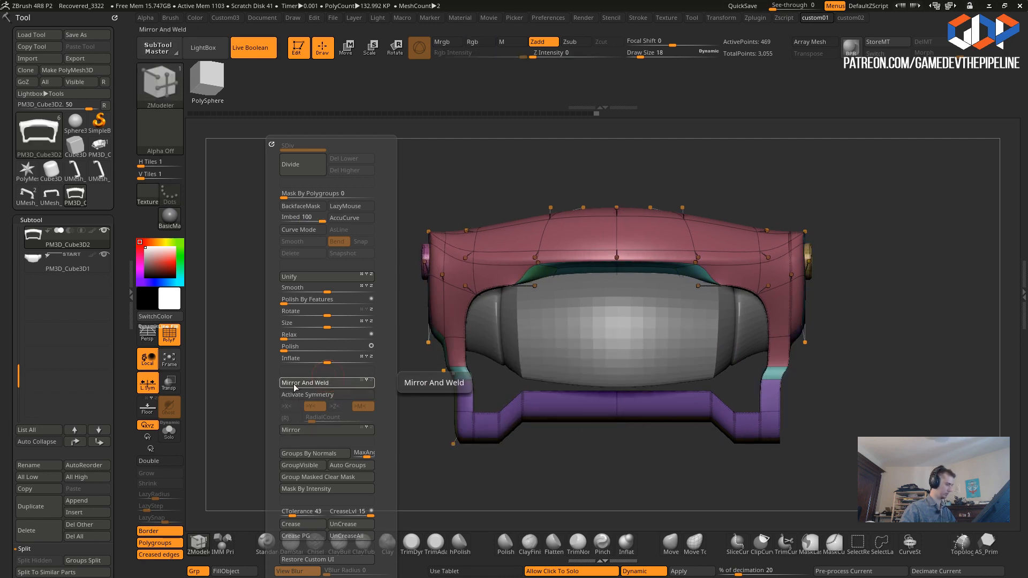
mouse_move(415, 447)
mouse_down()
mouse_move(461, 464)
mouse_move(420, 447)
mouse_up()
- Show only the frame in Solo and turn off its dynamic subdivision to check the centre seam of the lower handle
click(171, 339)
drag(332, 403, 390, 318)
click(319, 300)
drag(315, 310, 246, 351)
click(172, 333)
drag(282, 305, 336, 297)
drag(230, 273, 611, 255)
key(ctrl+d)
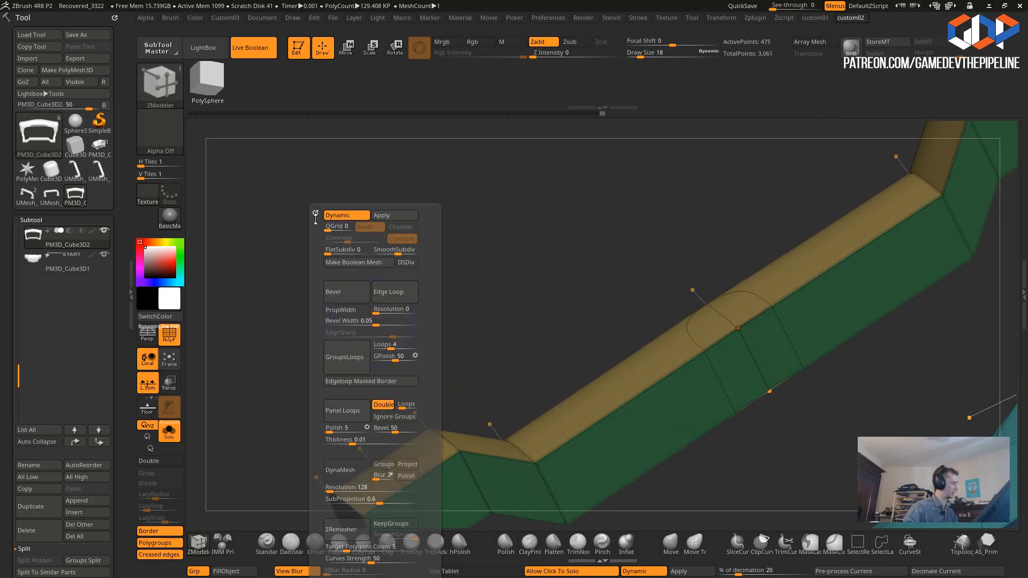
click(347, 219)
drag(495, 258, 409, 320)
- Set the weld distance to 100, try welding the frame's points, and undo the weld
key(ctrl+d)
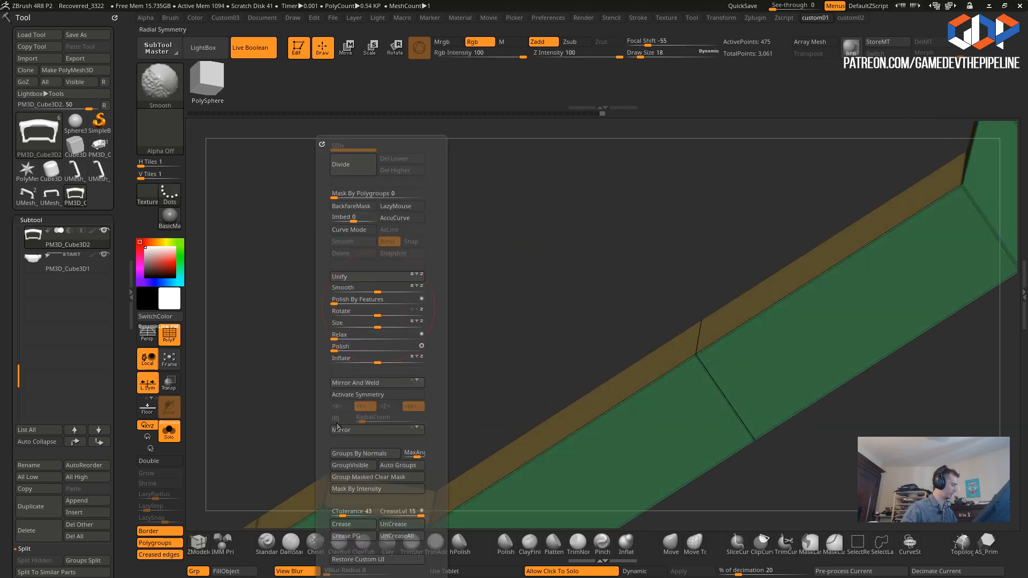
key(shift+d)
key(d)
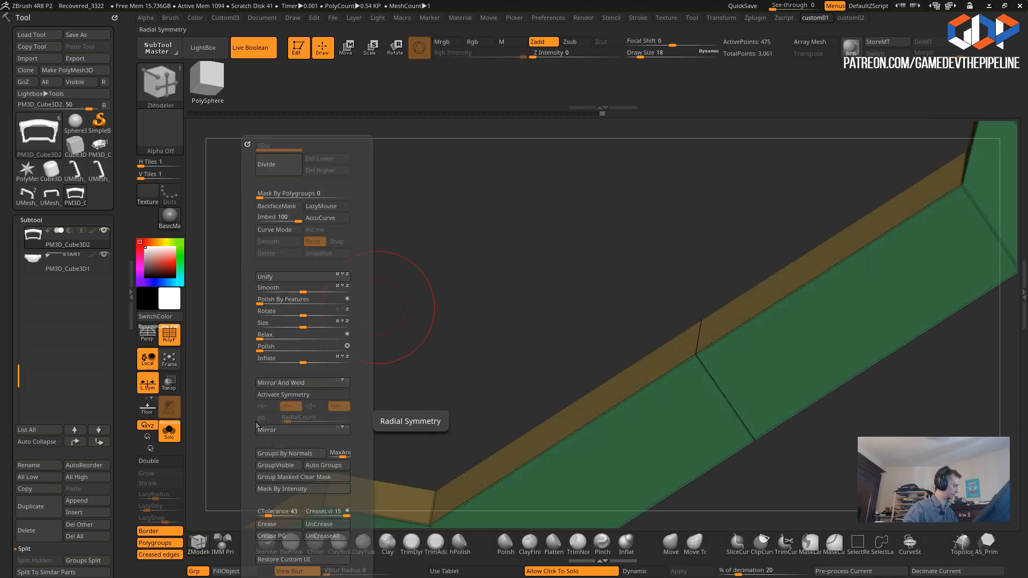
key(ctrl+d)
key(d)
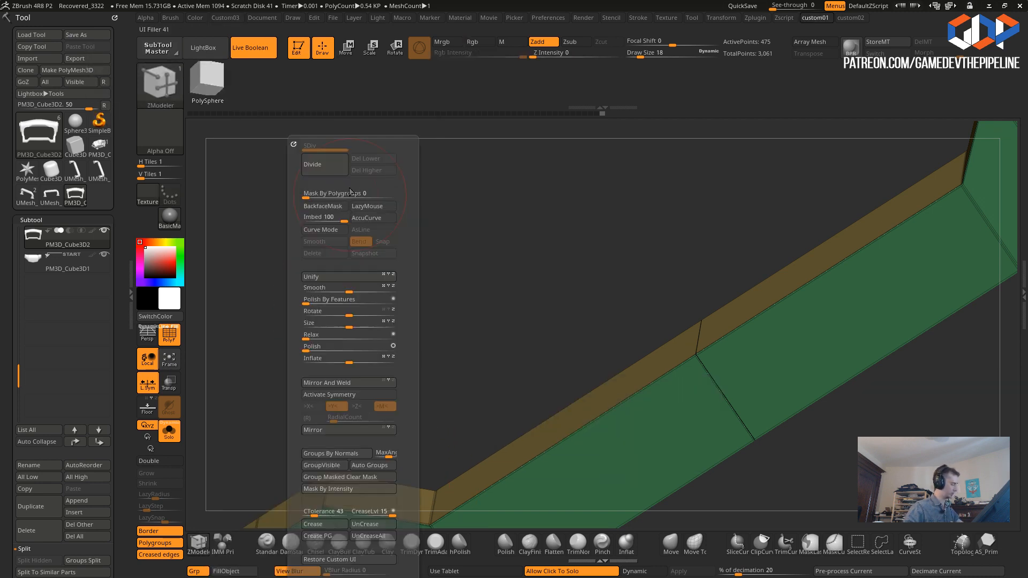
key(ctrl+d)
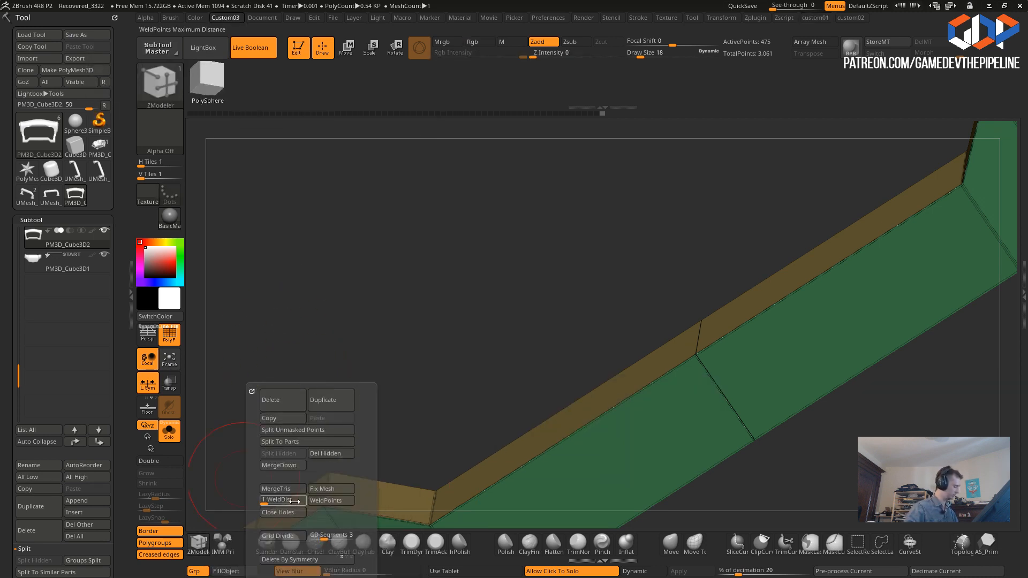
click(321, 501)
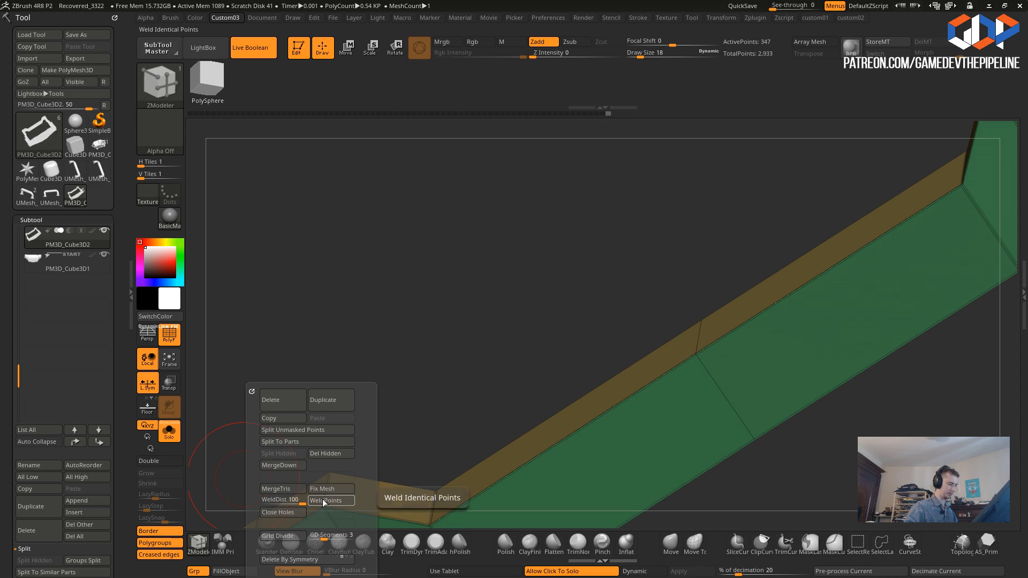
drag(448, 307, 378, 400)
alt+drag(376, 435, 429, 366)
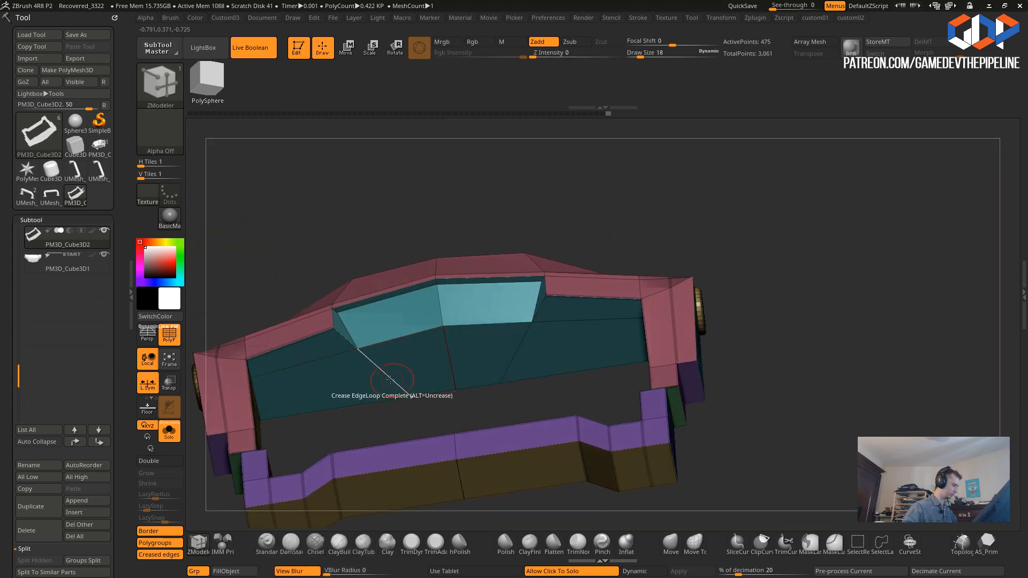
key(ctrl+z)
- Weld the frame's points again at distance 100 and inspect the arch with and without dynamic subdivision
key(ctrl+d)
click(394, 497)
drag(316, 214, 311, 322)
key(ctrl+a)
key(ctrl+s)
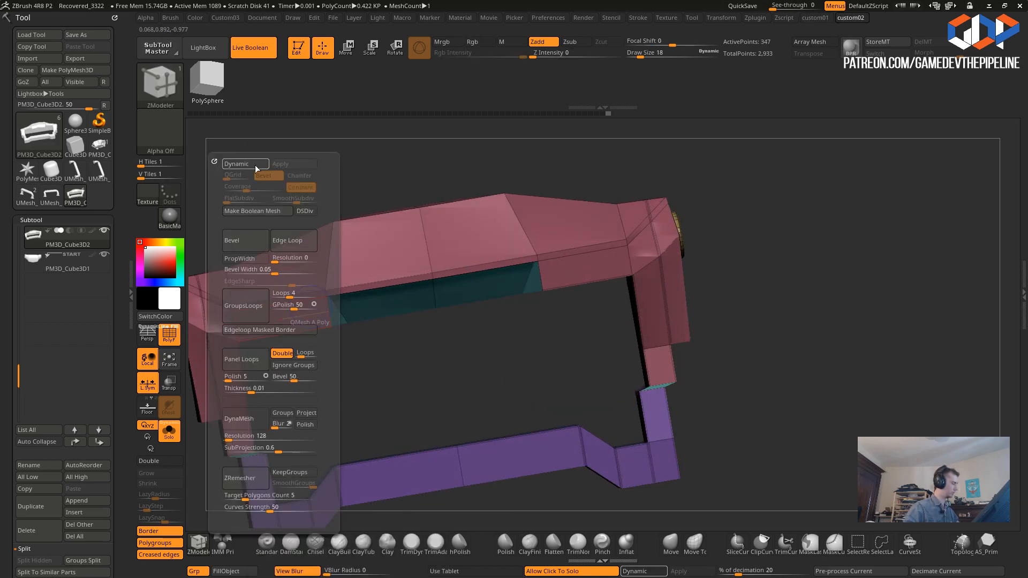
click(234, 169)
mouse_move(415, 348)
mouse_down()
mouse_move(393, 377)
mouse_move(370, 332)
mouse_move(320, 358)
mouse_move(421, 399)
mouse_move(268, 336)
mouse_move(250, 341)
mouse_move(347, 353)
mouse_move(229, 370)
mouse_up()
key(shift+d)
- Isolate the two round side pins, mask them, and show the rest of the frame again
key(ctrl+shift)
ctrl+shift+click(367, 435)
key(ctrl+shift)
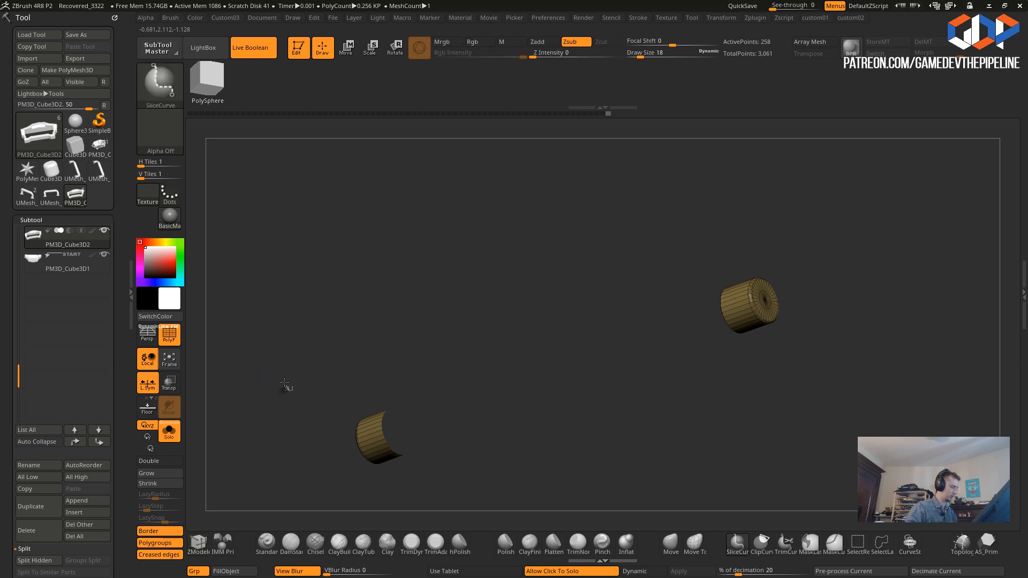
ctrl+click(267, 367)
drag(245, 366, 267, 321)
- Try welding the frame's points at distance 100 with the round side pins masked
key(1)
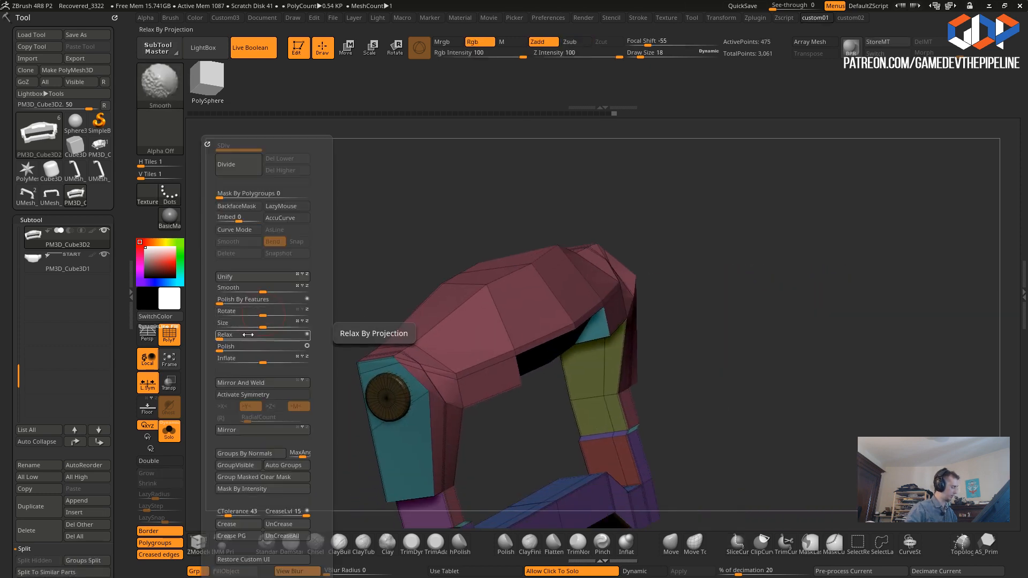
key(2)
key(3)
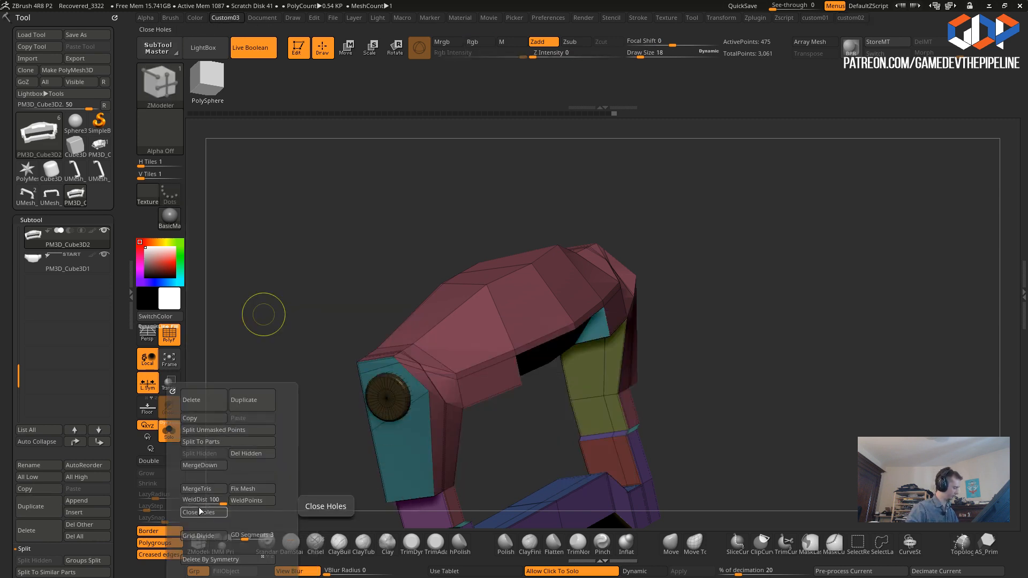
click(240, 504)
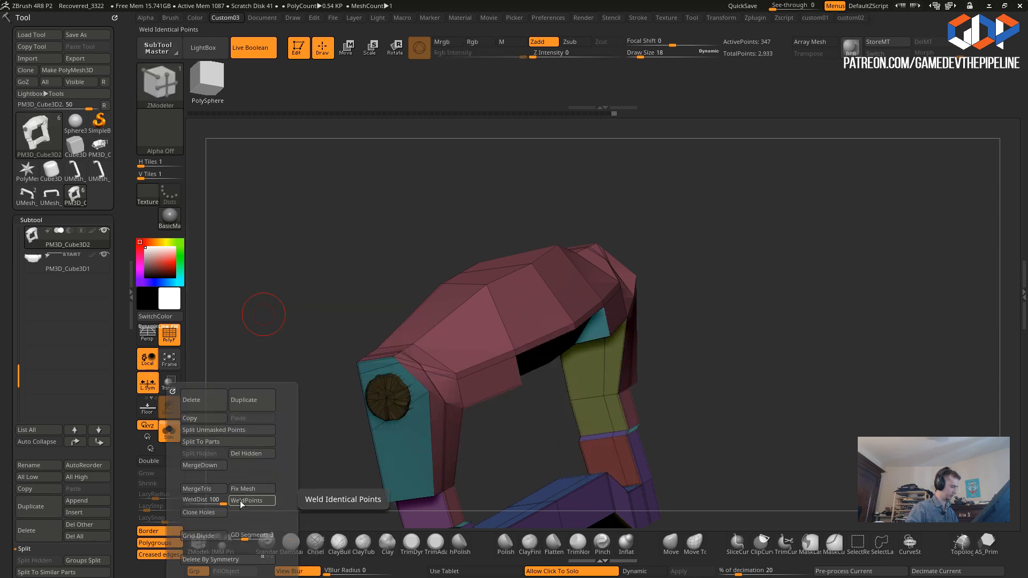
drag(273, 415, 277, 417)
- Split the unmasked frame from the masked pins into its own subtool and apply WeldPoints to it
key(ctrl+3)
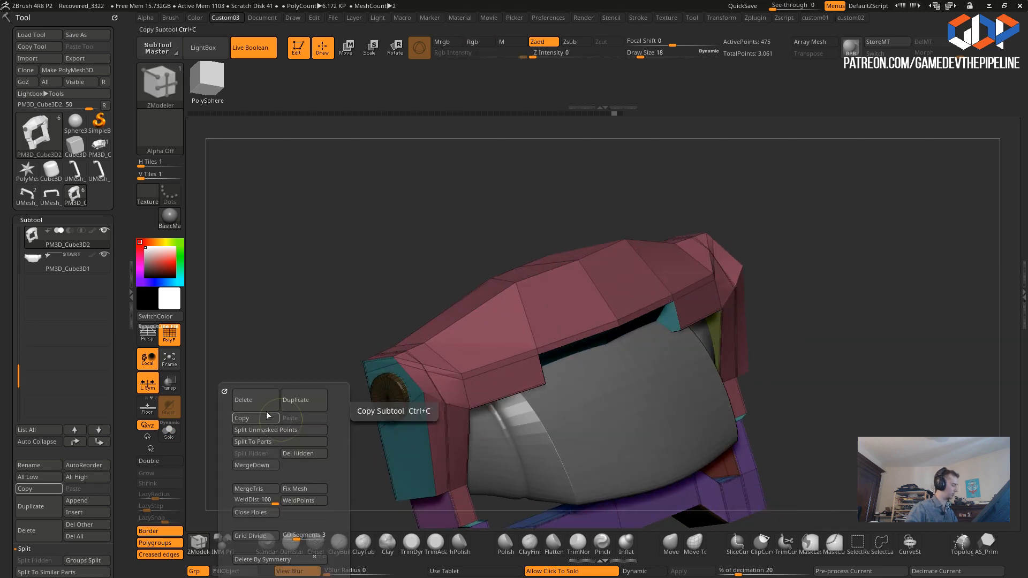
click(254, 439)
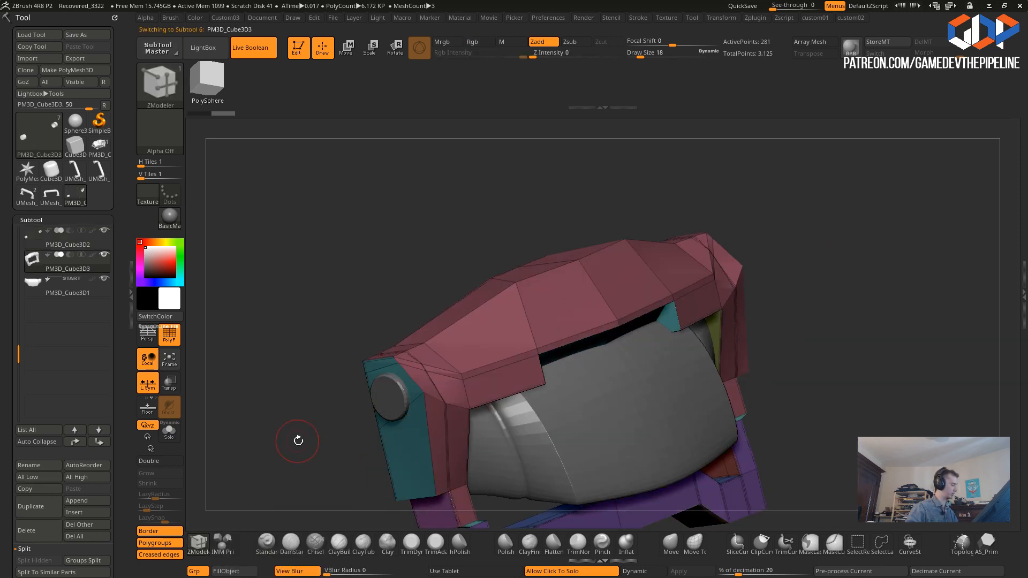
key(ctrl+3)
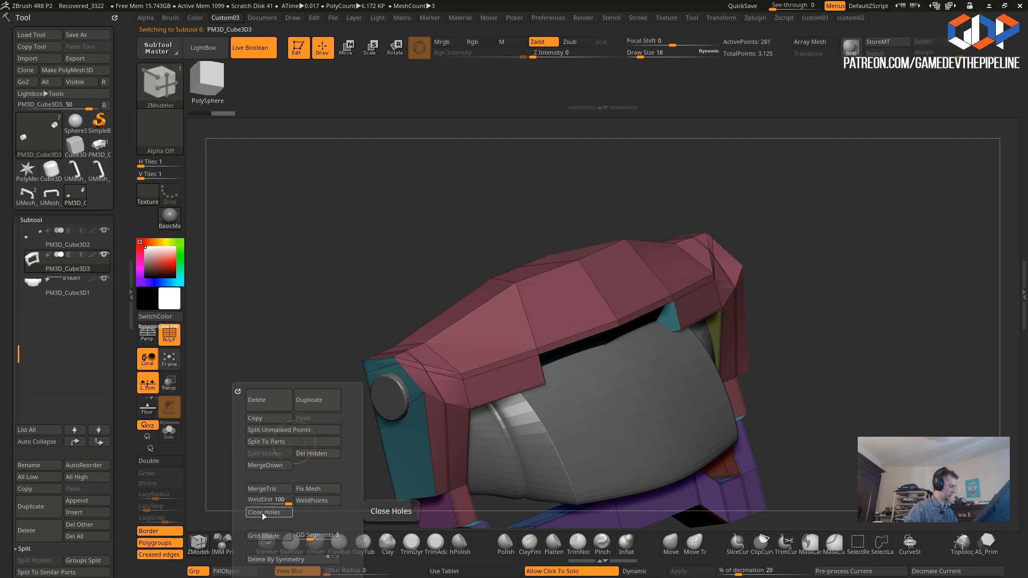
click(310, 504)
click(338, 446)
drag(339, 449, 273, 424)
key(Up)
key(Down)
- Isolate the frame's teal side plate to examine it beside the pin, and return to the full frame in Solo
drag(668, 408, 953, 277)
drag(376, 402, 461, 402)
key(shift+s)
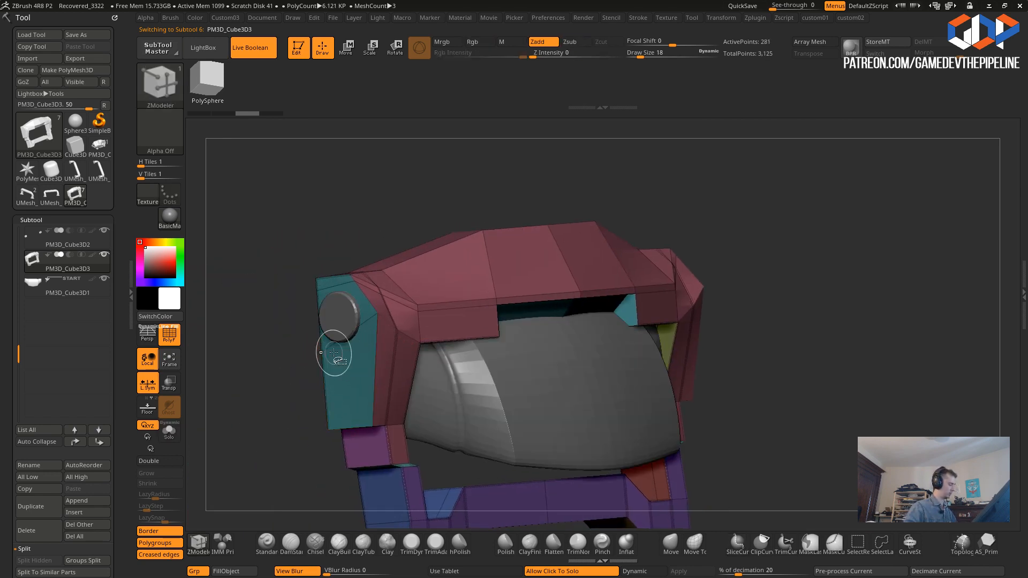
ctrl+shift+click(343, 356)
mouse_move(281, 375)
mouse_down()
mouse_move(251, 383)
mouse_move(518, 435)
mouse_up()
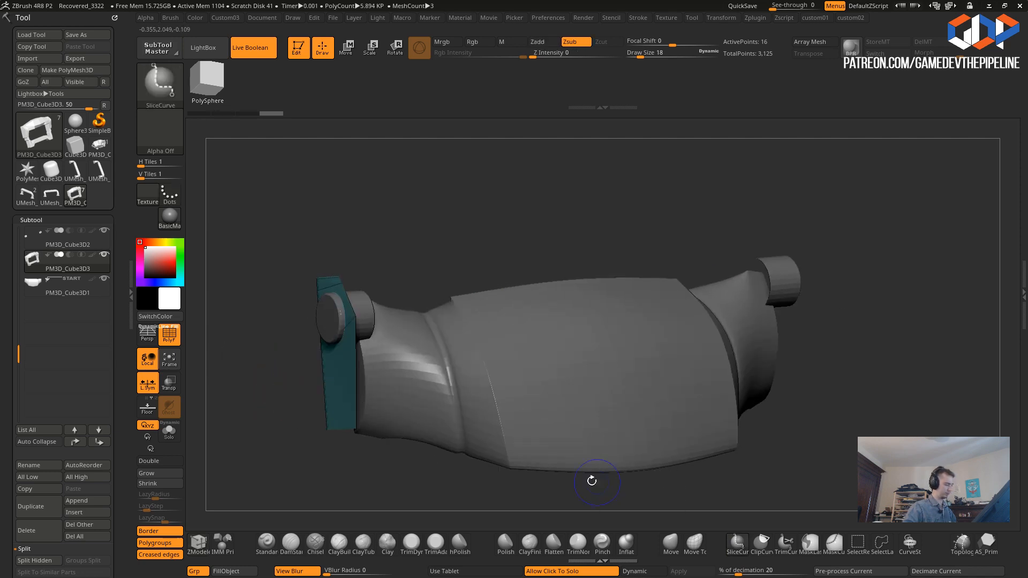
click(250, 380)
alt+drag(264, 394, 287, 366)
key(ctrl+z)
- Activate symmetry across the Y axis for the split-off frame
key(1)
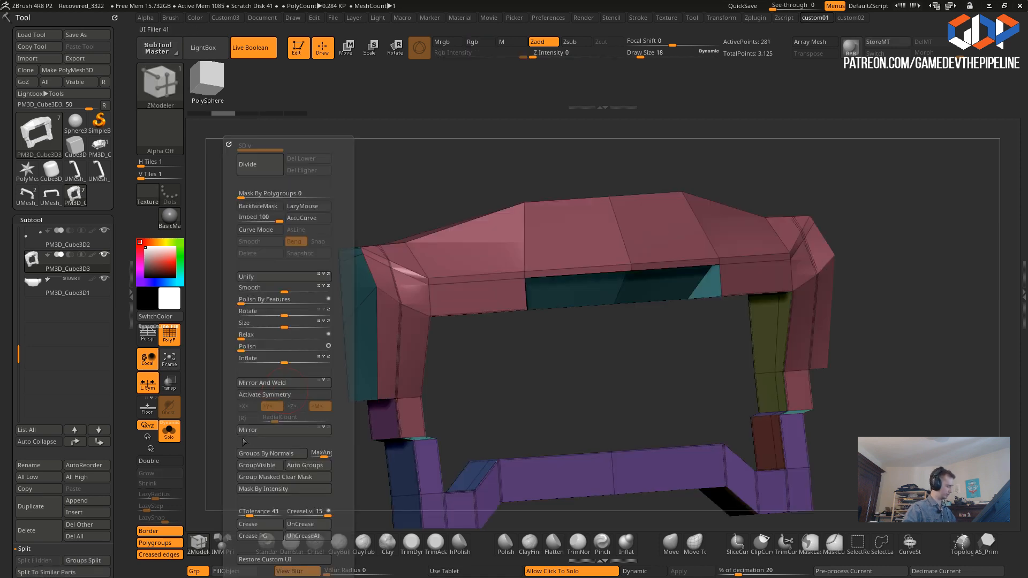
click(246, 396)
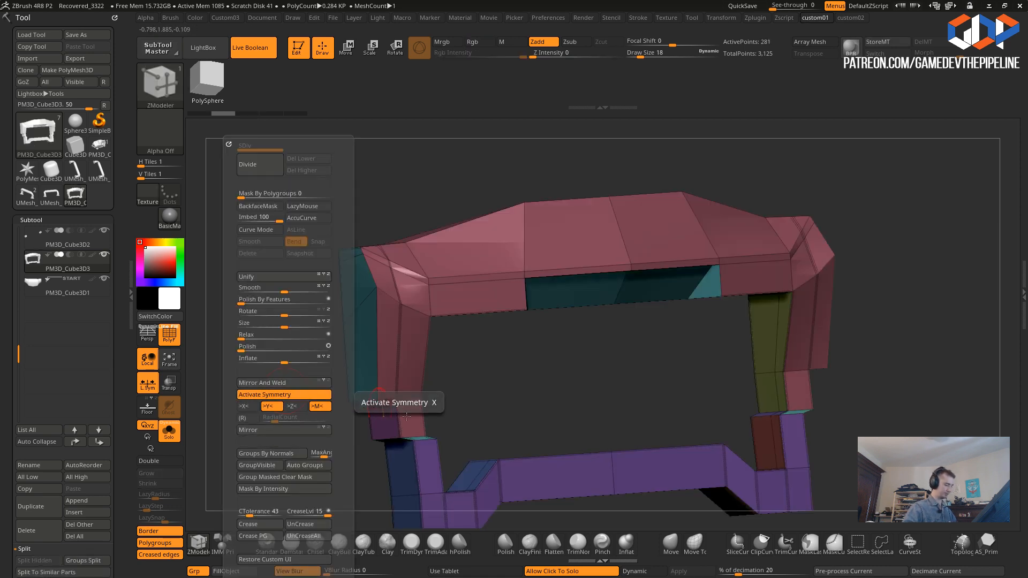
key(ctrl+shift)
drag(287, 321, 367, 322)
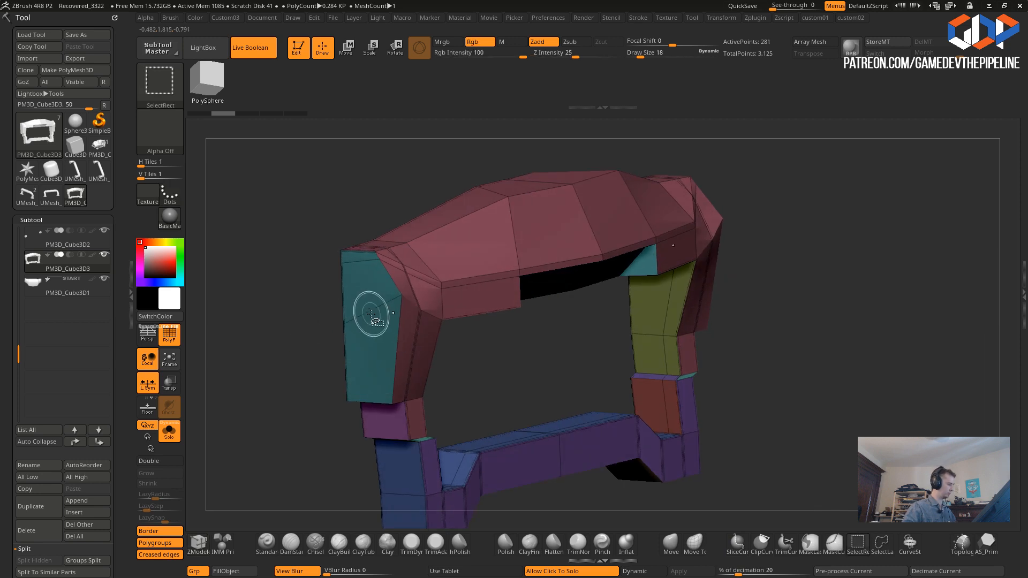
- Isolate the frame's upper front and side polygroups and turn on double-sided display to view their inner faces
ctrl+shift+click(382, 388)
drag(264, 252, 240, 367)
click(145, 463)
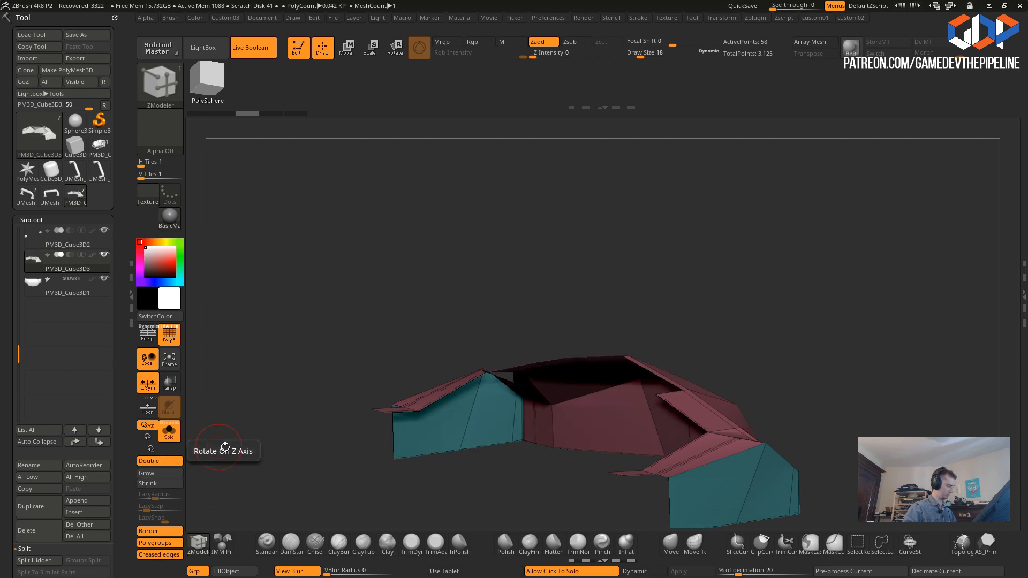
mouse_move(278, 415)
mouse_down()
mouse_move(318, 399)
mouse_move(319, 482)
mouse_move(278, 448)
mouse_move(275, 404)
mouse_move(241, 393)
mouse_move(254, 397)
mouse_up()
- Bring the whole frame back into view and split its disconnected parts into separate subtools
ctrl+shift+click(259, 409)
ctrl+shift+click(263, 409)
key(1)
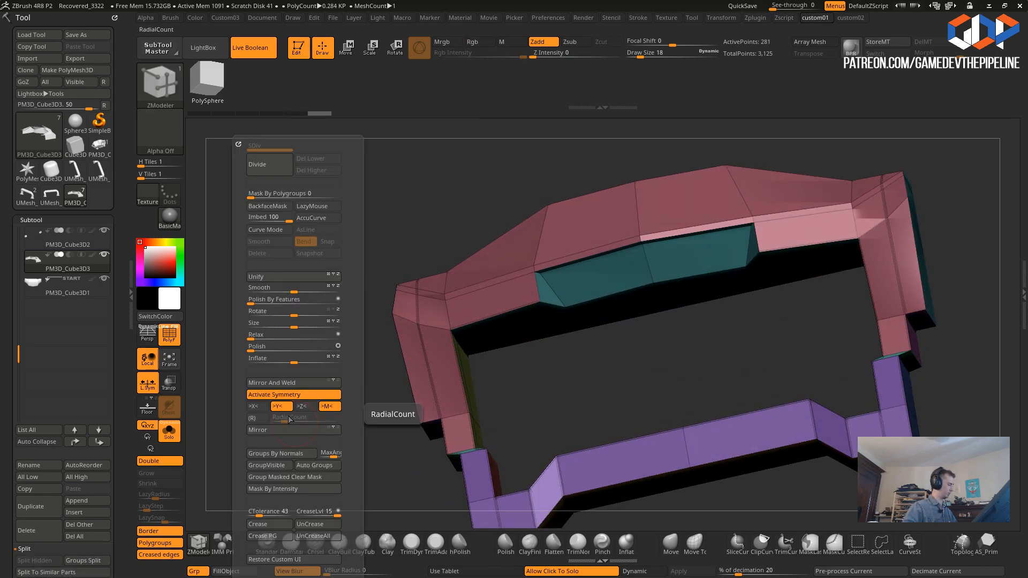
key(3)
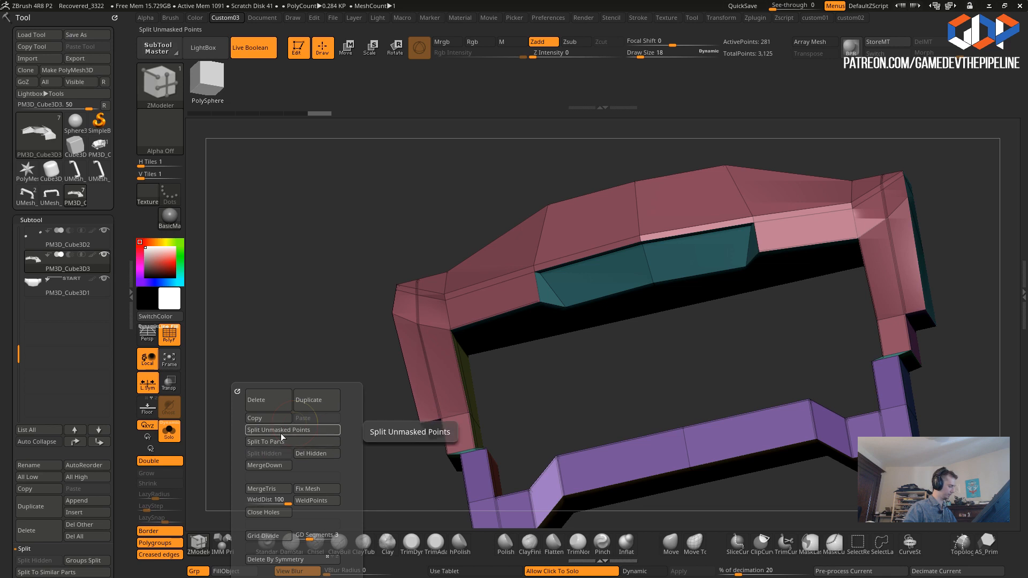
click(255, 441)
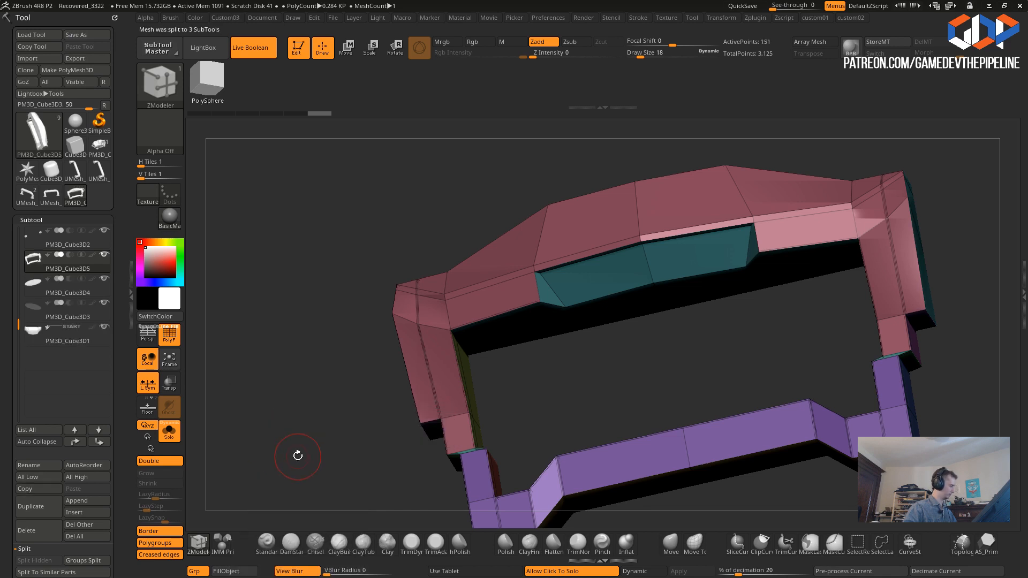
- Delete the two small loose pieces split off from the frame and reselect the frame subtool
drag(283, 418, 303, 435)
key(1)
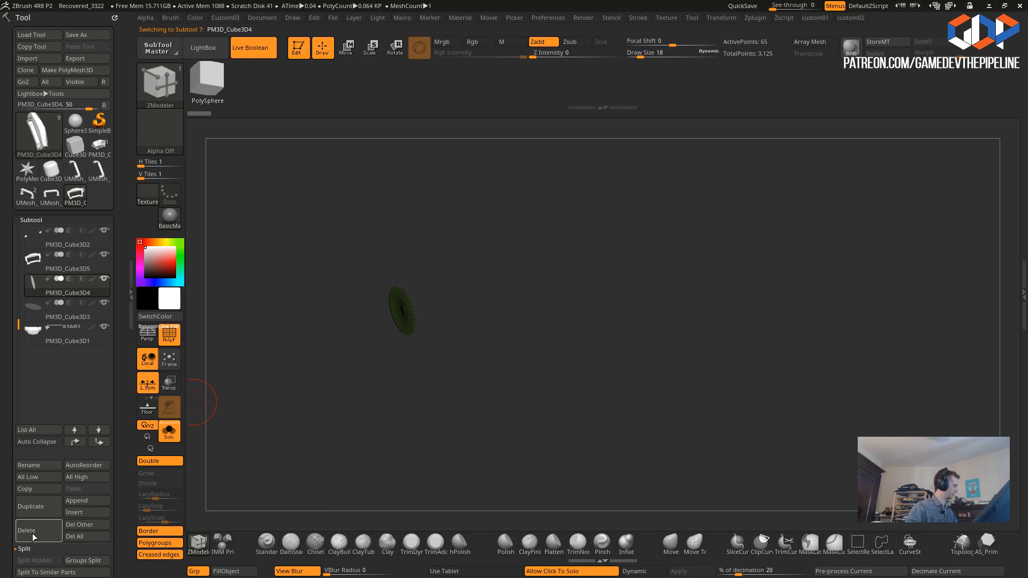
click(33, 536)
click(39, 537)
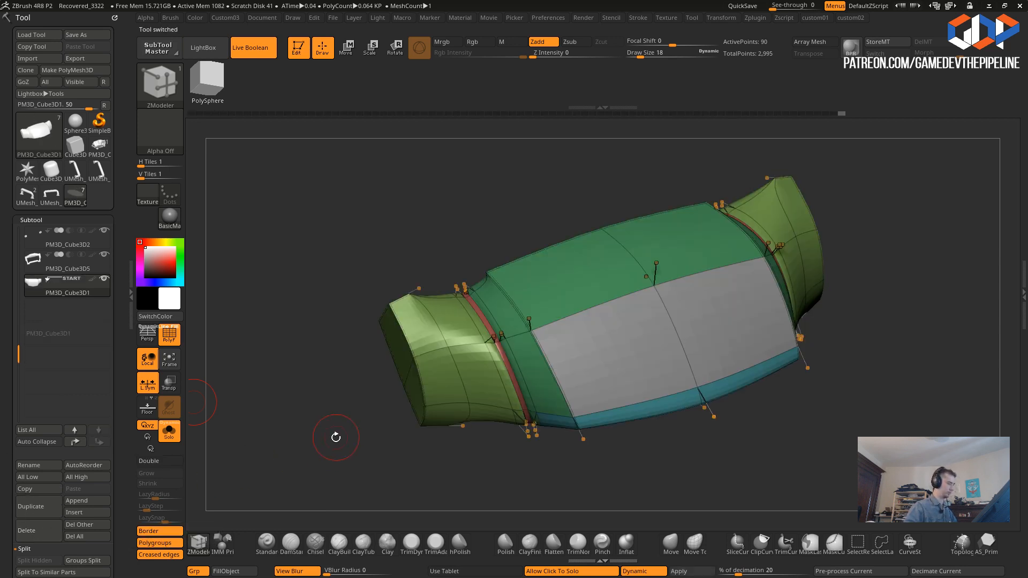
key(Up)
drag(299, 430, 299, 402)
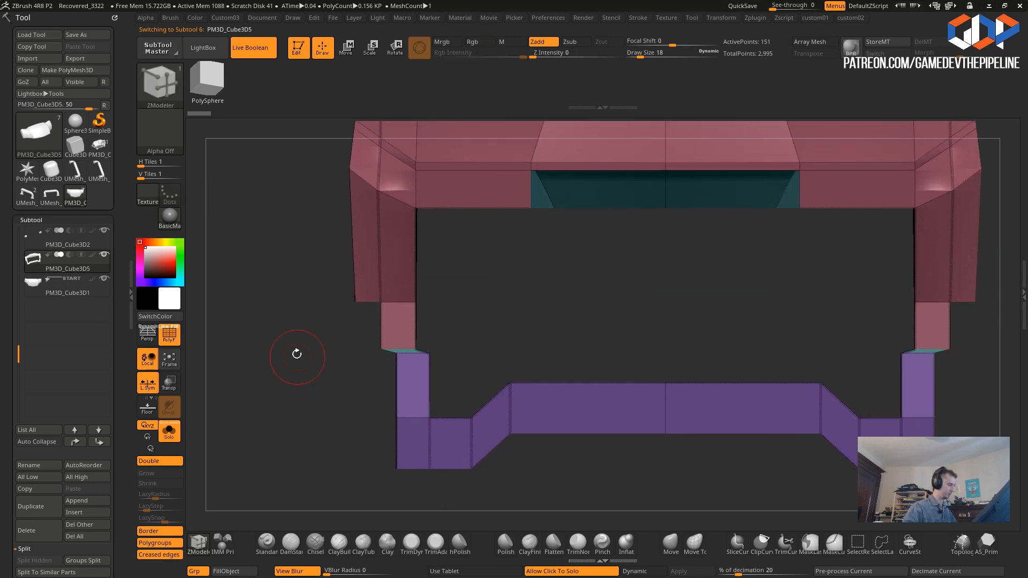
- Turn on dynamic subdivision for the frame and switch off its PolyFrame display
key(2)
click(252, 219)
click(251, 217)
click(251, 217)
mouse_move(335, 392)
alt+mouse_down()
mouse_move(287, 326)
mouse_move(318, 368)
mouse_move(257, 337)
mouse_move(227, 356)
mouse_move(259, 344)
mouse_move(244, 341)
mouse_move(366, 427)
mouse_move(349, 379)
alt+mouse_up()
click(309, 365)
click(170, 336)
alt+drag(484, 403, 469, 435)
- Mask the frame except for its back edge in side view and align that edge into a straight line
click(260, 386)
mouse_move(260, 386)
mouse_down()
mouse_move(222, 383)
mouse_move(266, 385)
mouse_up()
drag(324, 362, 318, 407)
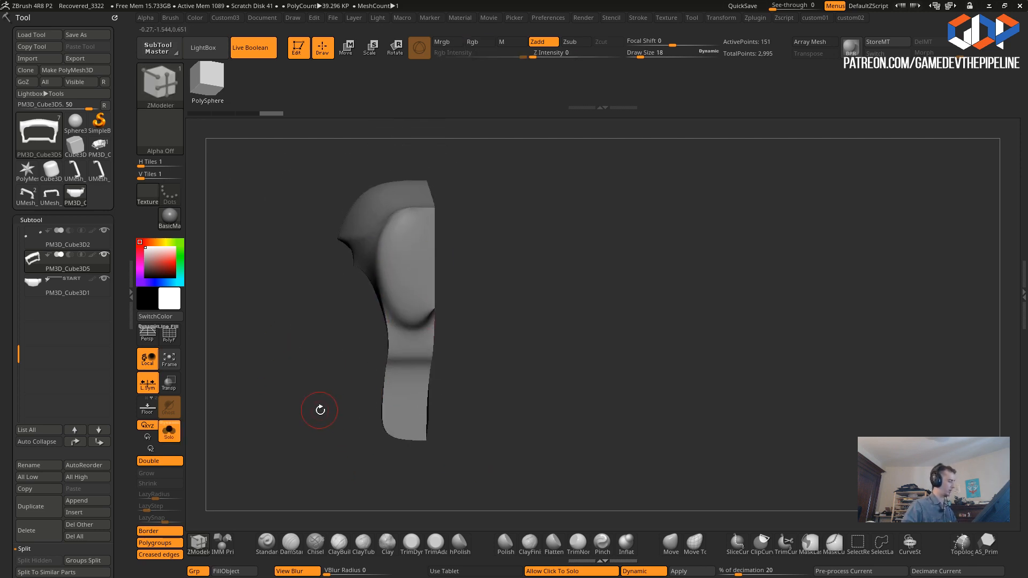
ctrl+drag(506, 497, 417, 162)
drag(302, 359, 241, 401)
key(w)
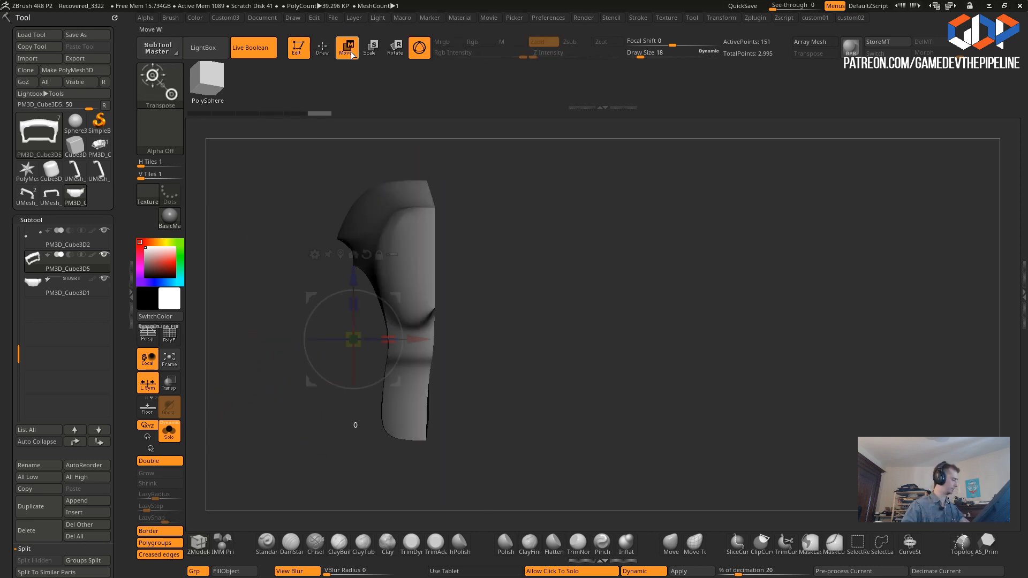
drag(412, 339, 498, 346)
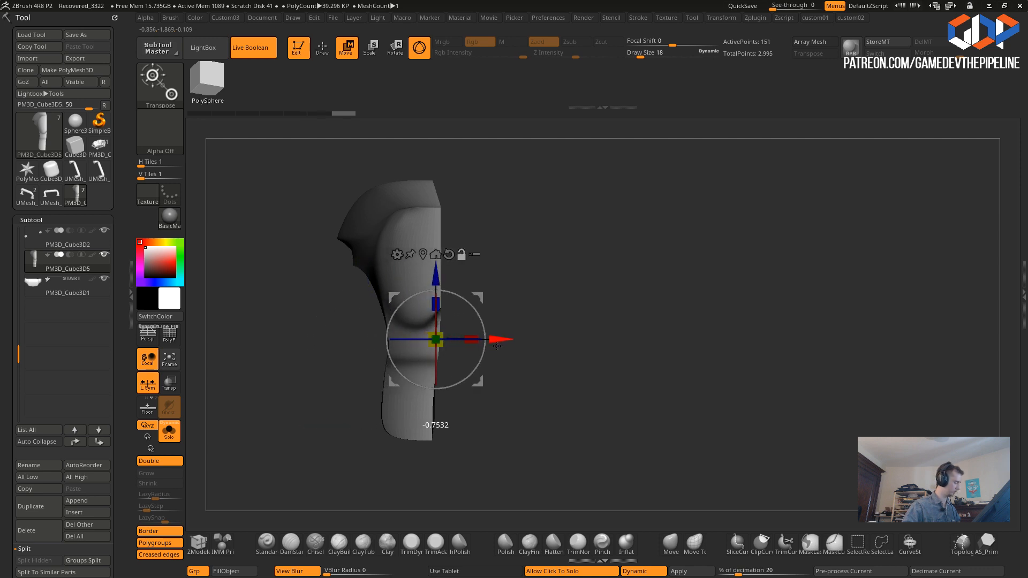
drag(257, 331, 317, 370)
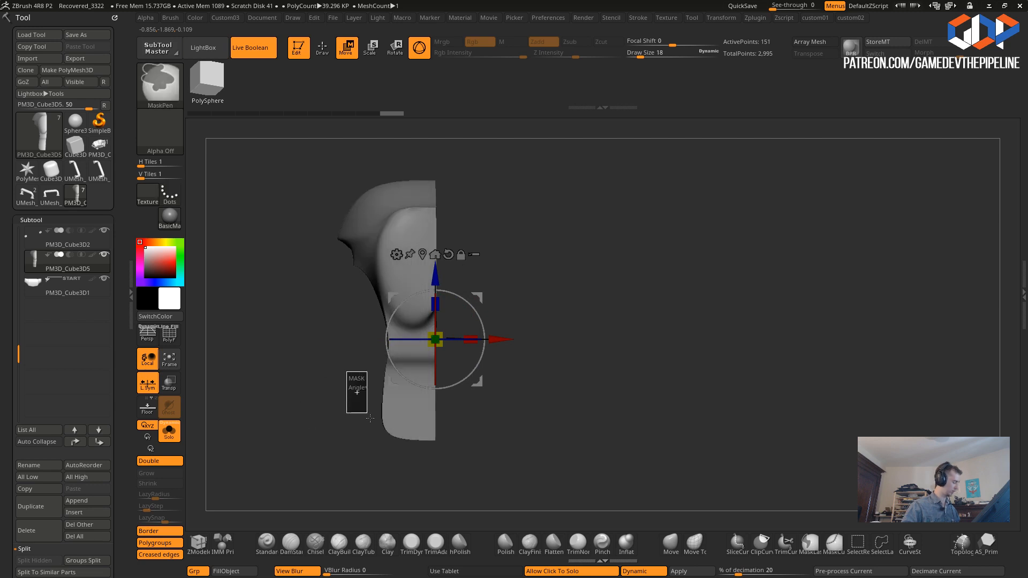
- Mask the upper frame and shift the lower handle's front edge inward in side view, undoing the last extra move
ctrl+drag(421, 480, 421, 480)
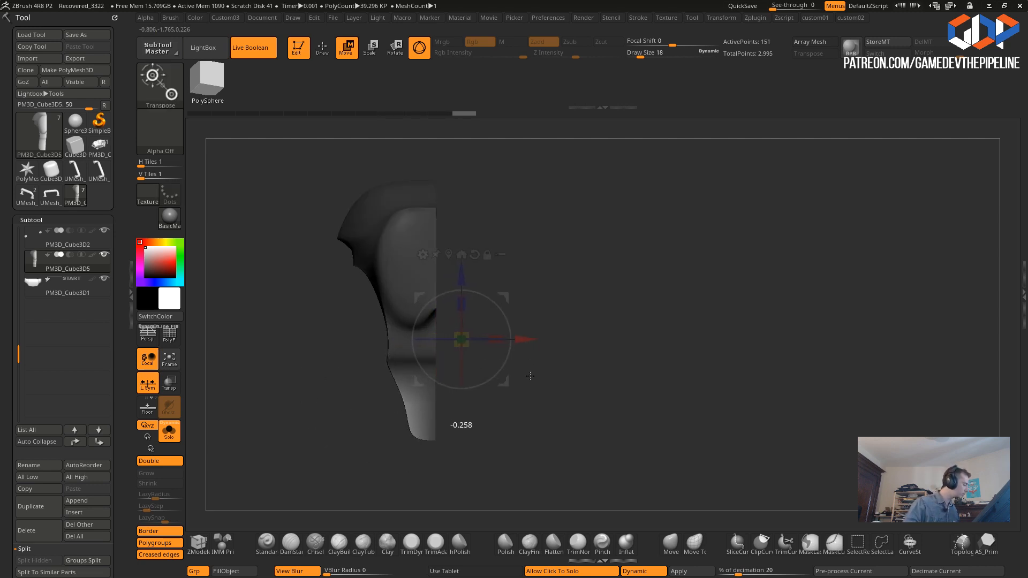
drag(532, 375, 527, 376)
drag(315, 416, 262, 396)
drag(478, 340, 317, 370)
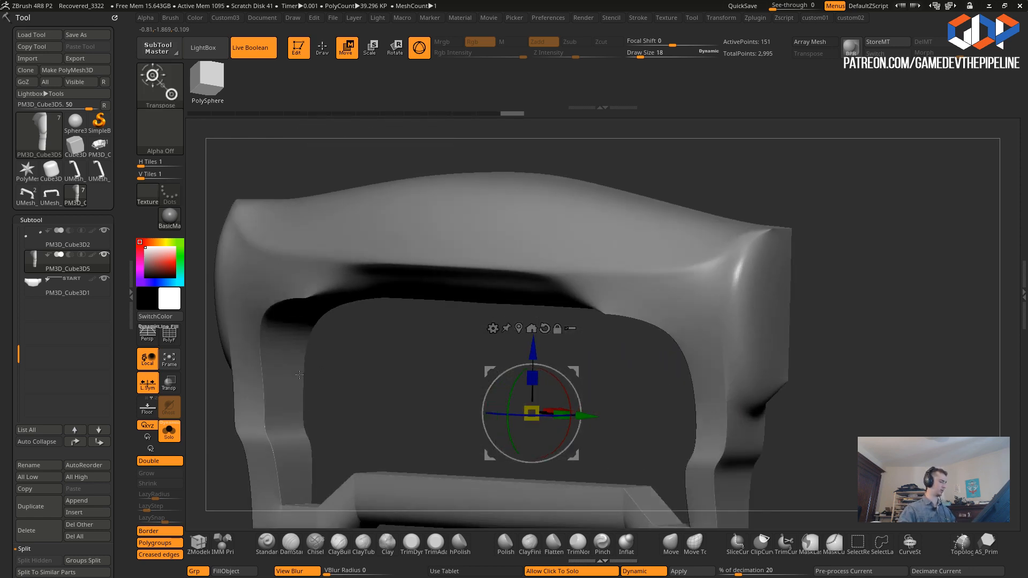
drag(508, 406, 511, 419)
key(ctrl+z)
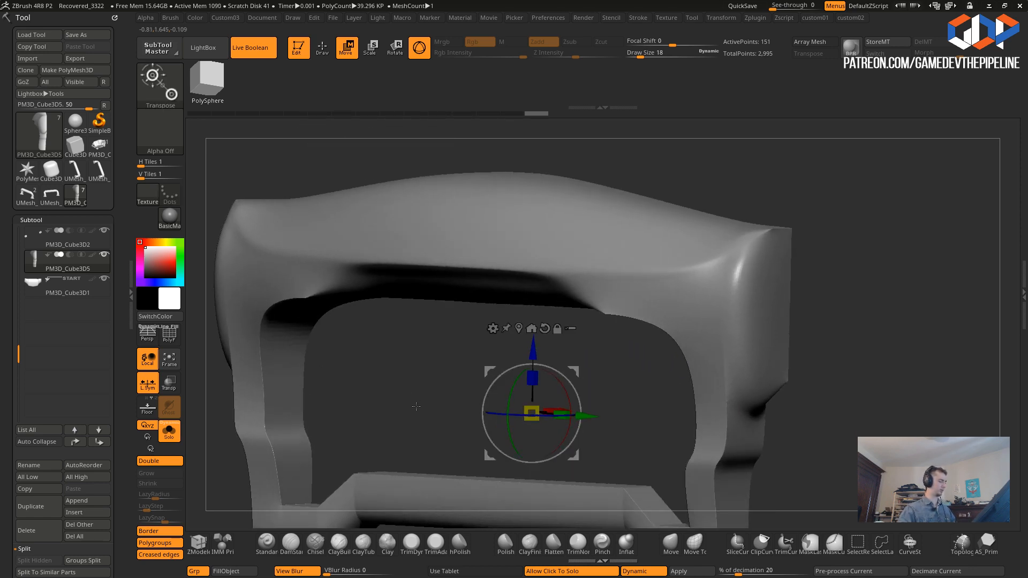
- Leave Solo to show the frame together with its pins and center body, and return to Draw mode
alt+drag(410, 408, 378, 394)
click(259, 411)
drag(260, 410, 236, 407)
alt+drag(235, 407, 197, 364)
drag(308, 420, 293, 416)
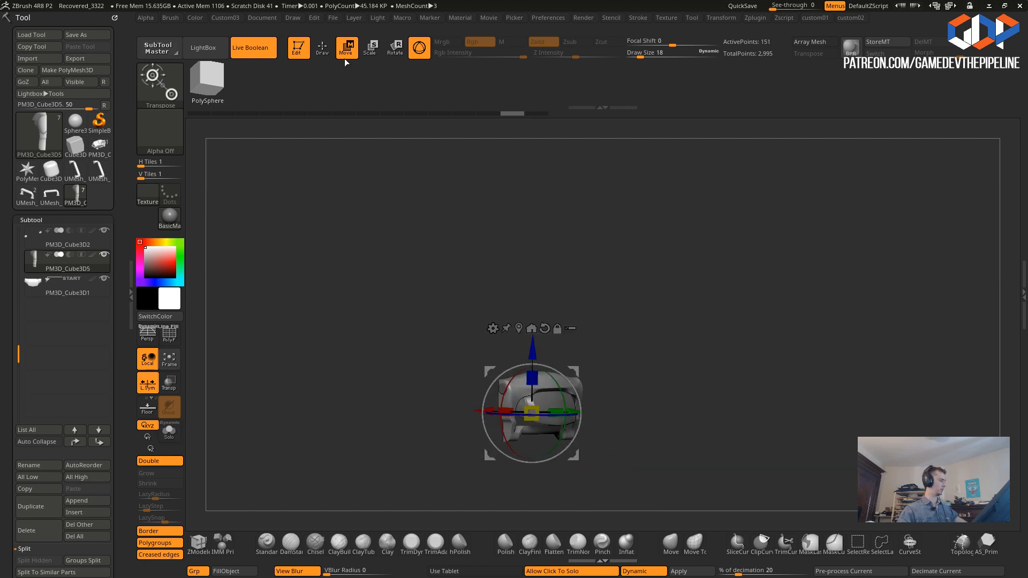
click(323, 49)
mouse_move(338, 290)
mouse_down()
mouse_move(290, 298)
mouse_move(326, 299)
mouse_move(354, 321)
mouse_up()
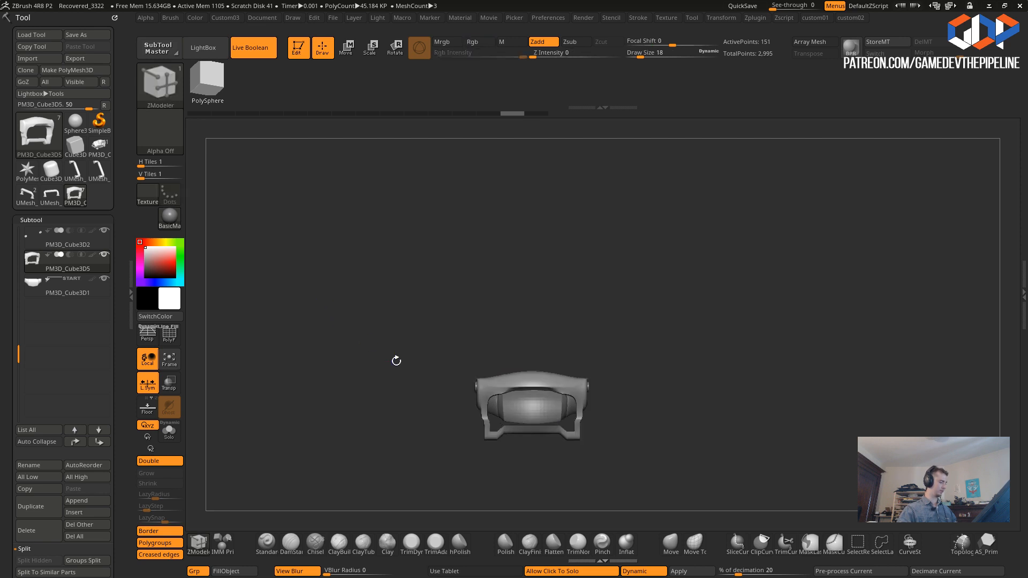
- Select the center body subtool inside the frame and switch to the Move brush
alt+click(501, 407)
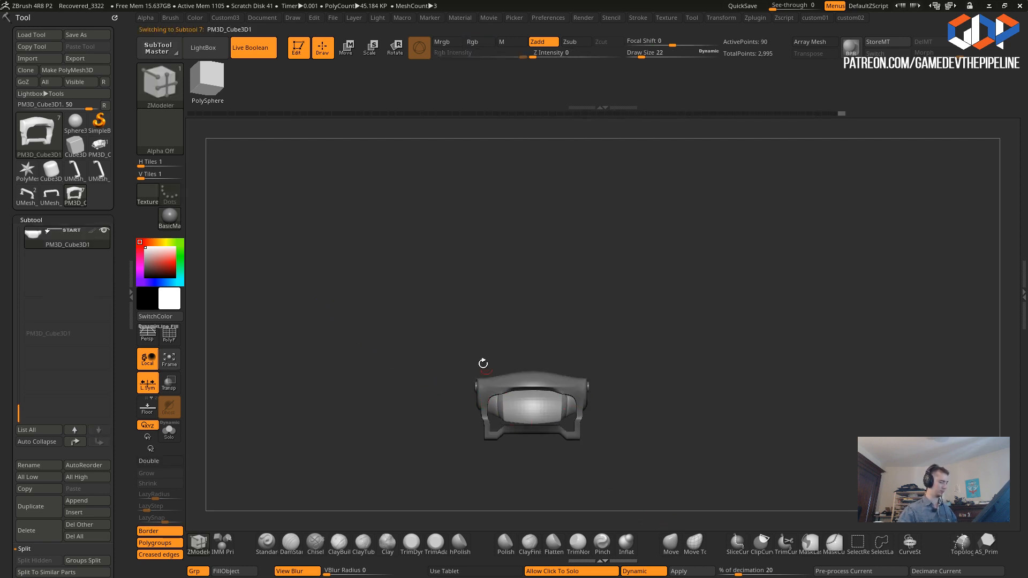
click(671, 542)
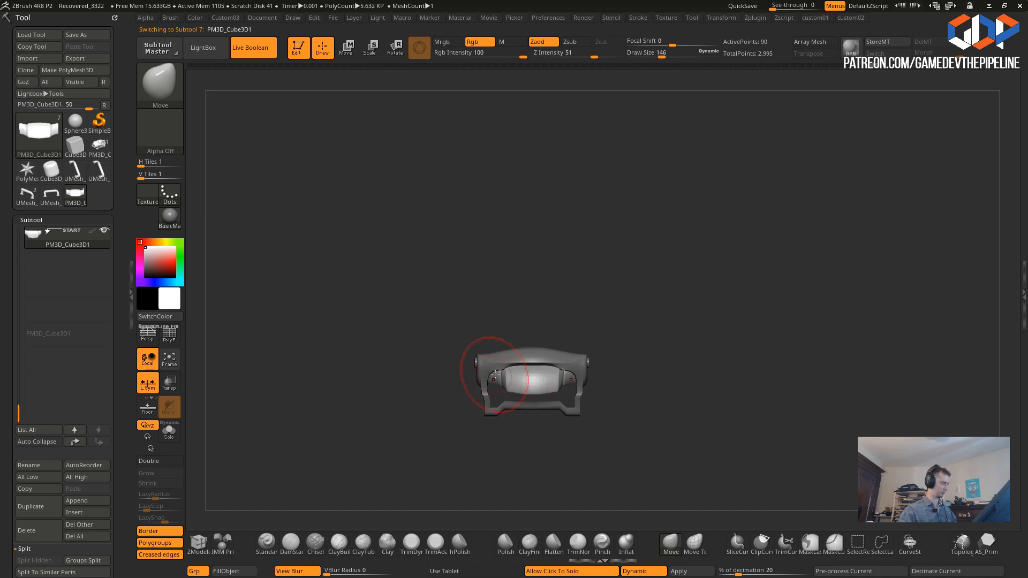
mouse_move(422, 379)
mouse_down()
mouse_move(409, 390)
mouse_move(381, 385)
mouse_move(383, 374)
mouse_move(397, 385)
mouse_move(356, 360)
mouse_up()
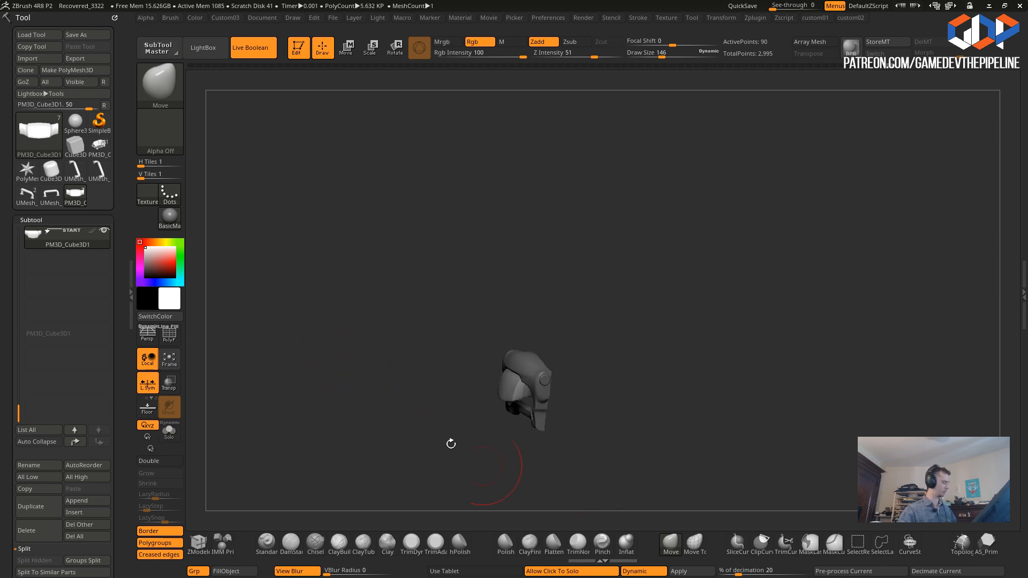
- Delete the hidden PM3D_Cube3D_4 subtool containing the stray rounded pieces
drag(19, 413, 6, 263)
click(30, 289)
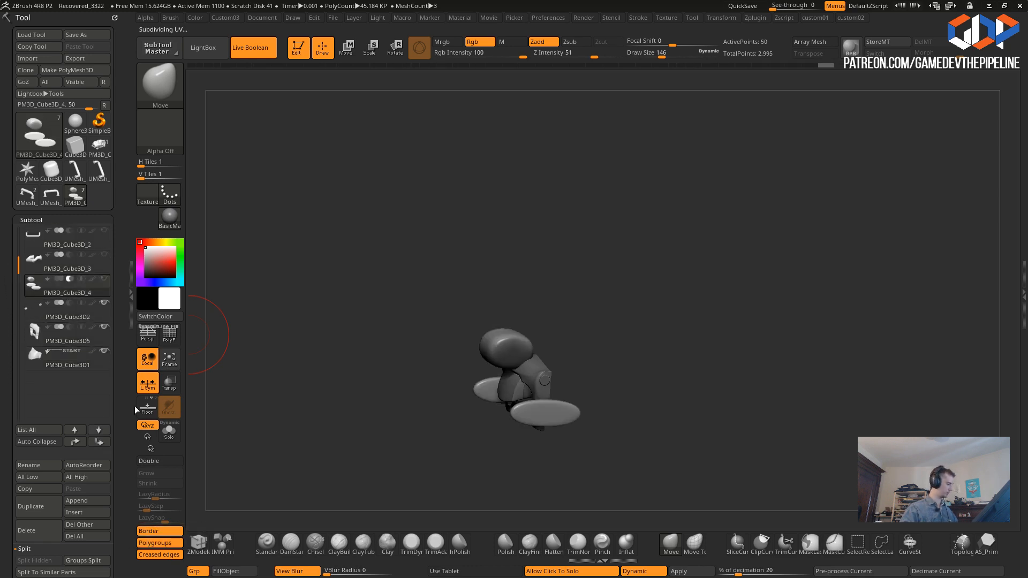
click(29, 531)
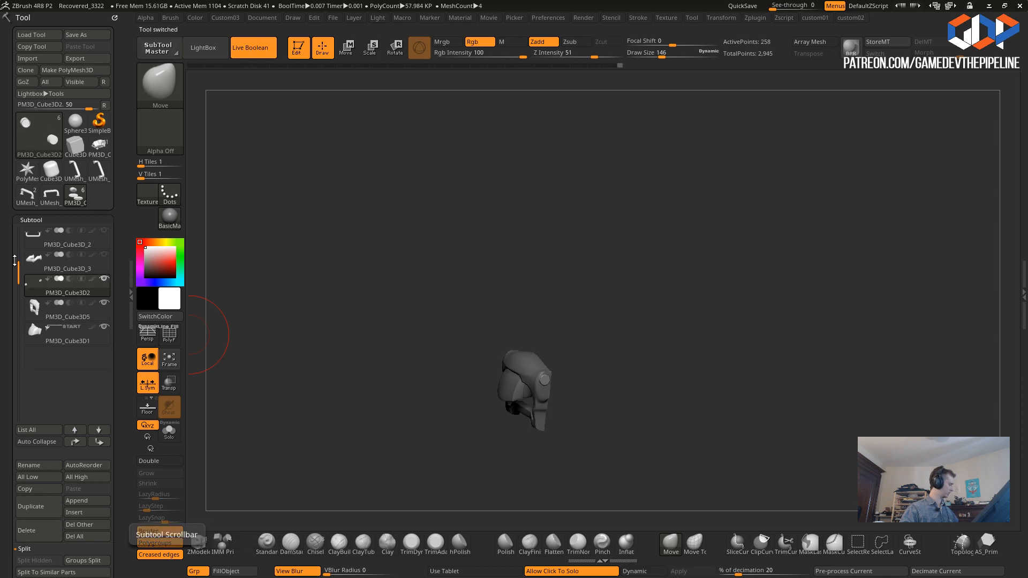
- Cycle through the remaining subtools to examine each handle design beside the framed part
key(Up)
drag(299, 382, 326, 332)
key(Up)
key(Up)
key(Down)
key(Down)
key(Down)
key(Down)
key(Up)
key(Up)
key(Up)
key(Up)
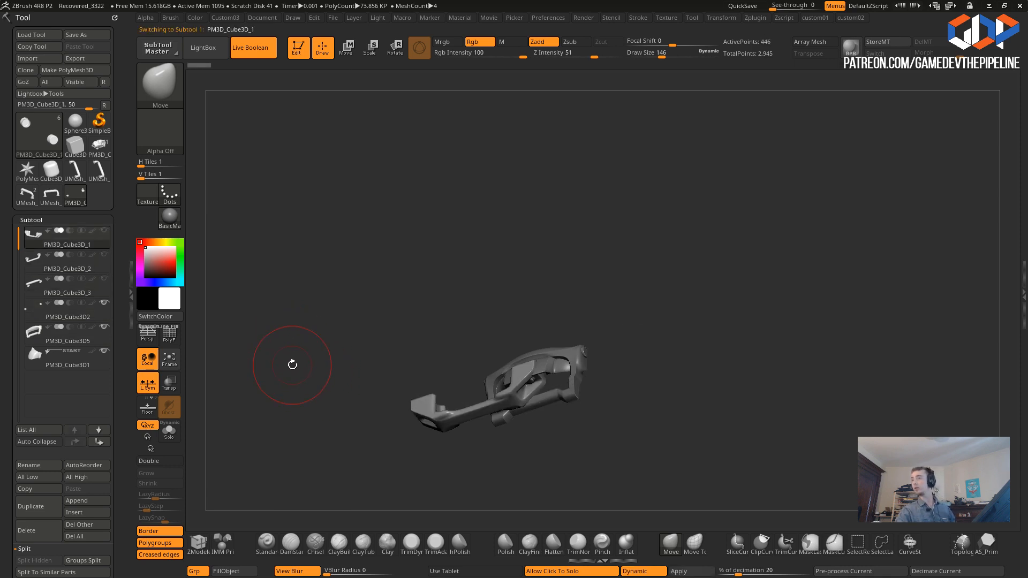
key(Down)
key(Down)
key(Down)
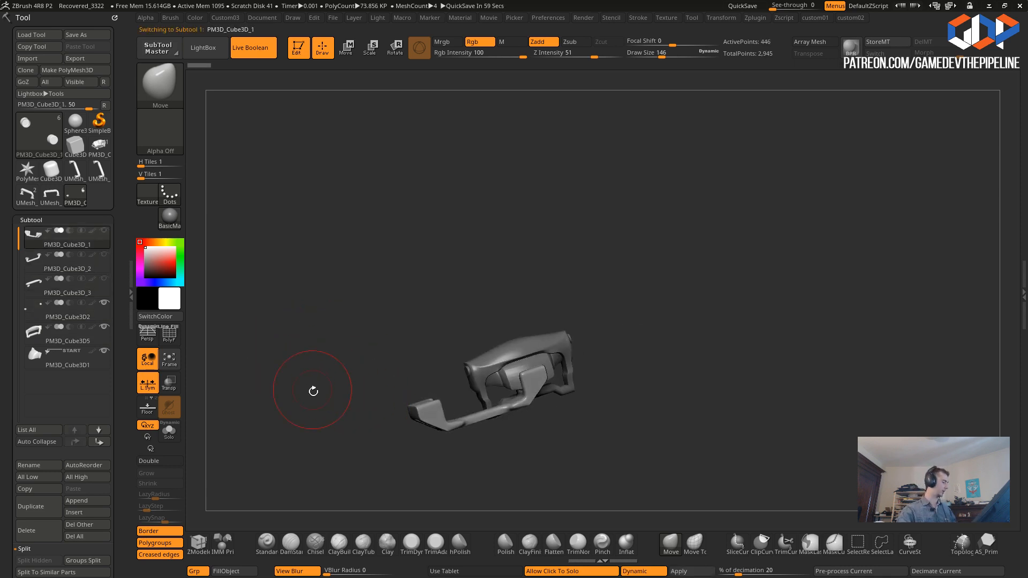
drag(333, 365, 358, 379)
key(Down)
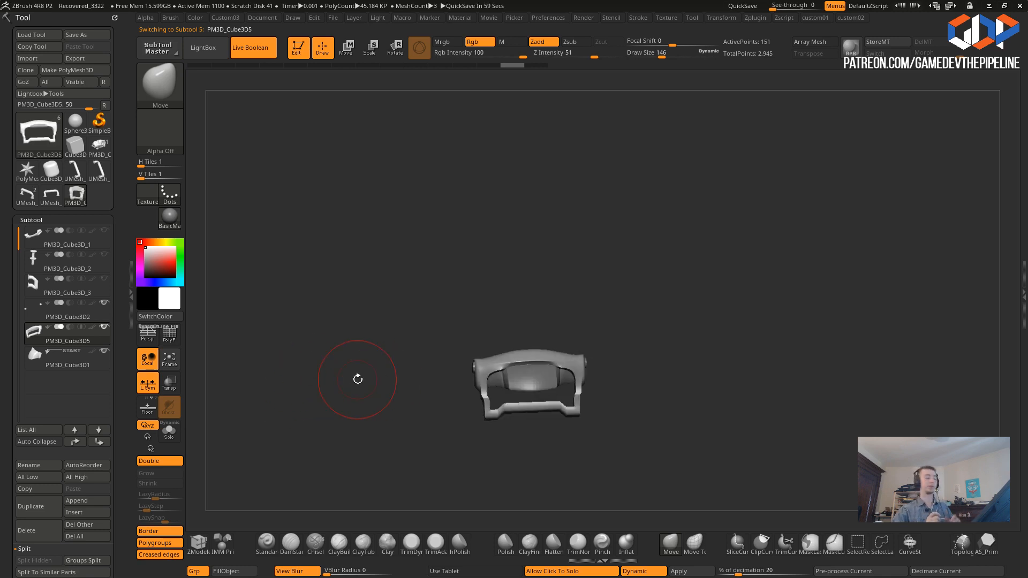
- Make the hidden handle subtools PM3D_Cube3D_1, PM3D_Cube3D_2 and PM3D_Cube3D_3 visible
drag(357, 379, 380, 356)
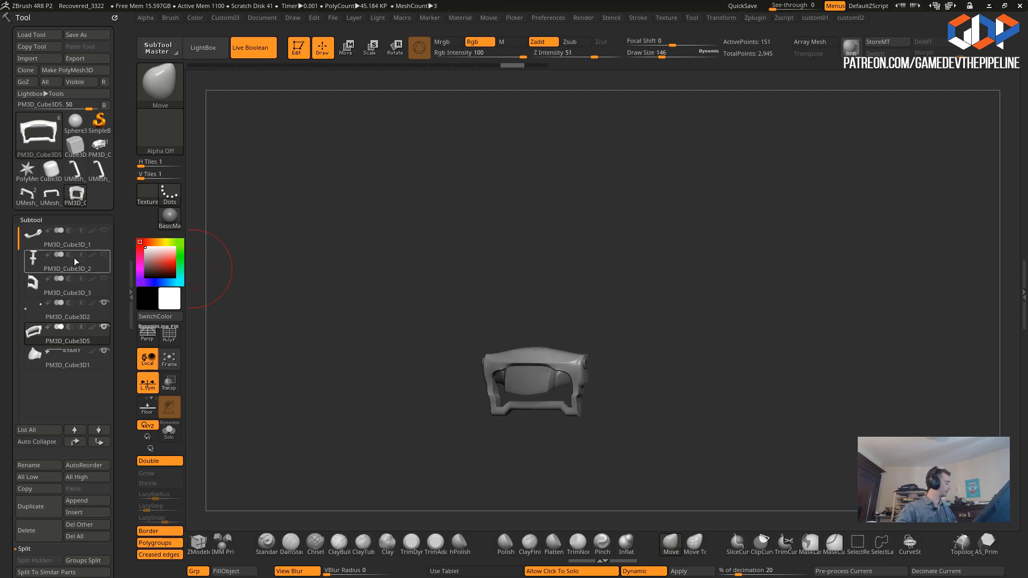
click(104, 279)
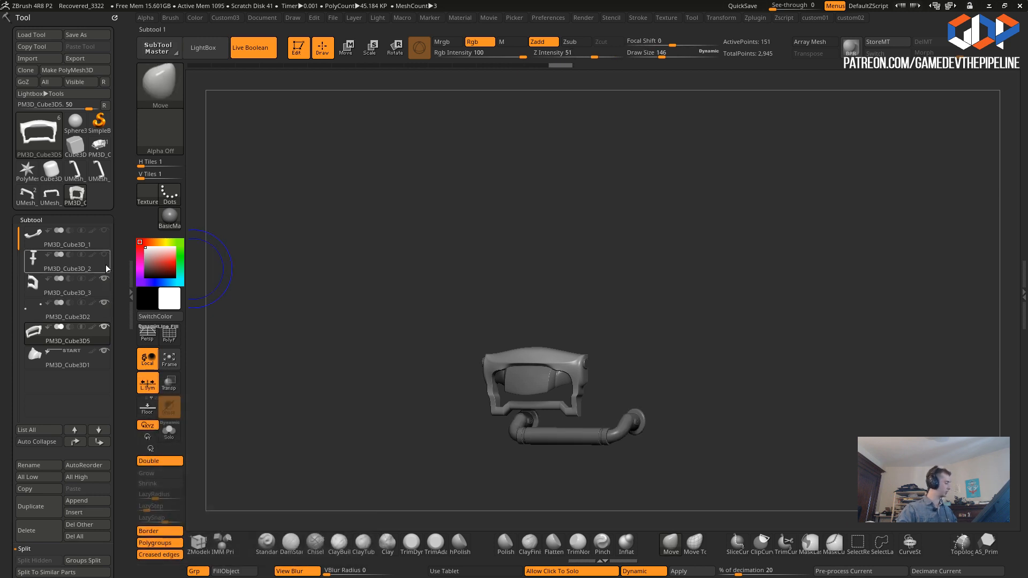
click(104, 254)
click(105, 230)
- Turn off symmetry for the flat bracket handle PM3D_Cube3D_1 and move it clear of the other parts
alt+click(416, 375)
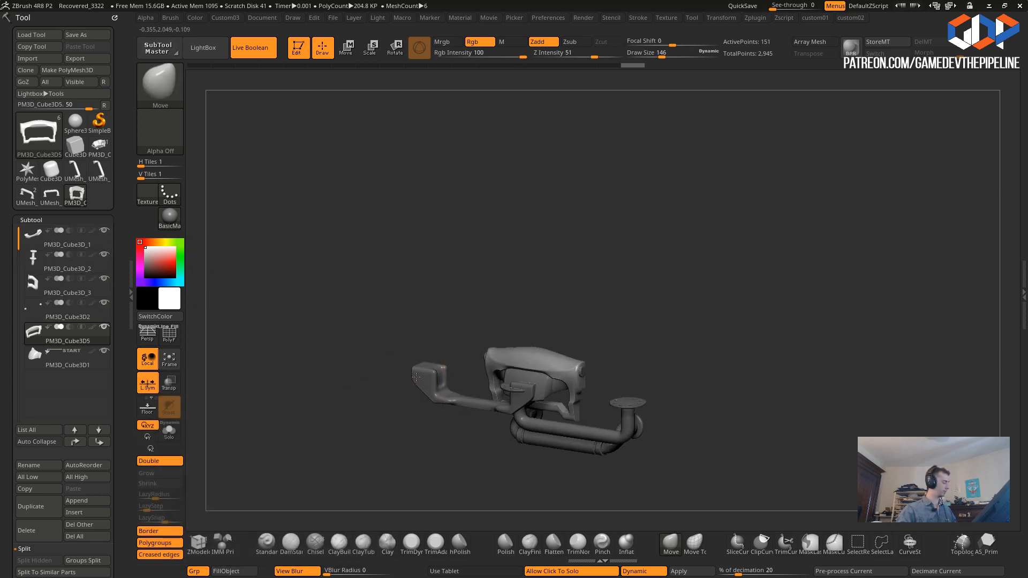
drag(378, 380, 368, 297)
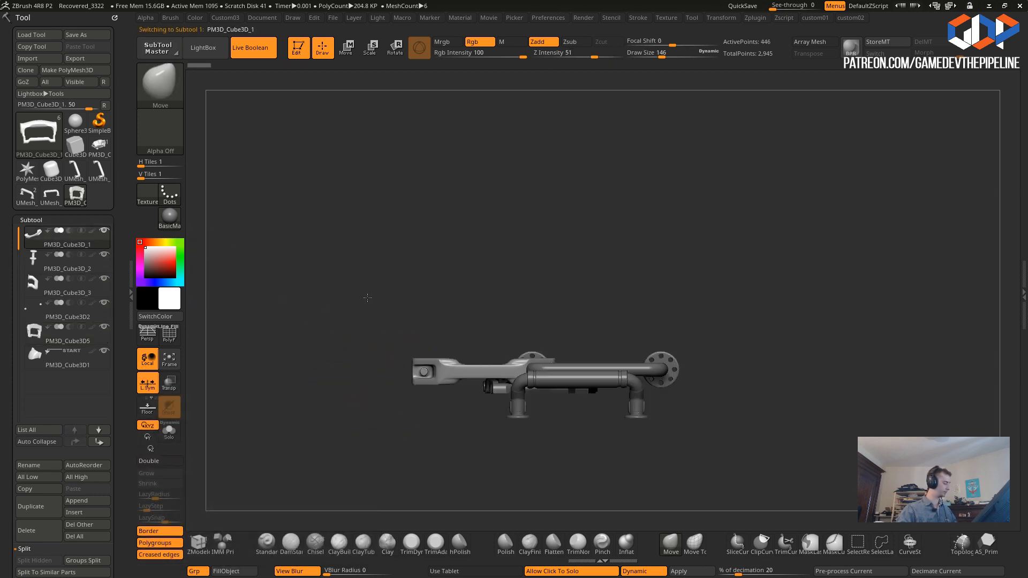
click(348, 54)
drag(411, 400, 397, 336)
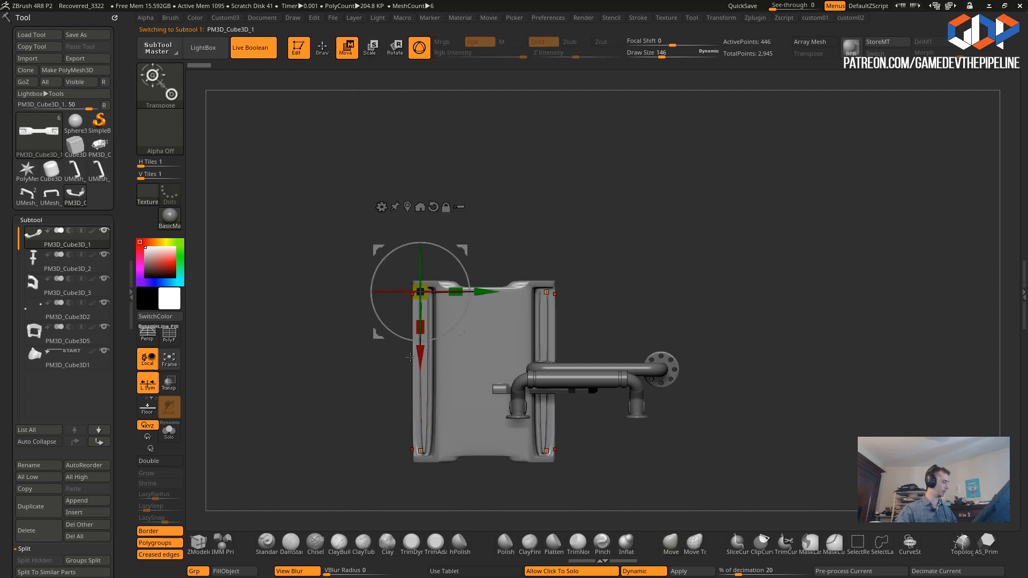
key(ctrl+z)
key(1)
click(360, 392)
drag(421, 431, 442, 371)
- Move the pipe handles PM3D_Cube3D_2 and PM3D_Cube3D_3 away from the frame
key(Down)
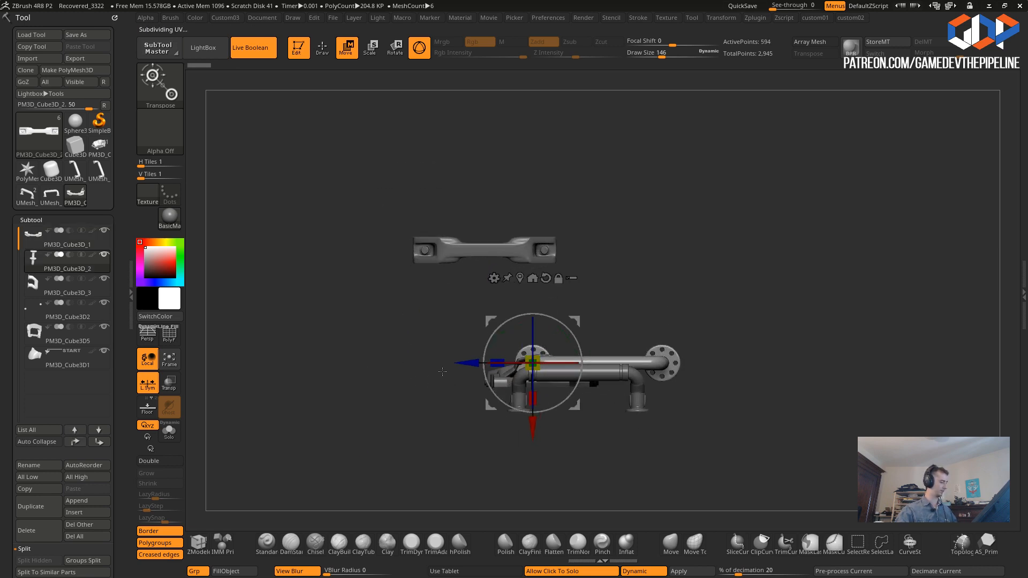
drag(533, 433, 533, 238)
drag(390, 338, 445, 388)
key(Down)
drag(506, 457, 505, 349)
- Turn off symmetry for the pipe handle PM3D_Cube3D_3 and place it on the frame's opposite side from the other handles
drag(417, 338, 385, 367)
drag(599, 286, 625, 280)
drag(576, 334, 480, 262)
key(ctrl+z)
key(1)
click(392, 396)
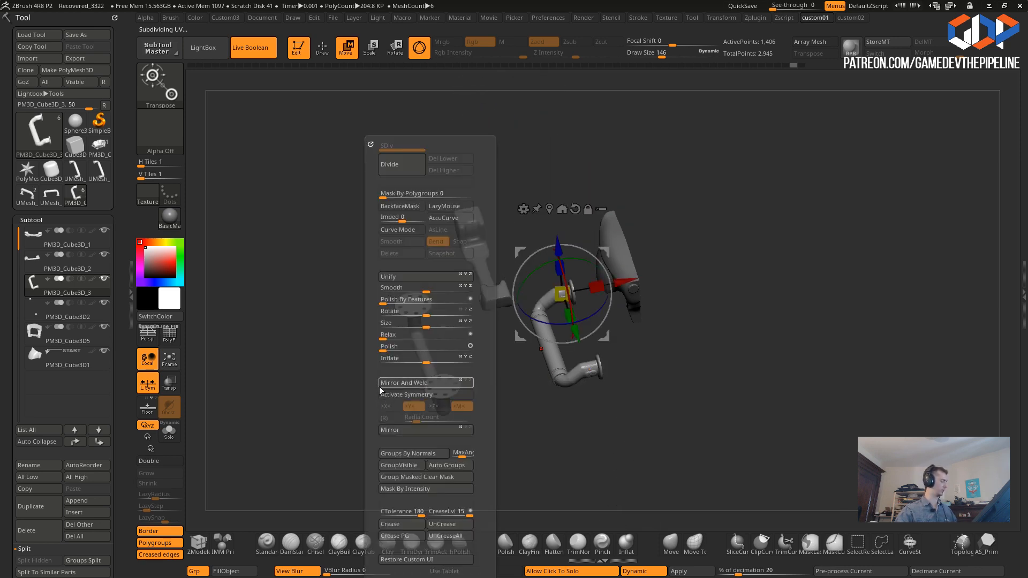
drag(339, 341, 370, 339)
drag(618, 279, 785, 233)
drag(344, 372, 331, 342)
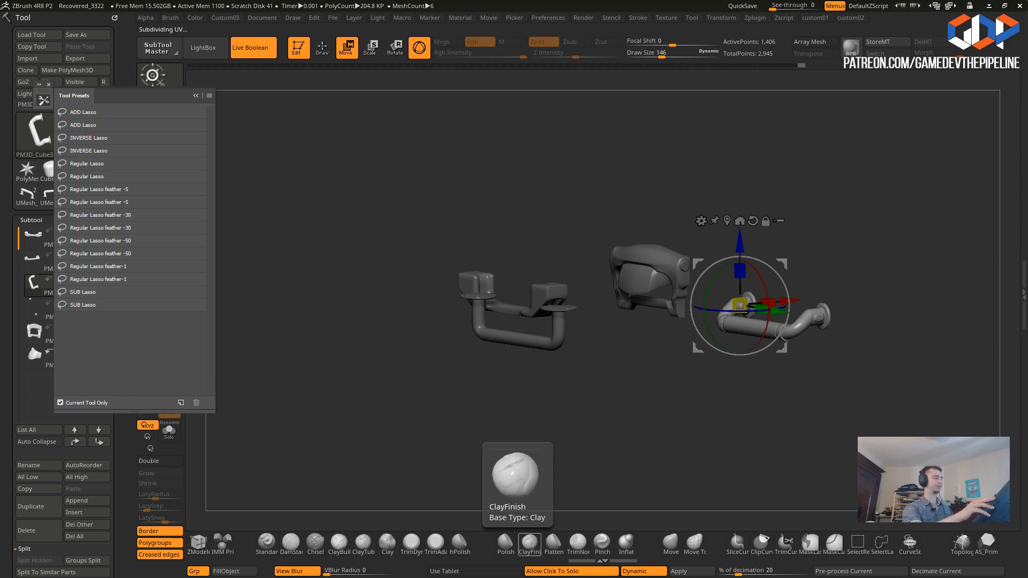
- Switch to Photoshop to review the part category list in the Untitled-2 document, and minimize it again
drag(535, 577, 539, 29)
click(467, 64)
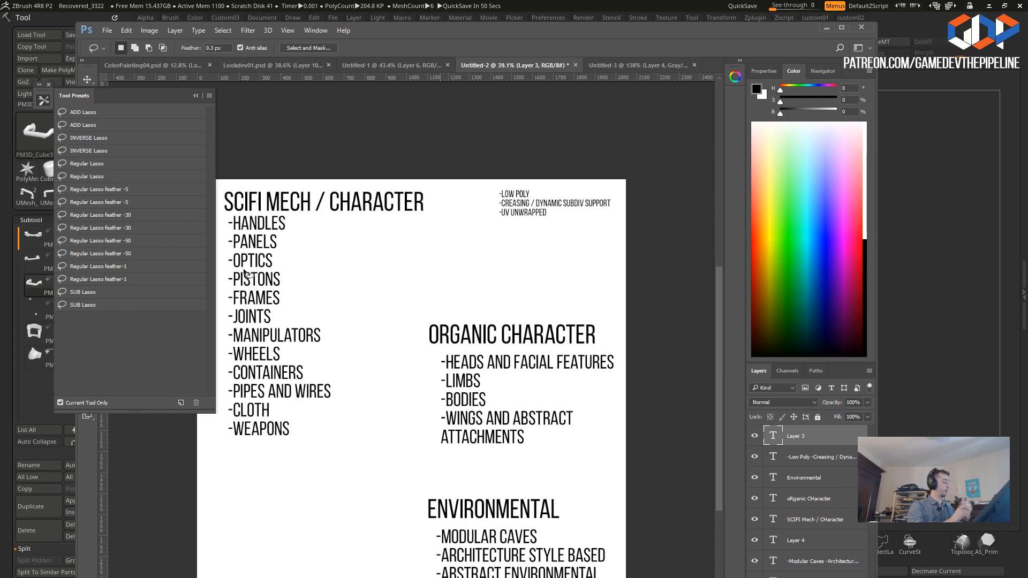
click(828, 31)
- View the laid-out handle models from above and select the frame's center body
drag(632, 225, 739, 230)
drag(465, 235, 569, 276)
alt+click(687, 370)
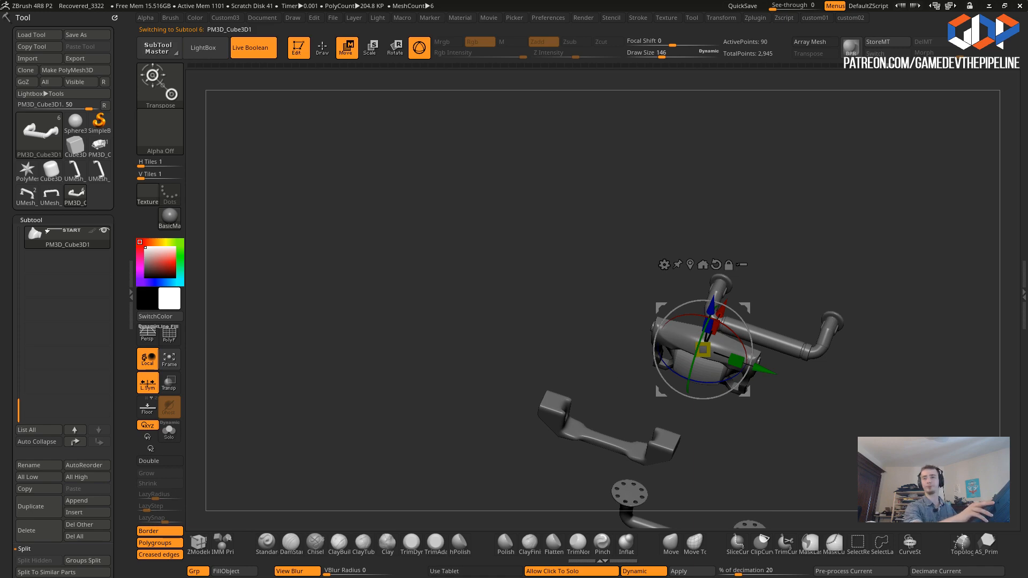
- Switch back to Photoshop and show the handle silhouettes in the Untitled-3 document
key(alt+Tab)
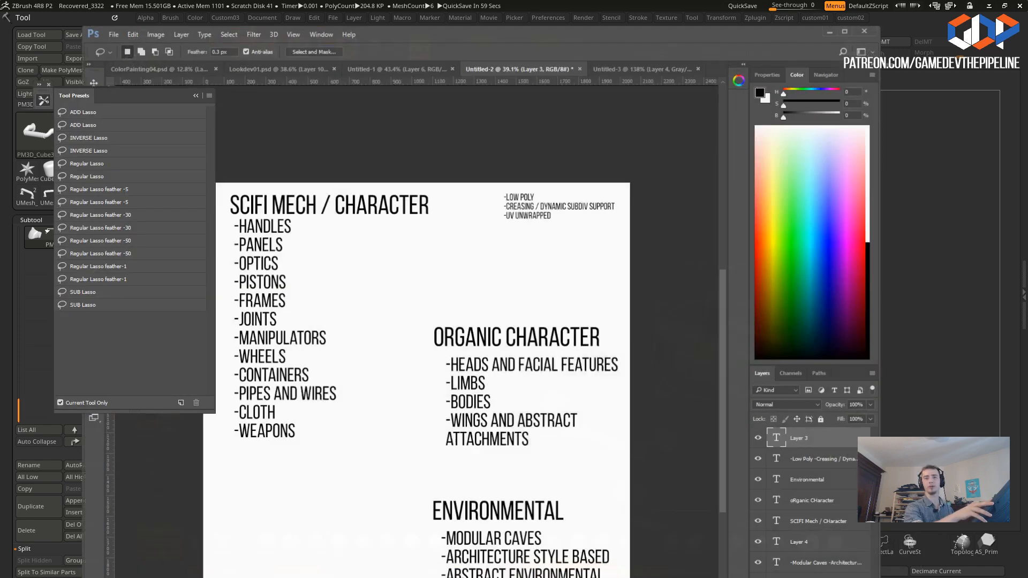
click(611, 67)
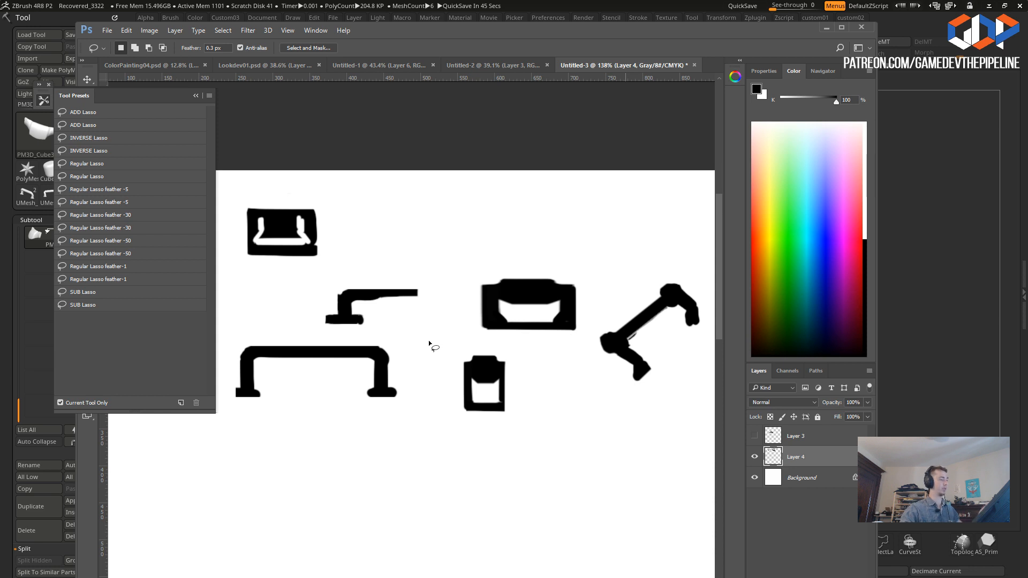
- Minimize Photoshop to return to ZBrush, review the handle models, and isolate the frame's center body
click(825, 26)
drag(474, 220, 406, 335)
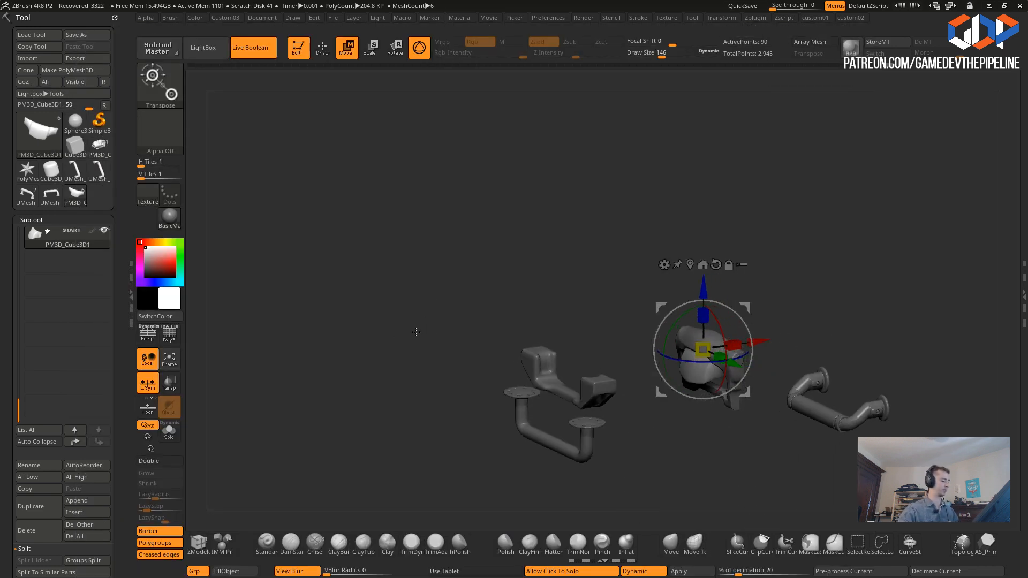
drag(665, 439, 558, 323)
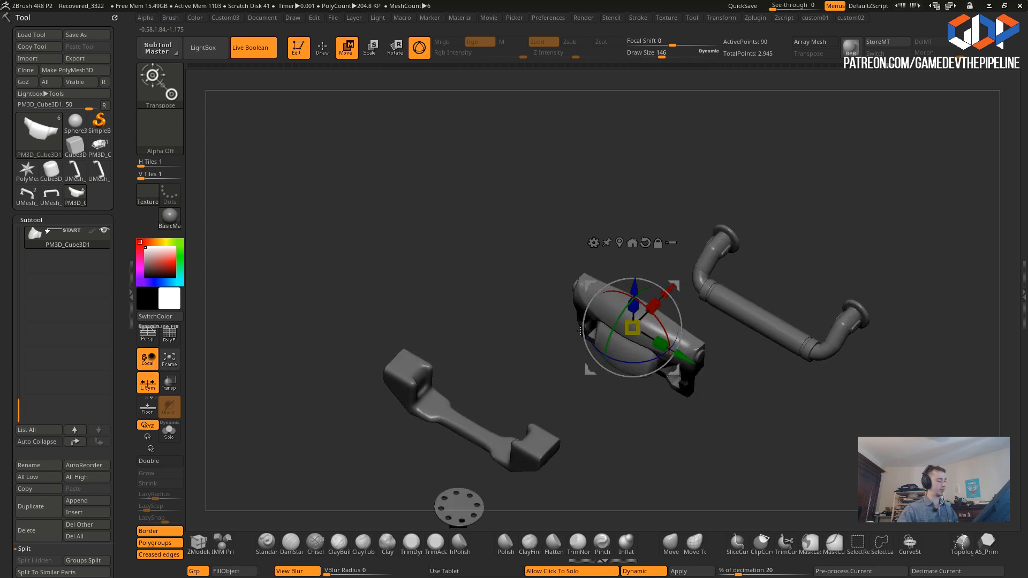
drag(663, 344, 675, 351)
mouse_move(510, 292)
mouse_down()
mouse_move(505, 274)
mouse_move(518, 286)
mouse_move(508, 286)
mouse_up()
drag(599, 316, 601, 317)
click(471, 294)
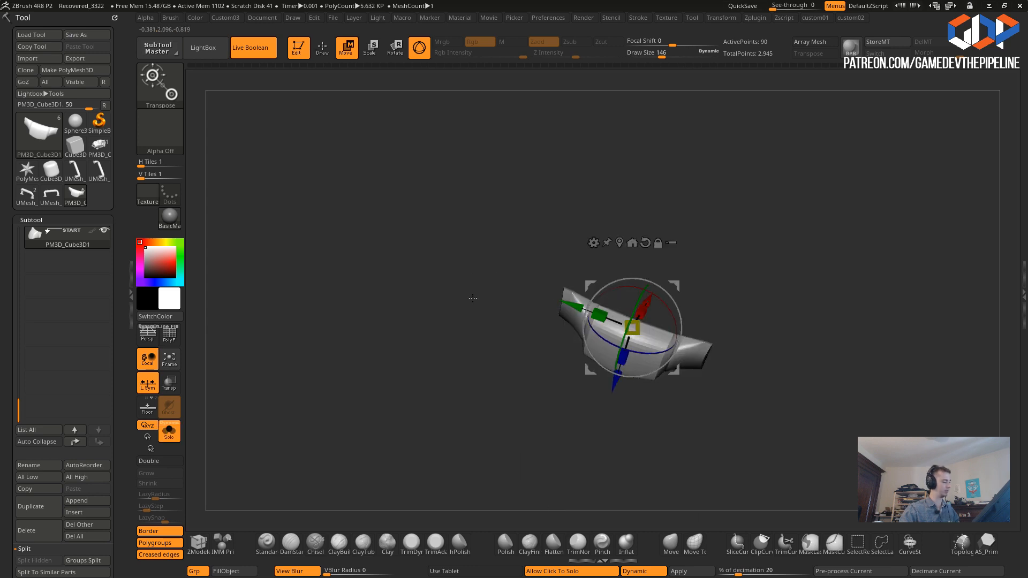
- Clip the center body's side end and straighten its upper edge with the ClipCurve brush in front view
key(q)
ctrl+shift+drag(562, 407, 569, 222)
ctrl+shift+click(491, 241)
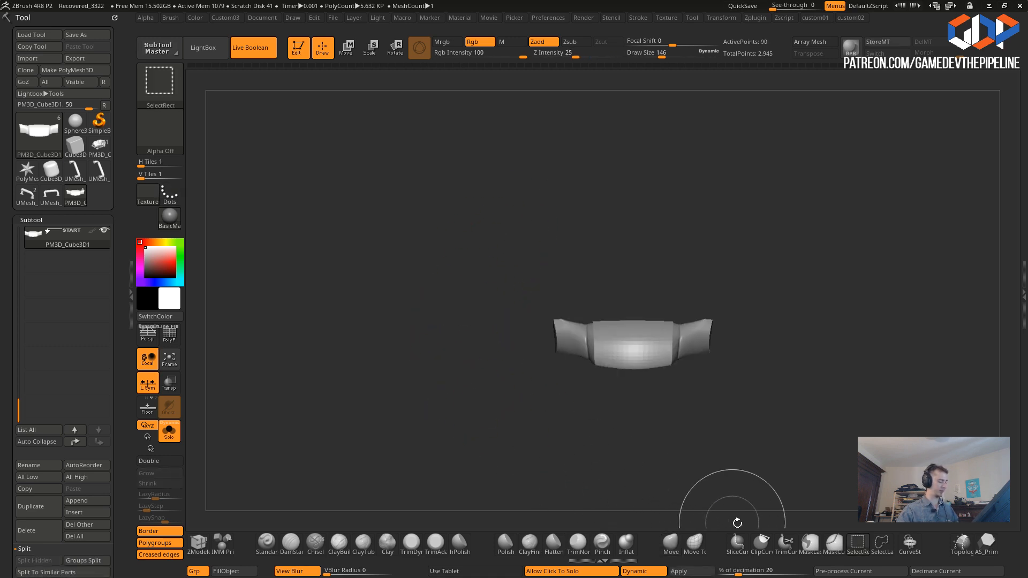
click(762, 546)
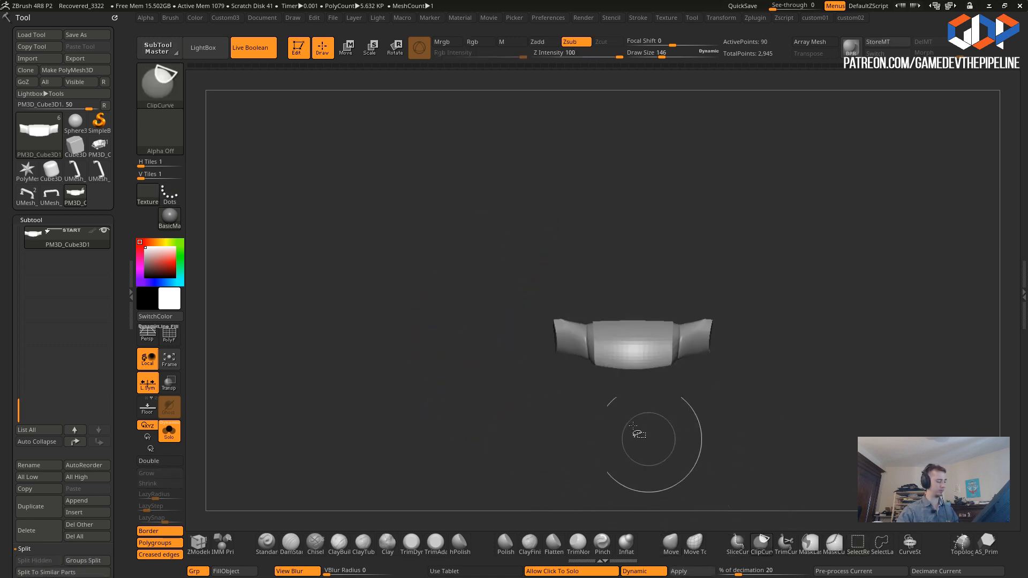
ctrl+shift+drag(564, 371, 558, 228)
ctrl+shift+drag(528, 323, 786, 321)
- Inspect the center body from an angle and display all the handle models together again
drag(649, 379, 461, 287)
mouse_move(449, 326)
ctrl+shift+mouse_down()
mouse_move(539, 324)
mouse_move(416, 360)
mouse_move(417, 406)
mouse_move(406, 370)
mouse_move(441, 424)
mouse_move(418, 435)
mouse_move(438, 441)
mouse_move(366, 386)
ctrl+shift+mouse_up()
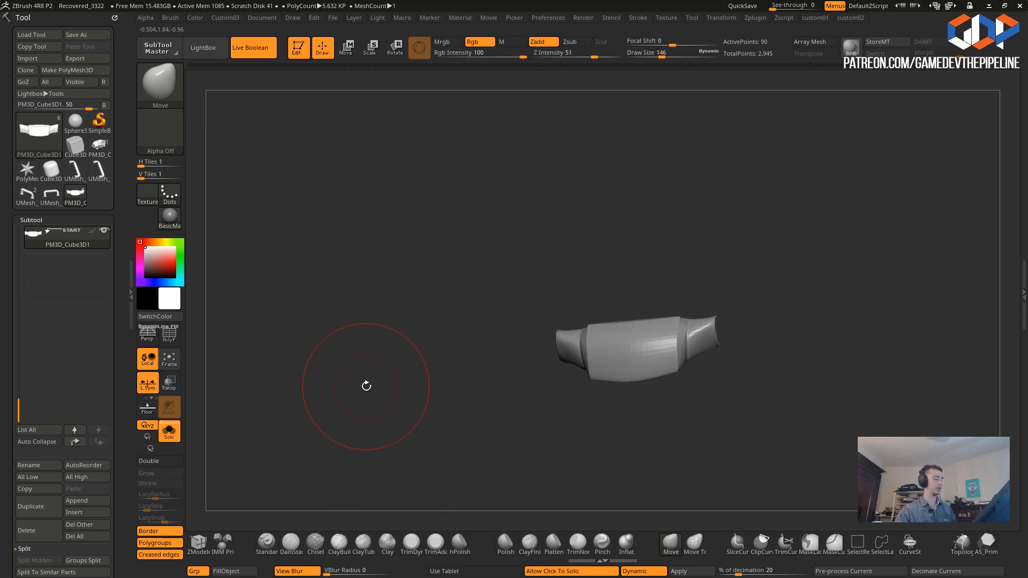
drag(417, 447, 395, 394)
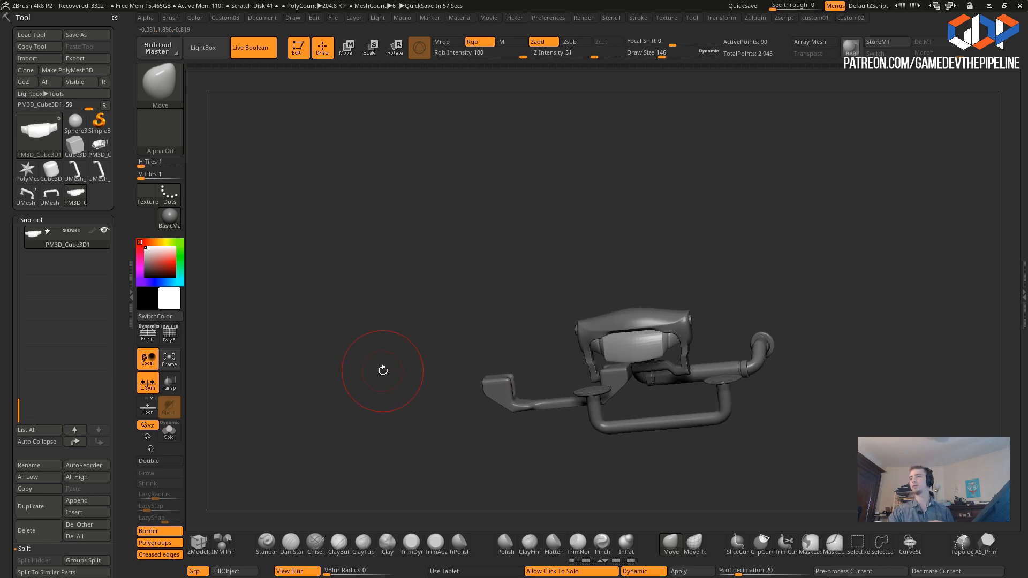
key(1)
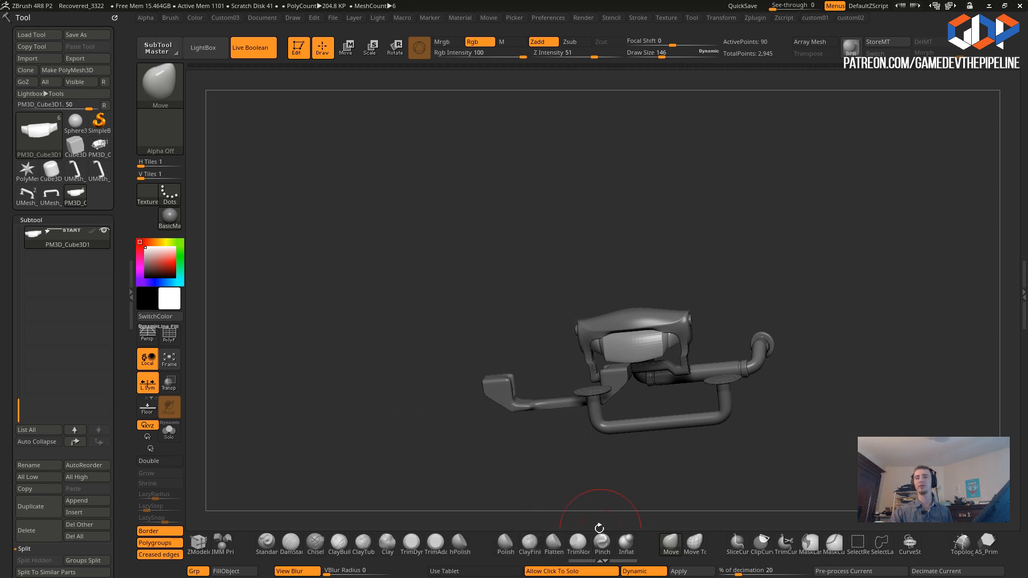